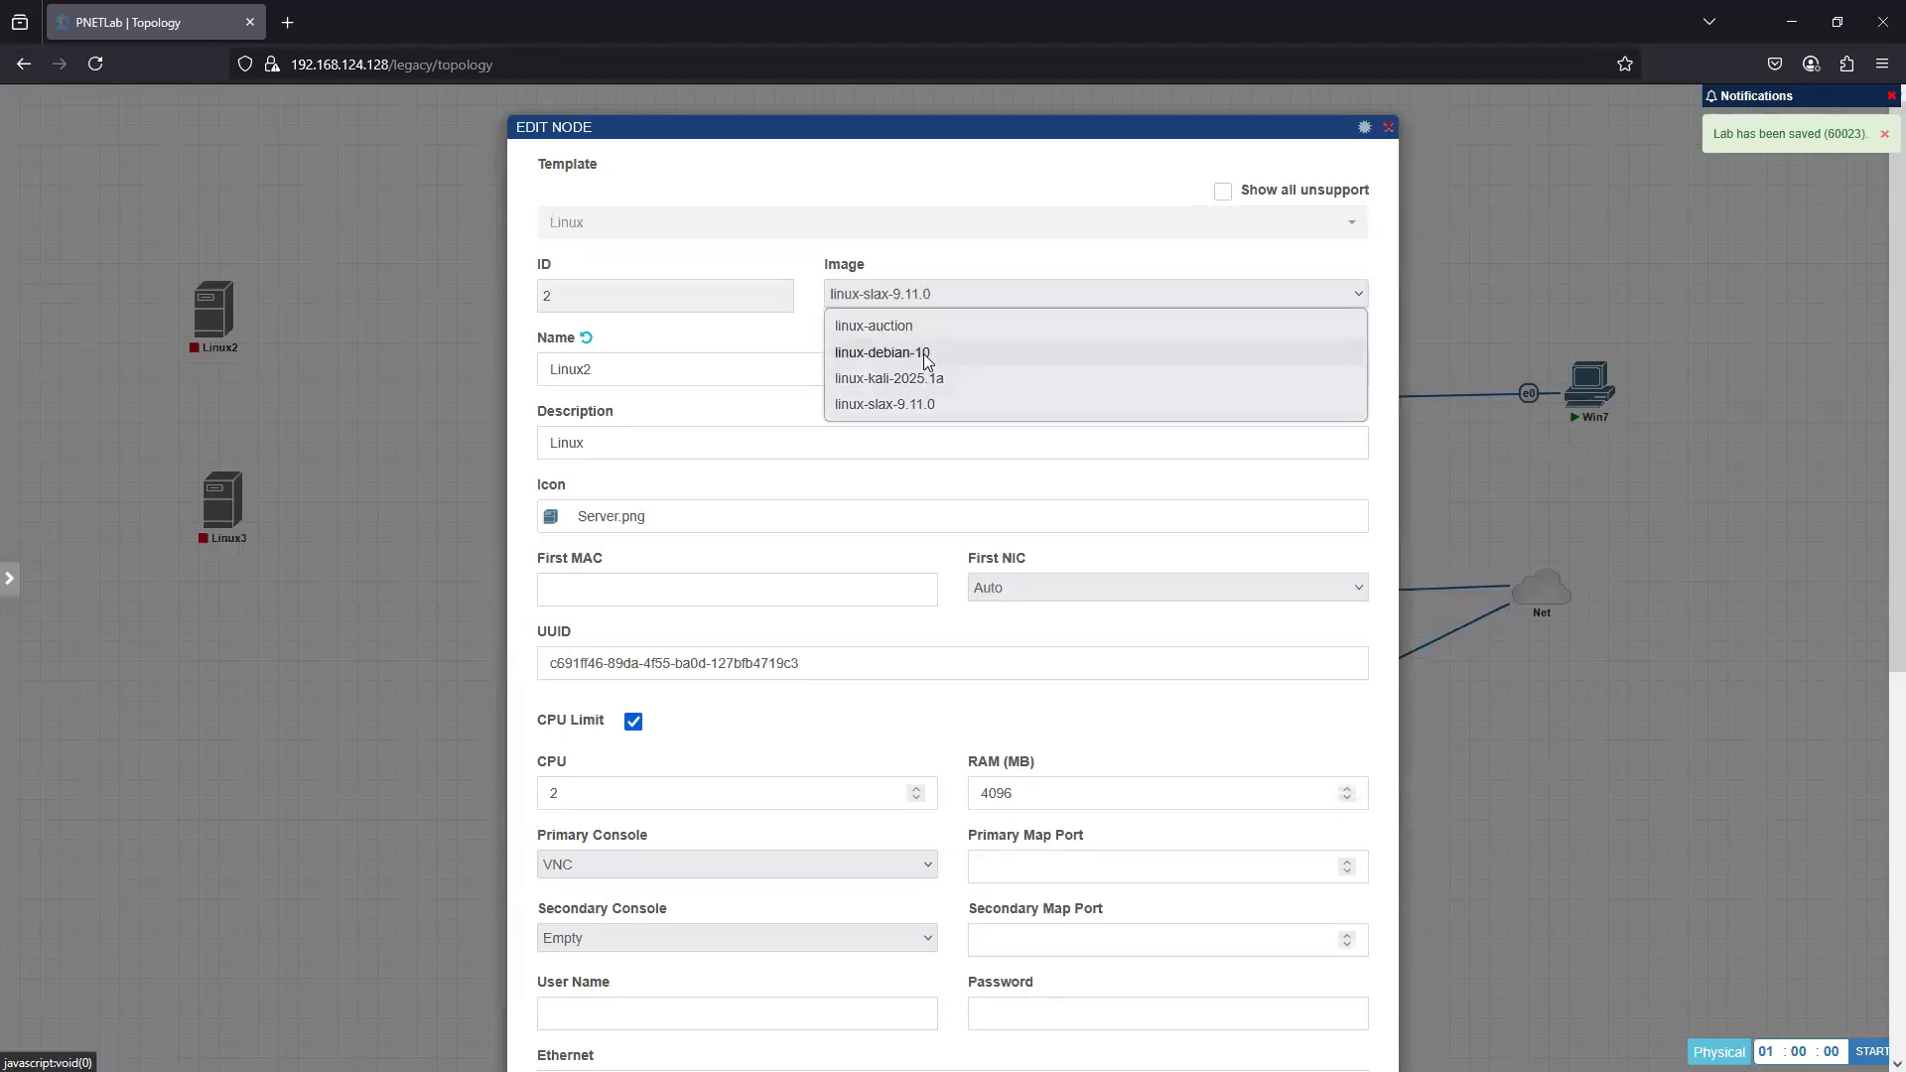
- Change the Linux2 node's image to linux-debian-10 and save it, leaving the Linux3 node's settings as they are
left_click(893, 354)
scroll(1097, 839, "down", 6)
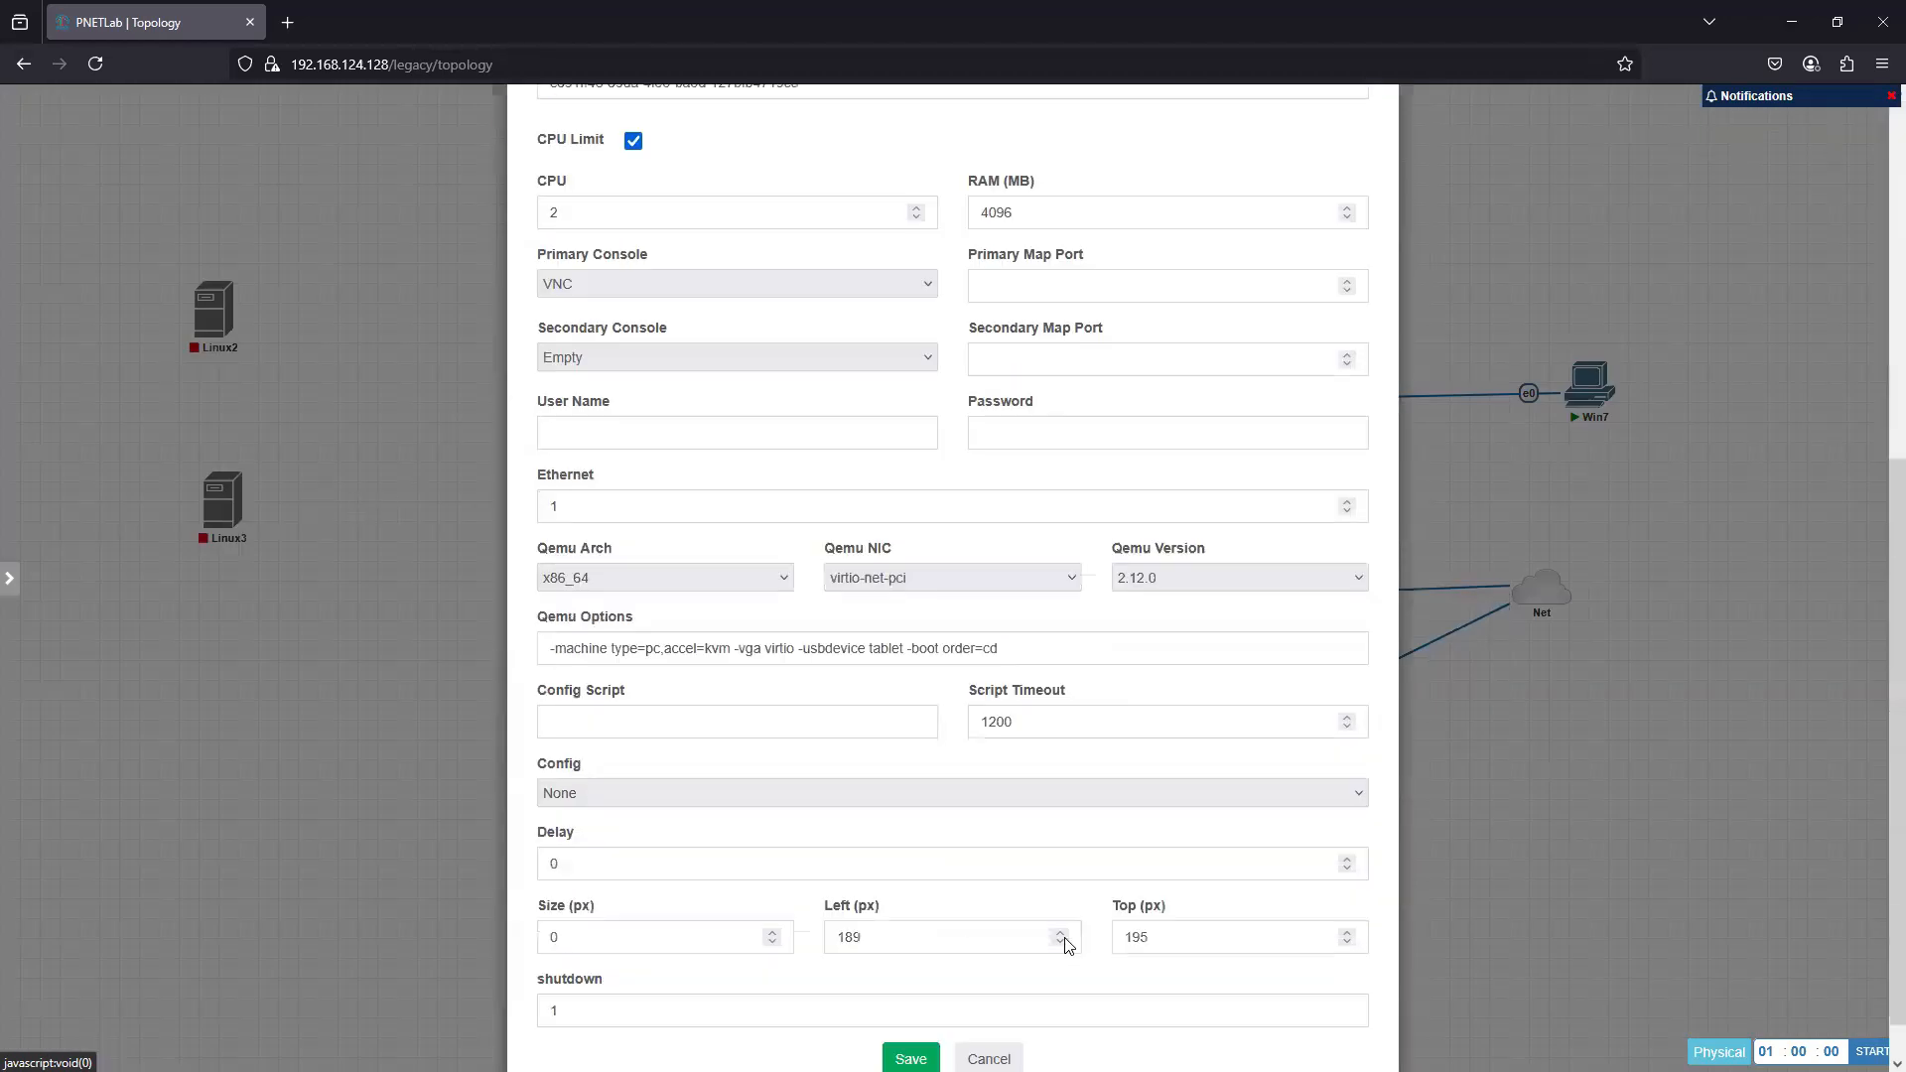
left_click(910, 1010)
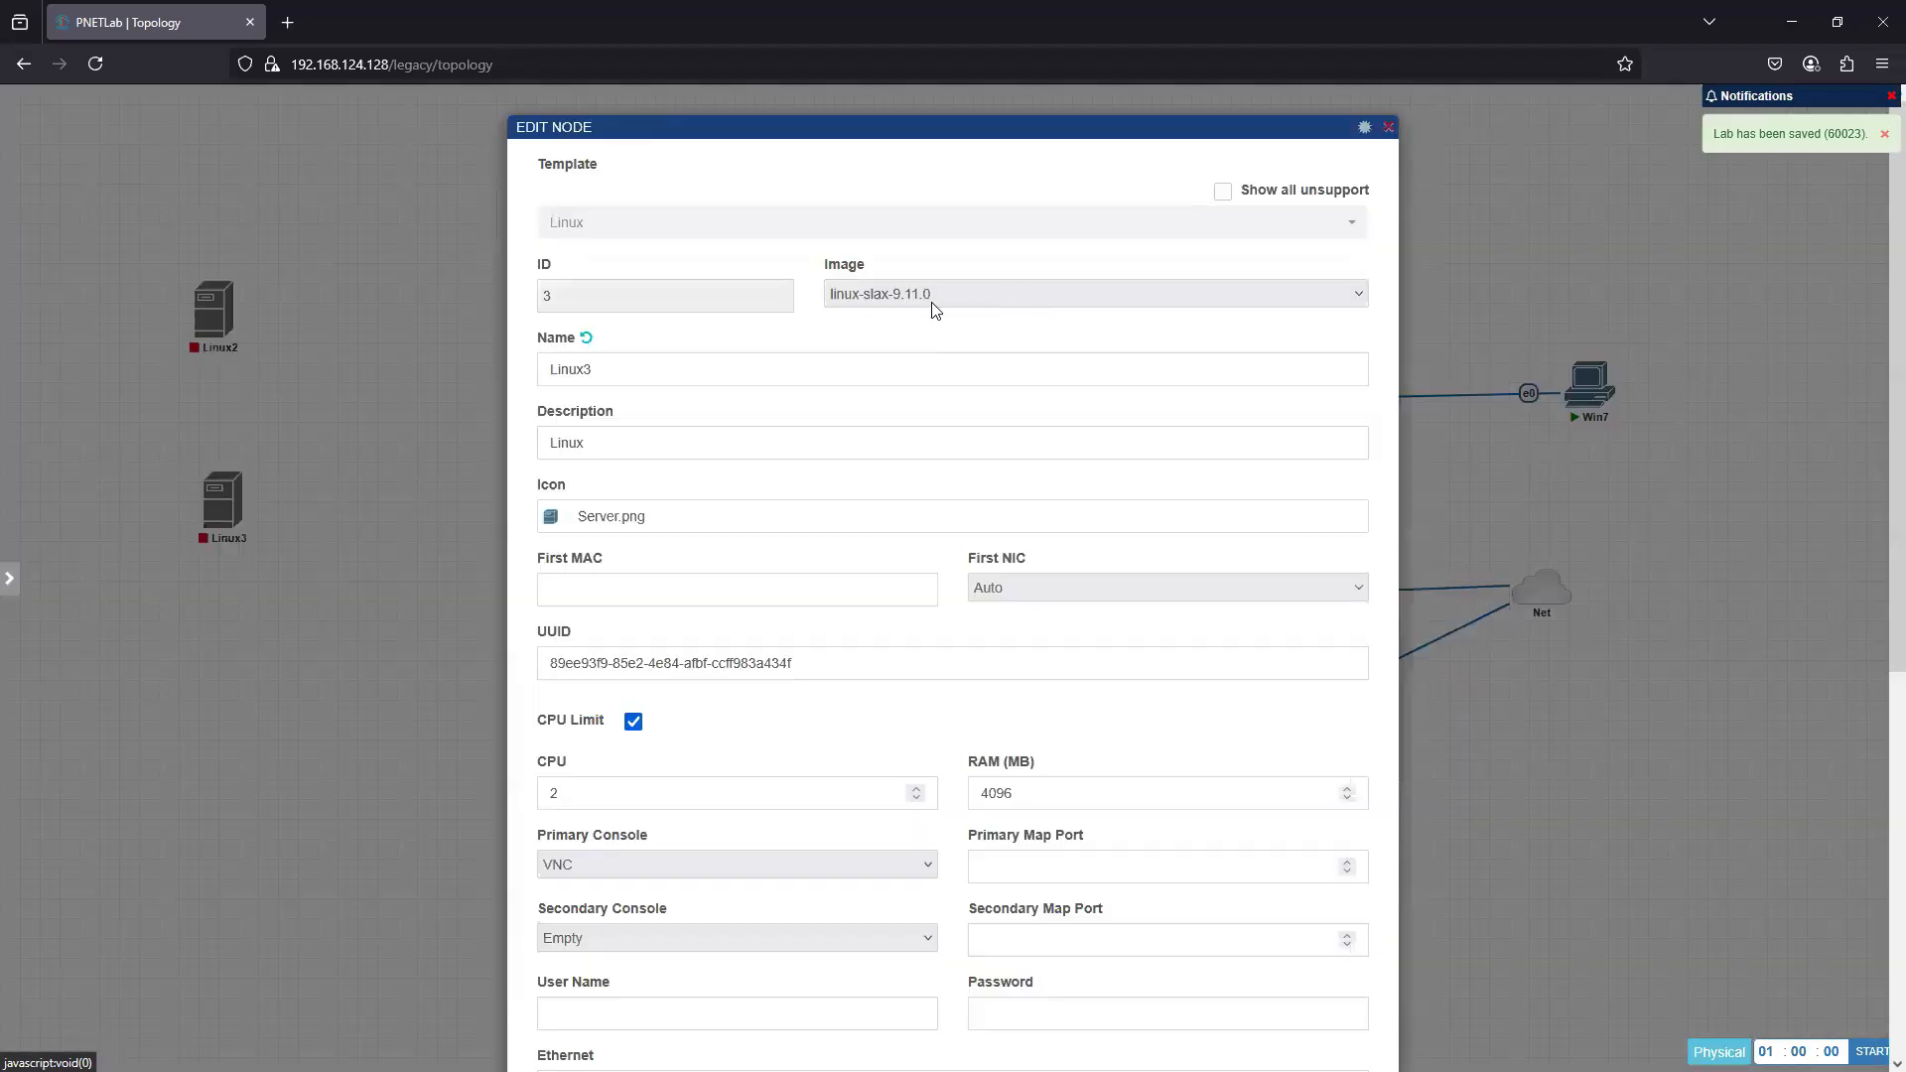
left_click(345, 327)
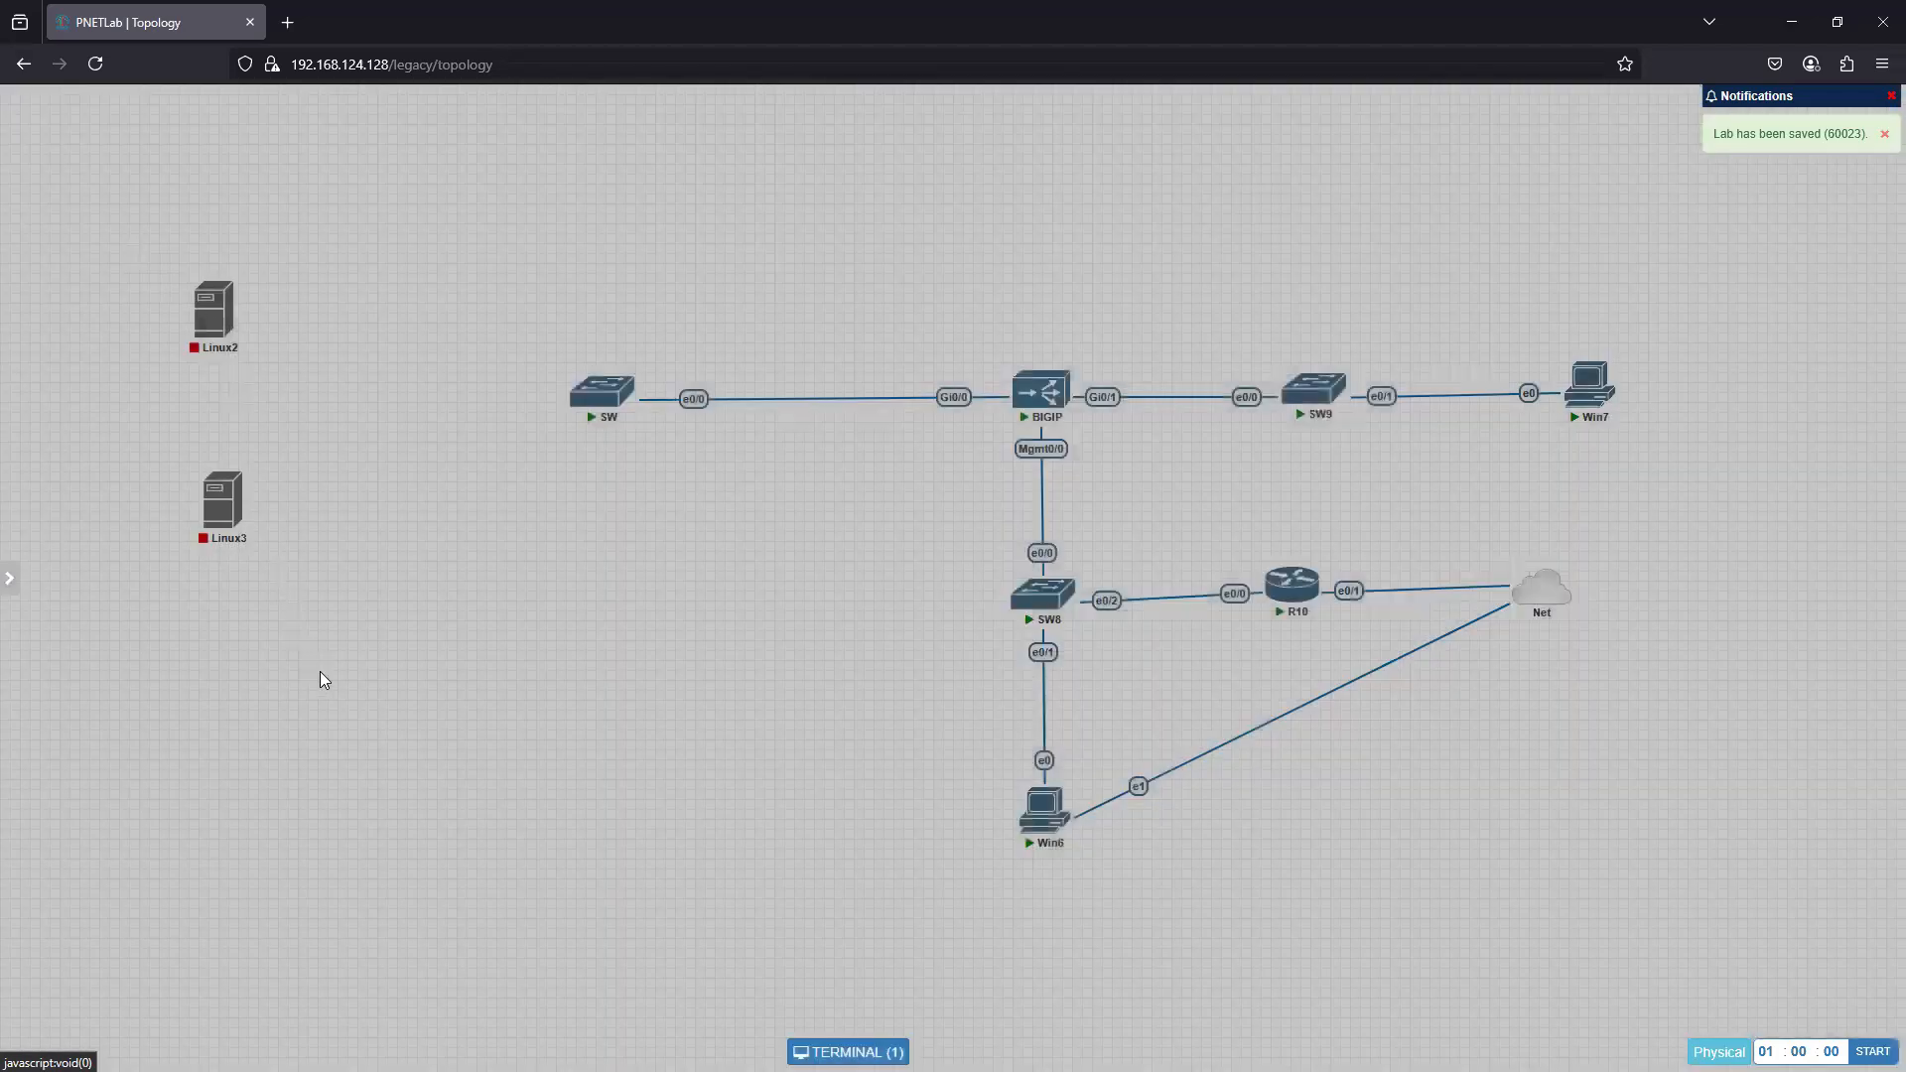
- Delete the Linux2 and Linux3 nodes together and reload the topology page
left_click_drag(271, 537, 134, 238)
right_click(221, 501)
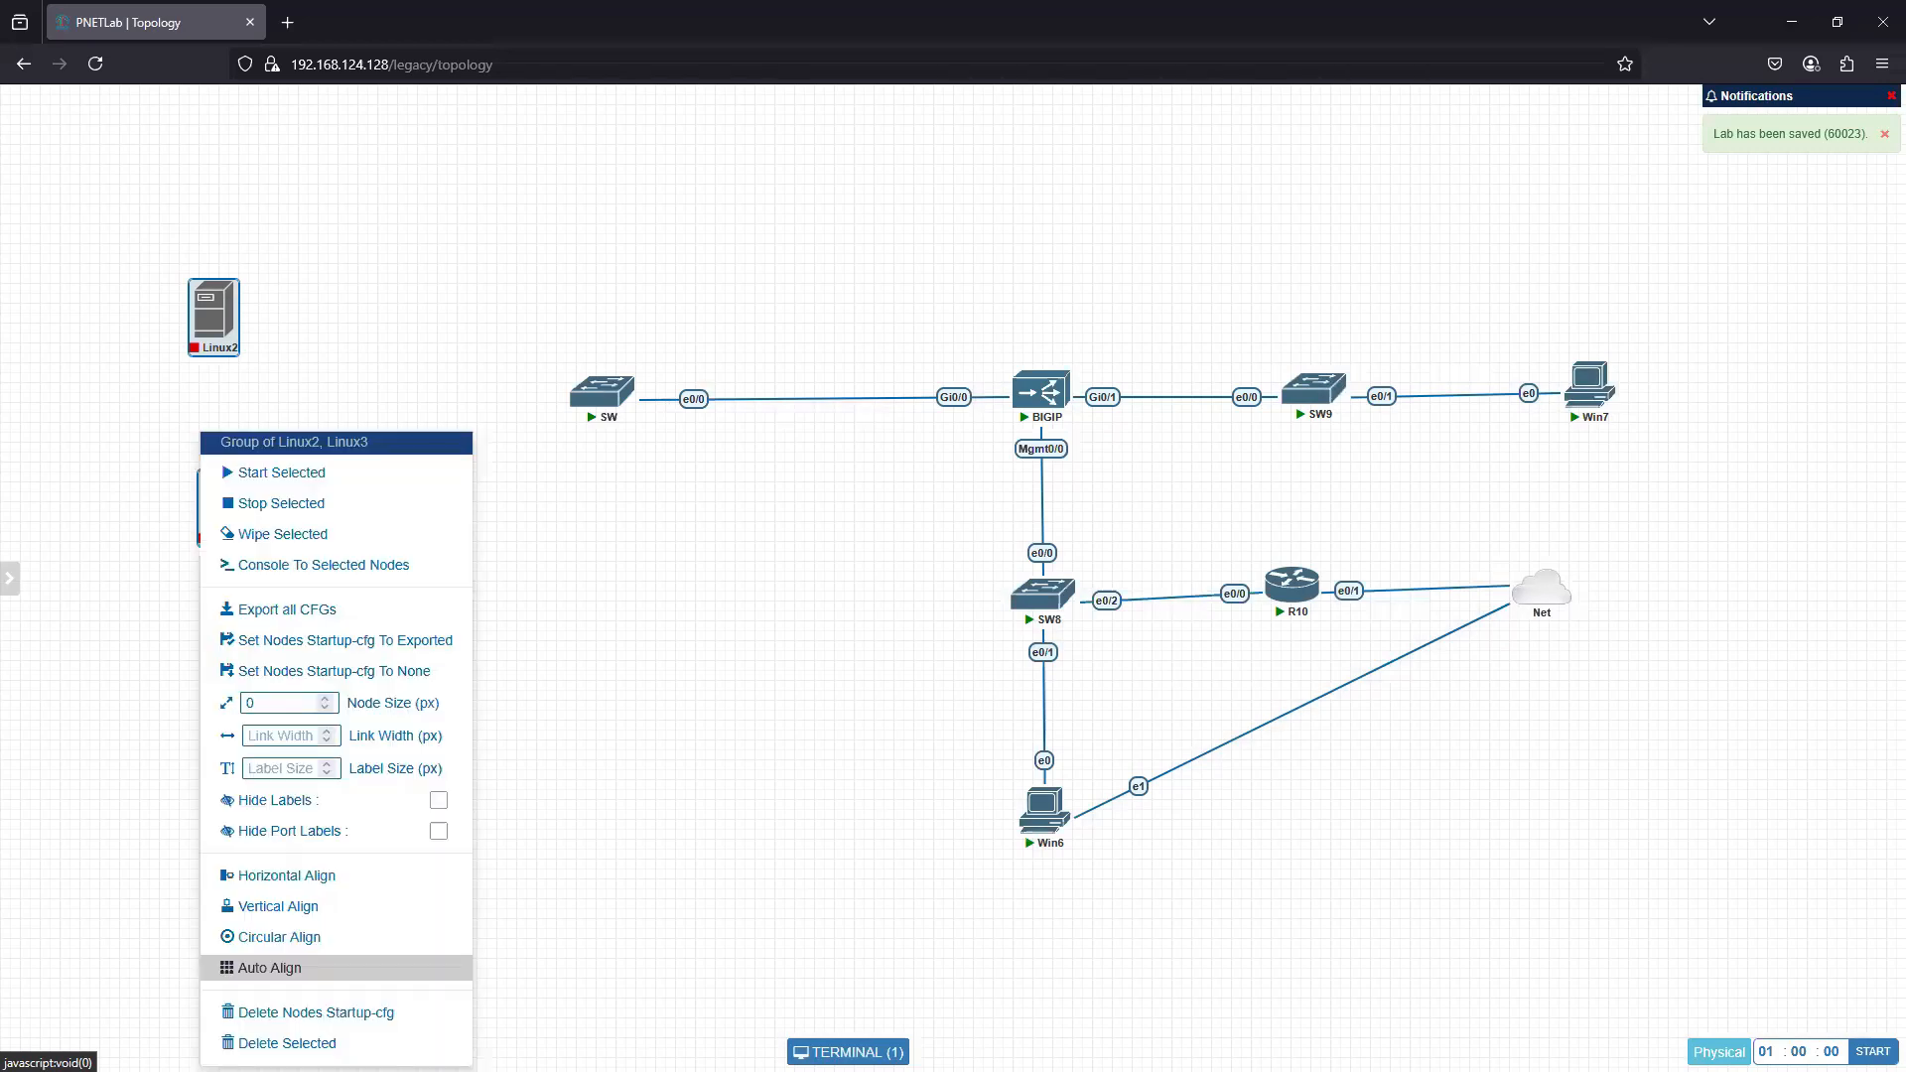
left_click(387, 1042)
left_click(926, 222)
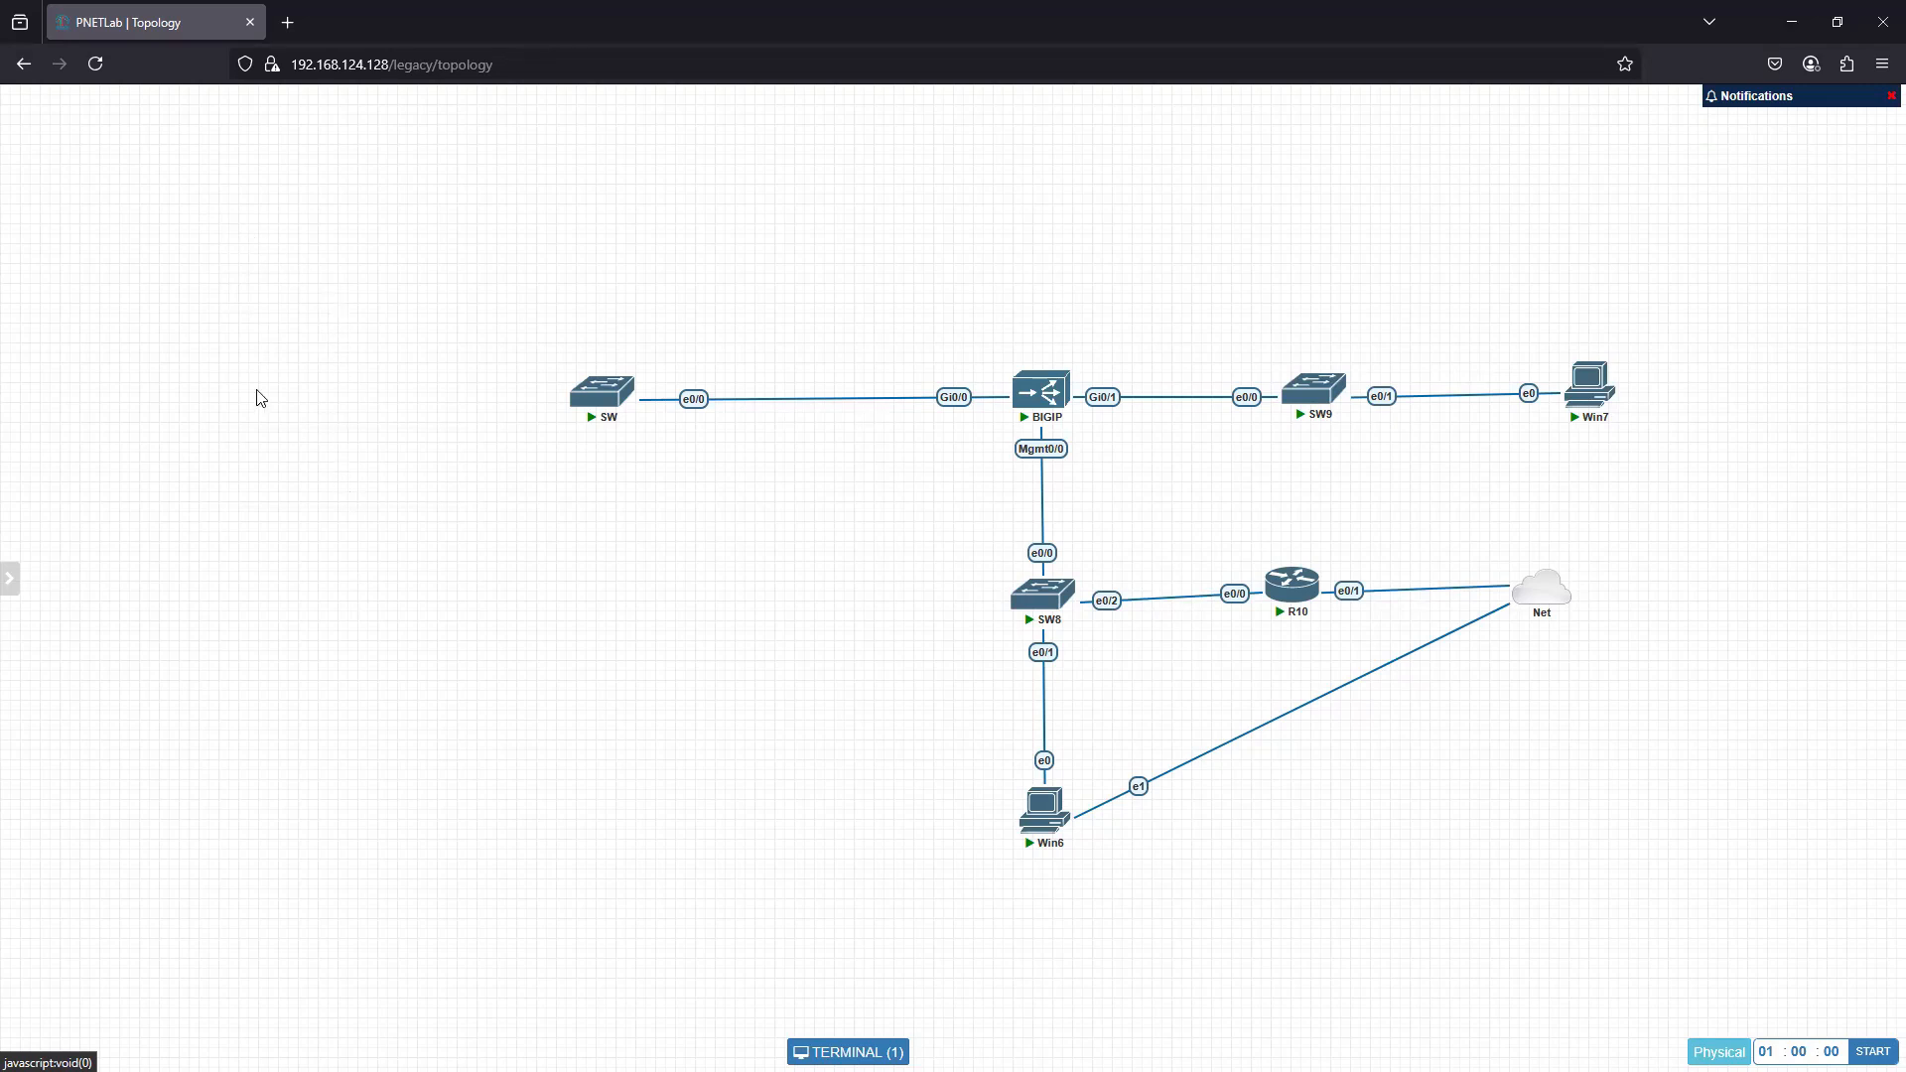
left_click(96, 64)
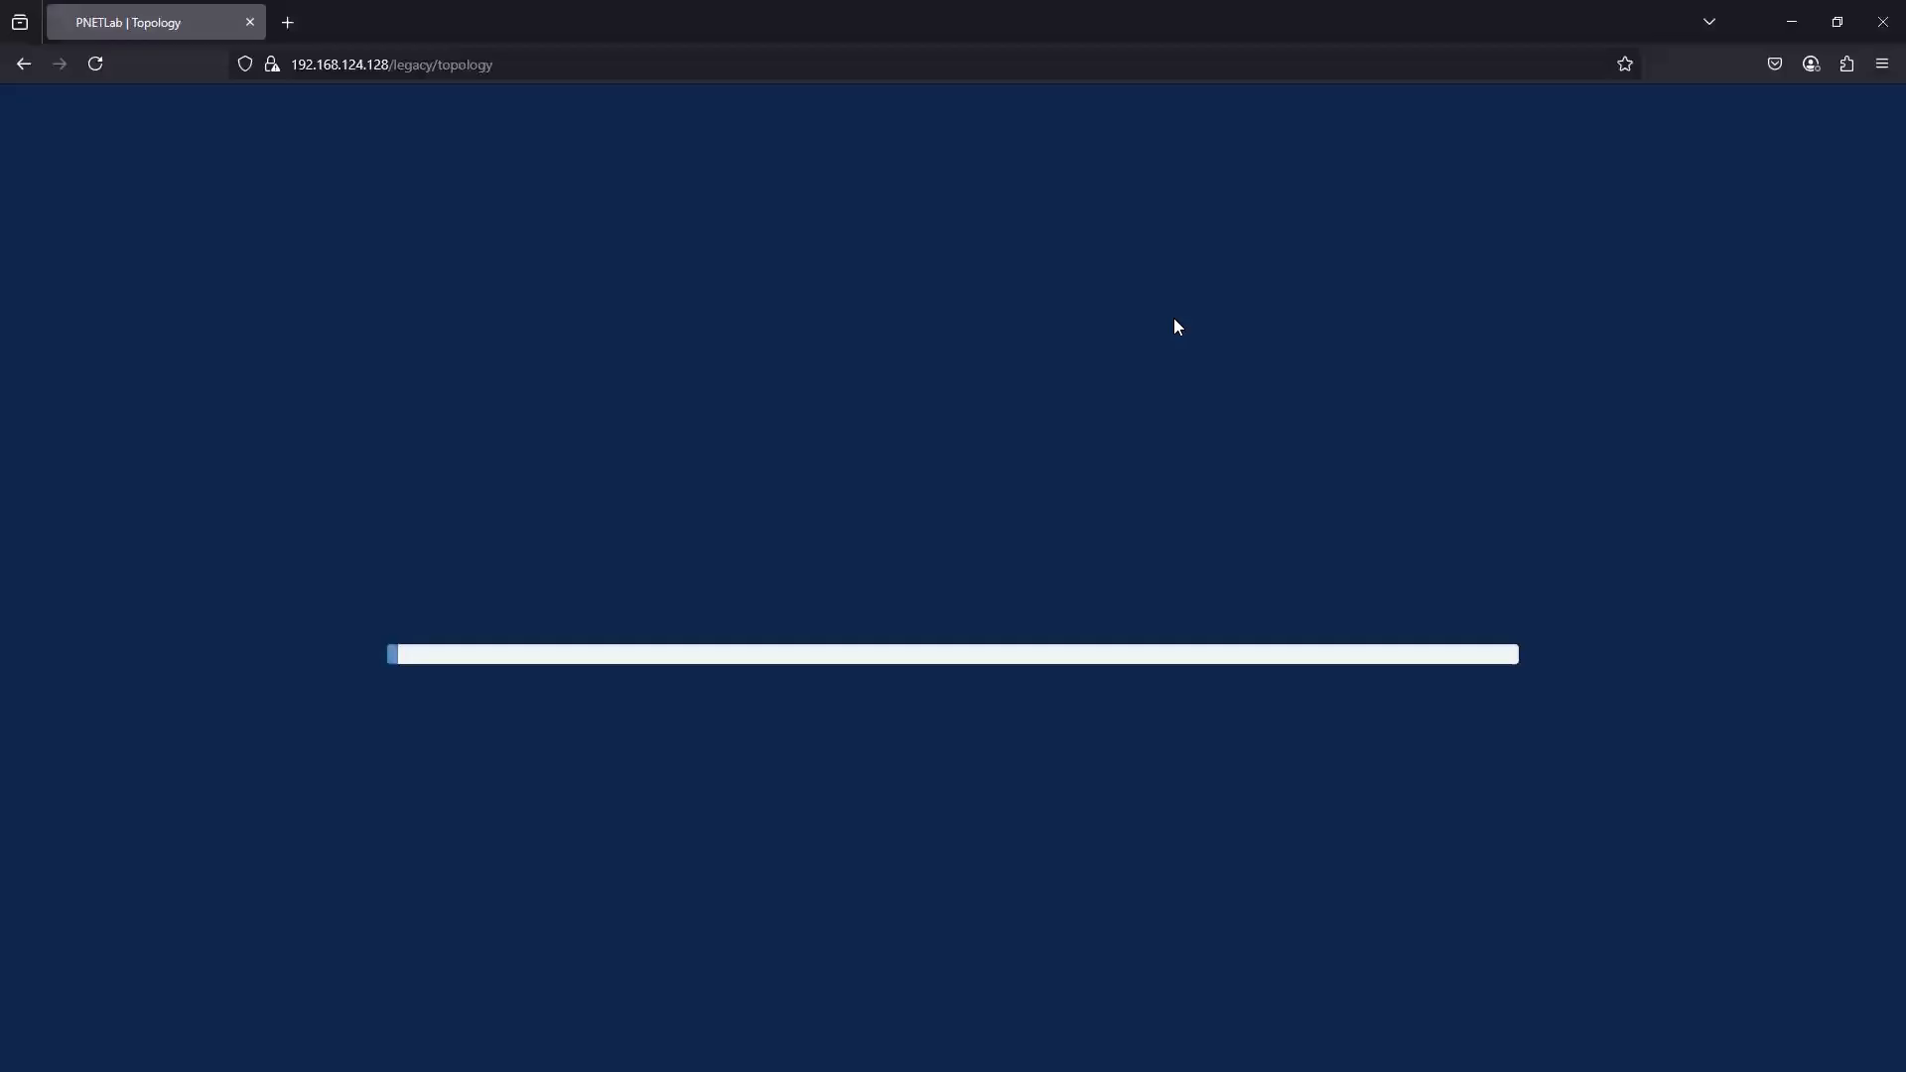
- Start a new node in the empty area near SW, using the Linux template
right_click(349, 248)
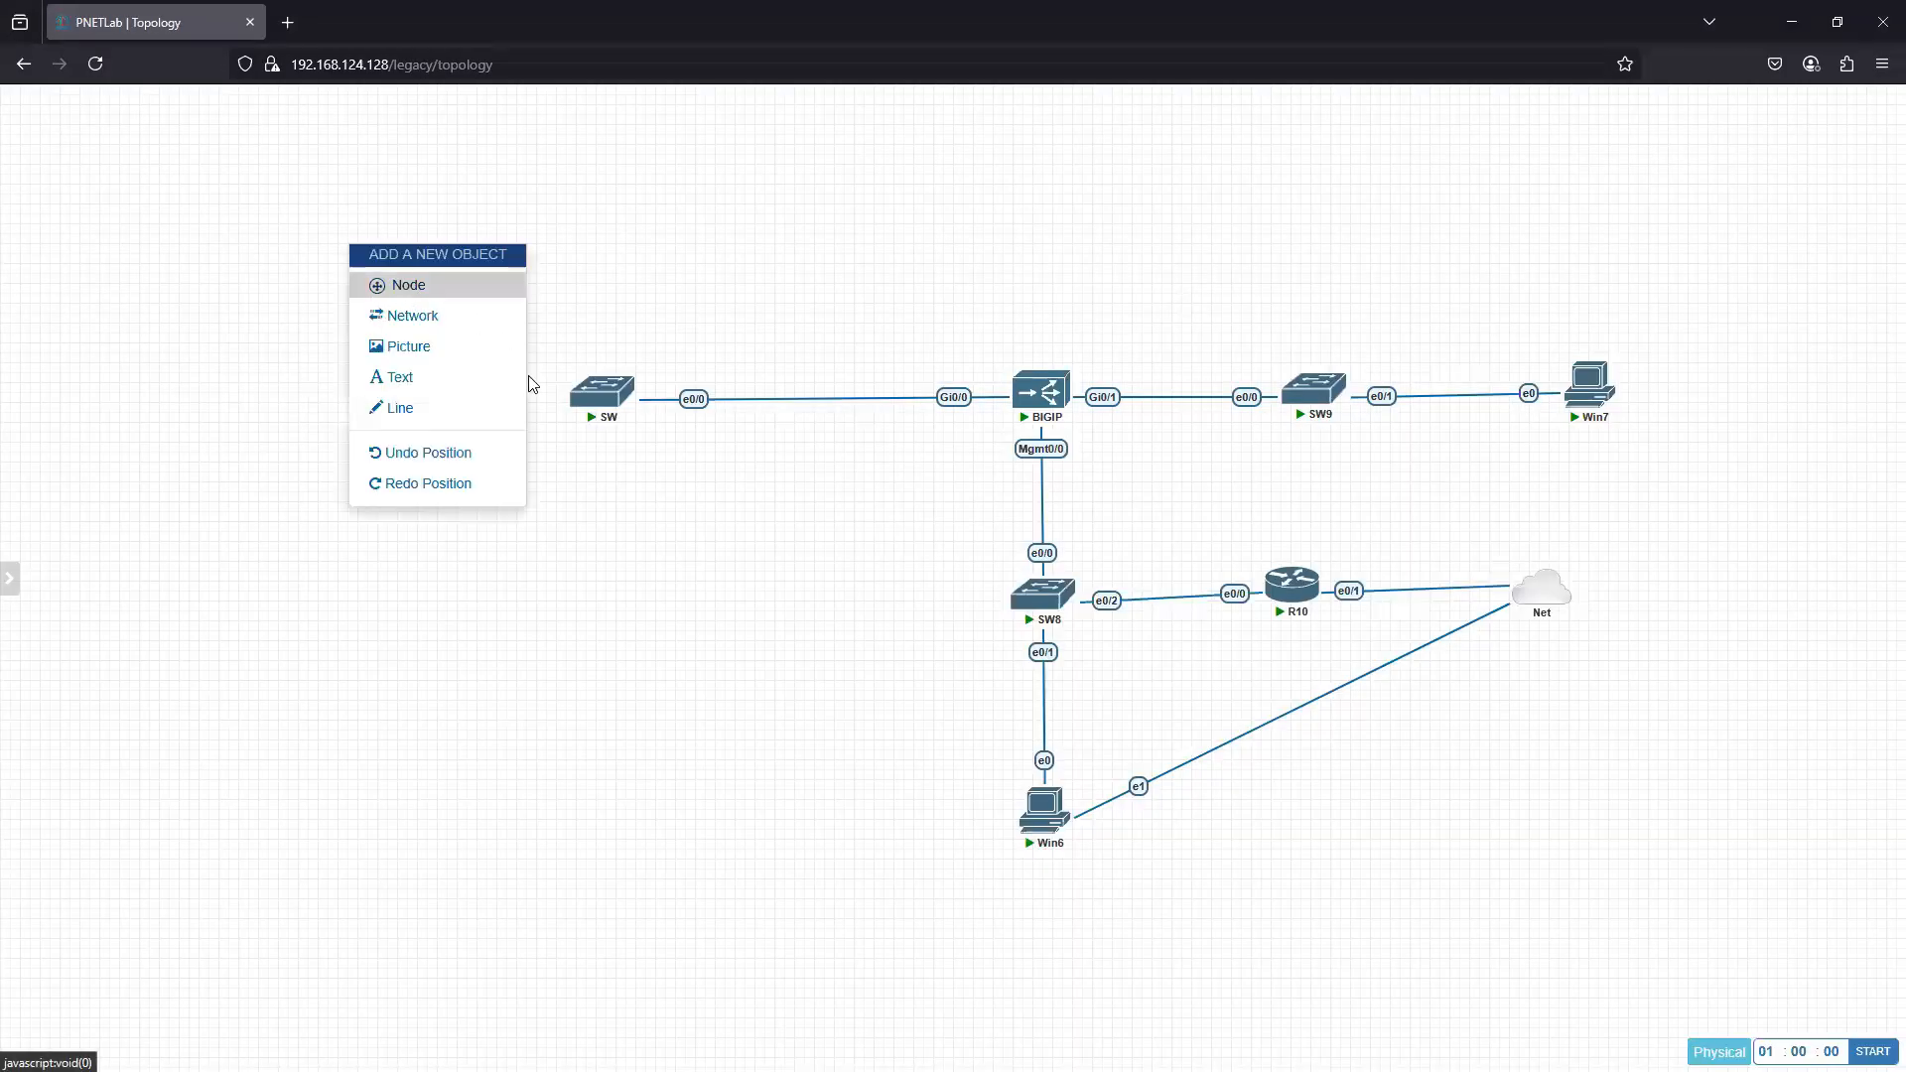
left_click(409, 287)
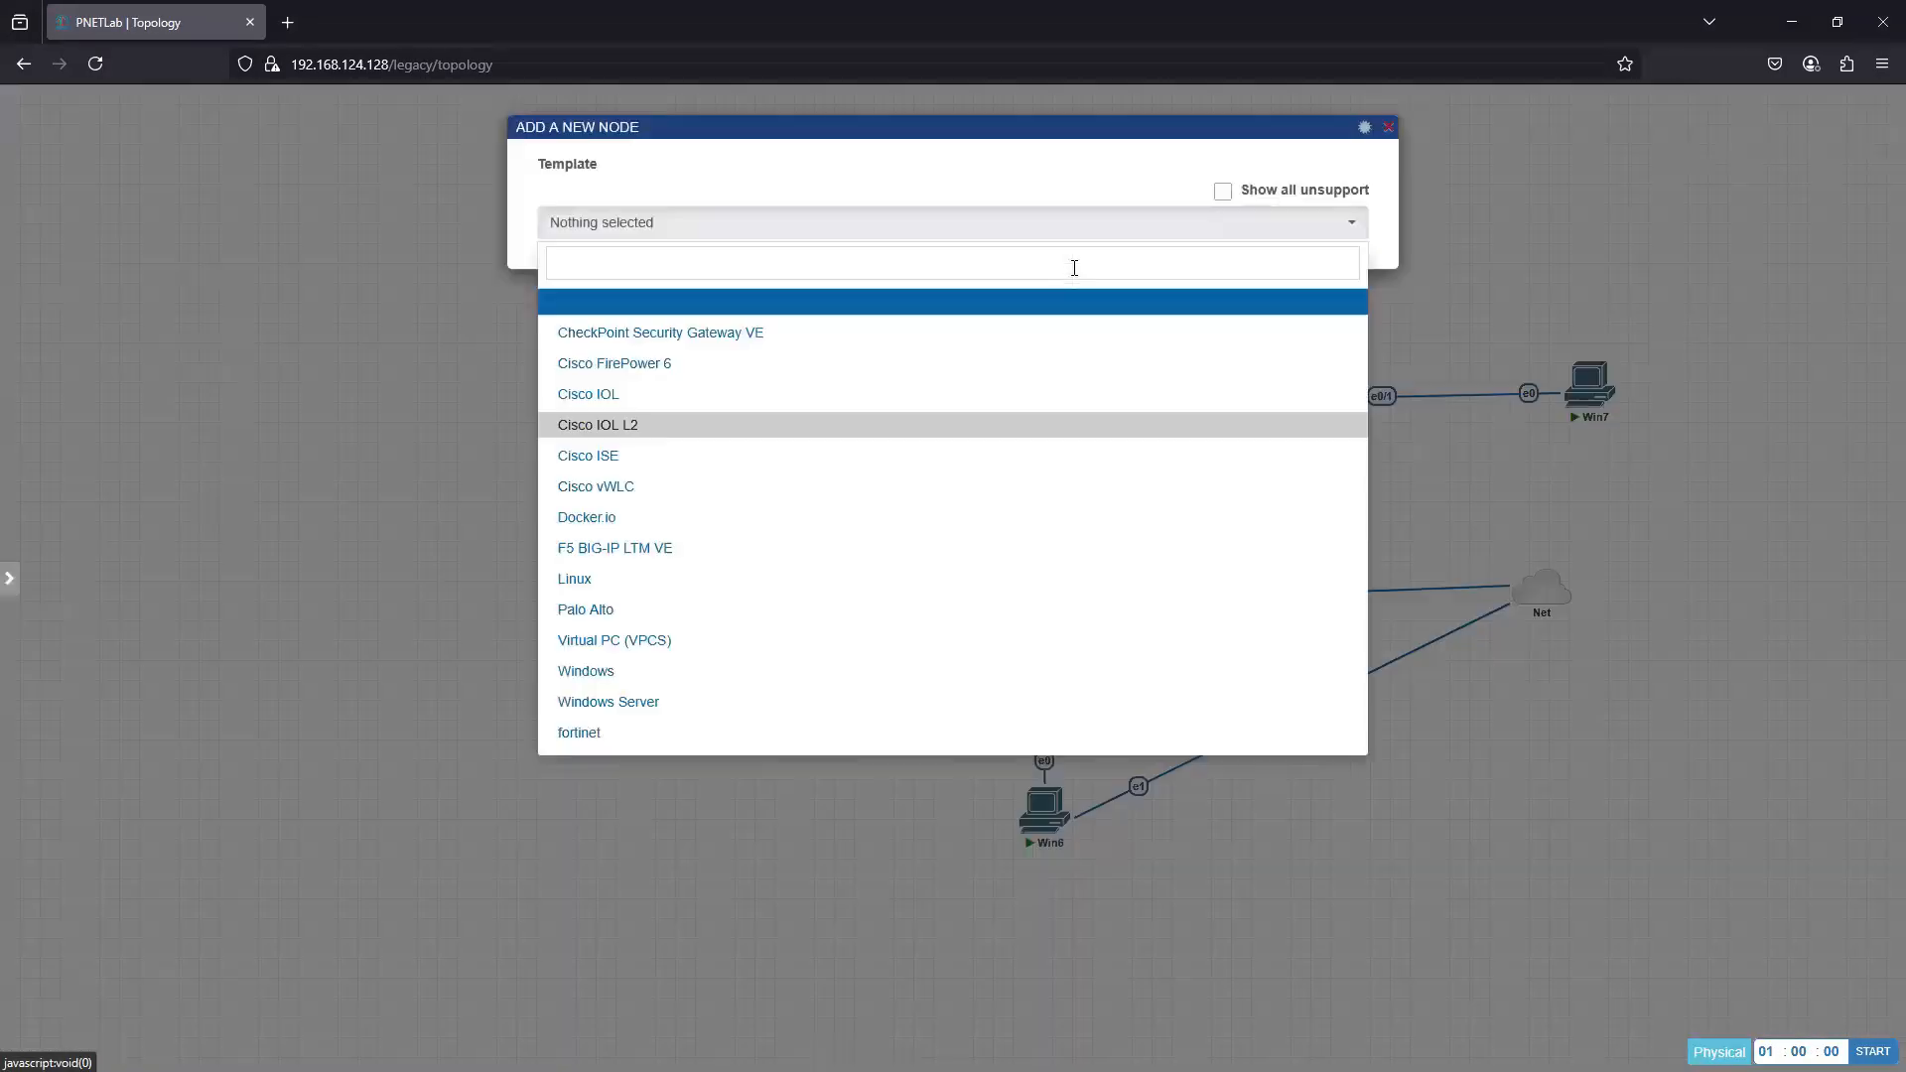
left_click(727, 266)
type("li")
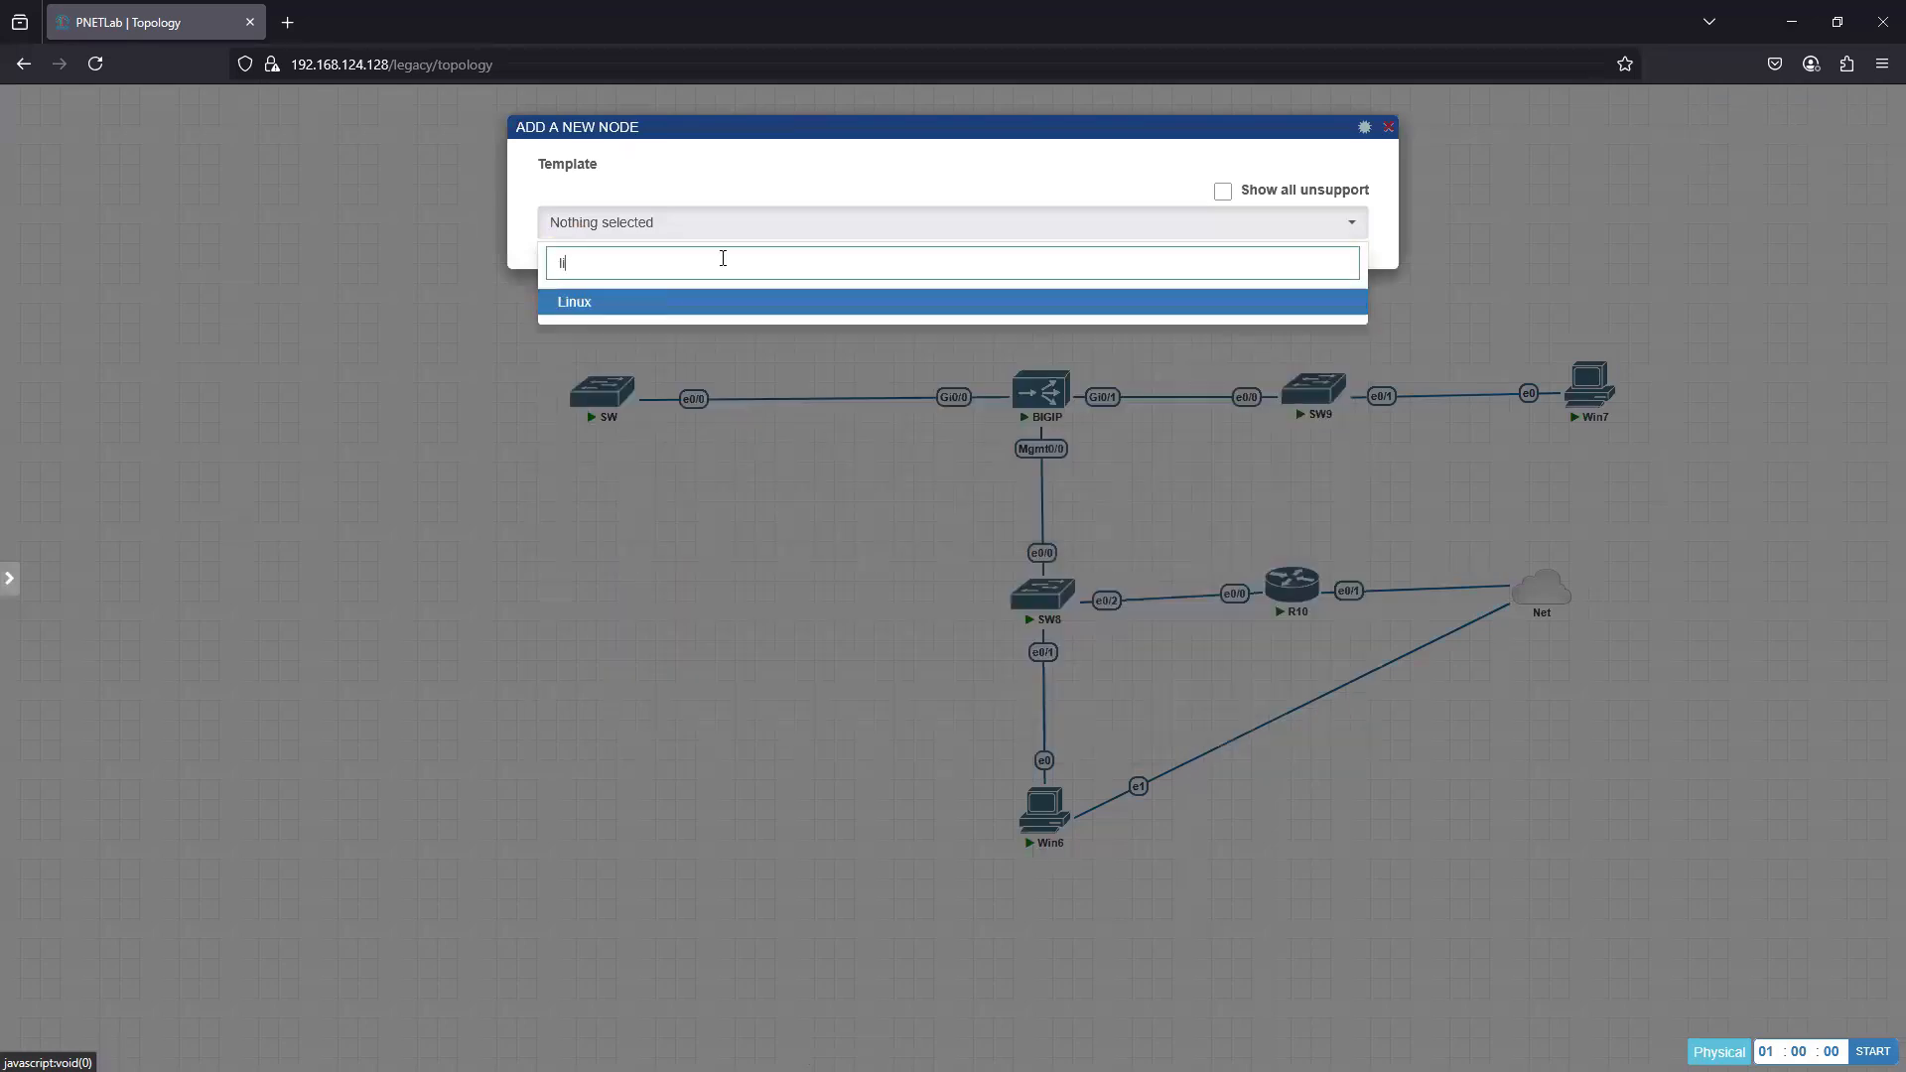
left_click(620, 300)
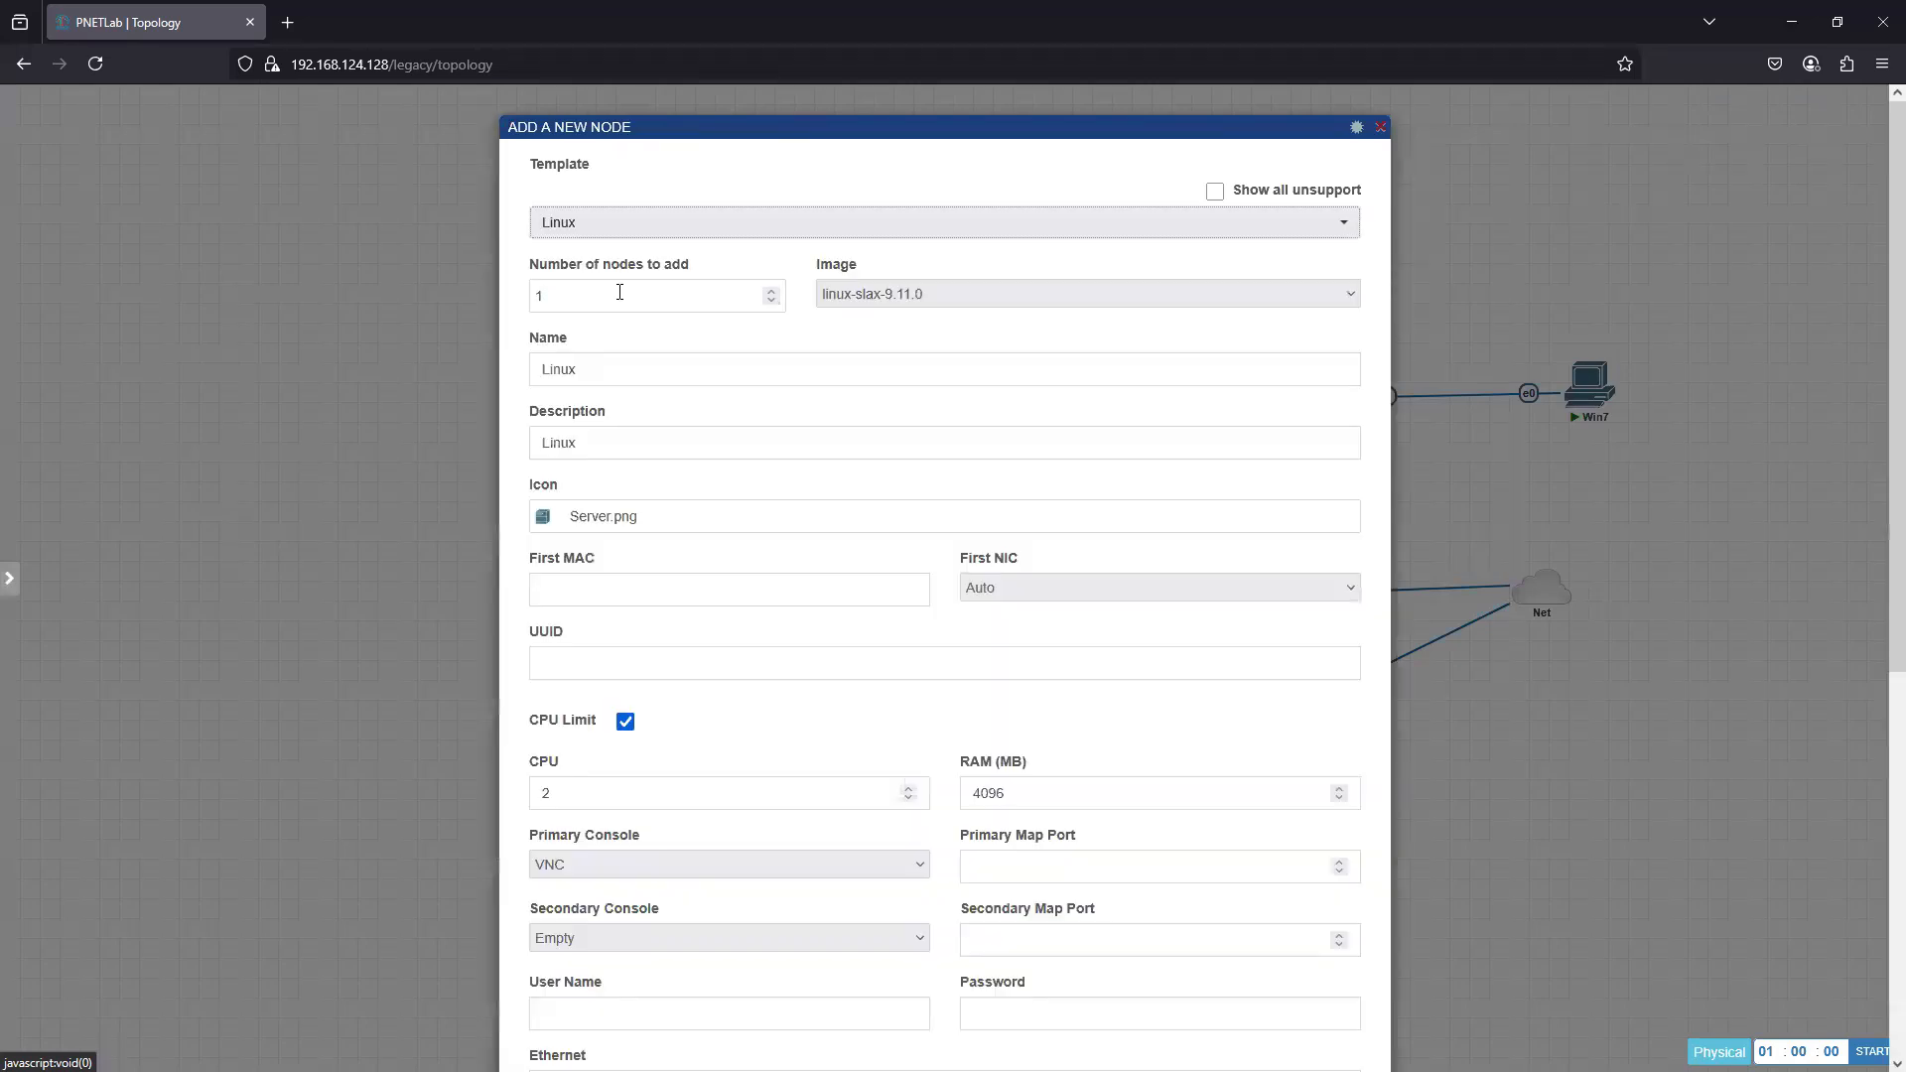
- Set the new node's image to linux-auction and the number of nodes to 2, and save
left_click(930, 298)
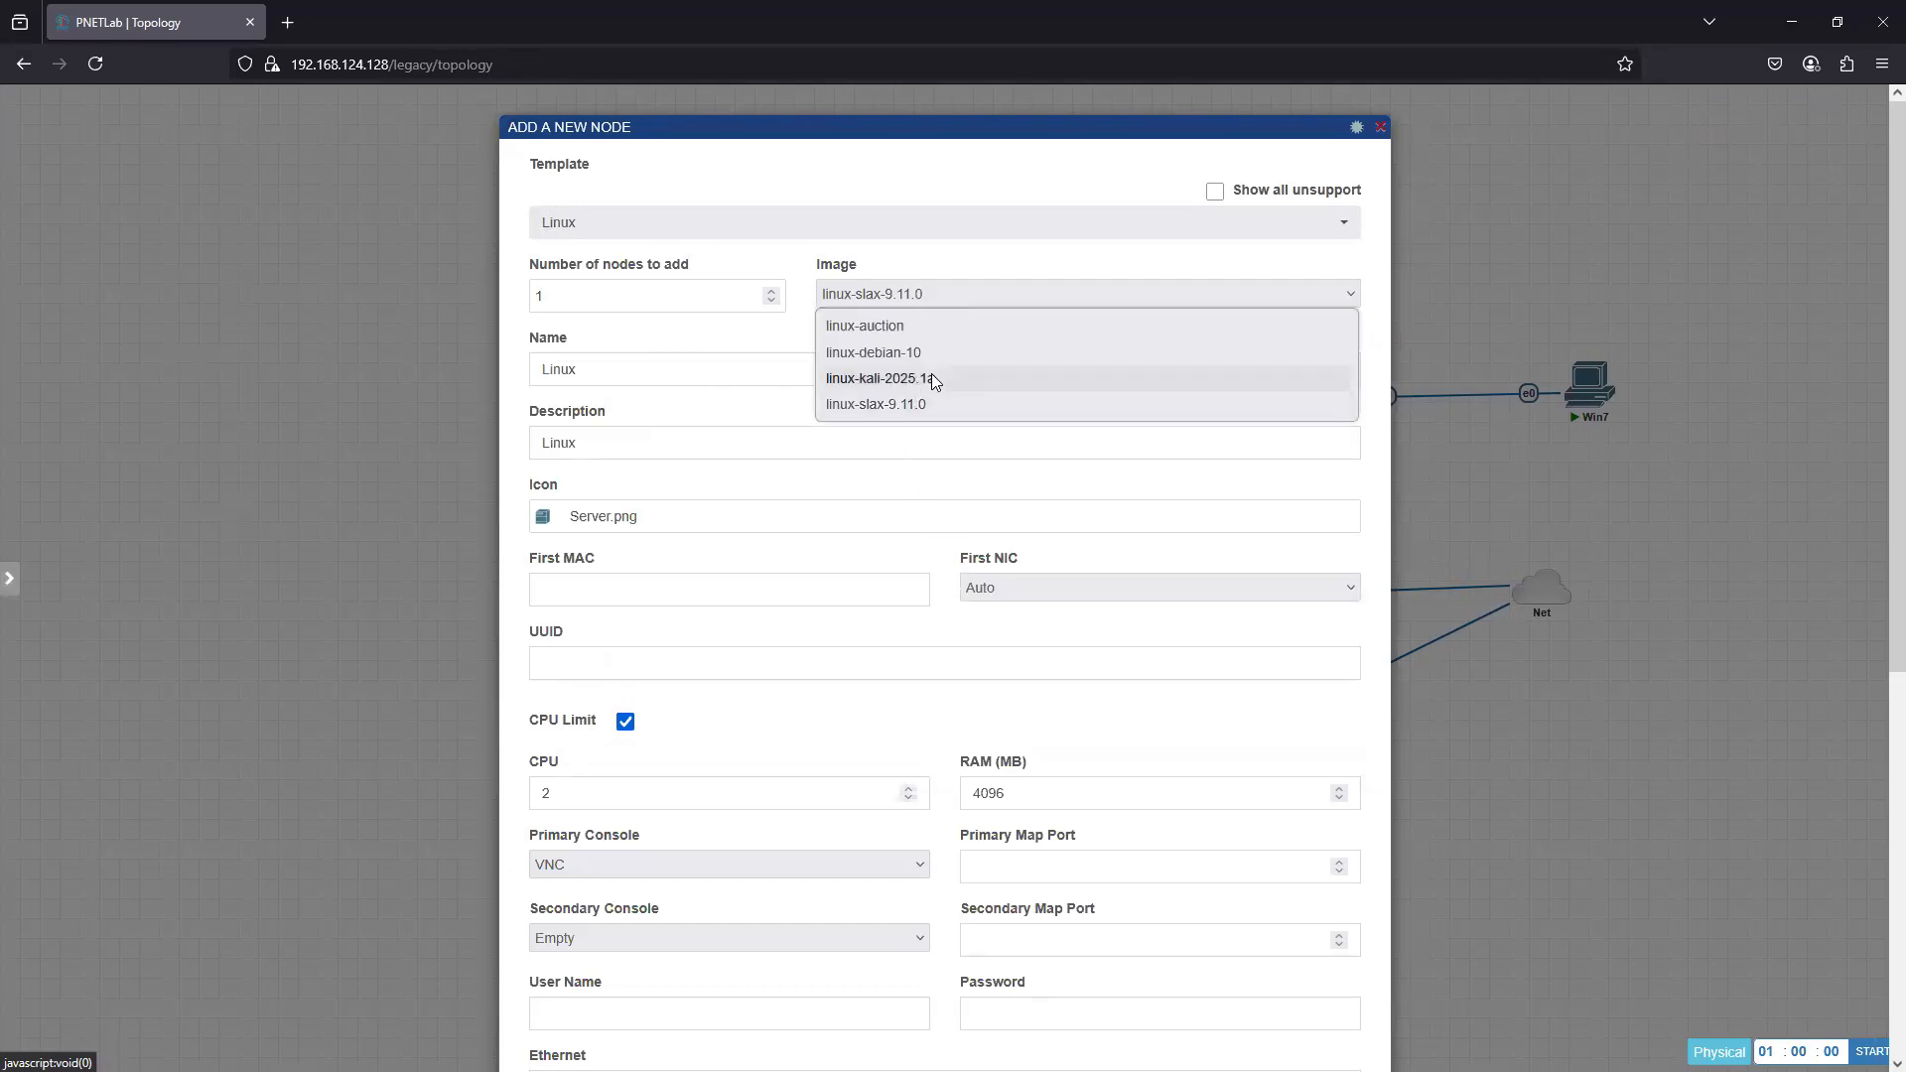
left_click(865, 328)
left_click_drag(552, 297, 473, 319)
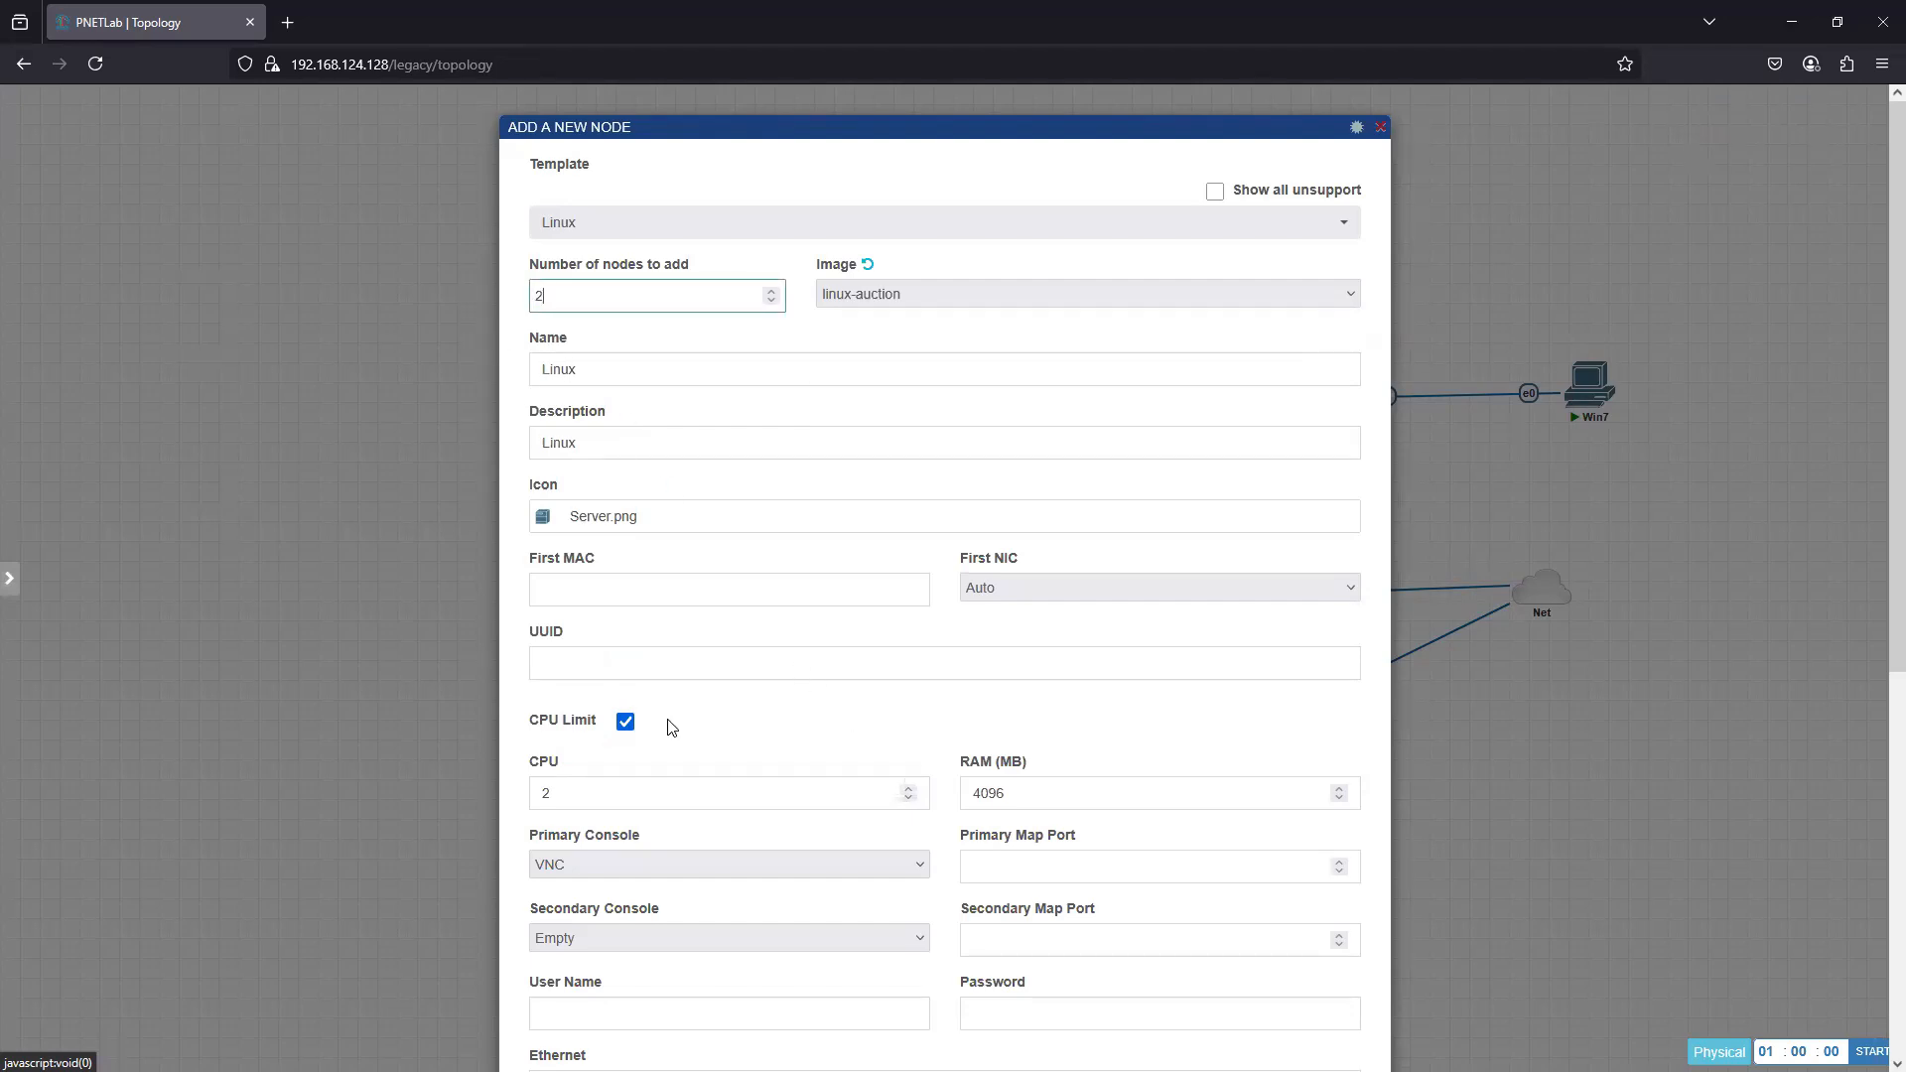
scroll(671, 784, "down", 6)
left_click(899, 1005)
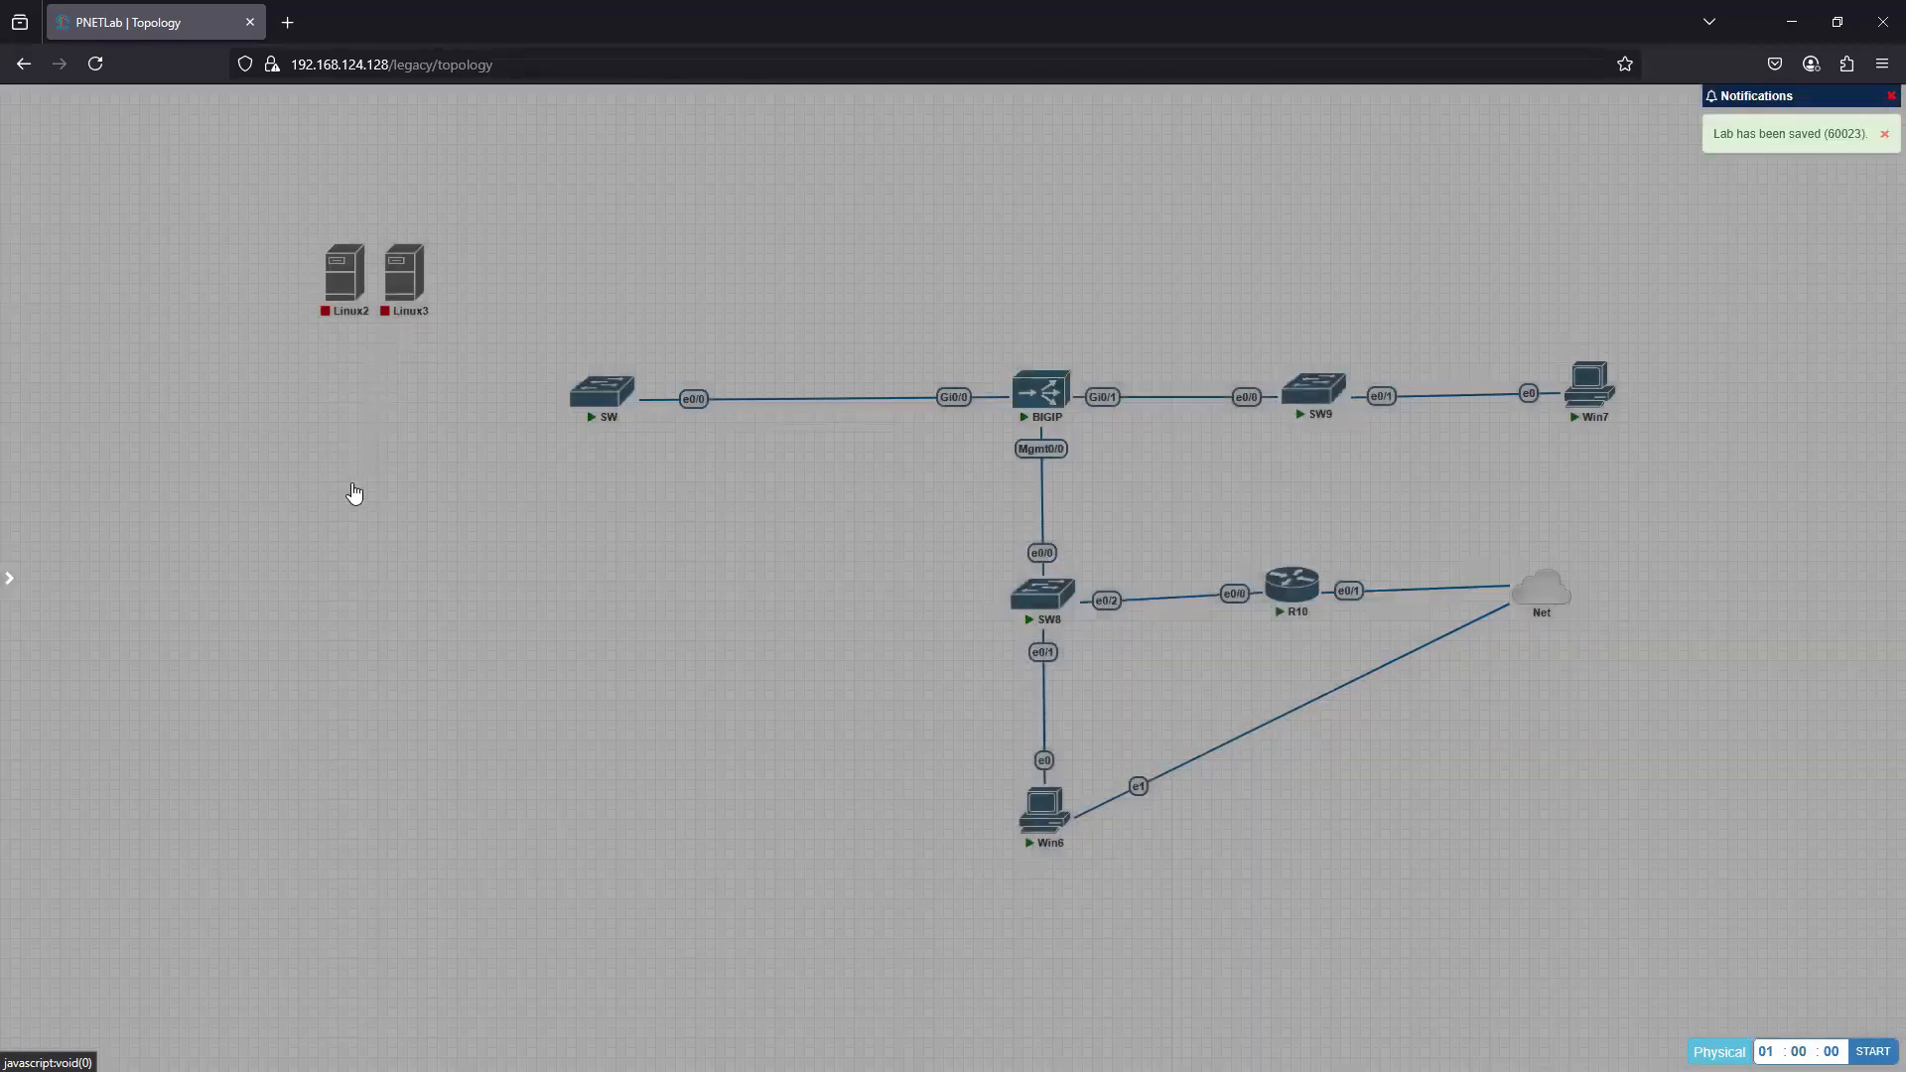
- Place Linux3 below Linux2, and connect Linux2 e0 to SW e0/1 and Linux3 e0 to SW e0/2
left_click_drag(419, 260, 354, 487)
mouse_move(355, 273)
left_click_drag(367, 265, 608, 397)
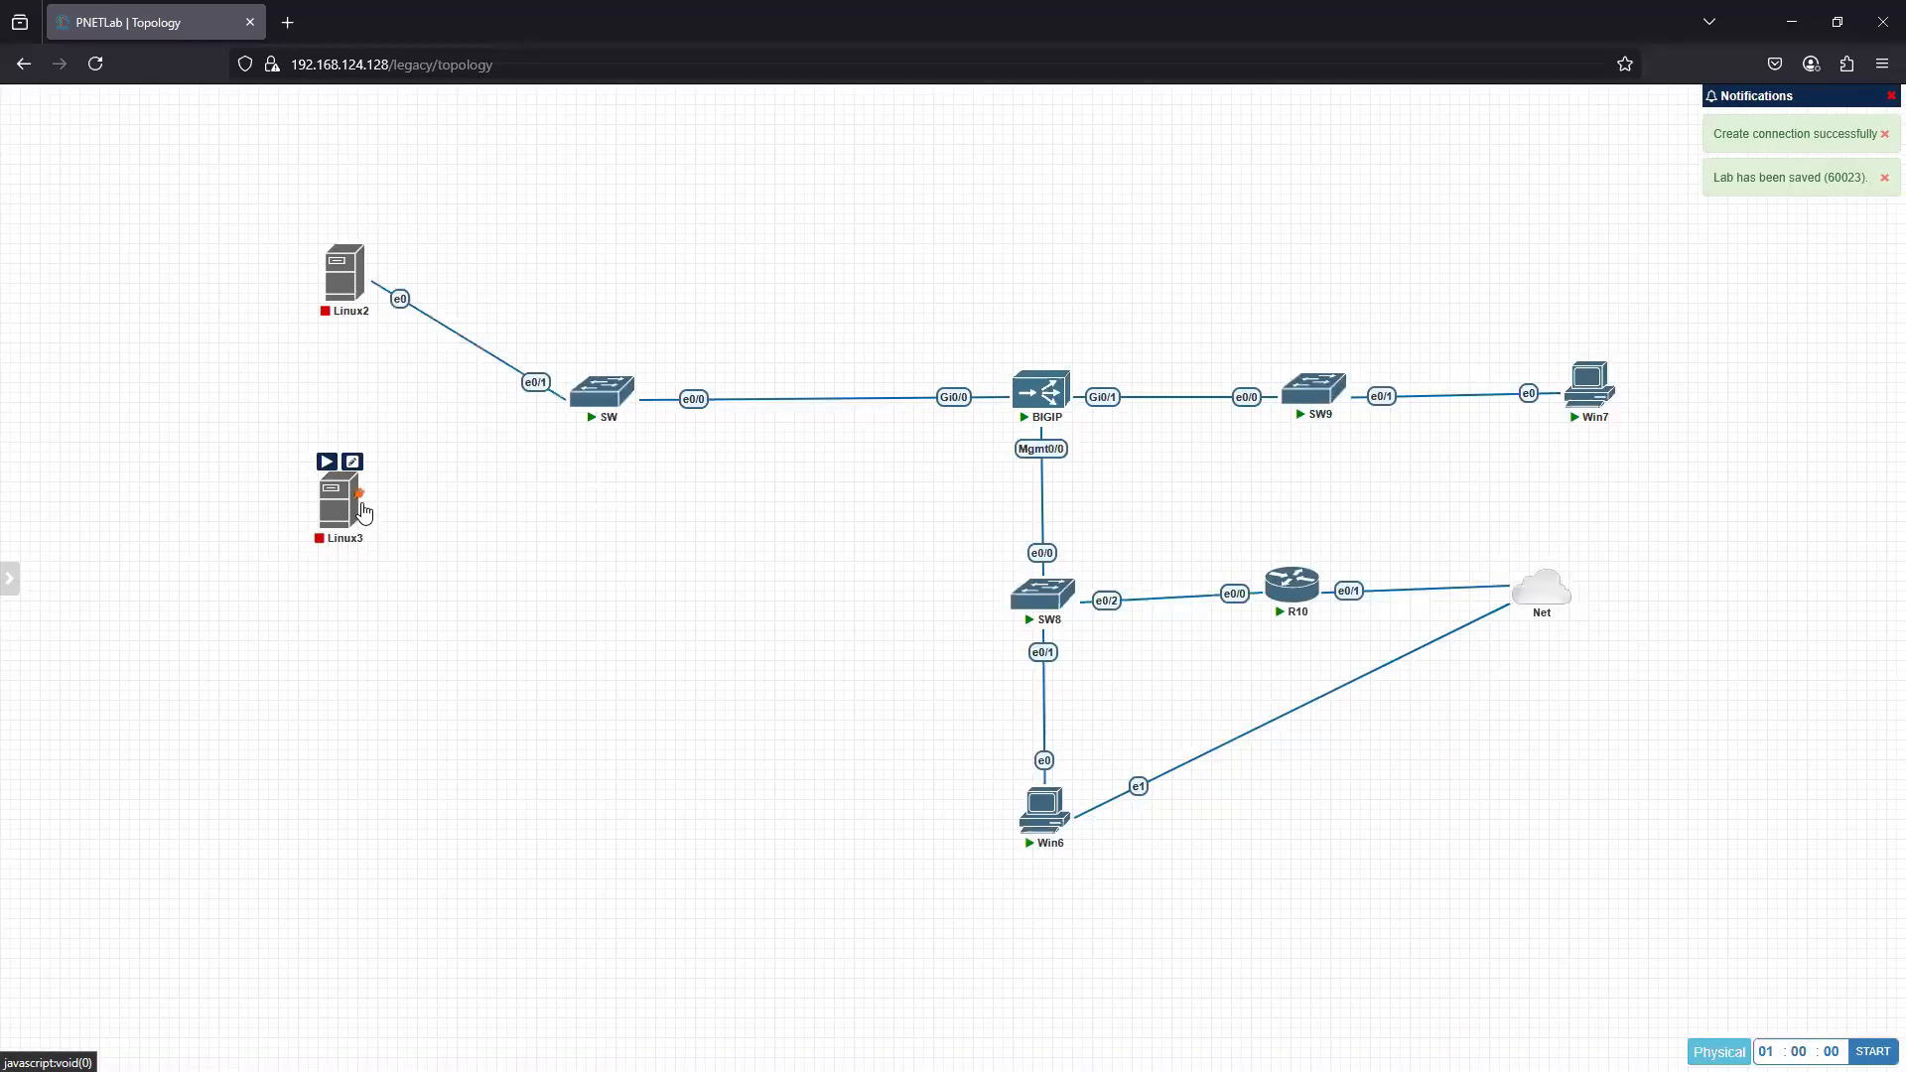
left_click_drag(361, 486, 608, 399)
left_click(990, 615)
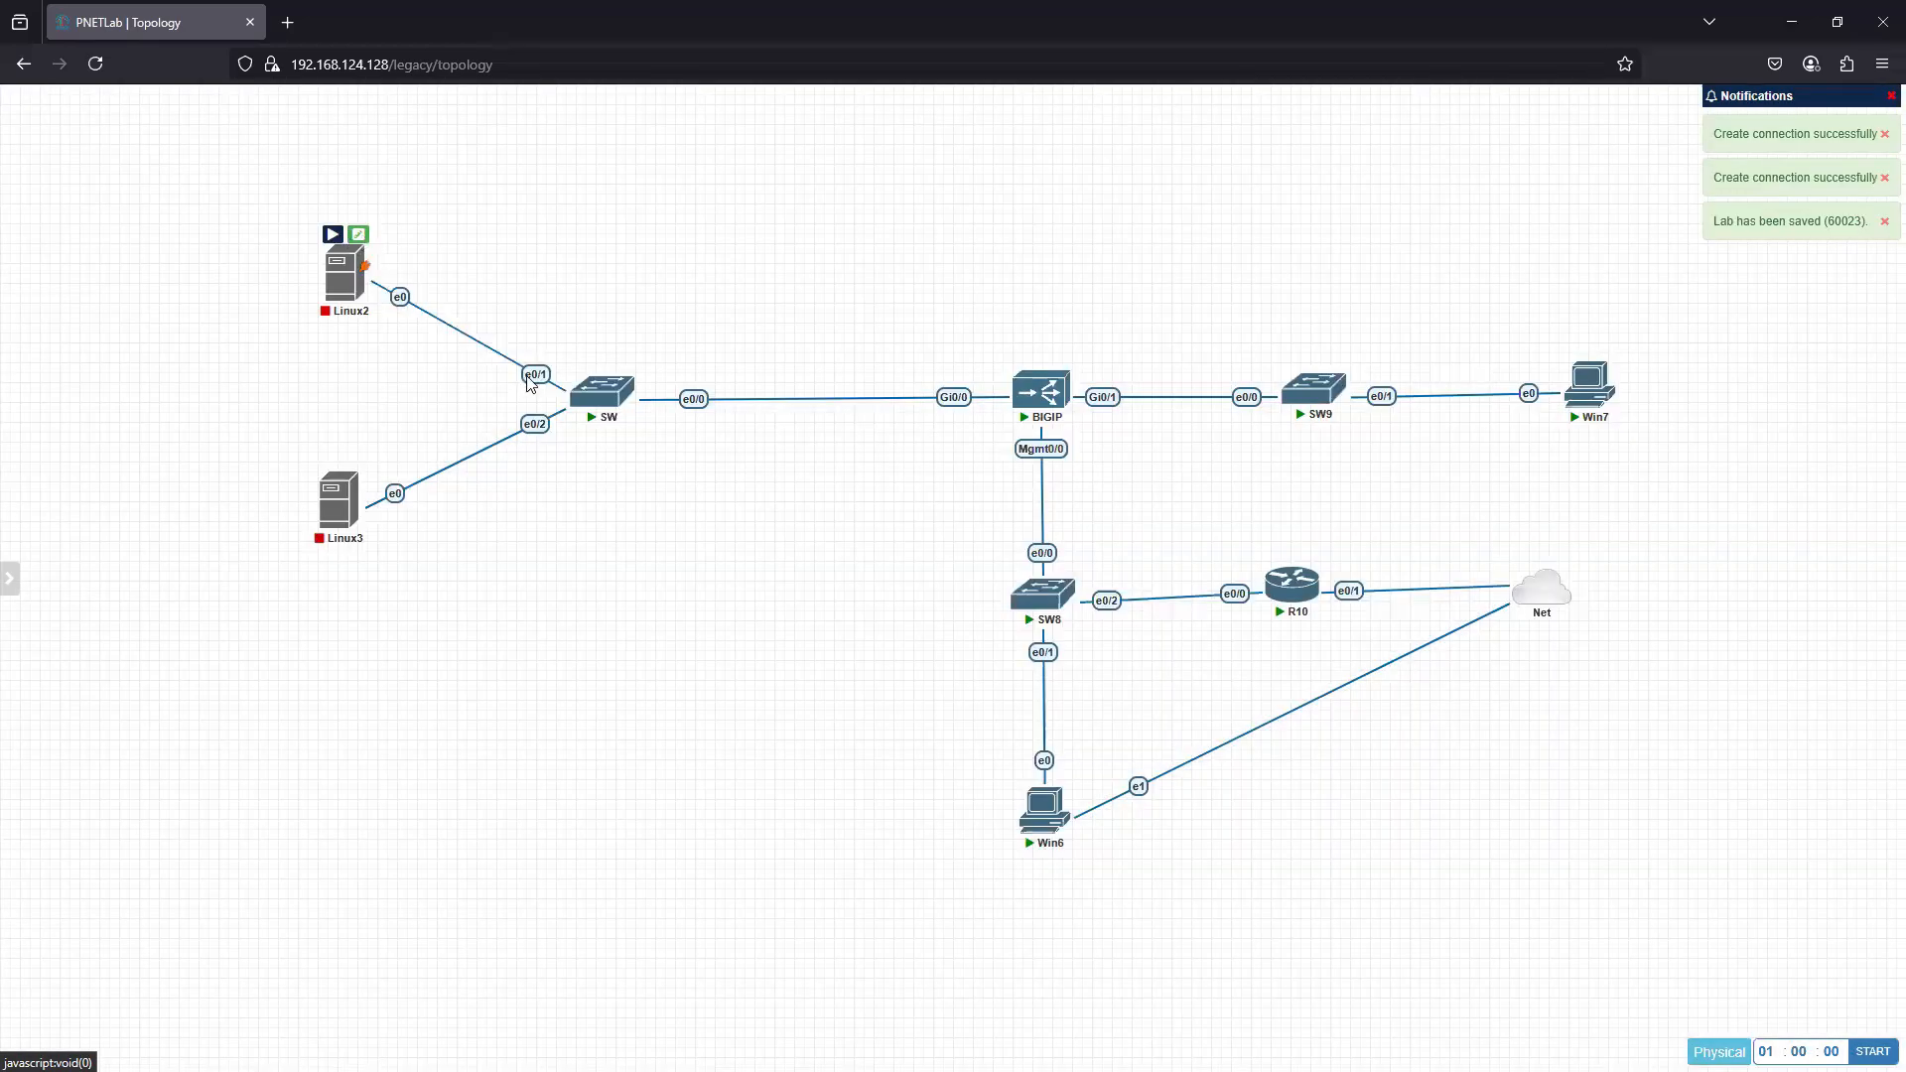
- Rename the Linux2 node to WebServer1 and save it
left_click(365, 243)
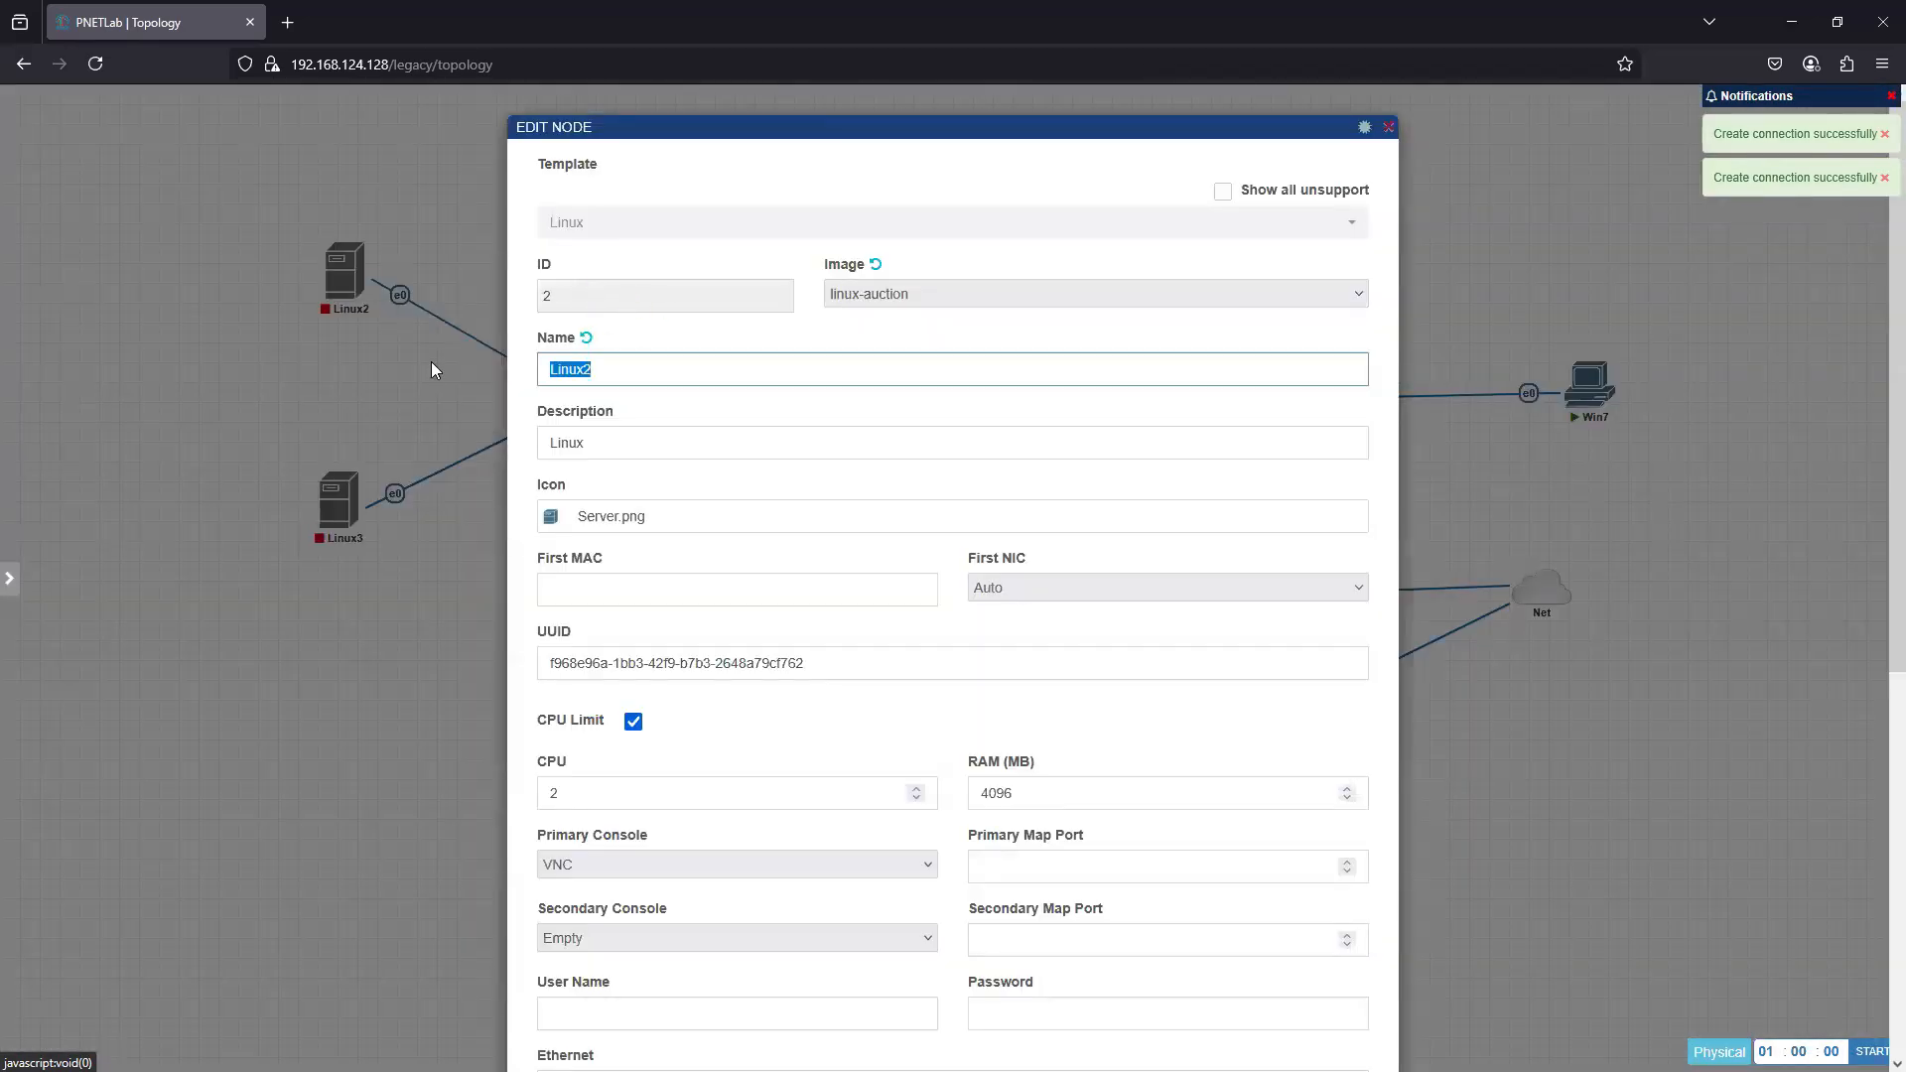
type("W")
type("ev")
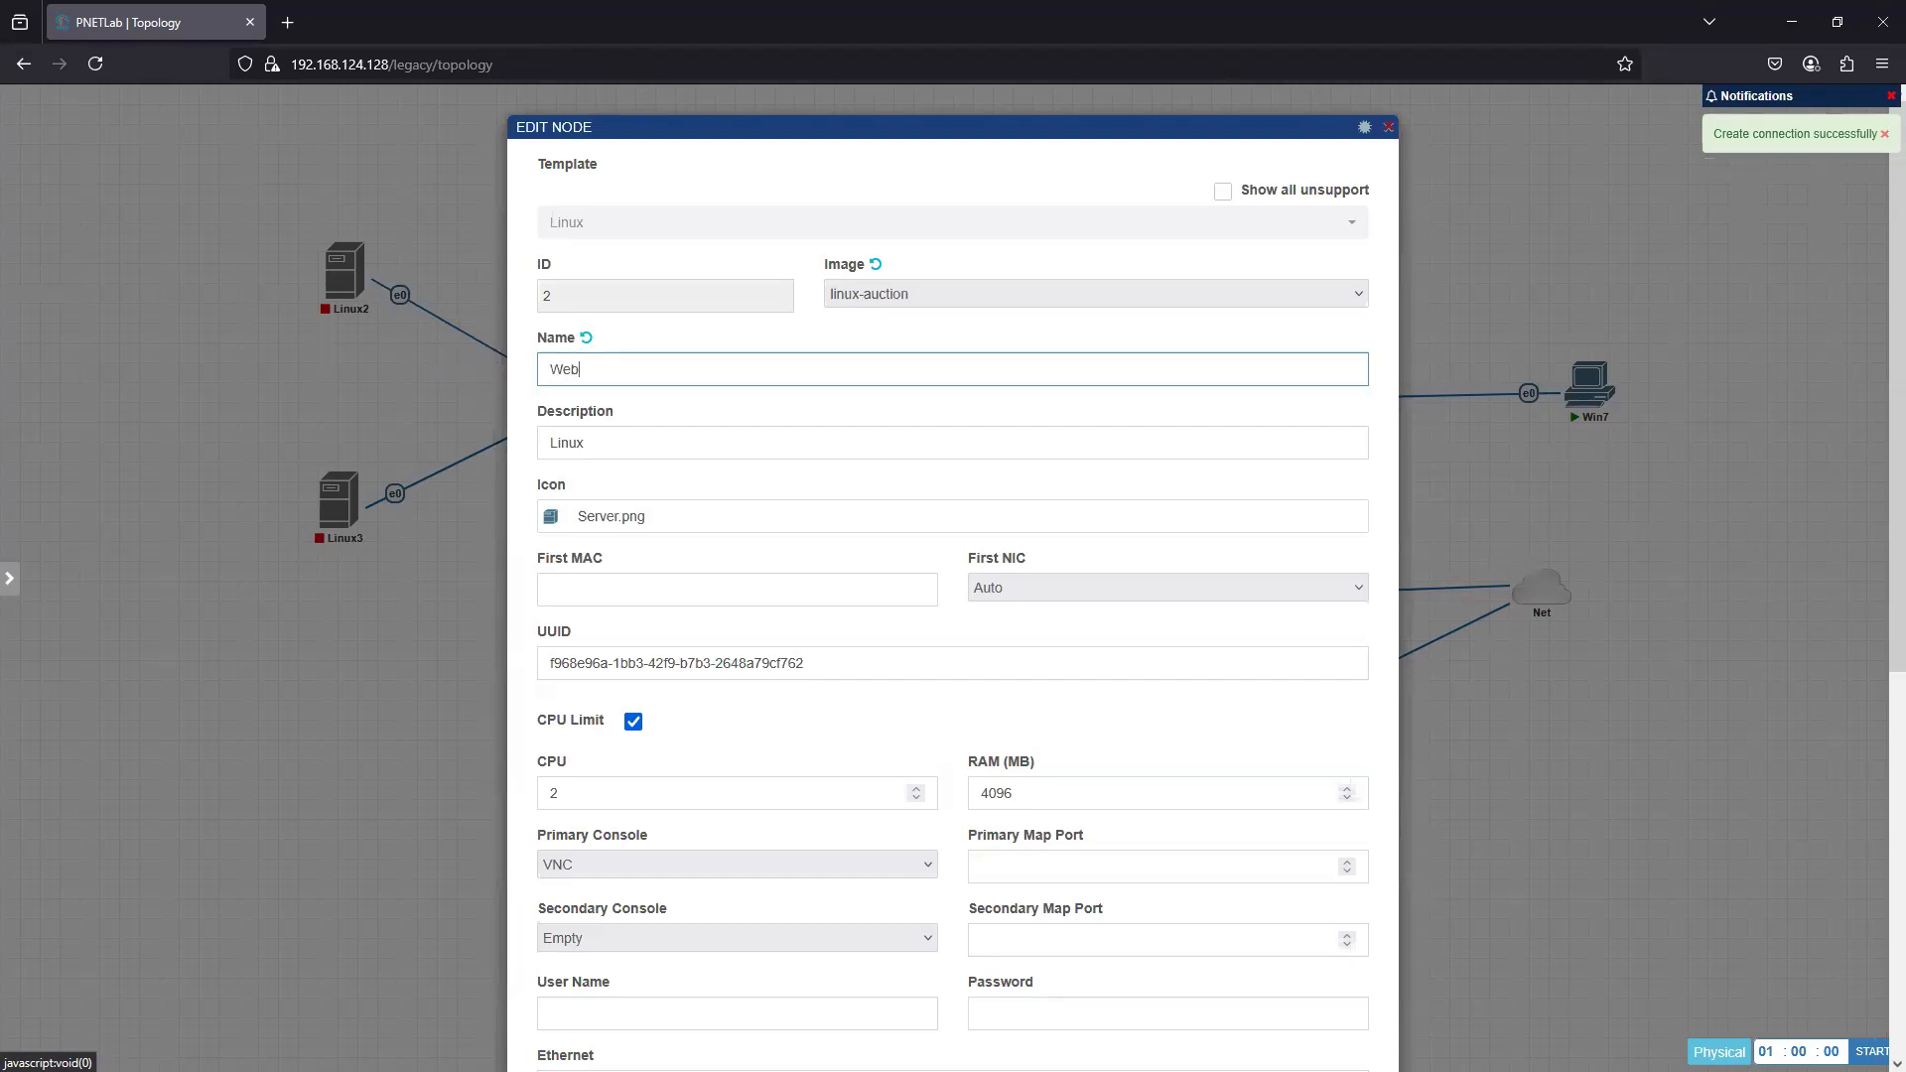
type("Server")
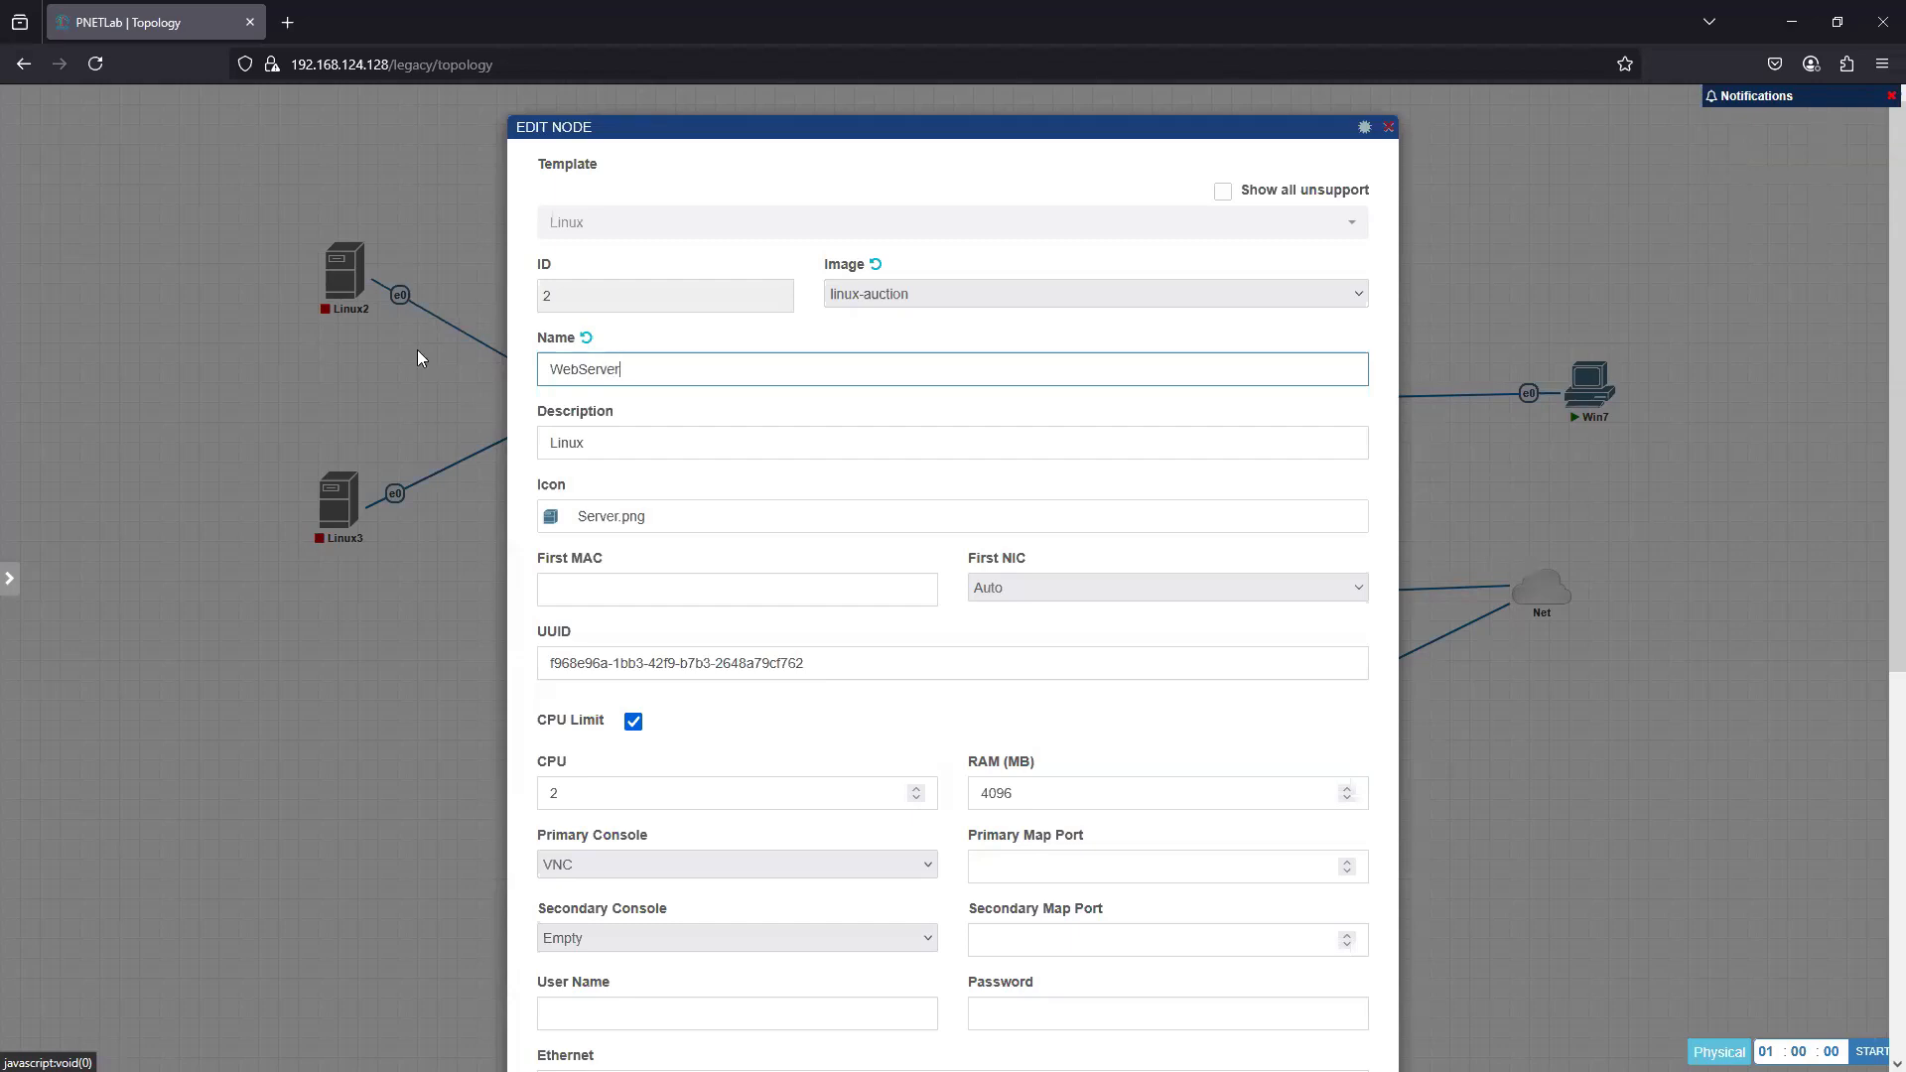
type("1")
scroll(695, 844, "down", 6)
left_click(902, 1005)
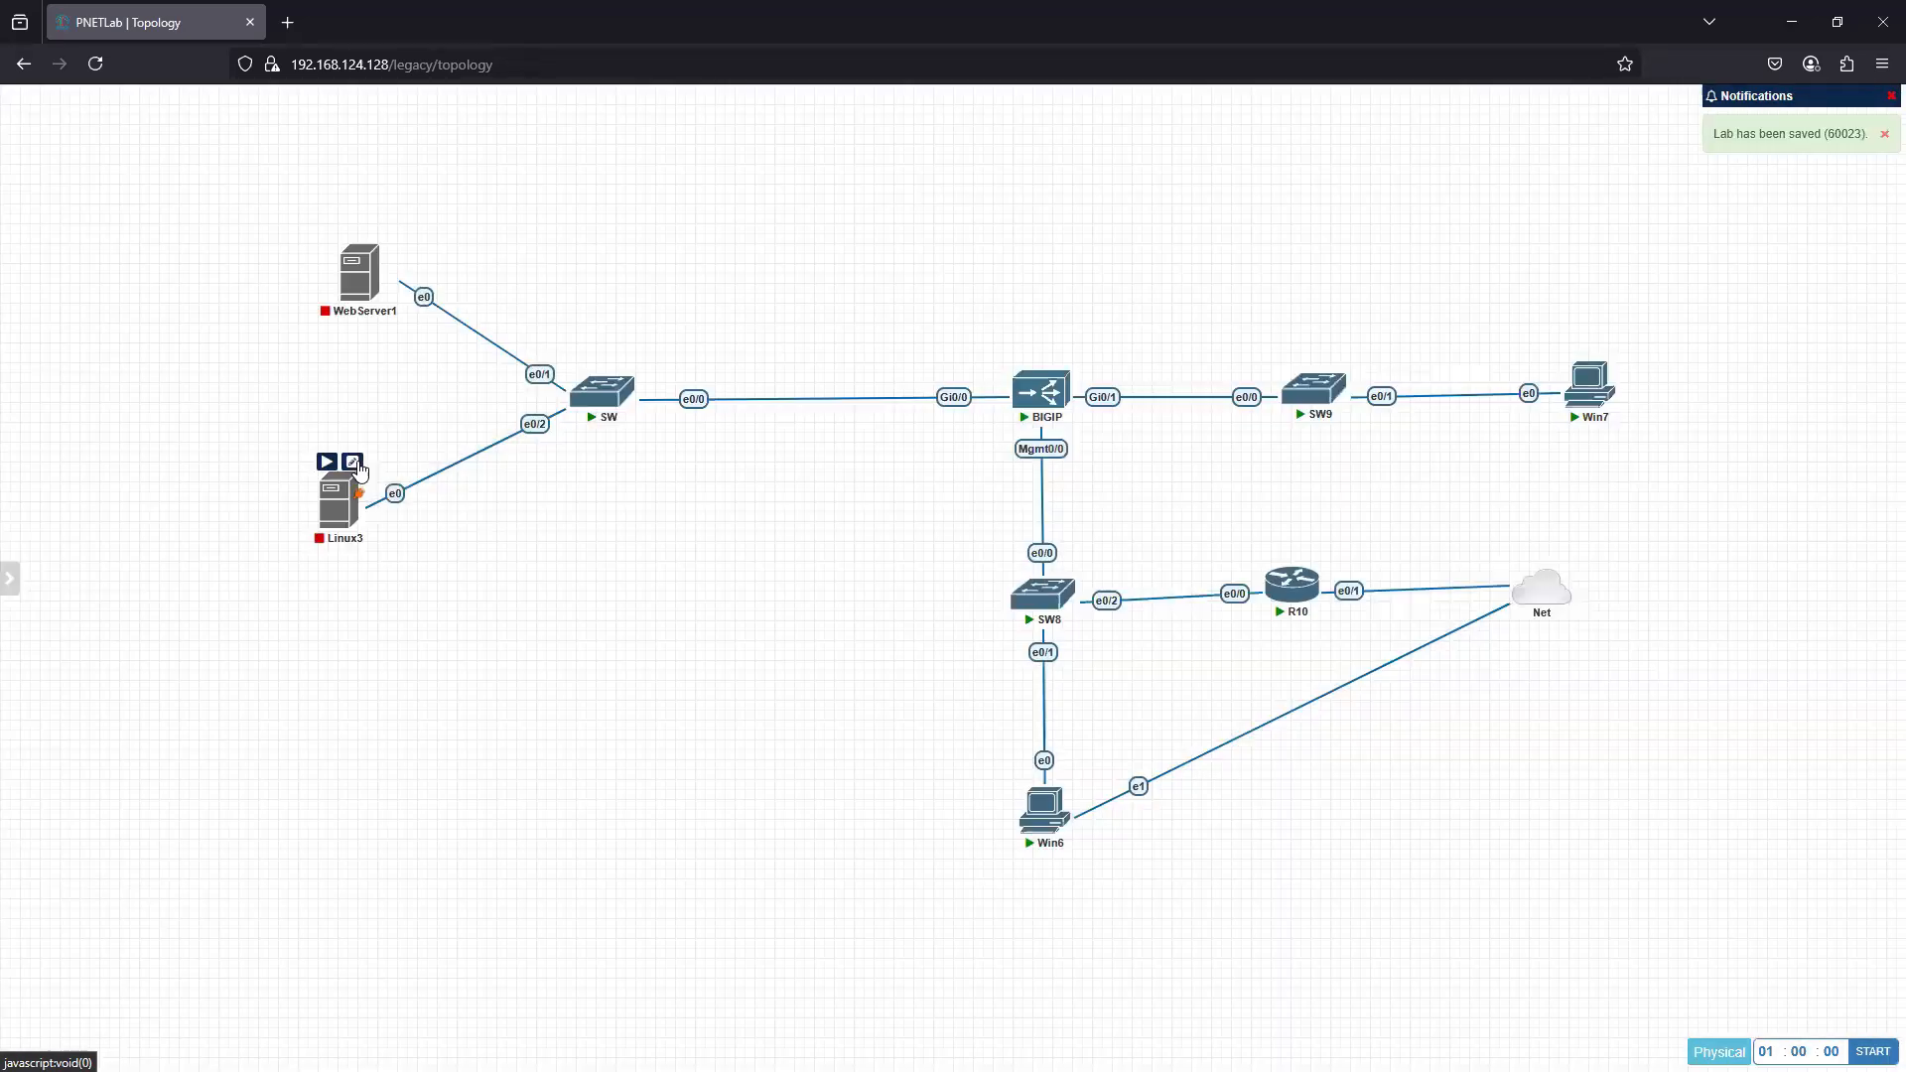
- Rename the Linux3 node to WebServer2 and save it
left_click(352, 466)
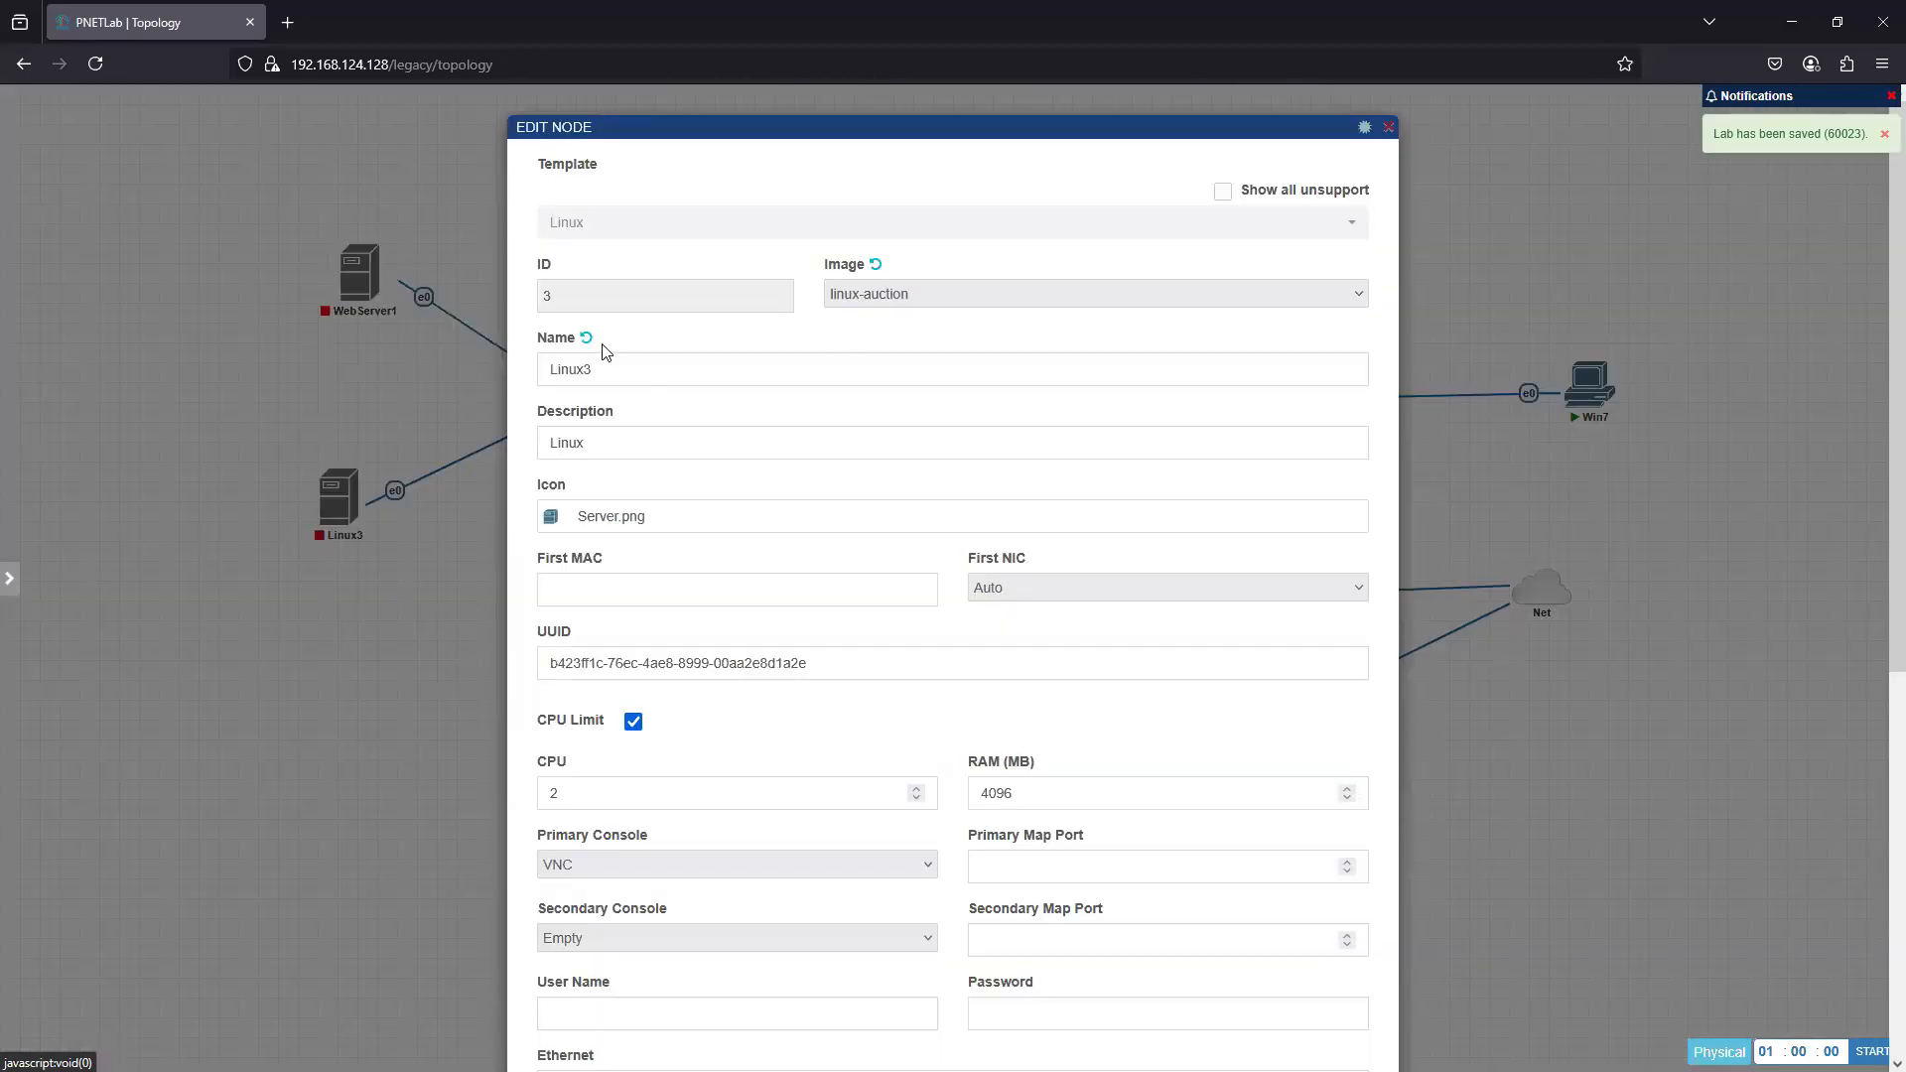
type("WebServer2")
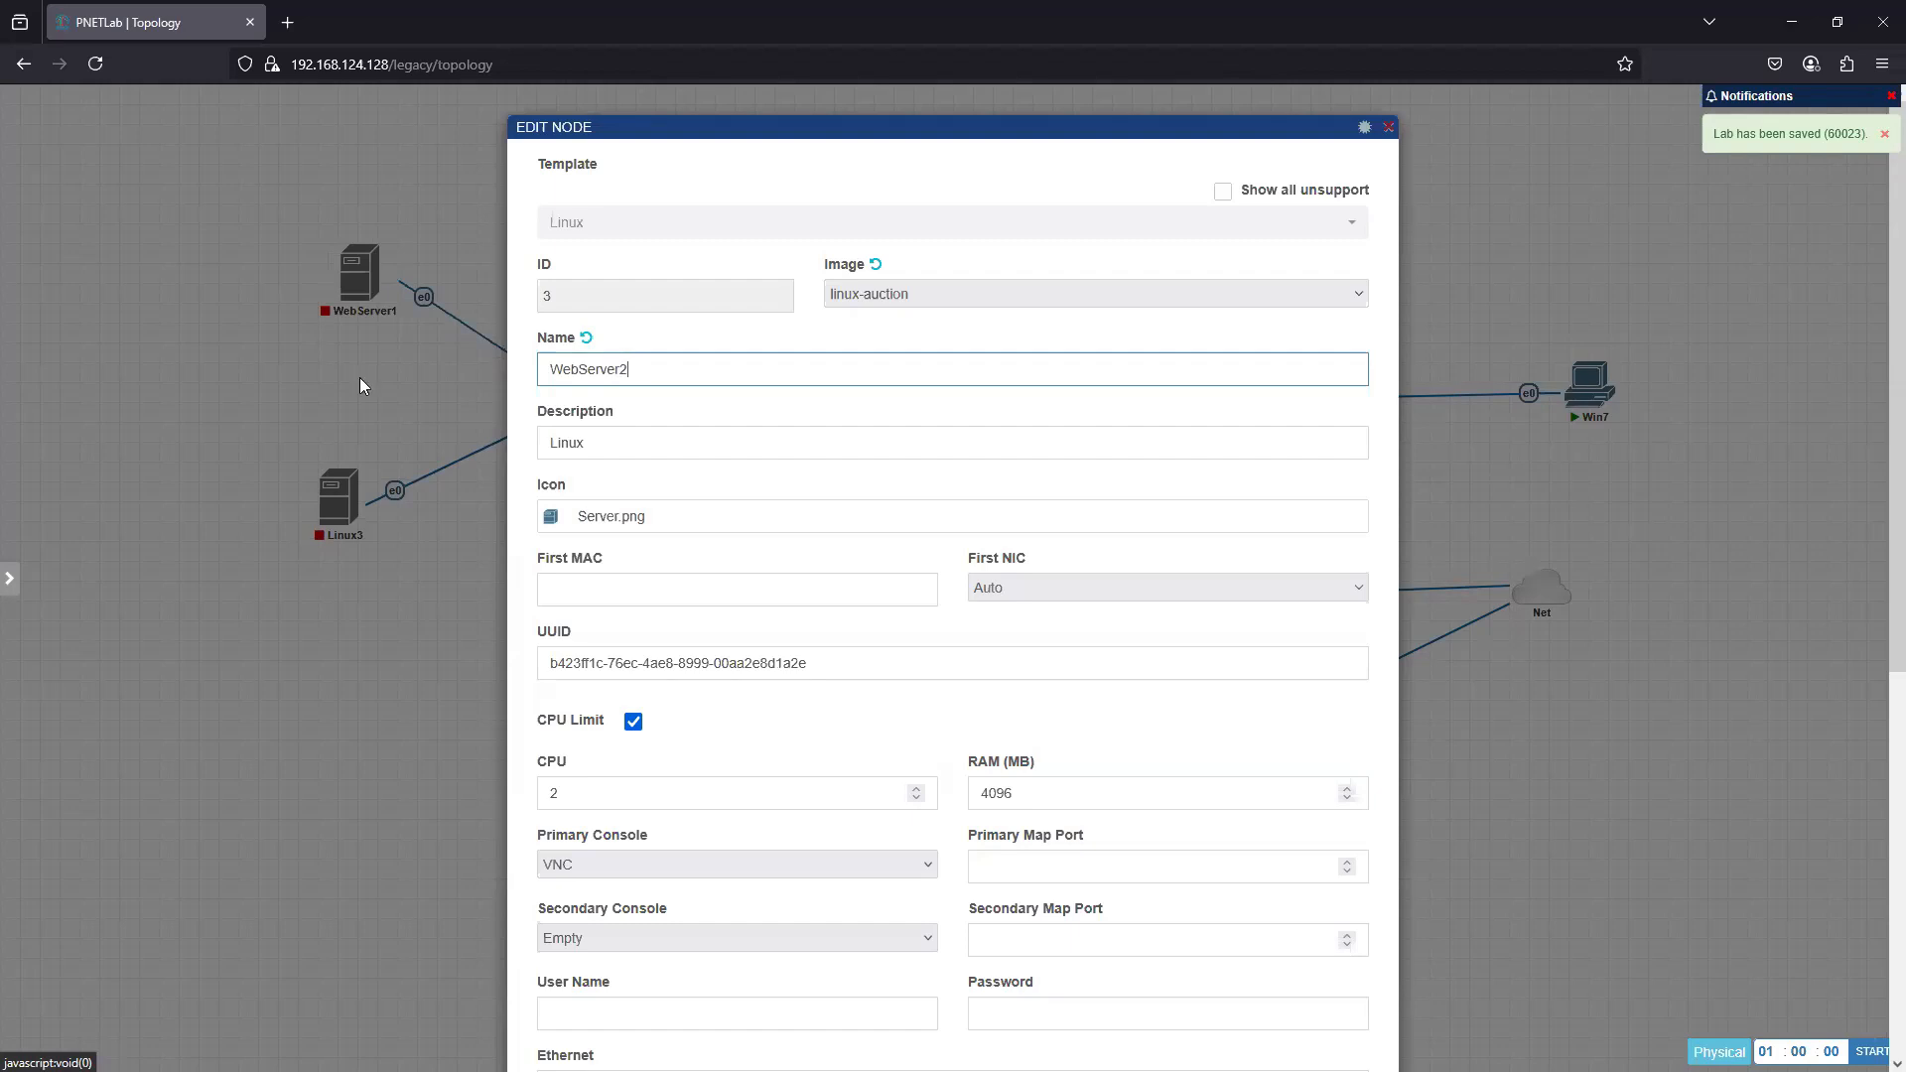
scroll(699, 785, "down", 6)
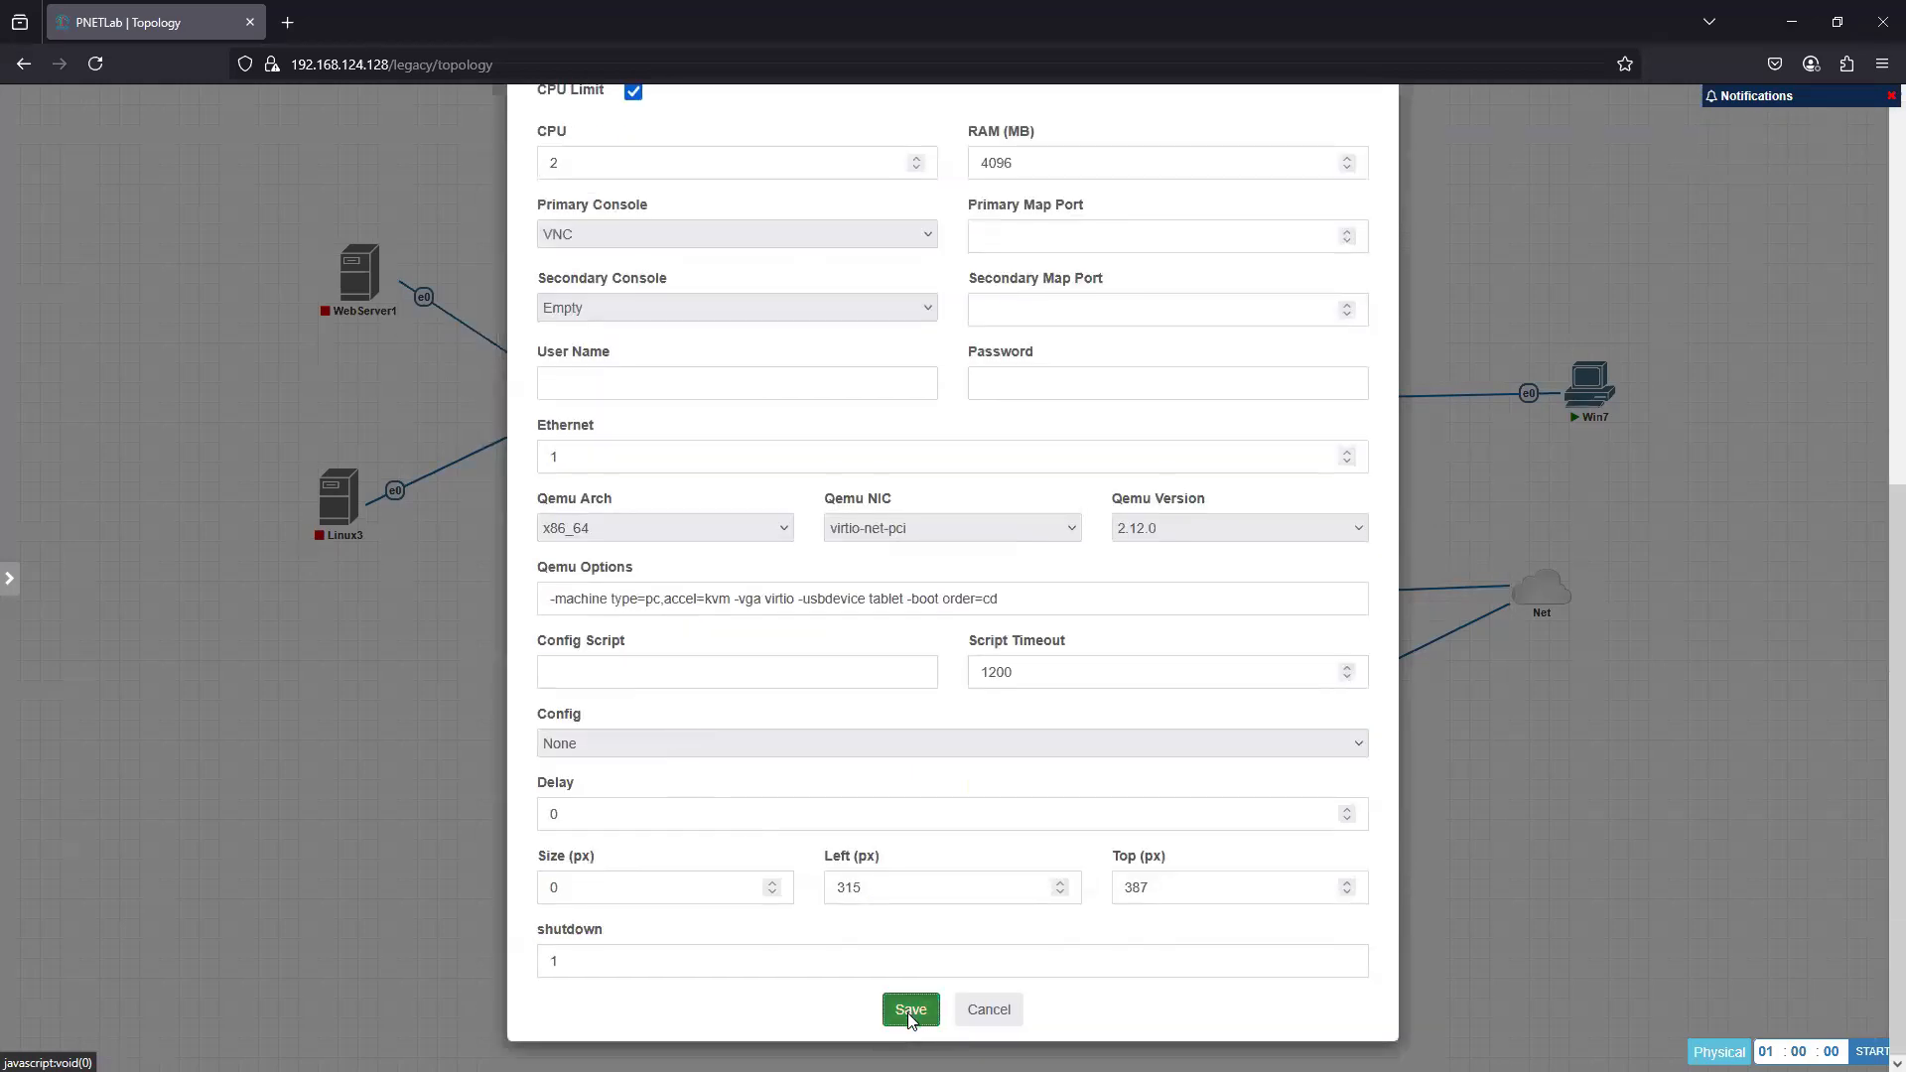
left_click(907, 1008)
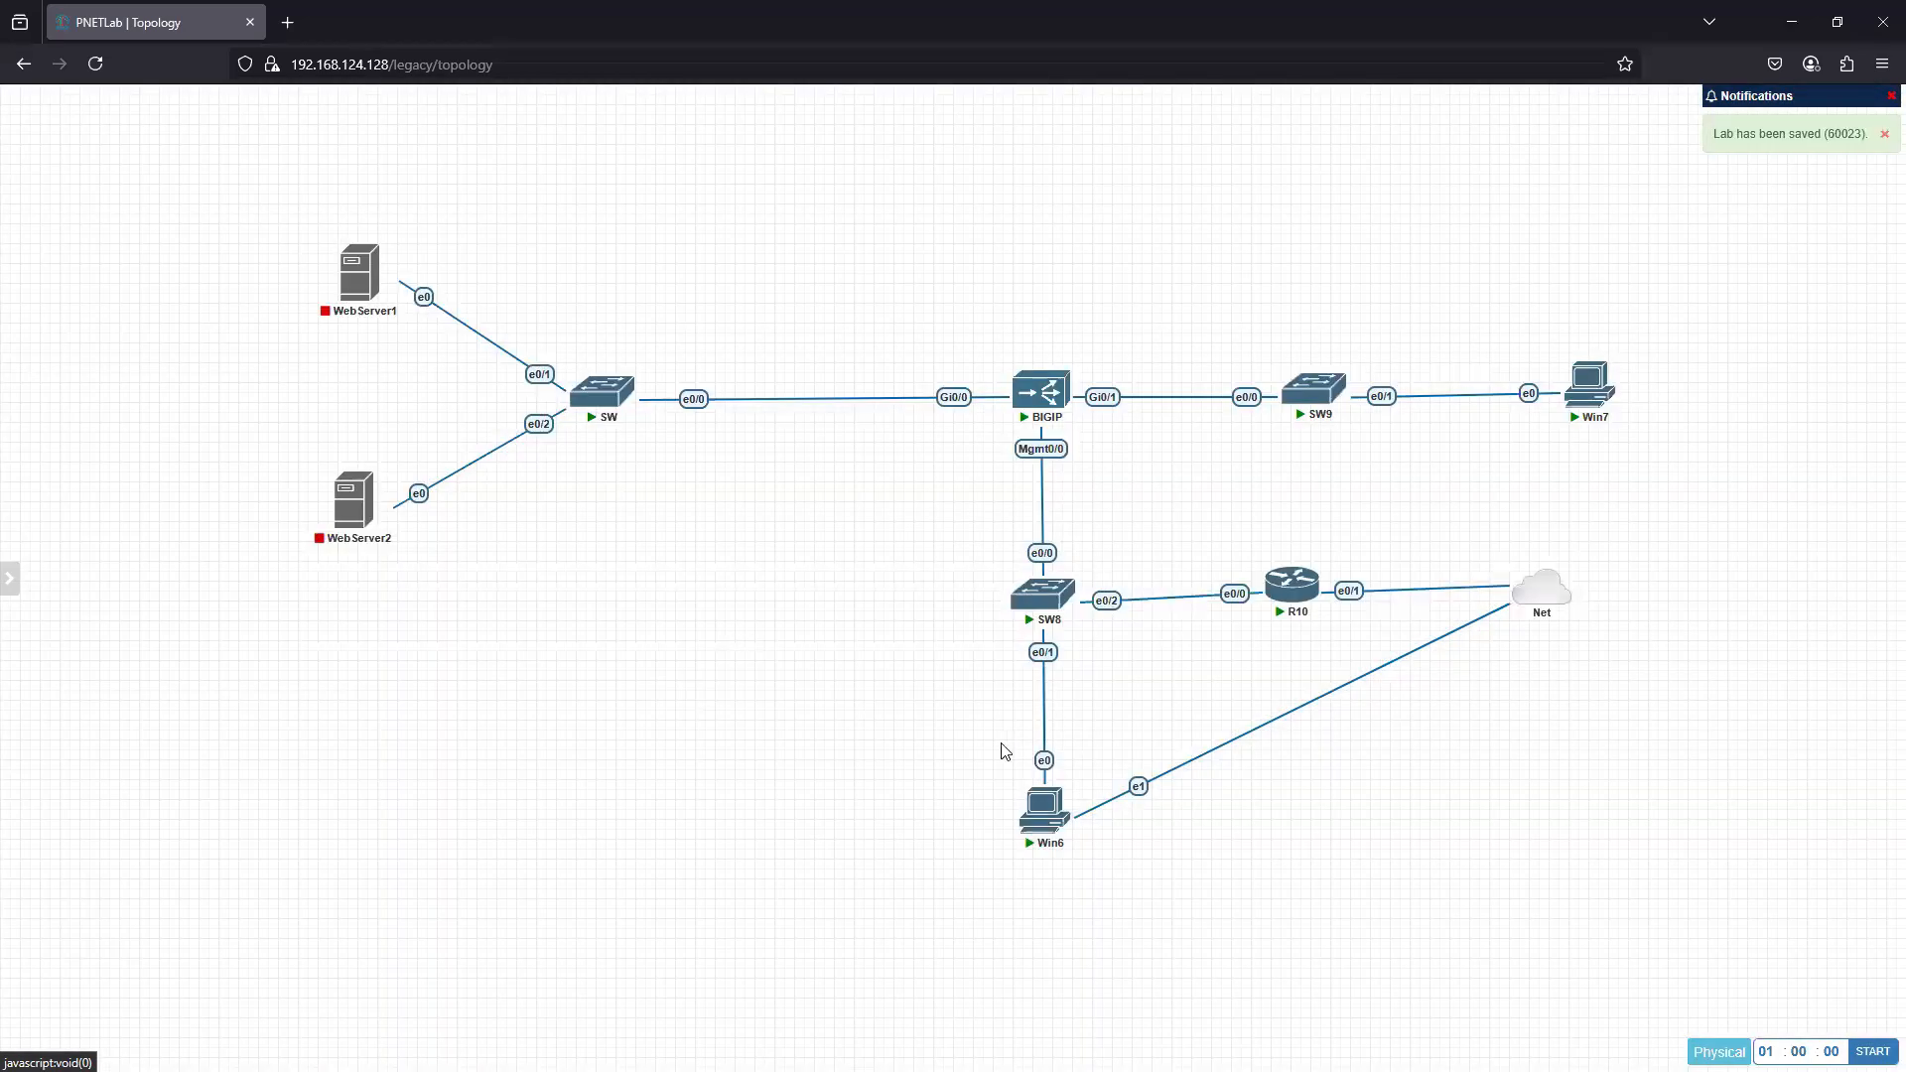
right_click(199, 238)
left_click(806, 611)
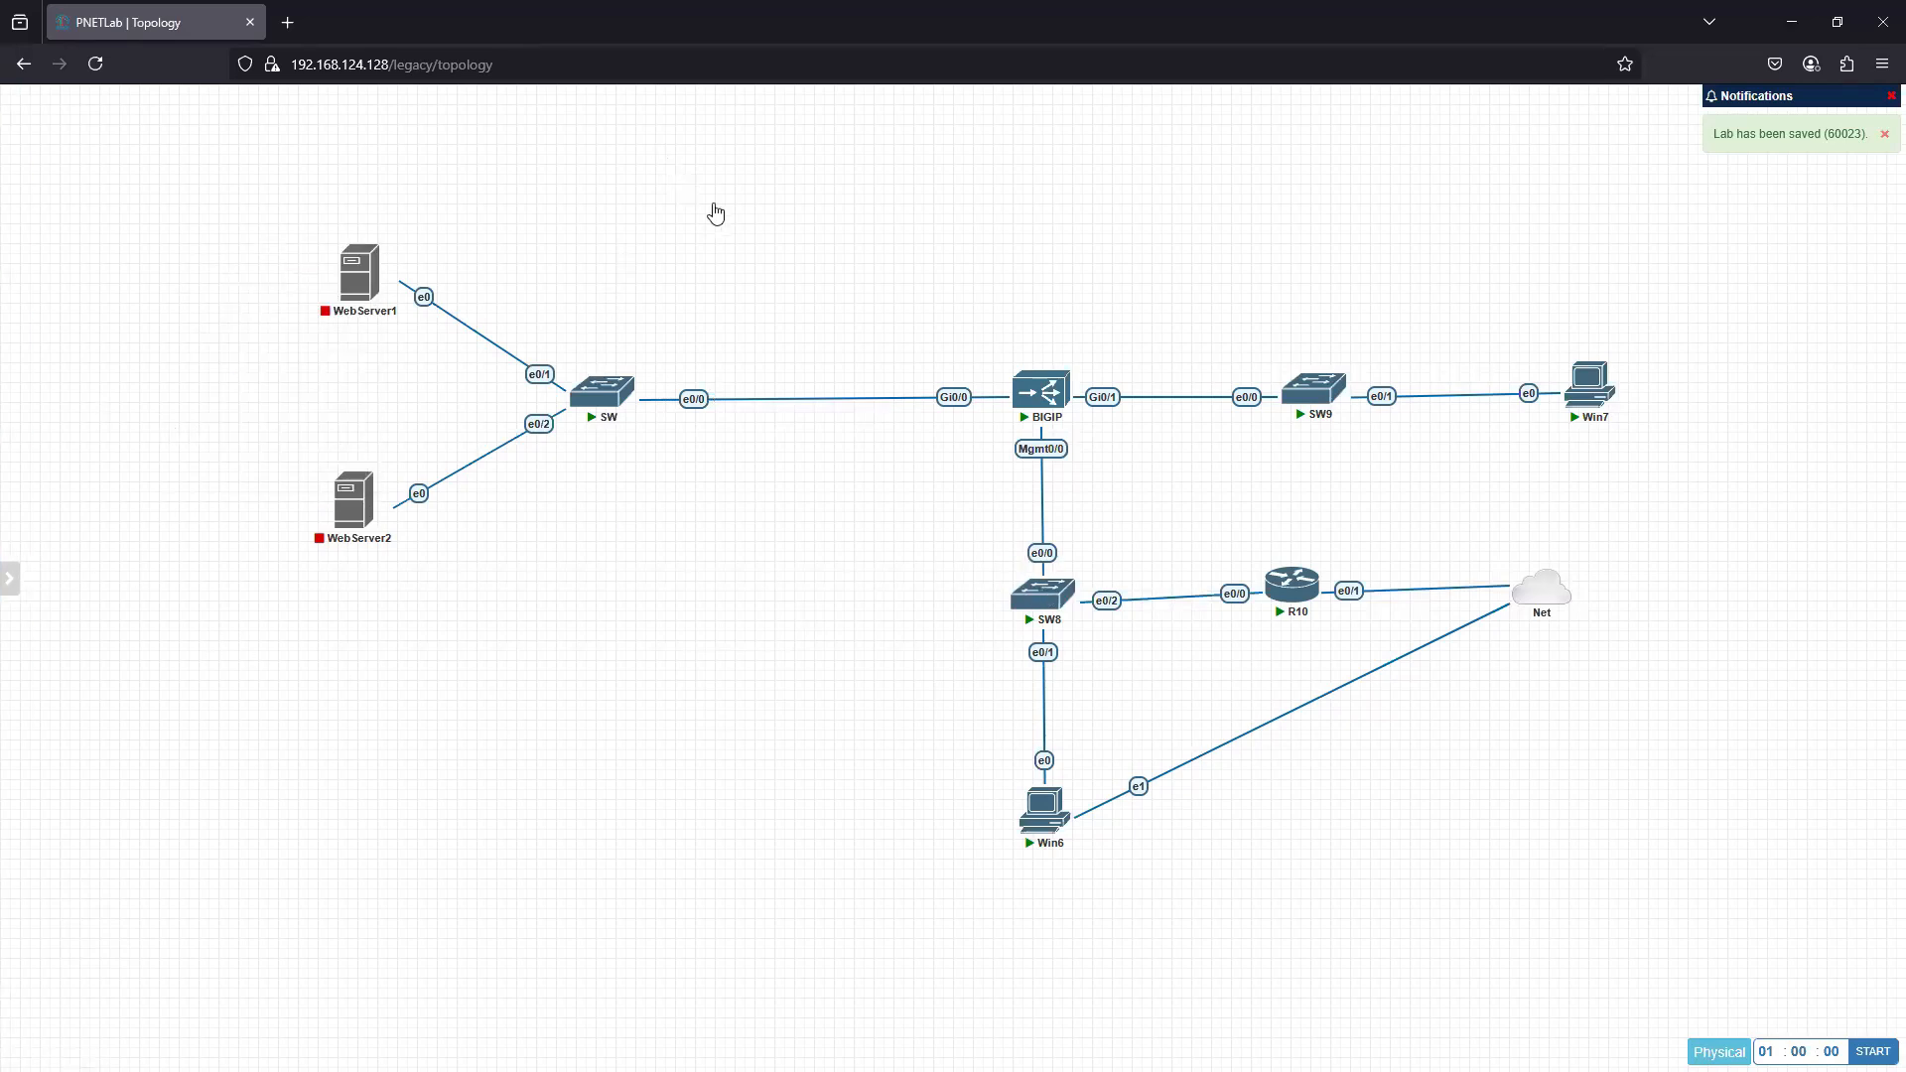
right_click(688, 189)
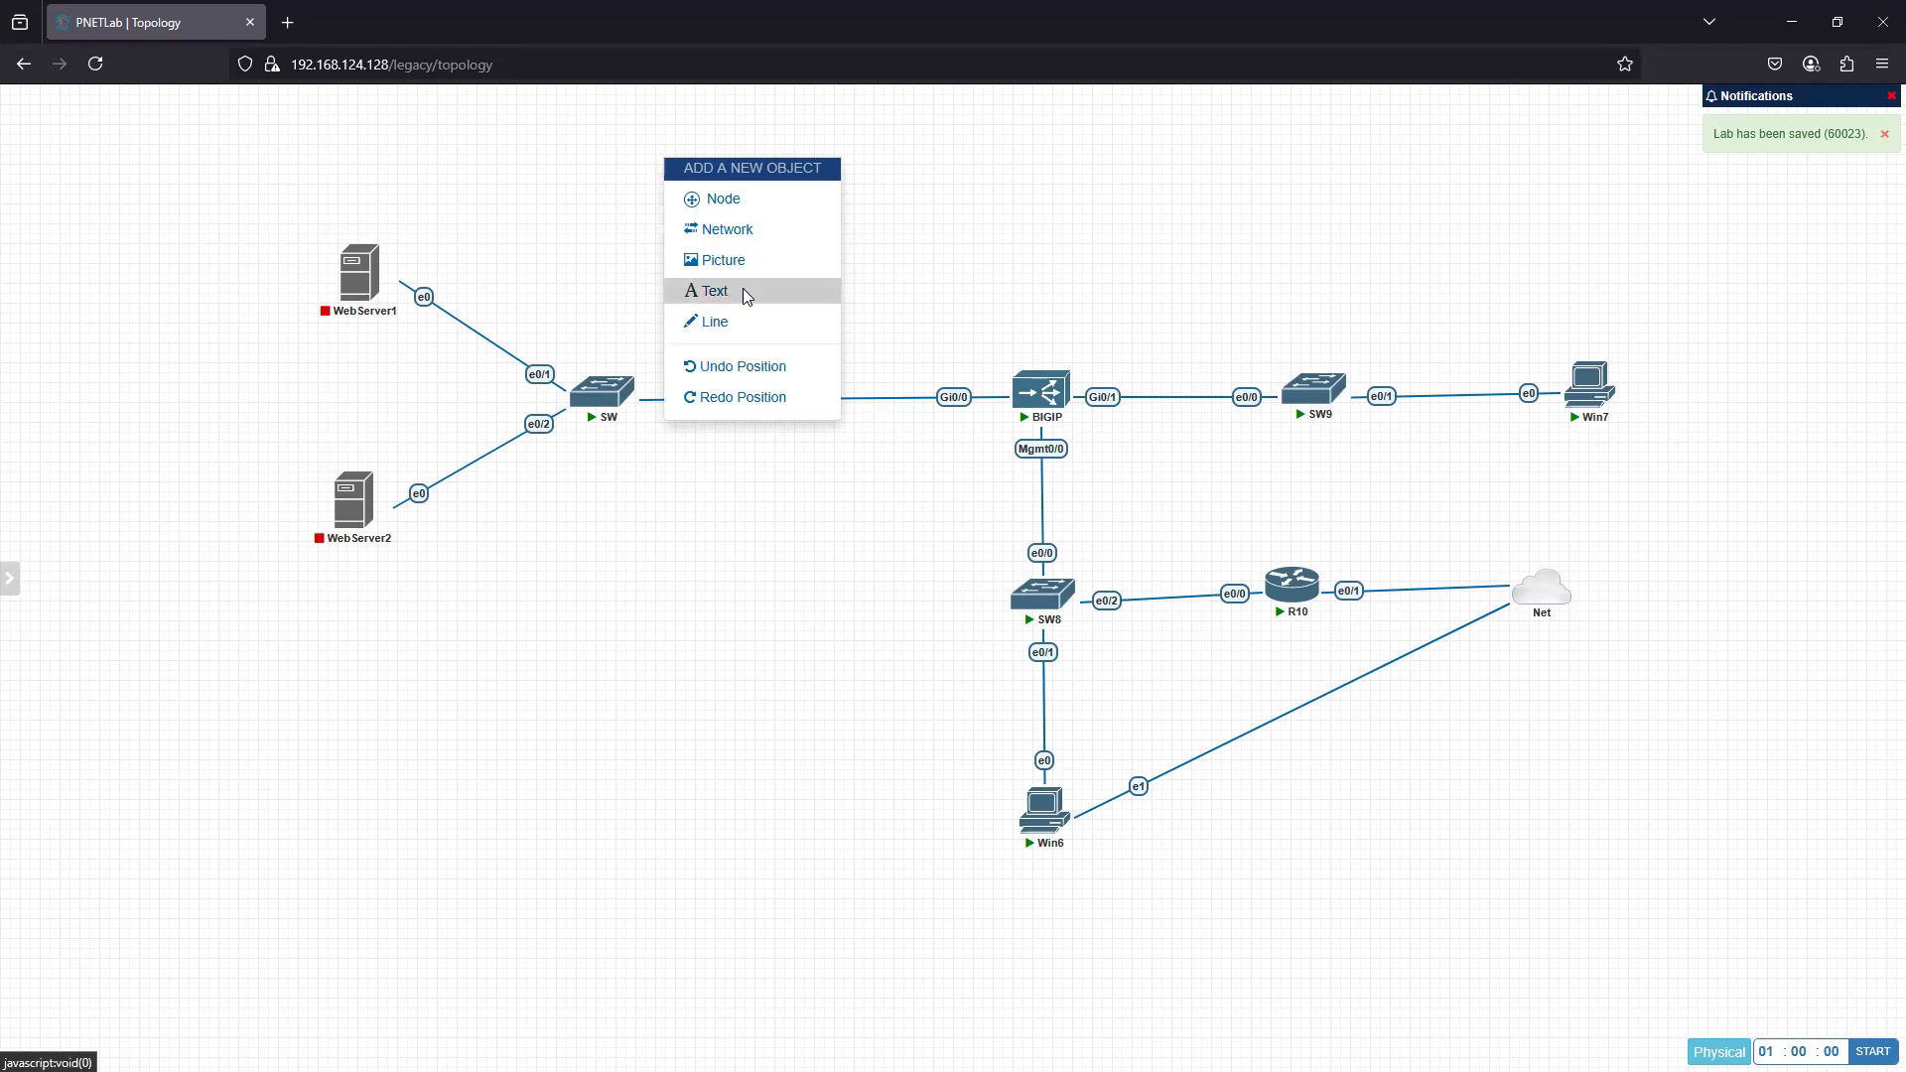
left_click(736, 323)
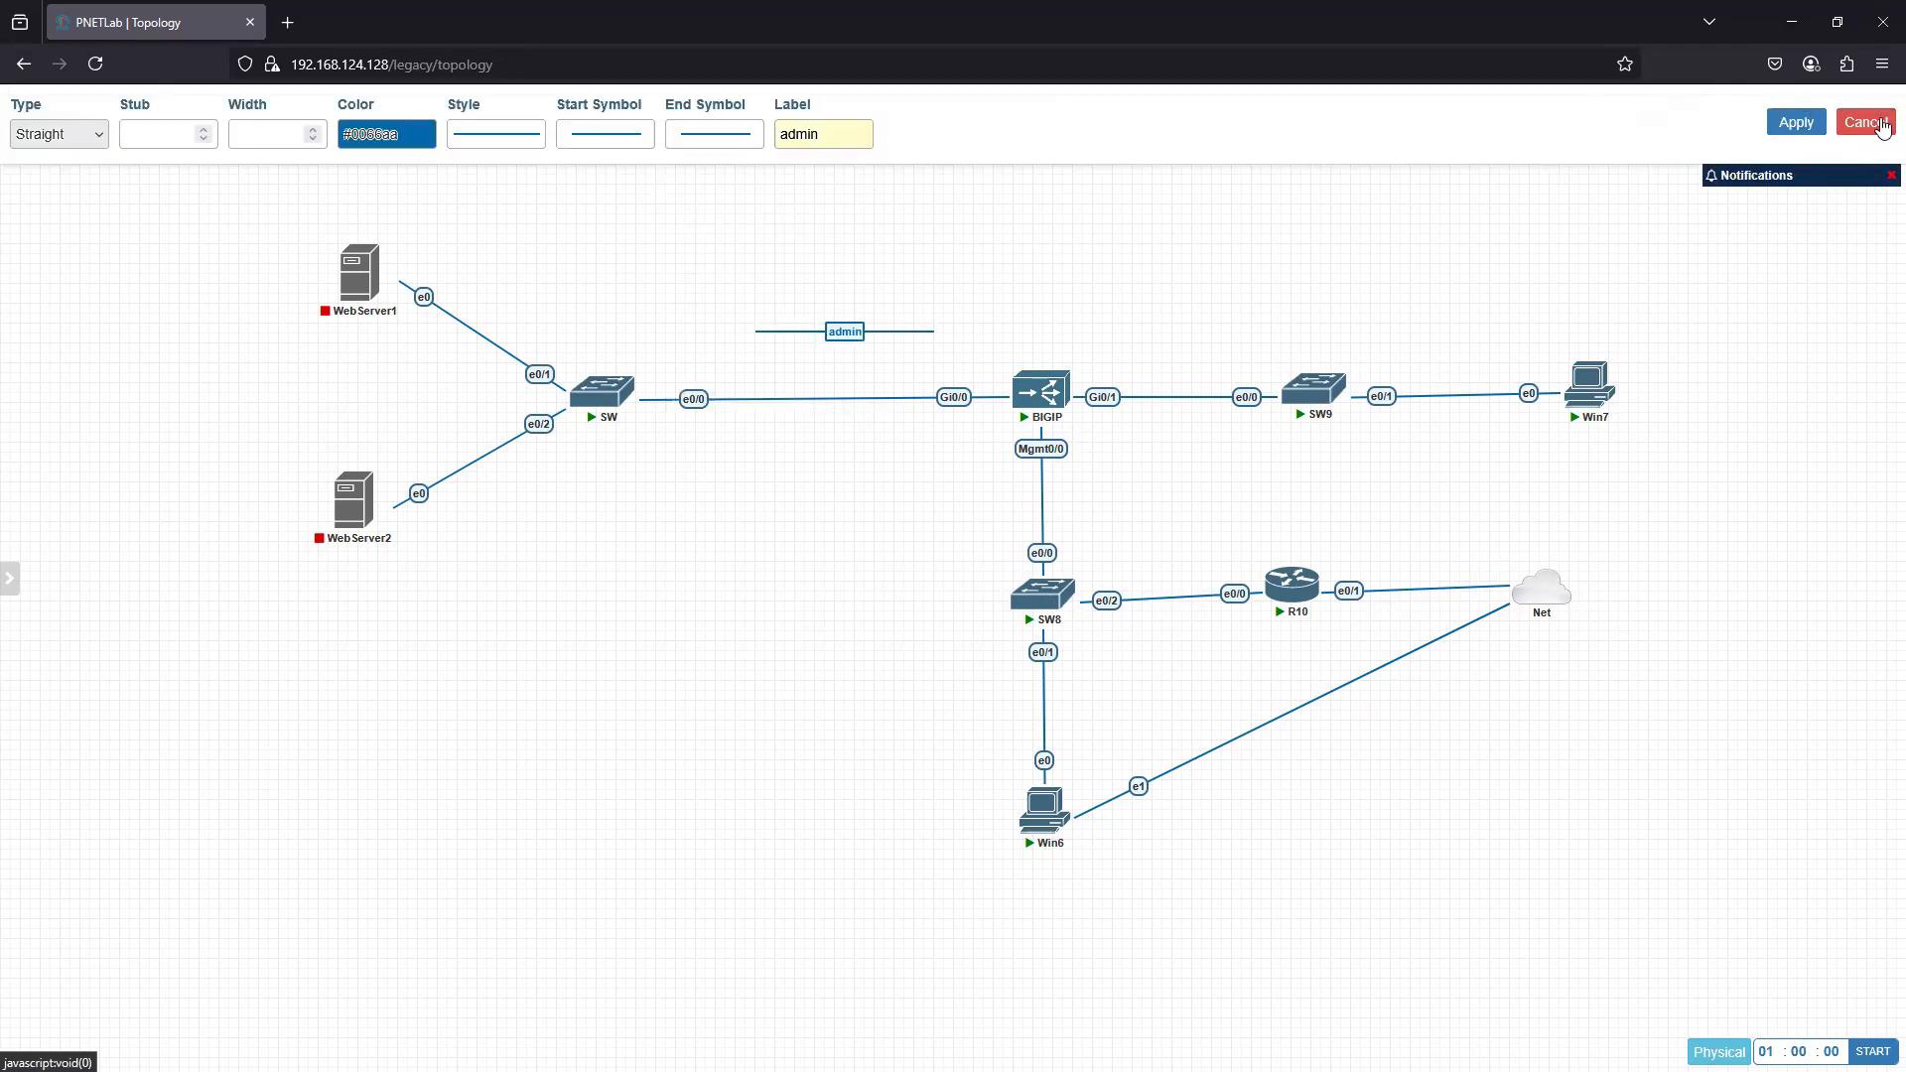
left_click(1866, 121)
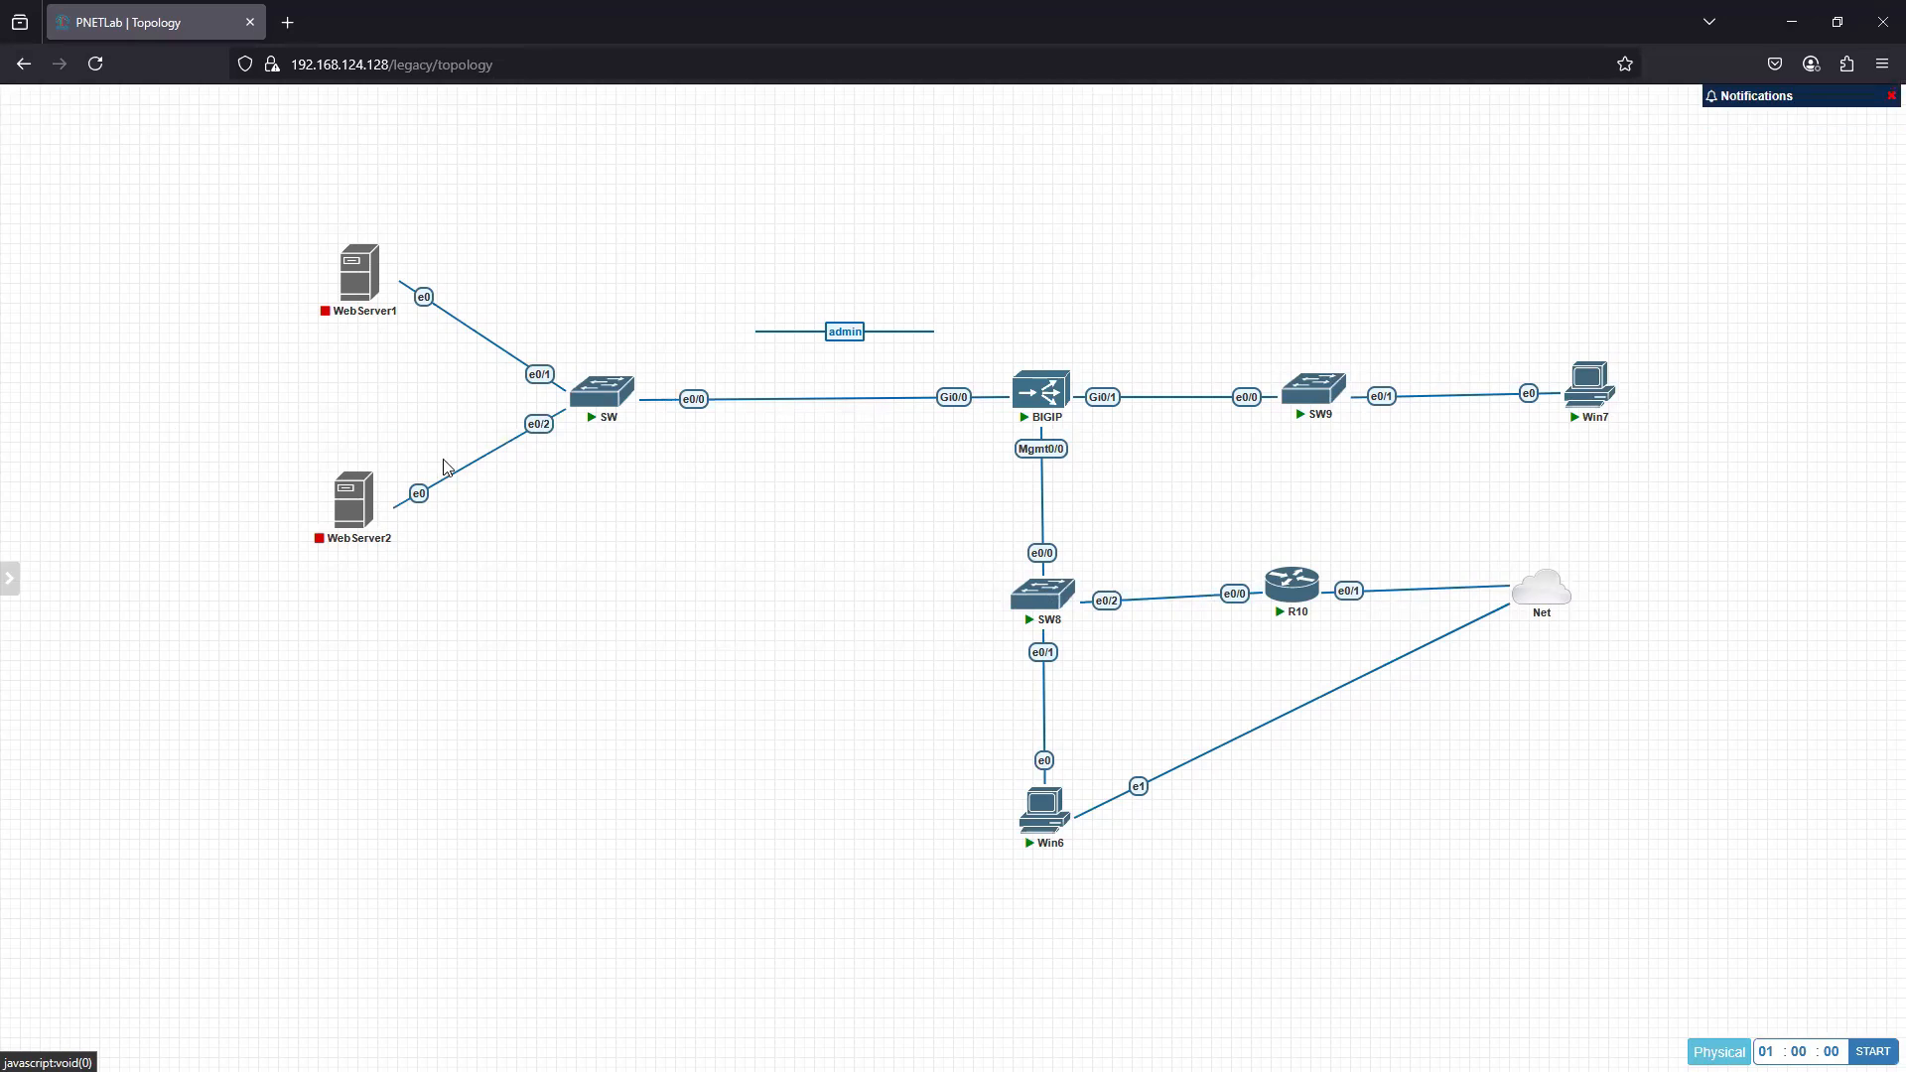
right_click(865, 330)
left_click(903, 397)
right_click(619, 204)
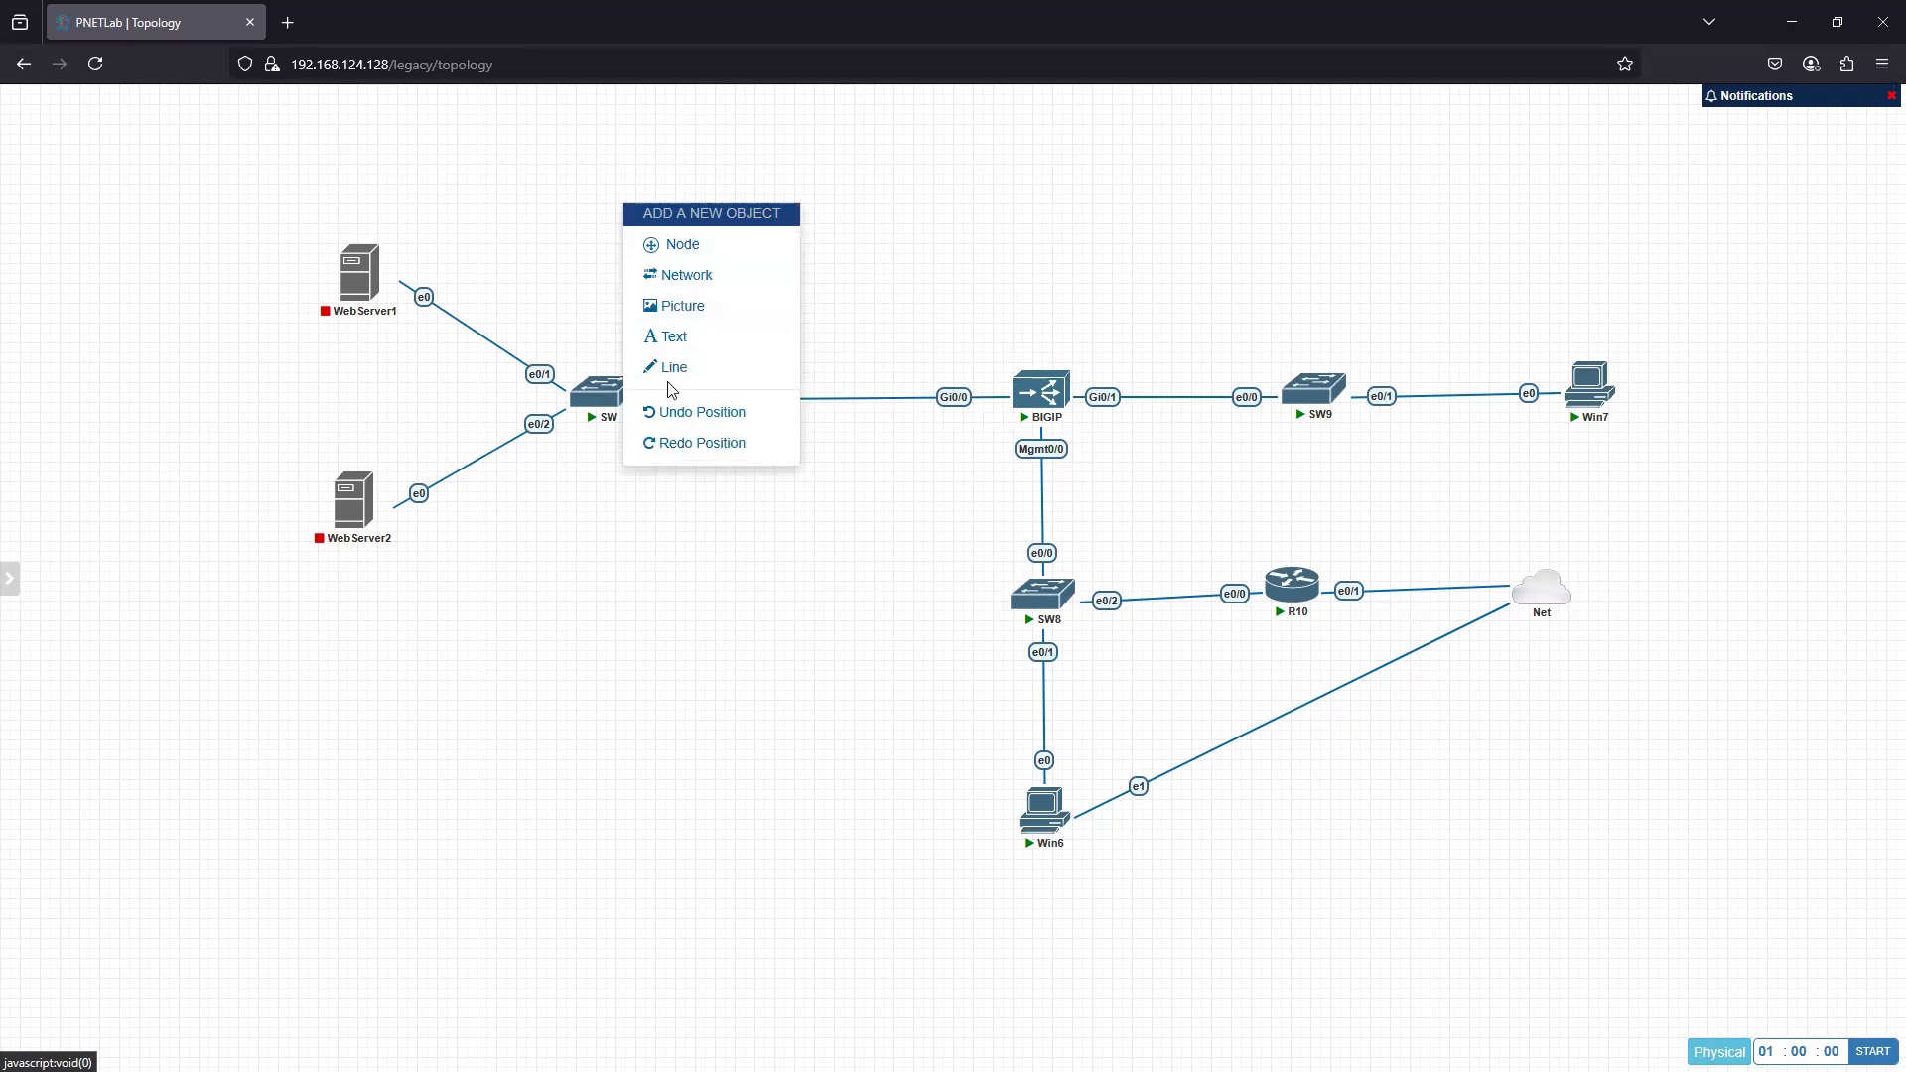
left_click(701, 308)
left_click(922, 270)
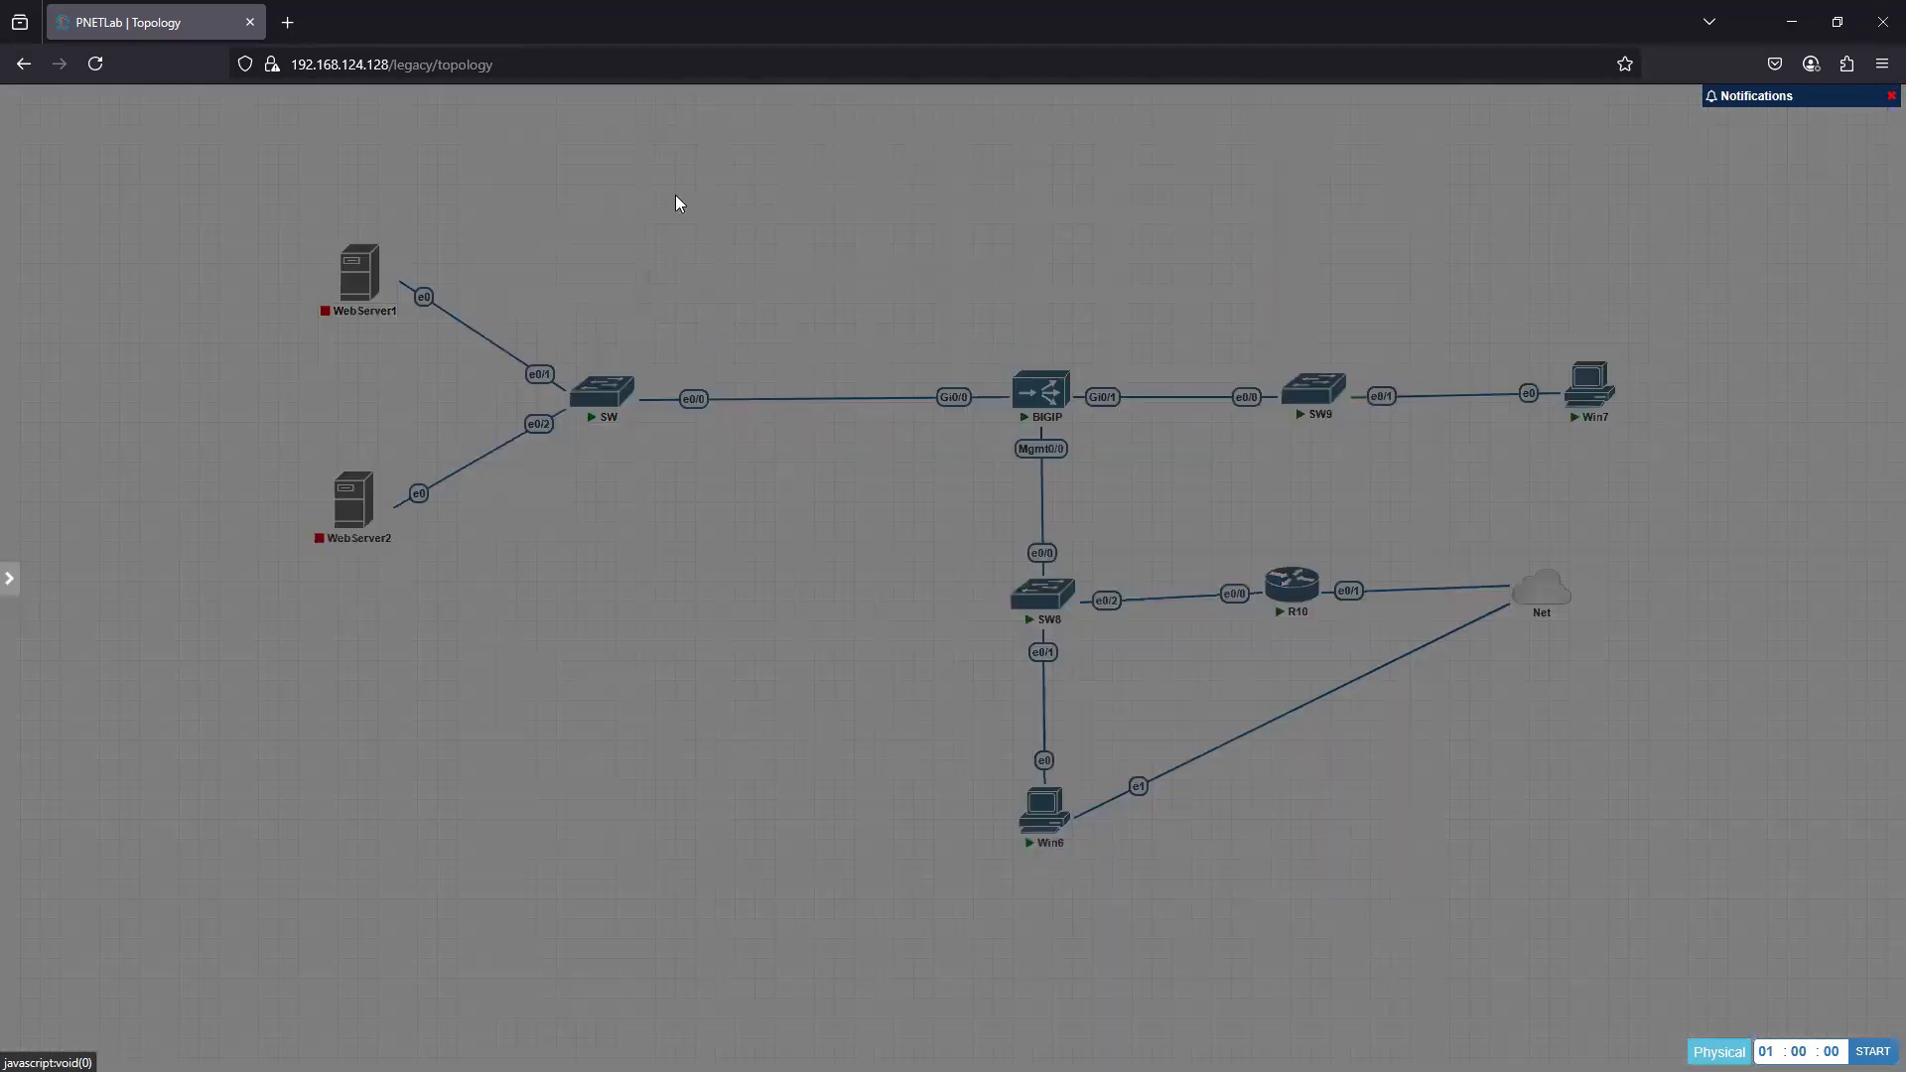
- Add a square shape as a text object and move and resize it to enclose WebServer1, WebServer2 and SW
right_click(676, 198)
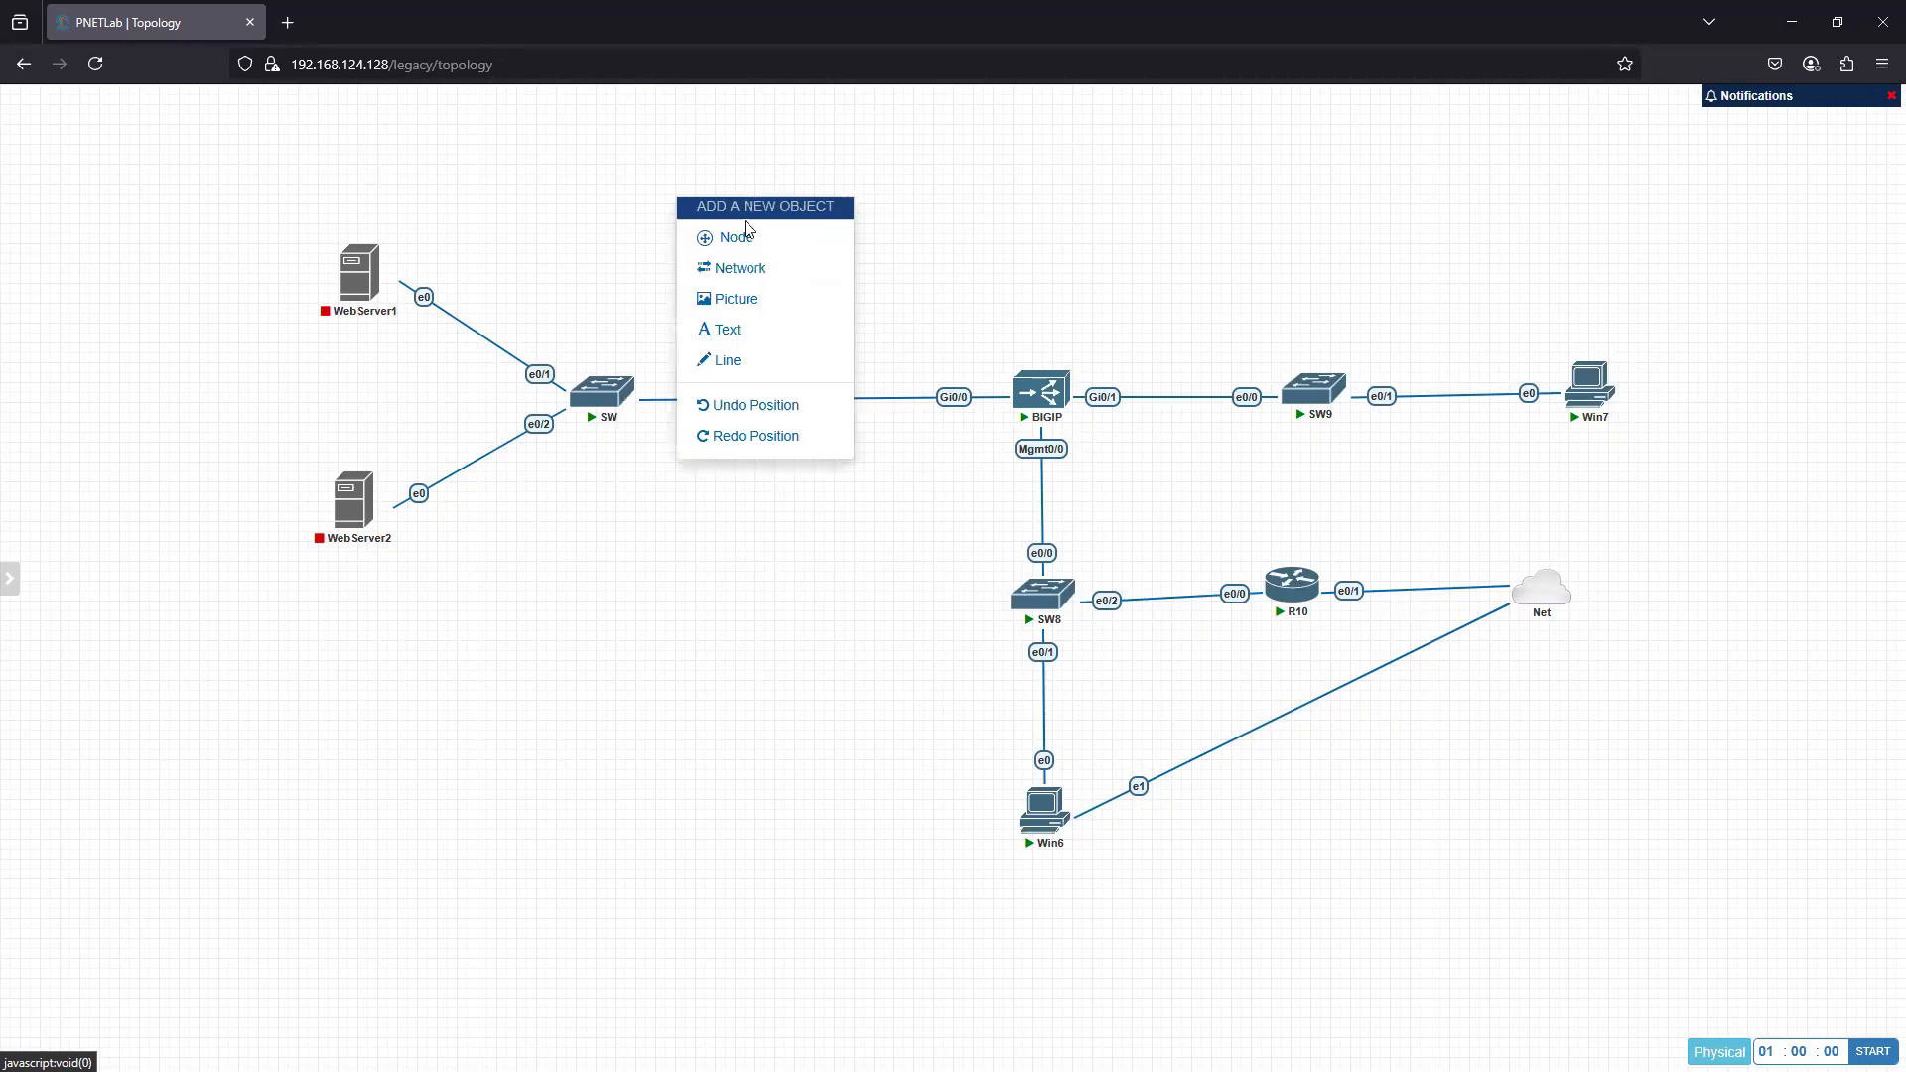
left_click(739, 329)
left_click(1472, 108)
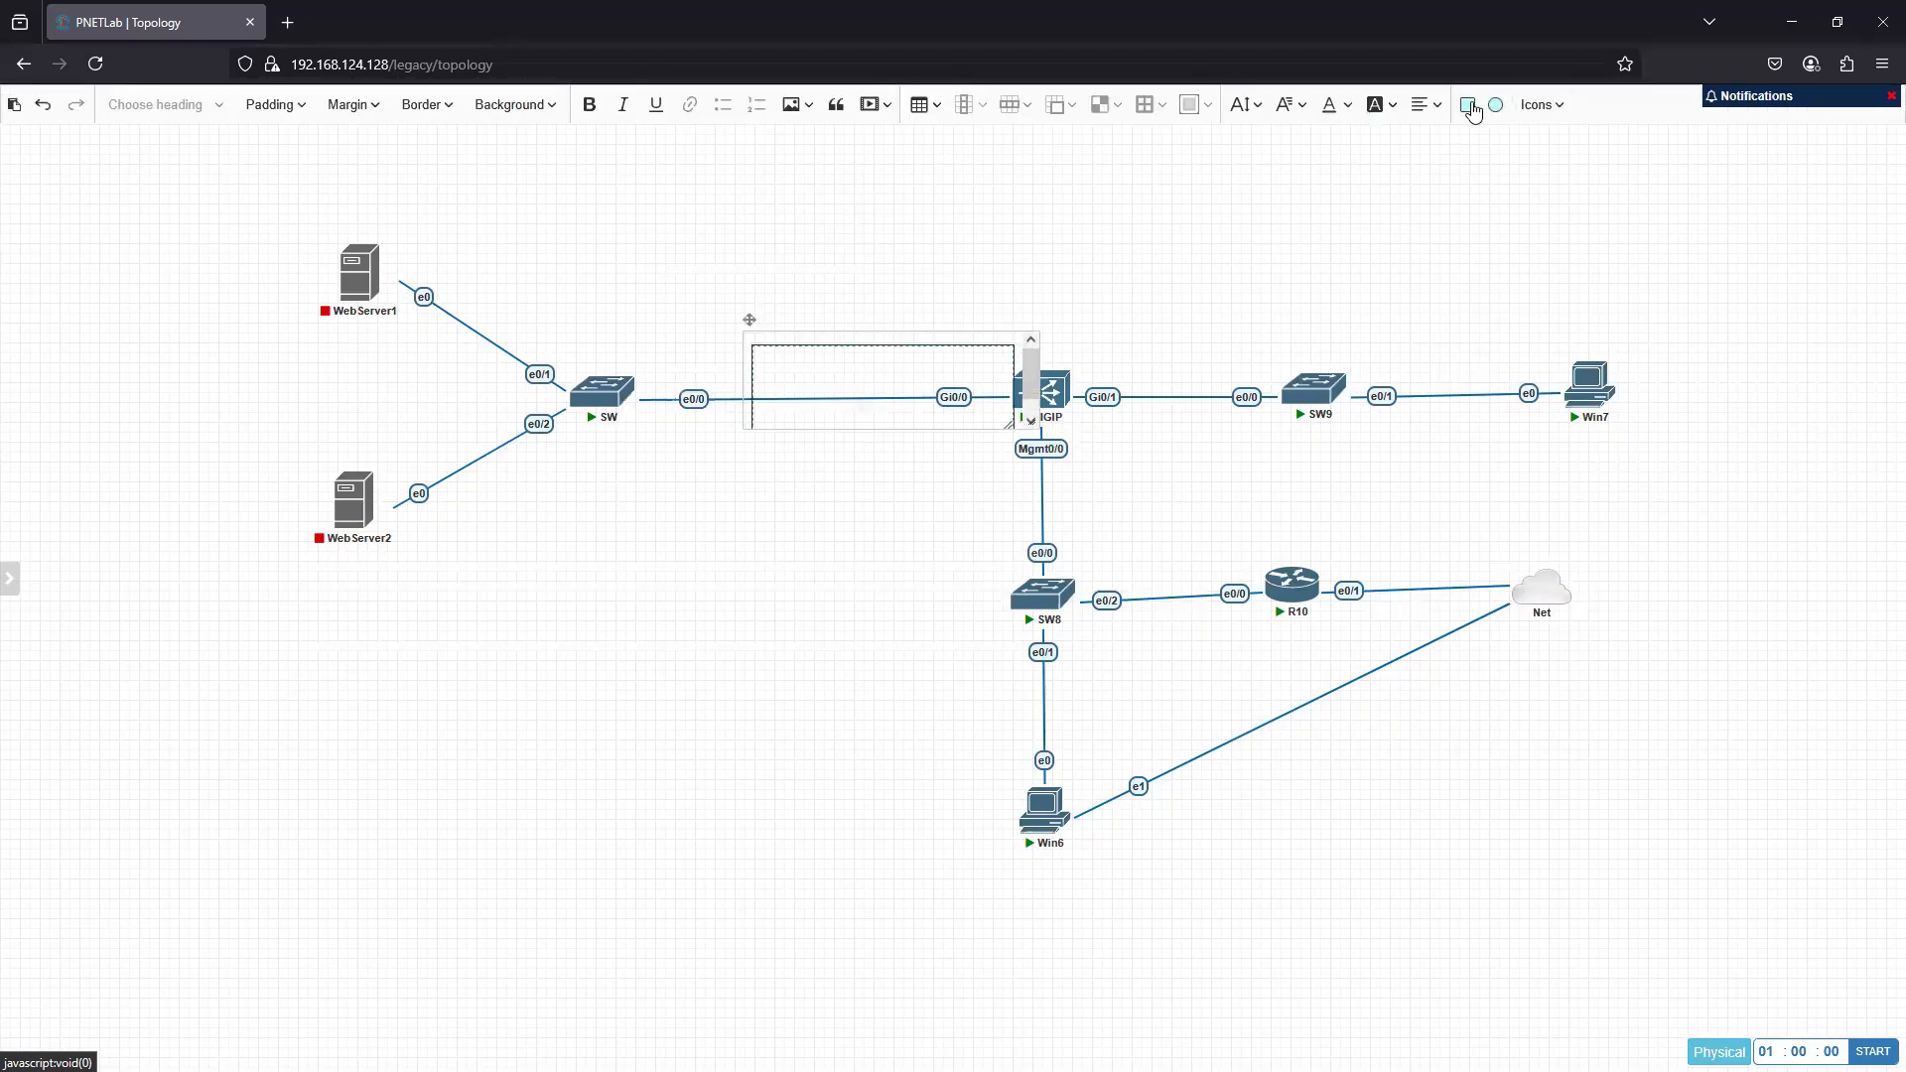
left_click(783, 334)
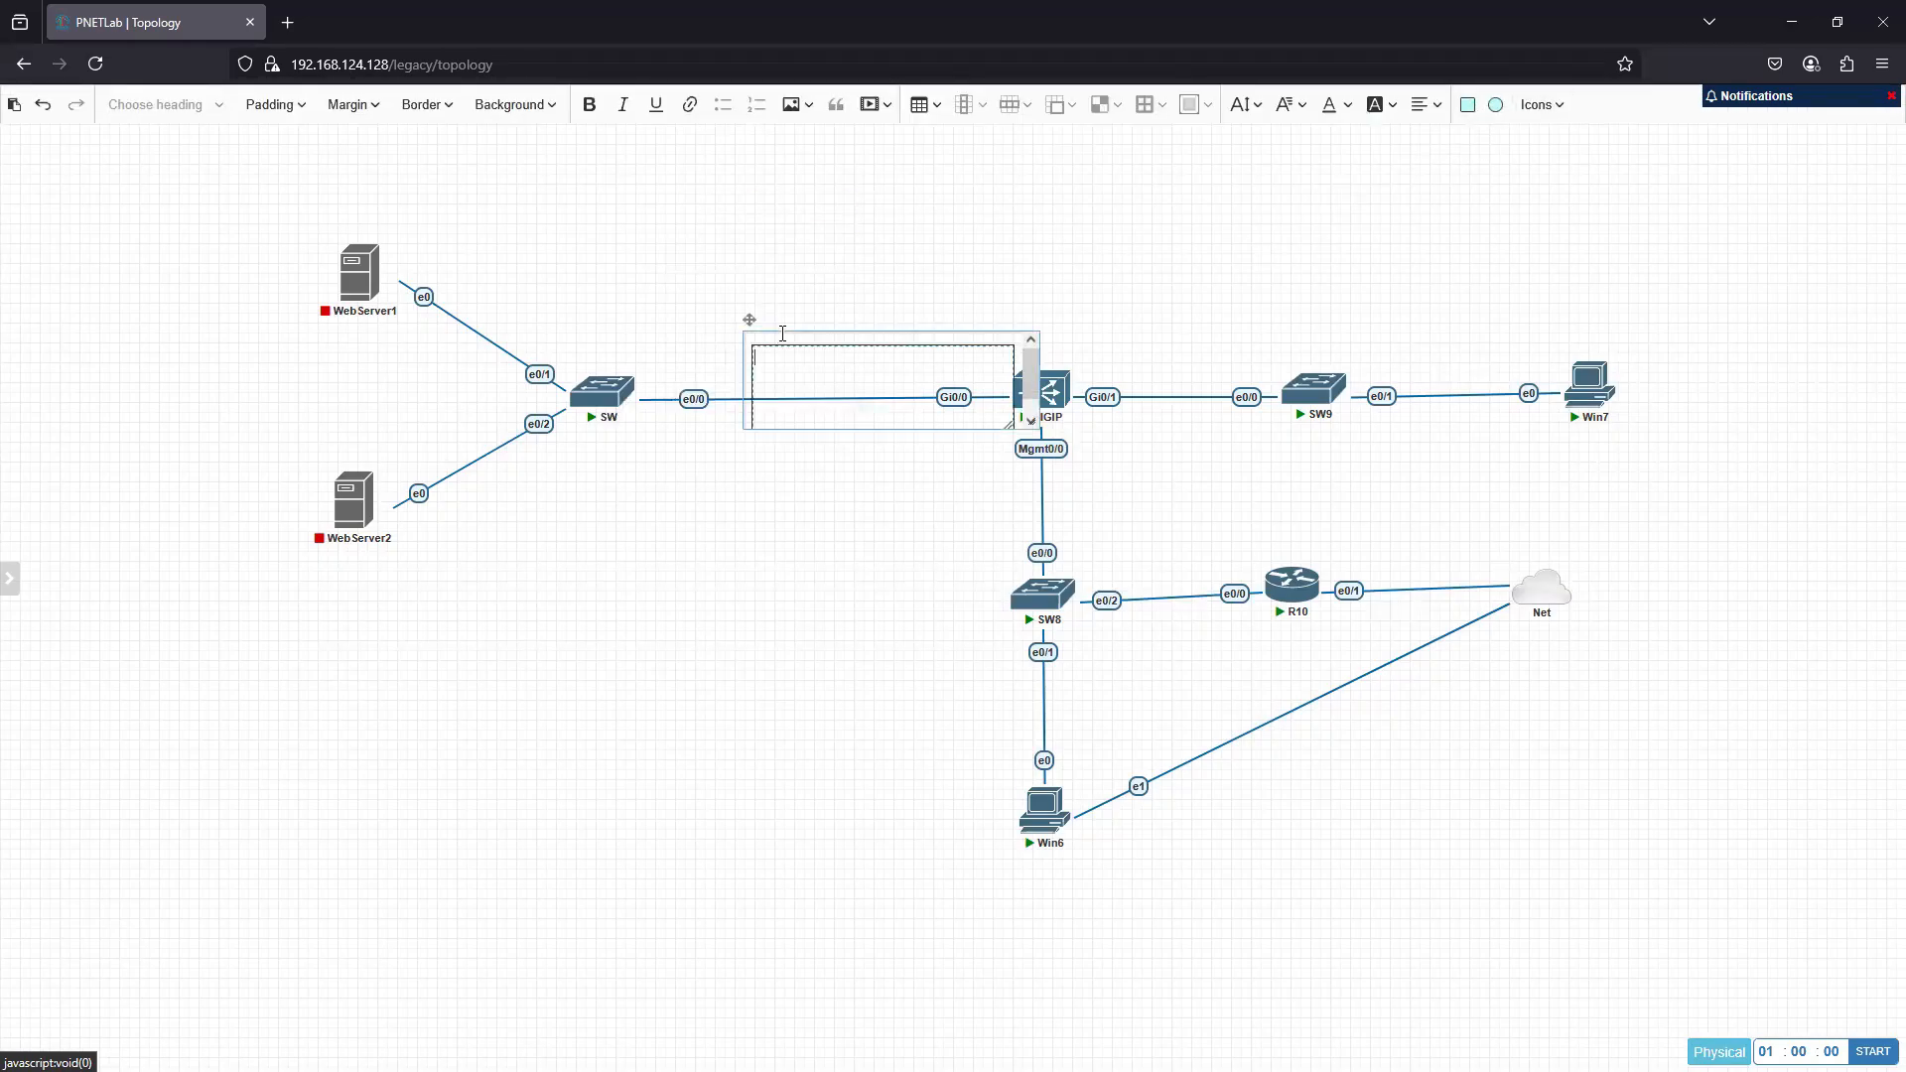
left_click_drag(749, 321, 256, 209)
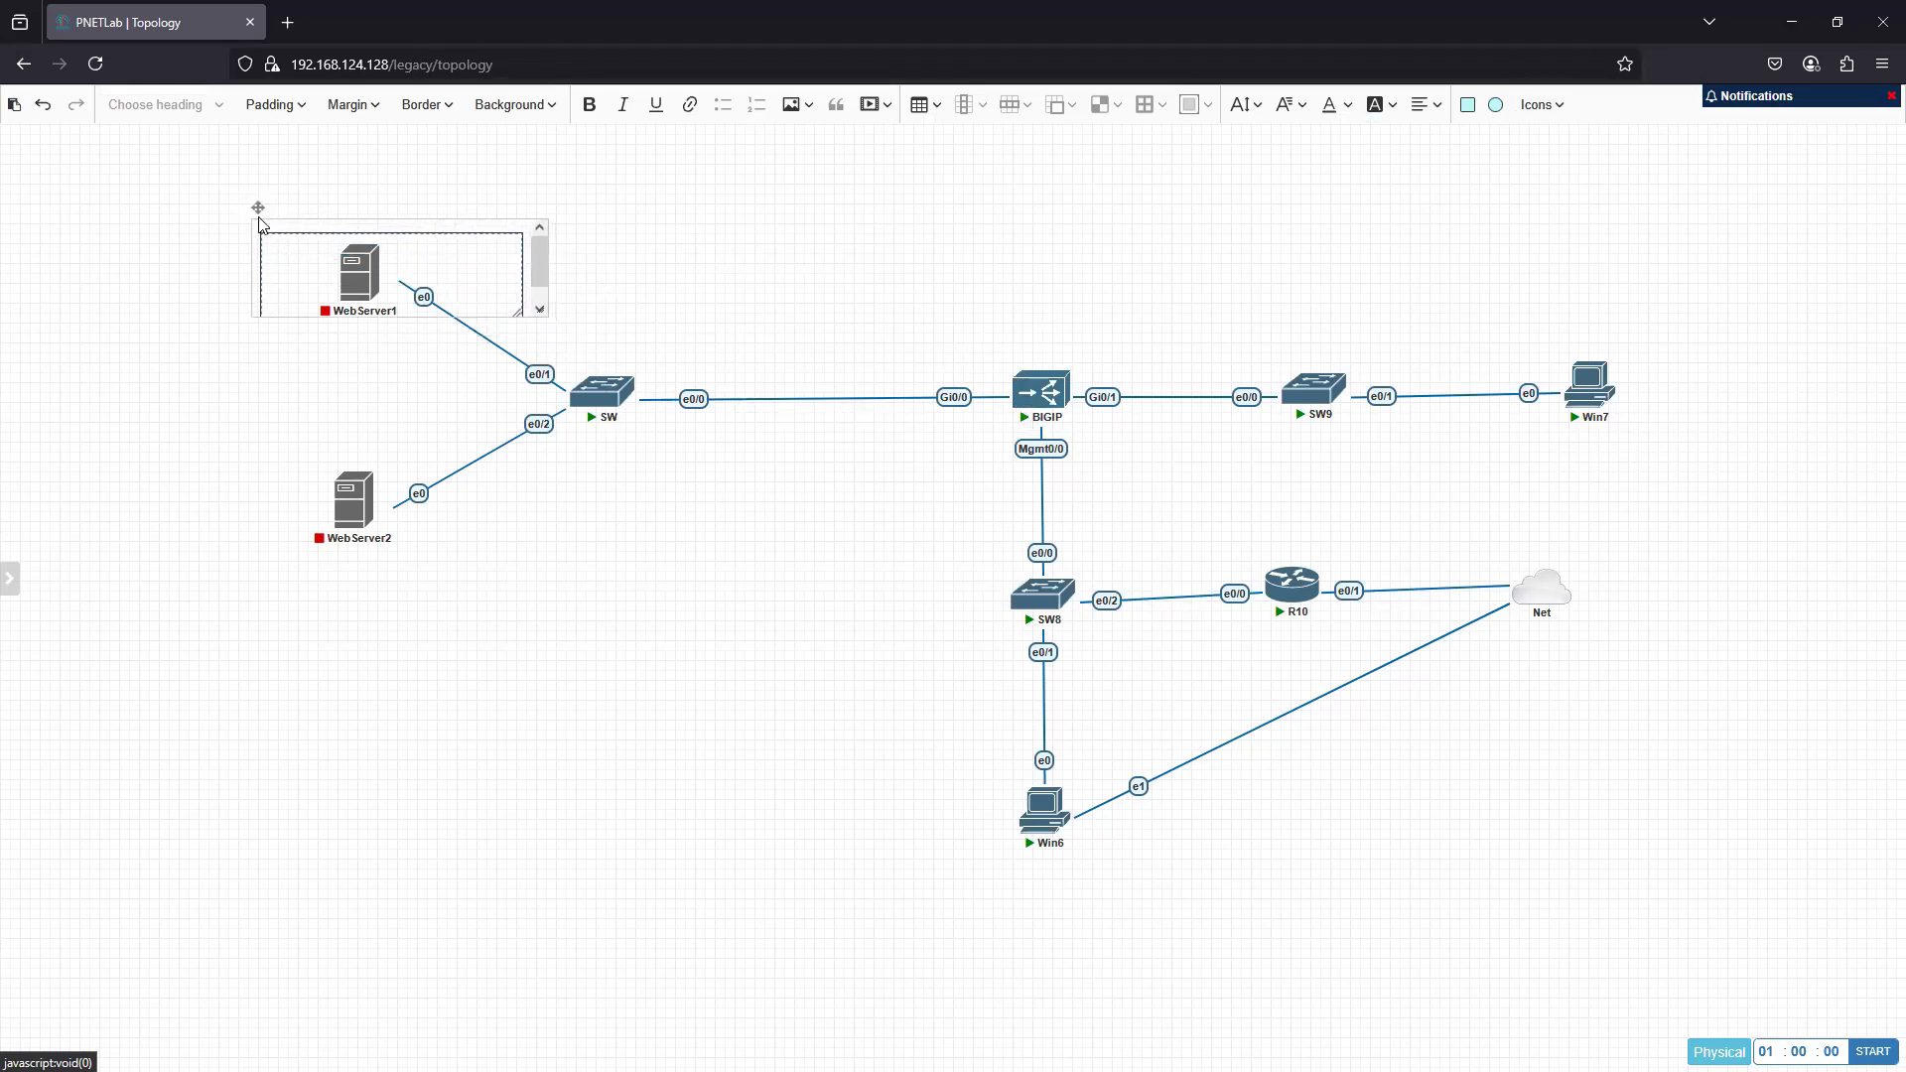
left_click_drag(542, 317, 735, 702)
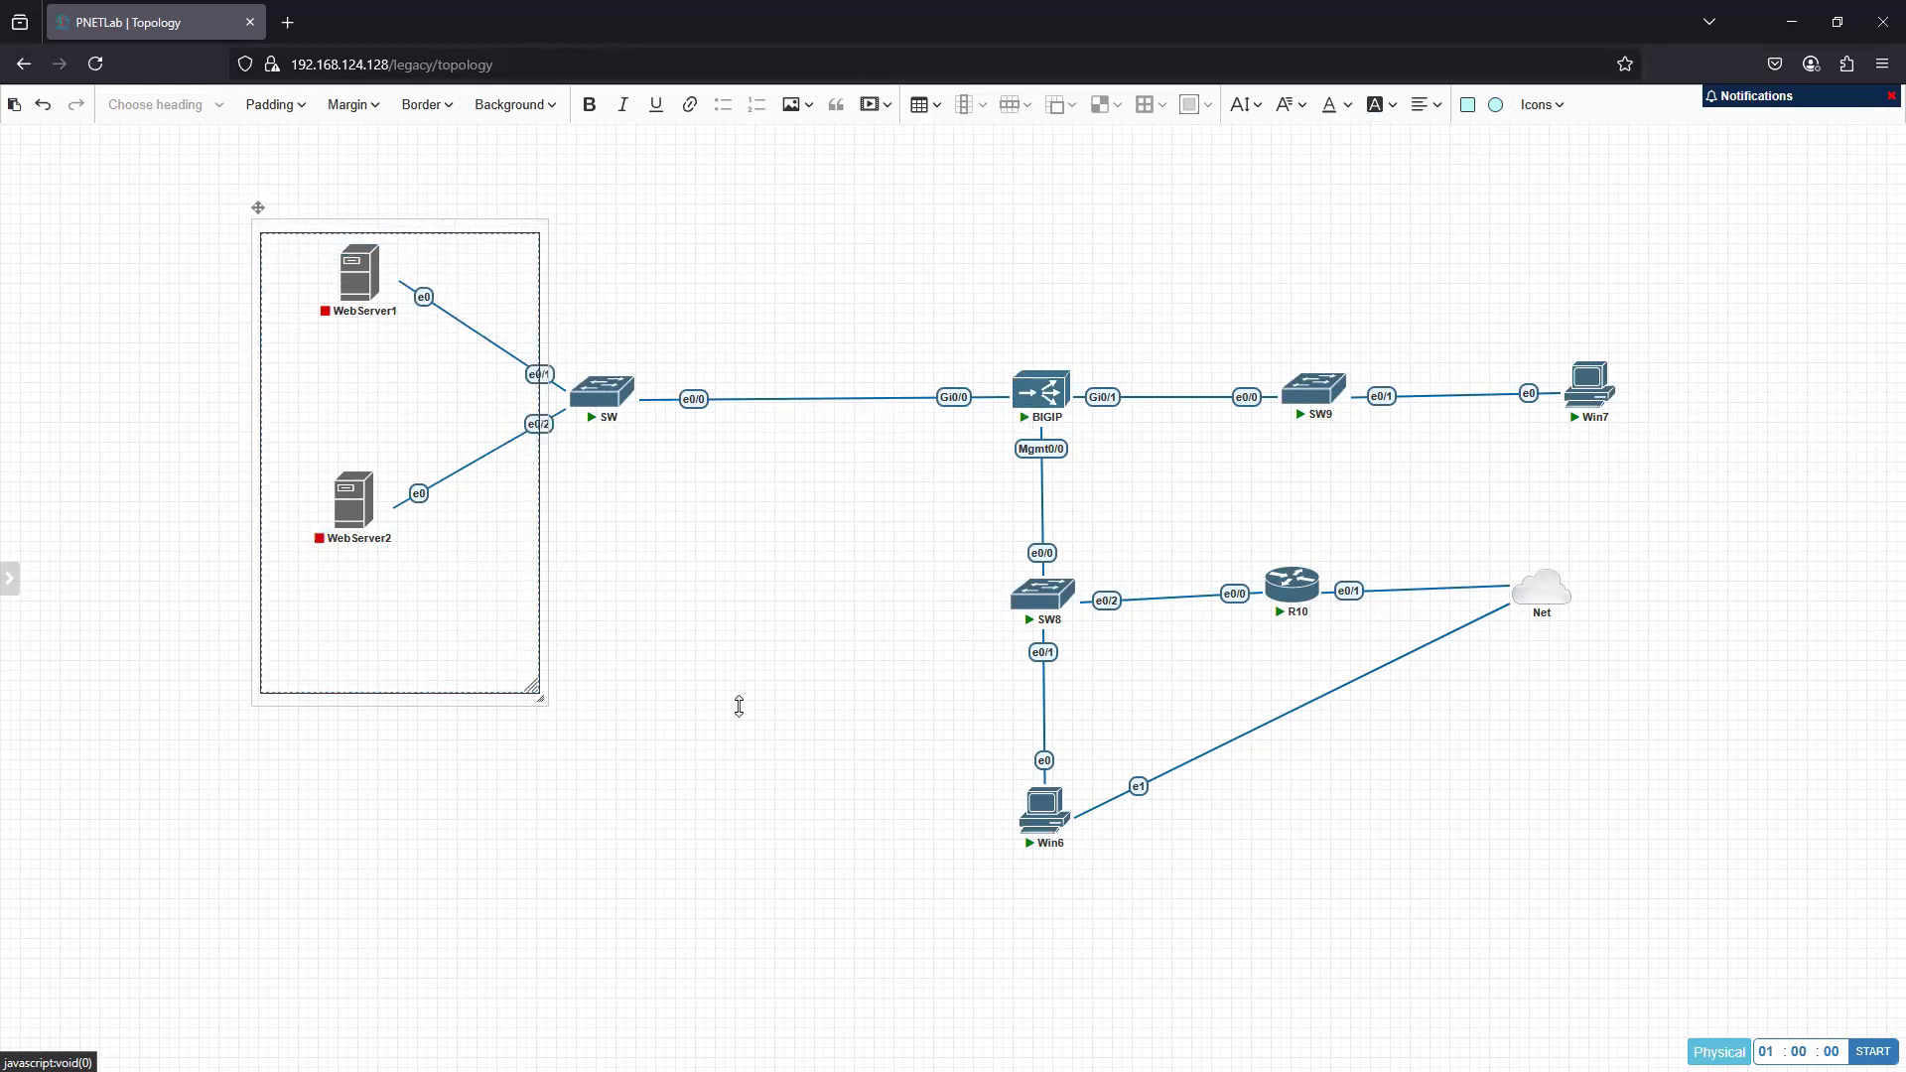
left_click_drag(749, 584, 780, 568)
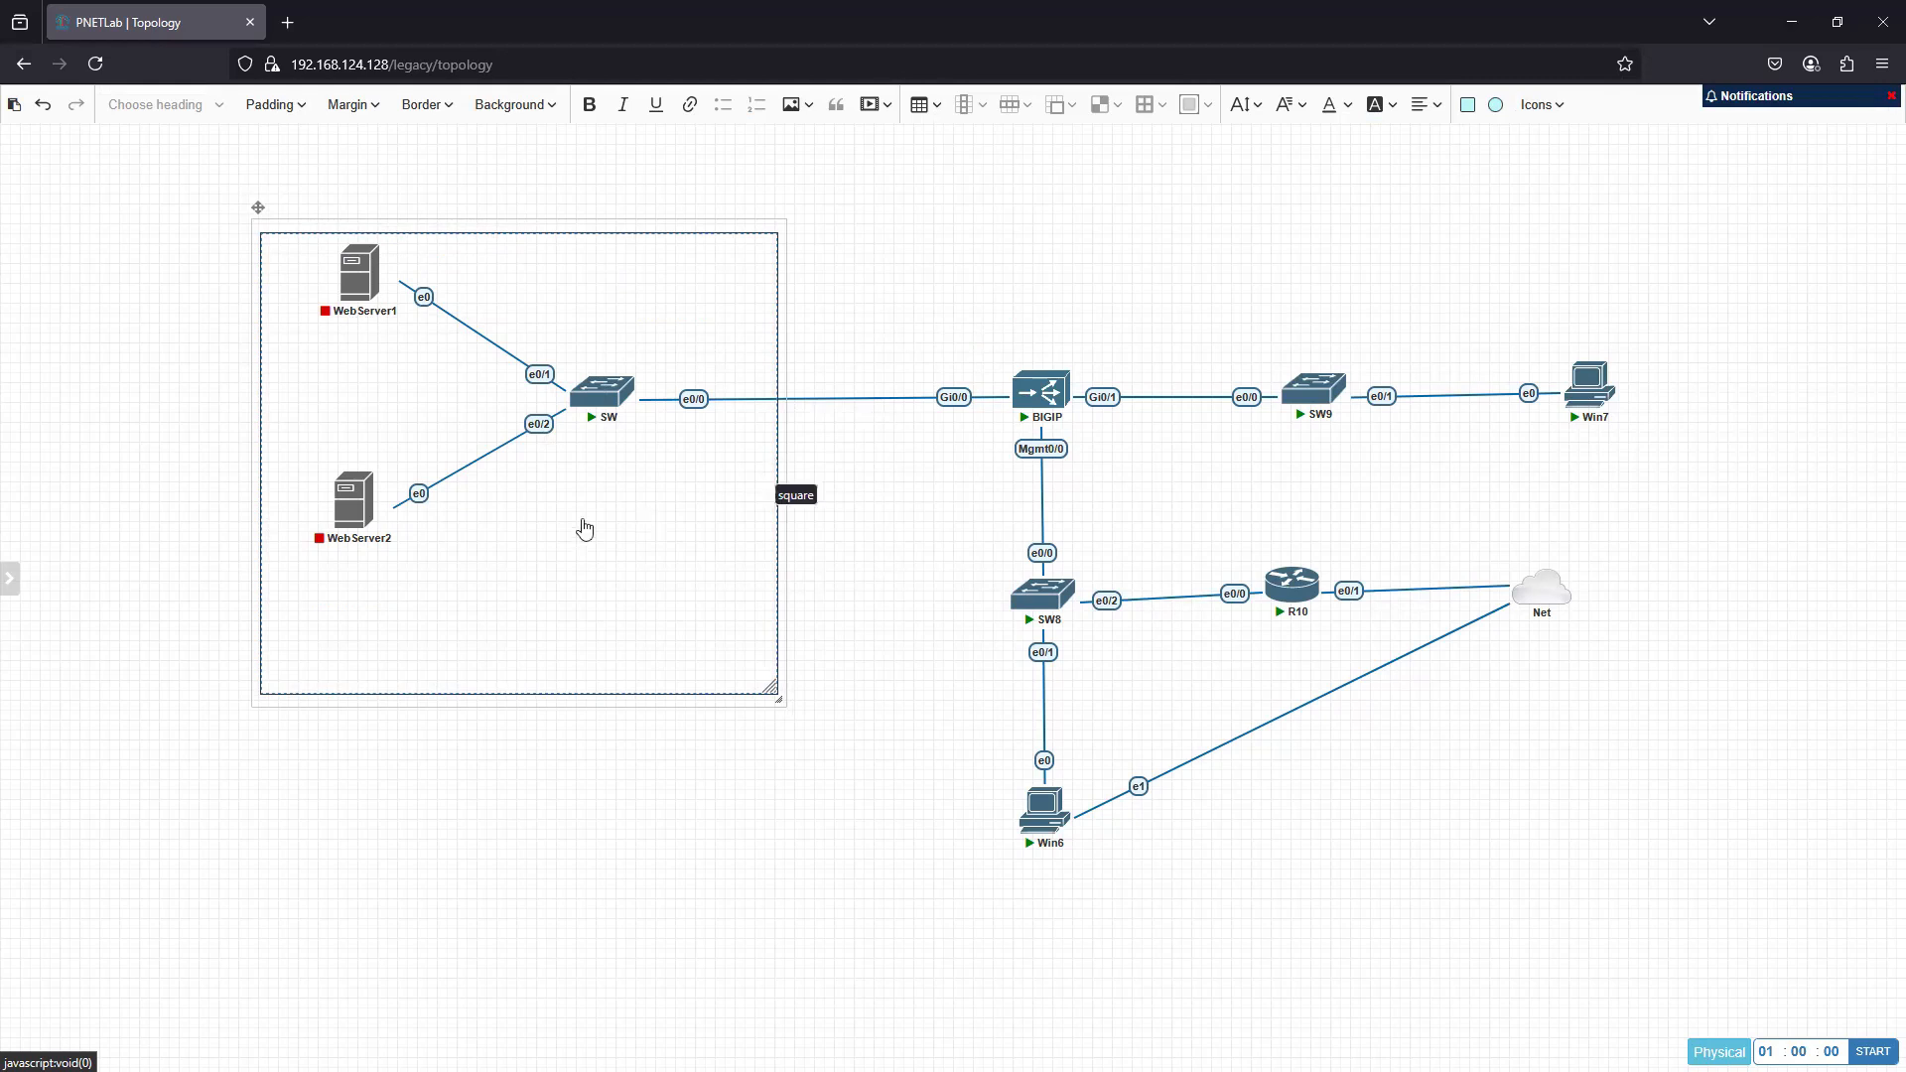
left_click(661, 517)
key("ctrl+a")
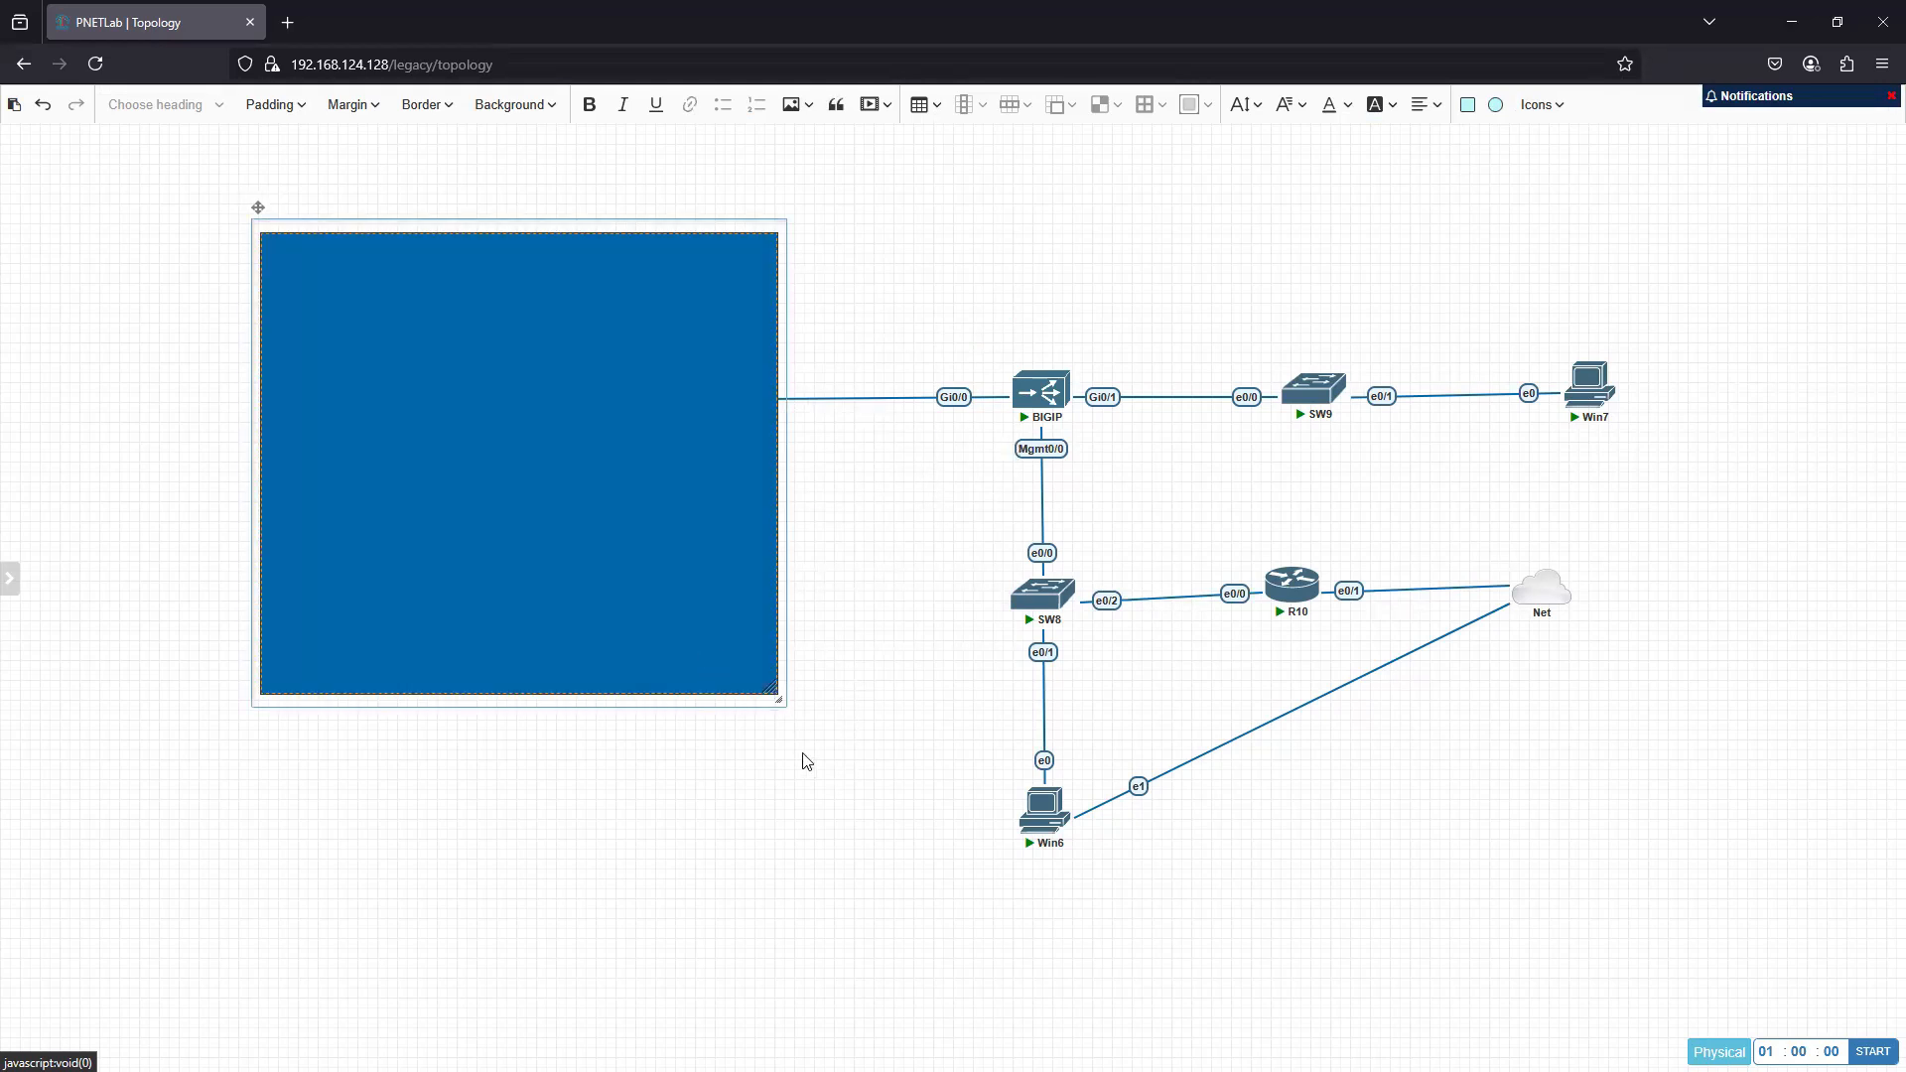
left_click(732, 791)
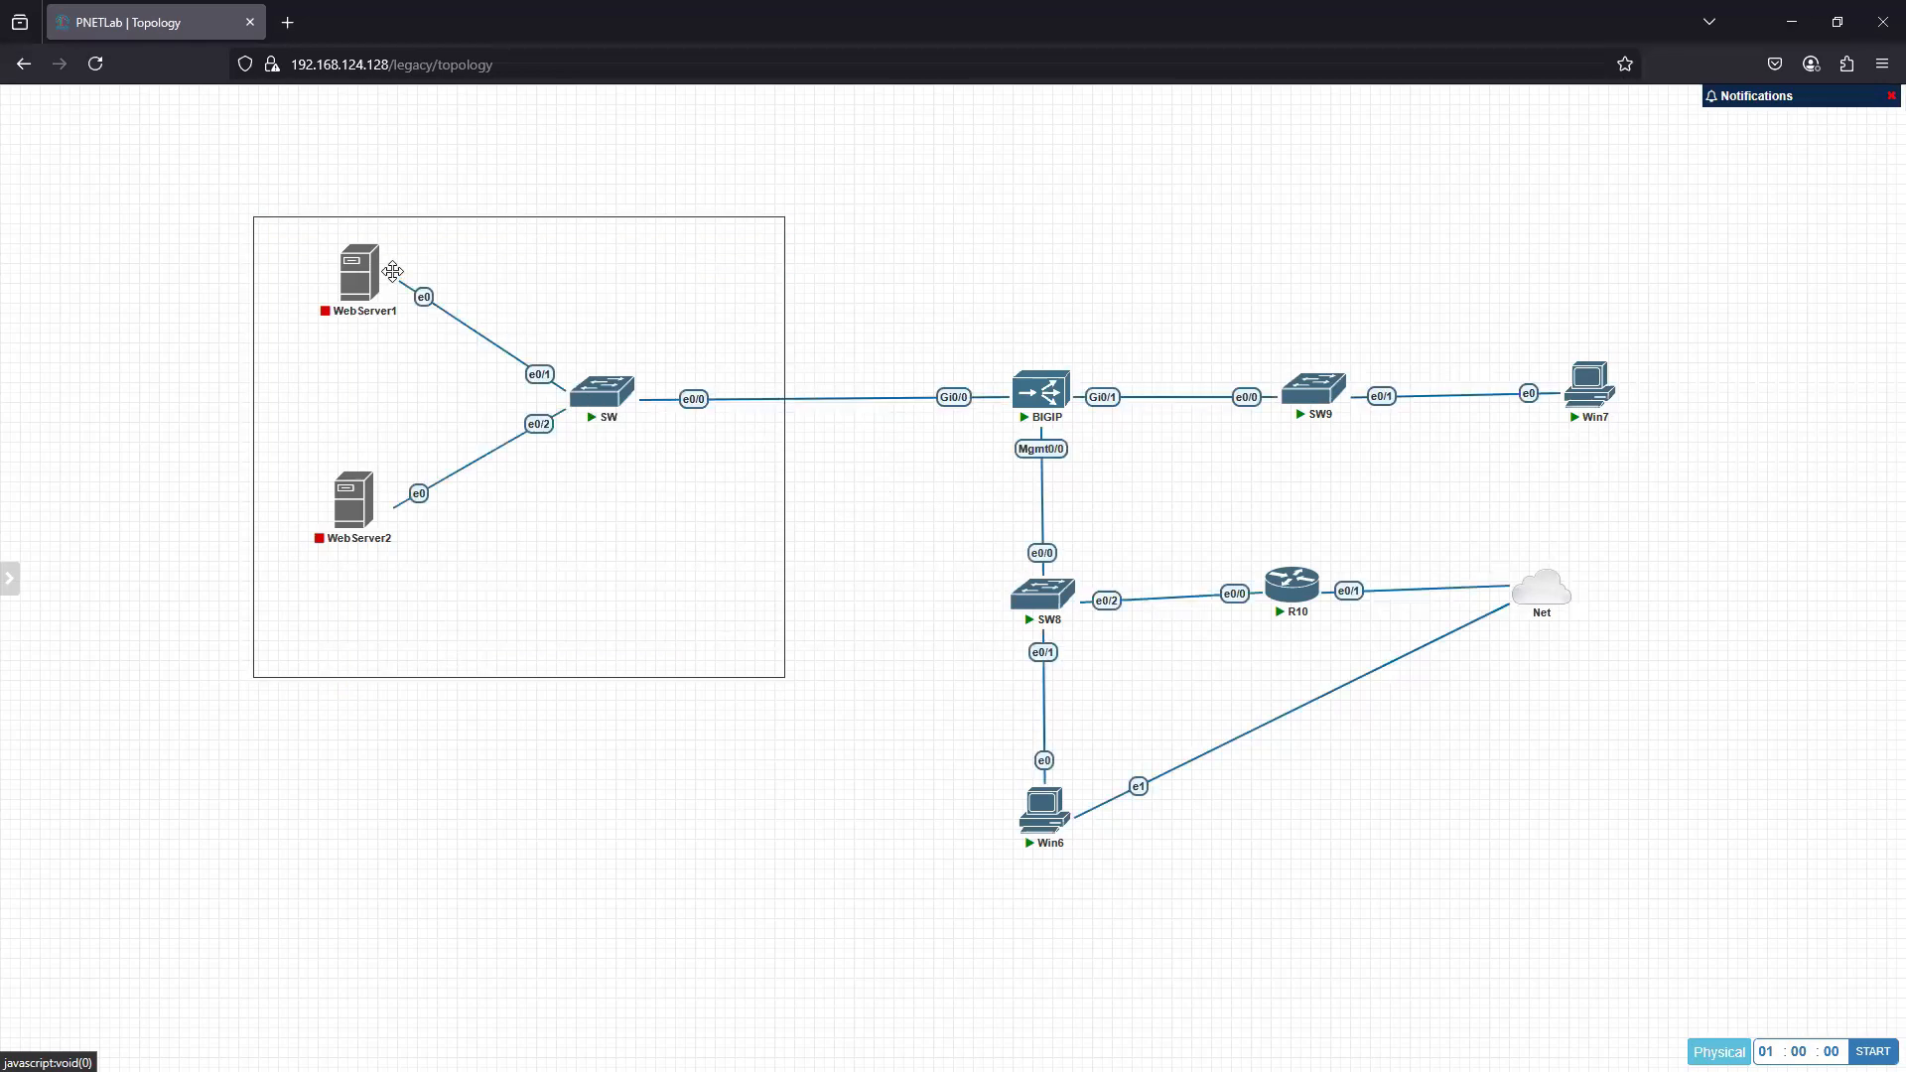
- Duplicate the square around the web servers and move the copy over SW9 and Win7
right_click(521, 218)
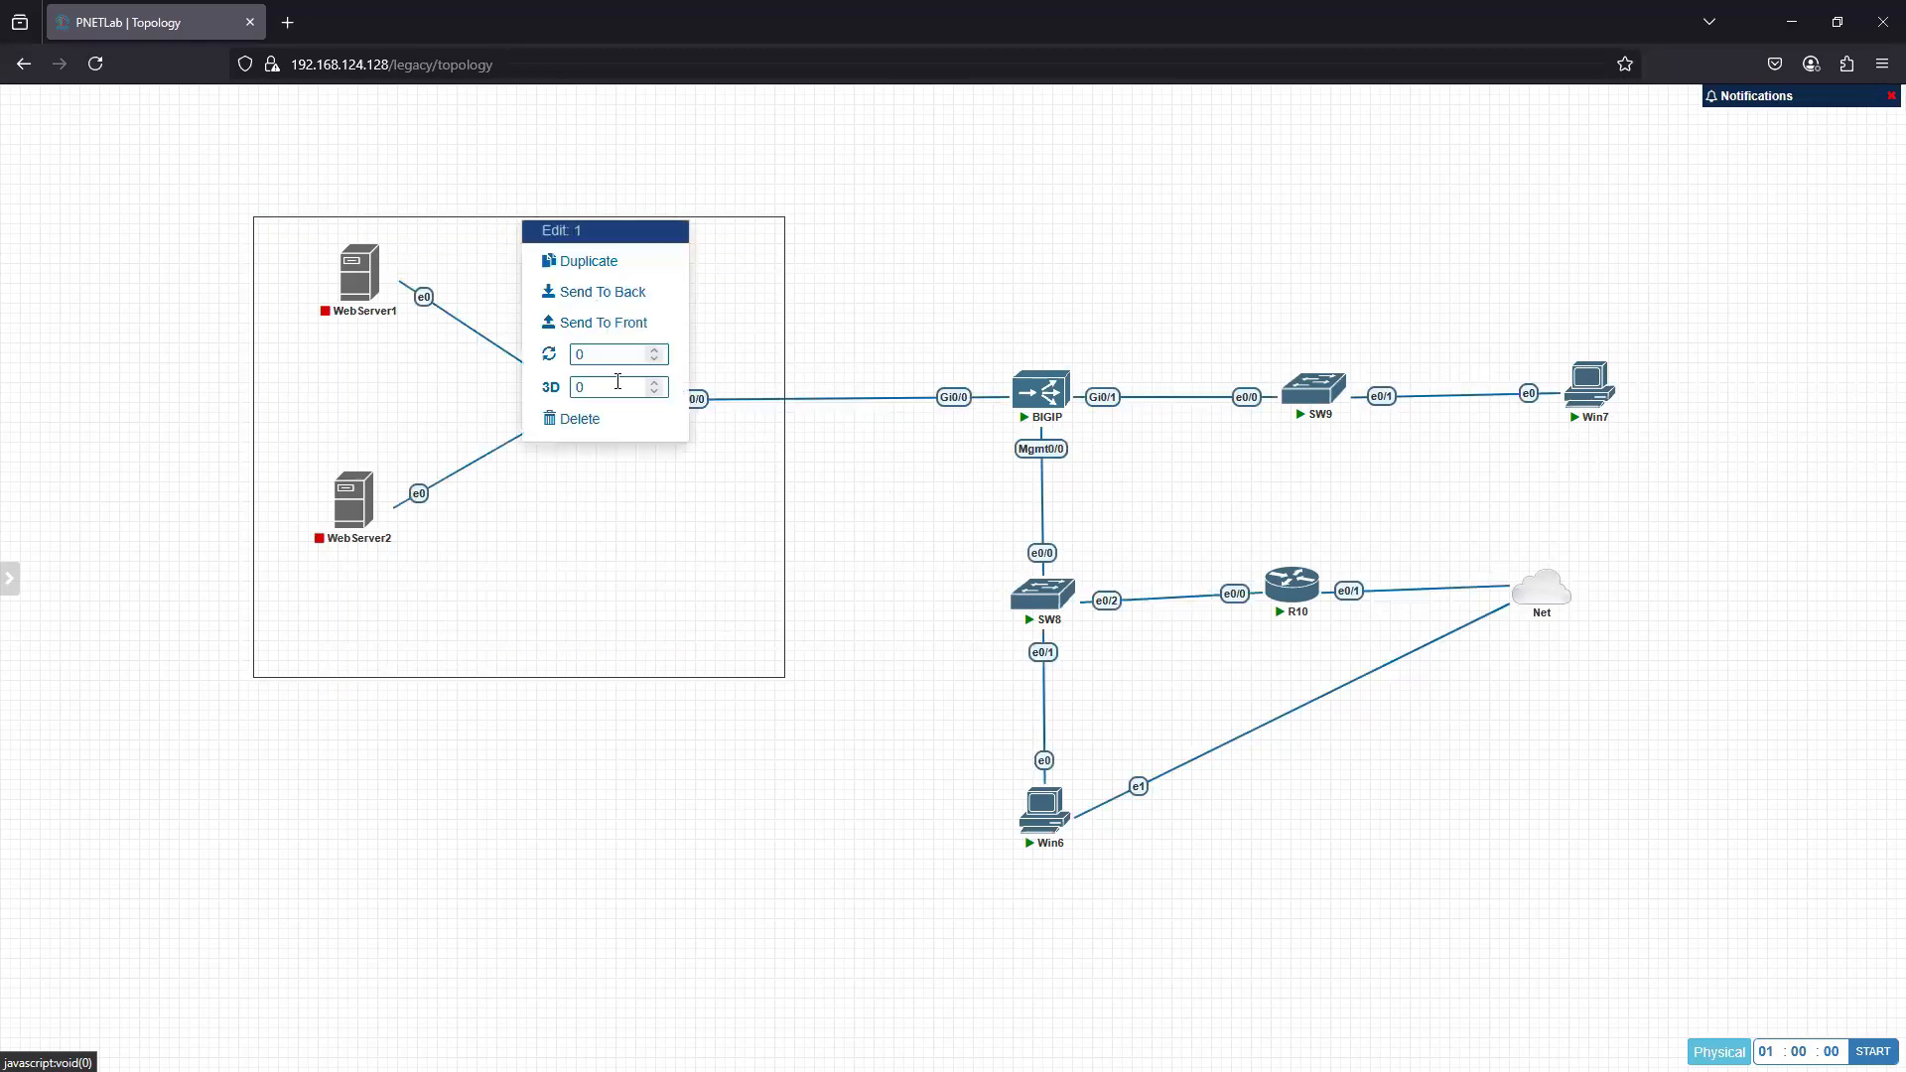
left_click(586, 261)
left_click_drag(772, 717, 1533, 370)
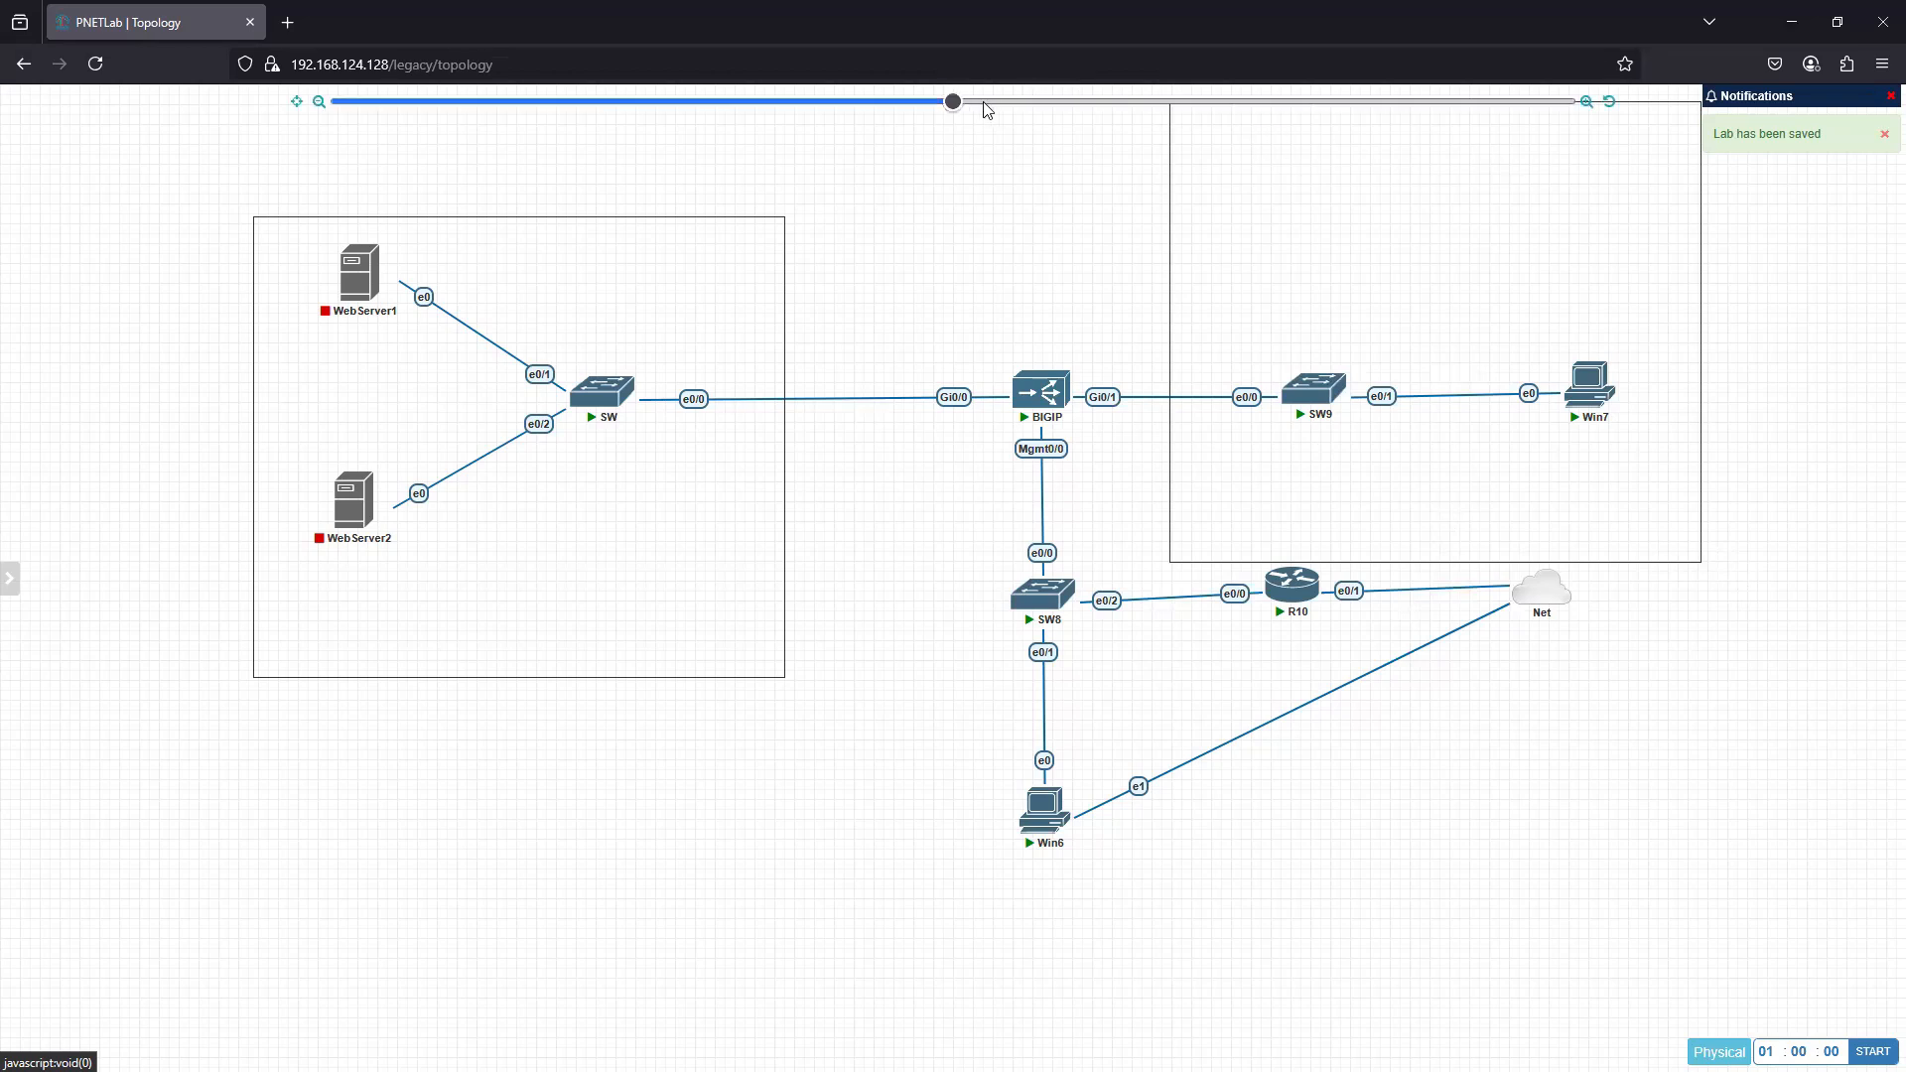
left_click(934, 100)
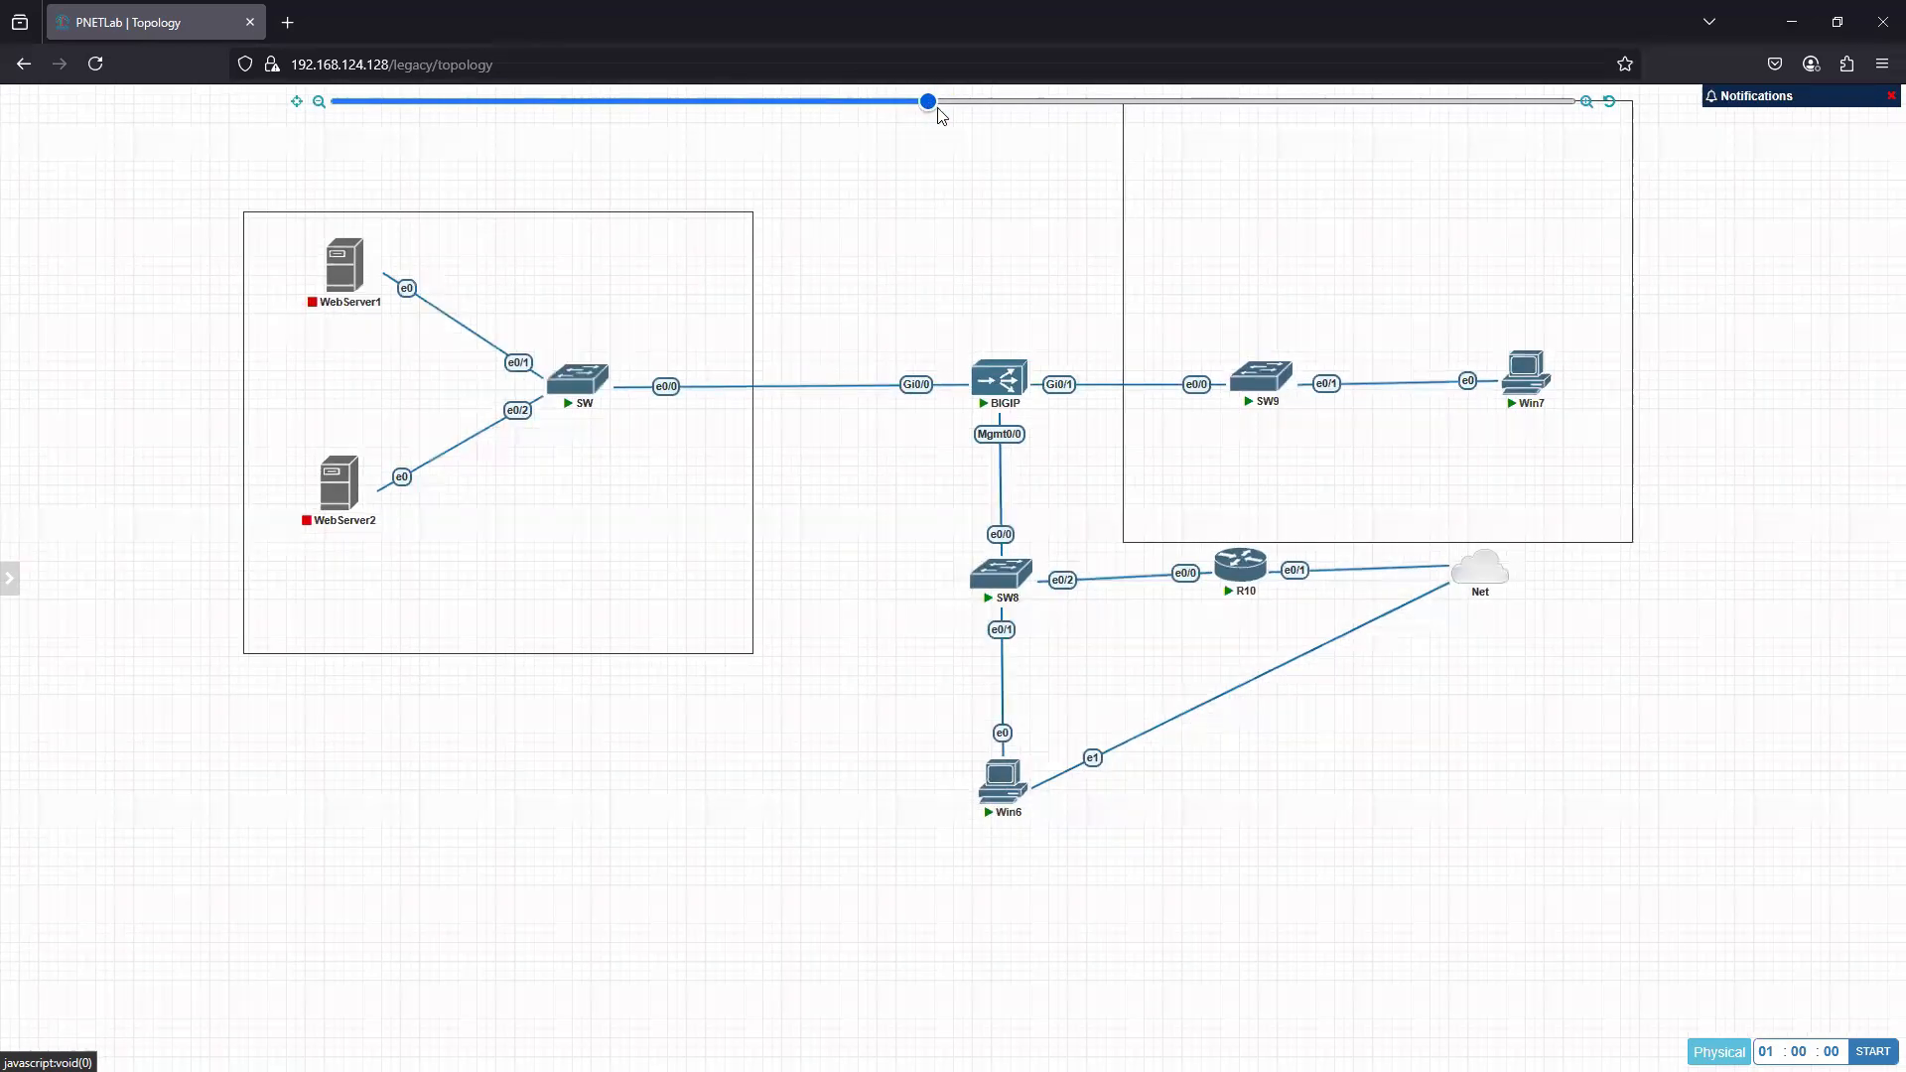
left_click_drag(937, 107, 950, 109)
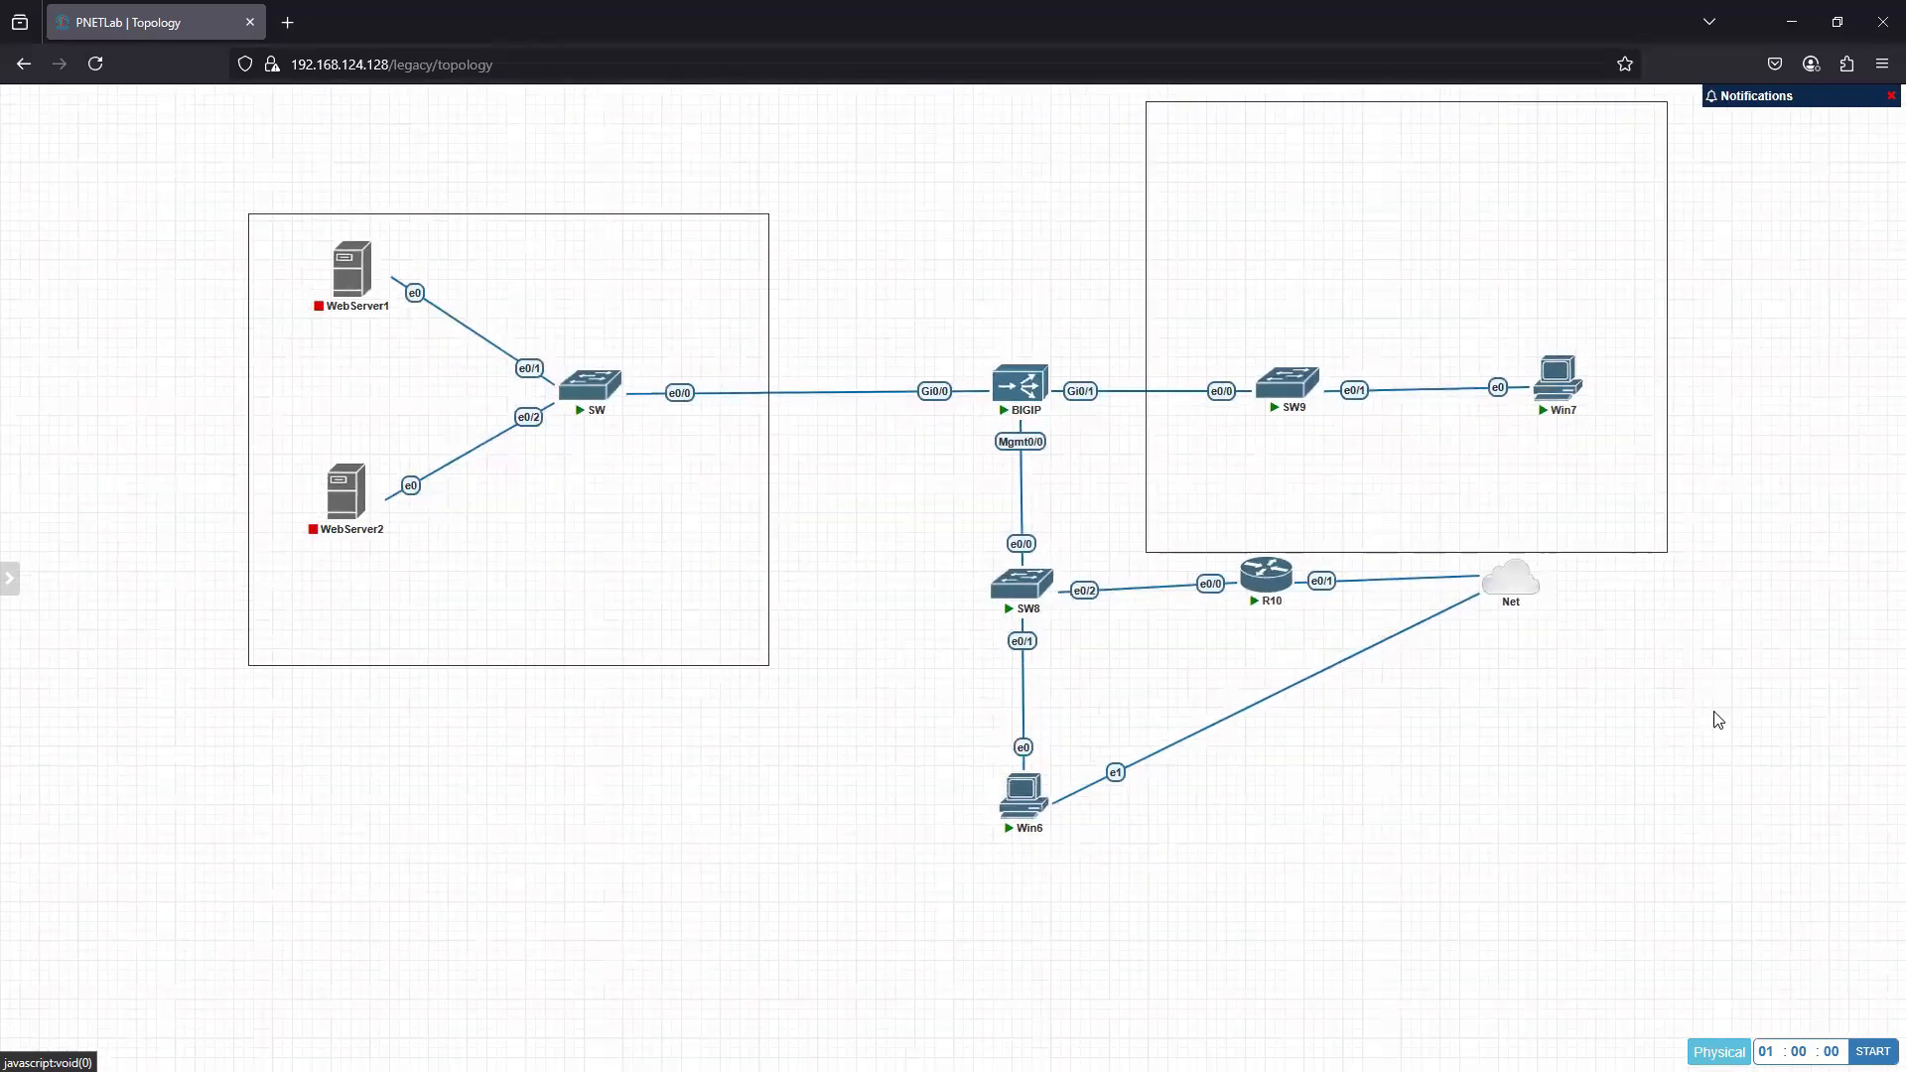
left_click_drag(1638, 562, 1681, 553)
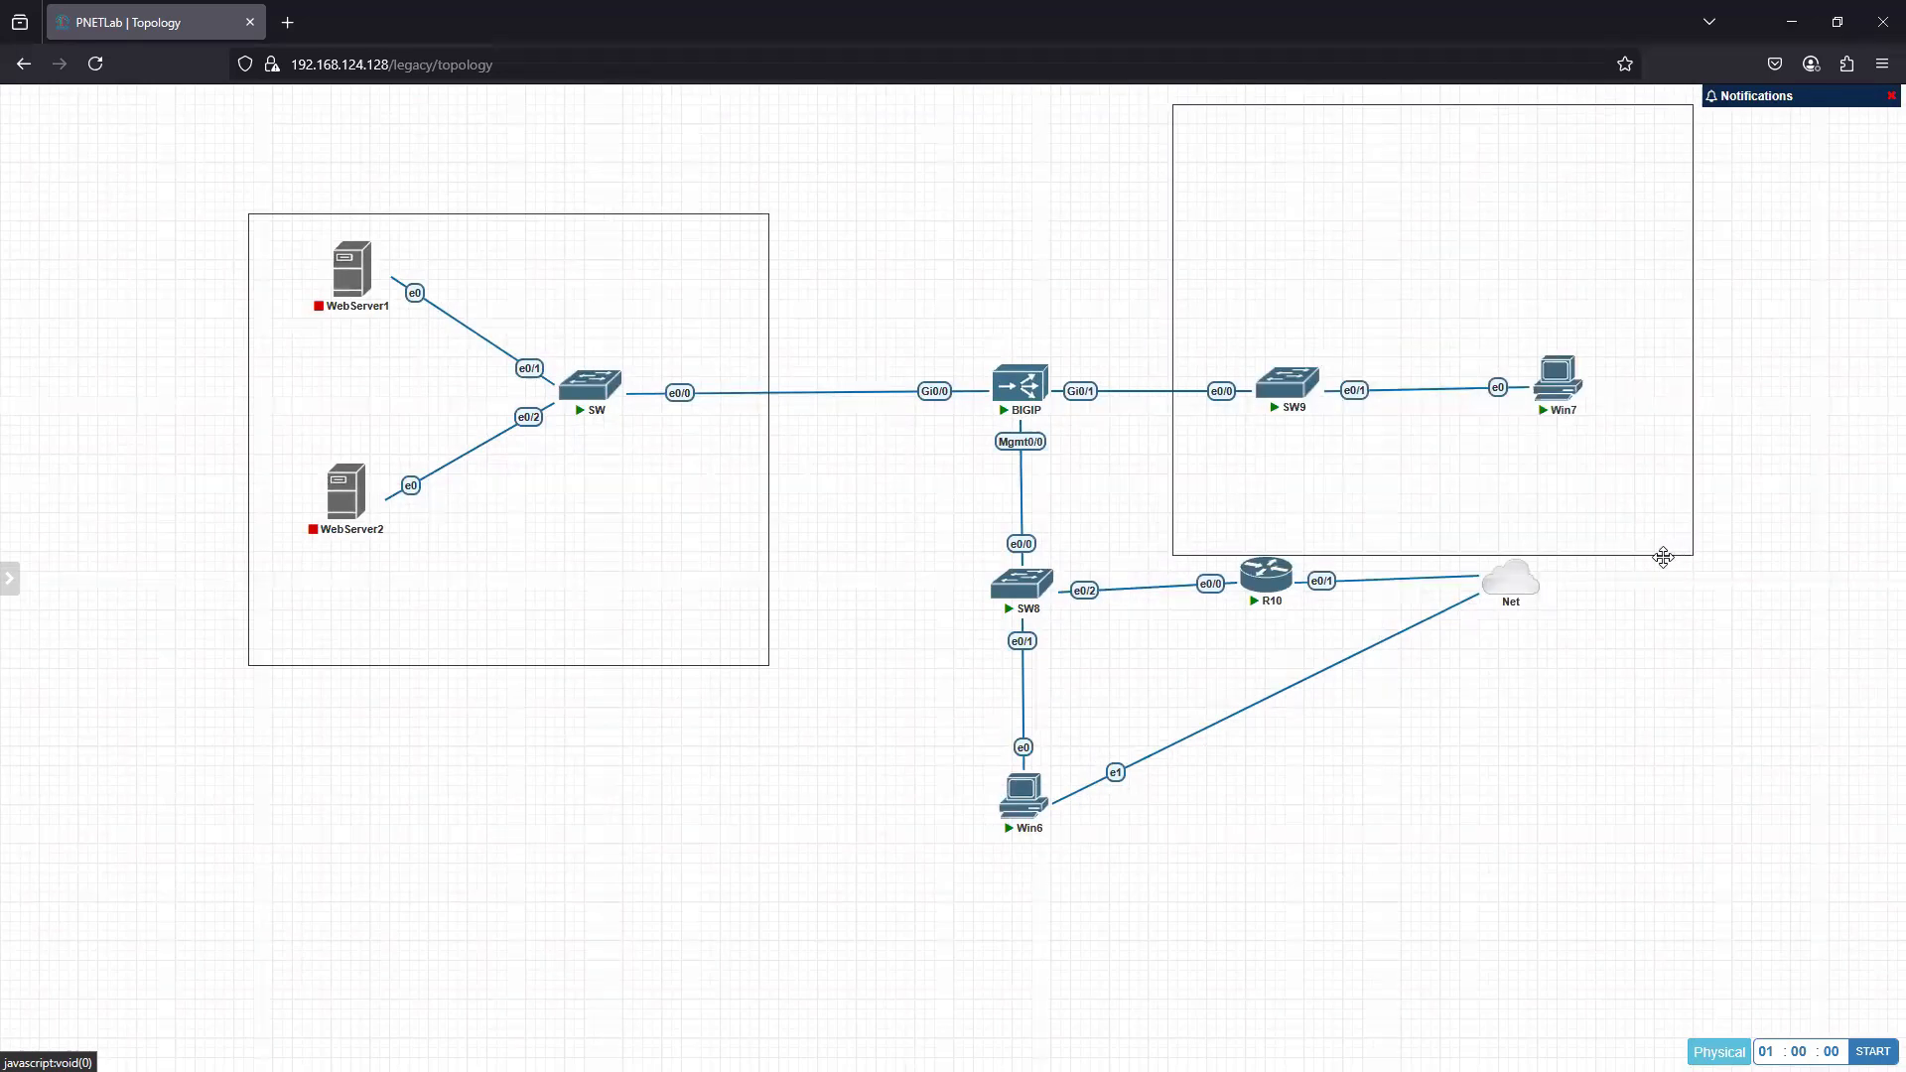
- Duplicate the square over SW9 and Win7, then move and resize the copy to enclose SW8, R10, Win6 and Net
right_click(1664, 555)
left_click(1732, 600)
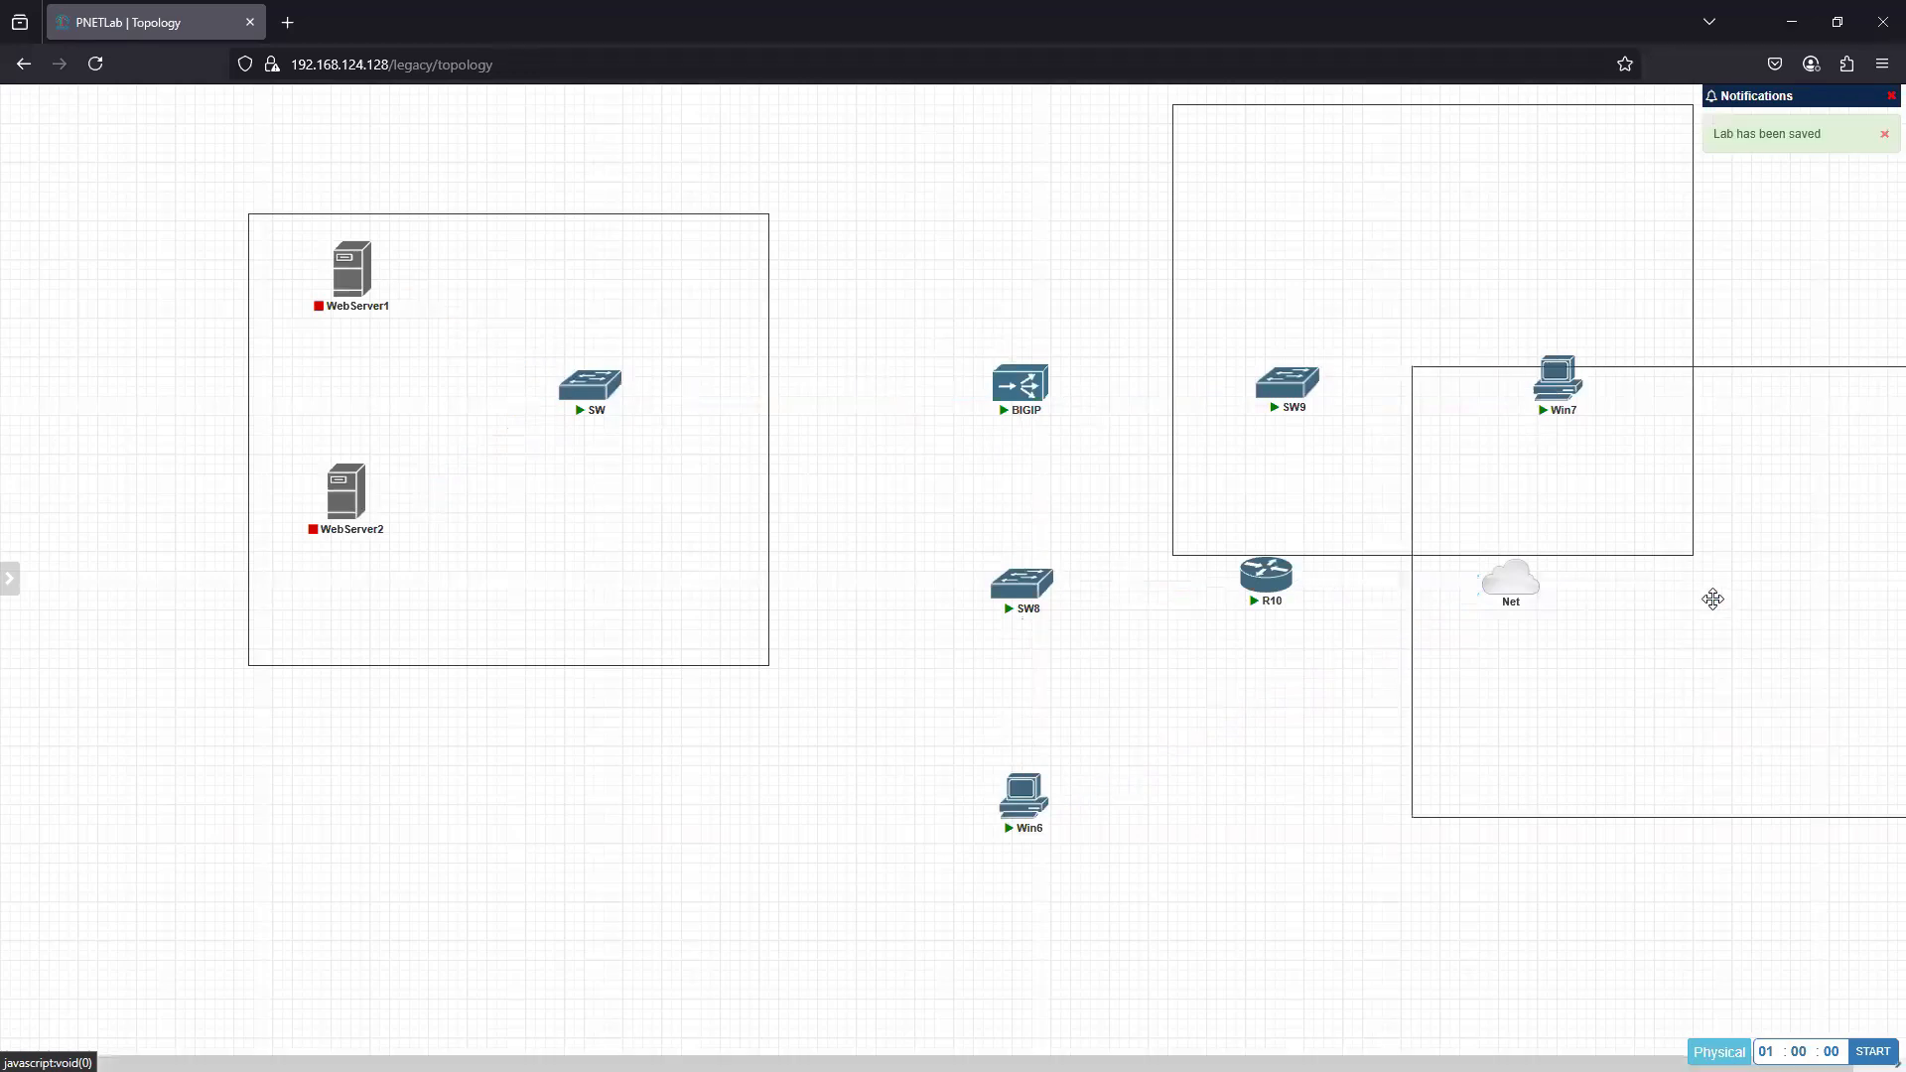
left_click_drag(1728, 659, 1173, 843)
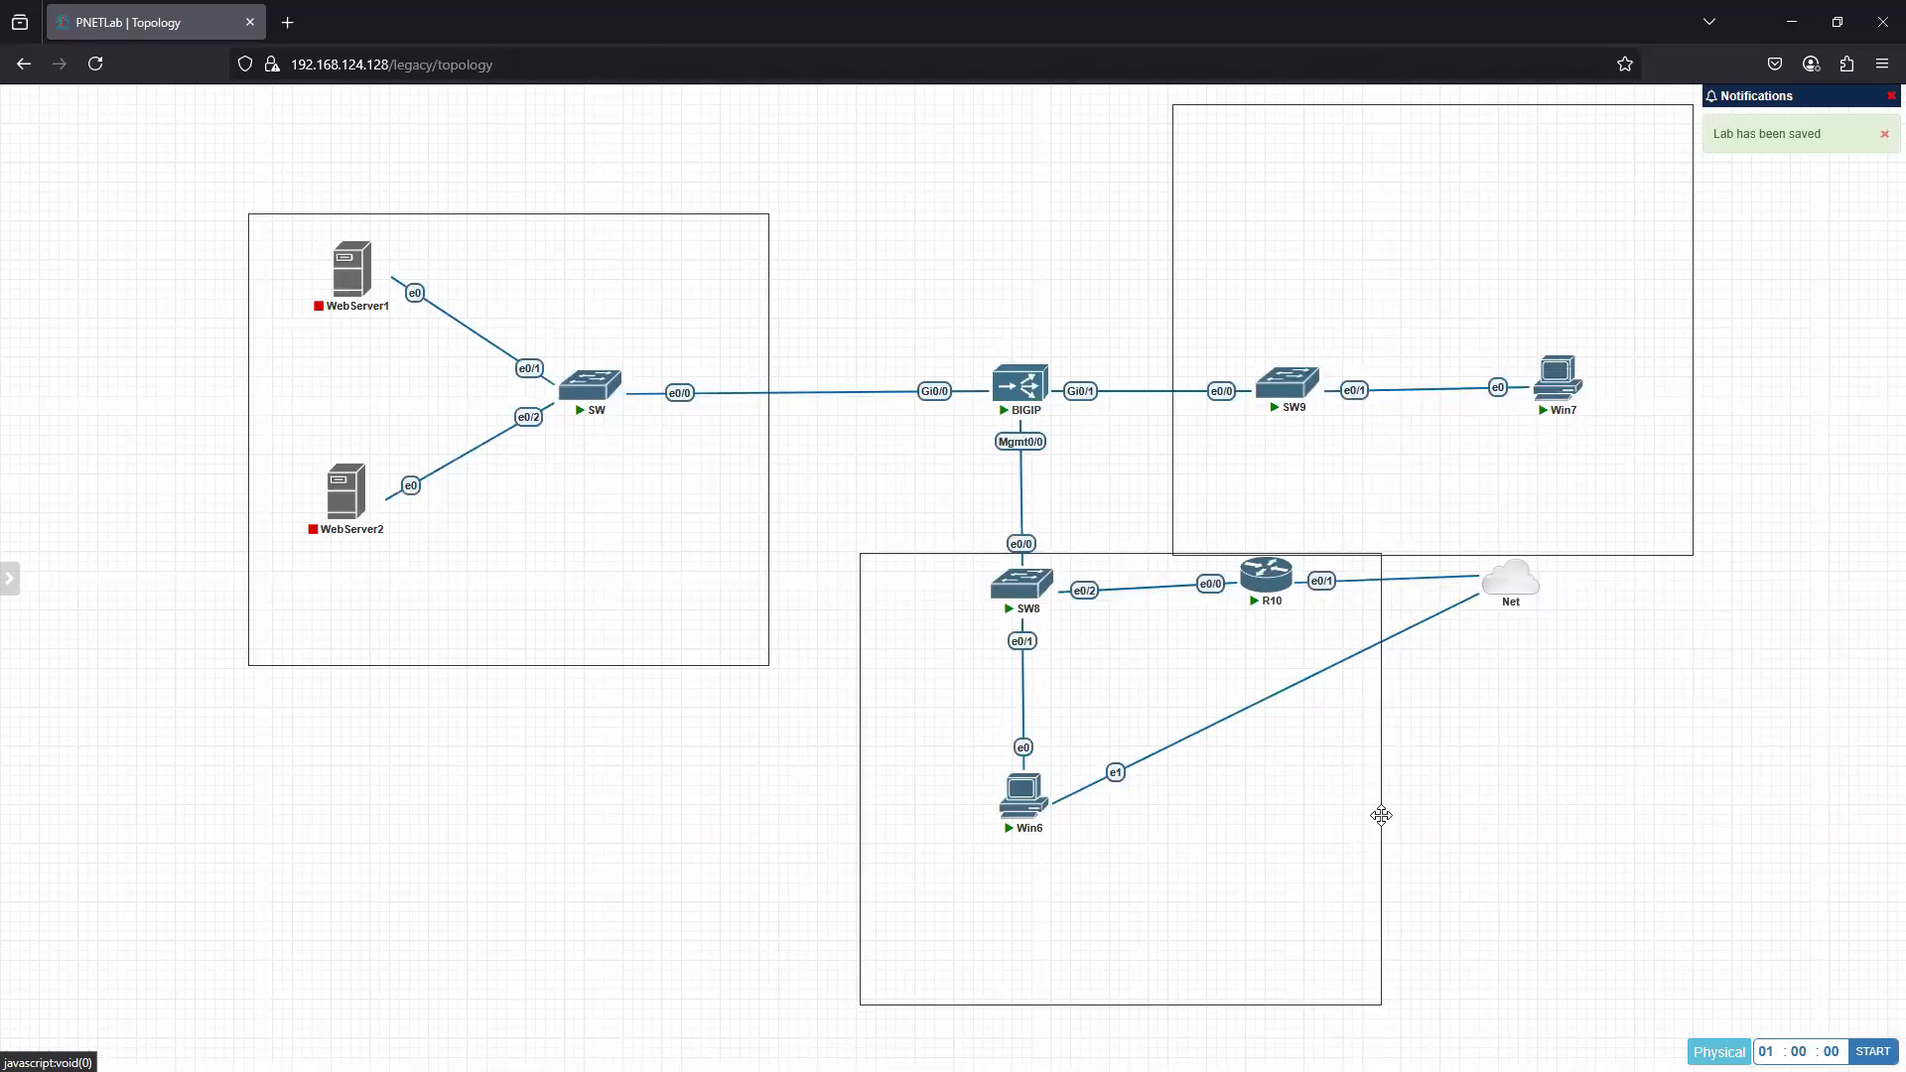
left_click_drag(1383, 815, 1511, 792)
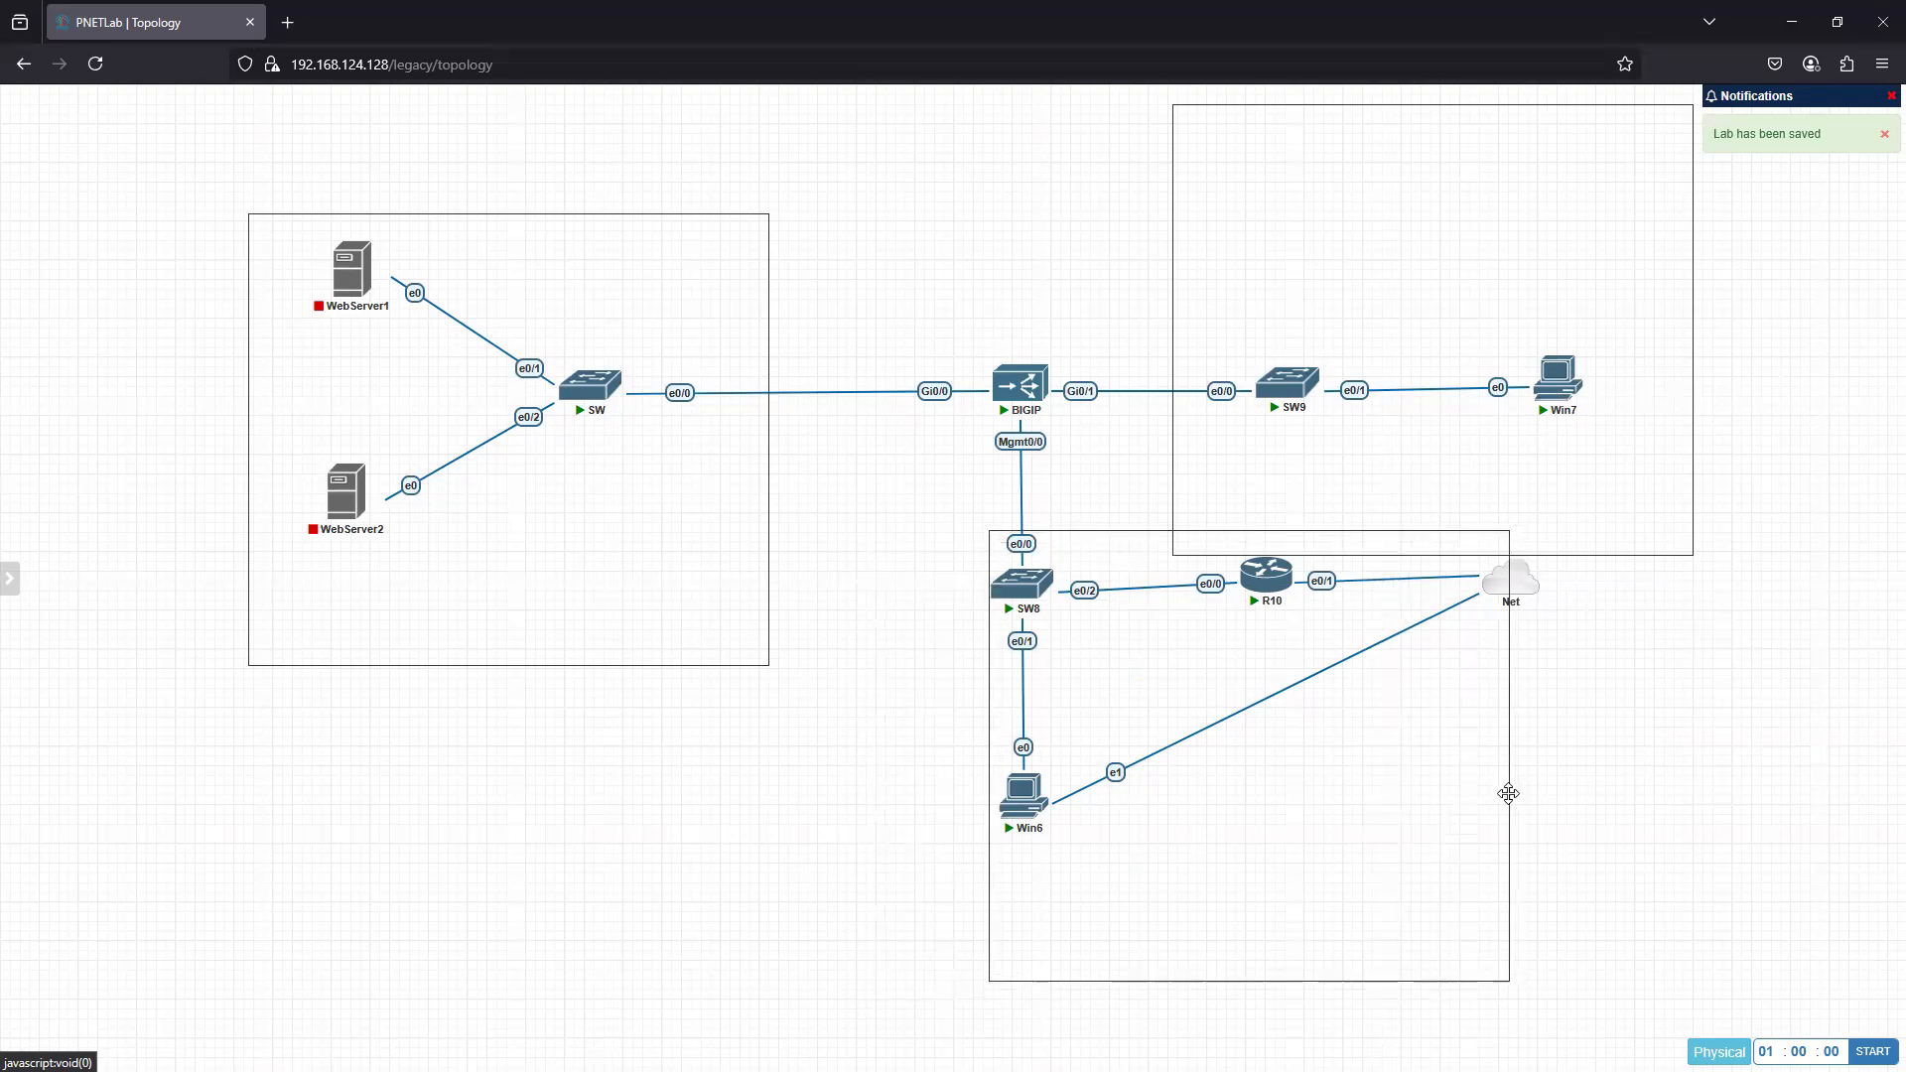
double_click(1508, 981)
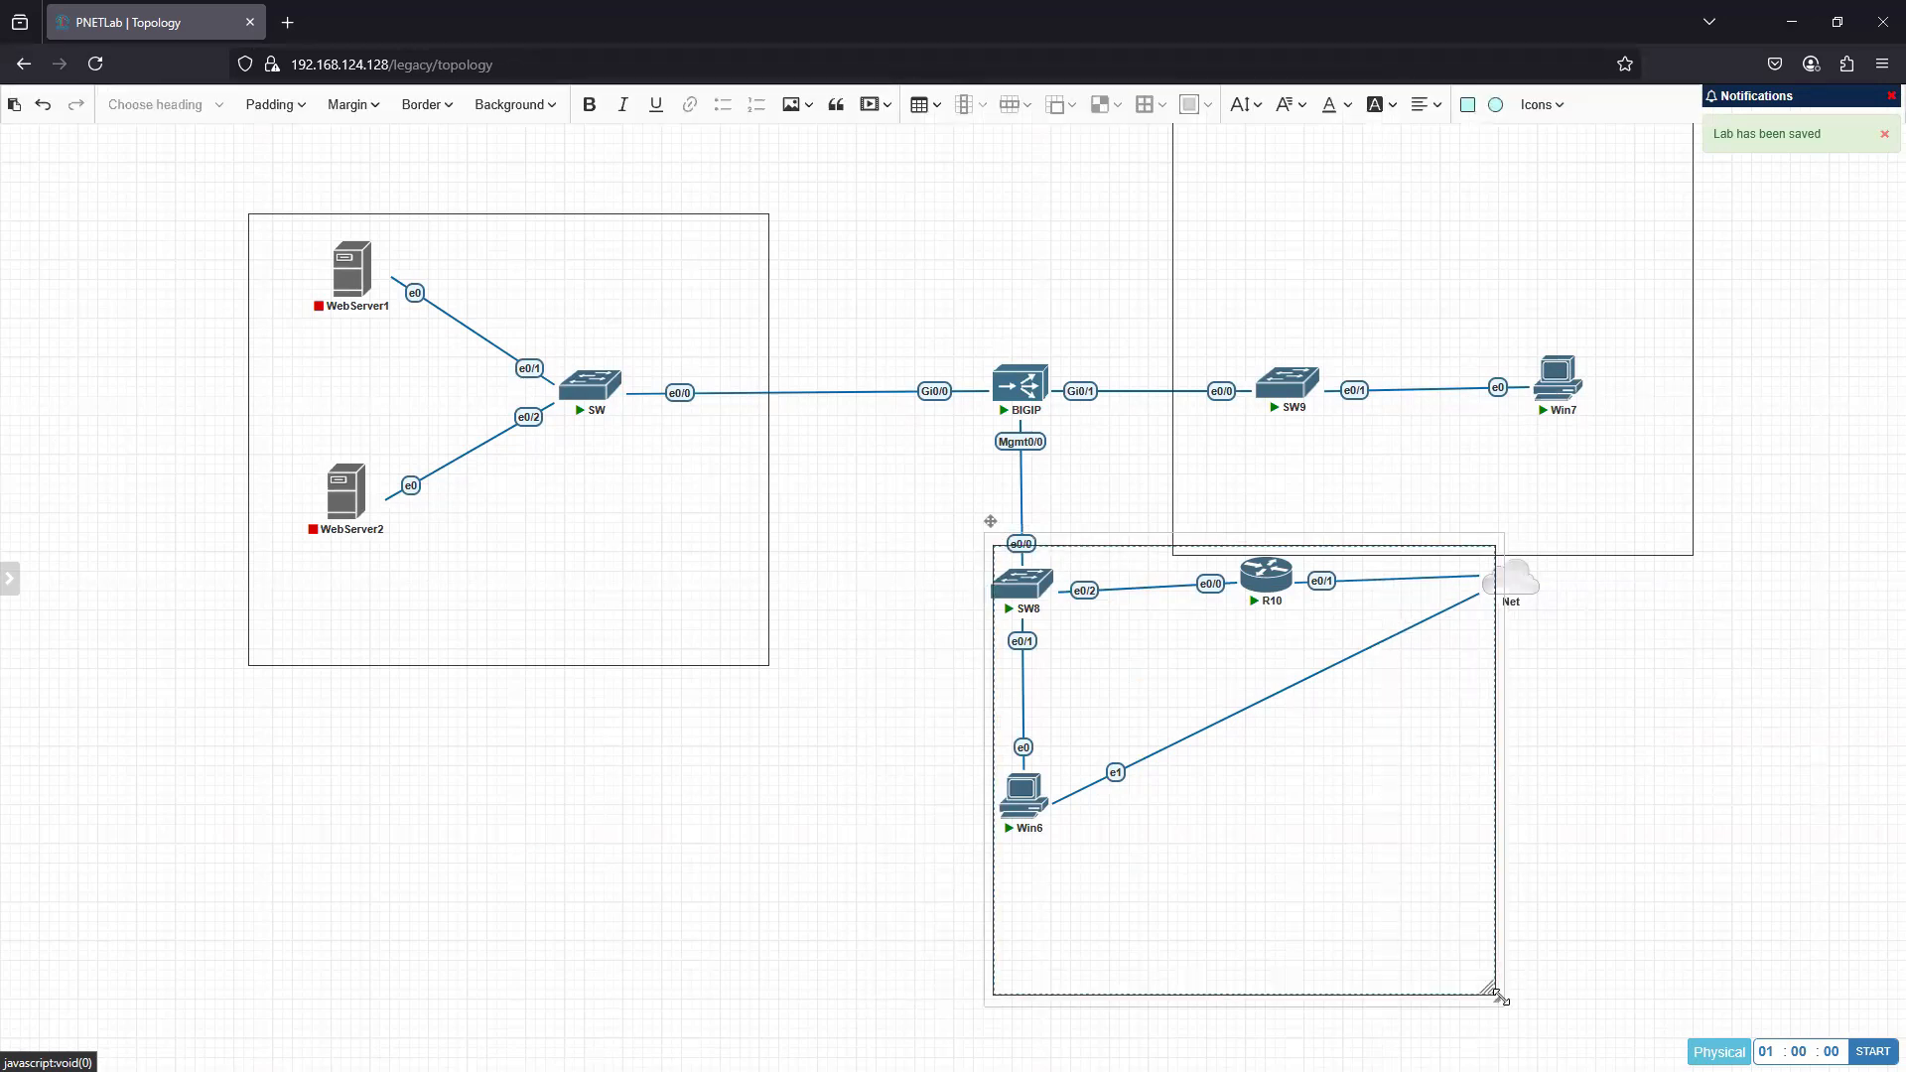
left_click_drag(1502, 1000, 1591, 877)
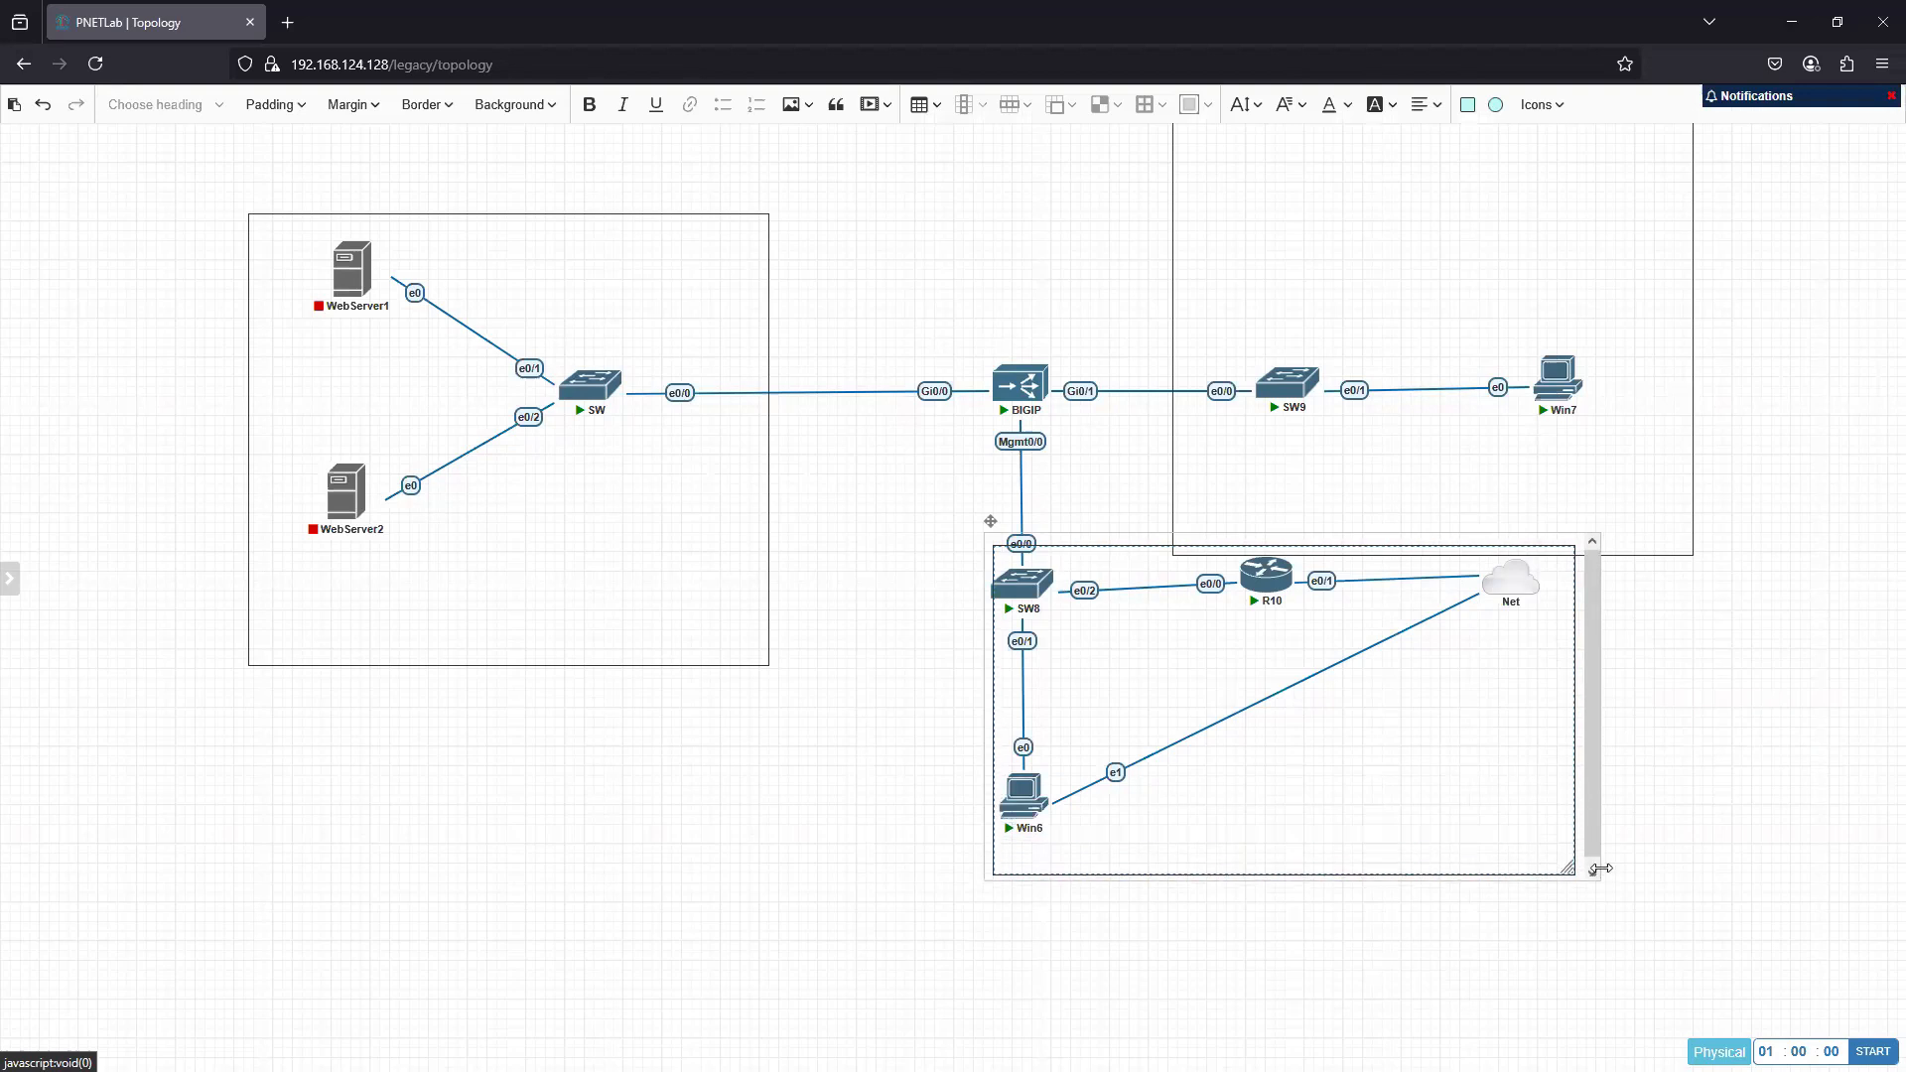
- Shrink the square around SW9 and Win7 and move it down so it sits just above the SW8 square
double_click(1694, 552)
left_click_drag(1688, 557, 1626, 452)
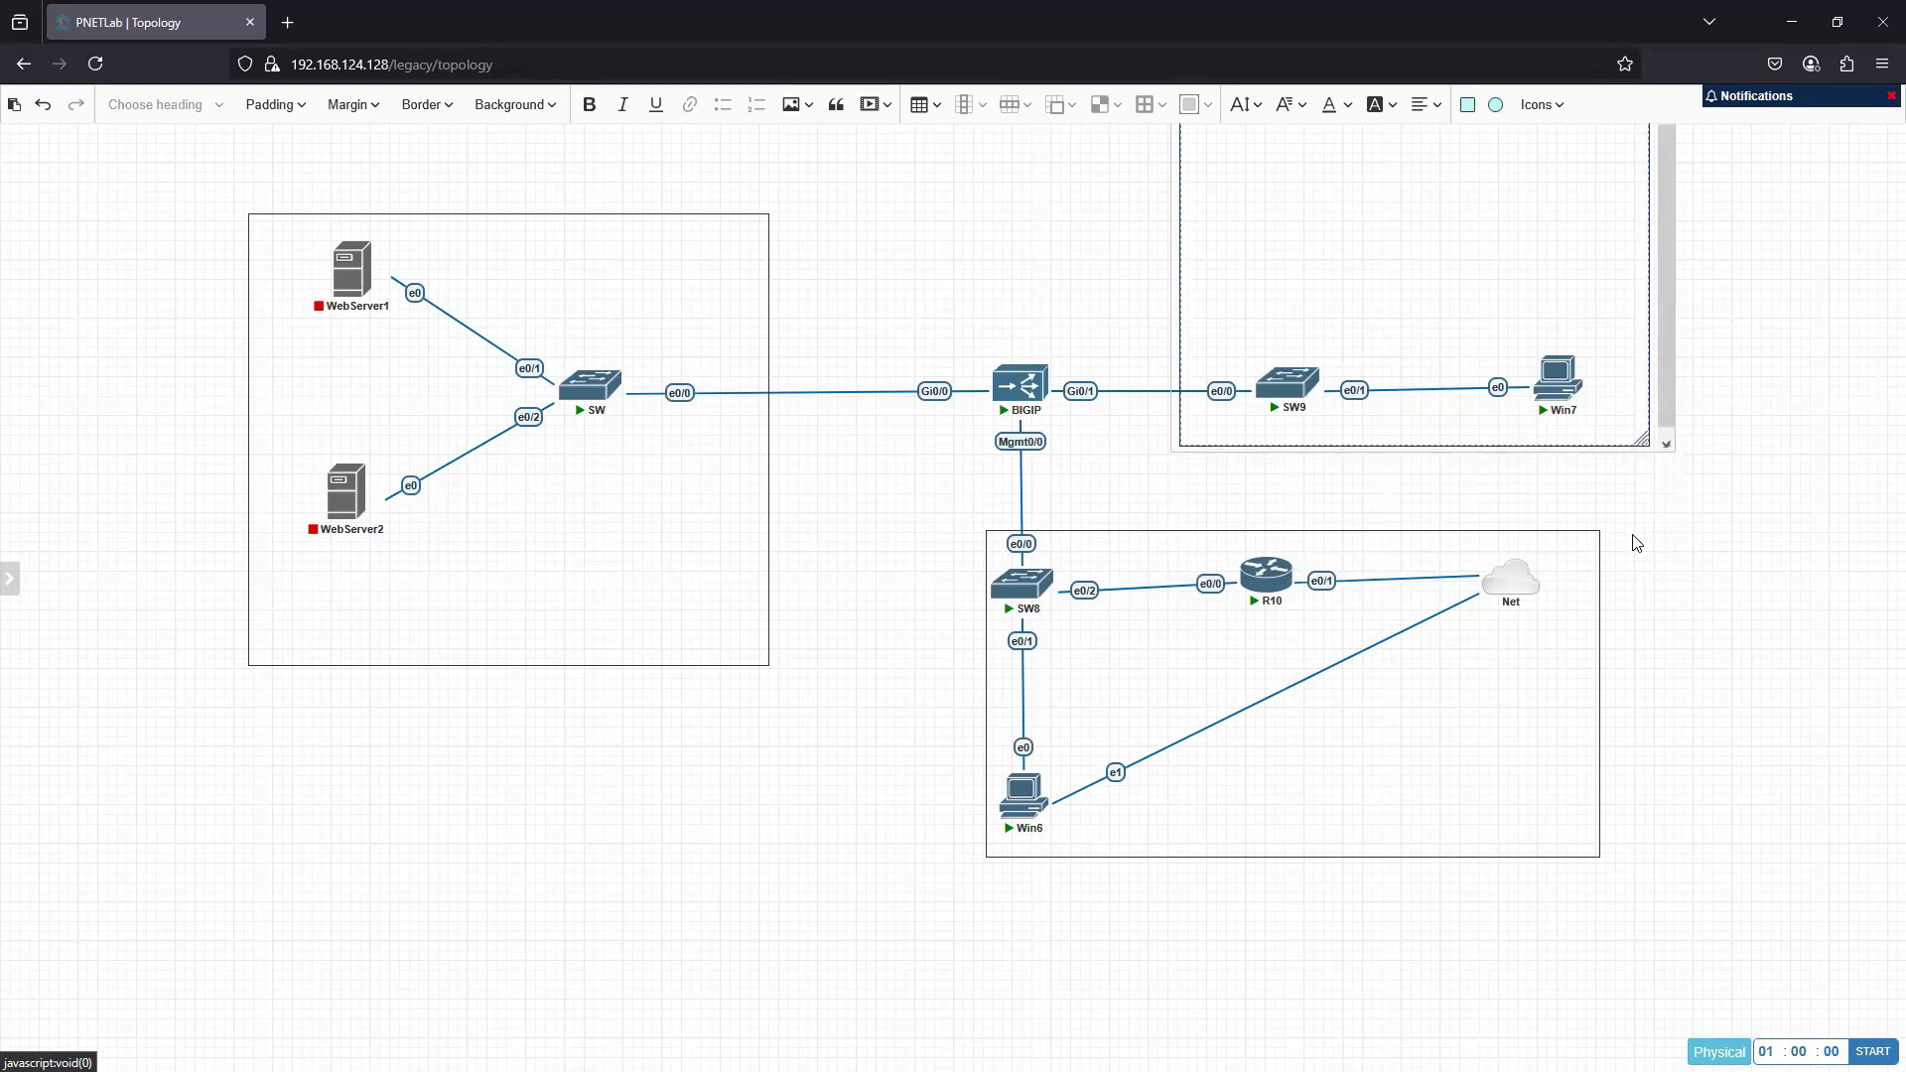
left_click(1777, 604)
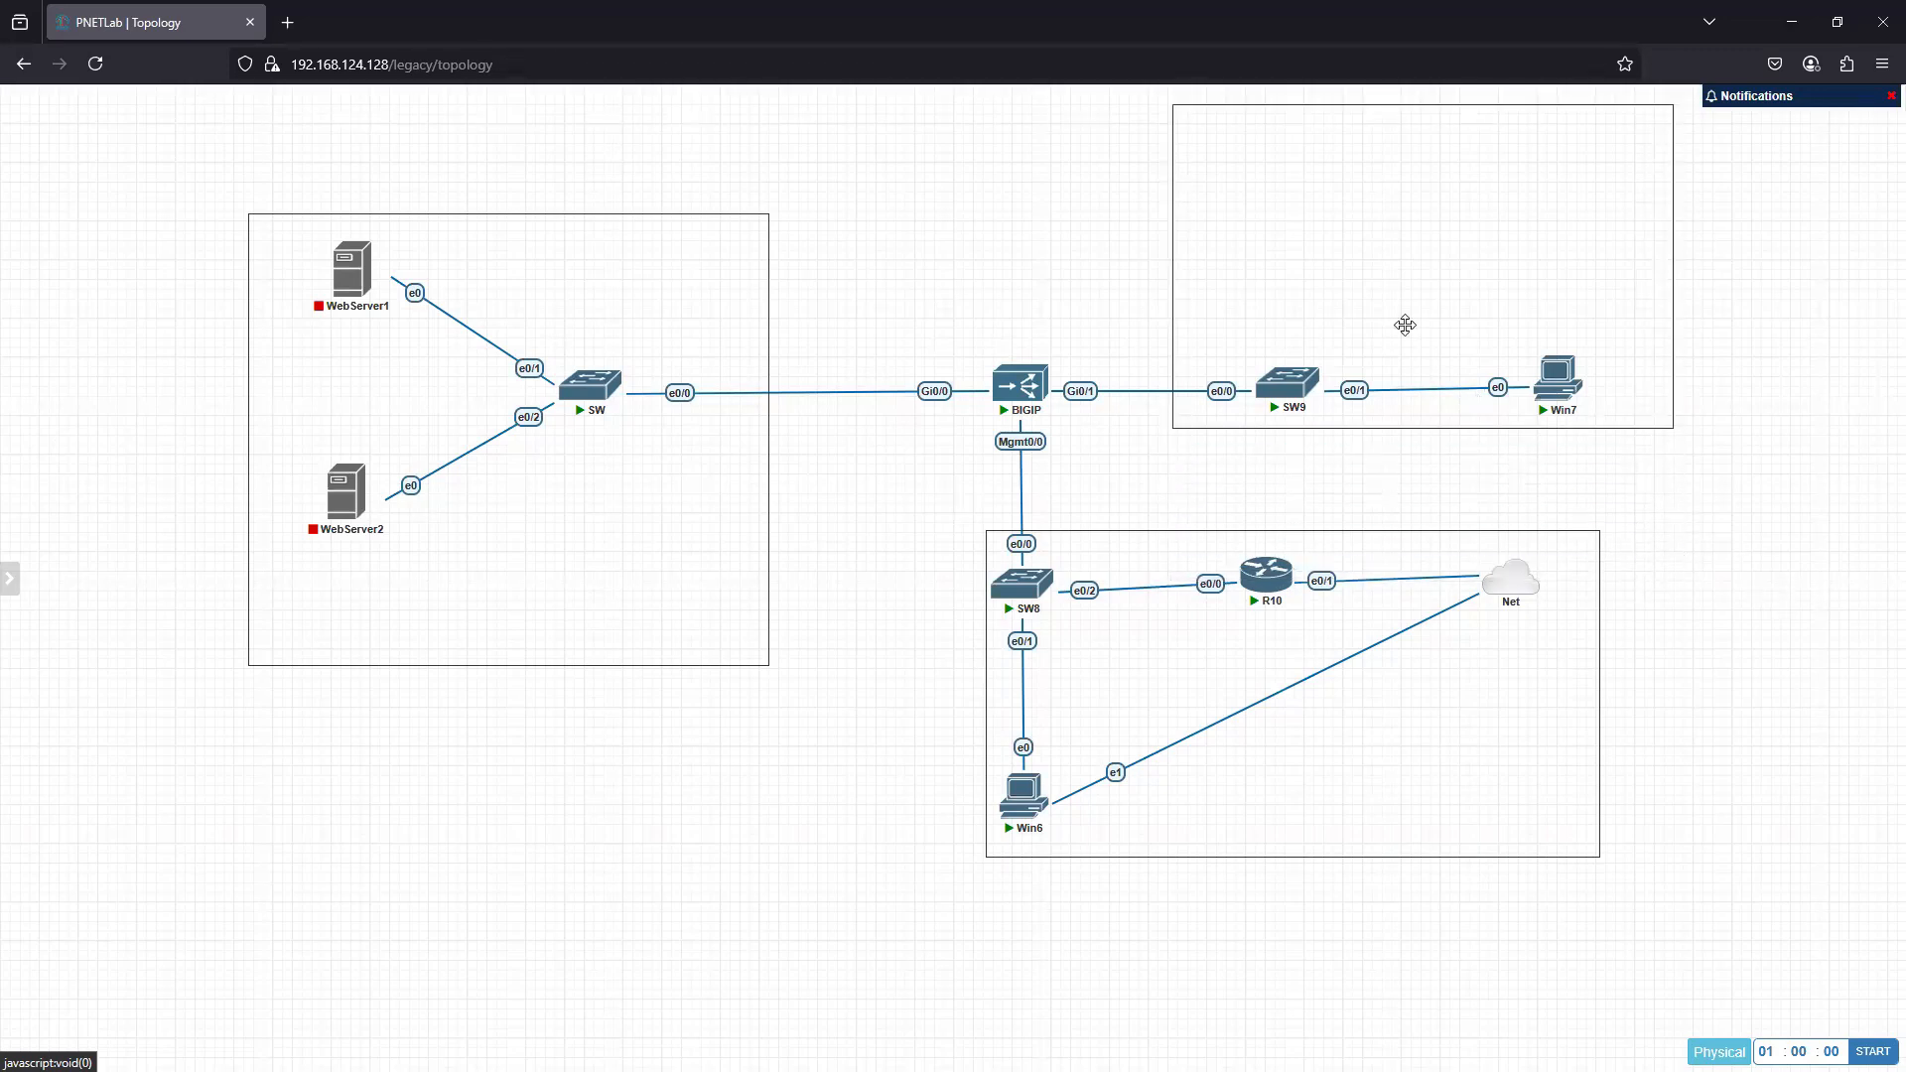
mouse_move(1248, 173)
left_mouse_down()
mouse_move(1255, 192)
mouse_move(1234, 196)
left_mouse_up()
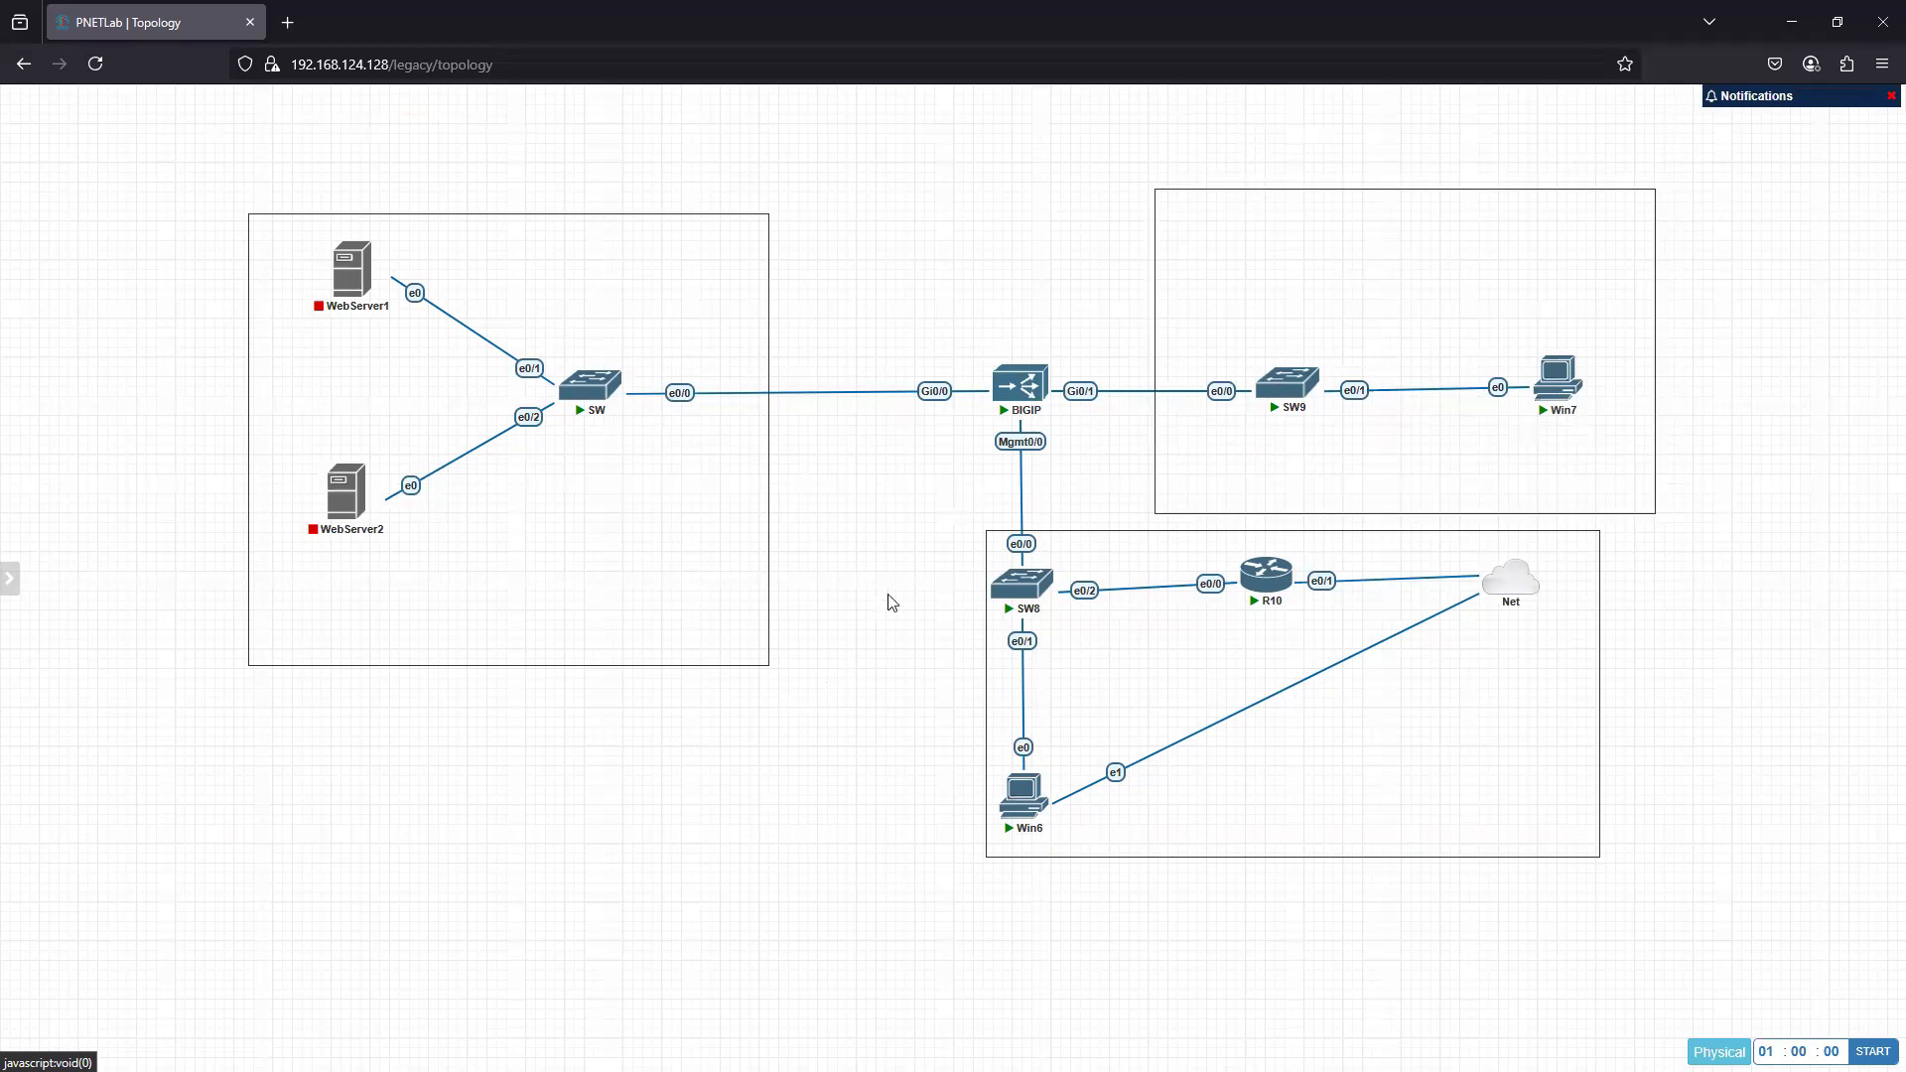
right_click(108, 407)
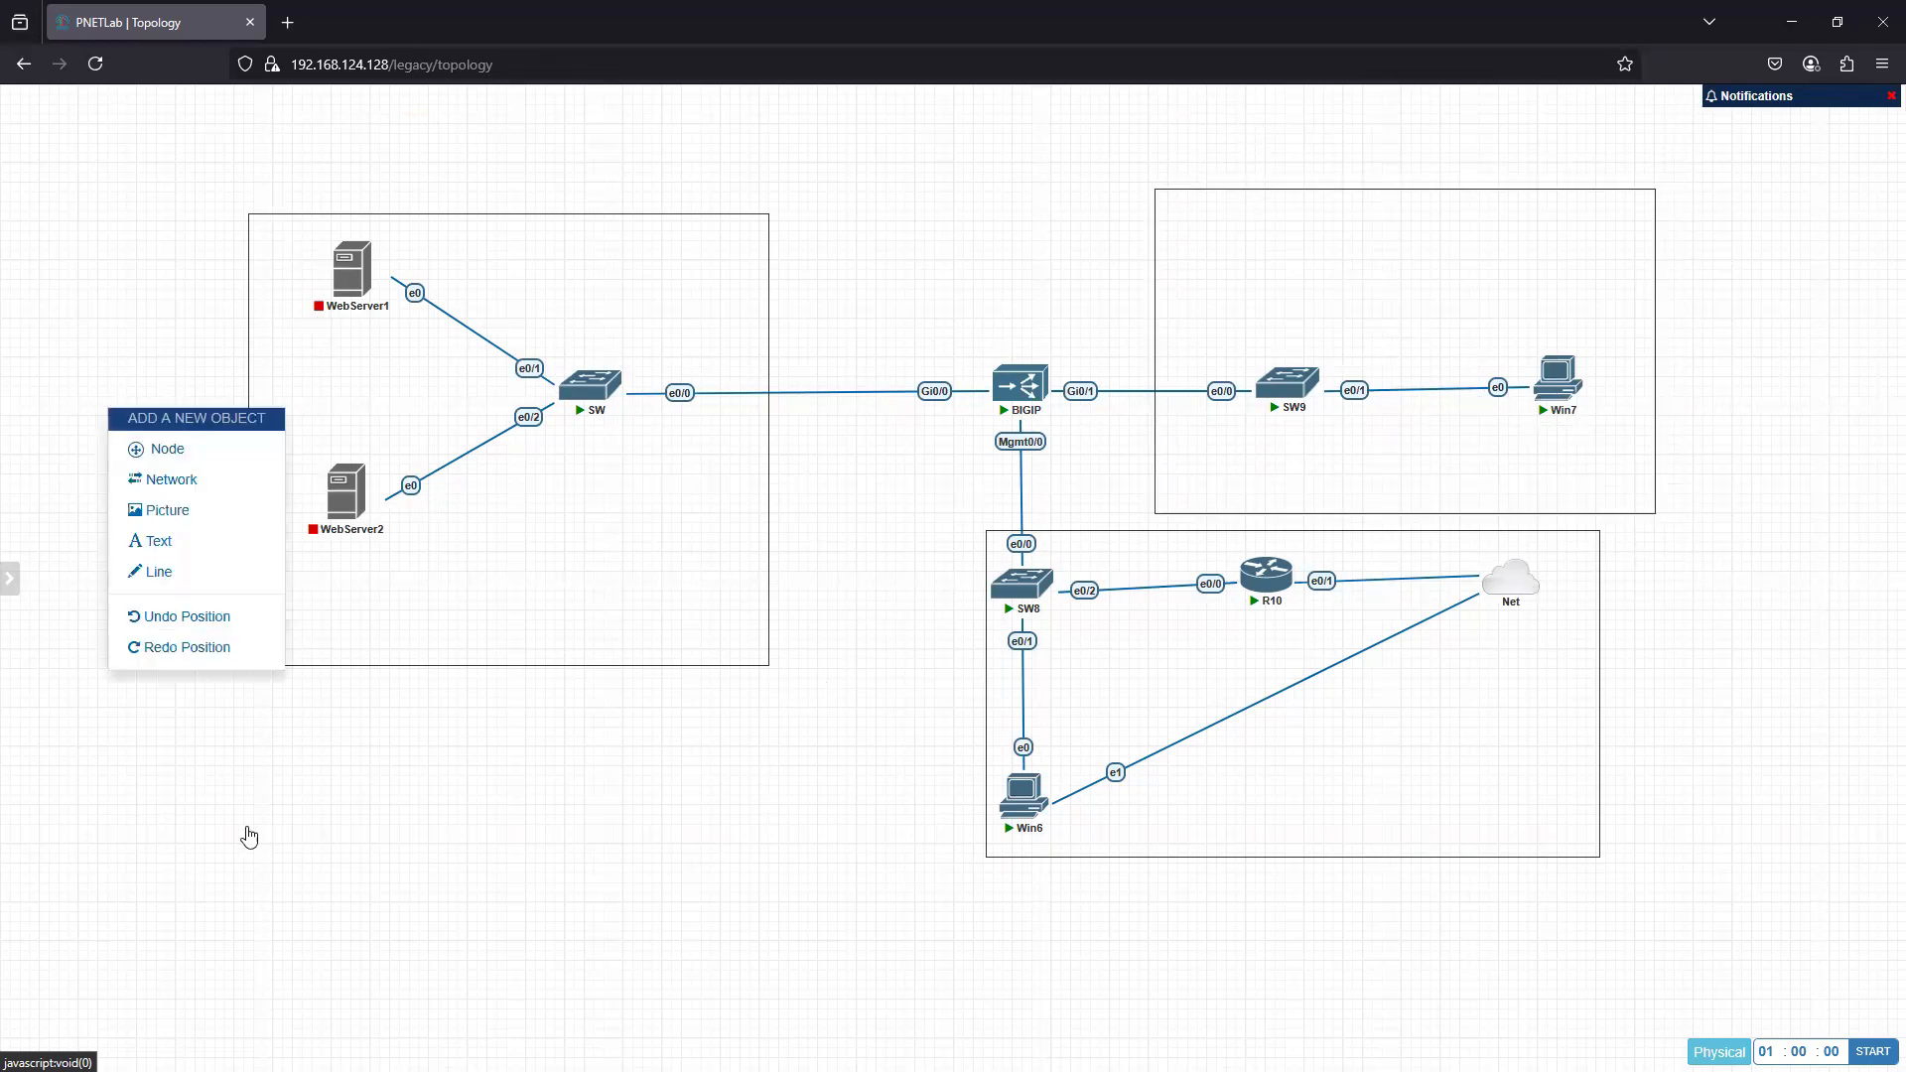
left_click(494, 615)
right_click(494, 619)
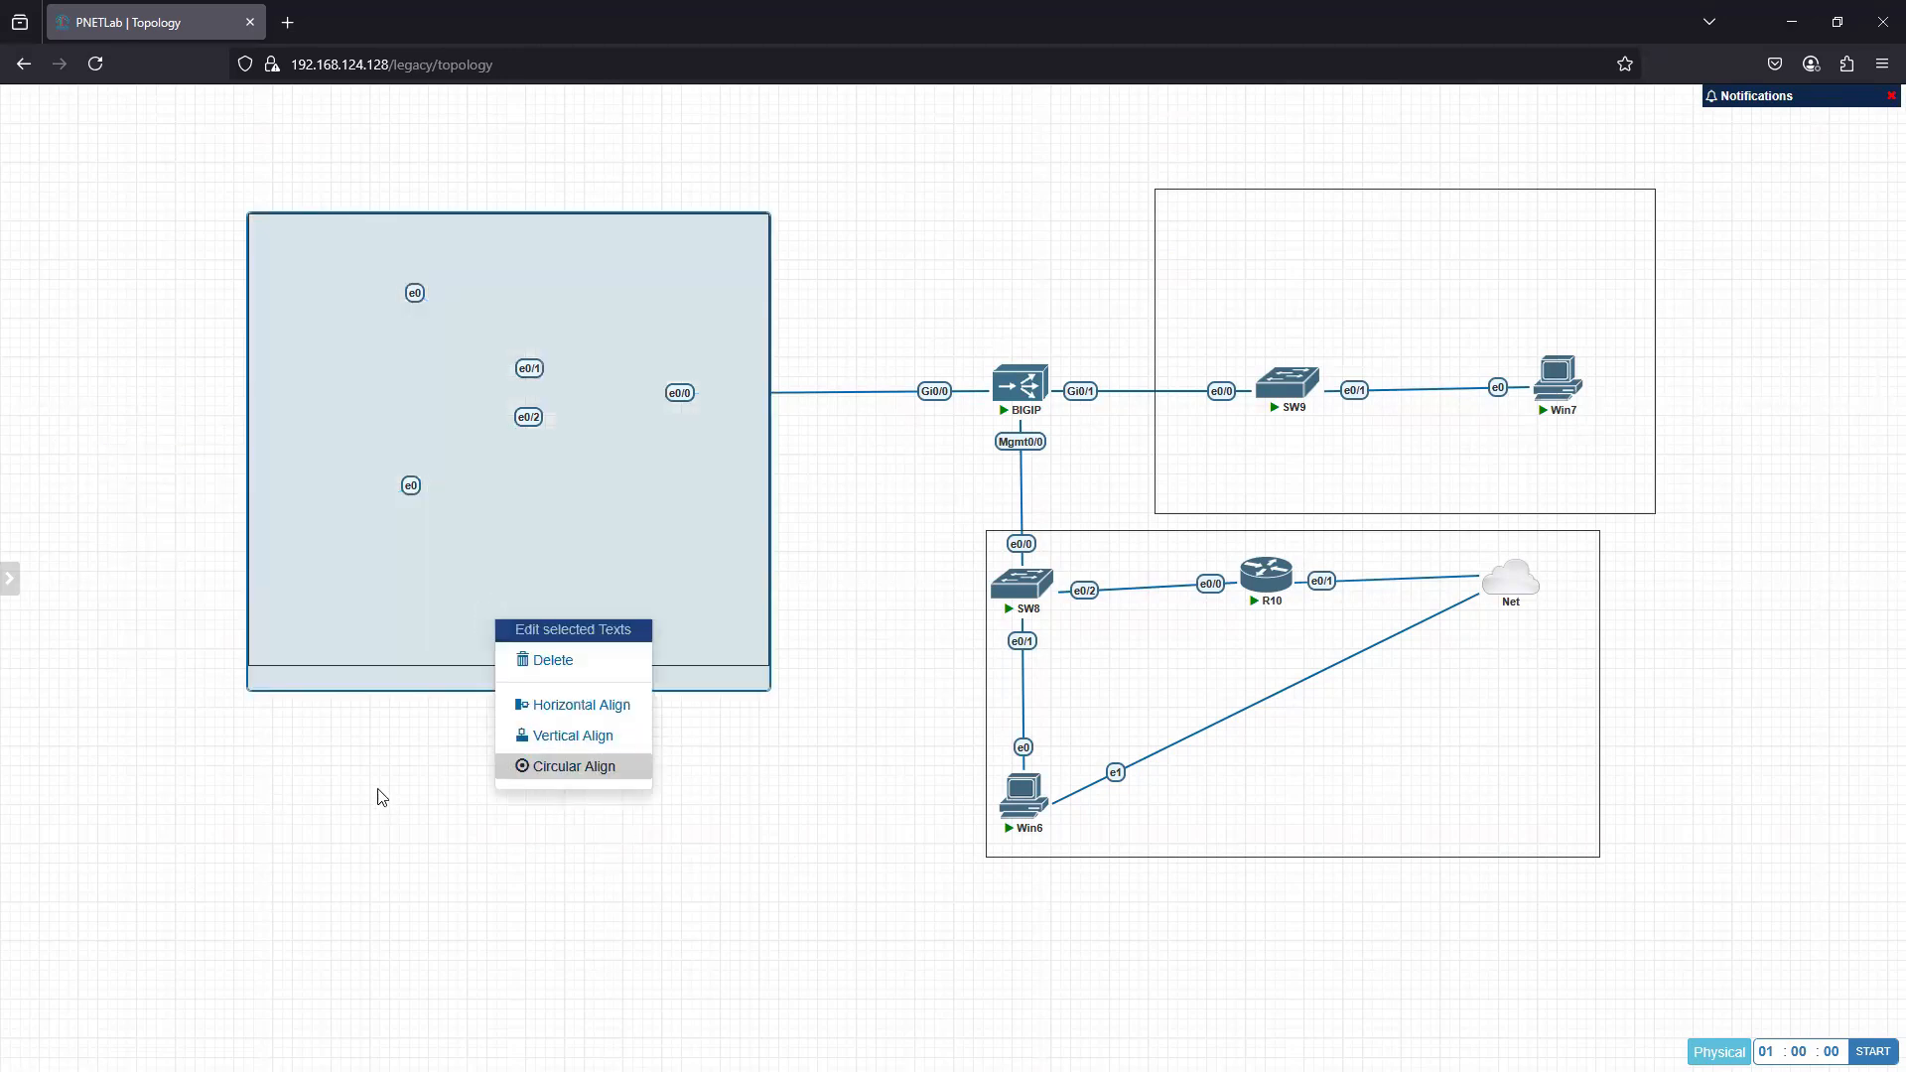
left_click(460, 702)
- Send the web server square, the SW8/Win6 square and the SW9/Win7 square to the back
right_click(489, 665)
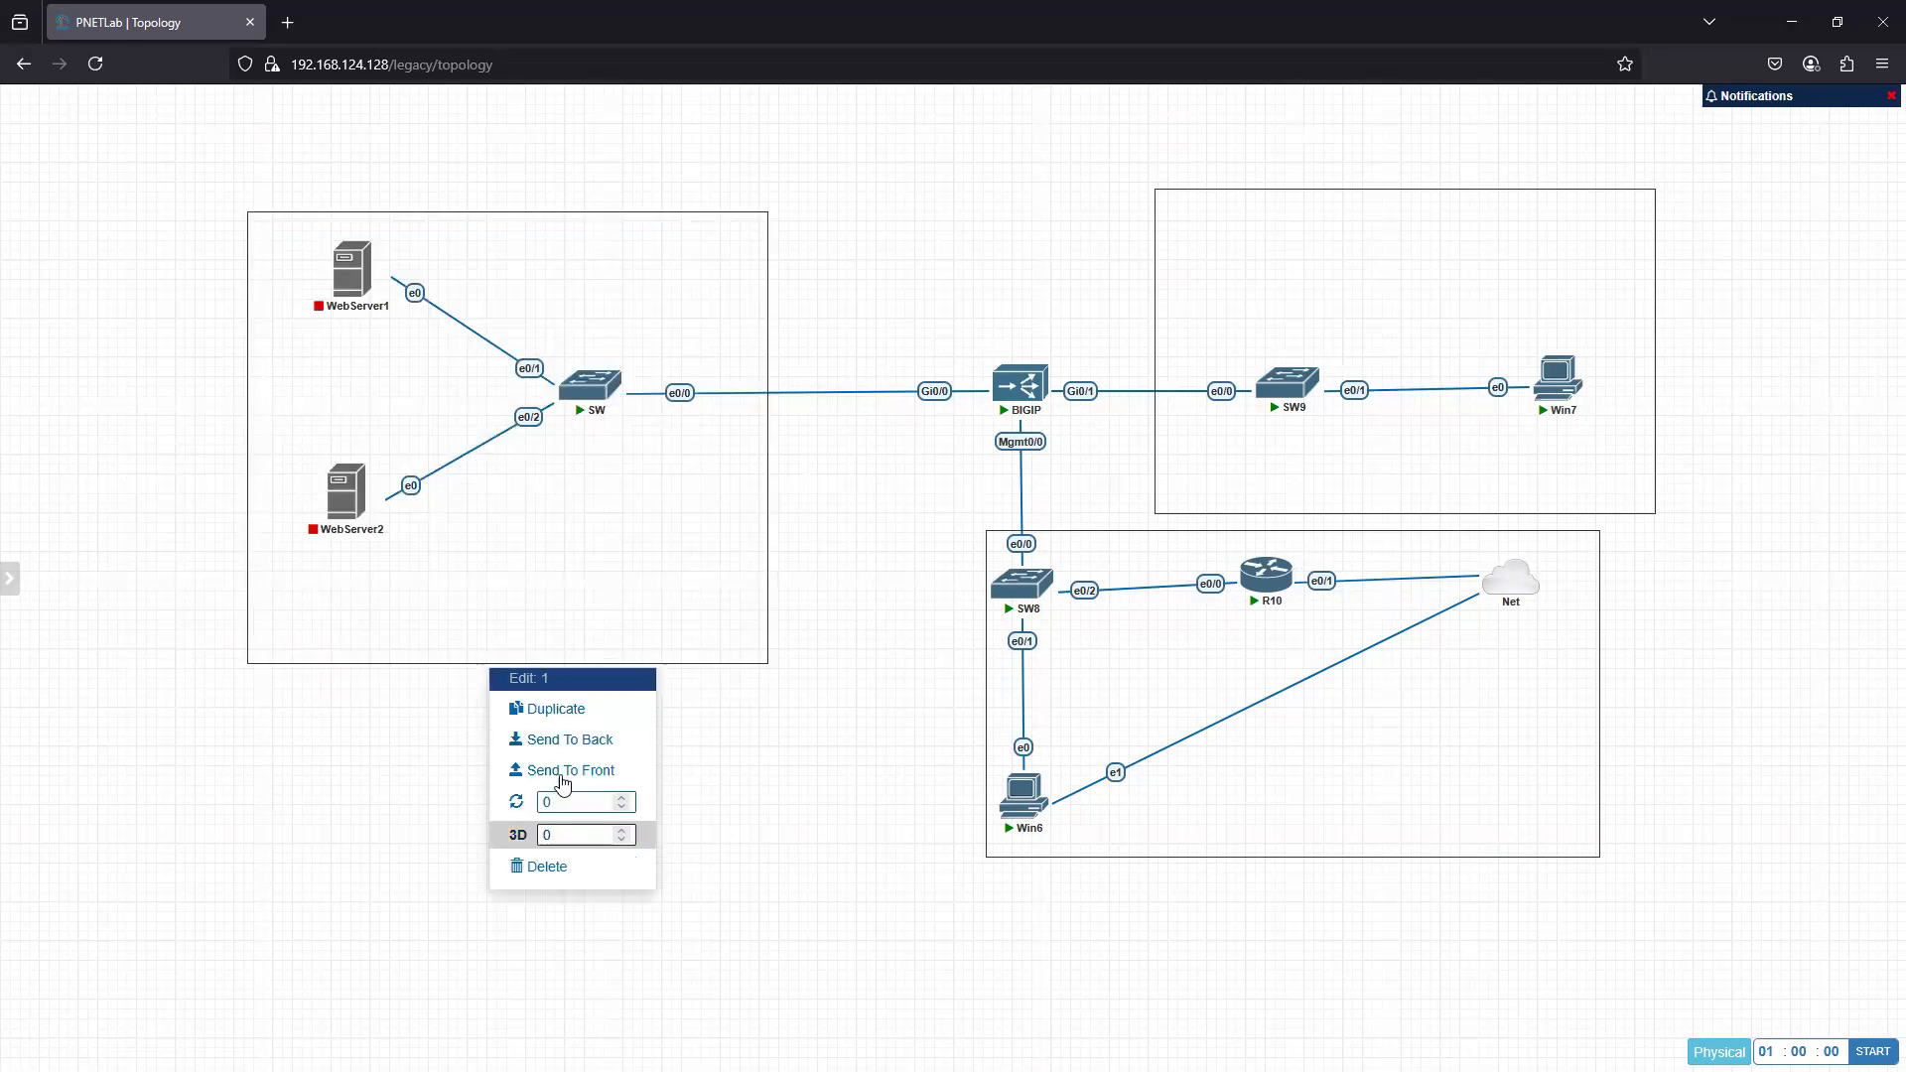
left_click(597, 742)
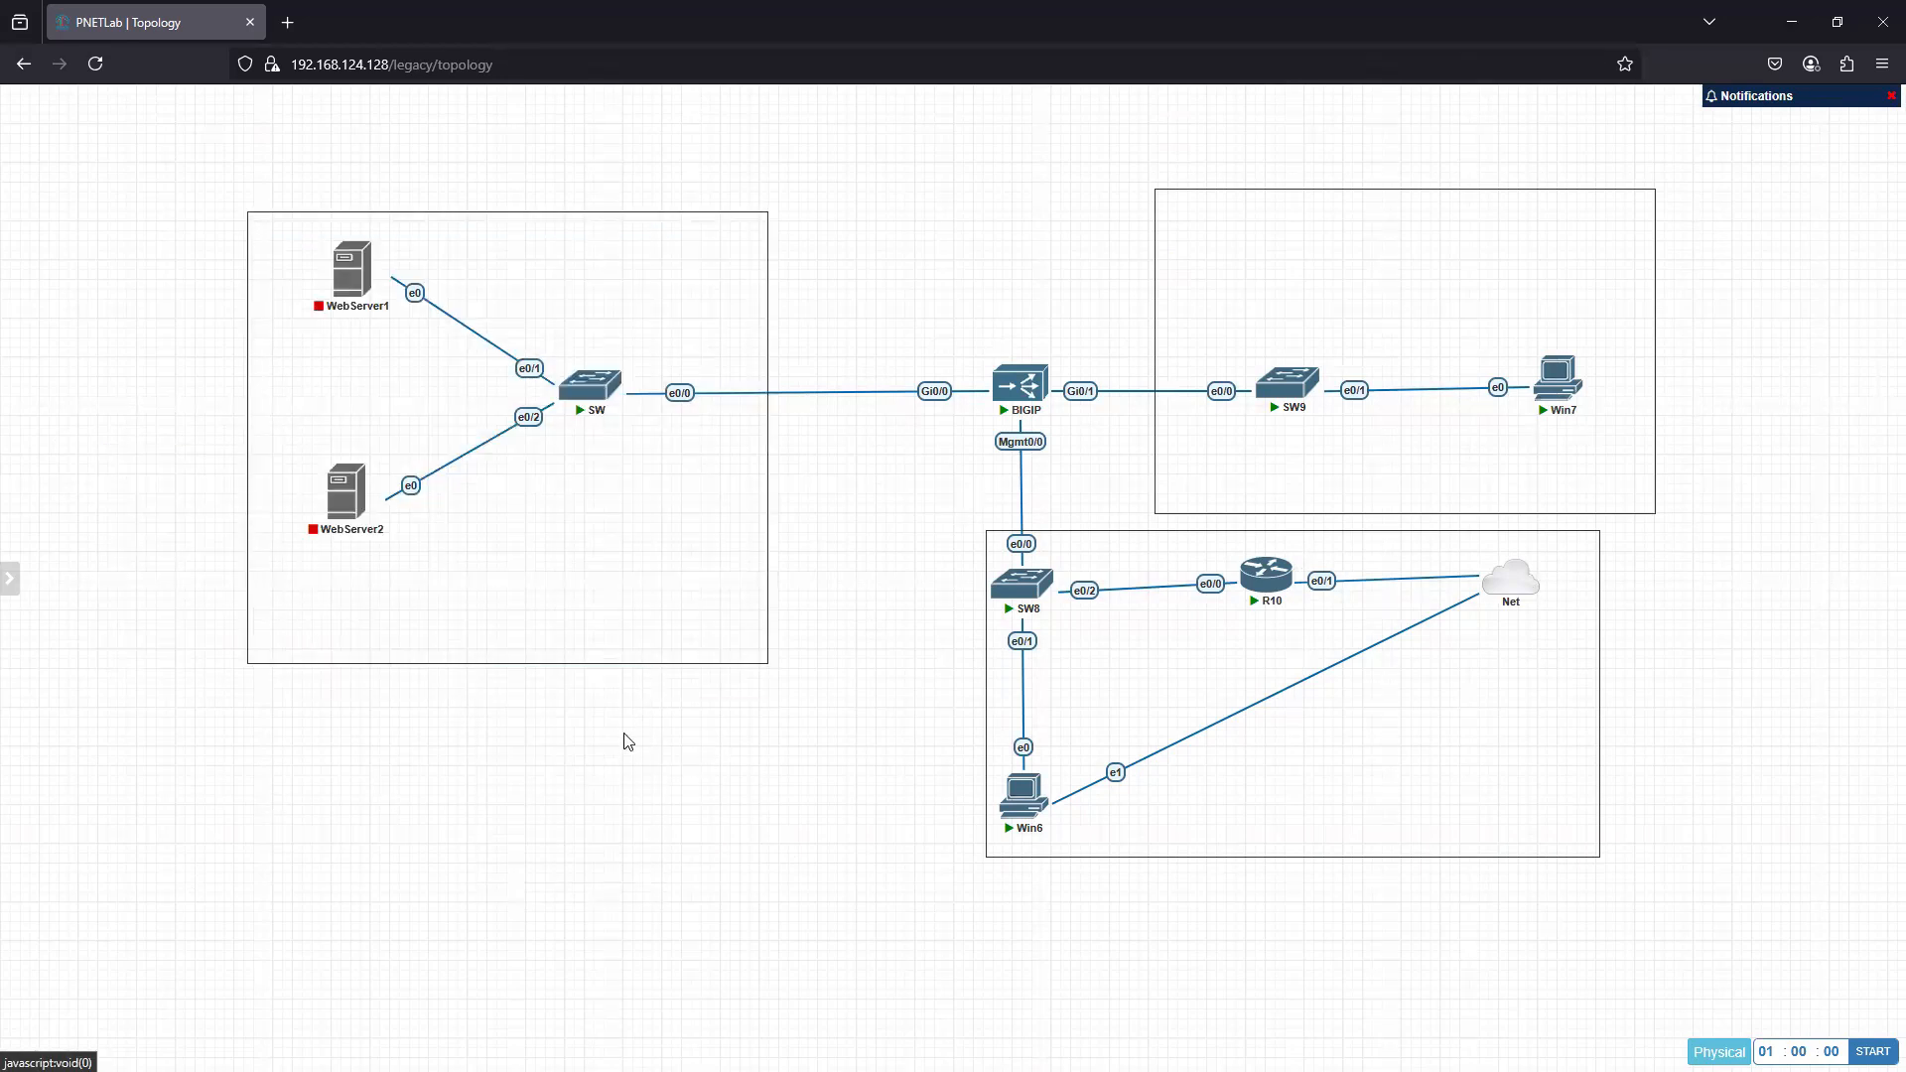
right_click(1037, 856)
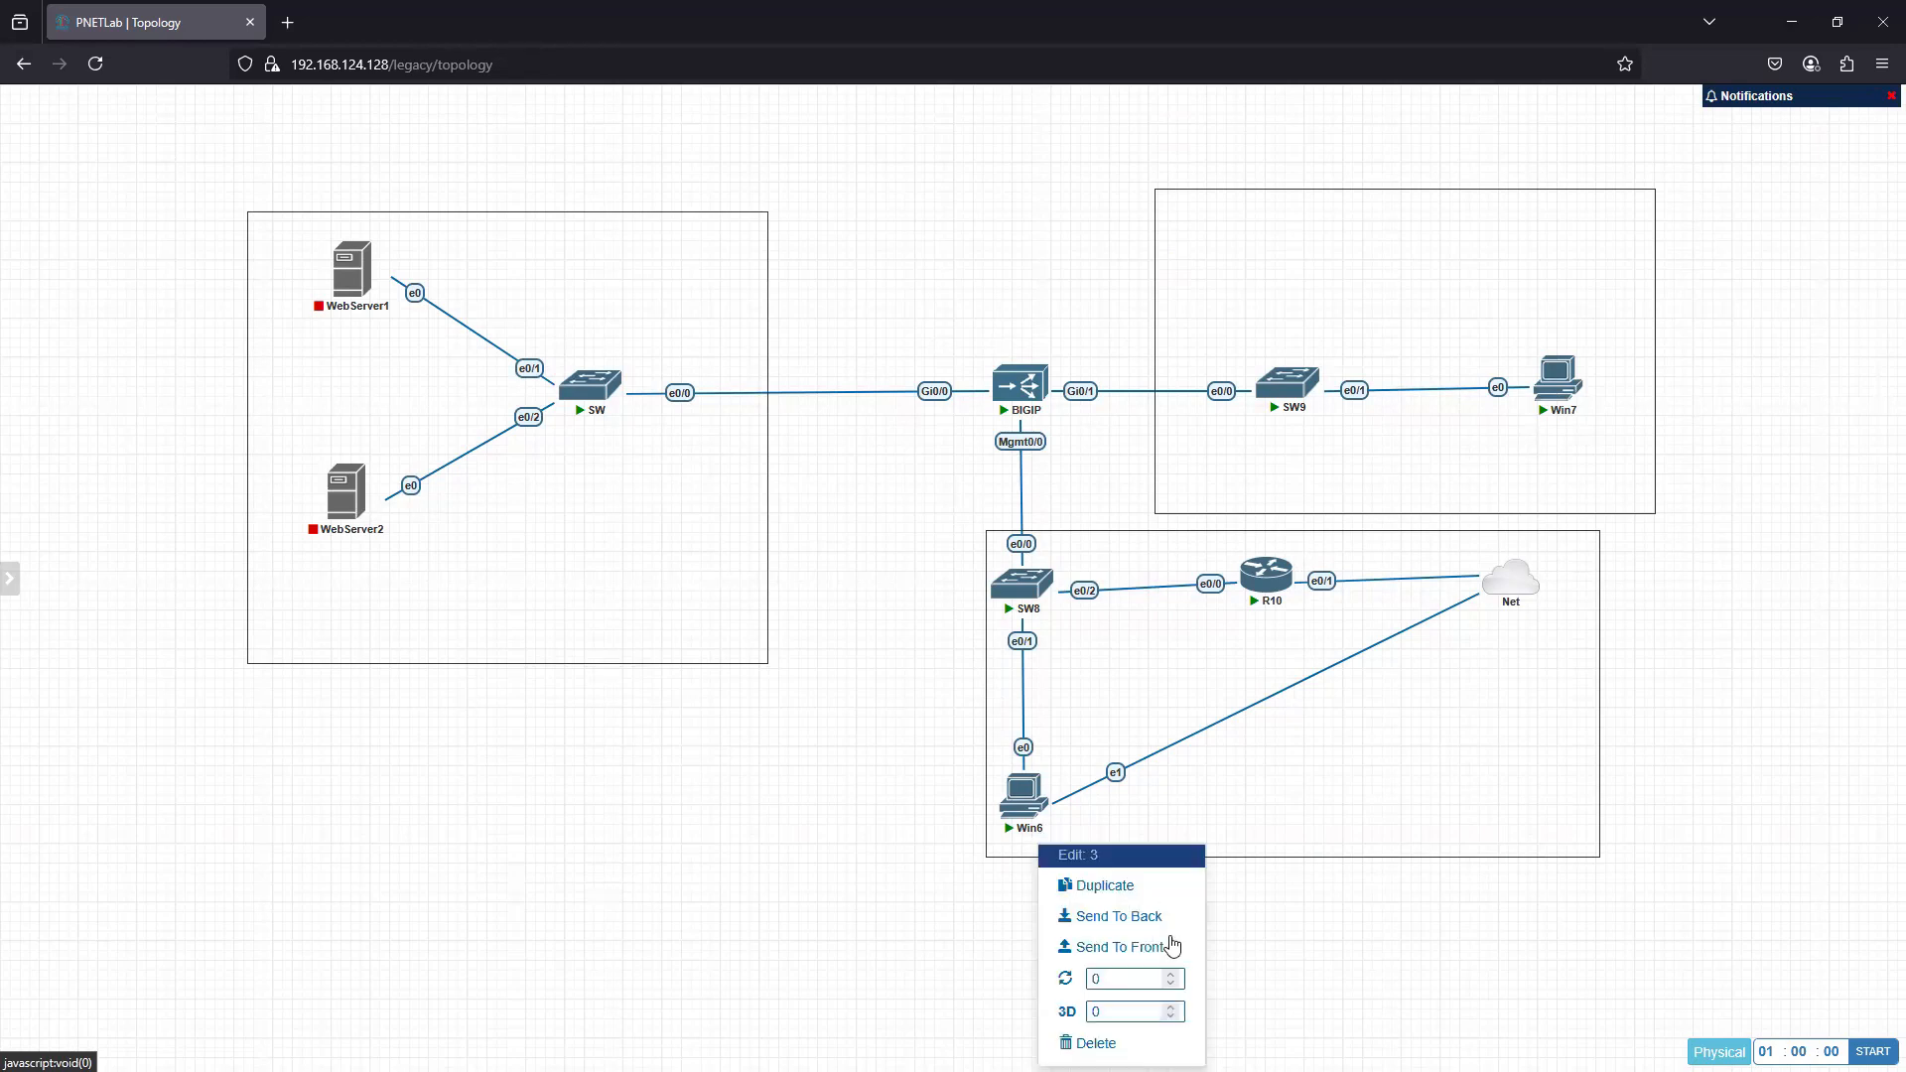
left_click(1141, 911)
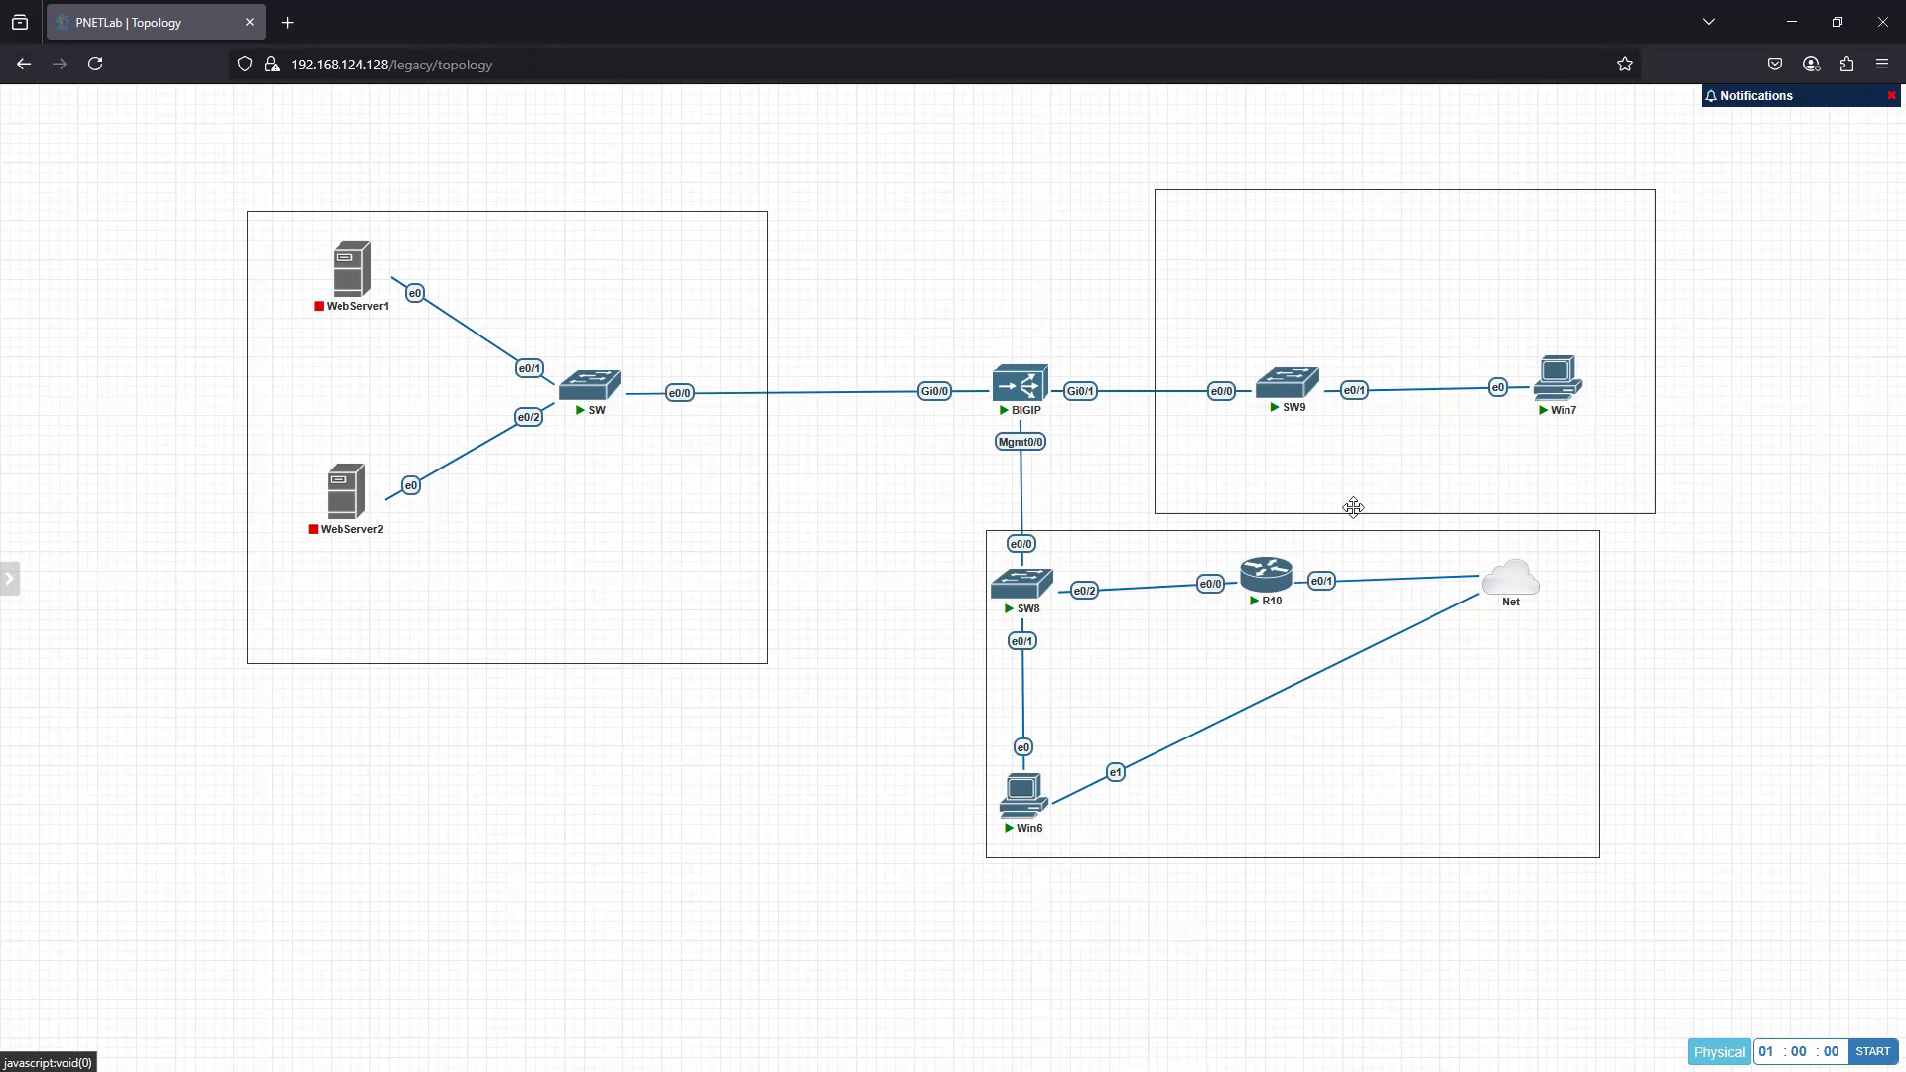
right_click(1639, 511)
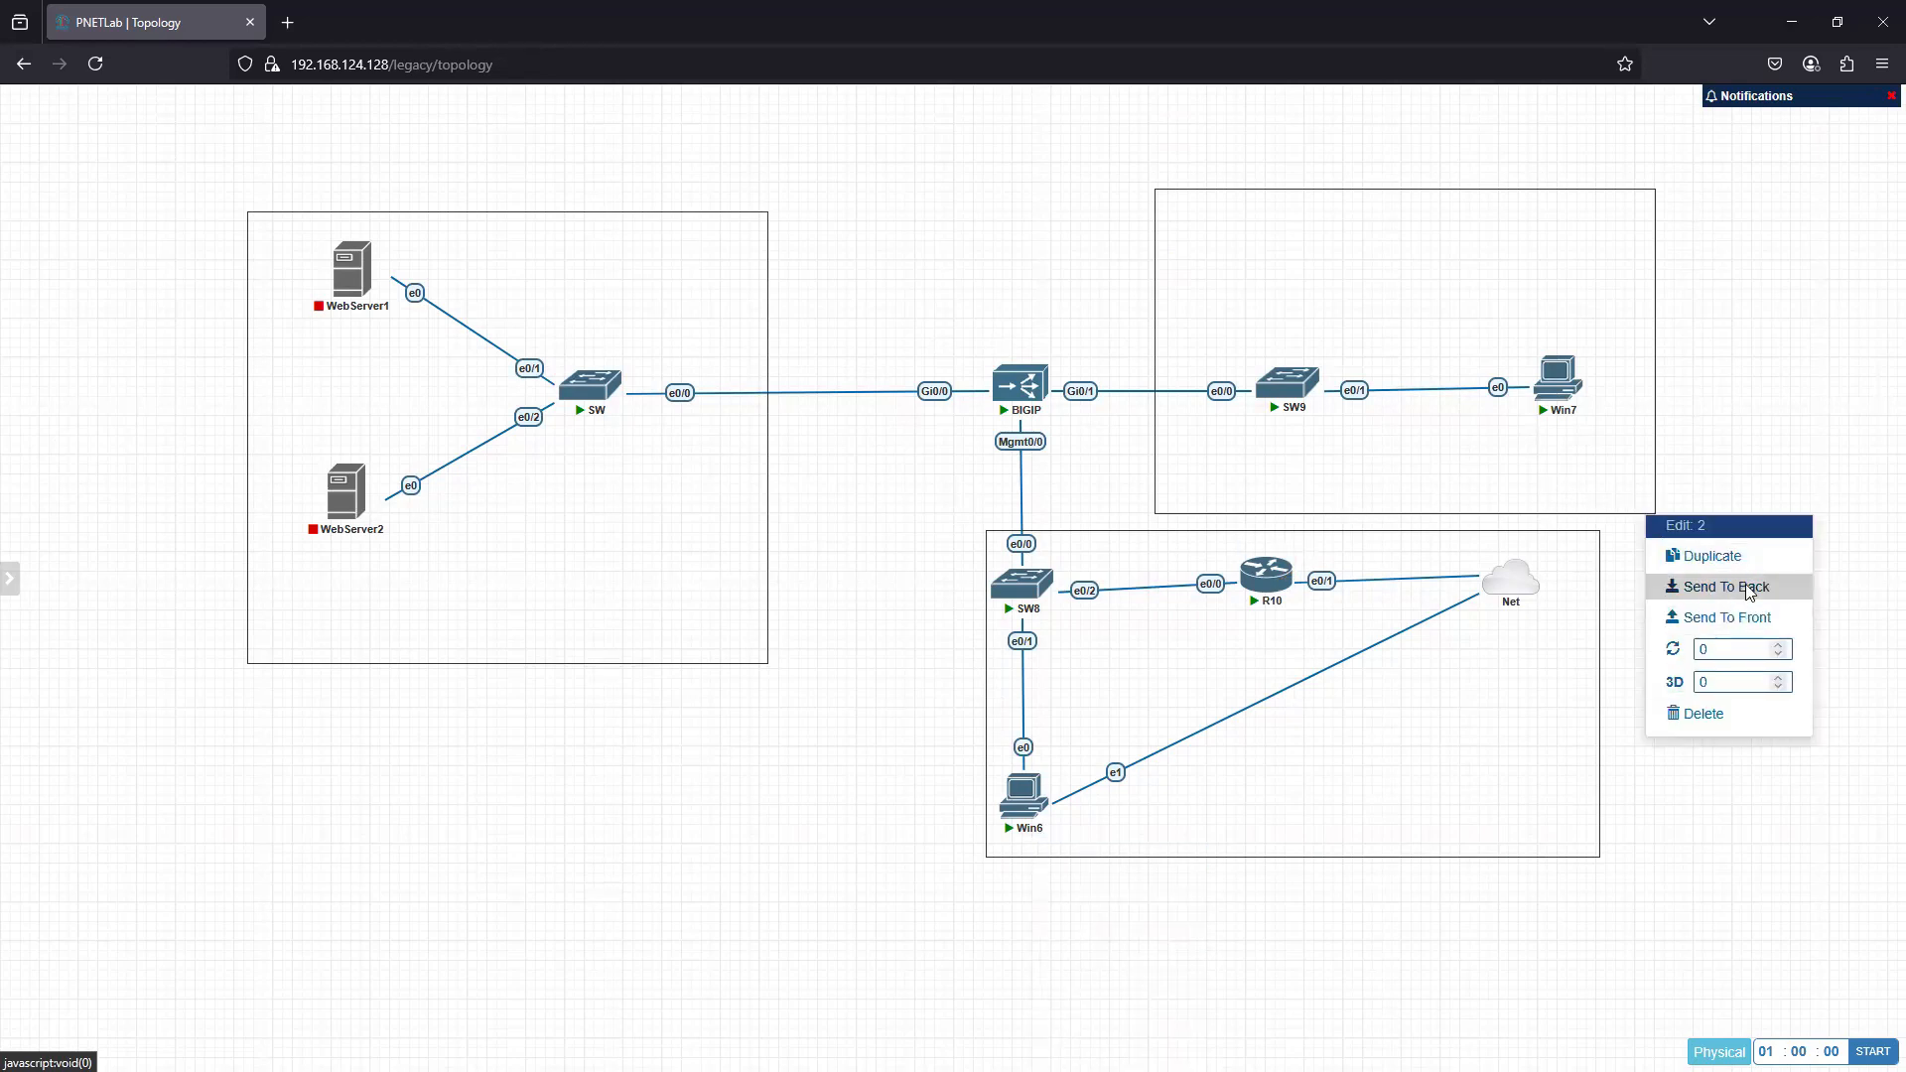
left_click(1736, 593)
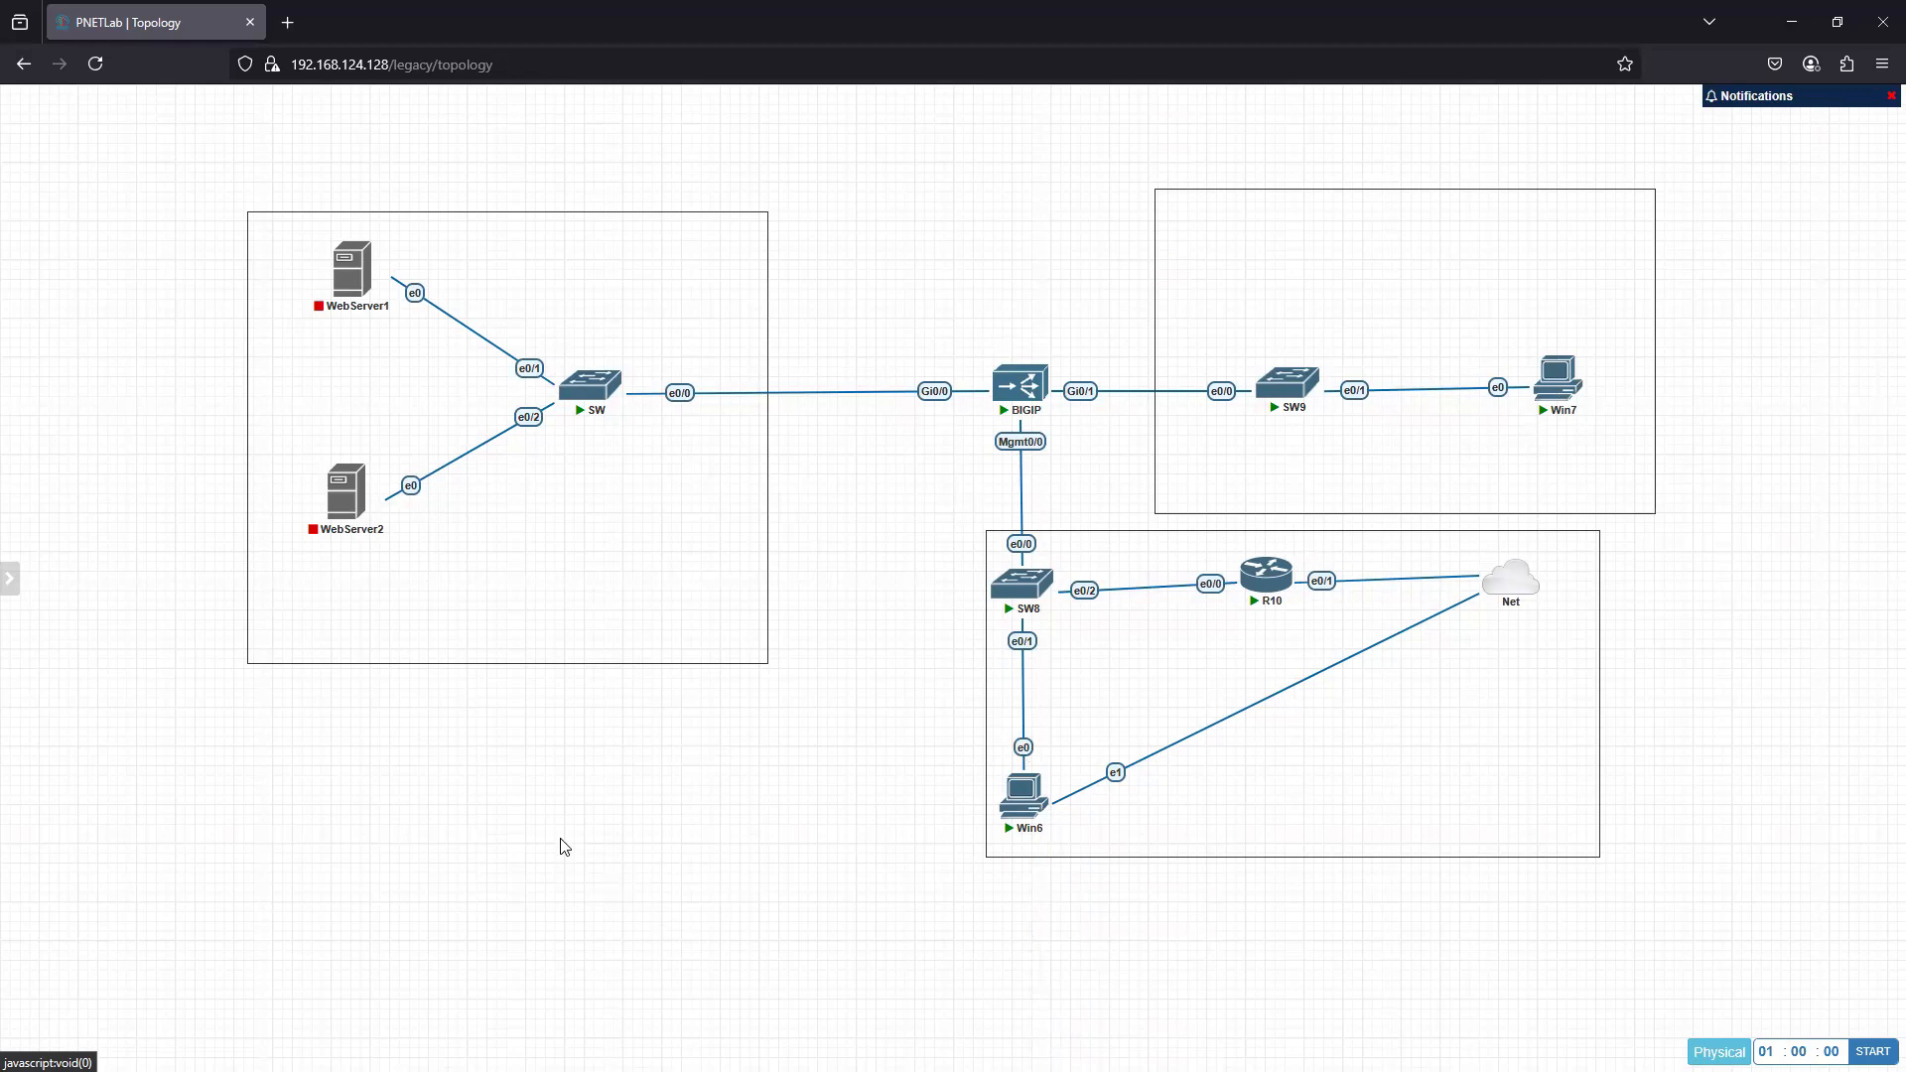
- Add a text label reading "Internal NW" and "192.168.2.0/24", and place it below SW inside the web server square
right_click(229, 754)
left_click(295, 882)
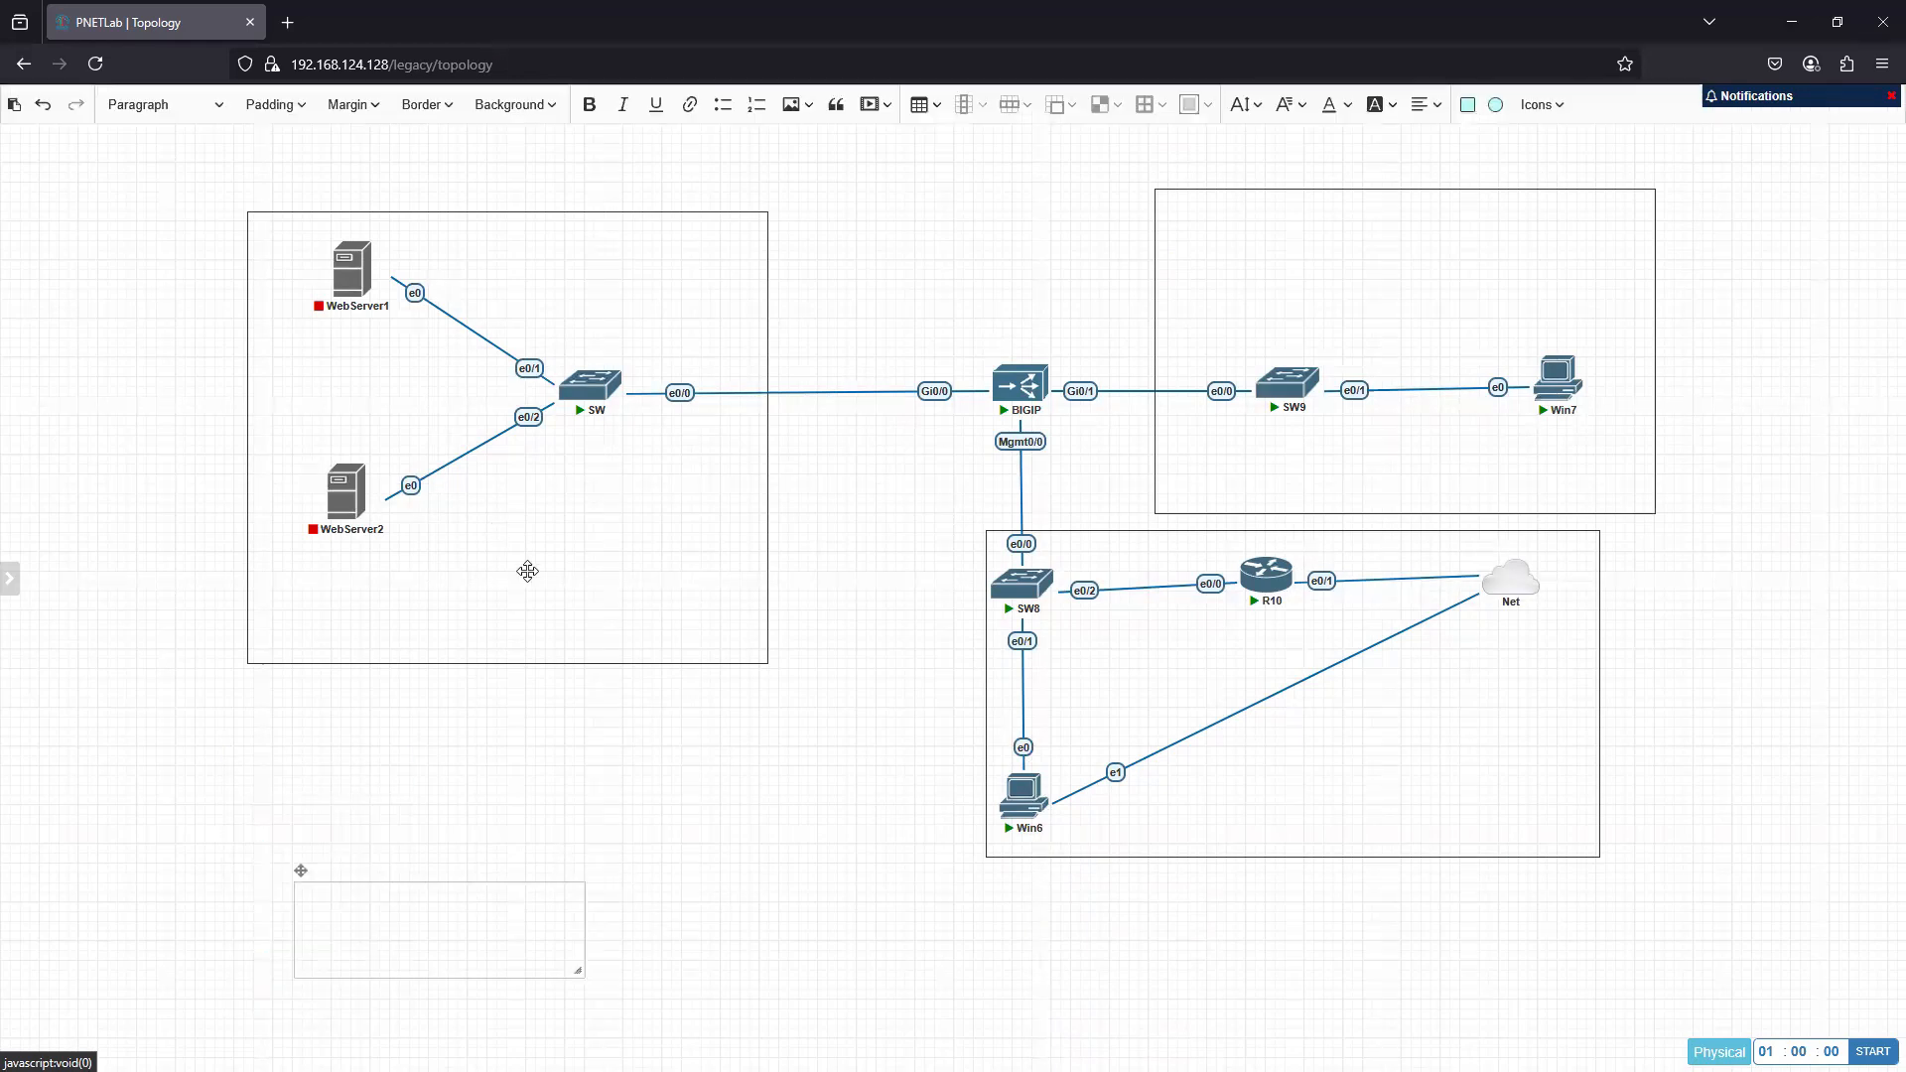
left_click(549, 937)
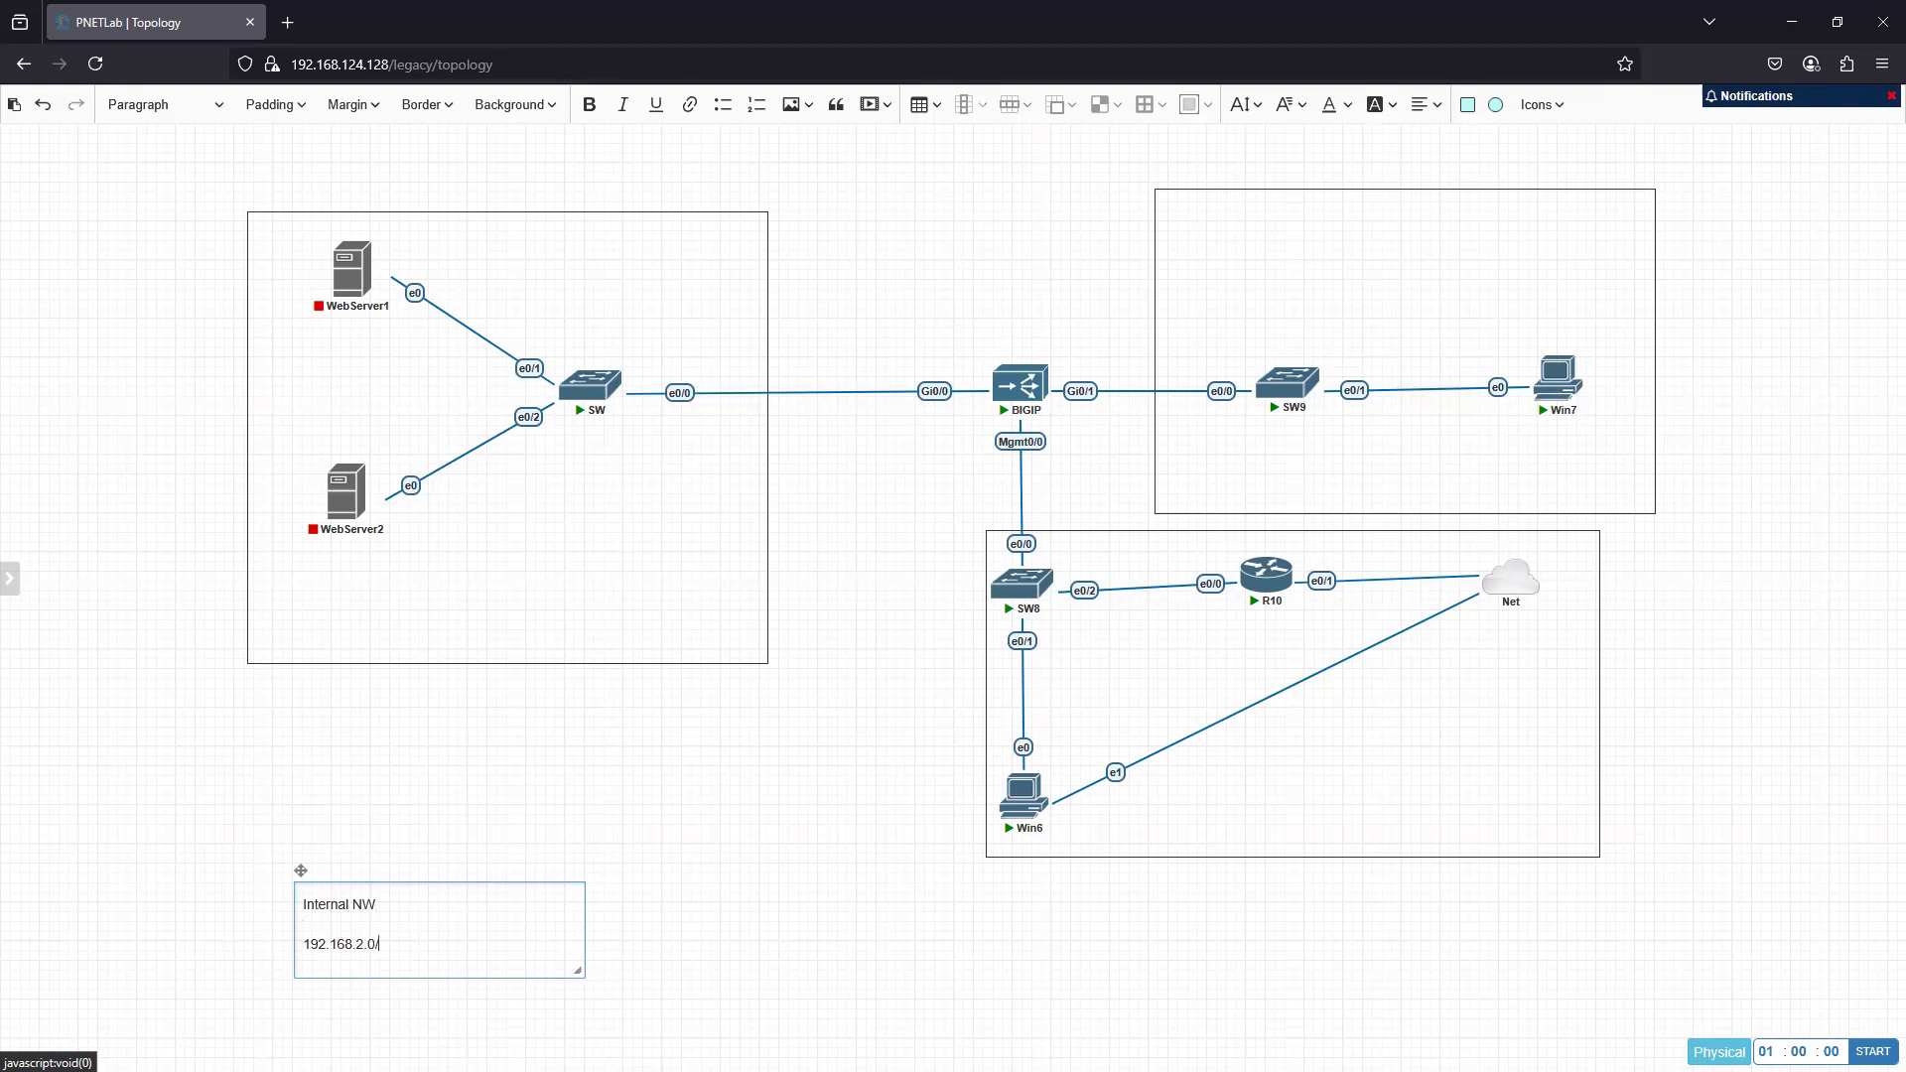
left_click(715, 886)
left_click_drag(362, 898, 596, 549)
- Duplicate the Internal NW label, move the copy into the SW8/Win6 square, and change its title to "Mgmt"
right_click(585, 552)
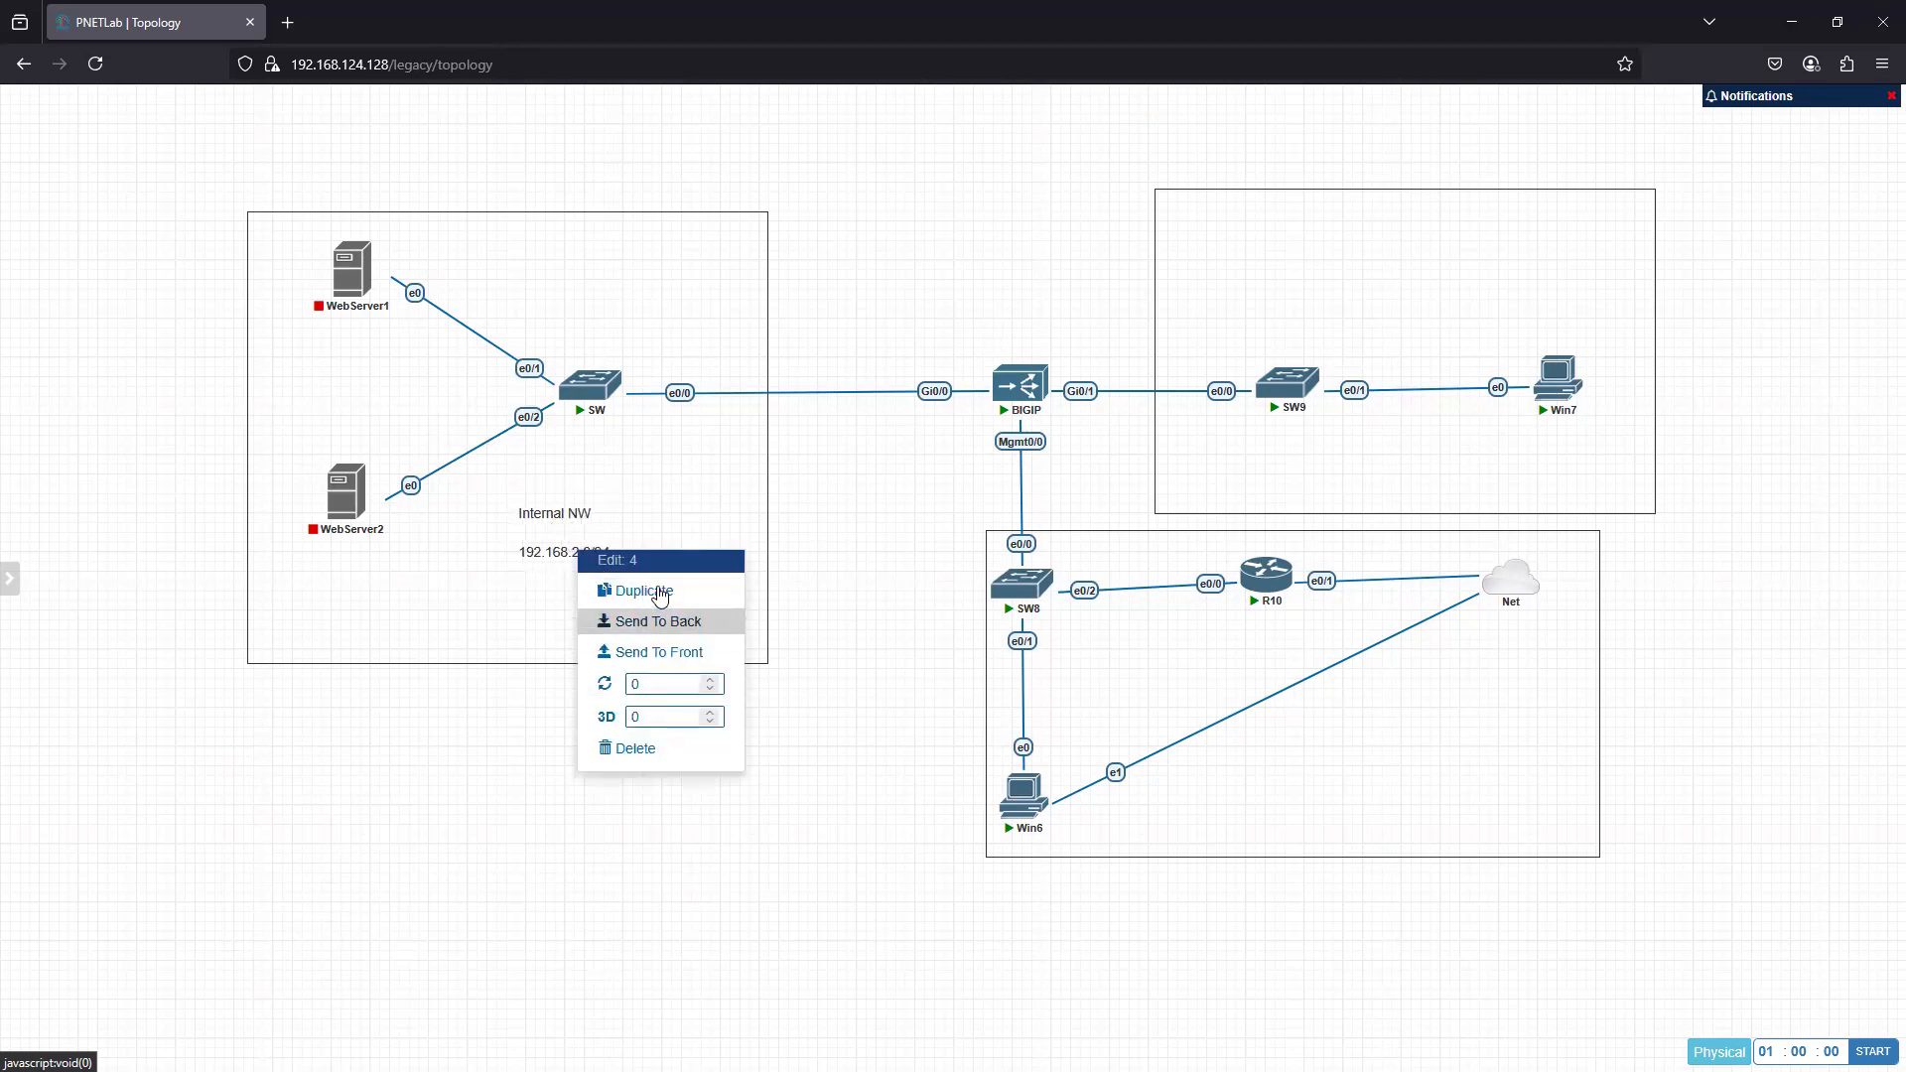
left_click(626, 592)
left_click_drag(1152, 778, 1274, 735)
double_click(1427, 749)
type("M")
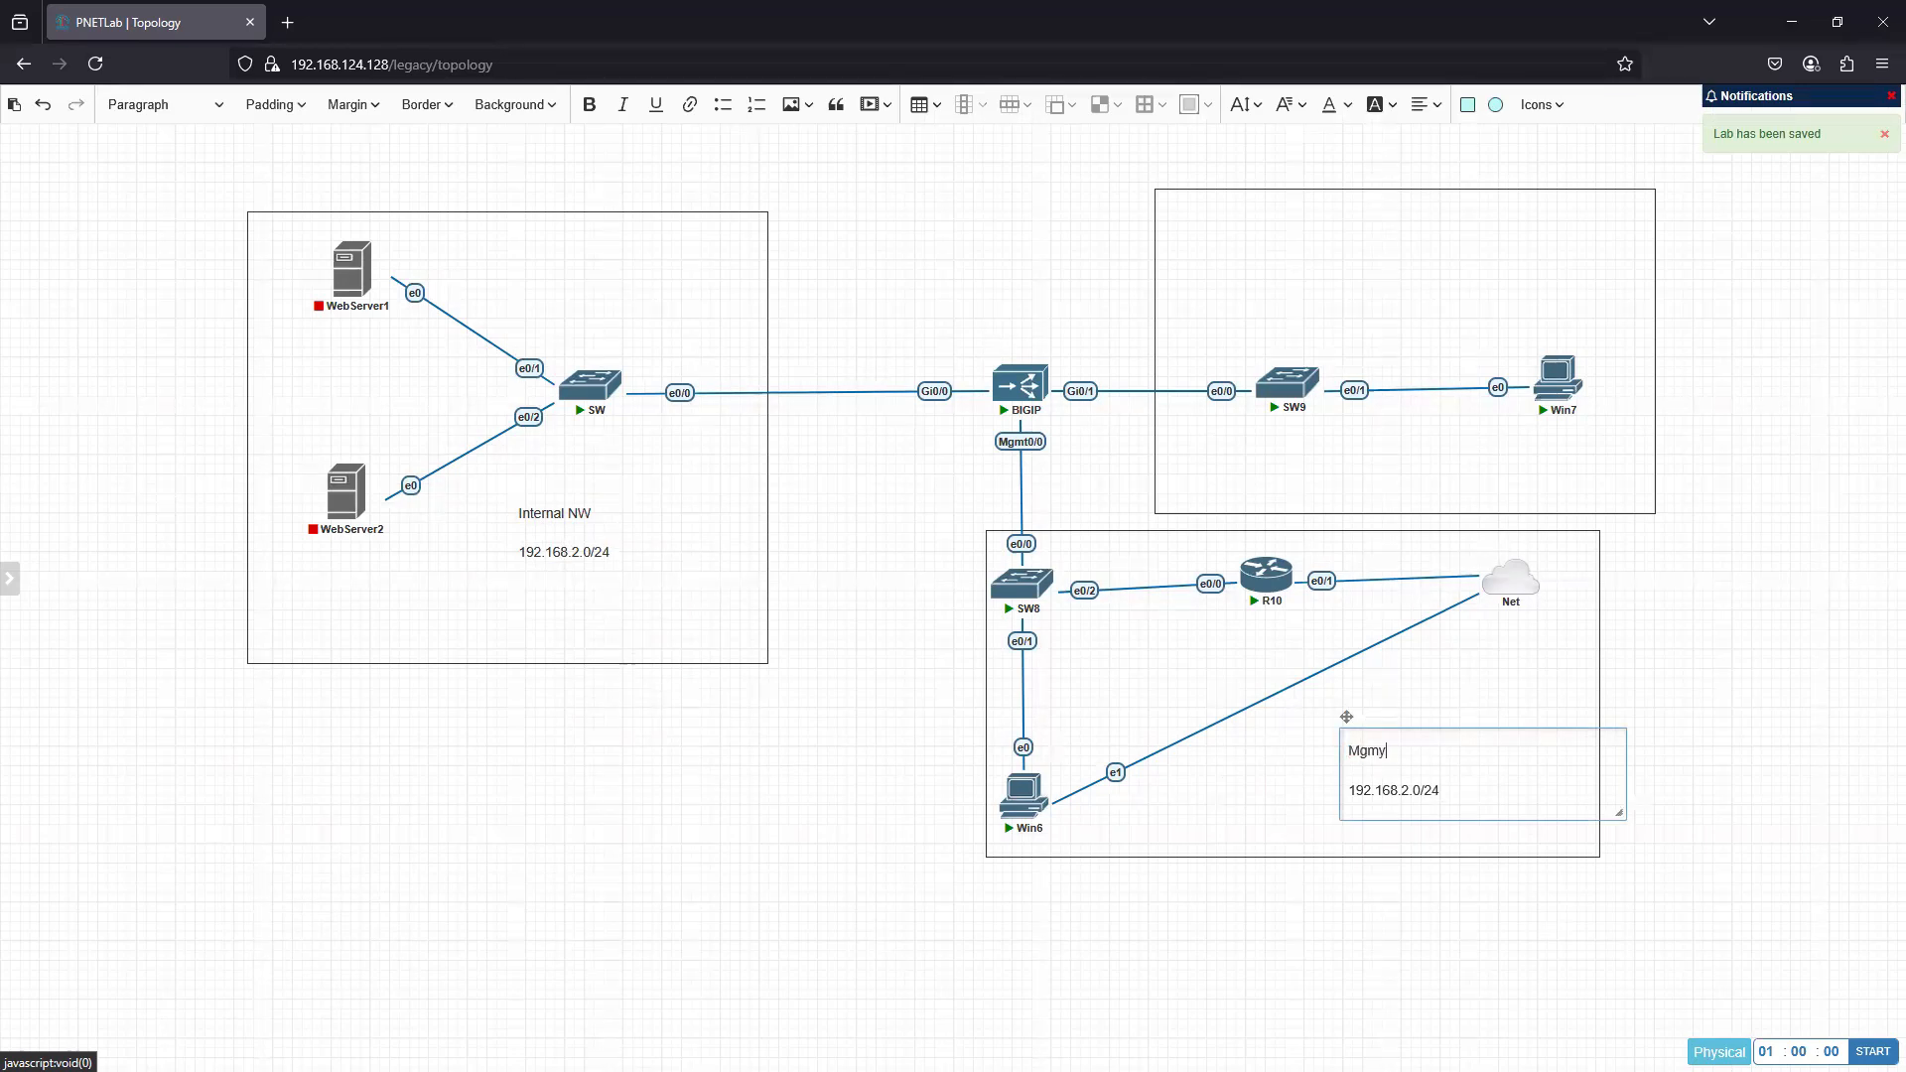
type("gmy")
key("BackSpace")
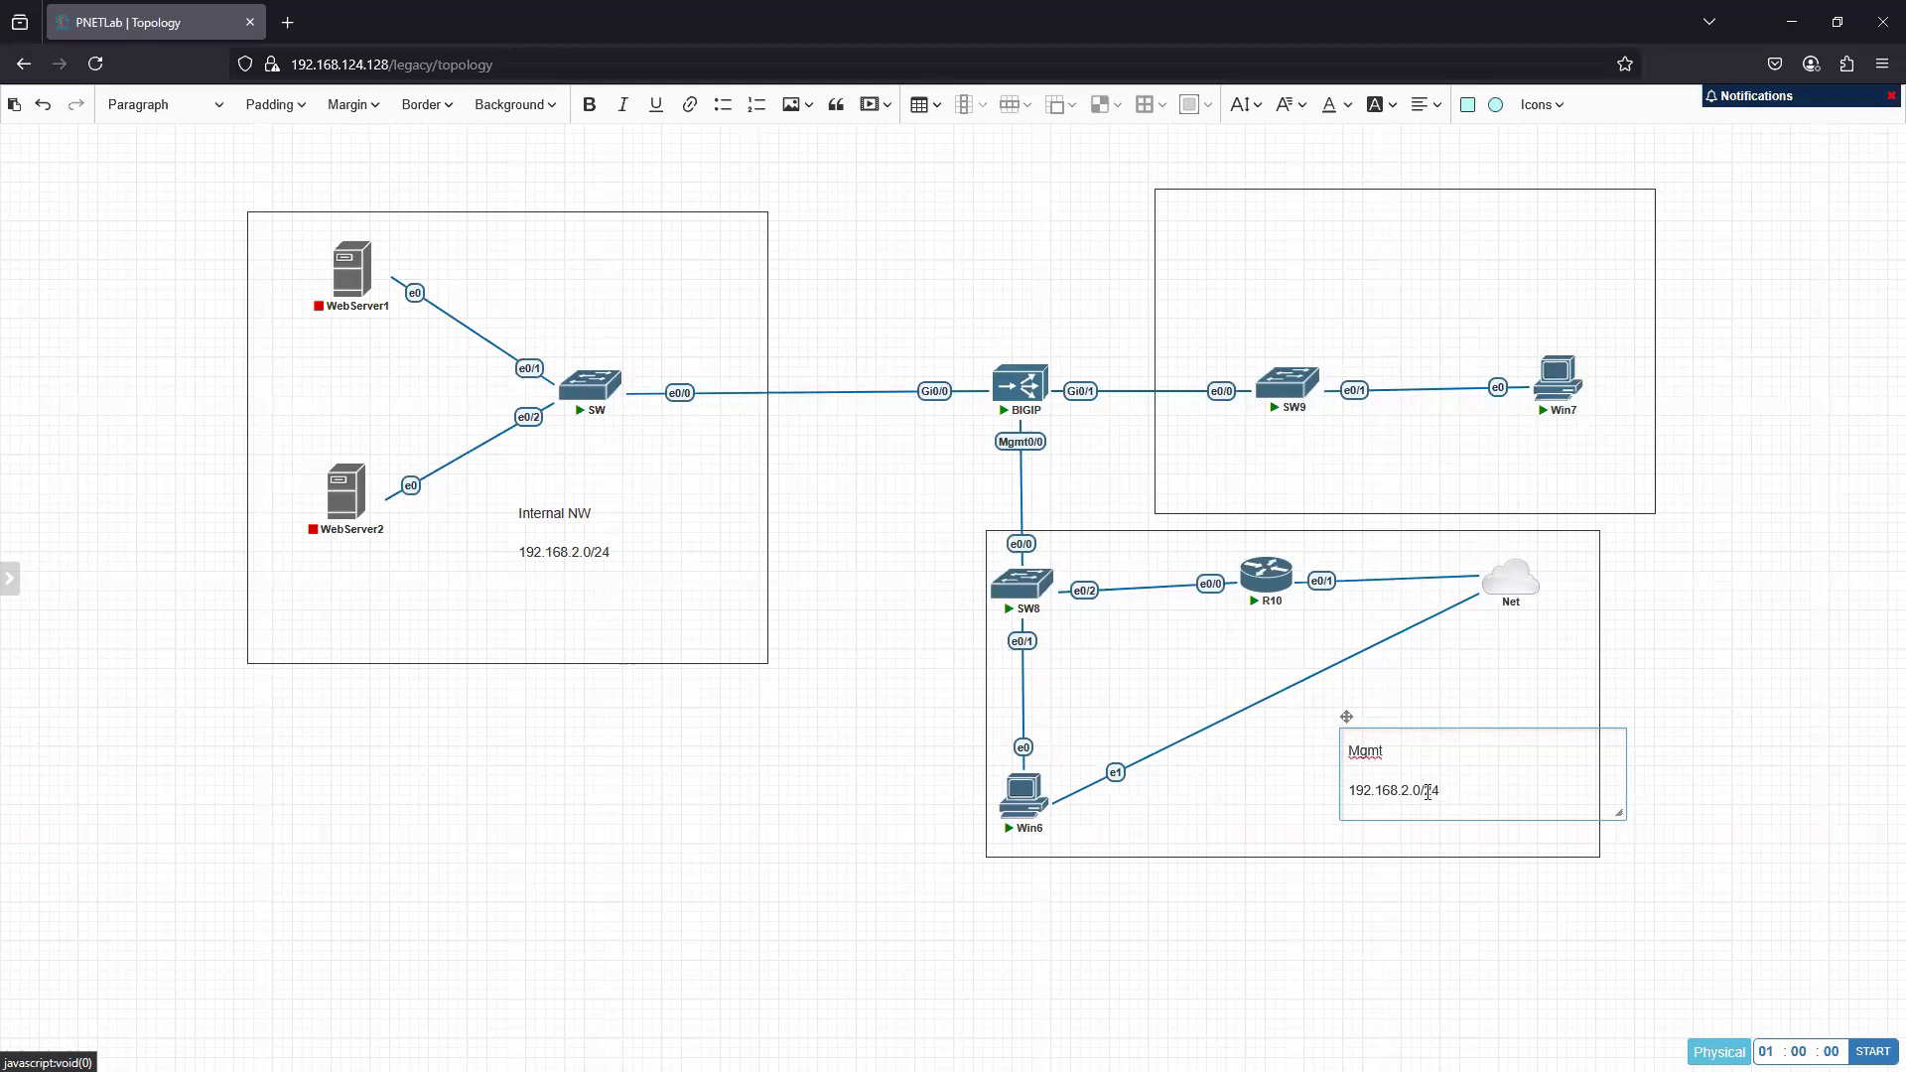
- Change the subnet on the Mgmt label to 10.0.0.0/24
left_click_drag(1421, 789, 1349, 789)
type("10.0.0.0")
right_click(555, 531)
left_click(642, 880)
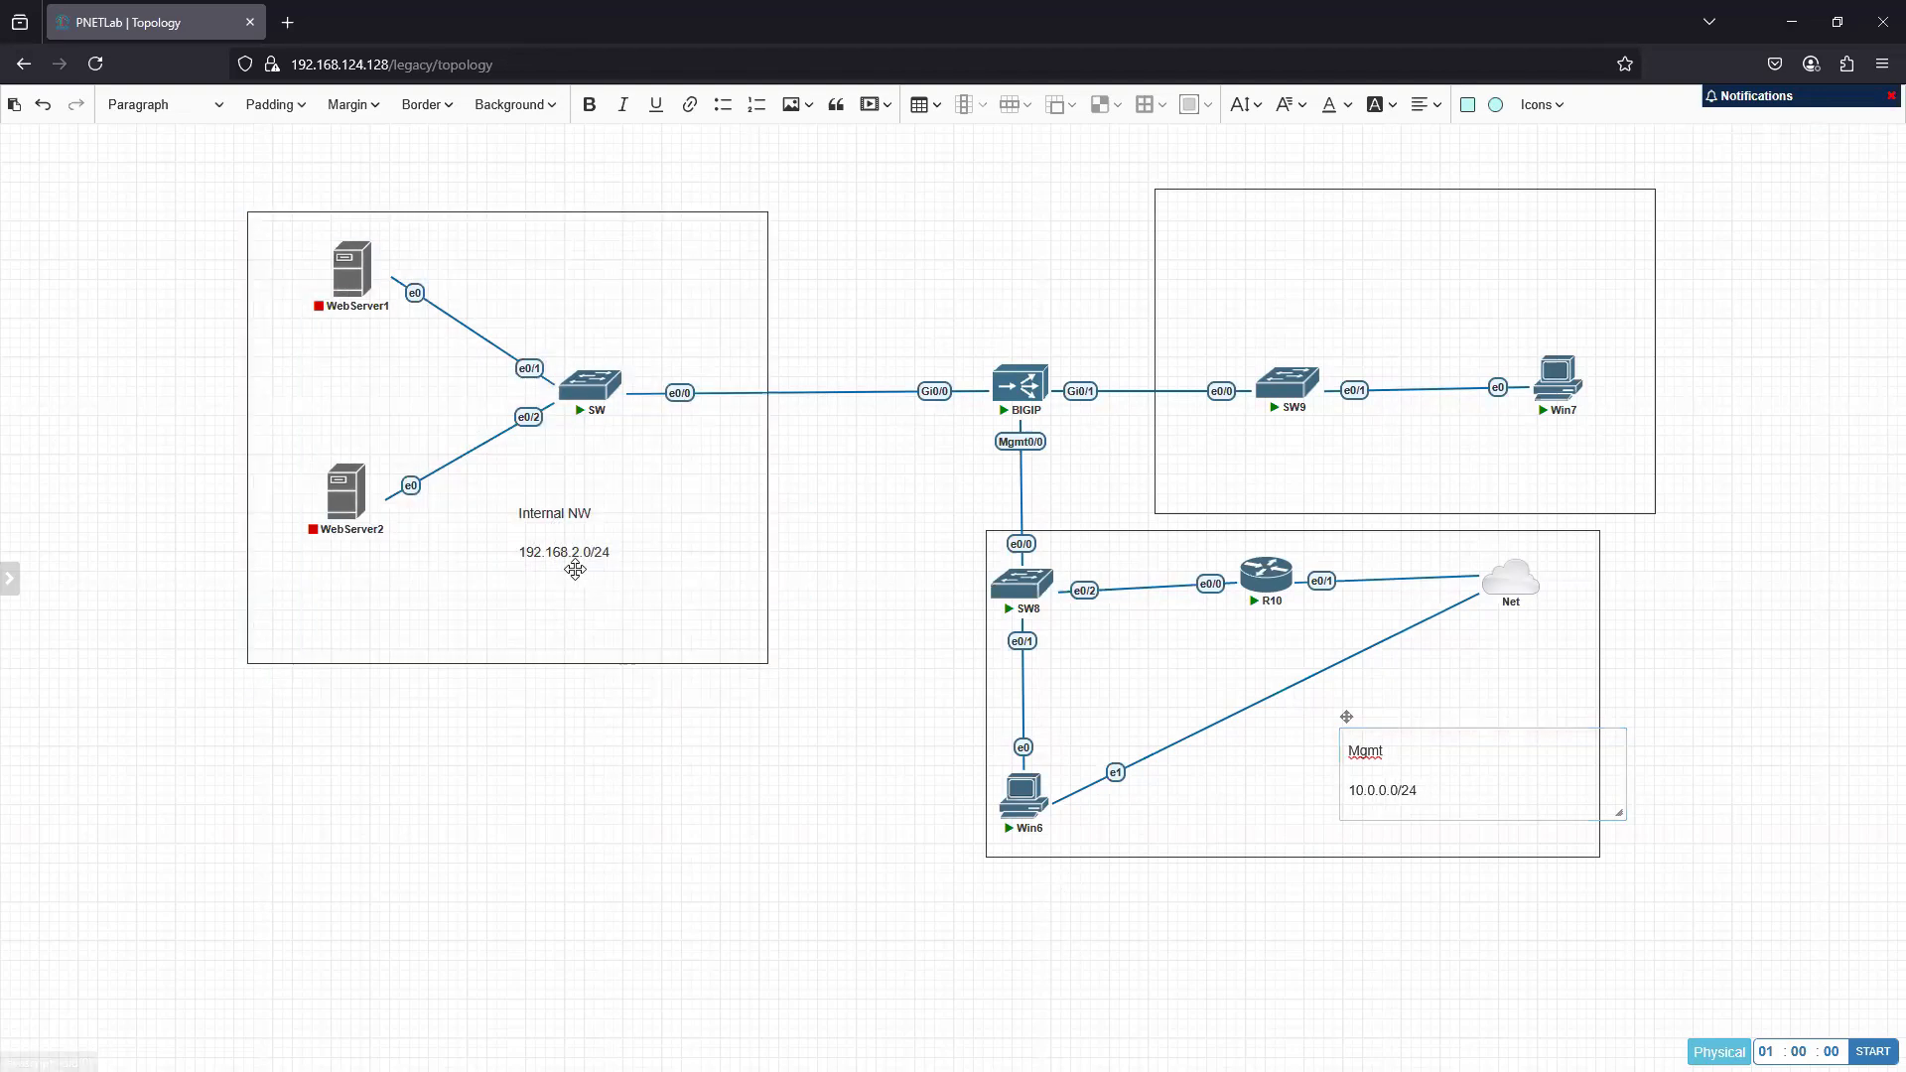
- Duplicate the Internal NW label, move the copy above SW9 inside its square, and change the title to "External NW"
right_click(571, 549)
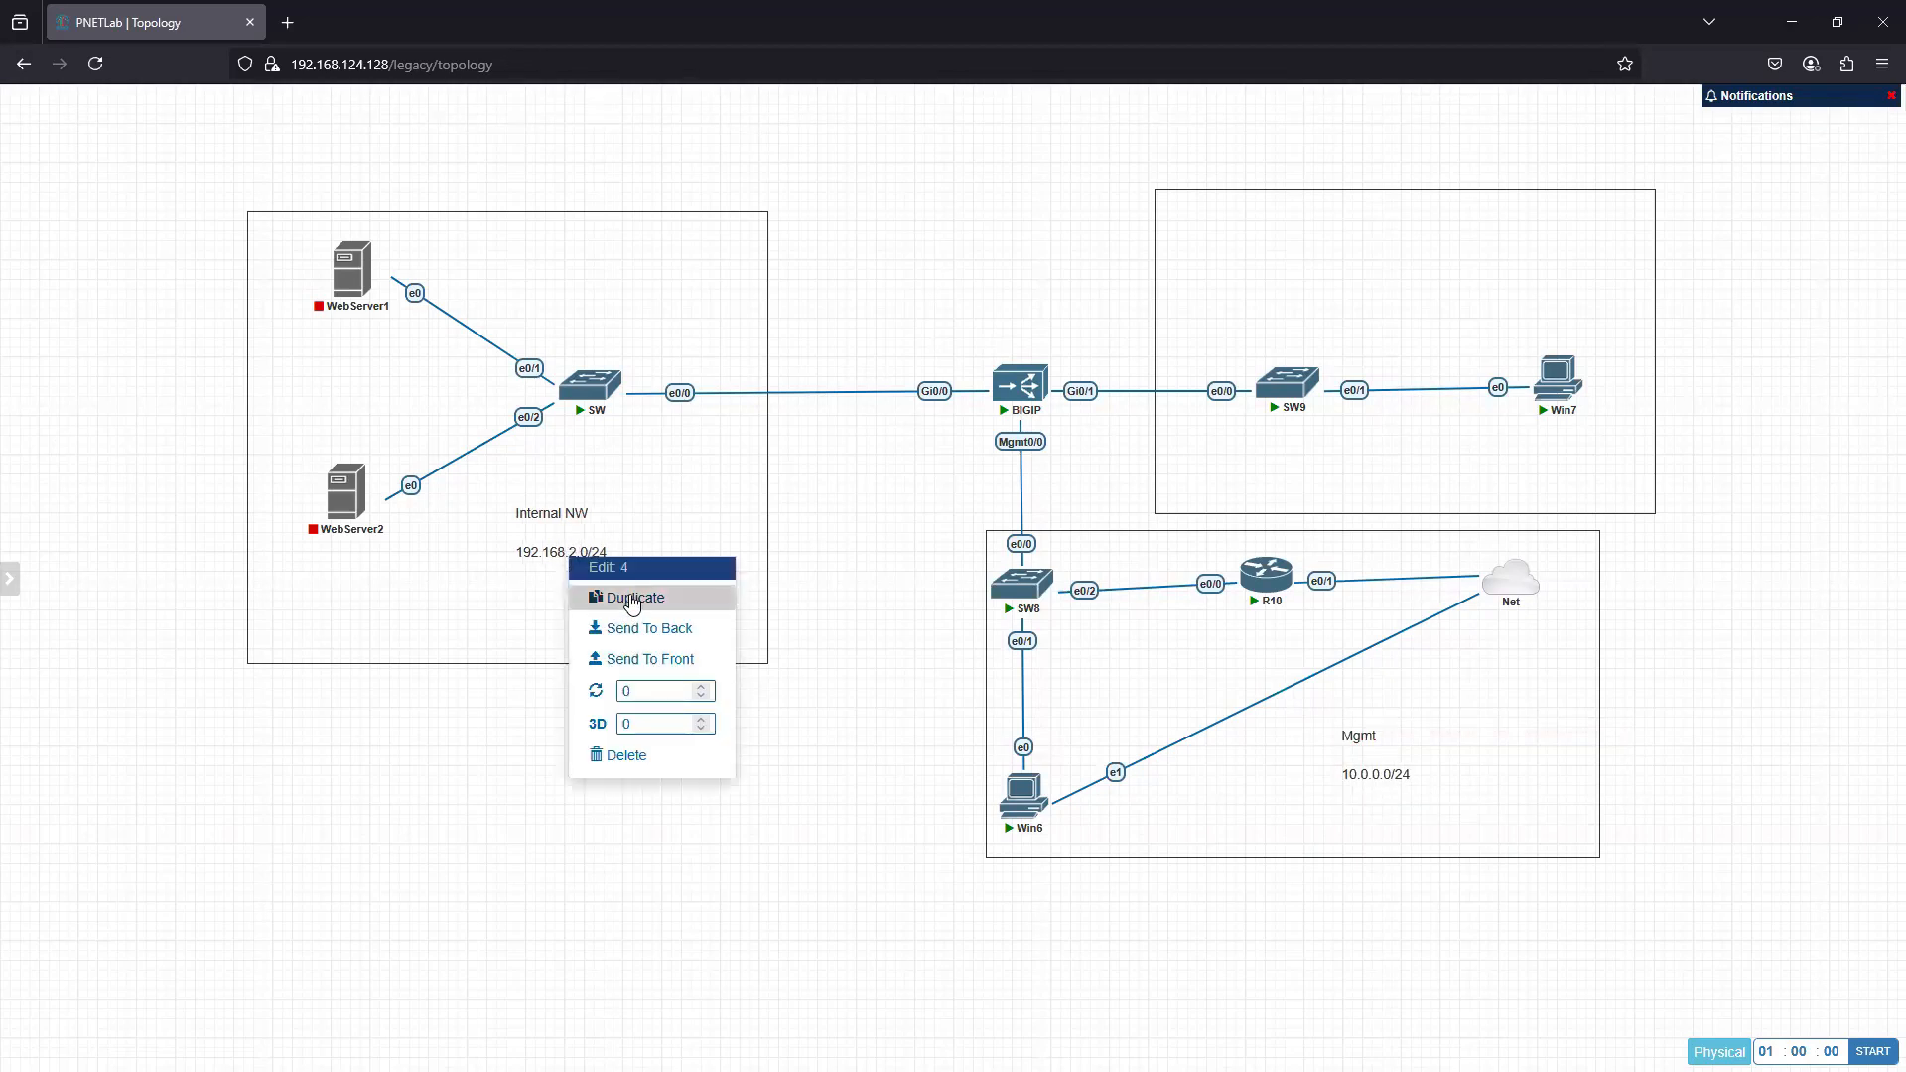
left_click(591, 599)
left_click_drag(603, 697, 1327, 234)
double_click(1328, 266)
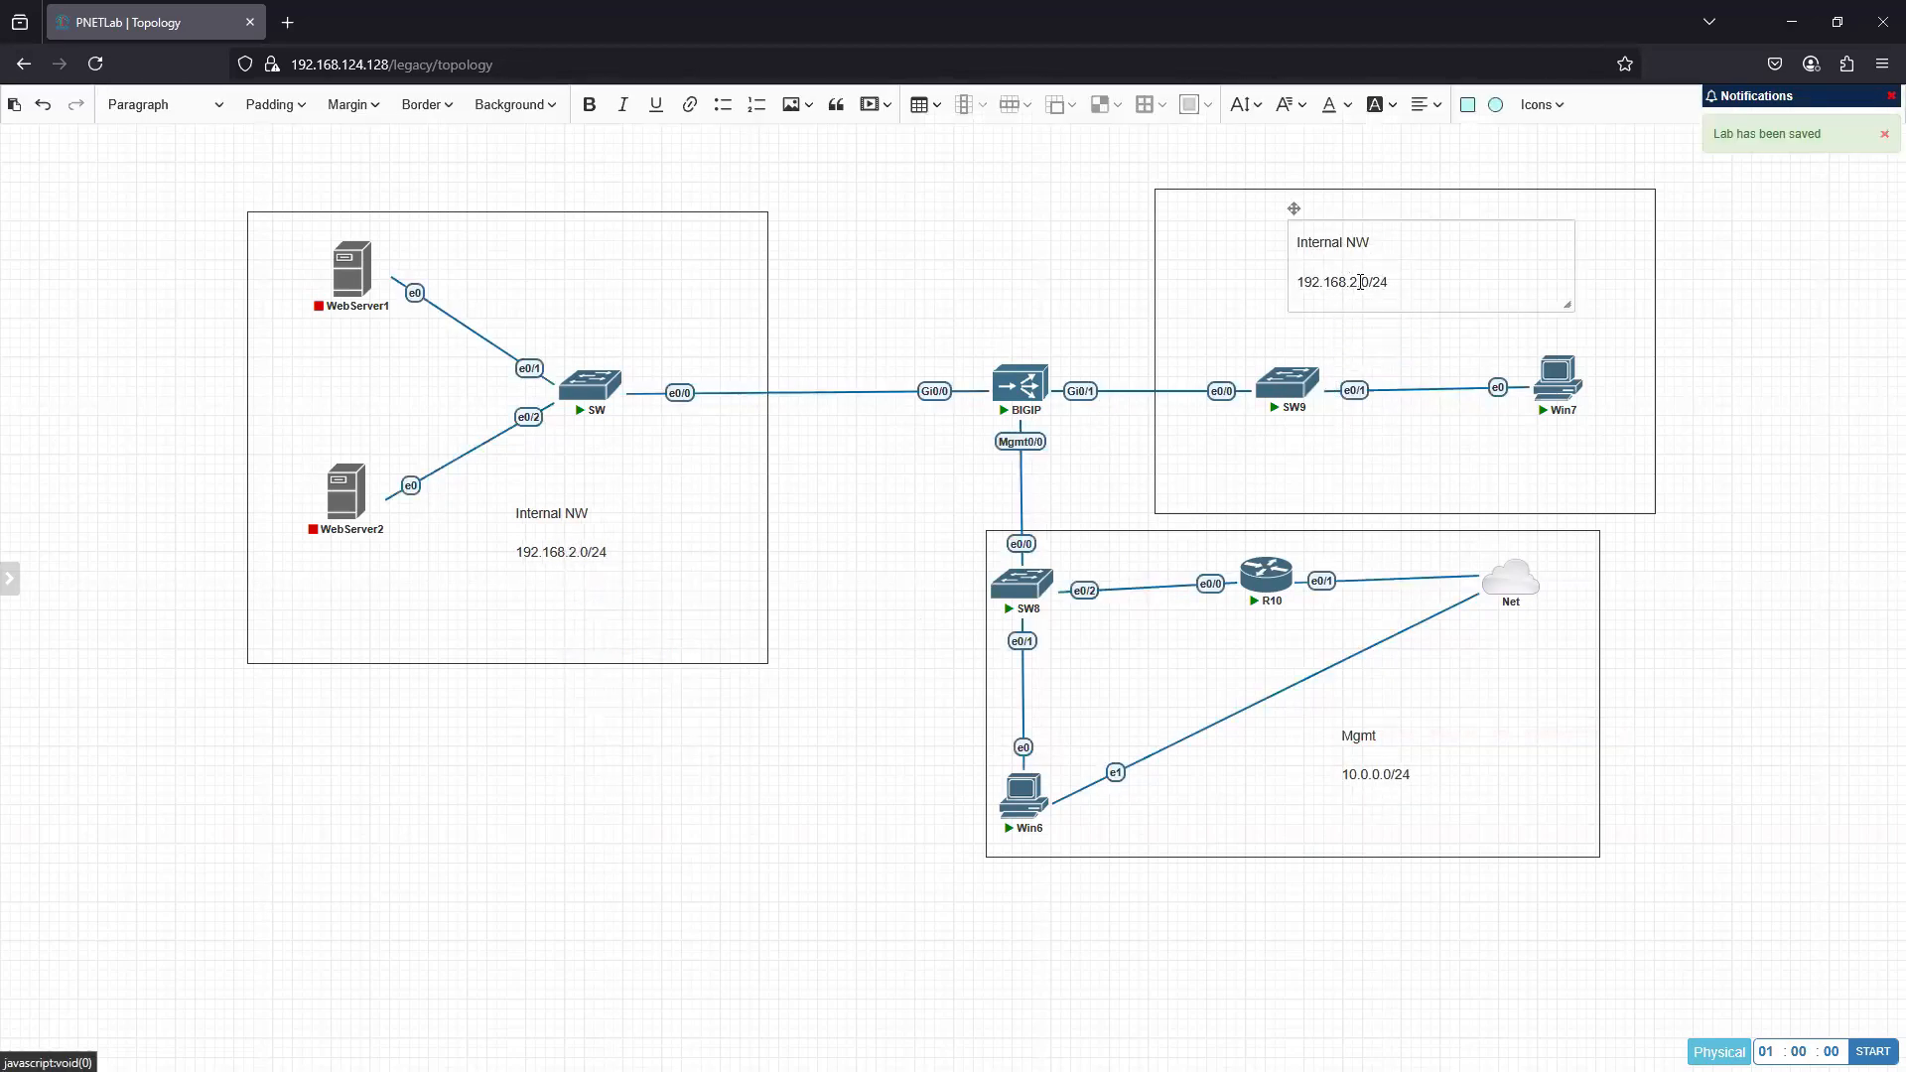
left_click_drag(1342, 241, 1291, 242)
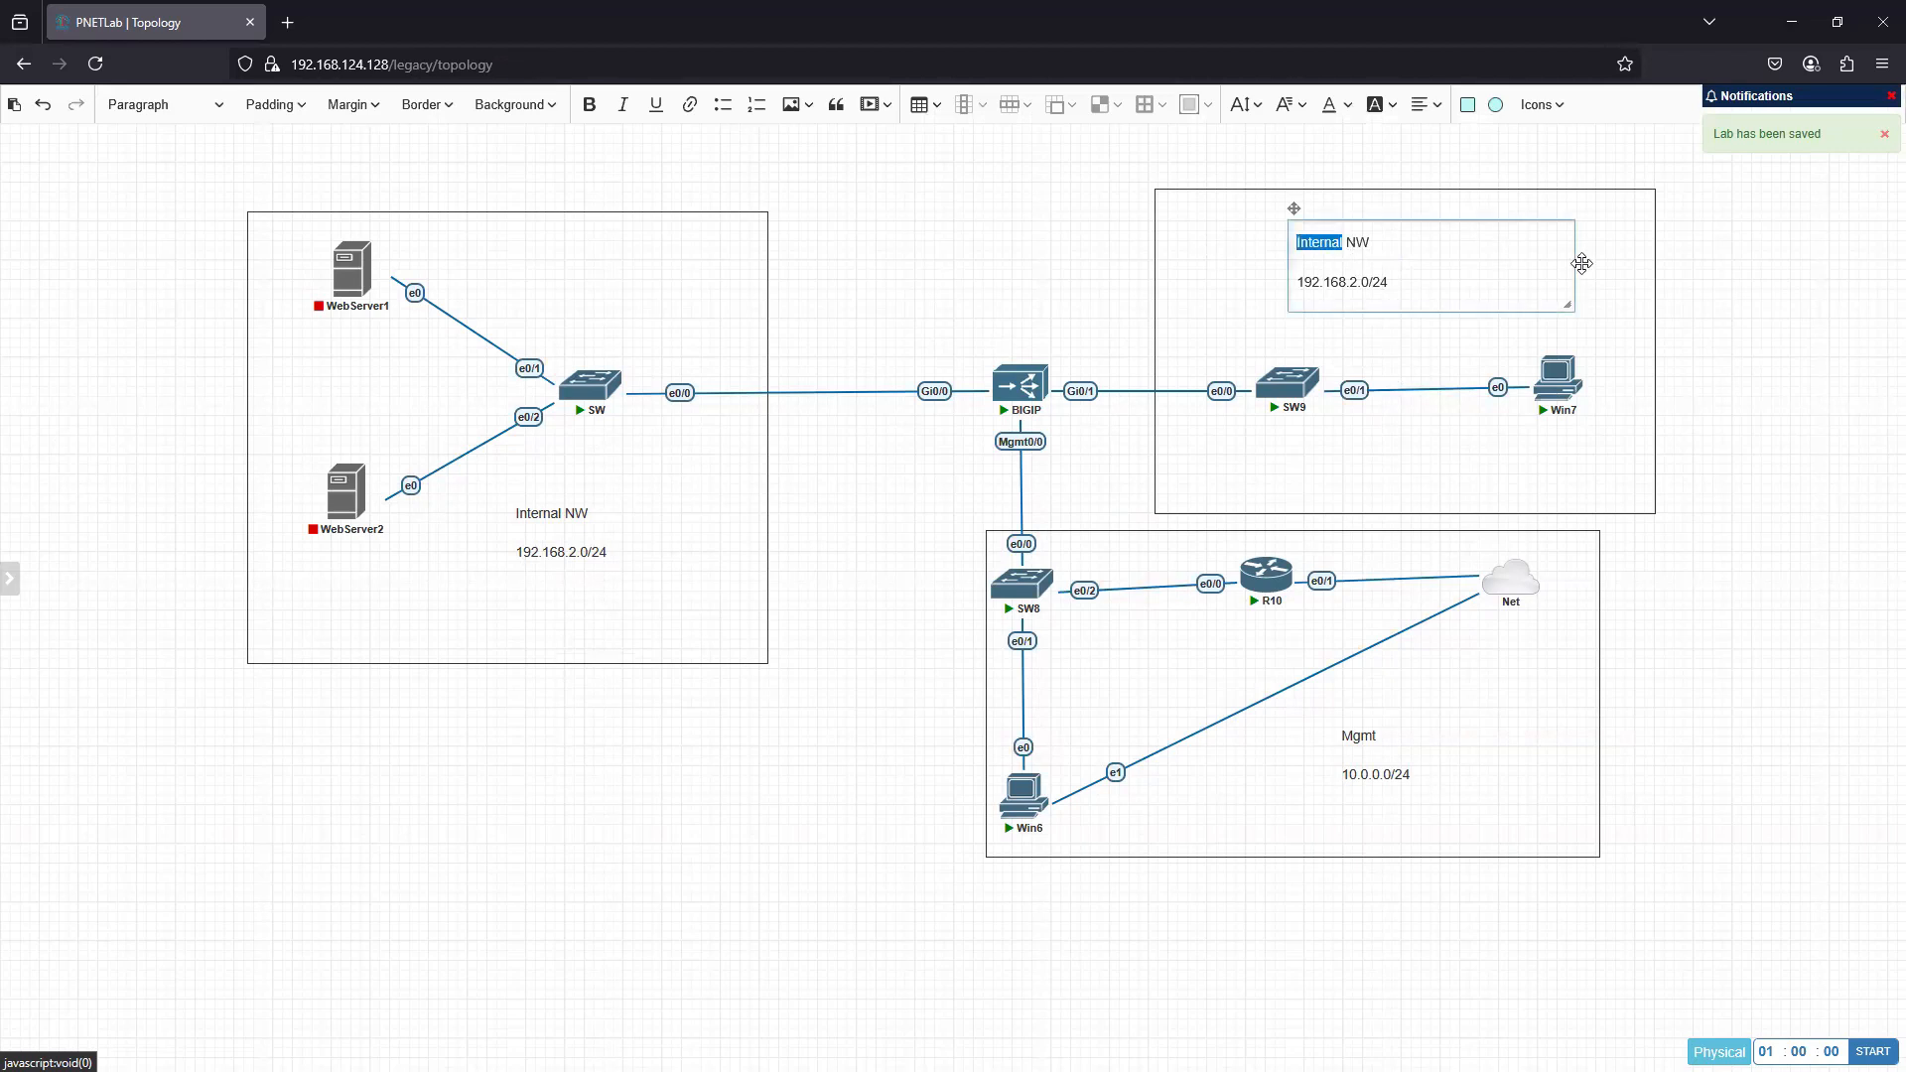
key("BackSpace")
type("External")
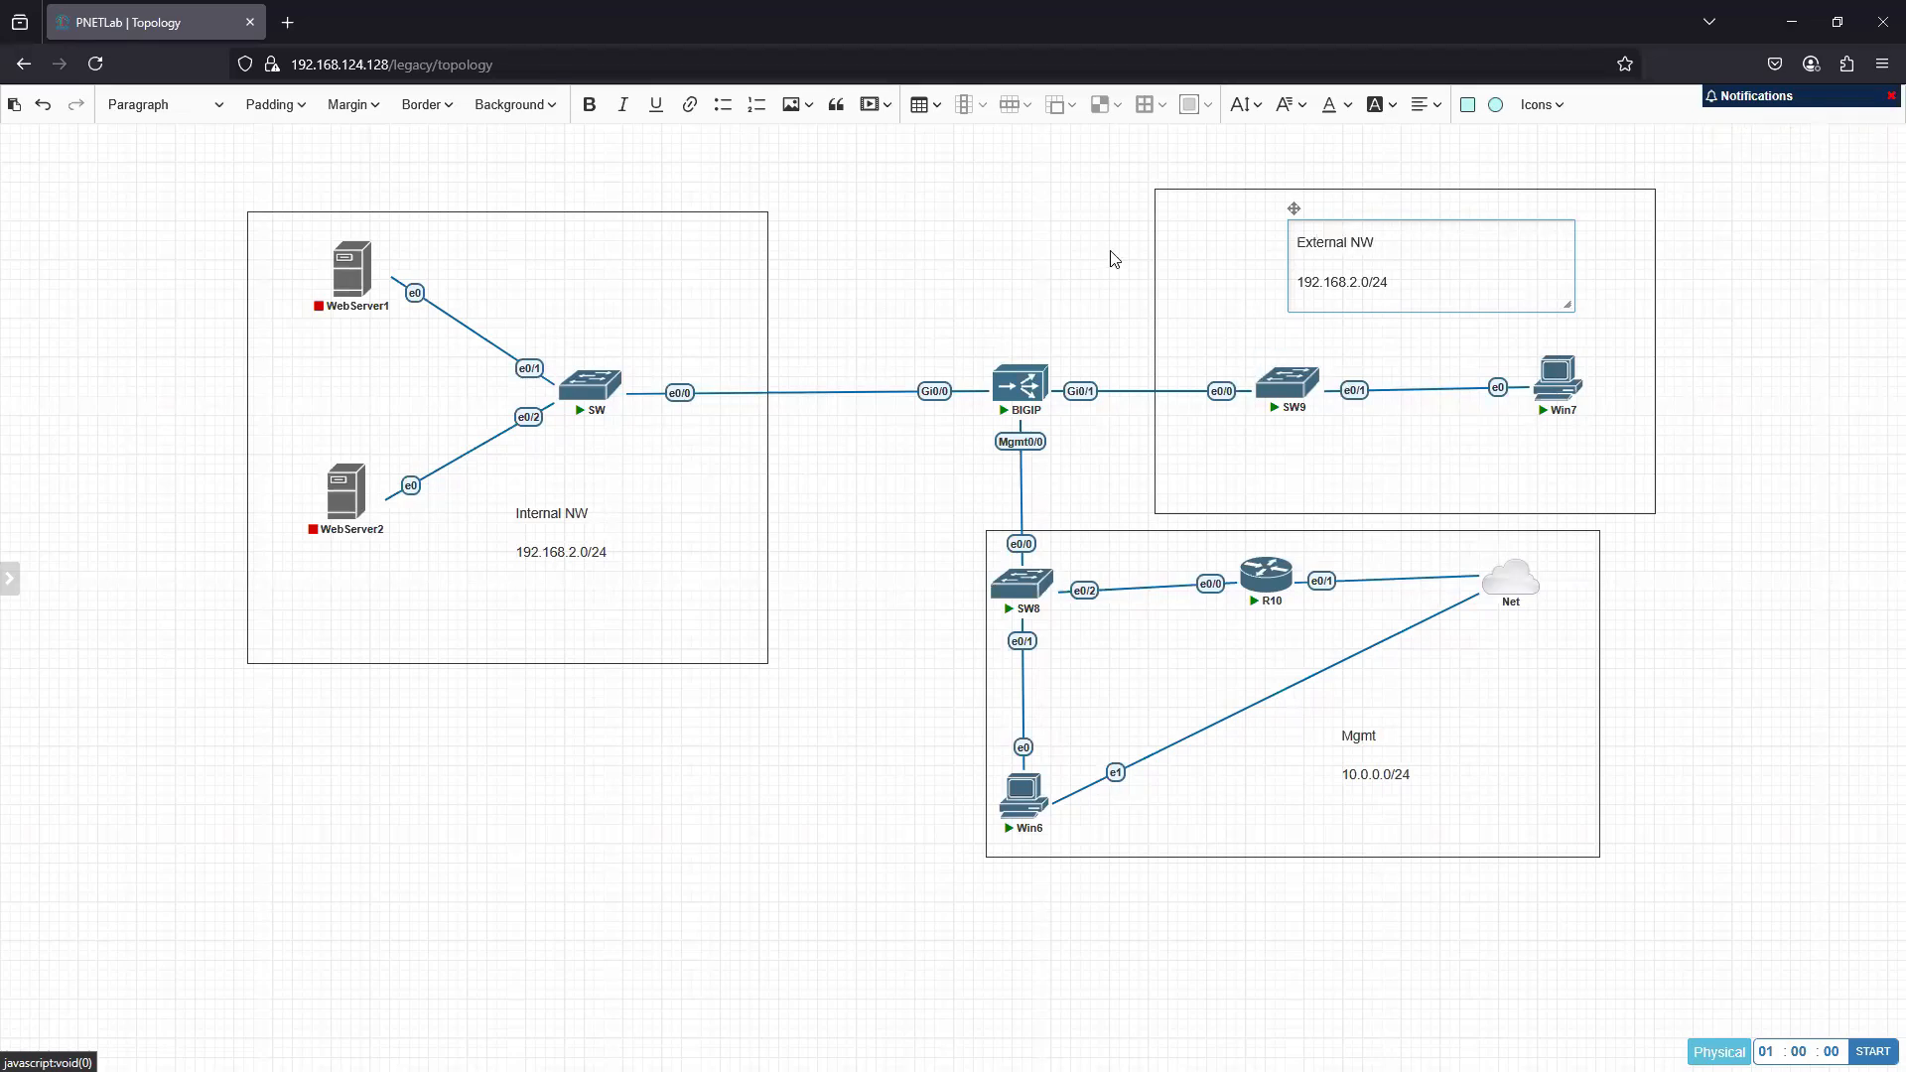
left_click(1087, 270)
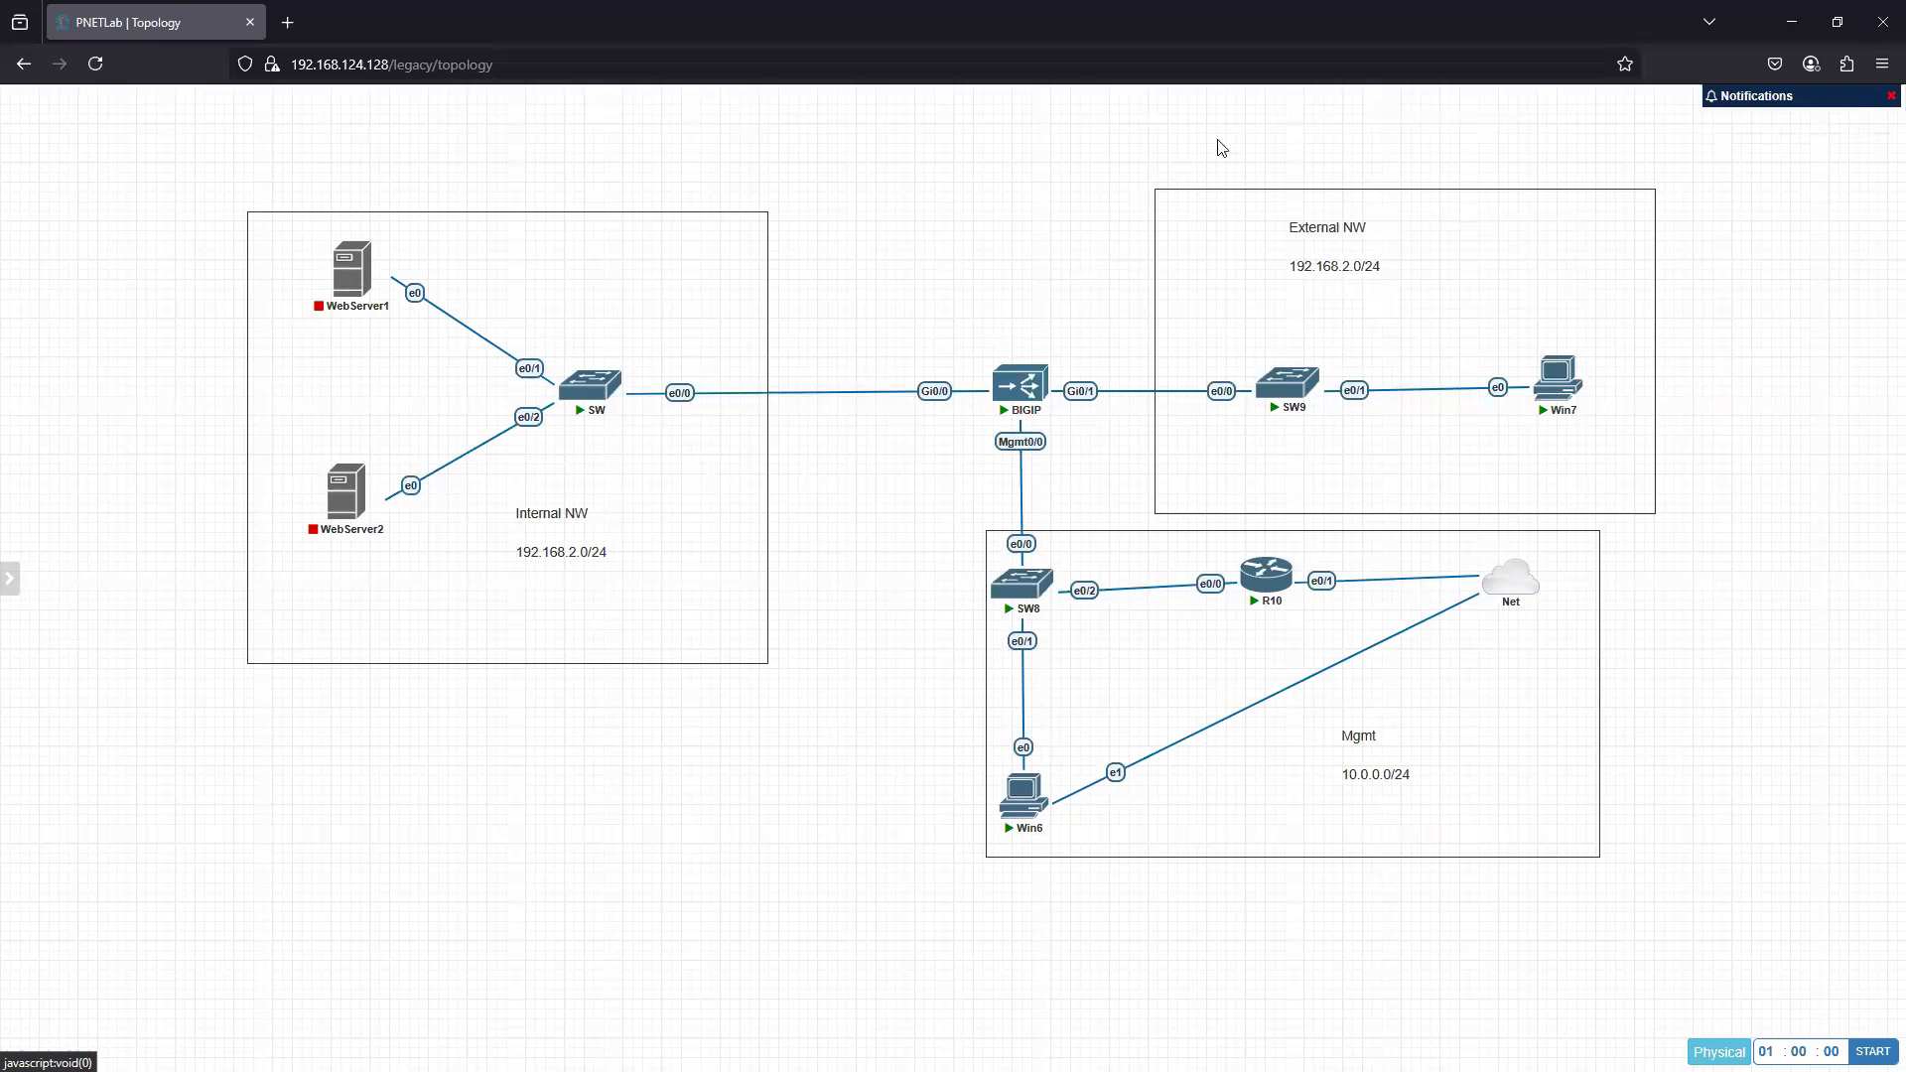
- Change the subnet on the External NW label to 100.0.0.0/24
double_click(1364, 274)
double_click(1368, 276)
type("100.0.0.")
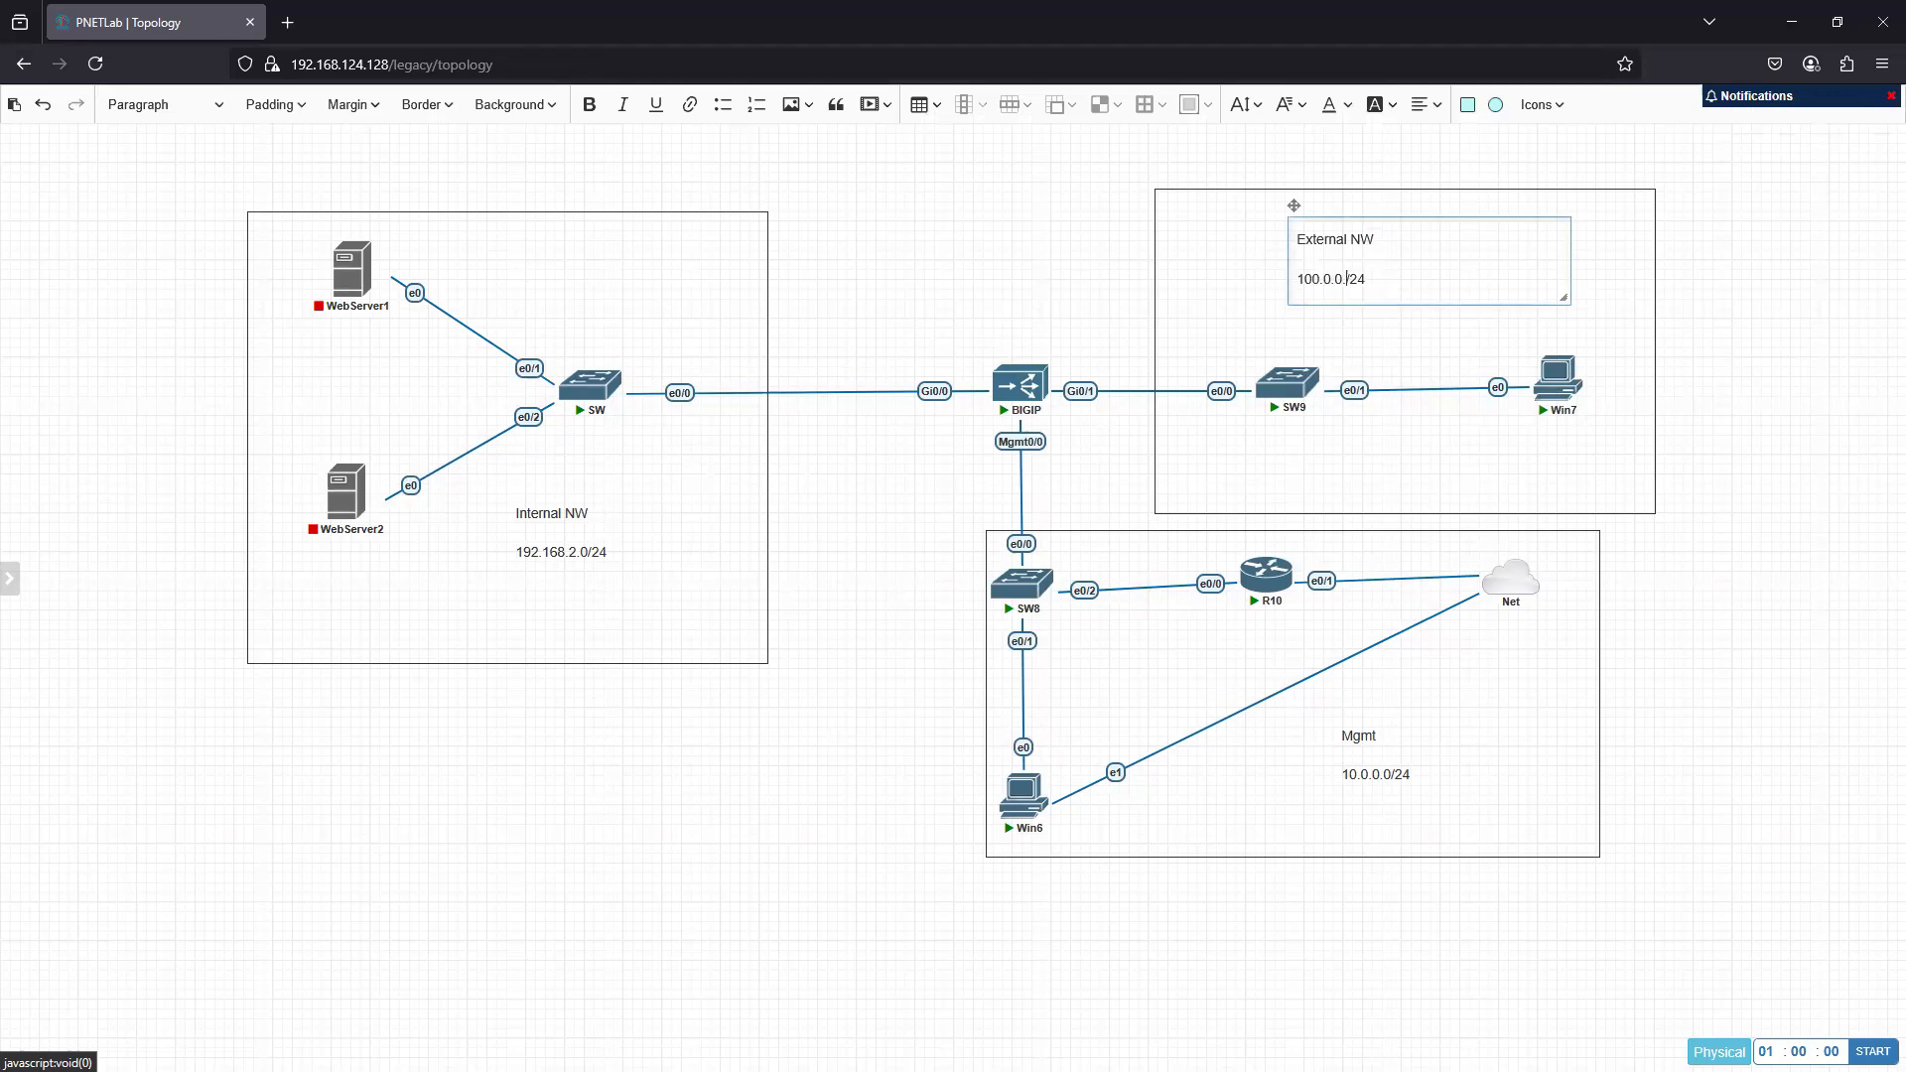
type("0")
left_click(835, 758)
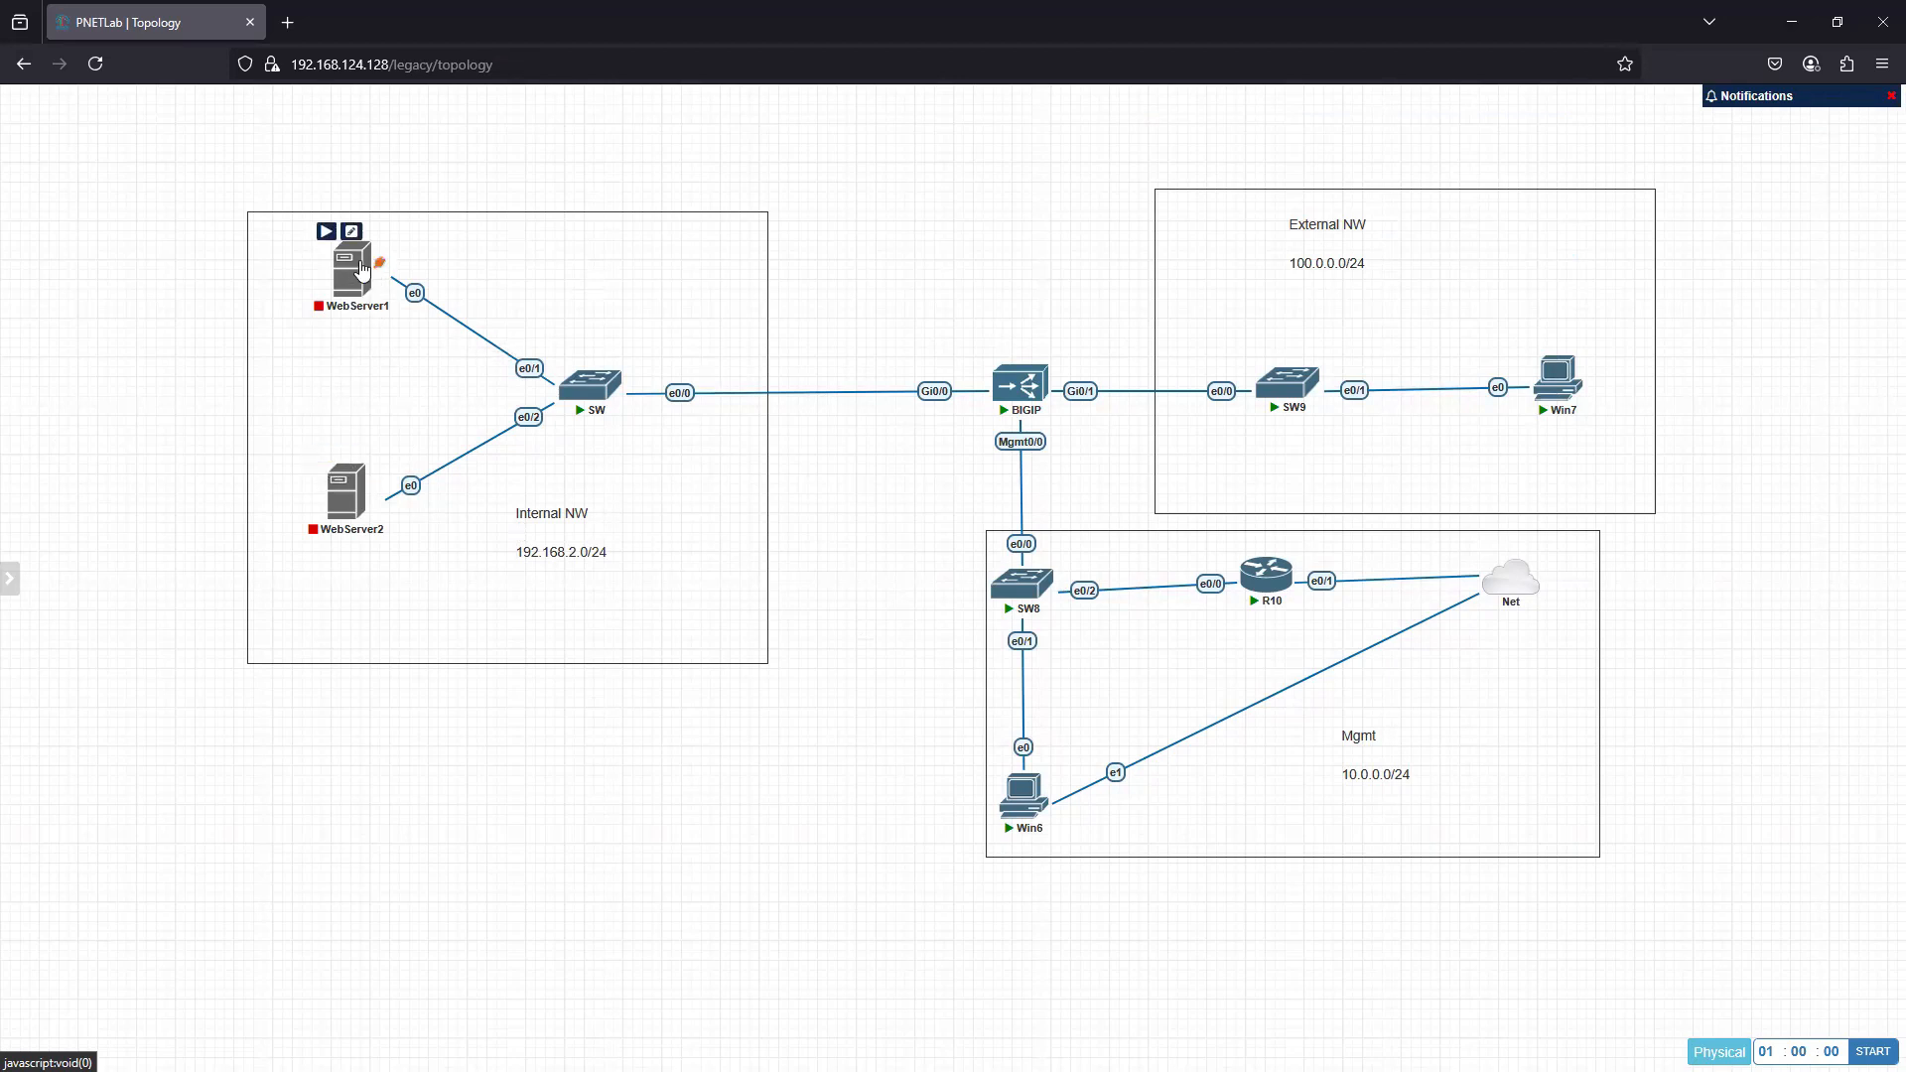
- Start the WebServer1 and WebServer2 nodes in the internal network area
left_click(327, 231)
left_click(320, 454)
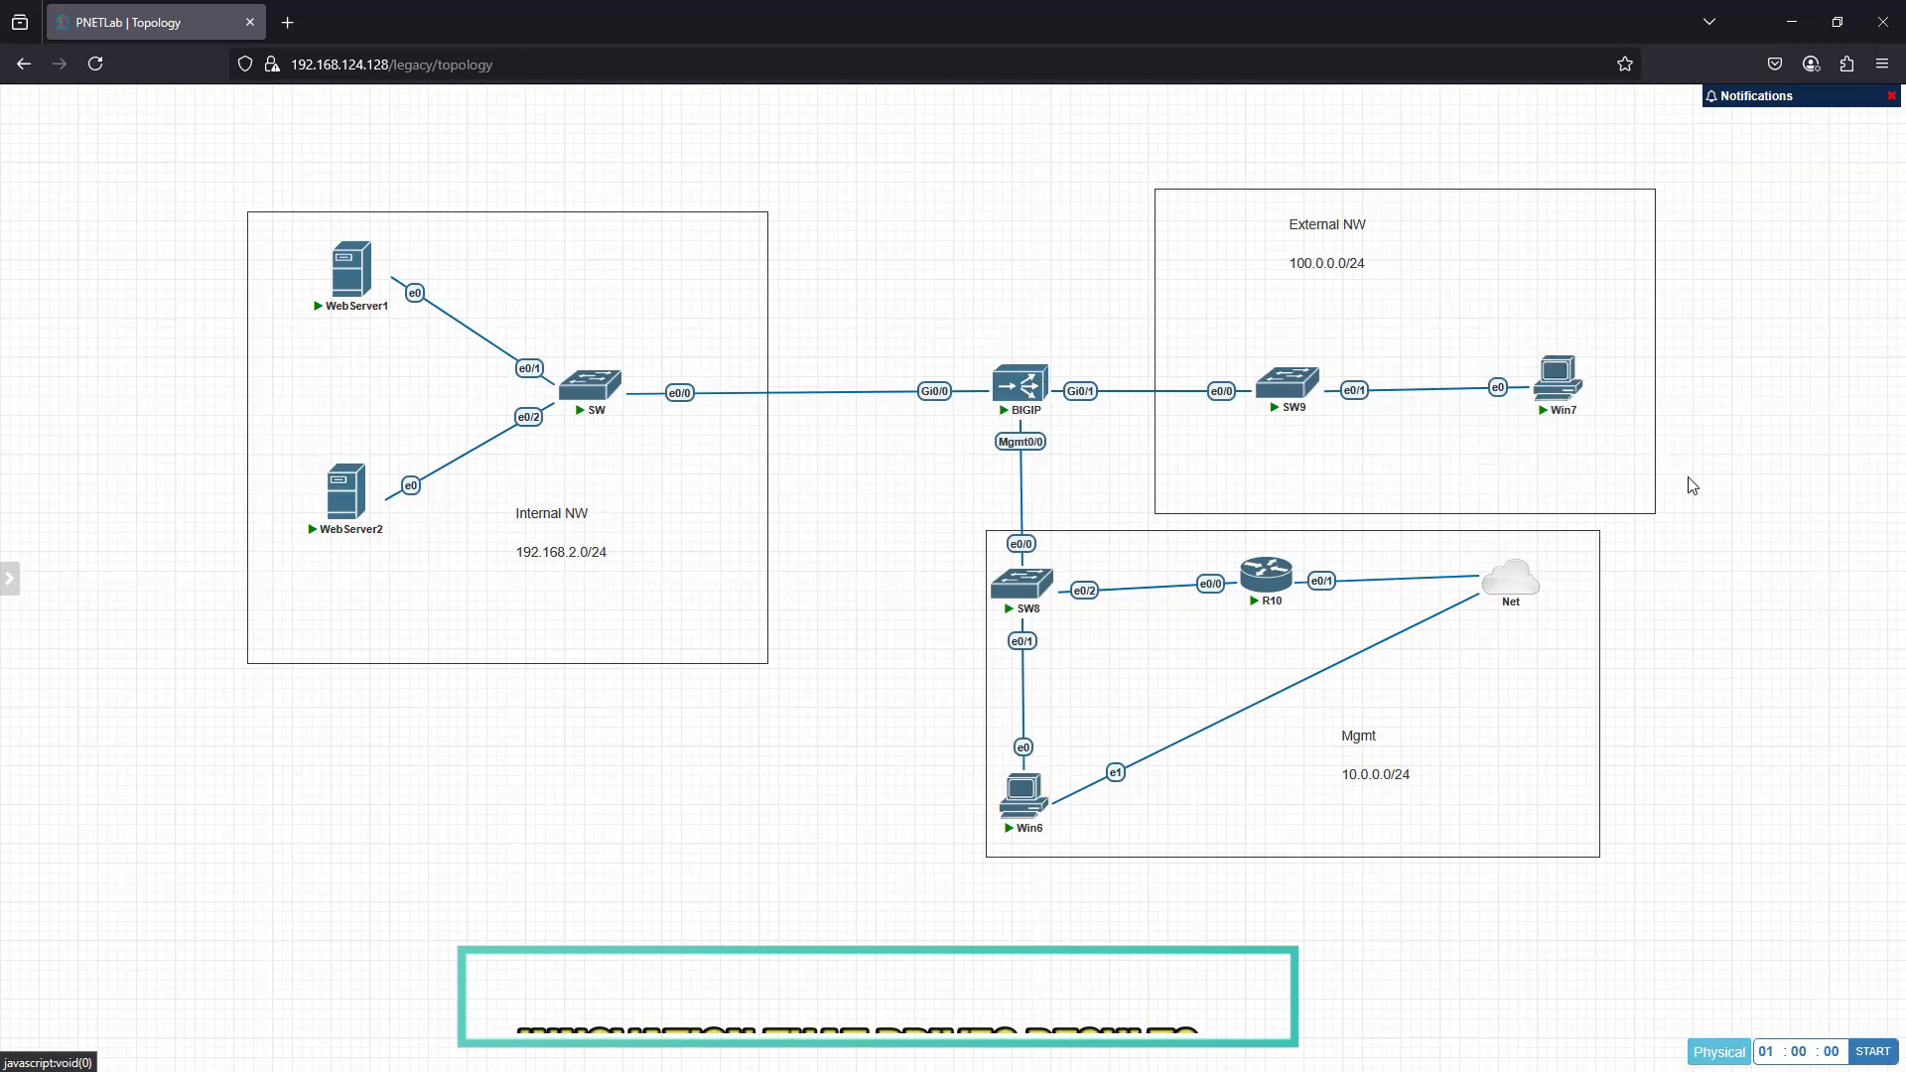
left_click(1567, 341)
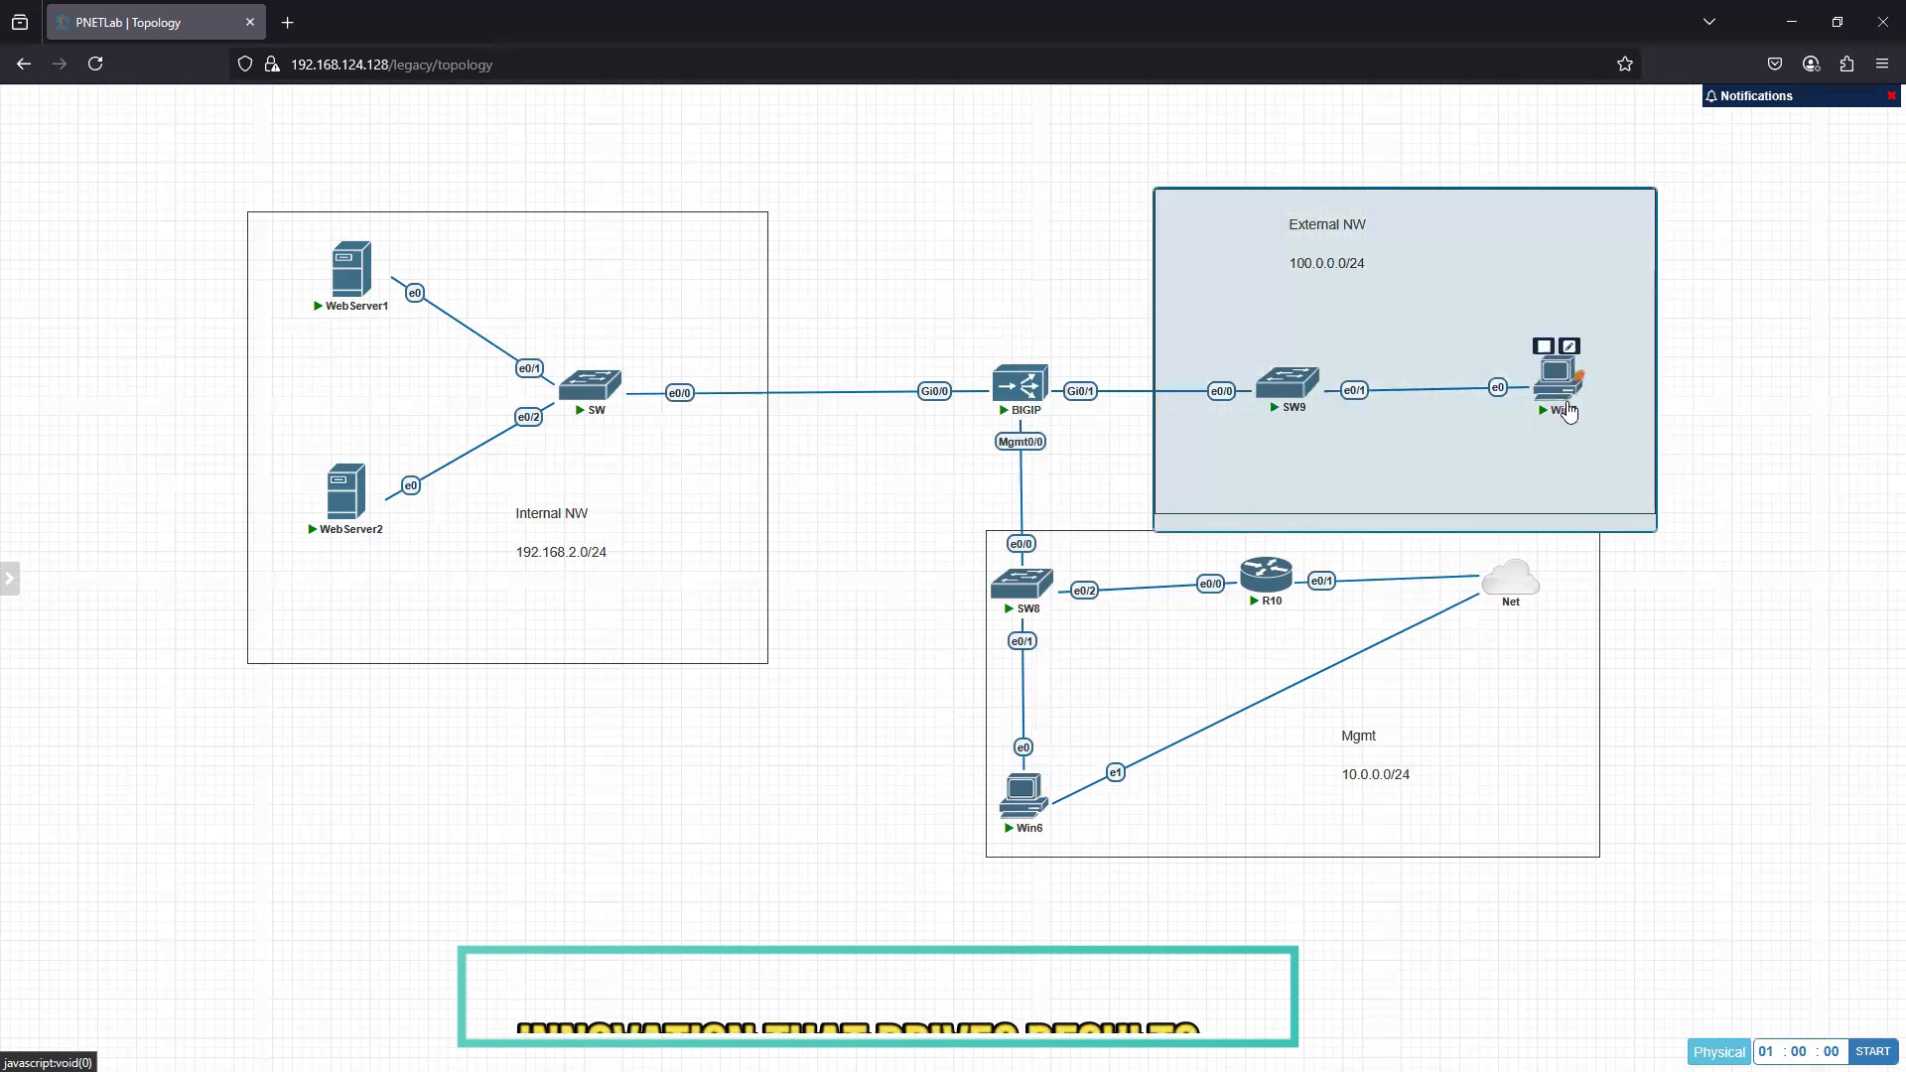
left_click(1558, 382)
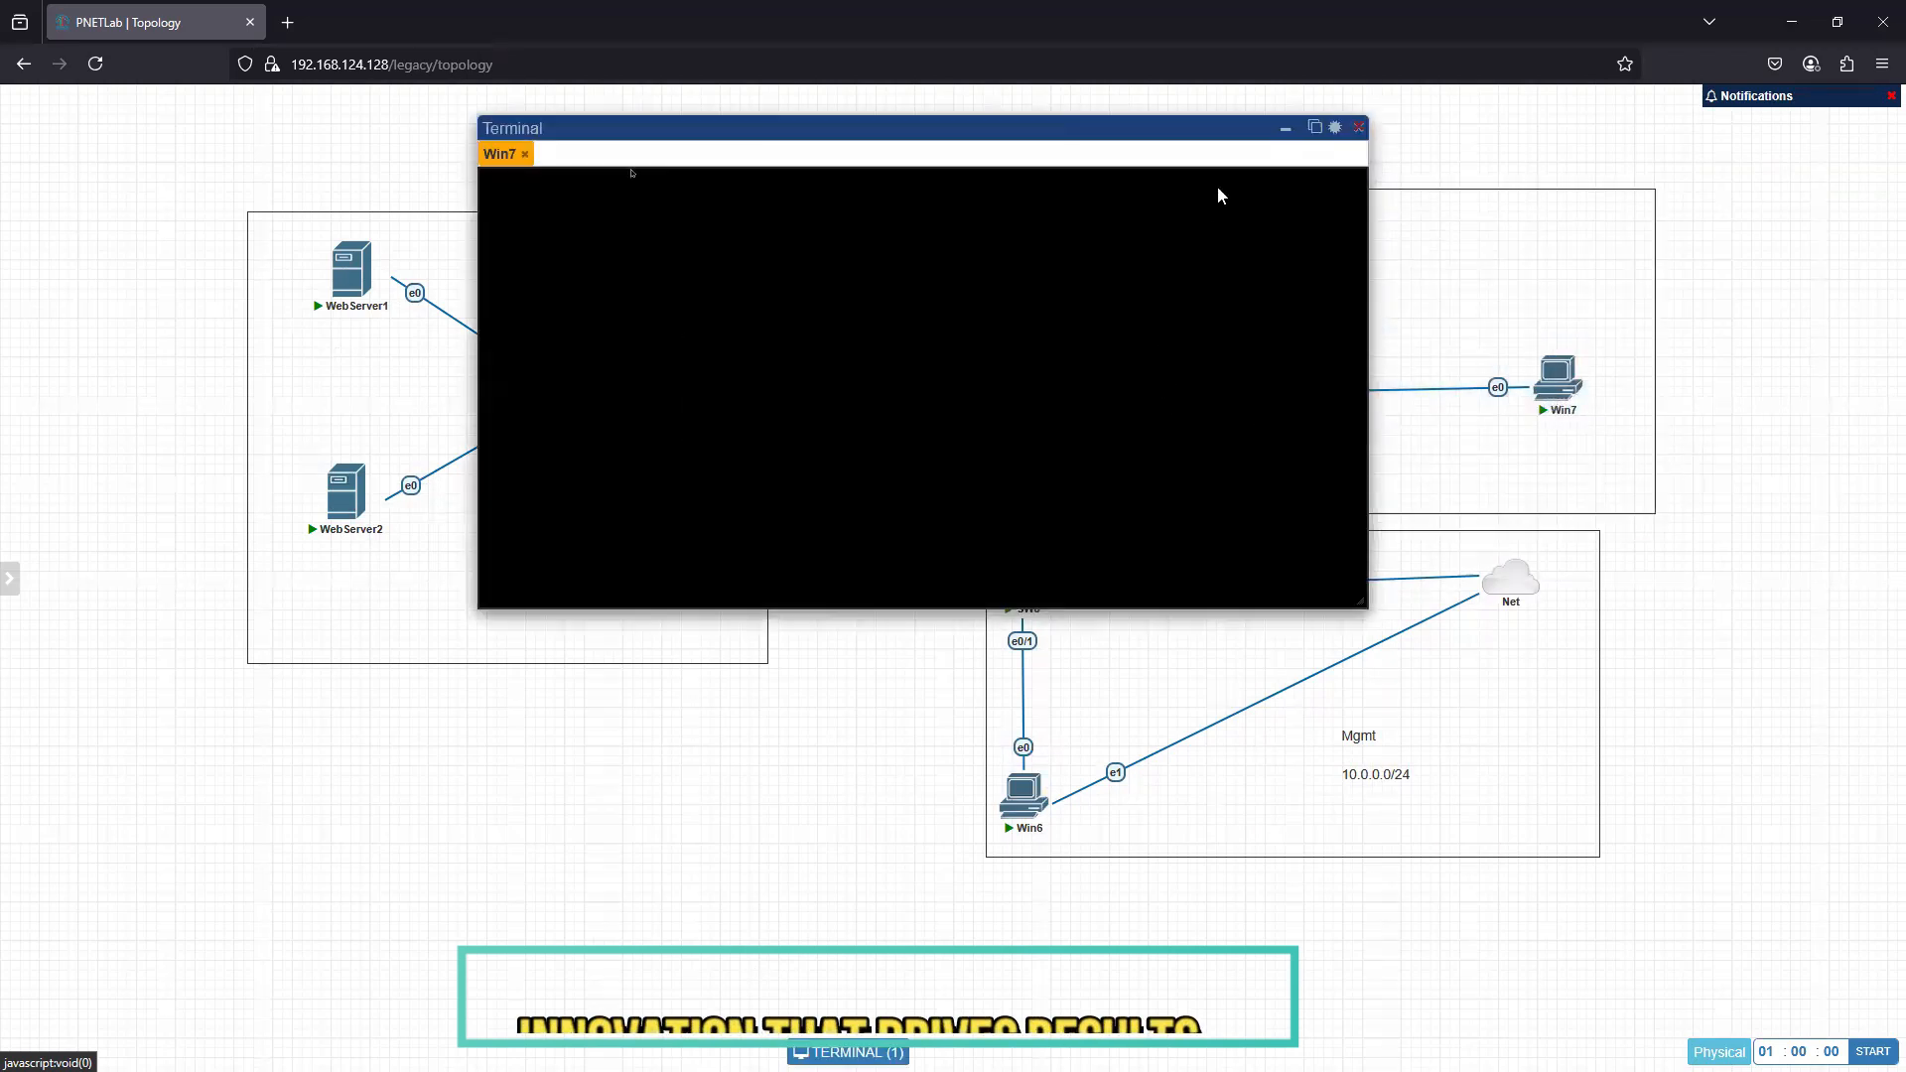
left_click(1358, 127)
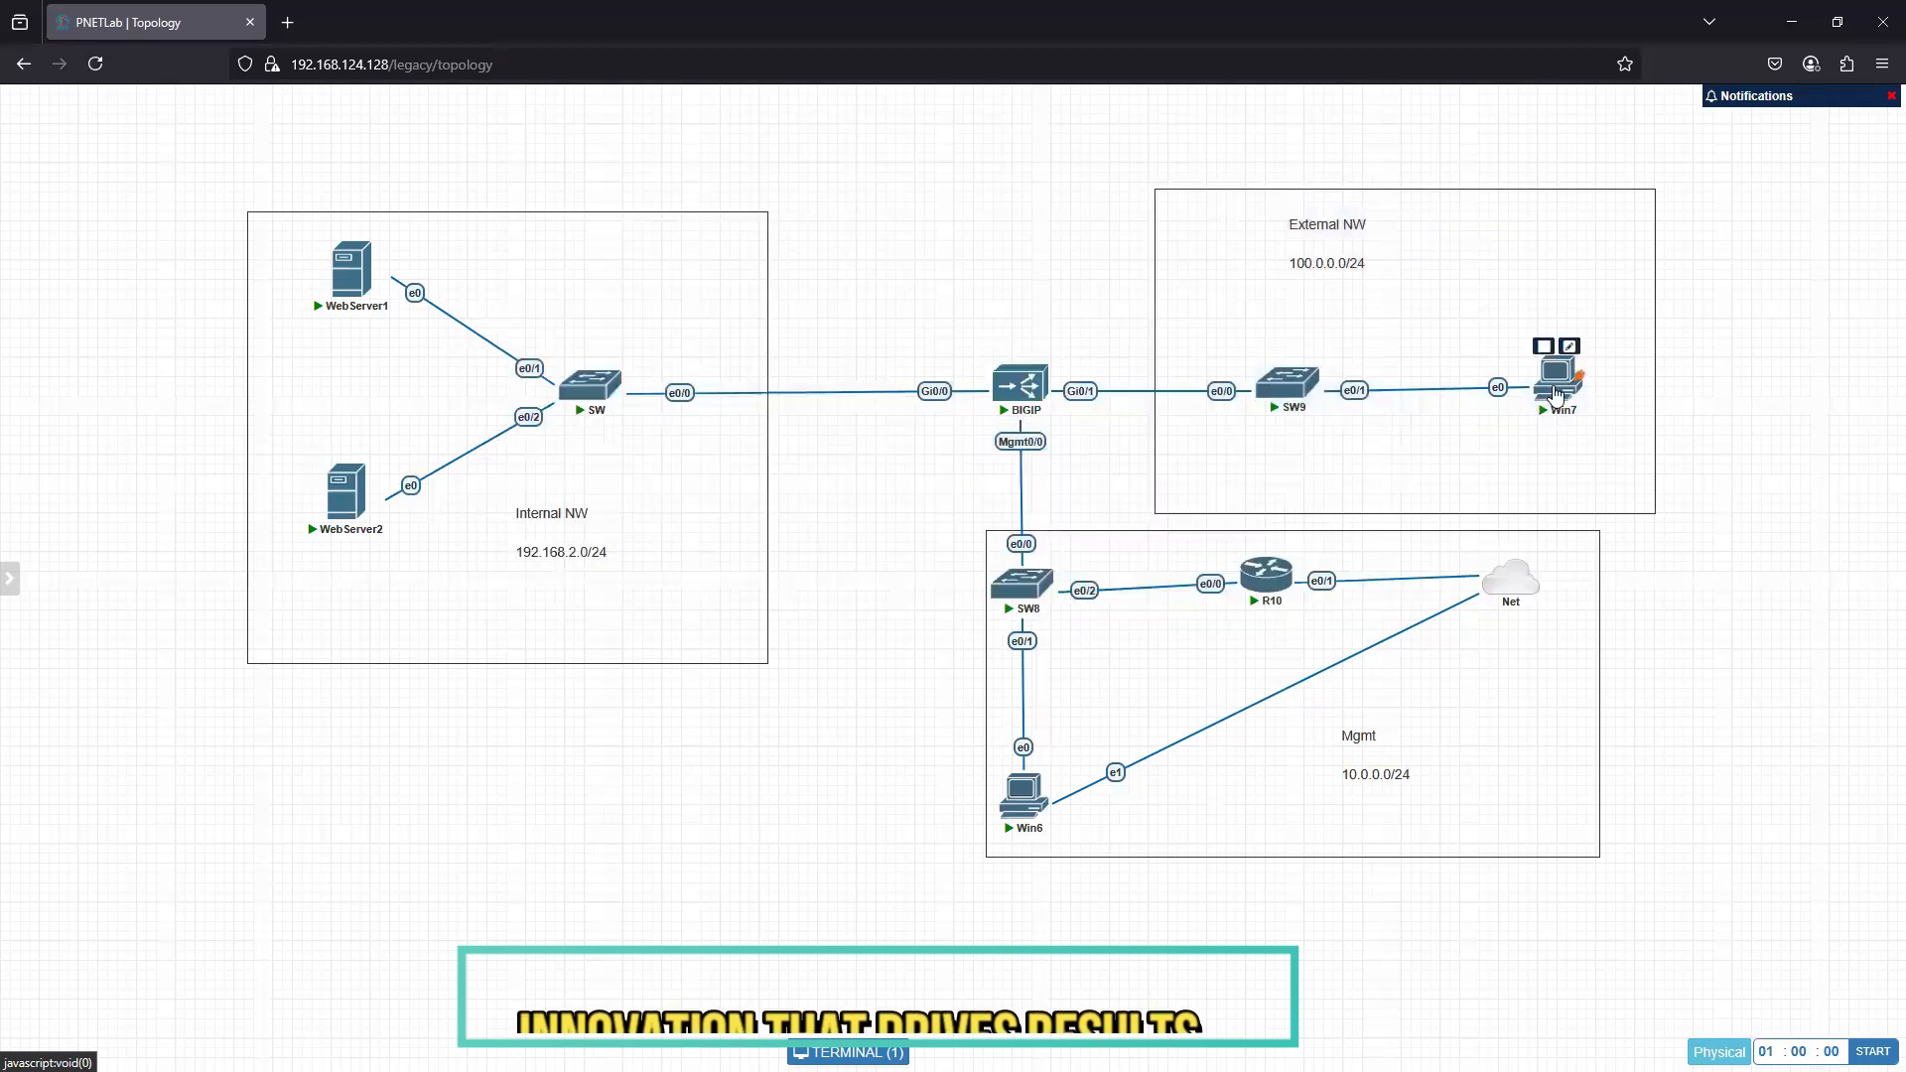
- Rename the Win7 node in the external network area to "External Client" and save the node settings
right_click(1556, 394)
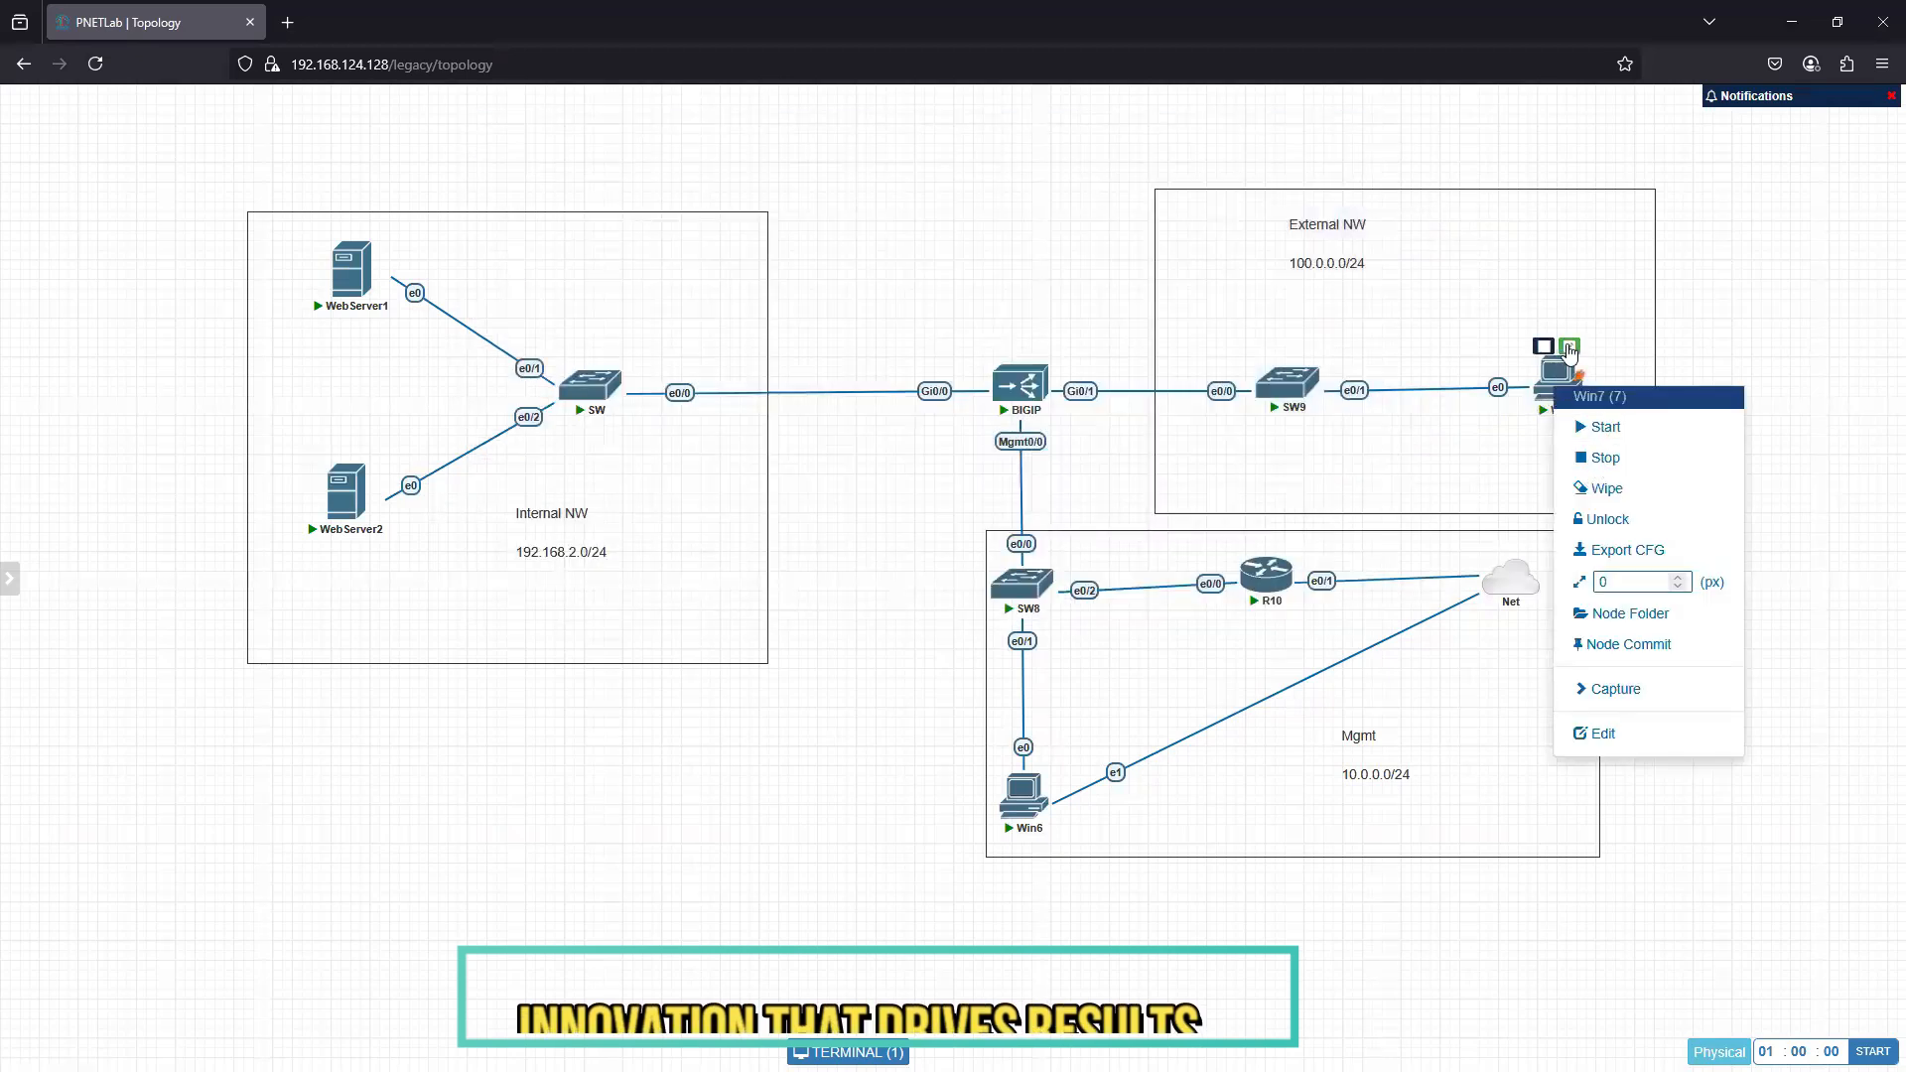
left_click(1595, 734)
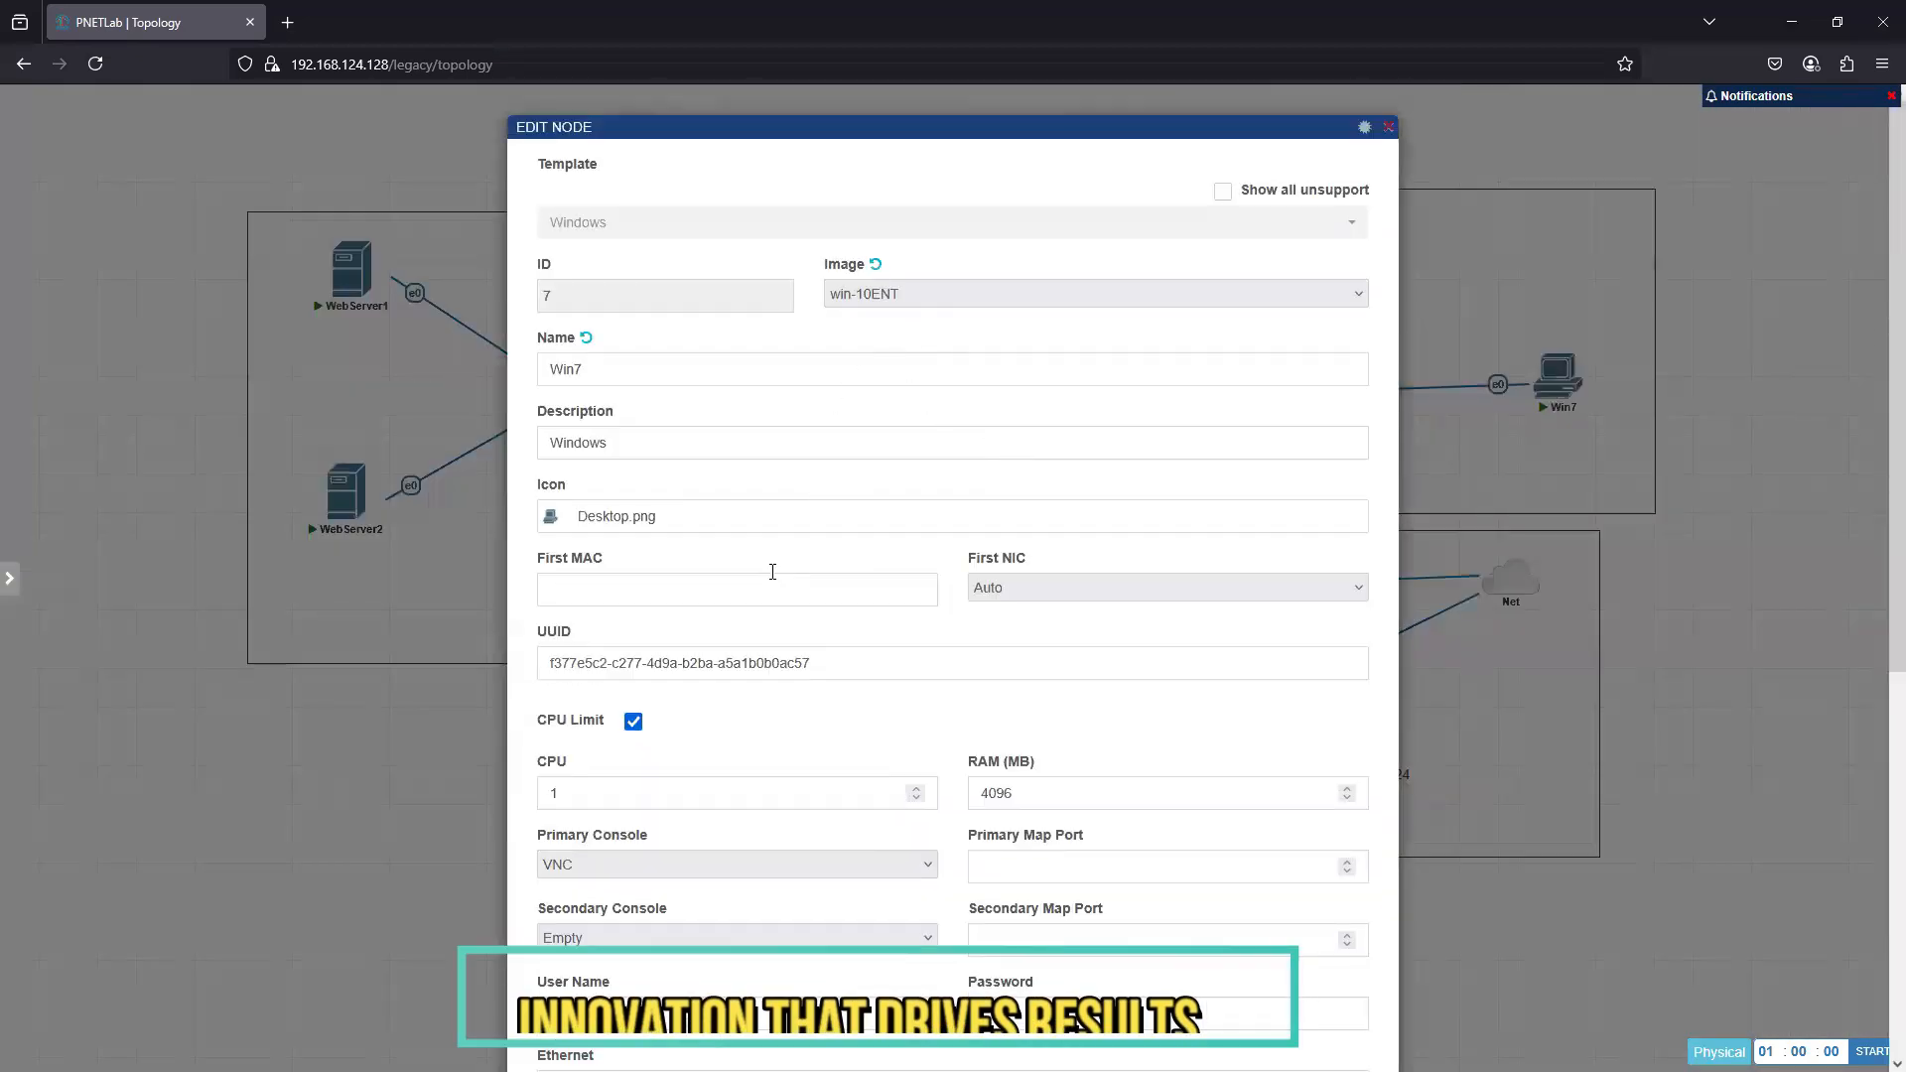
double_click(564, 369)
type("W")
type("Externa")
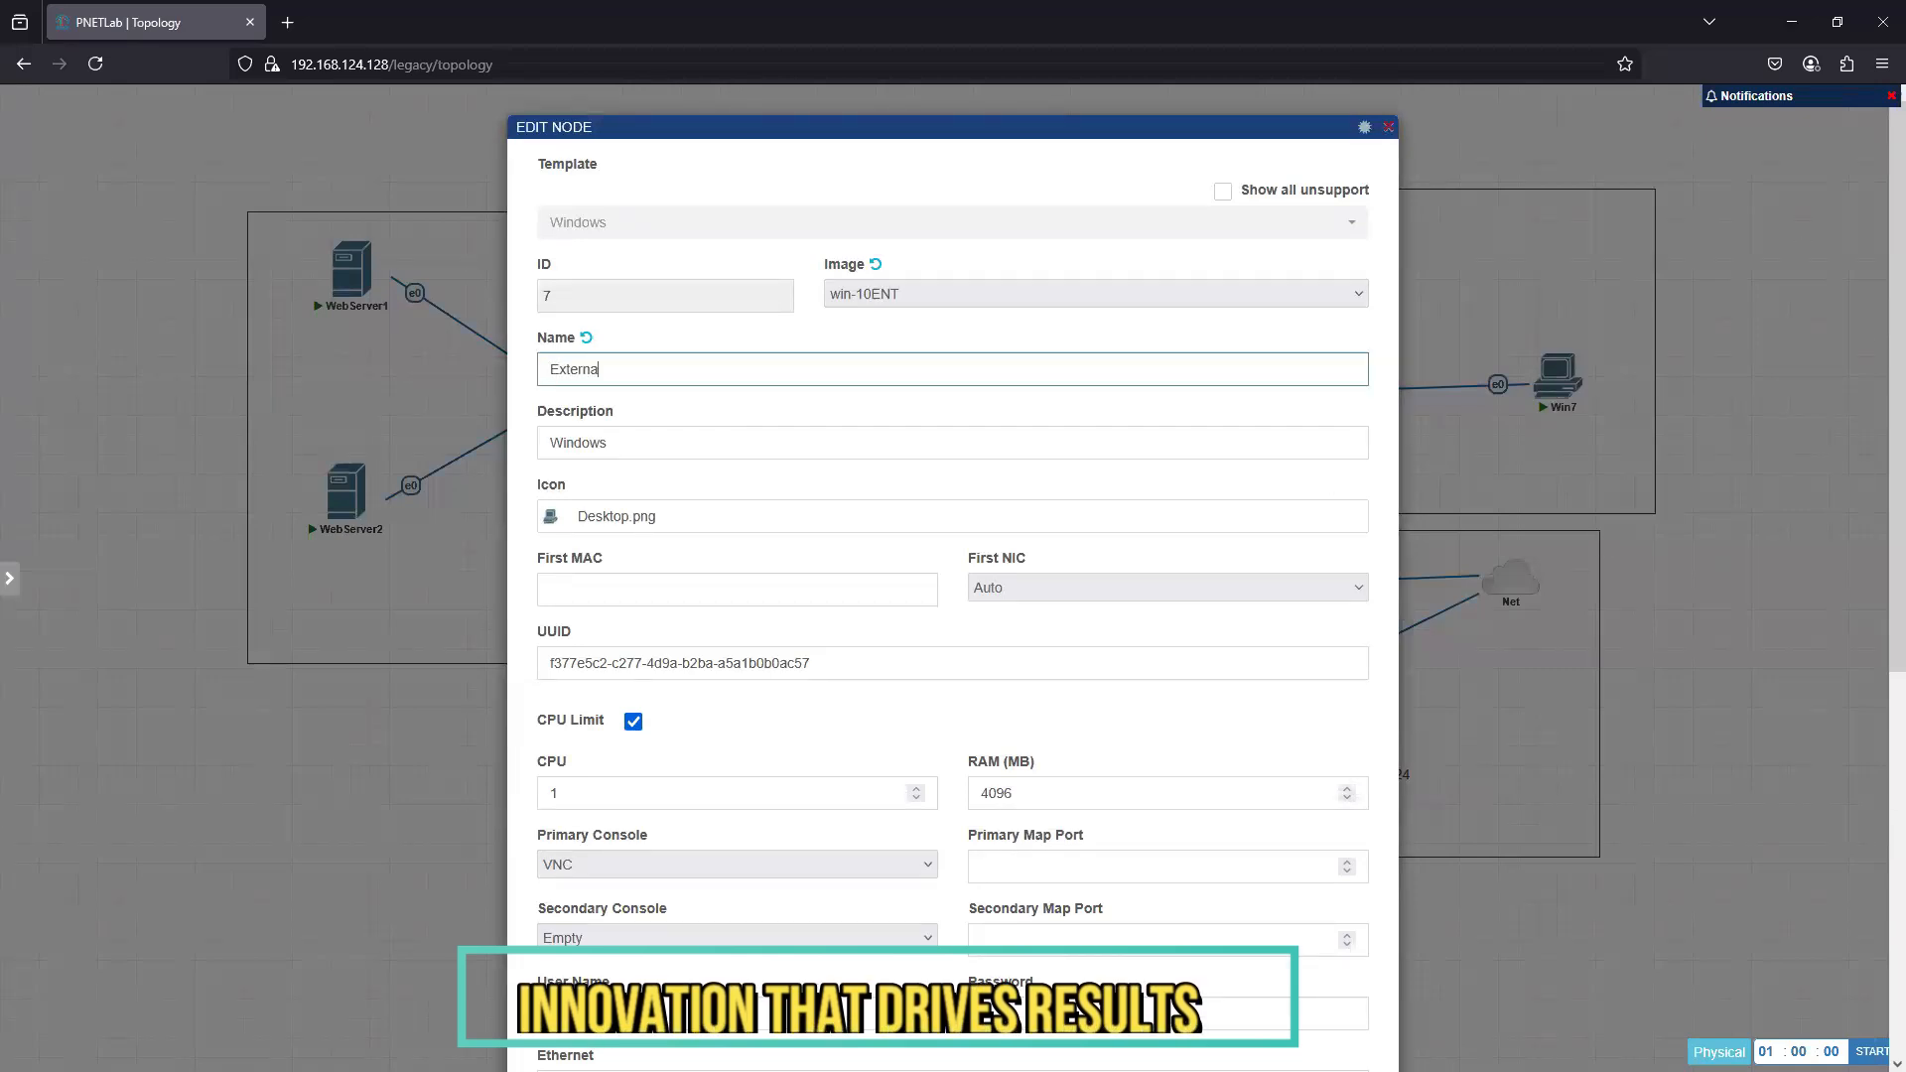
type("l  Client")
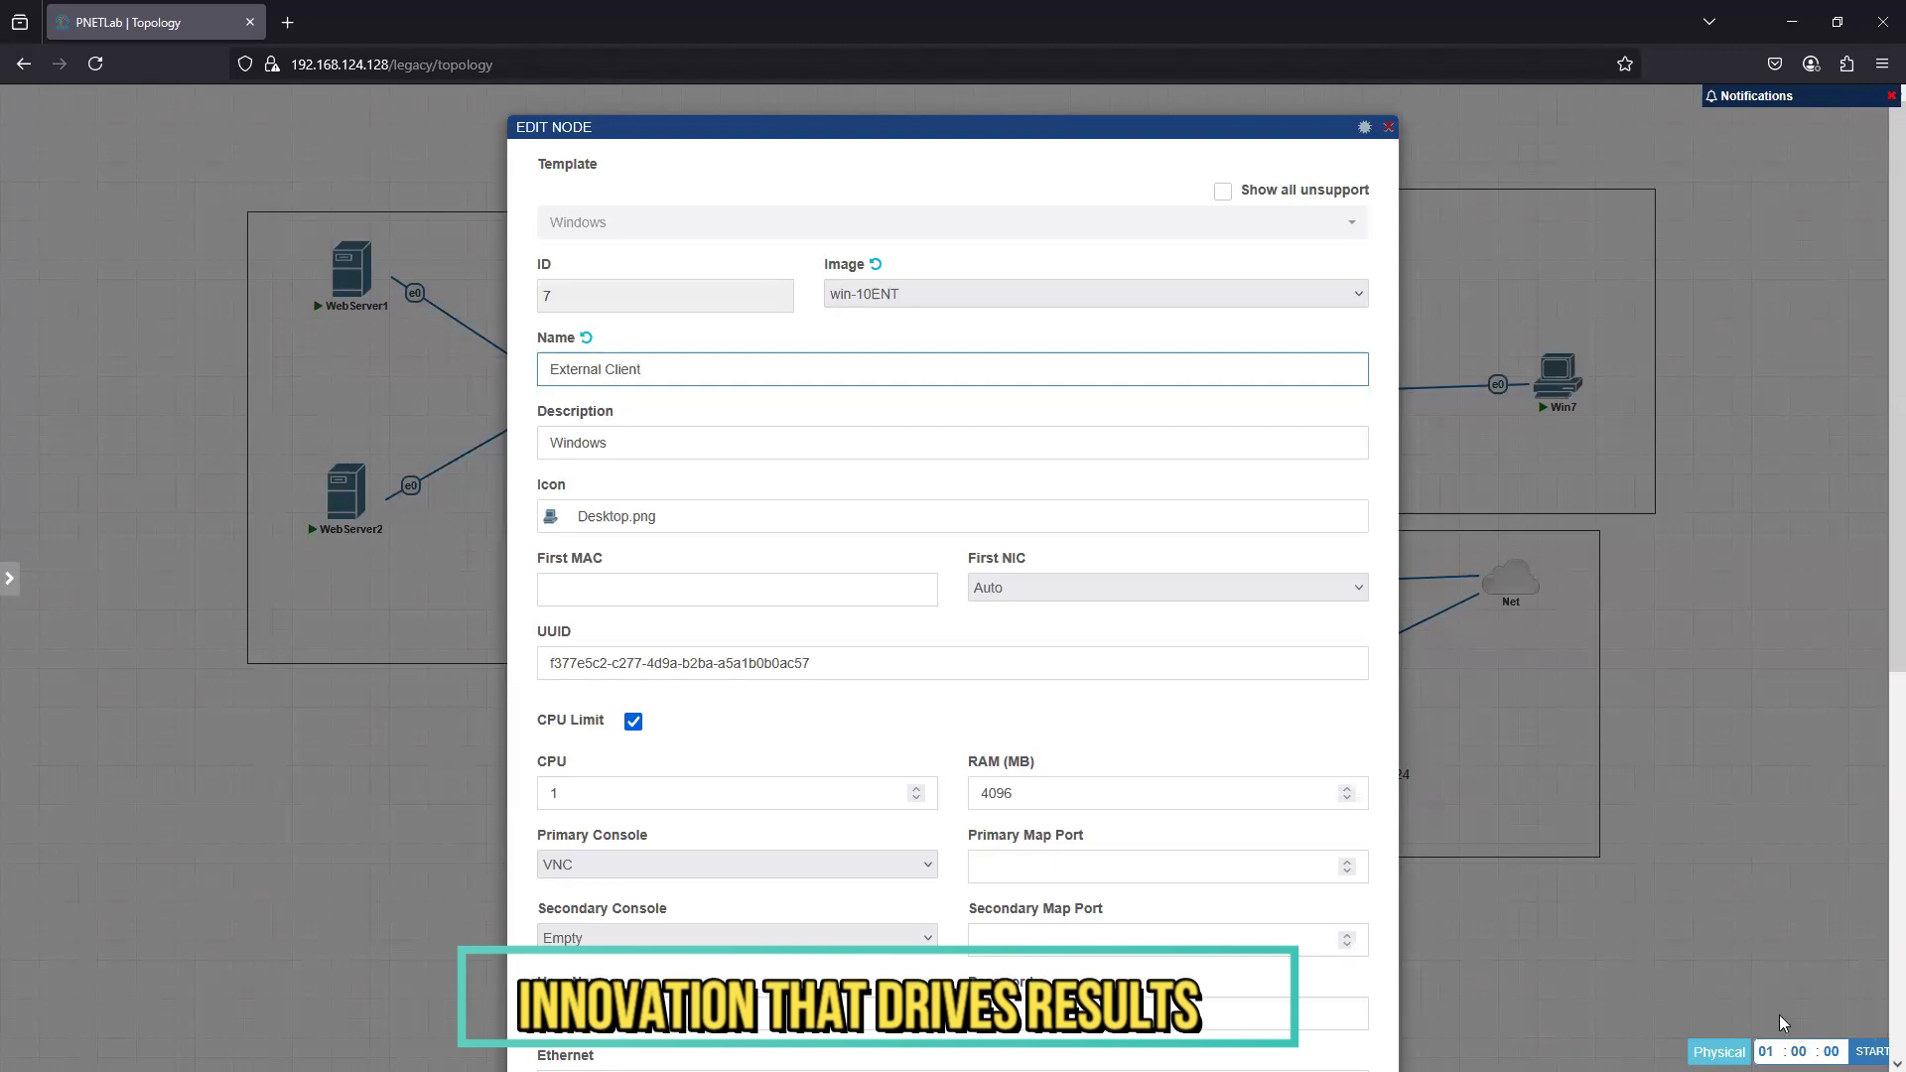
scroll(1167, 898, "down", 6)
left_click(900, 1016)
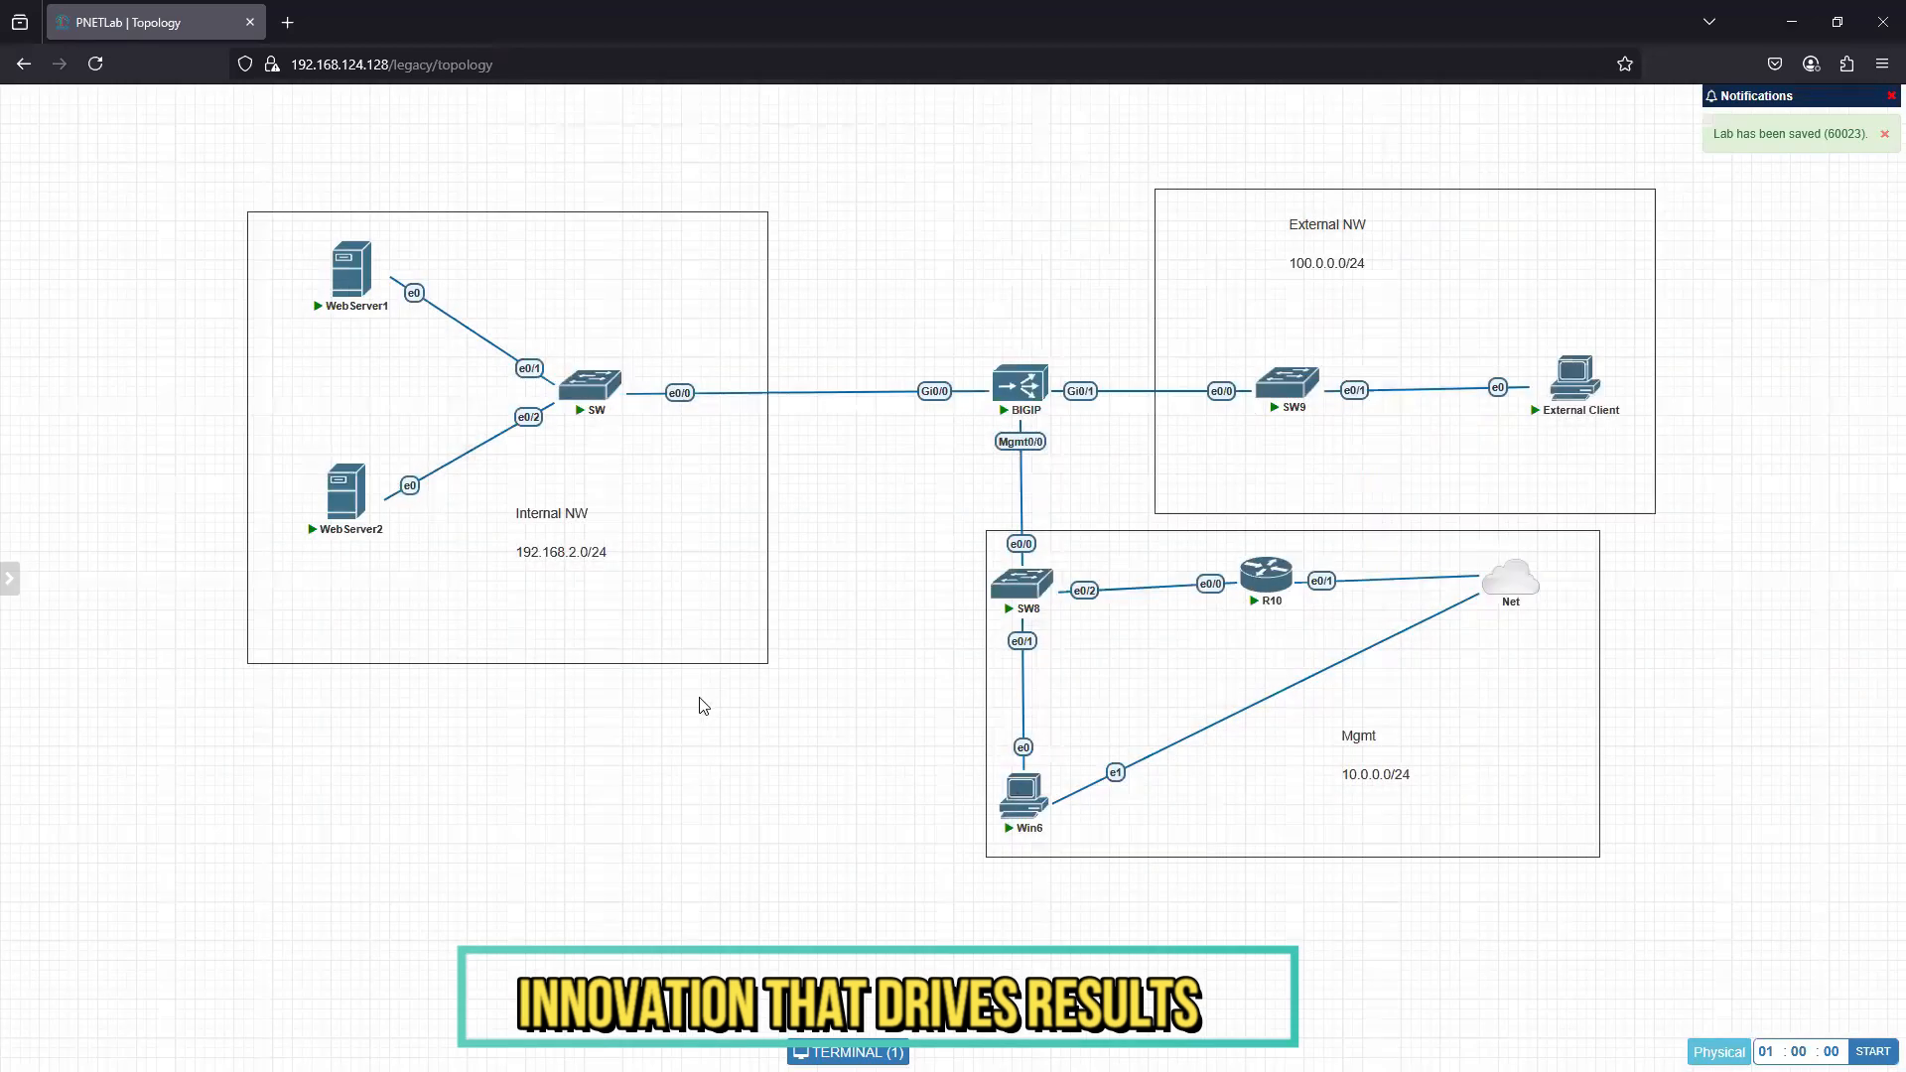
- Open the BIGIP console in its own browser tab and bring up its command prompt
mouse_move(1020, 385)
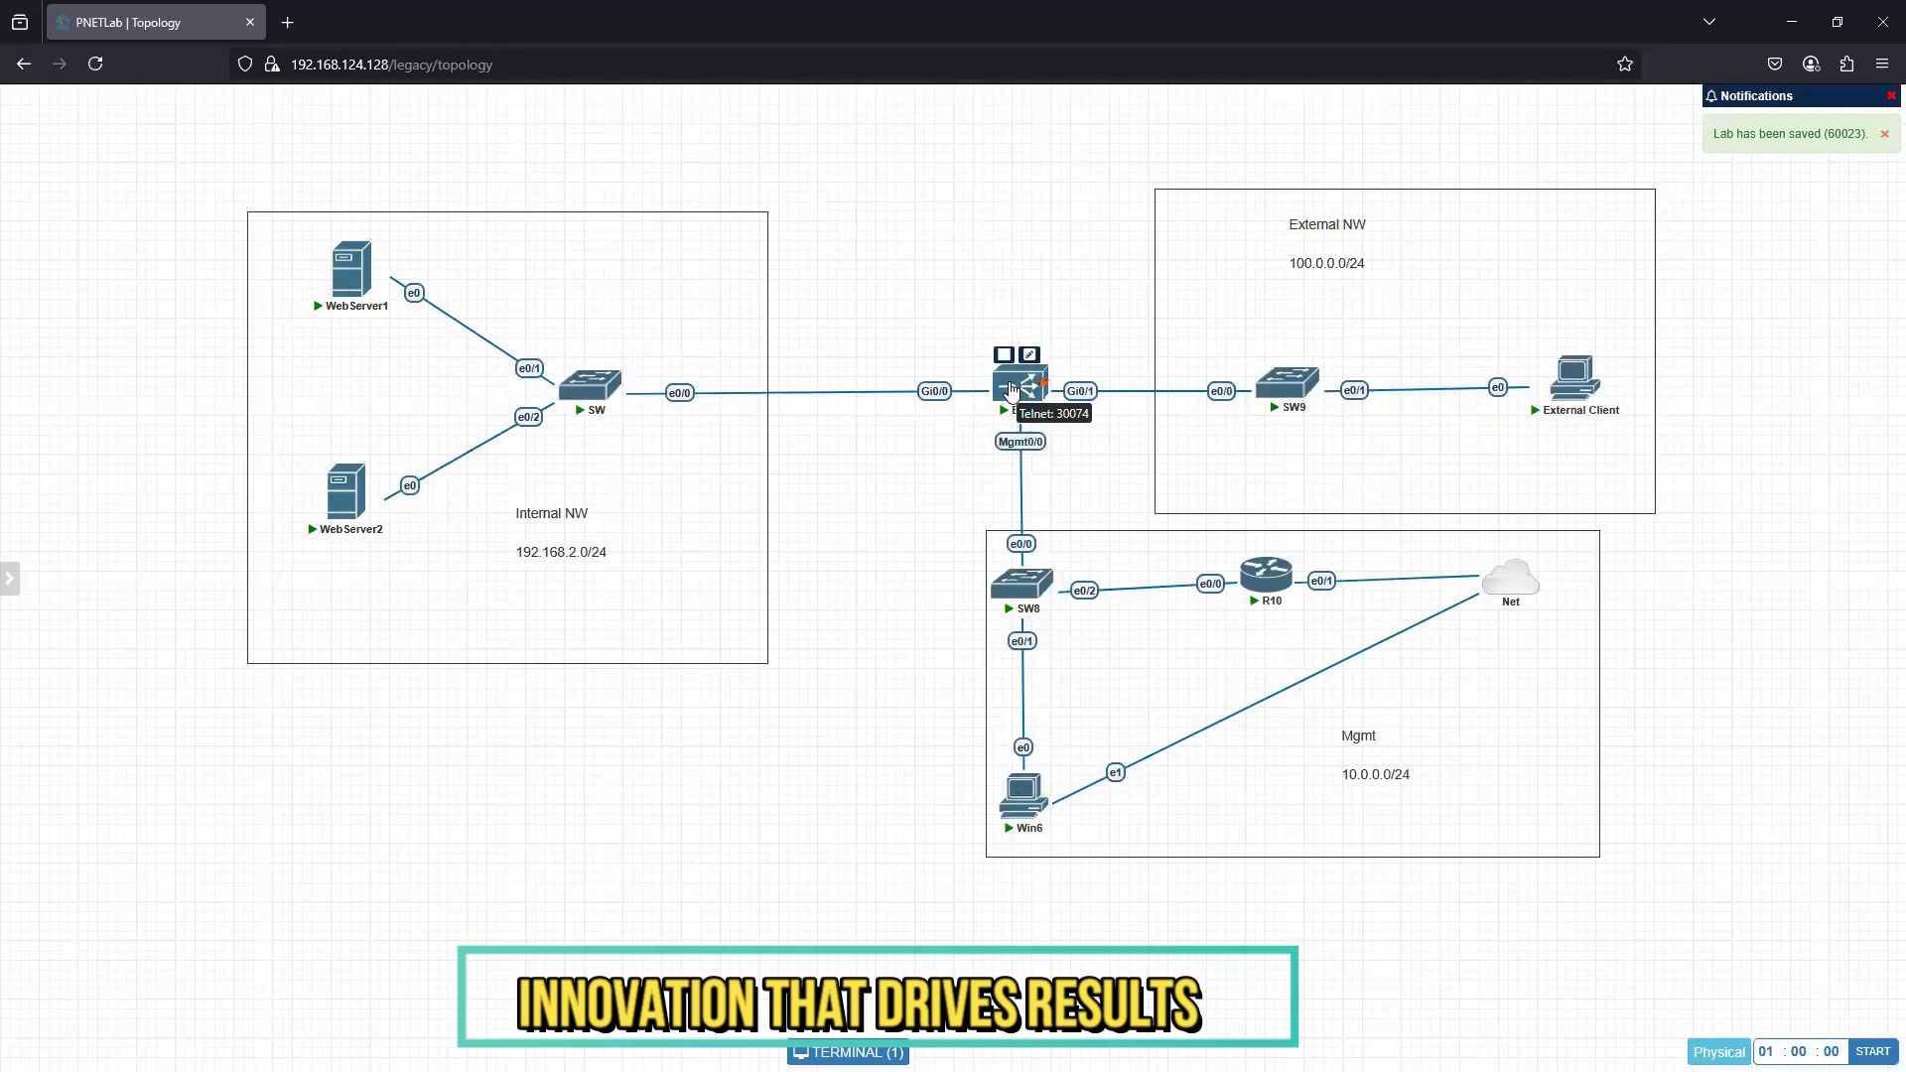
left_click(1011, 387)
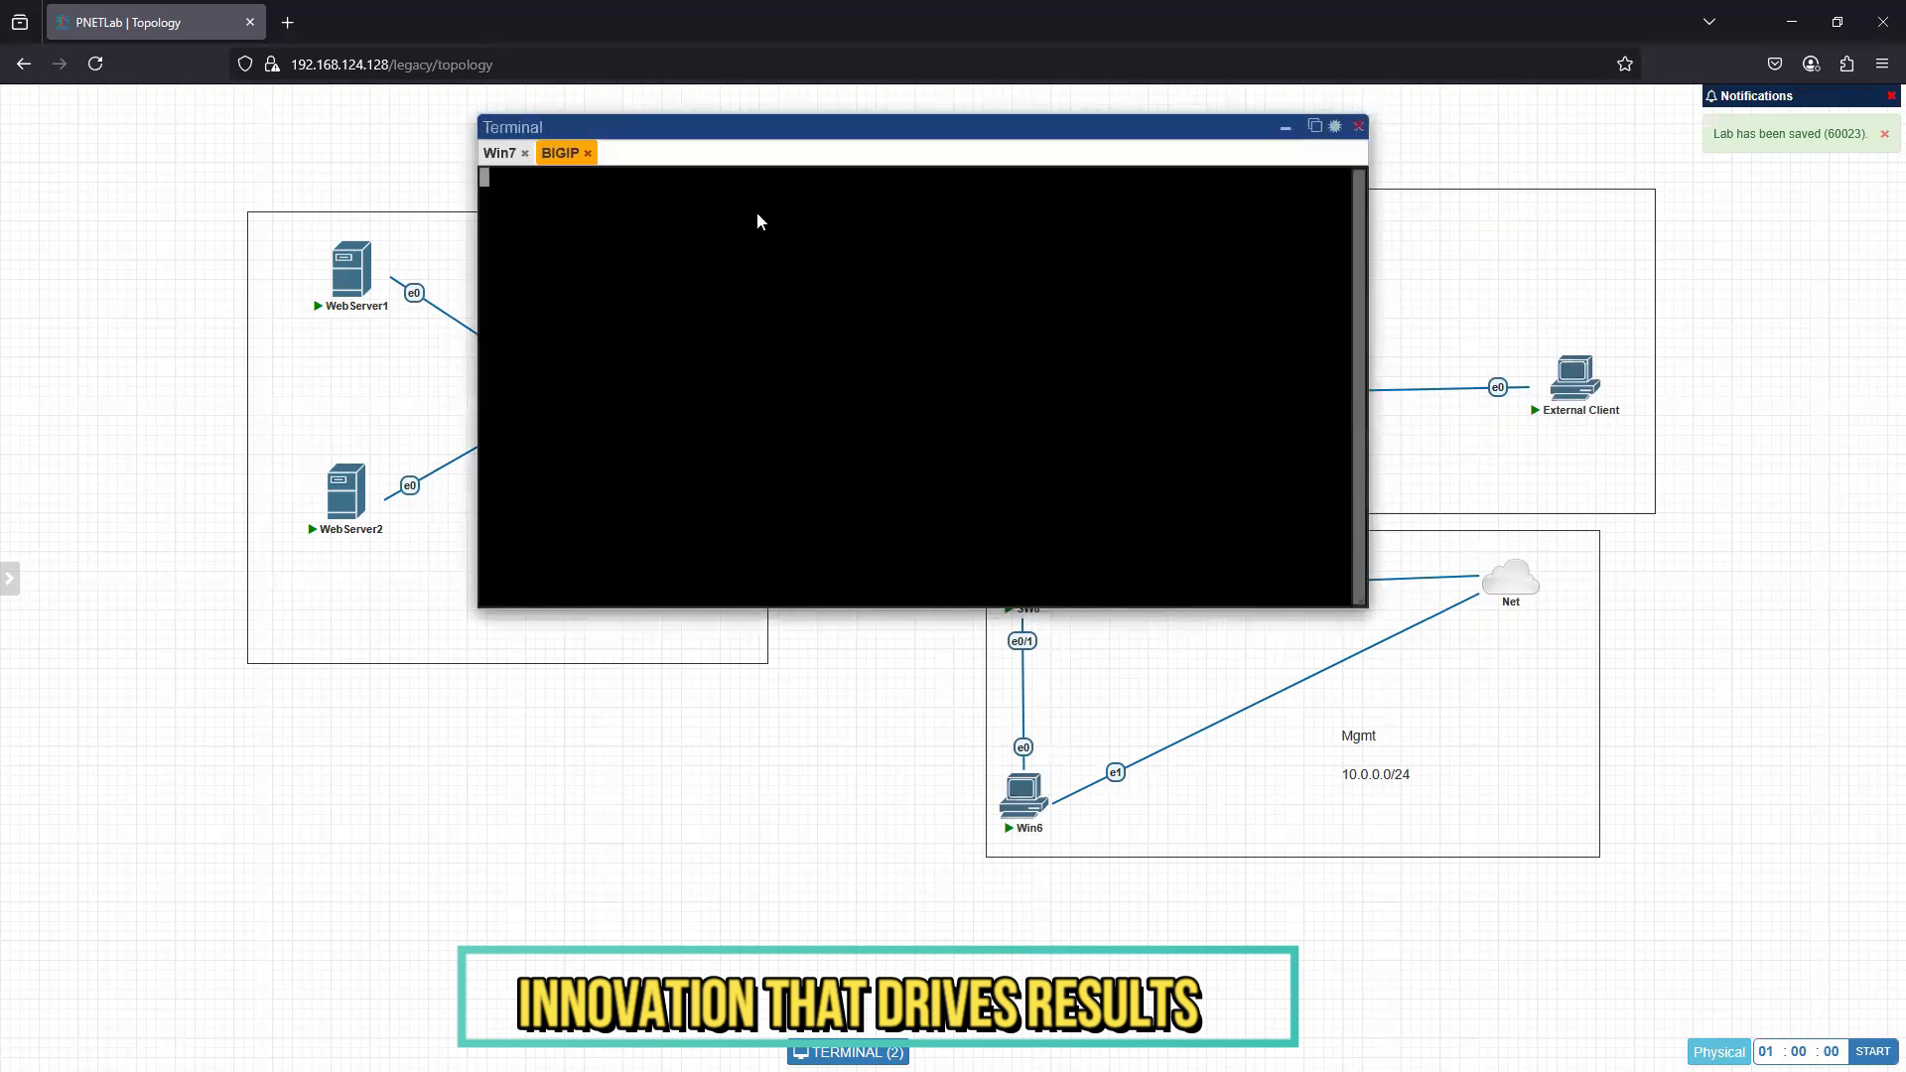
left_click(1315, 126)
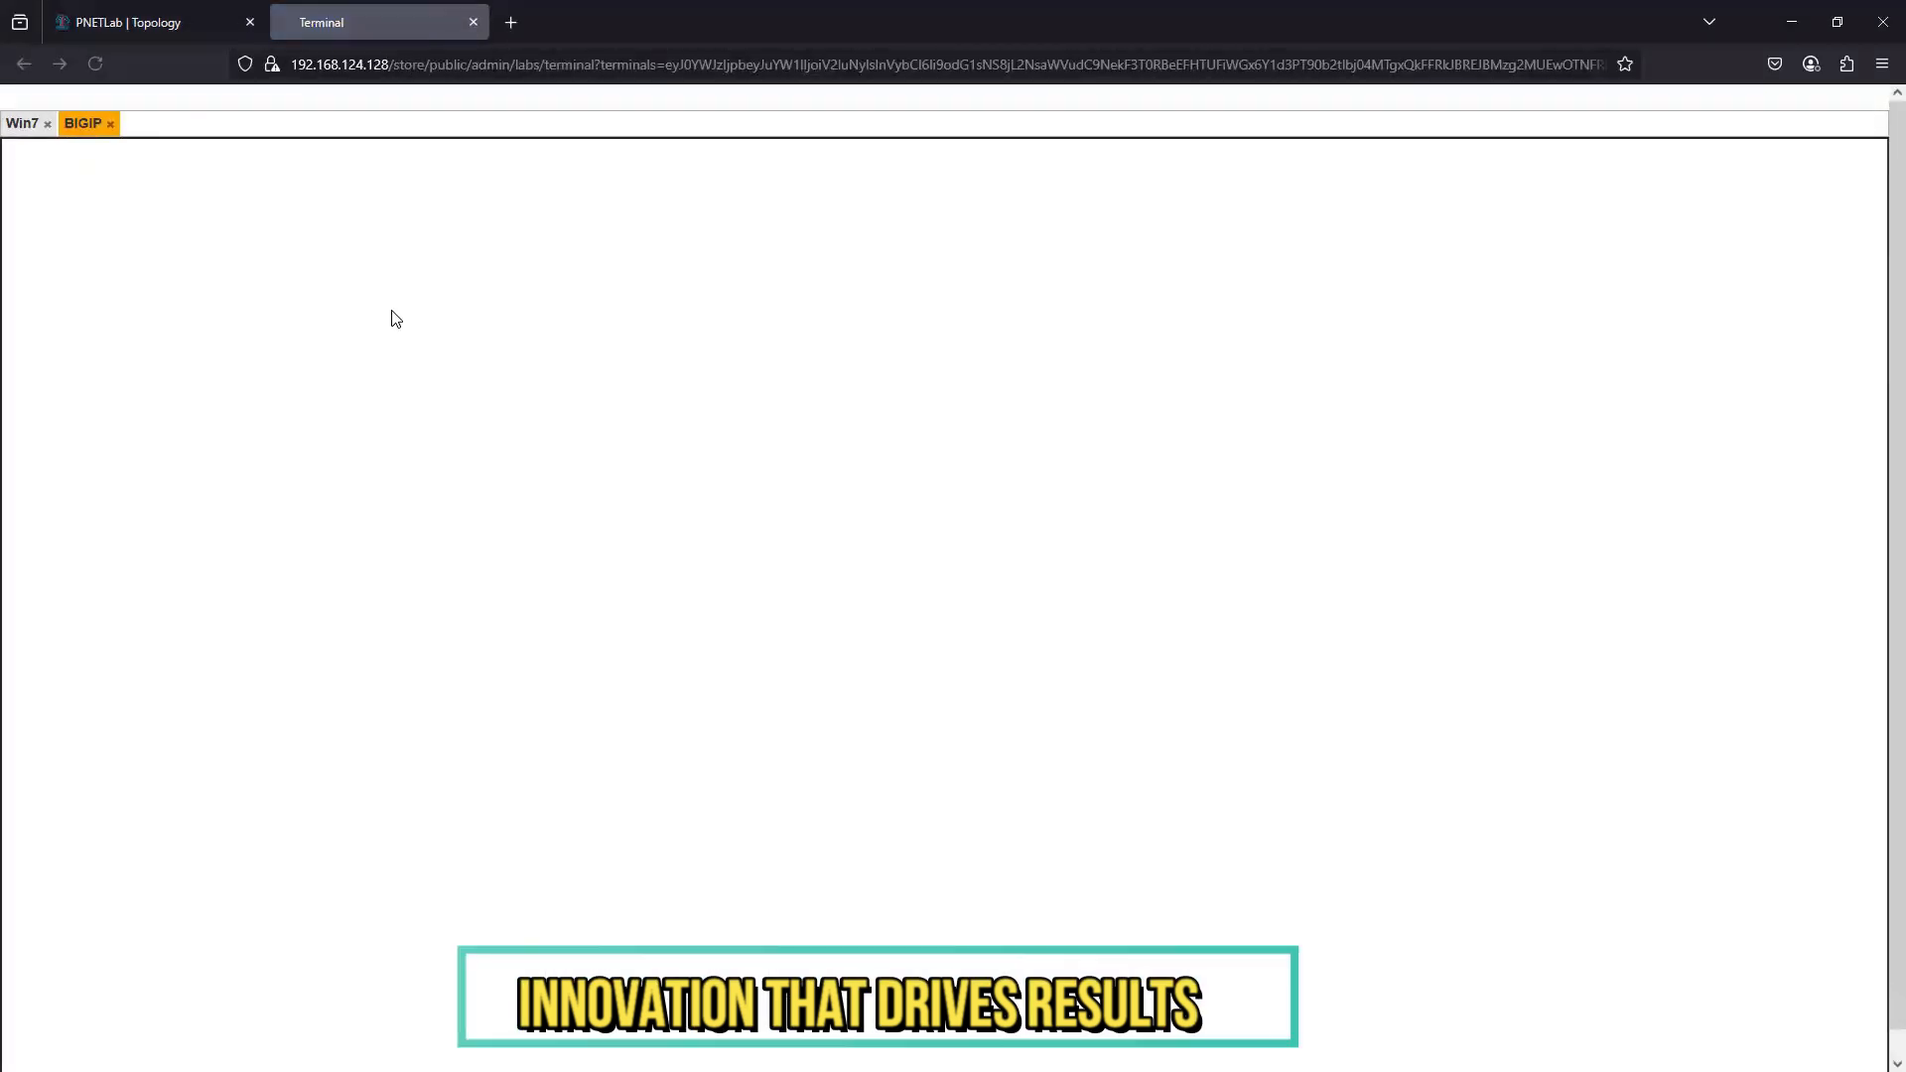
key("Return")
key("Return")
key("Return")
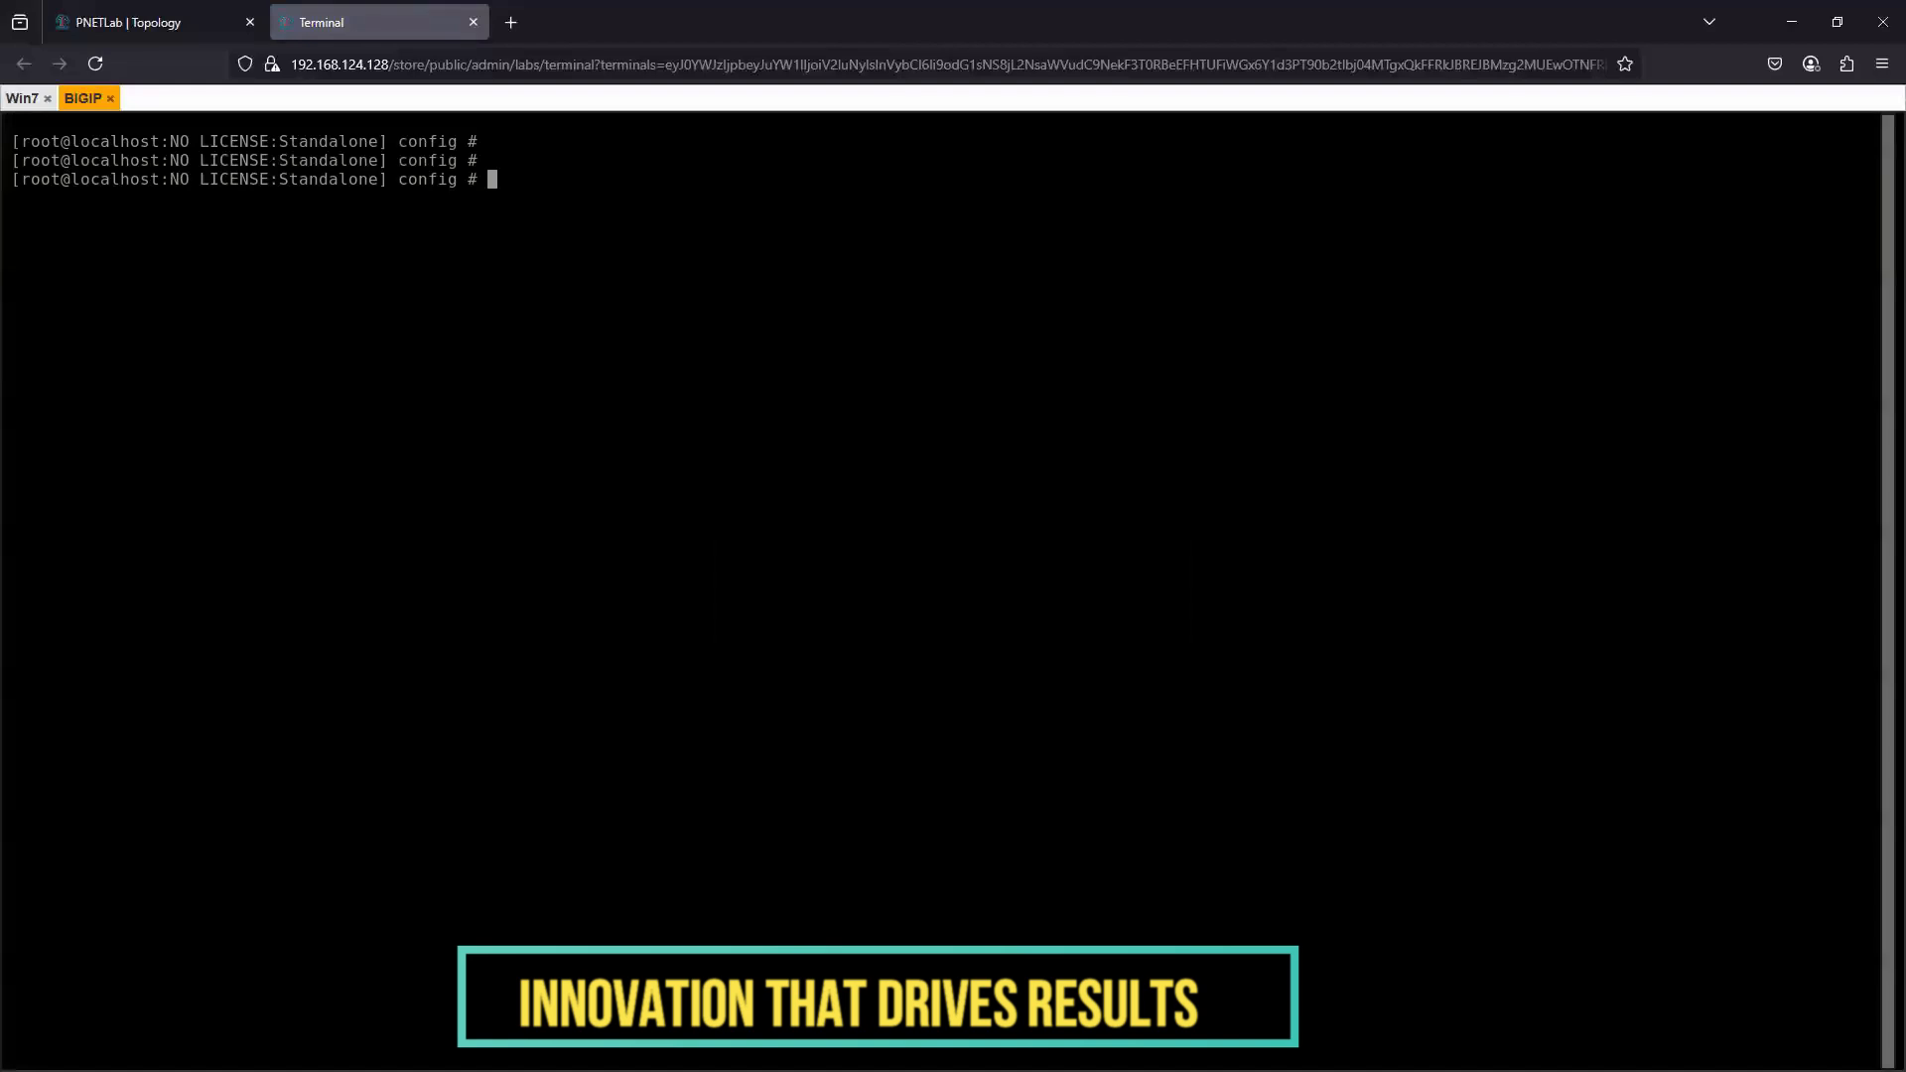
- Run config on BIGIP and choose automatic configuration of the IP address in the F5 management port setup
left_click(141, 22)
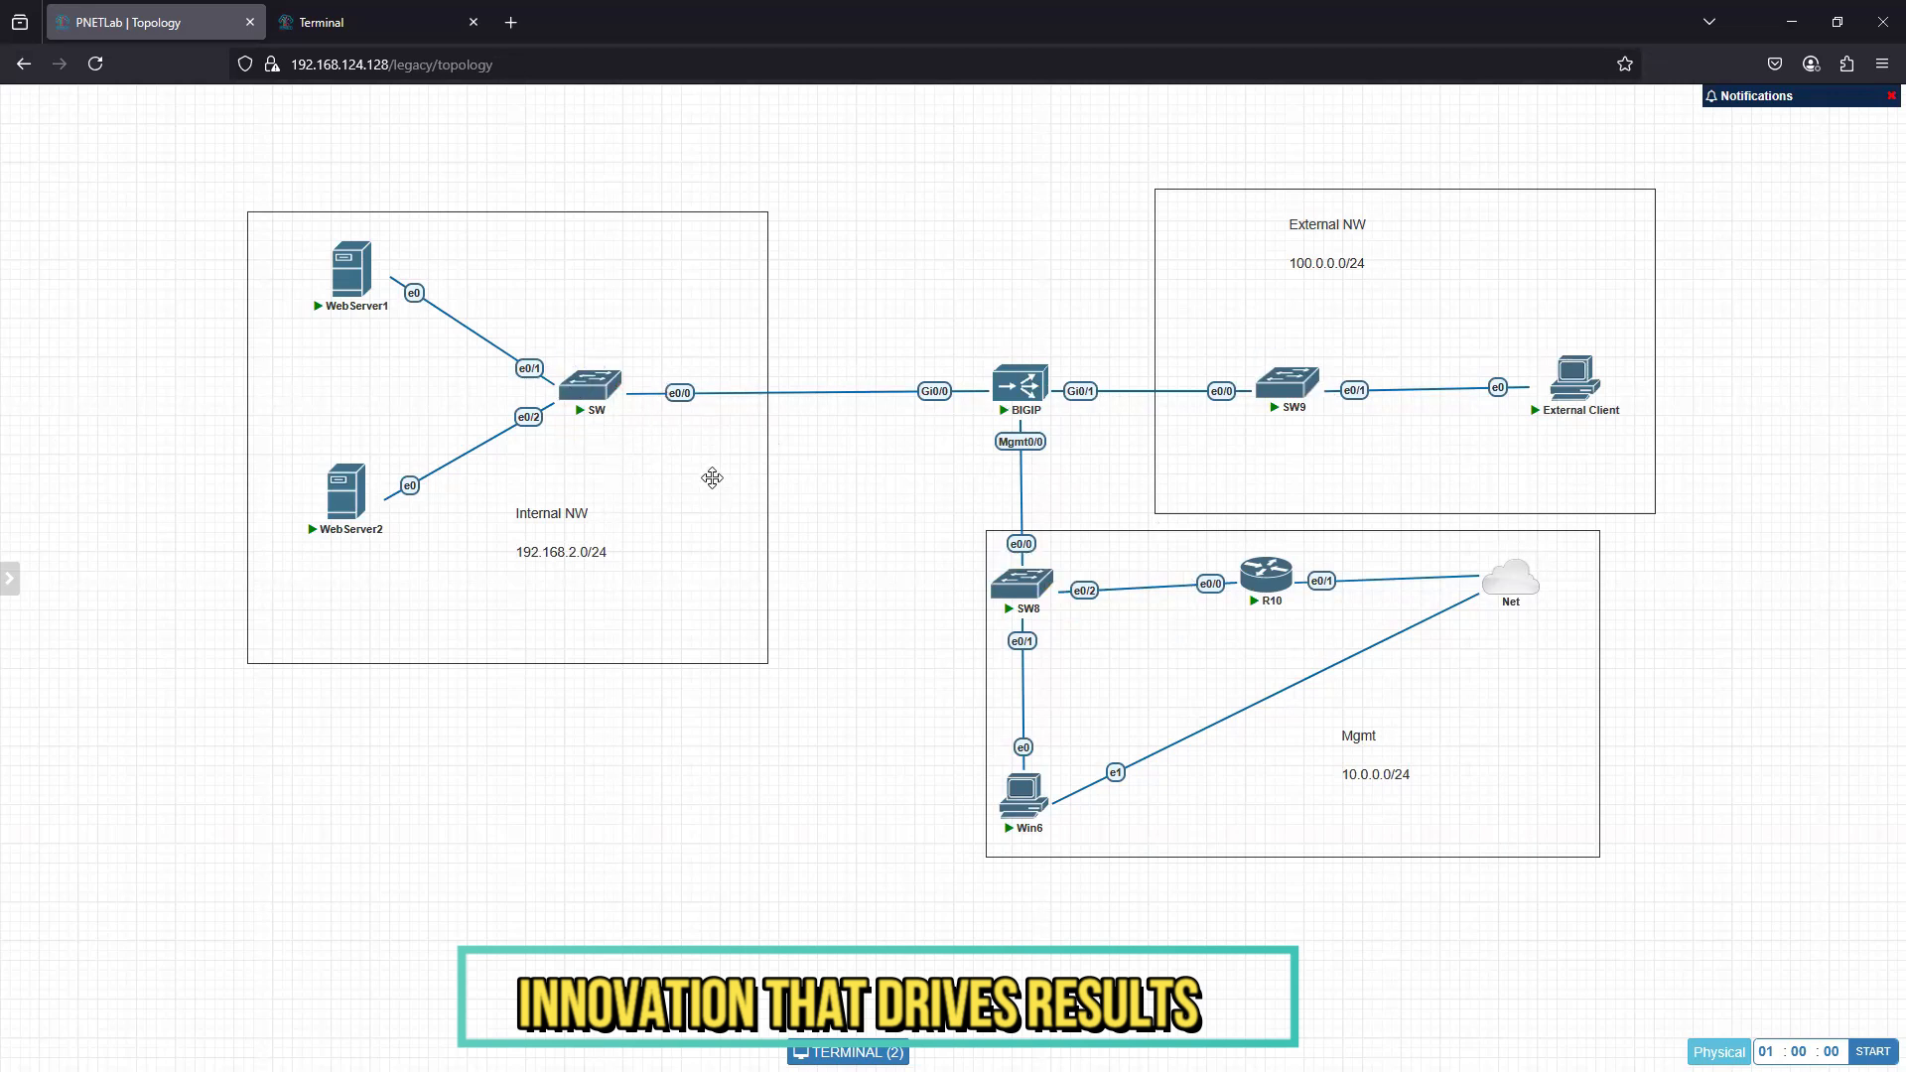
left_click(337, 22)
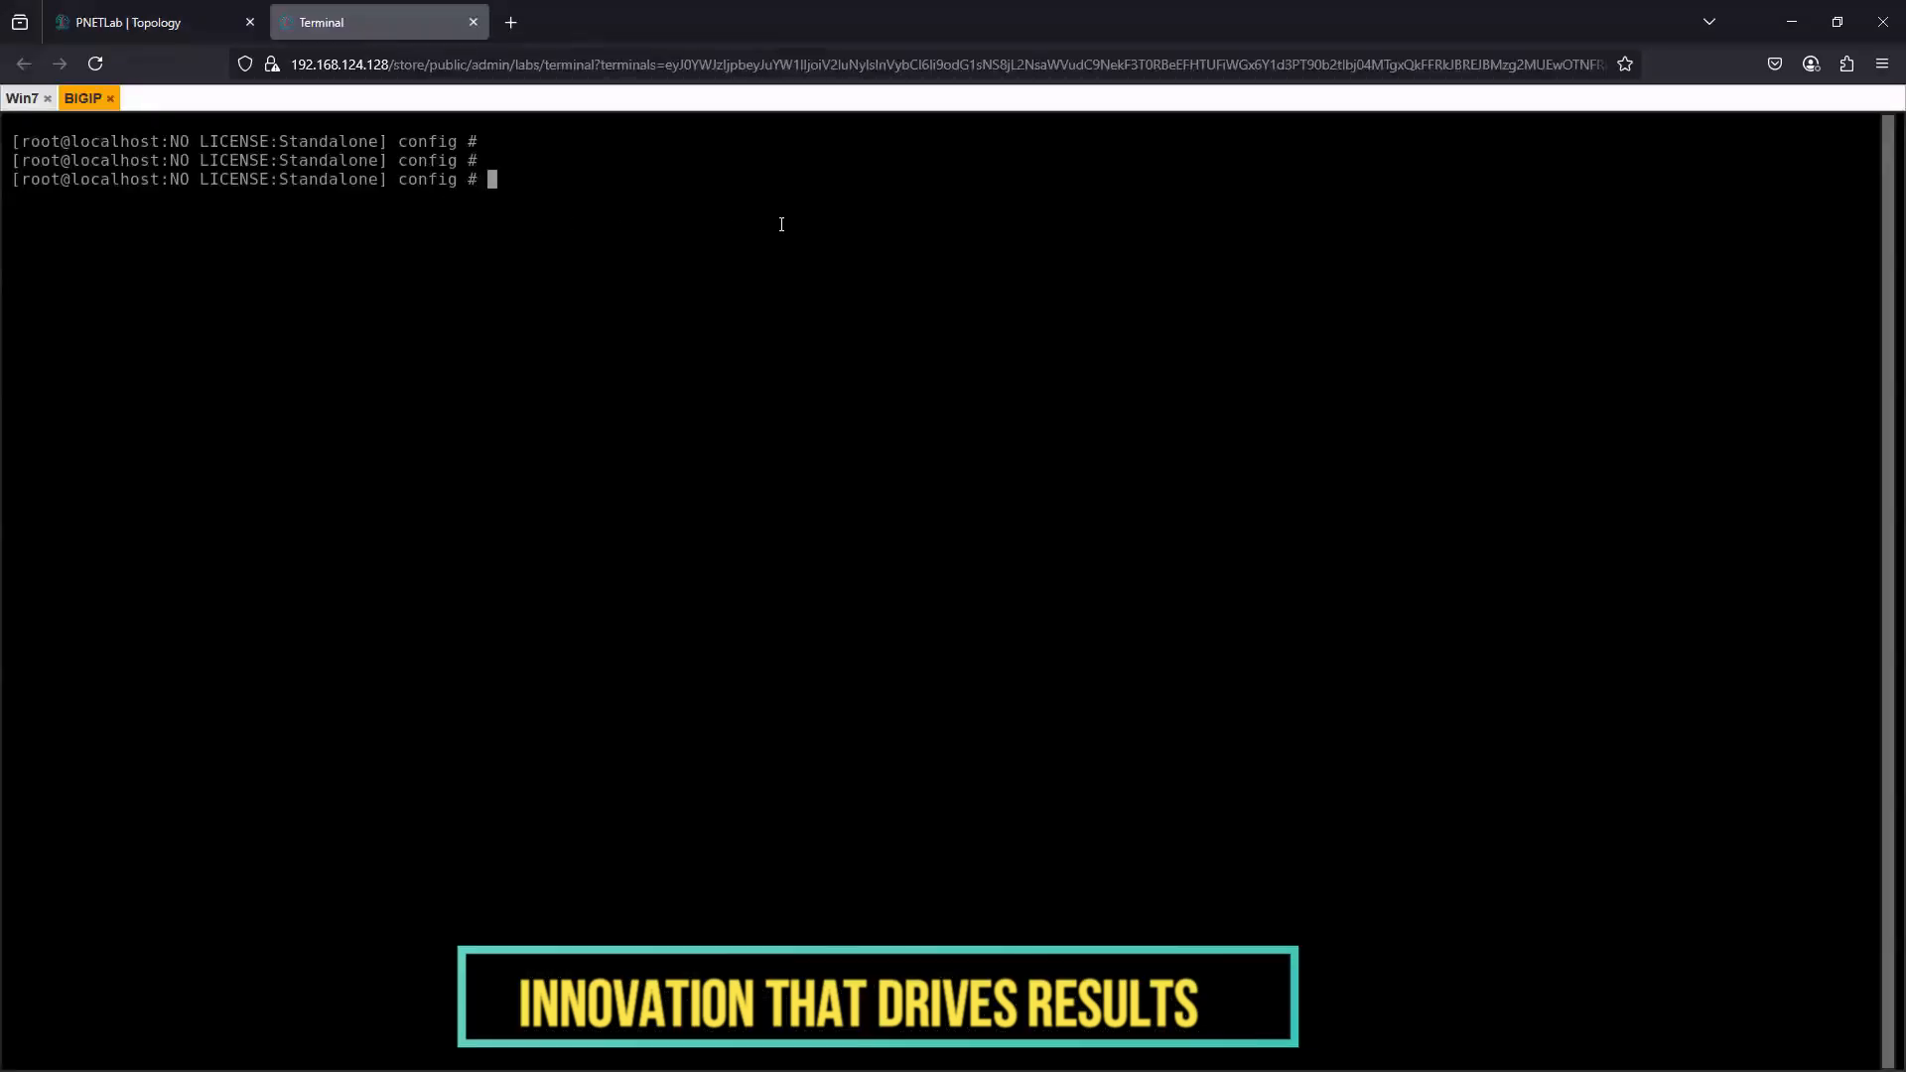
type("config")
key("Return")
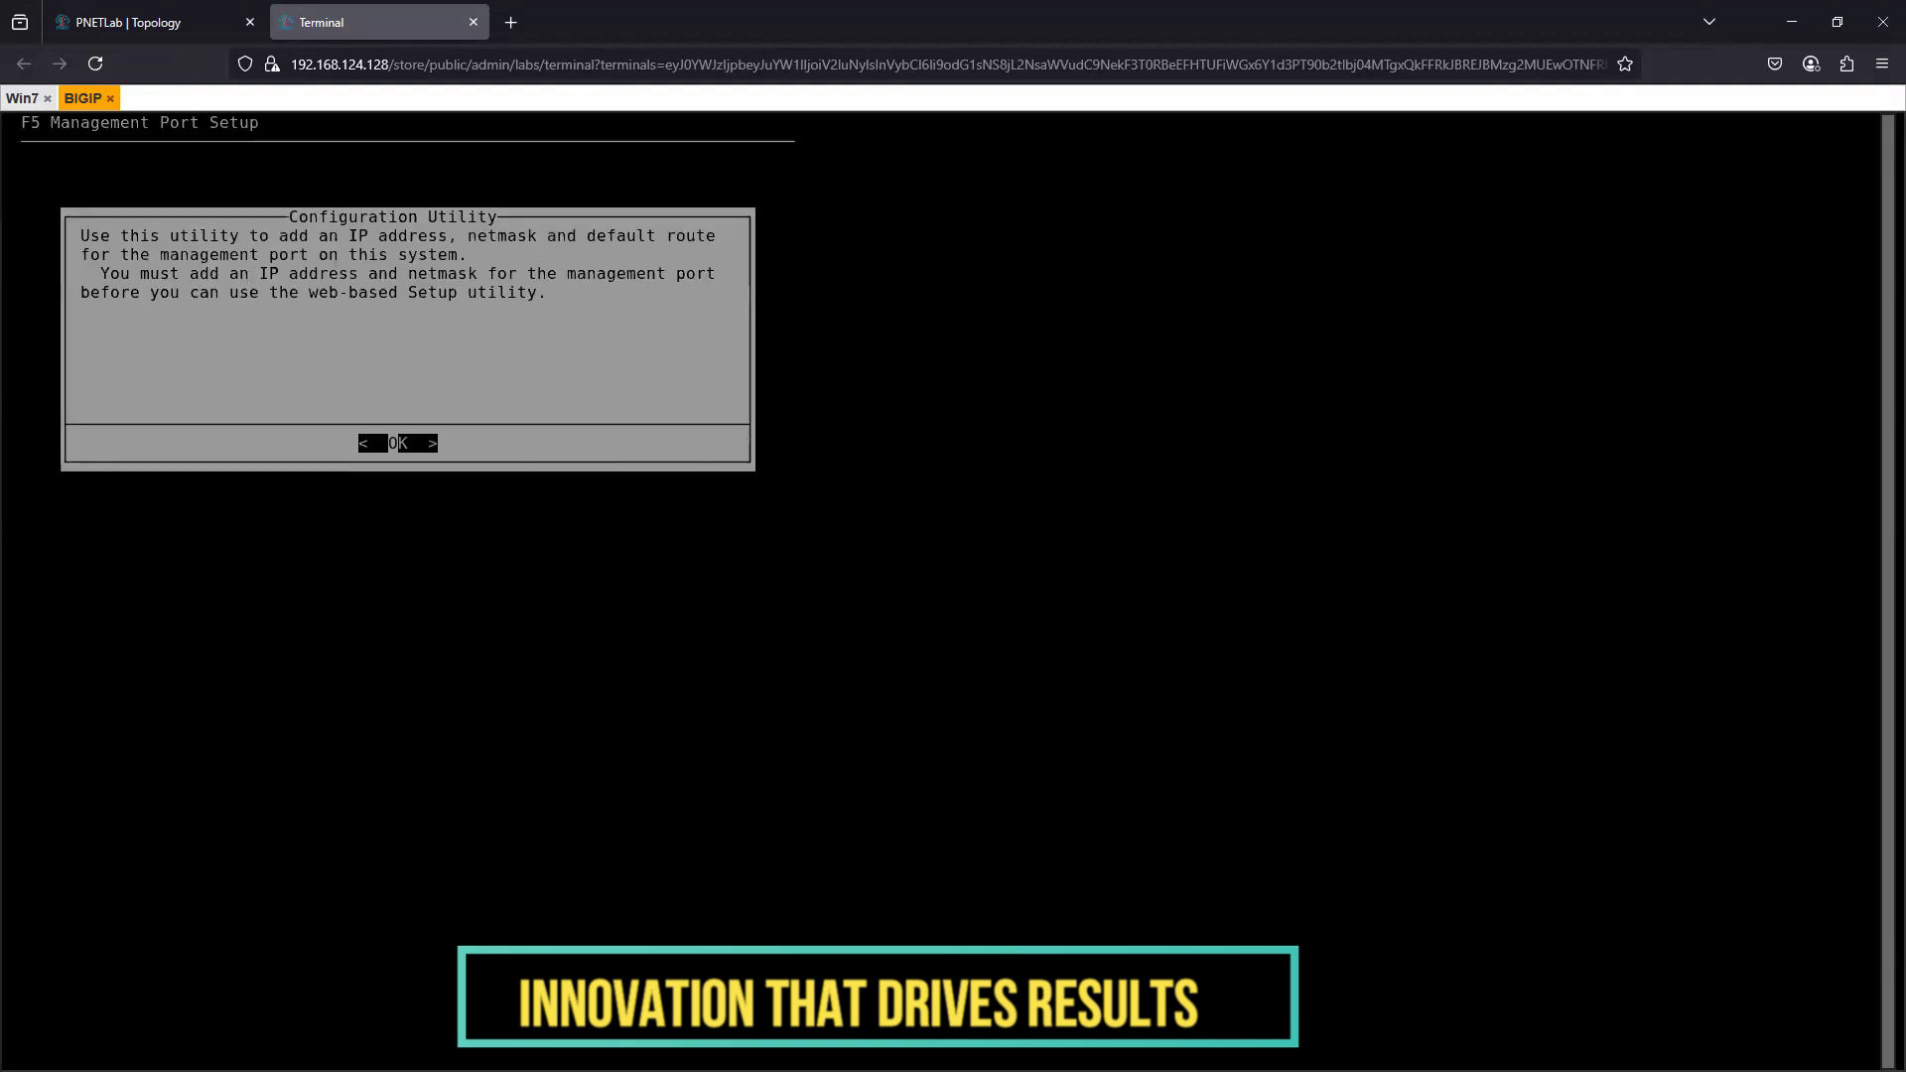
key("Return")
key("Return")
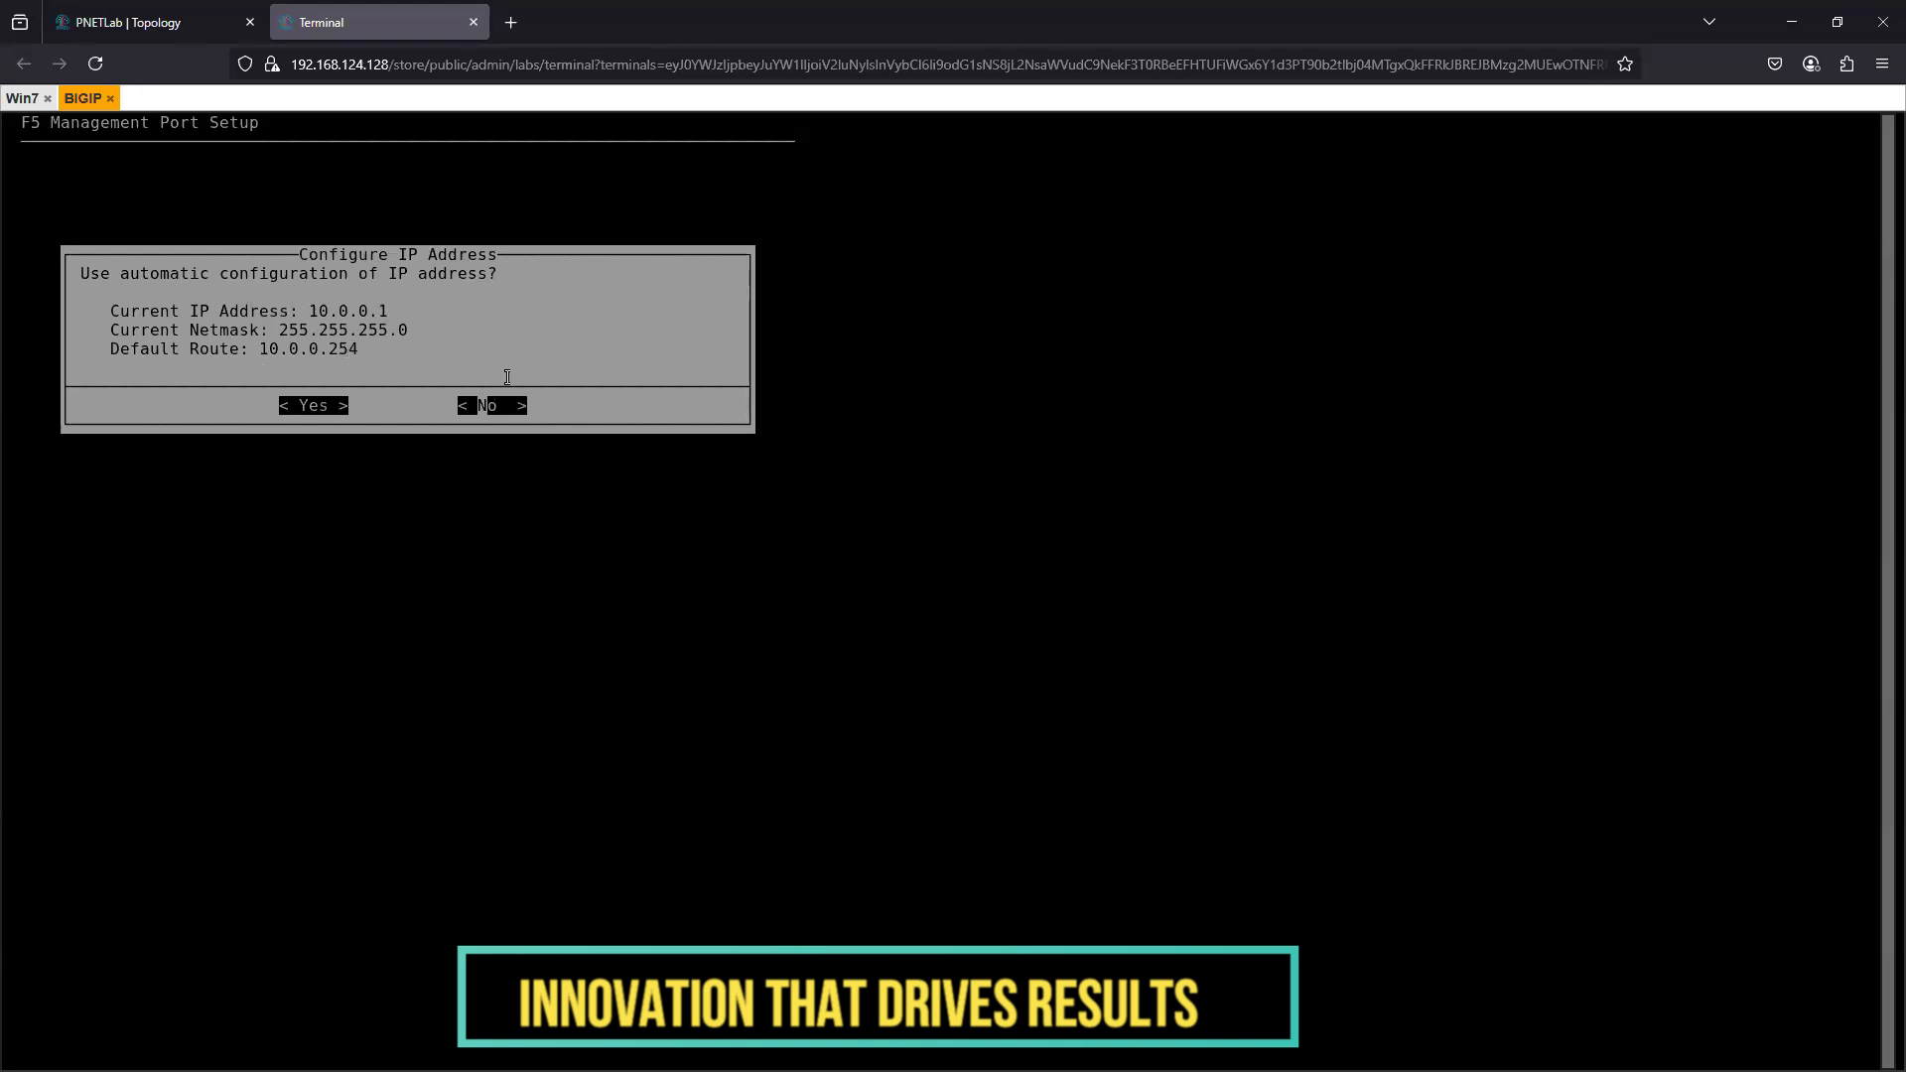
key("Left")
key("Return")
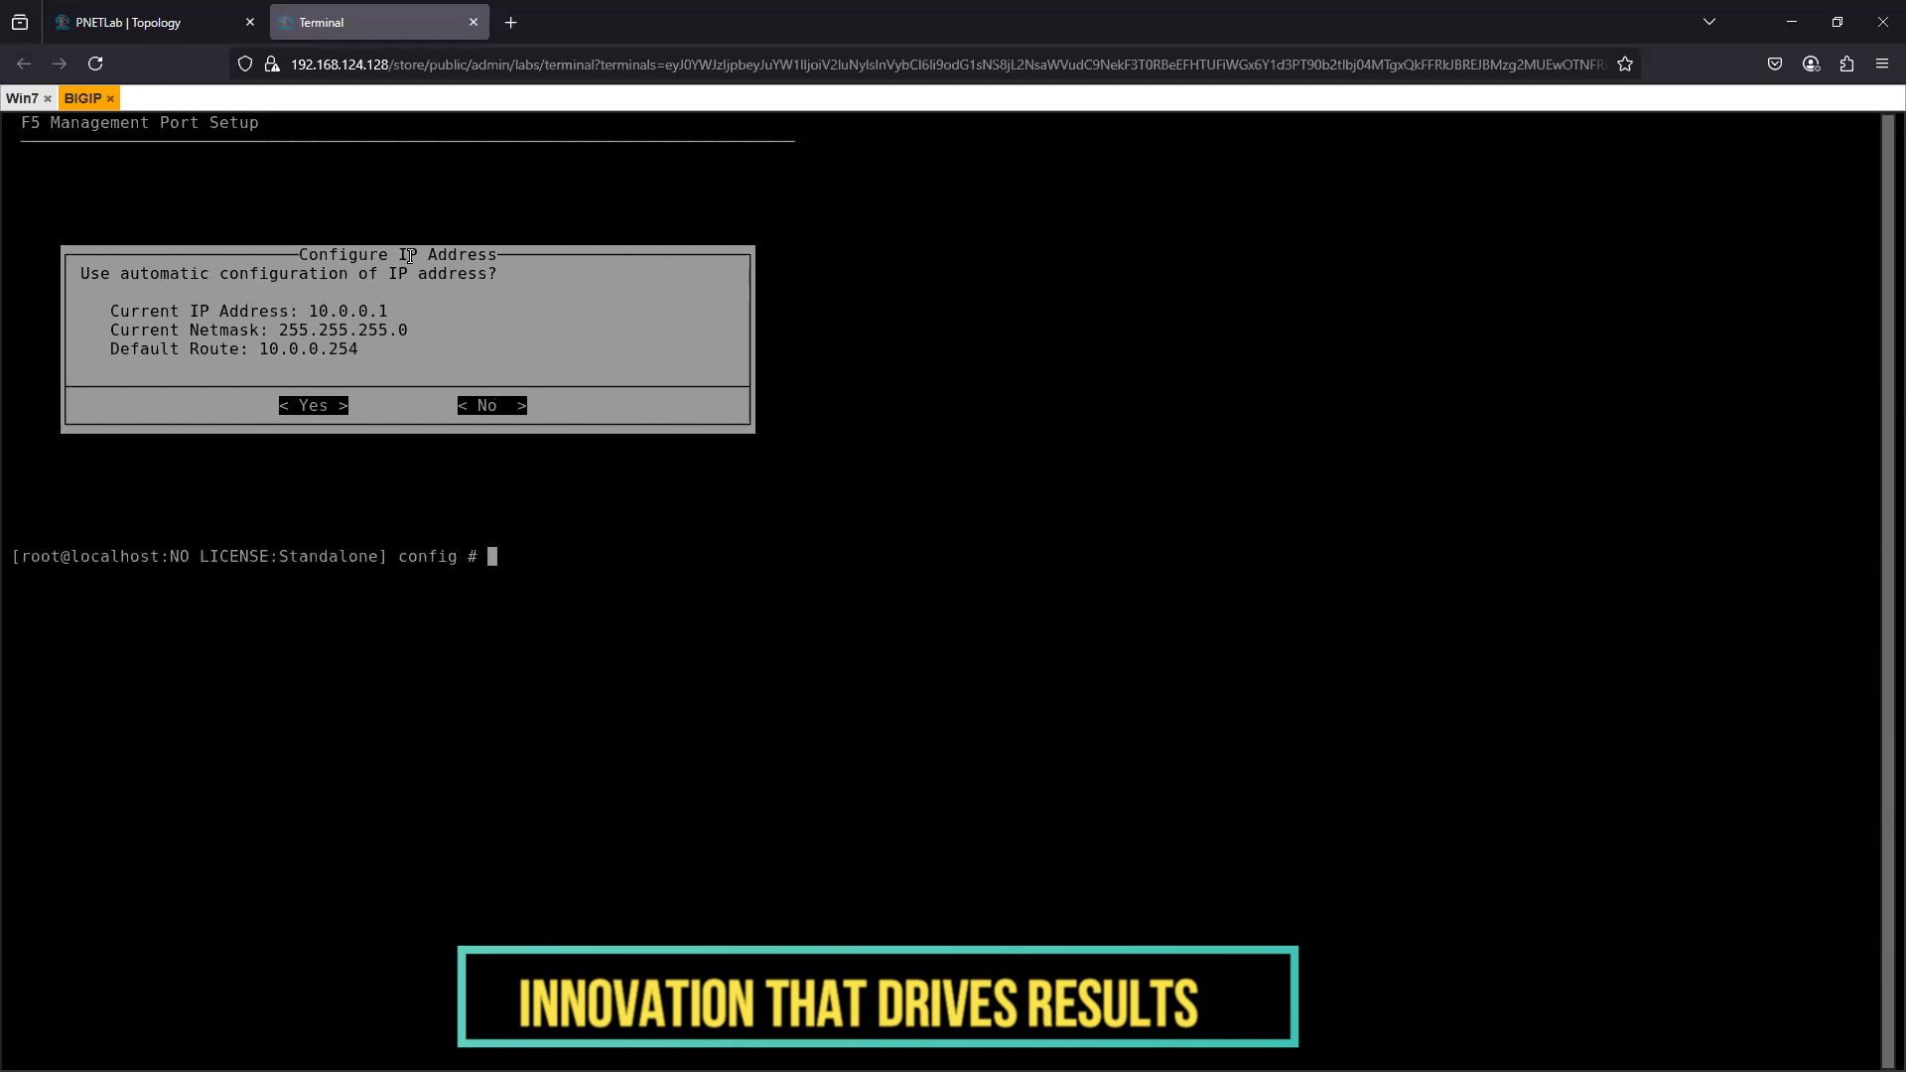
left_click(110, 23)
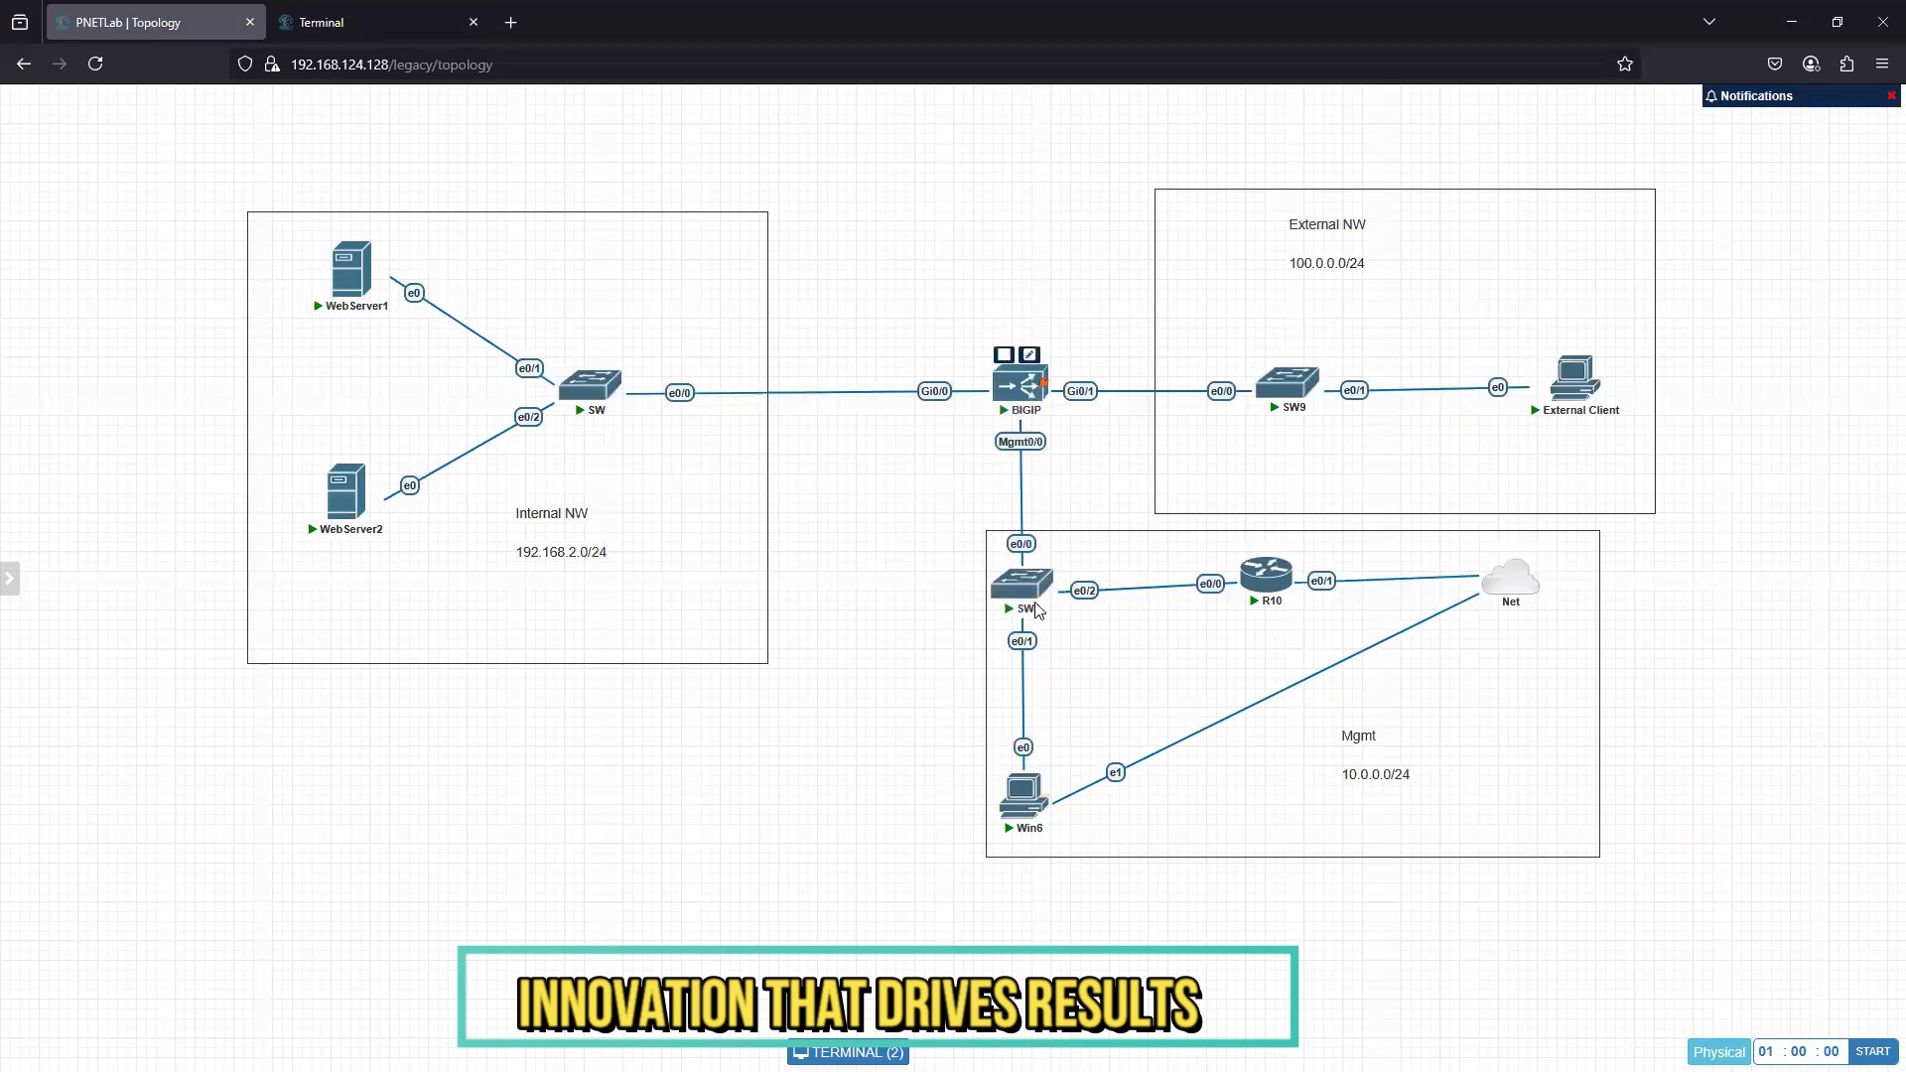
left_click(1027, 798)
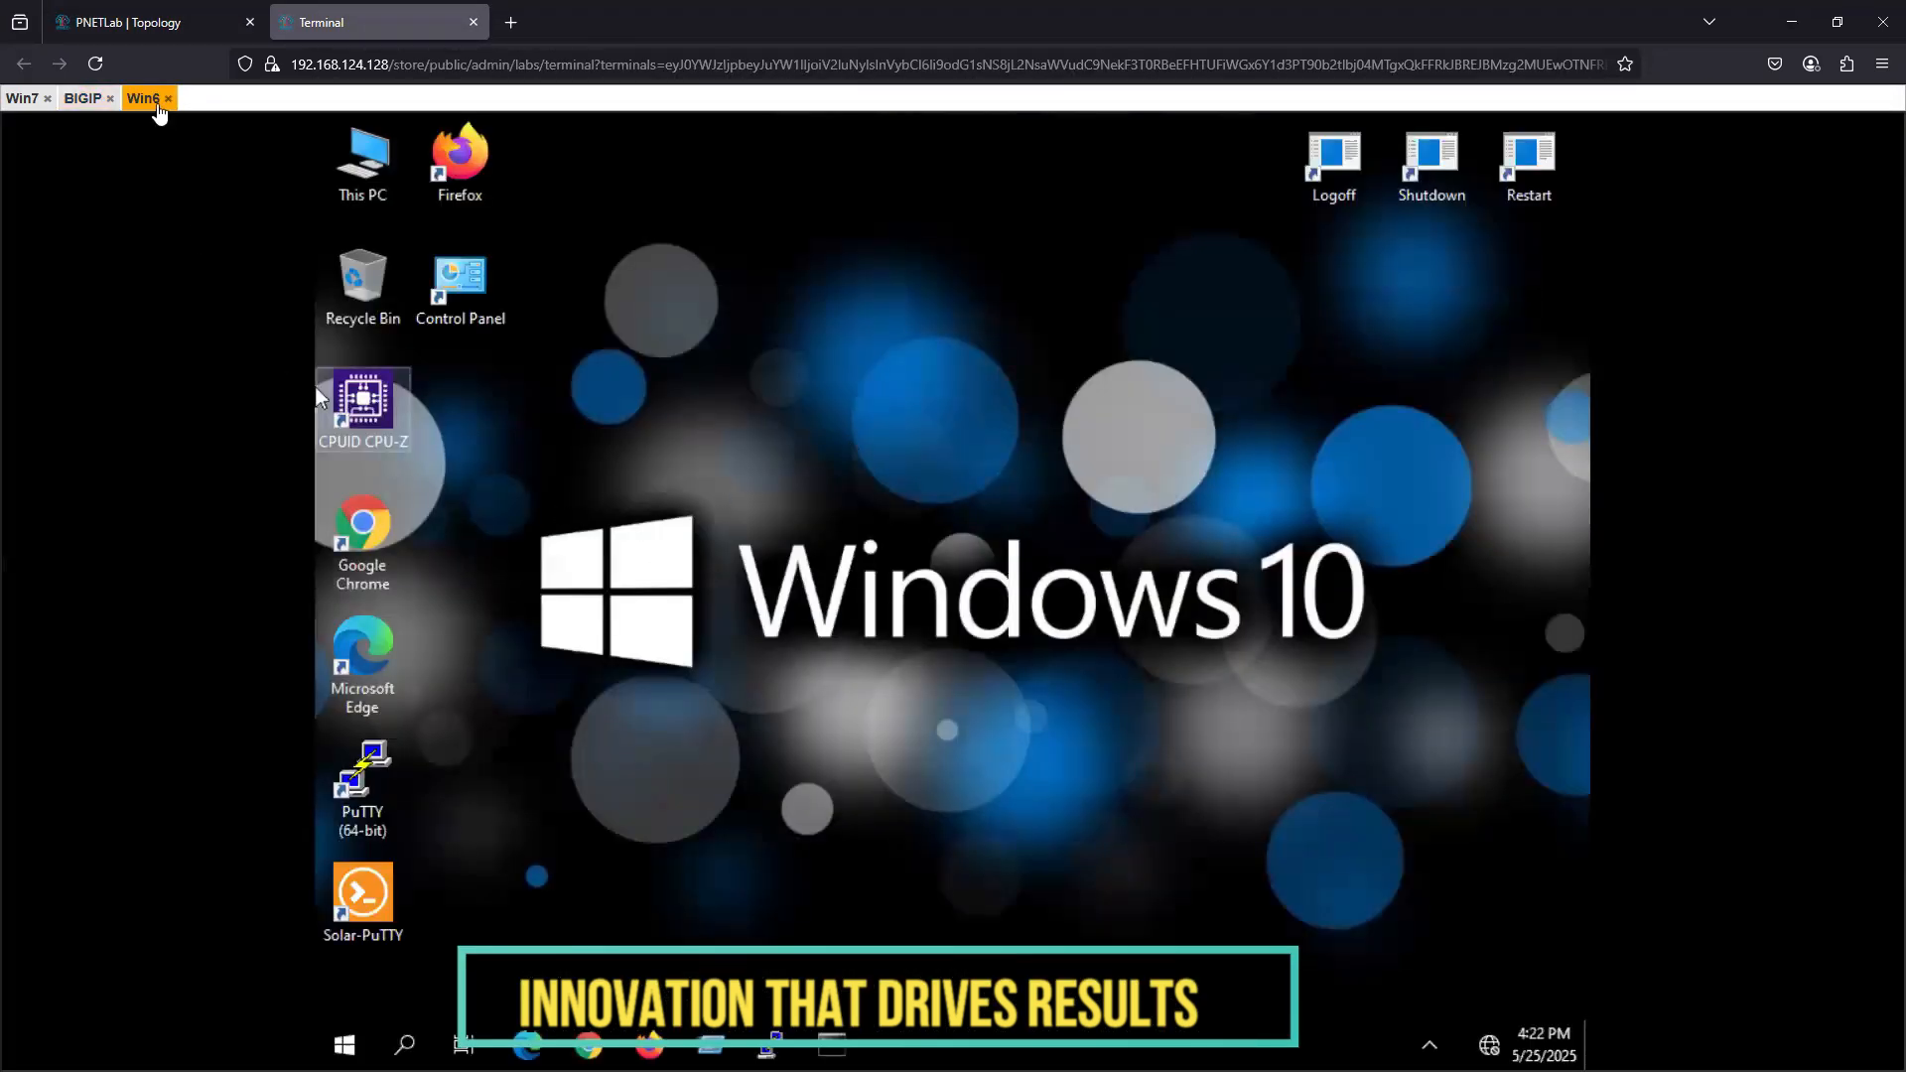
left_click(157, 29)
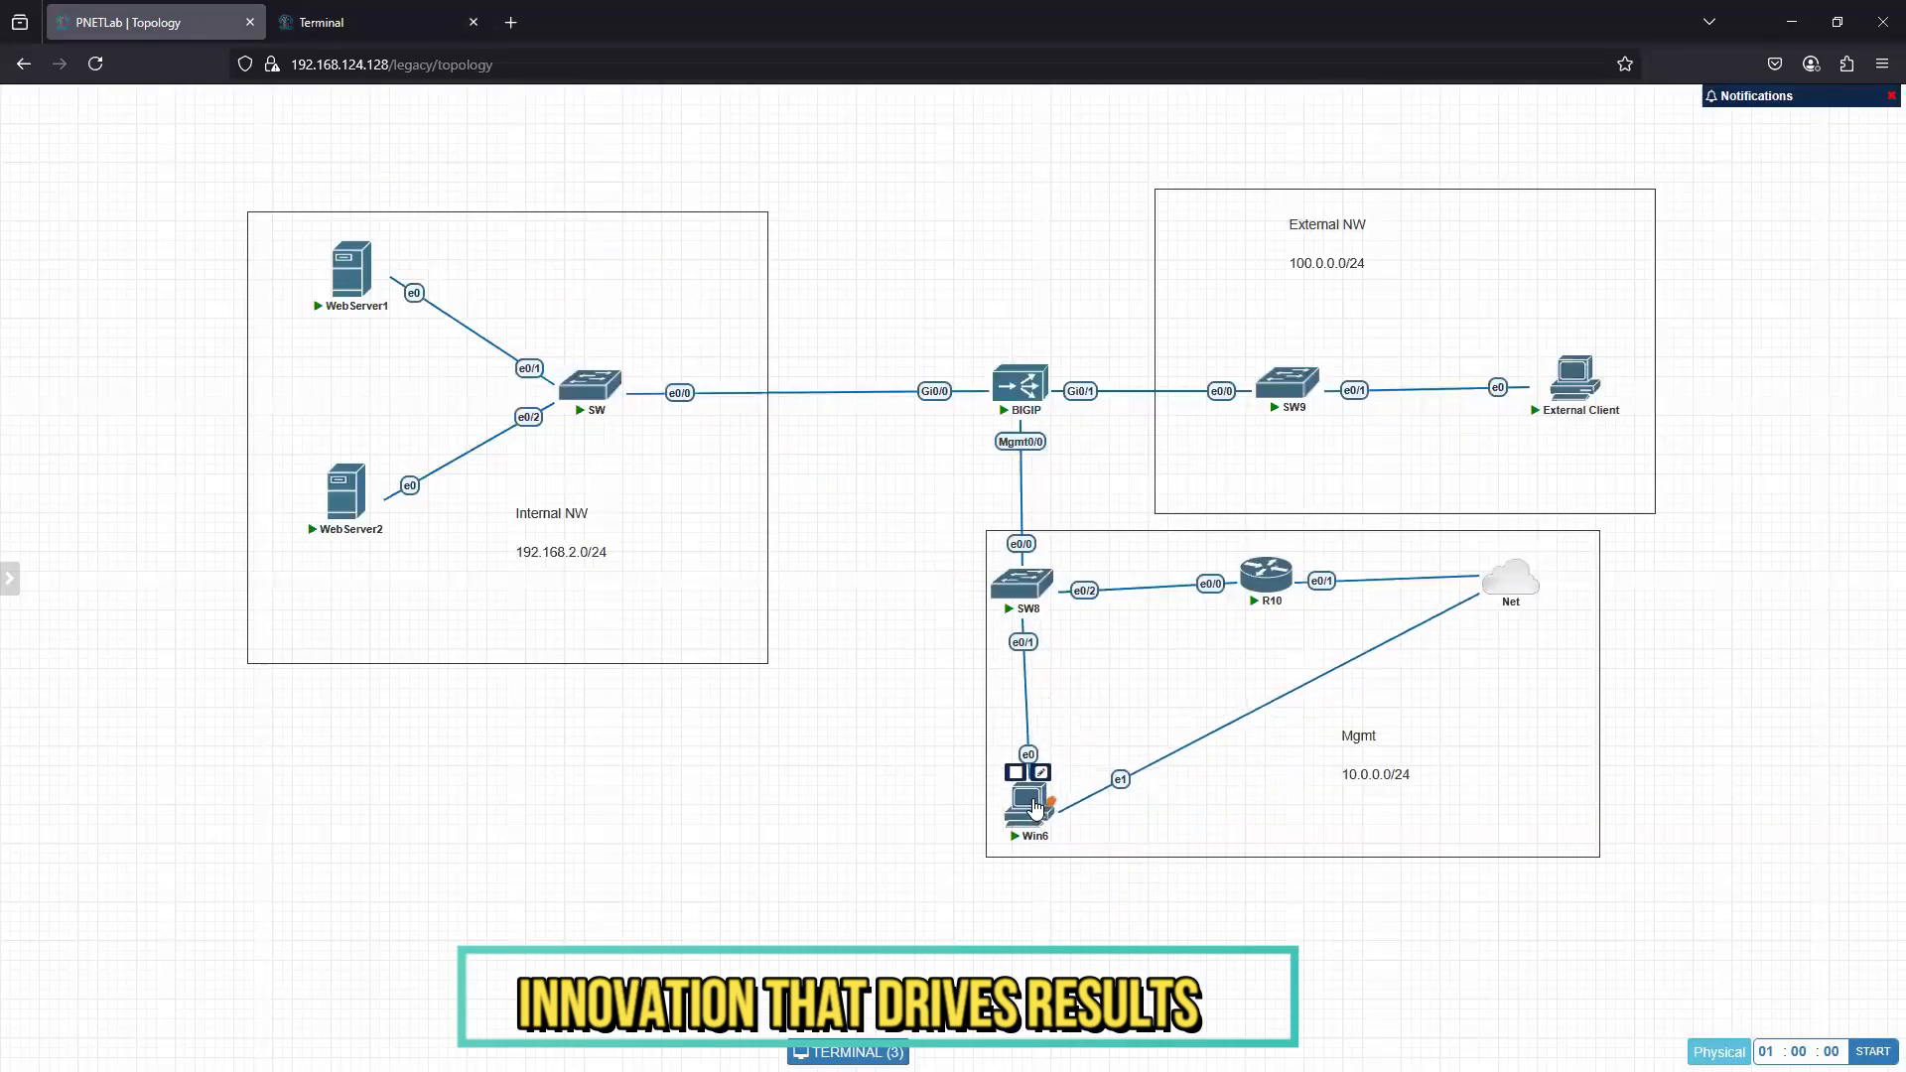
left_click(1035, 794)
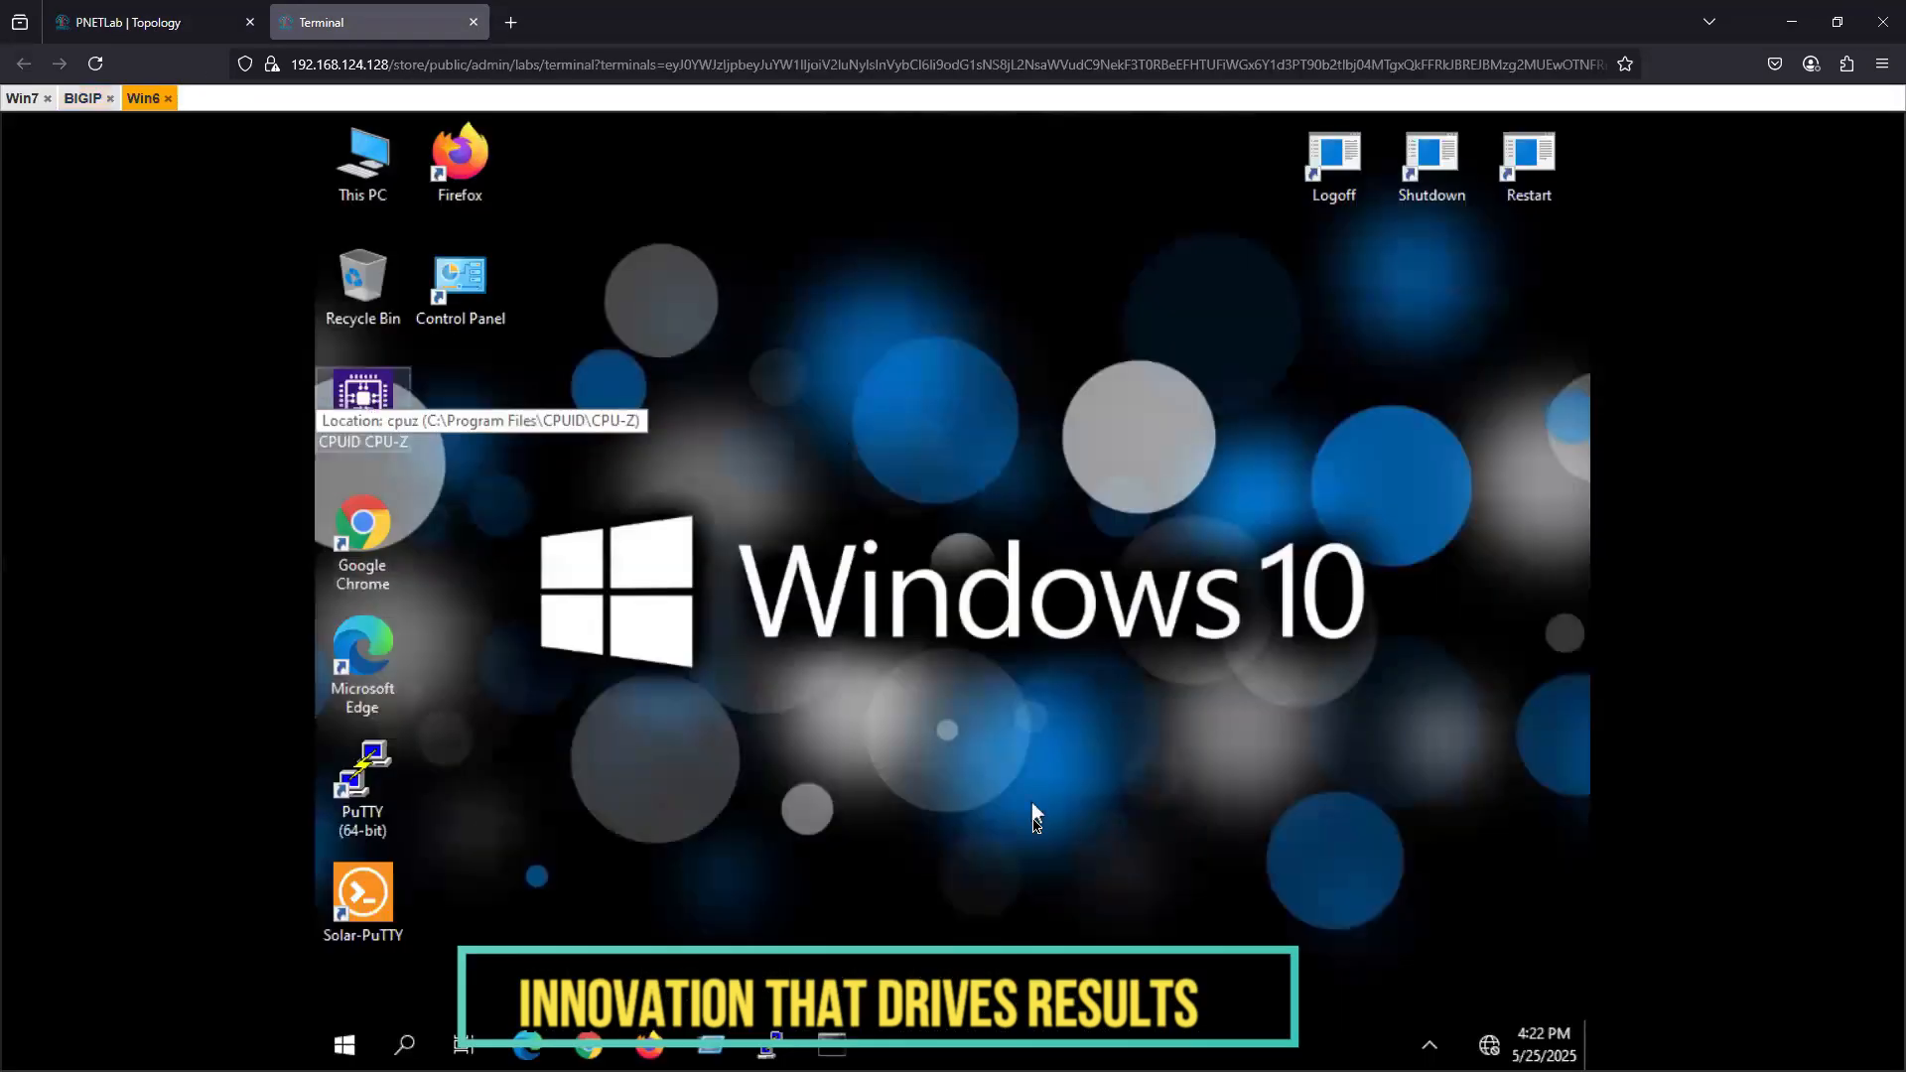
- Rename the Win6 node in the management area of the topology to "MgmtPC" and save the node settings
left_click(149, 23)
left_click(1040, 774)
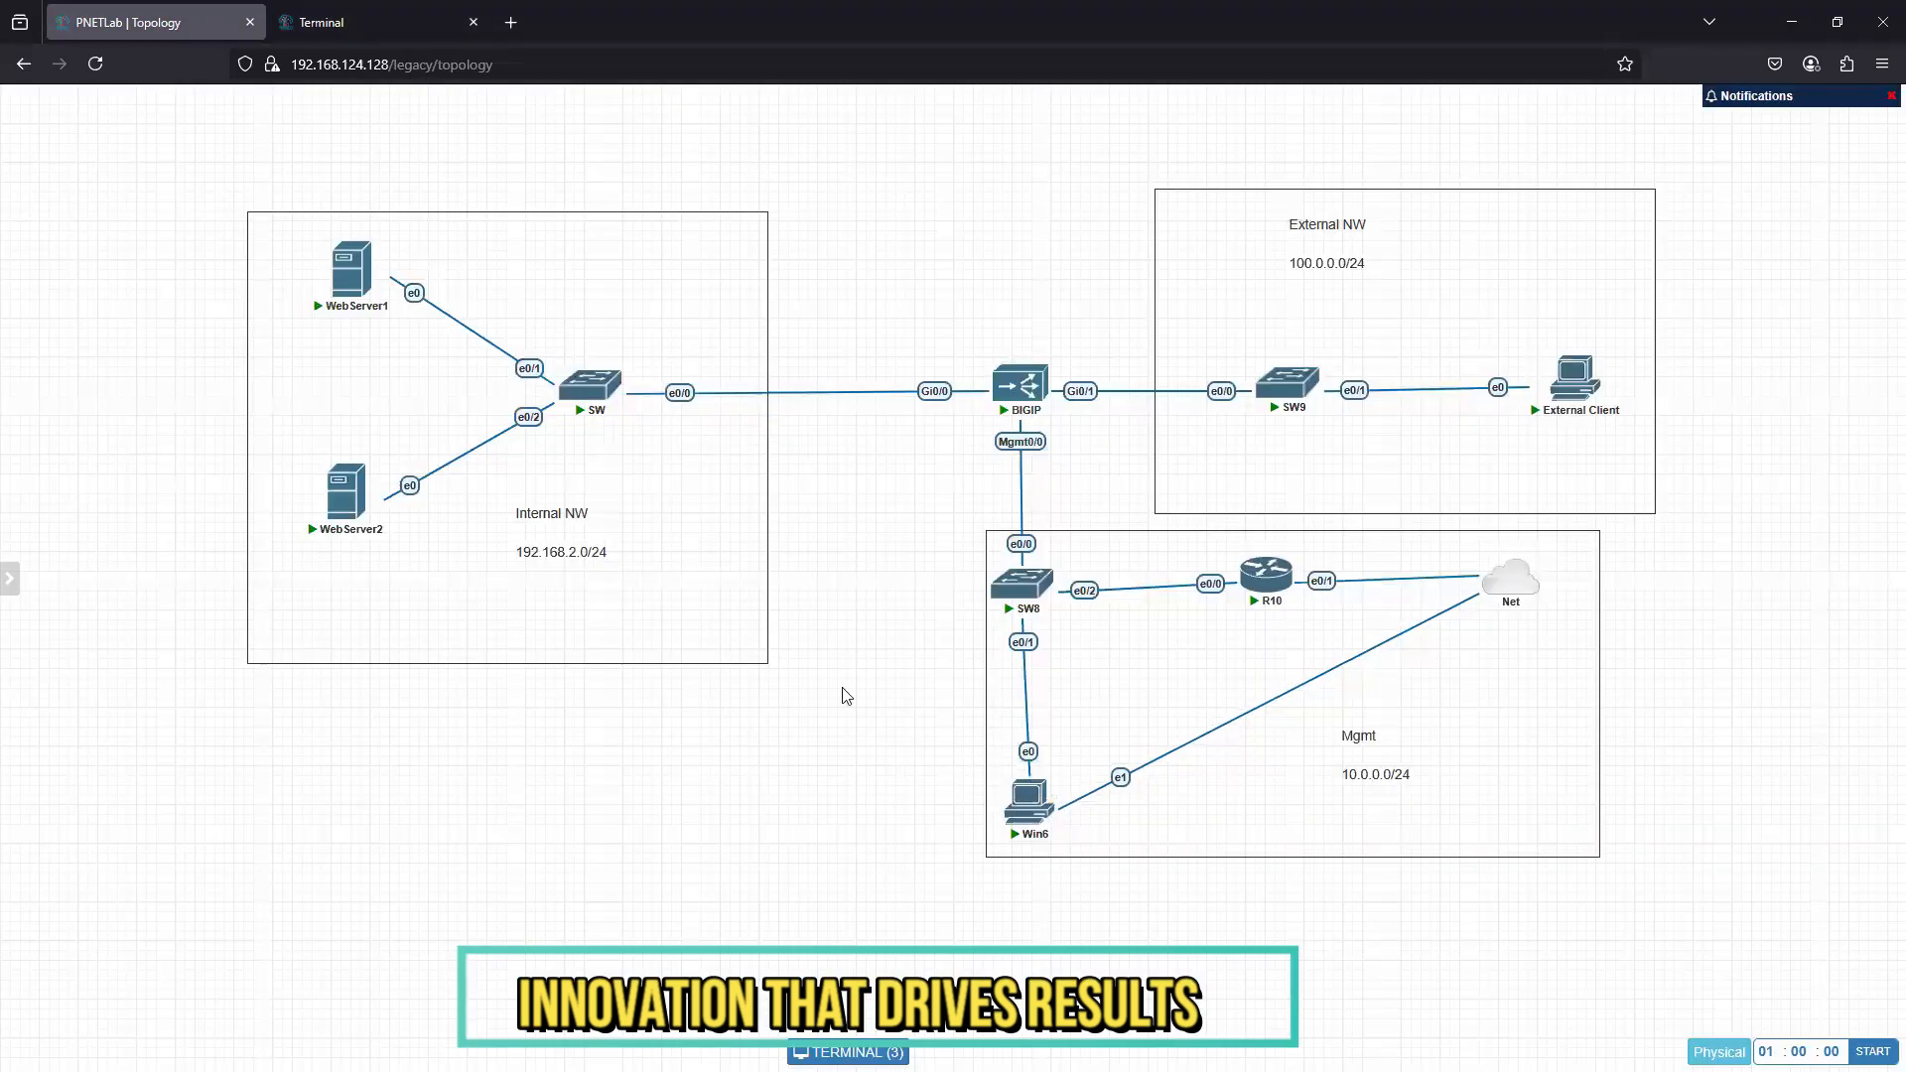
key("ctrl+a")
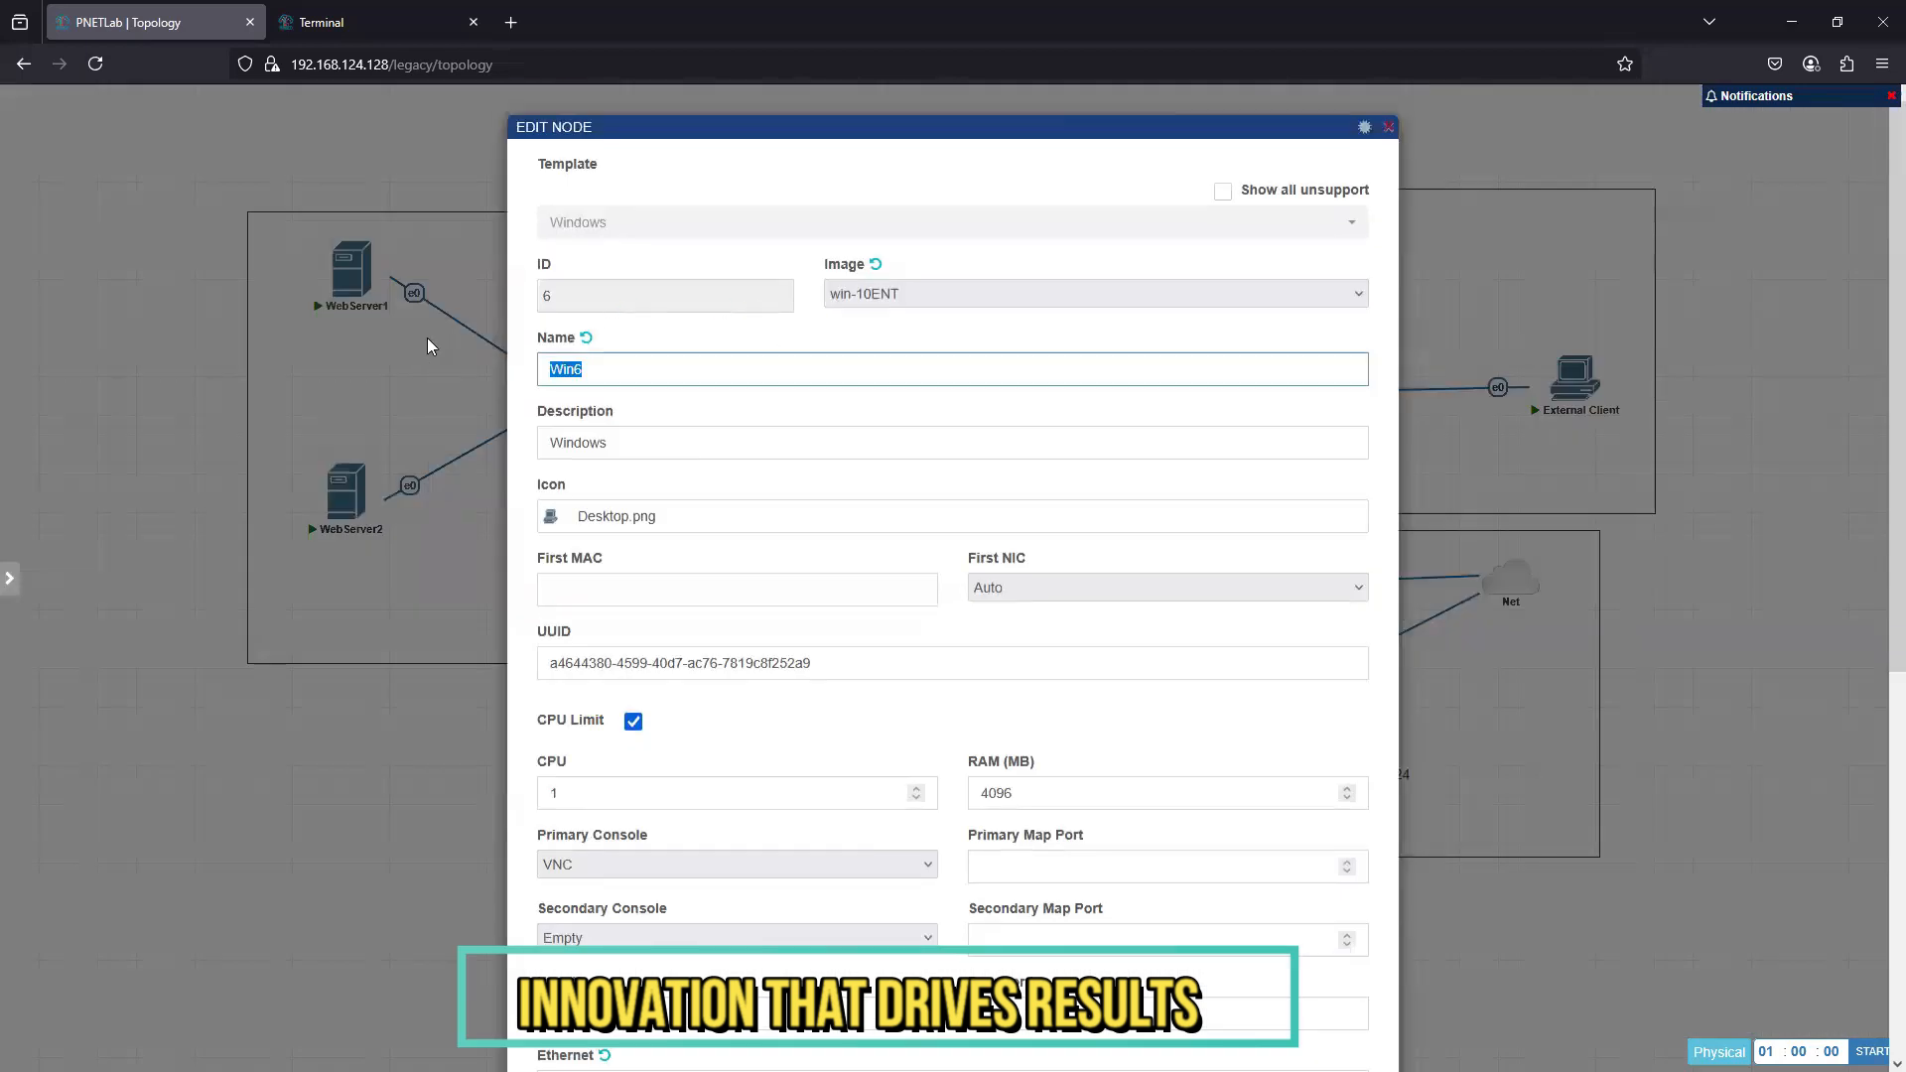
type("M")
scroll(765, 865, "down", 6)
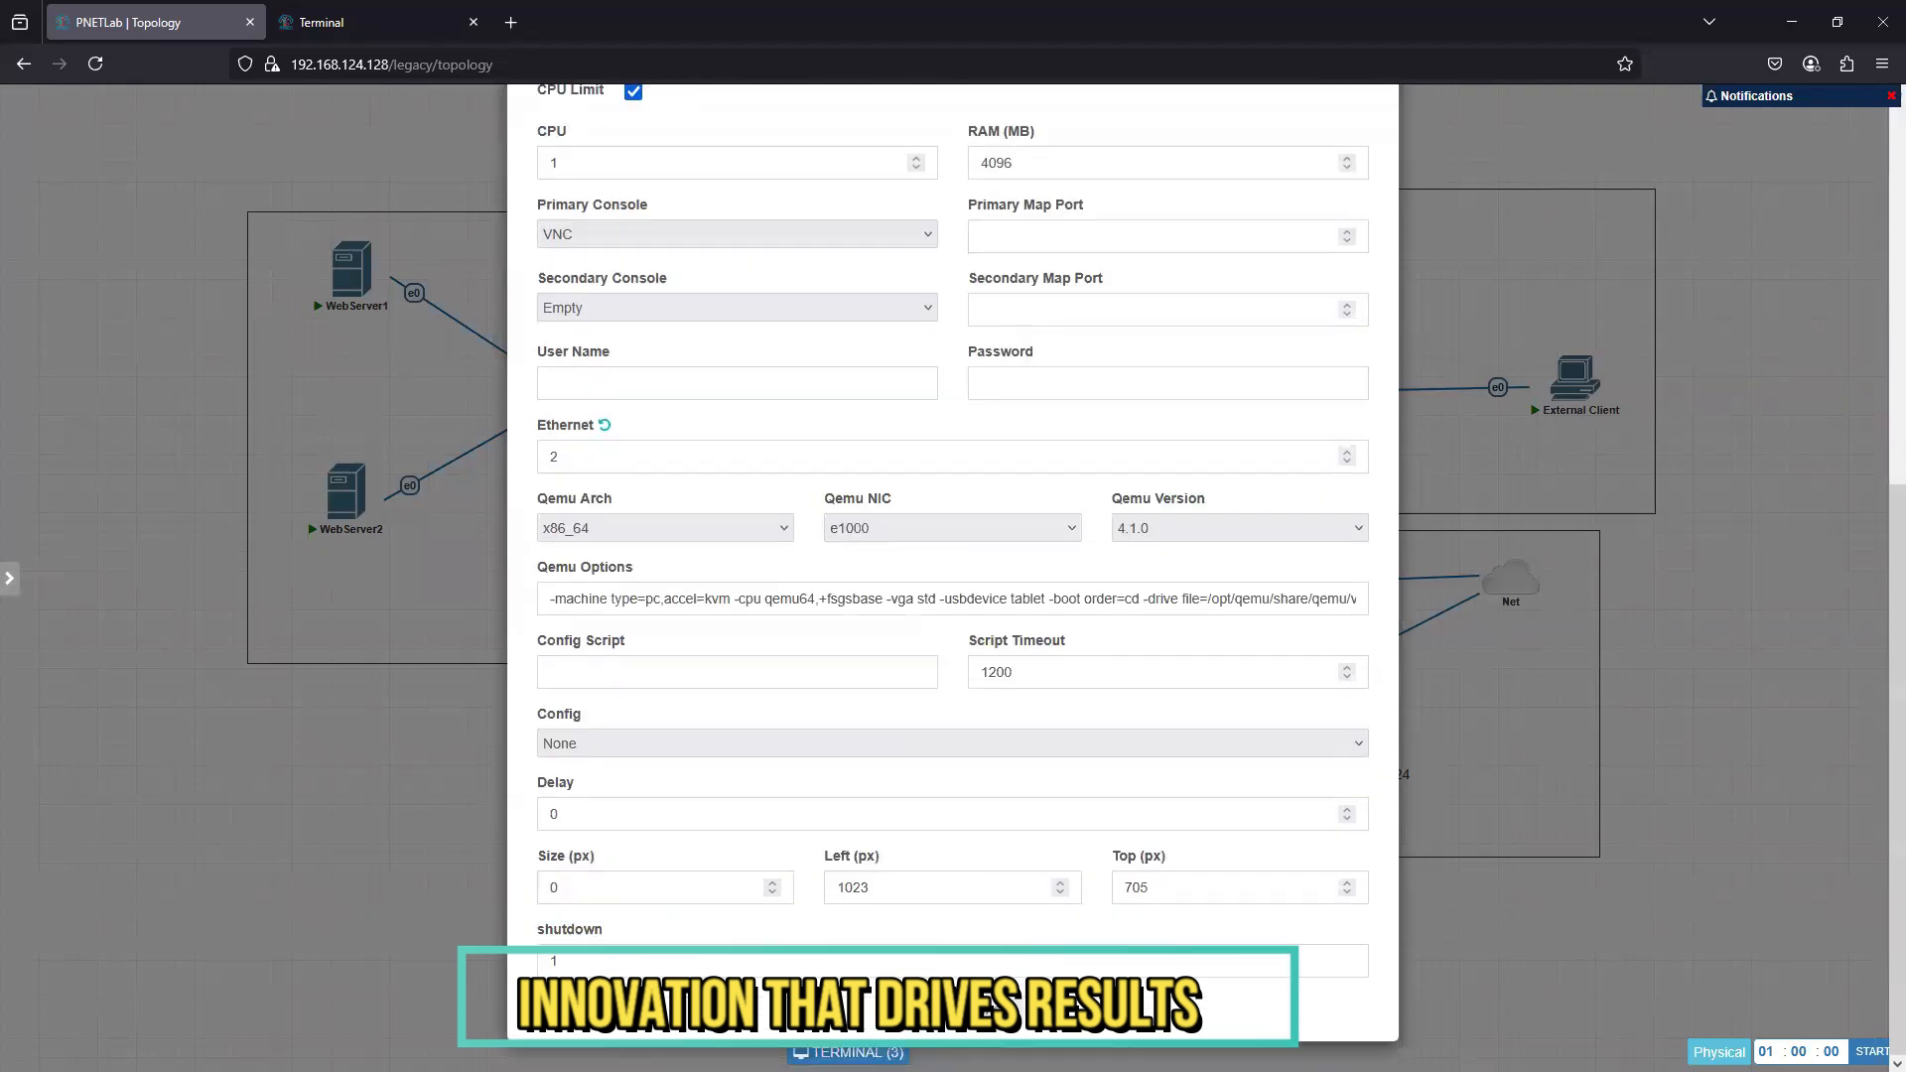
left_click(910, 1013)
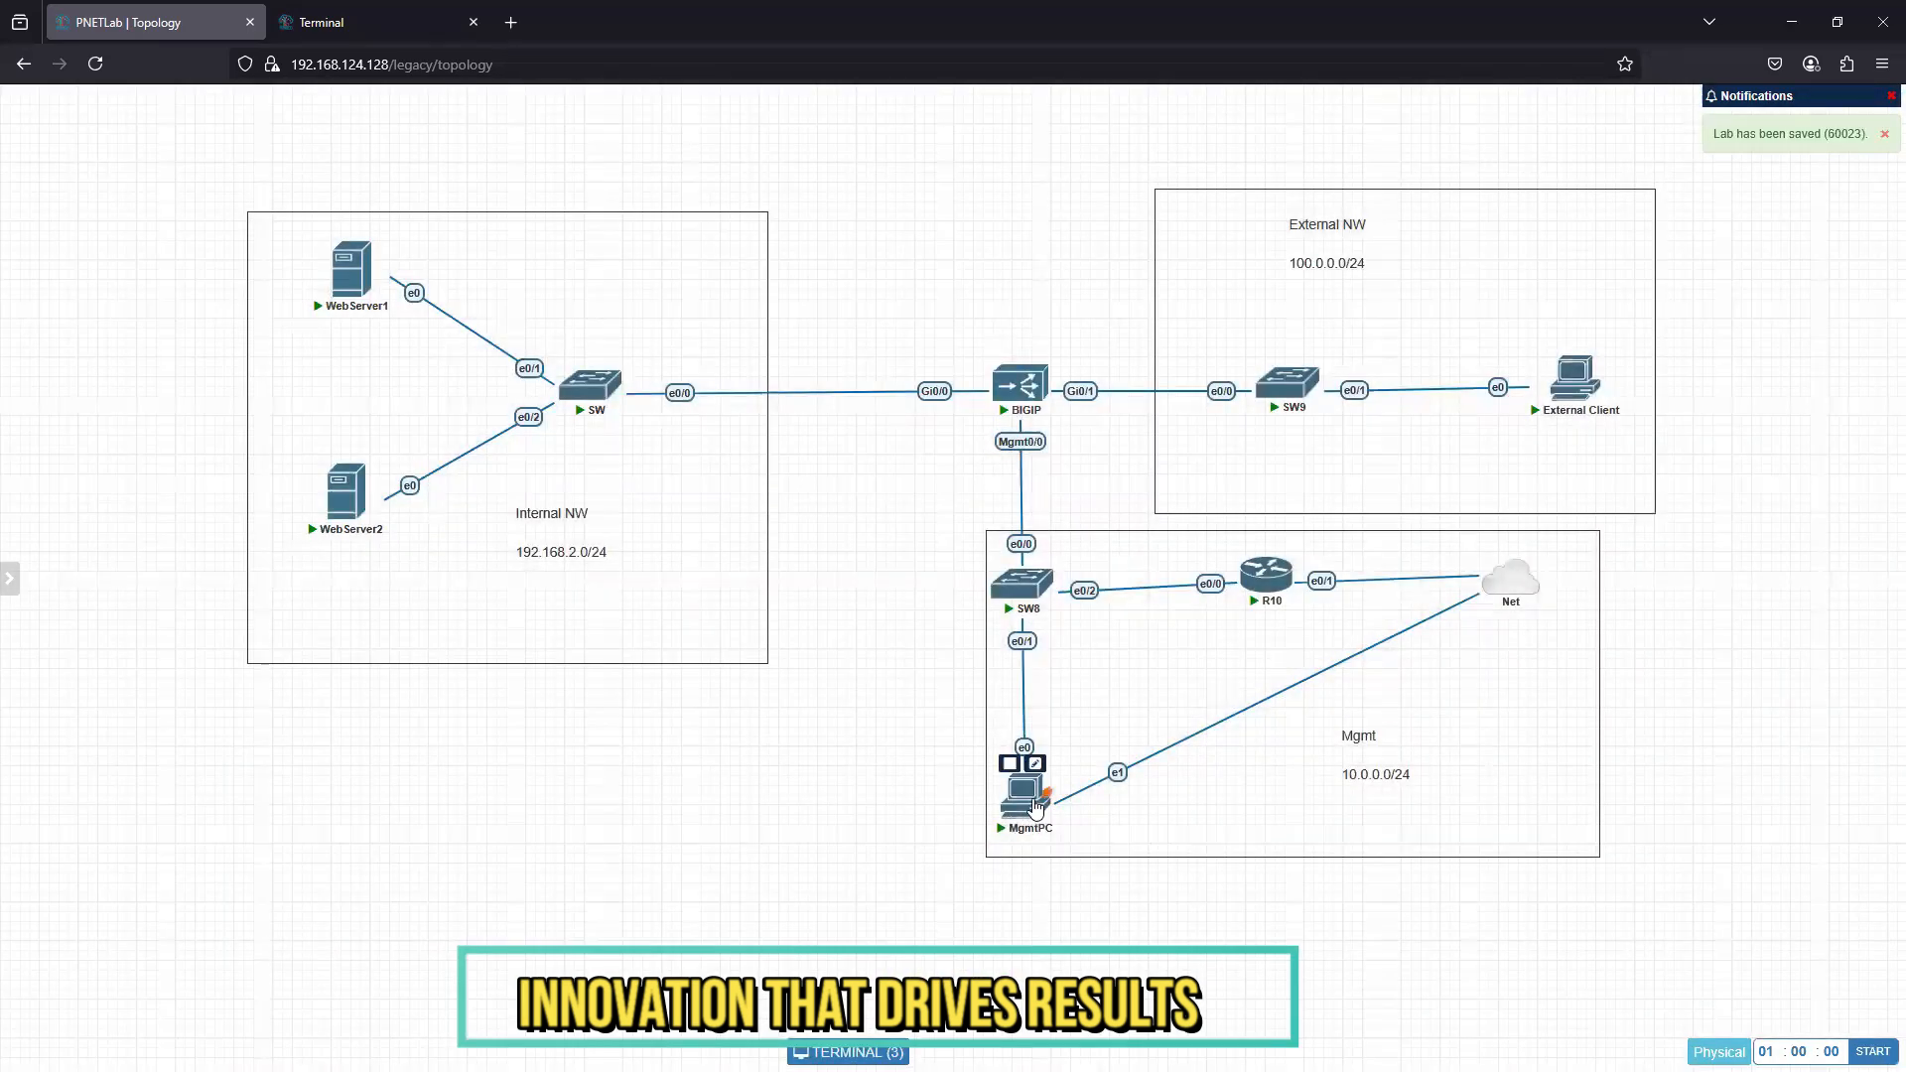
- Open the MgmtPC console and launch Command Prompt on its Windows desktop
left_click(1026, 797)
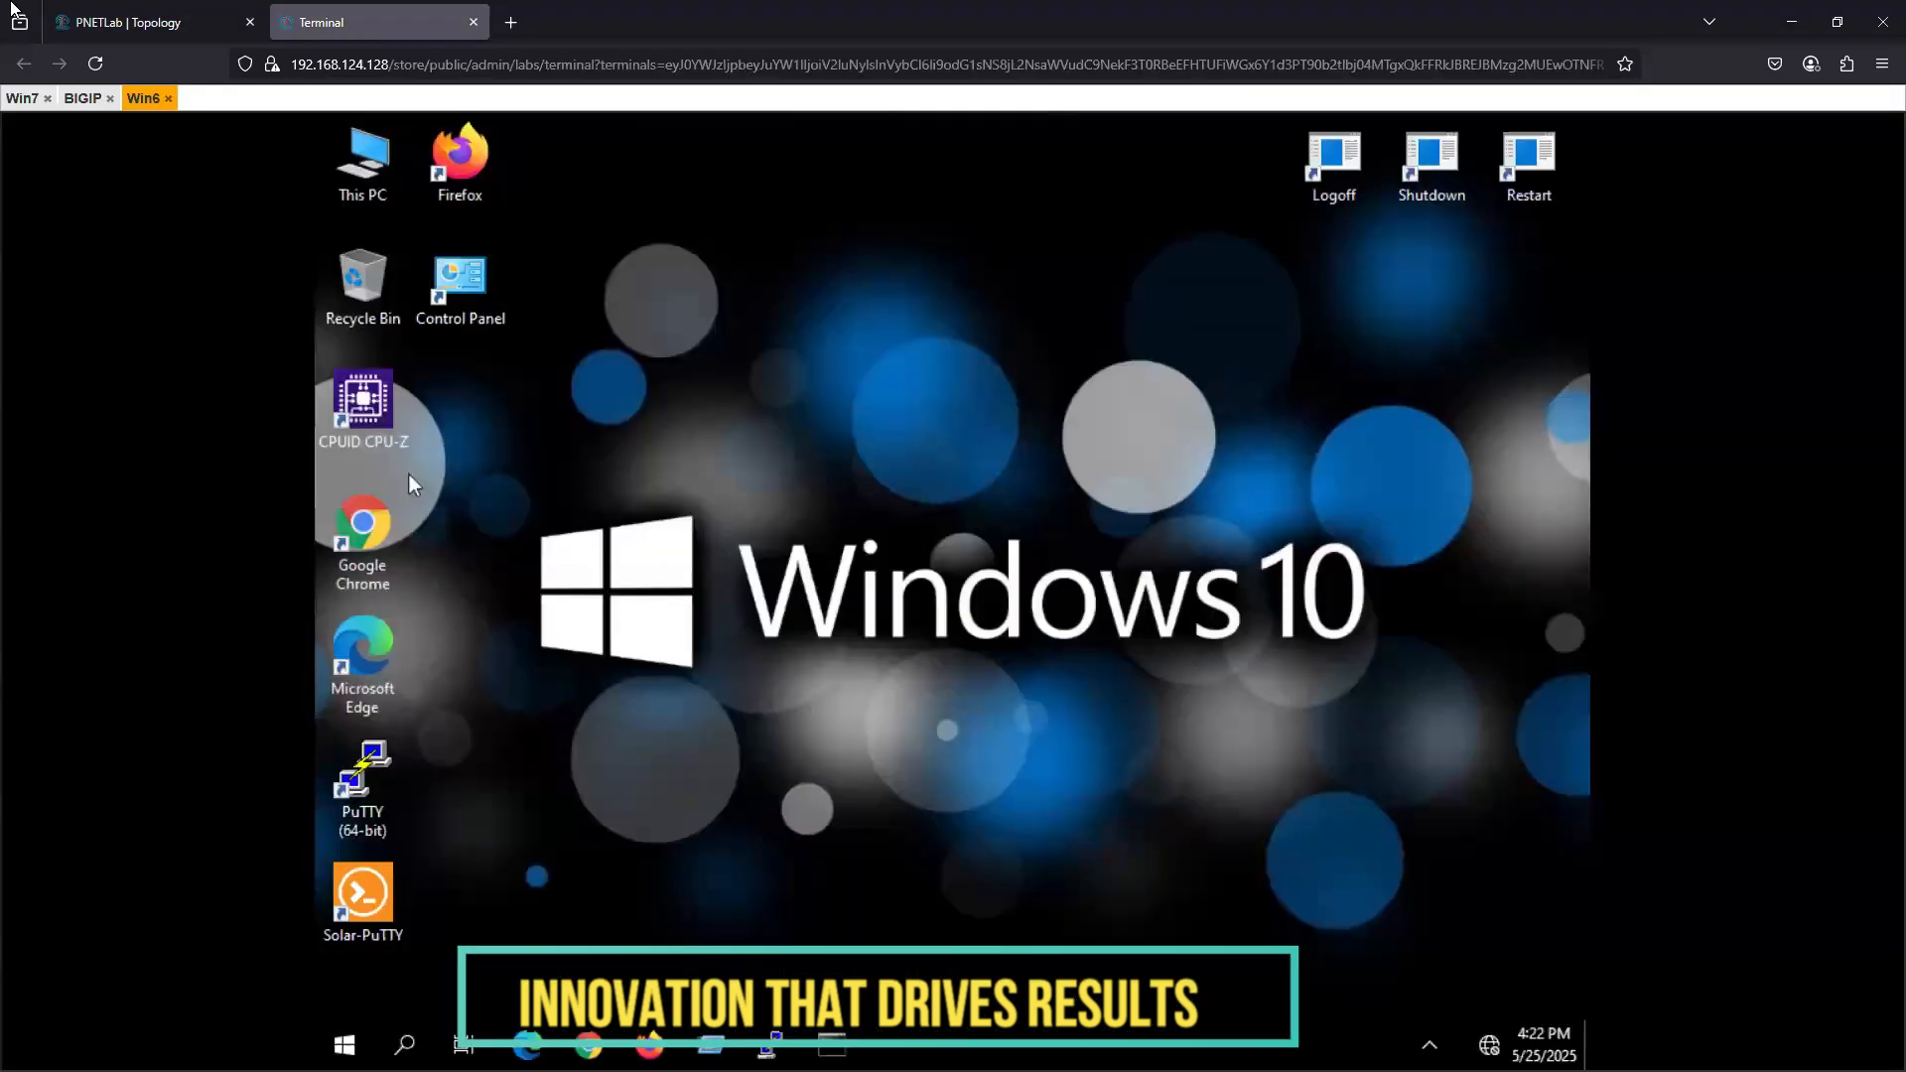
right_click(742, 407)
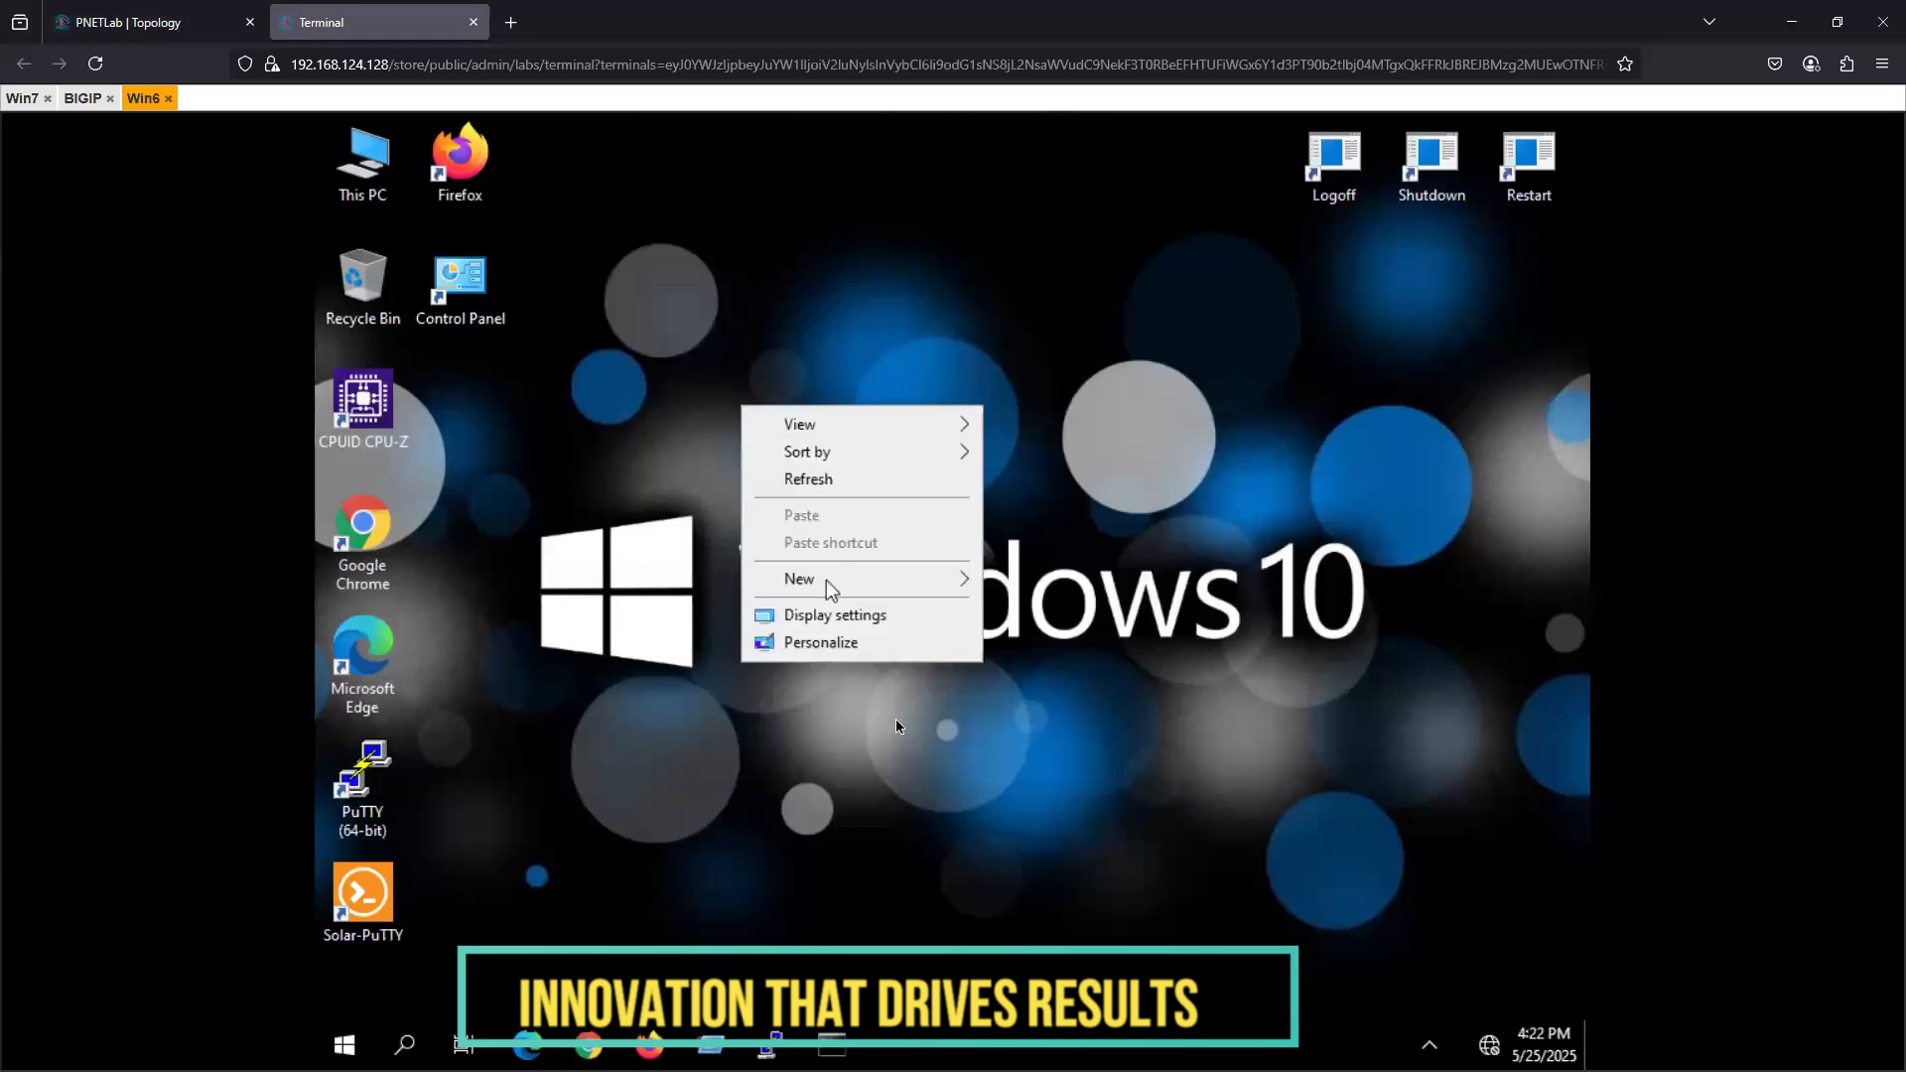
left_click(407, 1048)
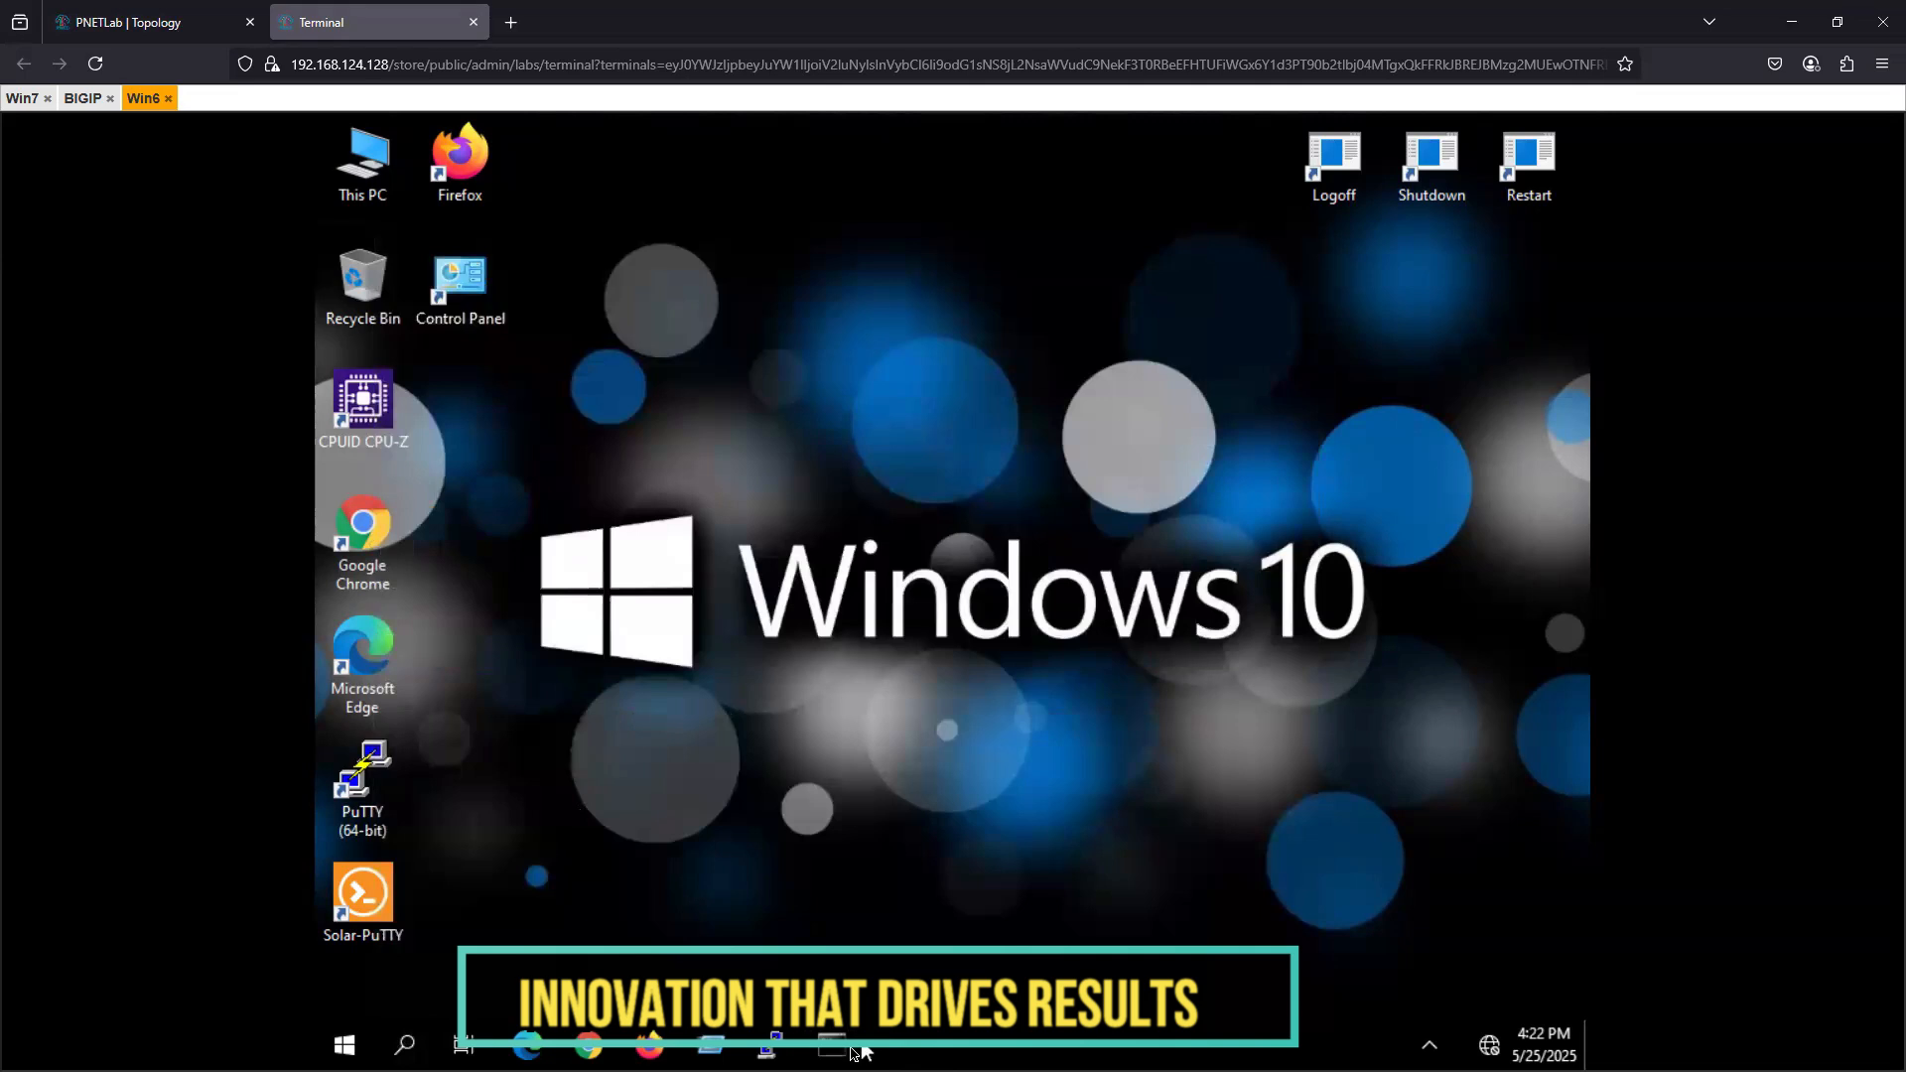
left_click(851, 1051)
left_click(851, 1053)
left_click(834, 1052)
left_click(737, 427)
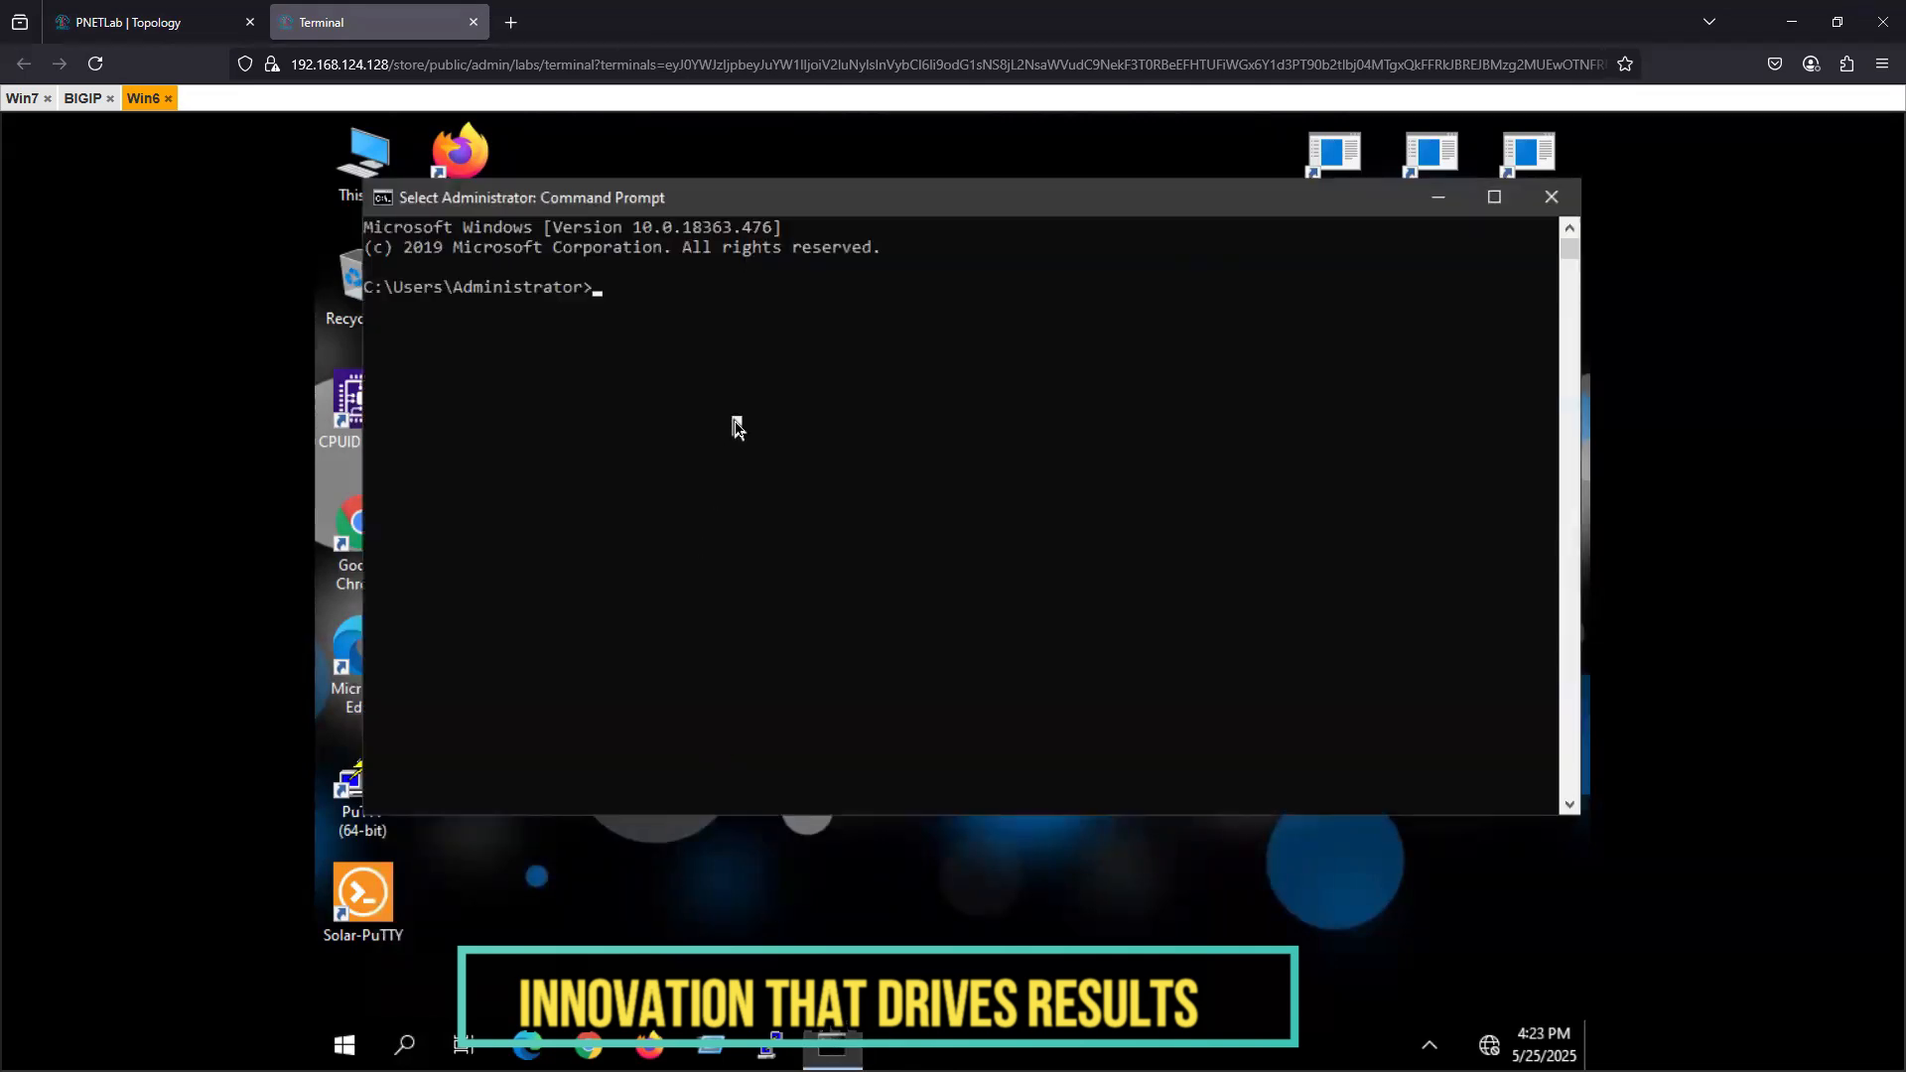
- Run ipconfig on MgmtPC to check its Ethernet adapter's IP configuration
type("ipconfig")
key("Return")
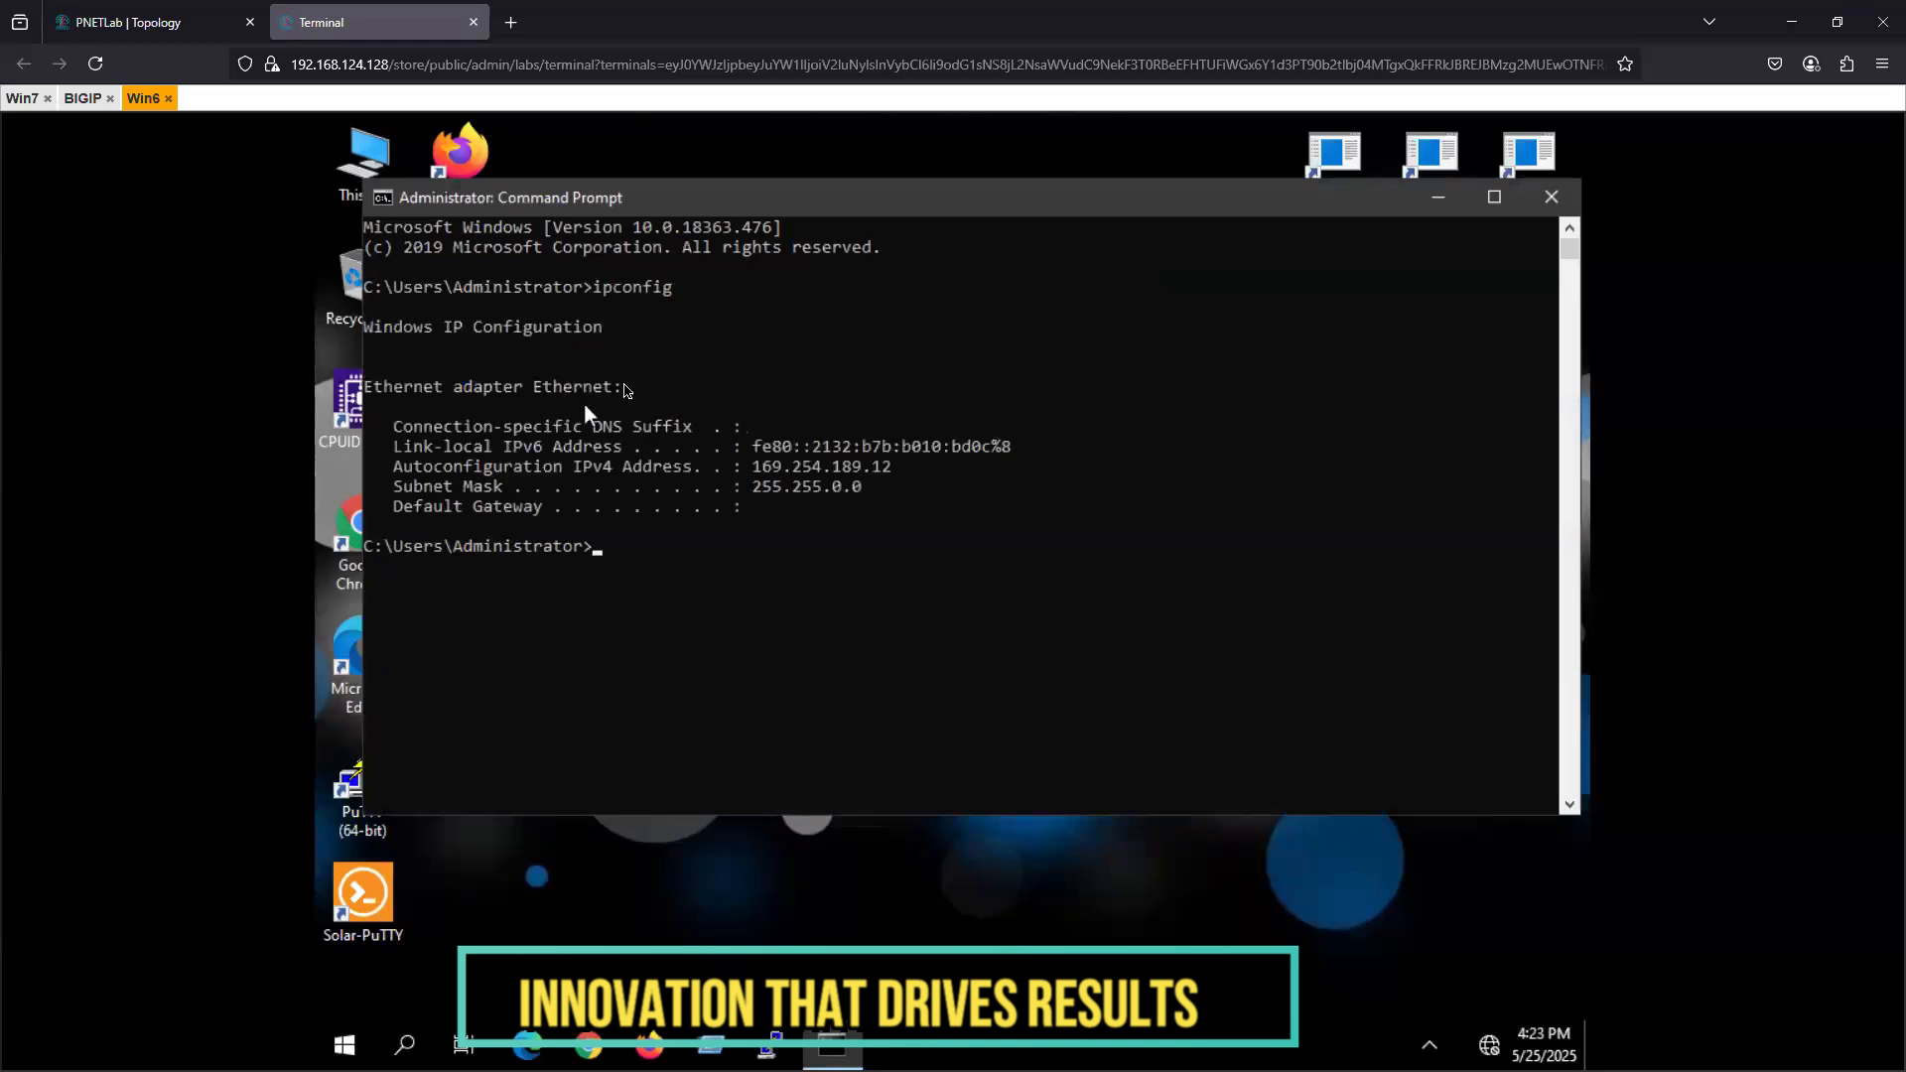
left_click(667, 565)
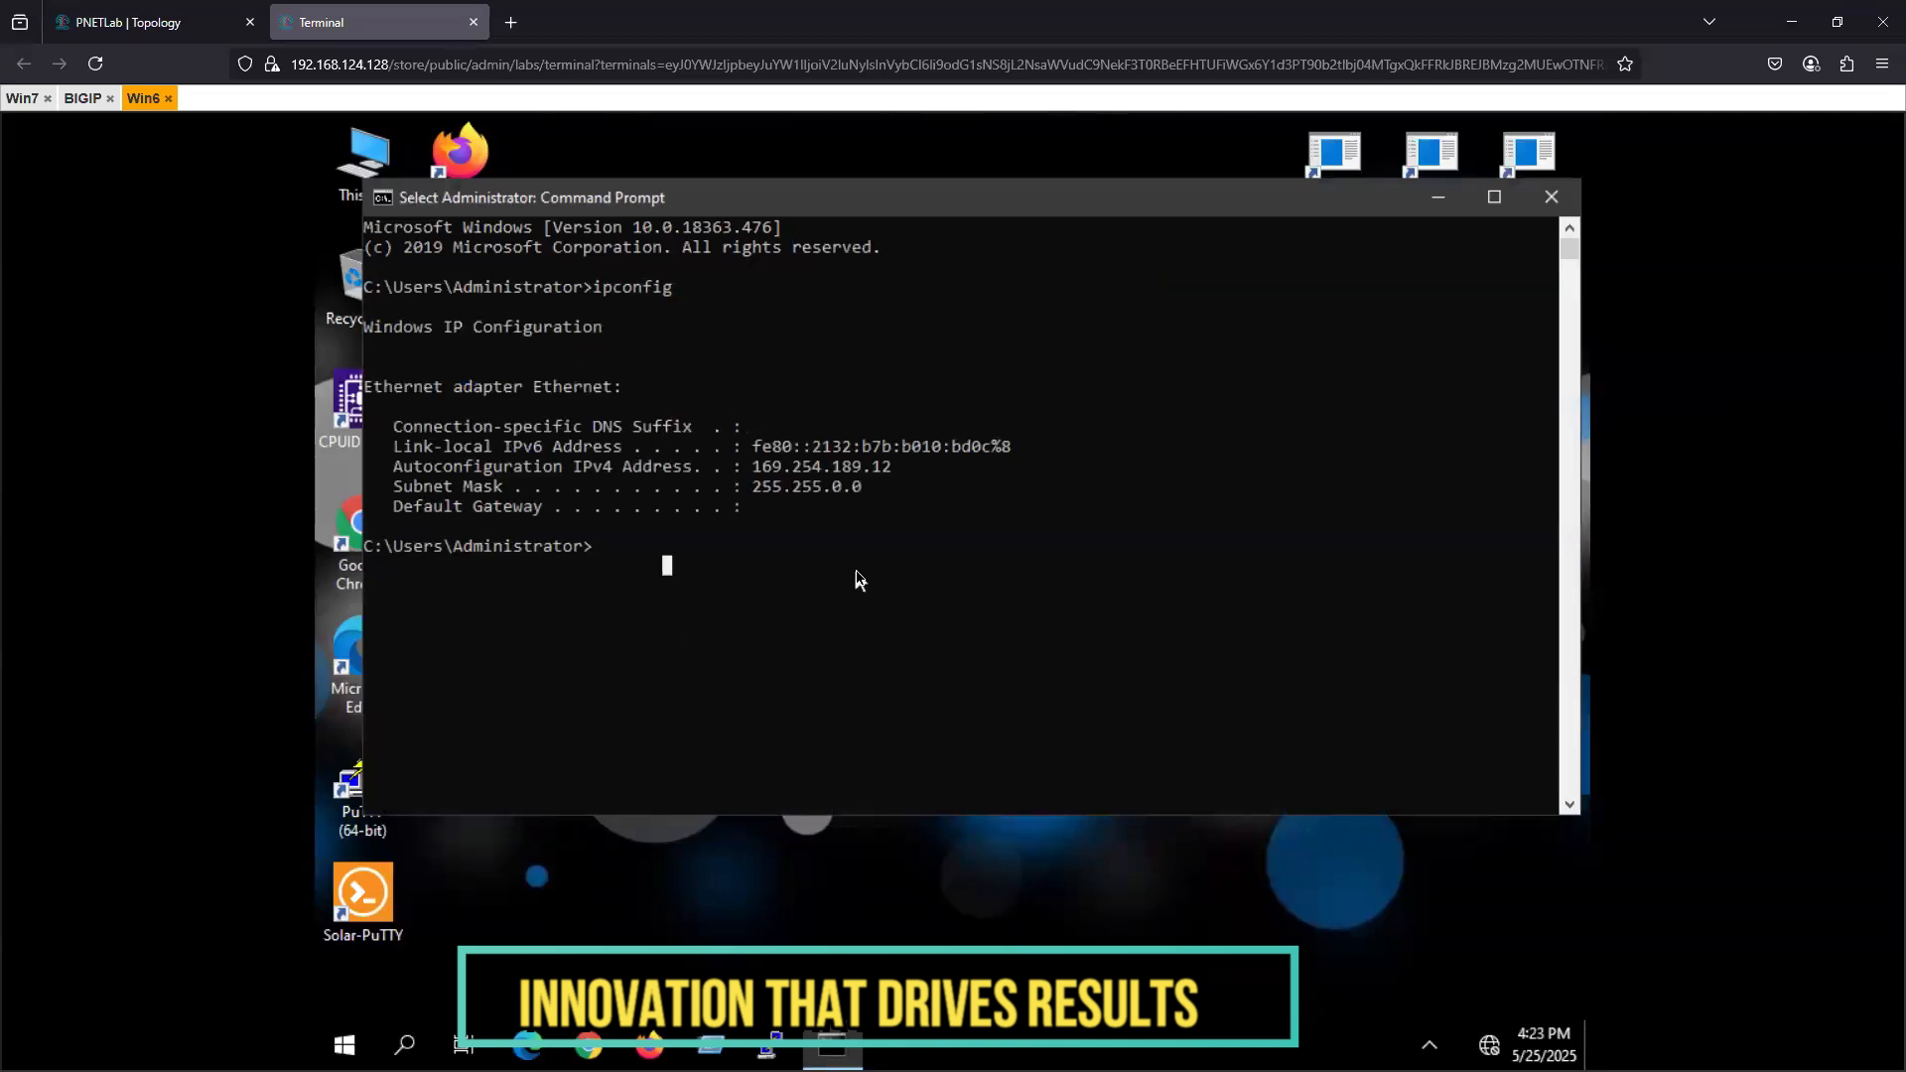
- Run ncpa.cpl from Command Prompt on MgmtPC to open Network Connections
type("ncap.cpl")
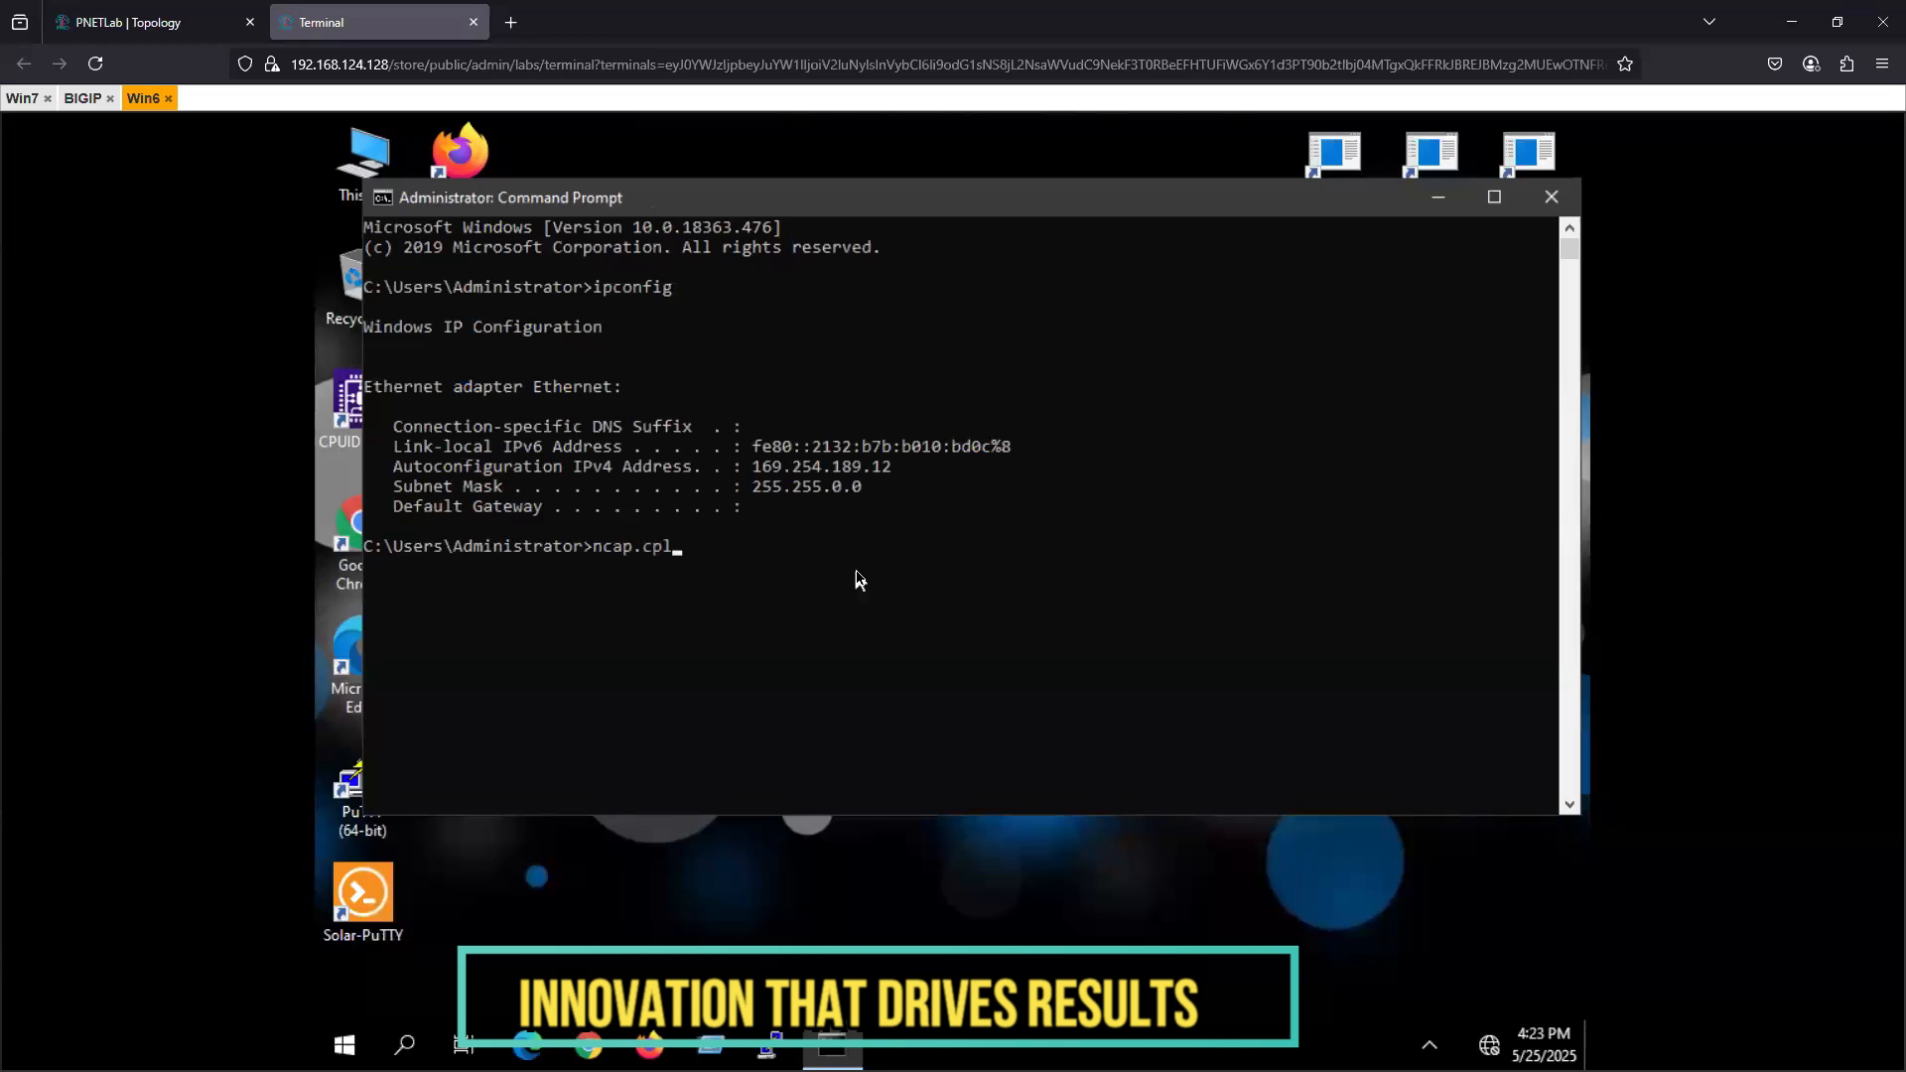
key("Return")
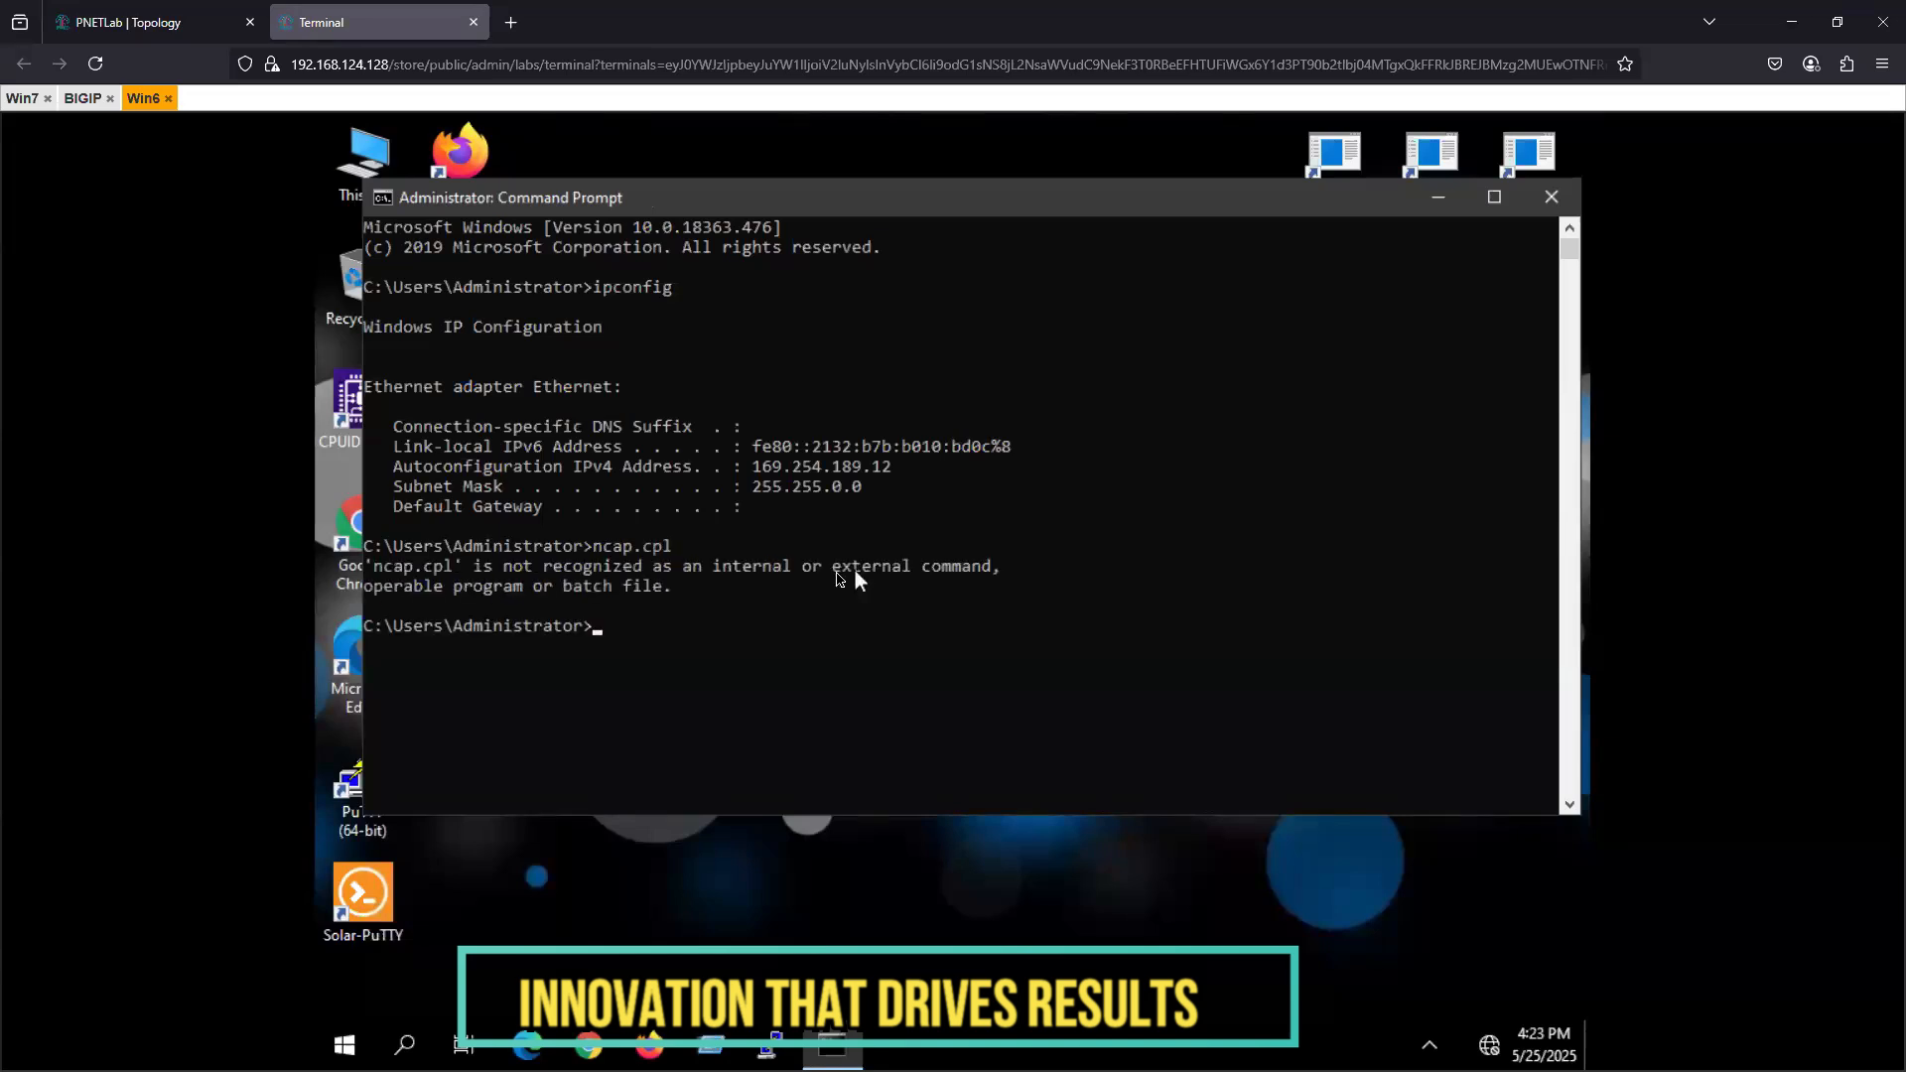
left_click(682, 624)
type("ncpa.cpl")
key("Return")
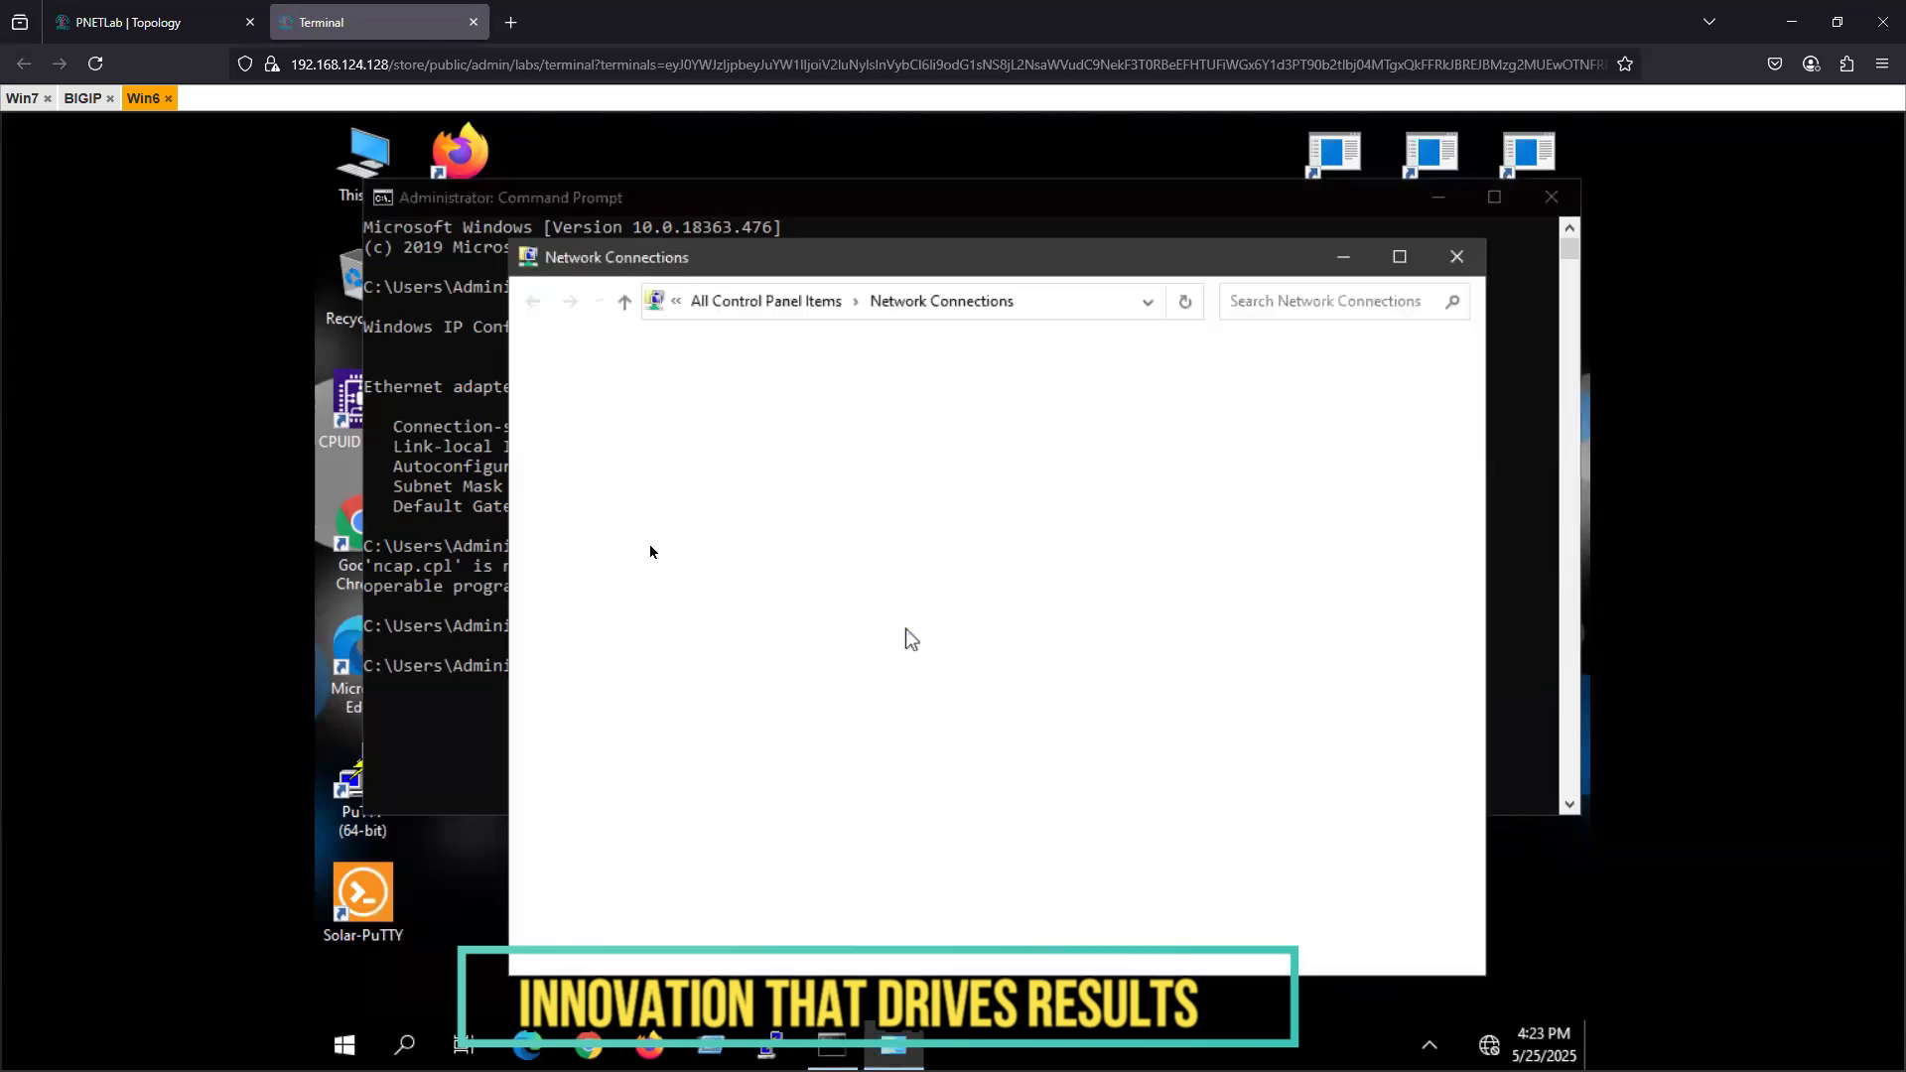
- Open the Ethernet adapter's Internet Protocol Version 4 properties and choose to use a manually specified IP address
left_click(640, 424)
right_click(641, 425)
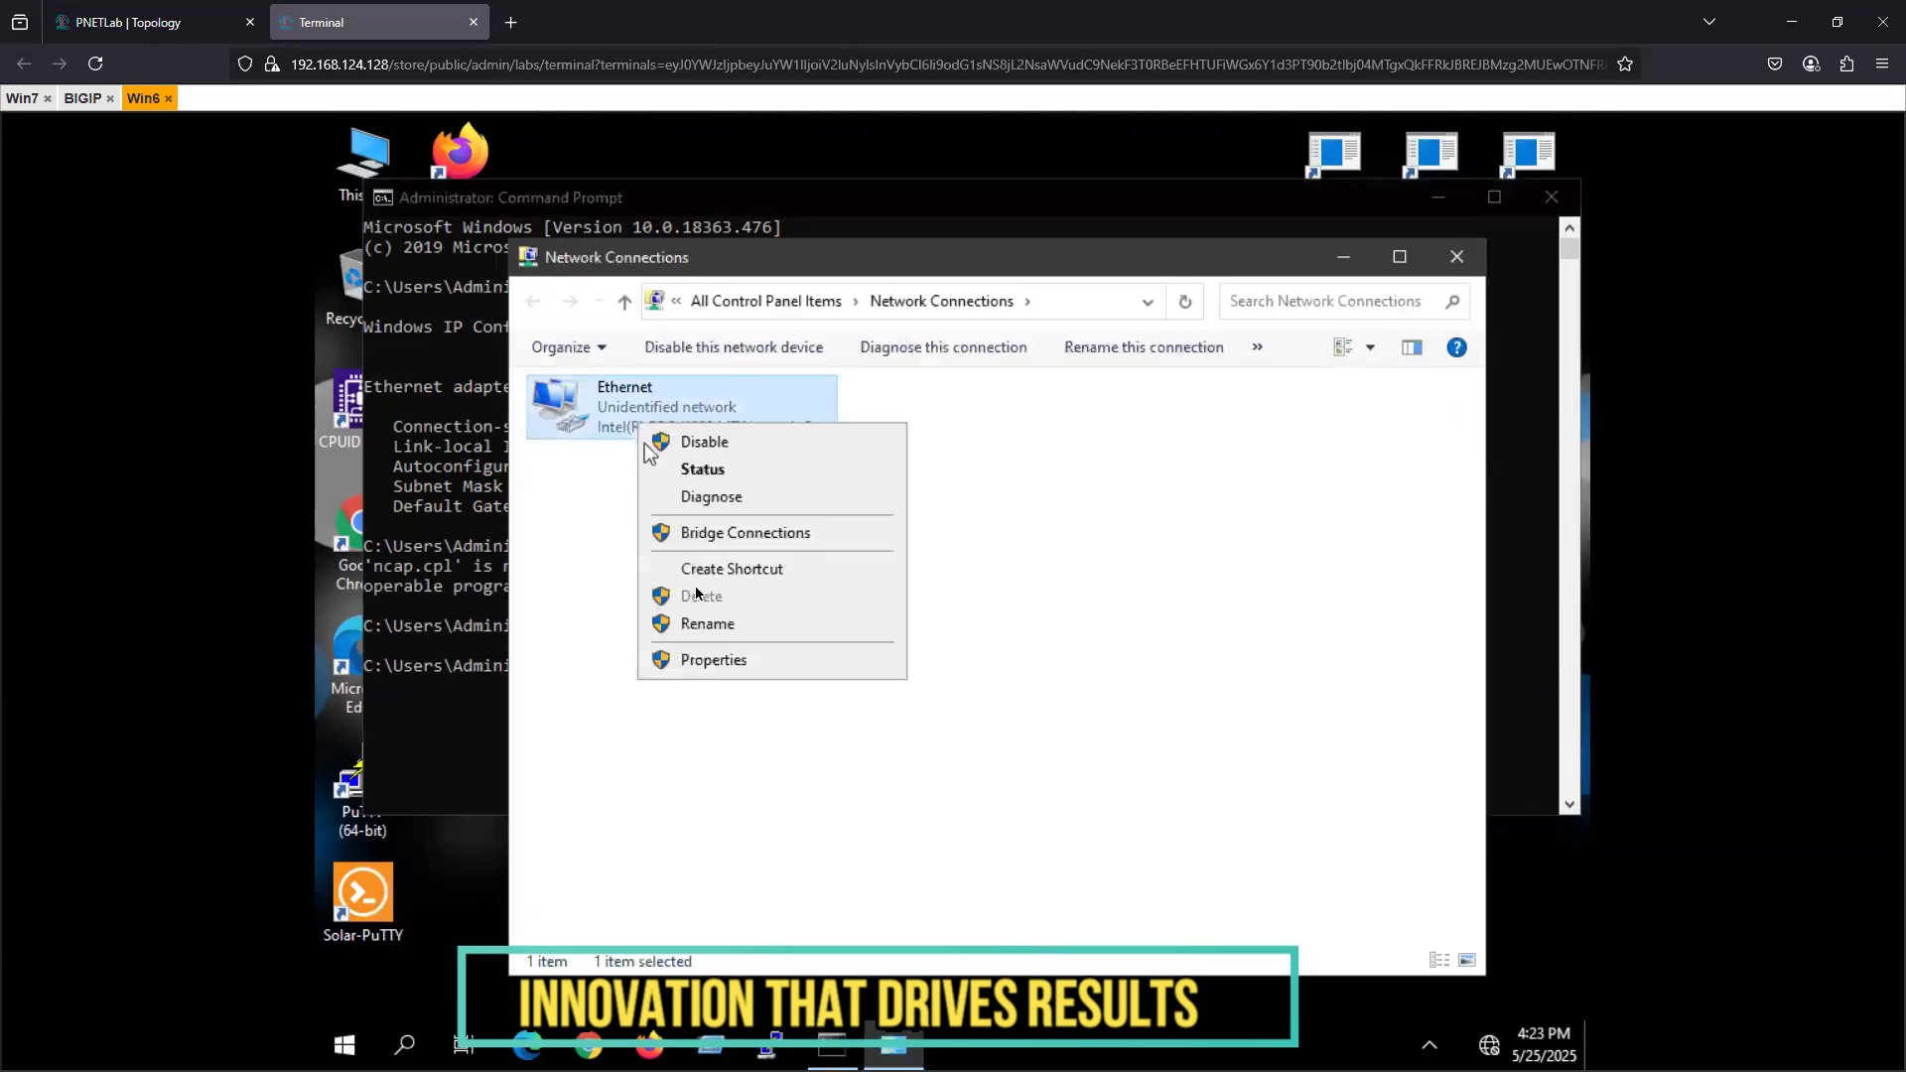
left_click(713, 660)
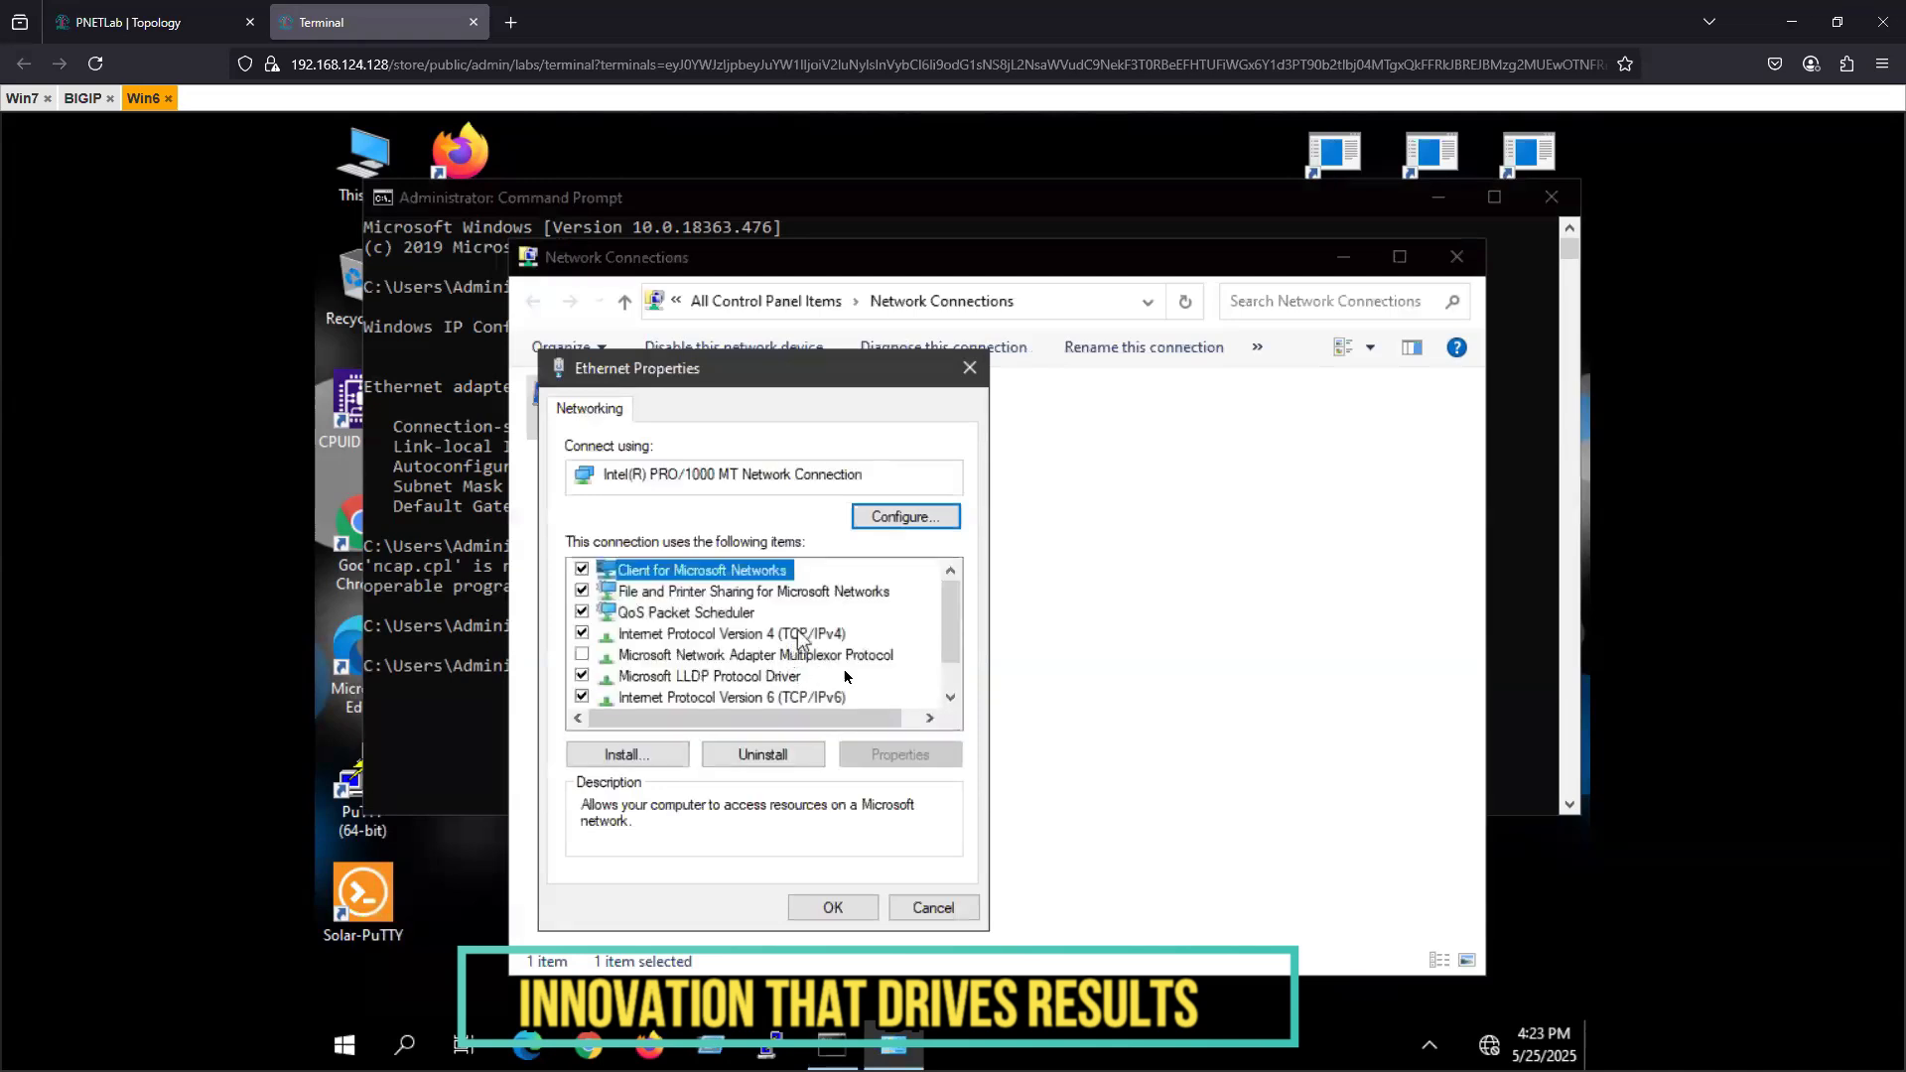
left_click(801, 635)
left_click(894, 754)
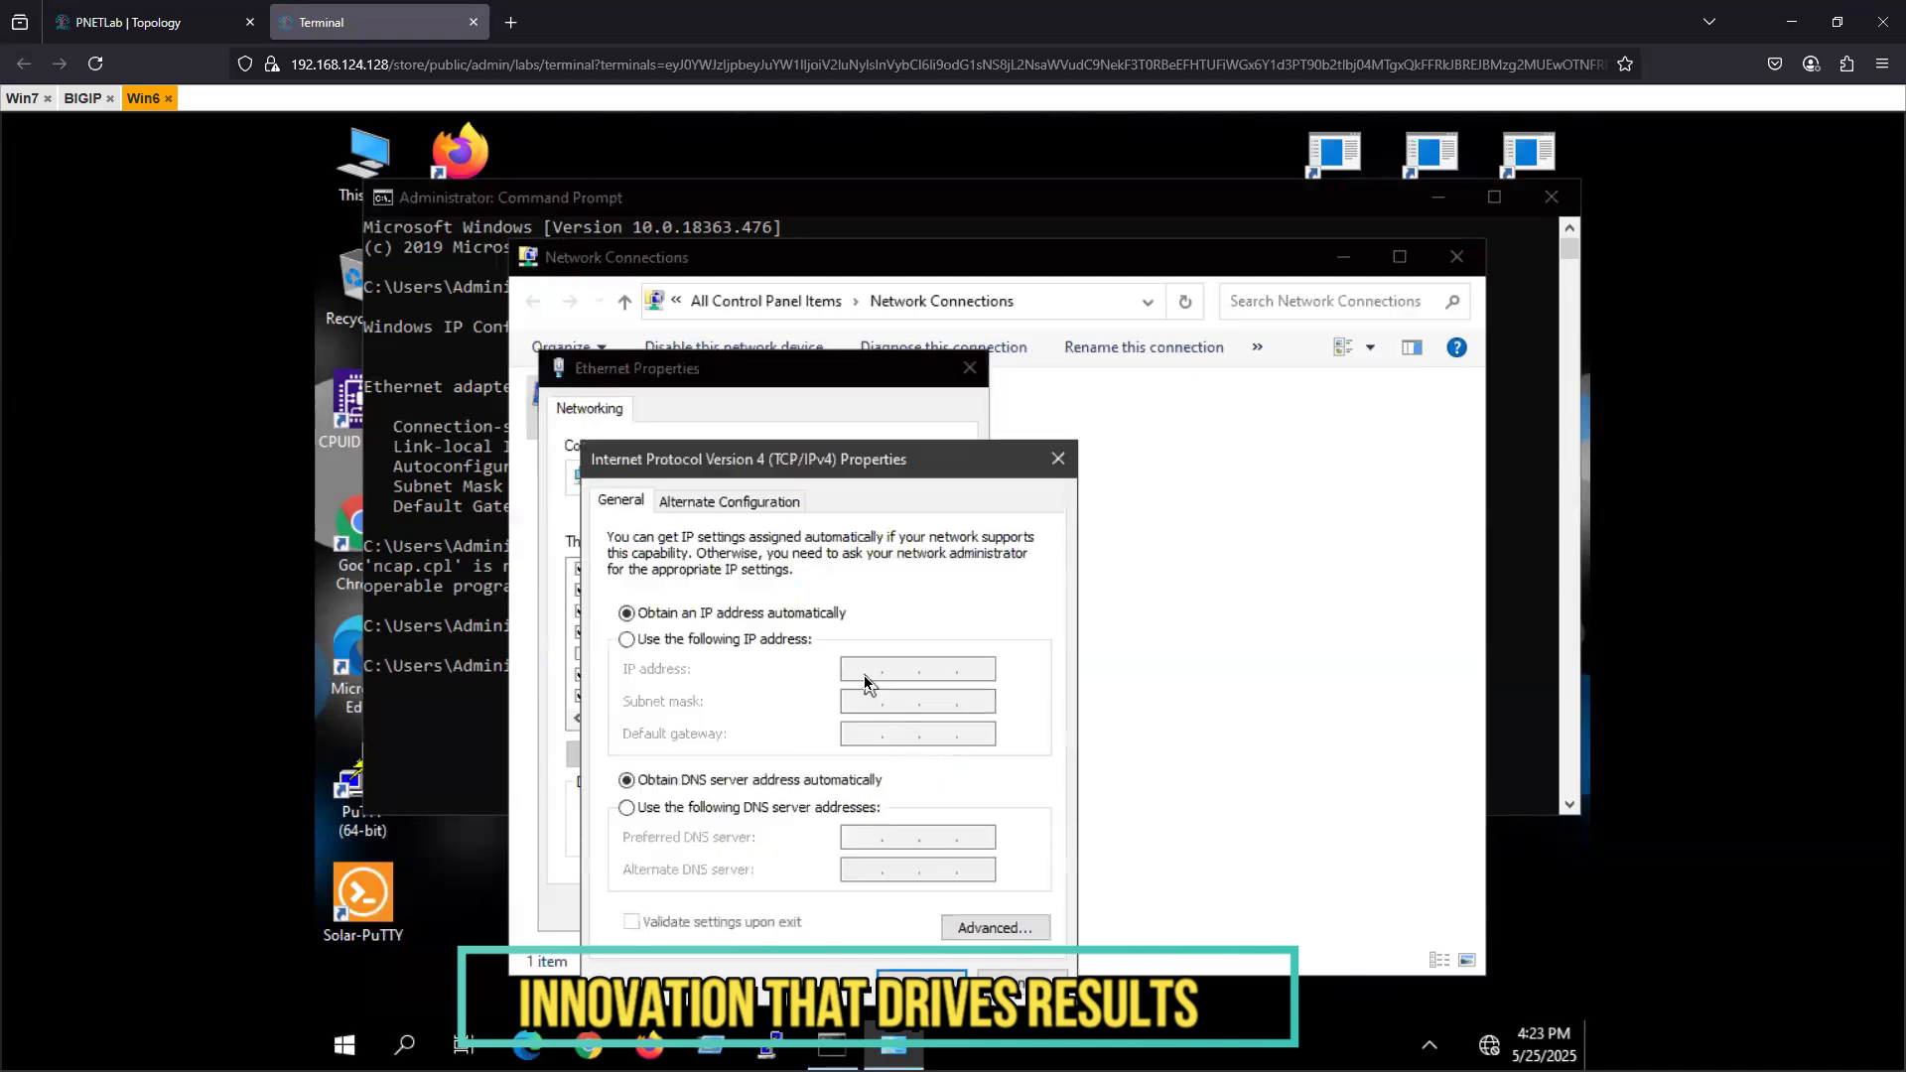
left_click(627, 639)
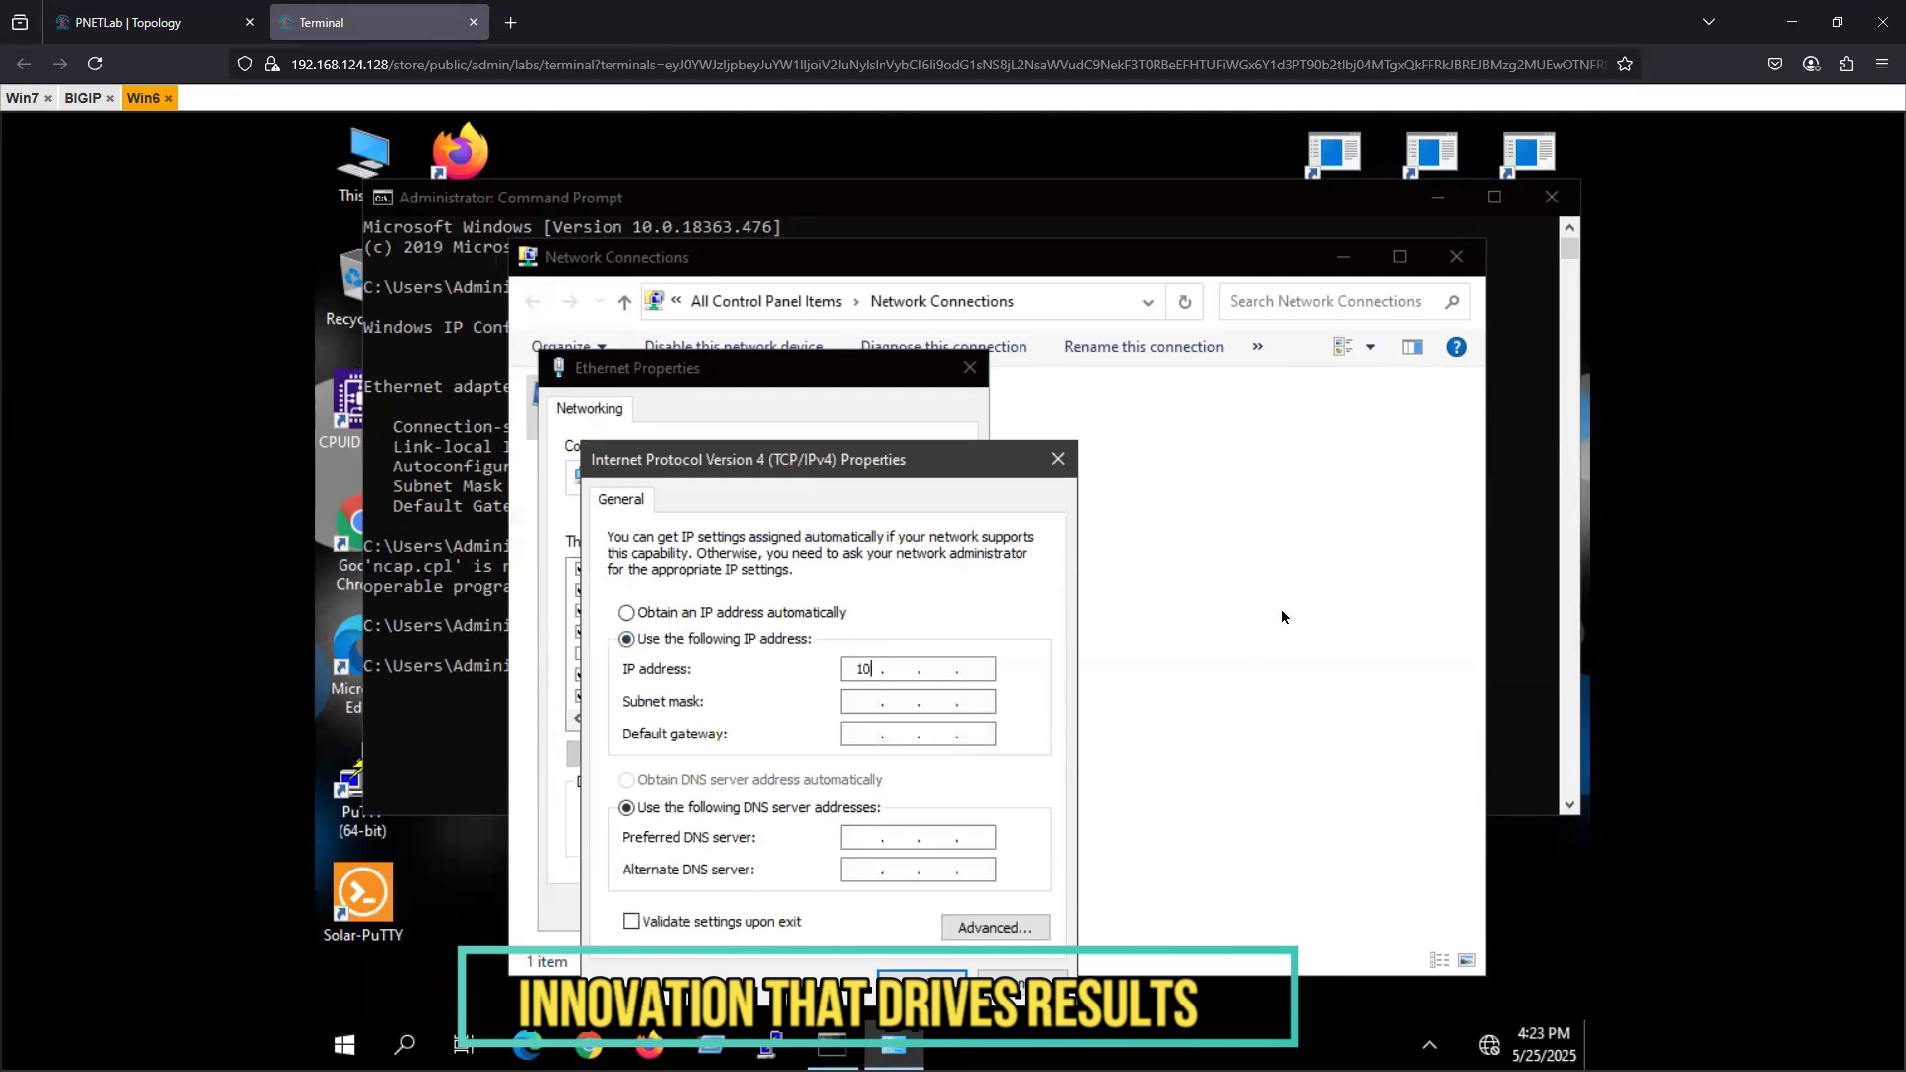
- Set IP address 10.0.0.10, subnet mask 255.255.255.0, gateway 10.0.0.254 and preferred DNS 8.8.8.8, apply the settings and close Network Connections
type("10.0.0.10")
key("Tab")
key("Right")
key("Right")
type("255")
type("255")
type("10.0.0")
type("2")
type("54")
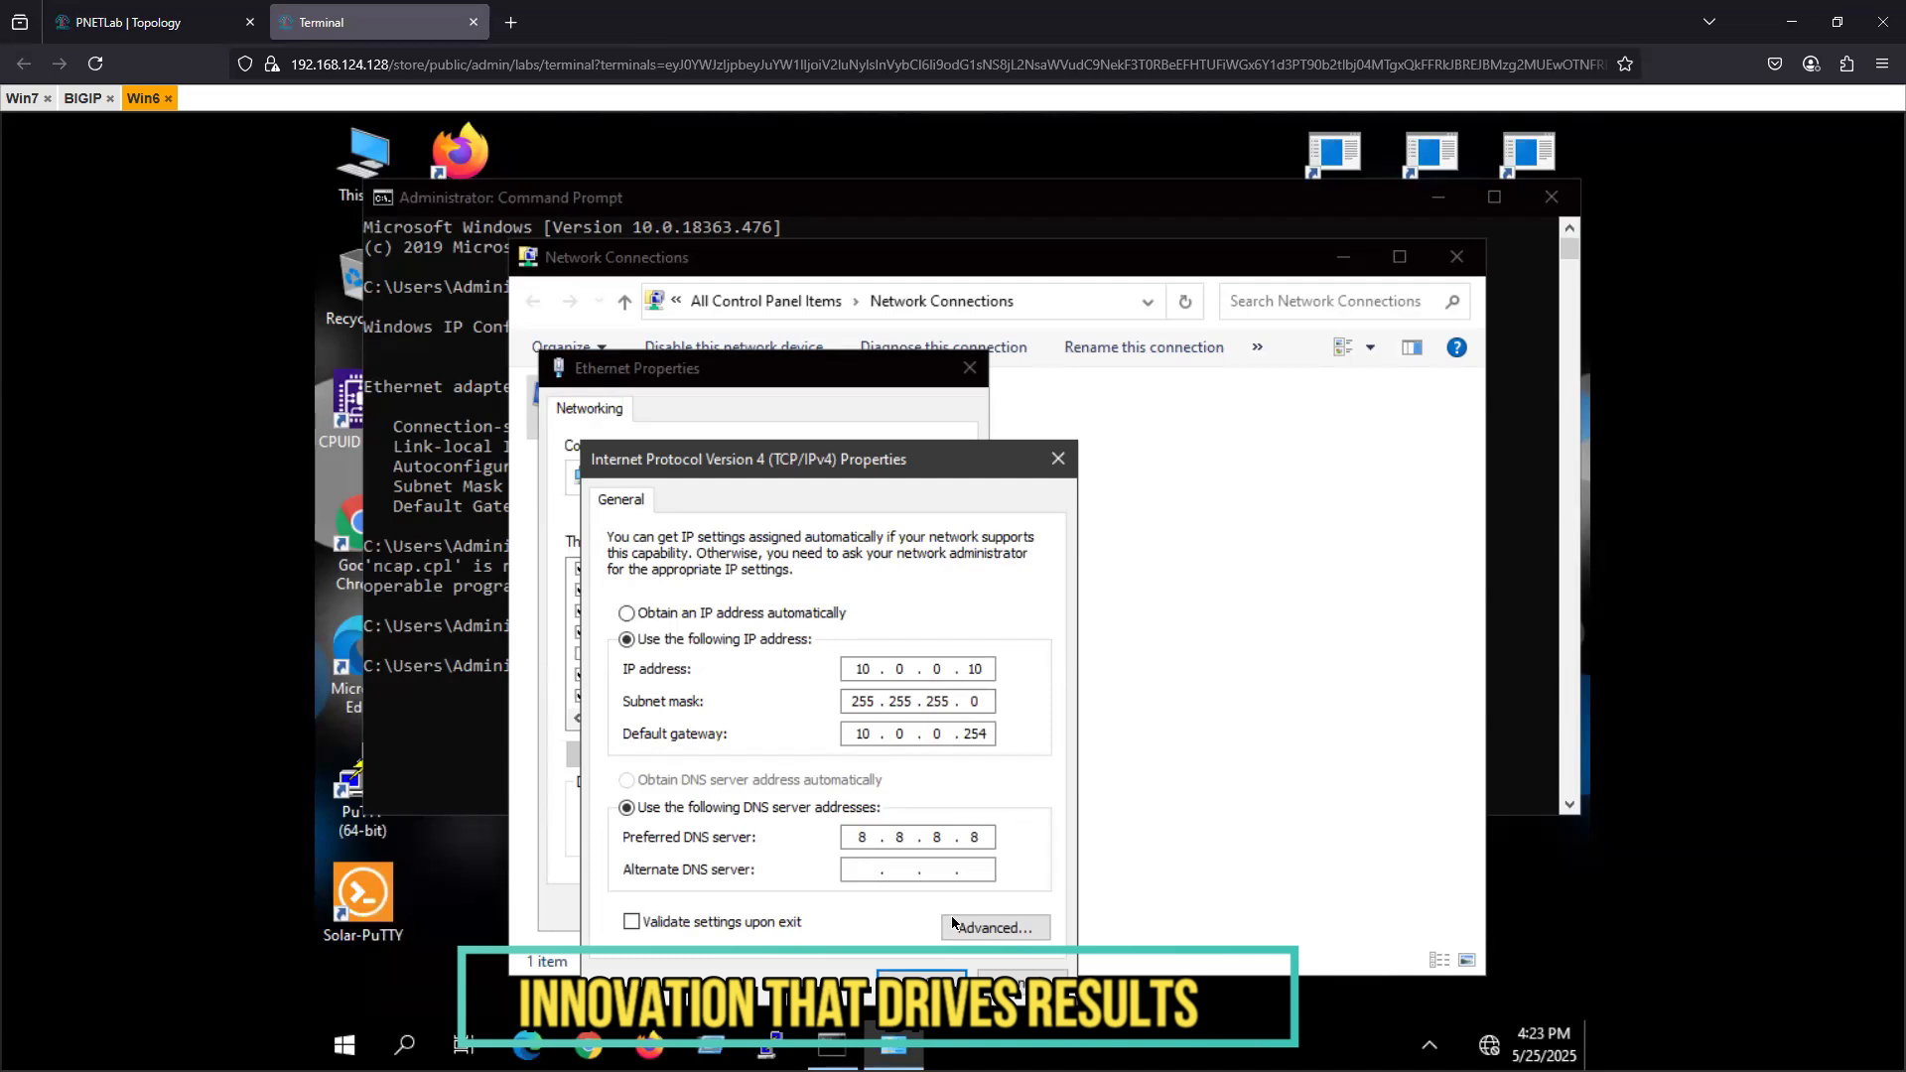
left_click(921, 981)
left_click(845, 912)
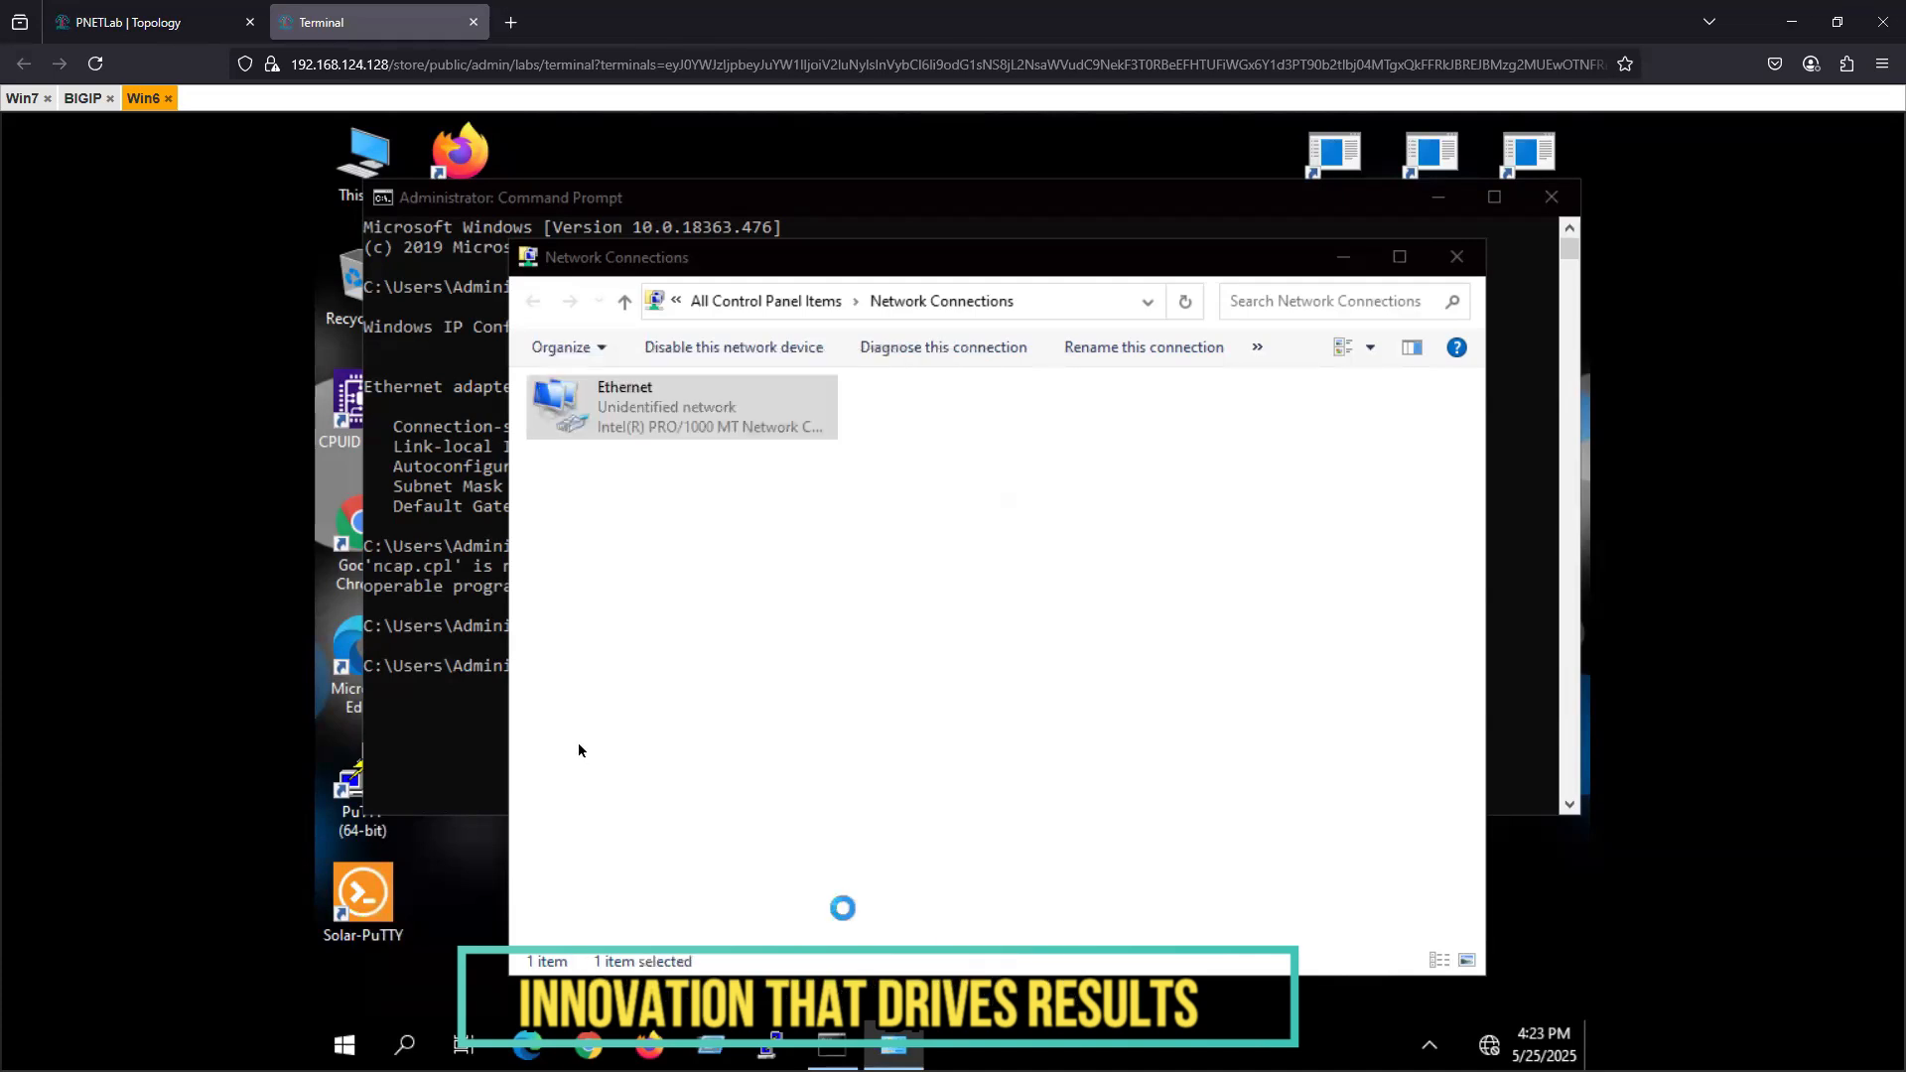
left_click(1457, 258)
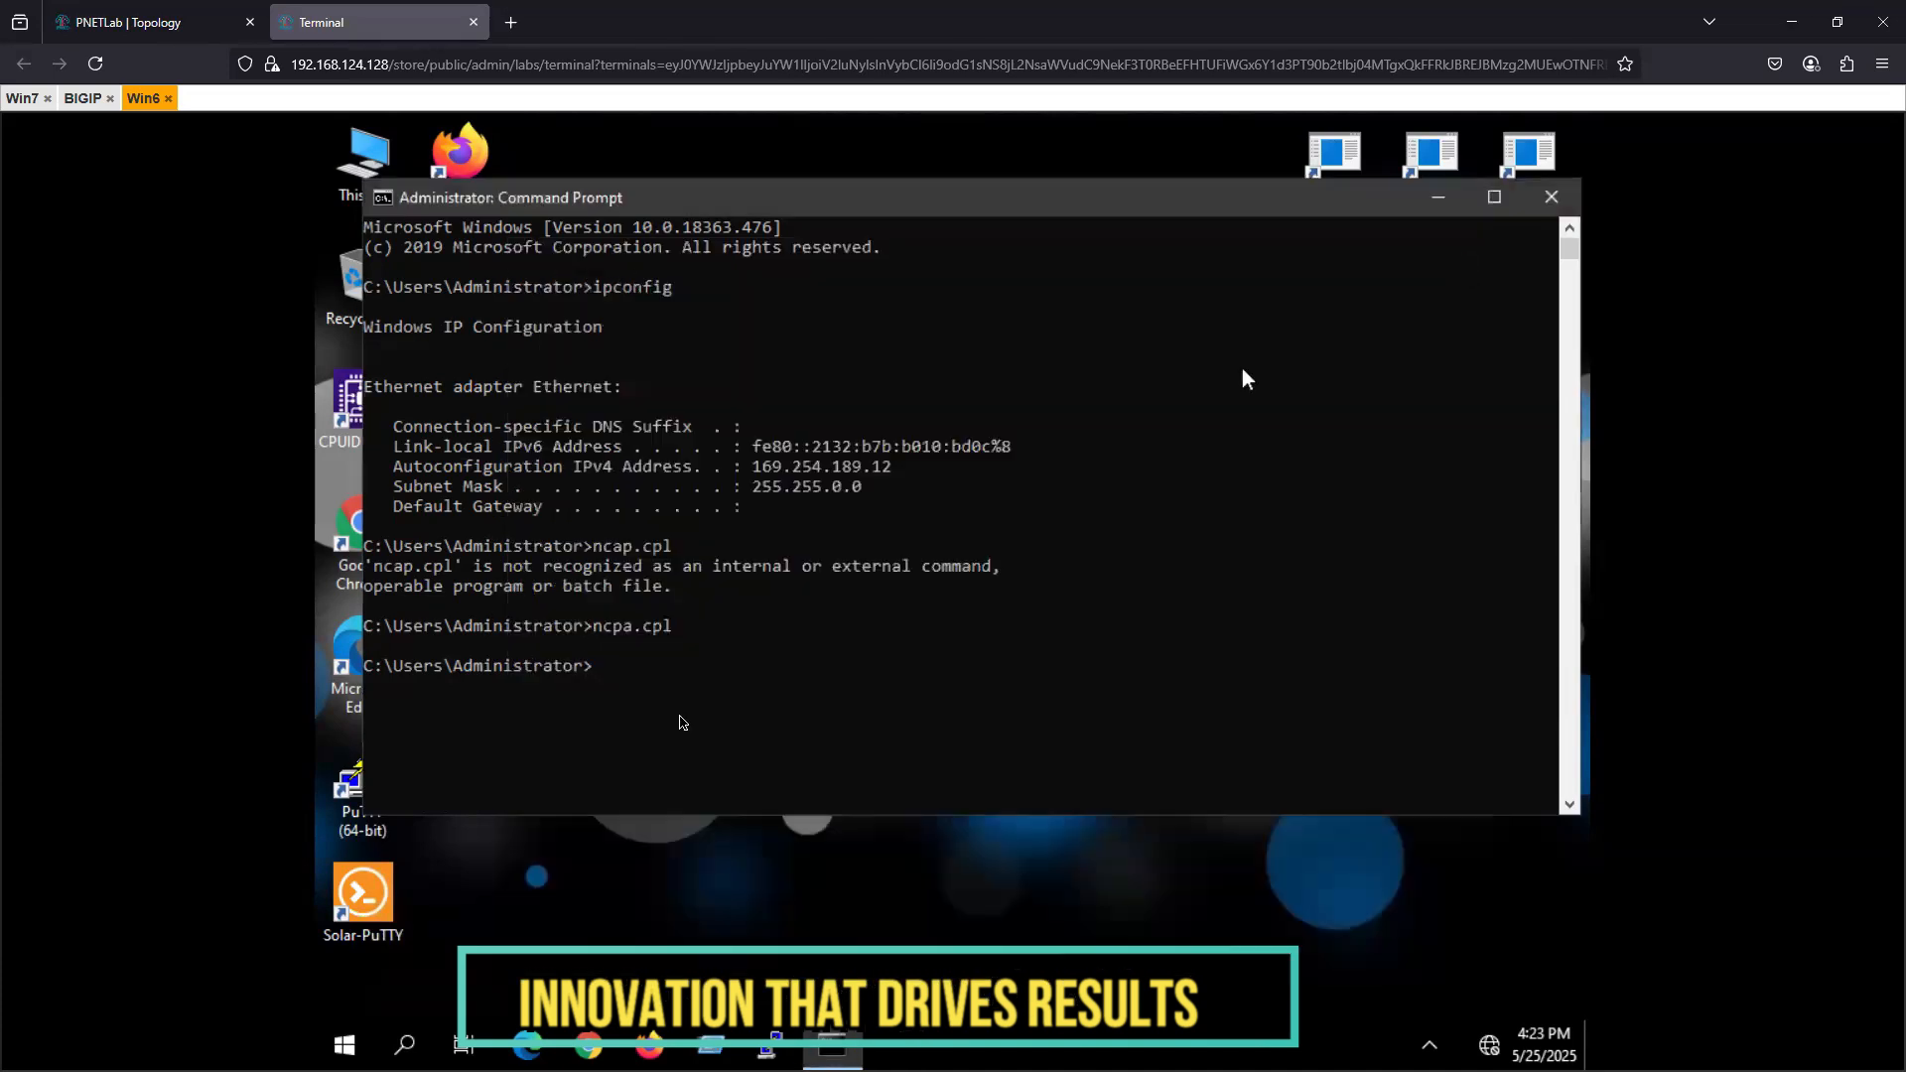
- Dismiss the network discovery prompt and ping 10.0.0.1 from MgmtPC's Command Prompt
left_click(700, 707)
type("ping")
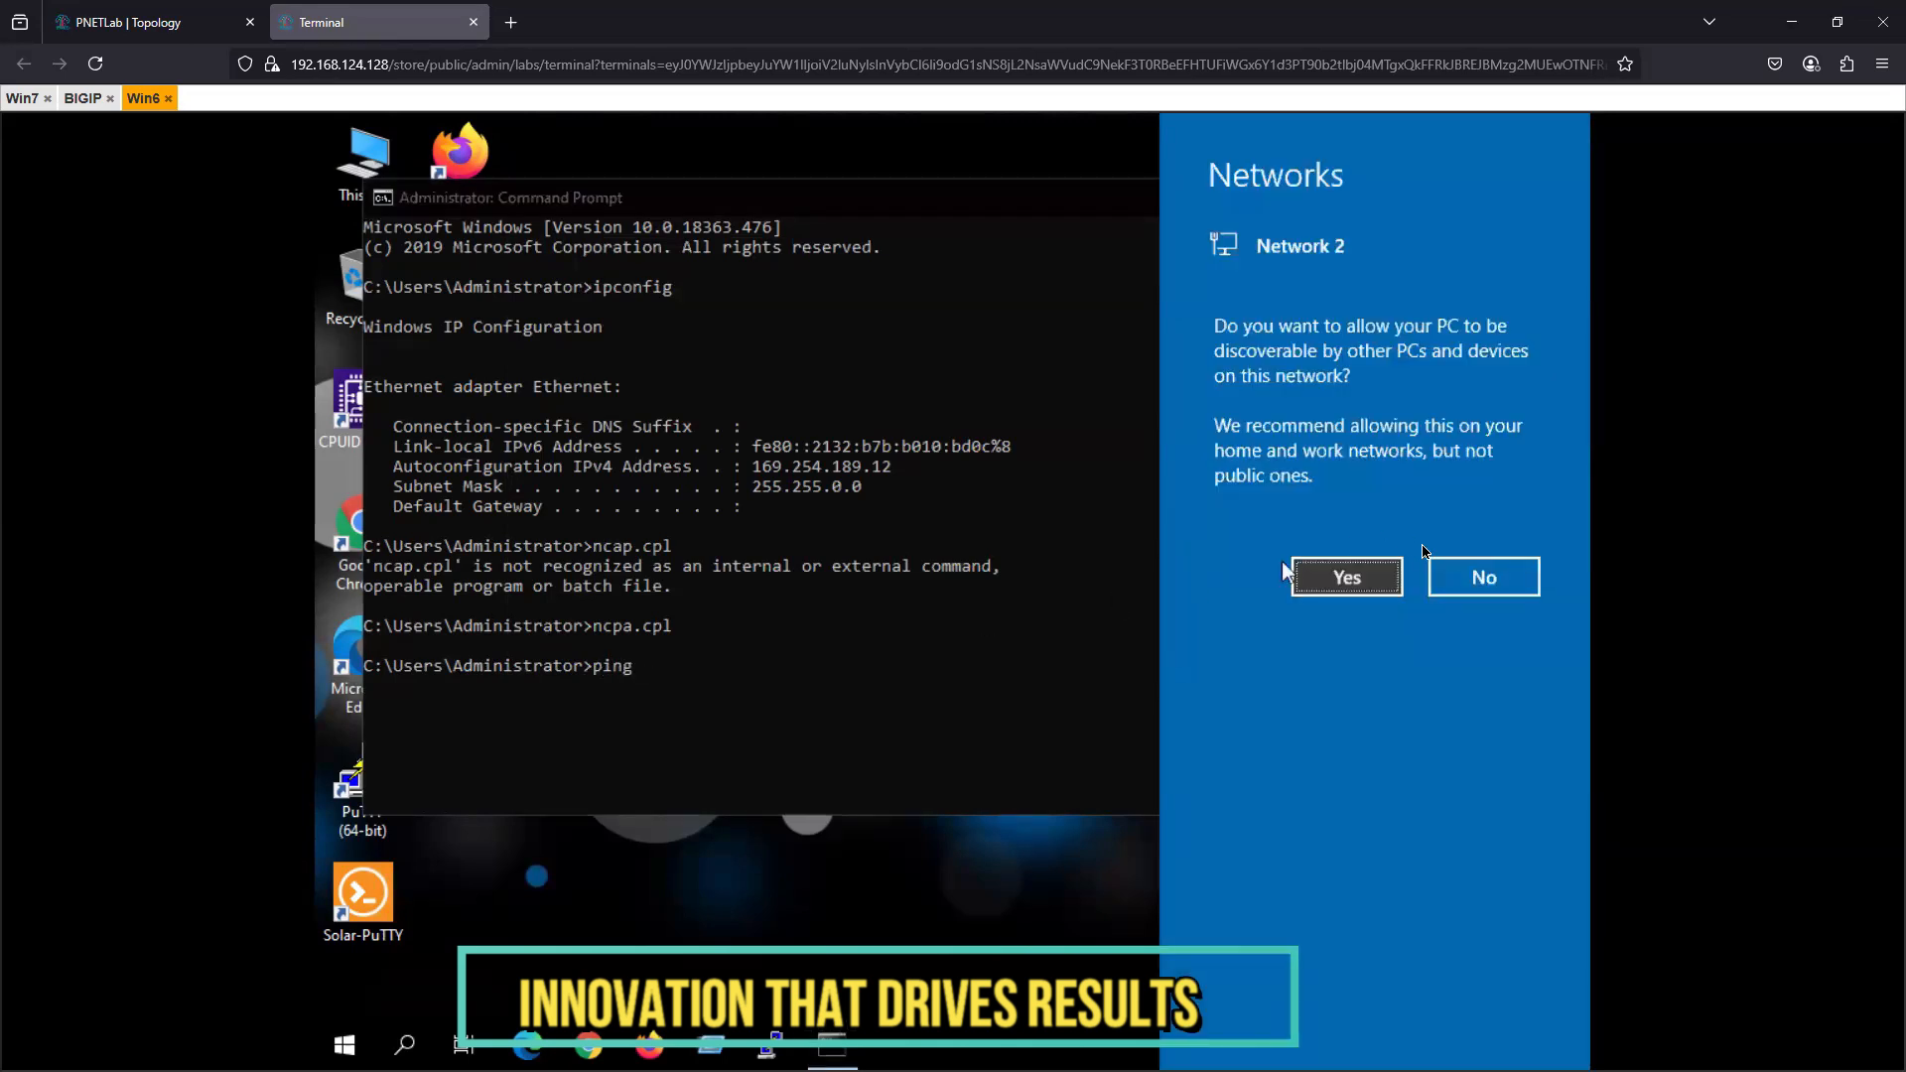
left_click(1010, 667)
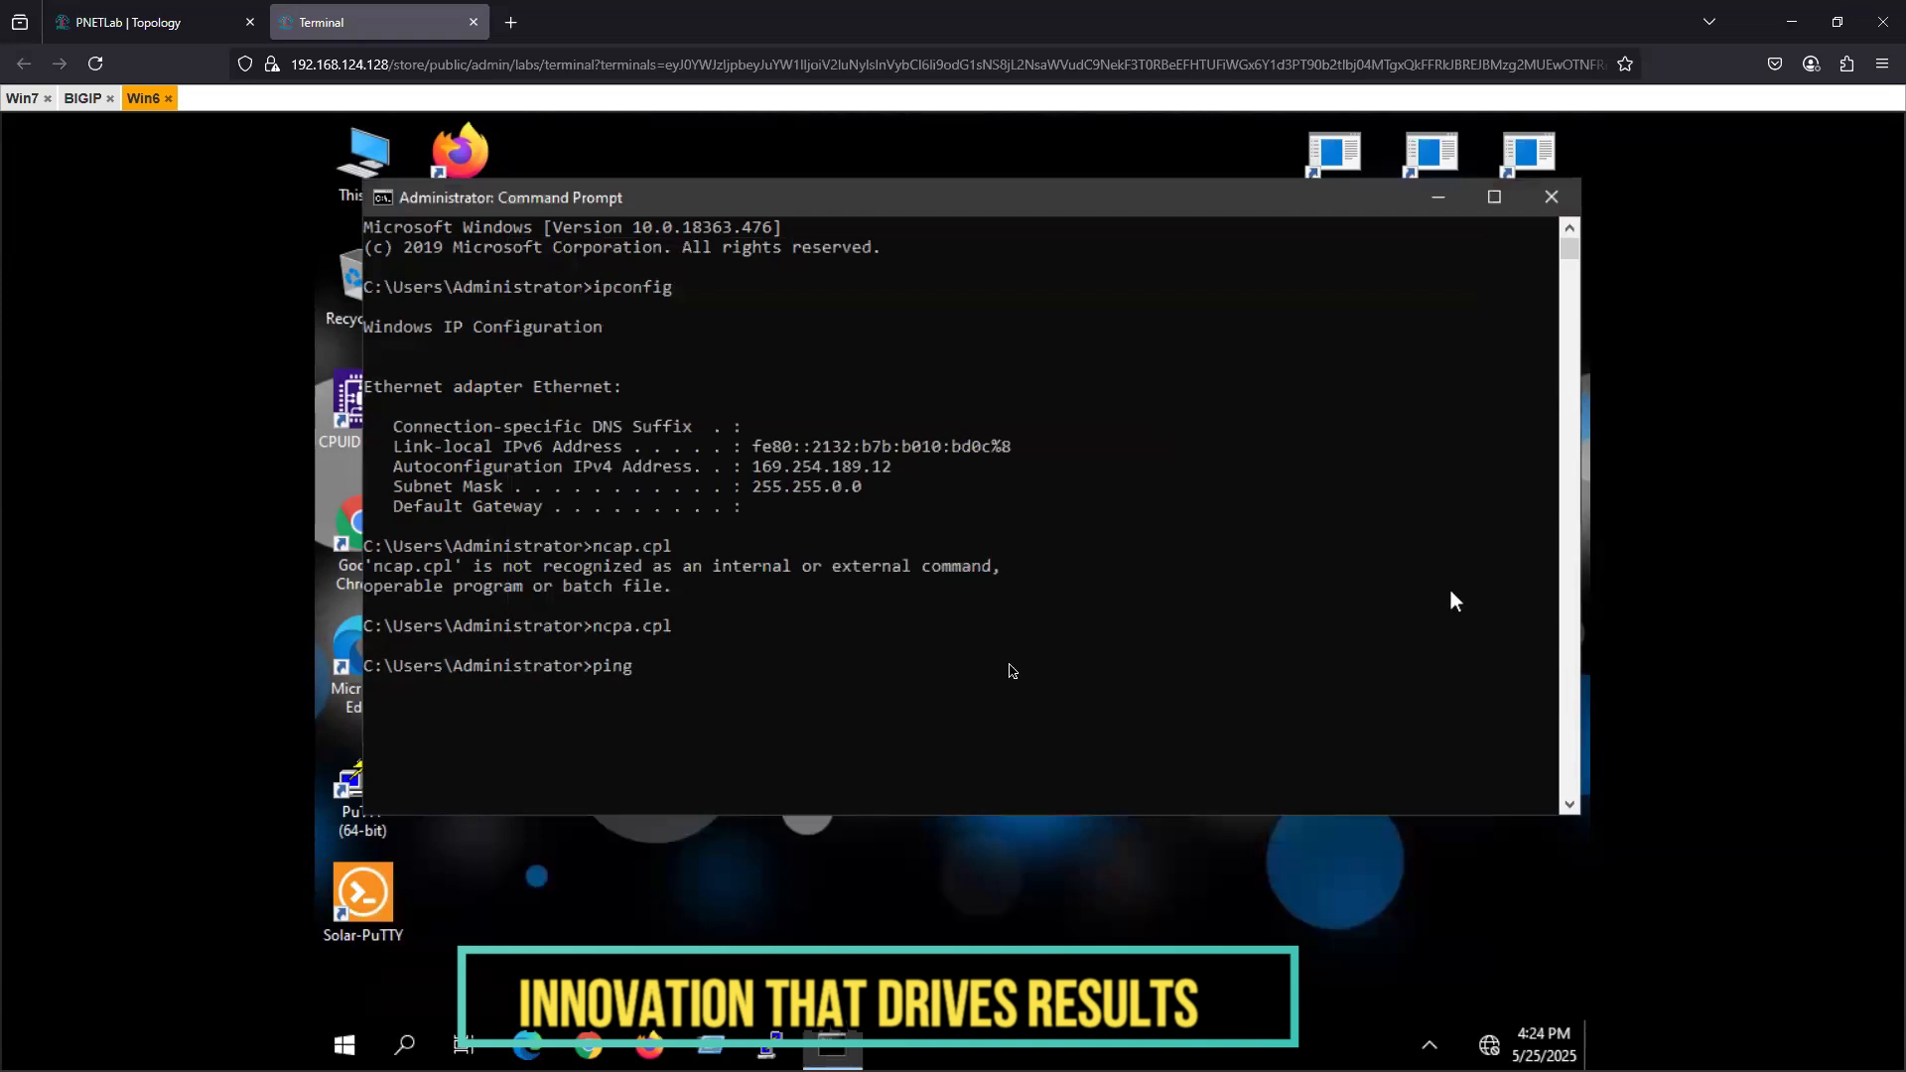
type("10.0.0.1")
key("Return")
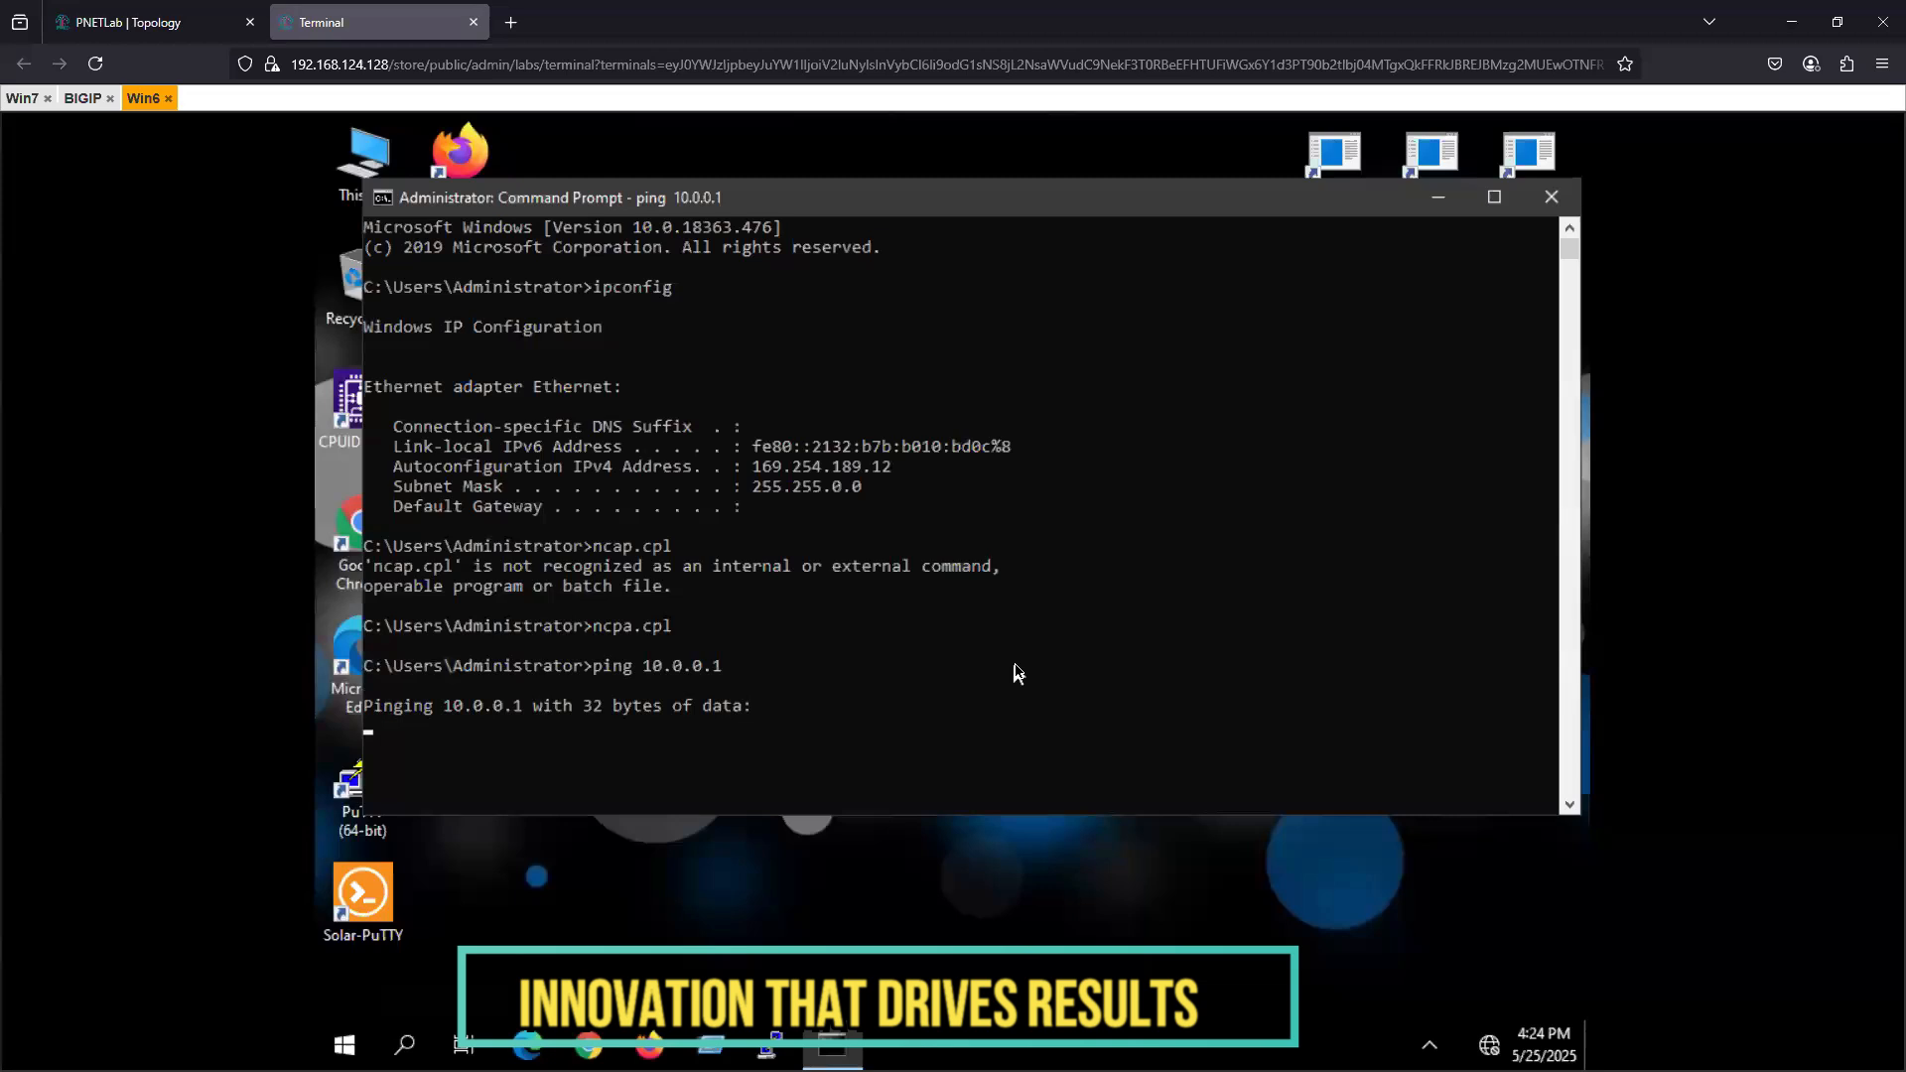
- Reload the PNETLab topology, review the MgmtPC node's settings down to its Ethernet and Qemu options, and save them
left_click(127, 24)
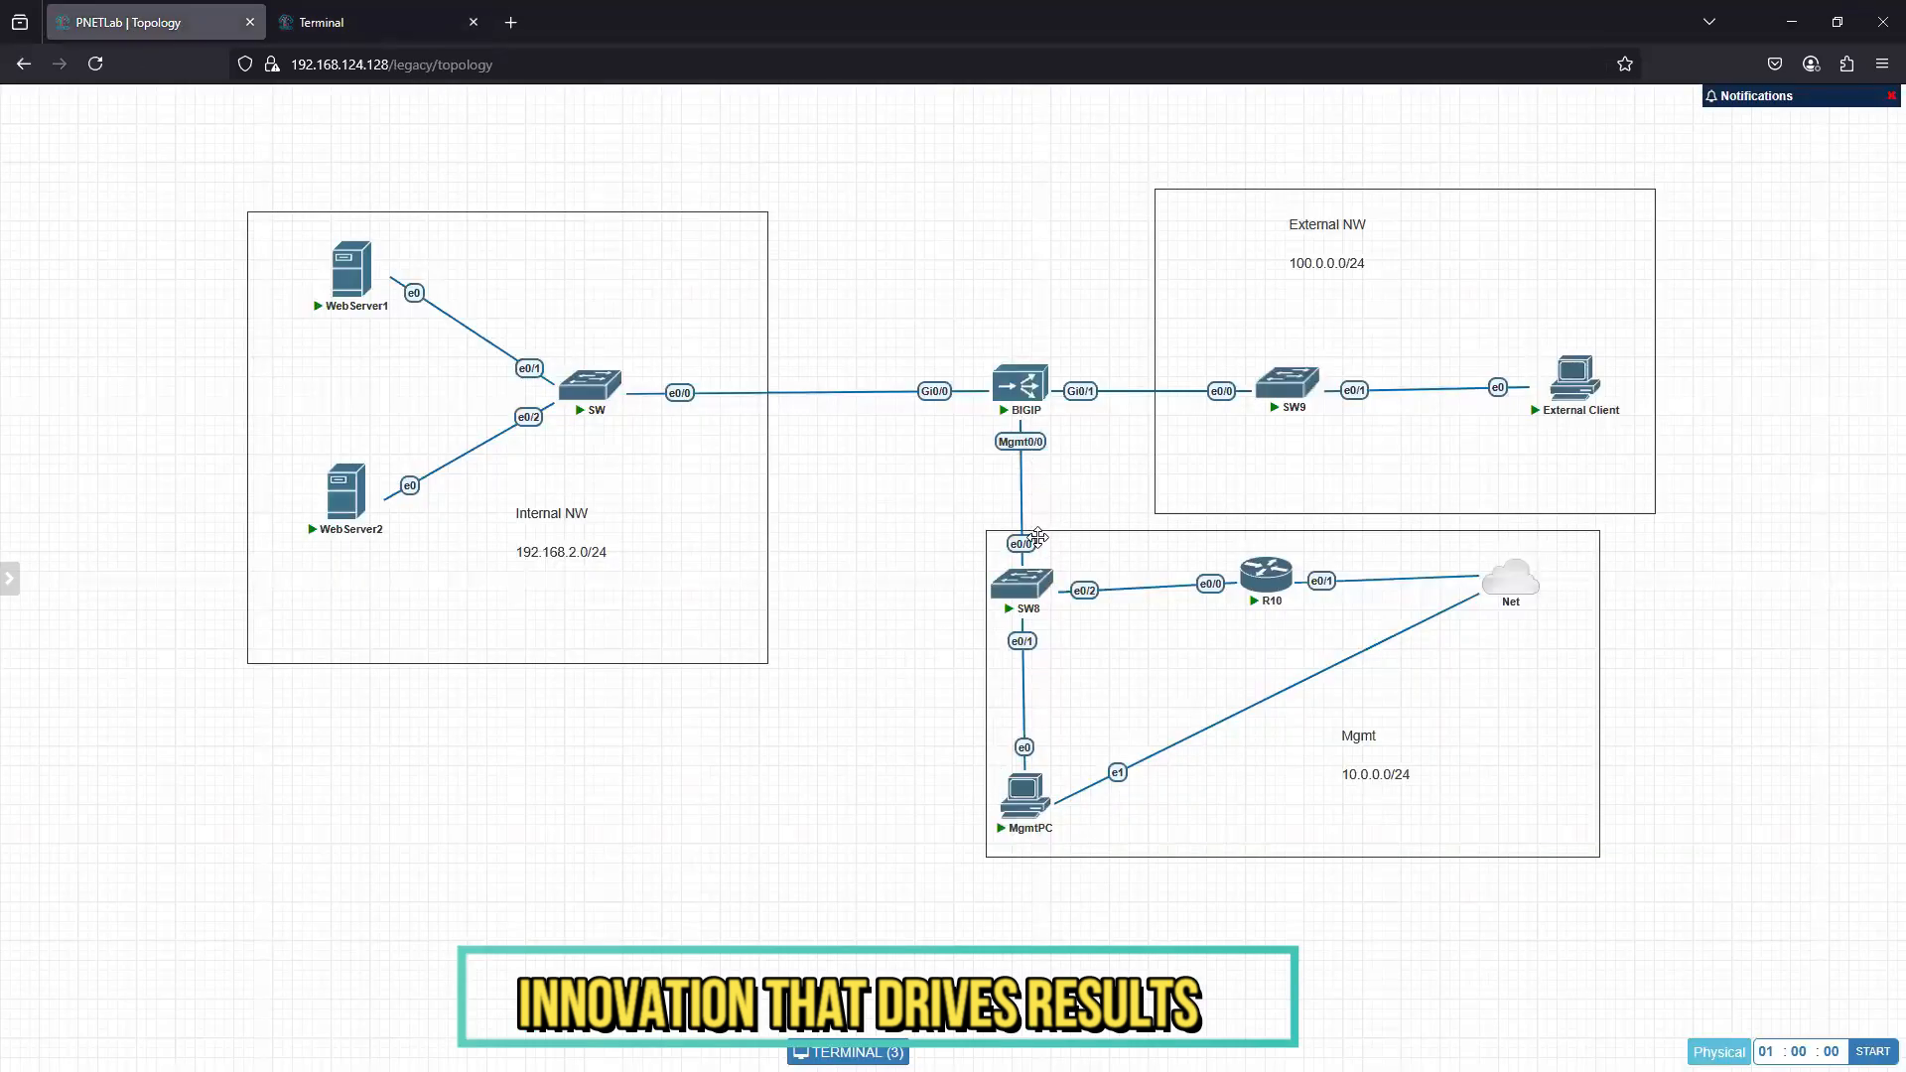
mouse_move(1032, 790)
left_click(95, 63)
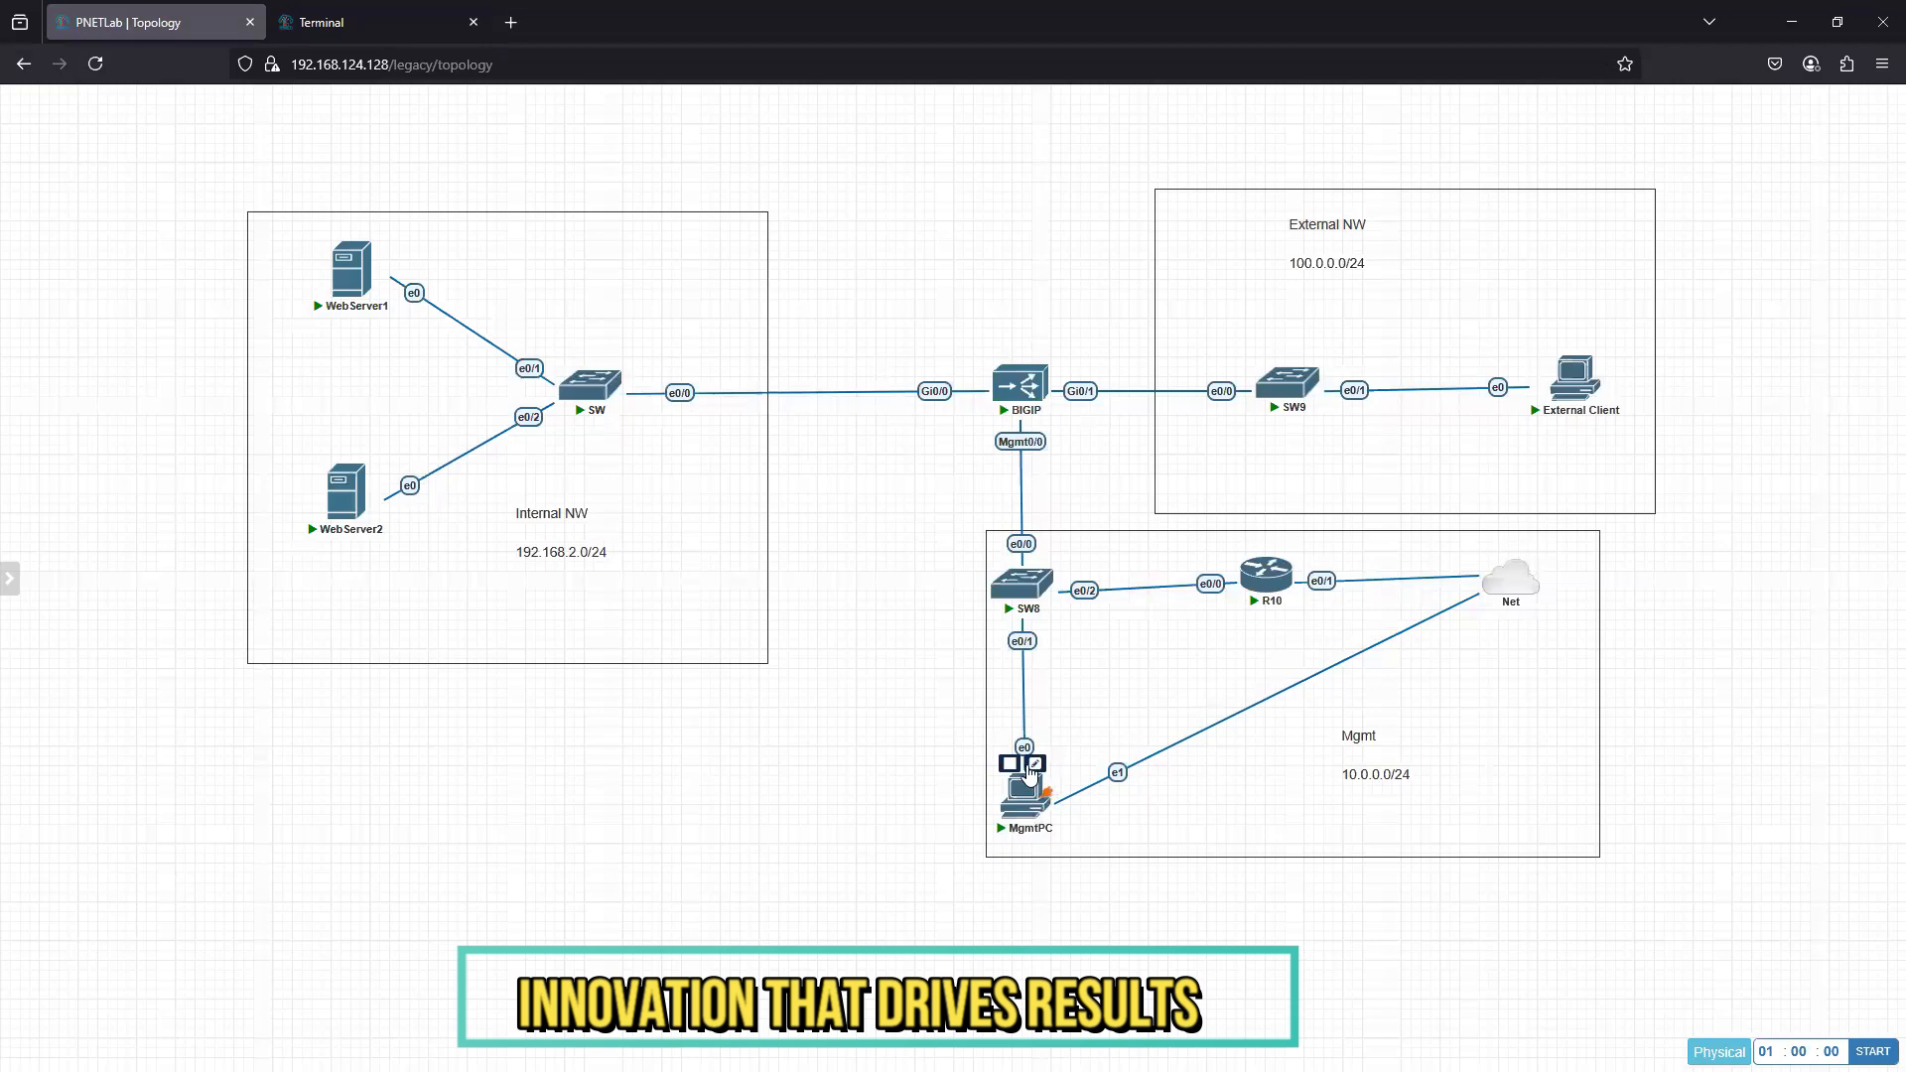
left_click(1034, 763)
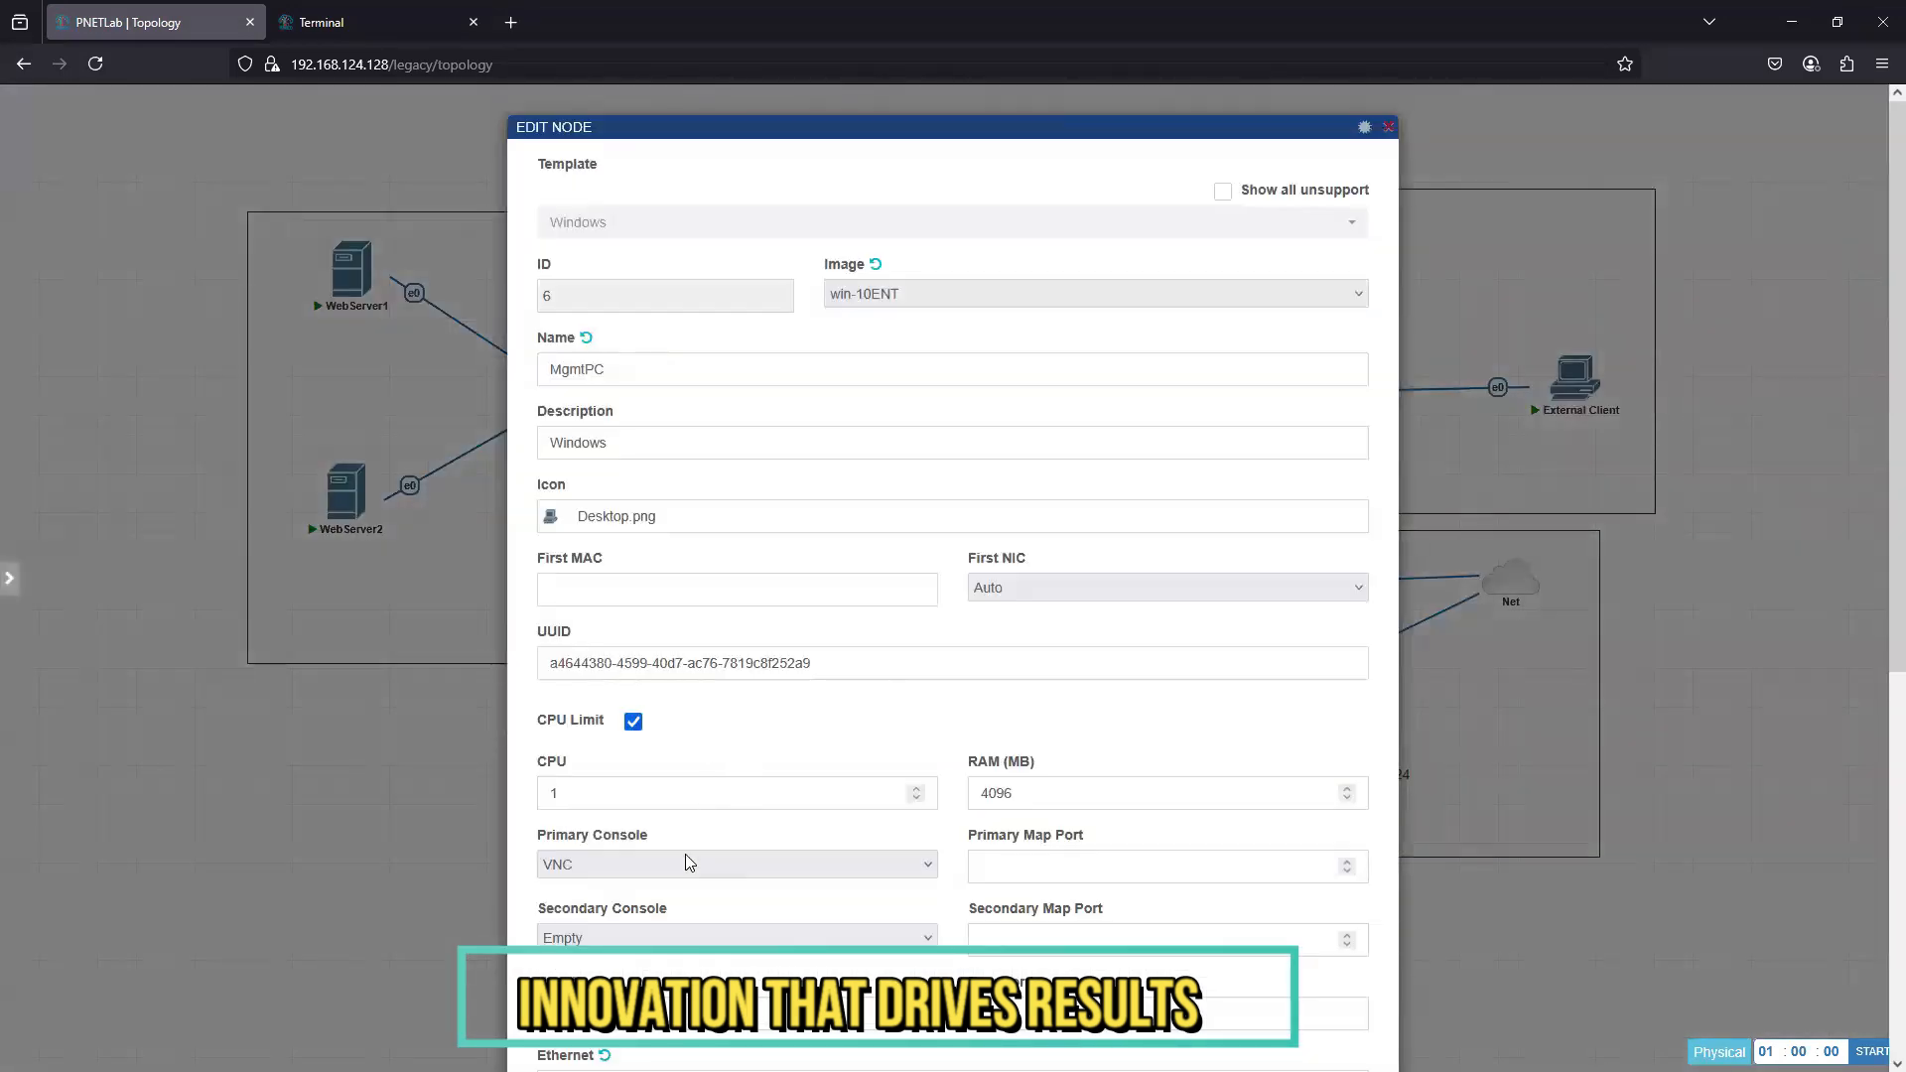
scroll(685, 860, "down", 2)
scroll(685, 860, "down", 4)
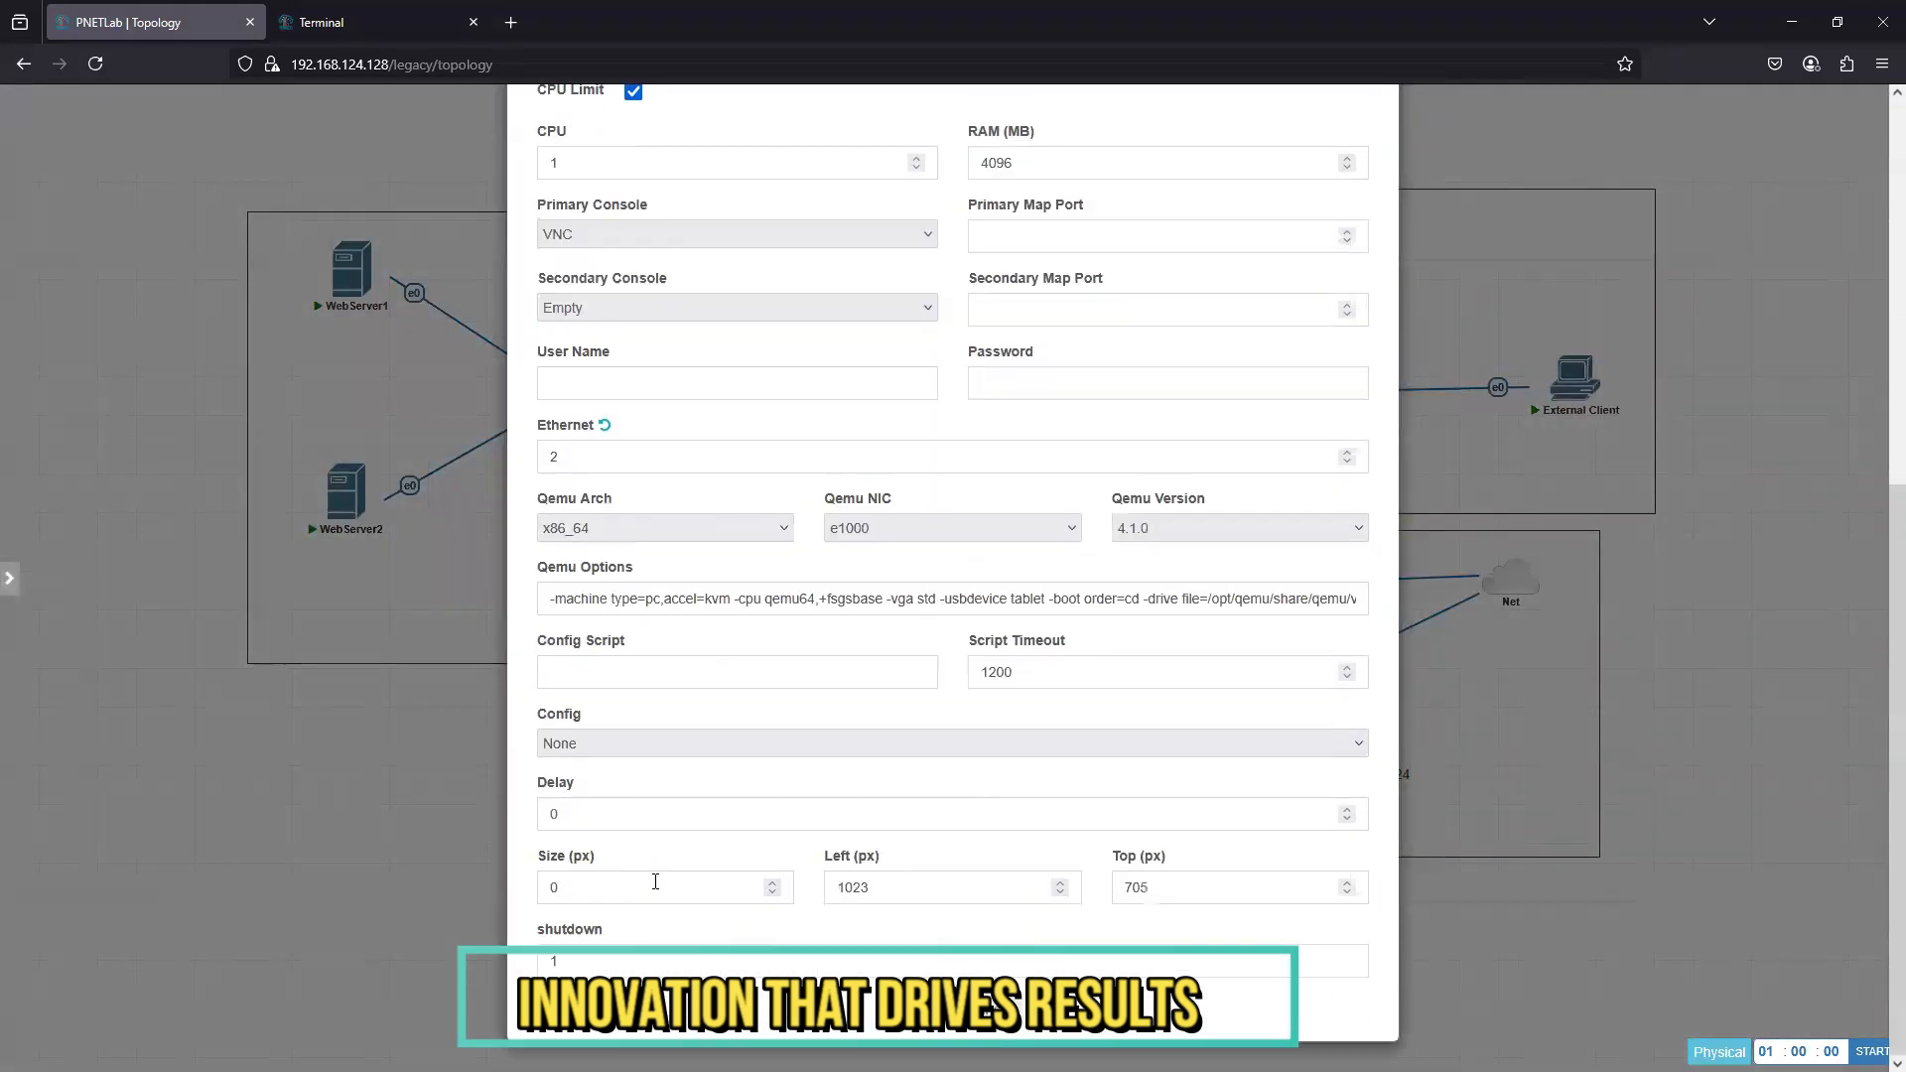
left_click(903, 1029)
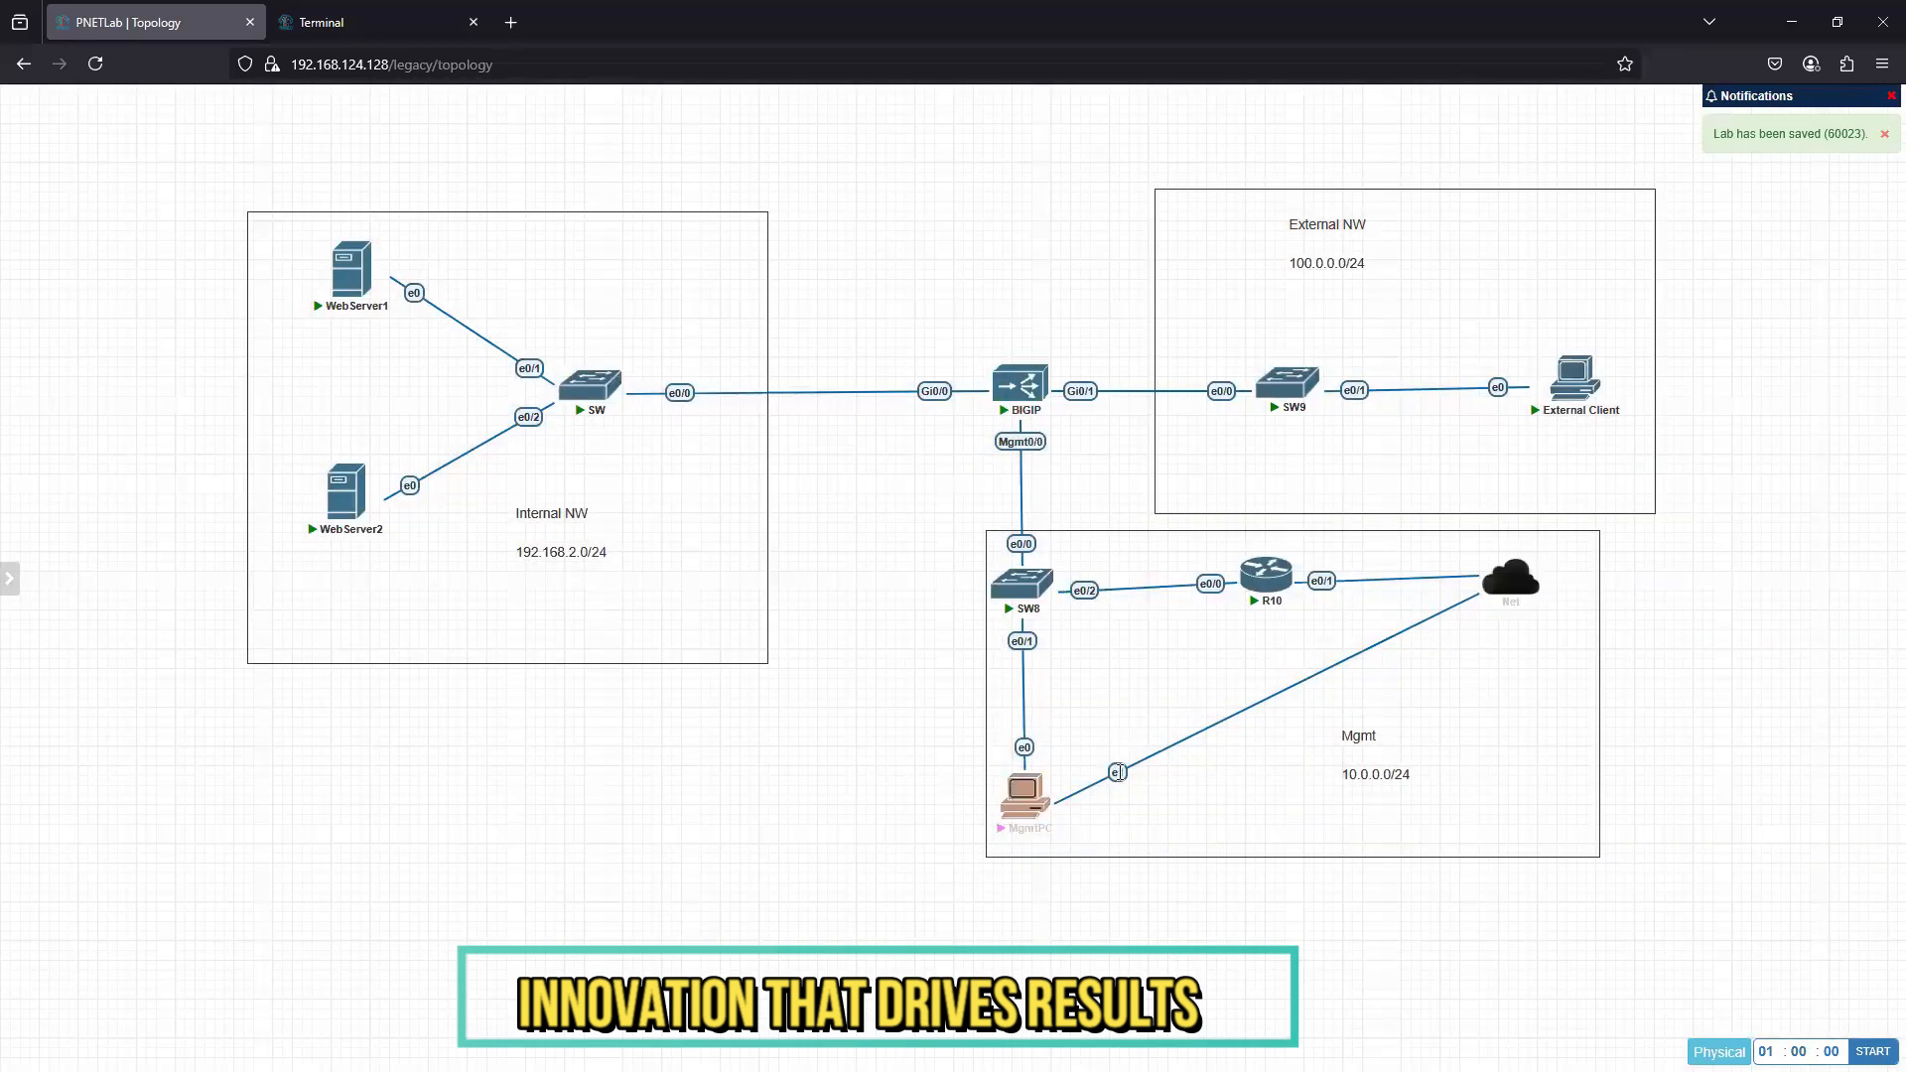
- Delete MgmtPC's e1 link to Net and recreate the link between SW8 e0/1 and MgmtPC e0
right_click(1118, 773)
left_click(1171, 906)
right_click(1025, 789)
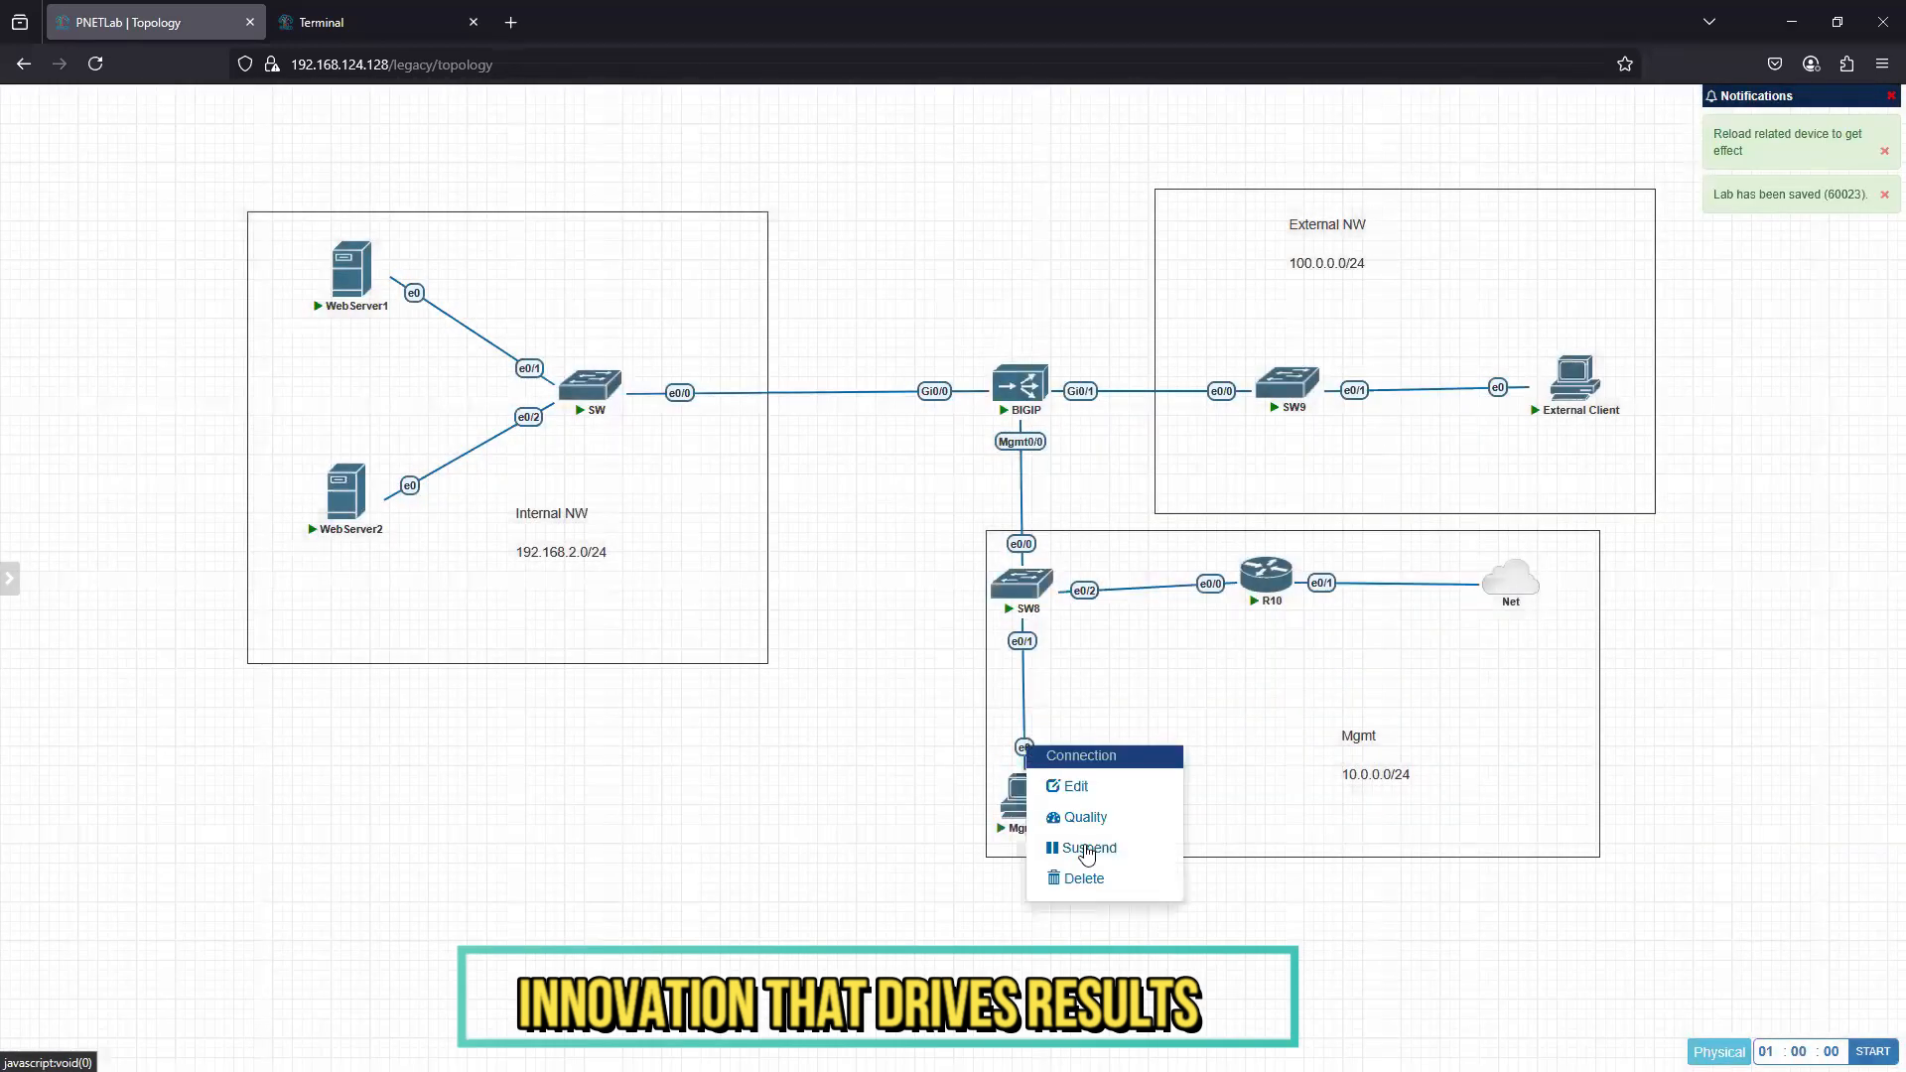
left_click(1092, 878)
left_click_drag(1045, 588, 1029, 794)
left_click(996, 611)
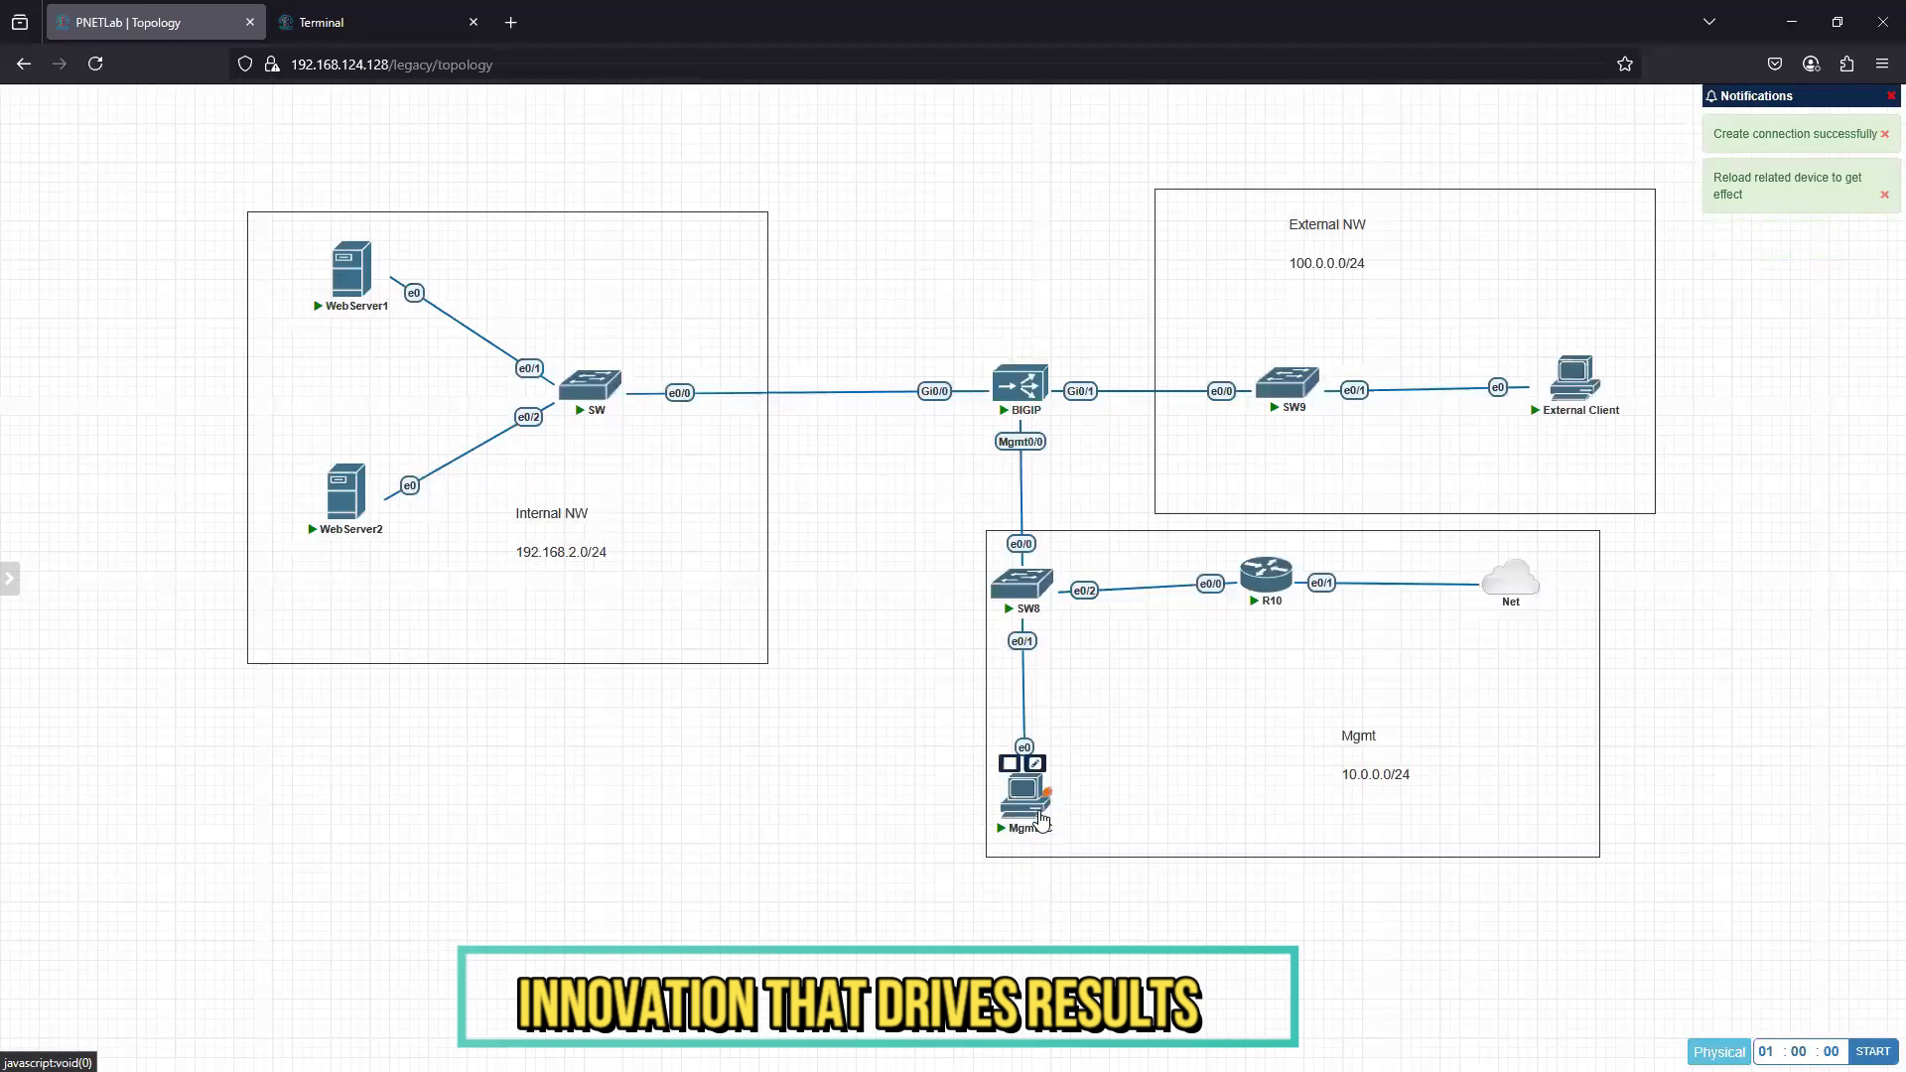
- Repeat the ping to 10.0.0.1 from the MgmtPC console and interrupt it
left_click(357, 22)
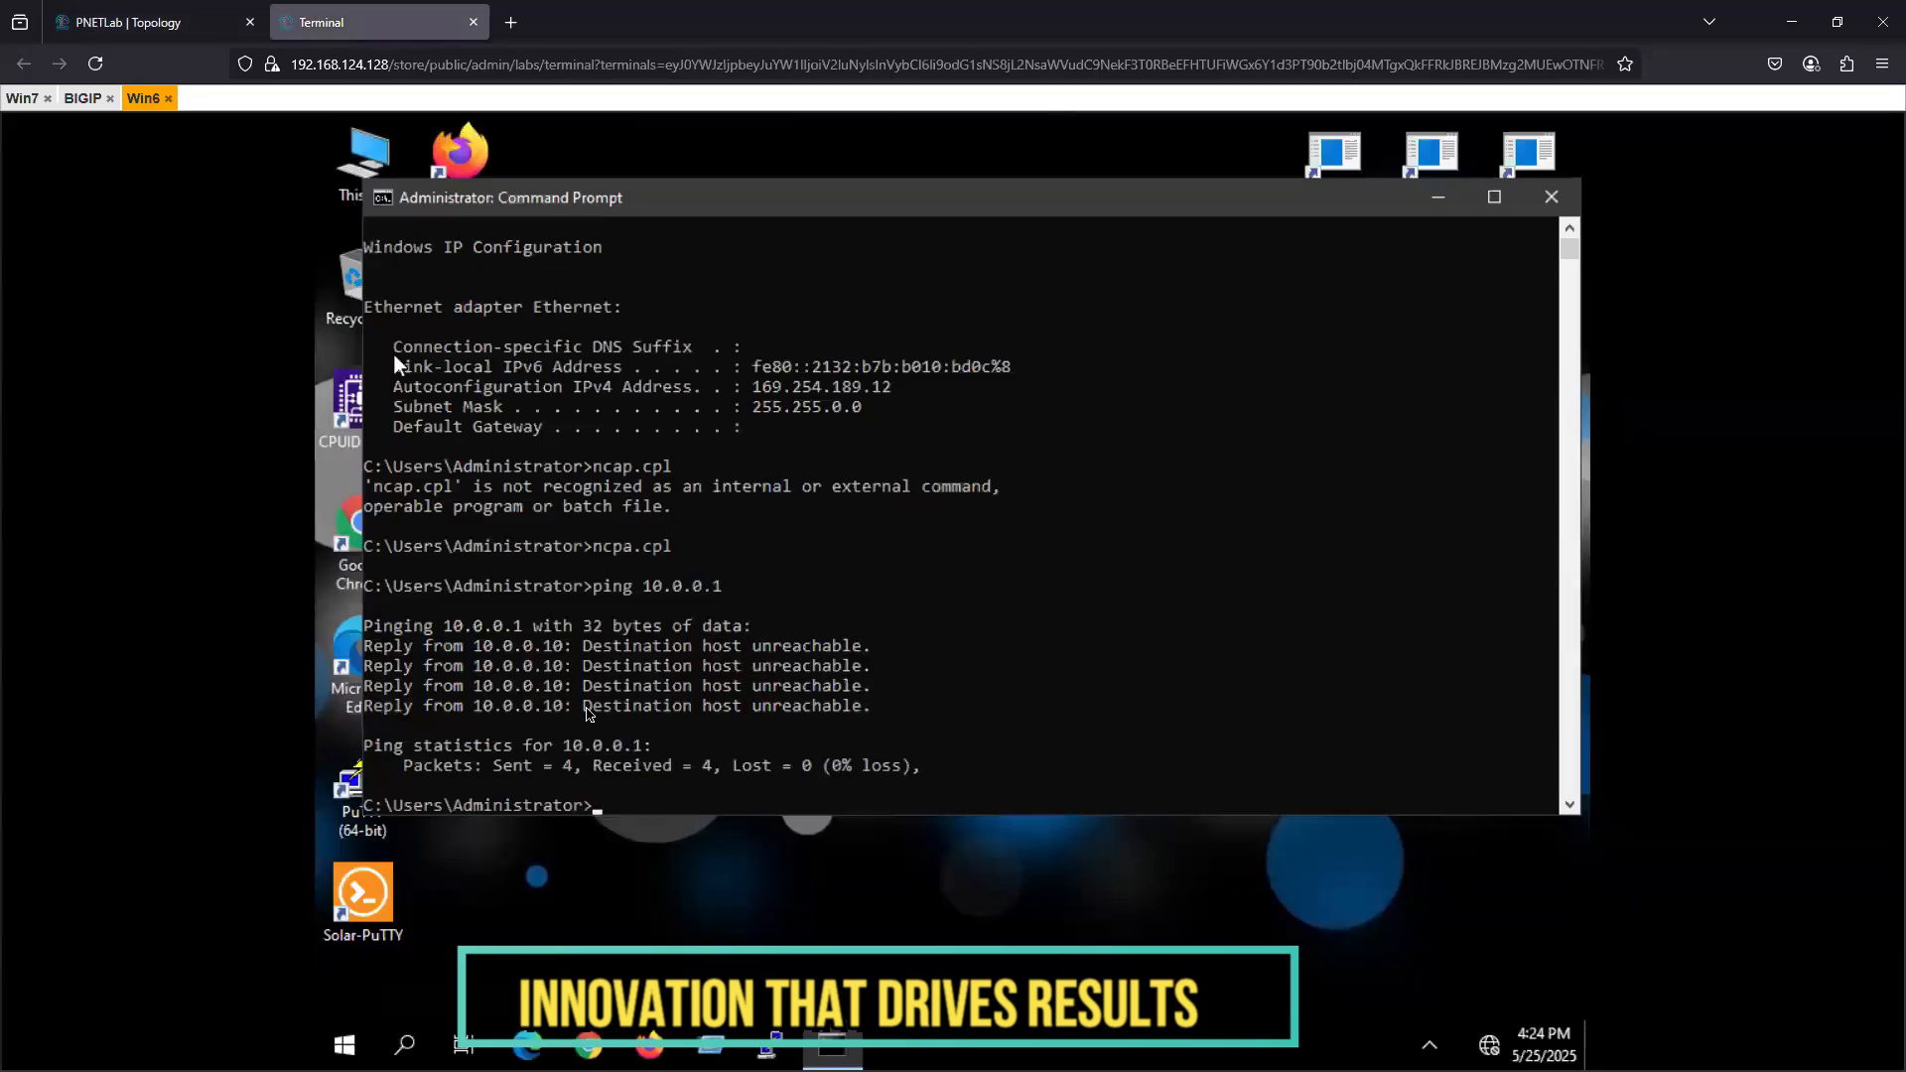
left_click(586, 706)
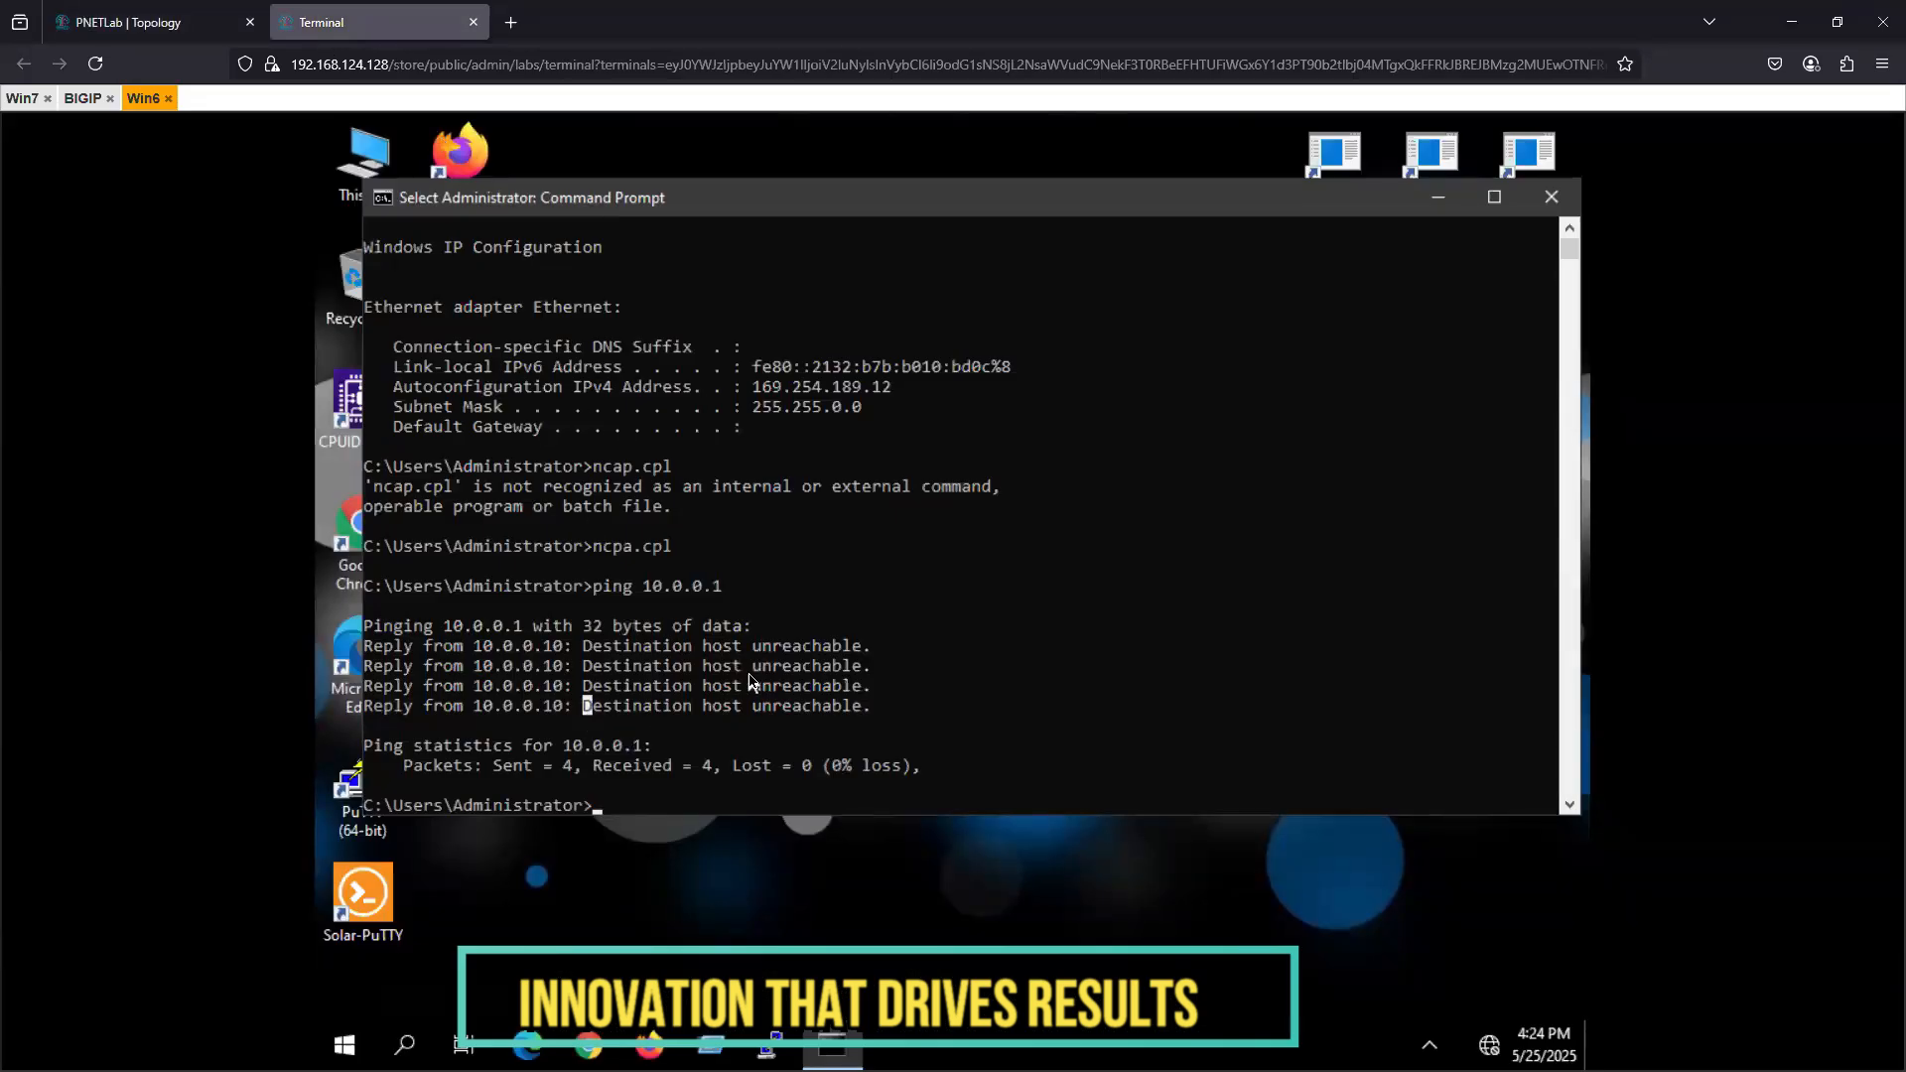
key("Up")
key("Return")
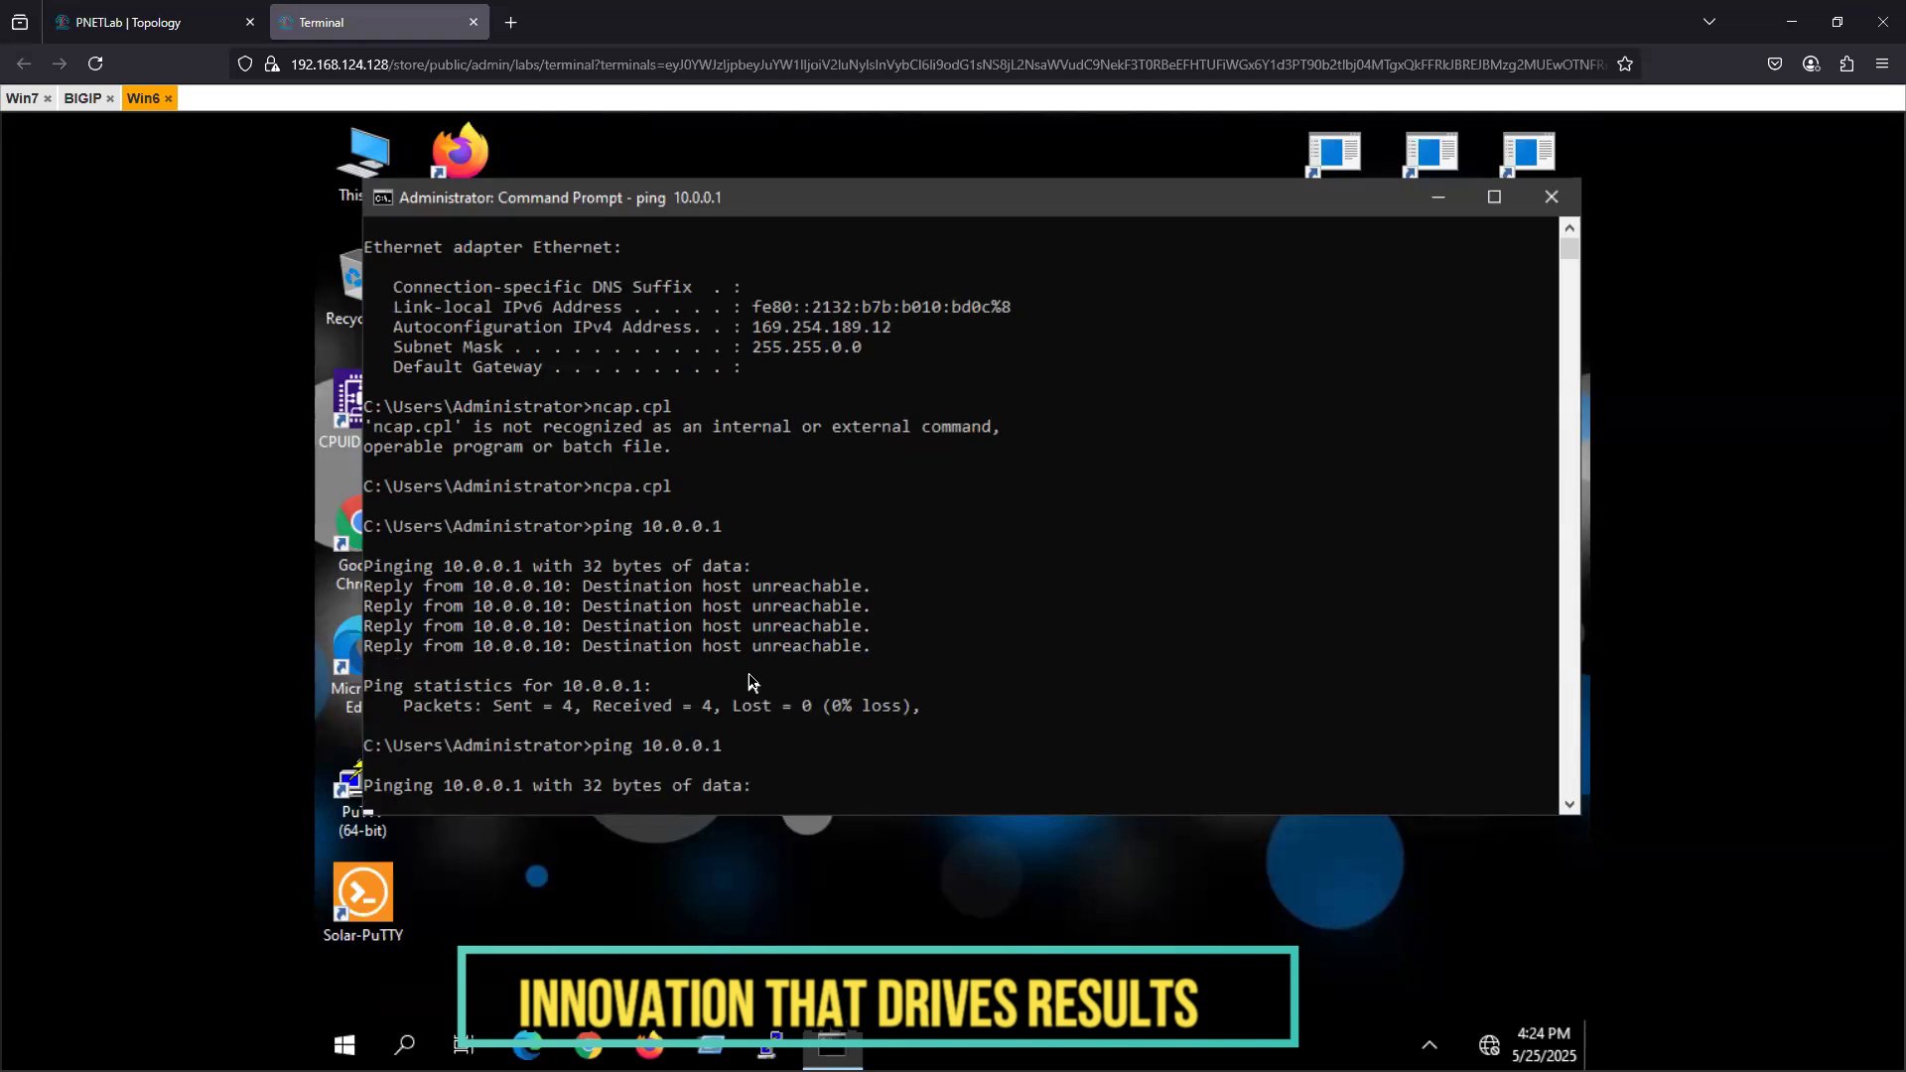
key("ctrl+c")
- Reopen Network Connections on MgmtPC by running ncpa.cpl from Command Prompt
type("n")
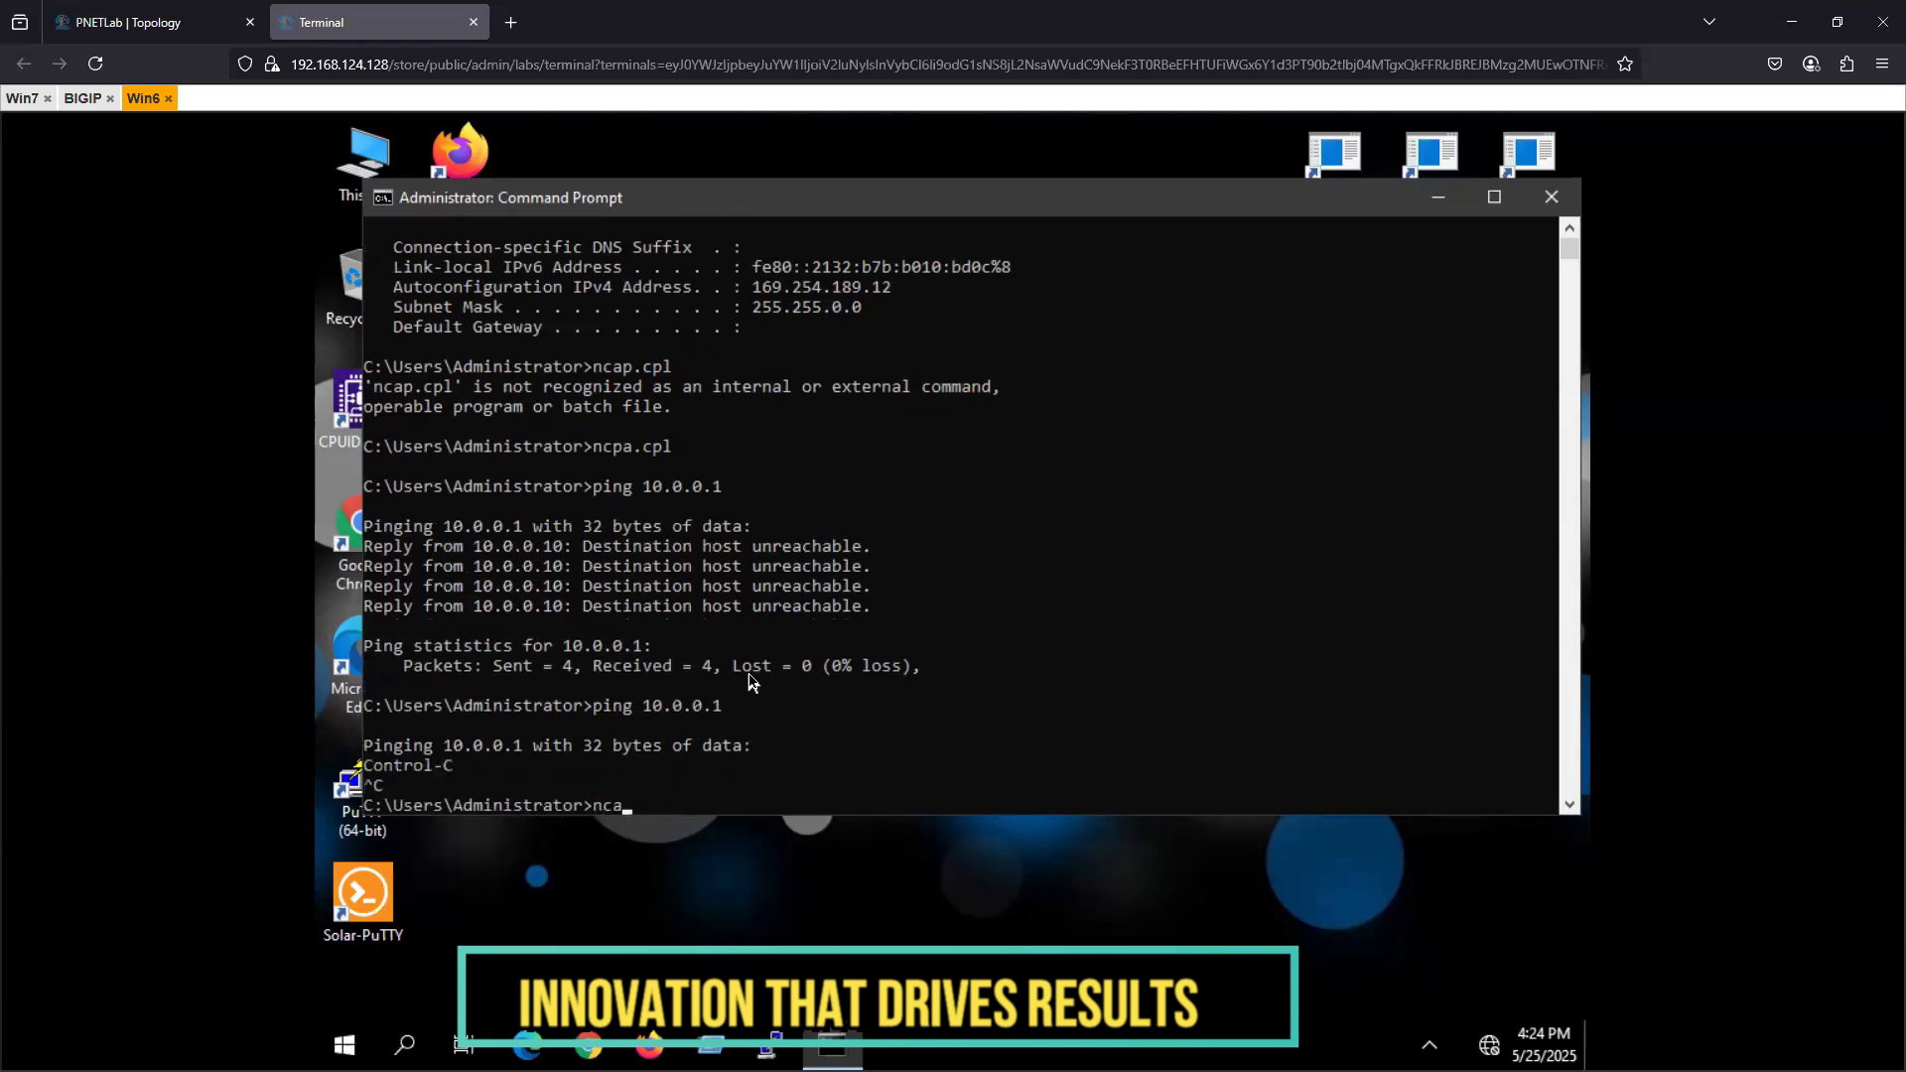
type("cpa.cpl")
key("Return")
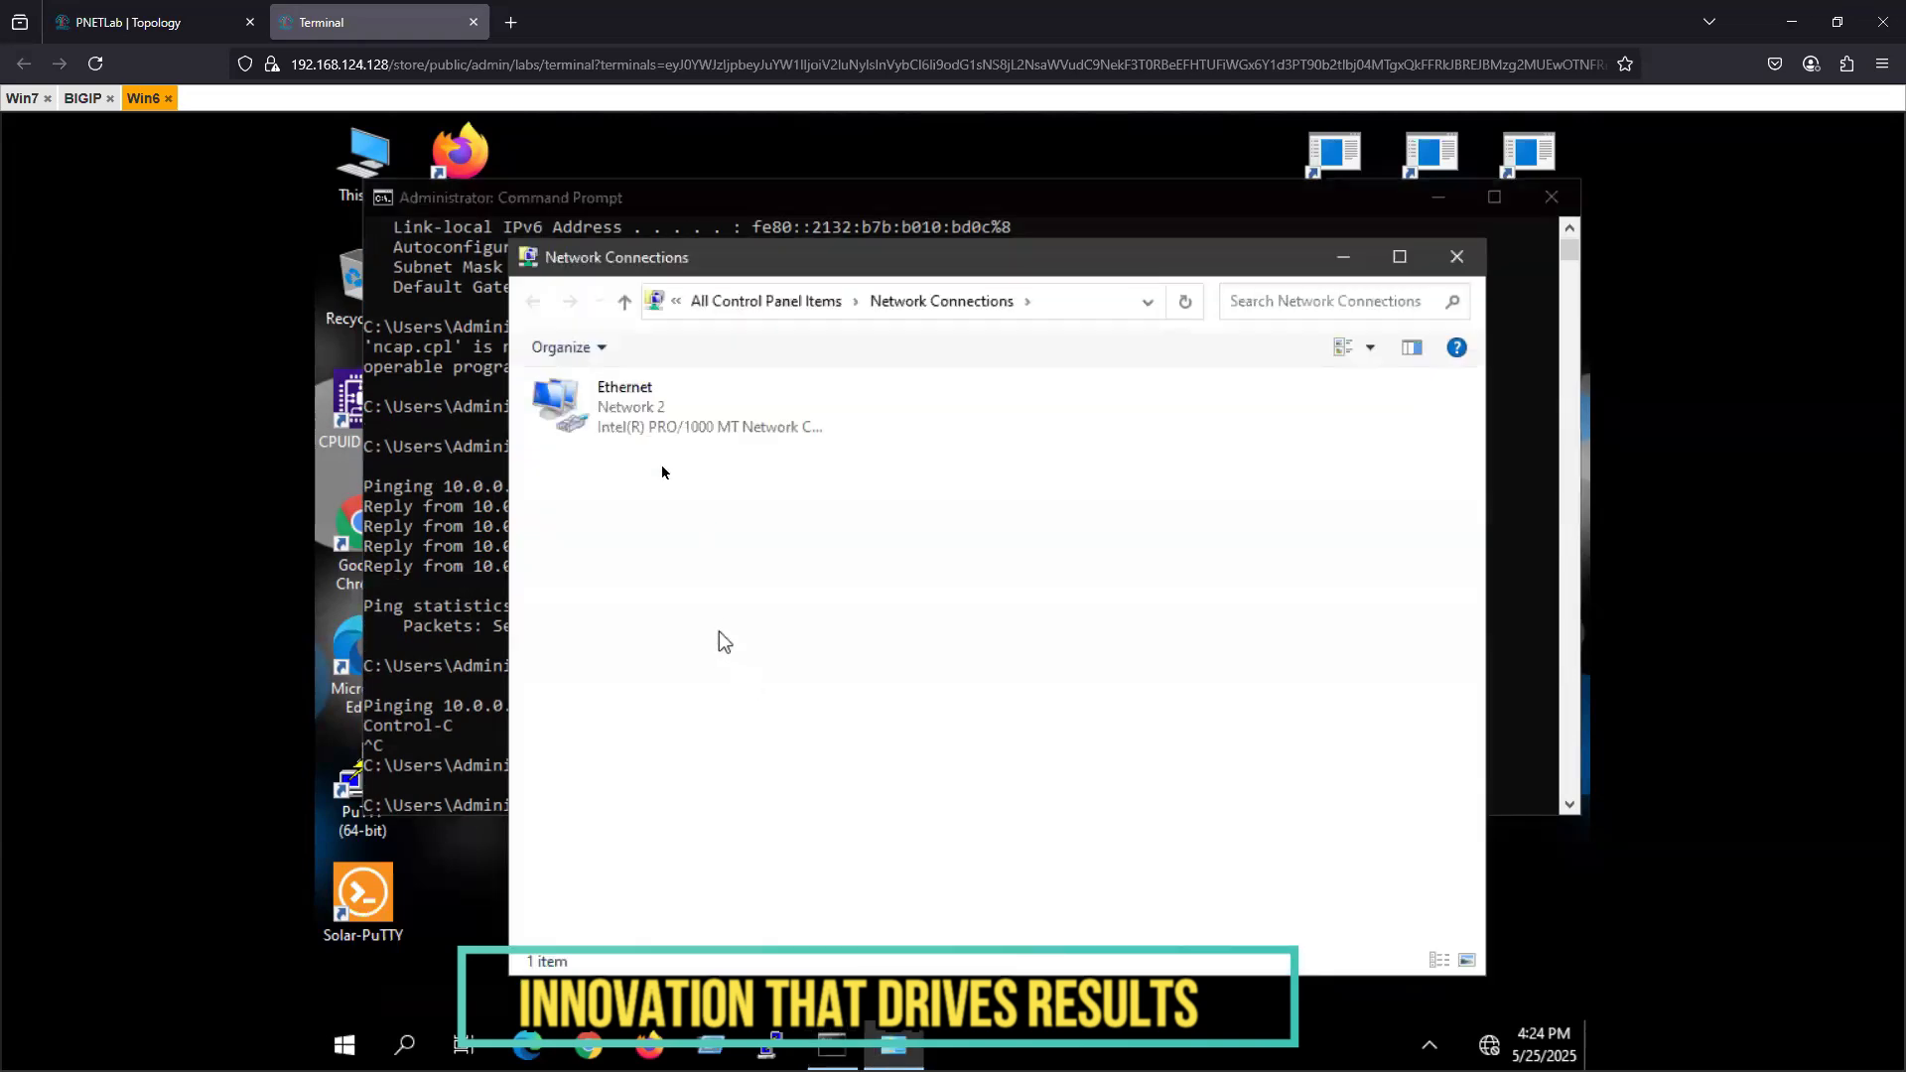
- Check the static address settings in the Ethernet adapter's IPv4 properties and close Network Connections
left_click(646, 437)
right_click(647, 433)
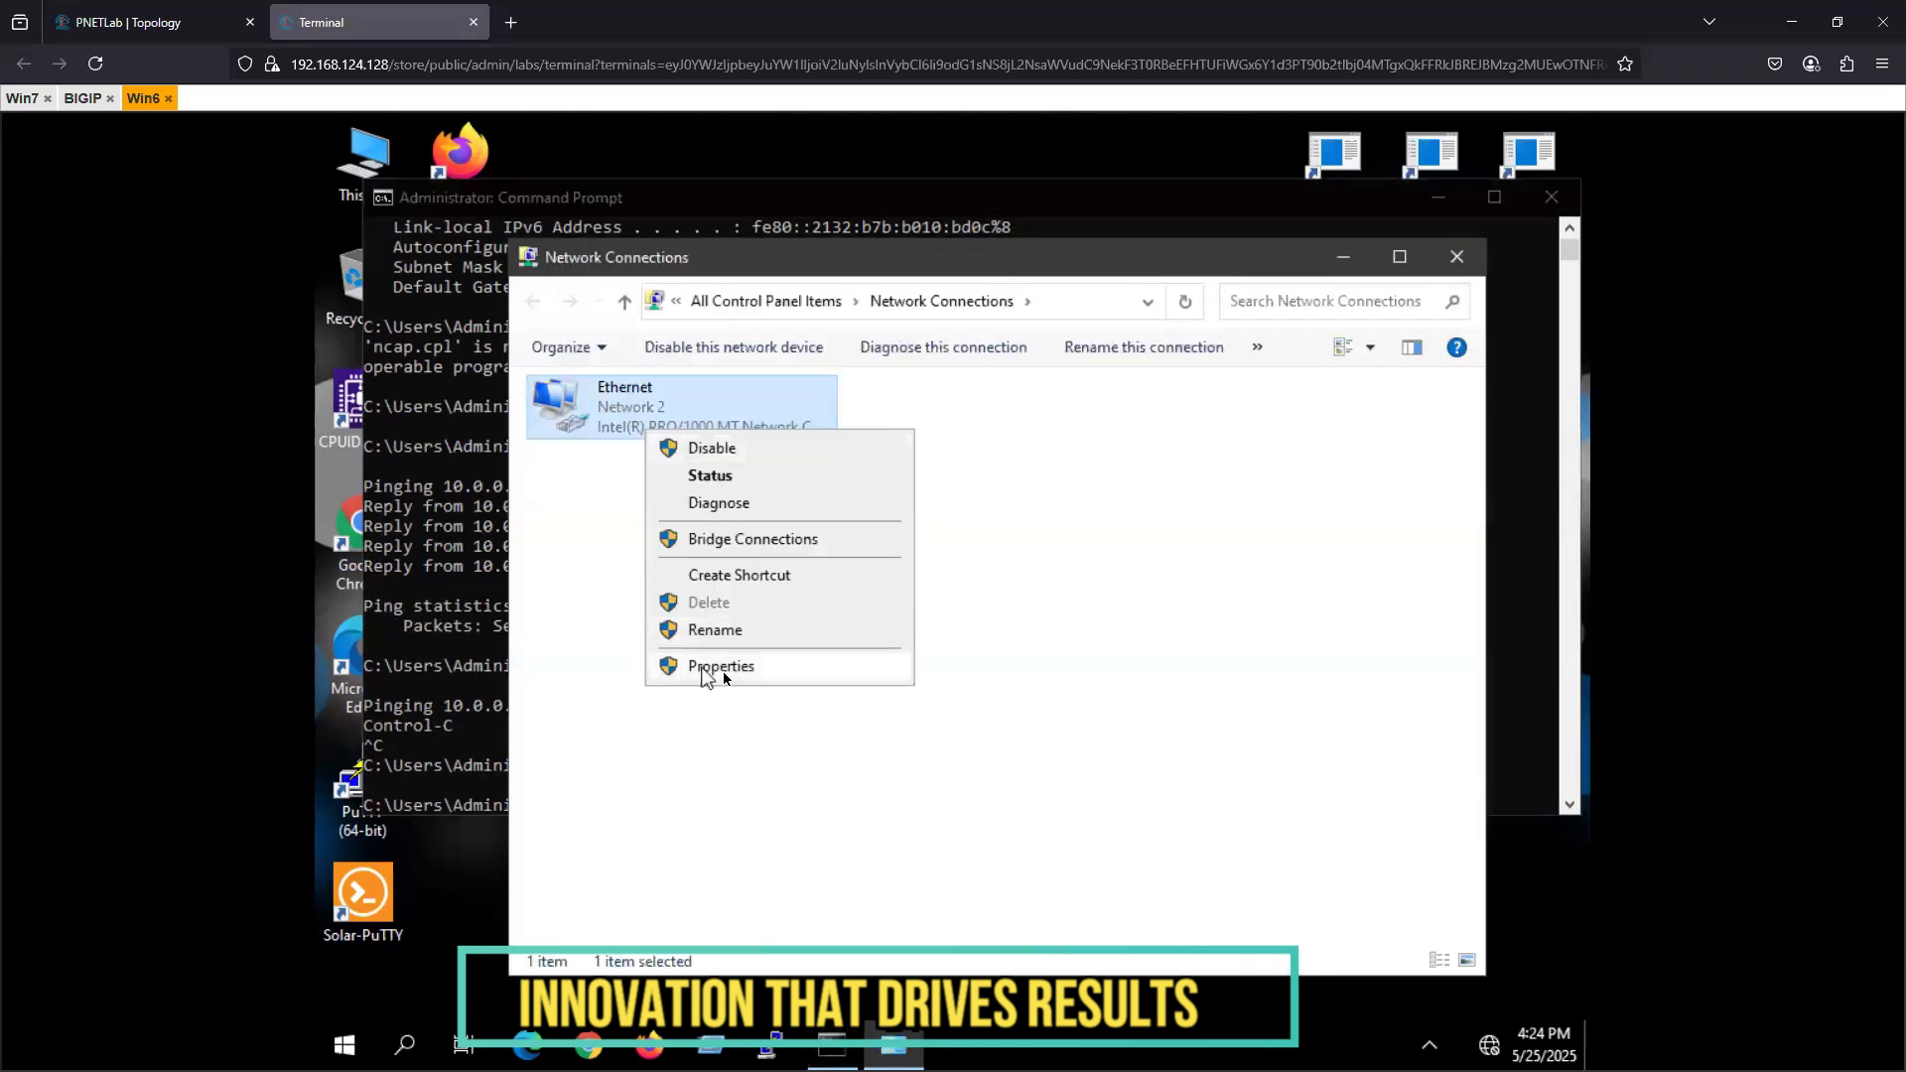
left_click(706, 667)
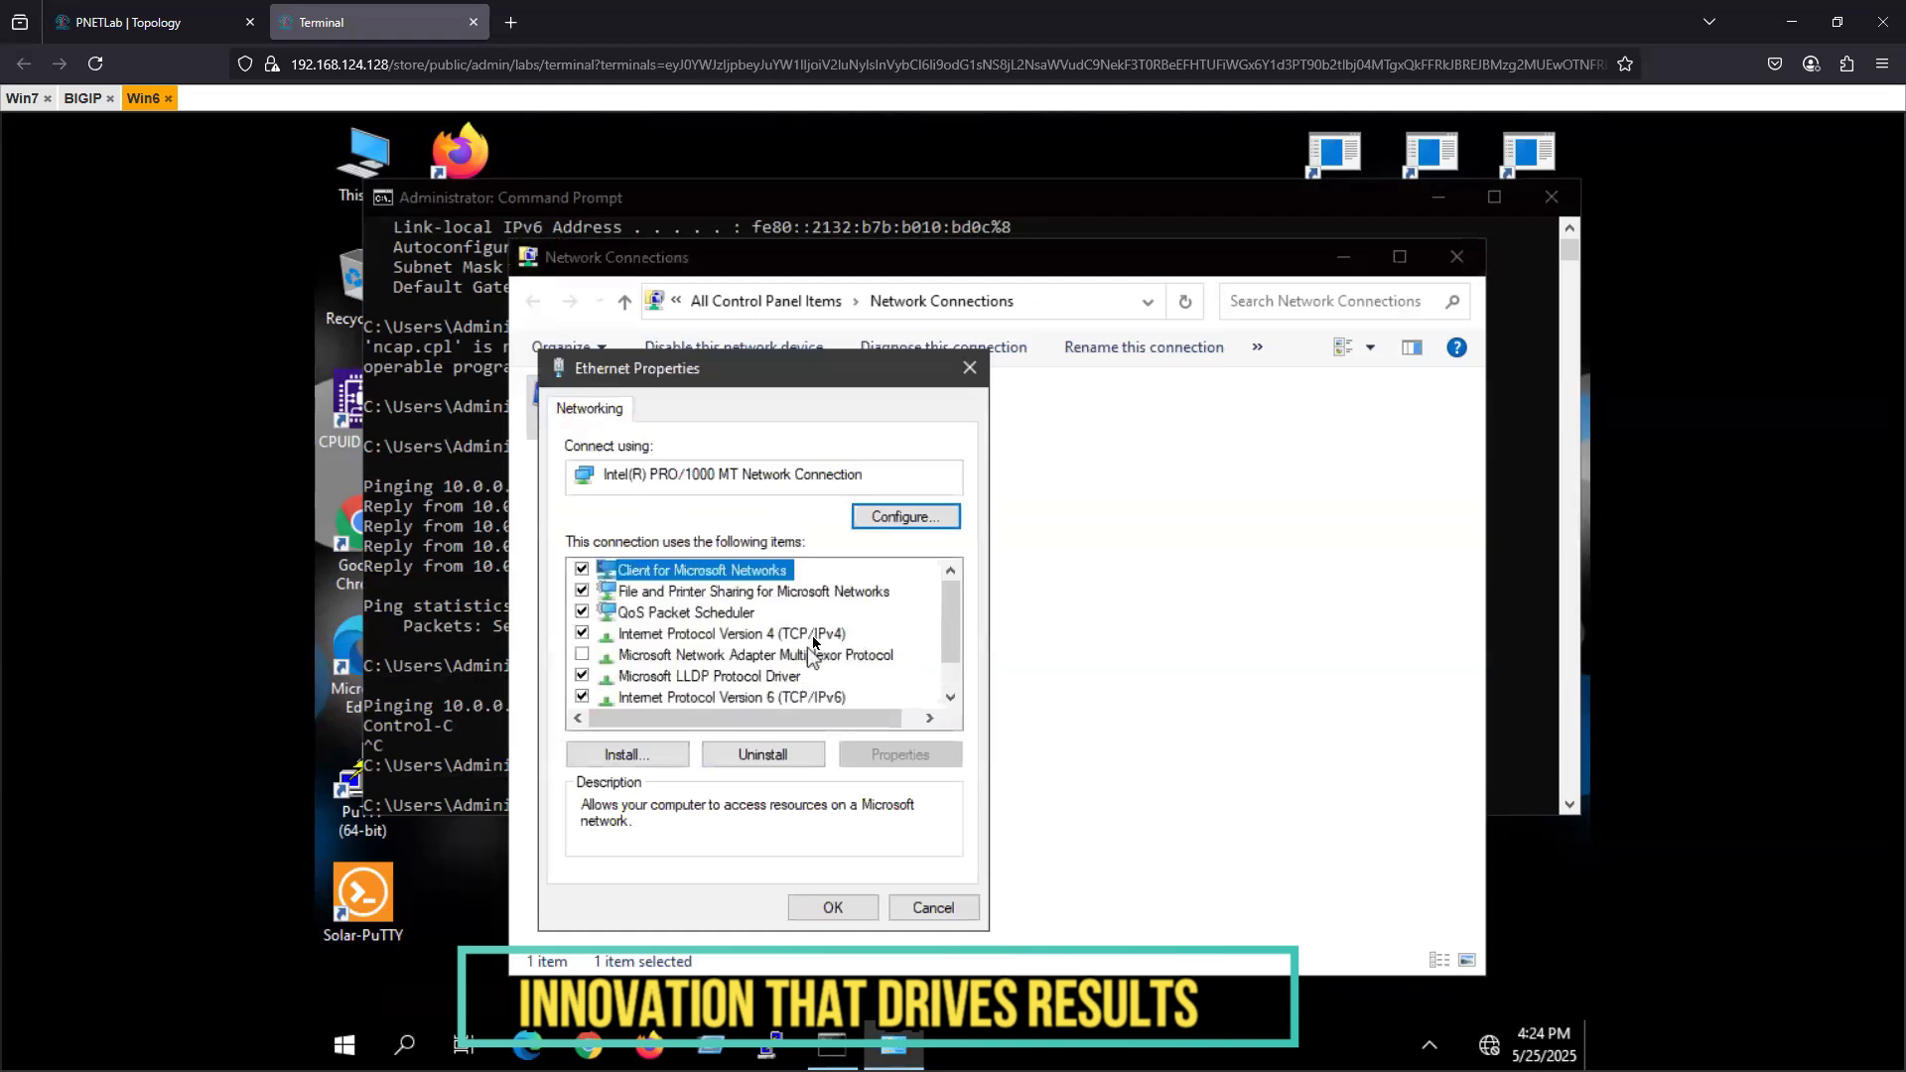
left_click(813, 637)
left_click(900, 754)
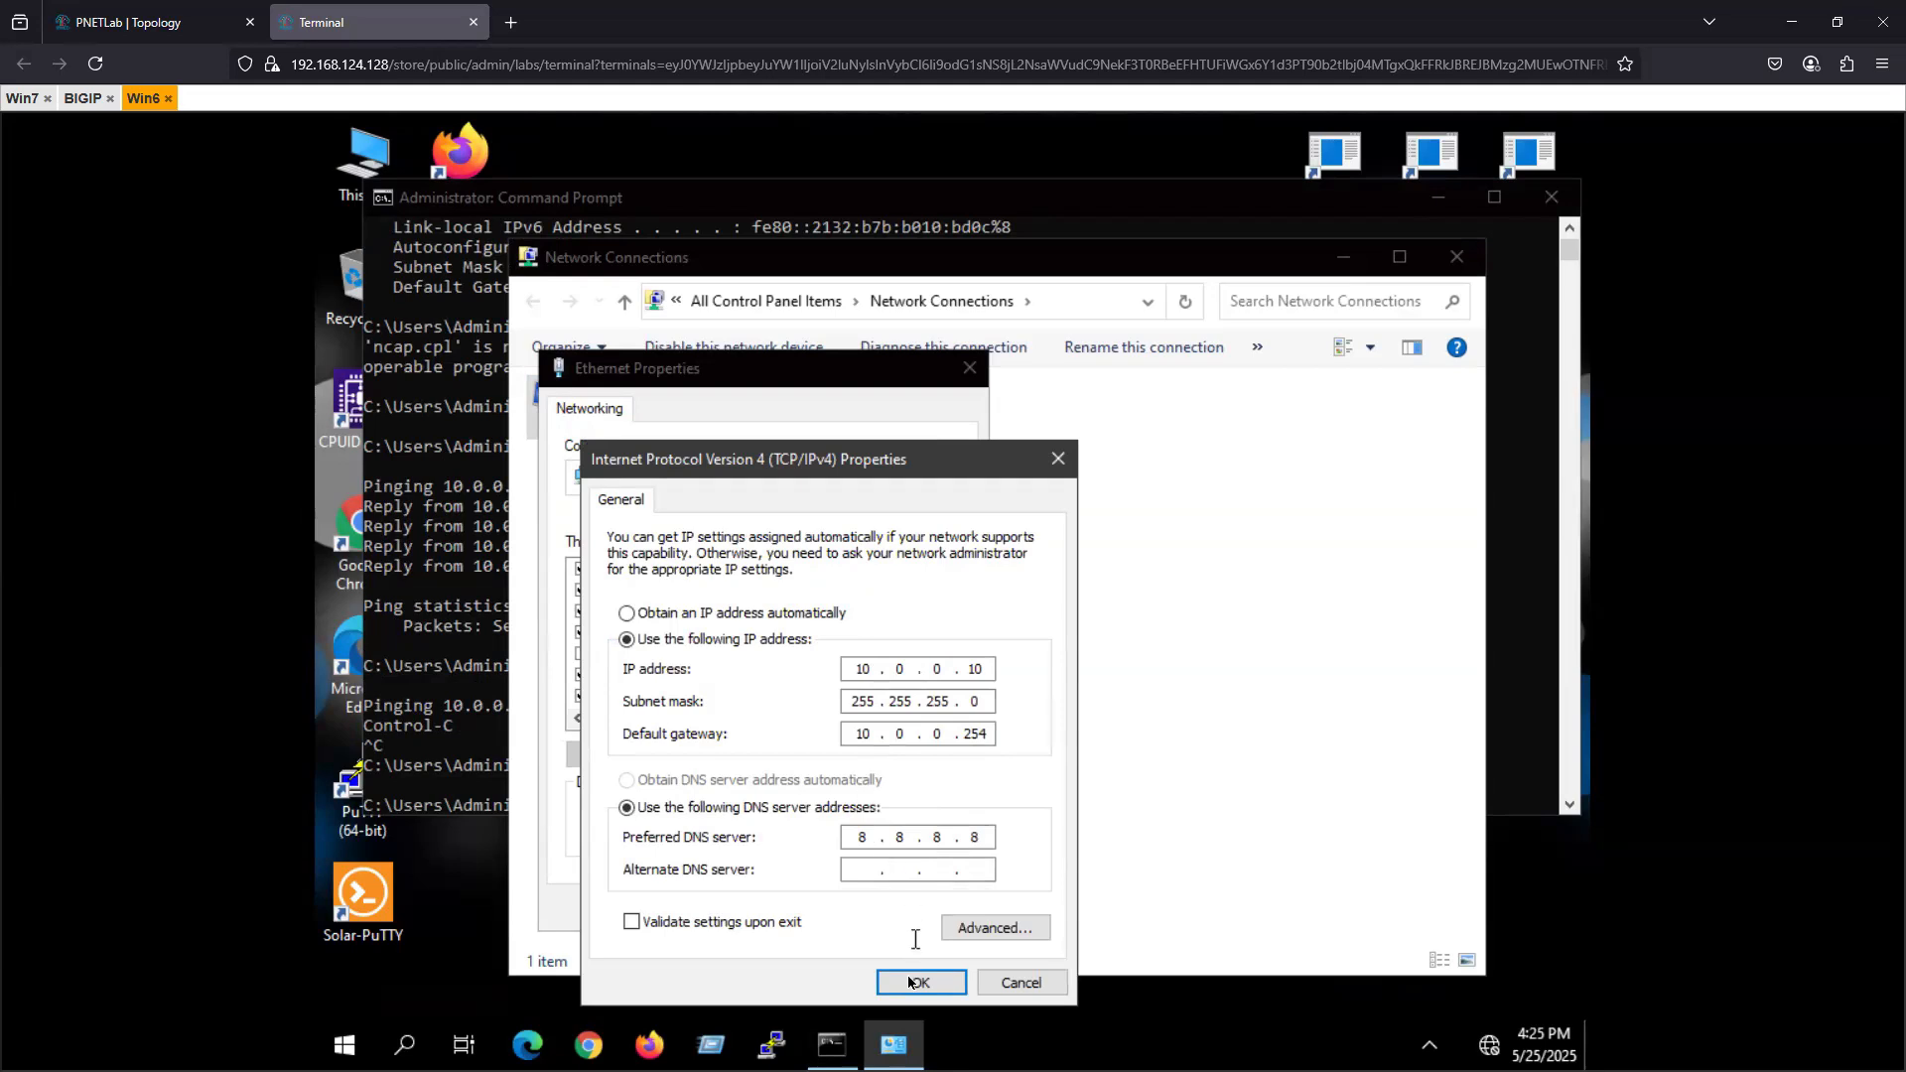
left_click(908, 981)
left_click(858, 915)
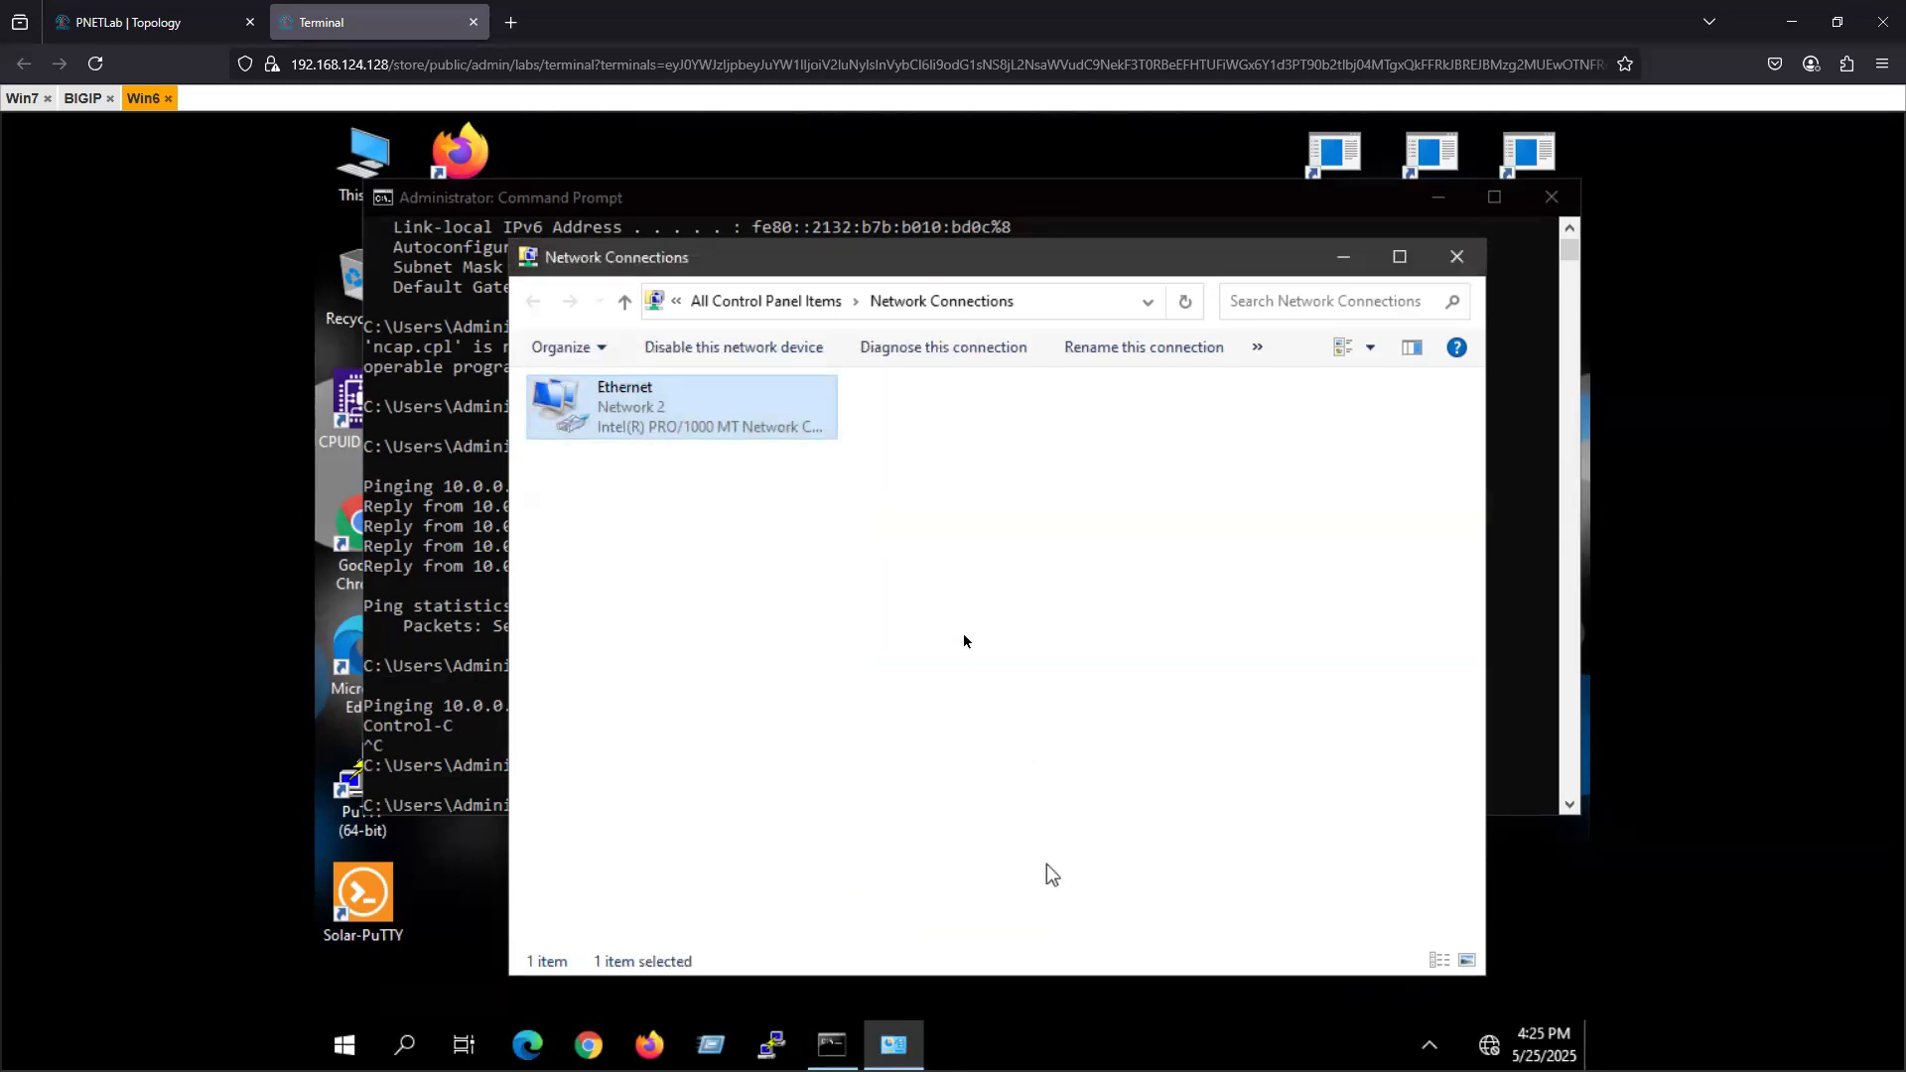
left_click(1456, 256)
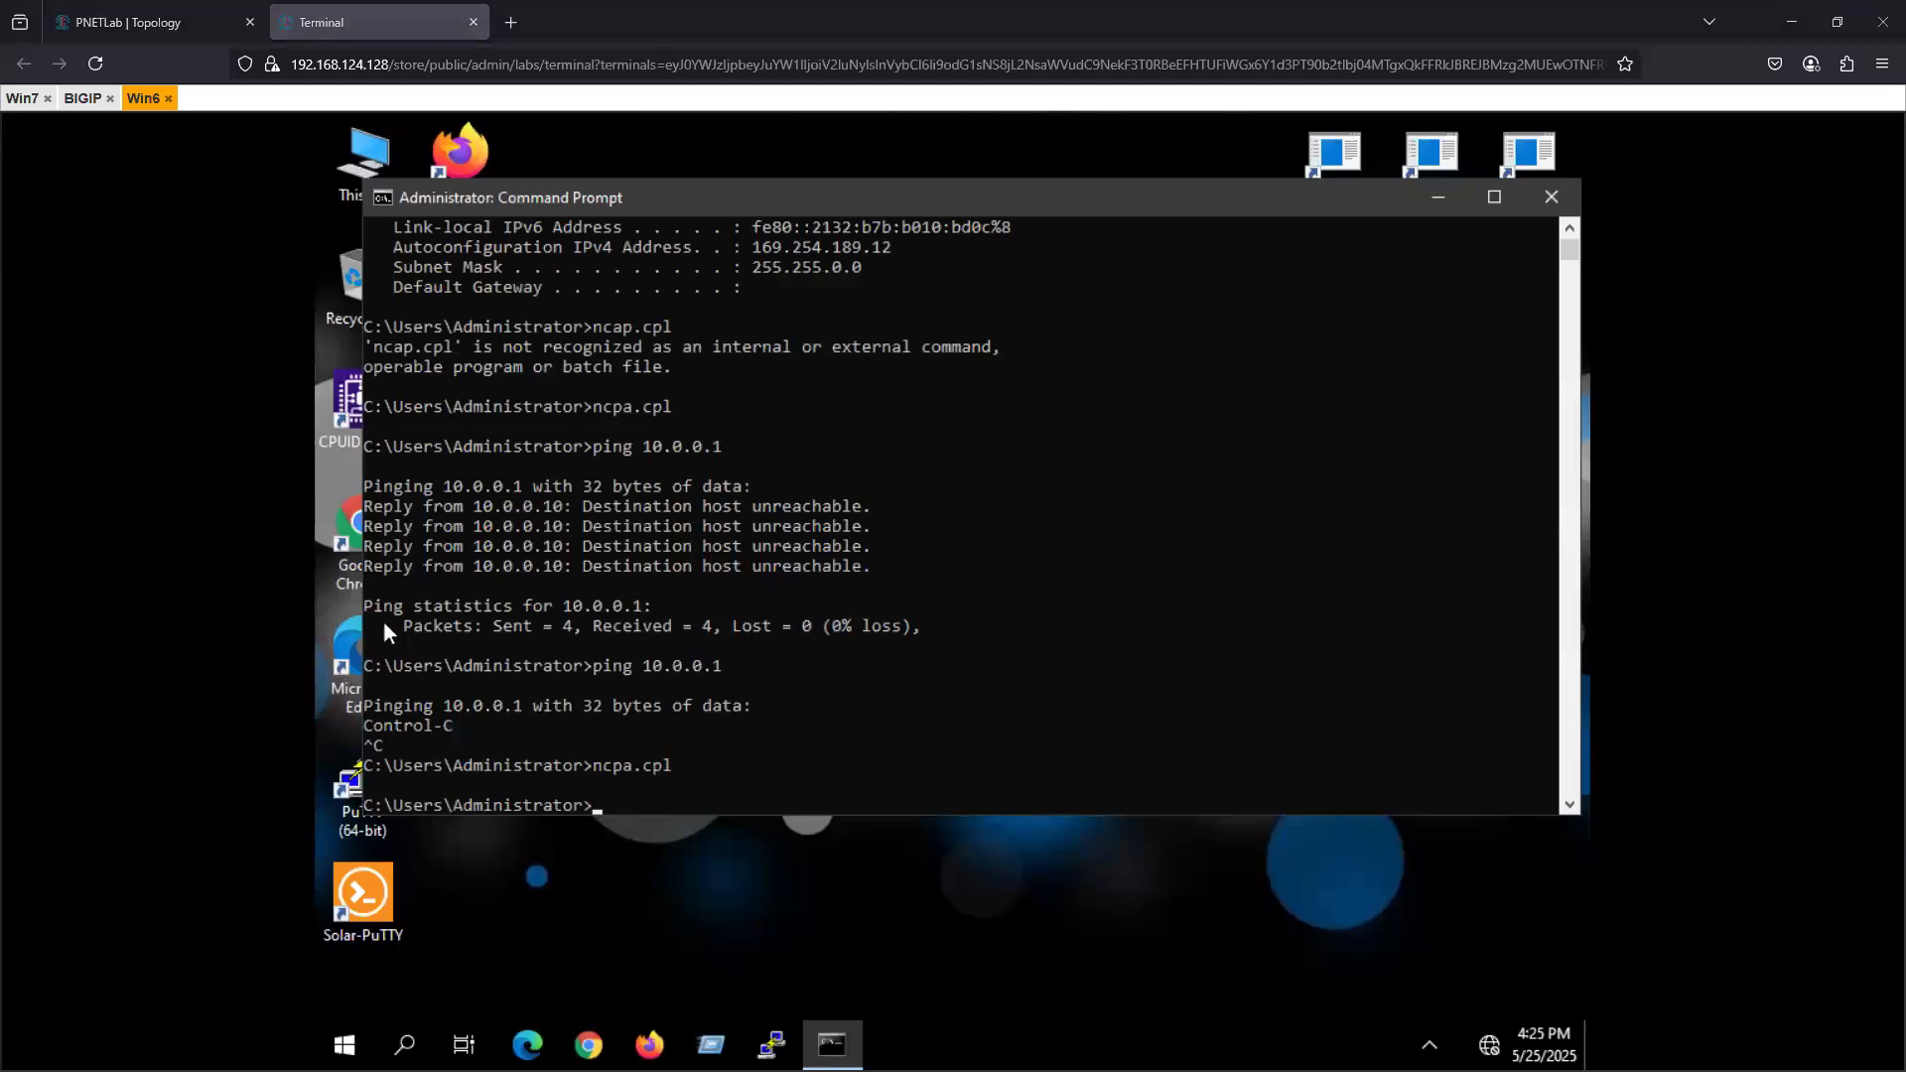
- Open labs.netminion.net in a new browser tab and look over the lab environments offered there
left_click(510, 22)
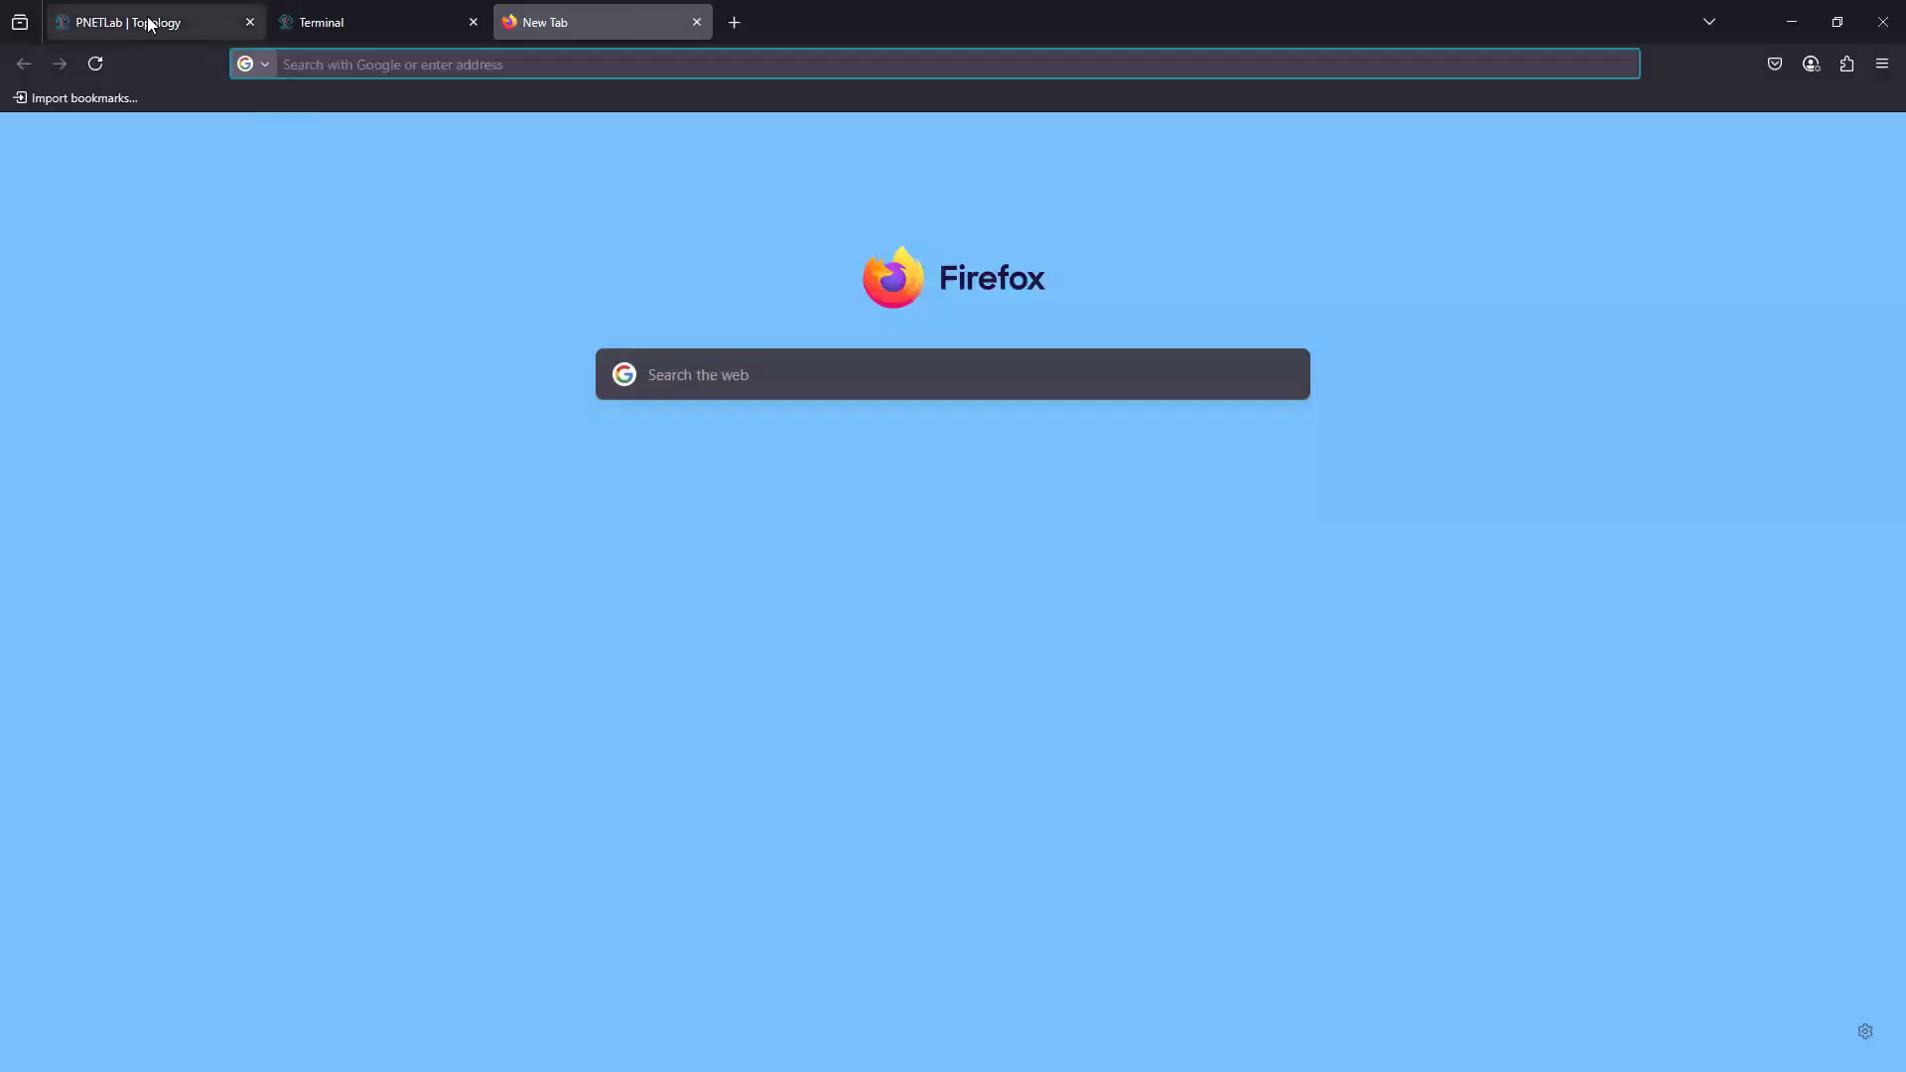
left_click(149, 21)
left_click(619, 29)
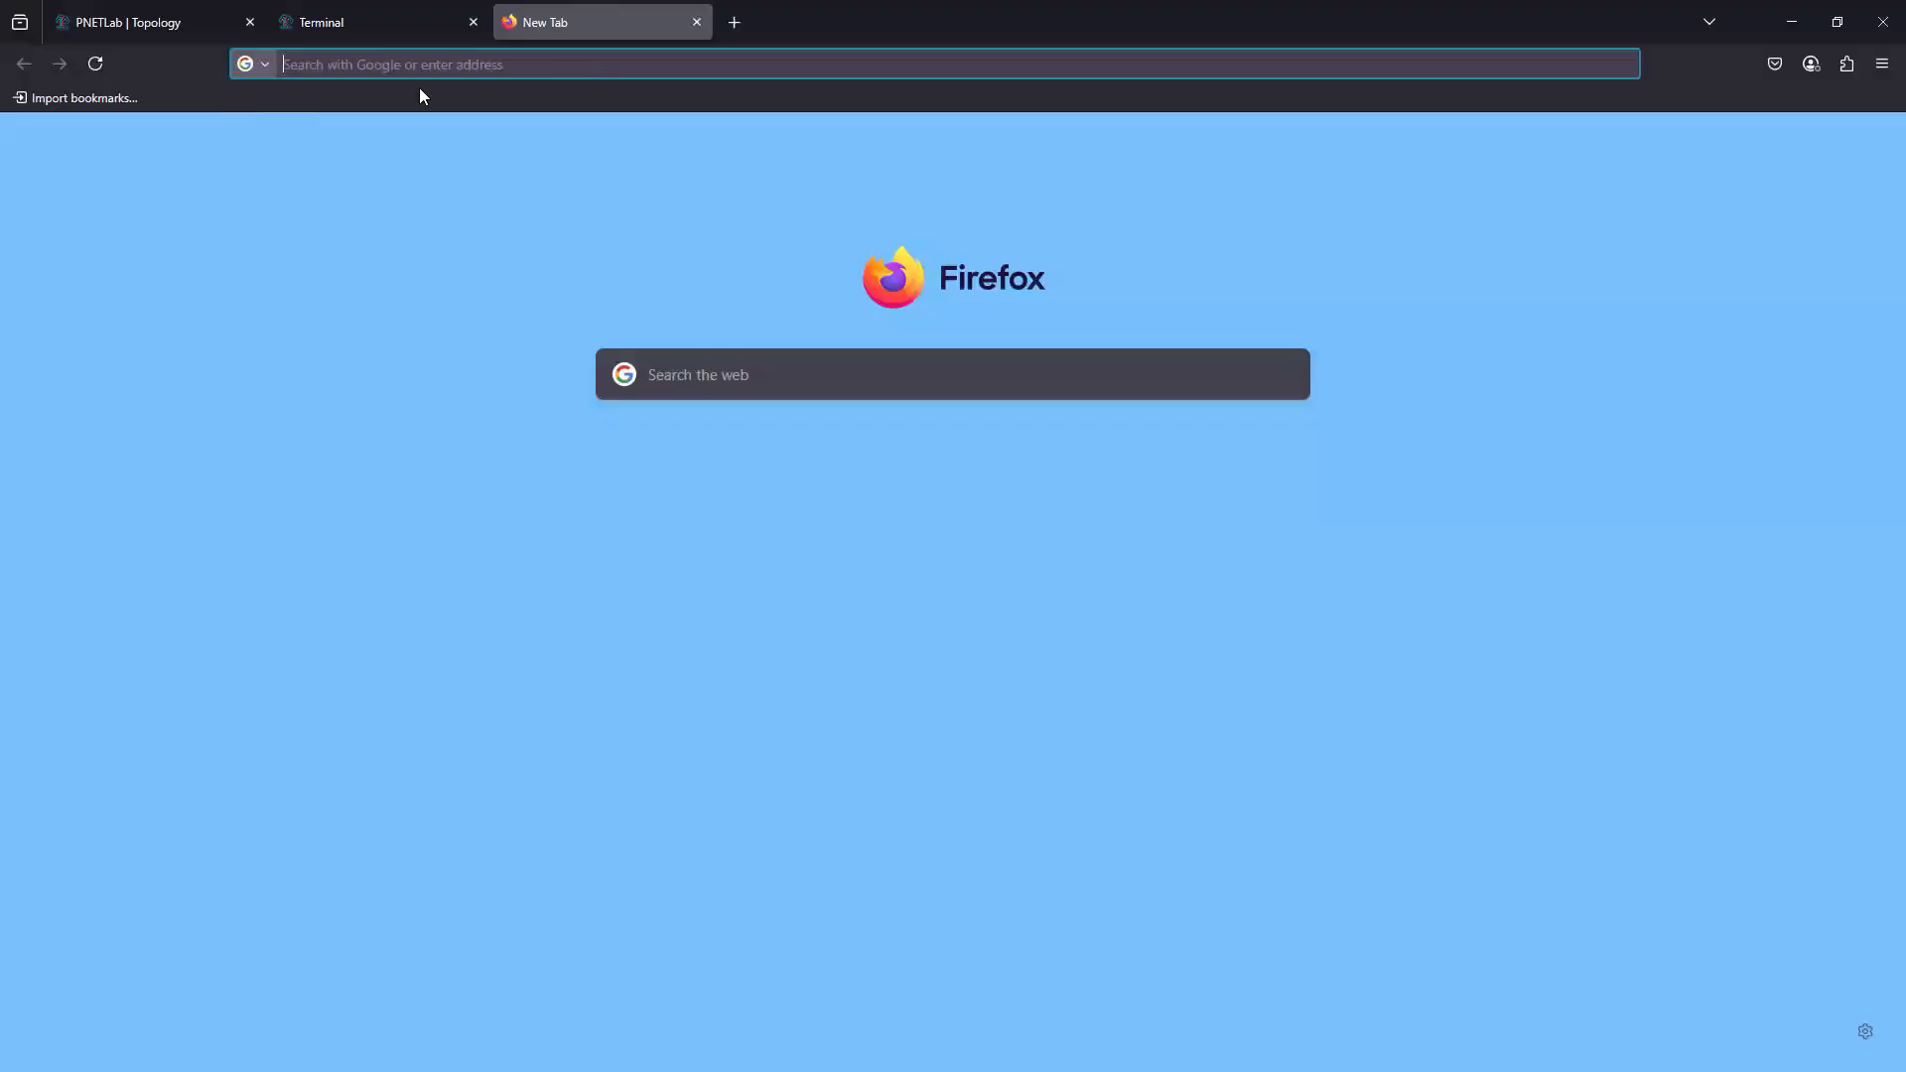
left_click(419, 65)
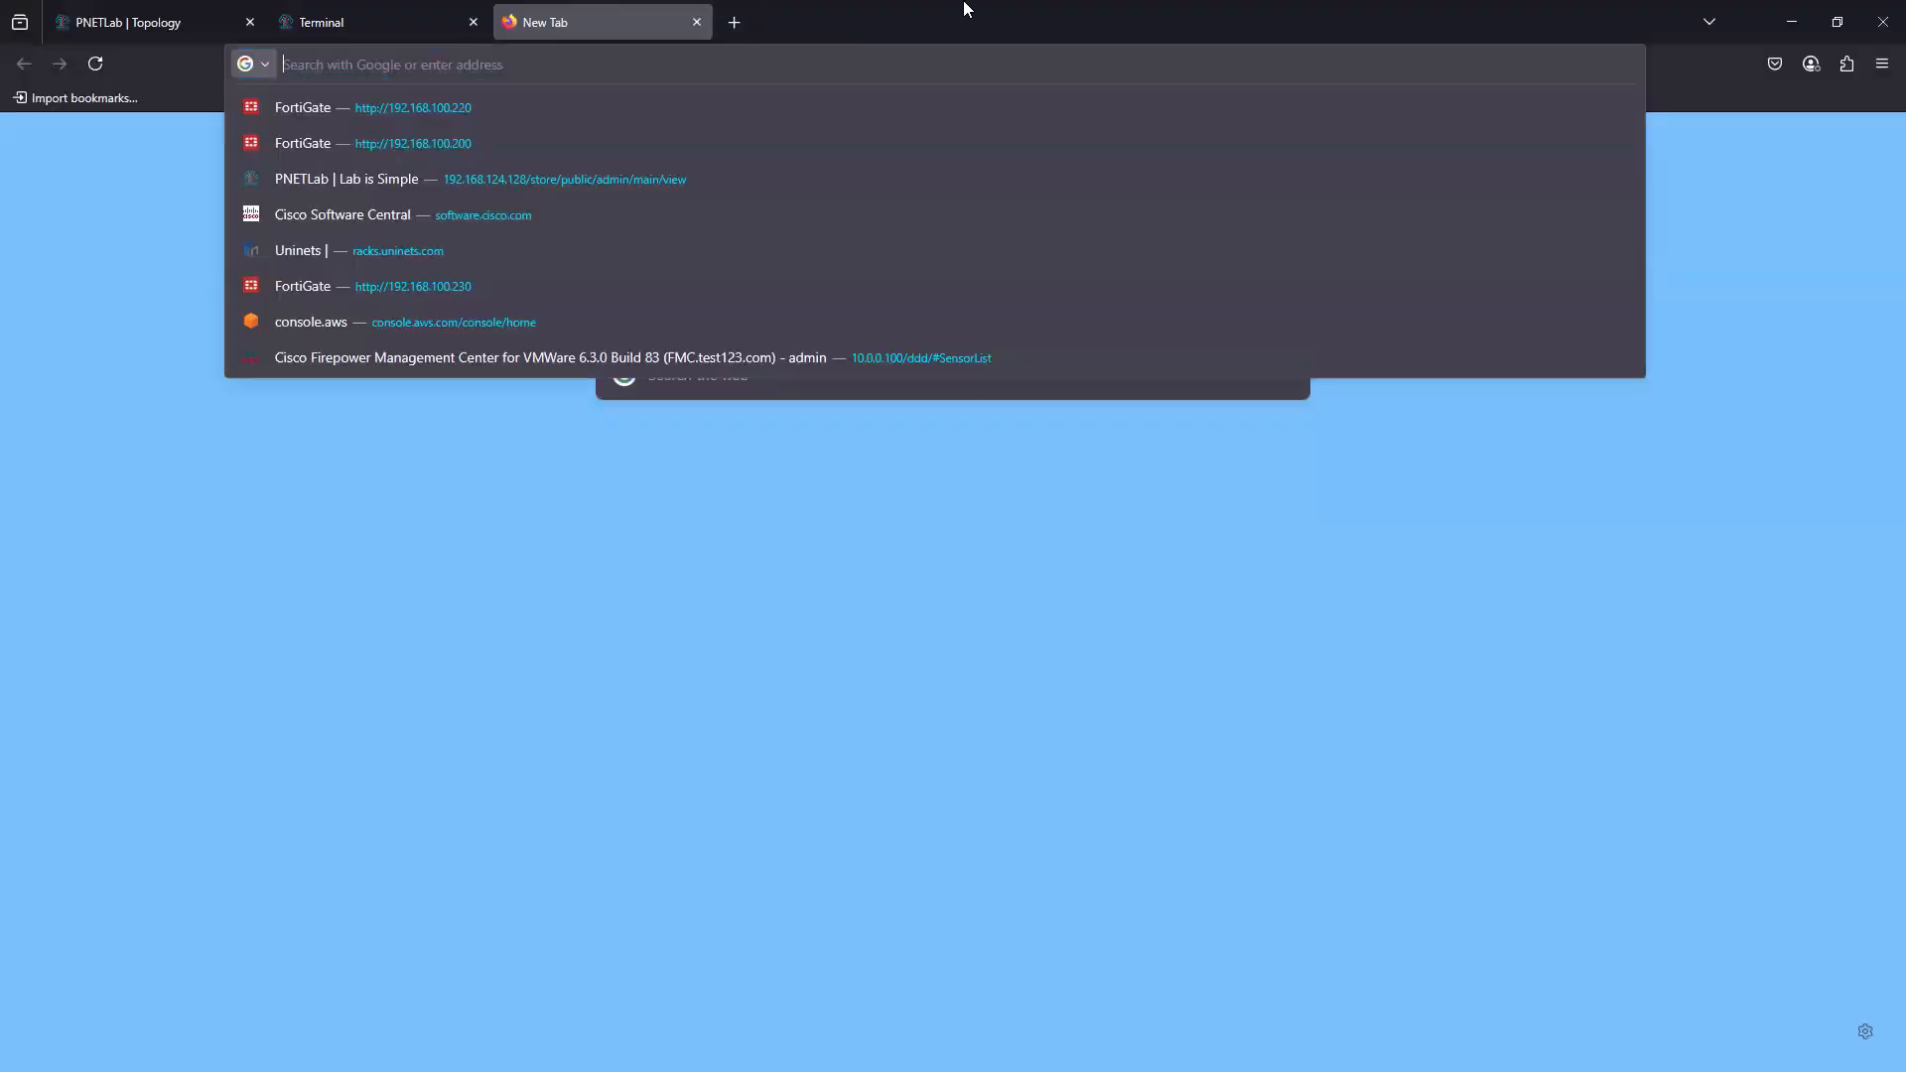
type("labs.netminion.net/")
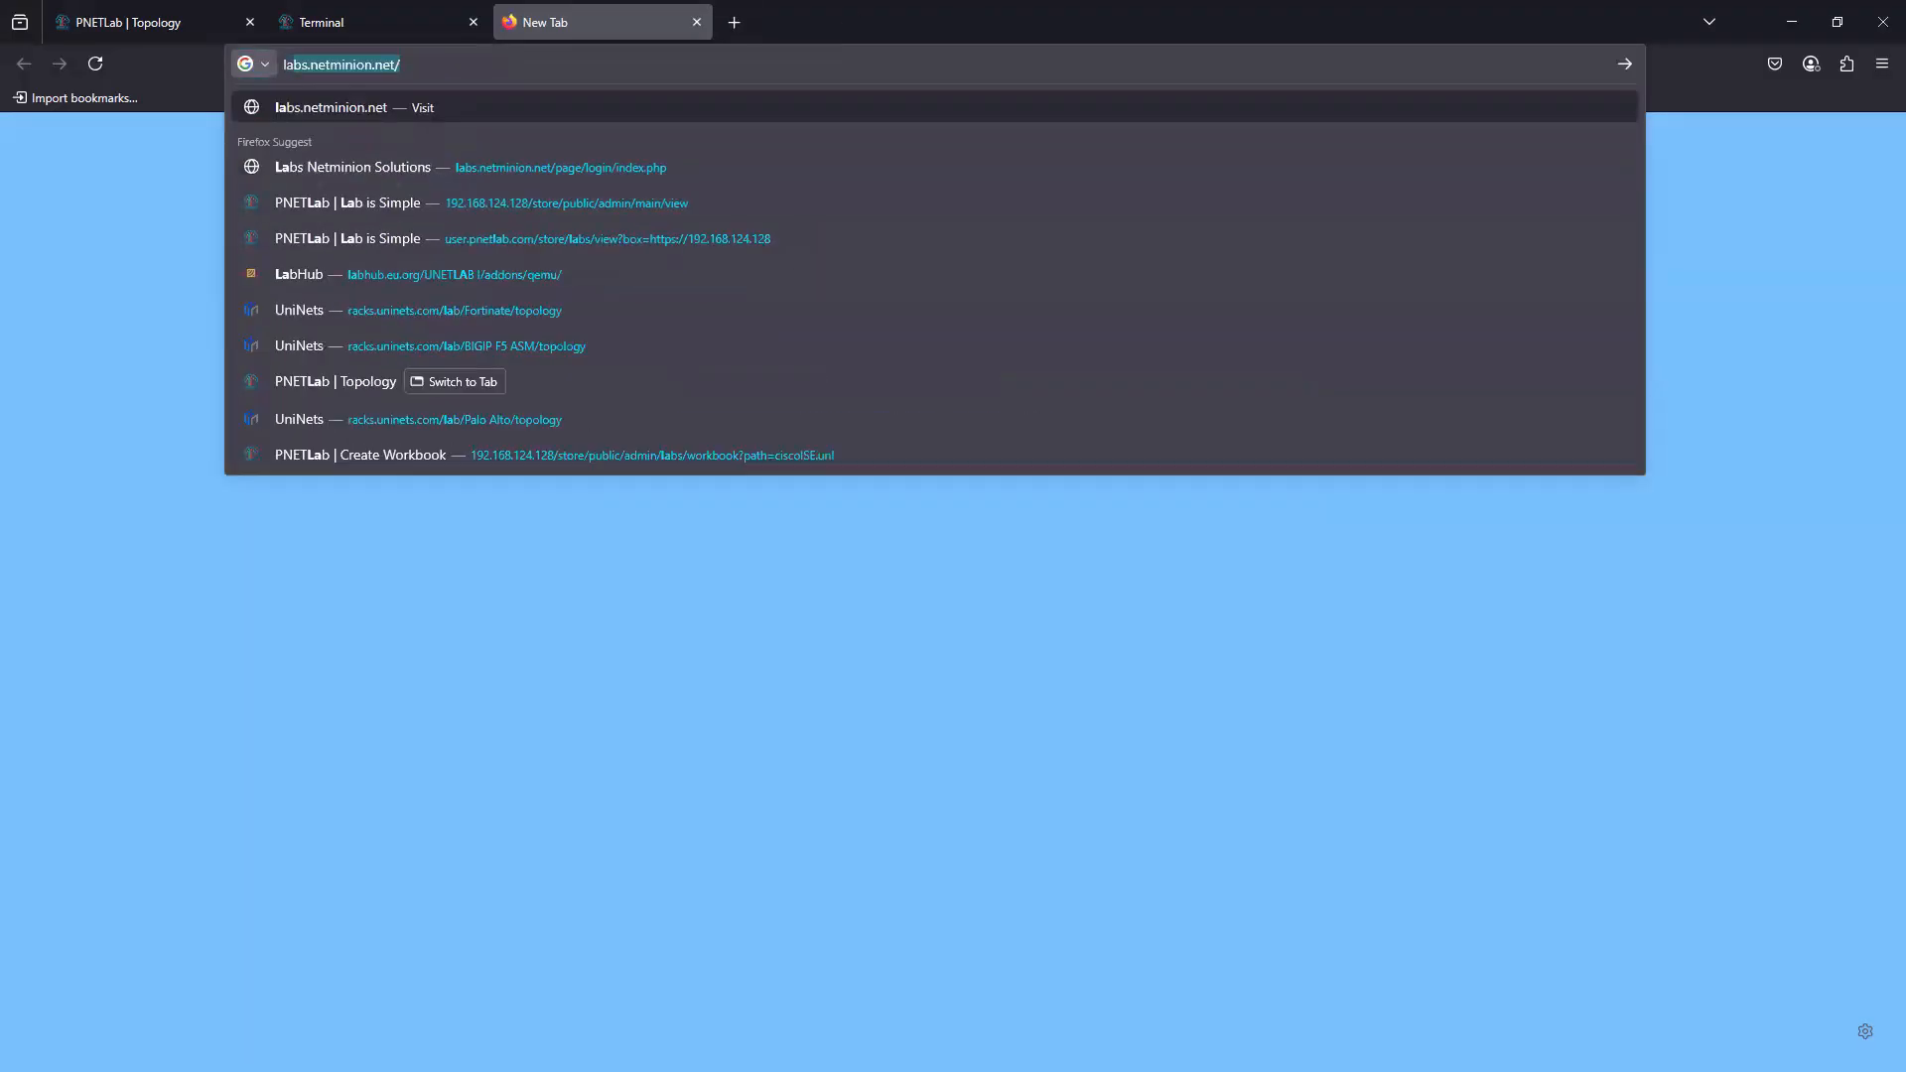
key("Return")
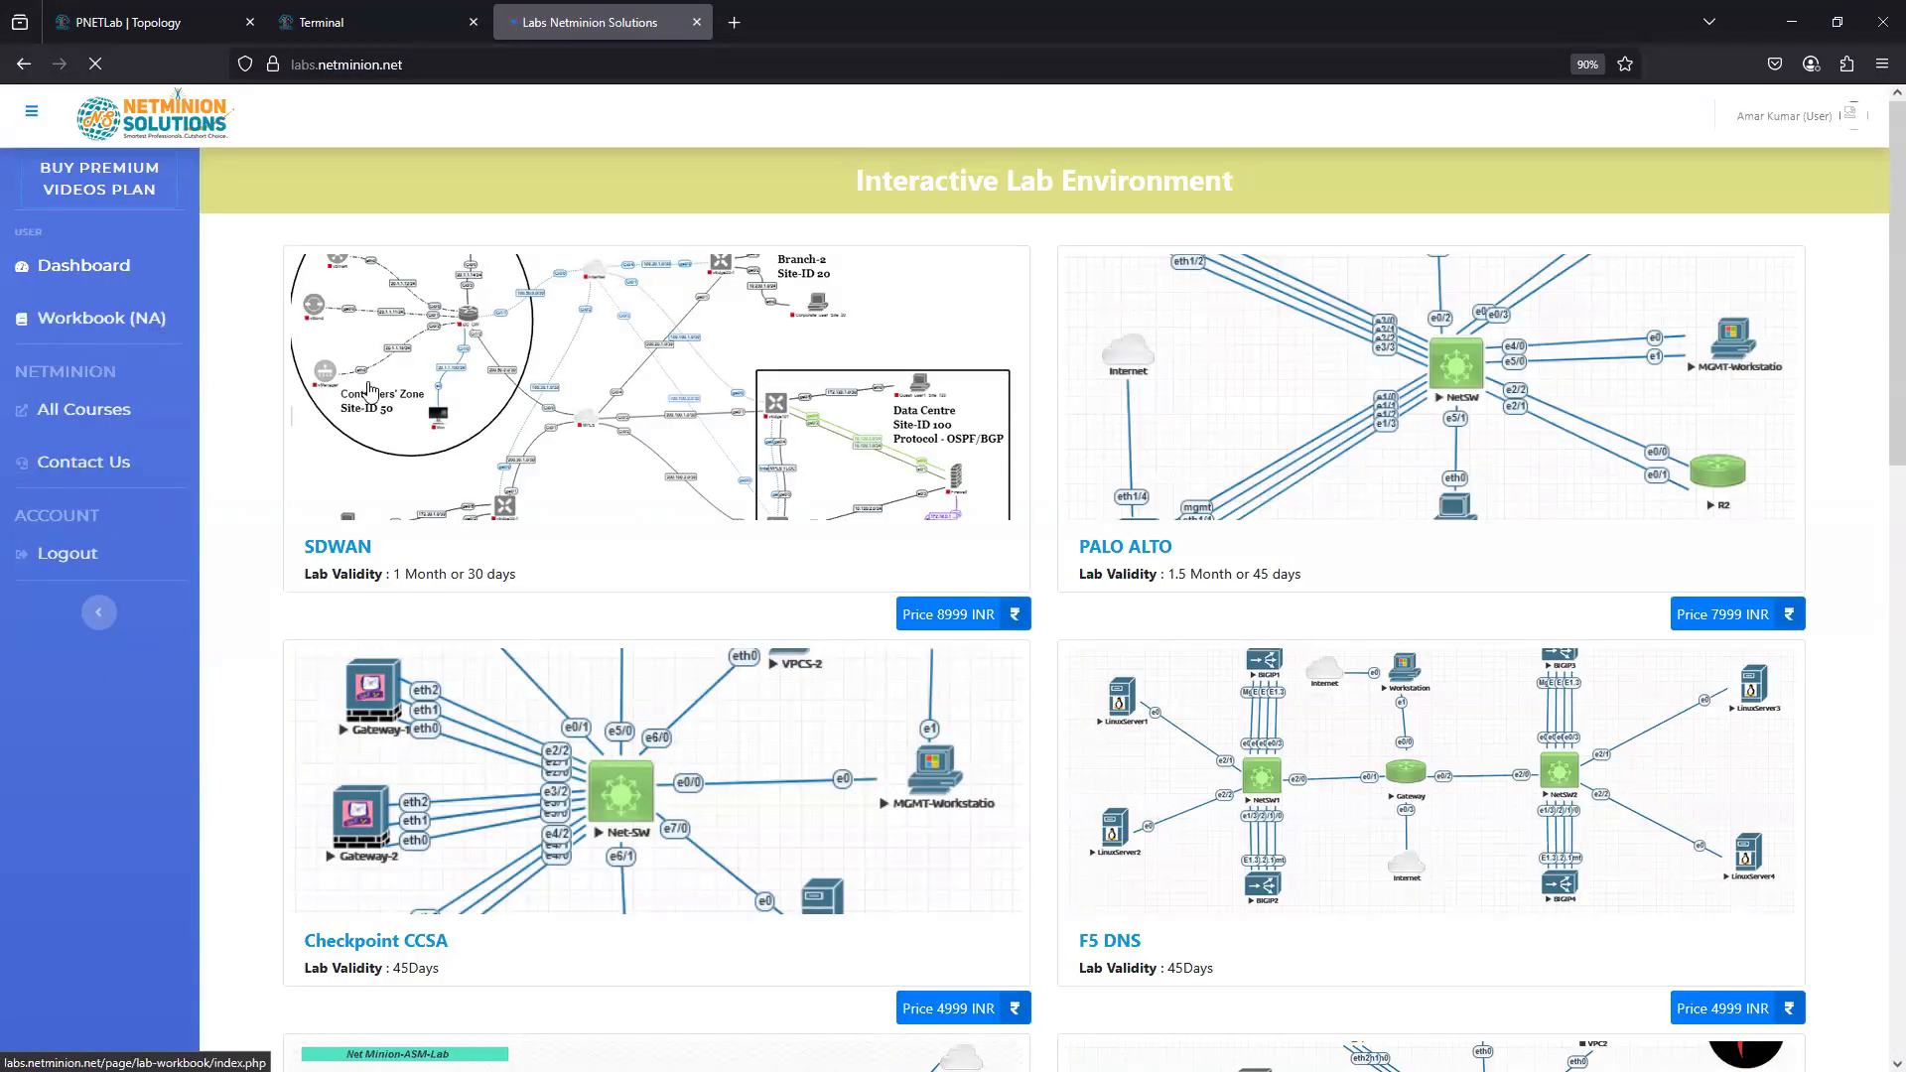
scroll(724, 875, "down", 2)
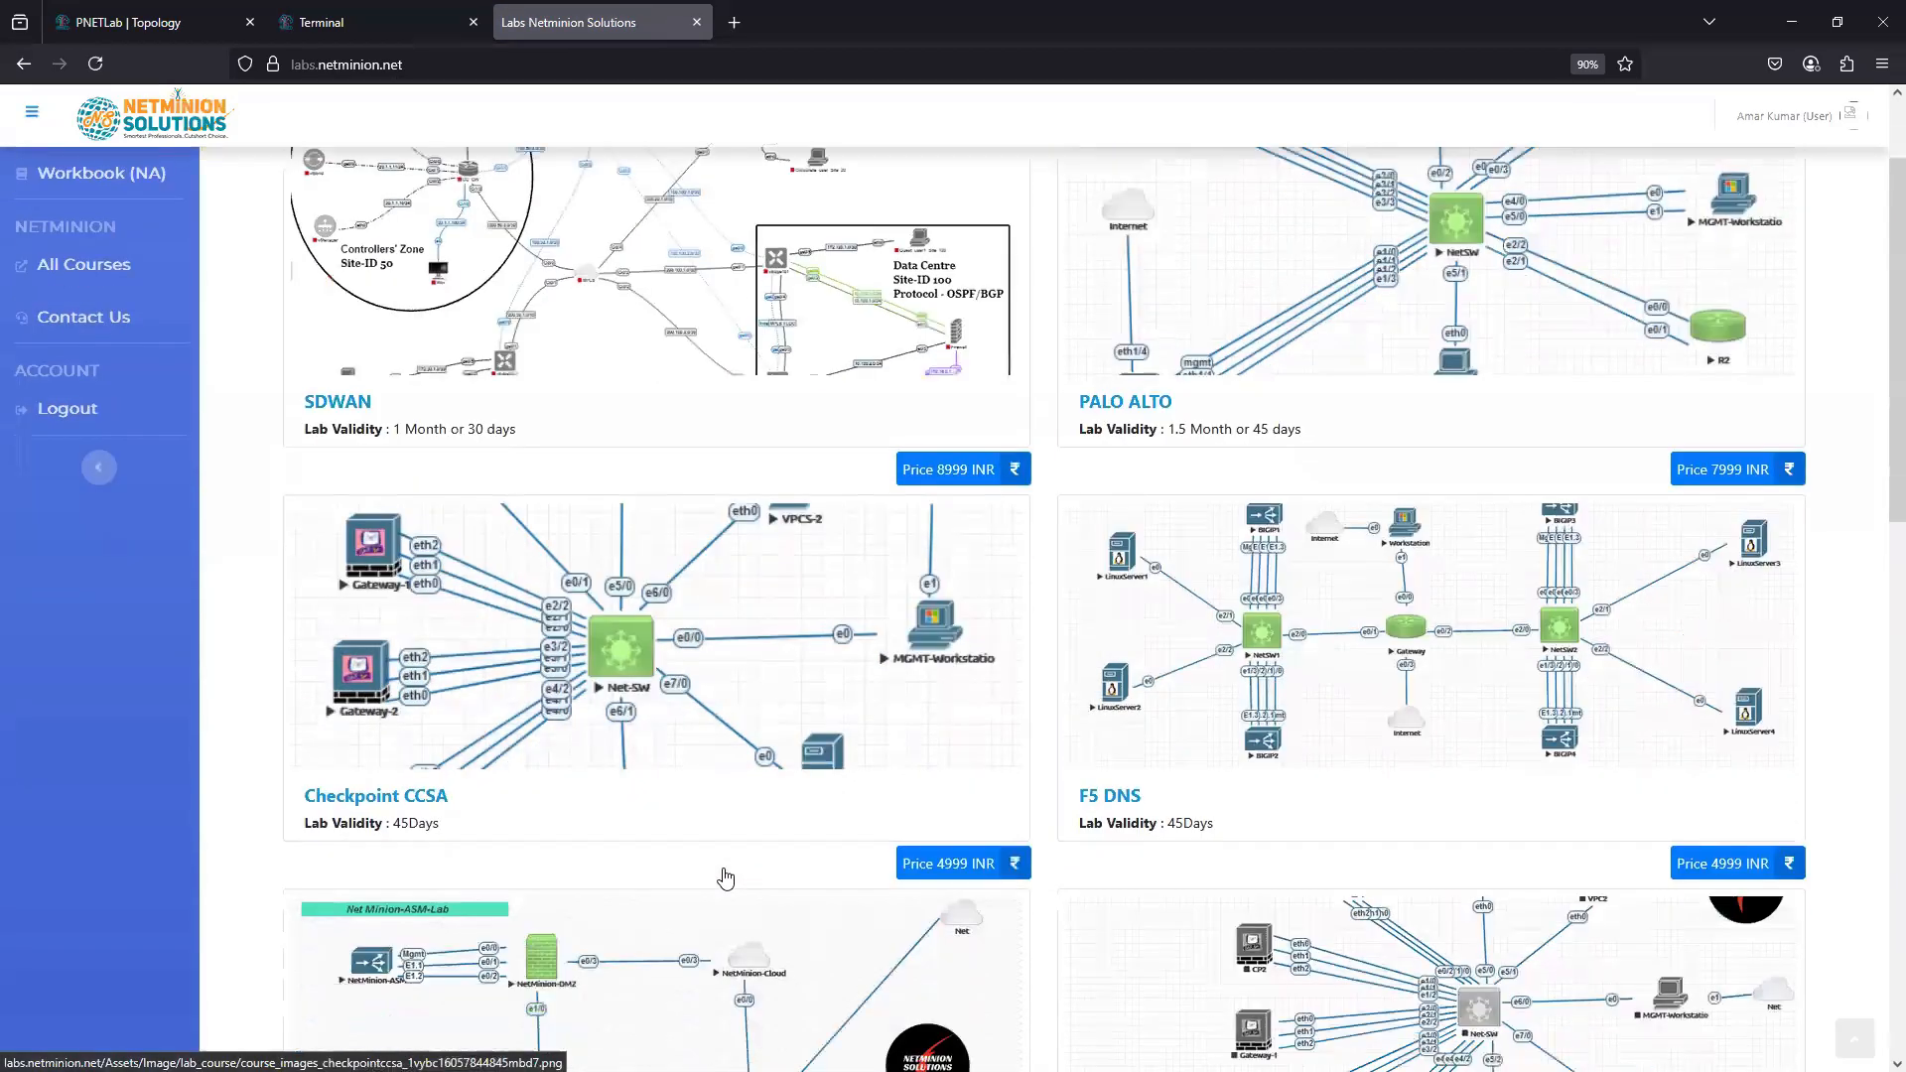
scroll(724, 876, "down", 7)
scroll(715, 864, "up", 10)
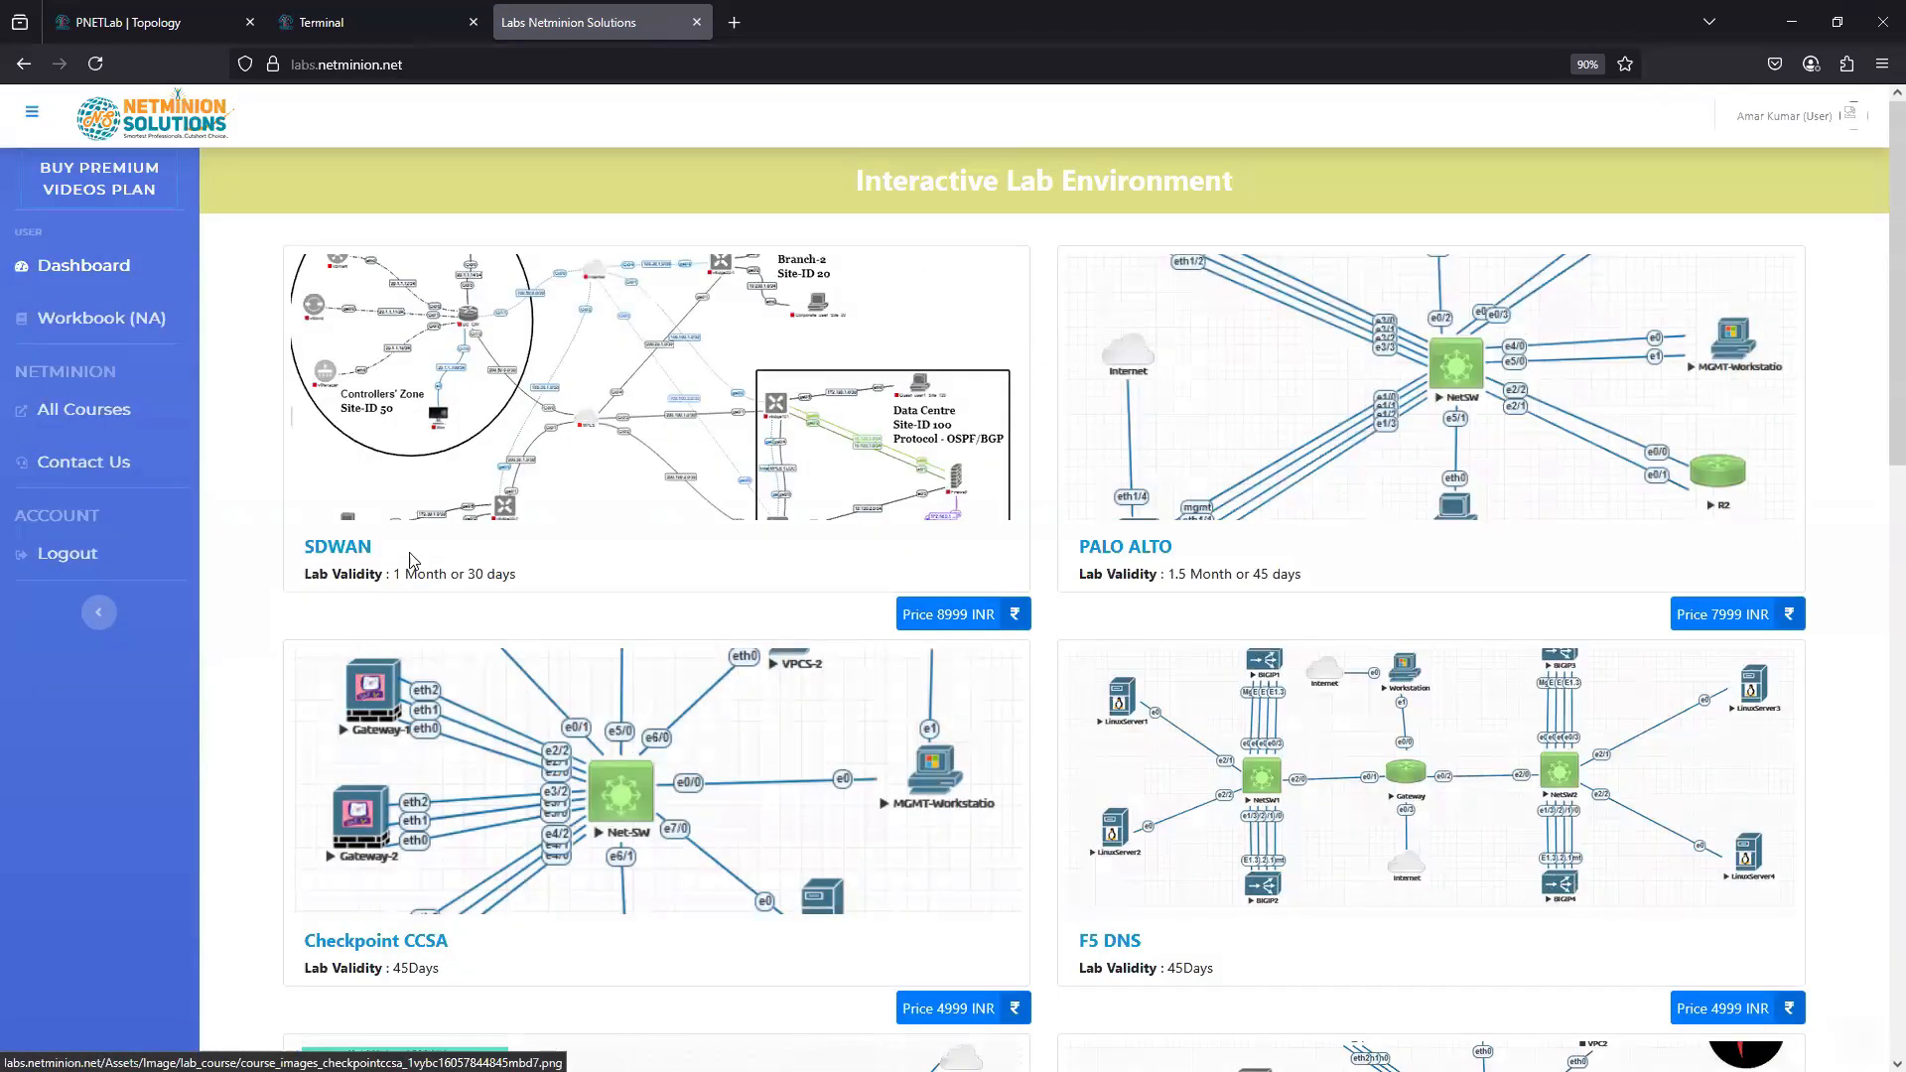
left_click(115, 28)
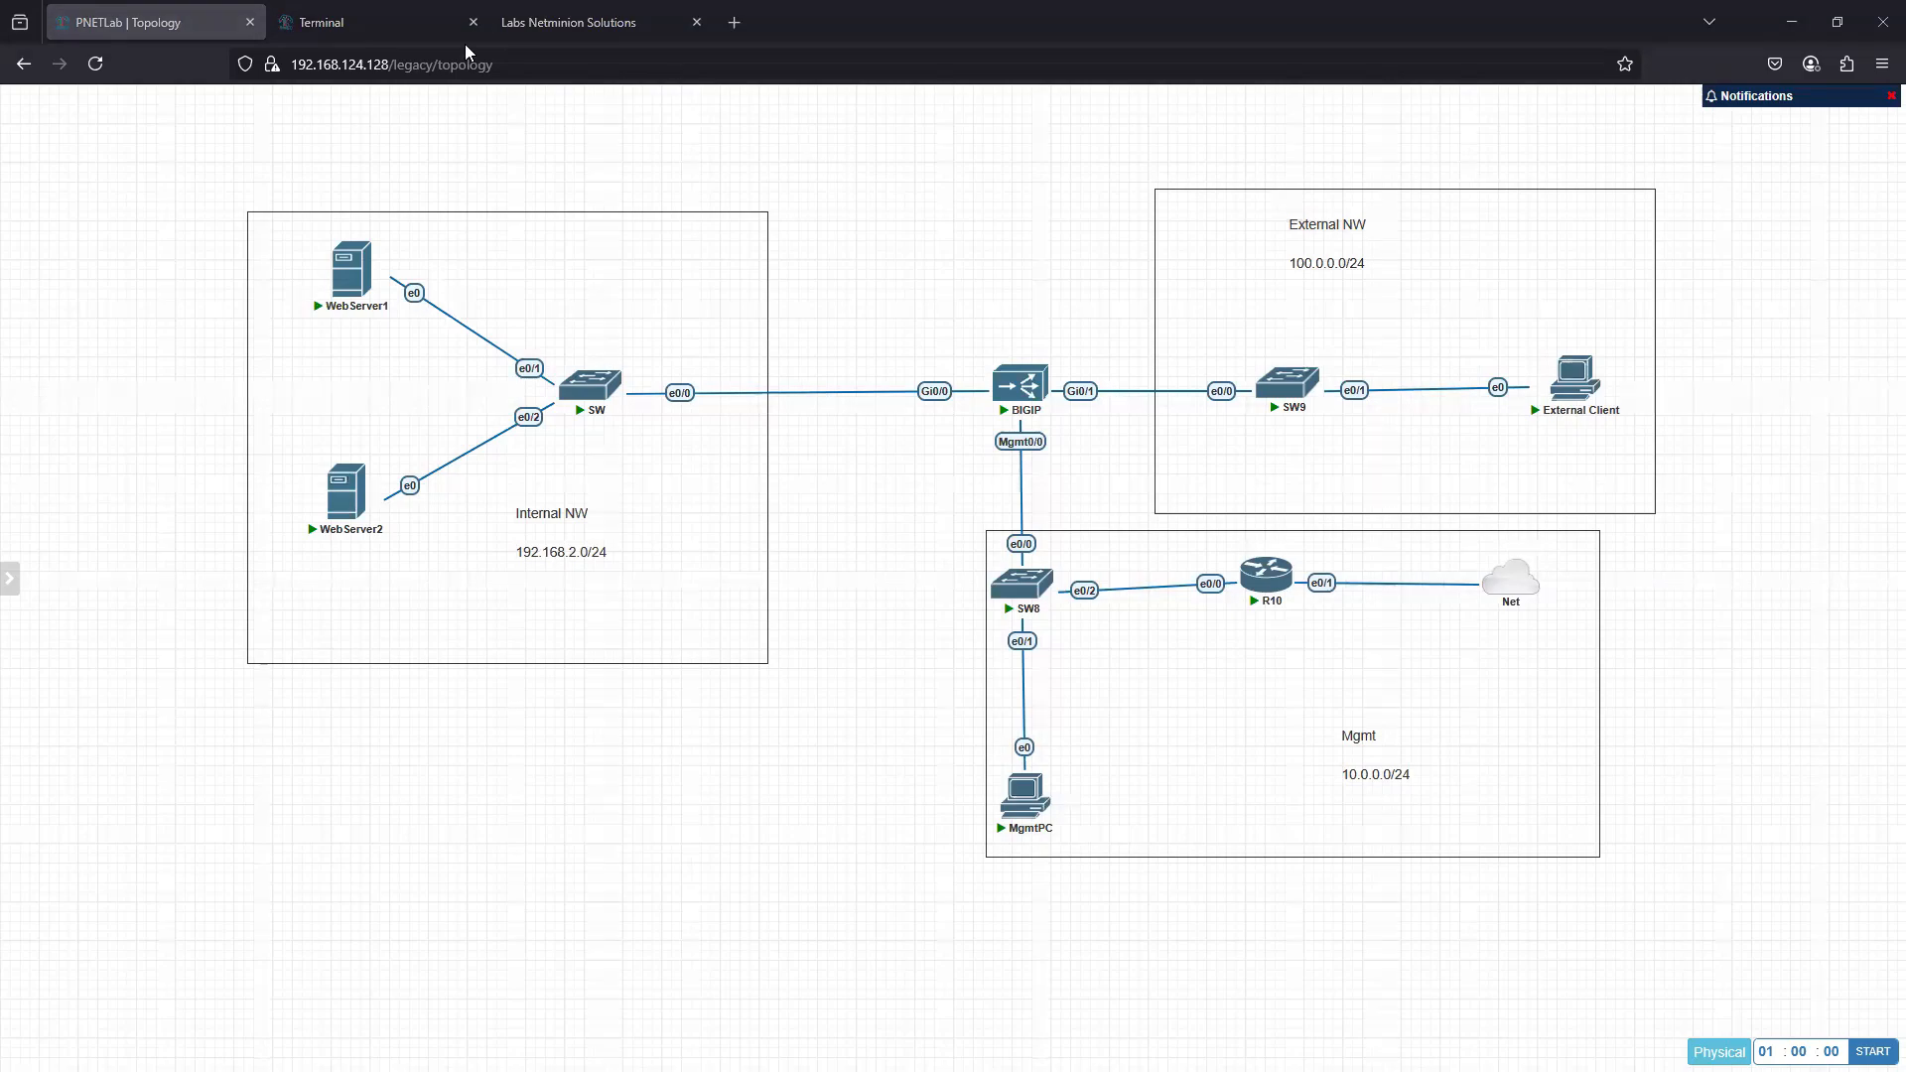
left_click(393, 22)
left_click(568, 22)
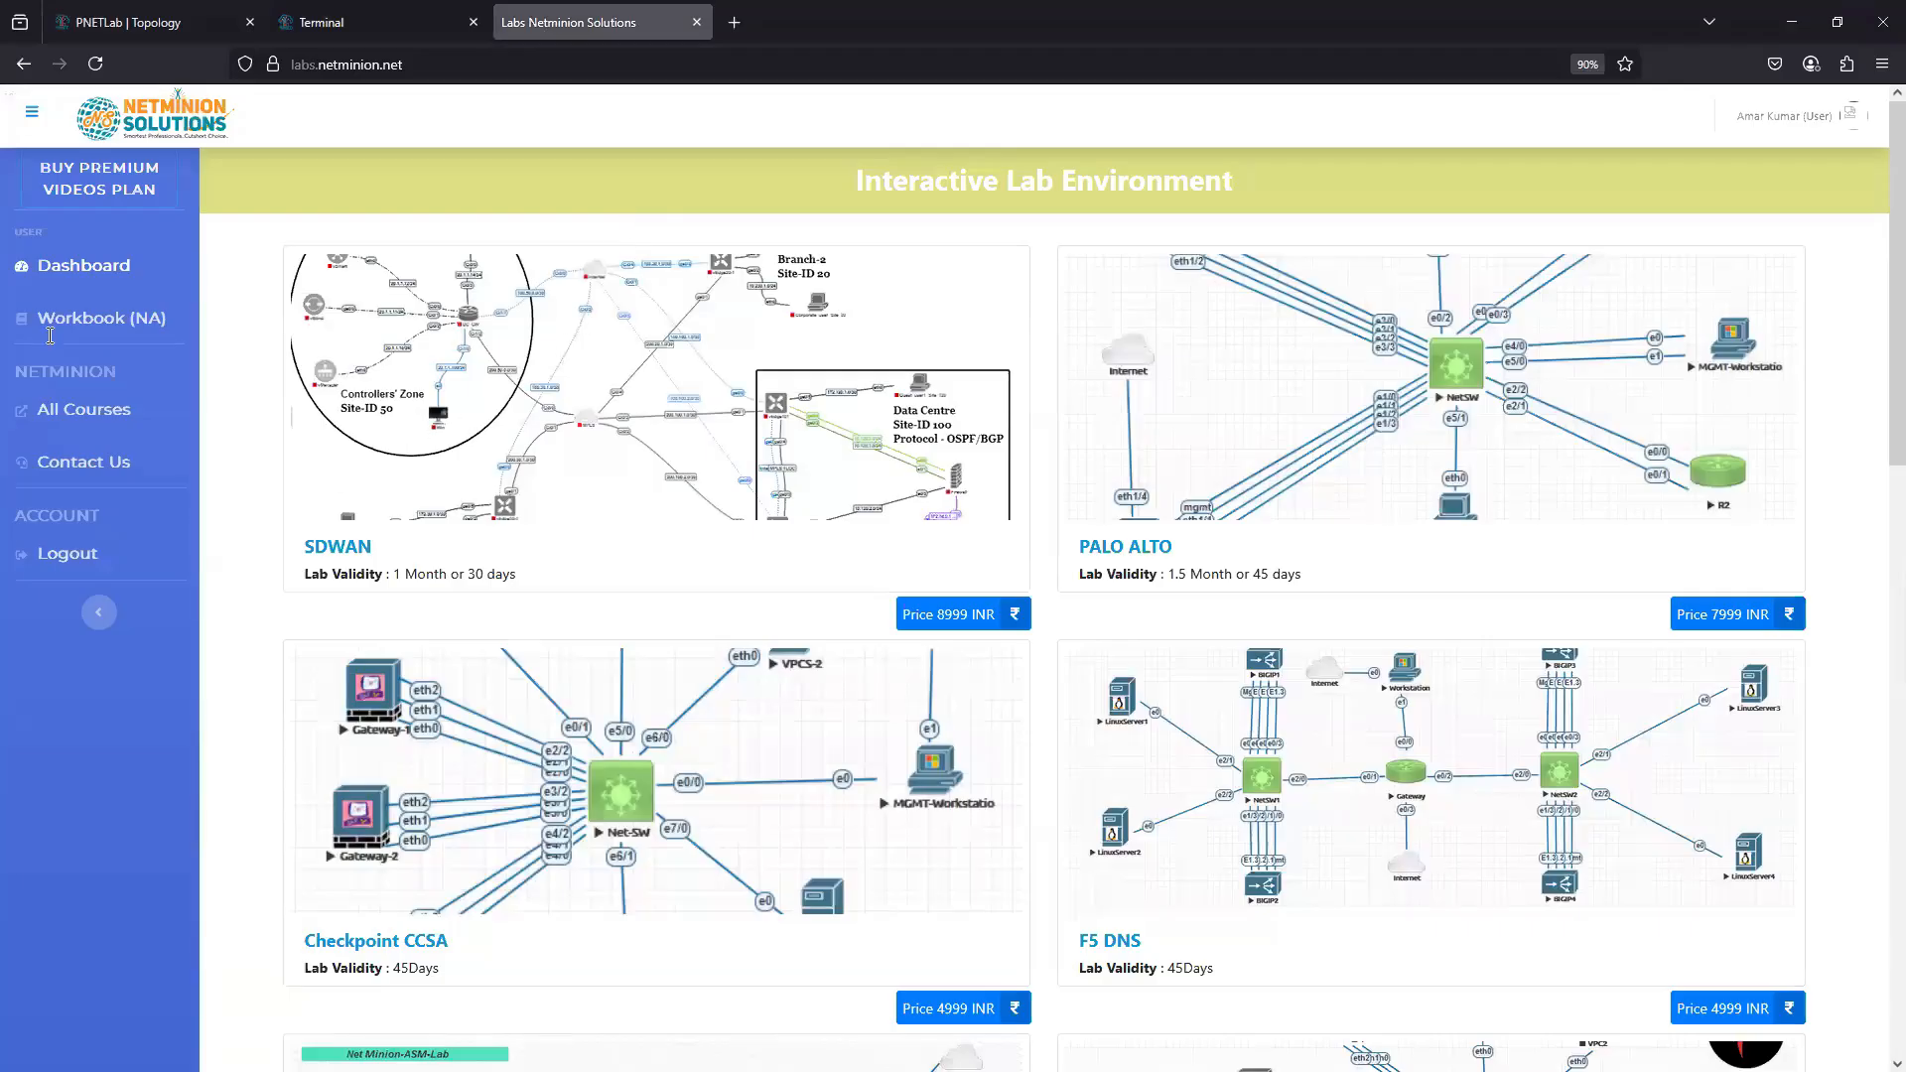
- Ping 10.0.0.1 from the host computer's Command Prompt, interrupt it and run the ping again
left_click(386, 22)
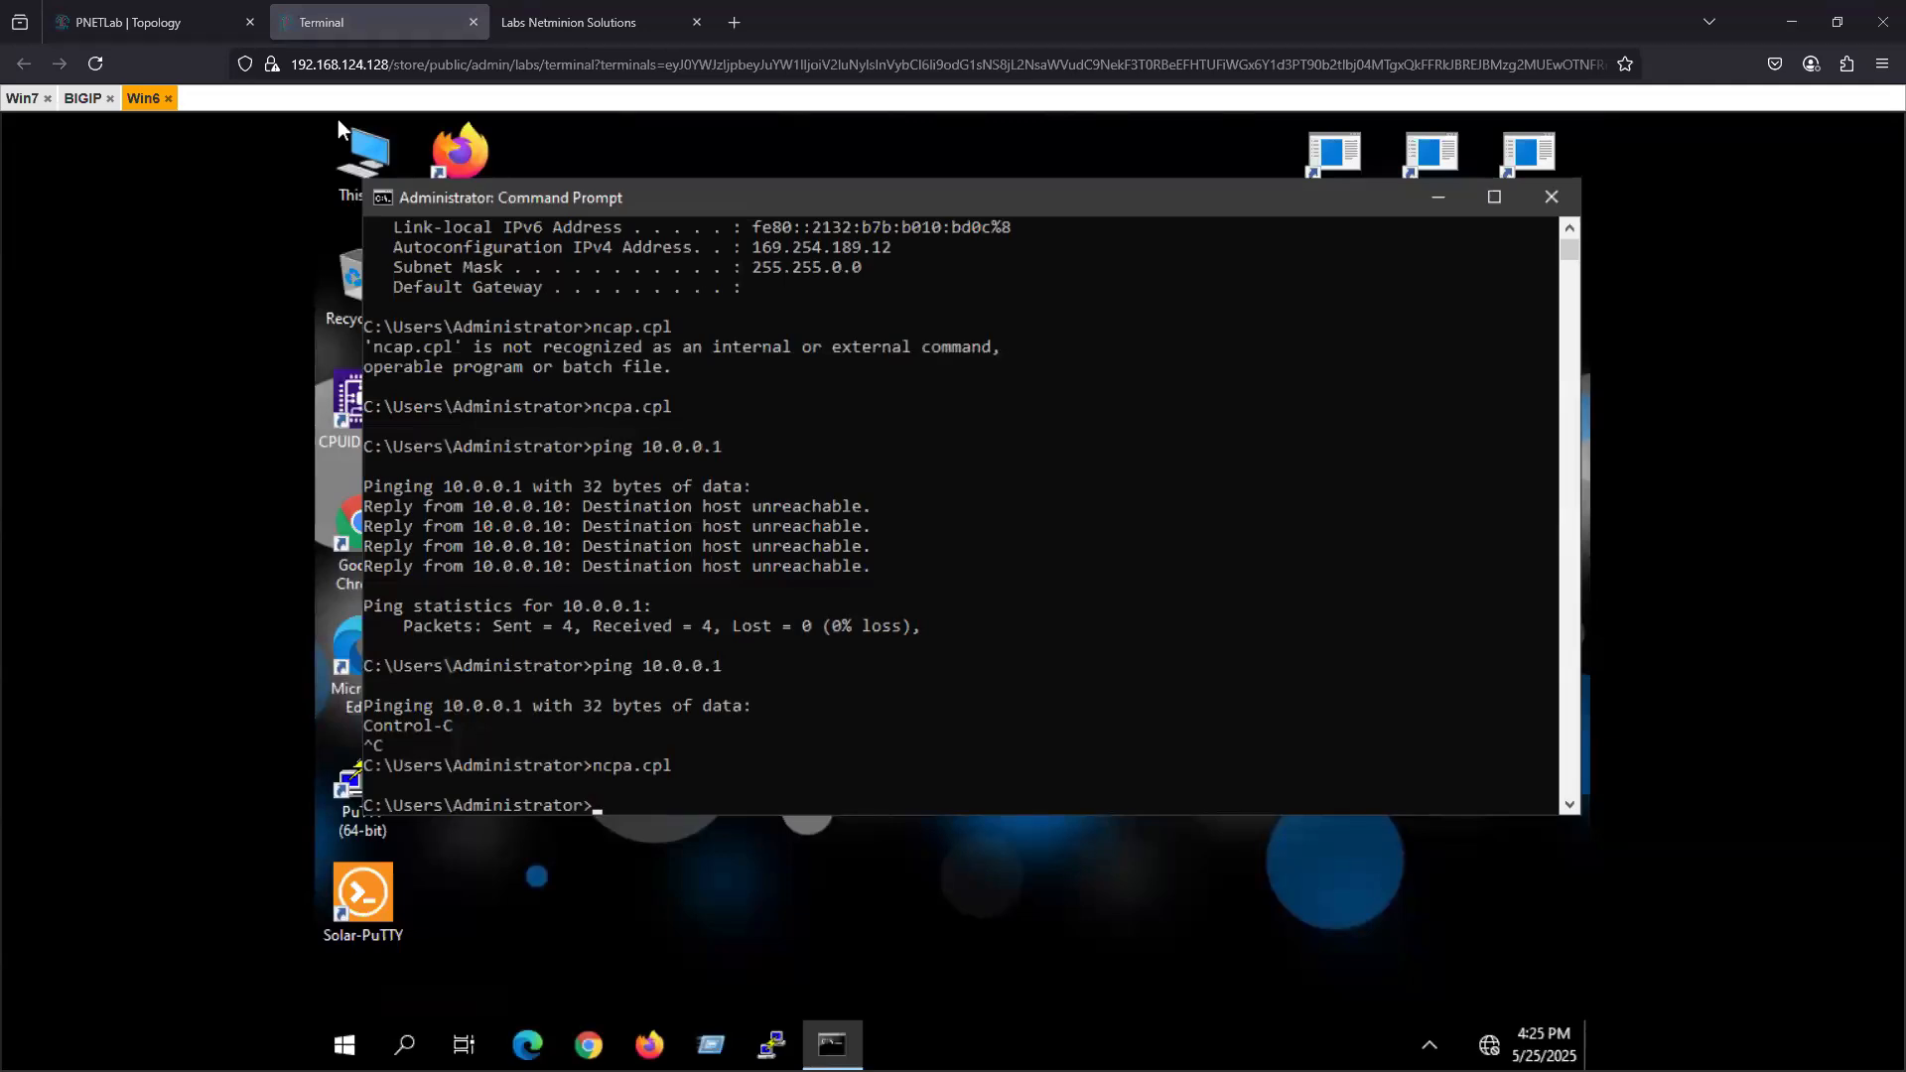
left_click_drag(0, 283, 983, 303)
left_click(772, 370)
type("ng")
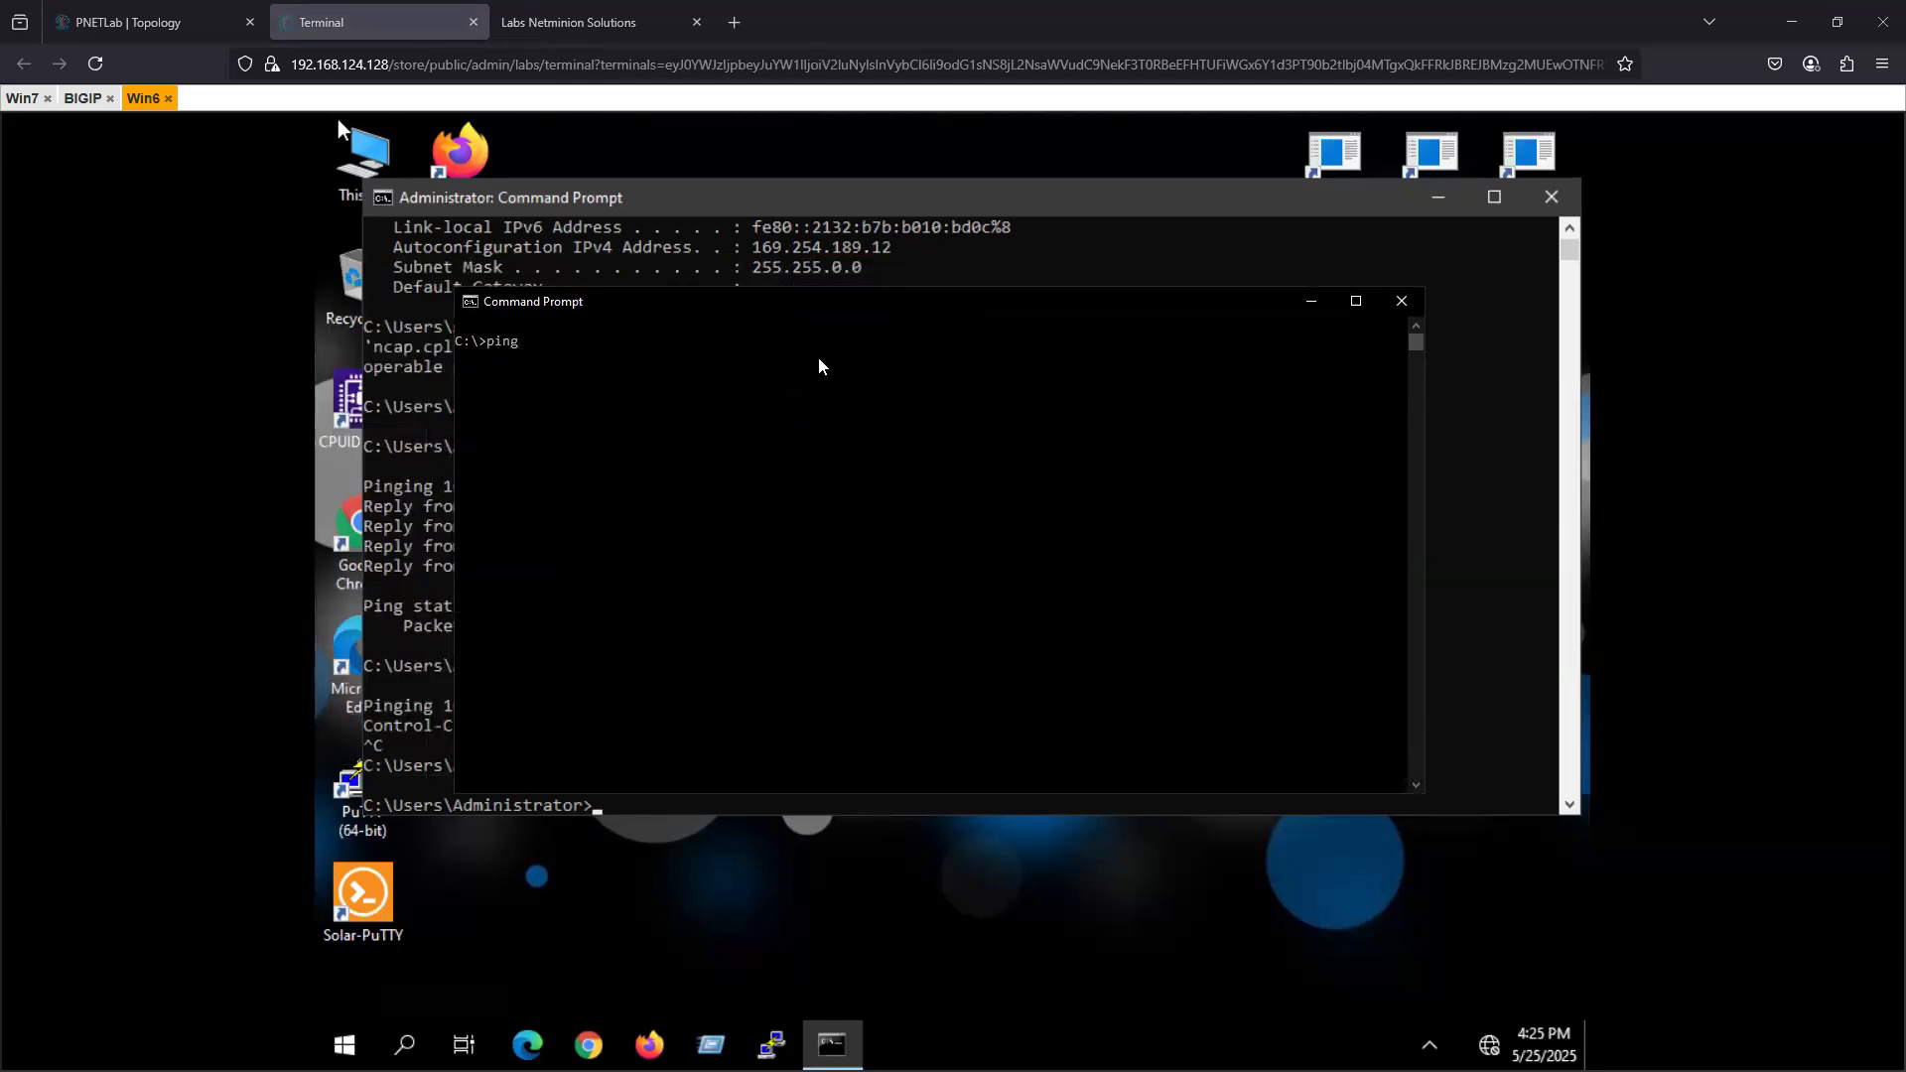
type(" 10.0.0.1")
key("Return")
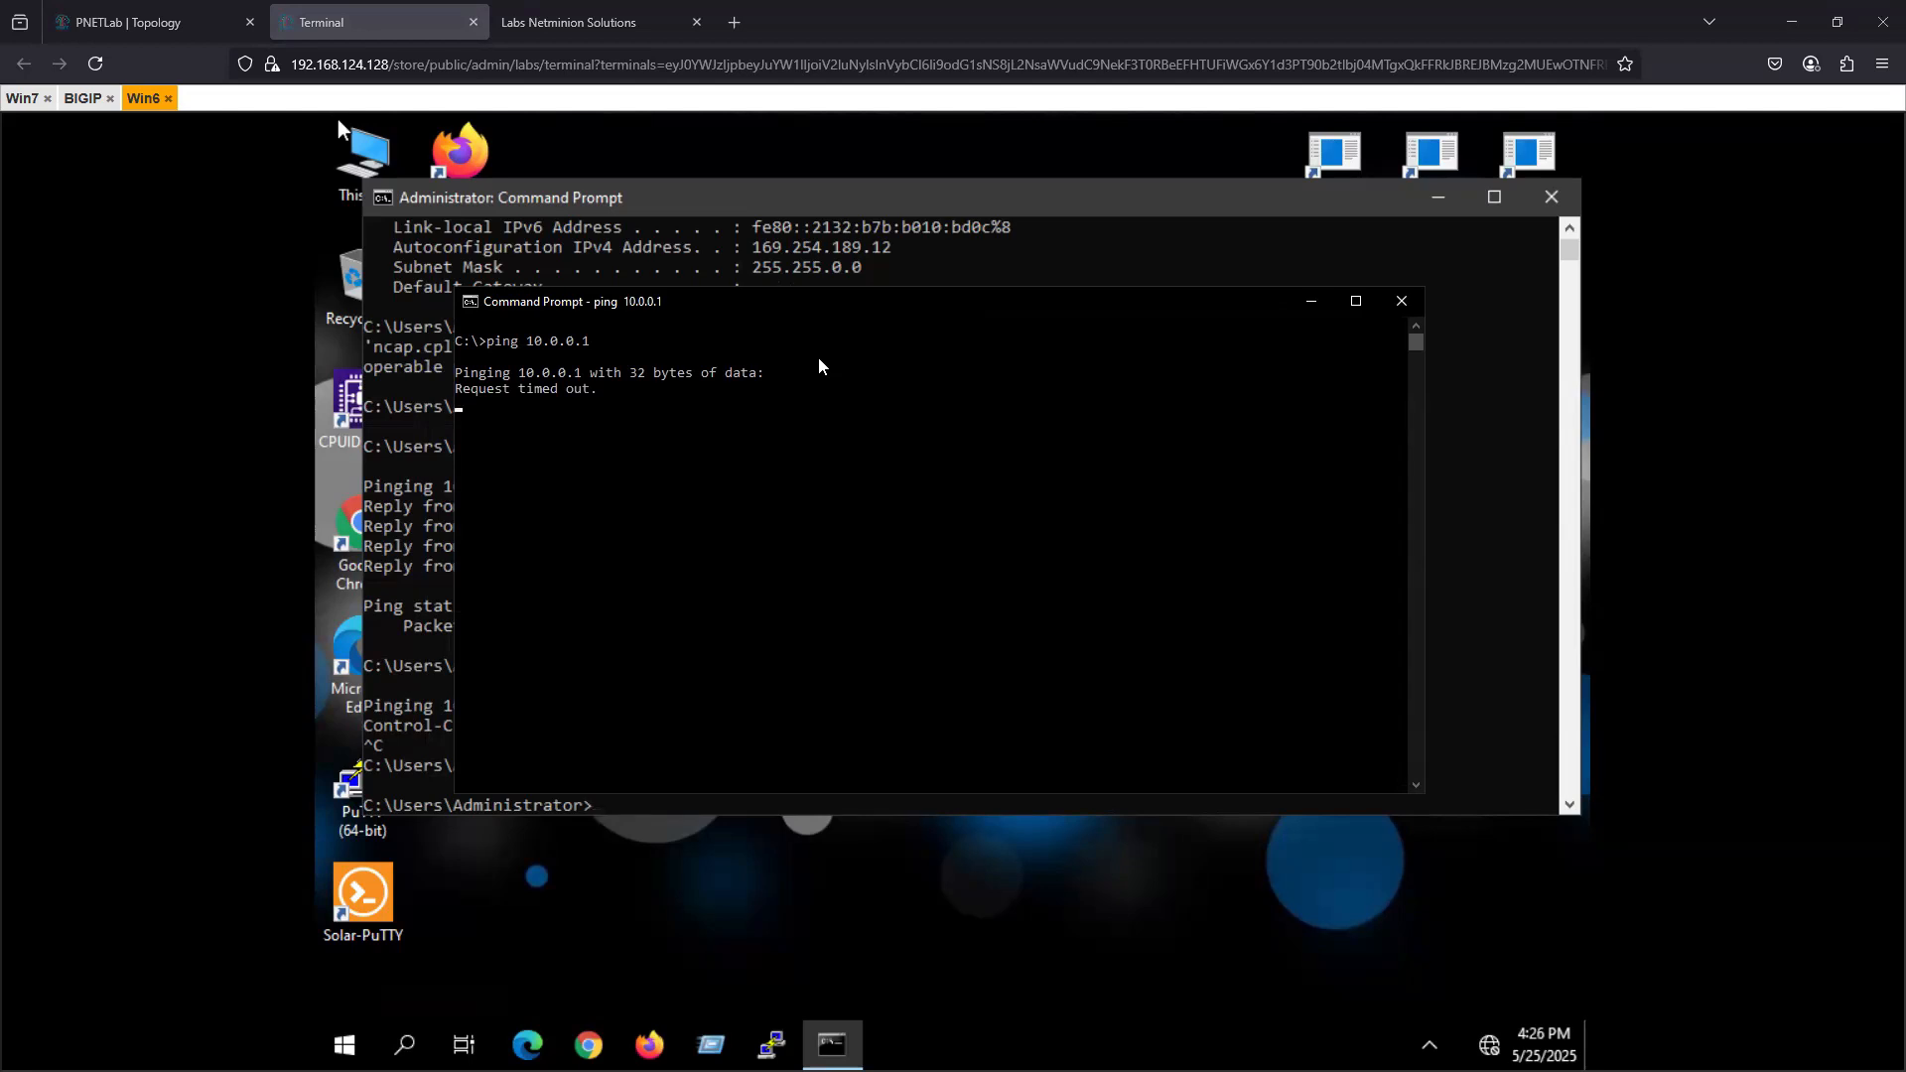
key("ctrl+c")
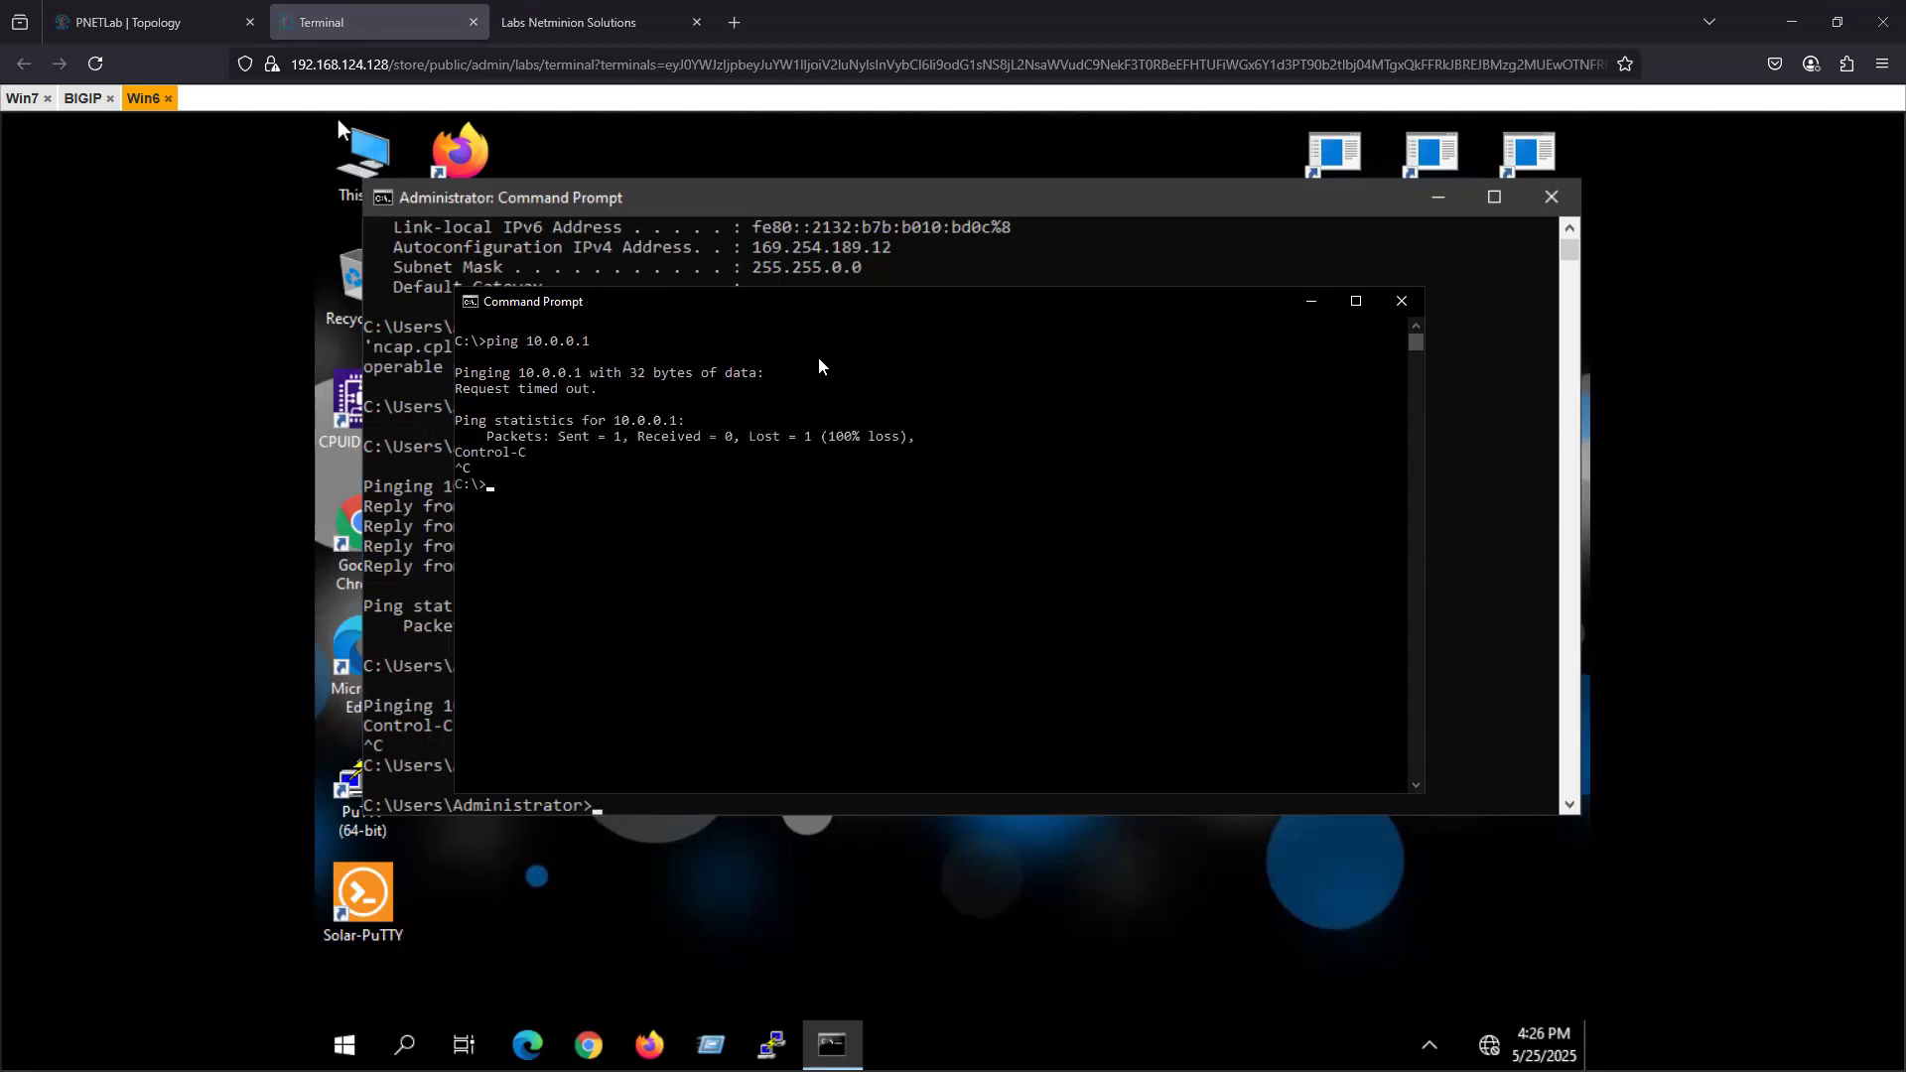
key("Up")
key("Return")
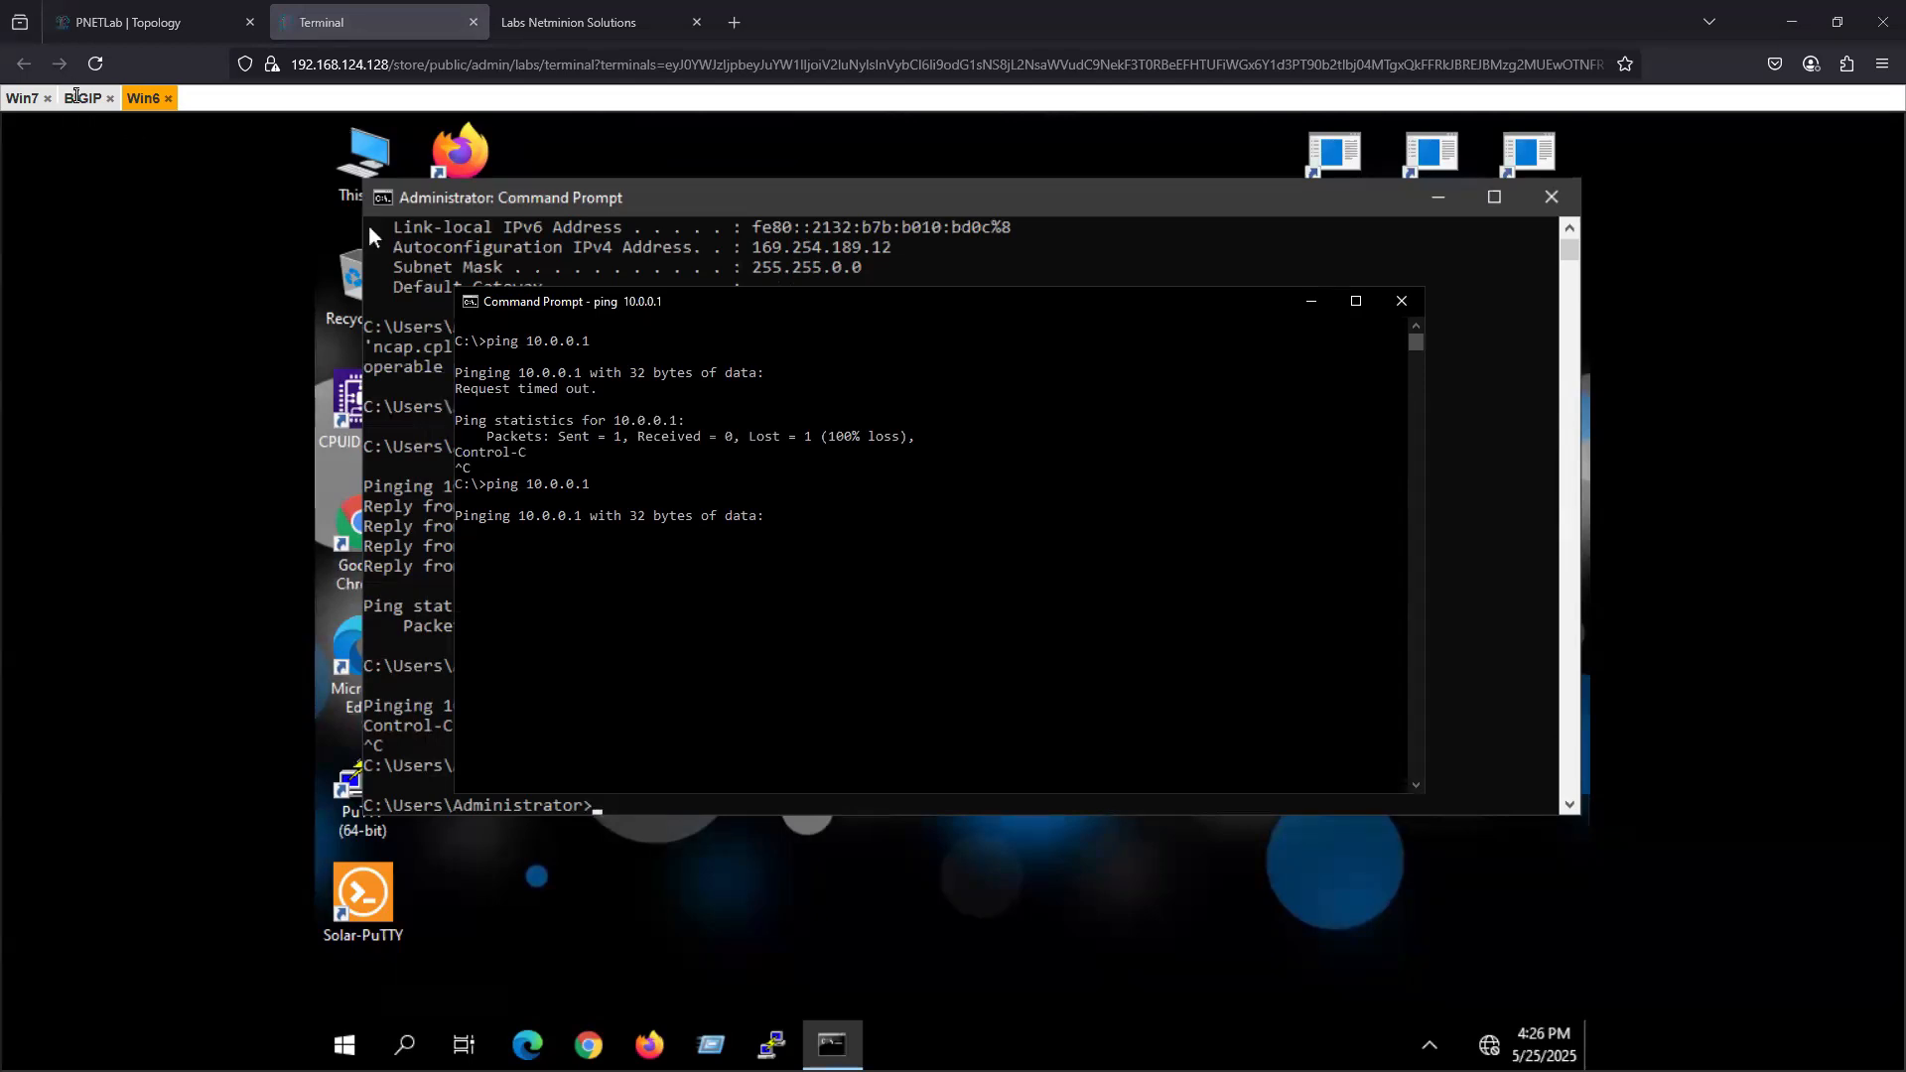
- Switch to the BIGIP console and list its network interfaces with ifconfig
left_click(79, 98)
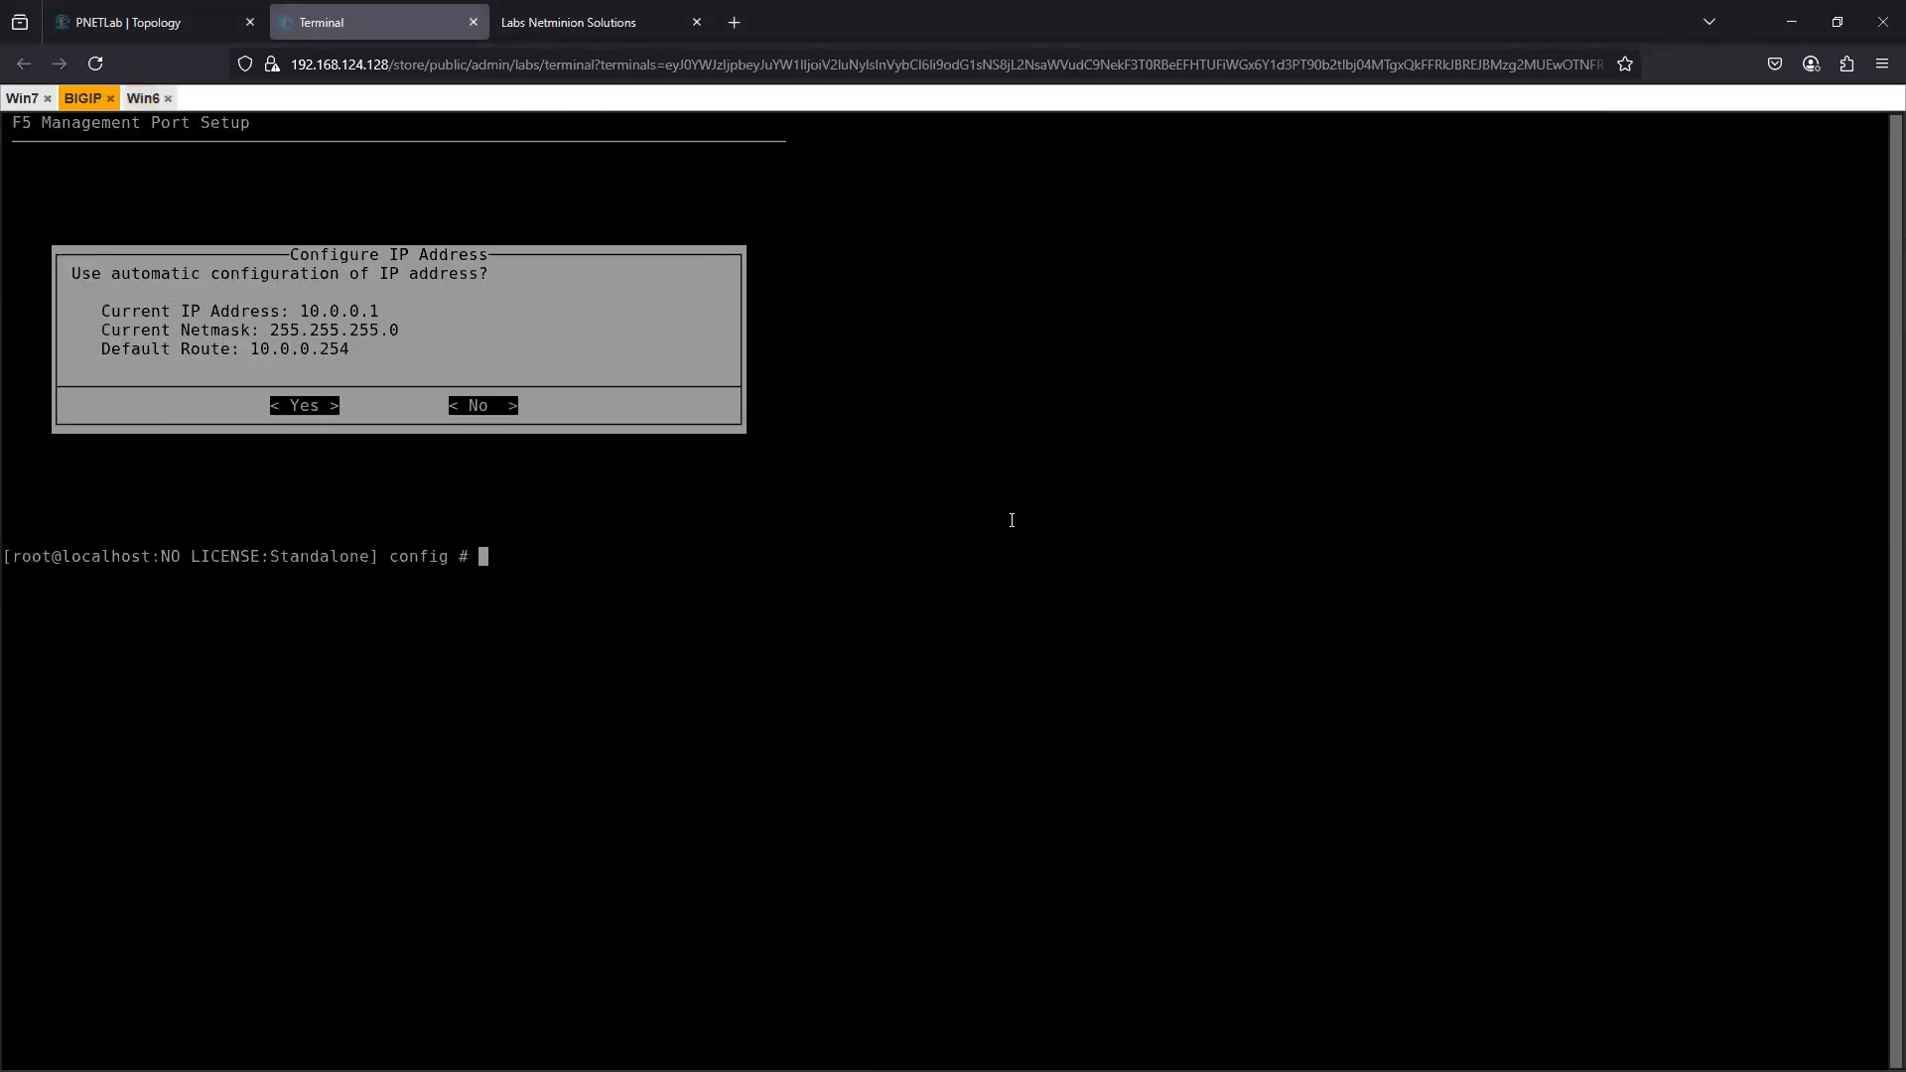
type("fi")
key("BackSpace")
key("BackSpace")
type("ifconfig")
key("Return")
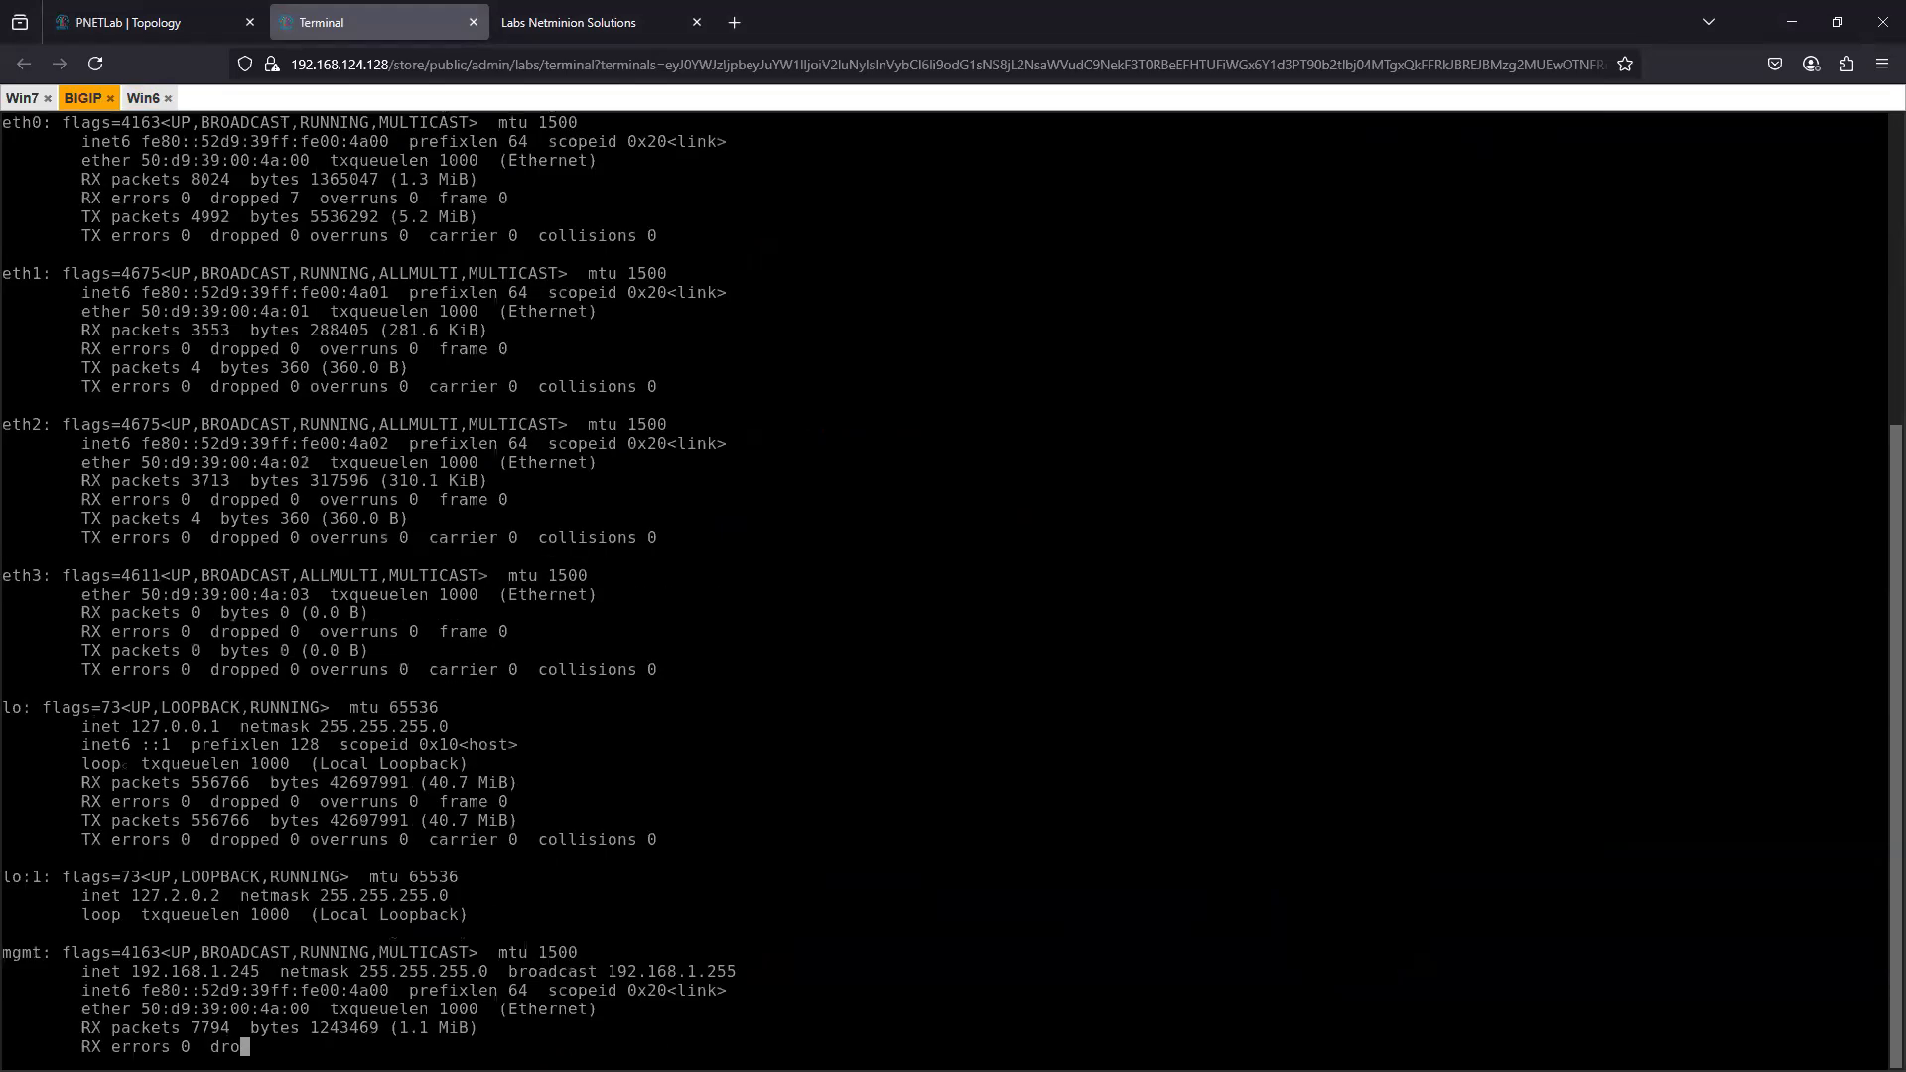
- Rerun the listing as ifconfig | more and page through it to check the mgmt interface address
key("Up")
type("| ")
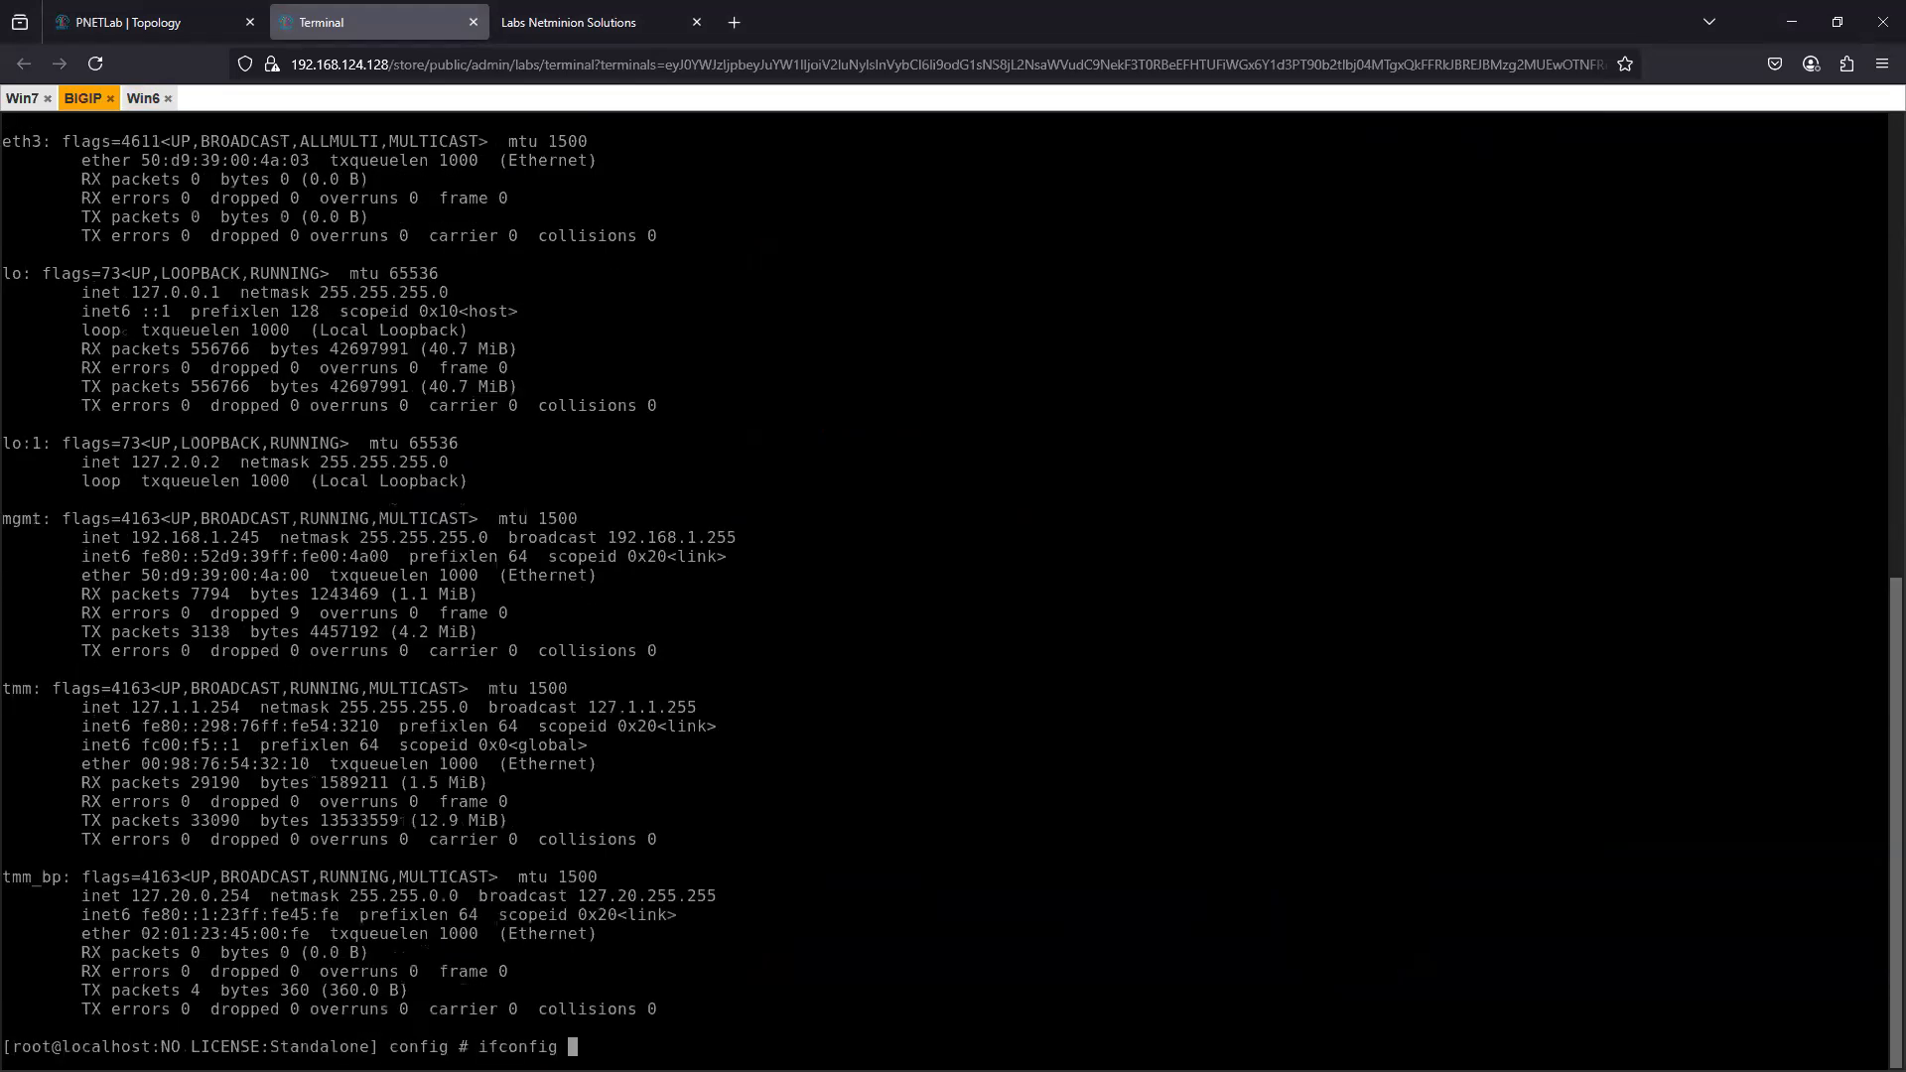
type("more")
key("Return")
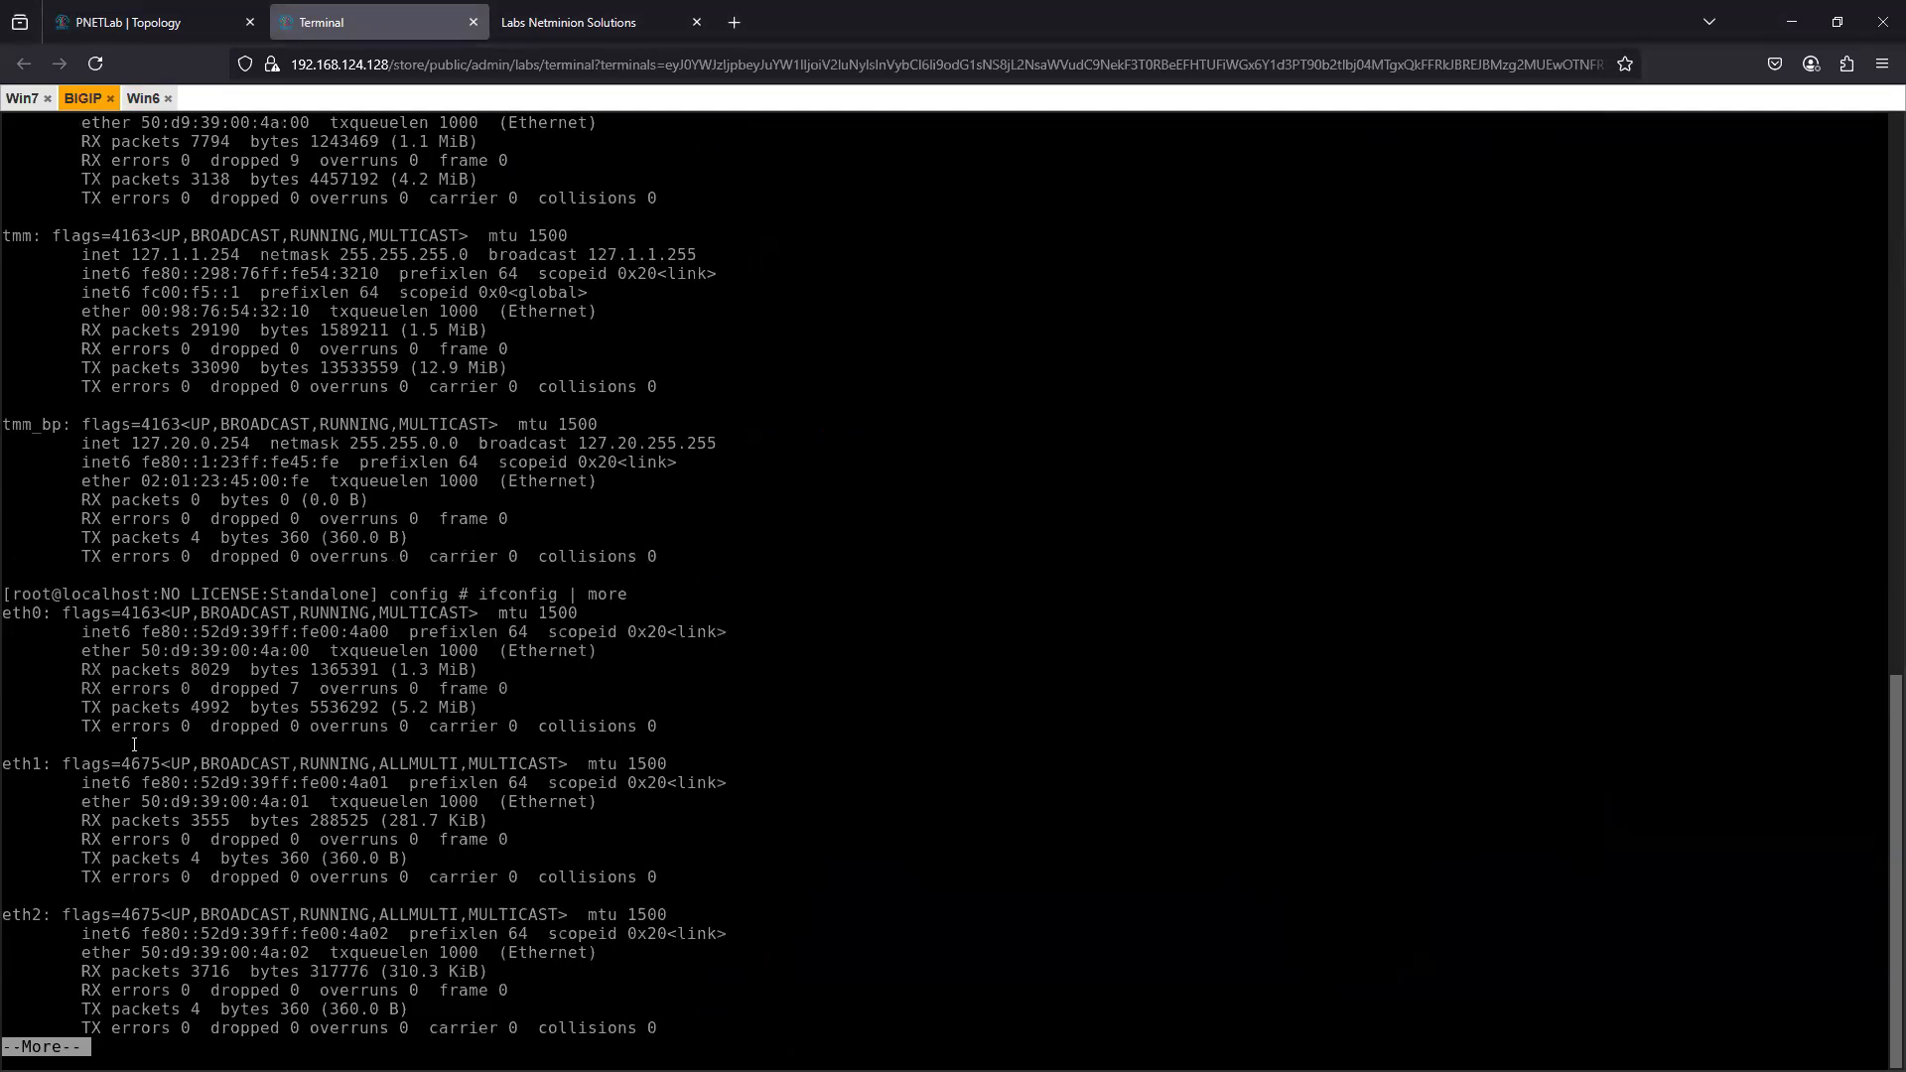
key("space")
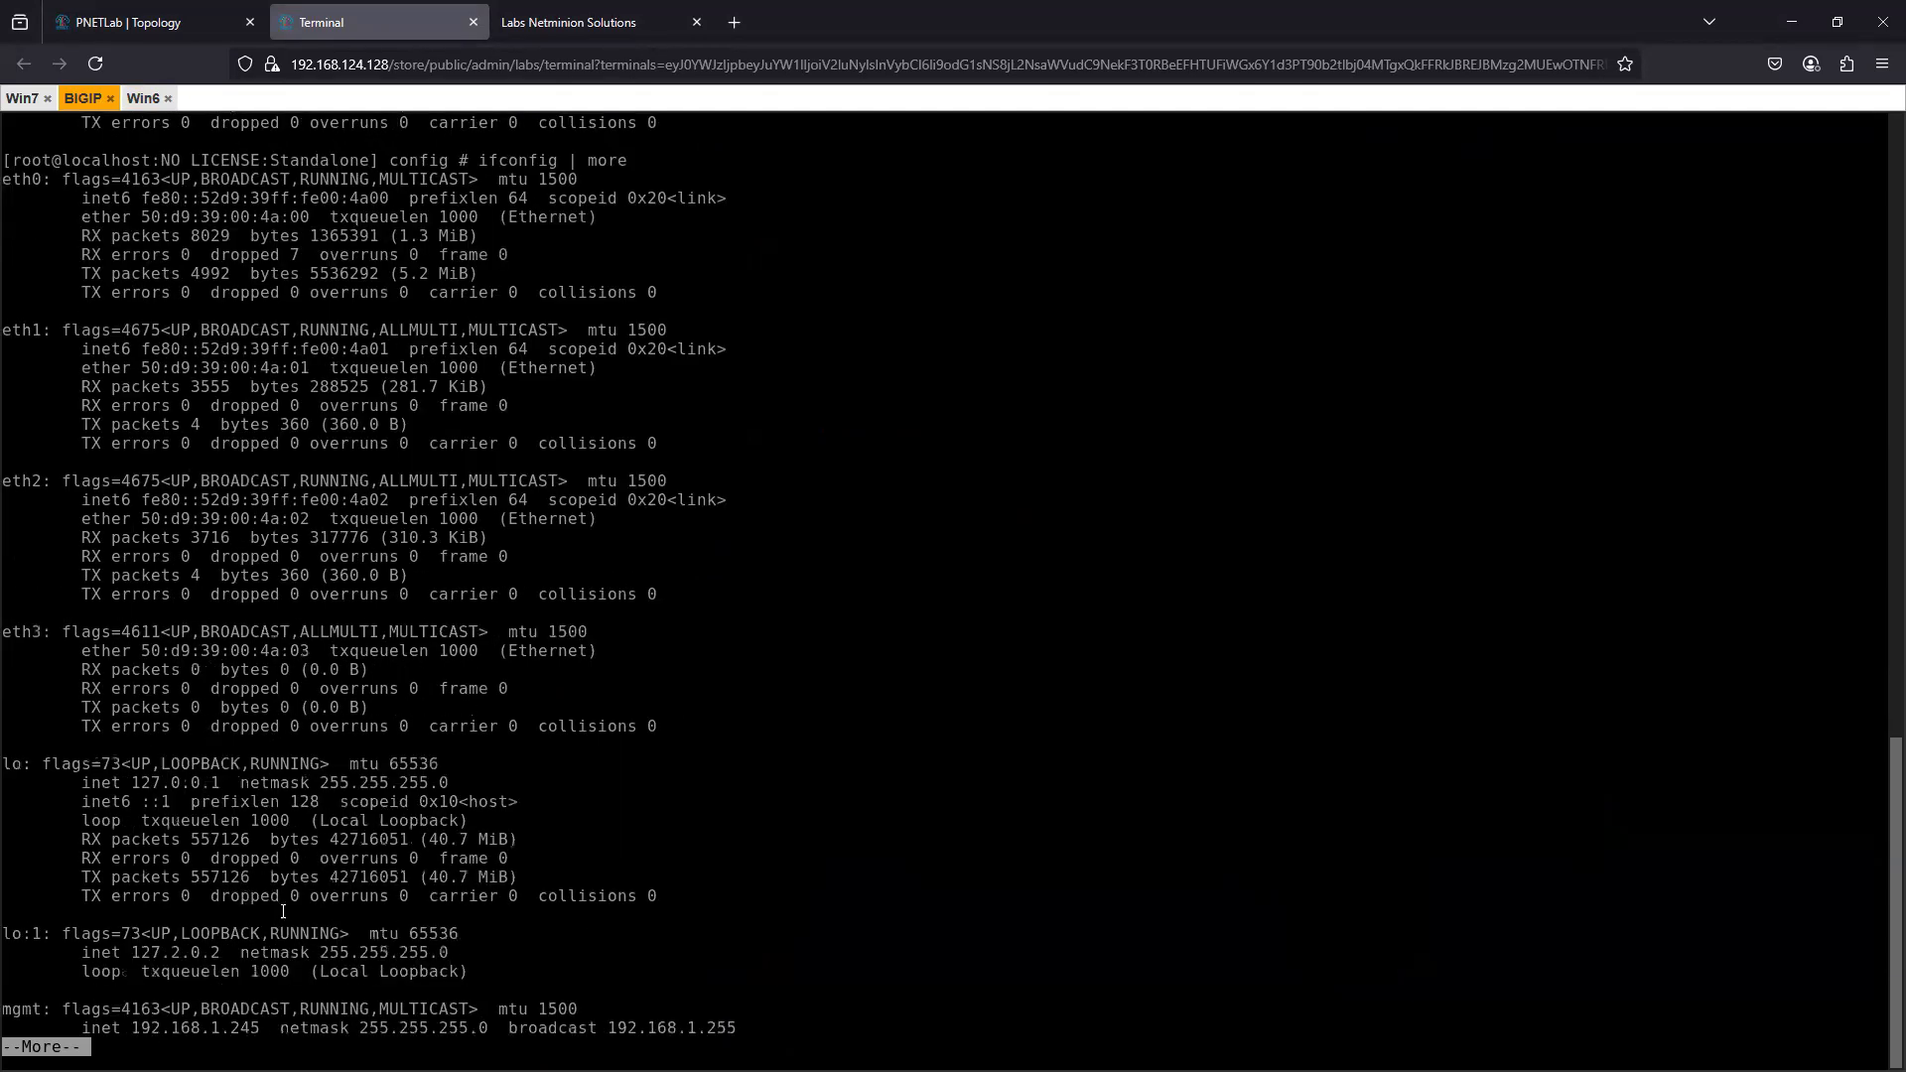
key("space")
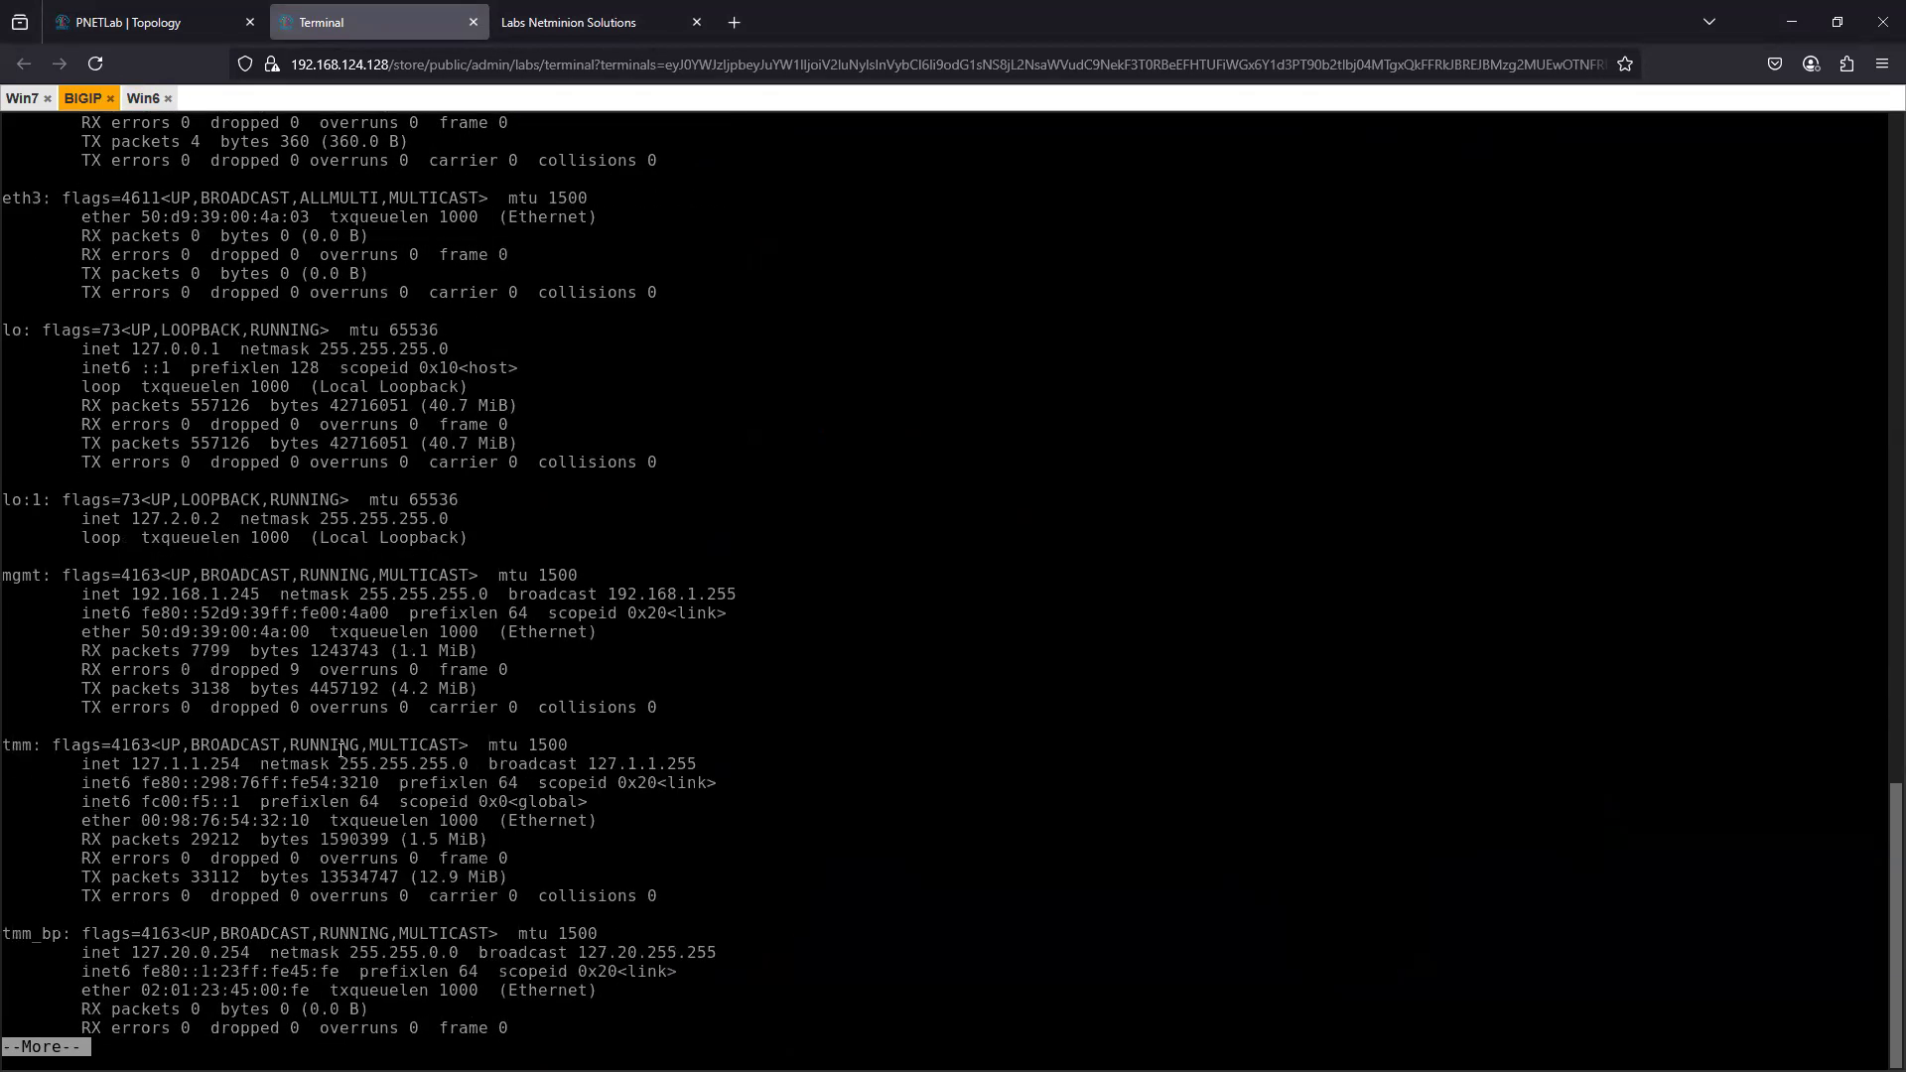
key("space")
- Start the config management port setup on BIGIP, choosing IPv4 and declining automatic address configuration
type("config # config")
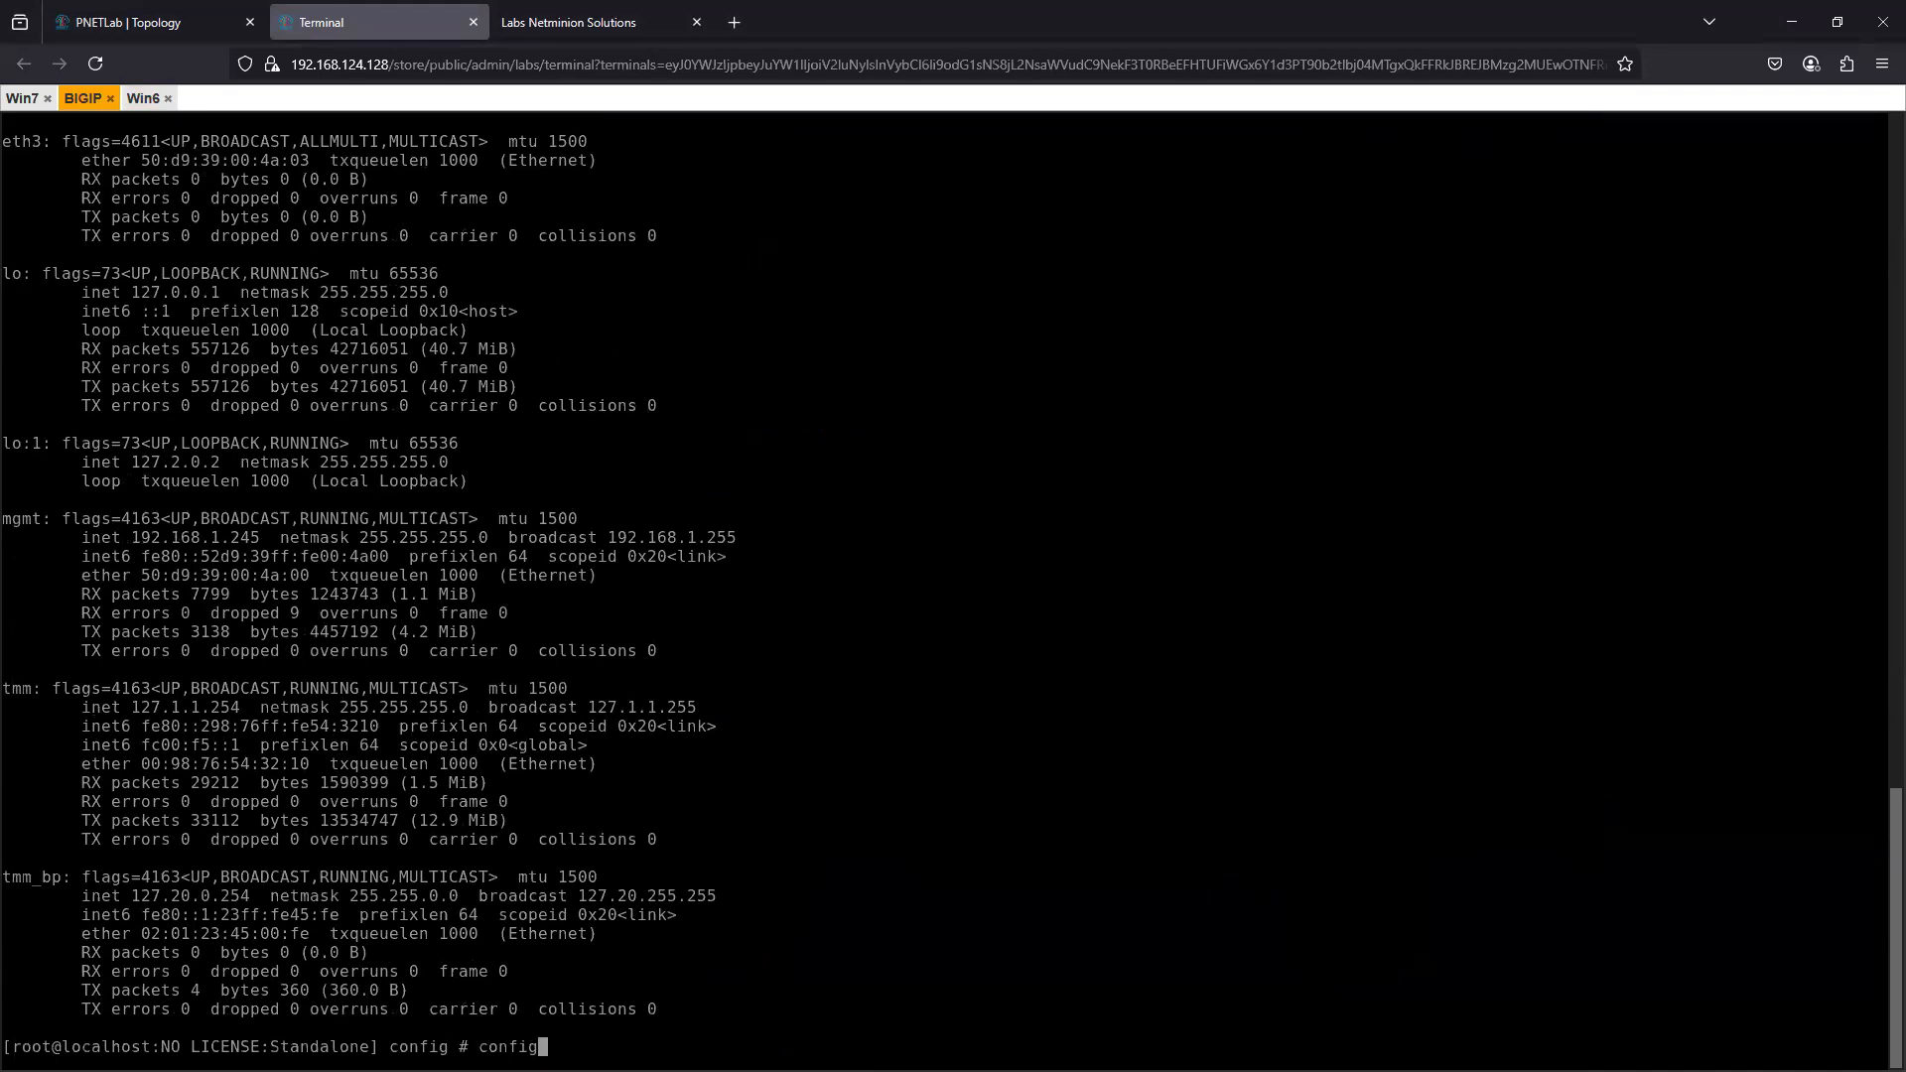
key("Return")
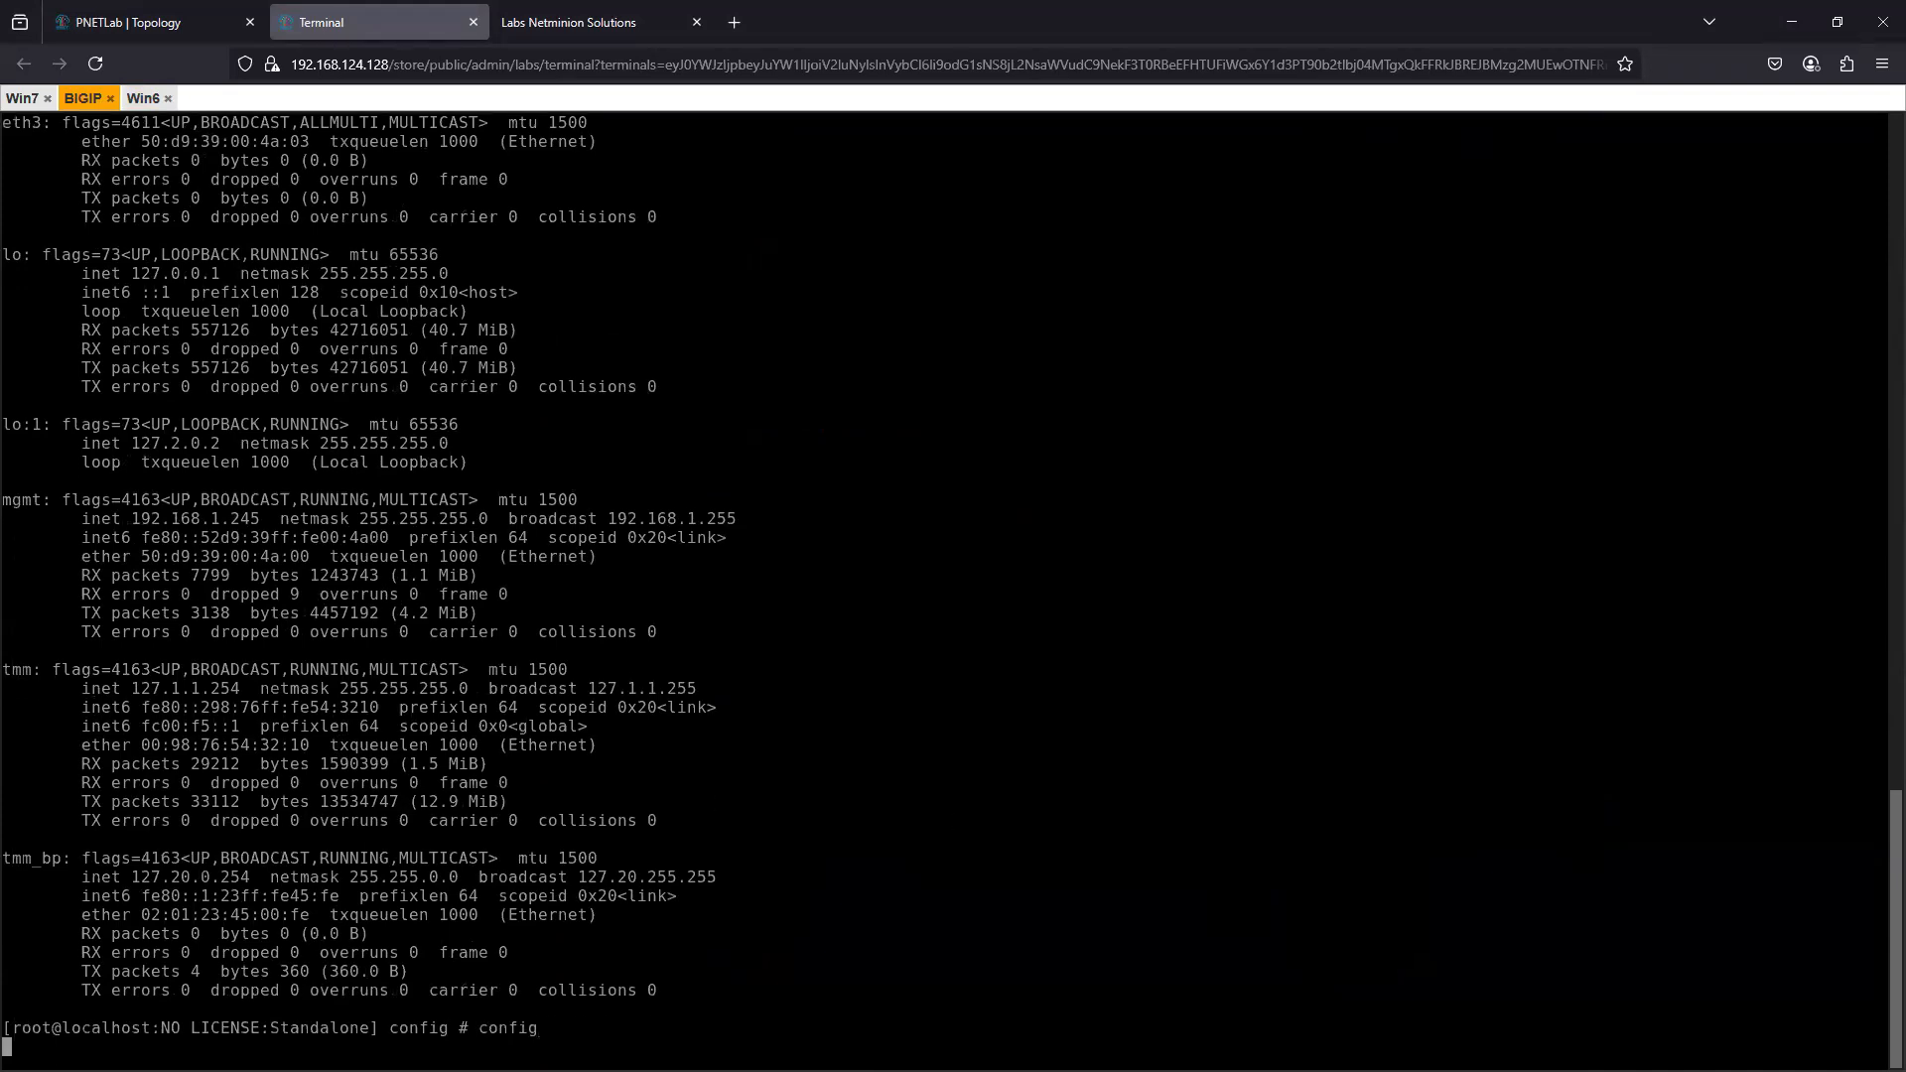
key("Return")
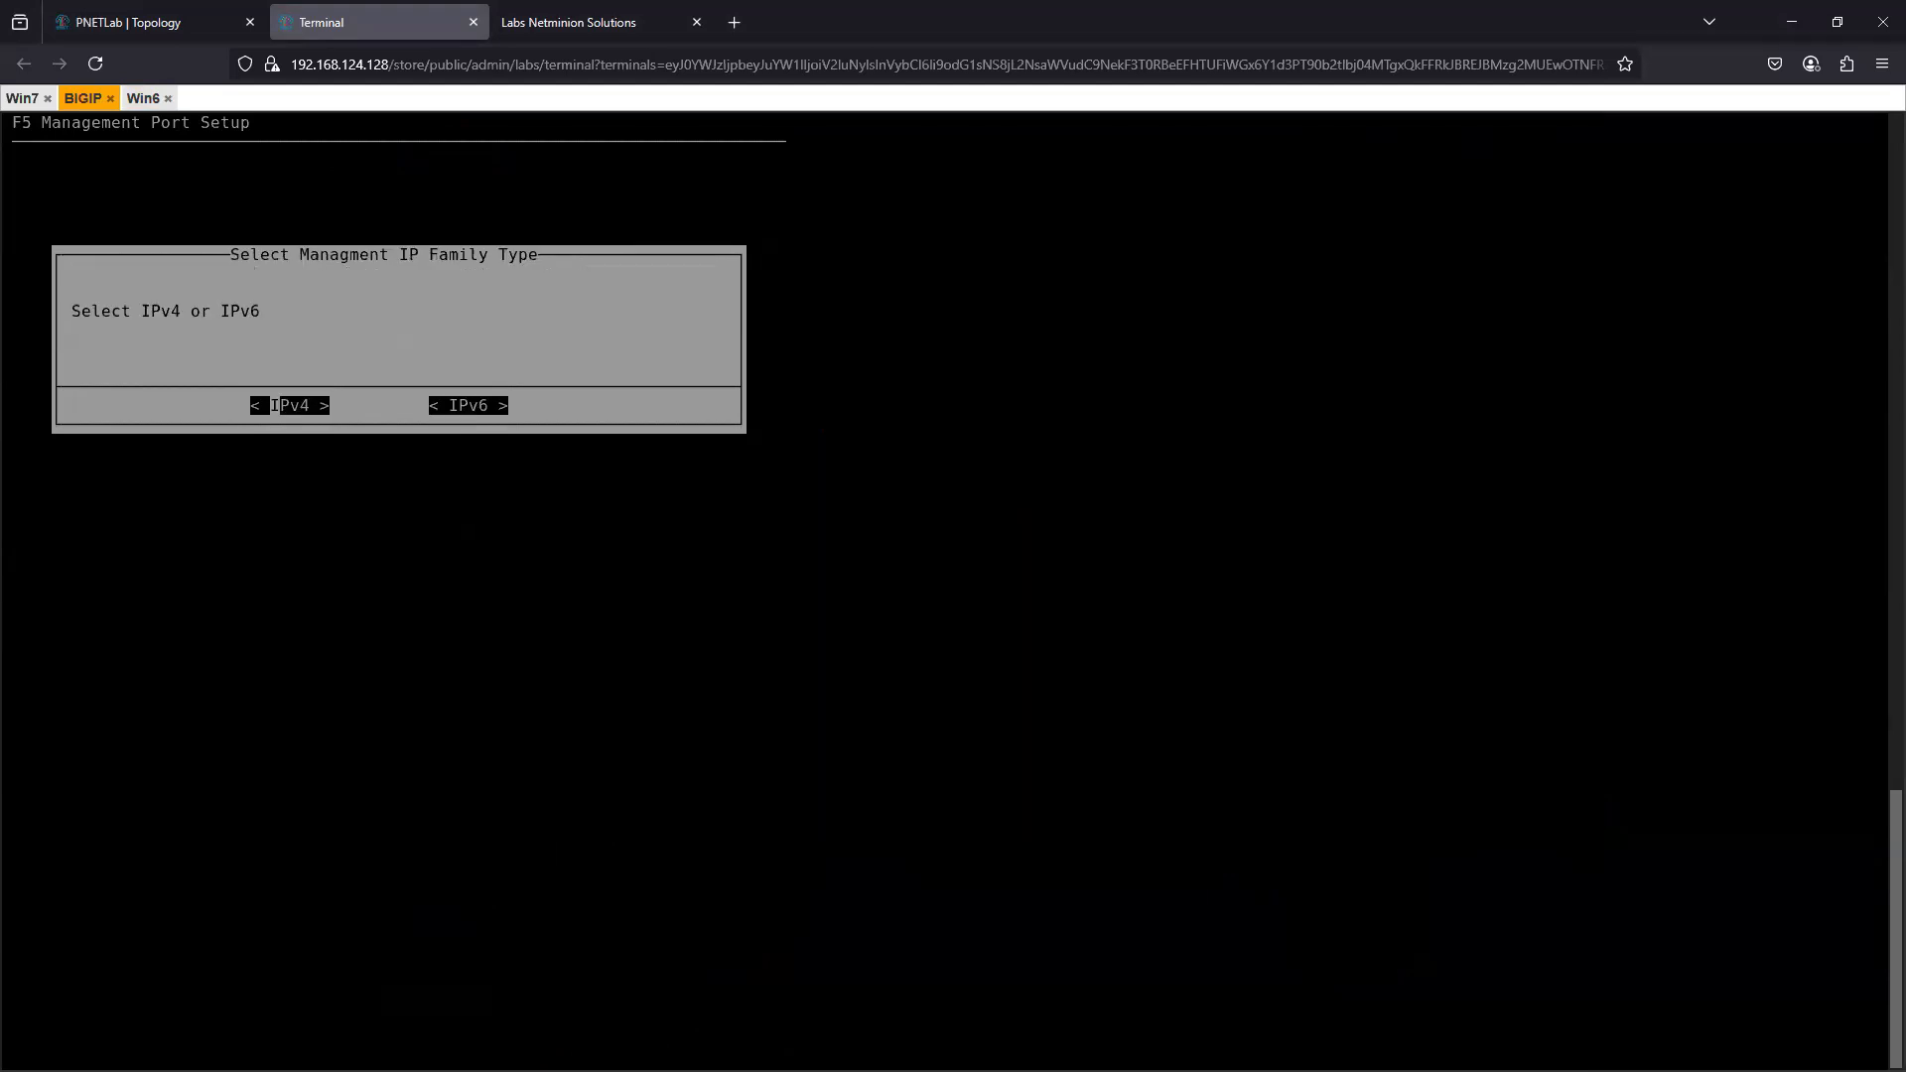
key("Return")
key("Right")
key("Return")
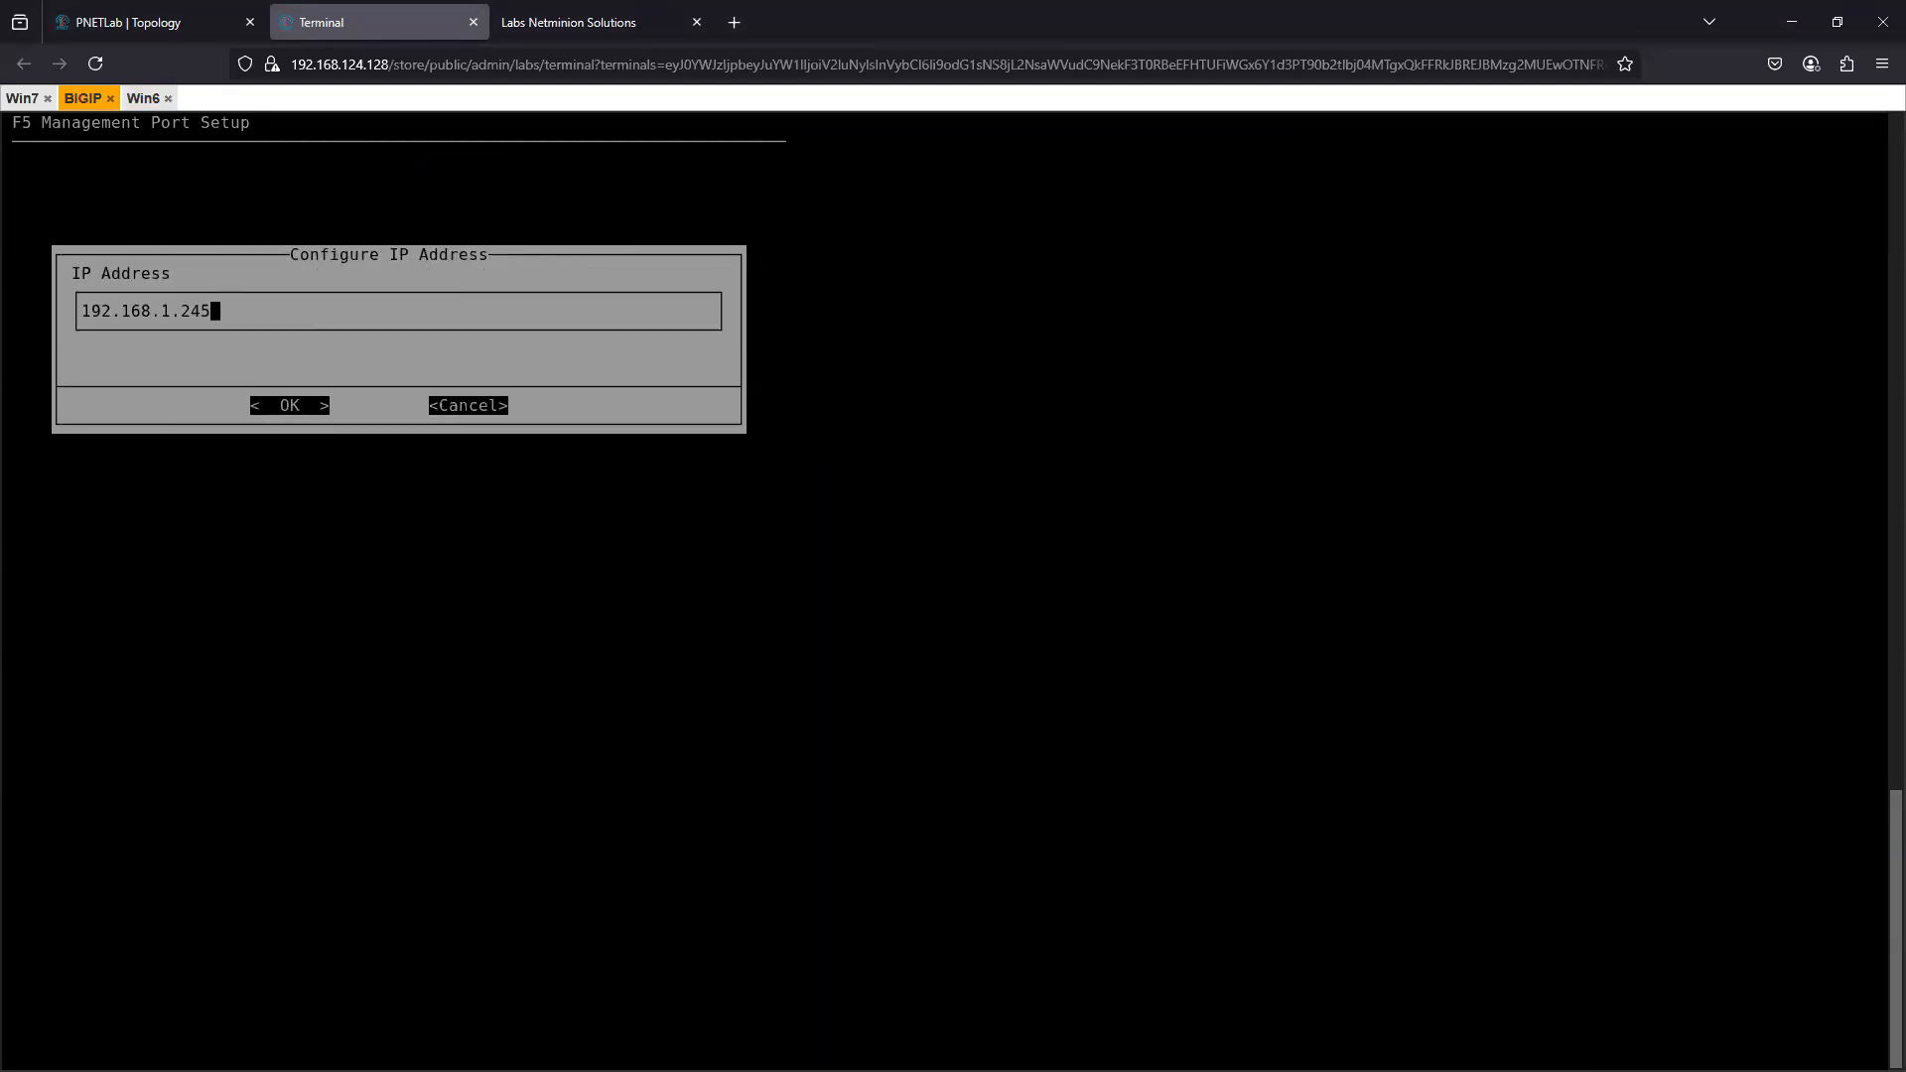
- Set the BIGIP management IP address to 10.0.0.1
key("BackSpace")
key("BackSpace")
key("BackSpace")
key("BackSpace")
key("BackSpace")
key("BackSpace")
key("BackSpace")
key("BackSpace")
key("BackSpace")
key("BackSpace")
key("BackSpace")
key("BackSpace")
key("BackSpace")
type("10.0.0.1")
key("Tab")
key("Return")
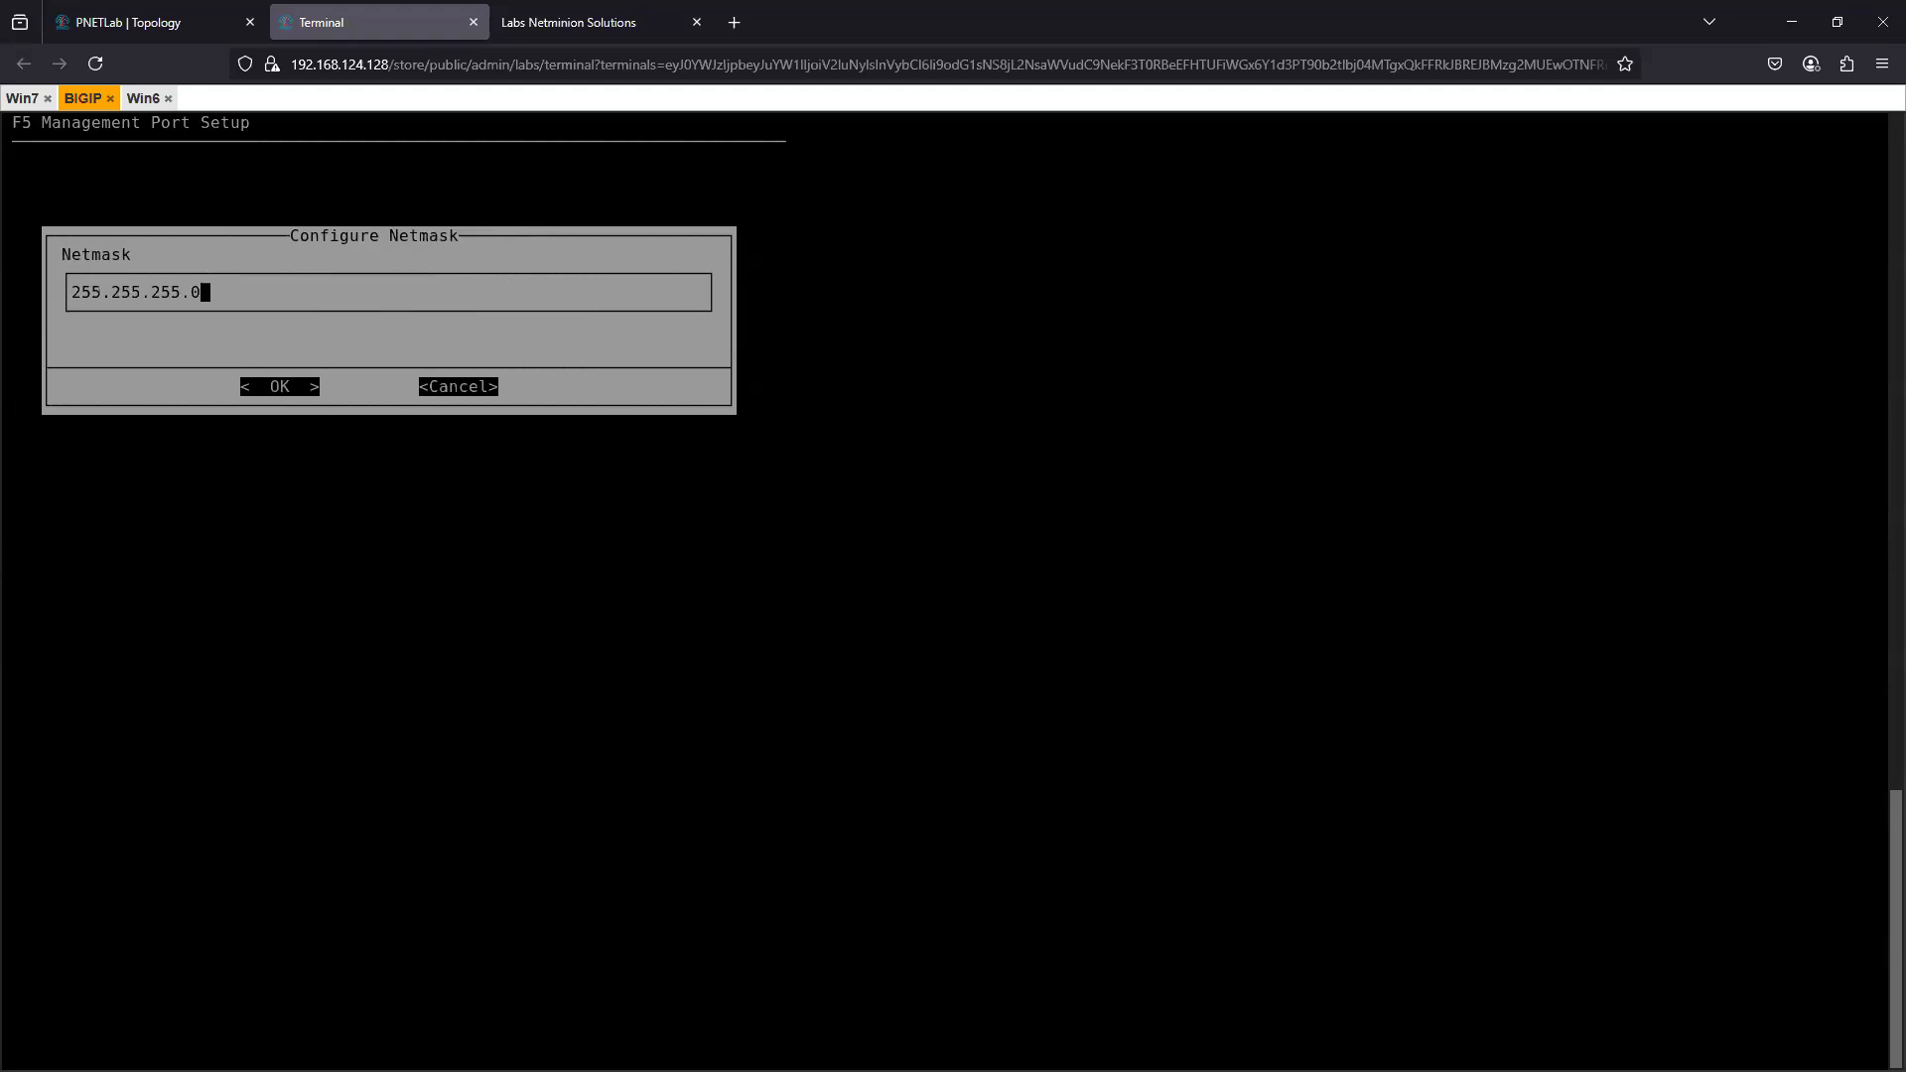
- Keep the 255.255.255.0 netmask, create a management default route to 10.0.0.254 and accept the settings
key("Tab")
key("Return")
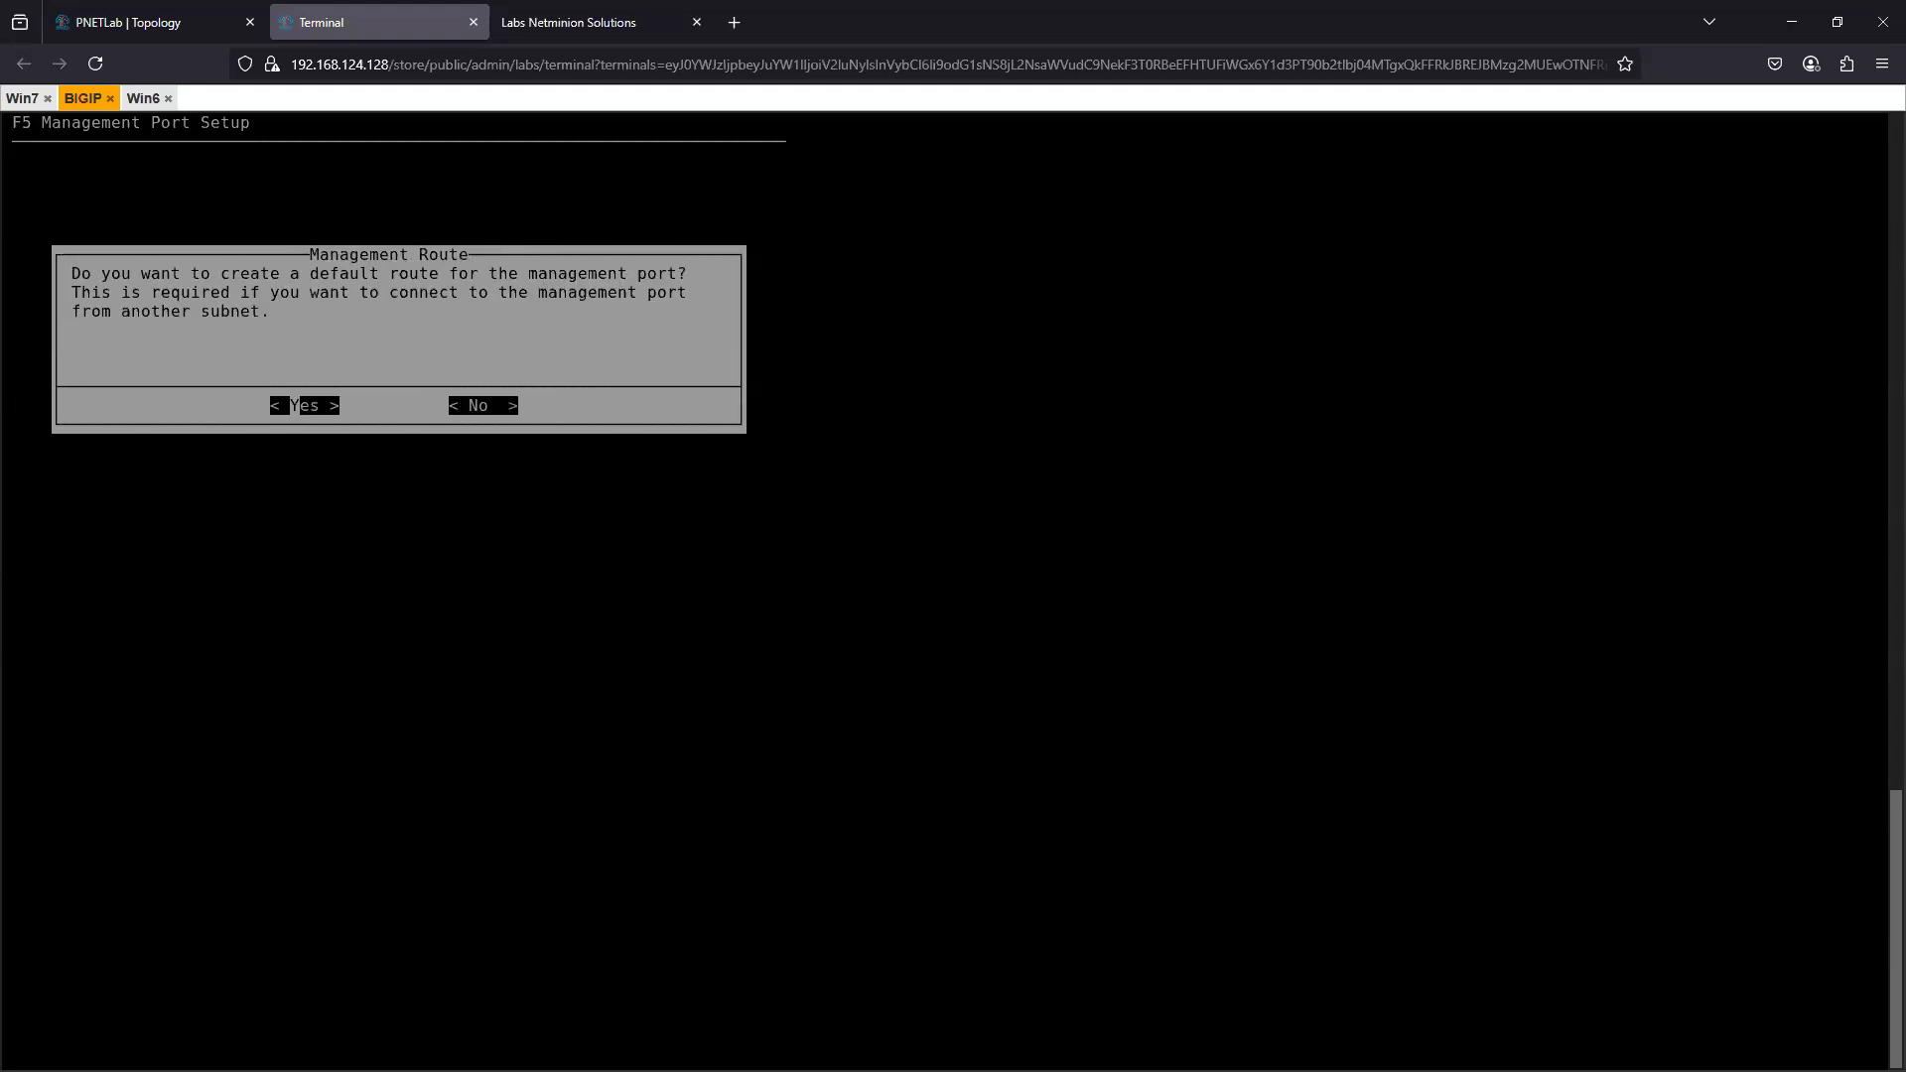
key("Return")
type("254")
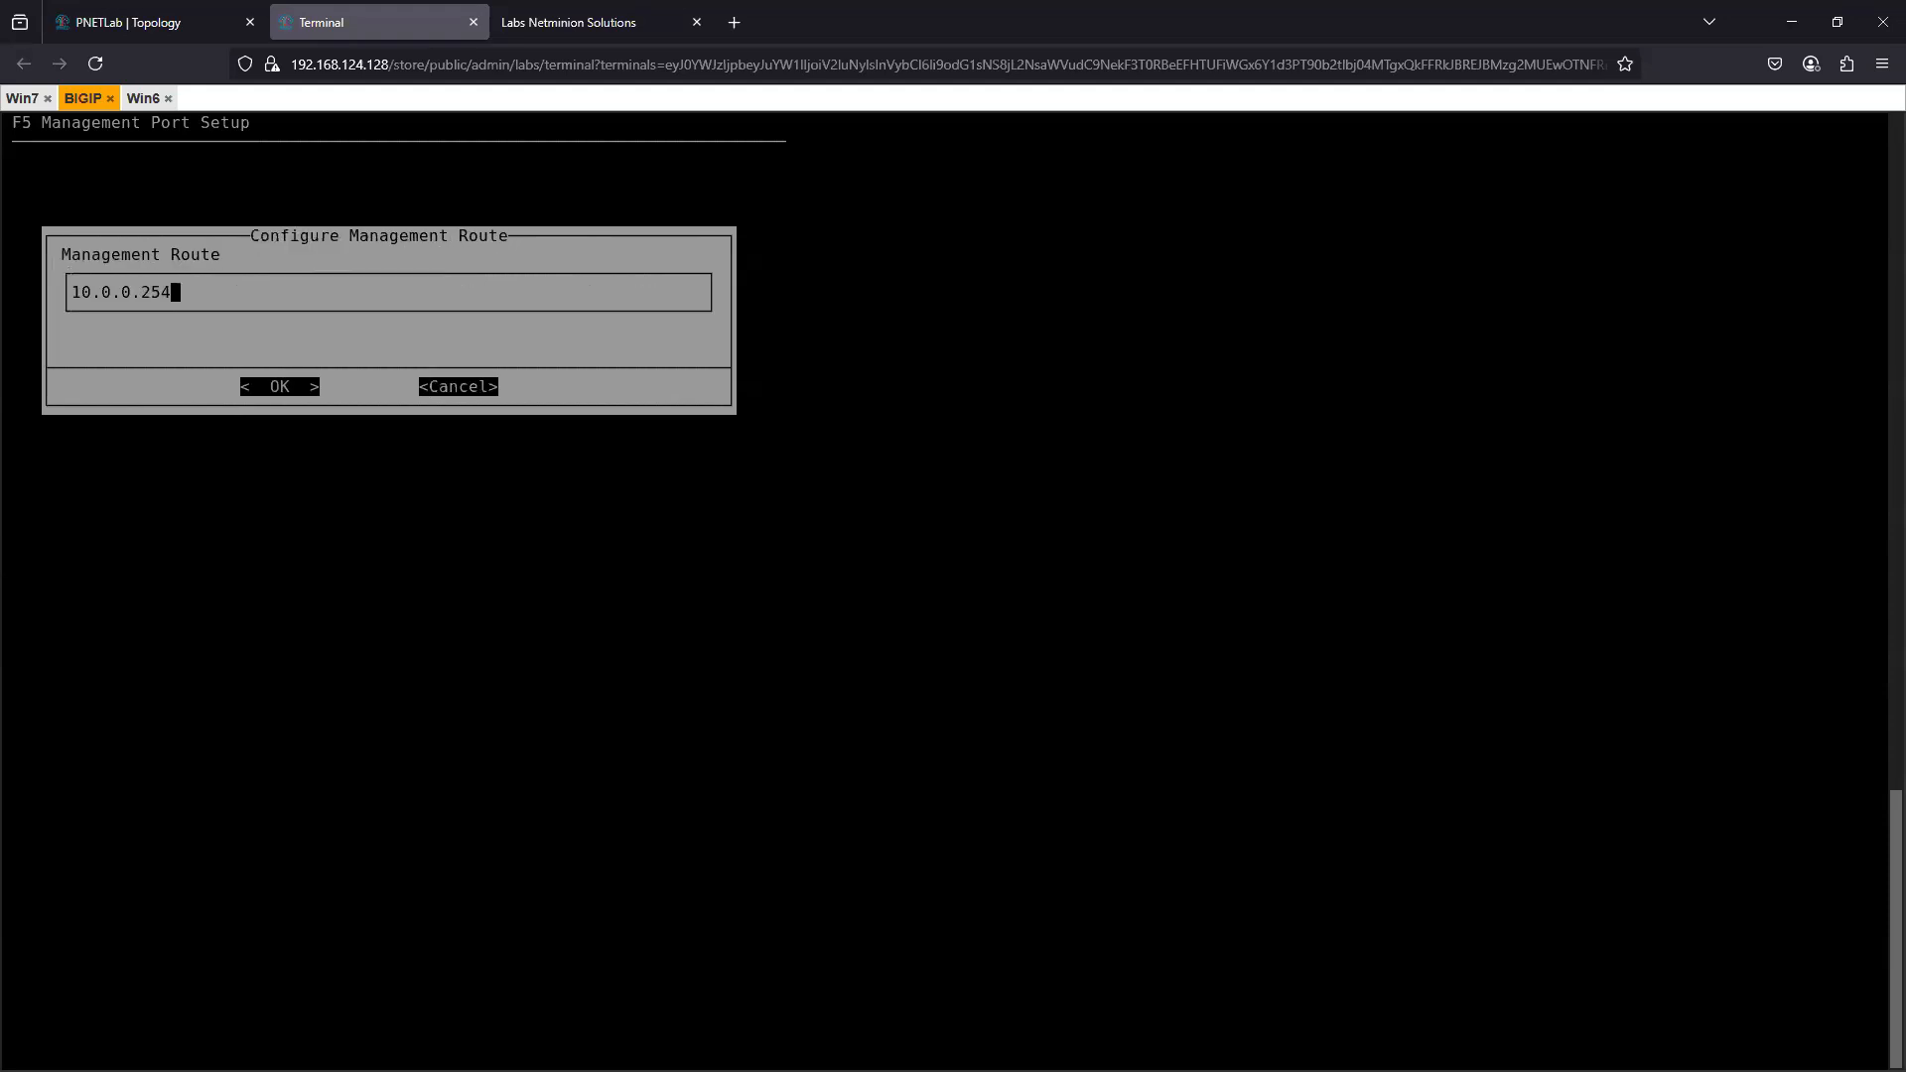
key("Return")
key("Return")
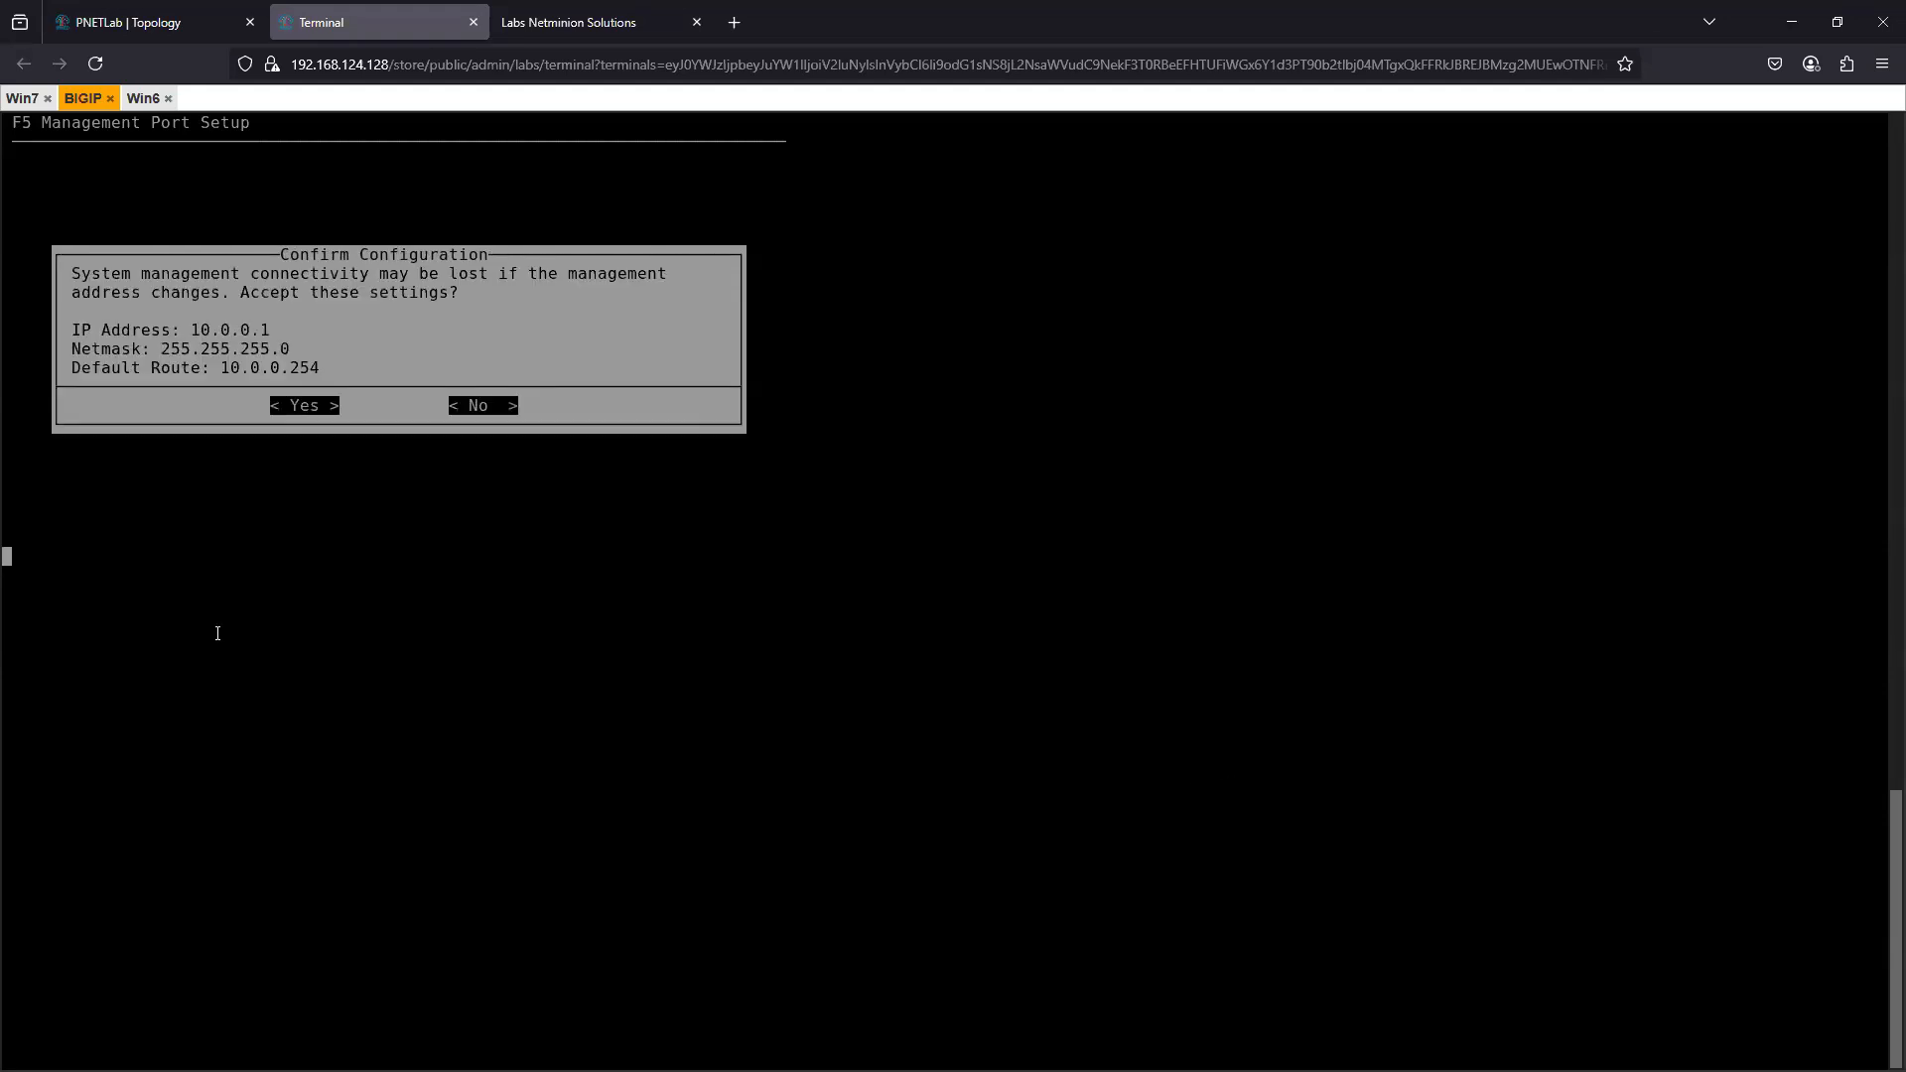
- Repeat the ping to 10.0.0.1 from the host computer's Command Prompt
key("alt+Tab")
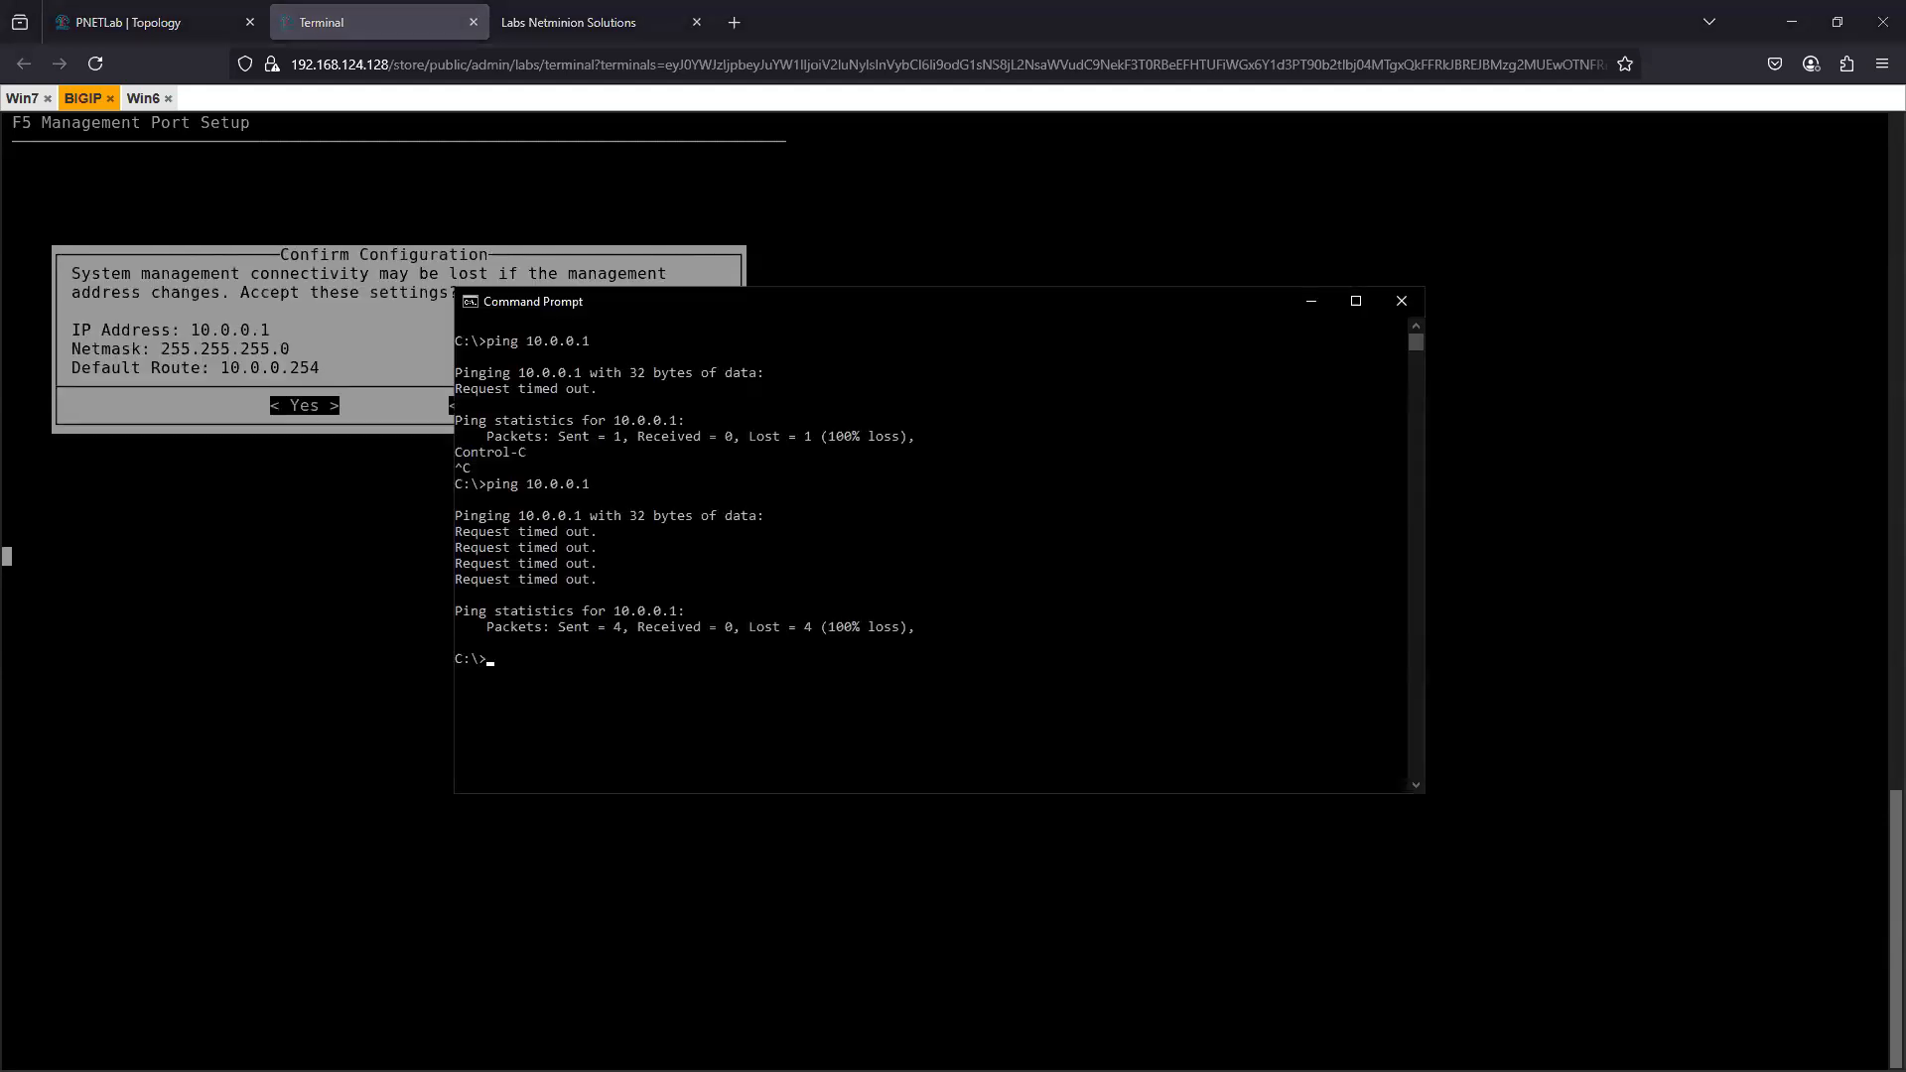
left_click(780, 696)
key("Up")
key("Return")
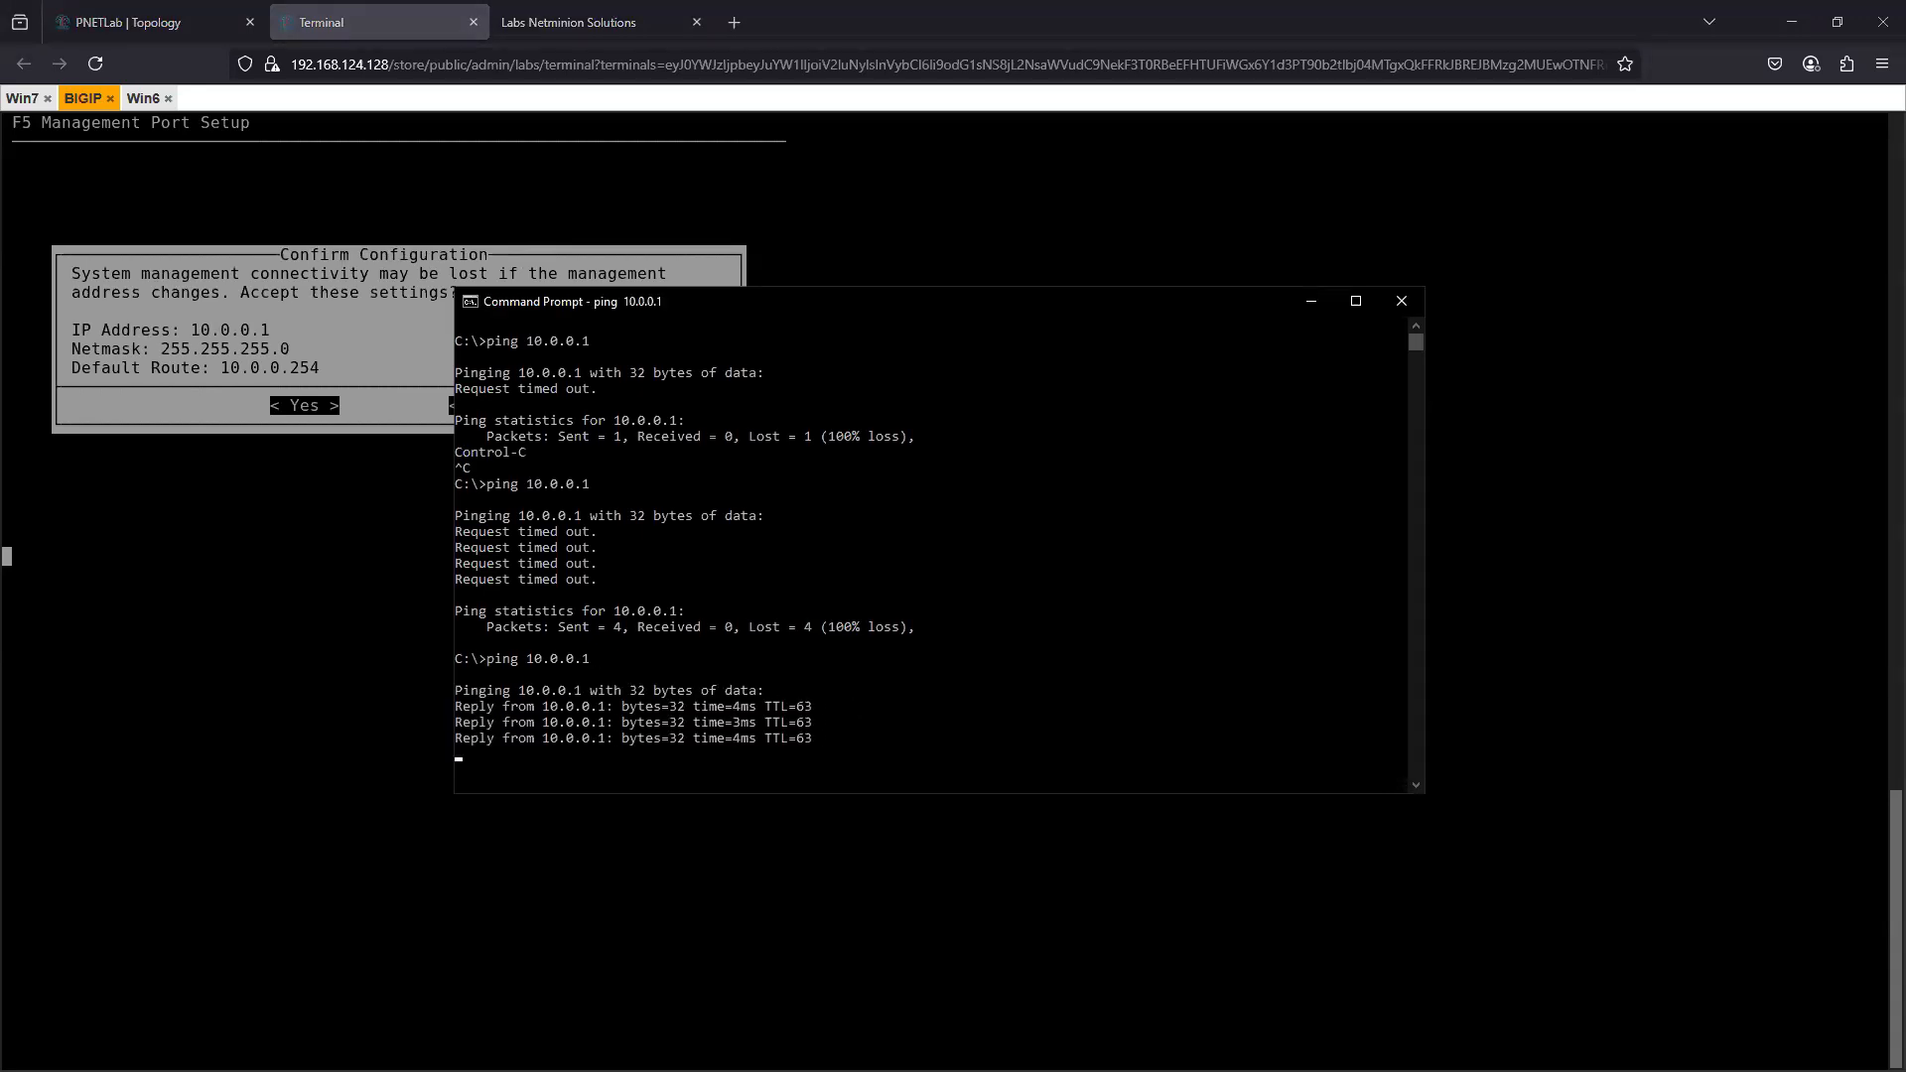
- Switch to the Win6 console, repeat the ping to 10.0.0.1 from its Command Prompt and interrupt it
left_click(142, 98)
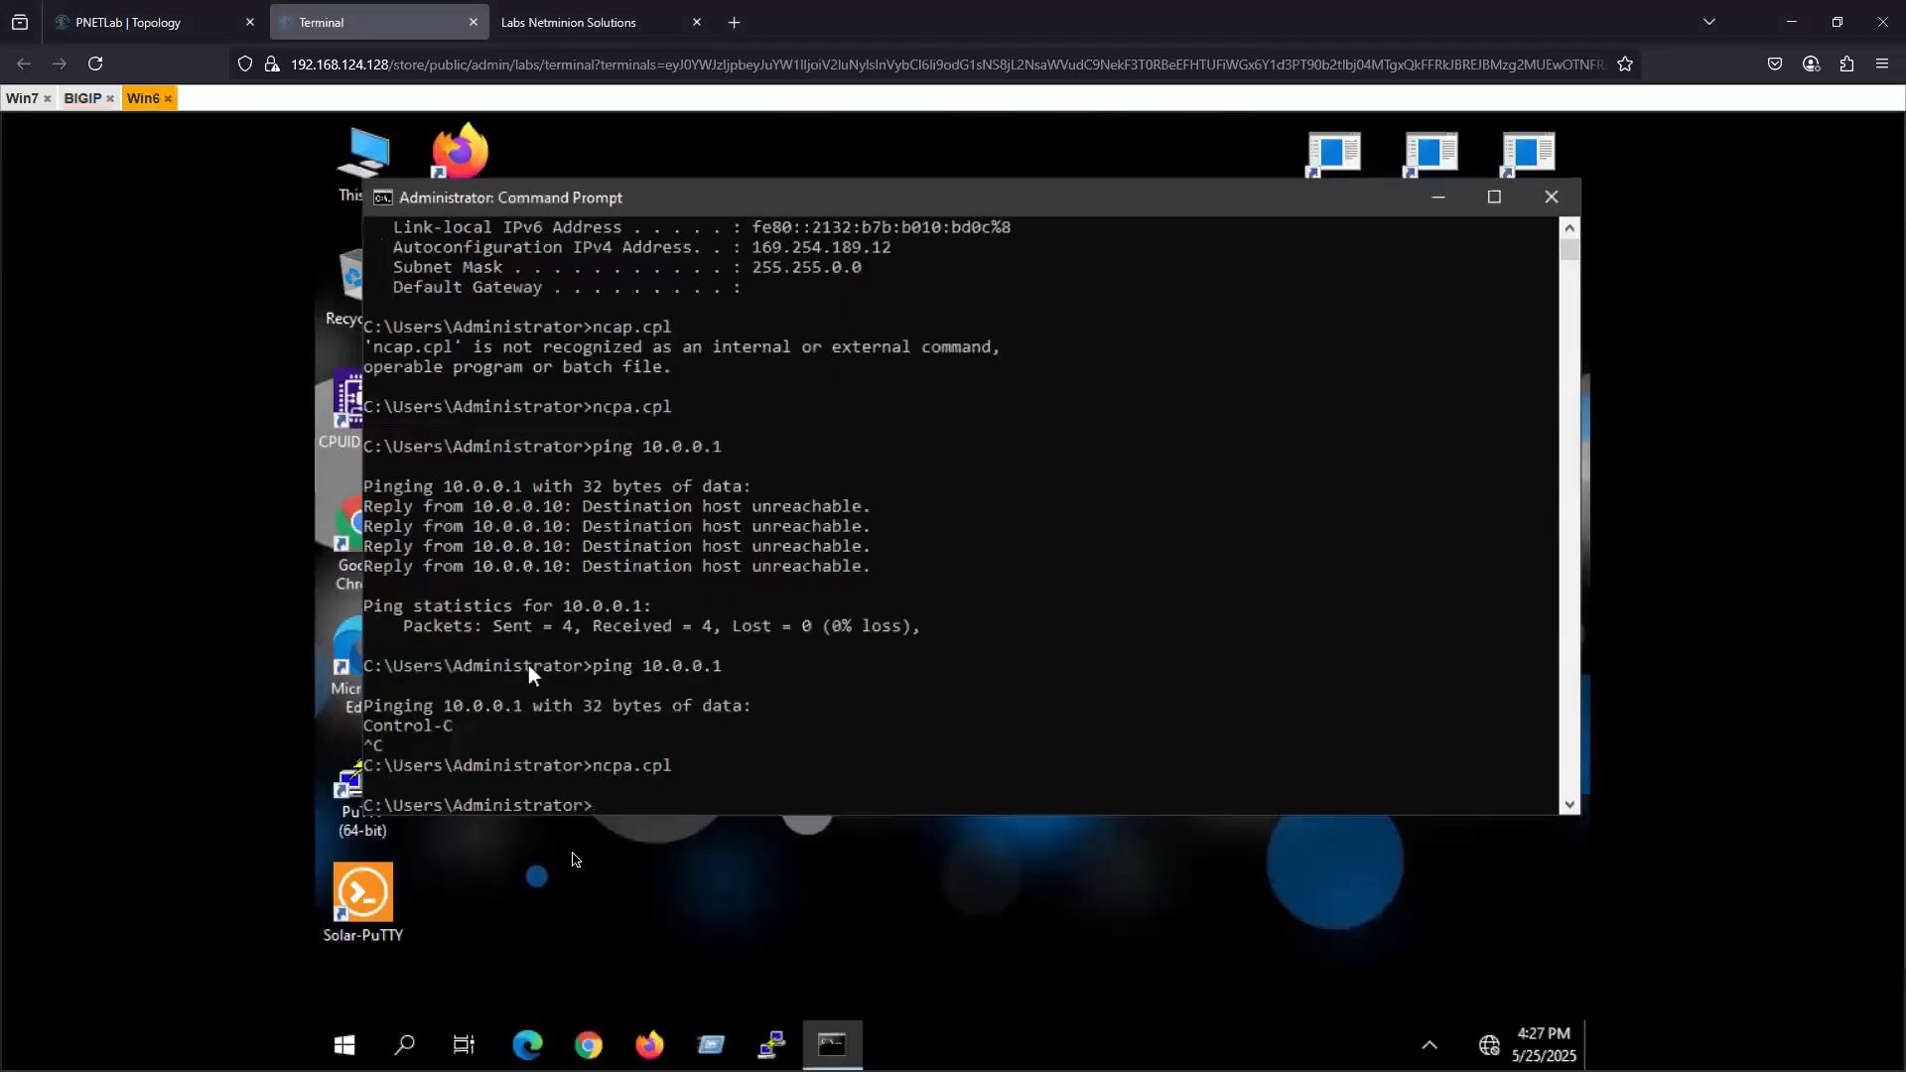
left_click(646, 804)
key("Up")
key("Up")
key("Return")
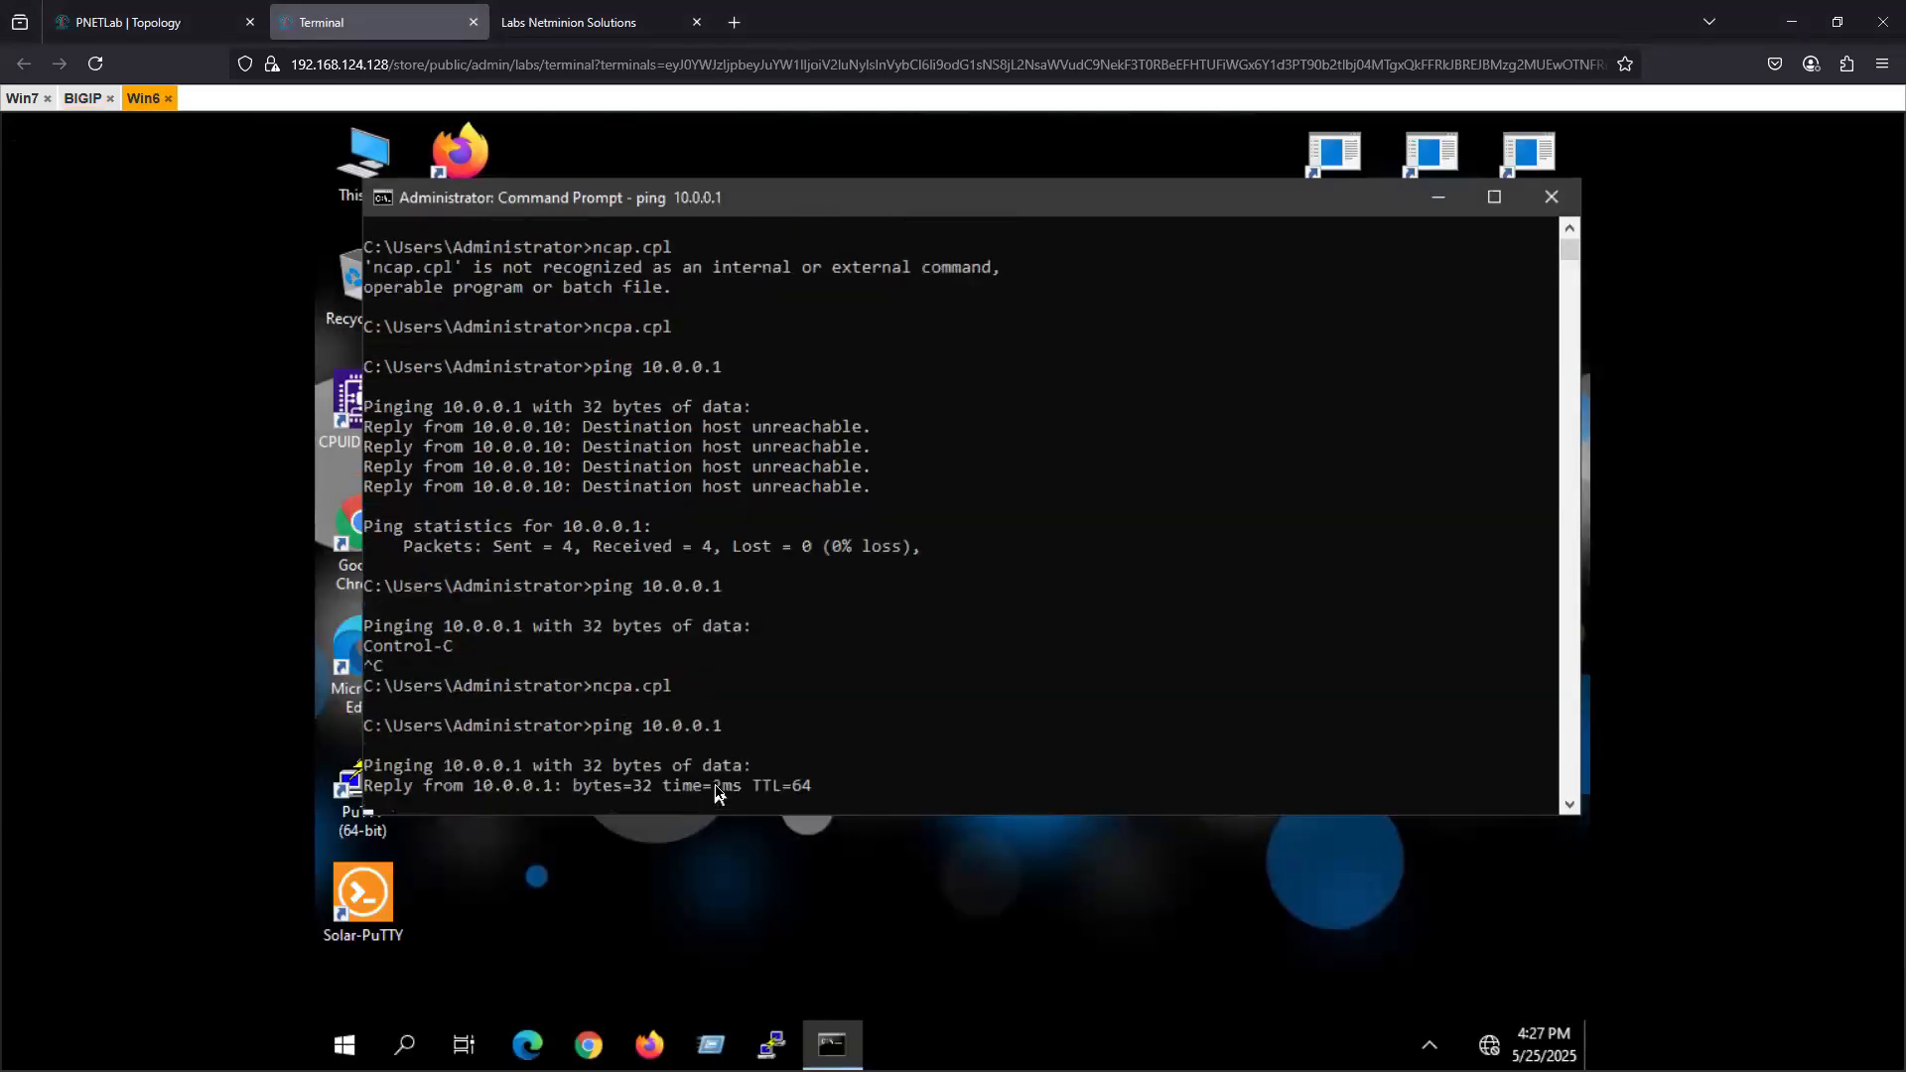
key("ctrl+c")
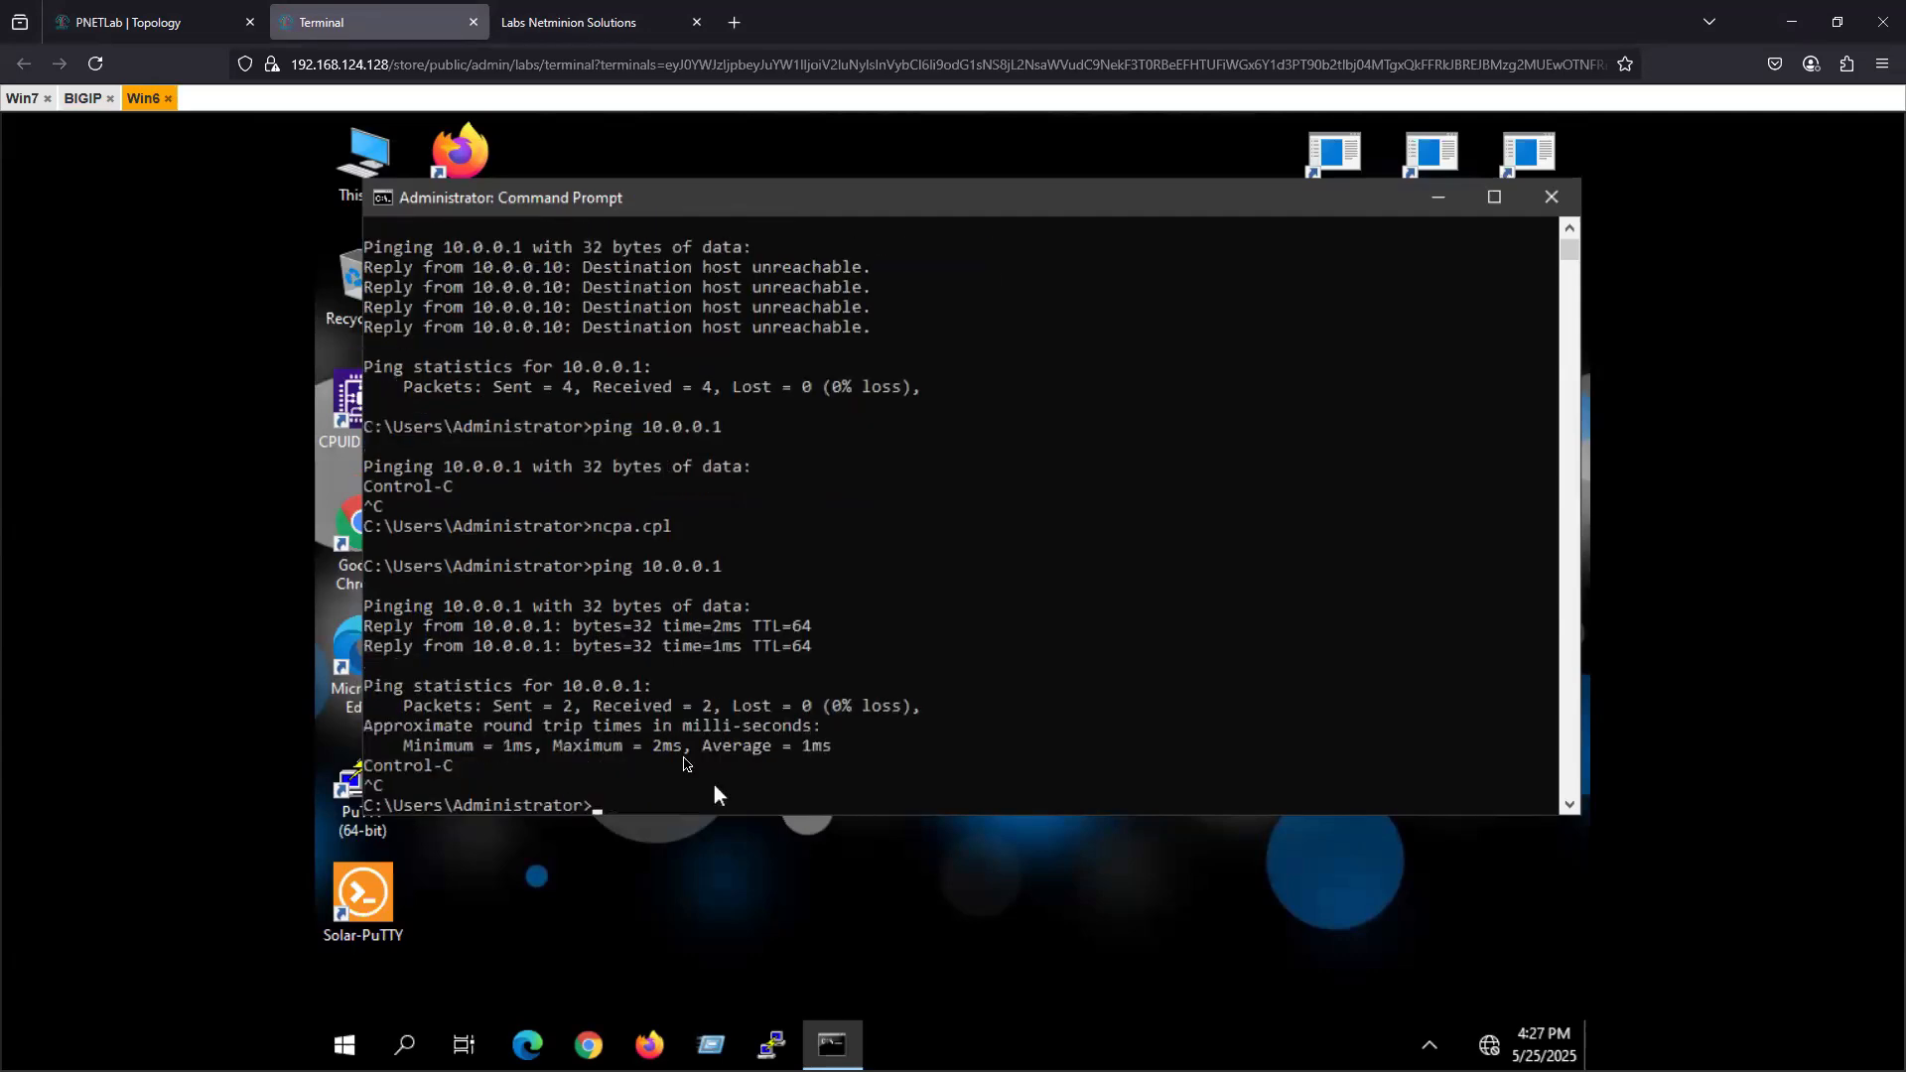
left_click(174, 8)
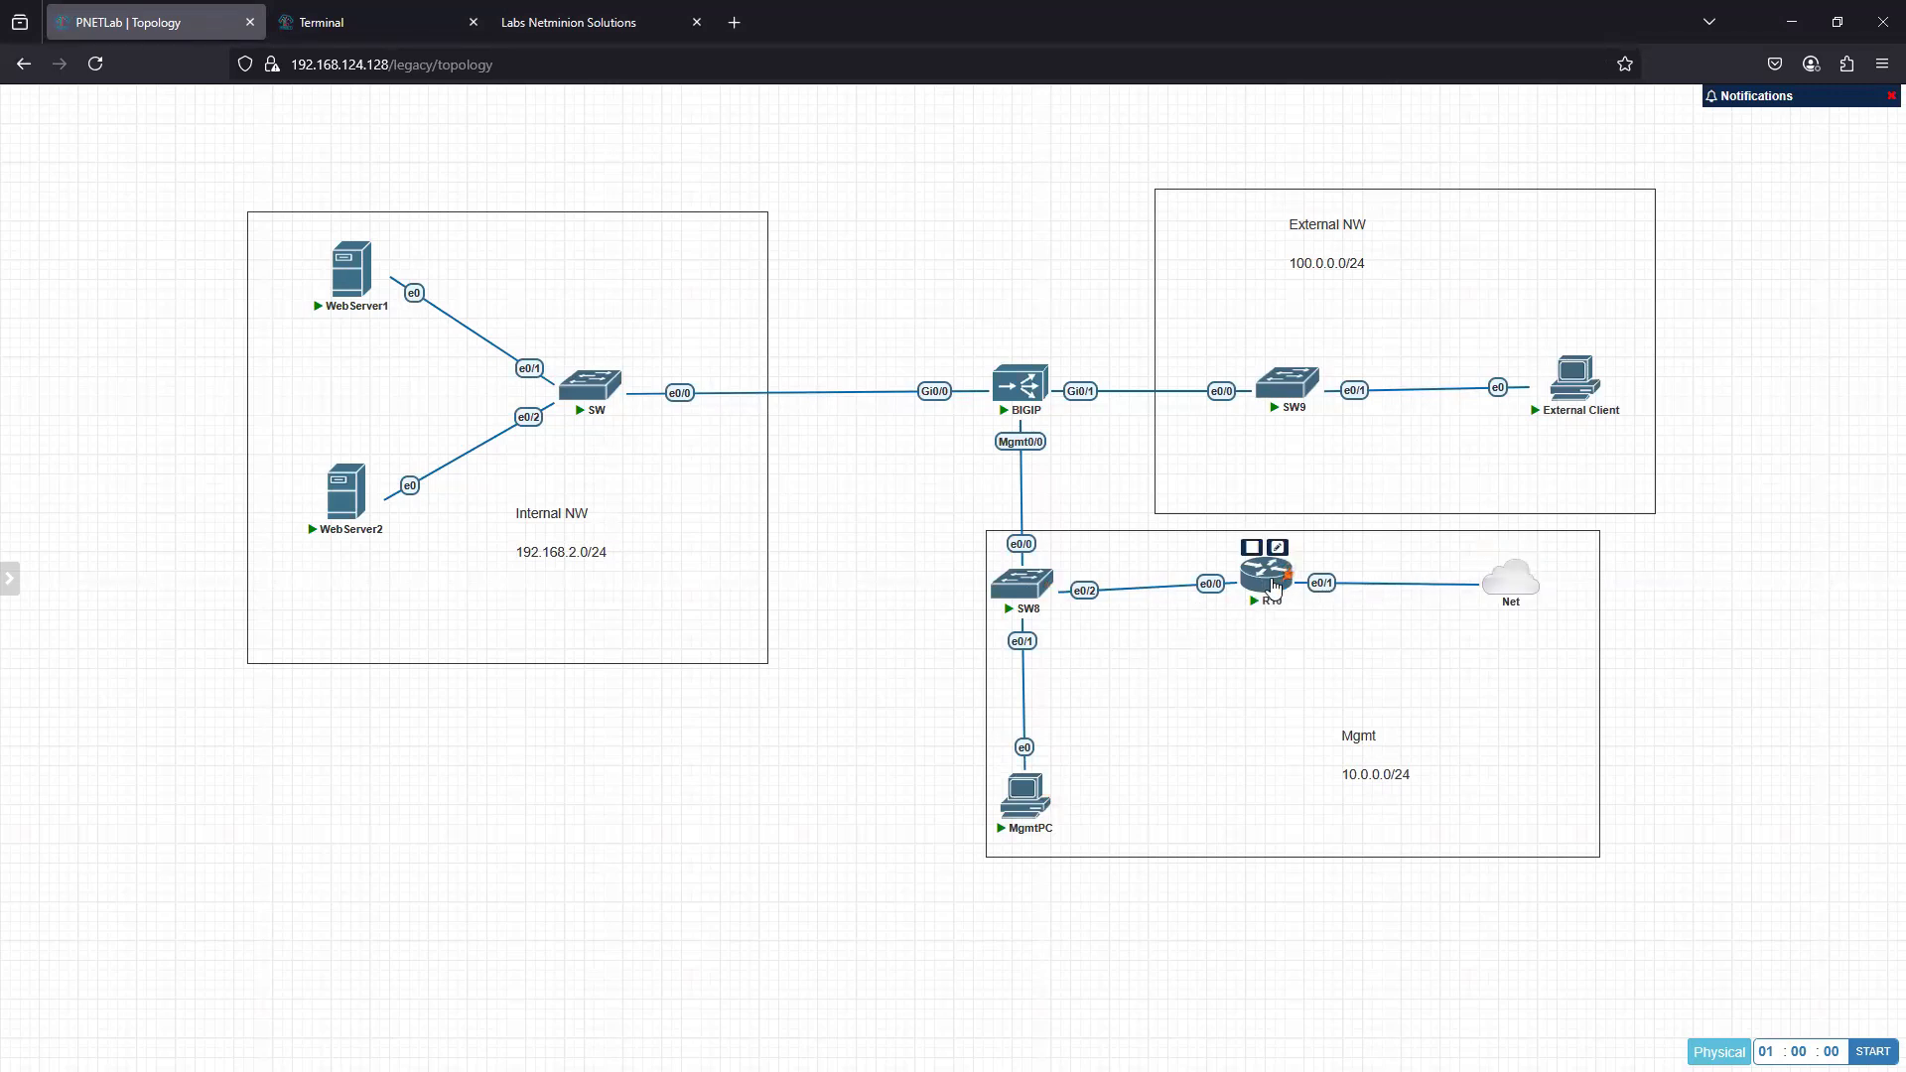
left_click(735, 22)
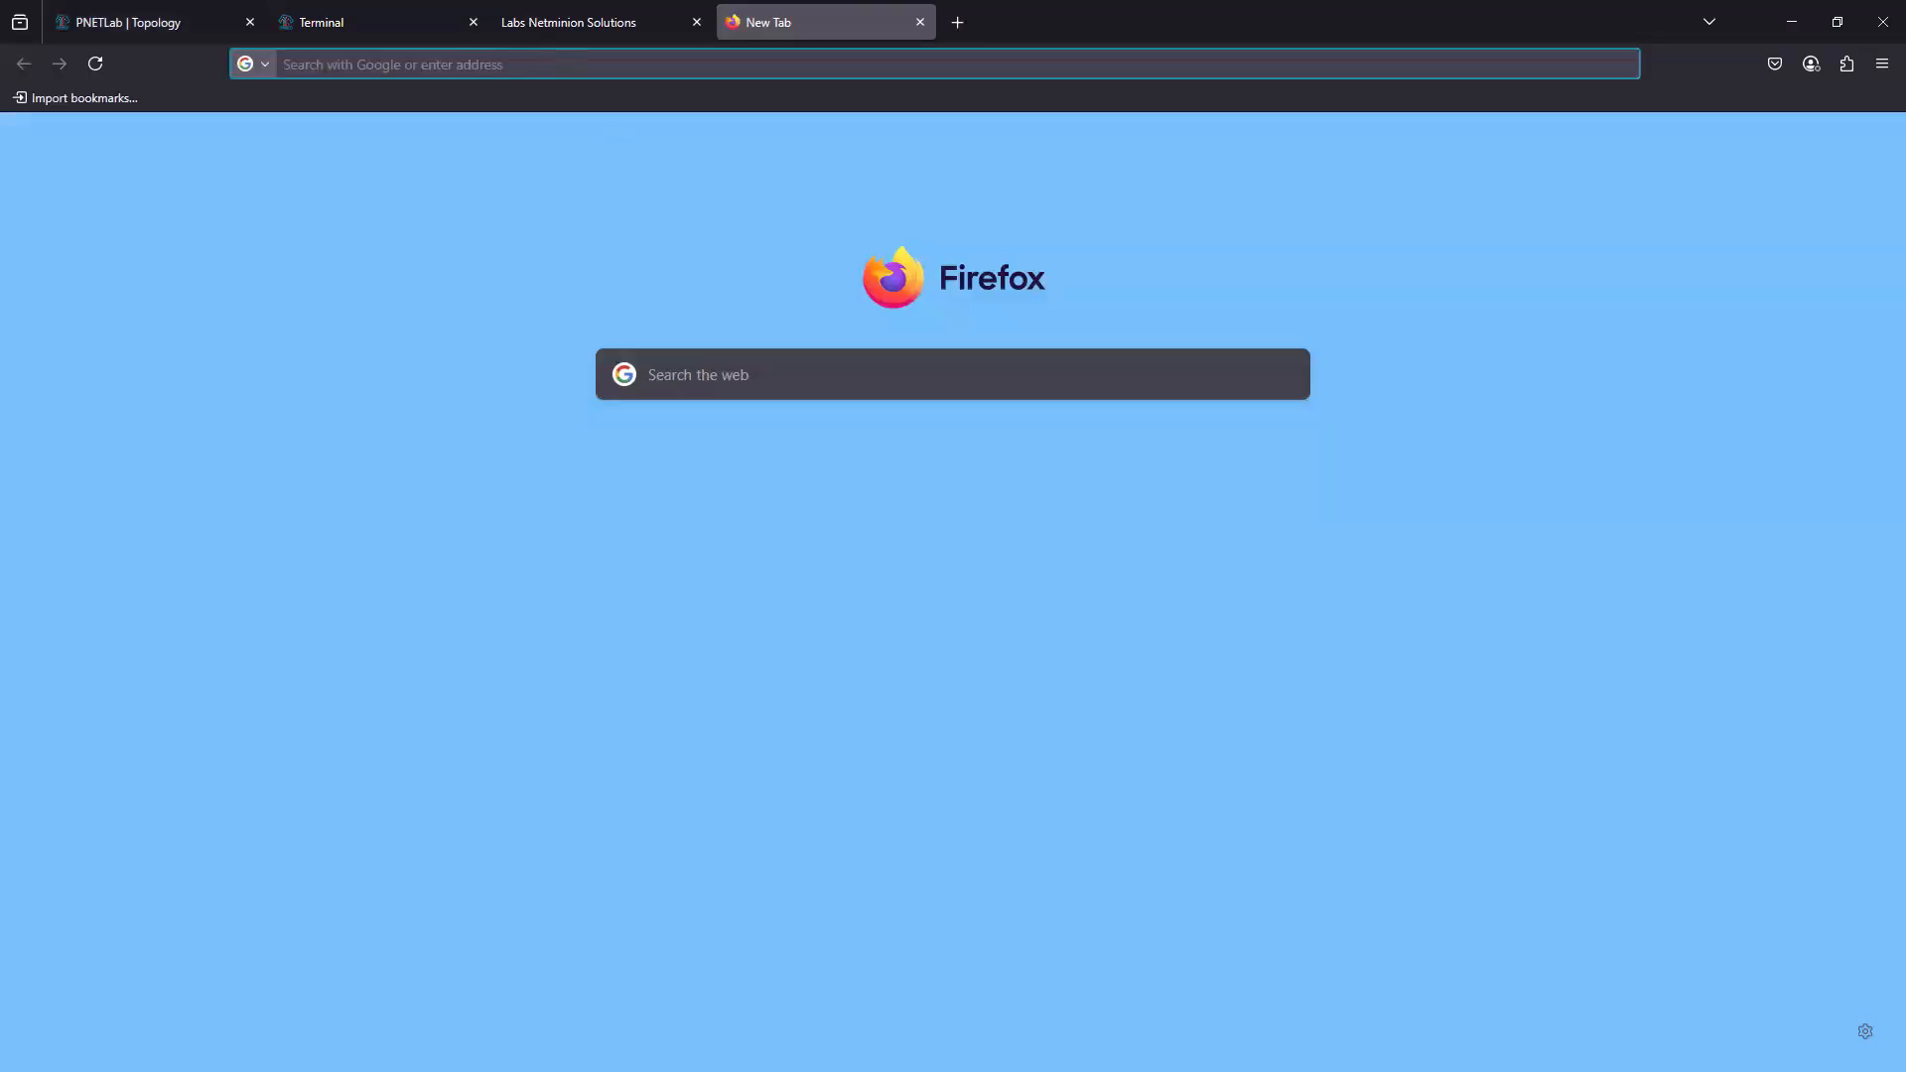
type("https:")
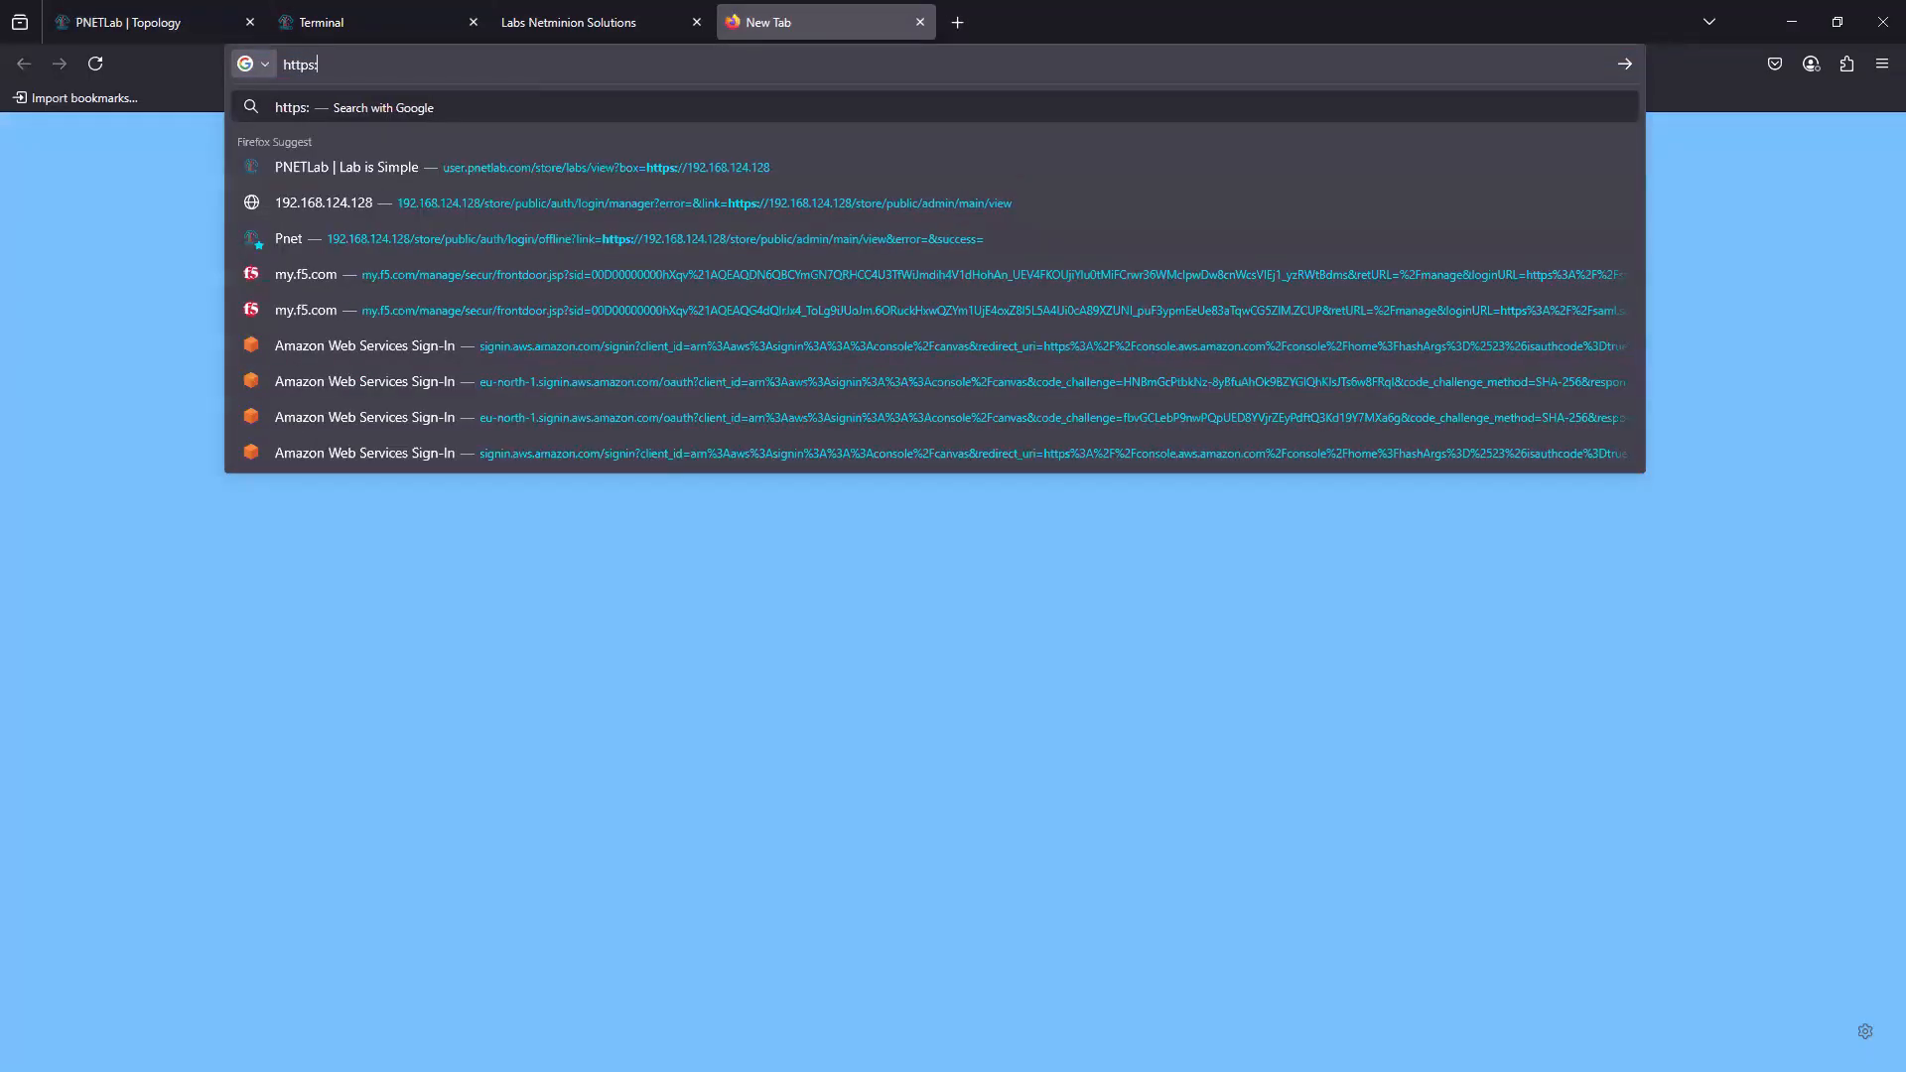
type("//10.0.0.")
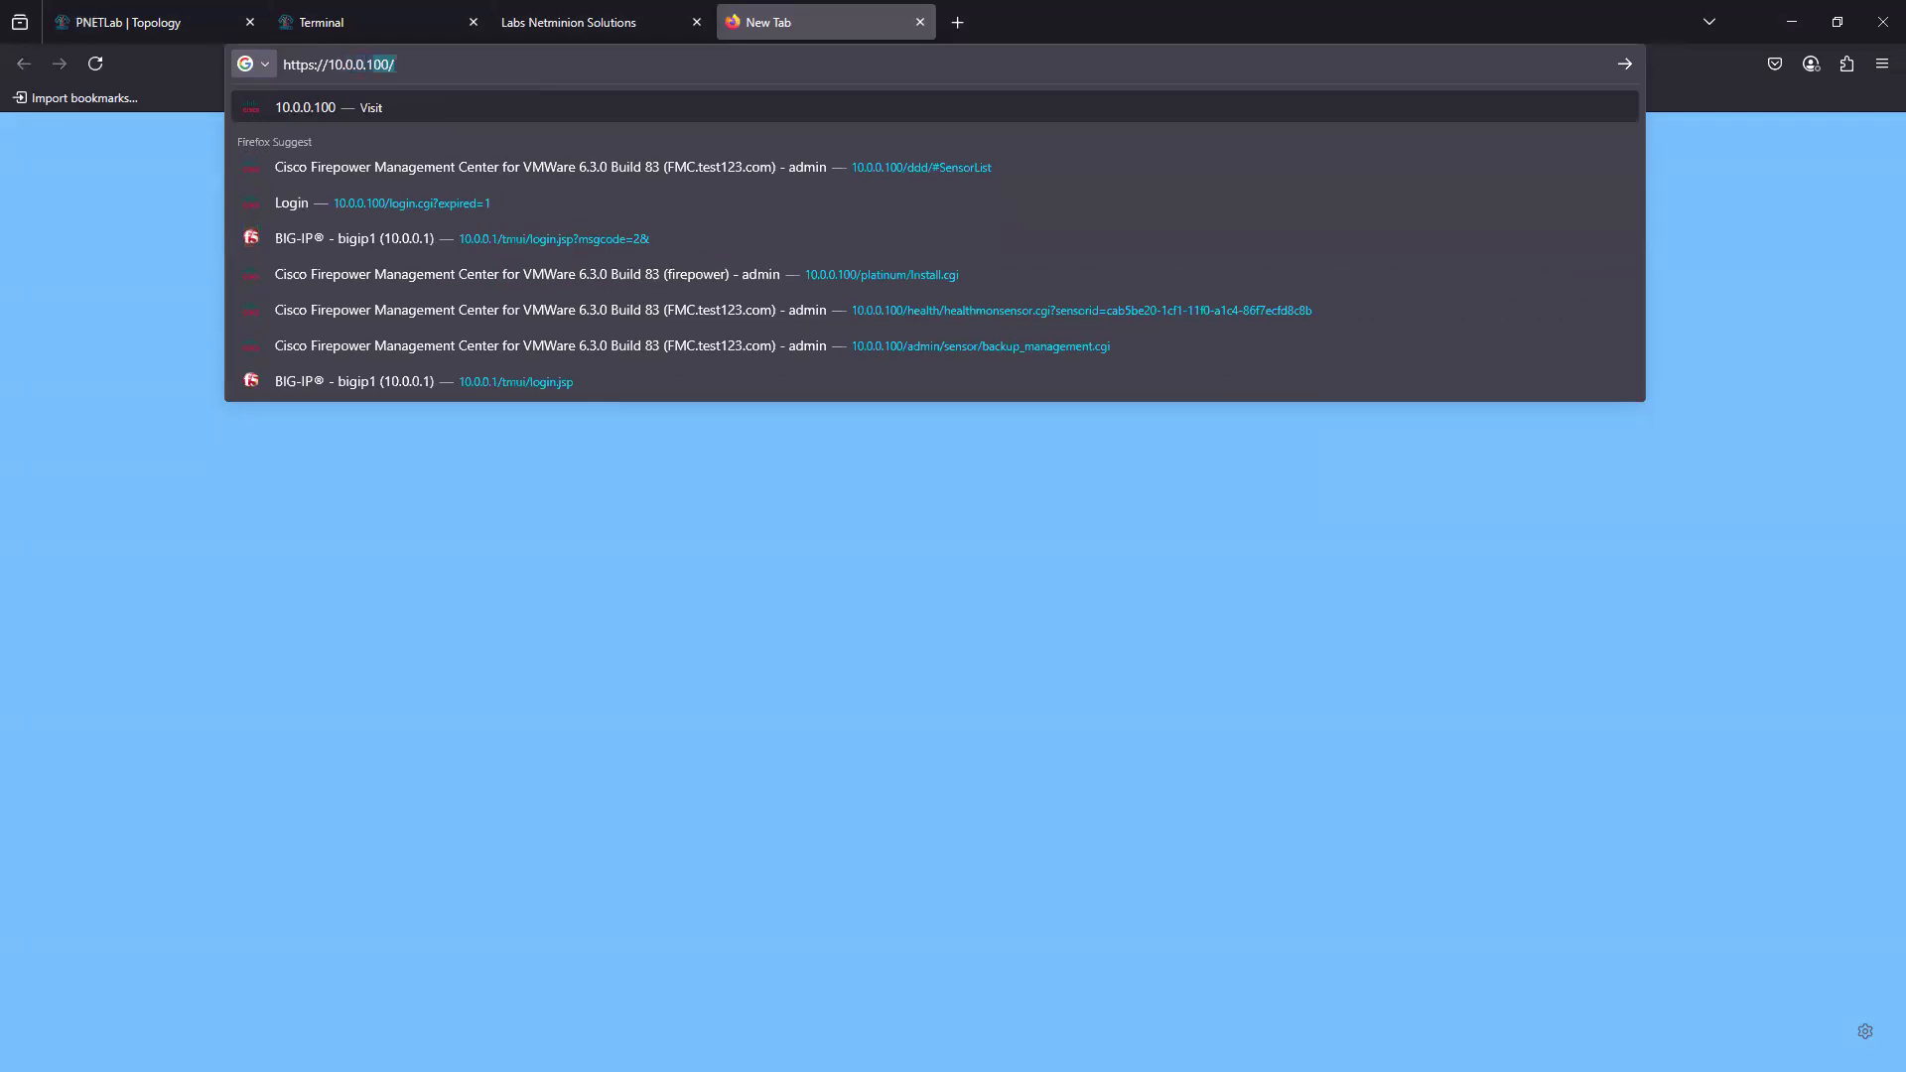
type("1")
key("Return")
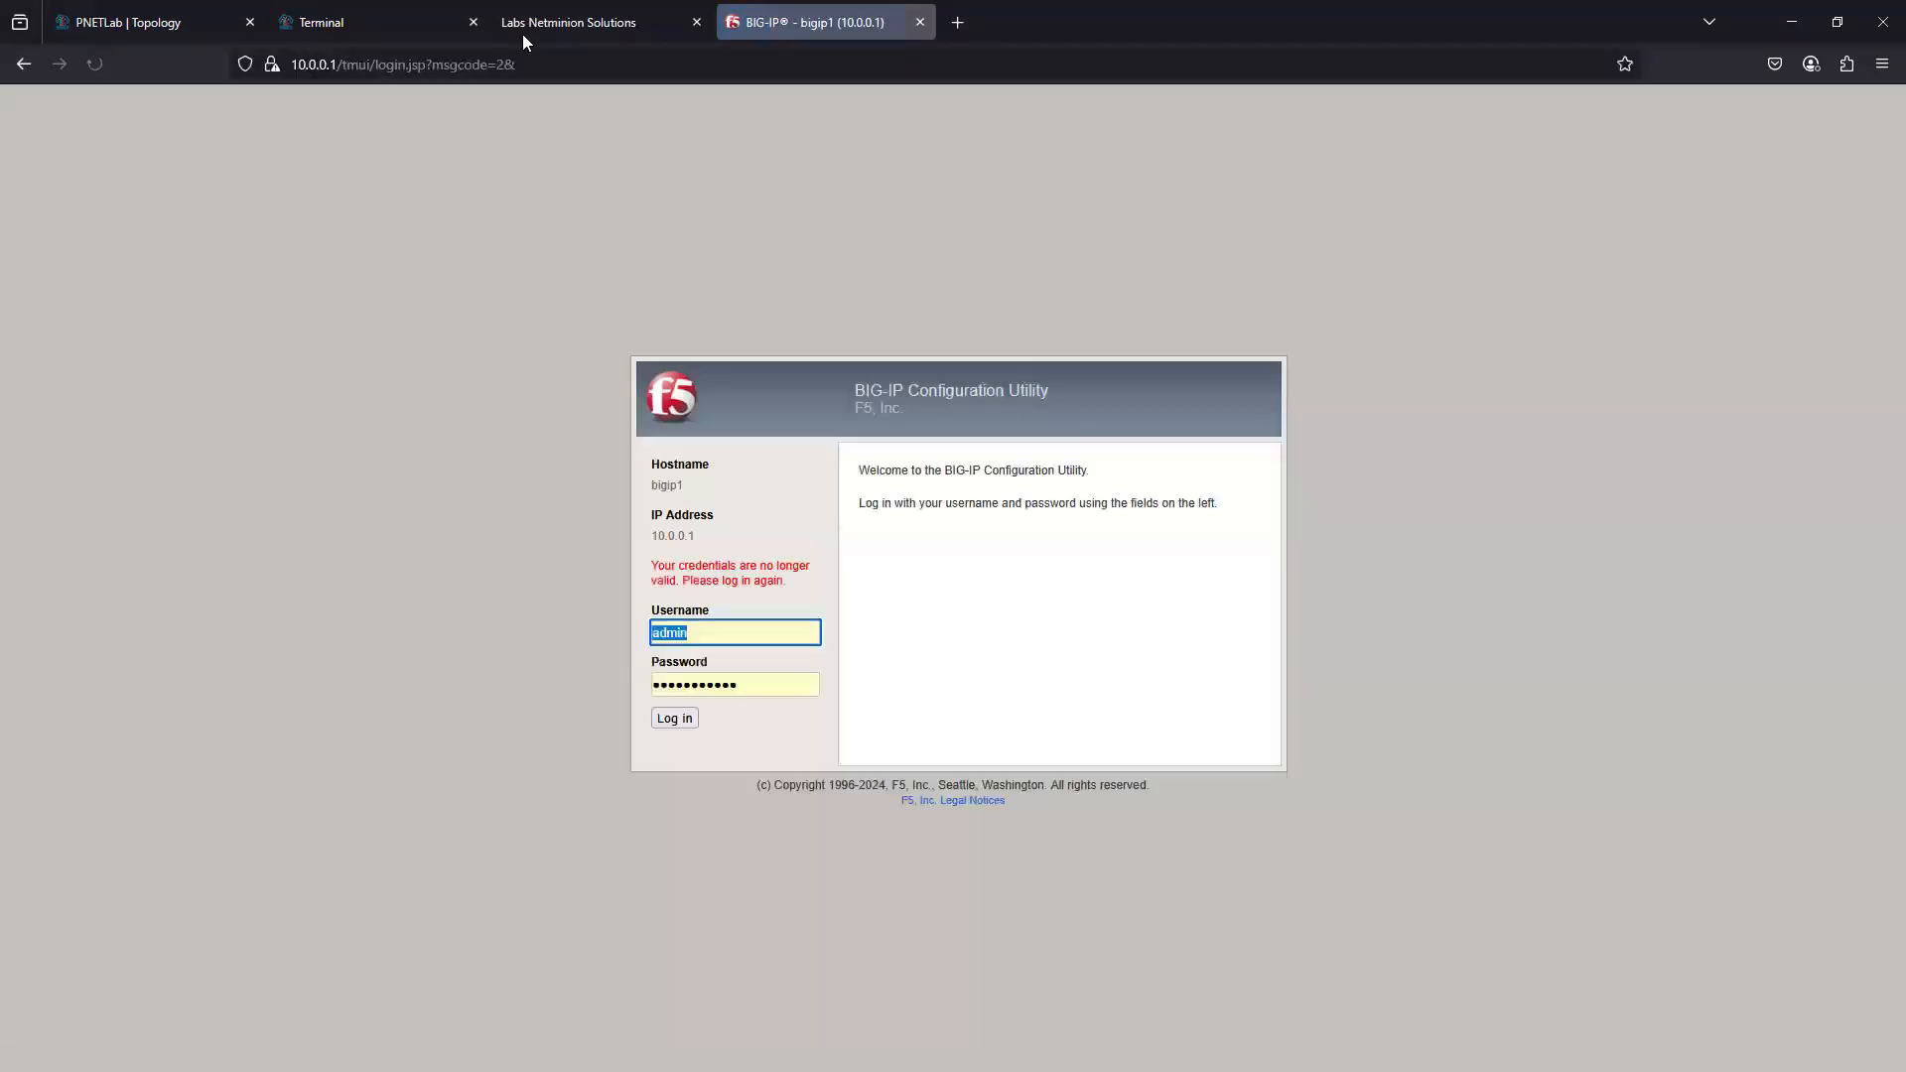
key("ctrl+1")
mouse_move(1030, 809)
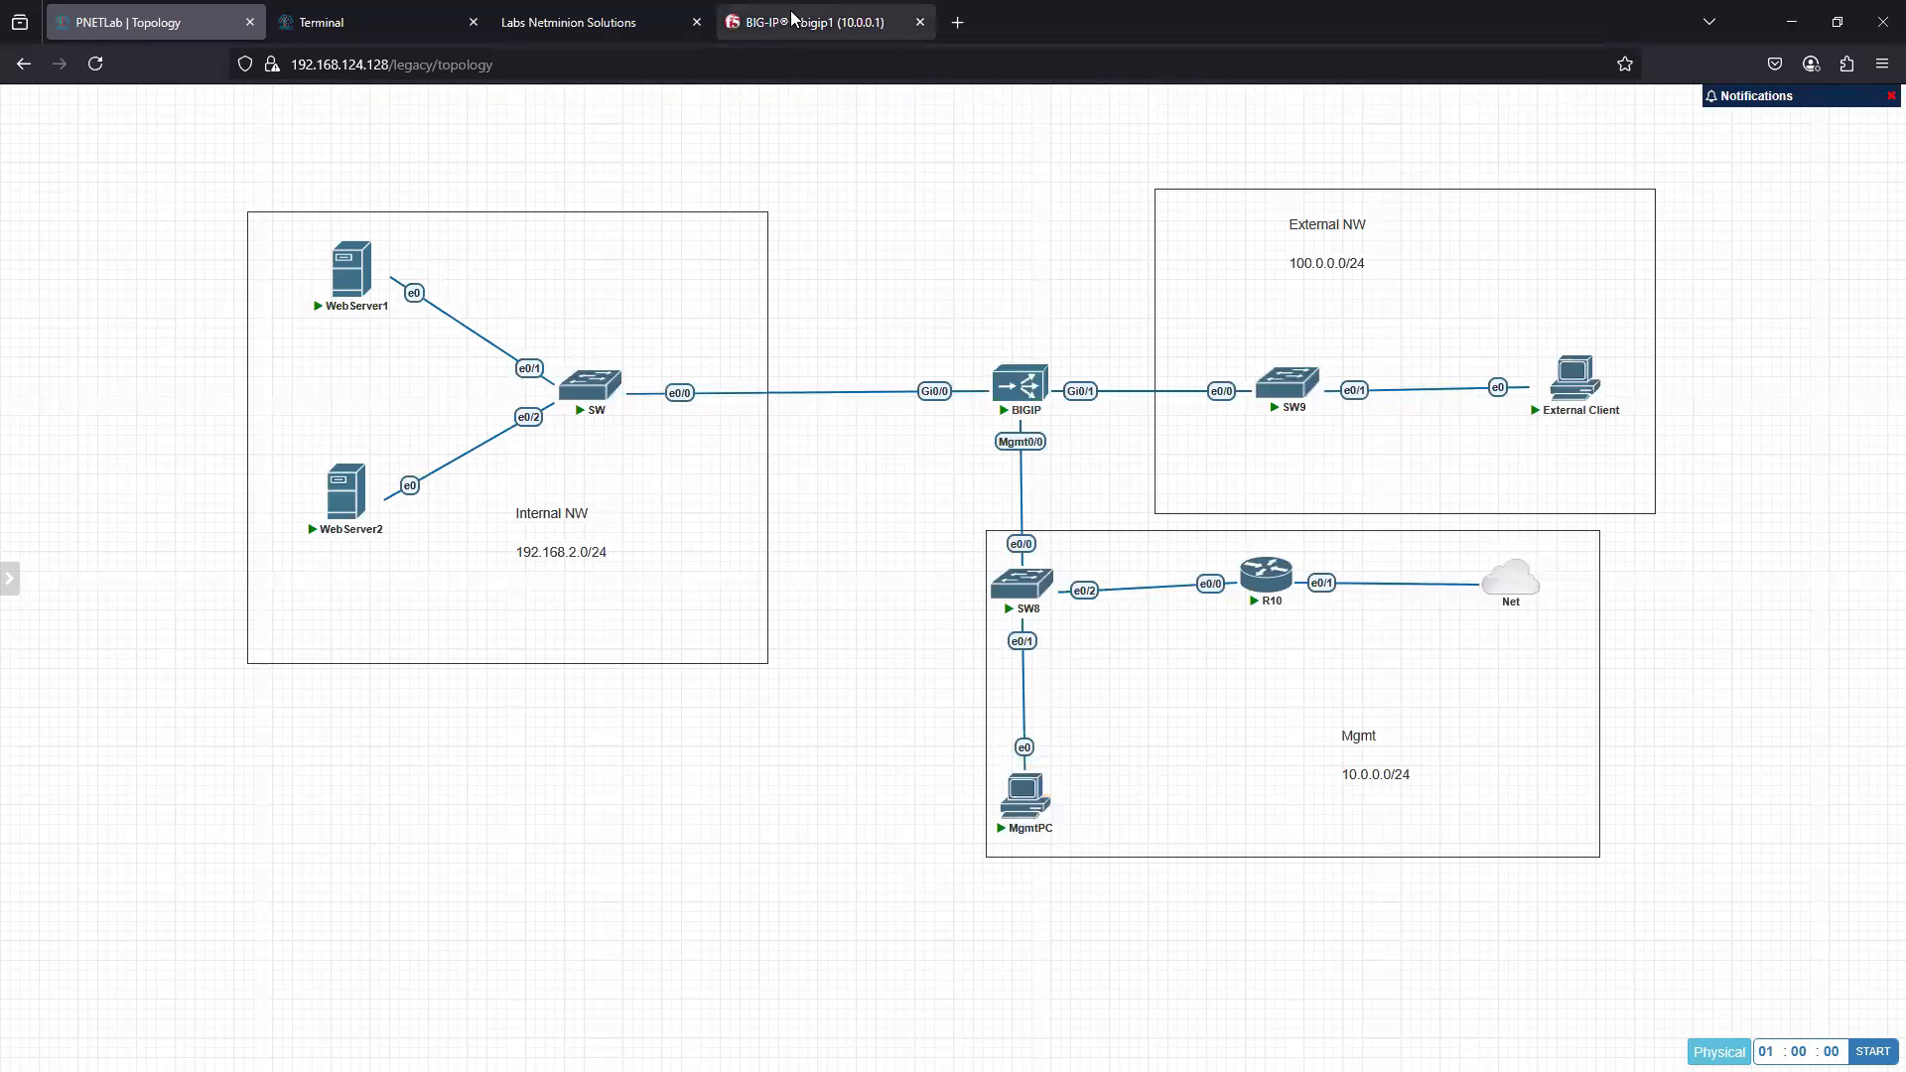
- Log in to the BIG-IP Configuration Utility as admin with the account password and decline updating the saved browser login
left_click(814, 22)
left_click(705, 641)
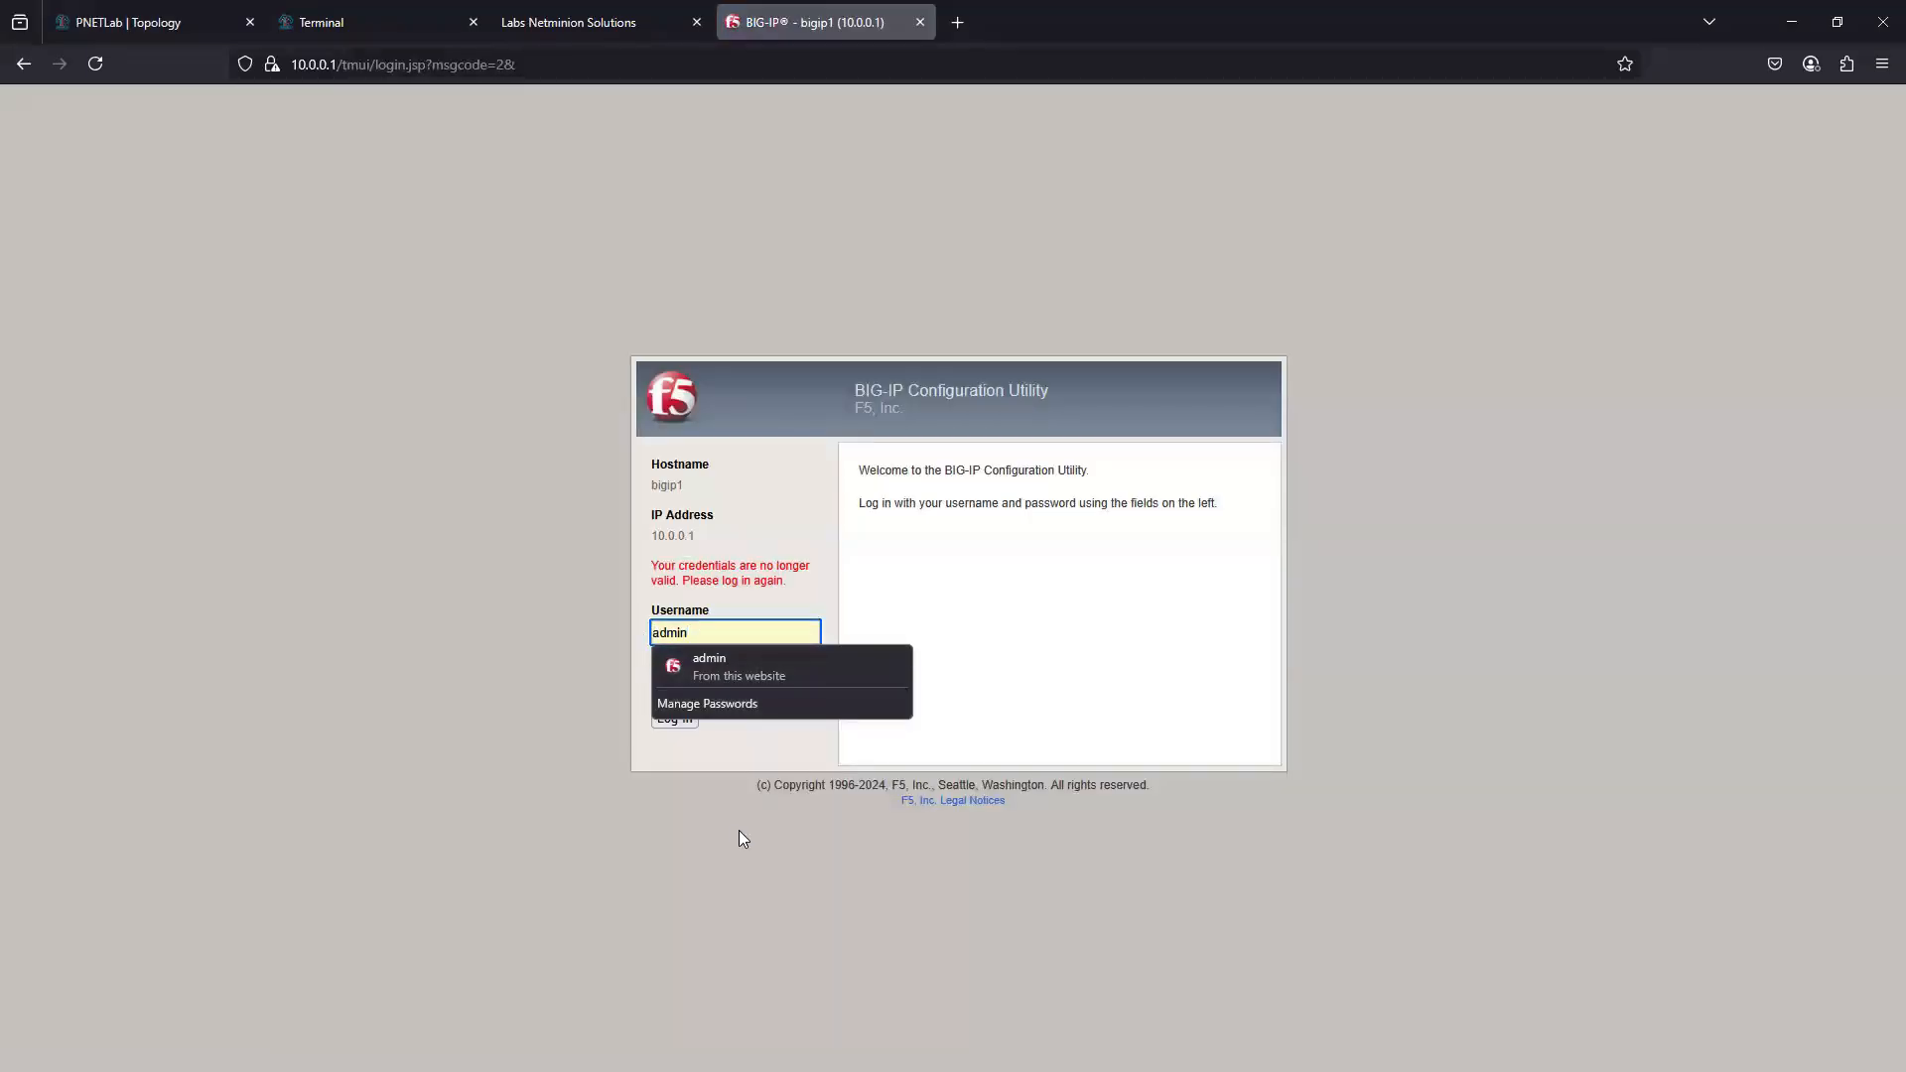
left_click(735, 745)
double_click(746, 687)
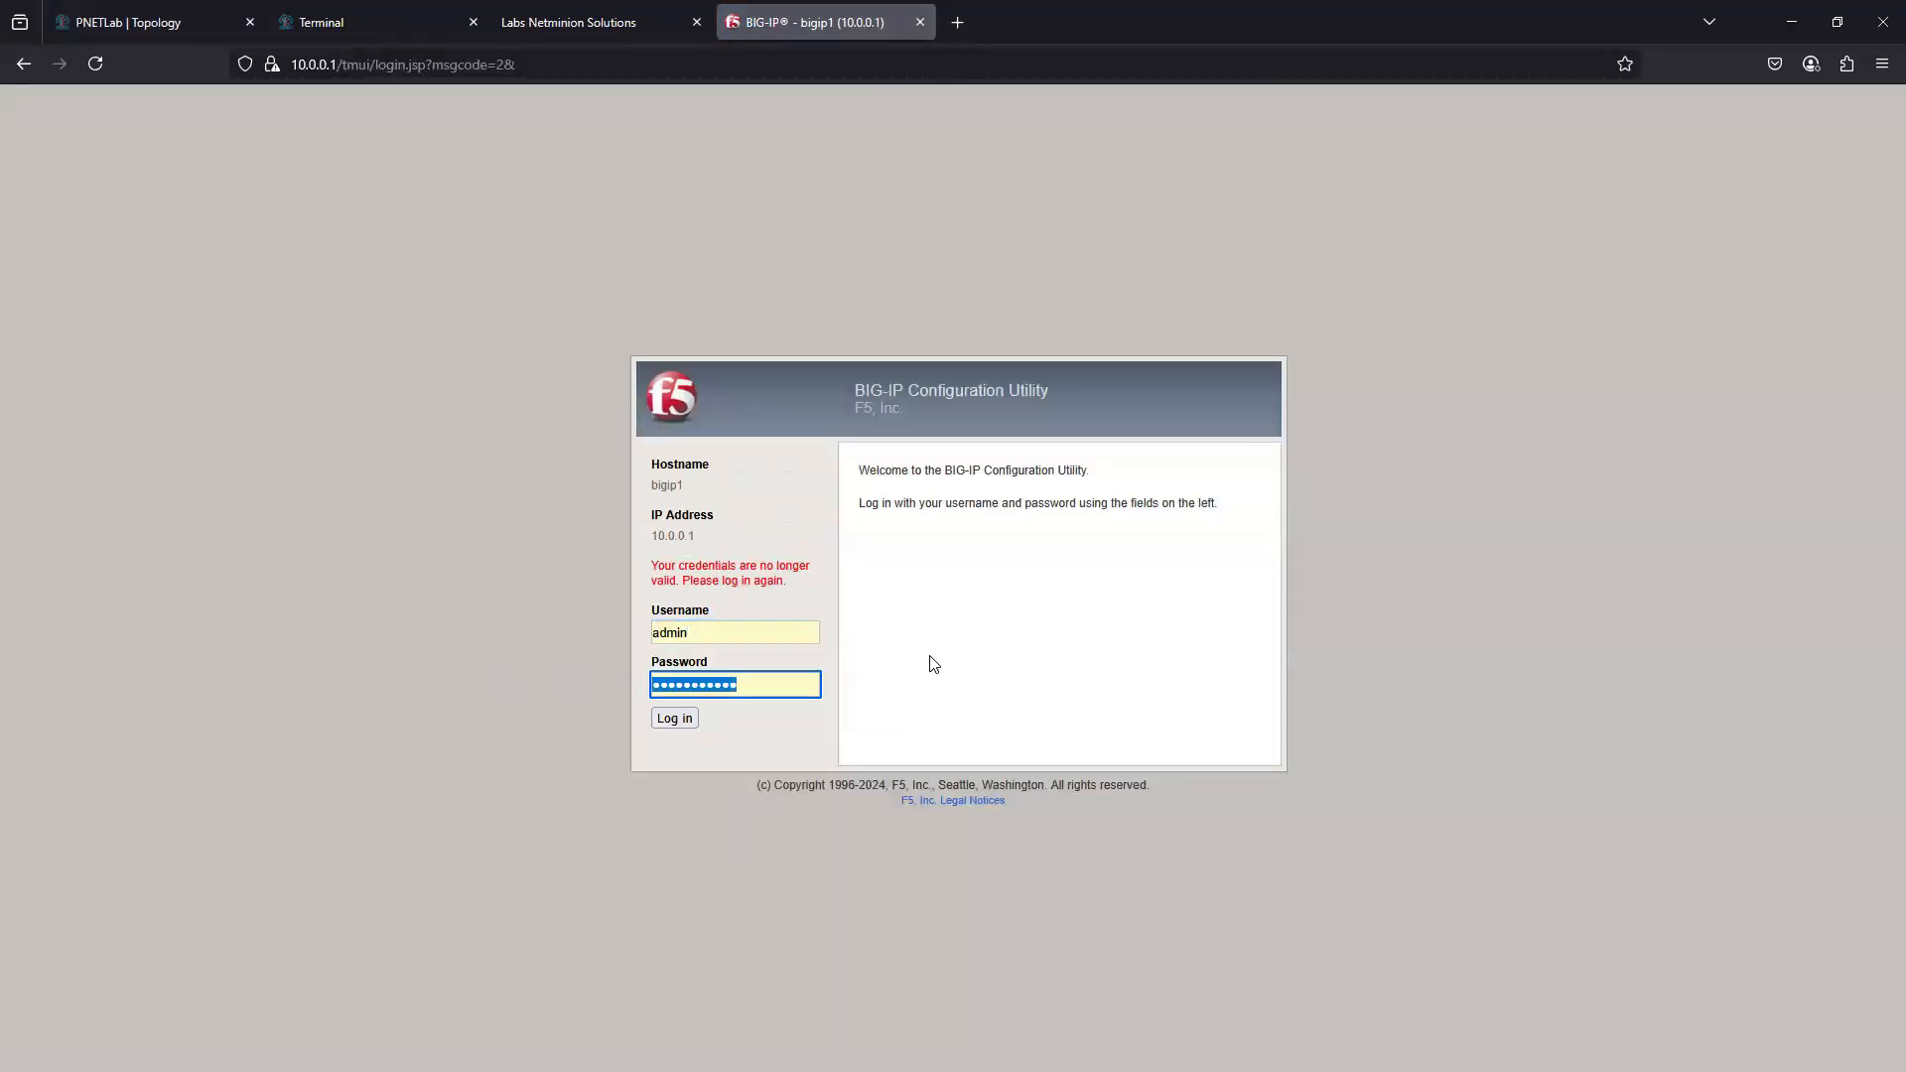
type("admin@12345")
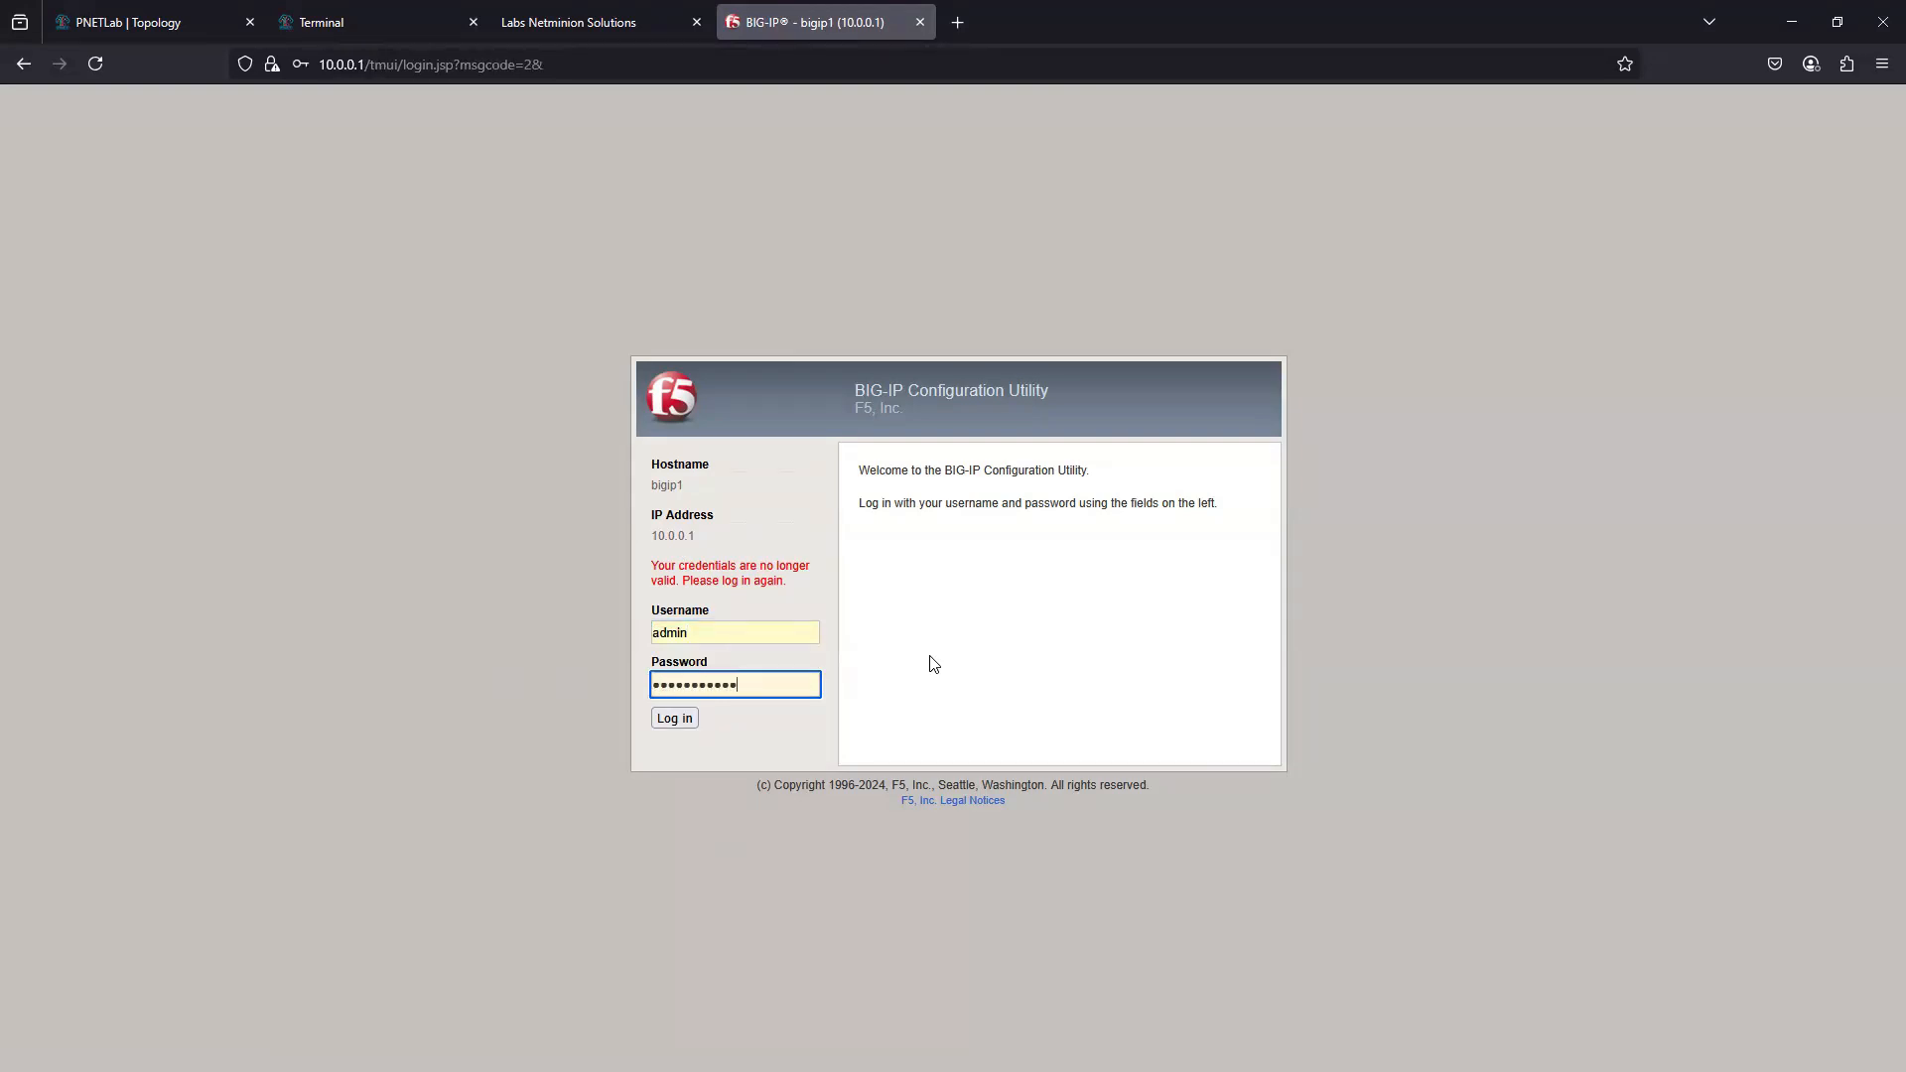
type("678")
left_click(672, 720)
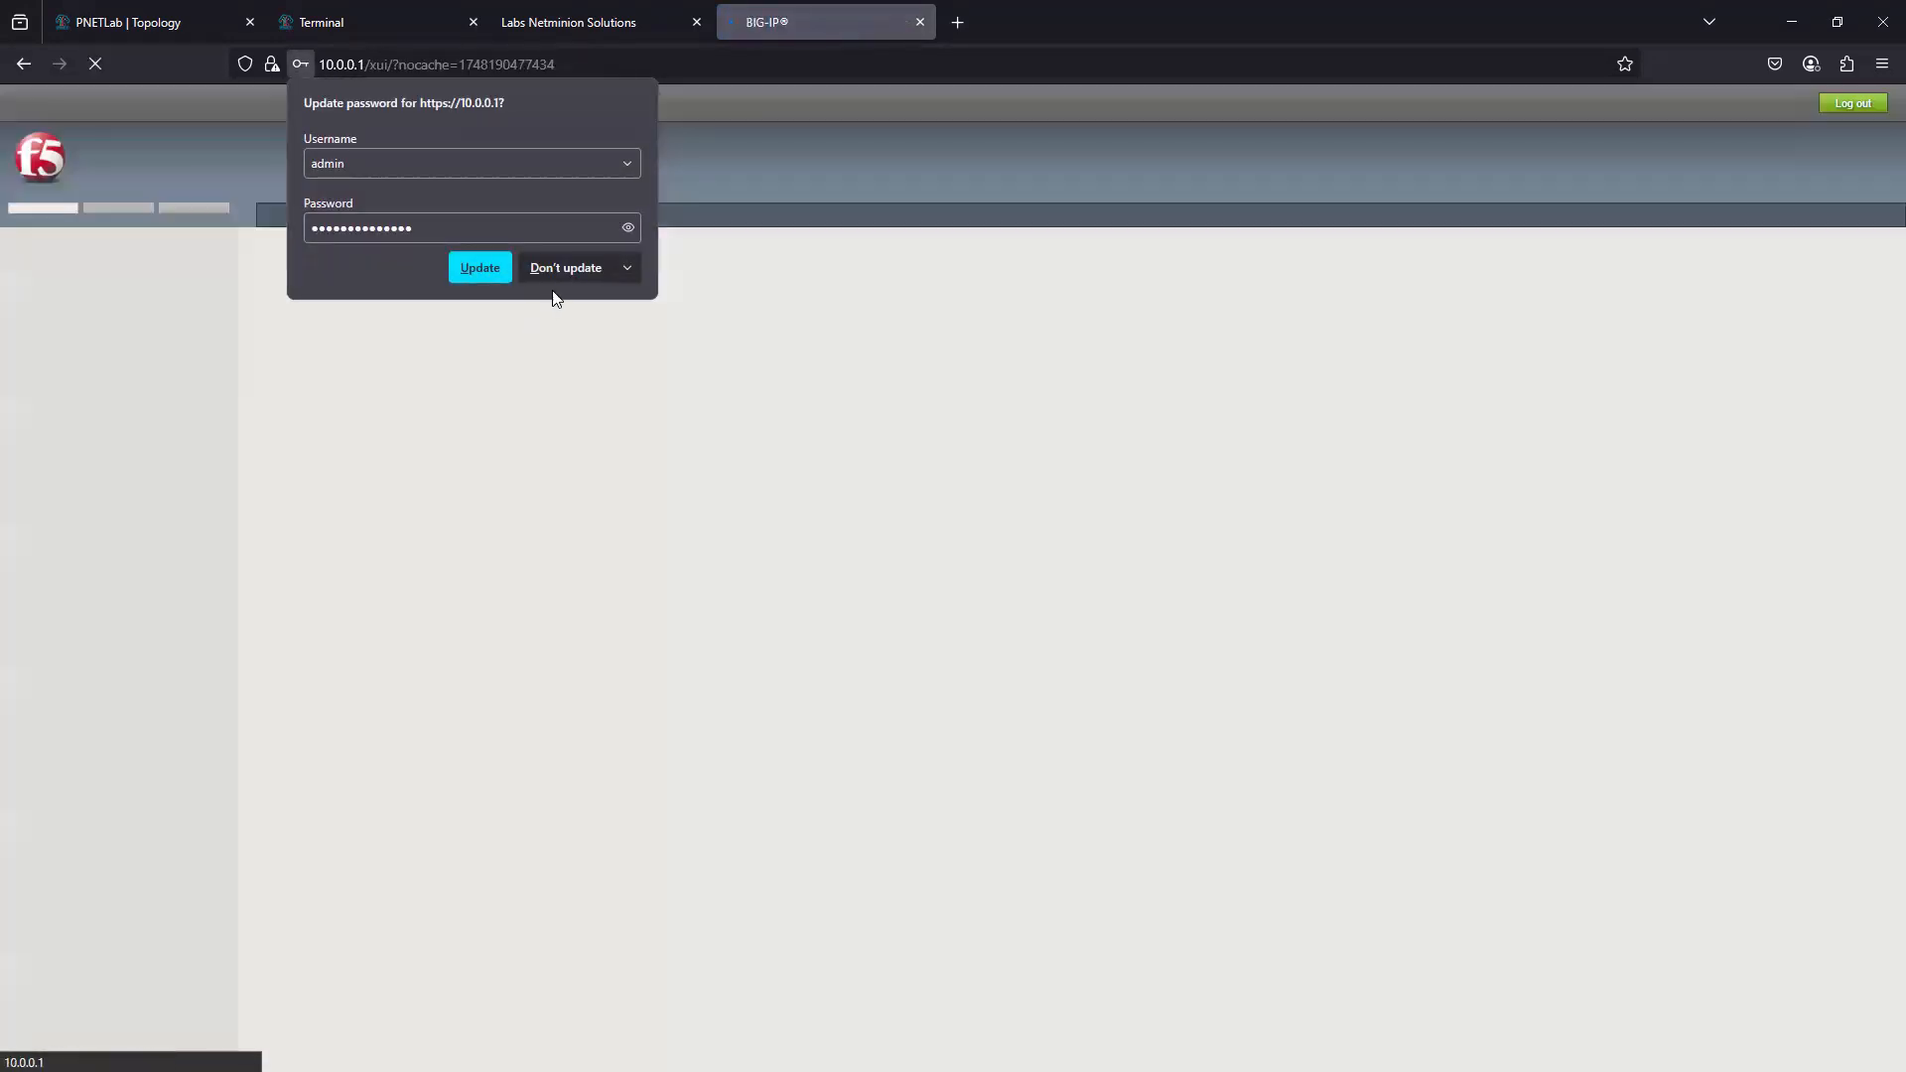
left_click(574, 276)
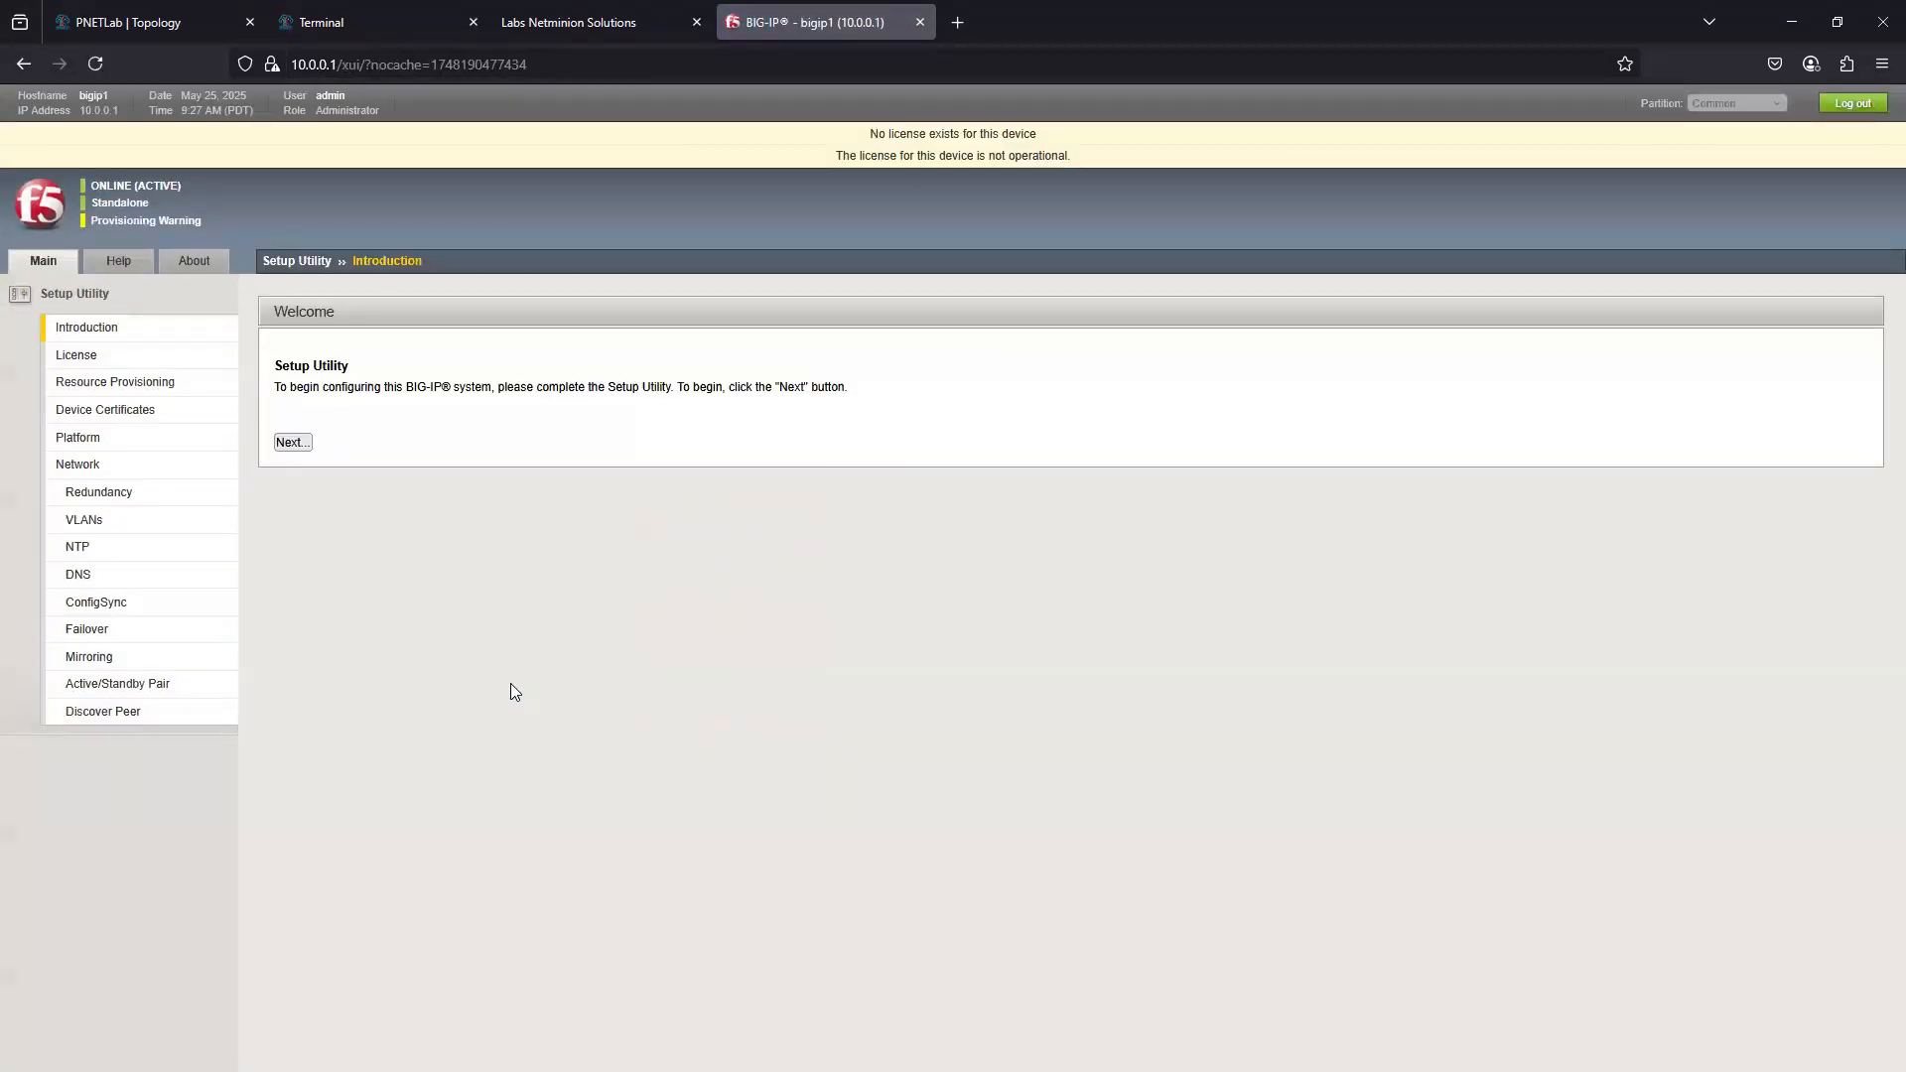
- Start the Setup Utility's license activation, paste the base registration key and proceed with the Manual activation method
left_click(291, 442)
left_click(288, 377)
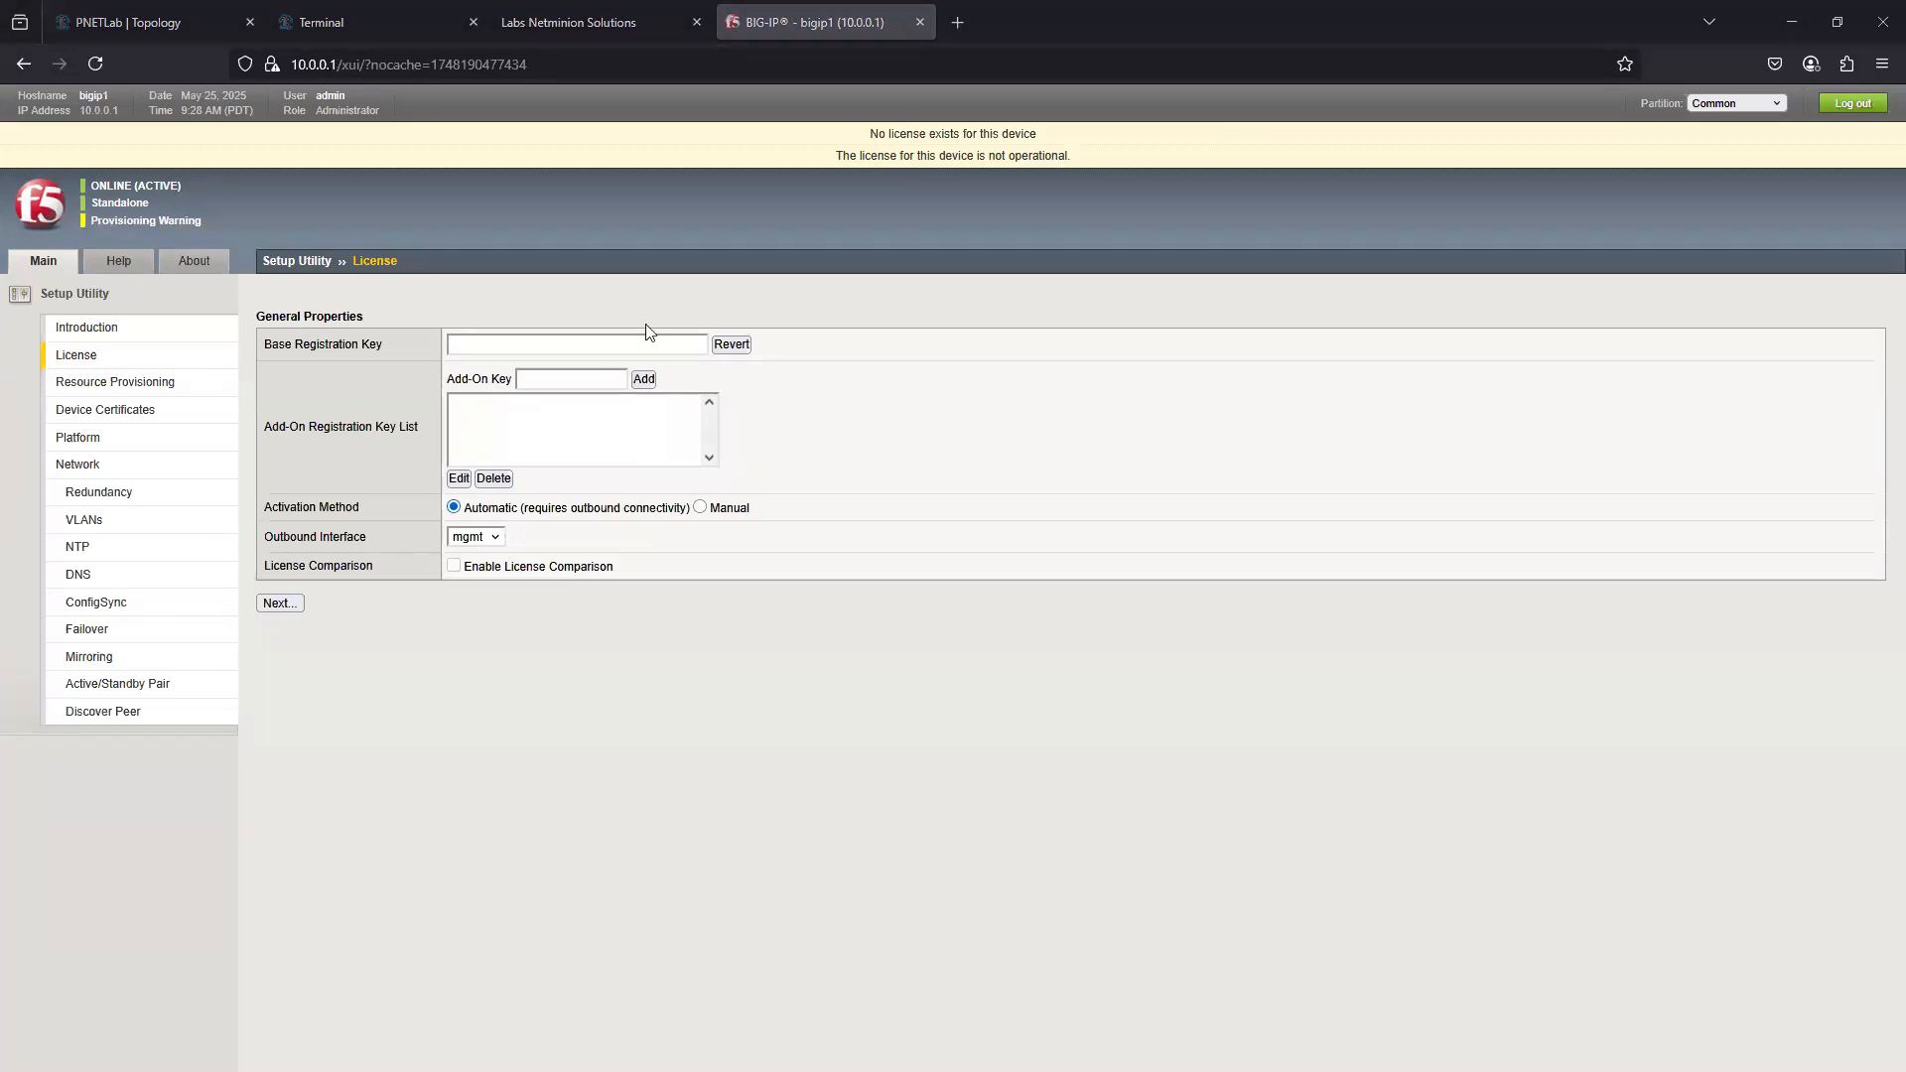
left_click(558, 345)
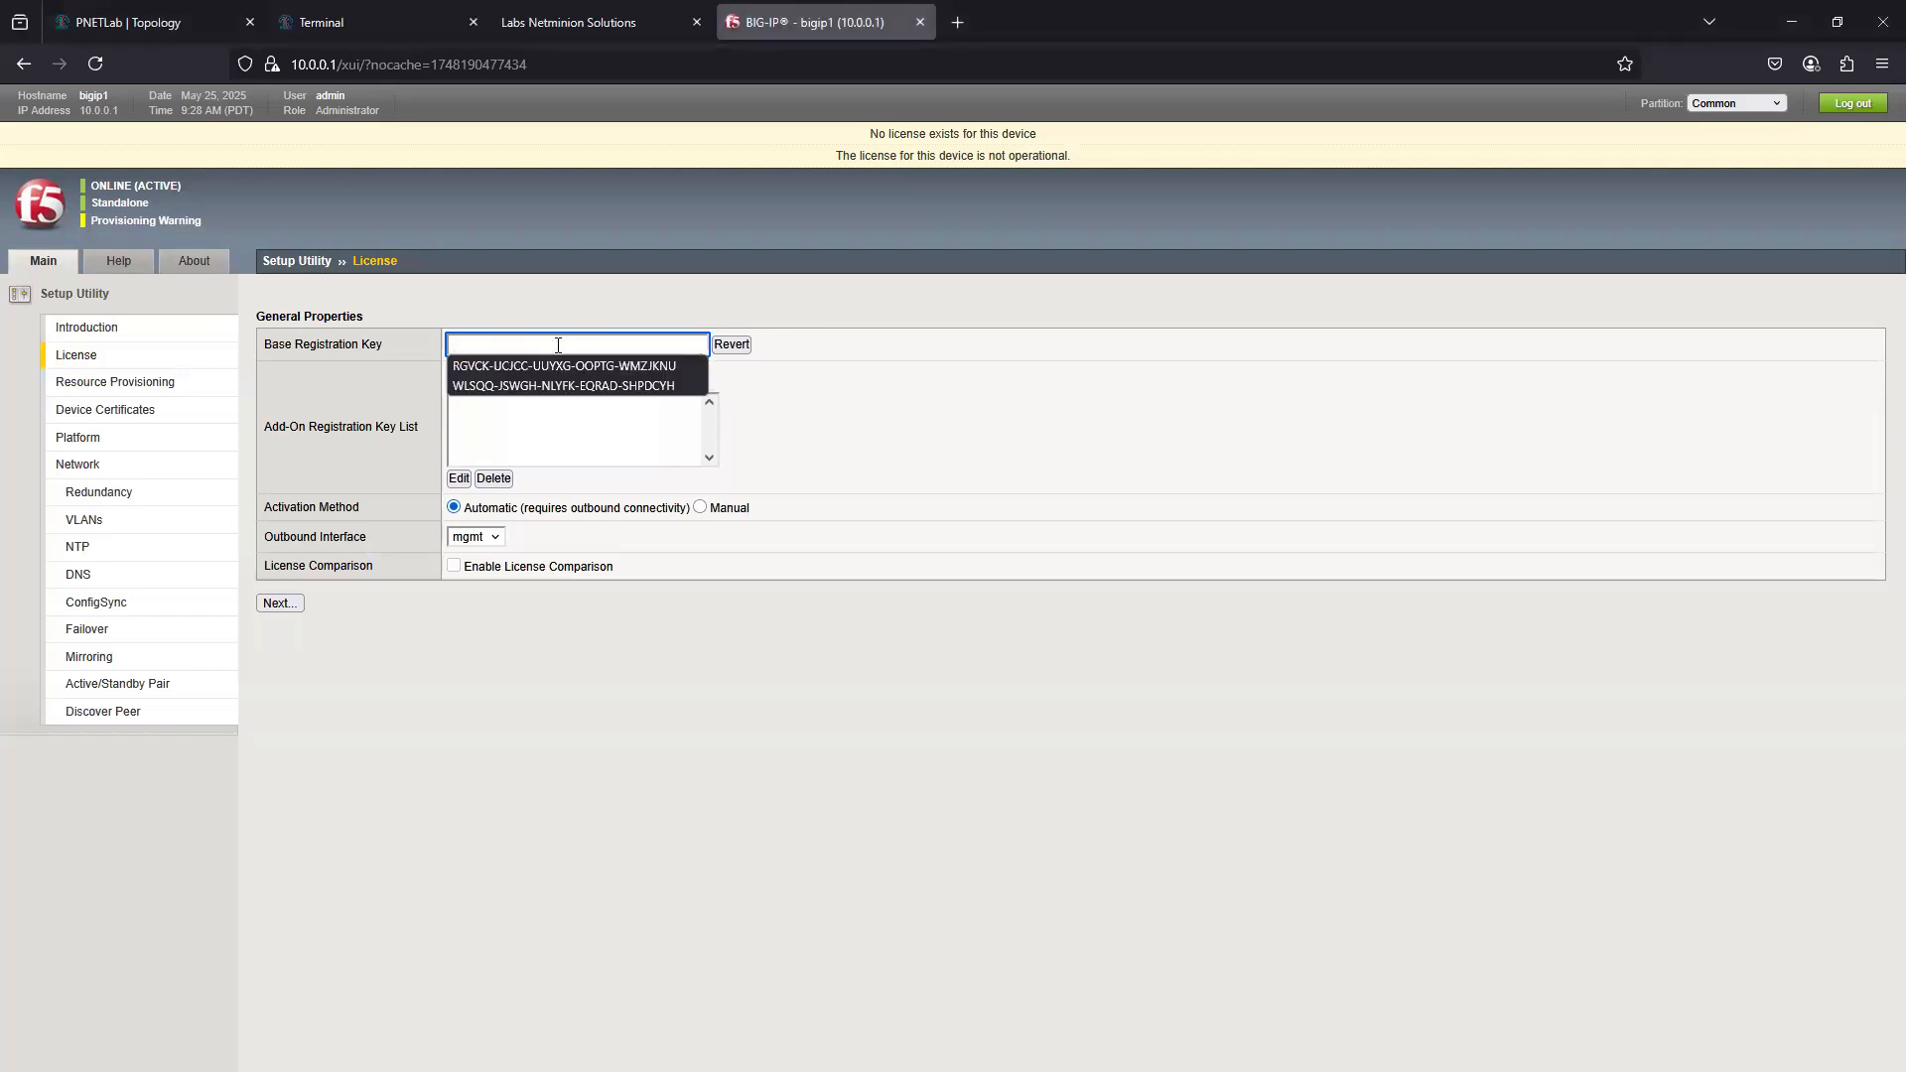
key("ctrl+v")
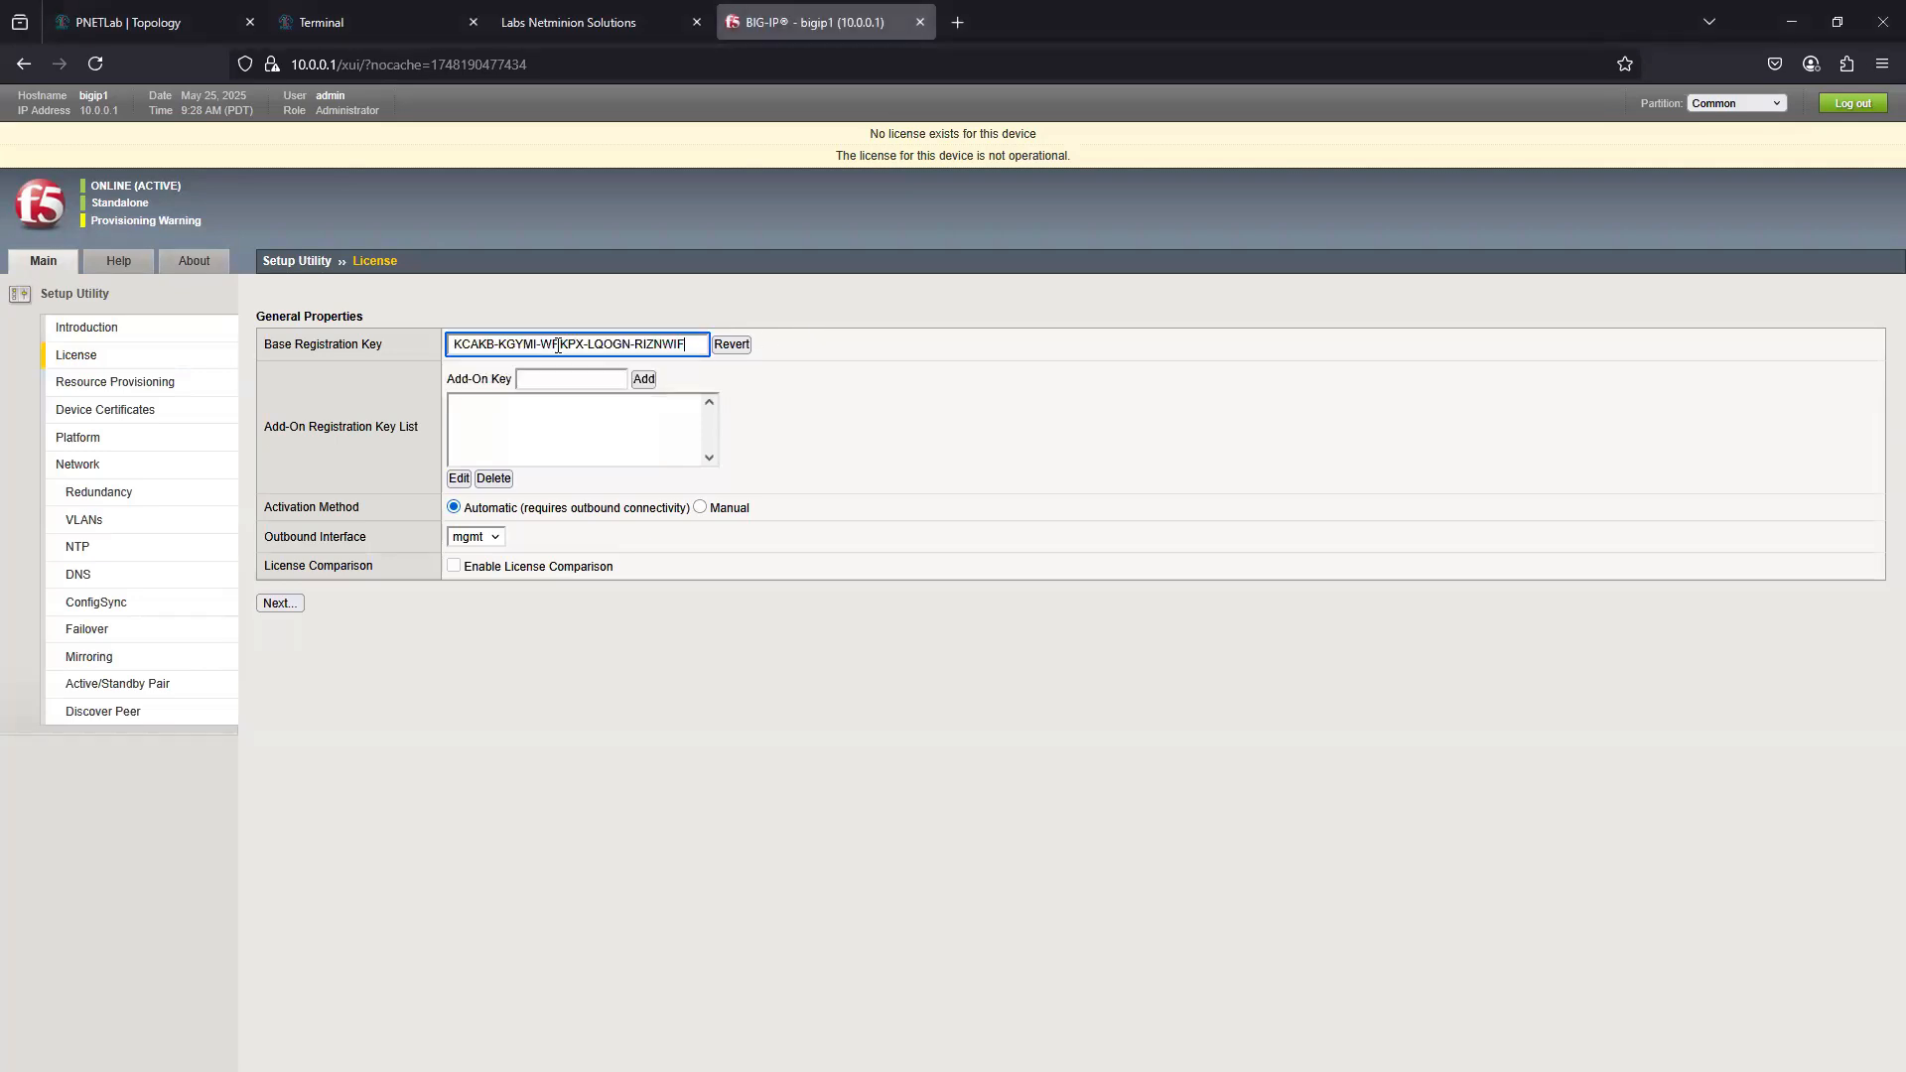
left_click(700, 507)
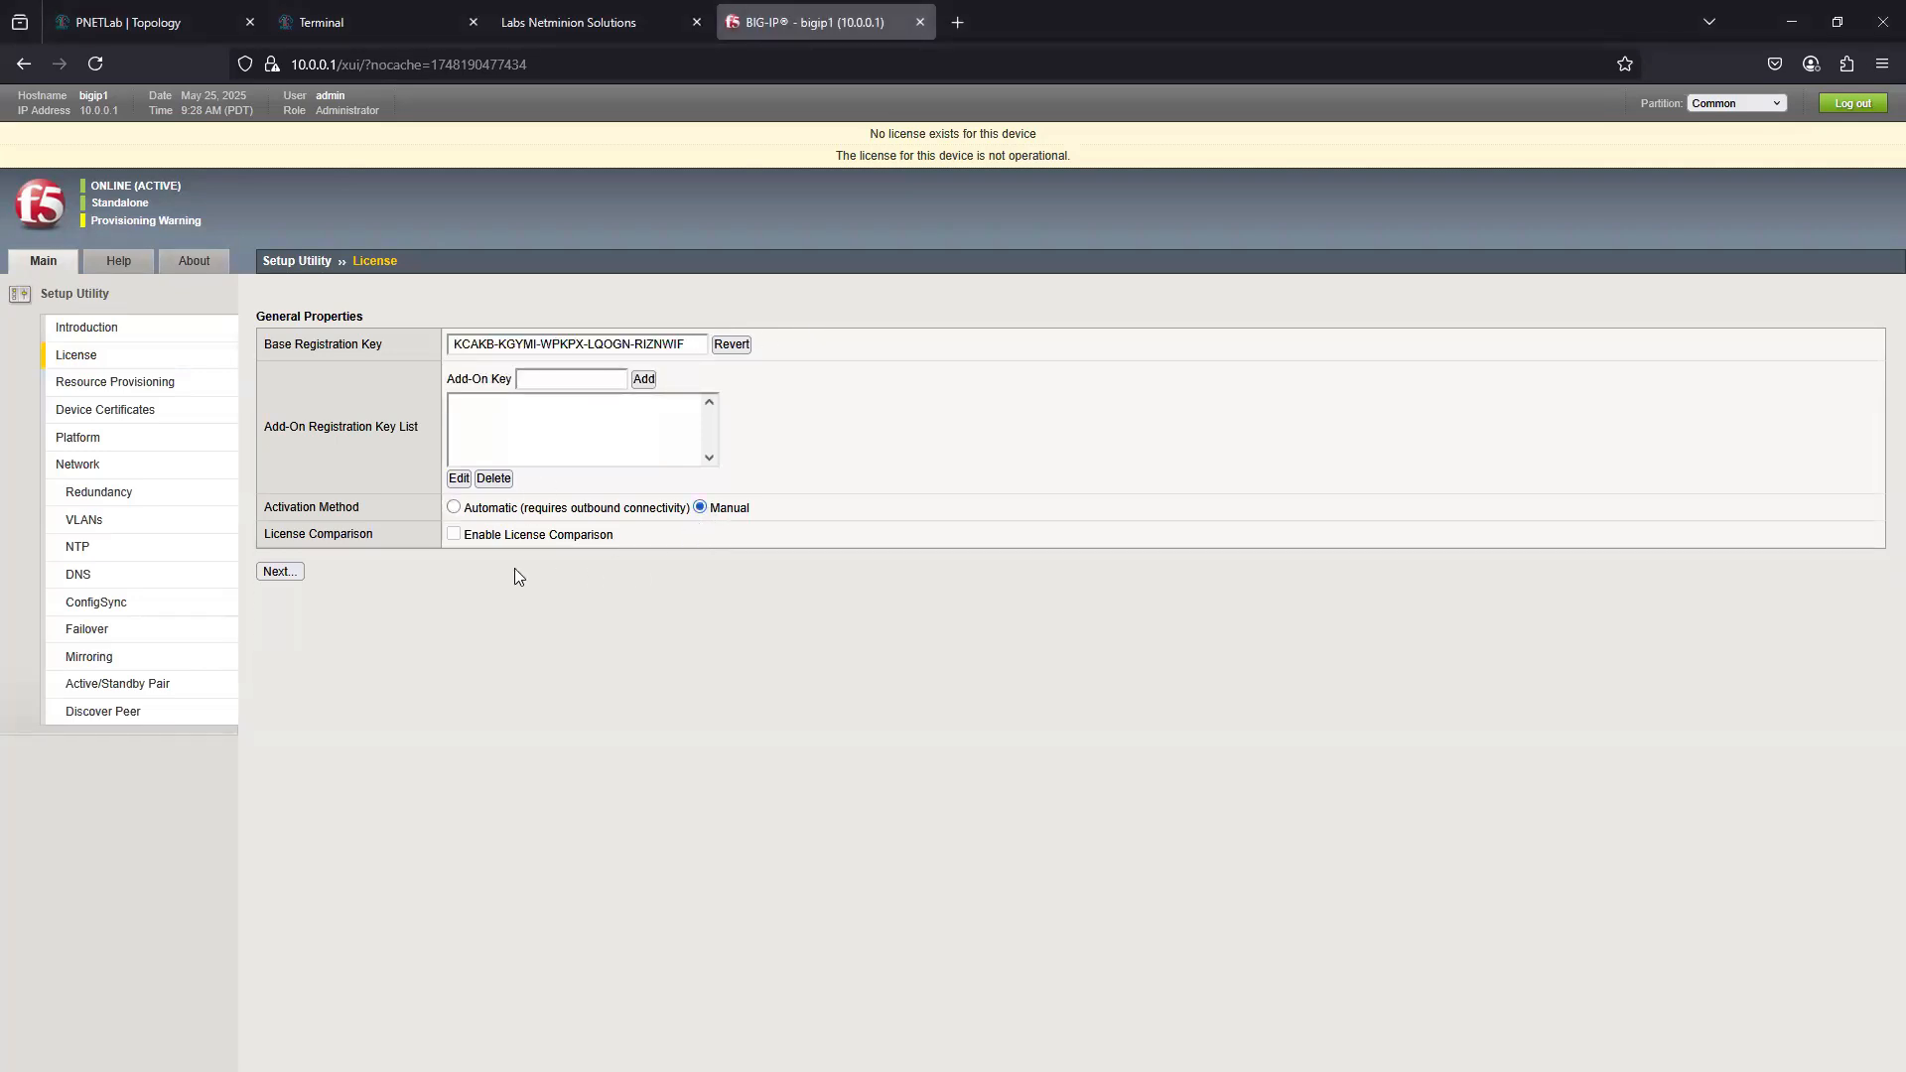
left_click(290, 573)
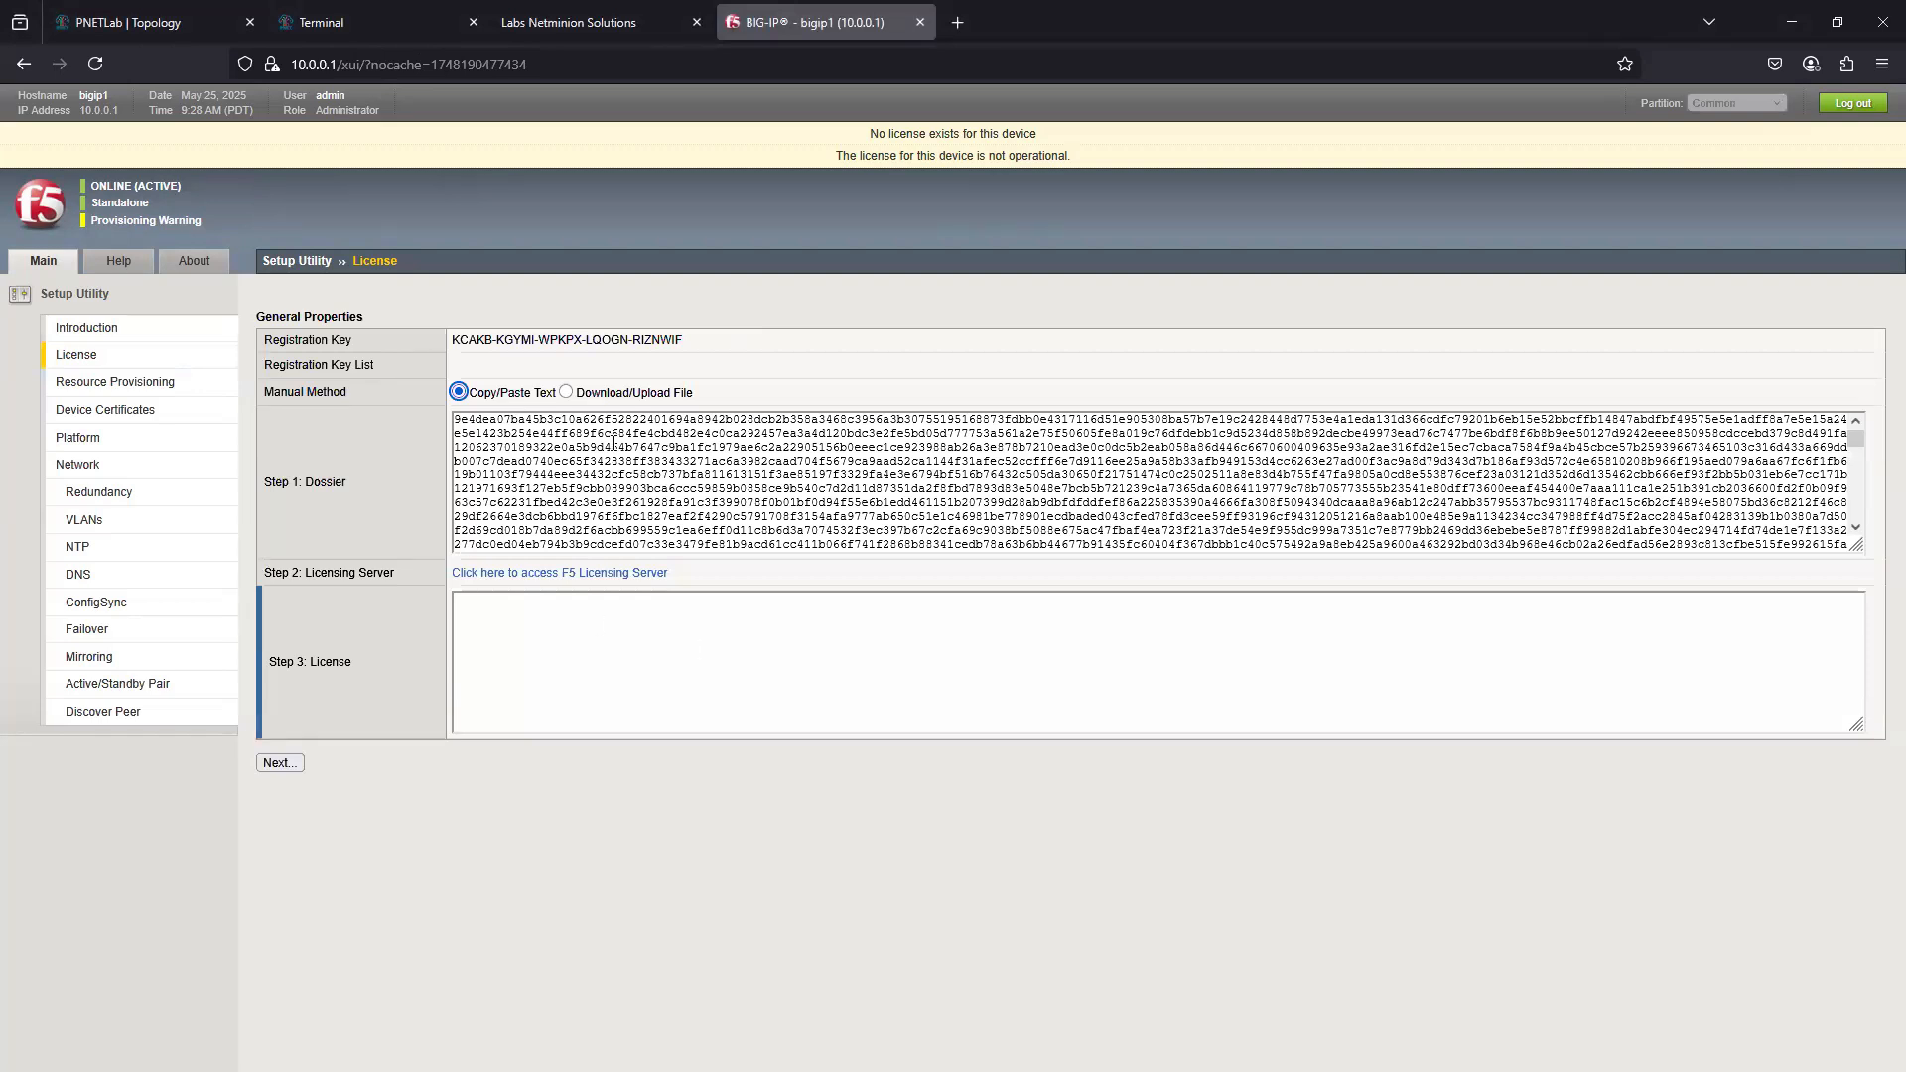
- Use the Download/Upload File method, download the dossier file and open the F5 licensing server page
left_click(567, 392)
left_click(516, 423)
left_click(563, 449)
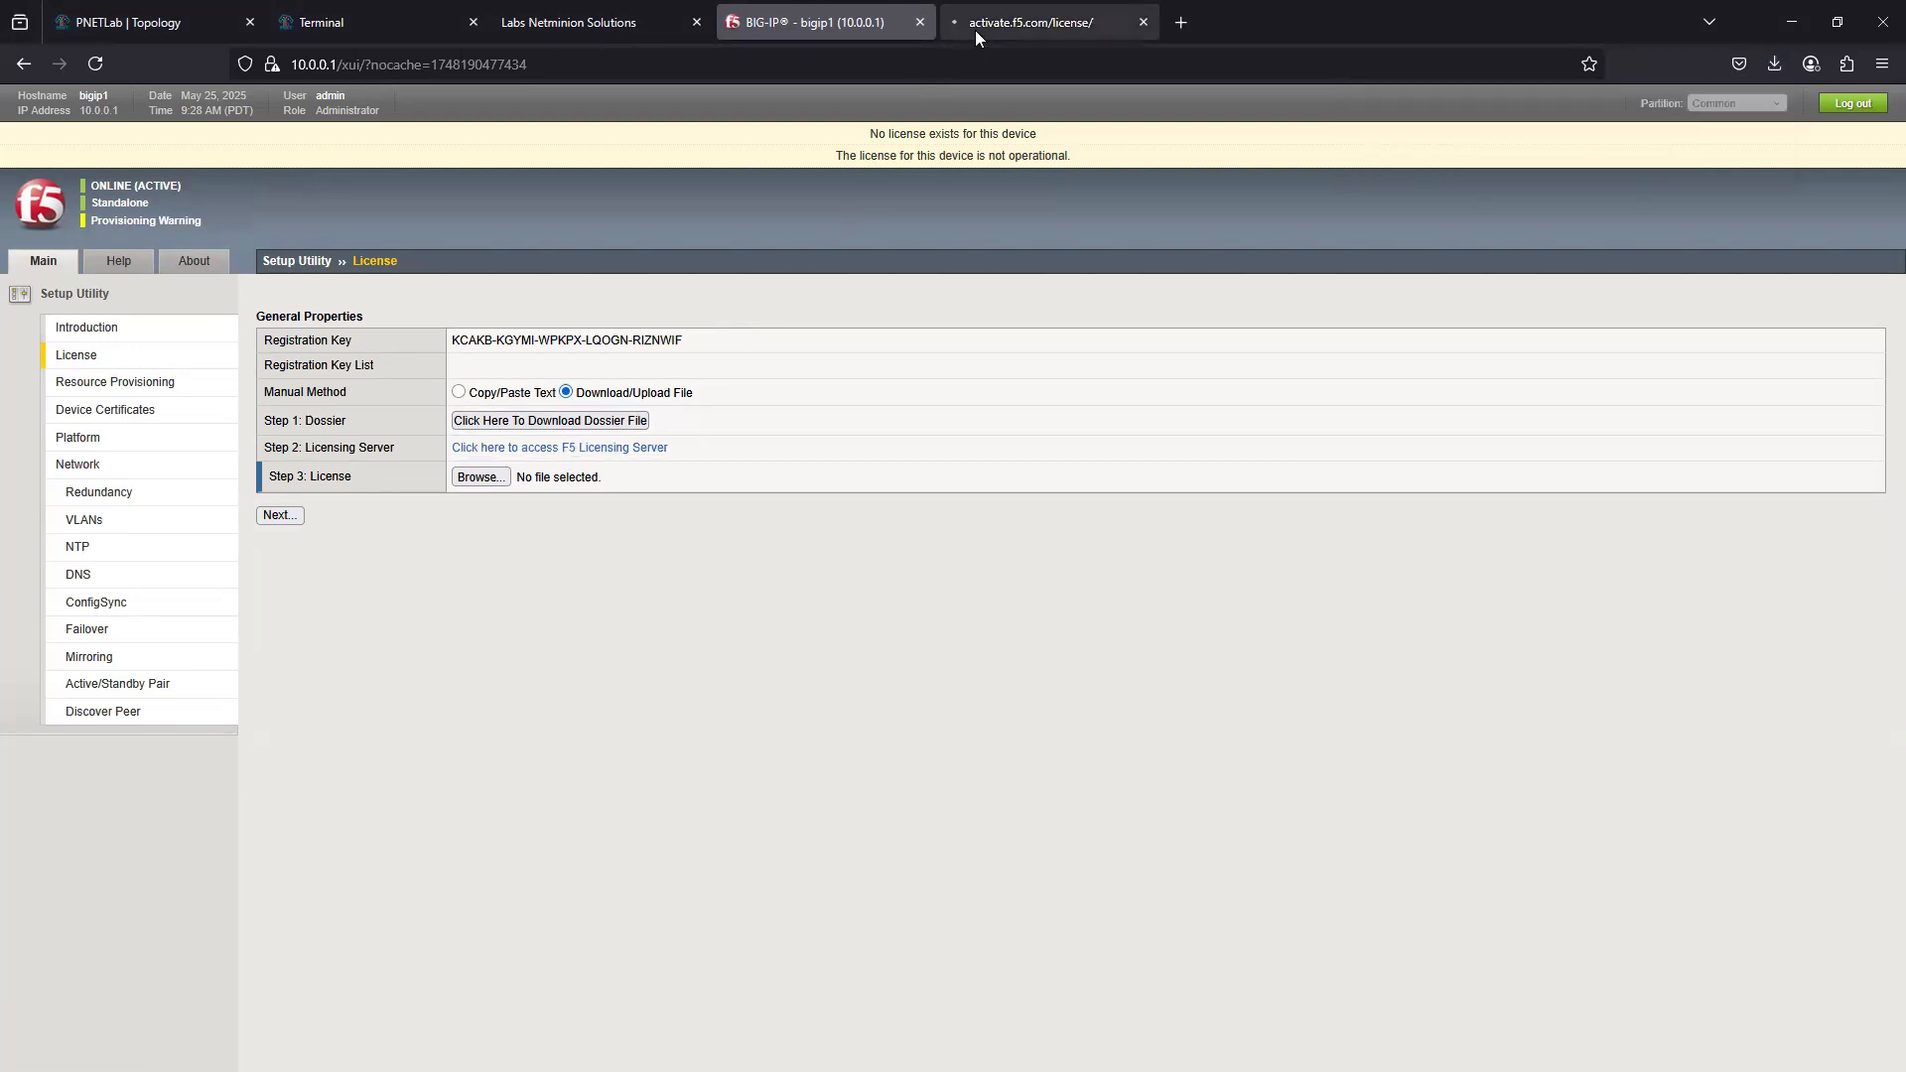
left_click(979, 28)
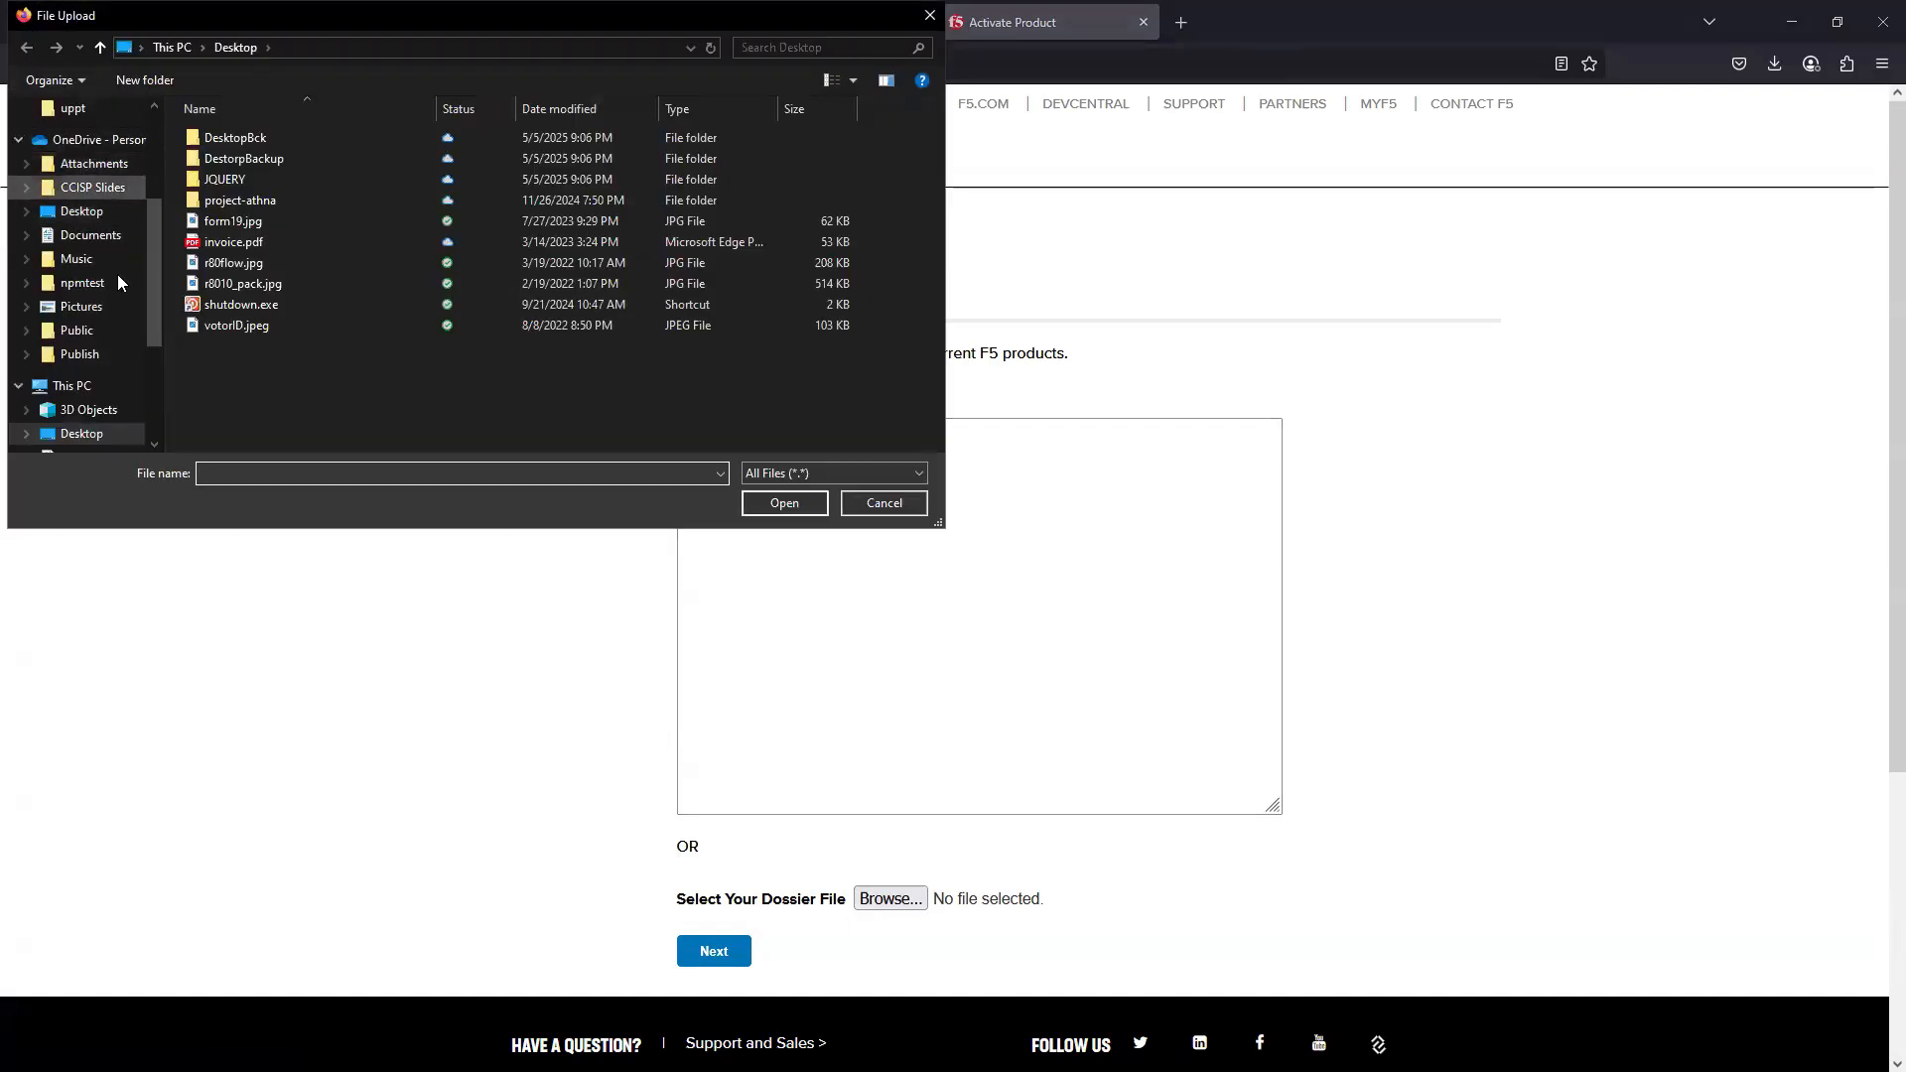
- Select dossier.do from the Downloads folder as the dossier file and submit it for product activation
scroll(115, 276, "up", 3)
left_click(159, 169)
left_click(234, 166)
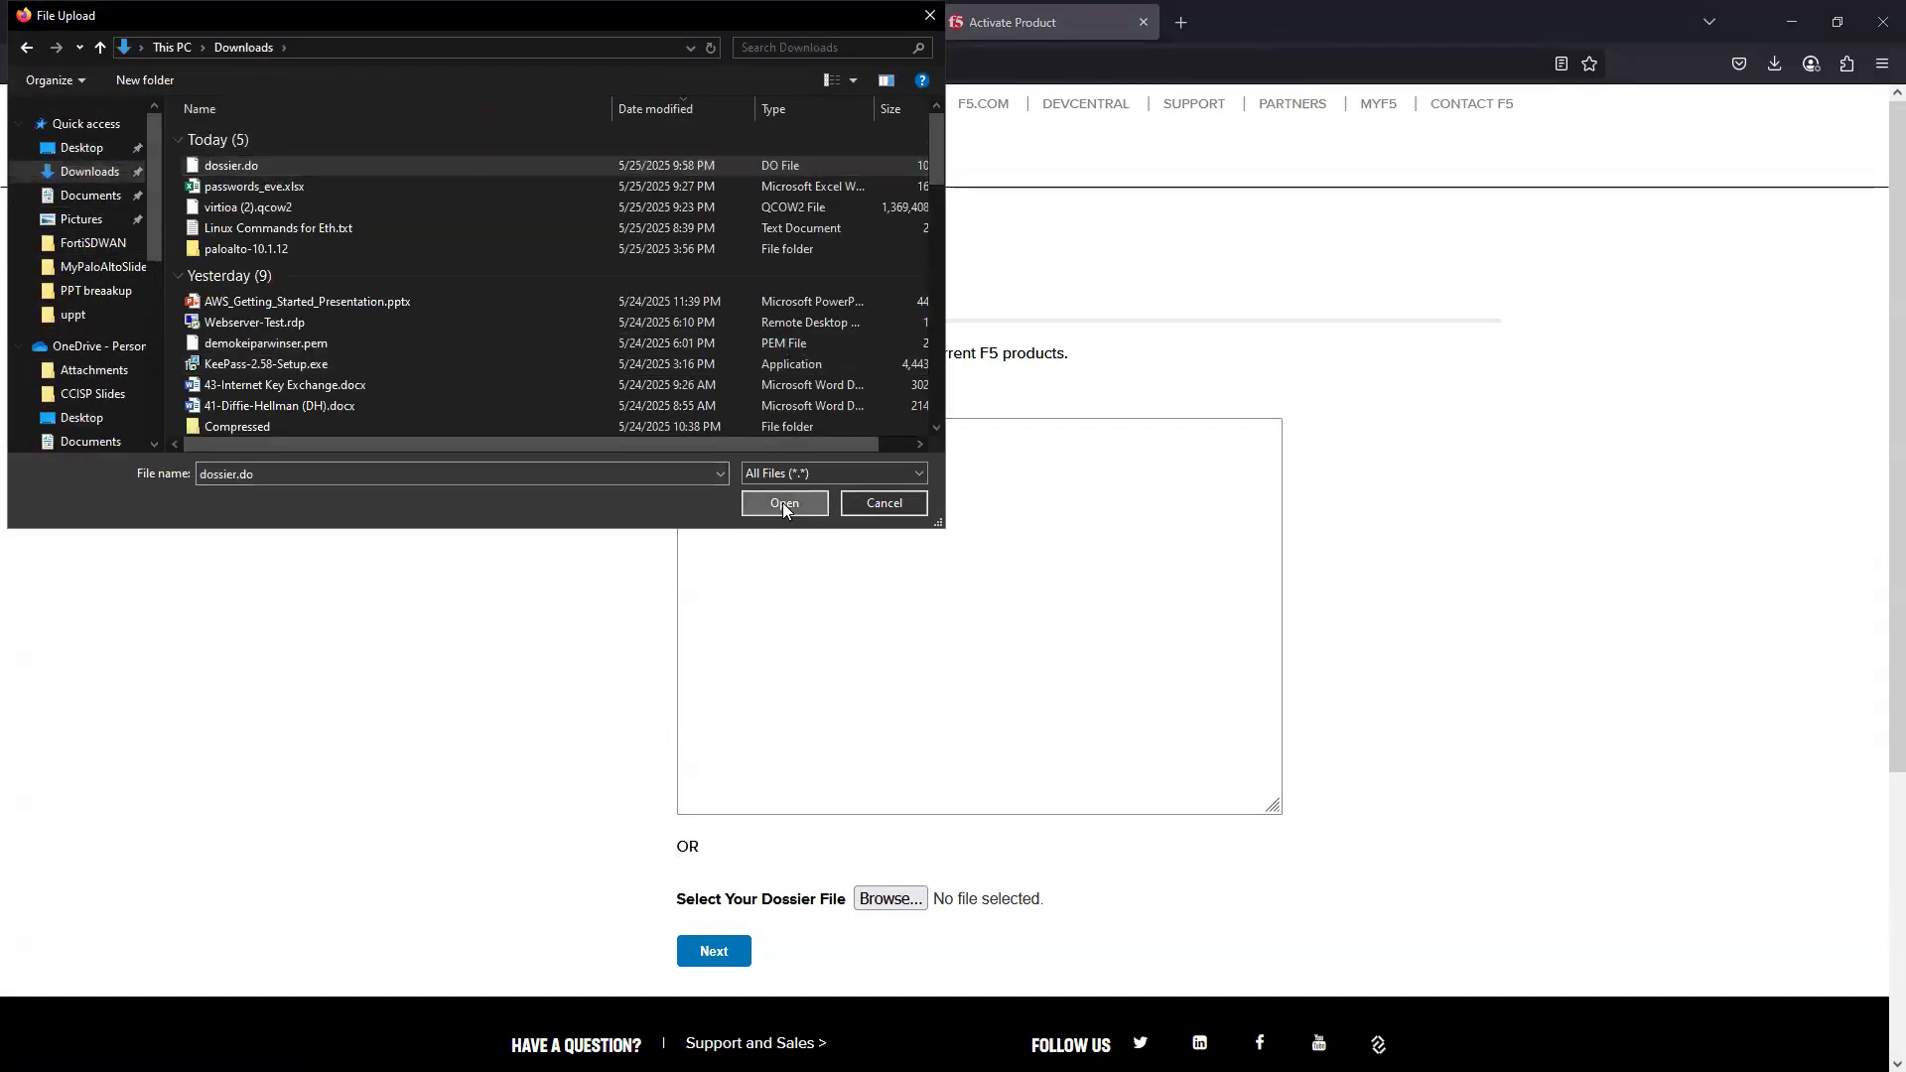
left_click(779, 499)
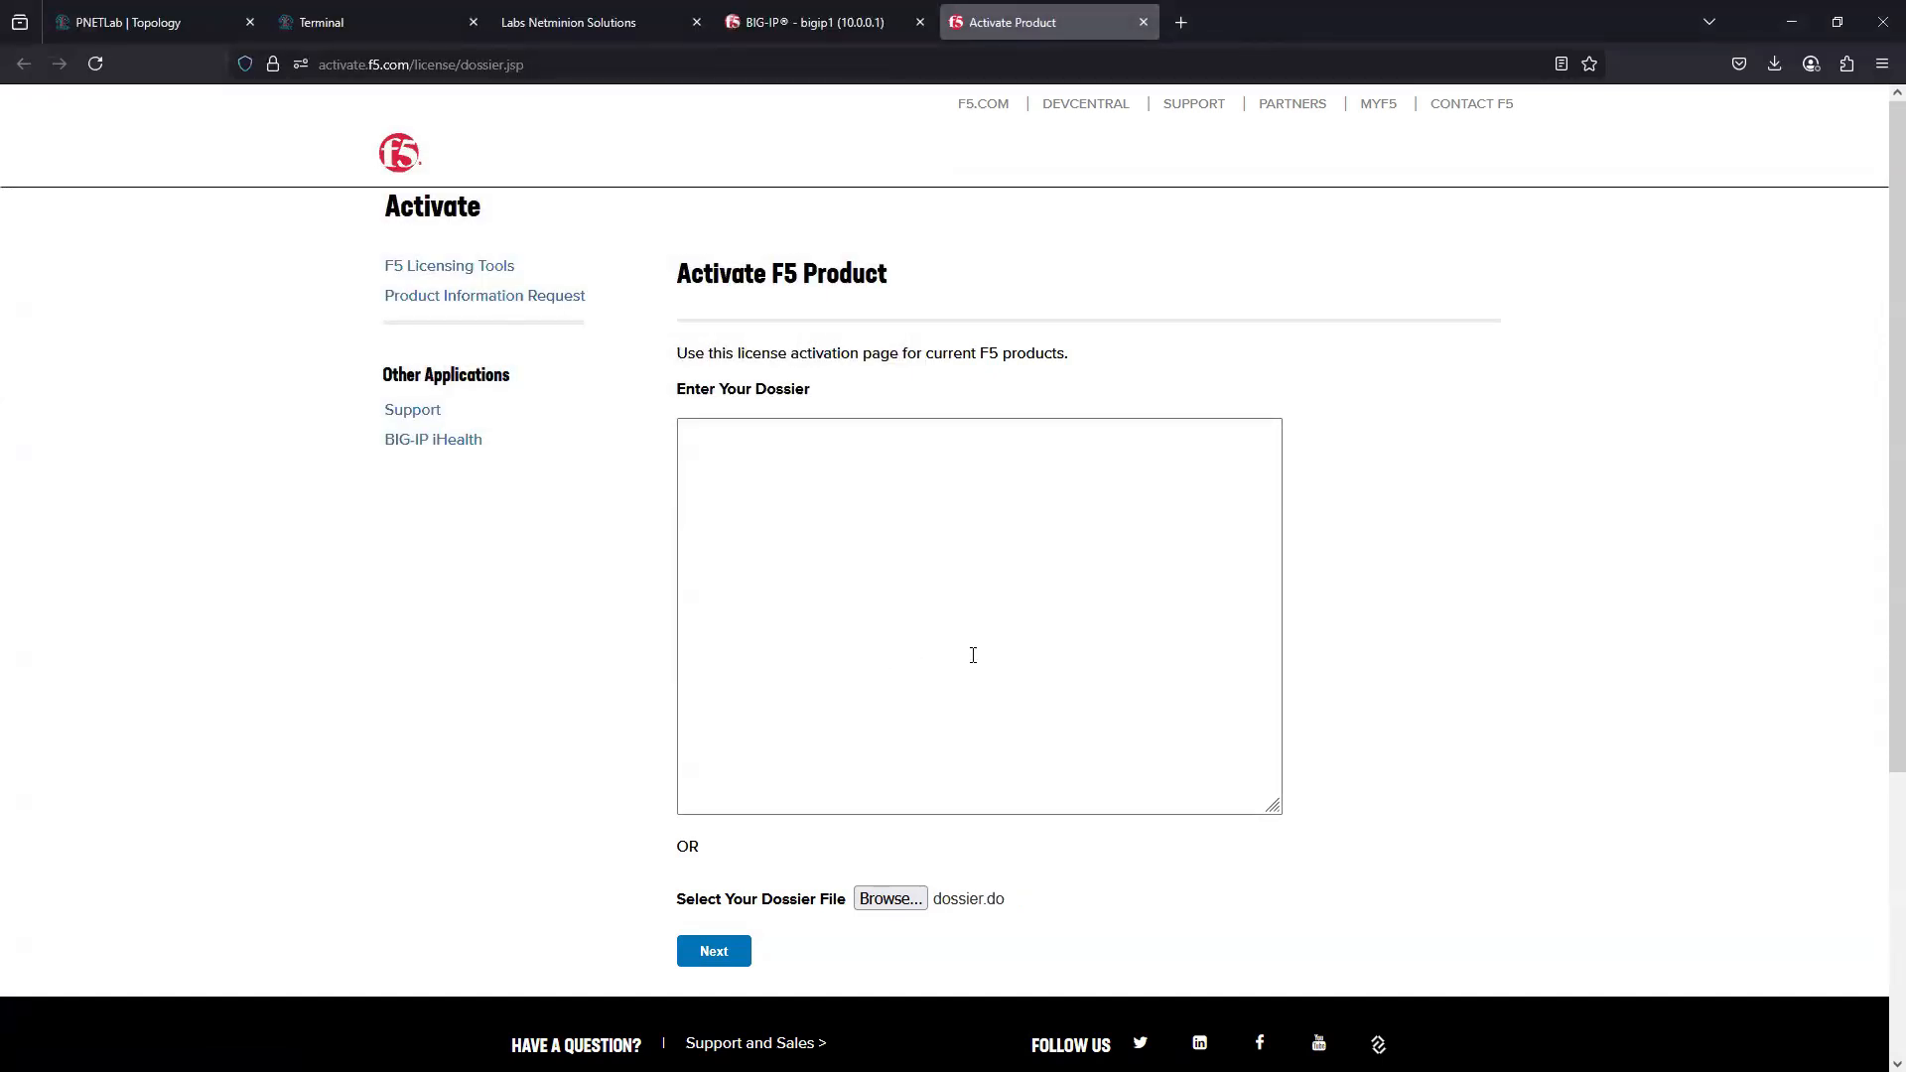
scroll(1097, 842, "down", 3)
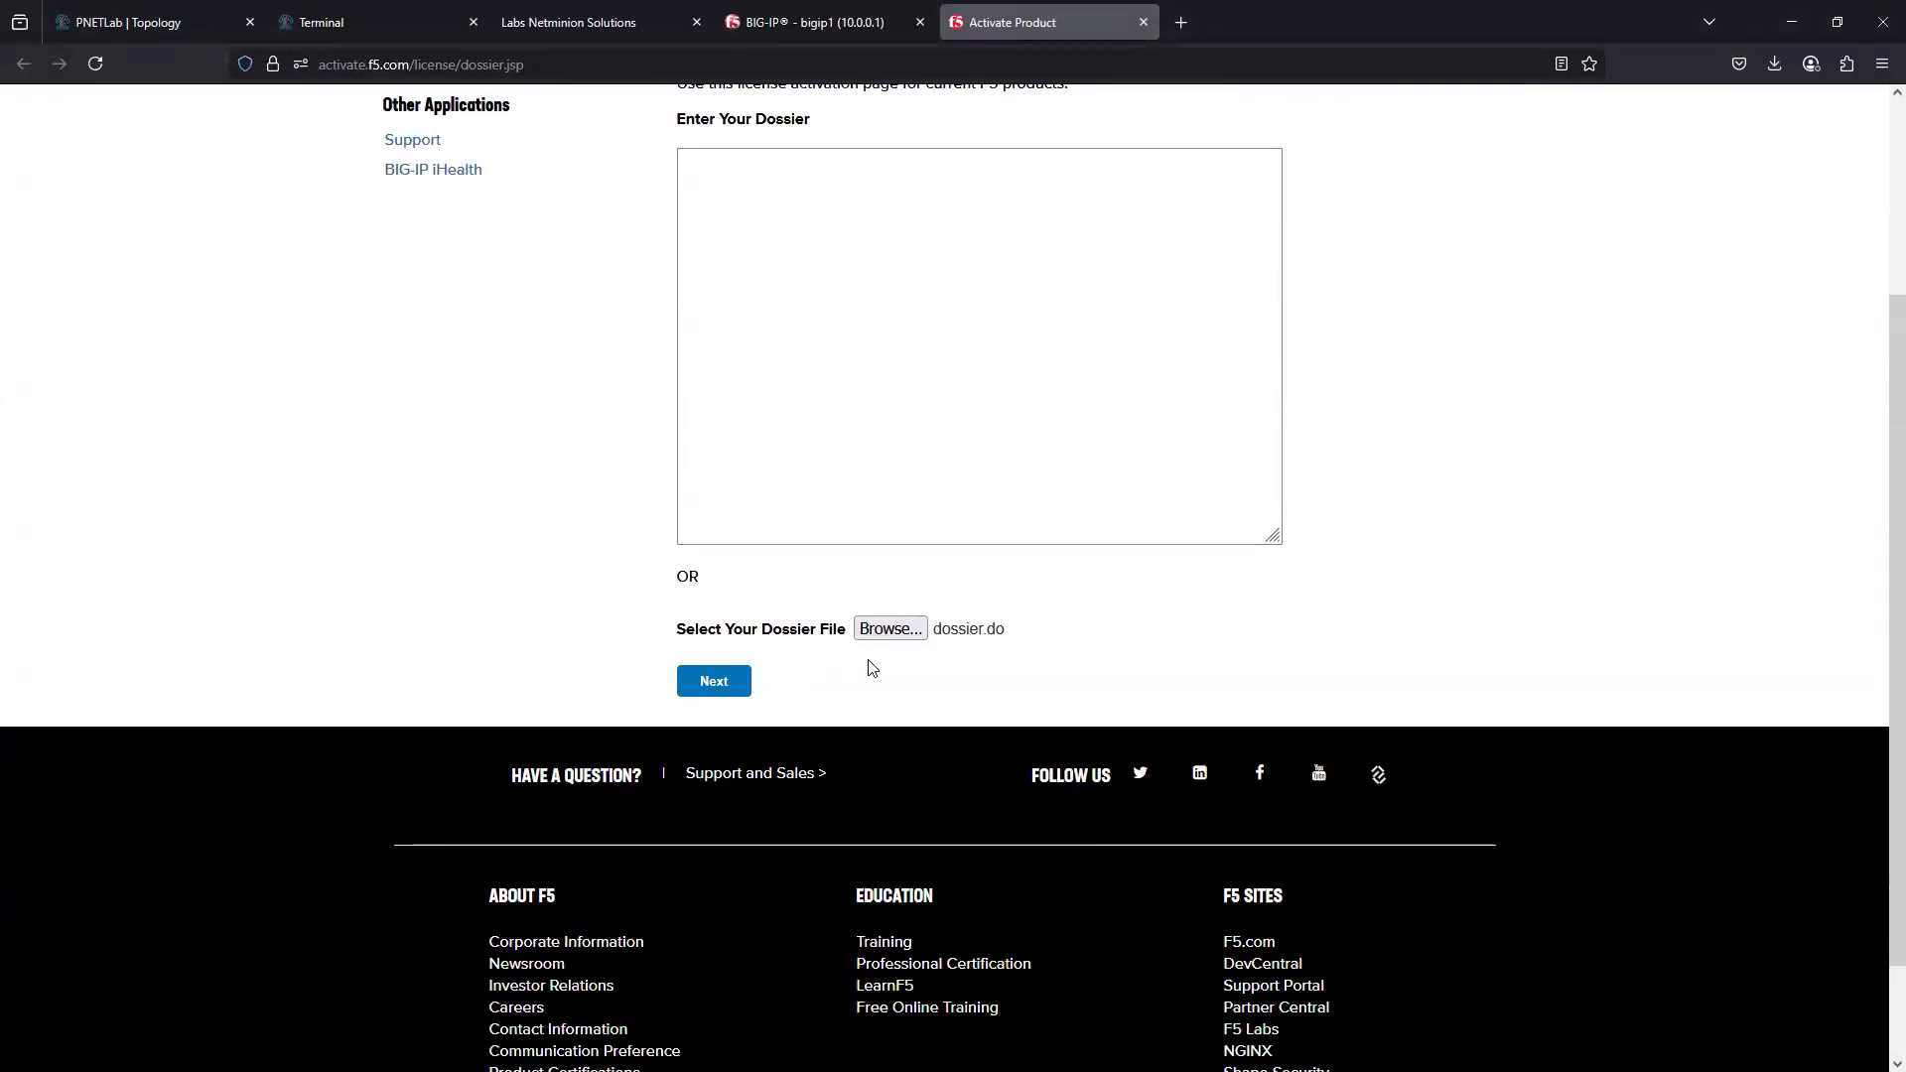
left_click(707, 685)
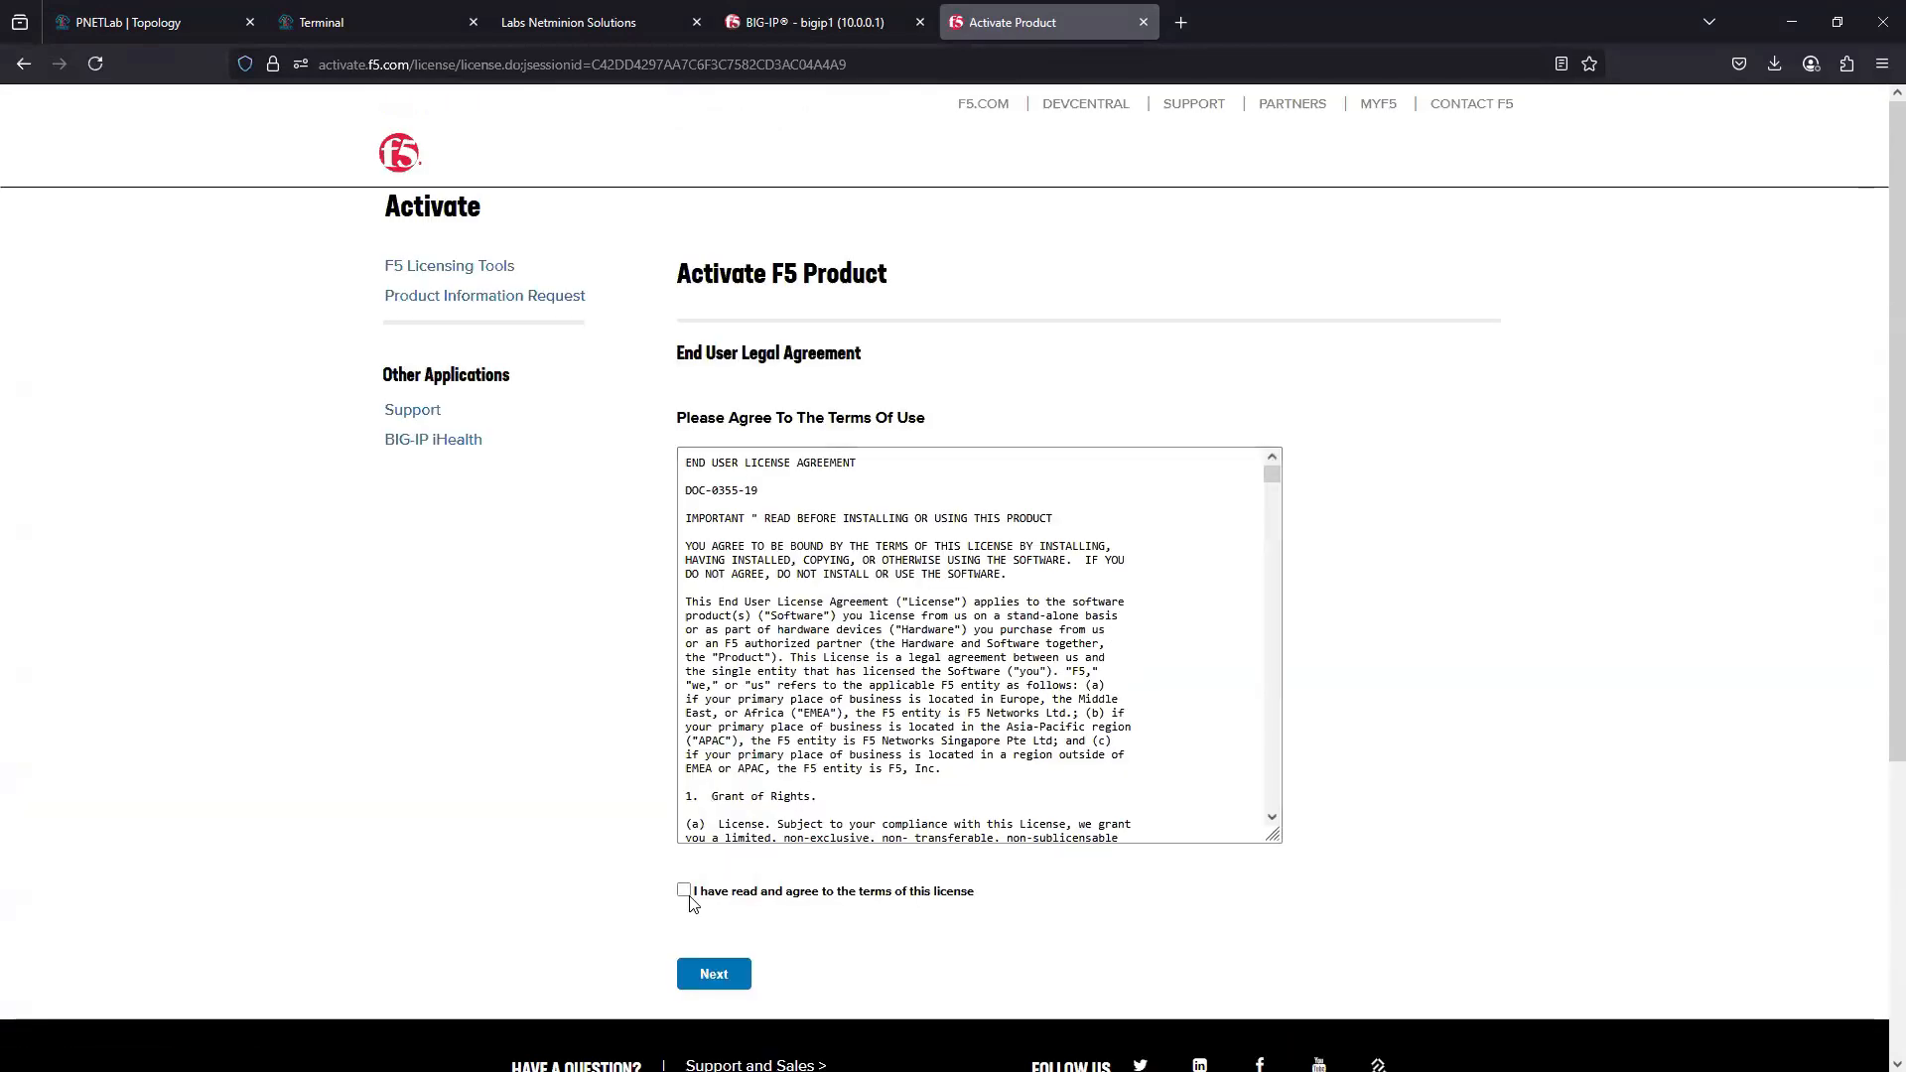
- Agree to the end user license terms, download the license file and return to the BIG-IP license page
left_click(685, 891)
left_click(743, 974)
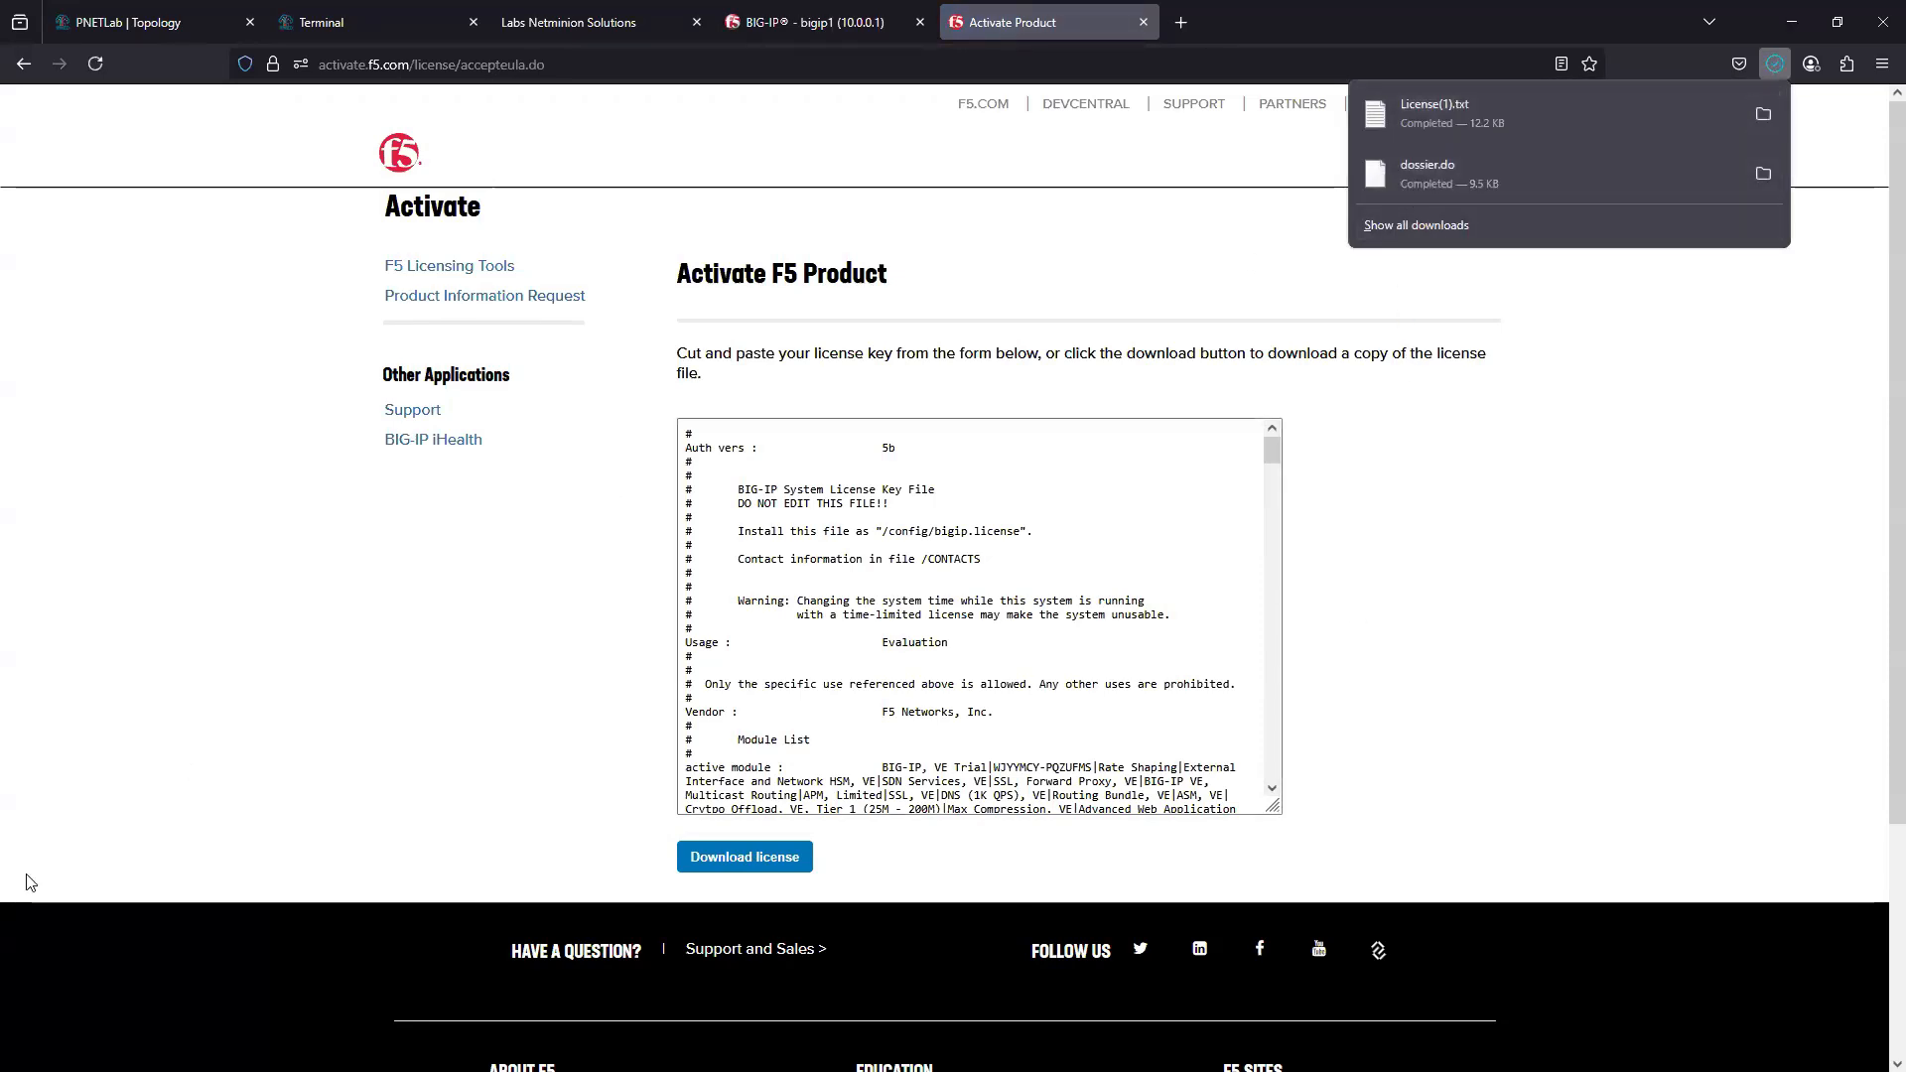
left_click(785, 27)
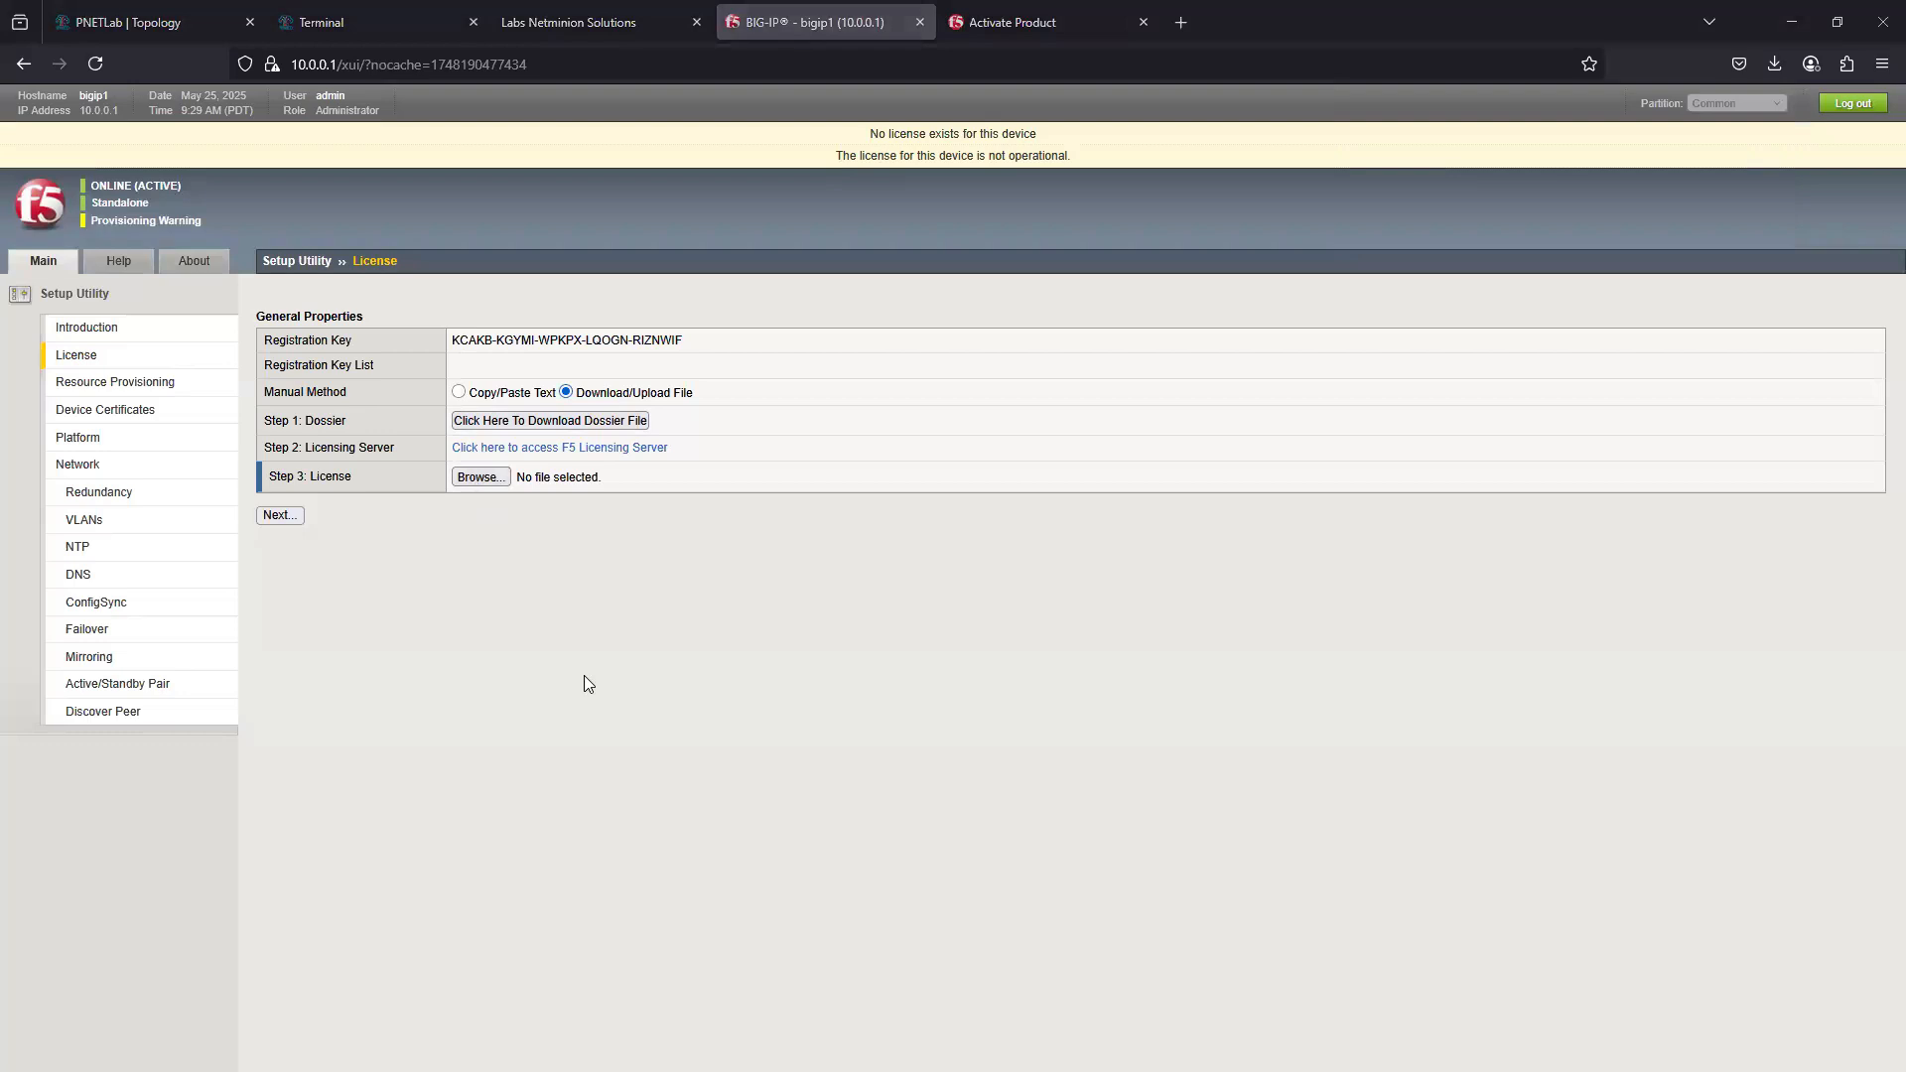
- Upload License(1).txt from the Downloads folder as the BIG-IP license and continue to Resource Provisioning
scroll(90, 158, "up", 3)
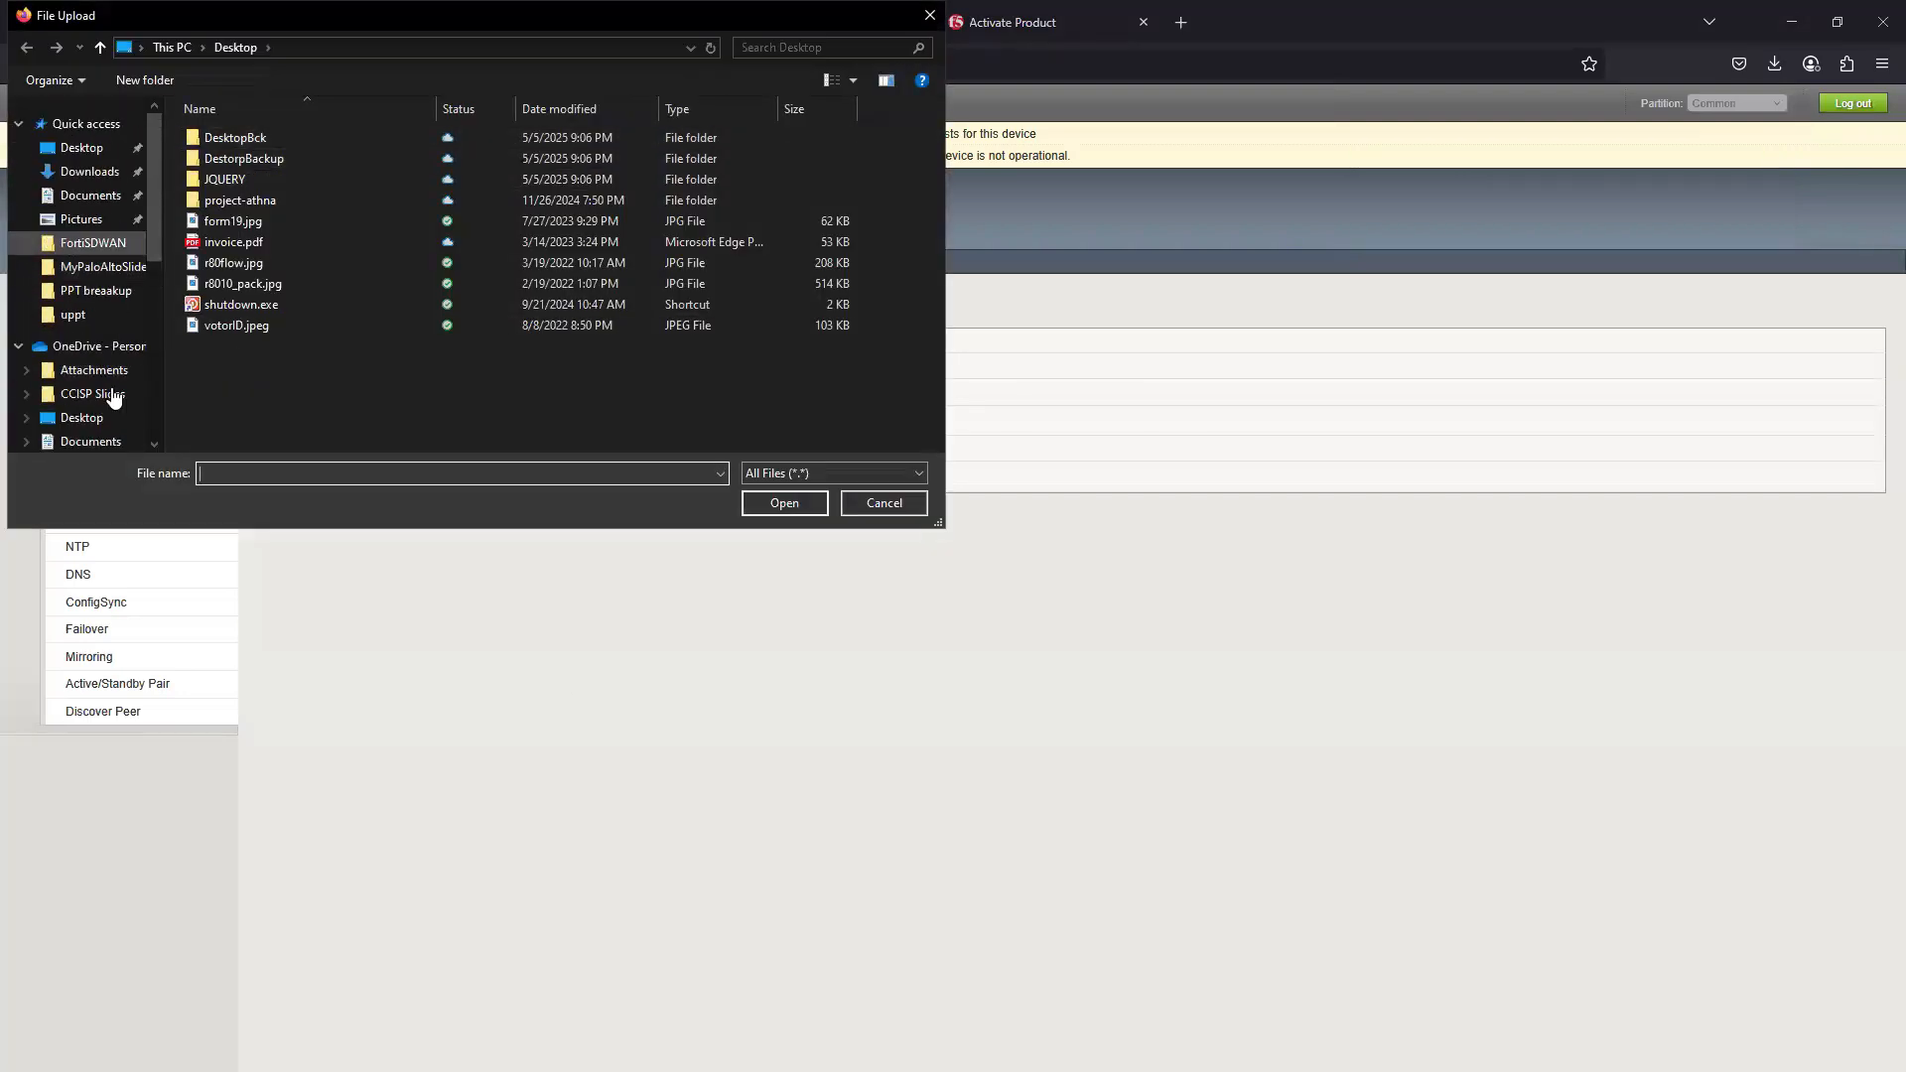
left_click(90, 172)
left_click(218, 165)
left_click(785, 502)
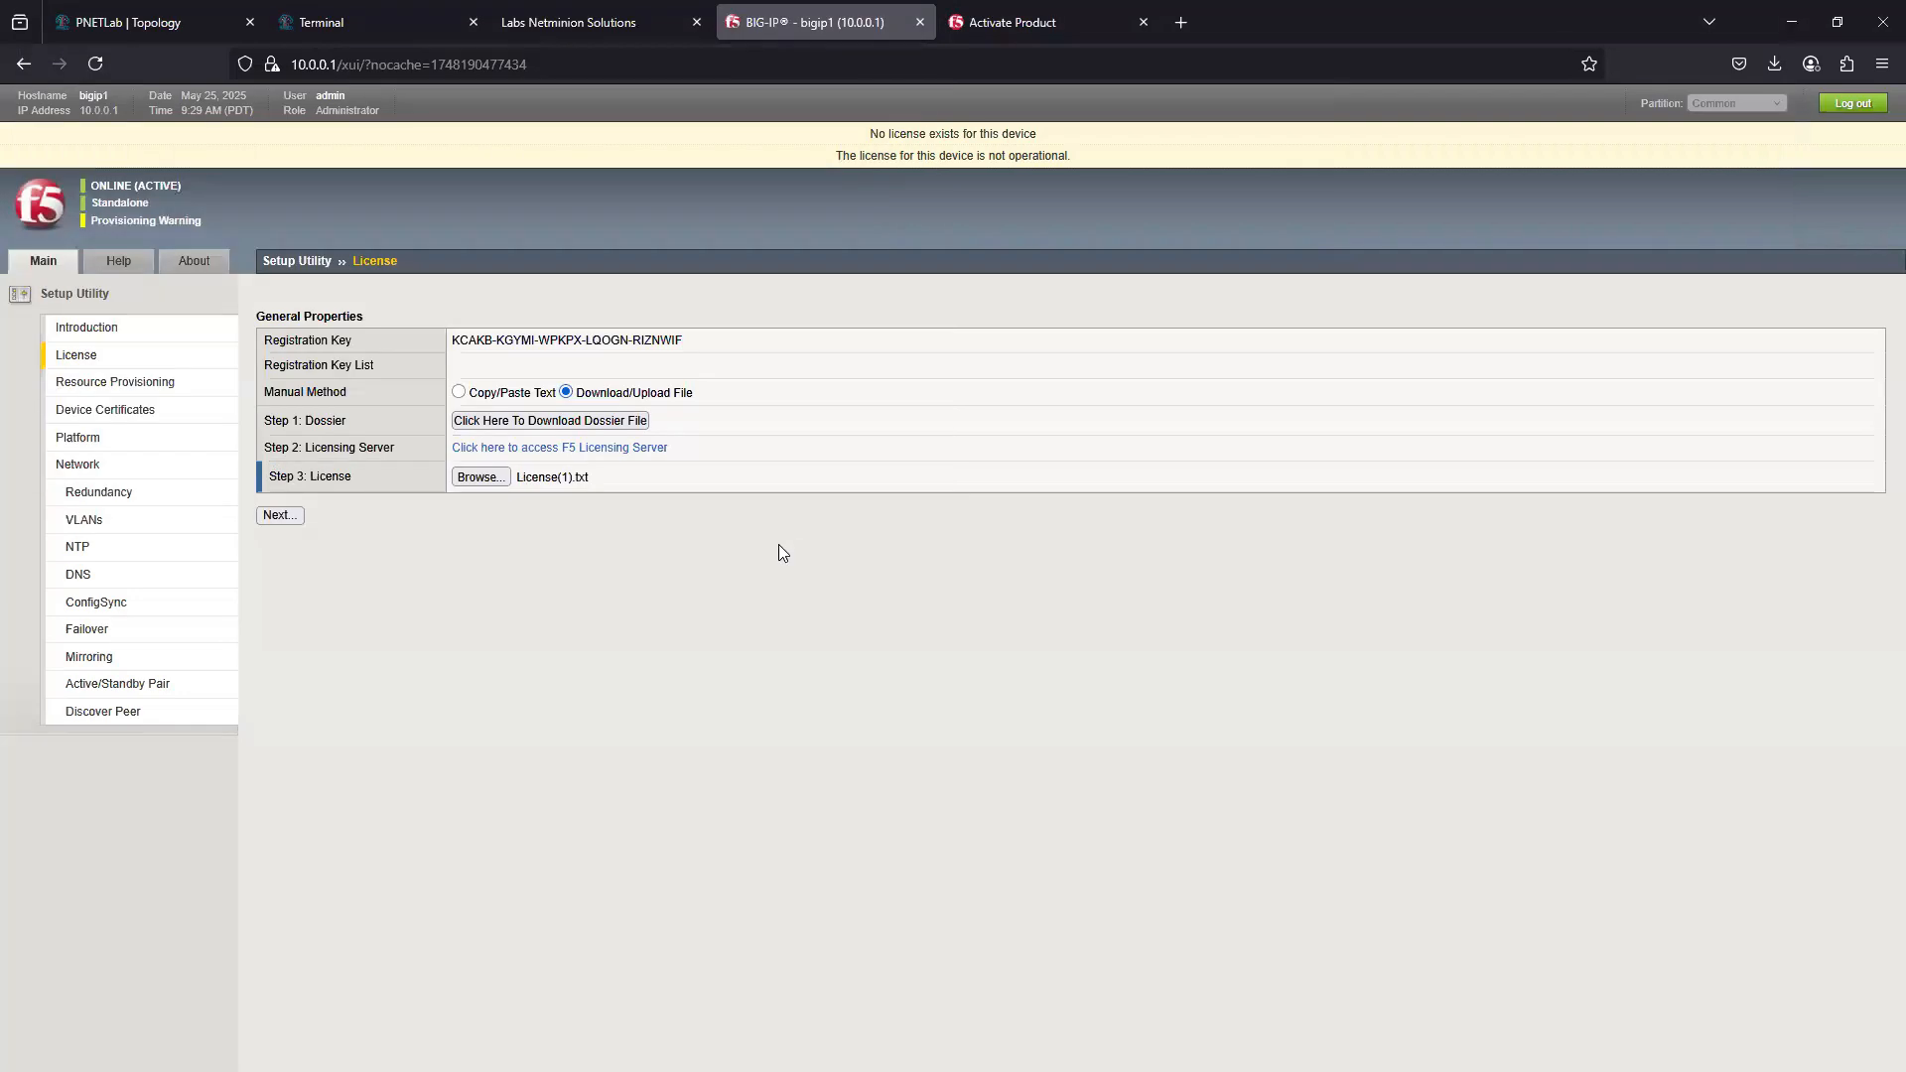
left_click(280, 516)
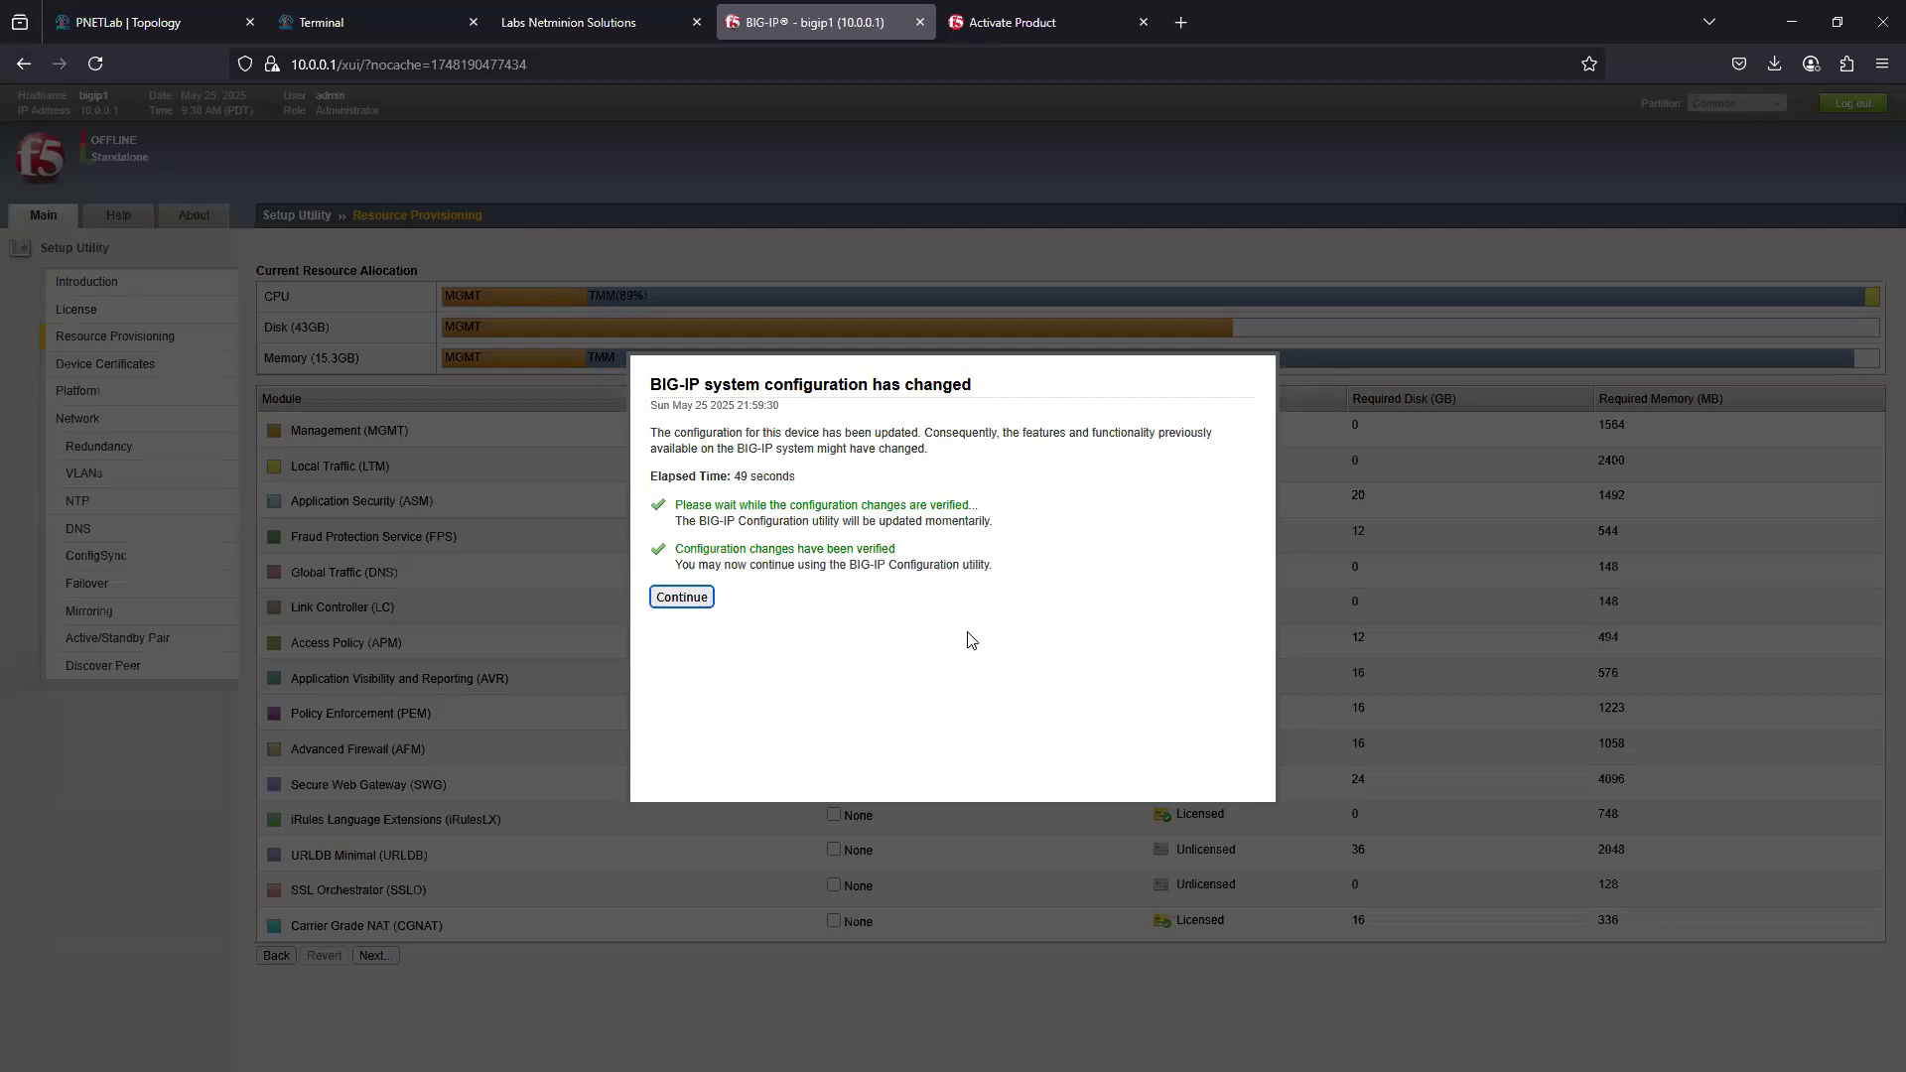
left_click(683, 600)
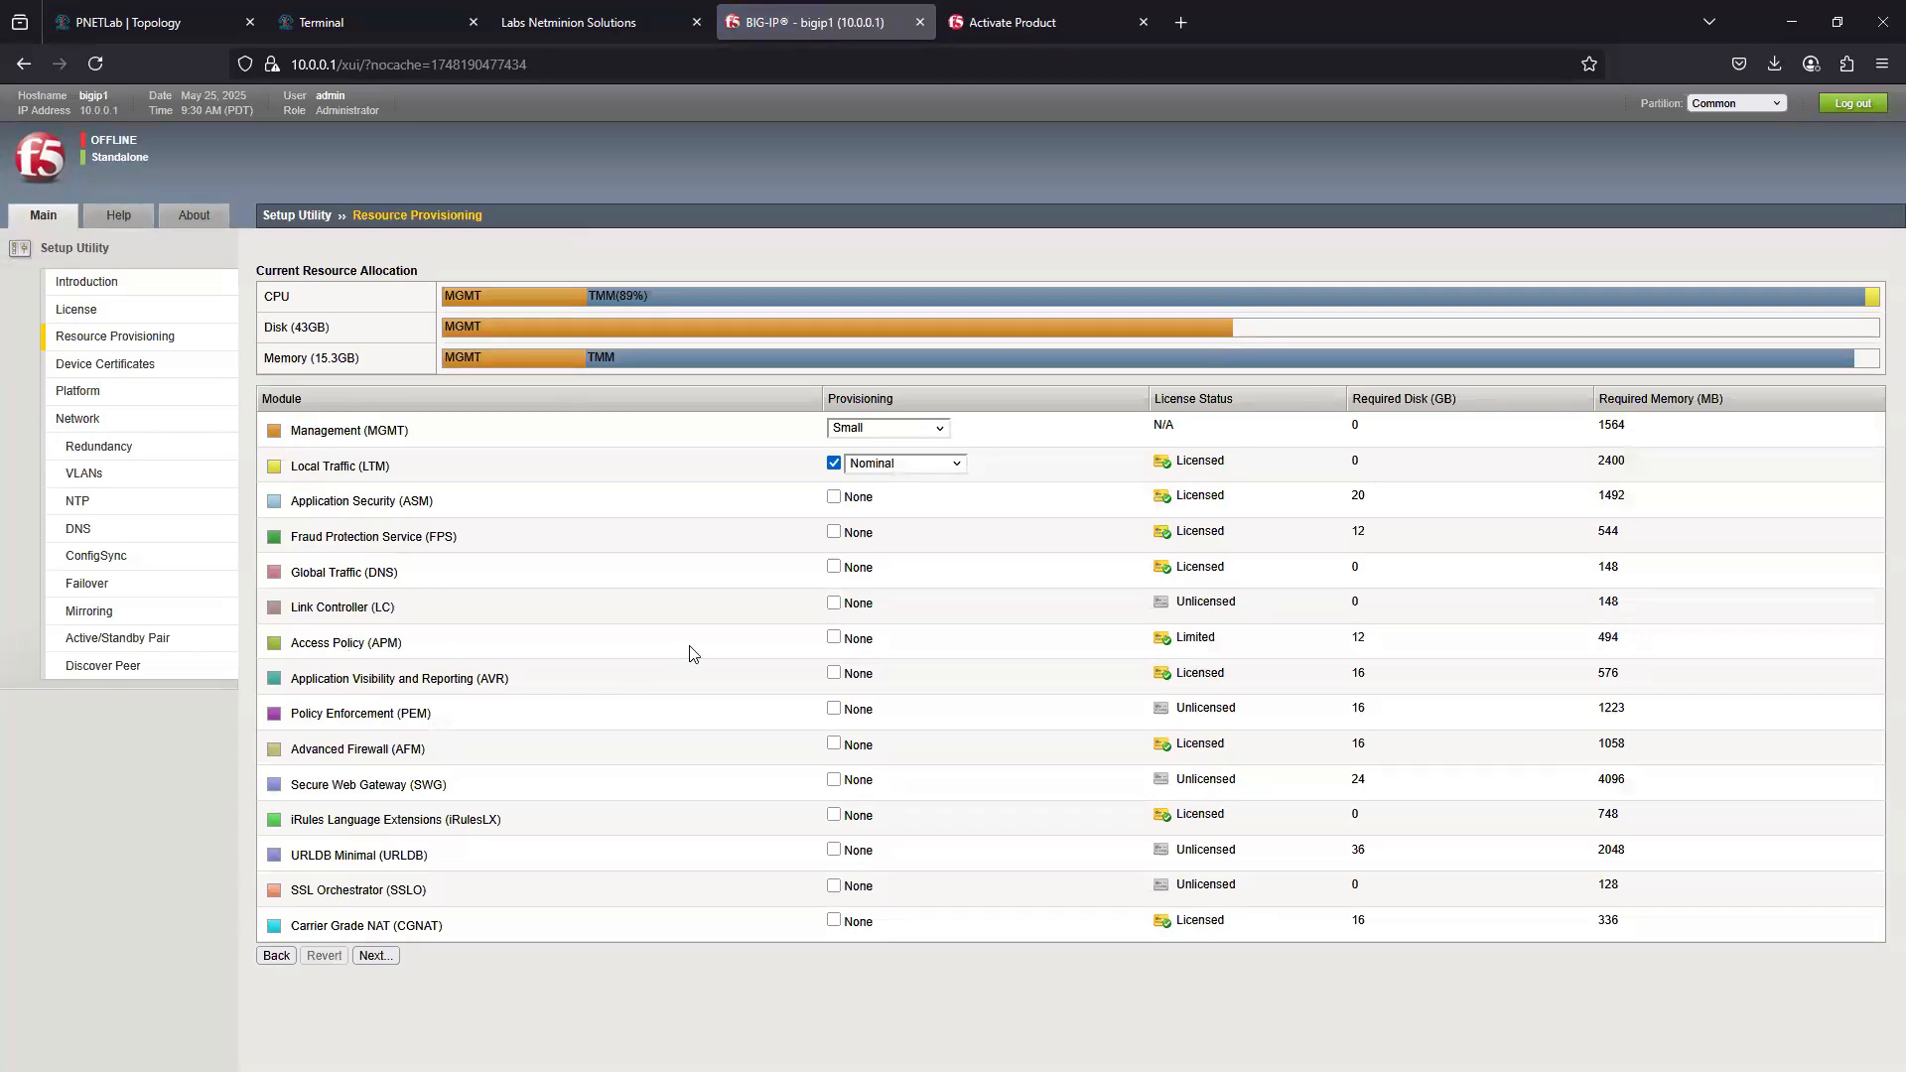
- Provision the Access Policy (APM) module at Nominal alongside Local Traffic (LTM) and confirm the reprovisioning
left_click(834, 638)
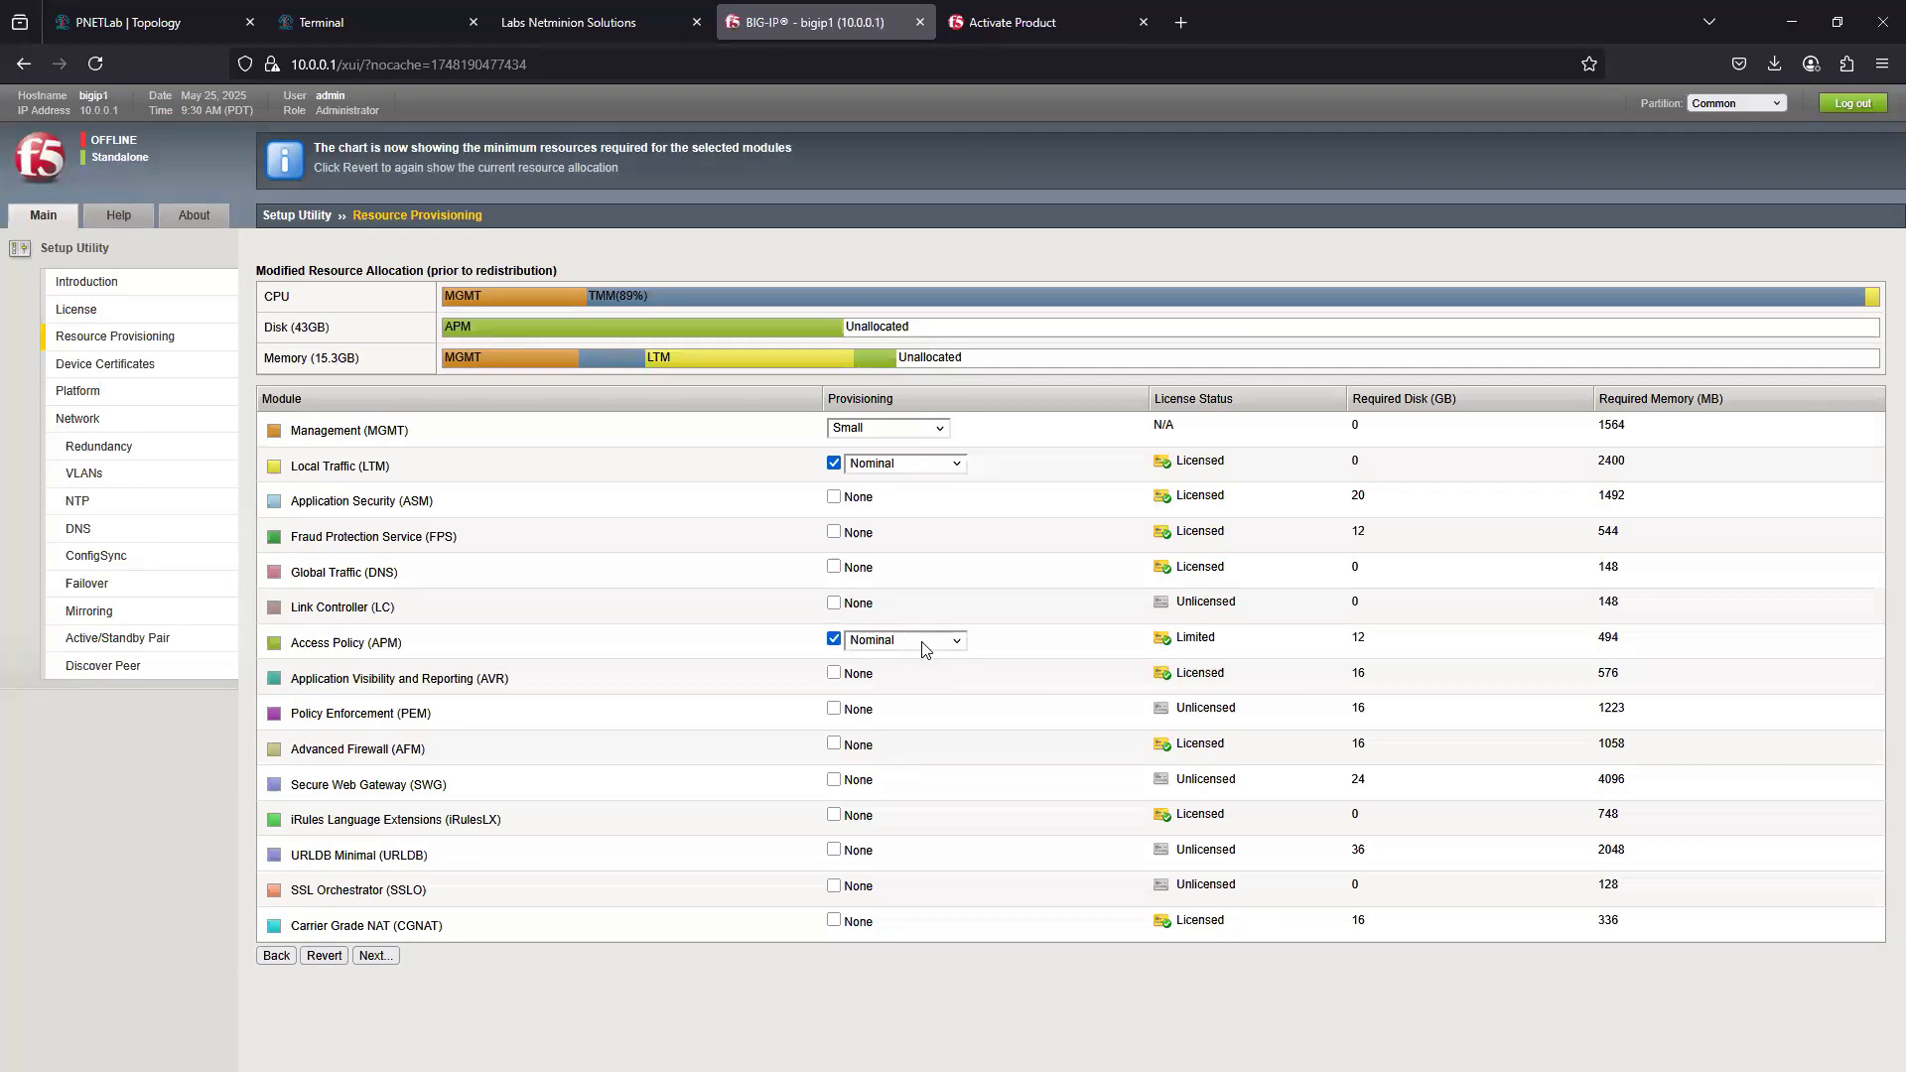
left_click(368, 961)
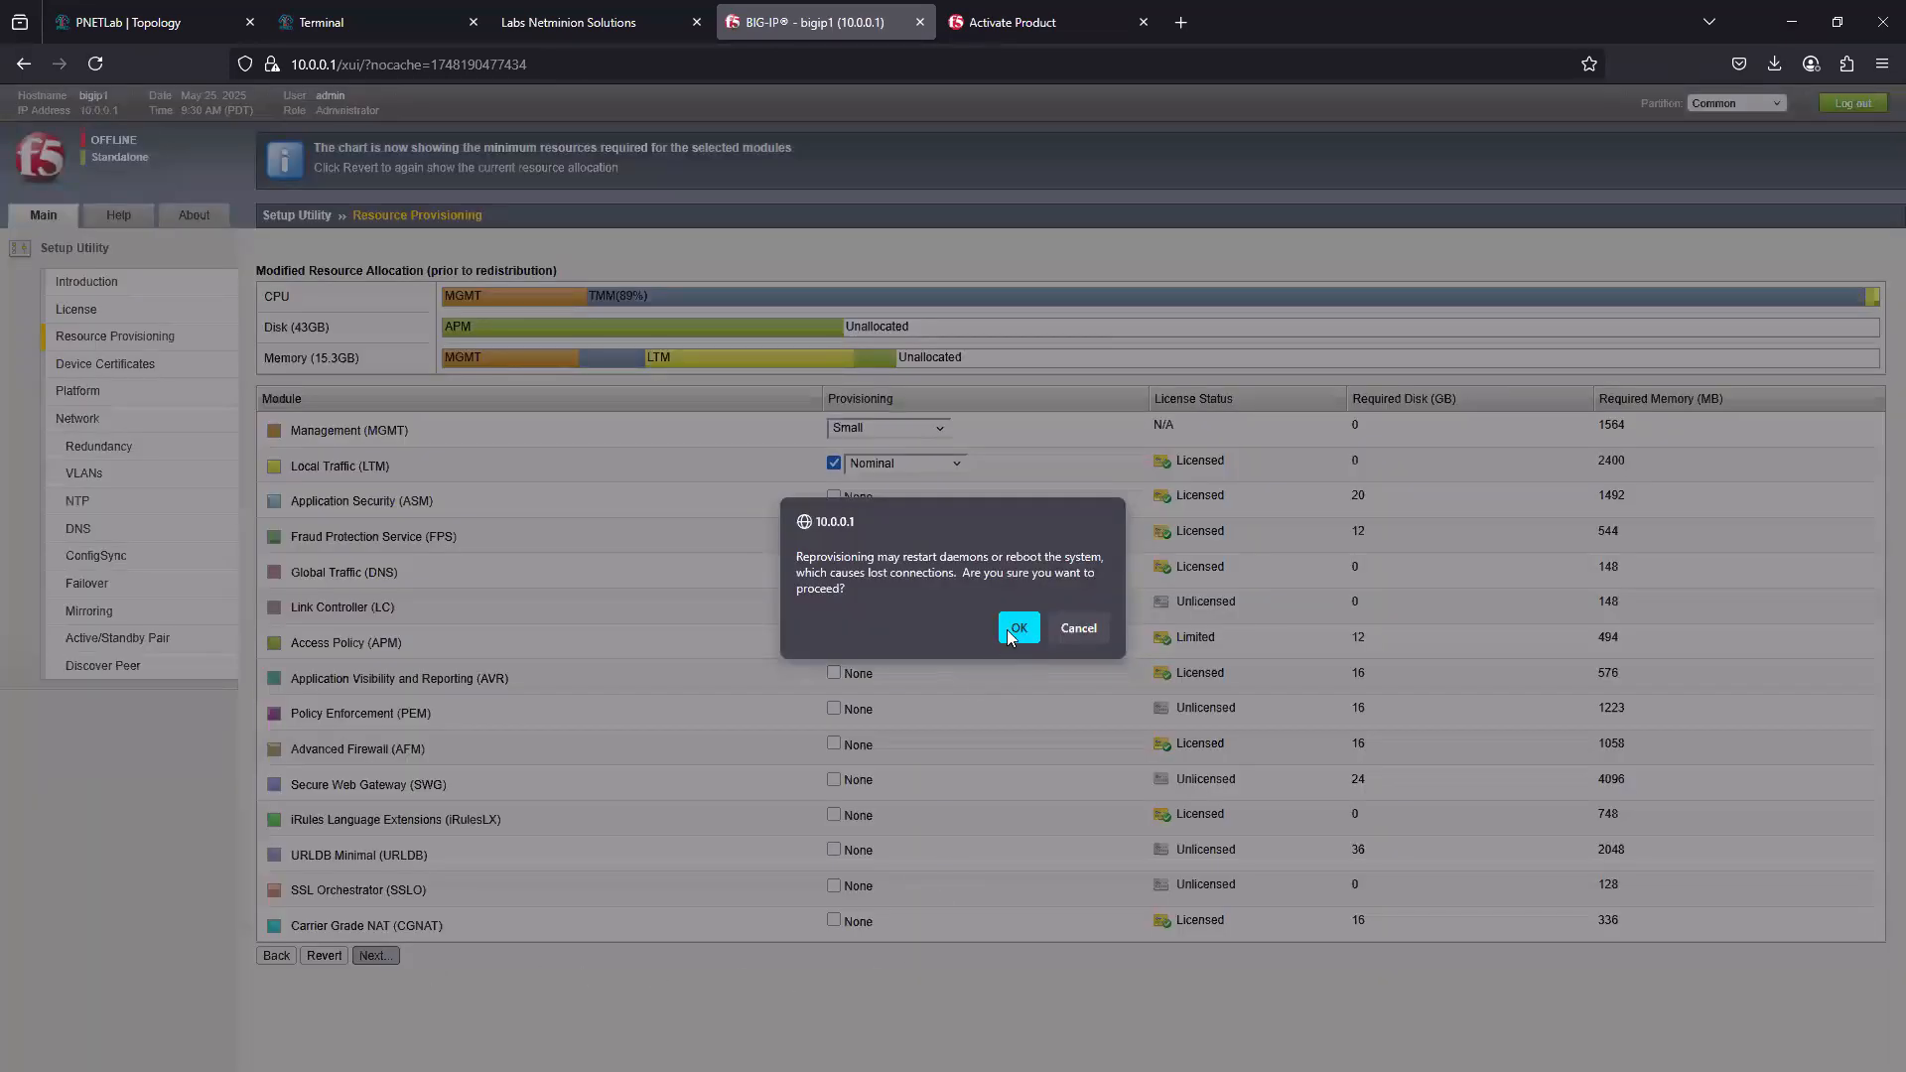
left_click(1018, 628)
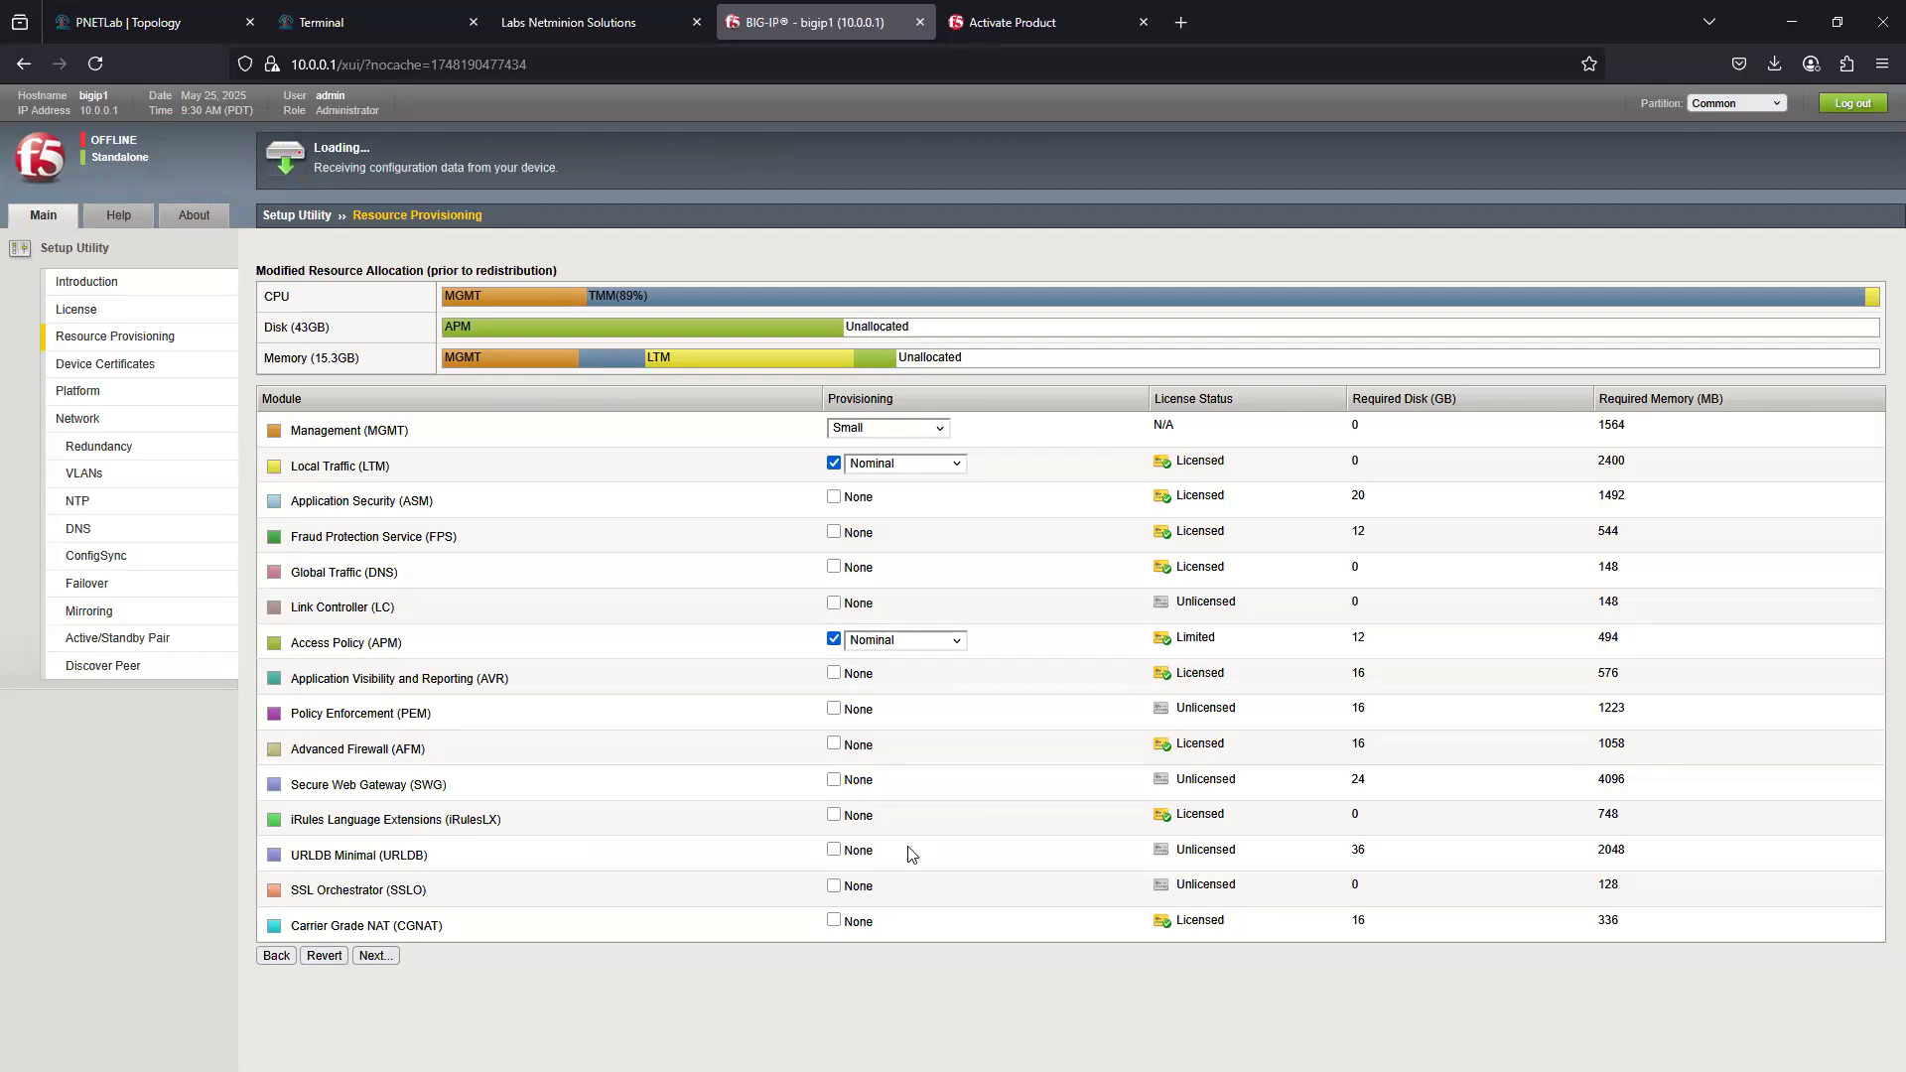
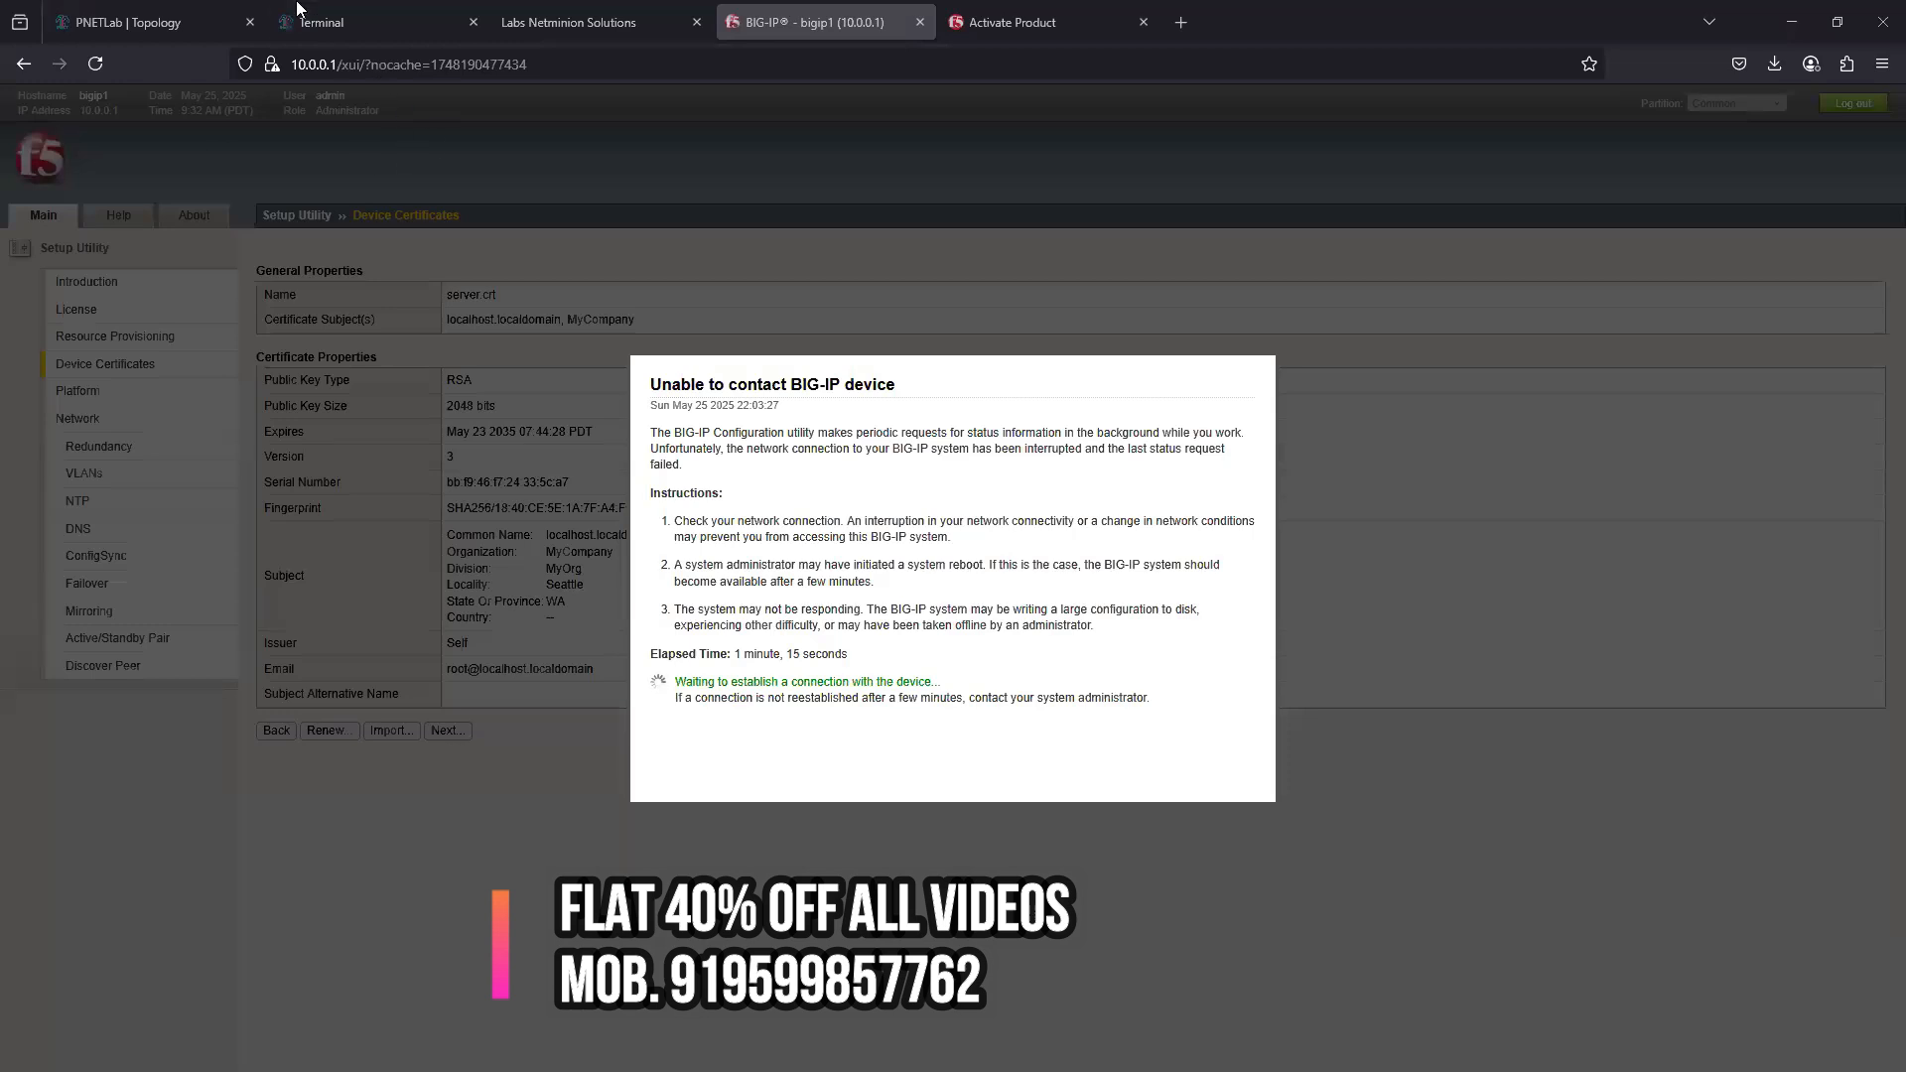
- Return to the PNETLab topology and begin adding a Windows Server node with the winserver-S2016-R2-x64 image
left_click(164, 22)
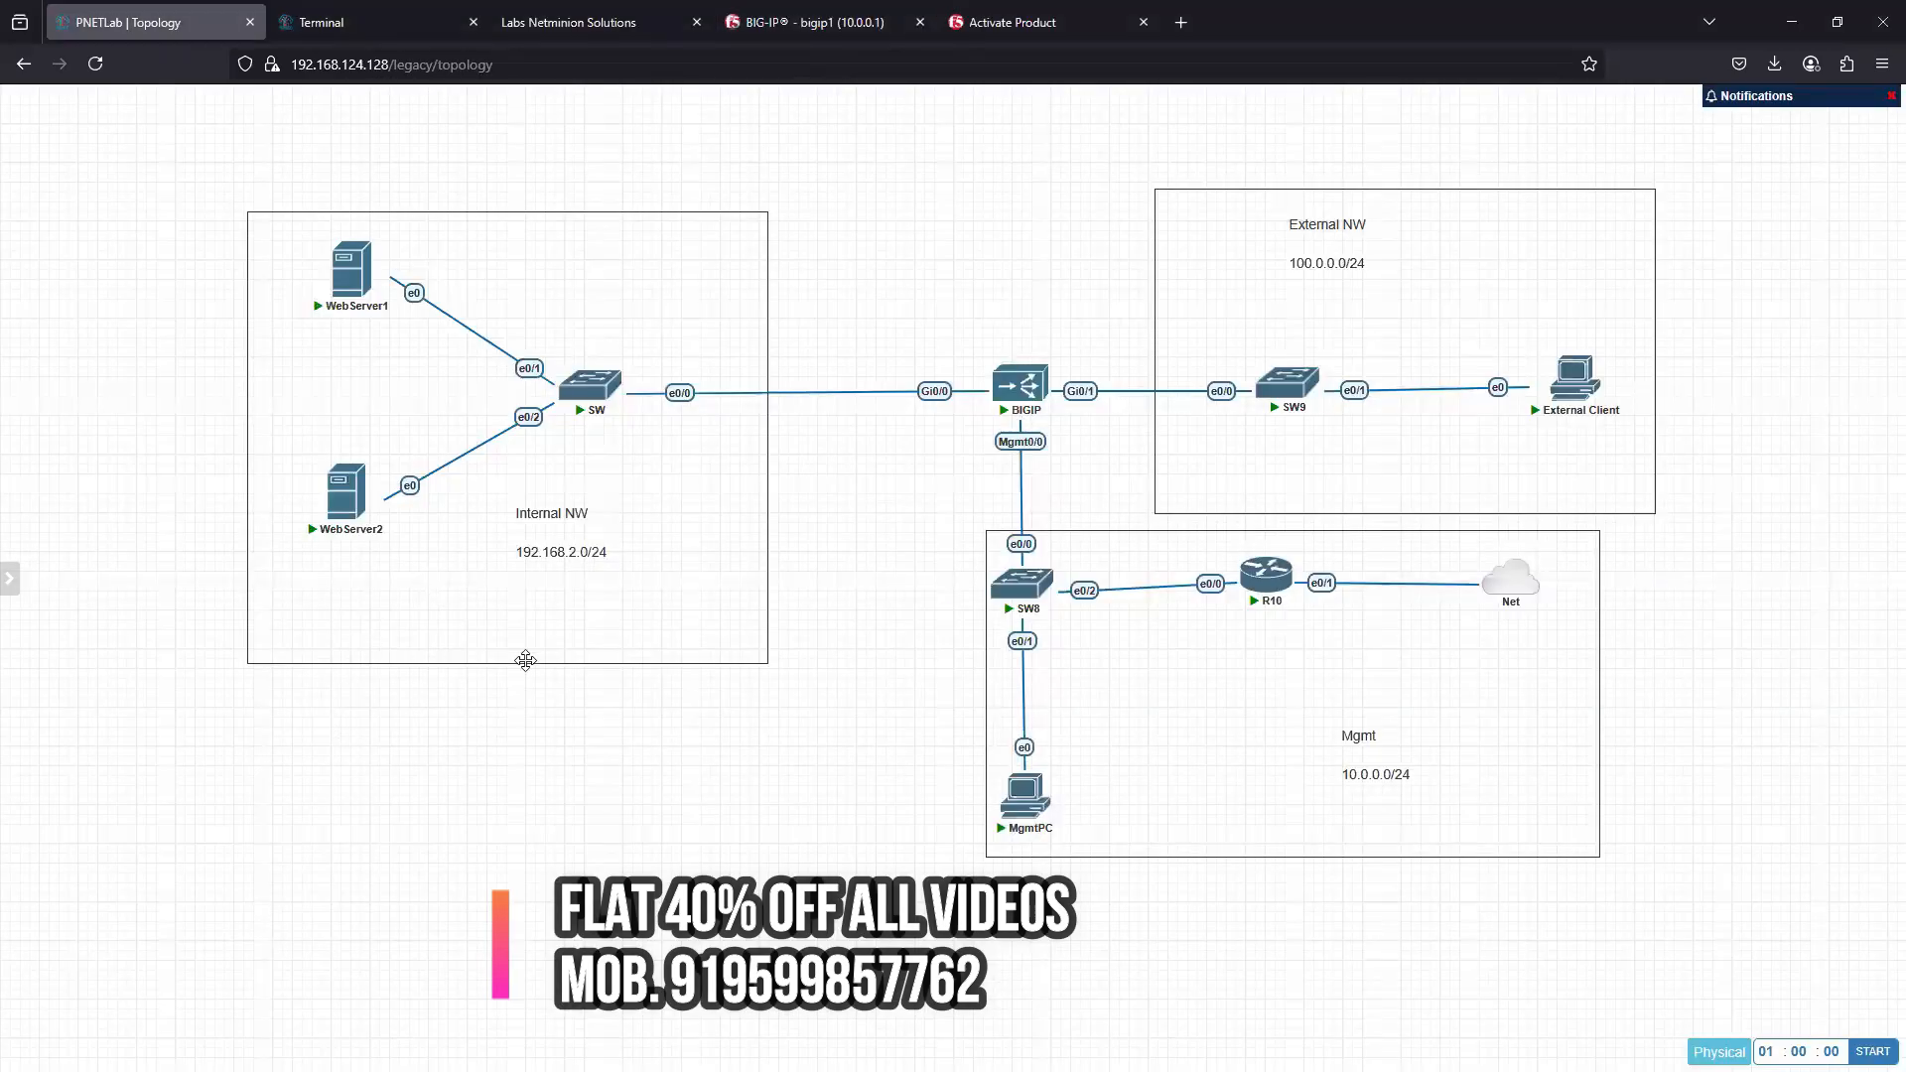
right_click(610, 735)
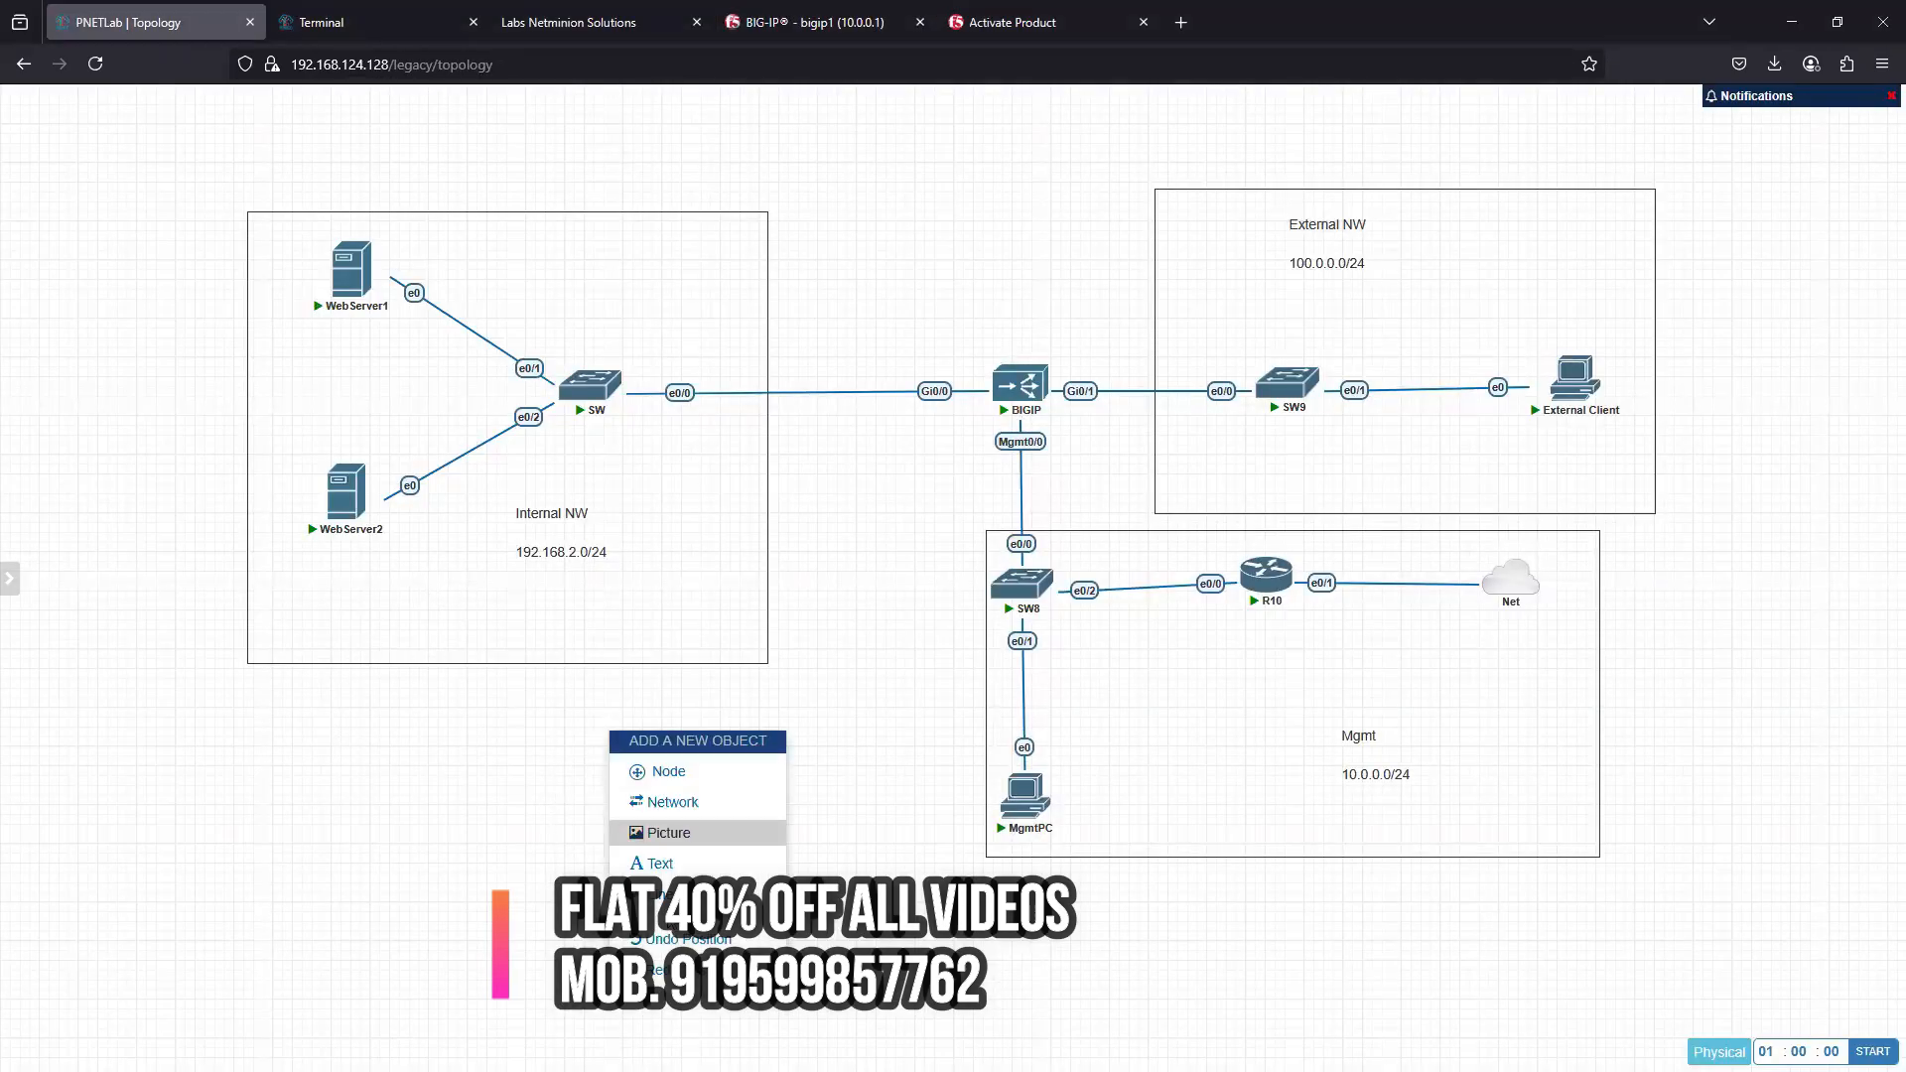
left_click(669, 772)
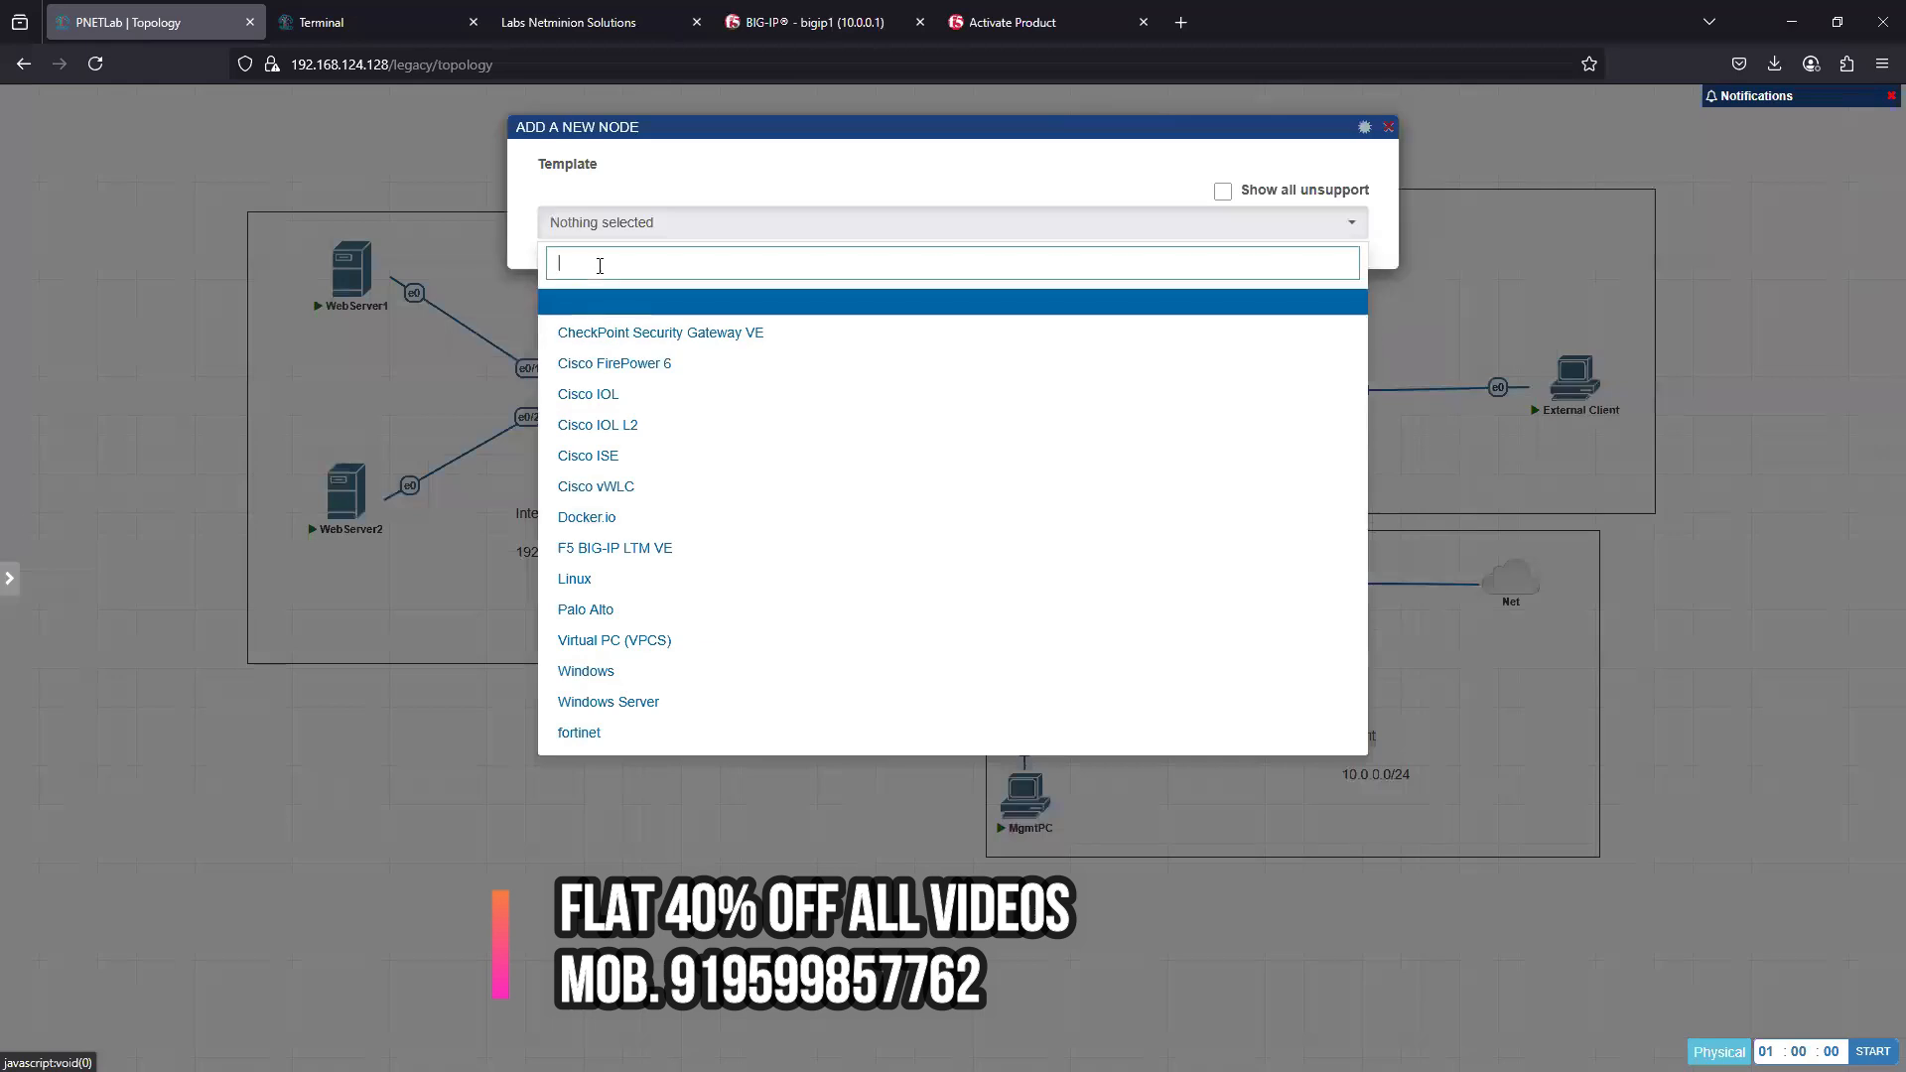
type("ser")
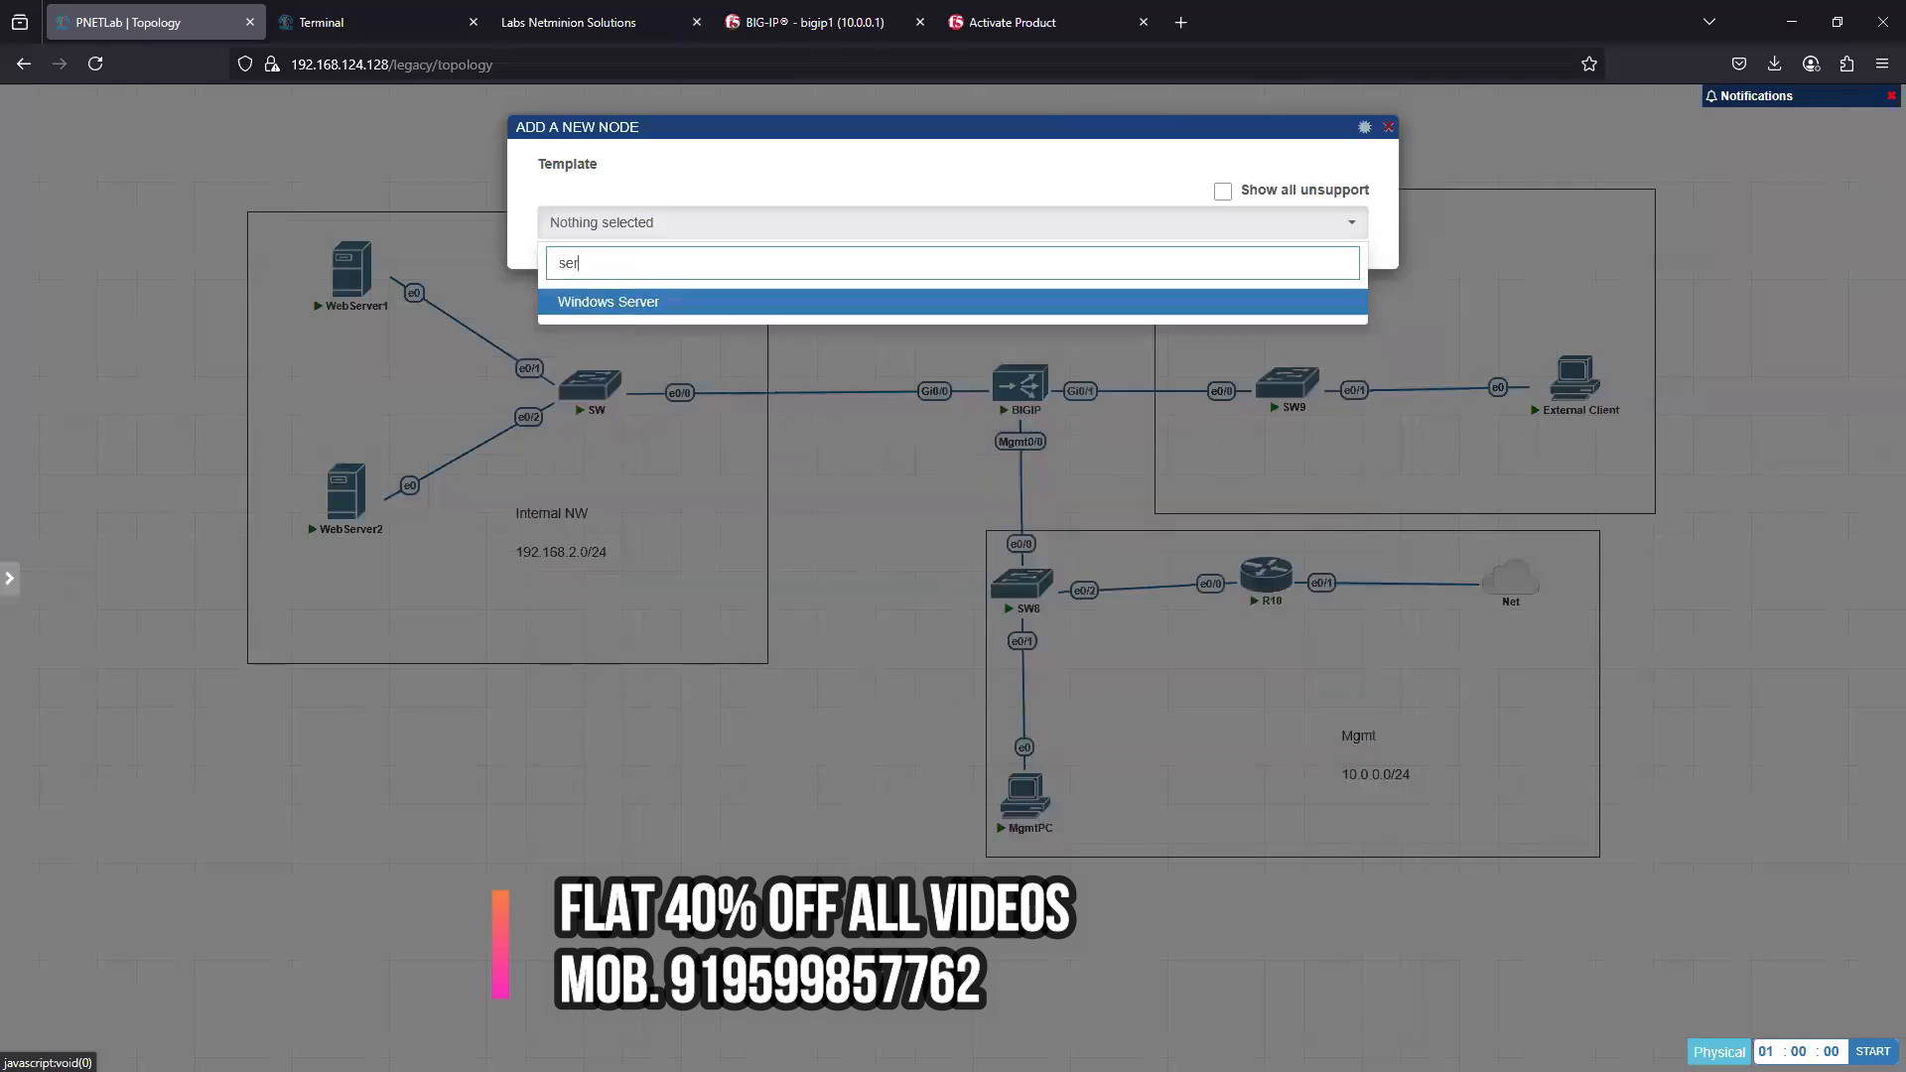
left_click(608, 304)
left_click(1025, 298)
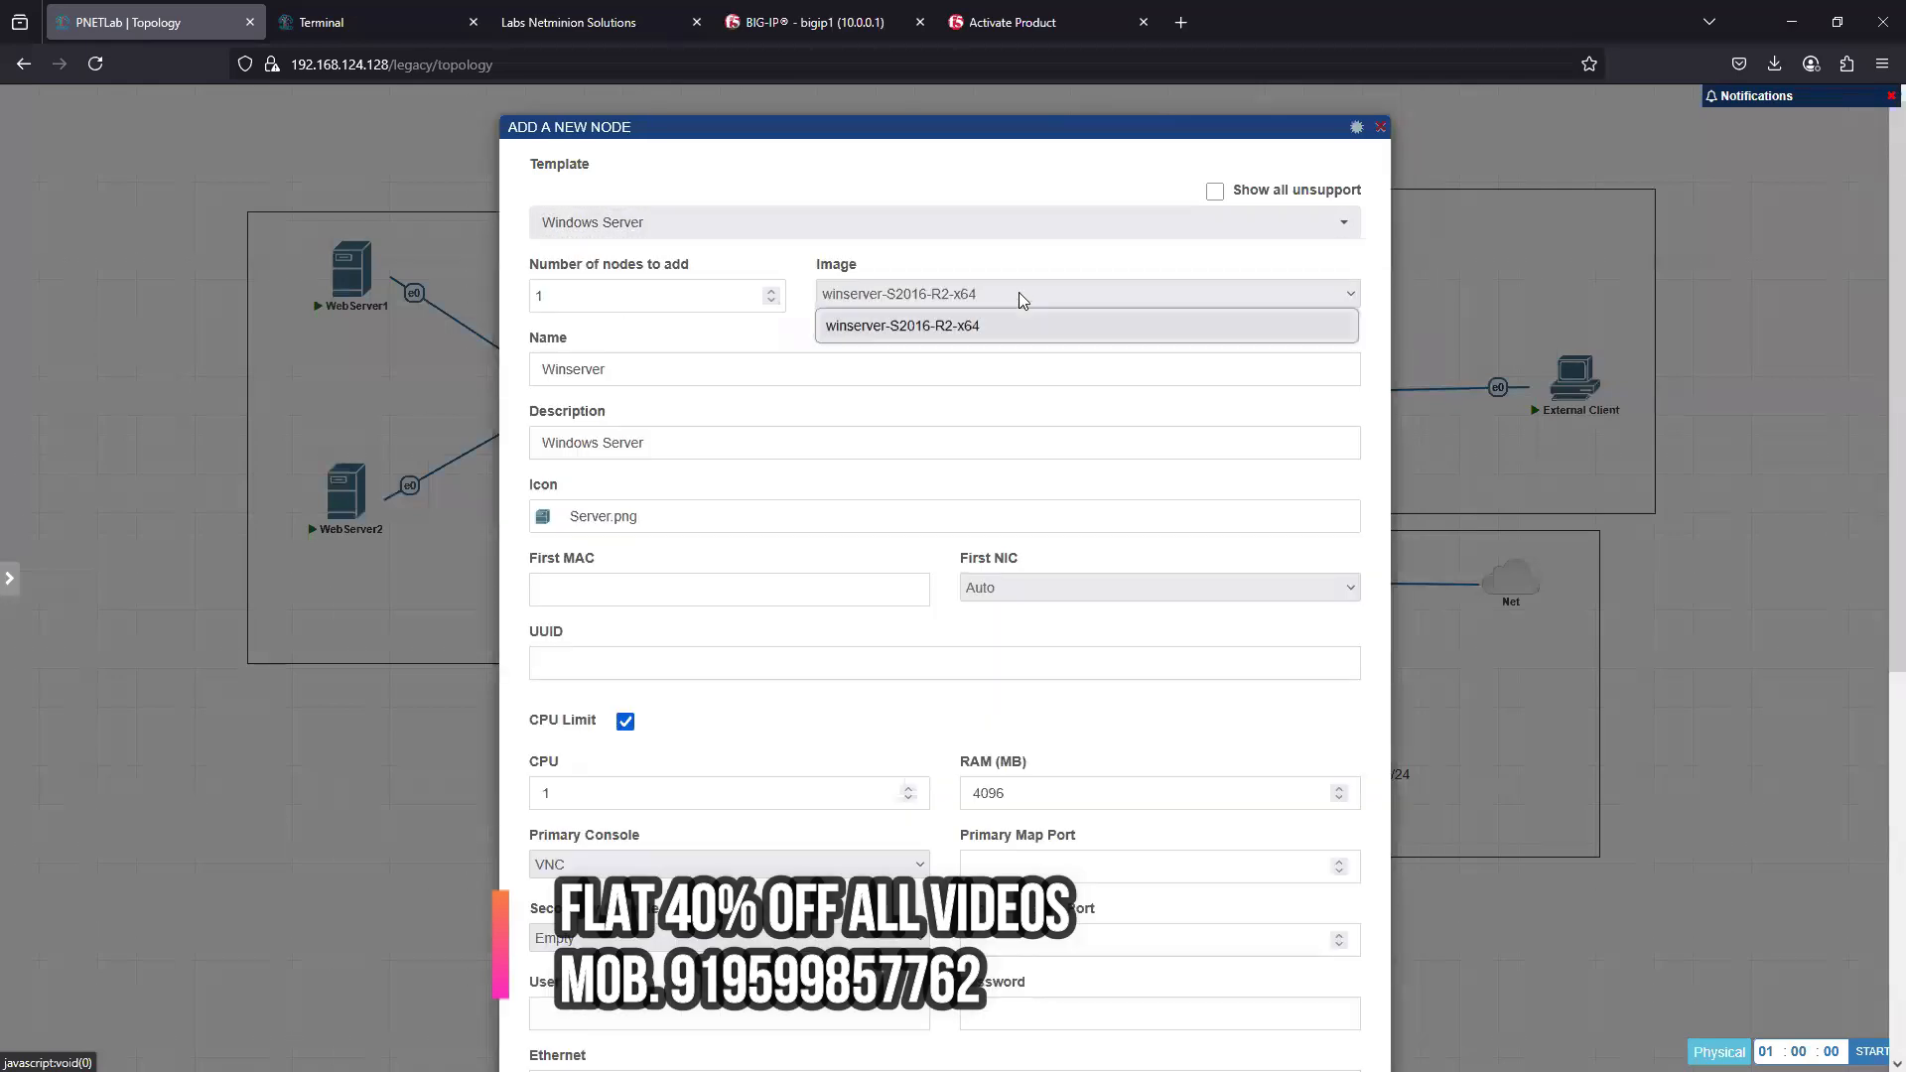
left_click(941, 333)
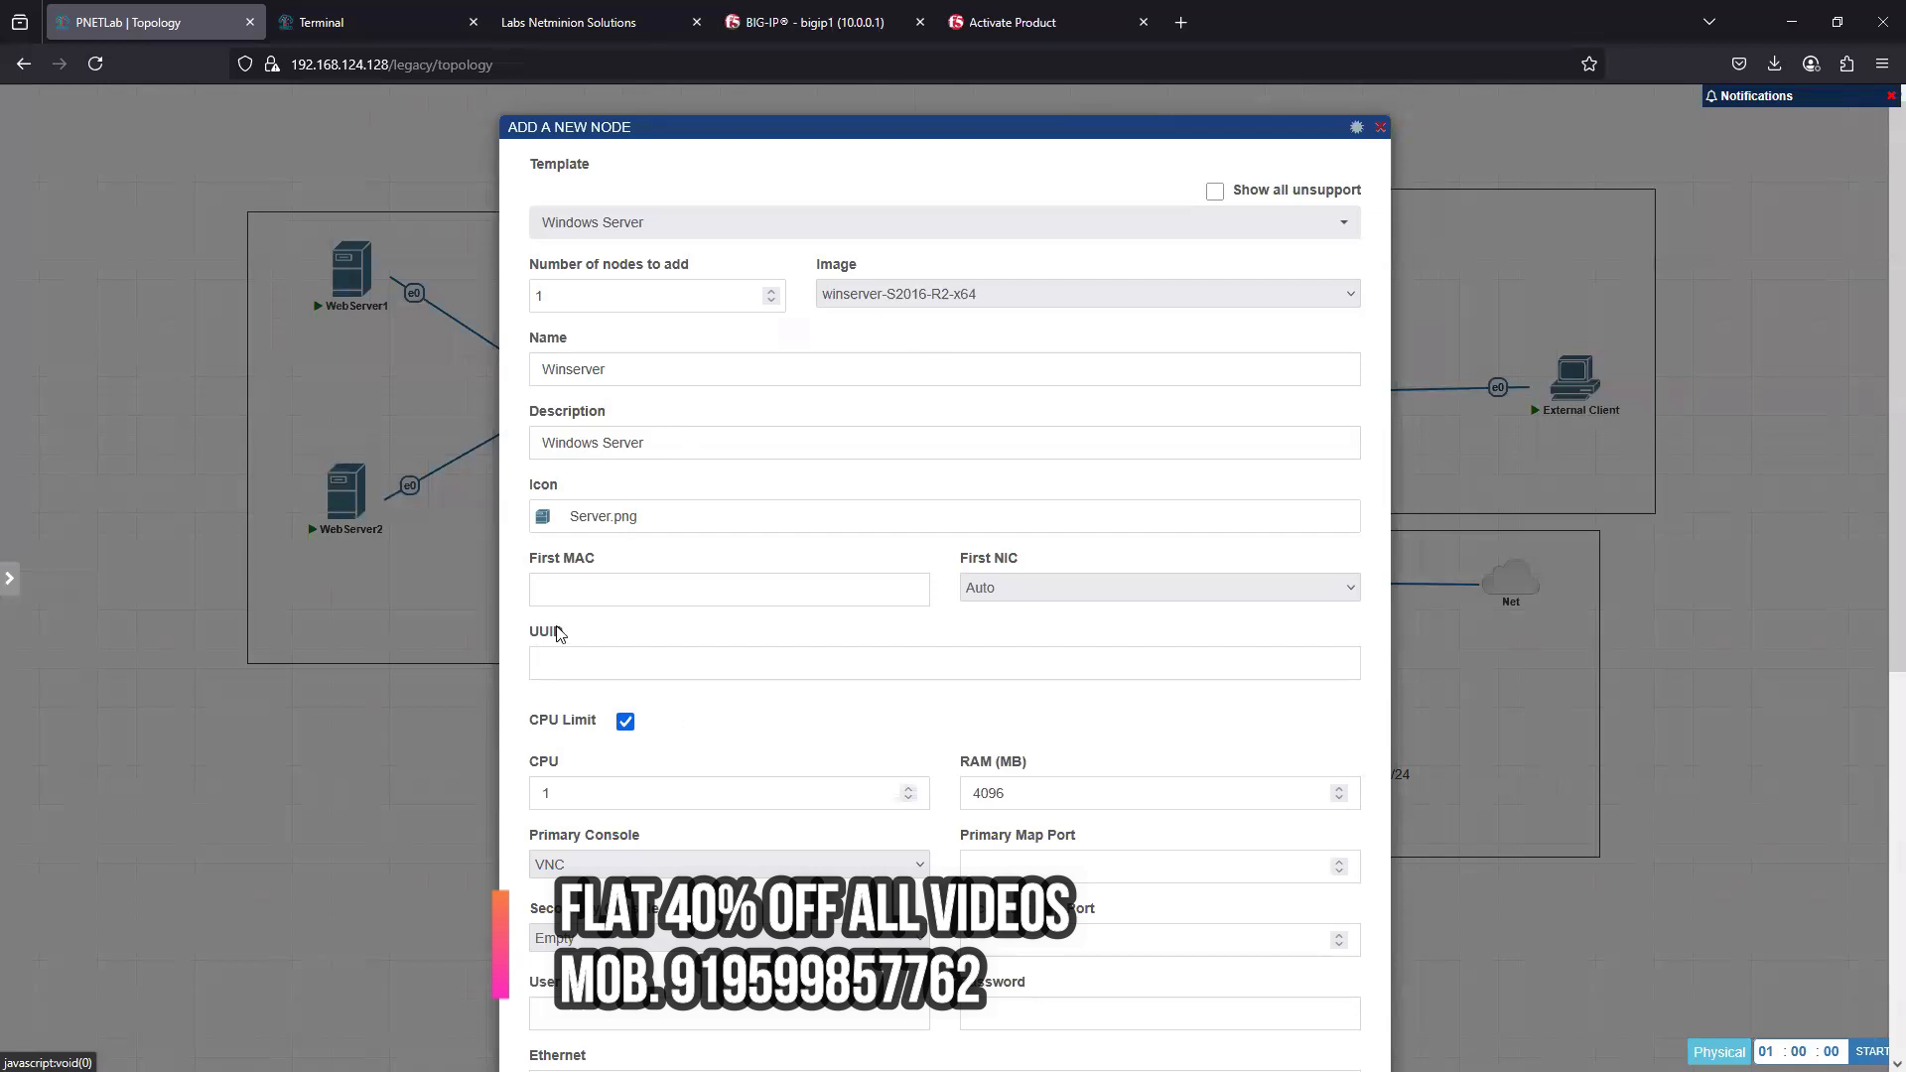
- Name the new node ADServer, set its RAM to 8096 MB and save it to the topology
scroll(637, 330, "down", 1)
left_click_drag(636, 310, 496, 314)
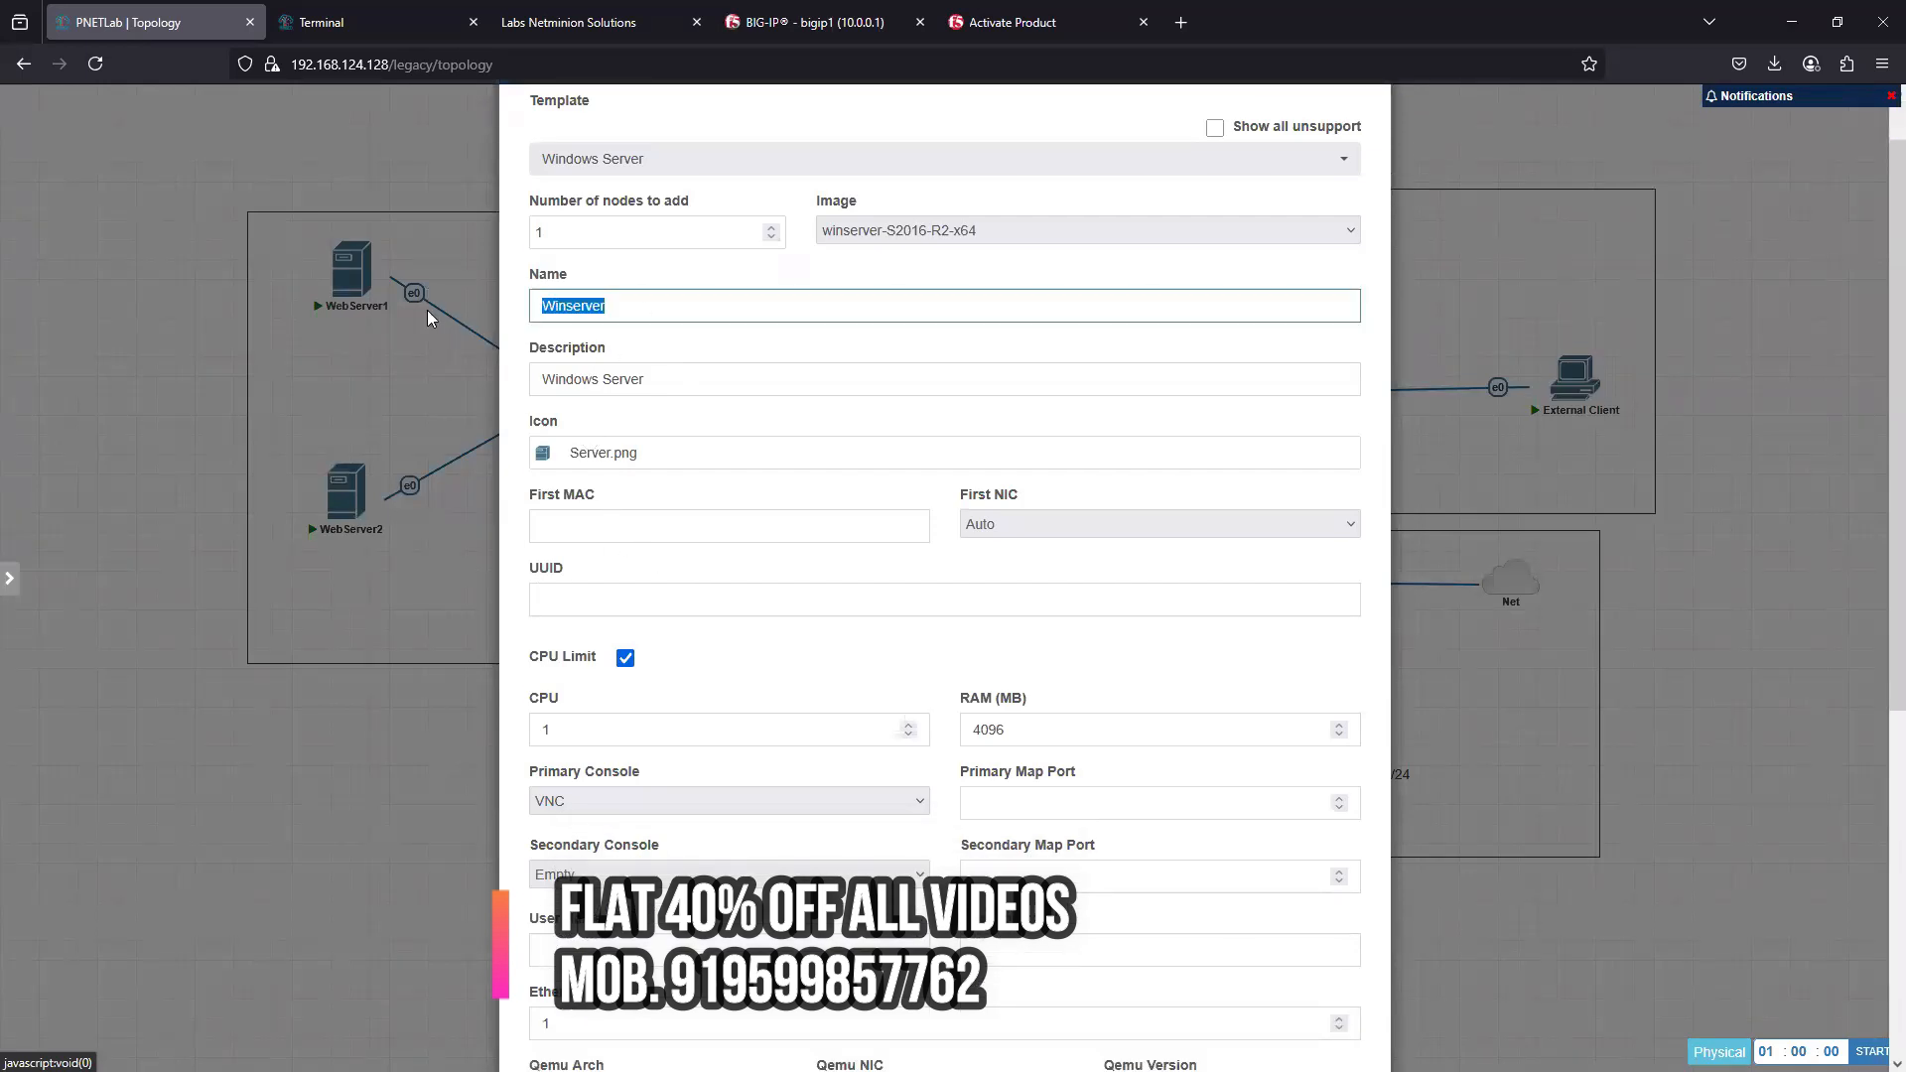
type("ADServer")
scroll(858, 808, "down", 5)
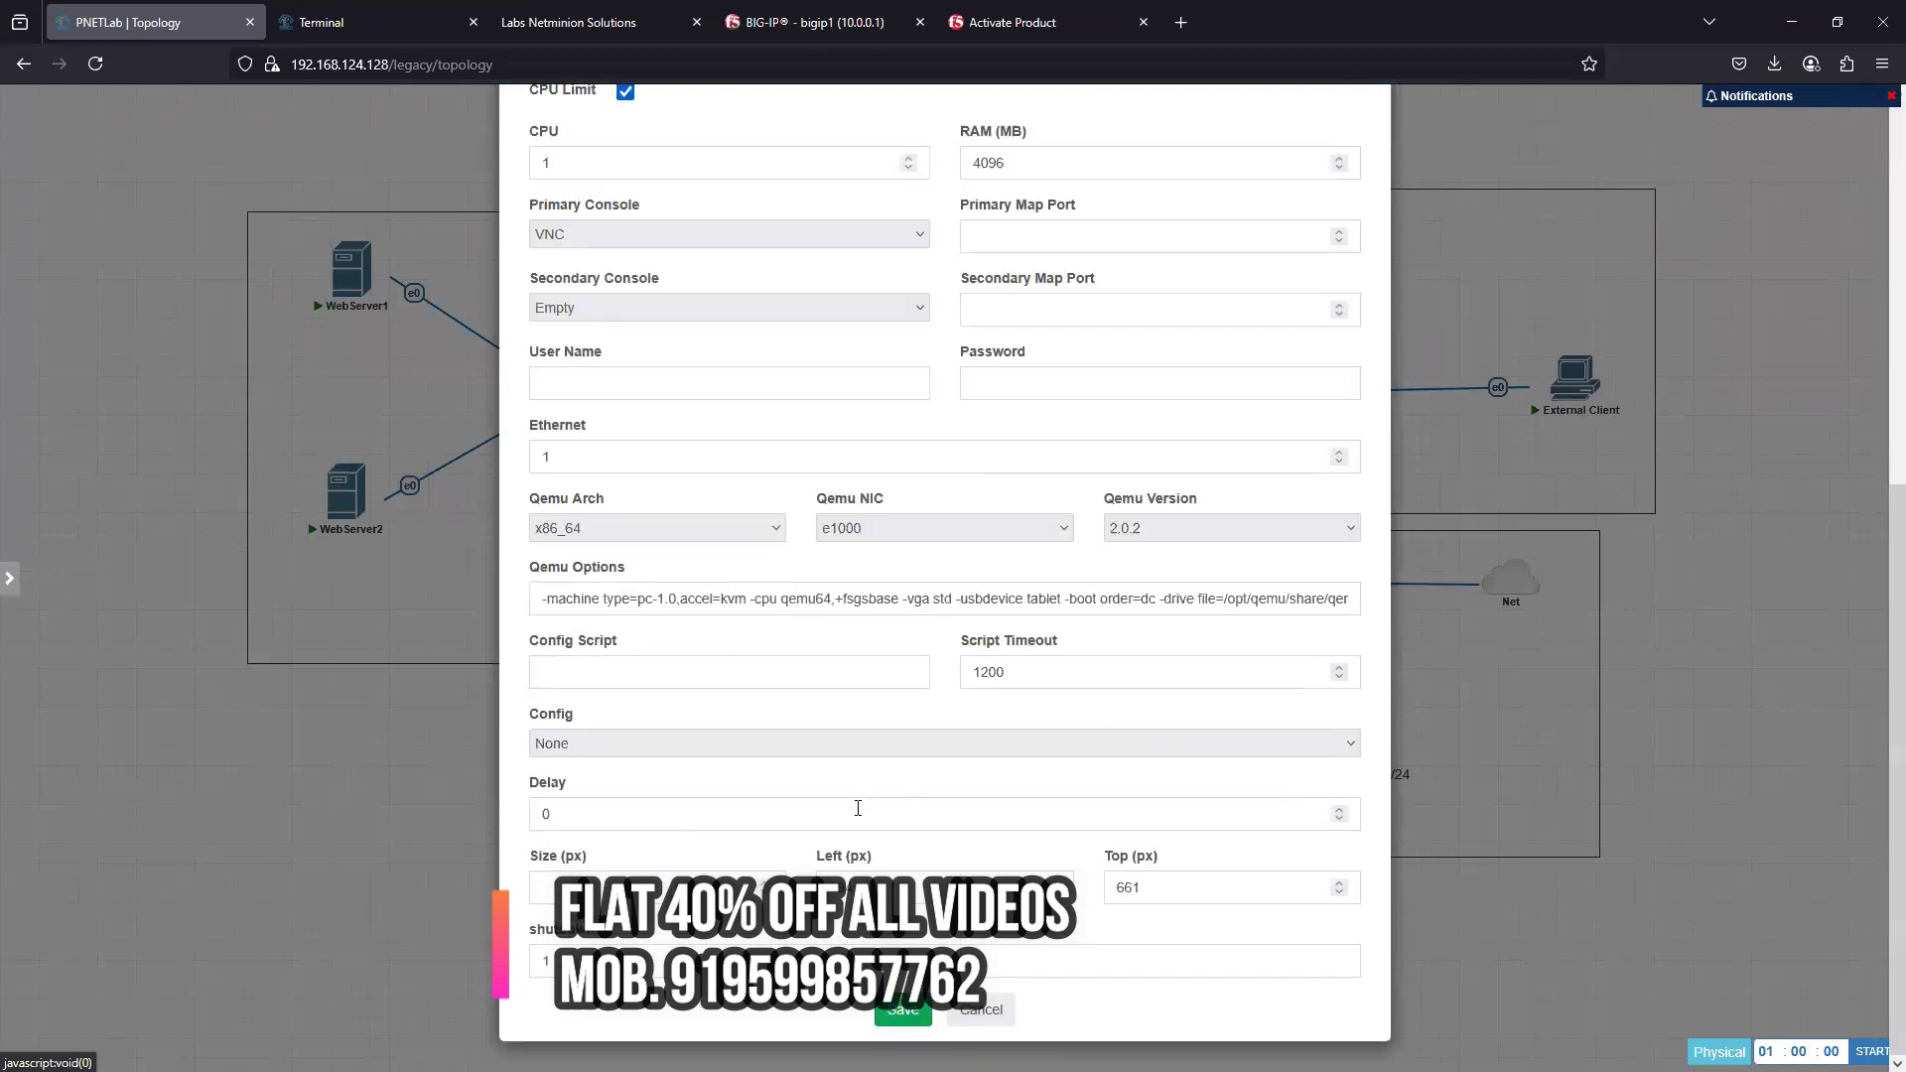
scroll(858, 808, "up", 3)
left_click_drag(981, 470, 965, 472)
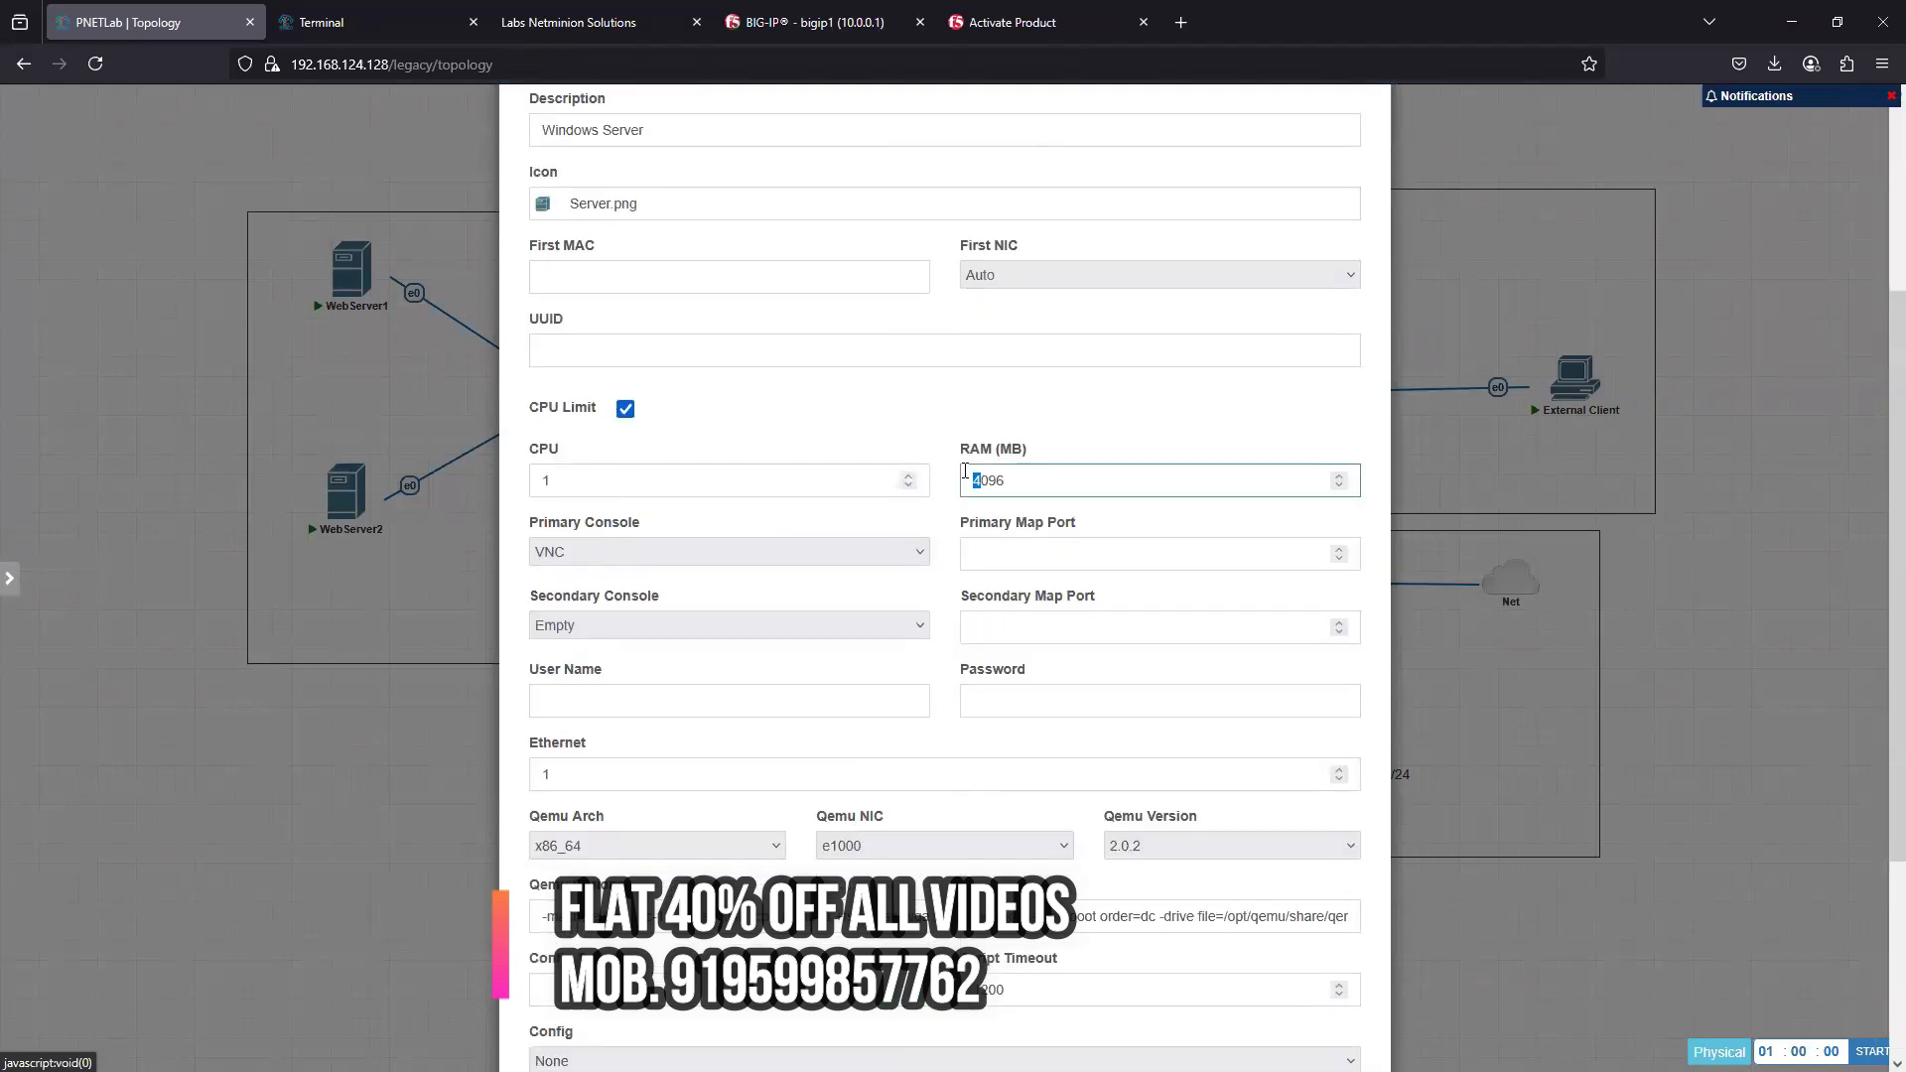
type("8")
scroll(968, 829, "down", 3)
left_click(903, 1010)
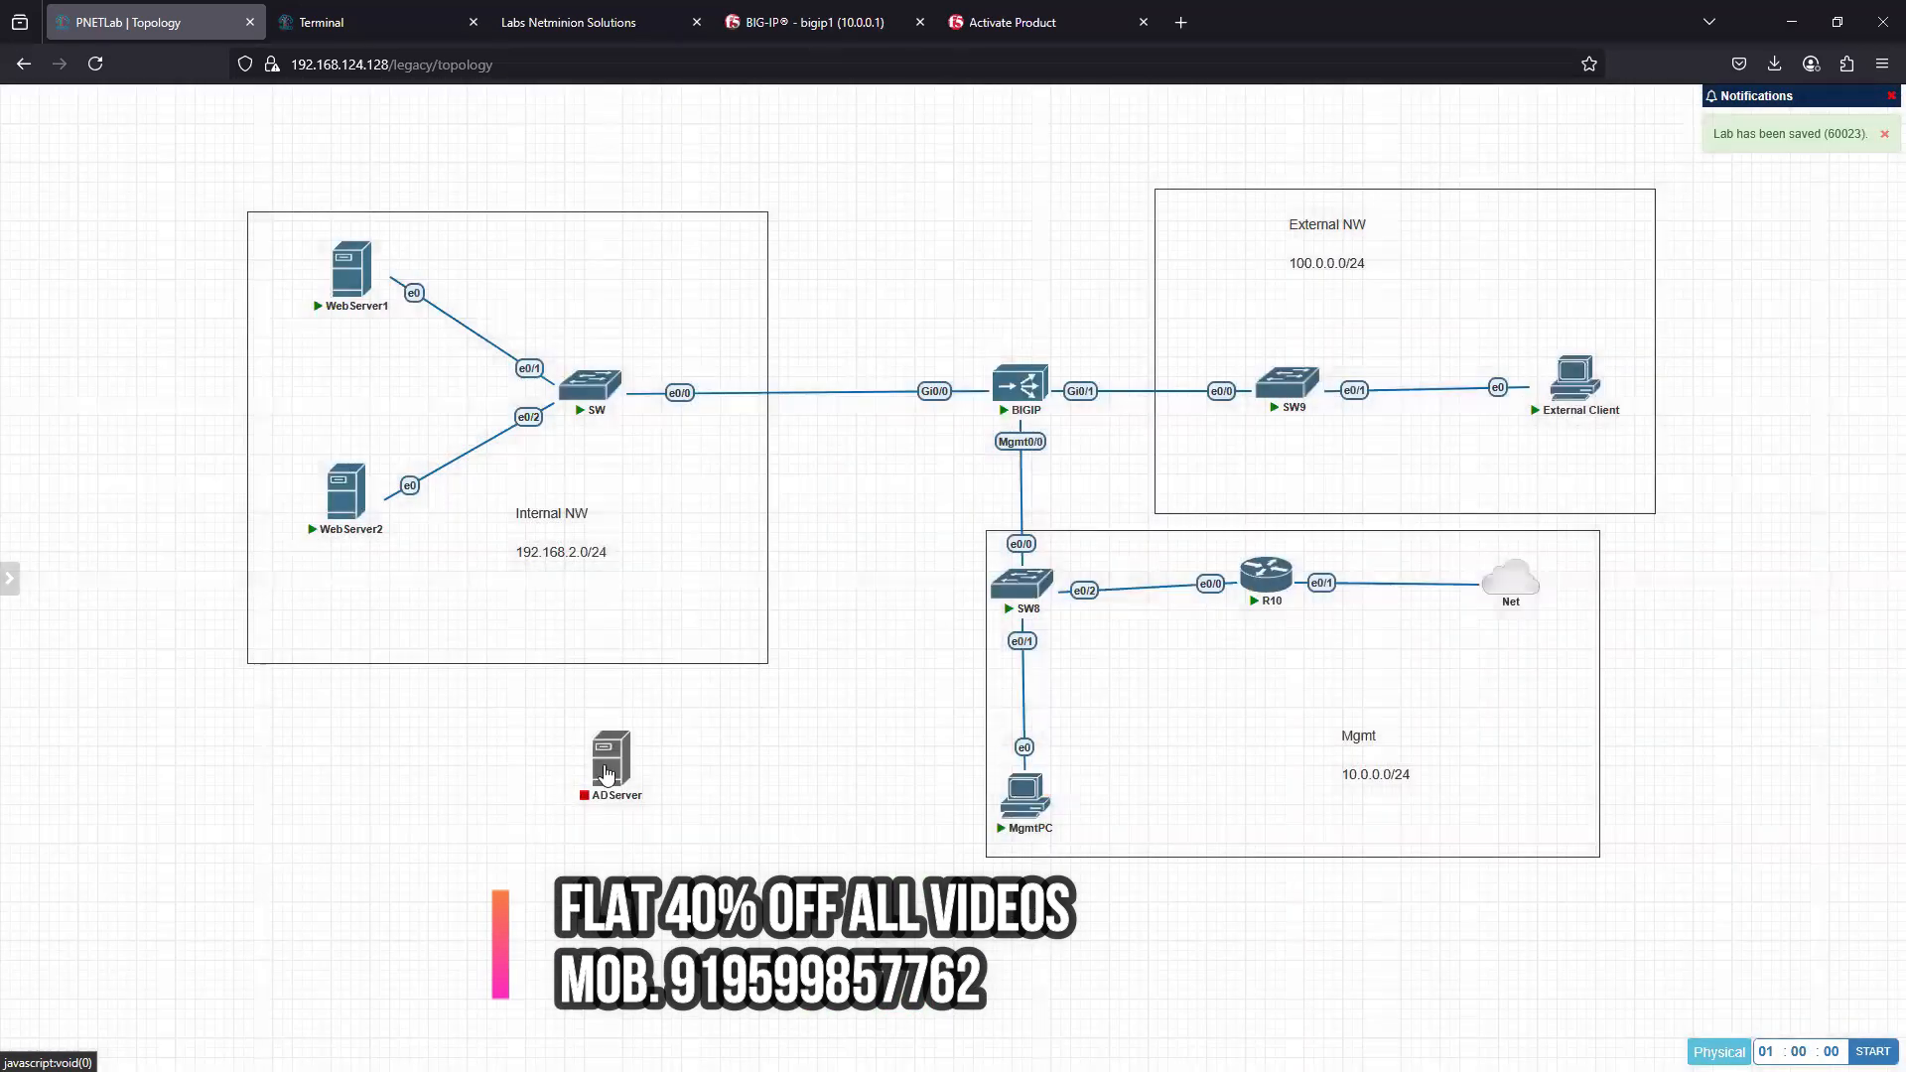
- Connect ADServer's e0 to port e0/3 of the internal switch SW and place the server inside the Internal NW box, above the switch
mouse_move(607, 772)
left_mouse_down()
mouse_move(685, 584)
mouse_move(743, 548)
mouse_move(688, 454)
mouse_move(598, 412)
left_mouse_up()
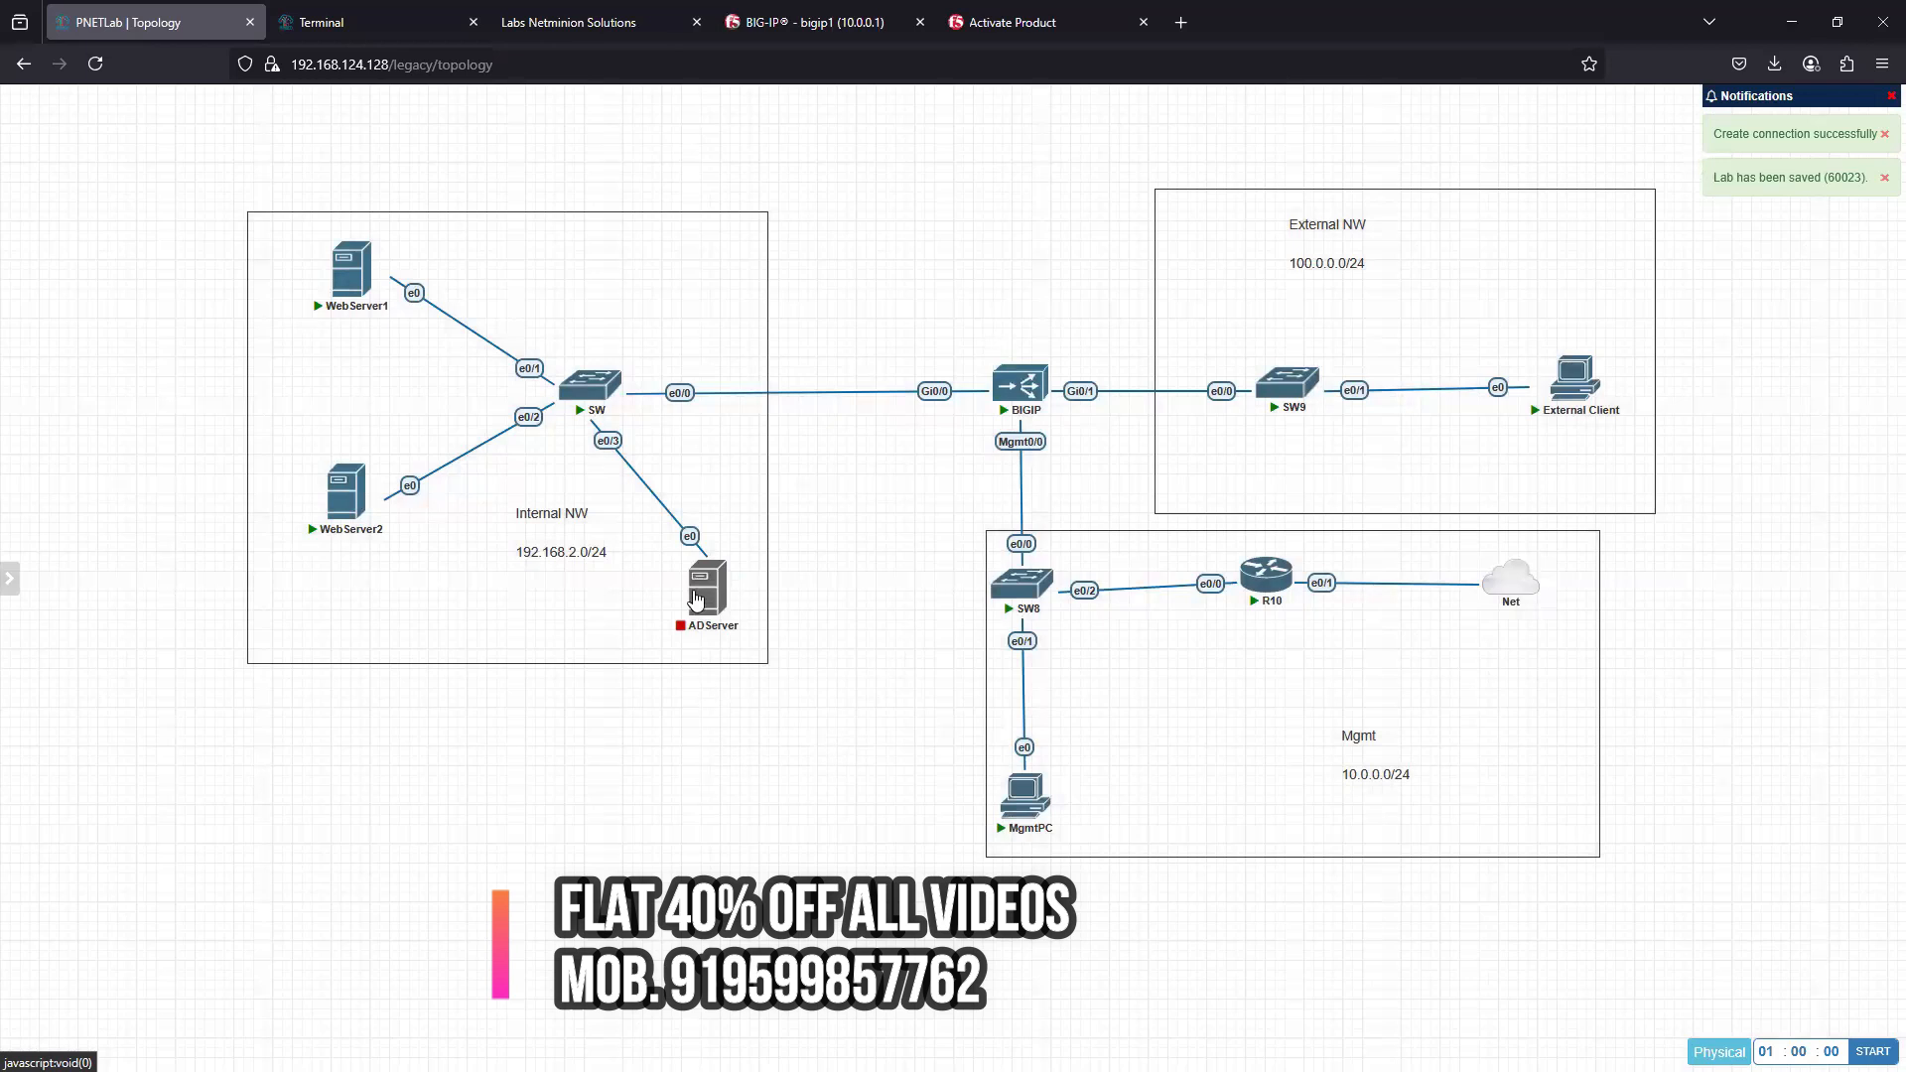
left_click(695, 564)
left_click(858, 715)
mouse_move(700, 591)
left_click_drag(692, 586, 707, 272)
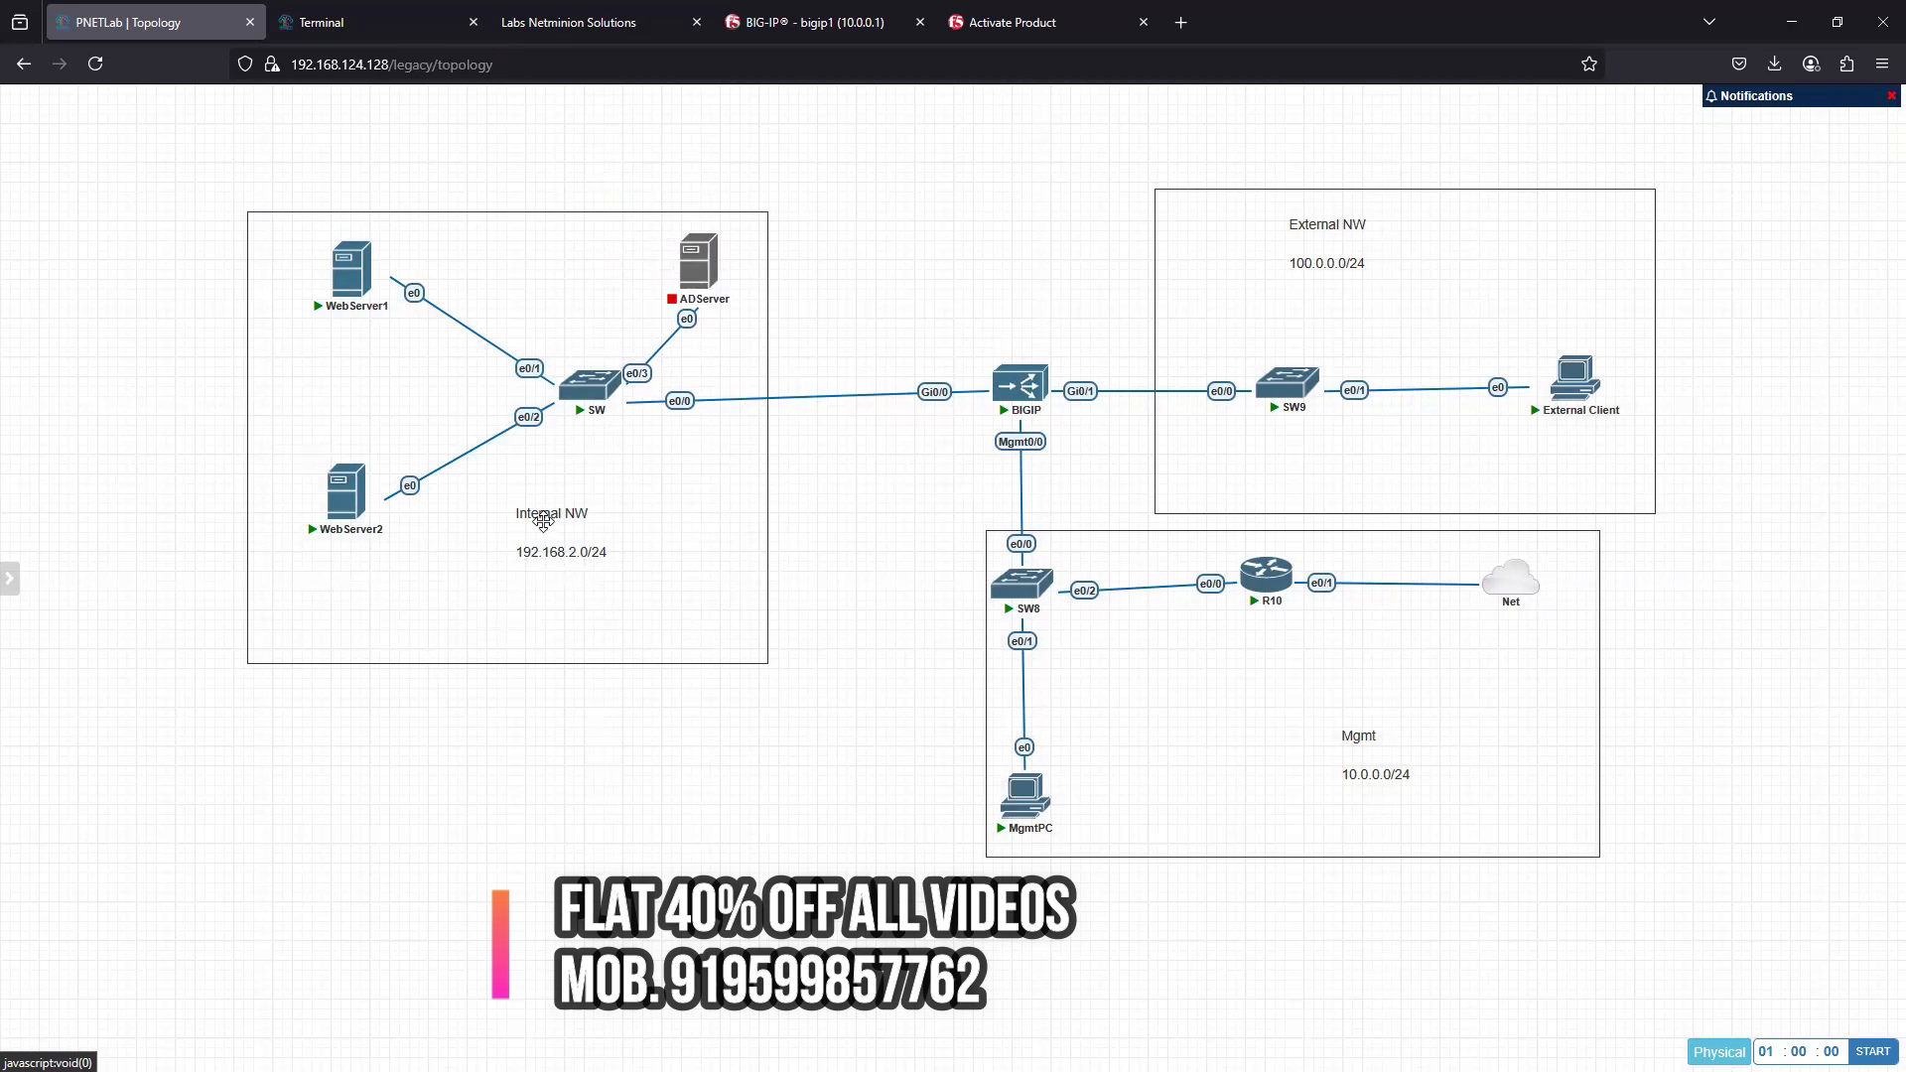
- Duplicate the Internal NW text, change the copy to .10 and place it under WebServer1
right_click(548, 546)
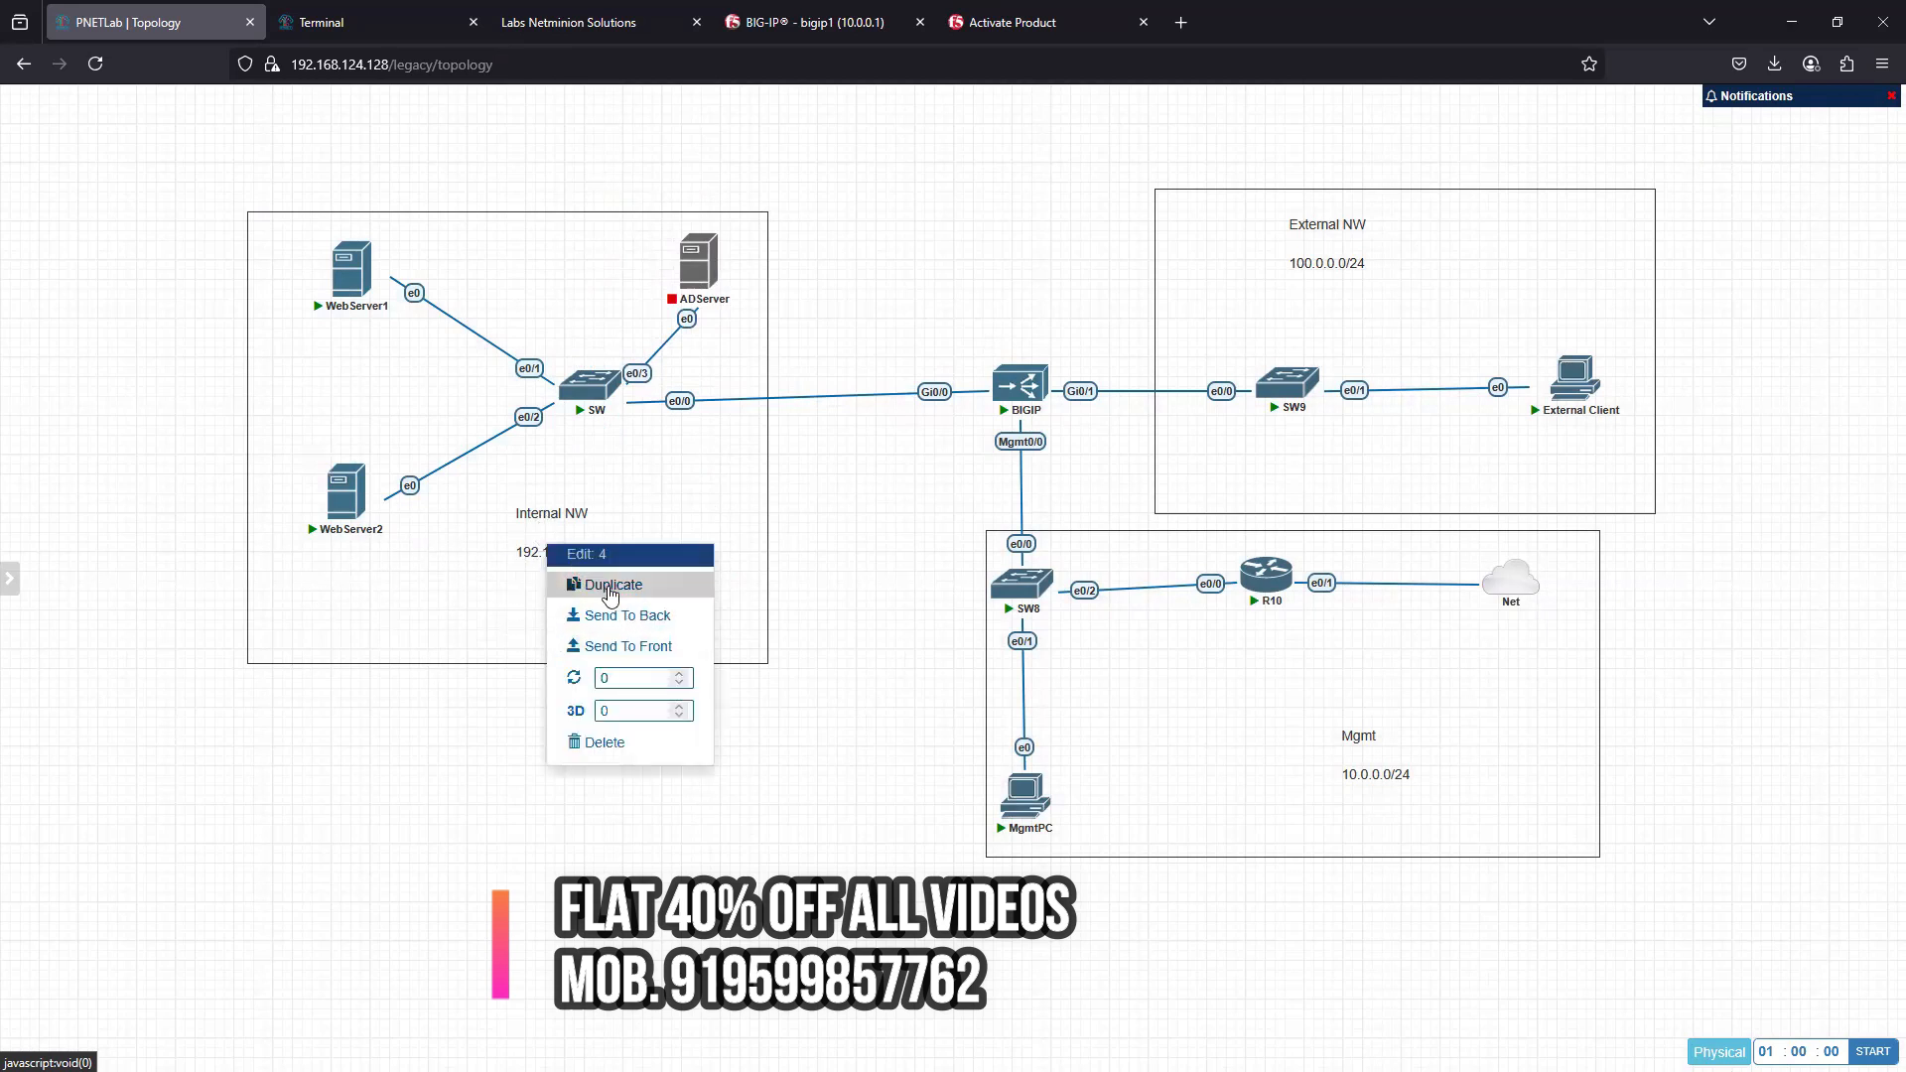
left_click(611, 590)
left_click_drag(618, 701, 540, 752)
double_click(590, 794)
key("BackSpace")
type(".10")
left_click(564, 901)
left_click_drag(551, 758, 342, 333)
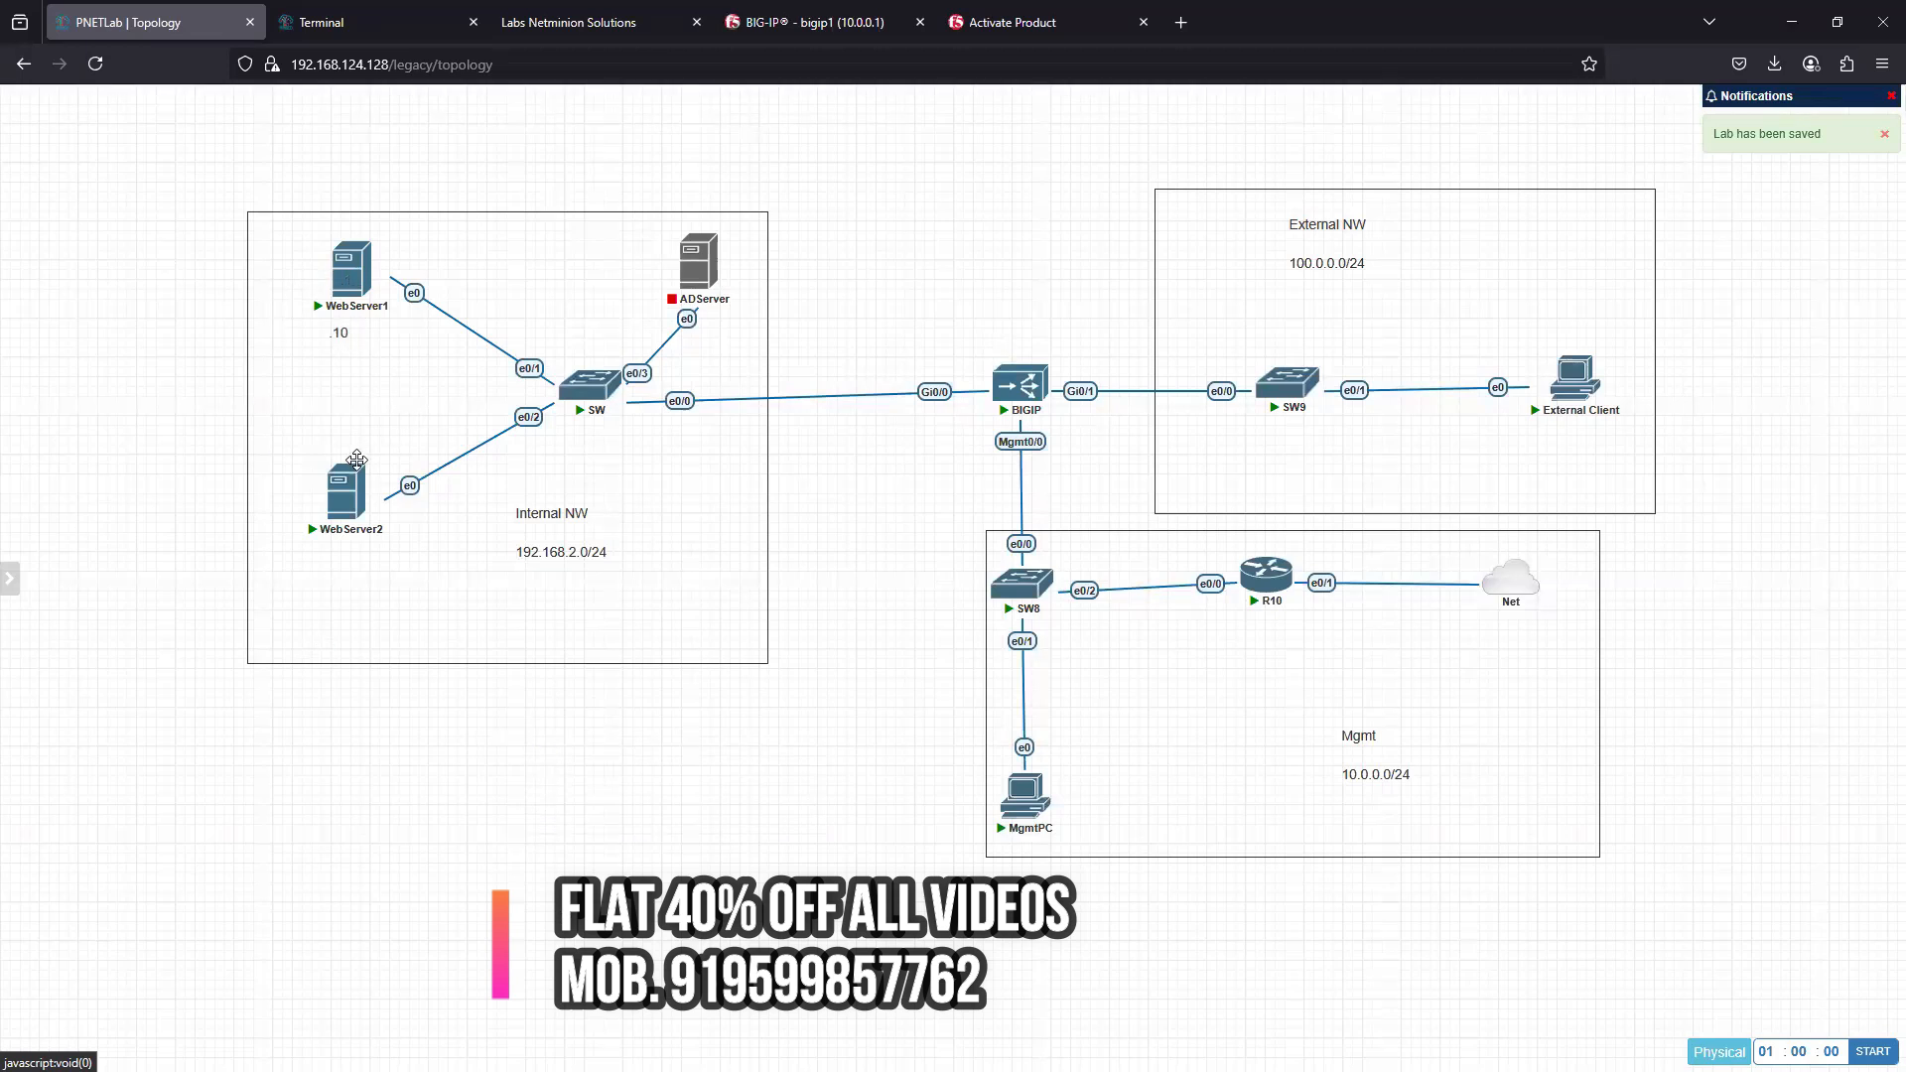
- Duplicate the .10 label under WebServer2 and change the copy to .11
right_click(342, 334)
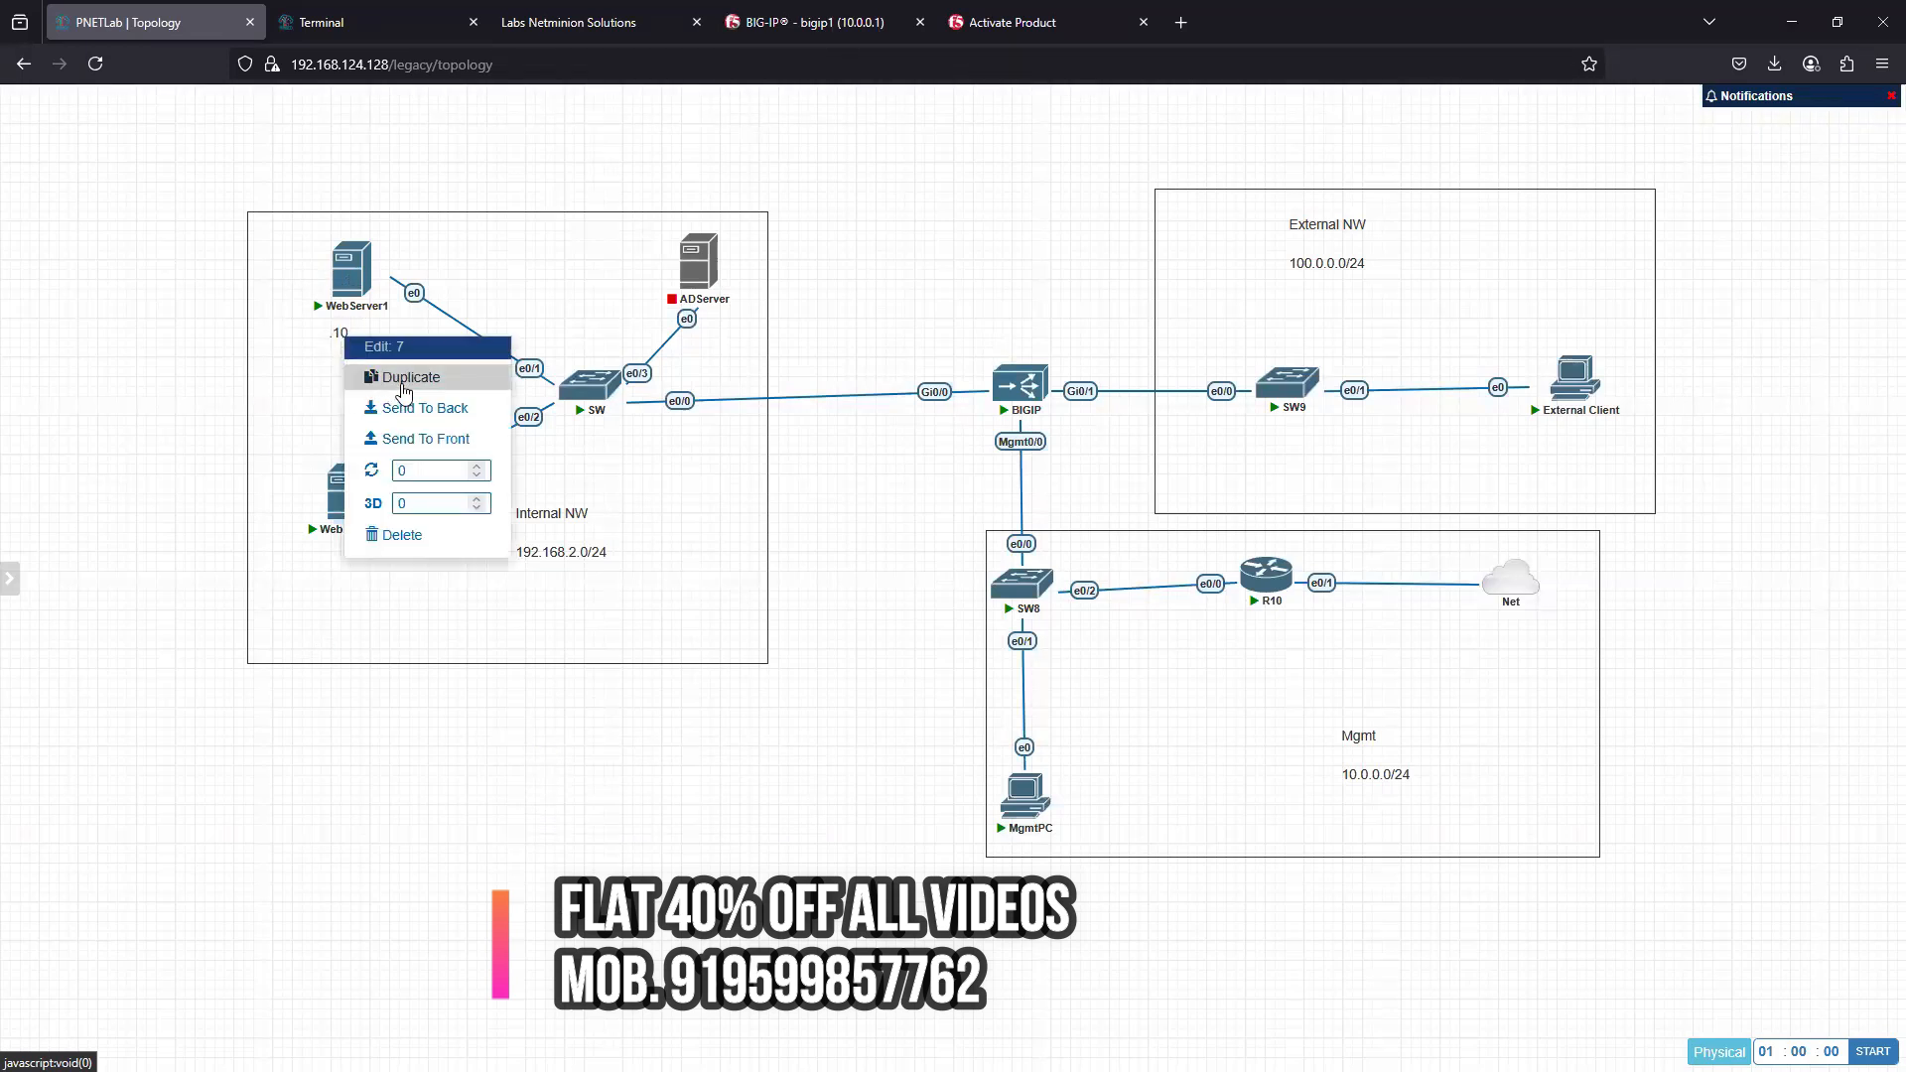
left_click(402, 379)
left_click_drag(387, 459, 373, 577)
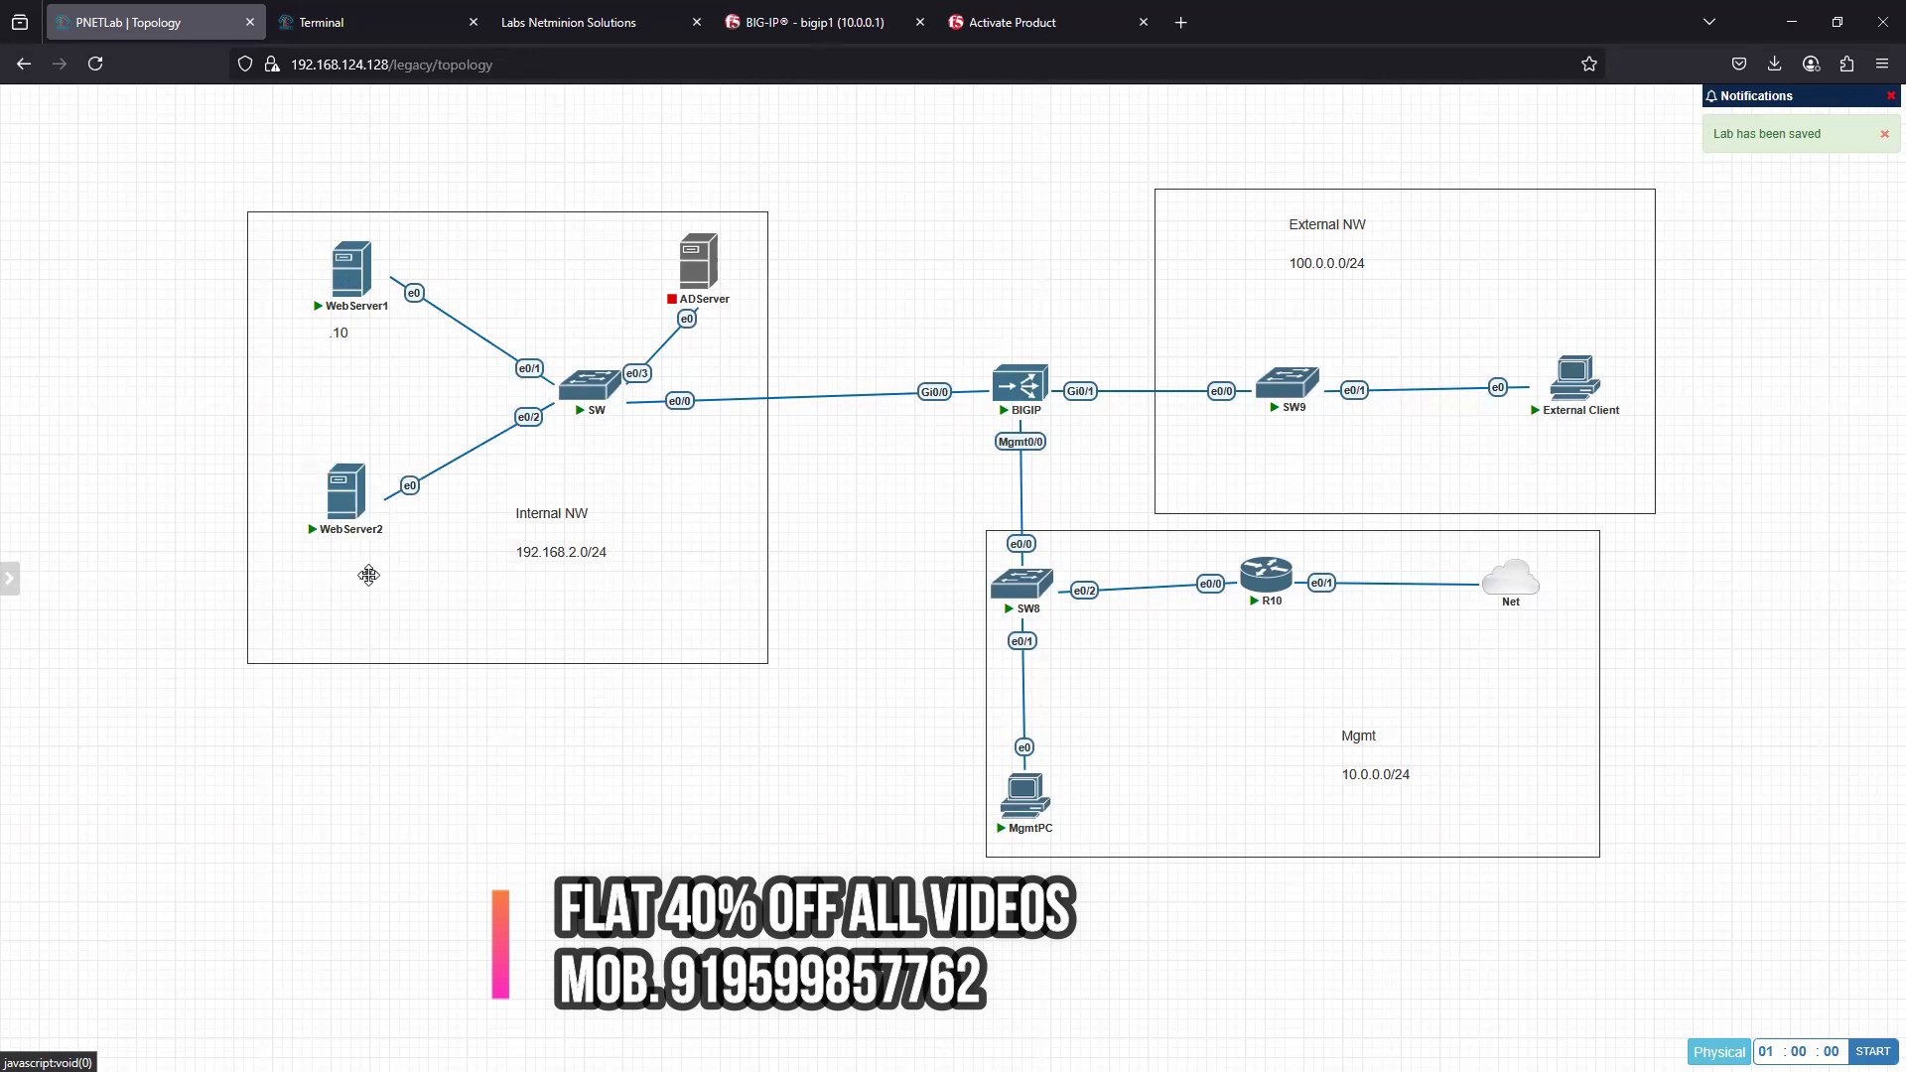
double_click(354, 569)
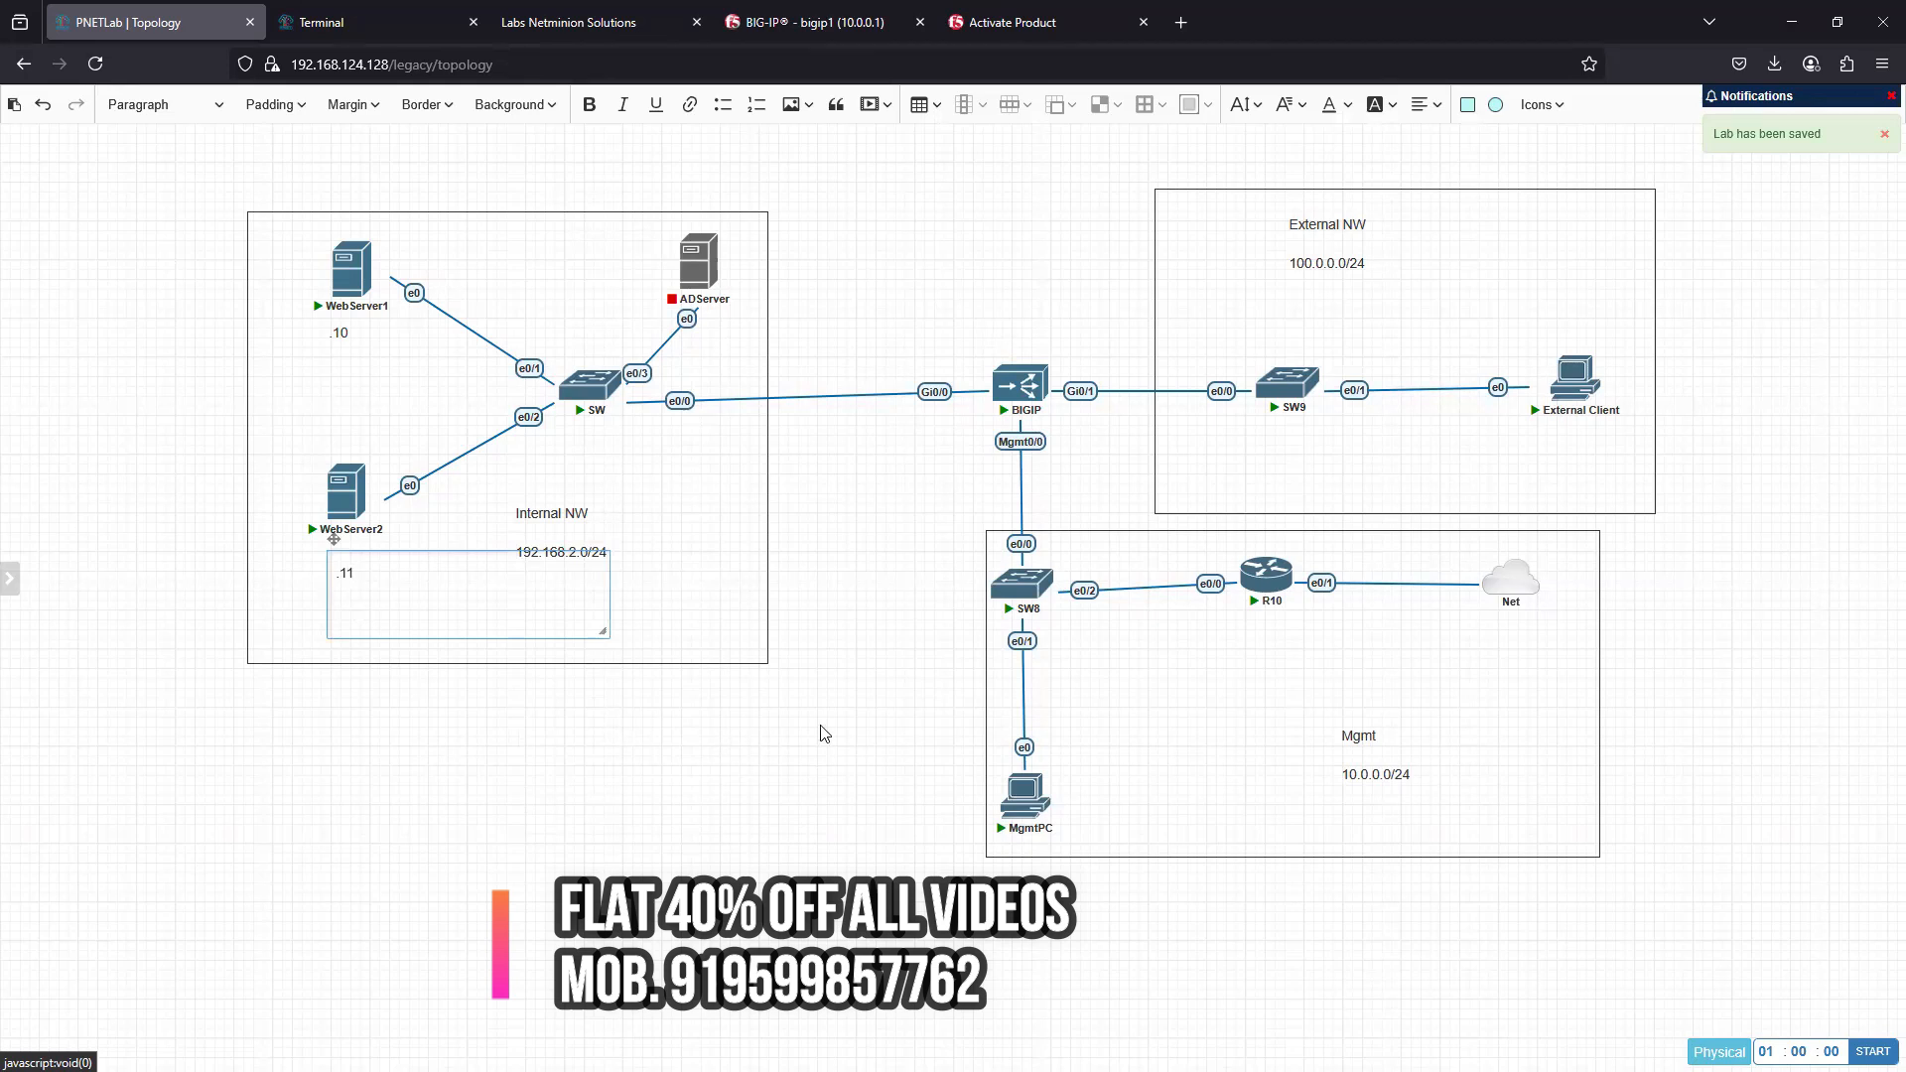
left_click(527, 668)
- Duplicate the .11 label, place the copy beside ADServer and change it to .100
right_click(357, 564)
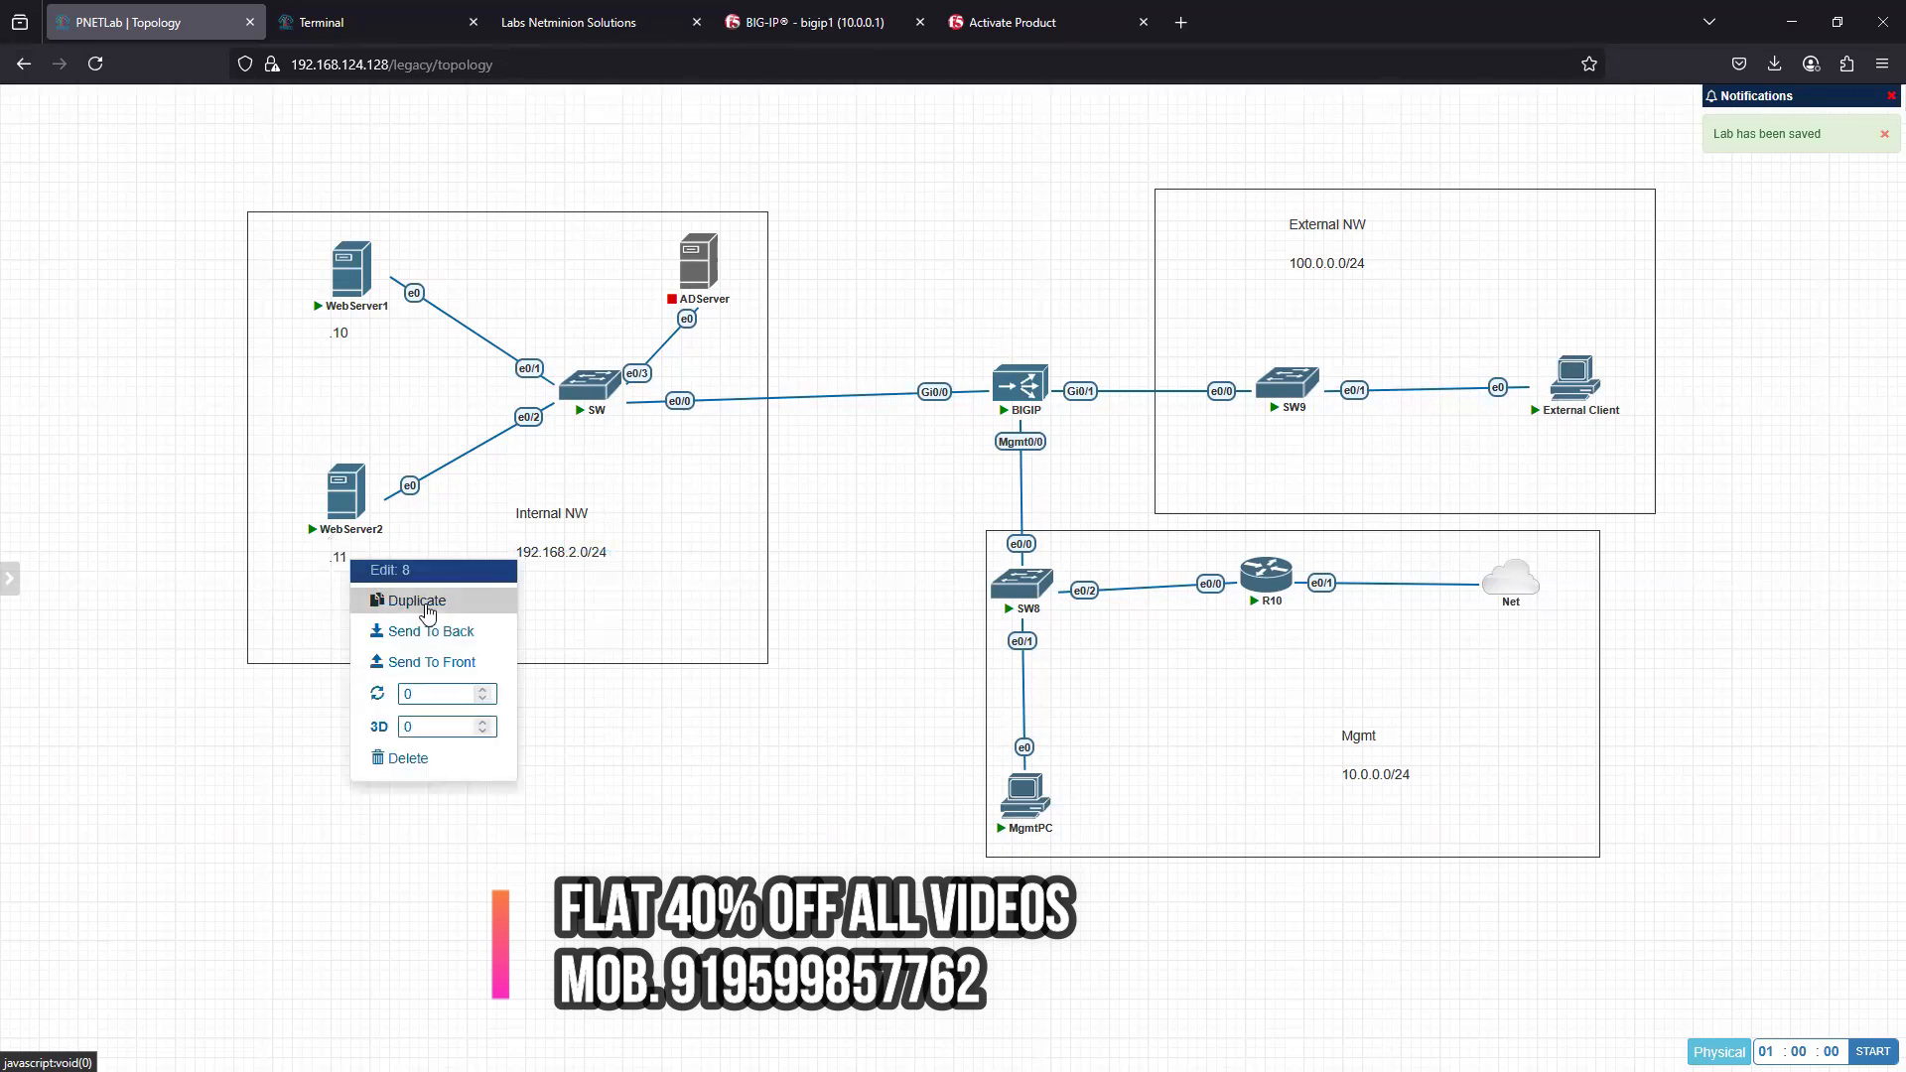
left_click(443, 618)
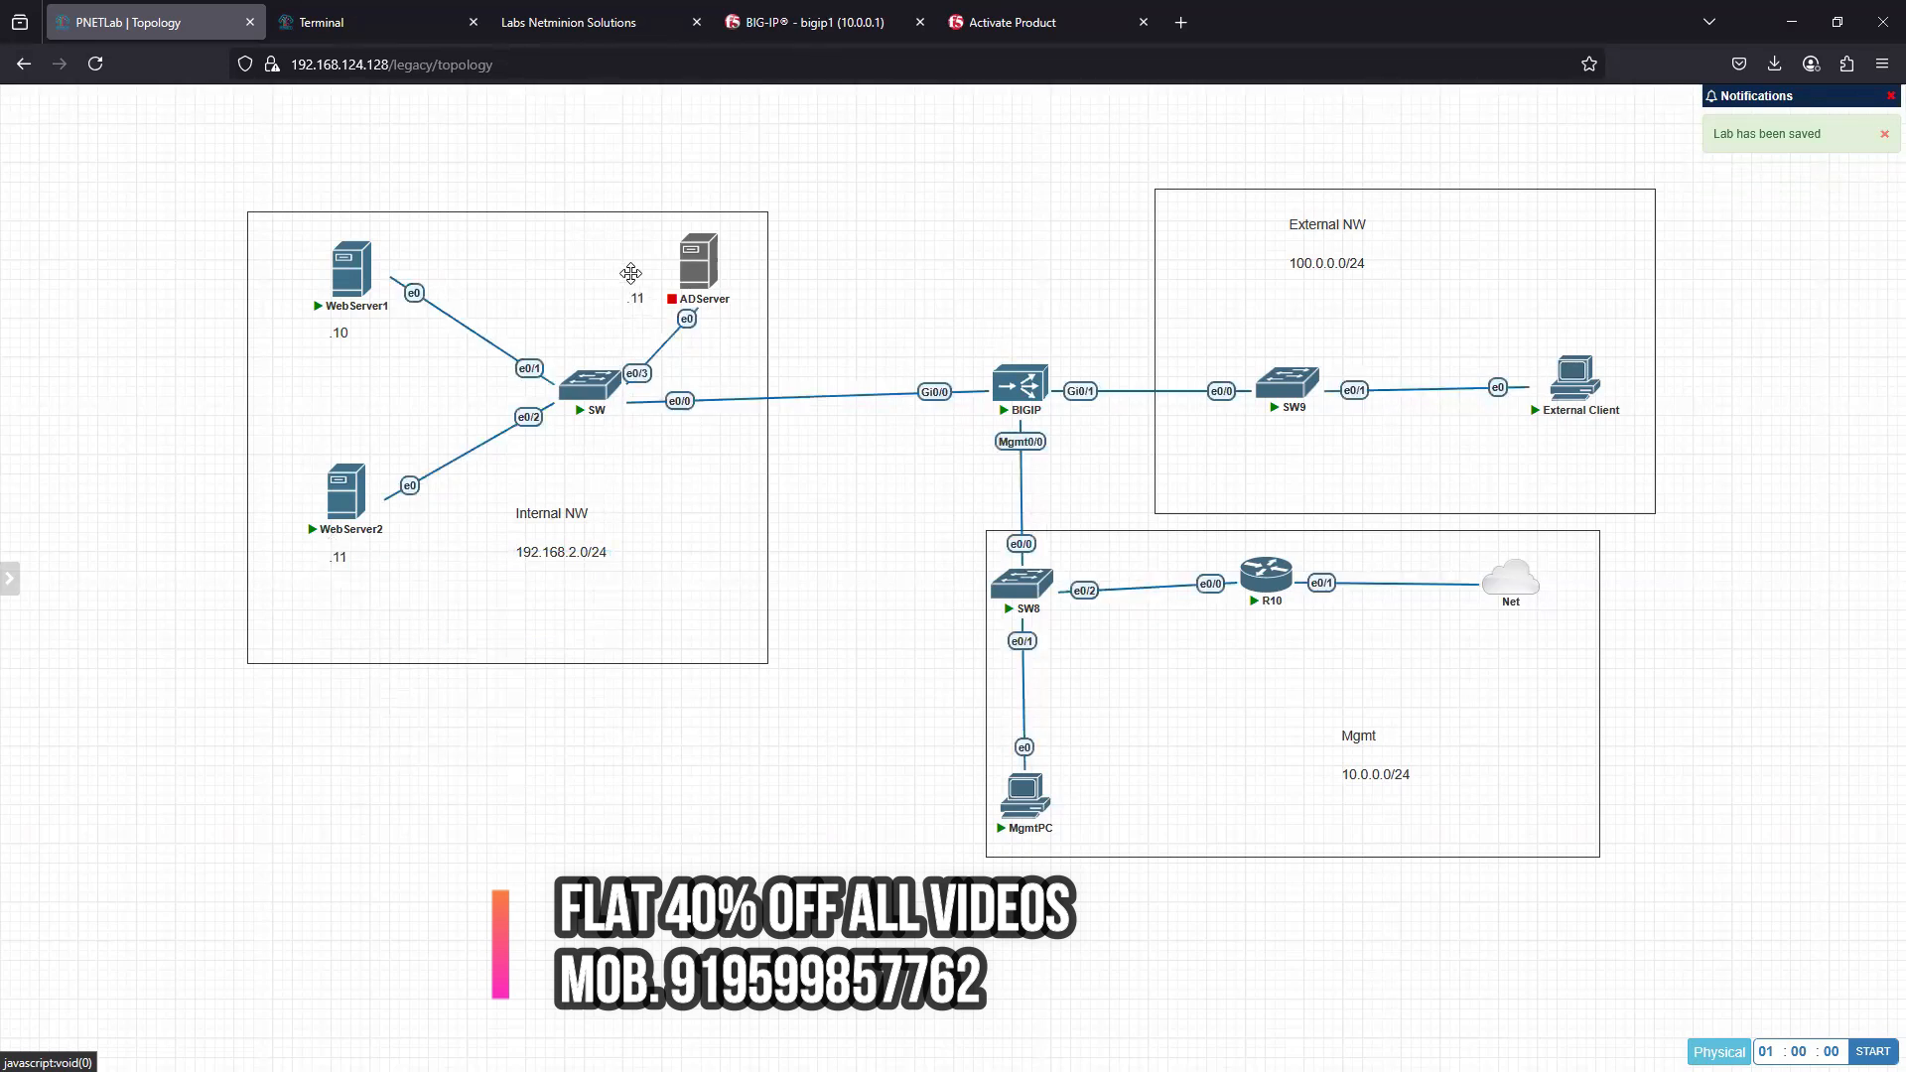
double_click(633, 265)
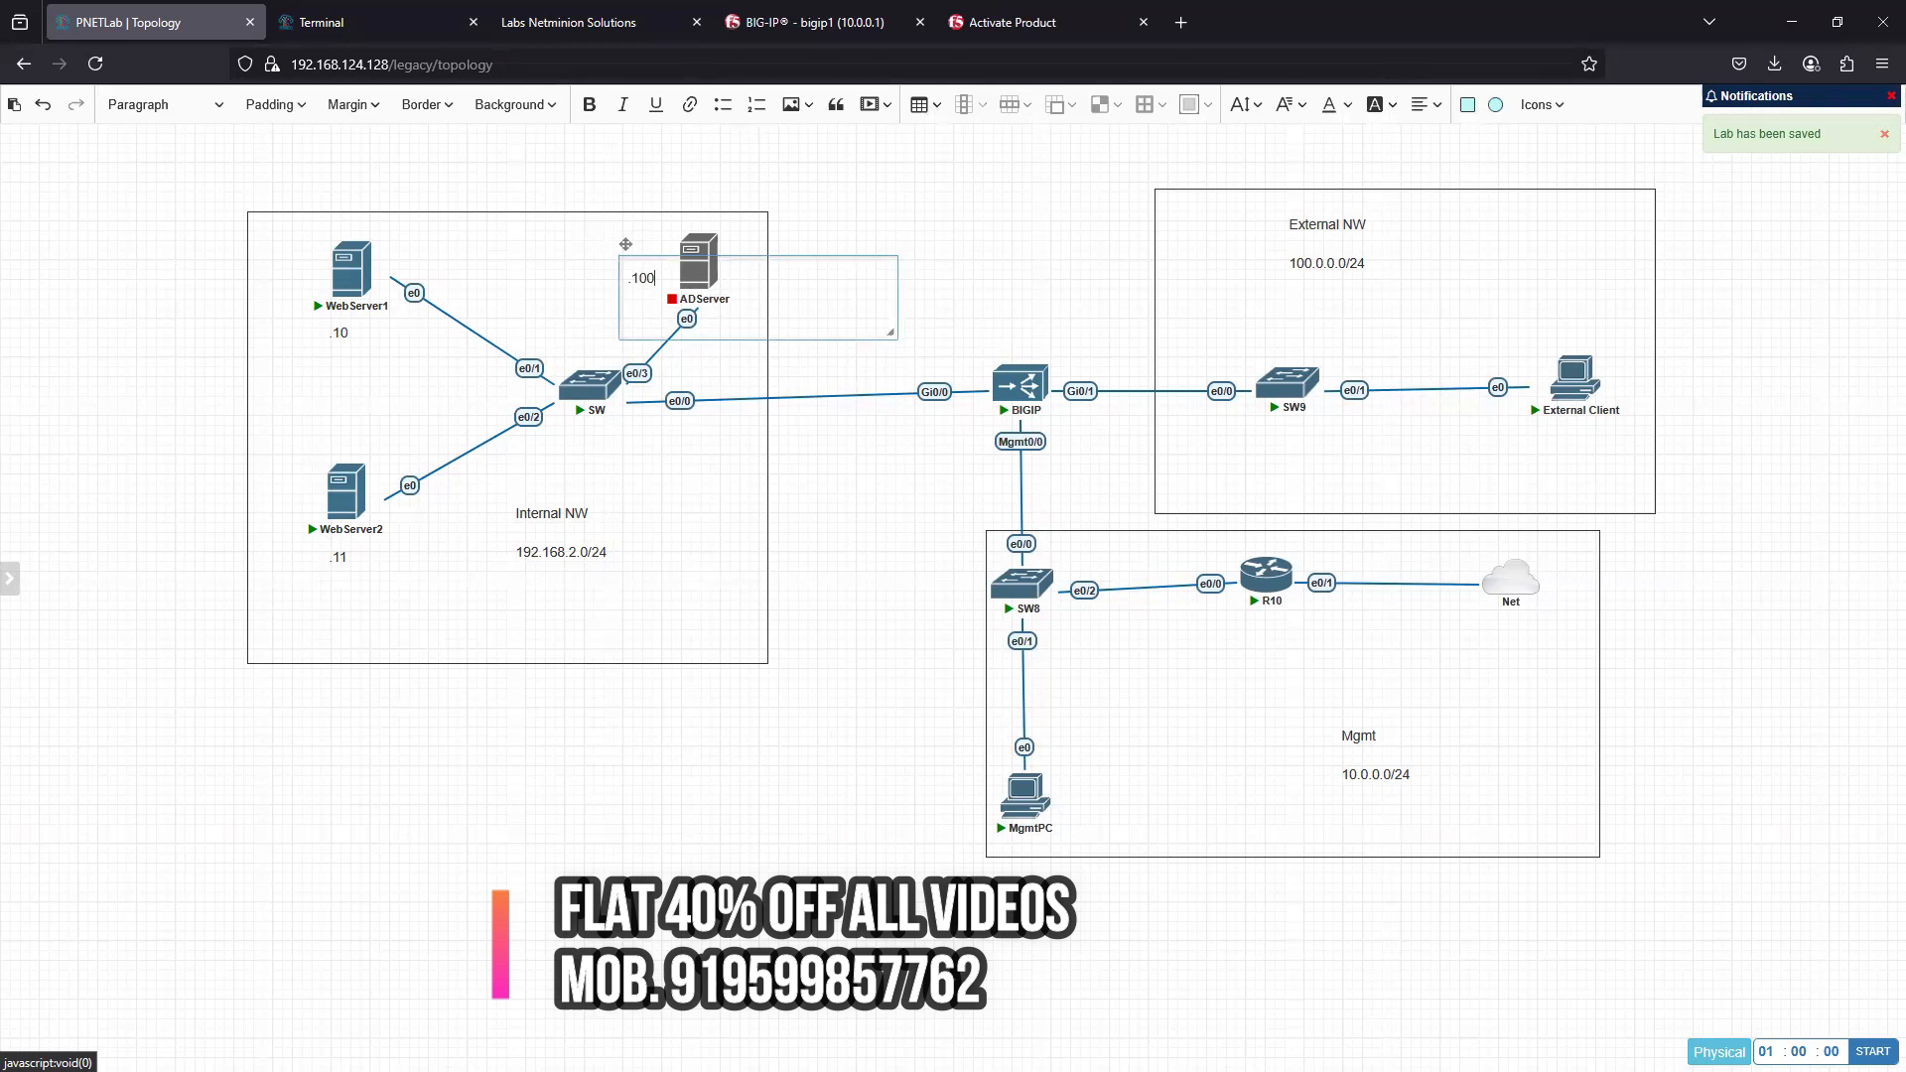
left_click(596, 794)
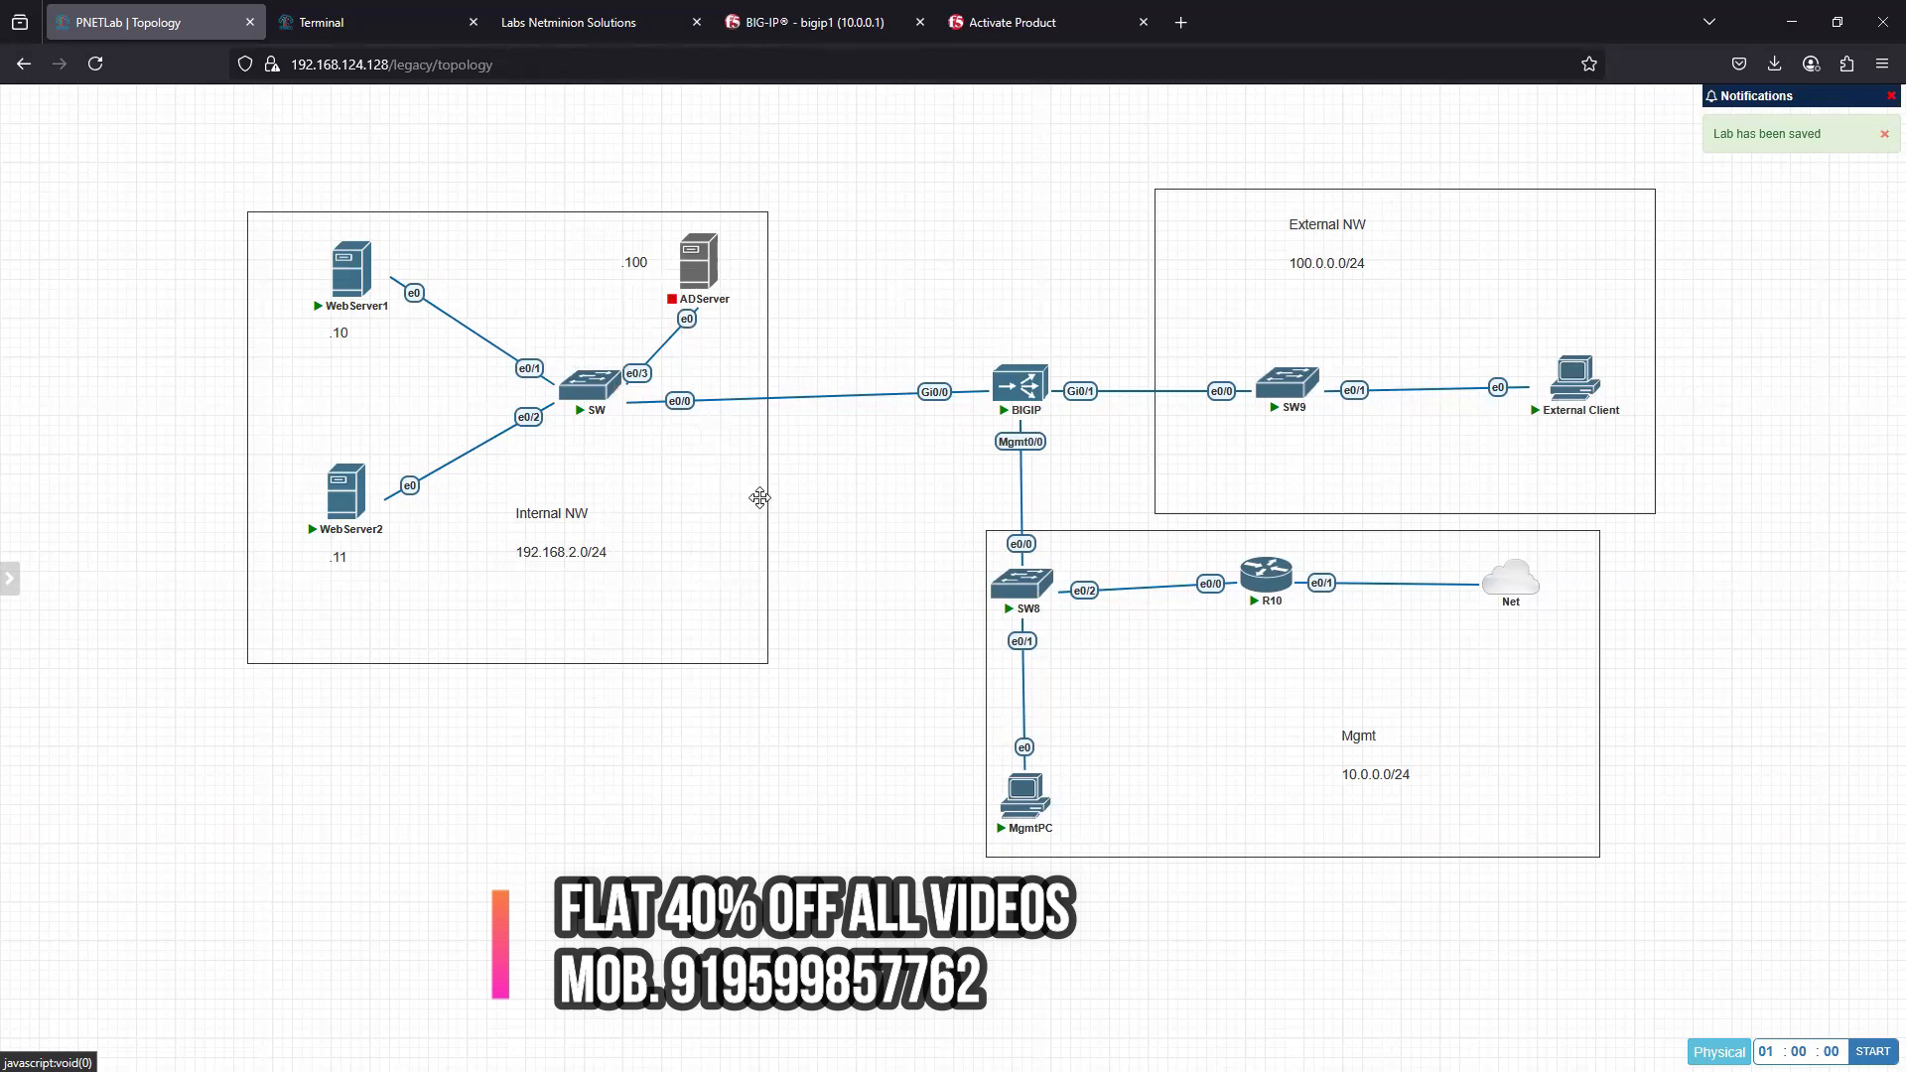
- Duplicate the Internal NW text, change the copy to 192.168.2.1/24 and place it above BIGIP's Gi0/0 interface
right_click(563, 551)
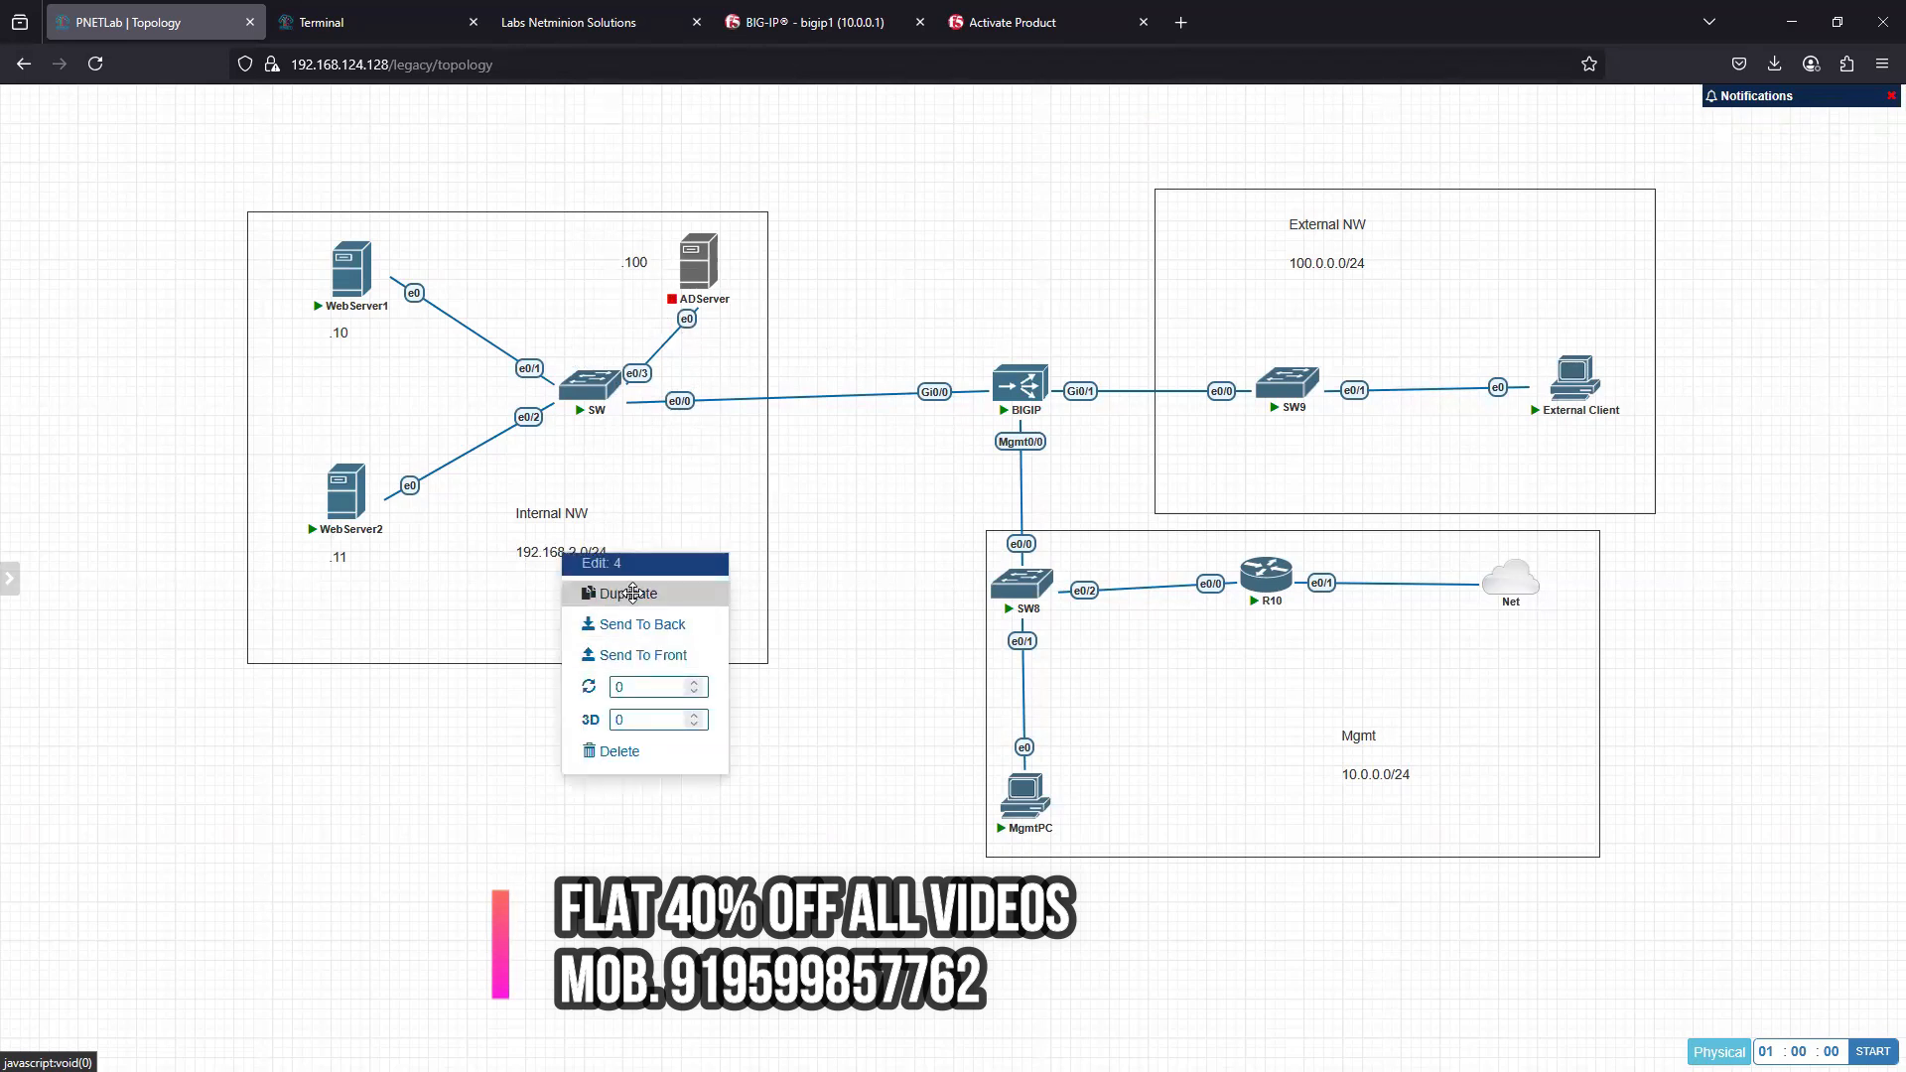
left_click(627, 592)
left_click_drag(598, 695, 1355, 287)
double_click(951, 339)
type("192.1")
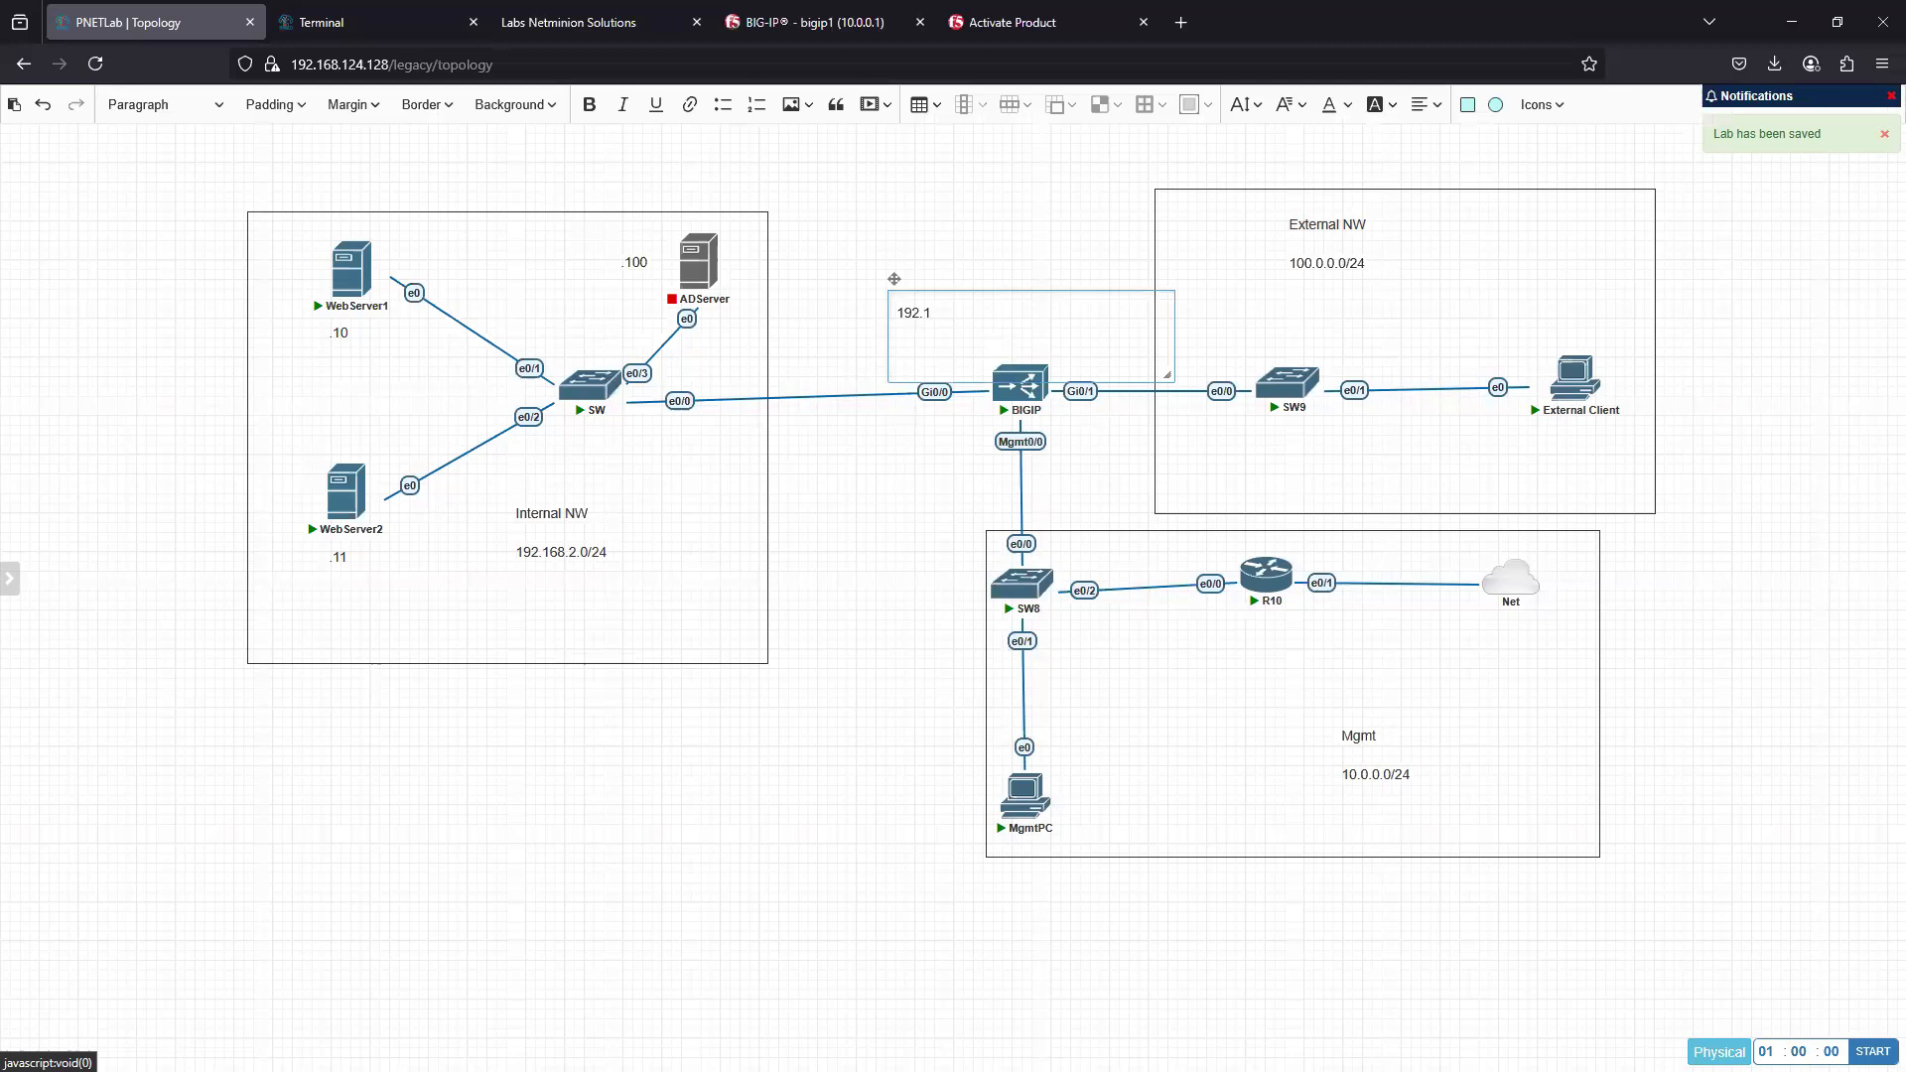
type("68.2.1/24")
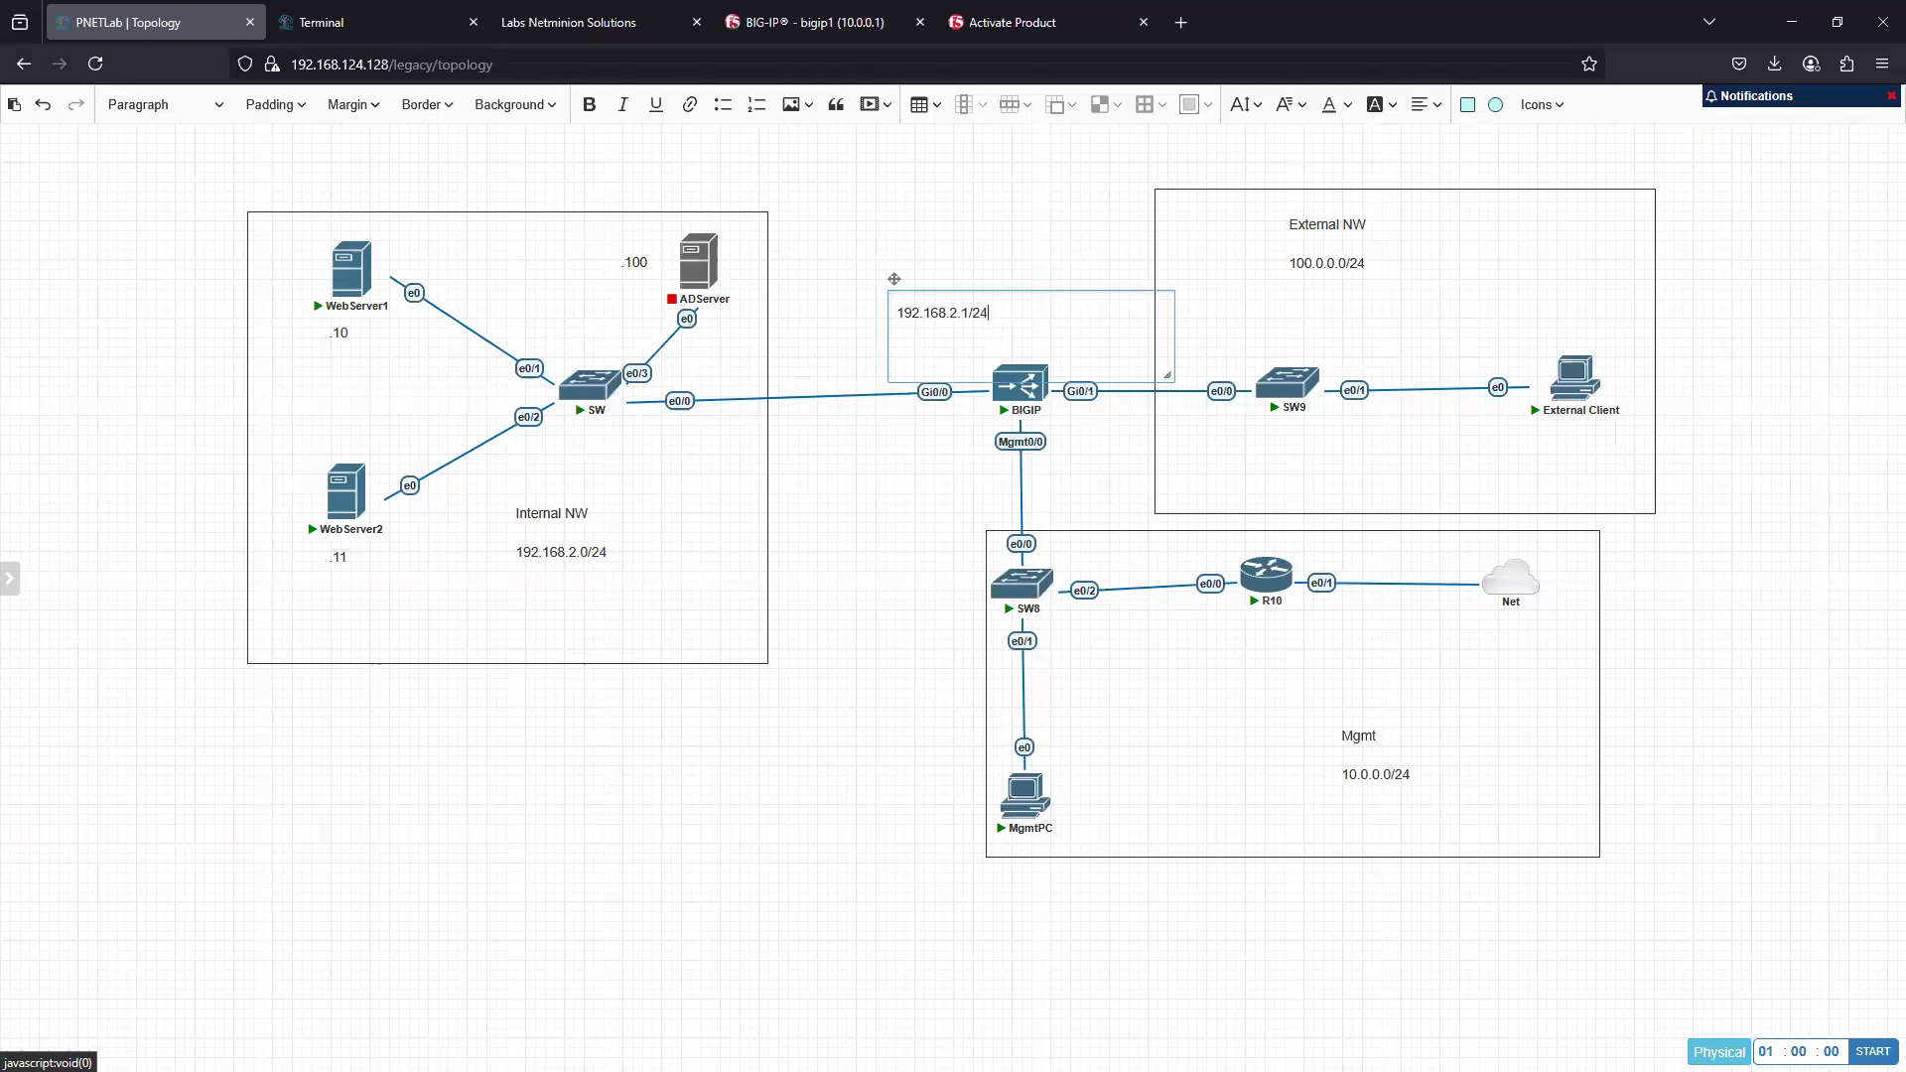
left_click(956, 387)
left_click_drag(948, 312, 903, 361)
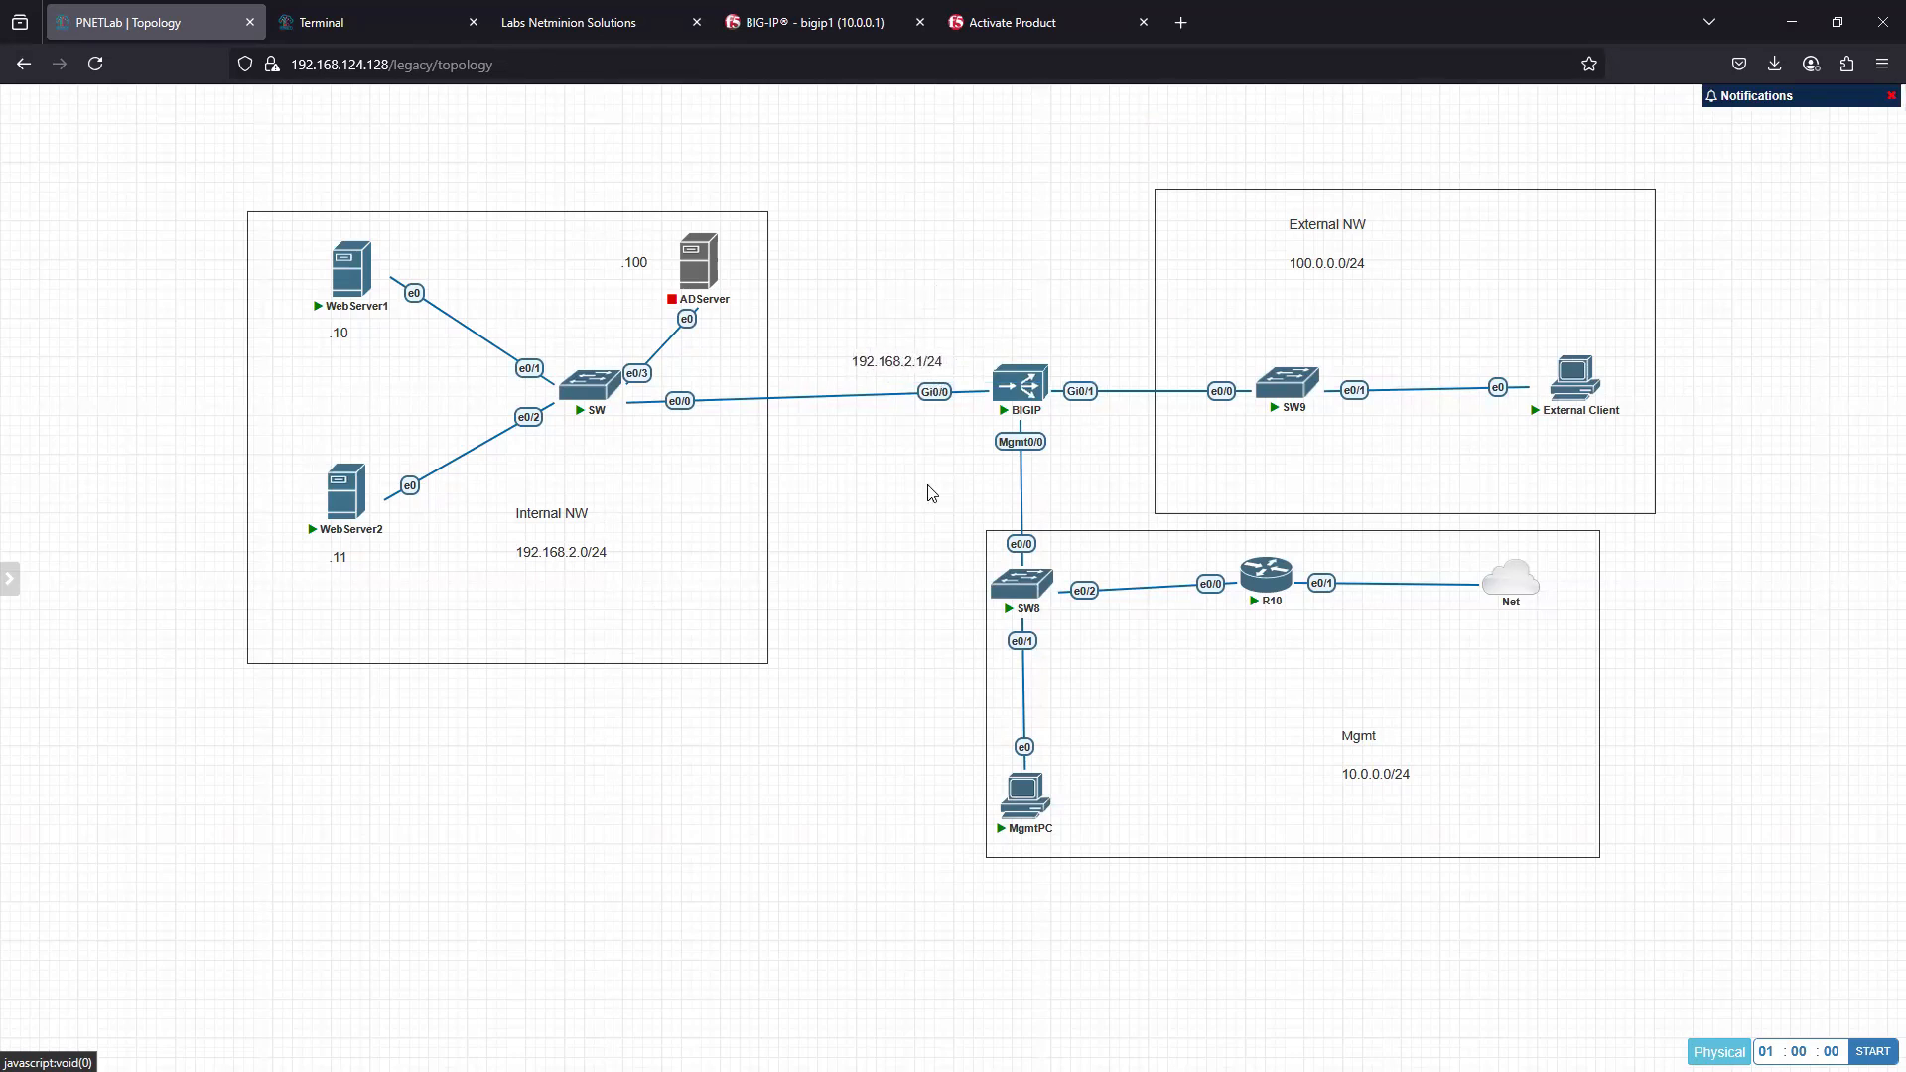
- Duplicate the 192.168.2.1/24 label, change the copy to 100.0.0.1/24 and place it above BIGIP's Gi0/1 interface with a narrower text box
right_click(884, 359)
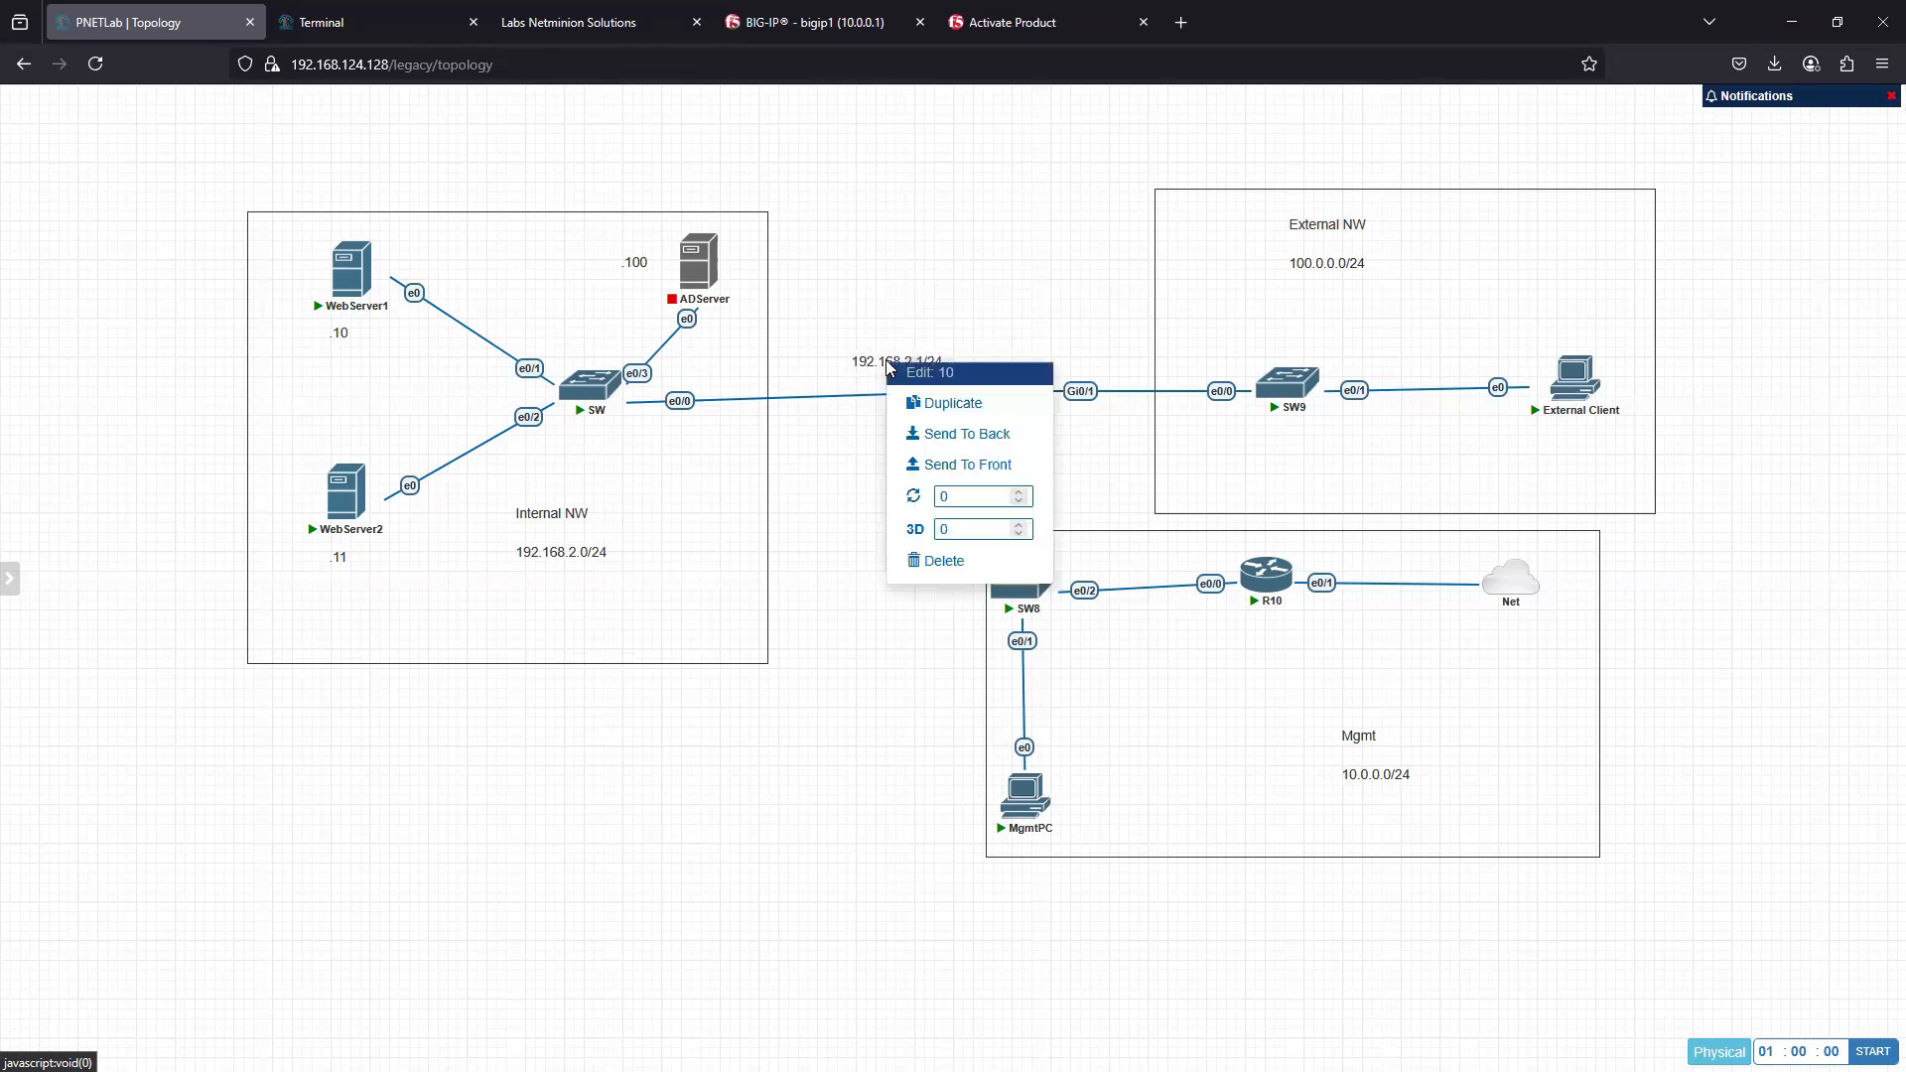
left_click(943, 437)
left_click_drag(933, 505, 1089, 364)
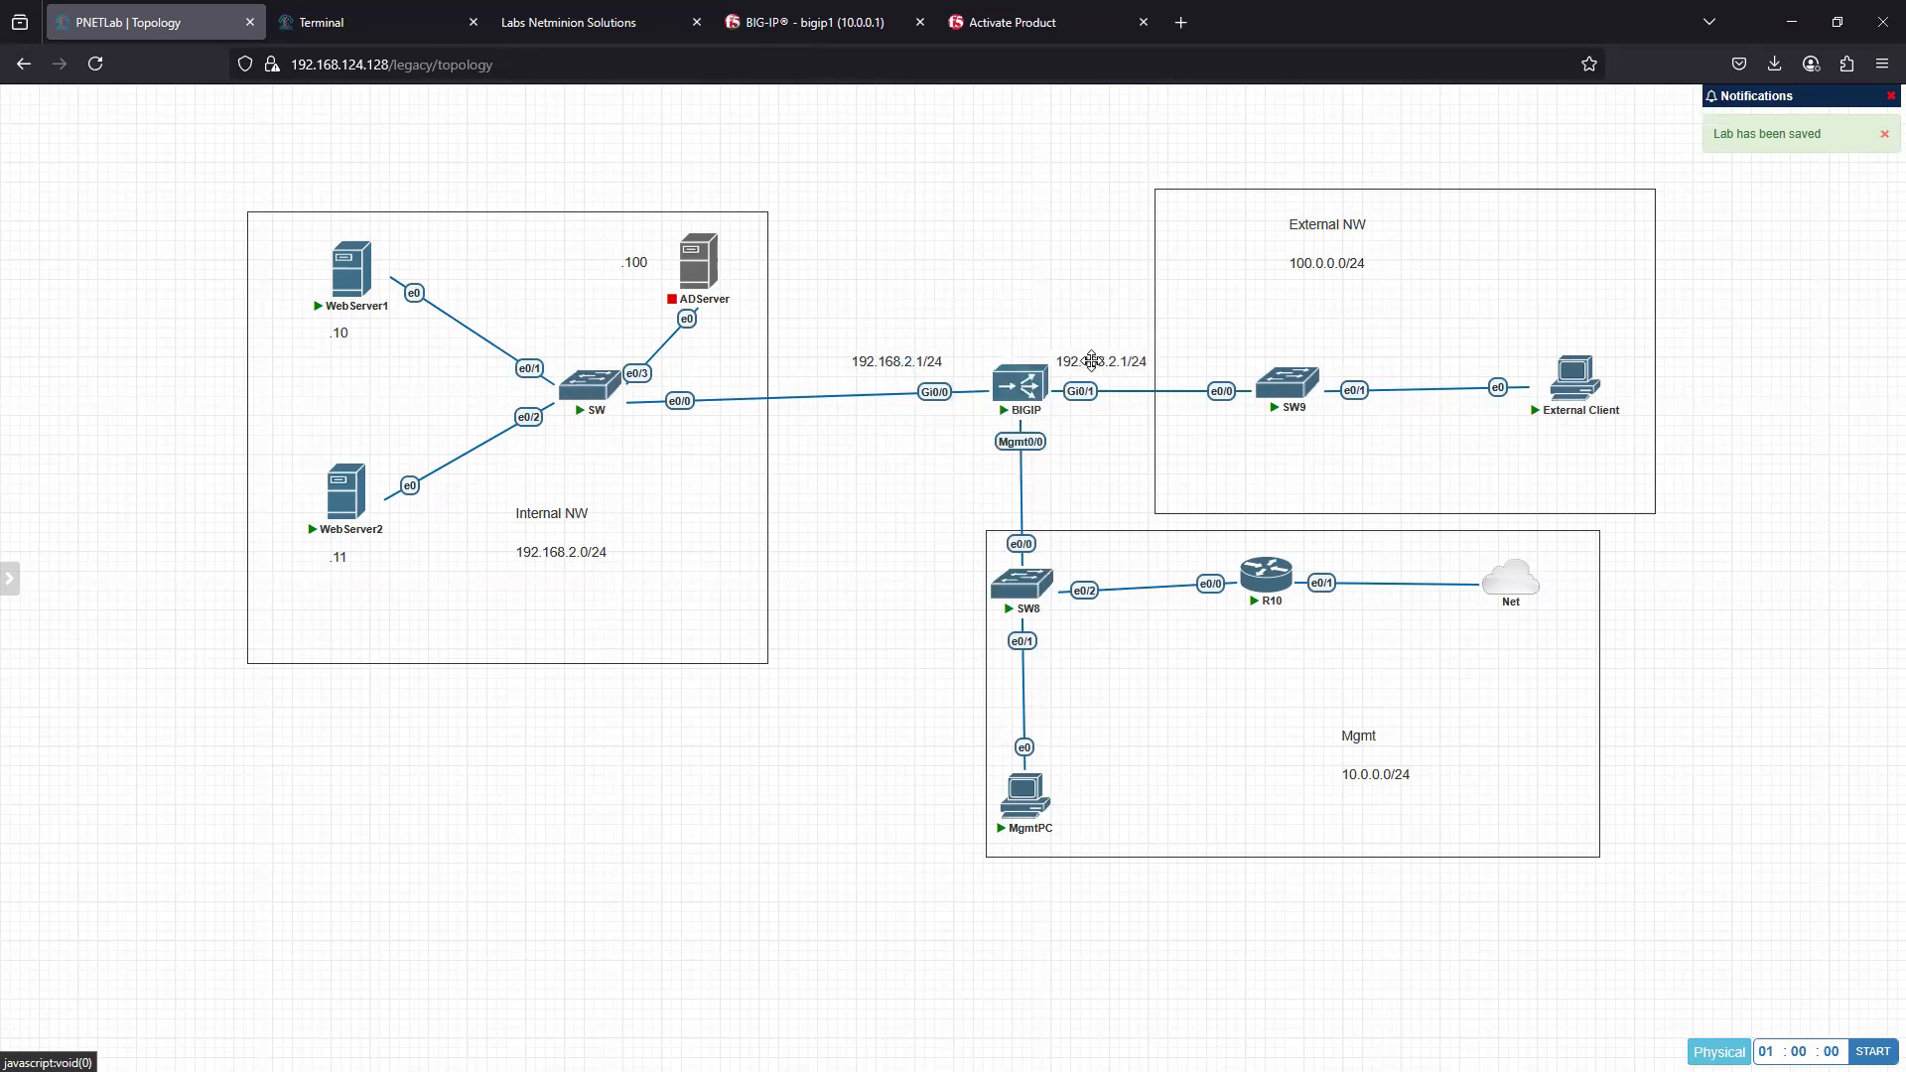
double_click(1102, 364)
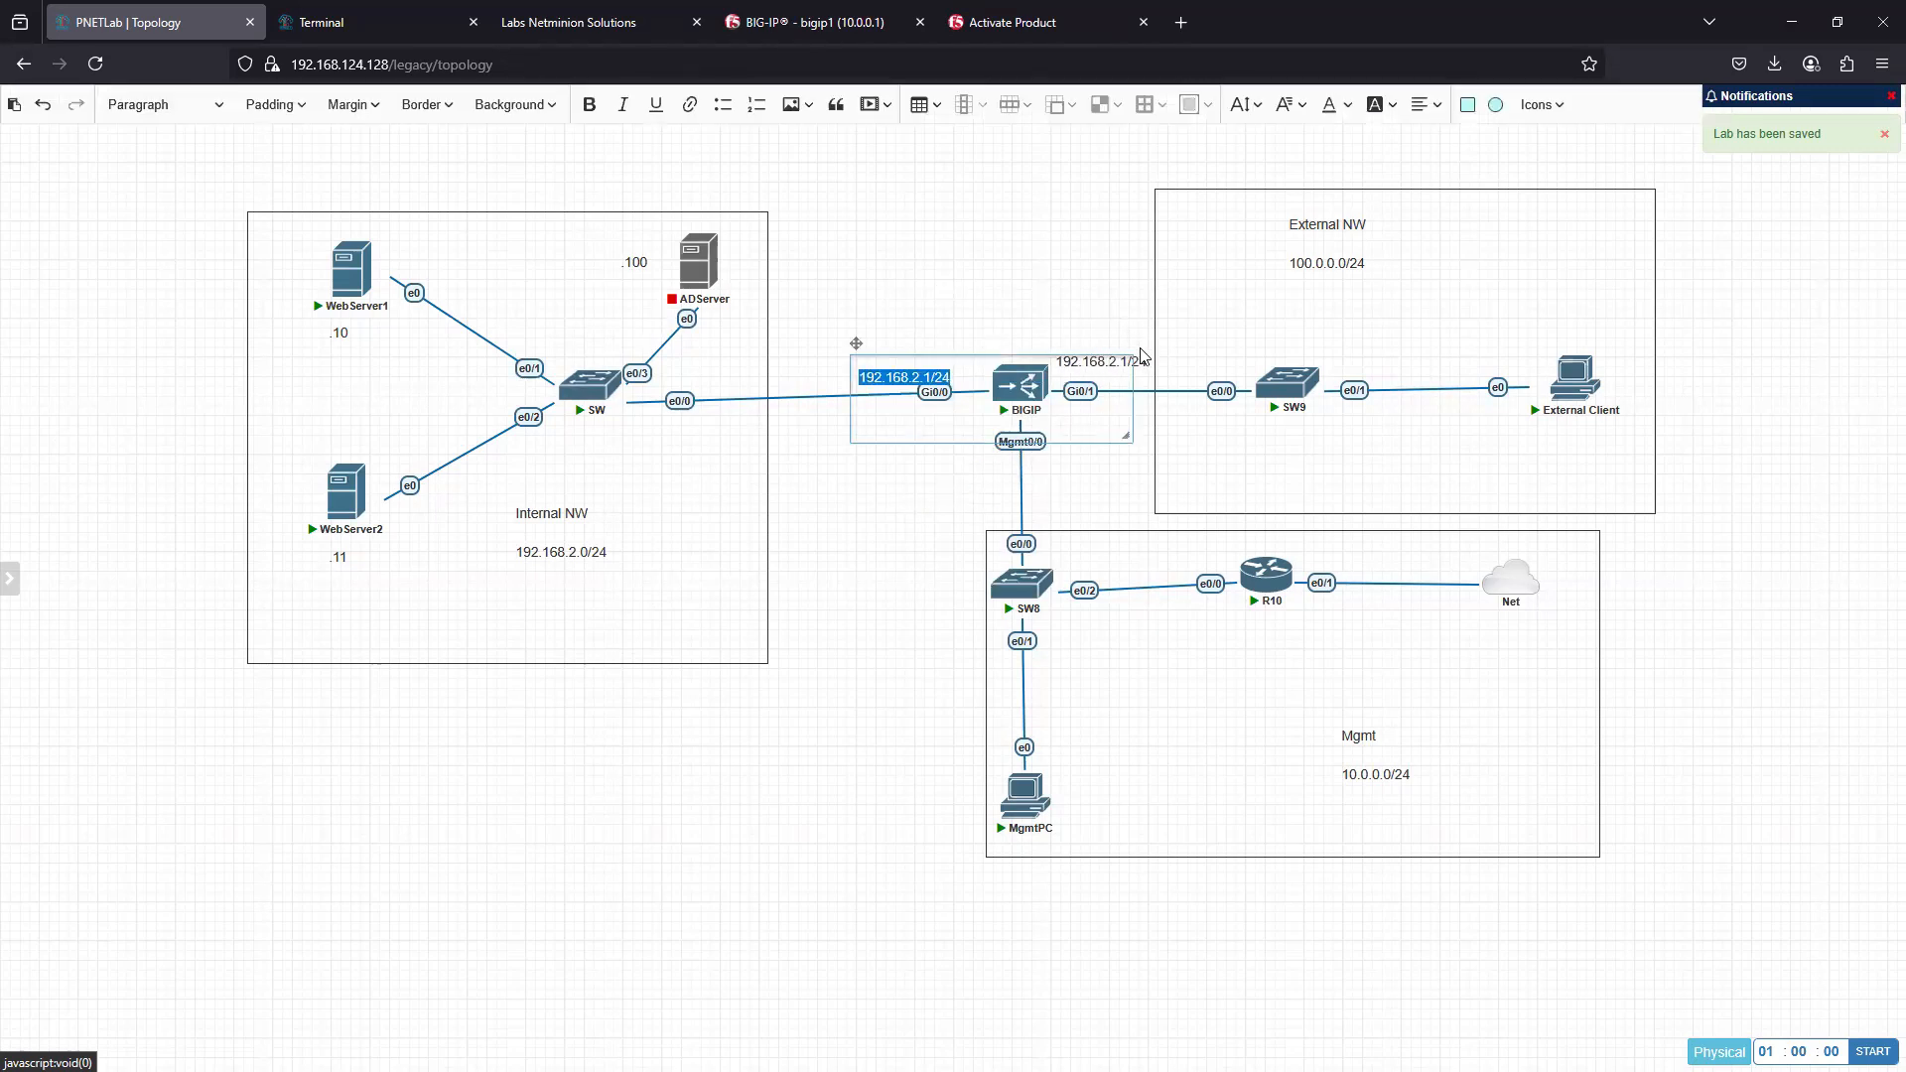
left_click(1142, 355)
left_click_drag(1080, 346, 1053, 281)
double_click(1063, 289)
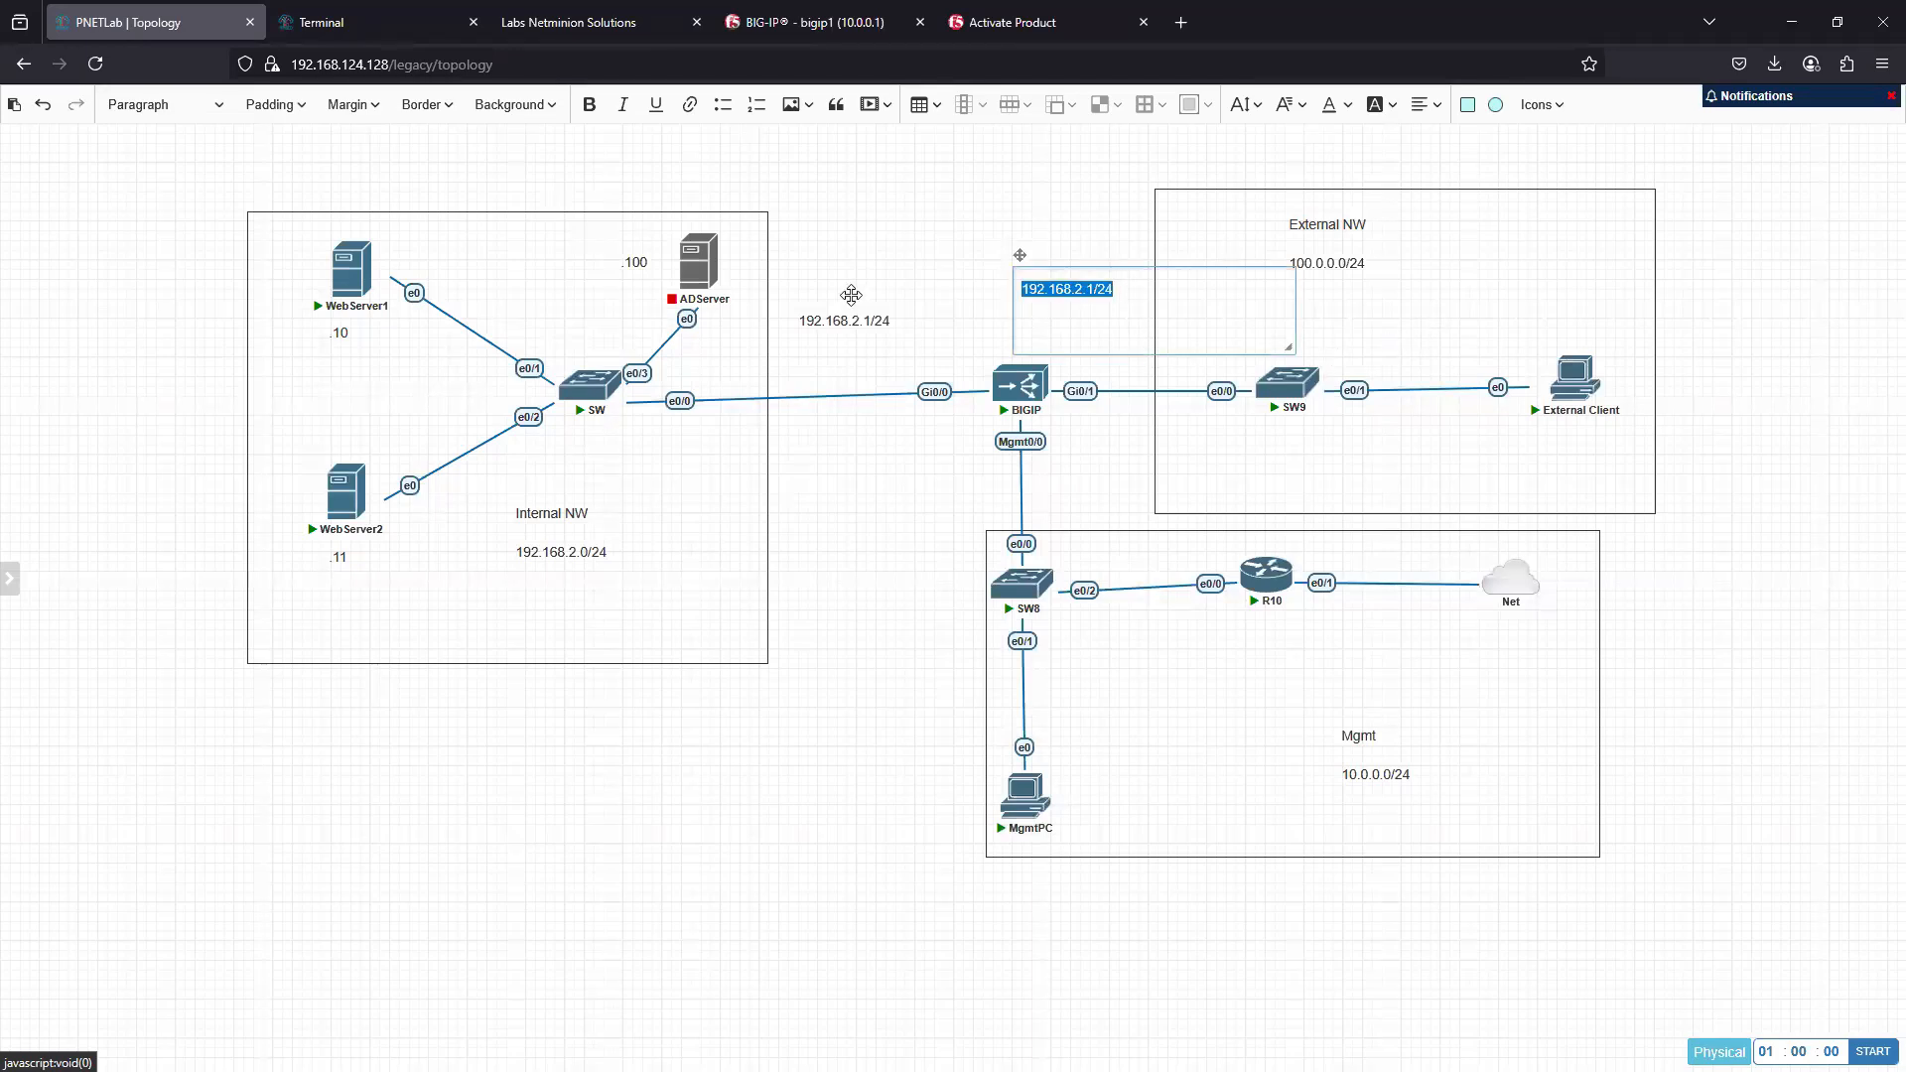
type("100")
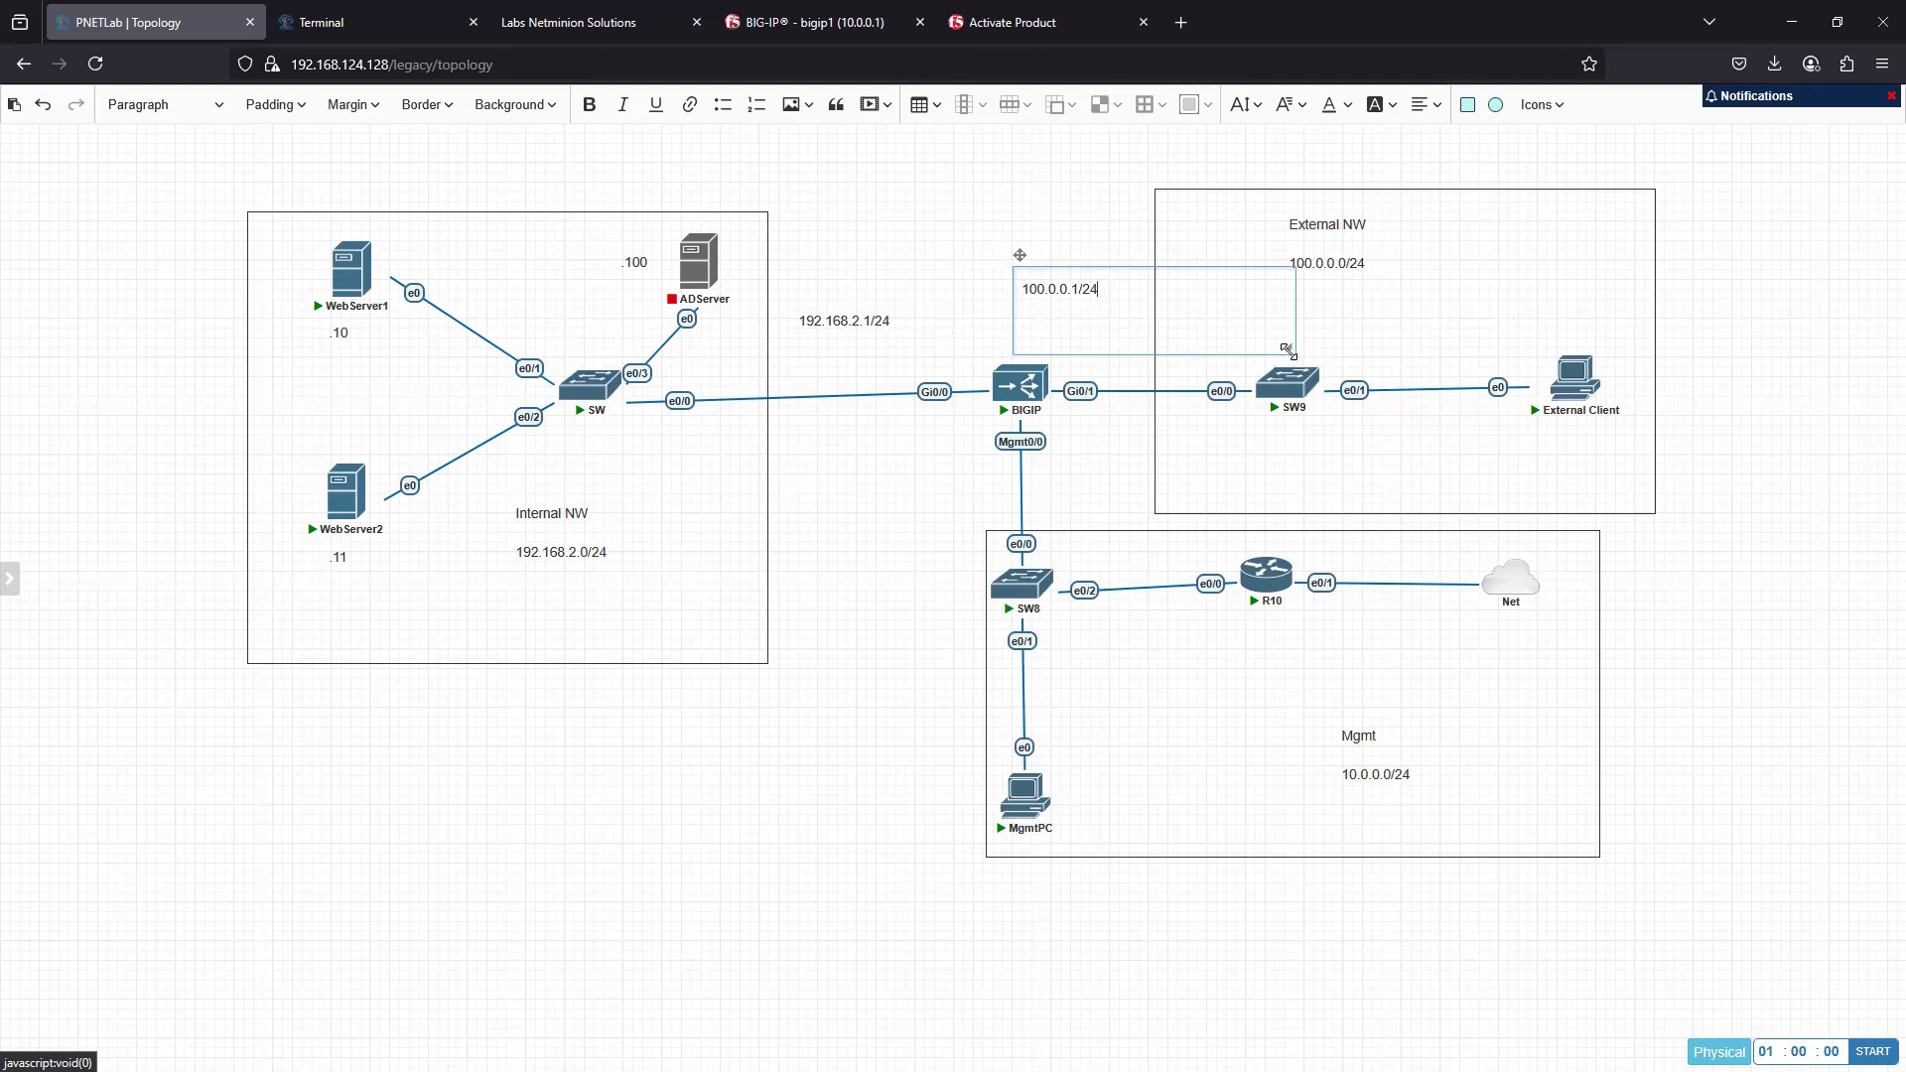
left_click_drag(1280, 344, 1133, 344)
left_click(1046, 335)
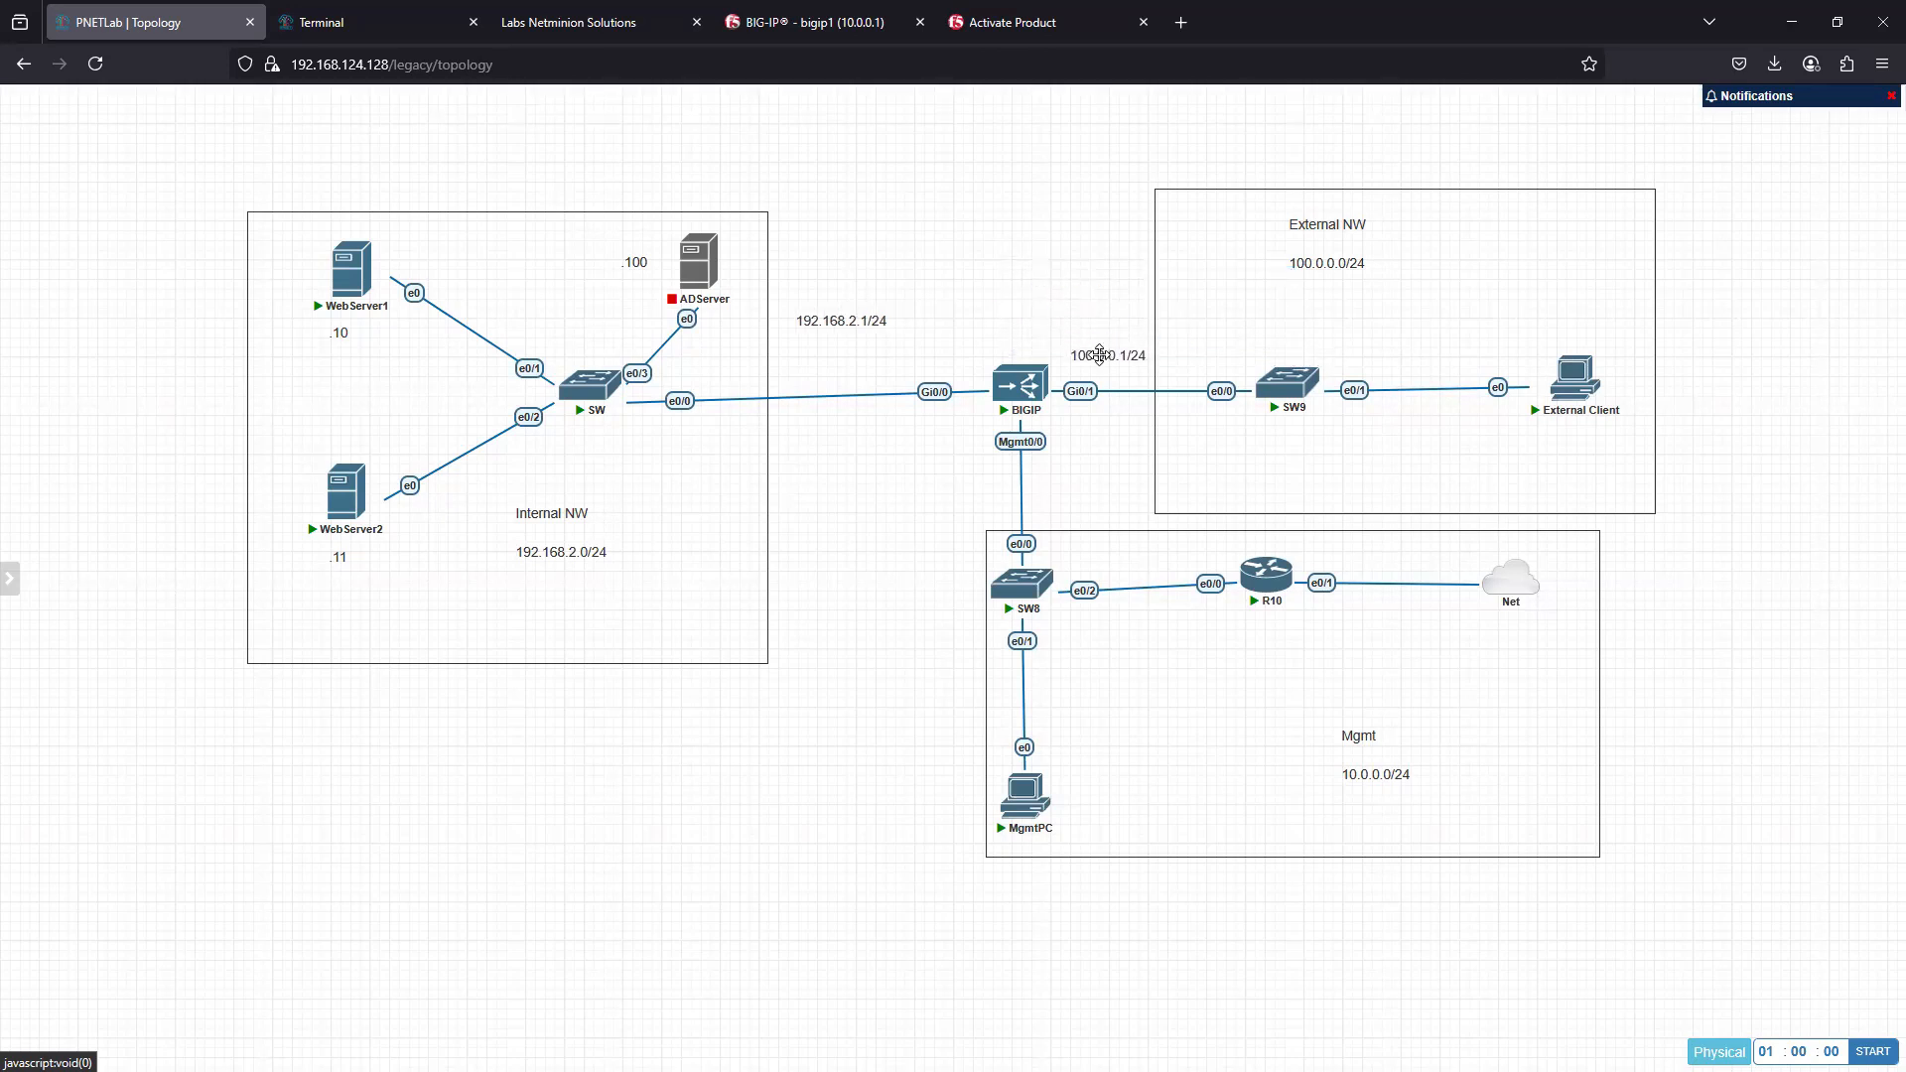
- Try to resize the overlapping text boxes of the .100 and 192.168.2.1/24 labels
double_click(817, 324)
mouse_move(886, 324)
left_mouse_down()
mouse_move(928, 332)
mouse_move(961, 243)
mouse_move(929, 326)
mouse_move(765, 310)
mouse_move(876, 345)
left_mouse_up()
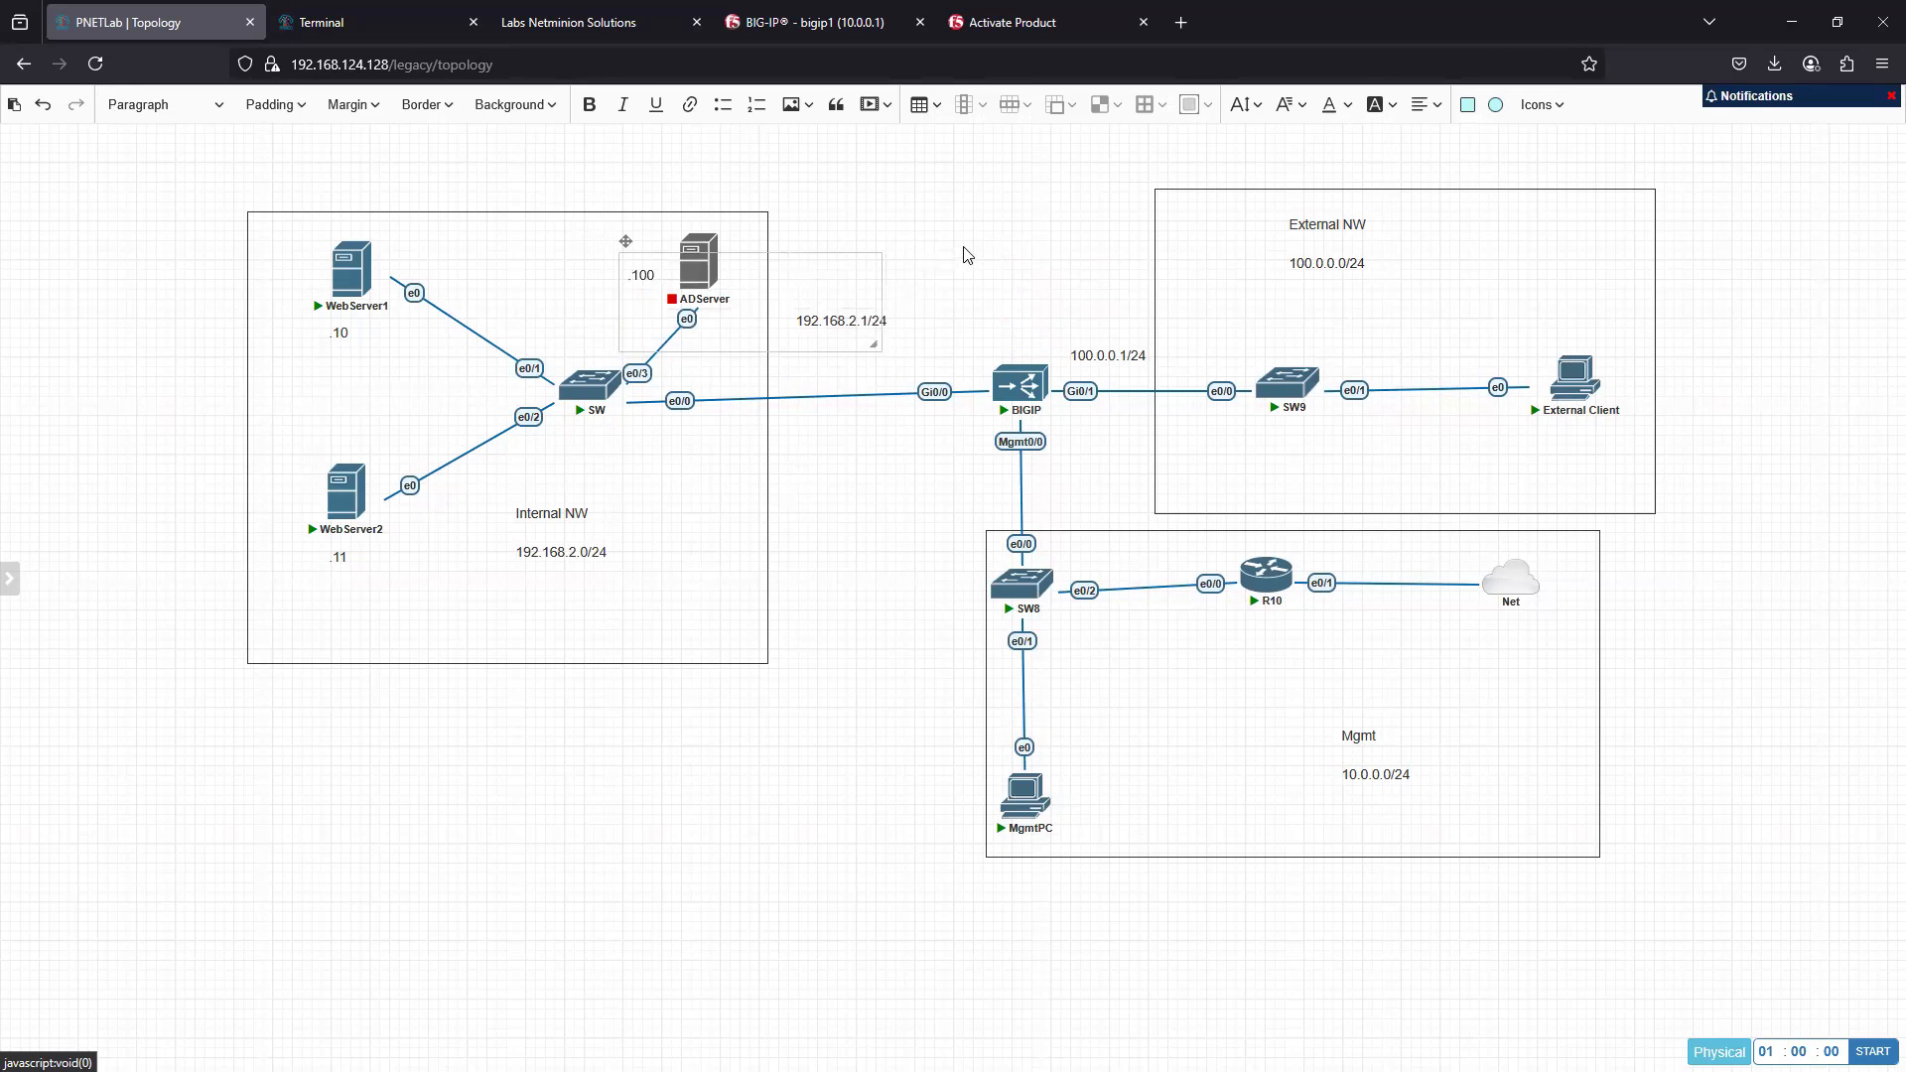
left_click(943, 303)
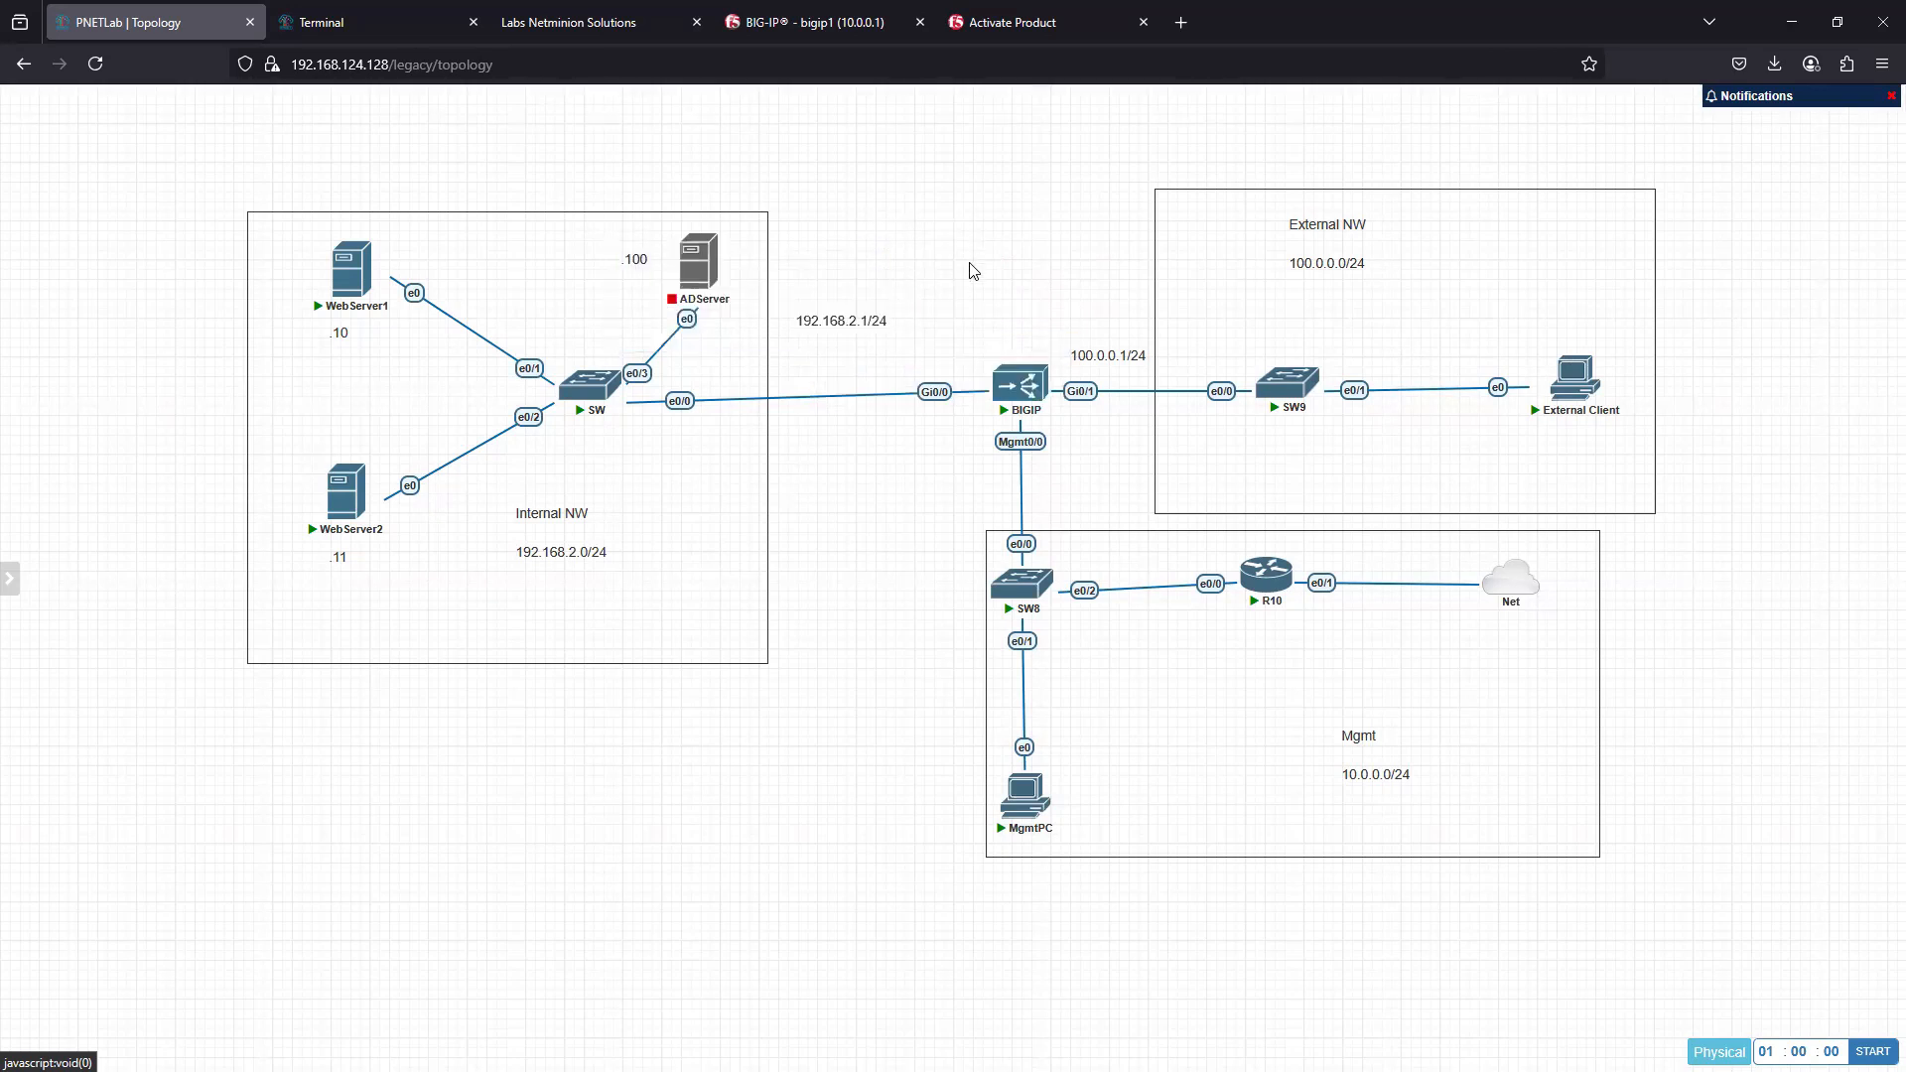
left_click(870, 321)
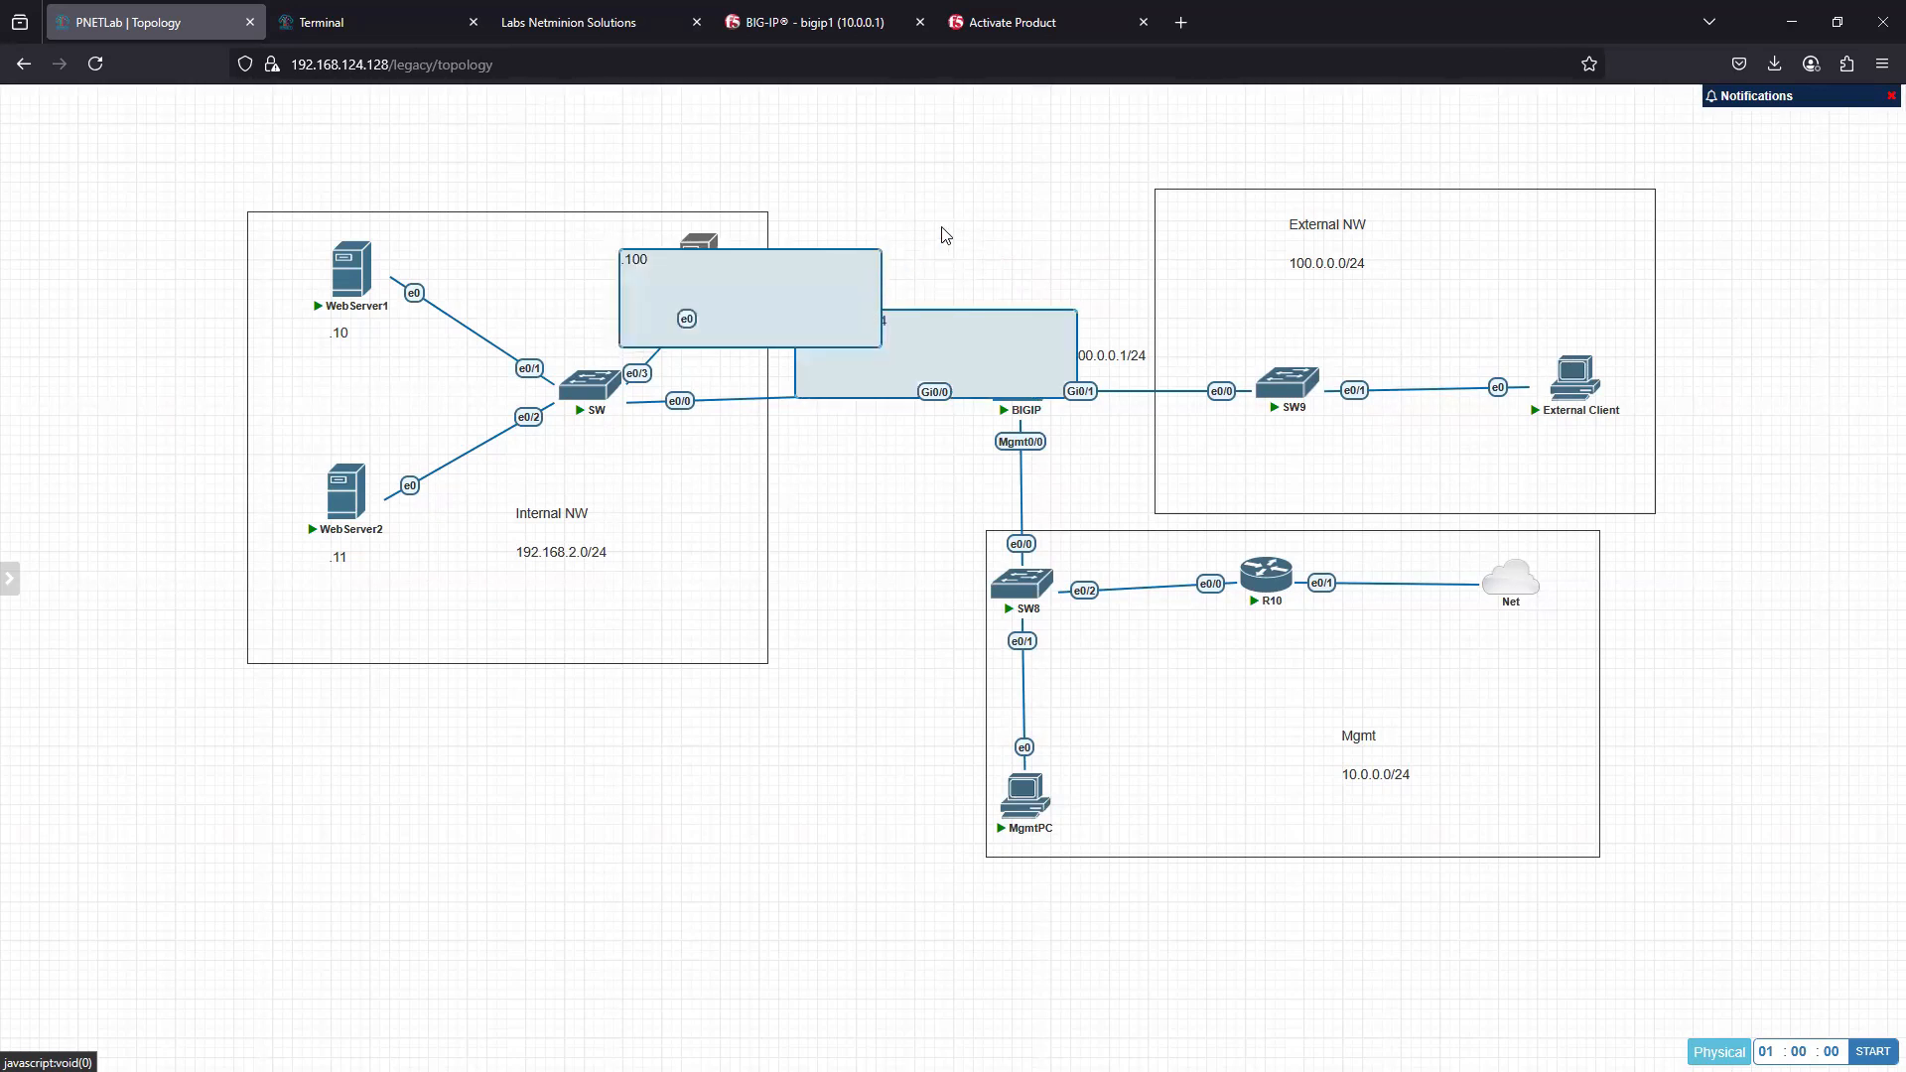
left_click(918, 255)
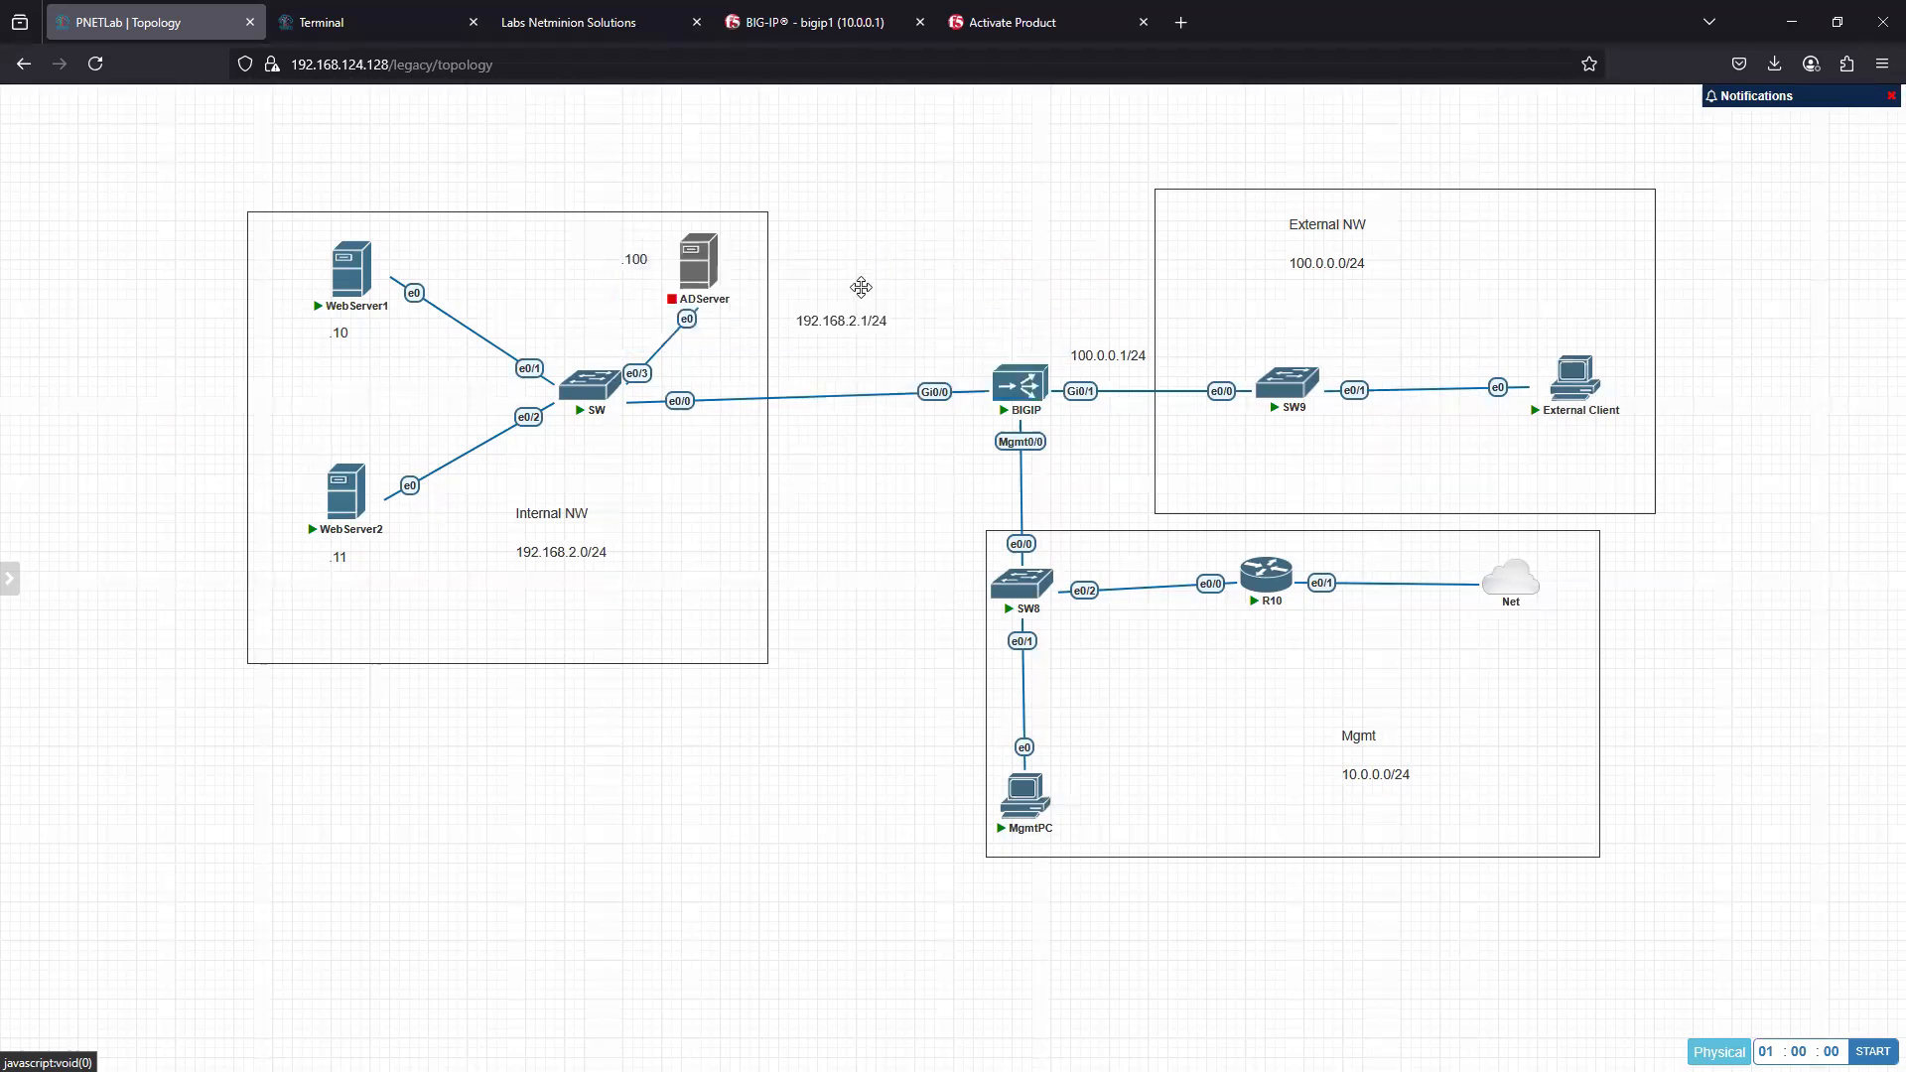
- Shrink the .100 and 192.168.2.1/24 labels' text boxes, and reposition 192.168.2.1/24 and 100.0.0.1/24 above BIGIP's Gi0/0 and Gi0/1 interfaces
double_click(636, 256)
left_click_drag(707, 278, 656, 273)
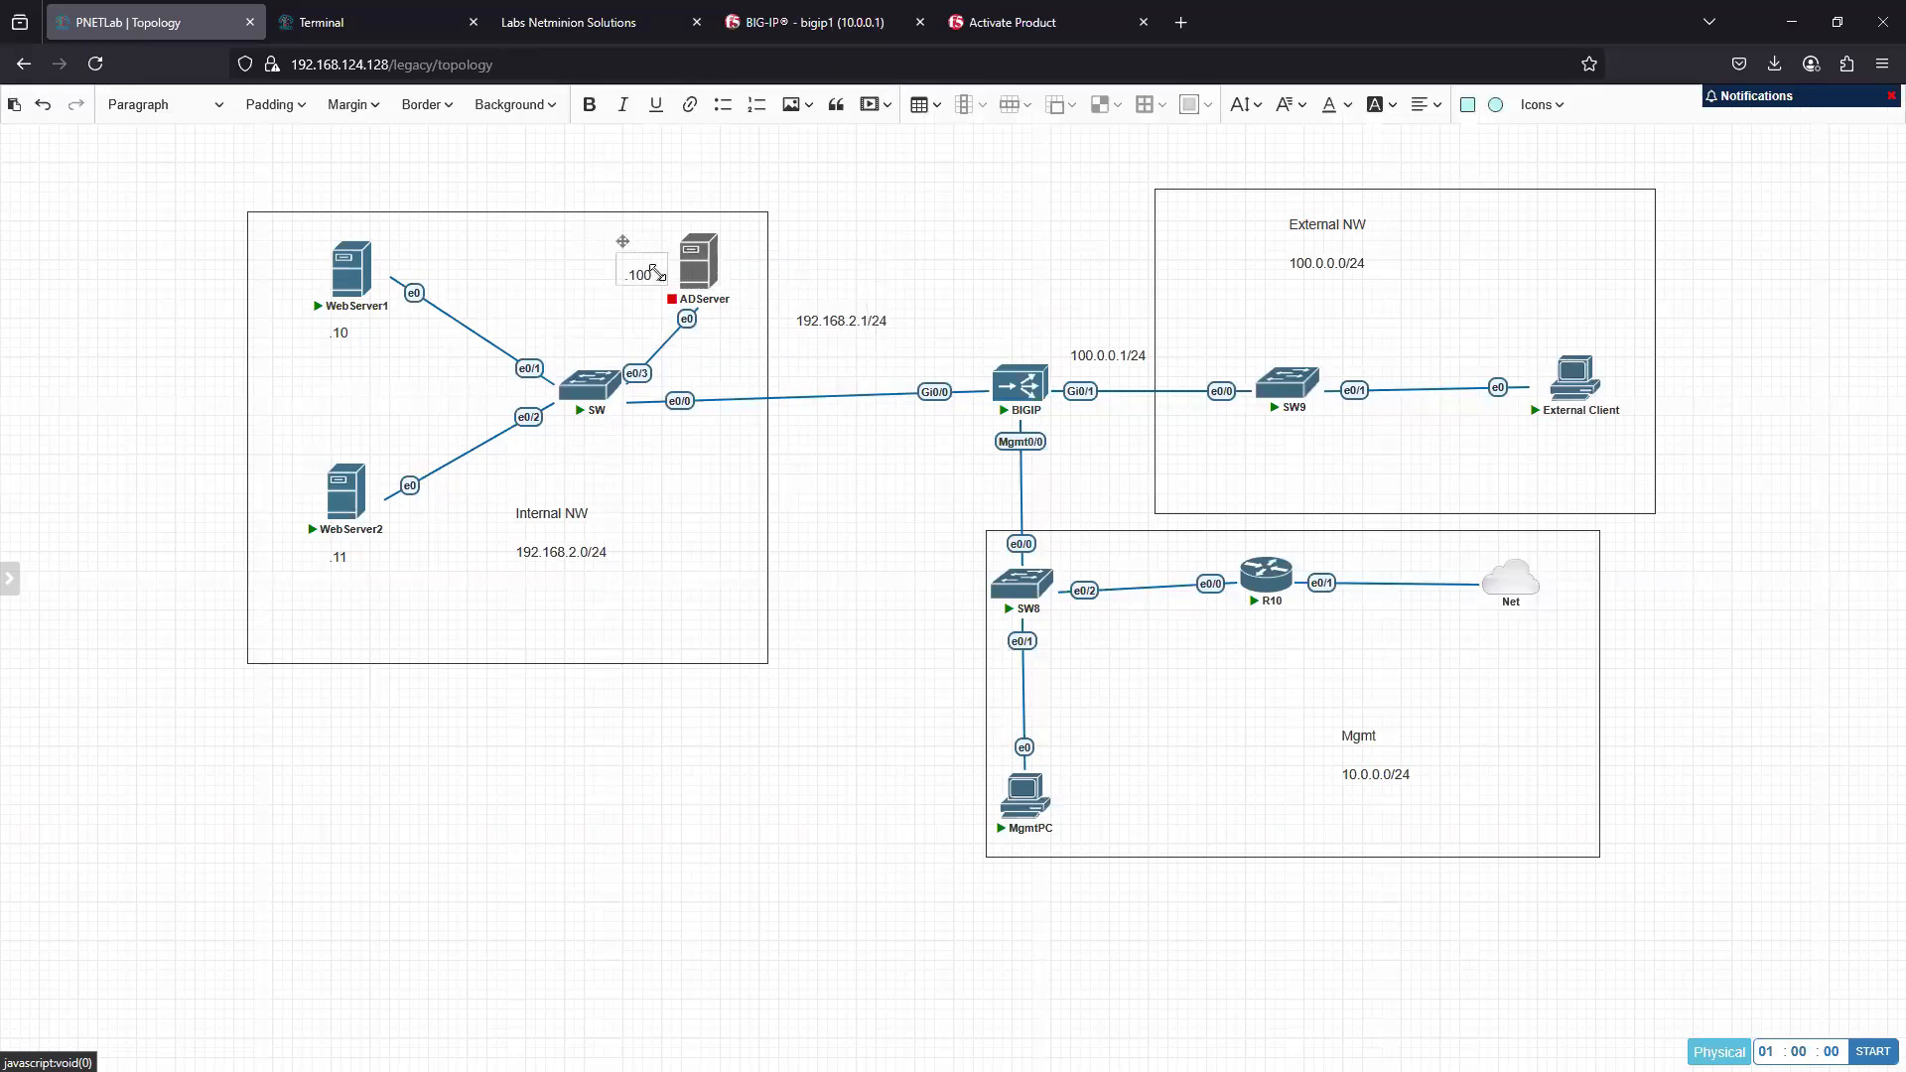
double_click(837, 316)
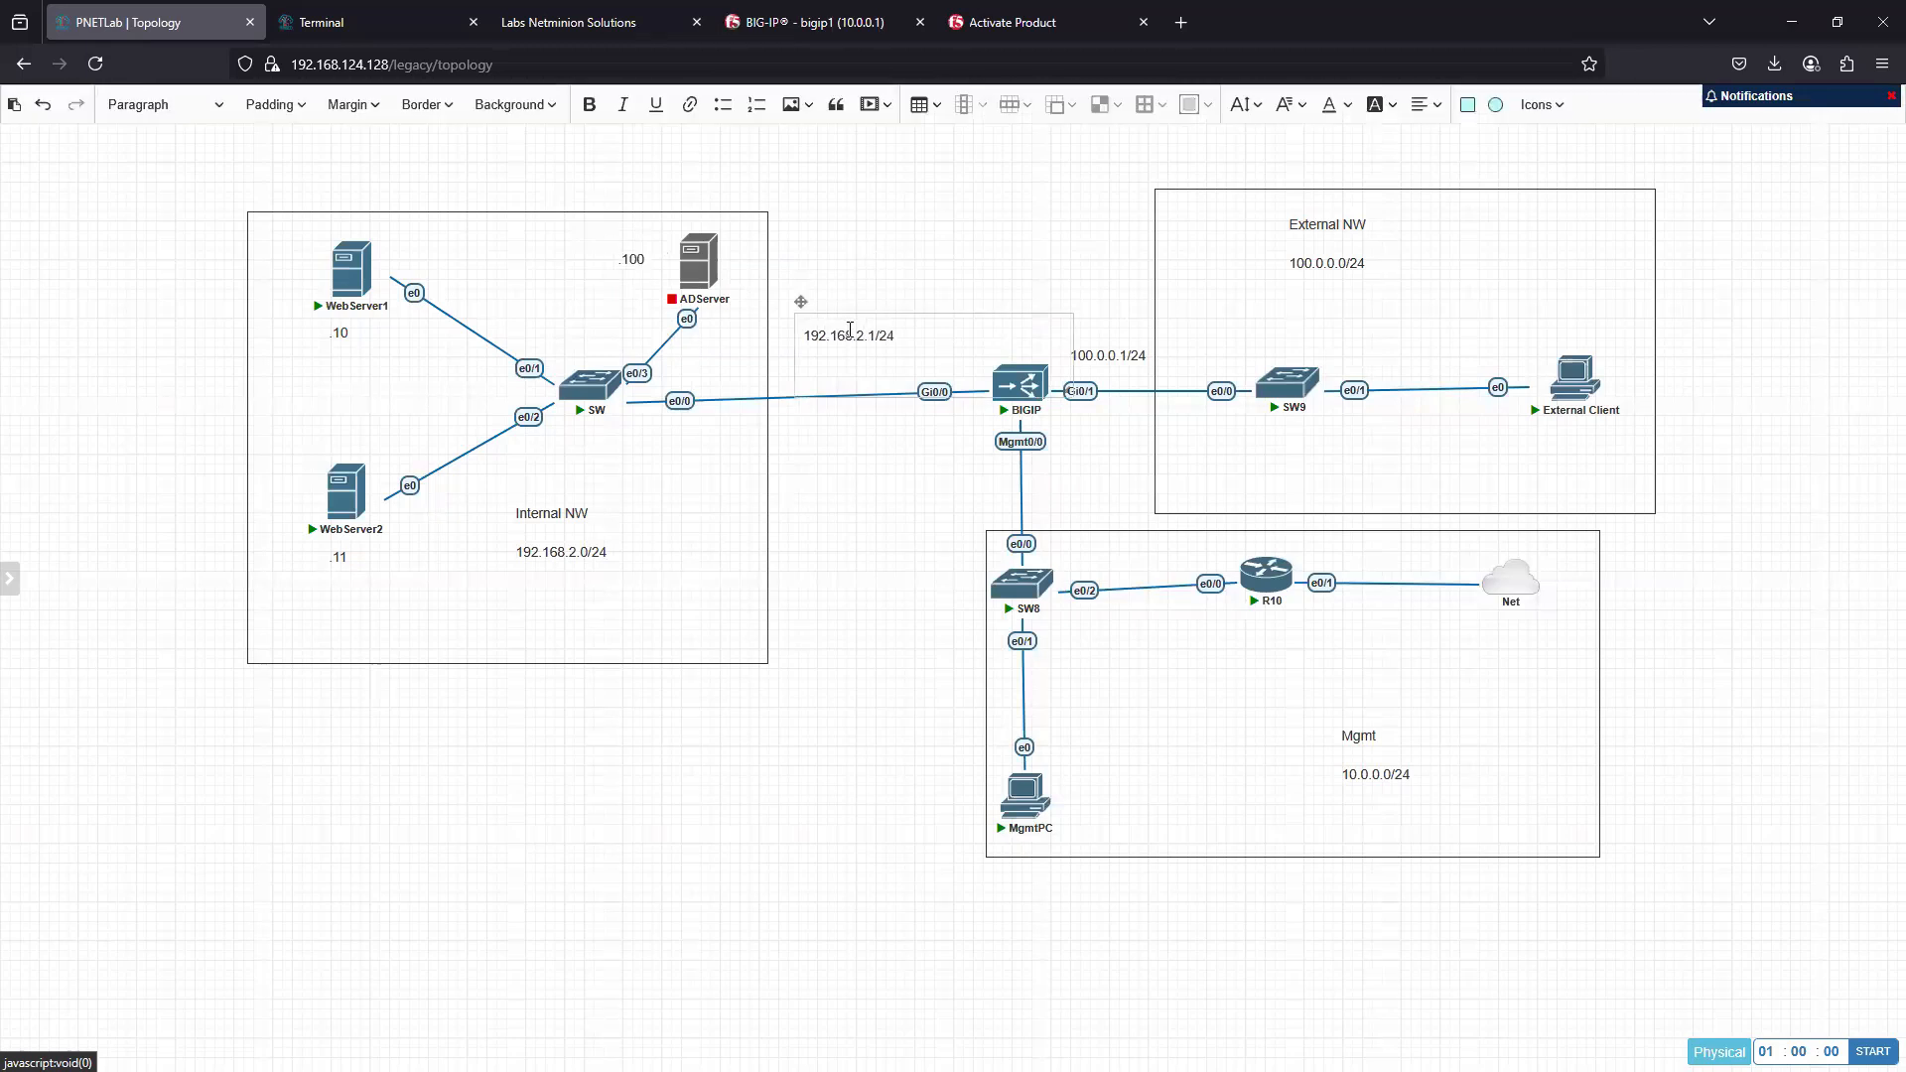
left_click_drag(800, 299, 819, 212)
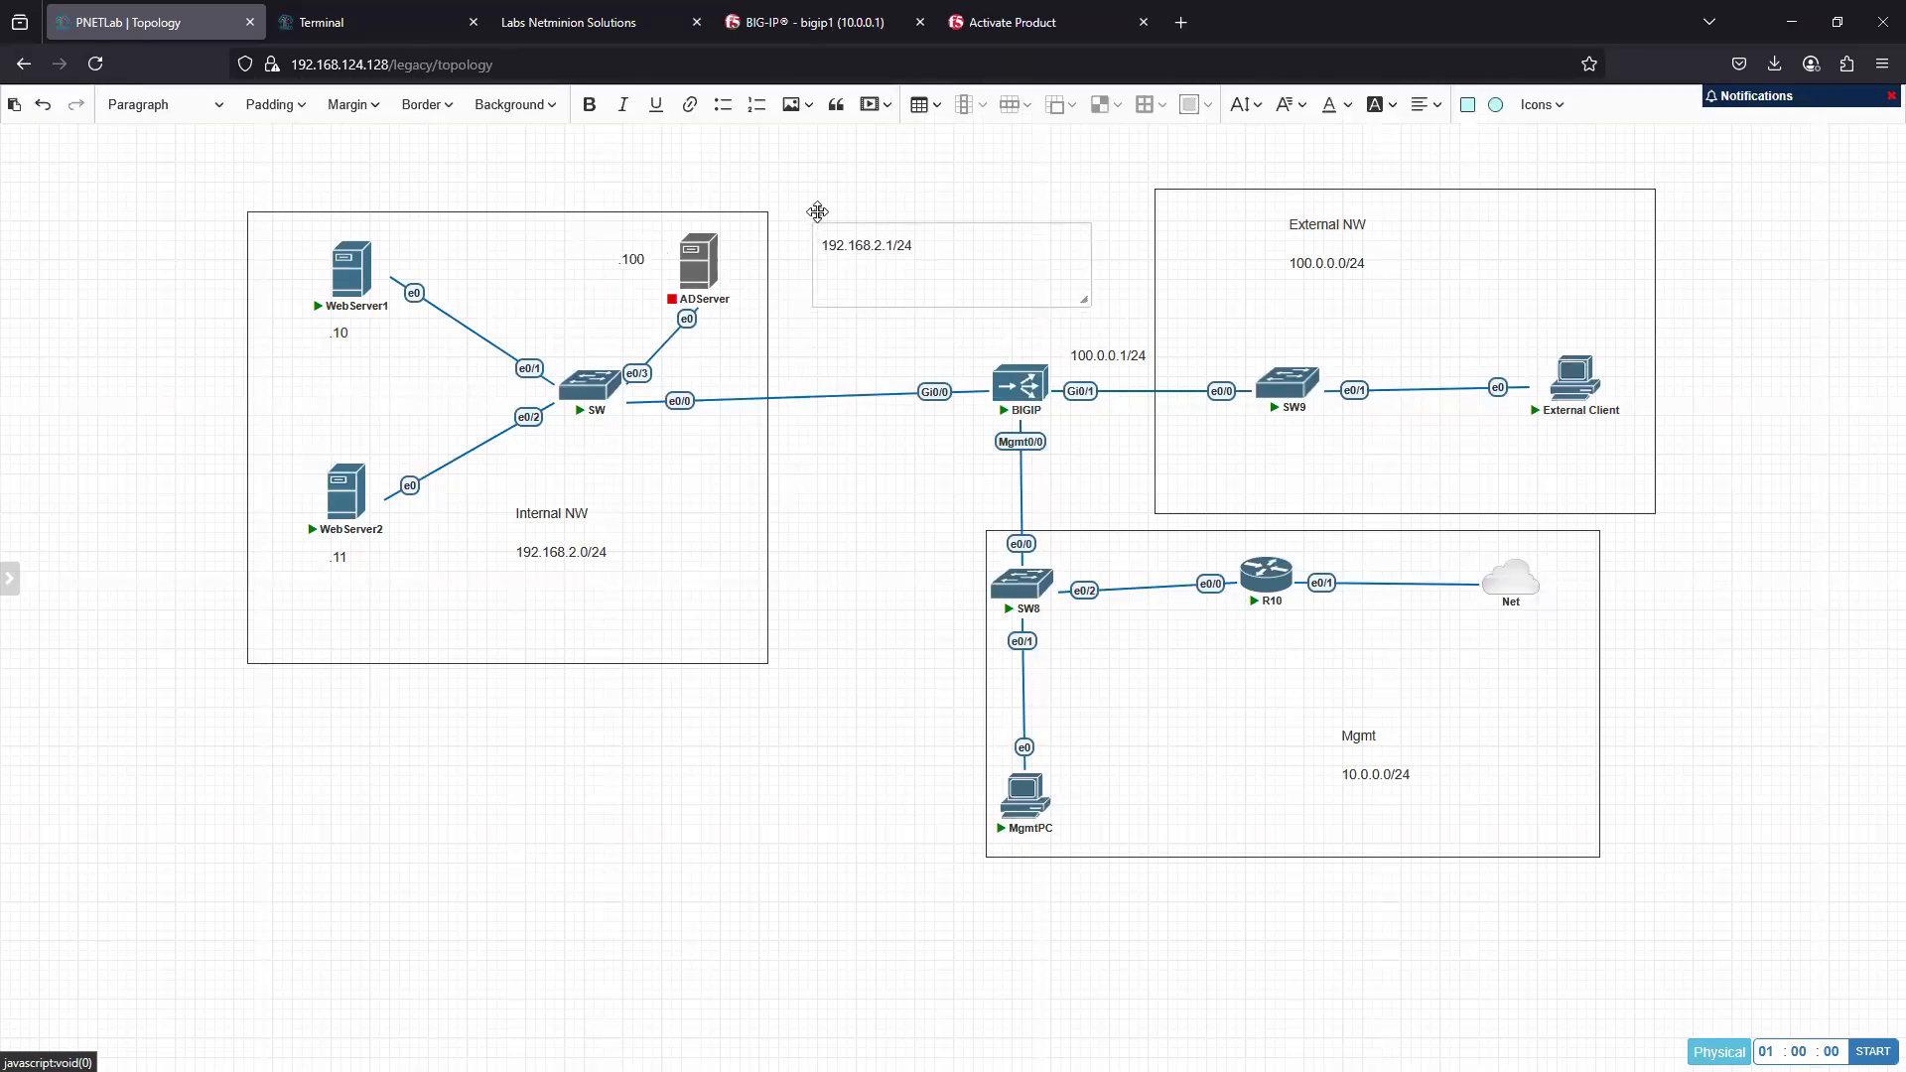
left_click_drag(1086, 302, 927, 264)
left_click(989, 268)
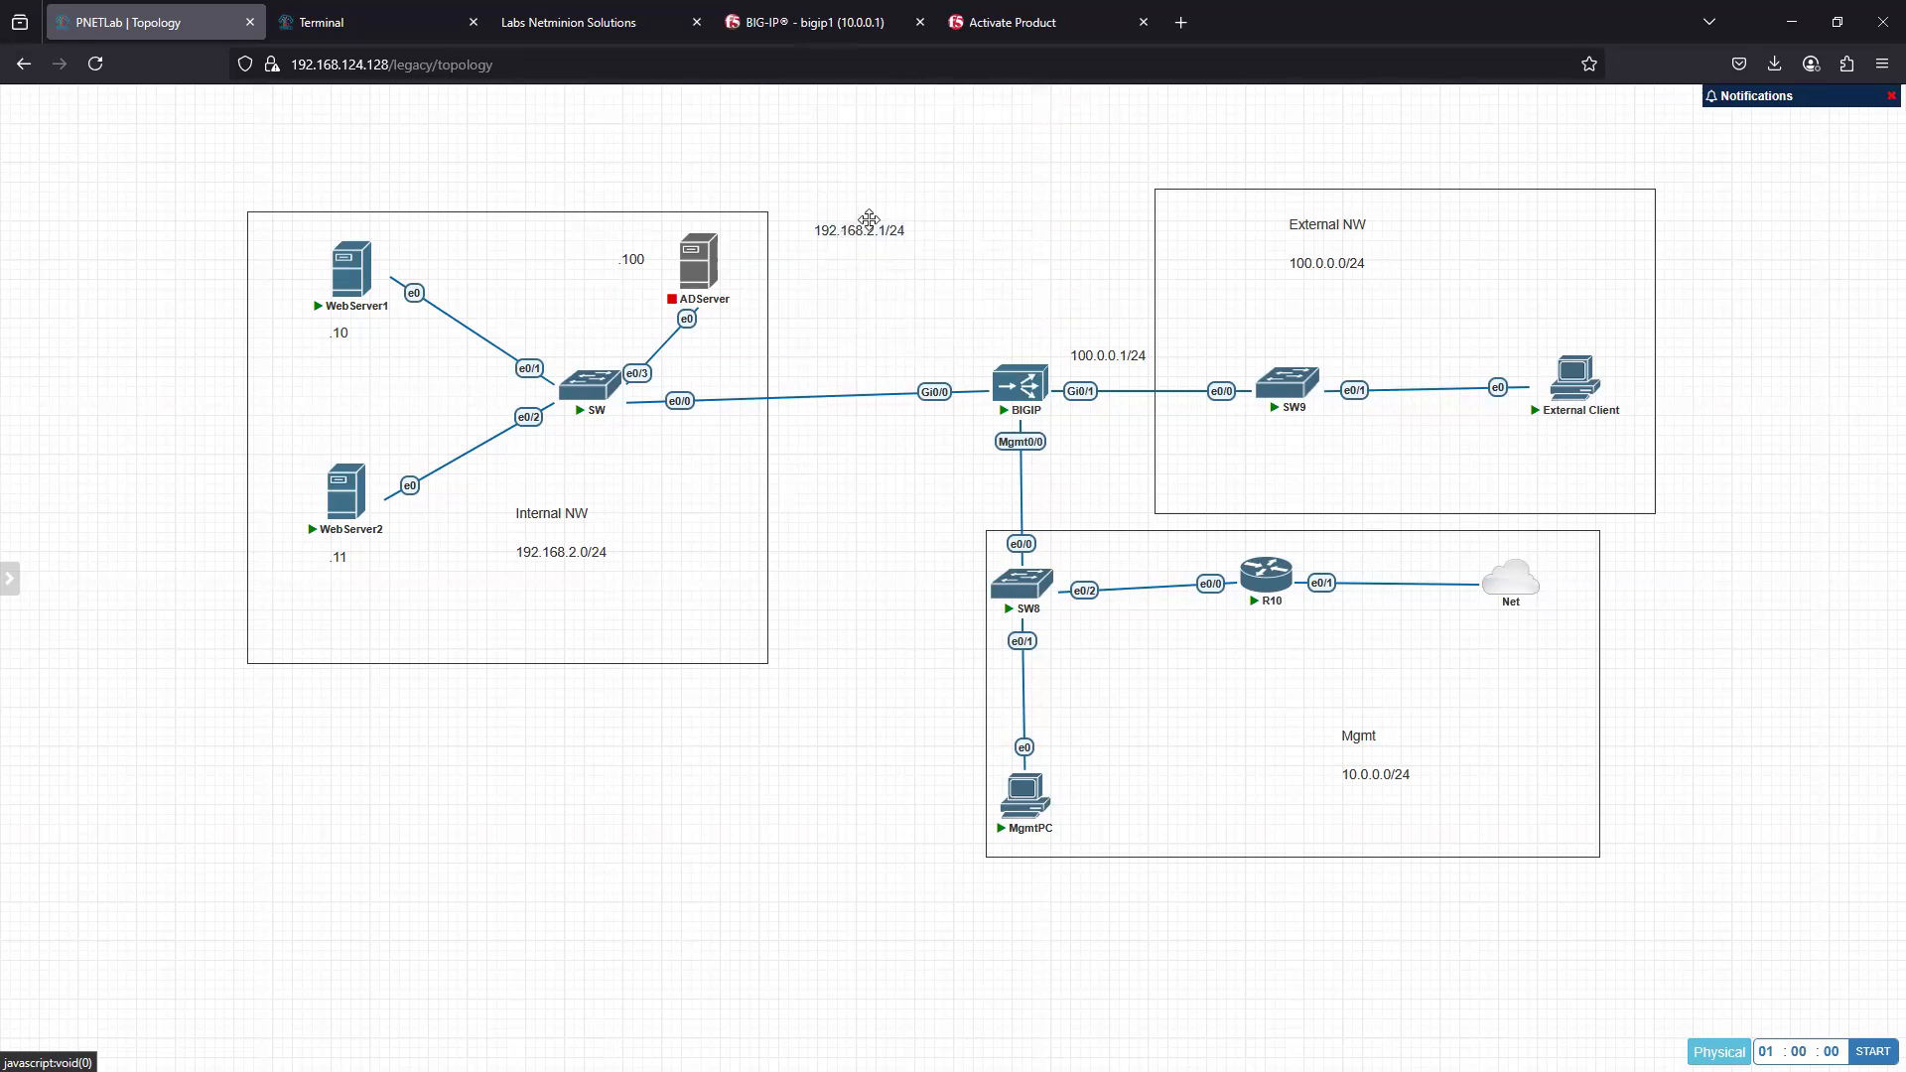
left_click_drag(861, 229, 914, 352)
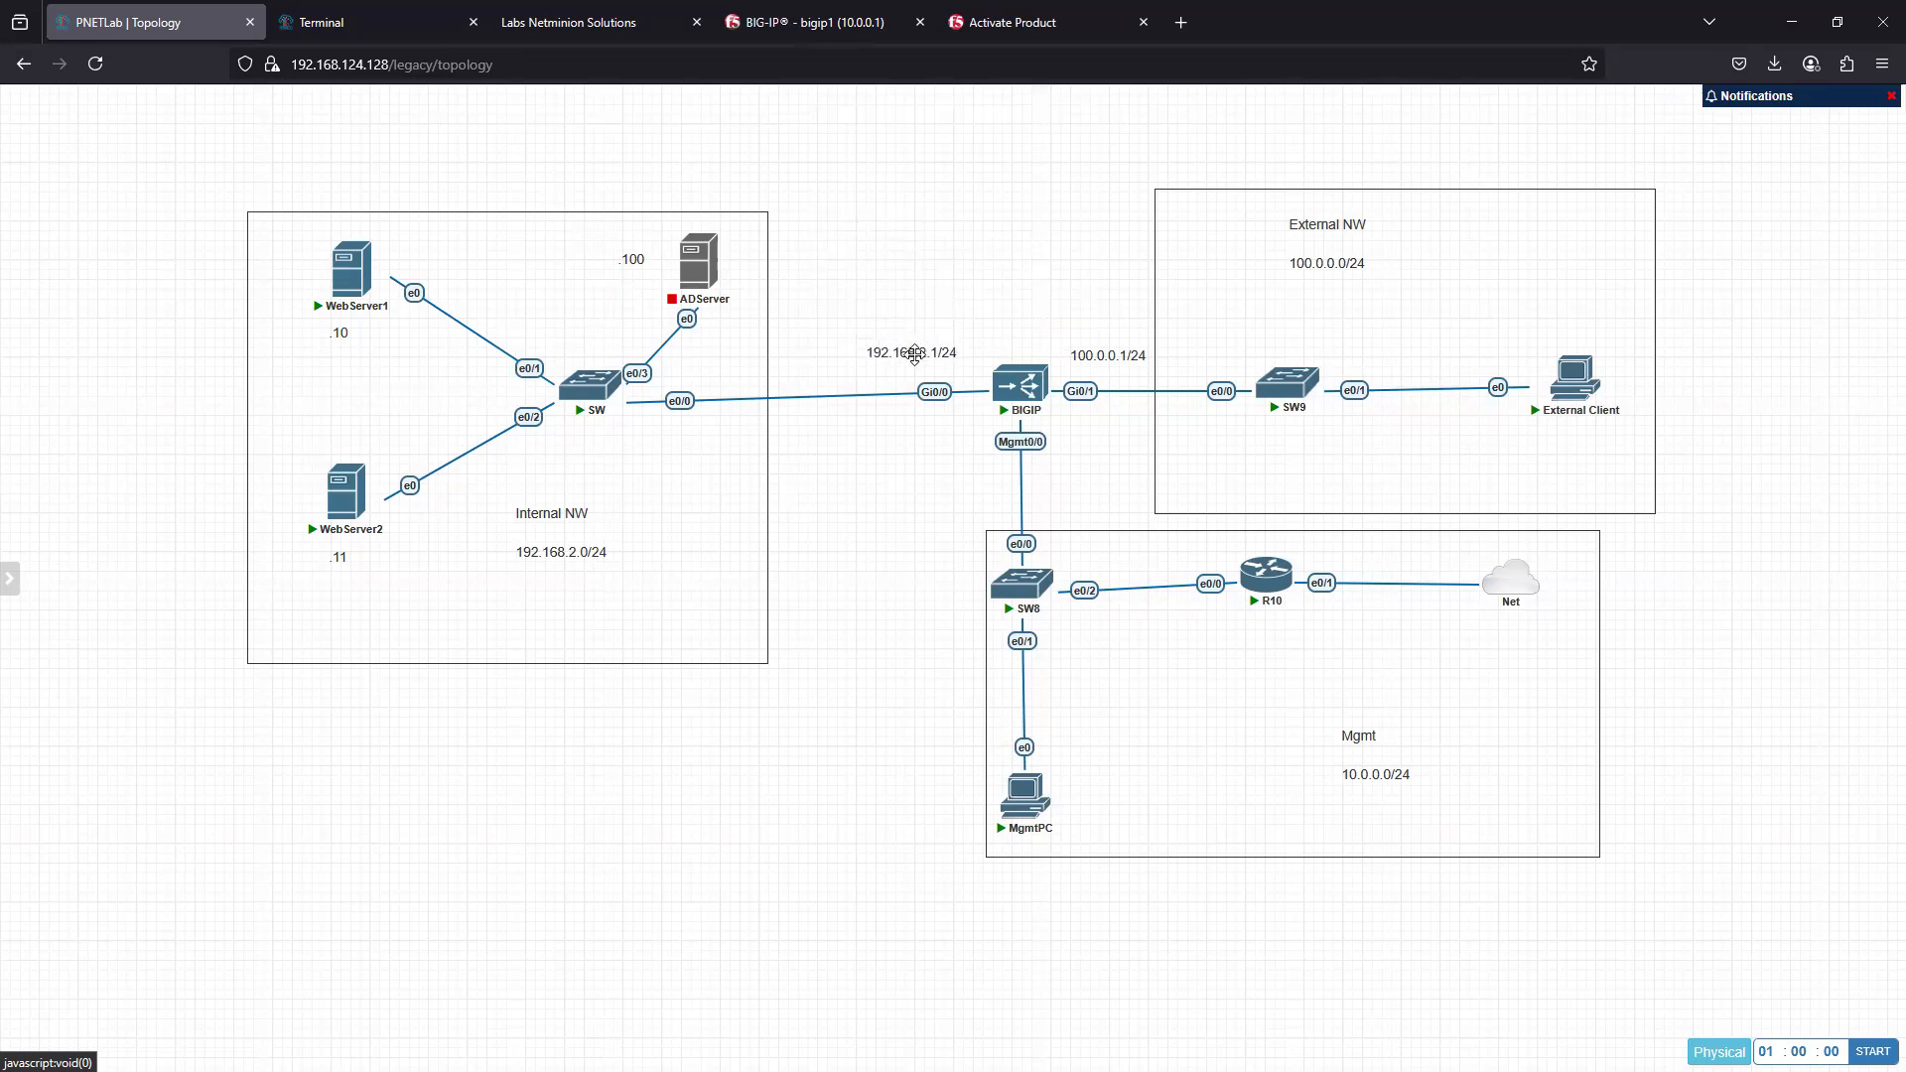
left_click_drag(1099, 358, 1093, 361)
- Shrink the text box of the .10 label beneath WebServer1 to fit its text
double_click(351, 355)
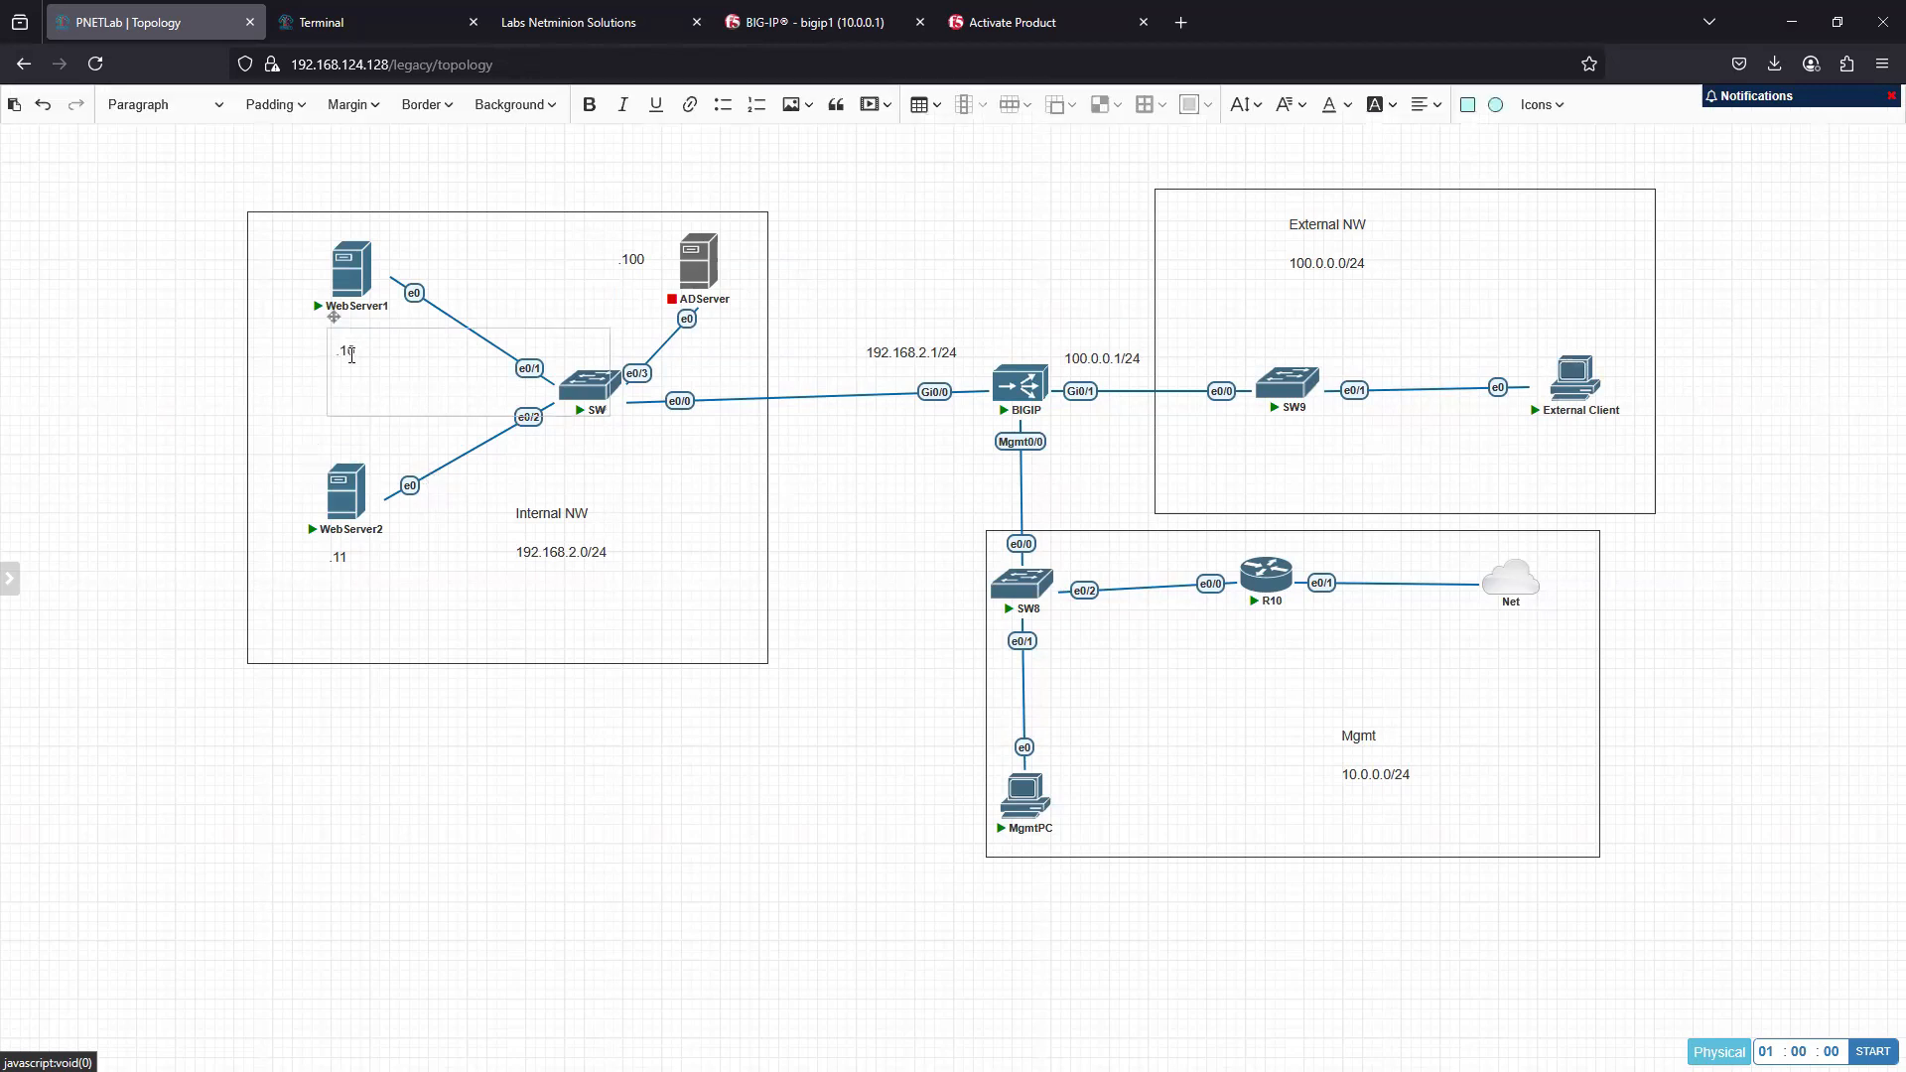
left_click_drag(608, 414, 378, 368)
left_click(343, 382)
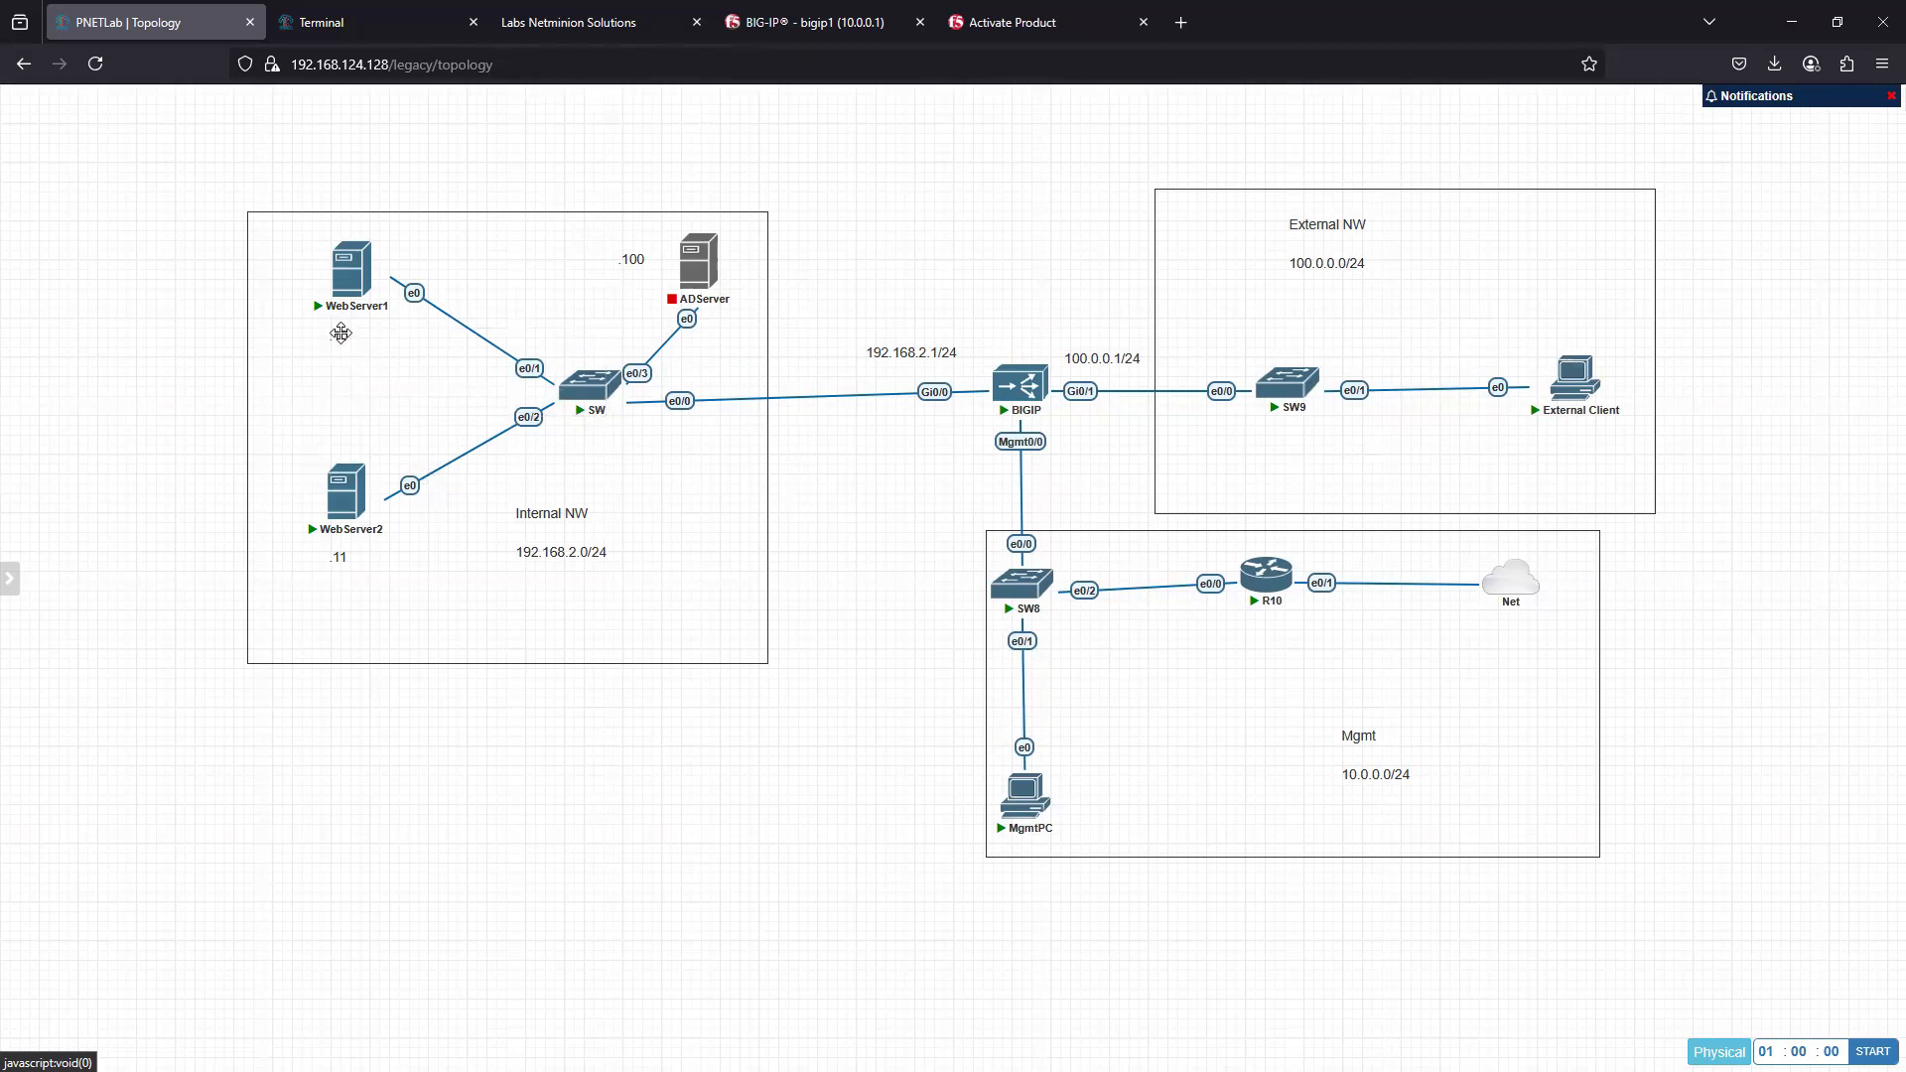
- Duplicate WebServer1's .10 label, placing one copy beneath External Client and another just above MgmtPC
right_click(340, 336)
left_click(372, 379)
left_click_drag(372, 378, 1591, 440)
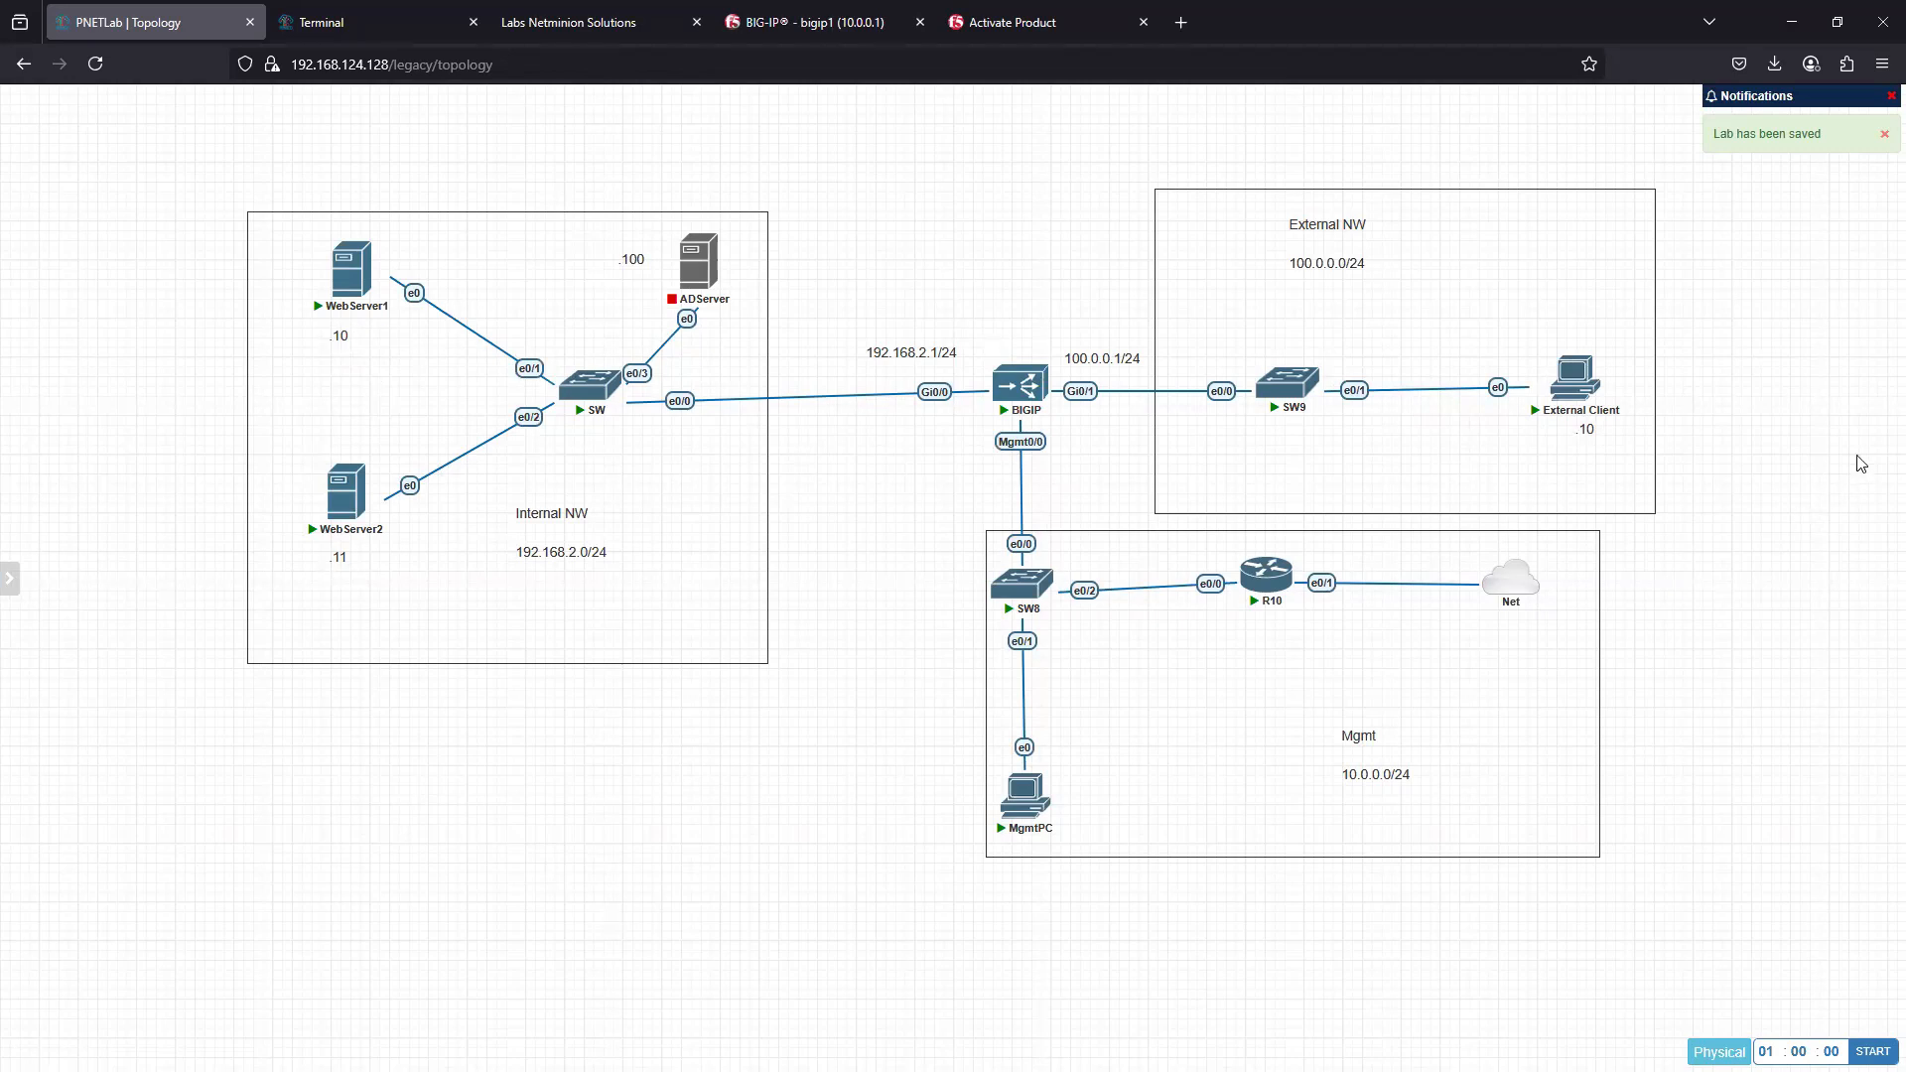
right_click(1593, 431)
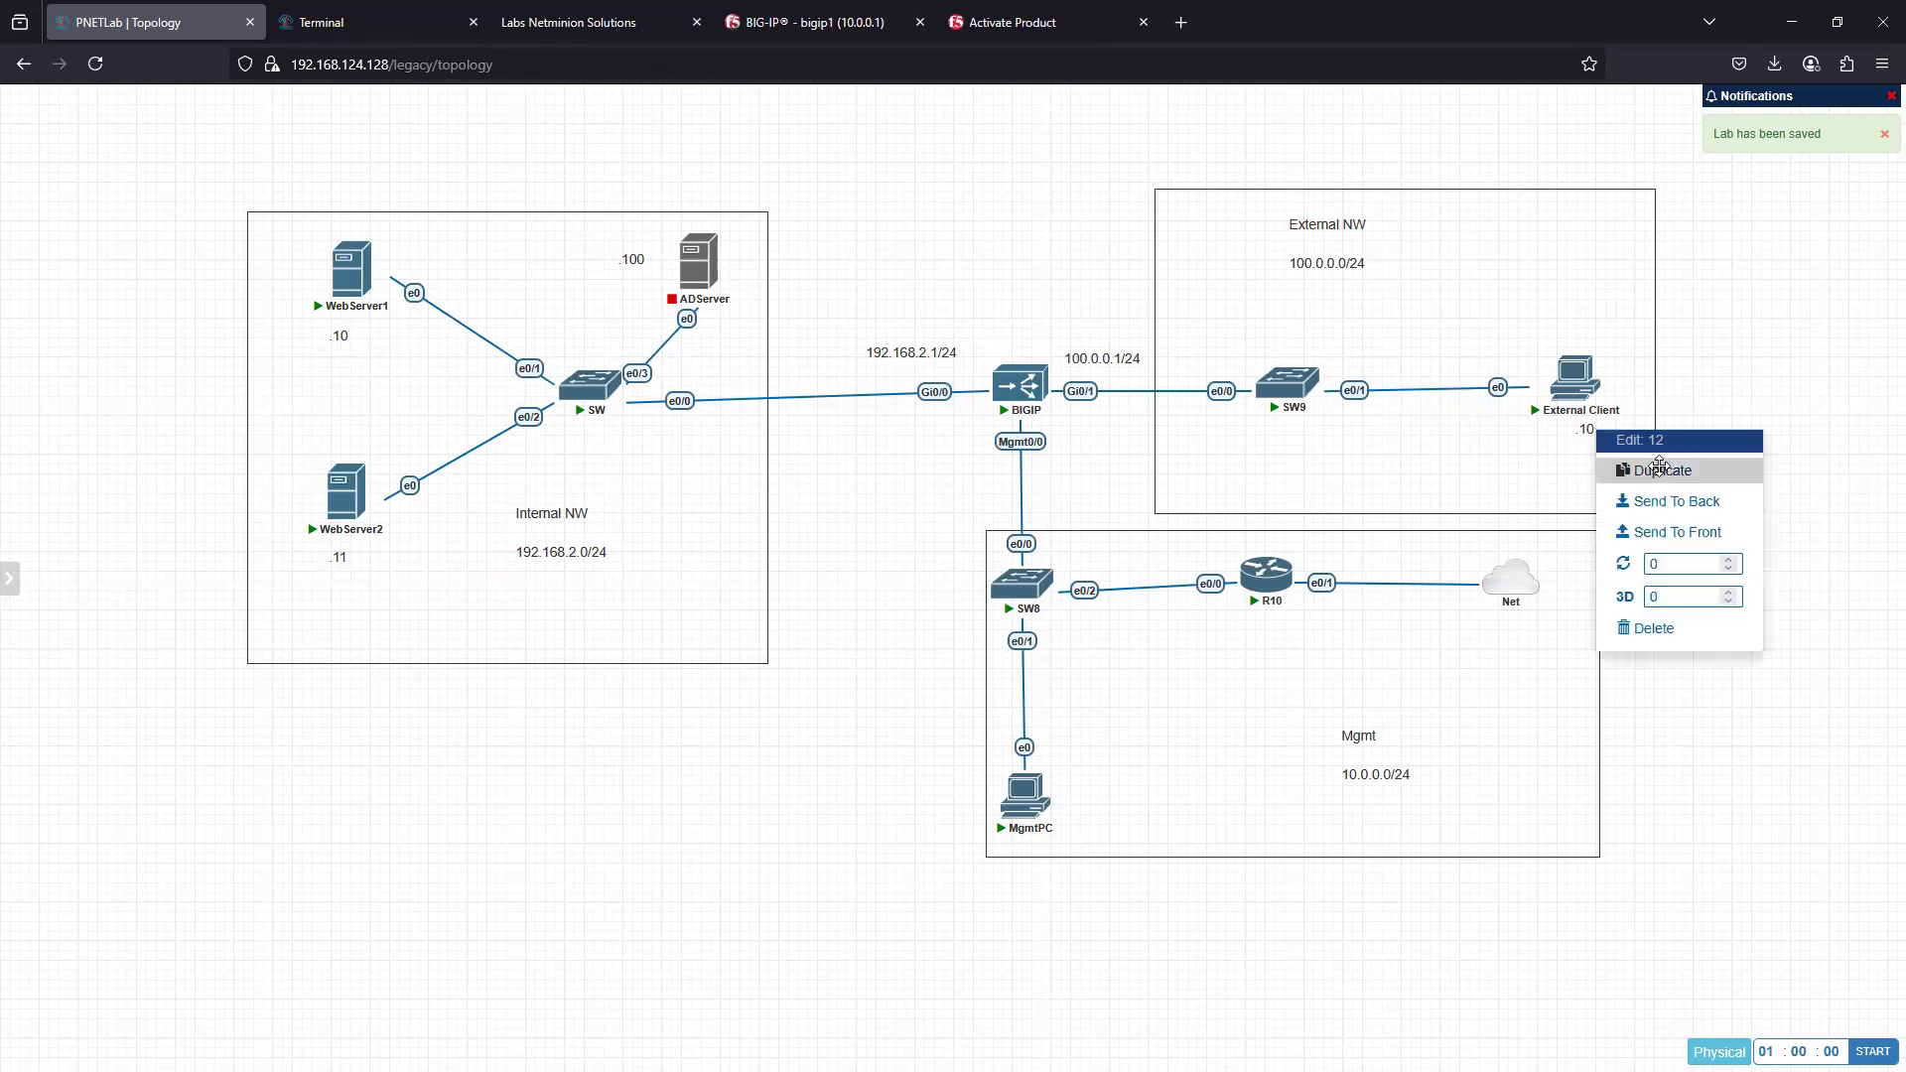
left_click(1663, 472)
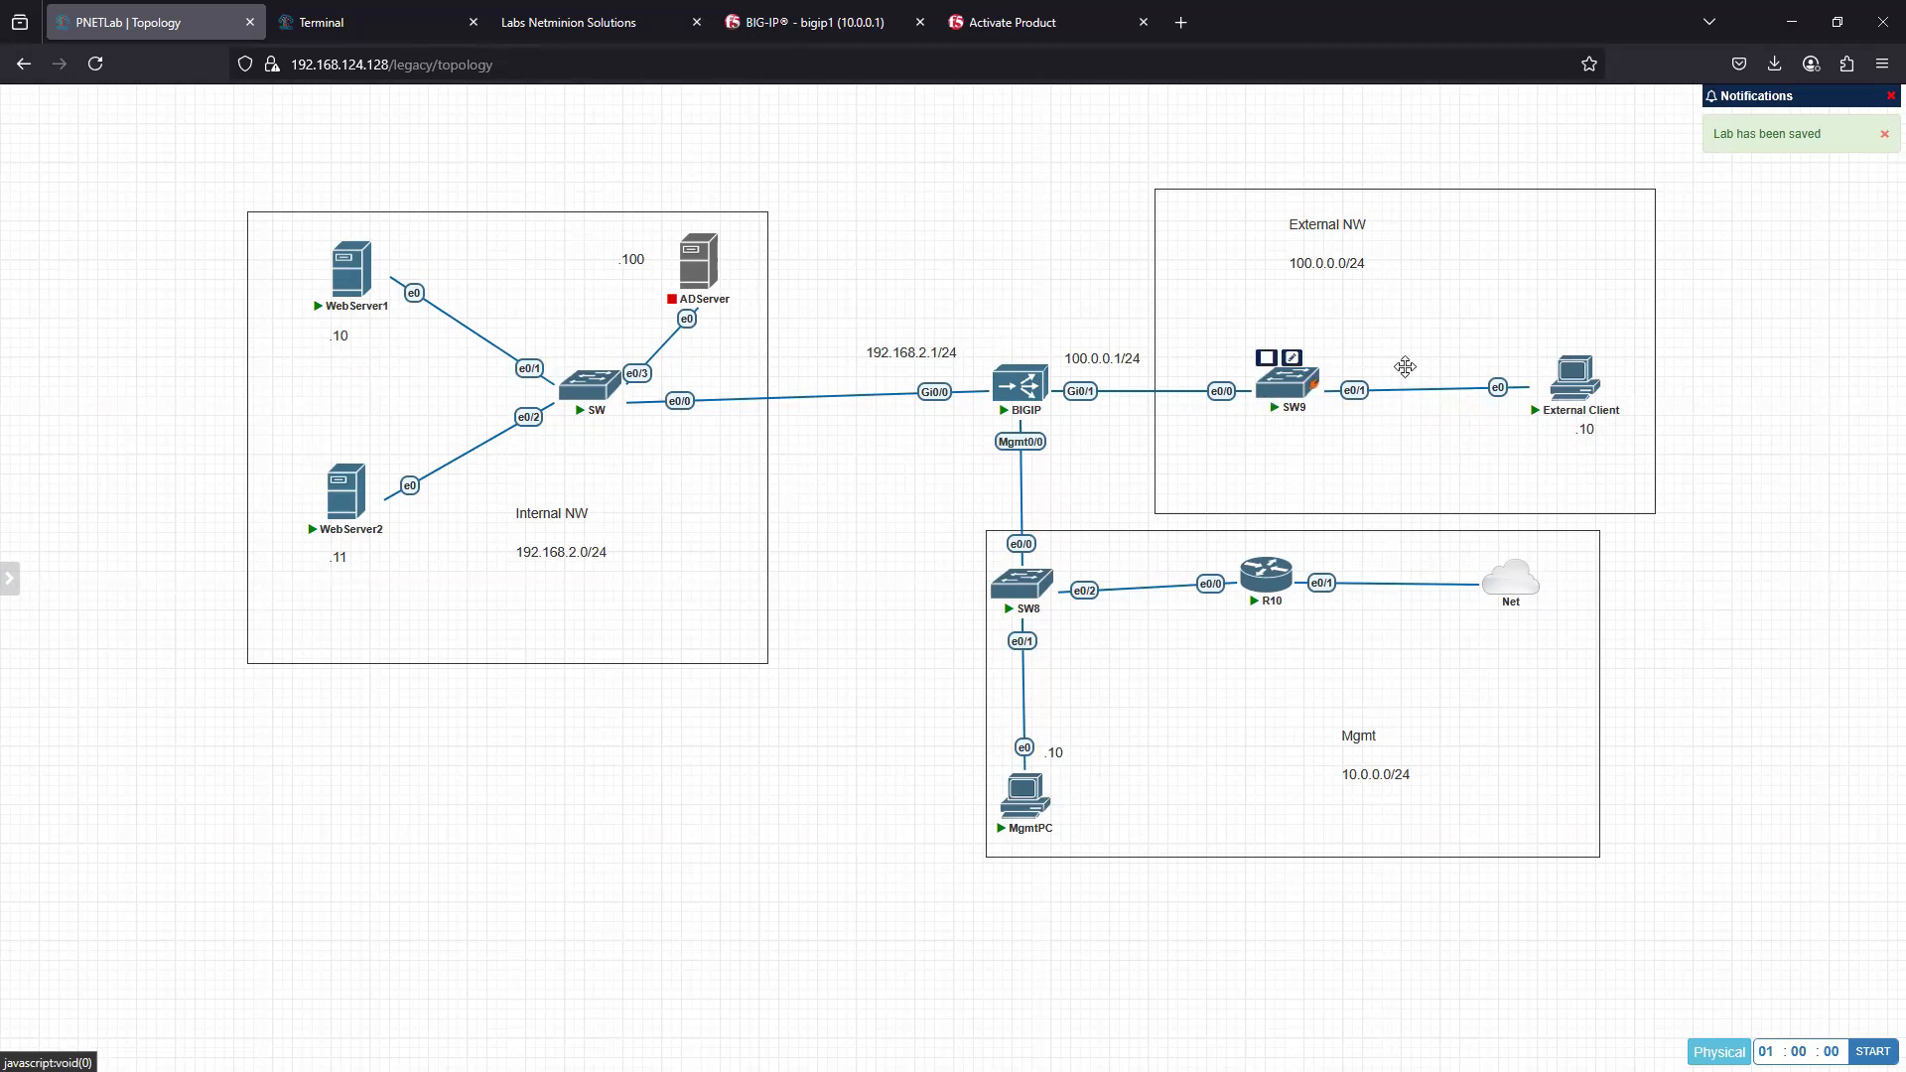
- Duplicate the 100.0.0.1/24 label, place the copy beside BIGIP's Mgmt0/0 interface and change it to 10.0.0.1/24
right_click(1096, 357)
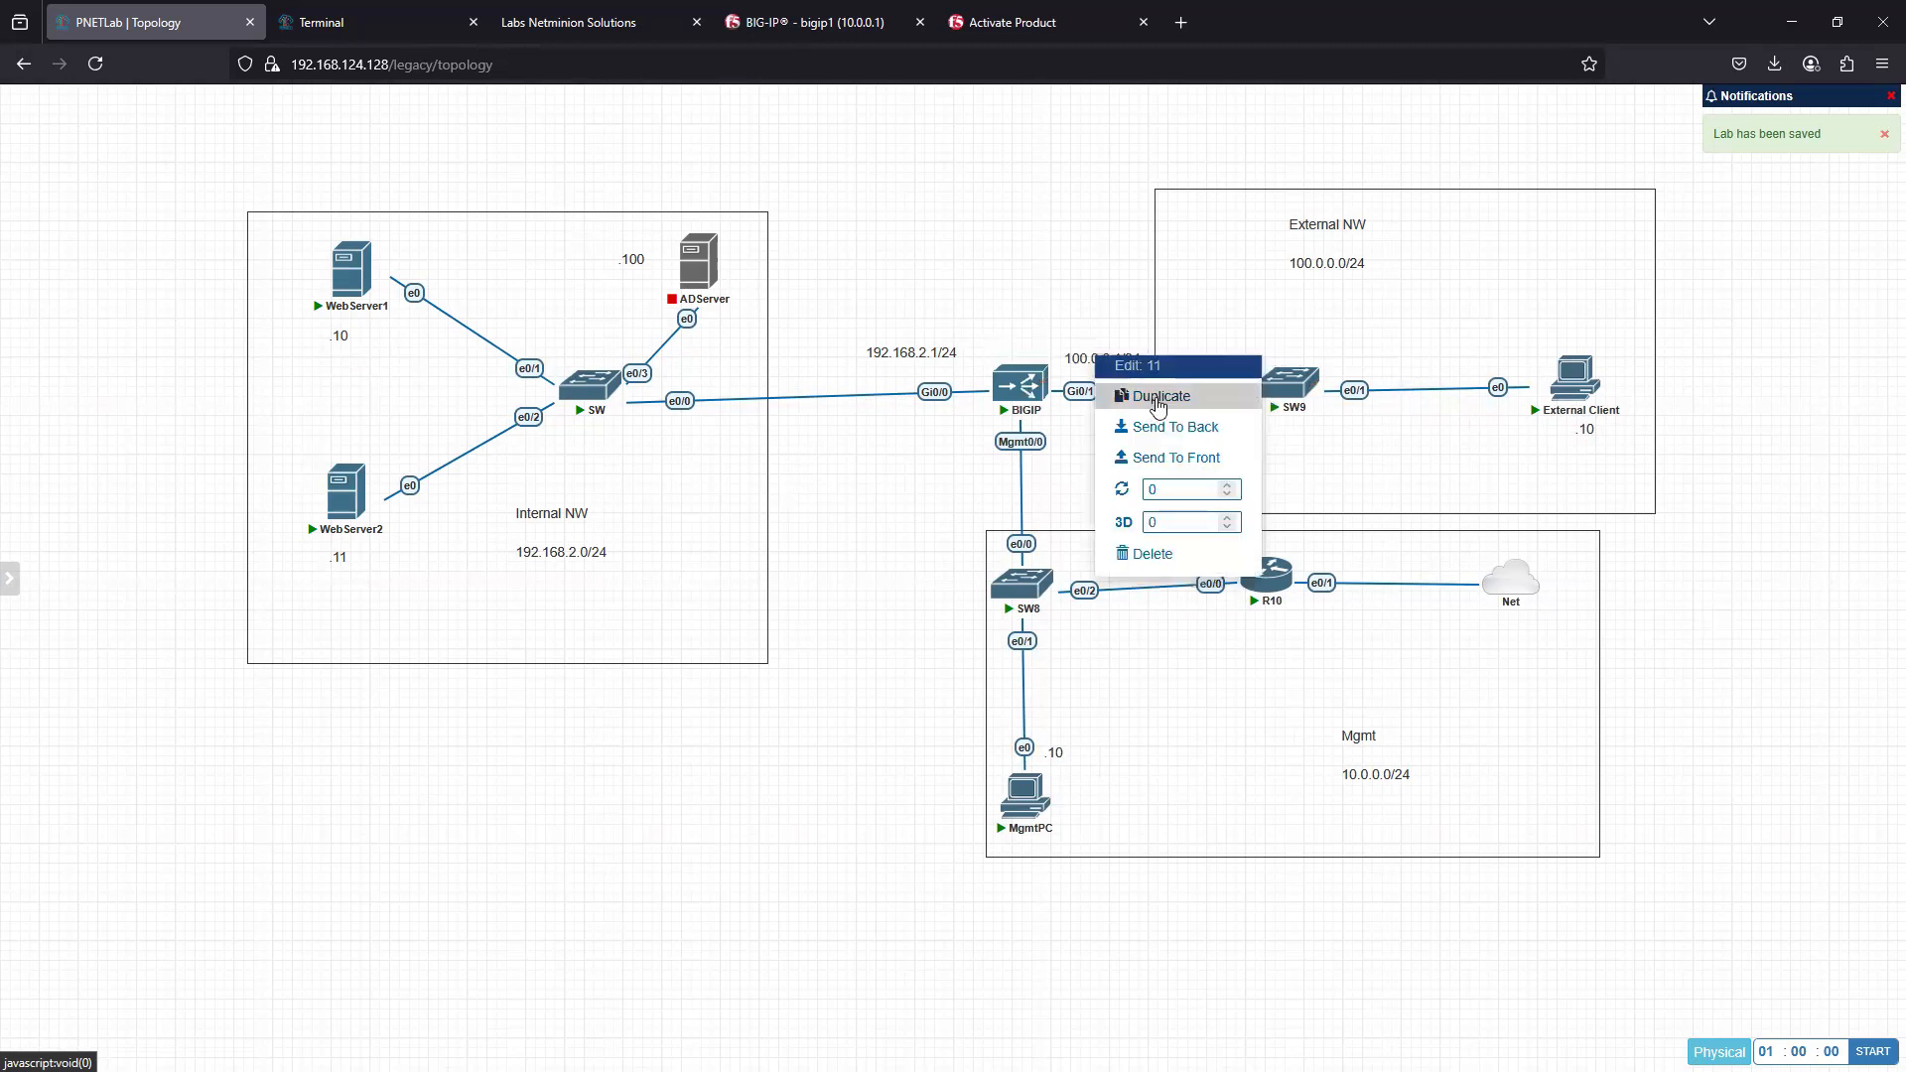
left_click(1157, 397)
left_click_drag(1110, 414, 1067, 453)
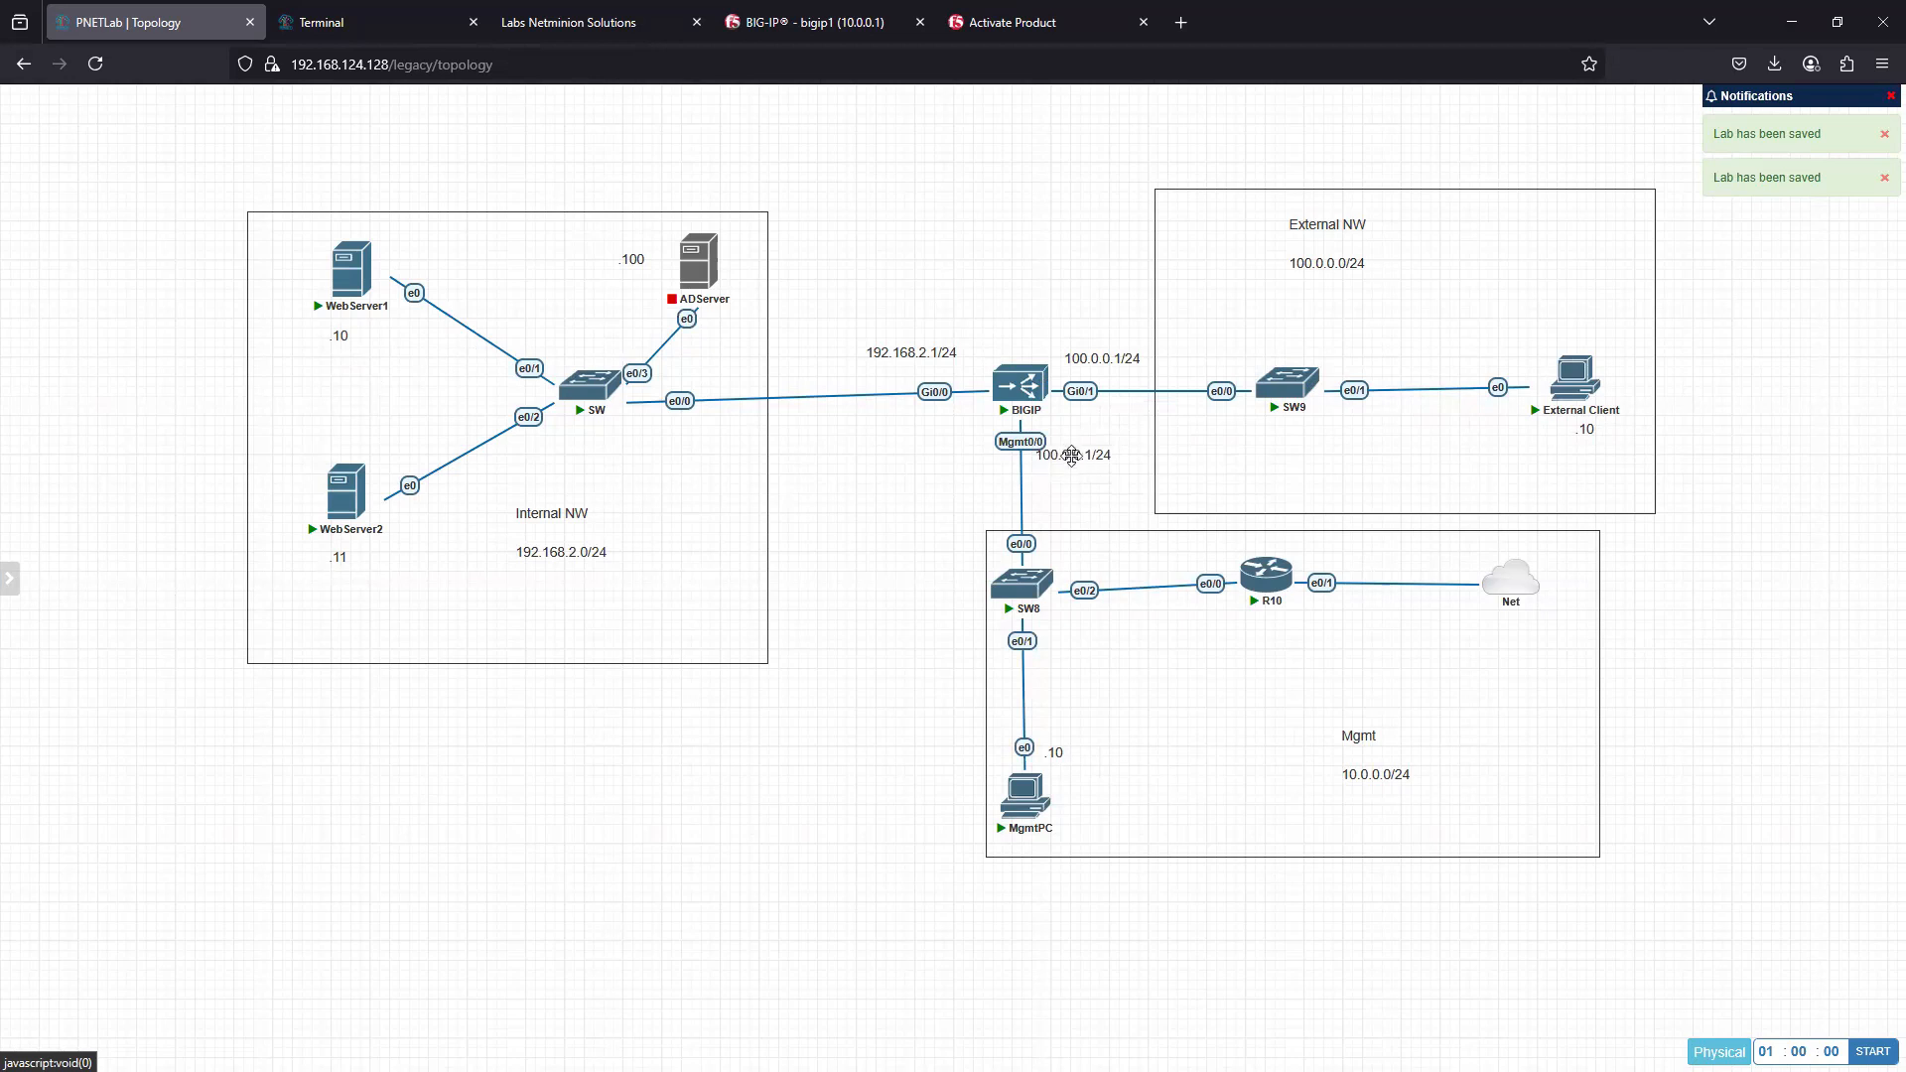
right_click(1070, 456)
double_click(1069, 451)
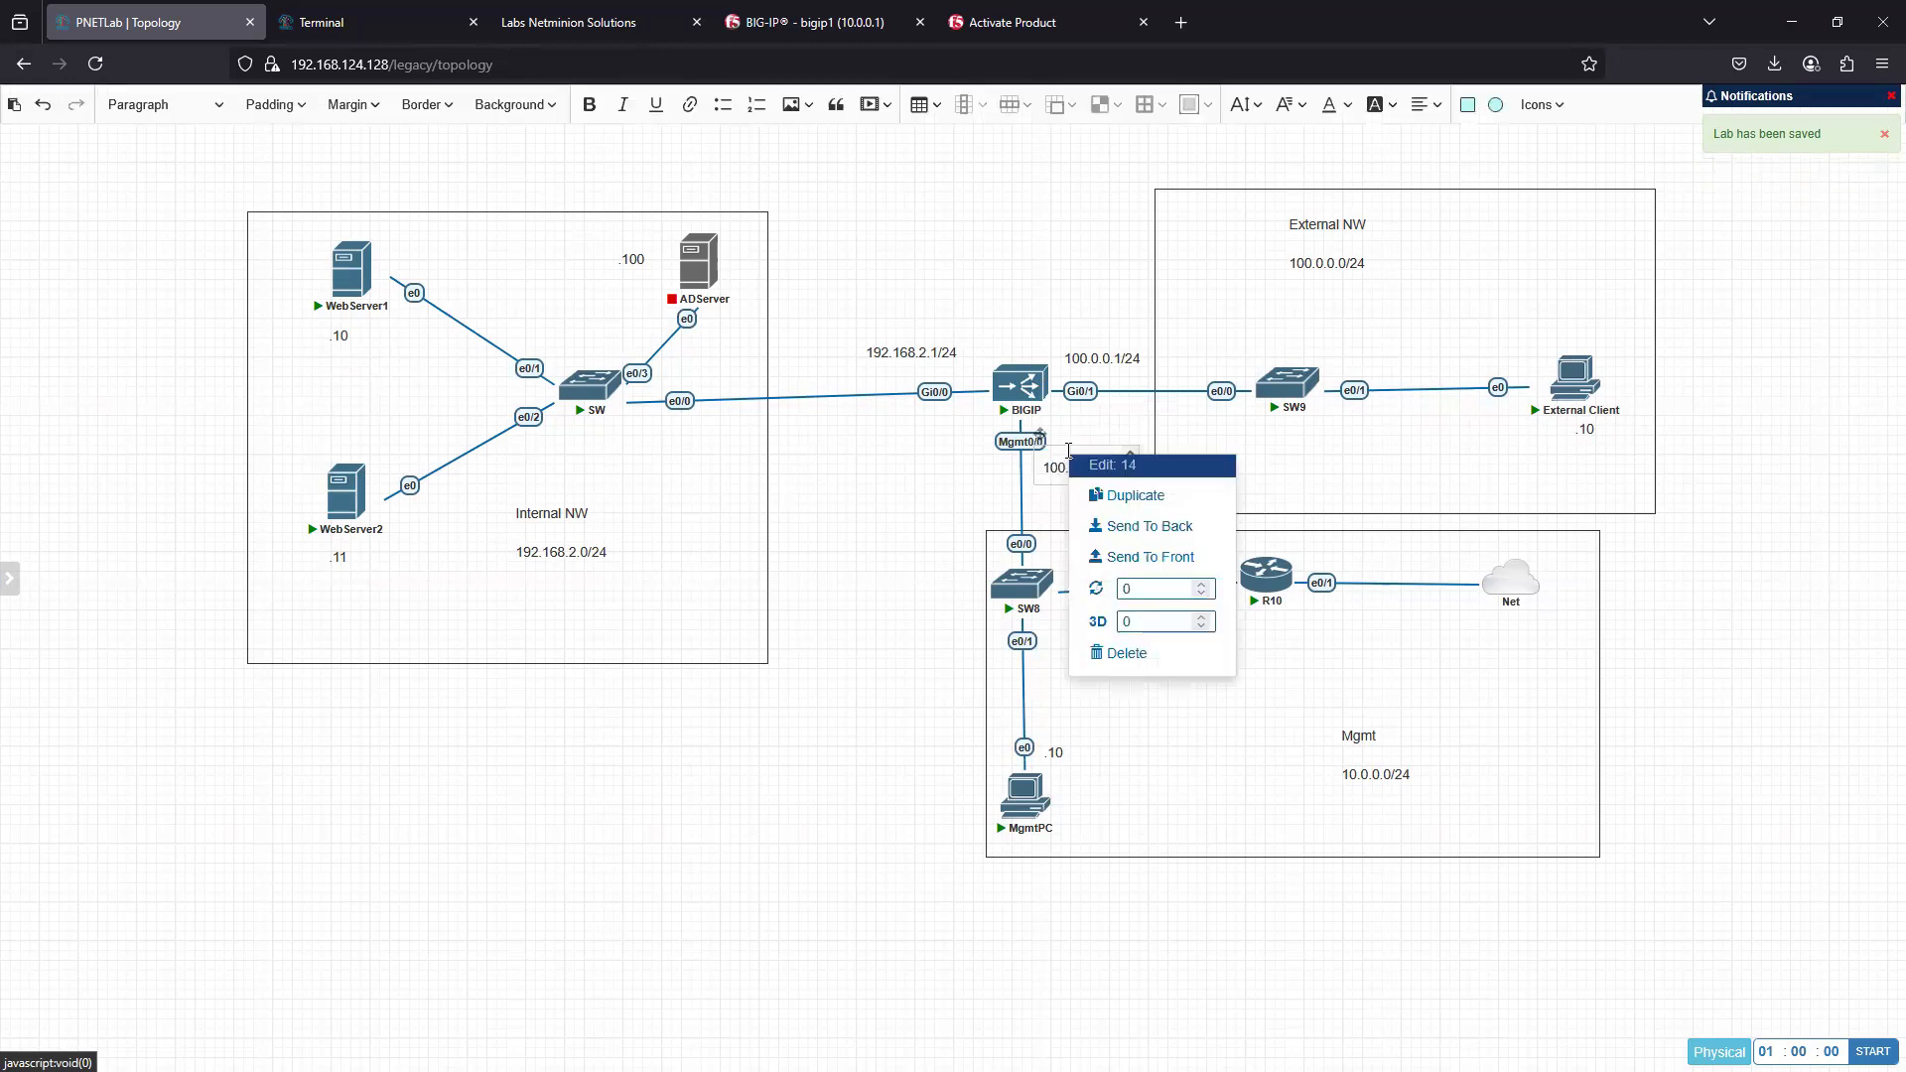
key("BackSpace")
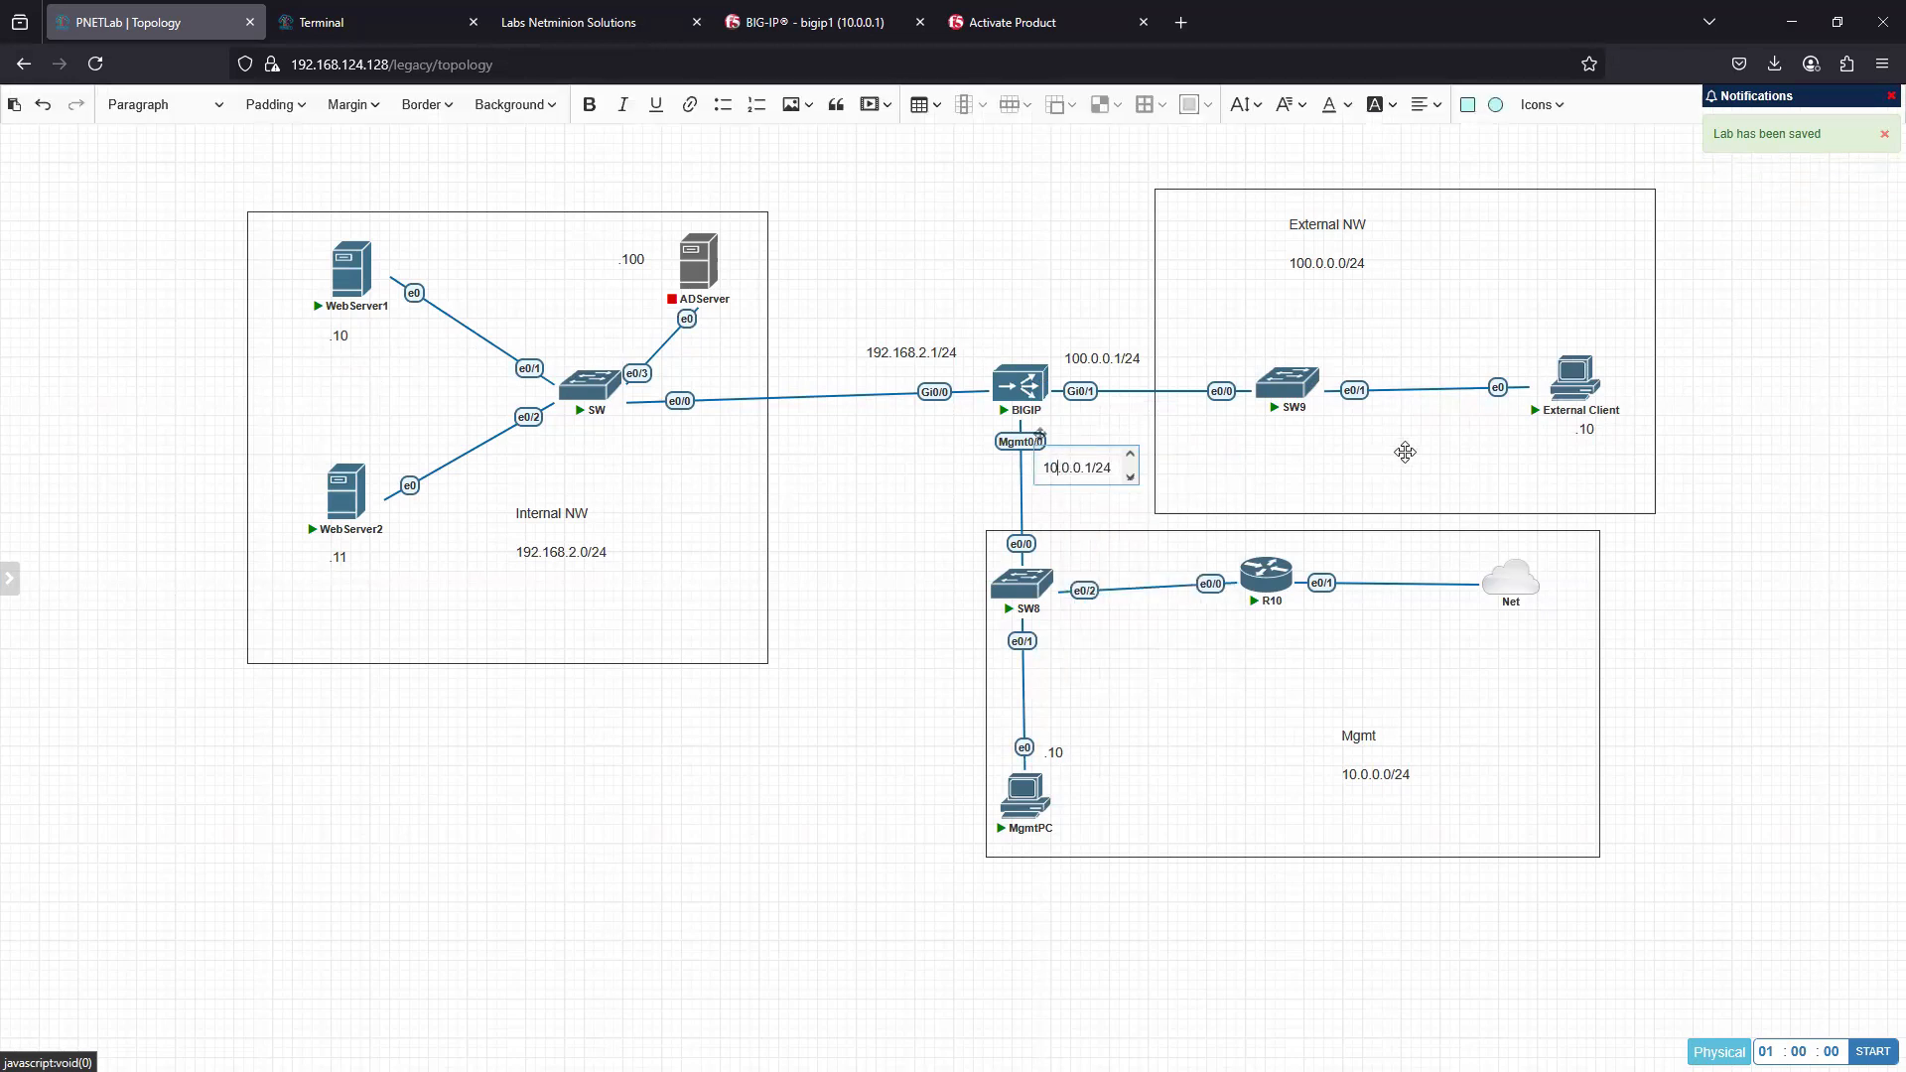
left_click(915, 508)
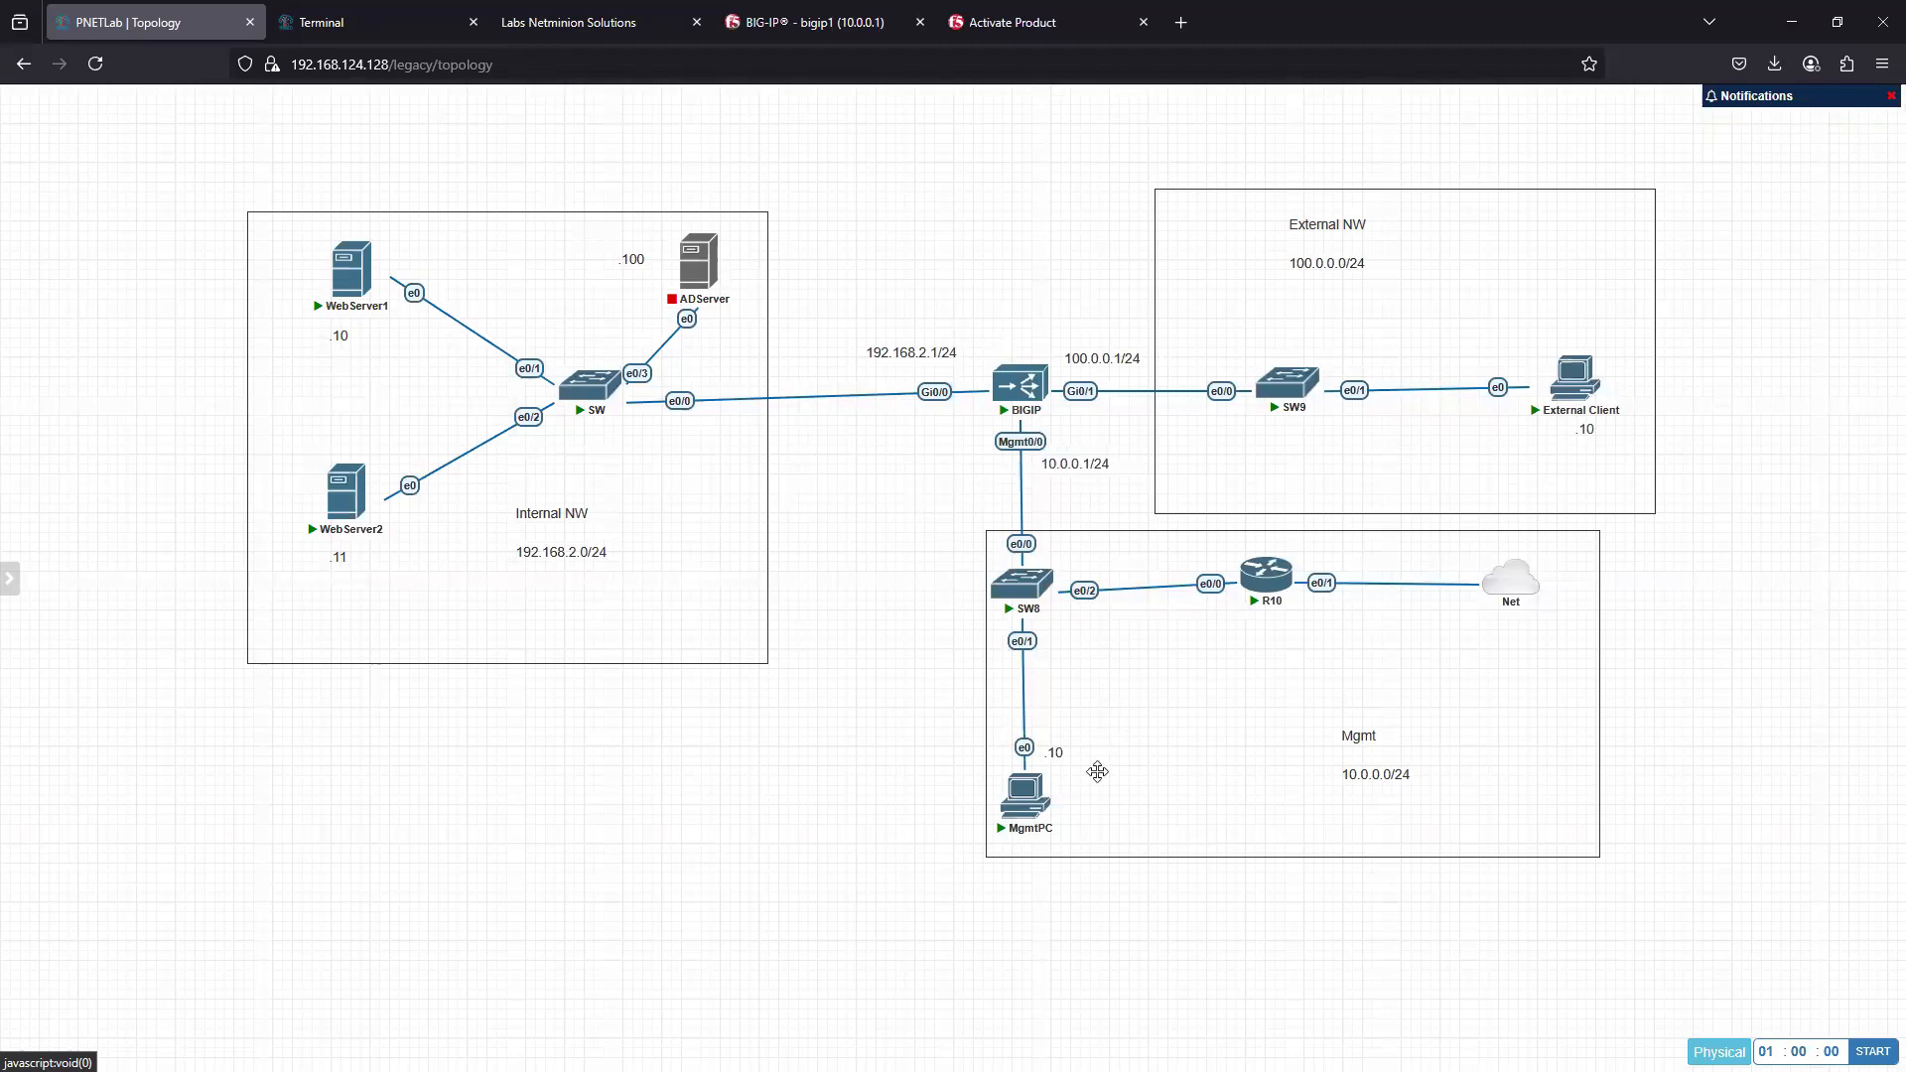
- Duplicate MgmtPC's .10 label, place the copy below R10's e0/0 interface and change it to .254, then nudge R10 slightly
right_click(1058, 753)
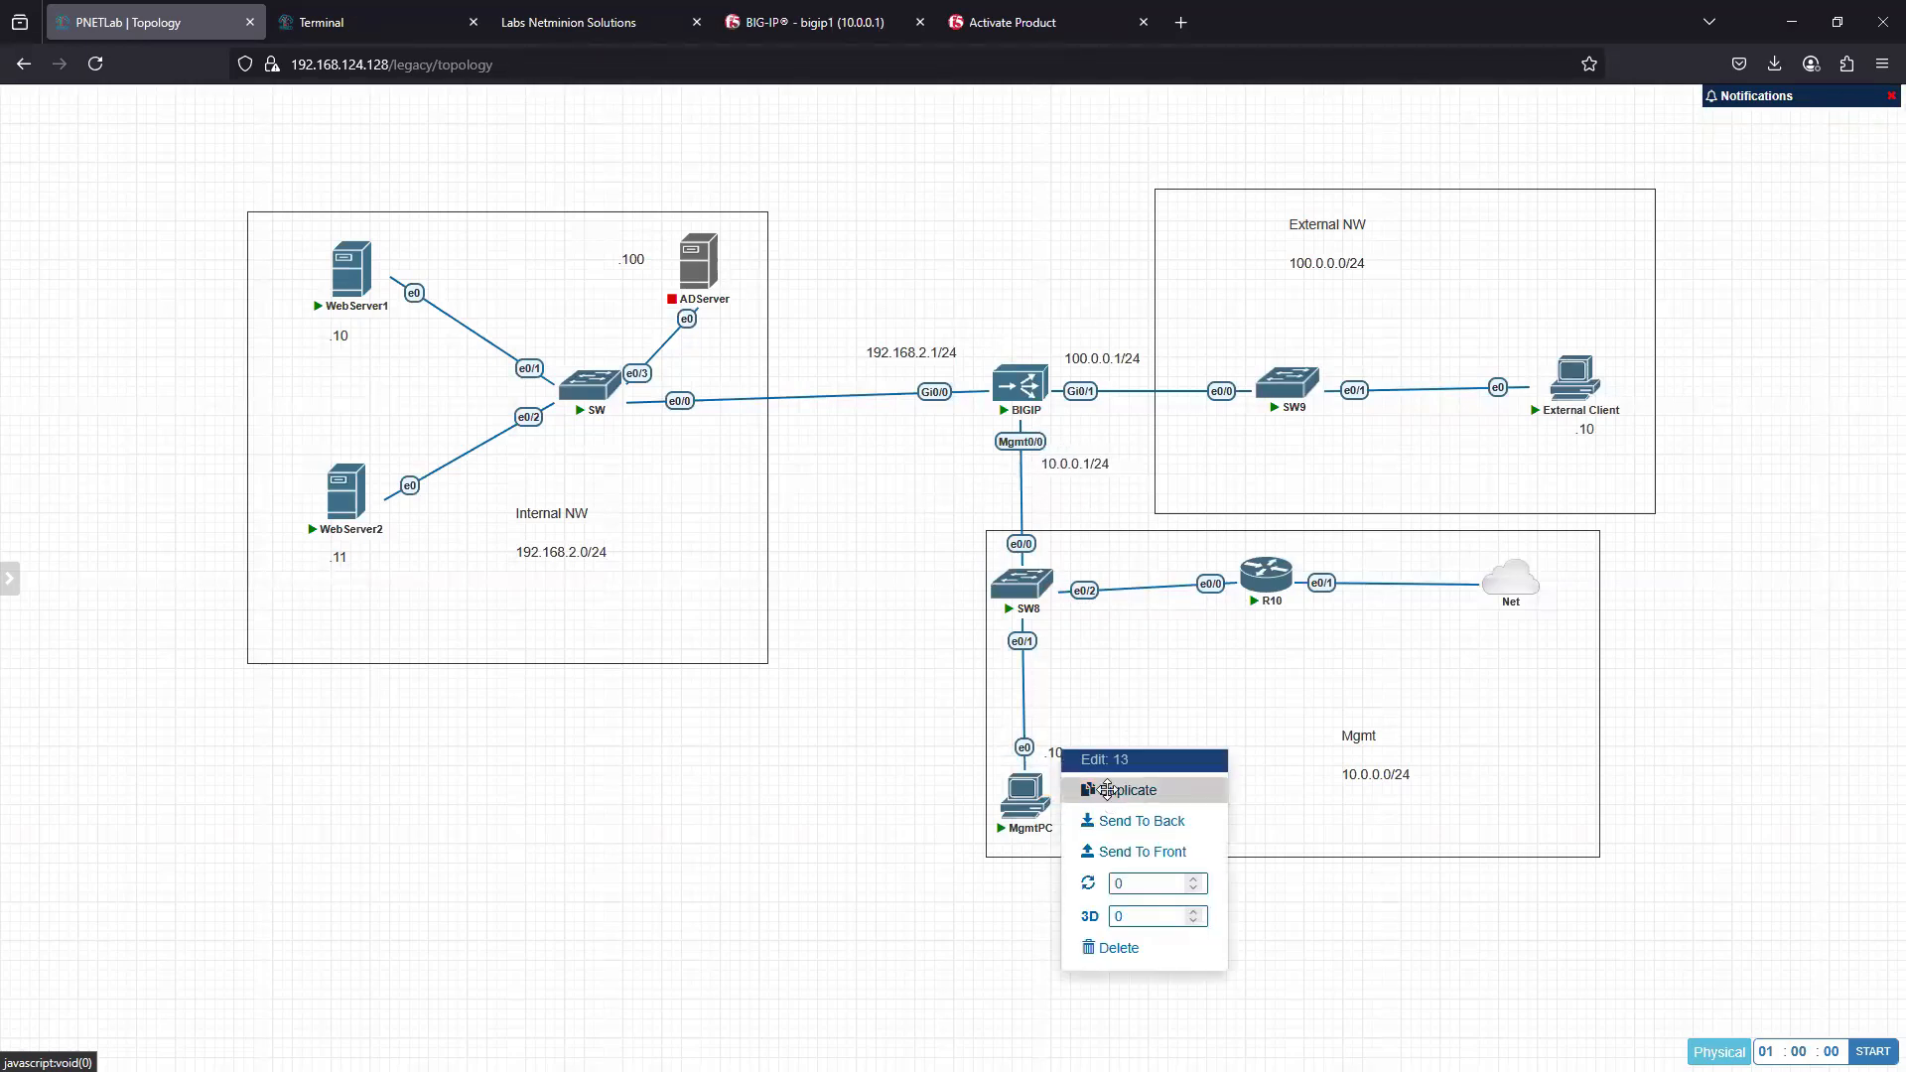
left_click(1108, 791)
left_click_drag(1081, 777, 1209, 607)
double_click(1210, 605)
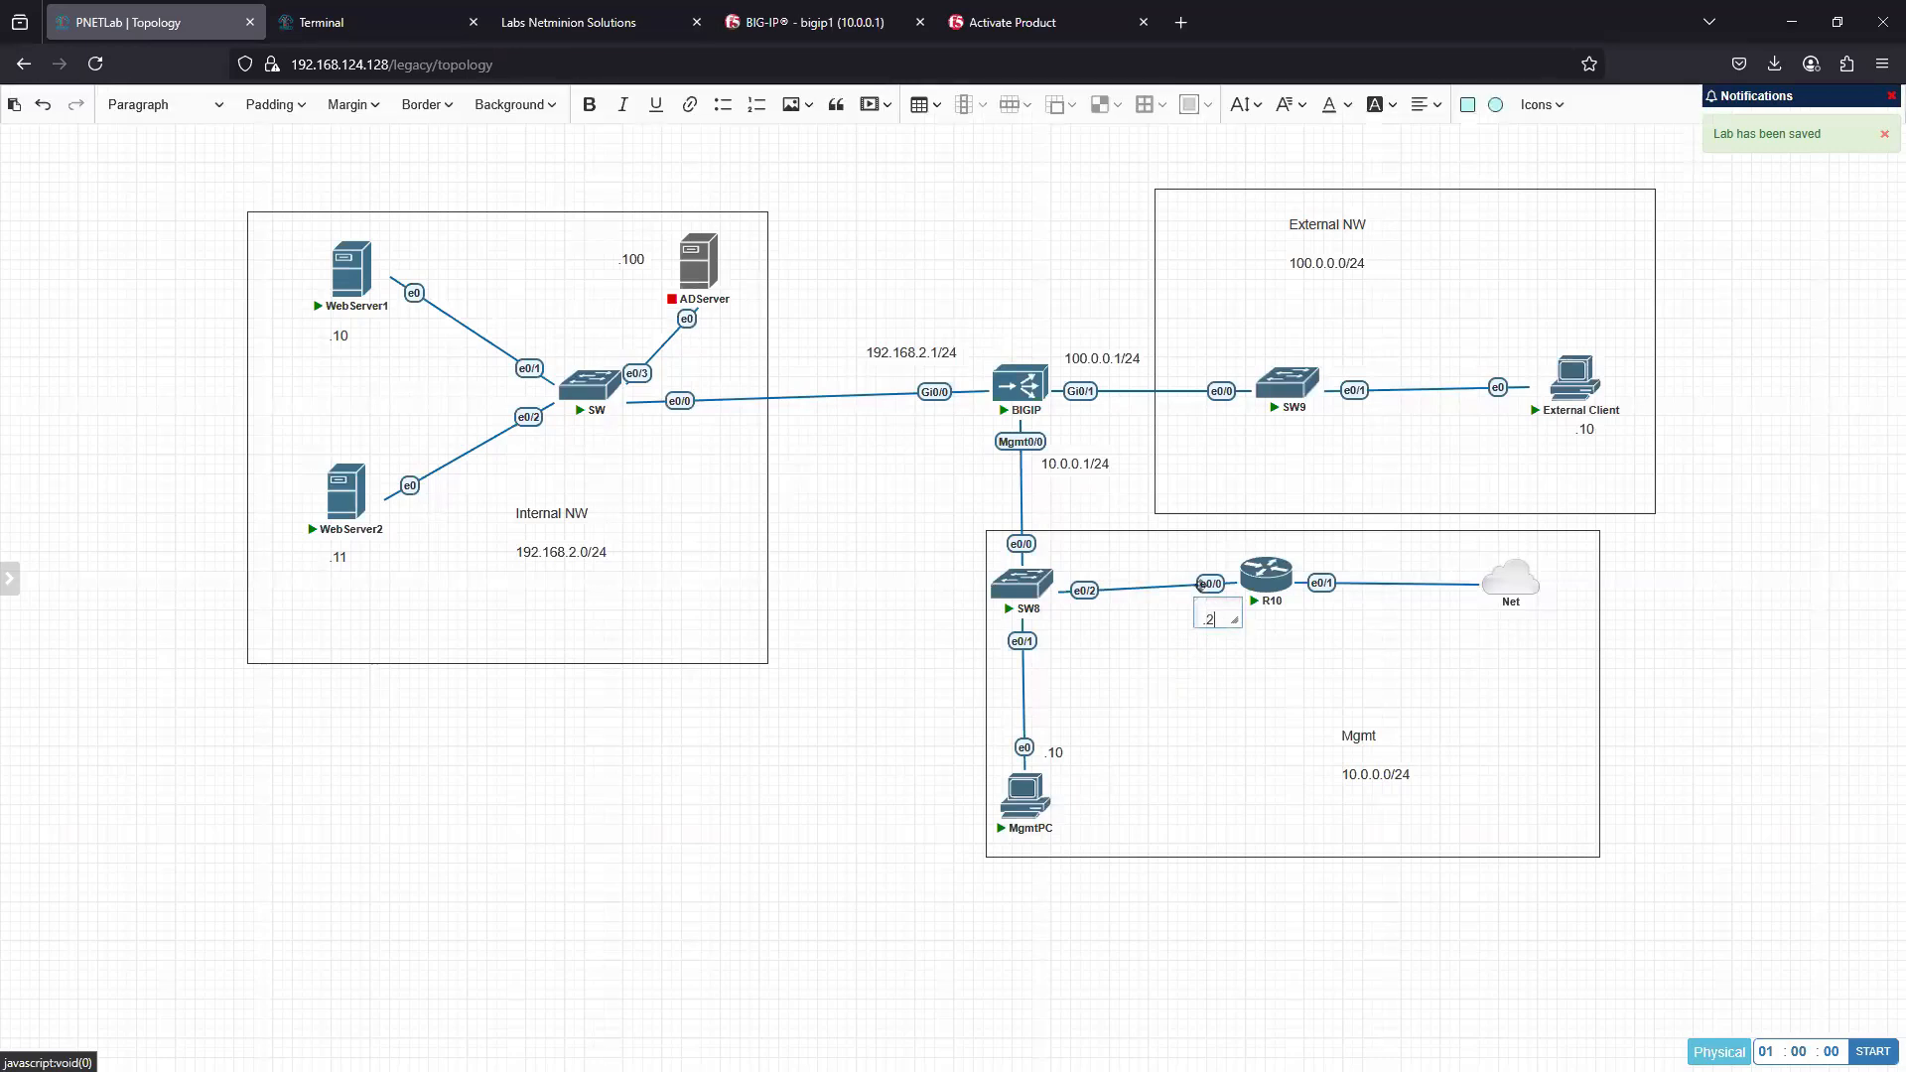
type("254")
left_click(860, 789)
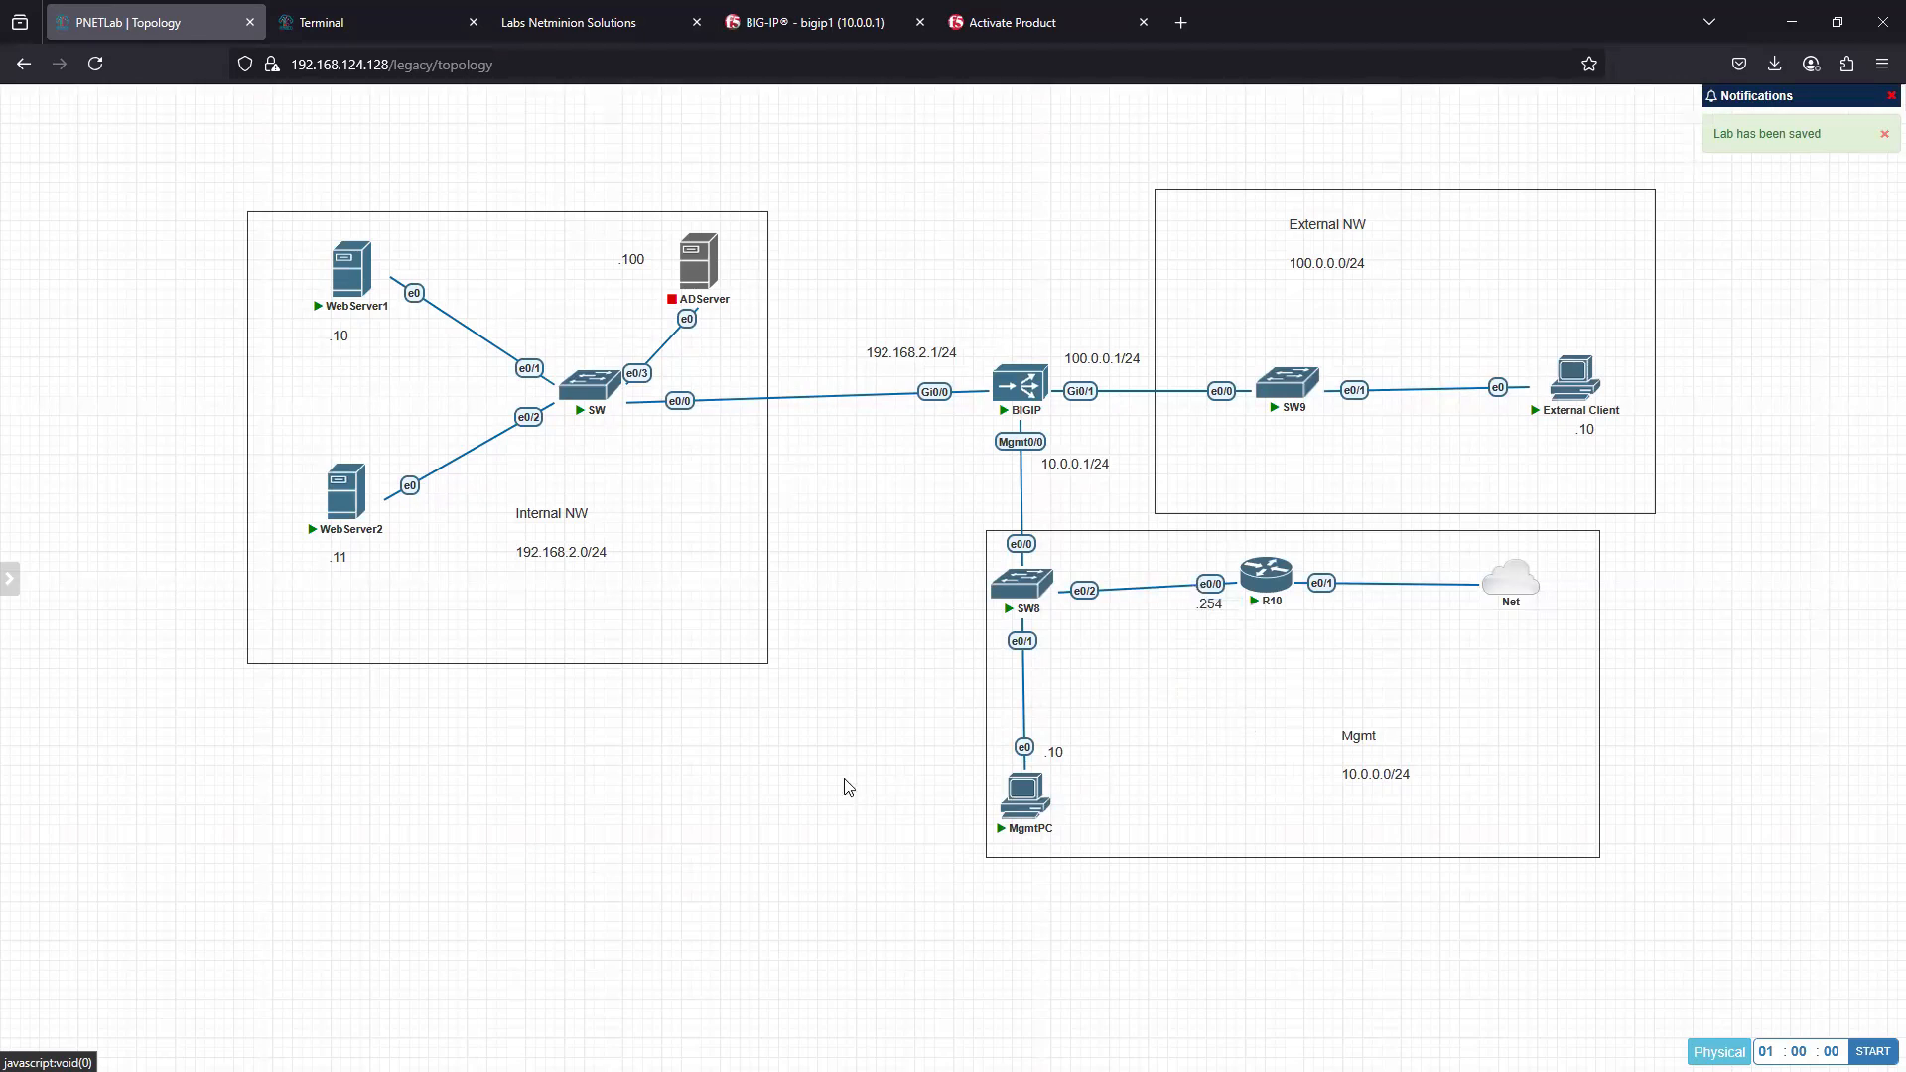
left_click_drag(1267, 576, 1275, 580)
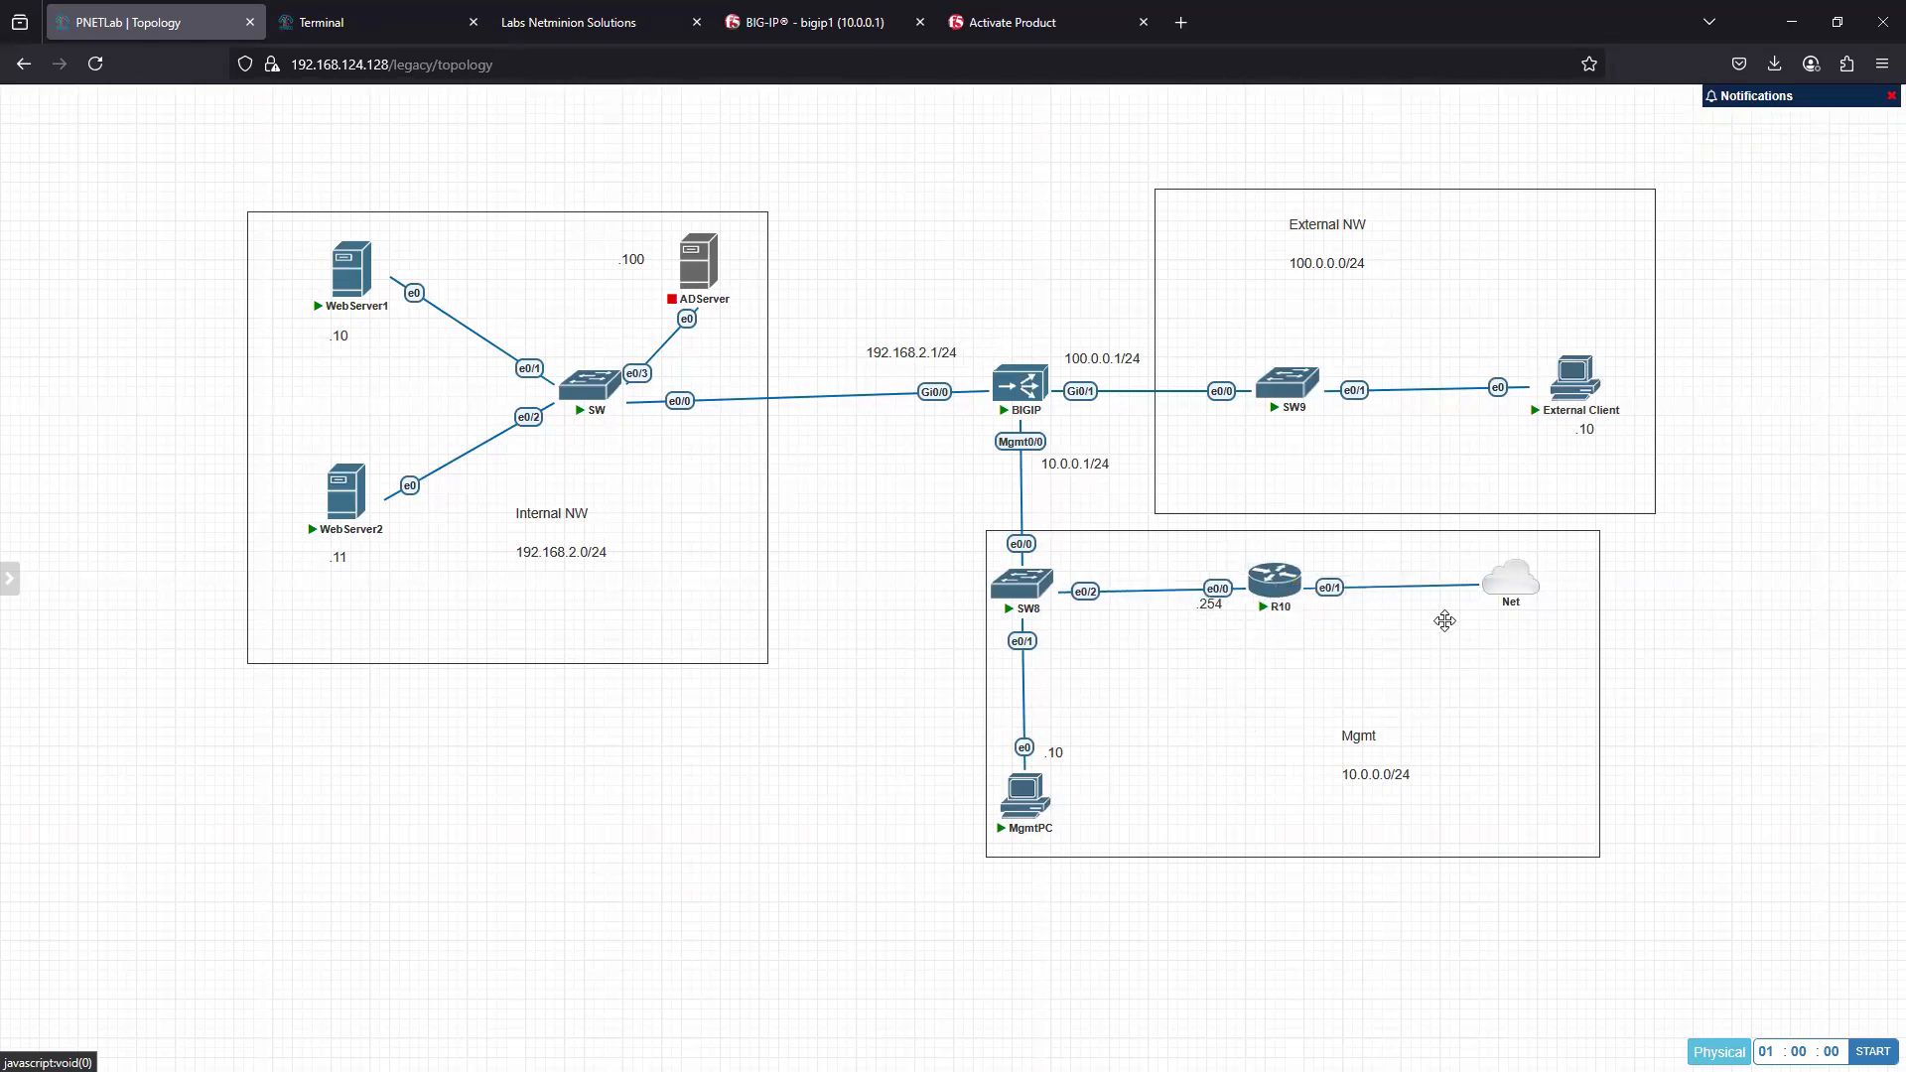
- Start the ADServer node in the Internal NW area
mouse_move(709, 274)
left_click(679, 227)
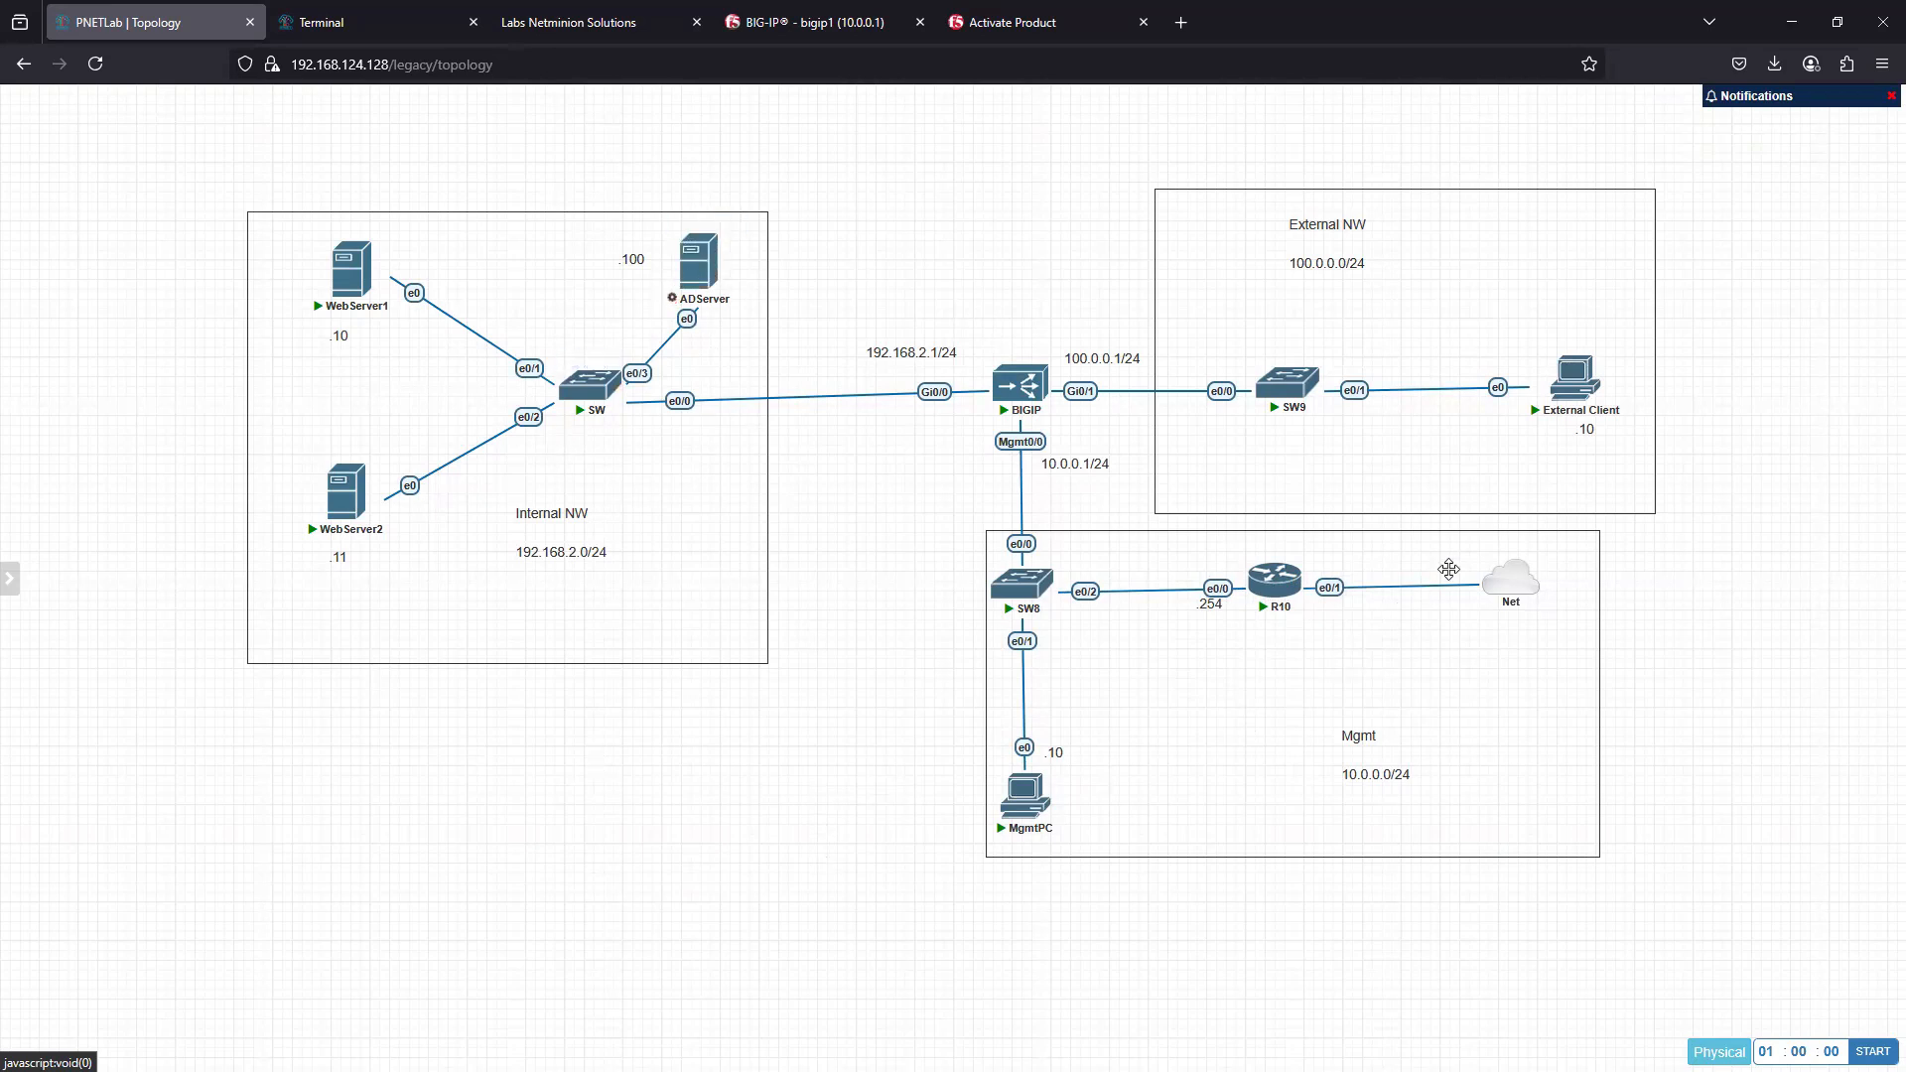
- Try to open a console session to MgmtPC and close its terminal window
mouse_move(1279, 601)
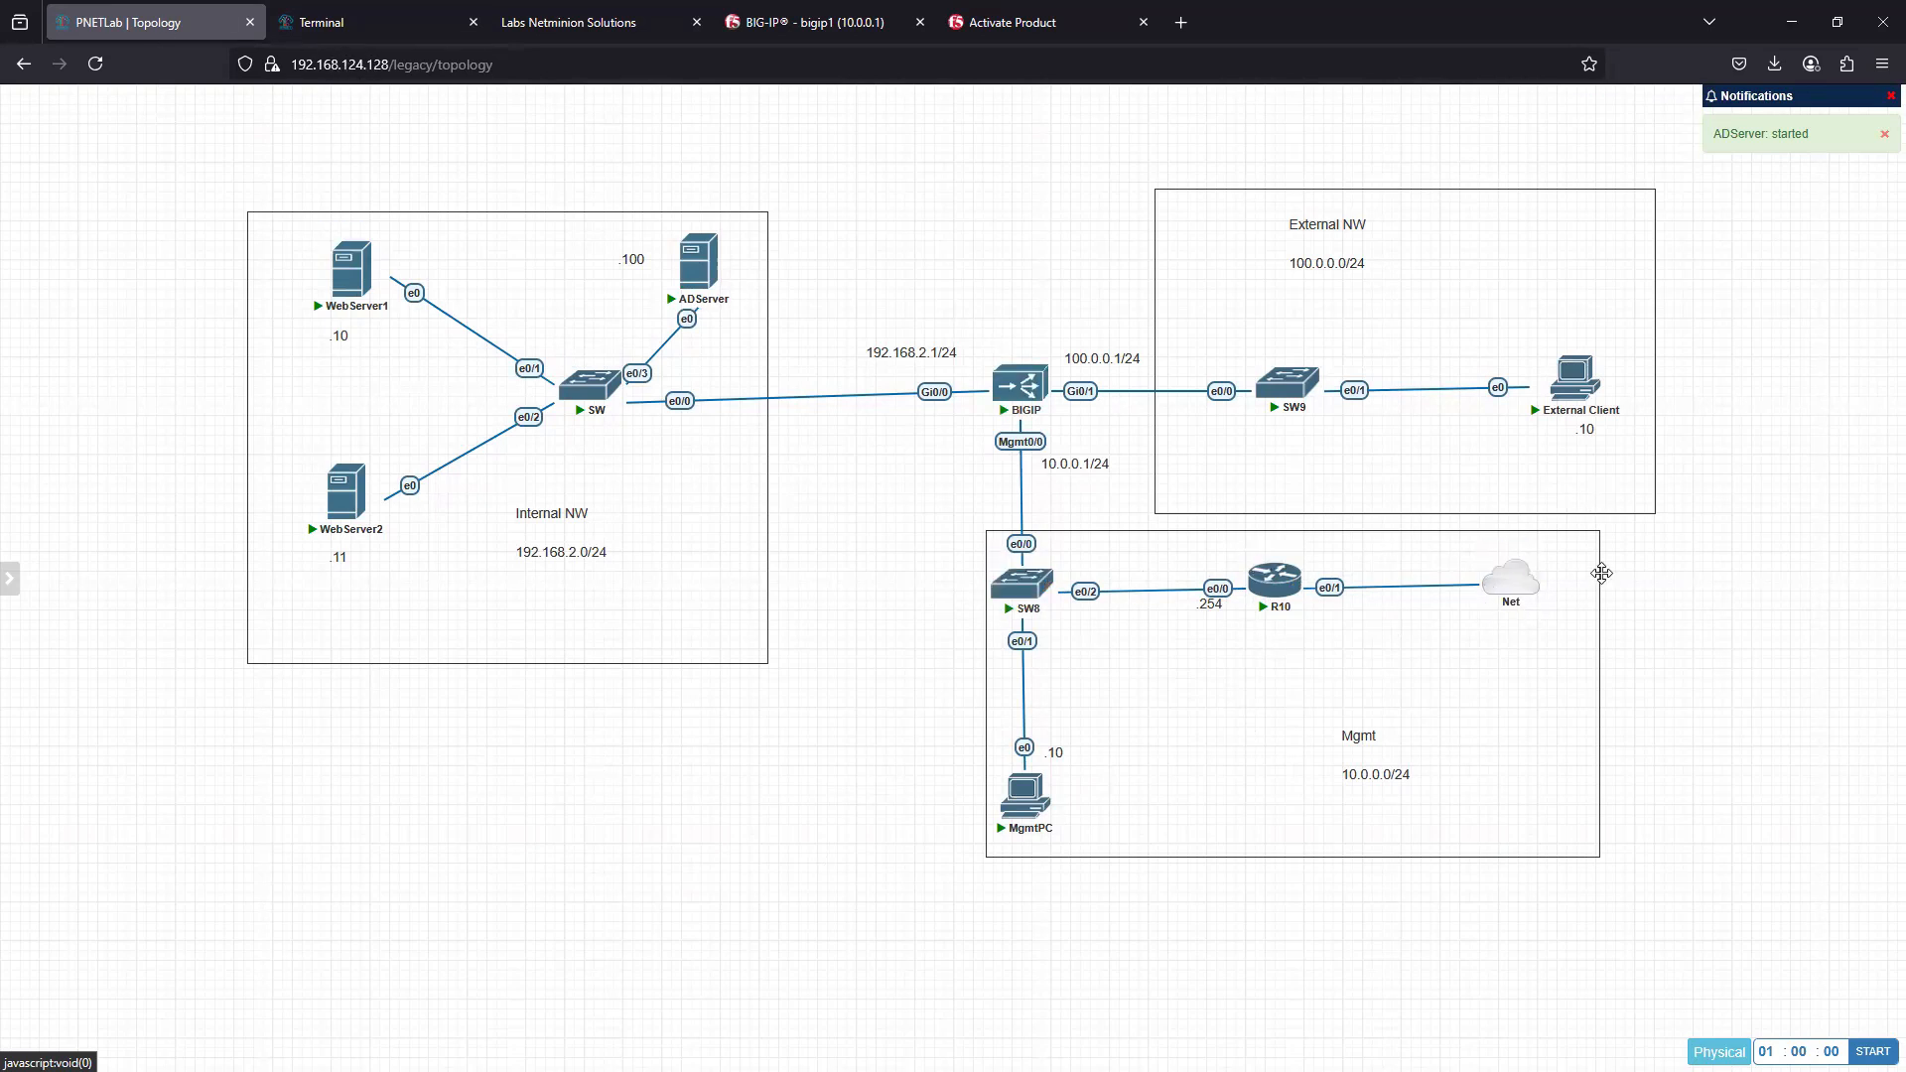
mouse_move(1530, 604)
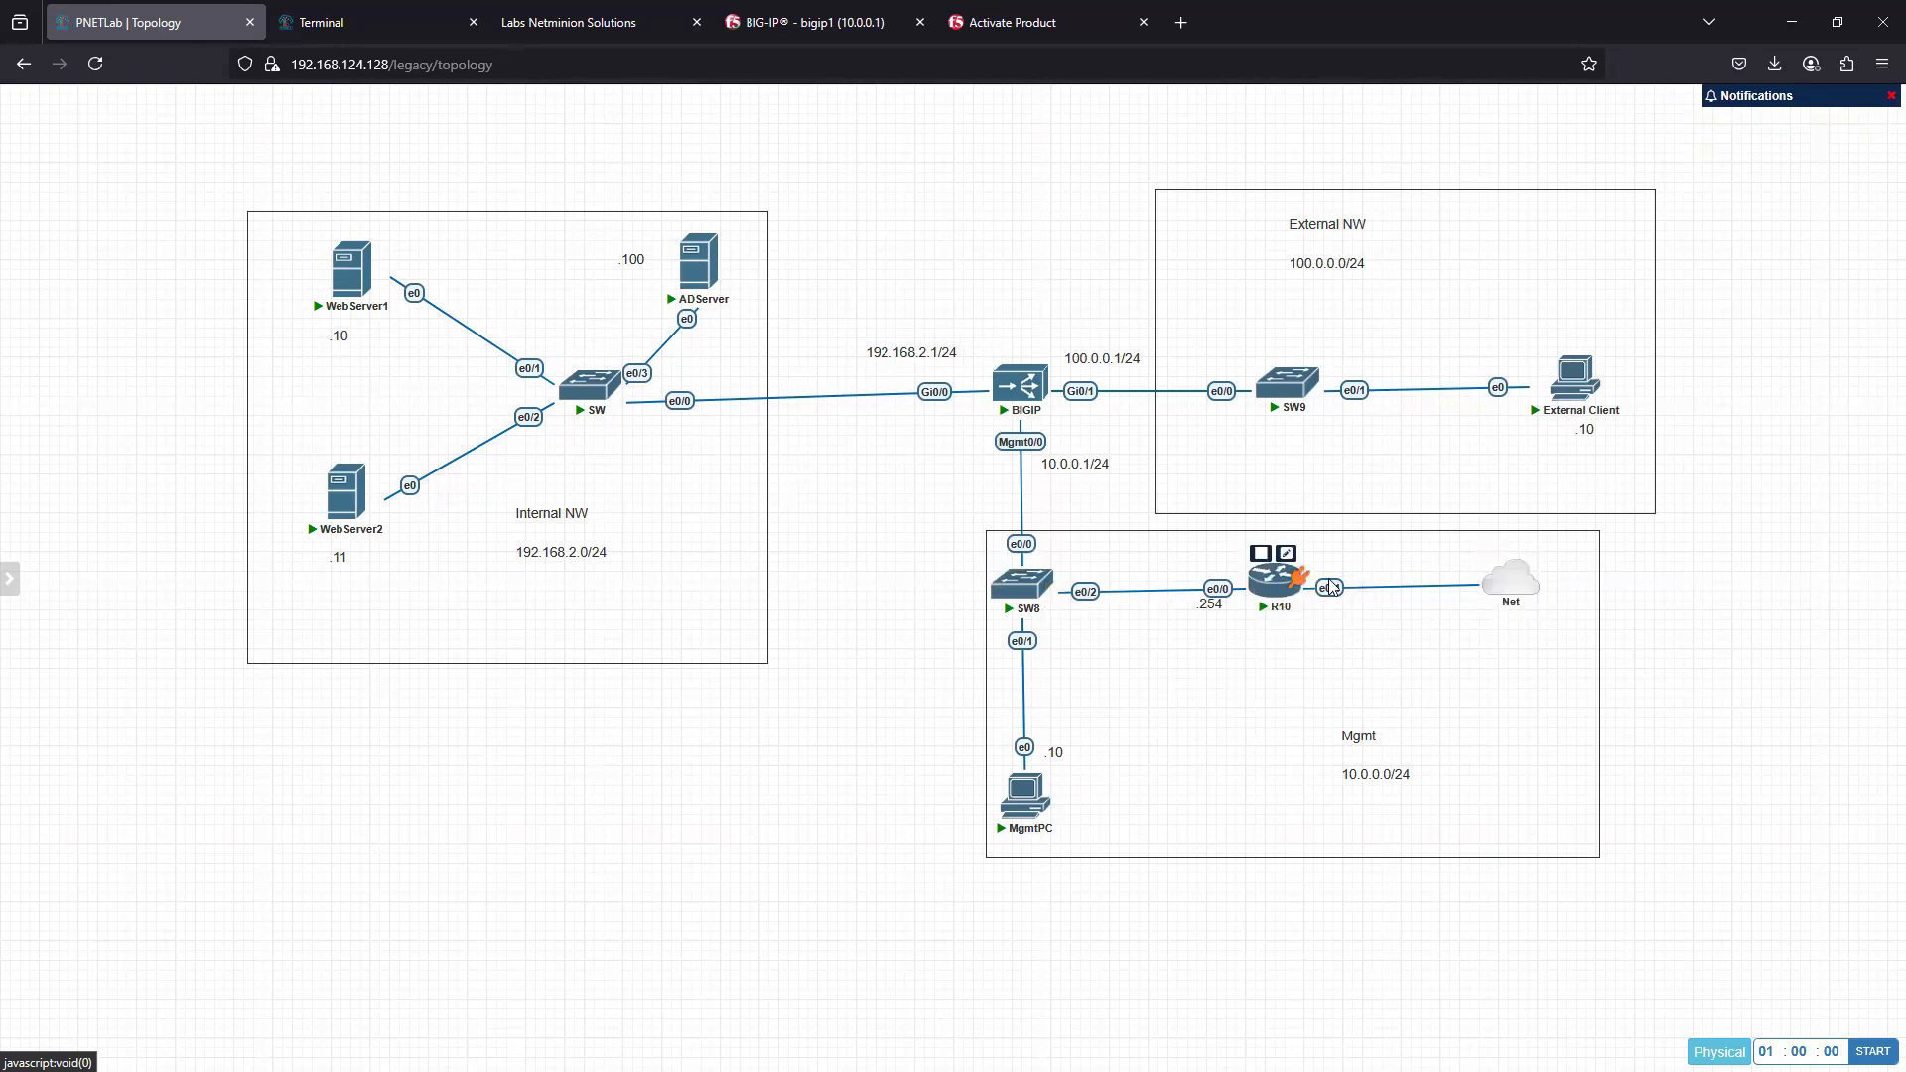
mouse_move(1003, 409)
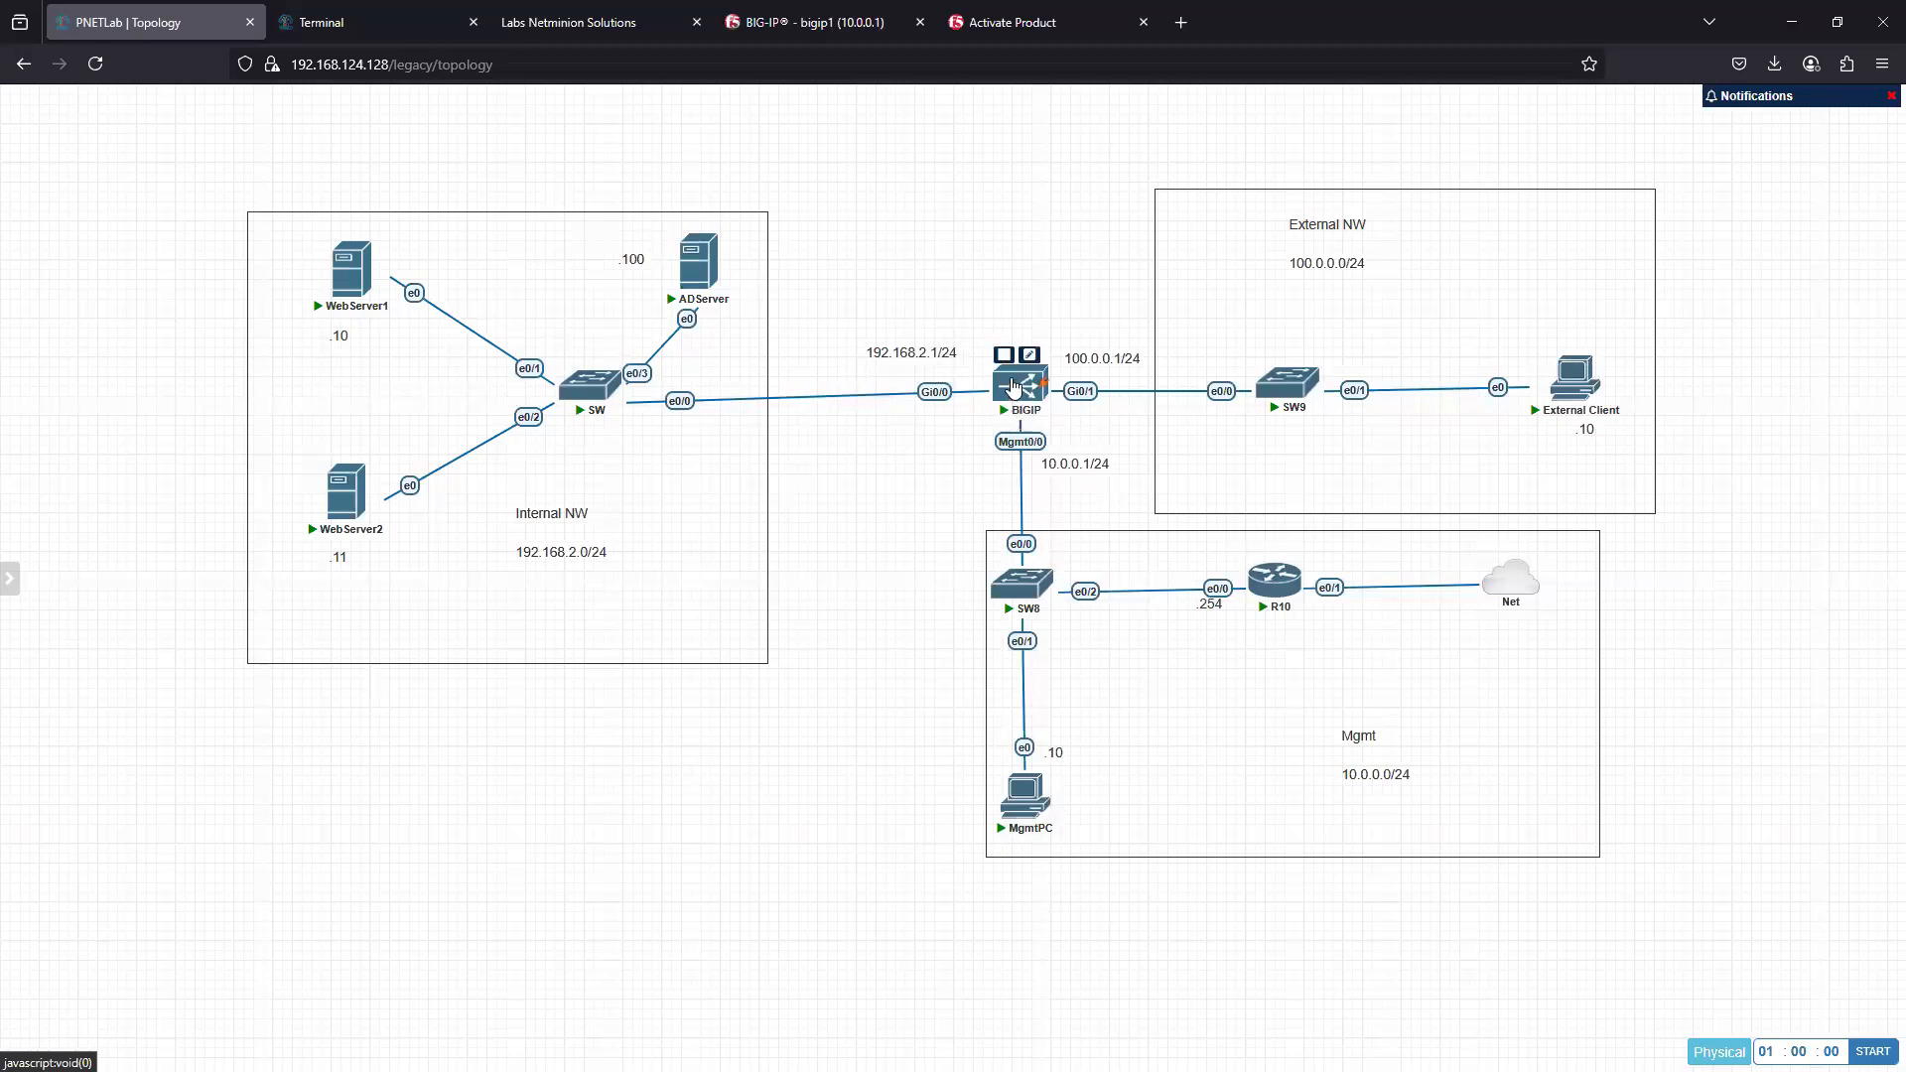
mouse_move(1027, 816)
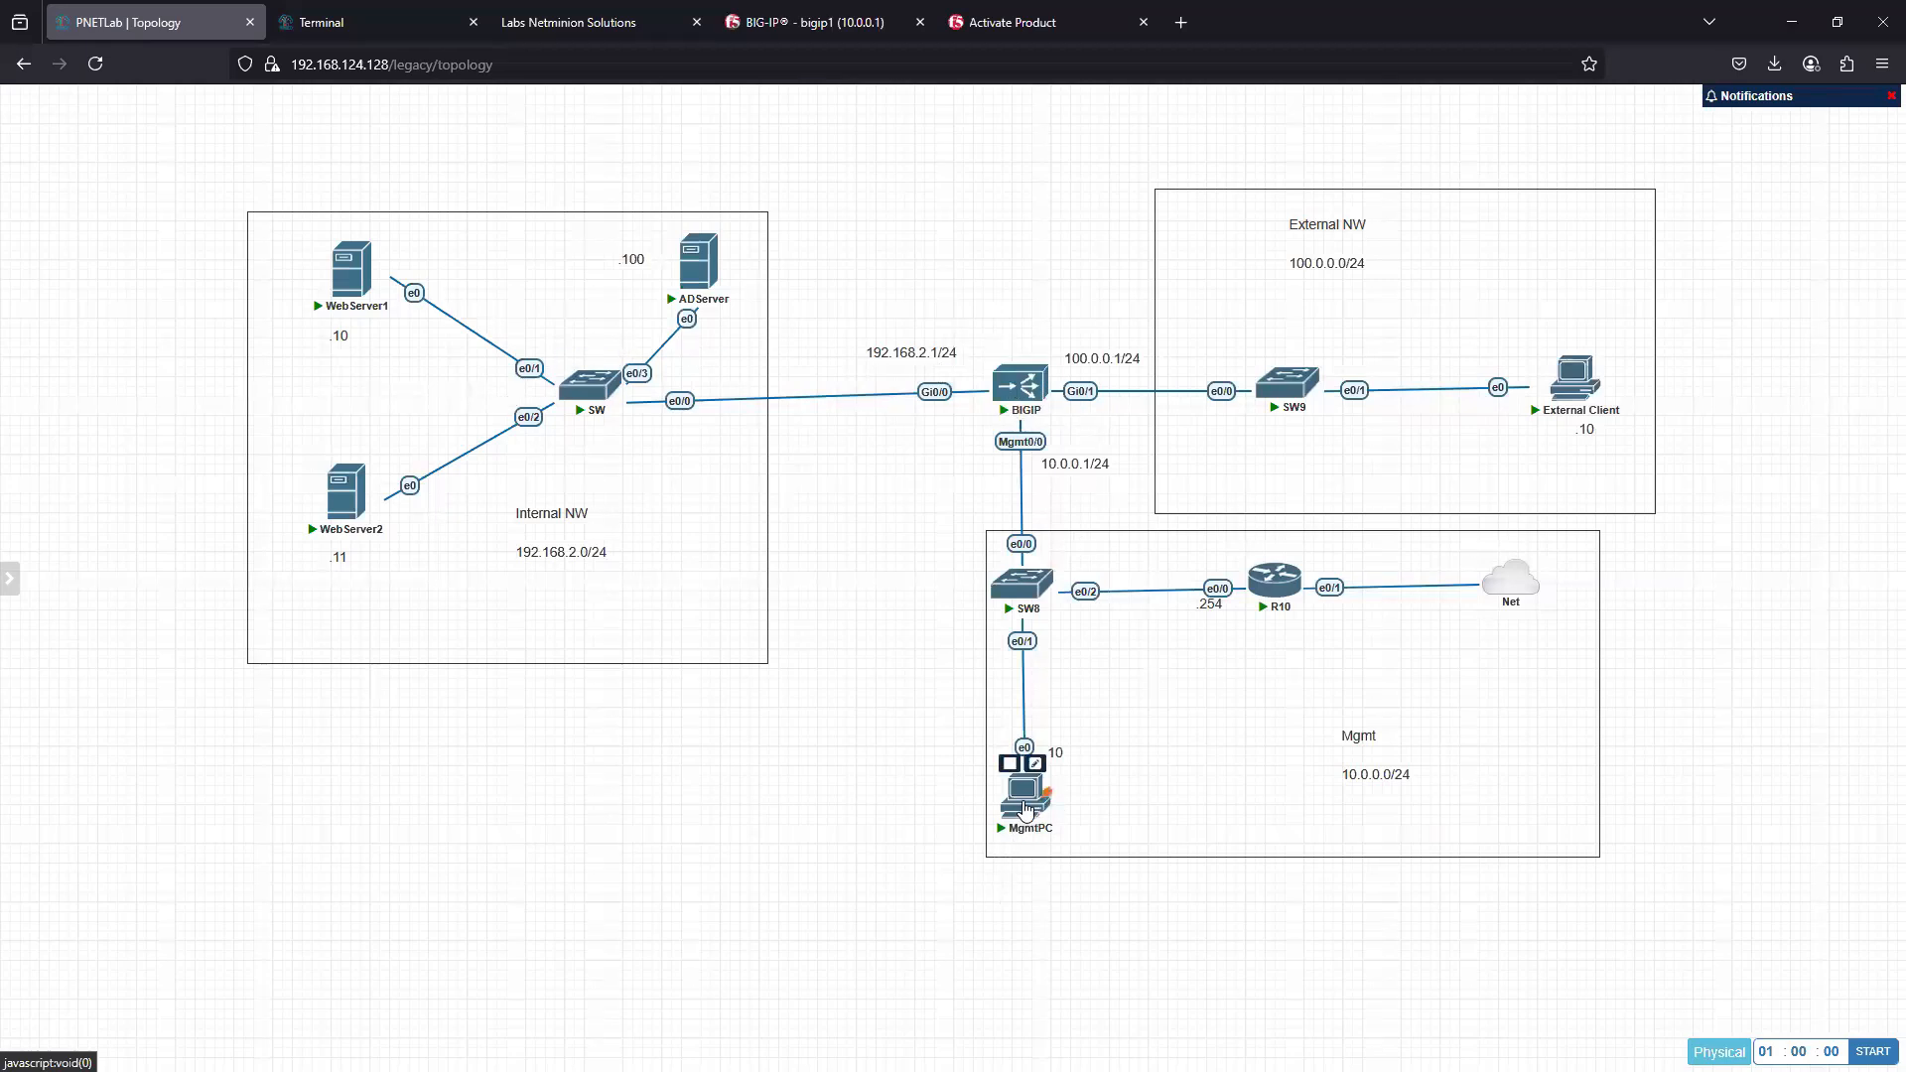
left_click(1024, 809)
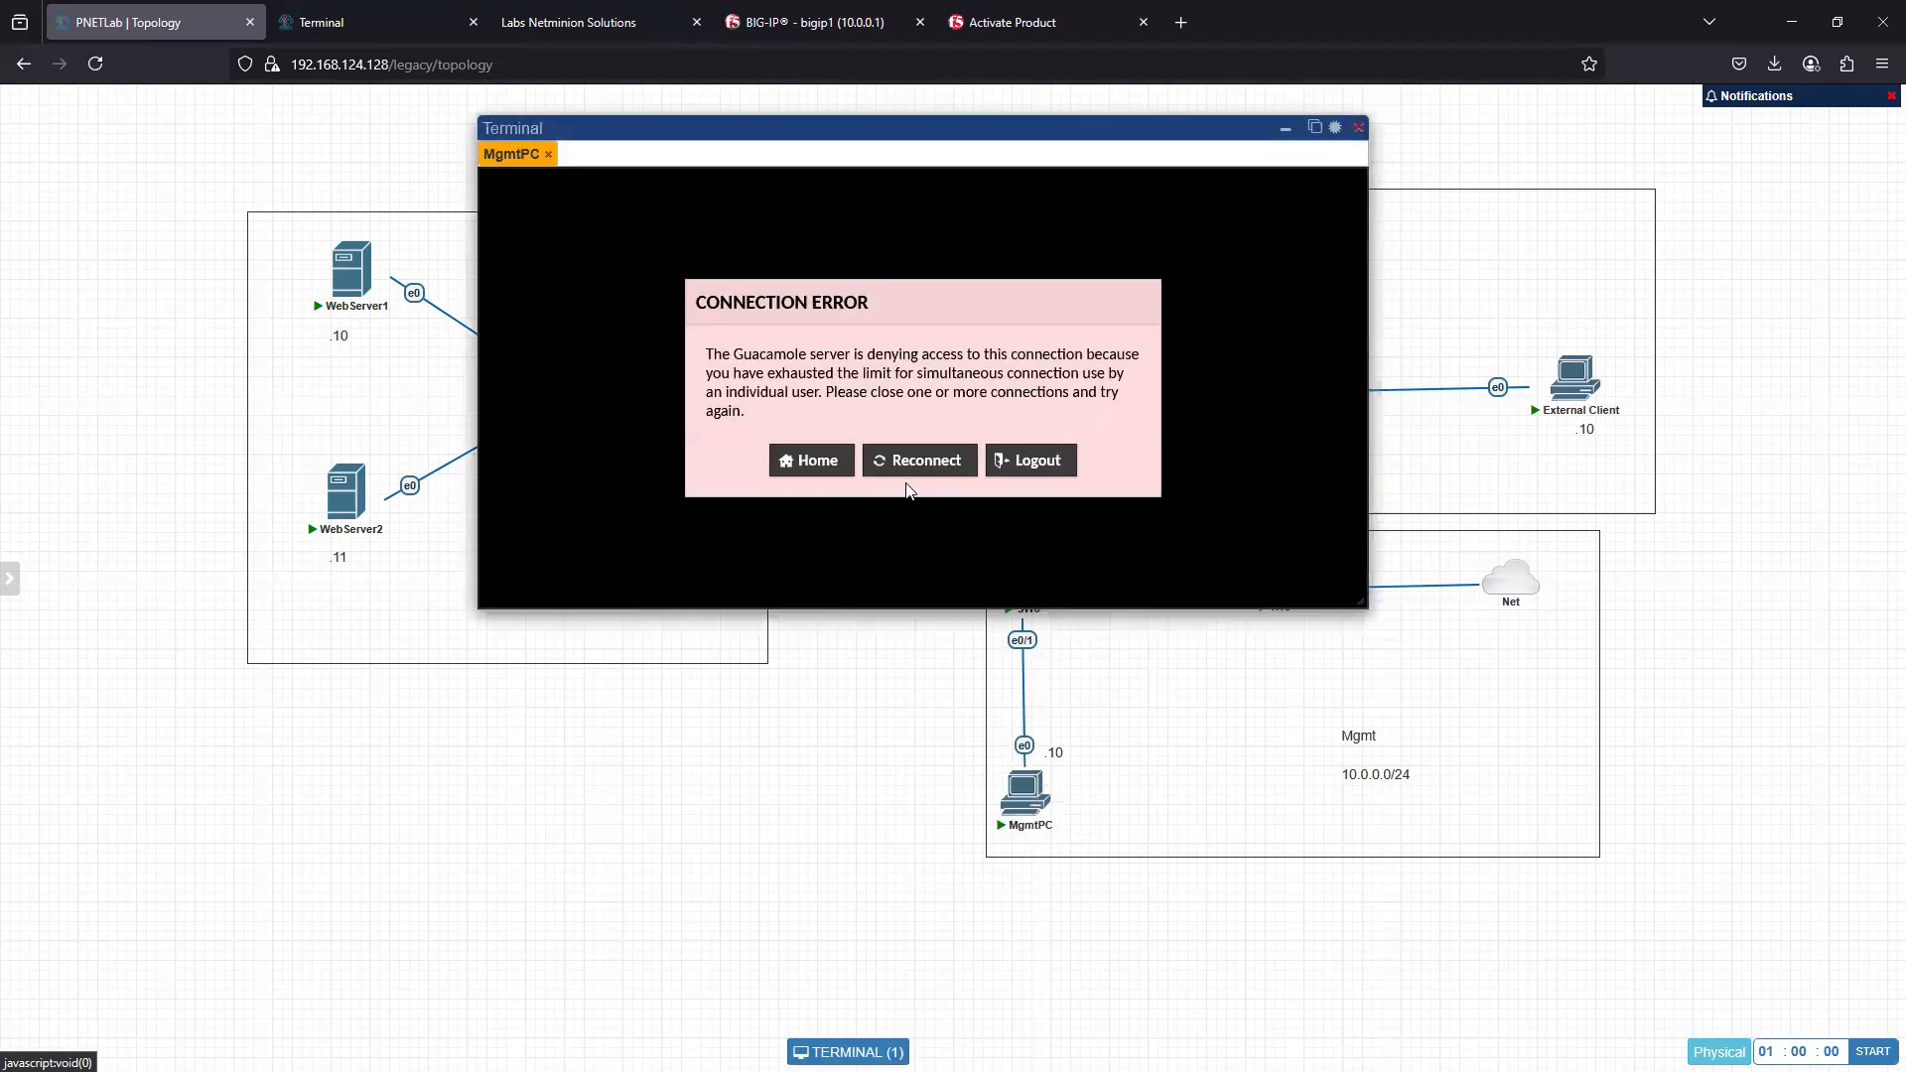
left_click(1359, 127)
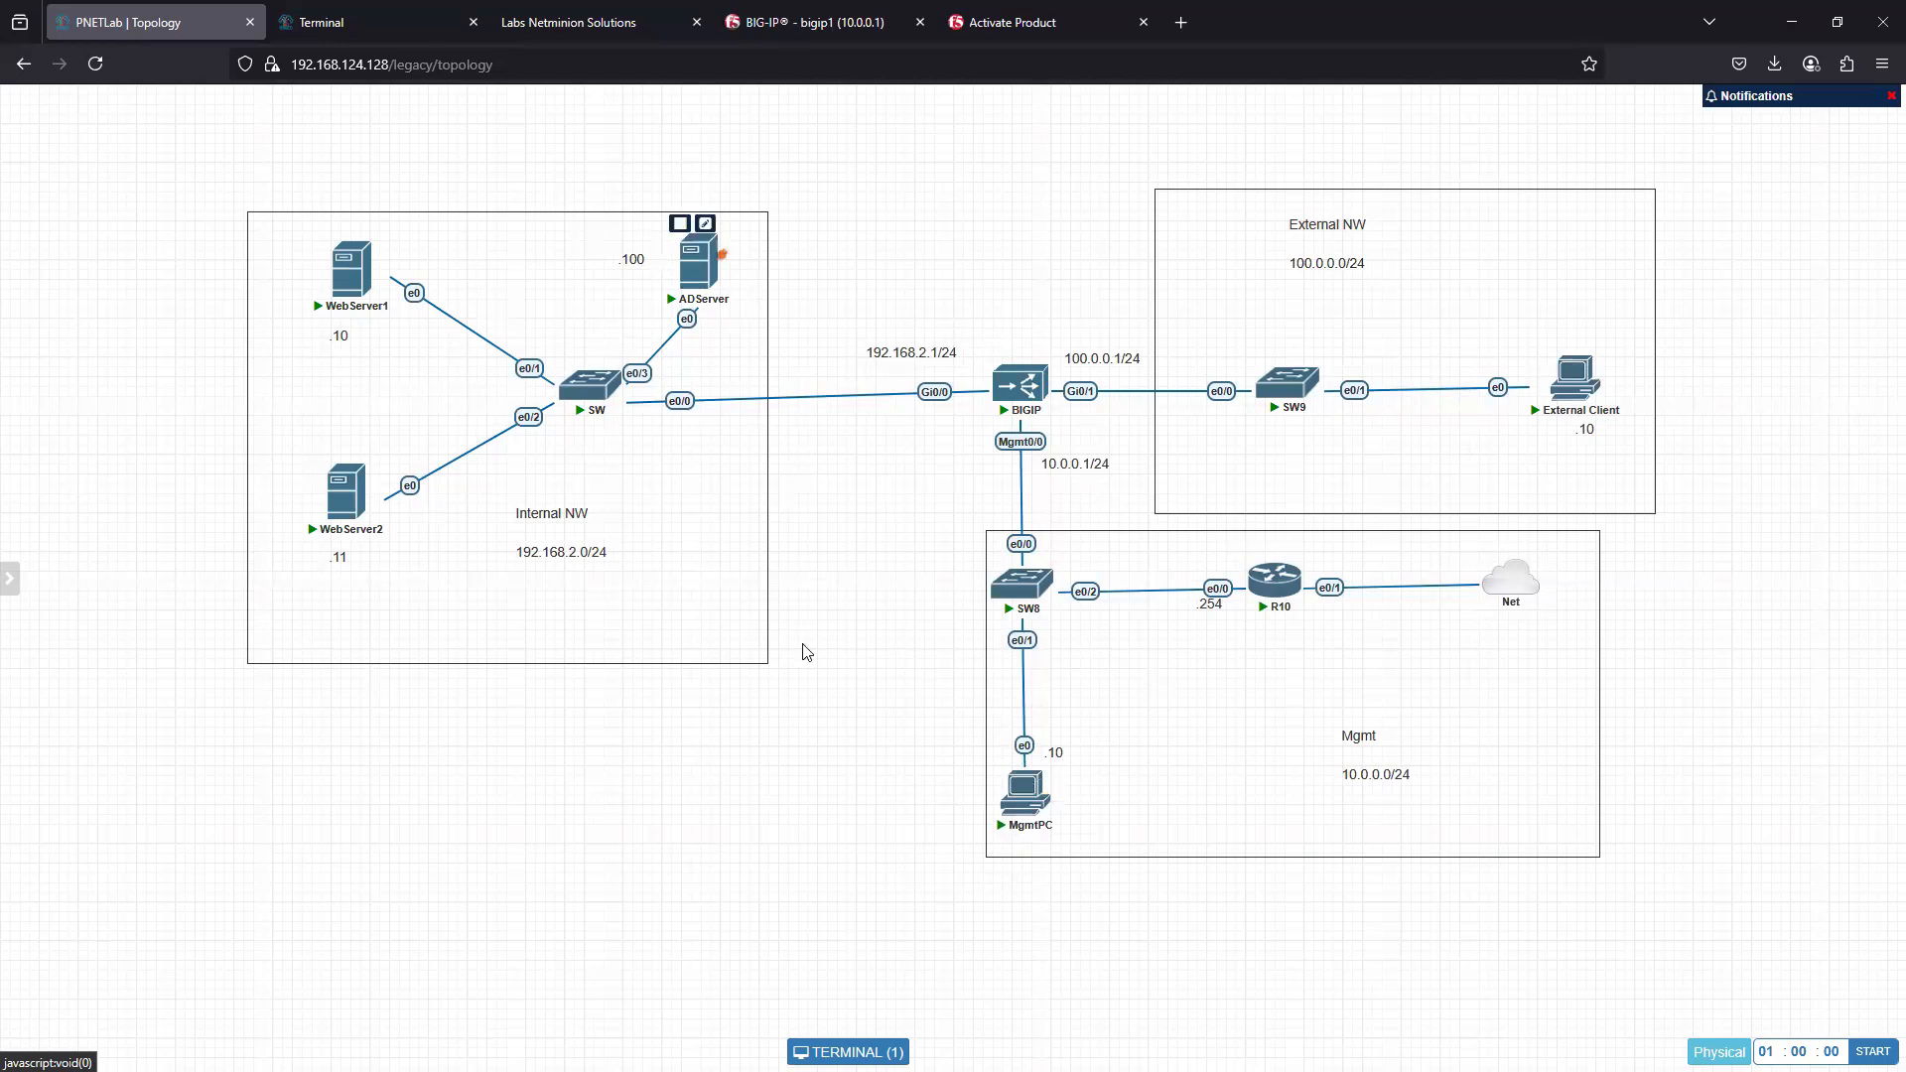
- Close the Terminal, Labs Netminion Solutions and Activate Product pages, keeping the topology and BIG-IP pages open
left_click(354, 28)
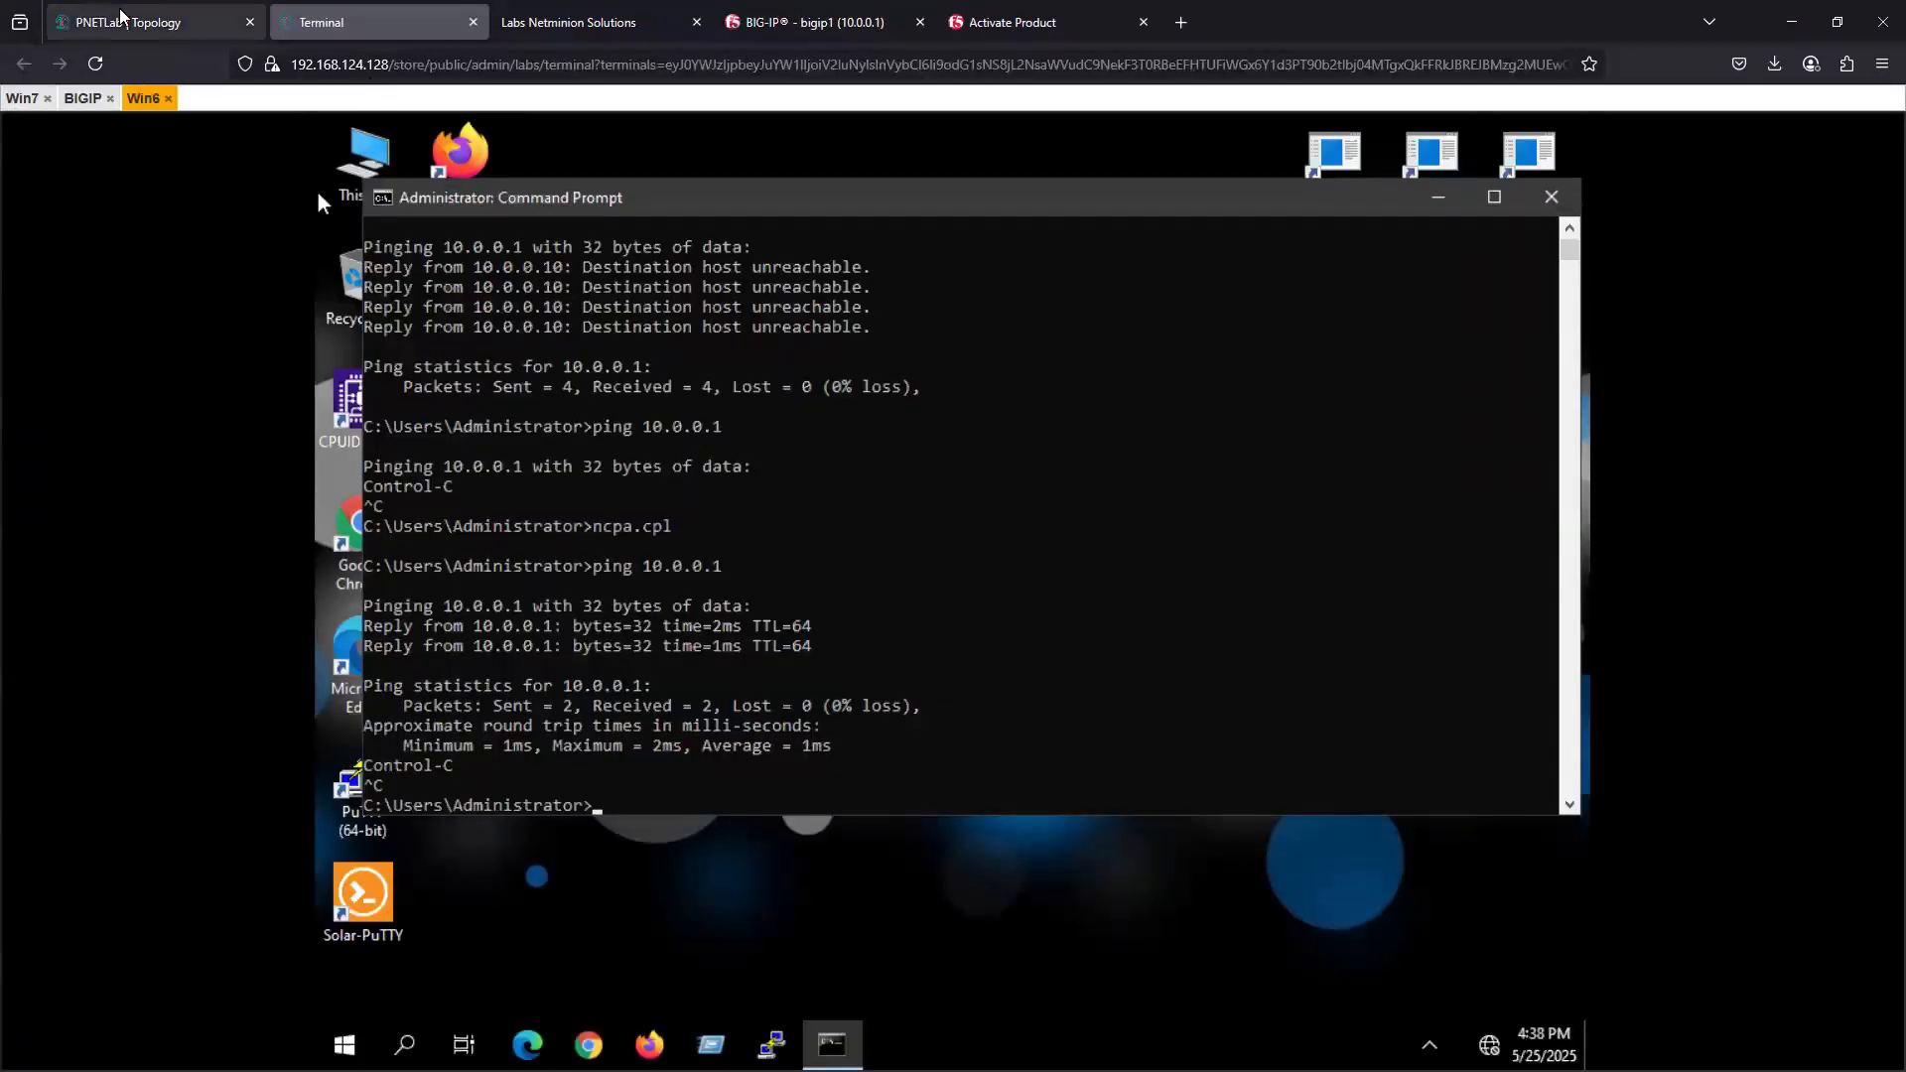
left_click(139, 22)
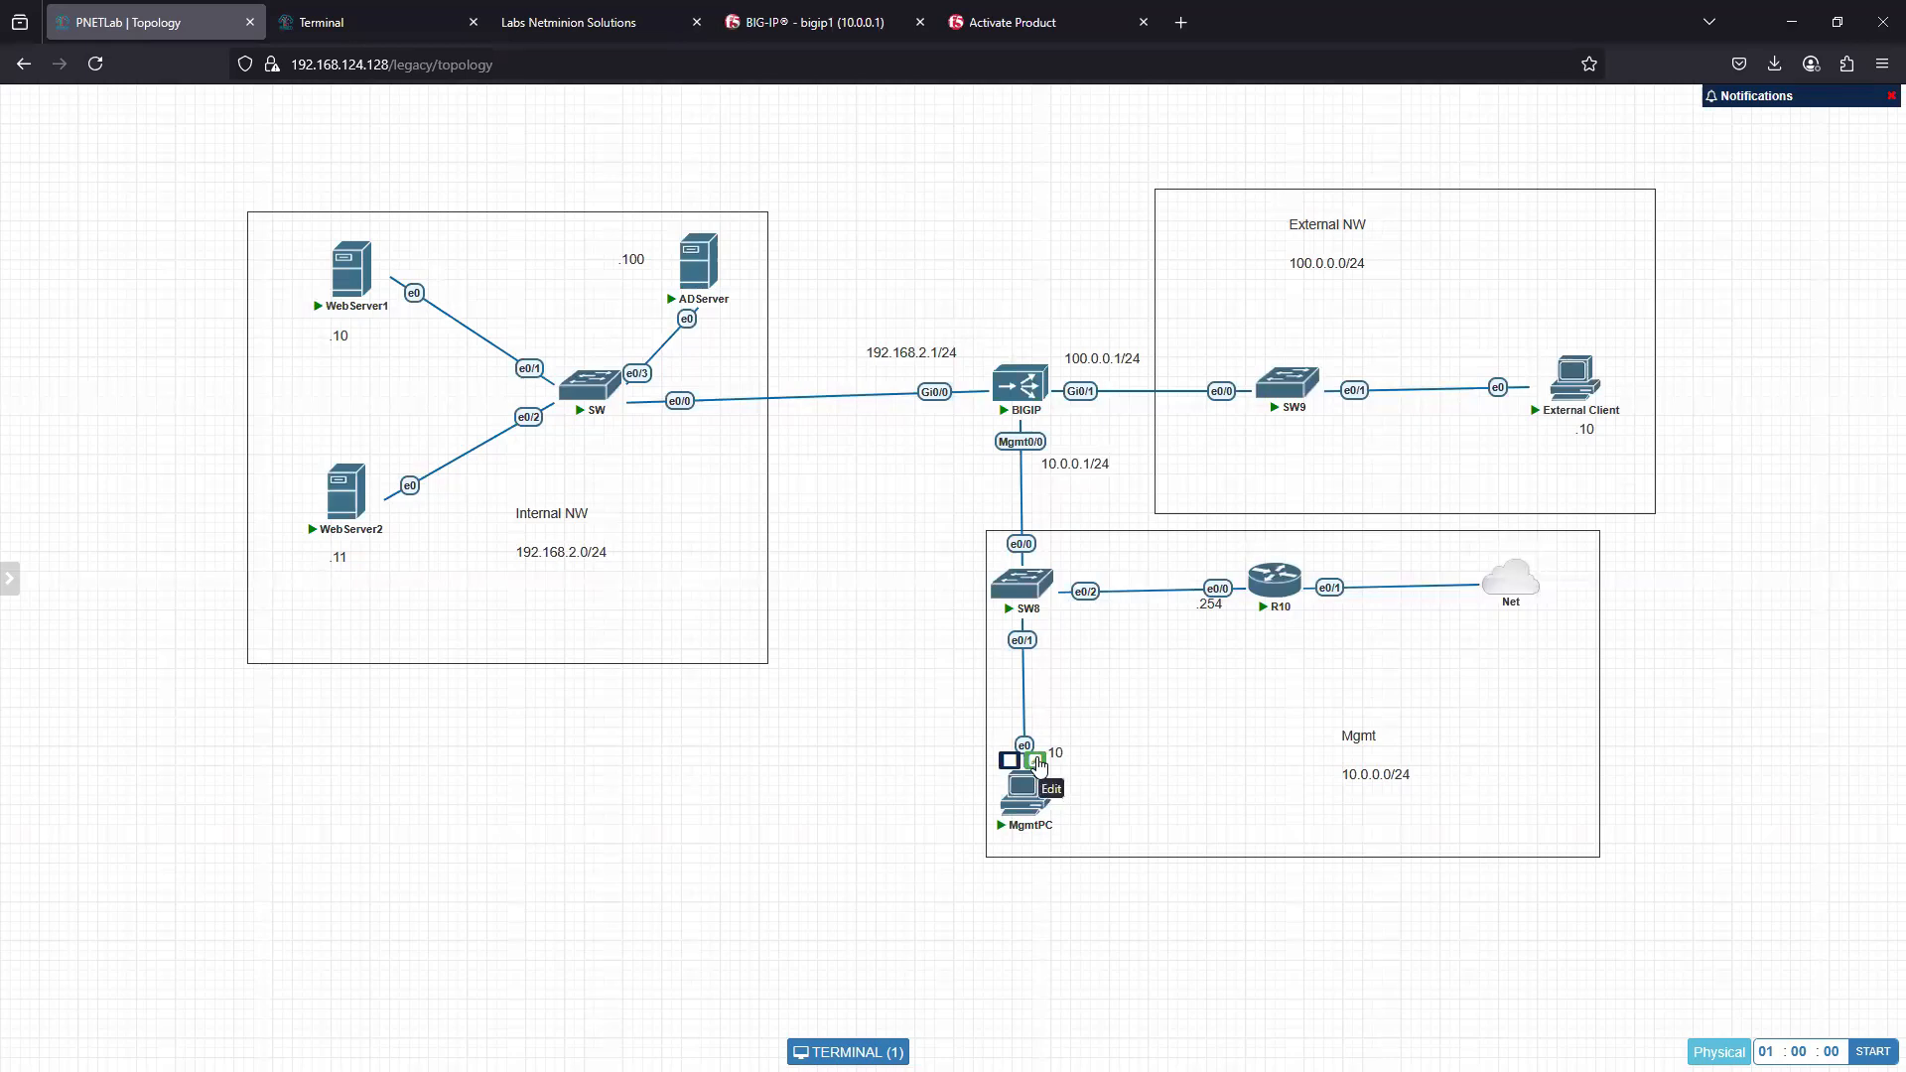
left_click(387, 24)
left_click(472, 22)
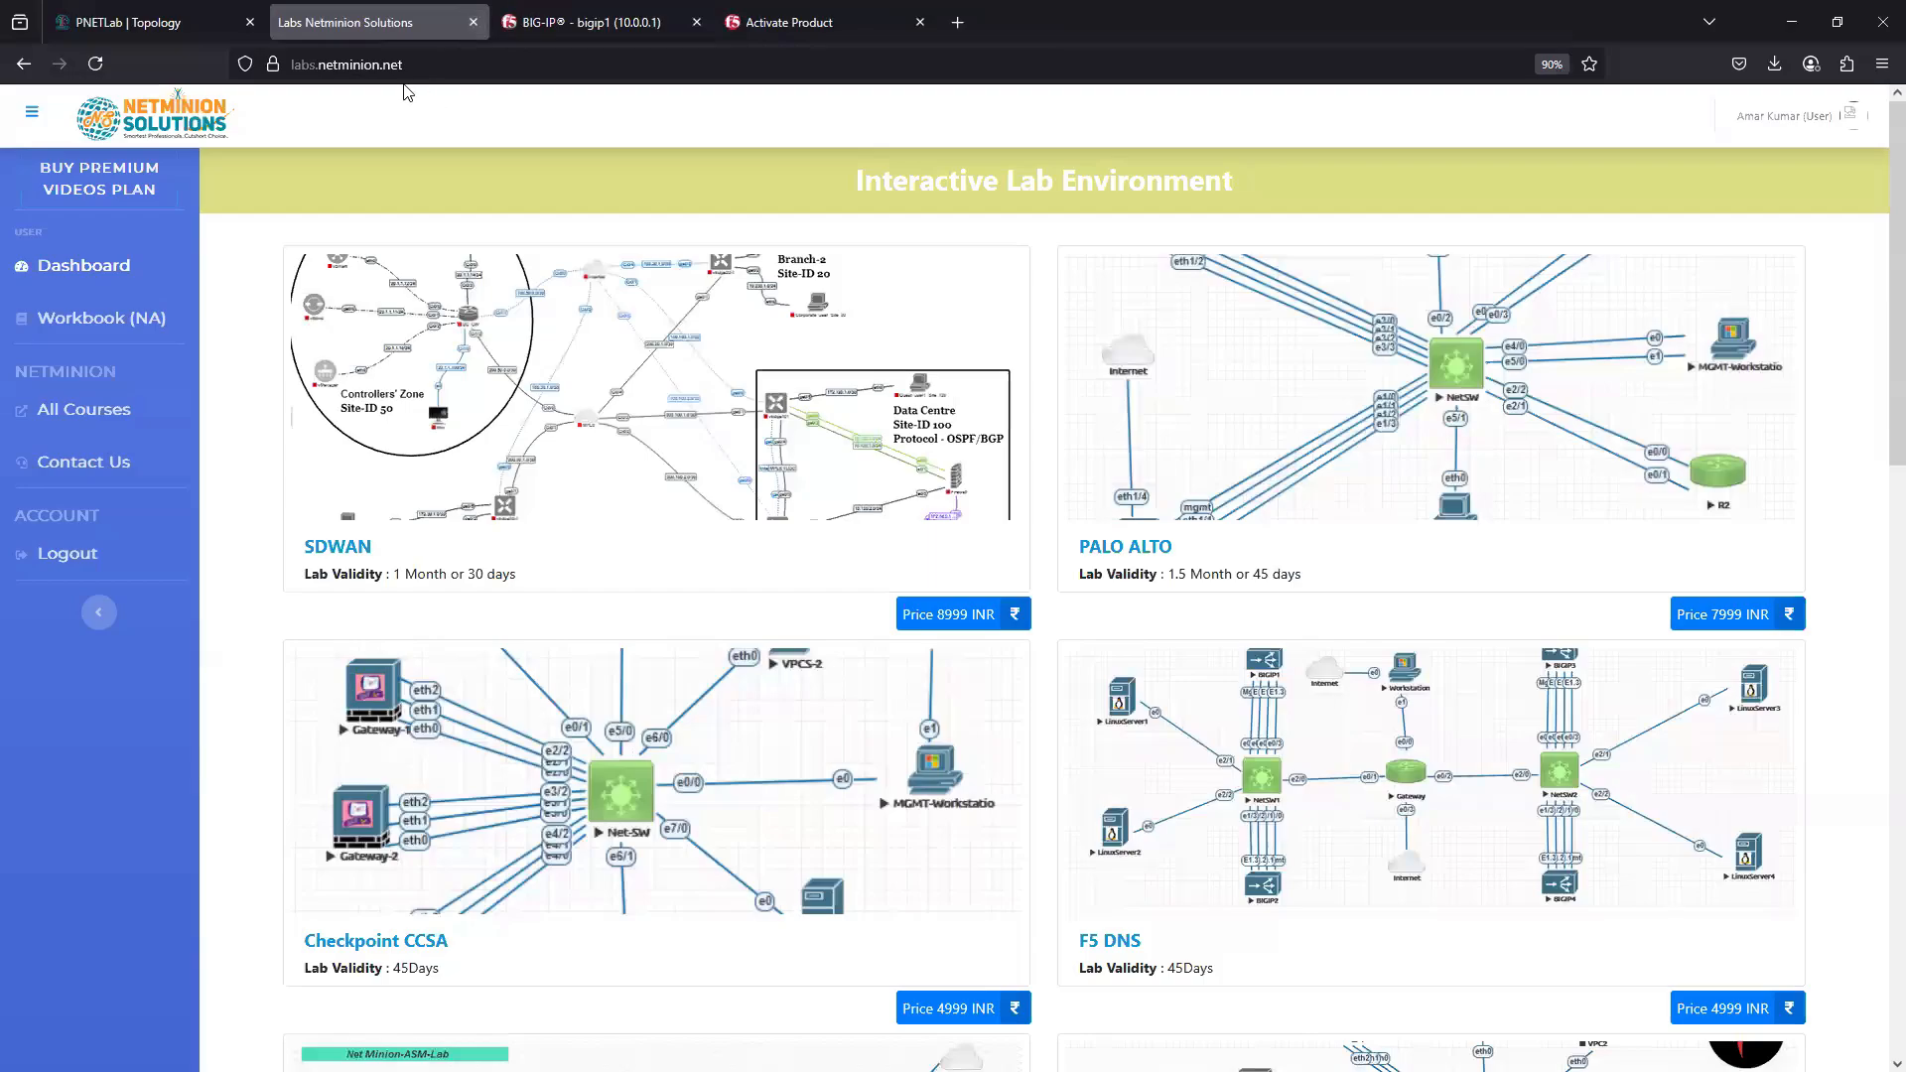
left_click(473, 24)
left_click(536, 24)
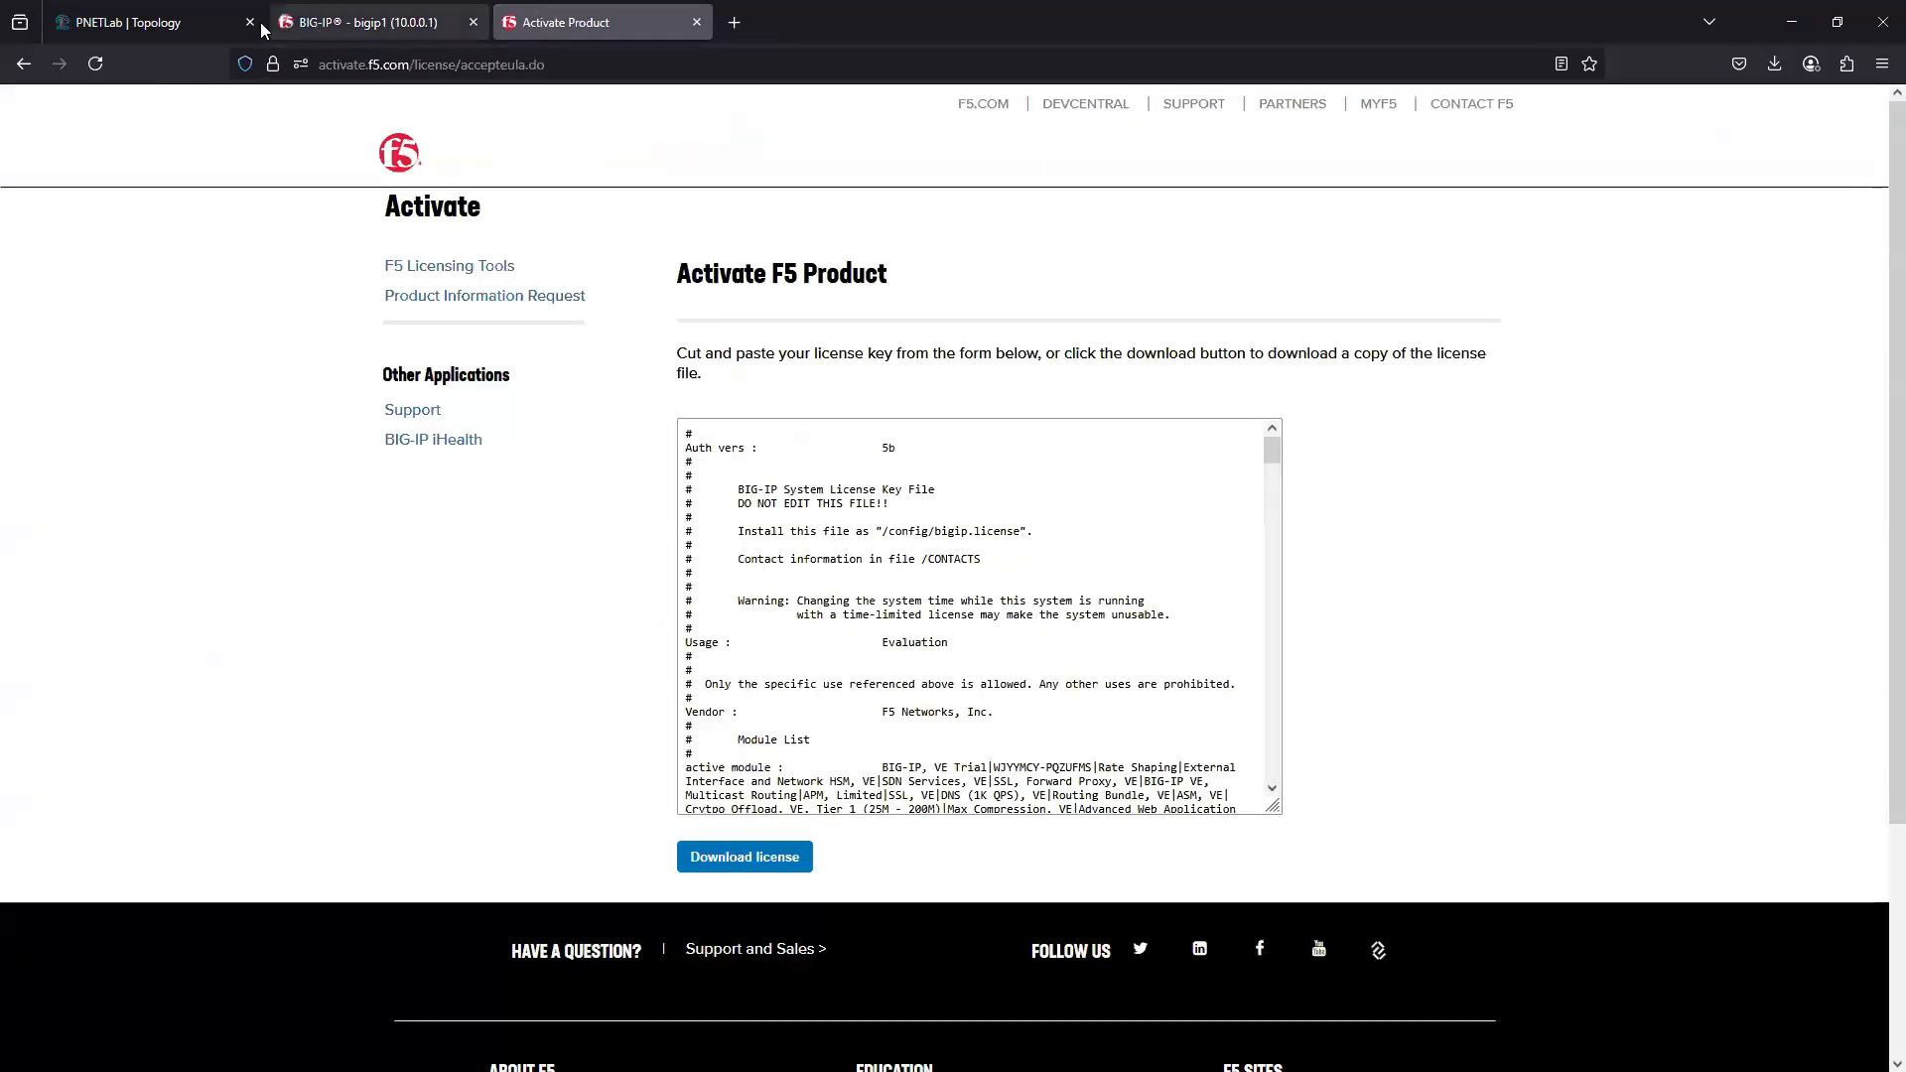
left_click(429, 24)
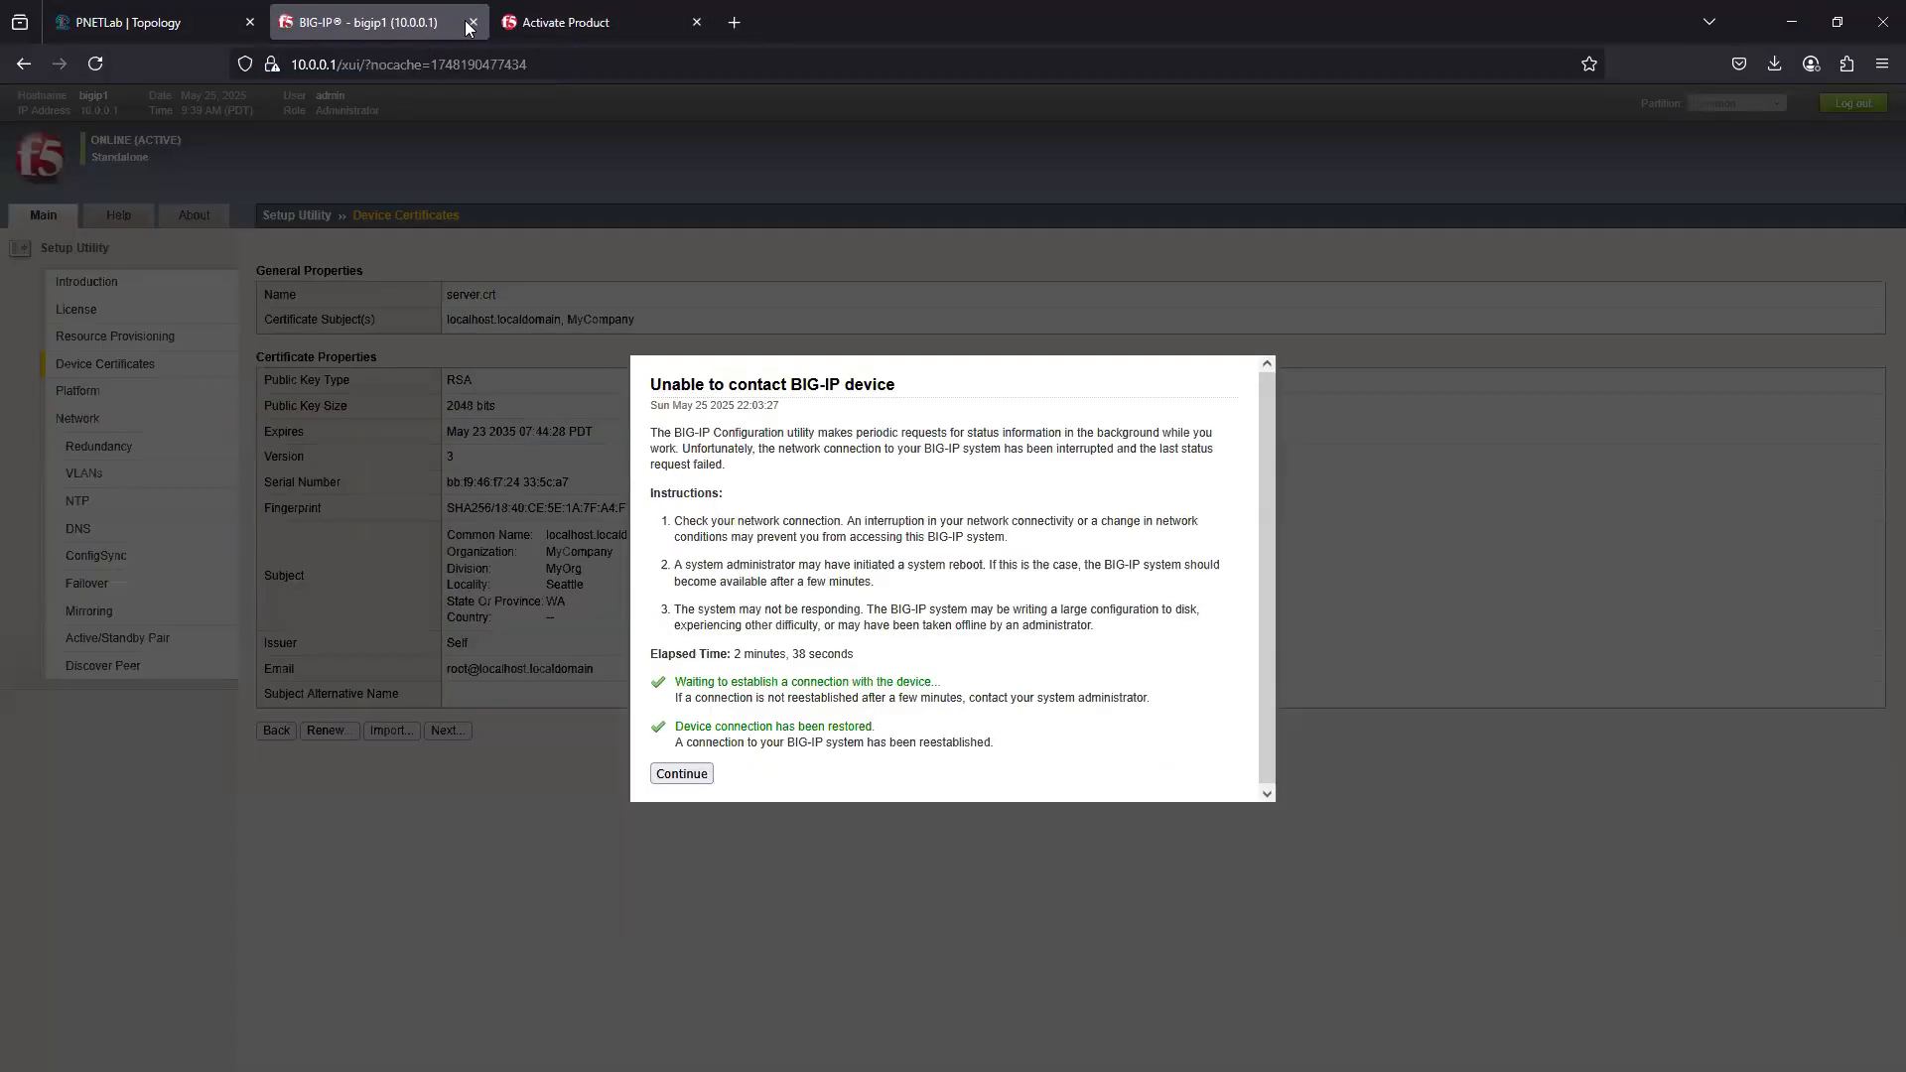
left_click(568, 29)
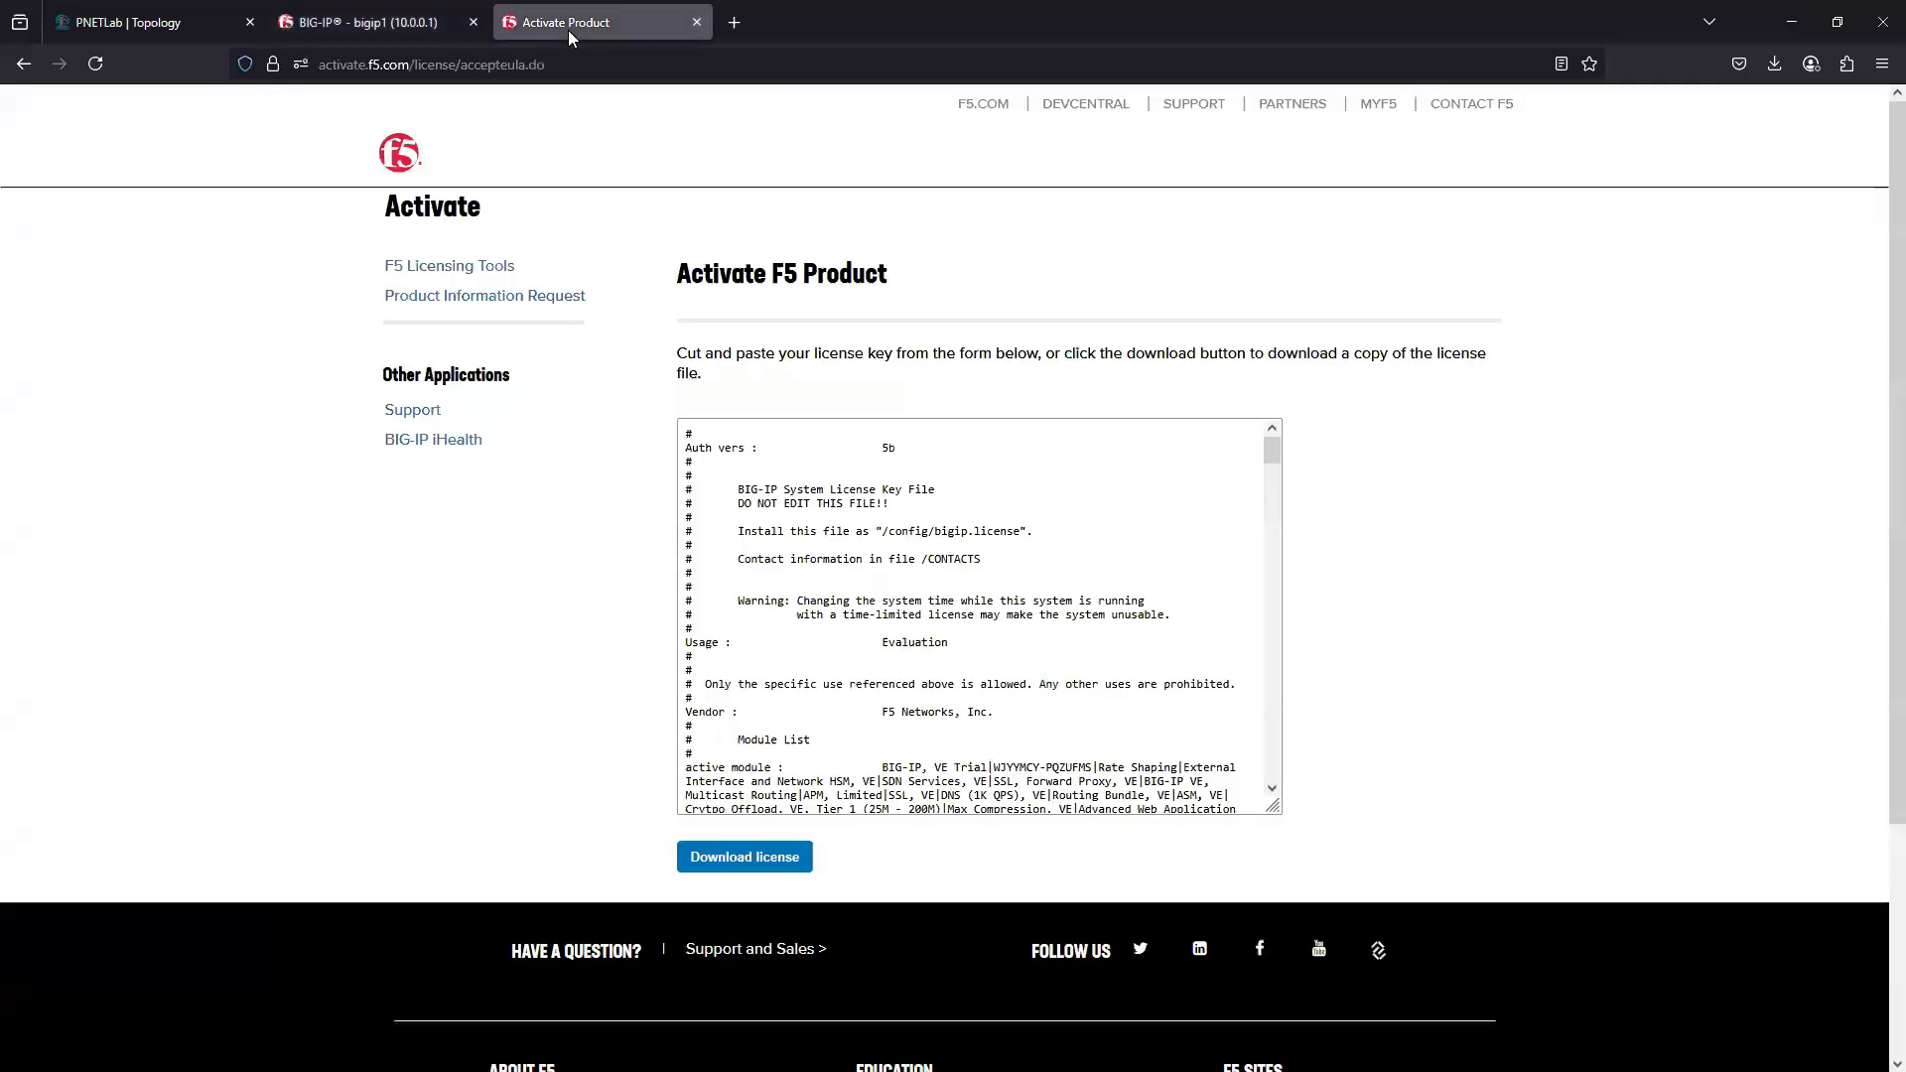
left_click(696, 22)
- Resume the BIG-IP Setup Utility past Device Certificates and proceed through the Network section to the redundant device wizard options
left_click(695, 777)
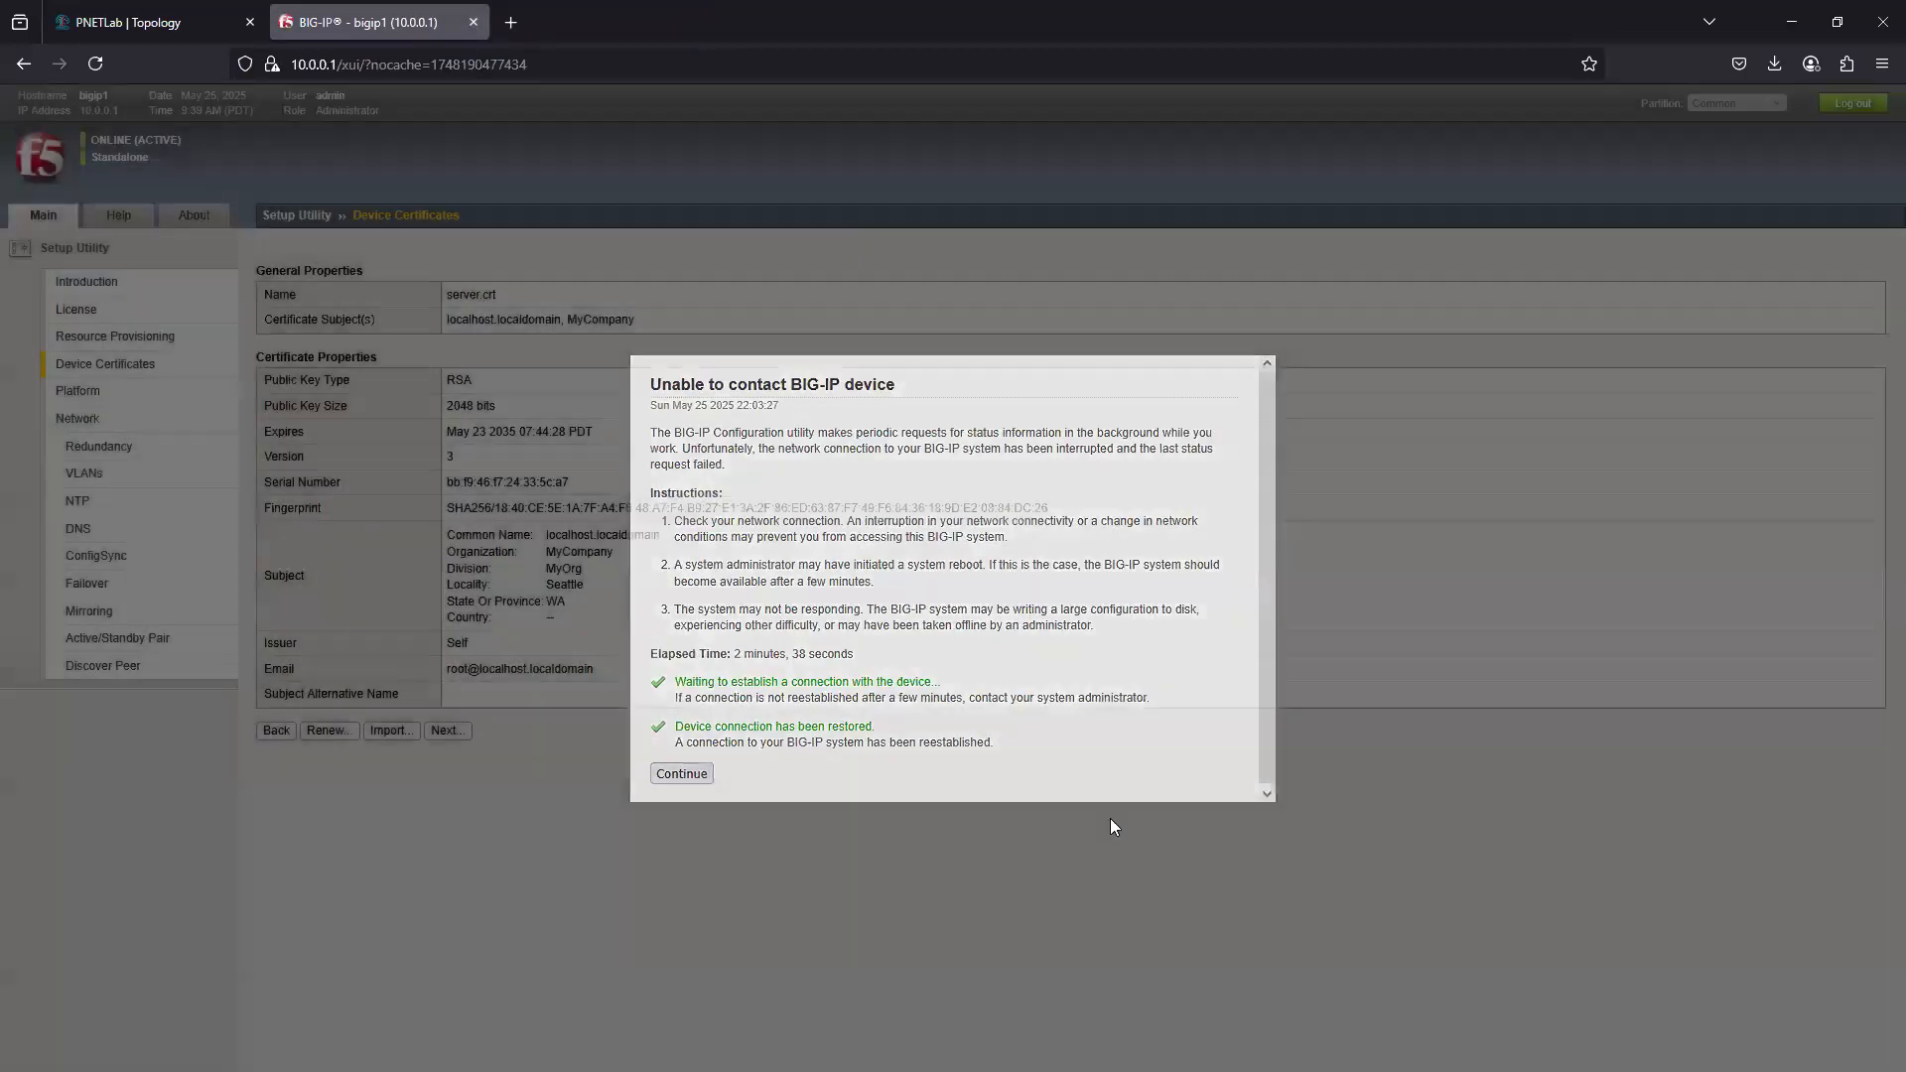
left_click(459, 731)
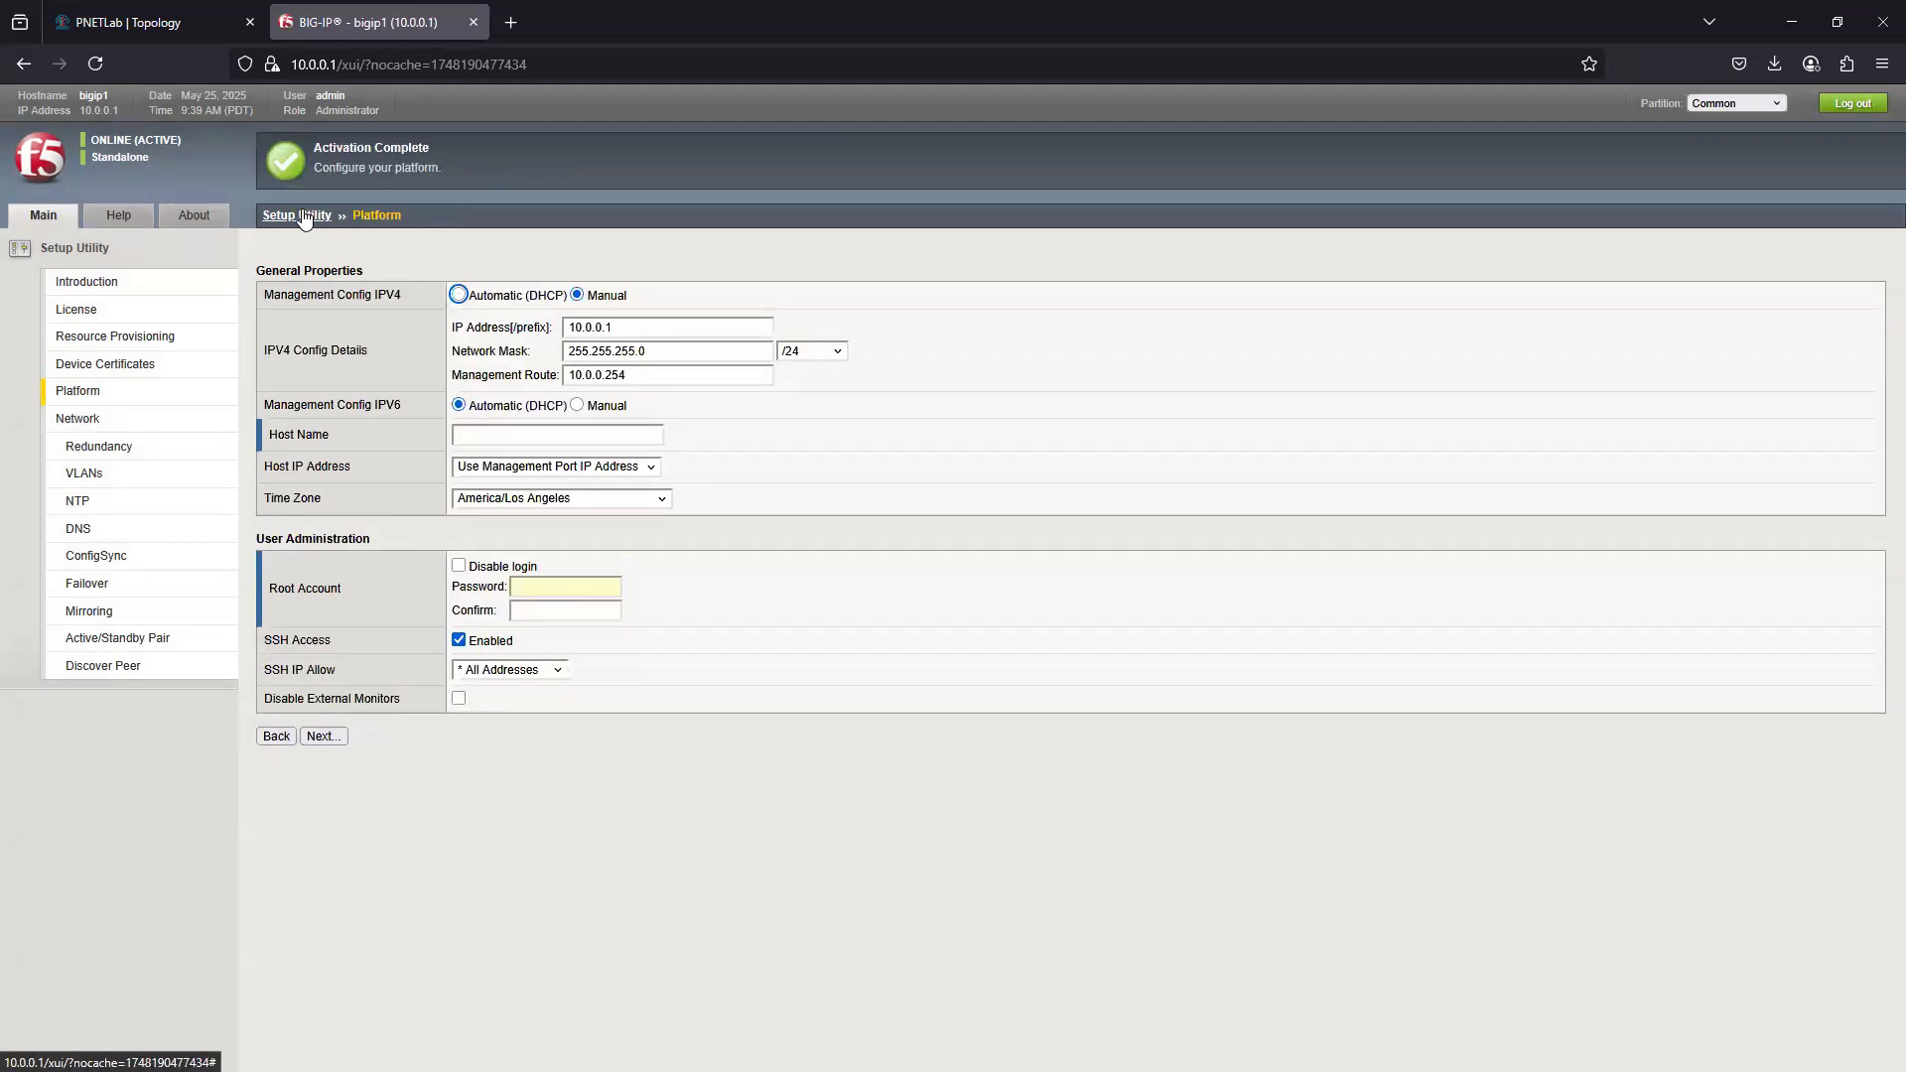
left_click(87, 429)
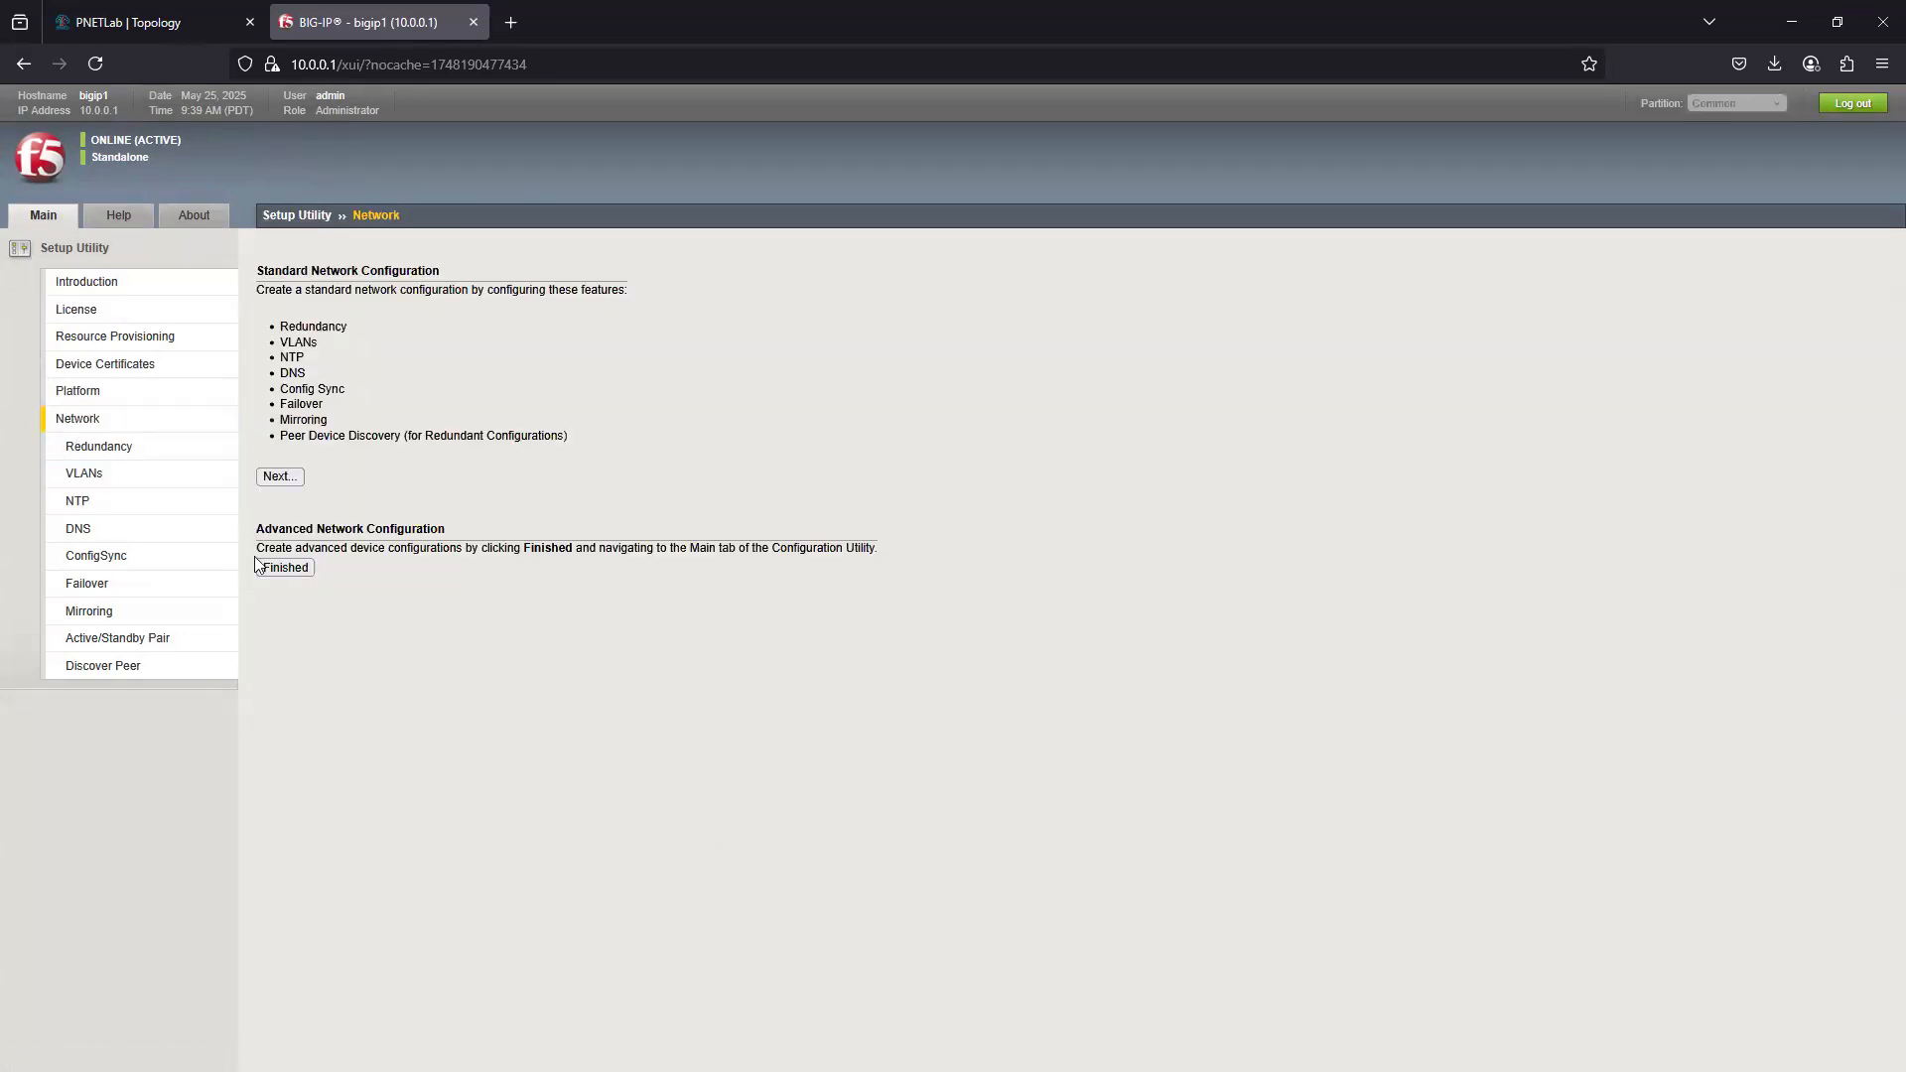
left_click(275, 481)
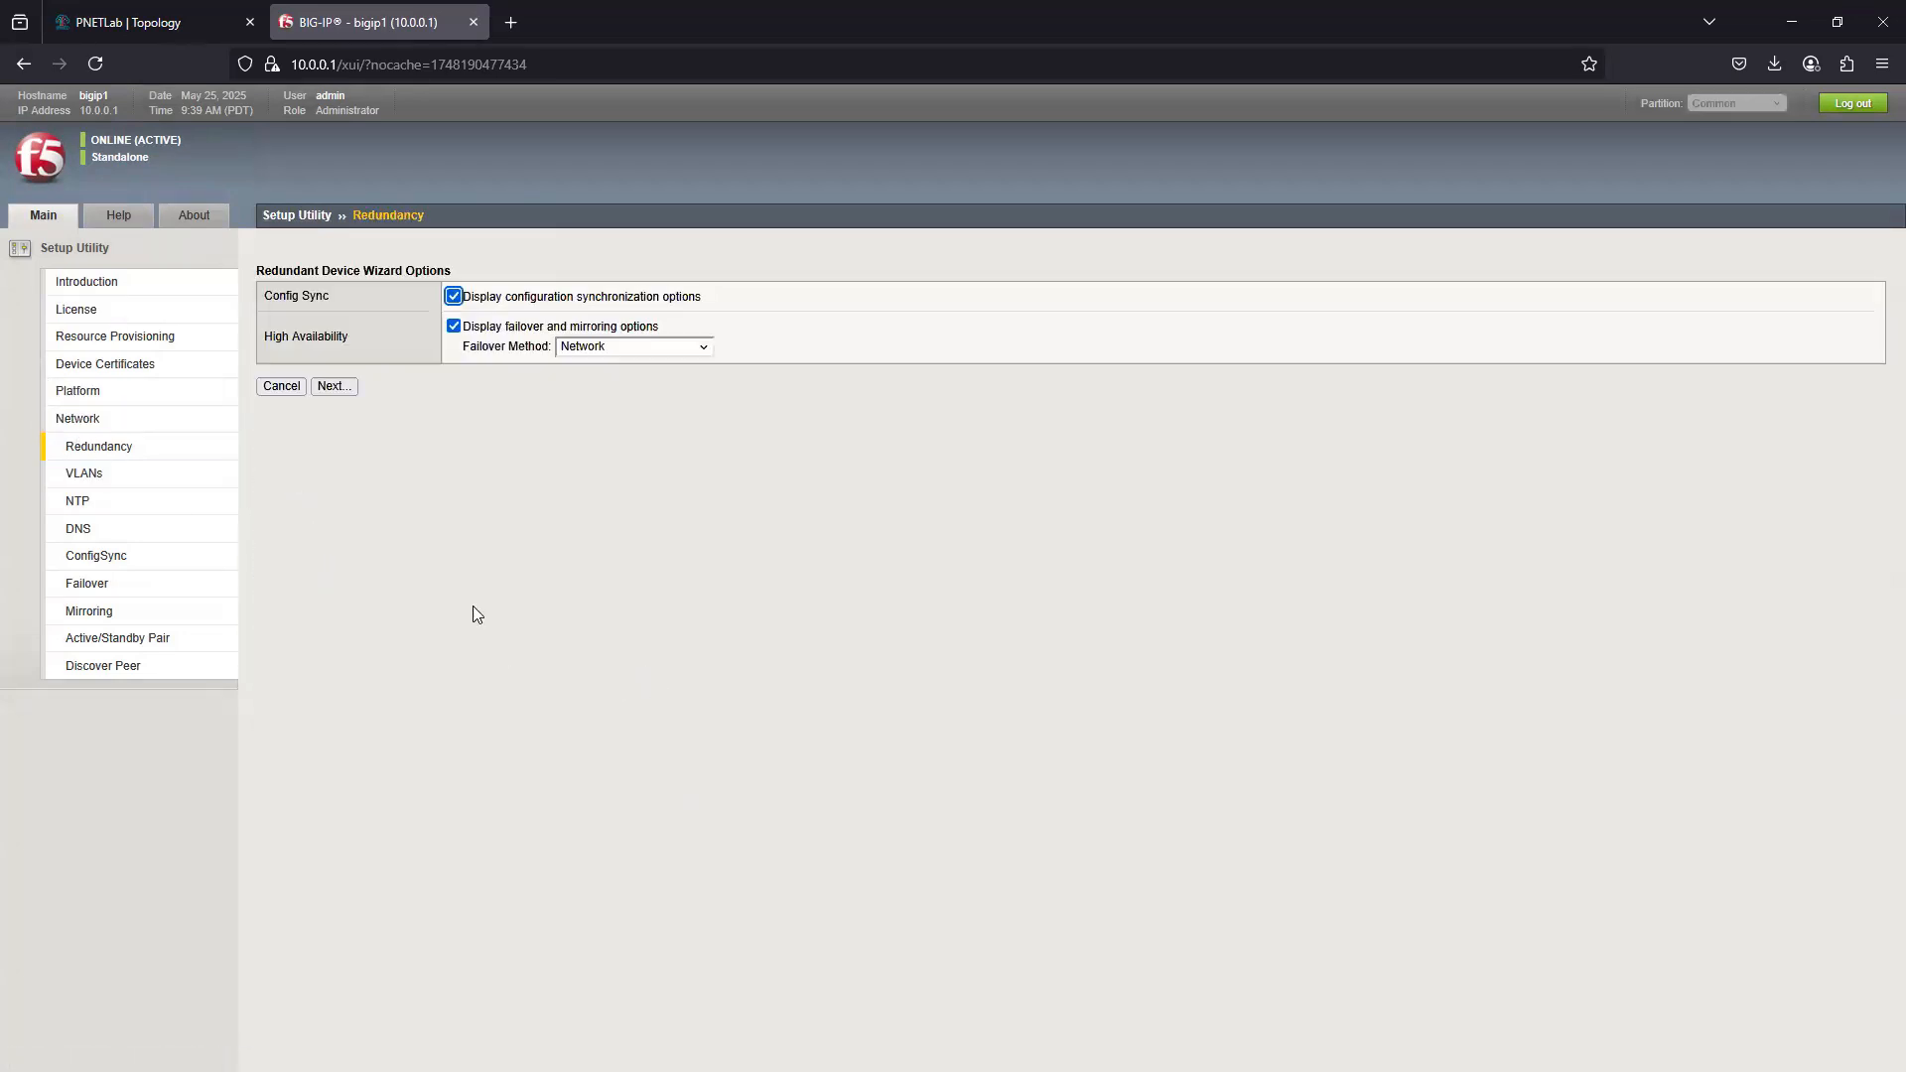
- Disable the configuration synchronization options in the redundant device wizard and proceed to the VLAN settings
left_click(453, 296)
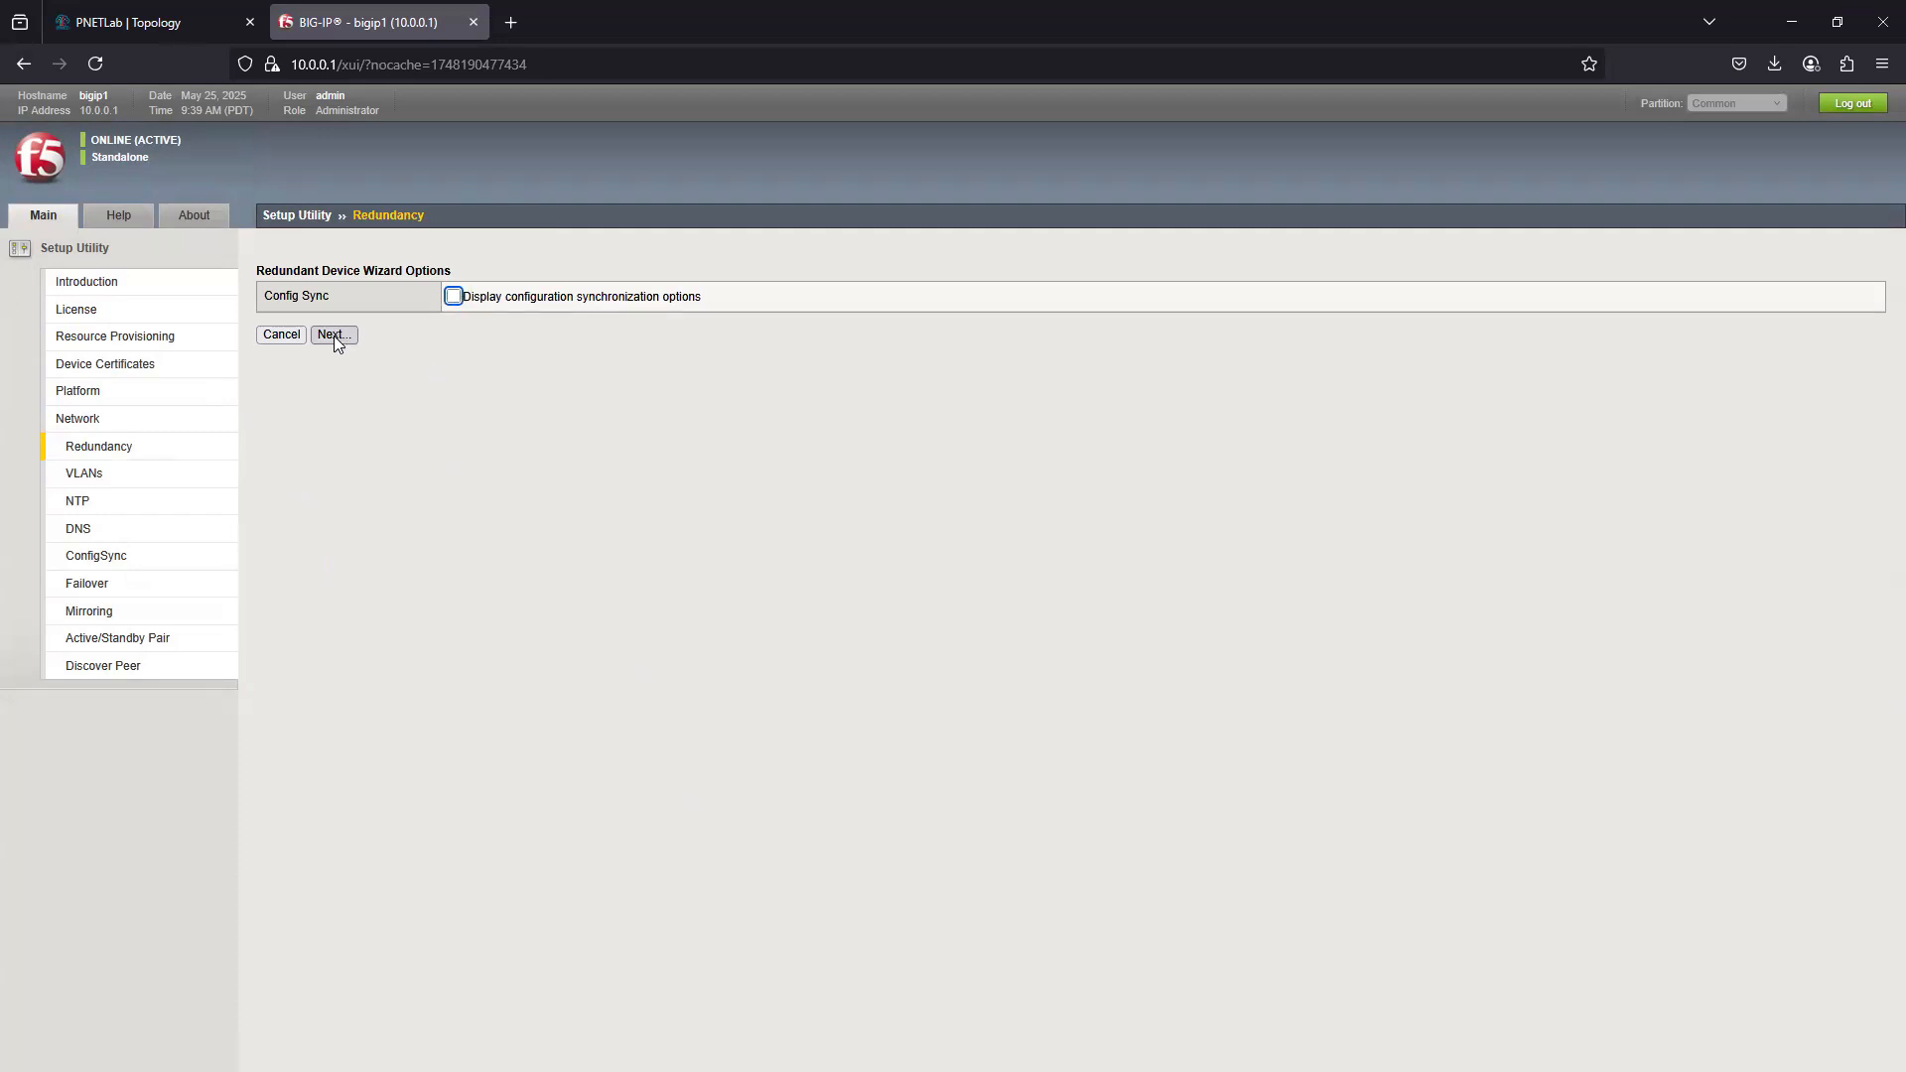
left_click(333, 335)
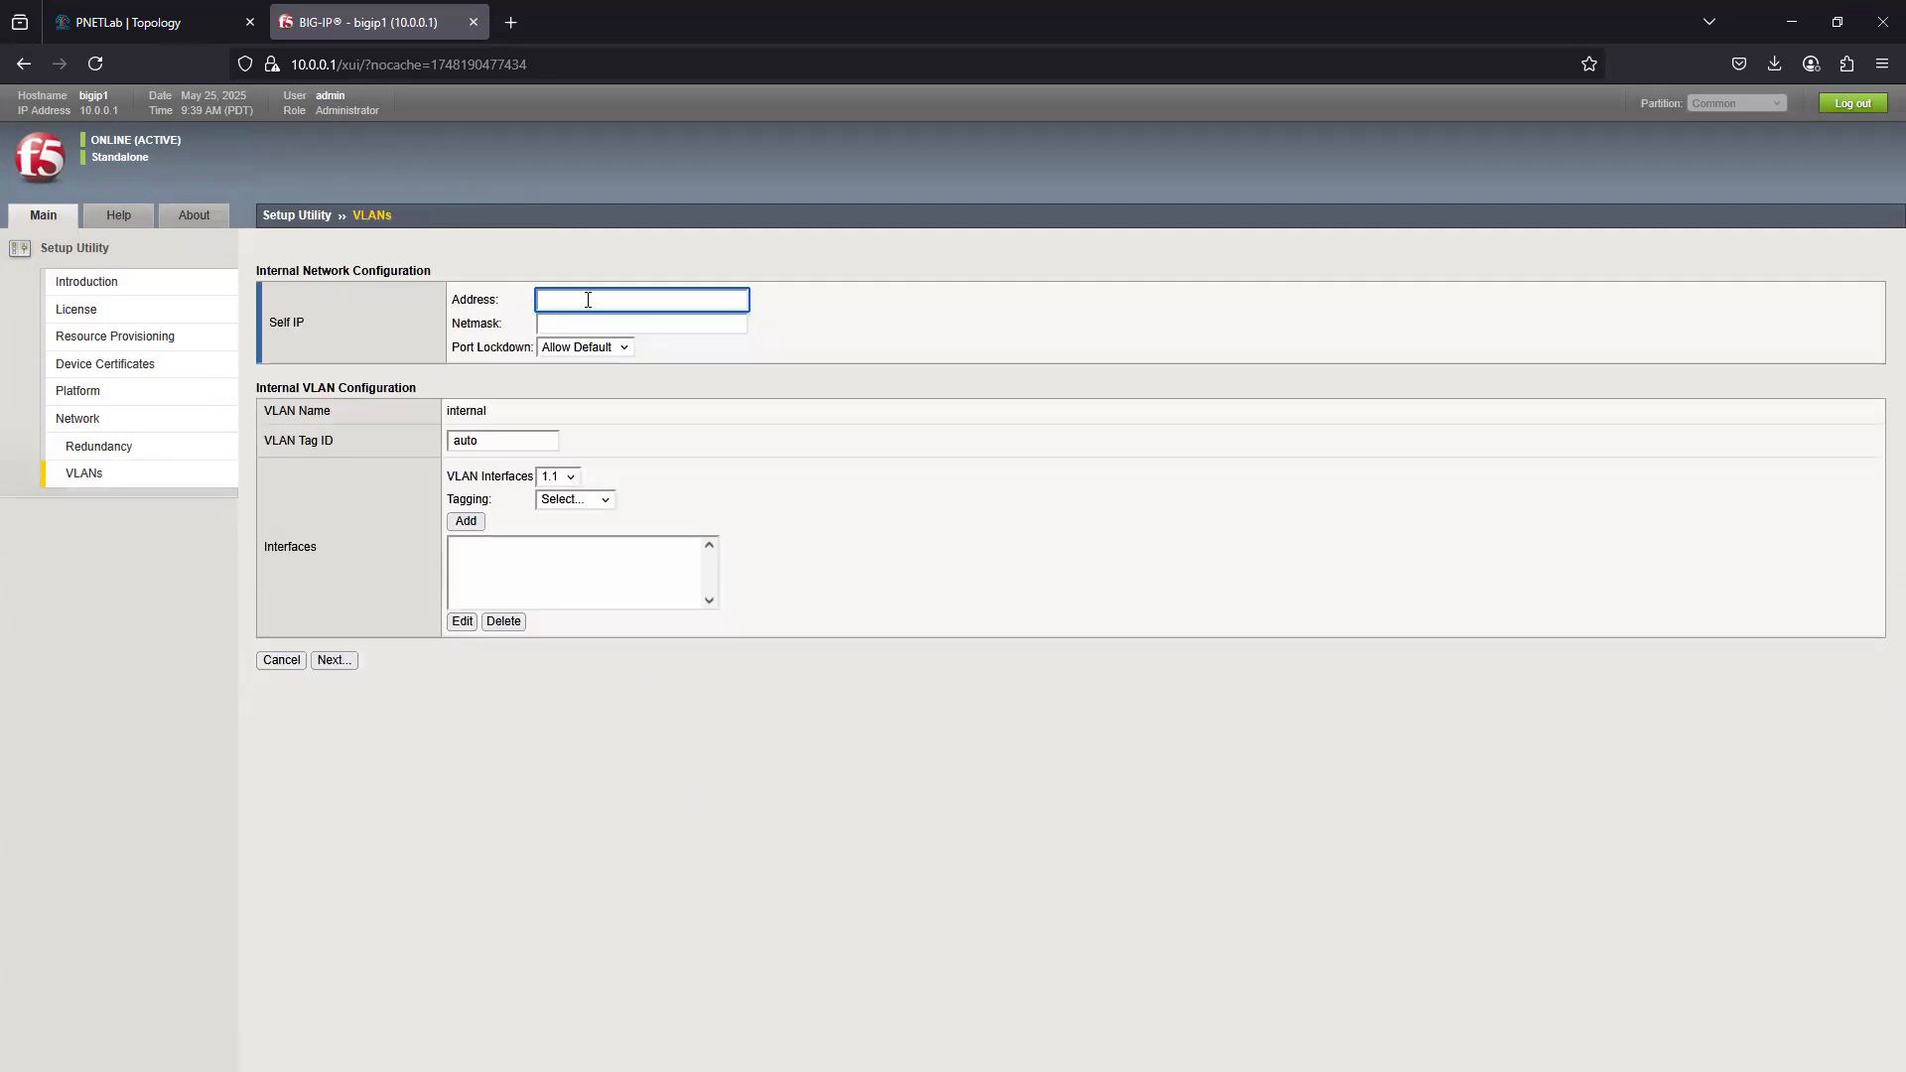
- Check the BIG-IP's internal link in the PNETLab topology, and add interface 1.1 as untagged to the internal VLAN
left_click(129, 22)
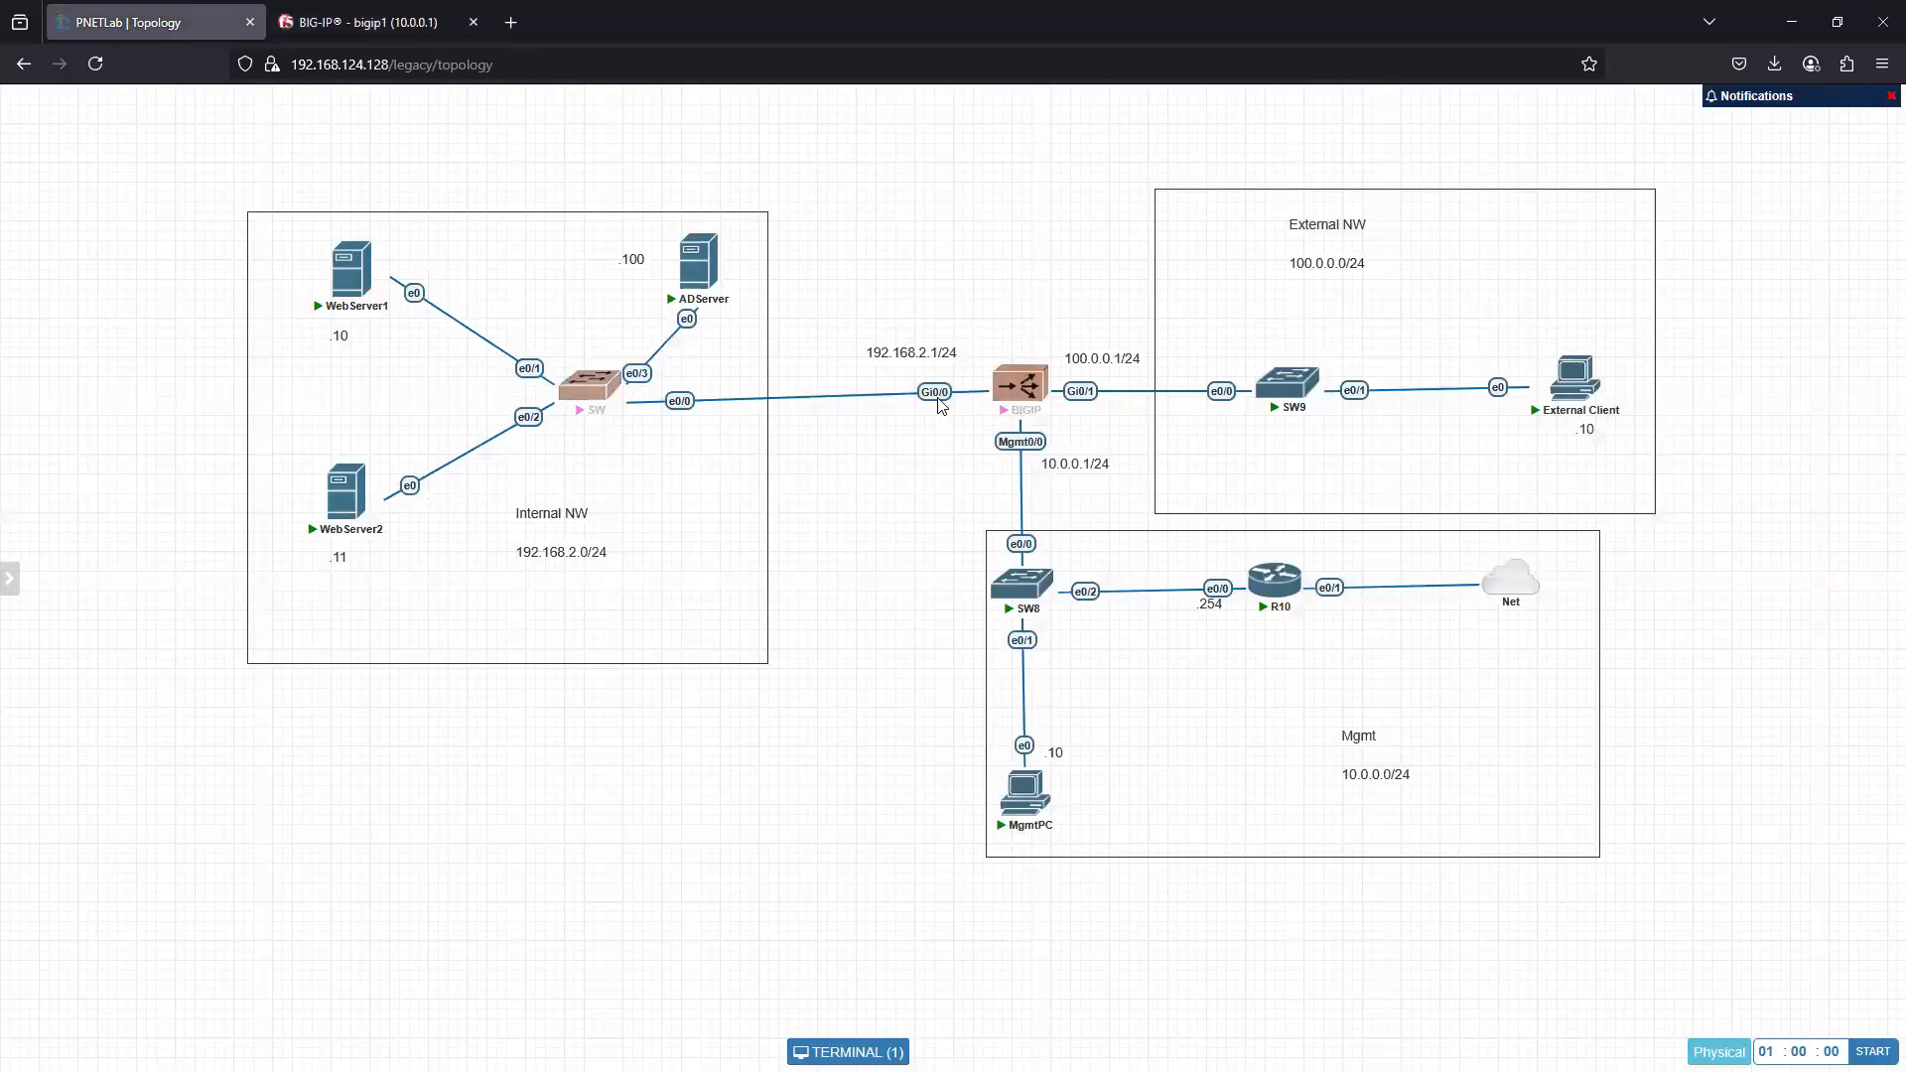
left_click(352, 28)
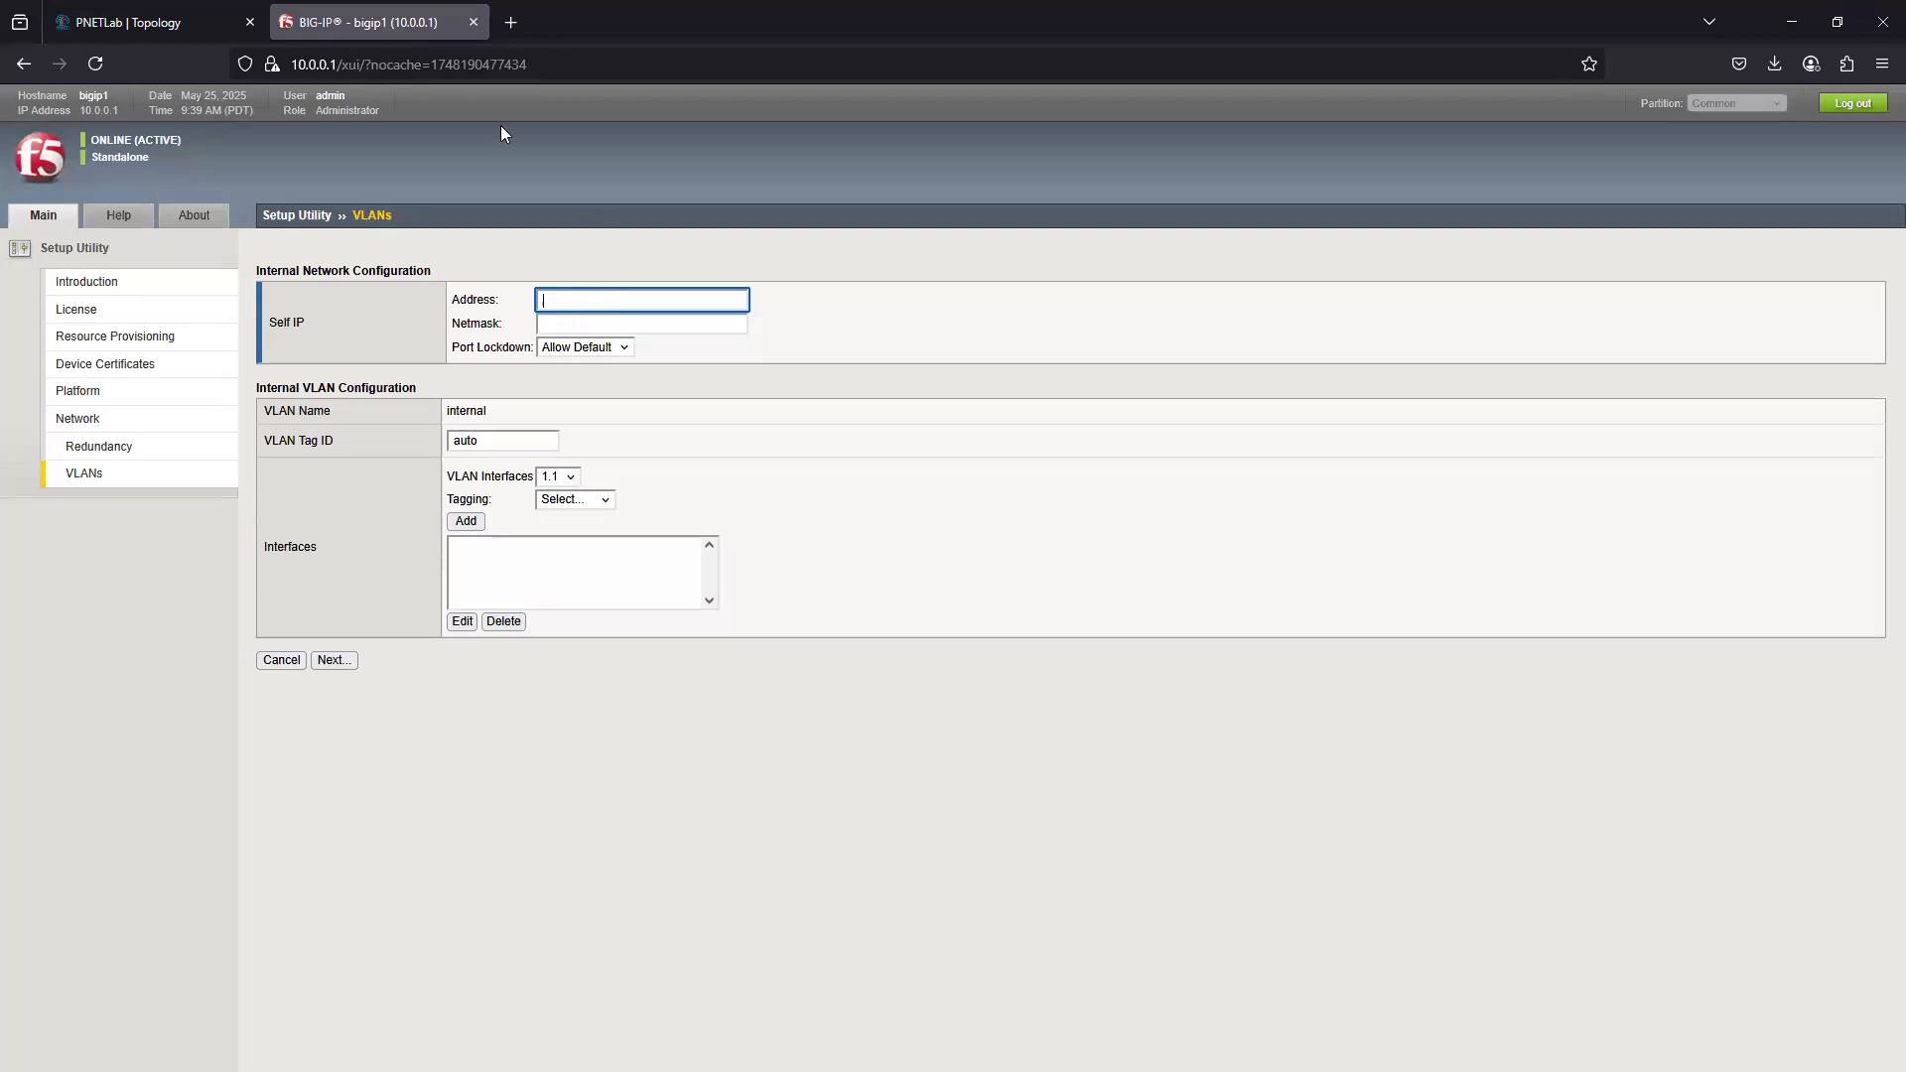
left_click(578, 499)
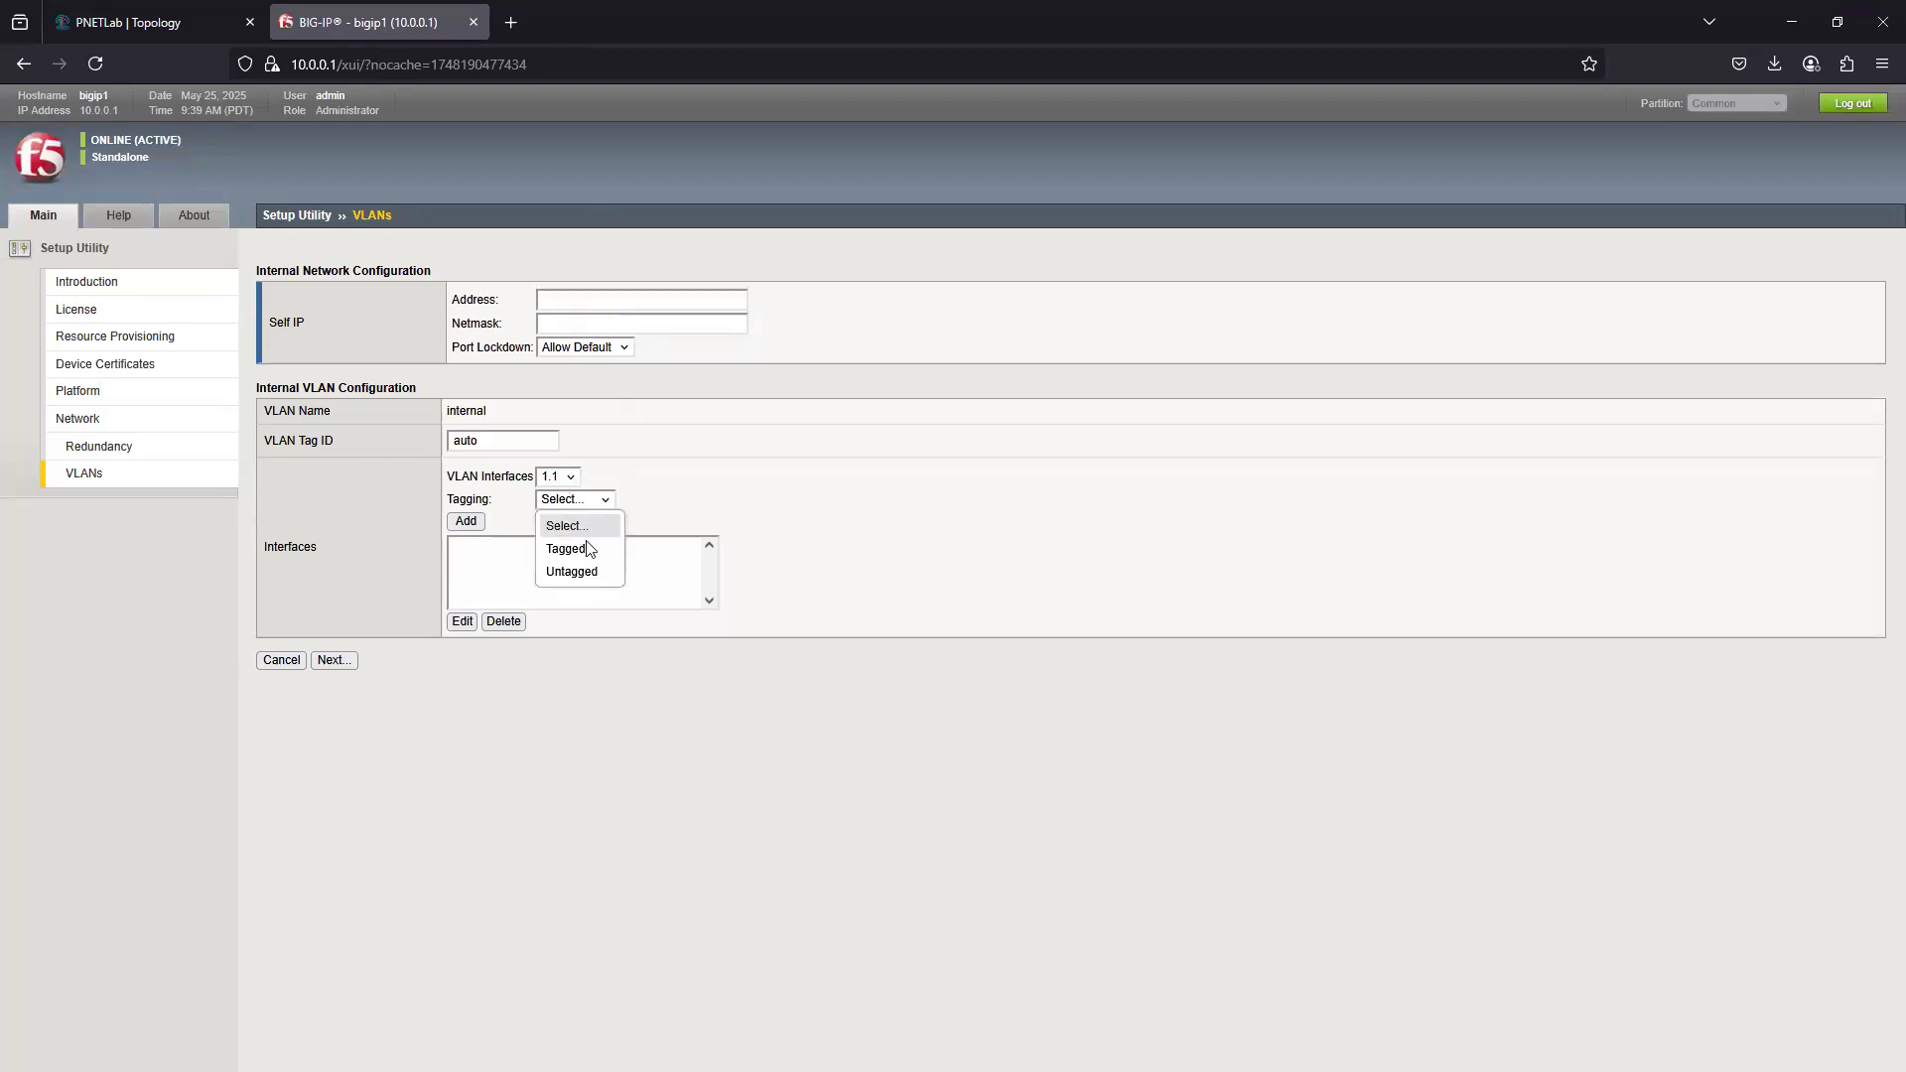
left_click(594, 584)
left_click(467, 522)
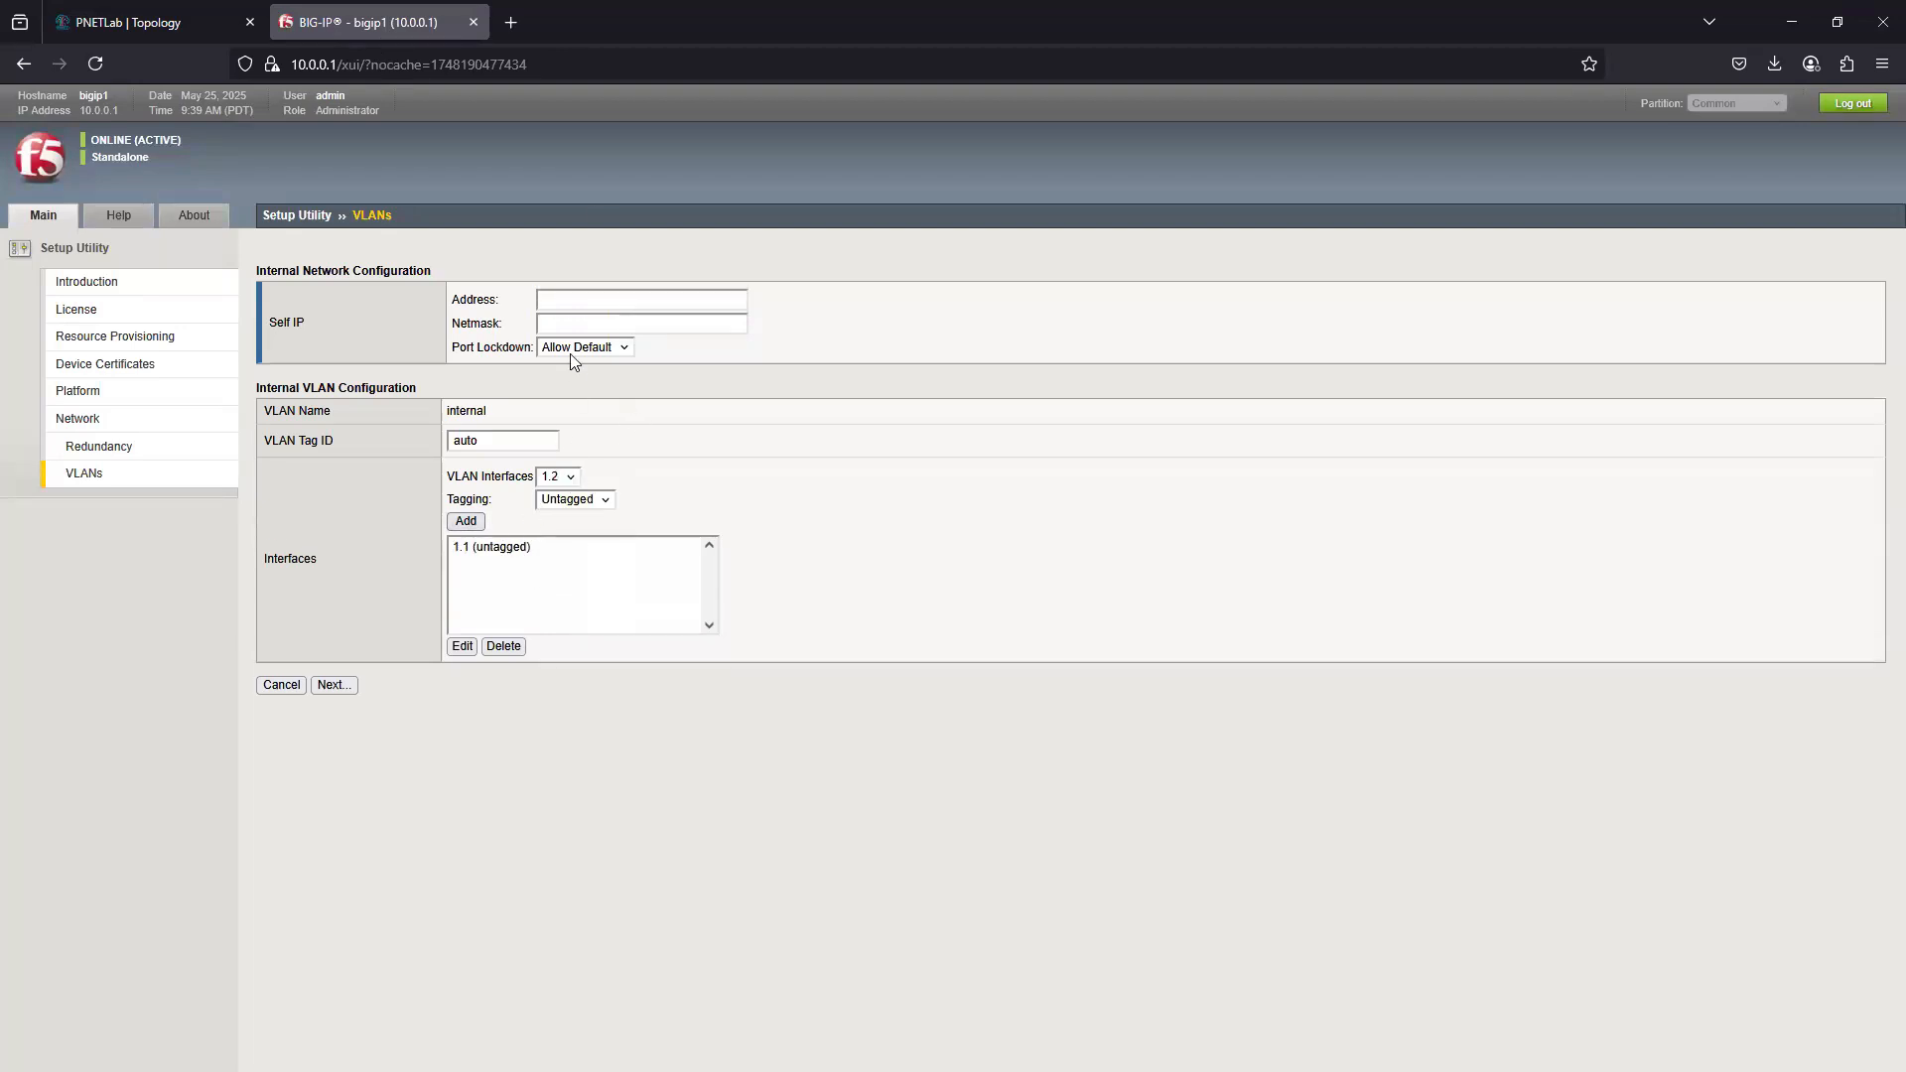
- Set the internal self IP to 192.168.2.1 with netmask 255.255.255.0 and continue to the external network configuration
left_click(570, 302)
type("192")
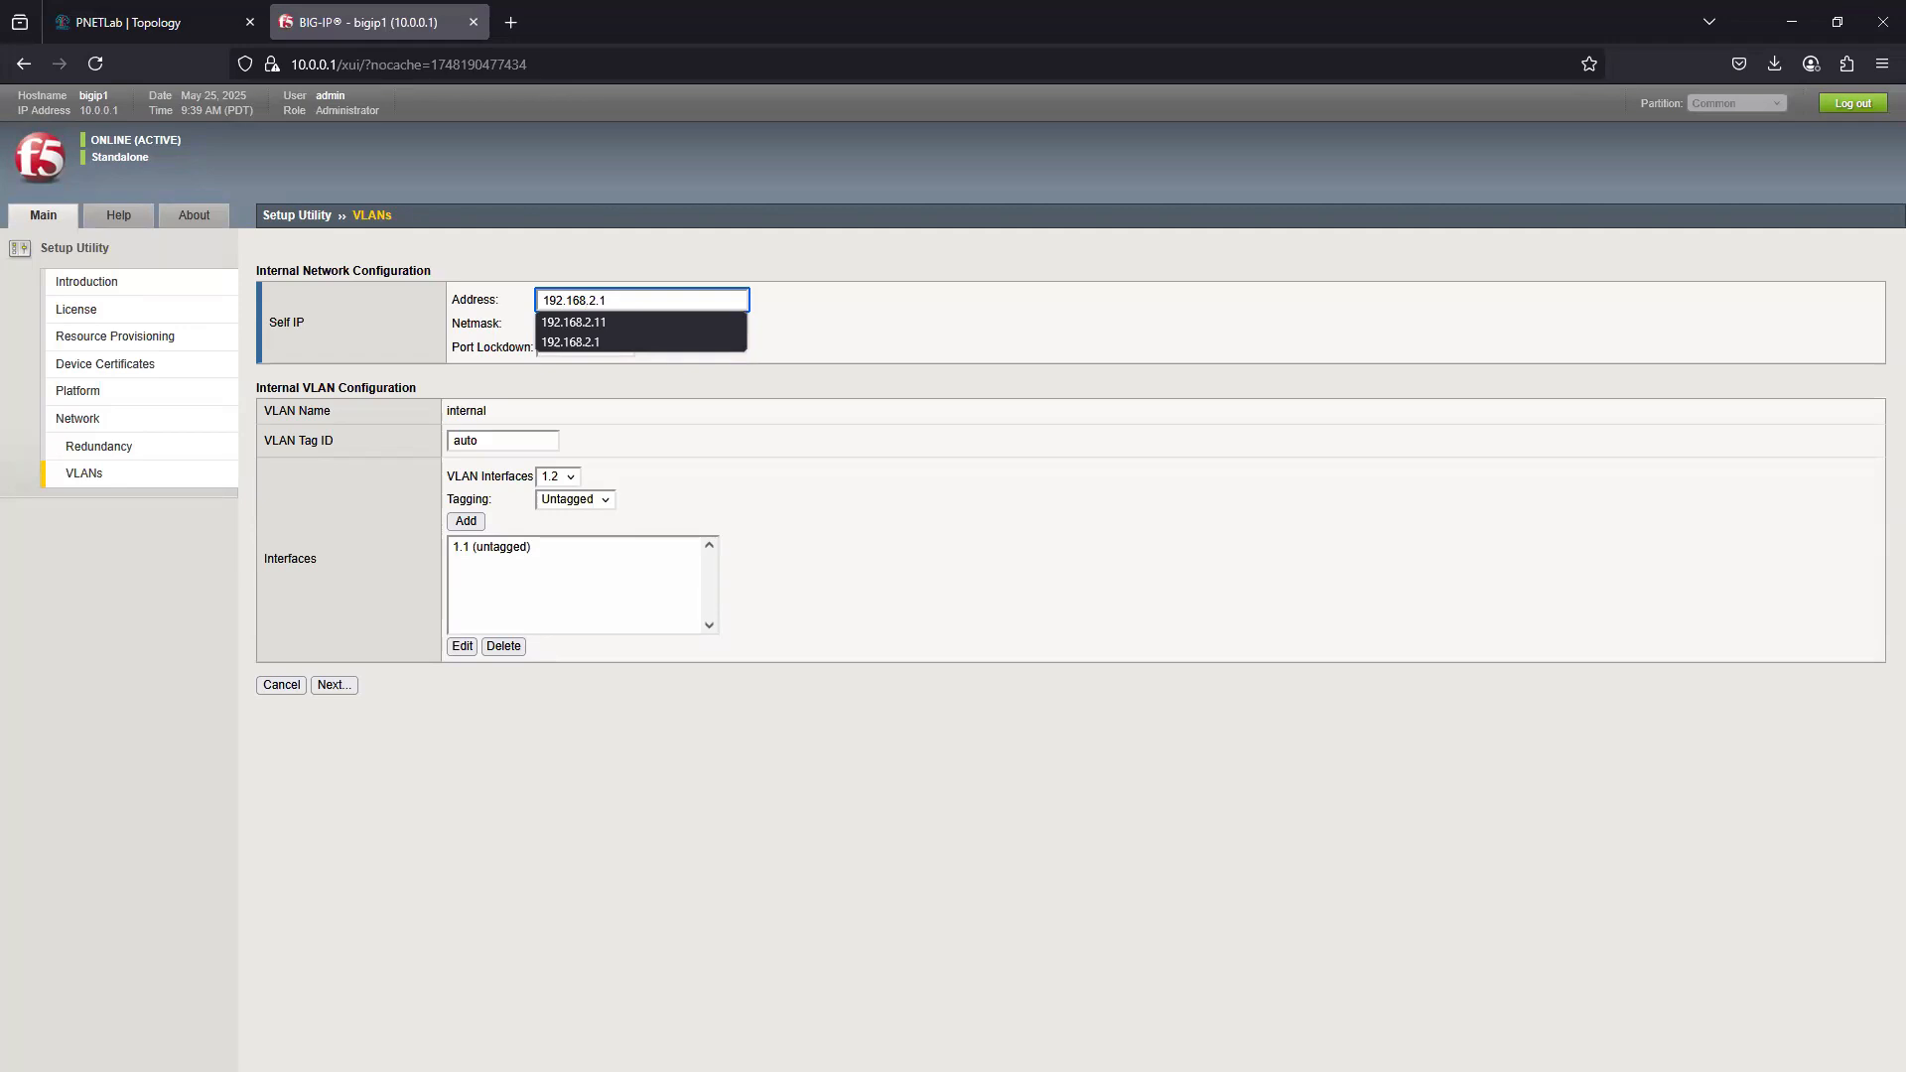
type(".168.2.1")
key("Escape")
left_click(602, 324)
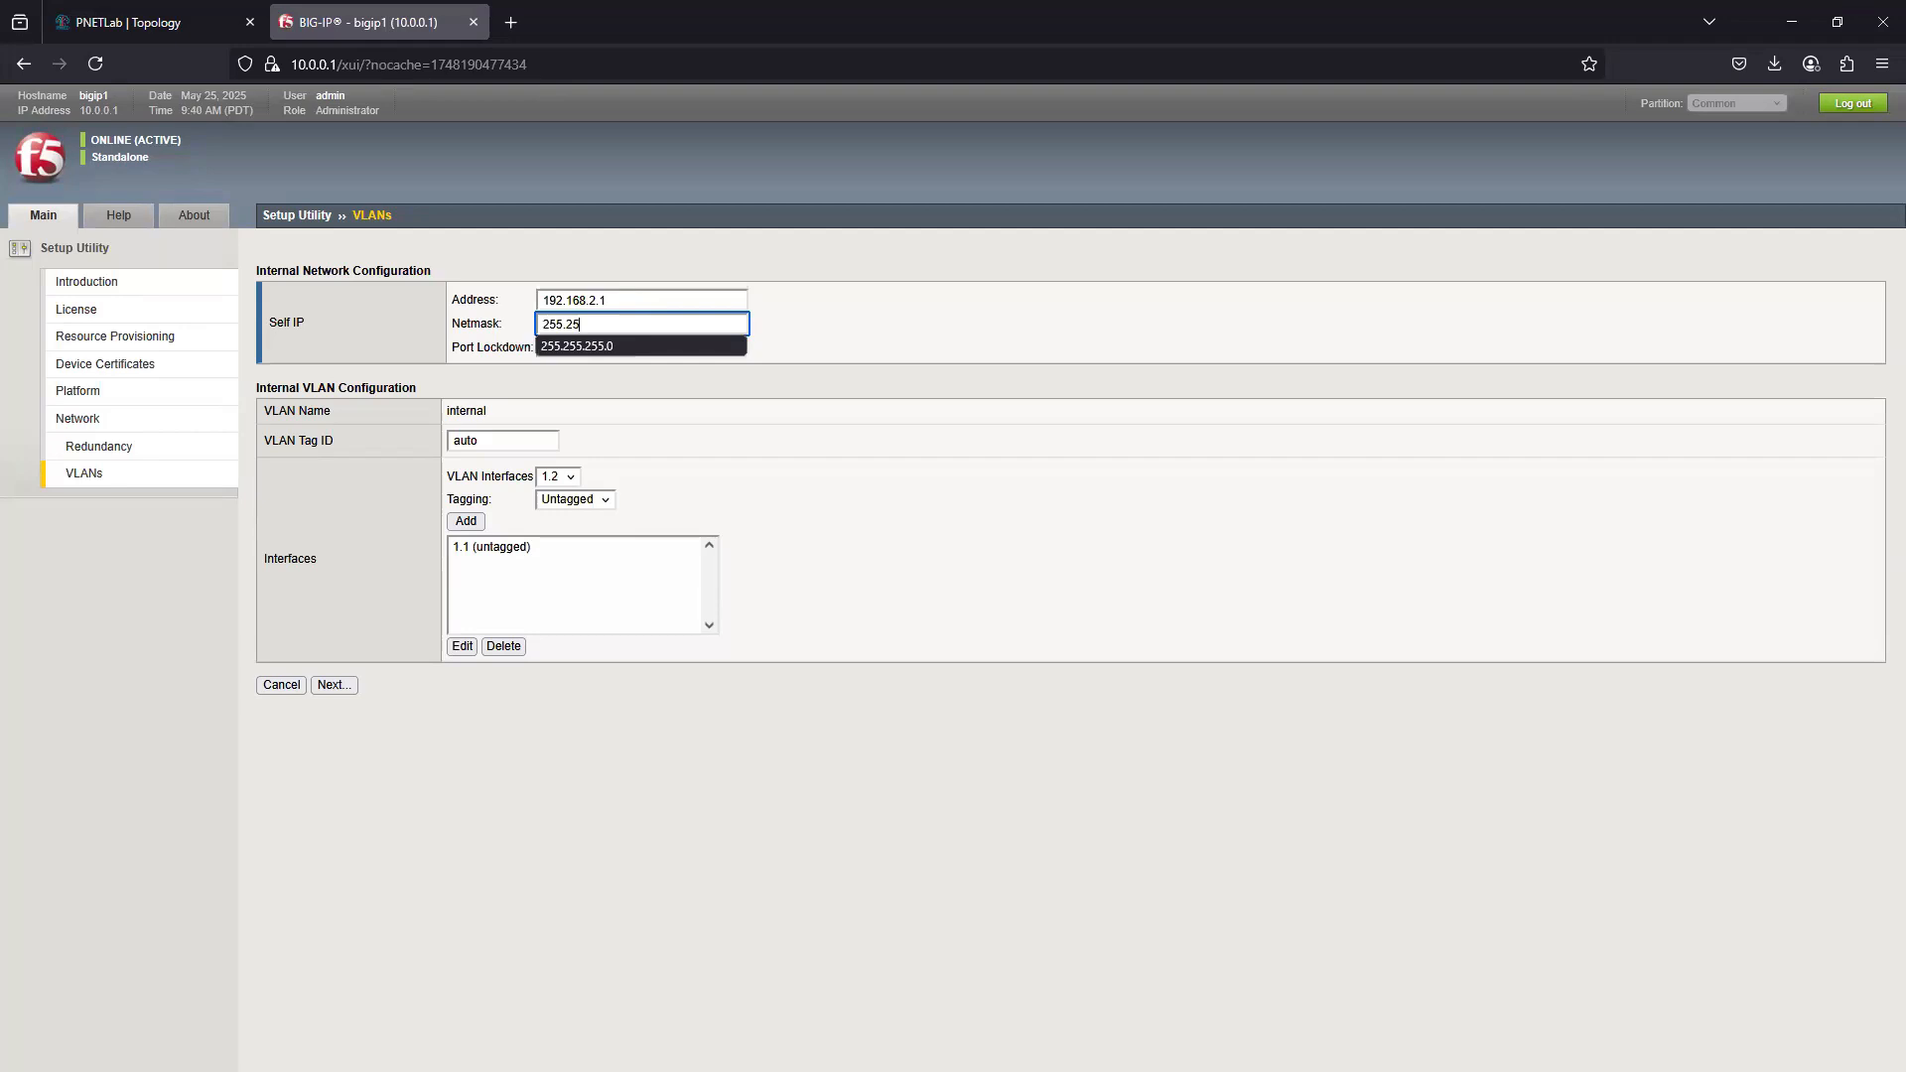
type("255.255.255.0")
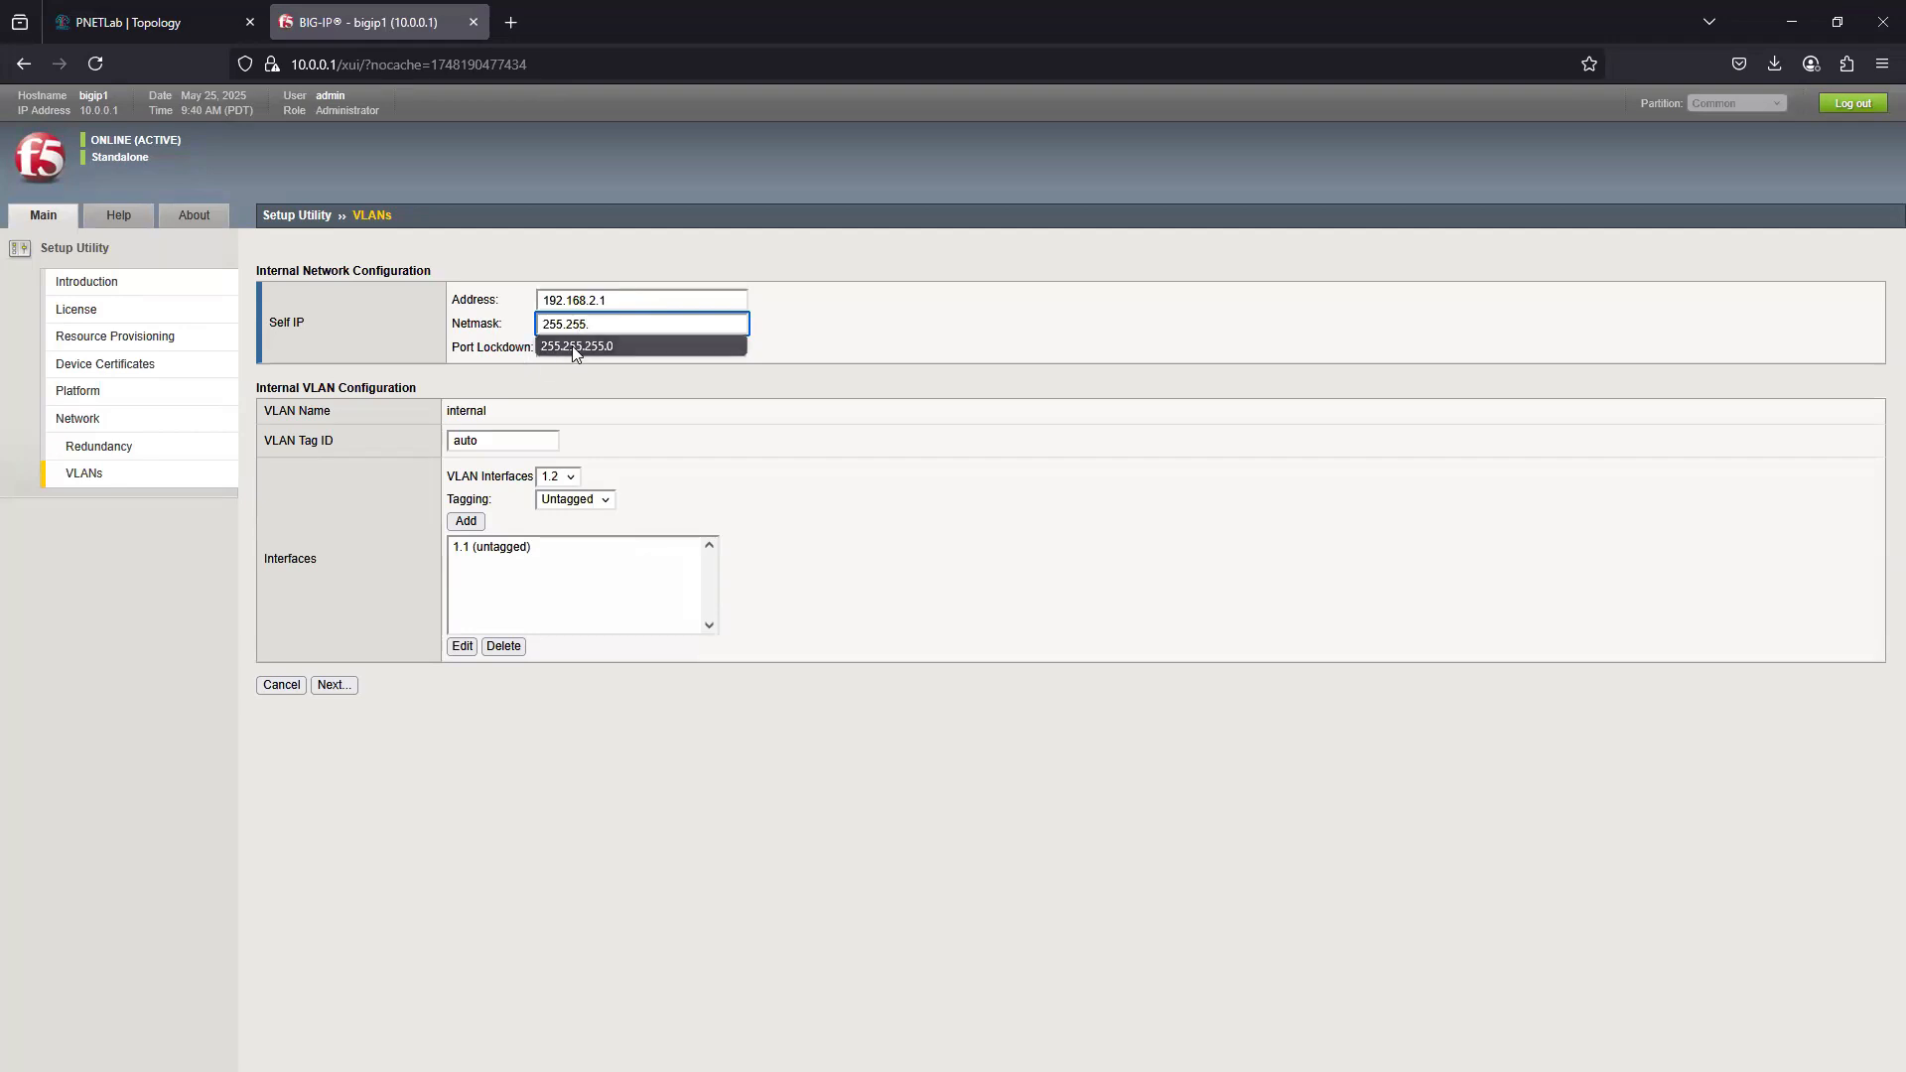
left_click(579, 346)
left_click(608, 723)
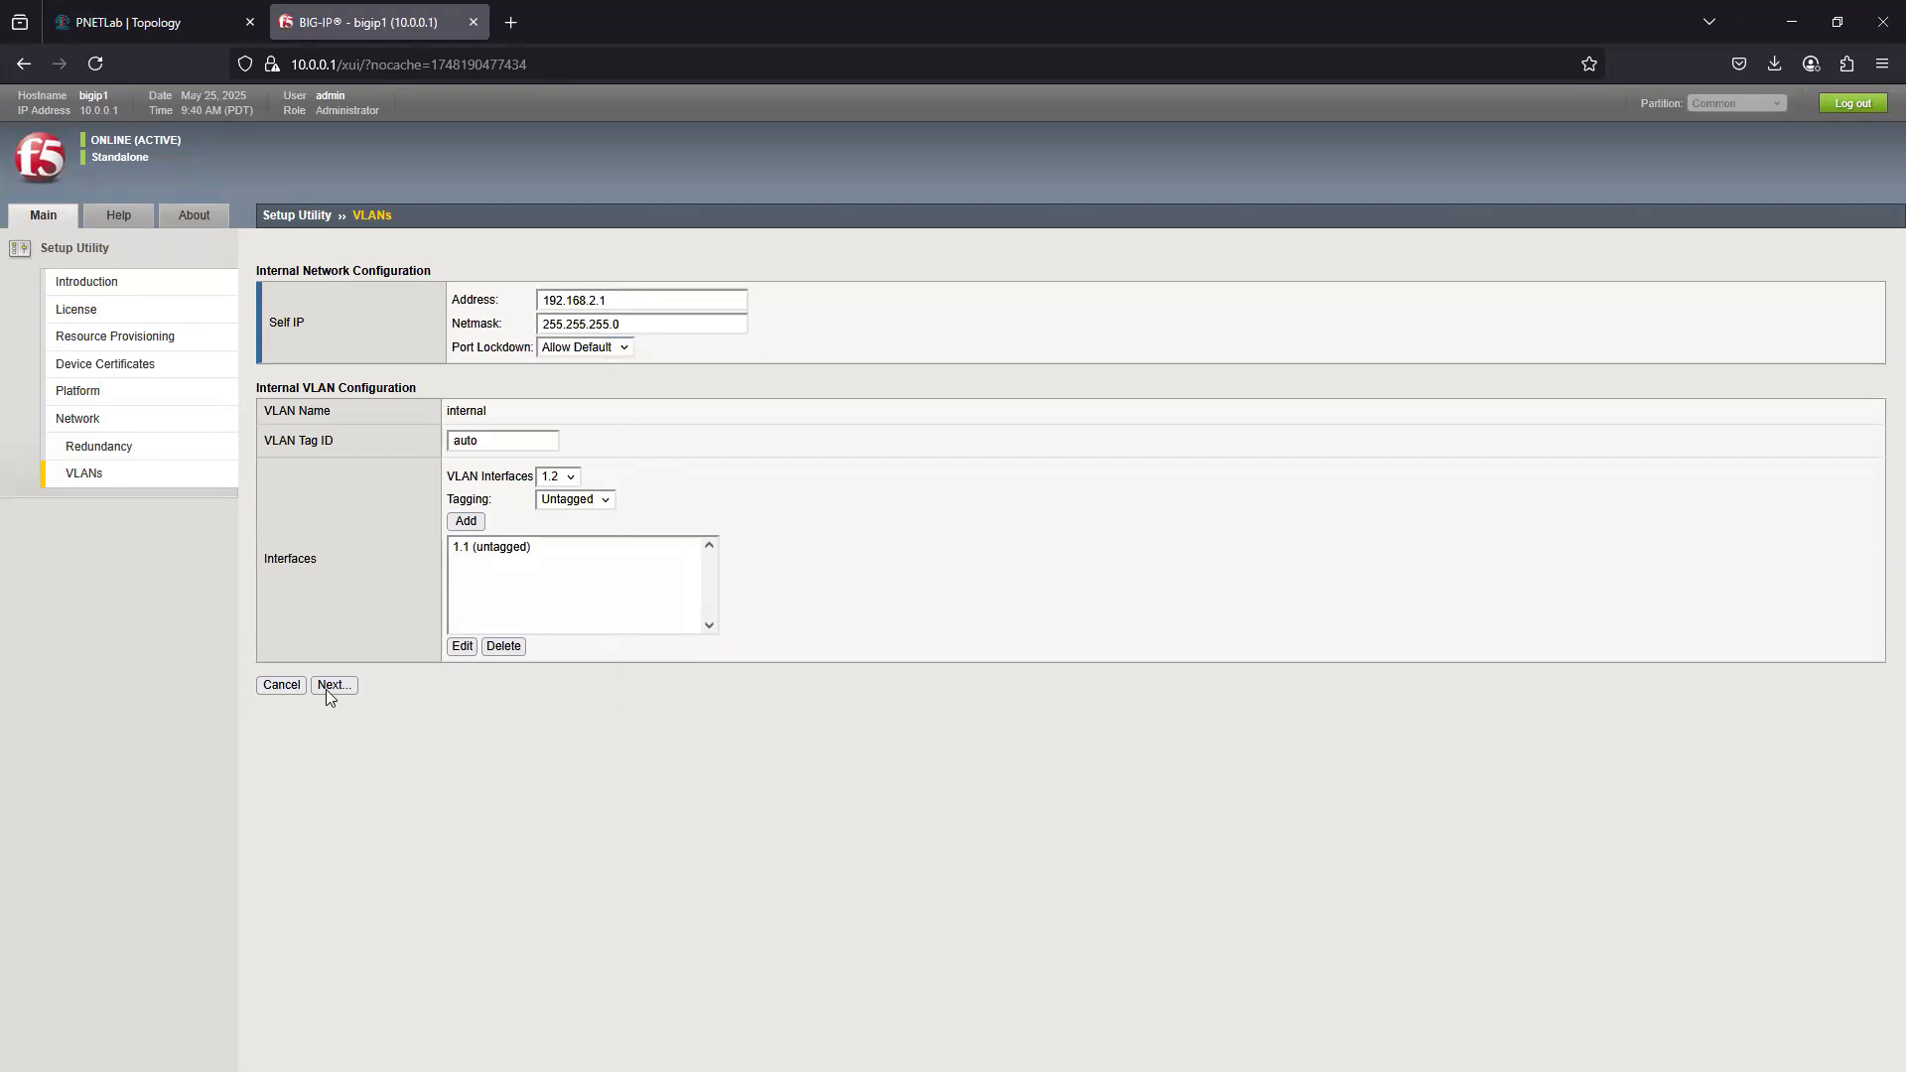
left_click(321, 691)
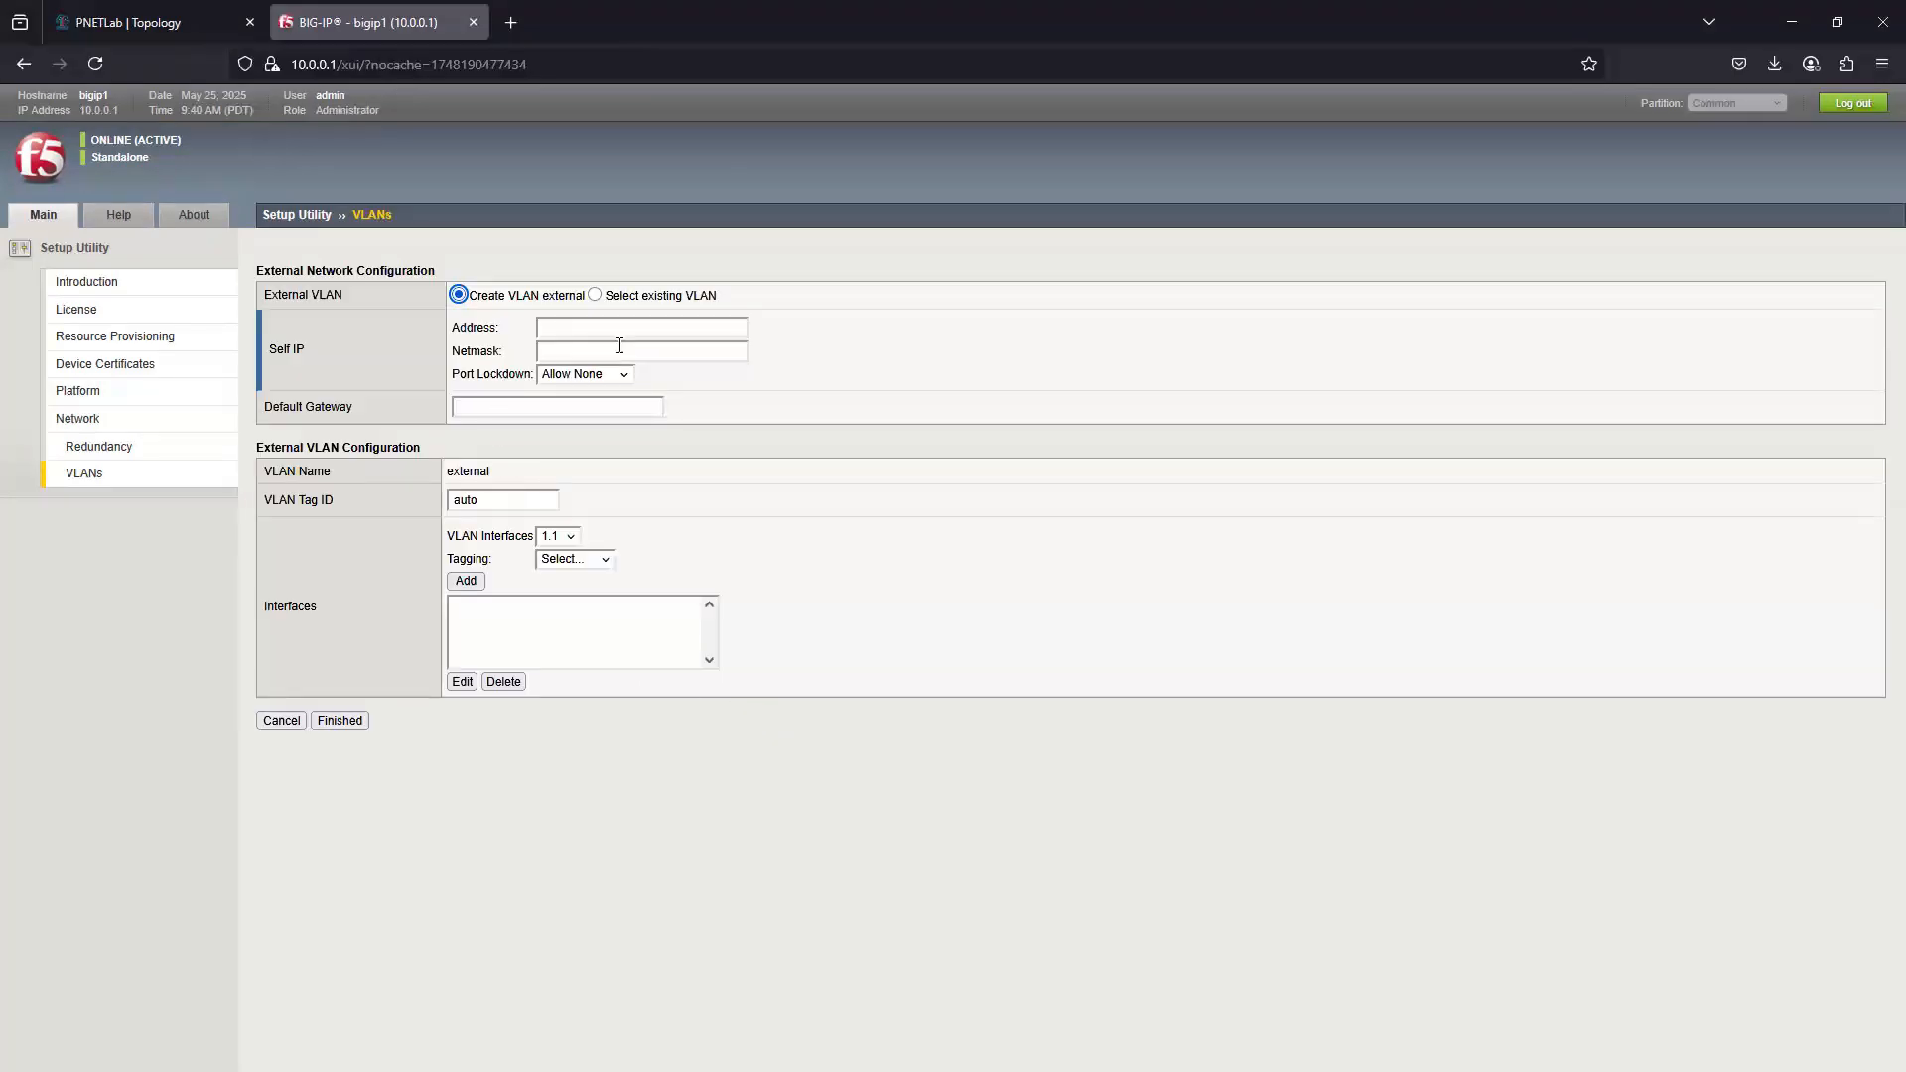
- Set the external self IP to 100.0.0.1 with netmask 255.255.255.0
left_click(562, 327)
type("100.0.0.1")
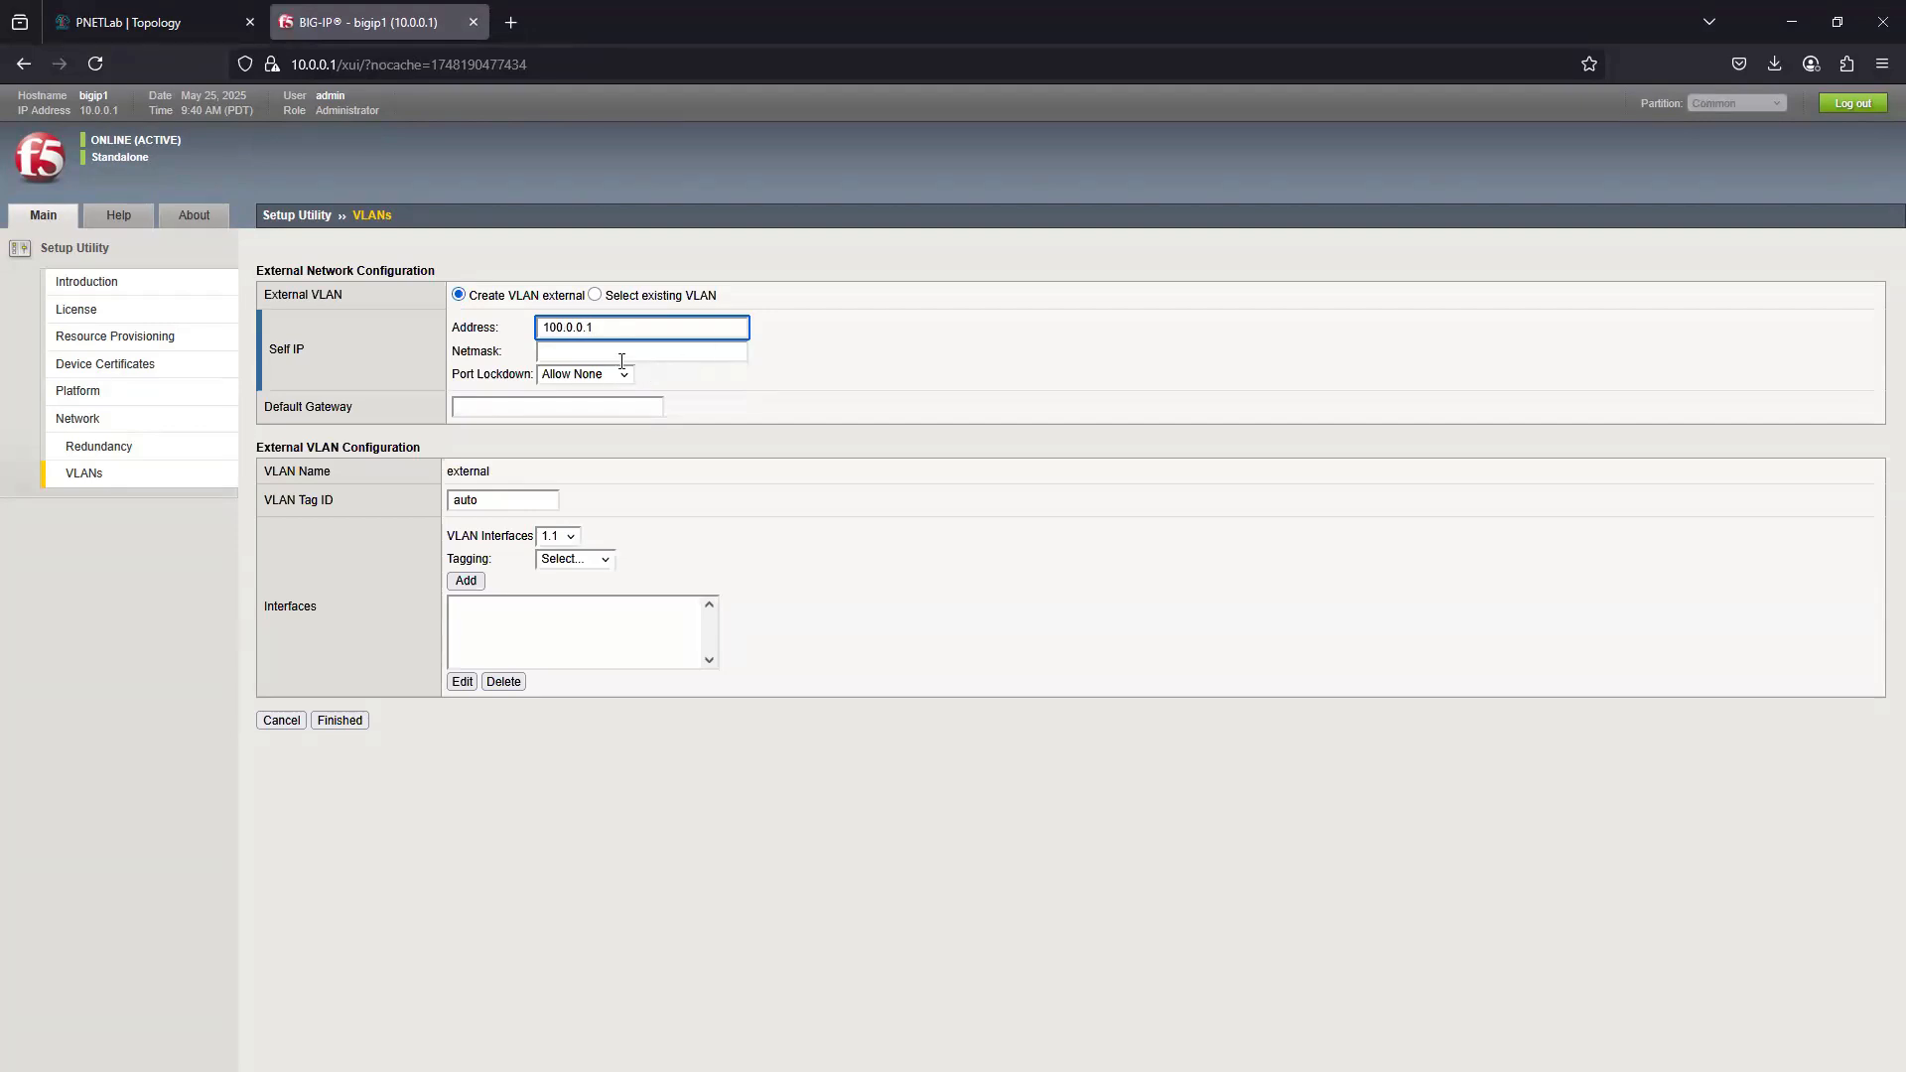
left_click(641, 357)
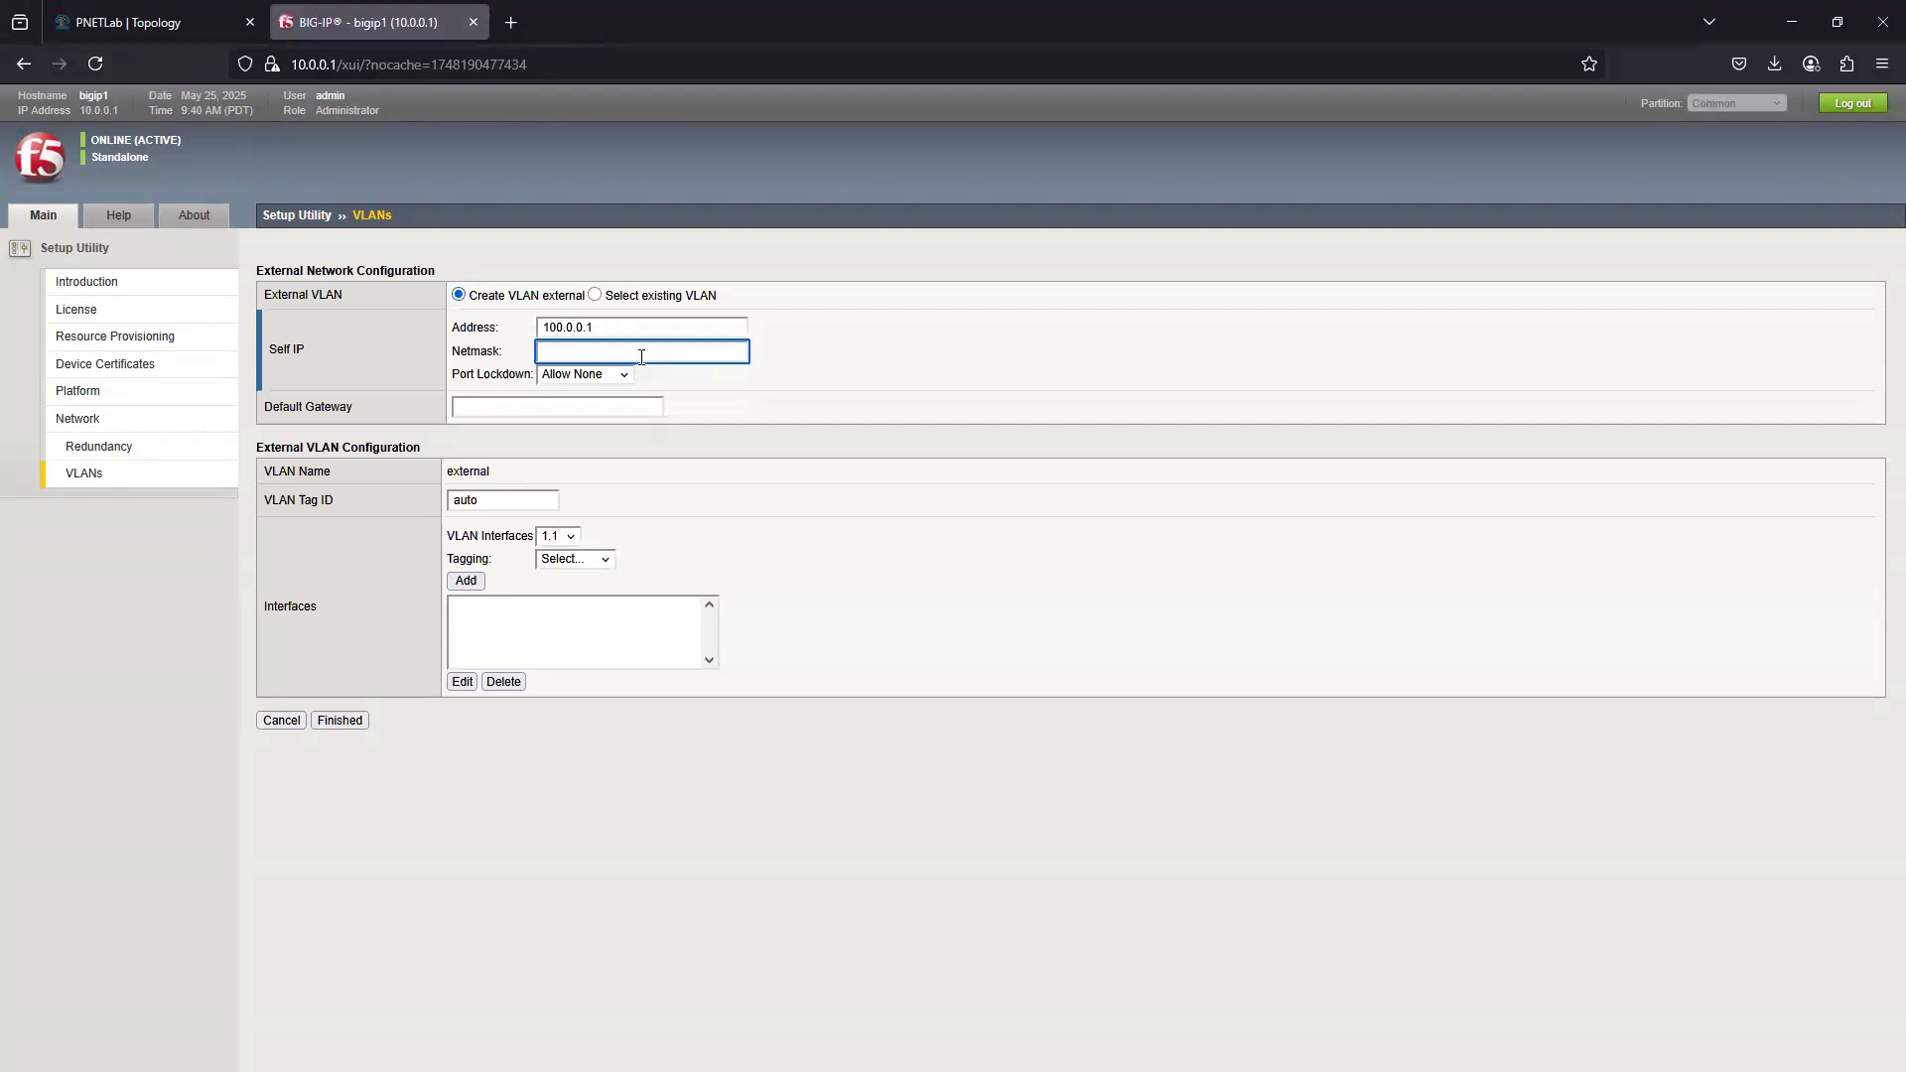
type("255.255.255.0")
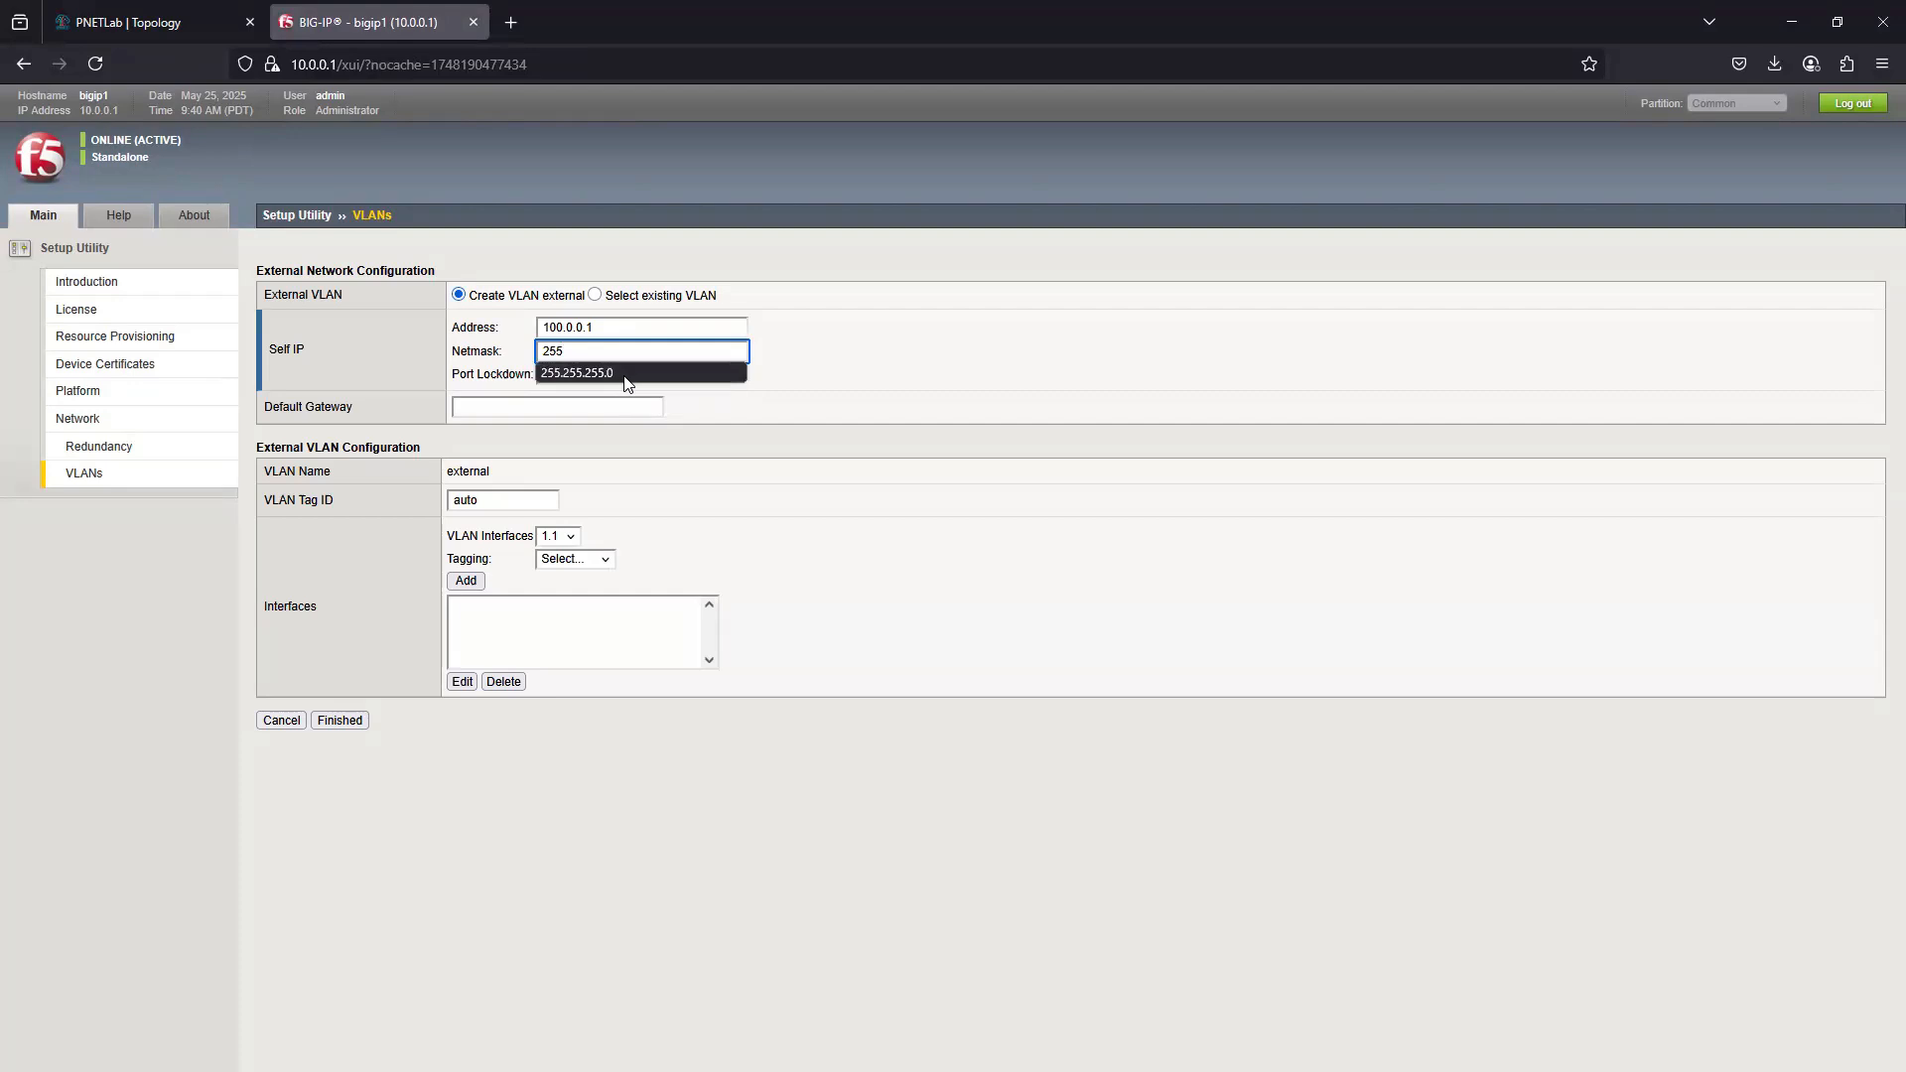
left_click(596, 372)
- Add interface 1.2 as untagged to the external VLAN and finish the Setup Utility
left_click(558, 536)
left_click(555, 586)
left_click(603, 560)
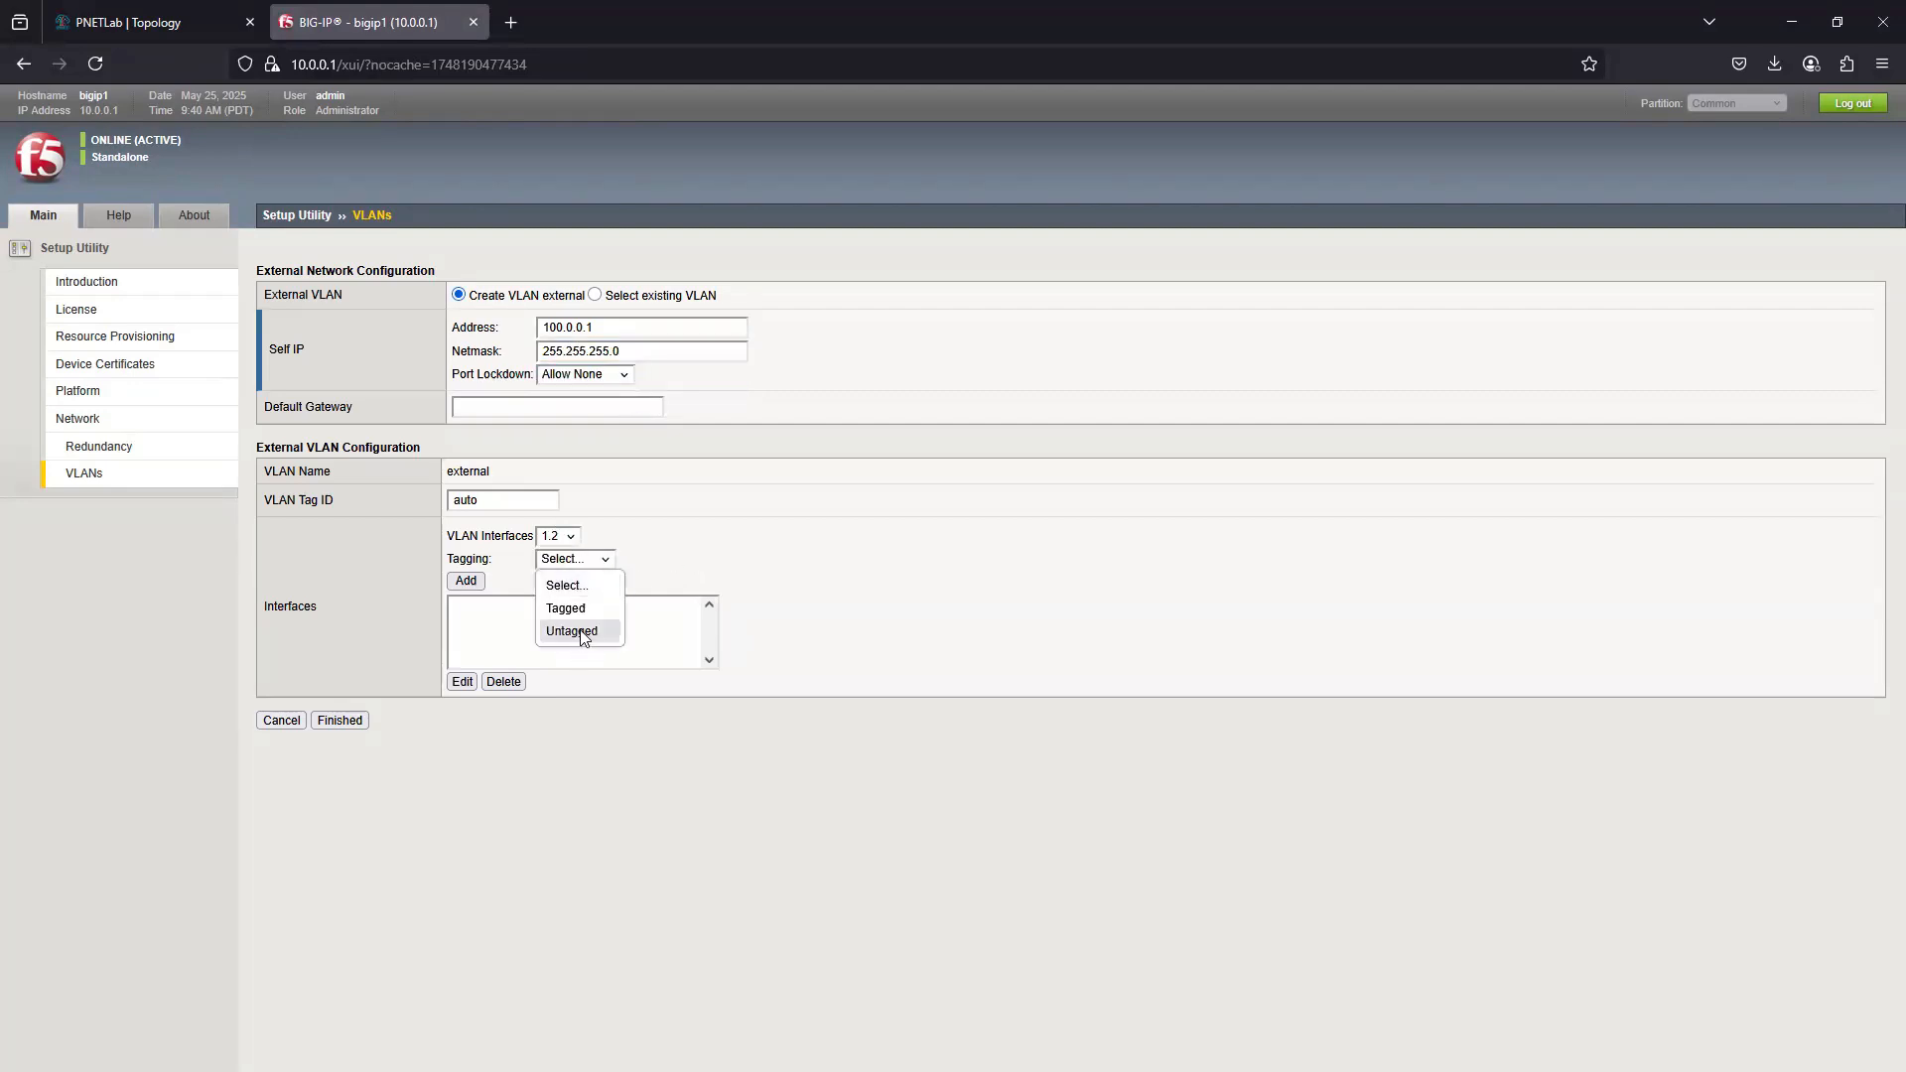
left_click(572, 631)
left_click(466, 581)
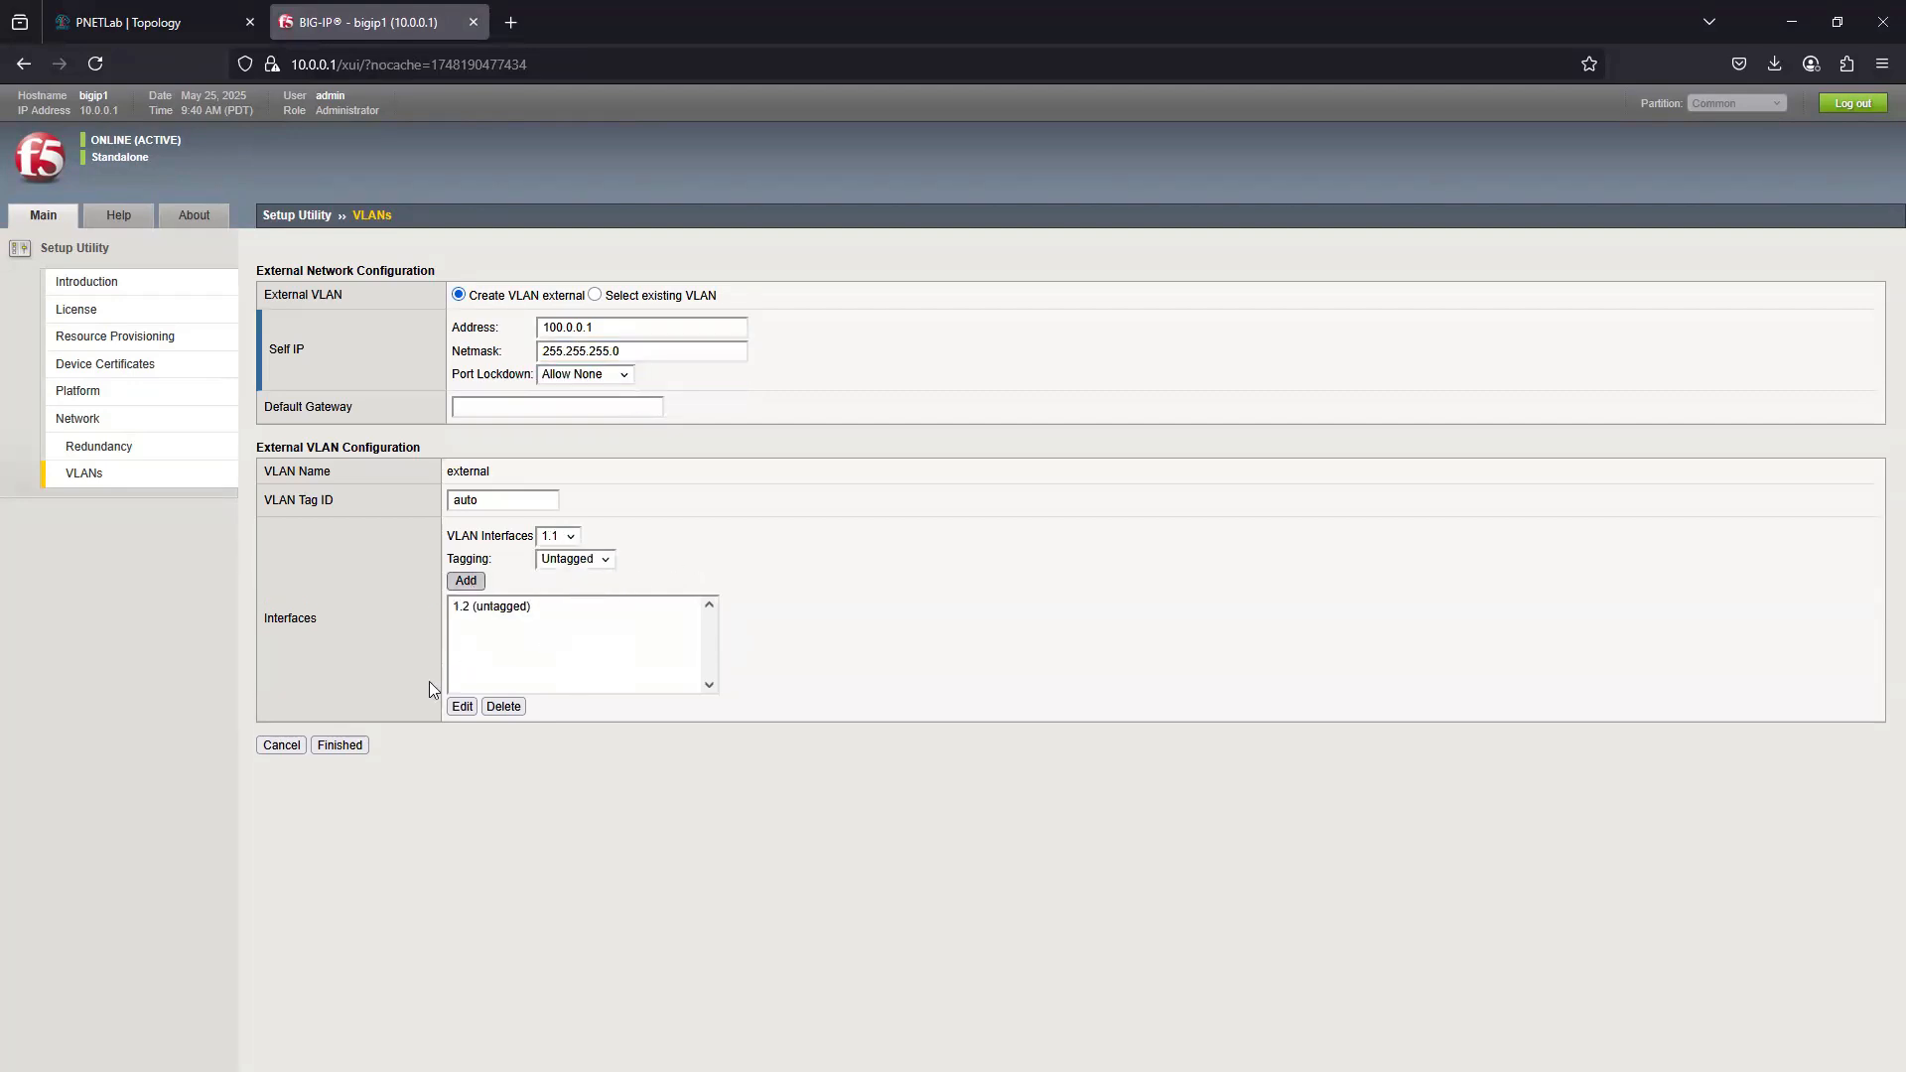
left_click(340, 745)
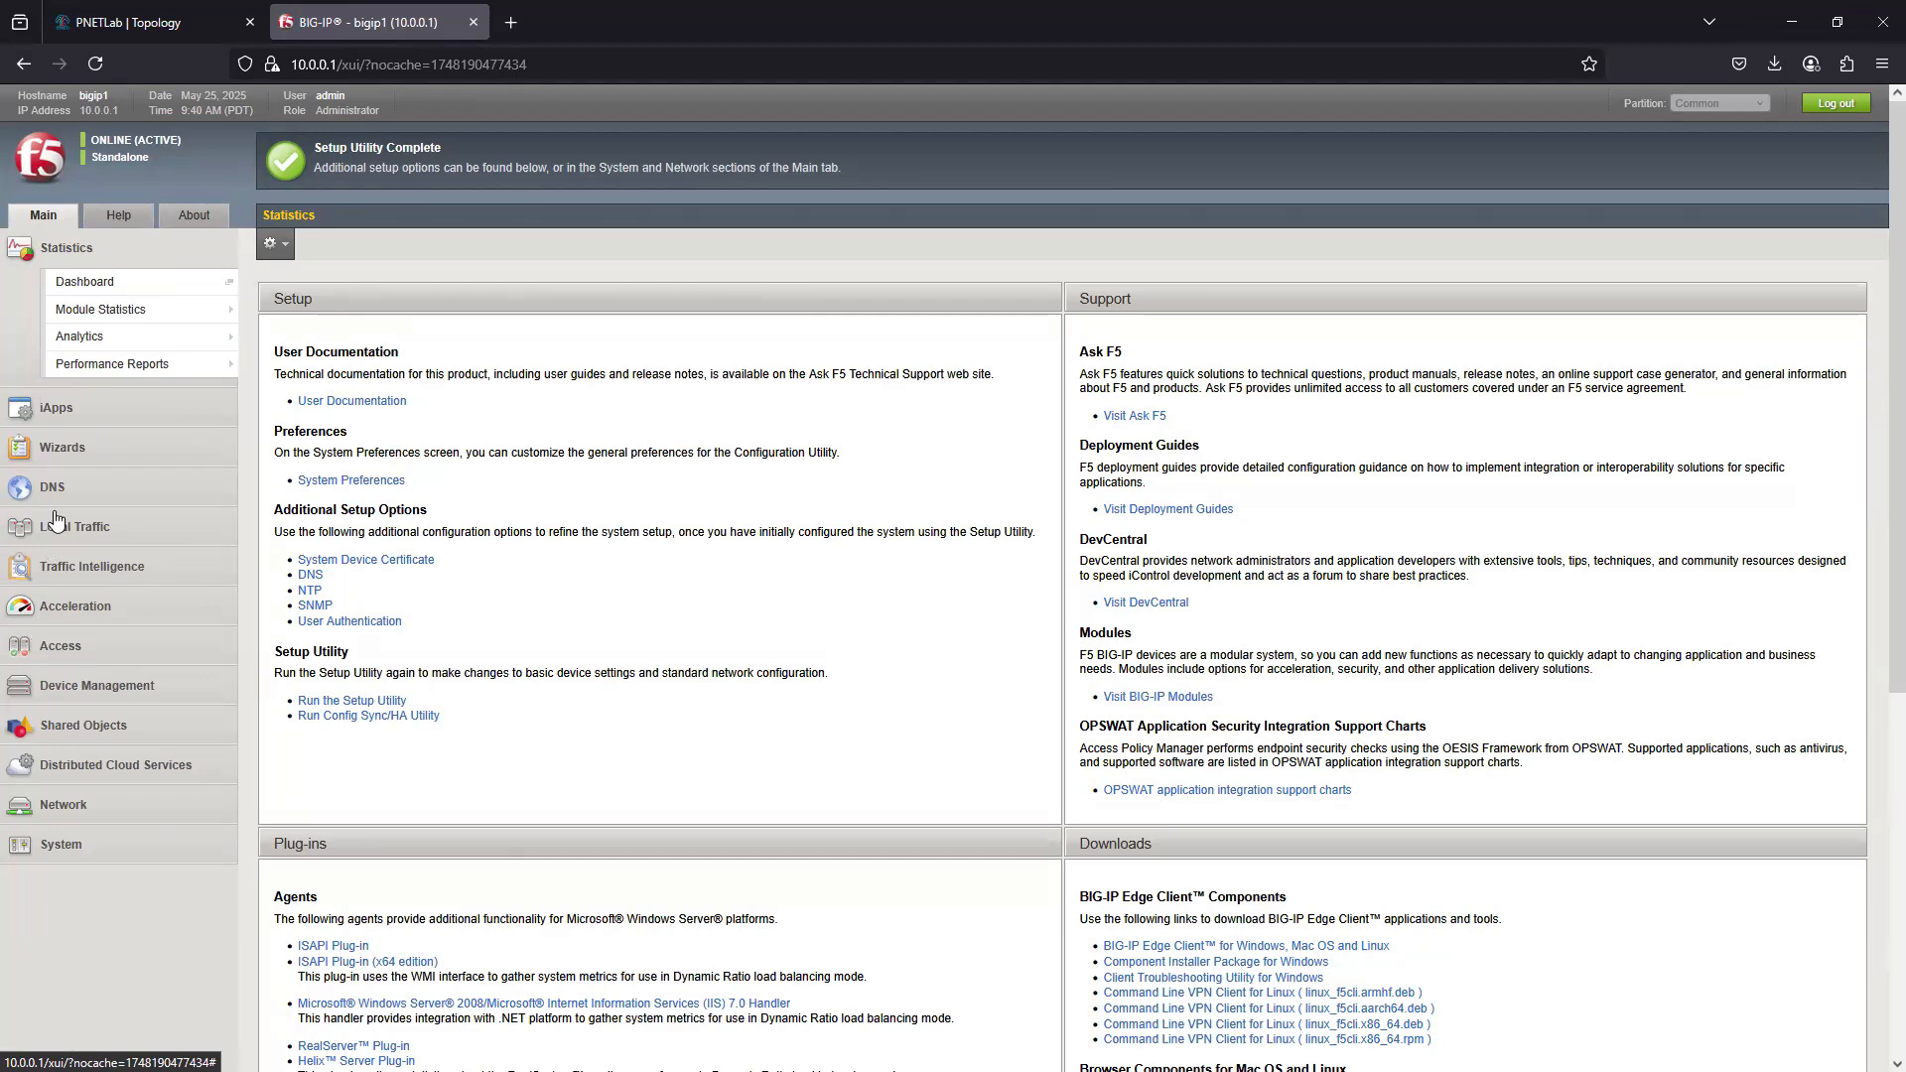
left_click(68, 656)
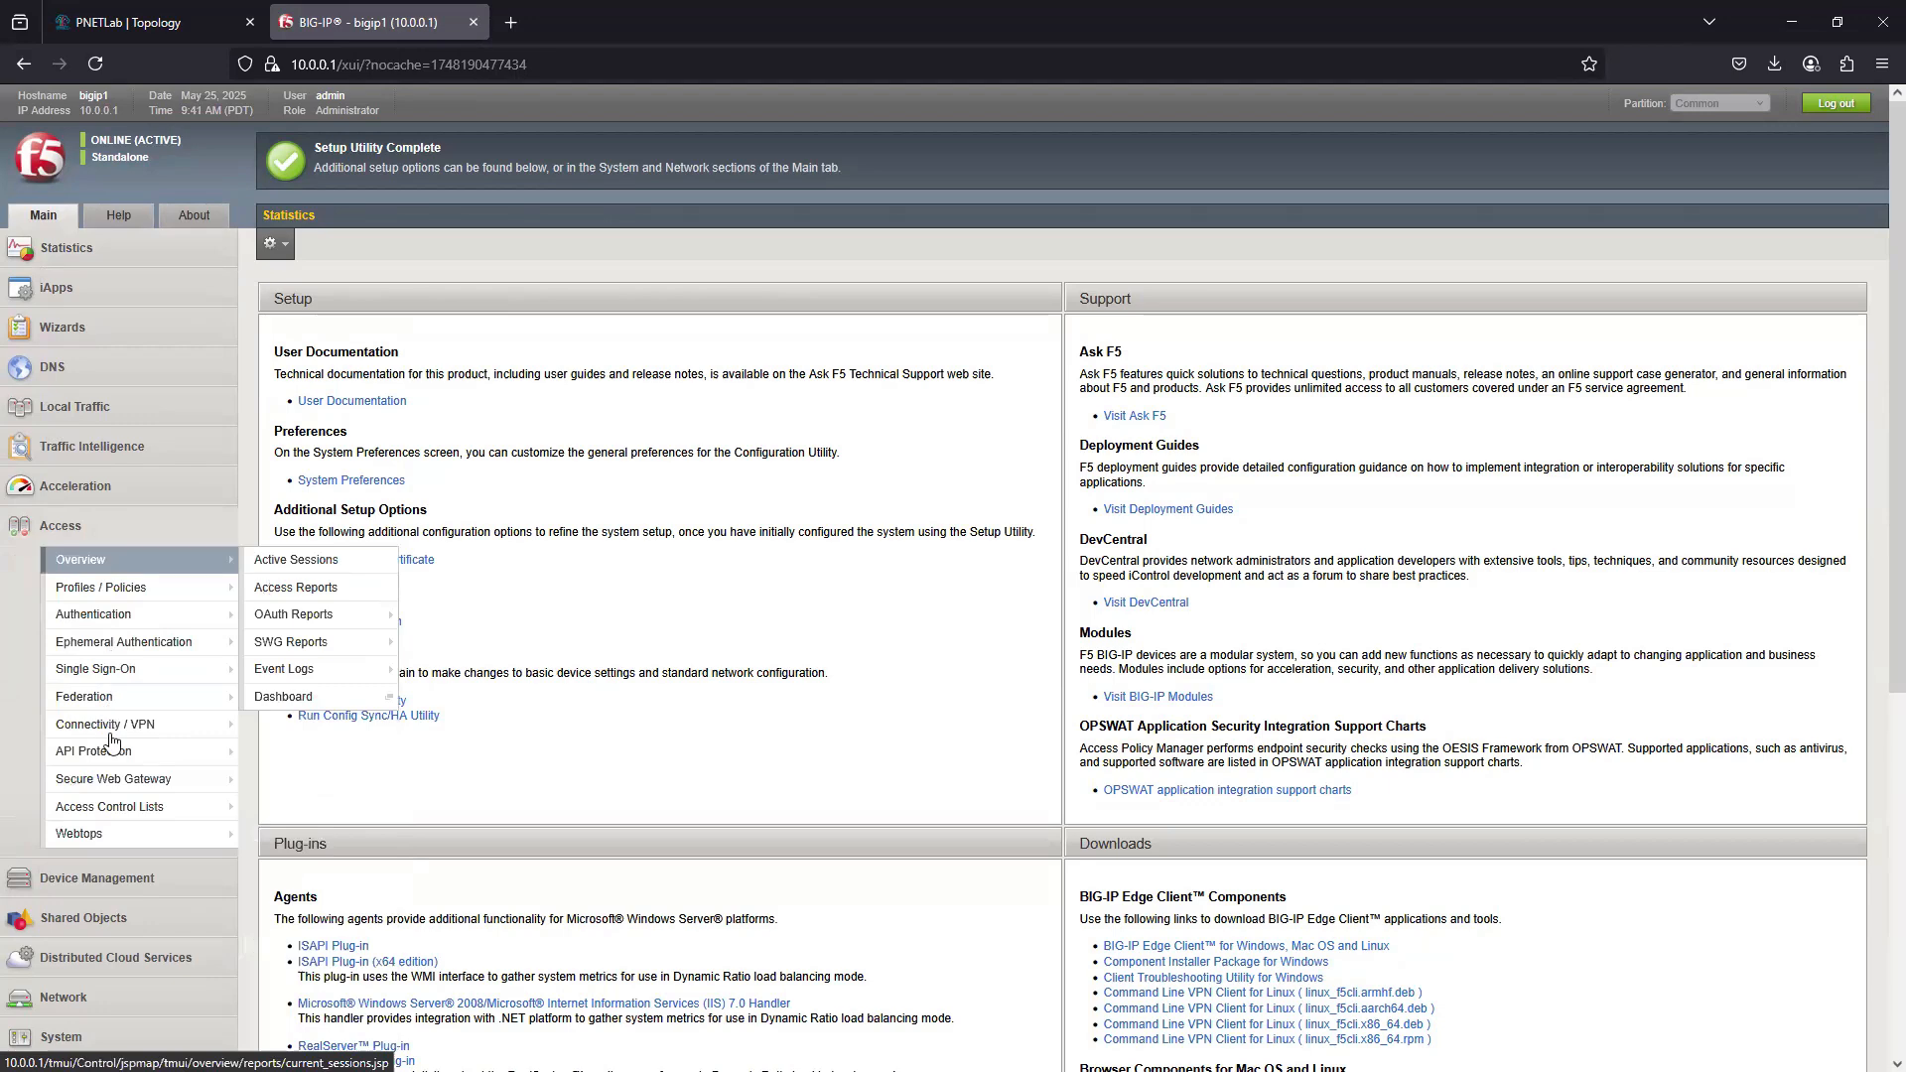
mouse_move(136, 830)
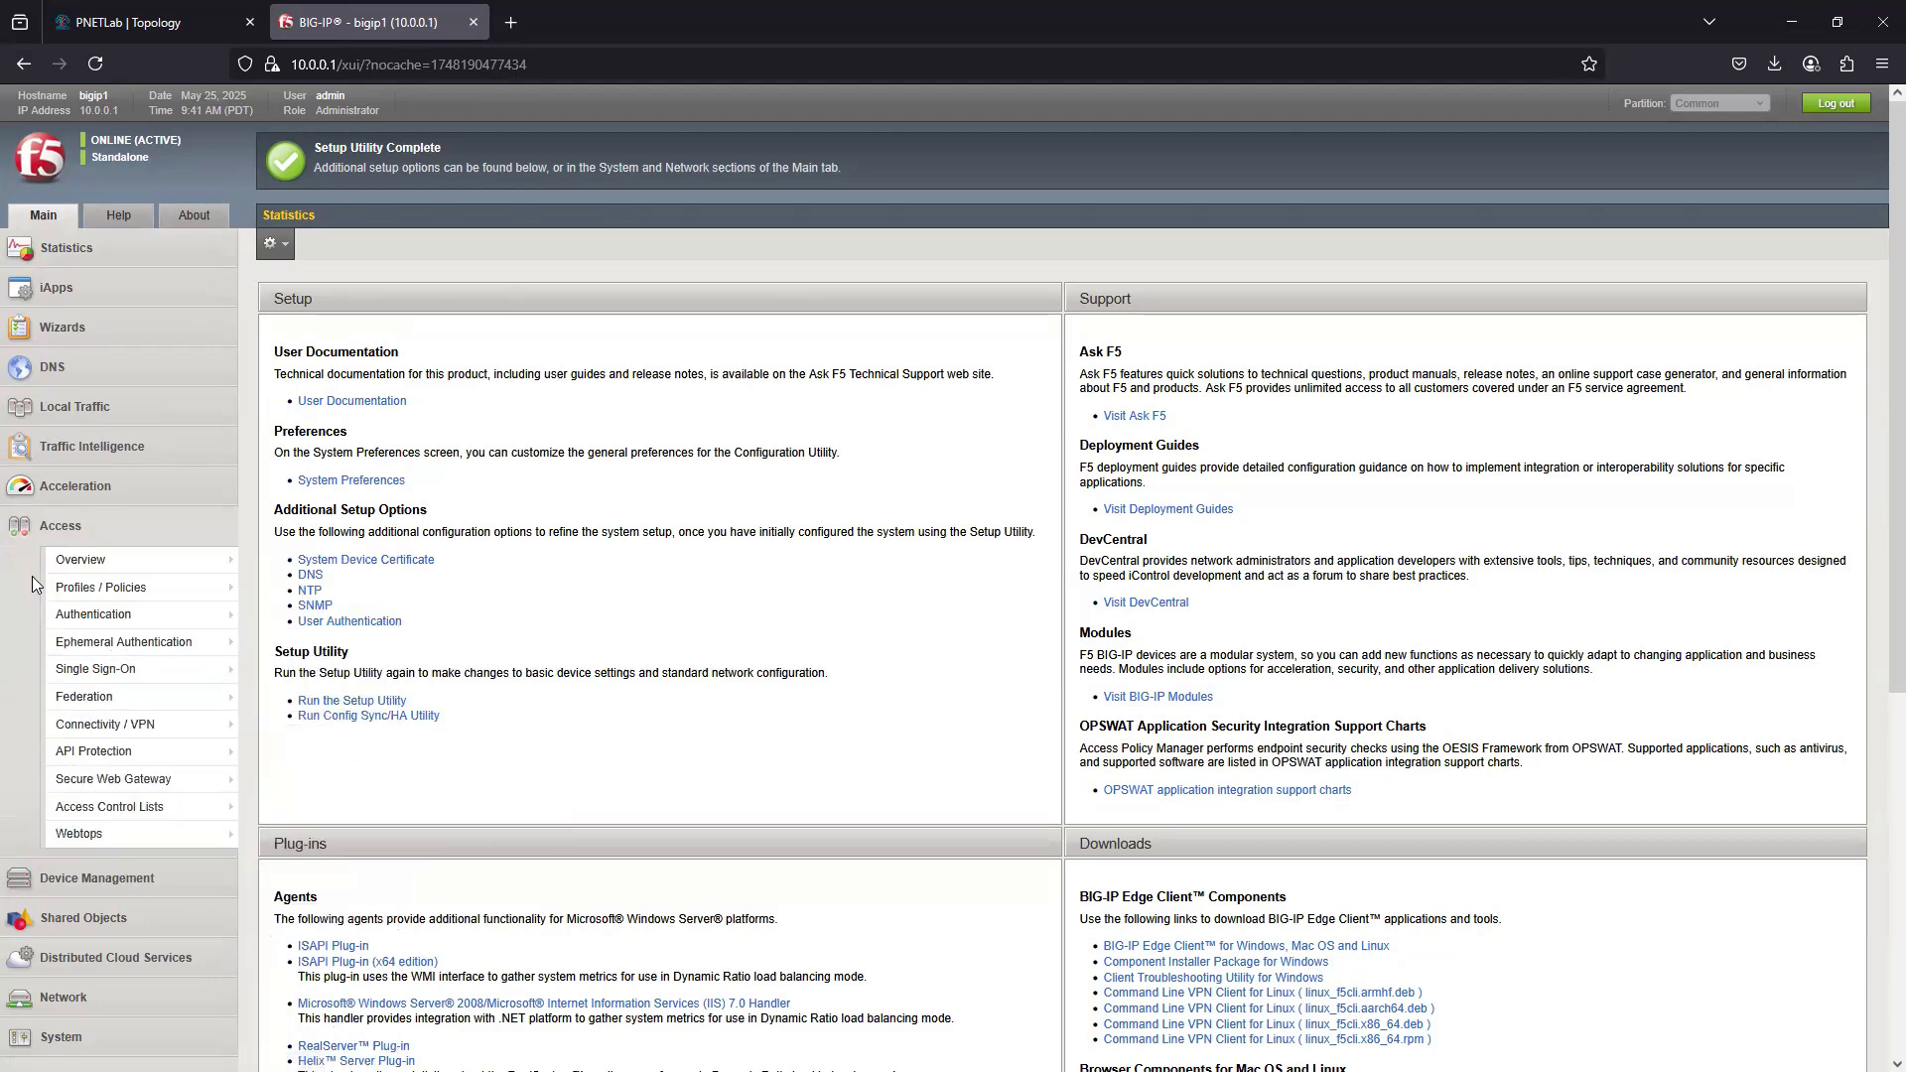
left_click(87, 418)
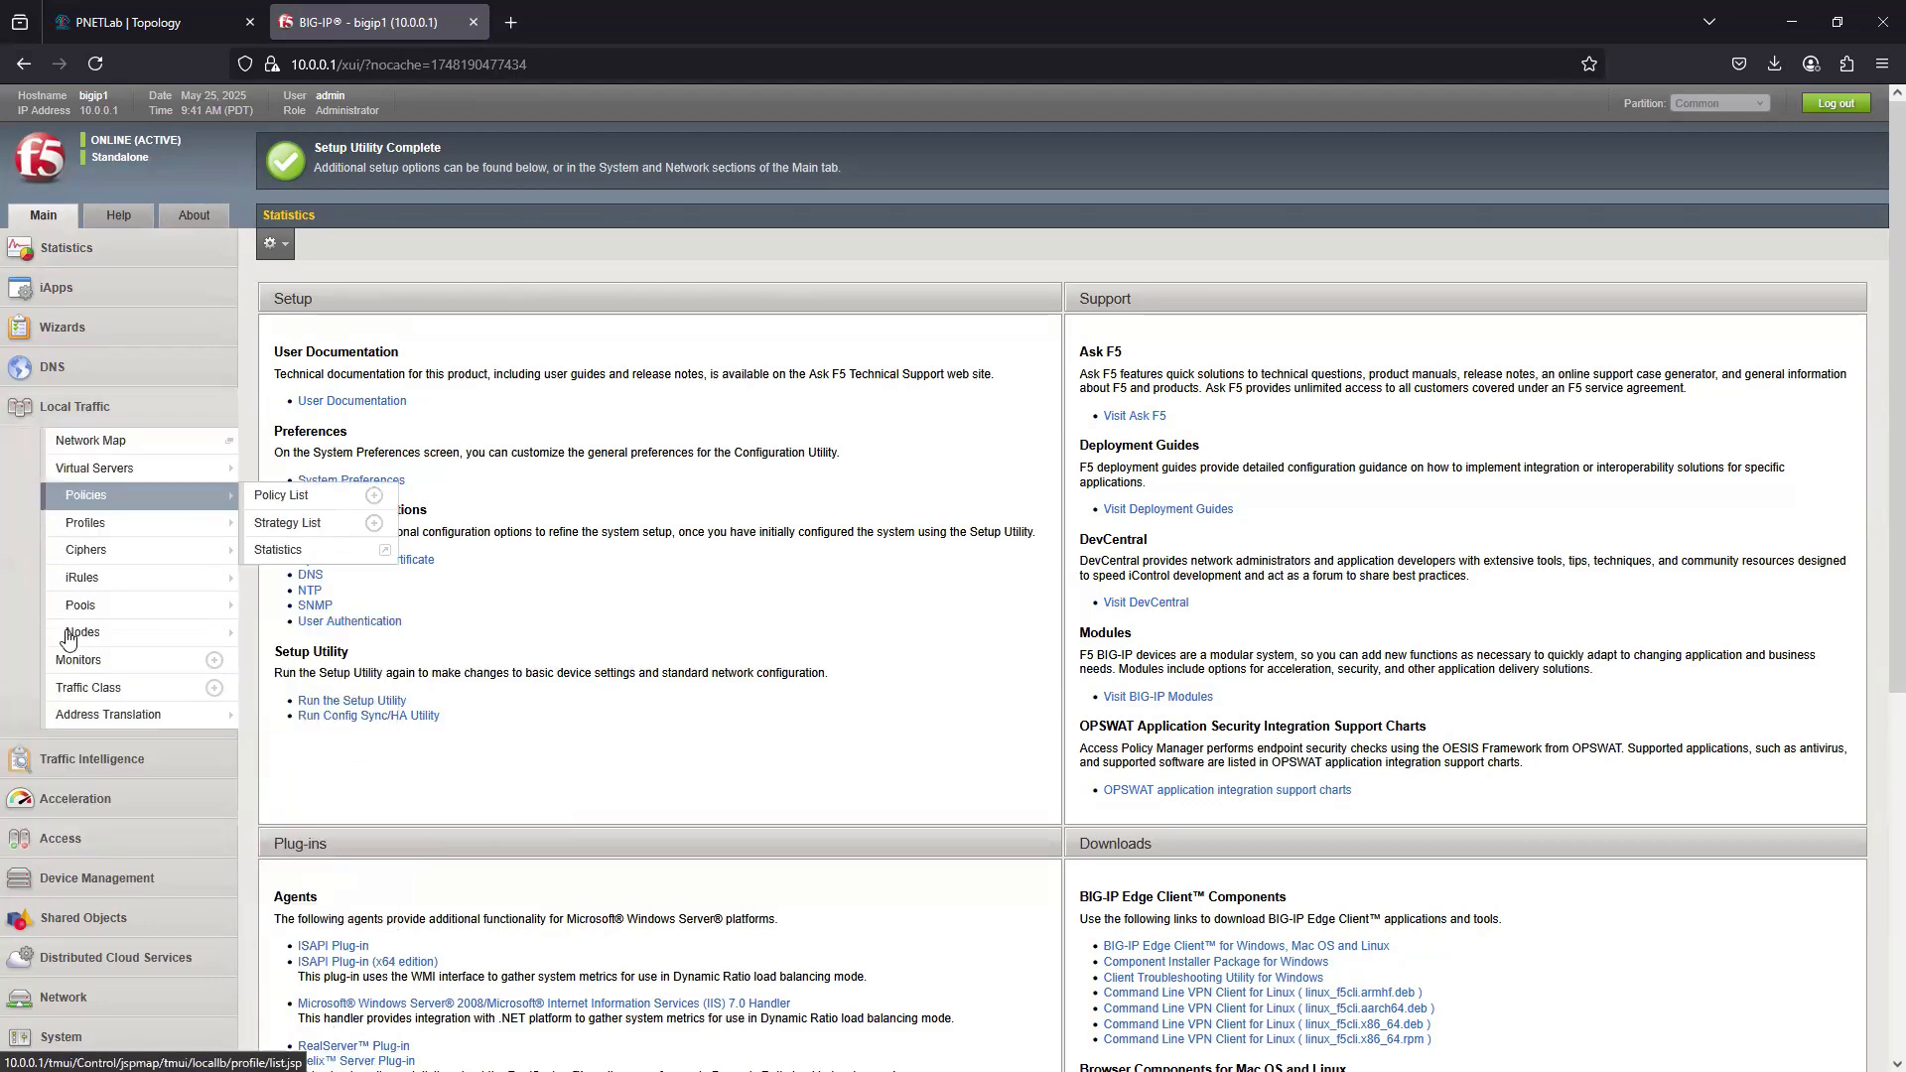
- Switch to the PNETLab topology and open WebServer1's console in a separate browser page
left_click(134, 24)
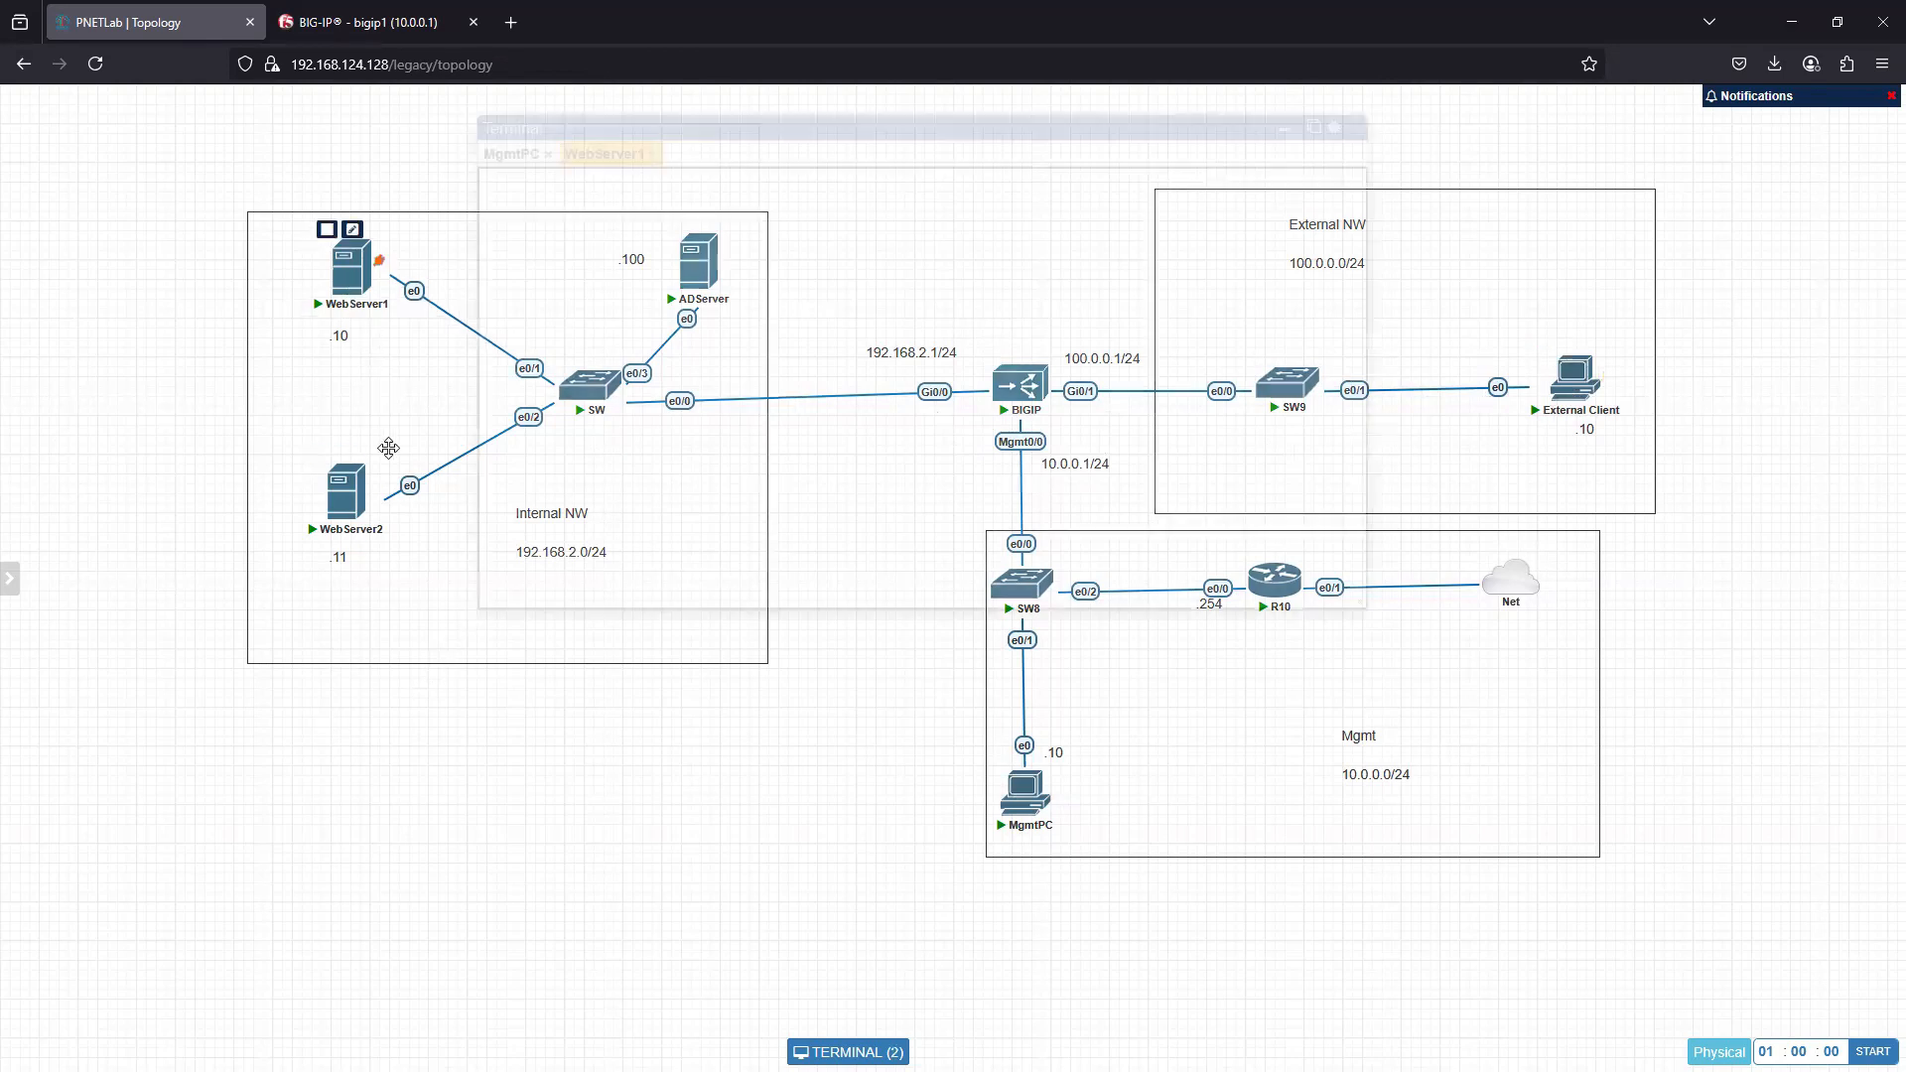
left_click(351, 266)
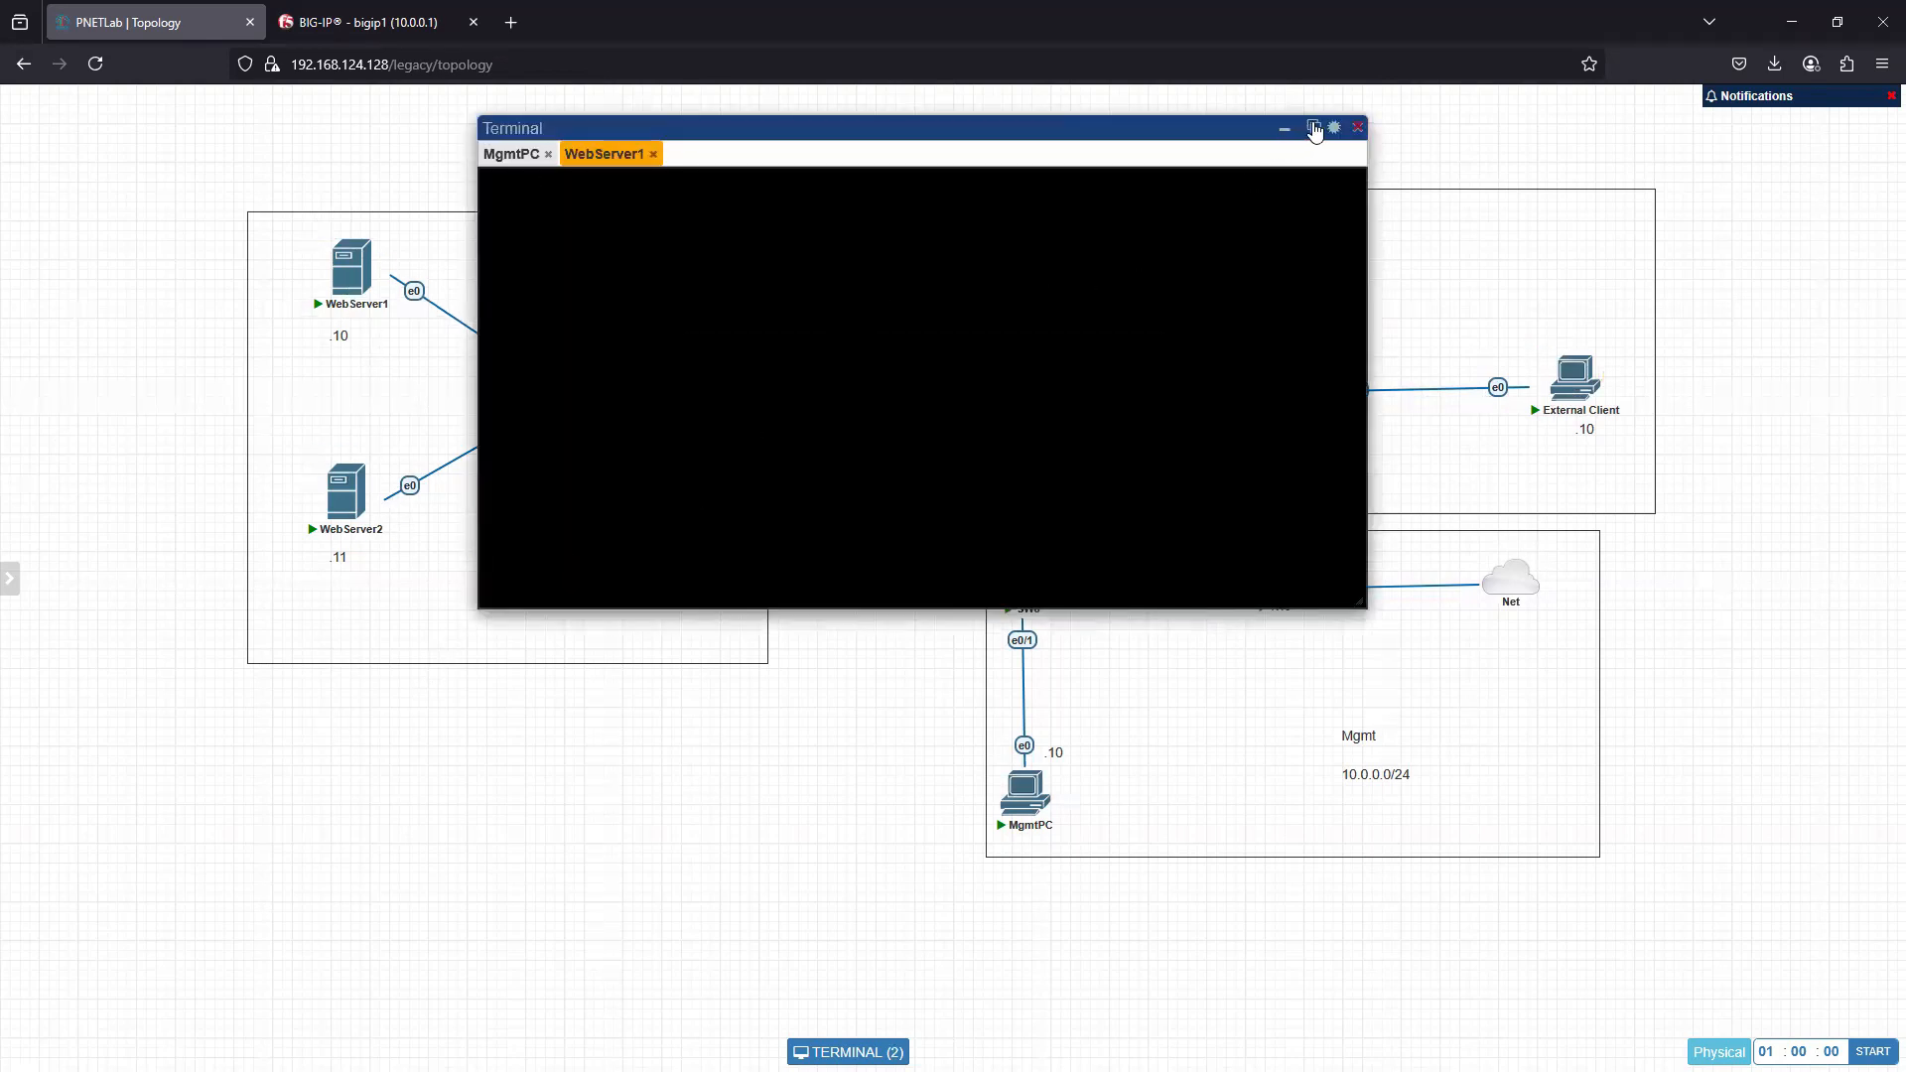
left_click_drag(1312, 127, 1312, 125)
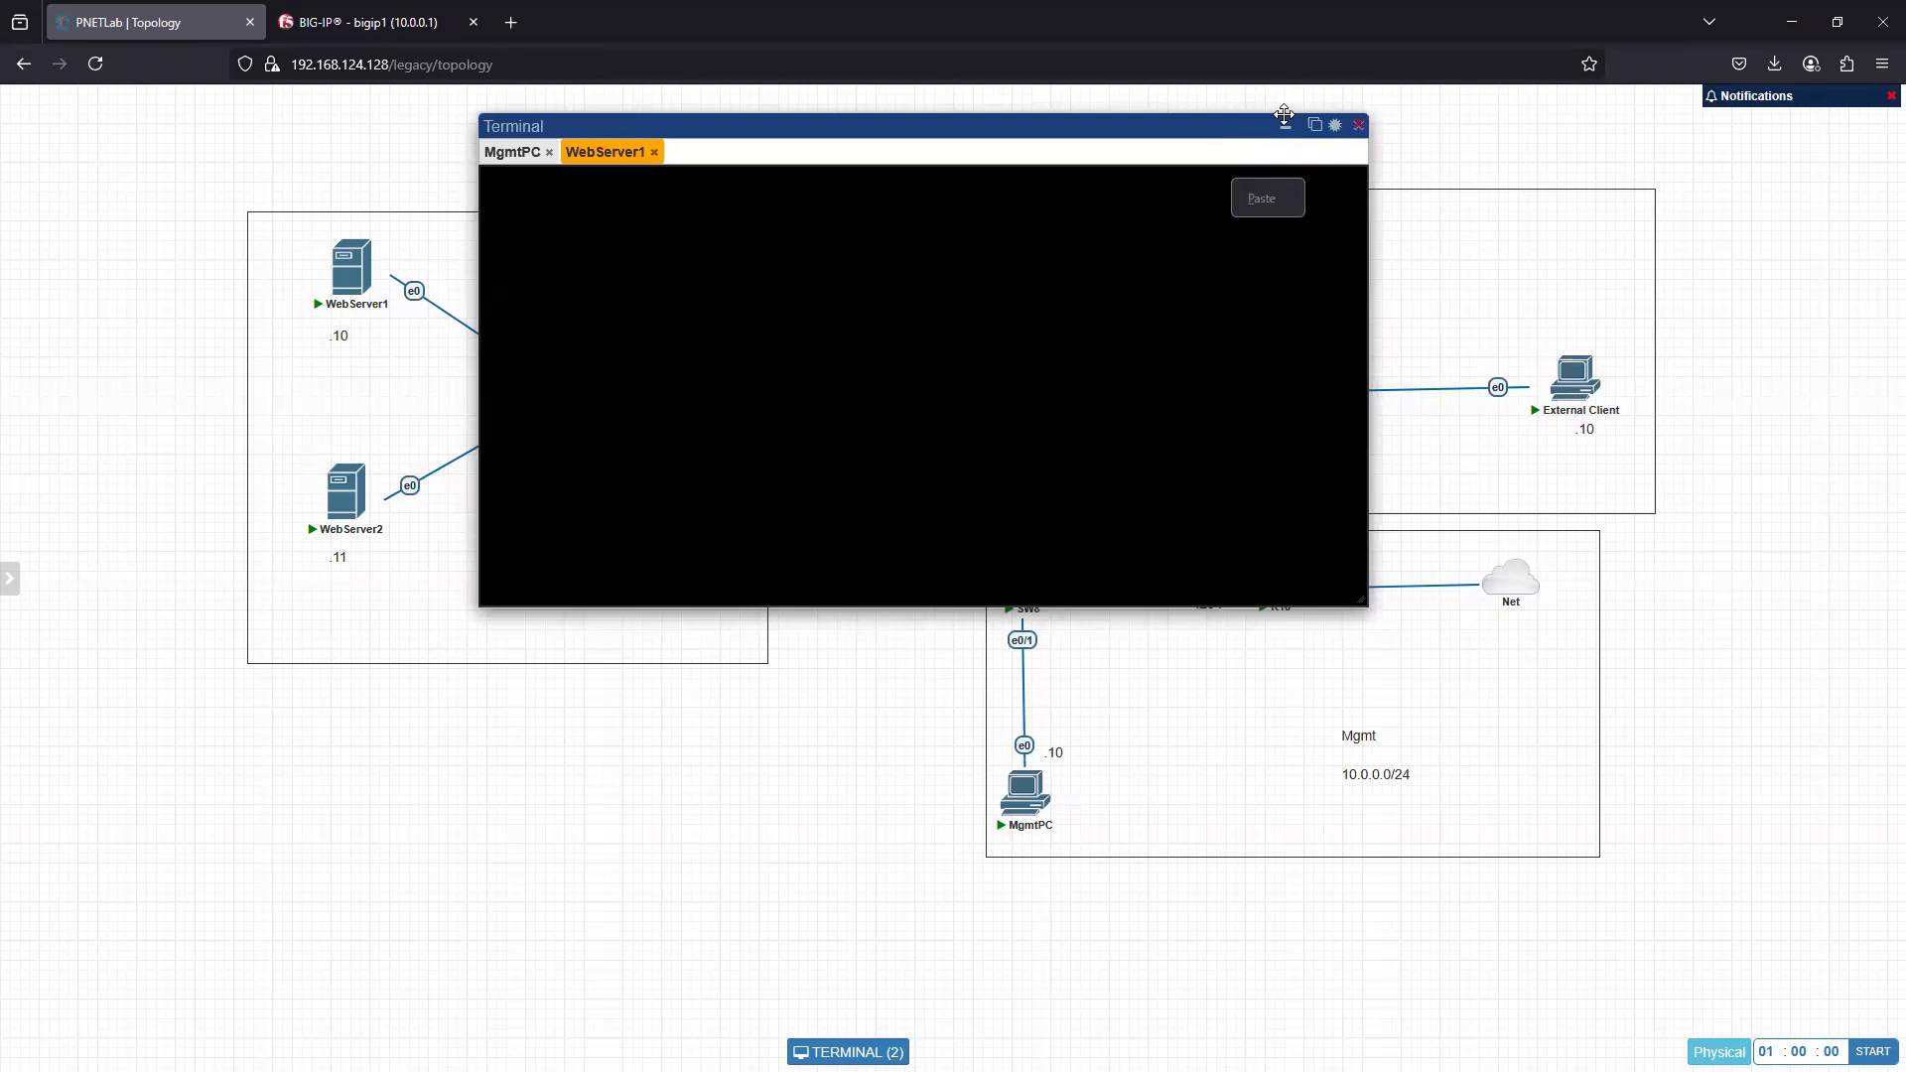
left_click(1315, 126)
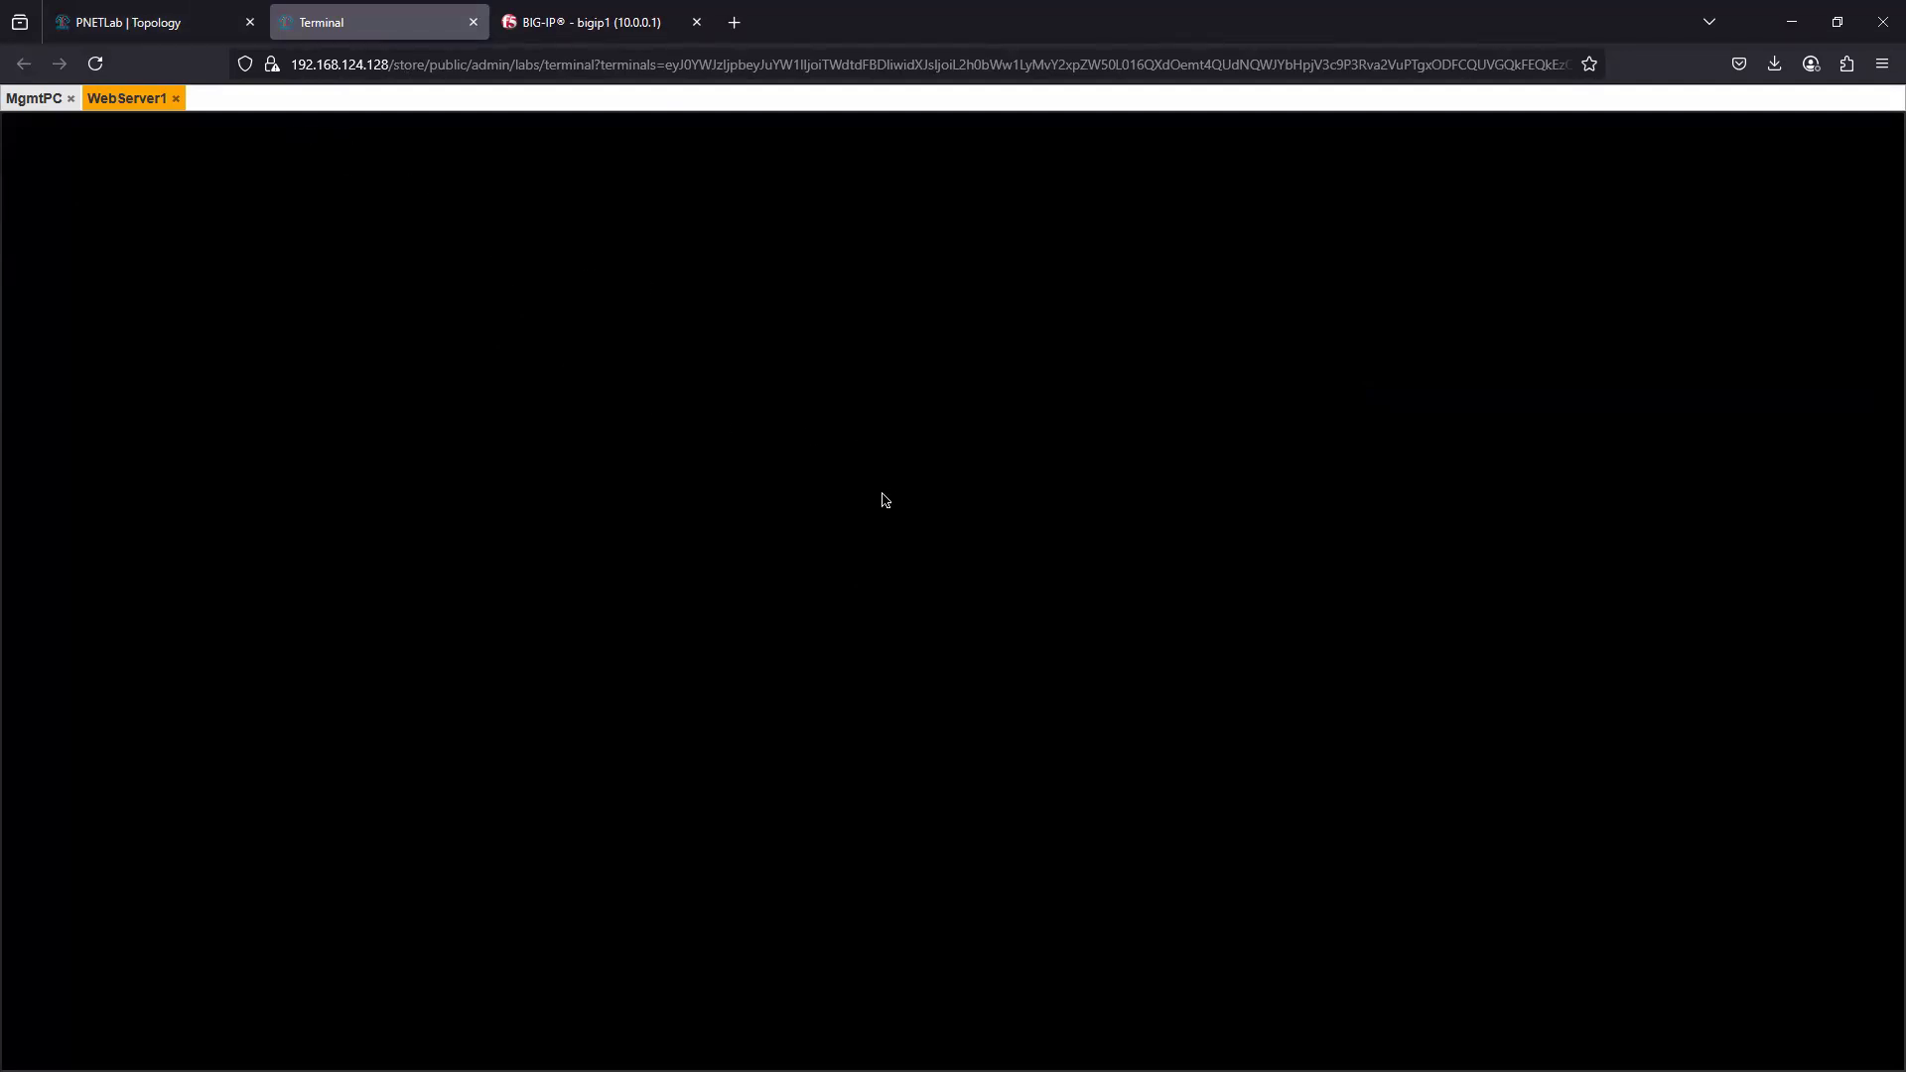
left_click(169, 30)
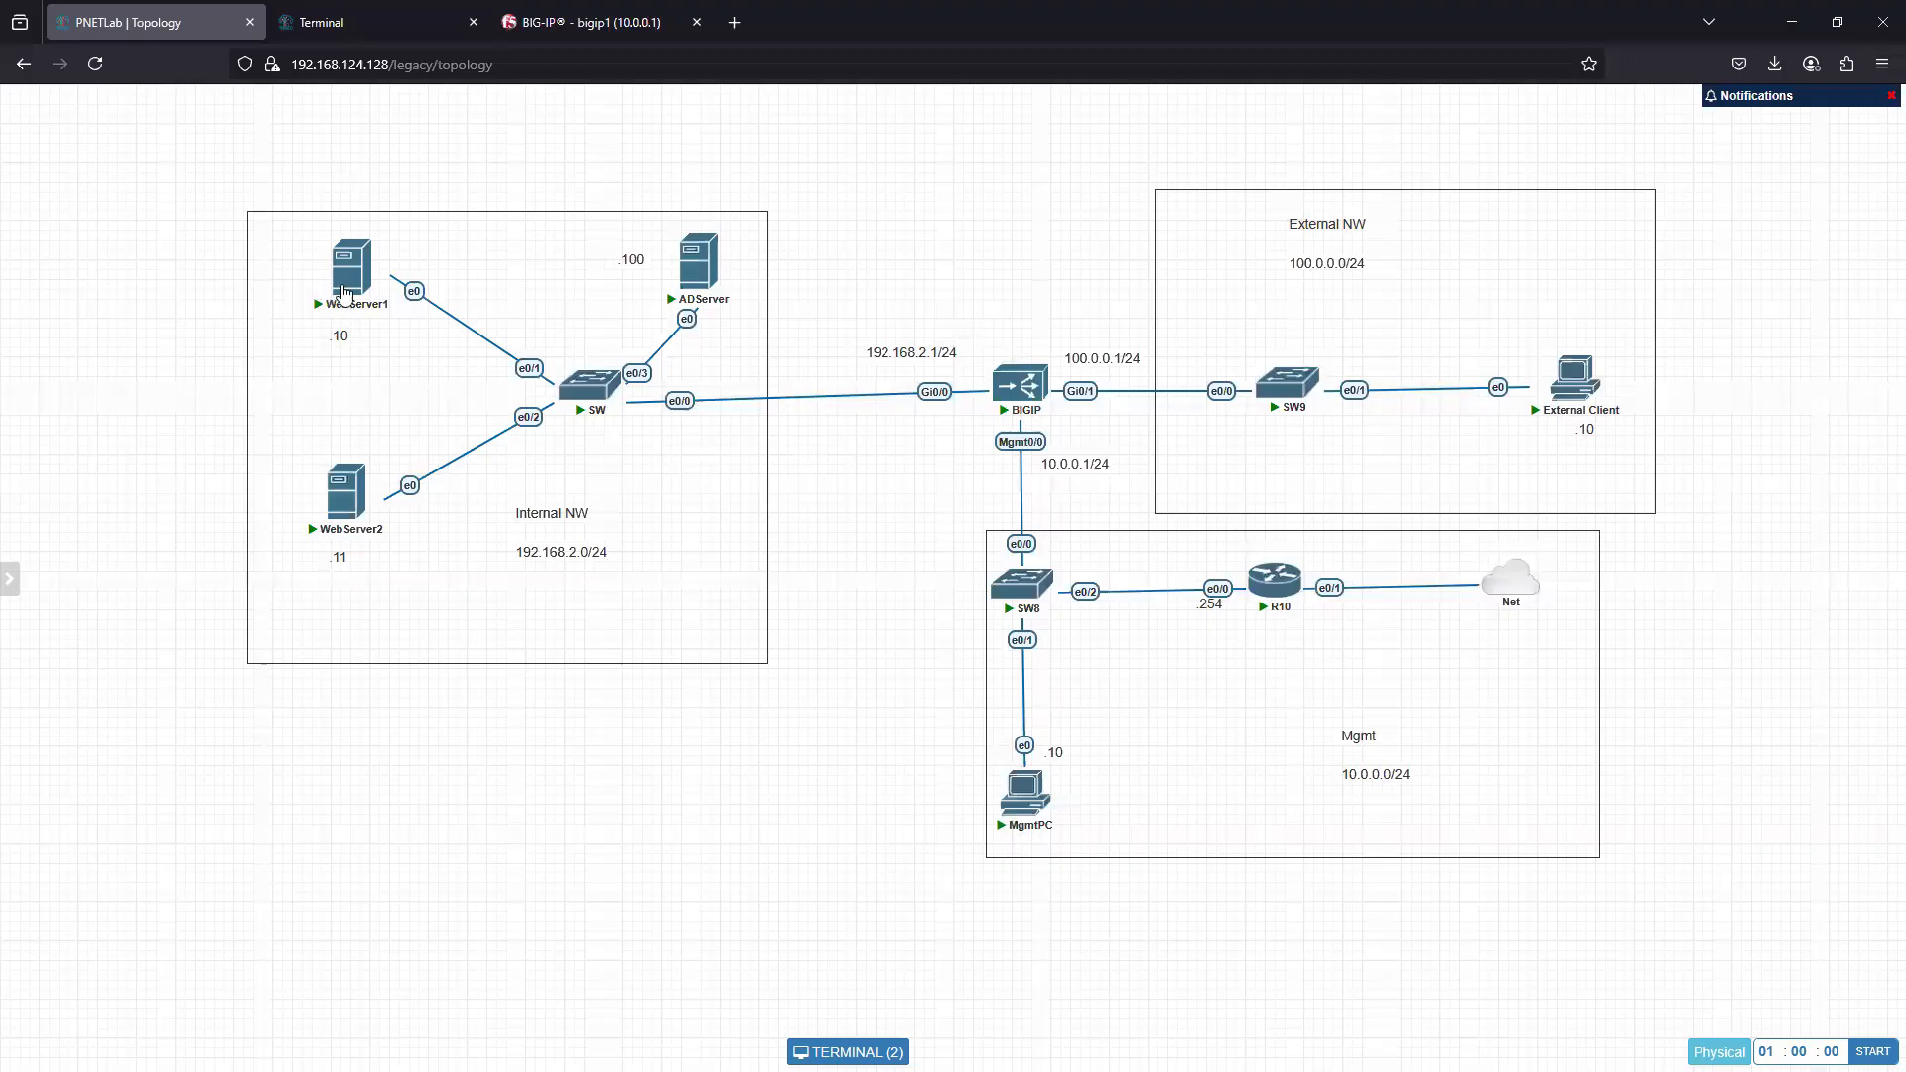
left_click(347, 308)
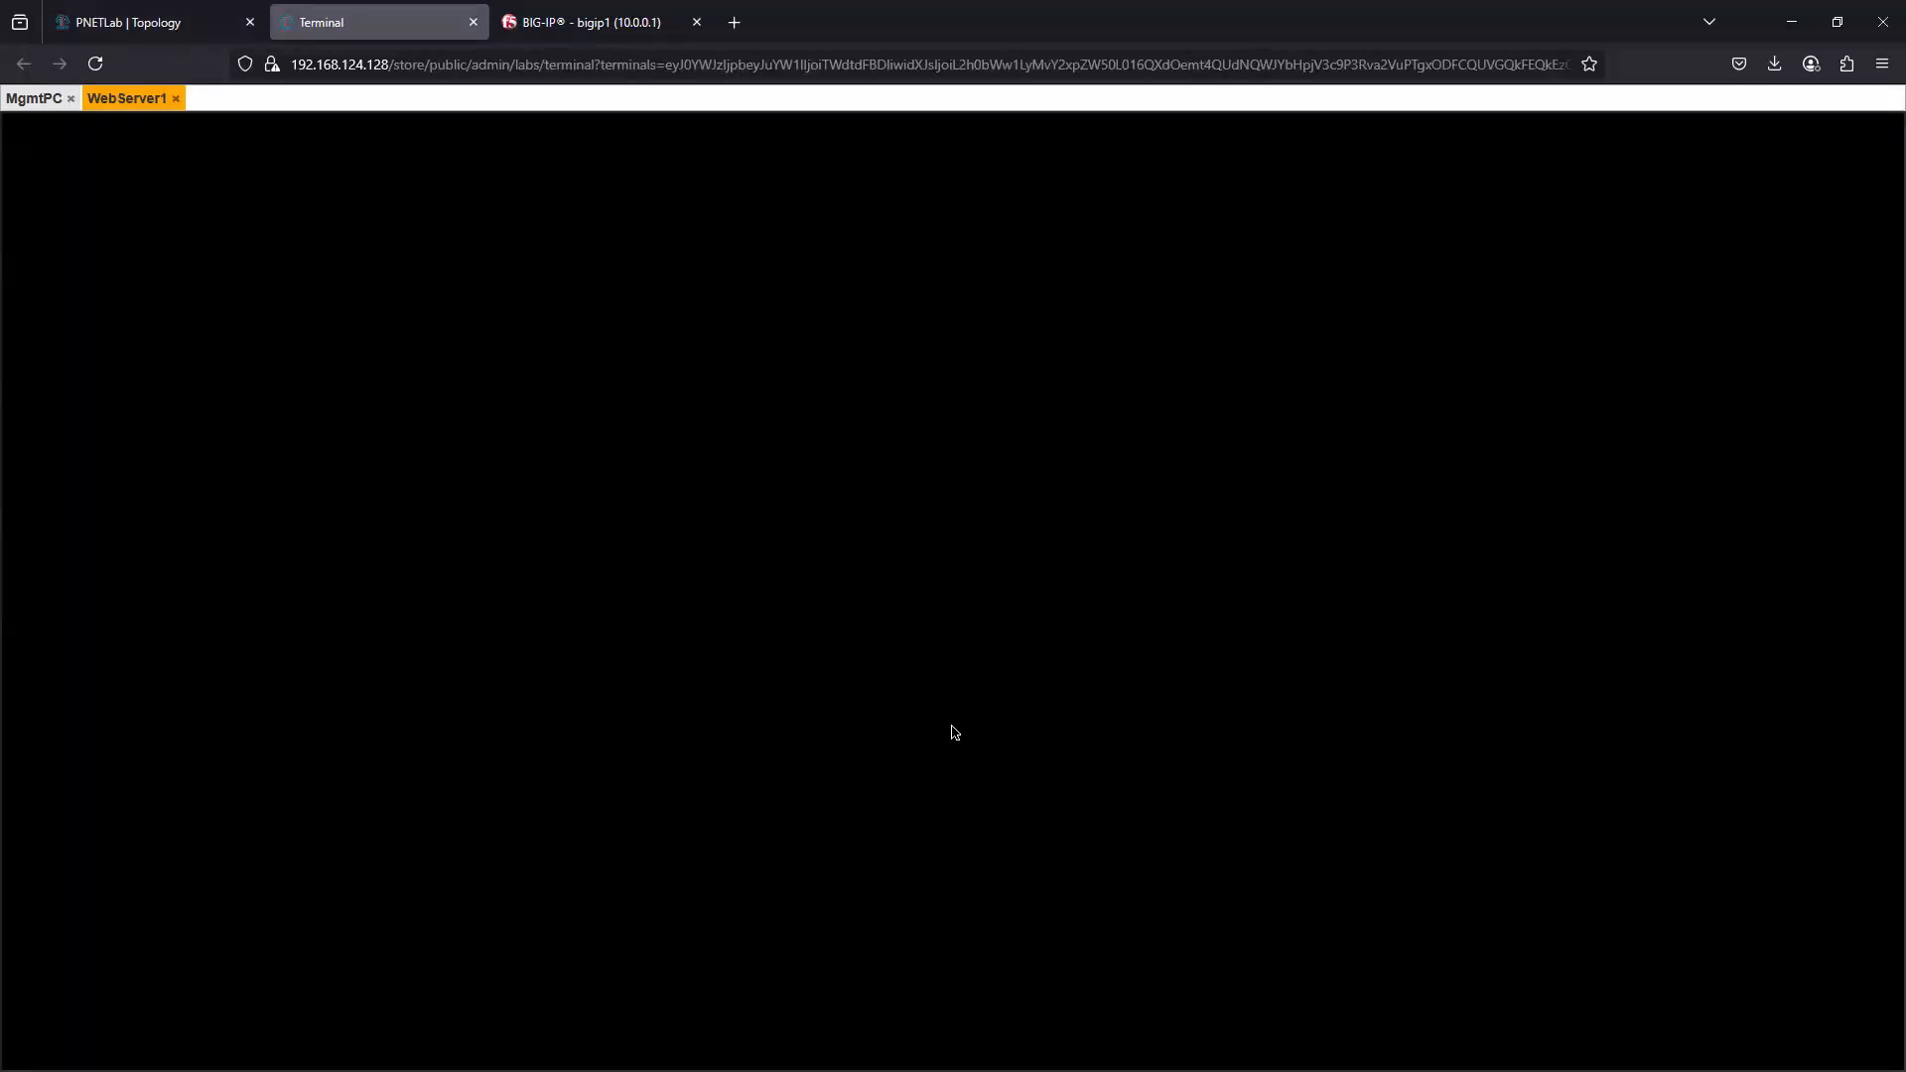
- Return to the topology and open WebServer2's console session
left_click(123, 34)
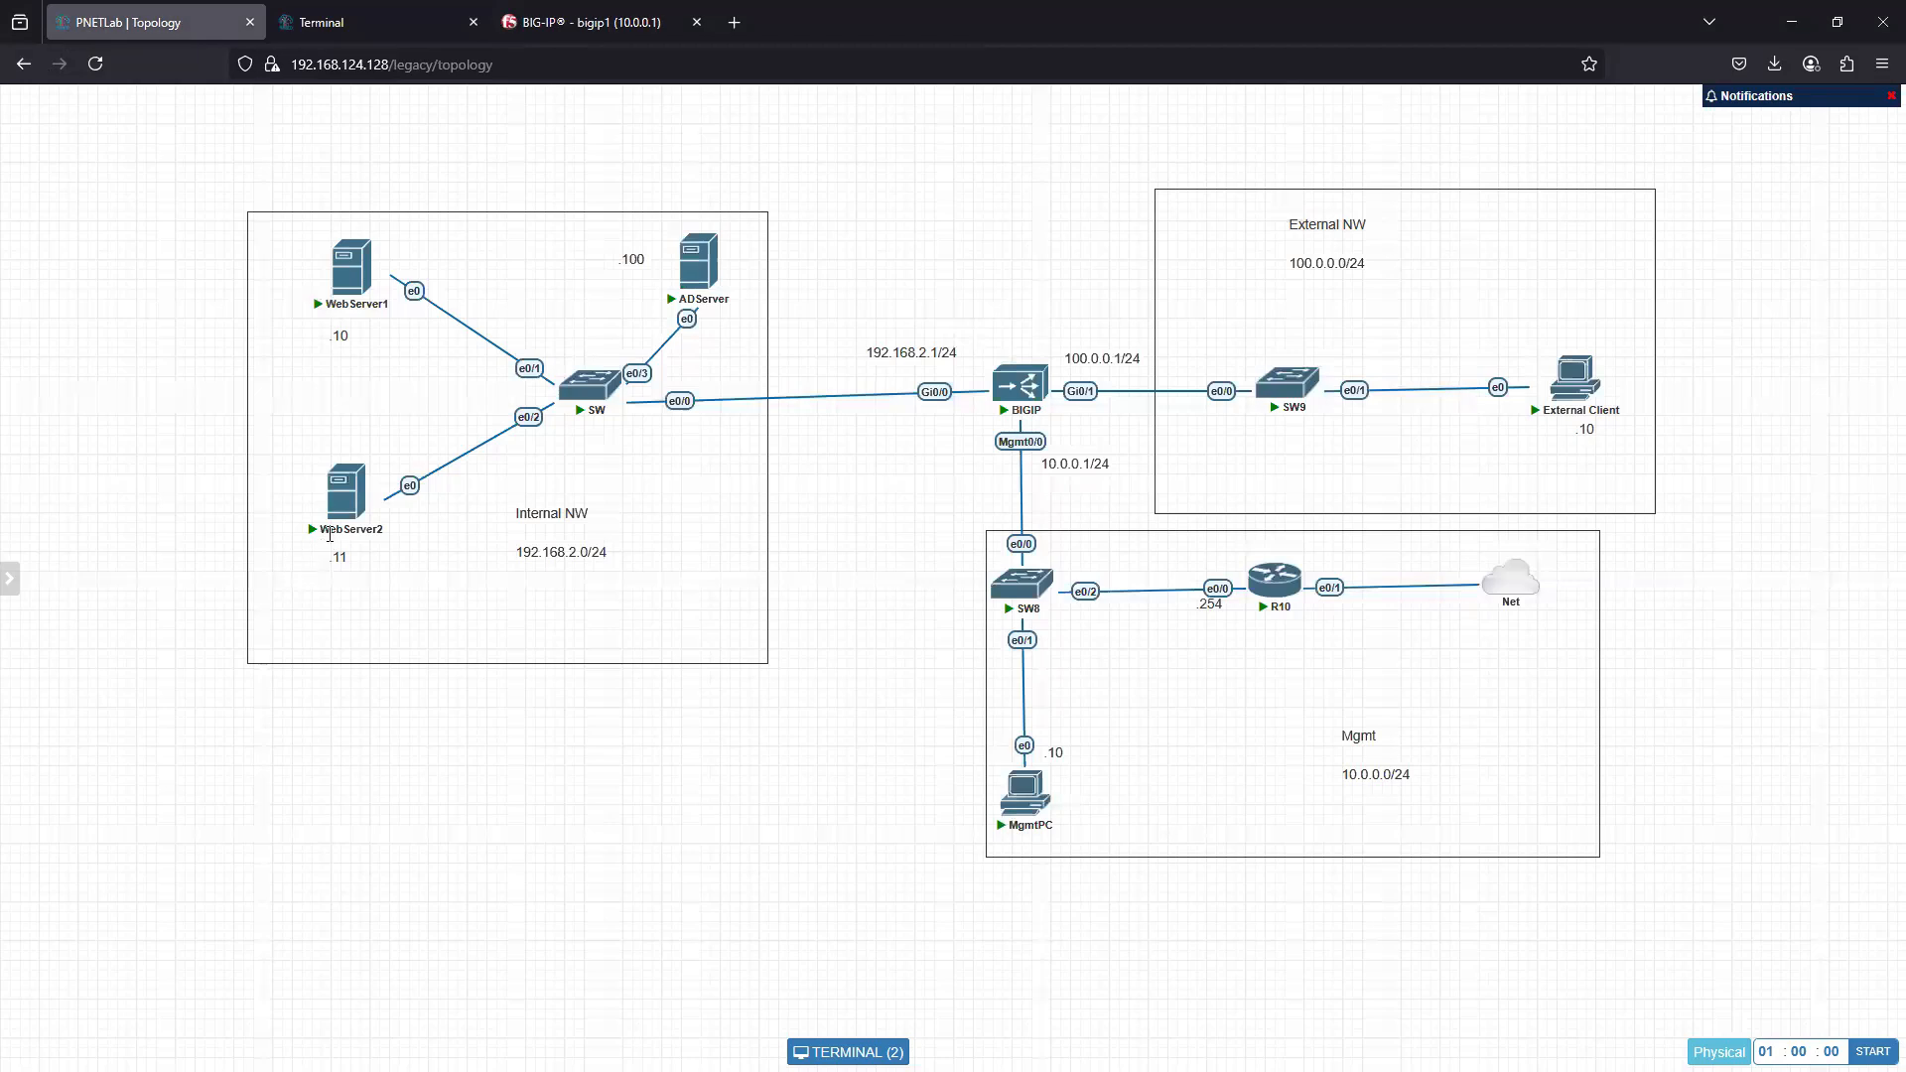
left_click(339, 504)
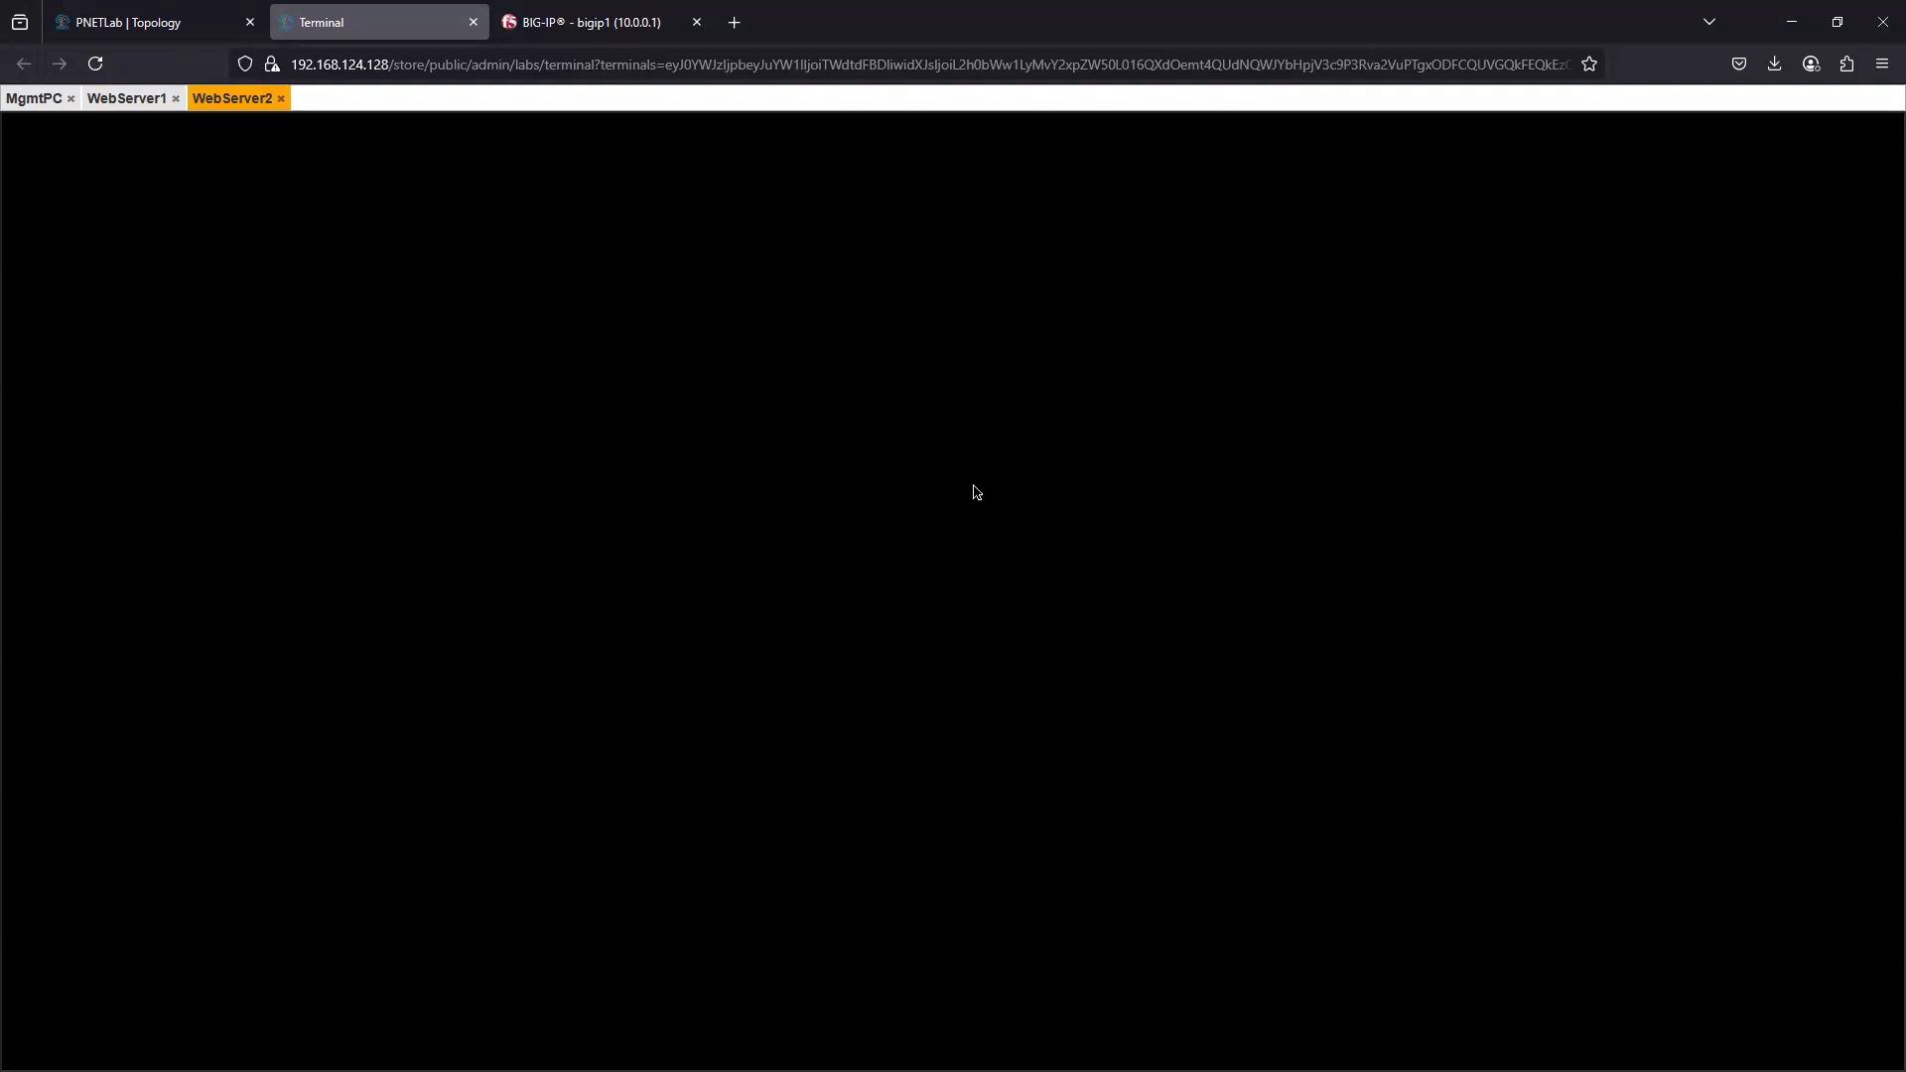
left_click(123, 33)
mouse_move(344, 497)
left_mouse_down()
mouse_move(528, 659)
mouse_move(378, 595)
mouse_move(326, 508)
left_mouse_up()
left_click(327, 509)
- Close the WebServer2 and WebServer1 console sessions, and reopen WebServer1's console from the topology
left_click(281, 98)
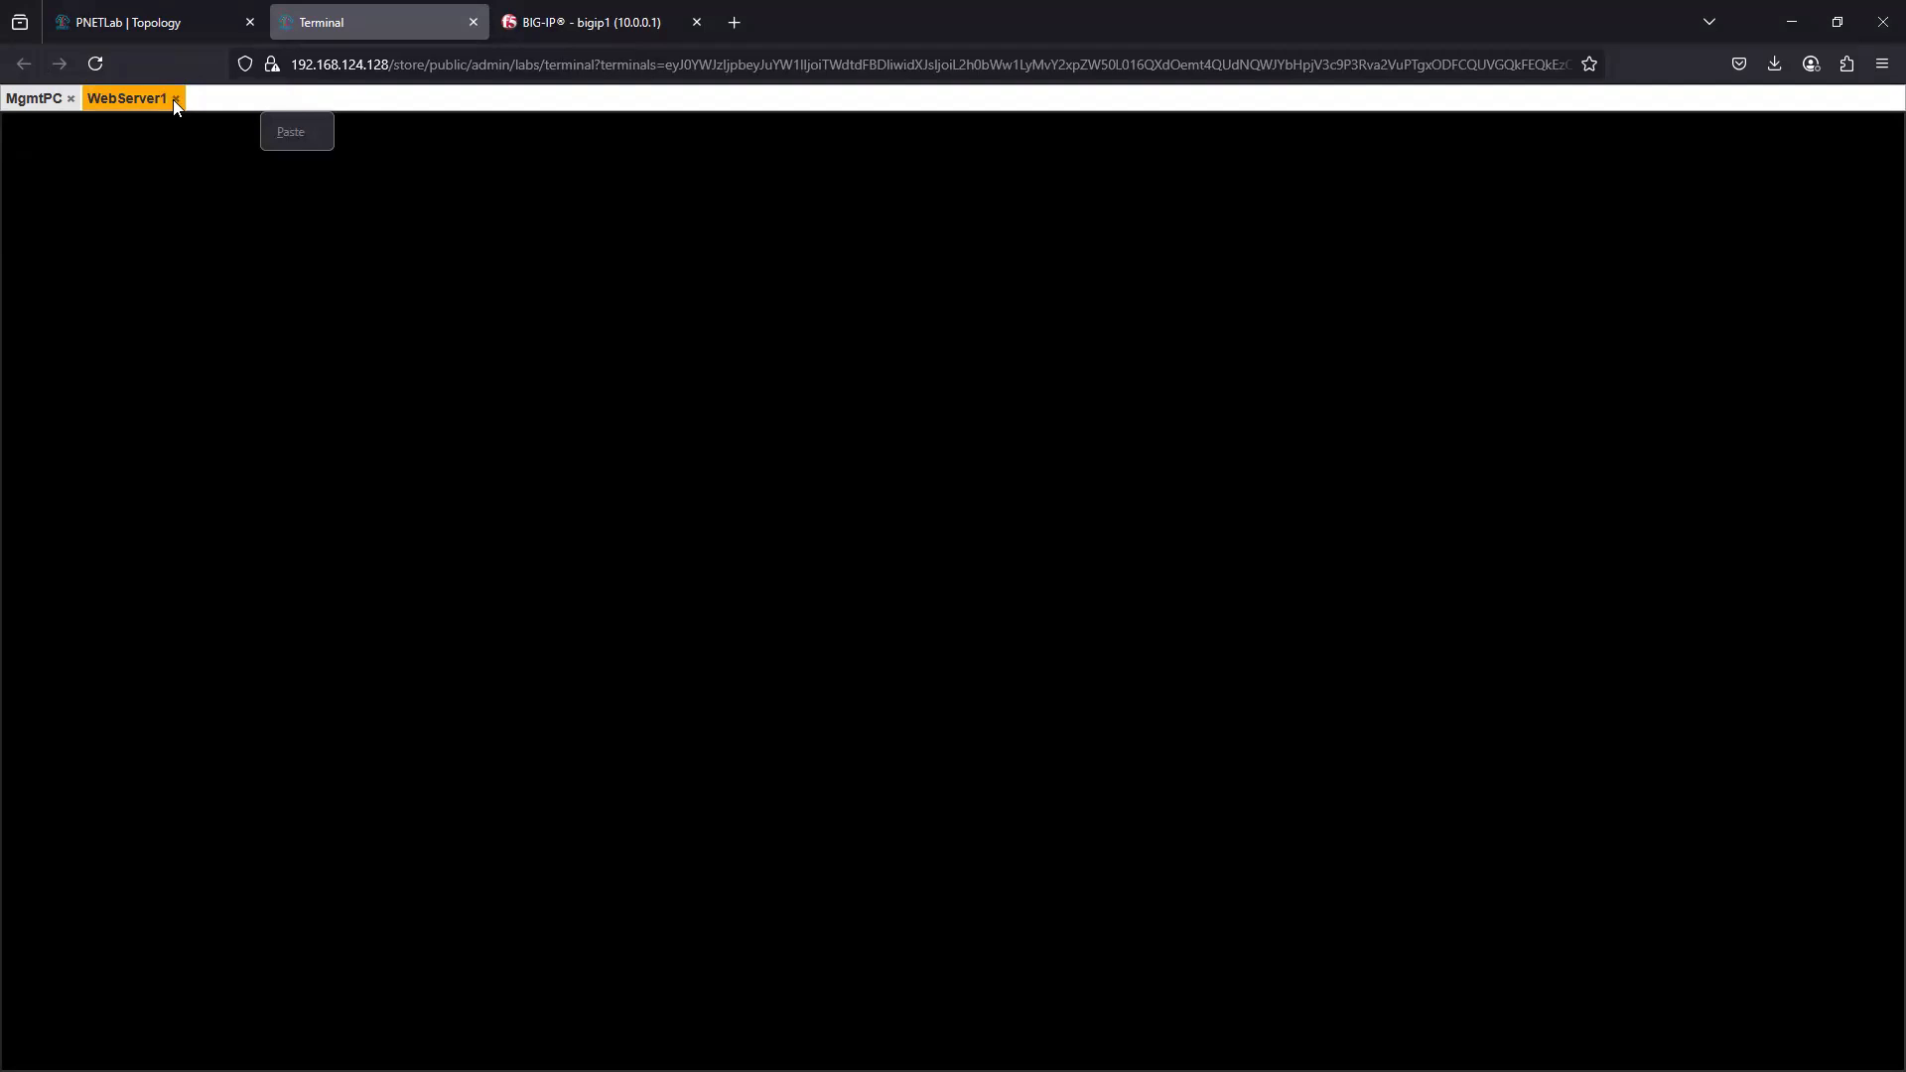
left_click(176, 99)
left_click(133, 26)
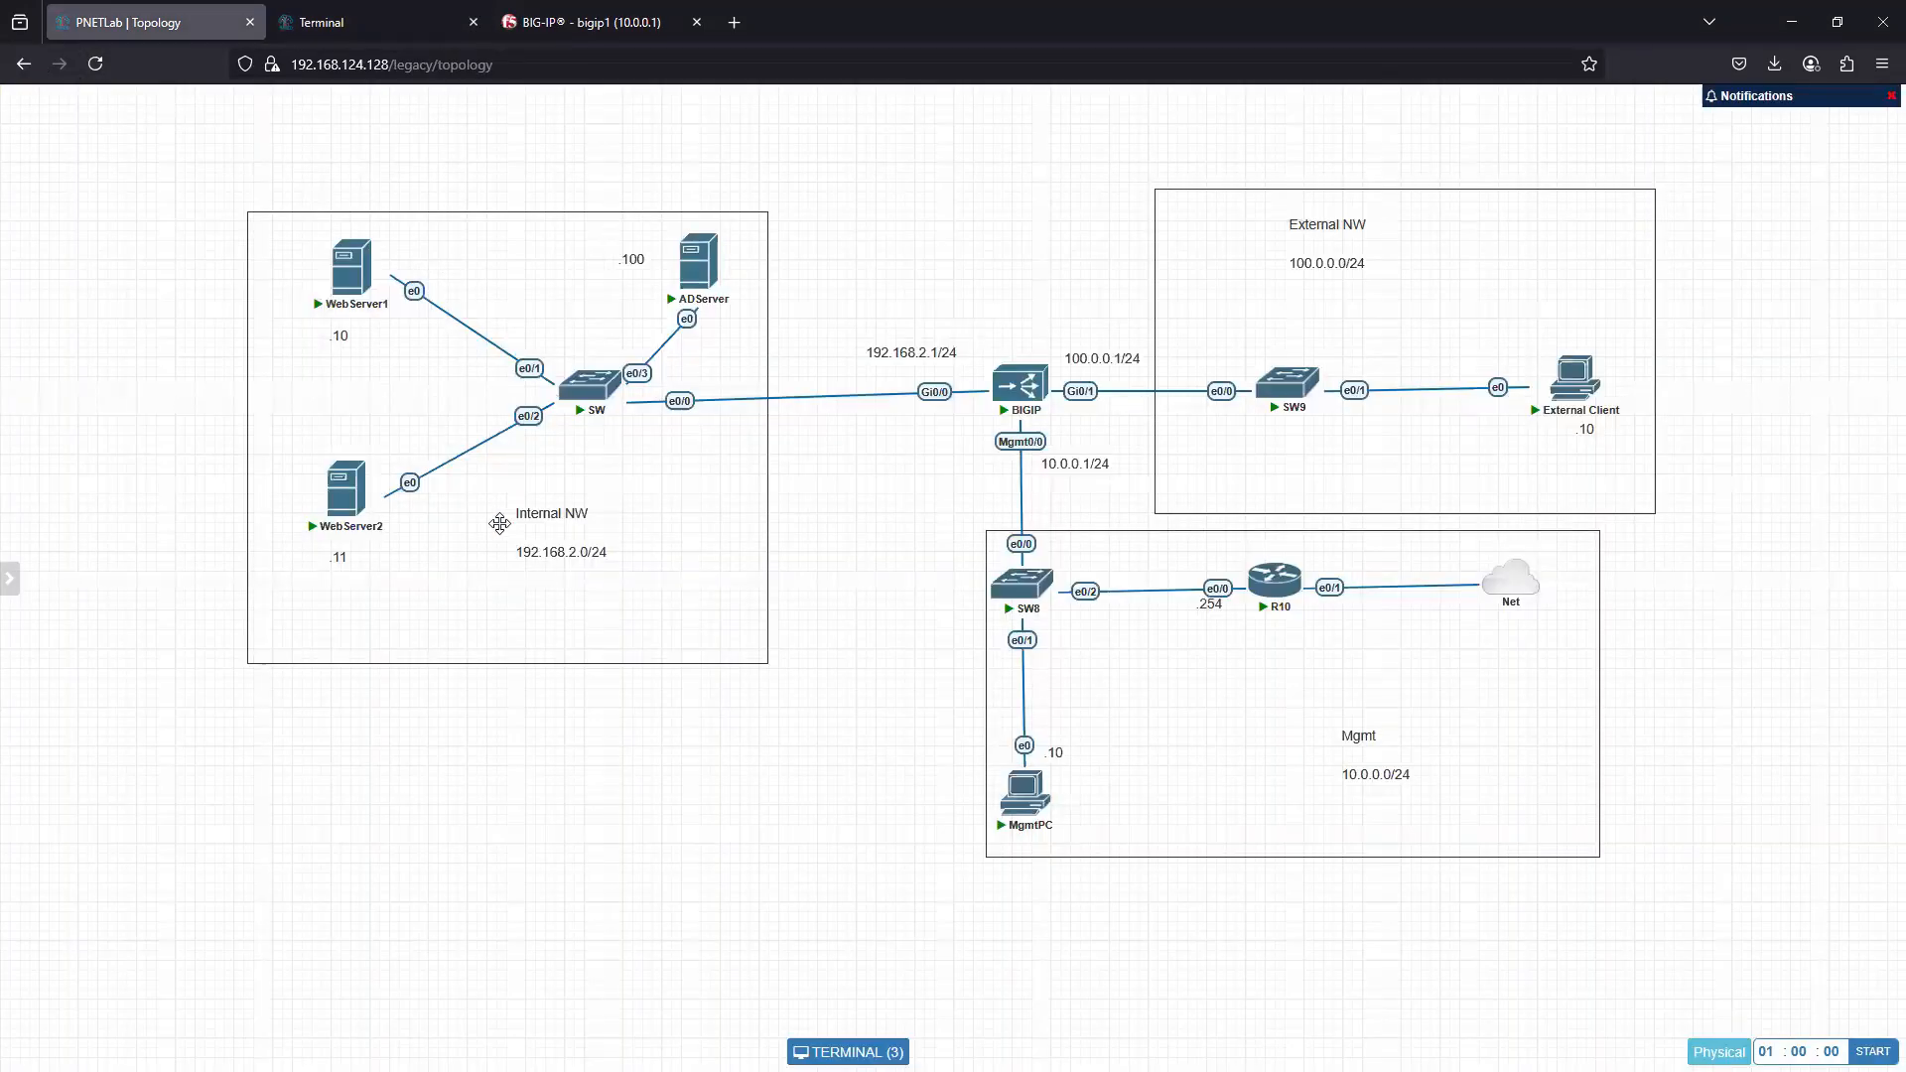
left_click(361, 278)
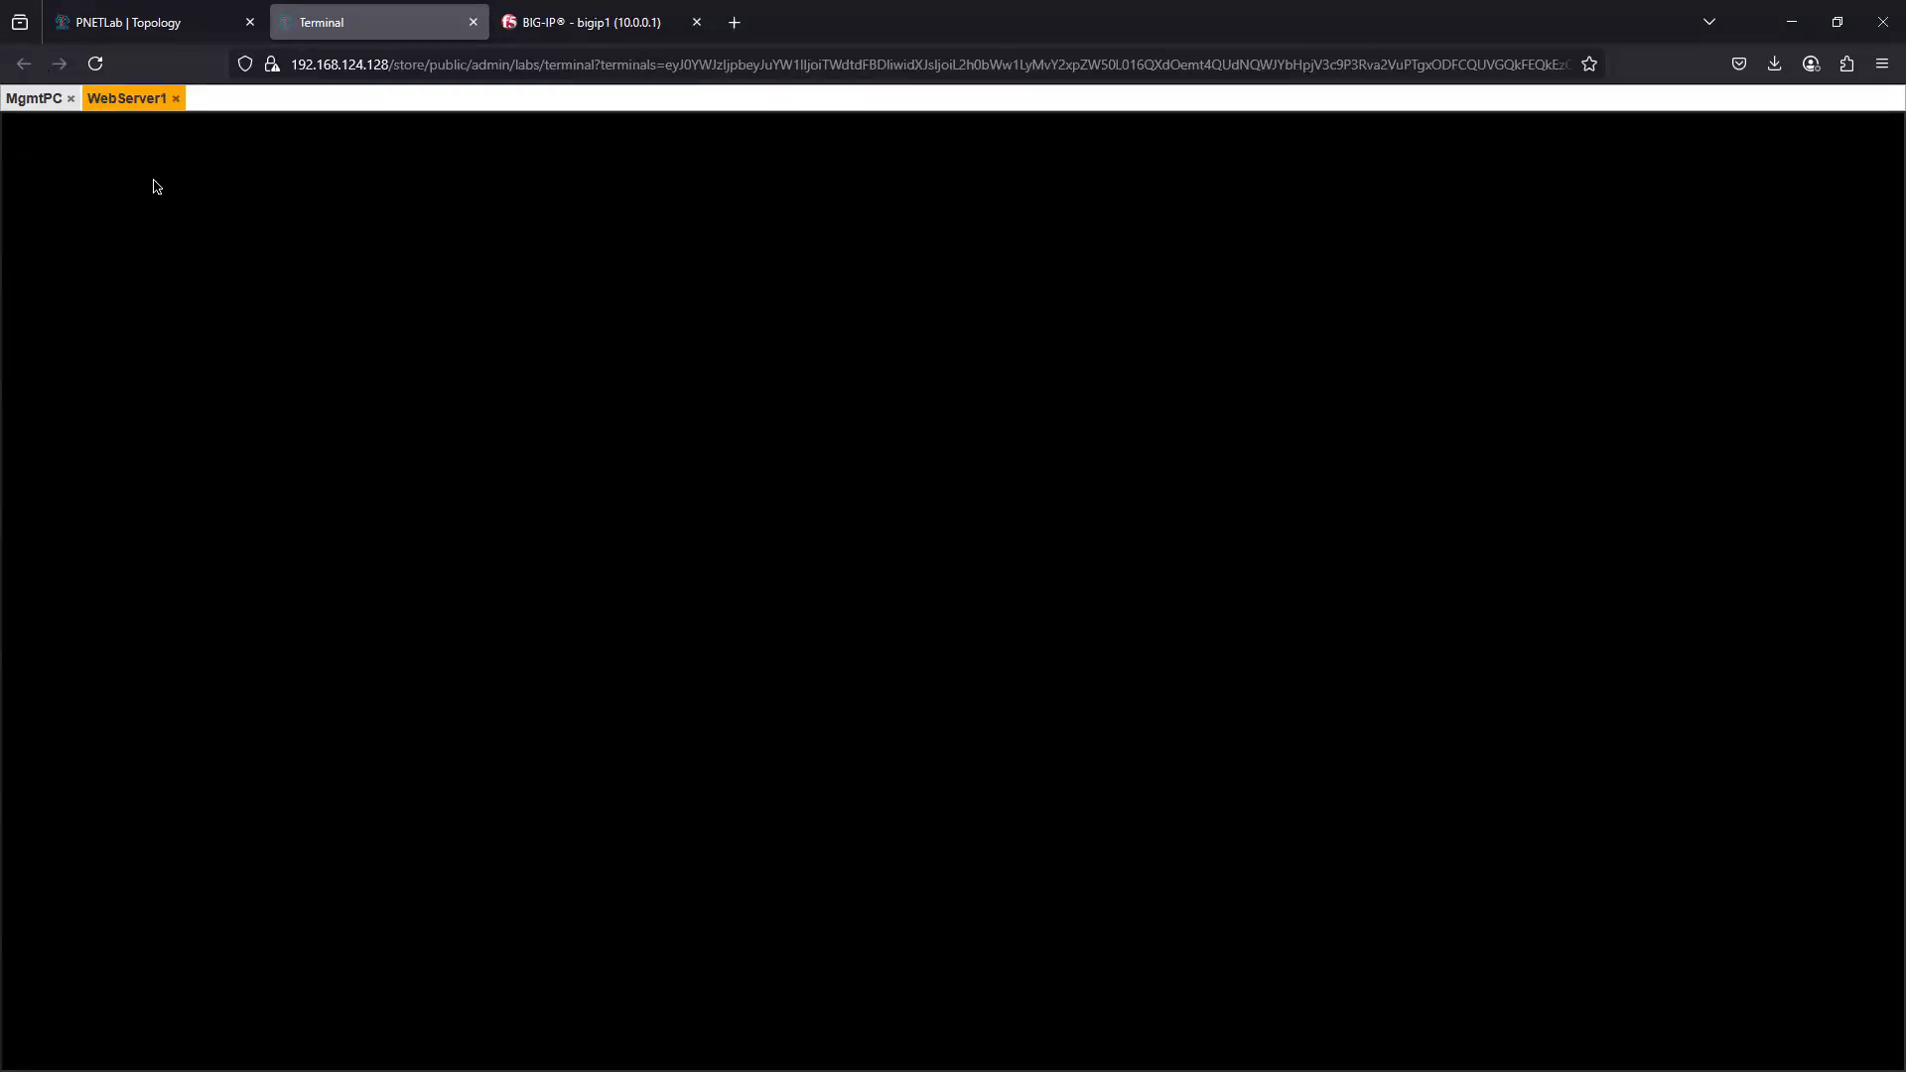
- Return to the topology and close the current lab to reach the lab workspace
left_click(92, 24)
mouse_move(12, 567)
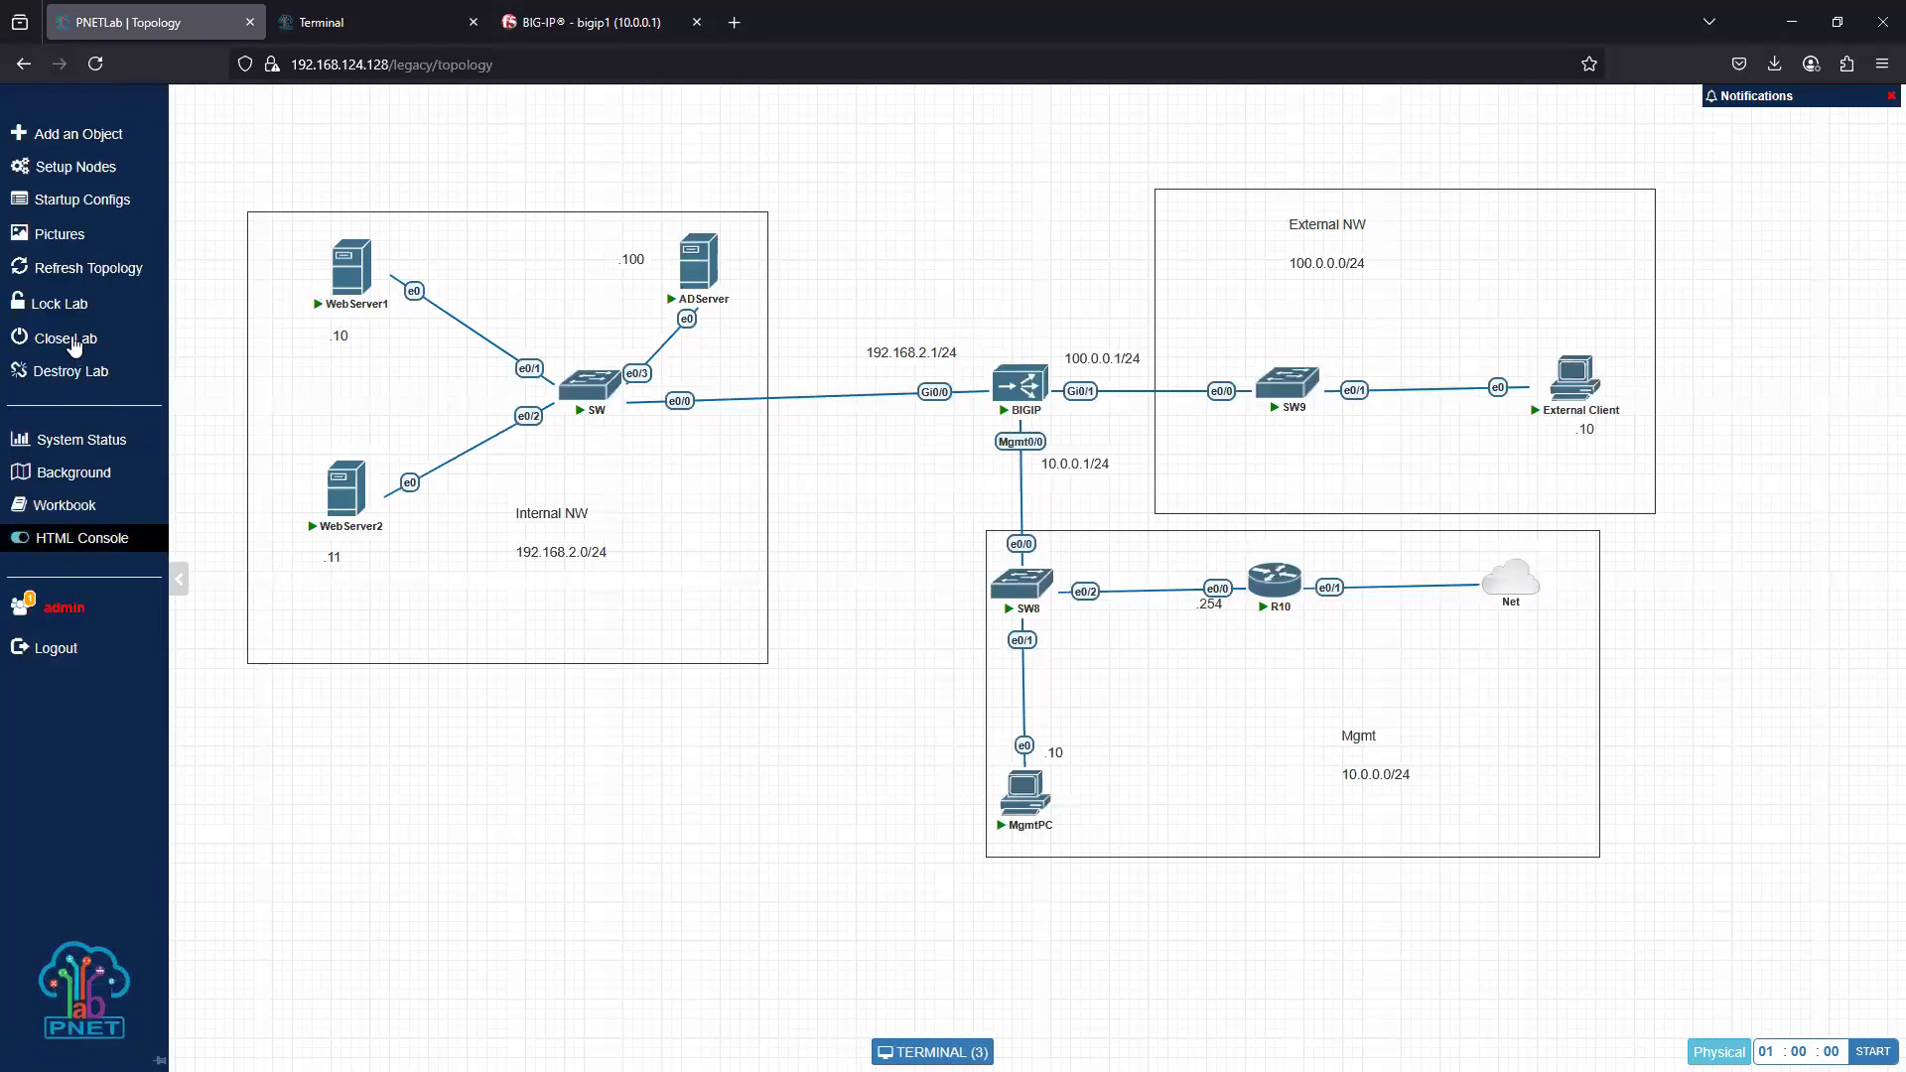
left_click(58, 344)
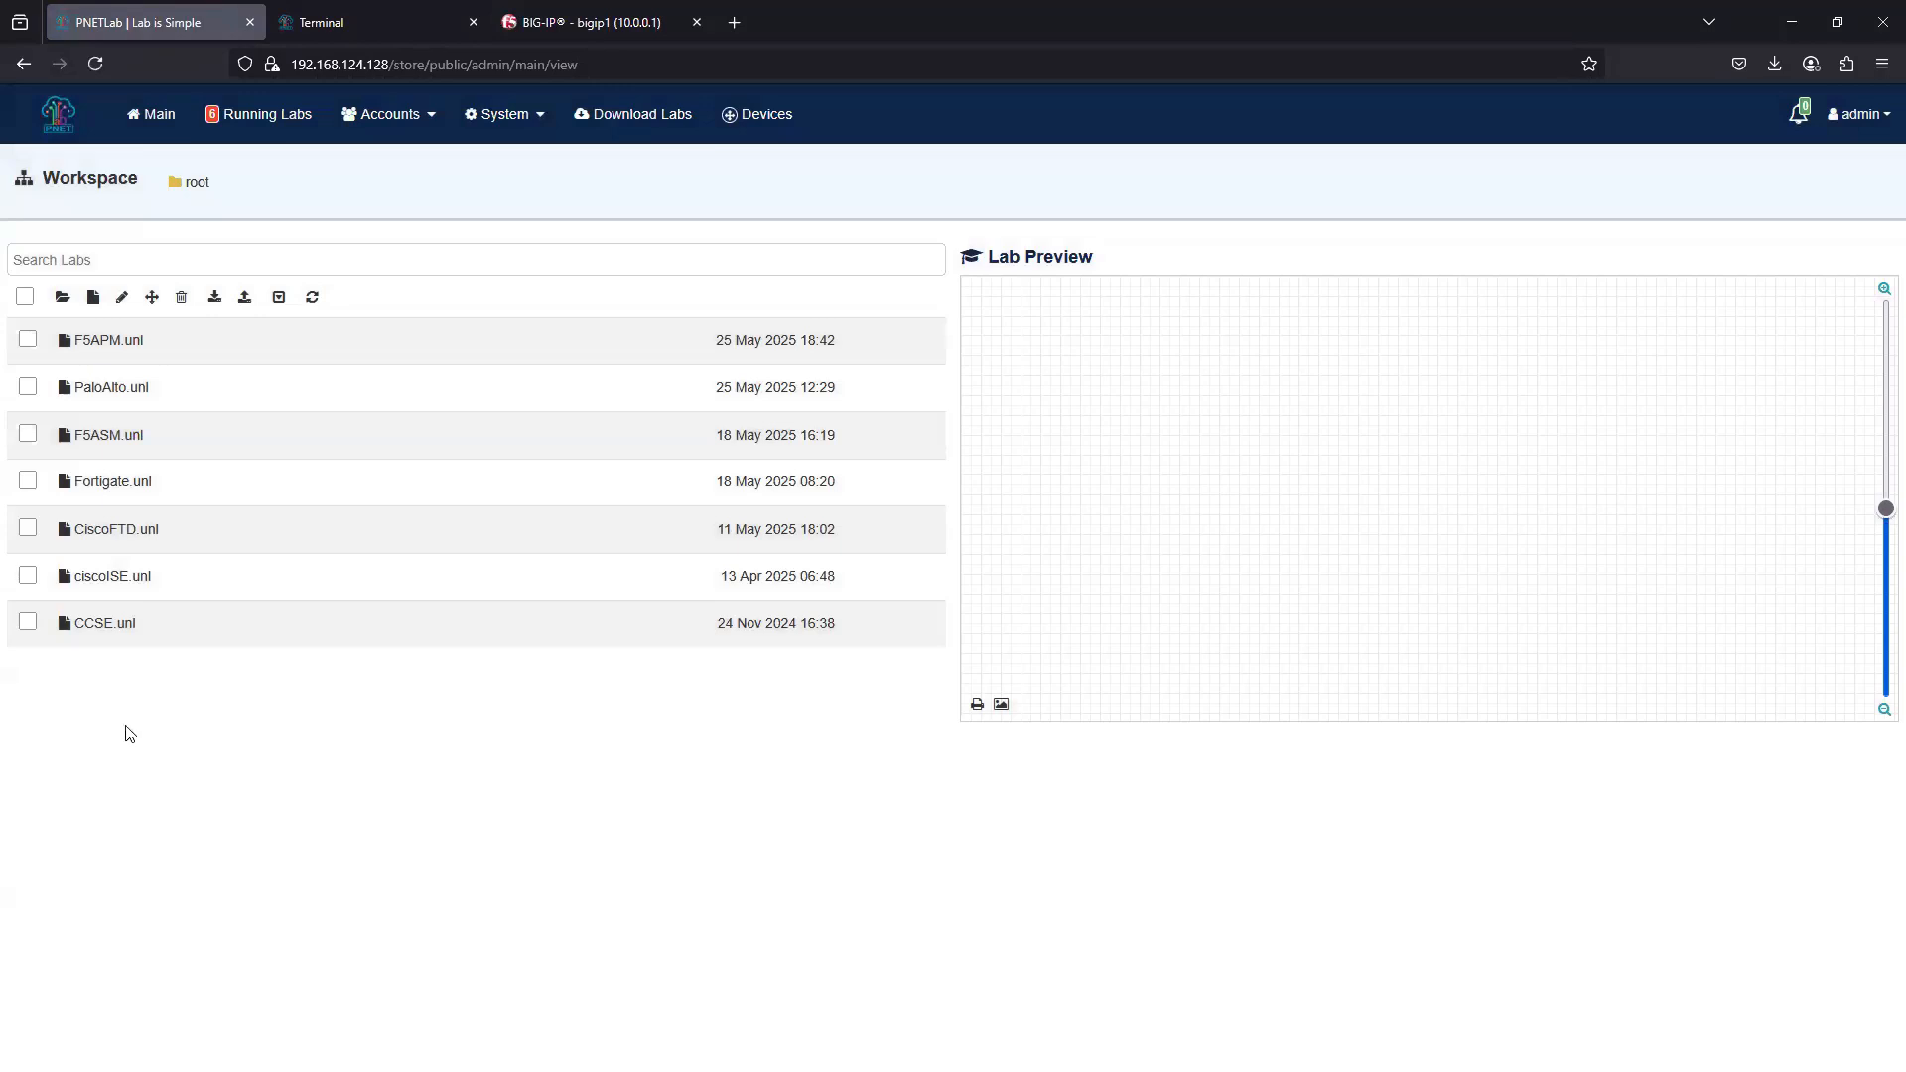
- Open the F5ASM.unl lab and examine the DVWAAPP node's settings without changing them
left_click(107, 436)
left_click(995, 743)
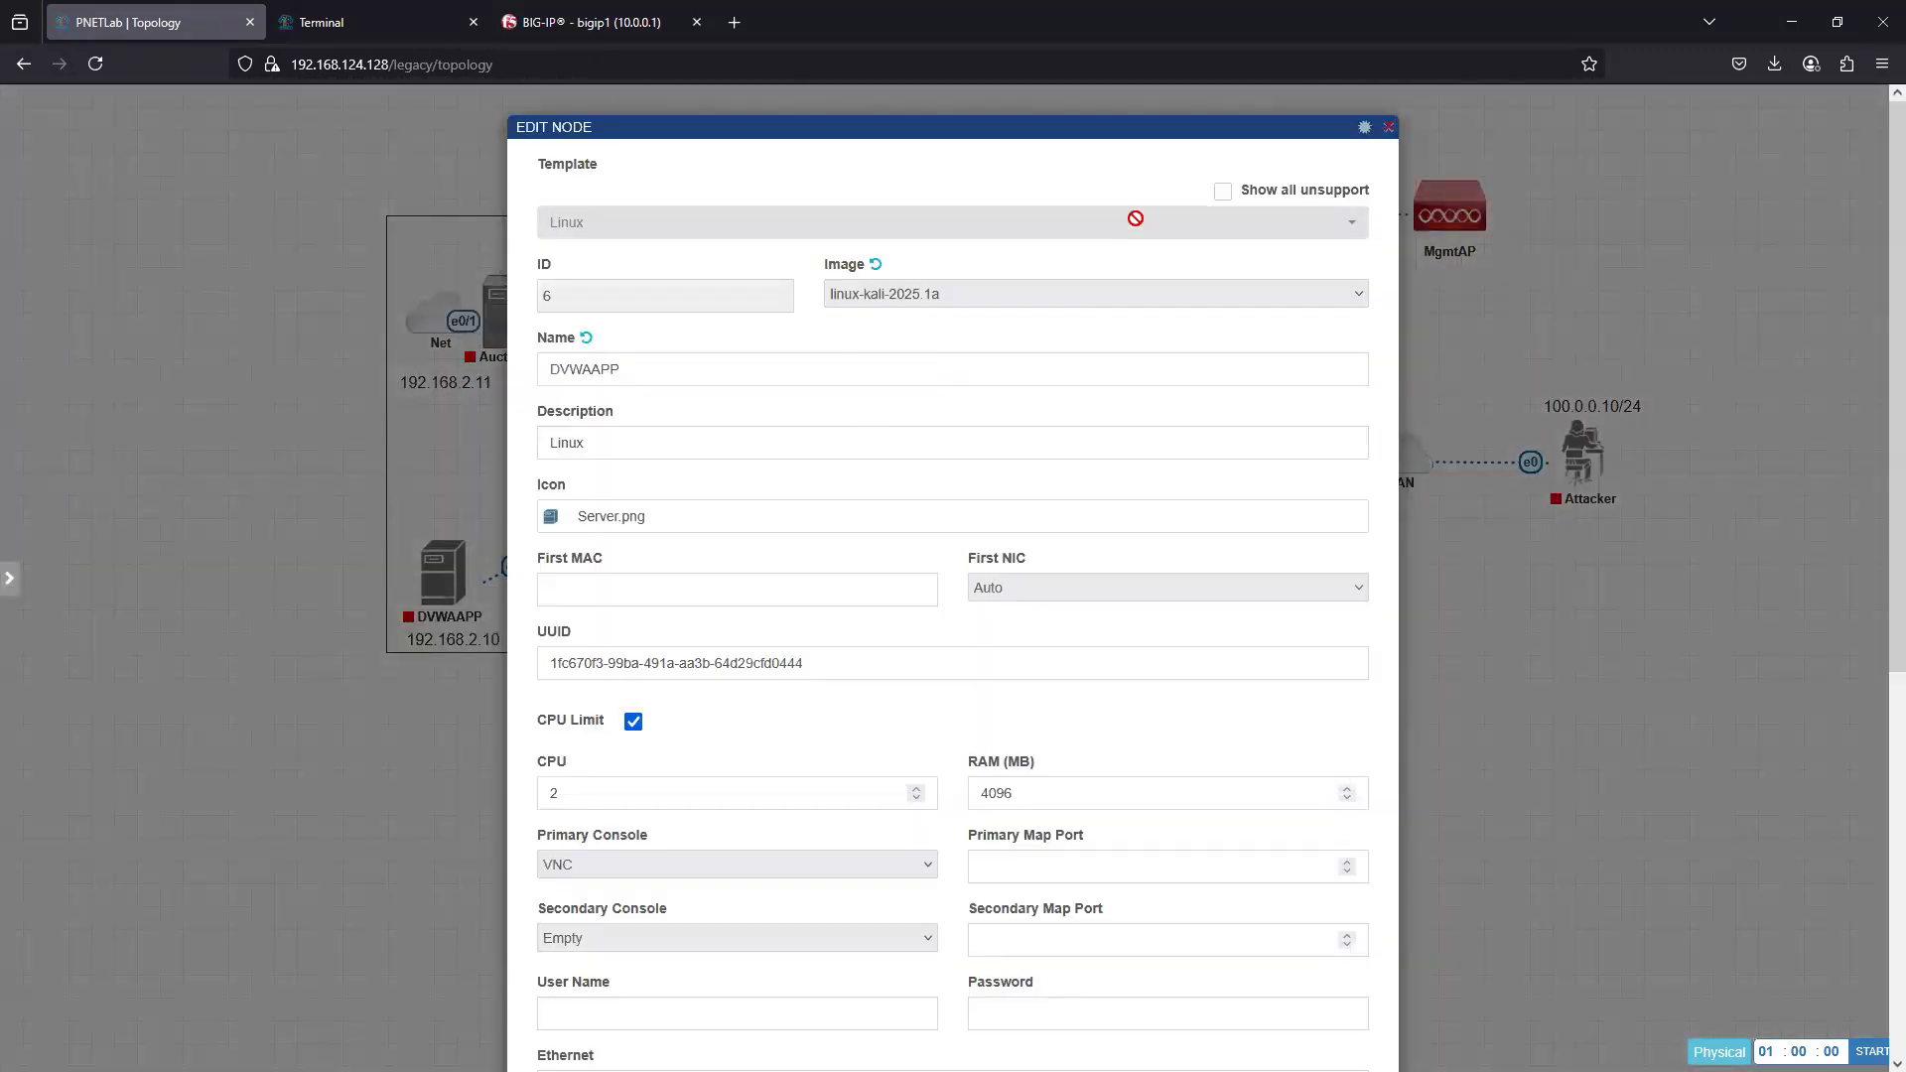
left_click(1388, 127)
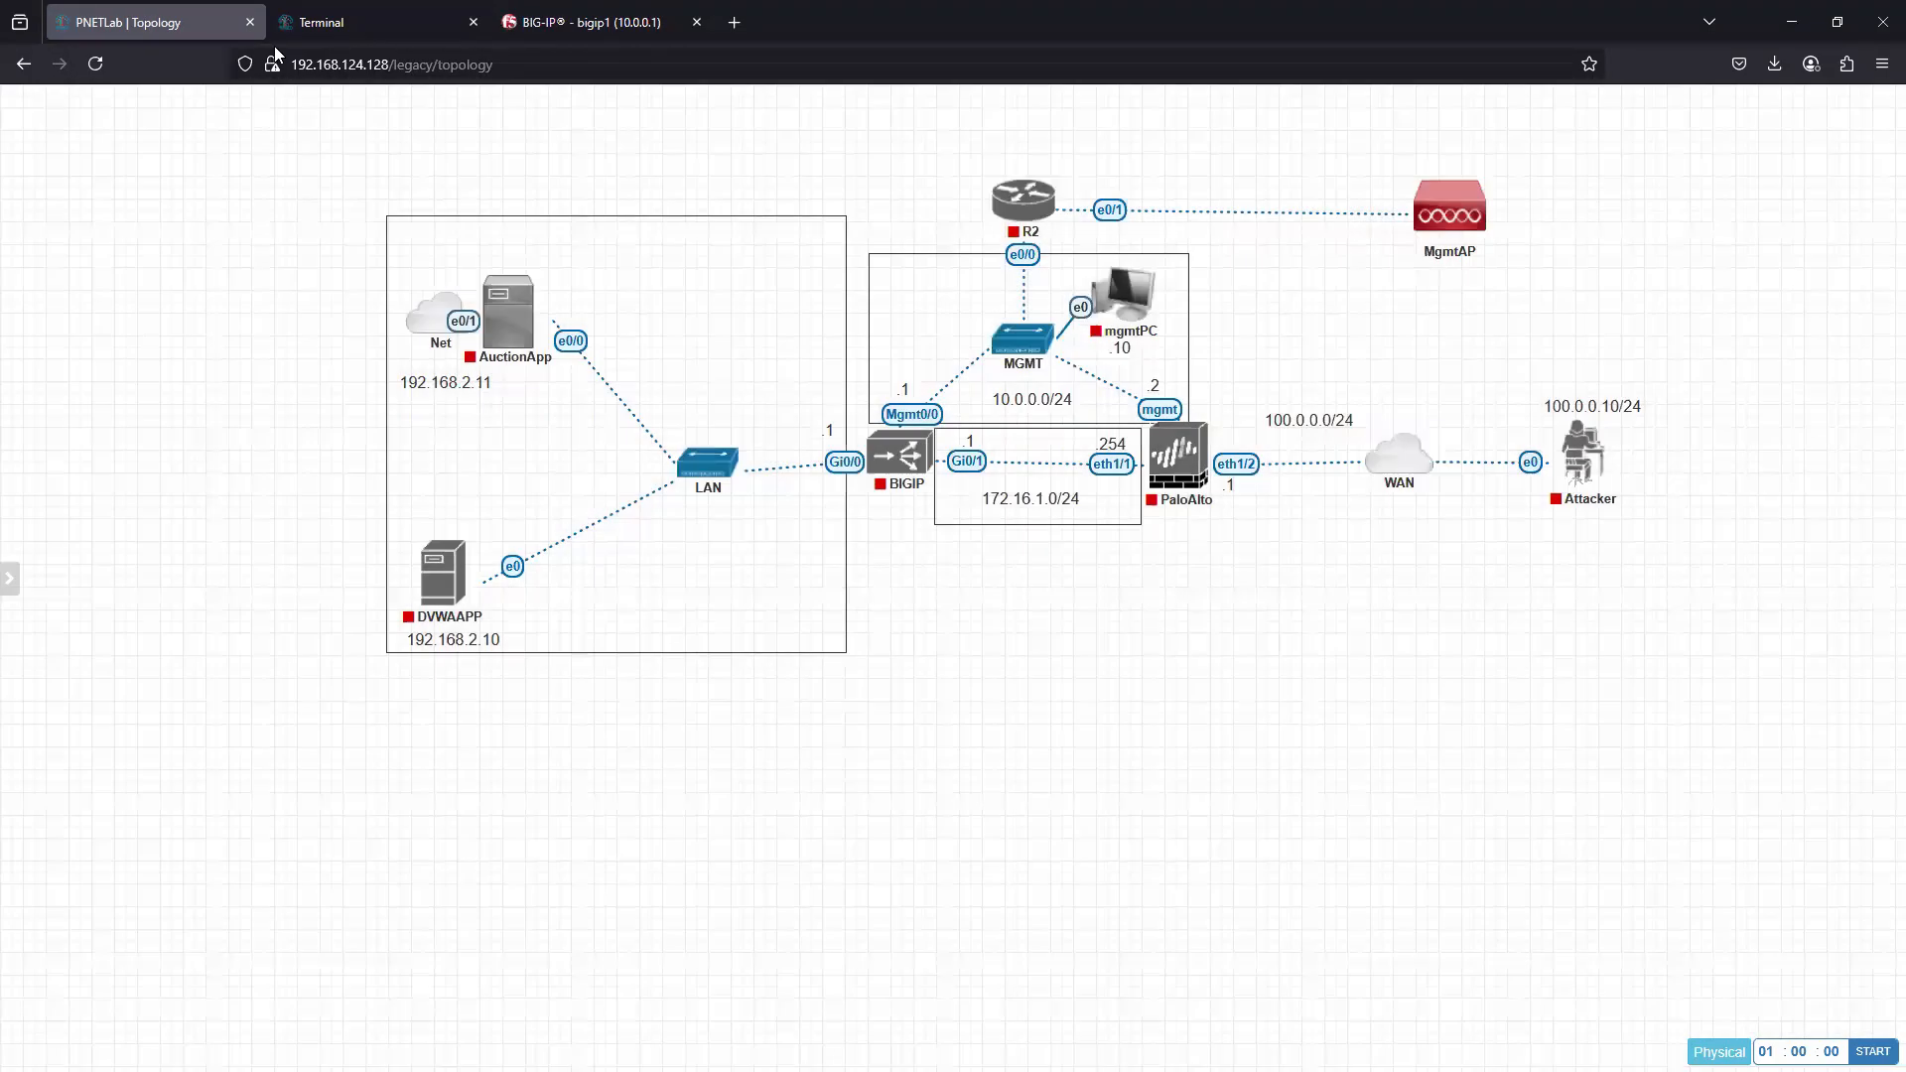
- Close the current lab and open the F5APM.unl lab's topology from the workspace
left_click(361, 32)
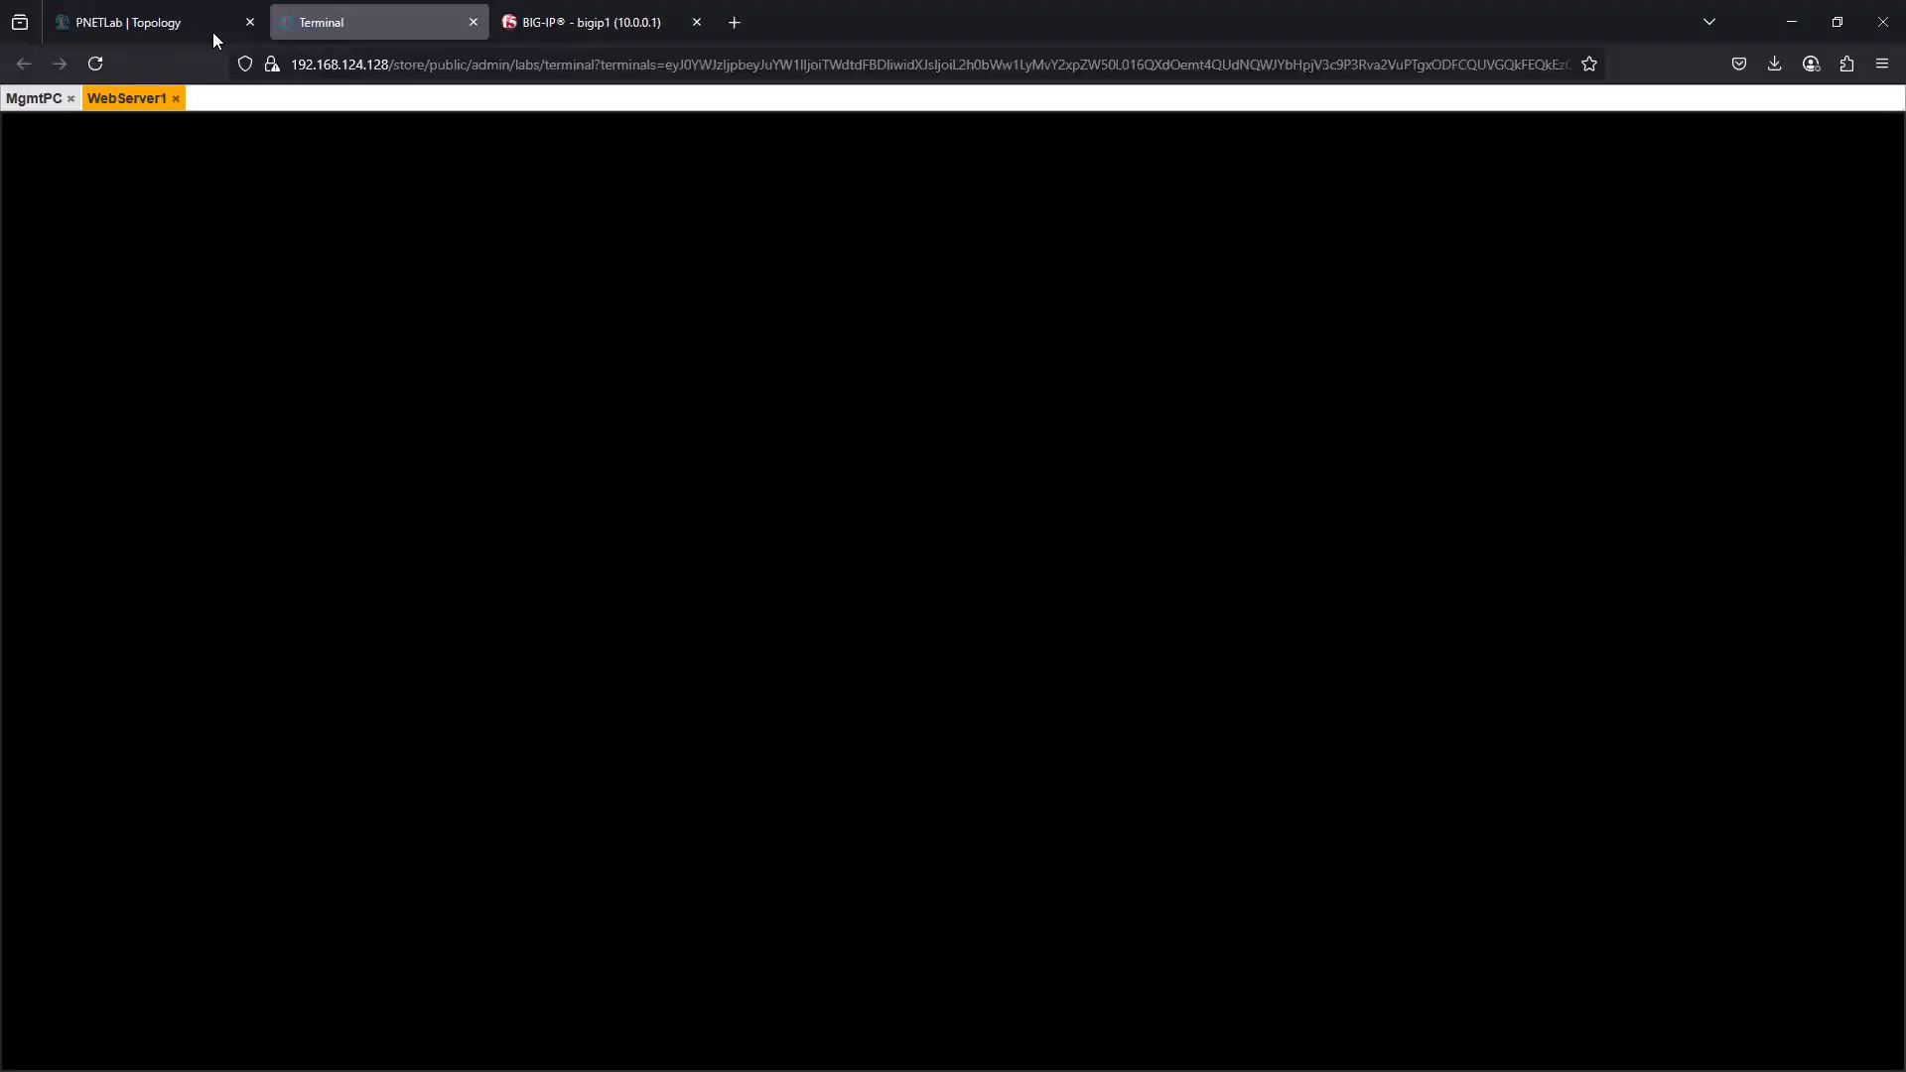
left_click(141, 26)
mouse_move(12, 577)
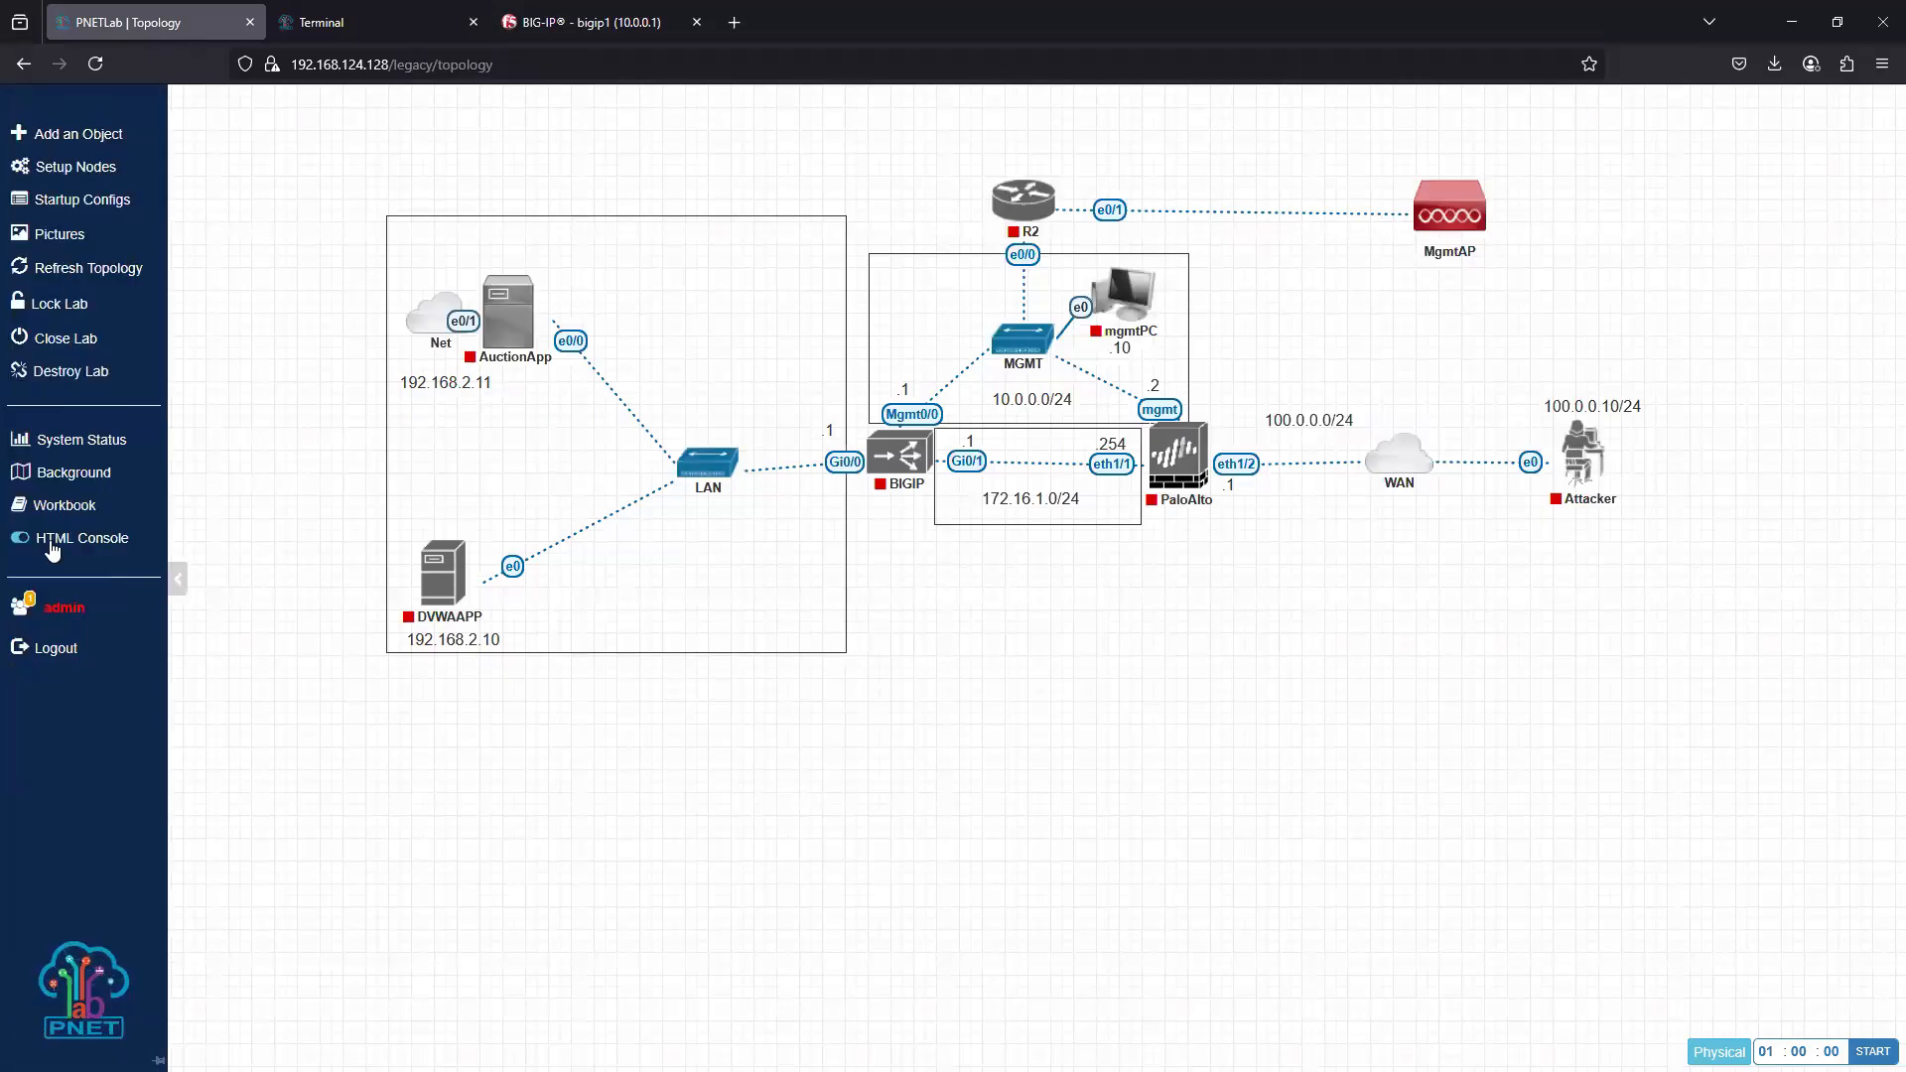
left_click(60, 353)
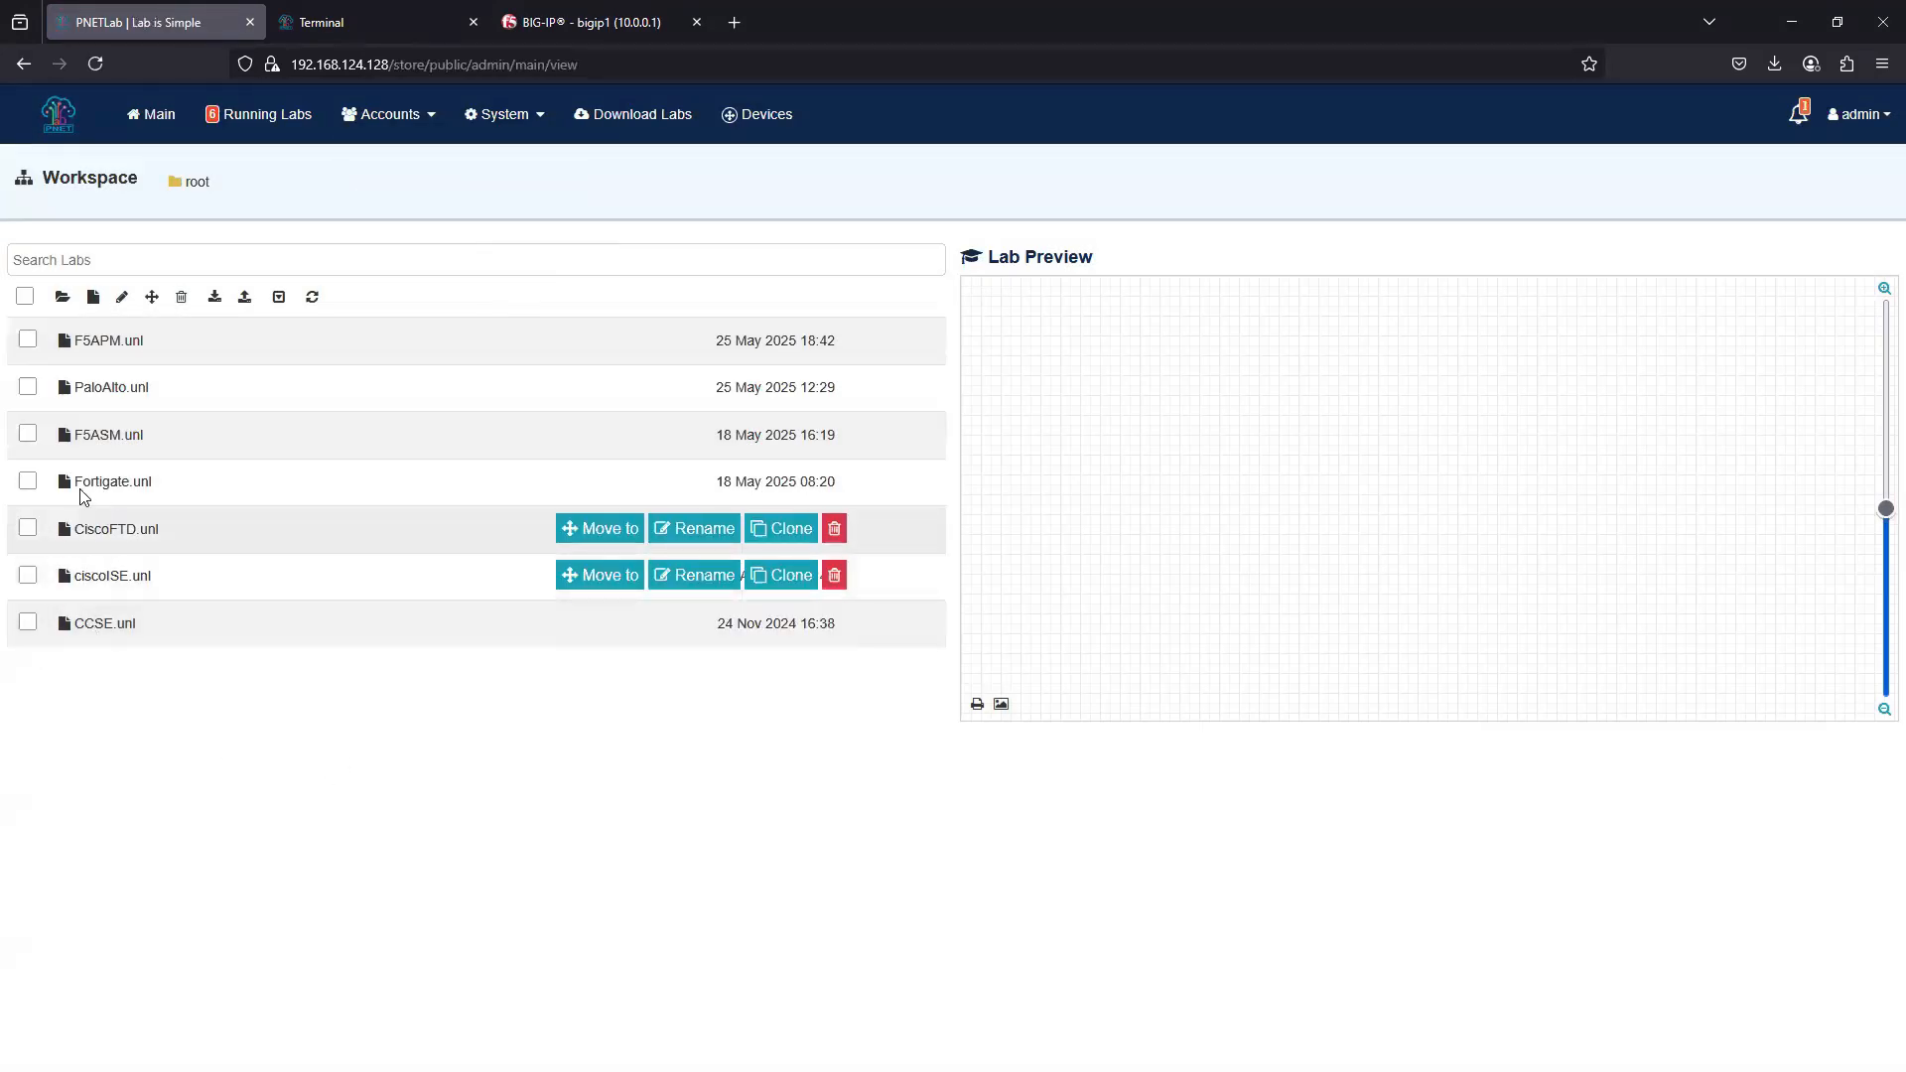
left_click(93, 341)
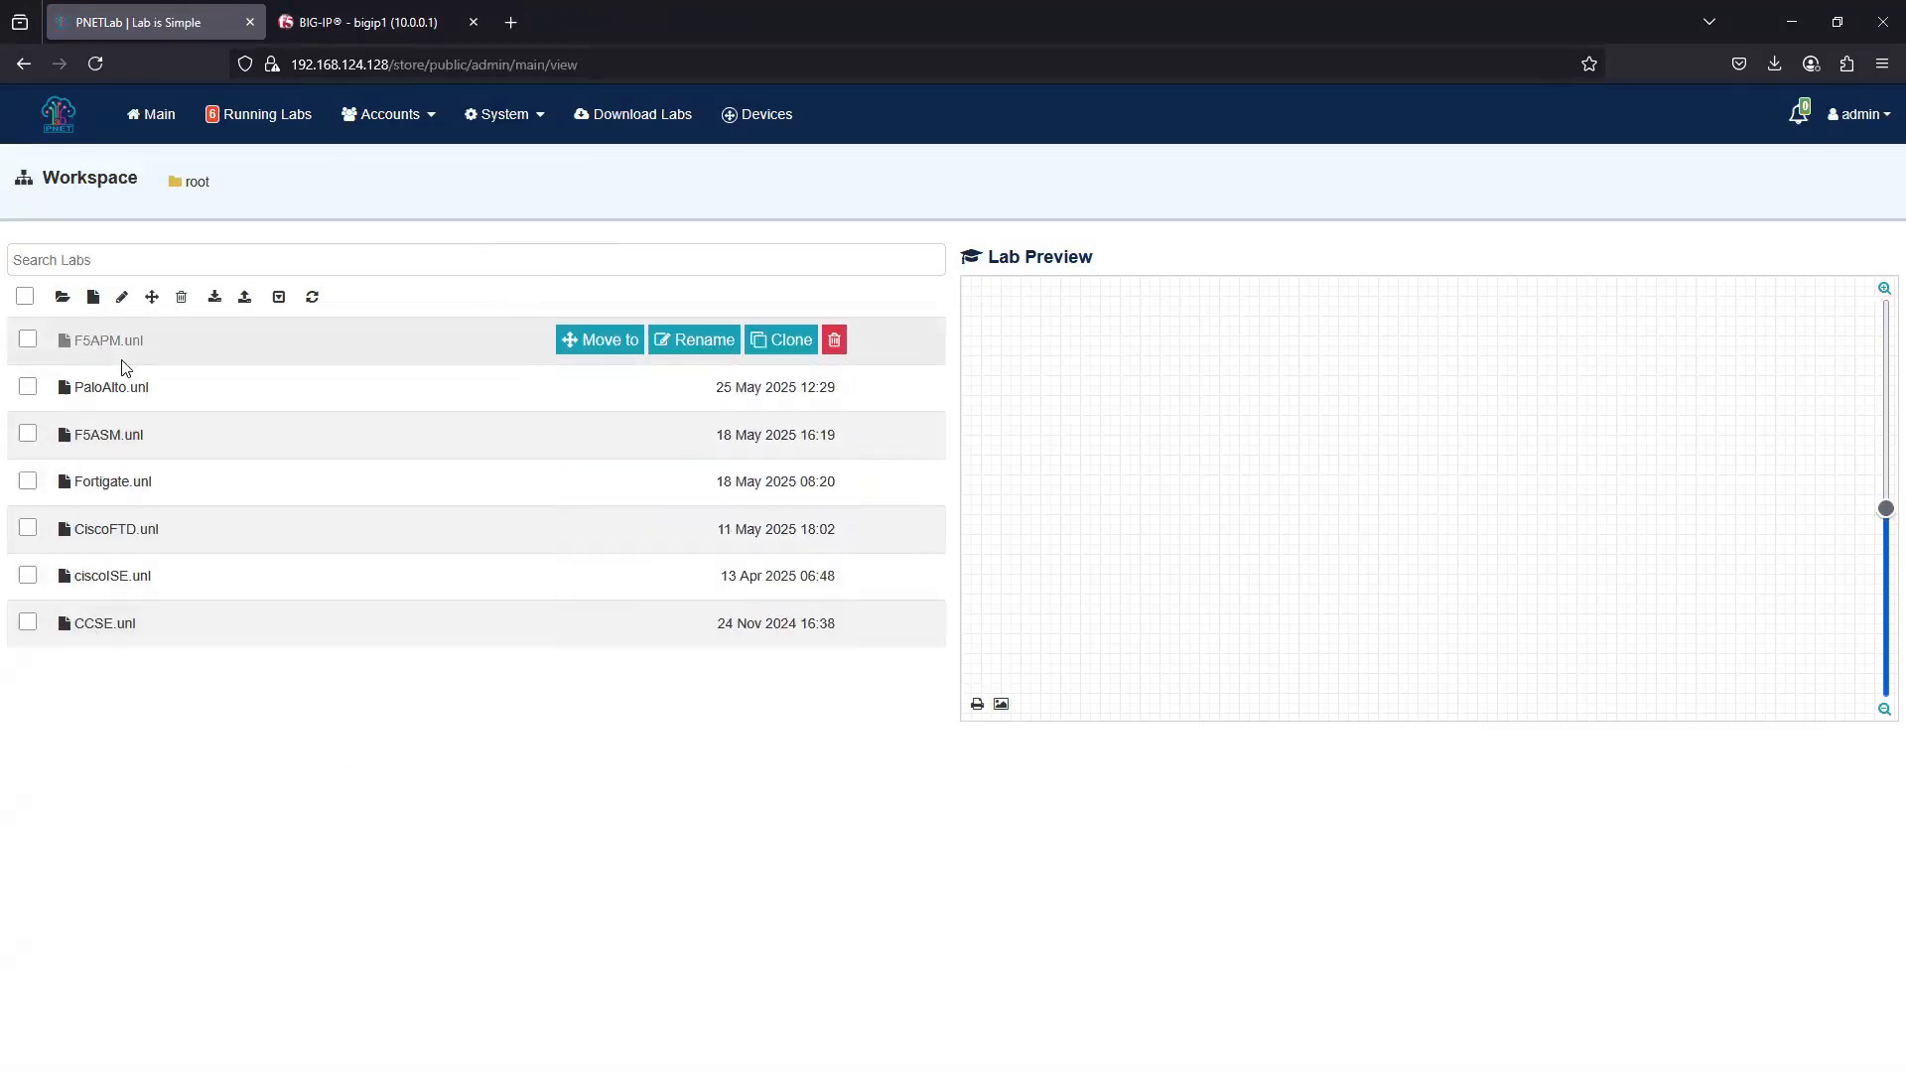
left_click(961, 737)
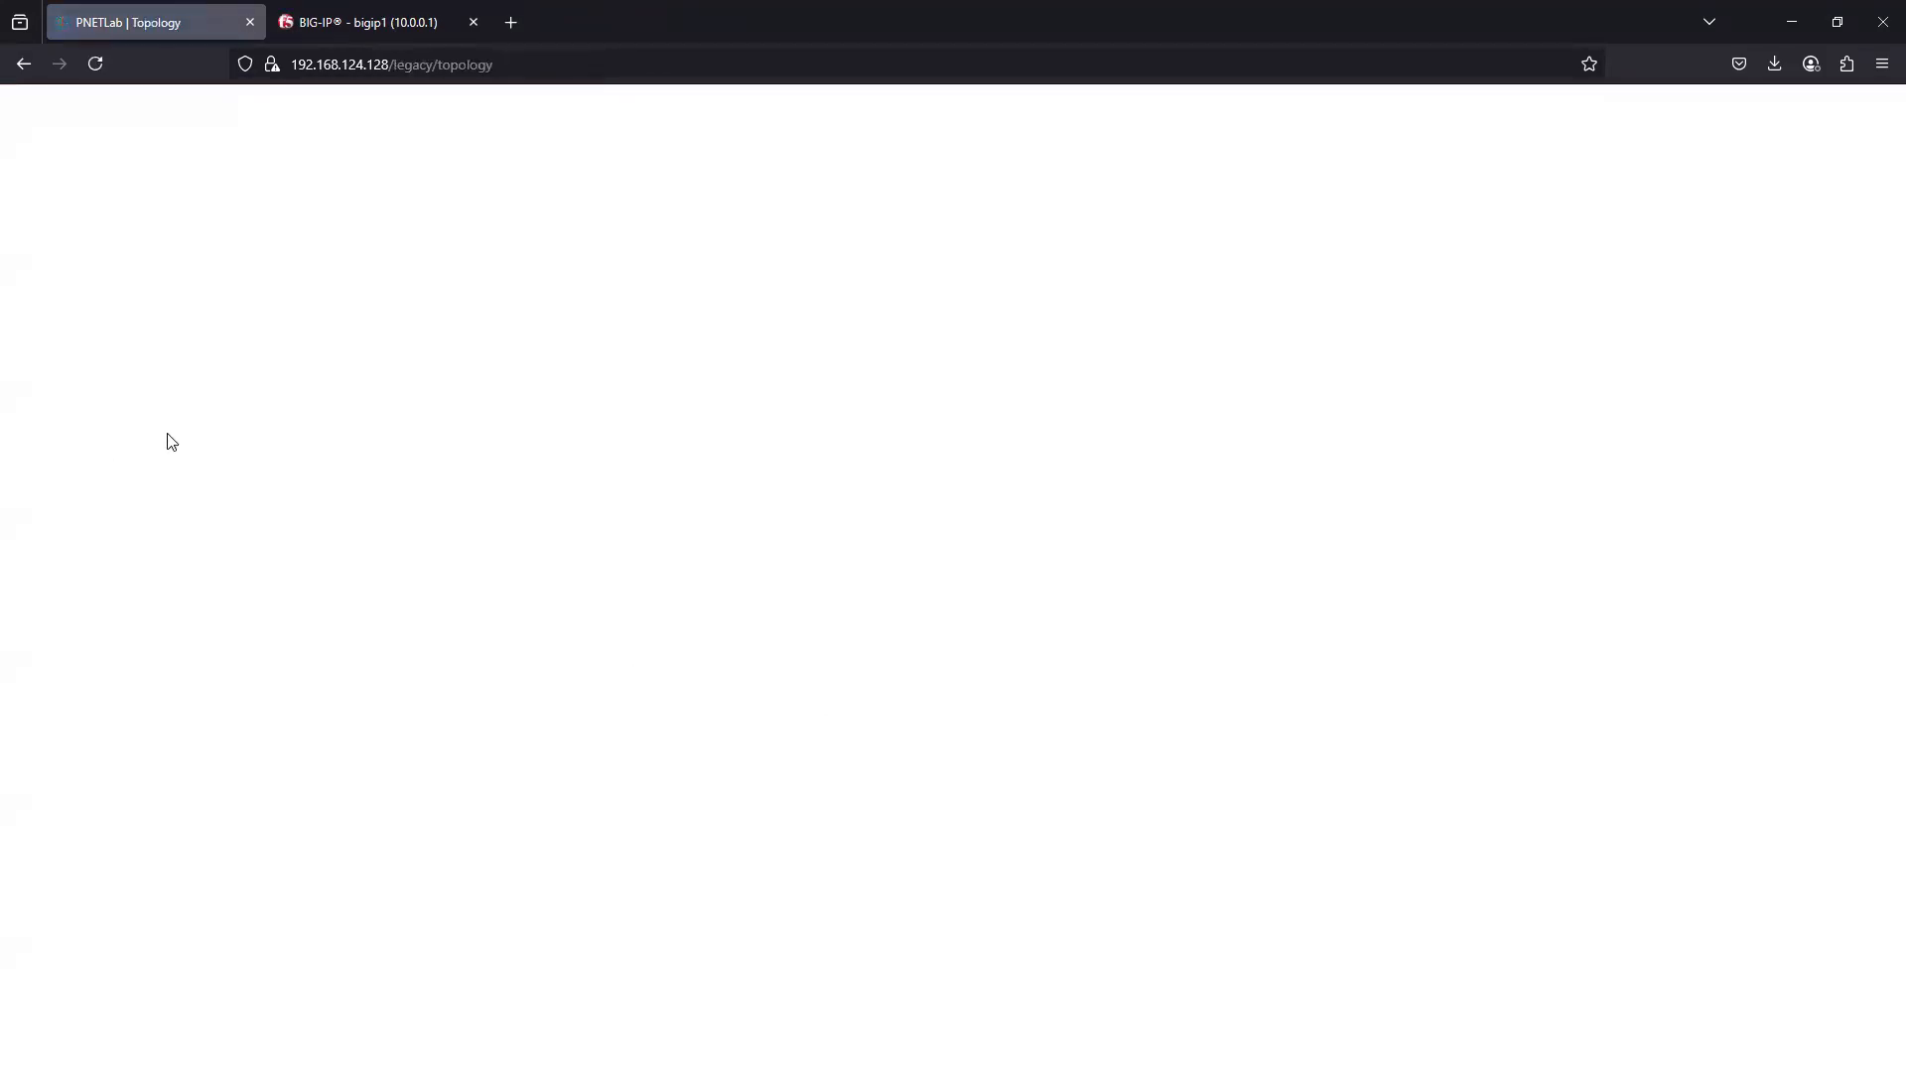
- Stop the web servers, then set WebServer1's image to linux-kali-2025.1a and save the node
left_click(326, 231)
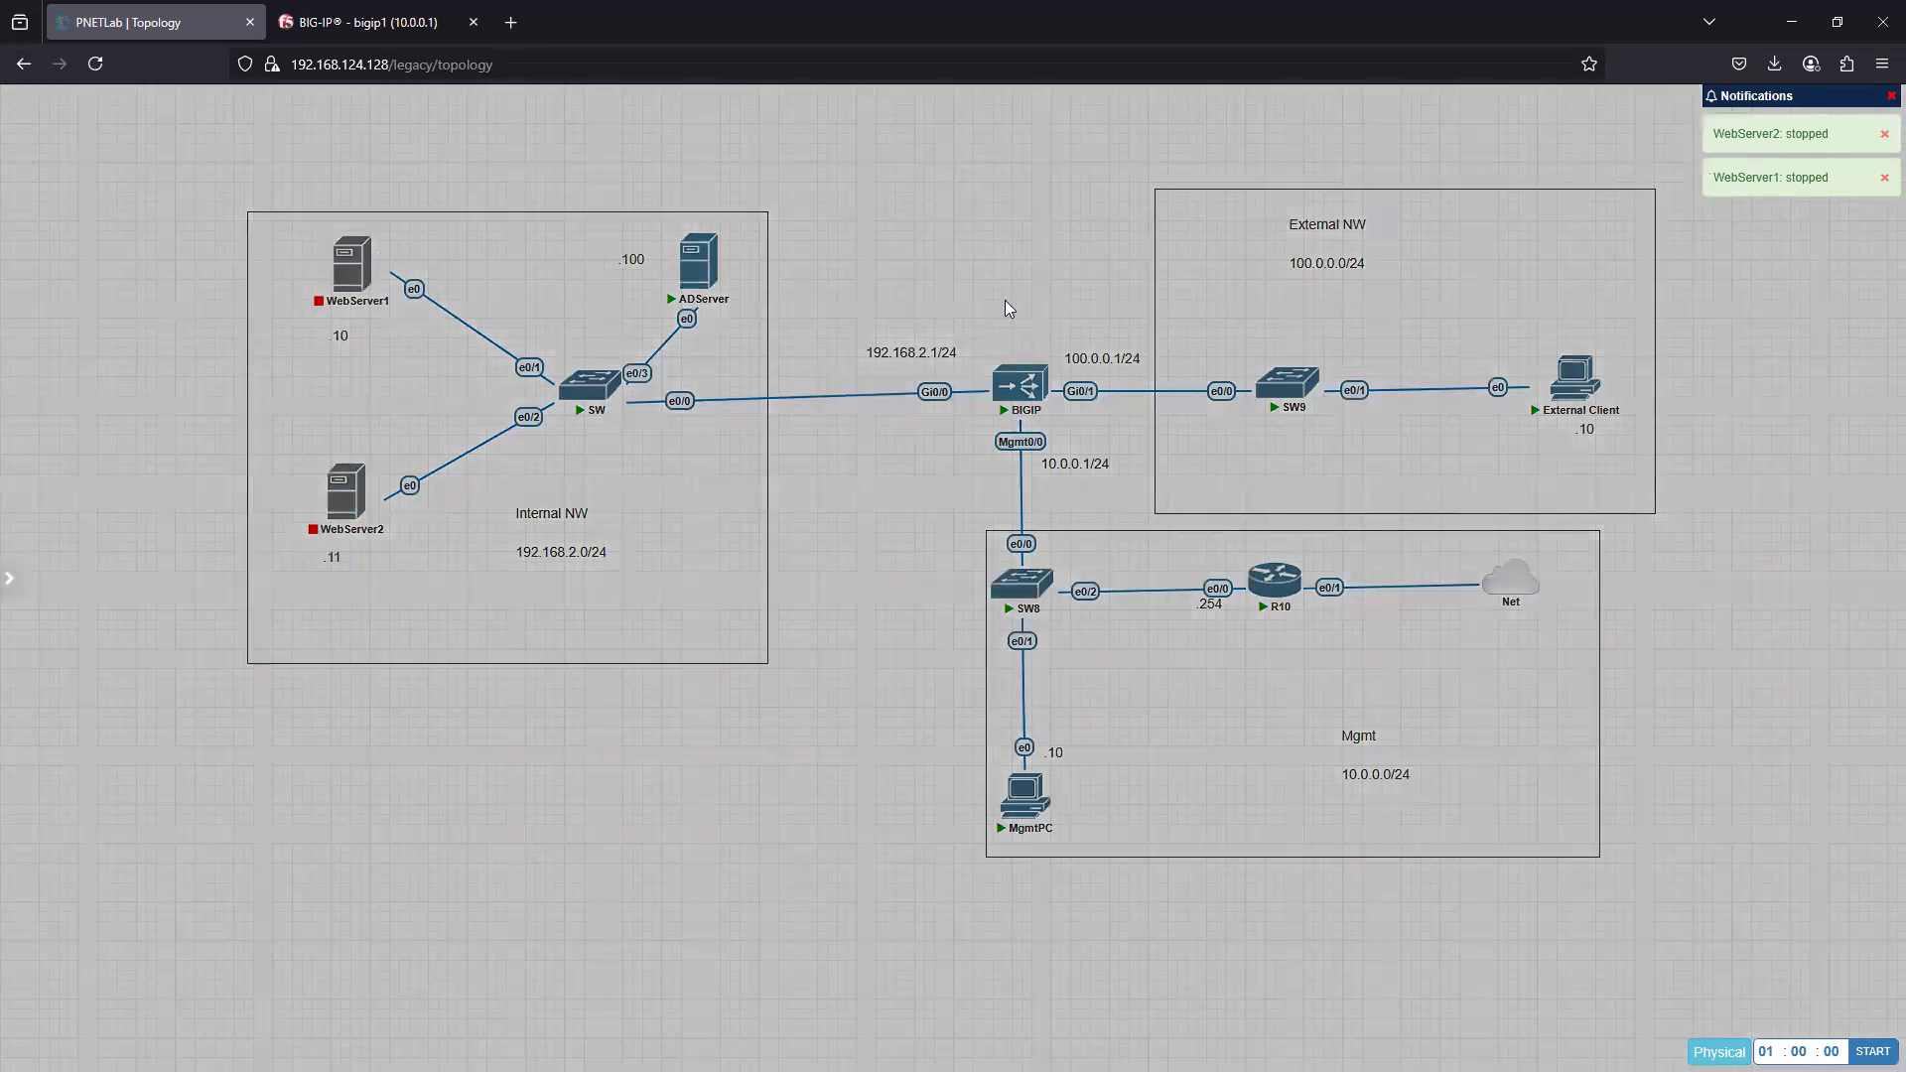
left_click(951, 293)
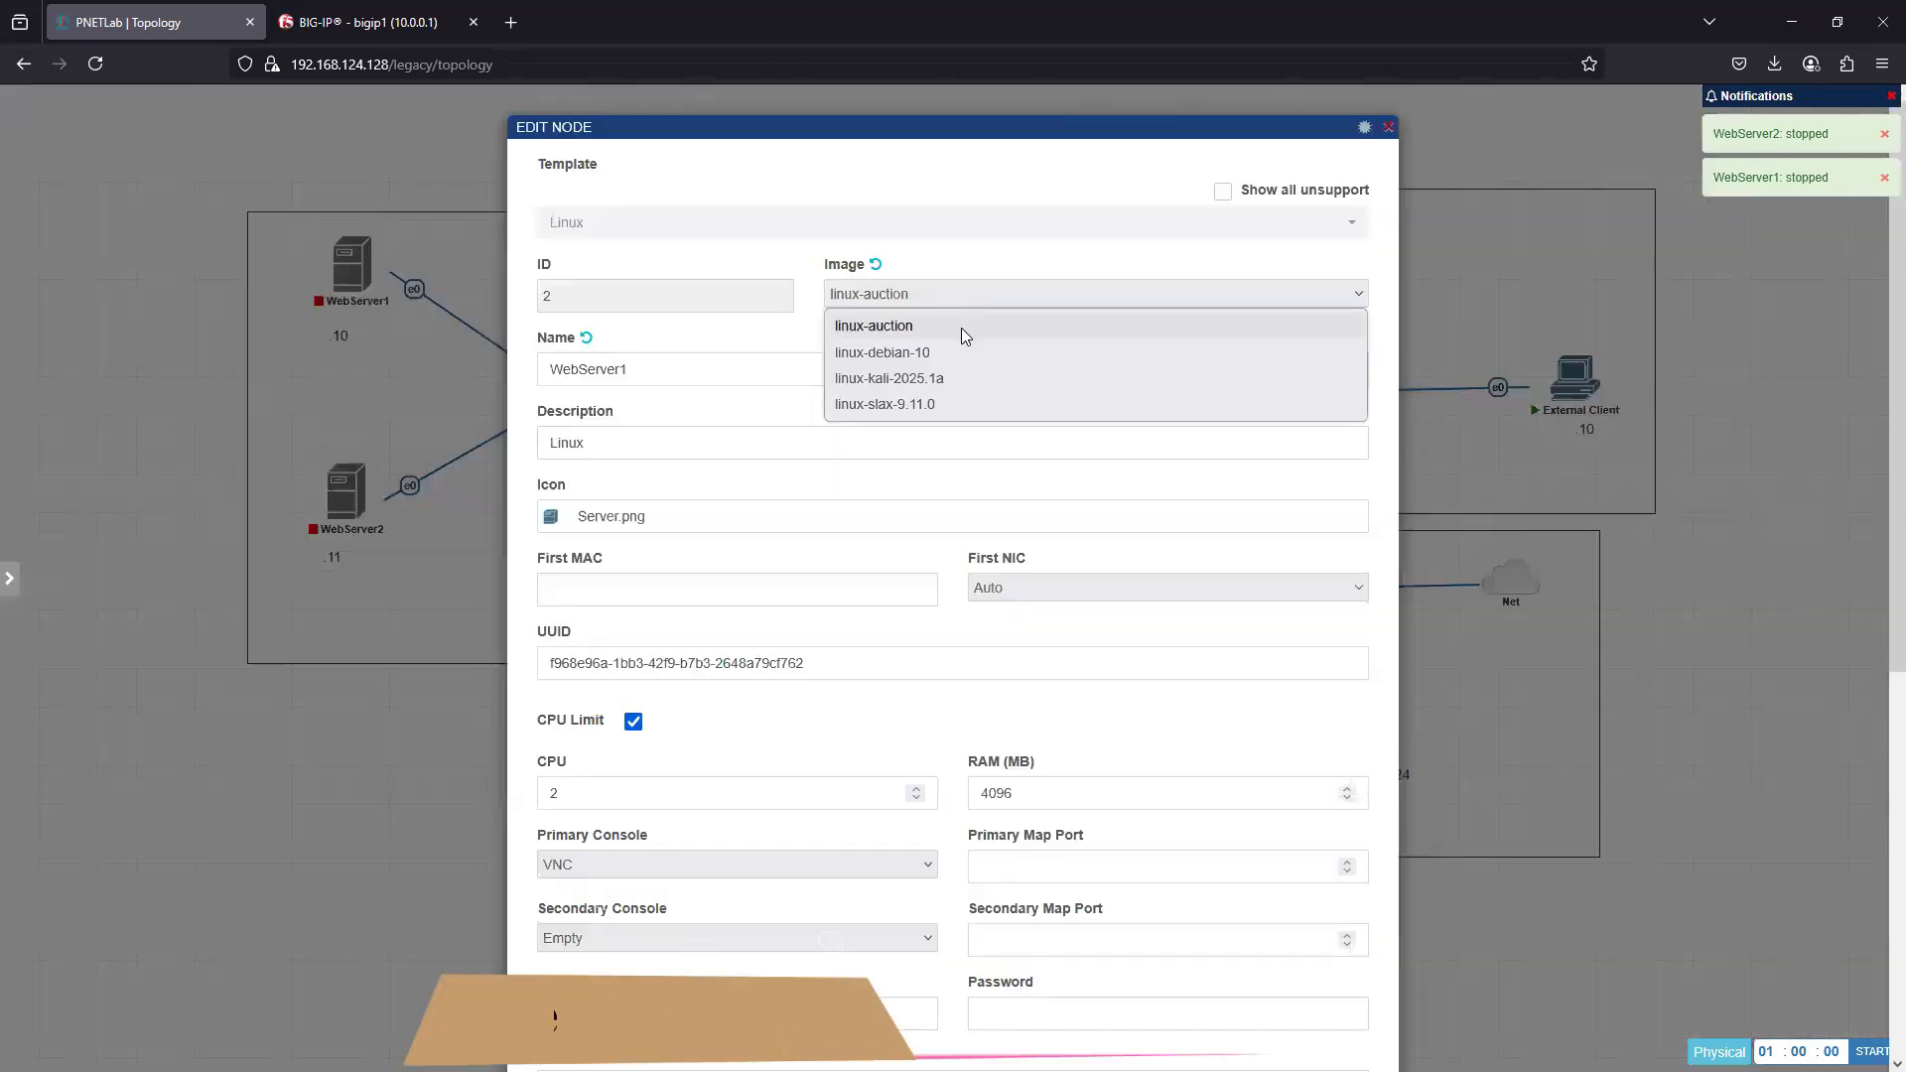
left_click(922, 381)
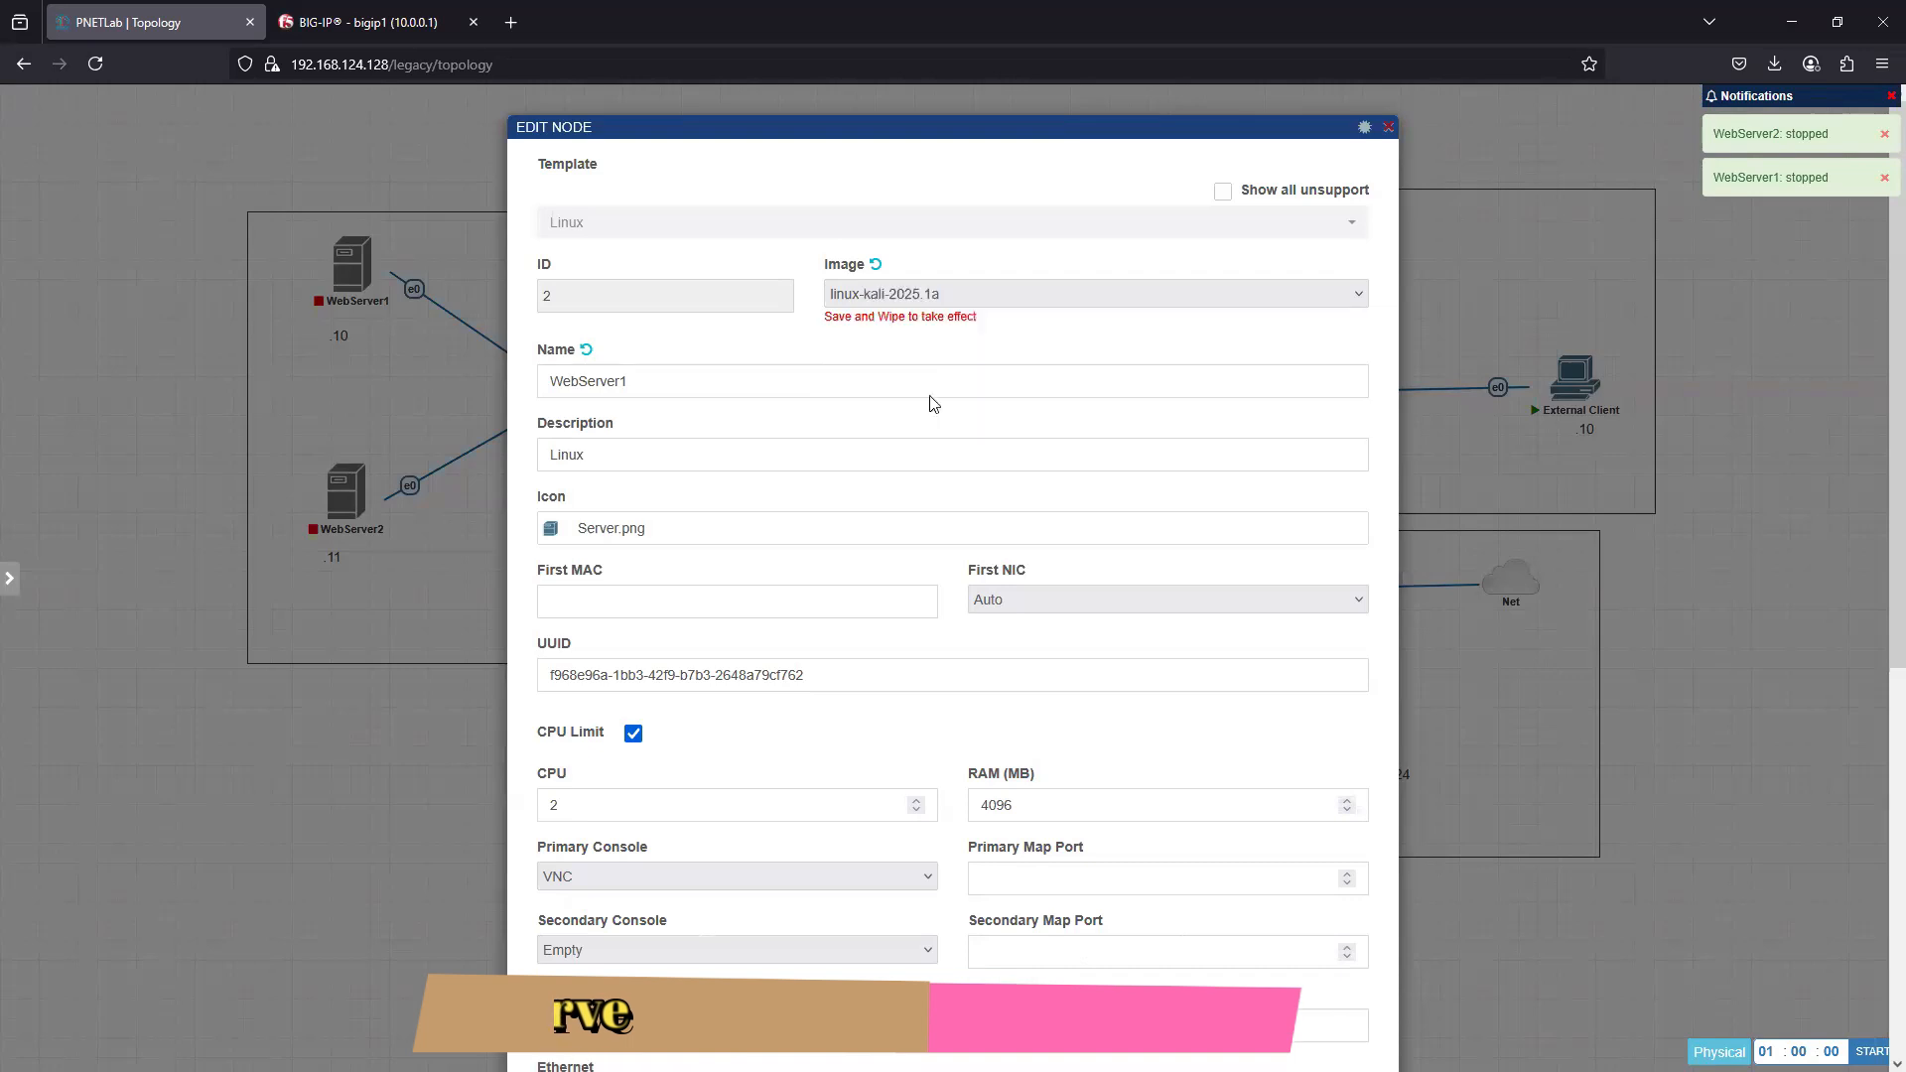
scroll(991, 826, "down", 6)
left_click(909, 1009)
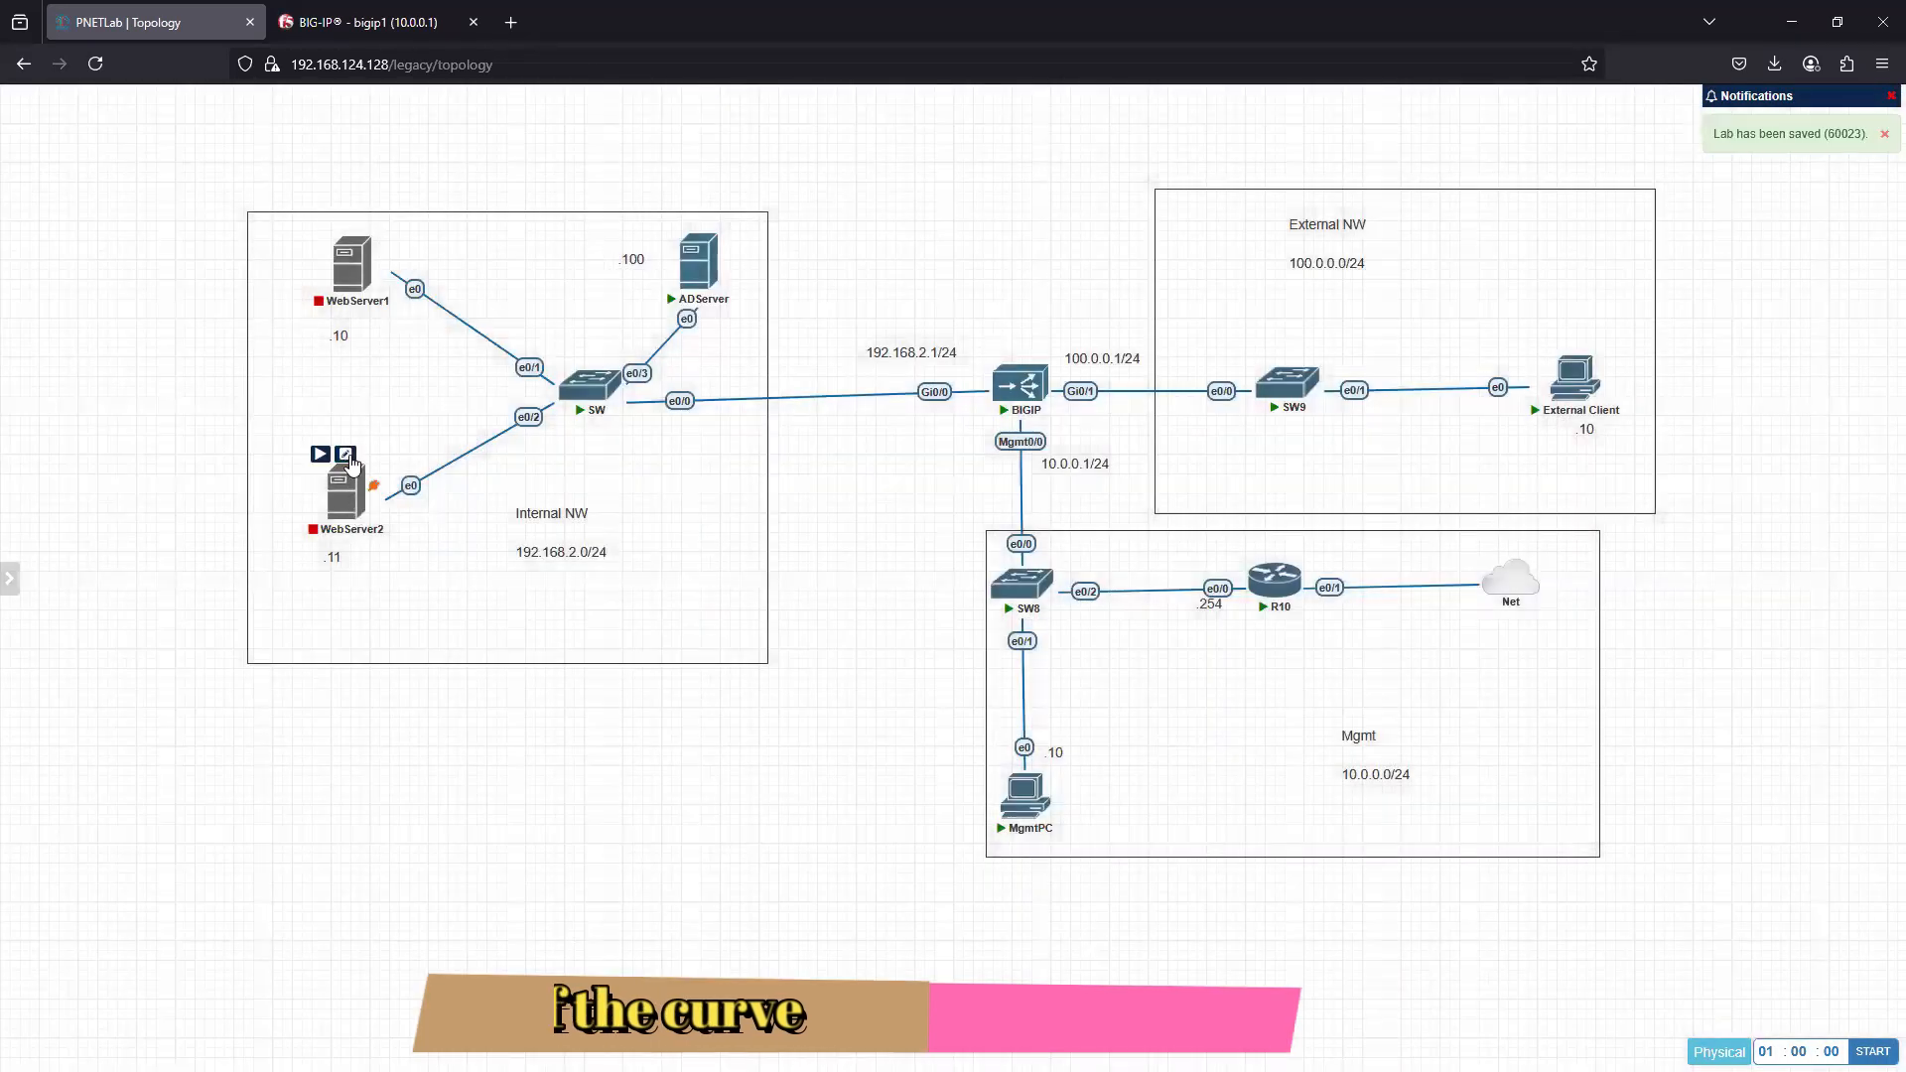
- Set WebServer2's image to linux-kali-2025.1a and save the node
left_click(345, 454)
left_click(929, 294)
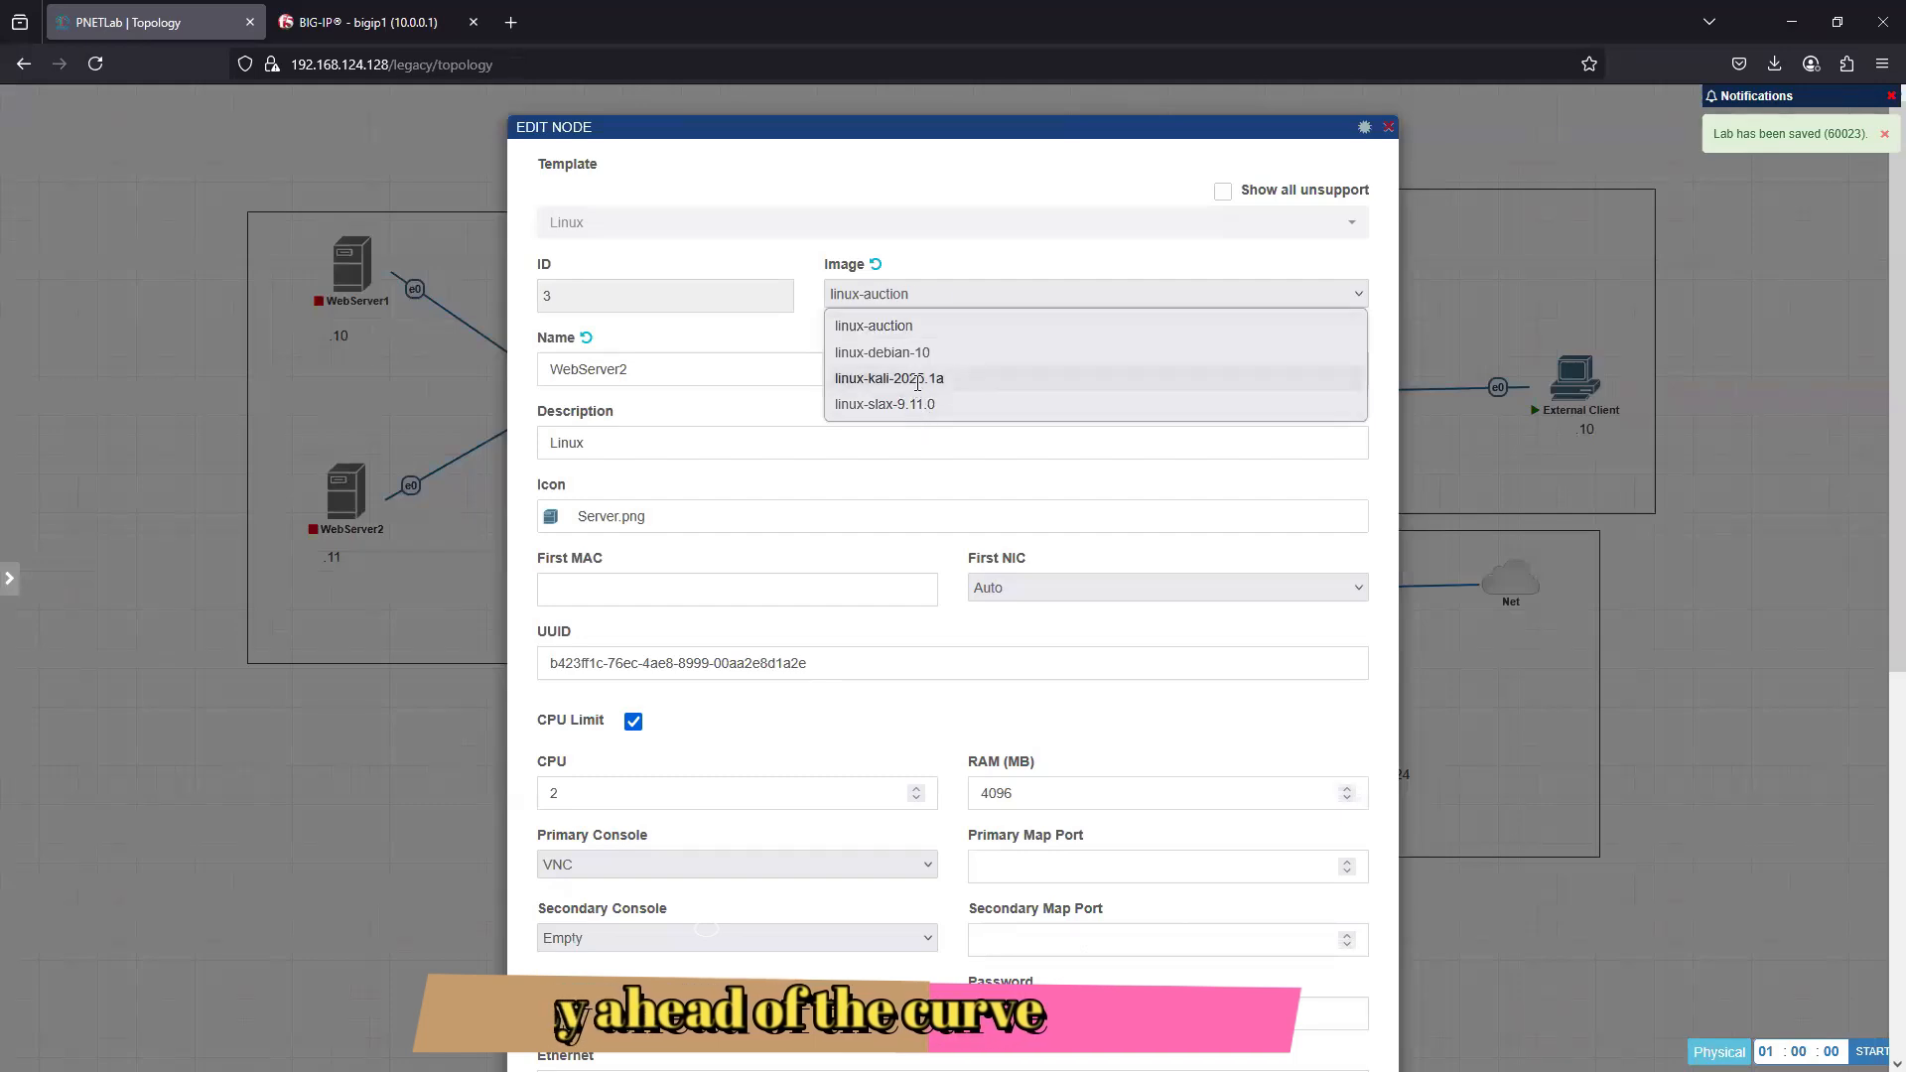
left_click(893, 378)
scroll(904, 919, "down", 6)
scroll(907, 1003, "down", 1)
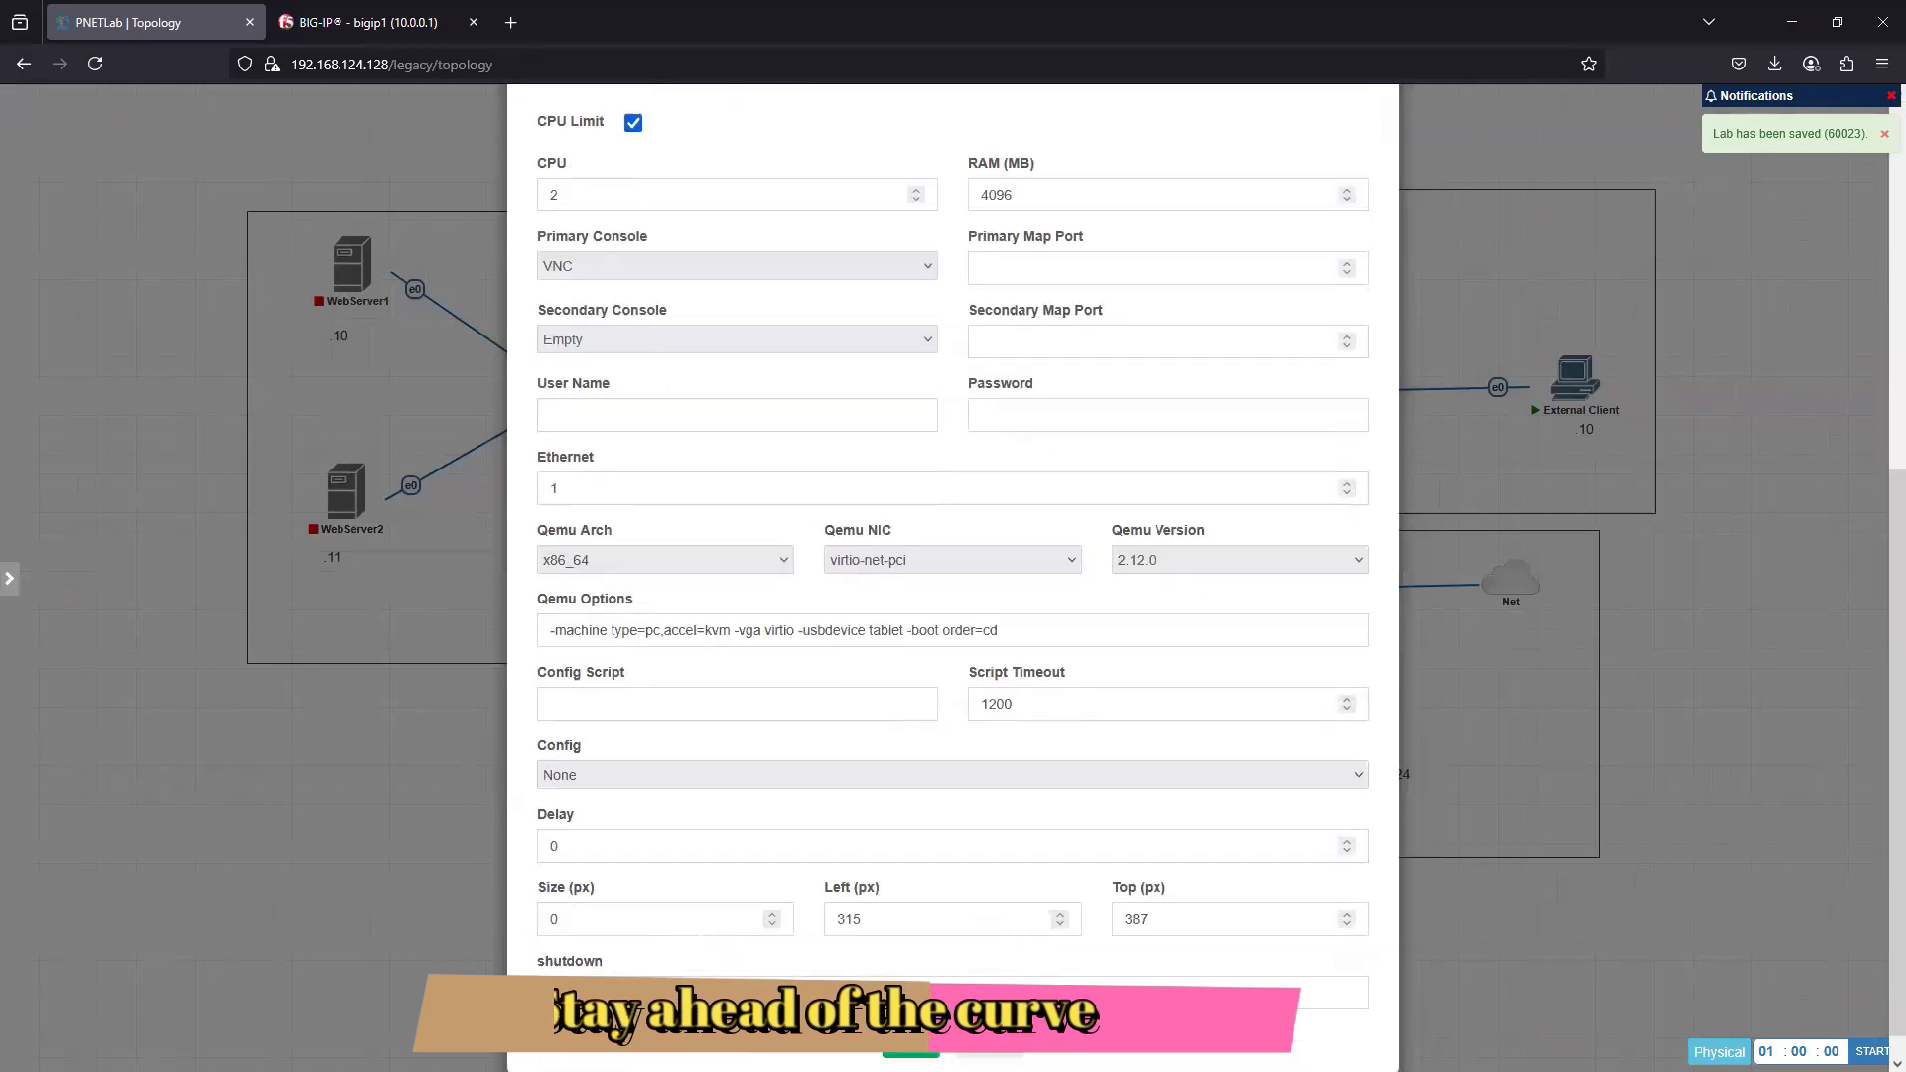
left_click(909, 1007)
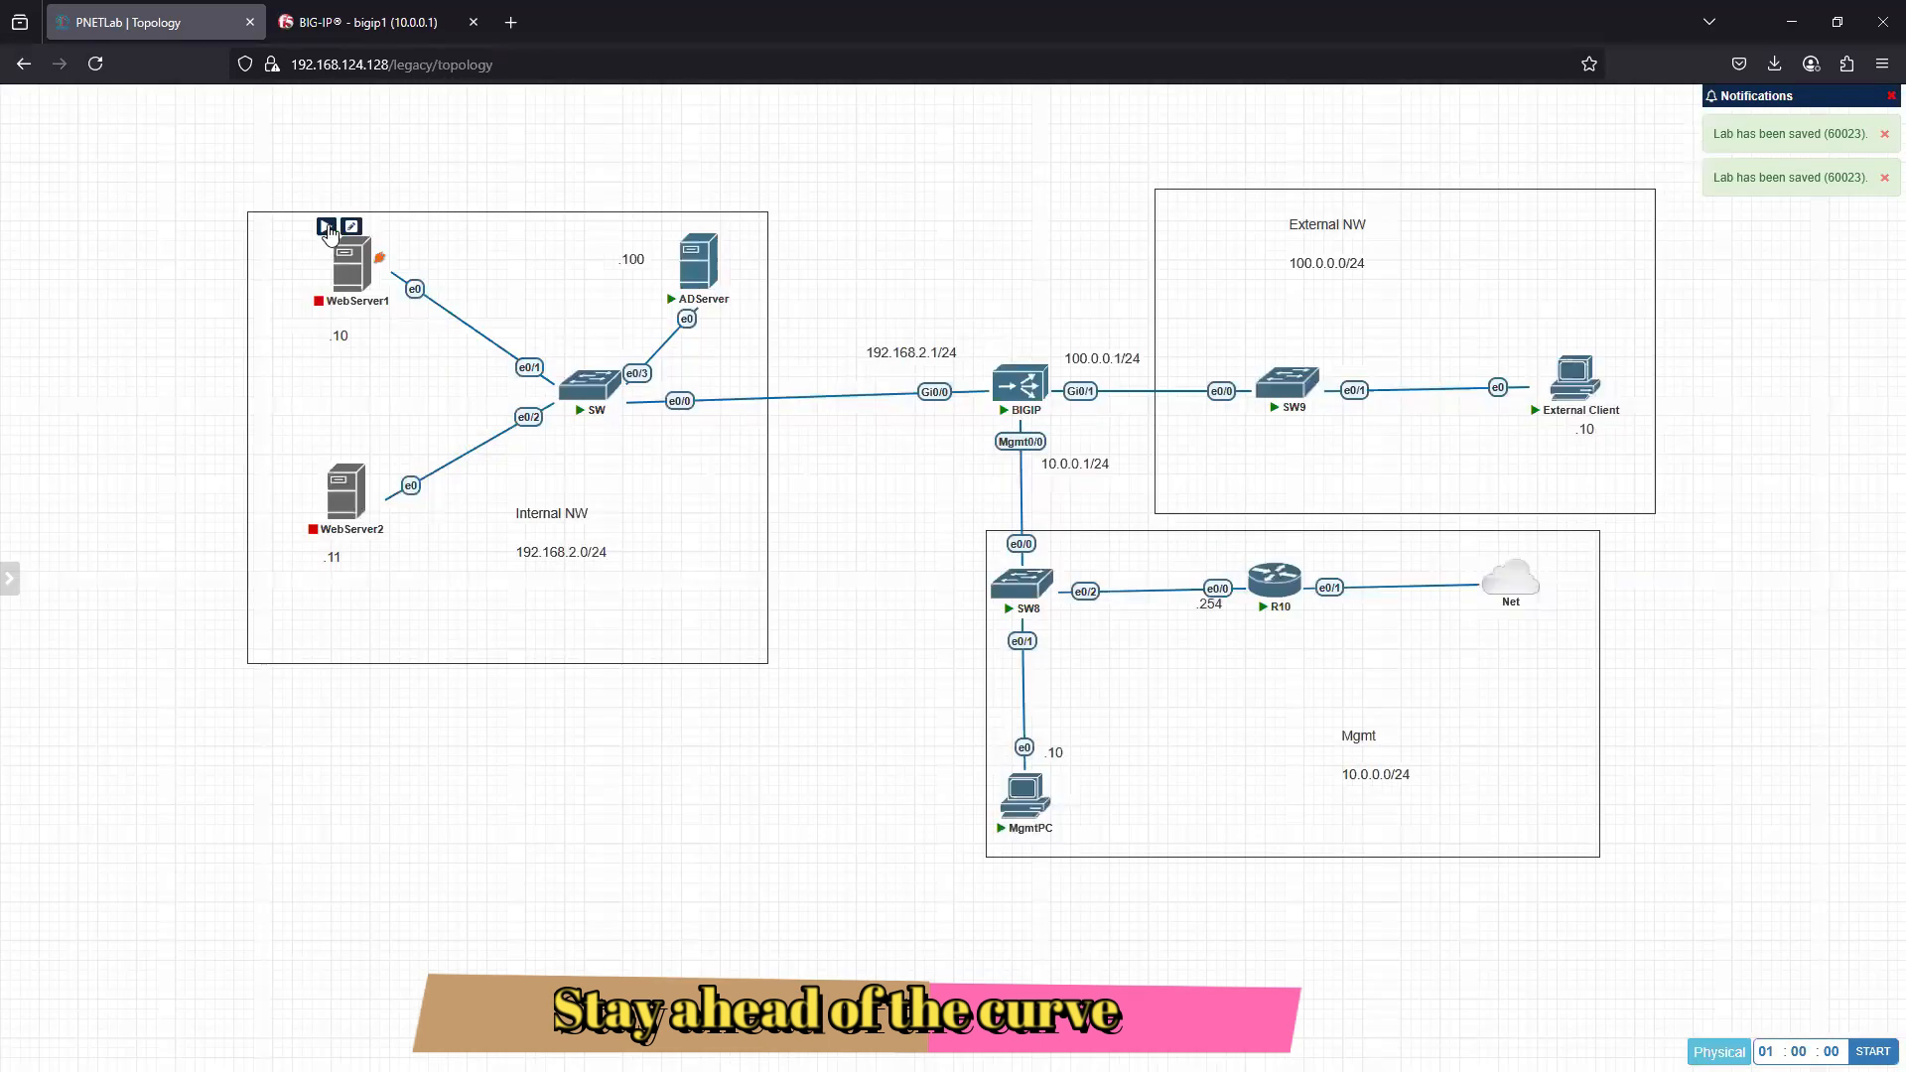
- Start WebServer1 and WebServer2, and open WebServer1's console
left_click(326, 227)
left_click(320, 454)
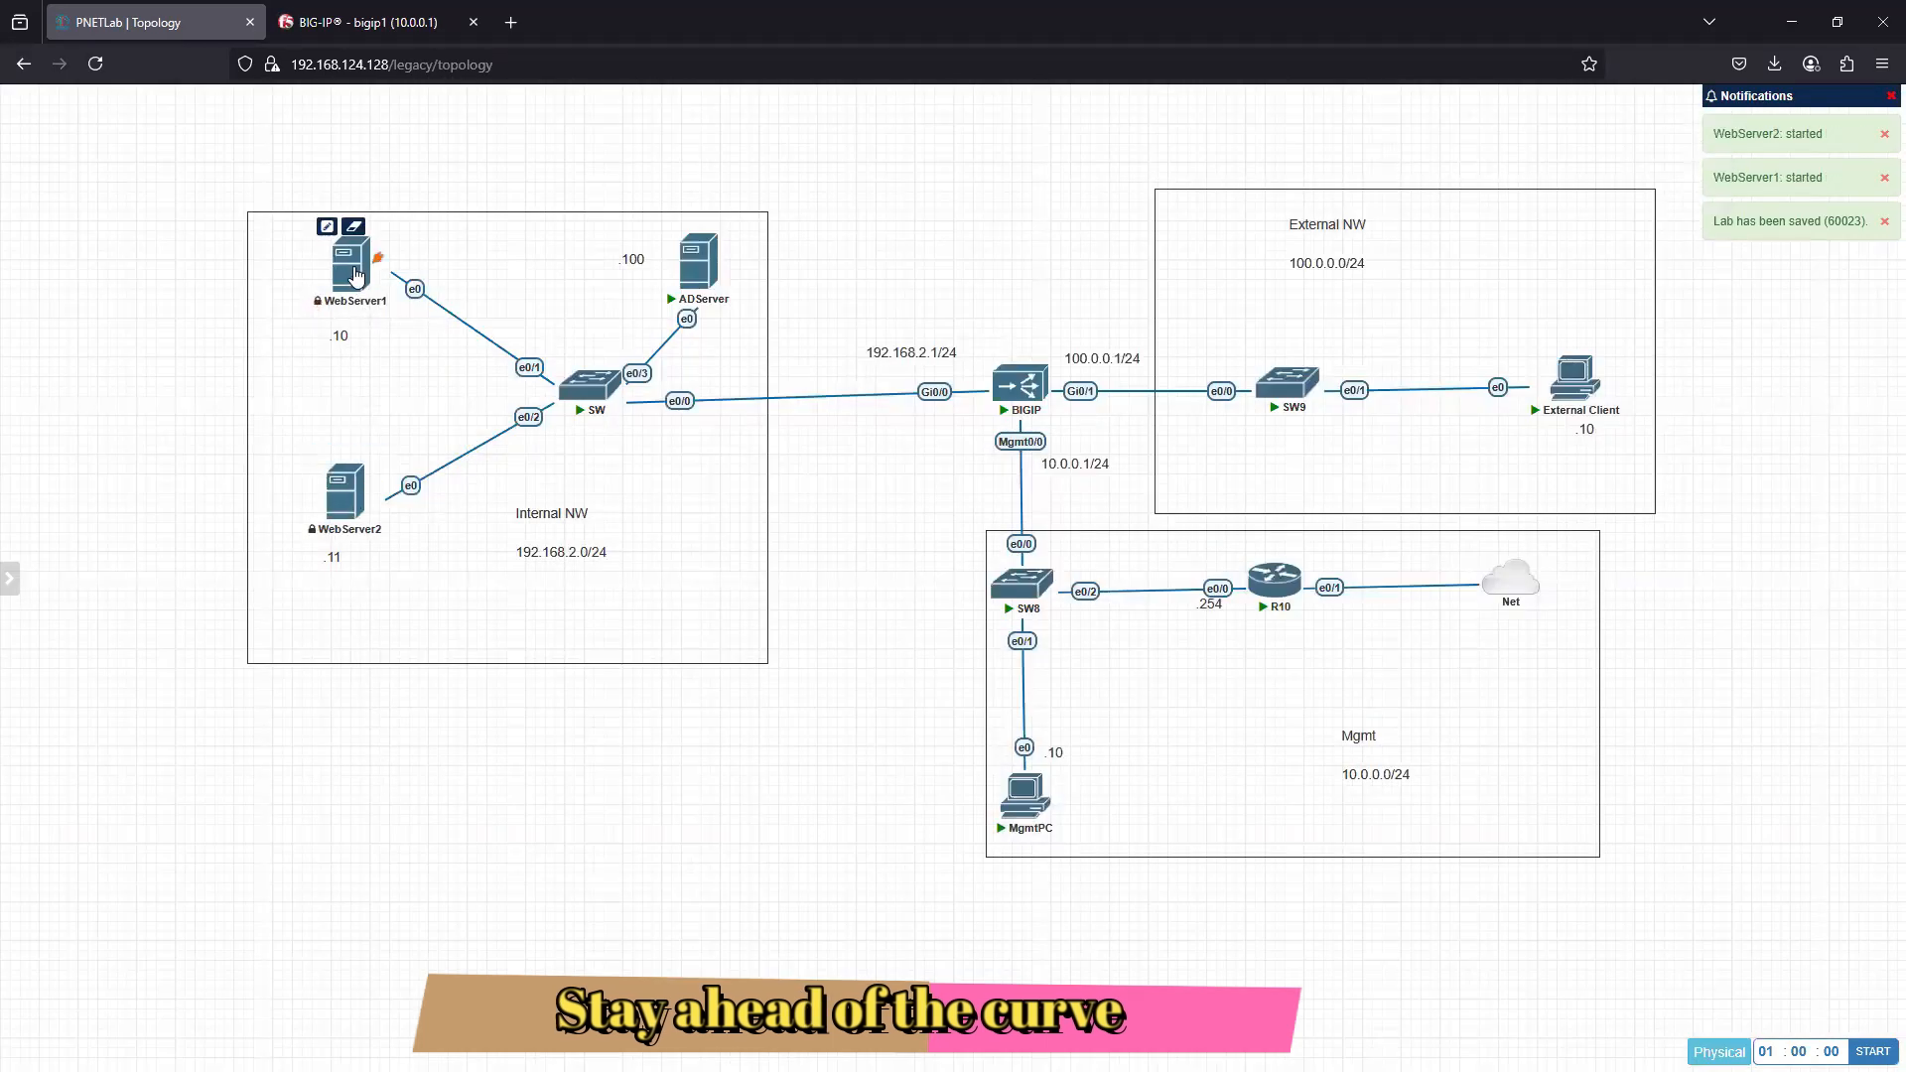
left_click(350, 276)
left_click(351, 278)
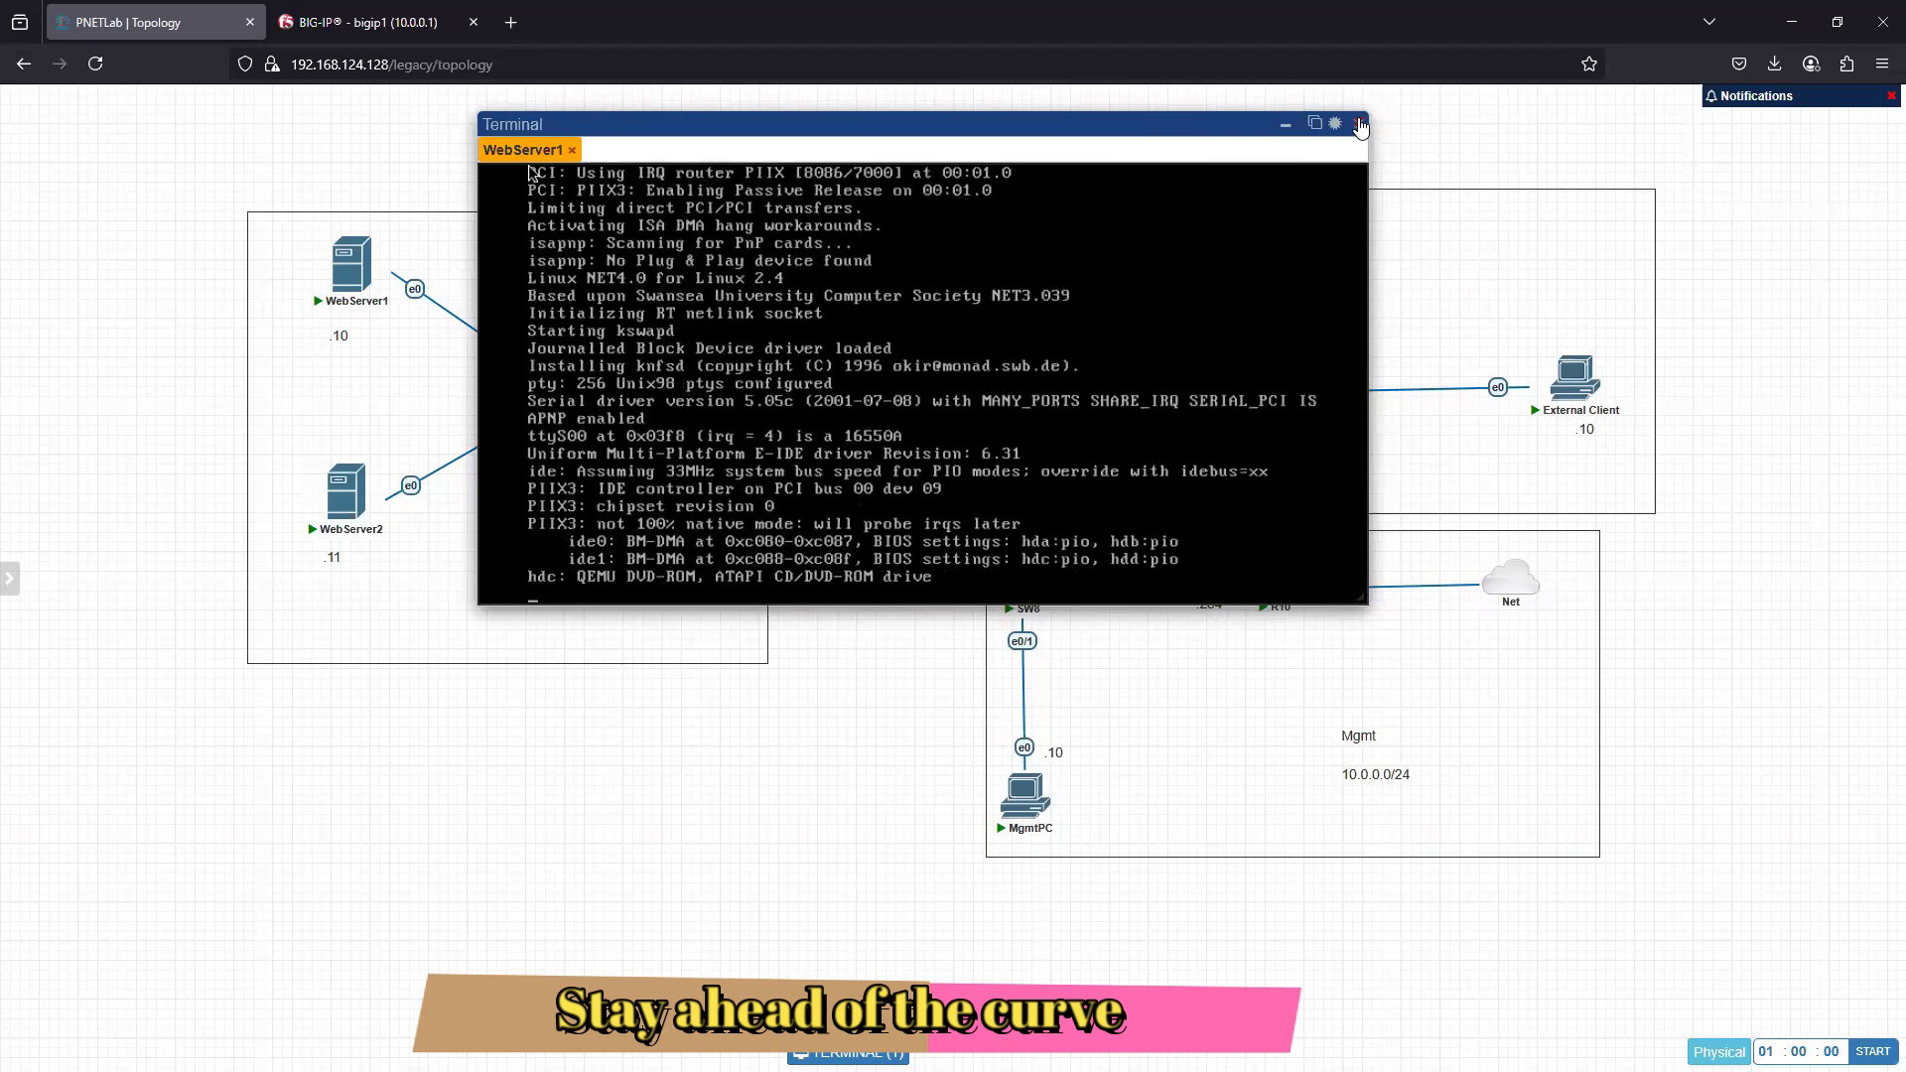
- Review WebServer1's node settings without changing them, recheck its boot output in the console, and close the console
left_click(1360, 124)
left_click(353, 229)
scroll(968, 909, "down", 5)
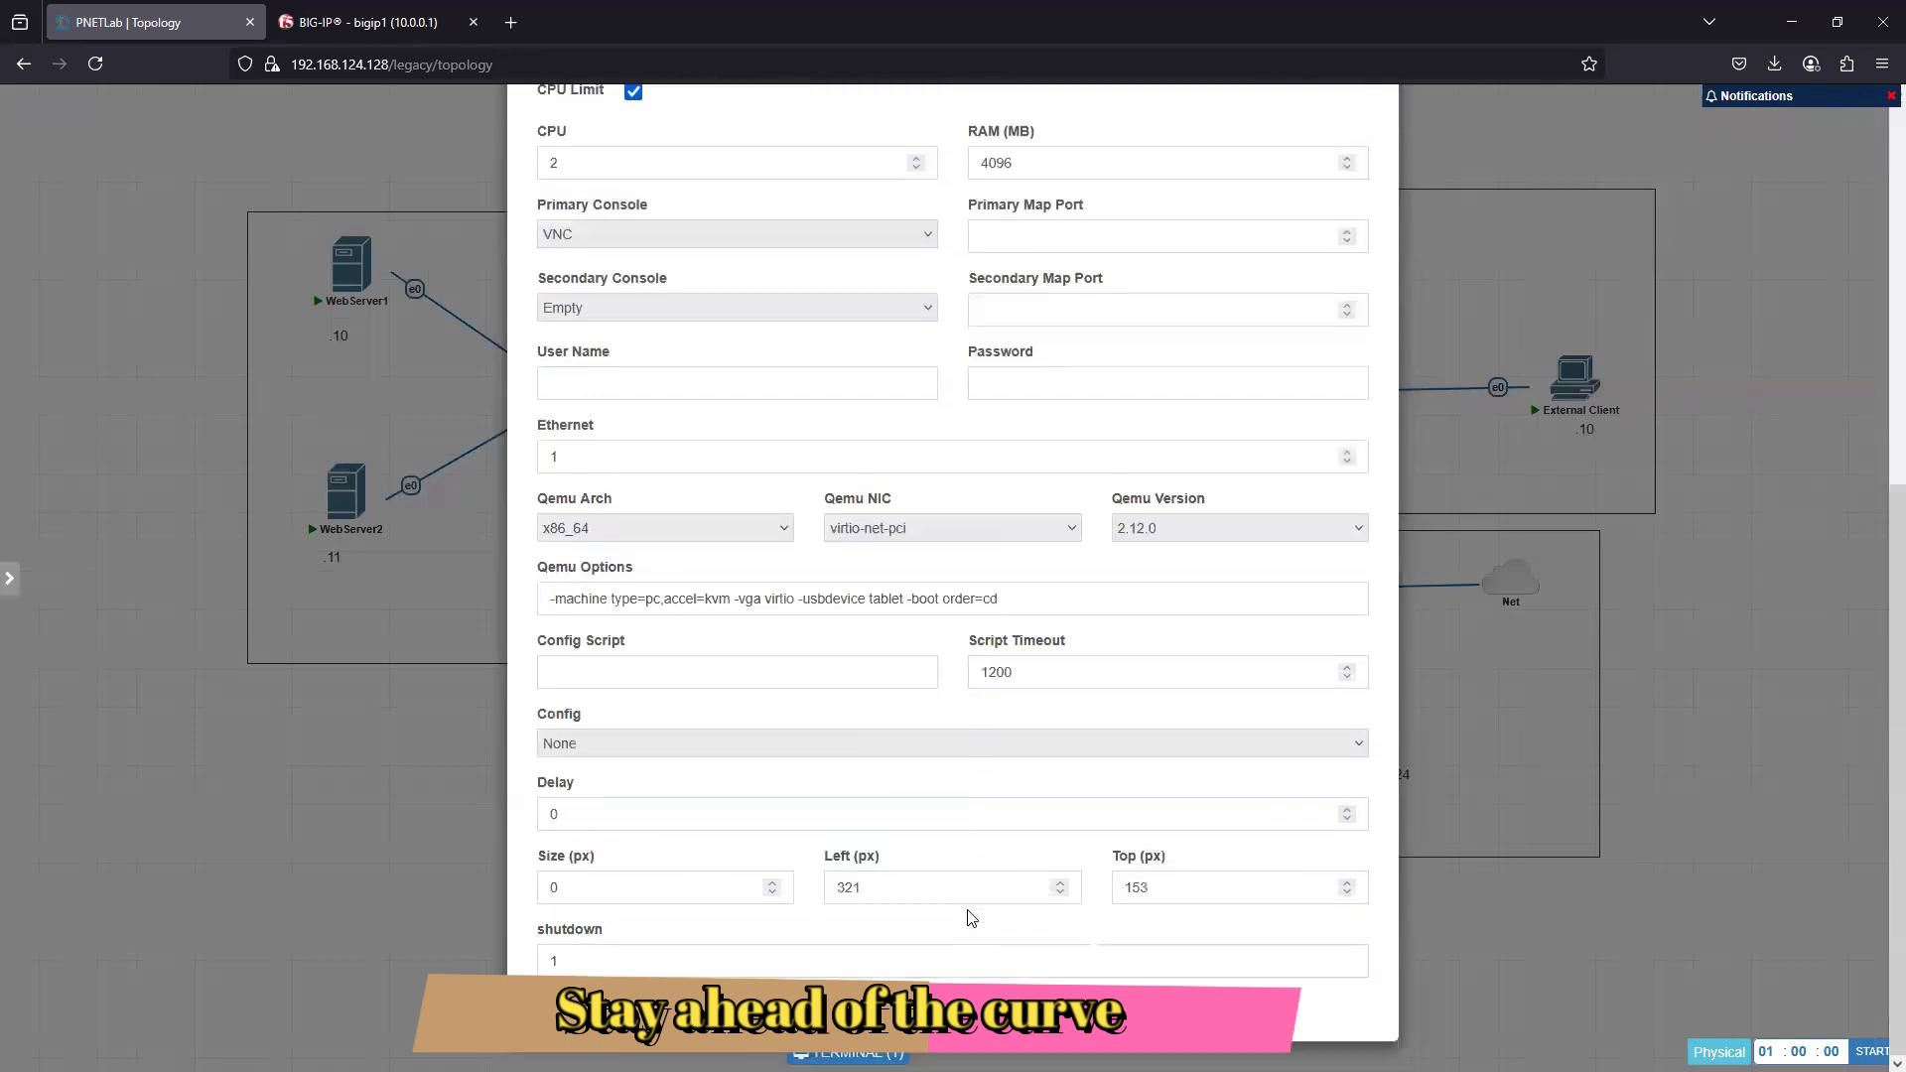
left_click(341, 778)
mouse_move(353, 283)
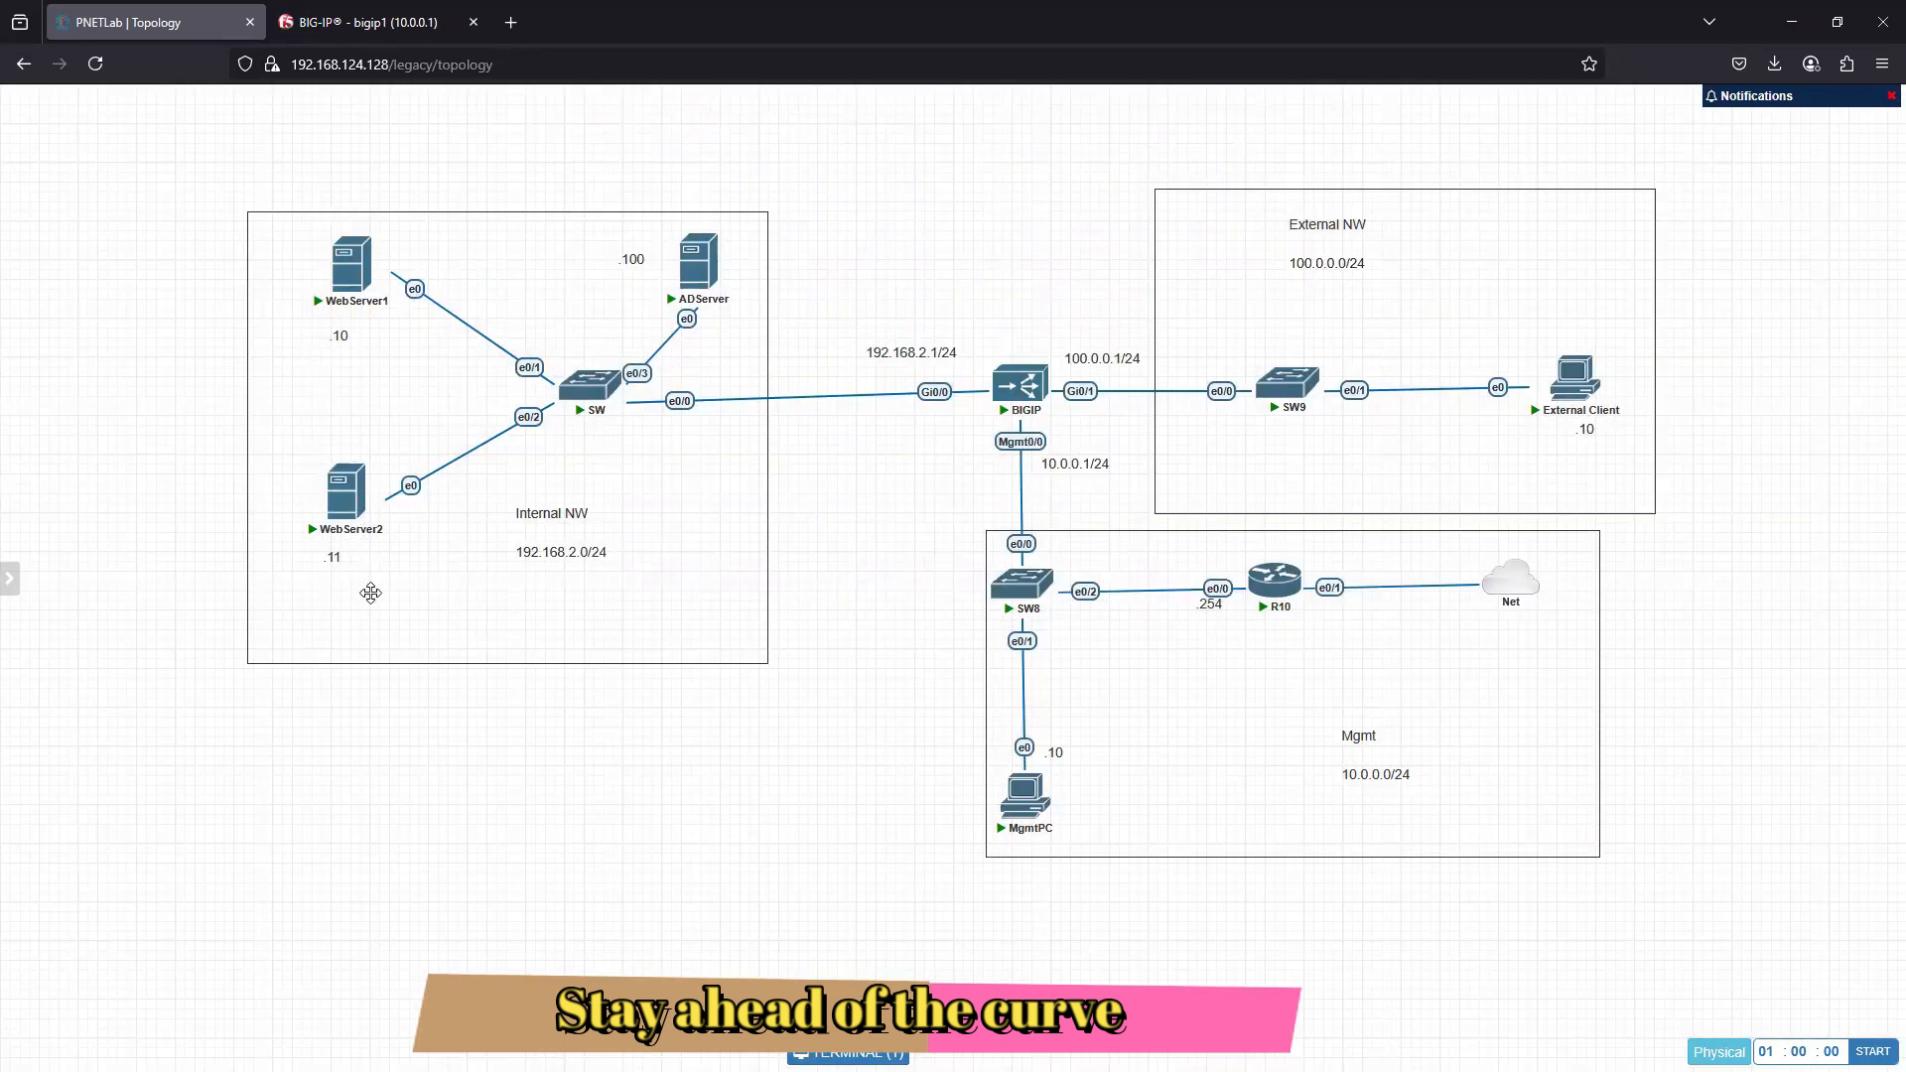
left_click(349, 283)
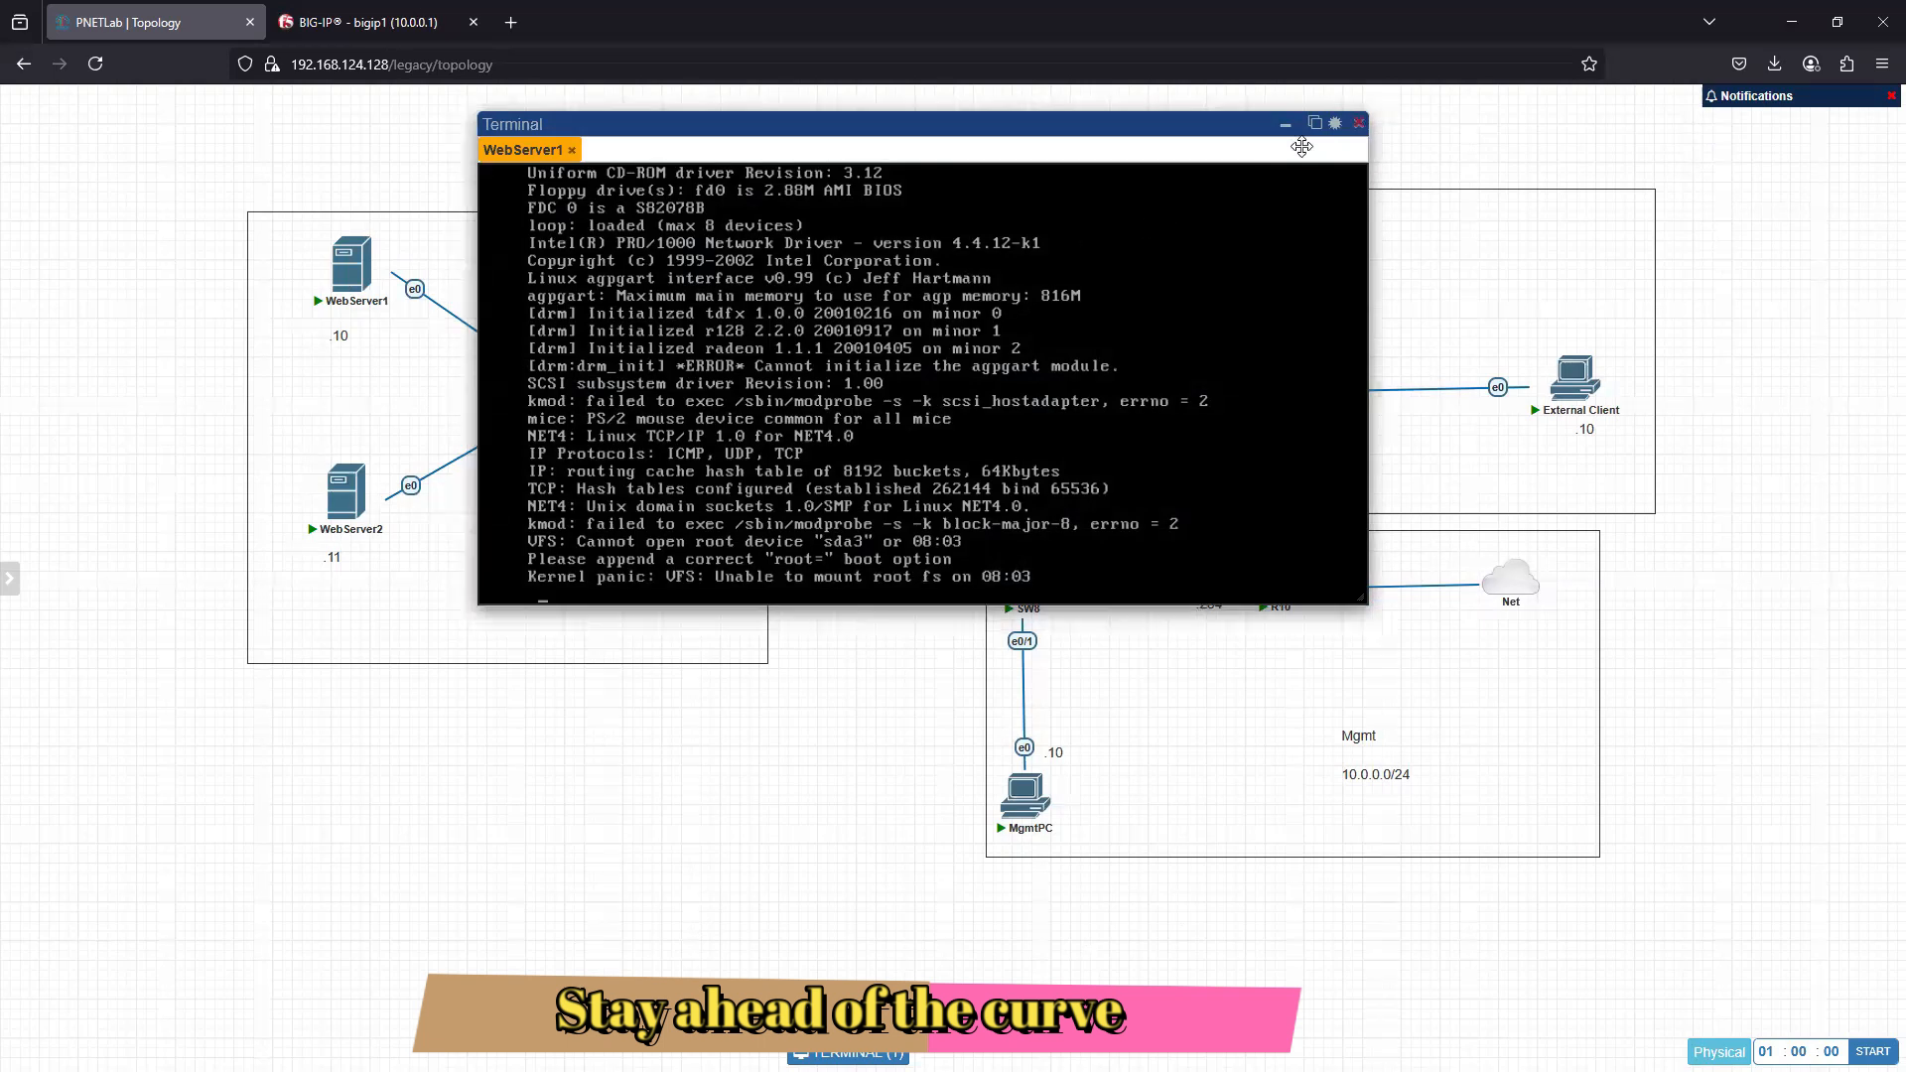
left_click(1358, 124)
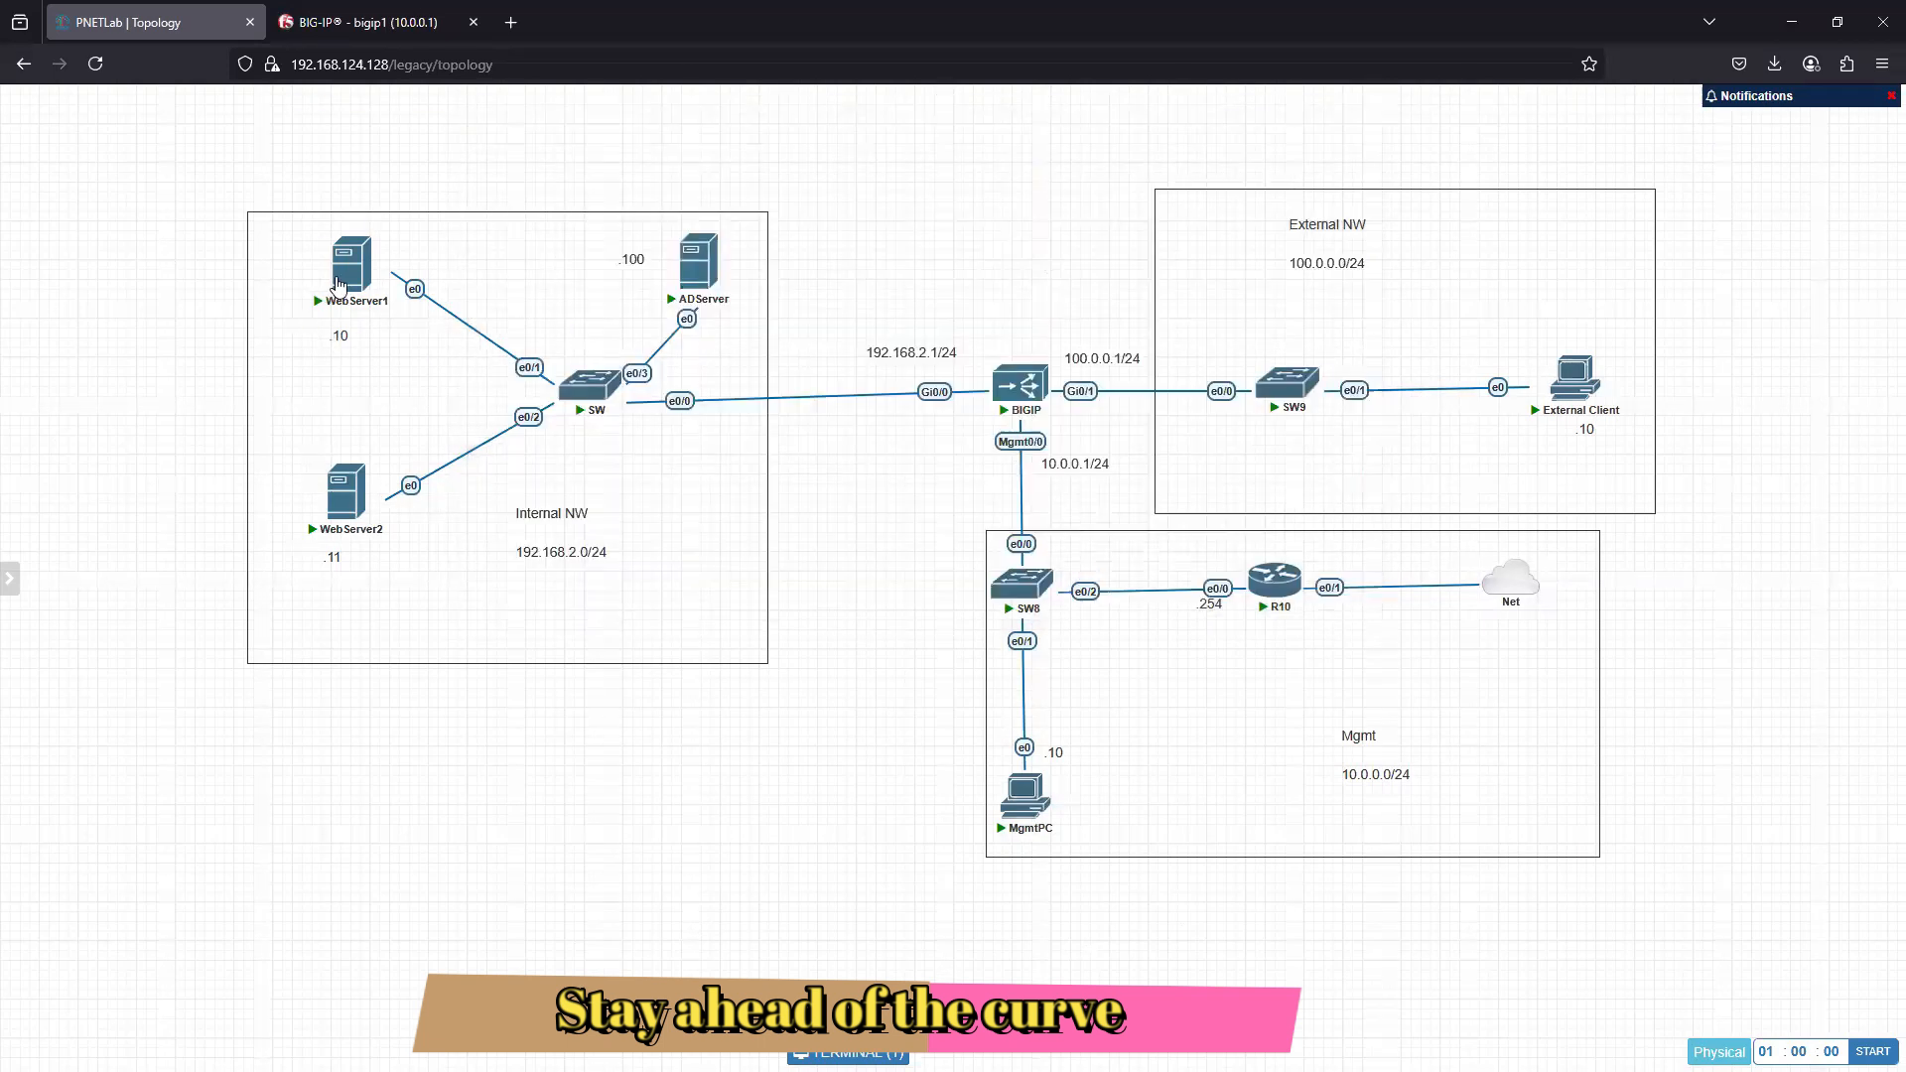
- Stop the WebServer1 and WebServer2 nodes
right_click(341, 282)
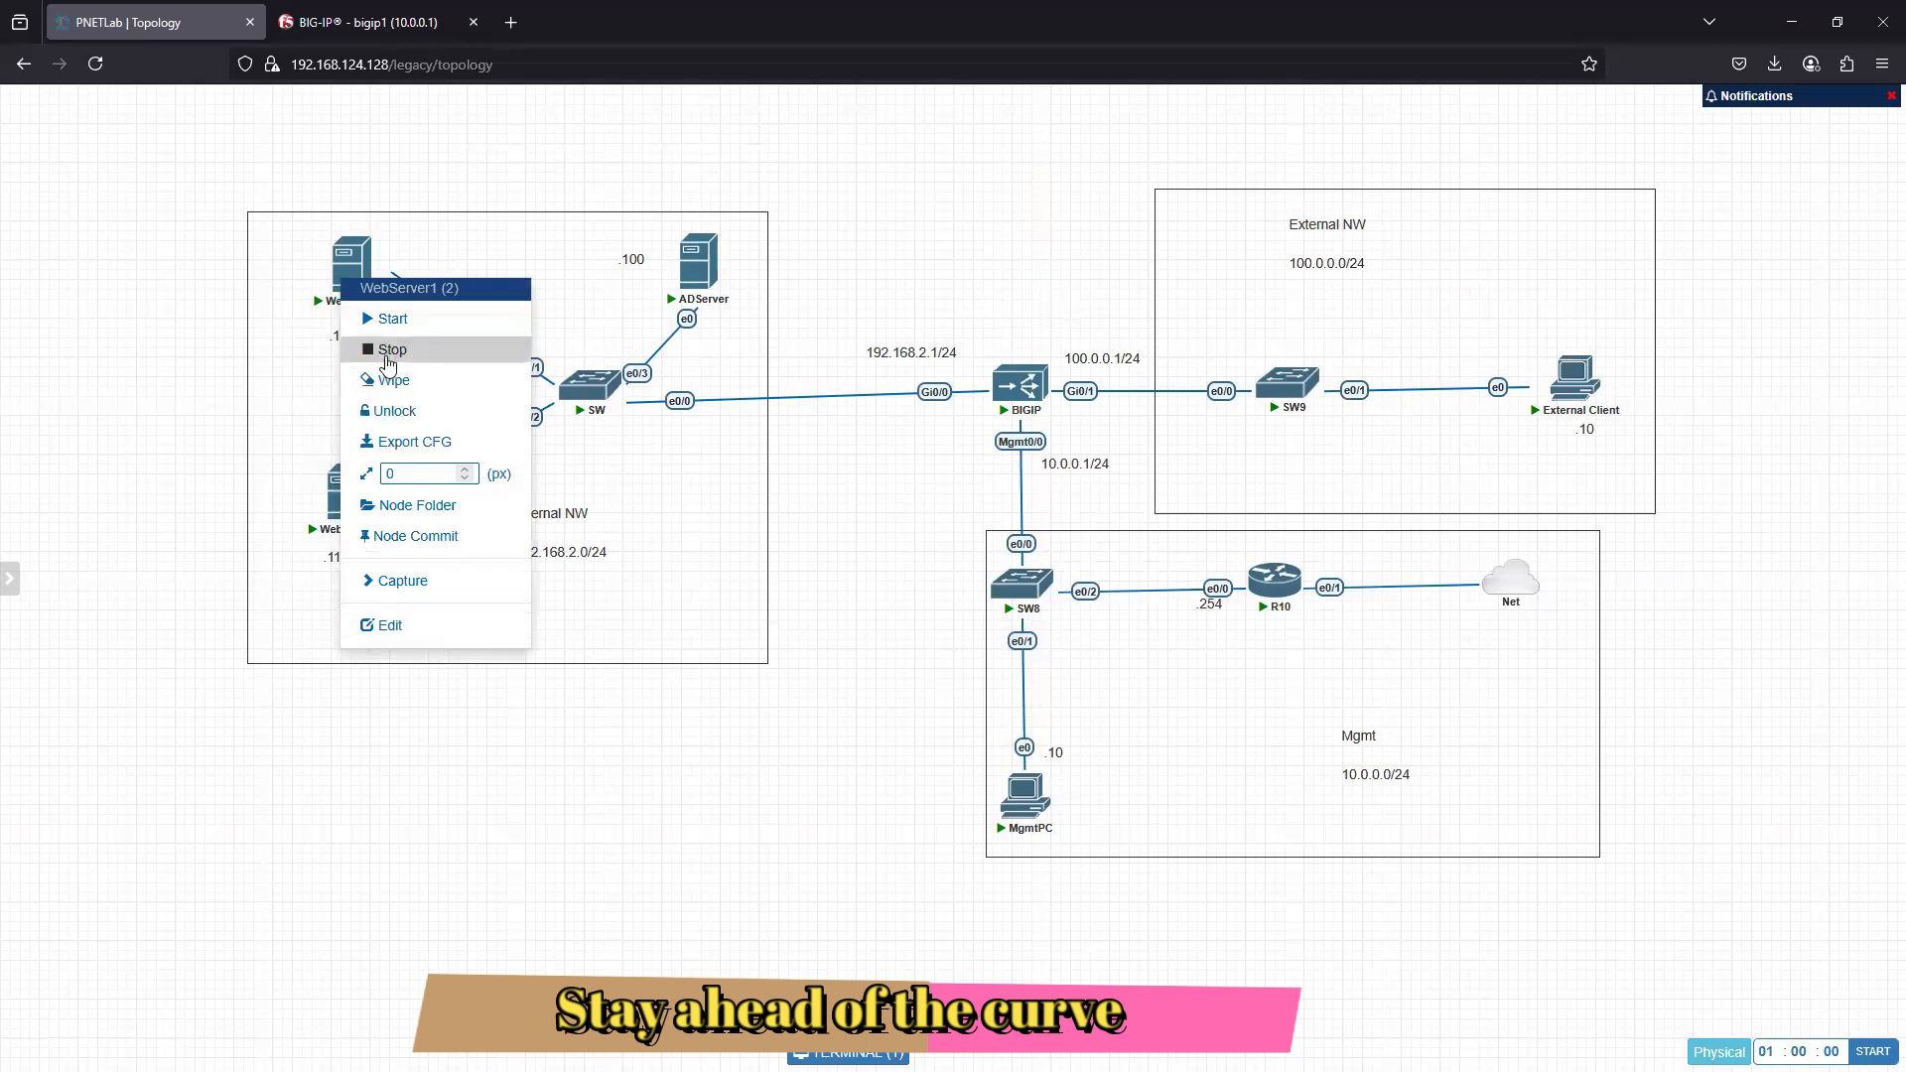
left_click(388, 354)
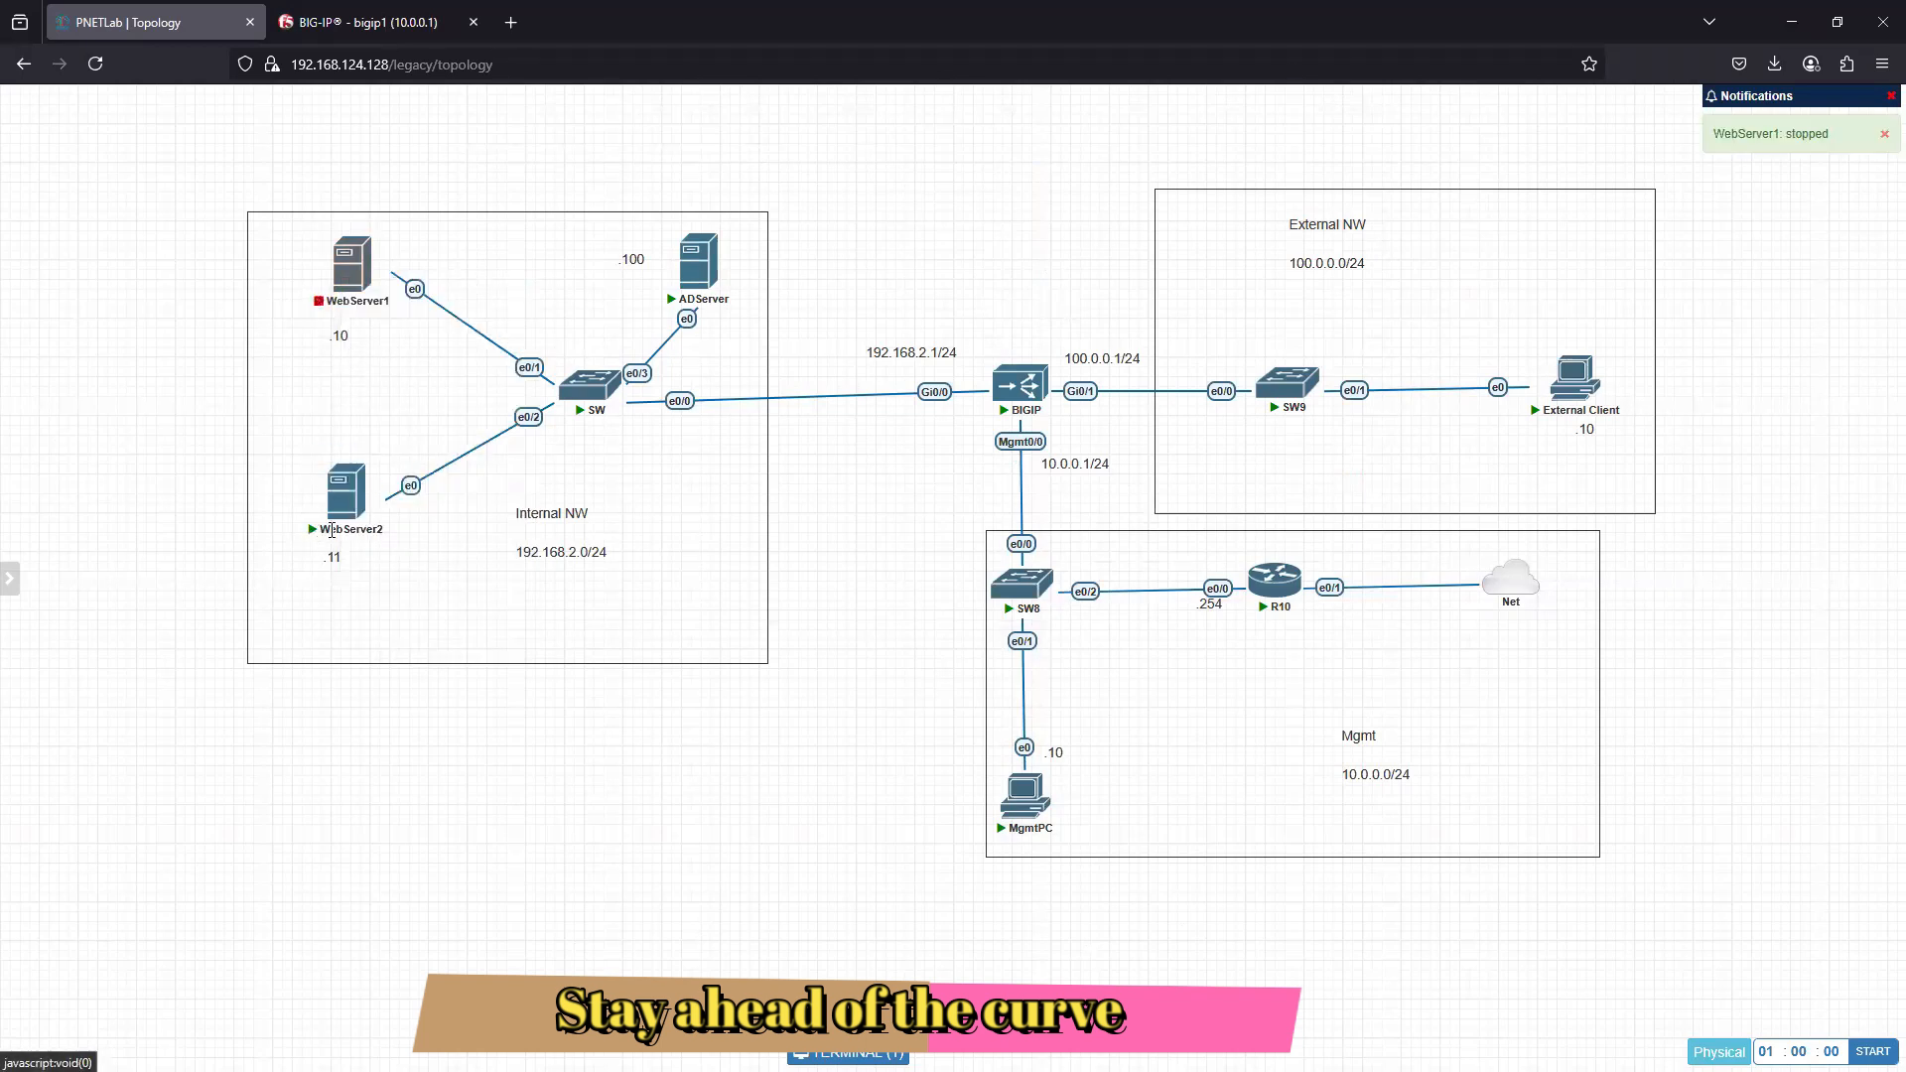
right_click(342, 509)
left_click(407, 584)
- Delete the WebServer2 and WebServer1 nodes from the topology
right_click(344, 507)
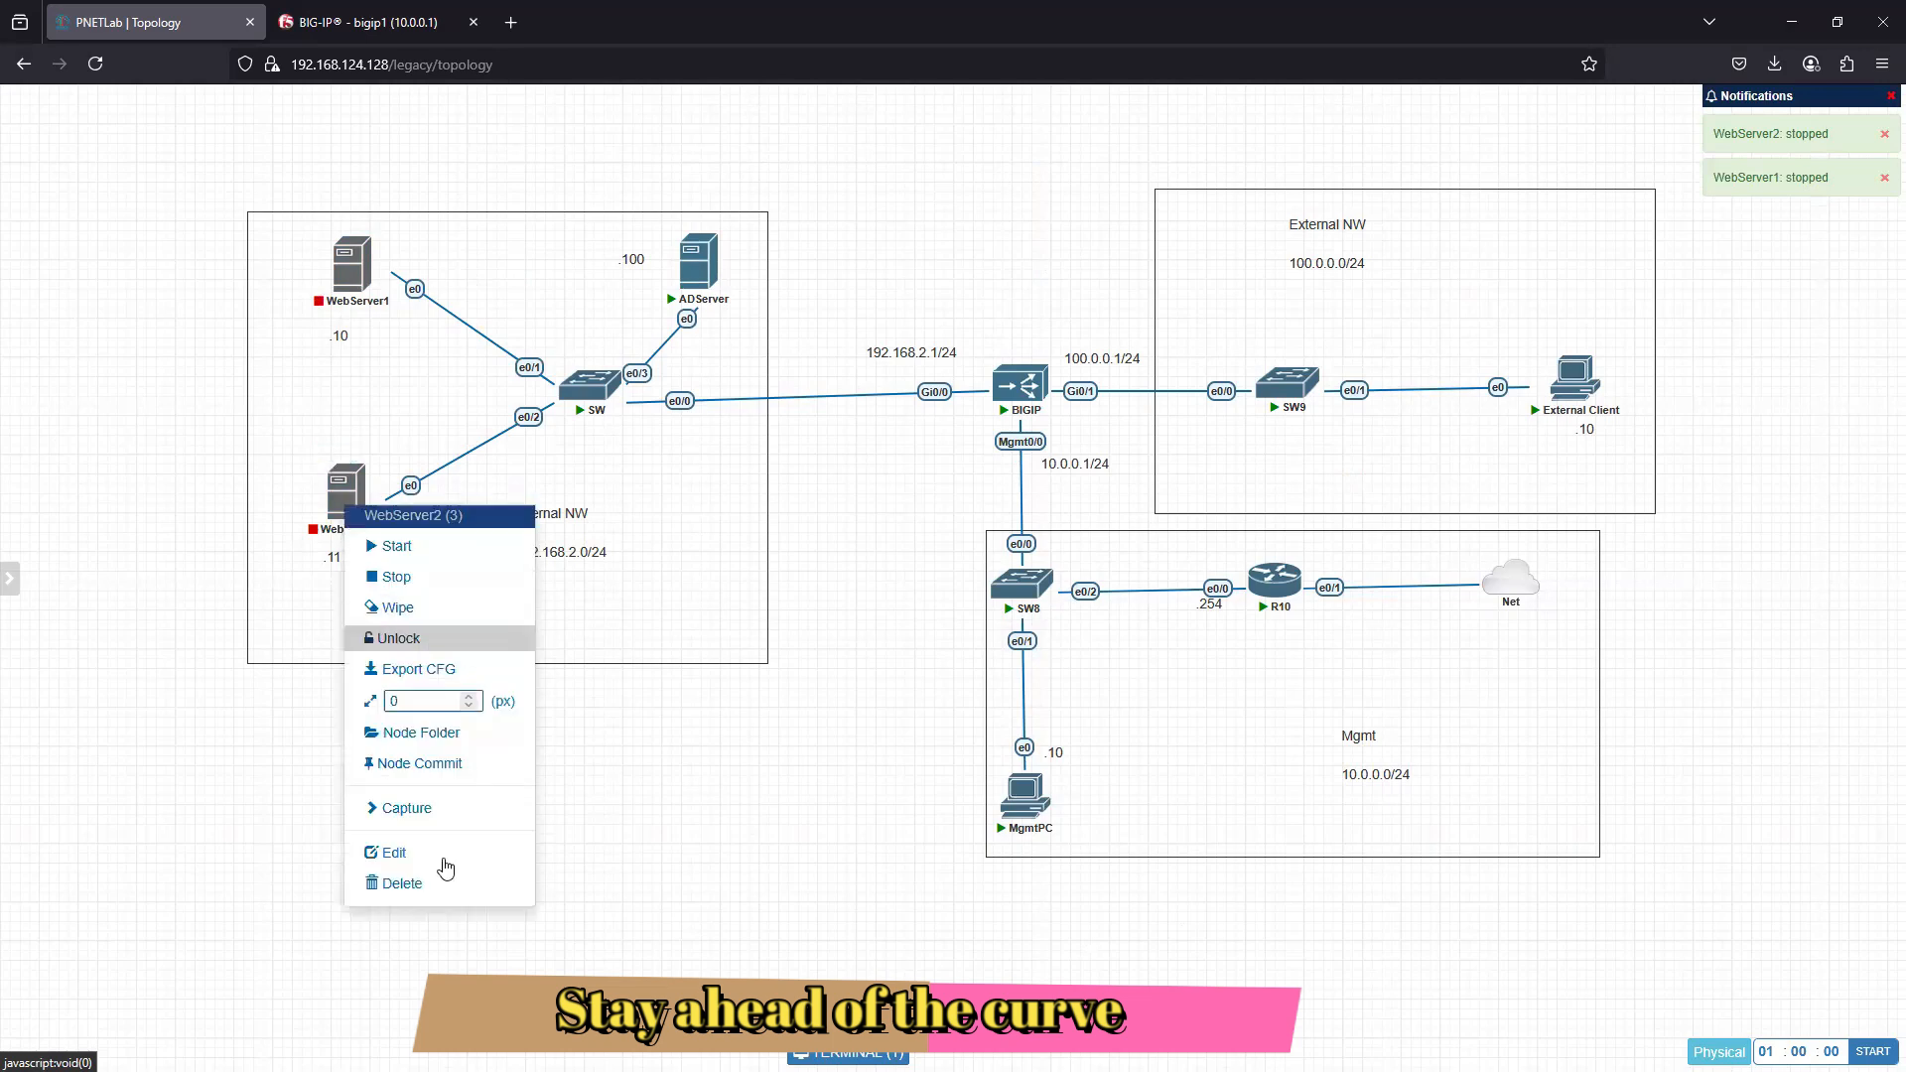
left_click(442, 882)
left_click(915, 222)
right_click(352, 268)
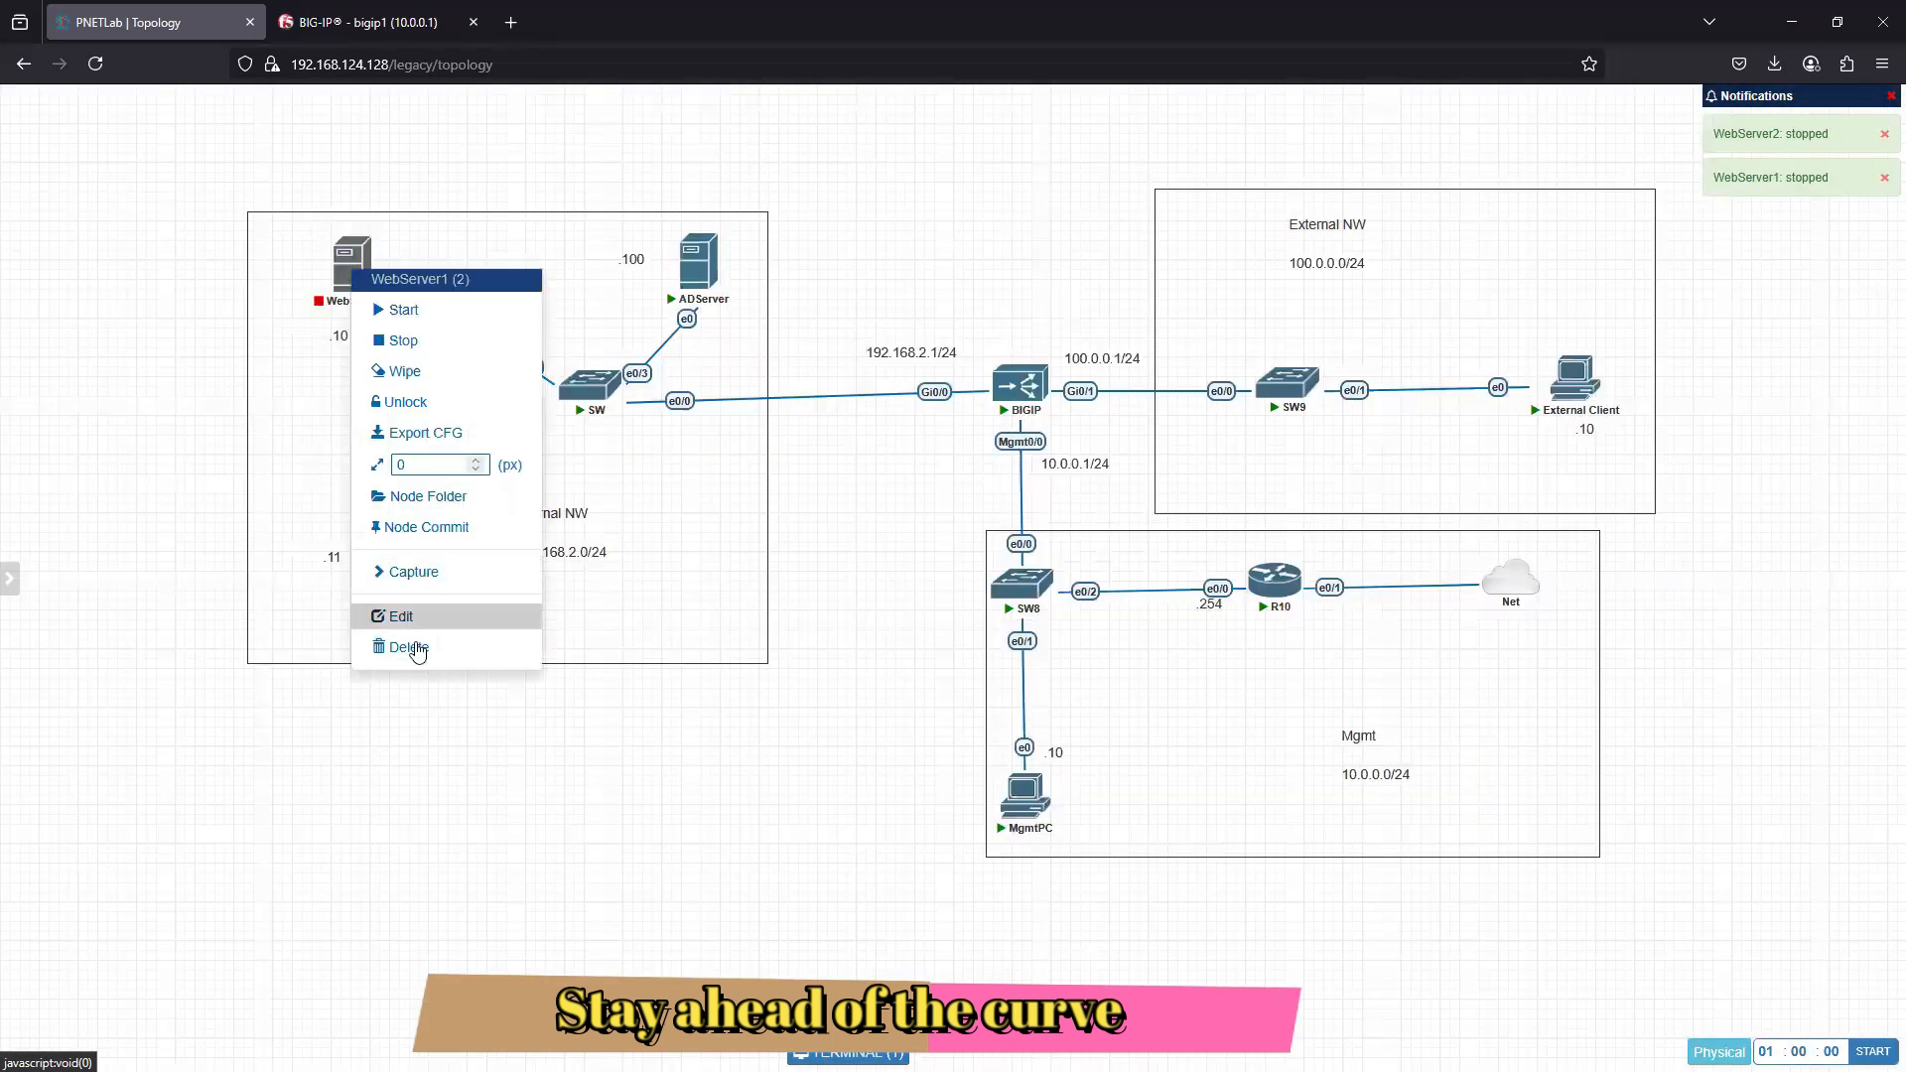
left_click(409, 648)
left_click(910, 222)
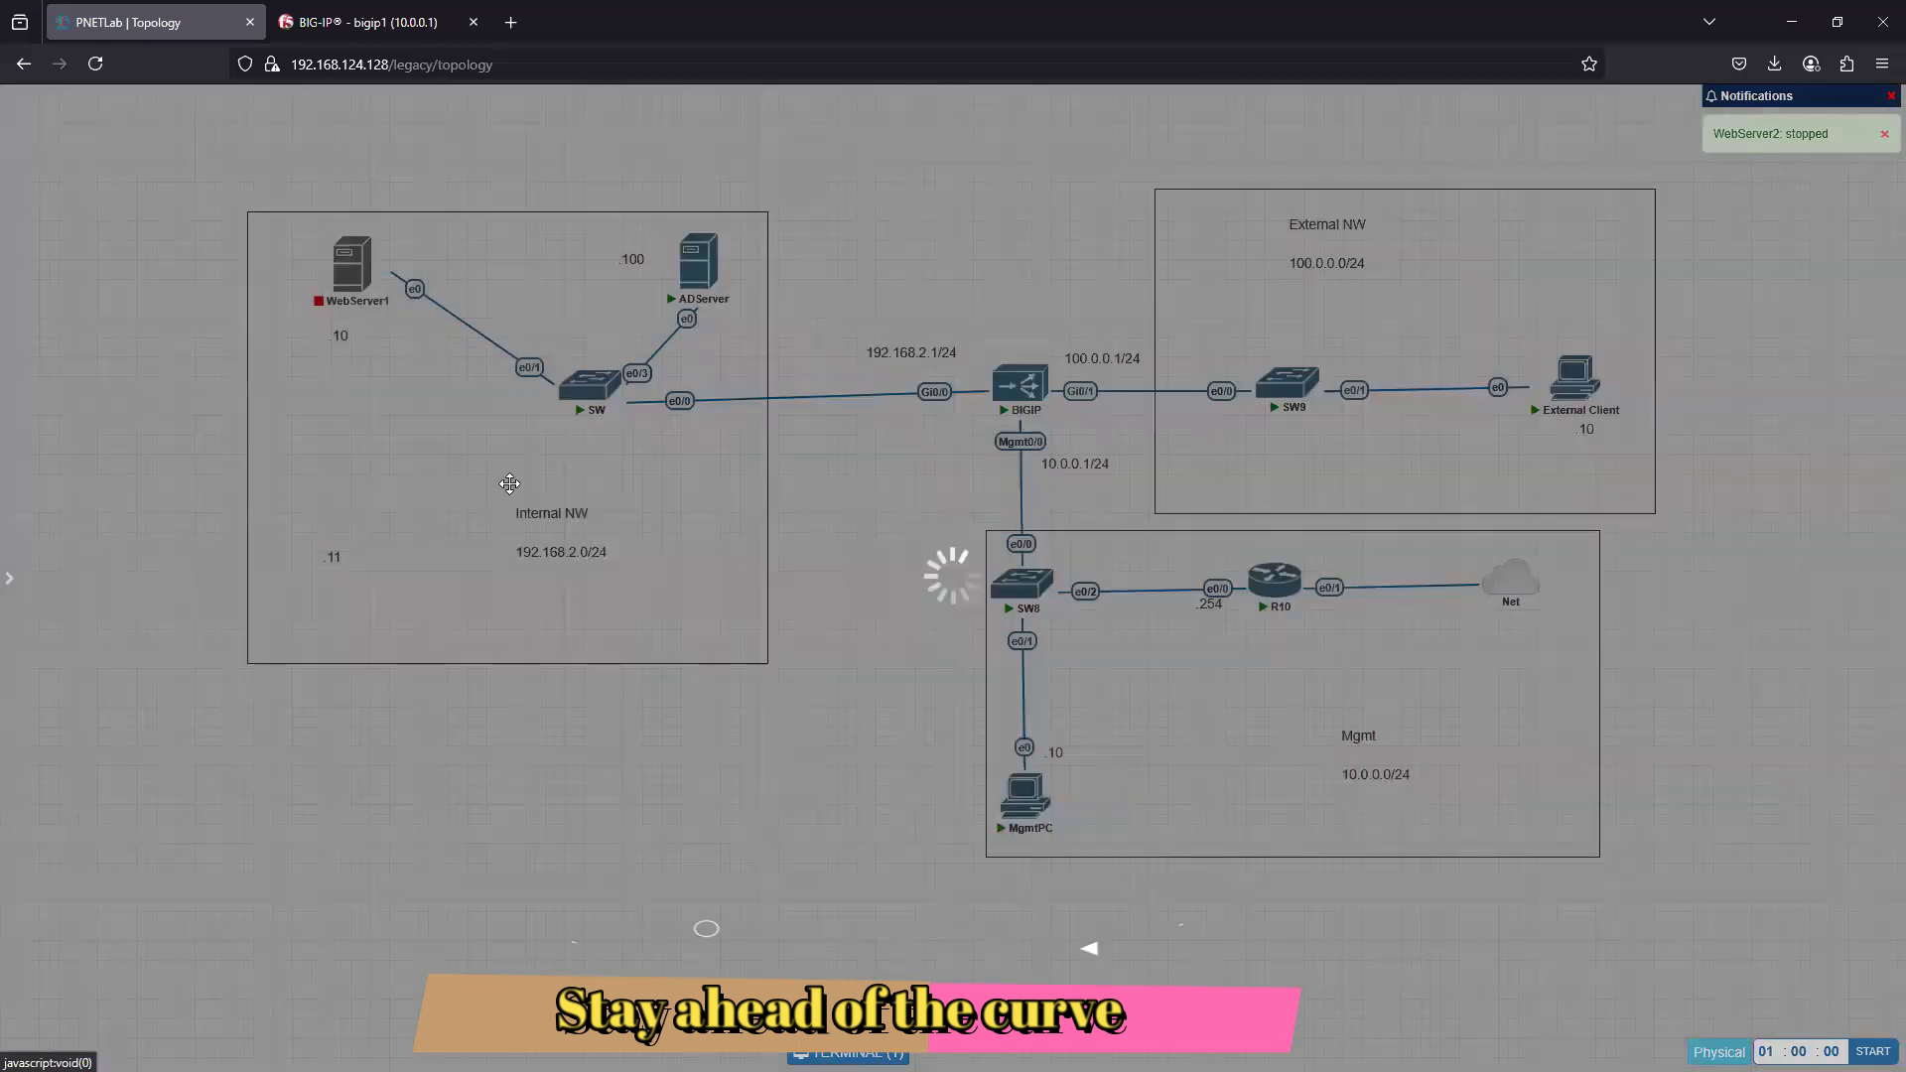
- Add a Linux node with the linux-kali-2025.1a image and place it beside the .10 label in the Internal NW area
right_click(421, 274)
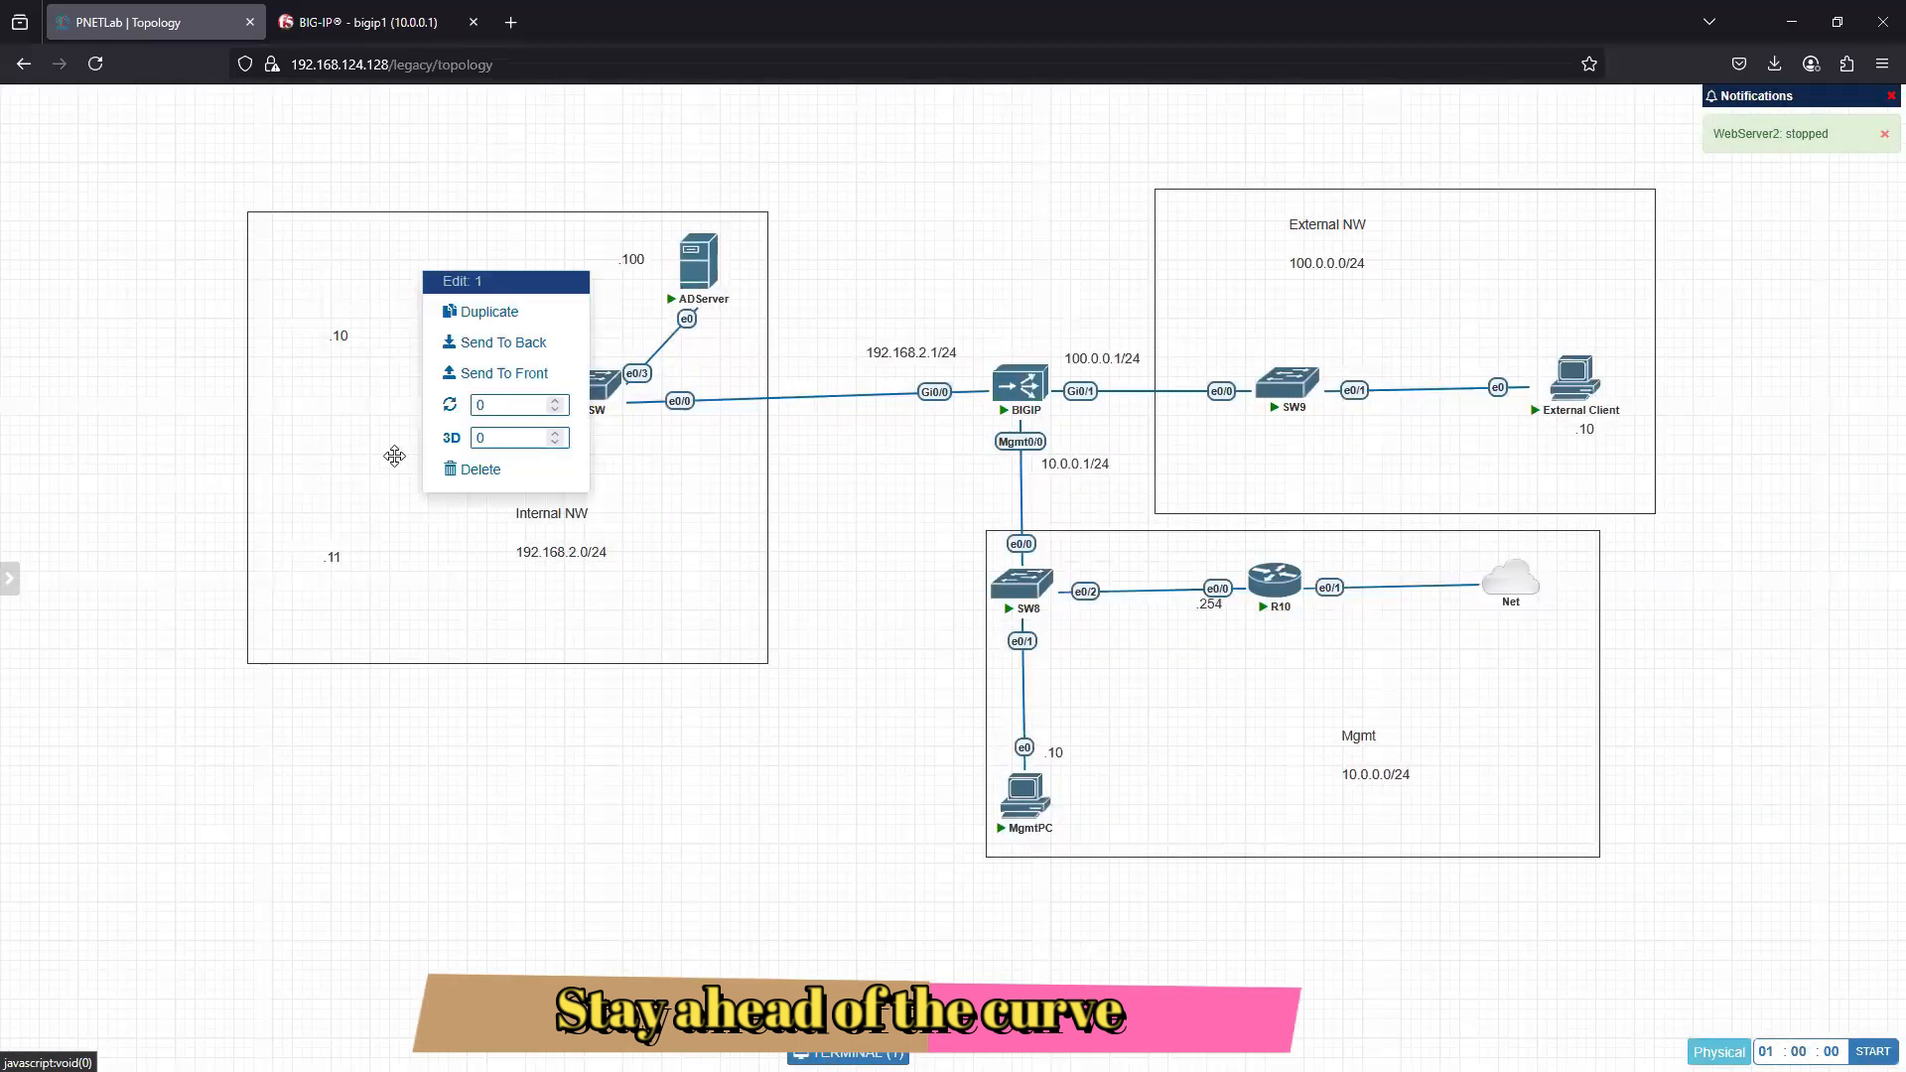
right_click(108, 298)
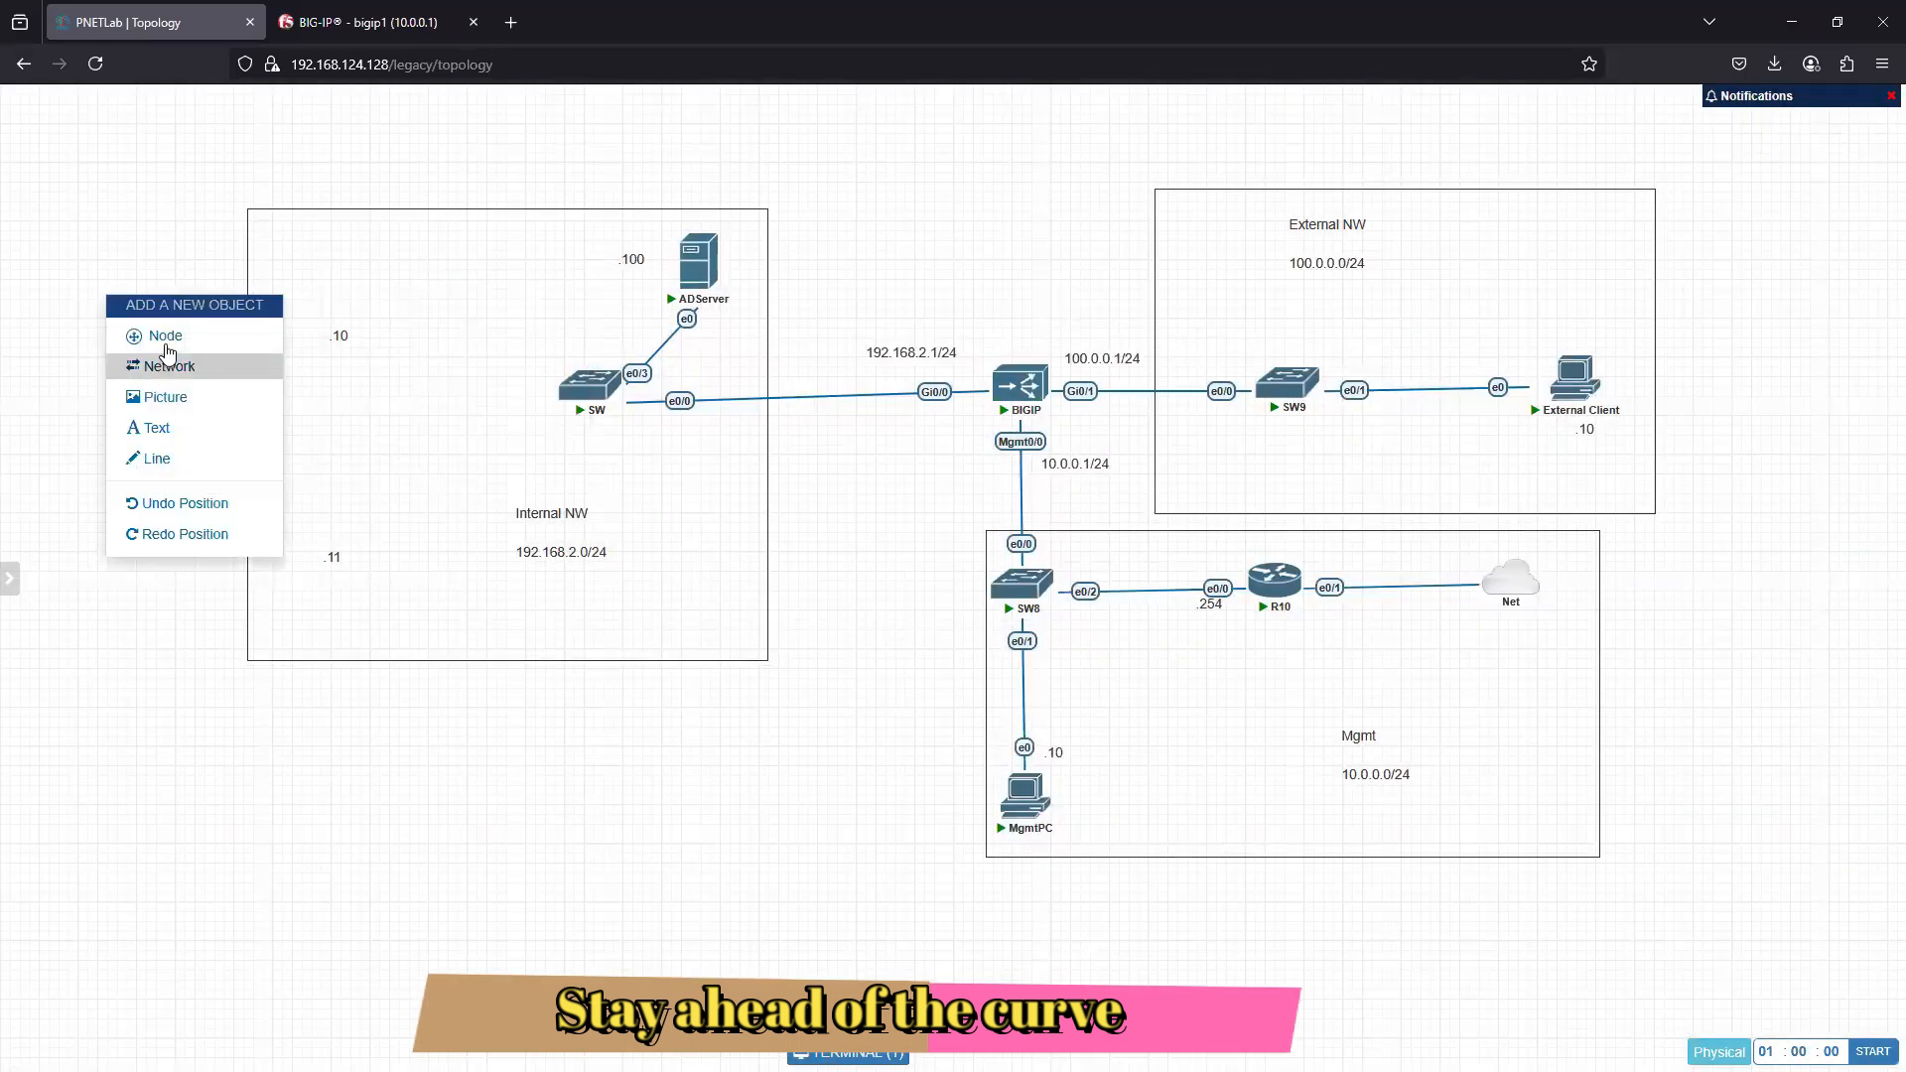
left_click(165, 338)
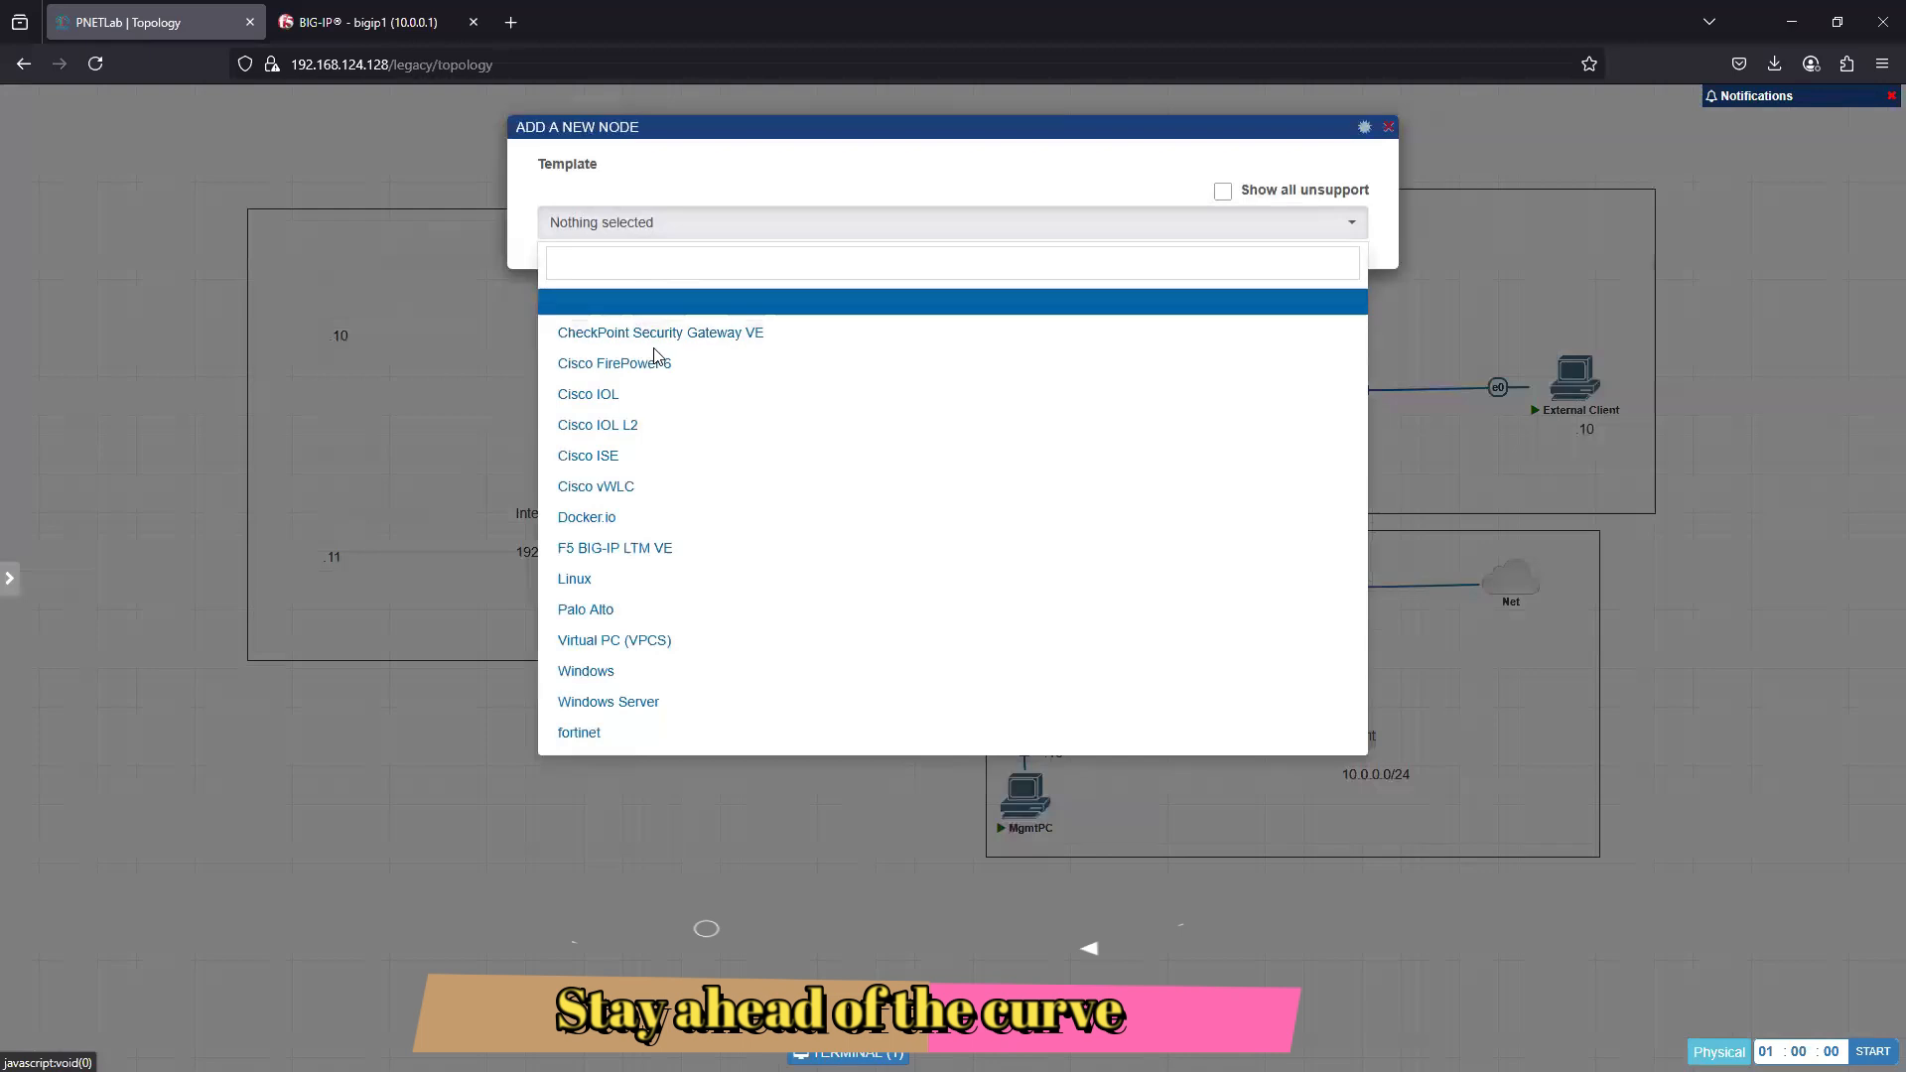
left_click(607, 580)
left_click(918, 295)
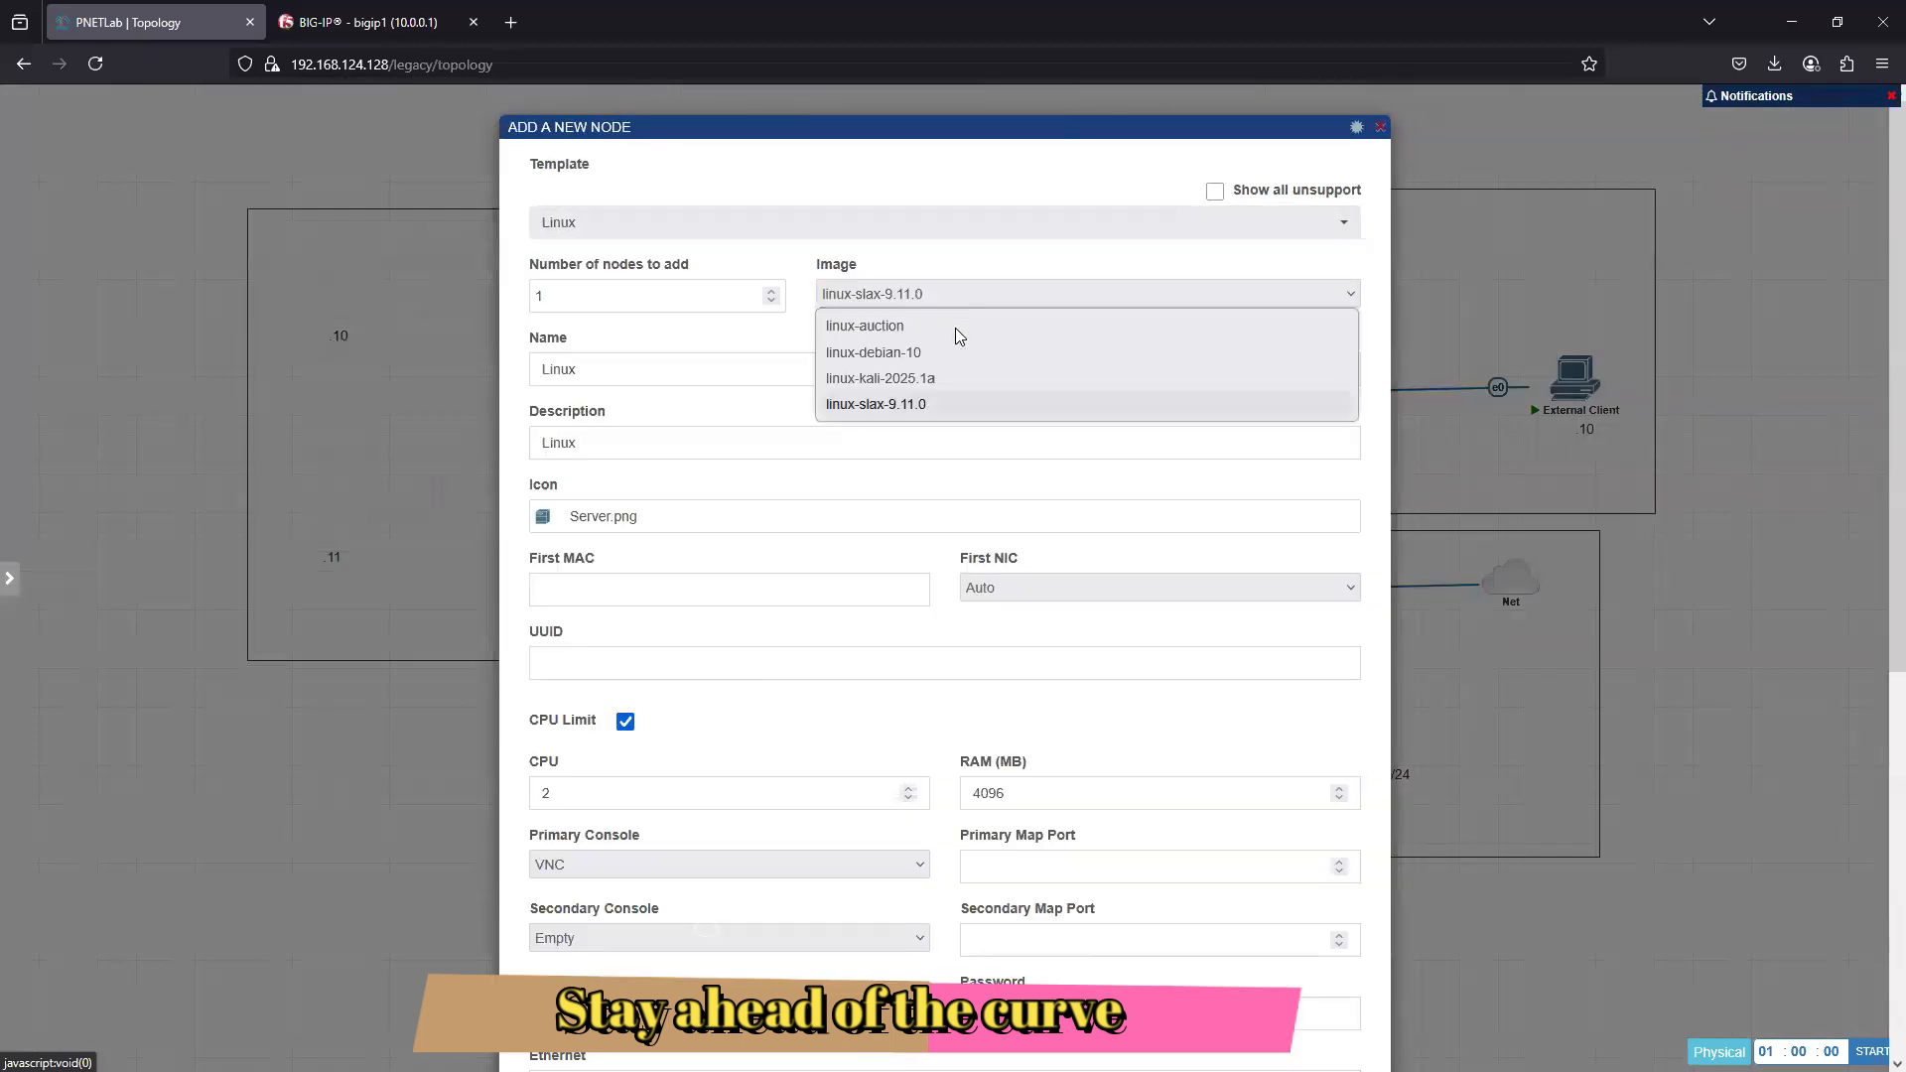
left_click(890, 386)
scroll(1044, 927, "down", 6)
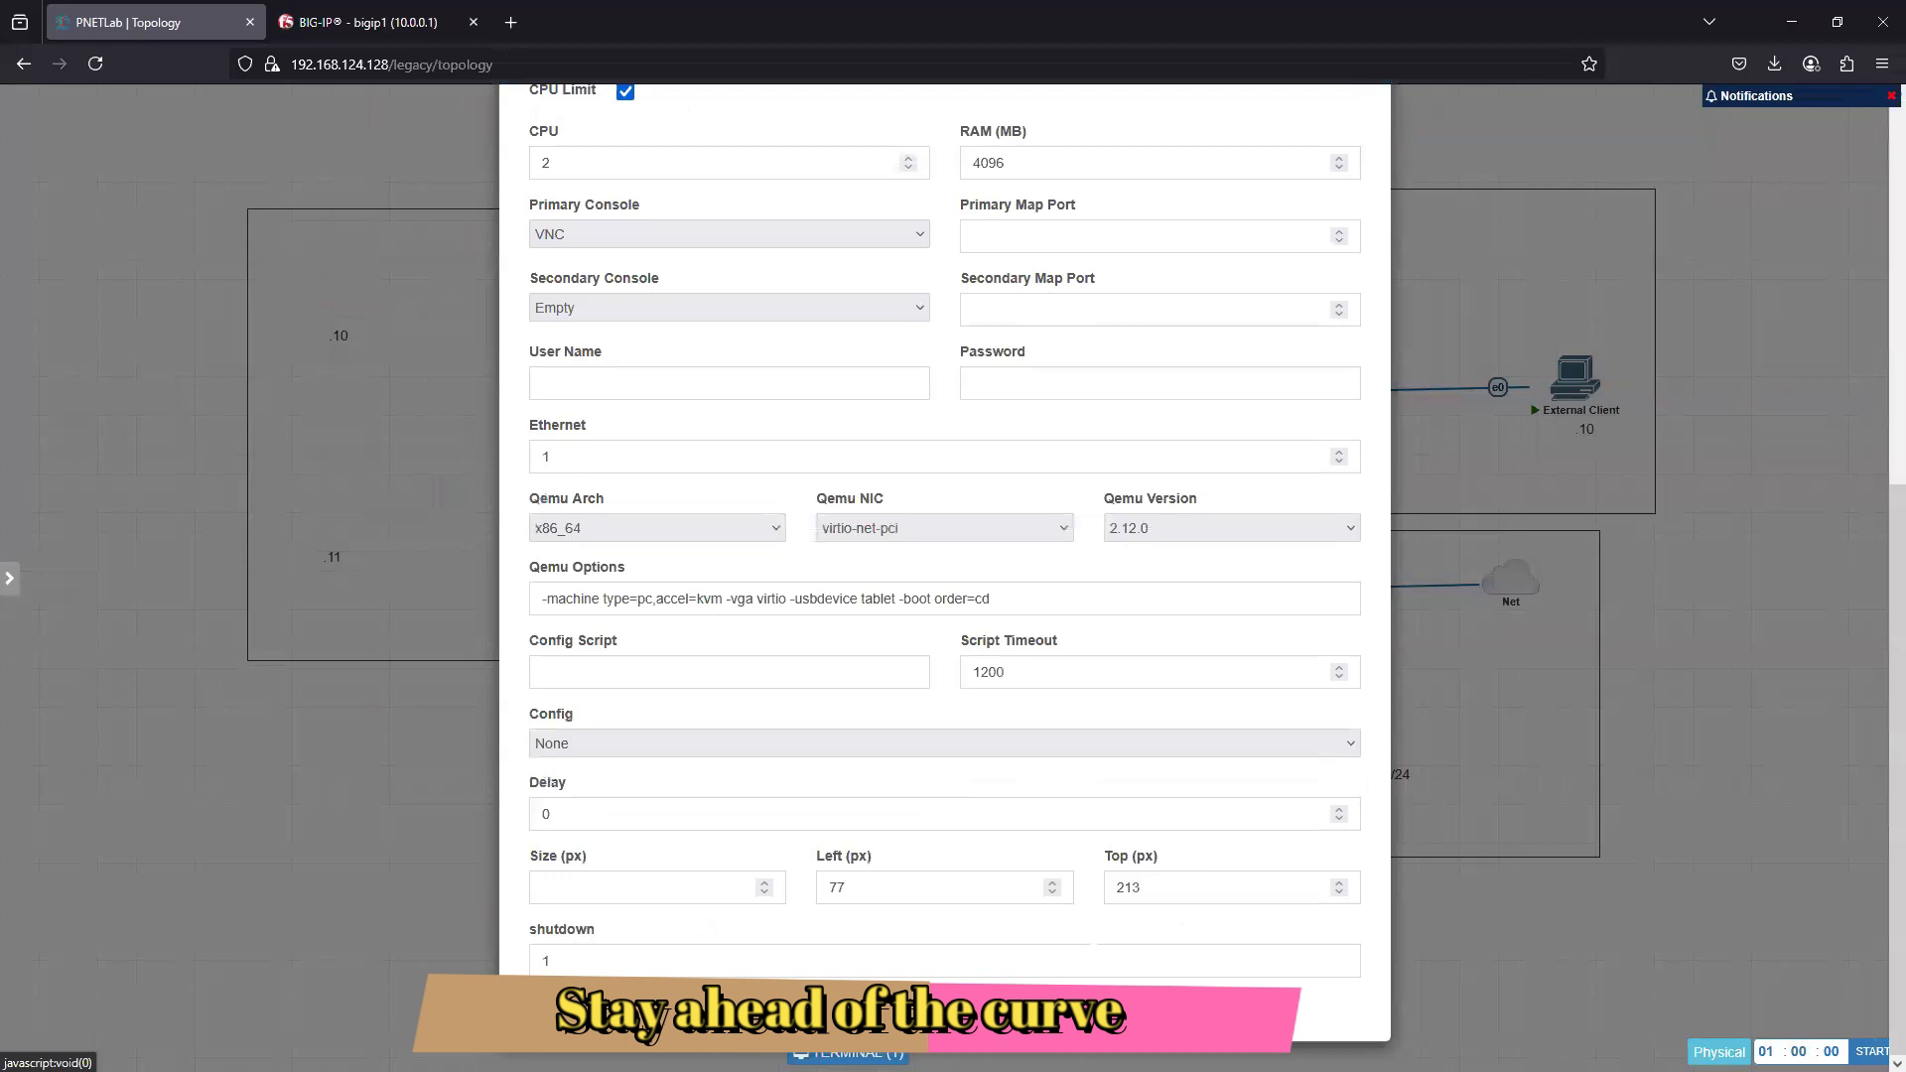
left_click(754, 1011)
mouse_move(106, 340)
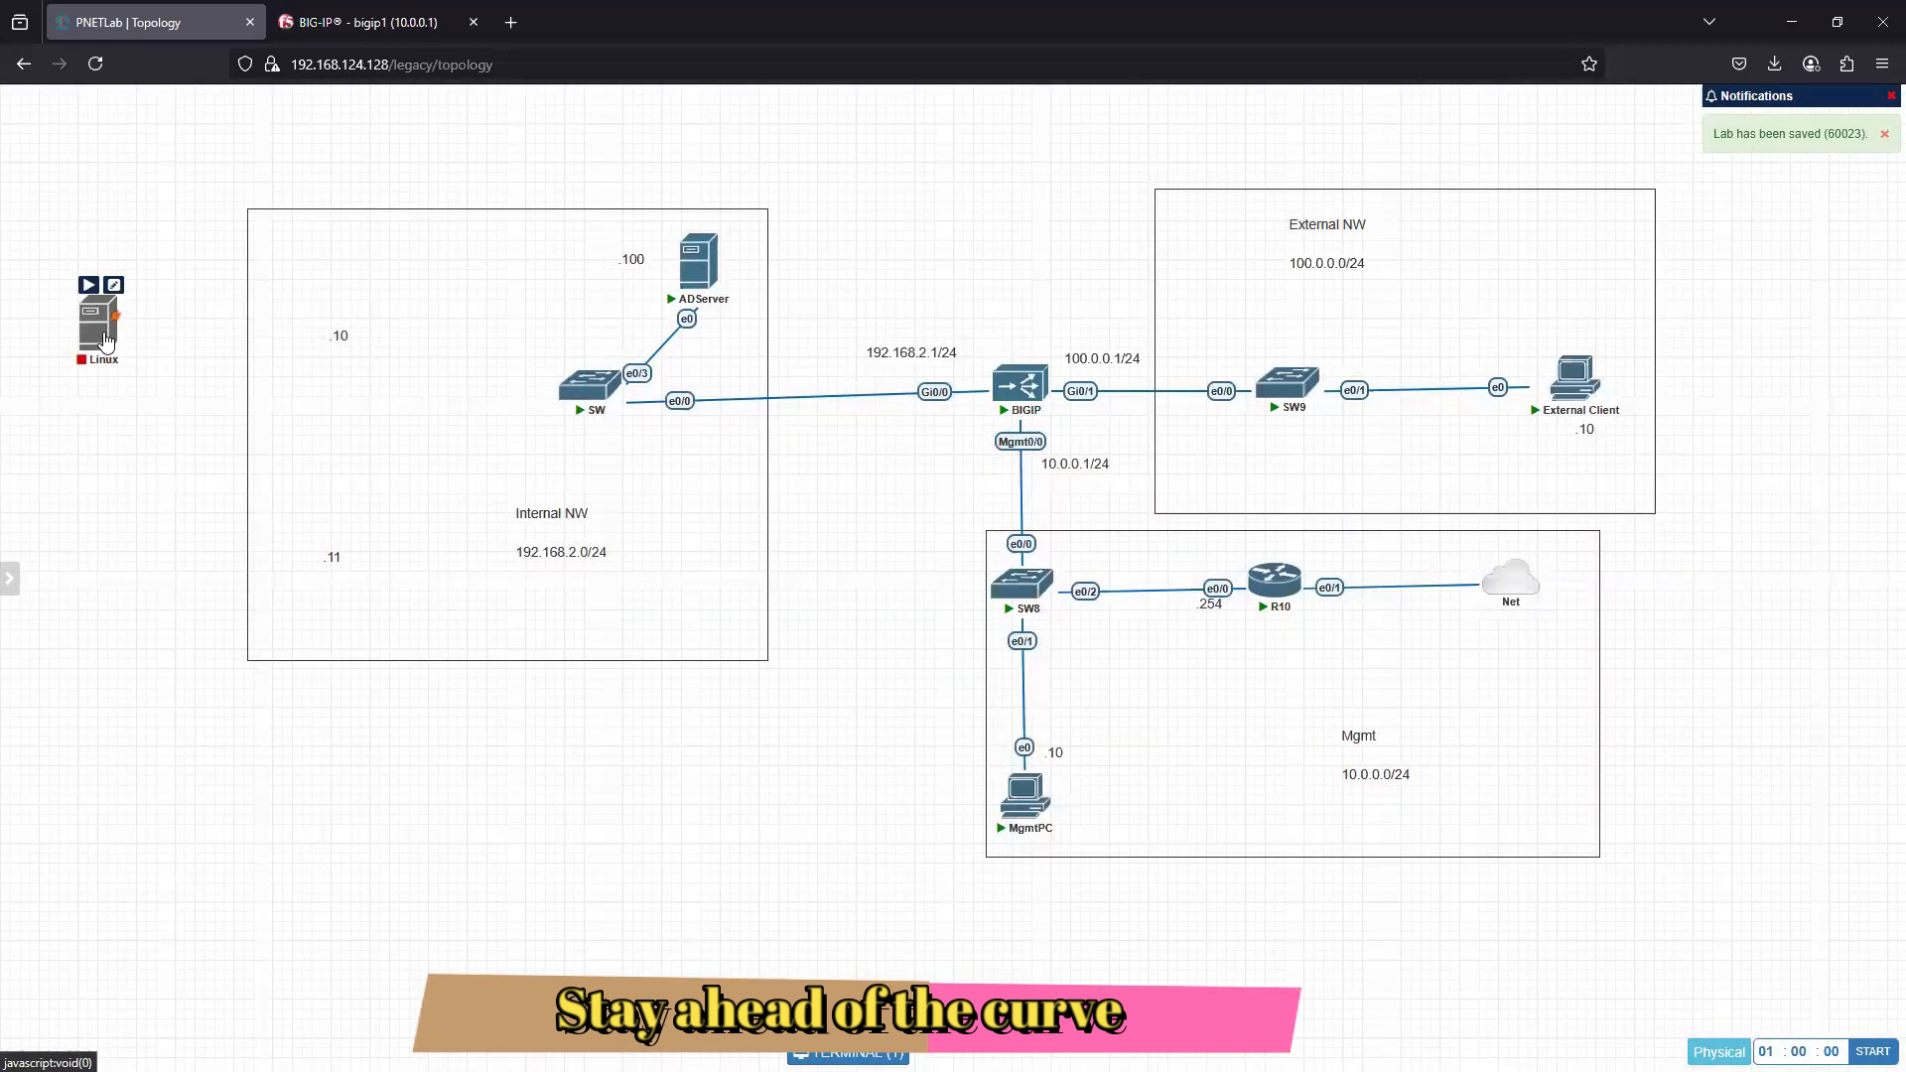
left_click_drag(98, 342, 407, 343)
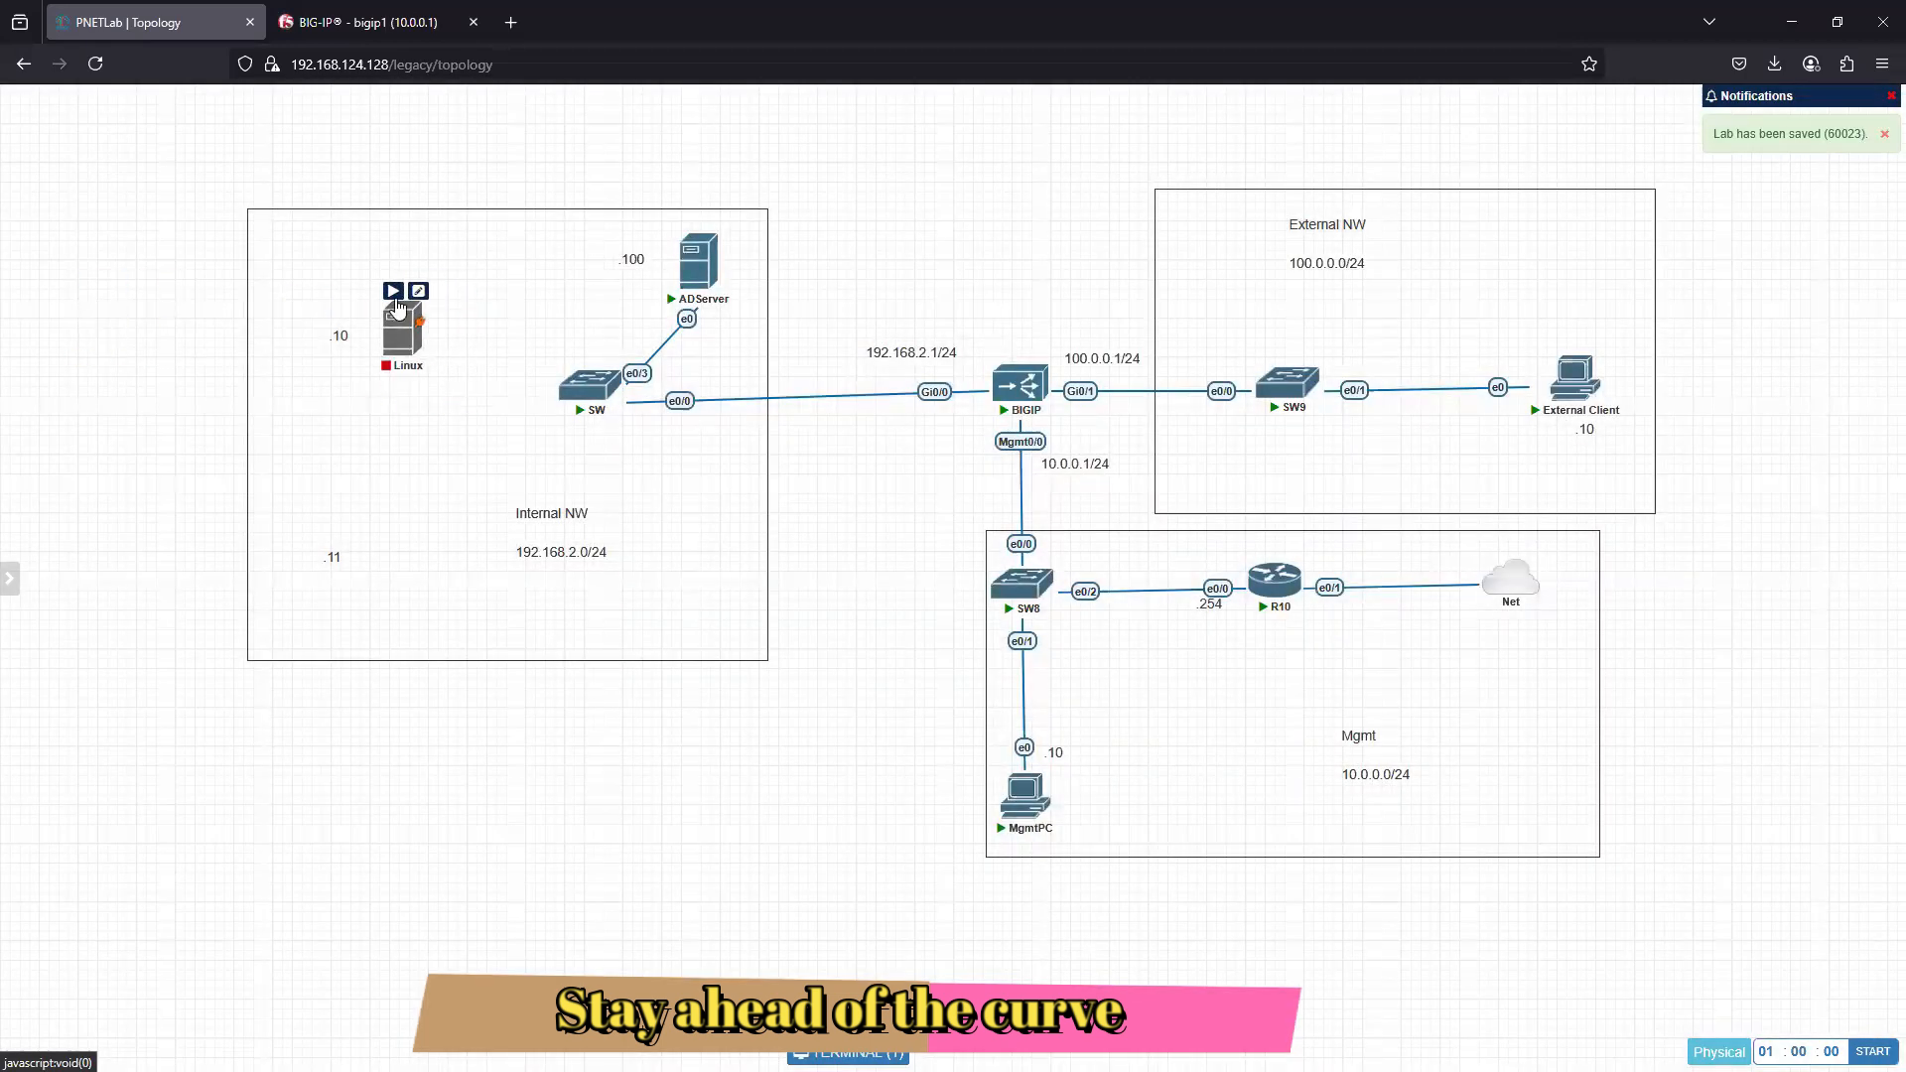
- Start the new Linux node and connect its e0 interface to e0/1 on SW
left_click(393, 288)
left_click_drag(421, 318, 593, 409)
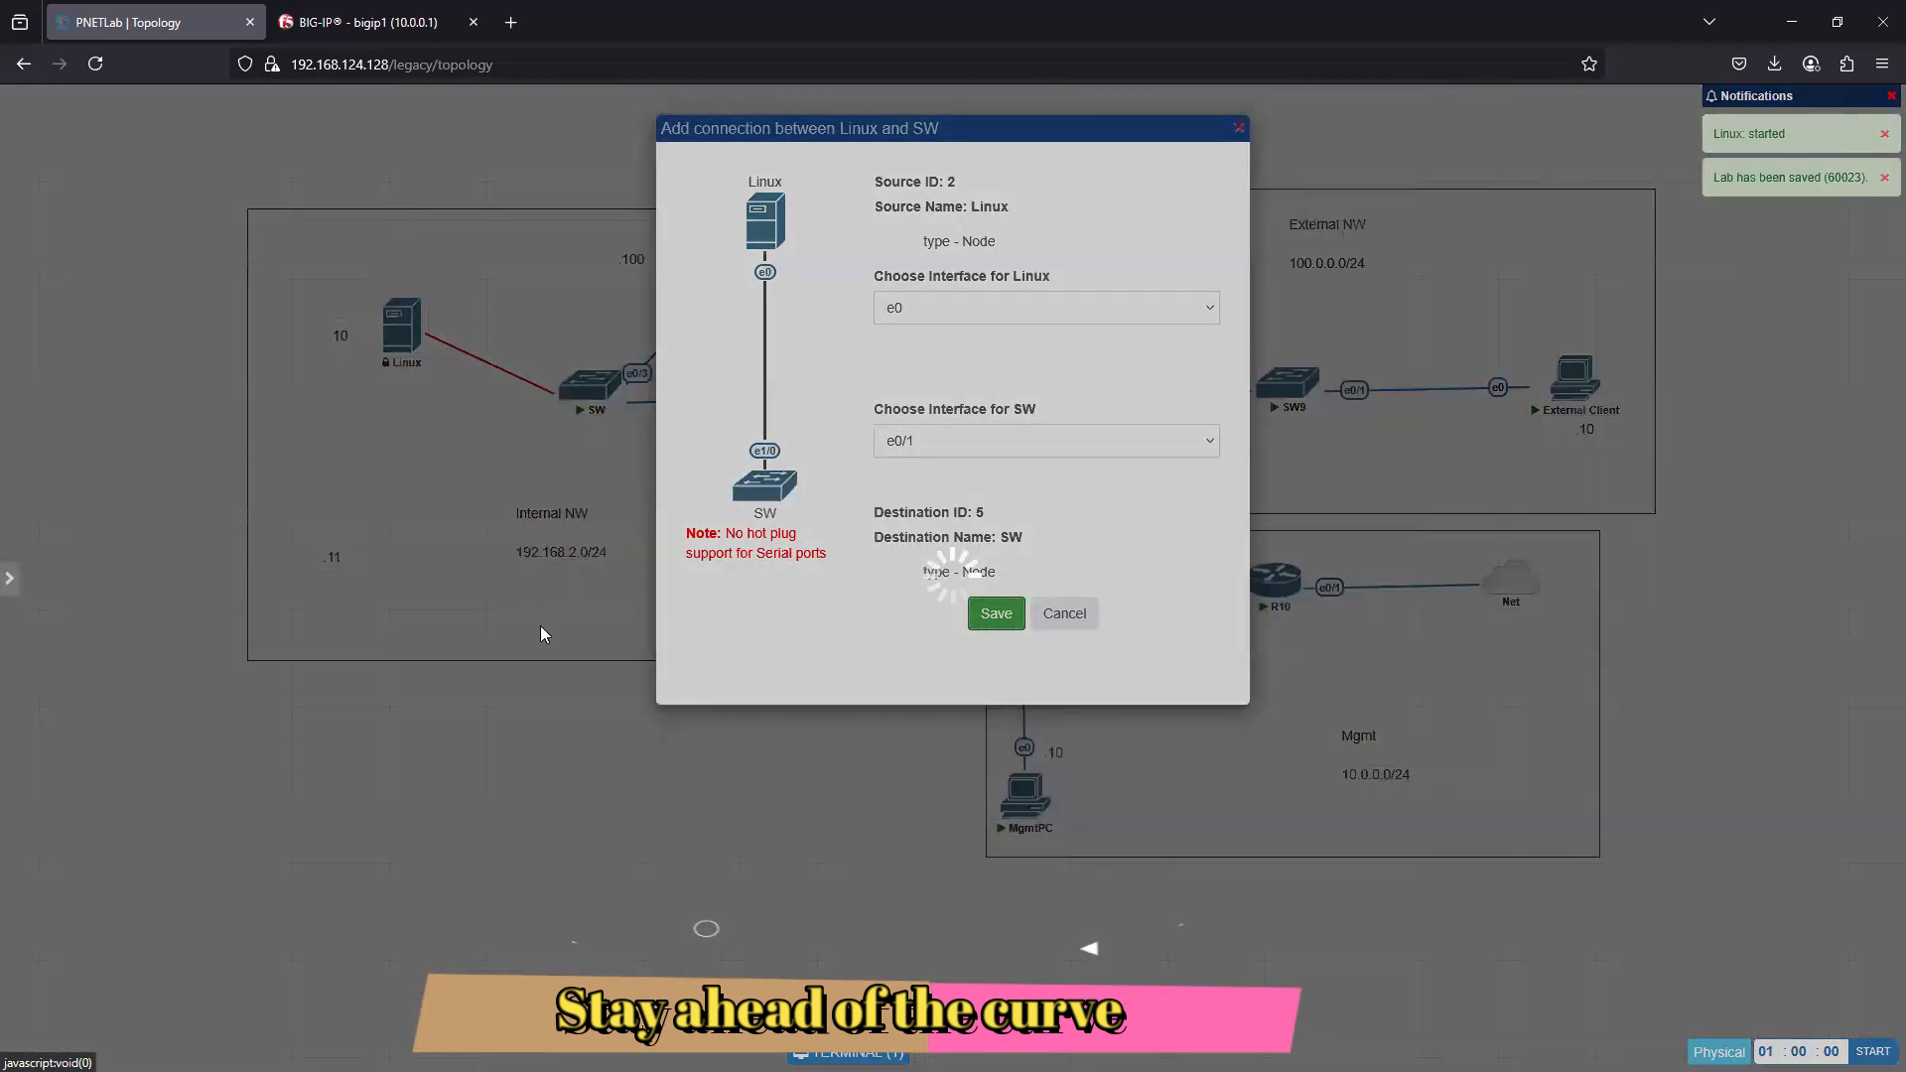
left_click(996, 615)
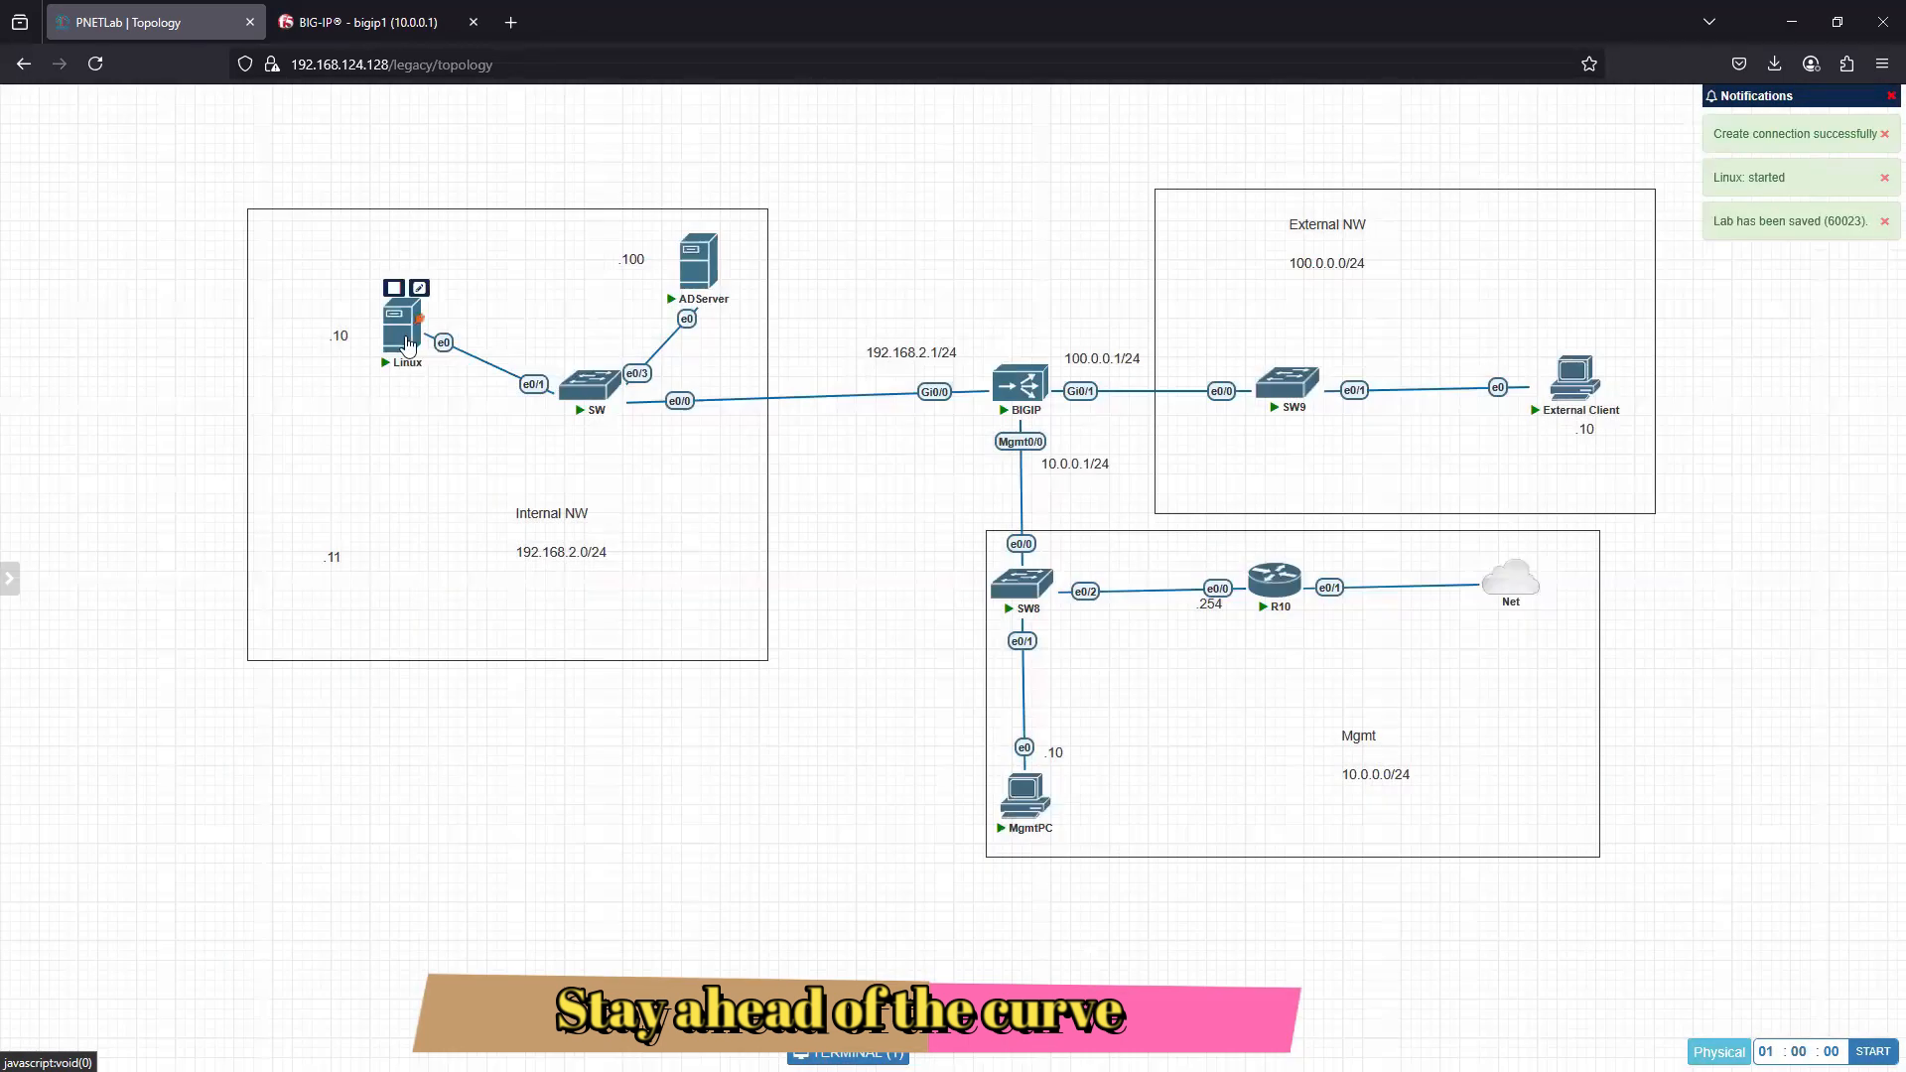
- Open the Linux node's console in its own browser tab and log in to Kali with the user name and account password
left_click(407, 342)
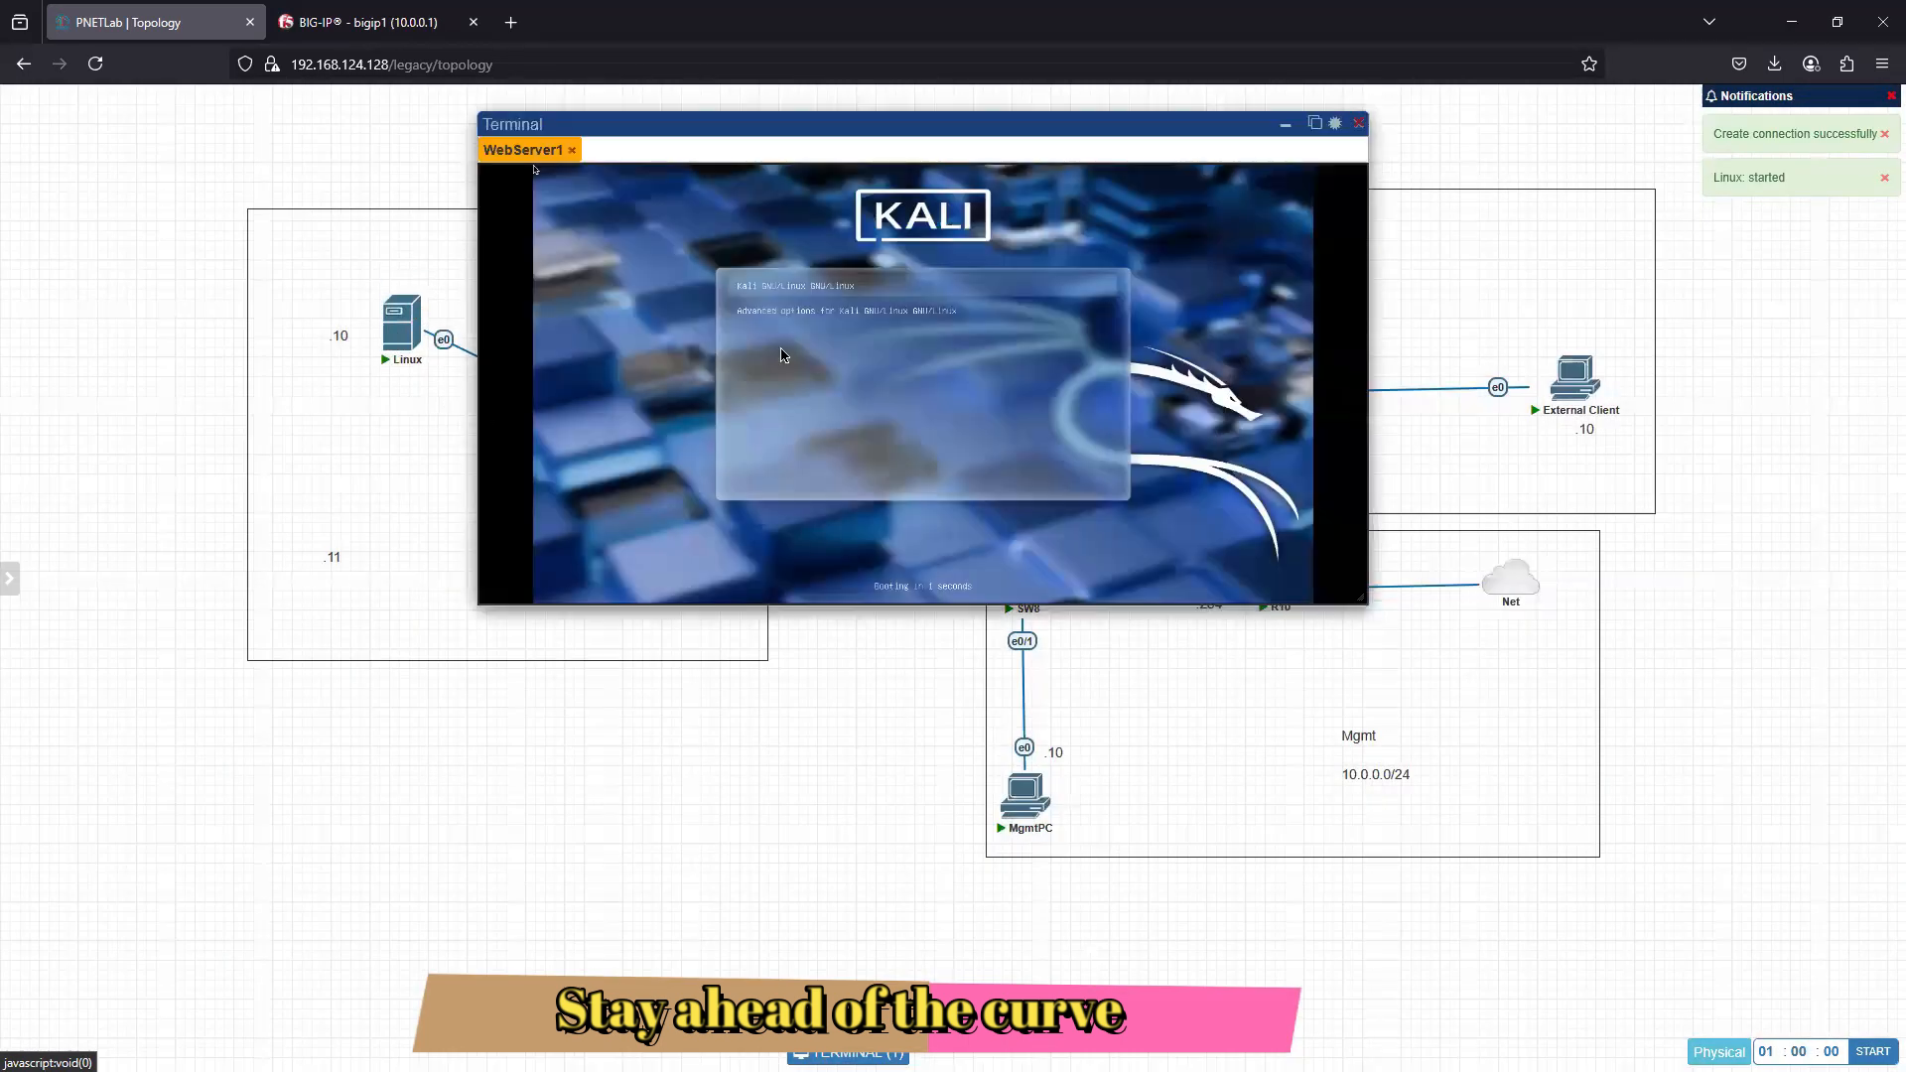
left_click(1316, 123)
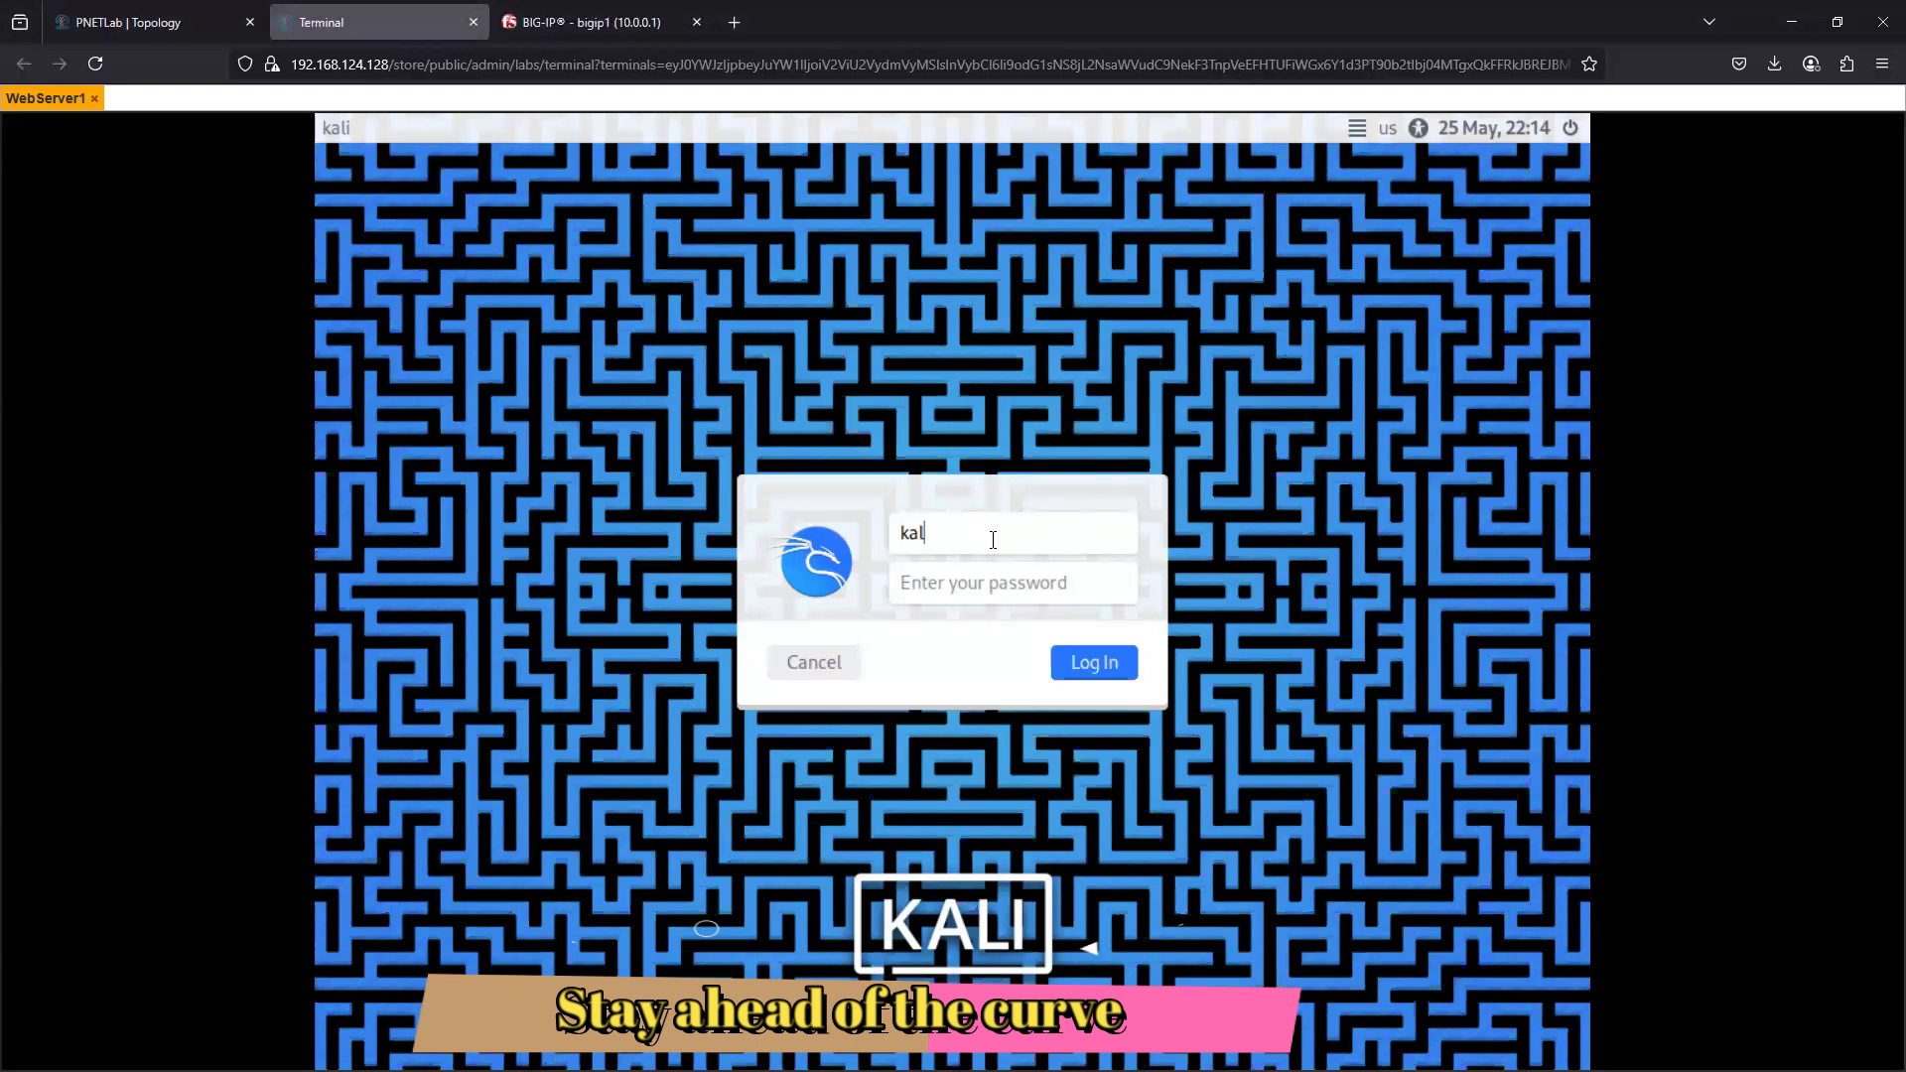
key("Tab")
key("Return")
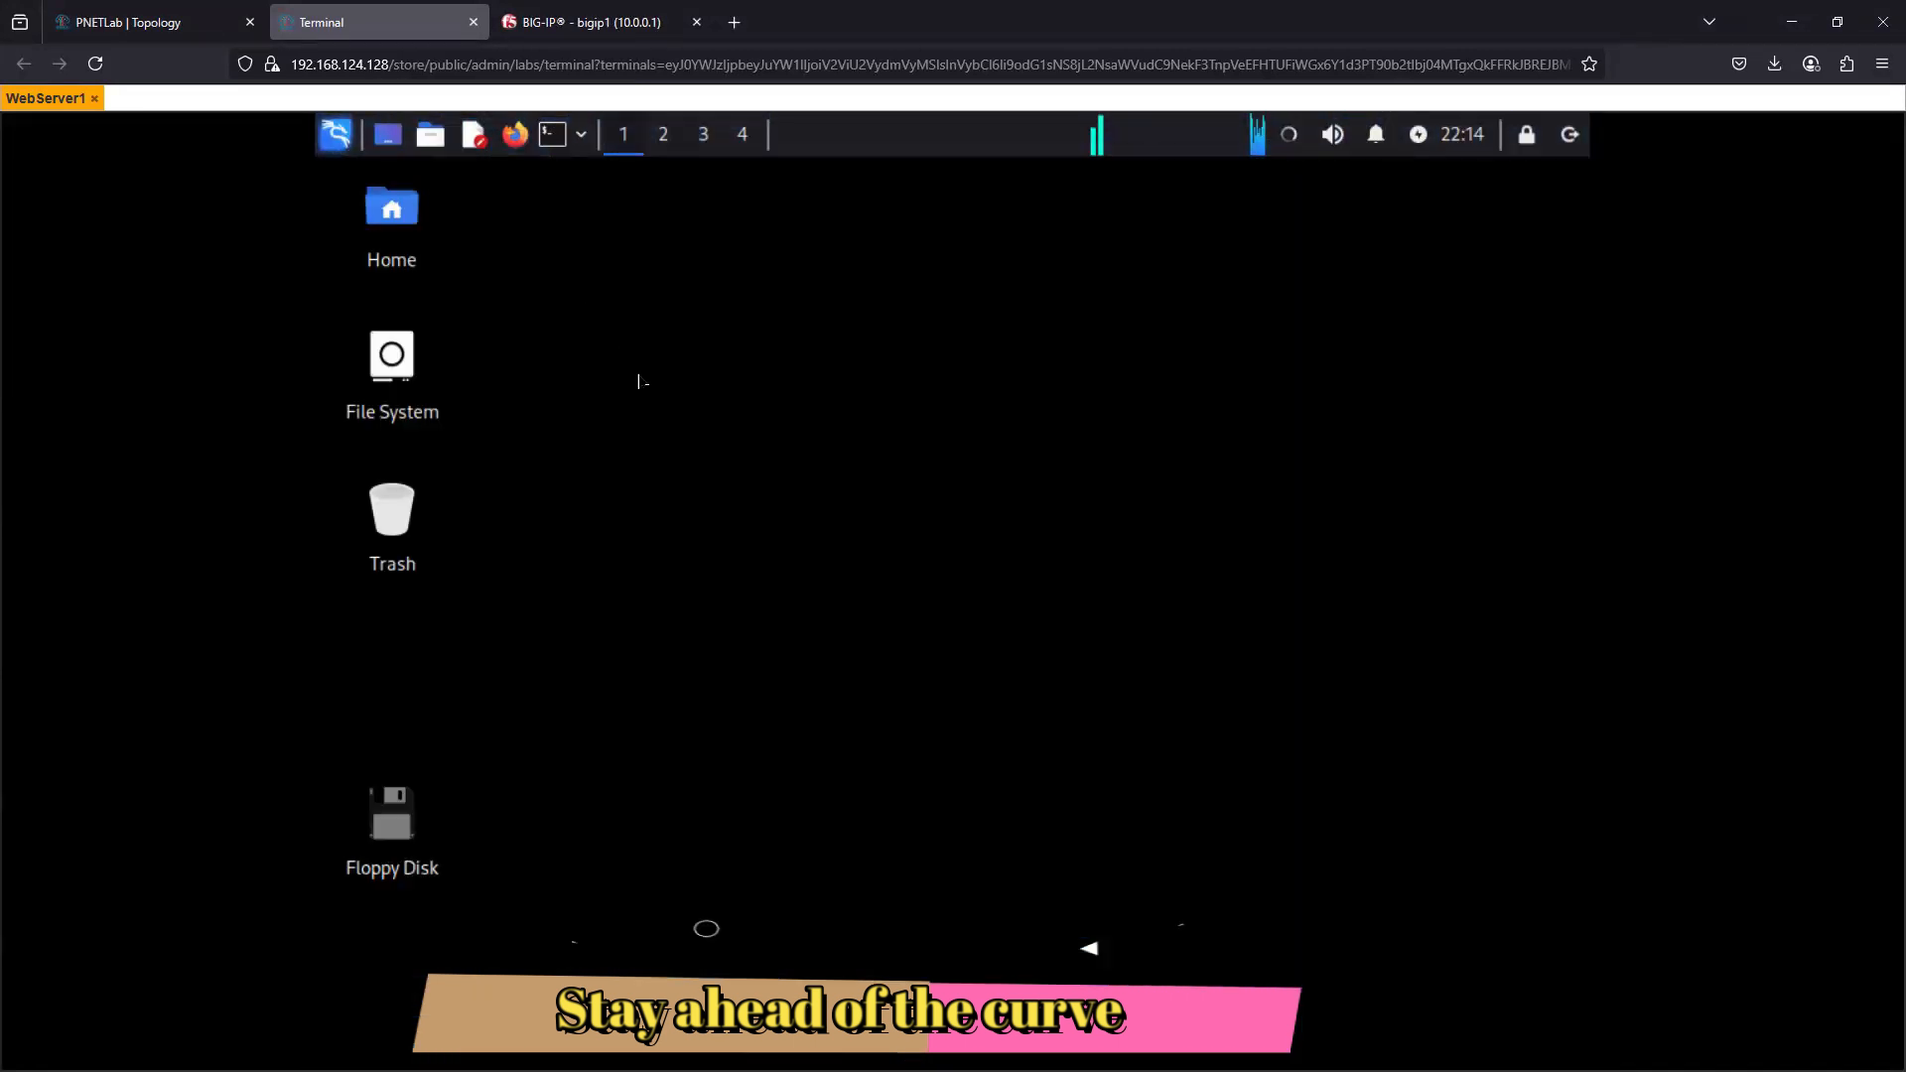
left_click(553, 136)
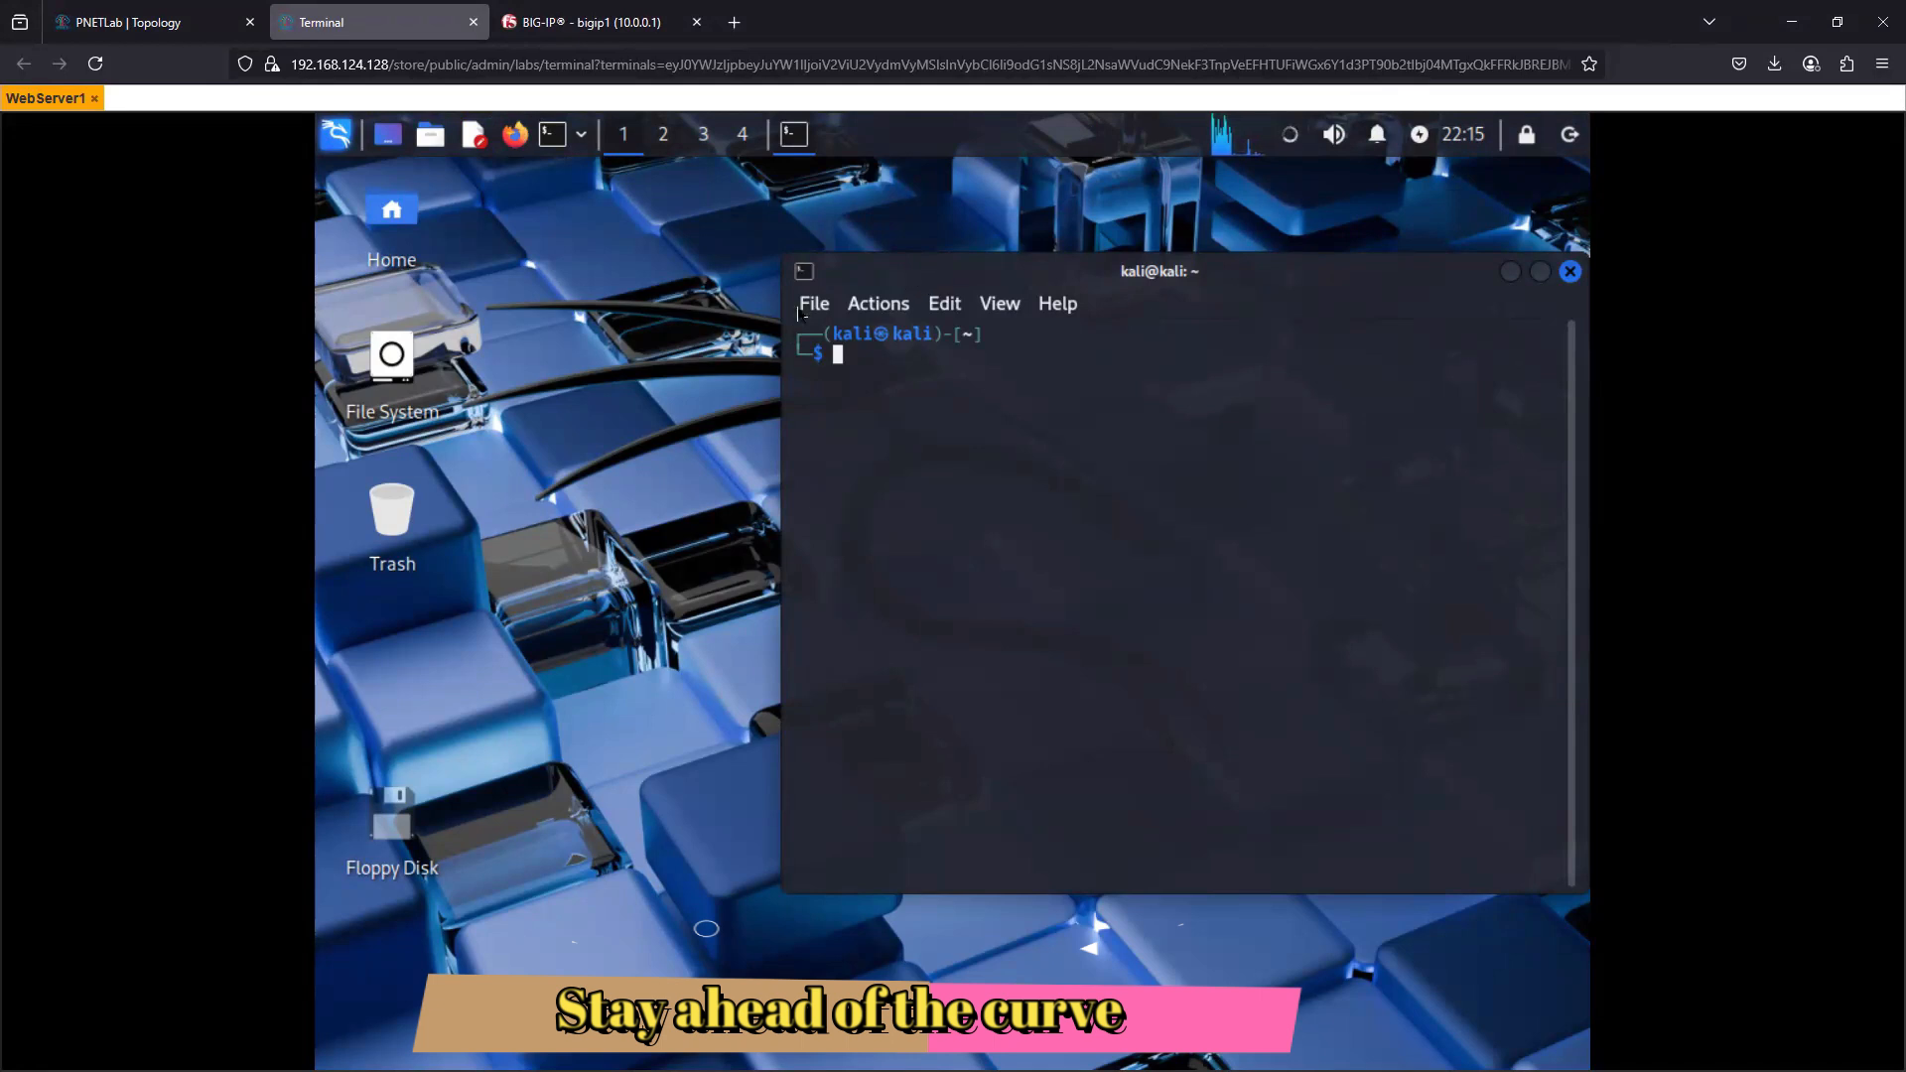
left_click_drag(844, 303, 517, 349)
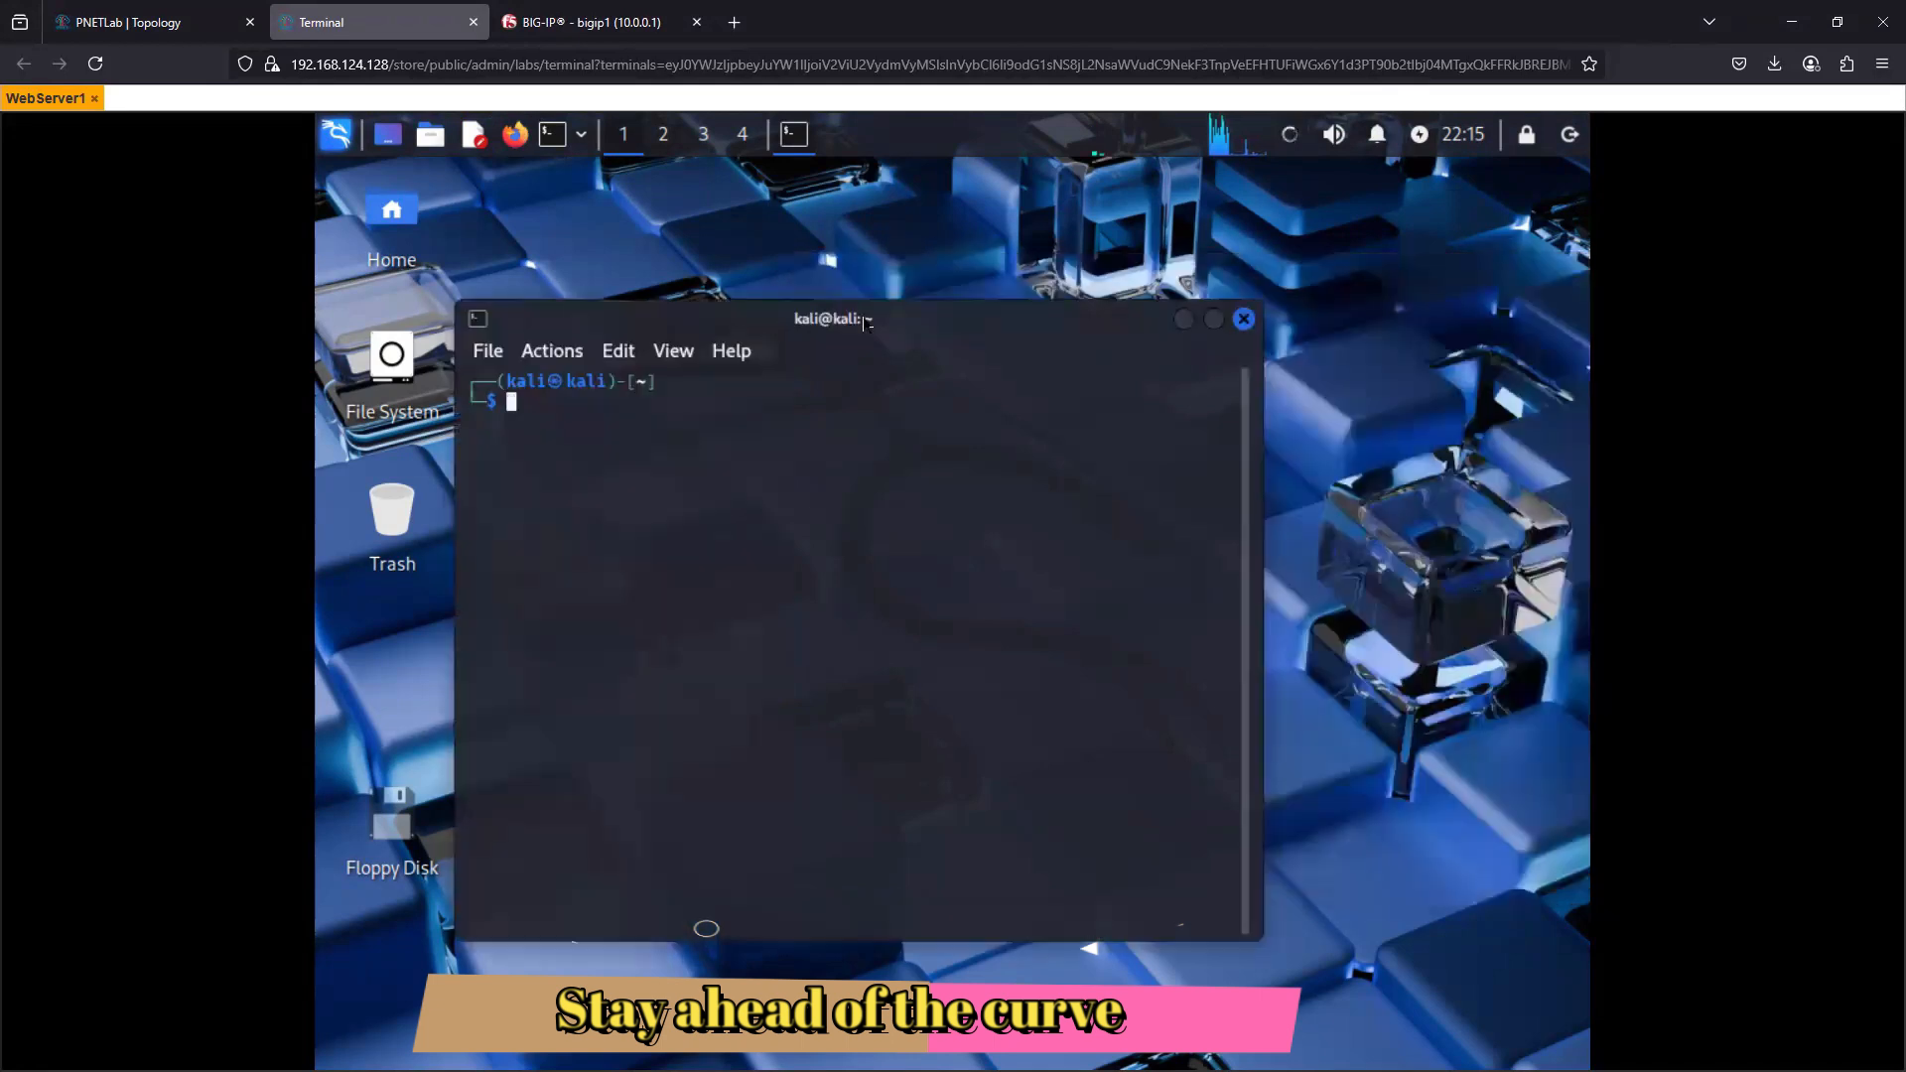
left_click(1243, 320)
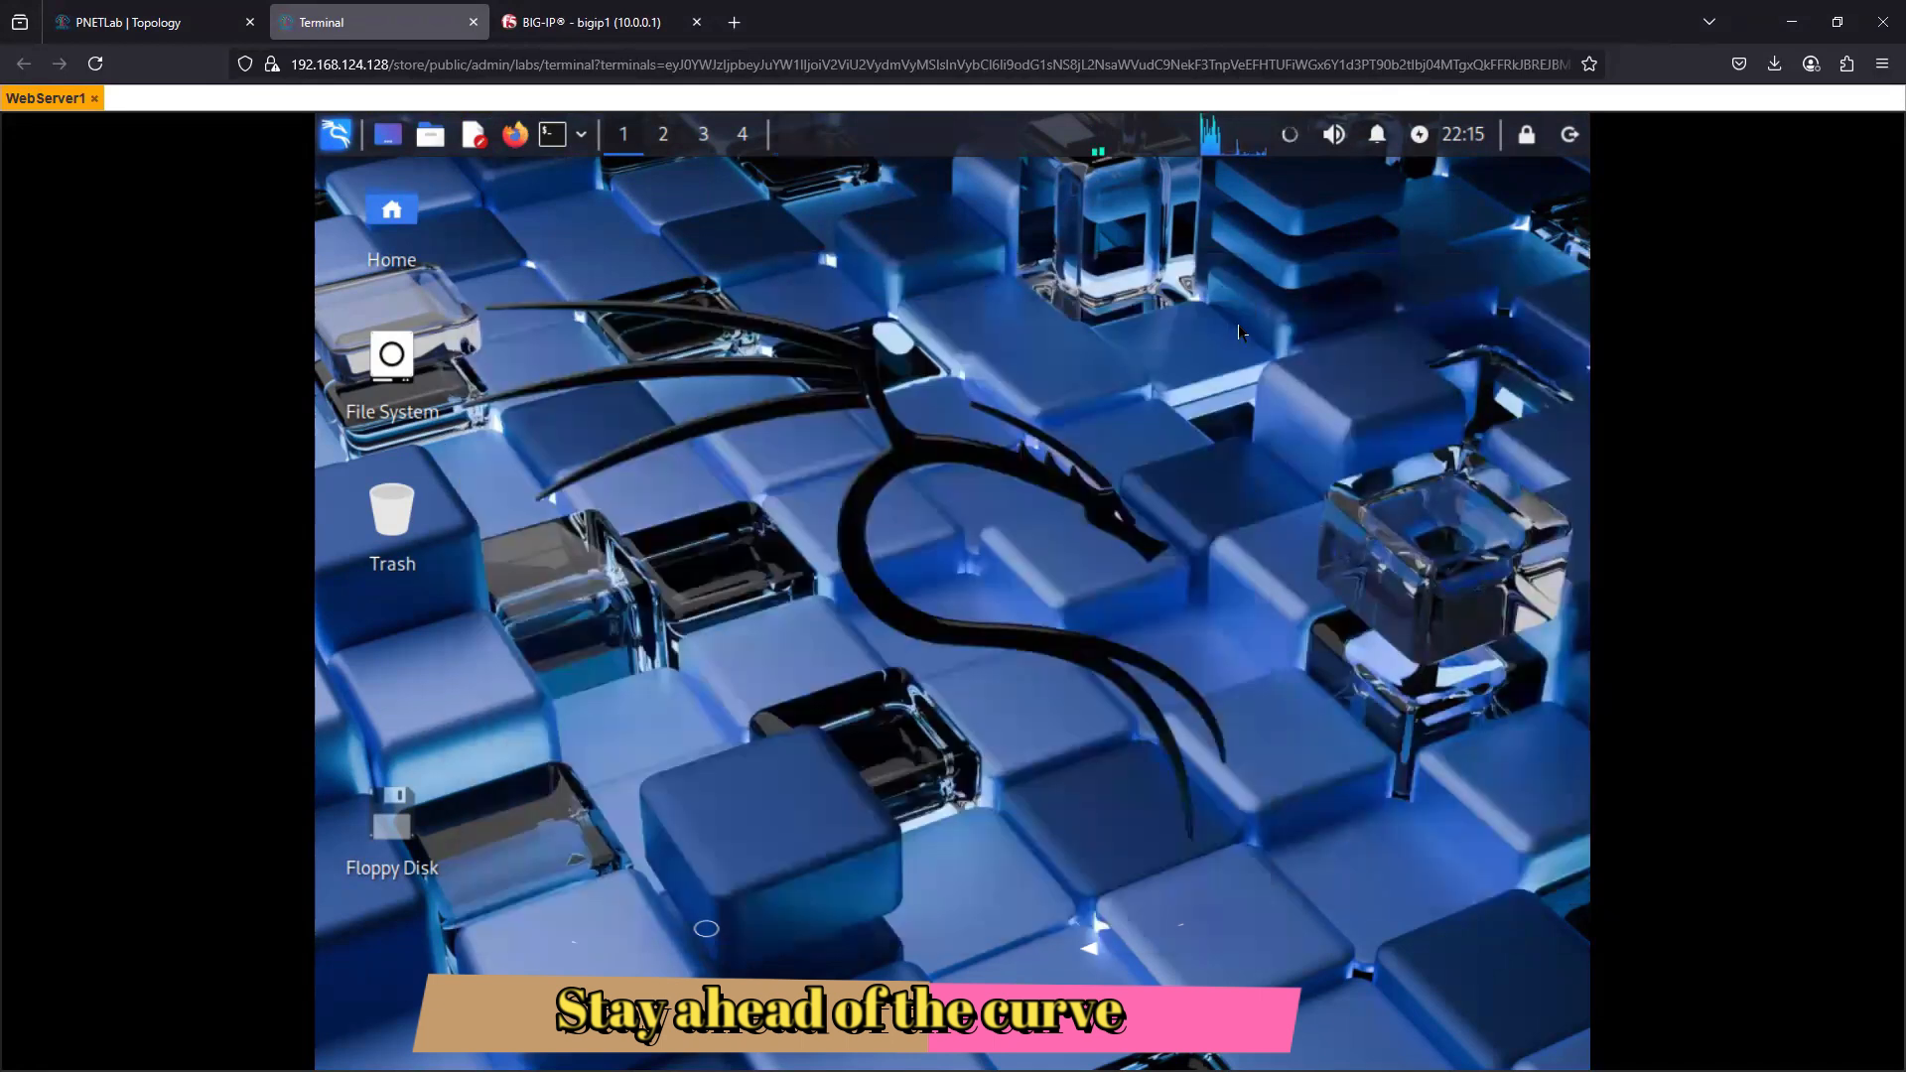
- Open Kali's Advanced Network Configuration and set the IPv4 method of Wired connection 1 to Manual
left_click(334, 138)
type("n")
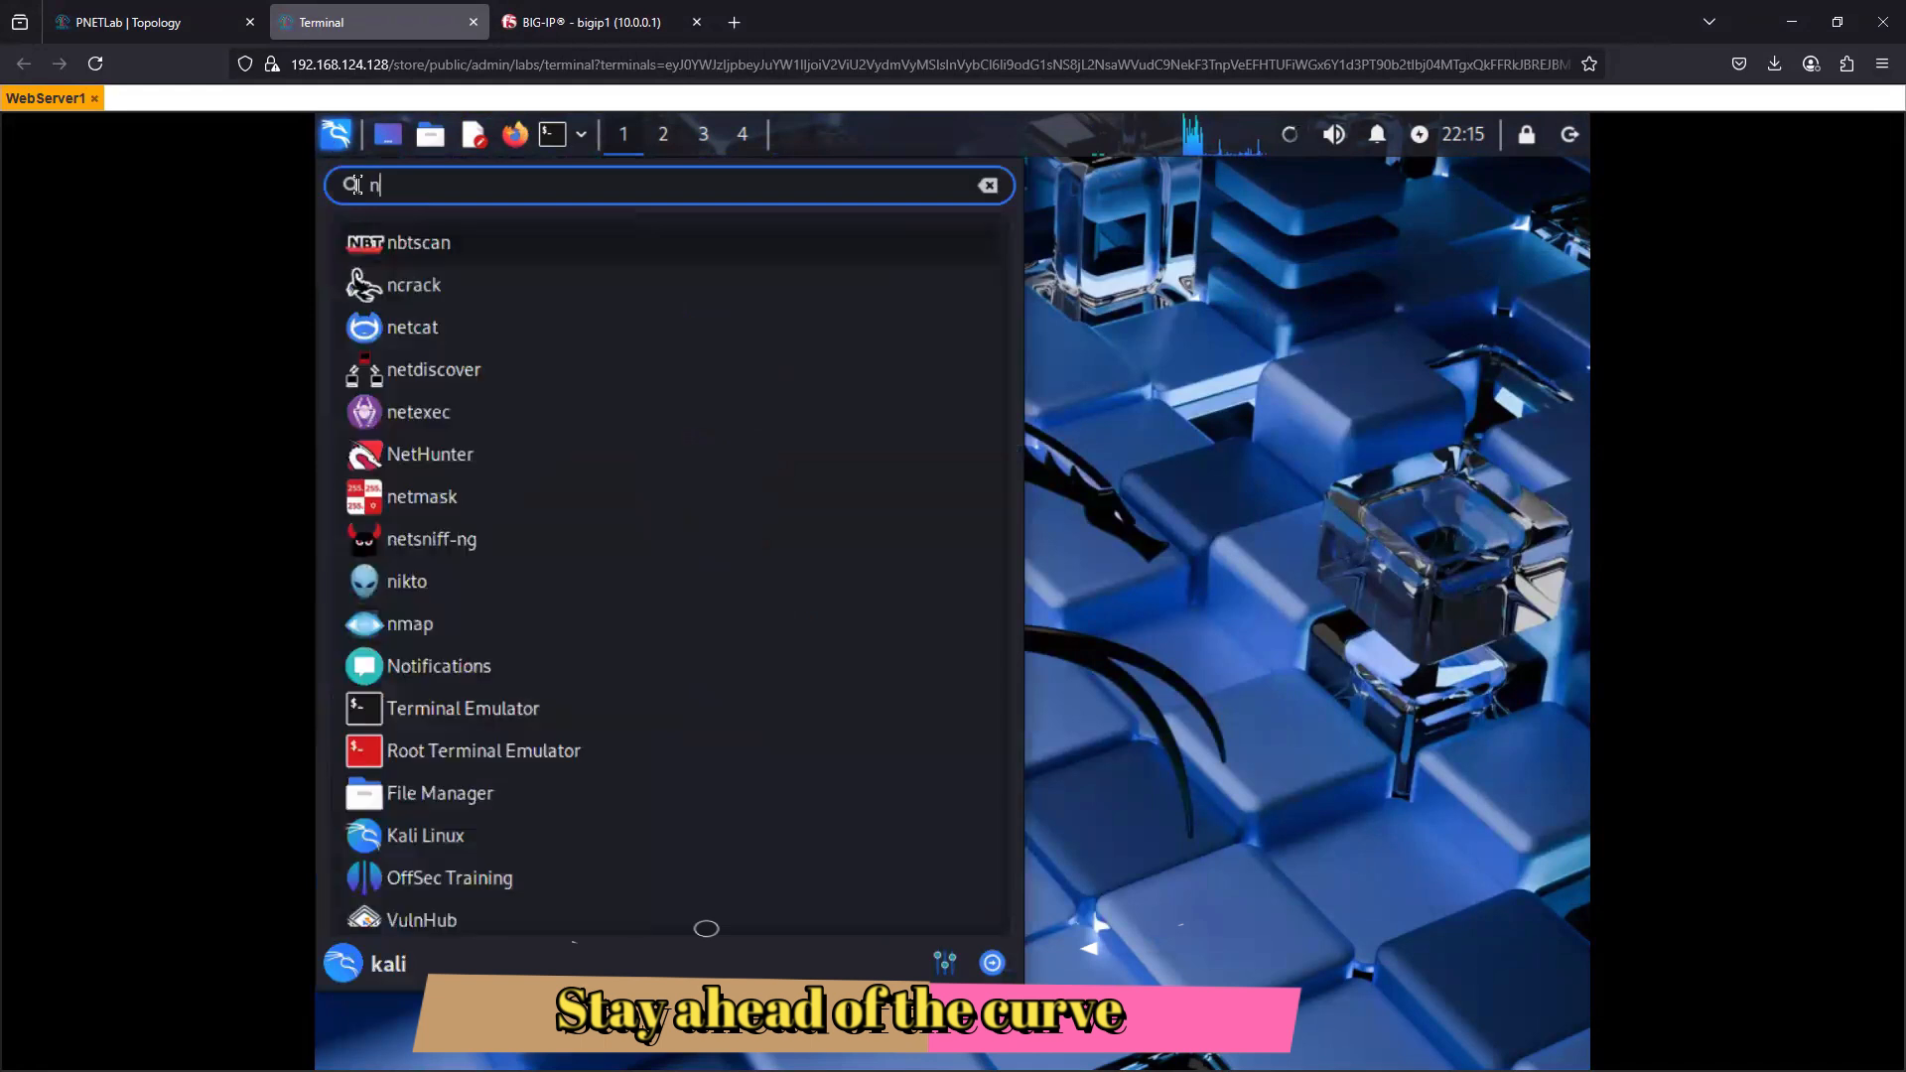
type("etwork")
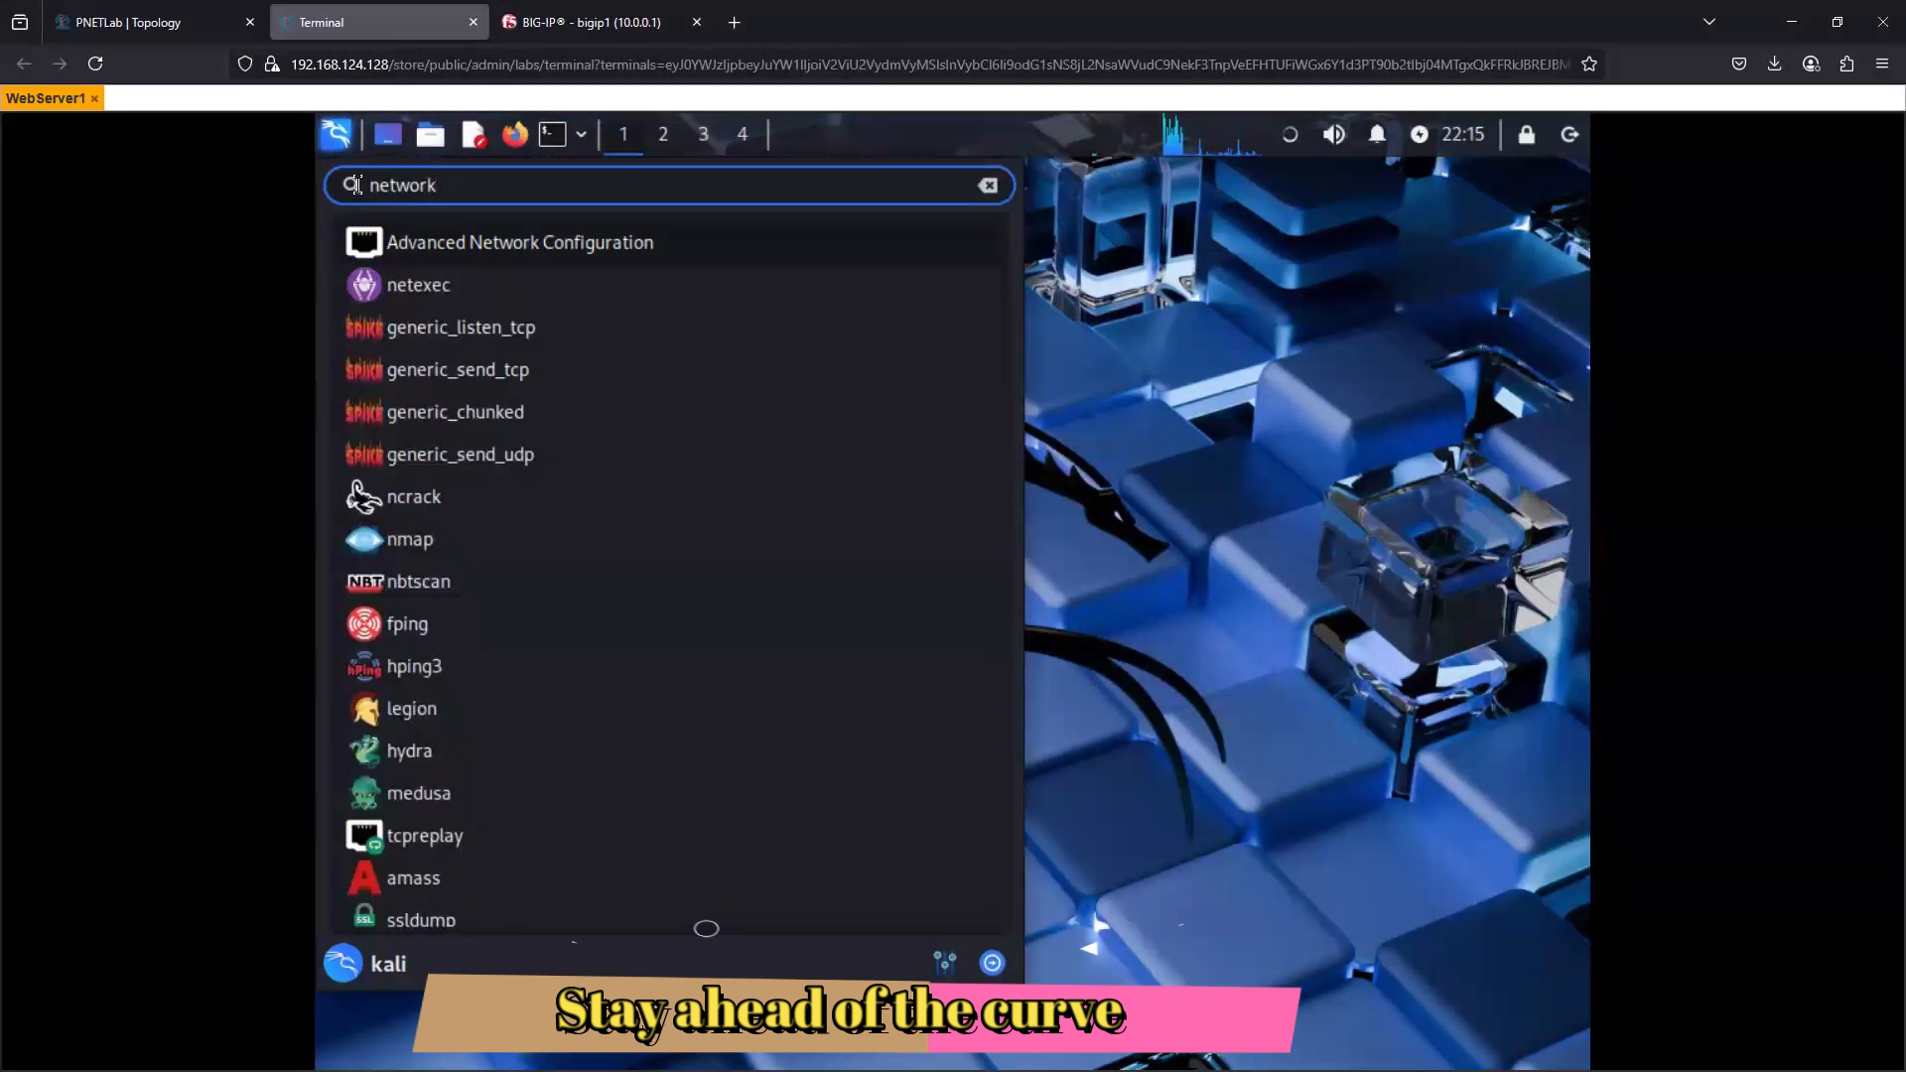
key("Return")
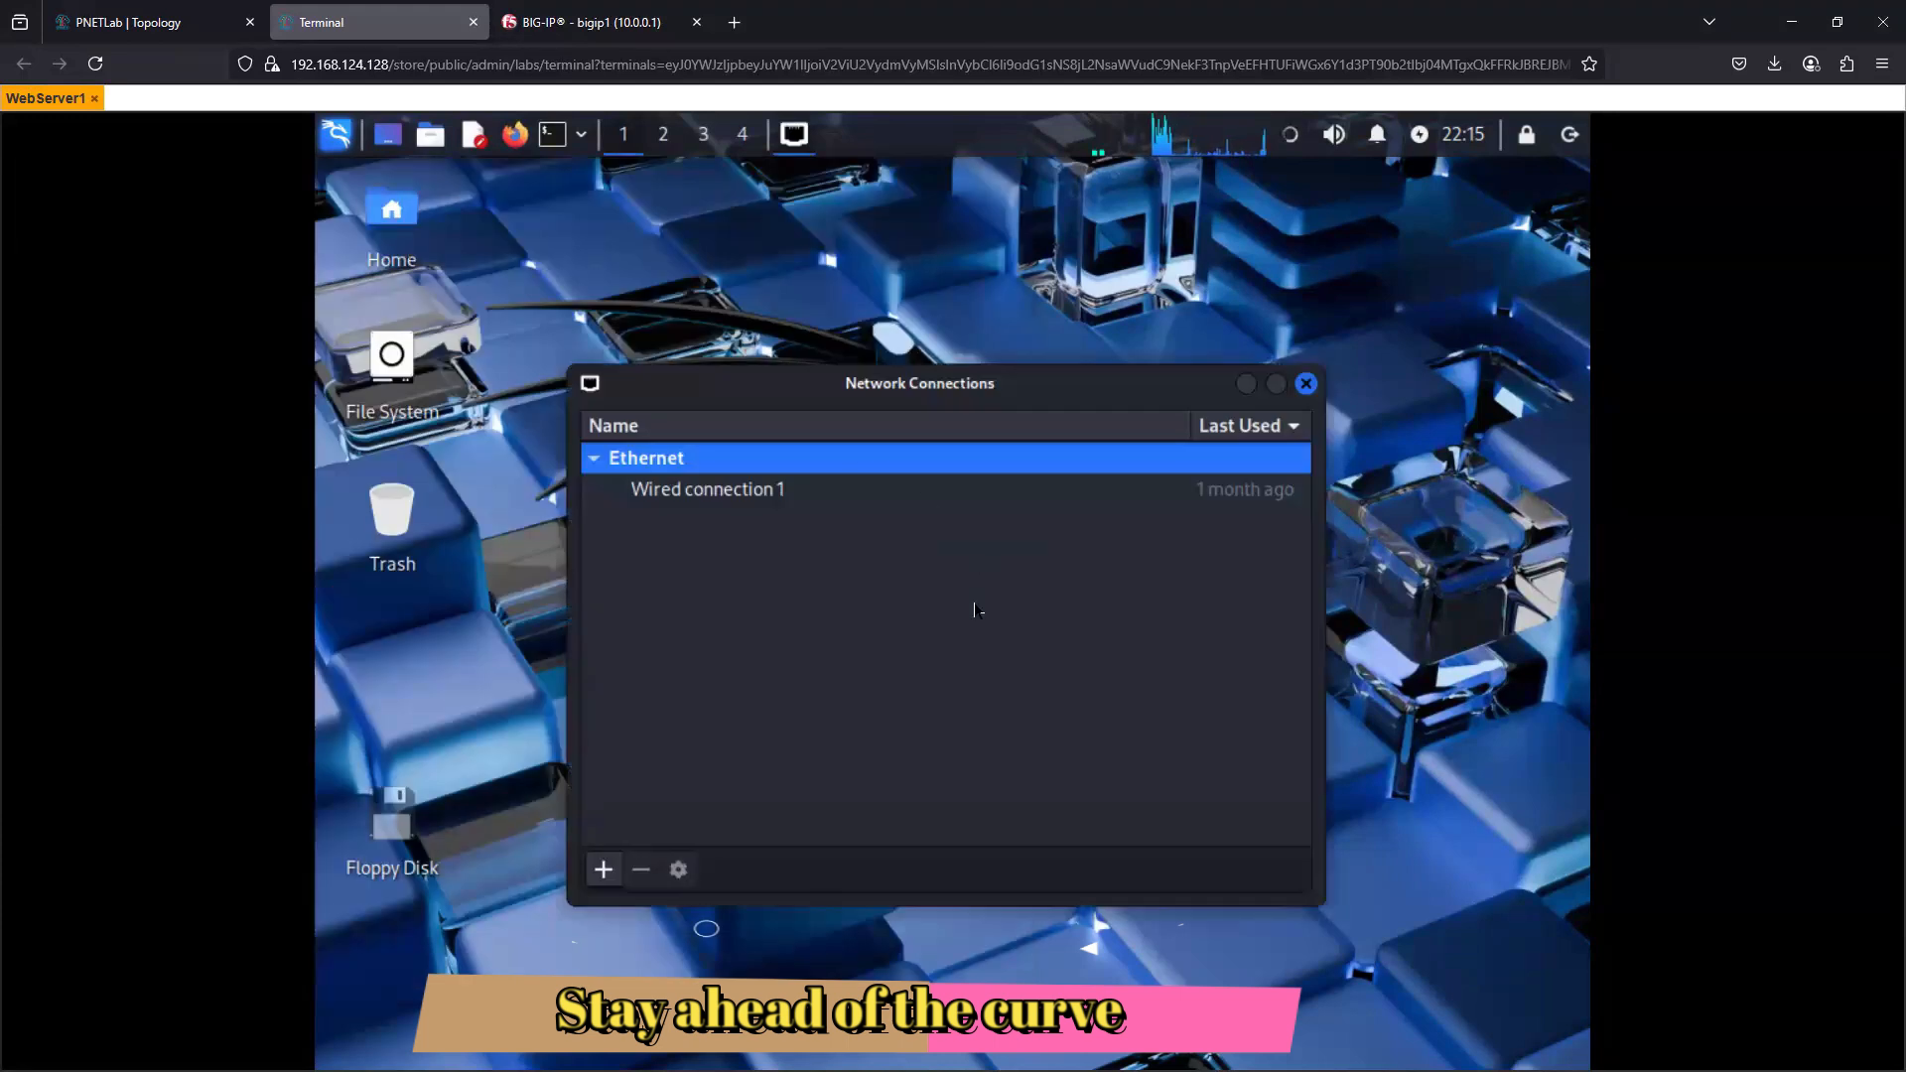
left_click(707, 496)
left_click(678, 870)
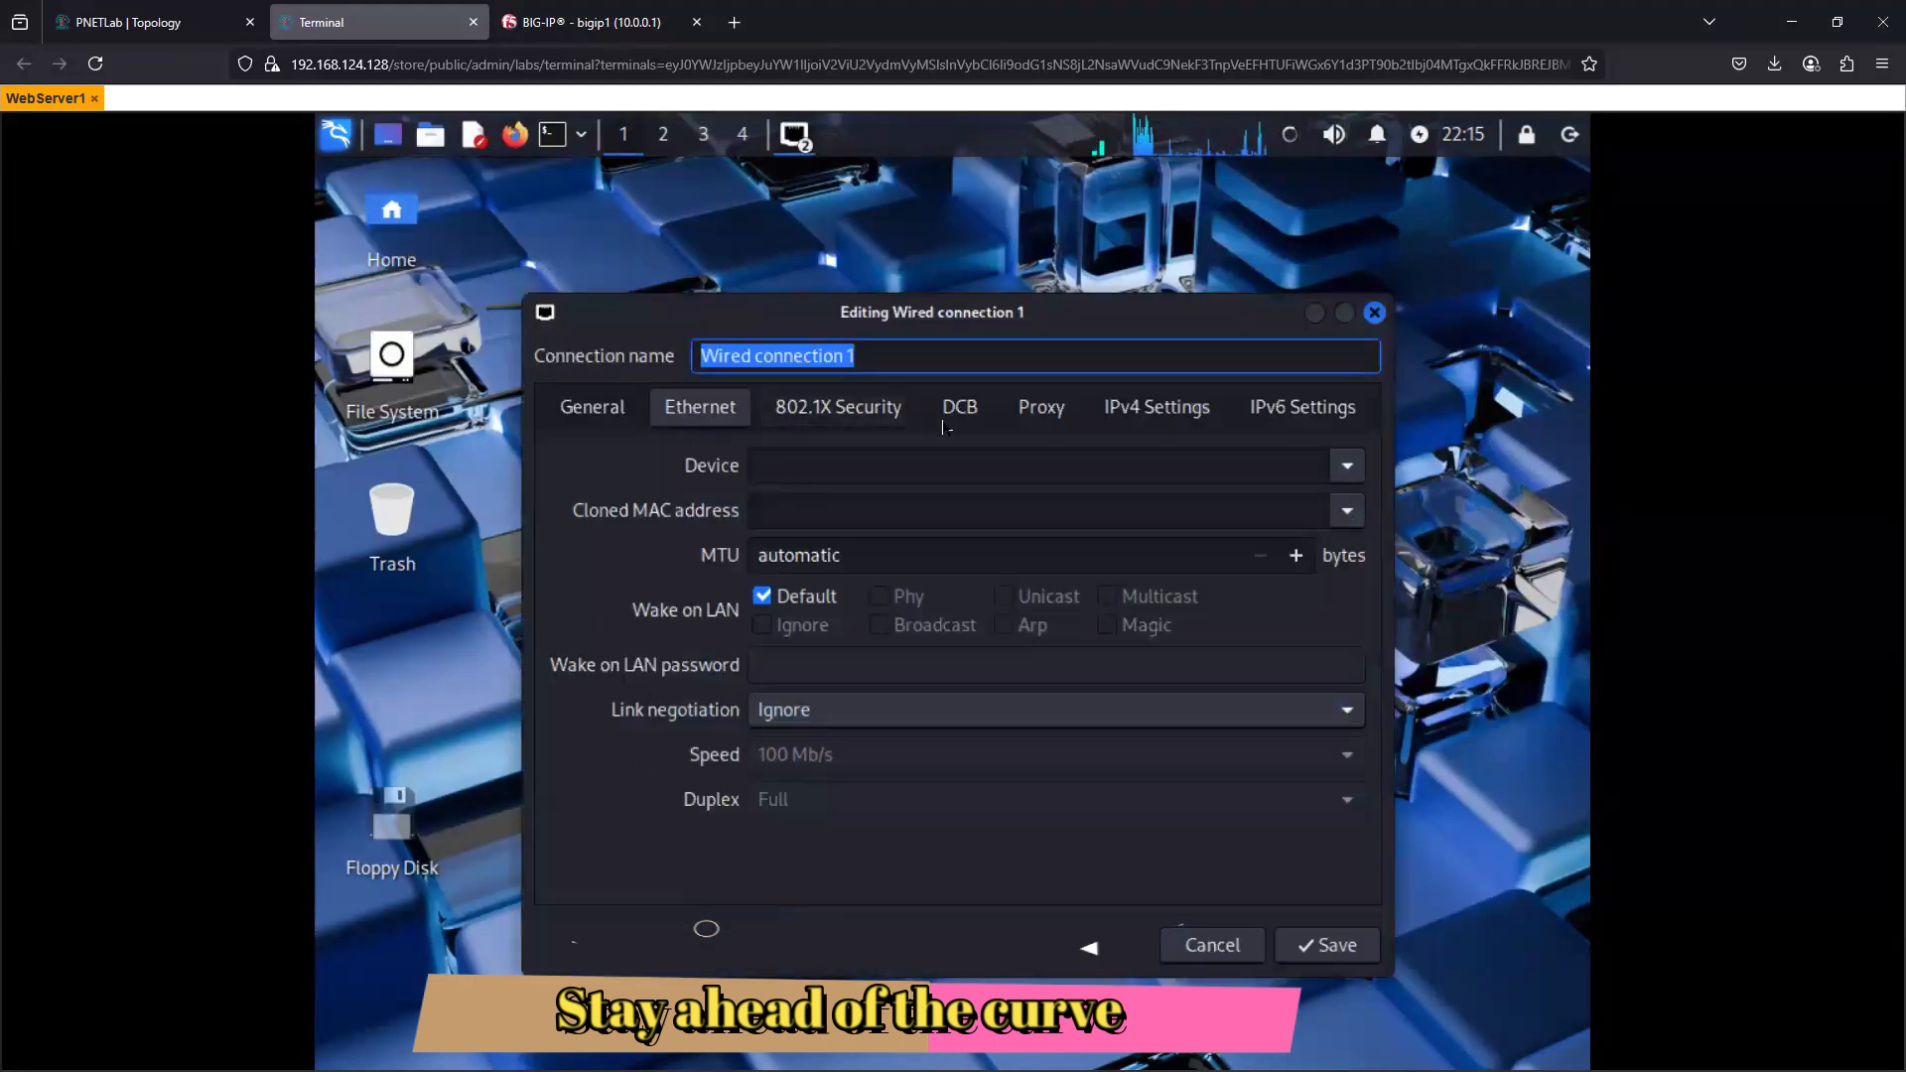
left_click(1162, 415)
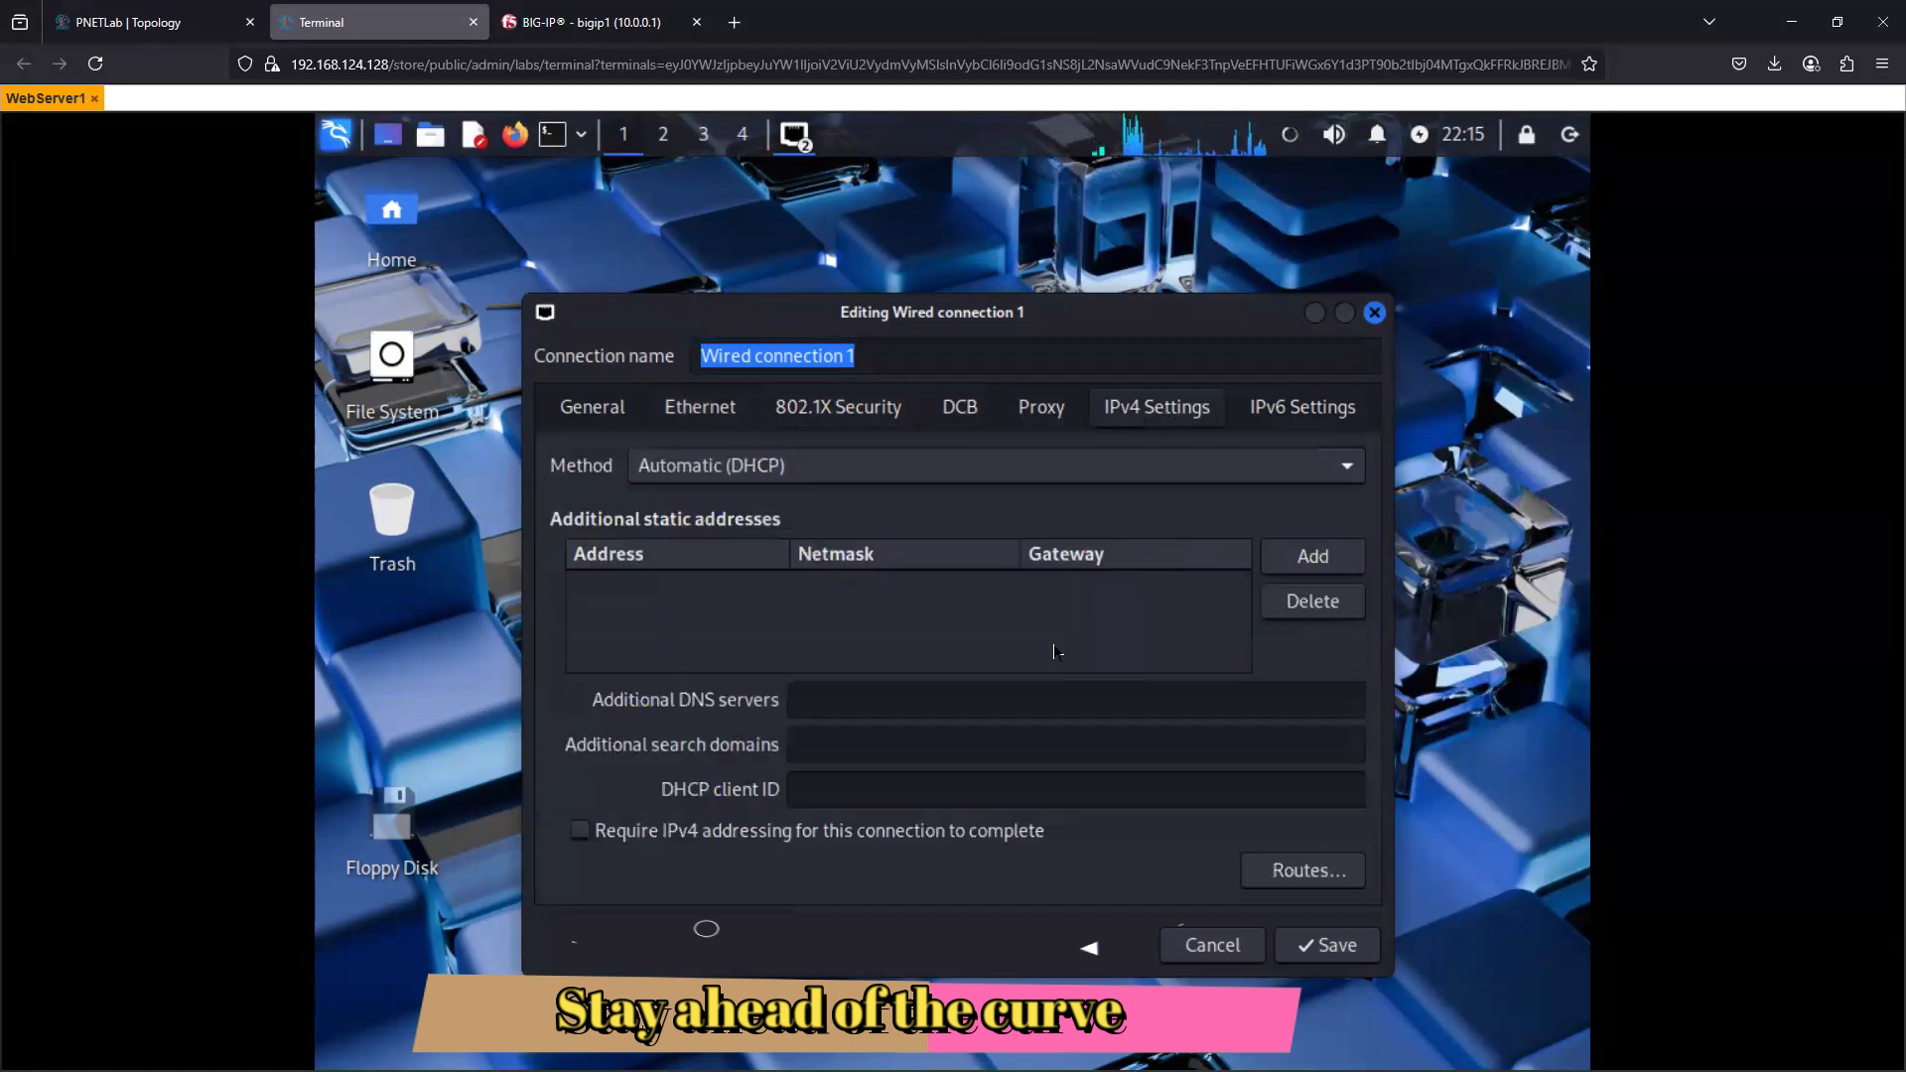
left_click(799, 474)
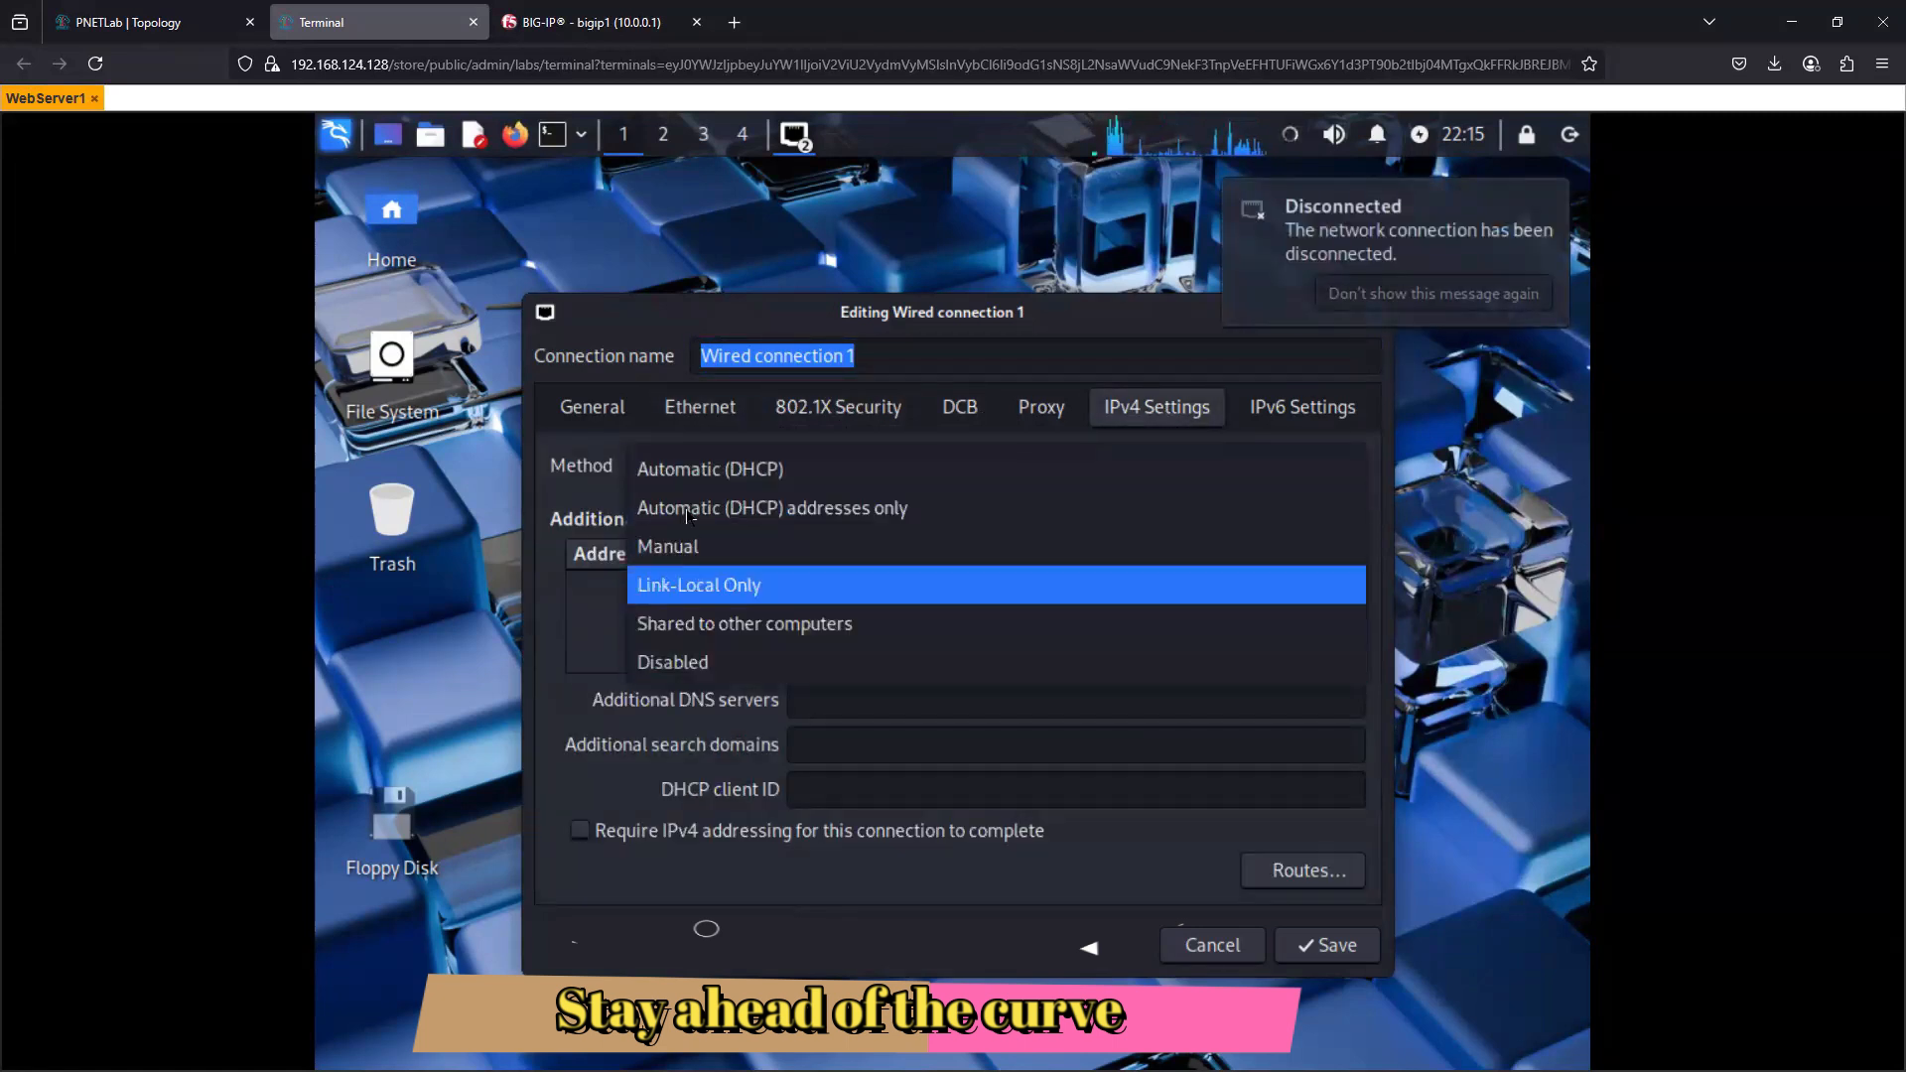
left_click(703, 558)
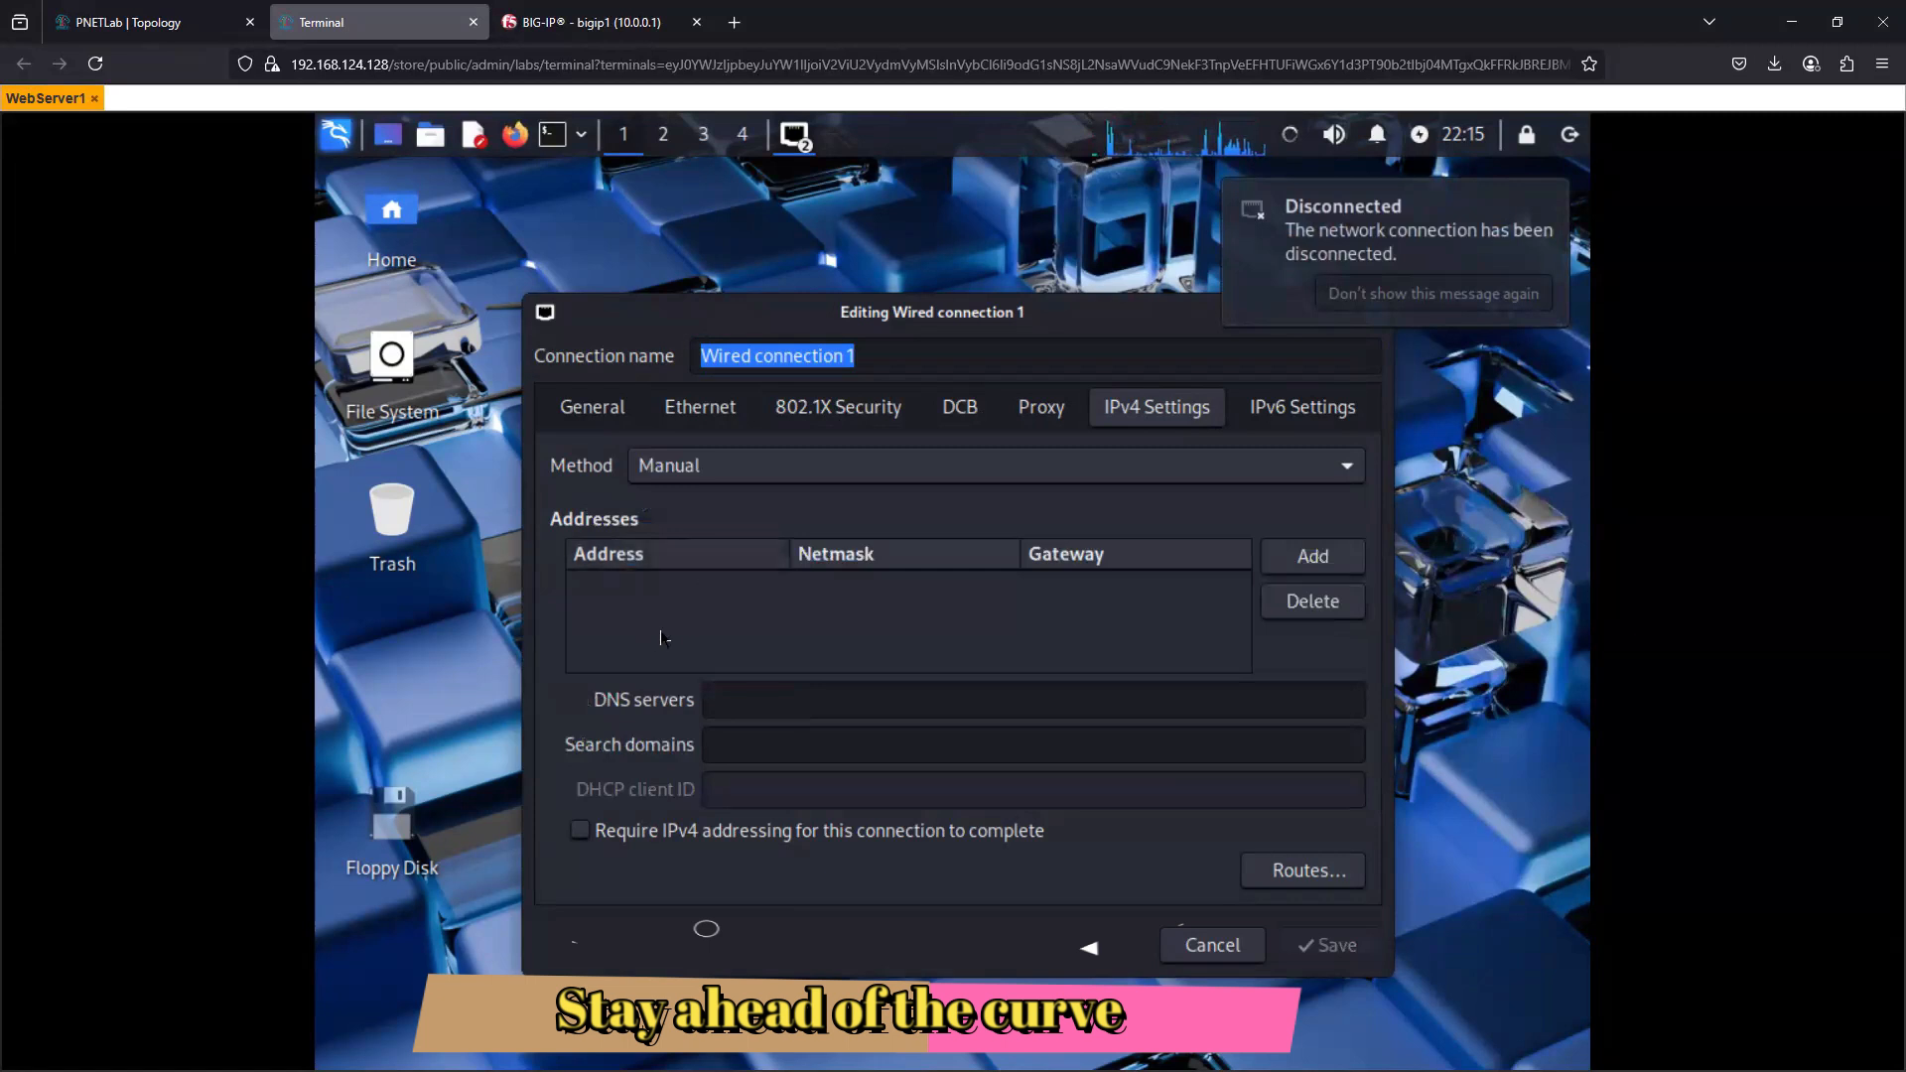
- Add a static IPv4 address of 192.168.2.10 with netmask 255.255.255.0 to Wired connection 1
left_click(1312, 556)
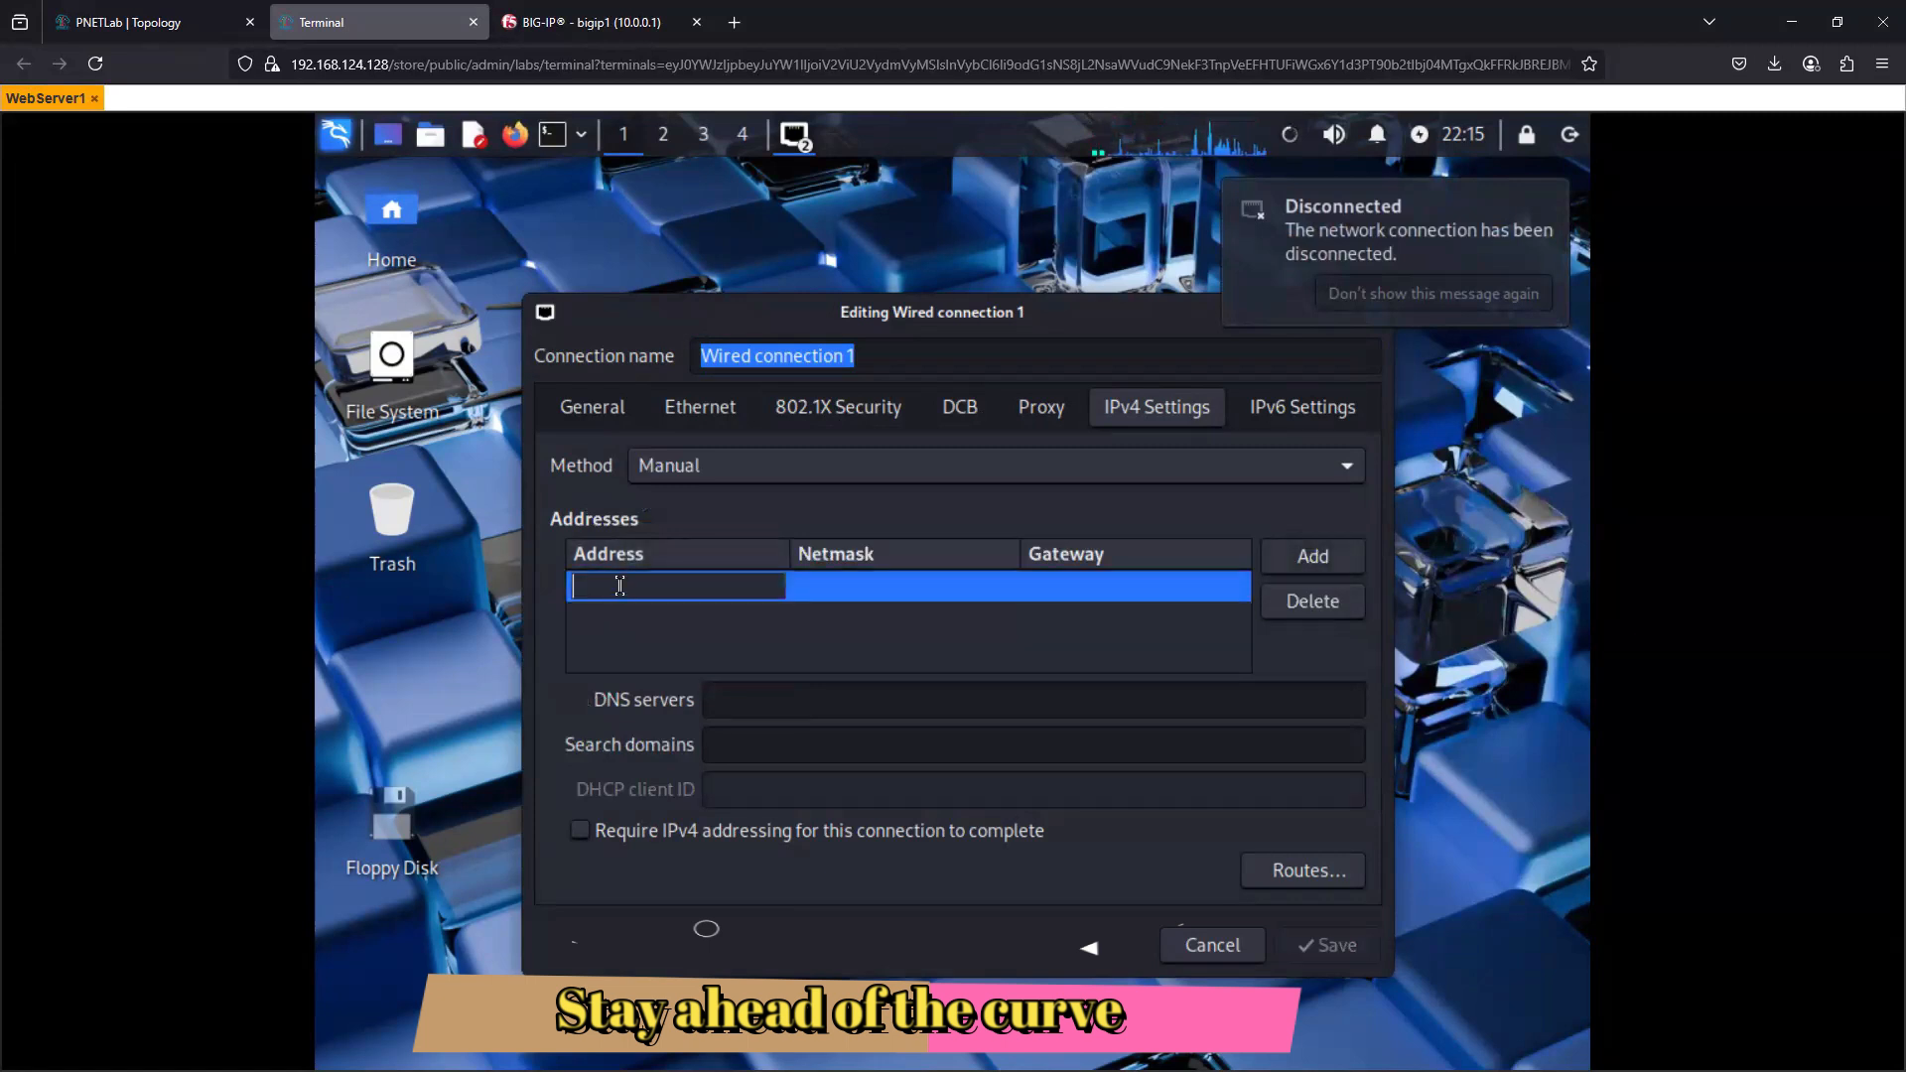
type("10")
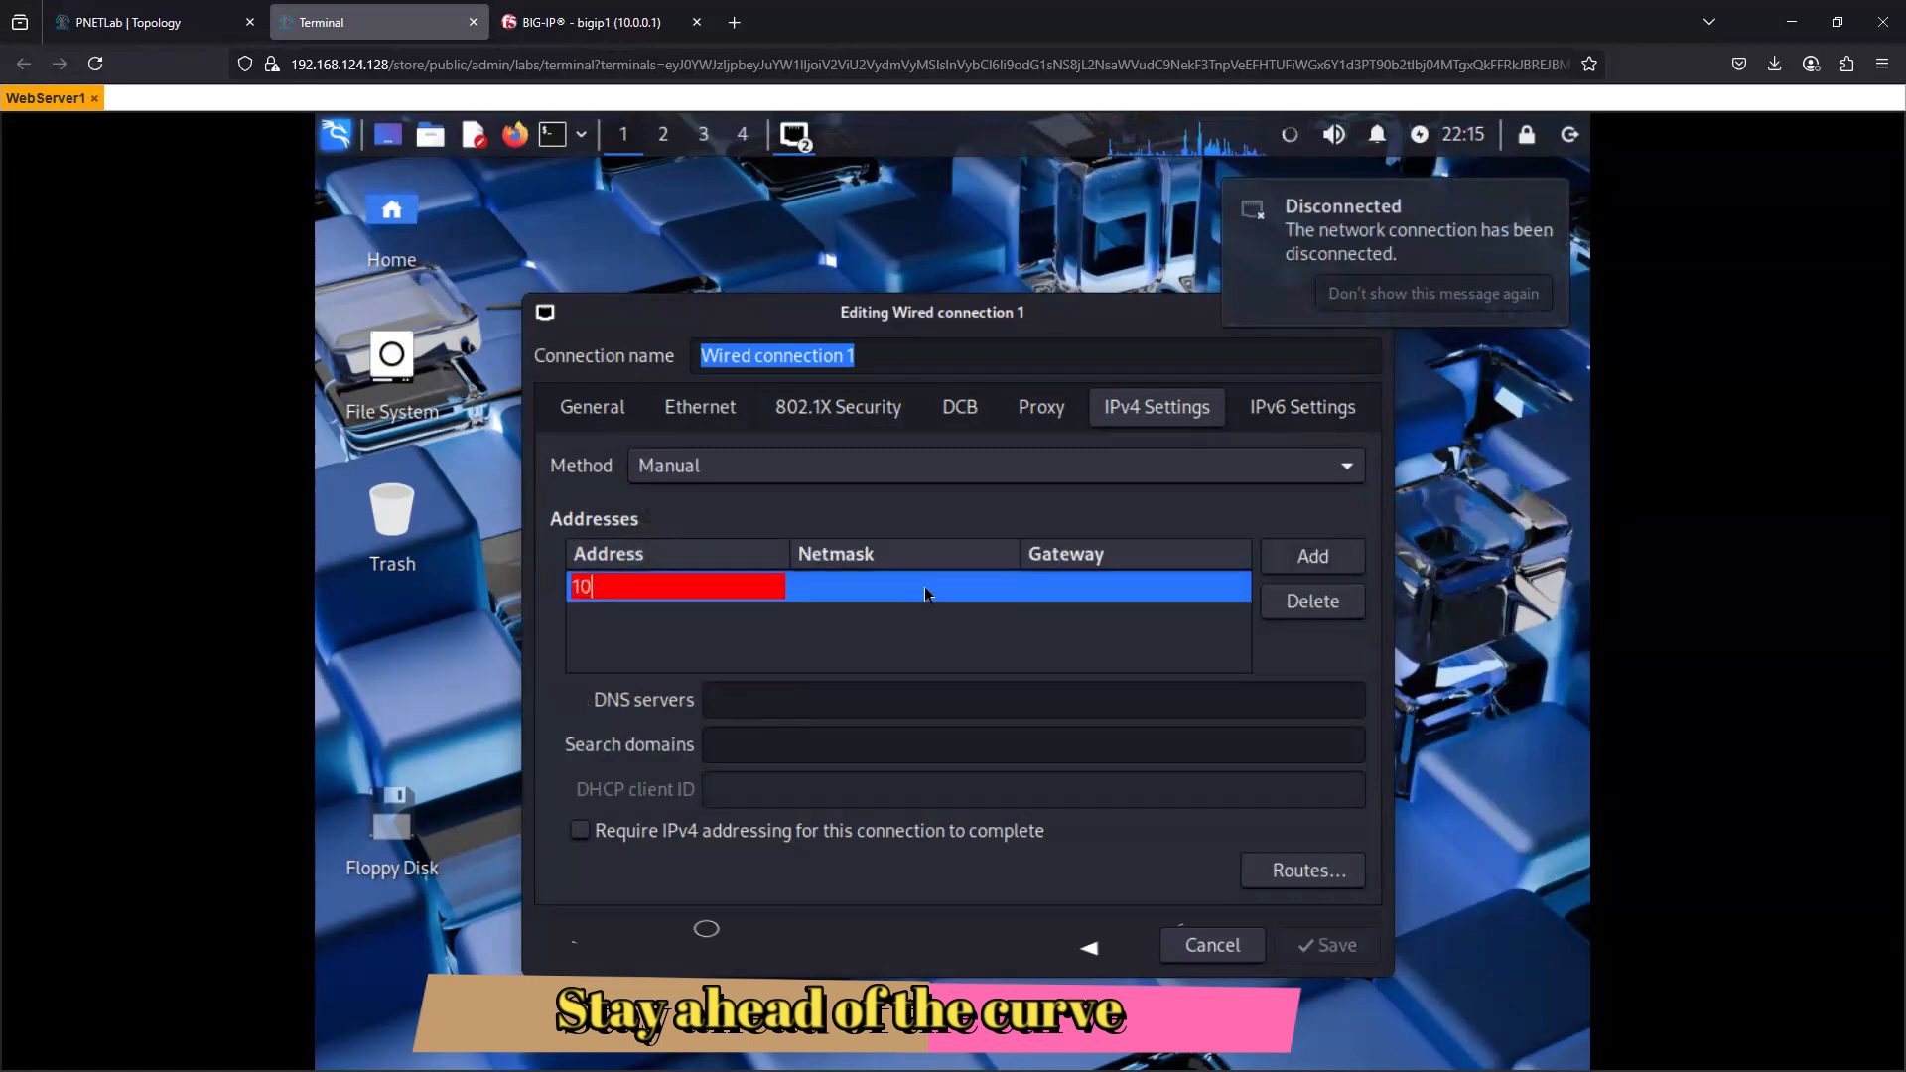
key("BackSpace")
type("9")
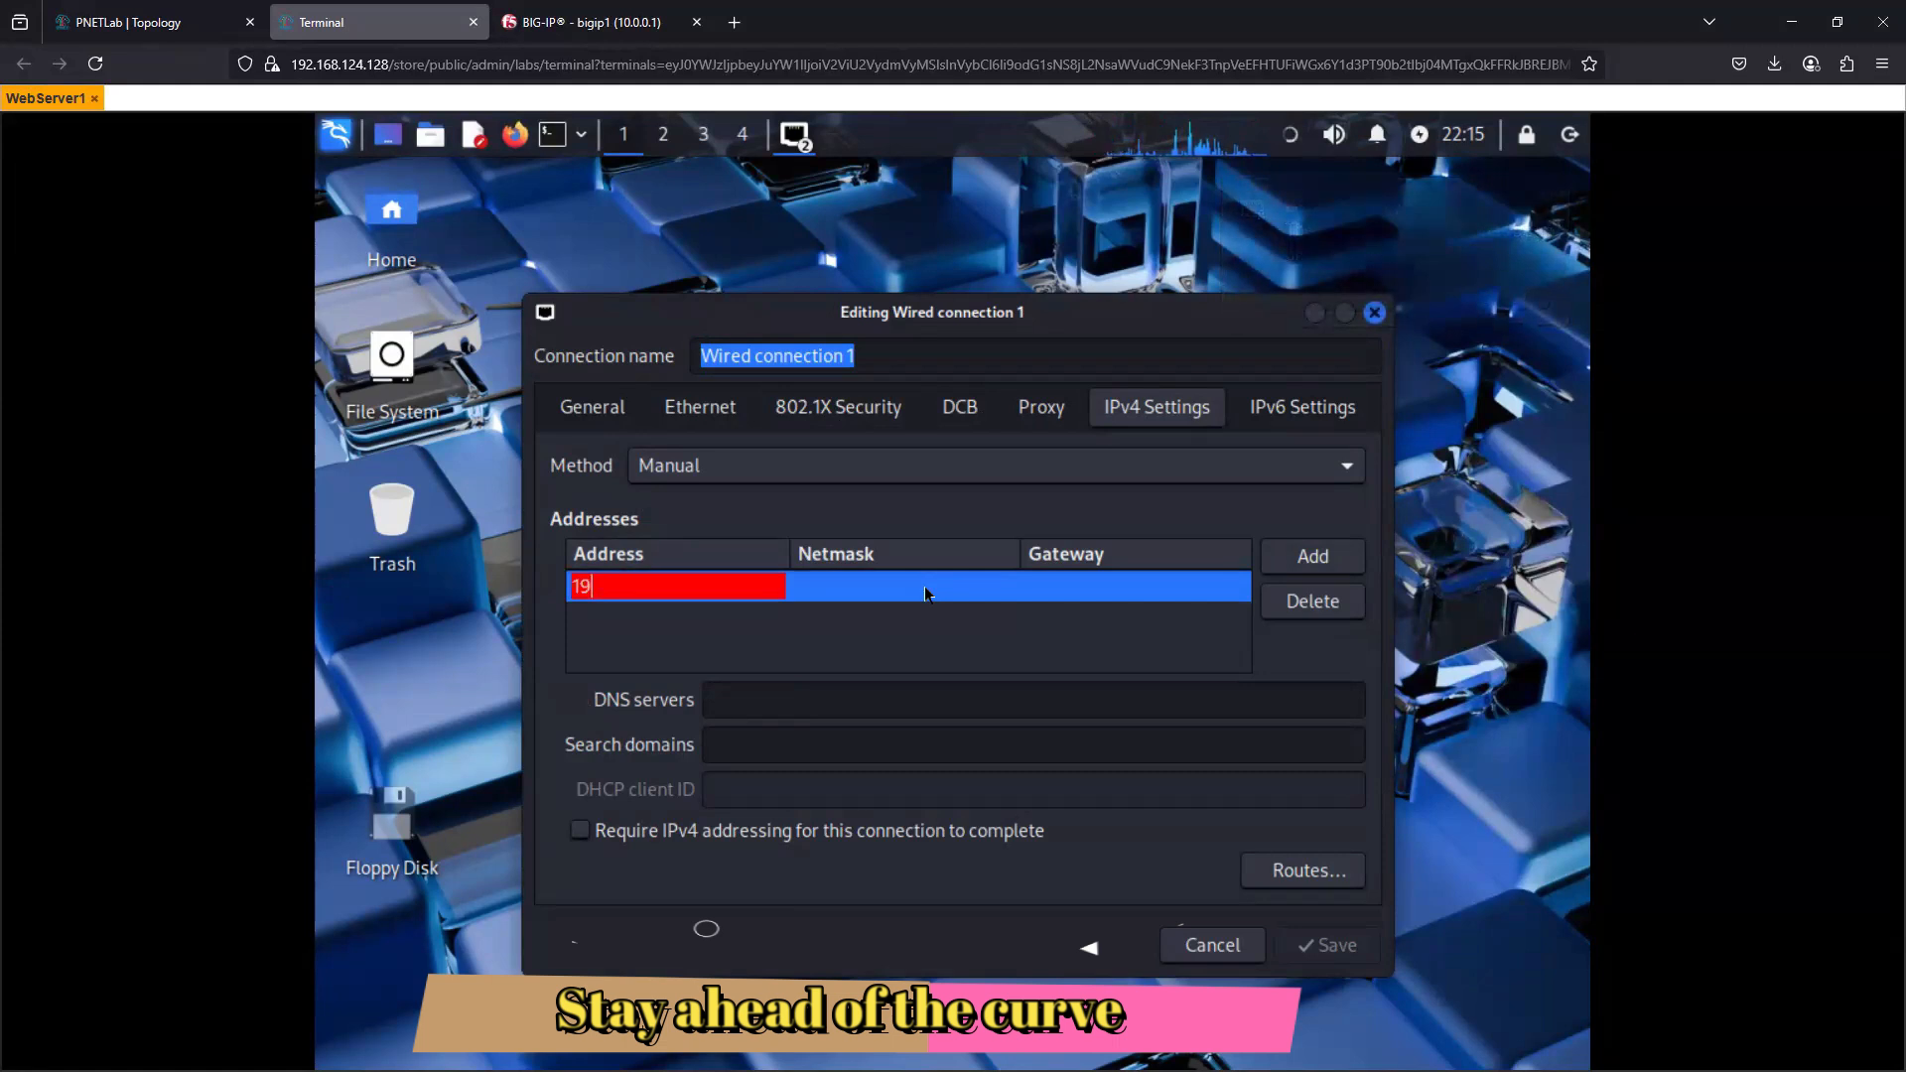
type("2.168.2.10")
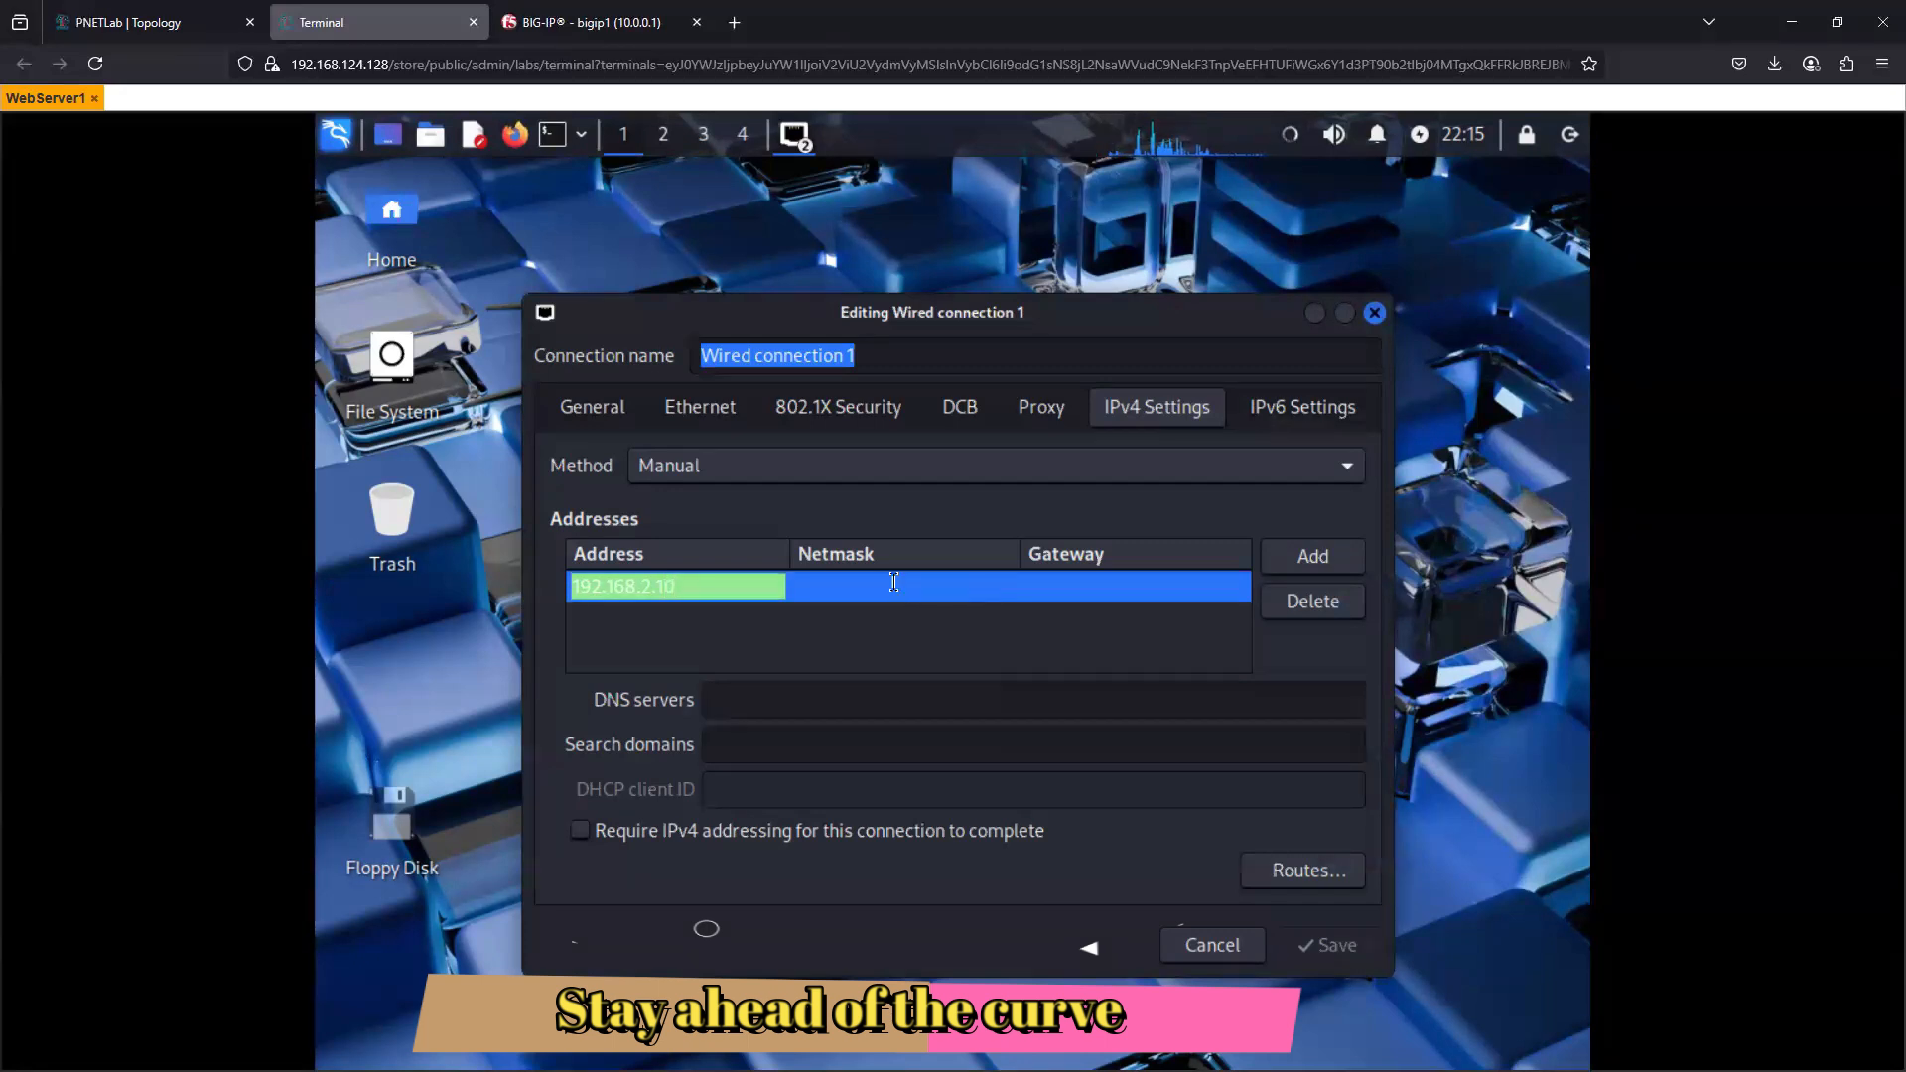
key("Tab")
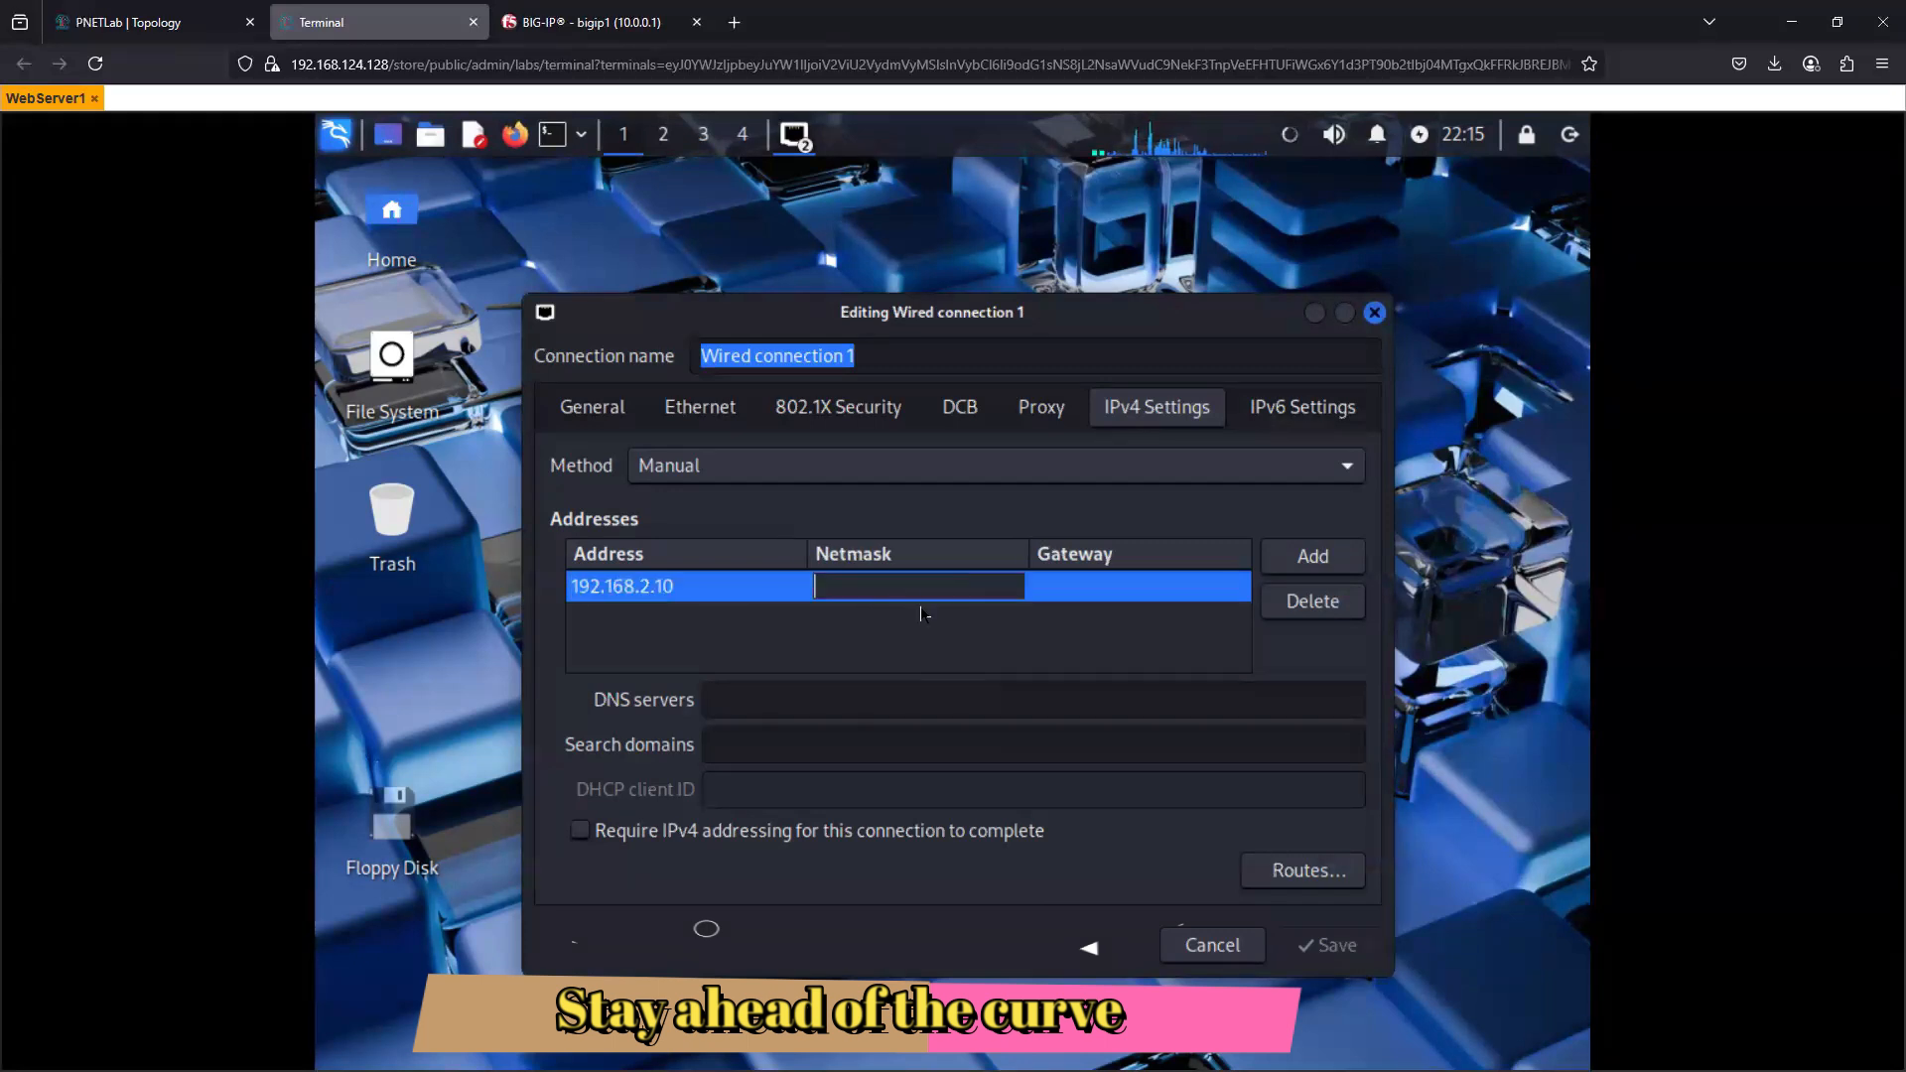
type("255.255.")
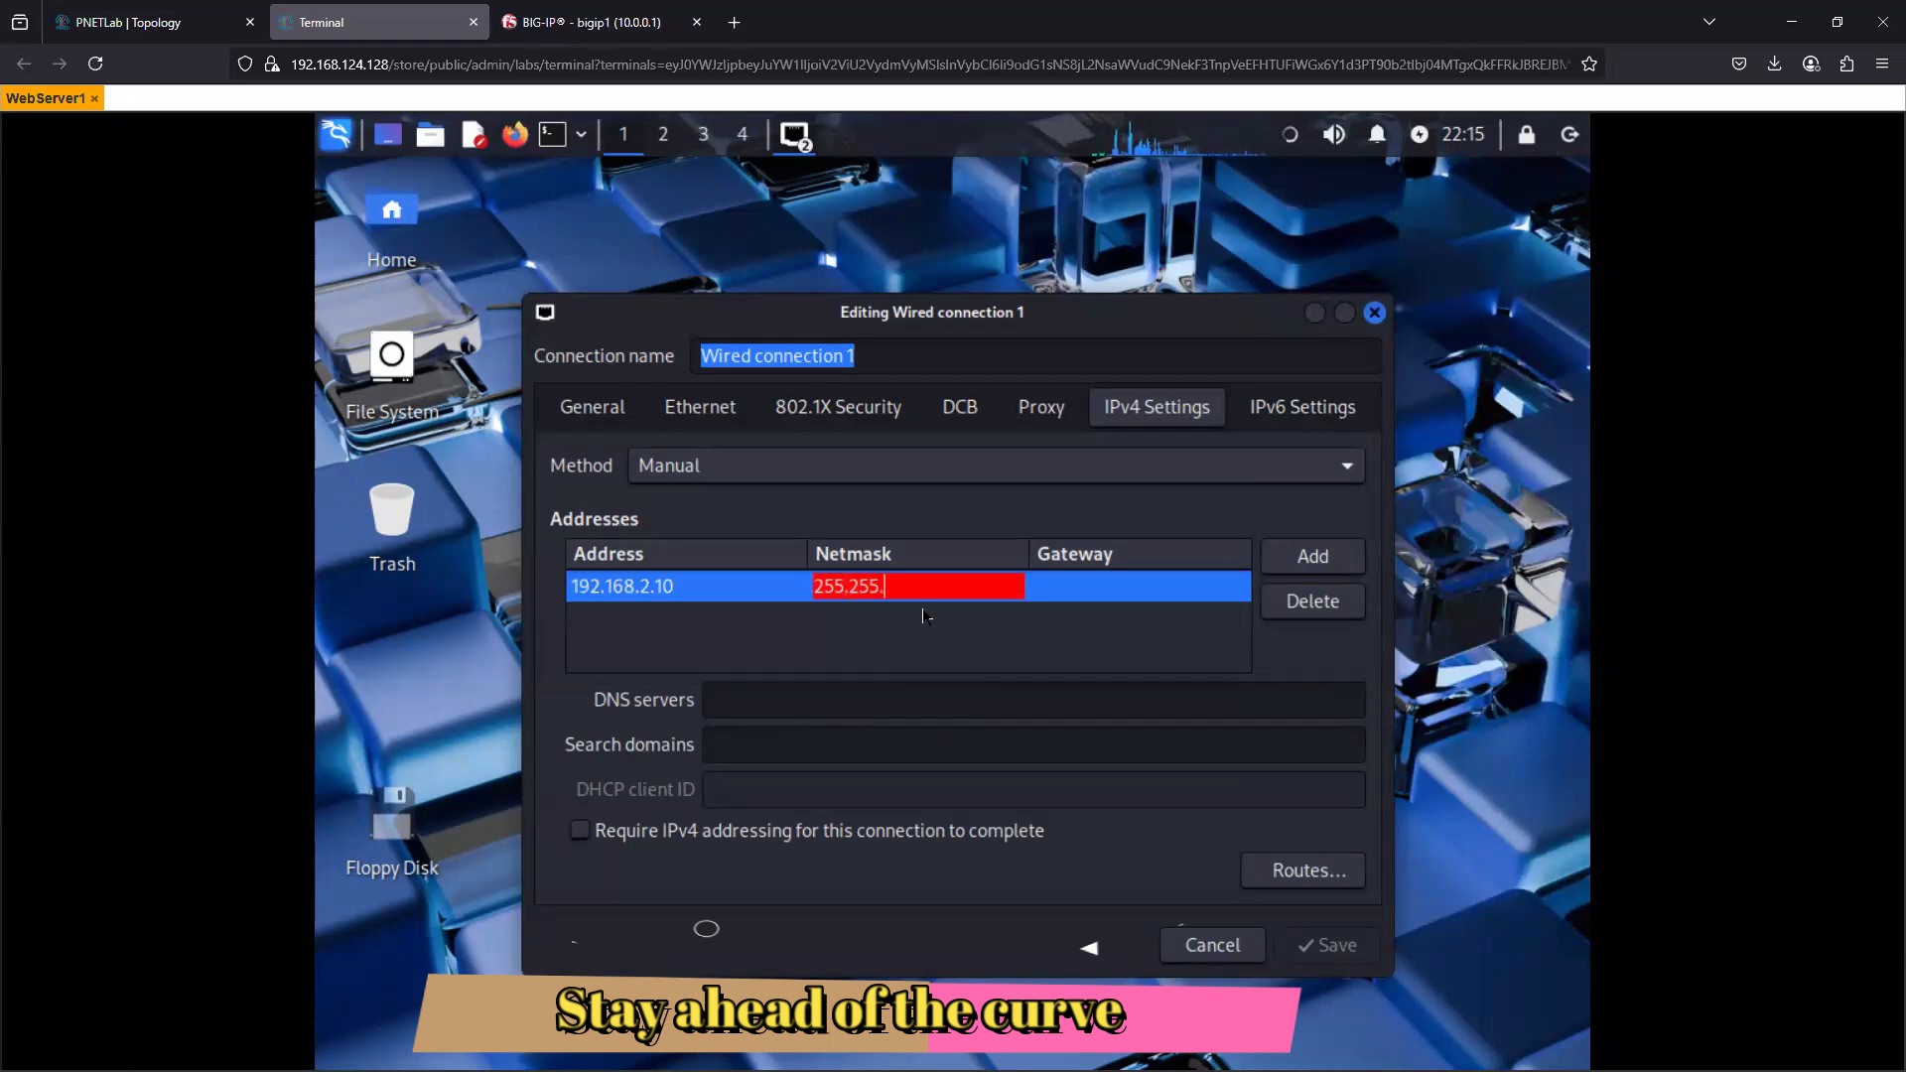
type("255.0")
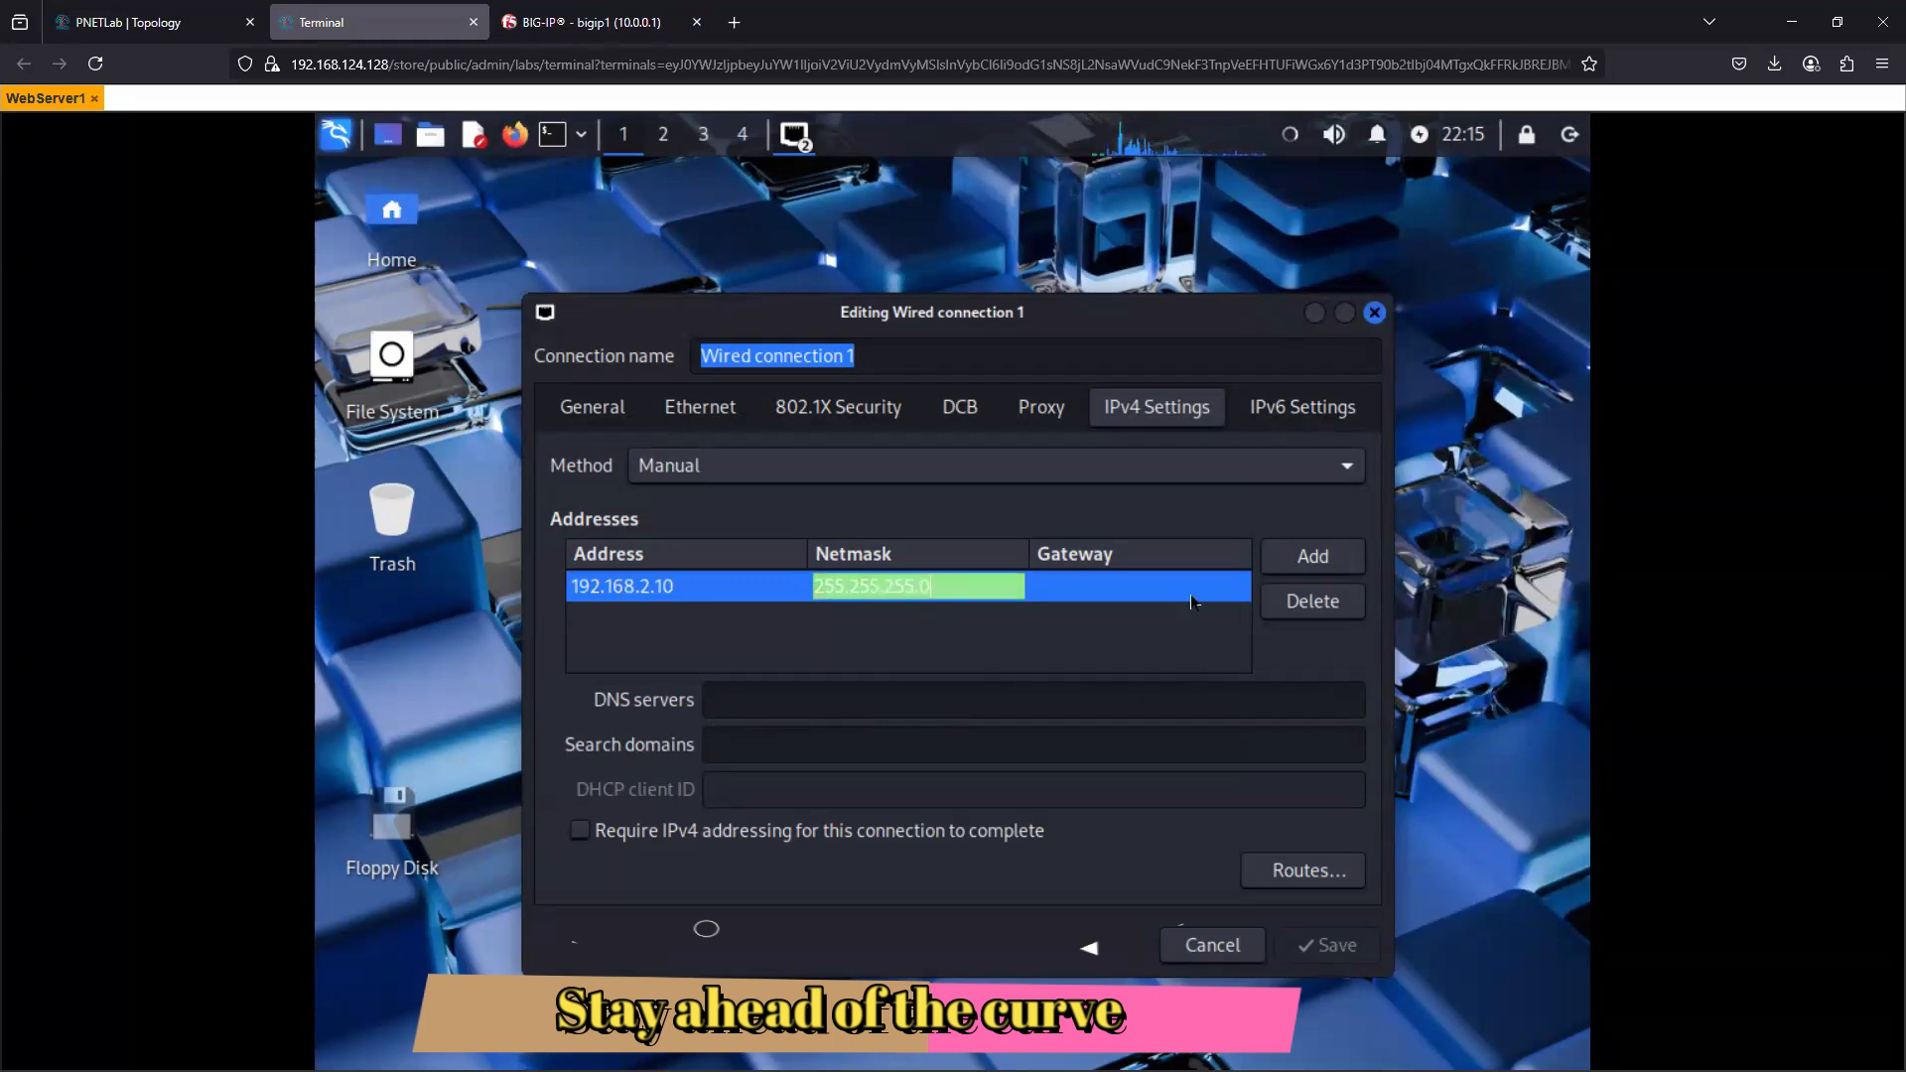
- Set the gateway of the static address entry to 192.168.2.1 and save the connection
key("Tab")
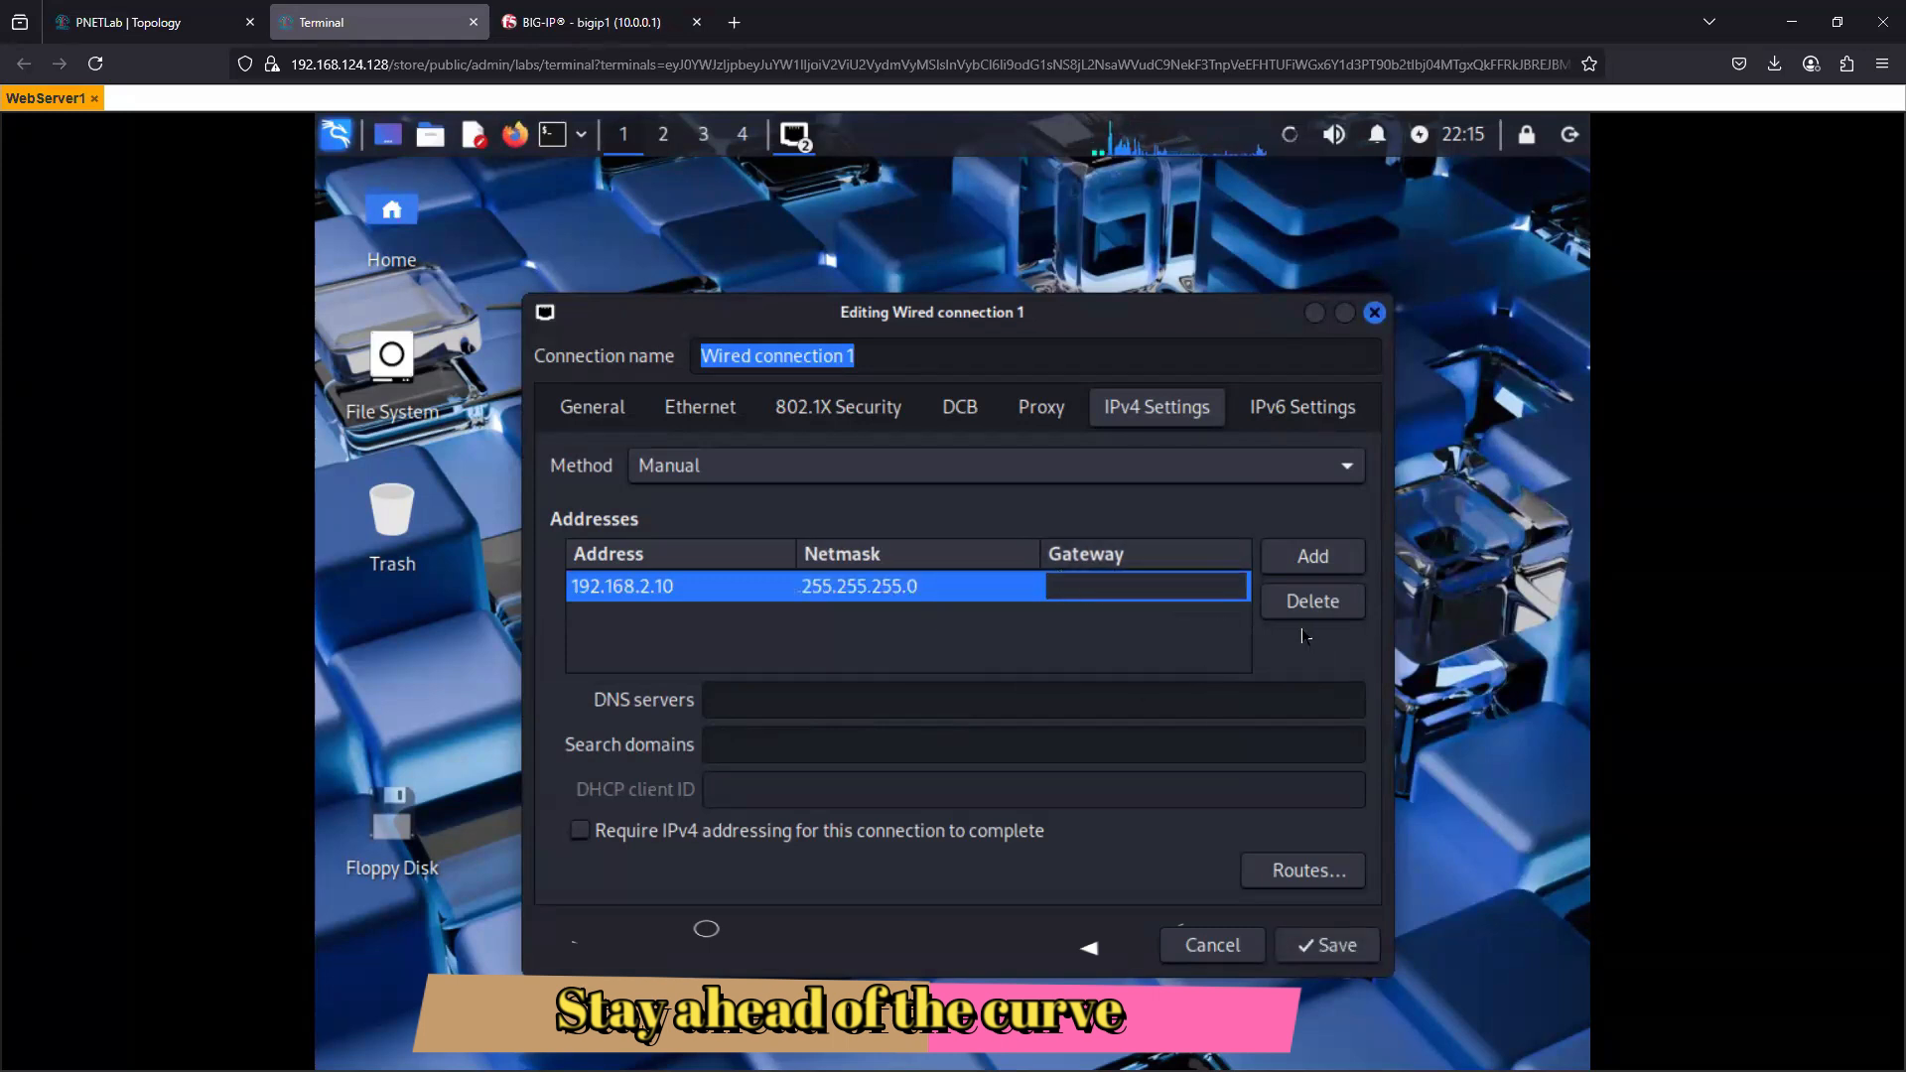
type("1")
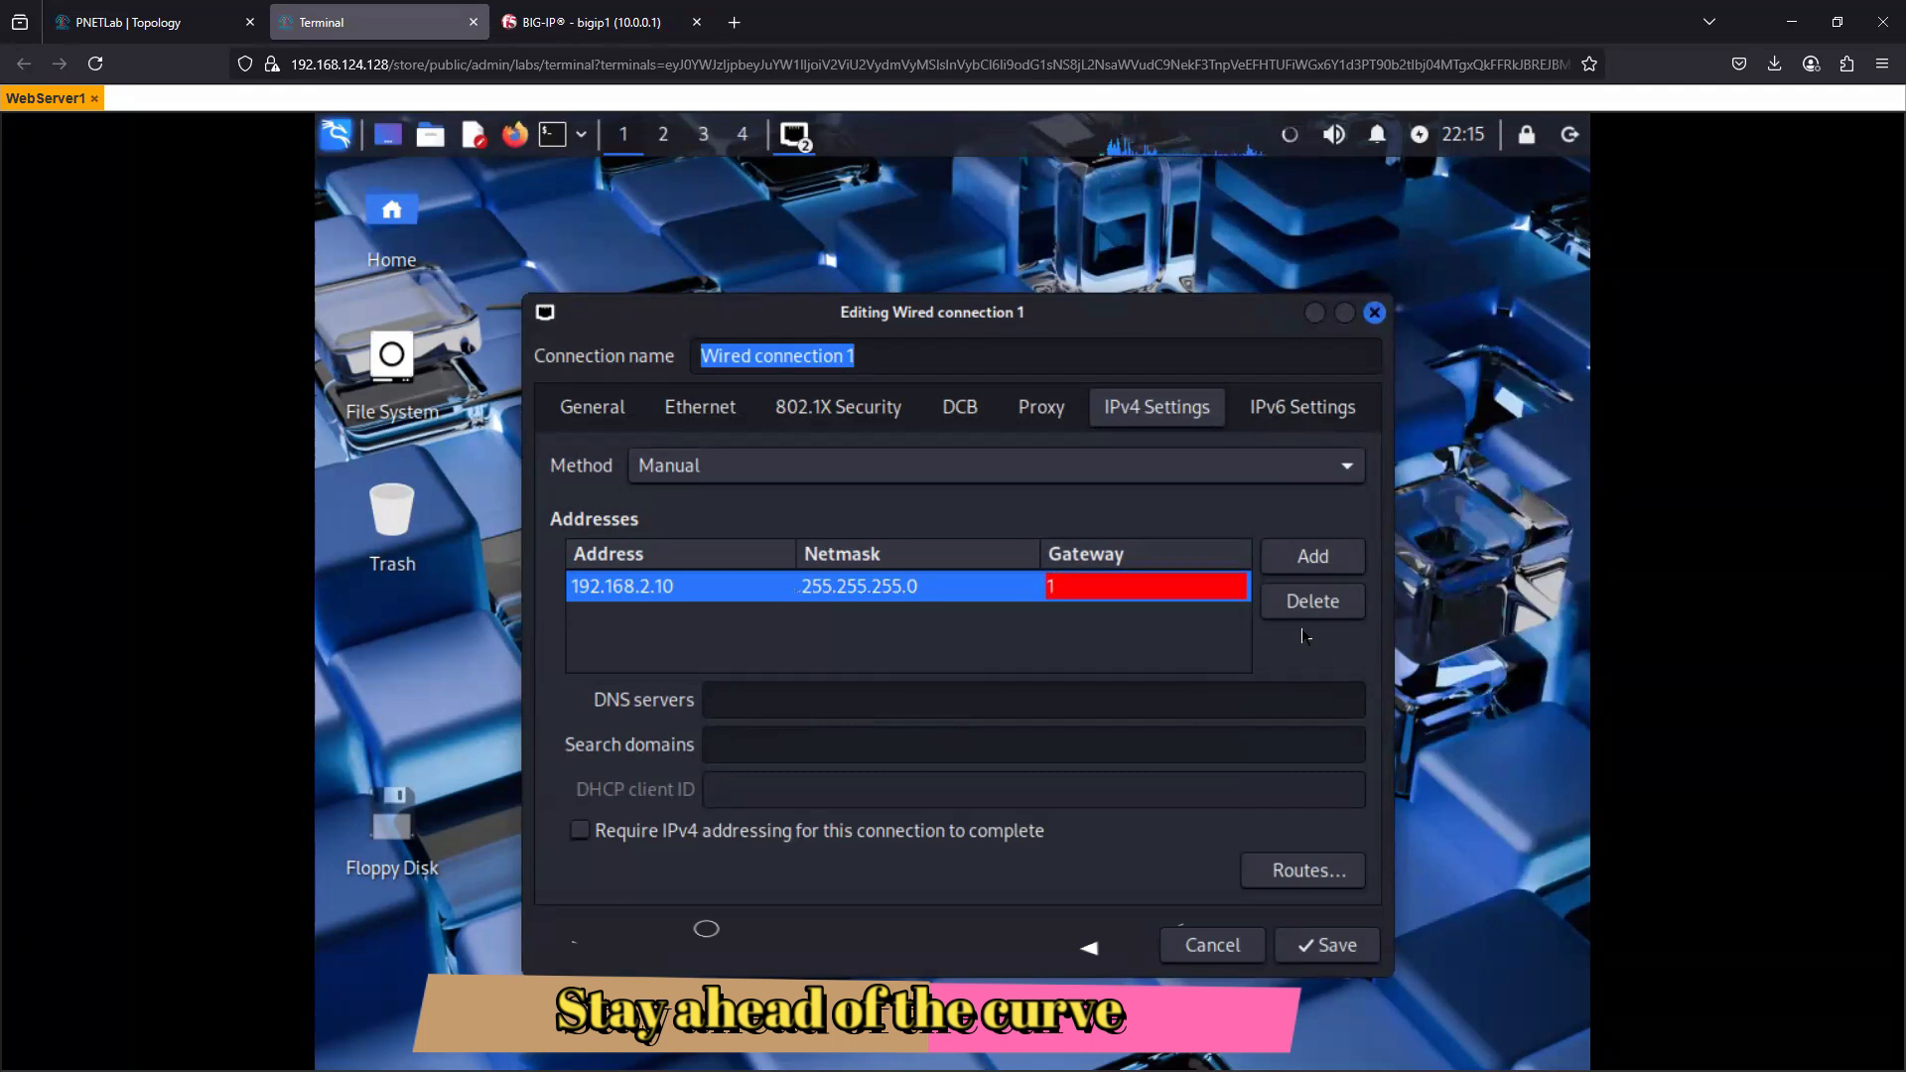
type("2.168.2.1")
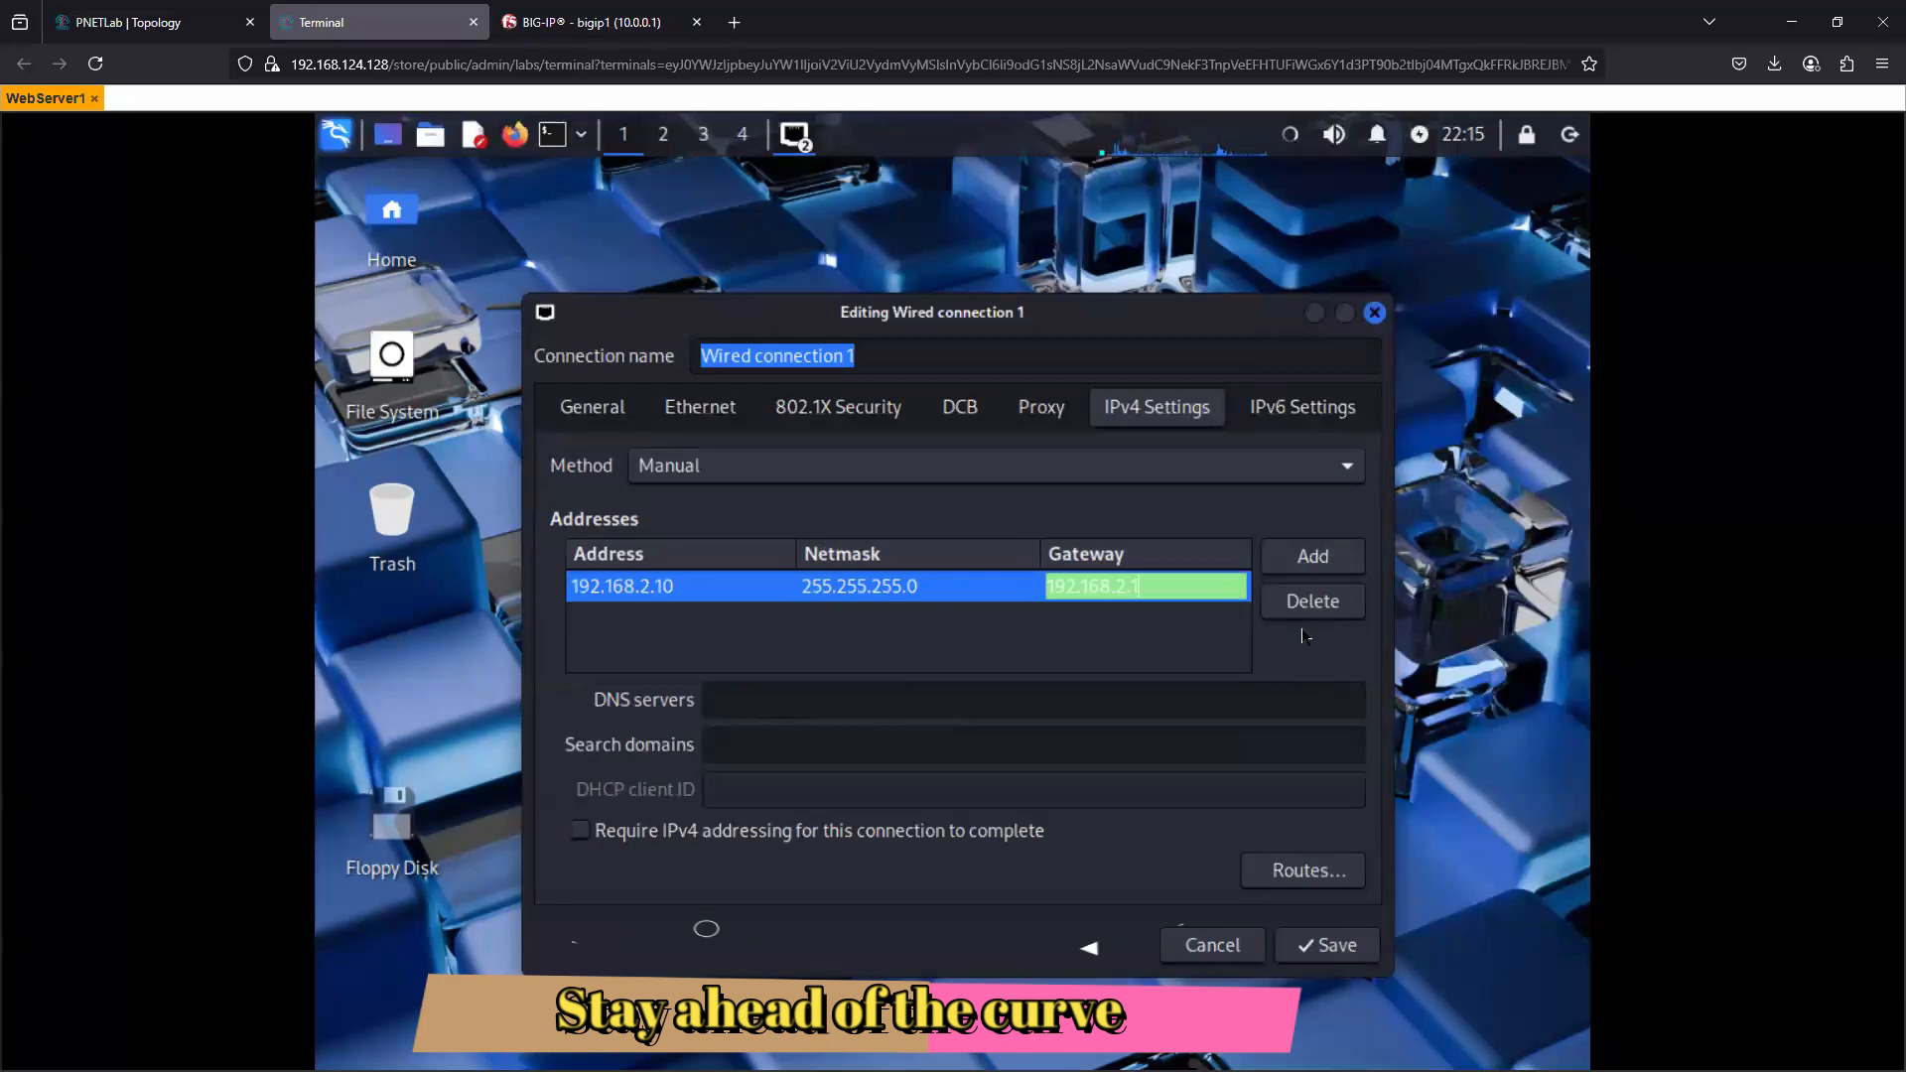
left_click(1312, 948)
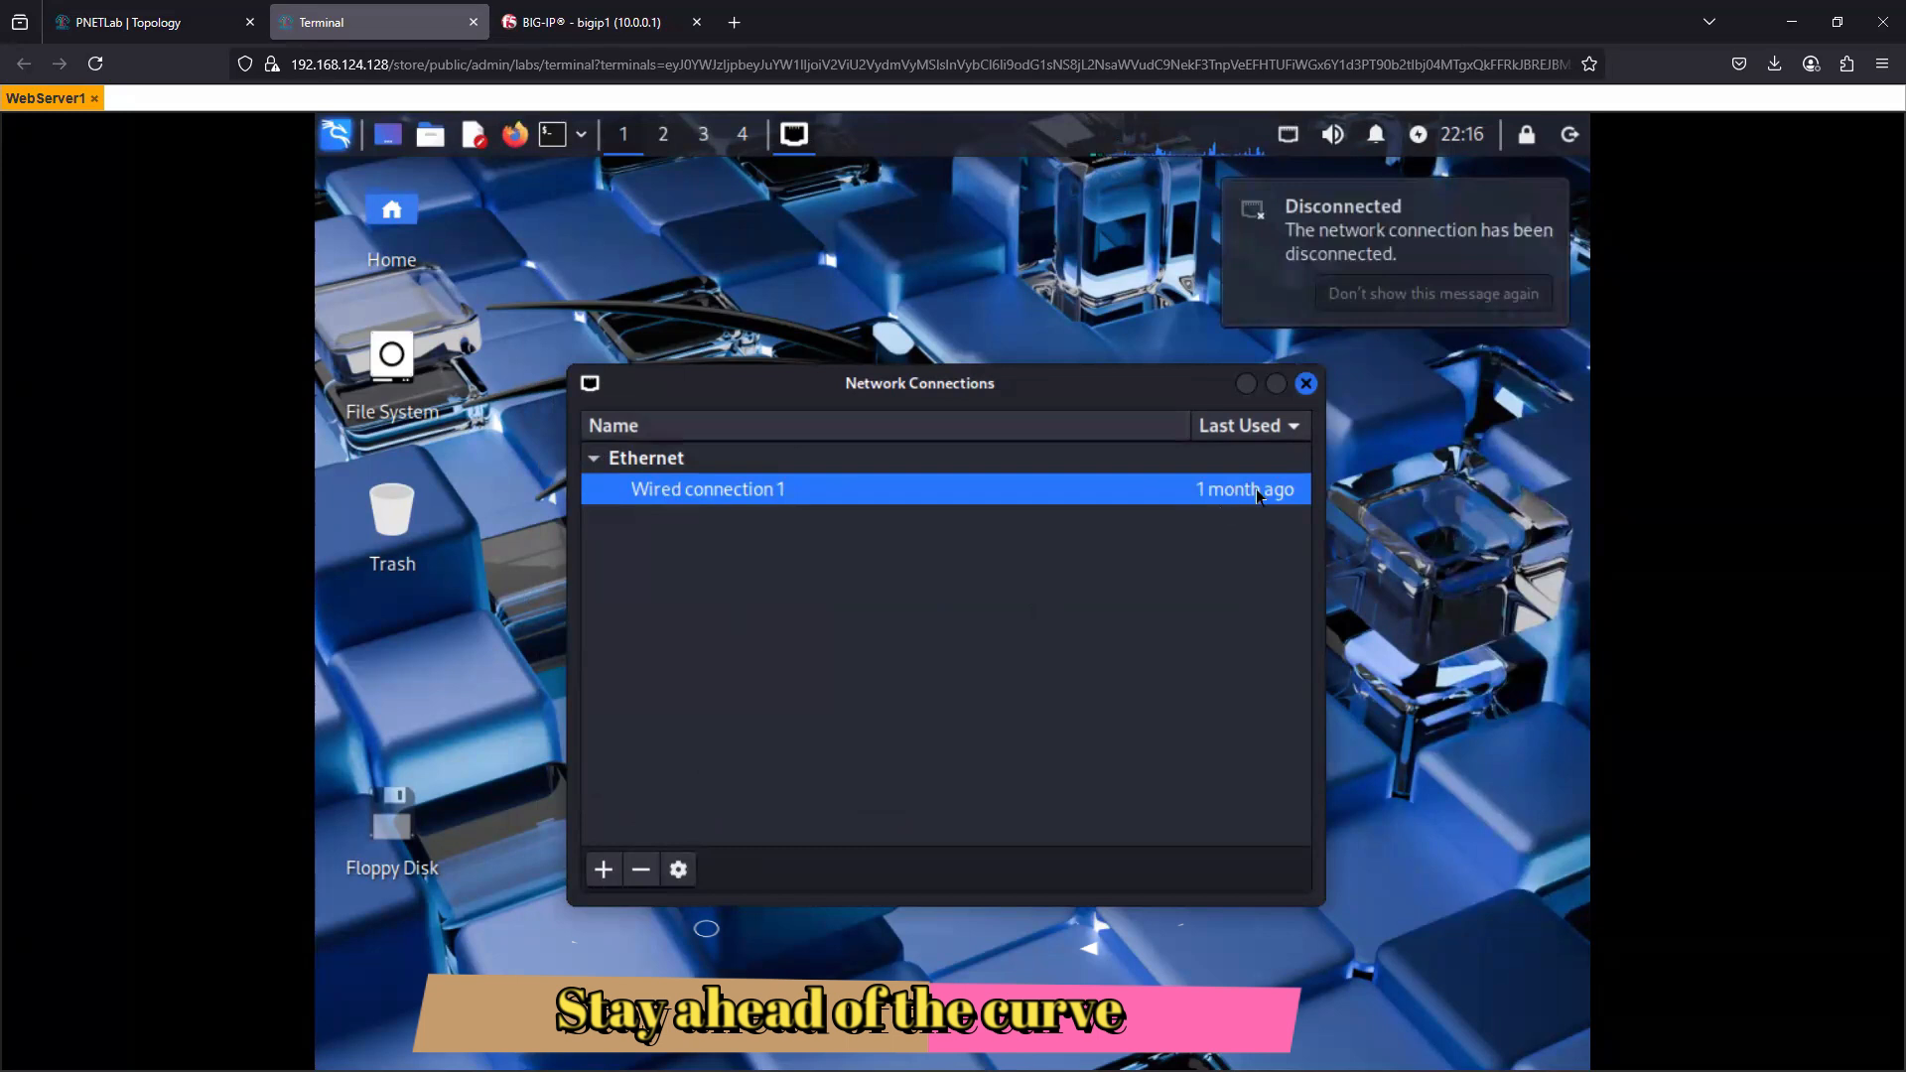
- Review the saved IPv4 settings of Wired connection 1 and close the network connections editor
left_click(642, 461)
left_click(655, 495)
left_click(679, 869)
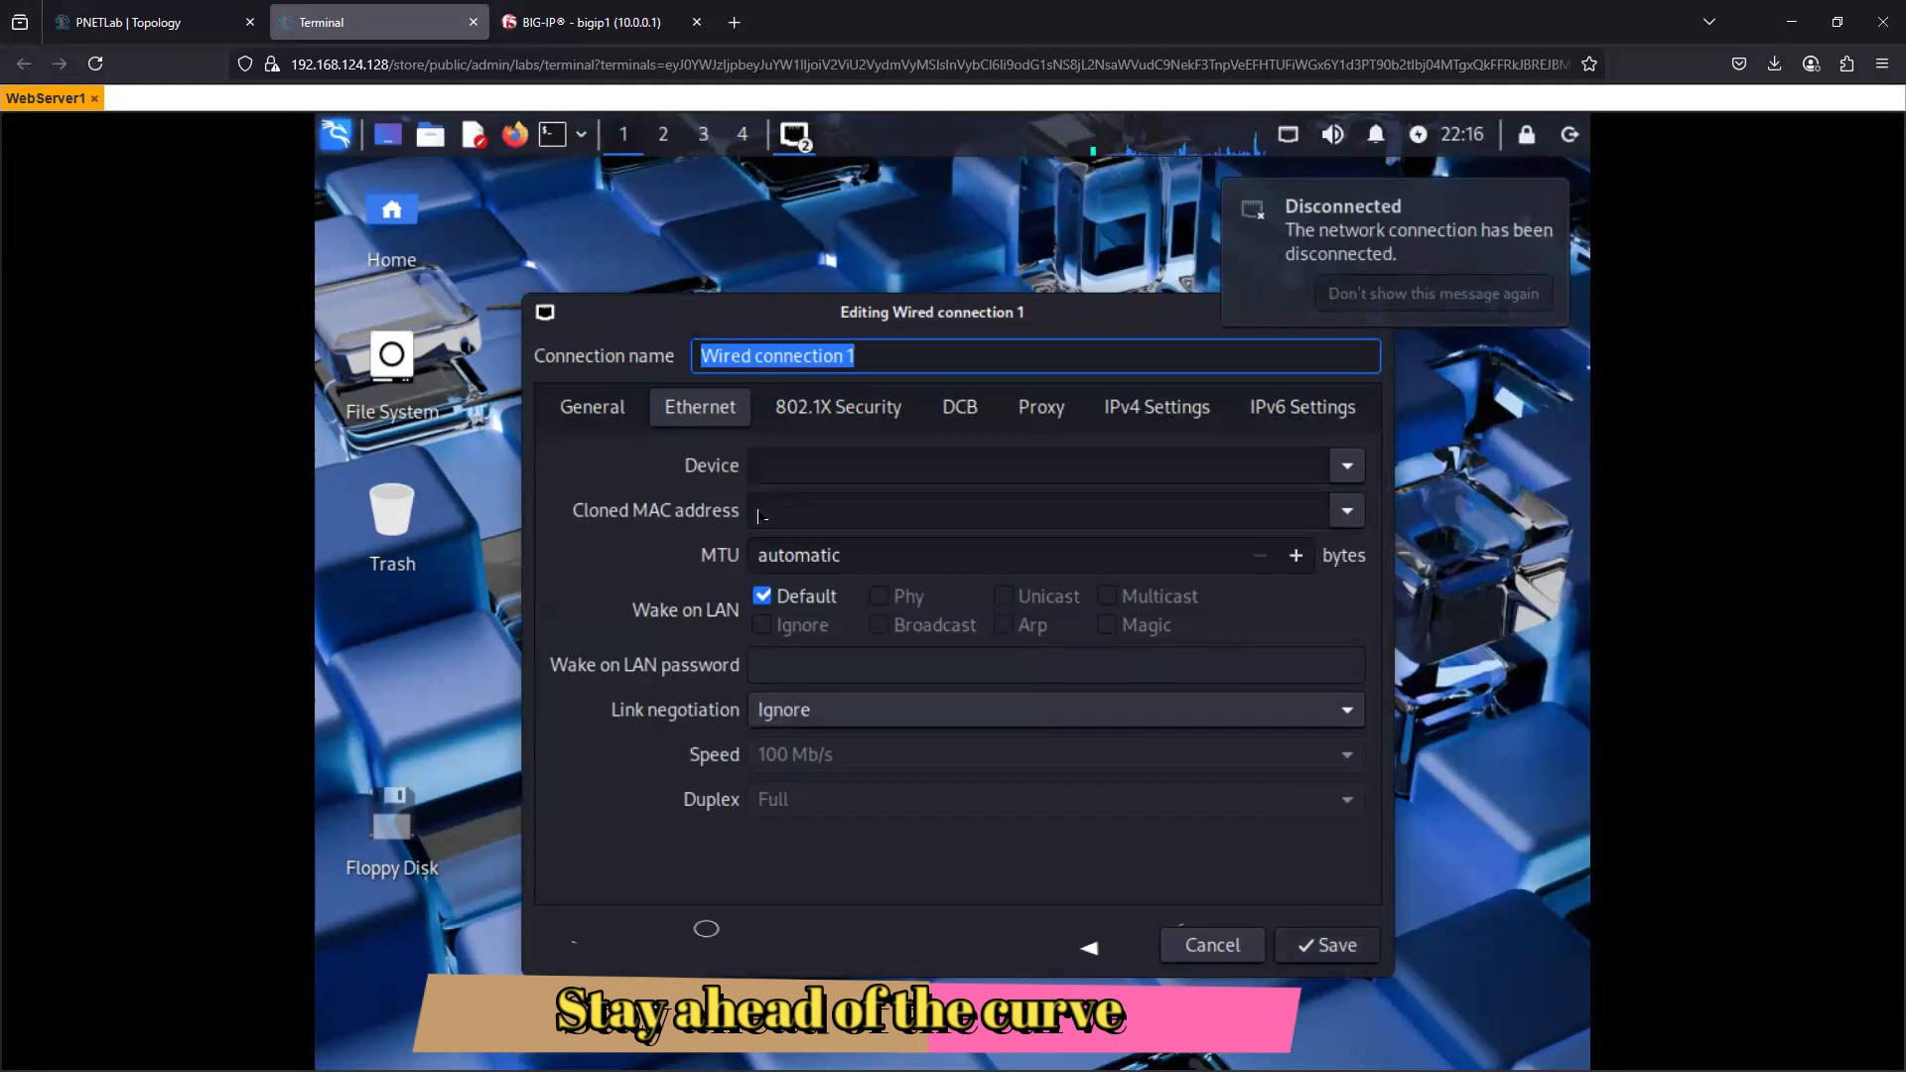
left_click(1154, 409)
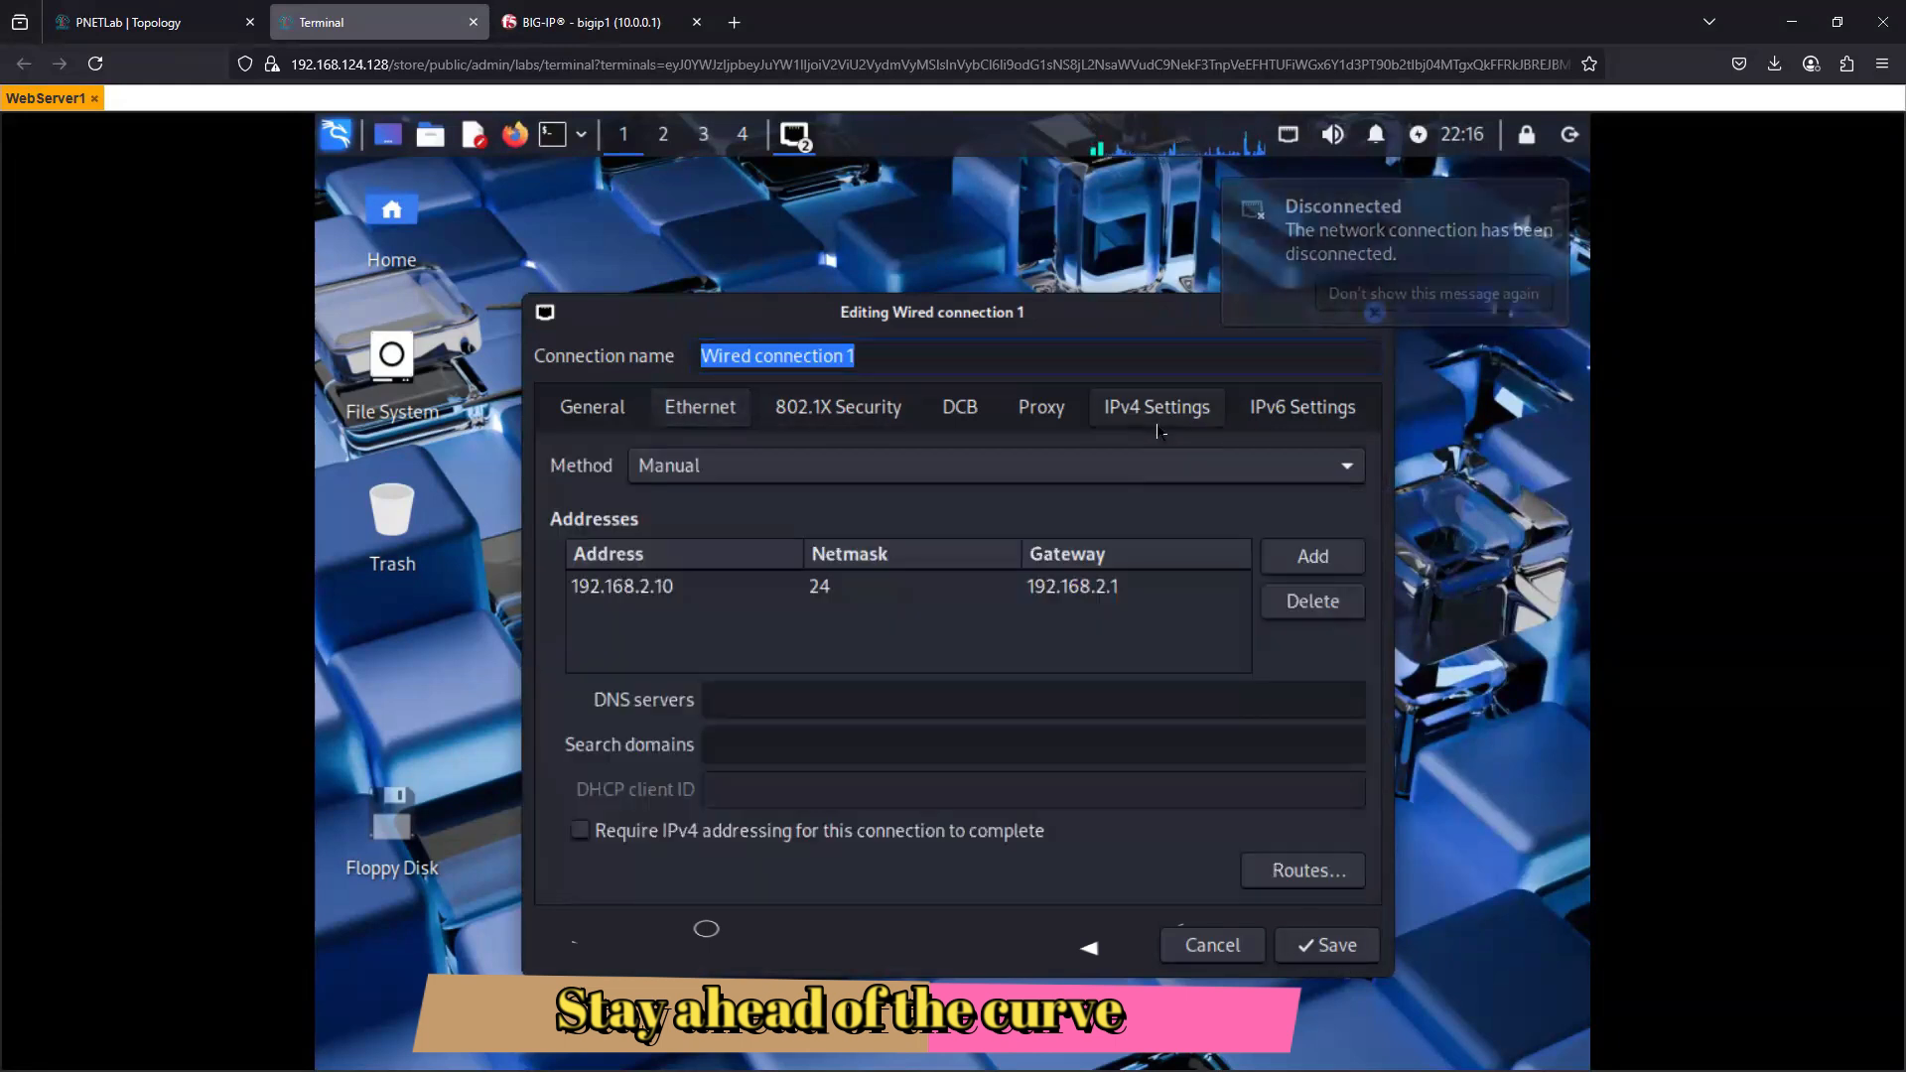
left_click(1324, 944)
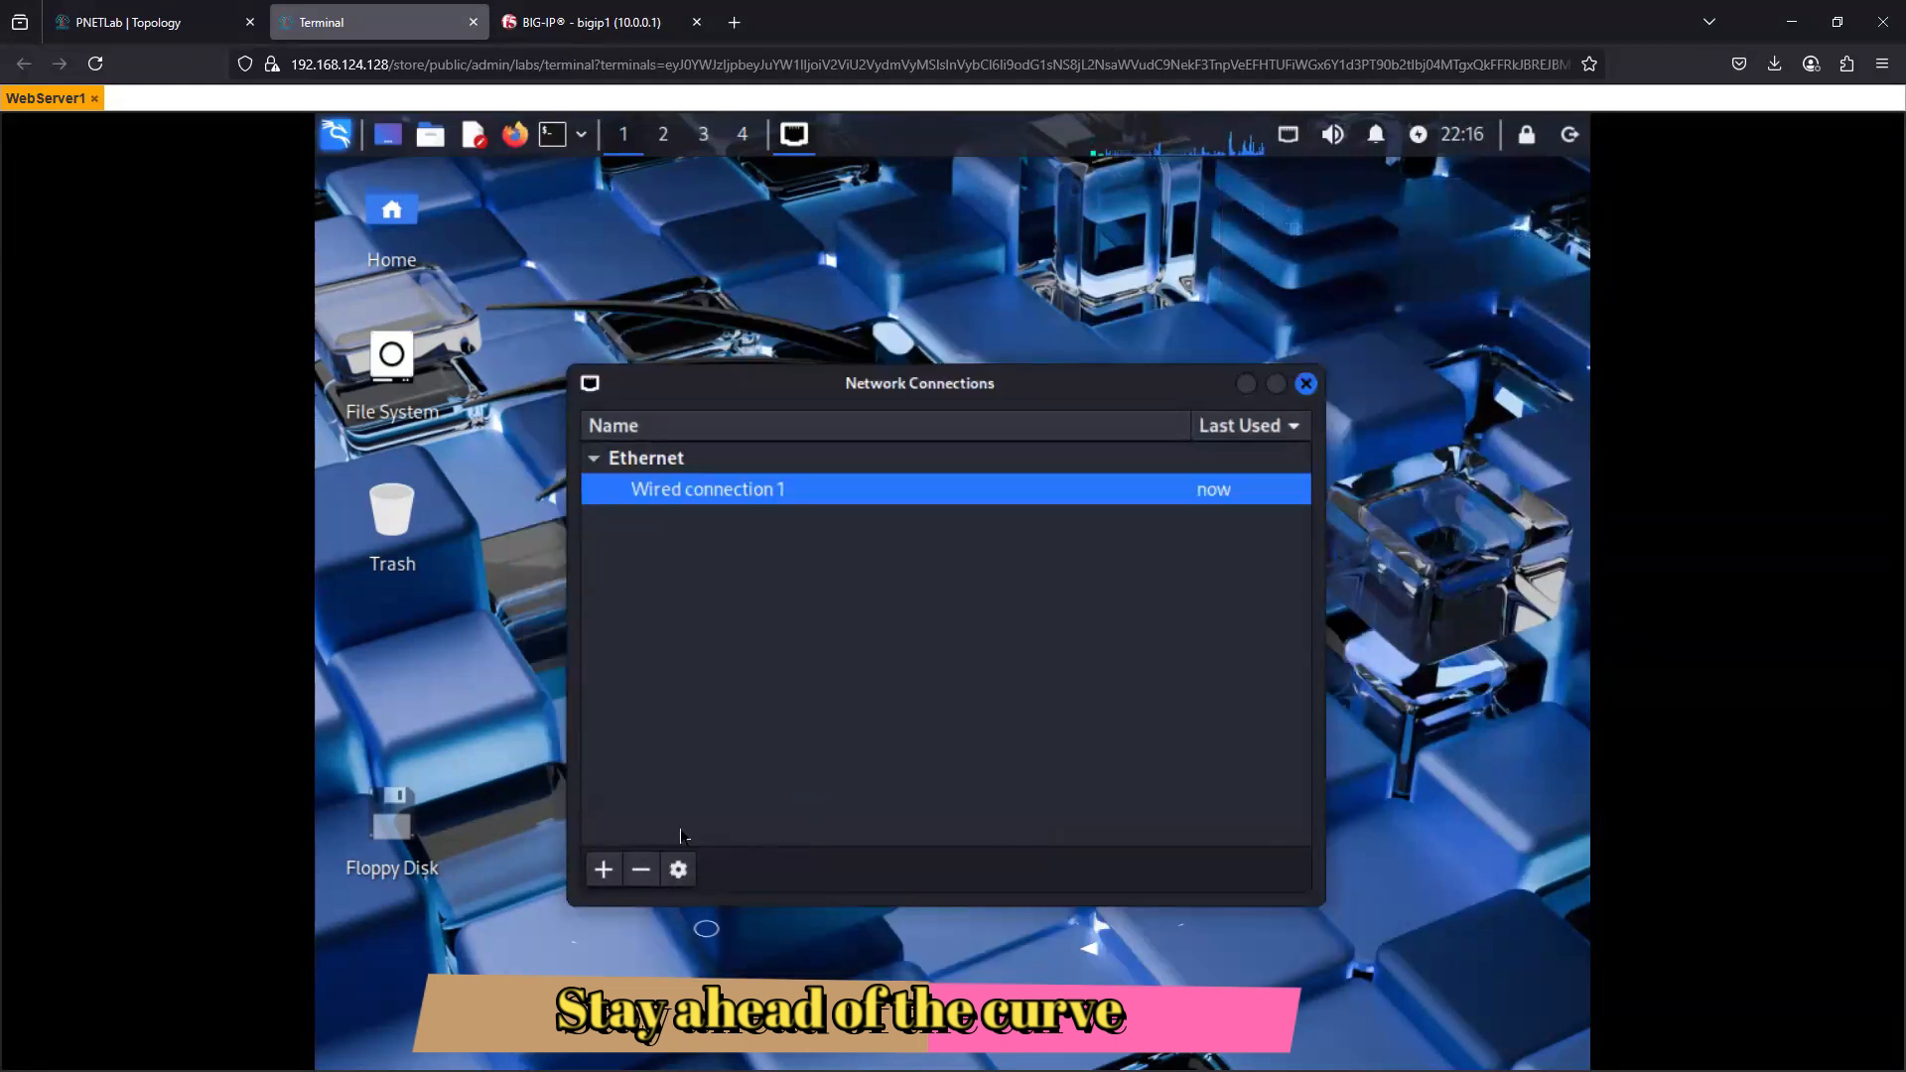
left_click(1306, 383)
- Reconnect Wired connection 1 so that its new IPv4 settings are applied
left_click(1288, 136)
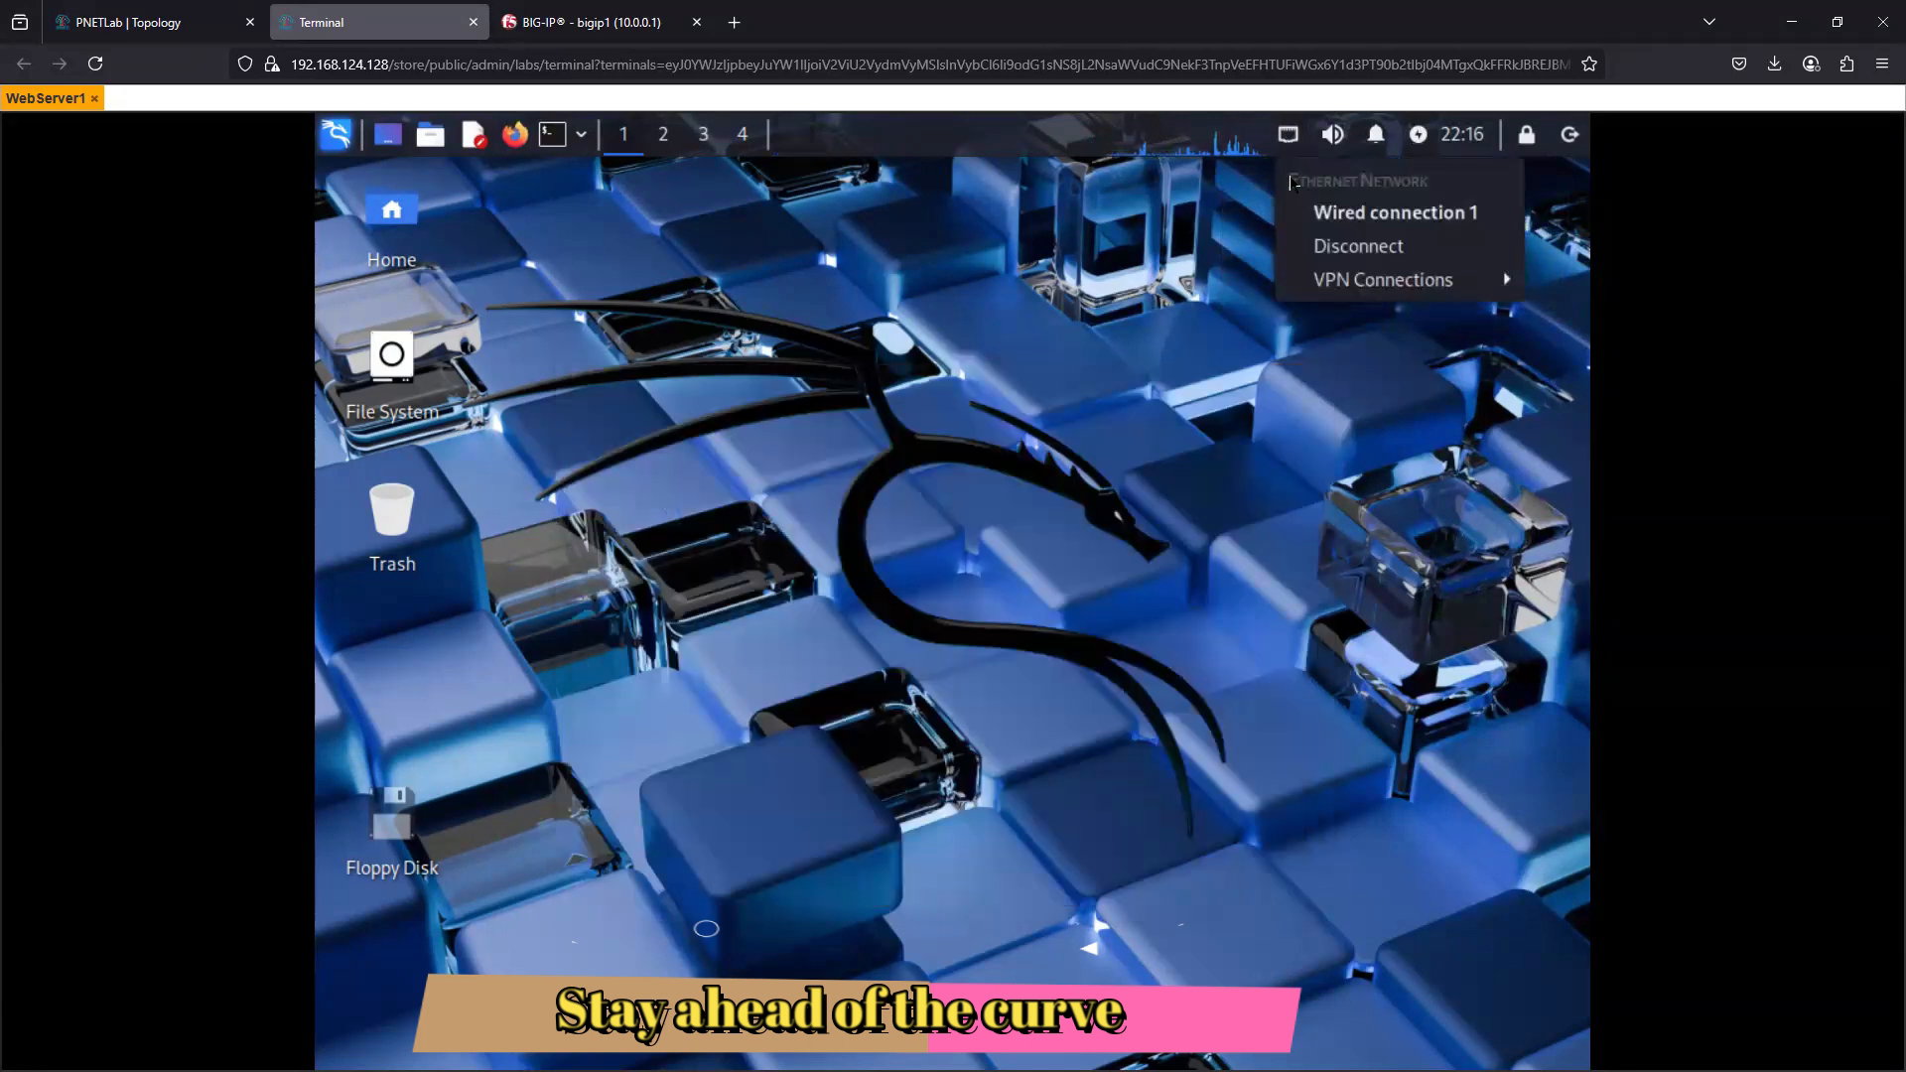
left_click(1403, 214)
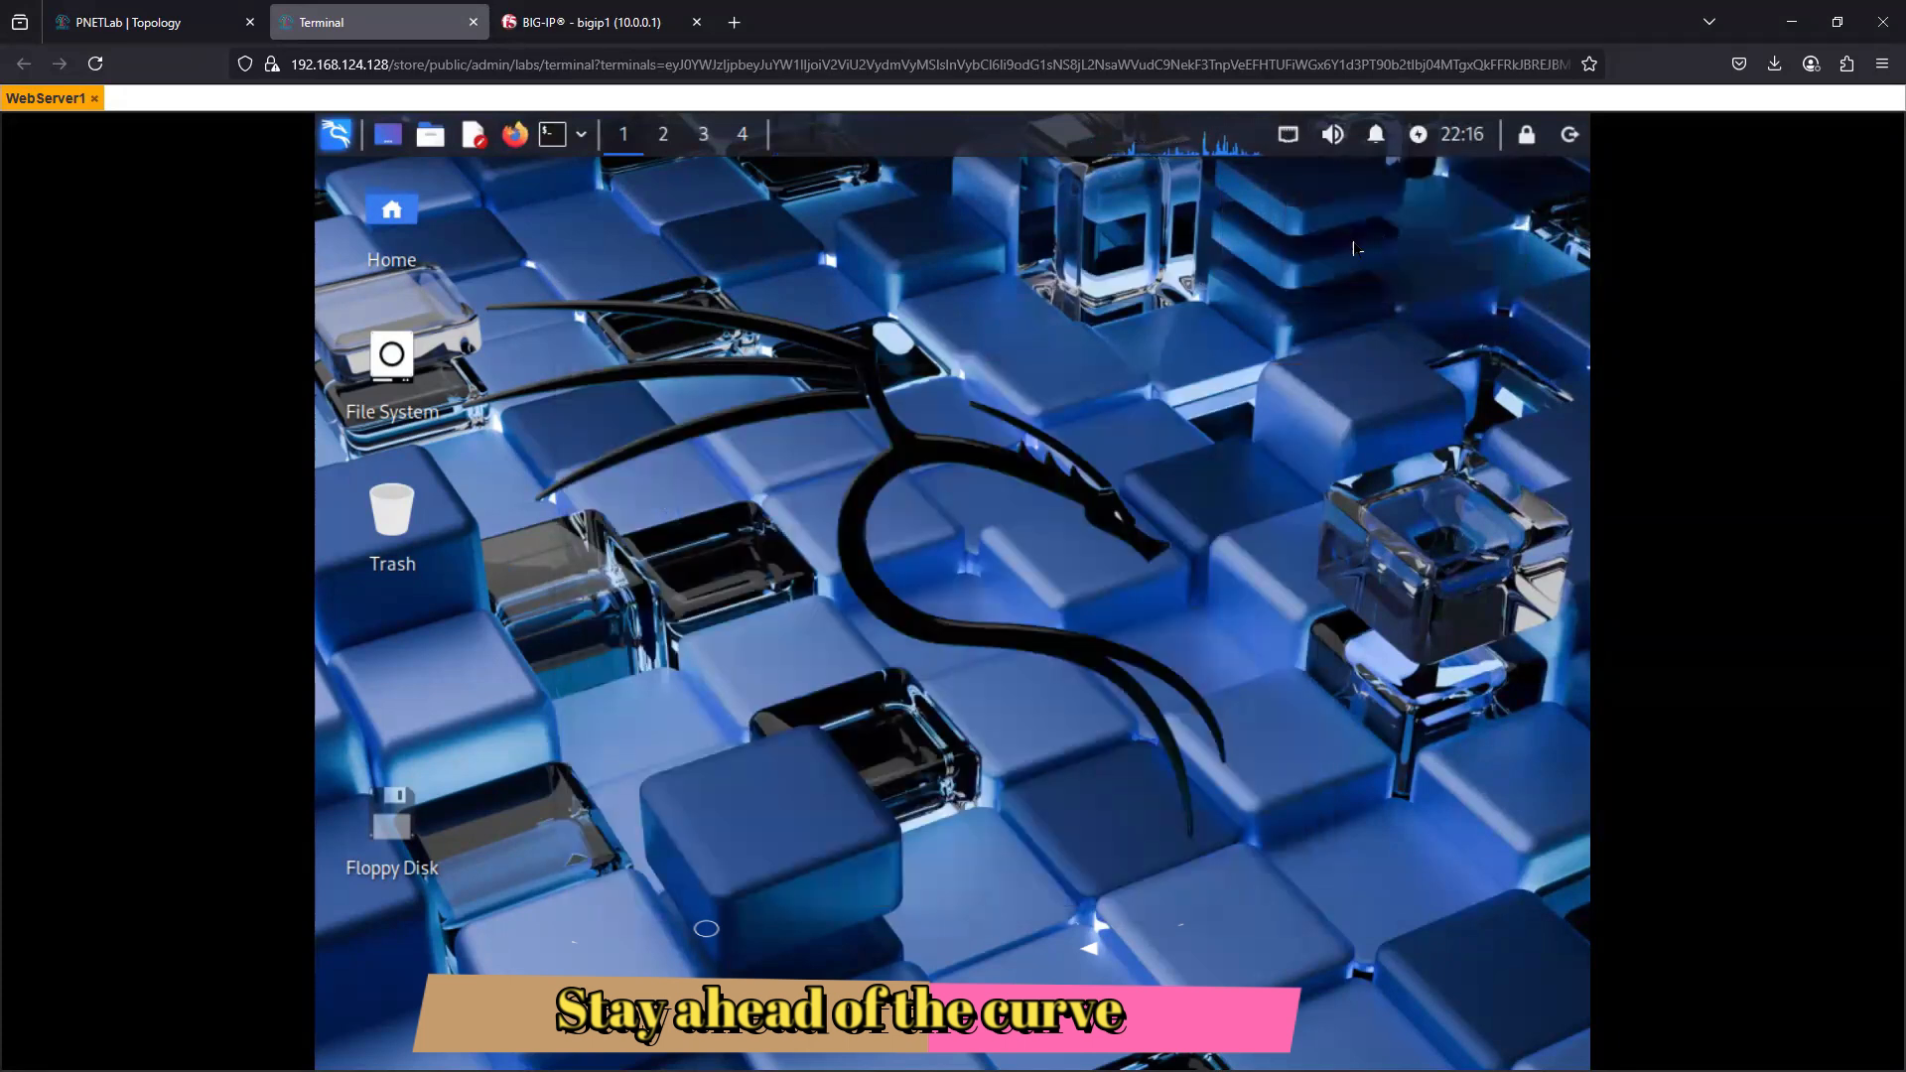
left_click(1288, 134)
left_click(1380, 206)
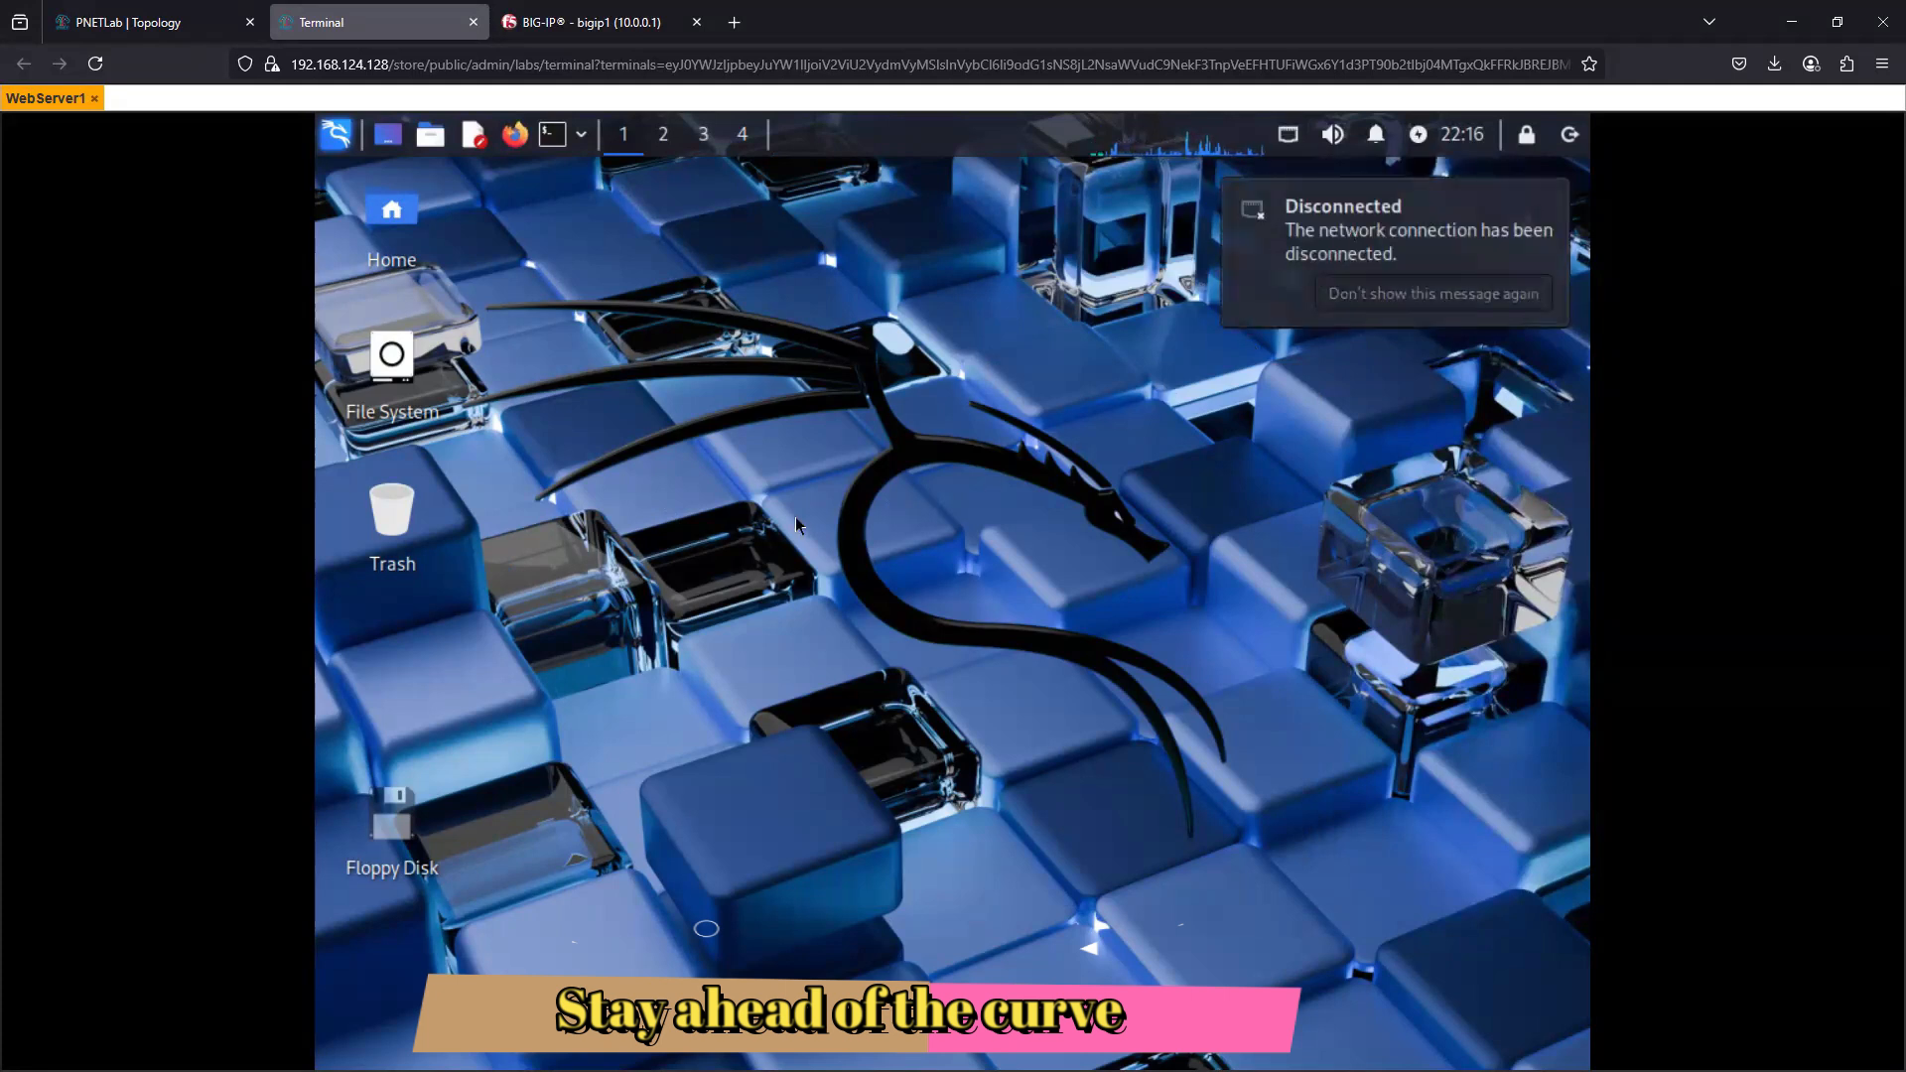
- Open a terminal and check the network interface addresses with ifconfig
left_click(552, 136)
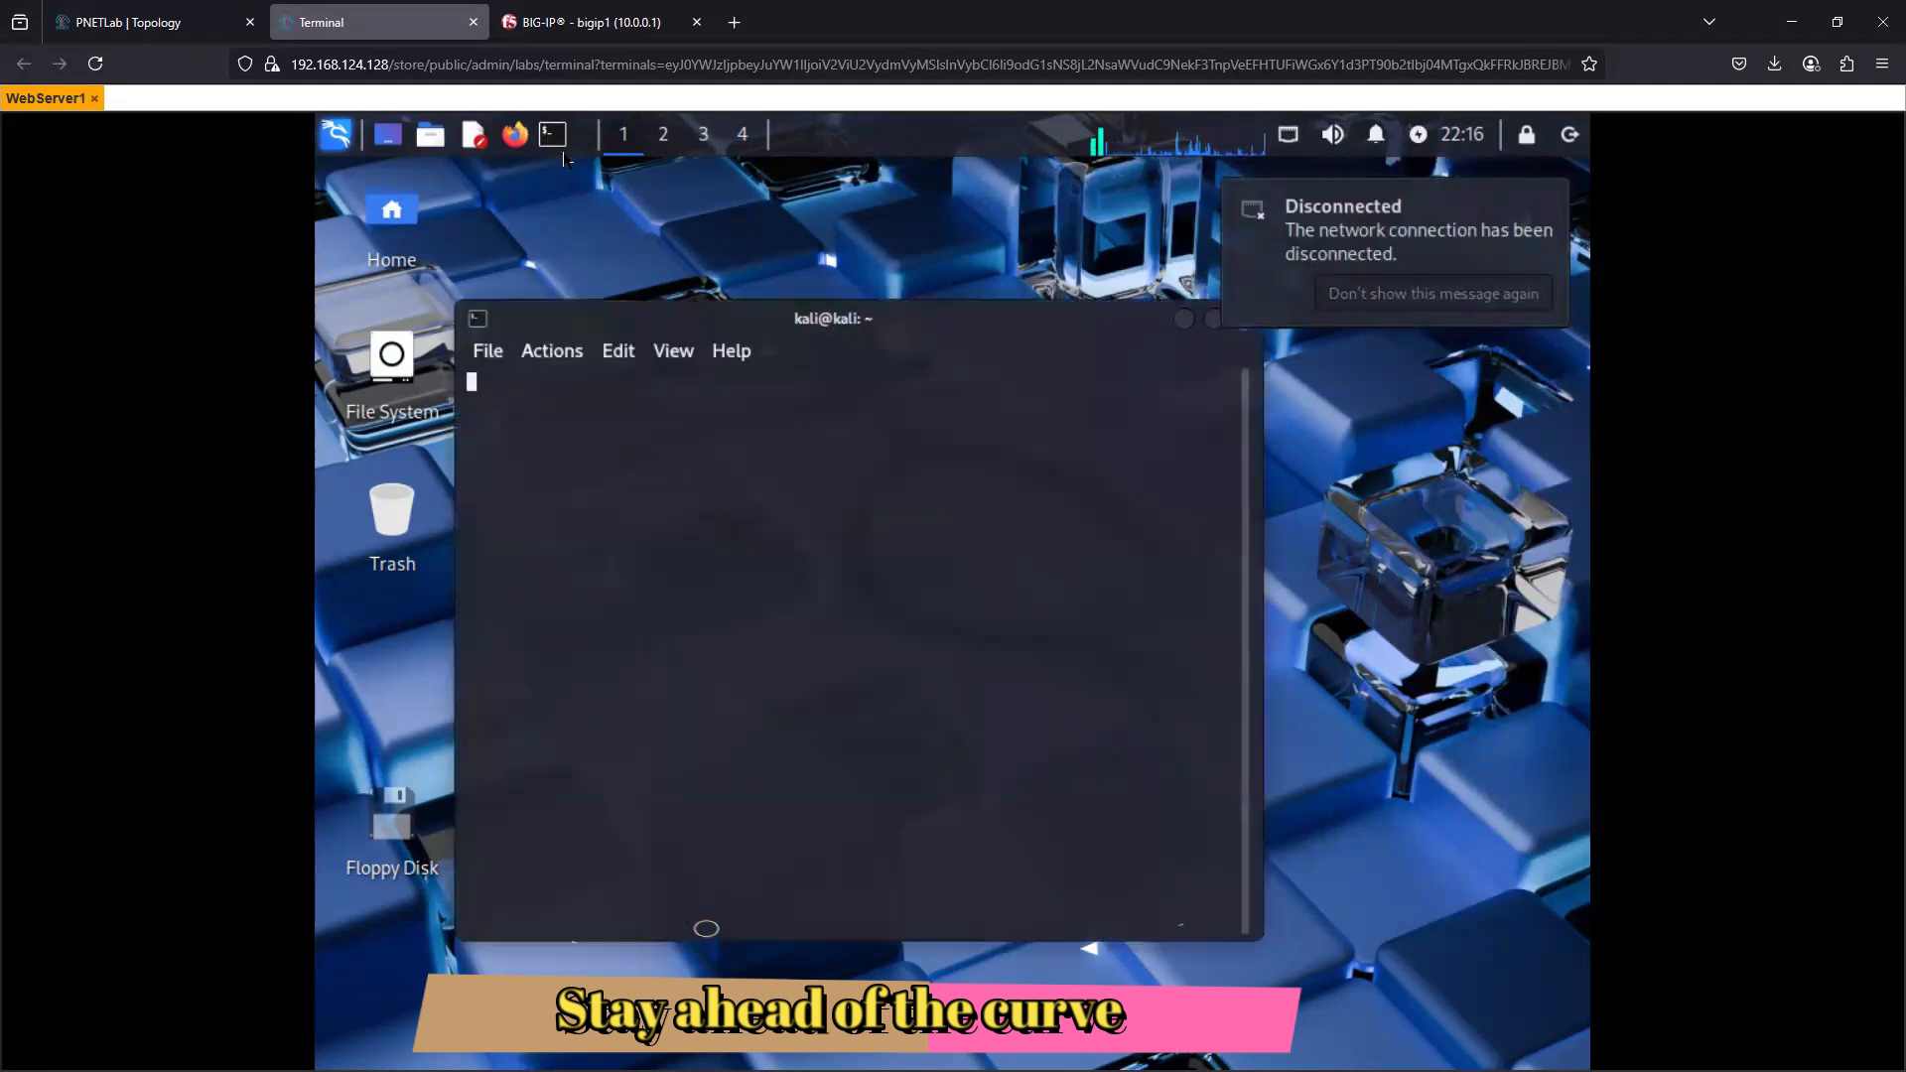
type("ifcon")
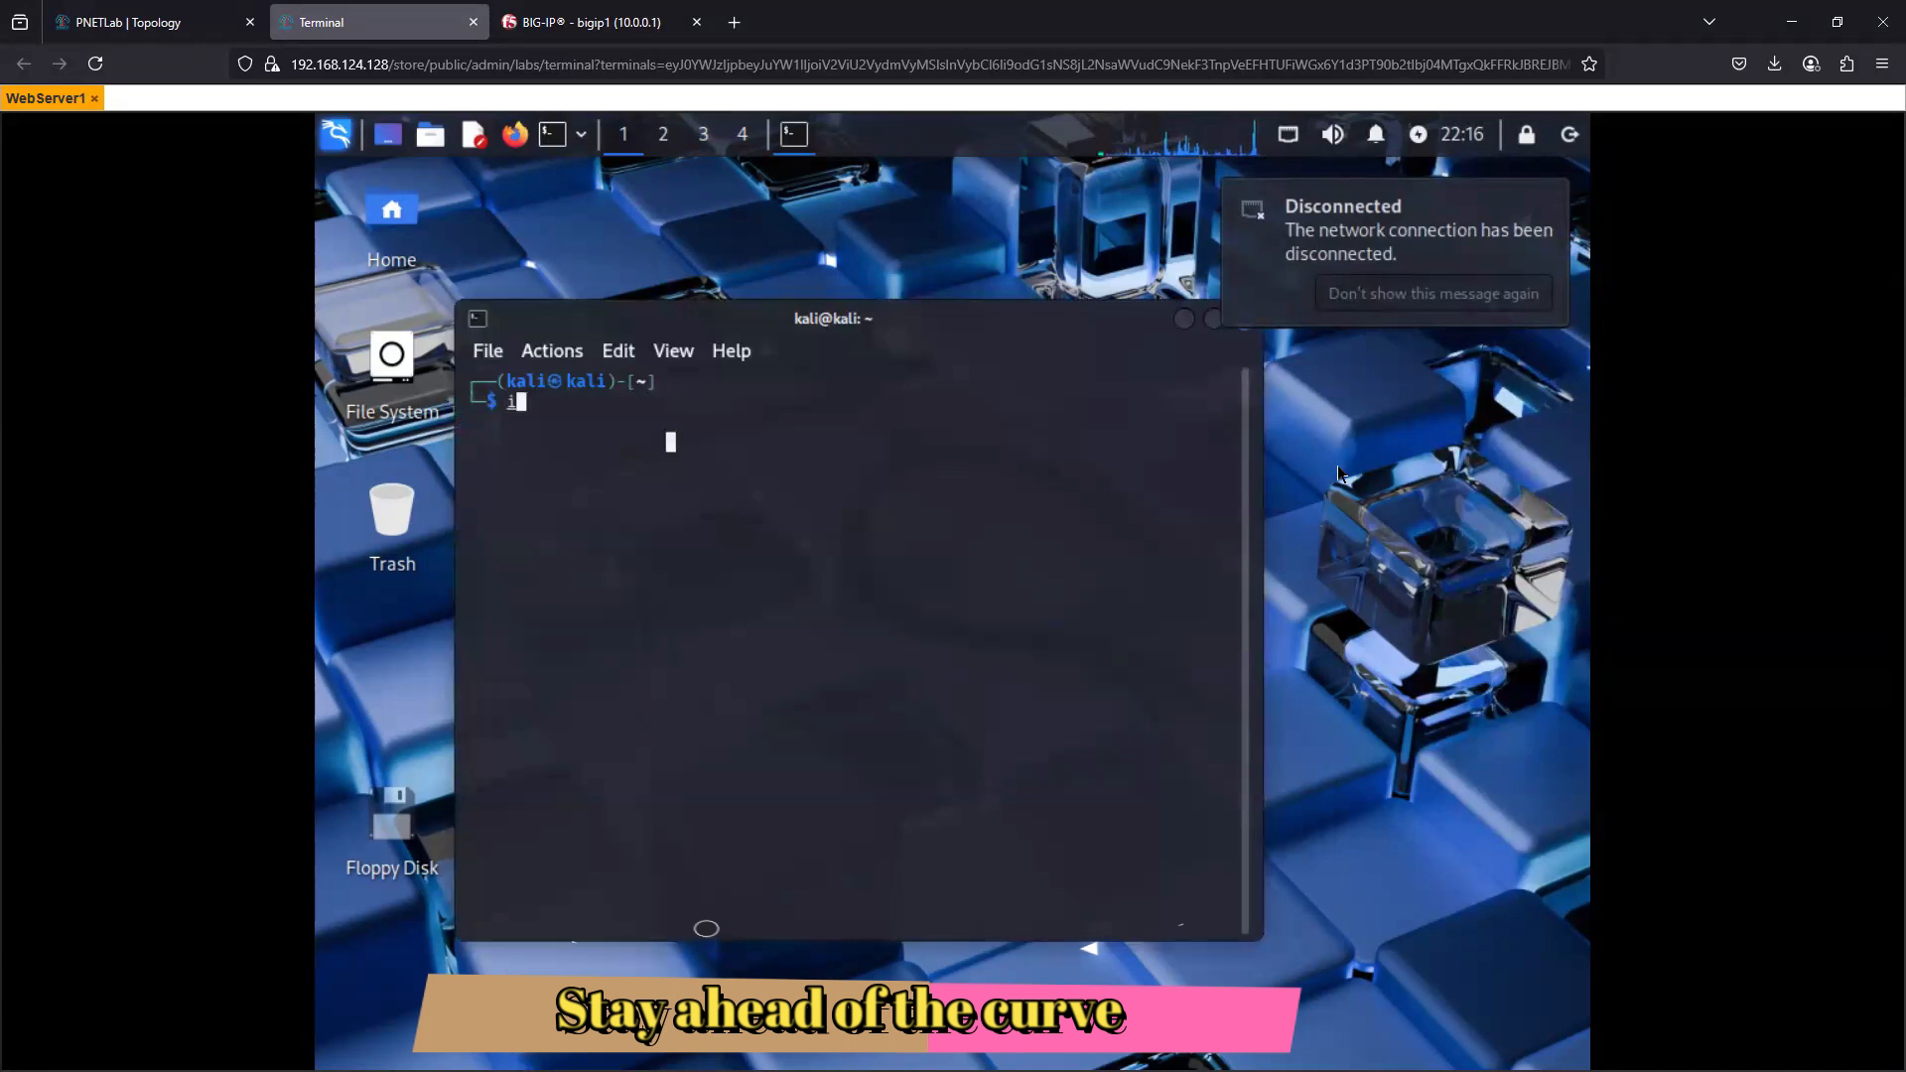
key("BackSpace")
type("nfig")
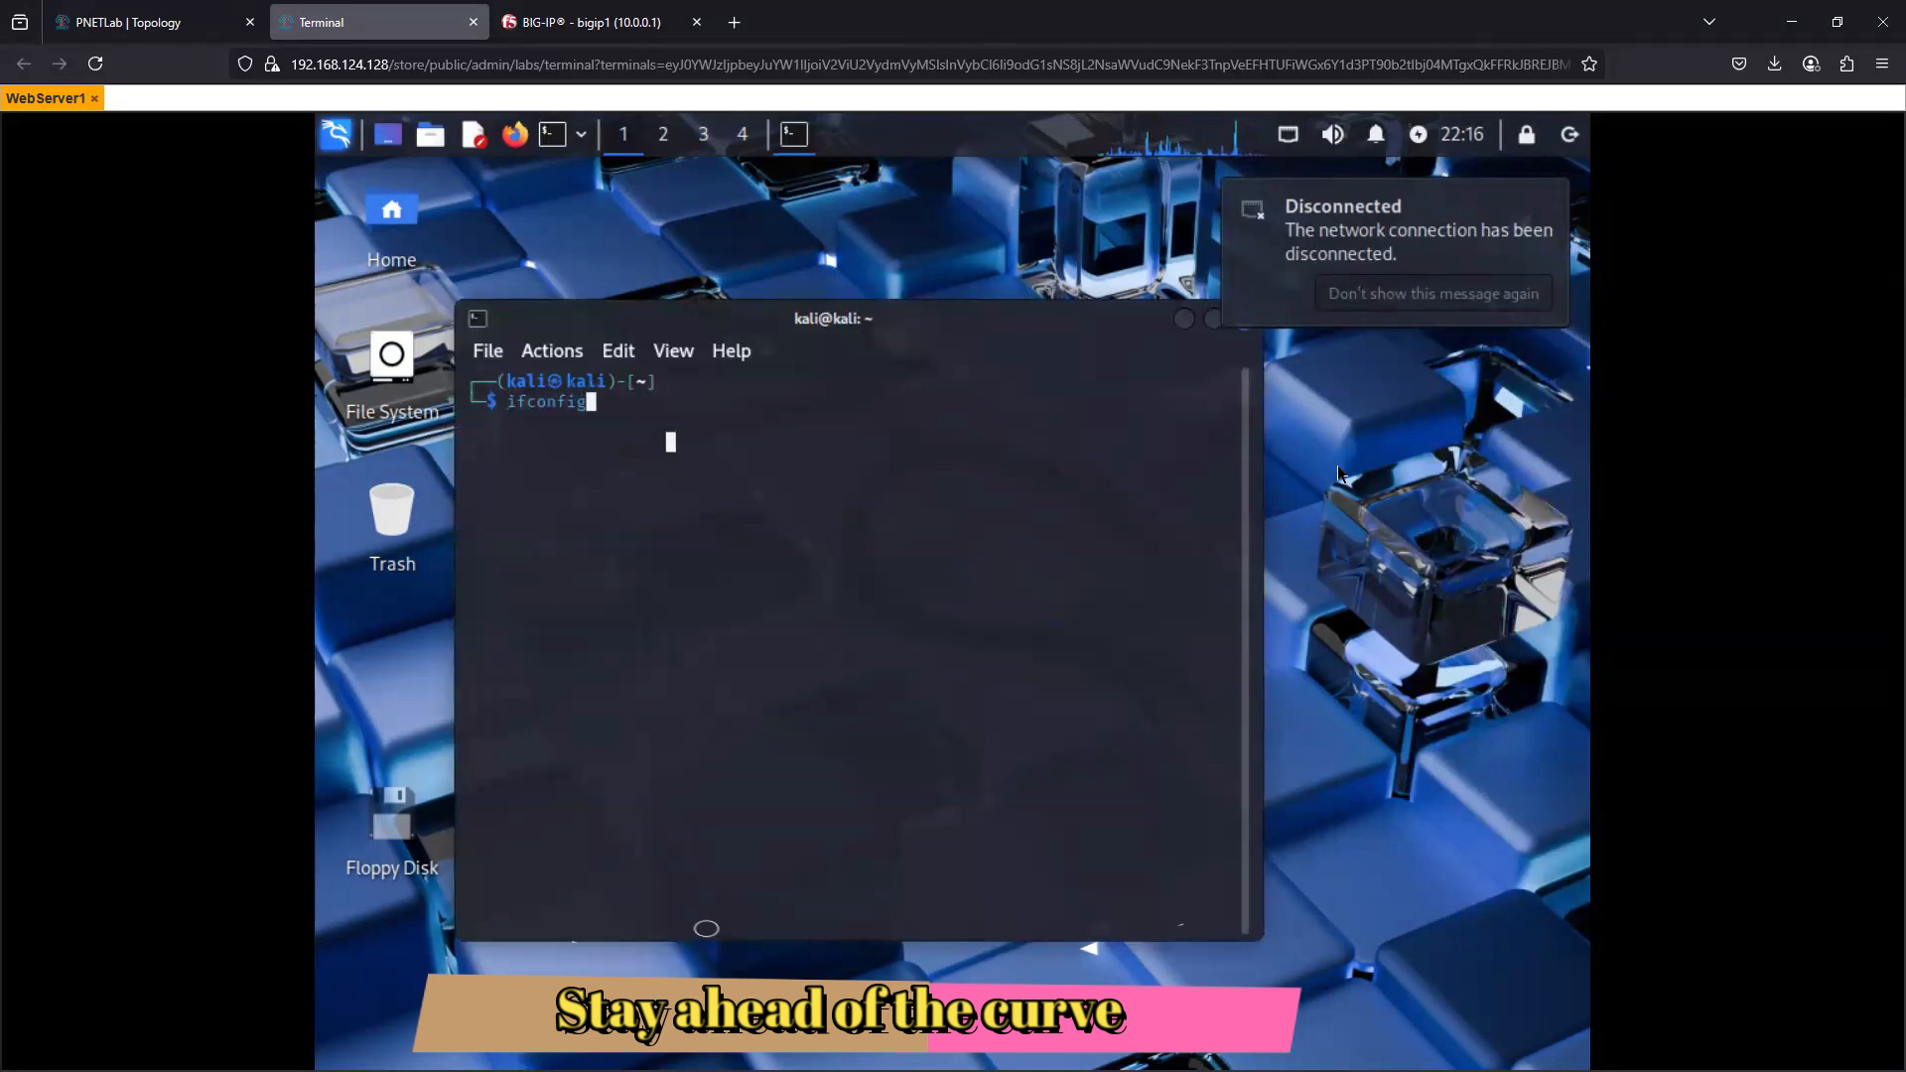
key("Return")
- List the previously run commands with history in the Kali terminal
type("history")
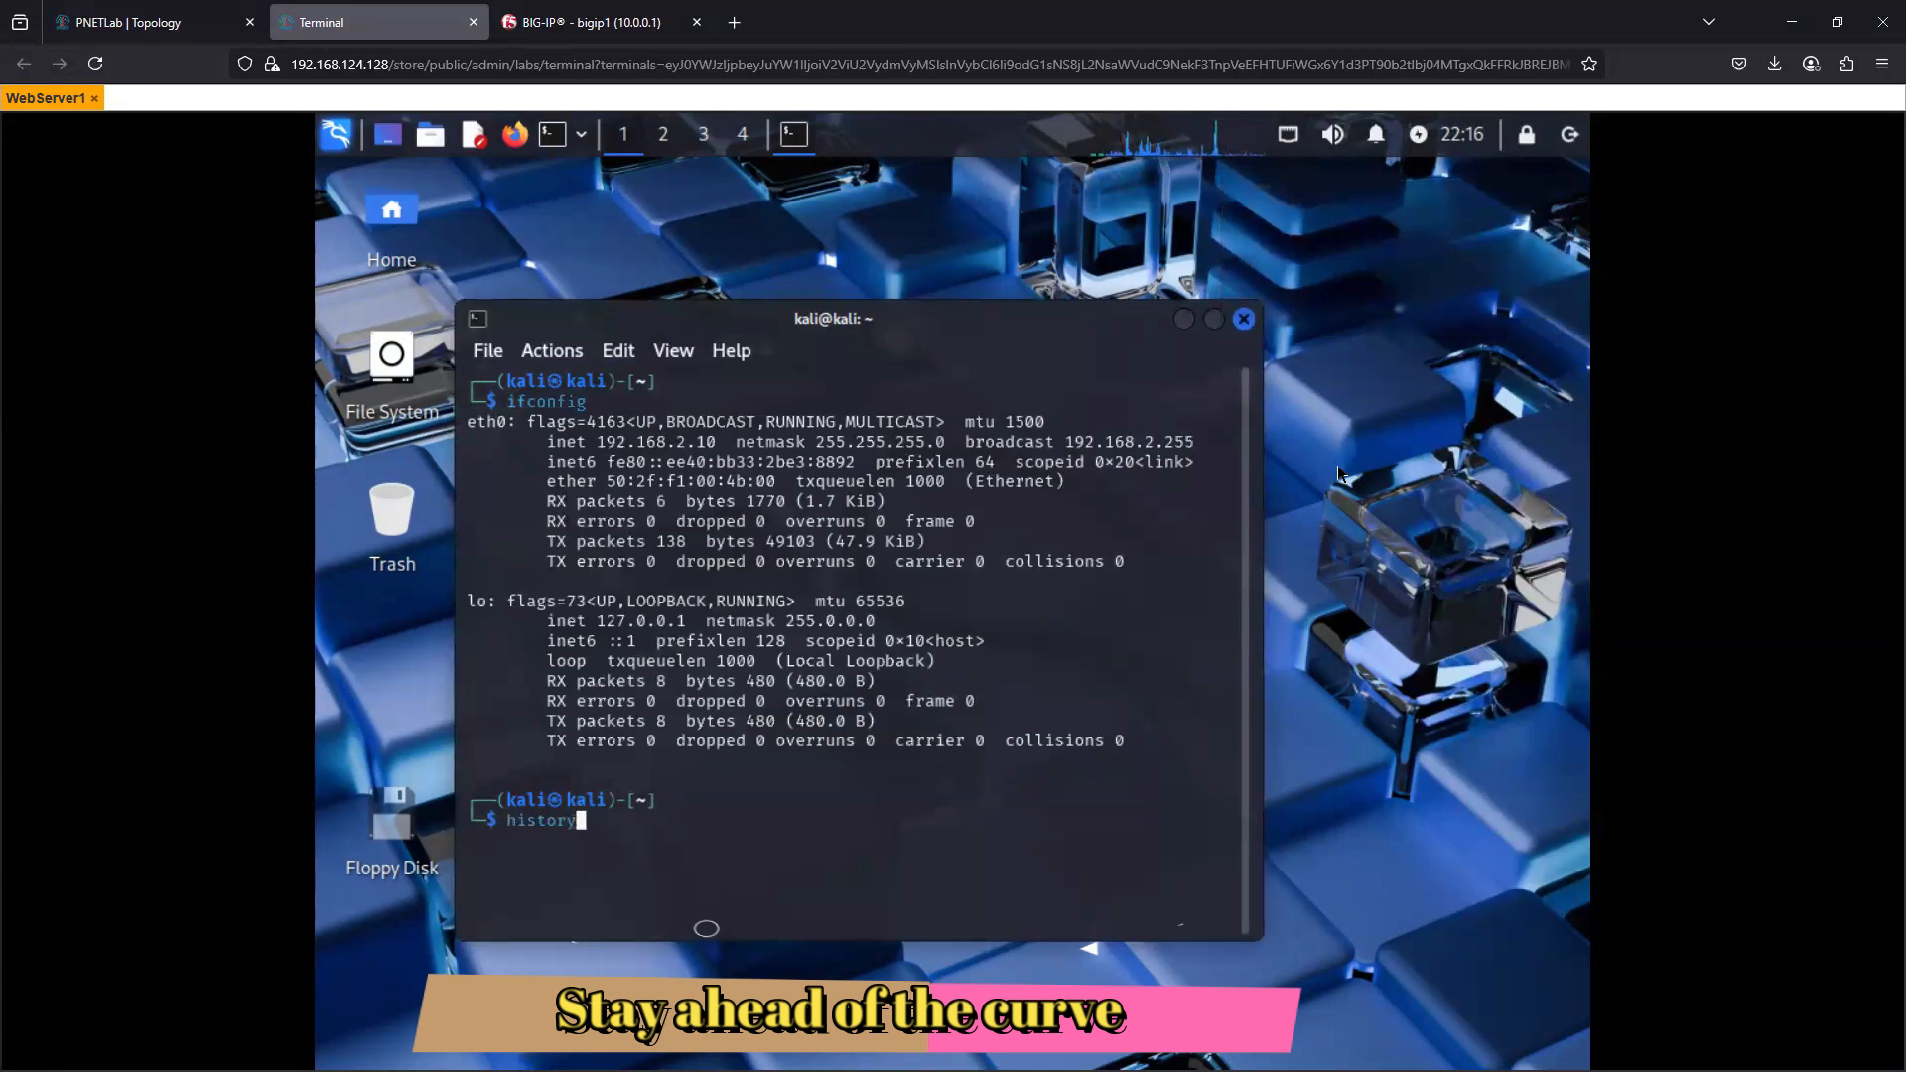
key("Return")
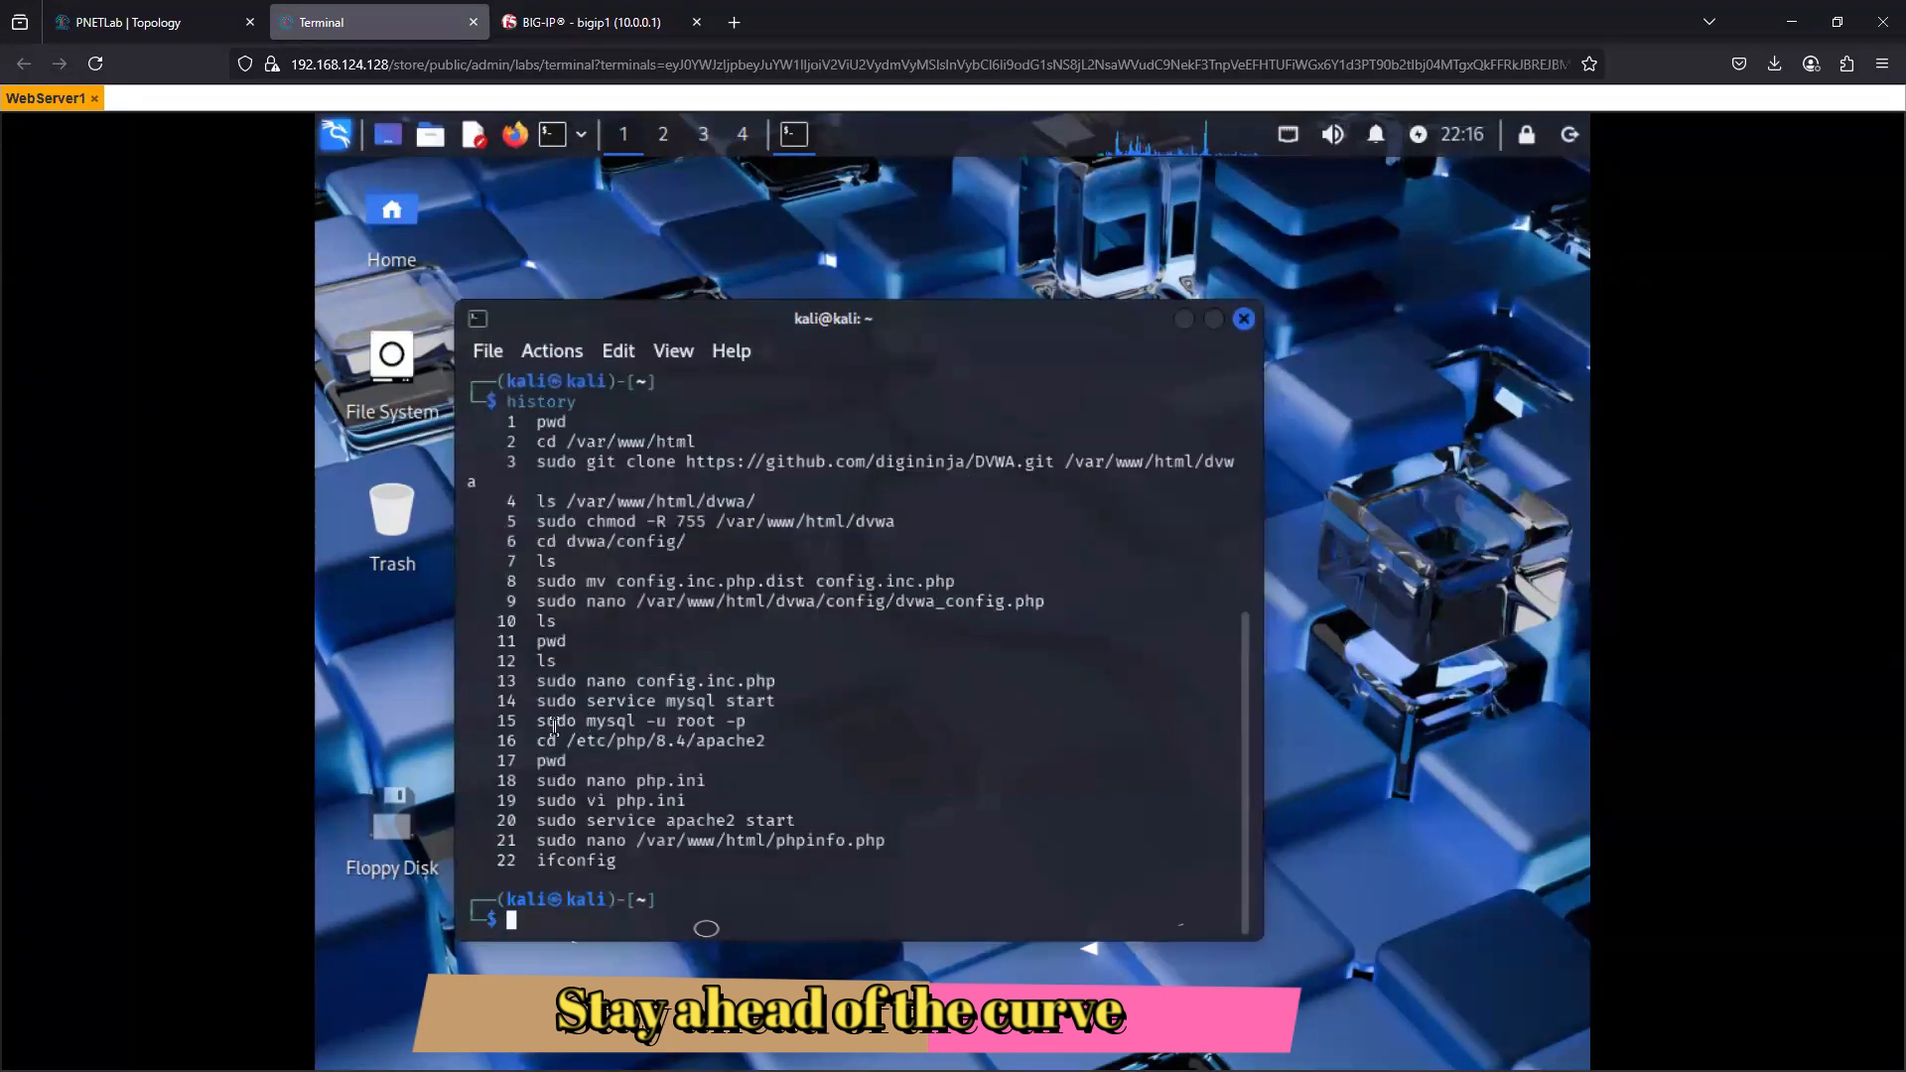
- Try to log in to MySQL with the history command sudo mysql -u root -p, entering the sudo and MySQL root passwords
left_click_drag(537, 721, 745, 721)
key("ctrl+c")
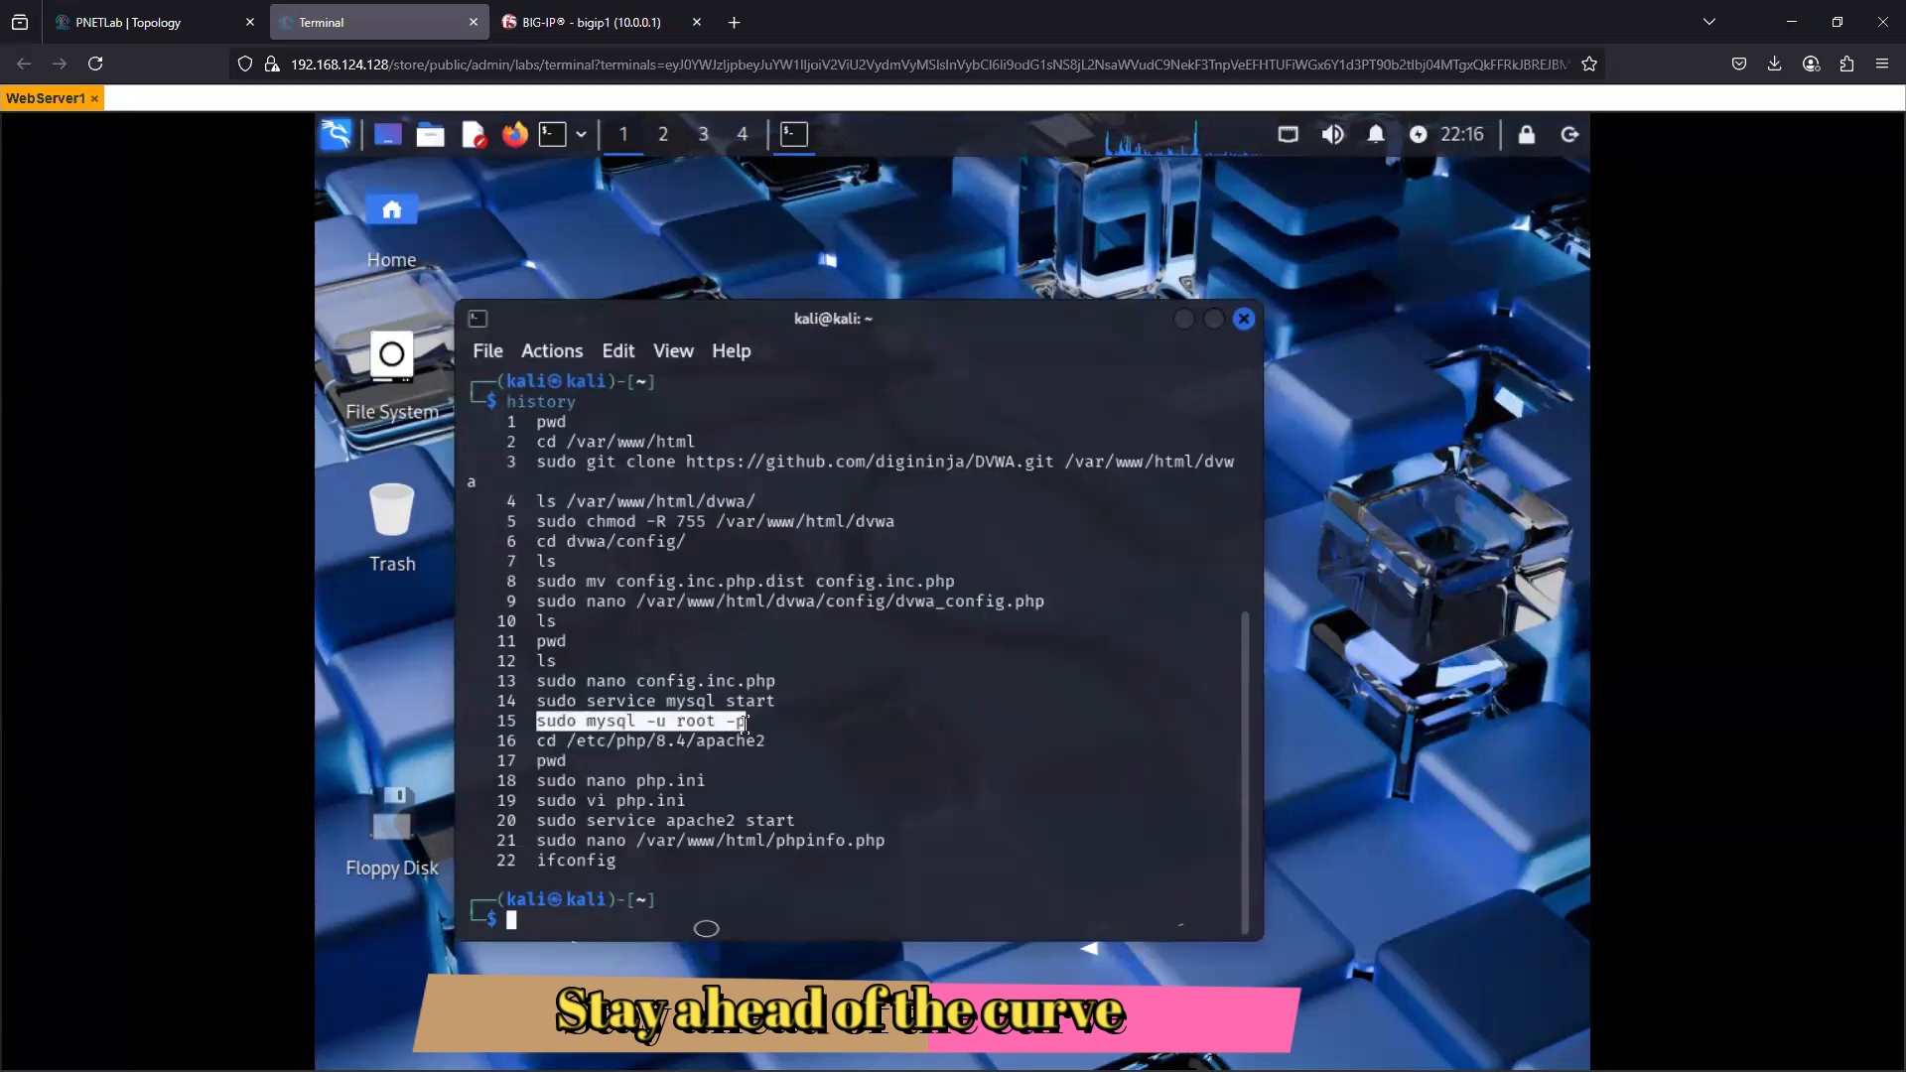
right_click(544, 909)
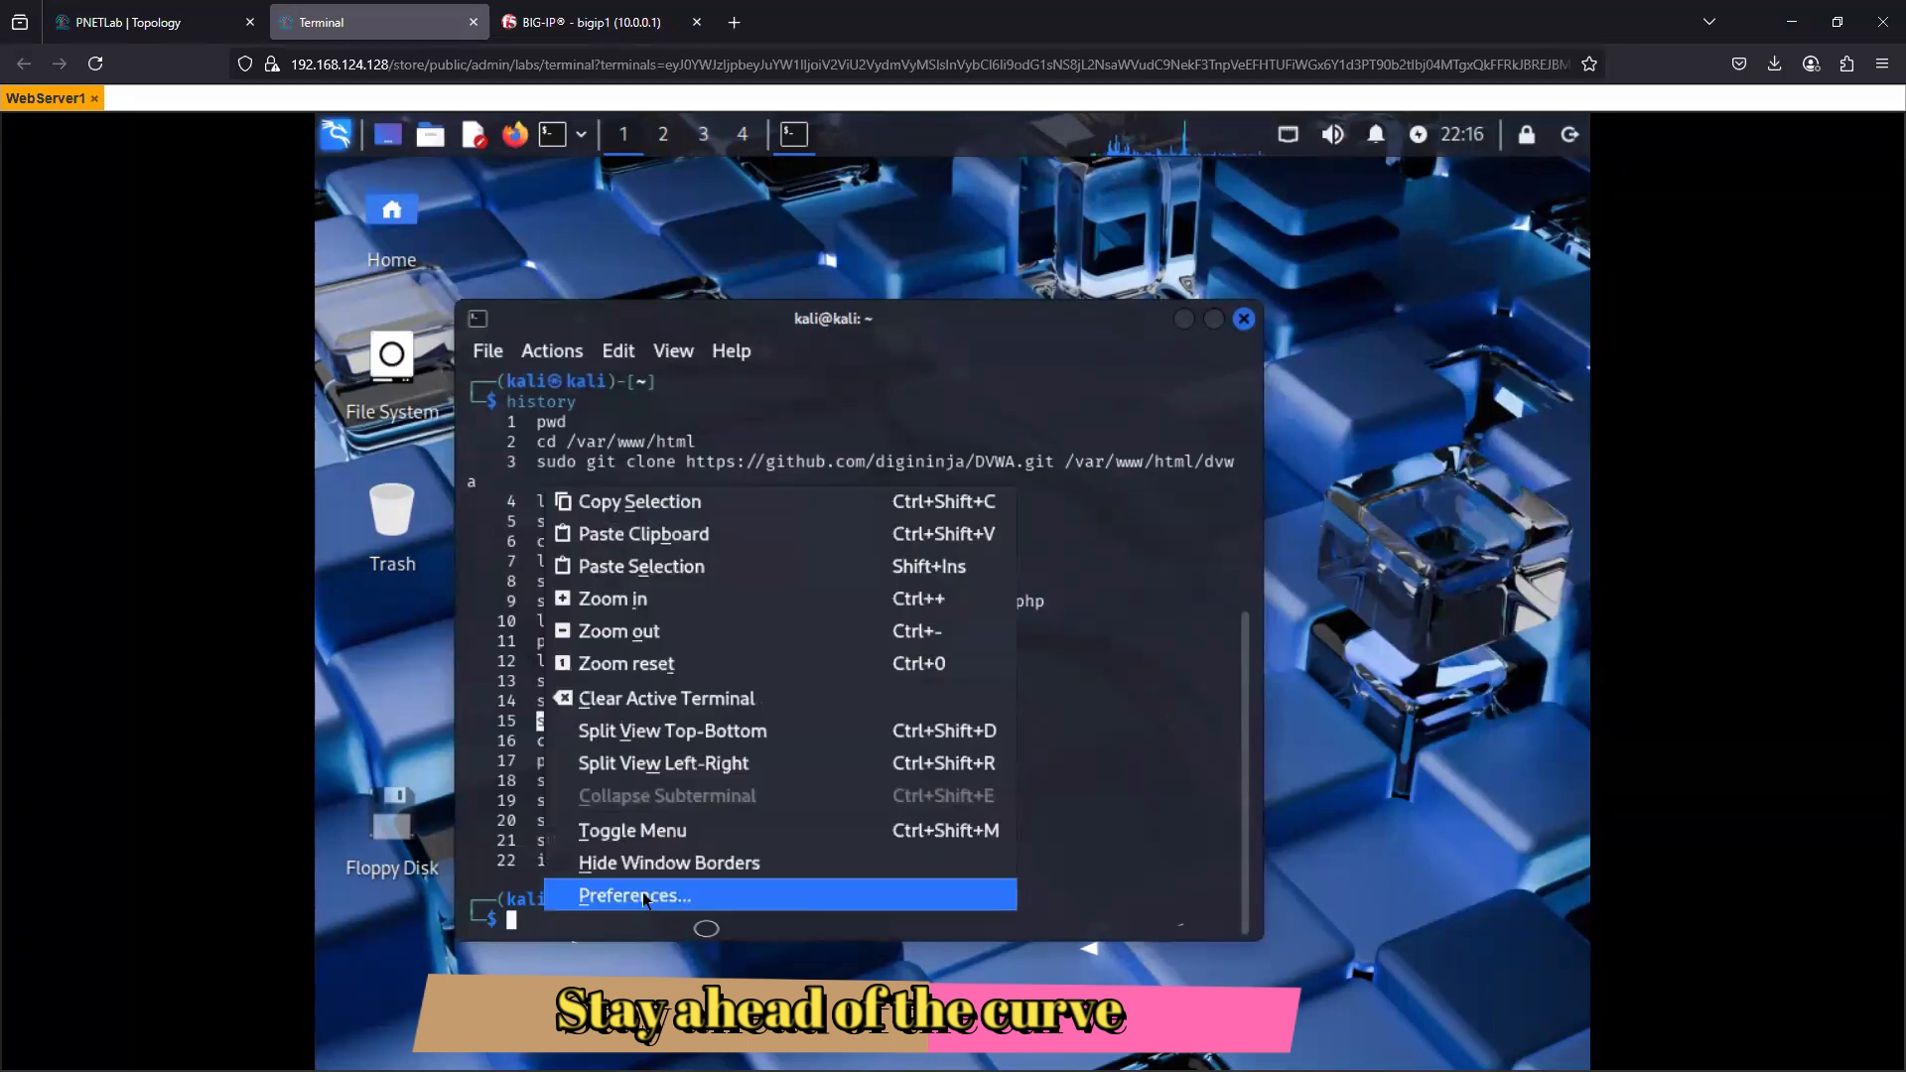
key("Escape")
right_click(713, 721)
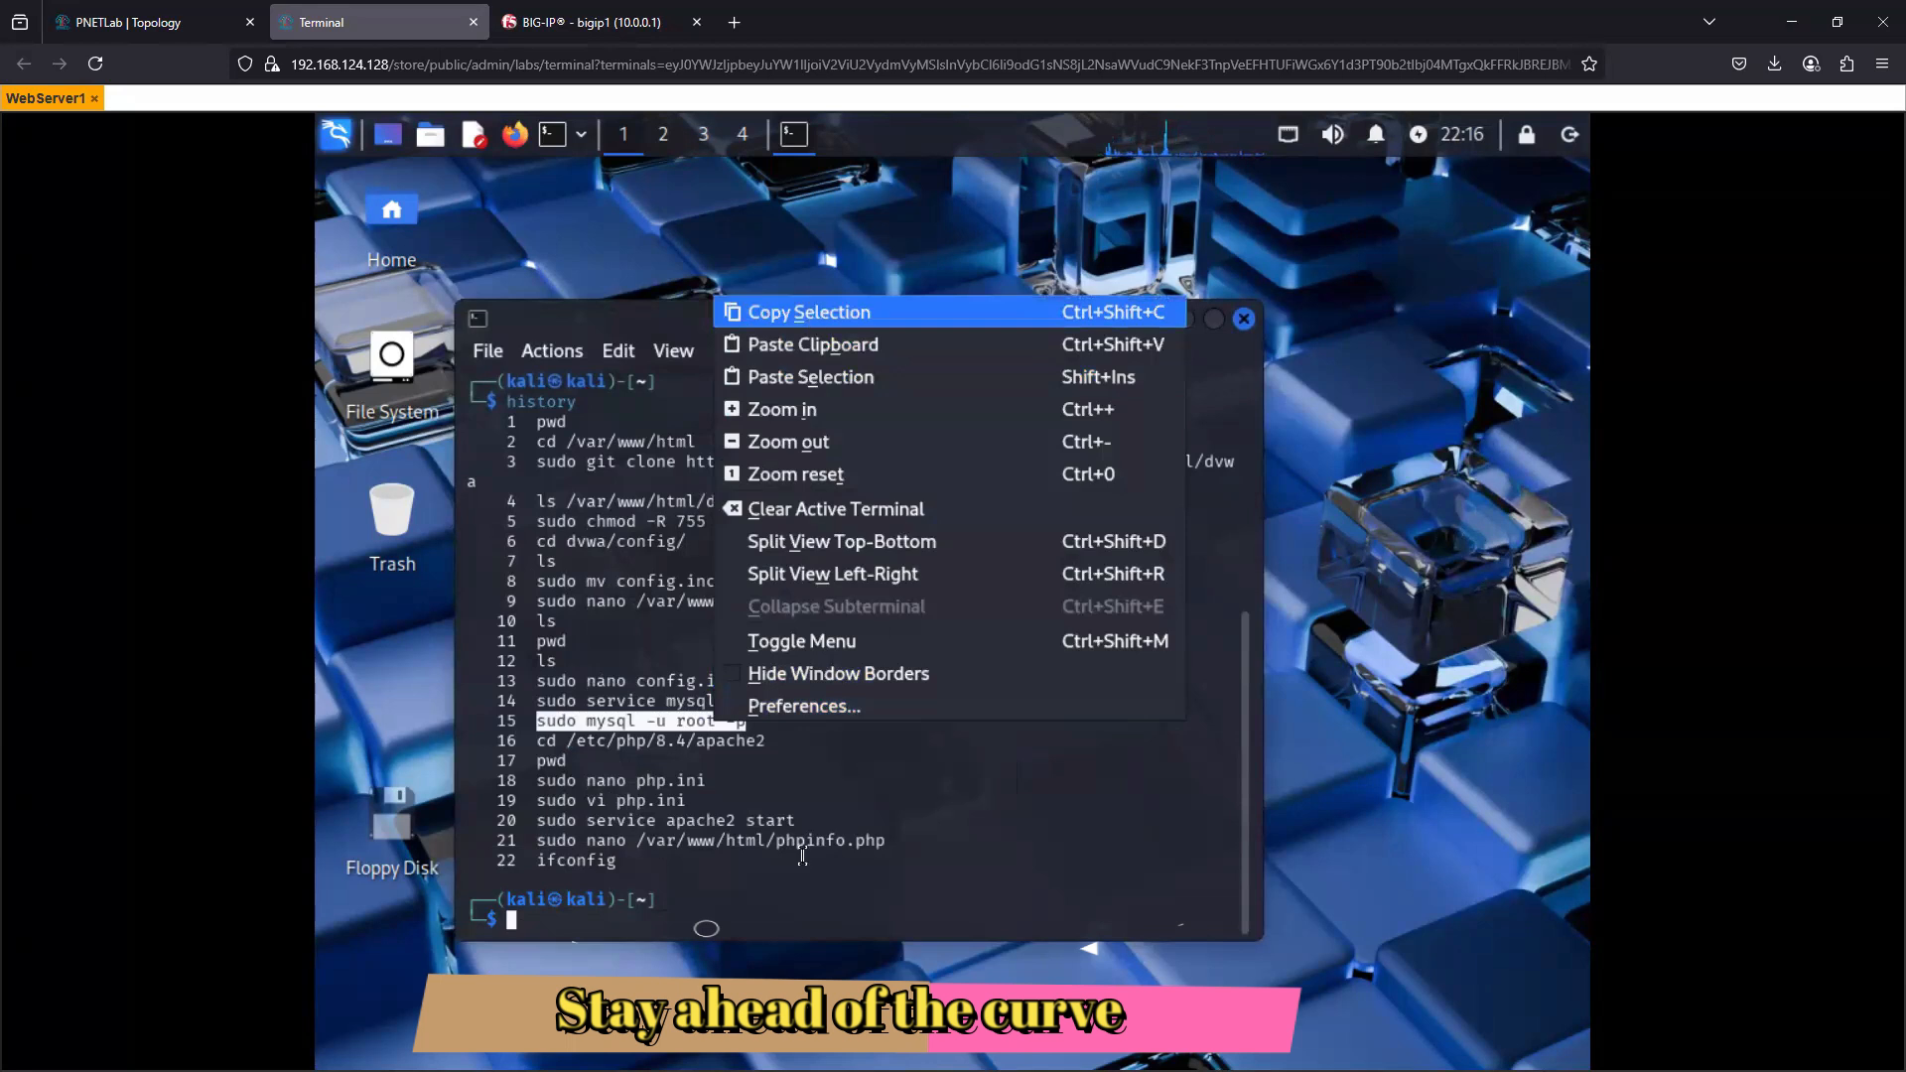
left_click(809, 315)
right_click(690, 896)
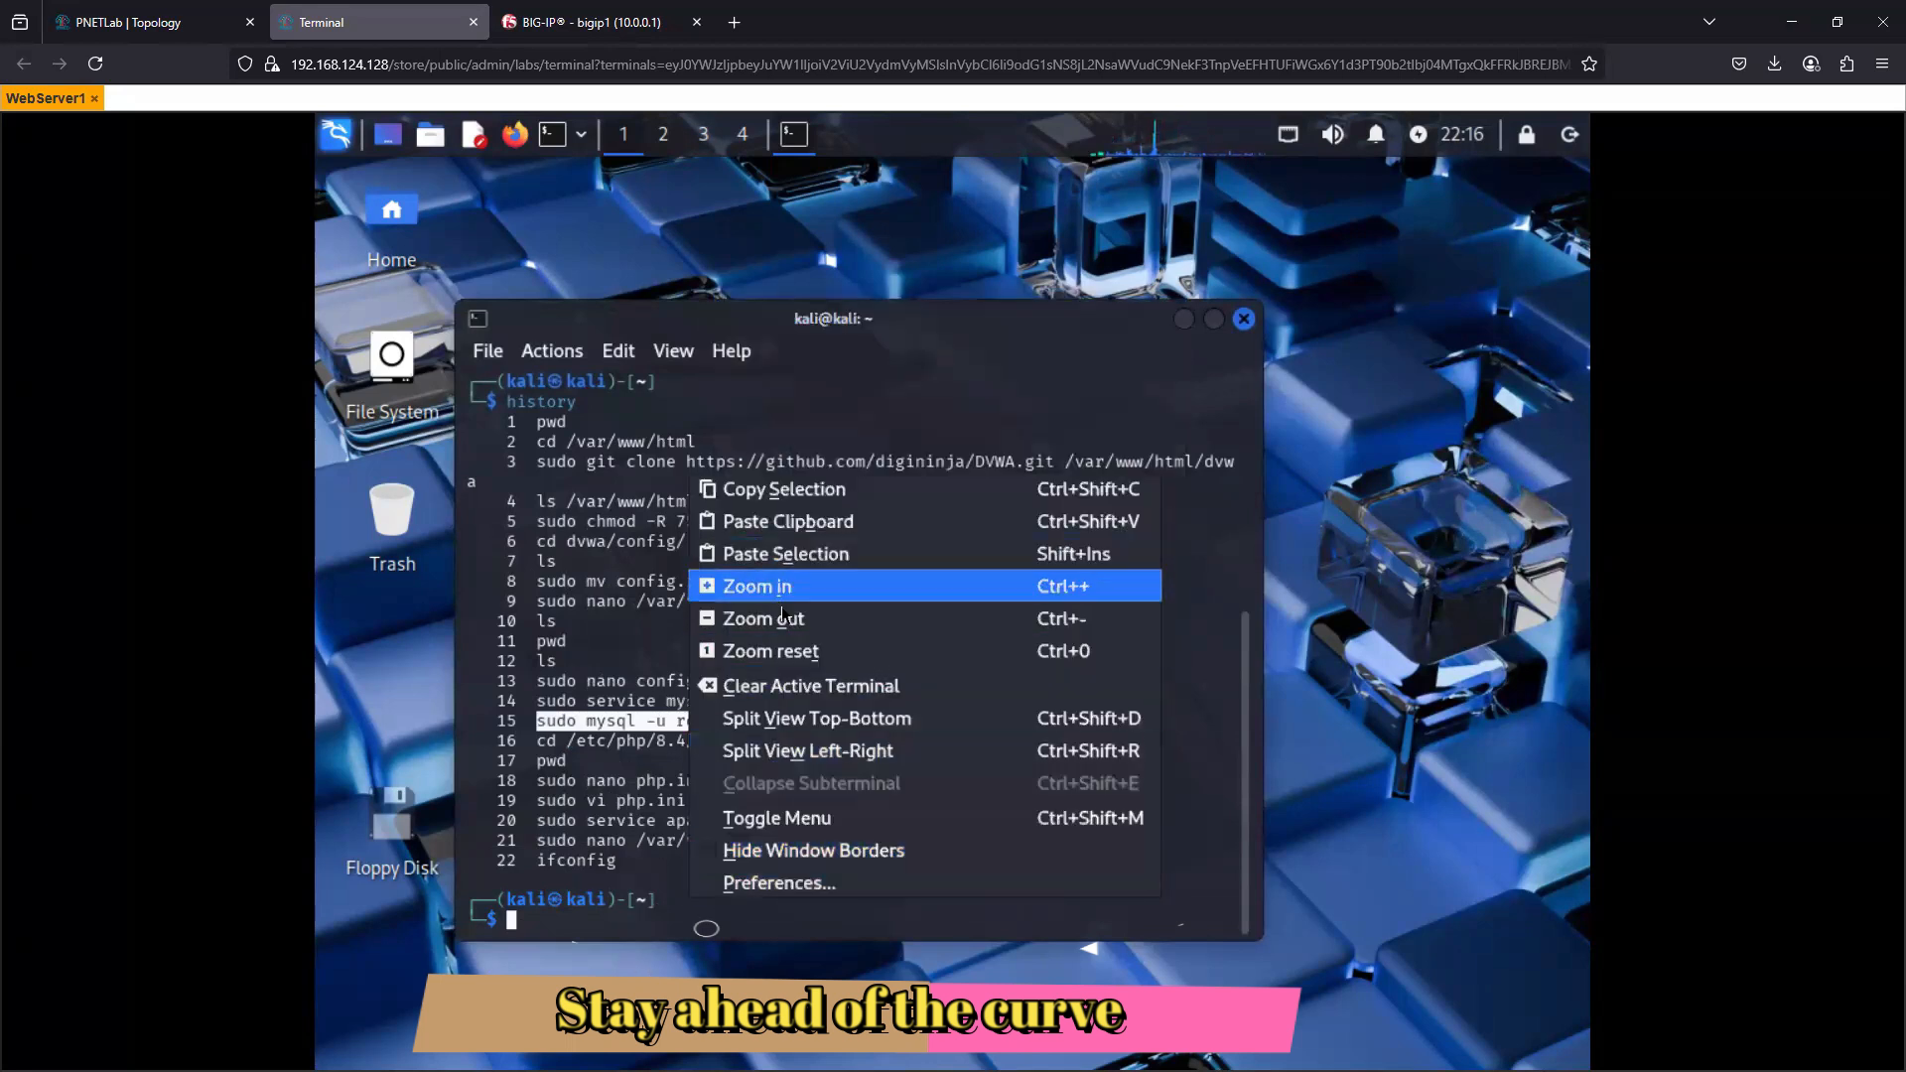
left_click(786, 521)
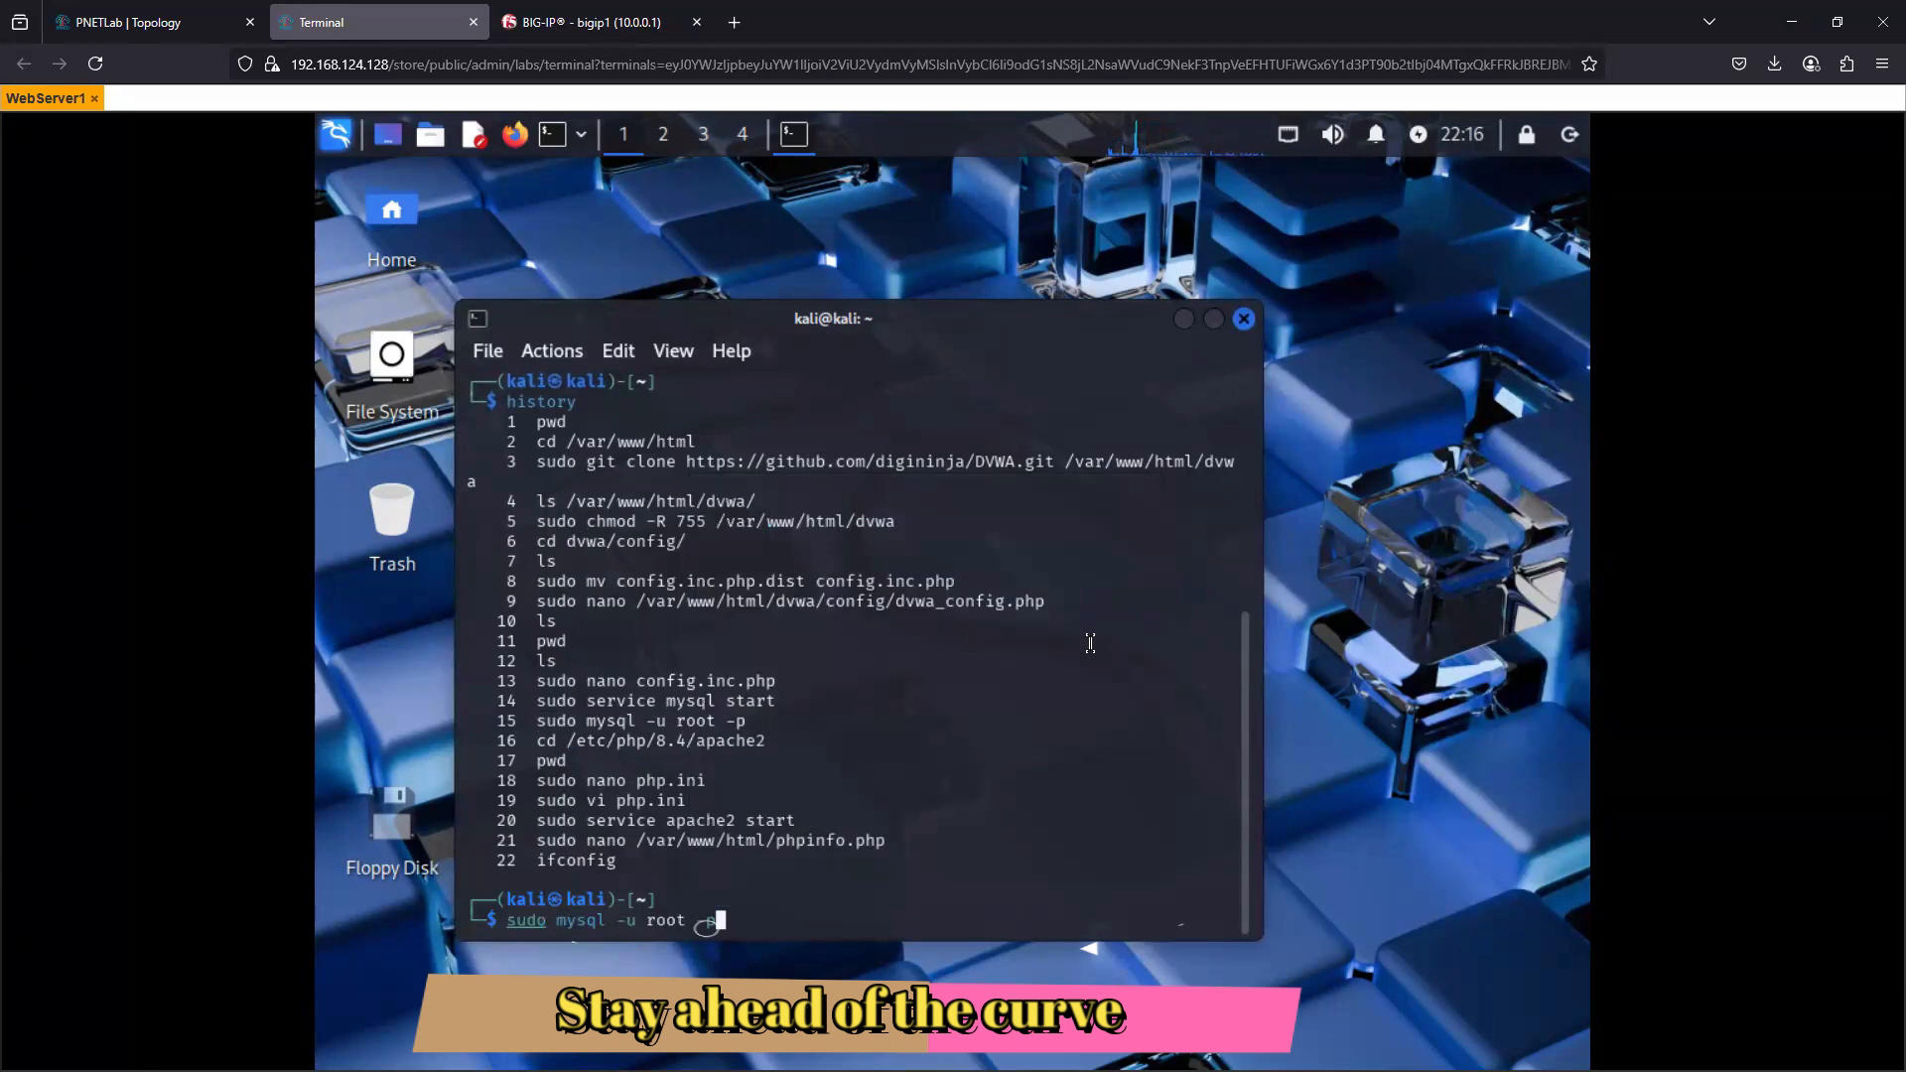
key("Return")
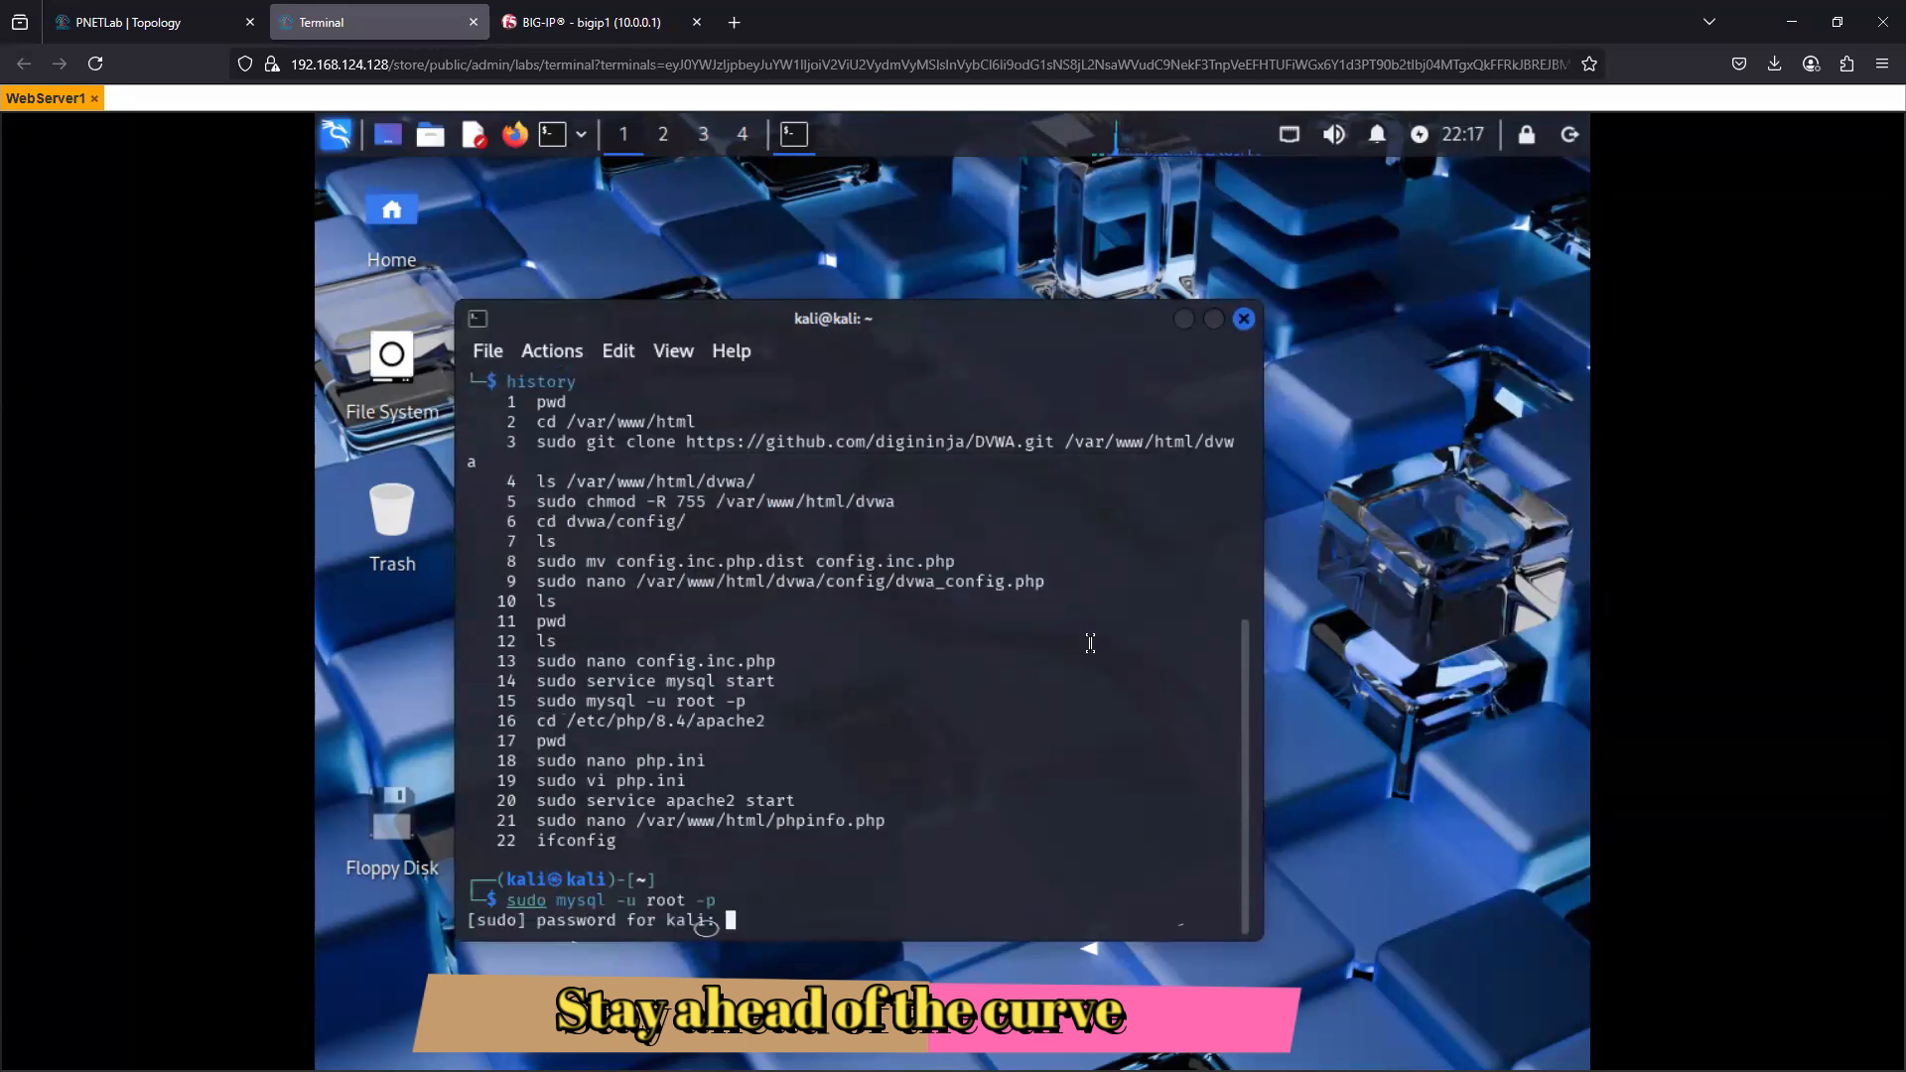
key("Return")
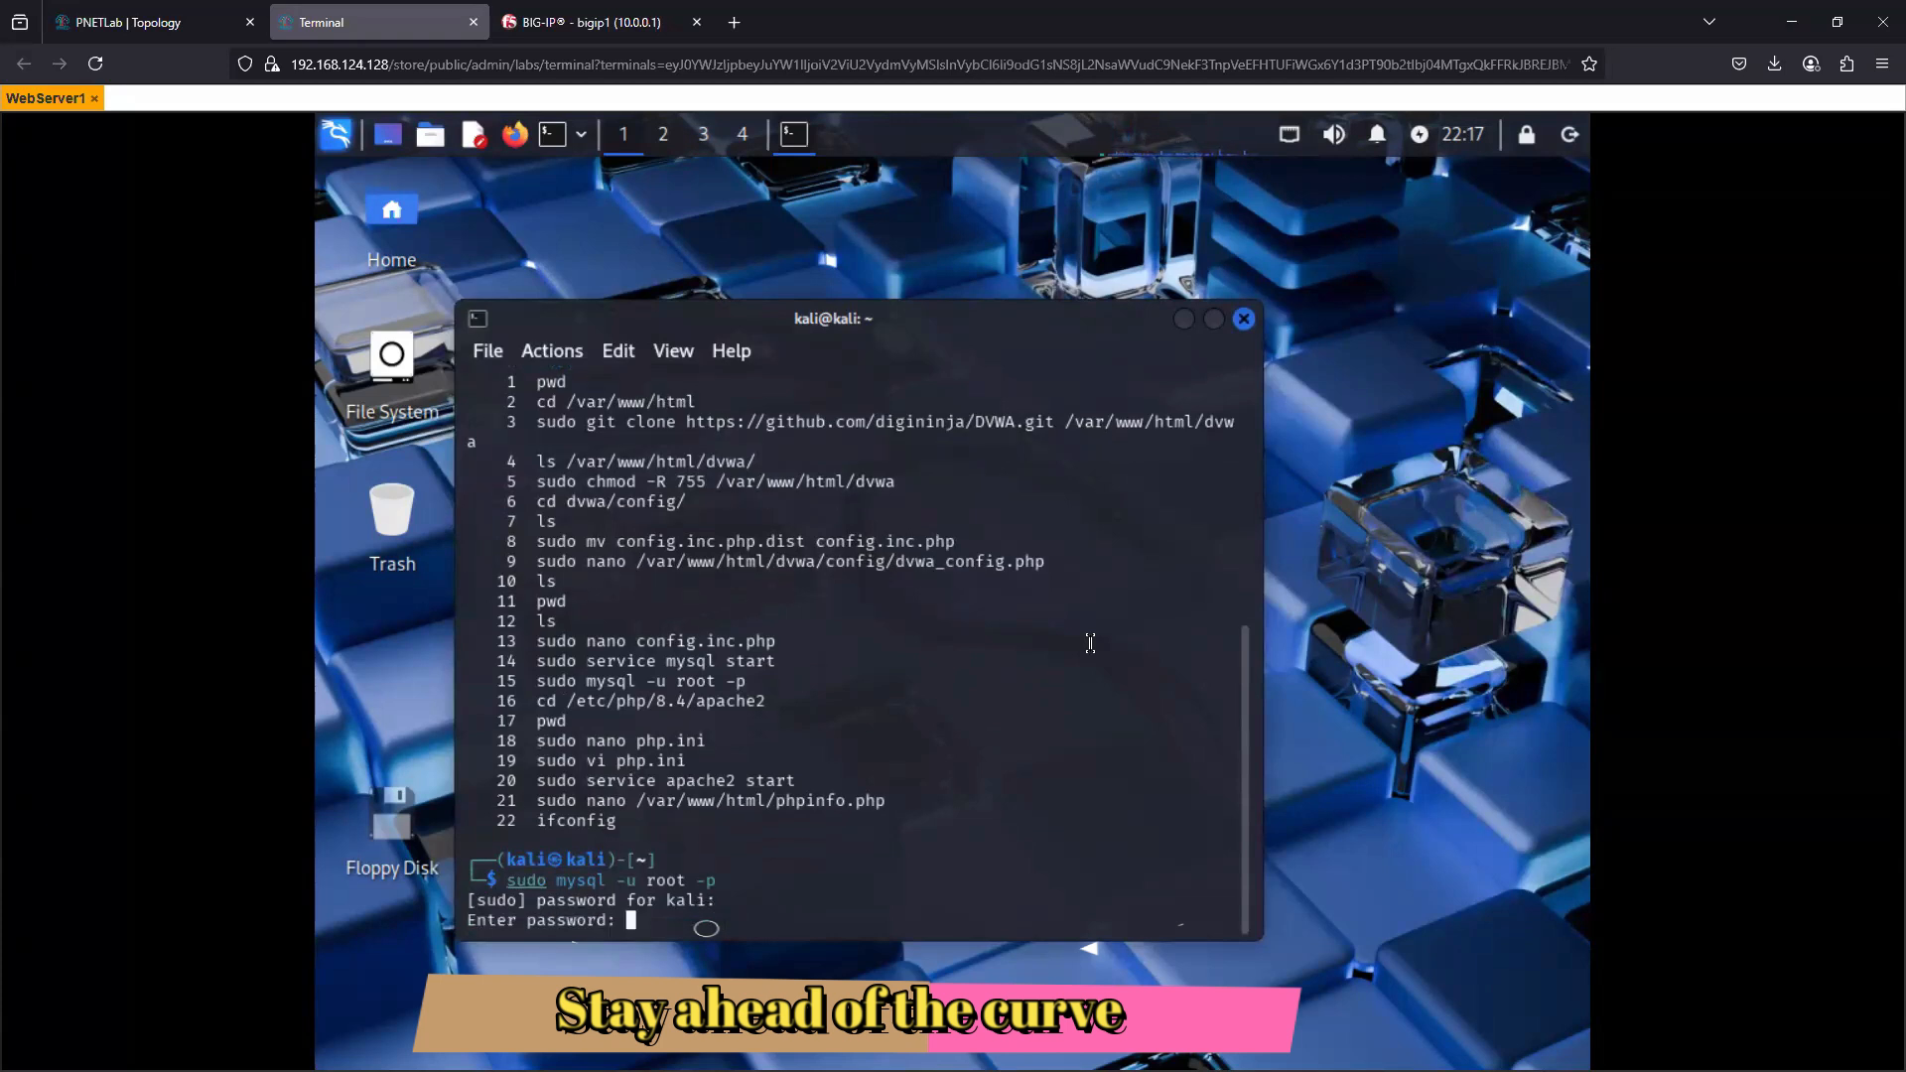
key("Return")
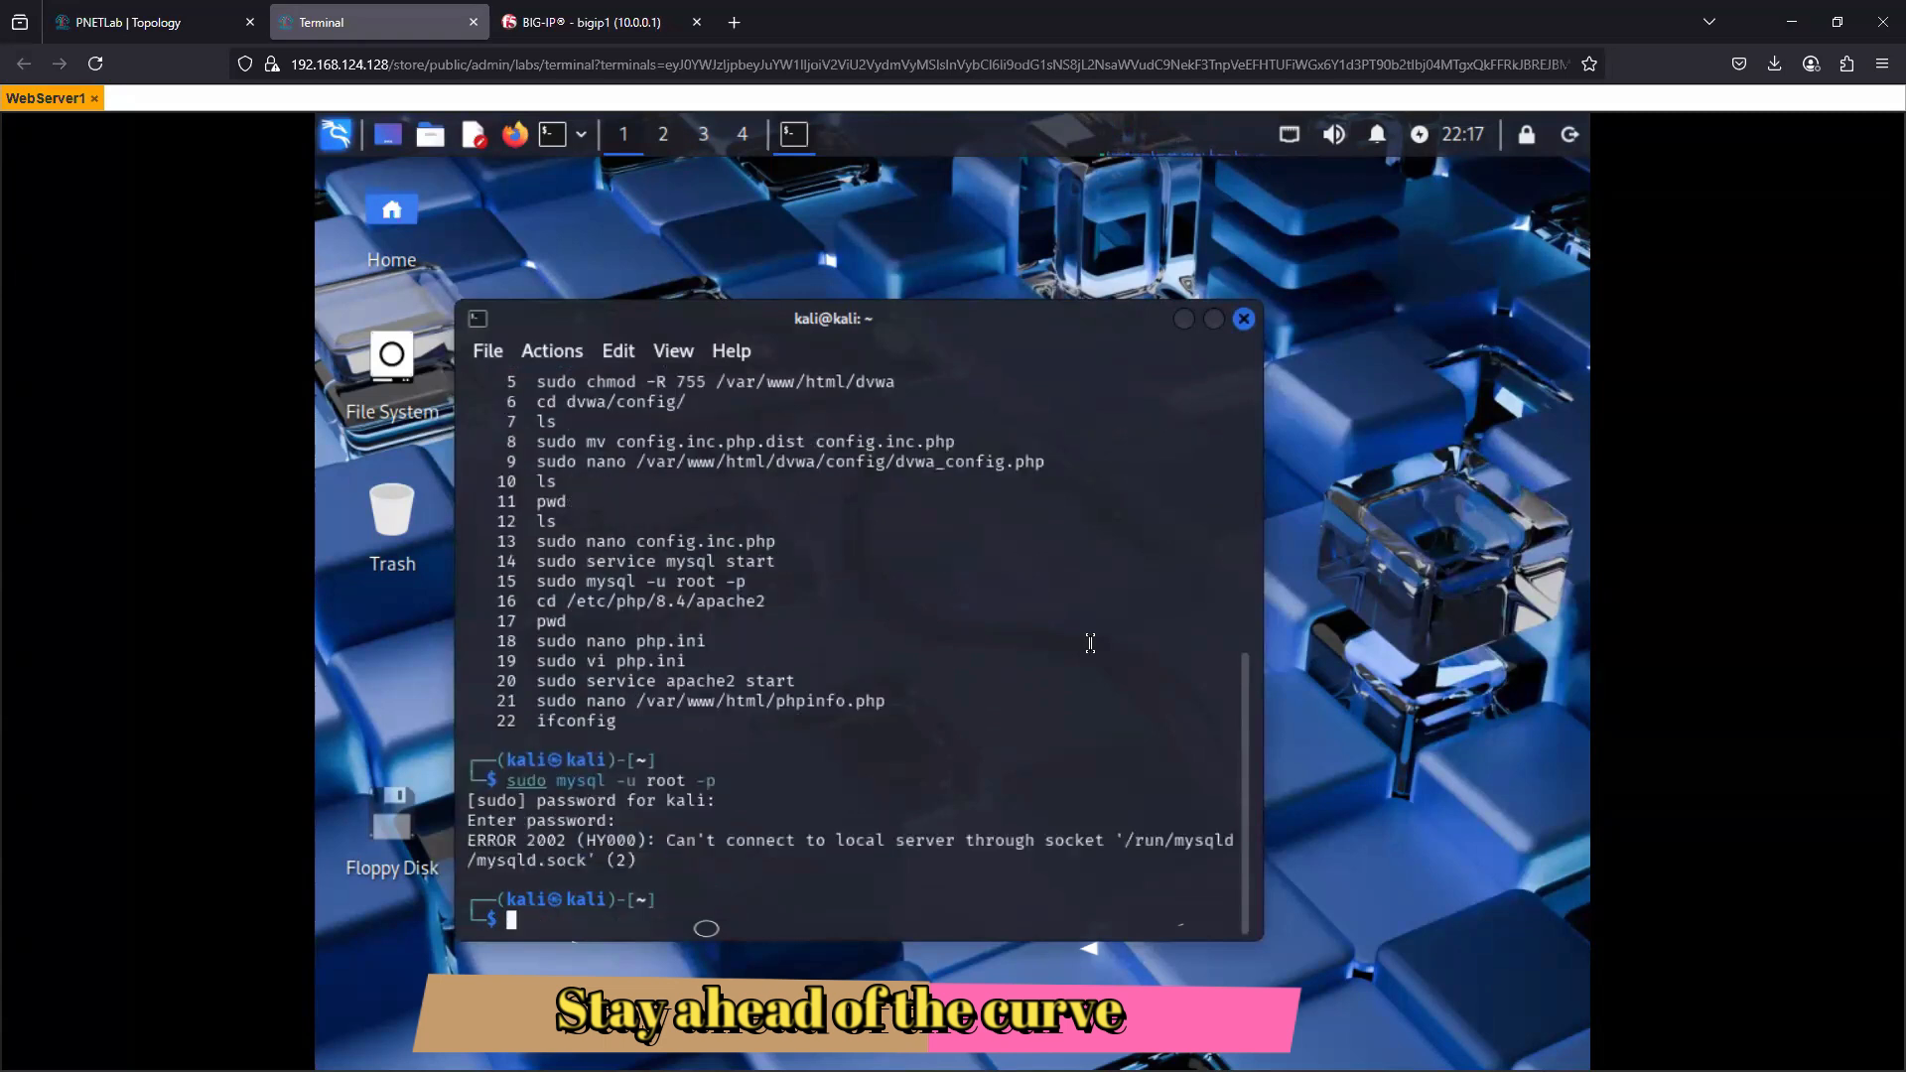
- Clear the recalled command and run sudo service mysql start, copied from the history, to start the database service
key("Up")
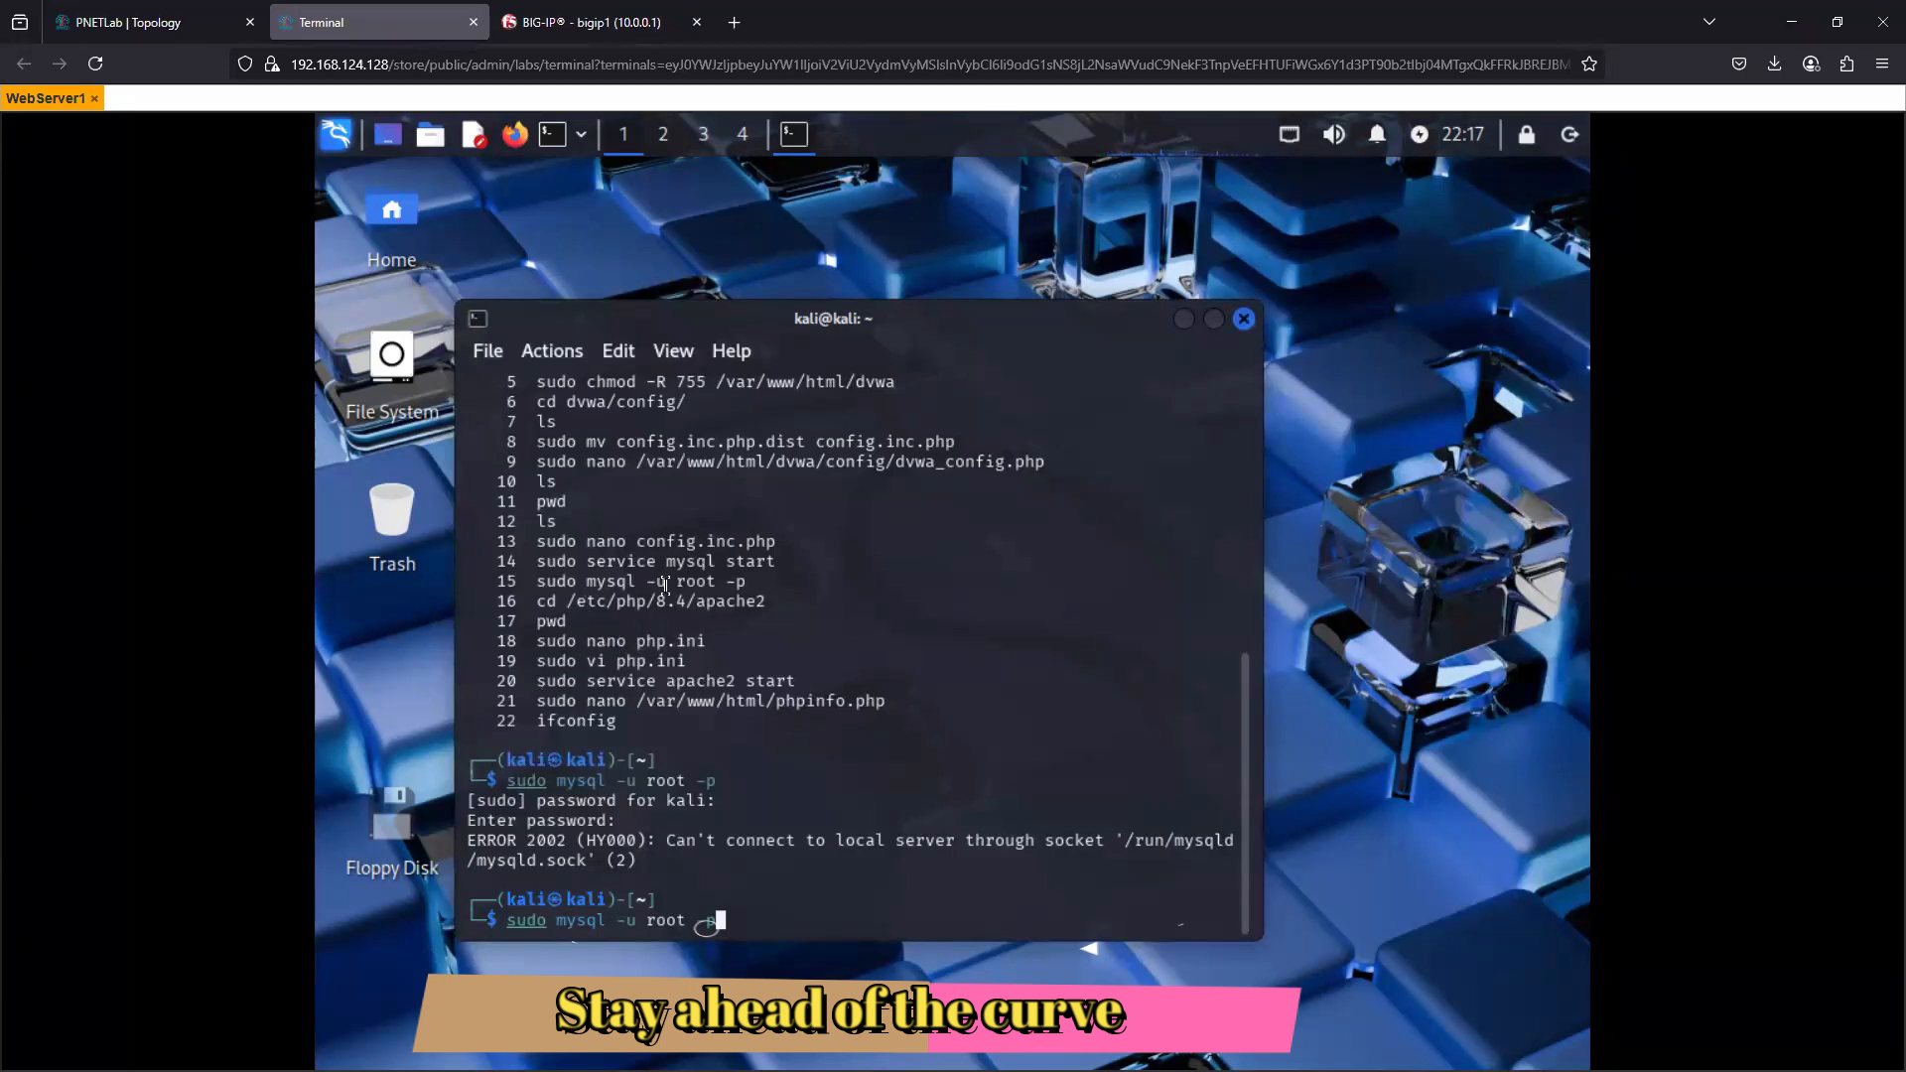
left_click_drag(536, 562, 783, 564)
right_click(749, 571)
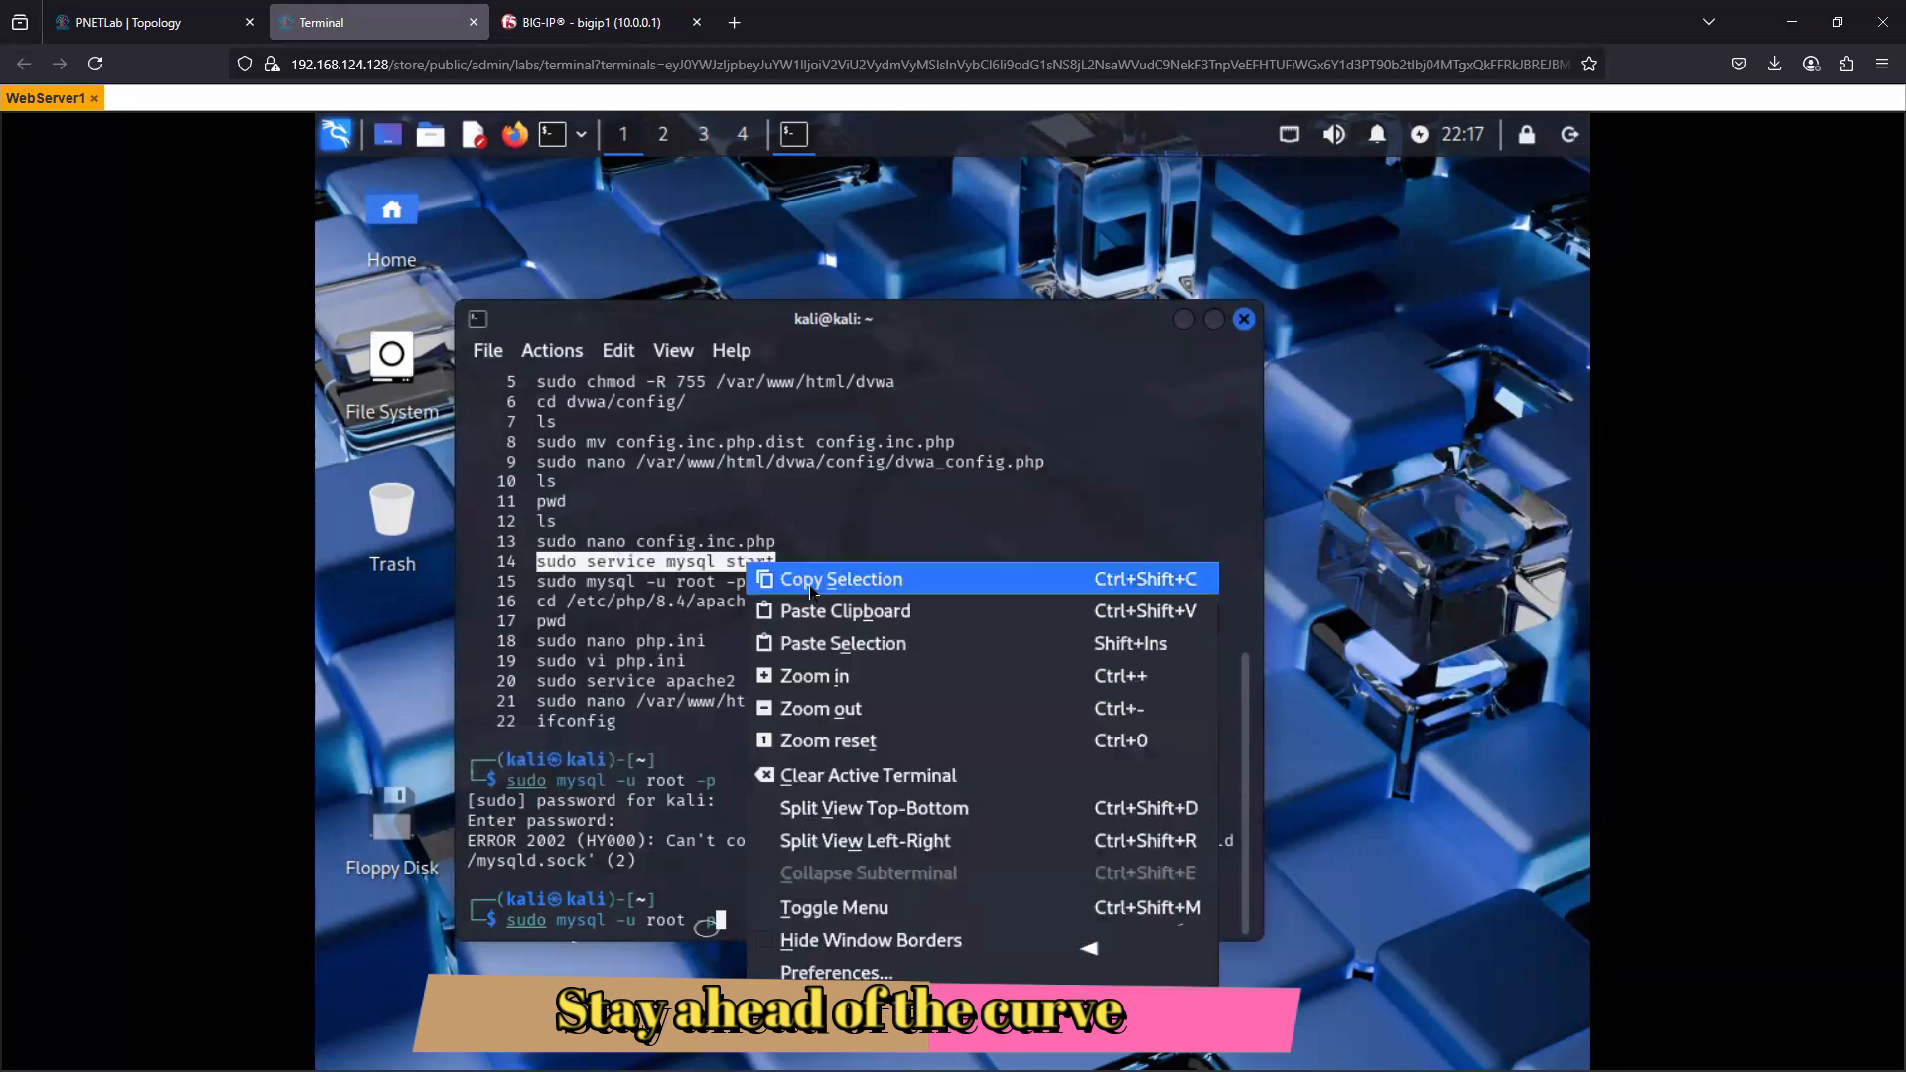
left_click(779, 580)
left_click(836, 904)
key("BackSpace")
key("BackSpace")
key("BackSpace")
key("BackSpace")
key("BackSpace")
key("BackSpace")
key("BackSpace")
key("BackSpace")
key("BackSpace")
key("BackSpace")
key("BackSpace")
key("BackSpace")
key("BackSpace")
key("BackSpace")
key("BackSpace")
key("BackSpace")
key("BackSpace")
key("BackSpace")
key("BackSpace")
key("BackSpace")
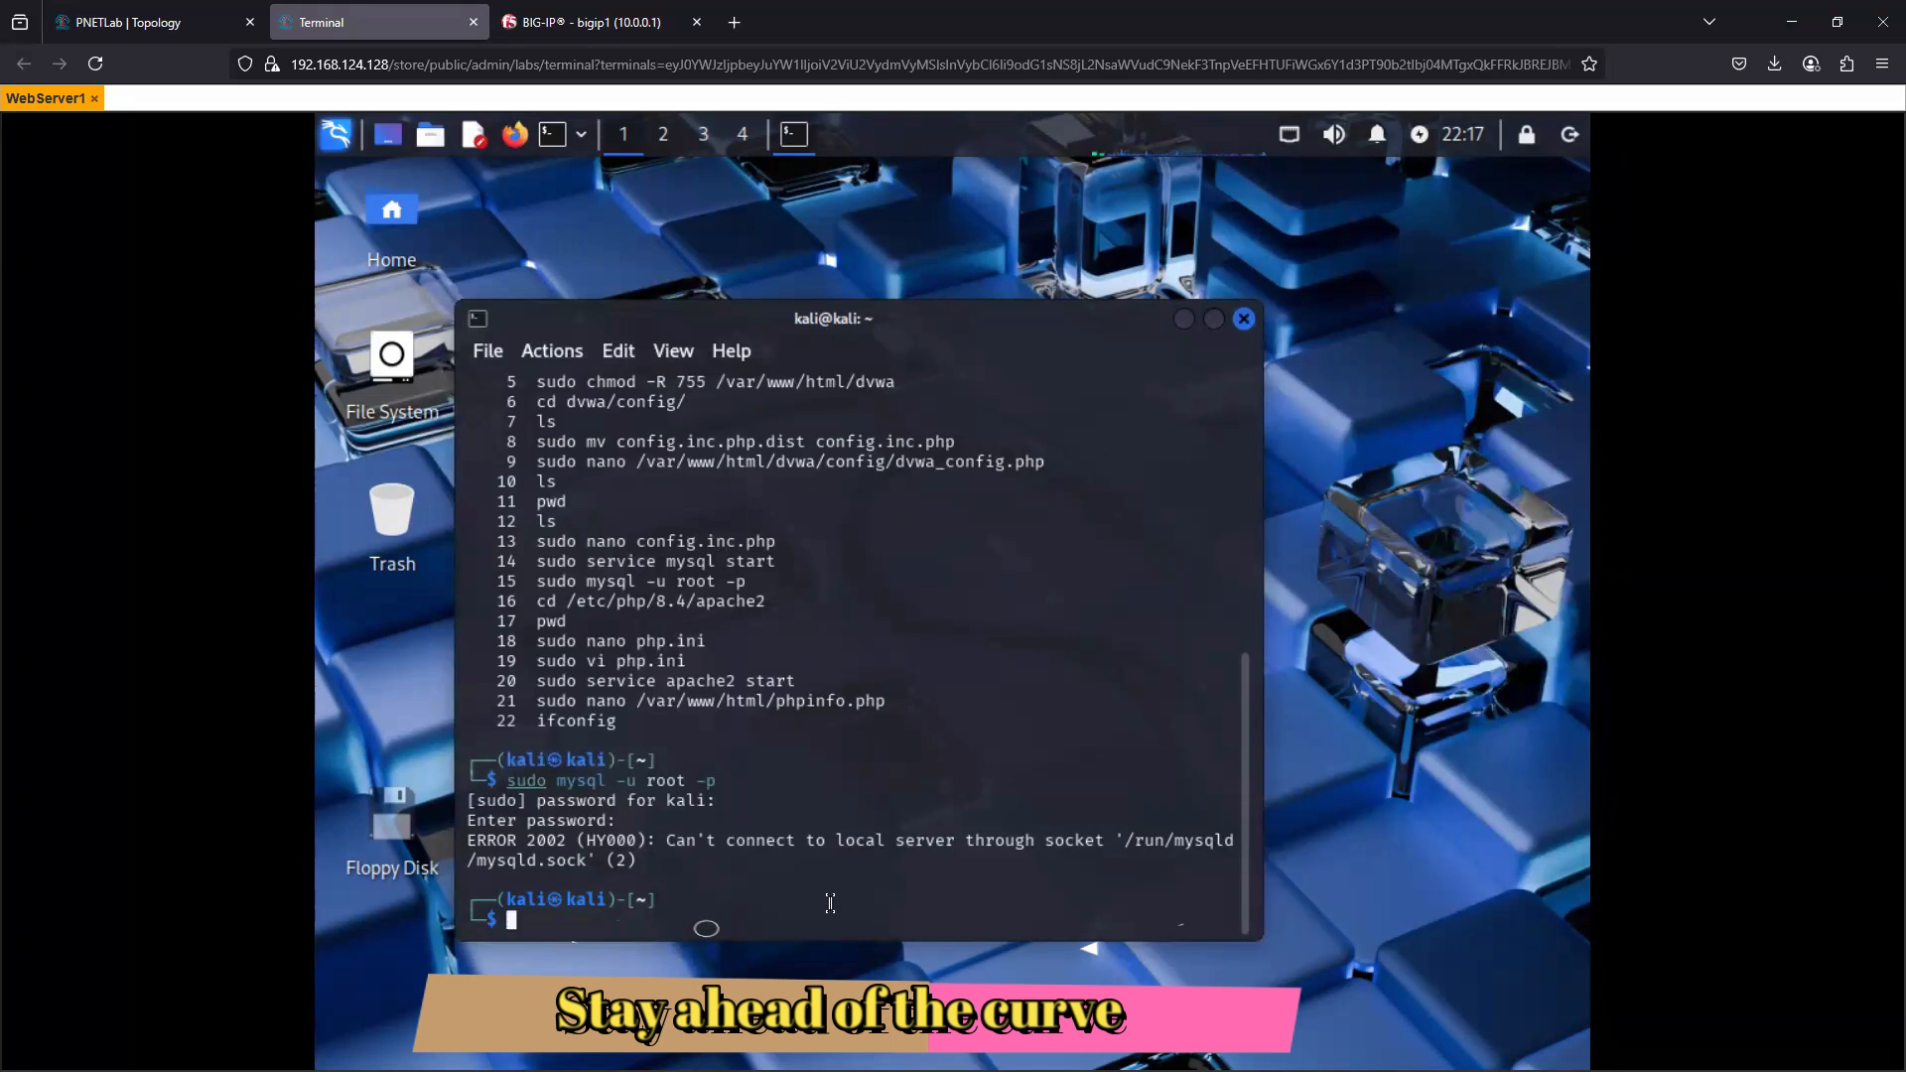
right_click(834, 901)
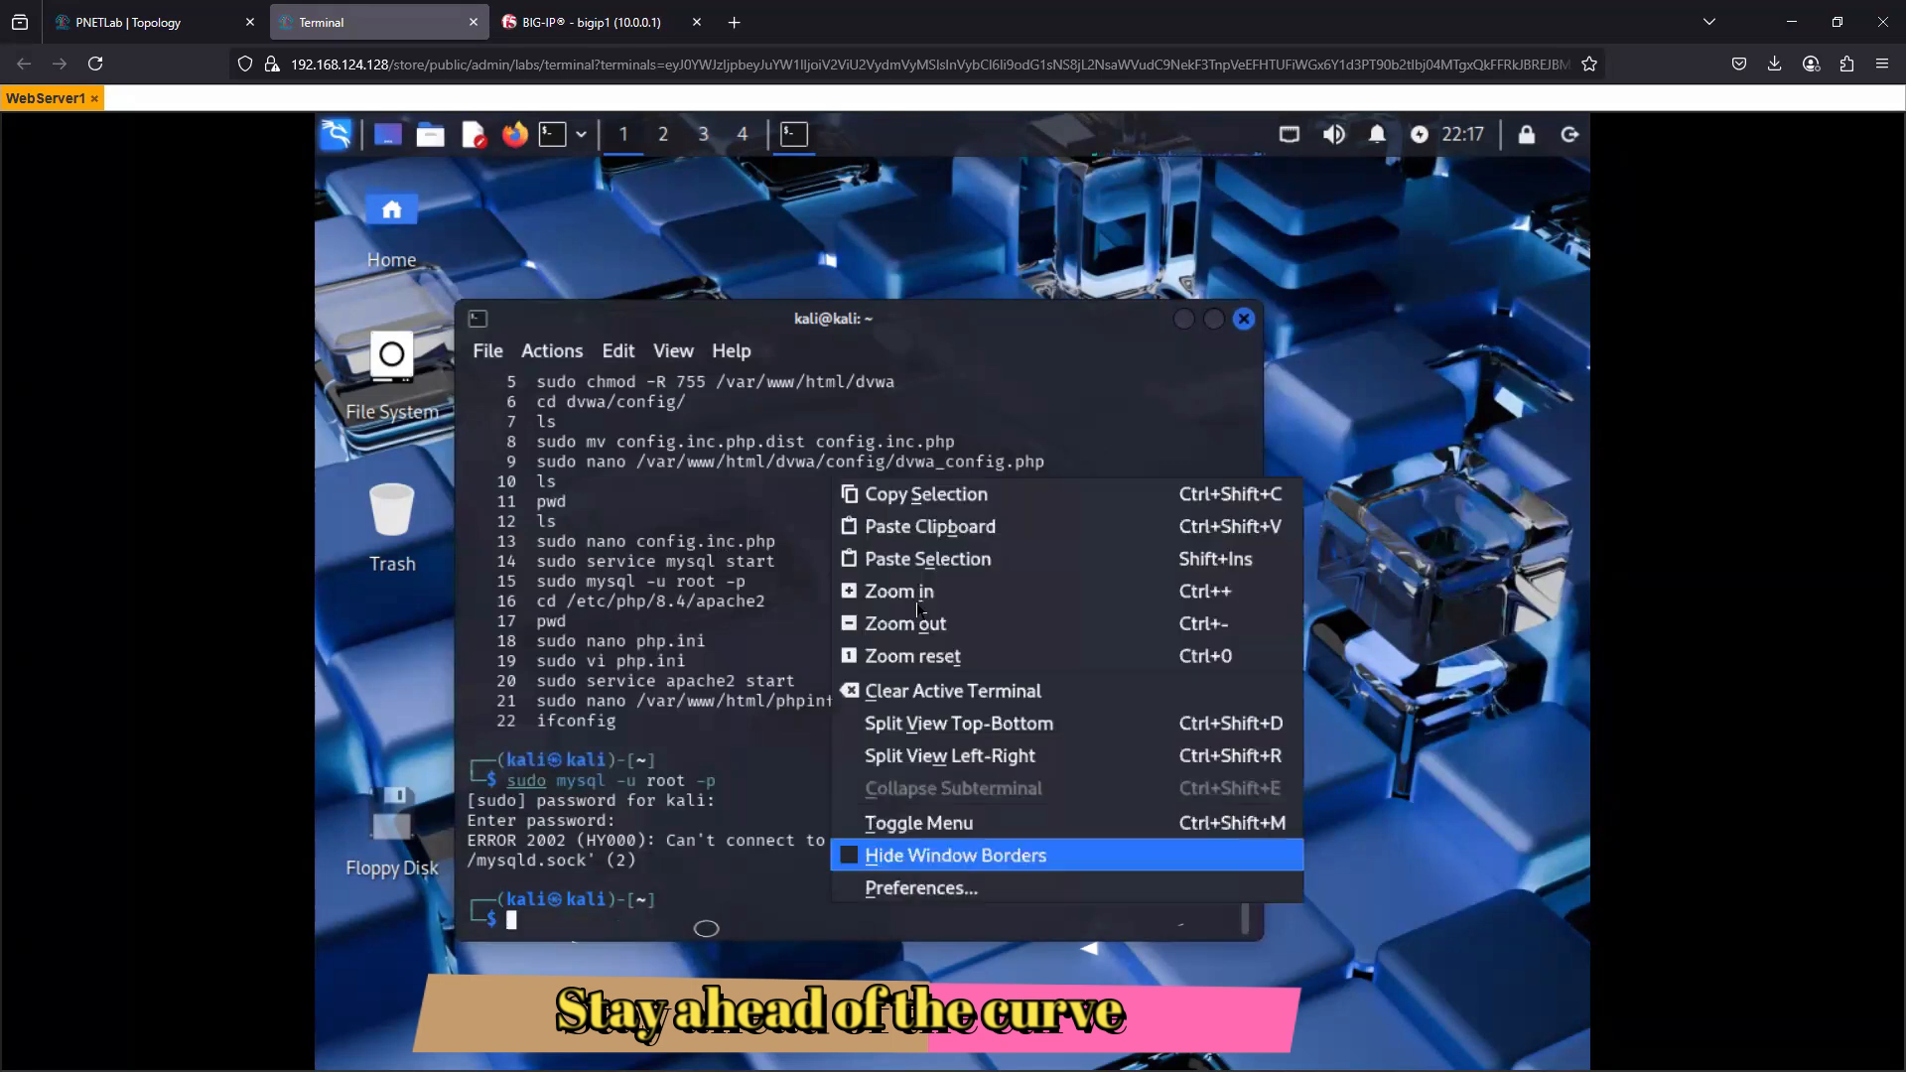
left_click(927, 526)
key("Return")
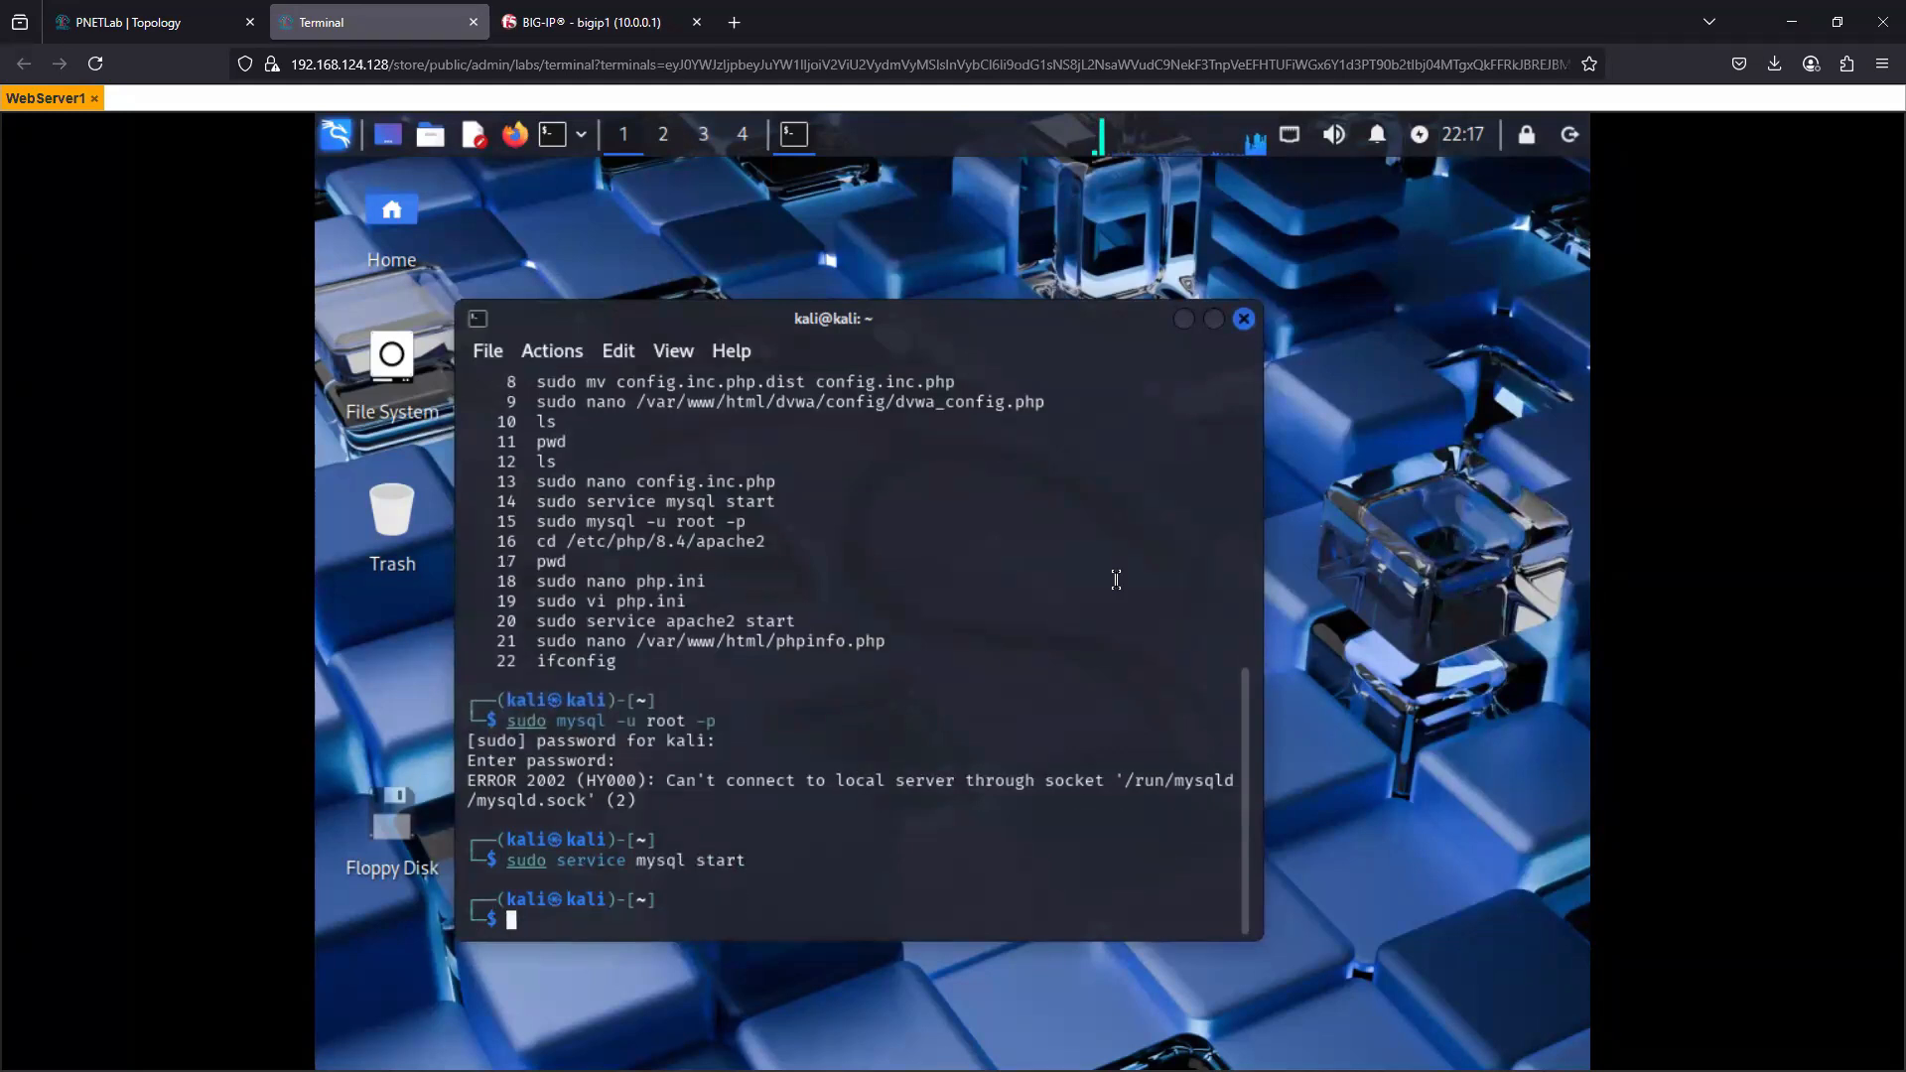
- Start the web server by running sudo service apache2 start, copied from the history list
left_click_drag(800, 622, 540, 624)
right_click(554, 621)
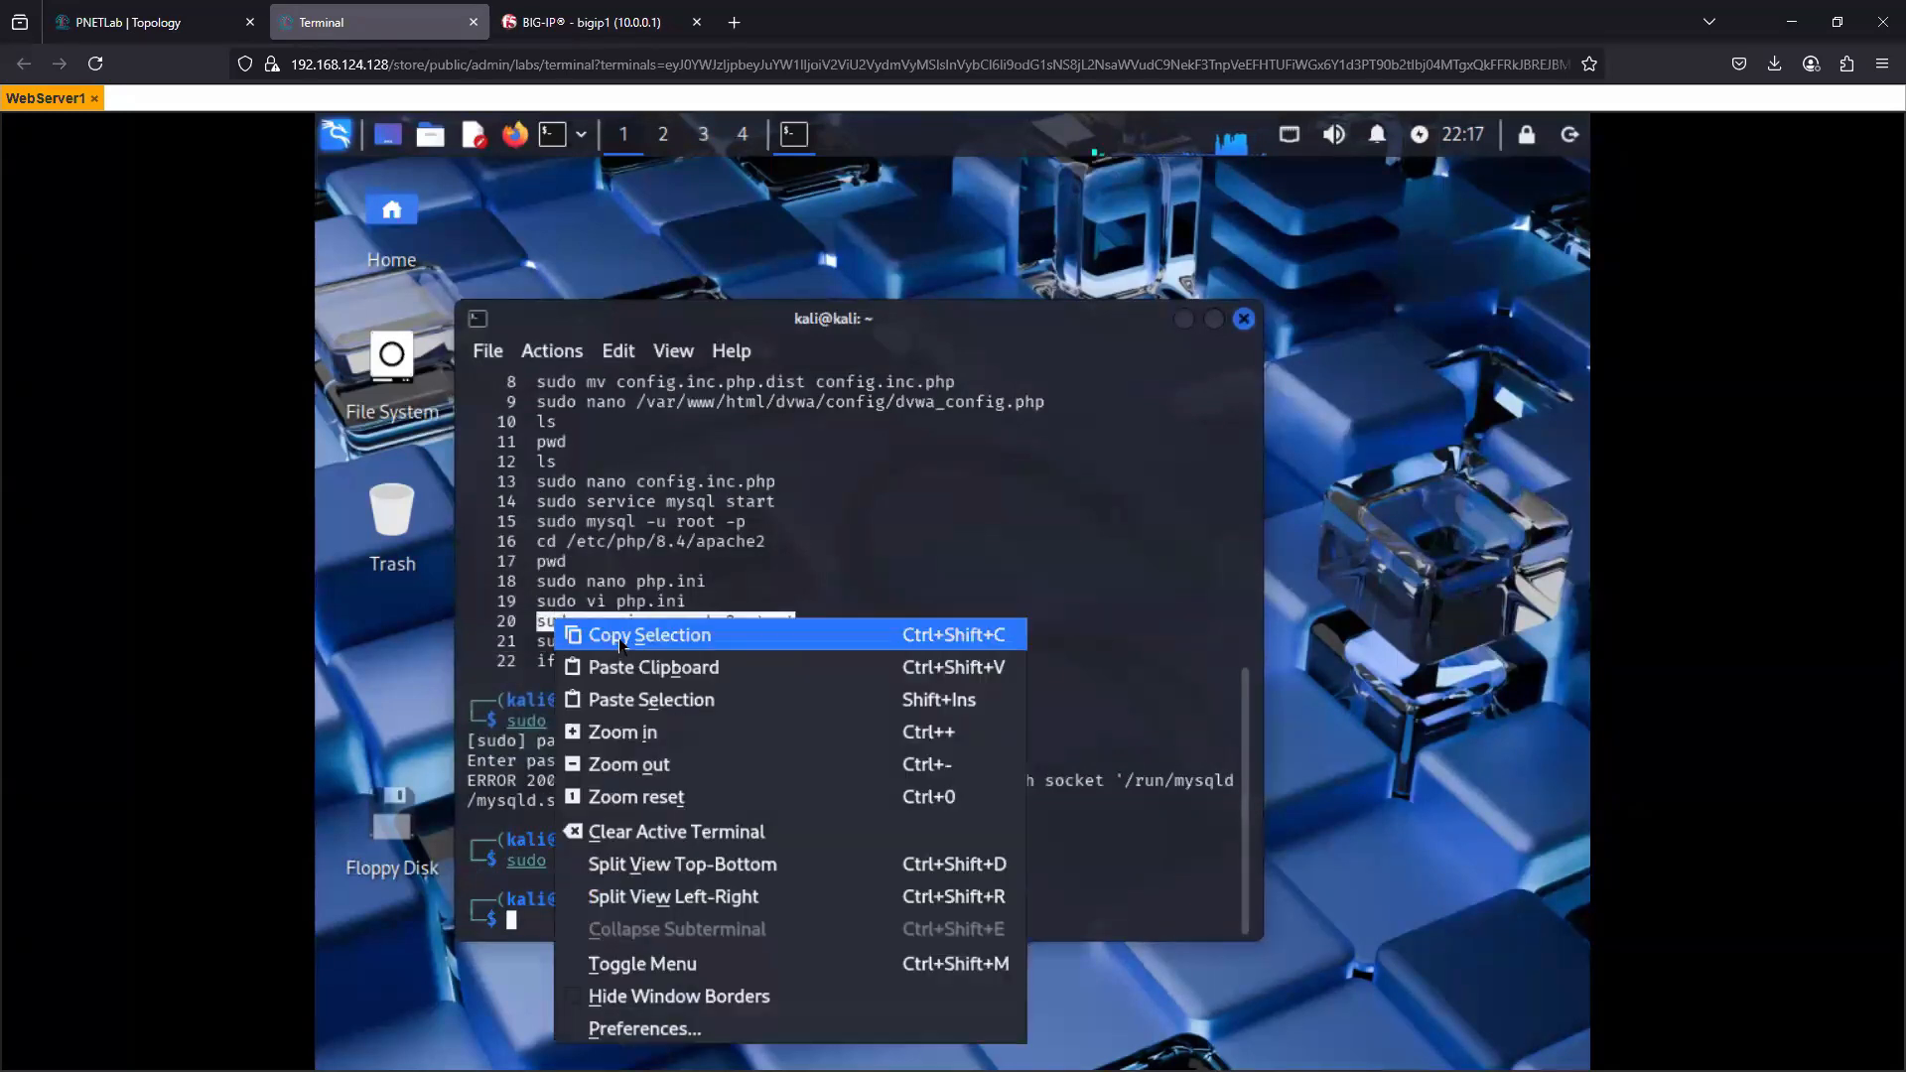
key("Escape")
right_click(578, 494)
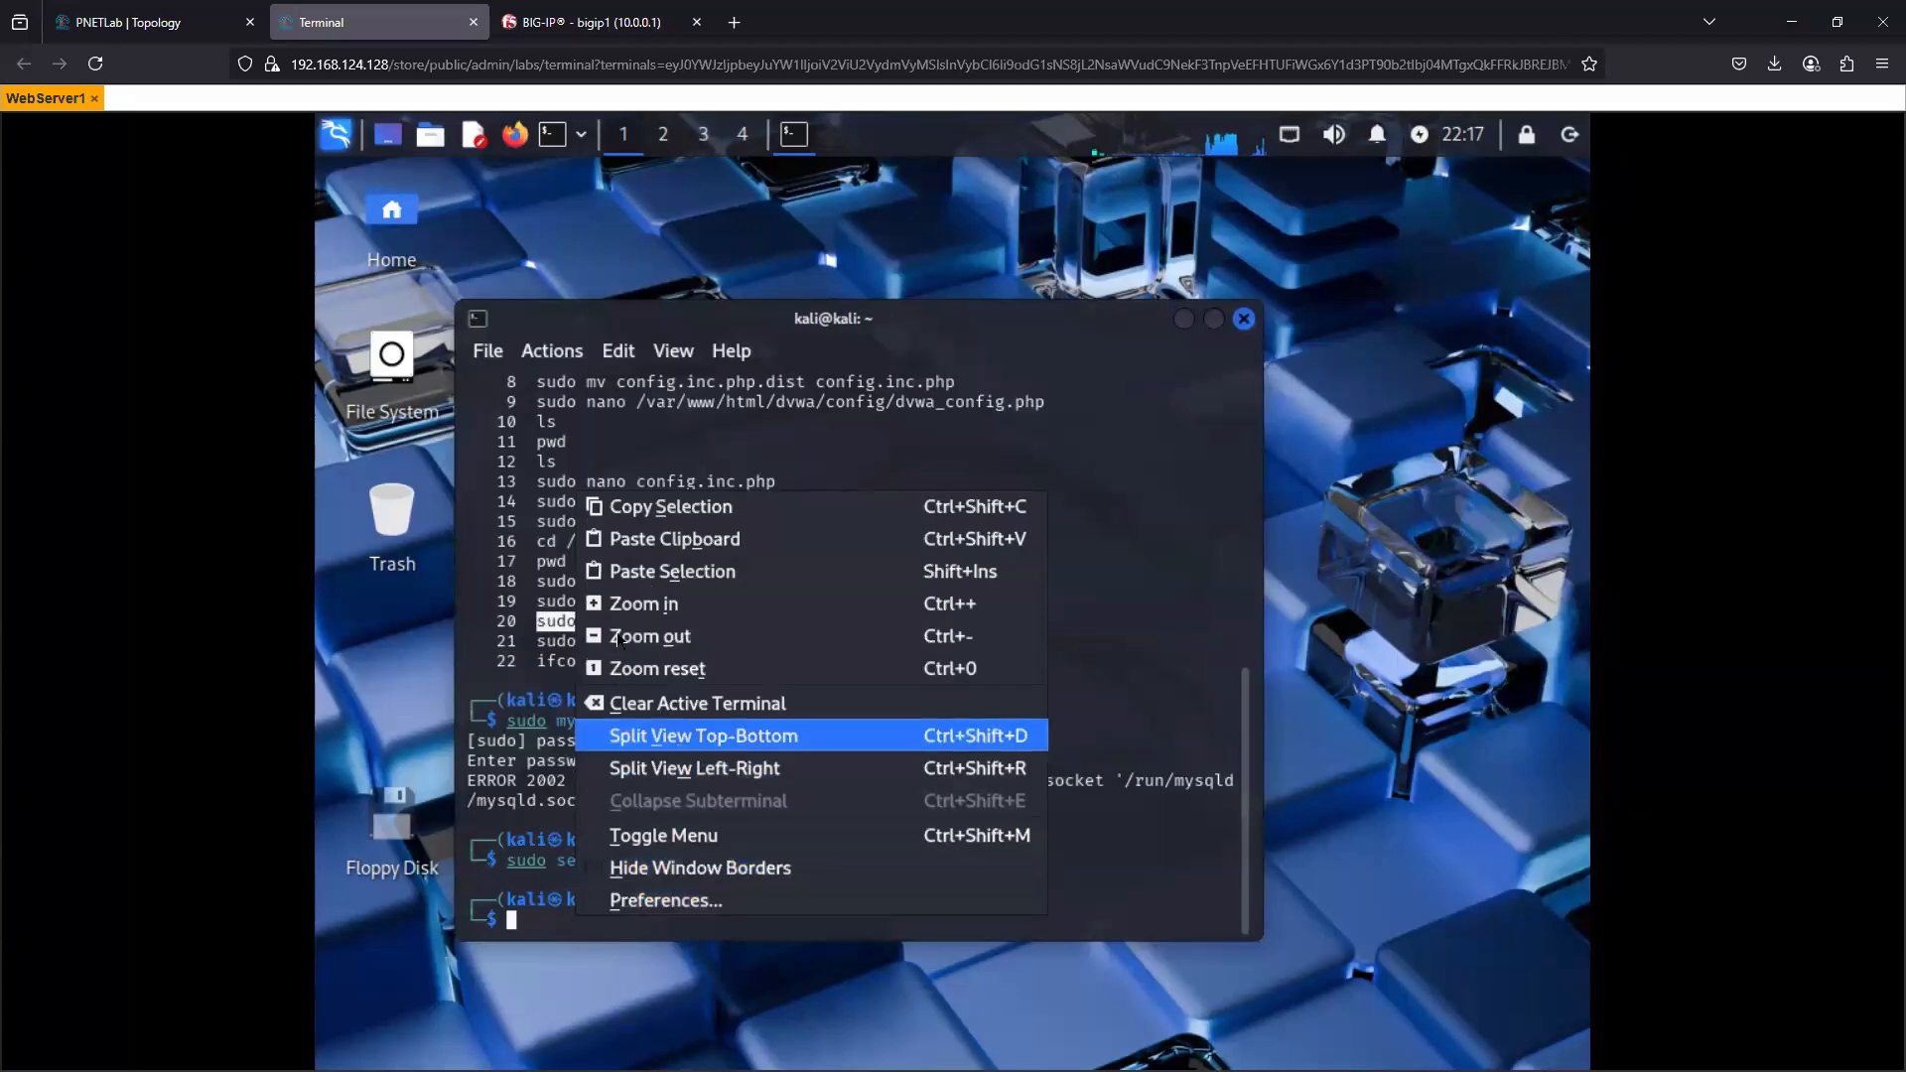
left_click(660, 507)
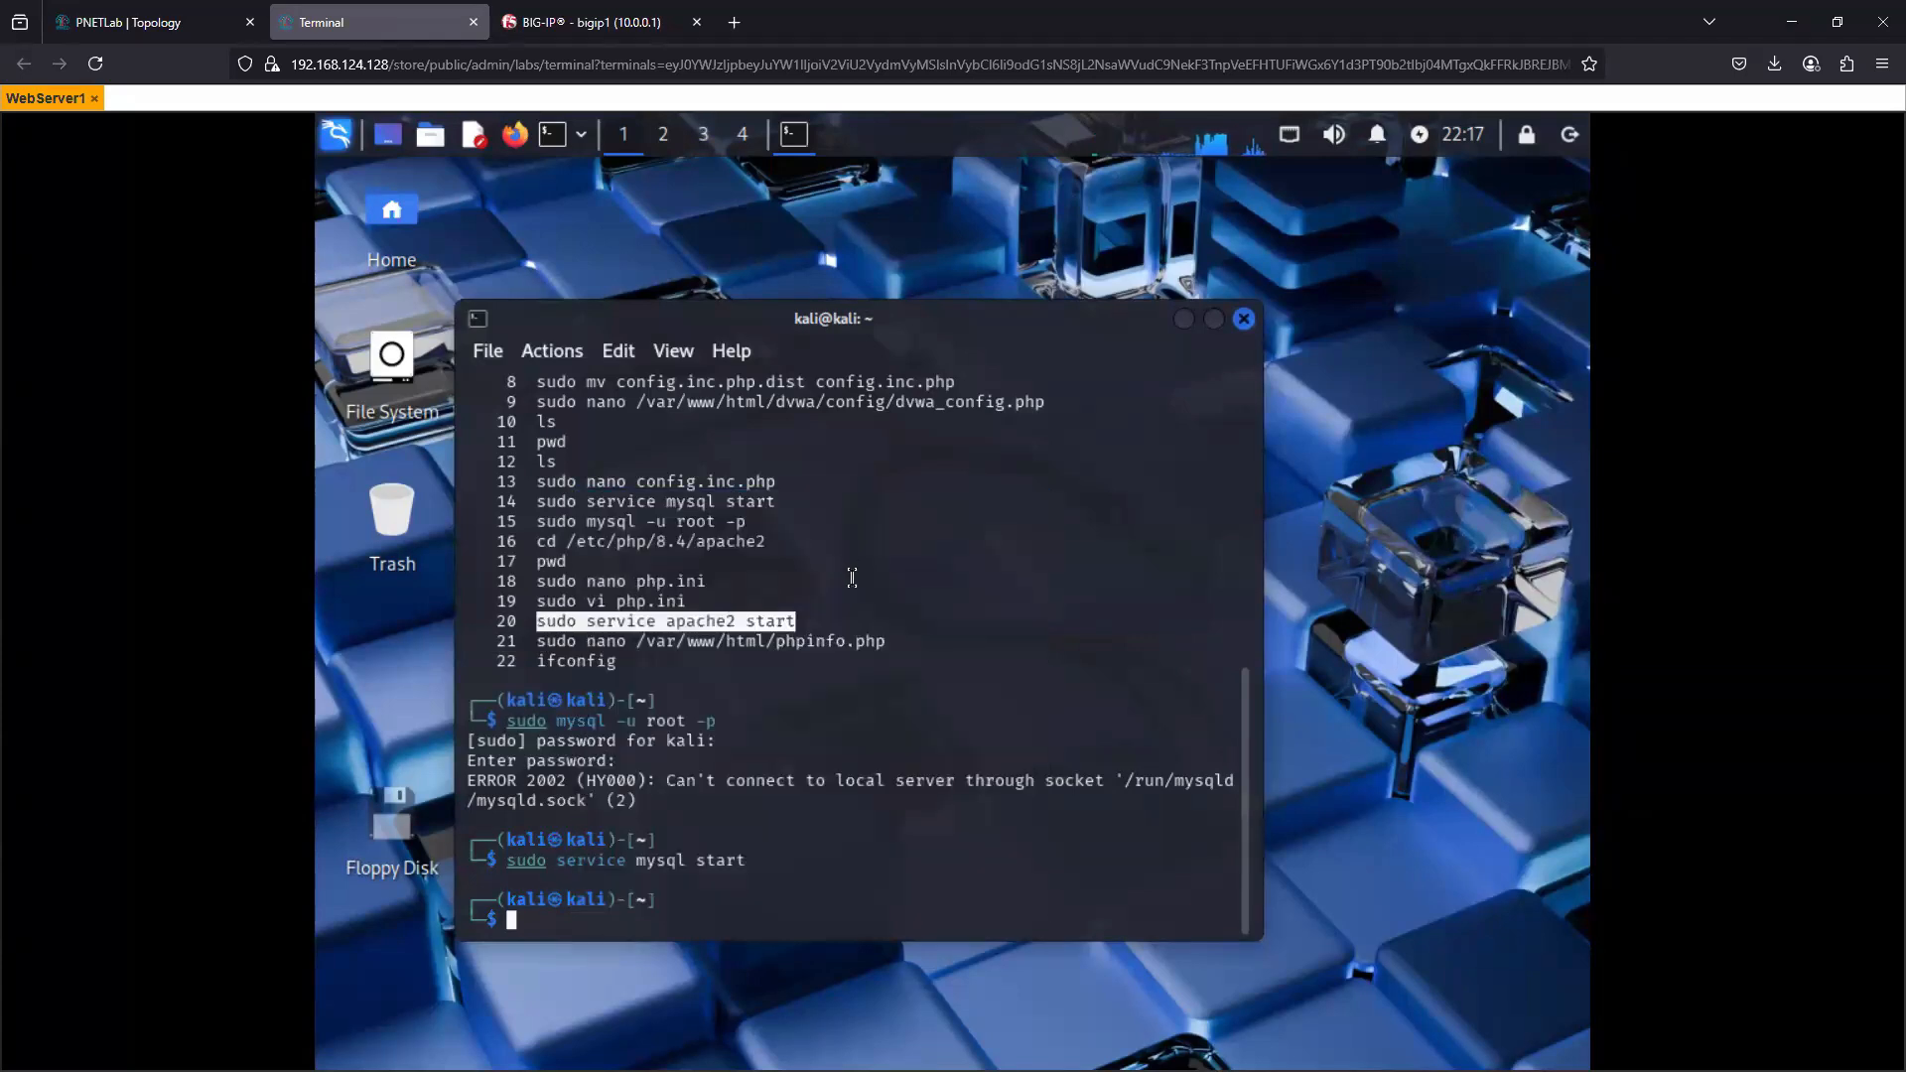
right_click(763, 886)
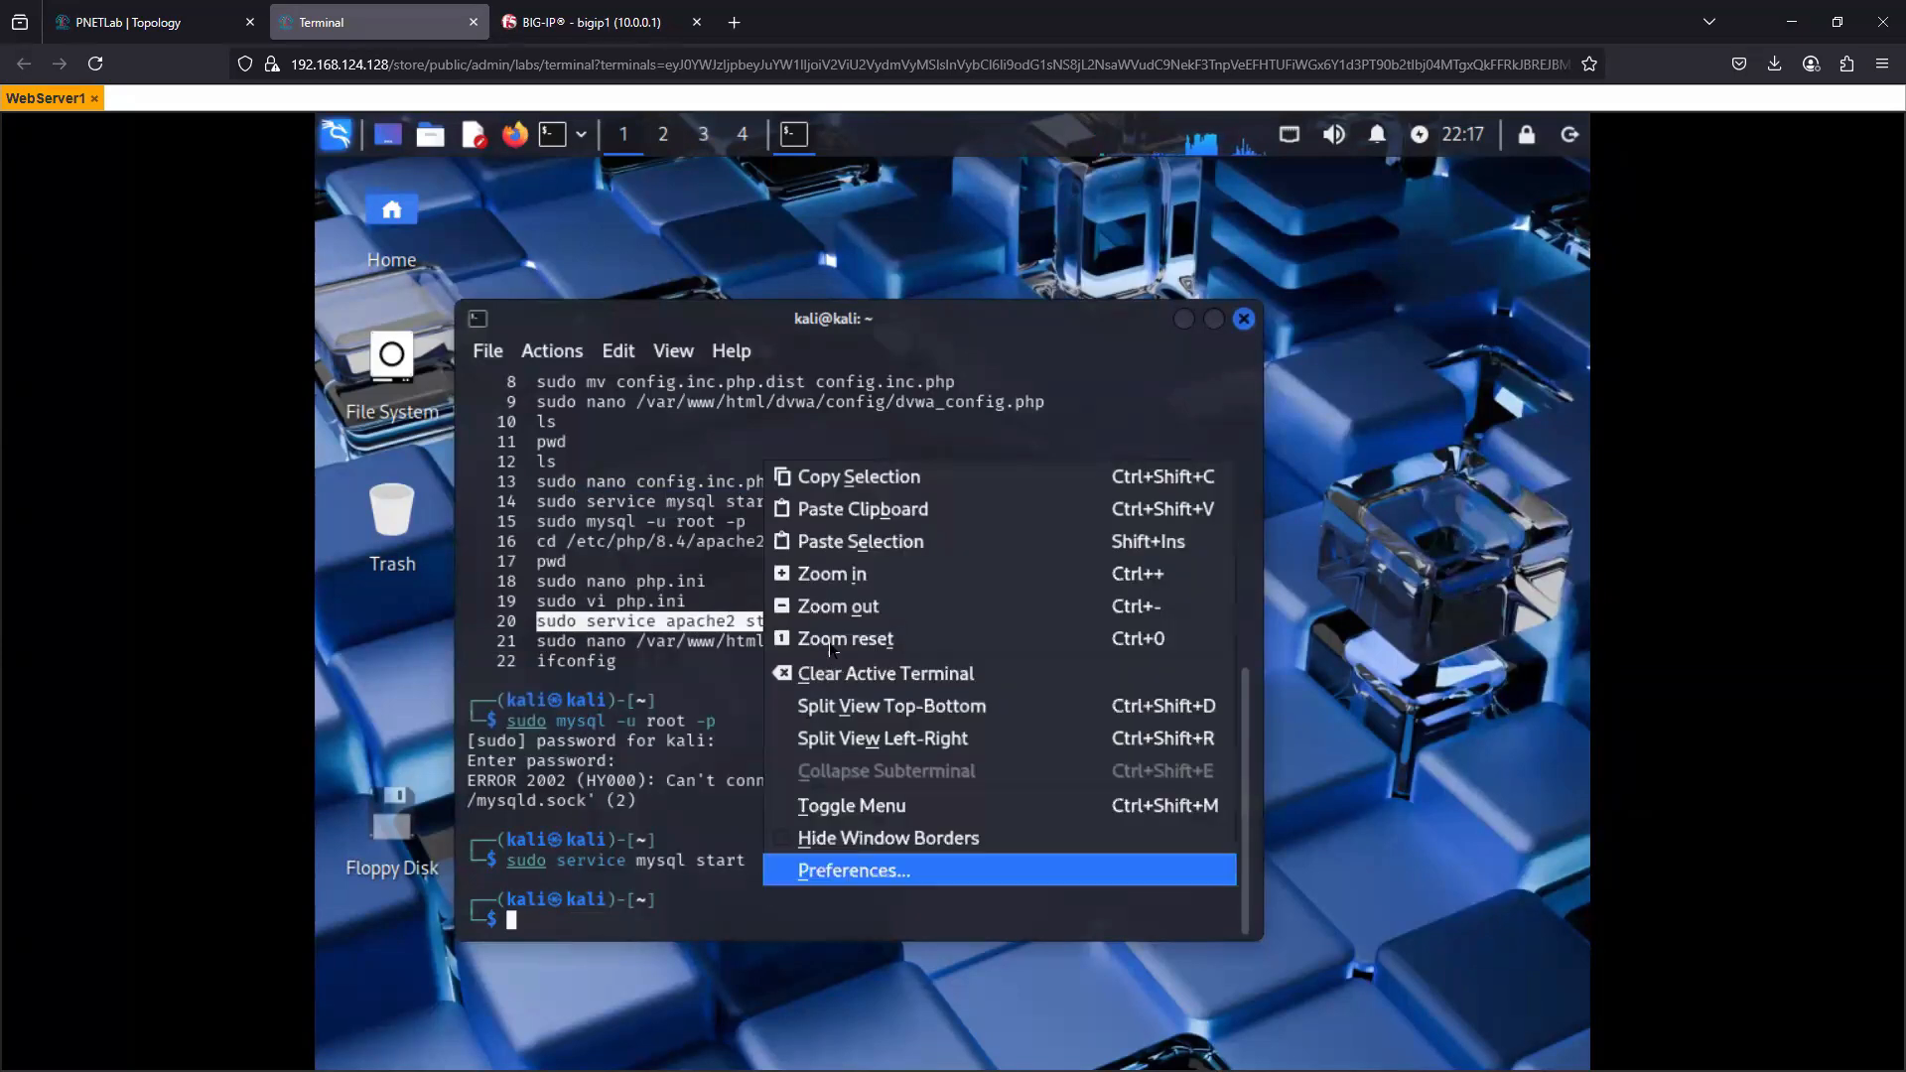
left_click(848, 511)
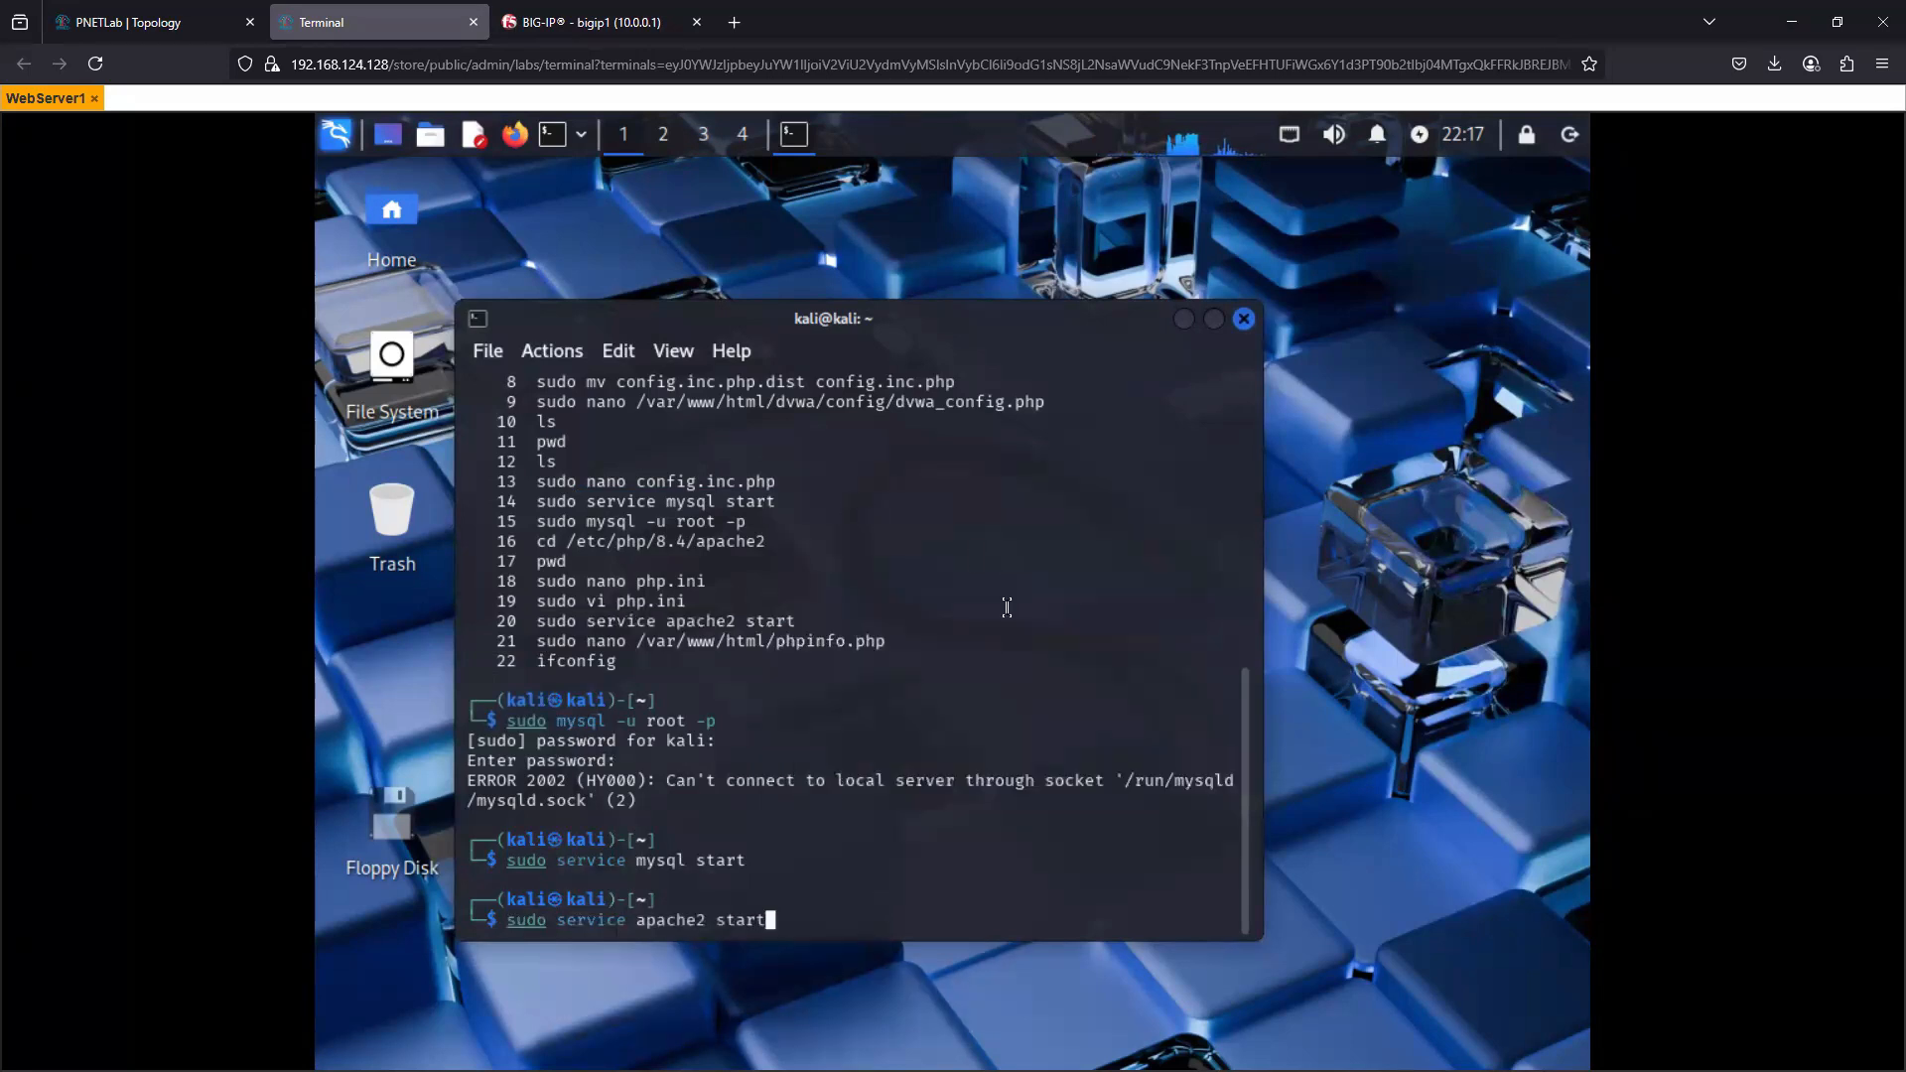
key("Return")
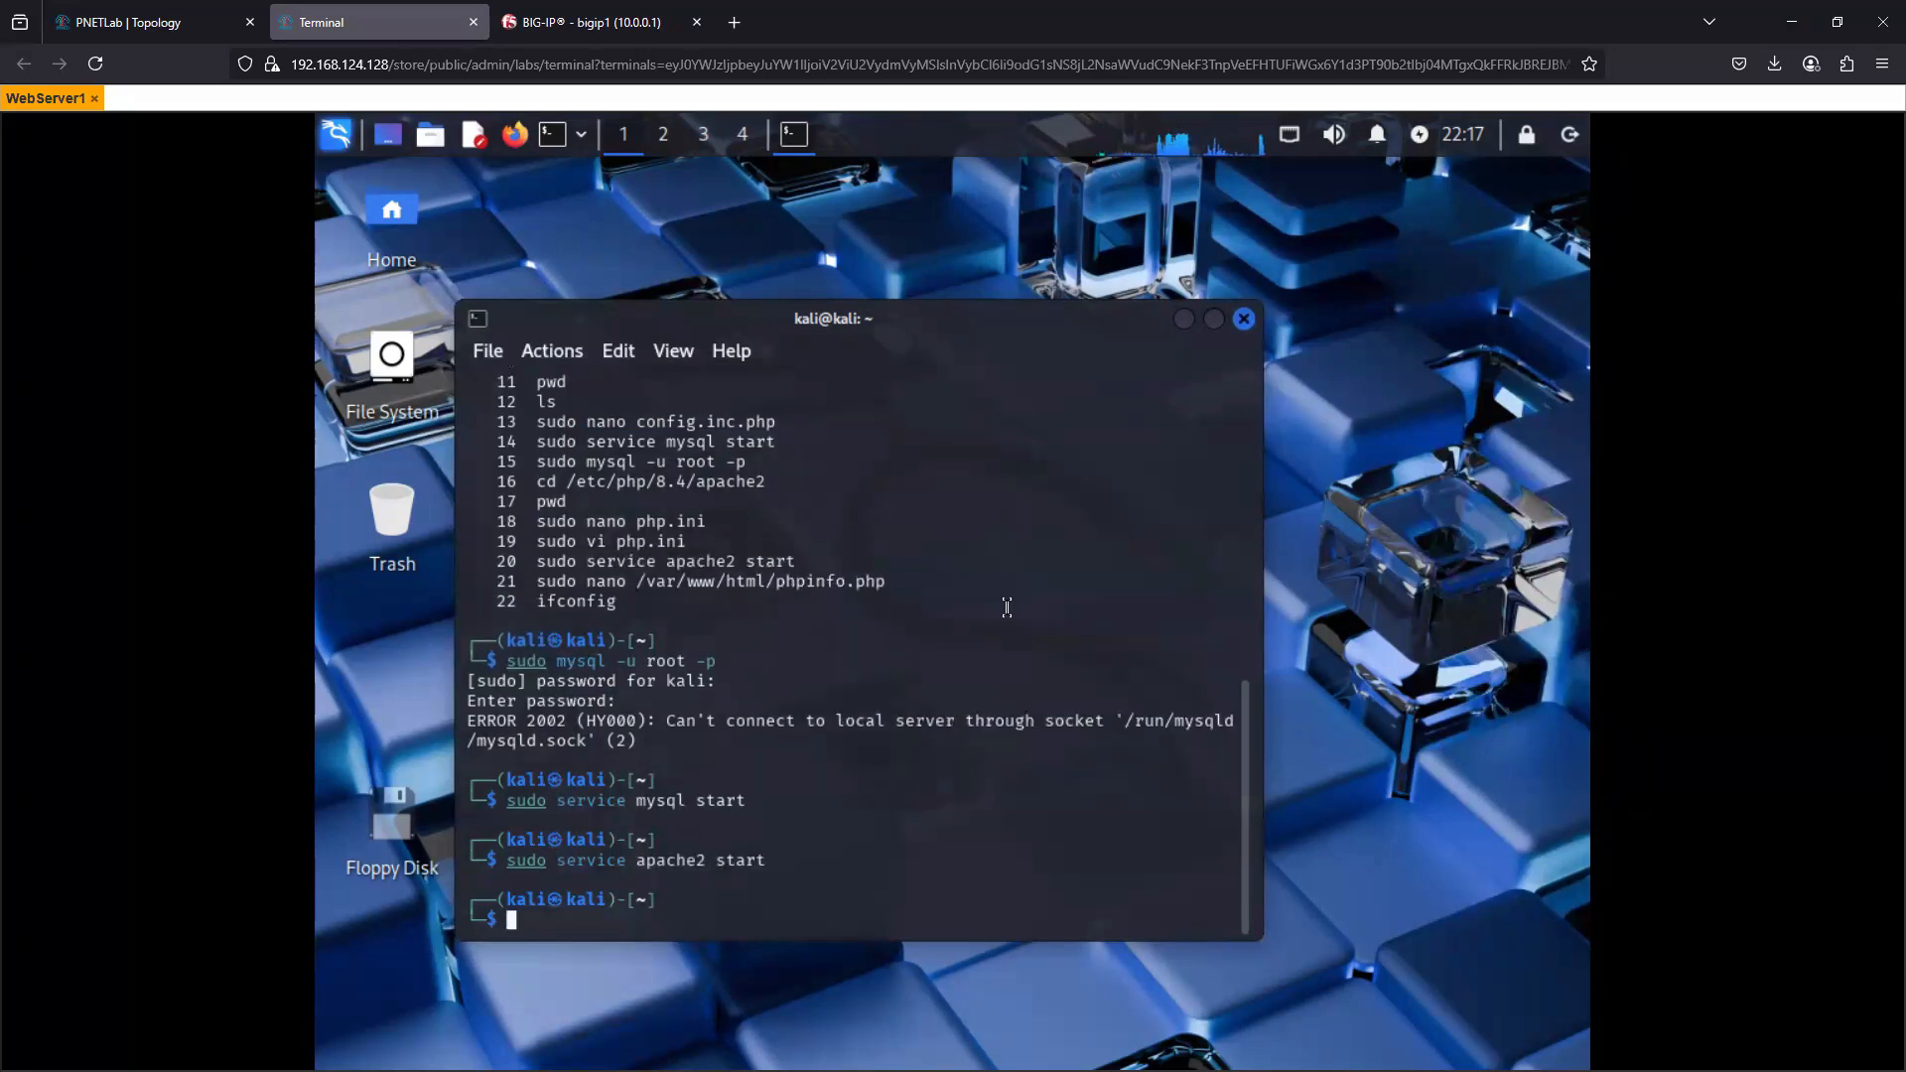
- Check the state of the Apache web server with sudo service apache2 status
key("Up")
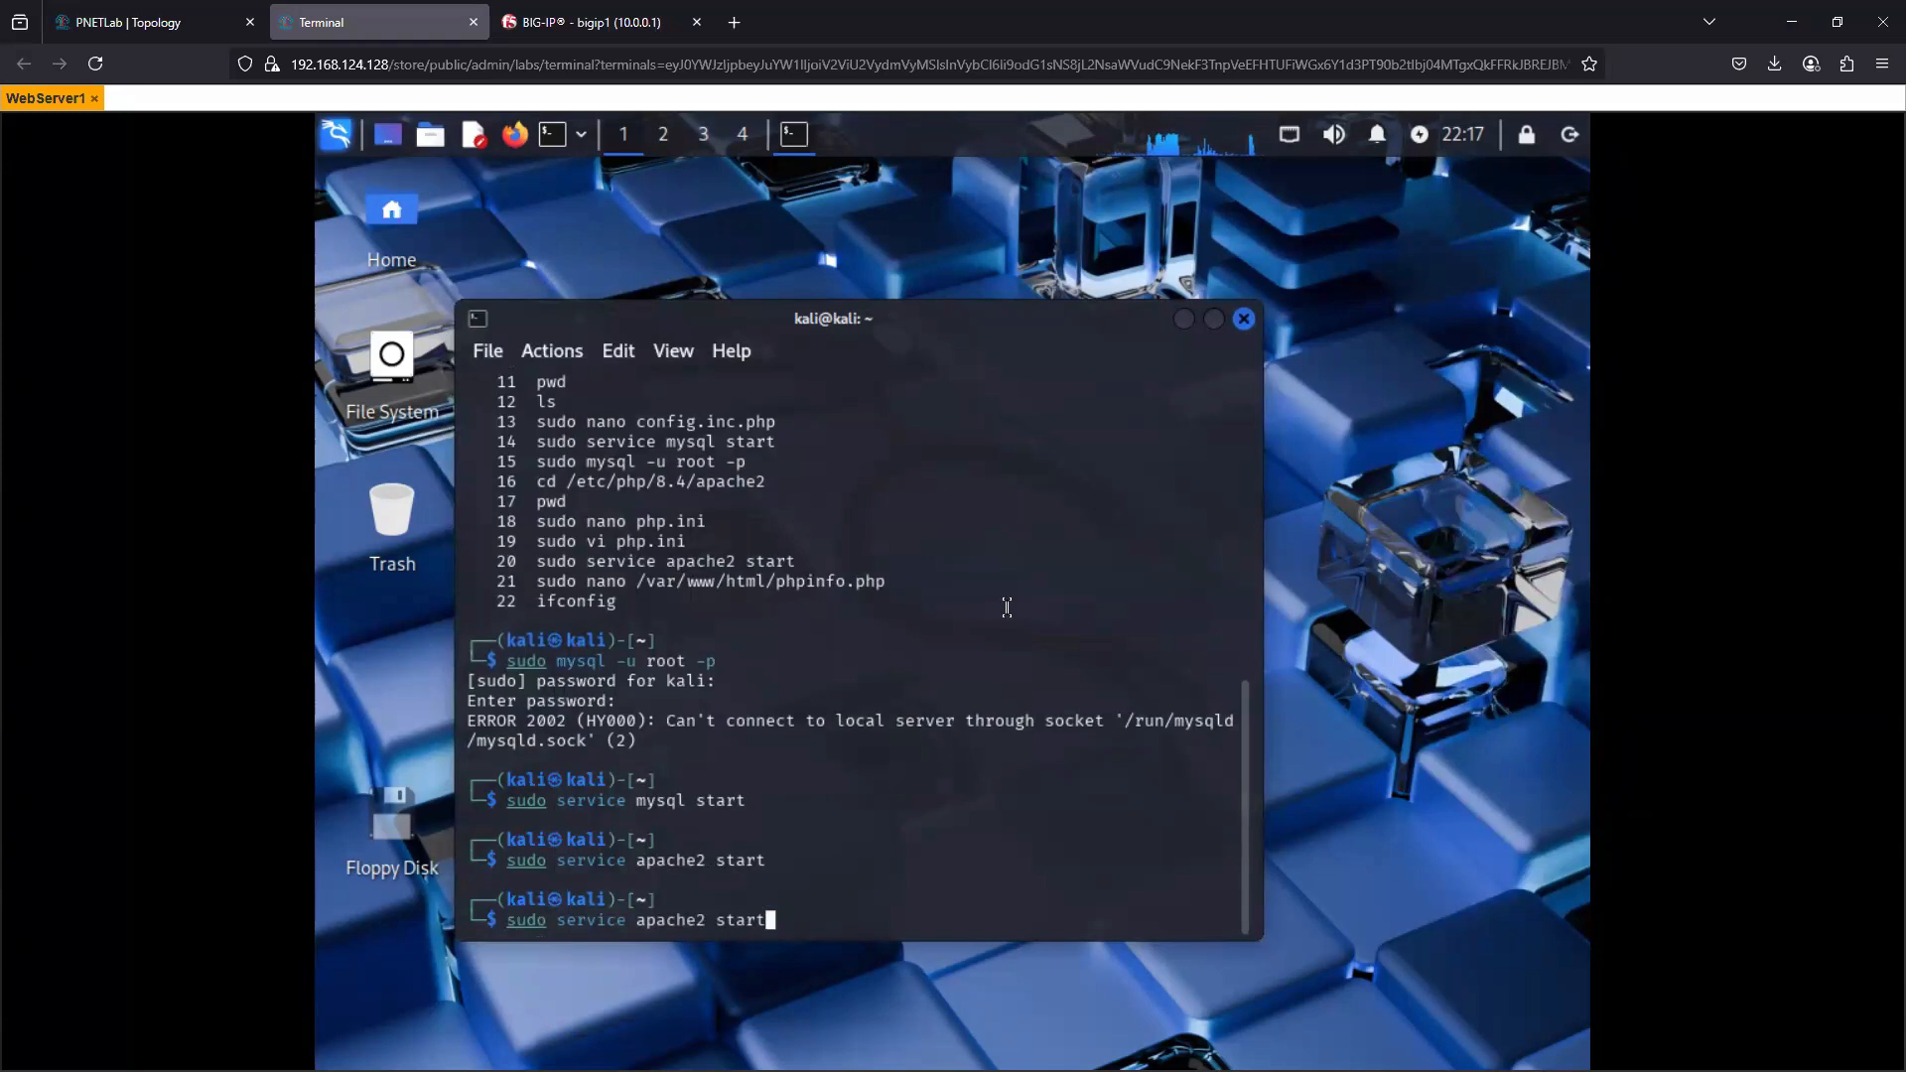
key("Left")
key("Left")
key("Delete")
key("Delete")
type("tus")
key("Return")
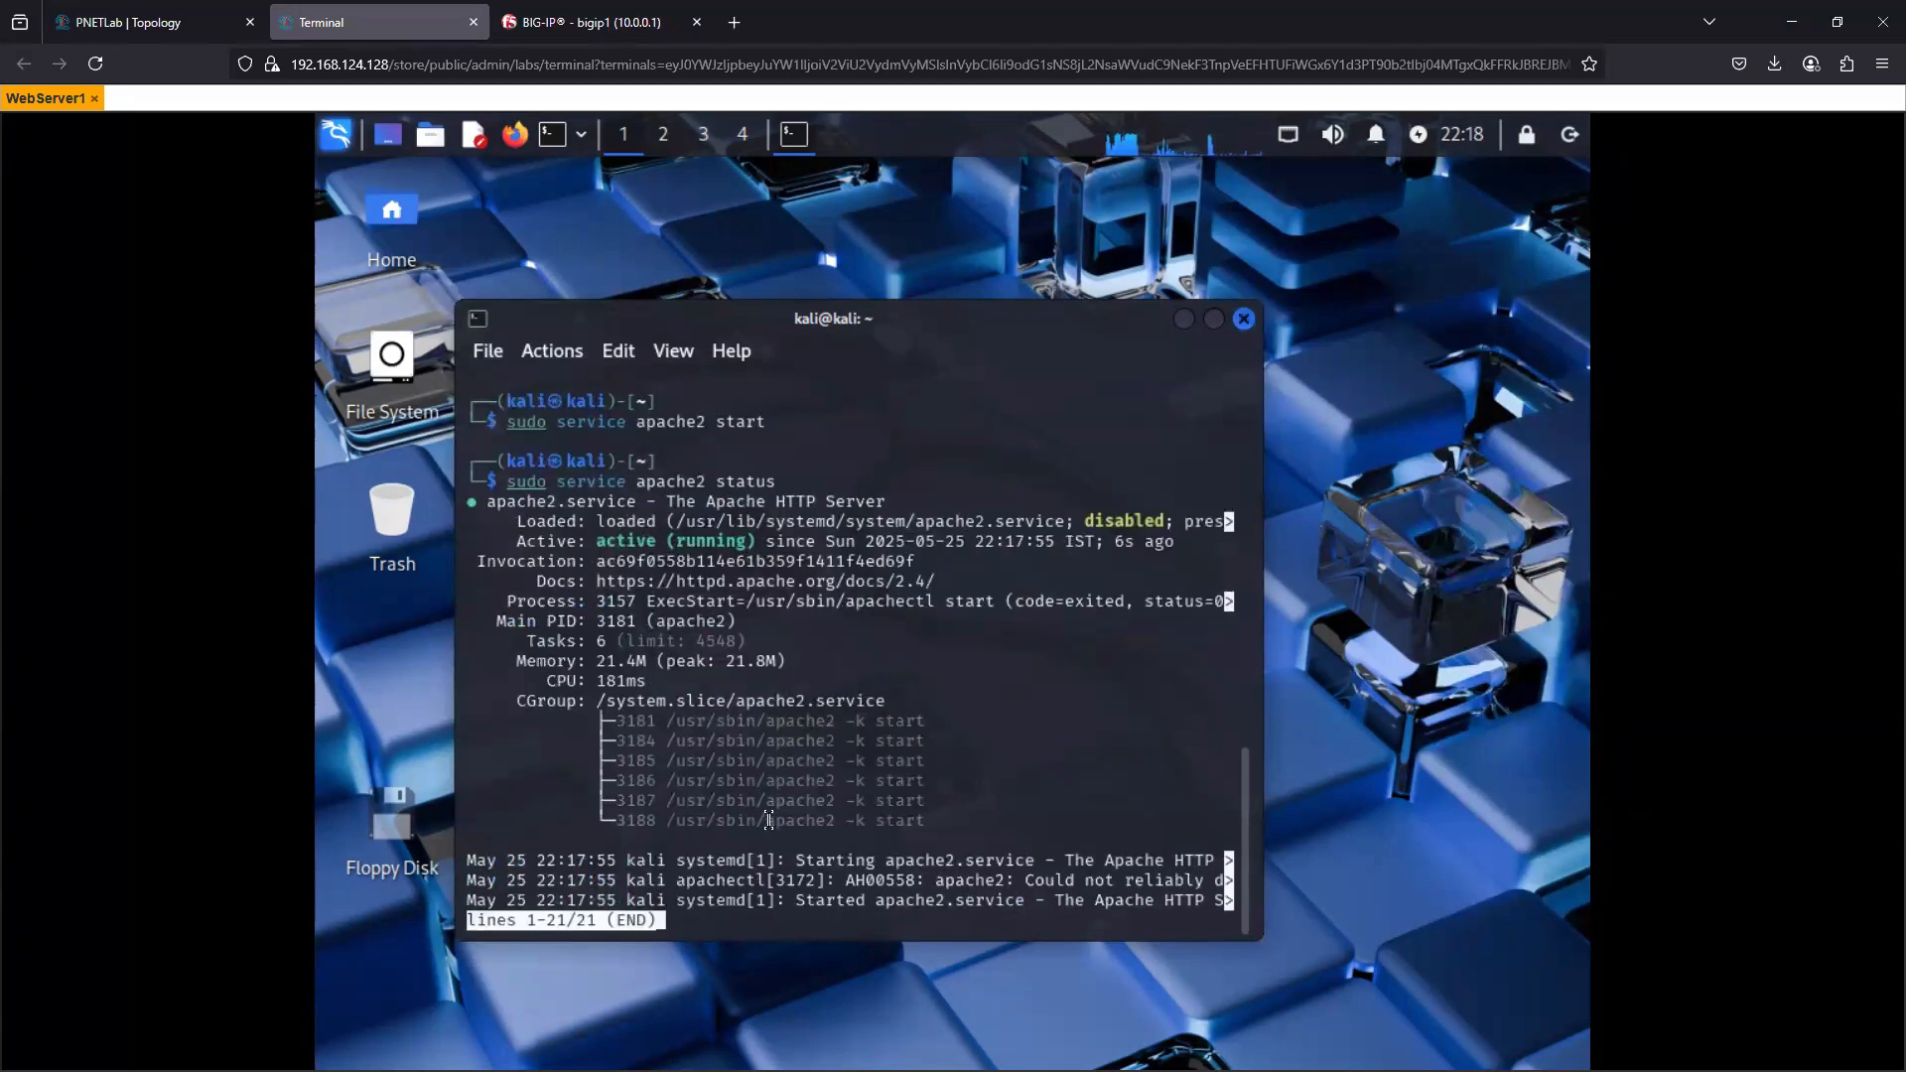
- Leave the status output and list all network connections with netstat -an in a maximized terminal window
type("qnets")
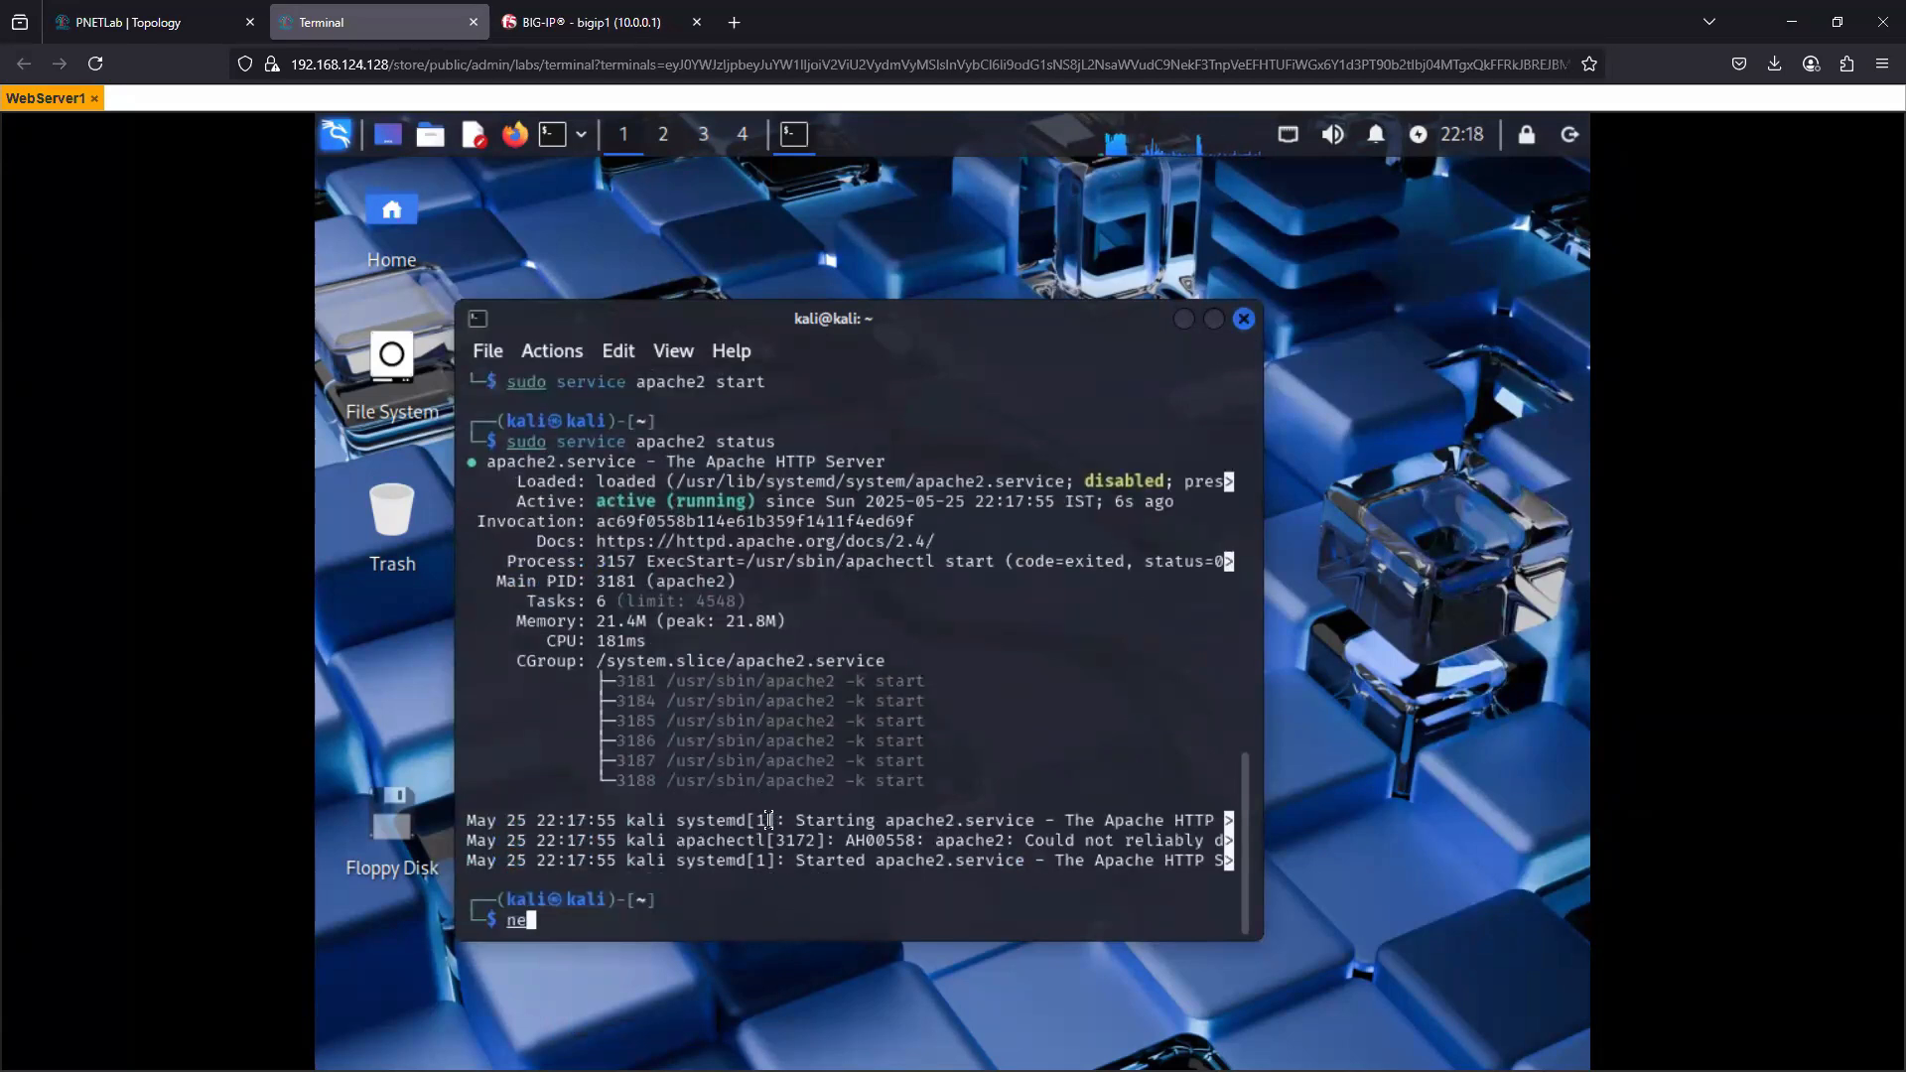
type("tat ")
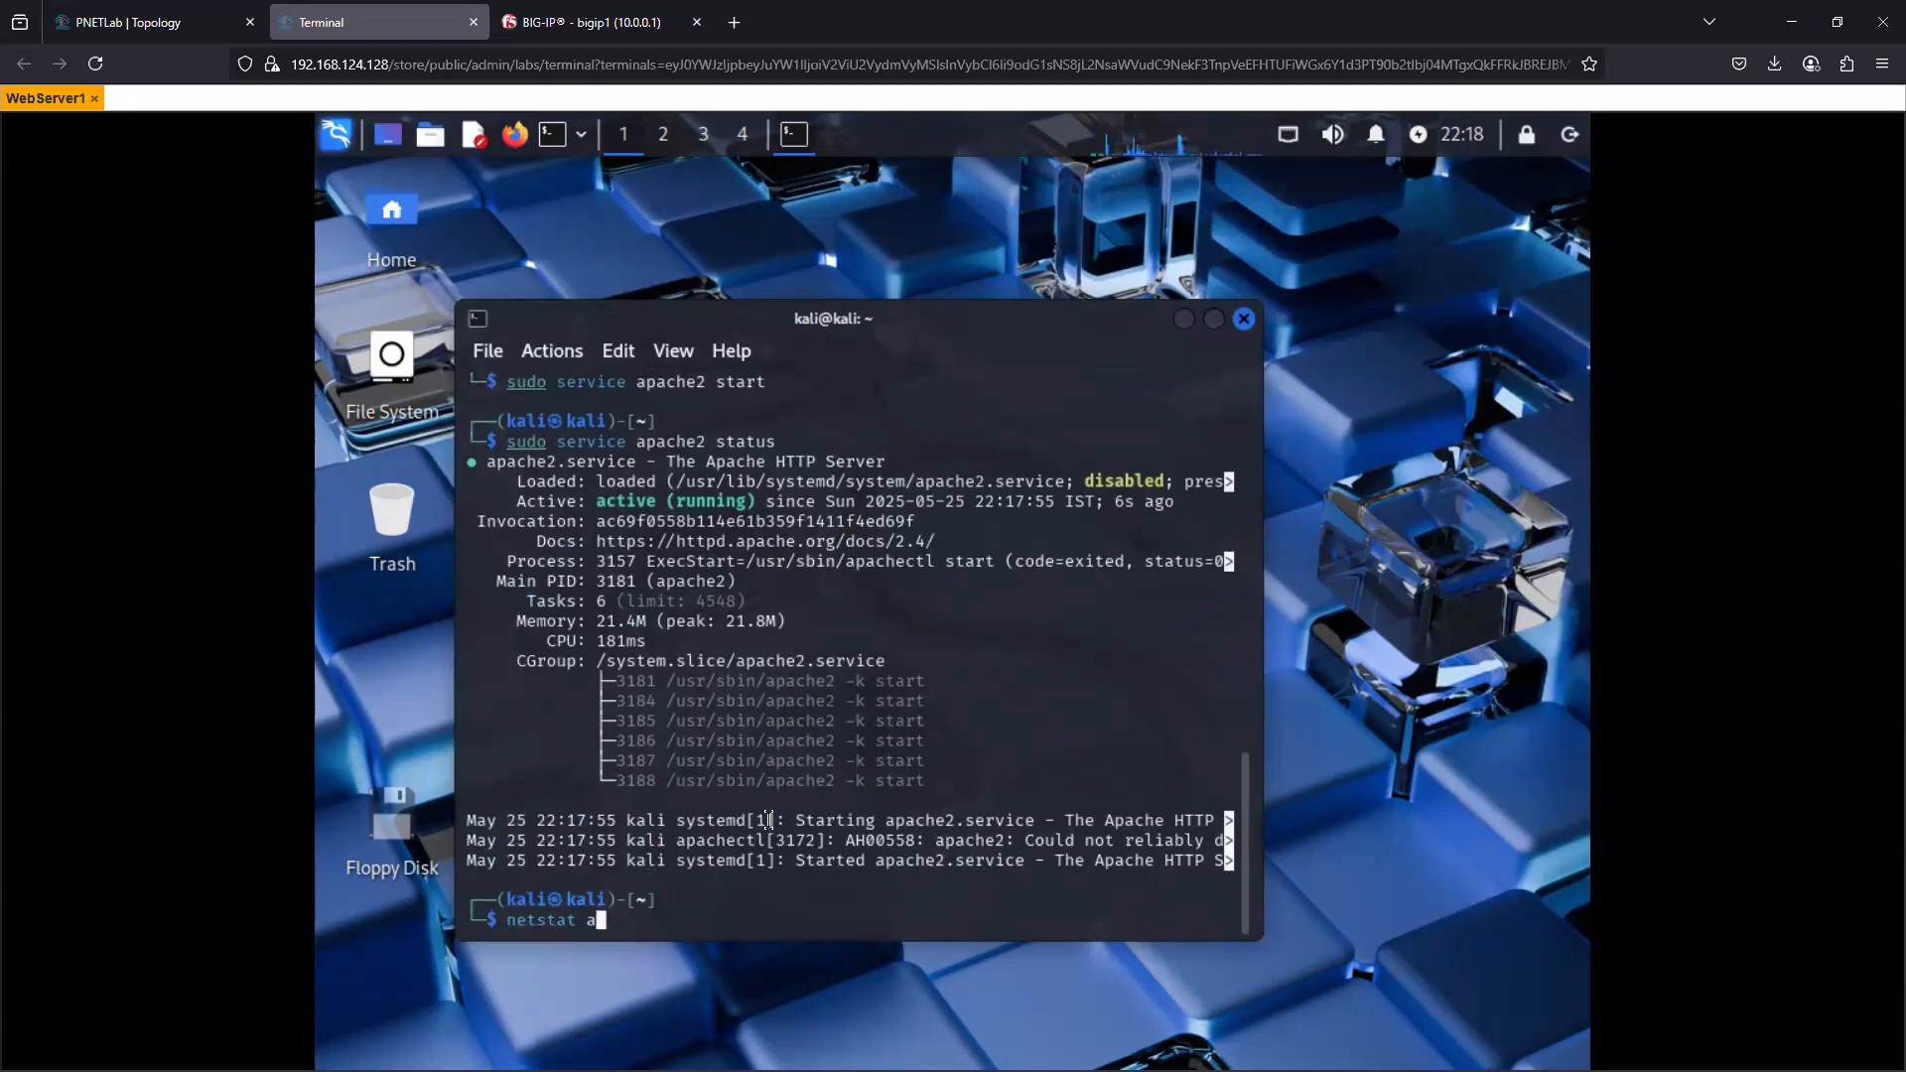
type("-an")
key("Return")
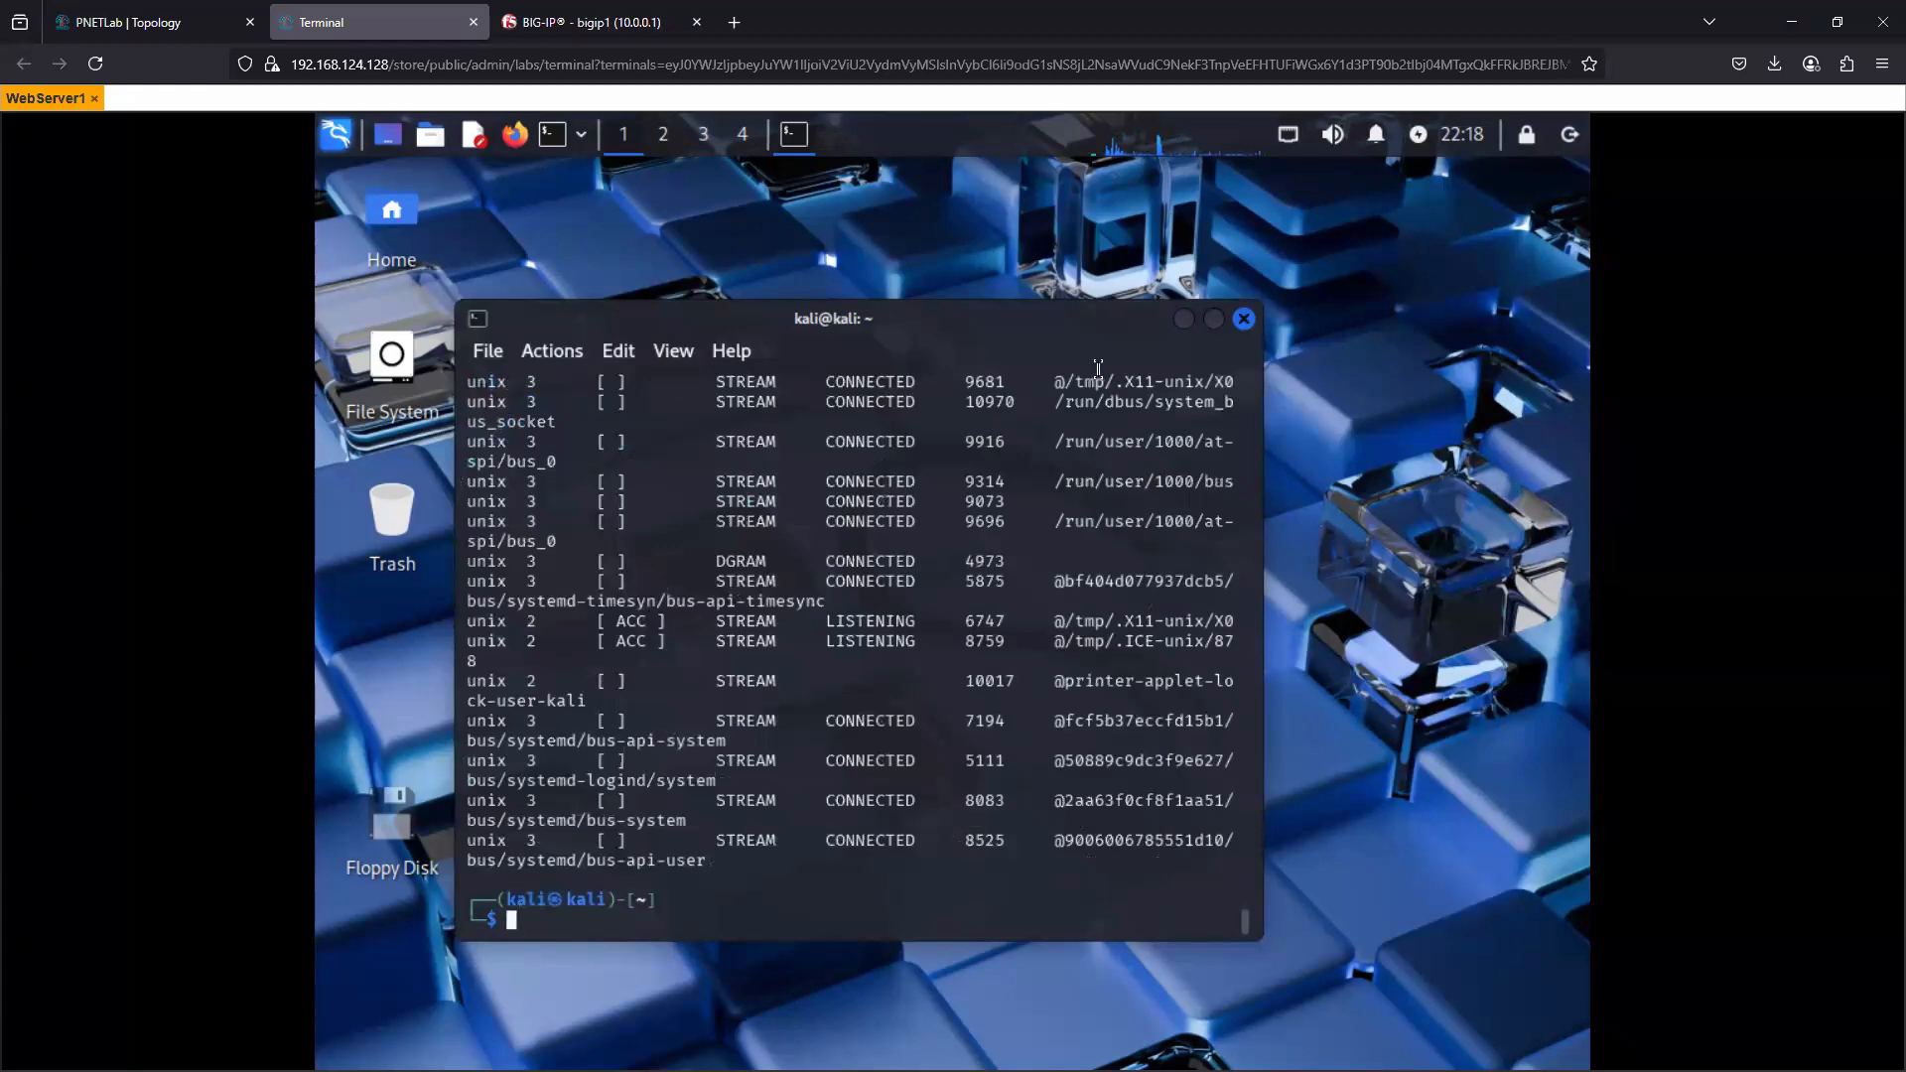
left_click(1213, 319)
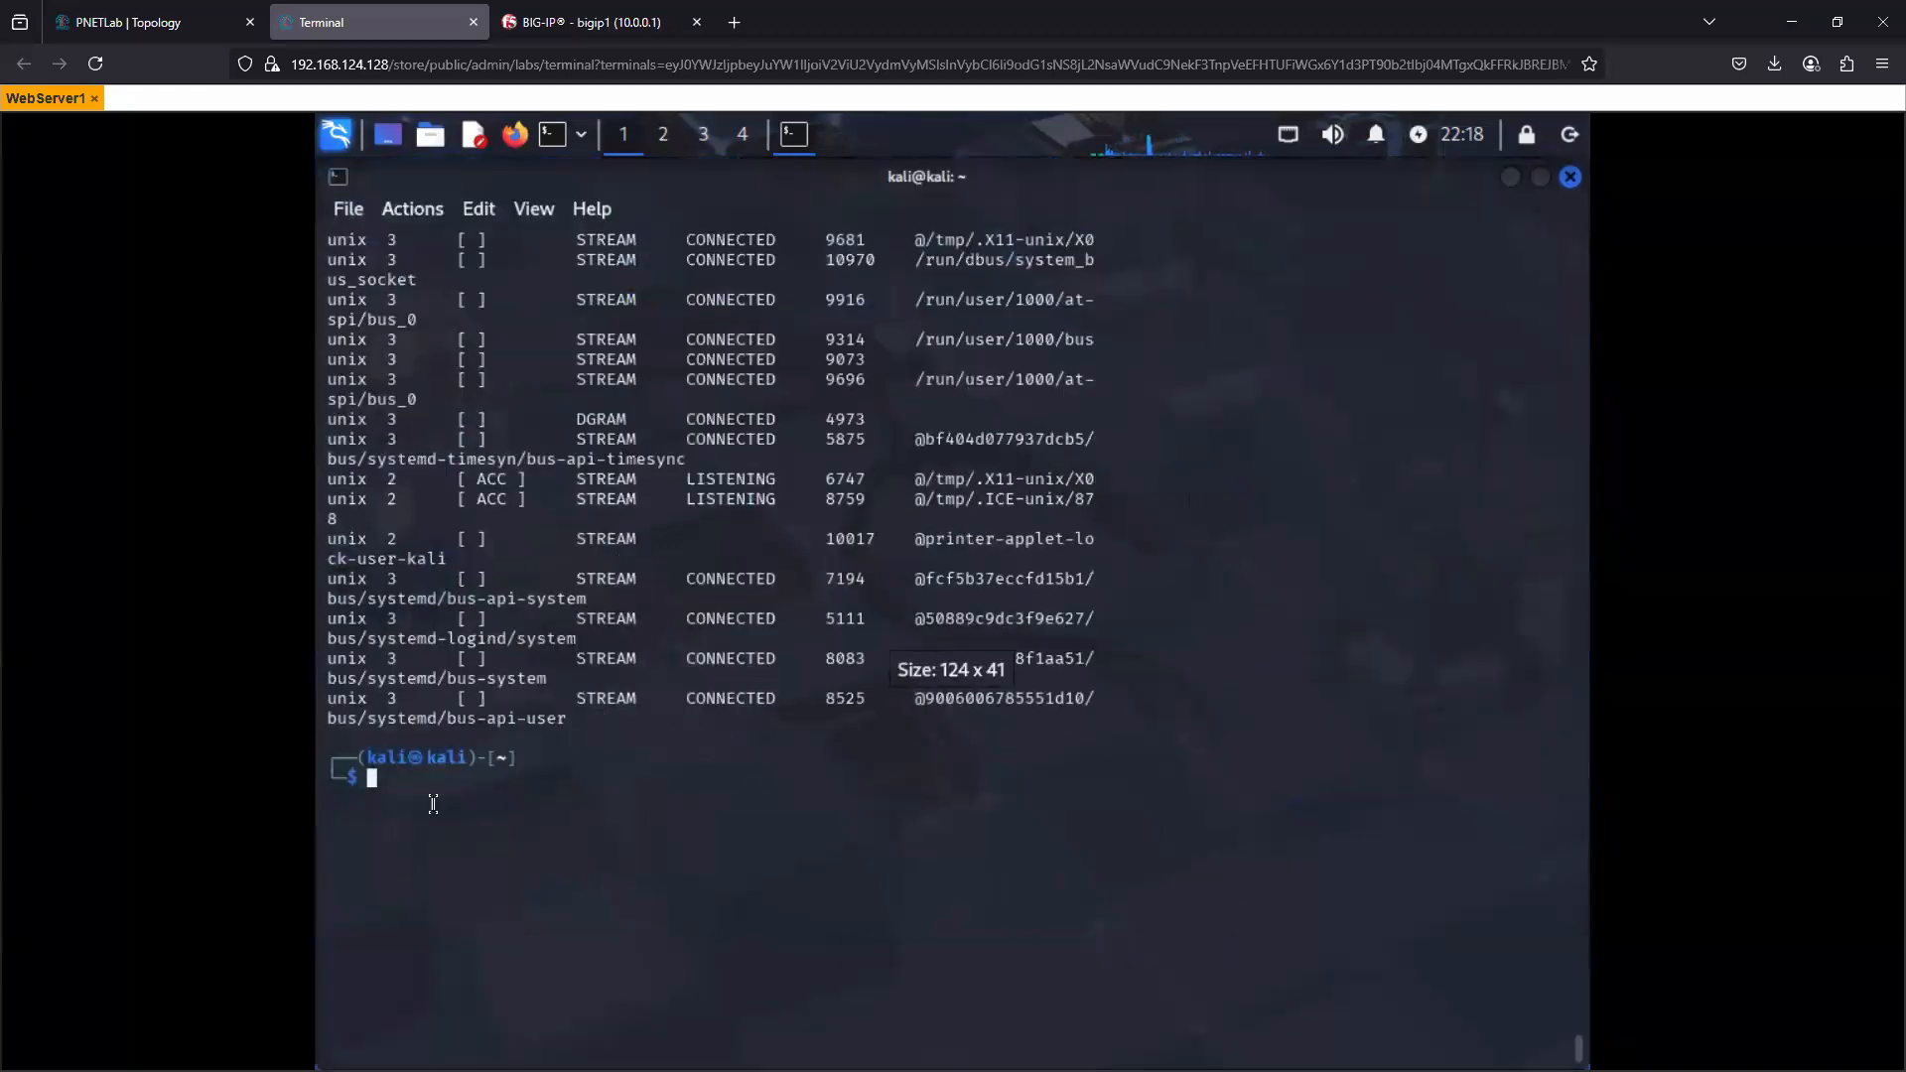
key("Up")
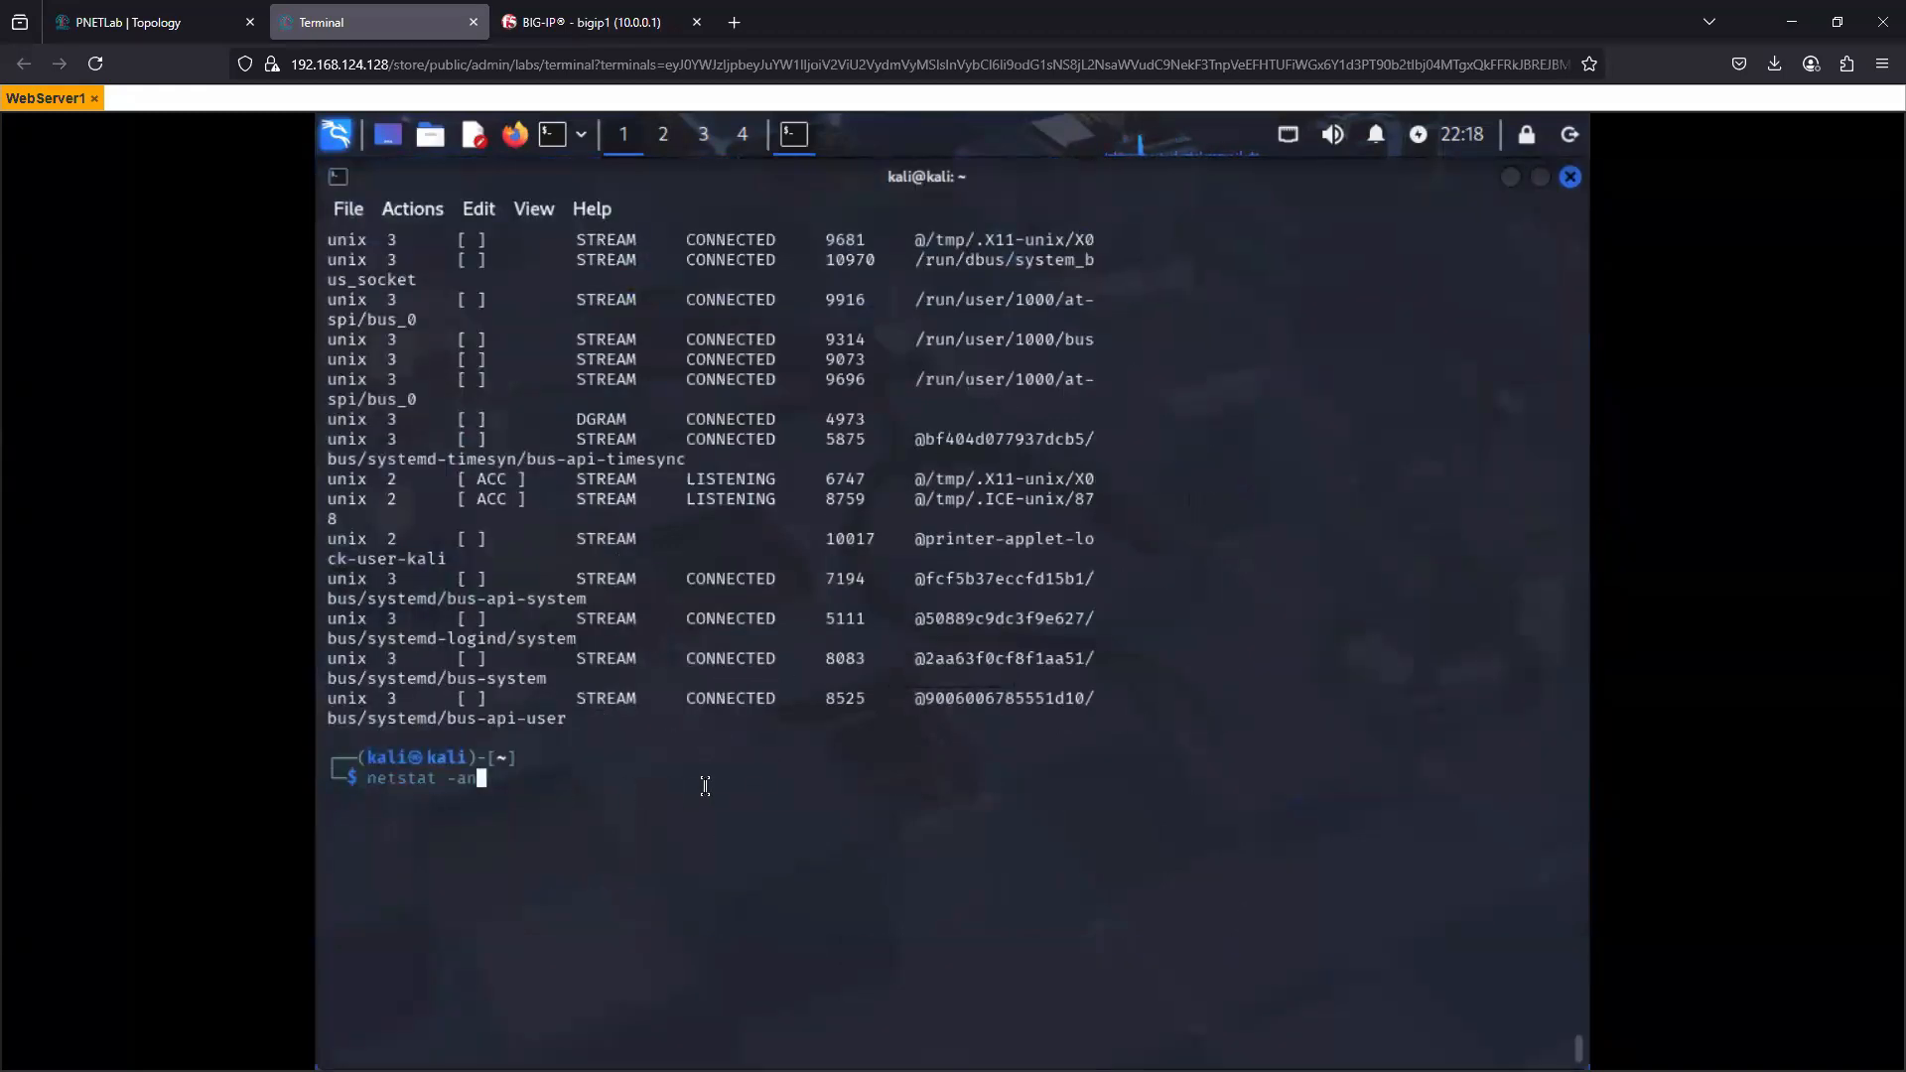
key("Return")
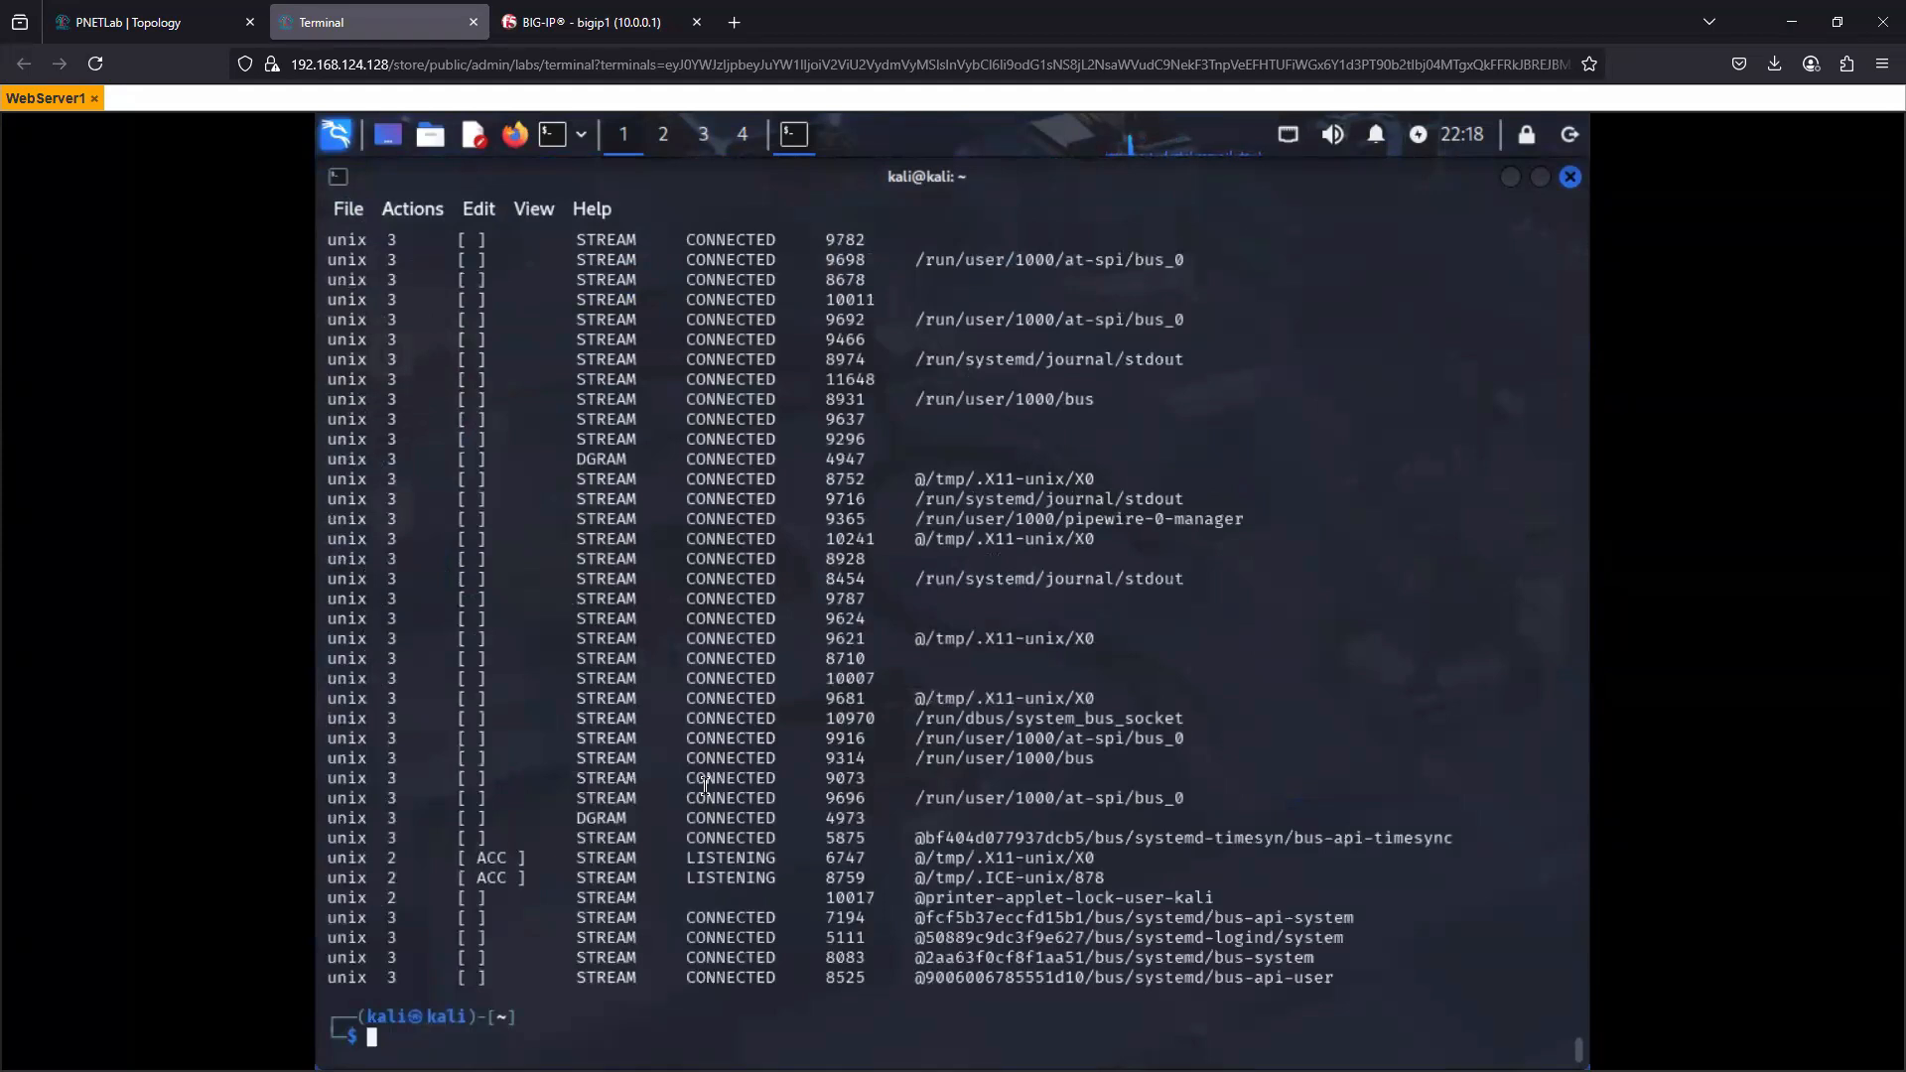
- Filter the connection list for port 80 with netstat -an | grep 80
key("Up")
type("| grep 80")
key("Return")
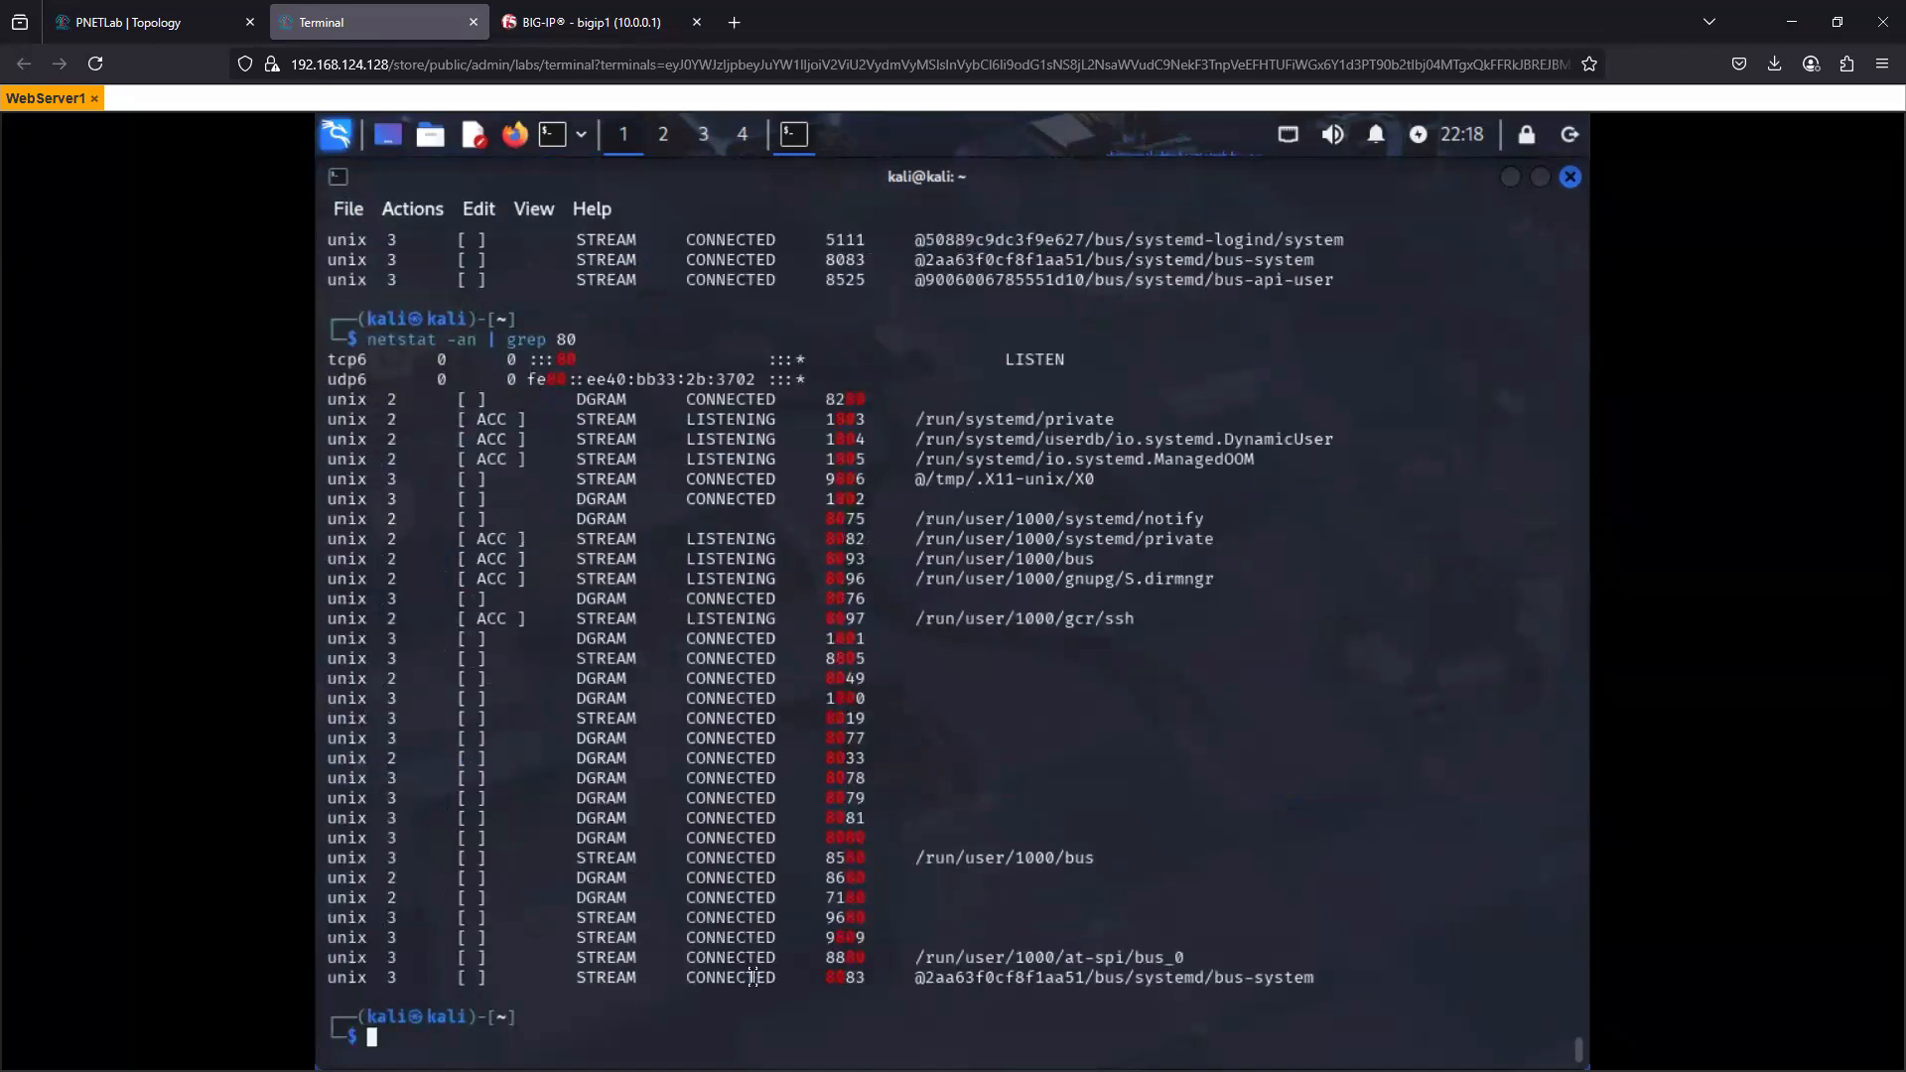
- Switch to the PNETLab topology and move the Linux node slightly further from the SW switch, beside its .10 label
left_click(149, 28)
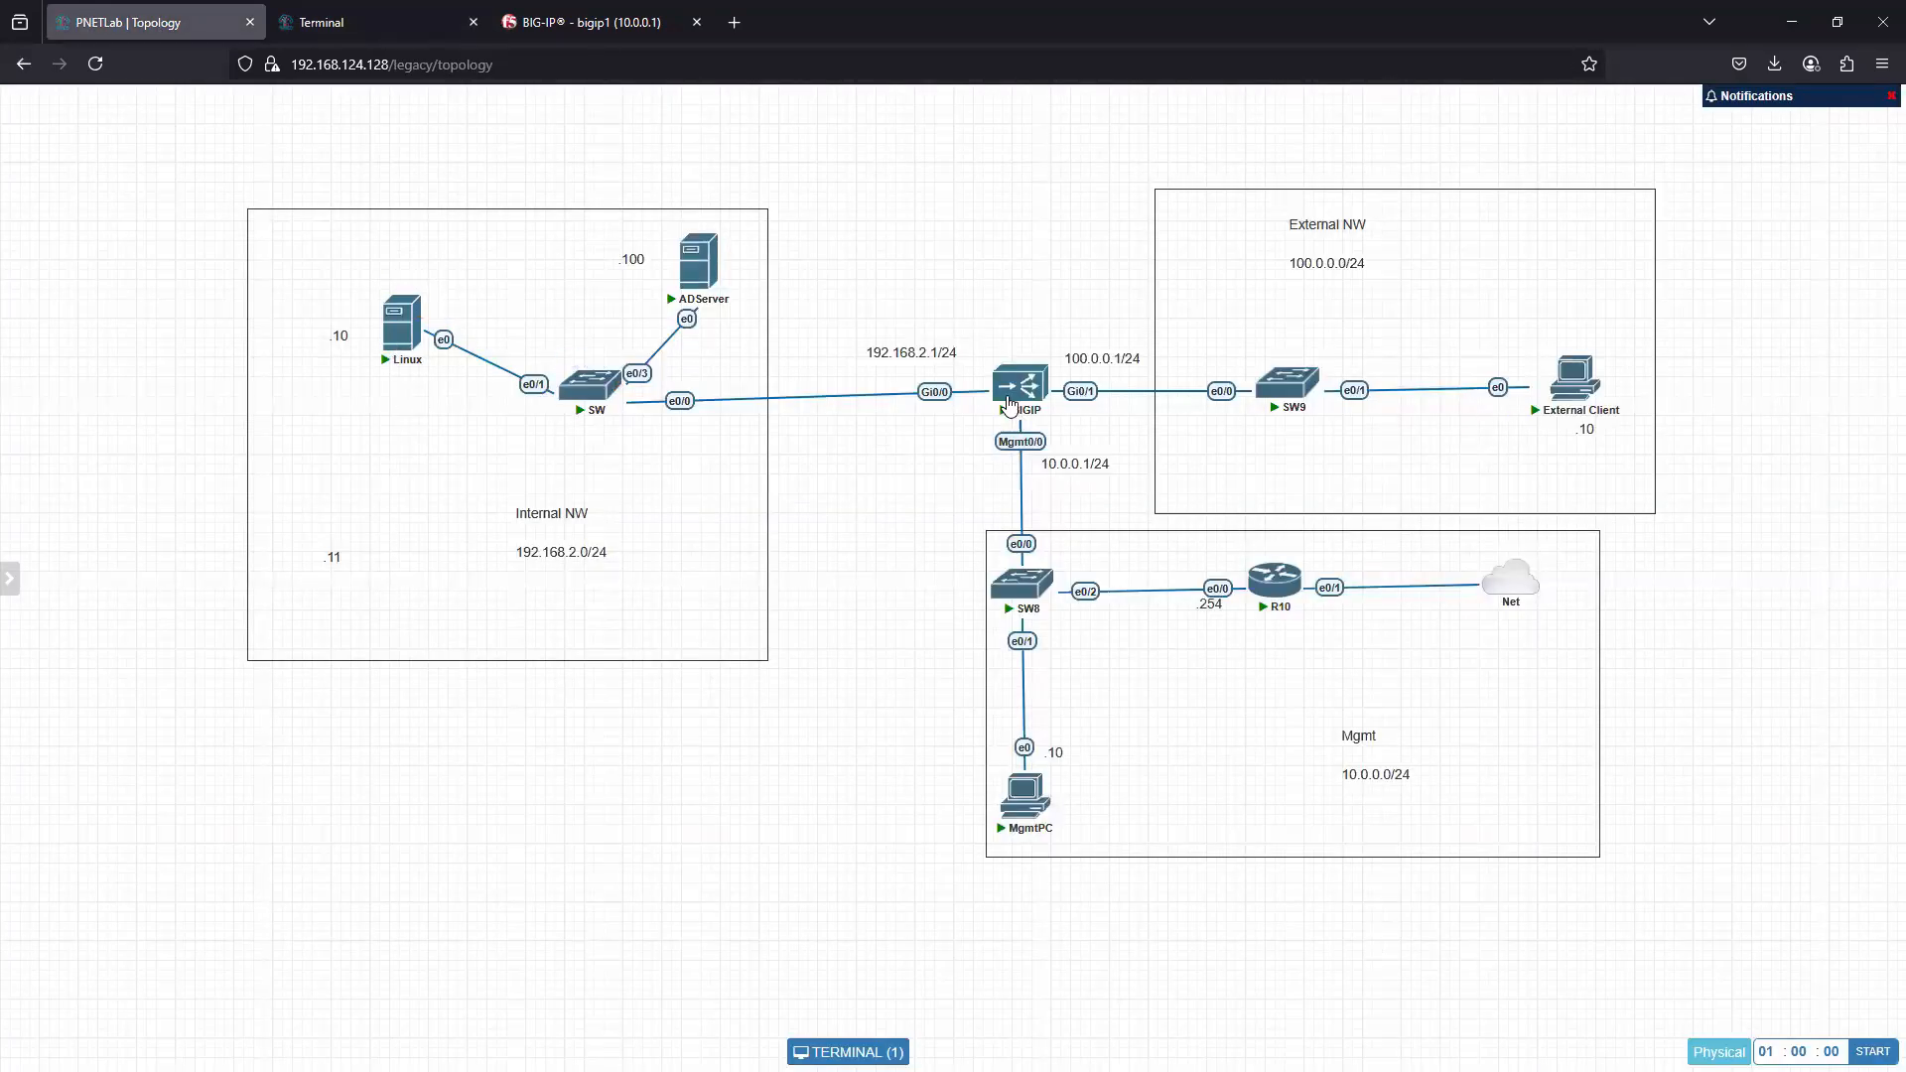
left_click_drag(397, 336, 368, 329)
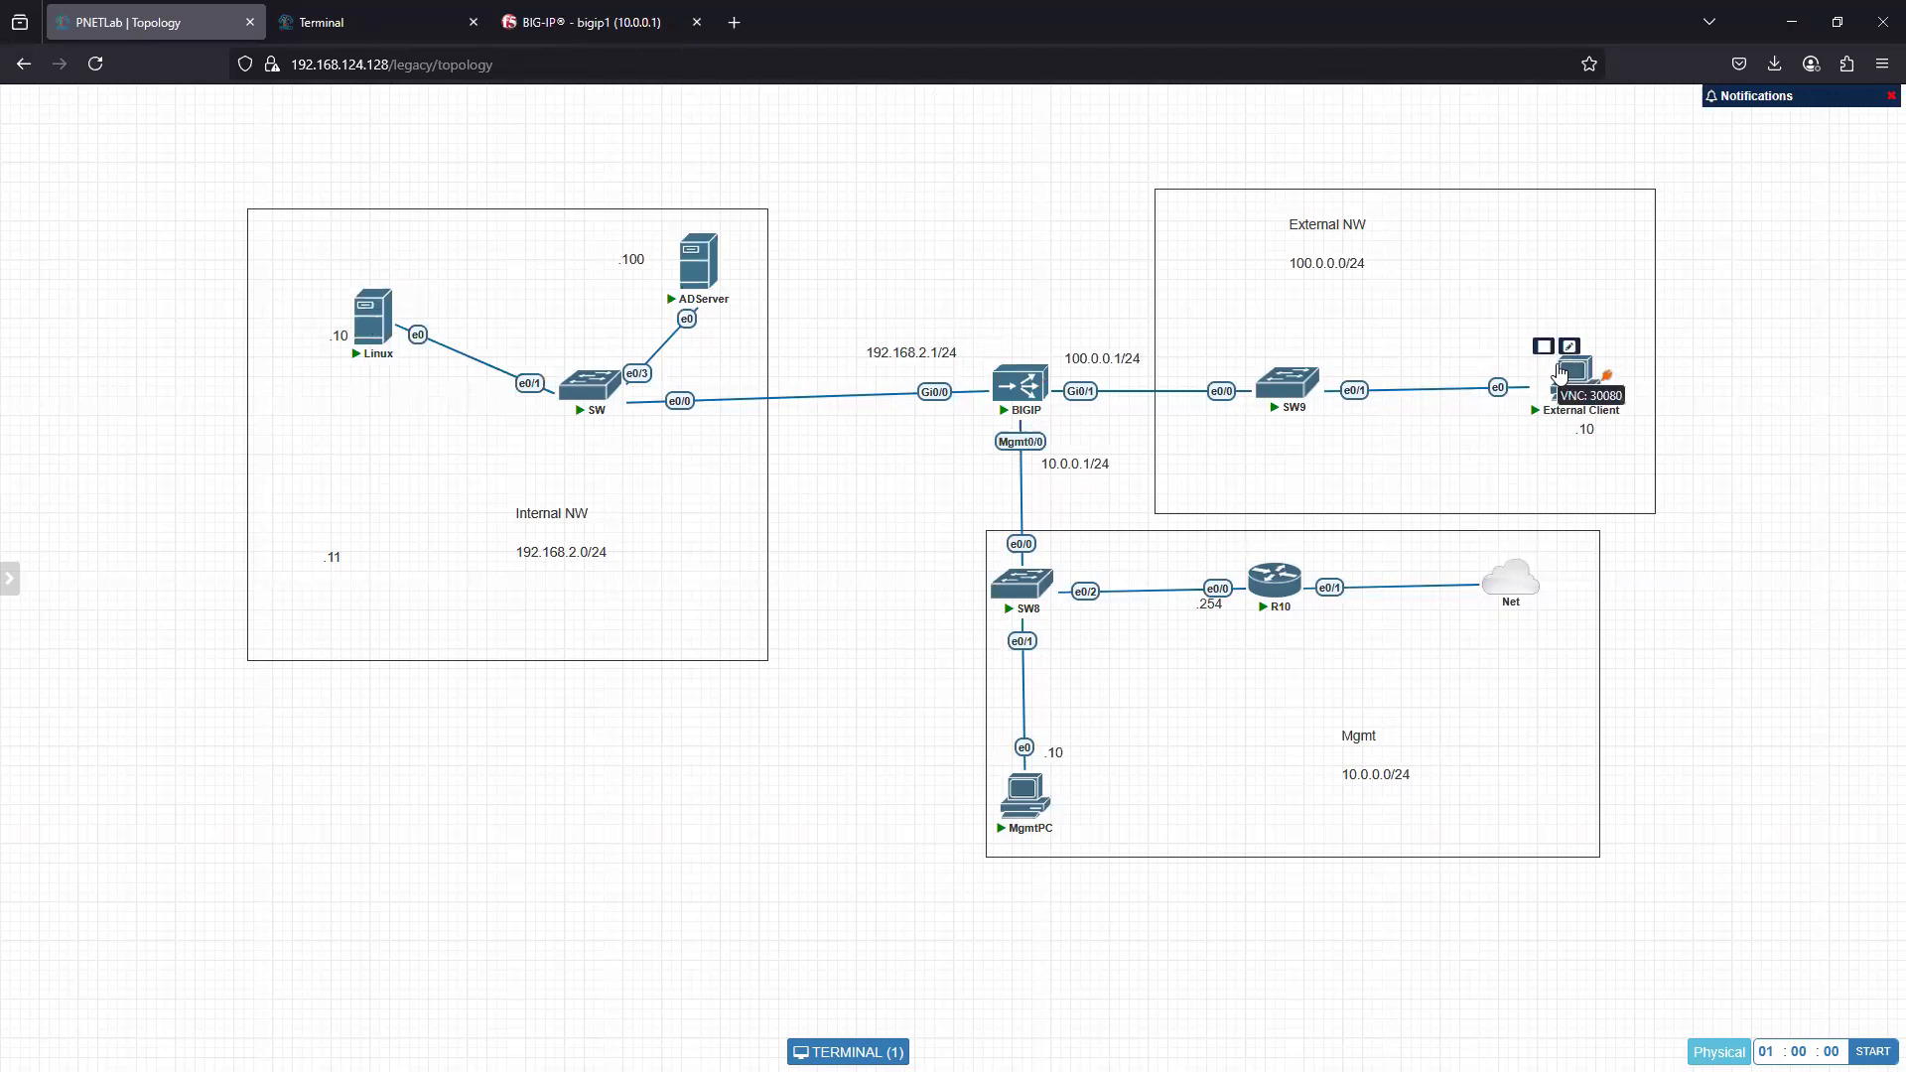
- Switch to the BIG-IP web interface and start a new pool named Pool_app1 with the http health monitor active
left_click(541, 24)
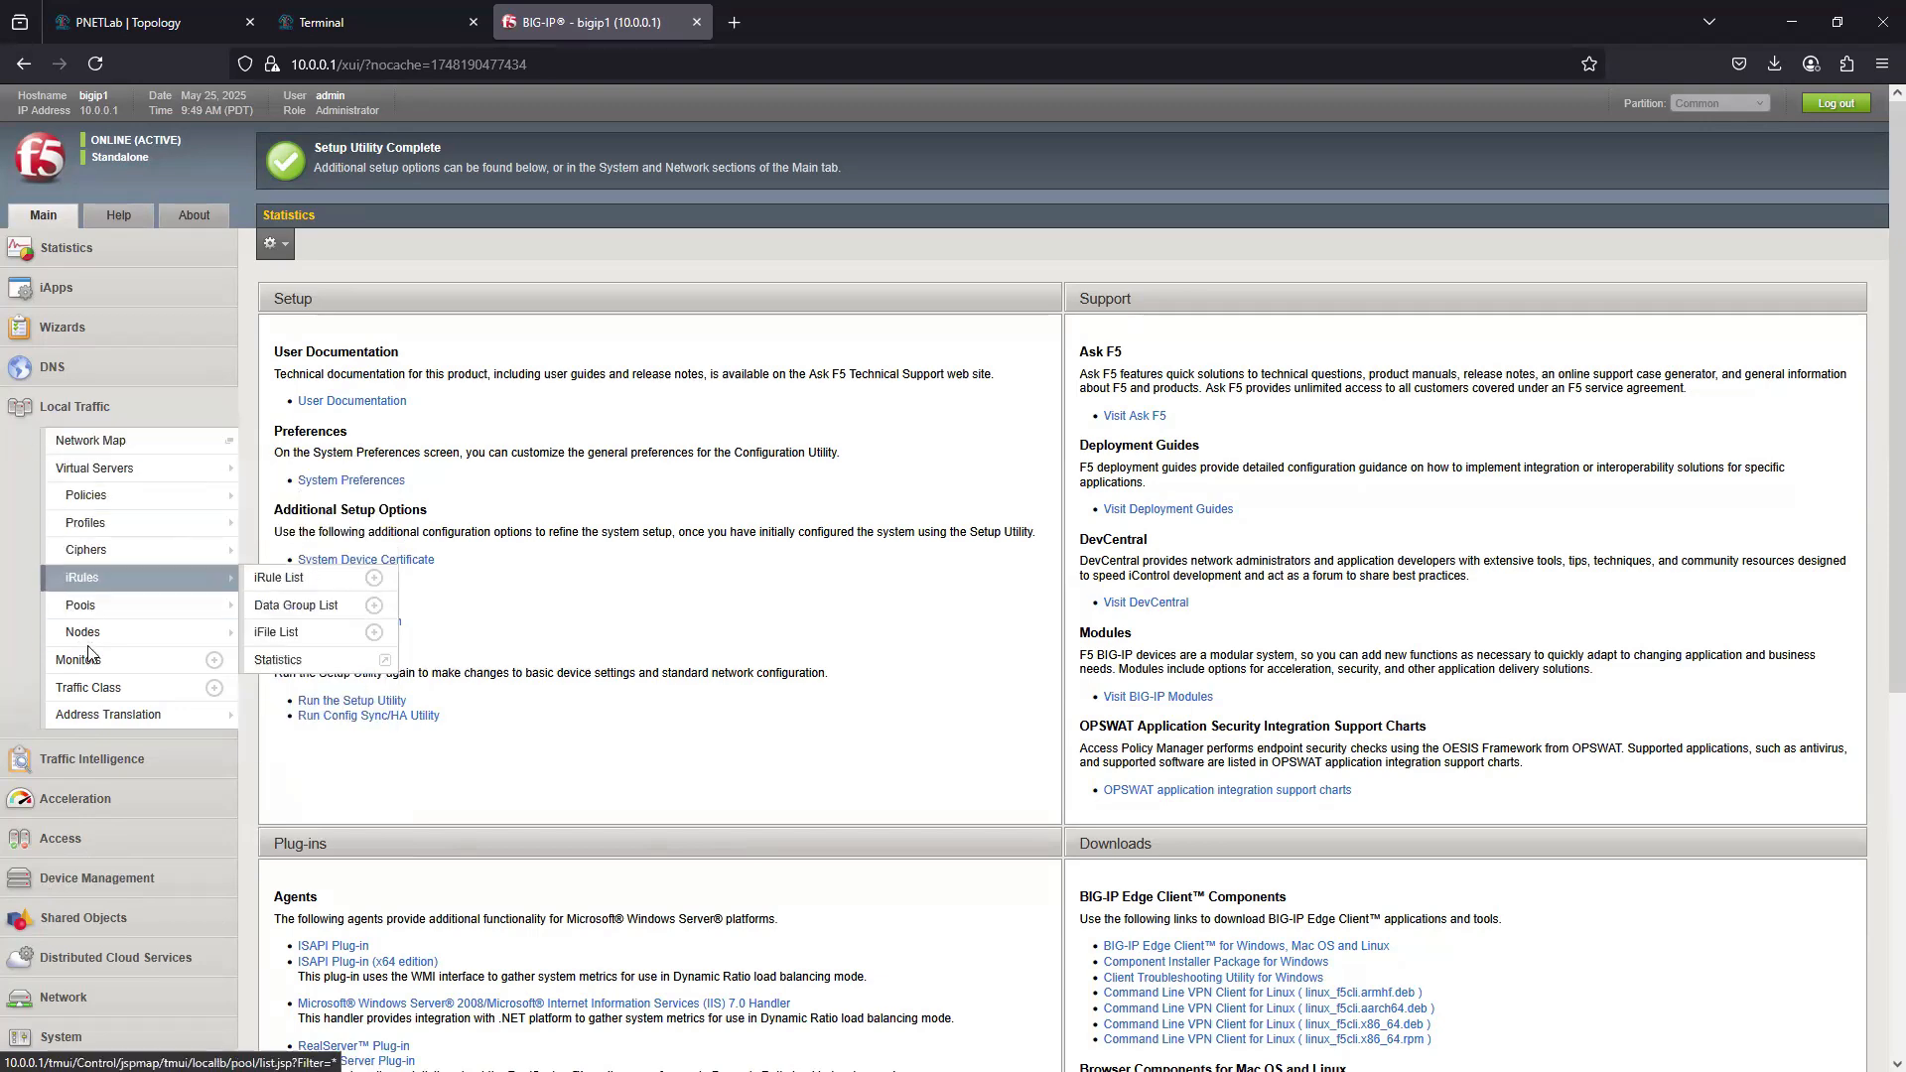
left_click(94, 607)
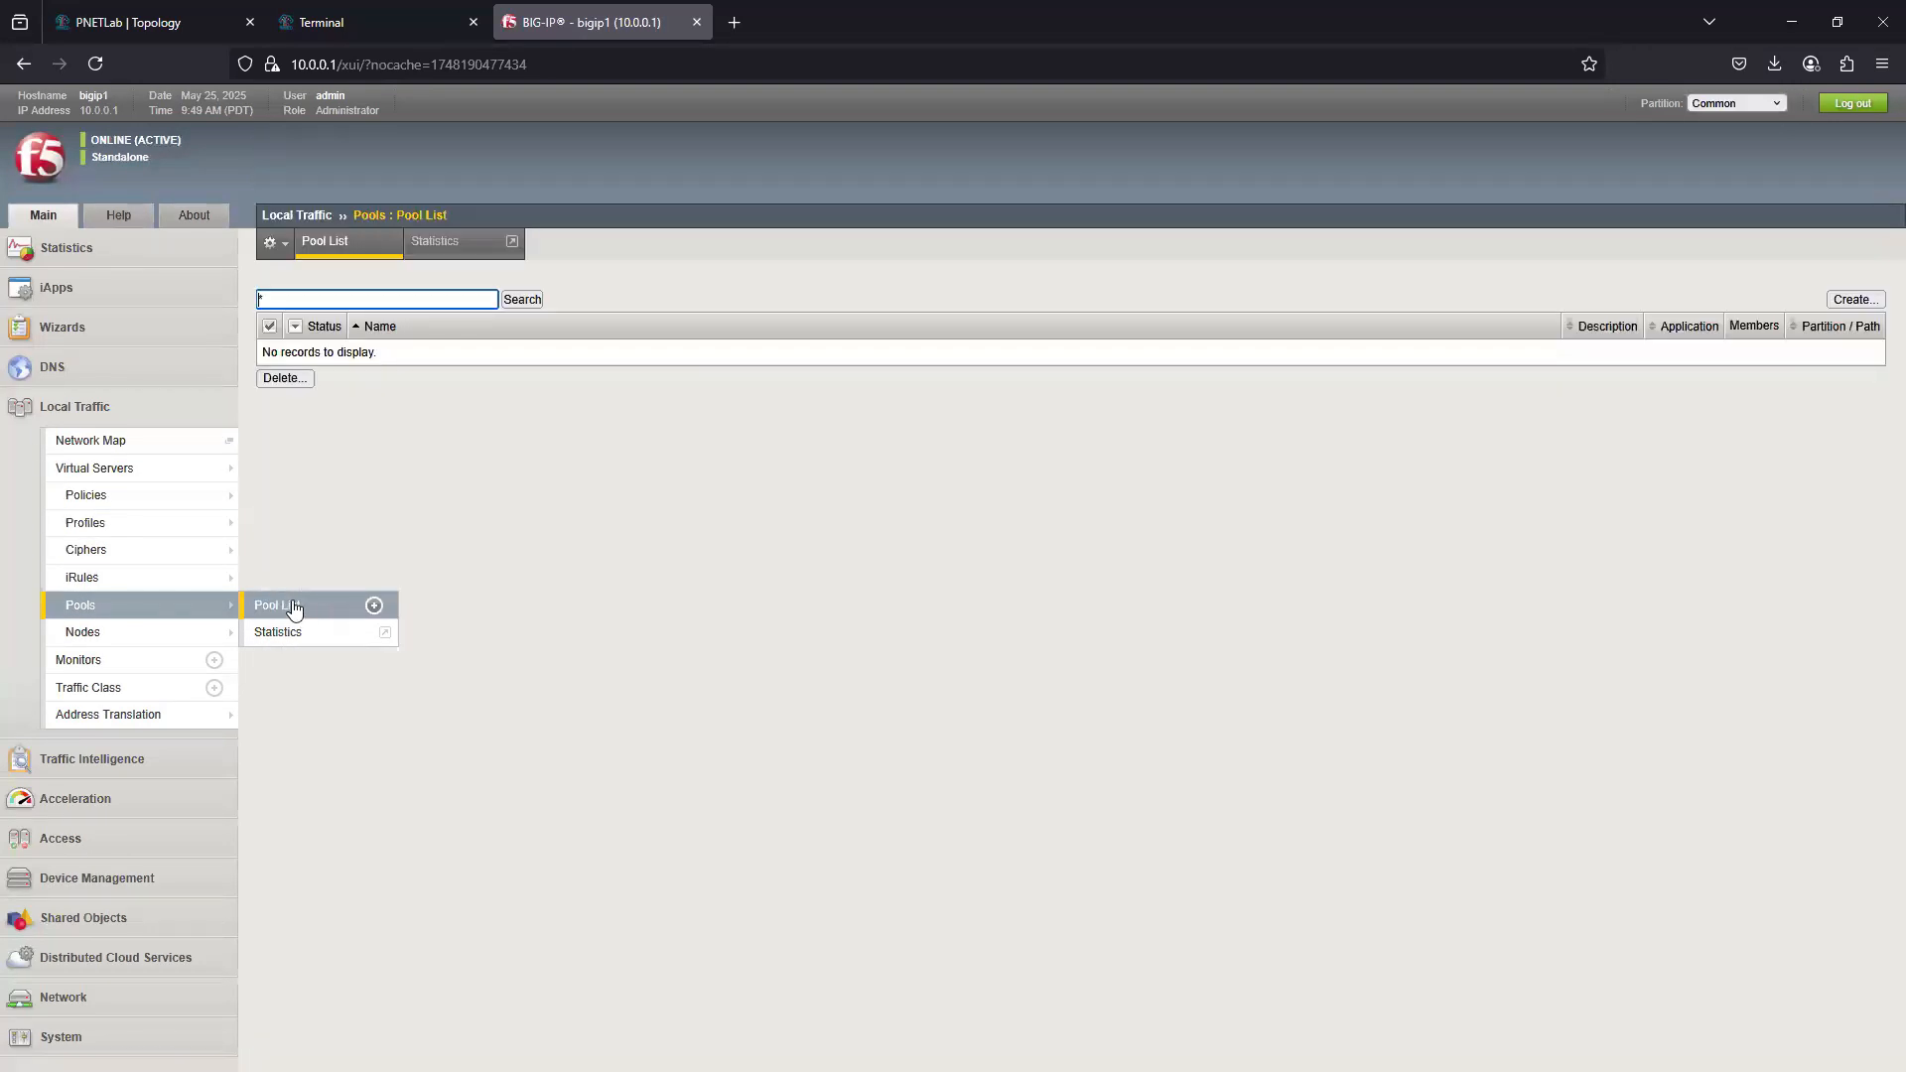
left_click(1865, 301)
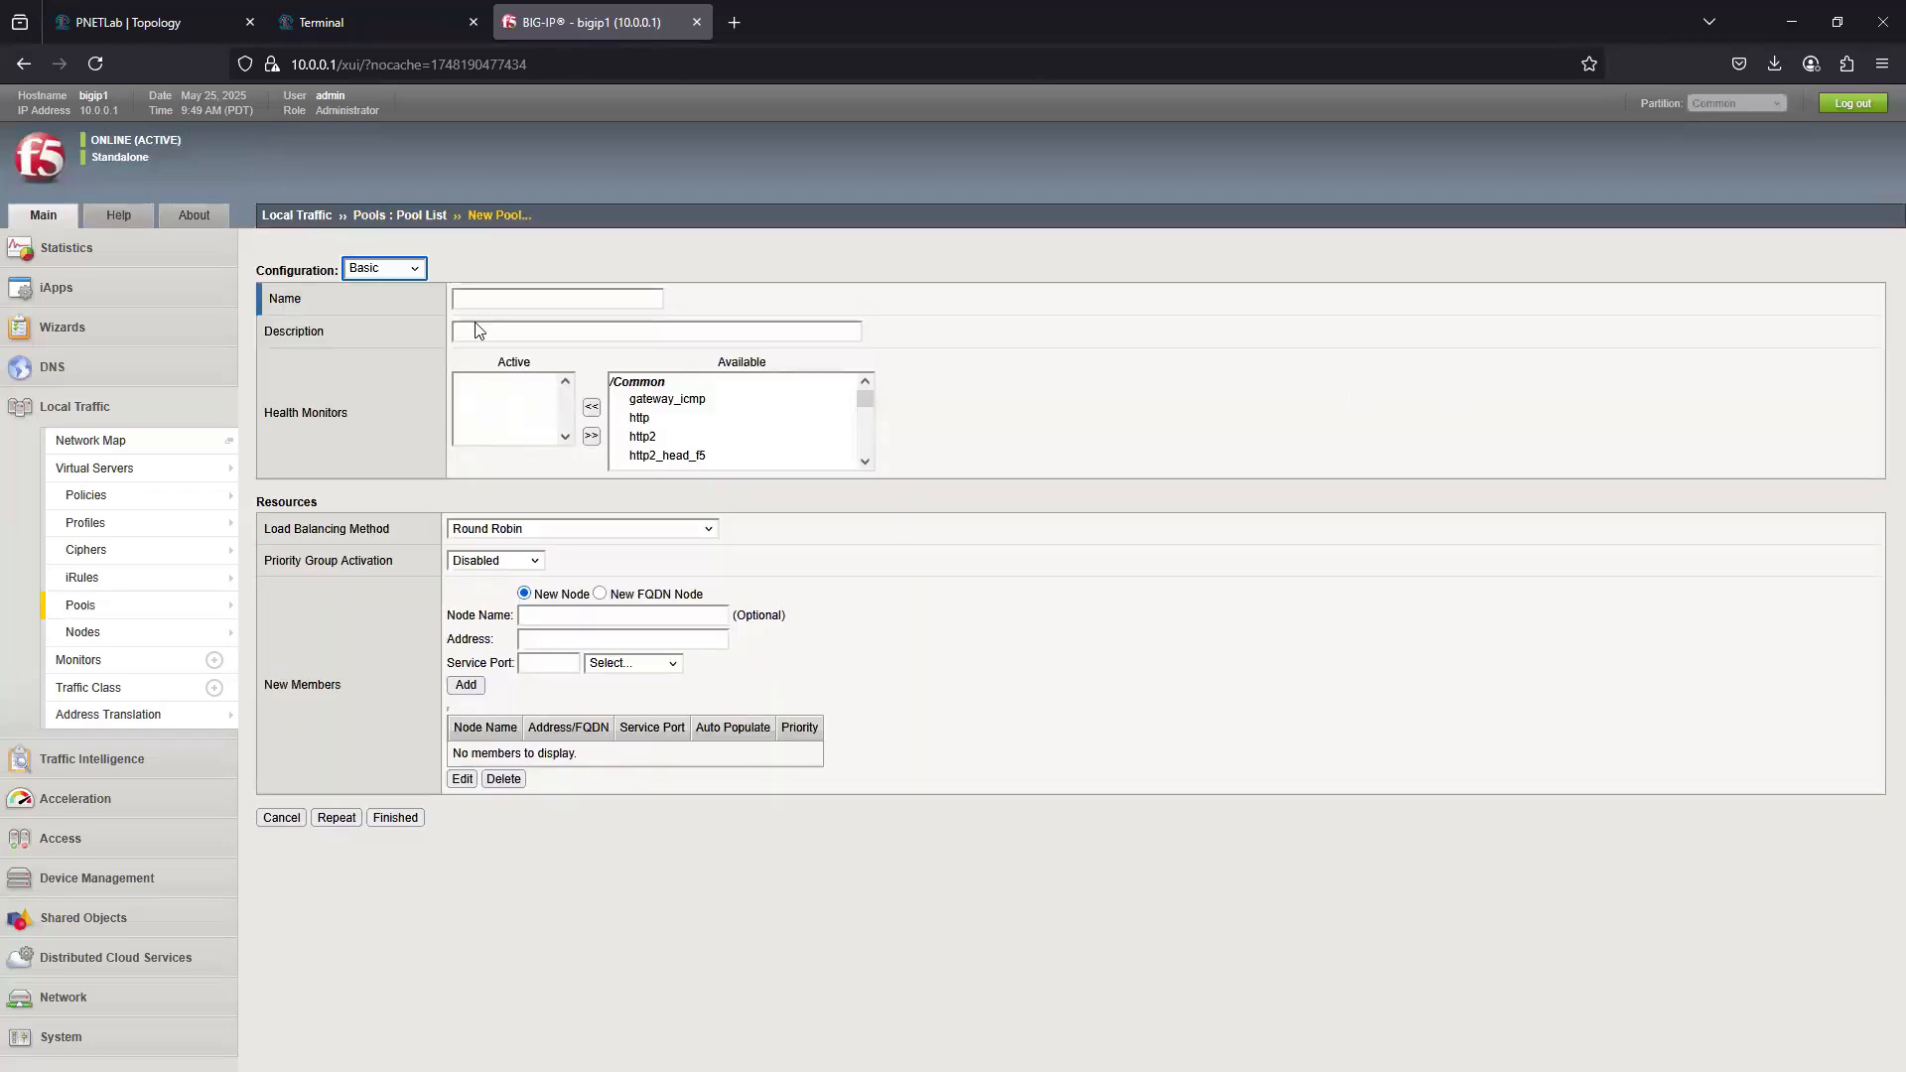
left_click(498, 302)
type("Pool")
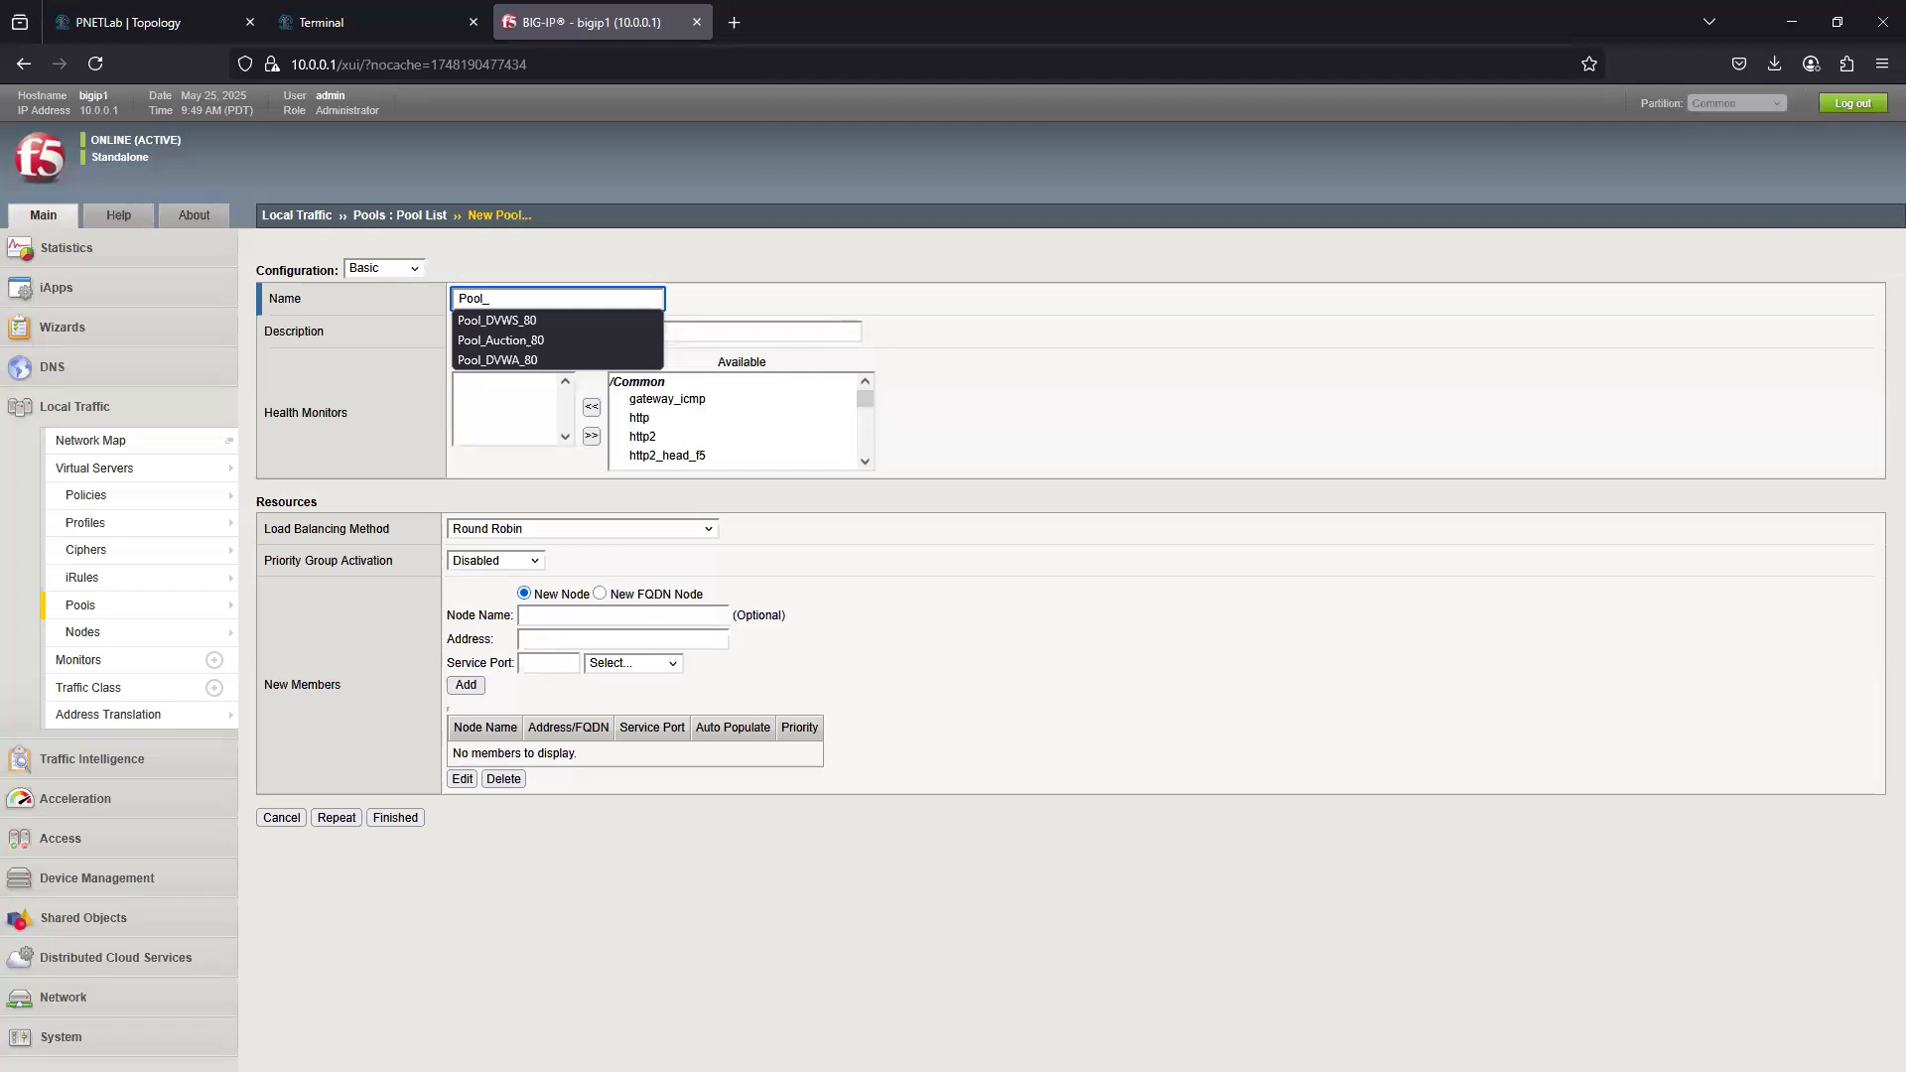
type("_app1")
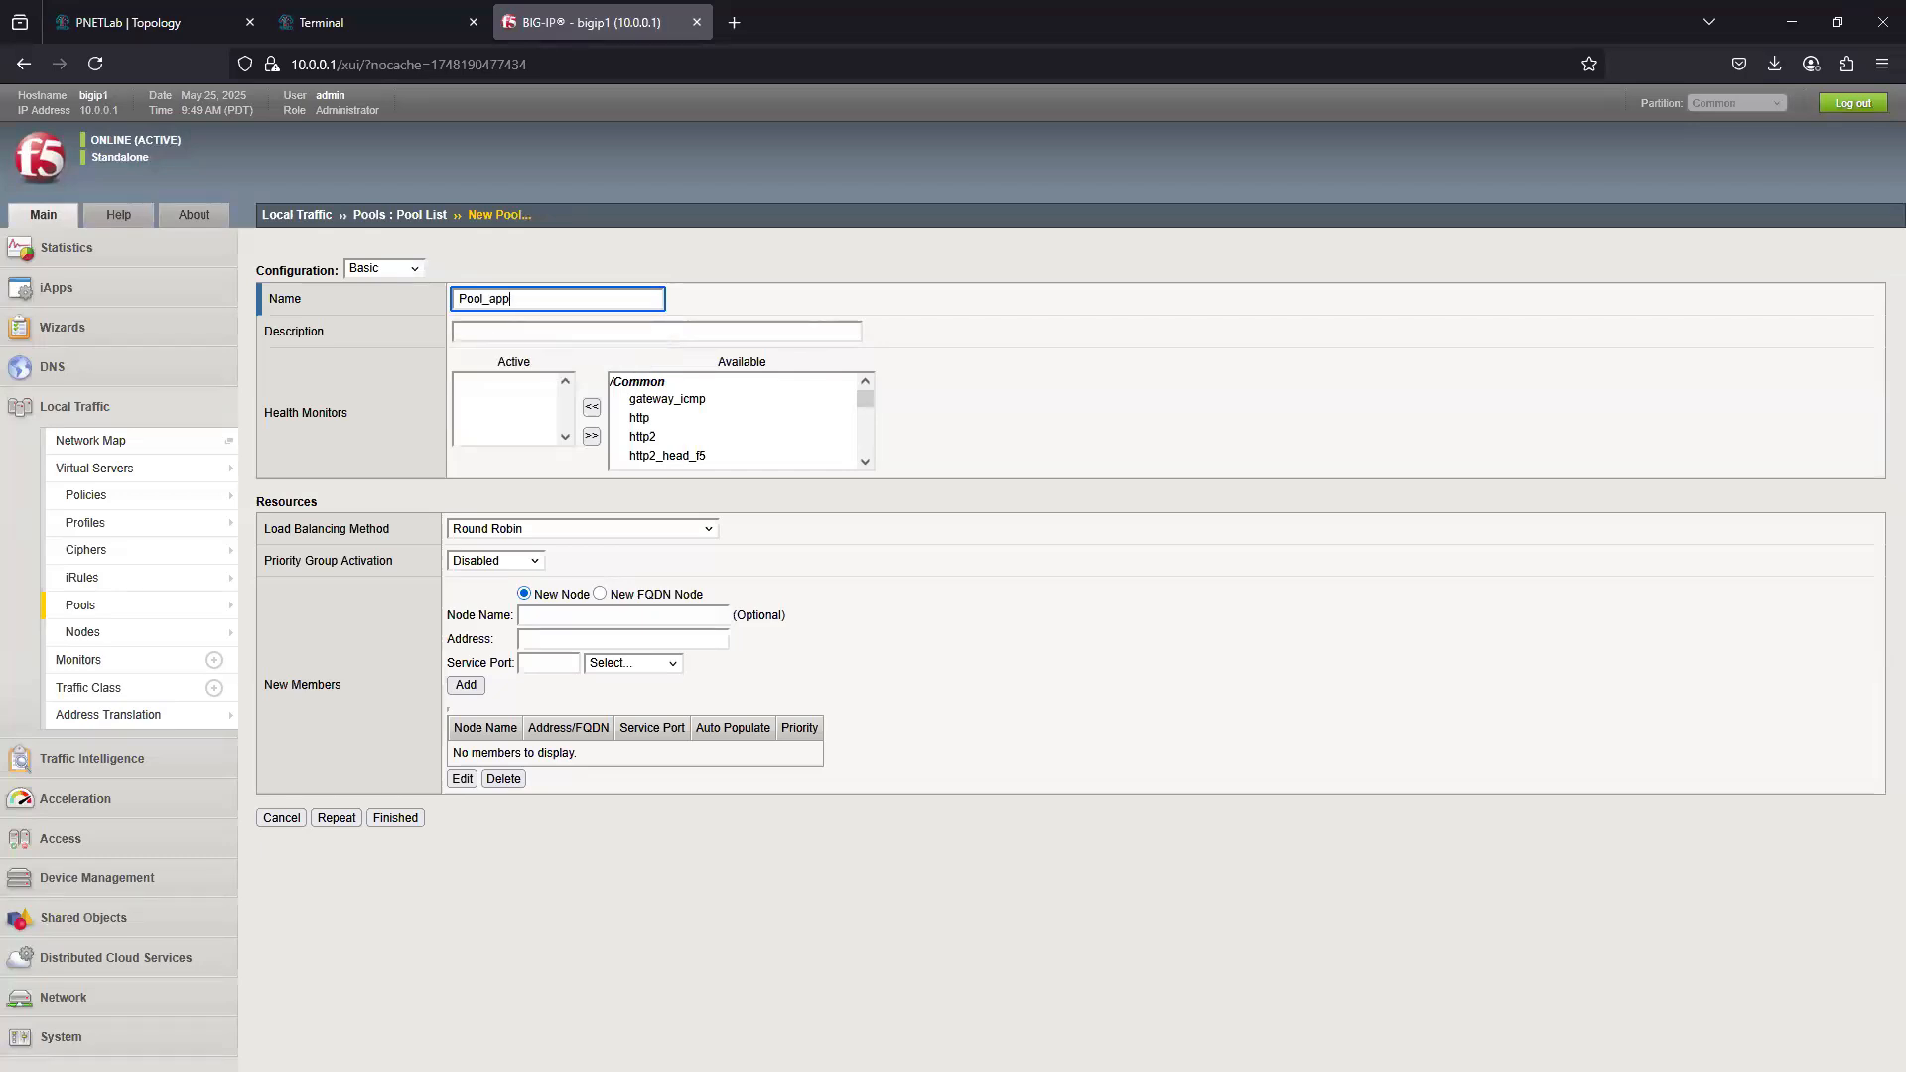
left_click(647, 418)
left_click(592, 407)
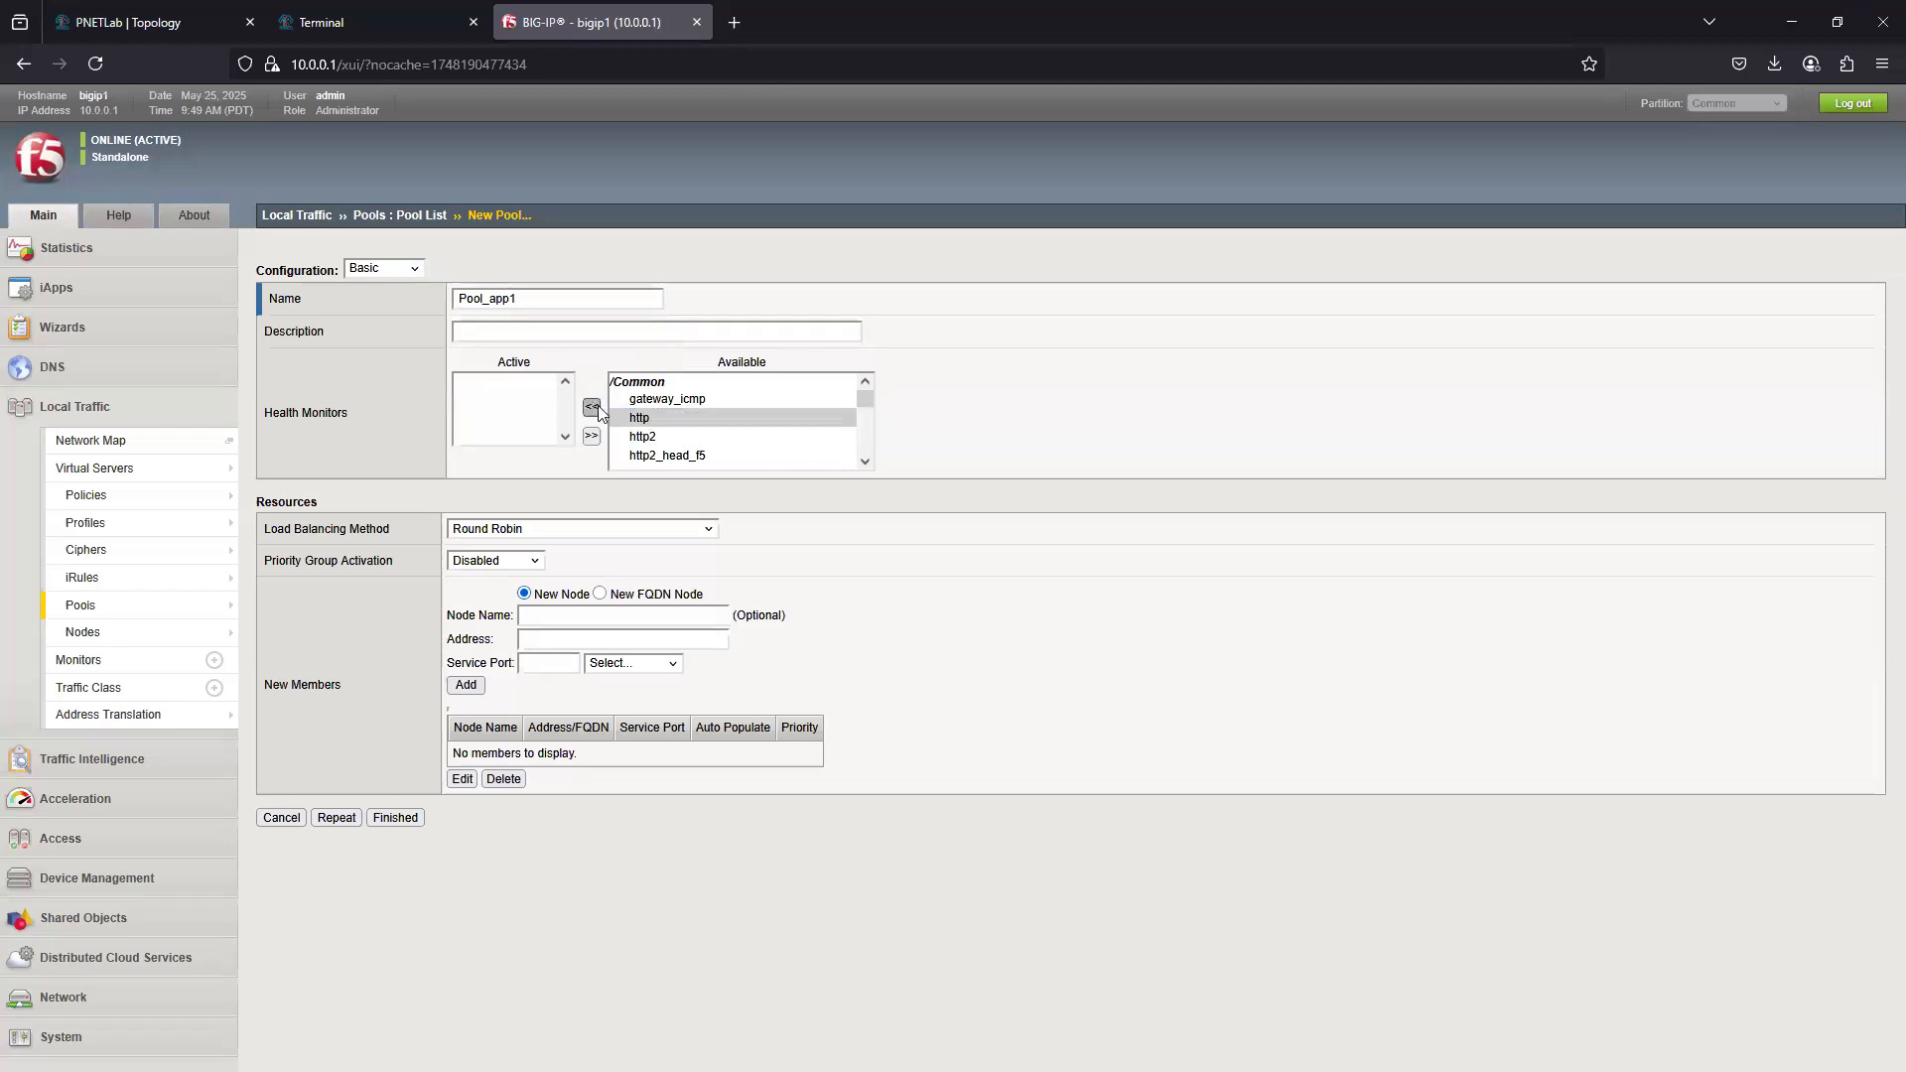
- Add the member 192.168.2.10 with service port HTTP (80) to the new pool and finish creating the pool
left_click(558, 639)
type("192")
left_click(587, 661)
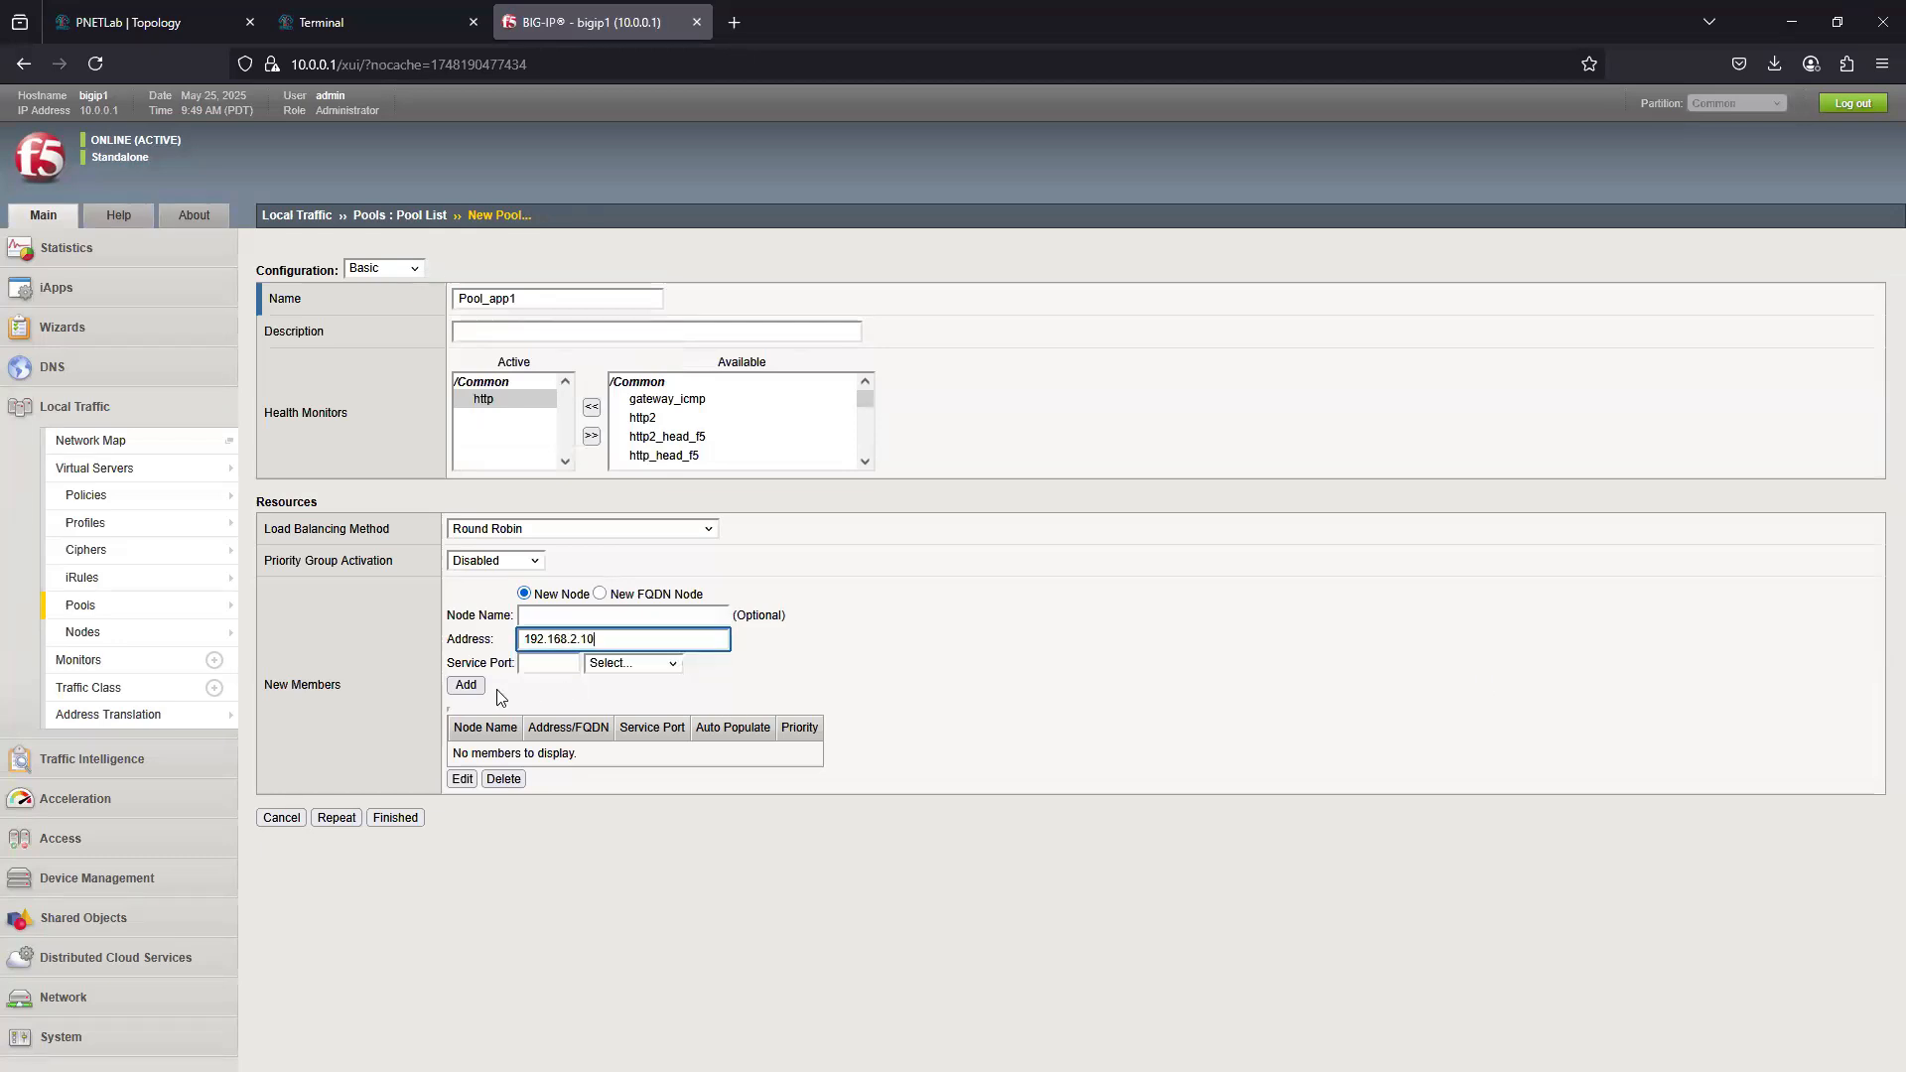
left_click(655, 663)
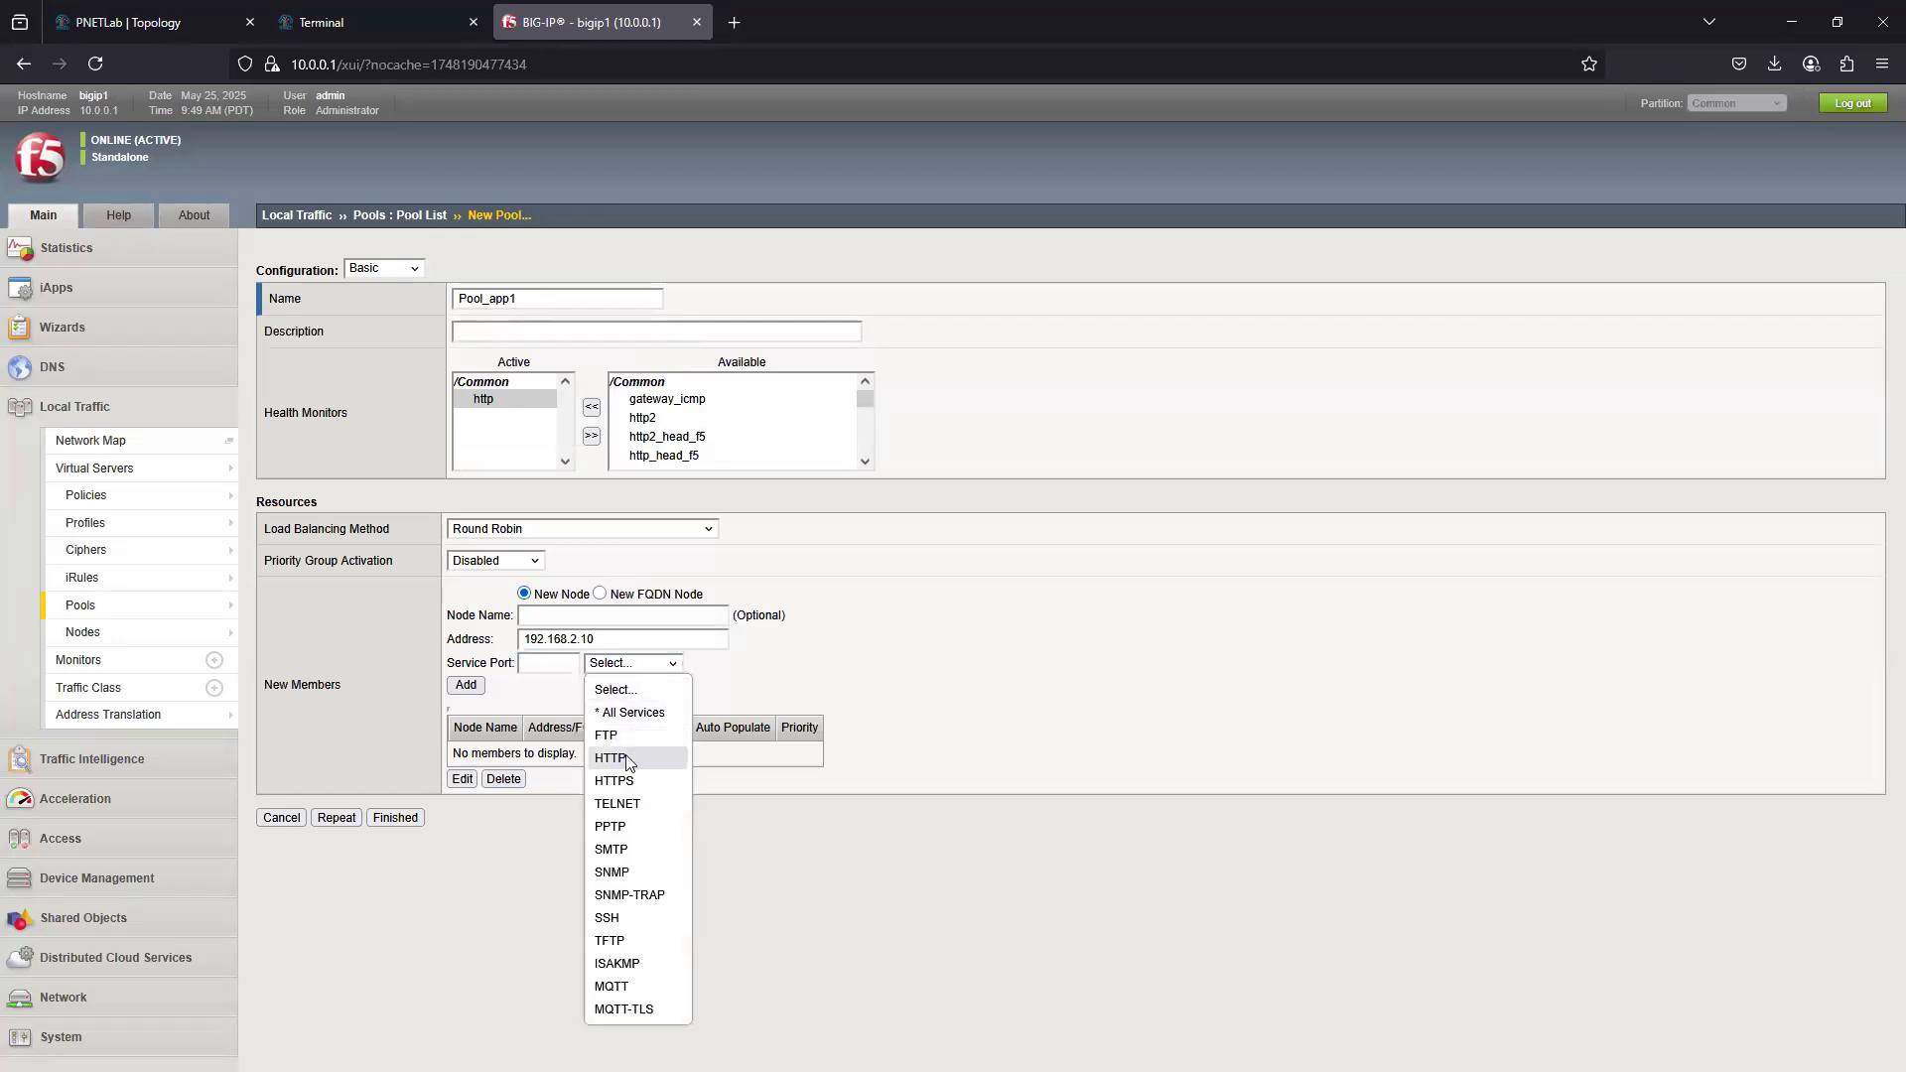
left_click(629, 758)
left_click(465, 685)
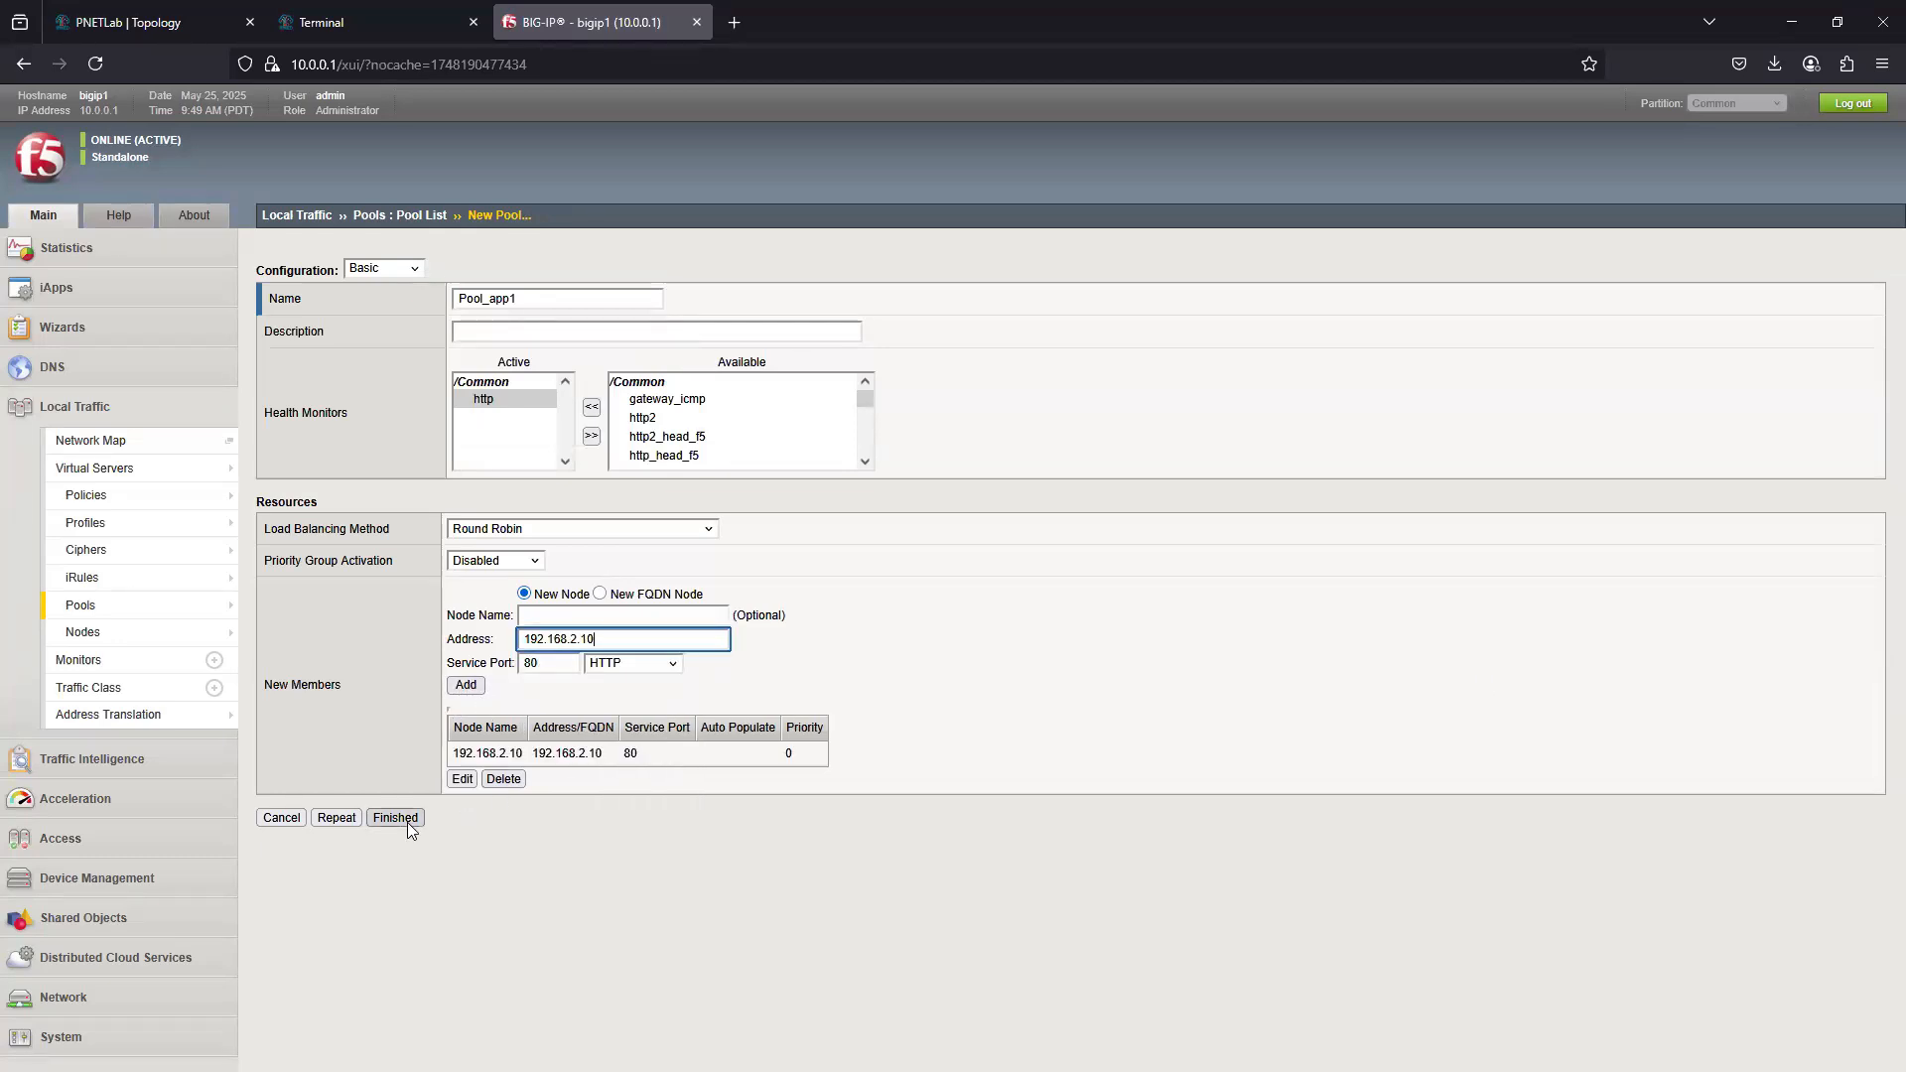
left_click(395, 818)
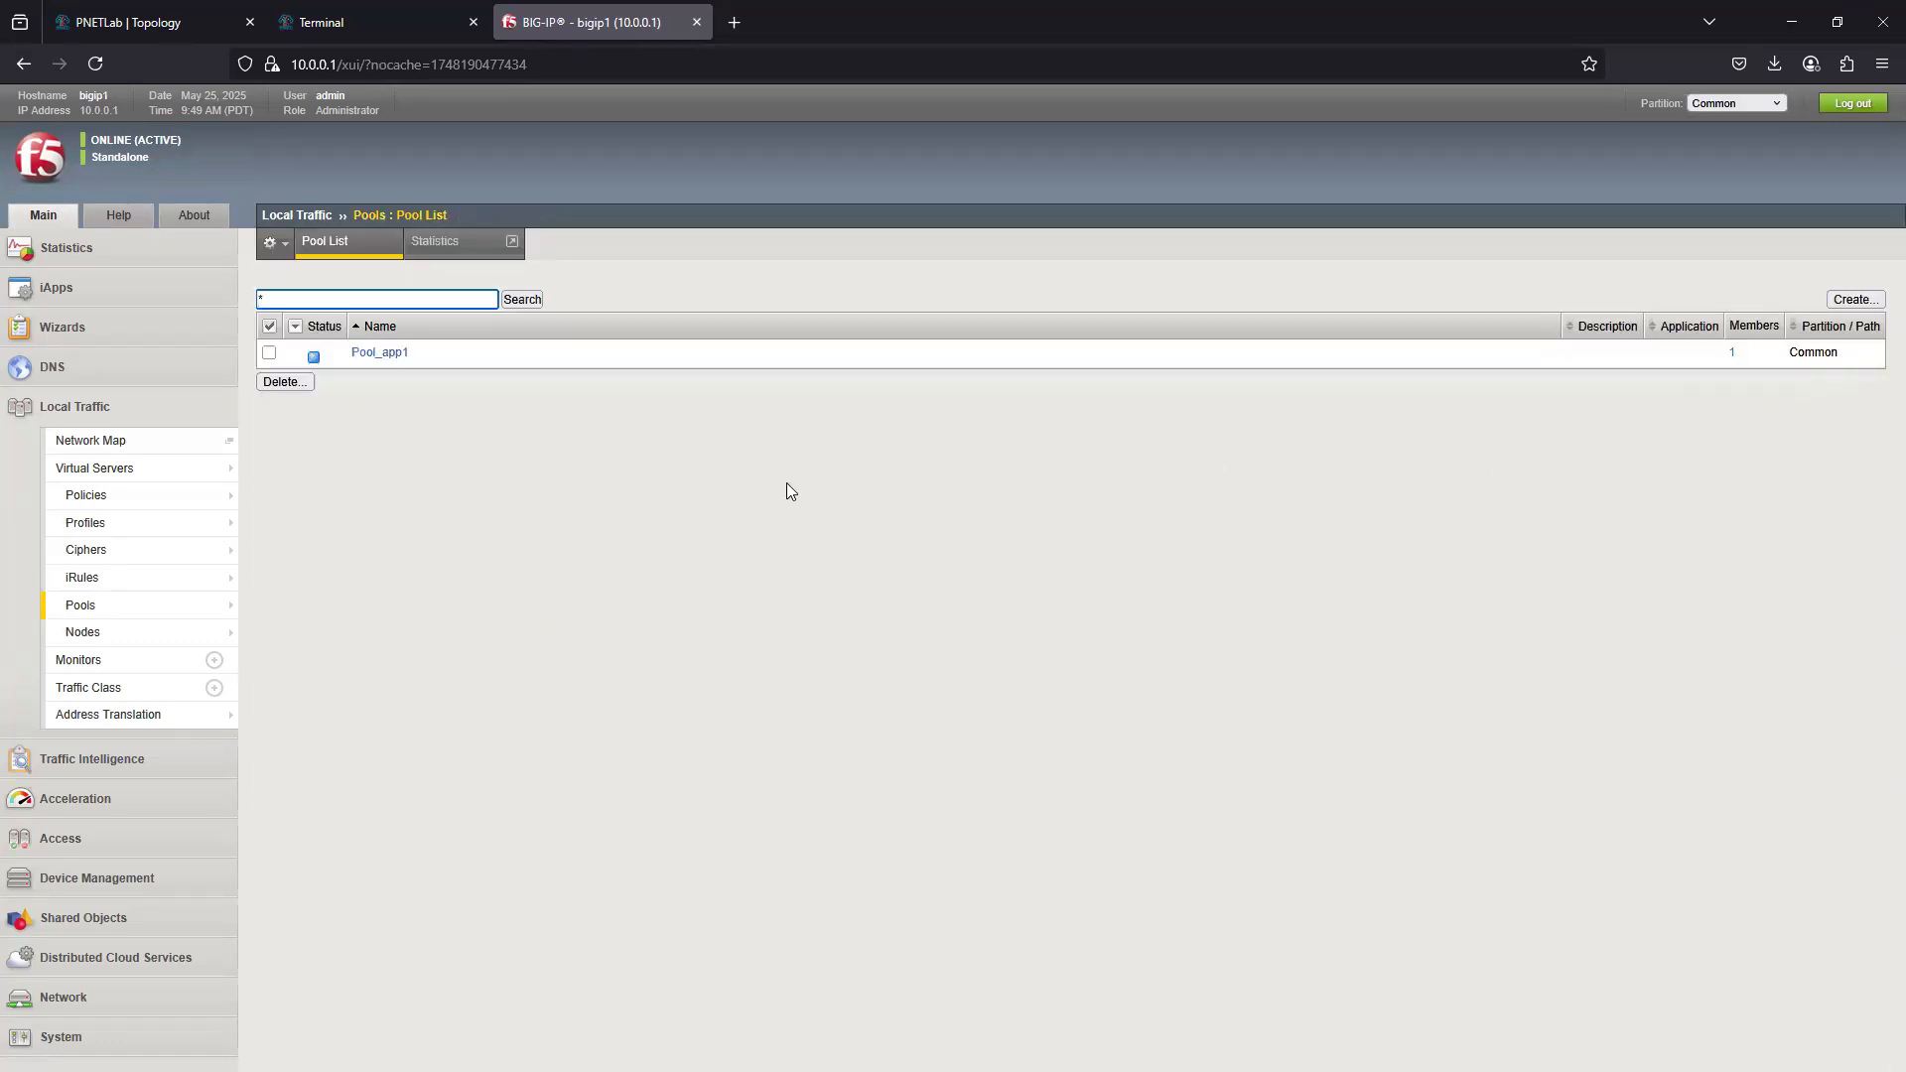
- Start a new local traffic virtual server and name it VS_app1
left_click(139, 471)
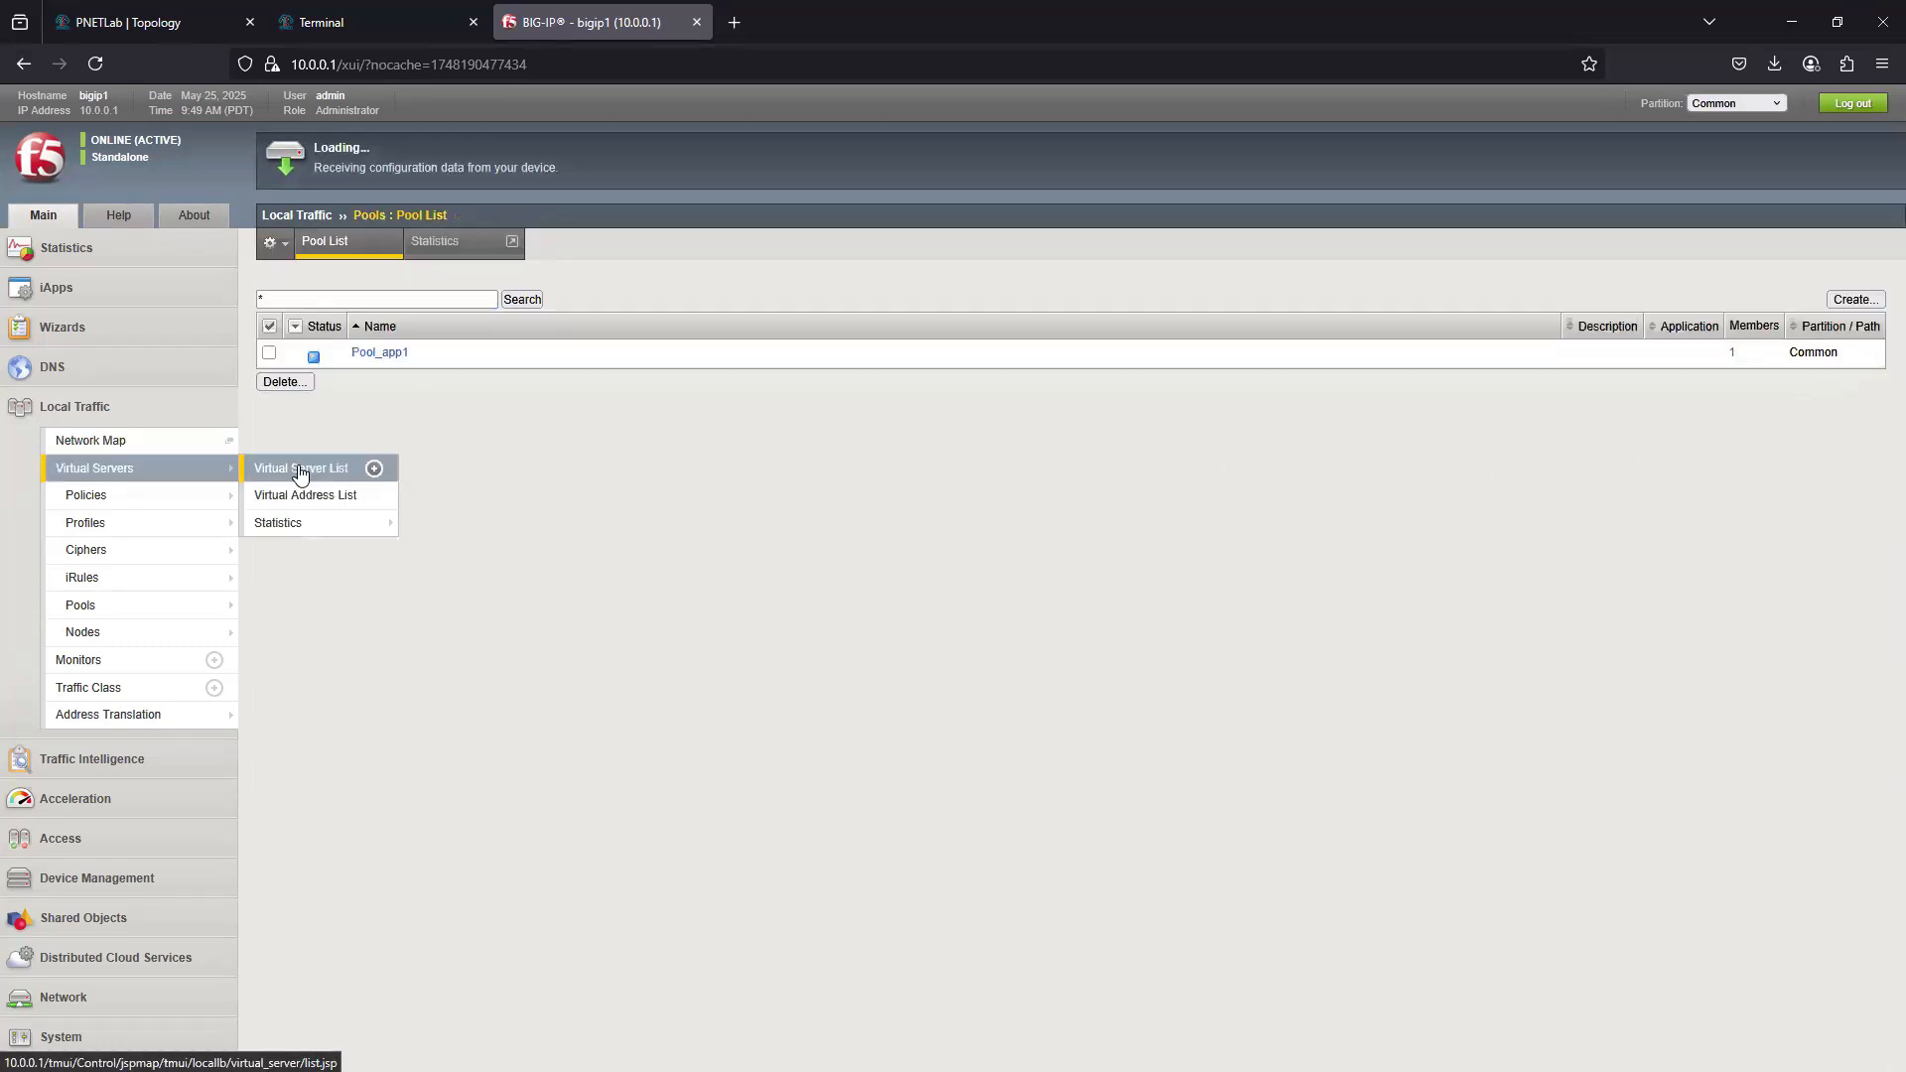
mouse_move(115, 471)
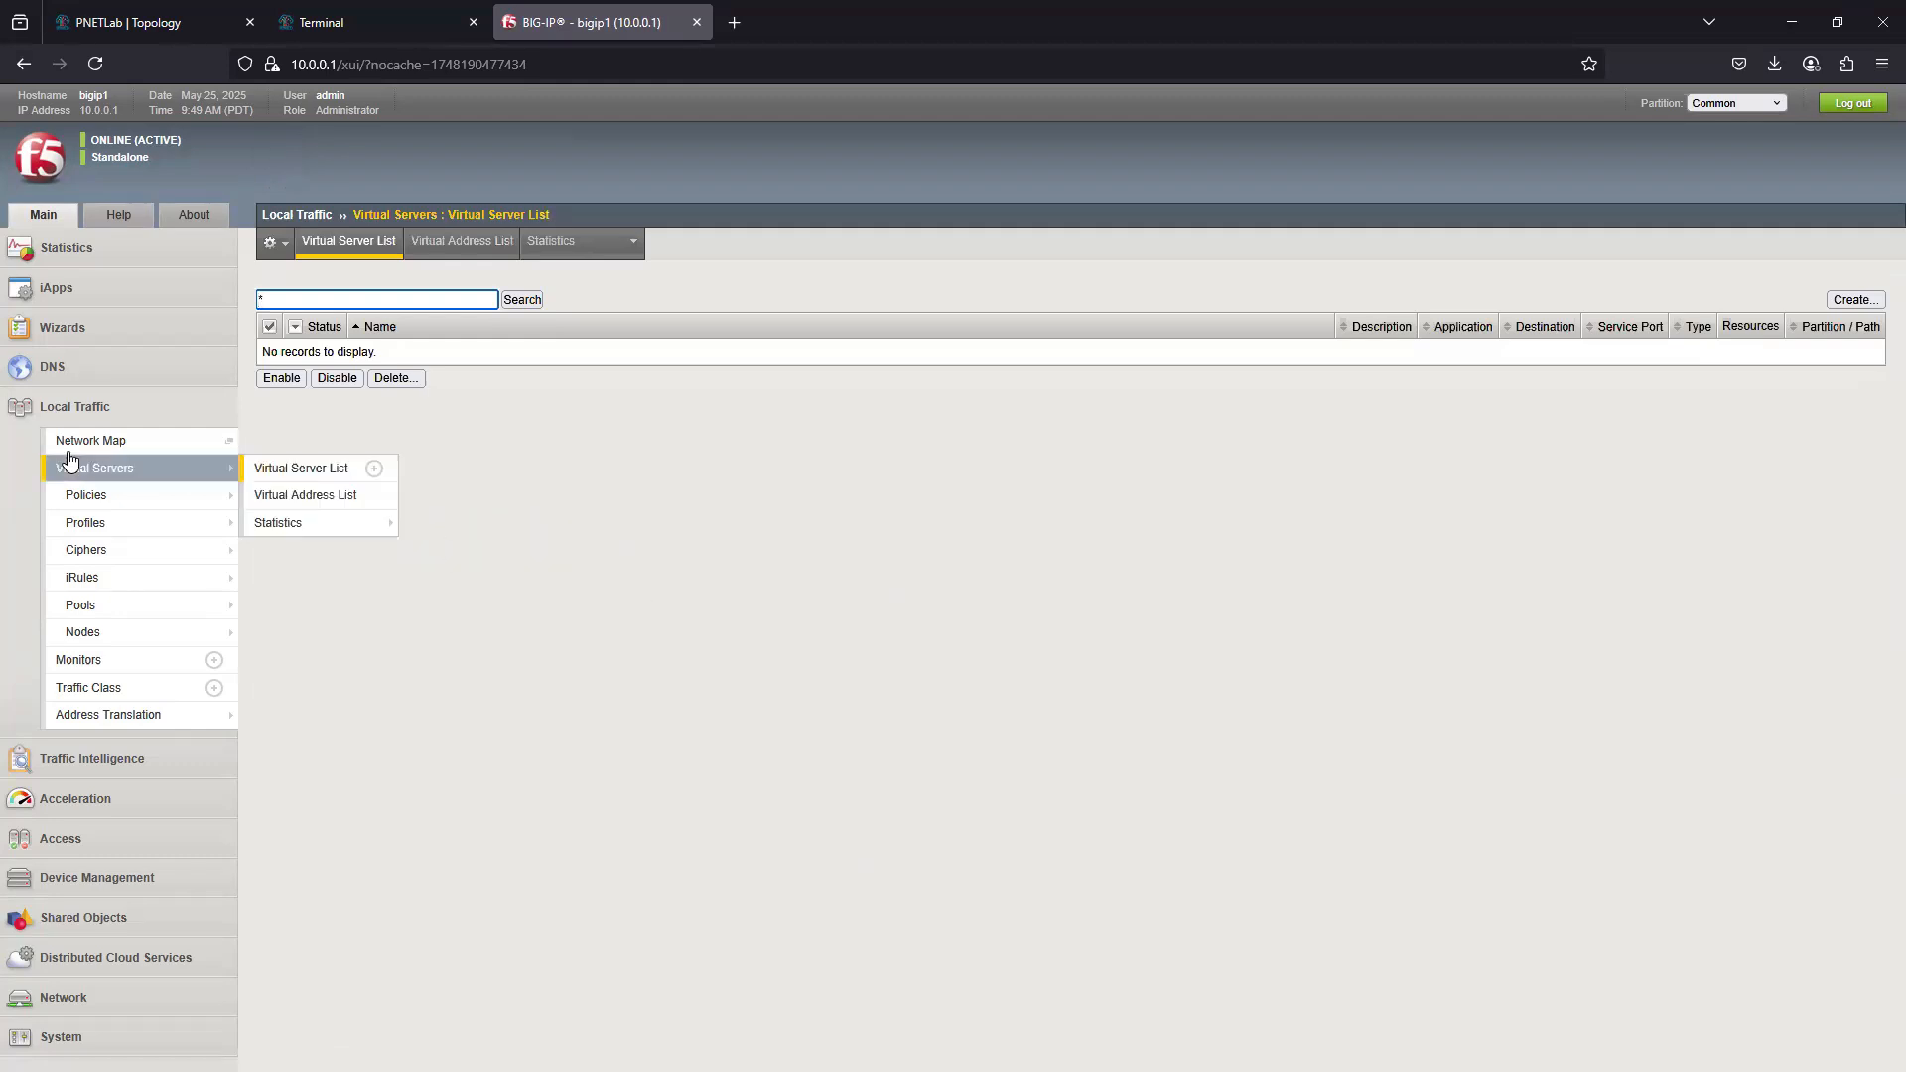
left_click(284, 471)
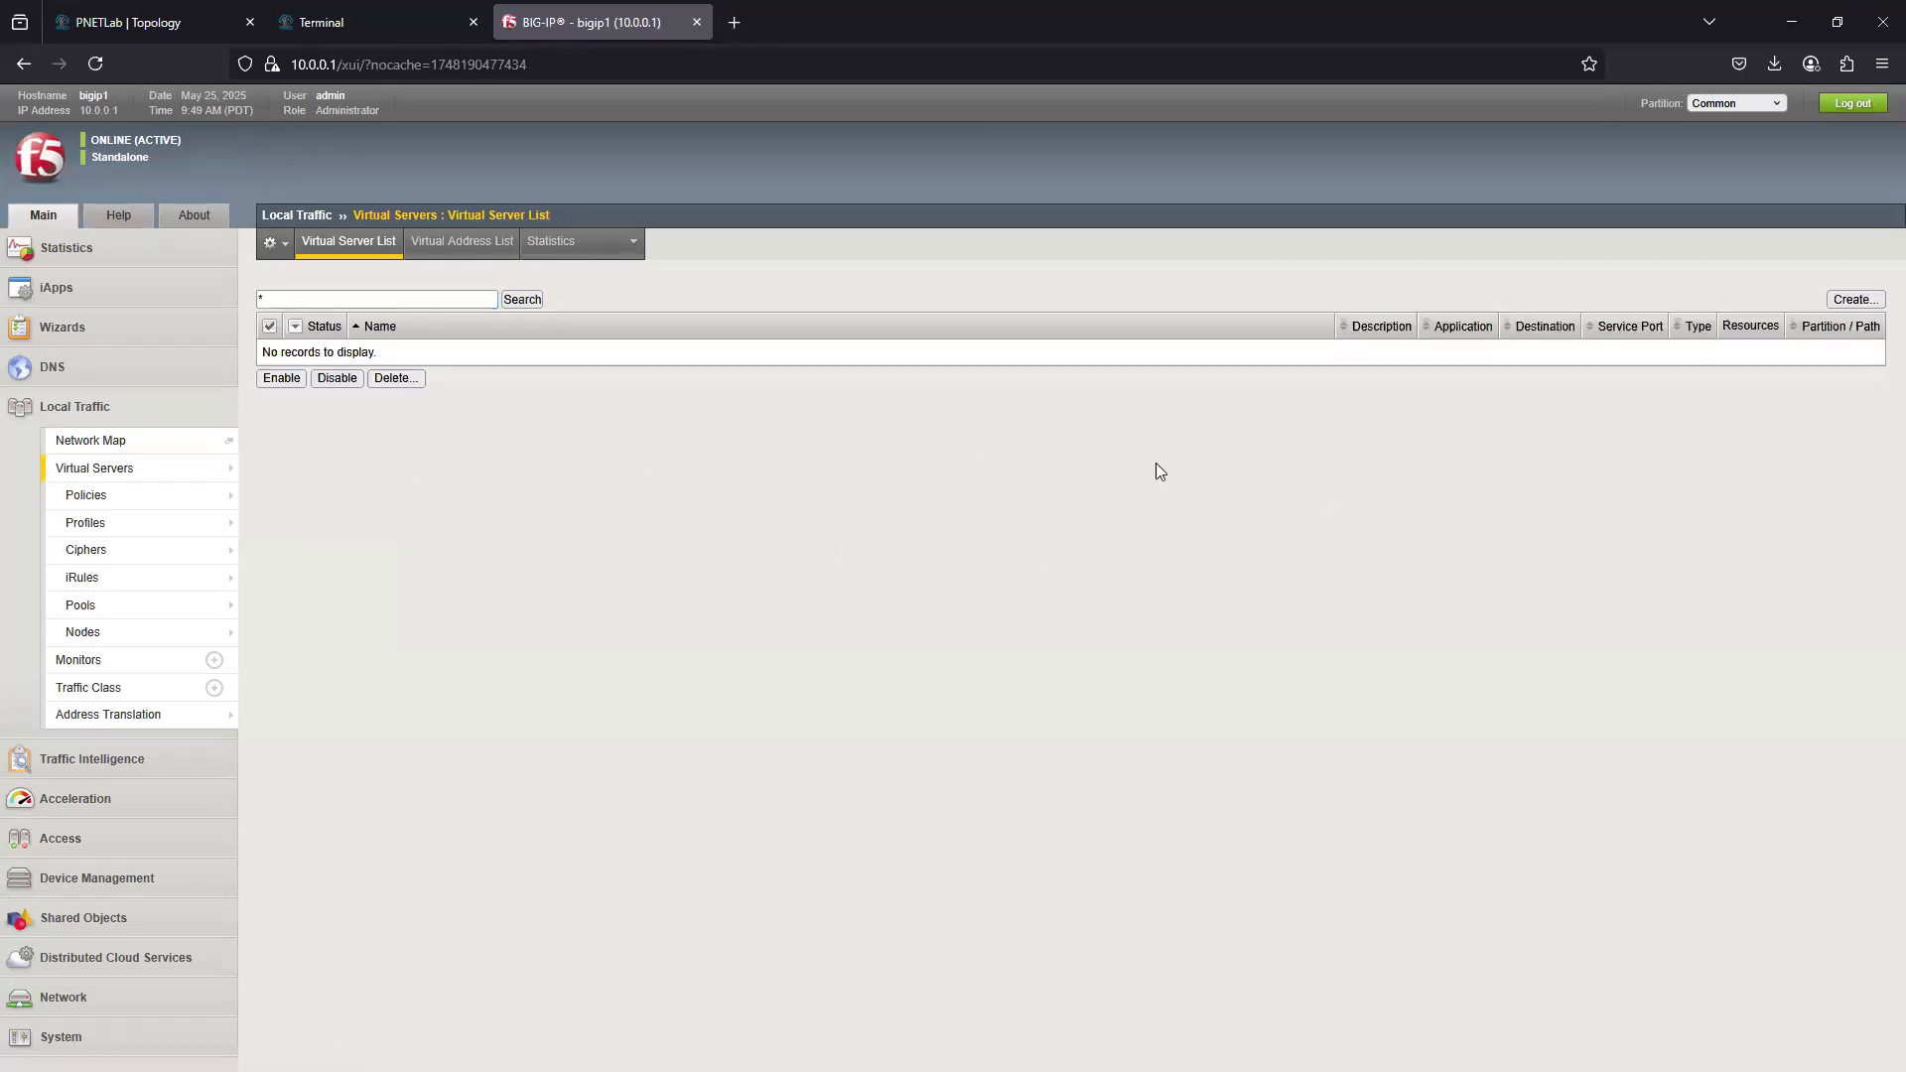
left_click(1855, 300)
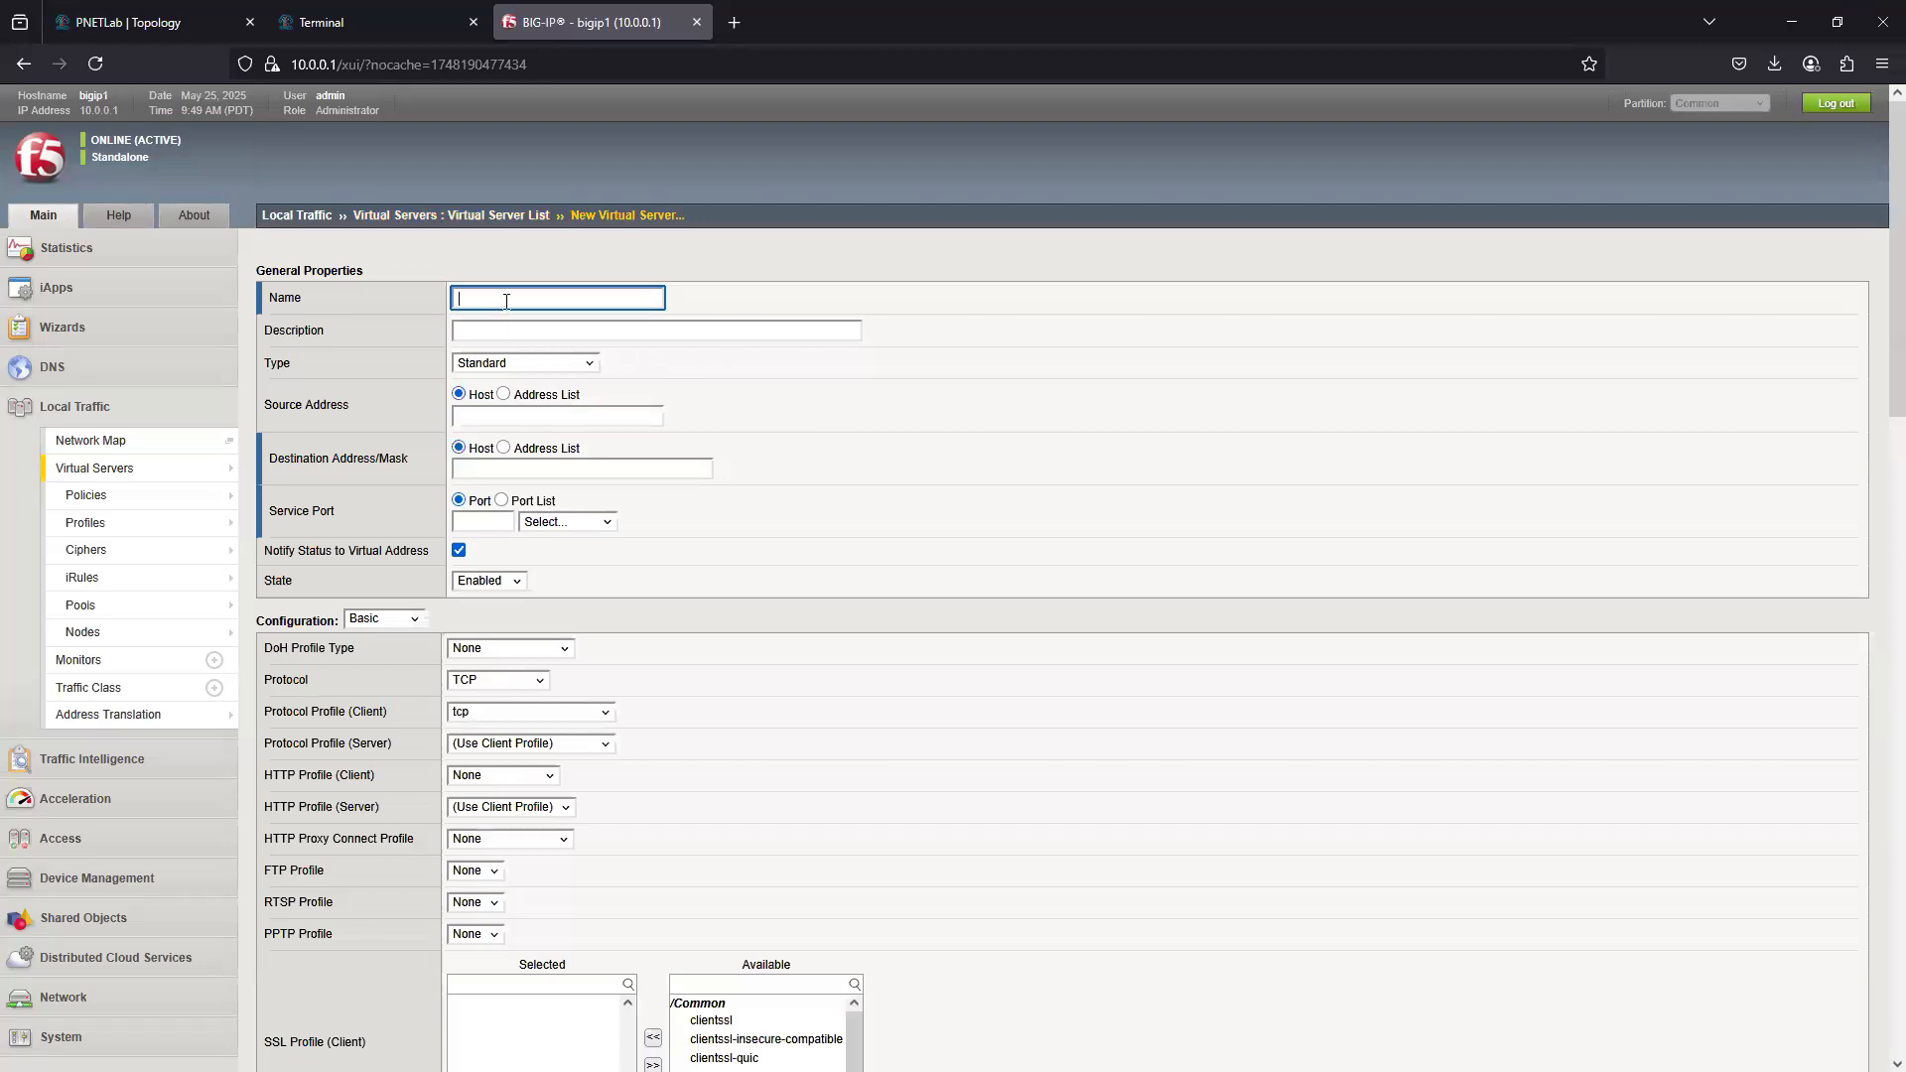
left_click(506, 301)
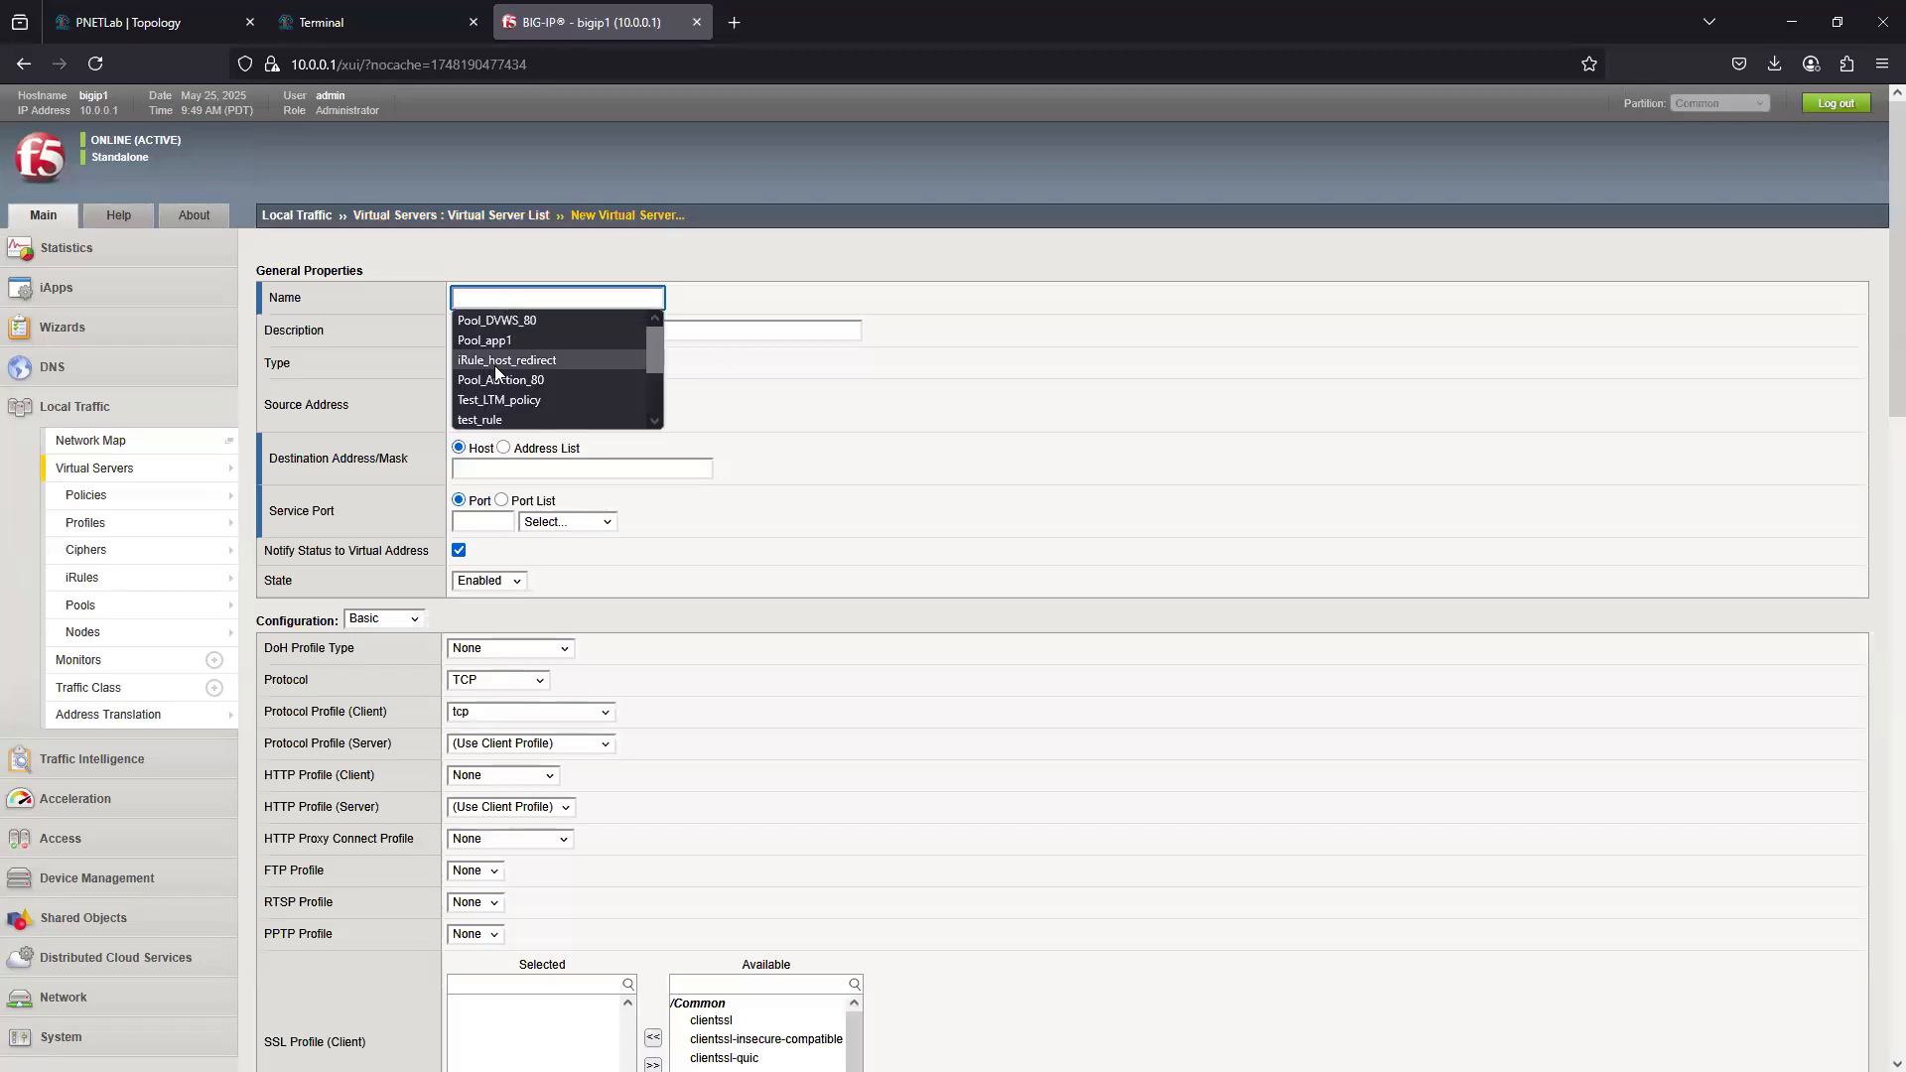
type("VS_")
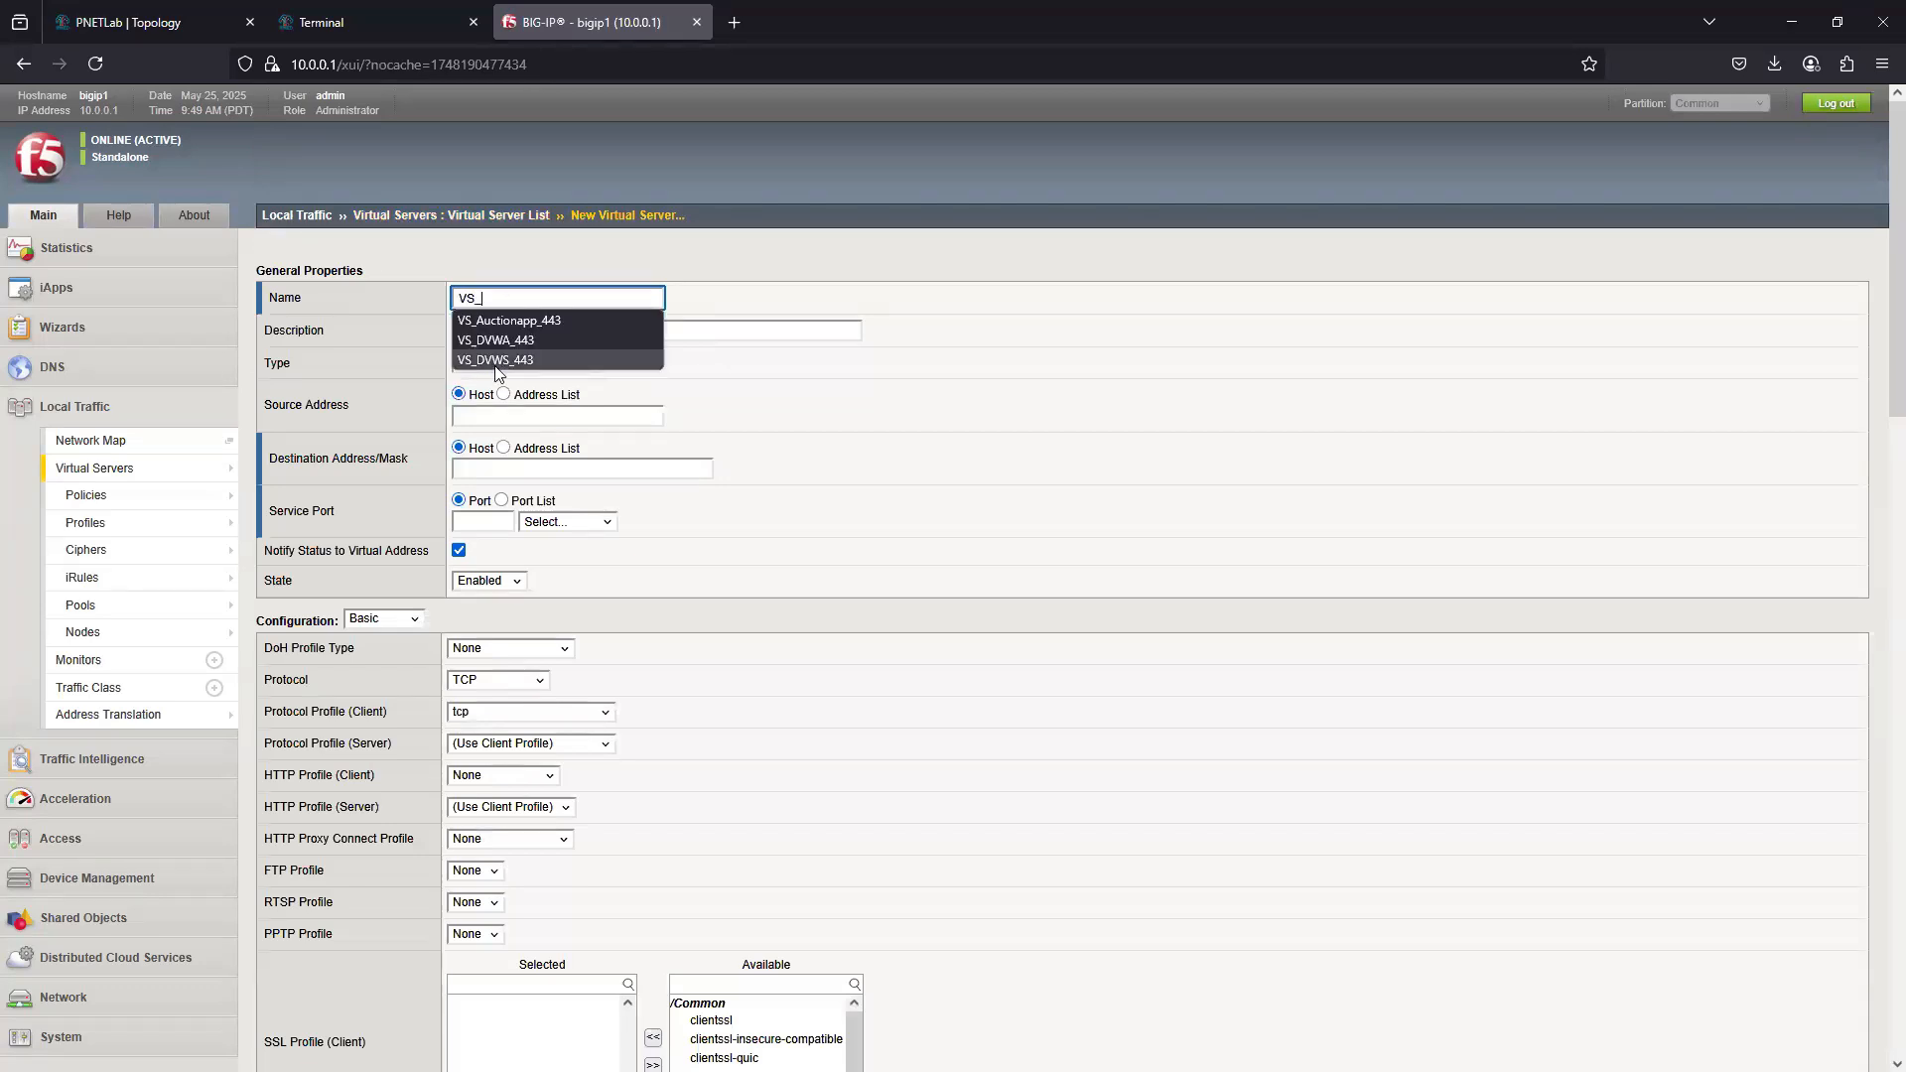
type("app1")
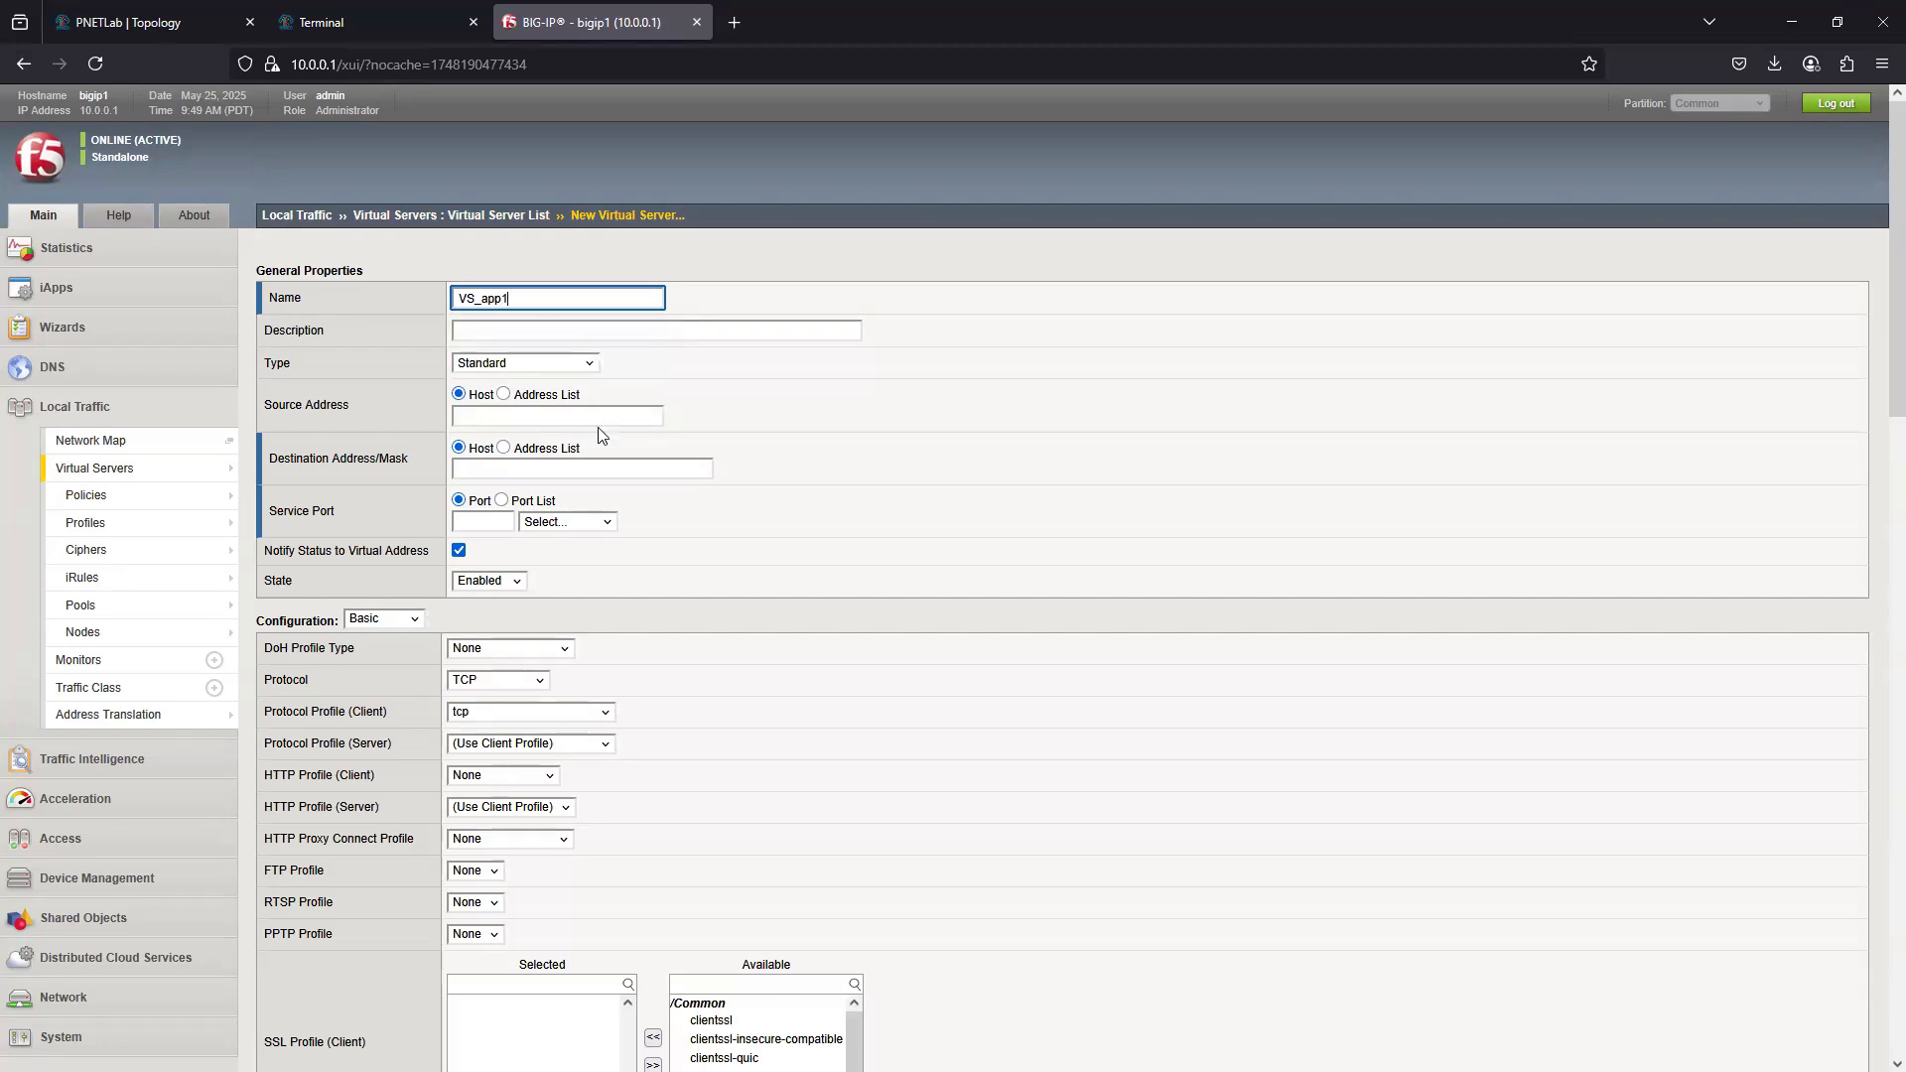
- Set the virtual server's source address to 0.0.0.0/0, its destination to 100.0.0.50 and its service port to HTTP (80)
left_click(504, 414)
left_click(520, 412)
left_click(515, 439)
left_click(516, 470)
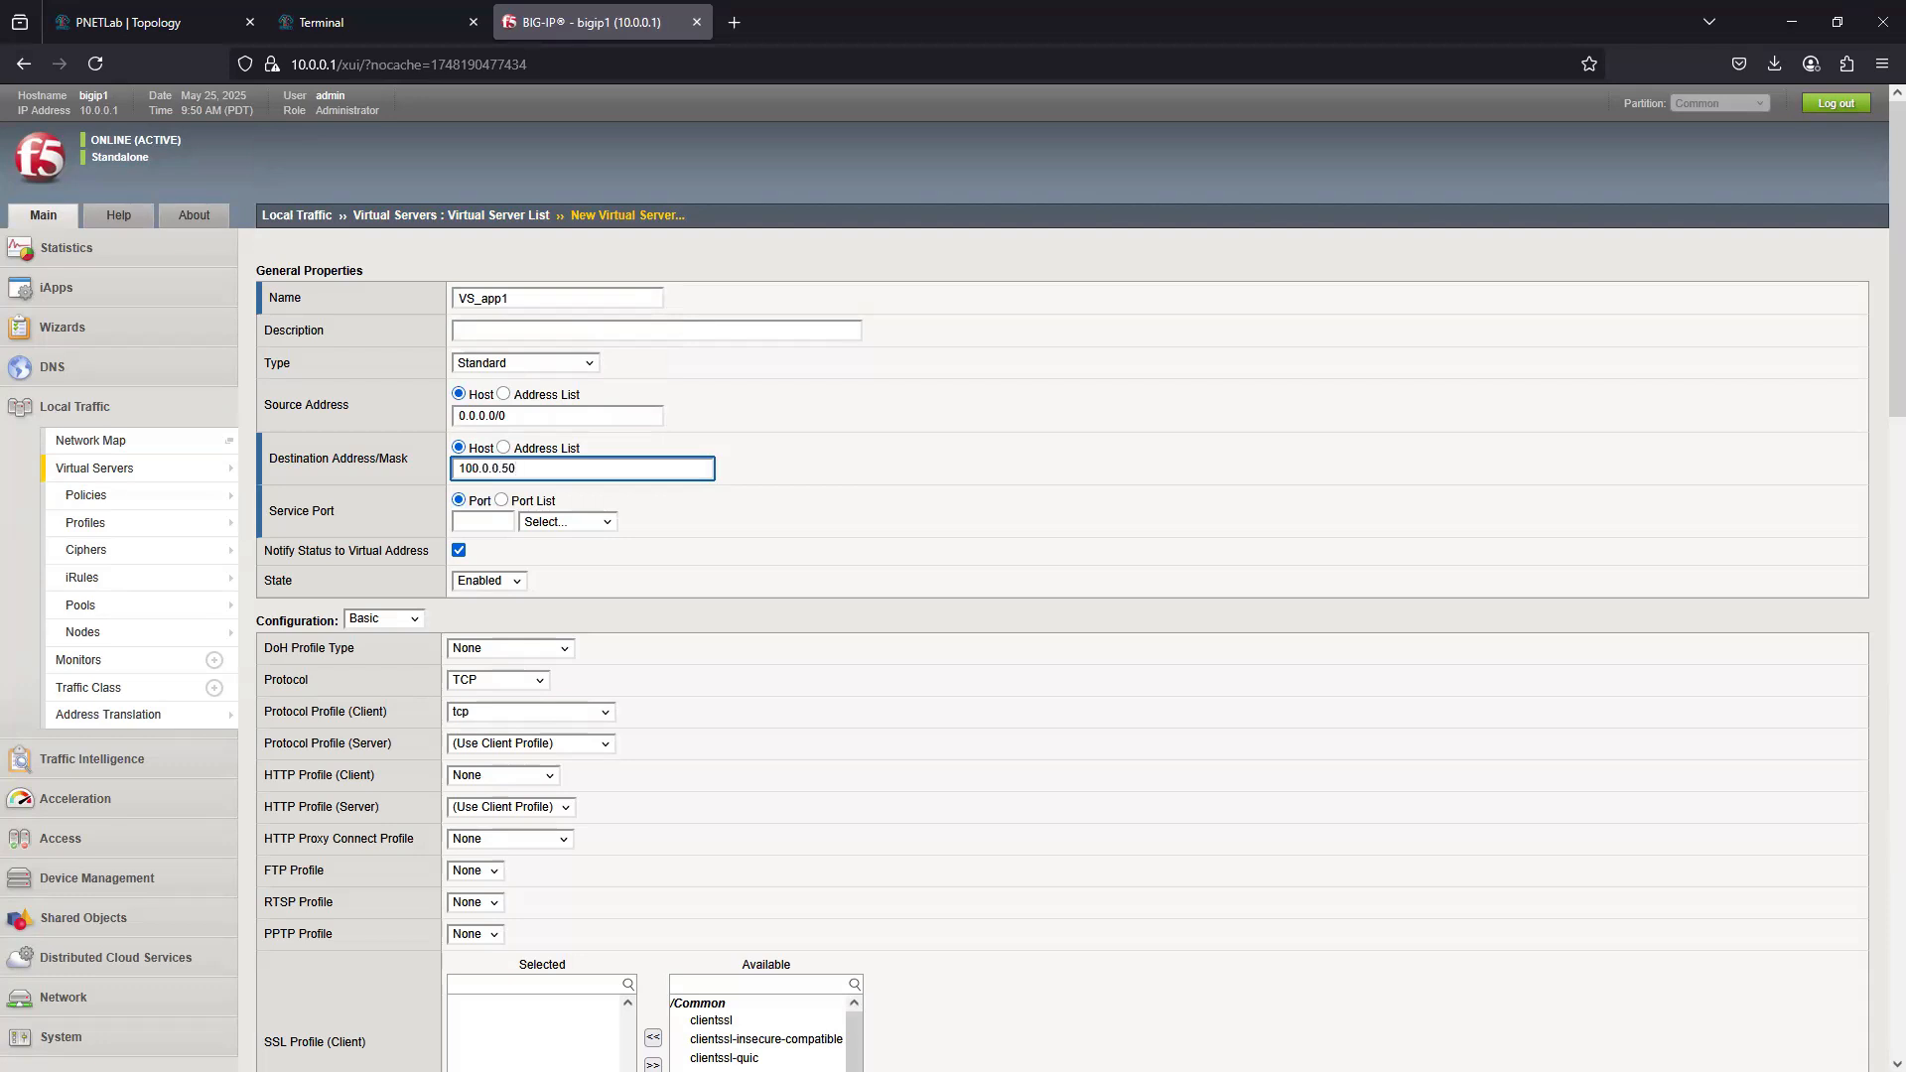
left_click(564, 524)
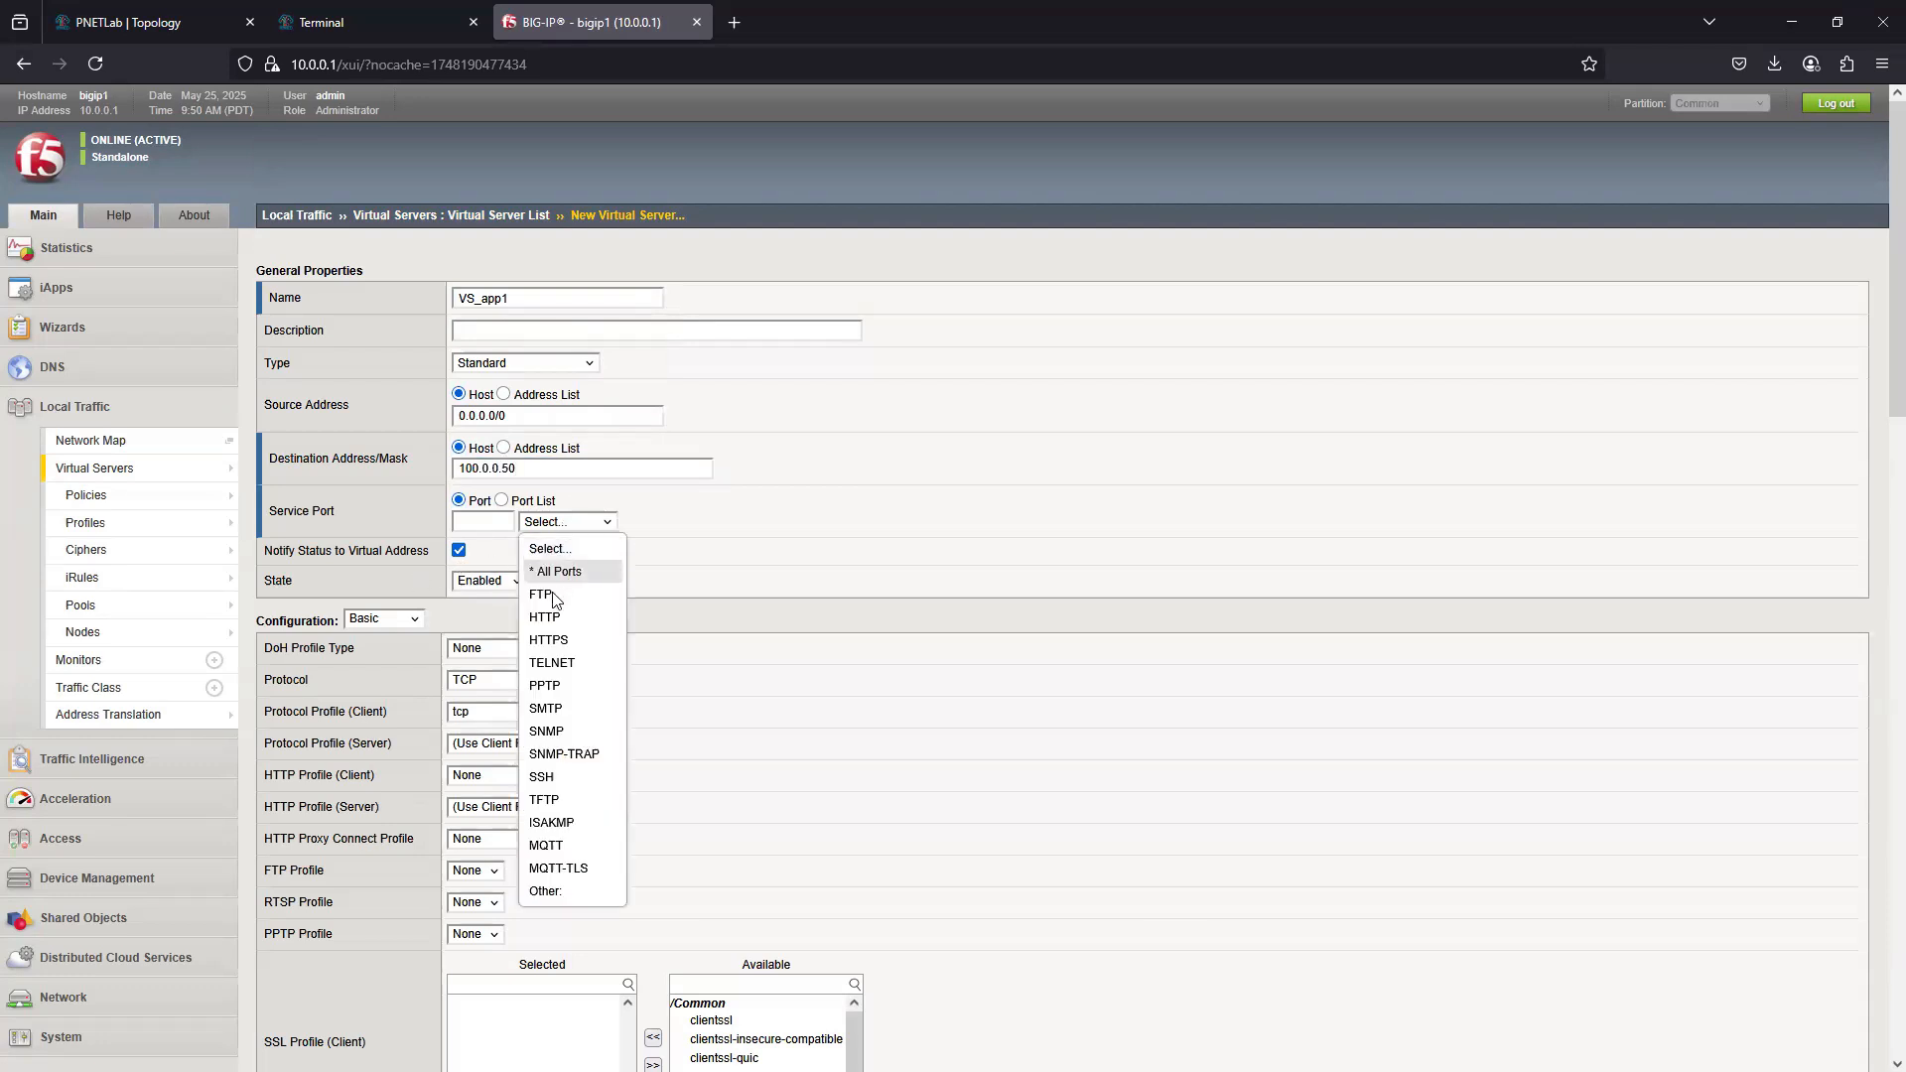
left_click(559, 623)
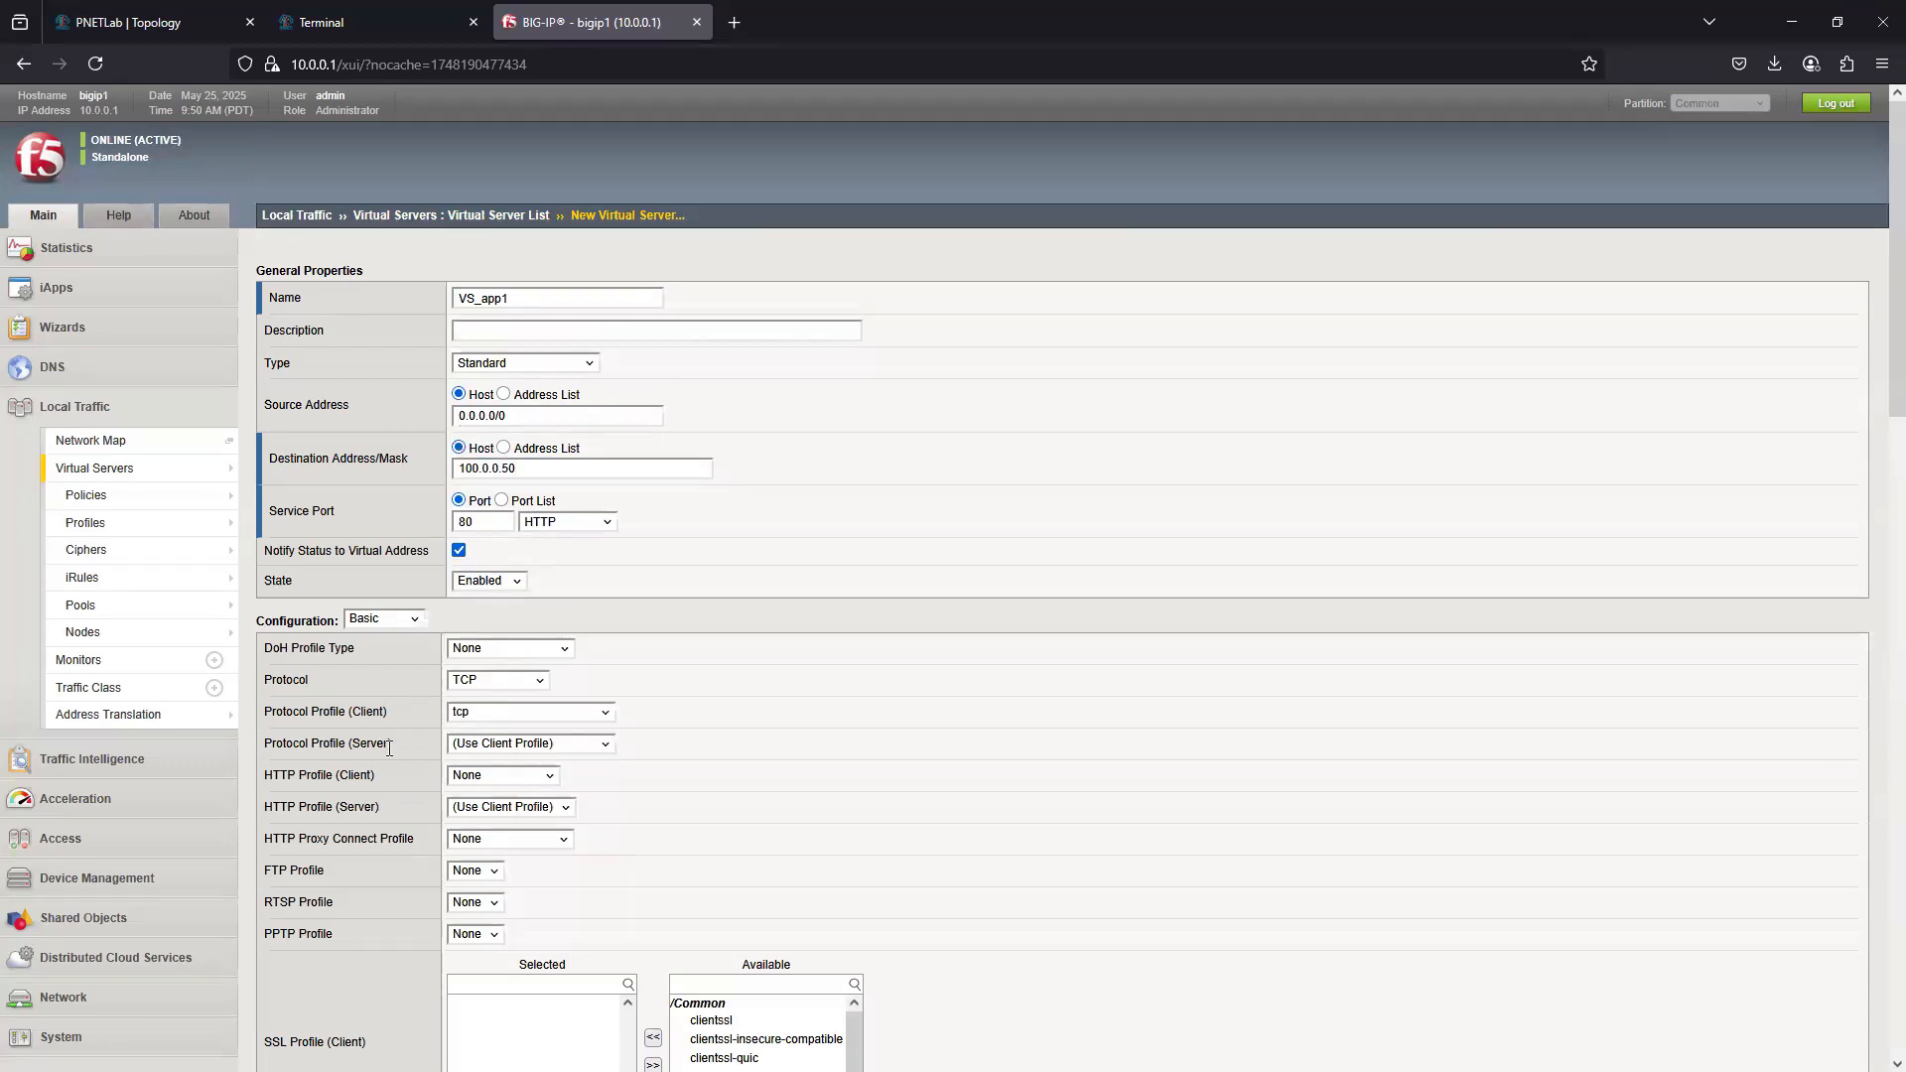
- Assign Pool_app1 as the virtual server's default pool and finish creating the virtual server
left_click(519, 778)
scroll(549, 955, "down", 5)
scroll(549, 955, "down", 10)
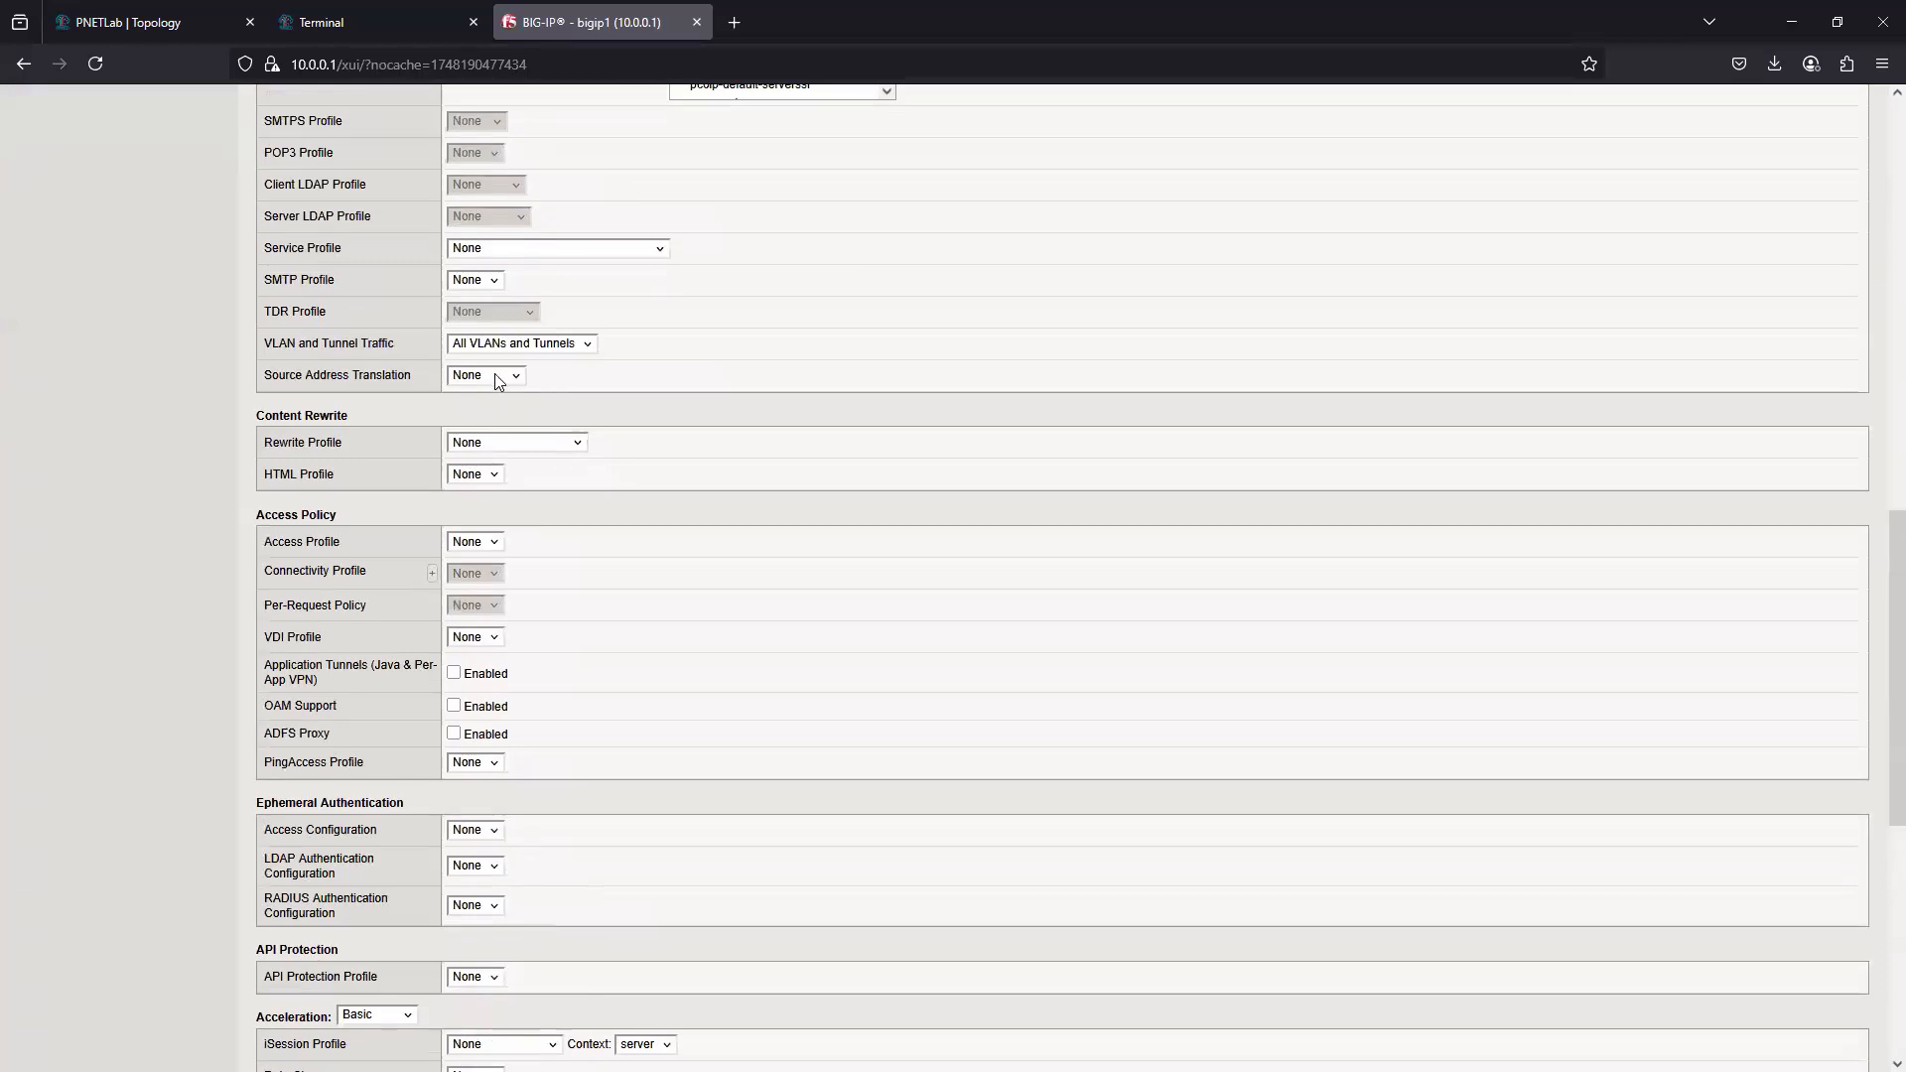
left_click(499, 377)
left_click(488, 421)
scroll(487, 830, "down", 8)
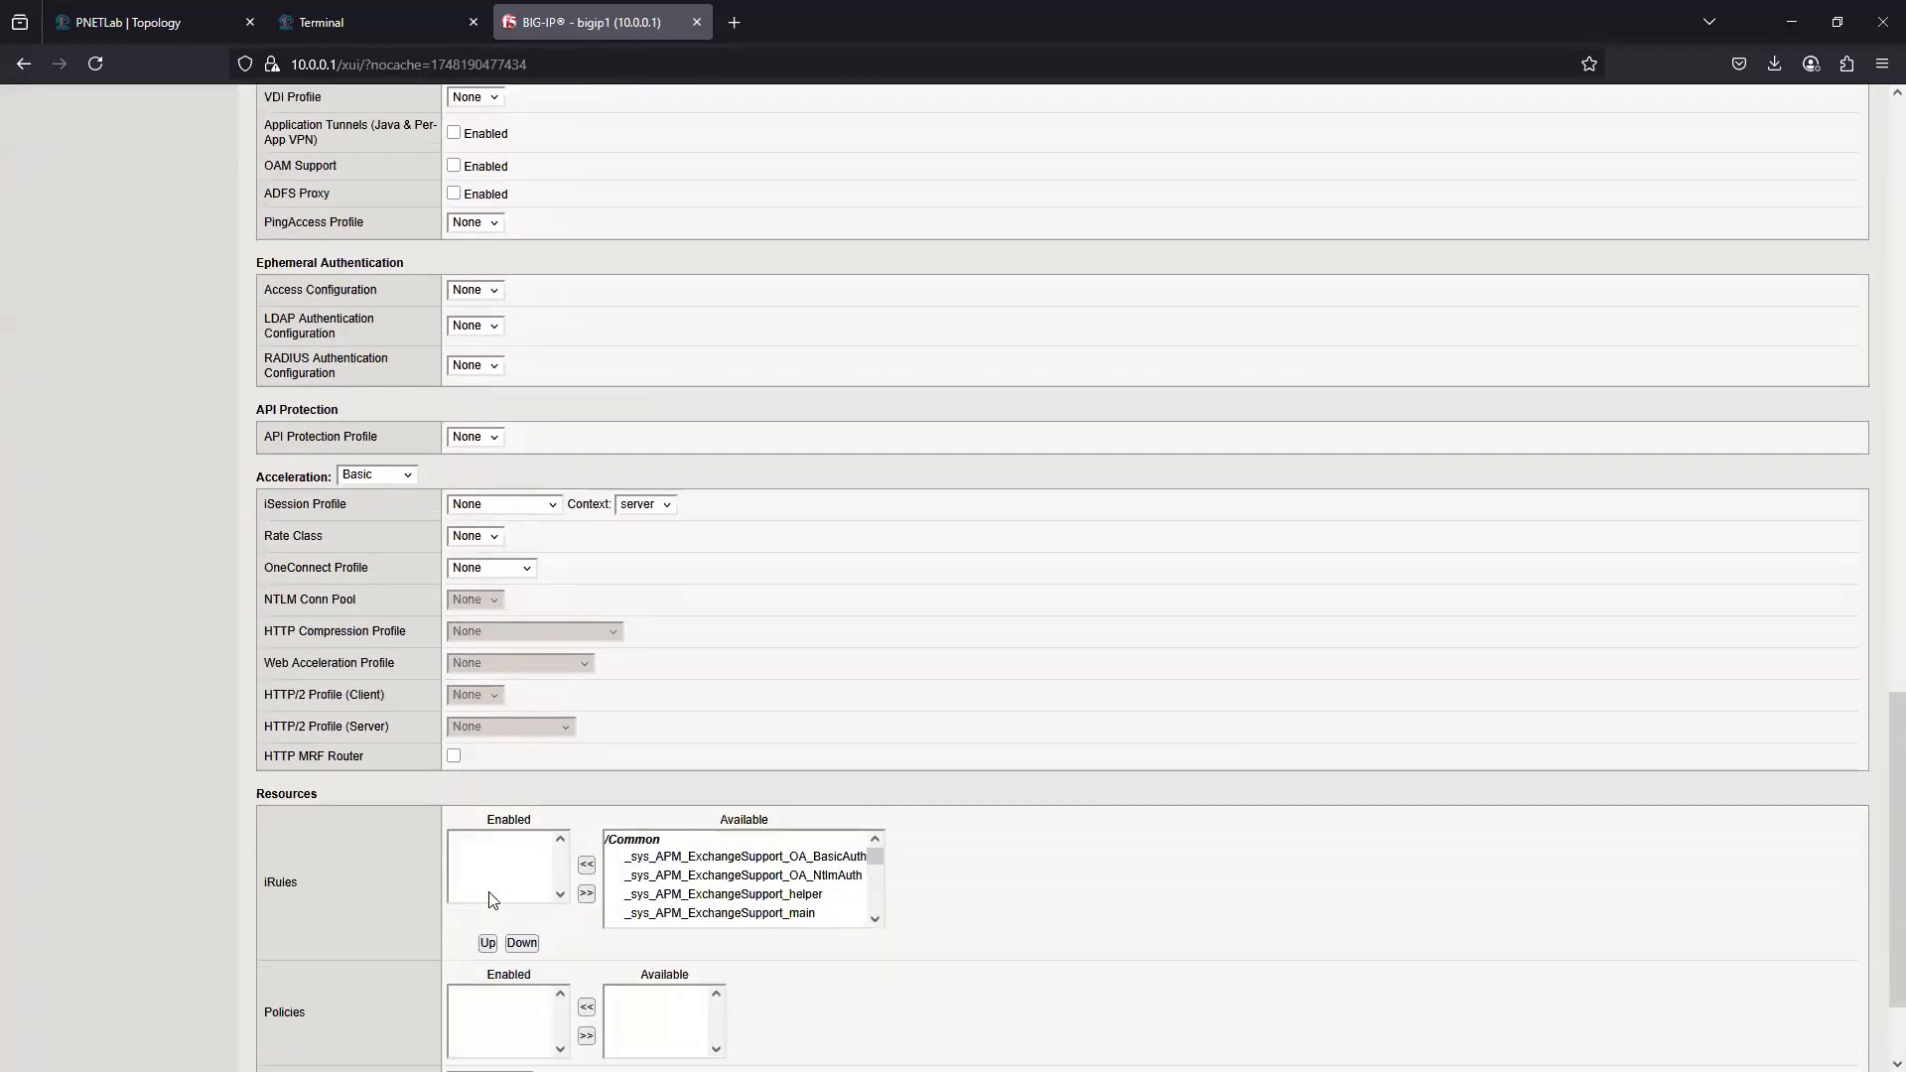
left_click(499, 943)
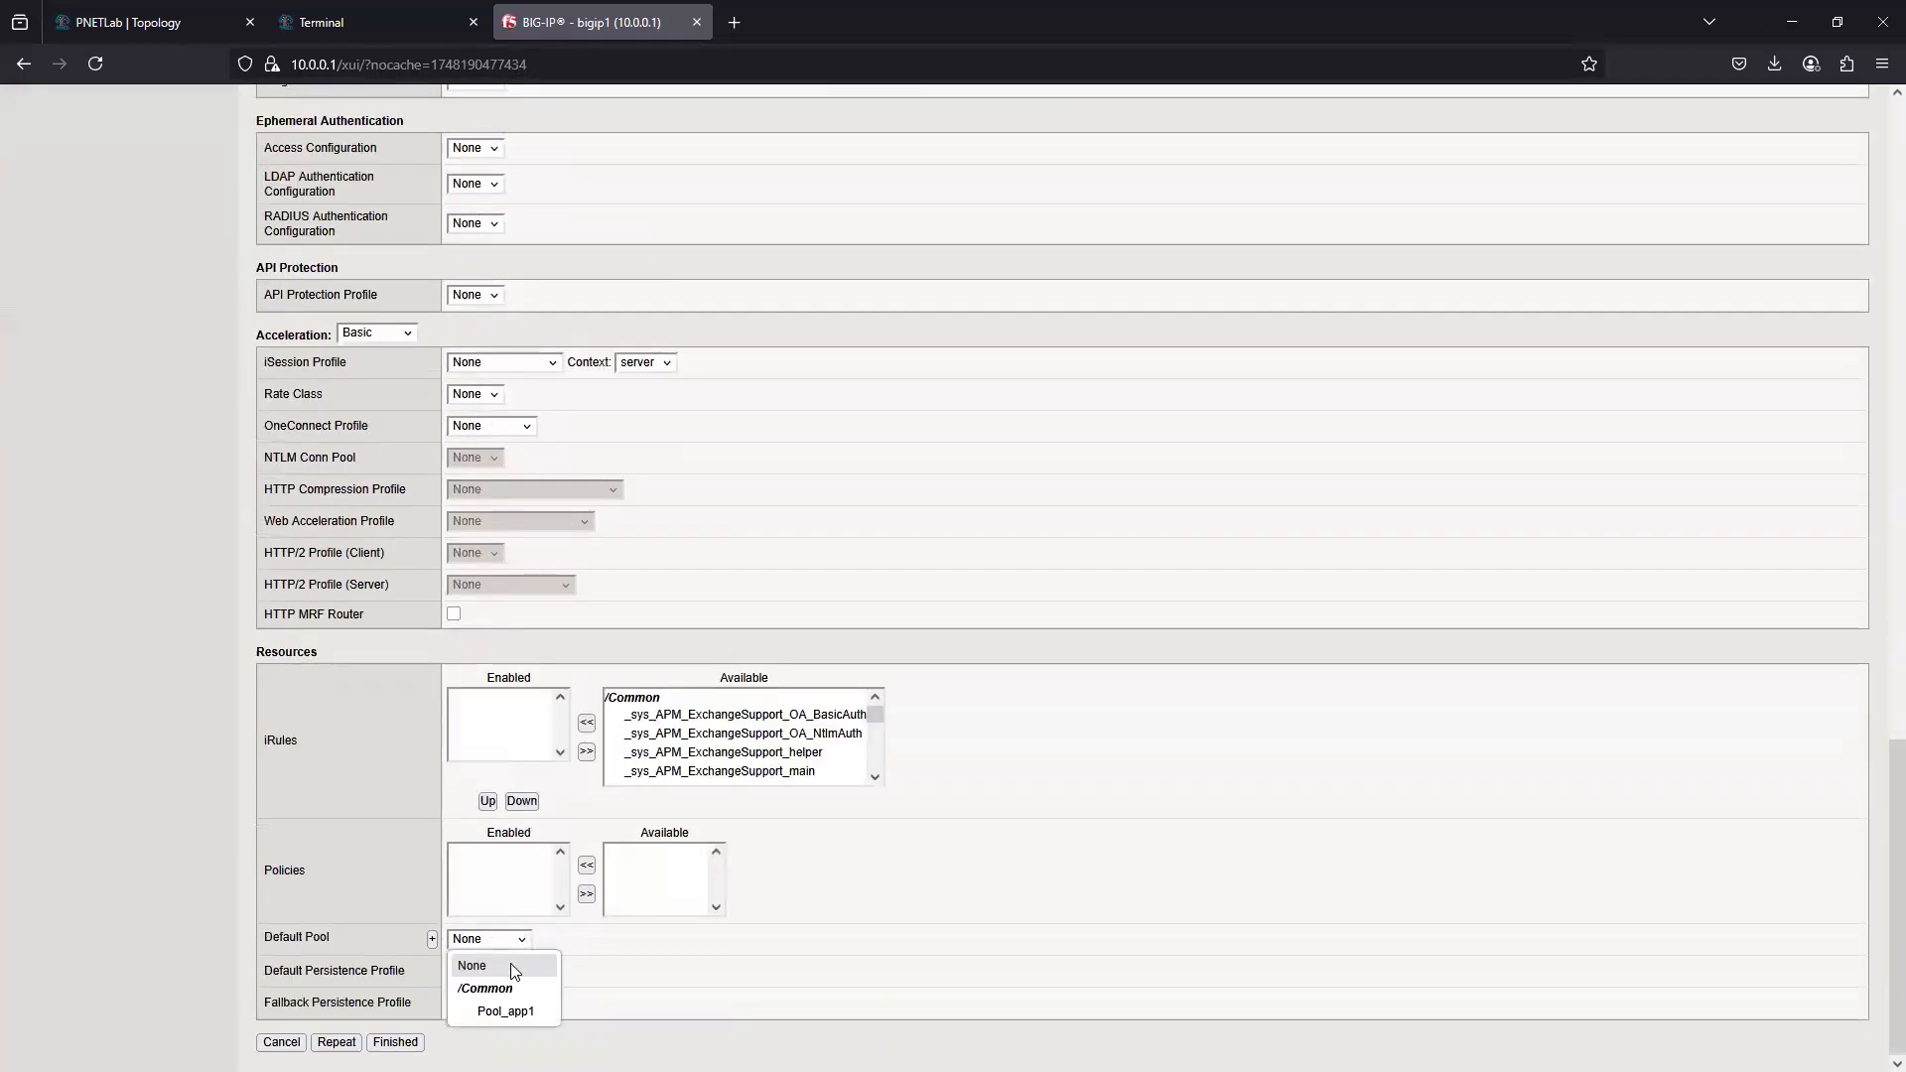
left_click(515, 1013)
left_click(395, 1041)
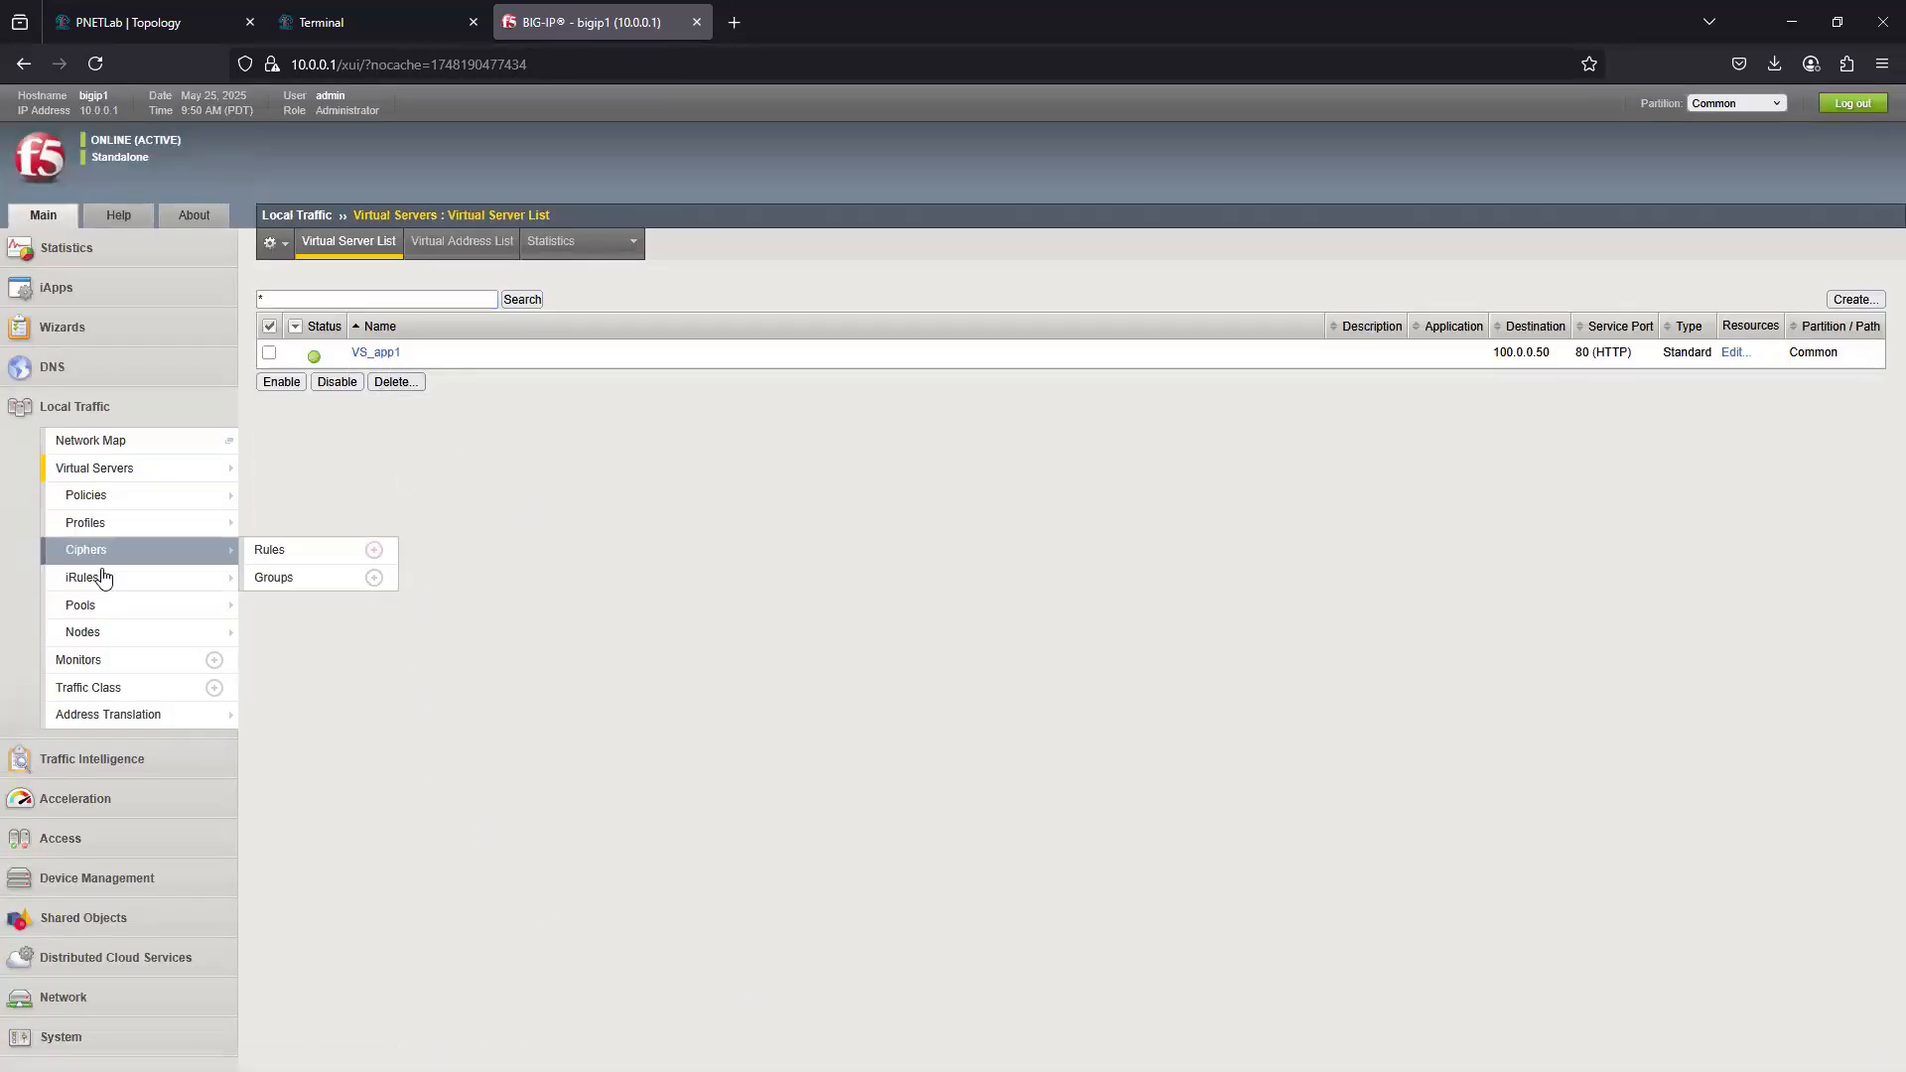
- Check the status of Pool_app1 in the pool list, and open the External Client console from the PNETLab topology
left_click(99, 608)
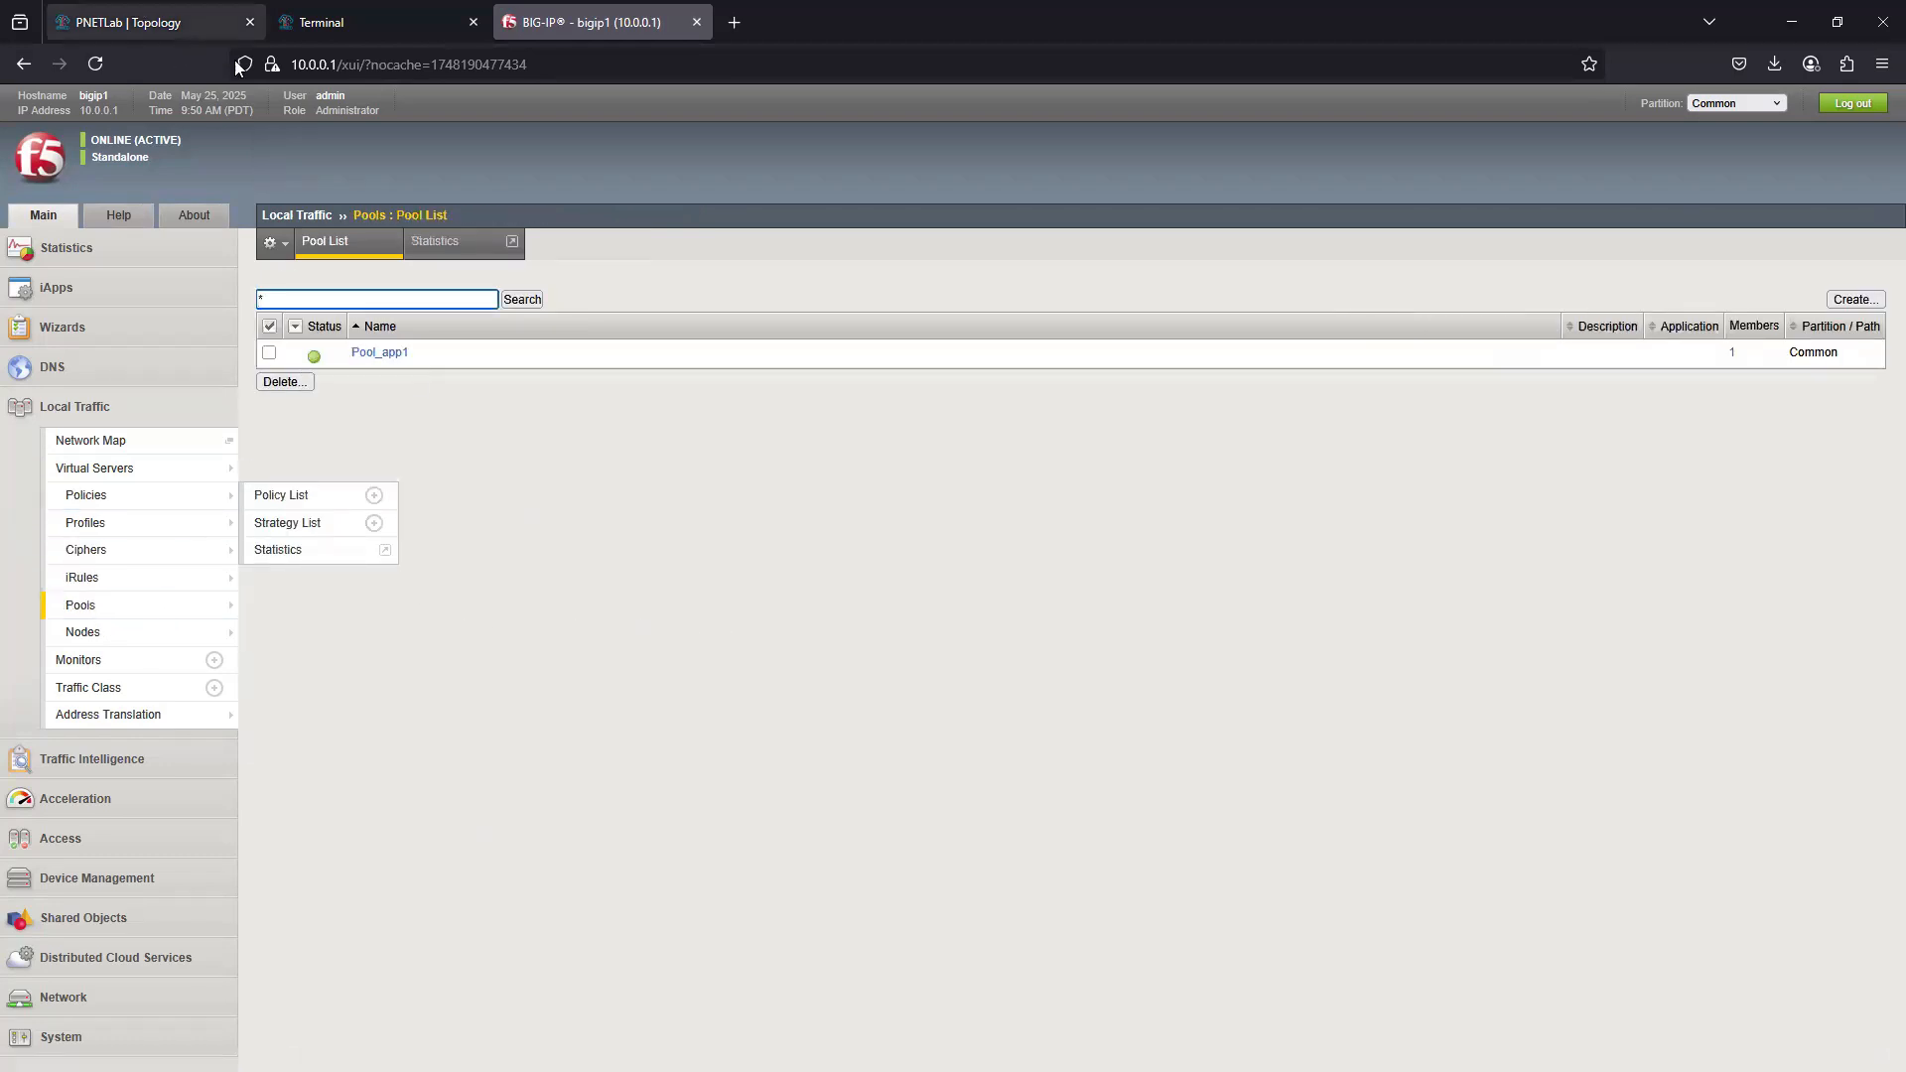
left_click(362, 22)
left_click(129, 22)
mouse_move(1554, 365)
mouse_move(1032, 385)
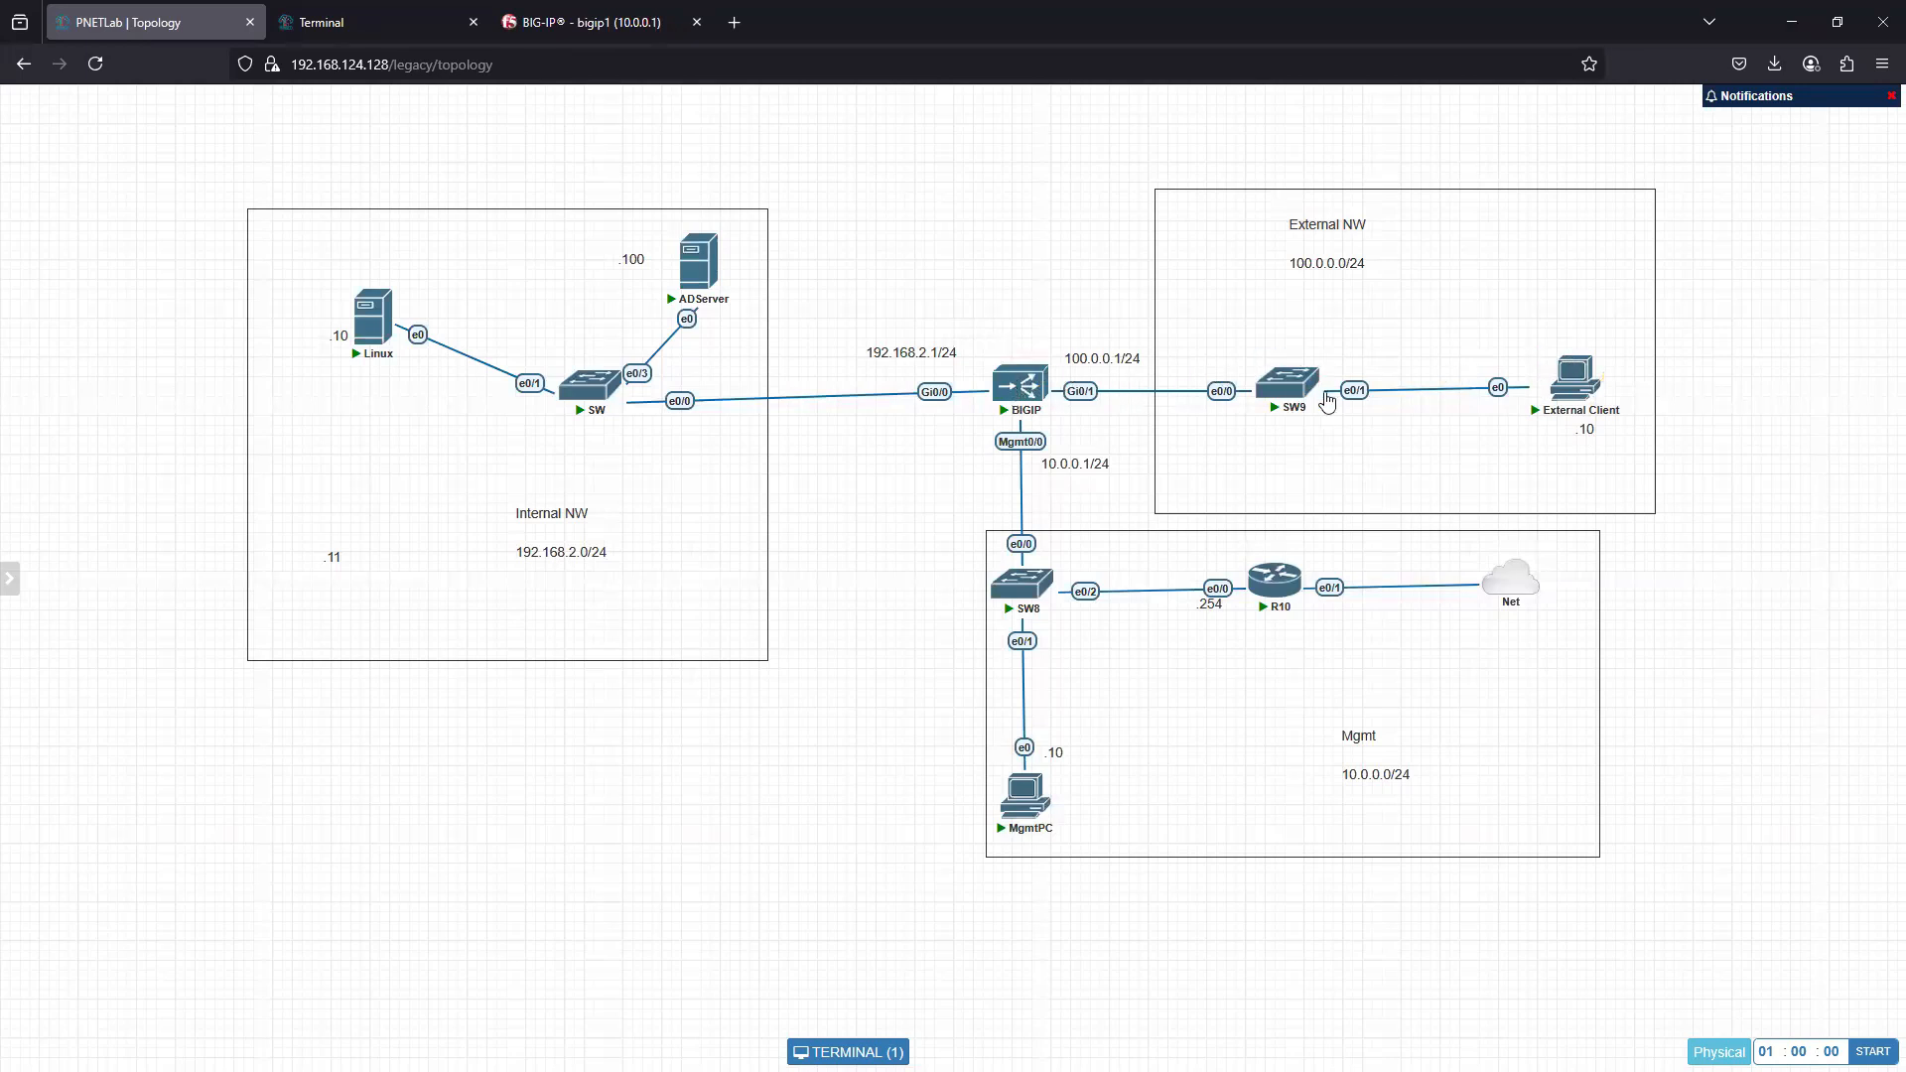
left_click(1581, 395)
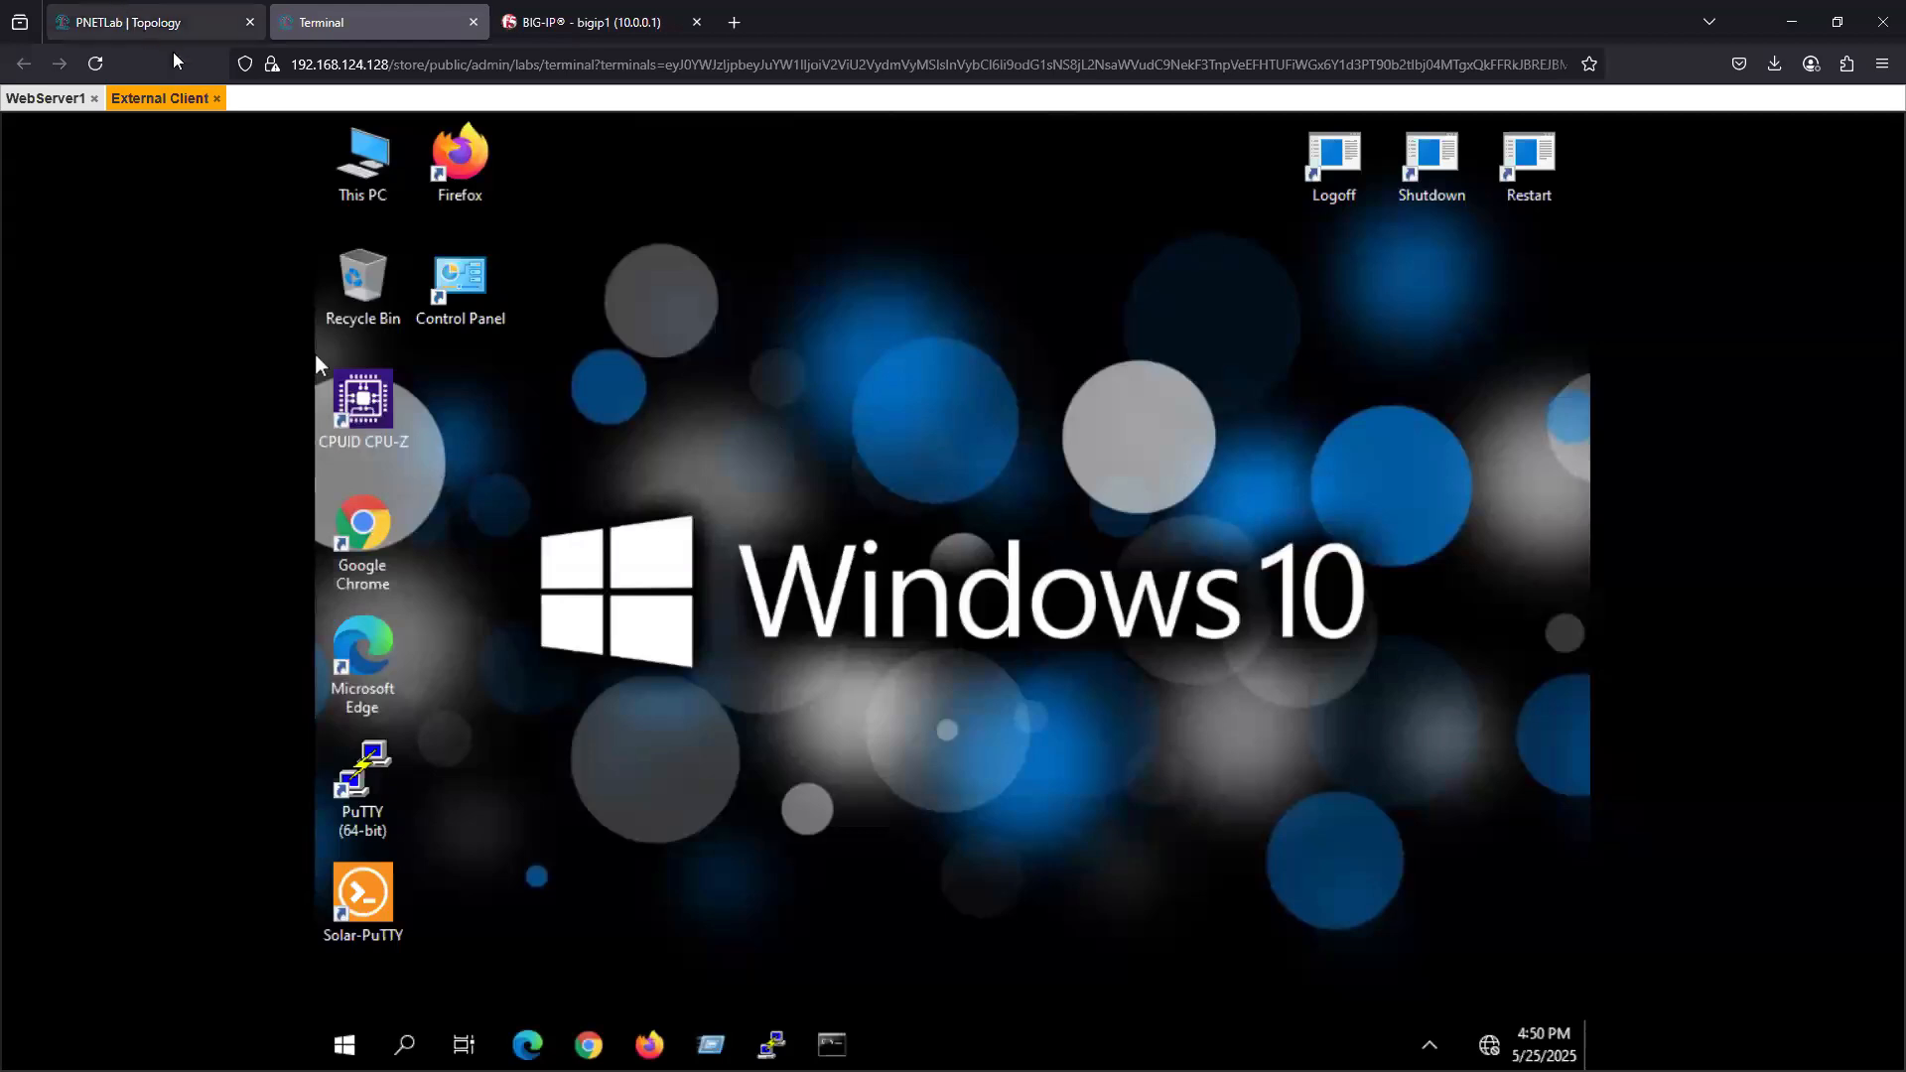
left_click(124, 20)
left_click(1574, 377)
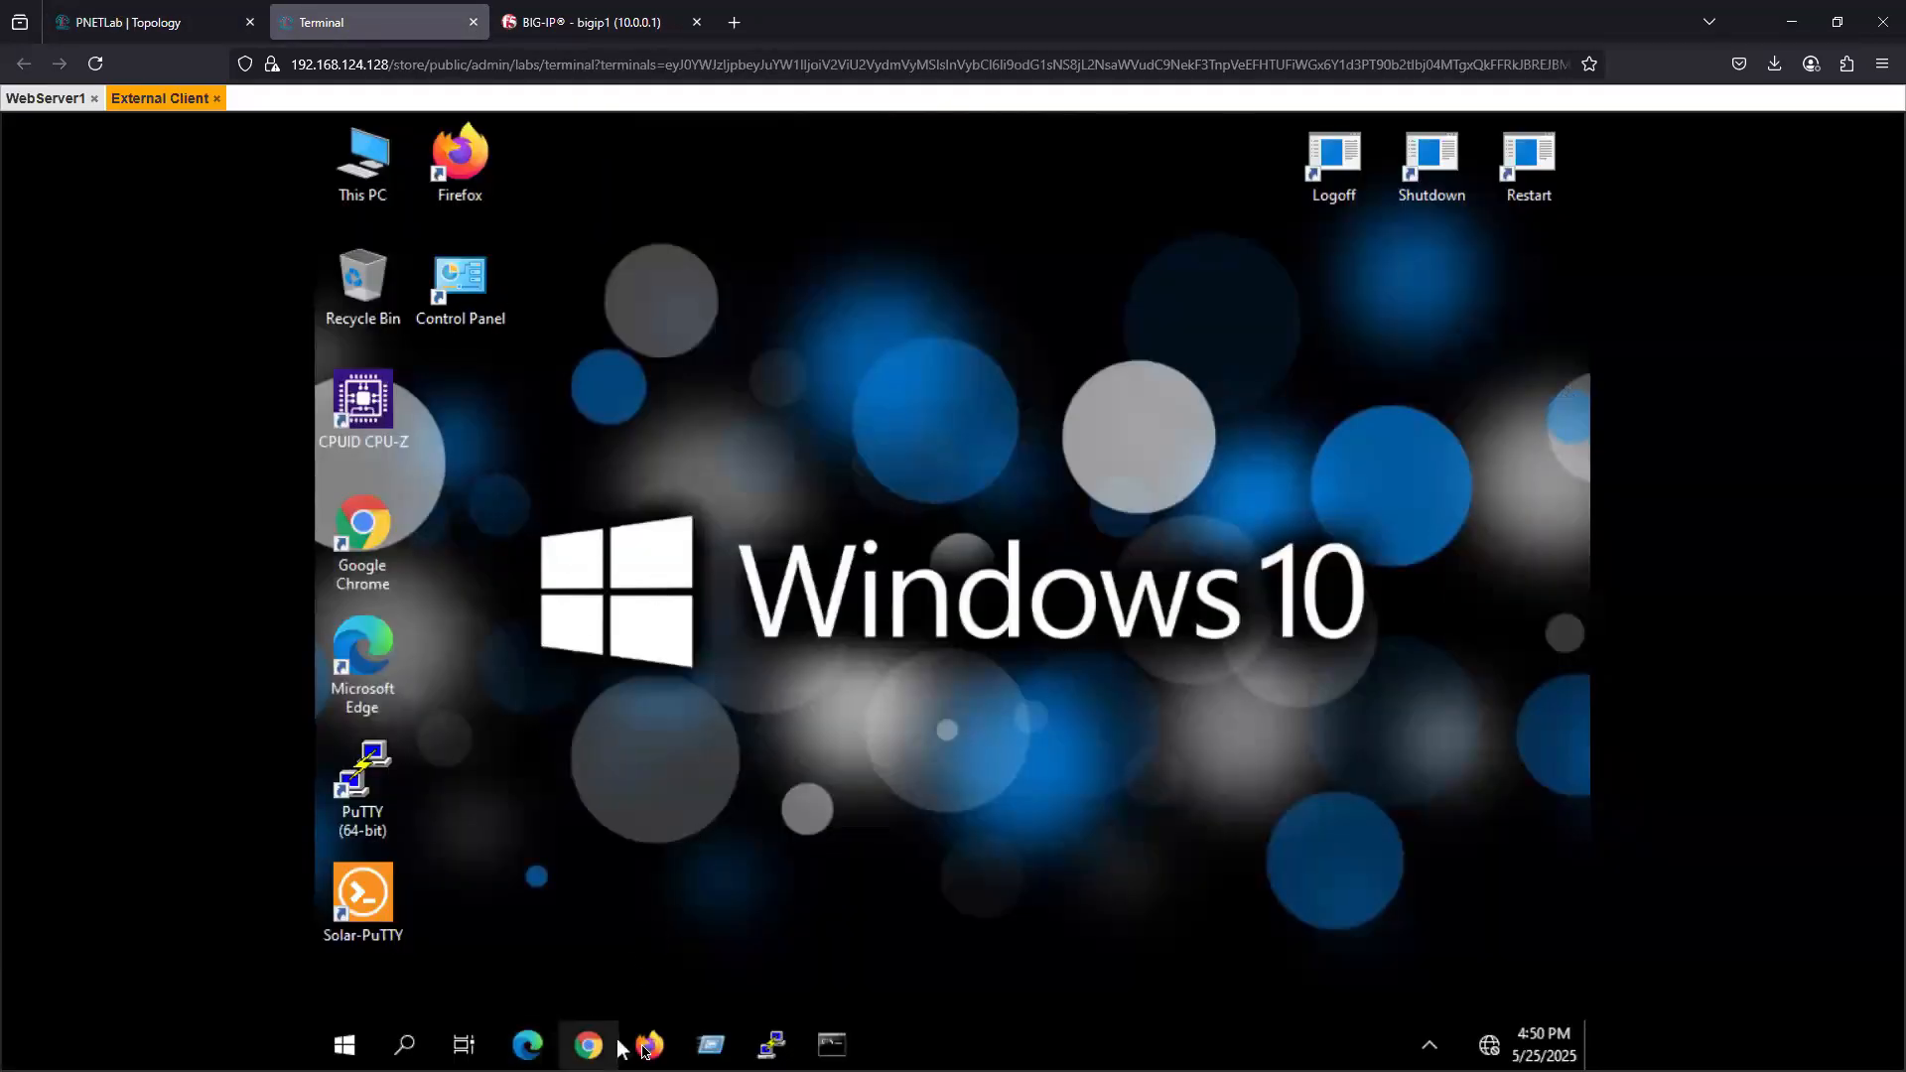
- Open a command prompt on the External Client and launch Network Connections with ncpa.cpl
left_click(845, 1054)
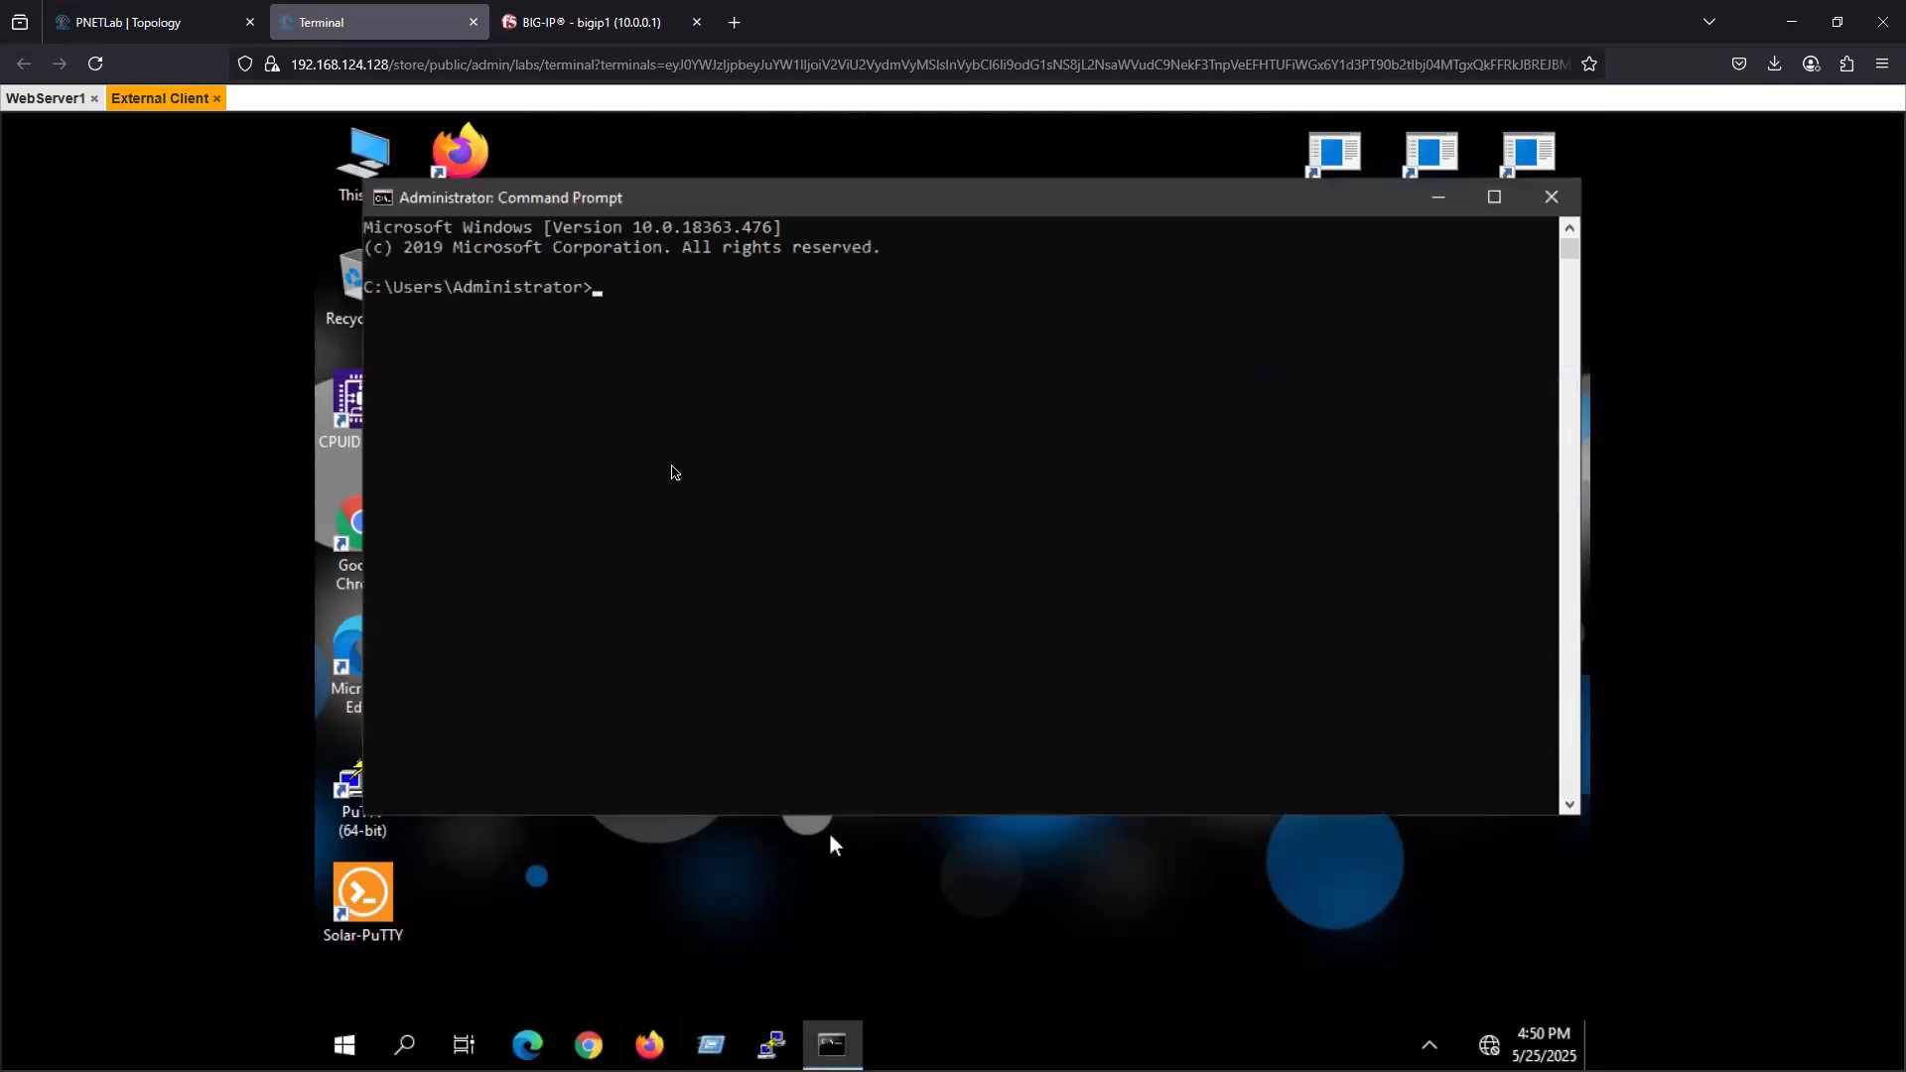
left_click(733, 378)
type("n")
type("cpa.cpl")
key("Return")
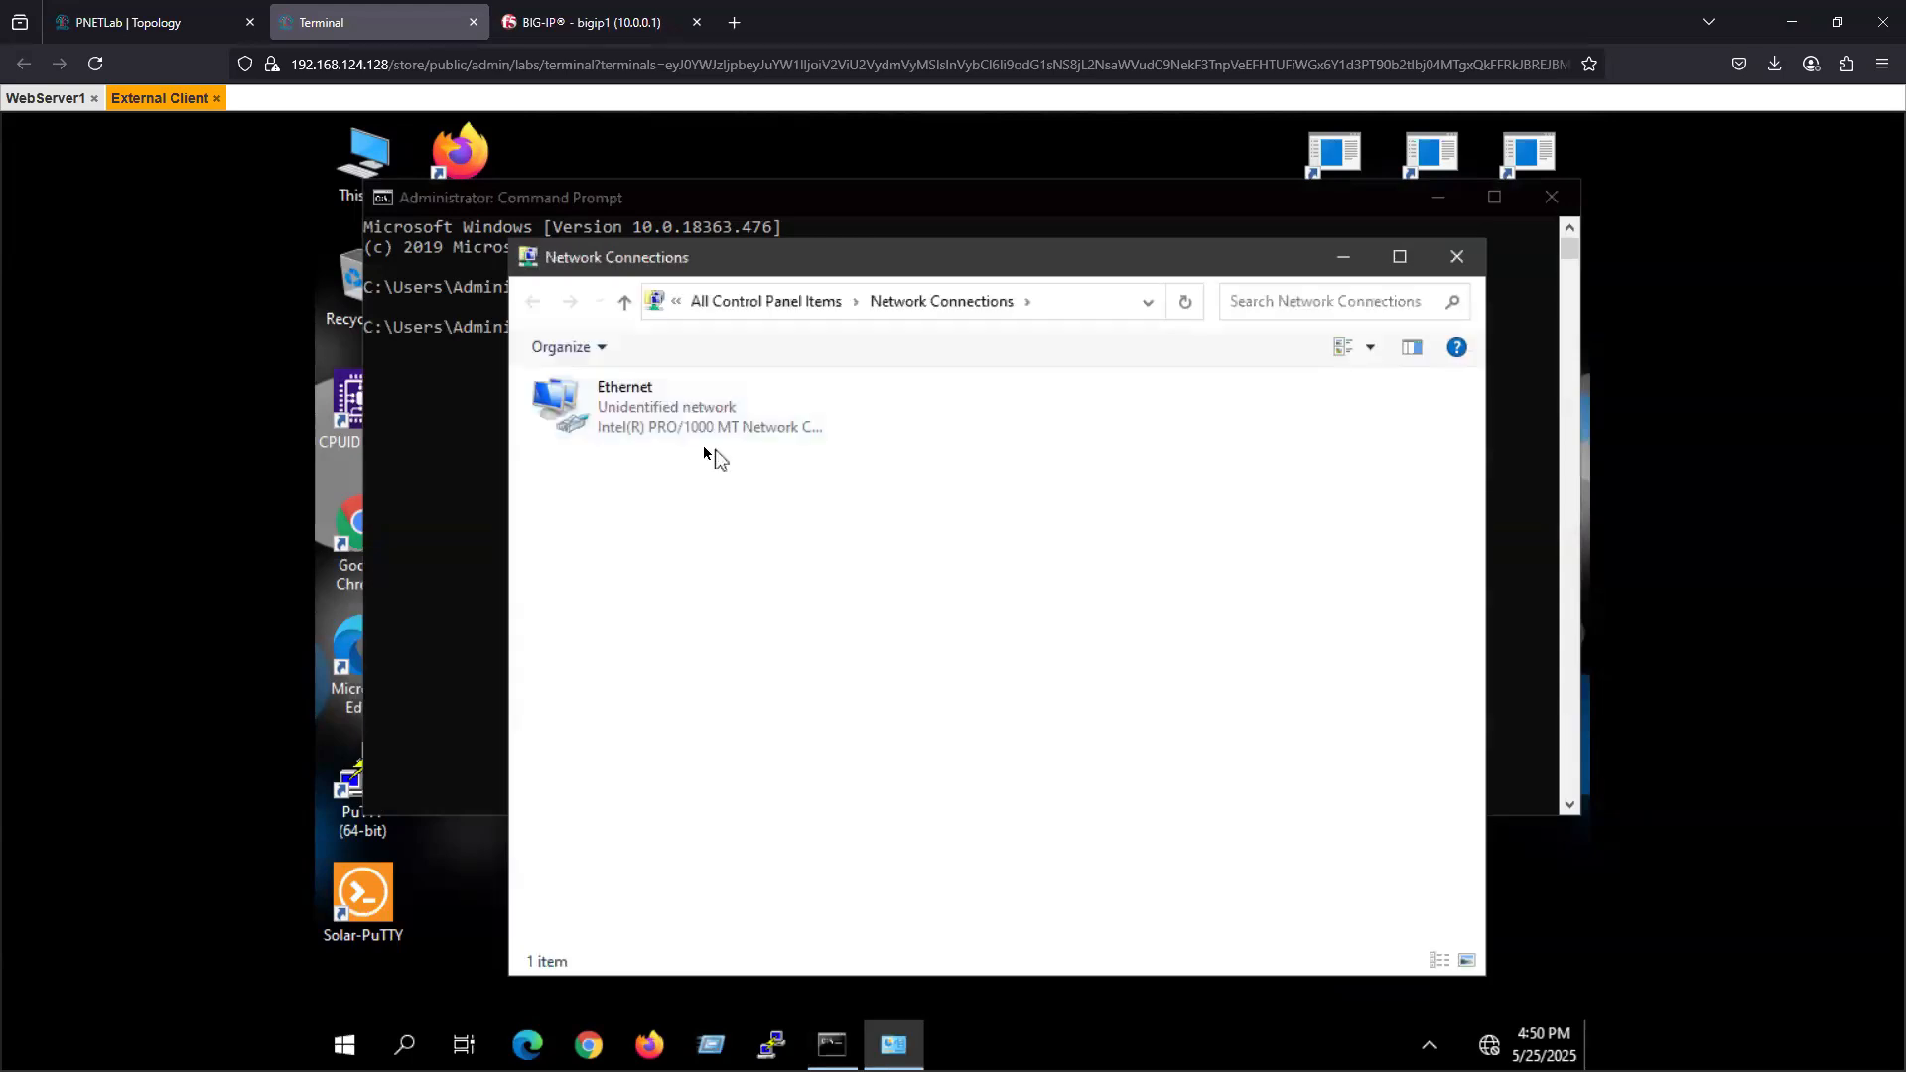
- Open the Ethernet adapter's Internet Protocol Version 4 properties and choose to use a manually specified IP address
right_click(645, 409)
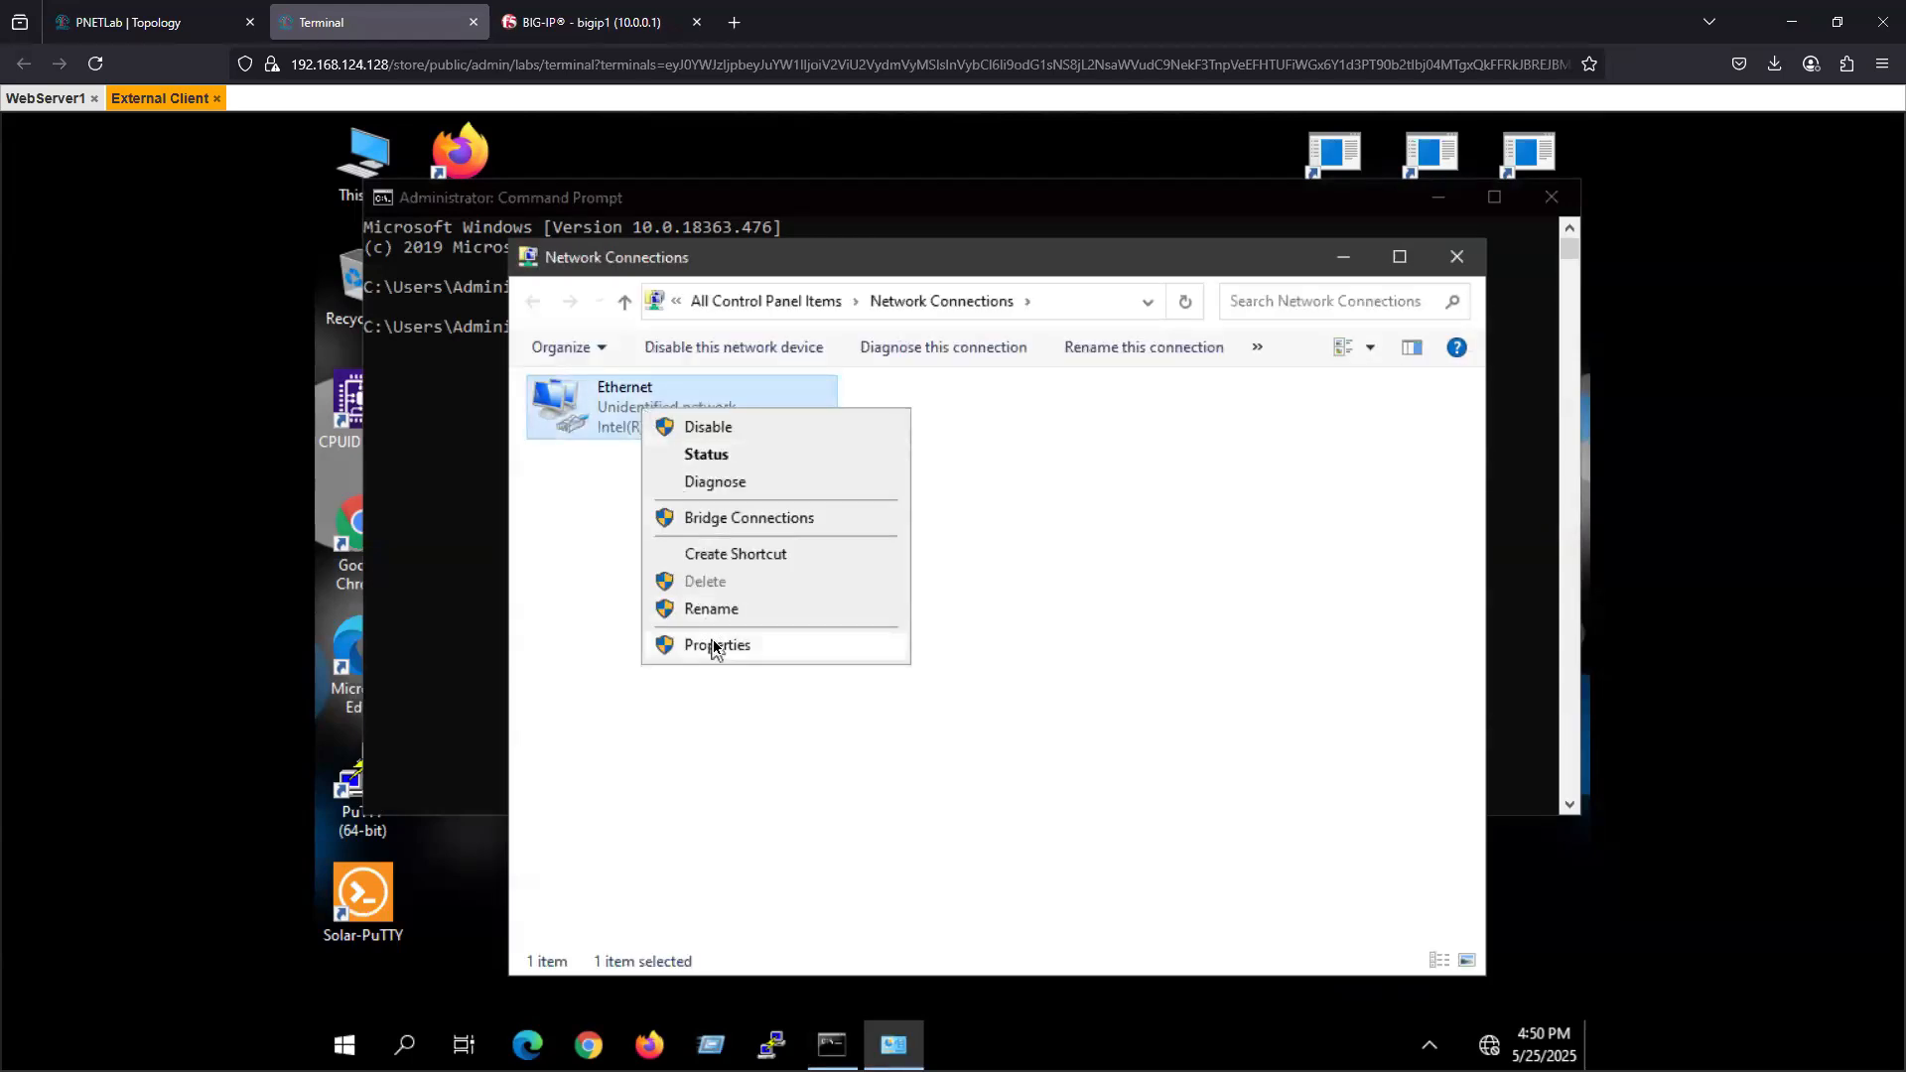
left_click(707, 644)
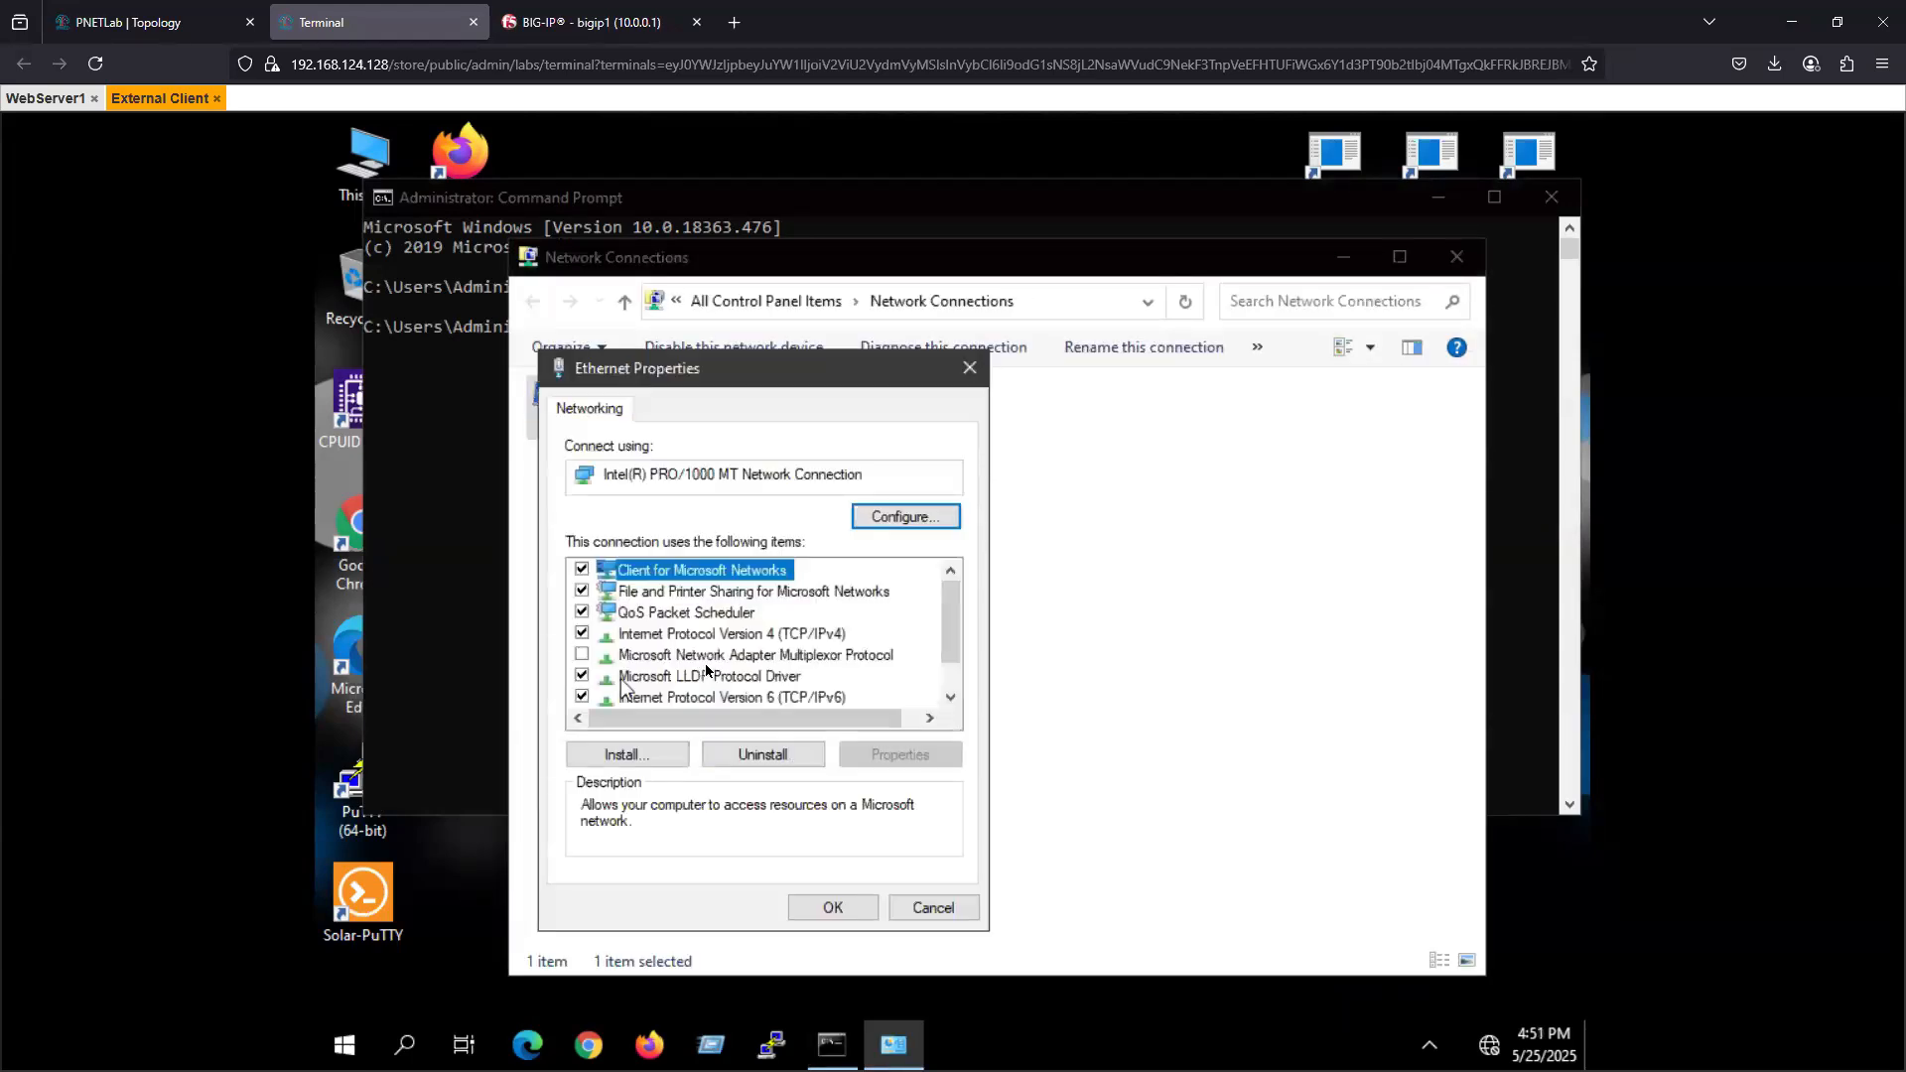
left_click(792, 635)
left_click(901, 755)
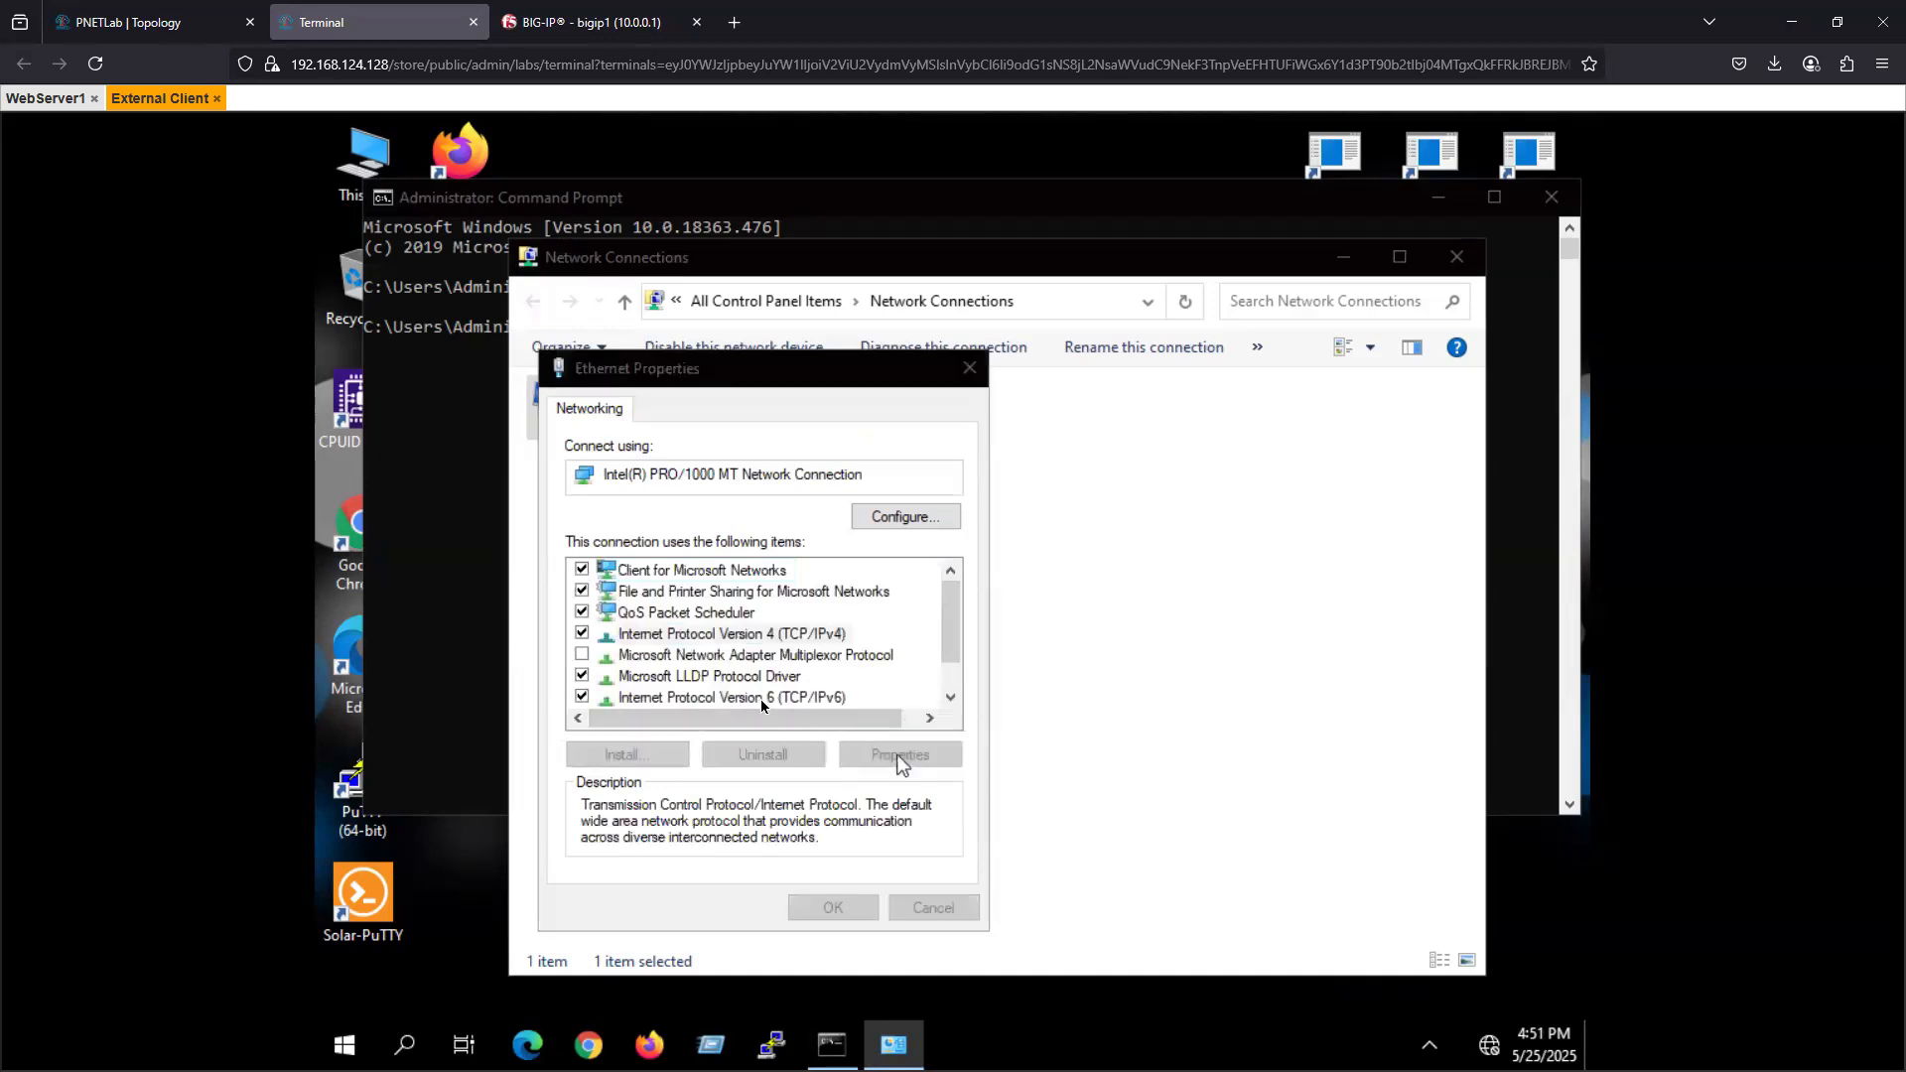
left_click(683, 641)
- Set the IP address to 100.0.0.10, the subnet mask to 255.255.255.0 and the default gateway to 100.0.0.1, and accept the settings
left_click(860, 668)
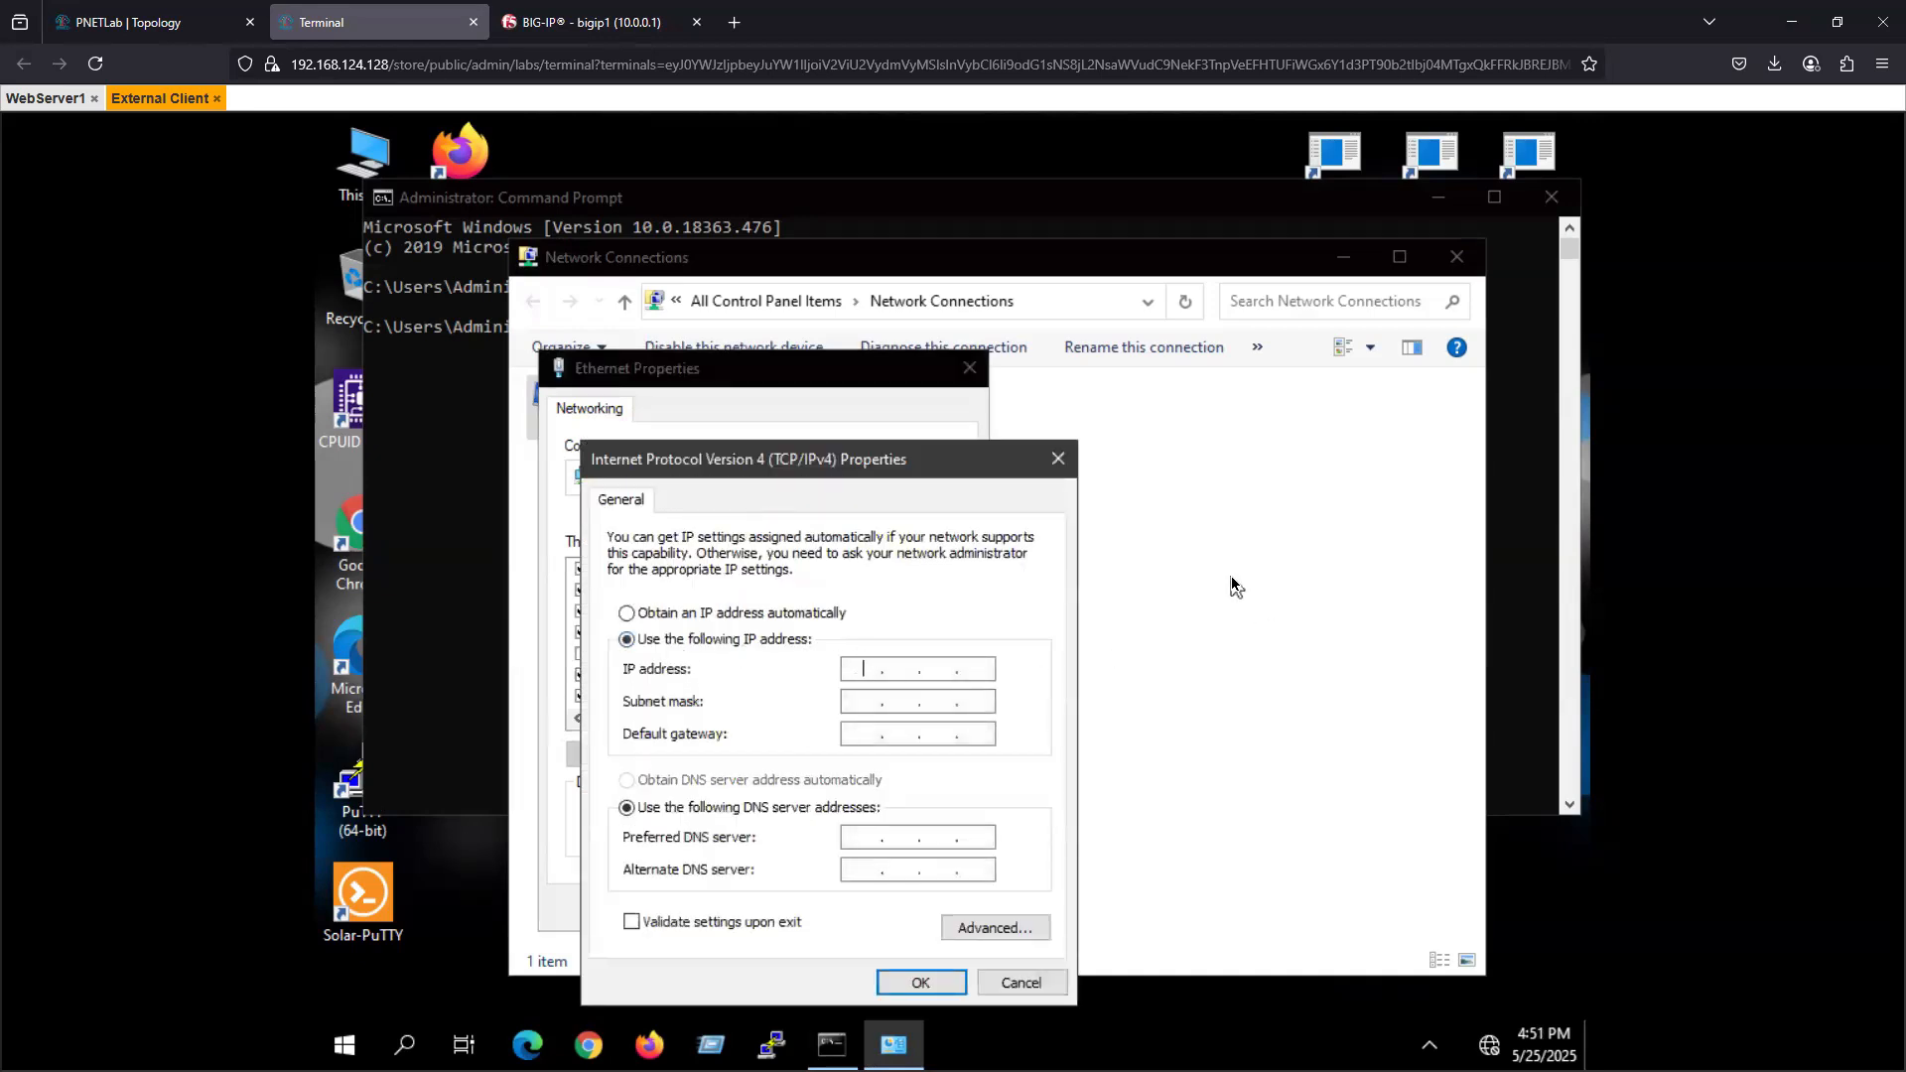
type("100.0.0.10")
key("Tab")
type("255")
type("255")
type("255")
type("100.0.0")
type("100 . 0 . 0 . 1")
left_click(931, 981)
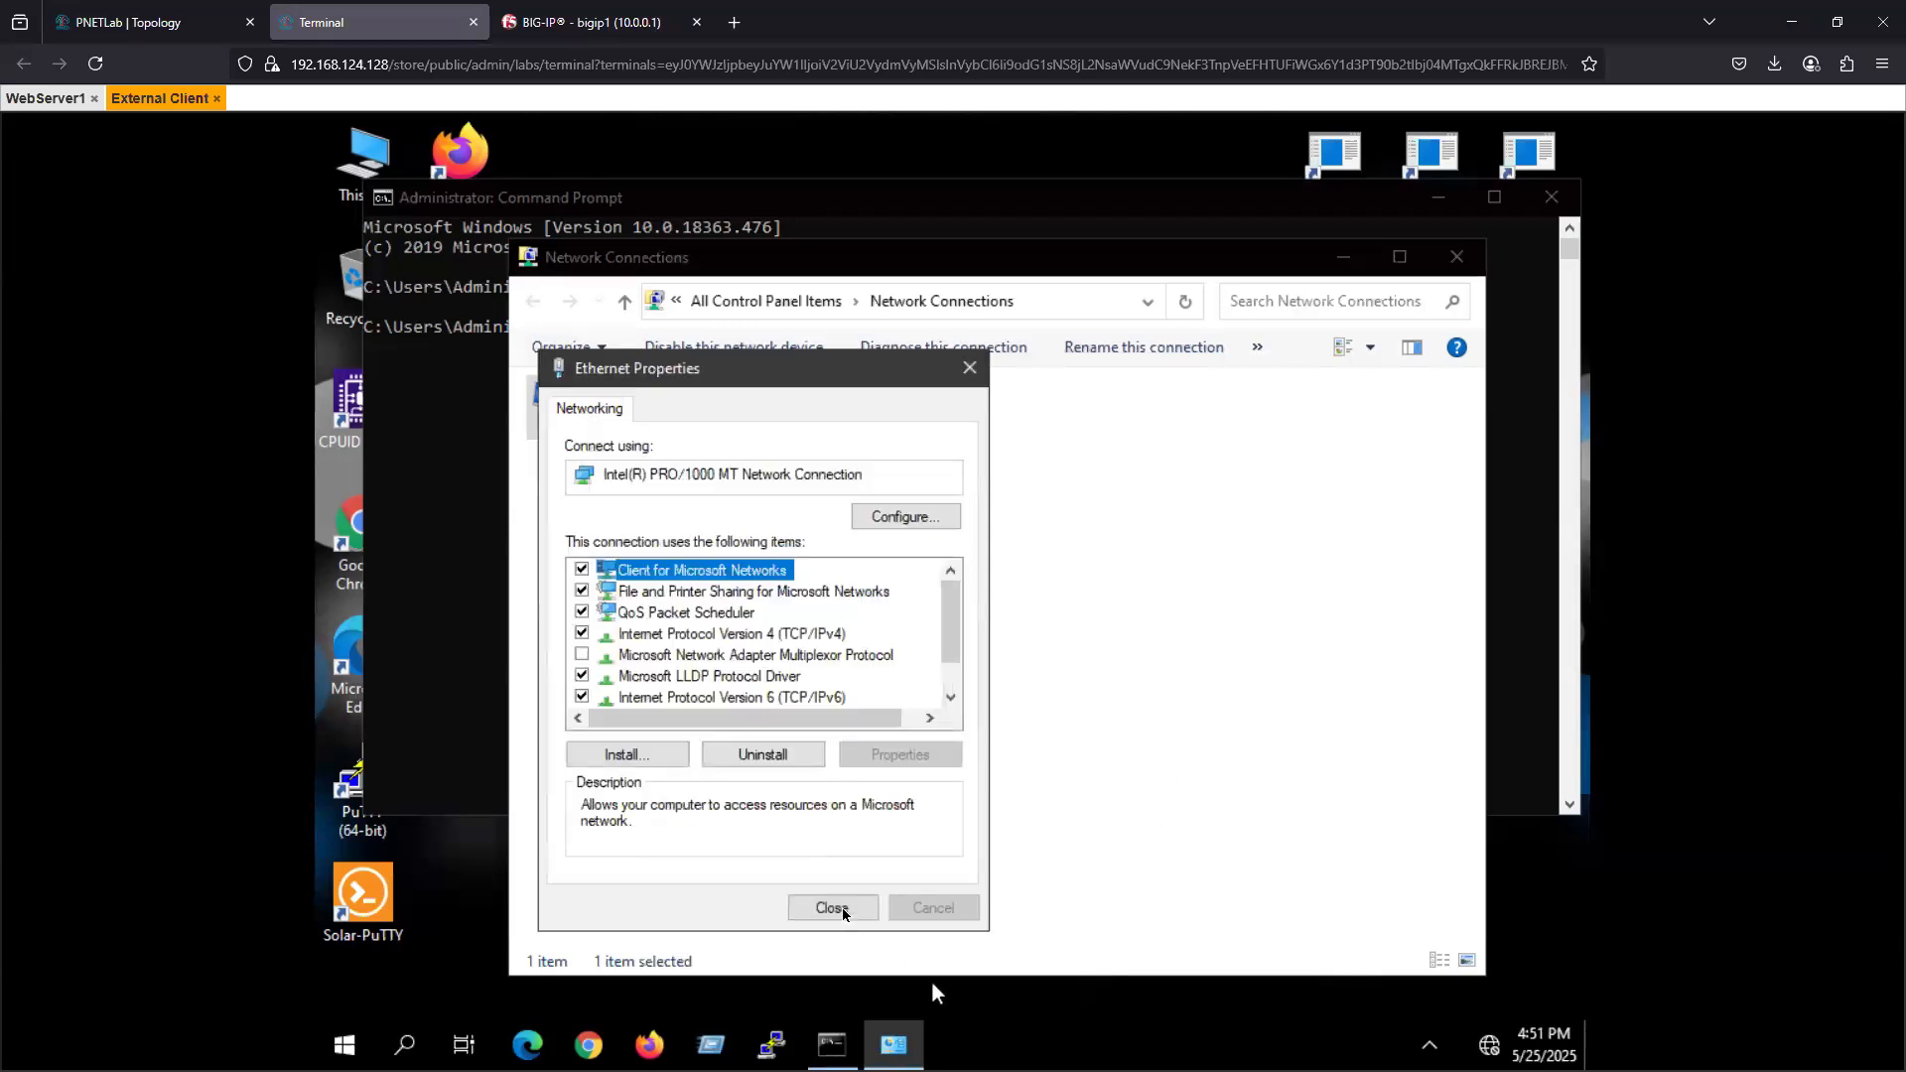
- Close the Ethernet adapter properties and test reachability of the virtual server by pinging 100.0.0.50 from the command prompt
left_click(839, 907)
left_click(468, 507)
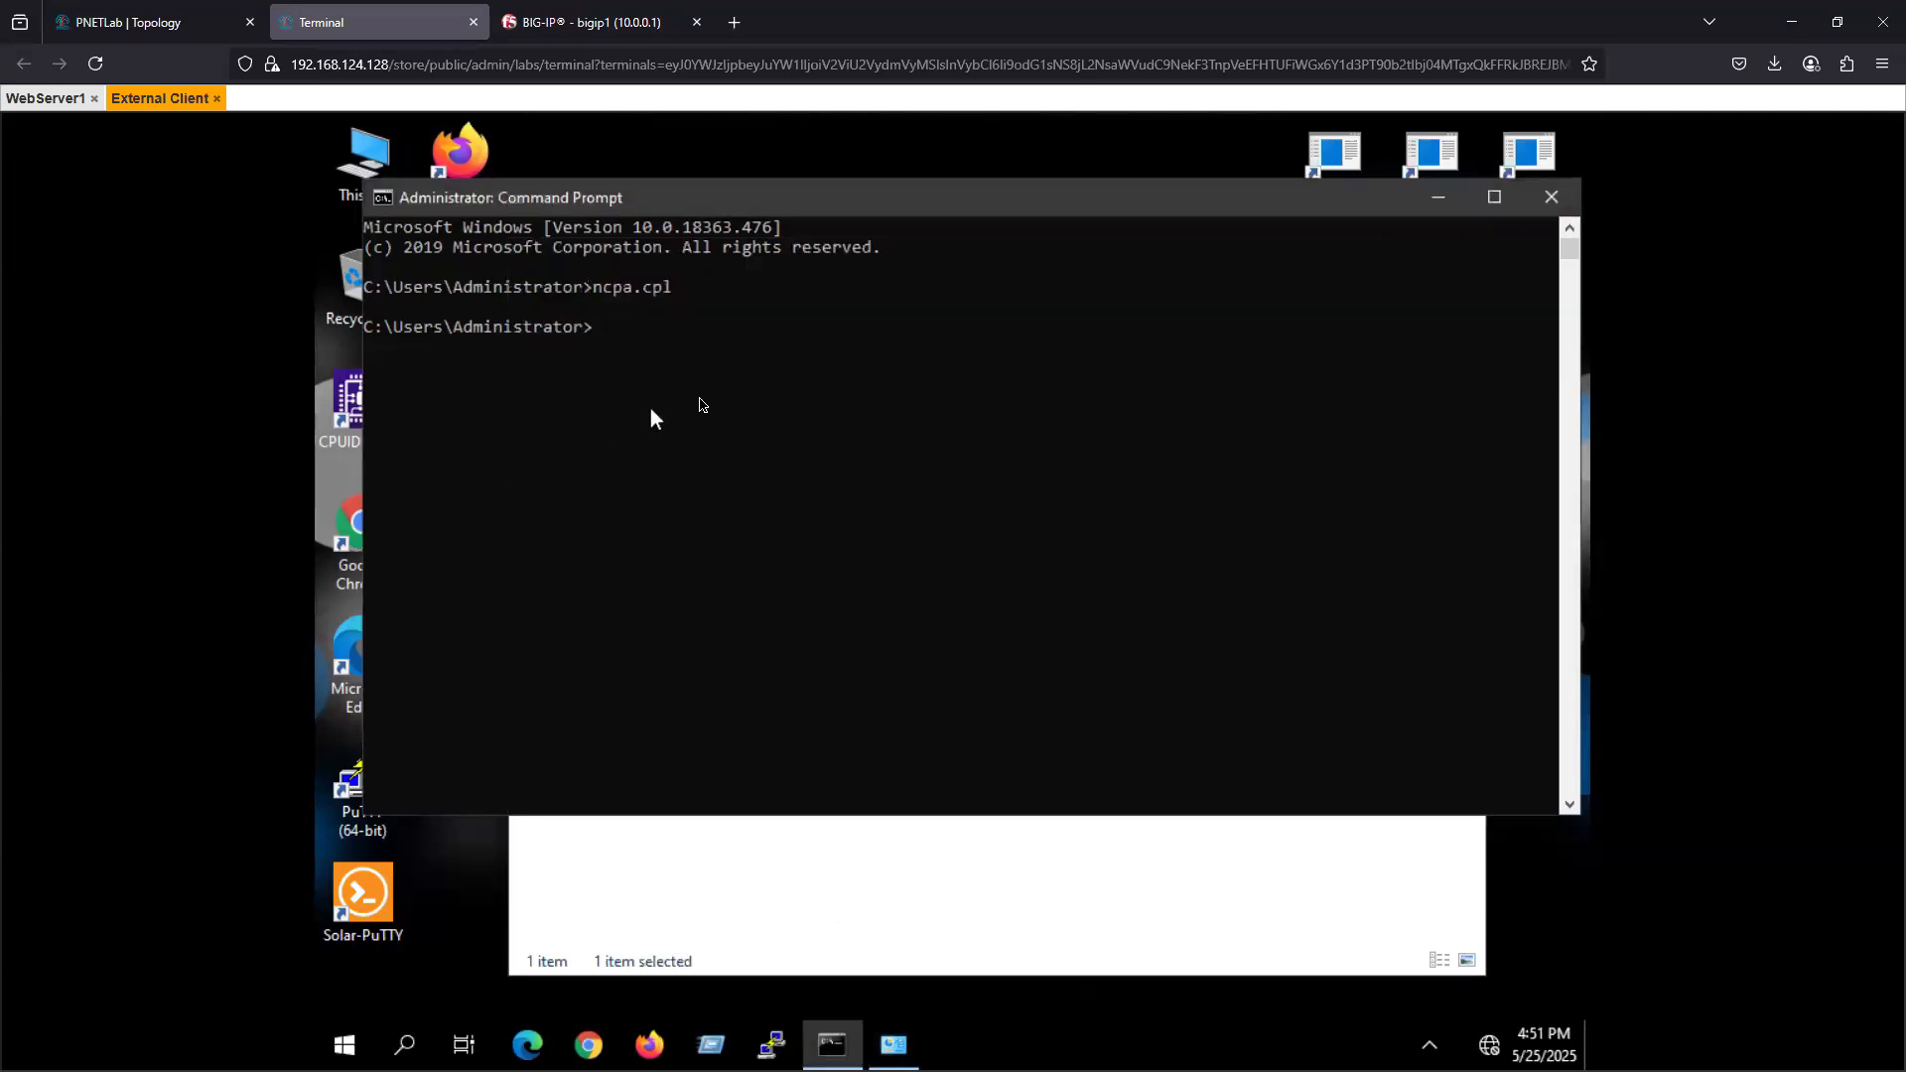
type("ping 100.0.0.50")
key("Return")
key("ctrl+c")
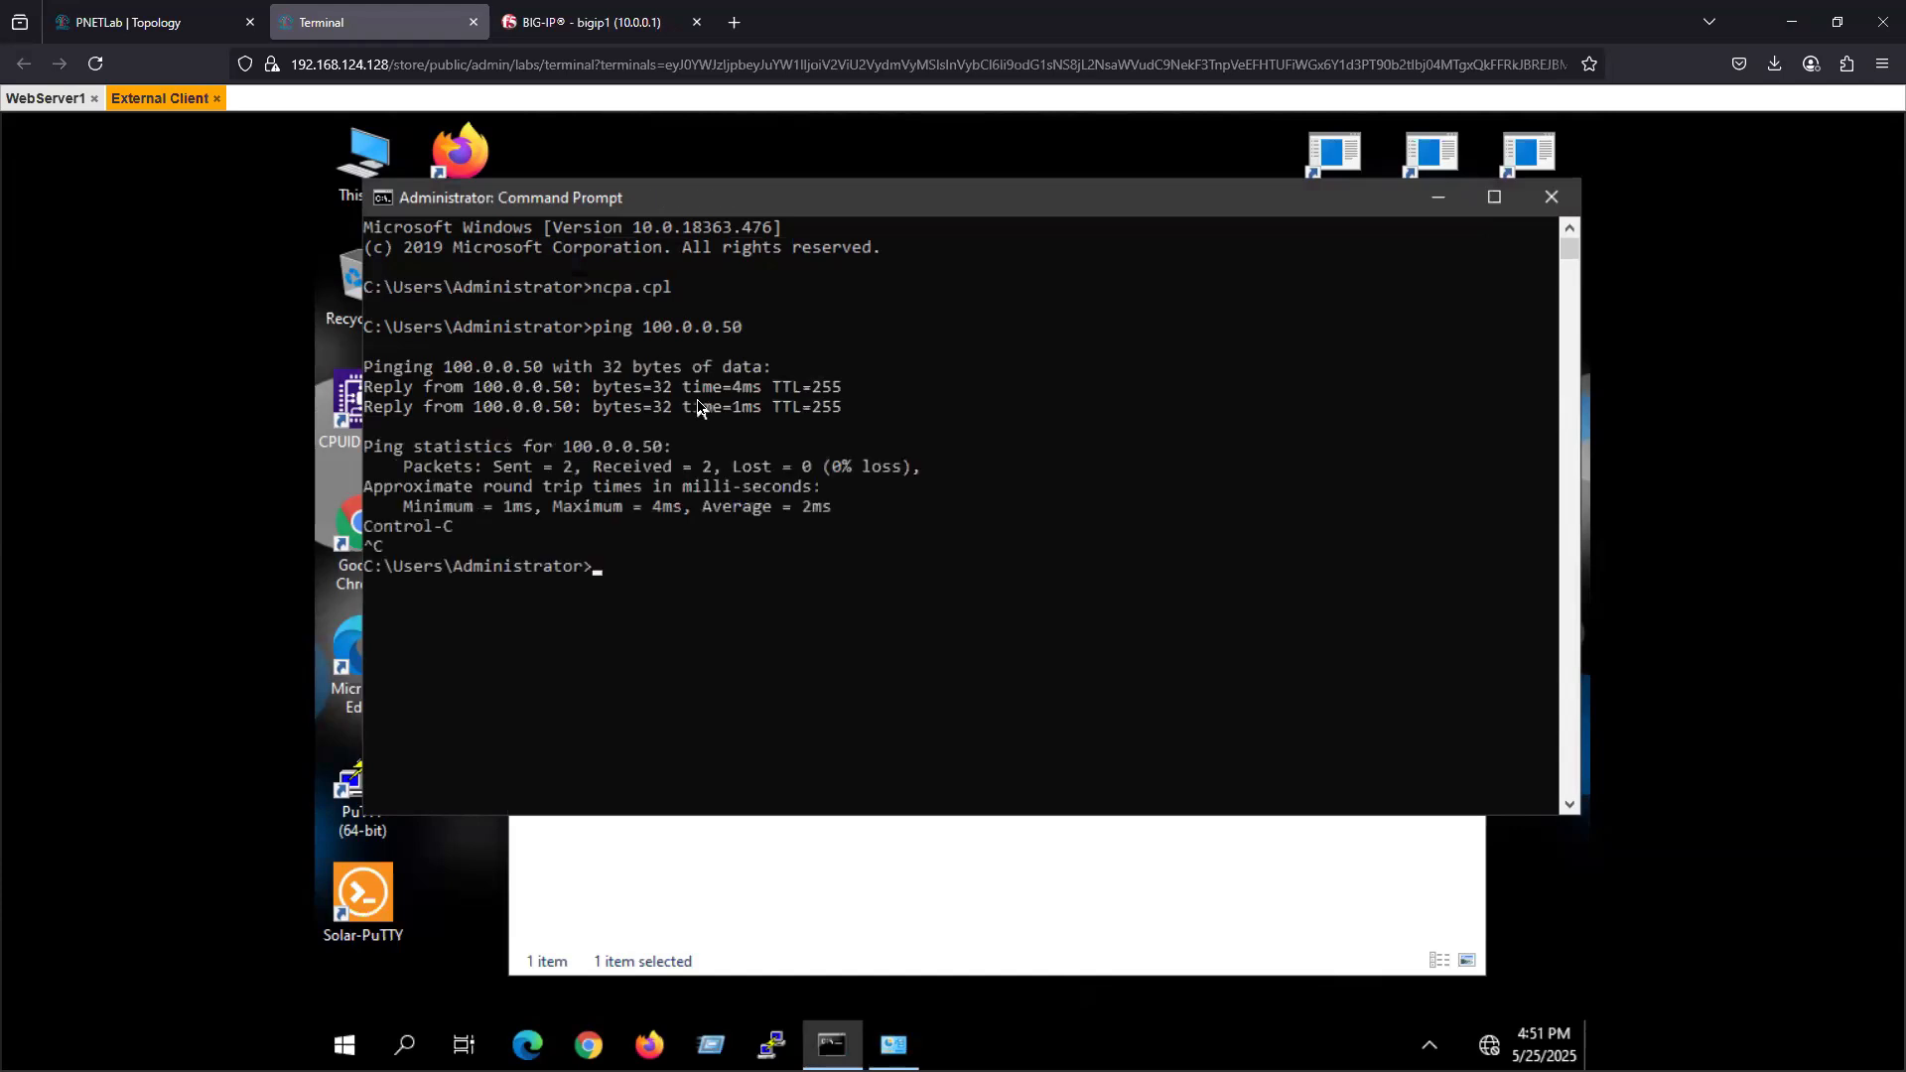
- Launch Chrome on the External Client, load the site at 100.0.0.50 and look through the page served
left_click(591, 1045)
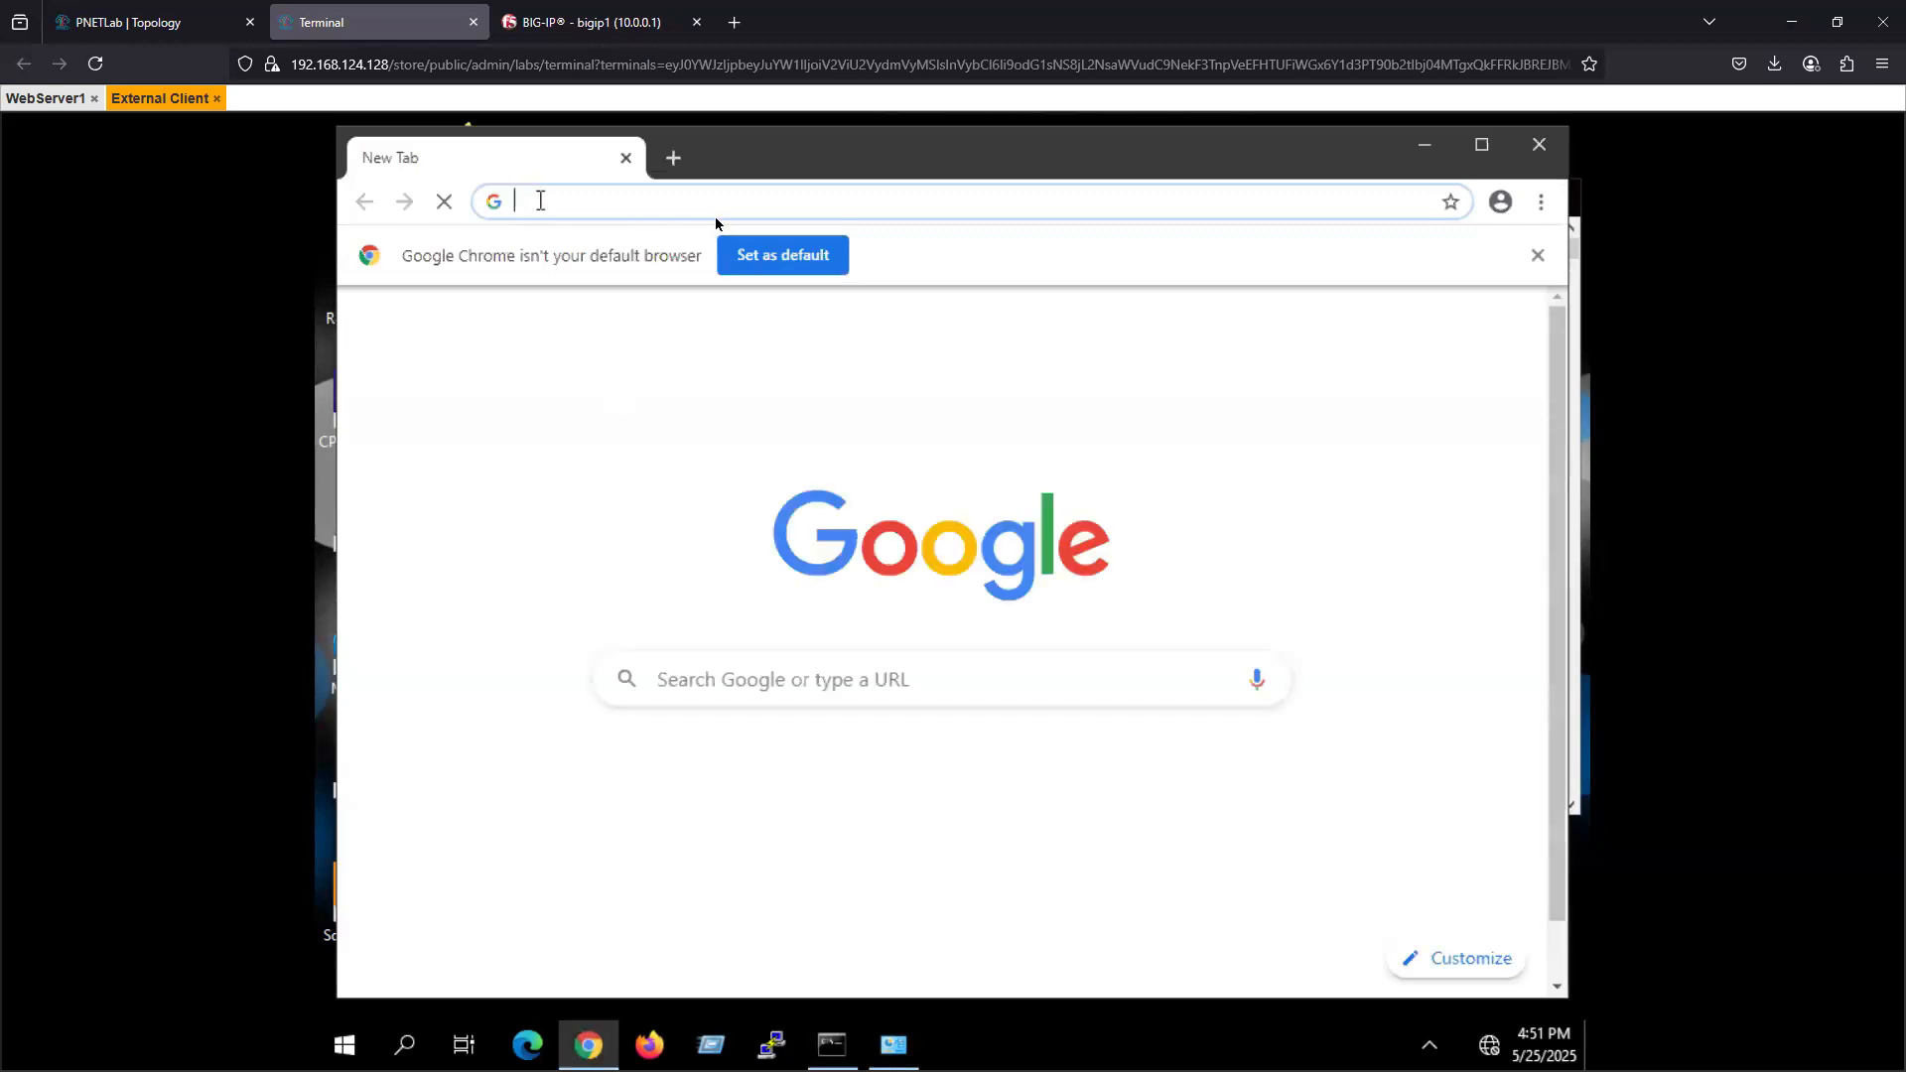
type("100.0.0.")
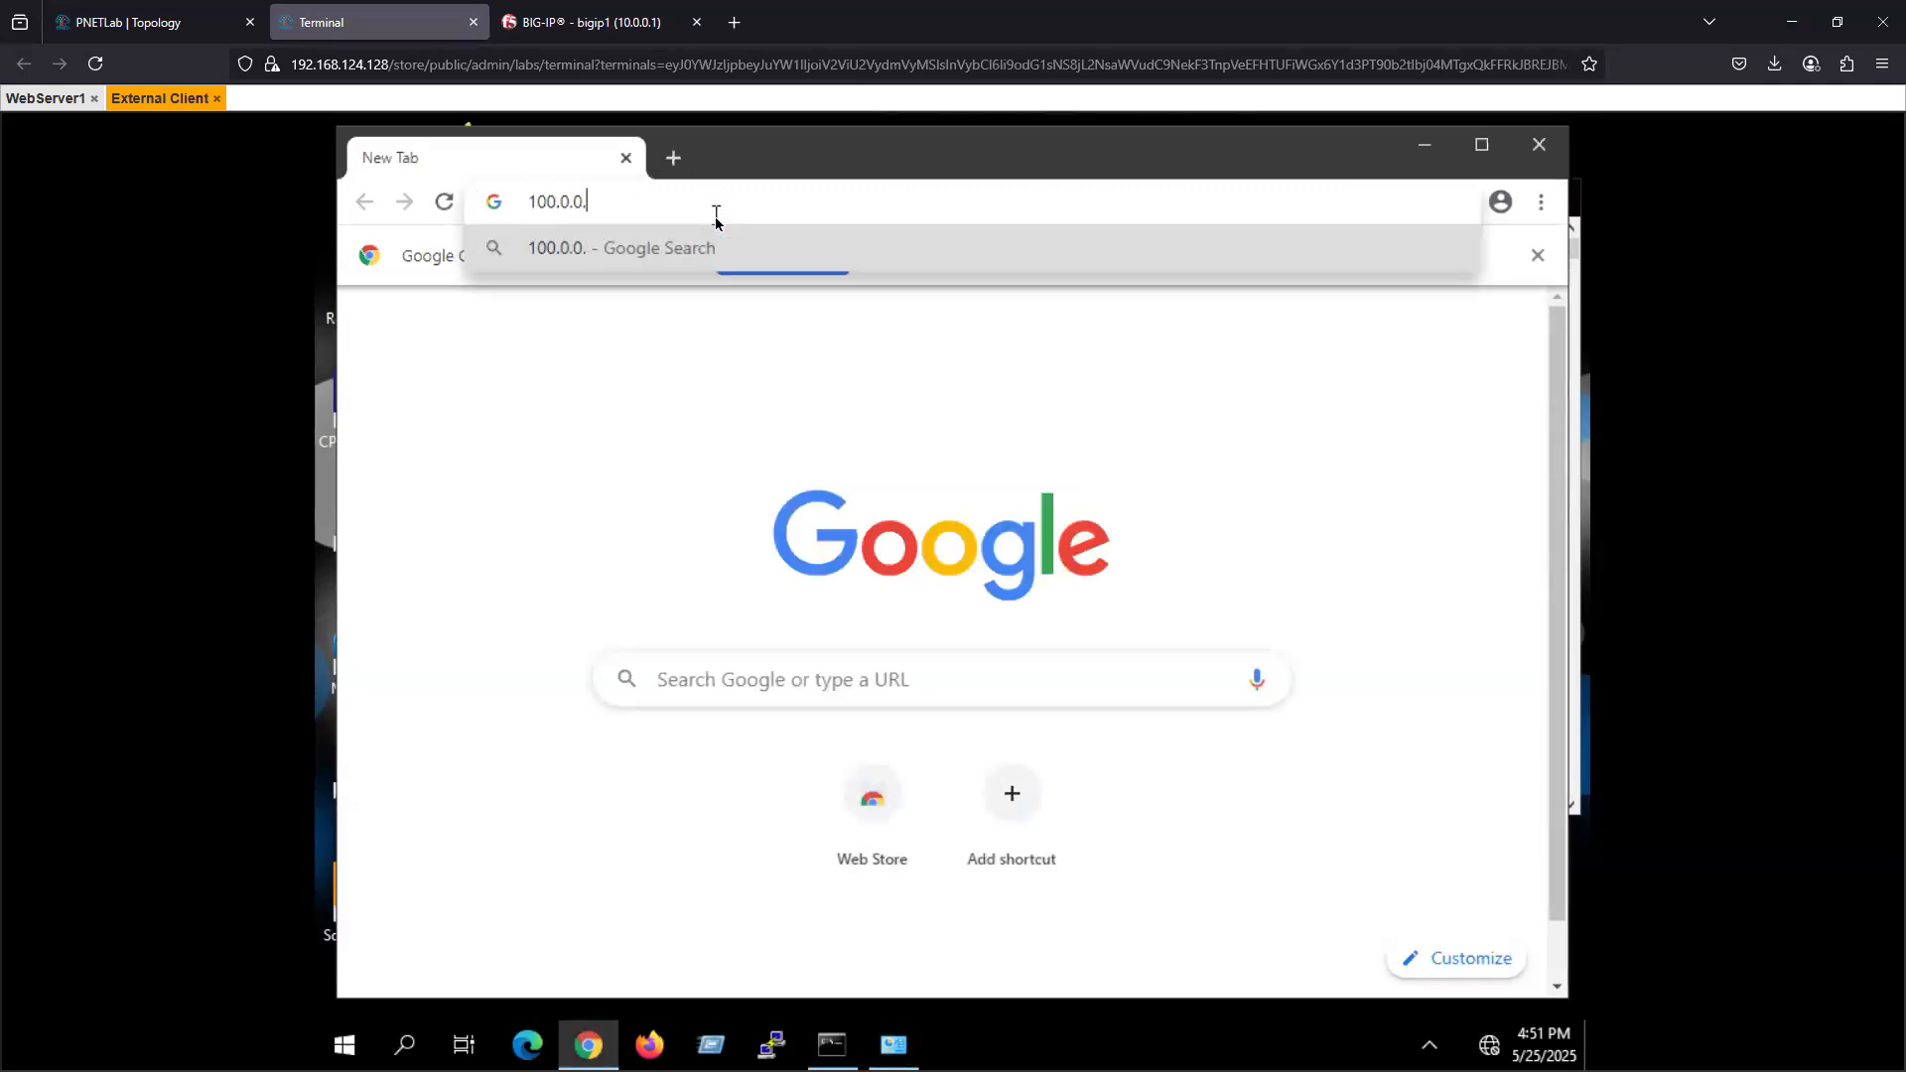
type("50")
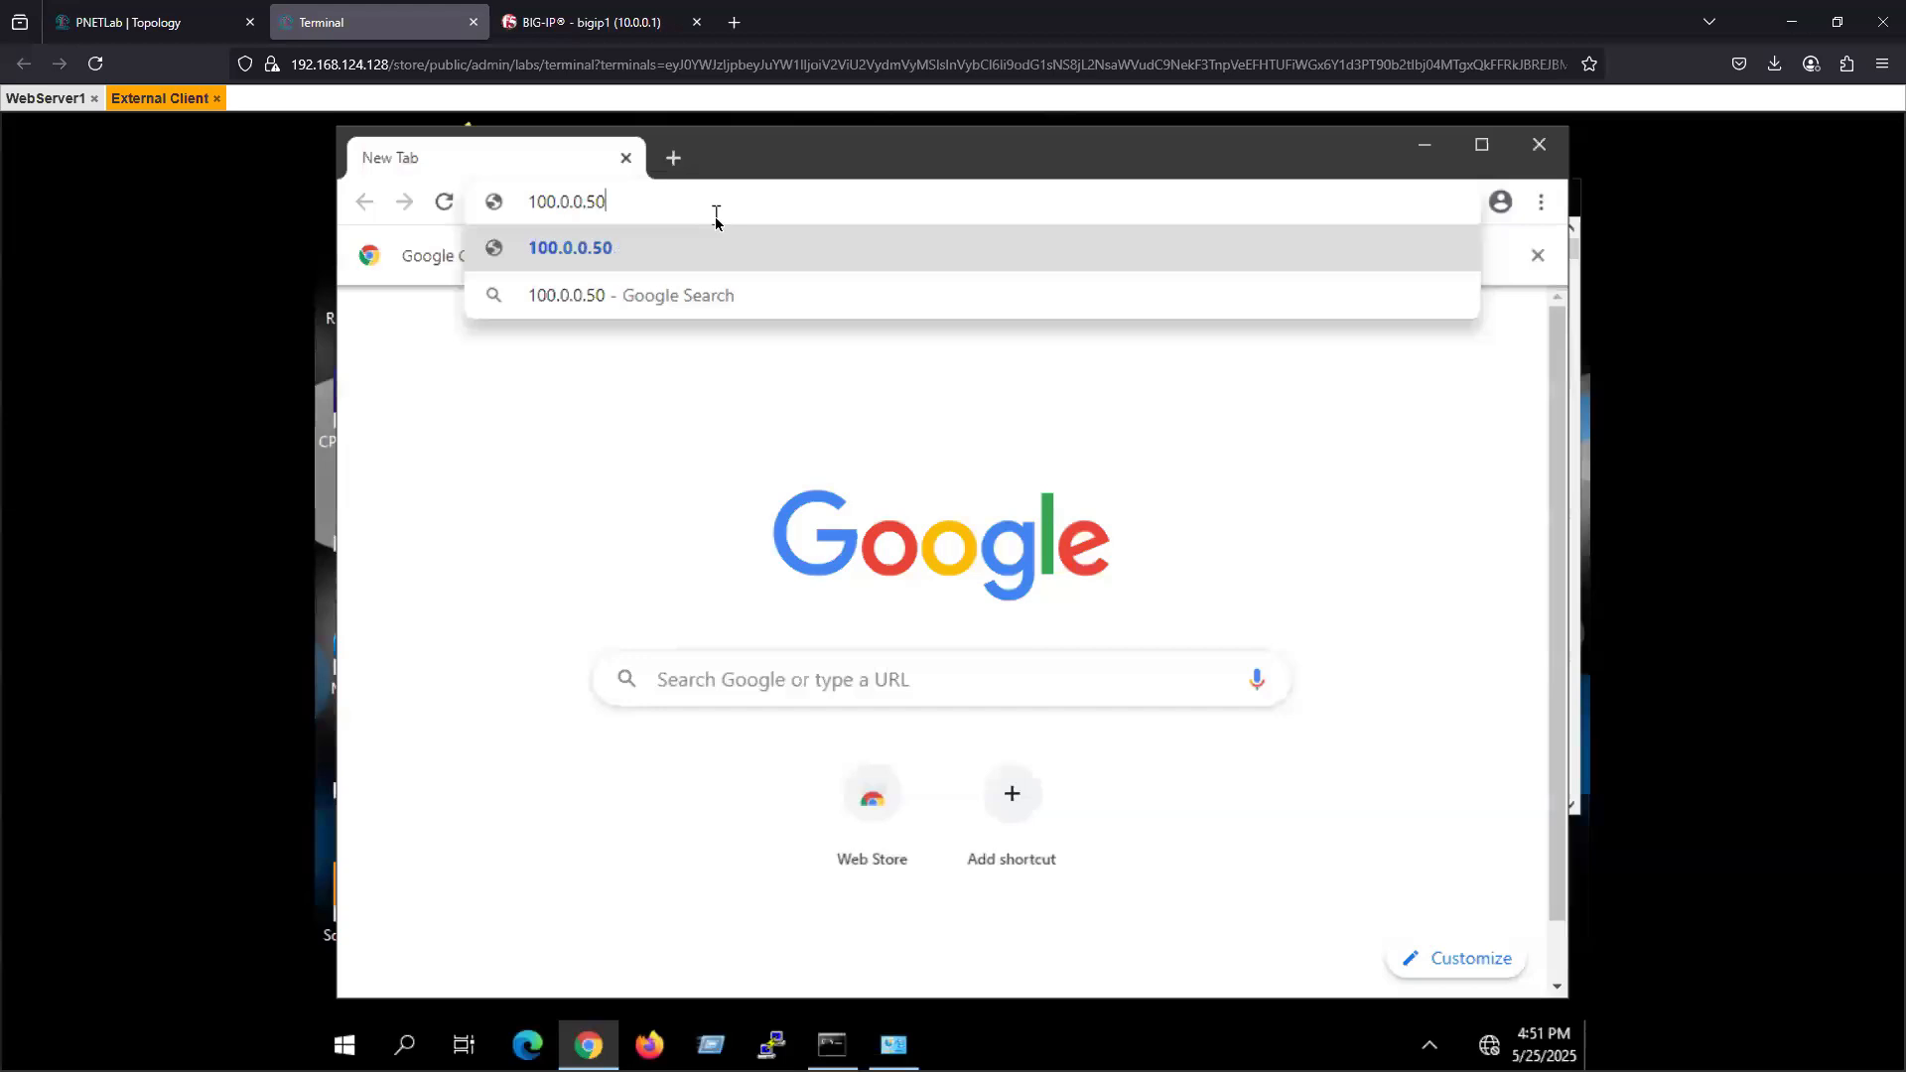
key("Return")
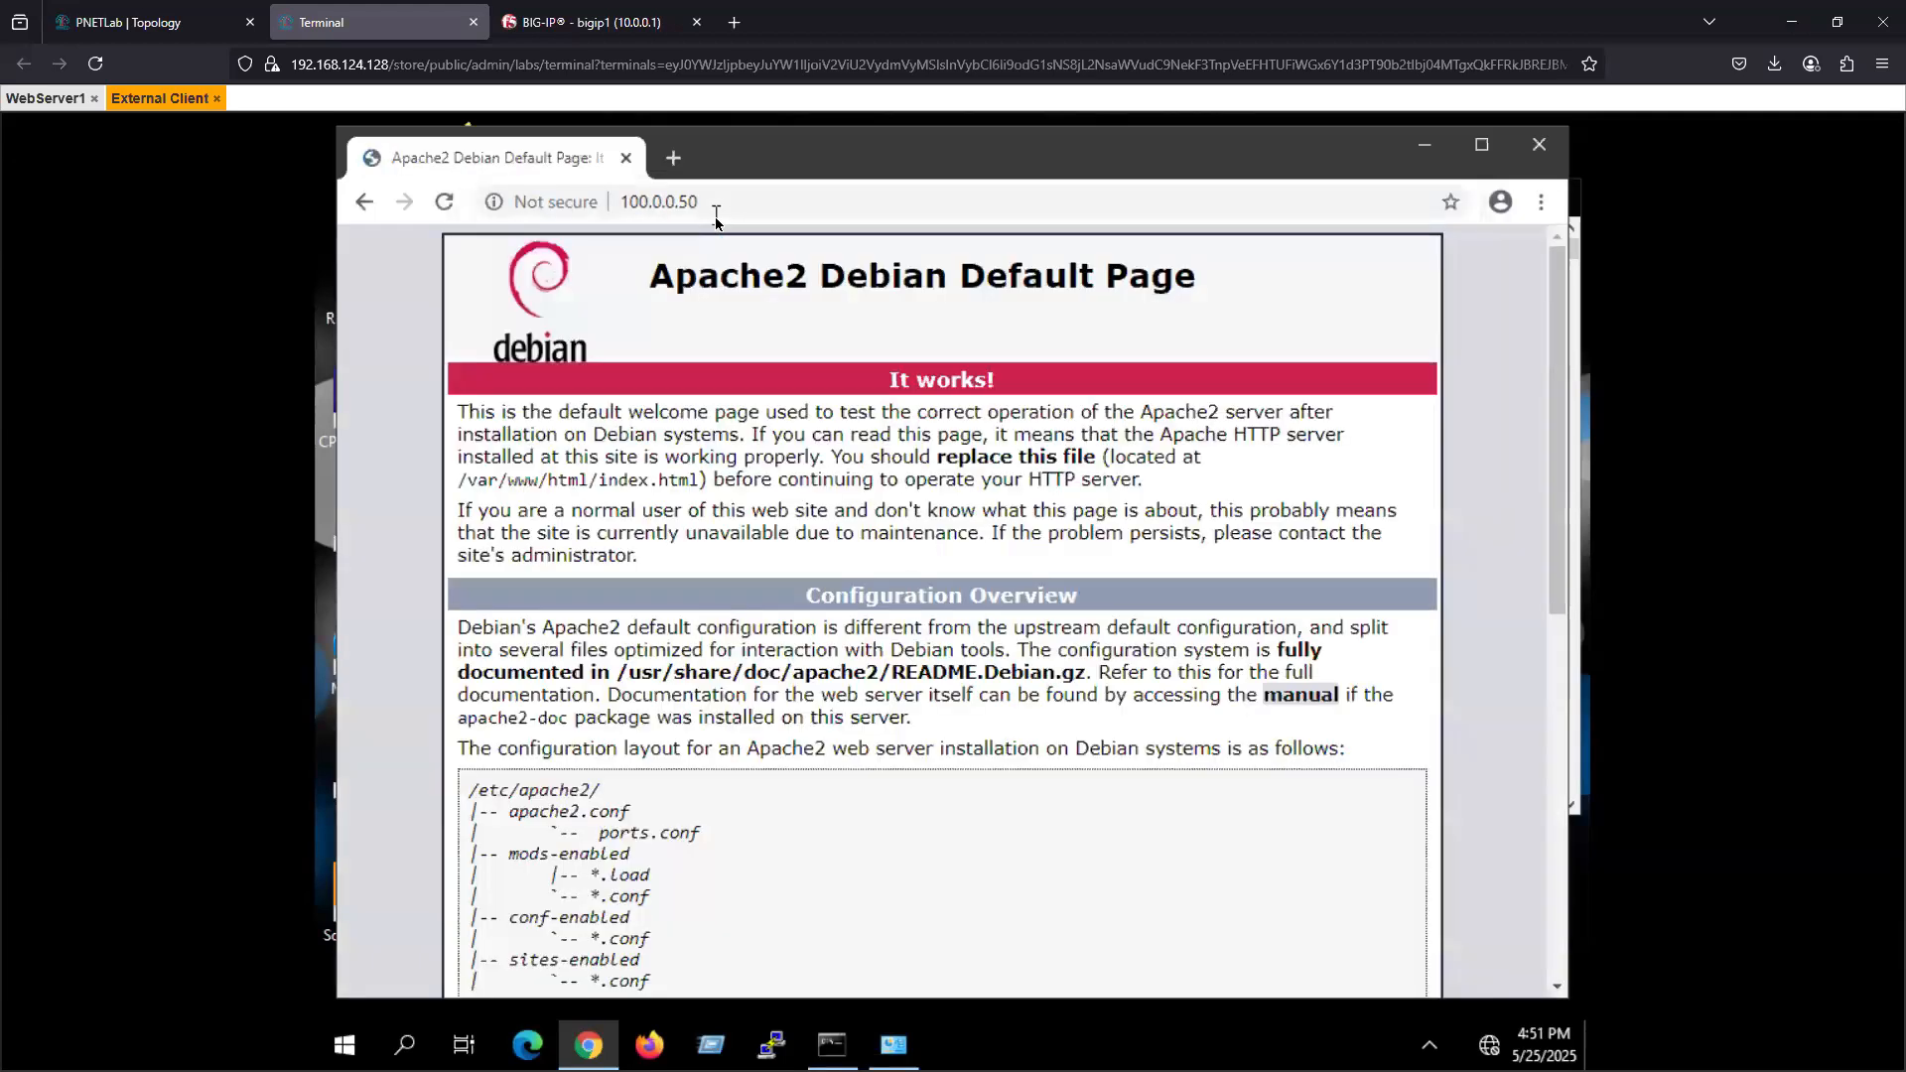
scroll(675, 884, "down", 9)
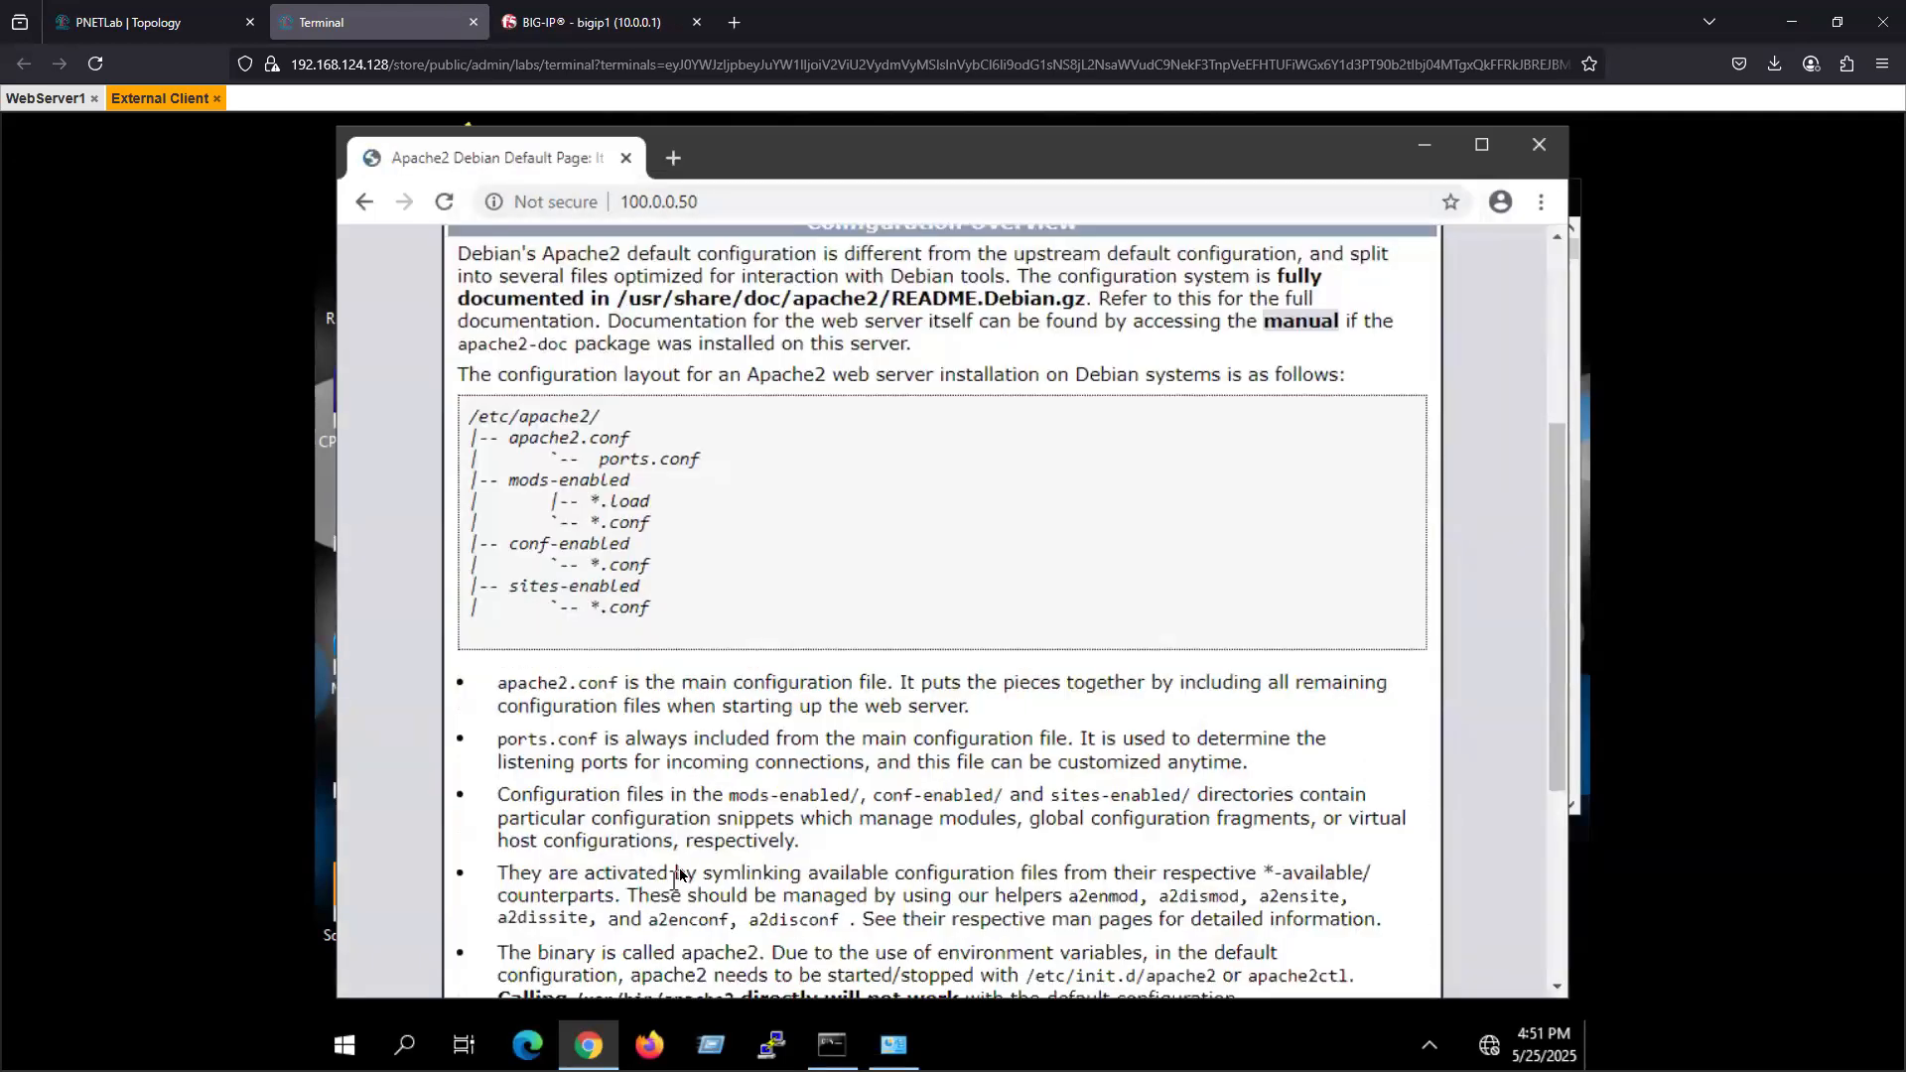
left_click(149, 21)
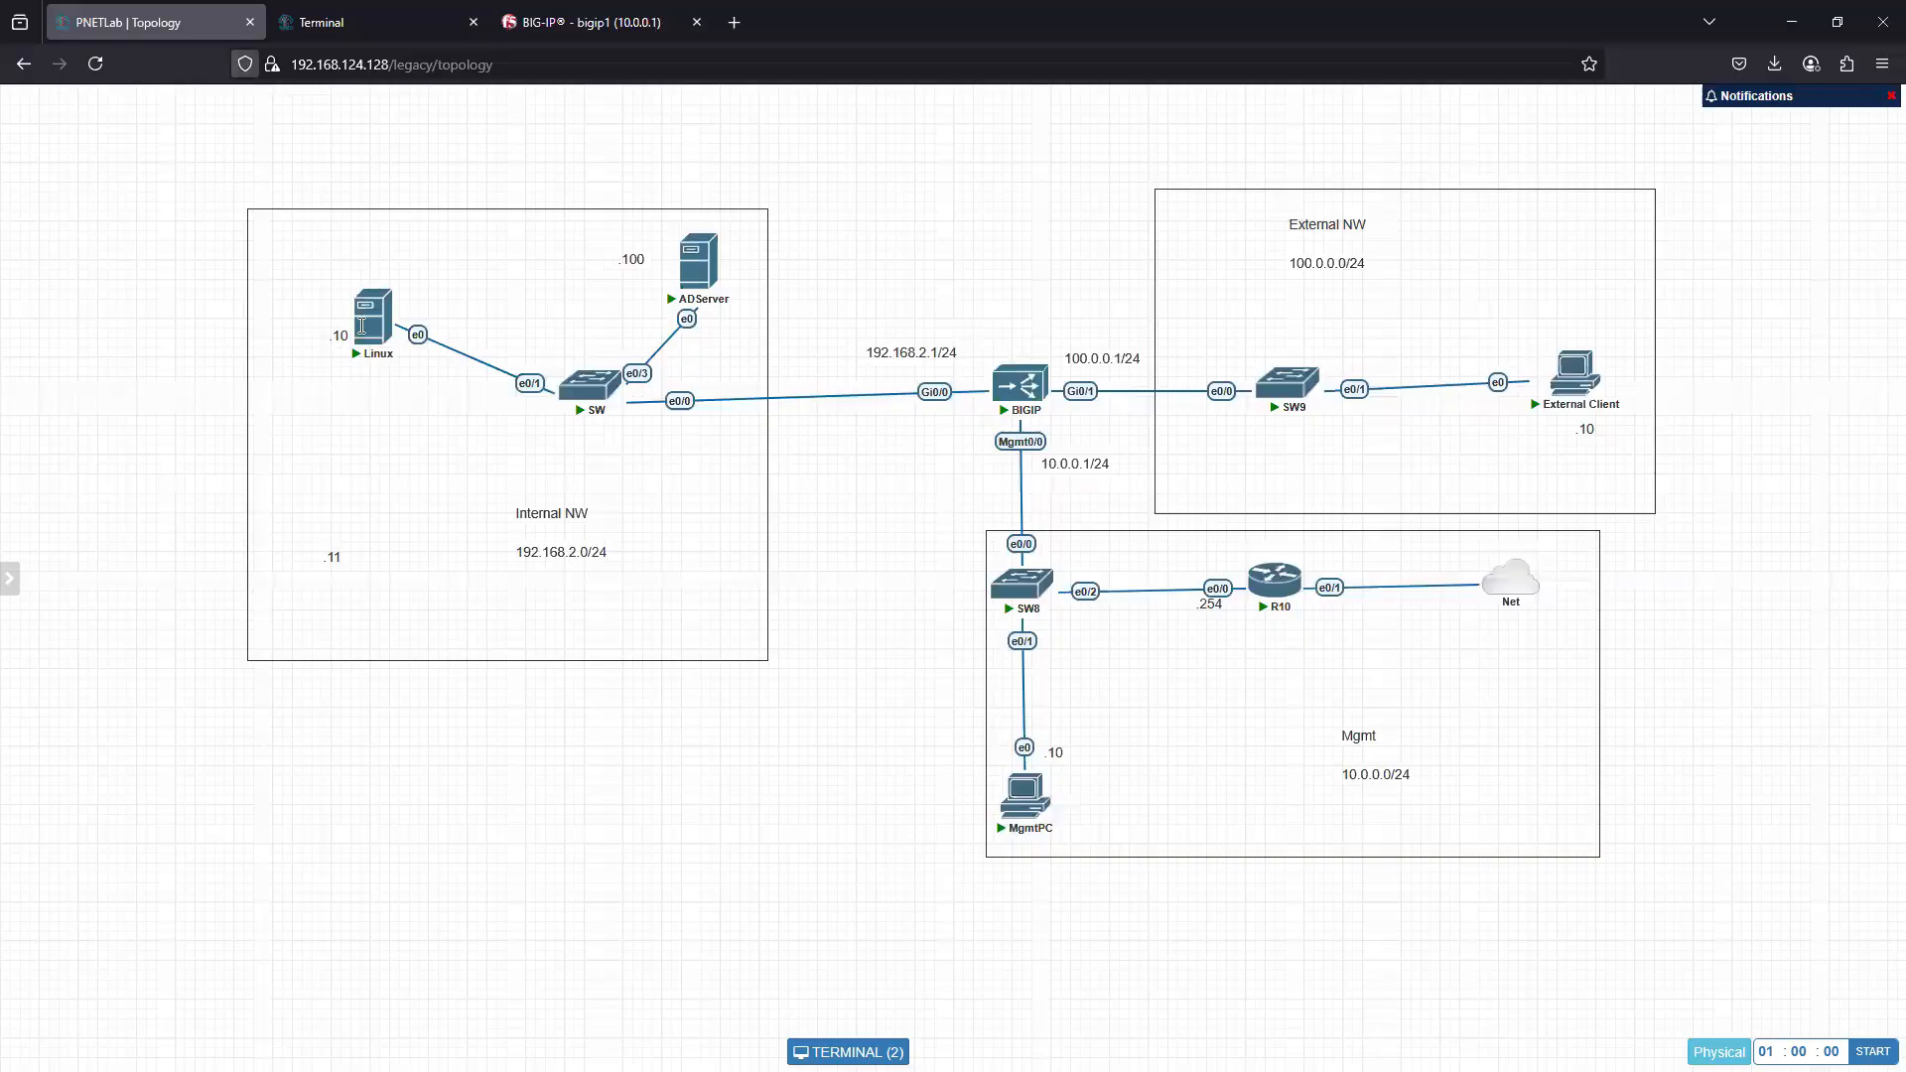
left_click(328, 22)
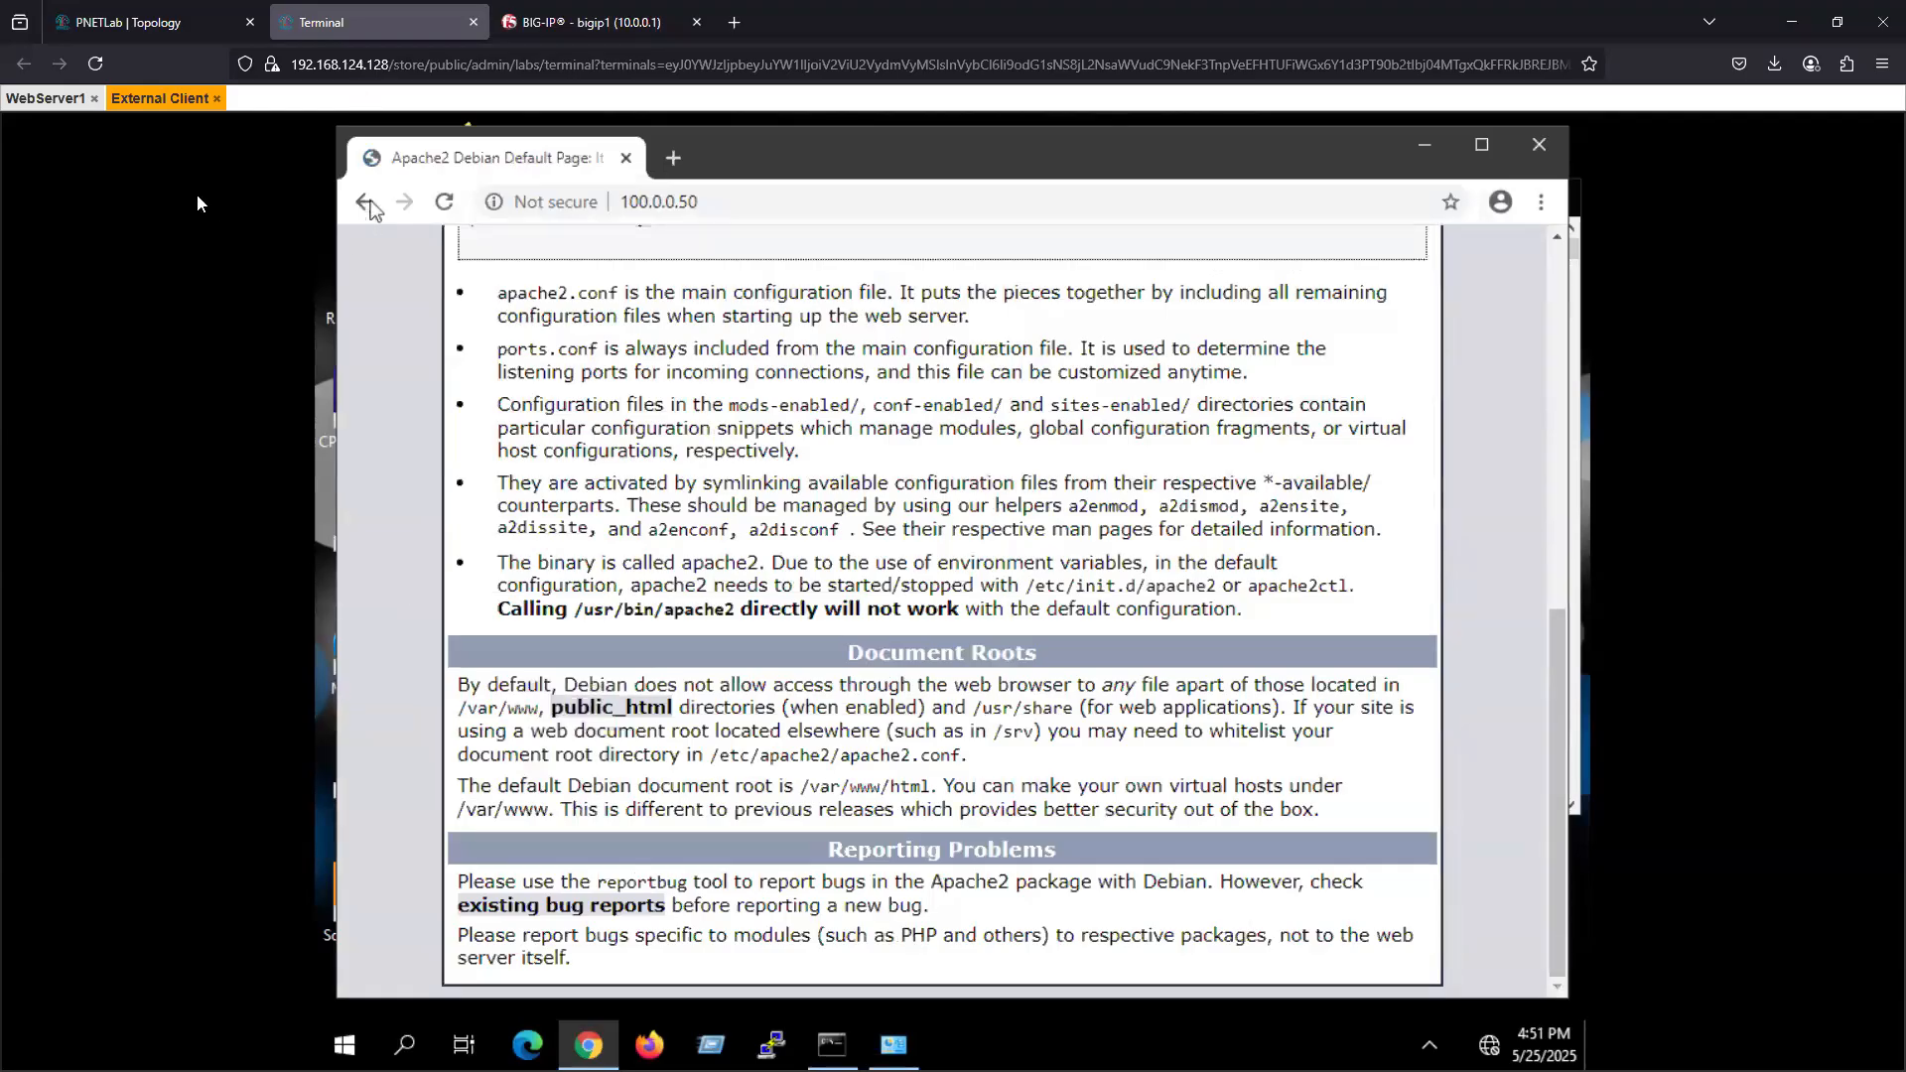
- Switch to the WebServer1 console, launch Firefox and open the DVWA setup page at 127.0.0.1/dvwa/setup.php
left_click(159, 97)
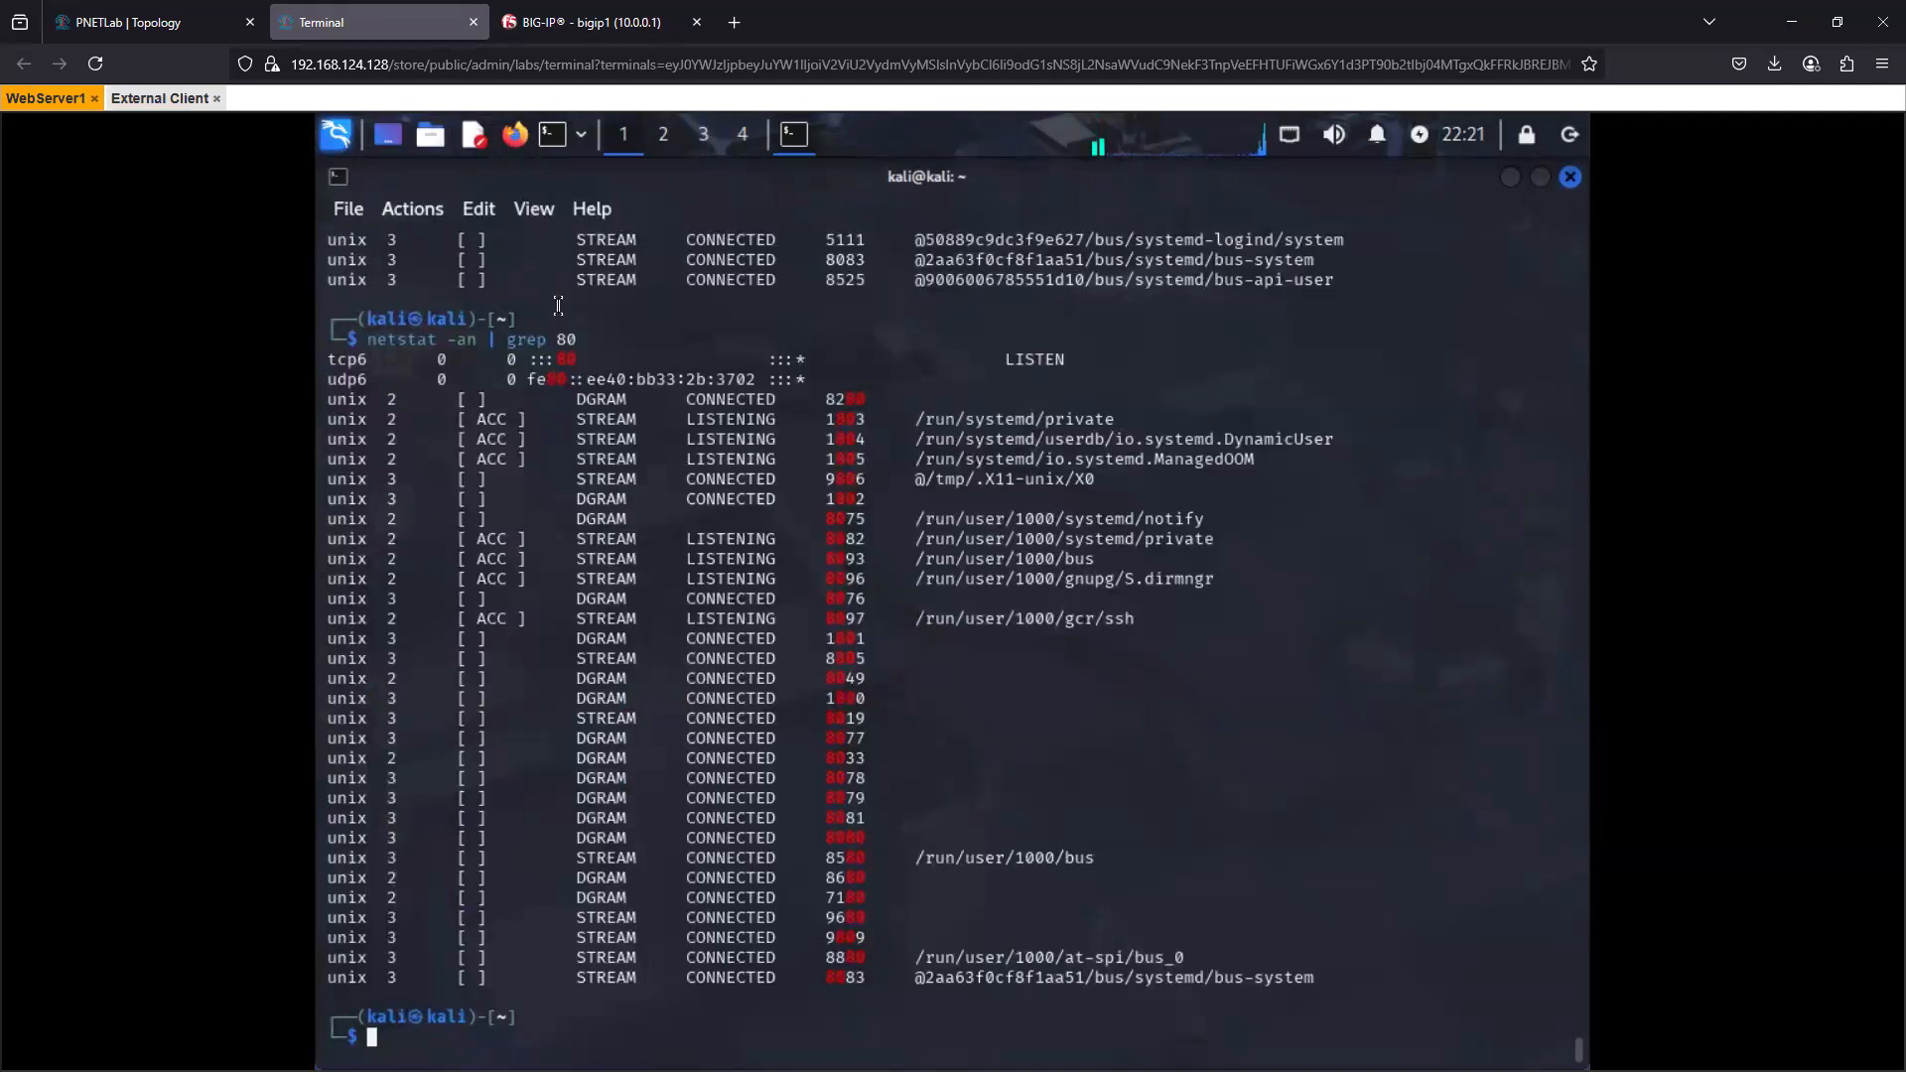
left_click(511, 146)
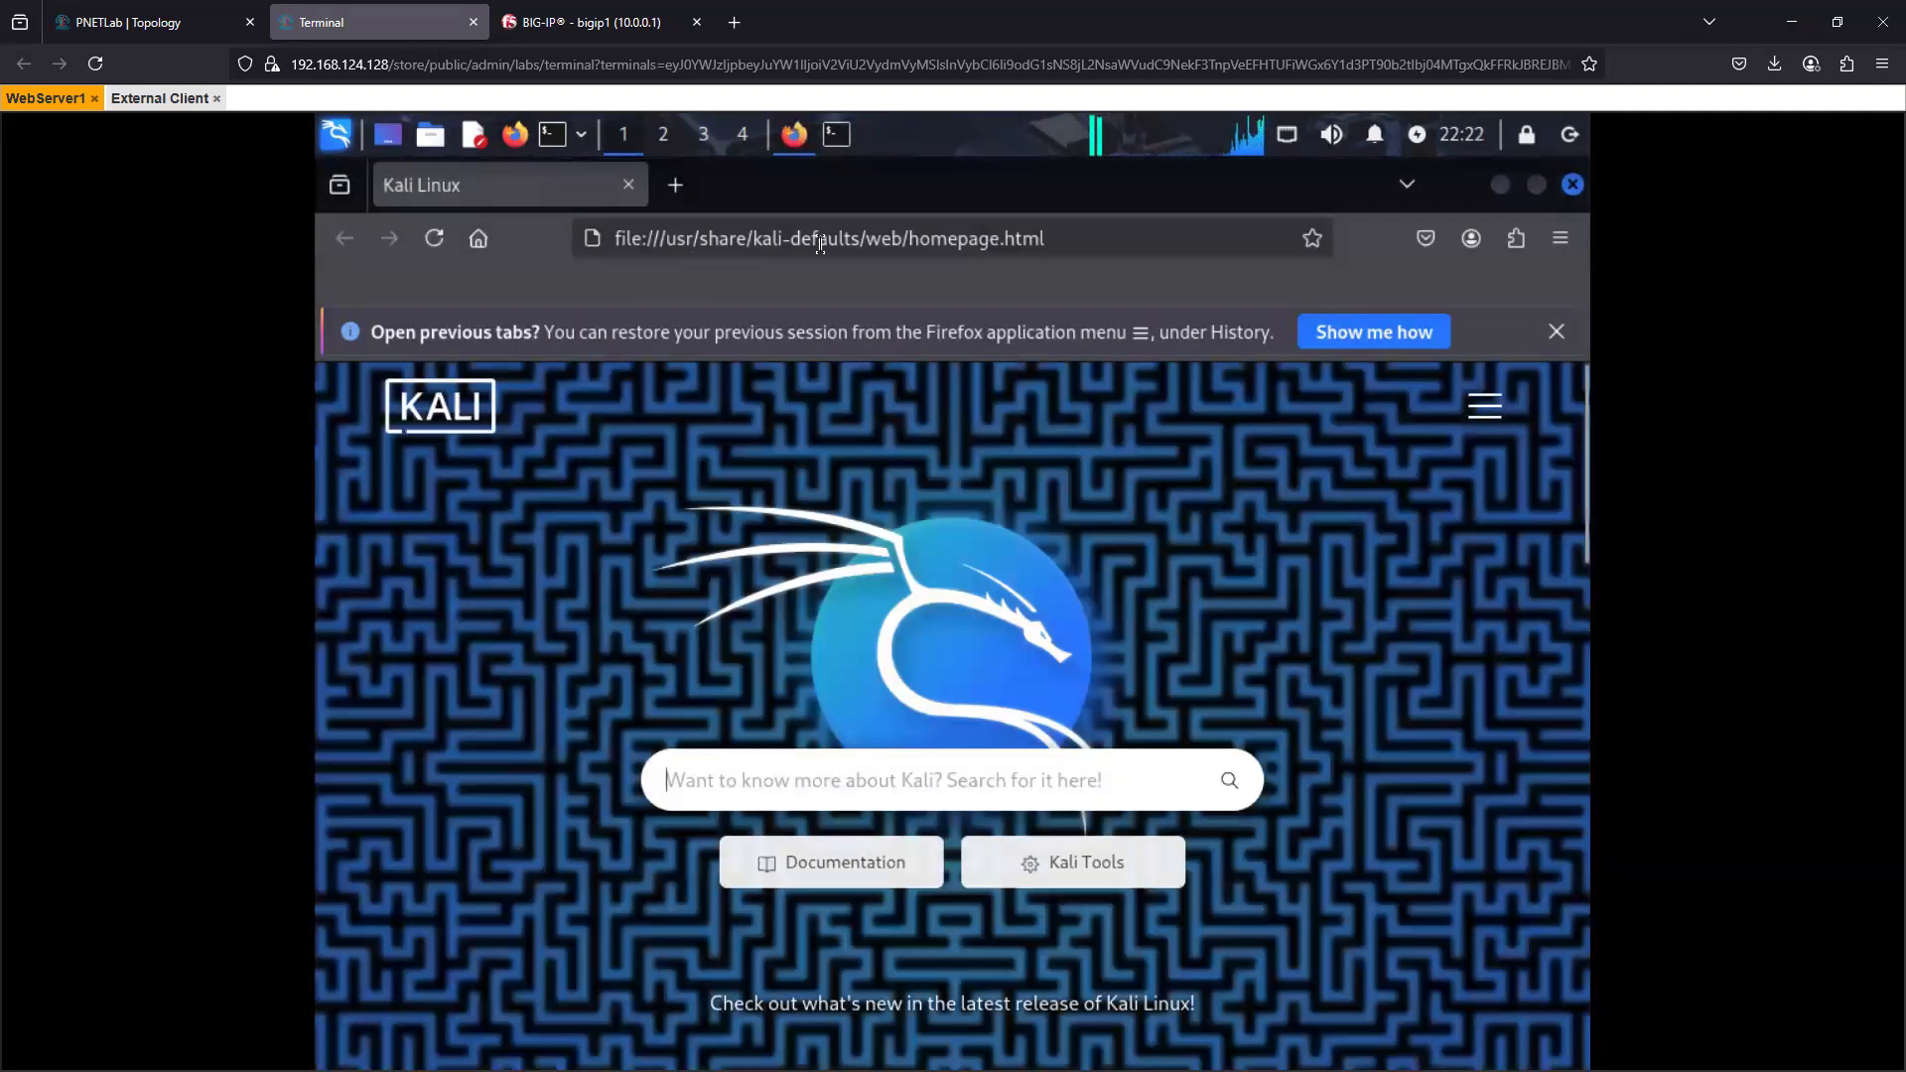
left_click(699, 240)
left_click(817, 239)
left_click(814, 328)
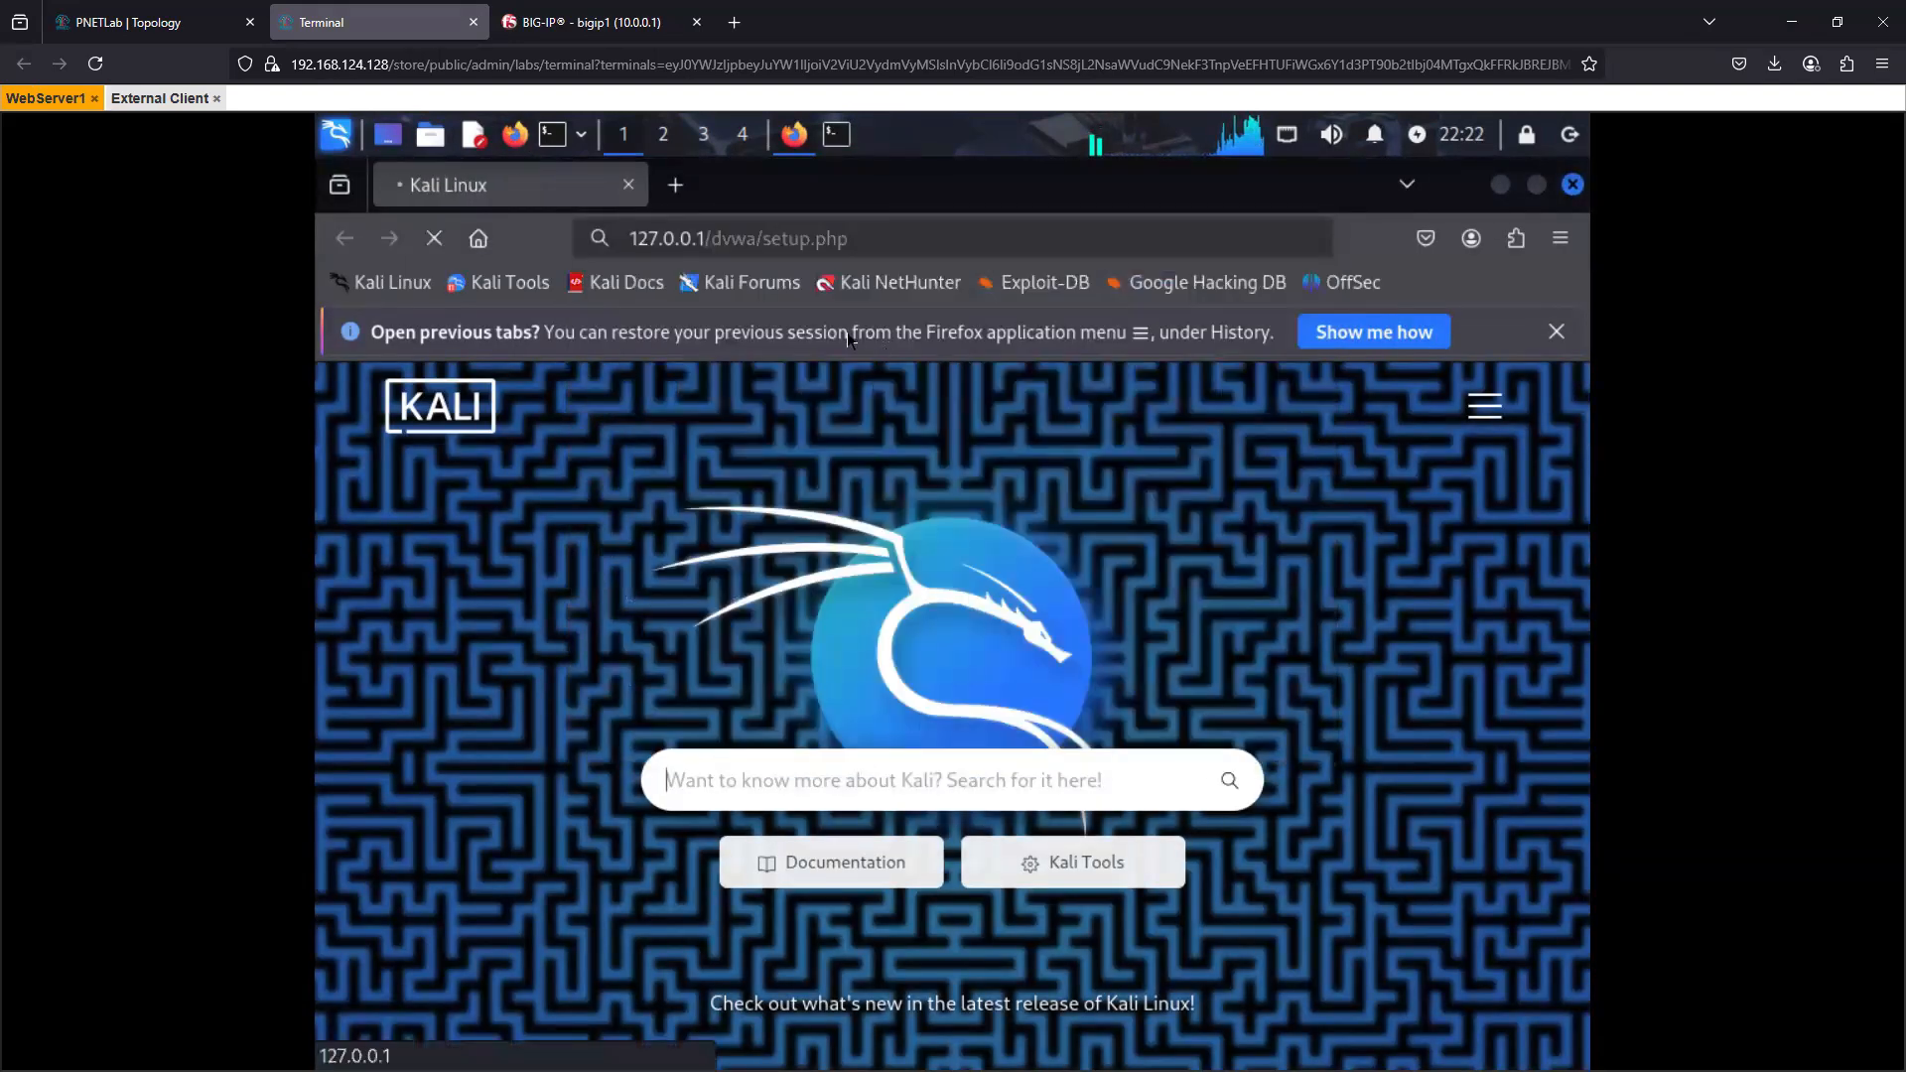
- Create or reset the DVWA database from the setup page and follow the link to the login page
scroll(836, 955, "down", 10)
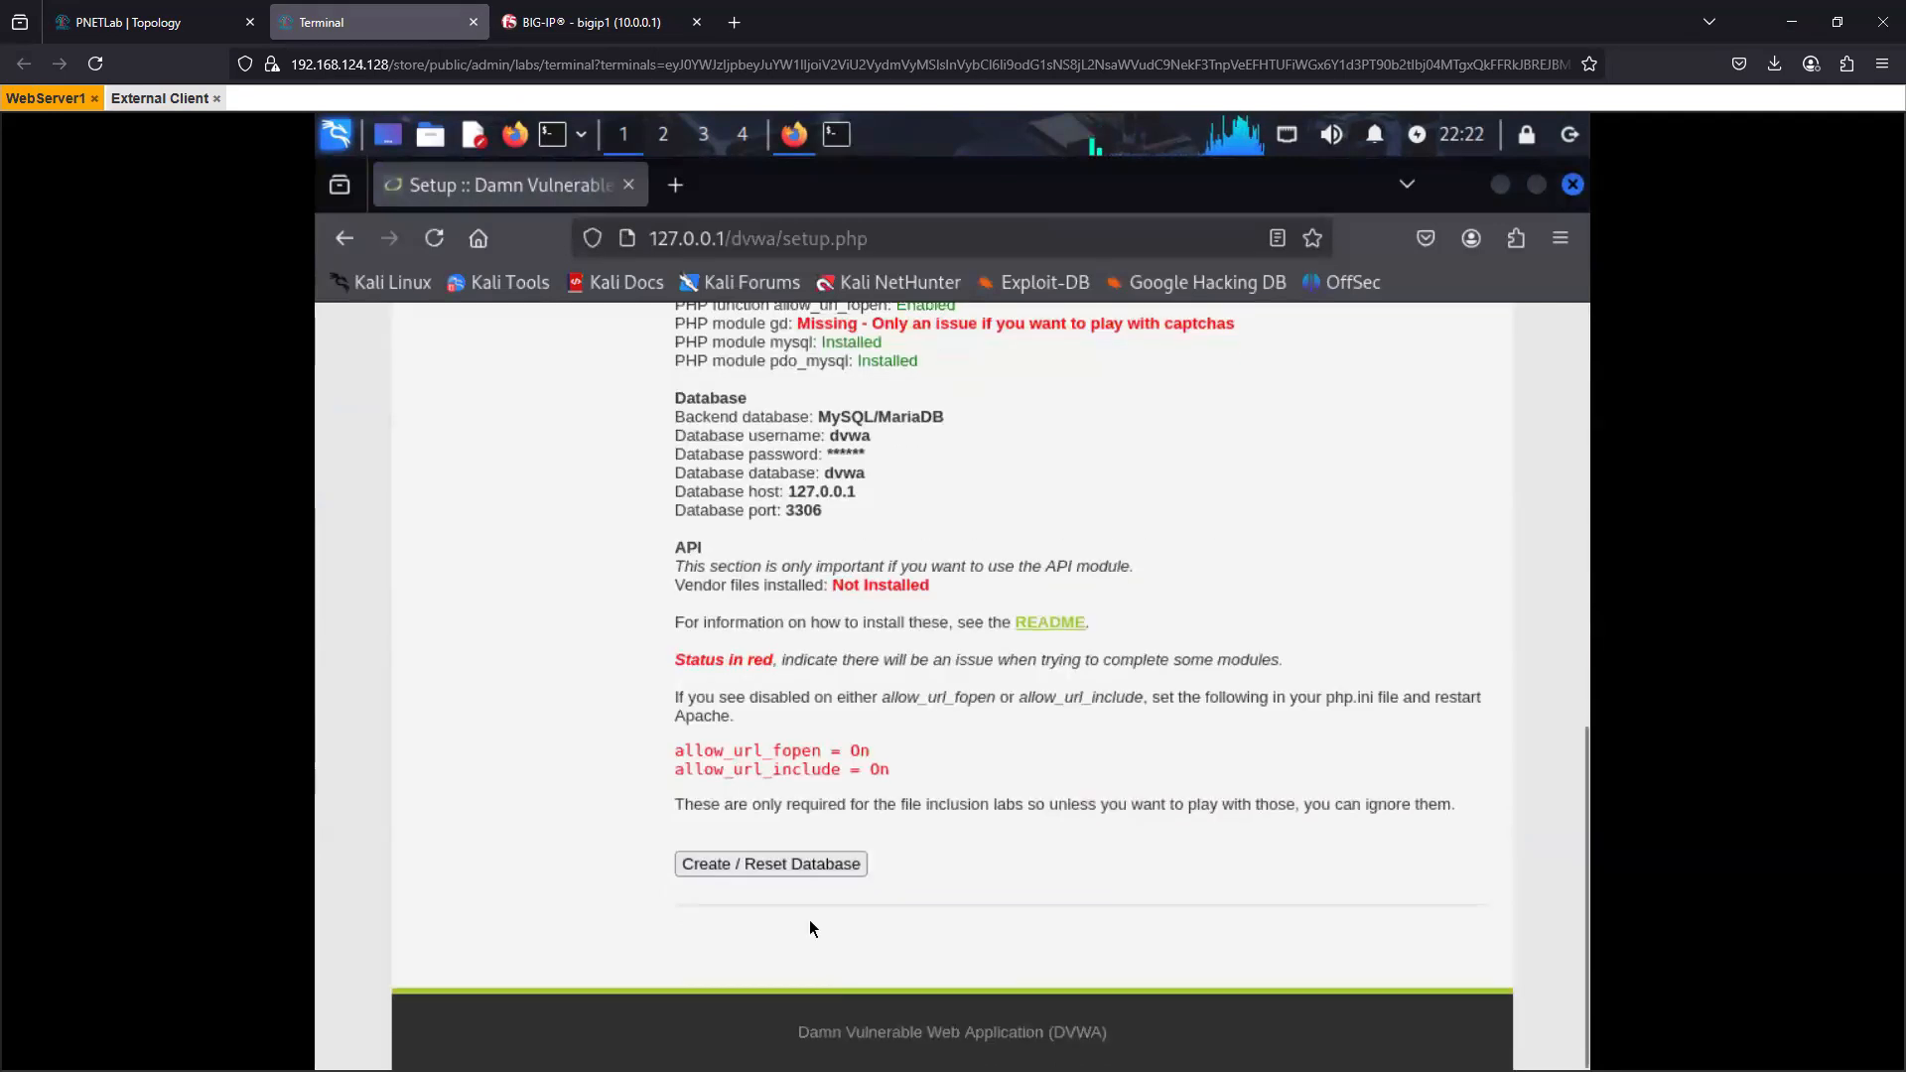
left_click(767, 860)
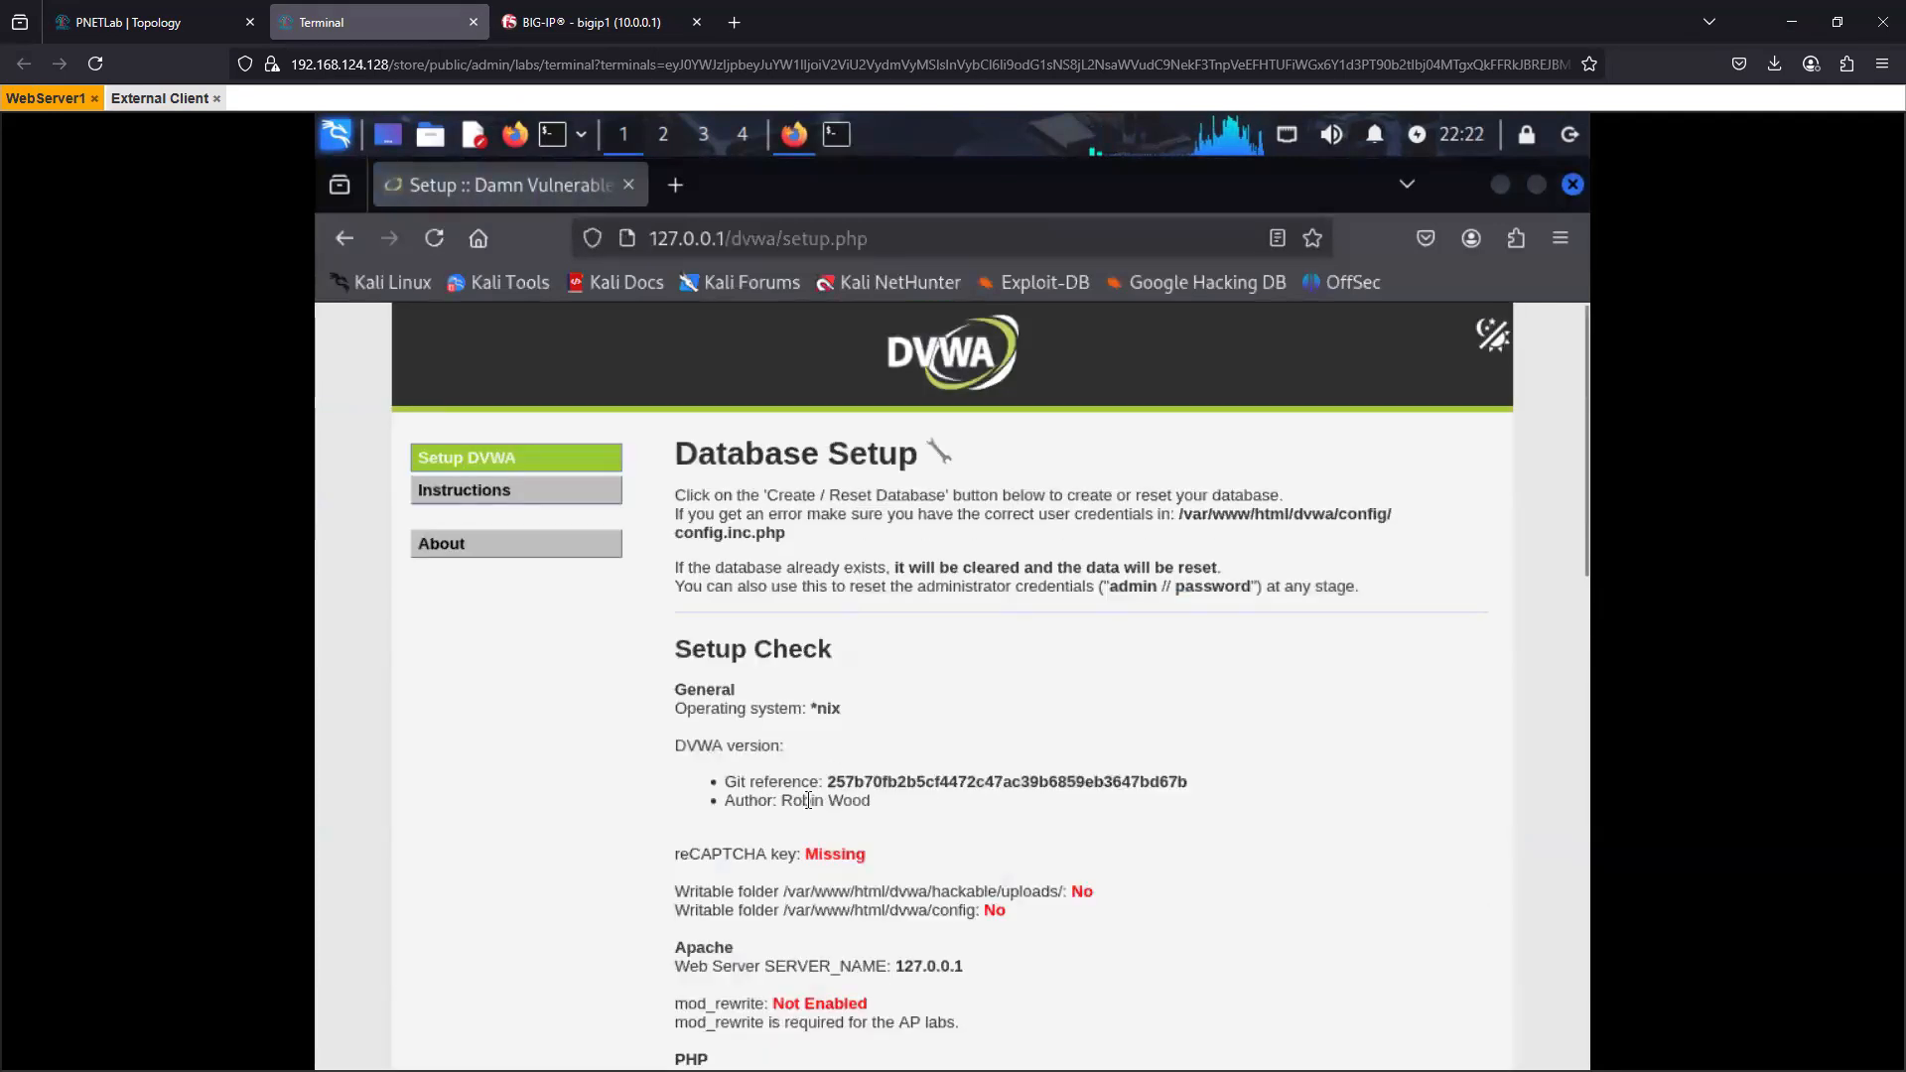
scroll(812, 828, "down", 10)
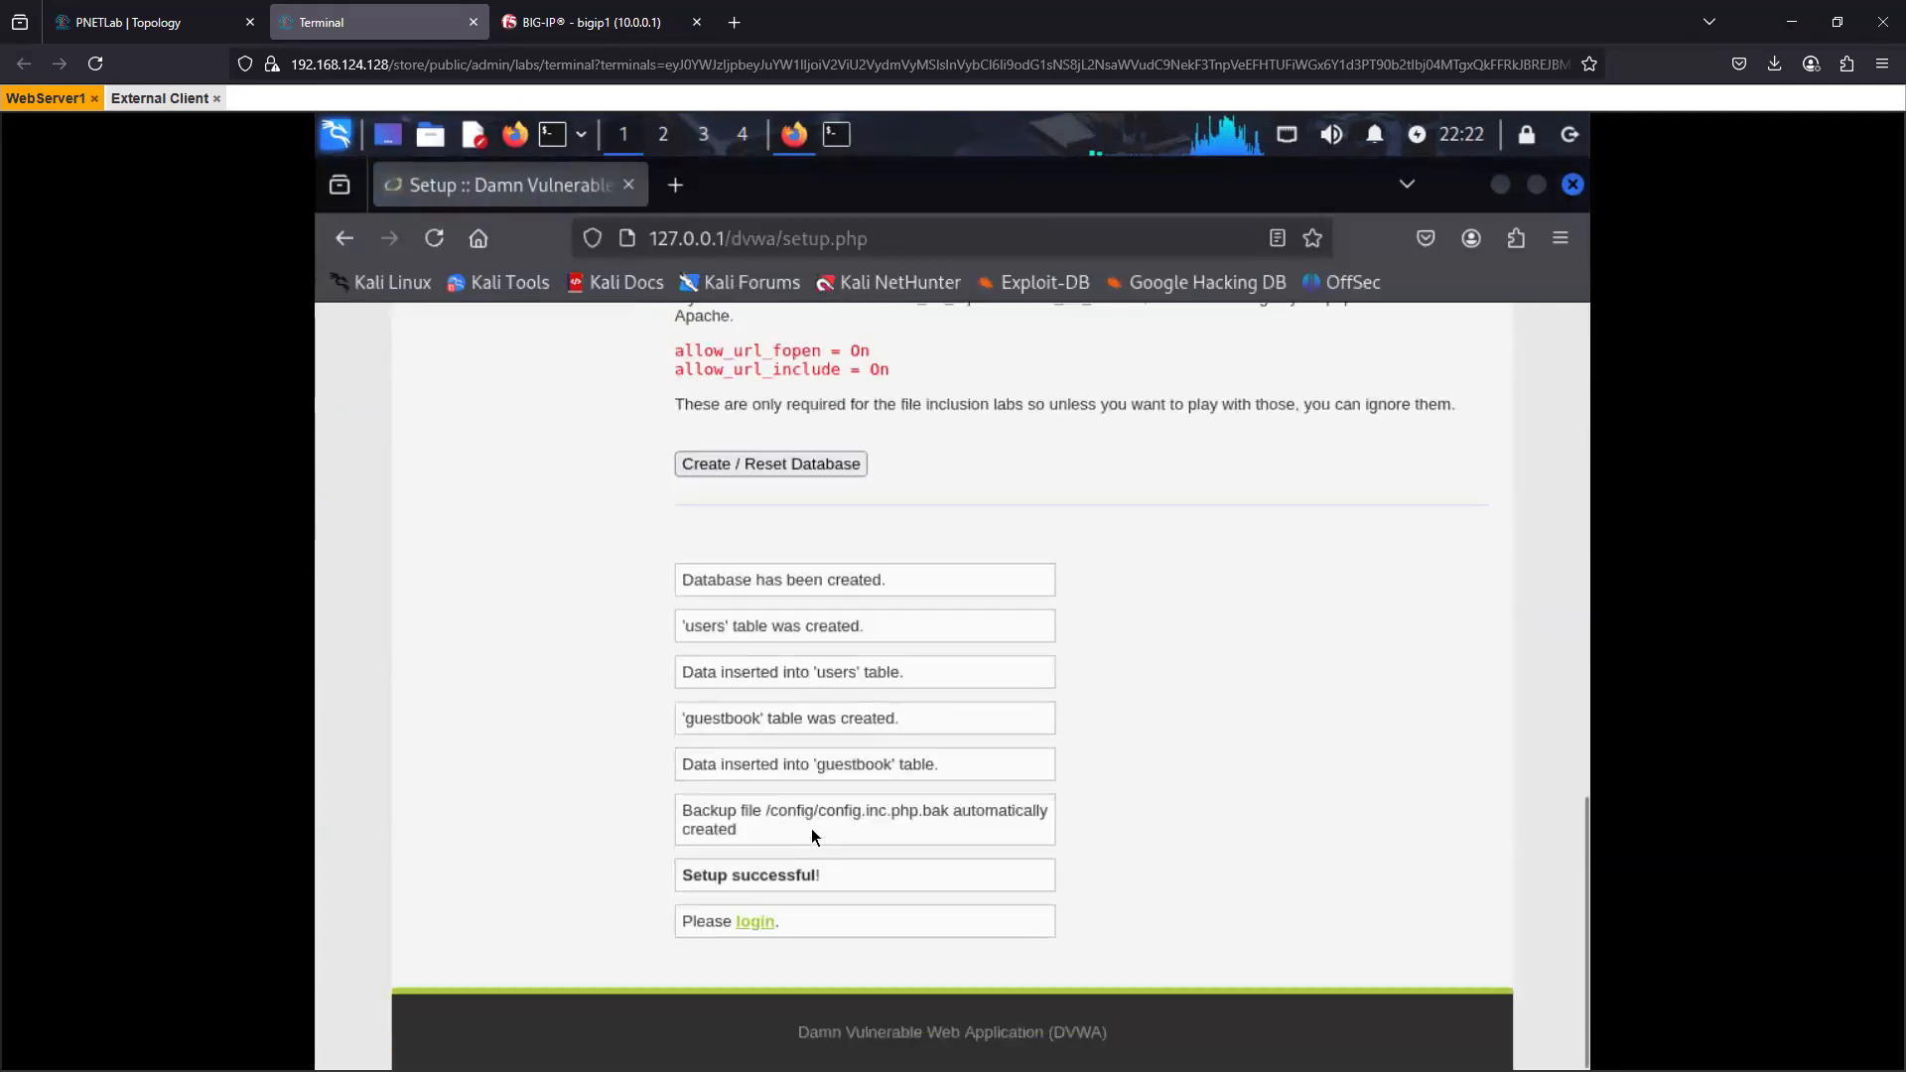
left_click(754, 920)
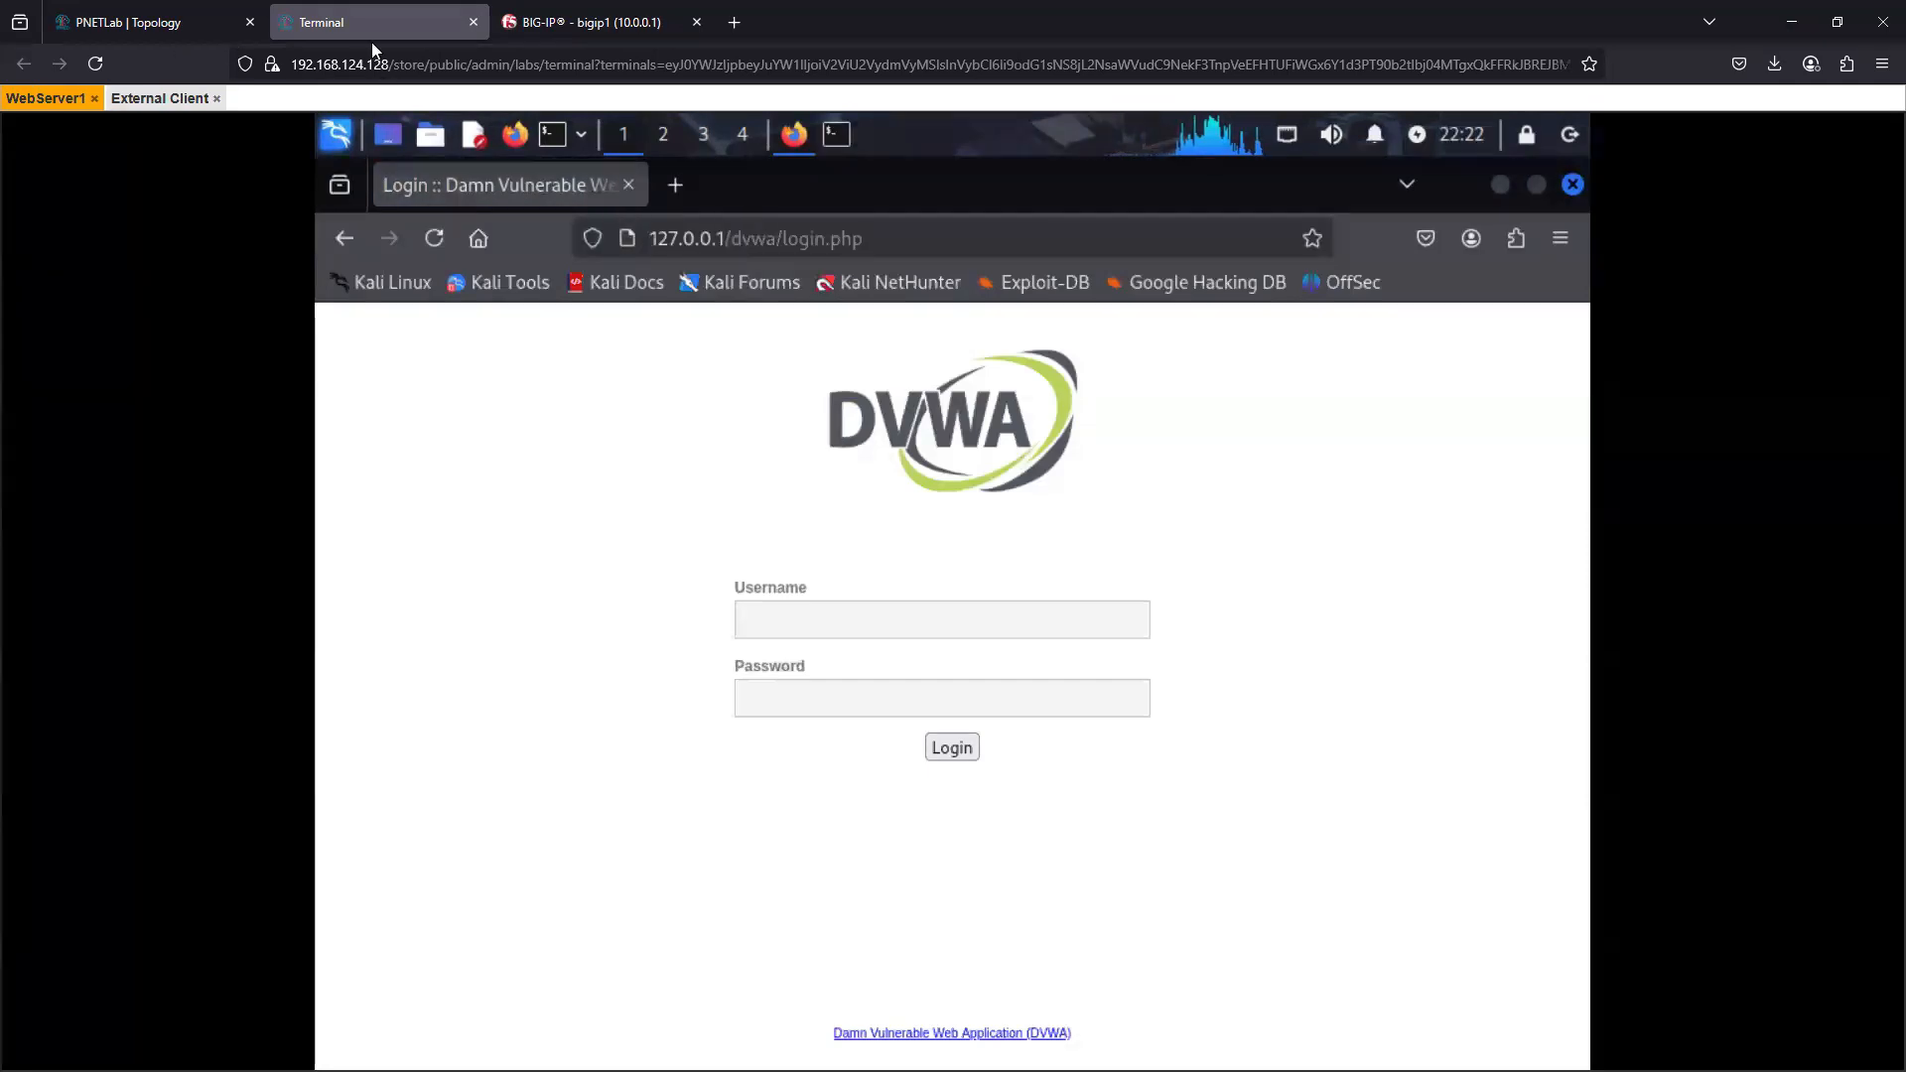
left_click(592, 23)
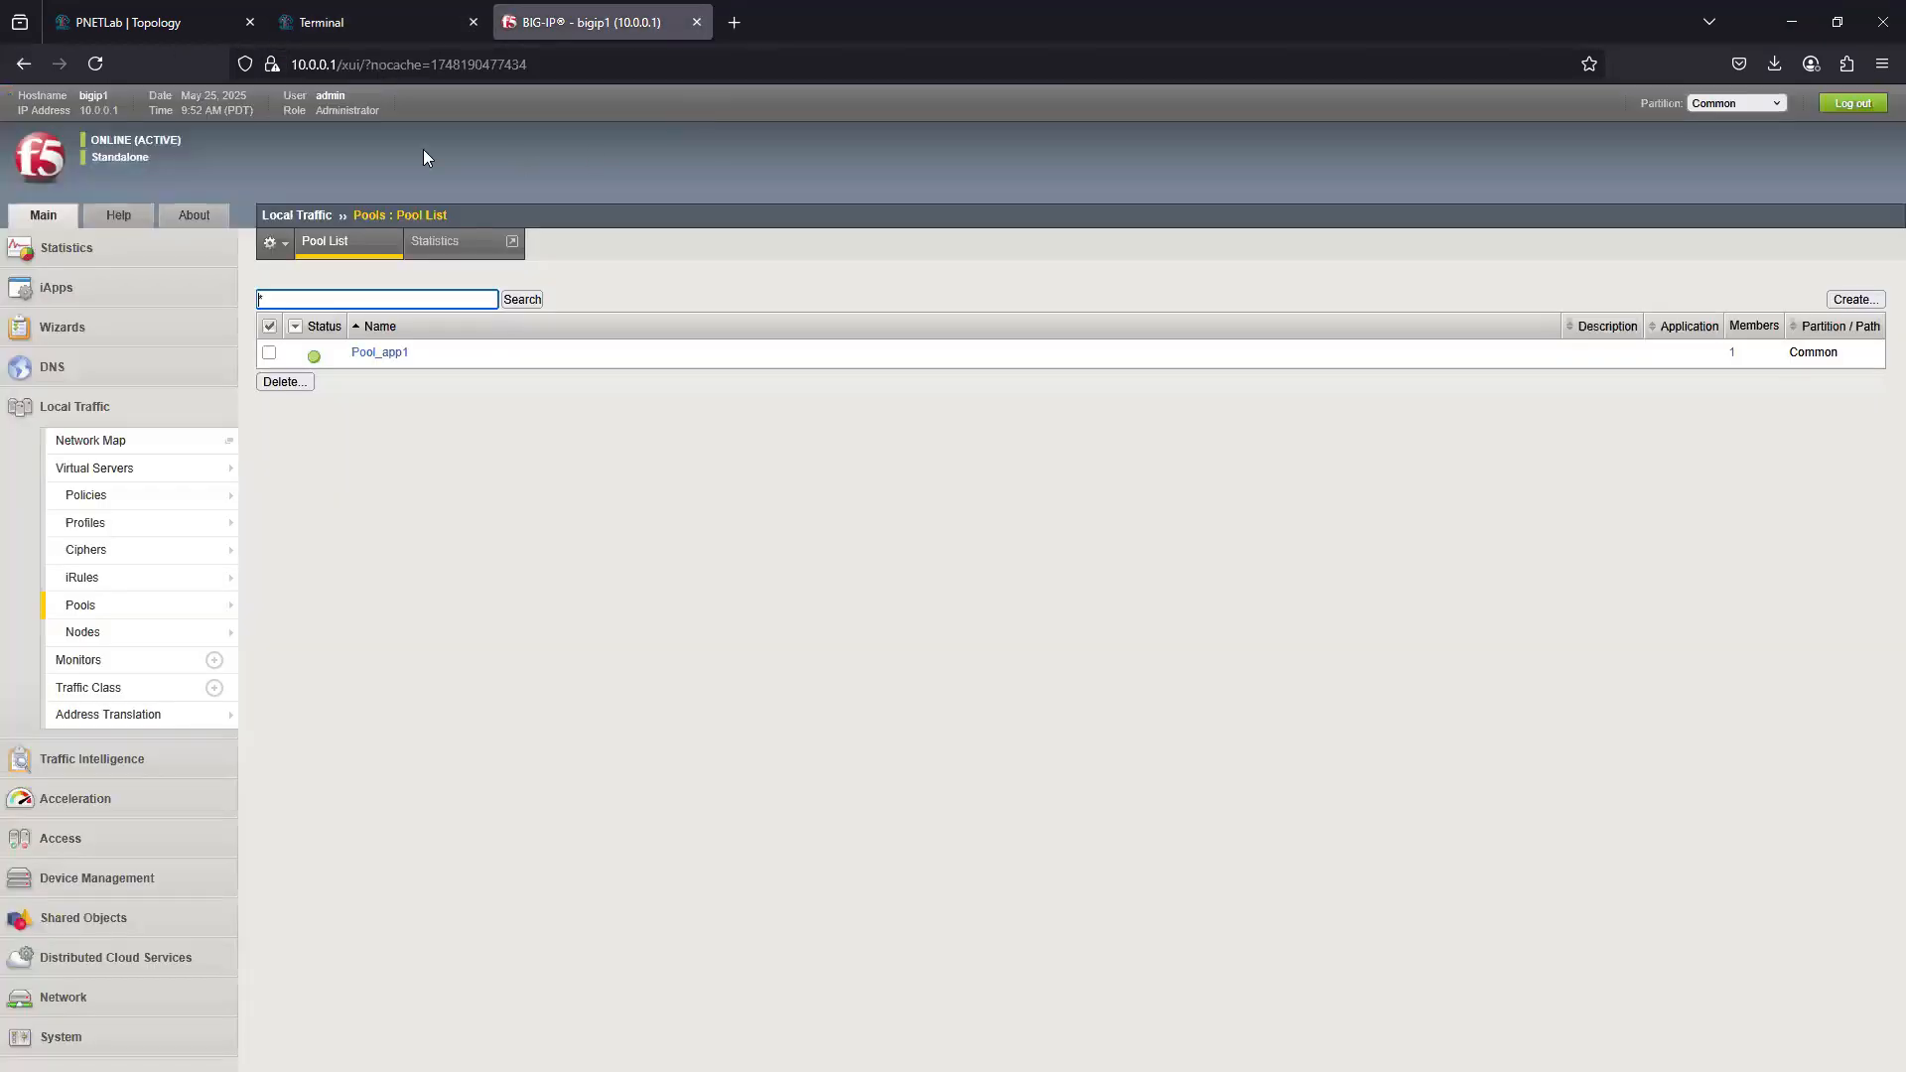
left_click(169, 24)
left_click(548, 25)
left_click(356, 24)
- Return to the External Client console and load 100.0.0.50/dvwa/login.php in Chrome
left_click(164, 98)
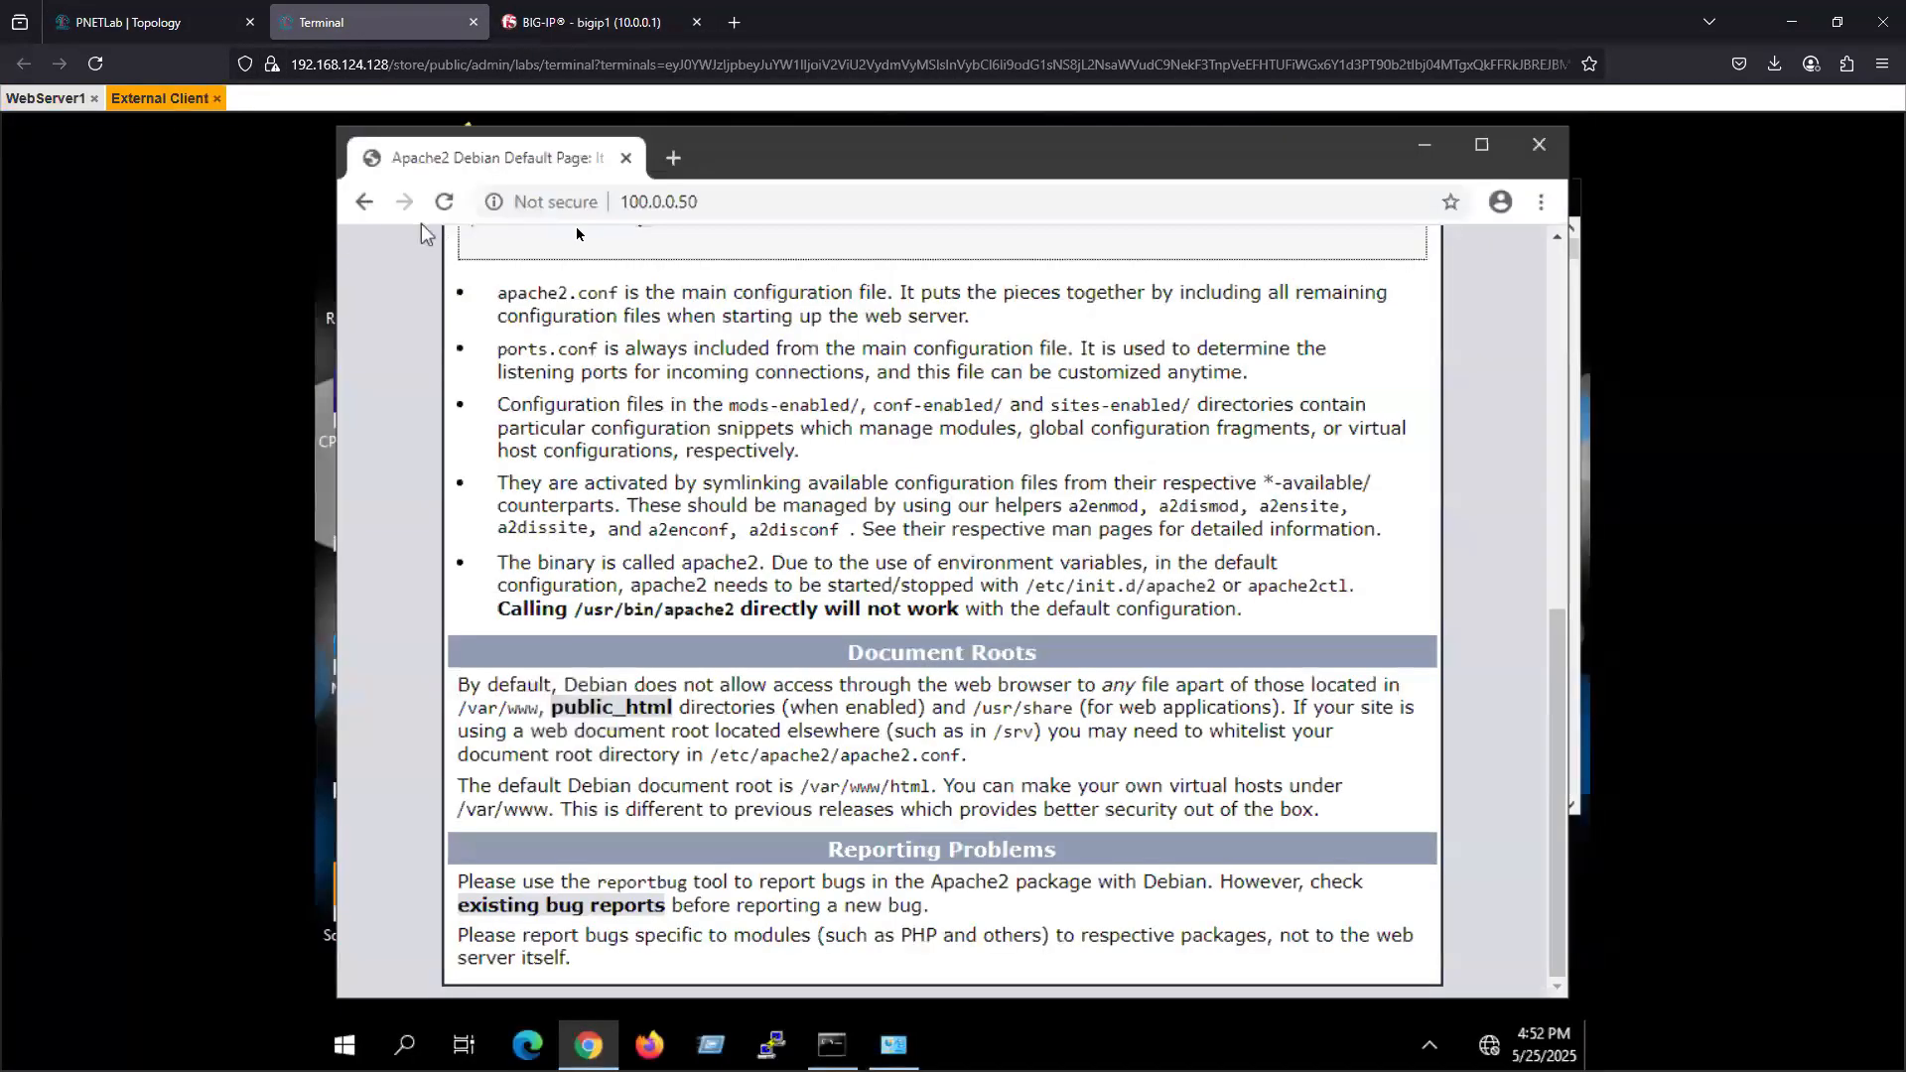
left_click(774, 201)
left_click(774, 201)
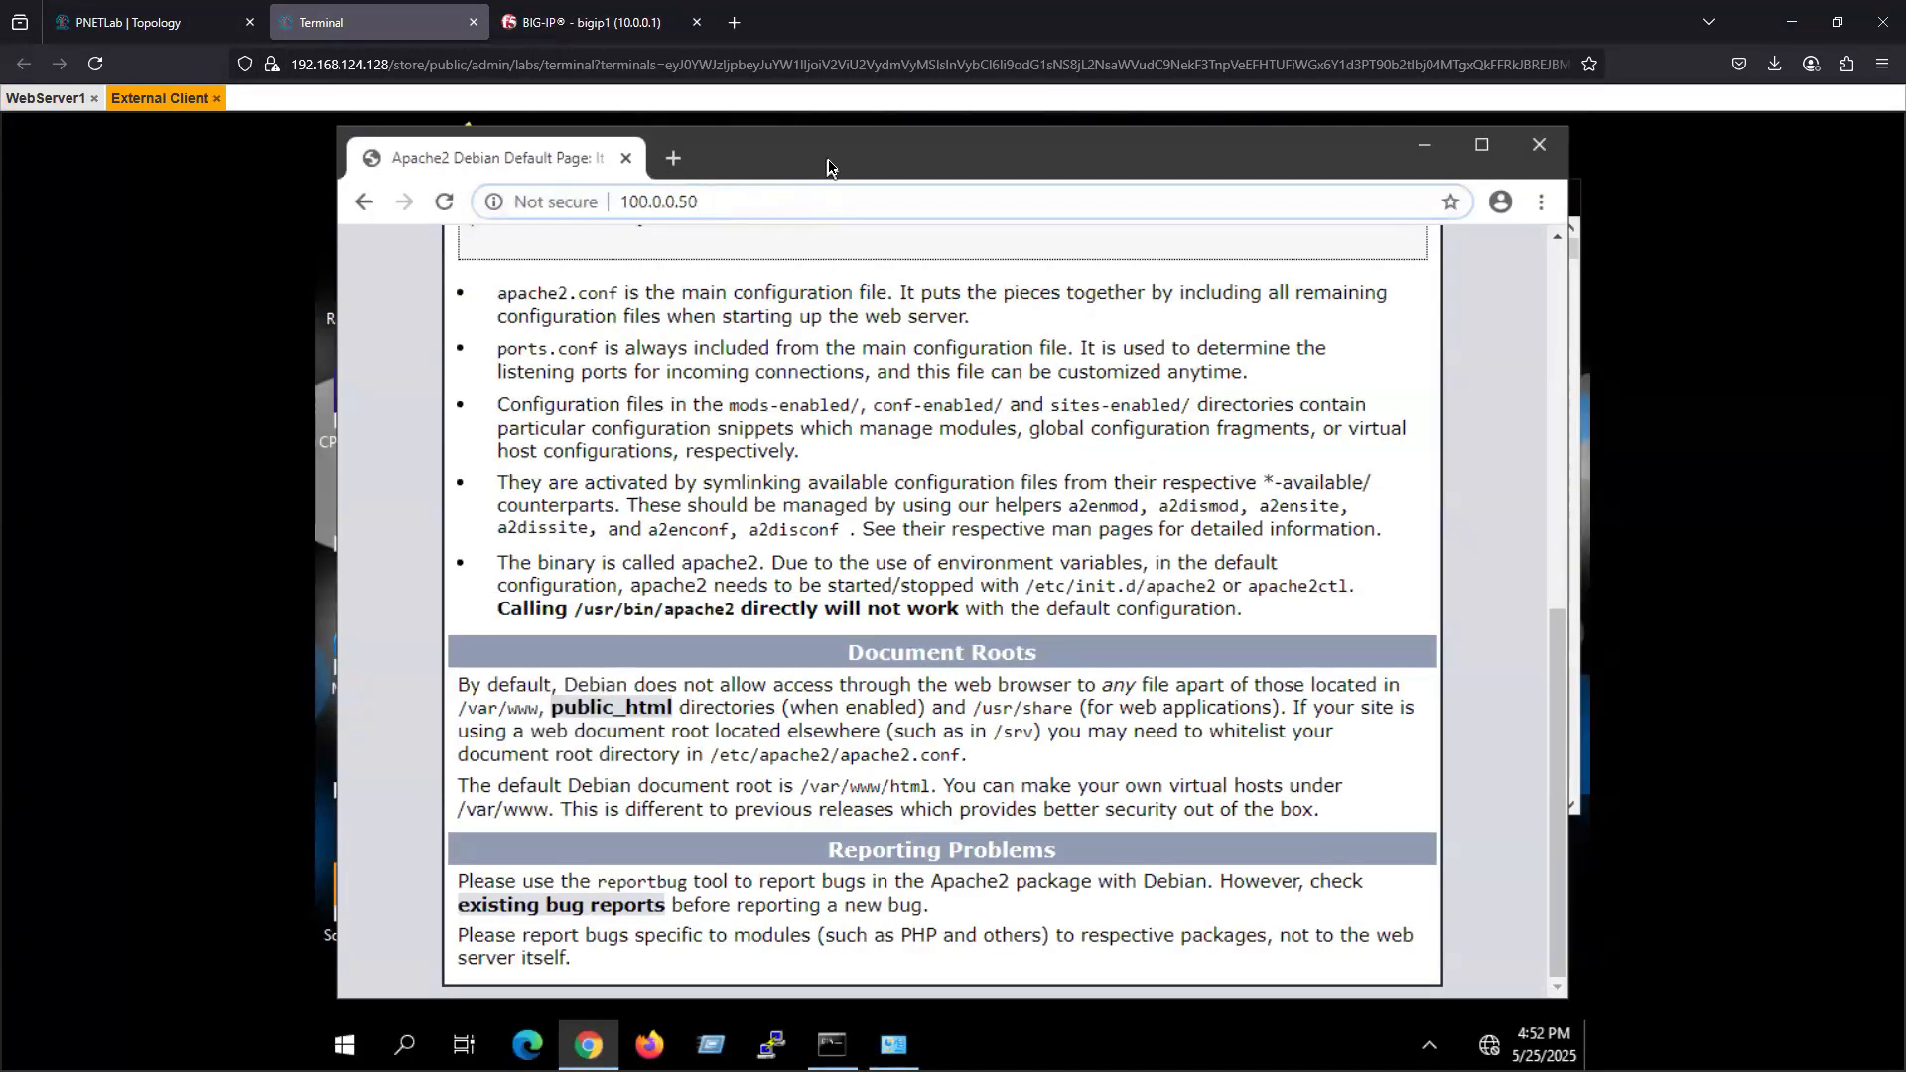
type("/dvwa/login.php")
key("Return")
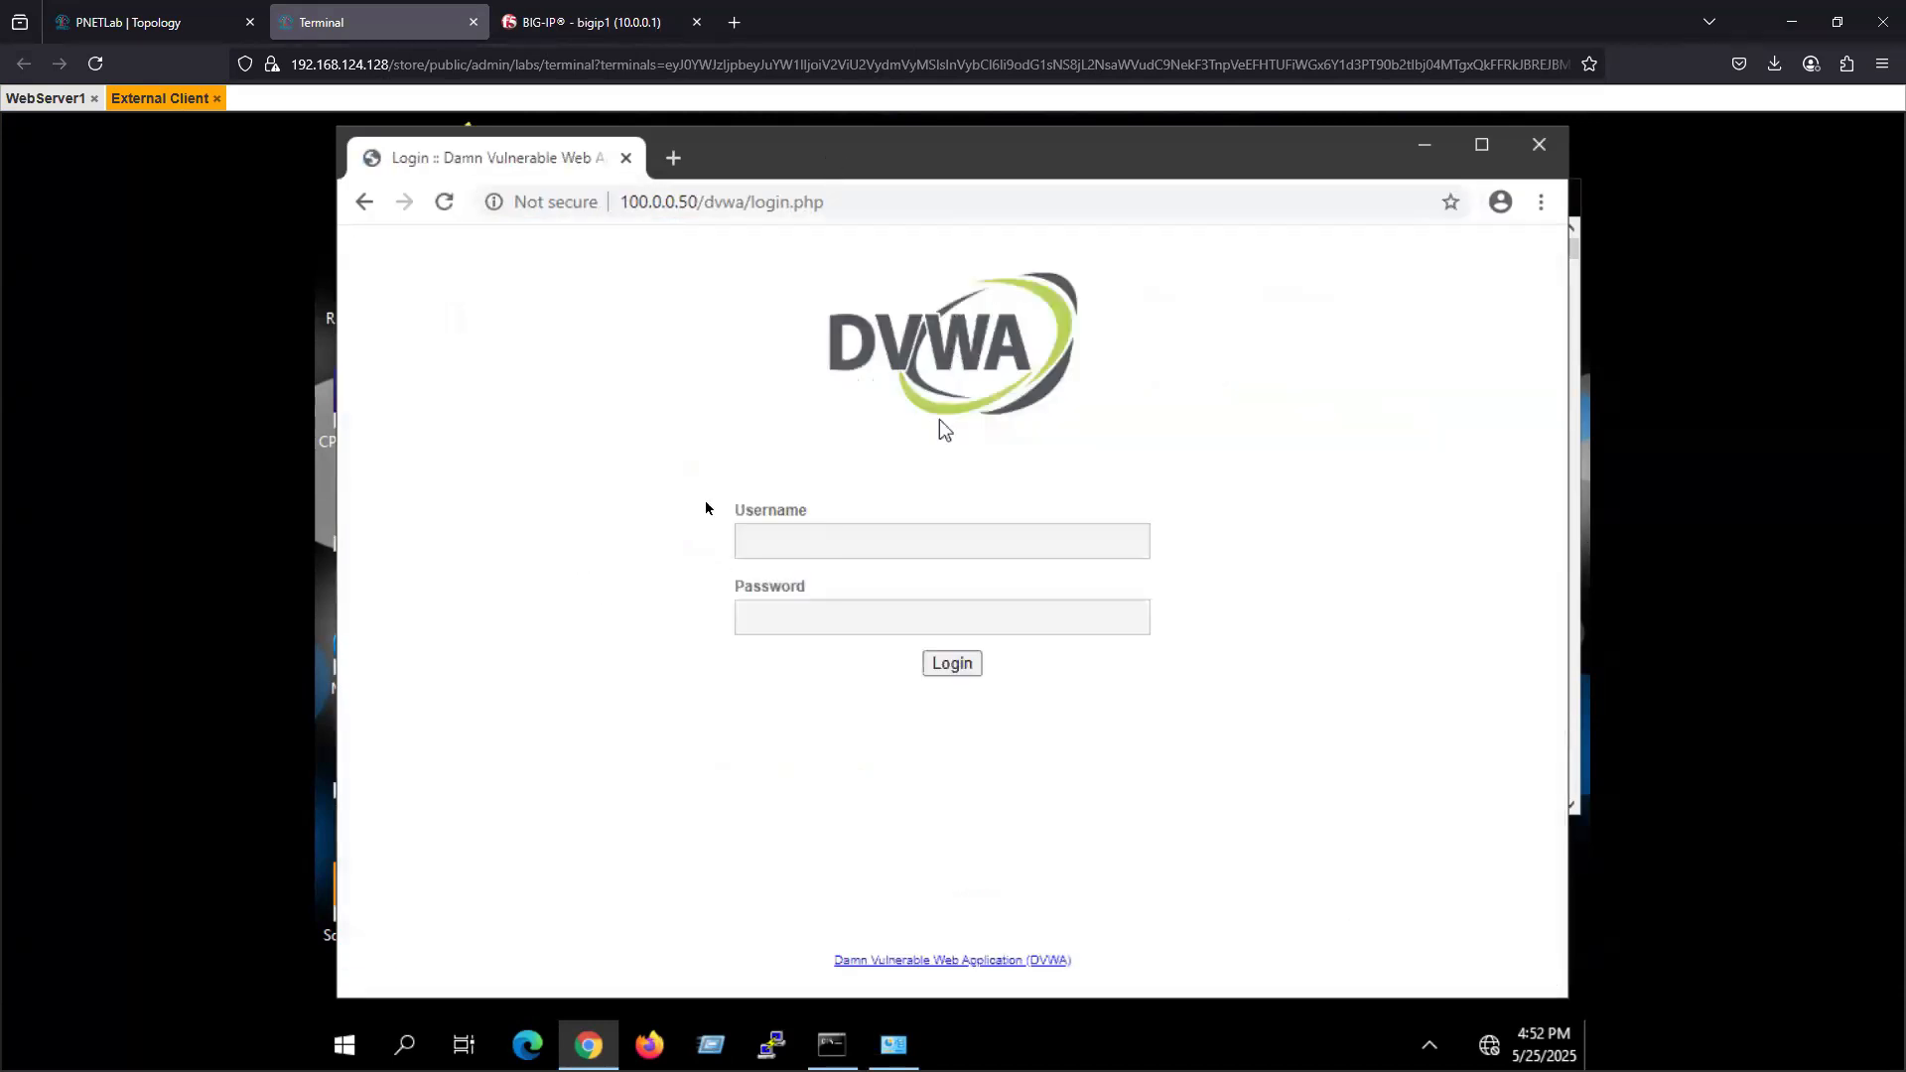
- Log in to DVWA with username admin and the account password, and clear the browser's save-password prompt
left_click(792, 536)
type("admin")
key("Tab")
type("password")
key("Return")
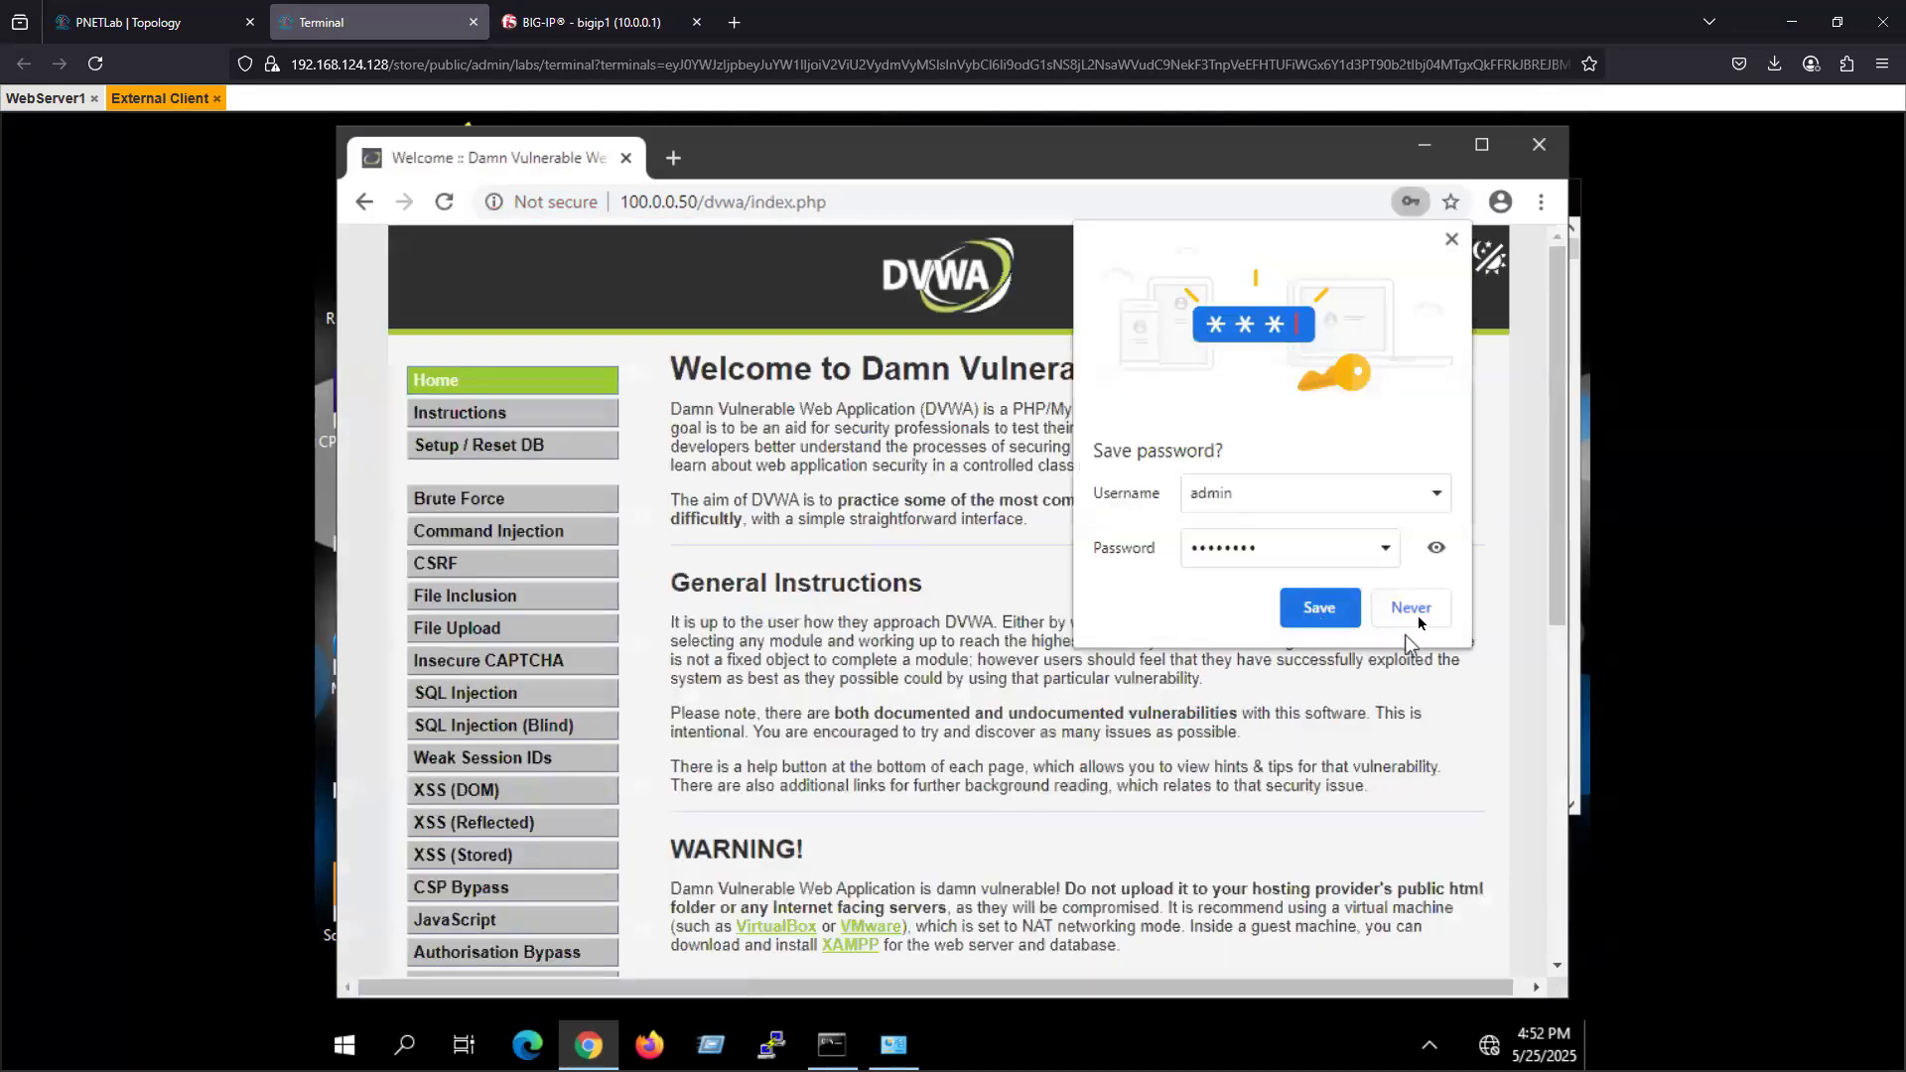
left_click(1320, 616)
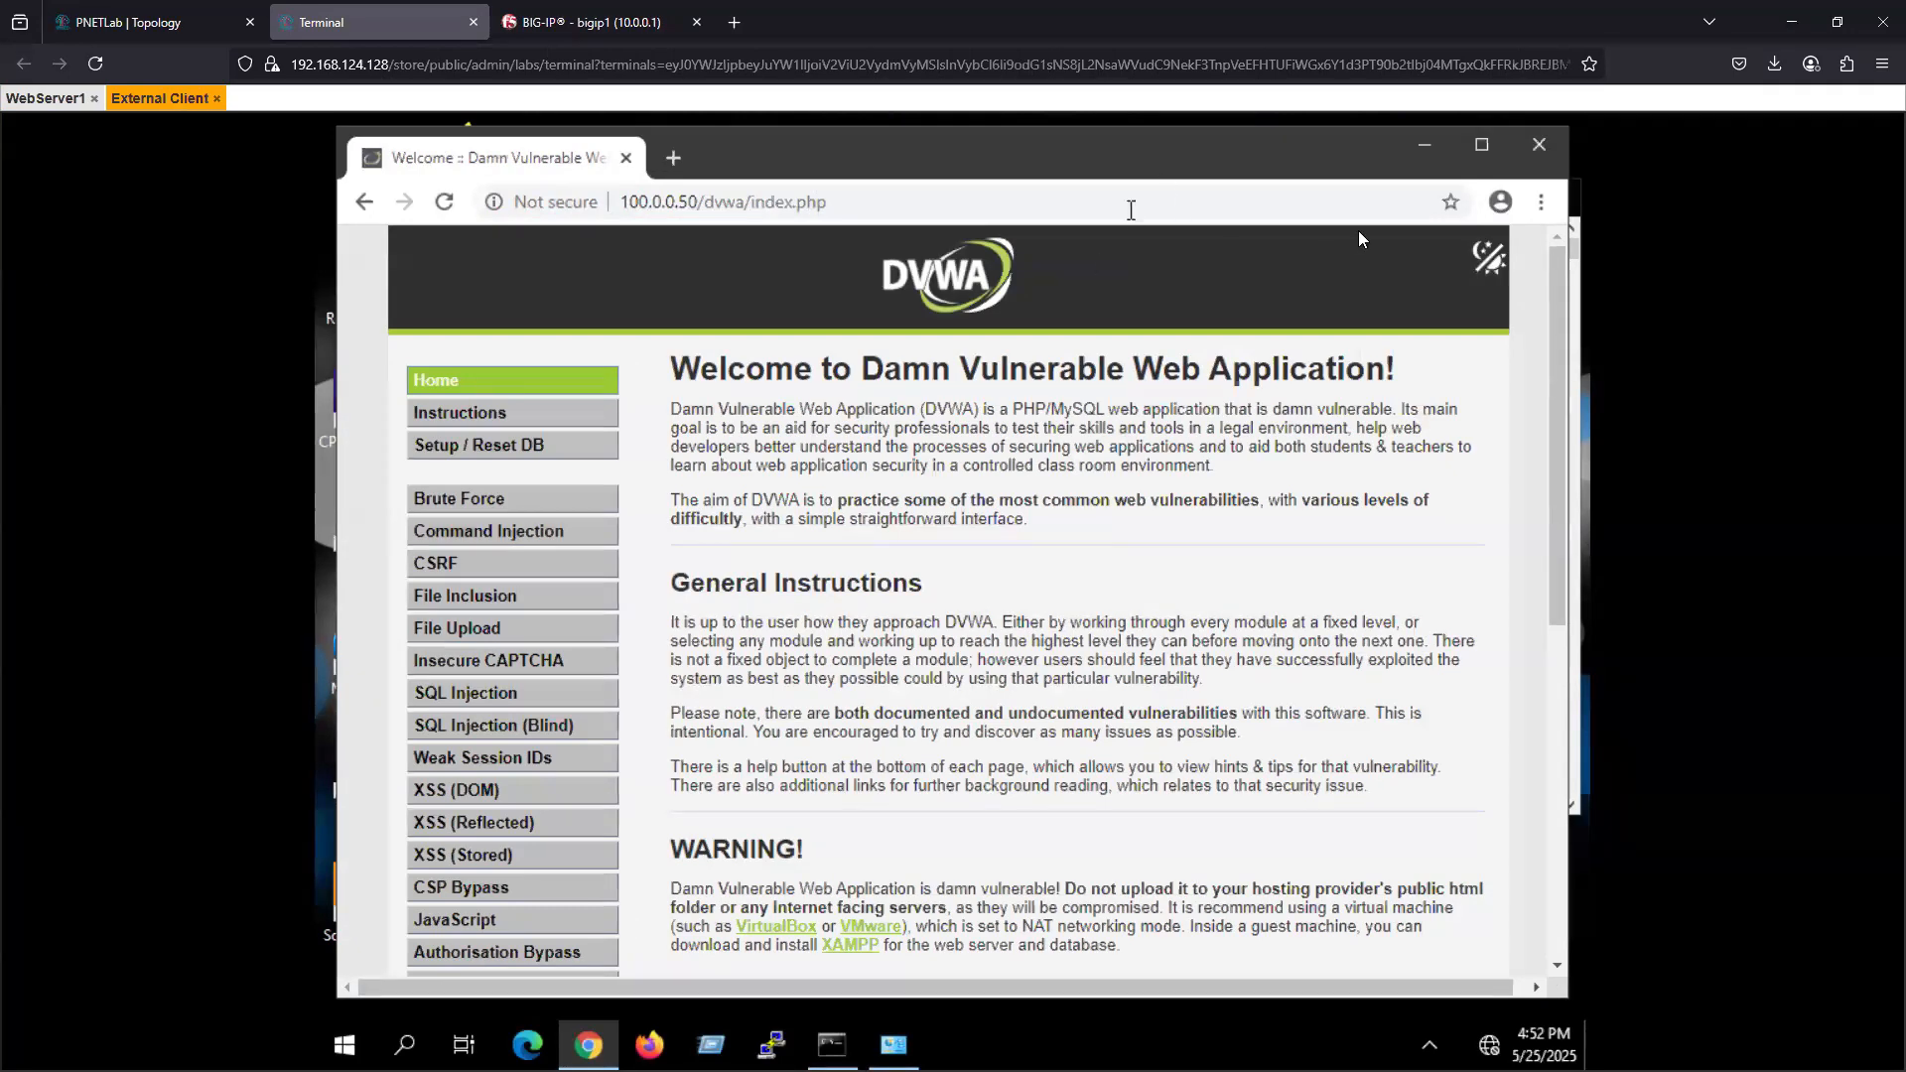
- Close Chrome, the command prompt and Network Connections on the External Client, and check the WebServer1 console
left_click(1539, 147)
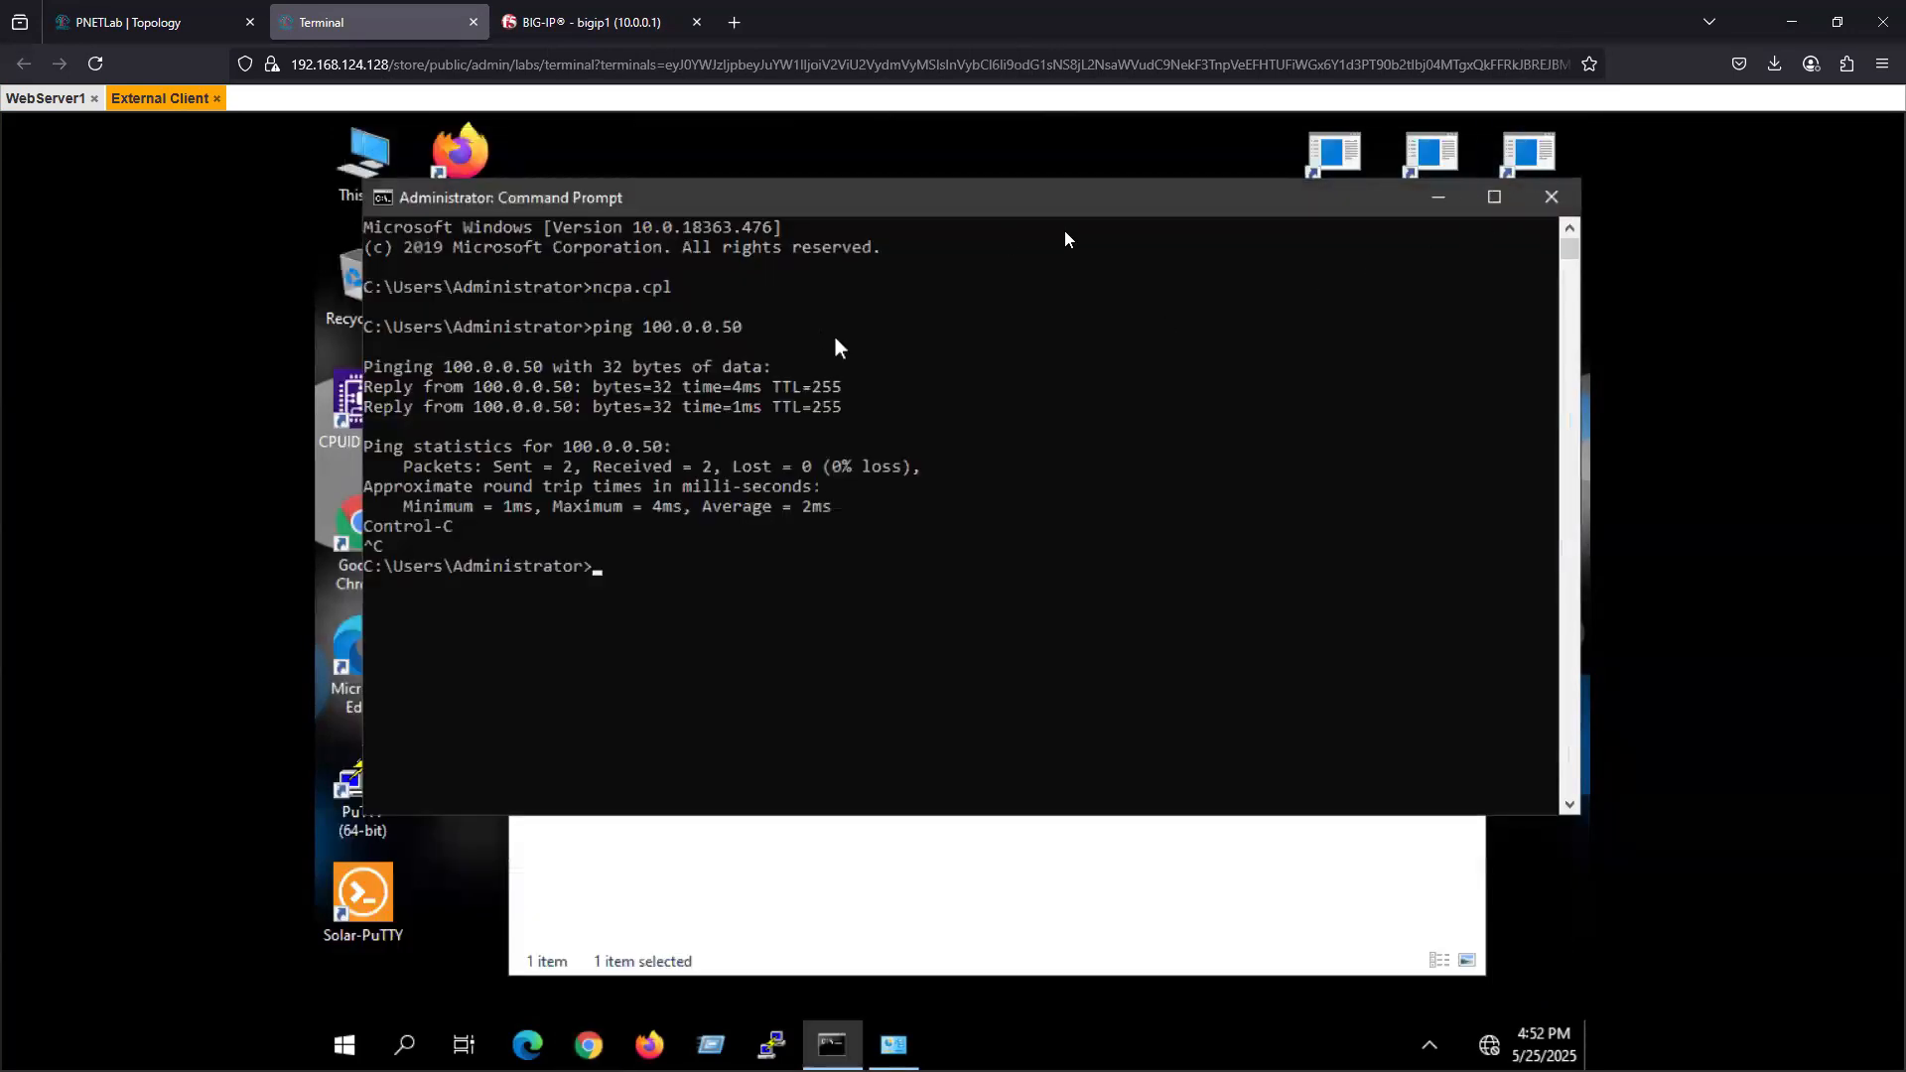
left_click(1552, 199)
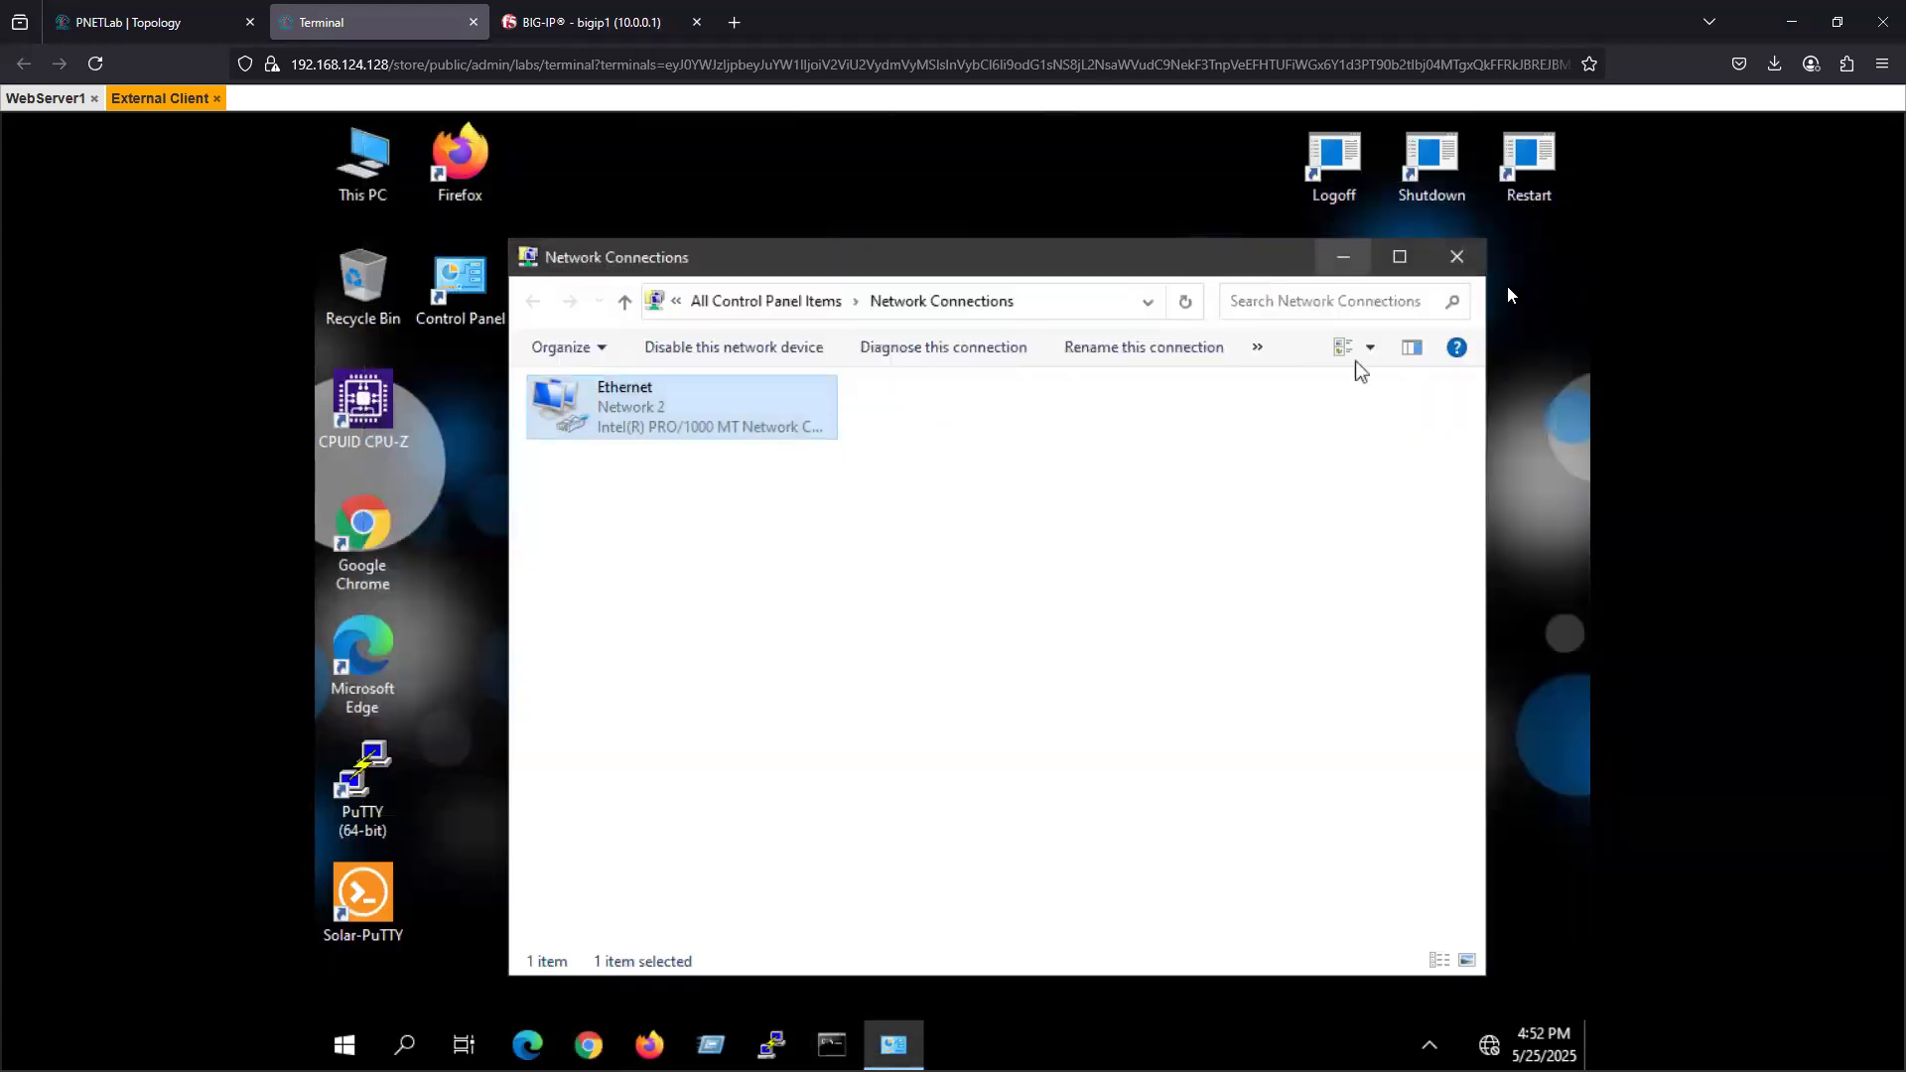
left_click(1457, 259)
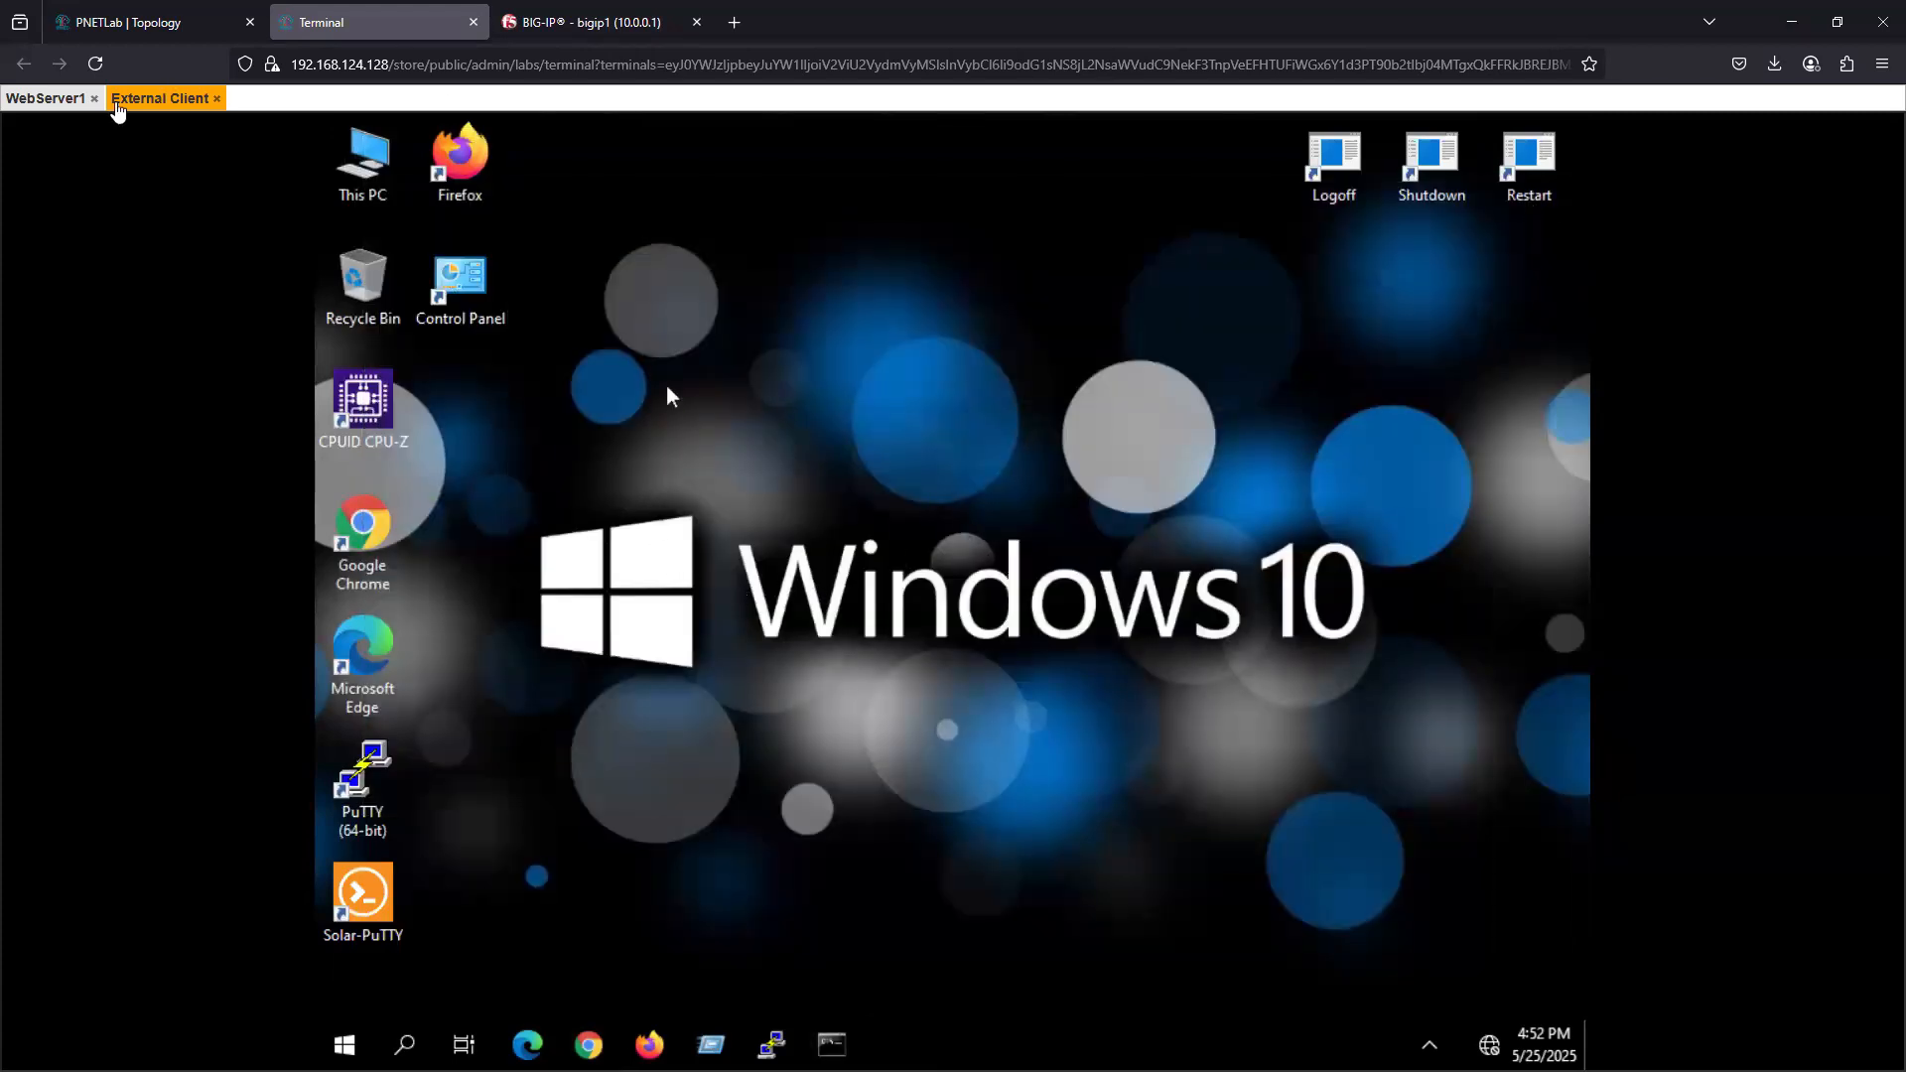
left_click(54, 98)
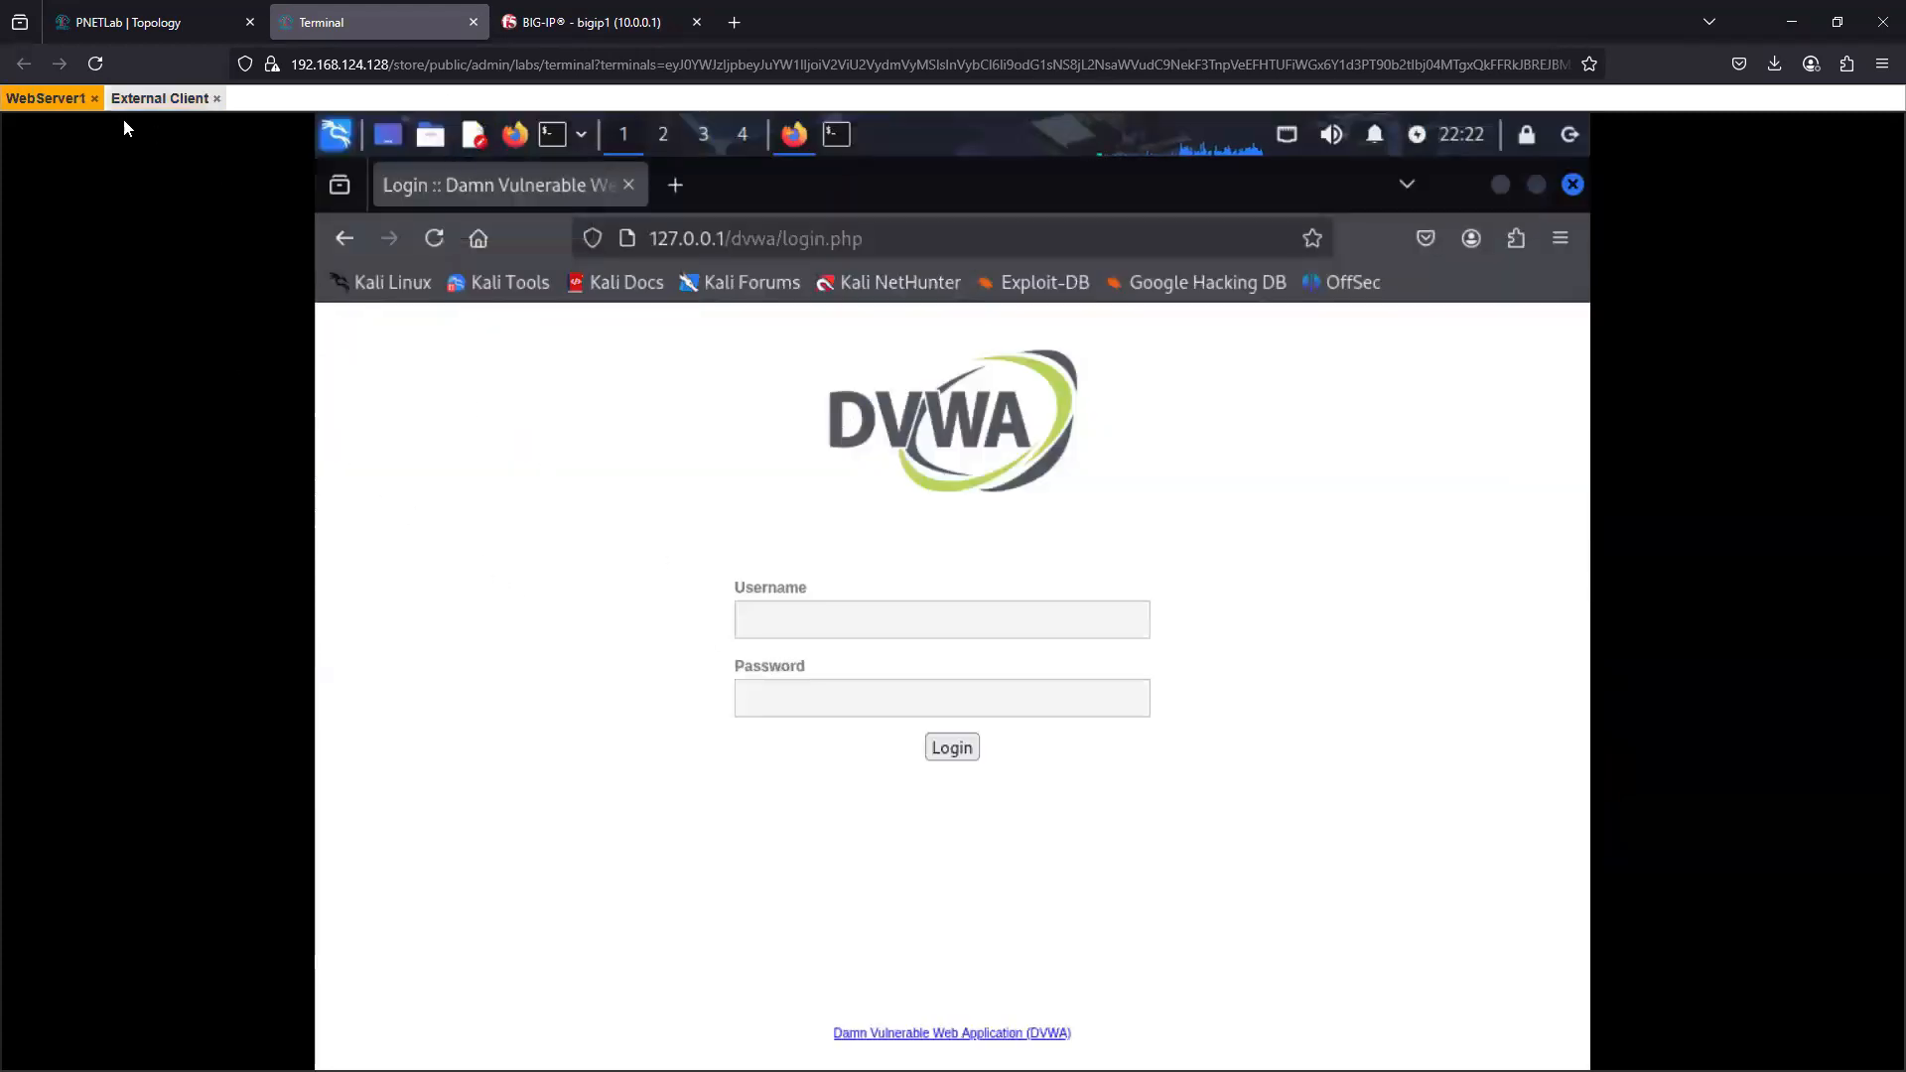
left_click(159, 99)
- Switch to the BIG-IP configuration page and open the list of per-session access profiles
left_click(547, 20)
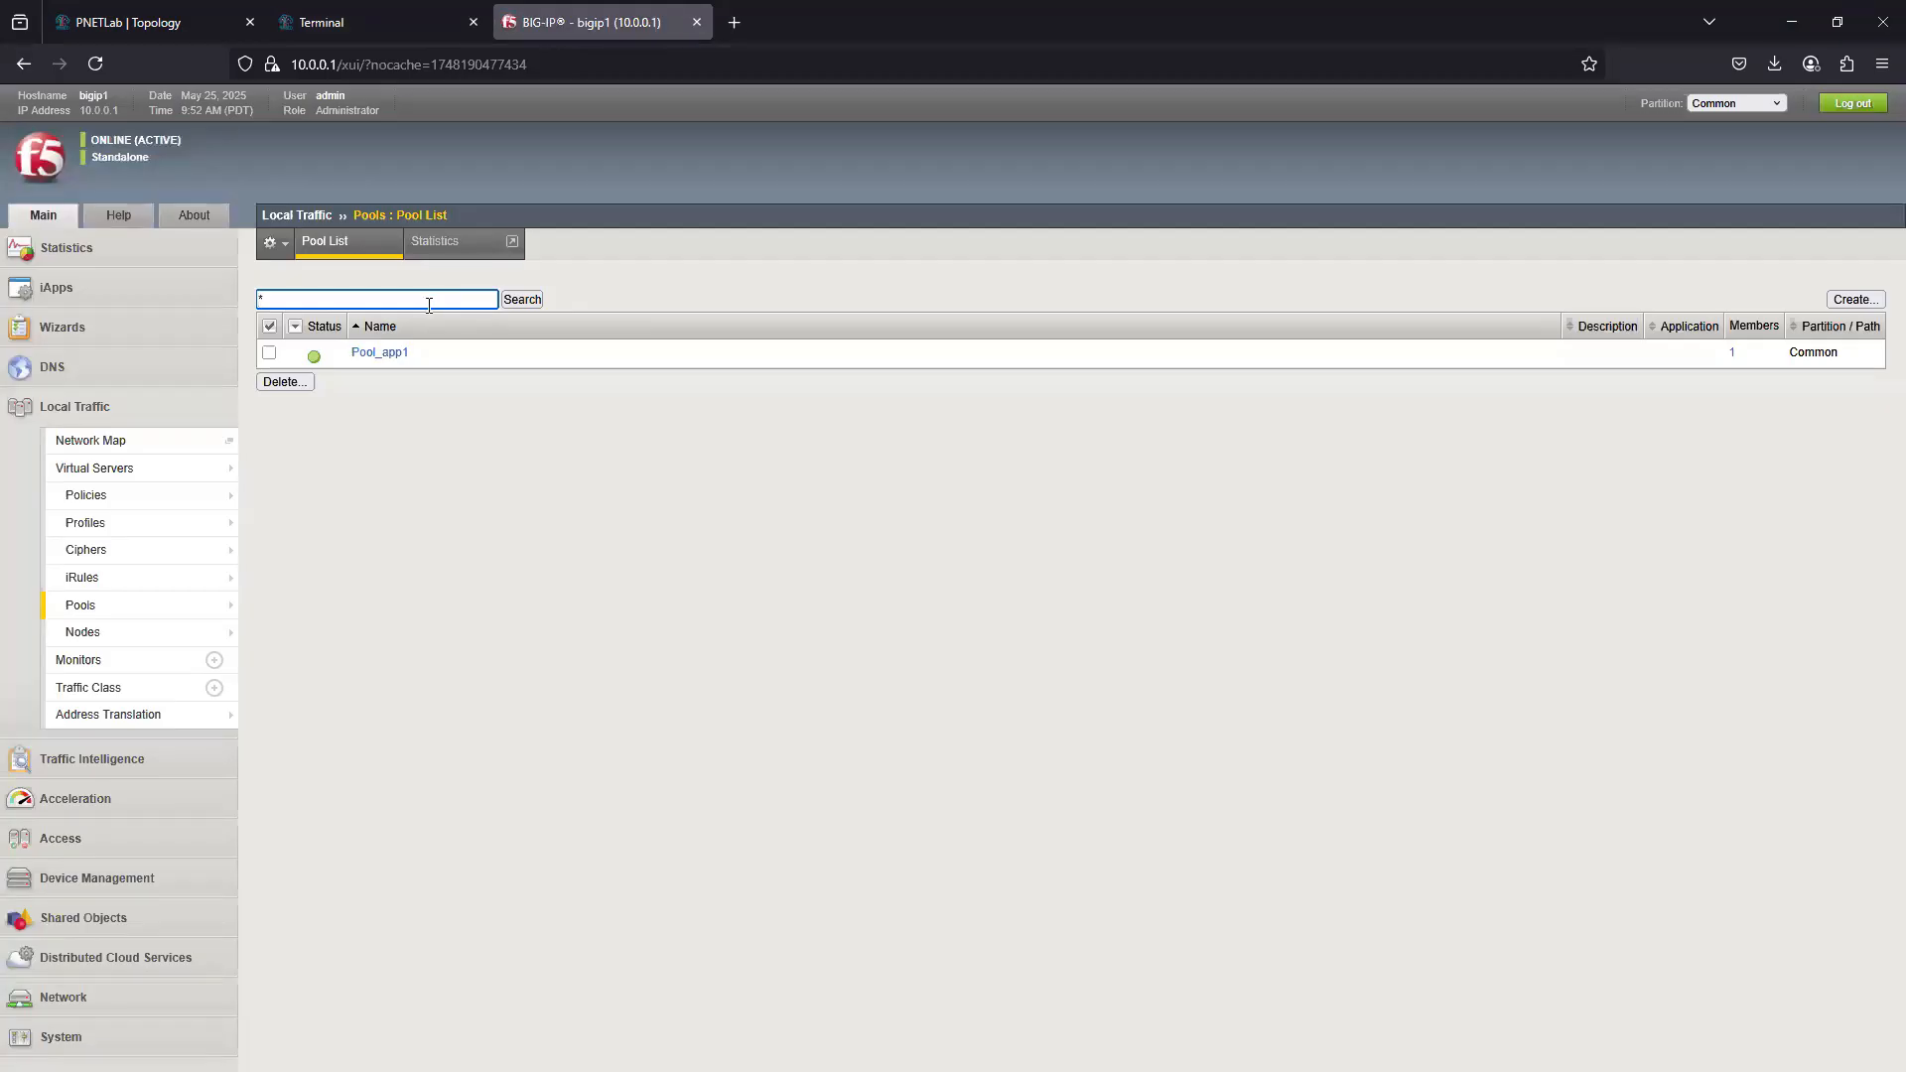
left_click(77, 836)
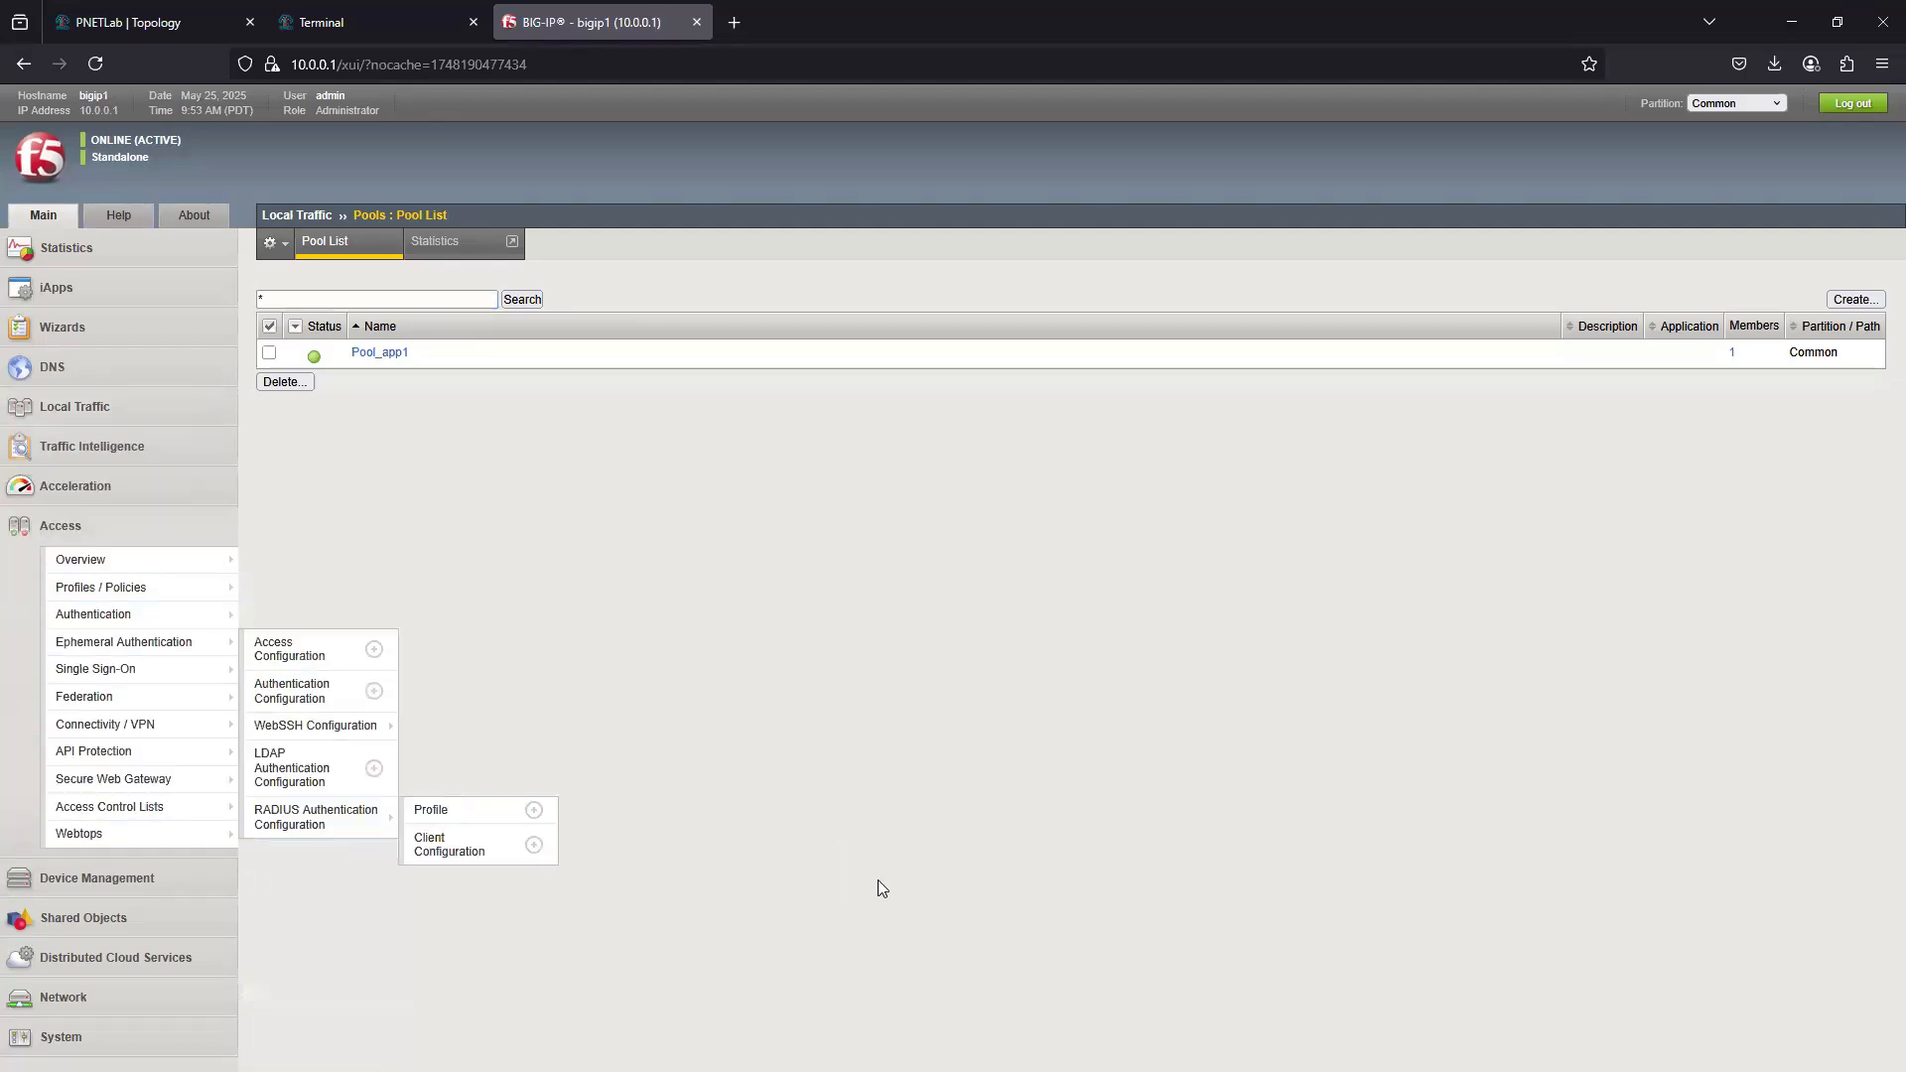
mouse_move(143, 599)
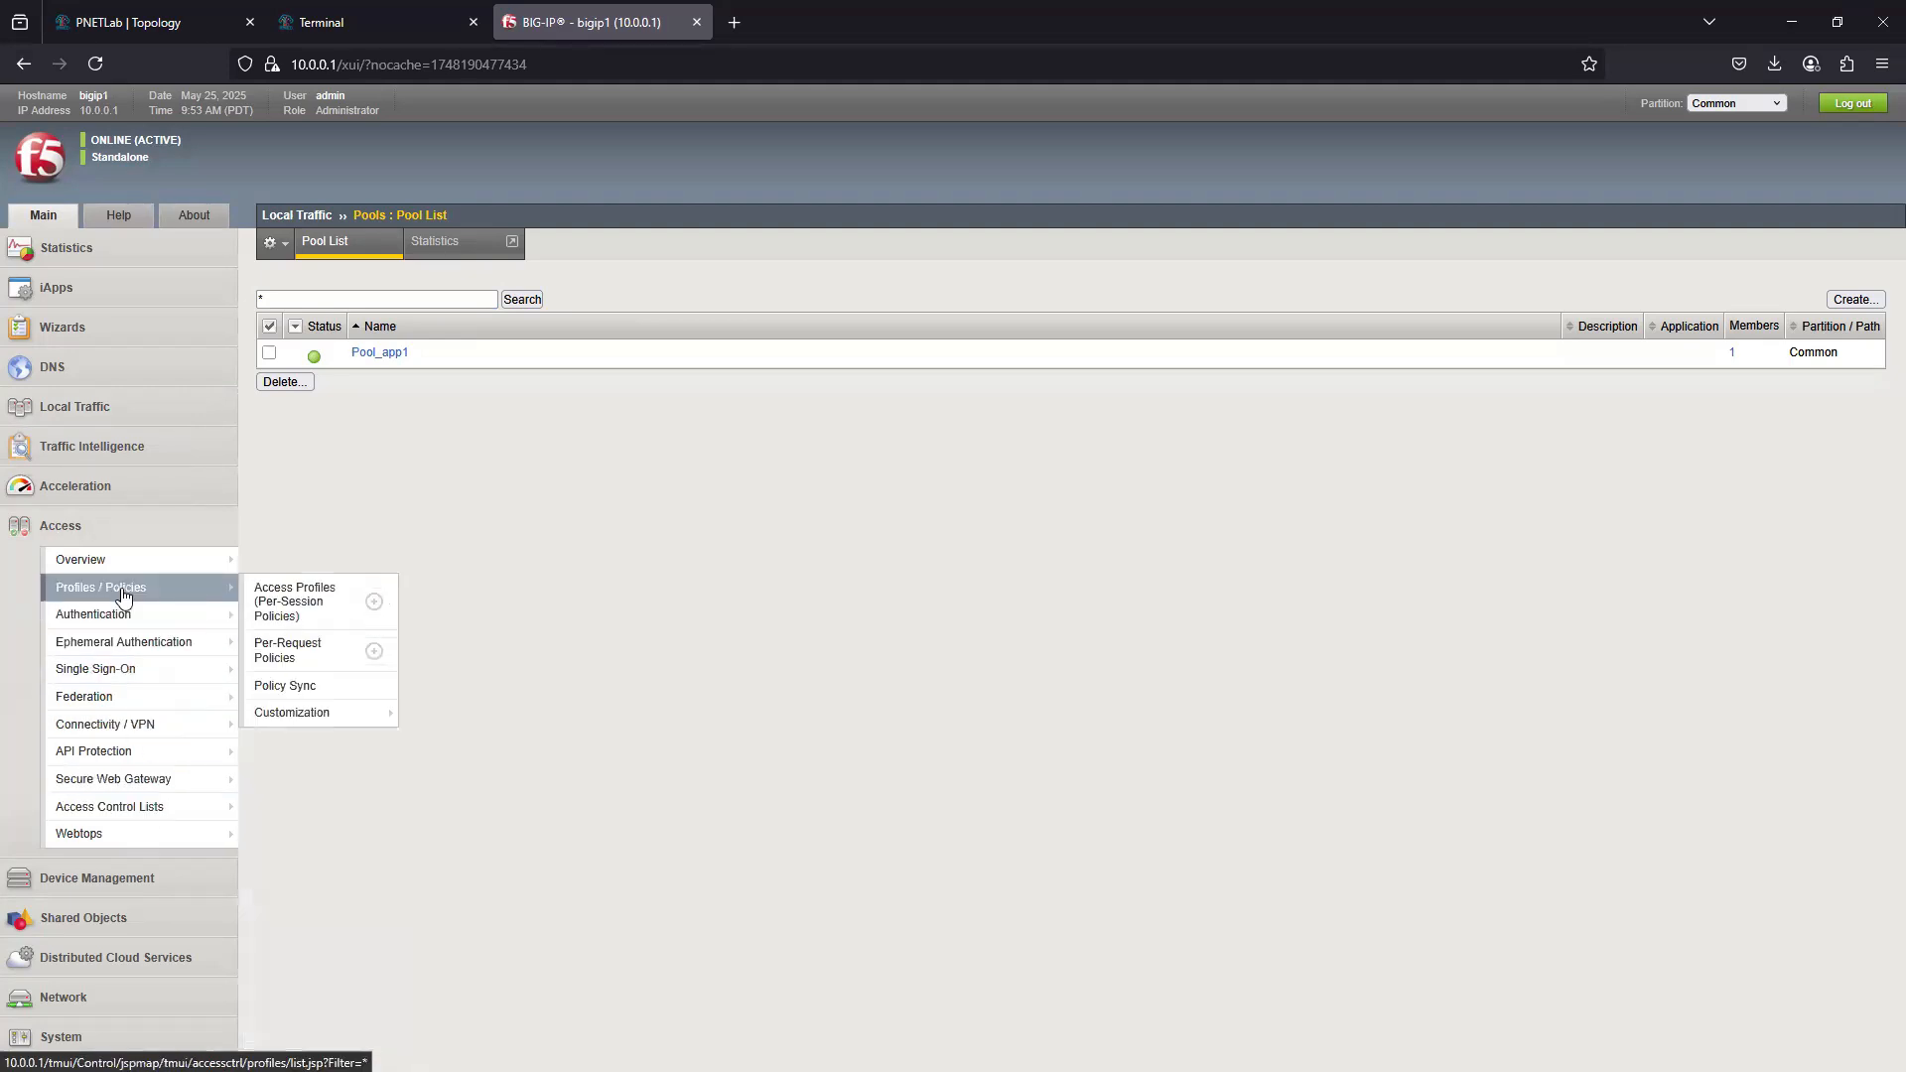
left_click(294, 603)
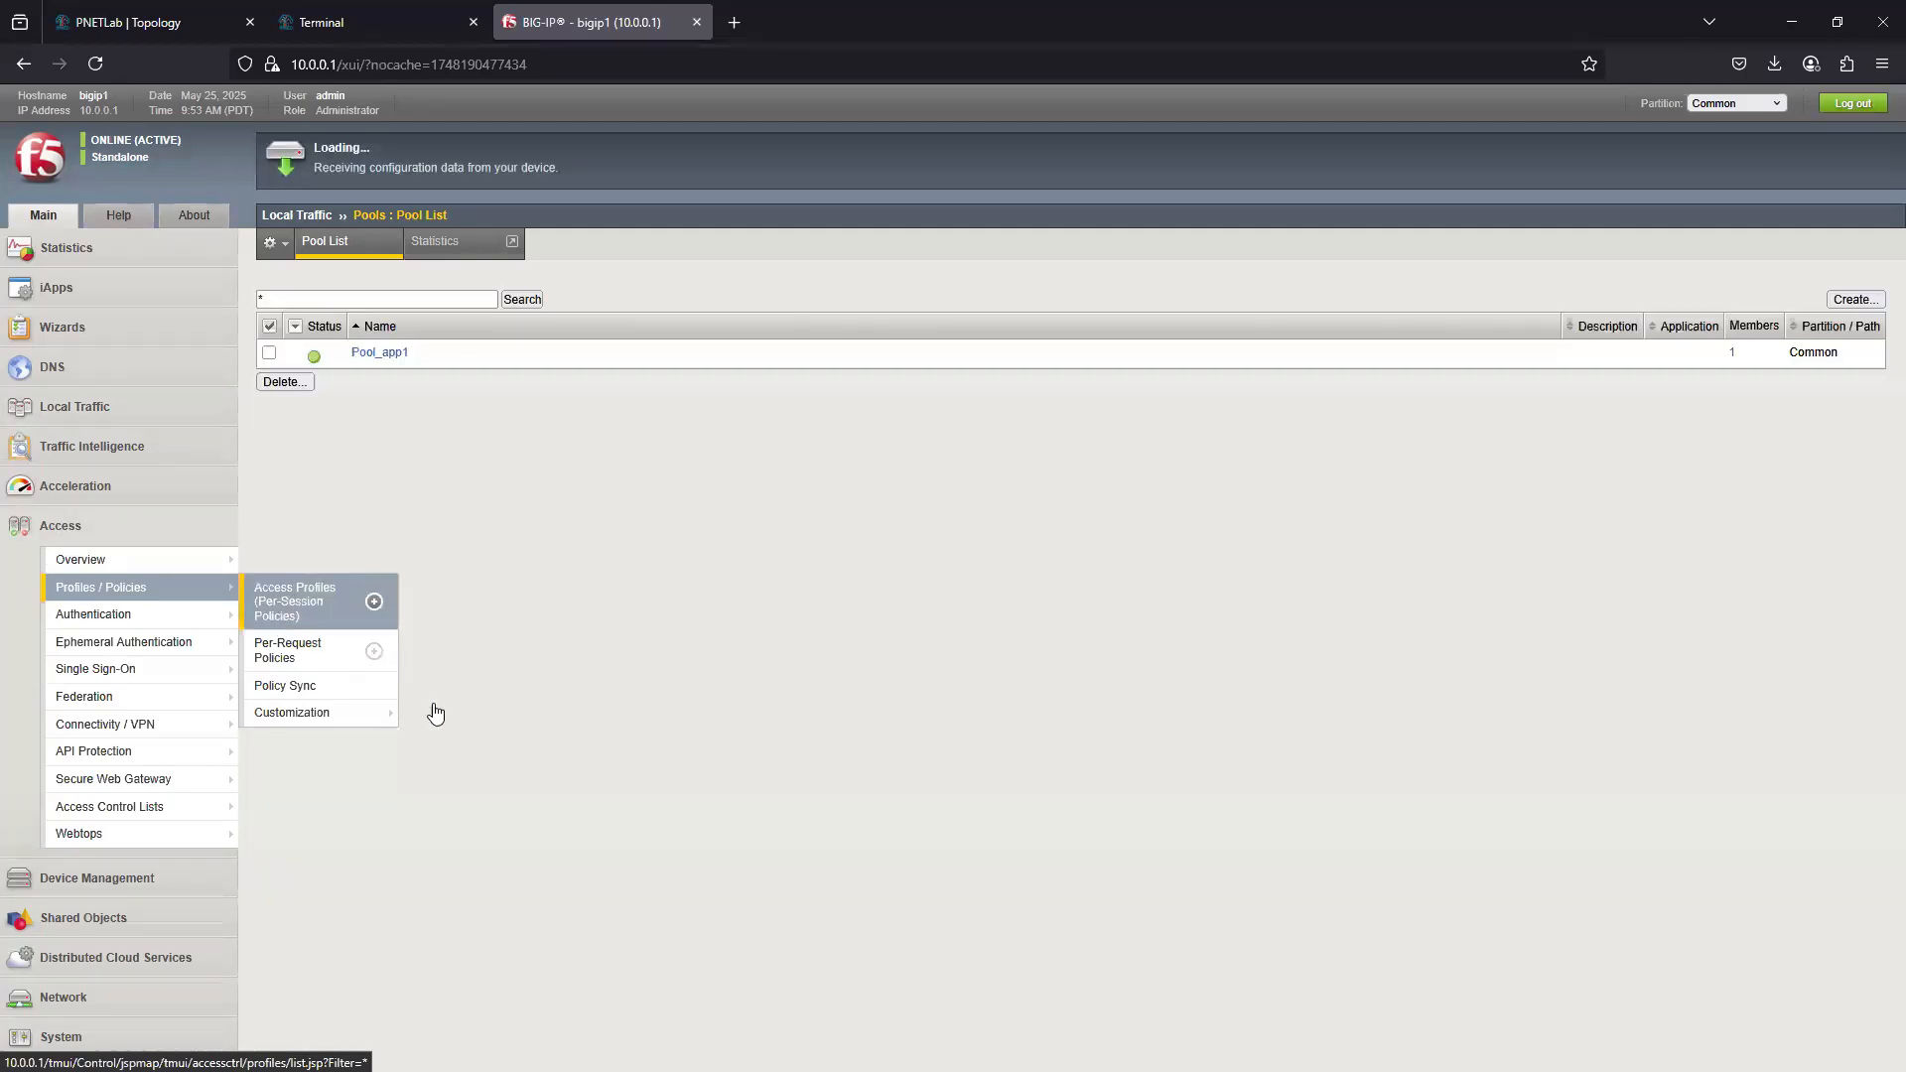
mouse_move(109, 696)
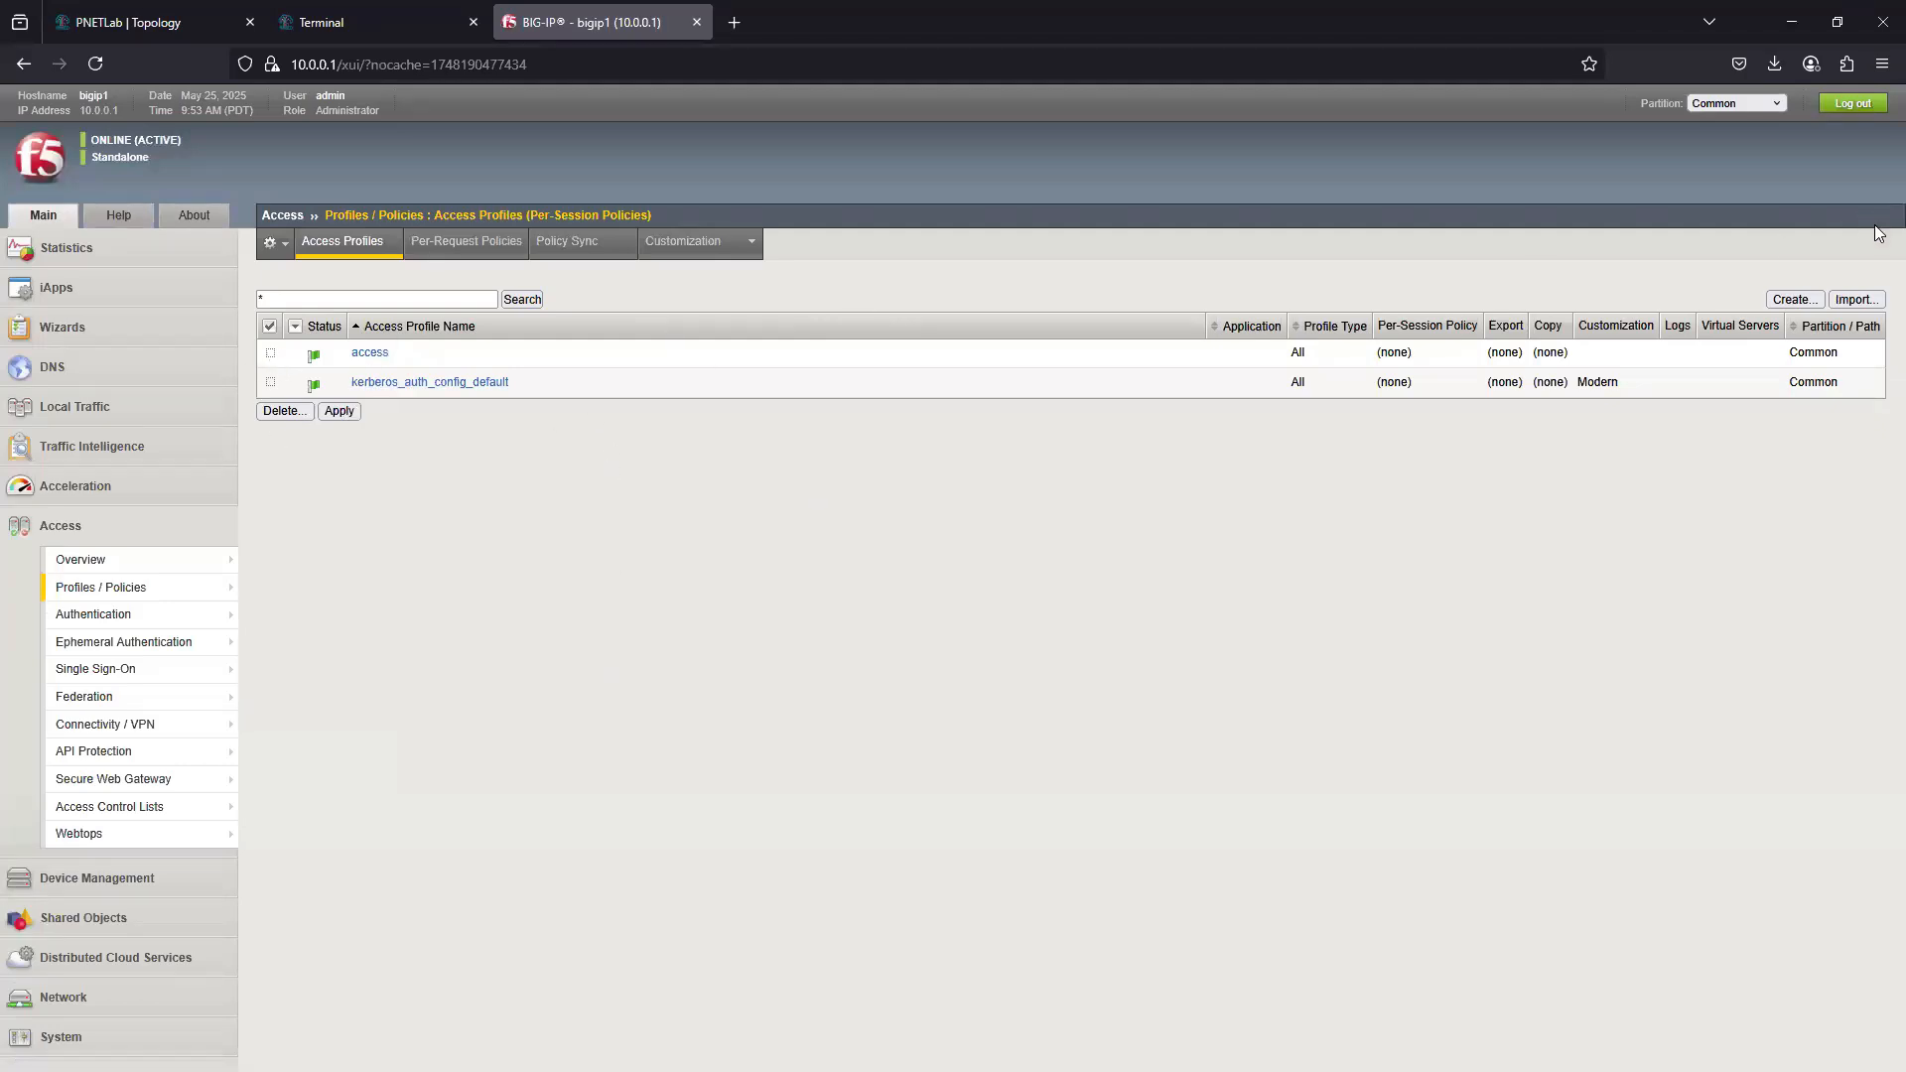
- Start a new access profile, name it apm_test and set its profile type to All
left_click(1803, 299)
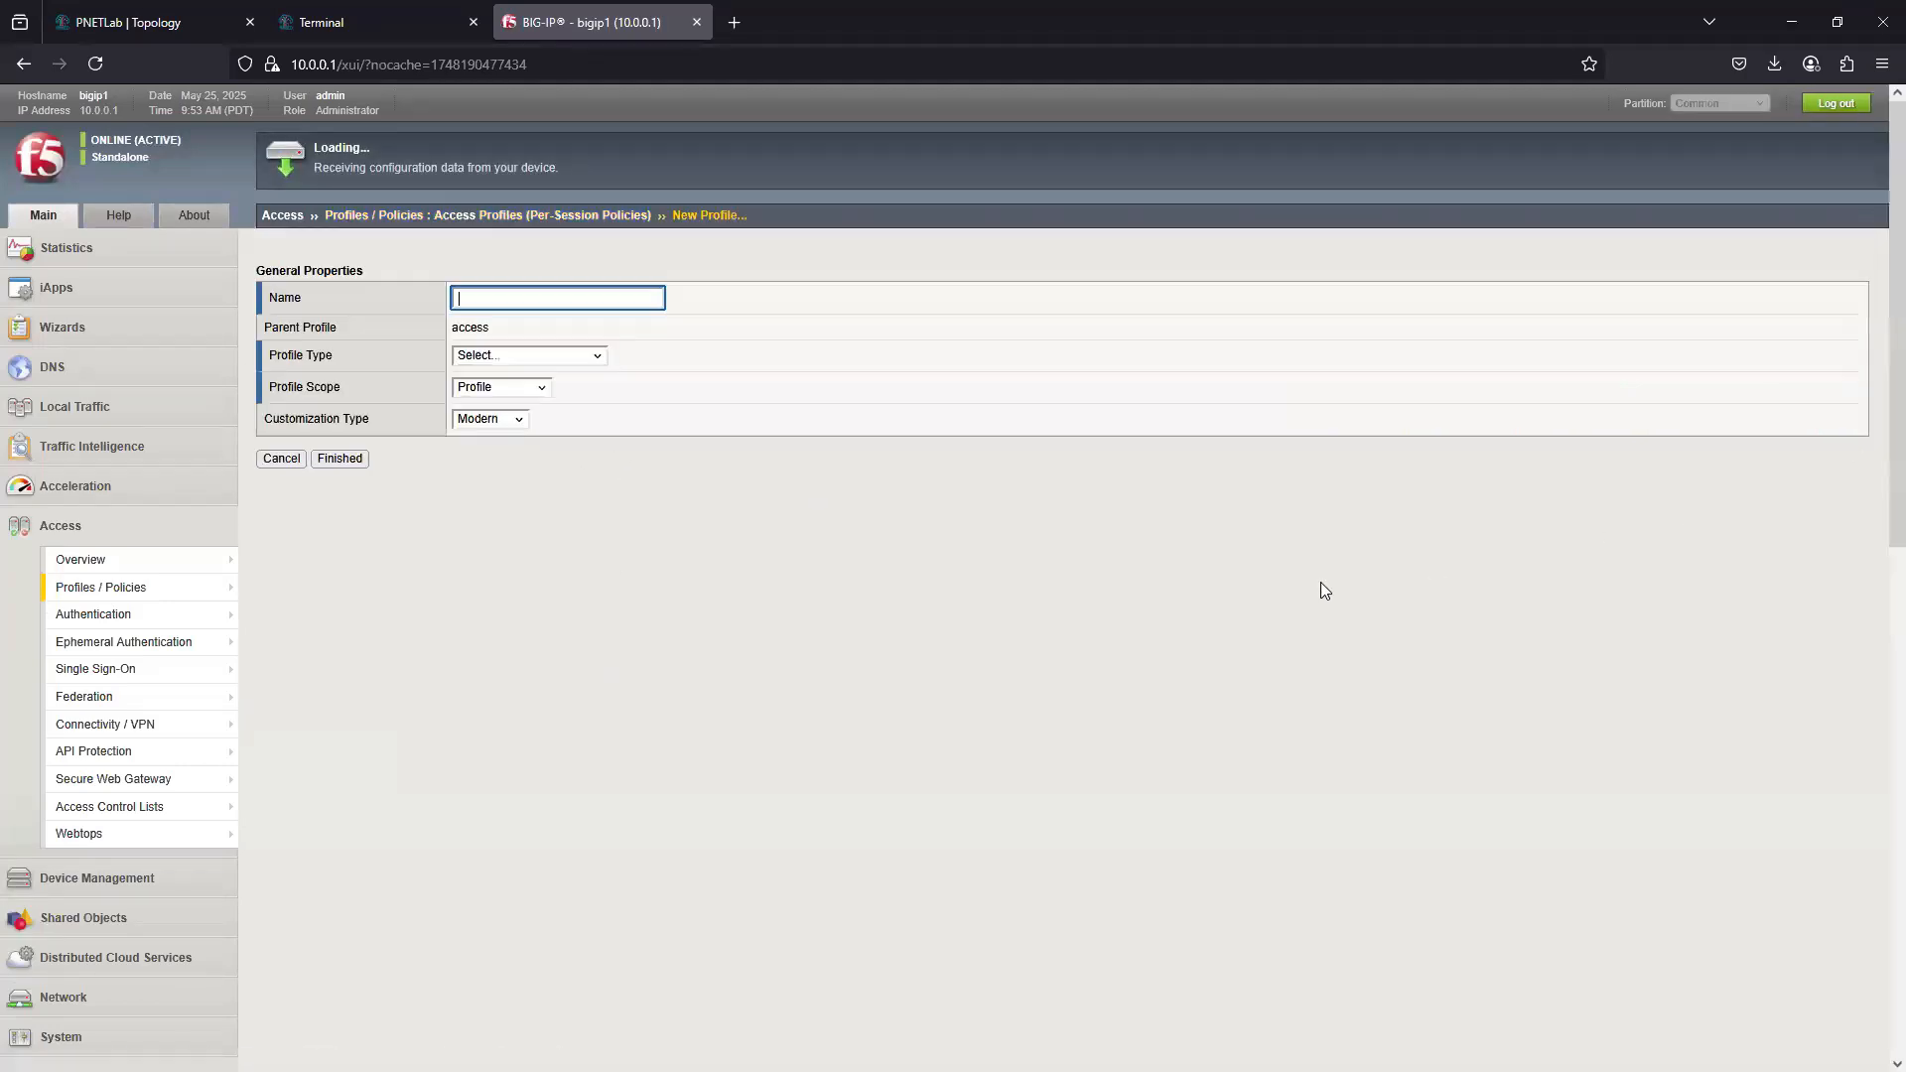
left_click(494, 297)
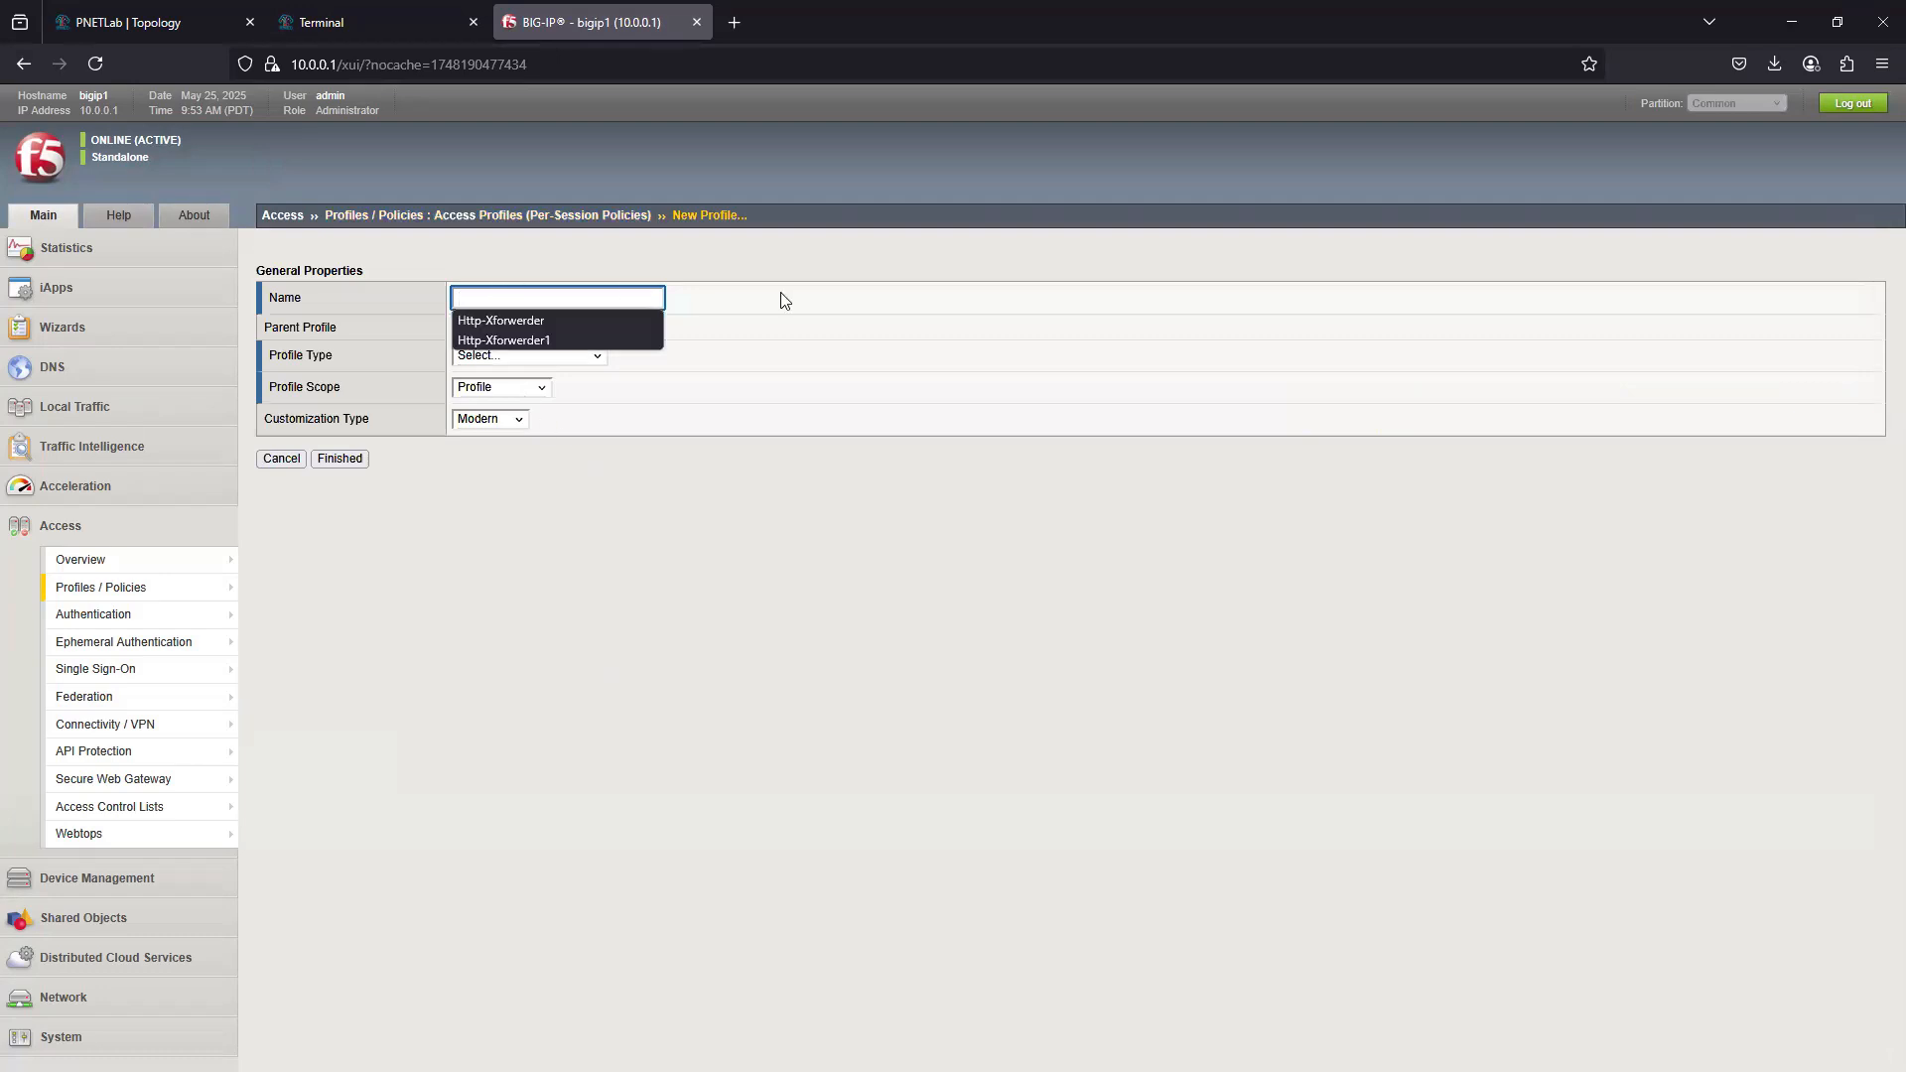
key("Escape")
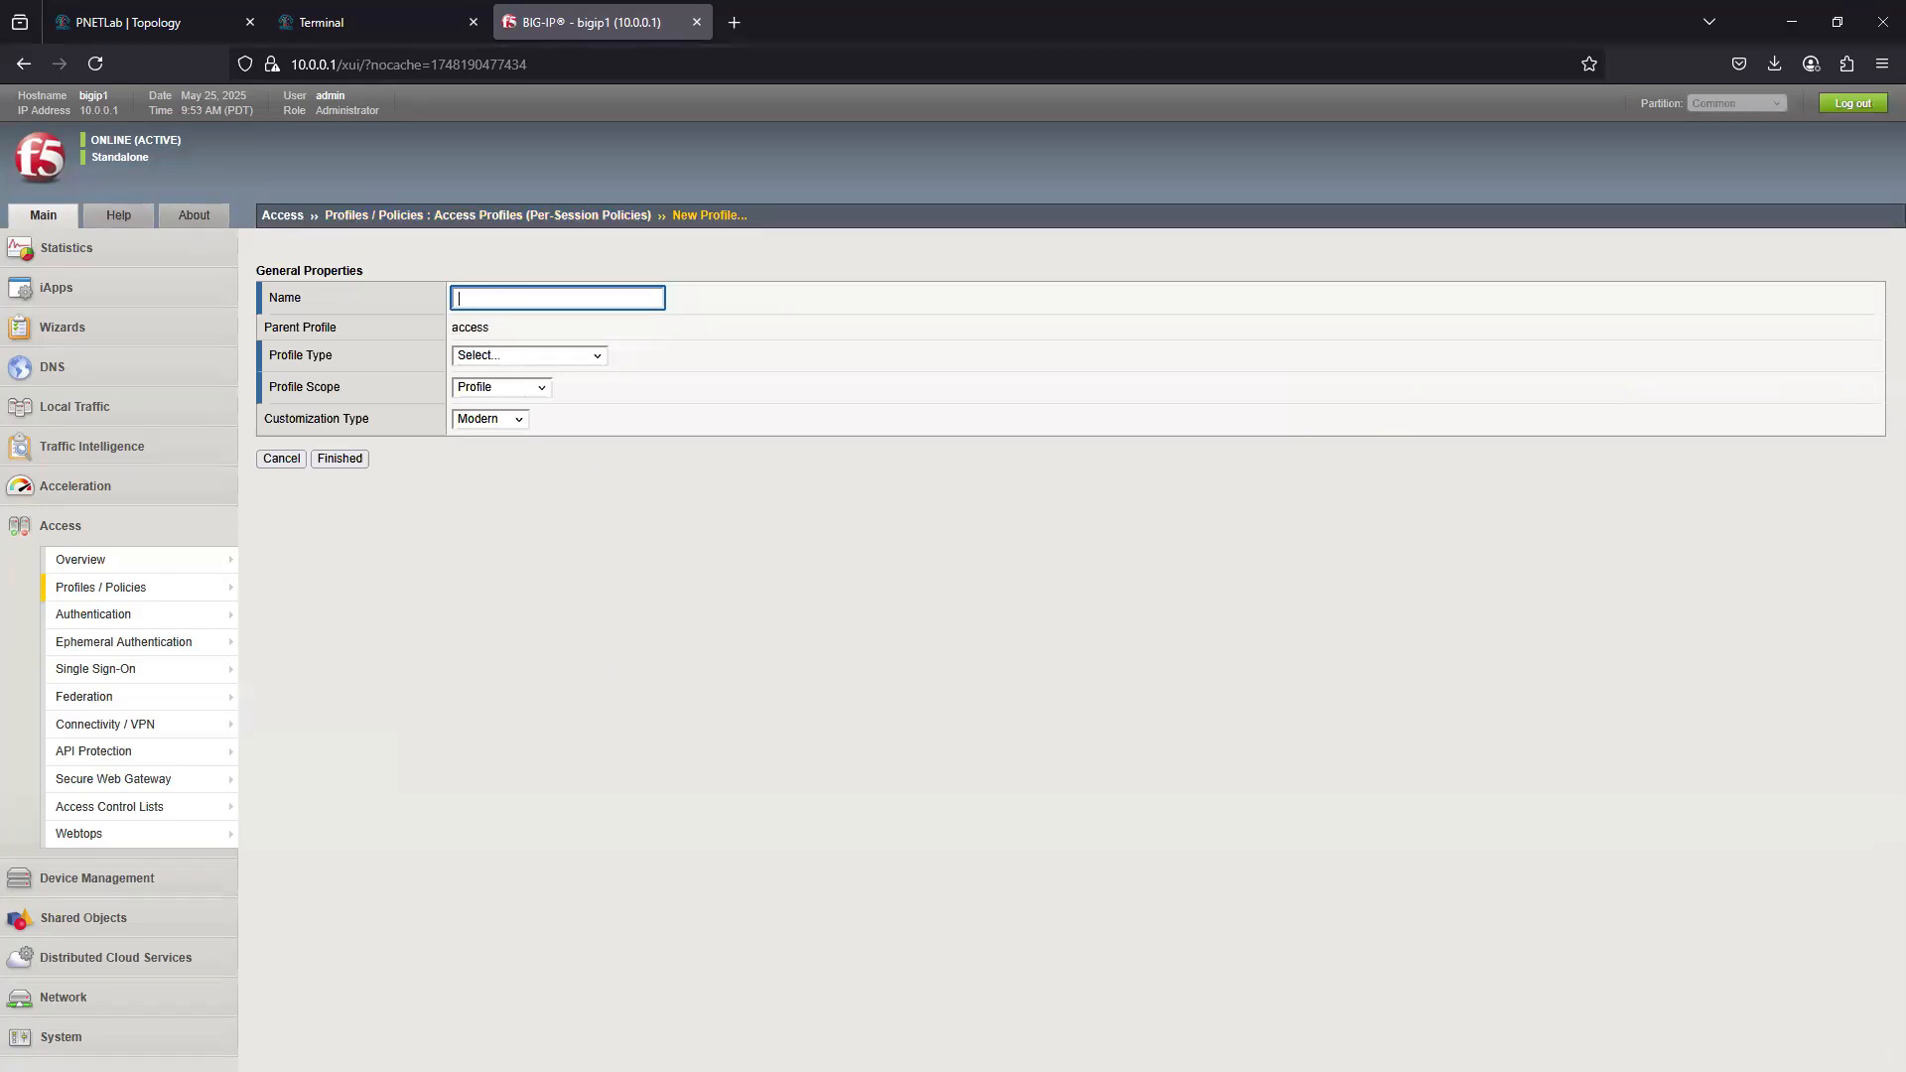
left_click(546, 358)
left_click(497, 406)
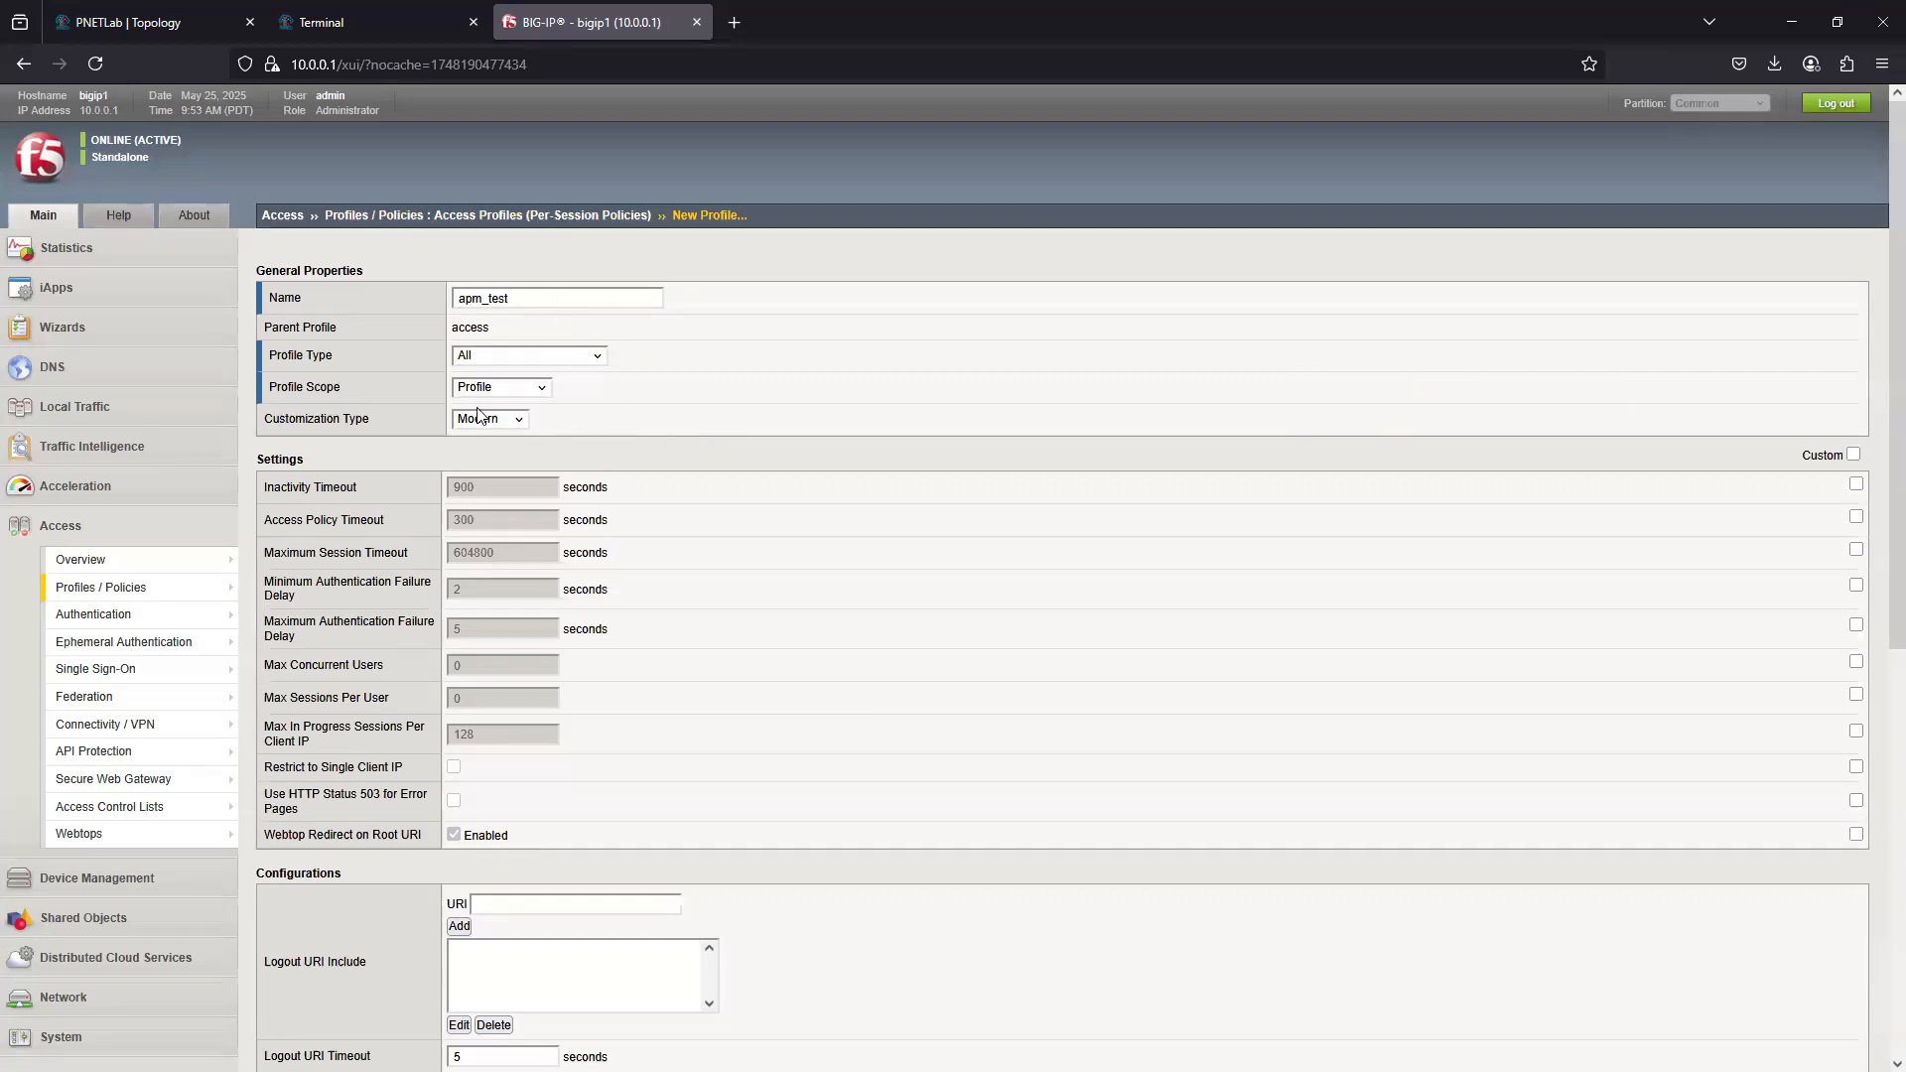
- Add English (en) to the accepted languages of the apm_test profile and finish creating it
scroll(663, 830, "down", 6)
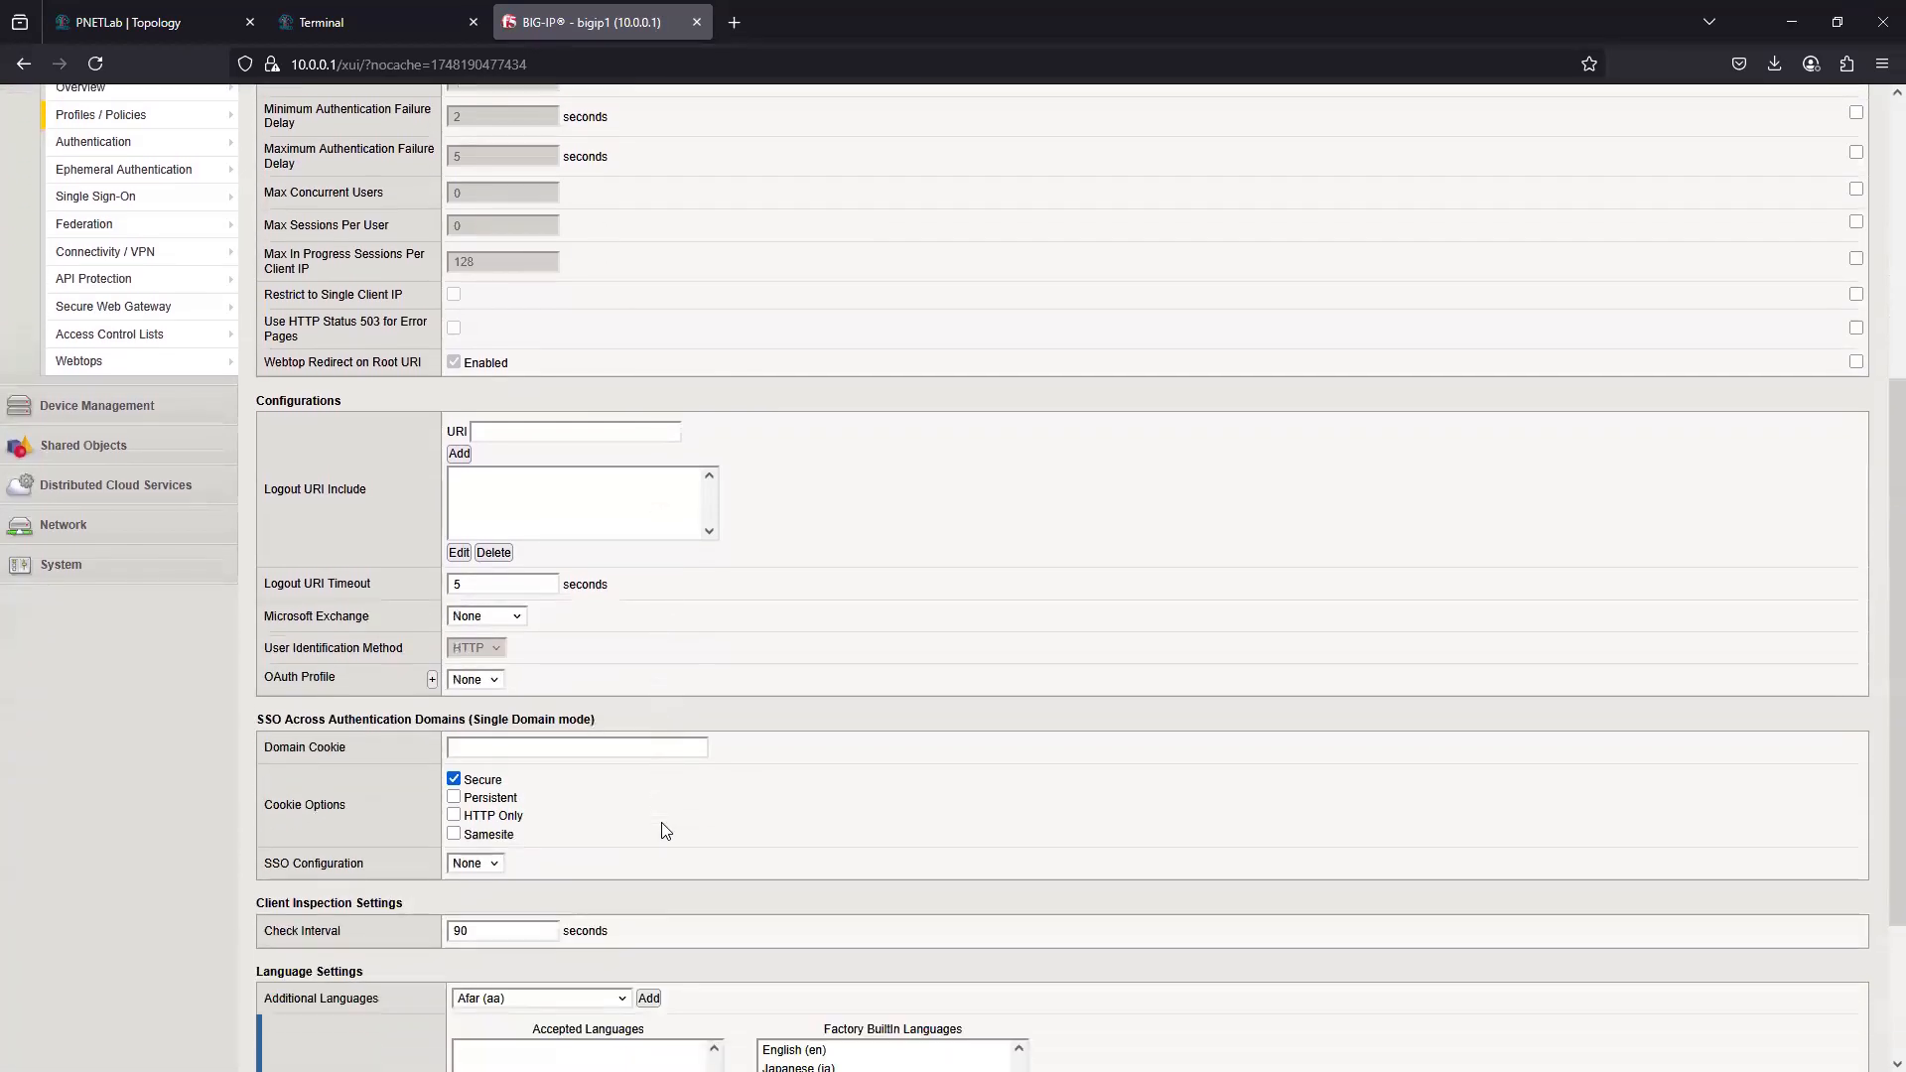
scroll(671, 760, "down", 1)
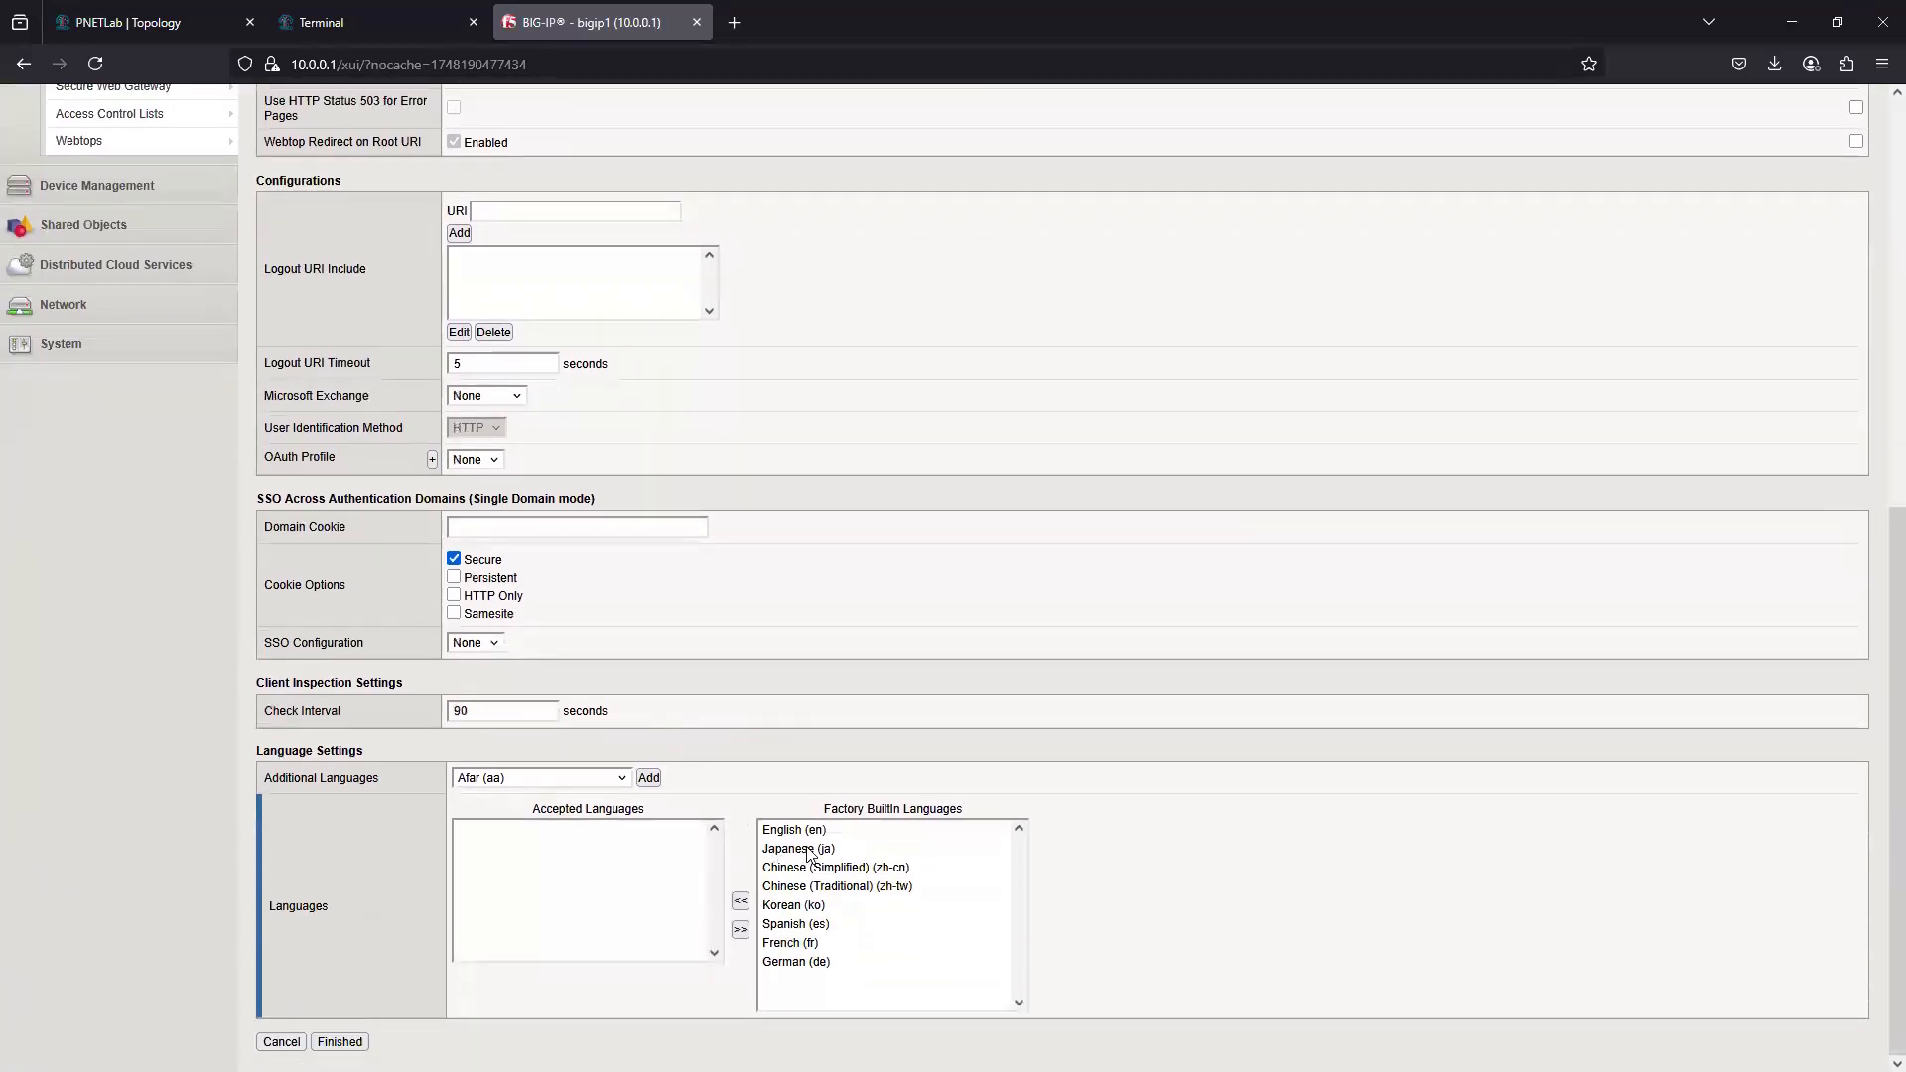
left_click(812, 832)
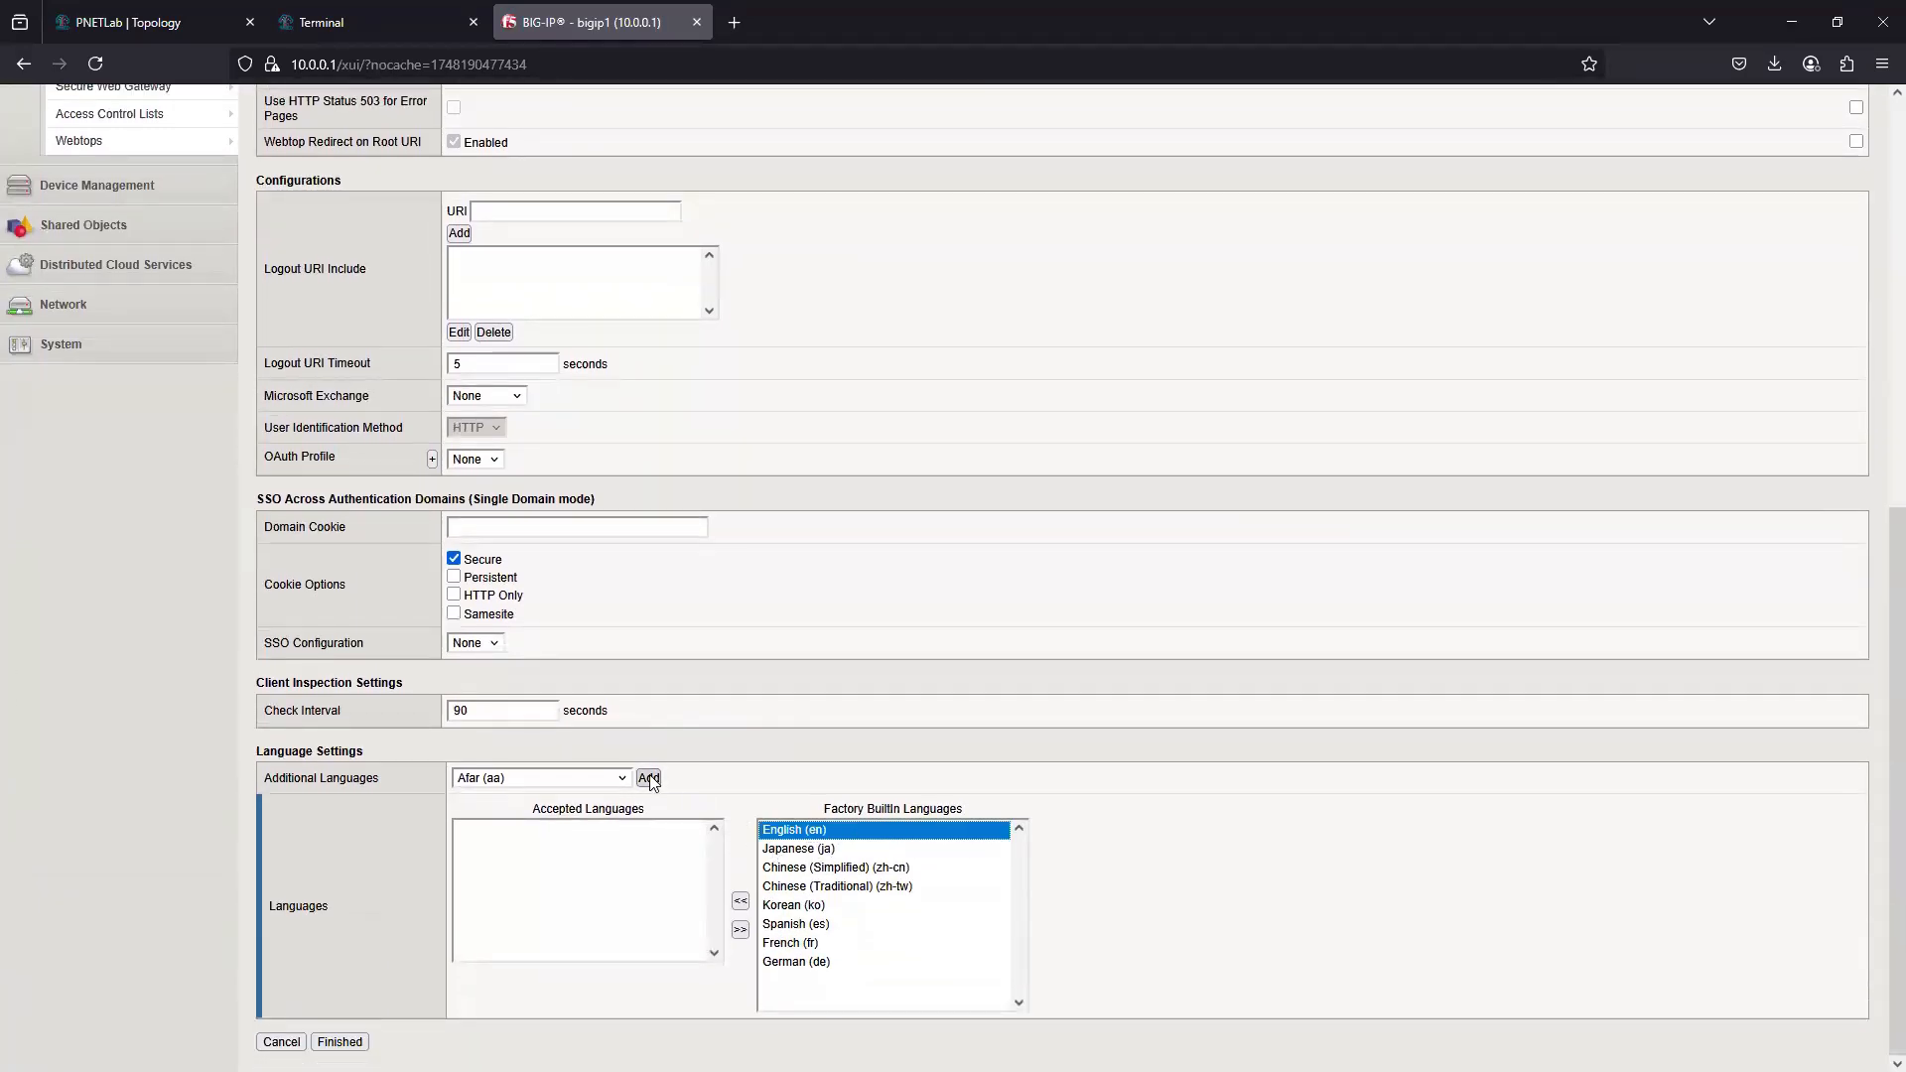
left_click(739, 901)
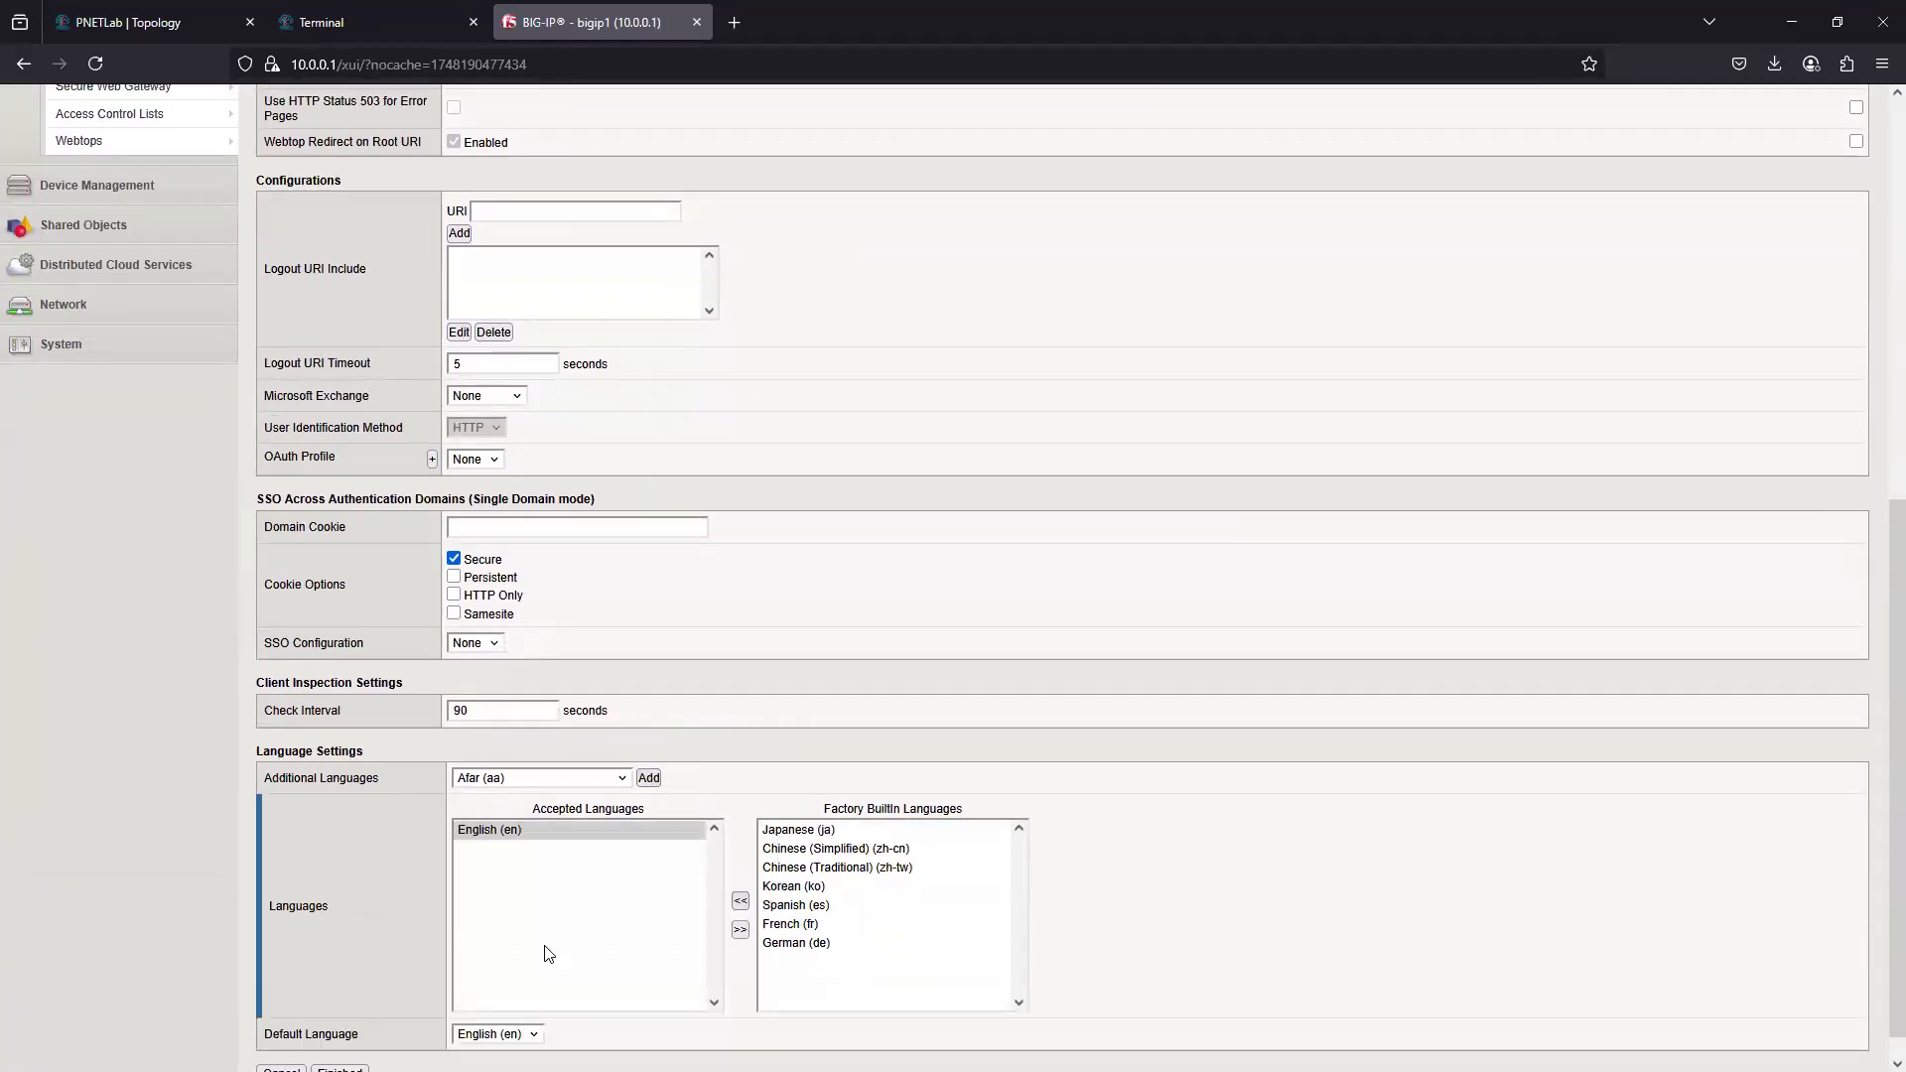
scroll(549, 953, "down", 1)
left_click(339, 1041)
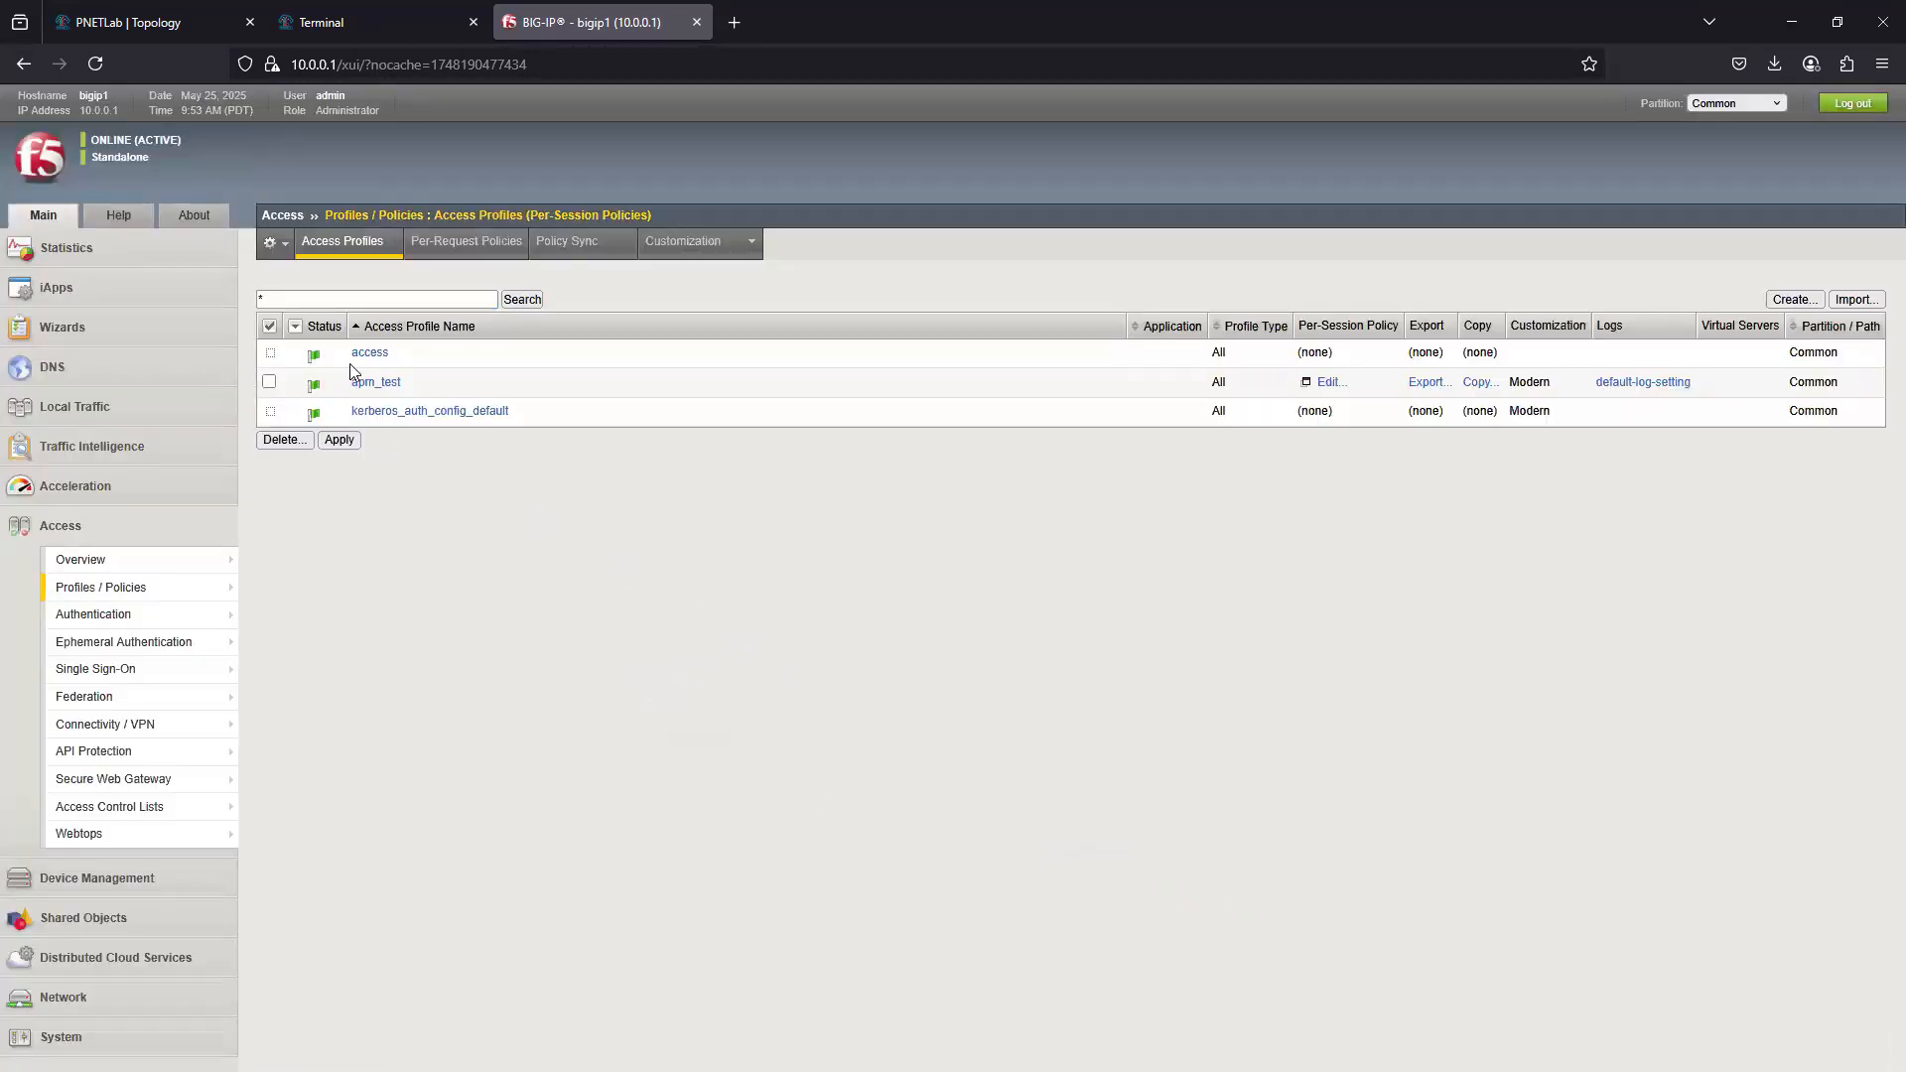
- Review the access policy and properties pages of the apm_test profile, and return to the access profile list
left_click(396, 390)
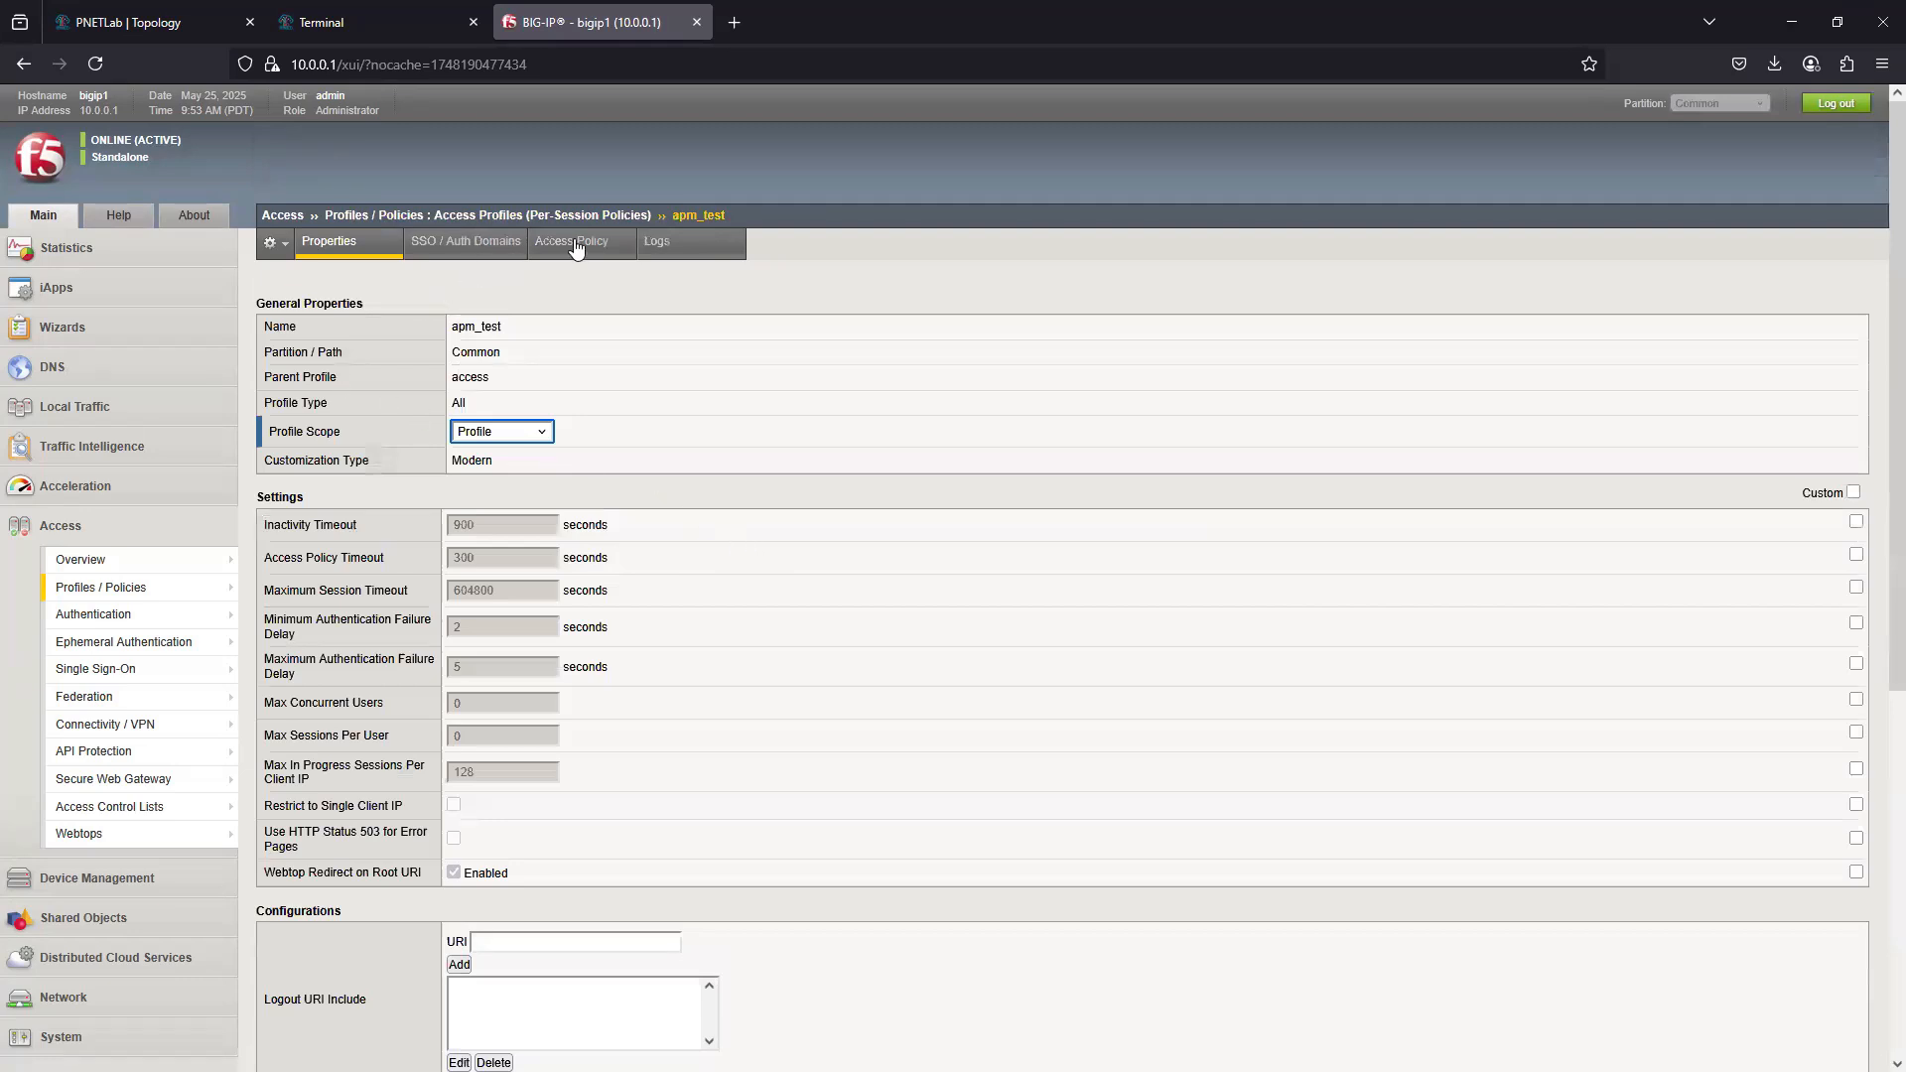
left_click(576, 243)
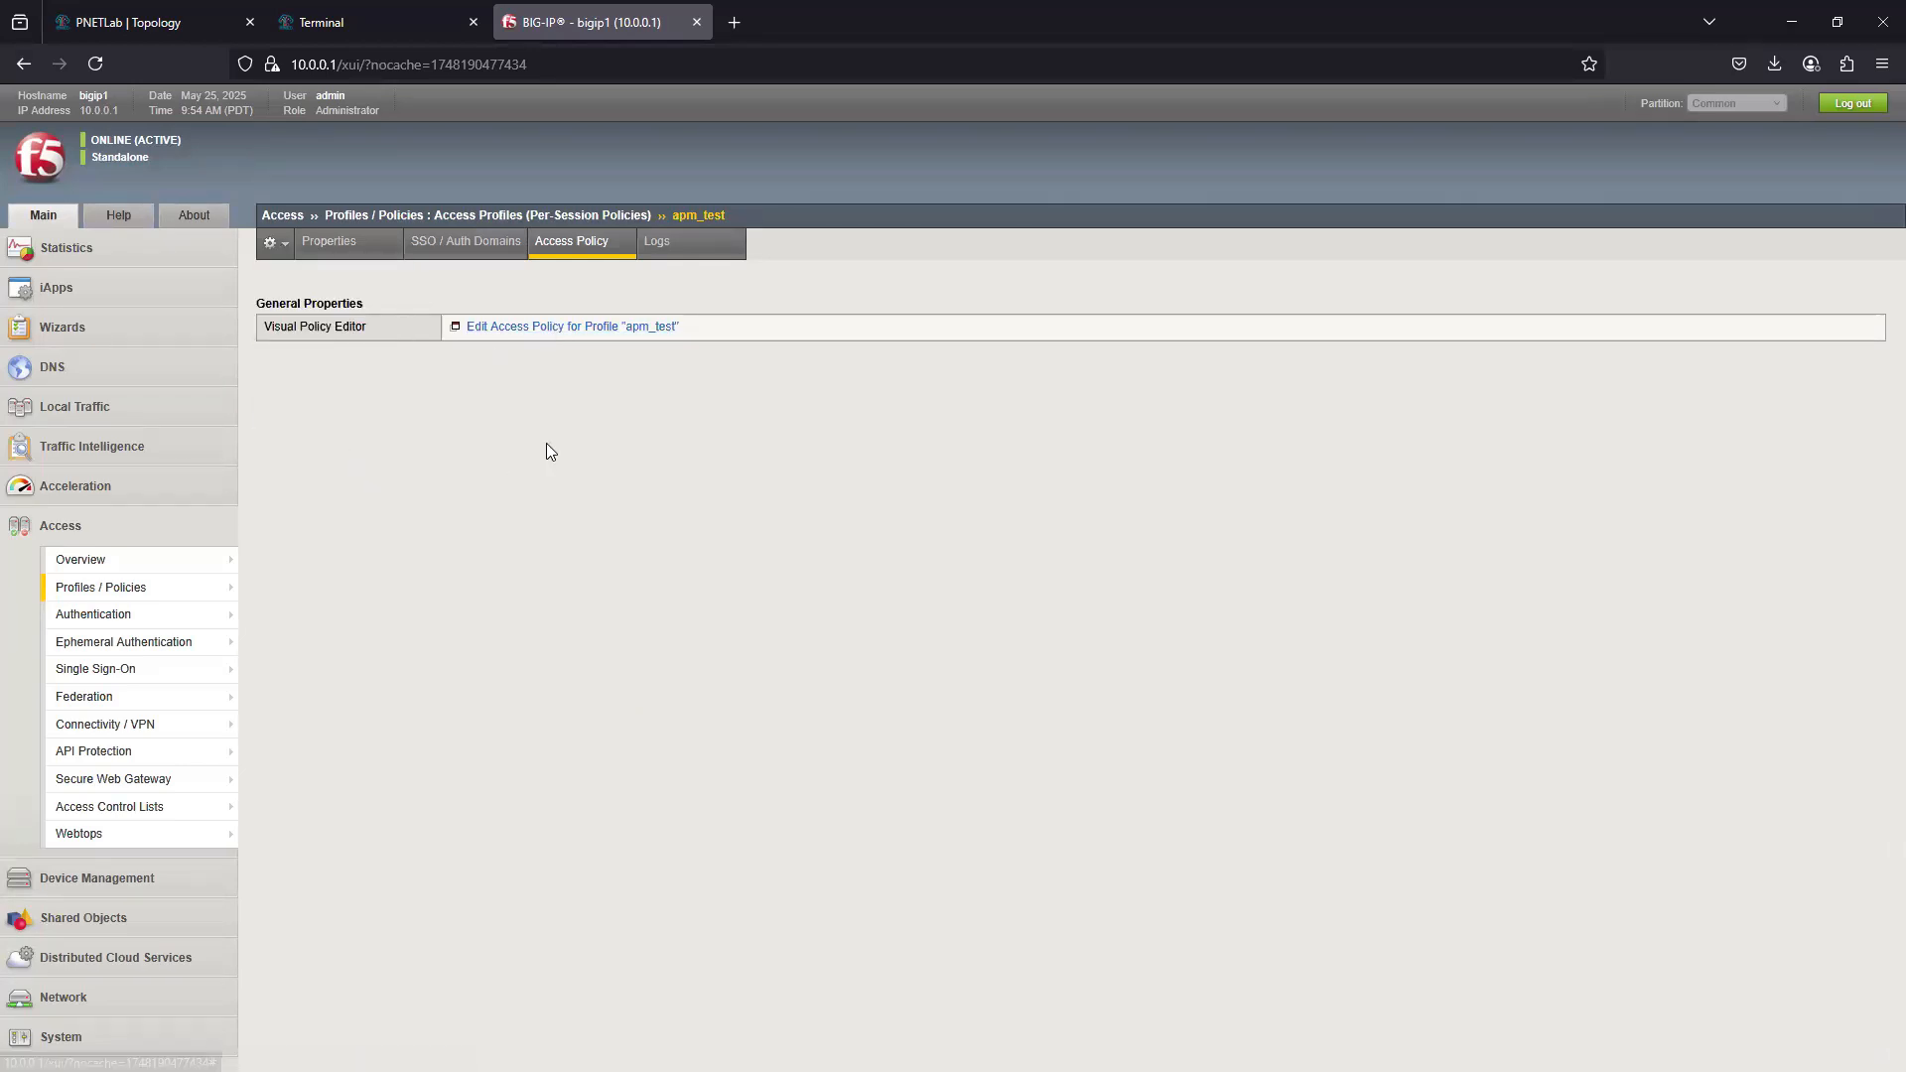
left_click(329, 248)
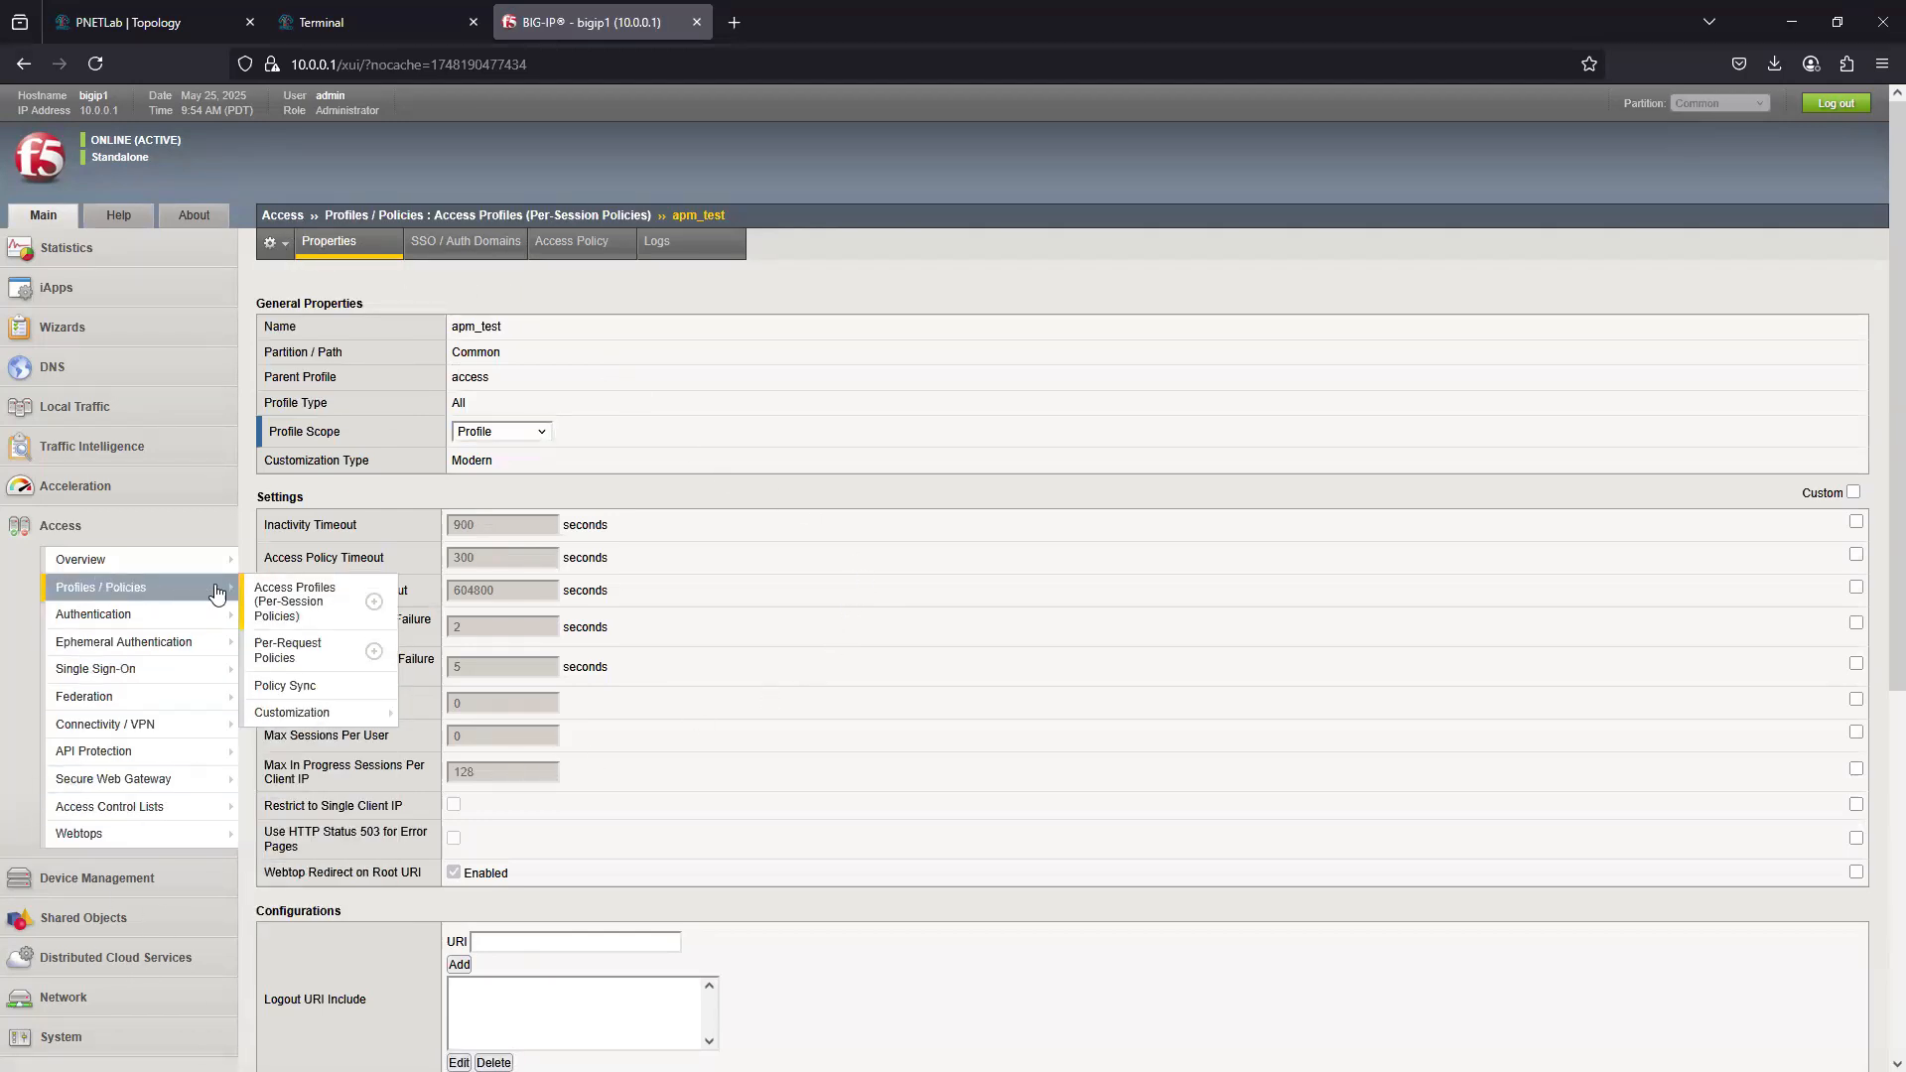
left_click(308, 601)
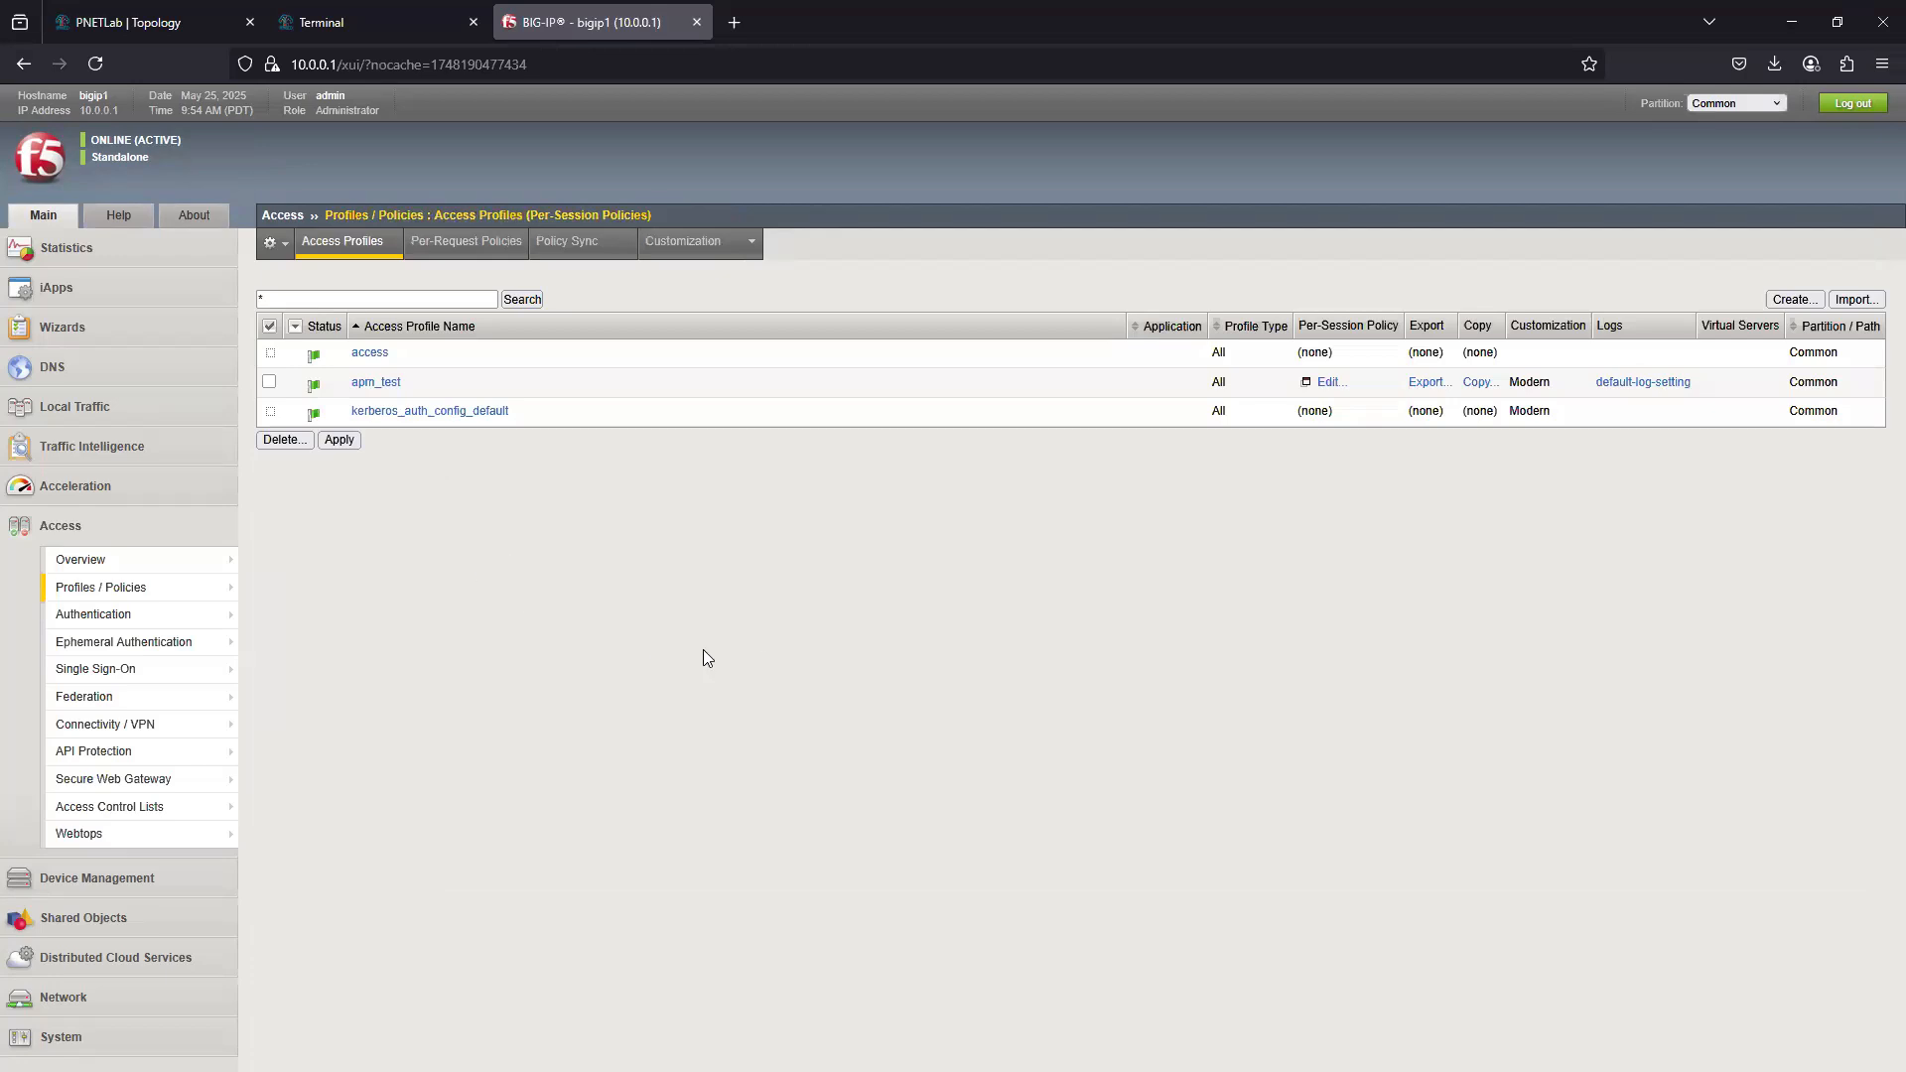
left_click(1797, 300)
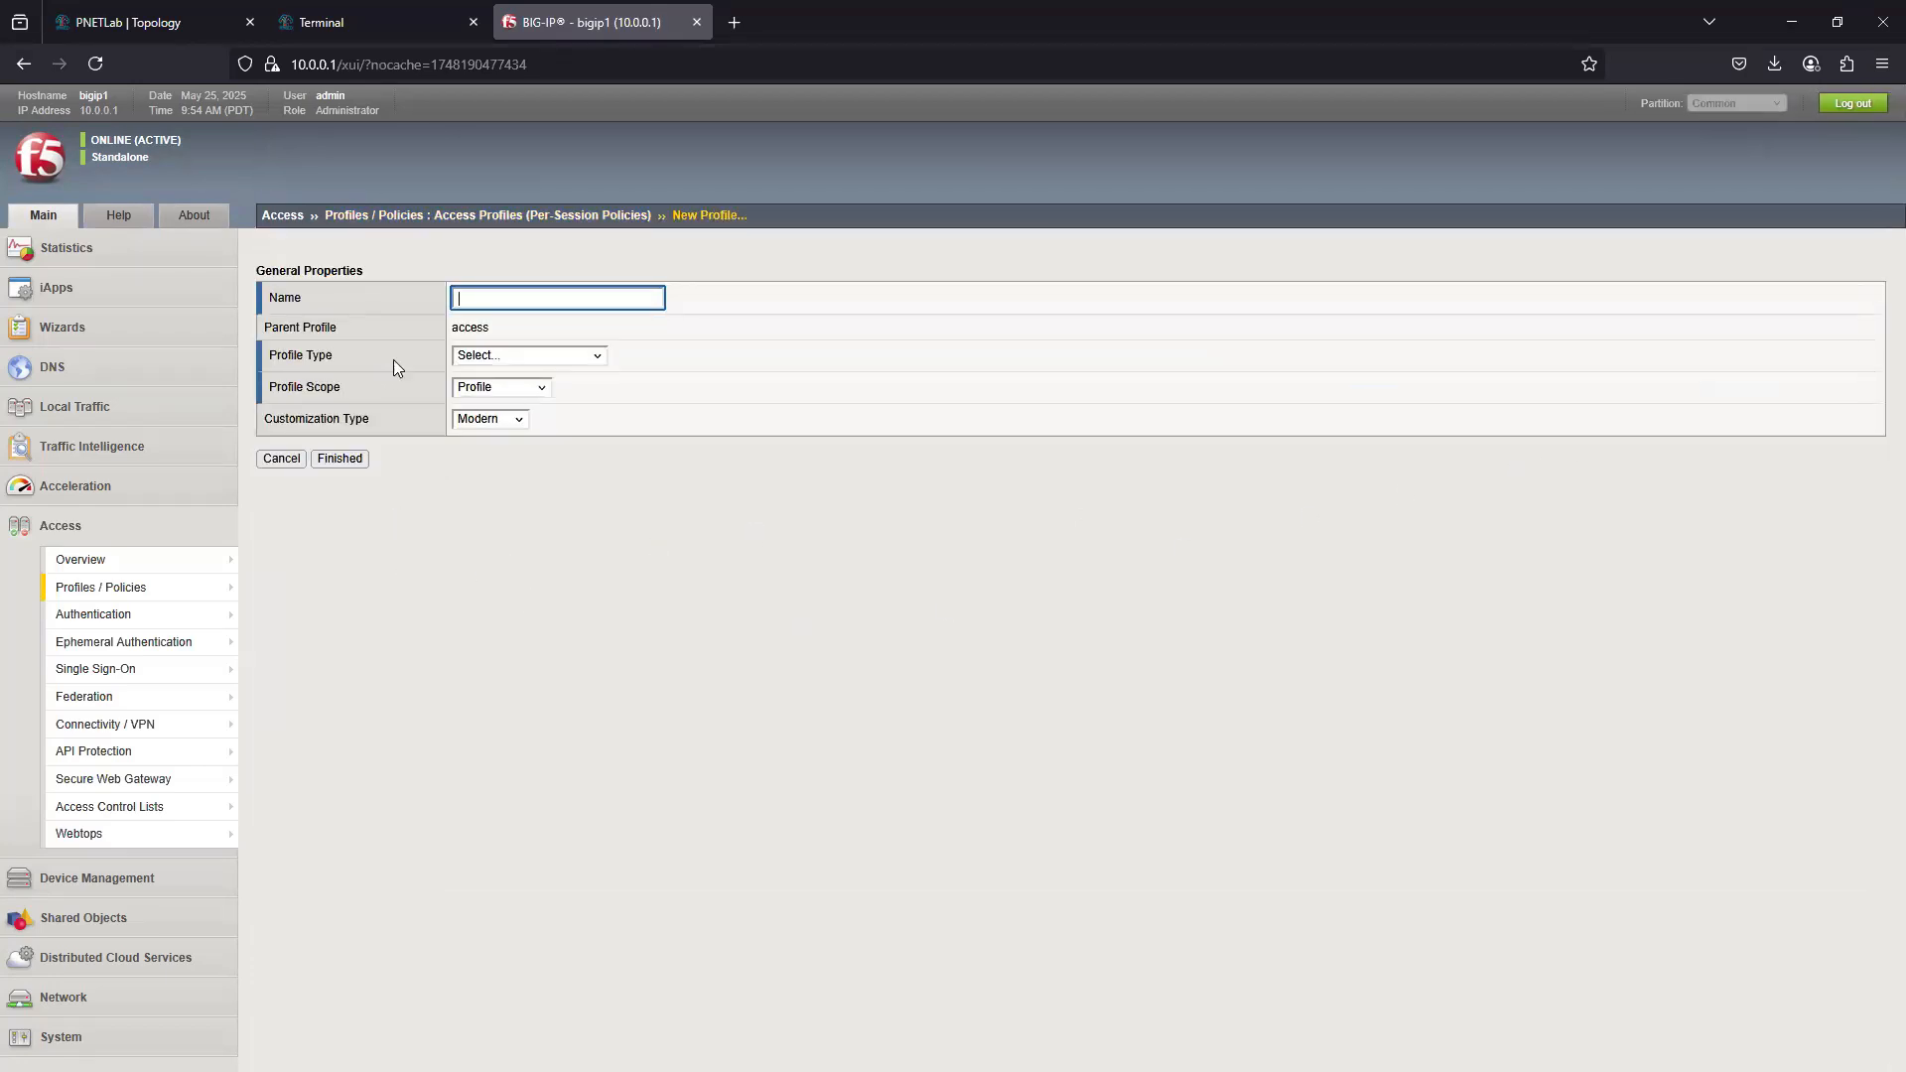
left_click(581, 356)
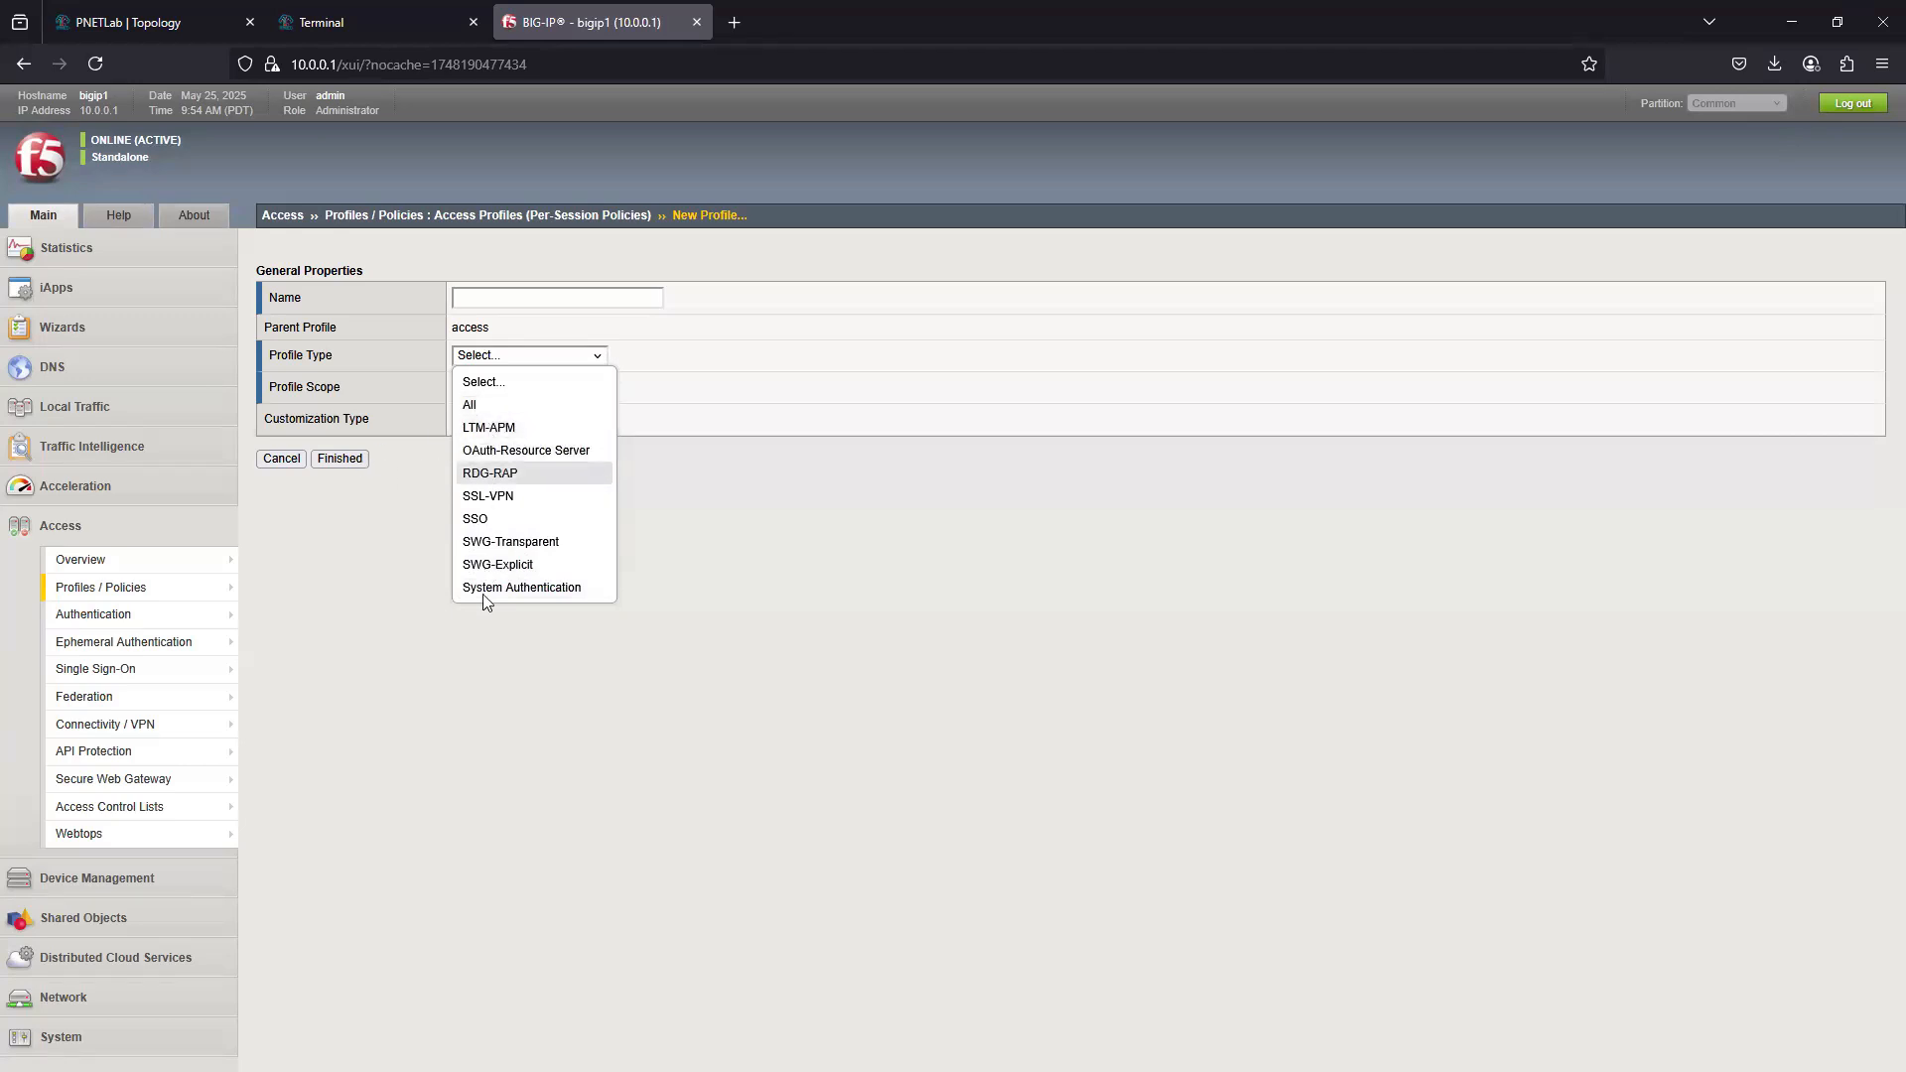
left_click(286, 459)
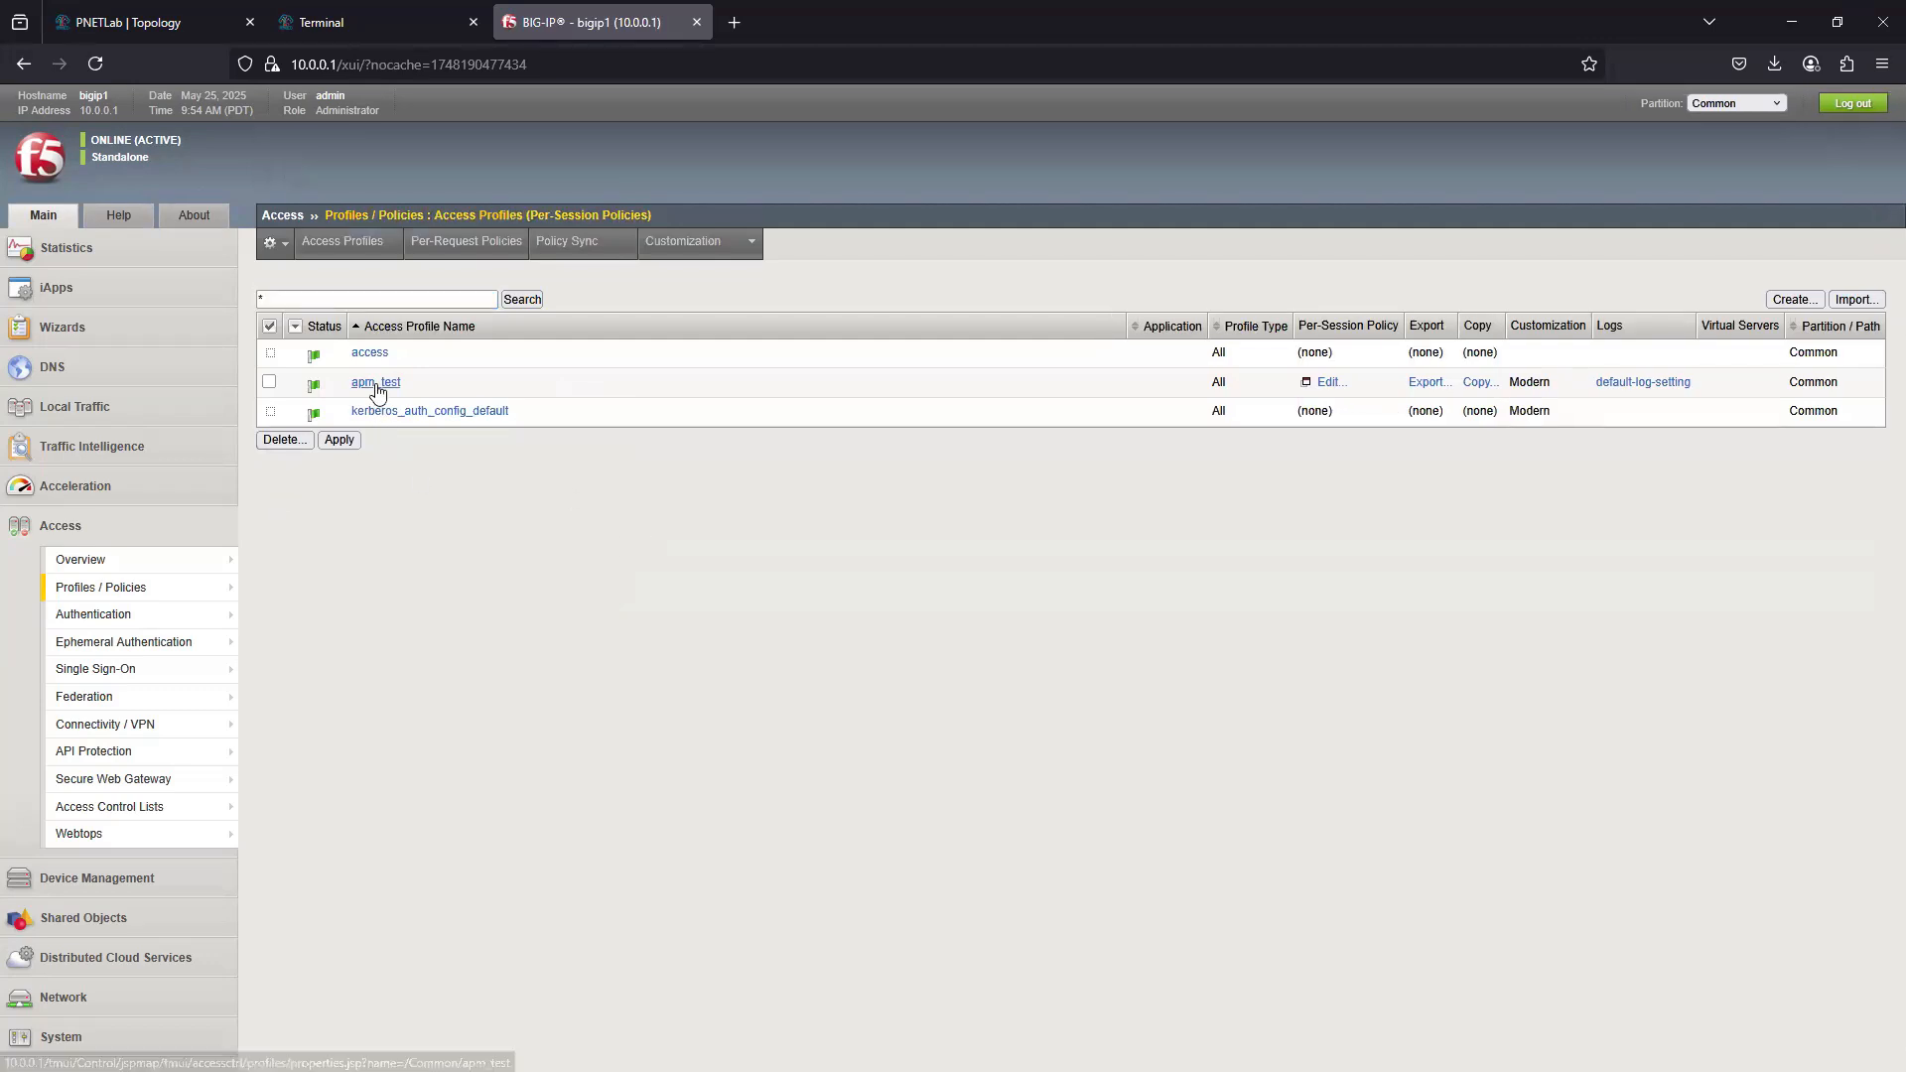
left_click(376, 383)
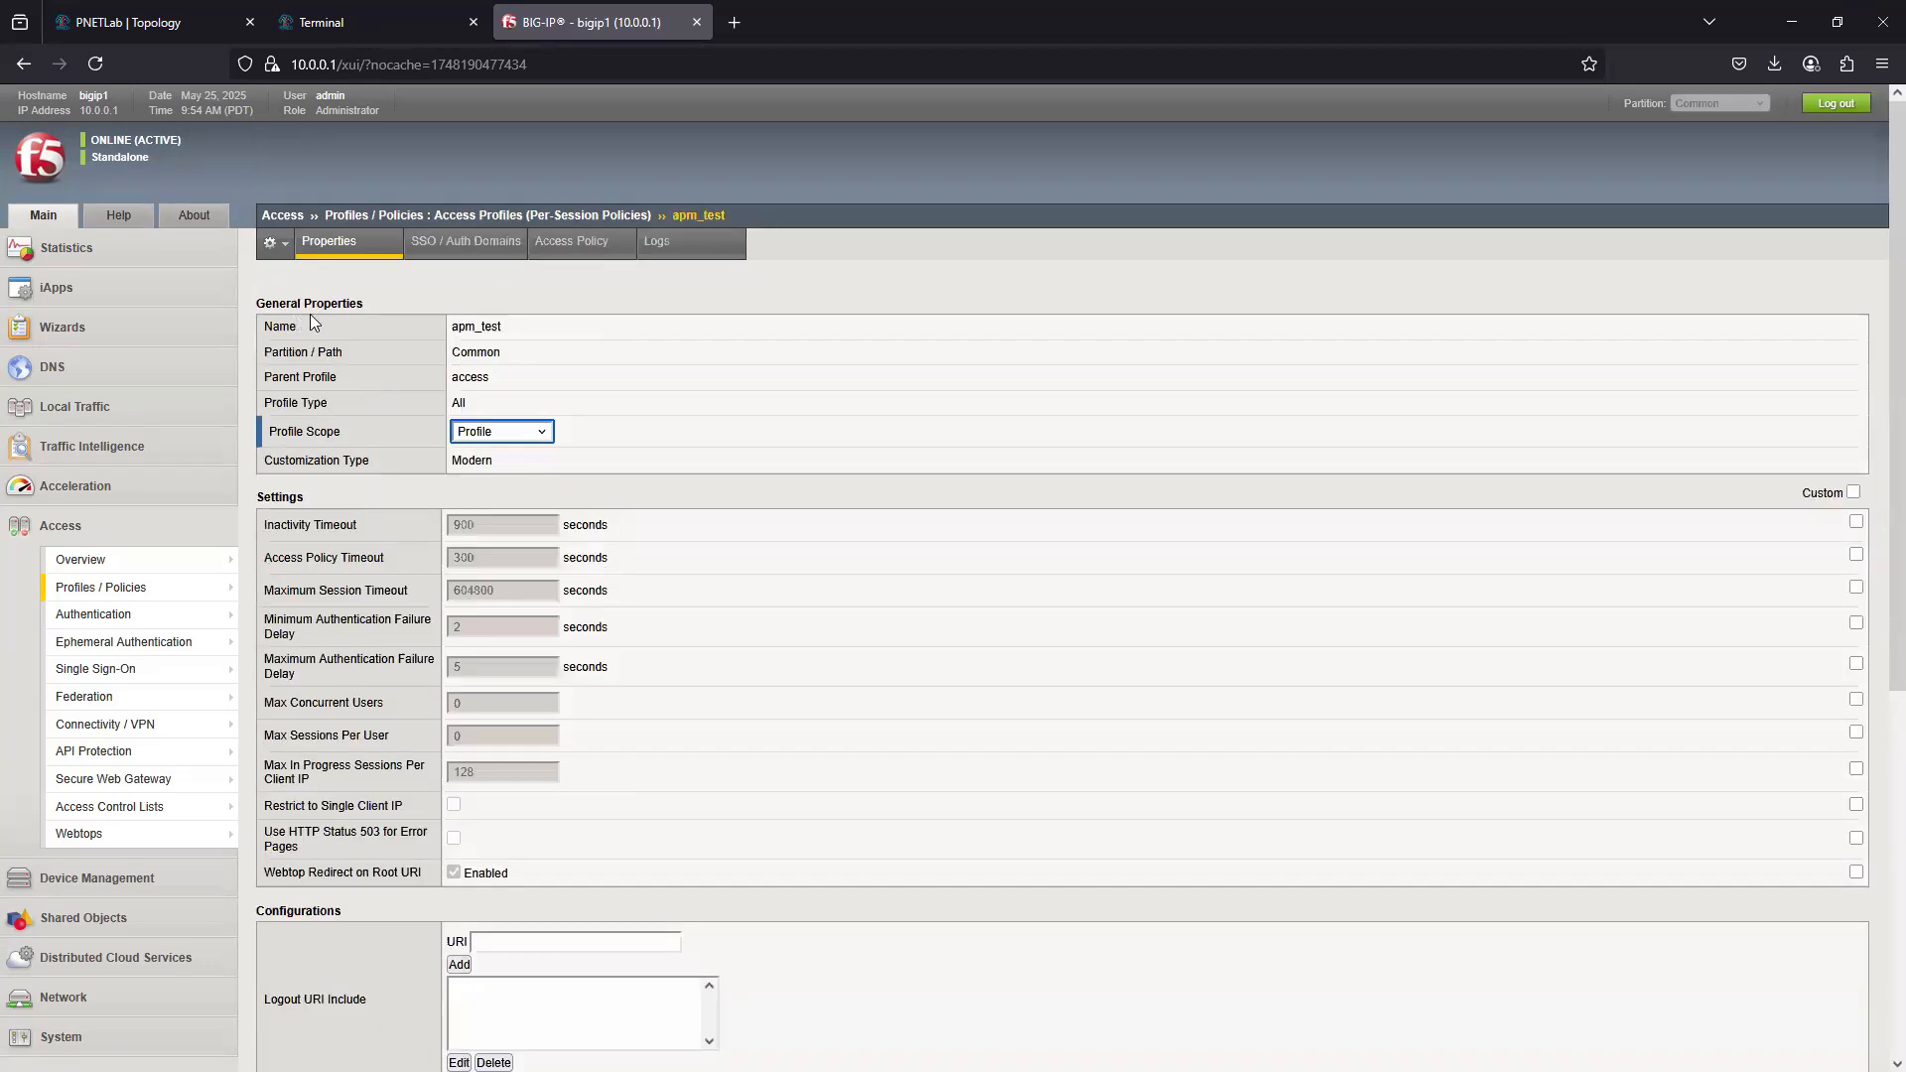
left_click(14, 69)
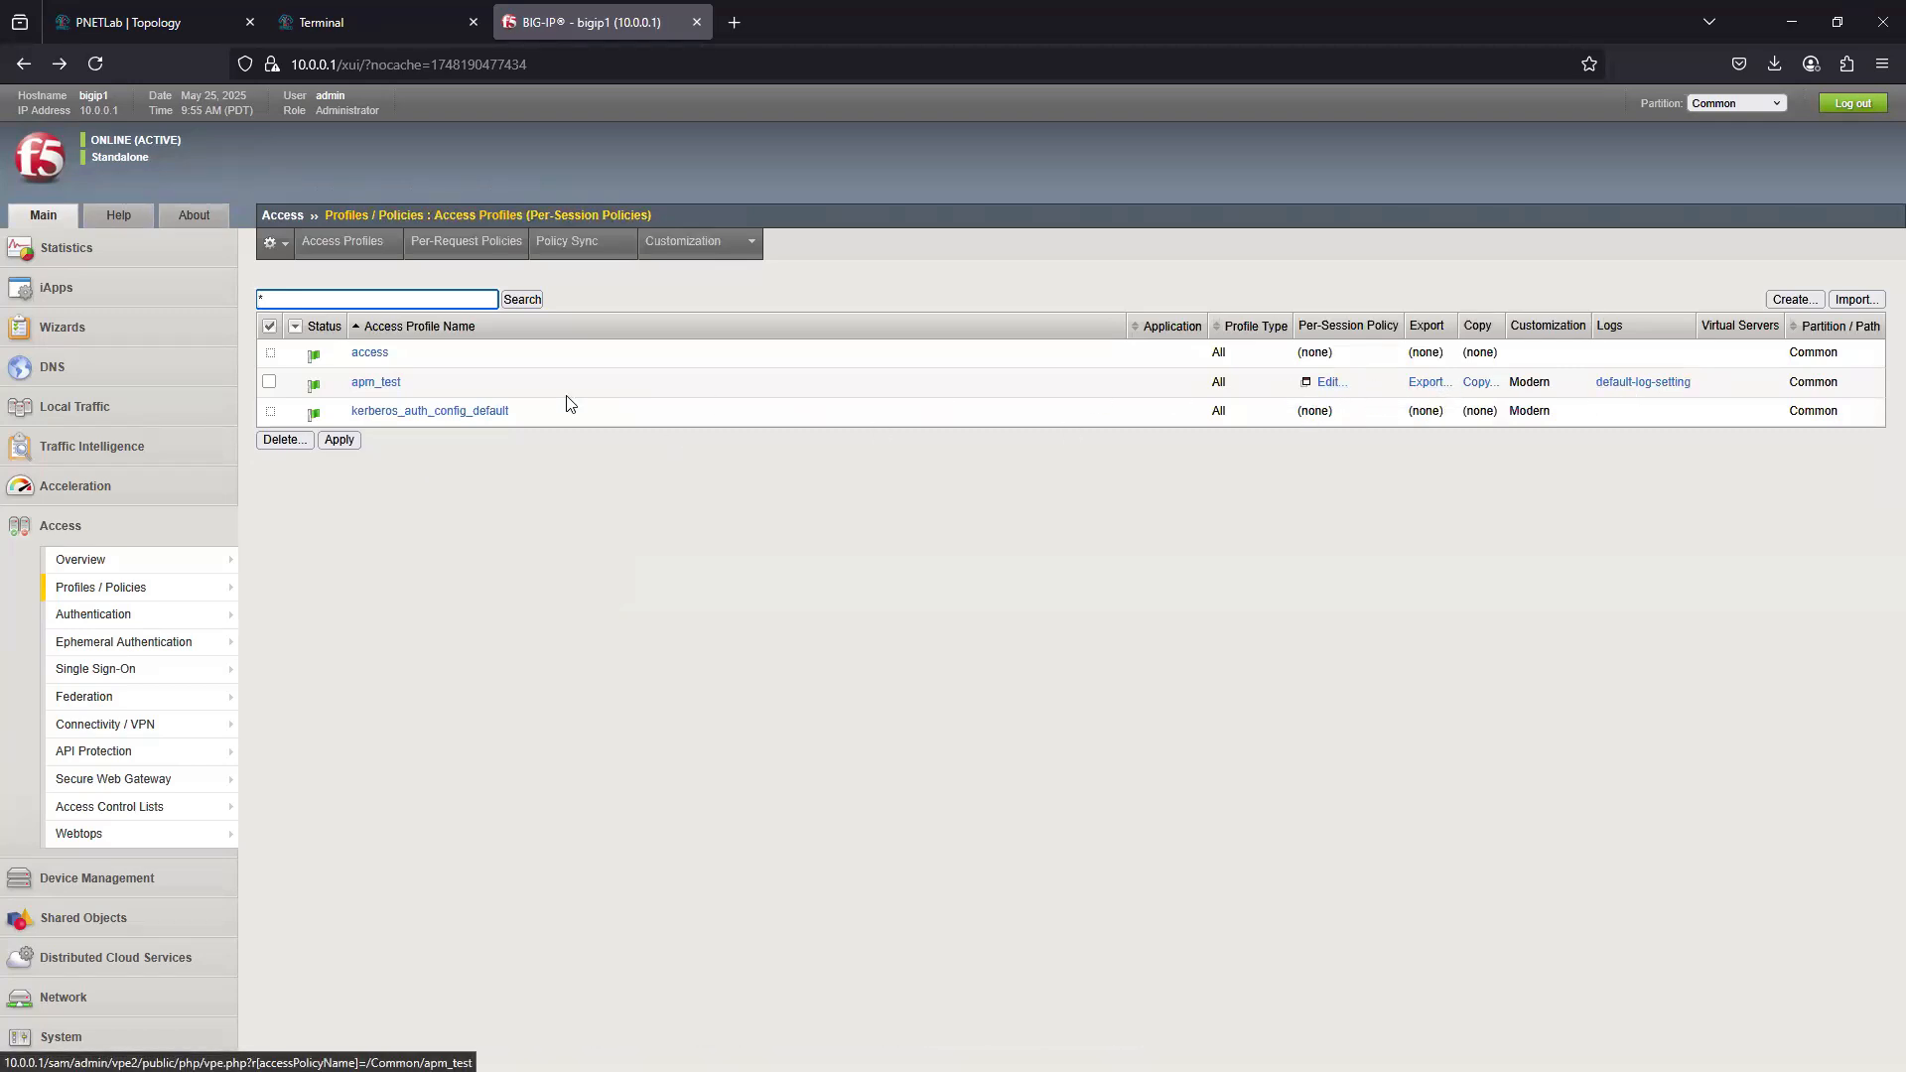
- Open the per-session policy of apm_test for editing and add a Logon Page with its default settings after Start
left_click(1328, 382)
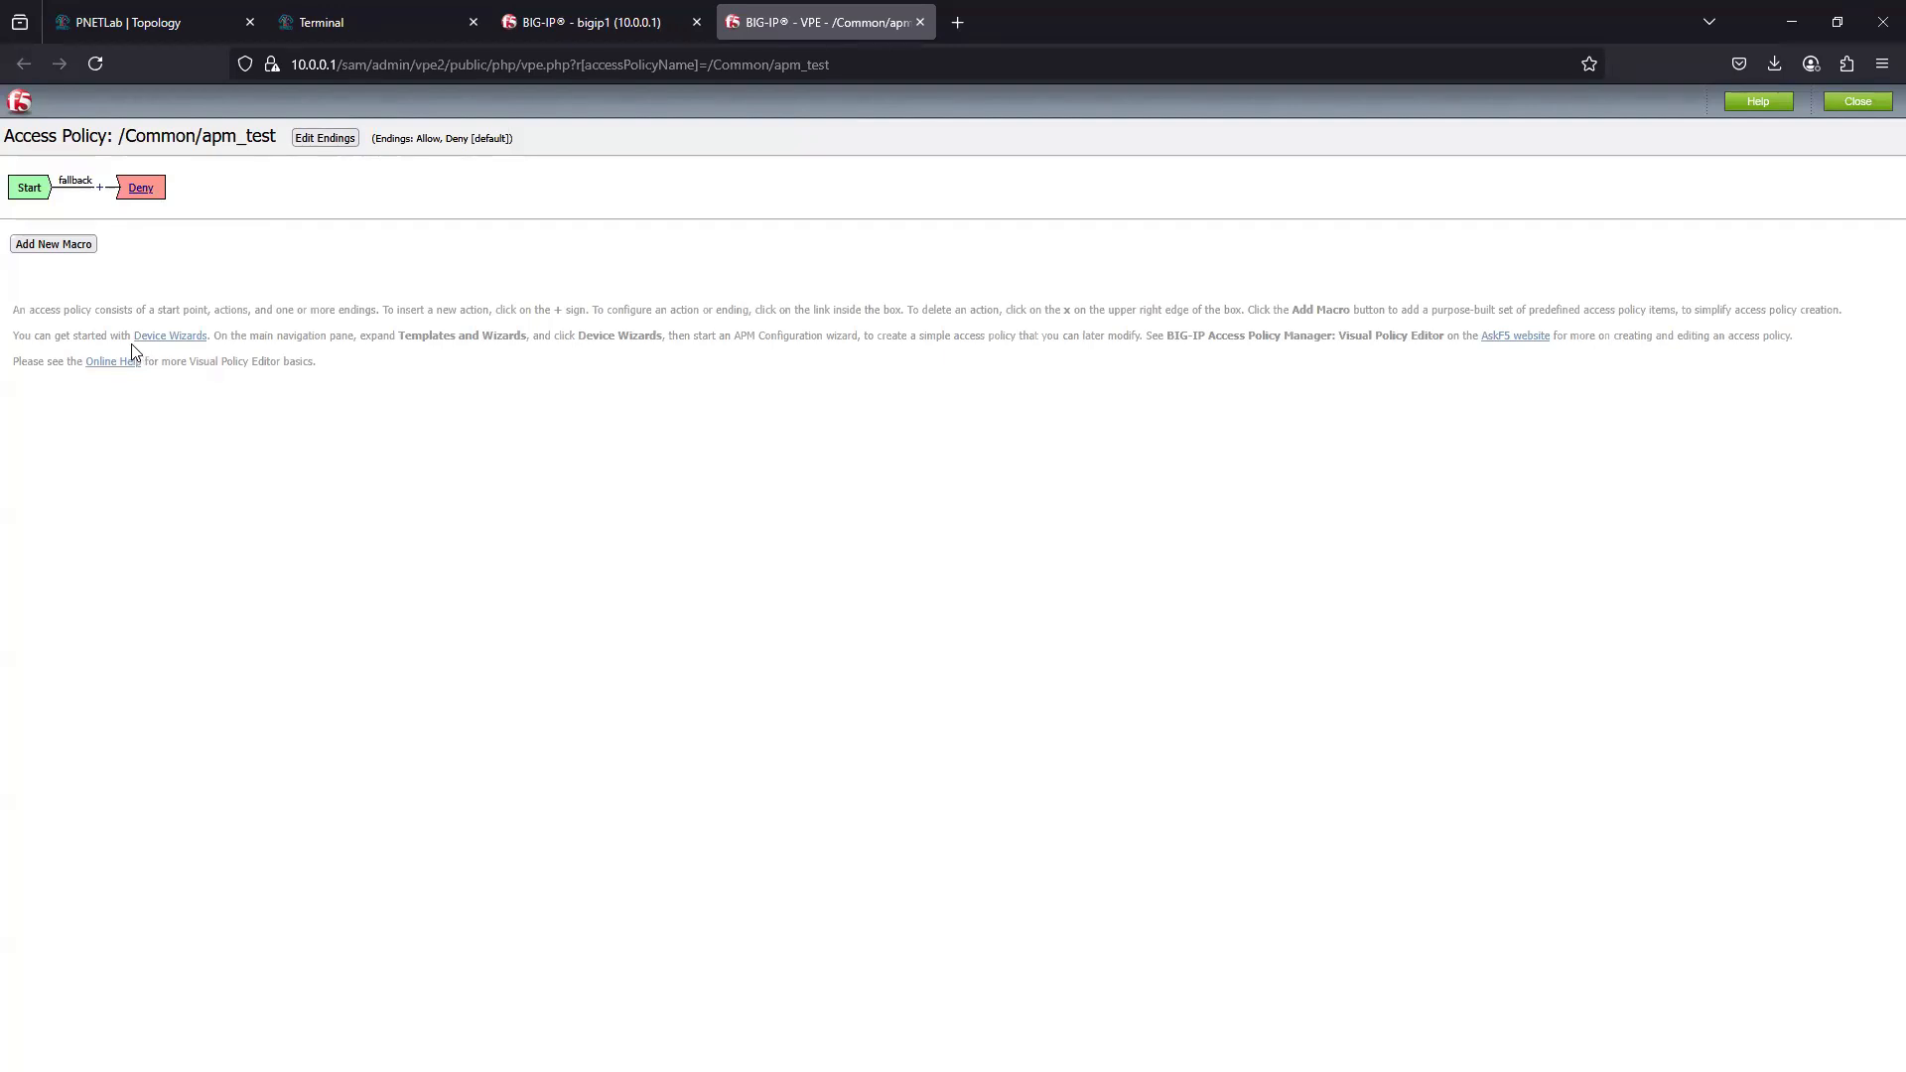
left_click(99, 186)
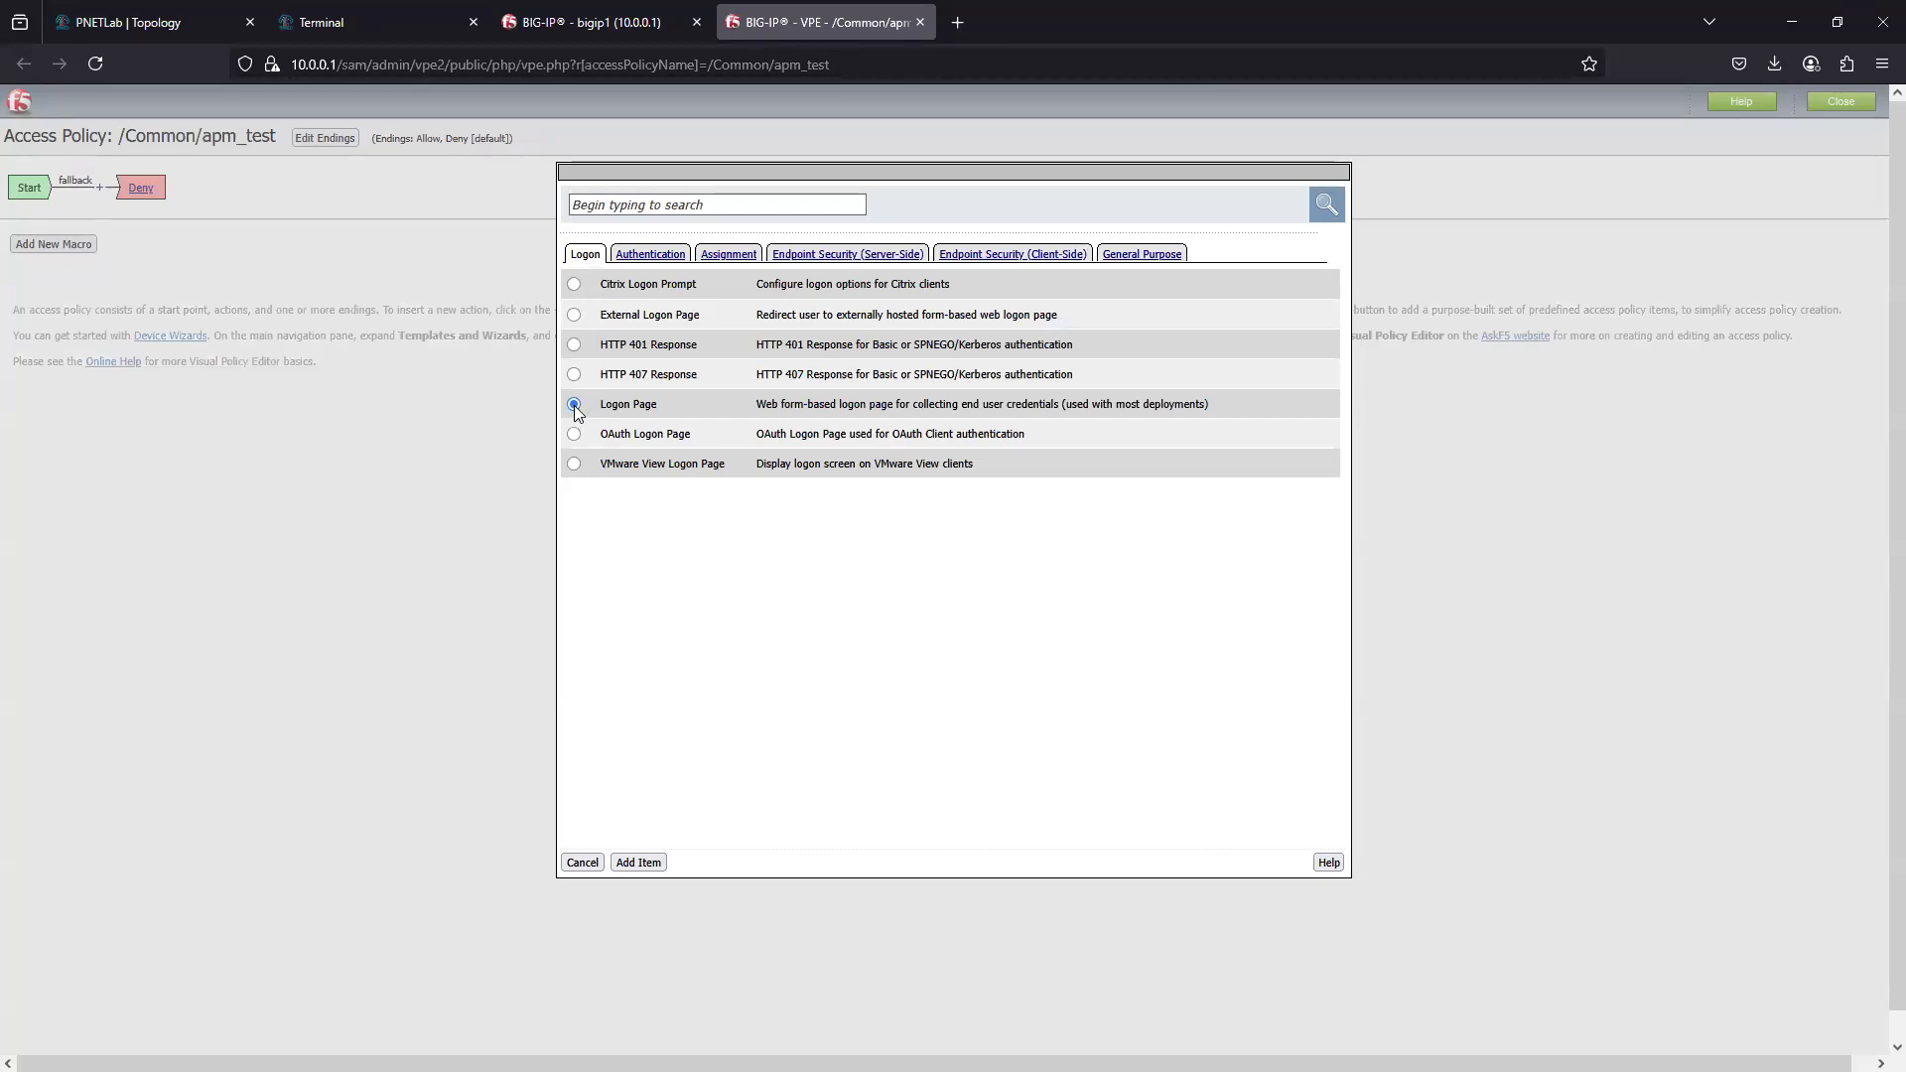
left_click(647, 863)
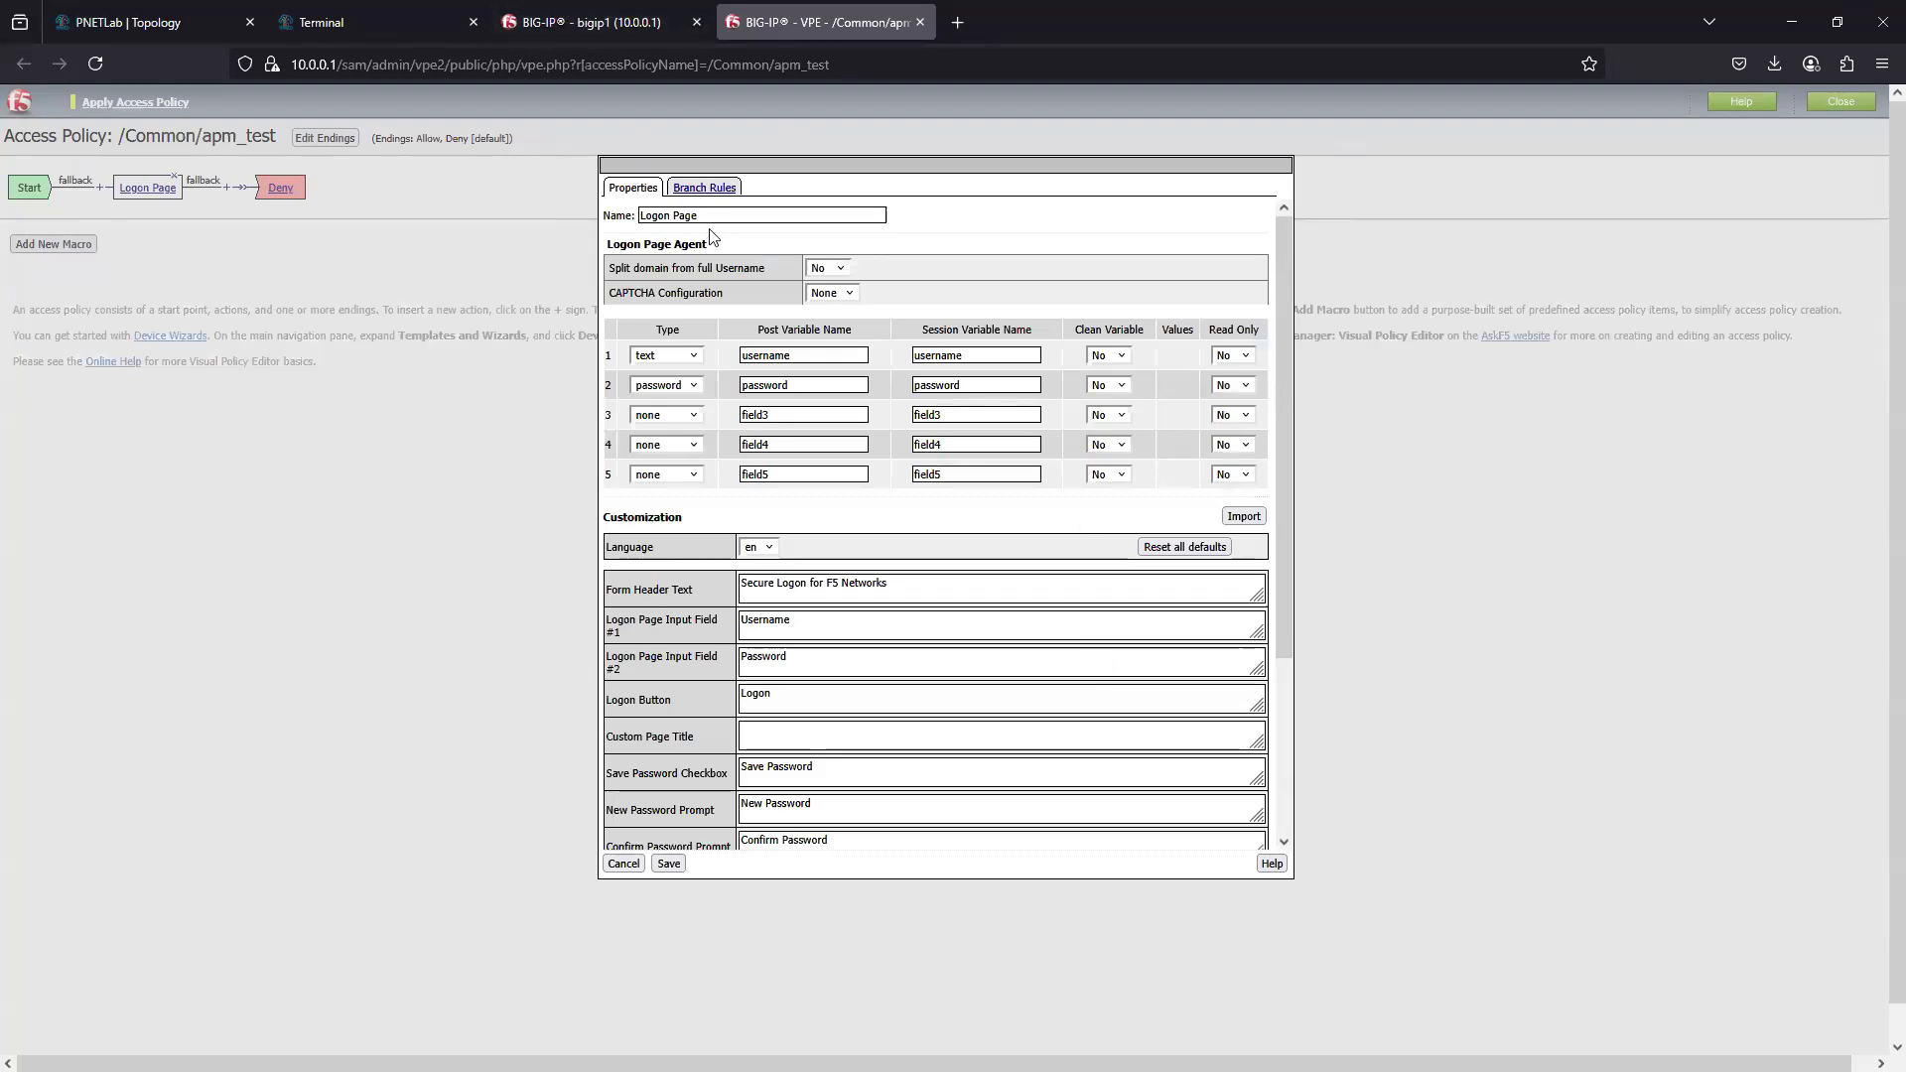
scroll(661, 595, "down", 5)
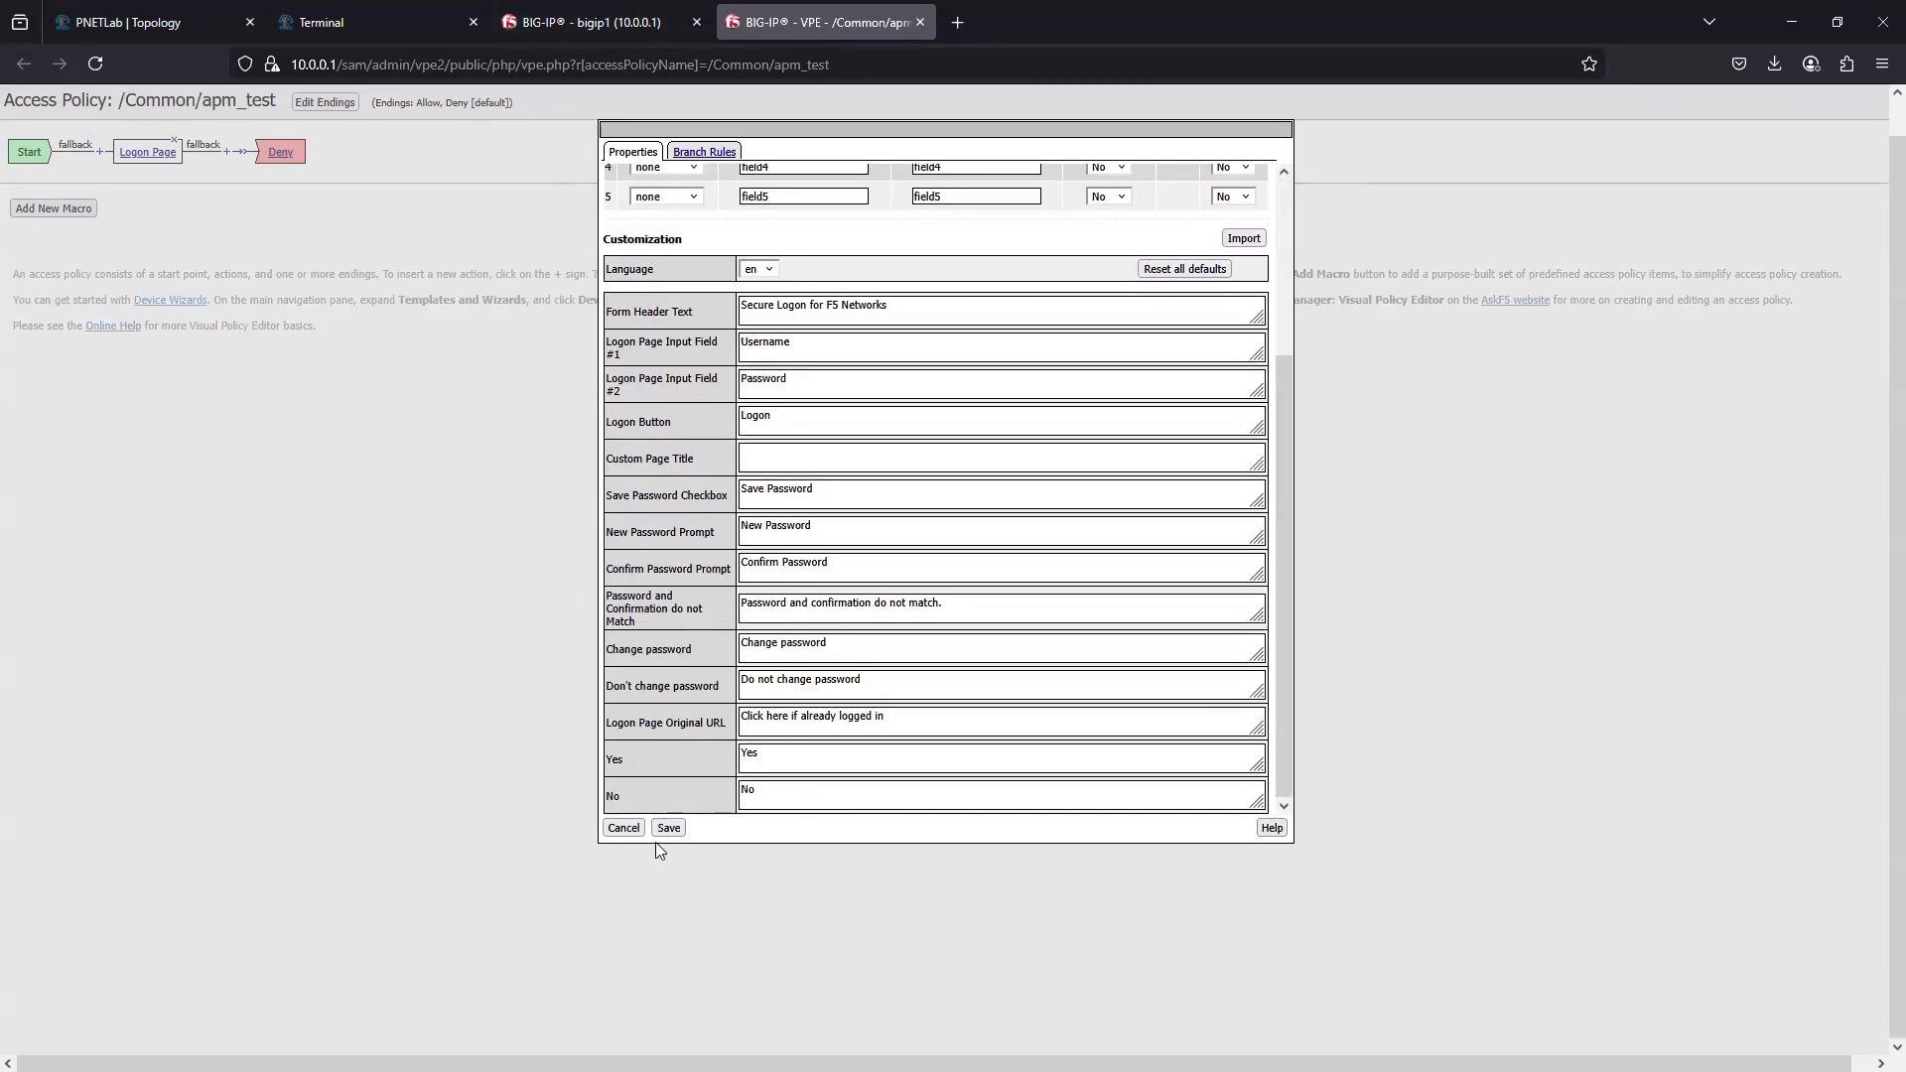
left_click(669, 830)
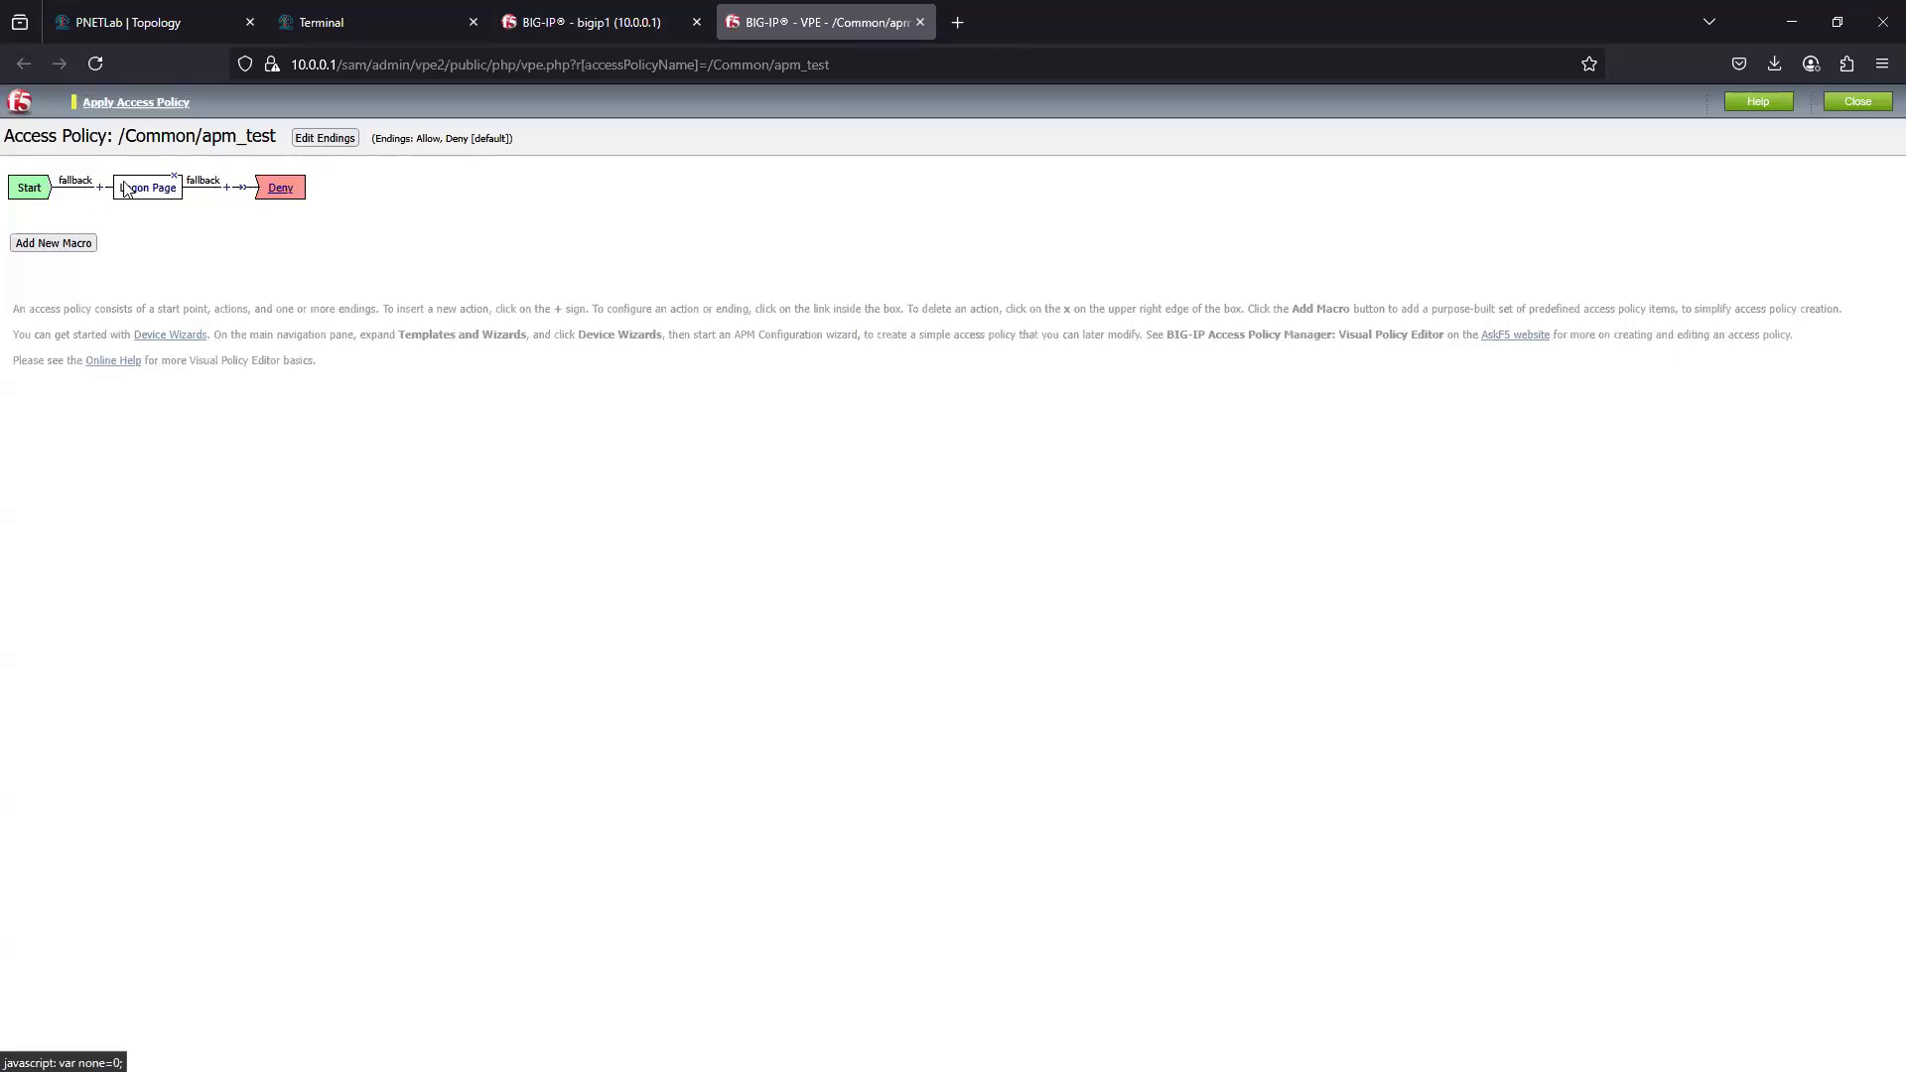
- Add a LocalDB Auth authentication item after the Logon Page and save it with its default properties
left_click(226, 188)
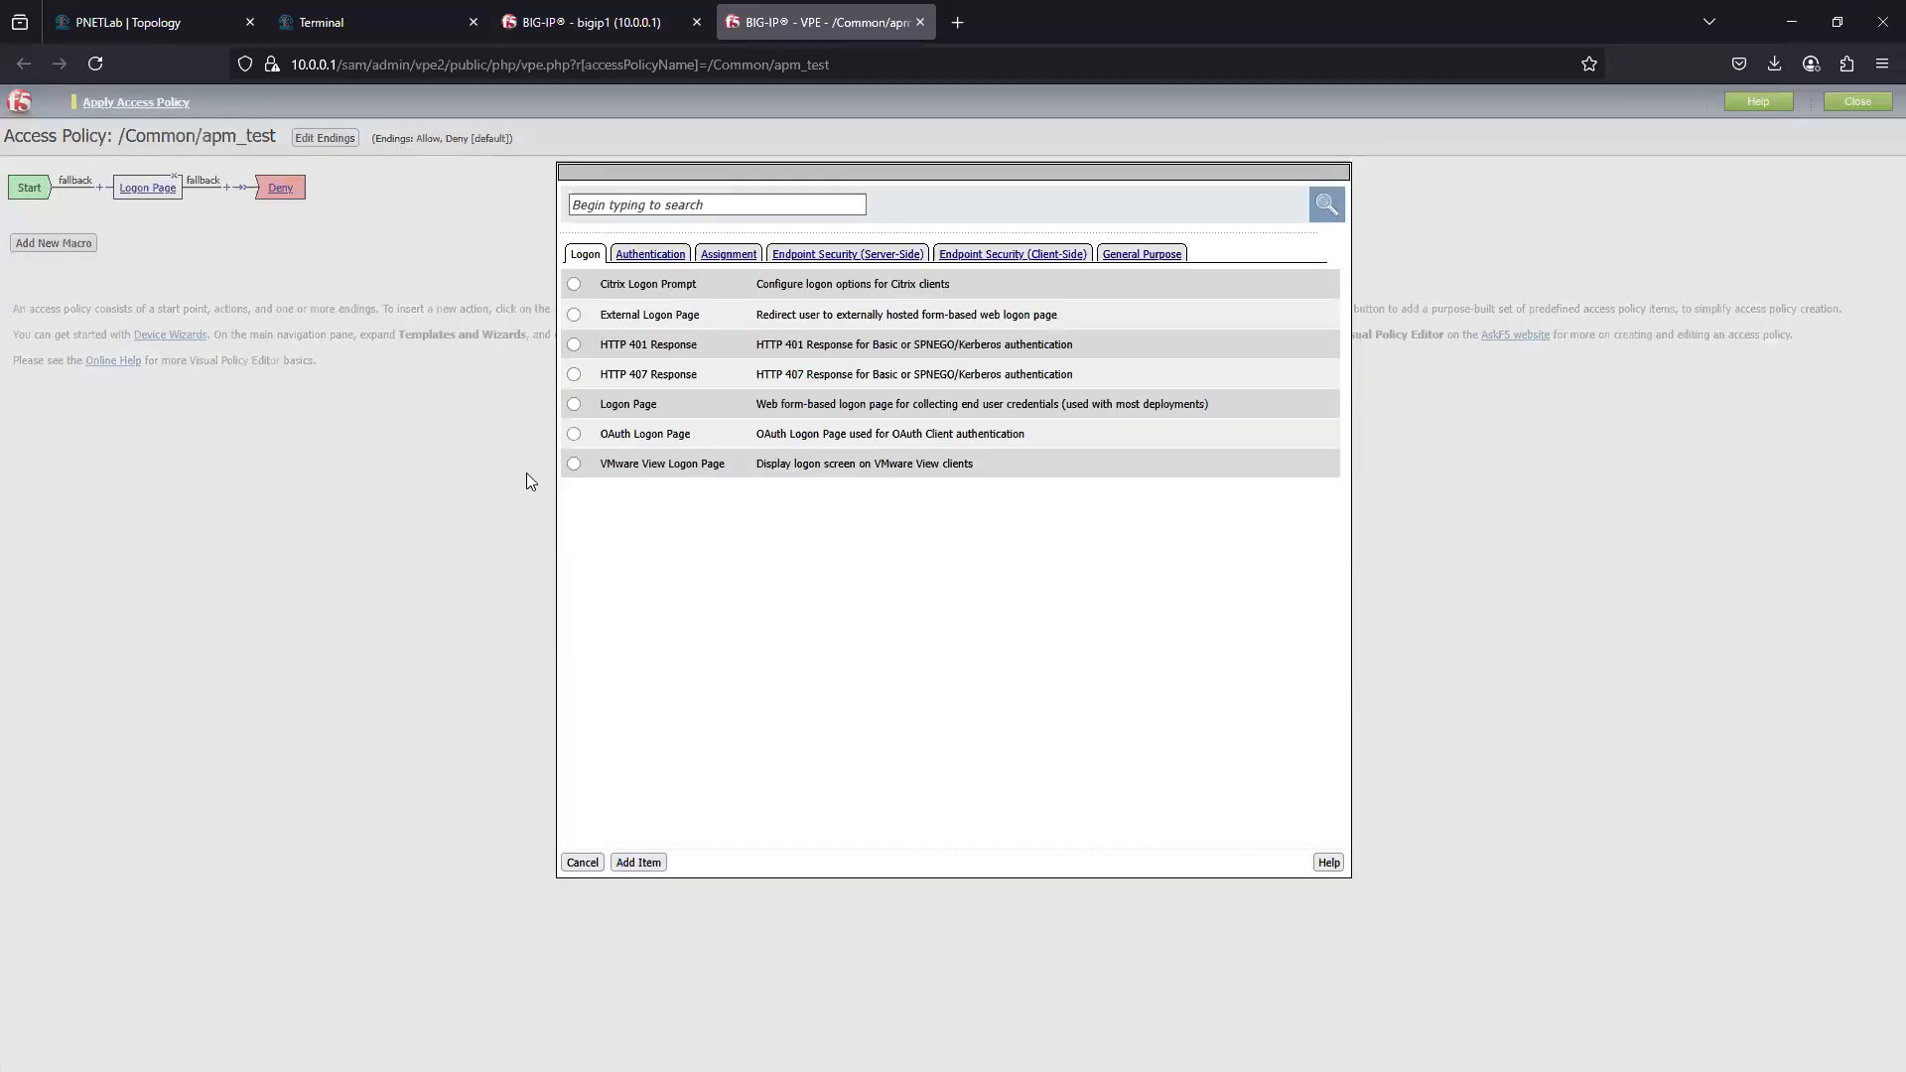
left_click(661, 256)
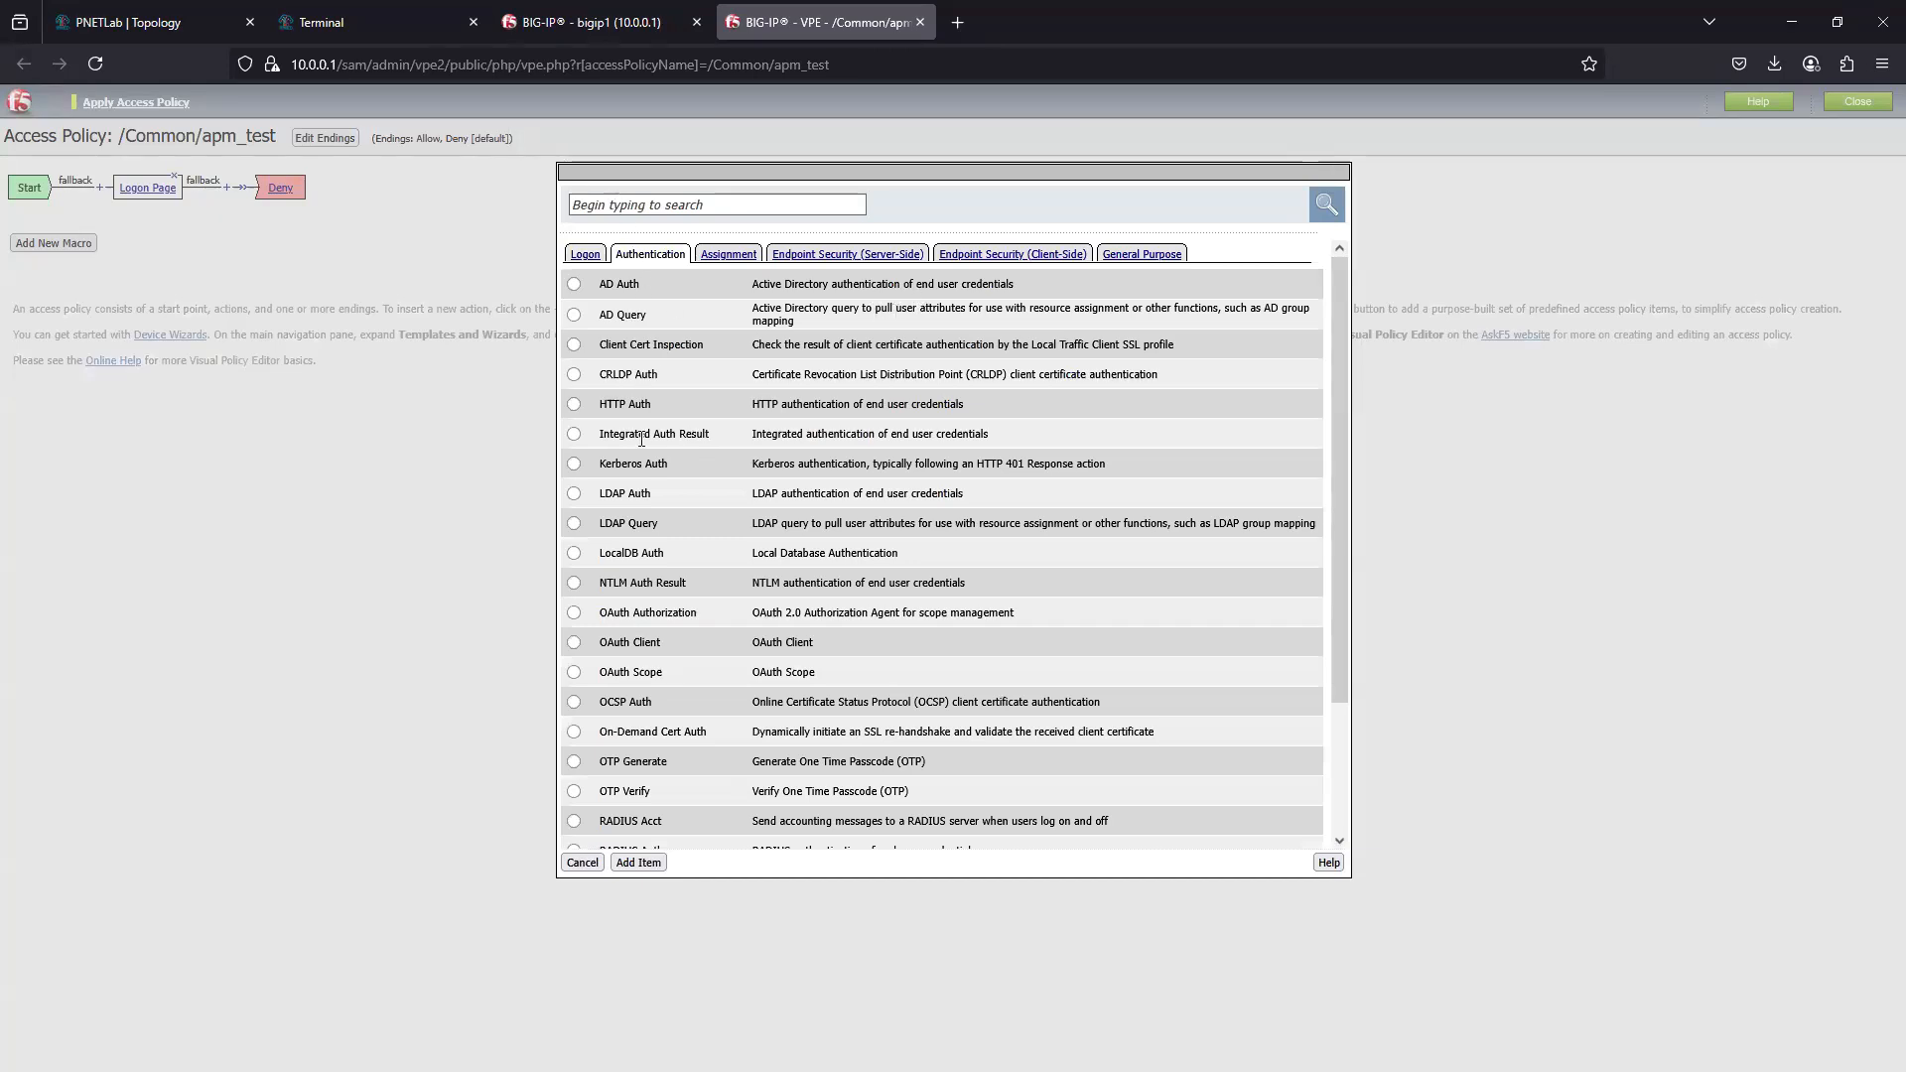
scroll(607, 675, "down", 1)
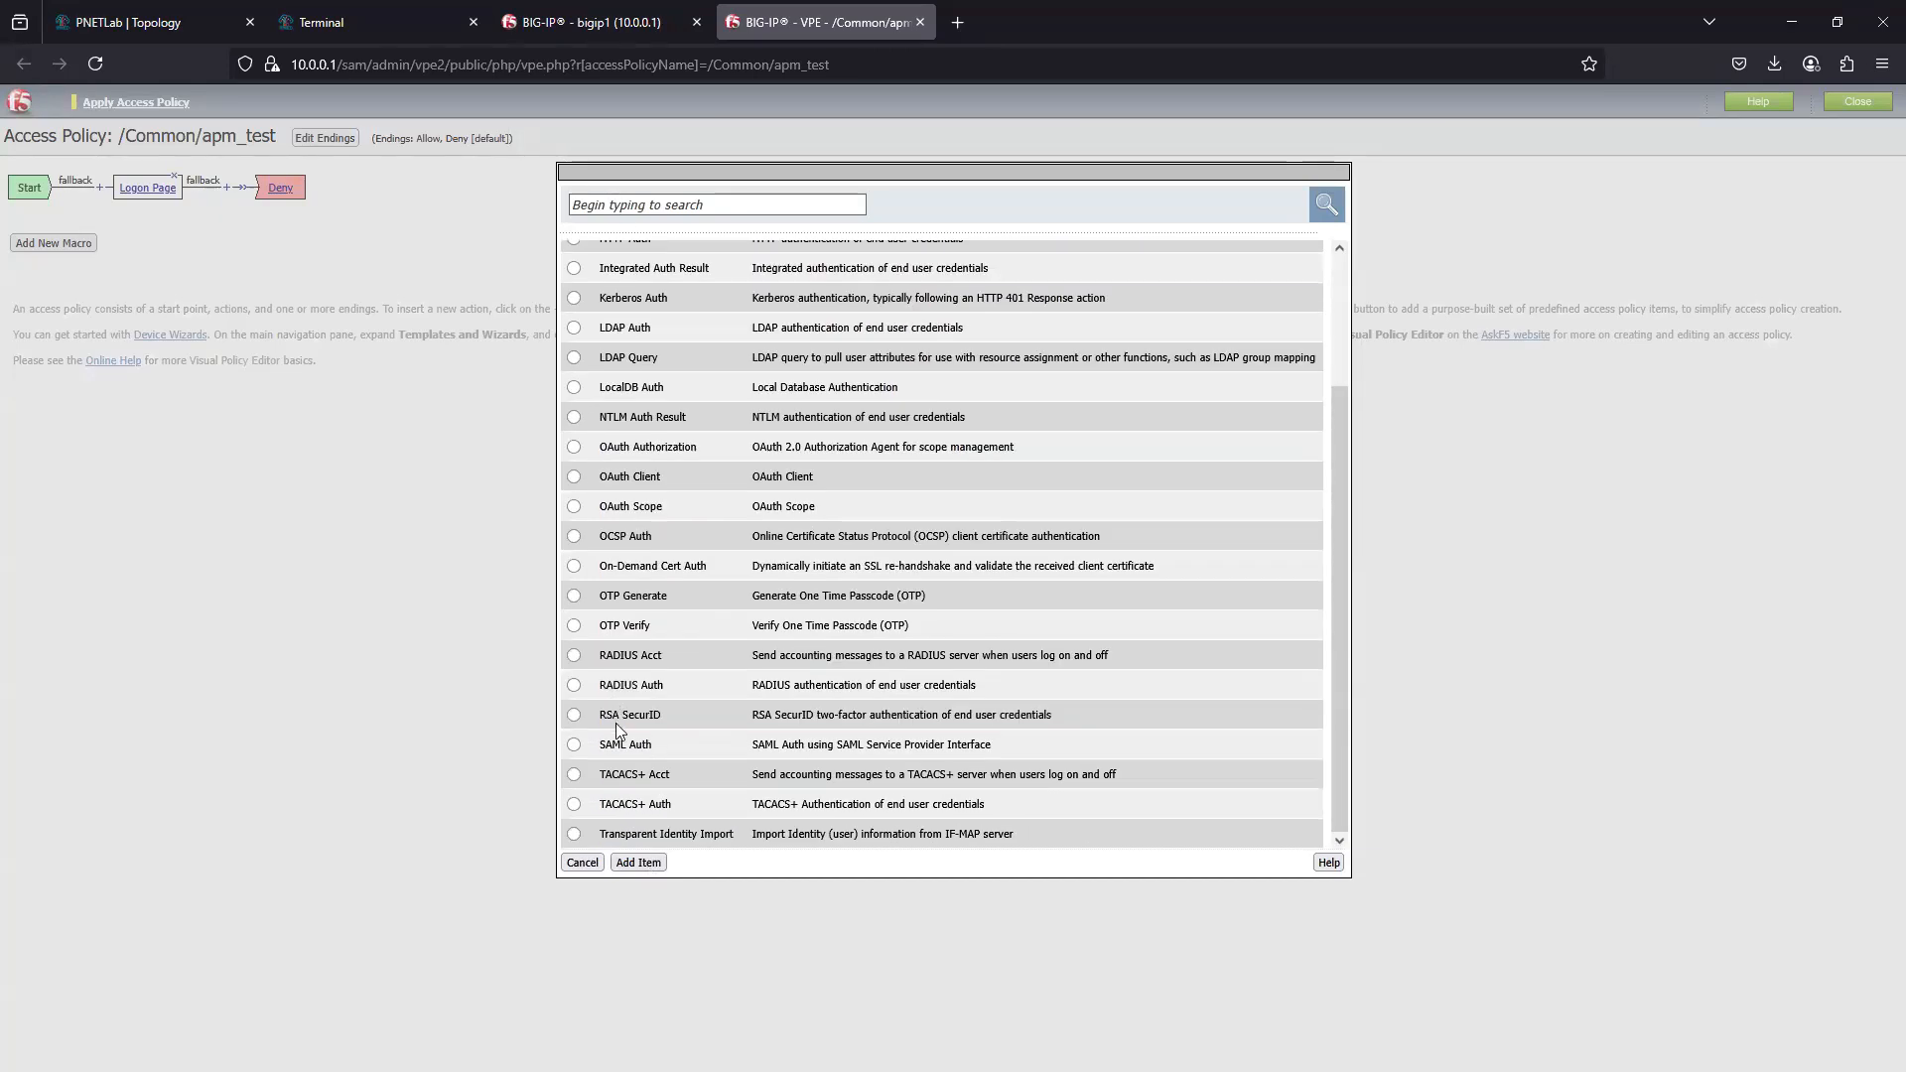
scroll(660, 745, "up", 5)
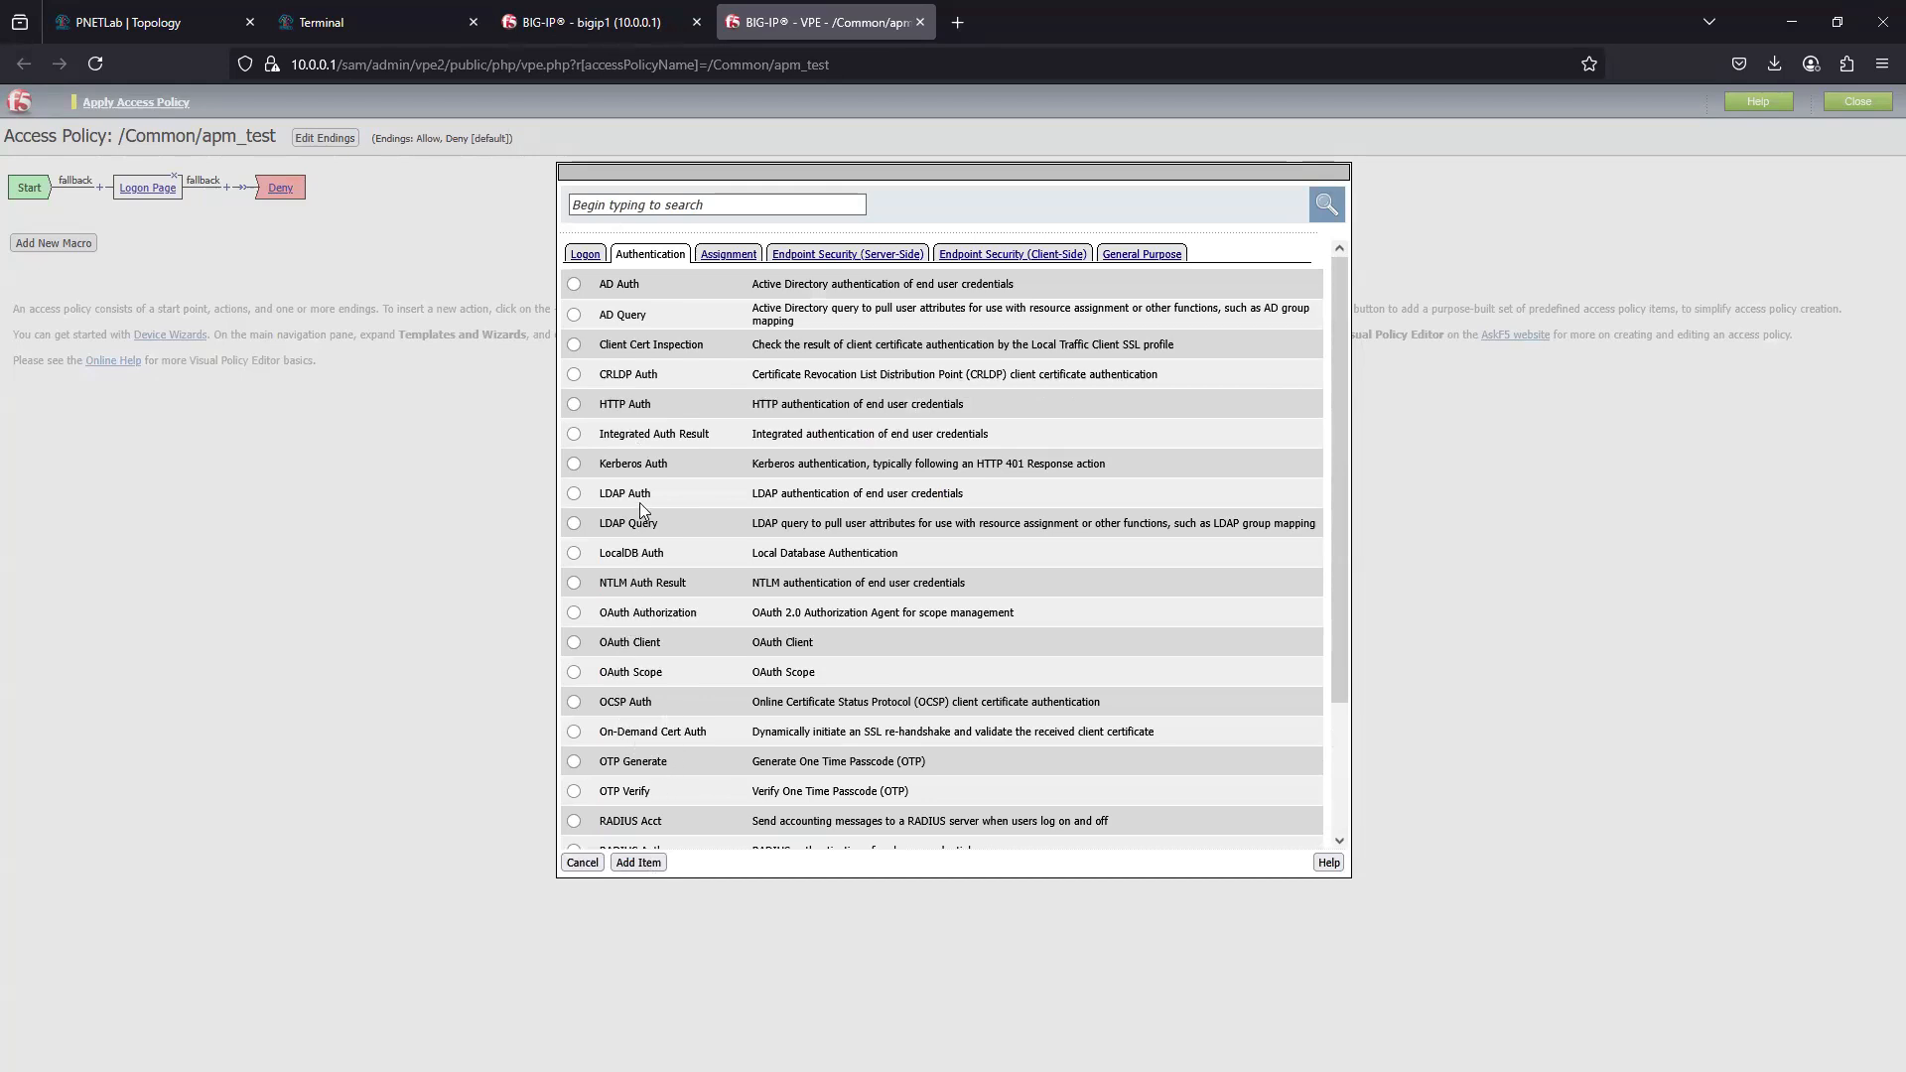
scroll(623, 627, "down", 3)
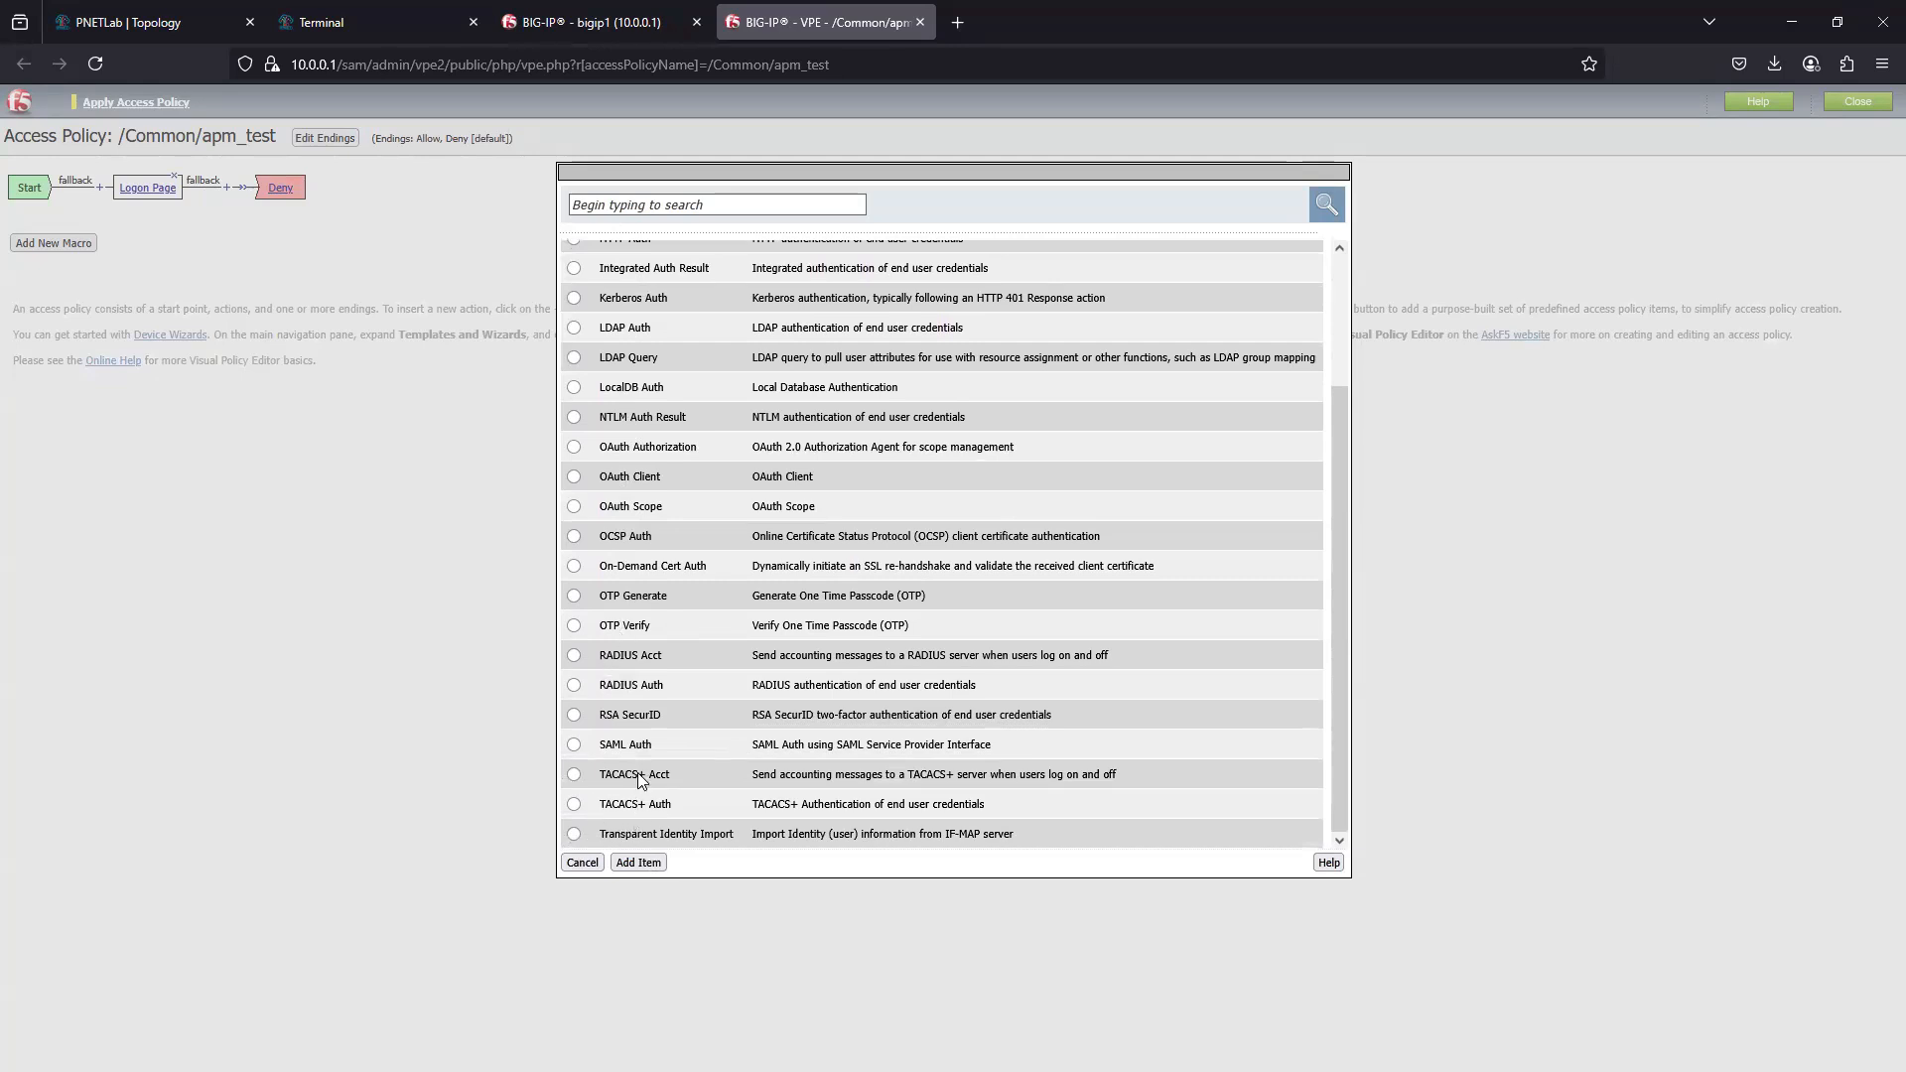
scroll(640, 773, "up", 2)
scroll(632, 760, "up", 1)
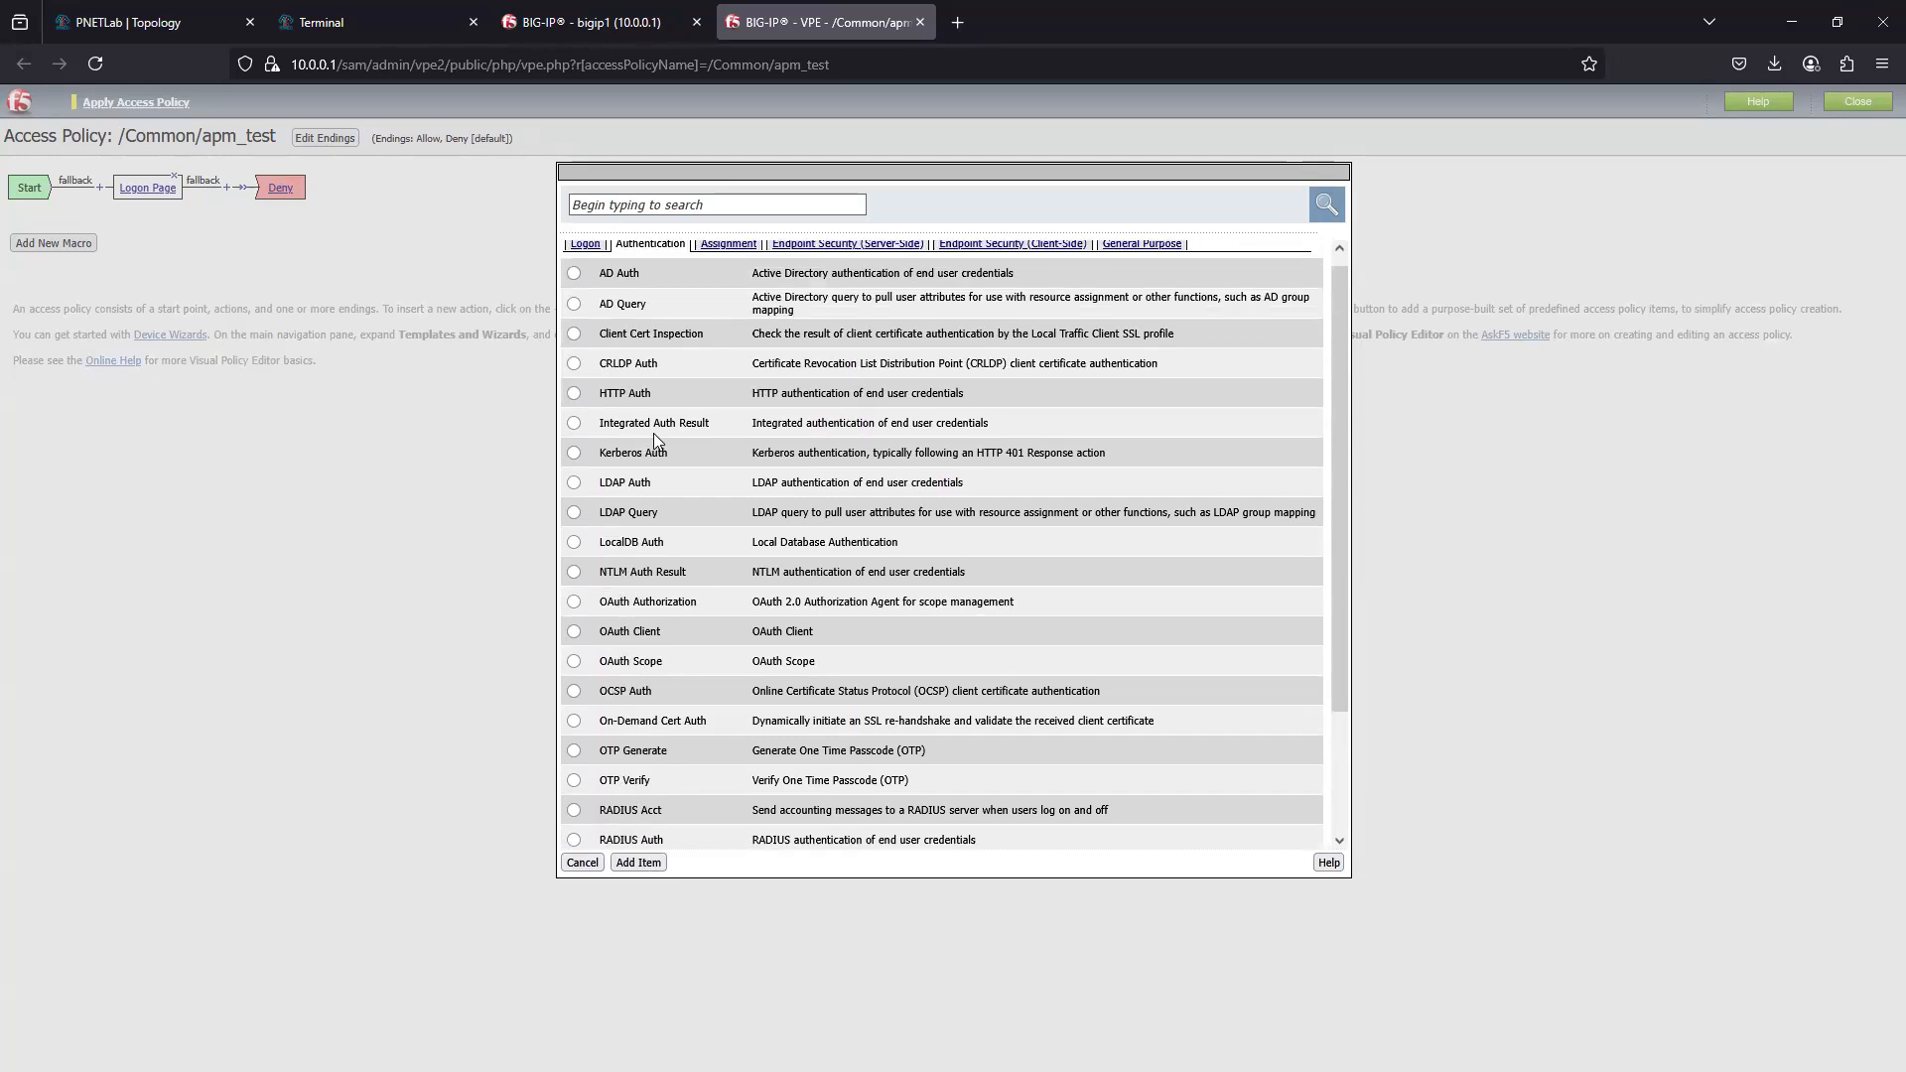
scroll(646, 571, "up", 1)
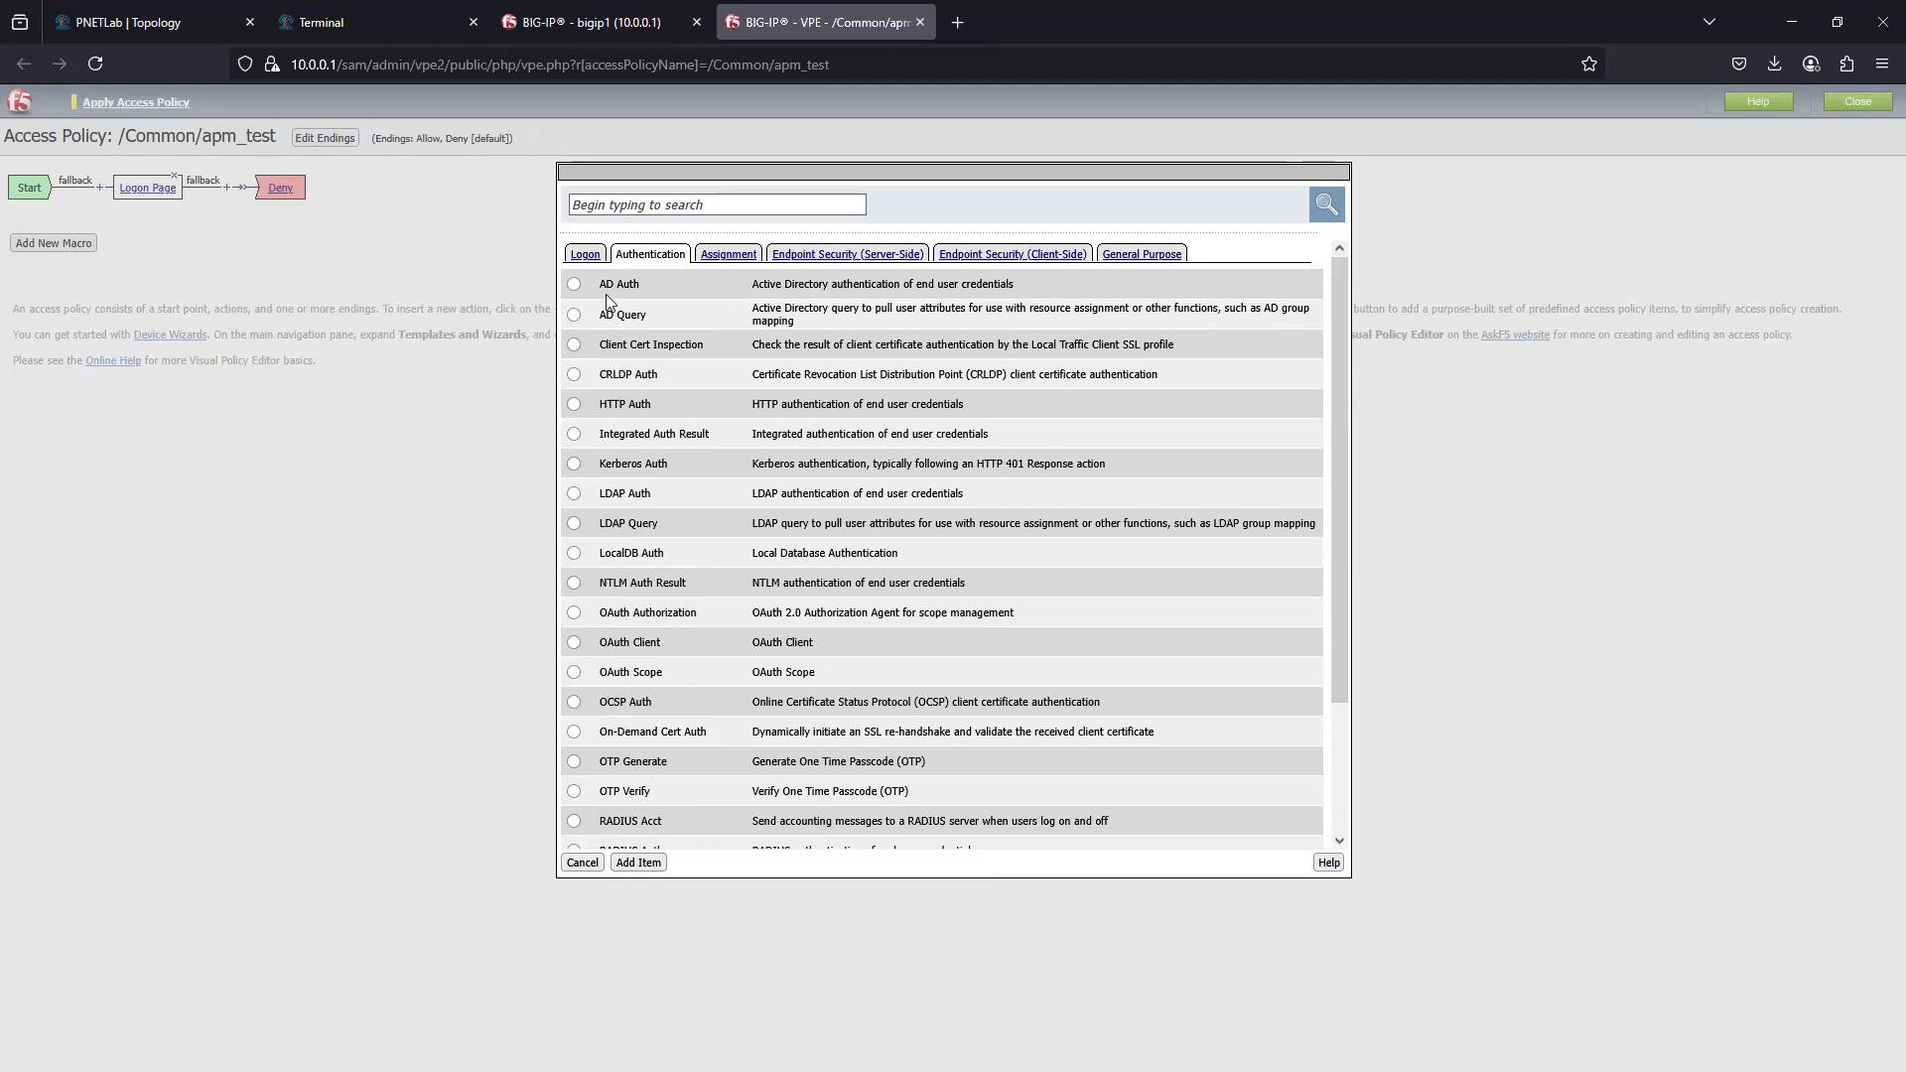
left_click(574, 553)
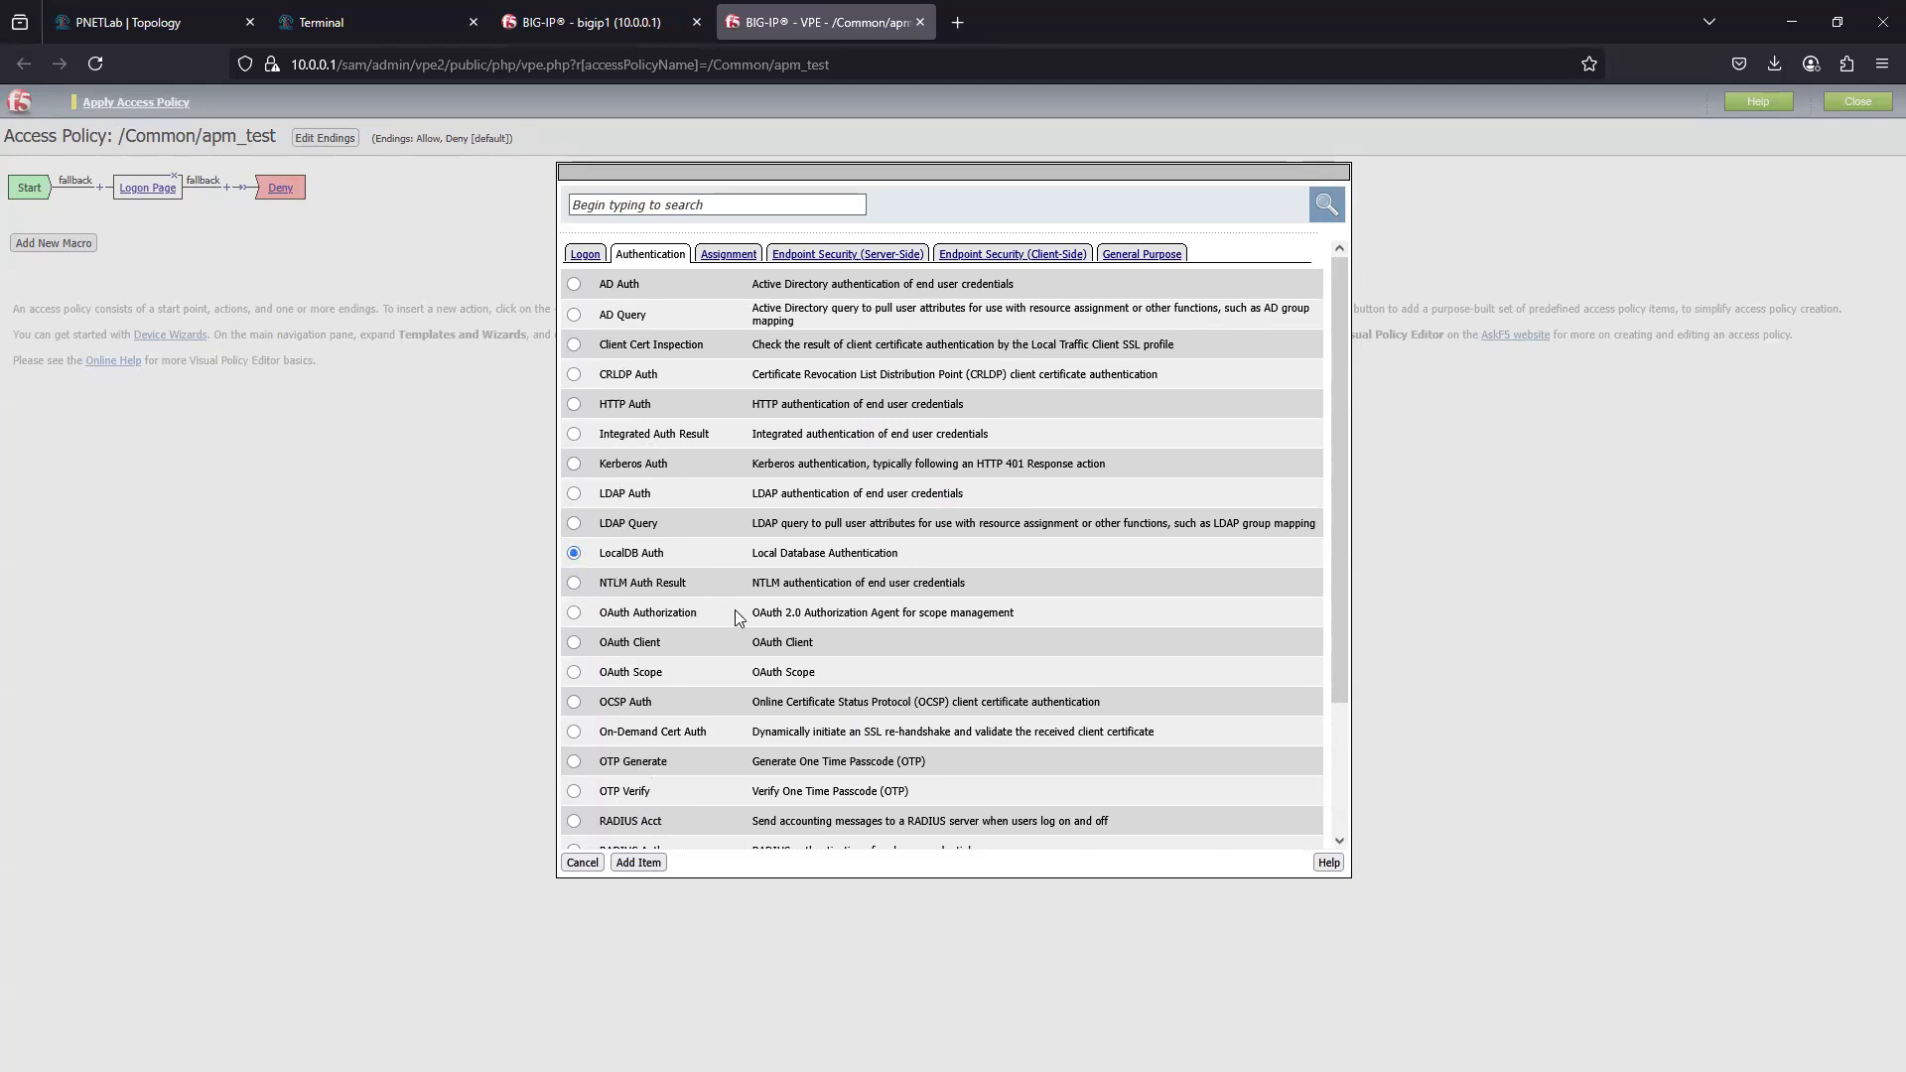
left_click(637, 862)
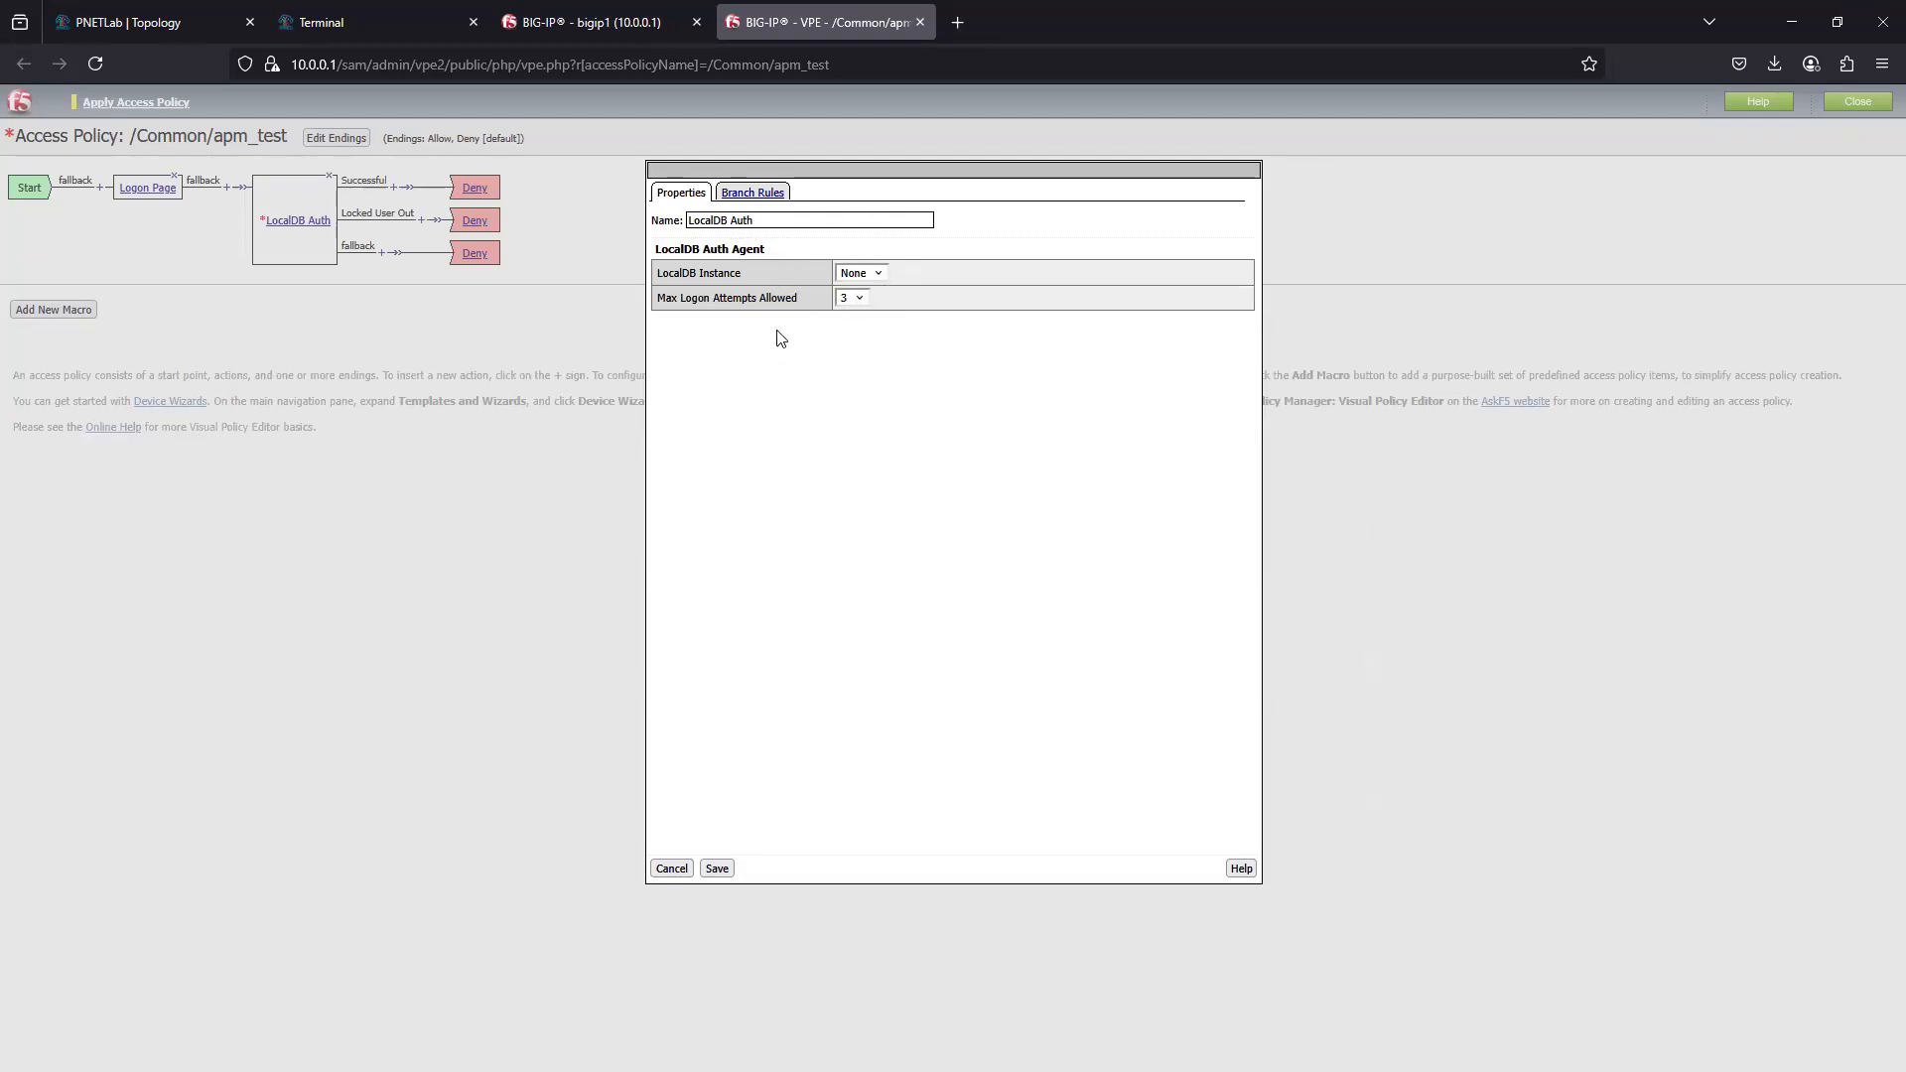
left_click(879, 274)
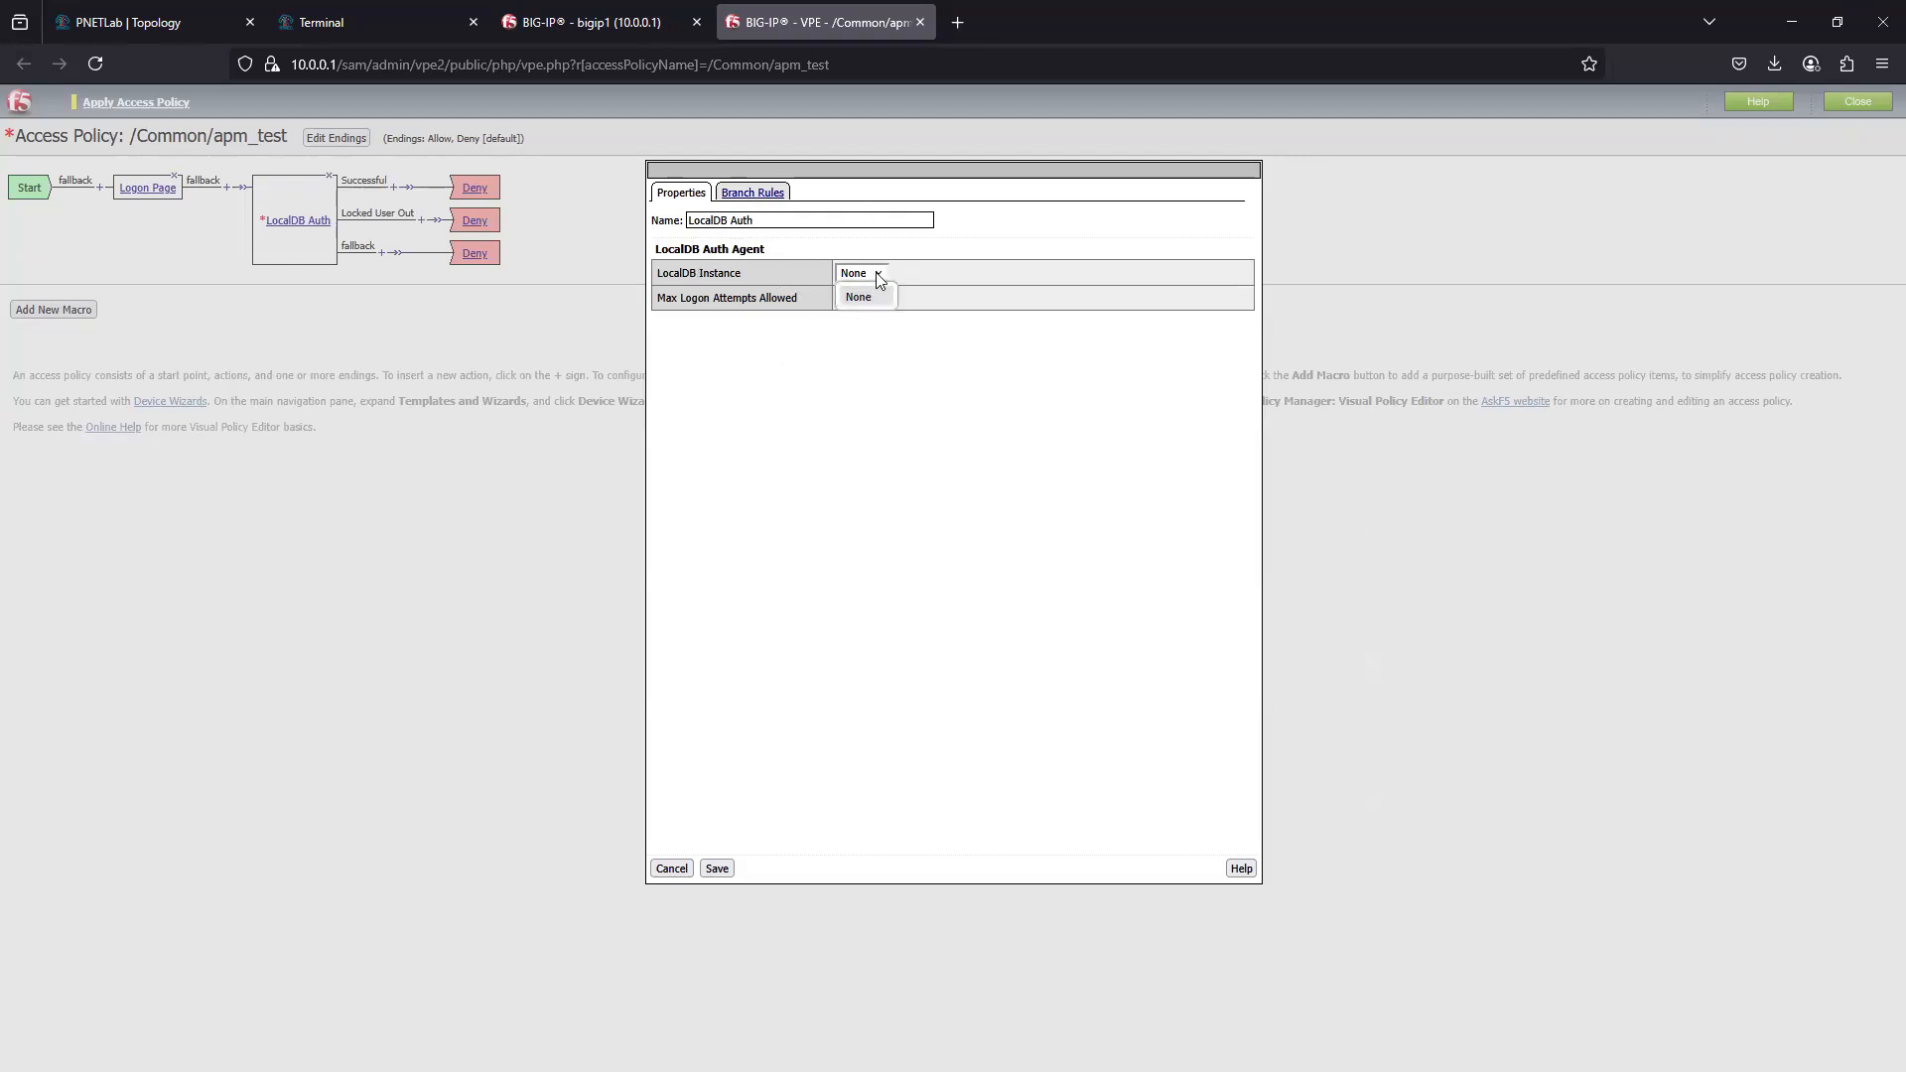
left_click(739, 558)
left_click(717, 868)
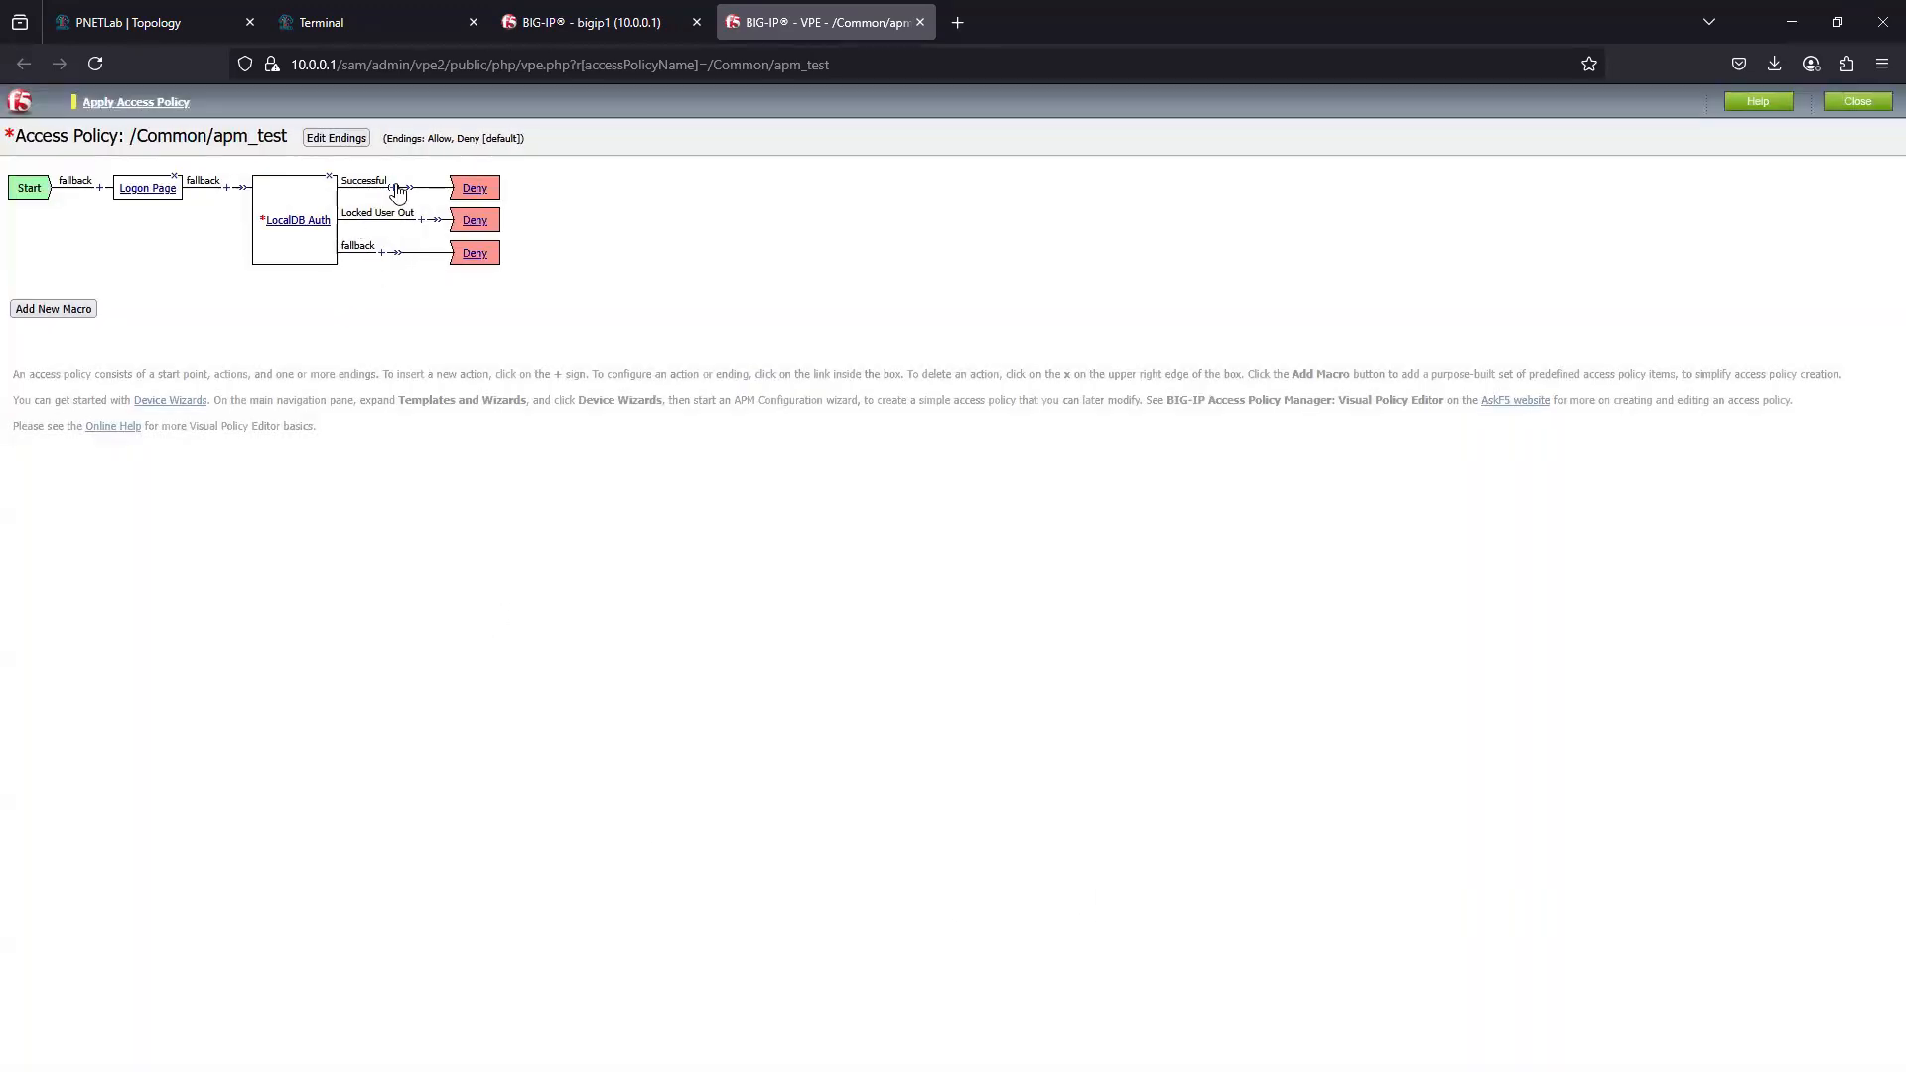
- Set the ending of the LocalDB Auth Successful branch to Allow, and apply the access policy
left_click(477, 194)
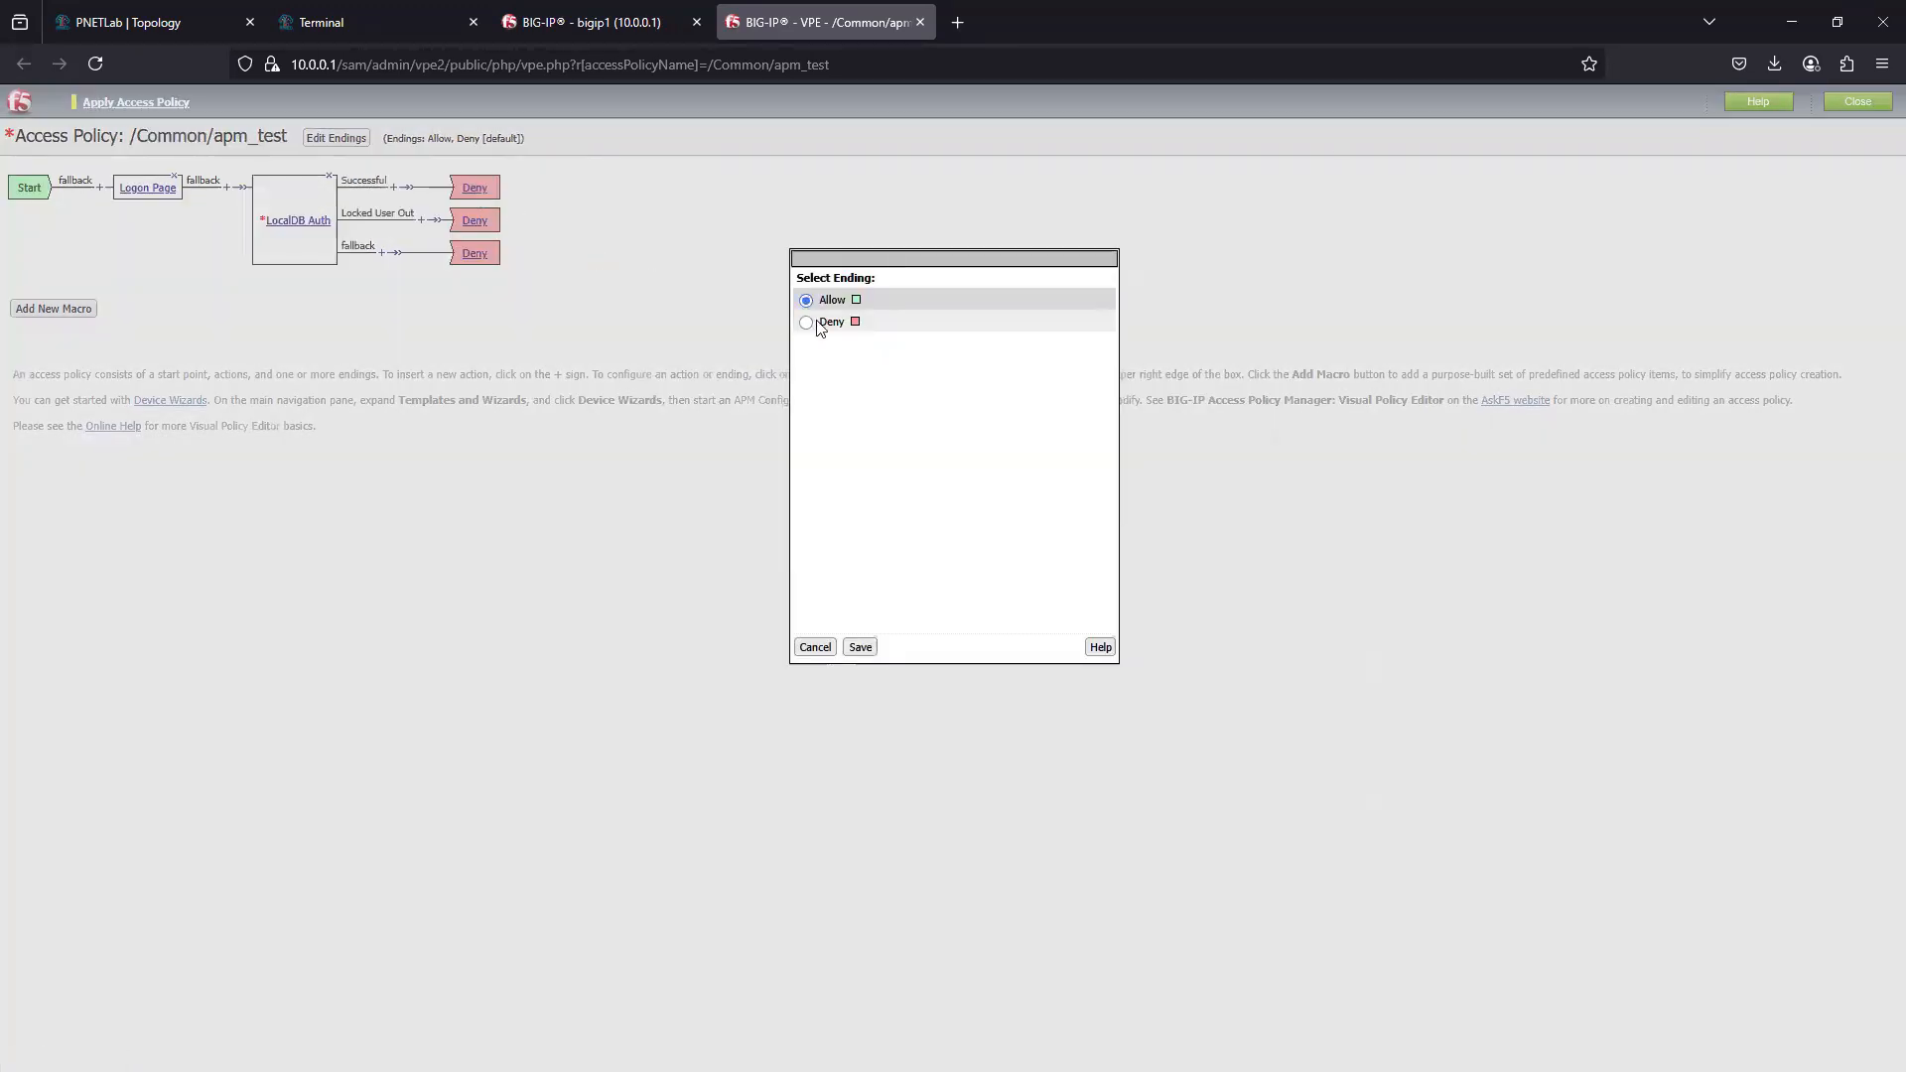
left_click(859, 646)
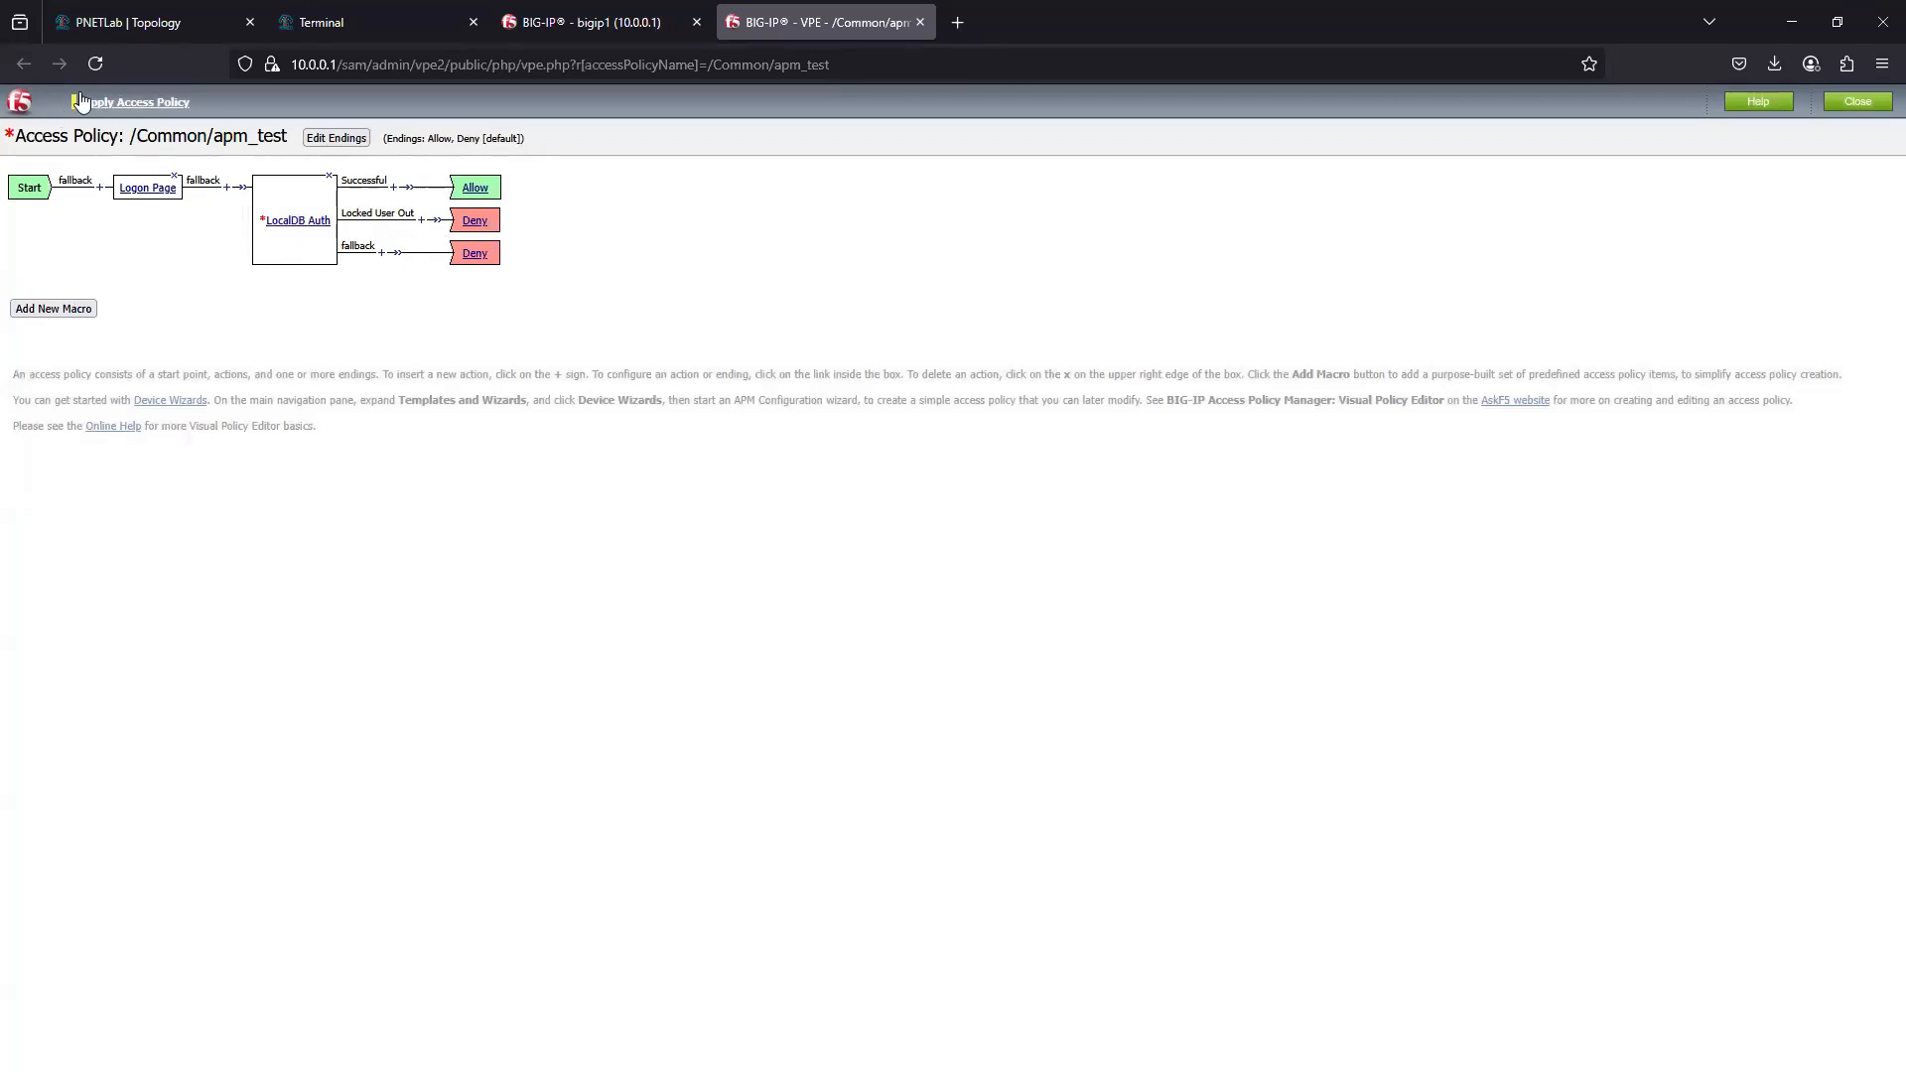
left_click(136, 103)
left_click(1858, 102)
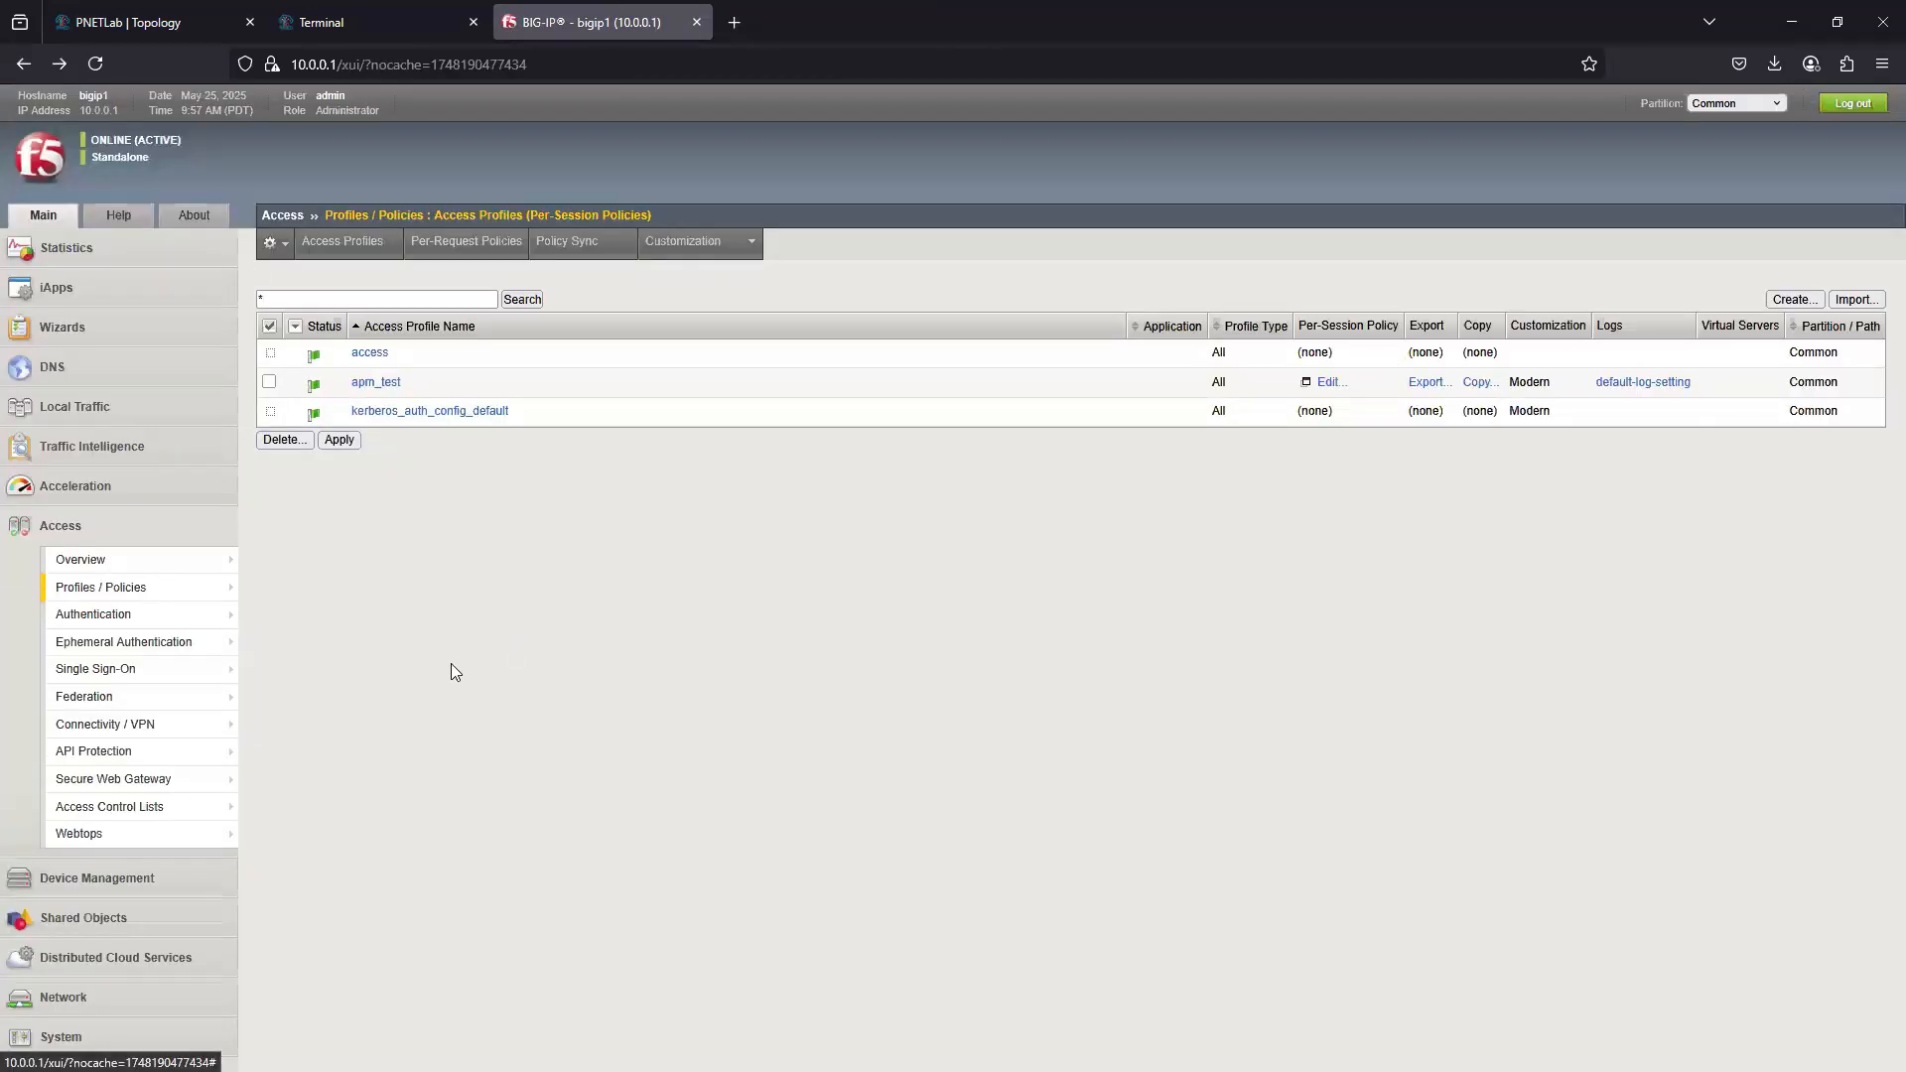
mouse_move(42, 830)
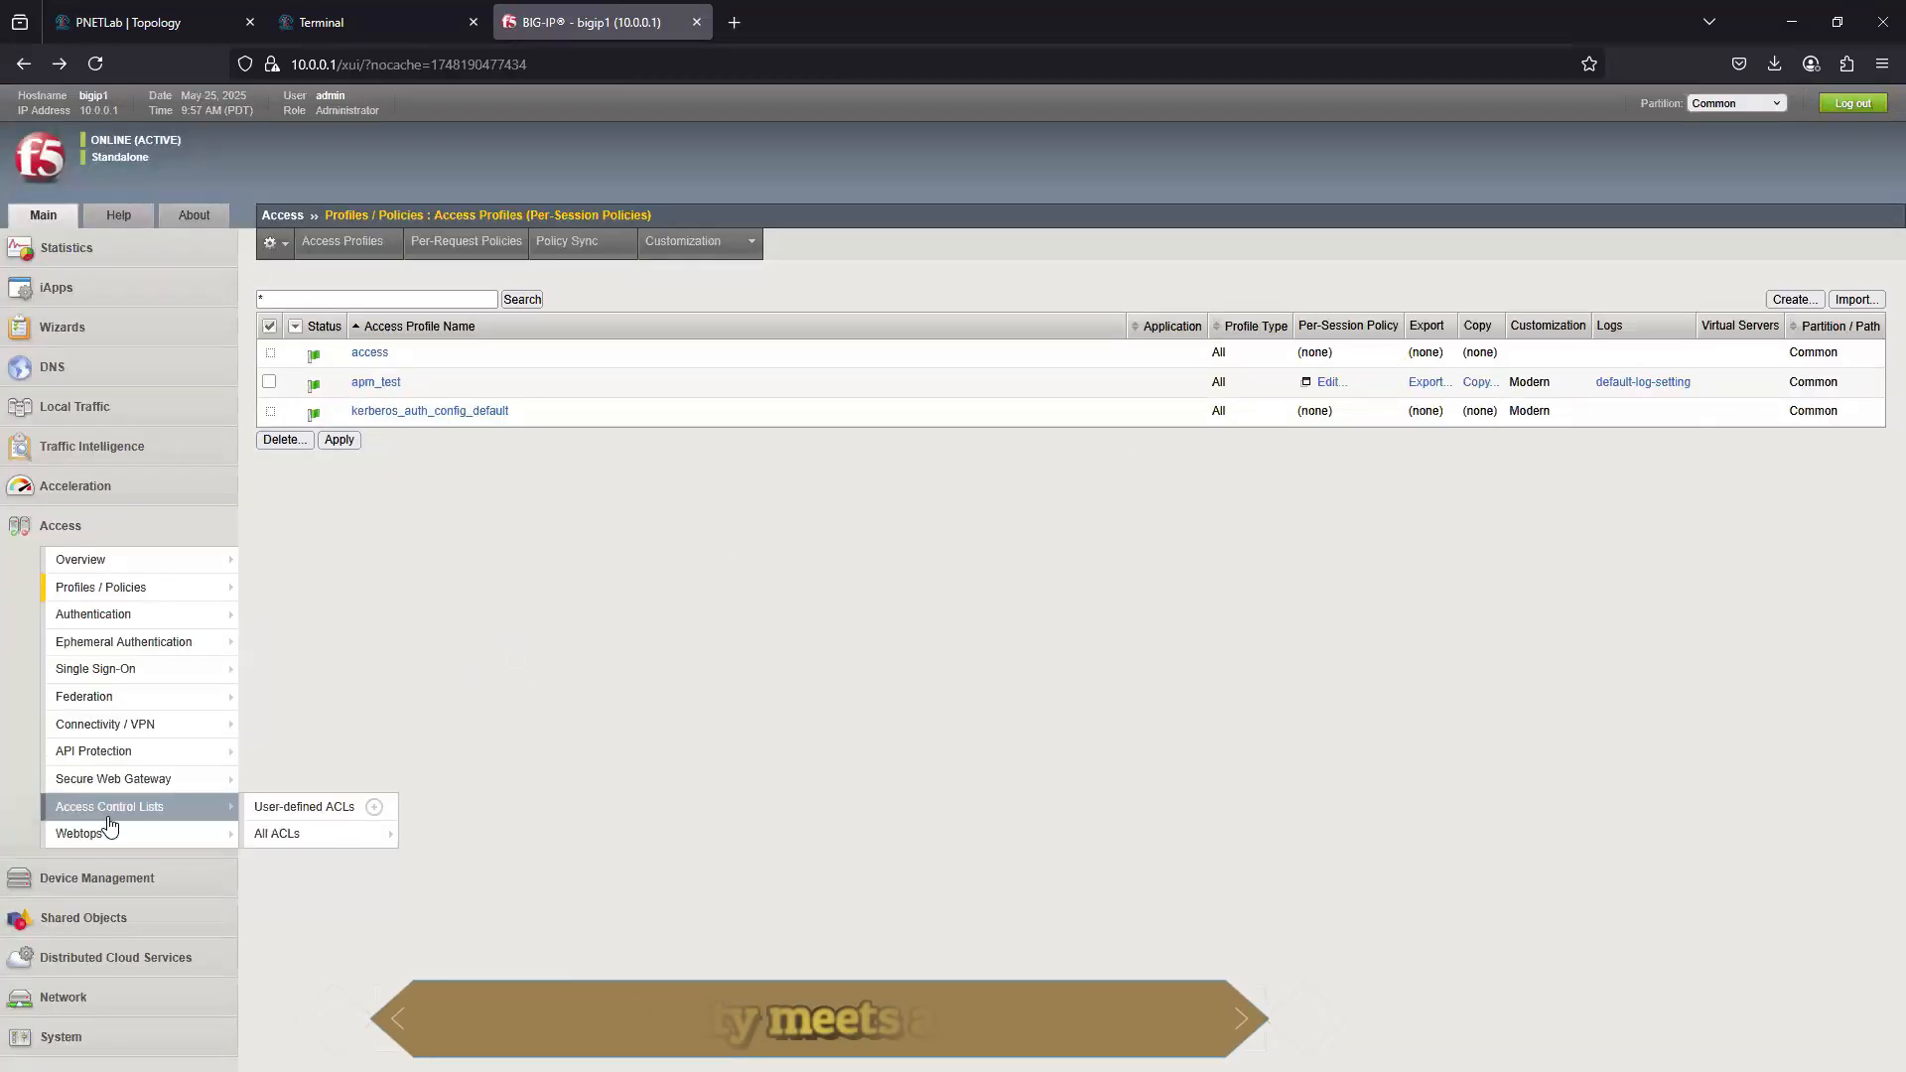
mouse_move(192, 615)
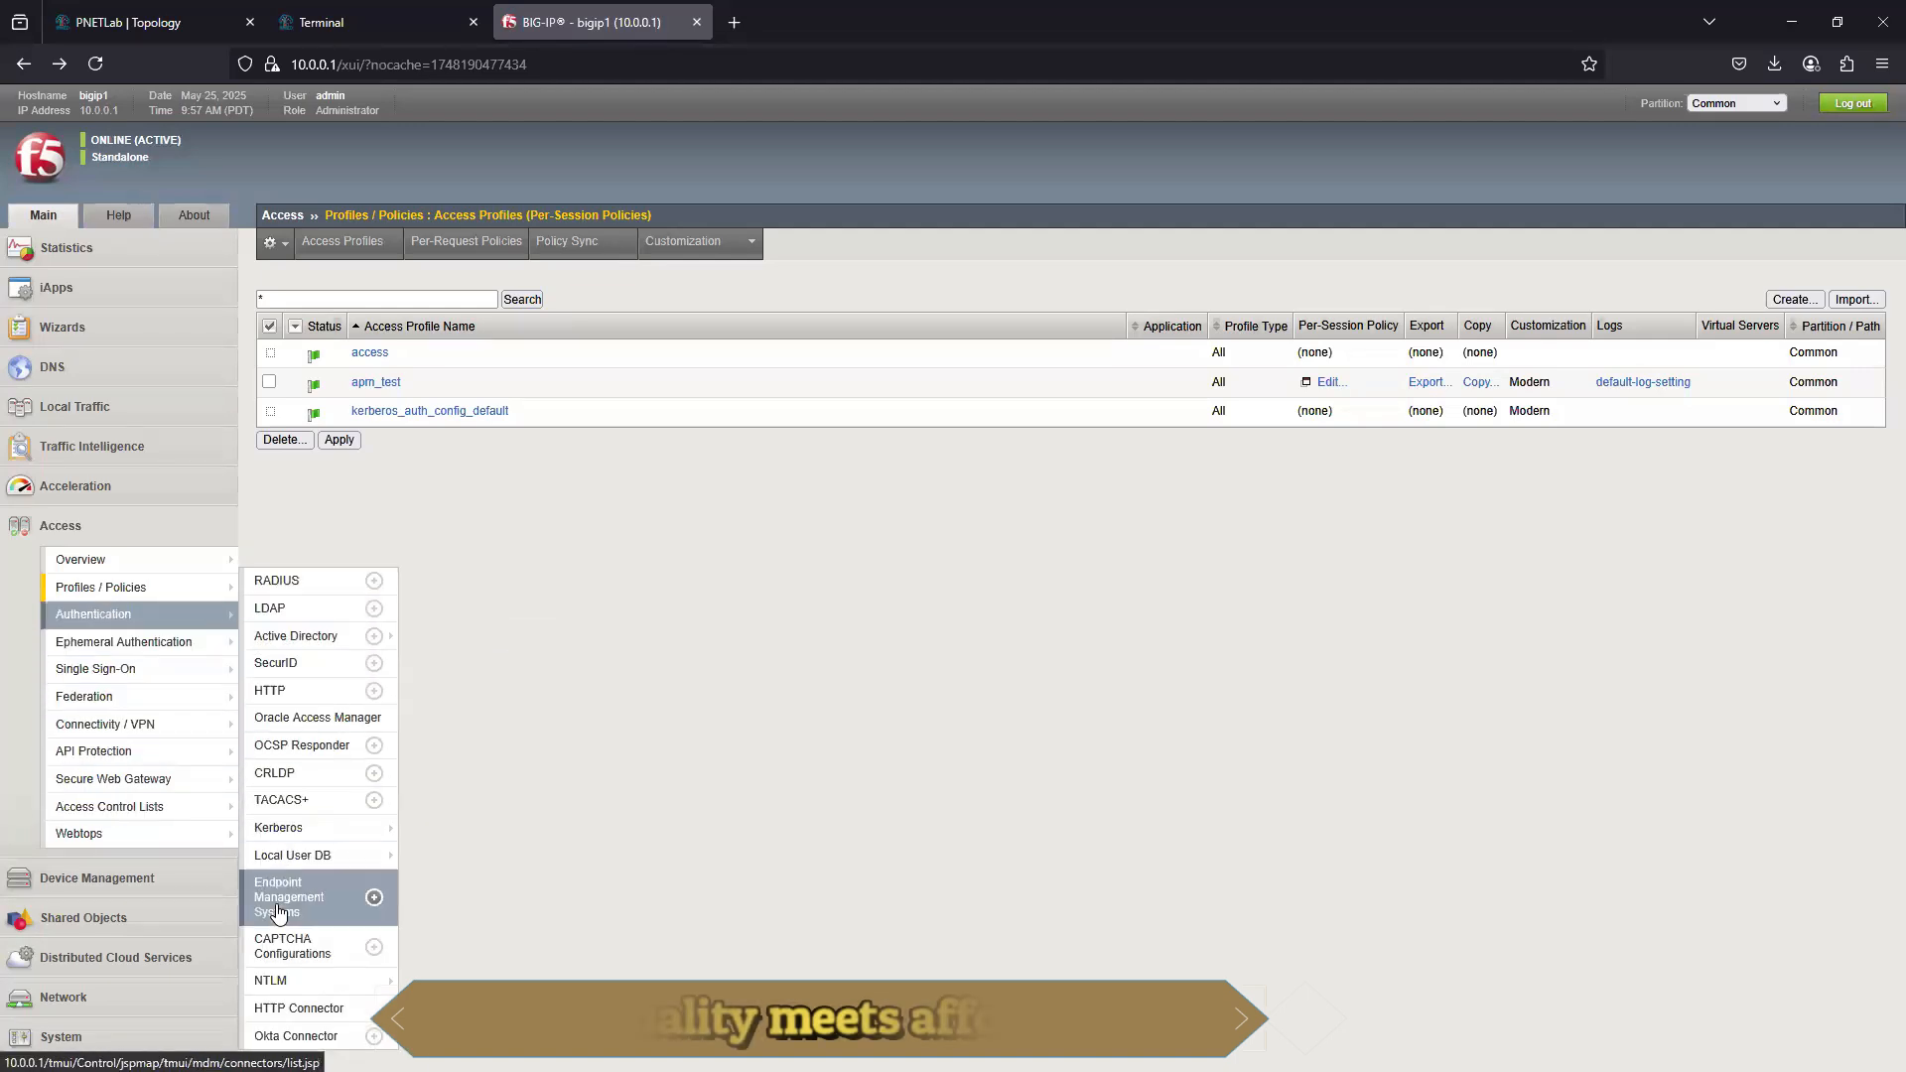
left_click(310, 859)
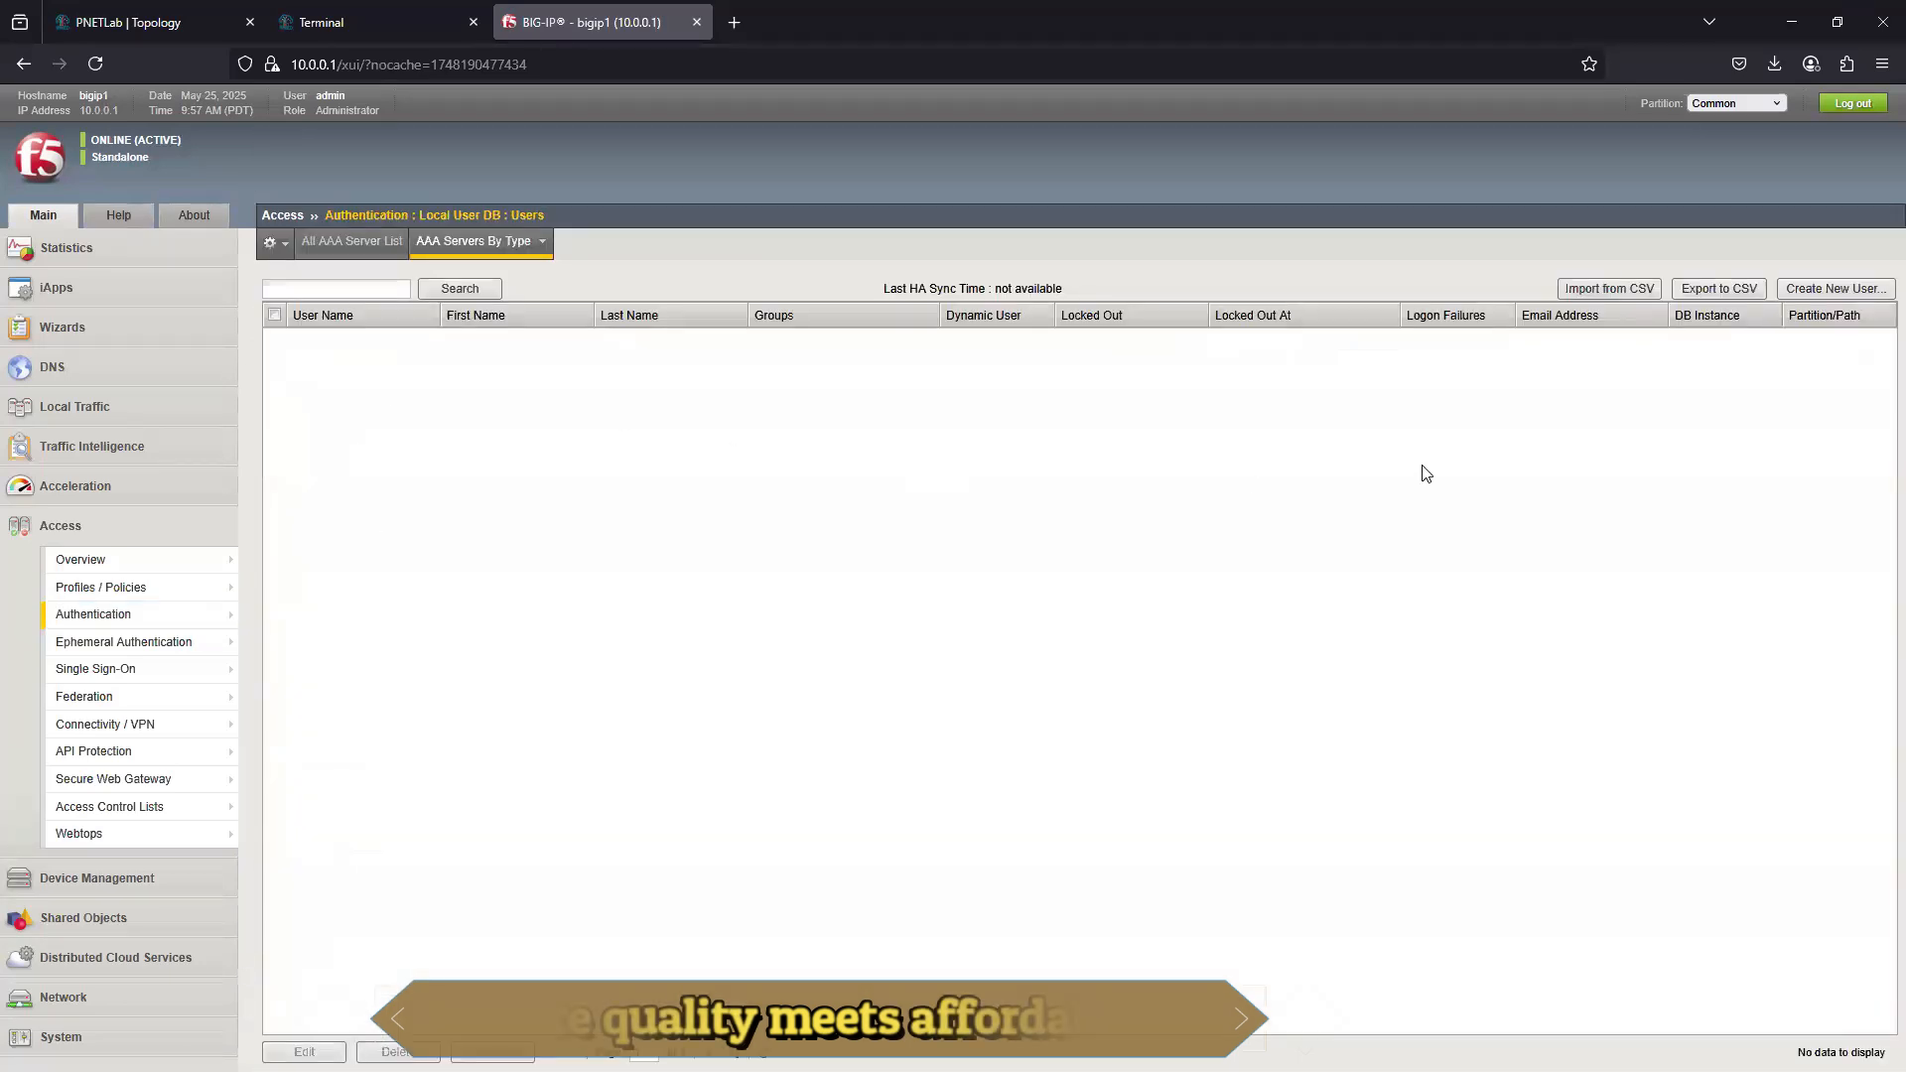
left_click(1832, 289)
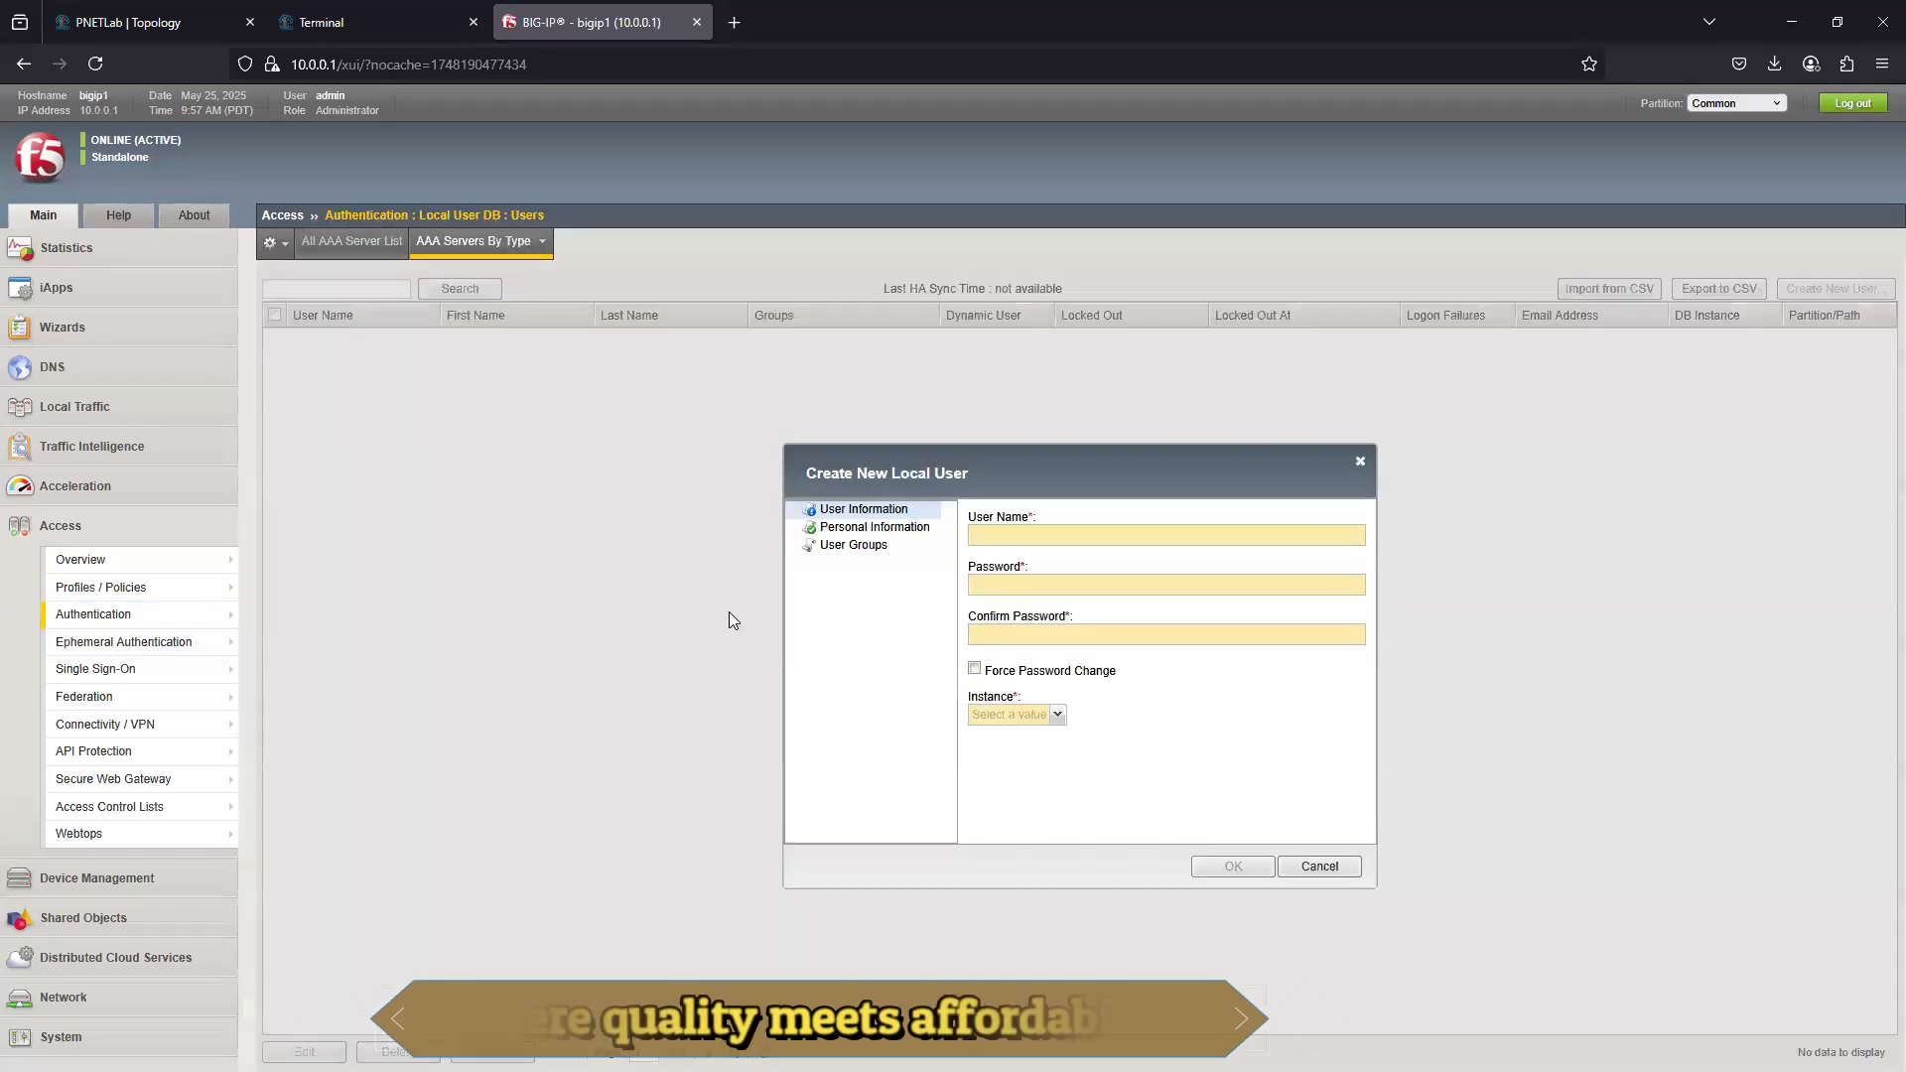
left_click(1042, 717)
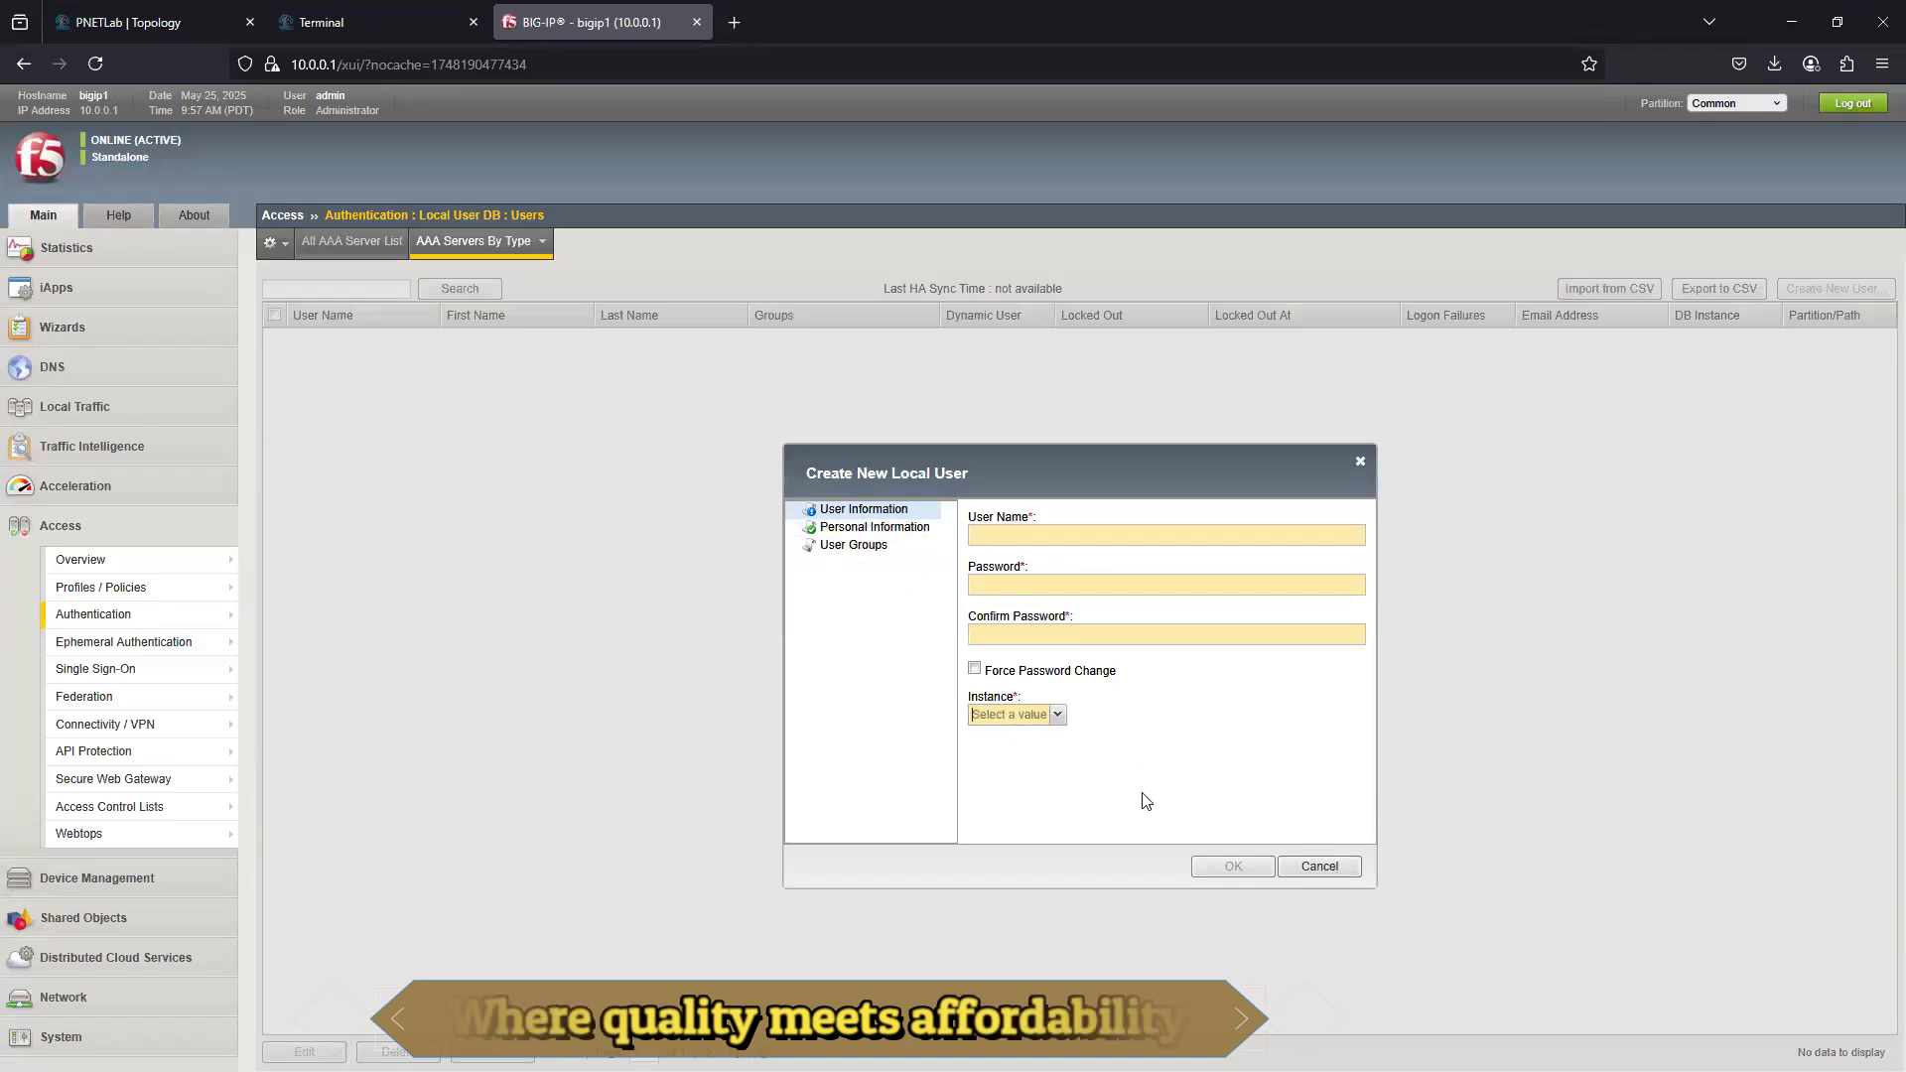
left_click(1320, 866)
- Create a local user database instance named localDB_Test with the default lockout and user removal settings
mouse_move(137, 621)
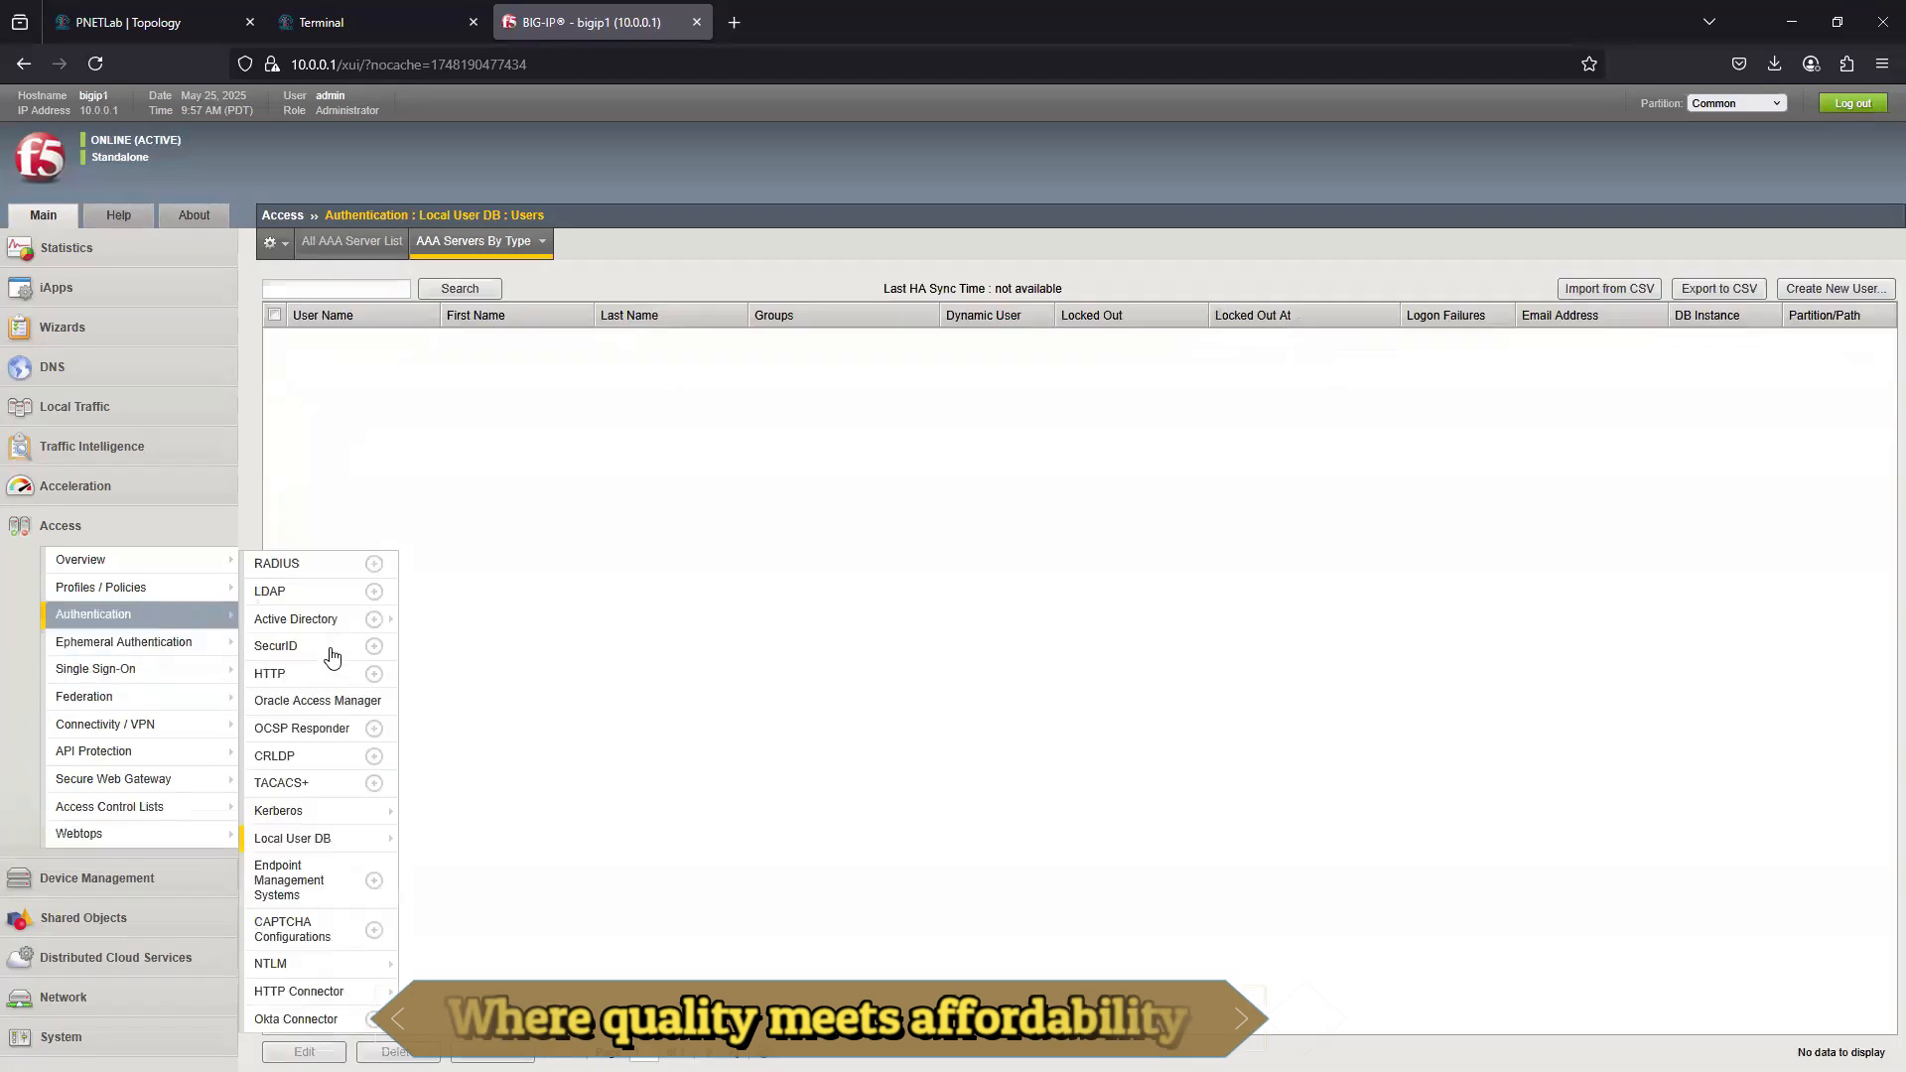
mouse_move(323, 842)
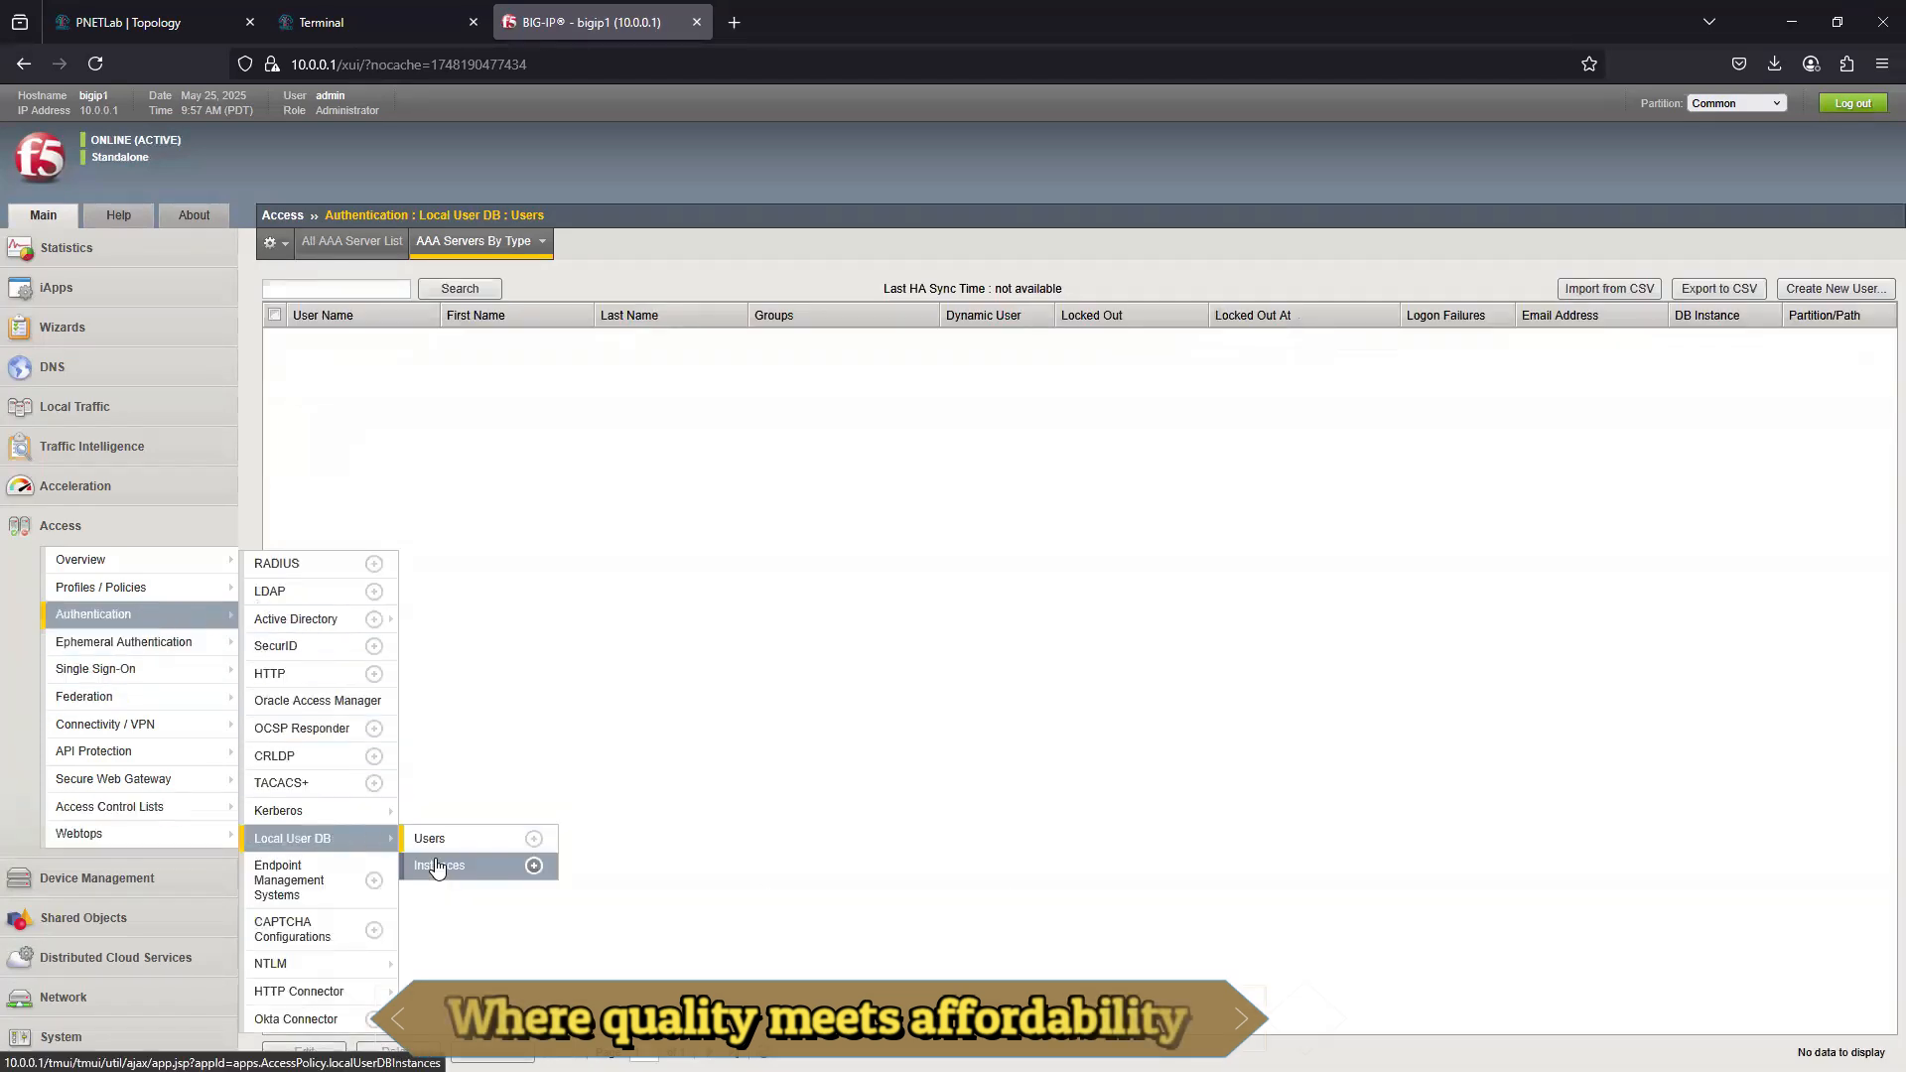
left_click(510, 870)
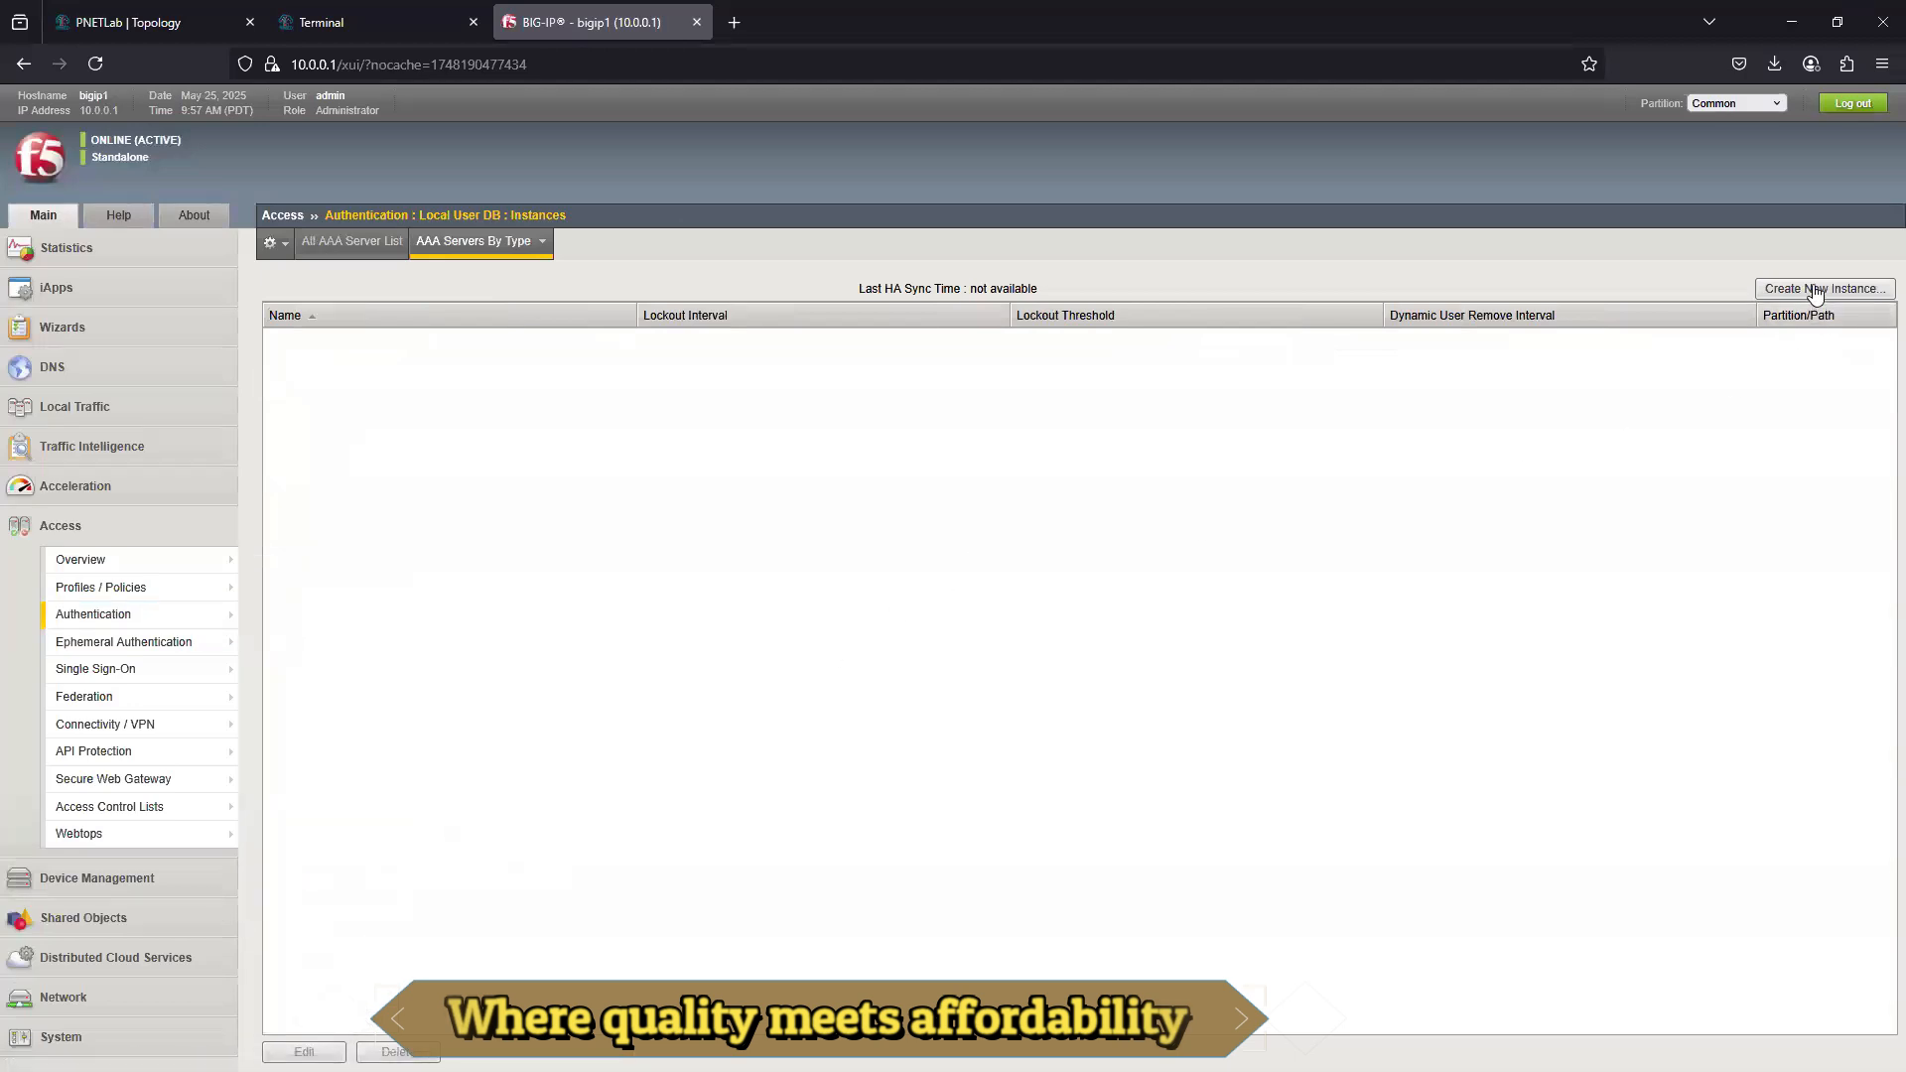
left_click(1814, 291)
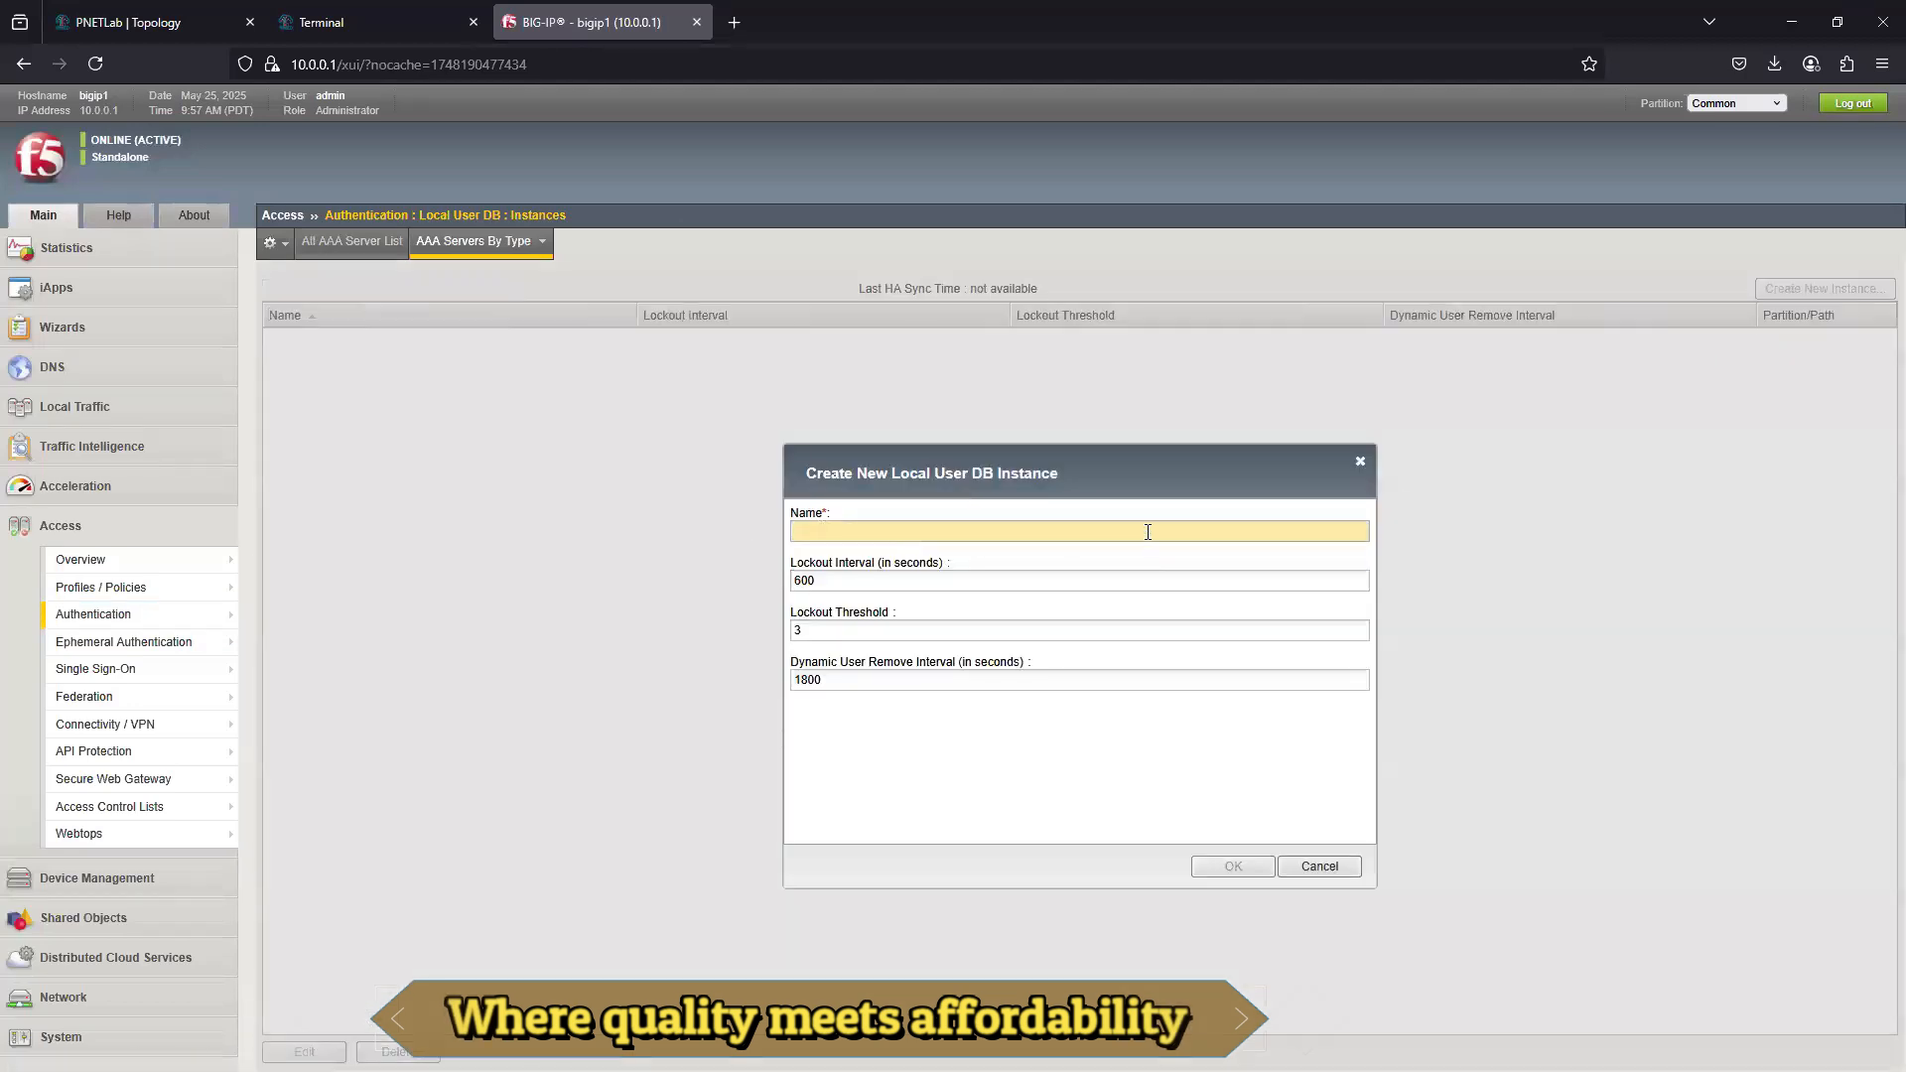
type("localDB_Test")
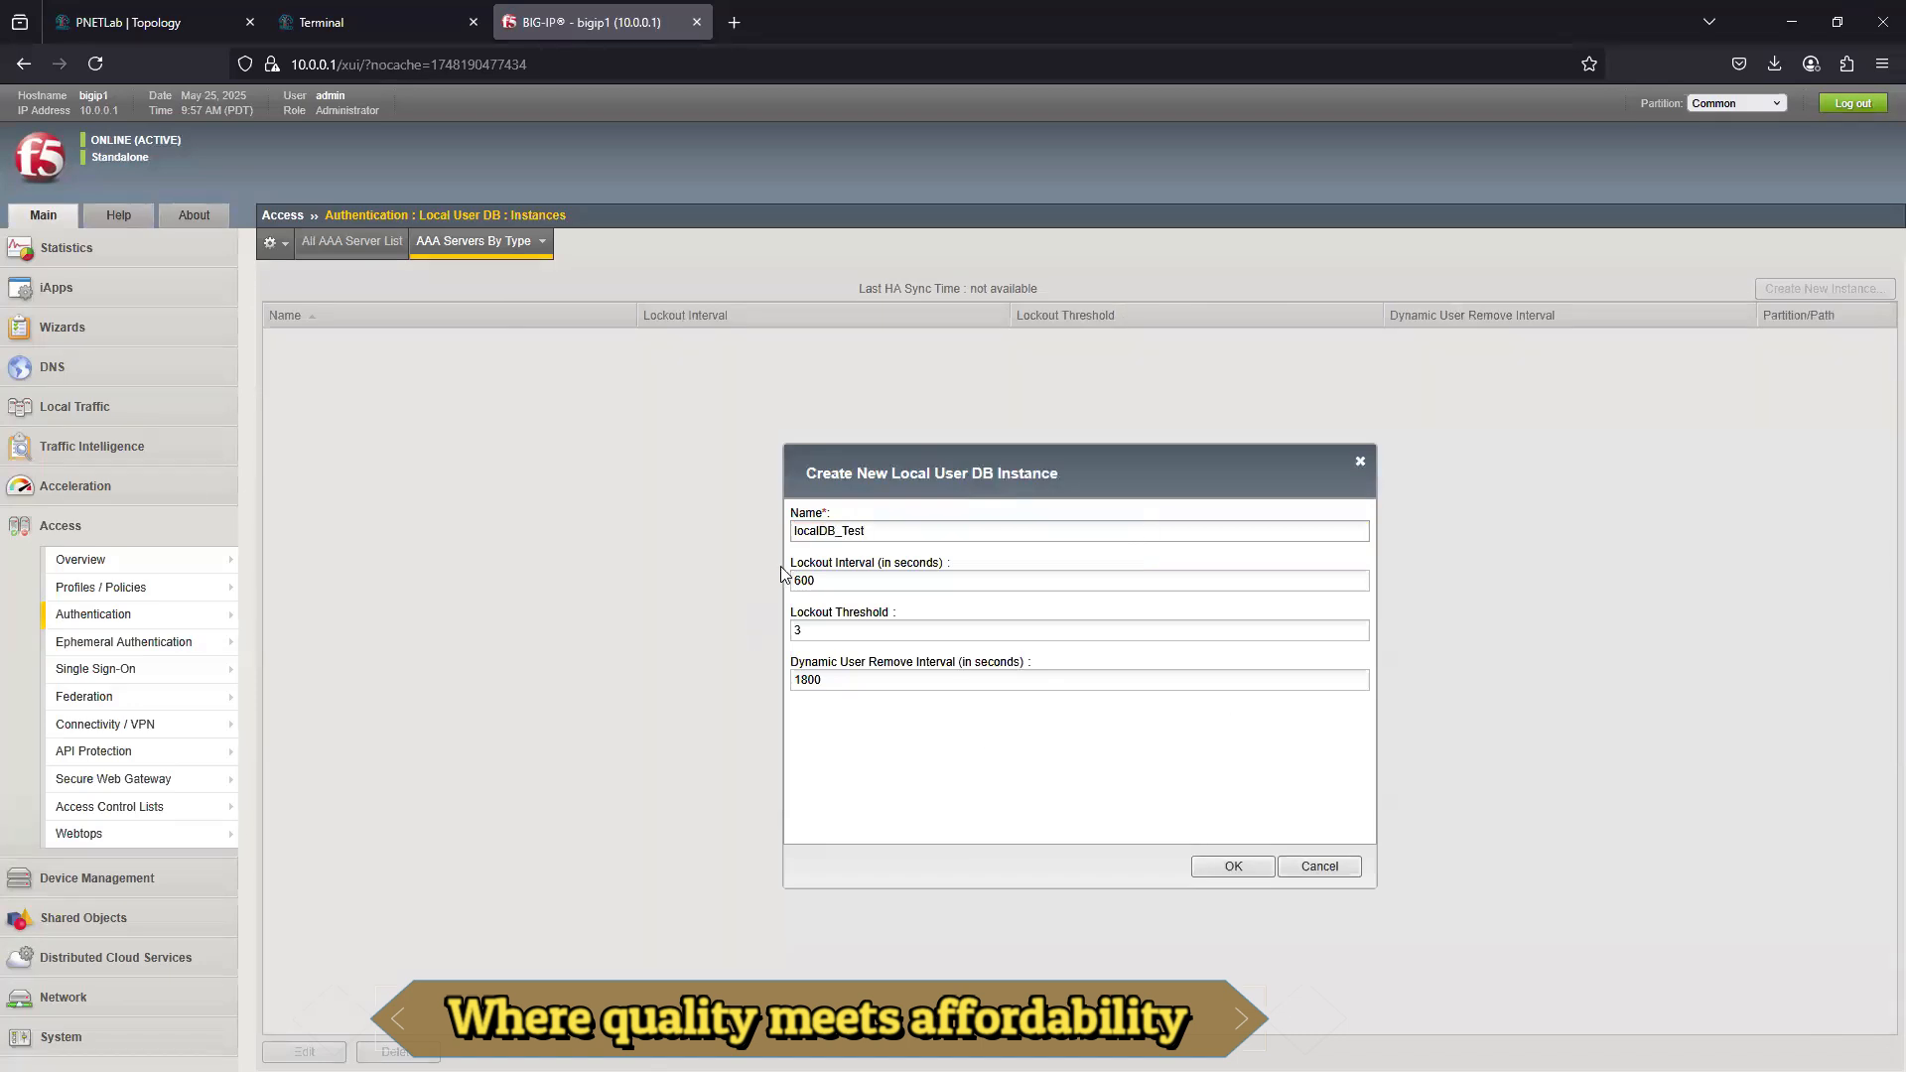
left_click(812, 629)
left_click_drag(830, 577, 792, 582)
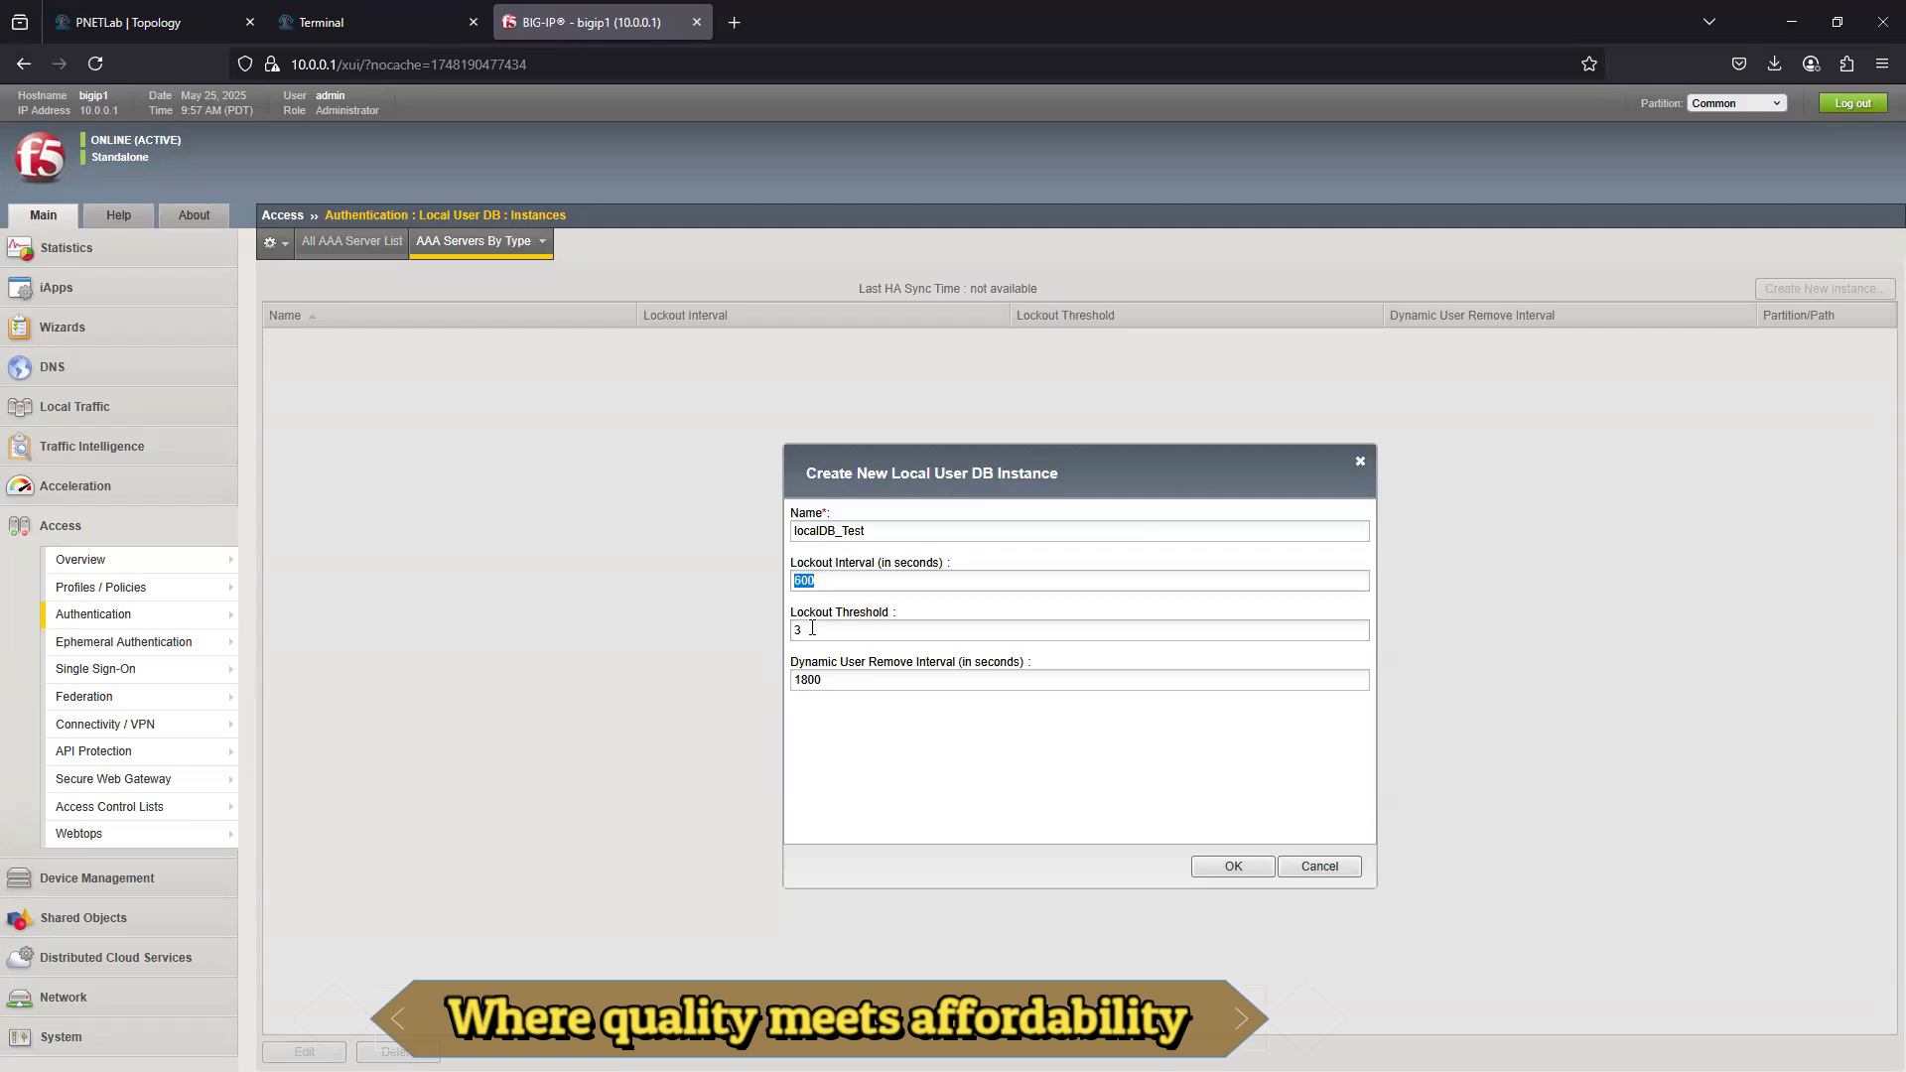
left_click(1216, 867)
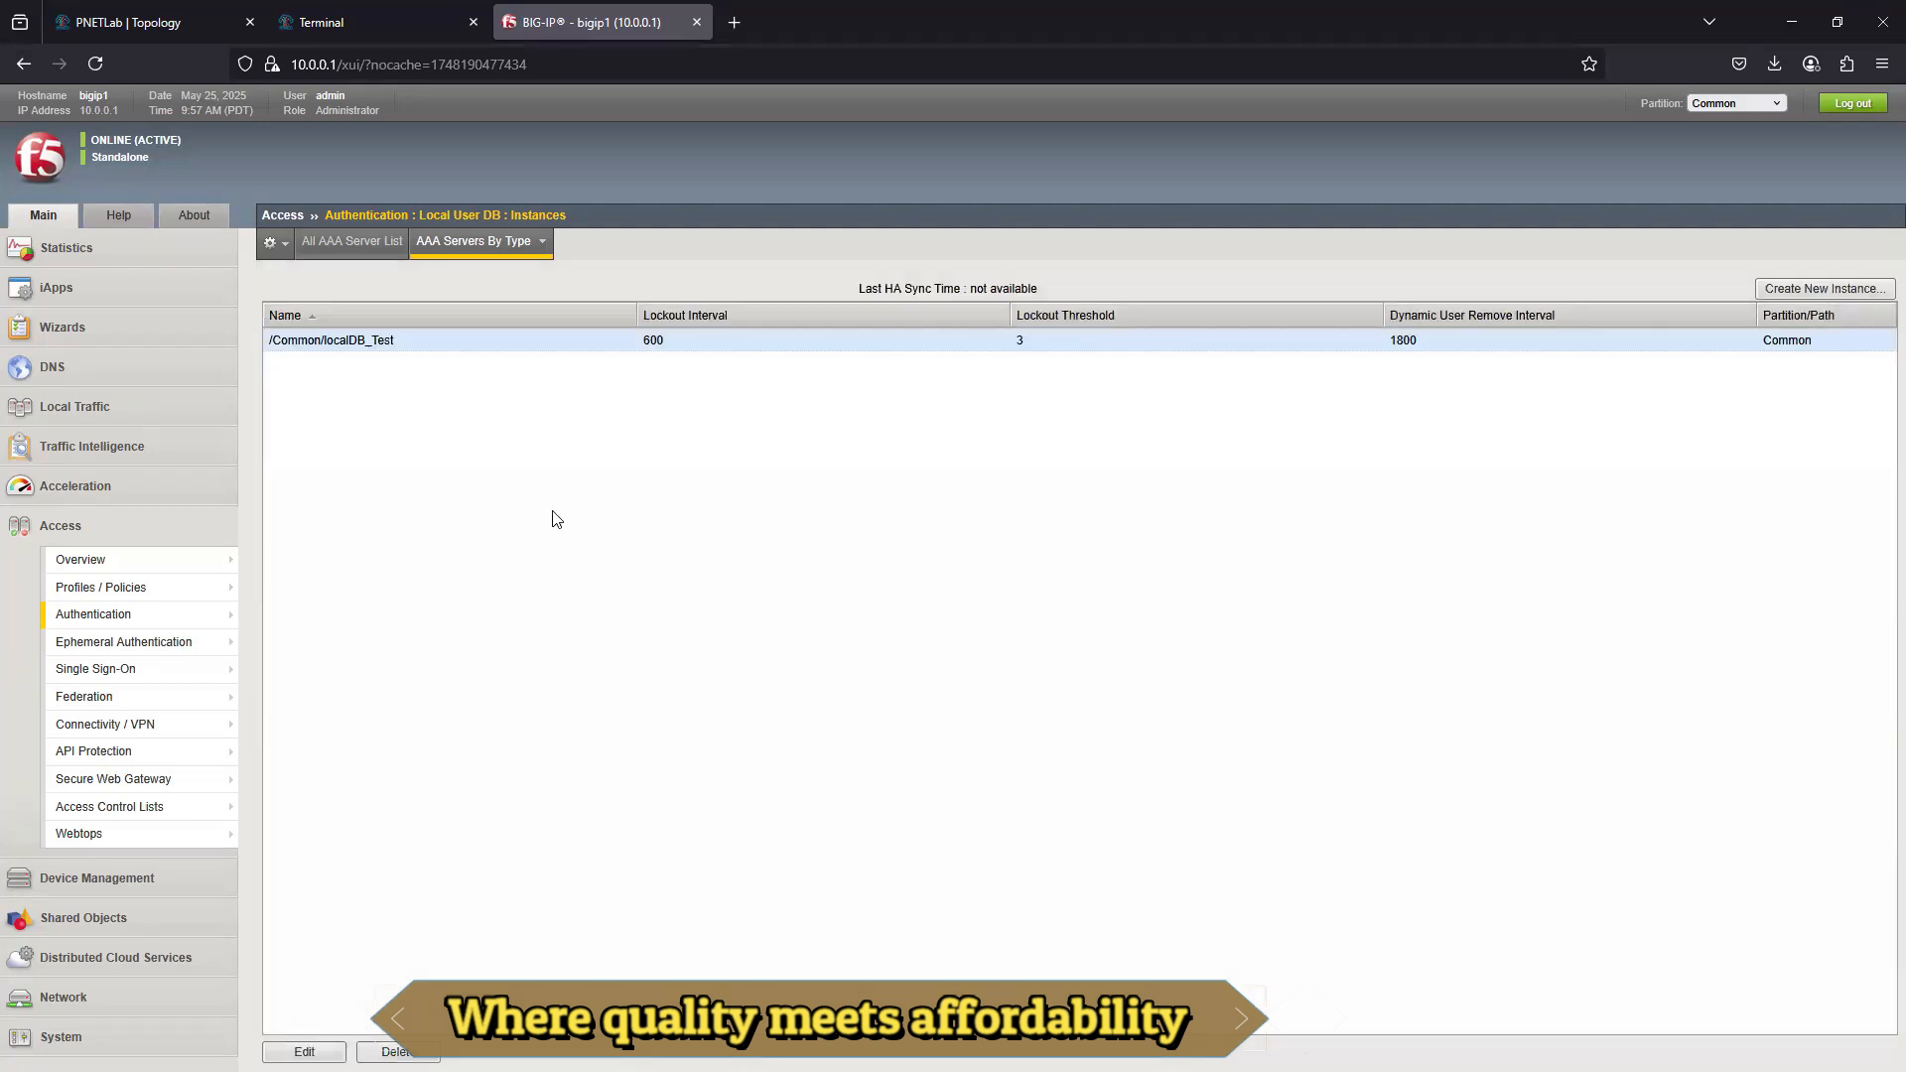
- Create a local database user testuser1 in the /Common/localDB_Test instance, entering and confirming the account password
mouse_move(174, 616)
mouse_move(293, 839)
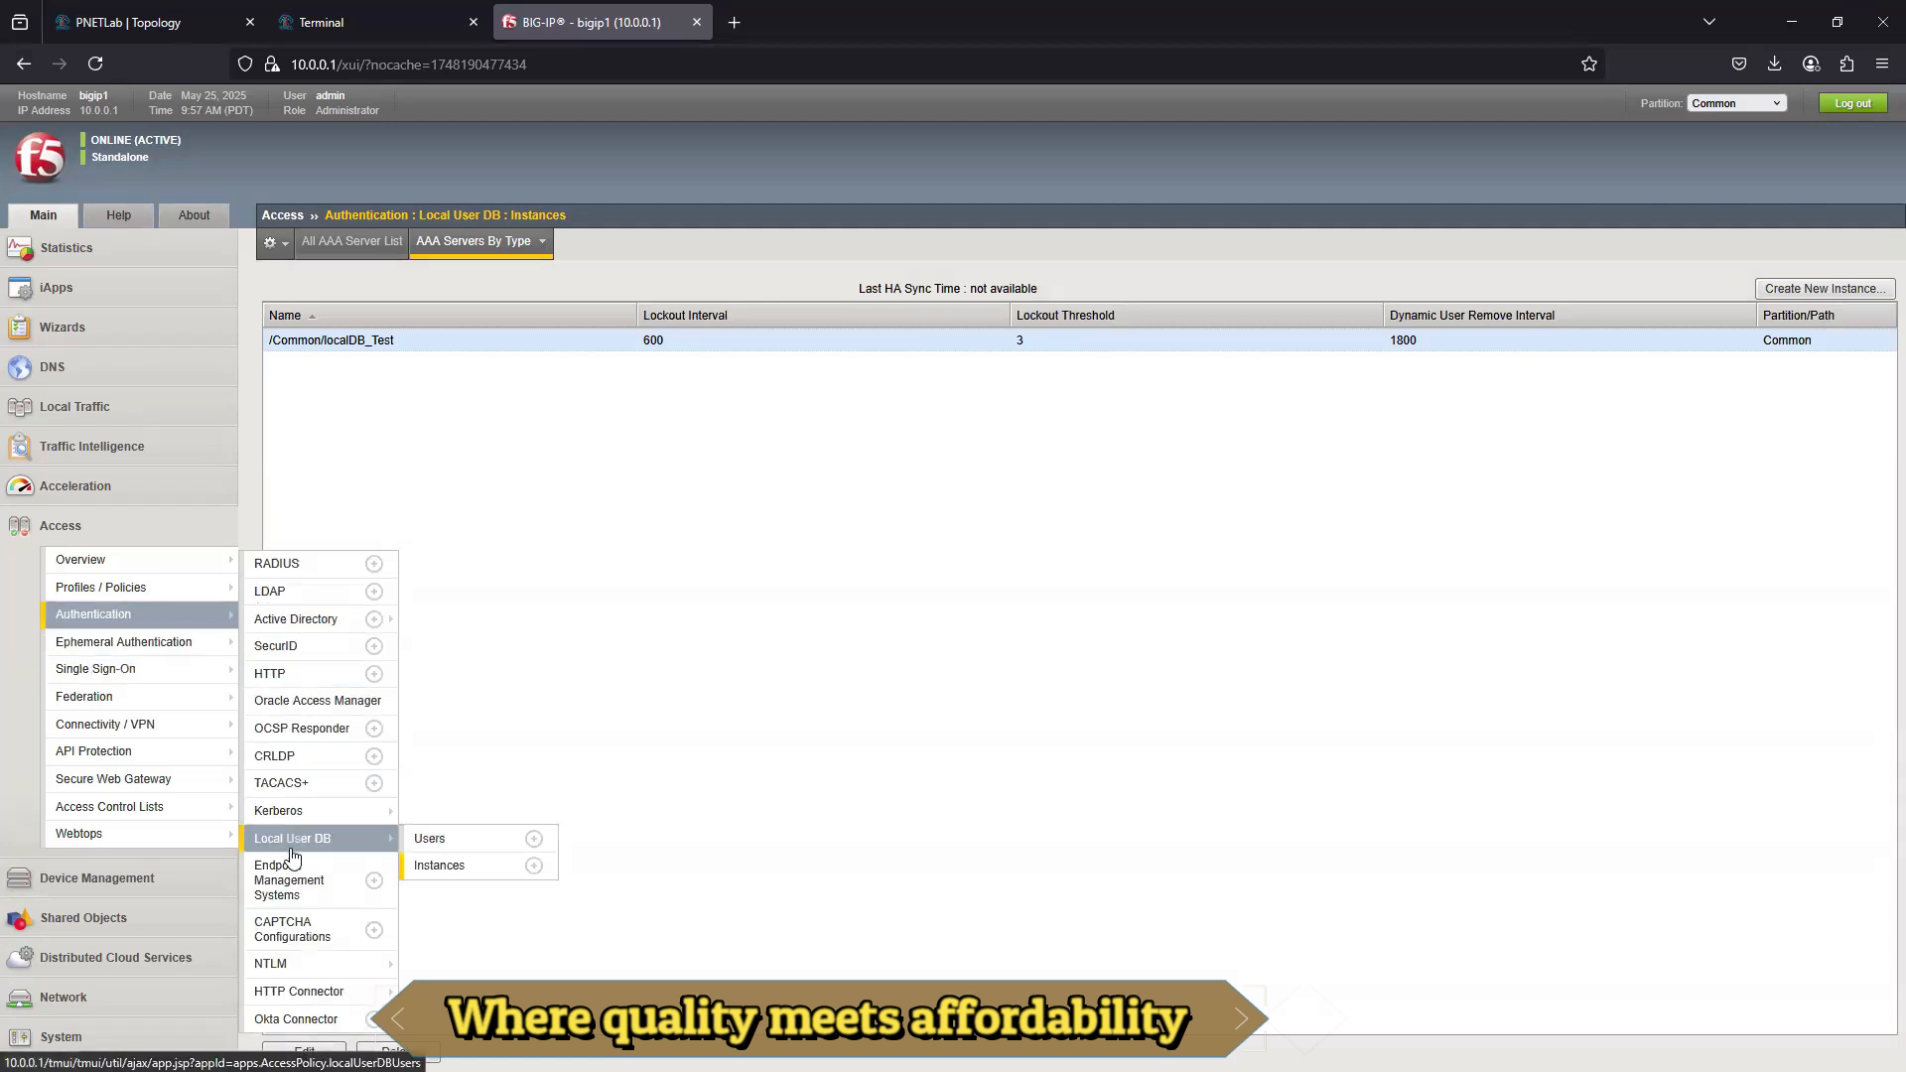
left_click(437, 838)
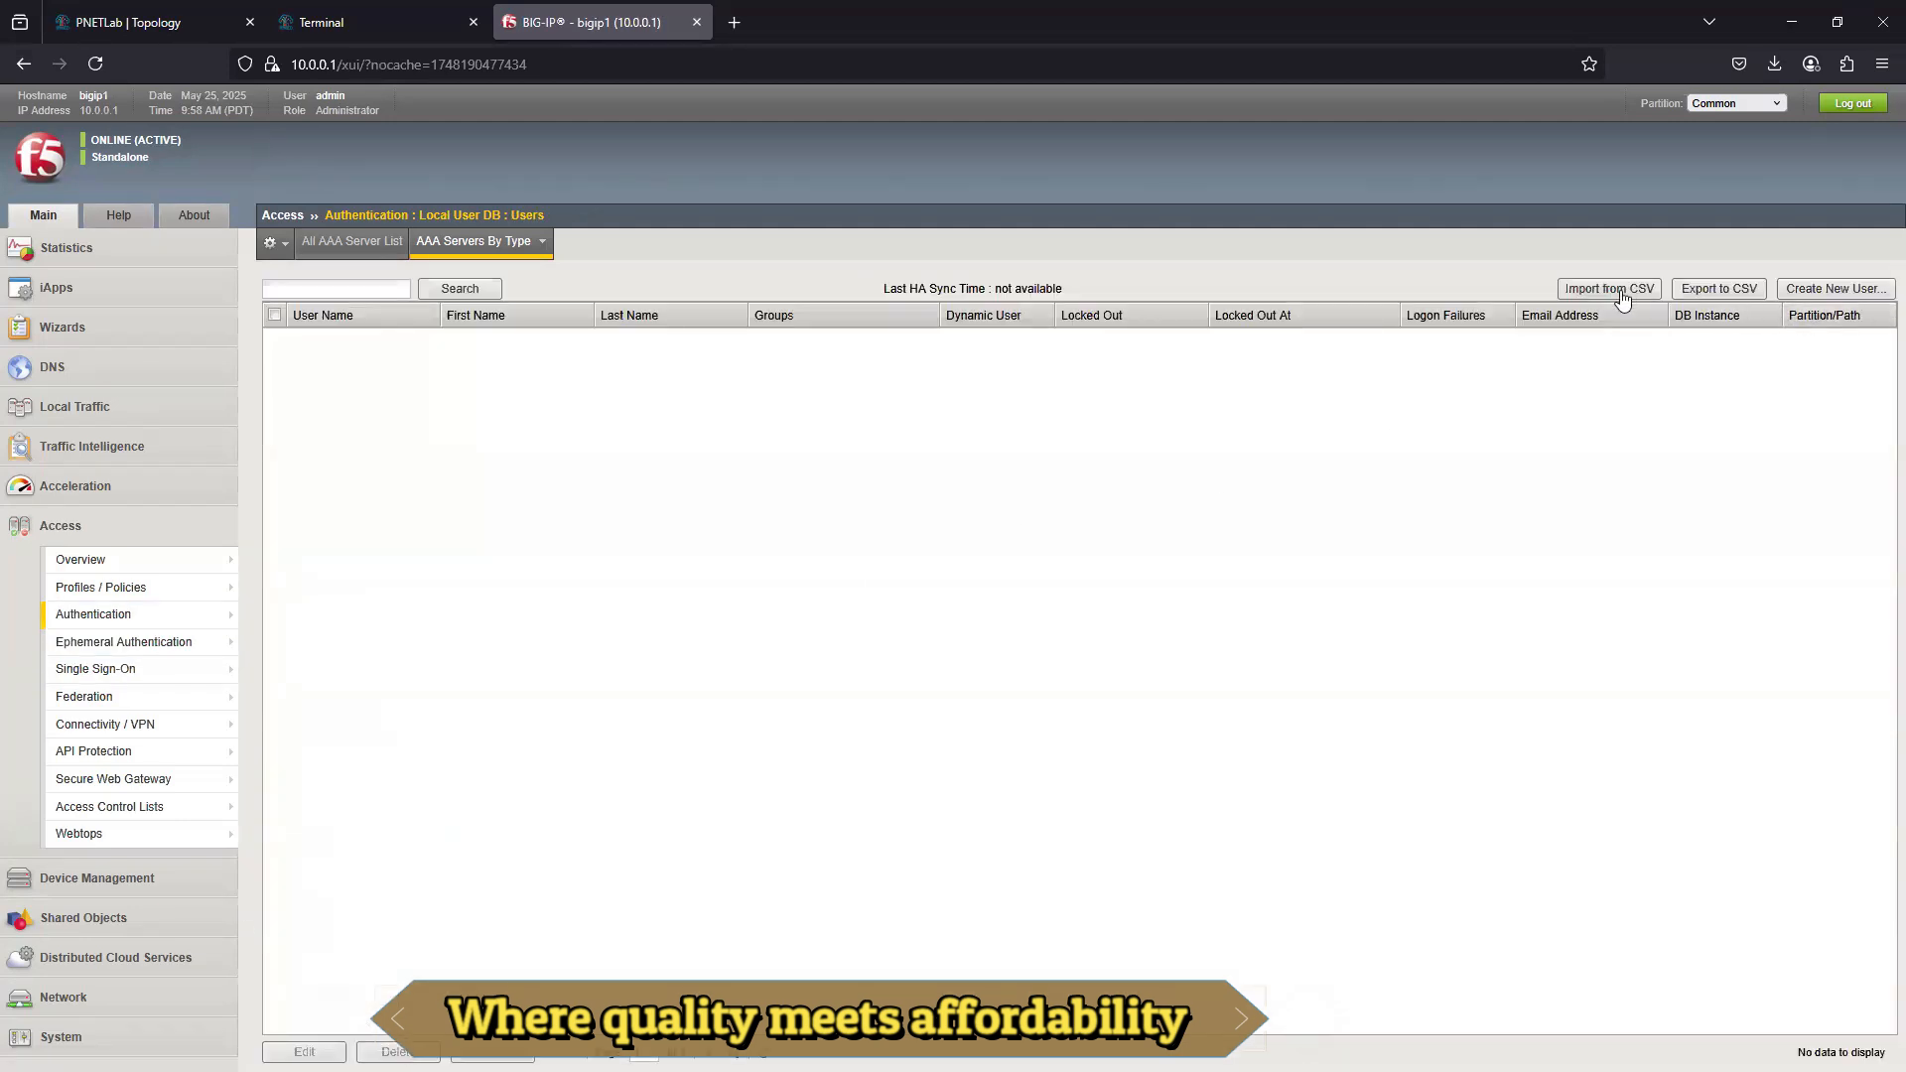
left_click(1835, 289)
left_click(1327, 533)
type("testuser1")
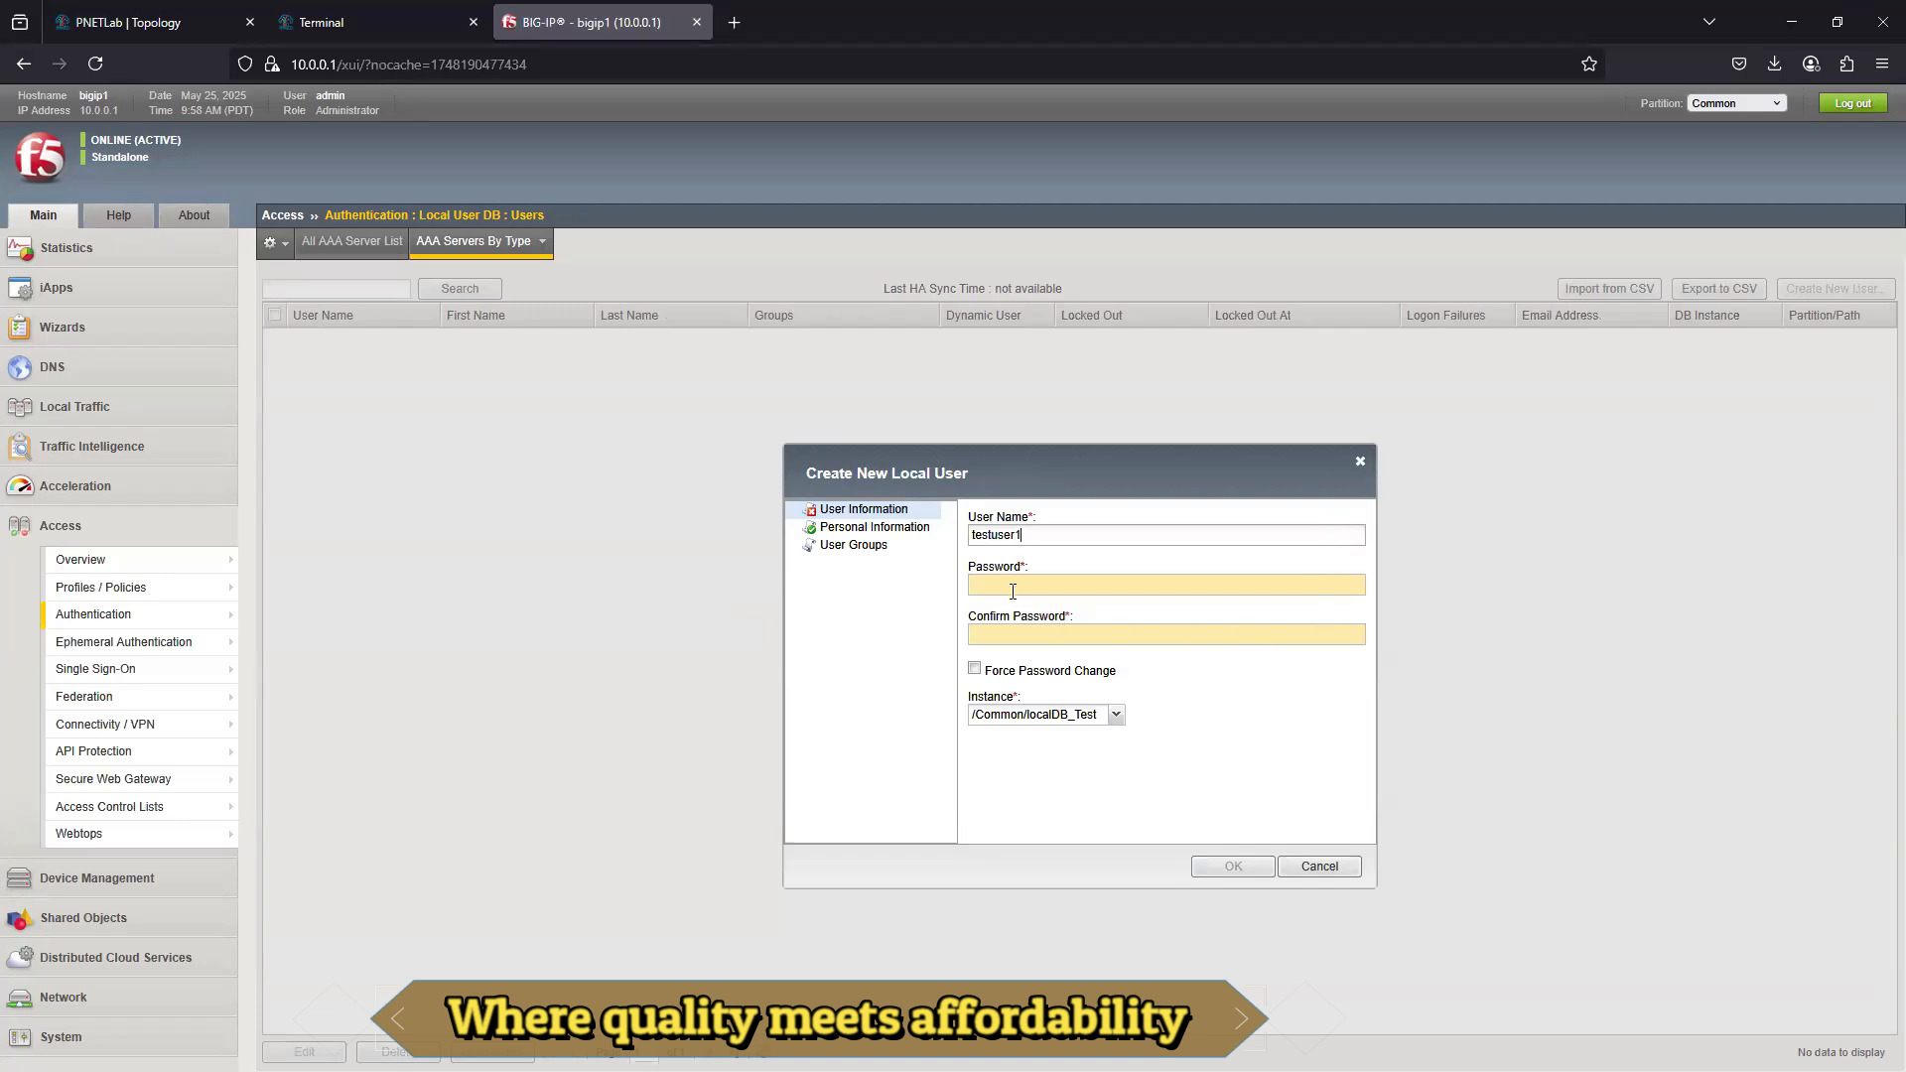
left_click(1229, 587)
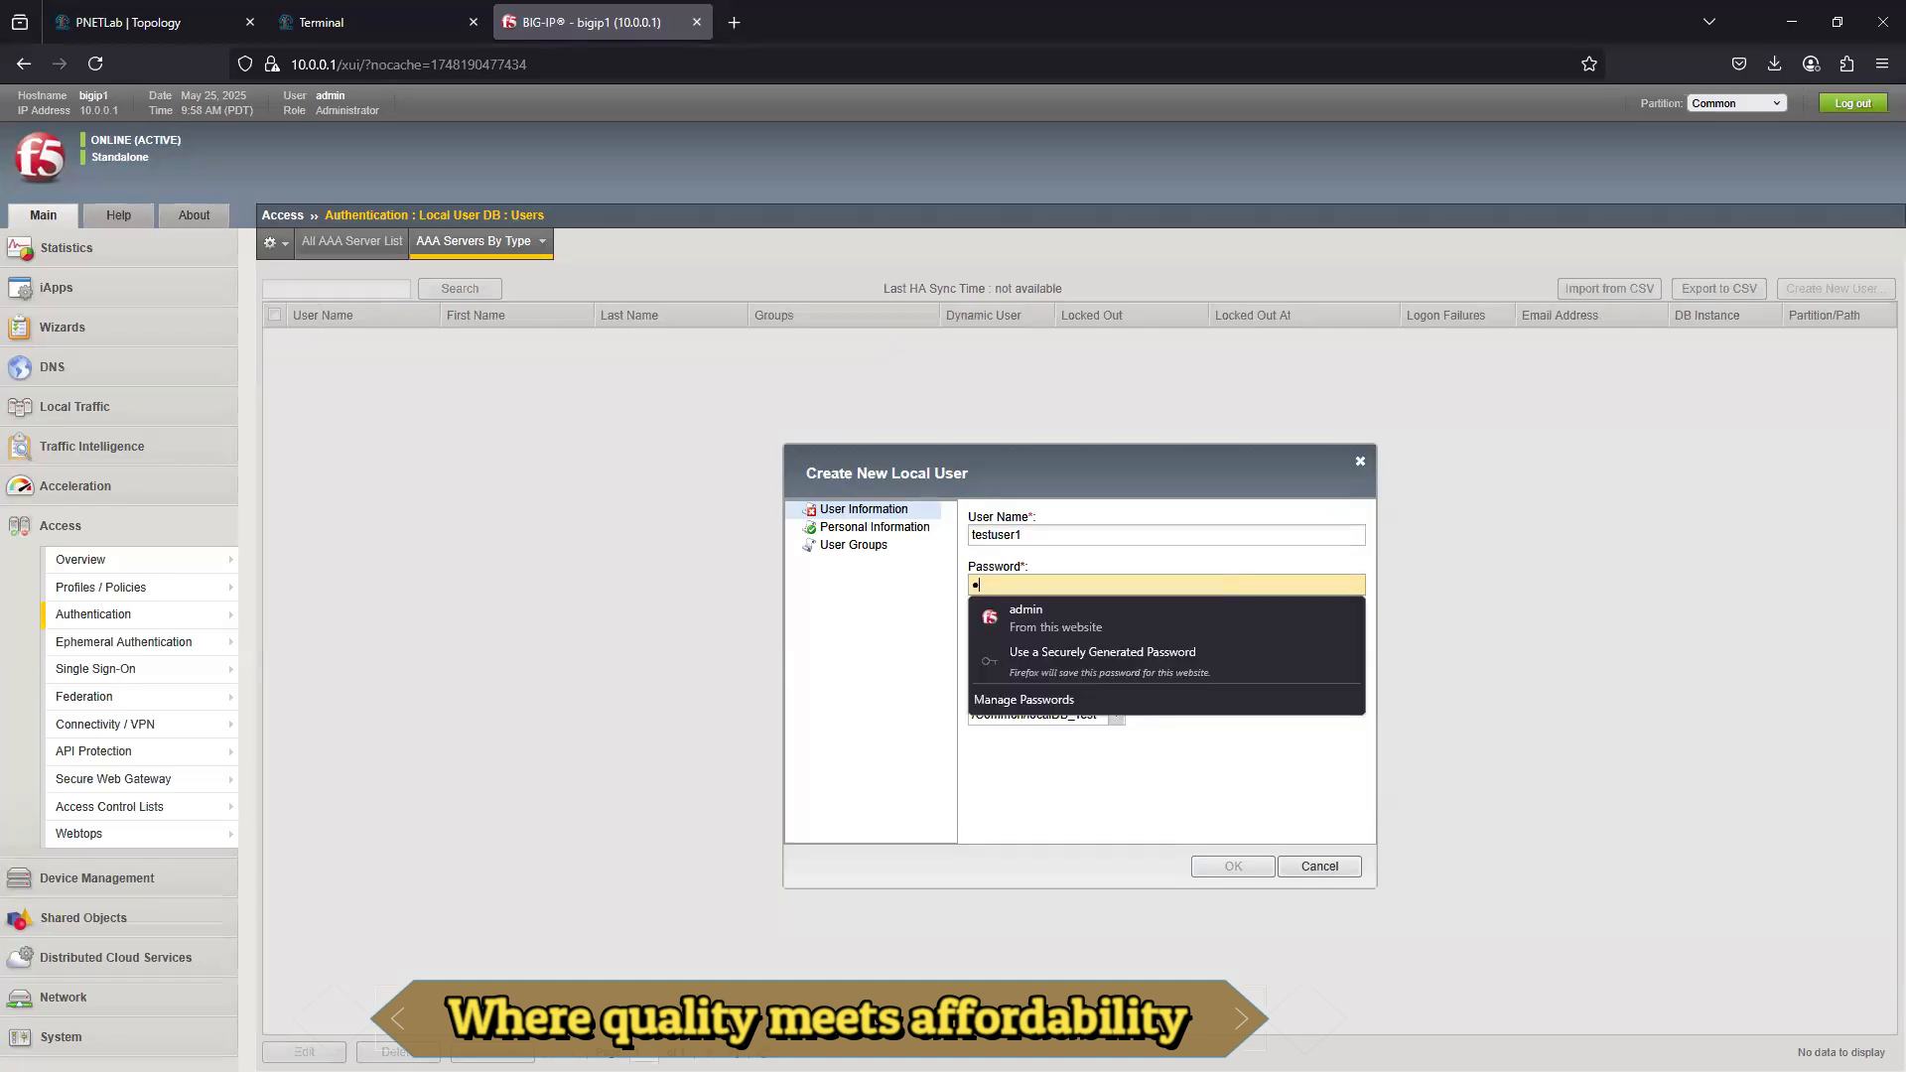
type("••")
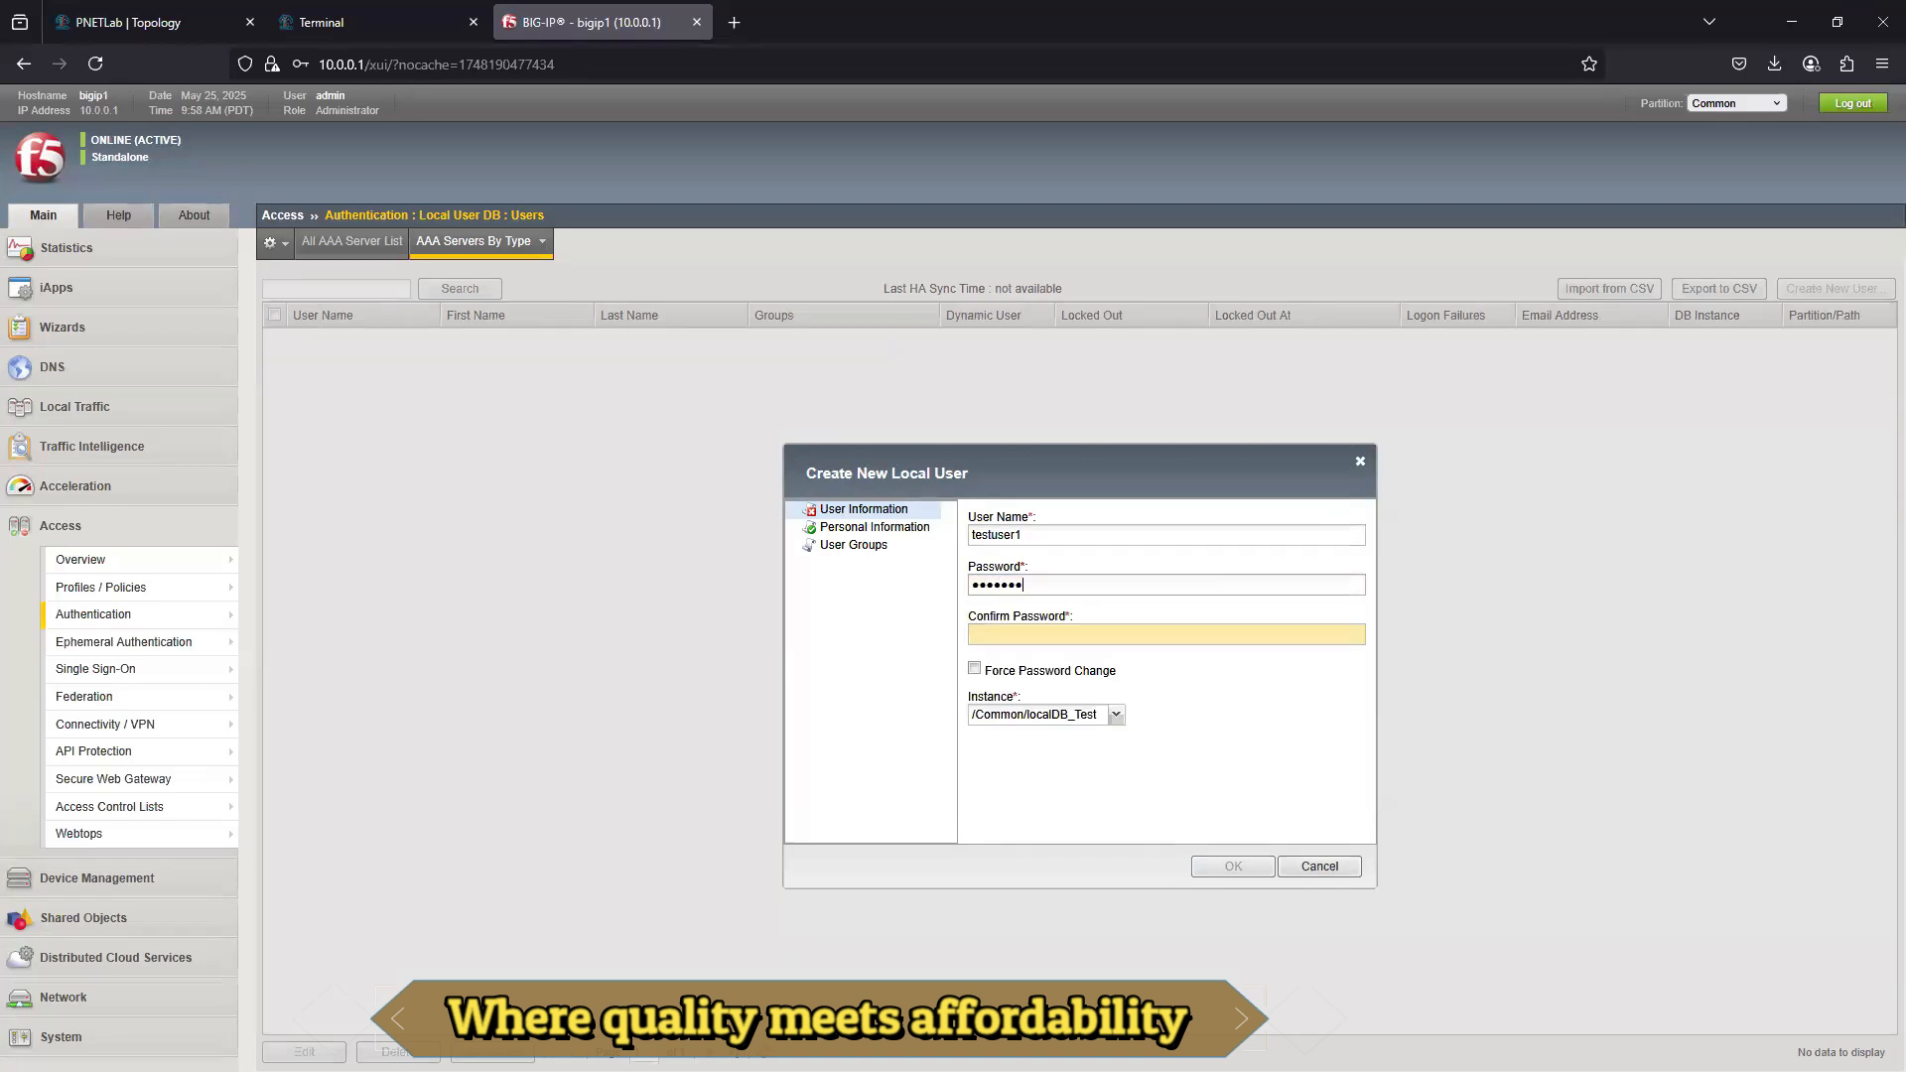
left_click(1041, 633)
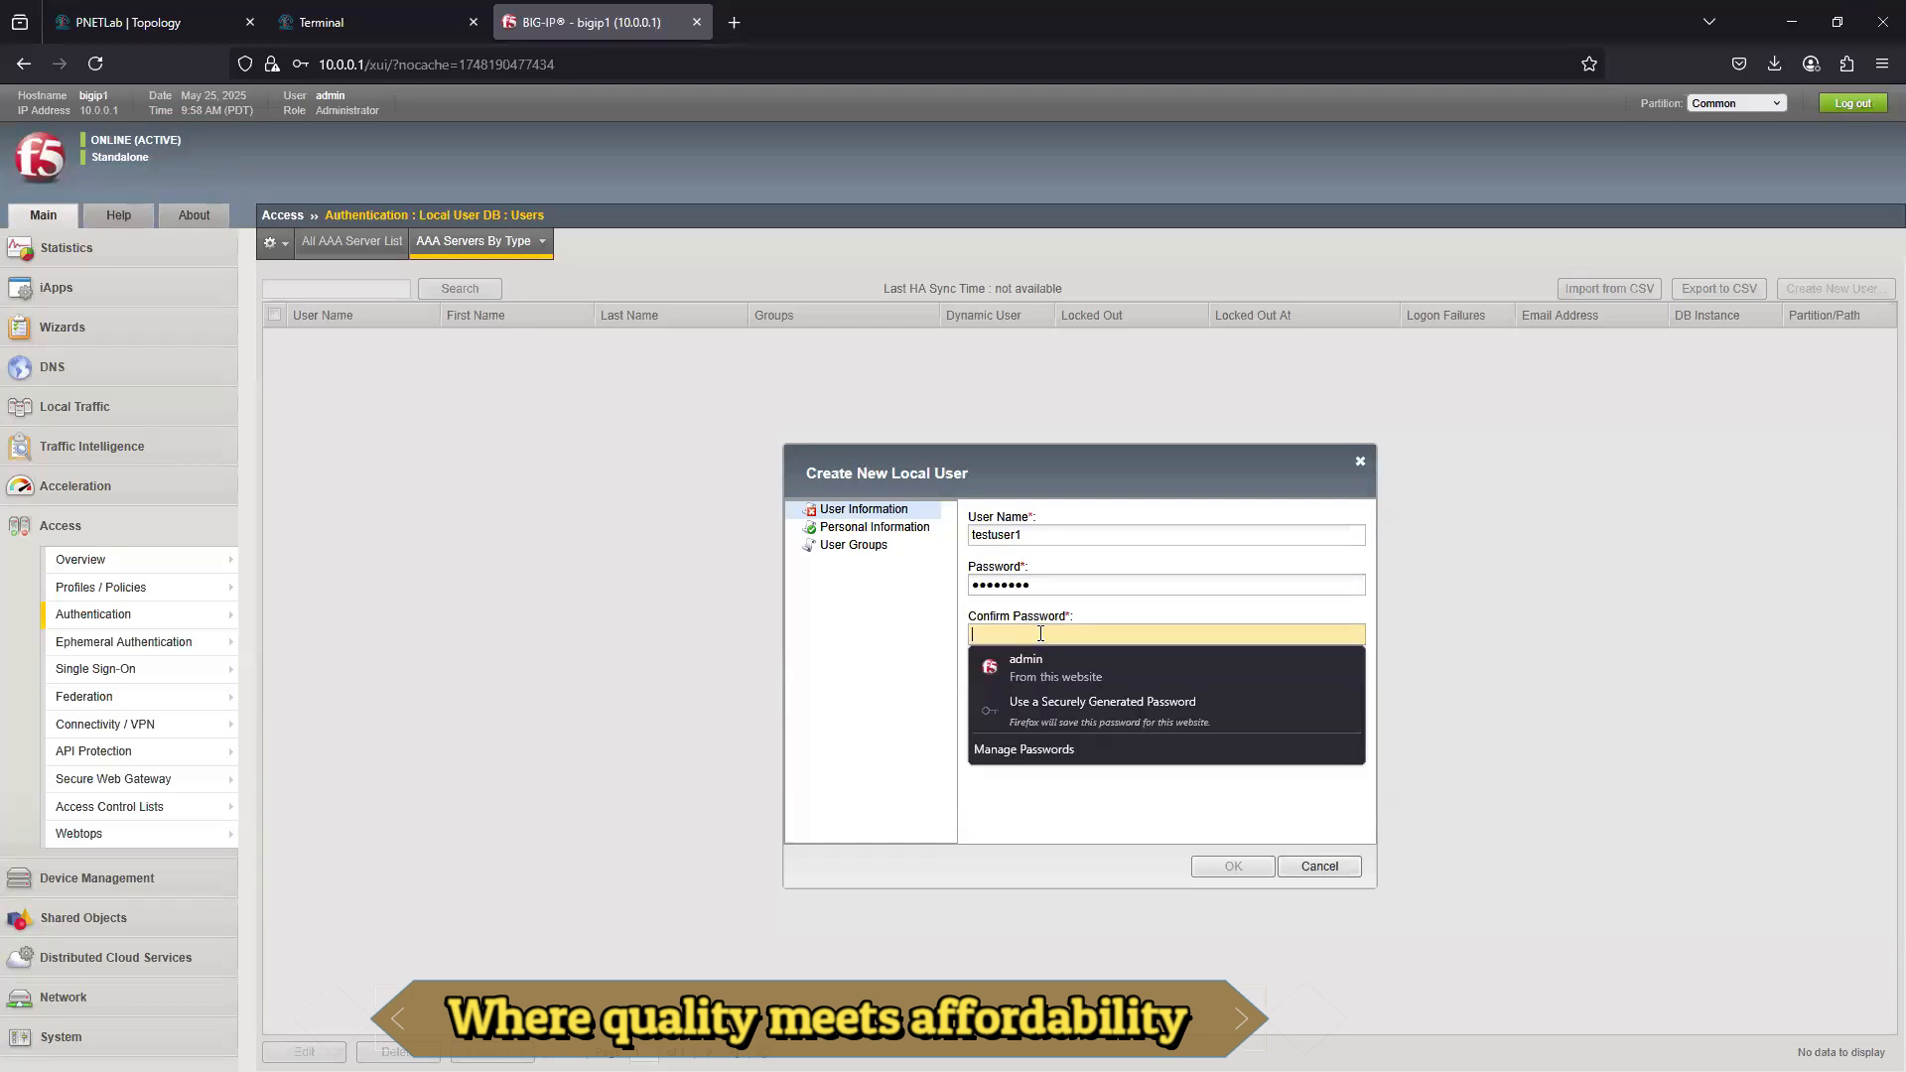
type("•••")
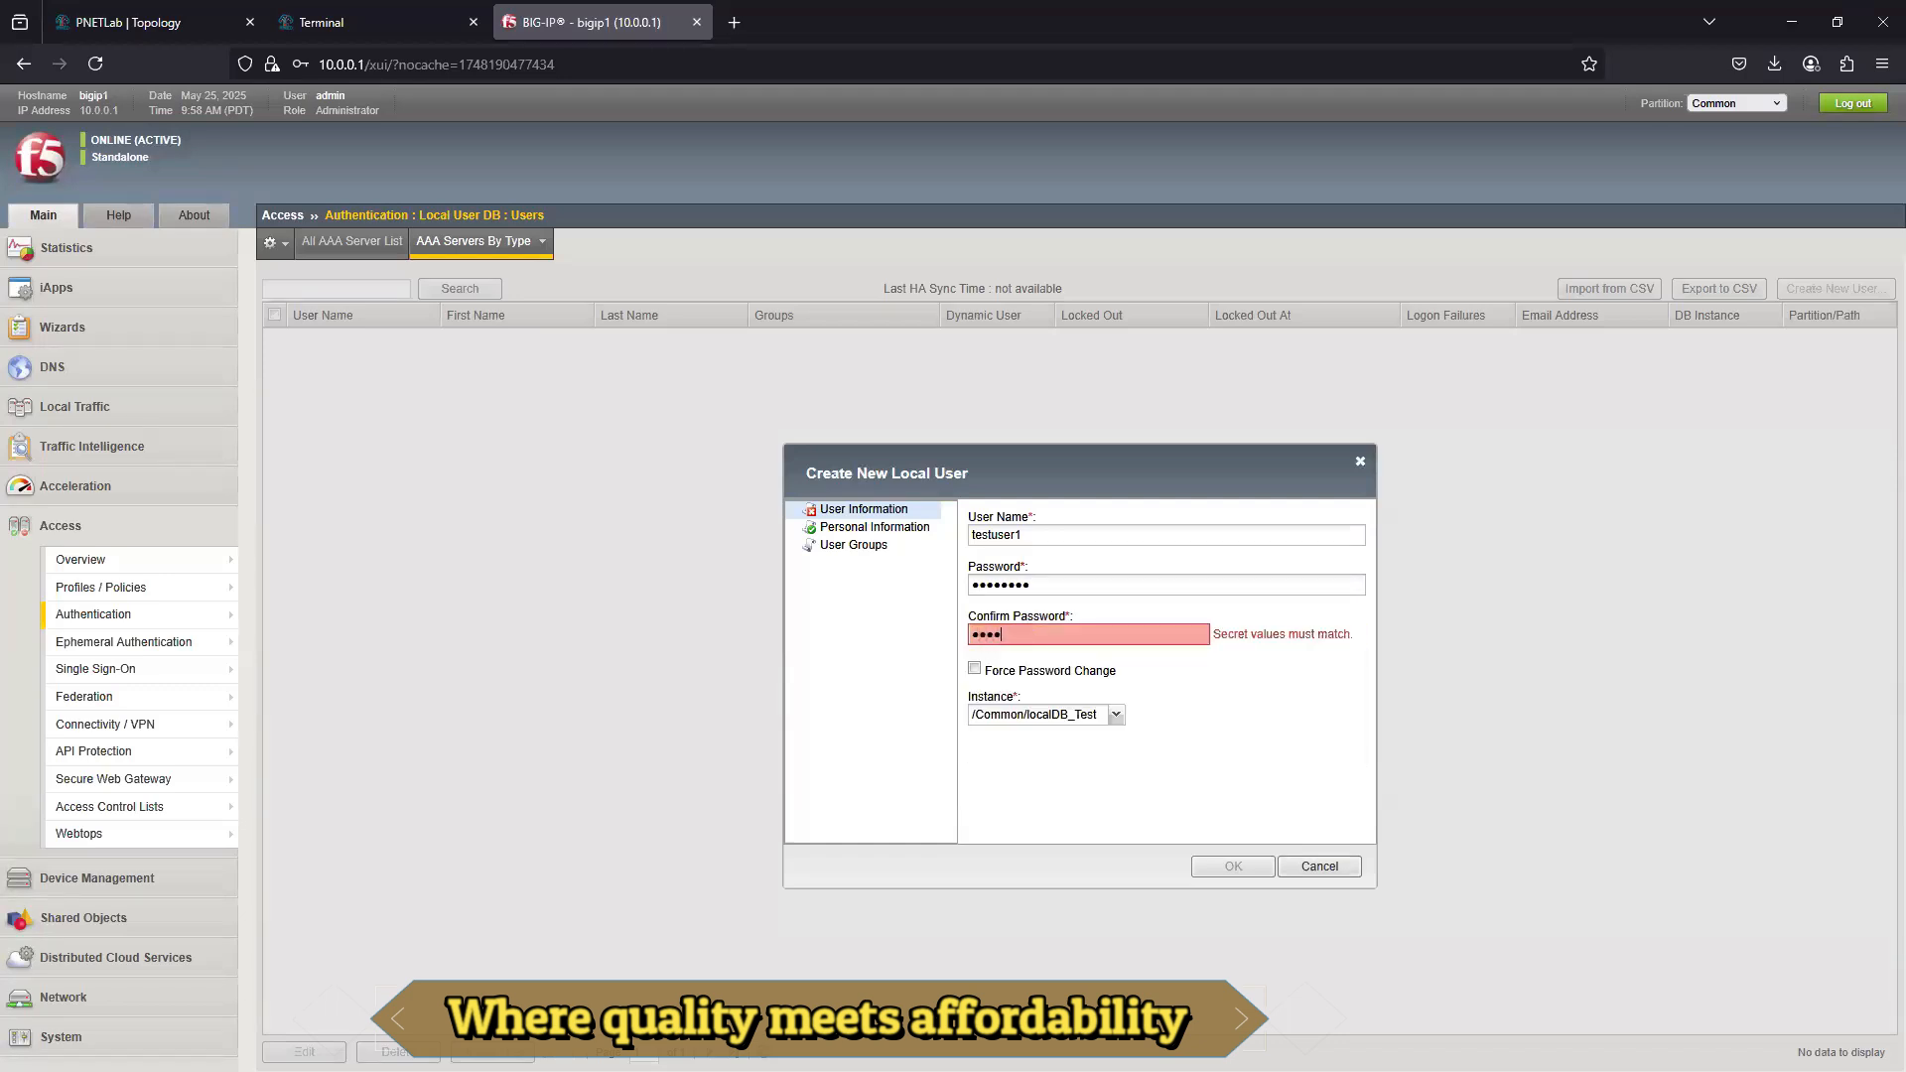
type("•••••")
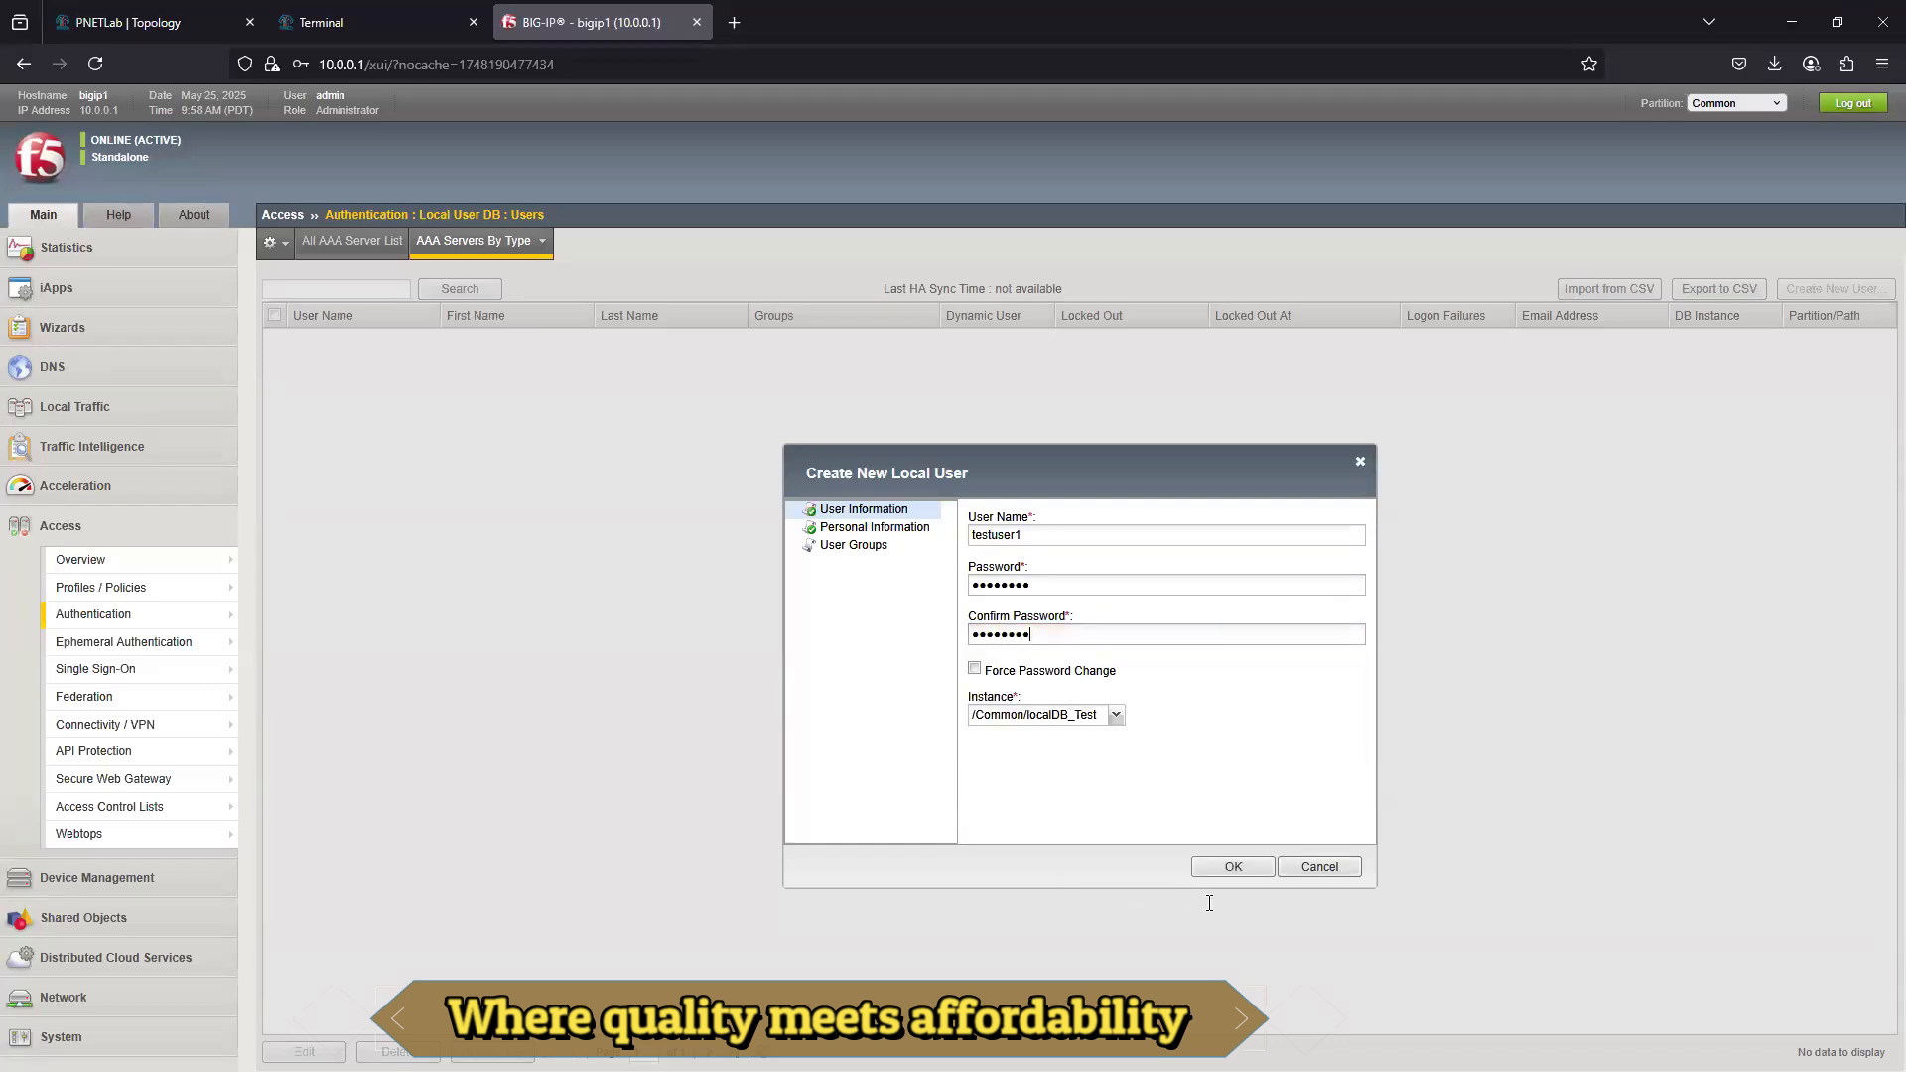
left_click(1233, 867)
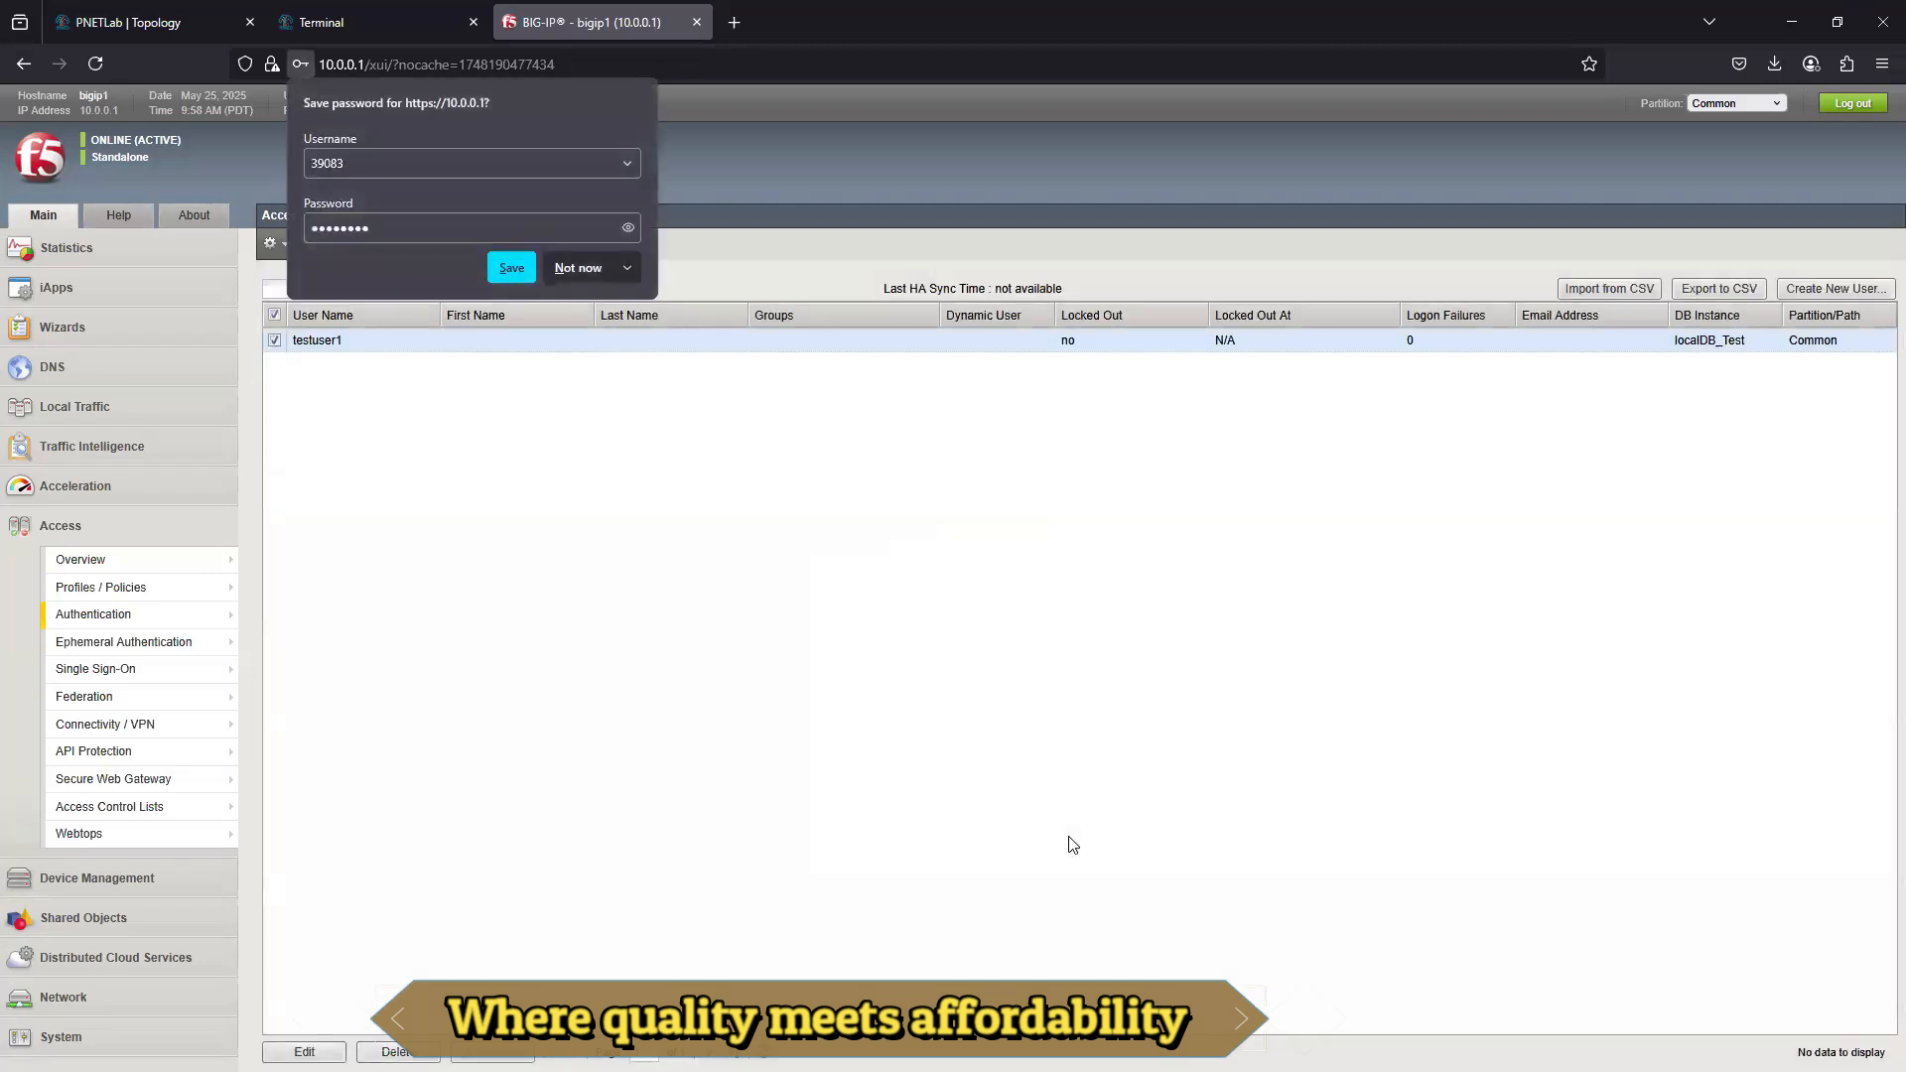
left_click(578, 268)
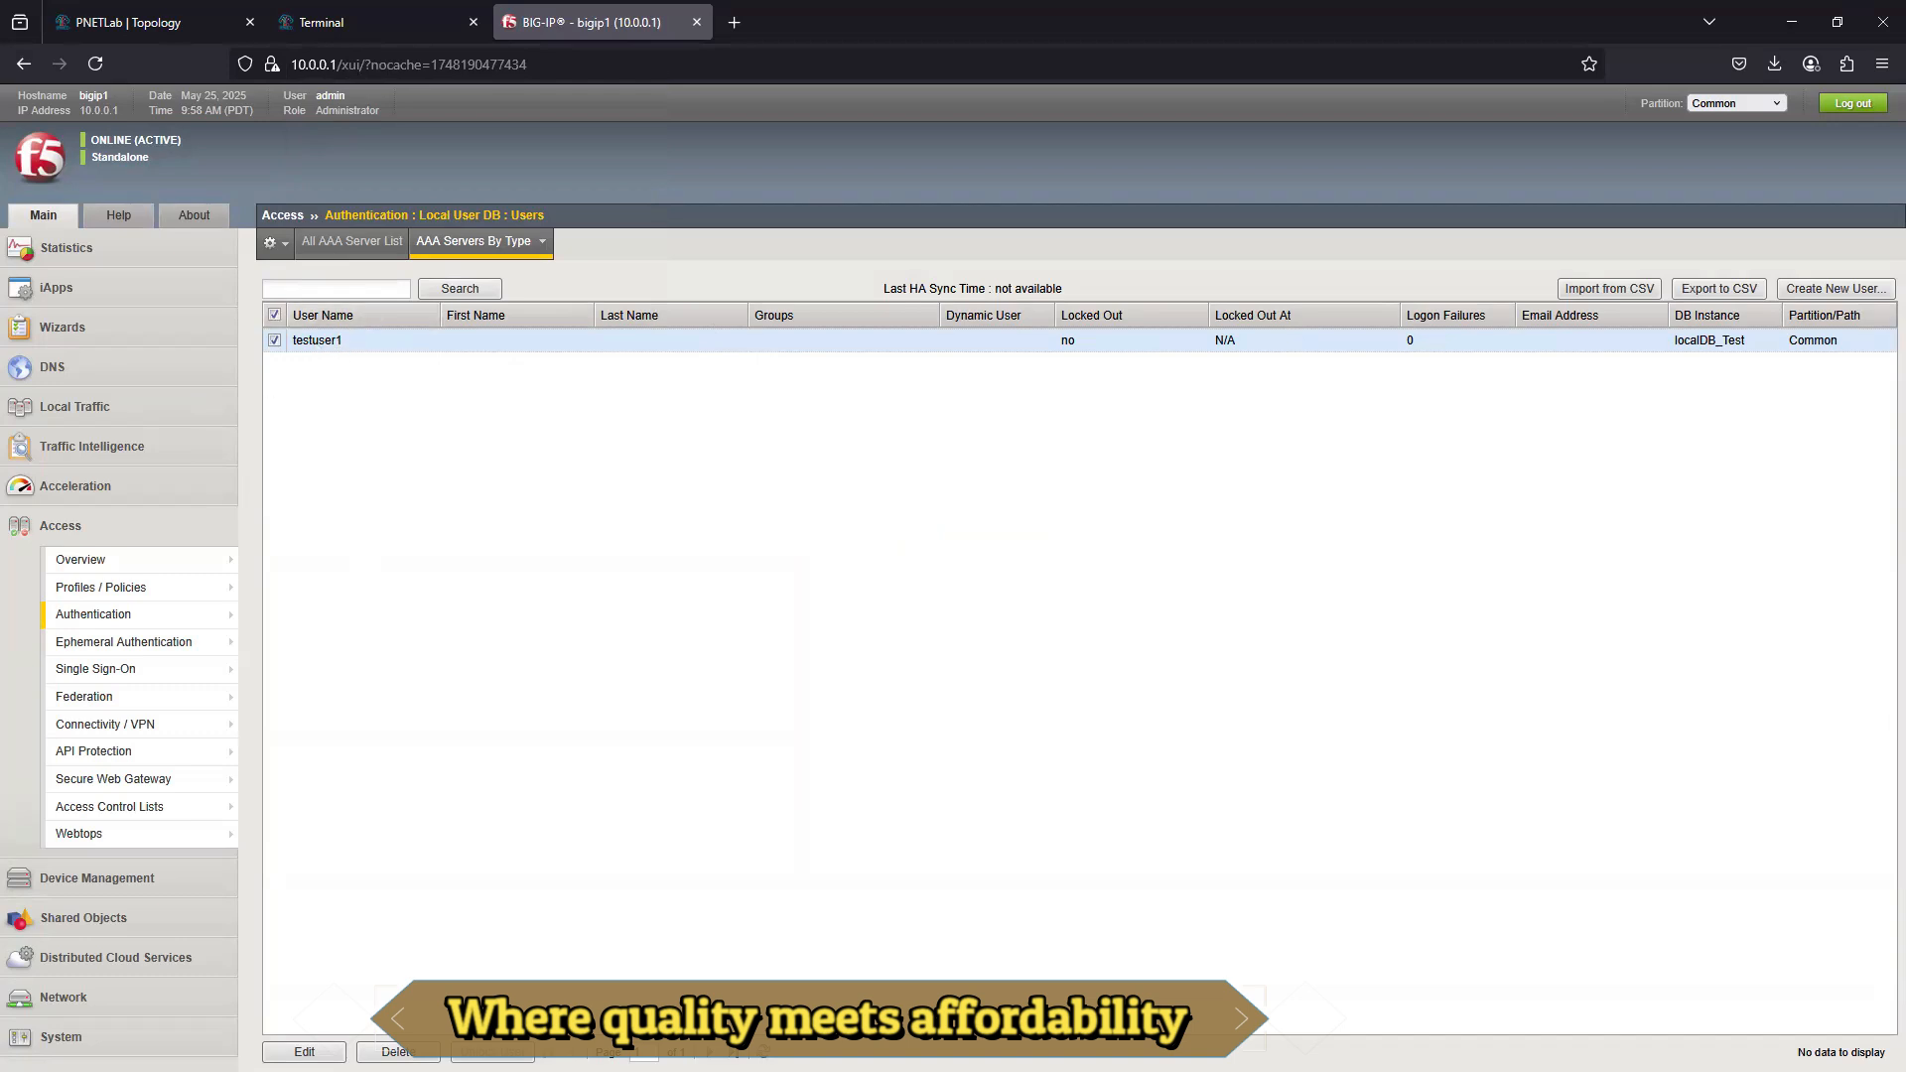
- Open the per-session access policy of profile apm_test in the visual policy editor
mouse_move(116, 592)
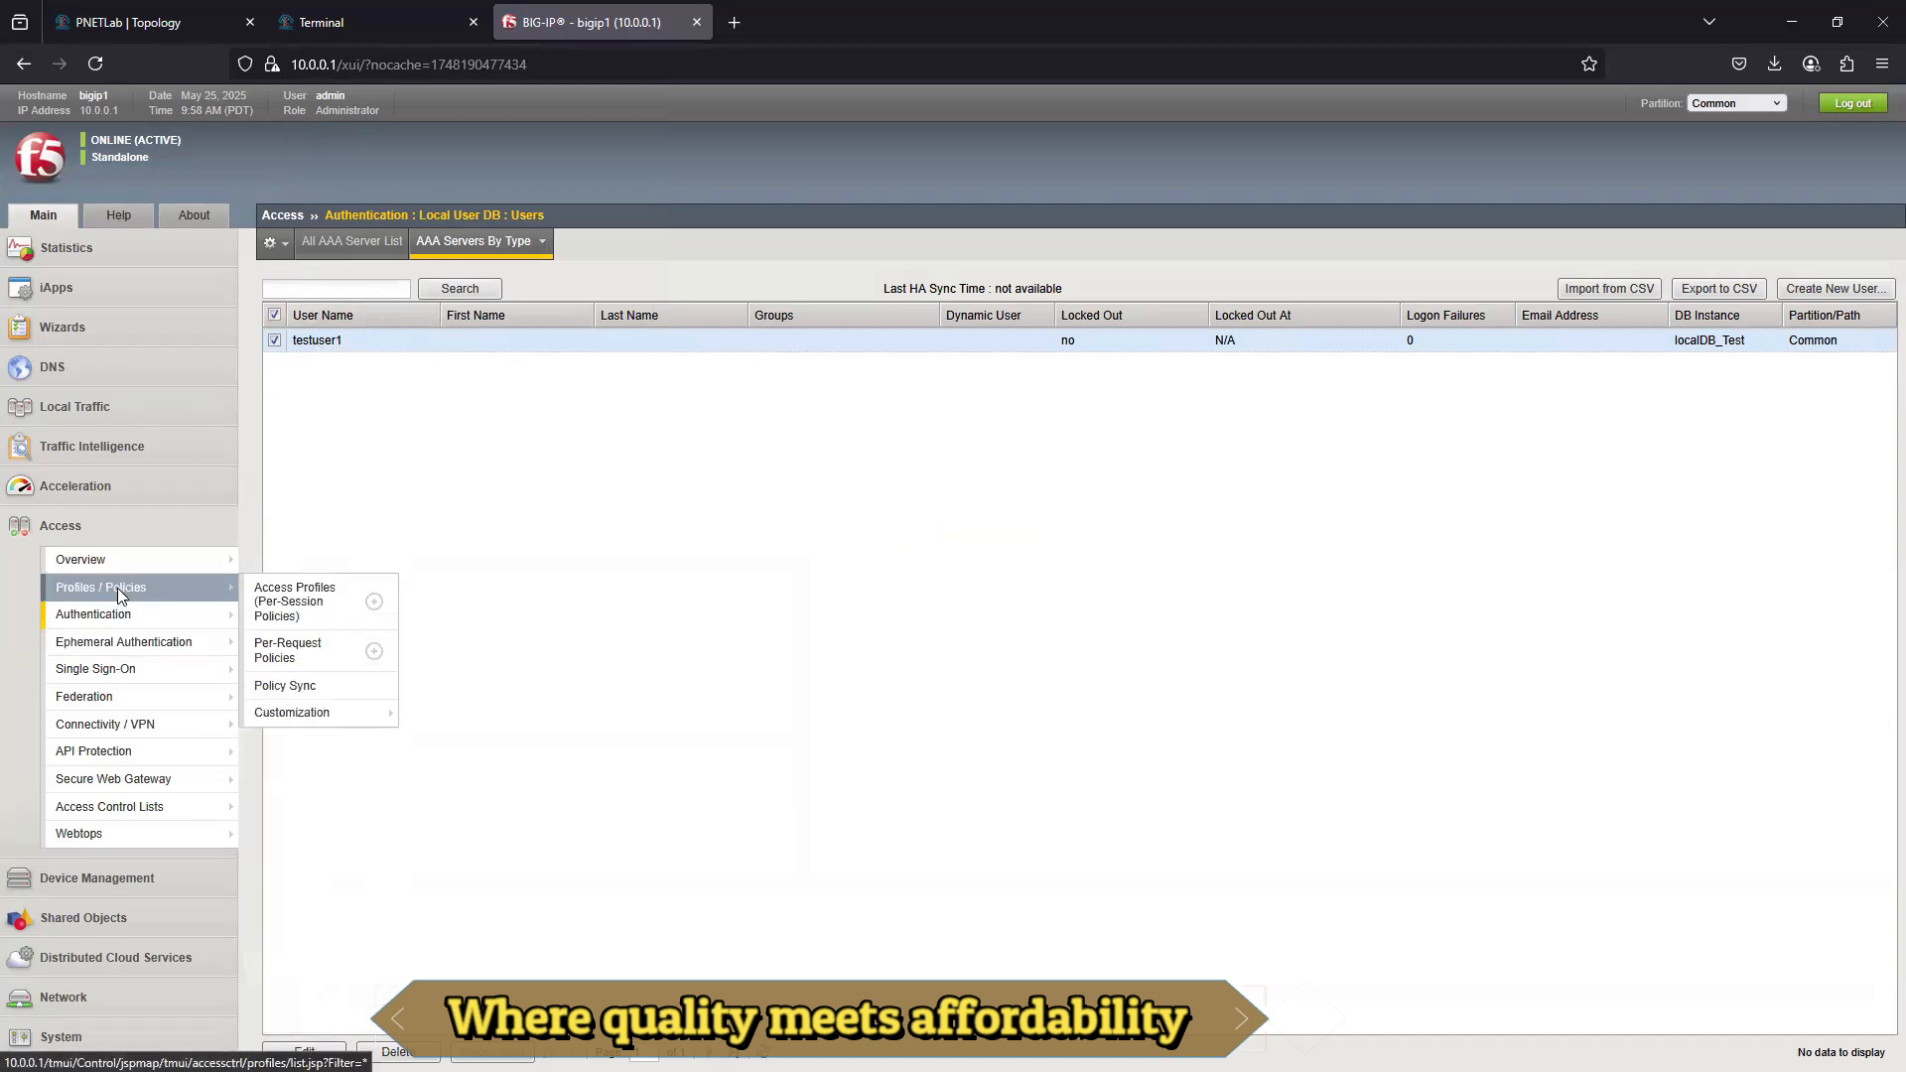
left_click(295, 602)
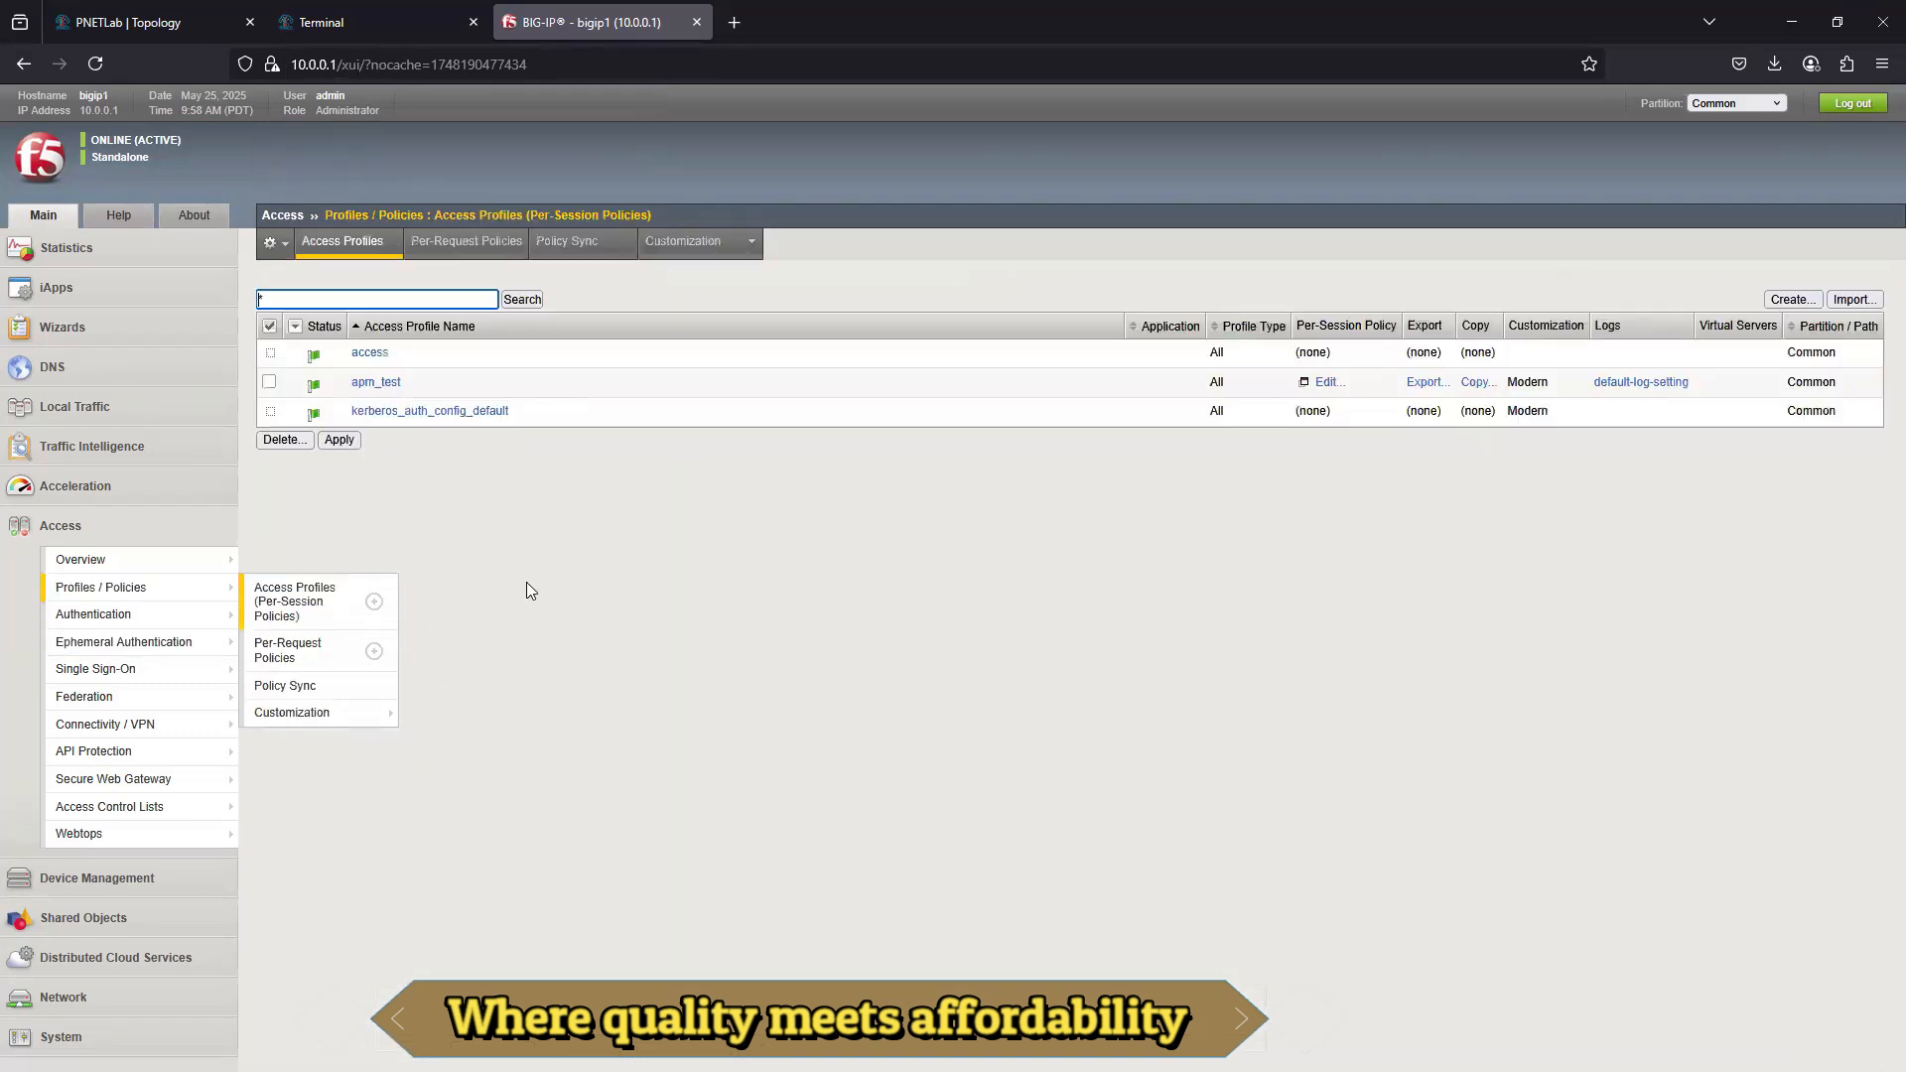
left_click(388, 383)
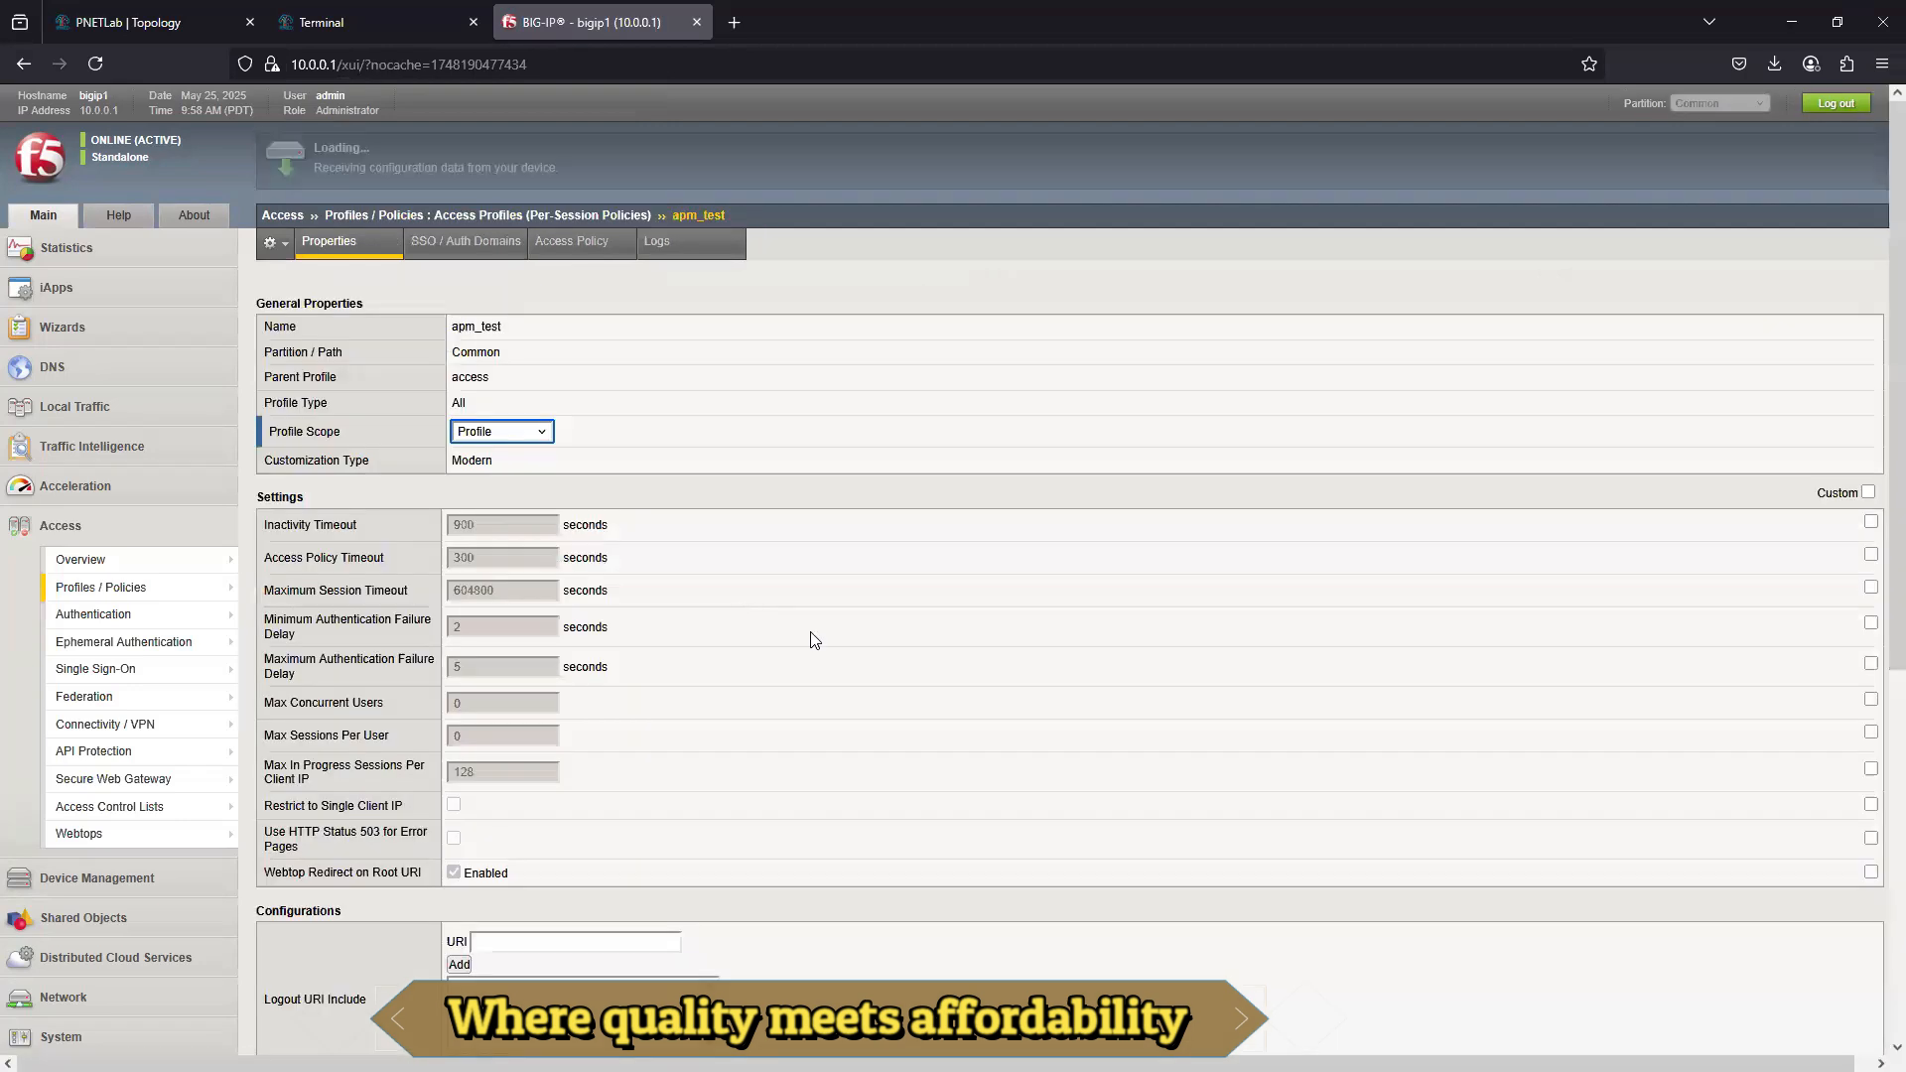
left_click(571, 243)
left_click(553, 331)
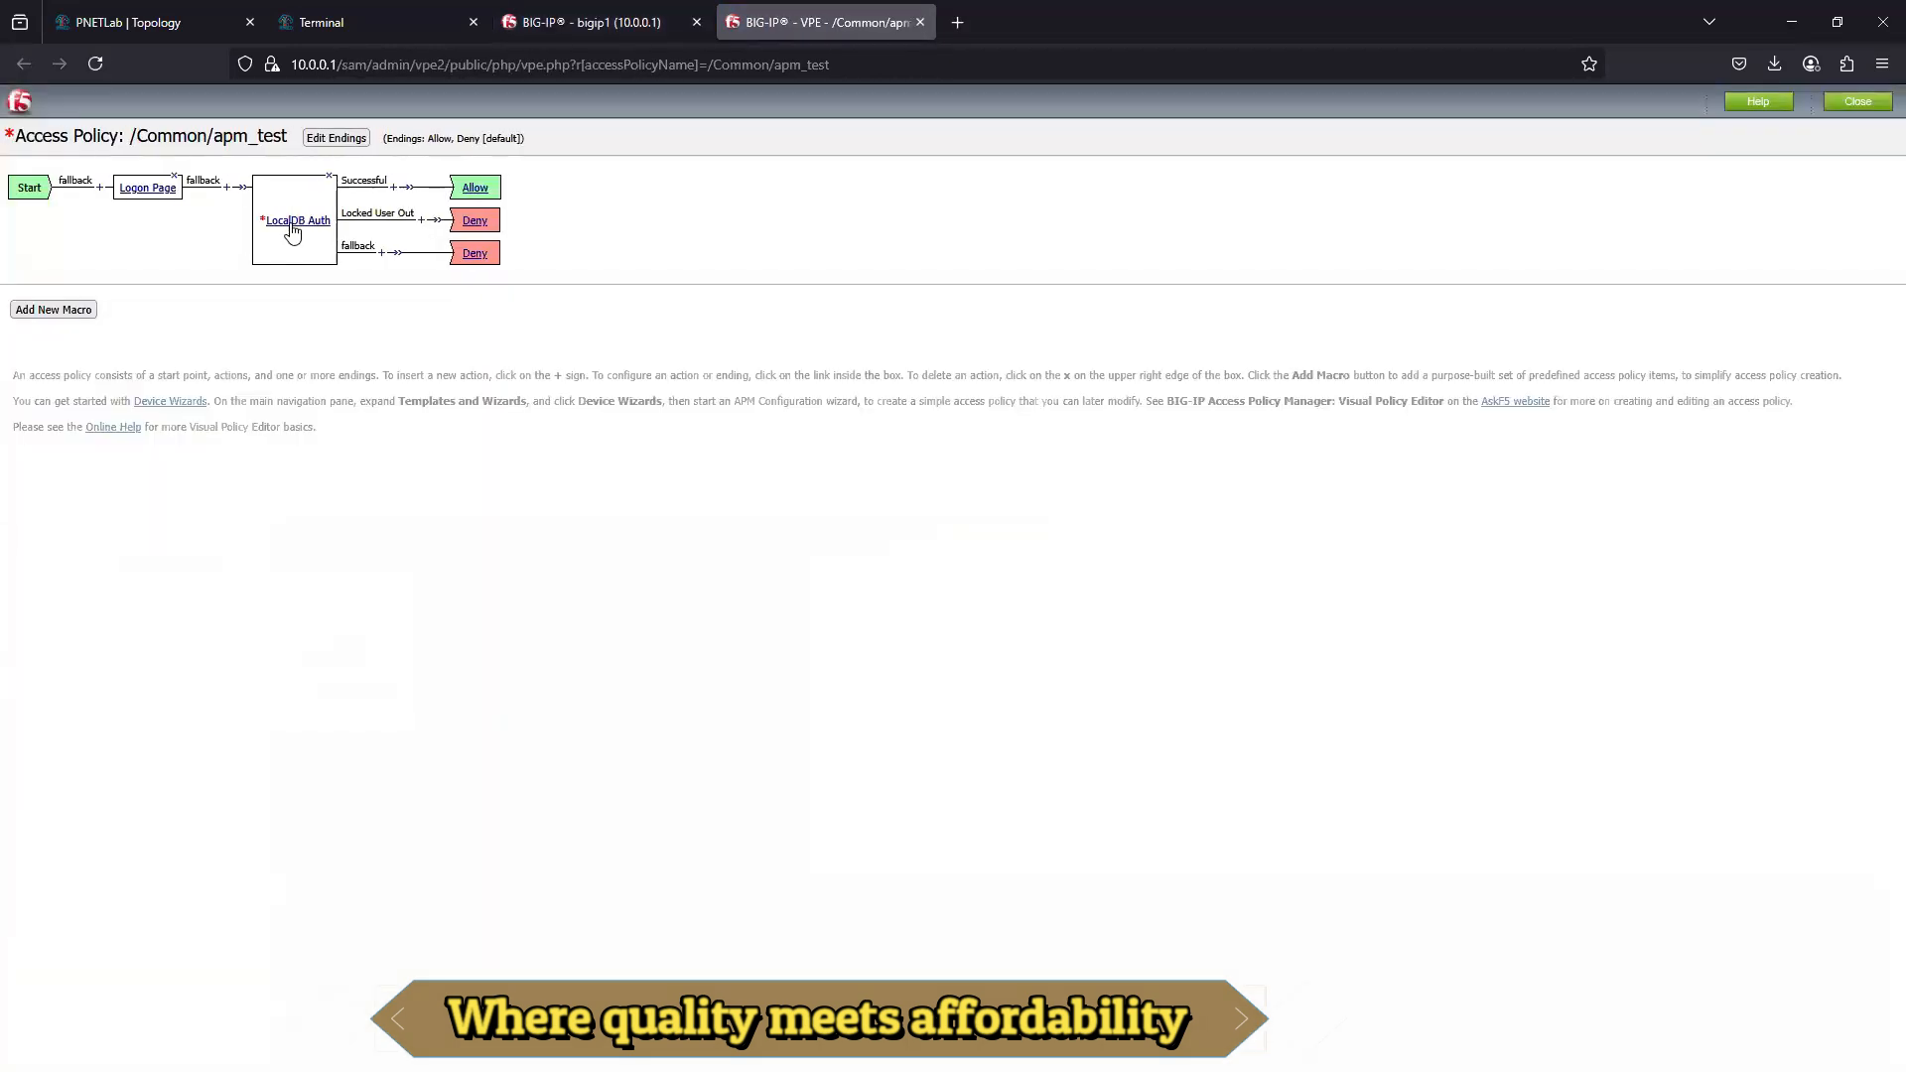
- Set the LocalDB Instance of the LocalDB Auth item to /Common/localDB_Test, save it, and apply the access policy
left_click(292, 226)
left_click(958, 276)
left_click(933, 312)
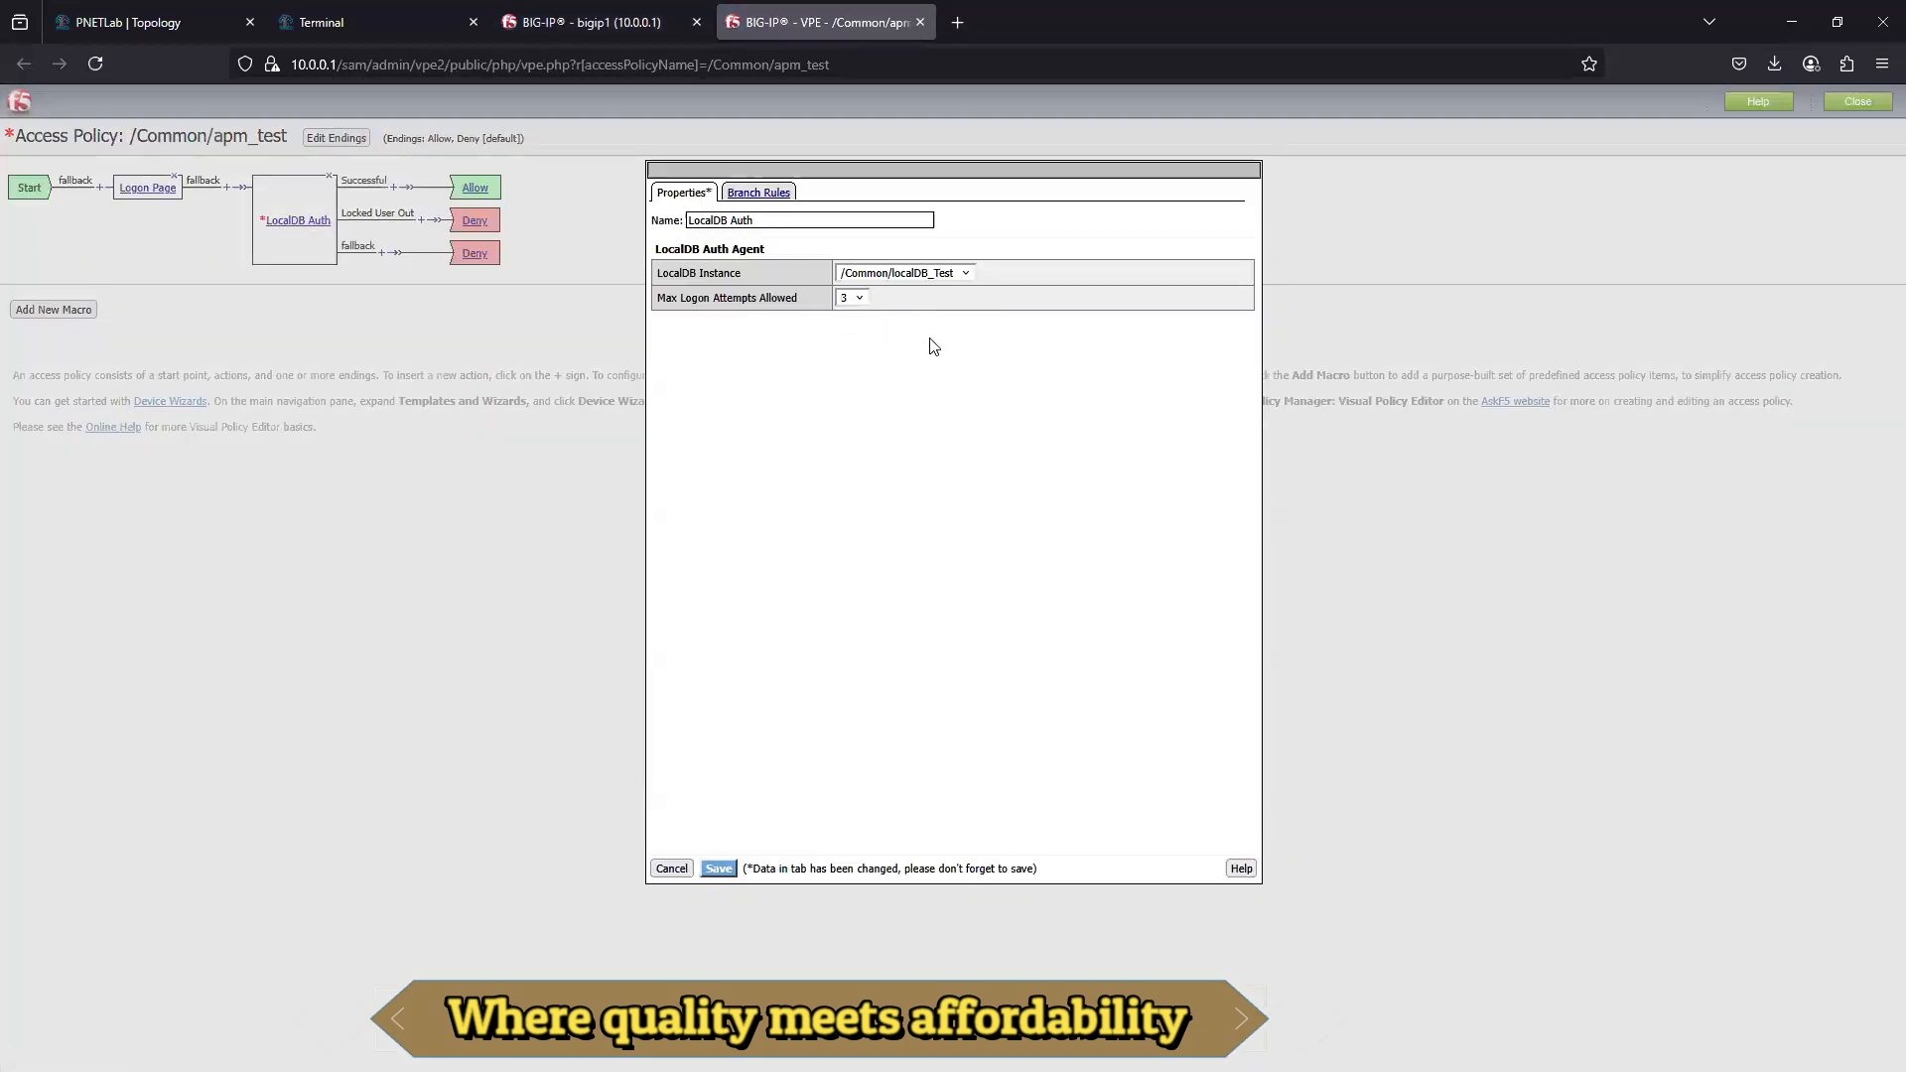
left_click(716, 868)
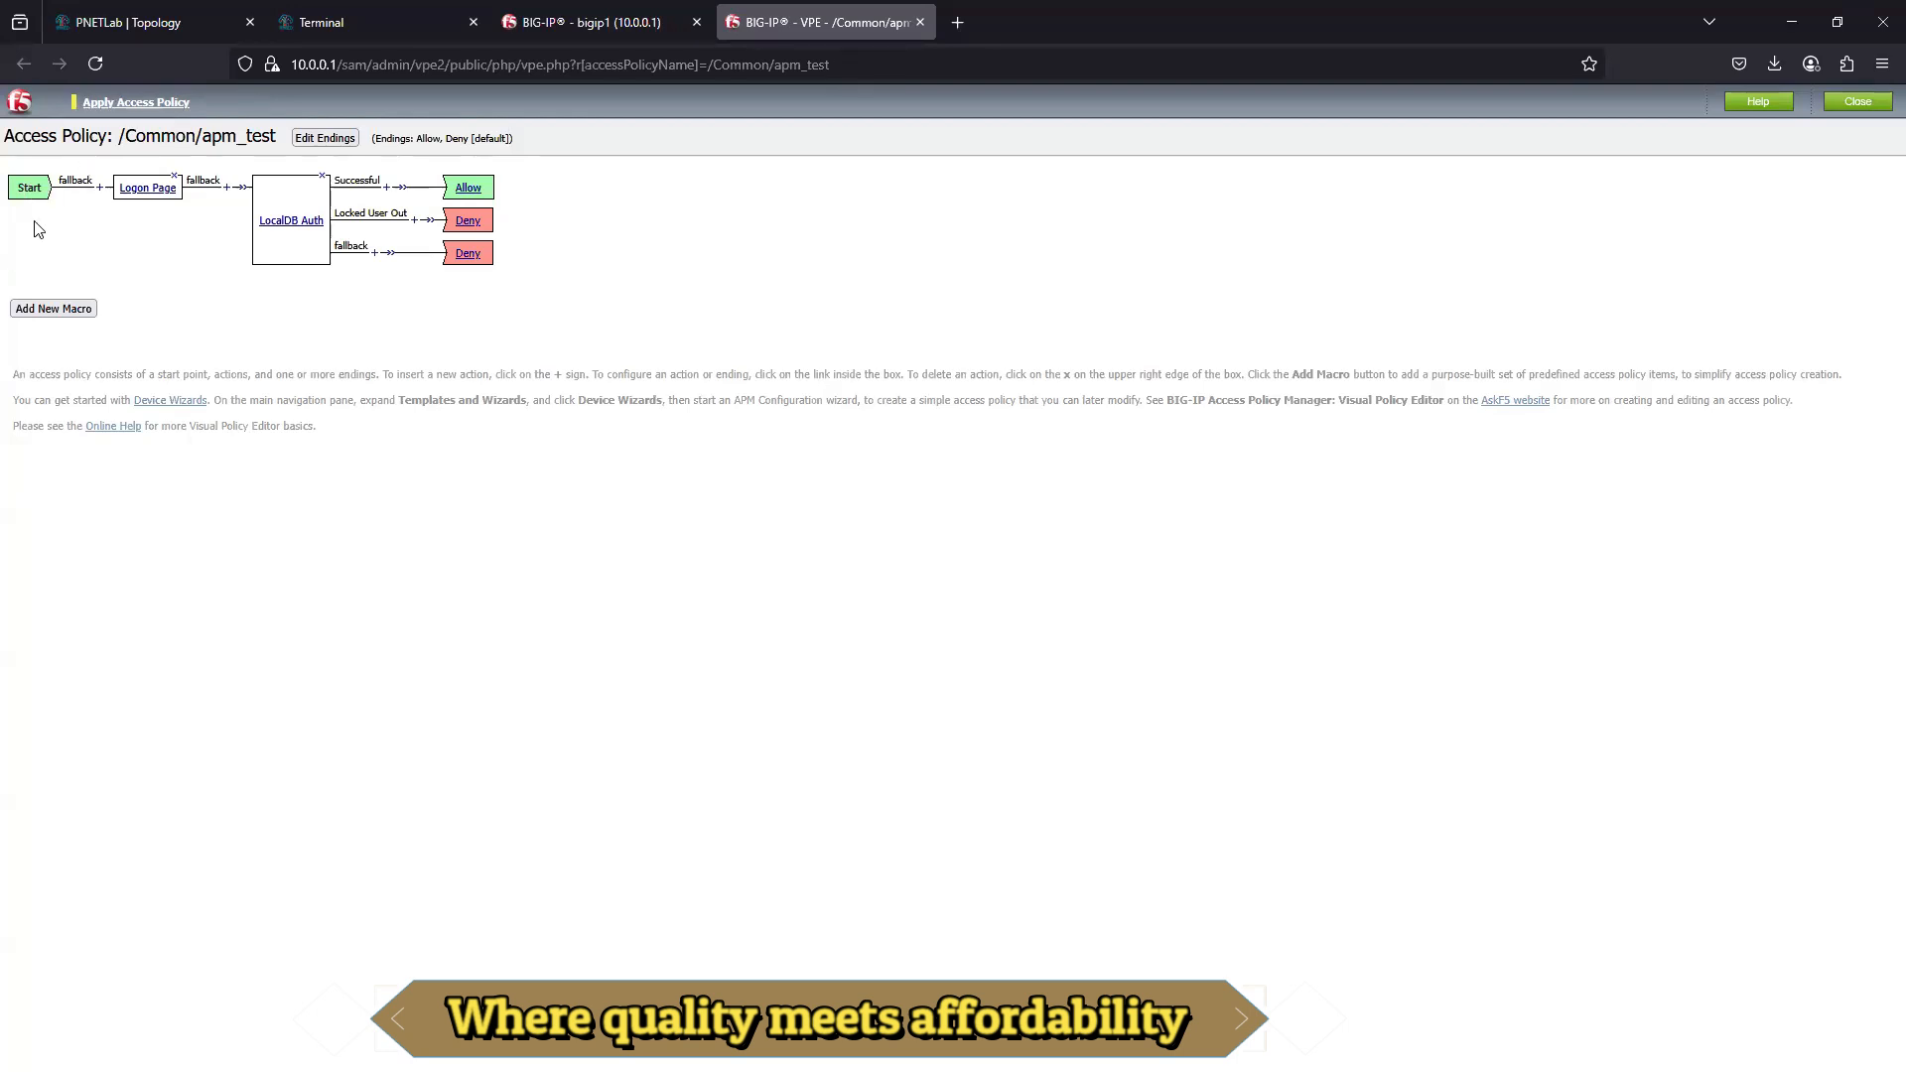
left_click(129, 103)
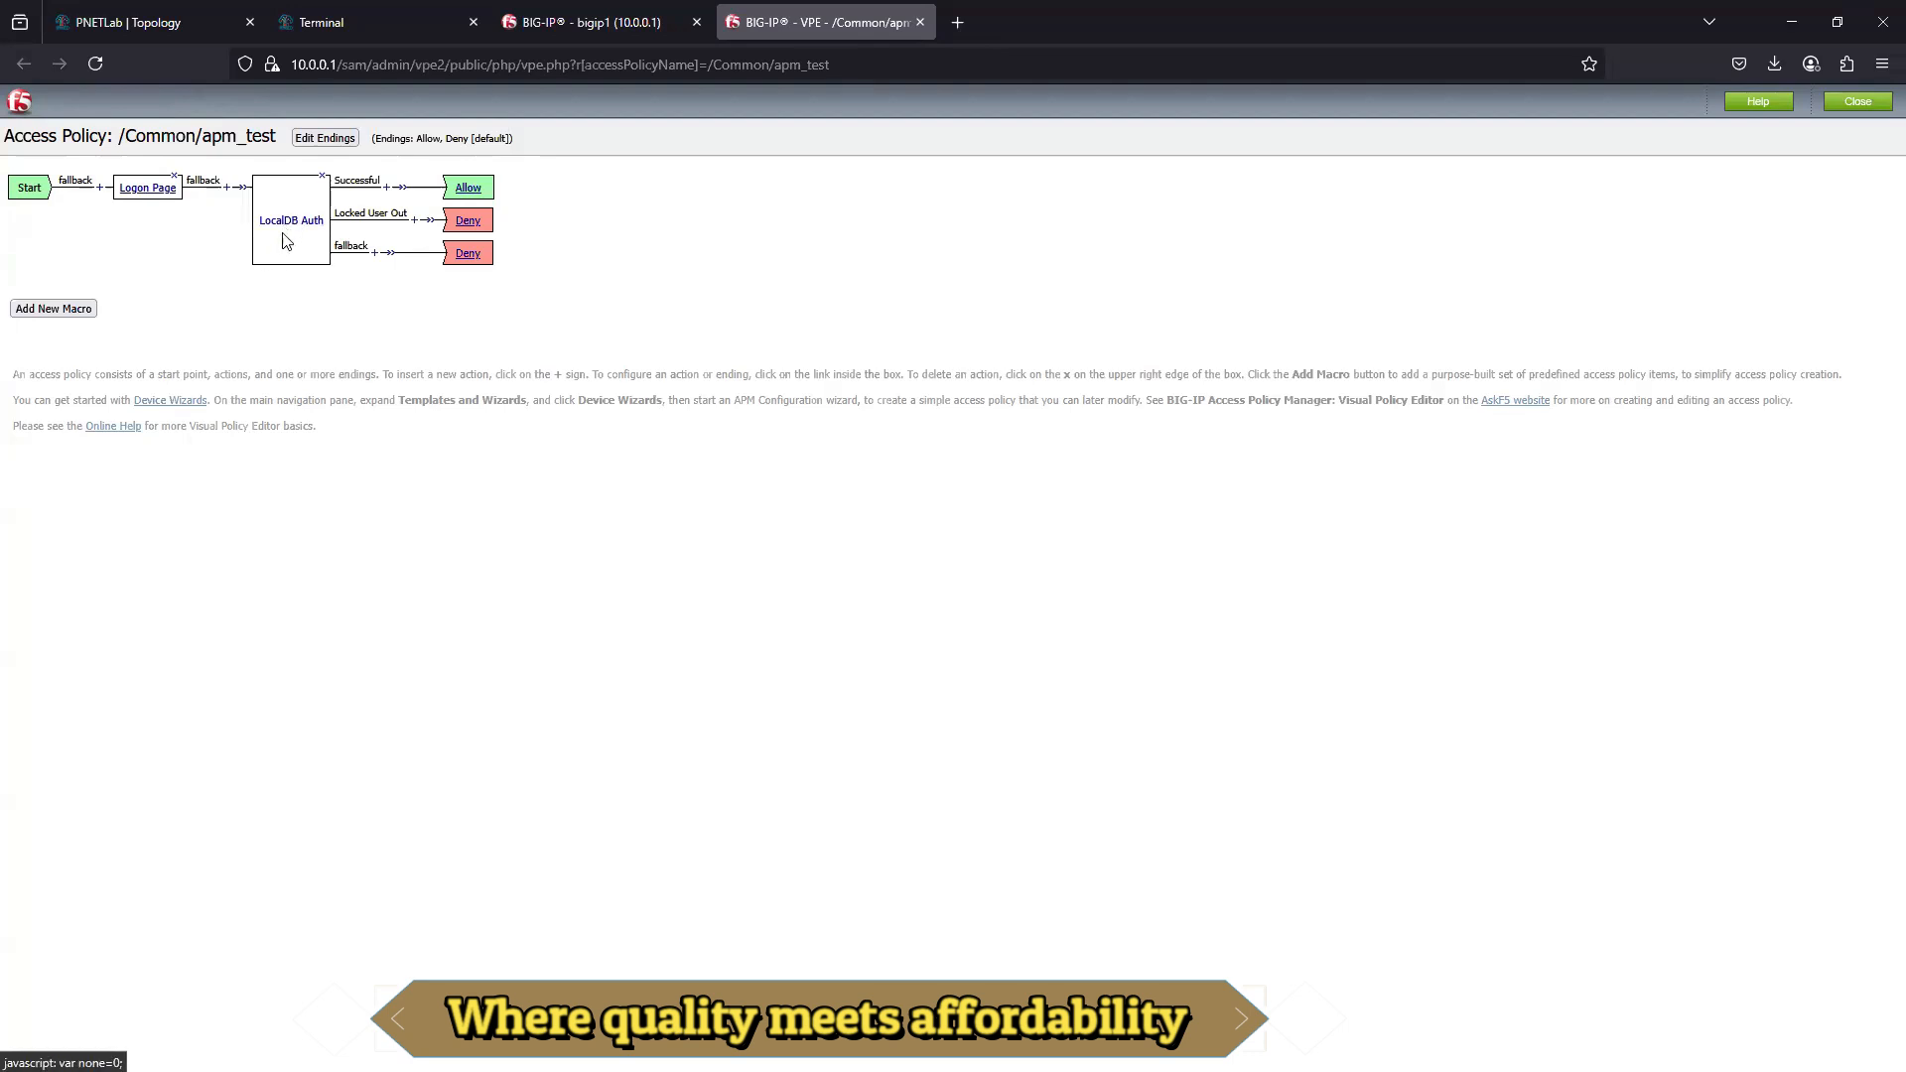
- Review the properties of the Logon Page item without changing them, and close the policy editor
left_click(147, 188)
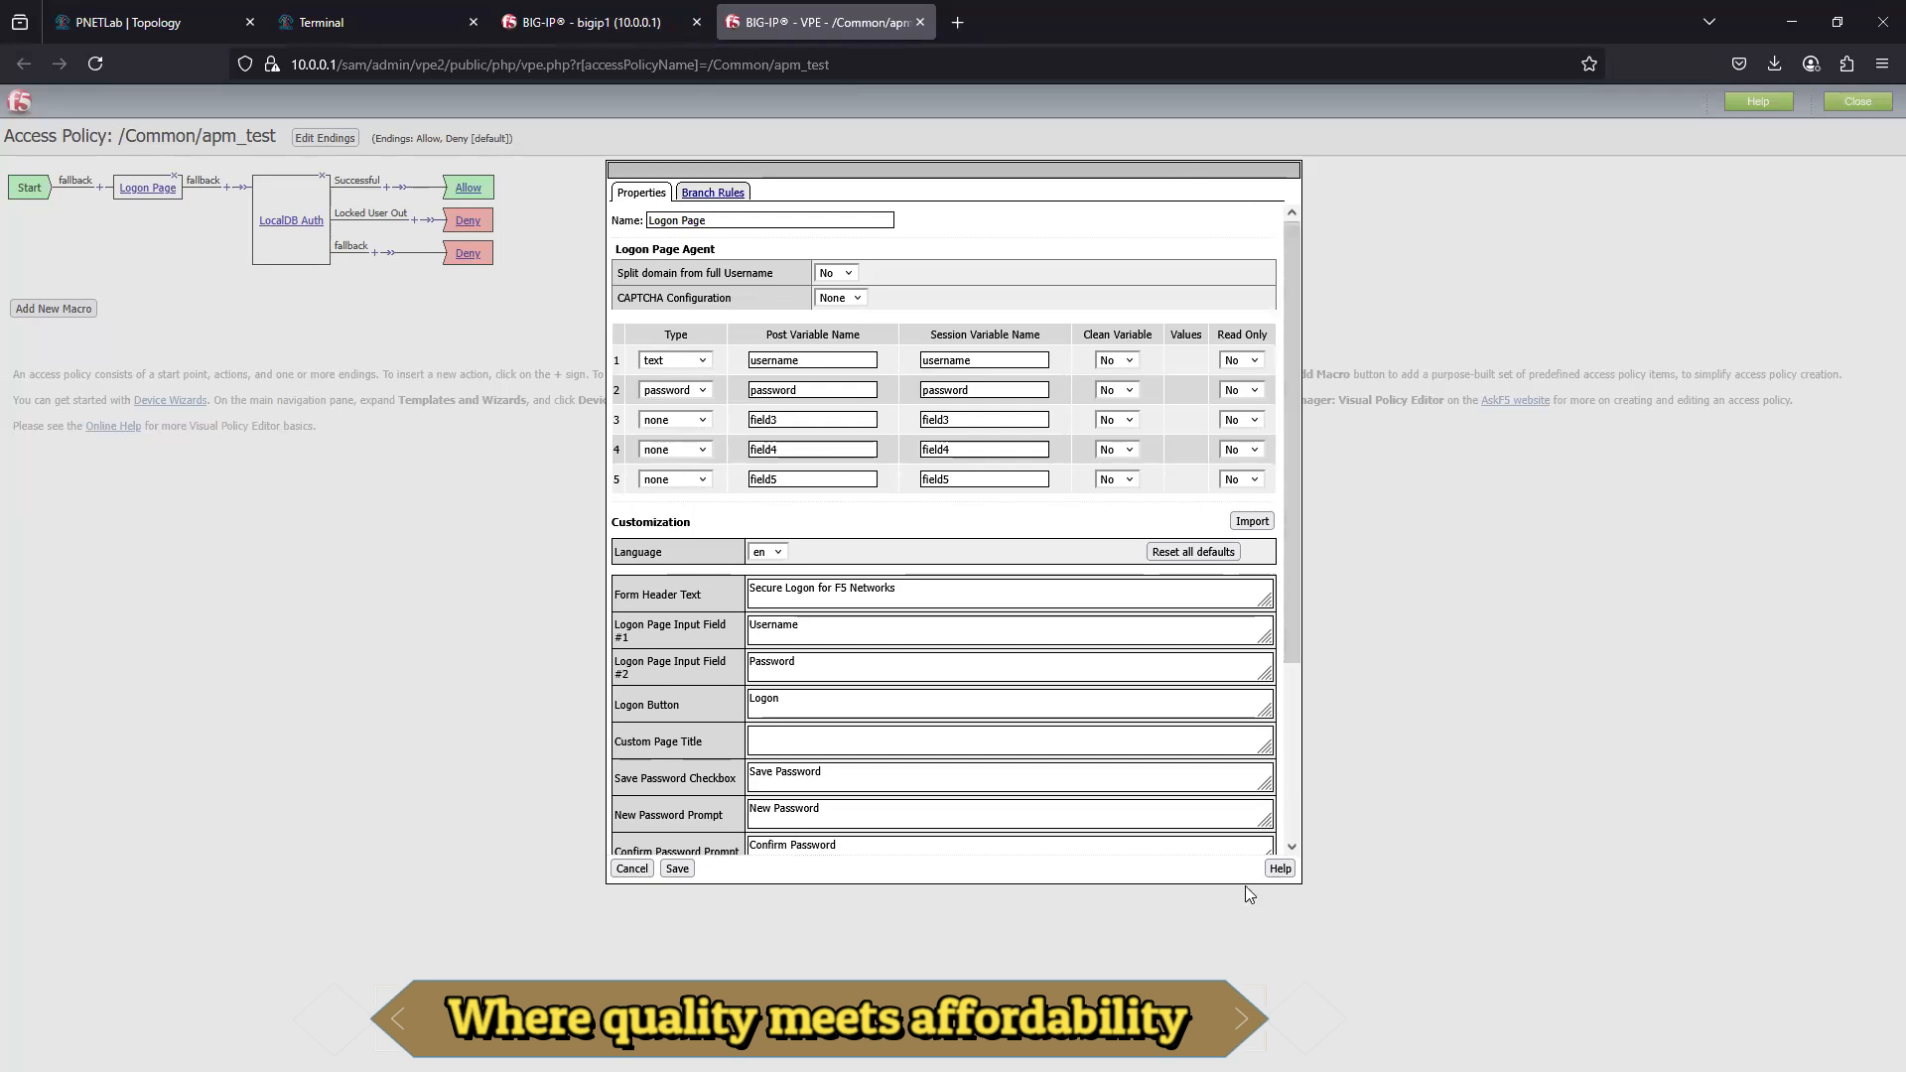
left_click(632, 868)
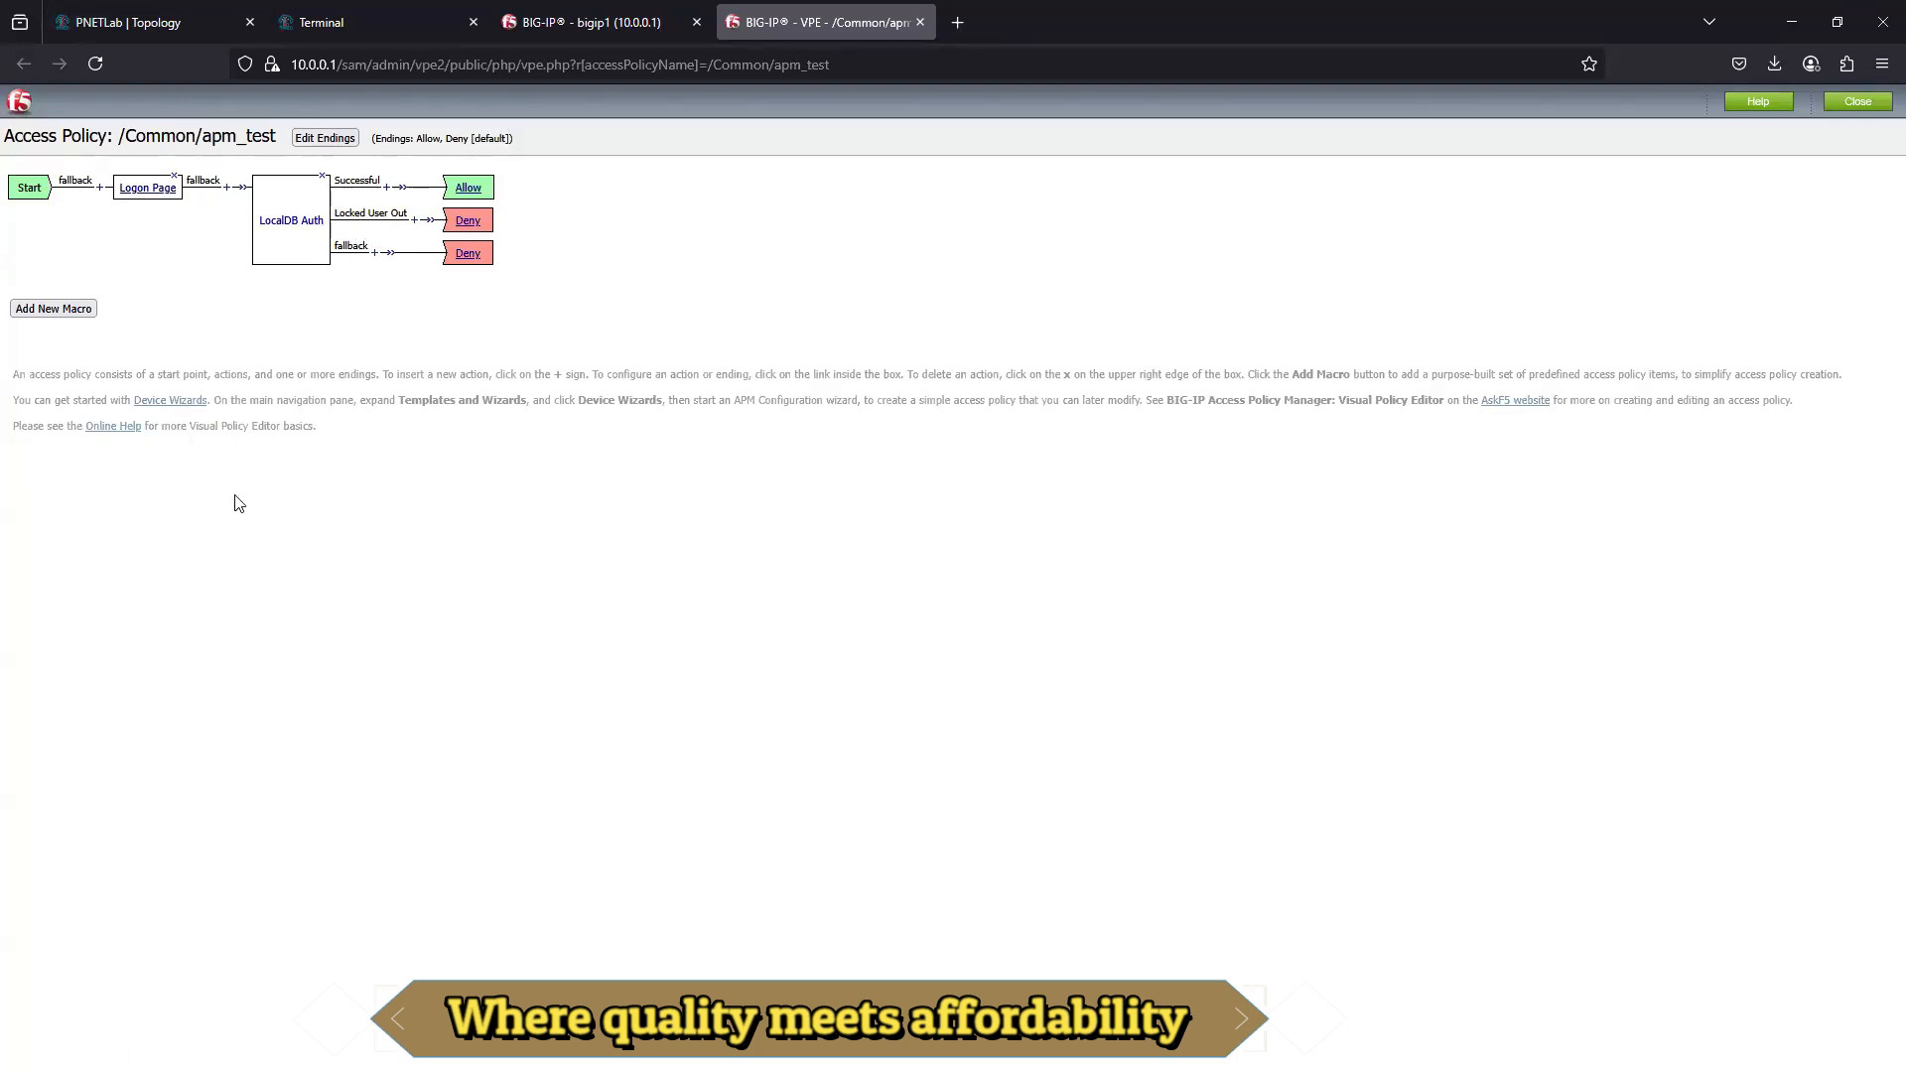
left_click(1857, 101)
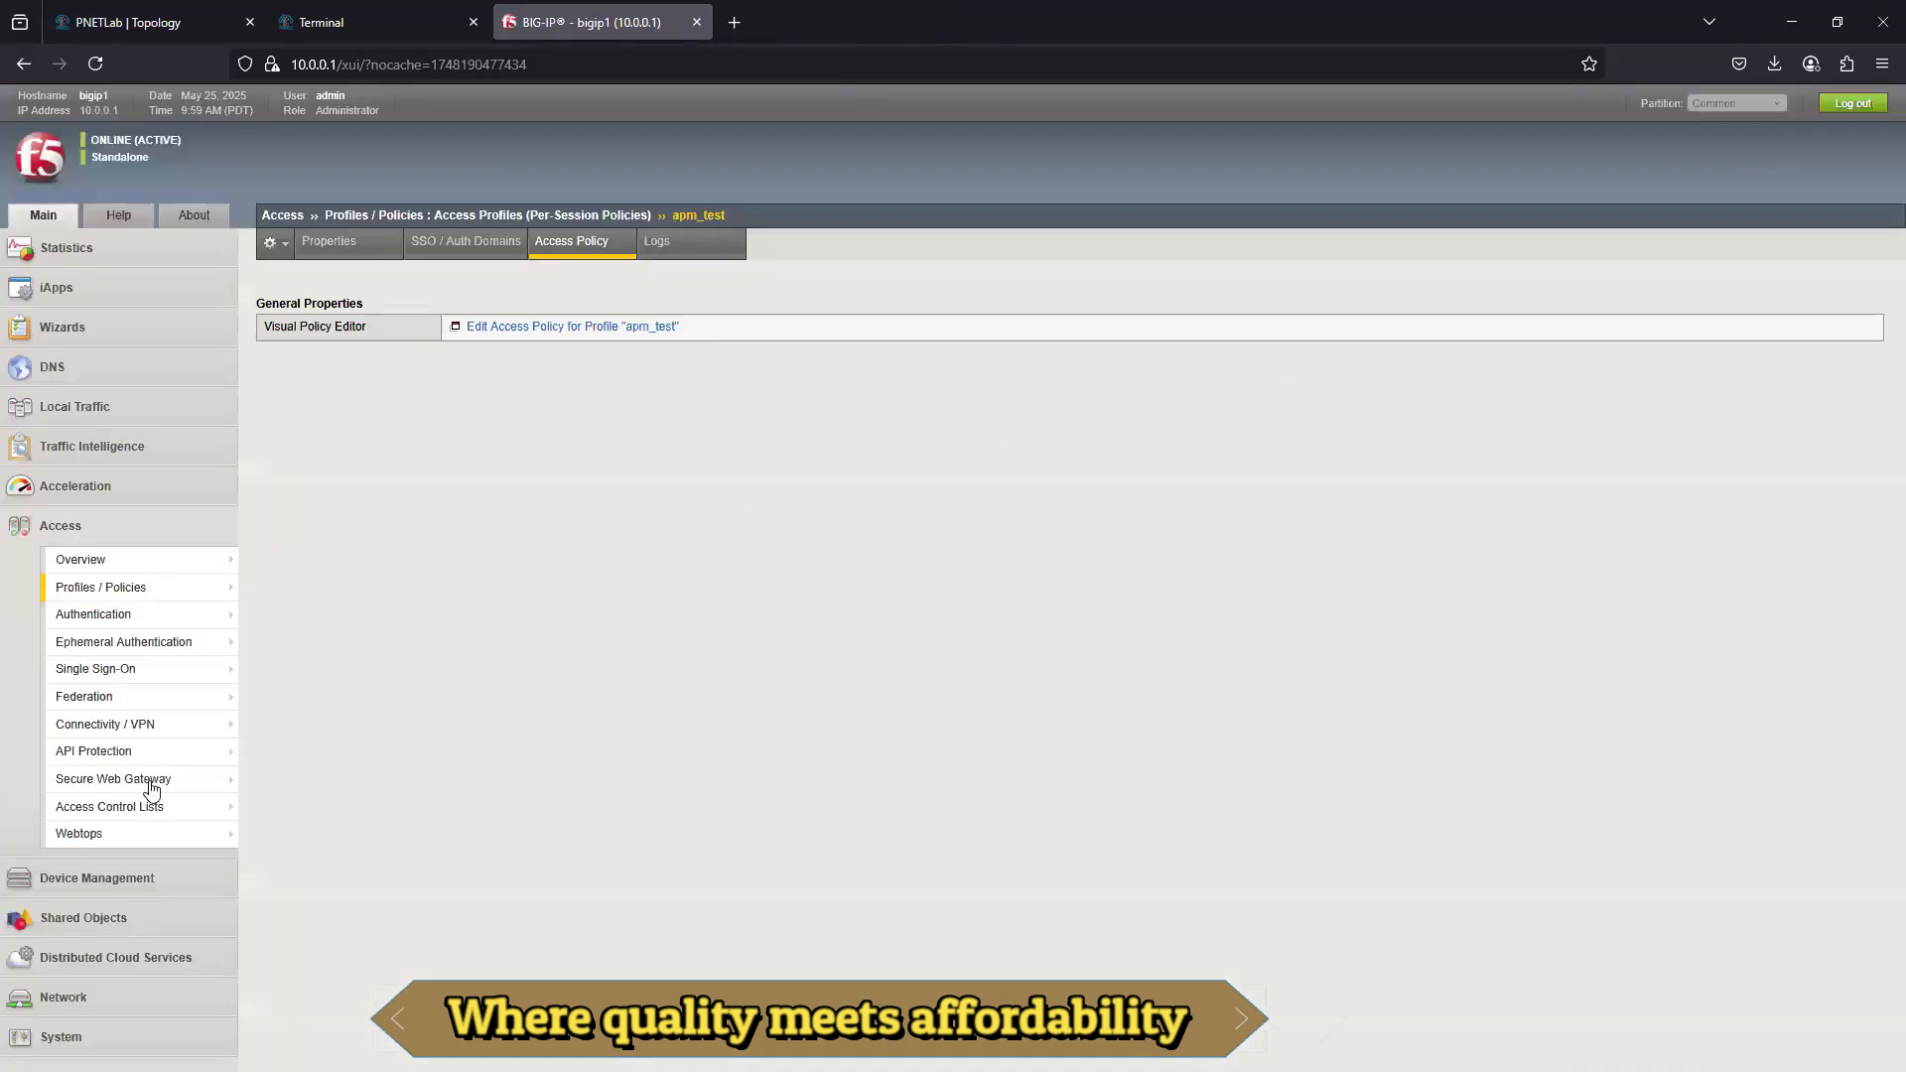
- Set the Access Profile of virtual server VS_app1 to apm_test in its Access Policy settings
mouse_move(110, 832)
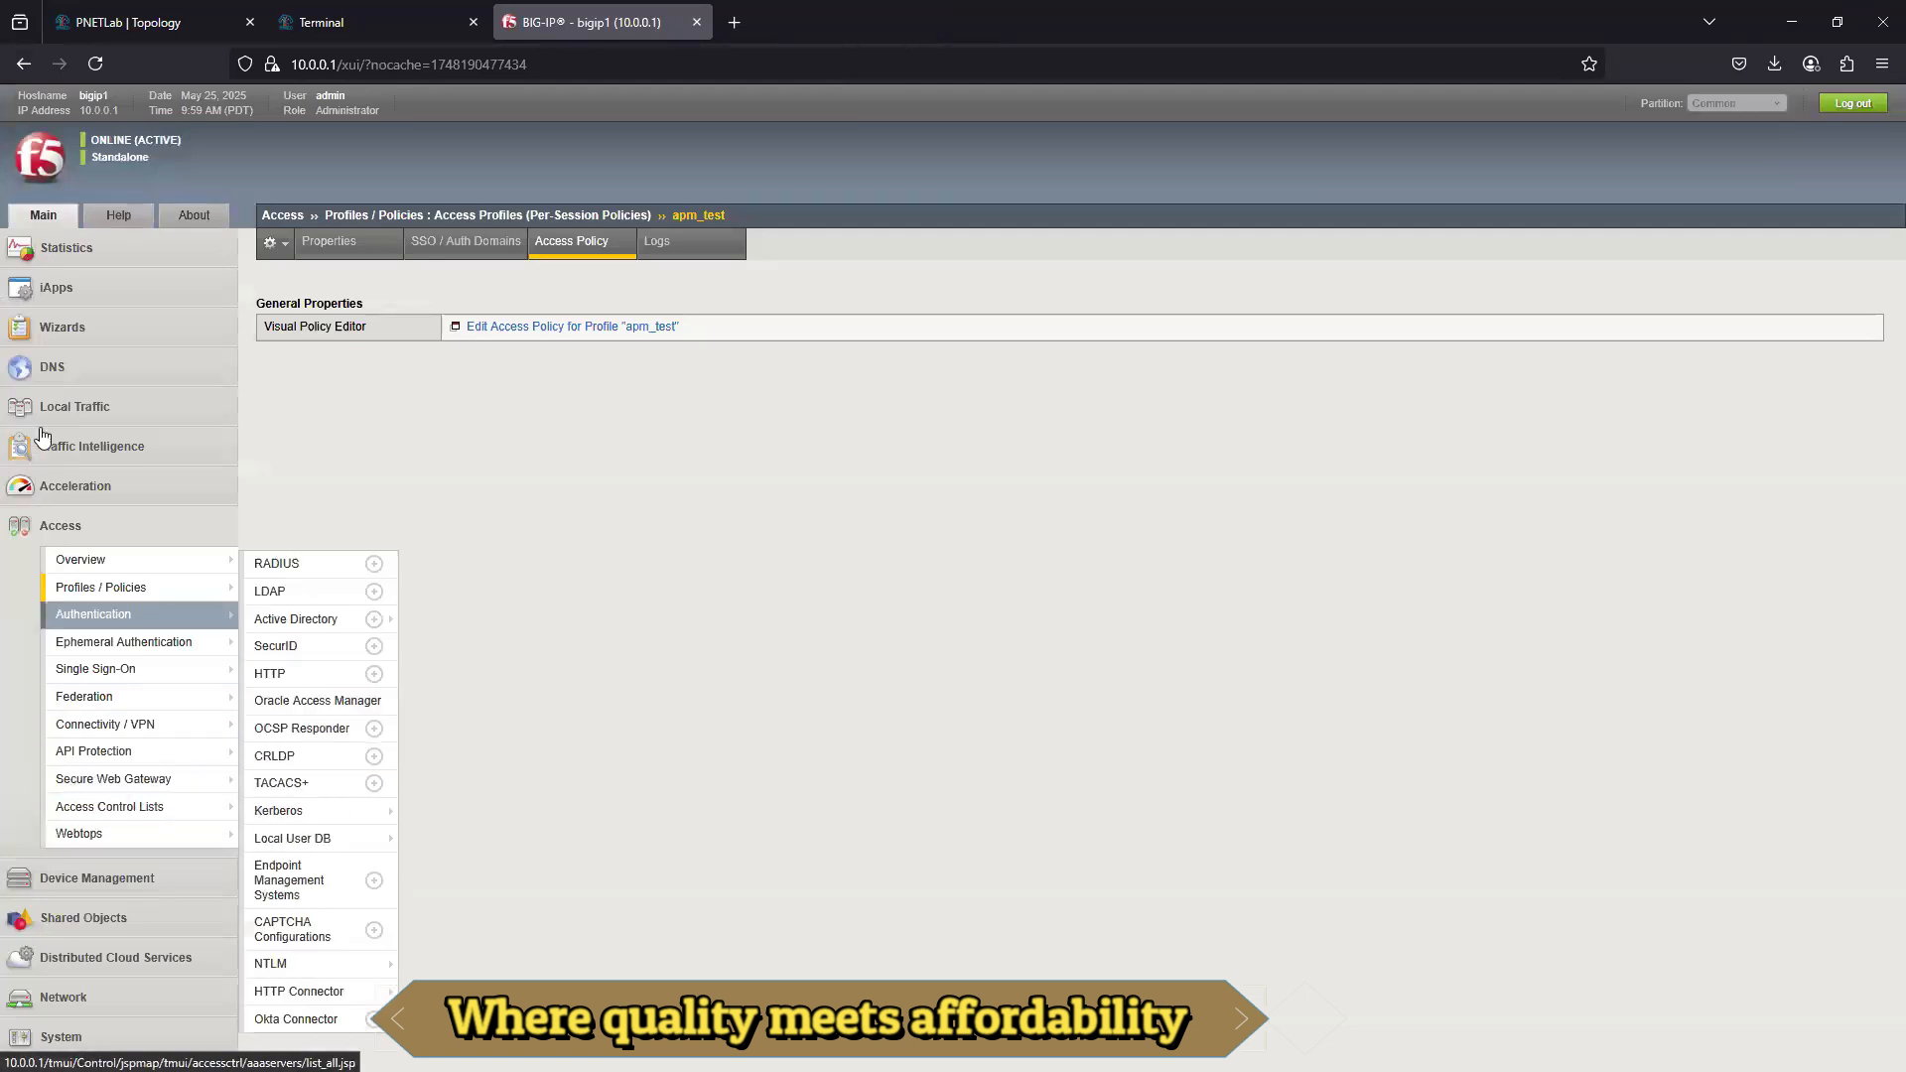
mouse_move(67, 407)
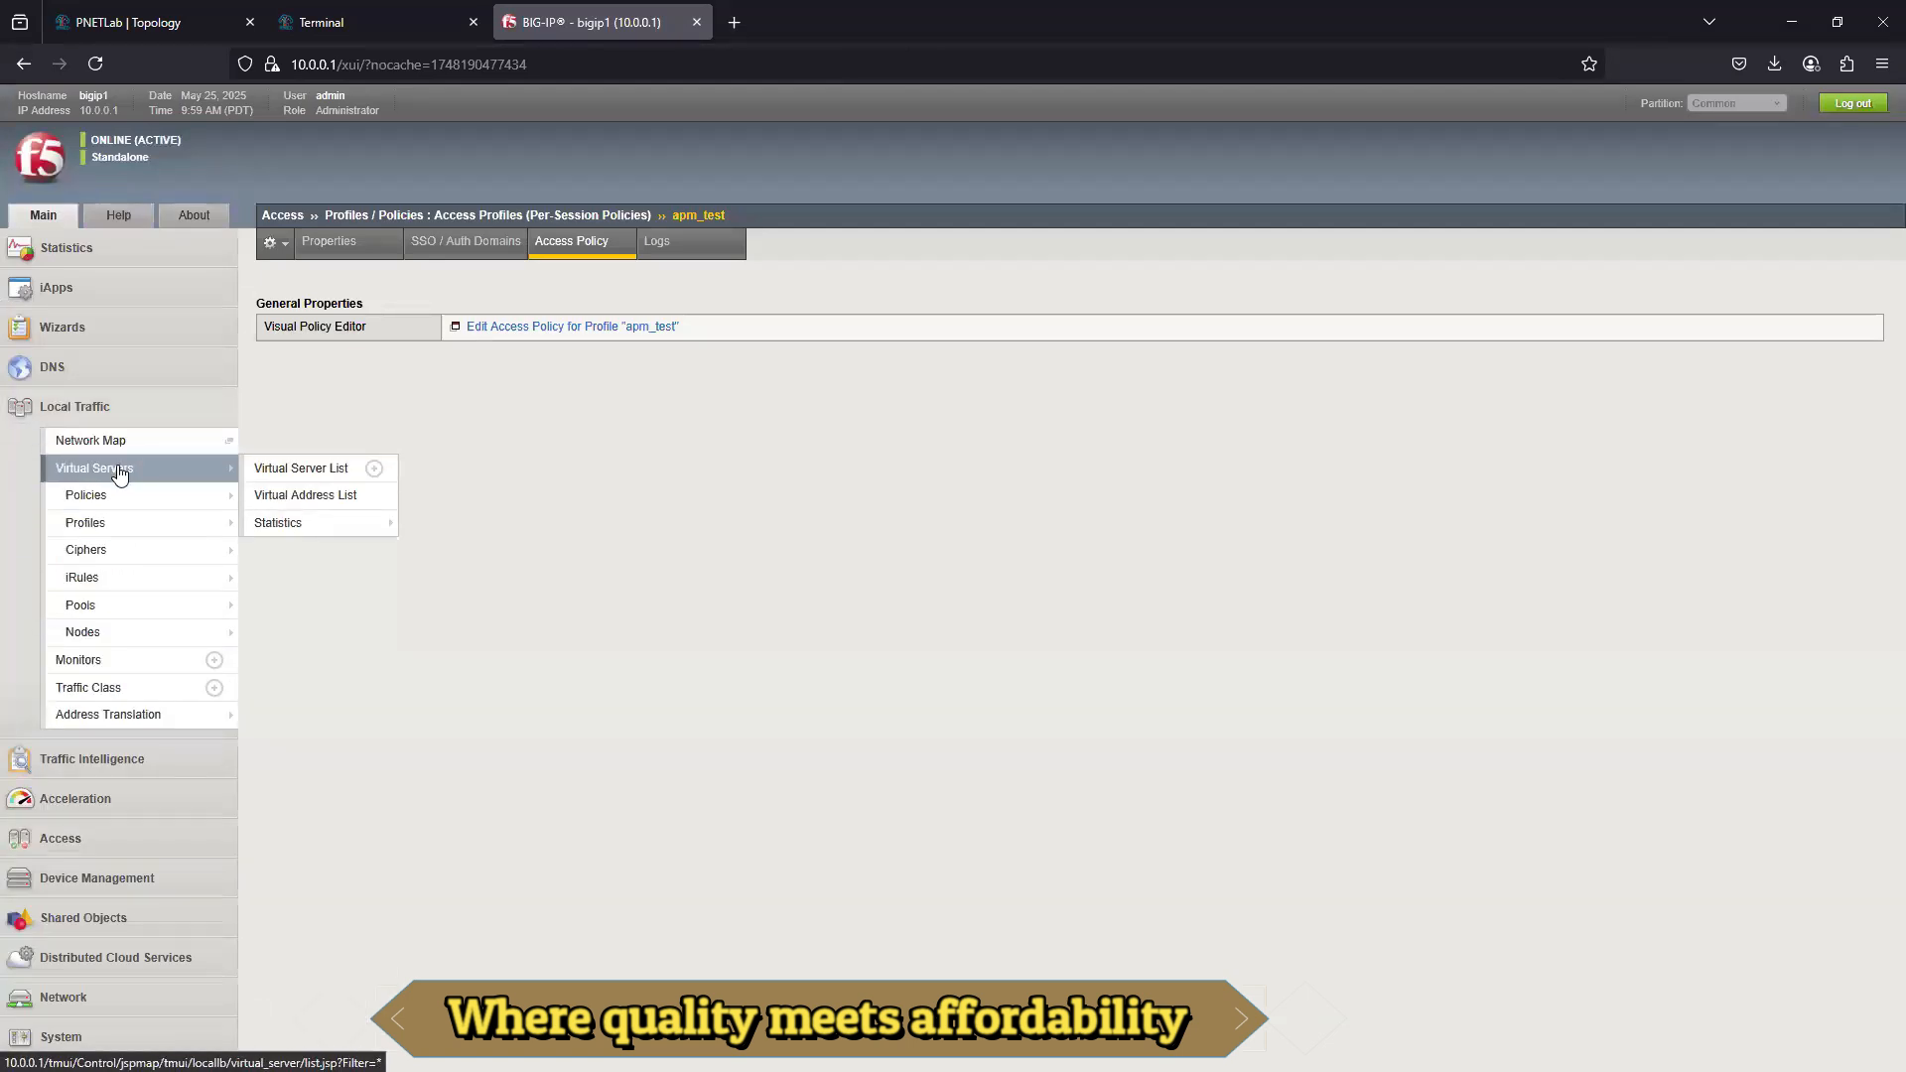
left_click(109, 467)
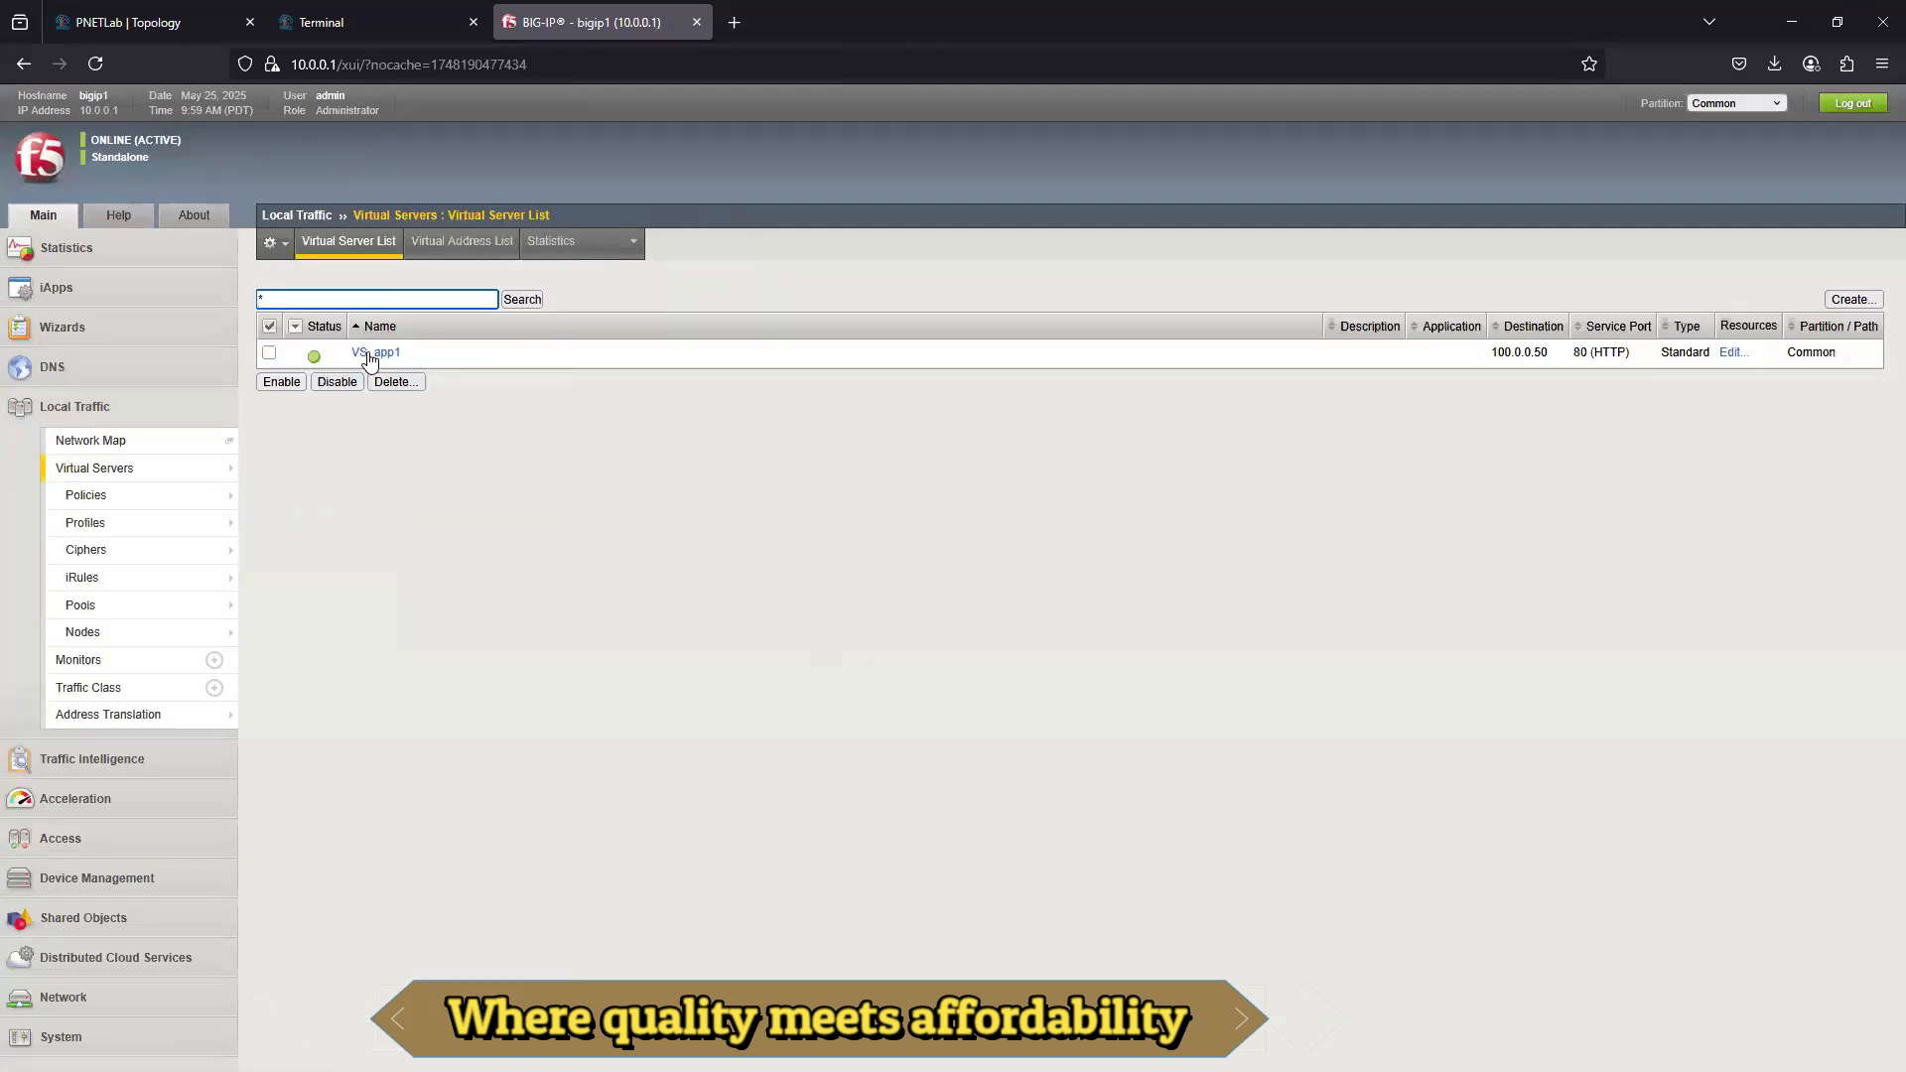
left_click(367, 352)
scroll(334, 965, "down", 10)
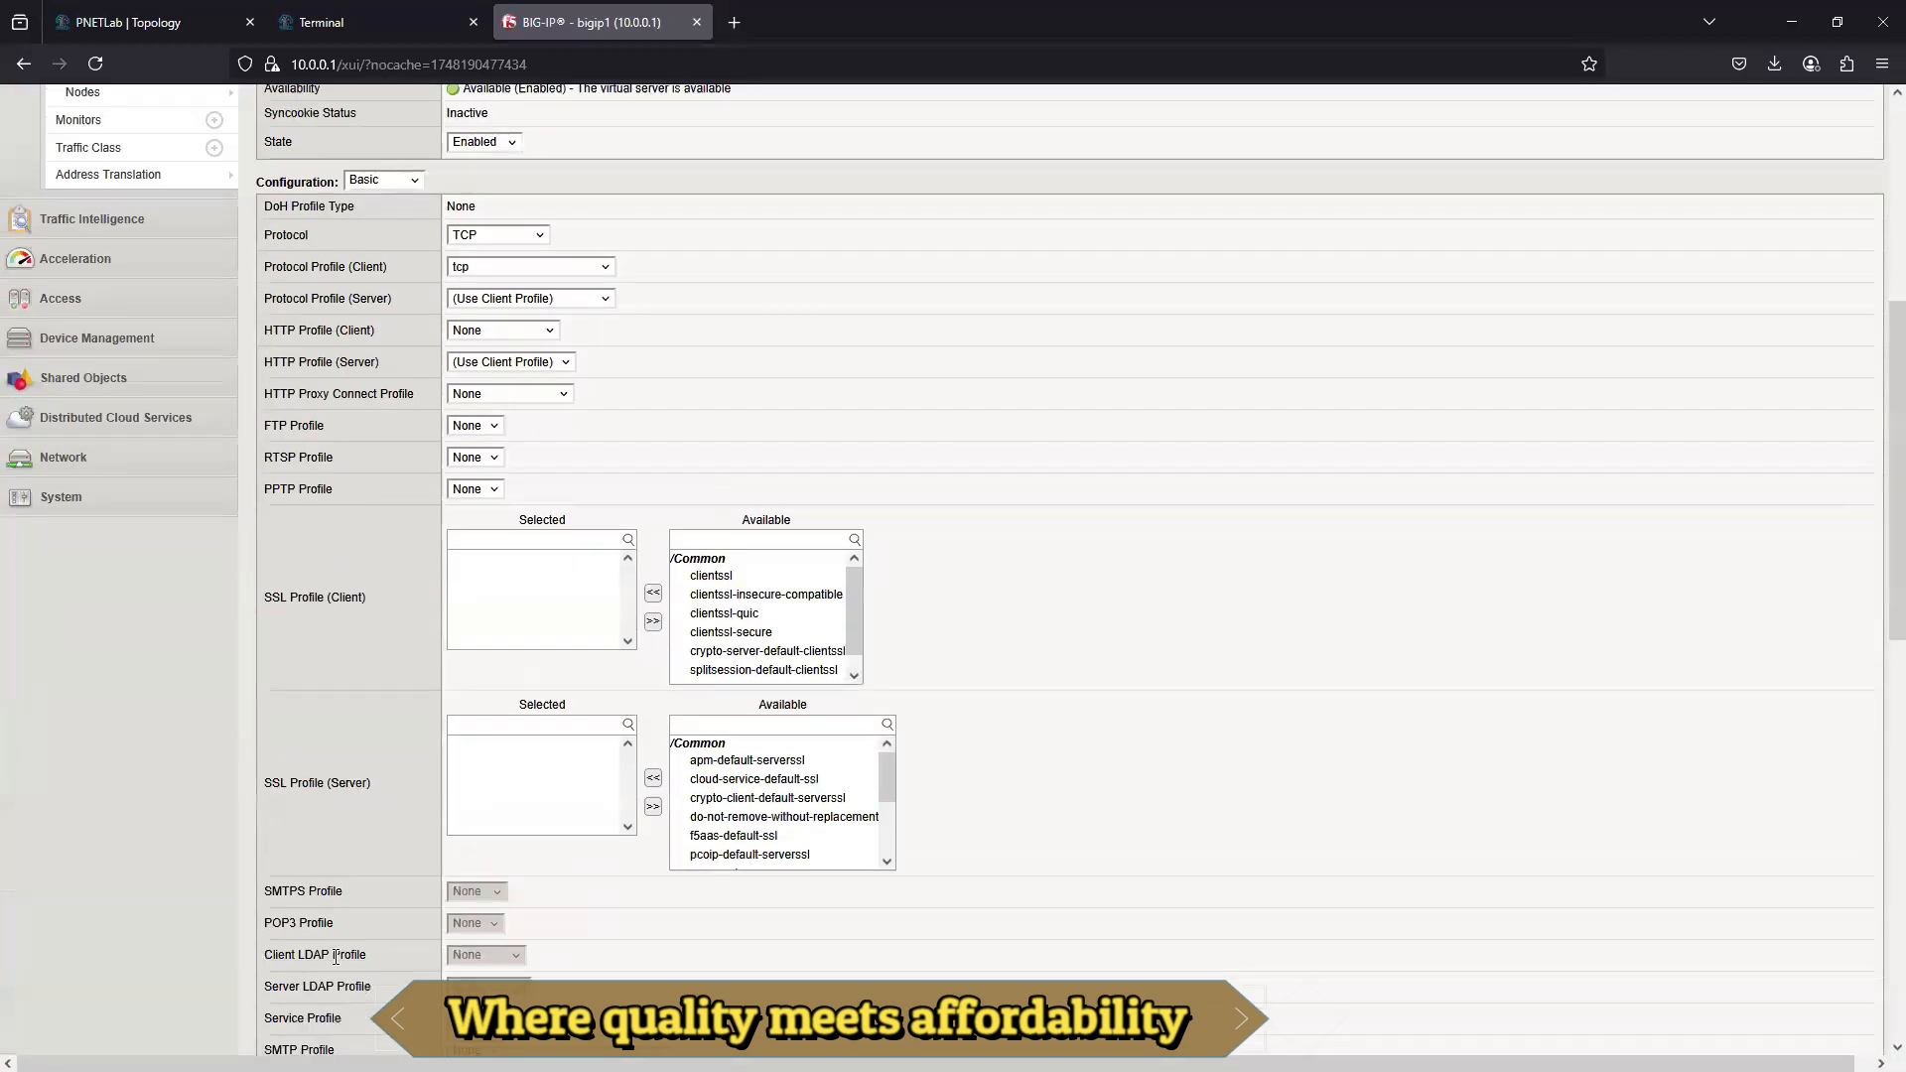
scroll(333, 955, "down", 3)
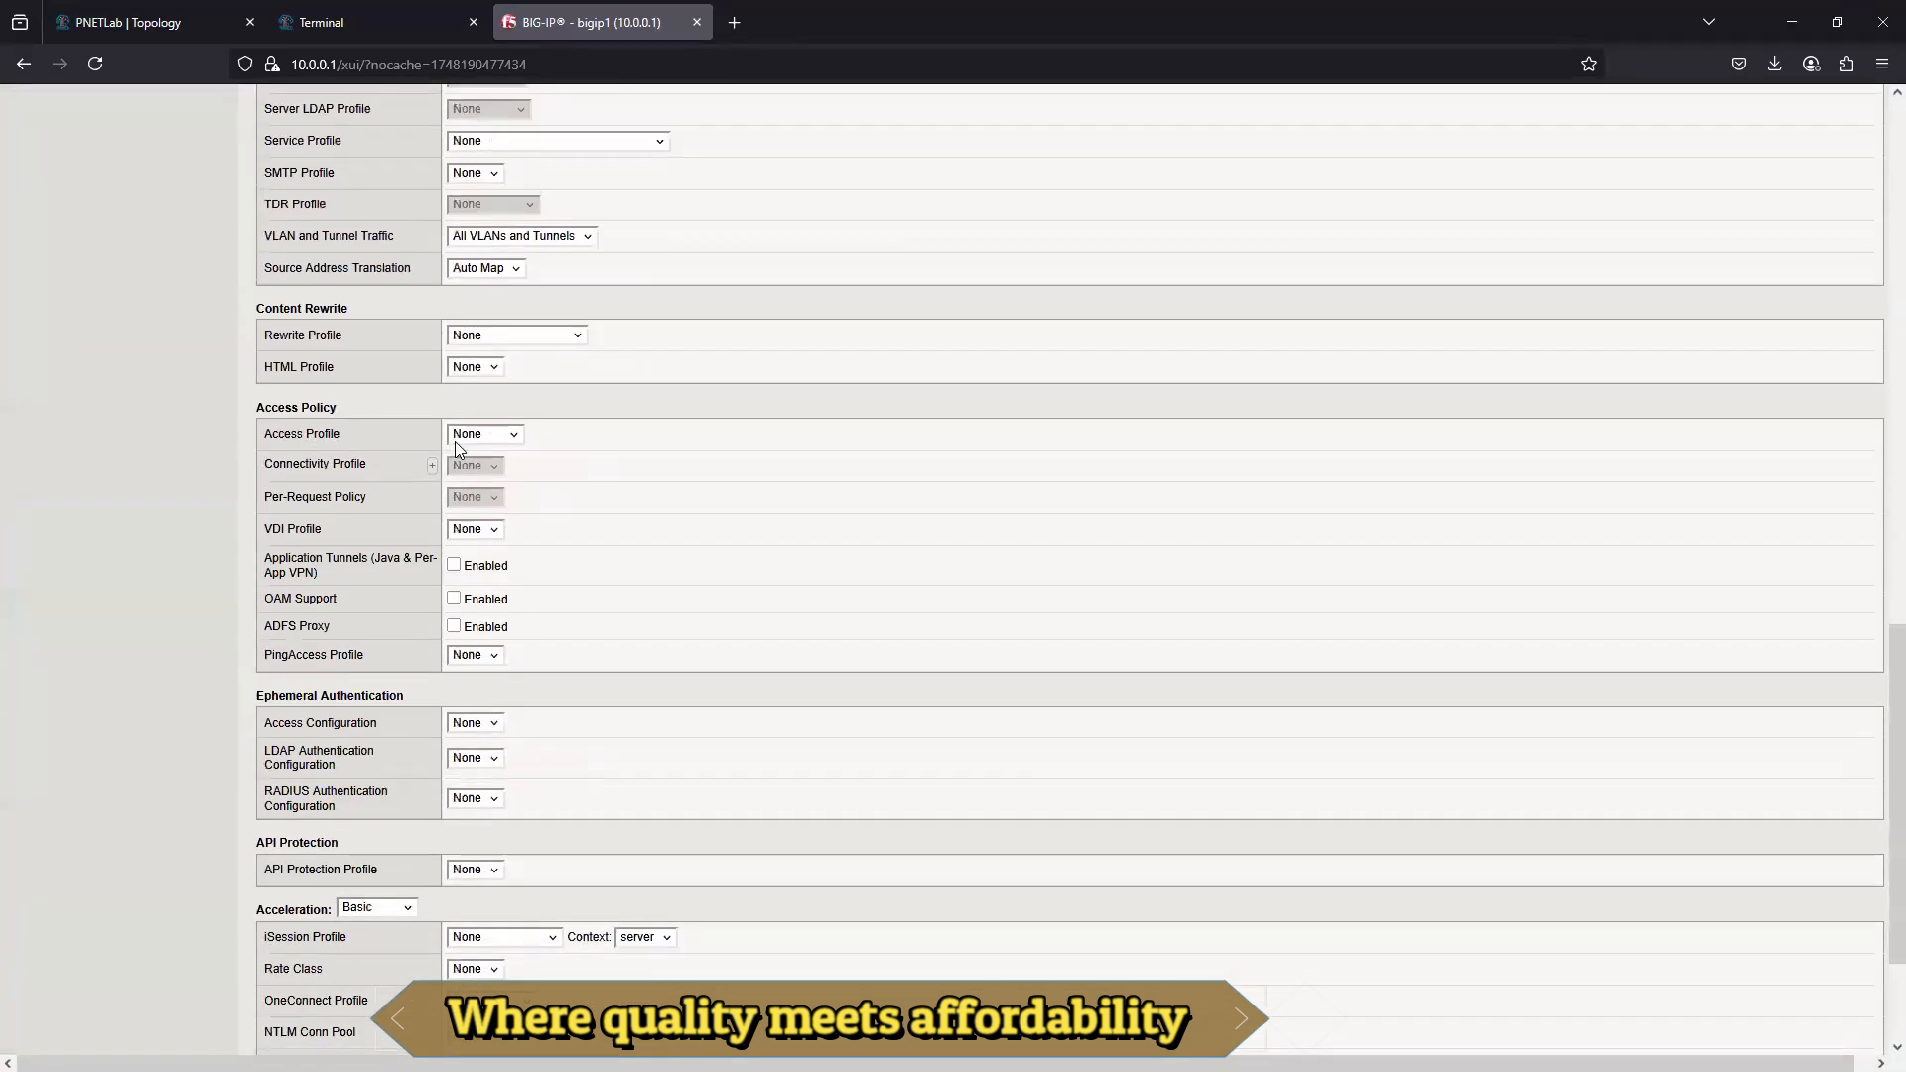
left_click(496, 437)
left_click(501, 507)
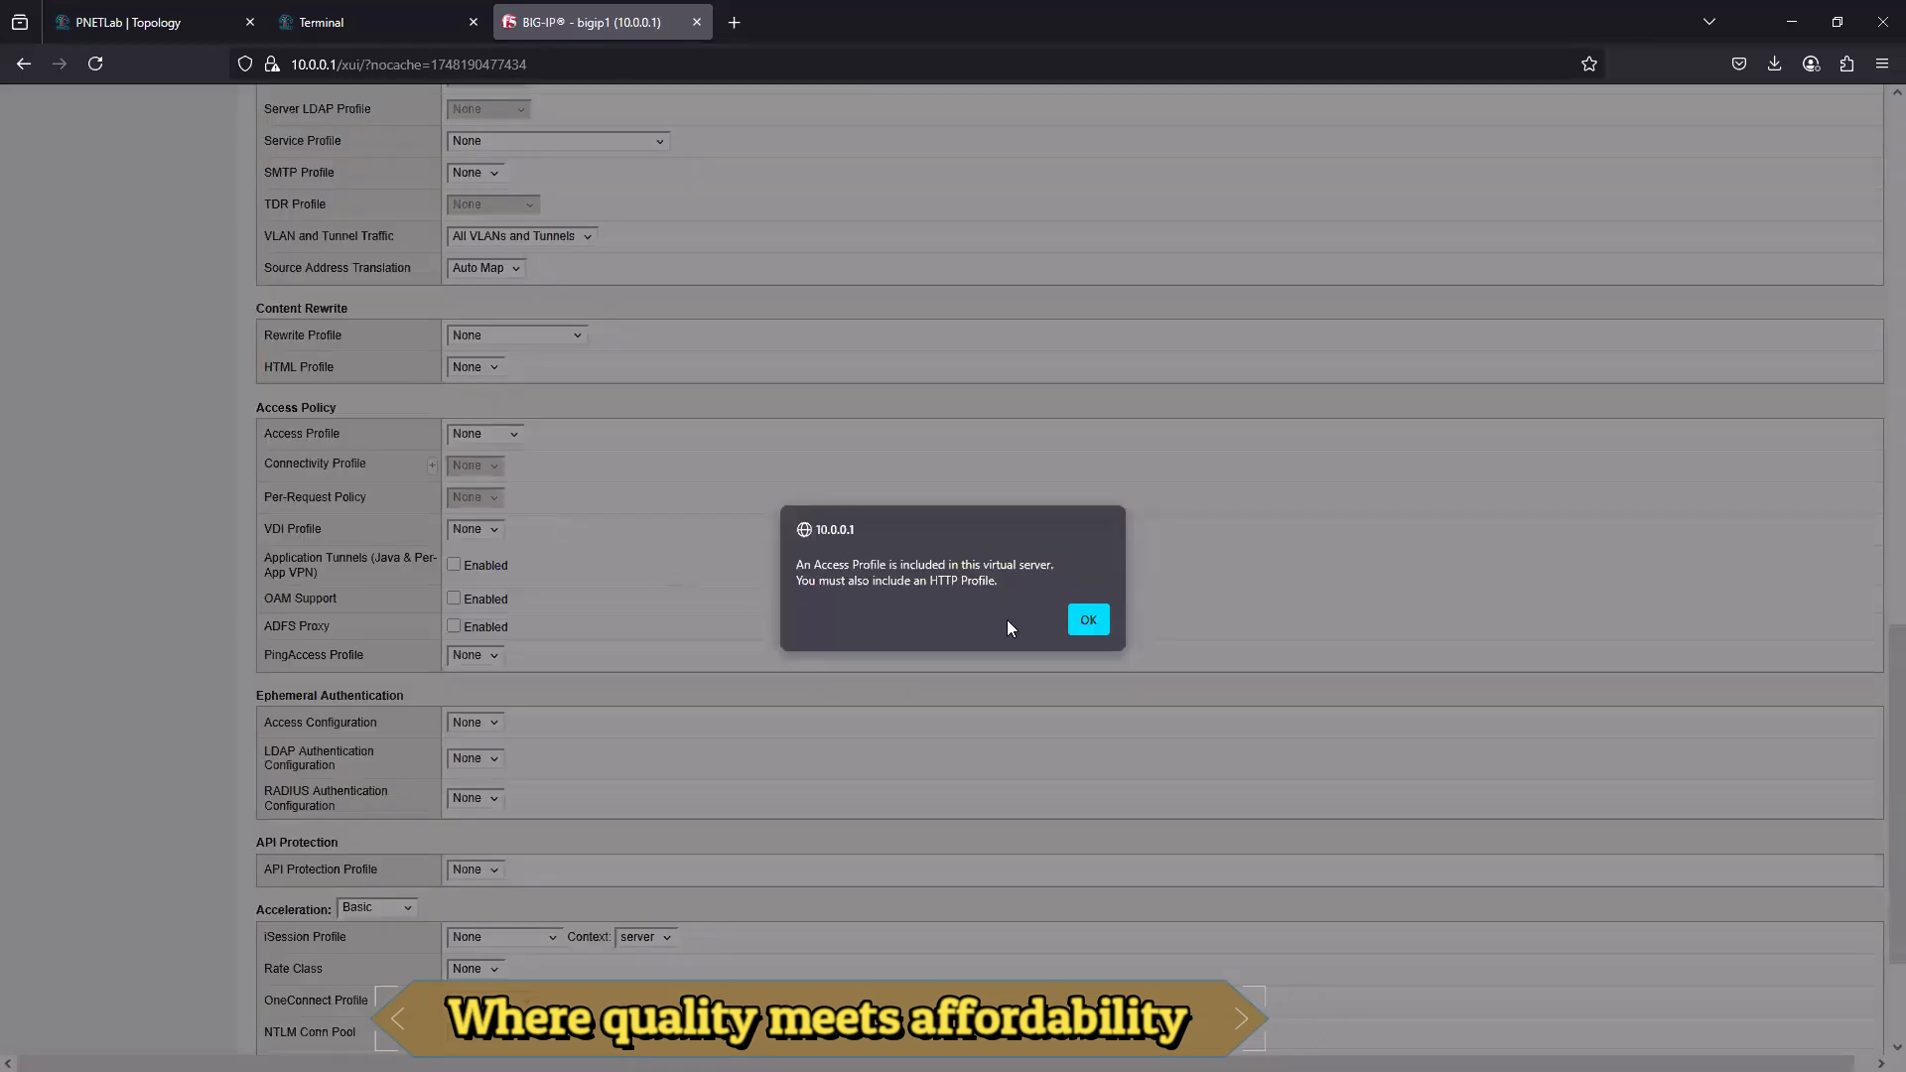
left_click(1091, 616)
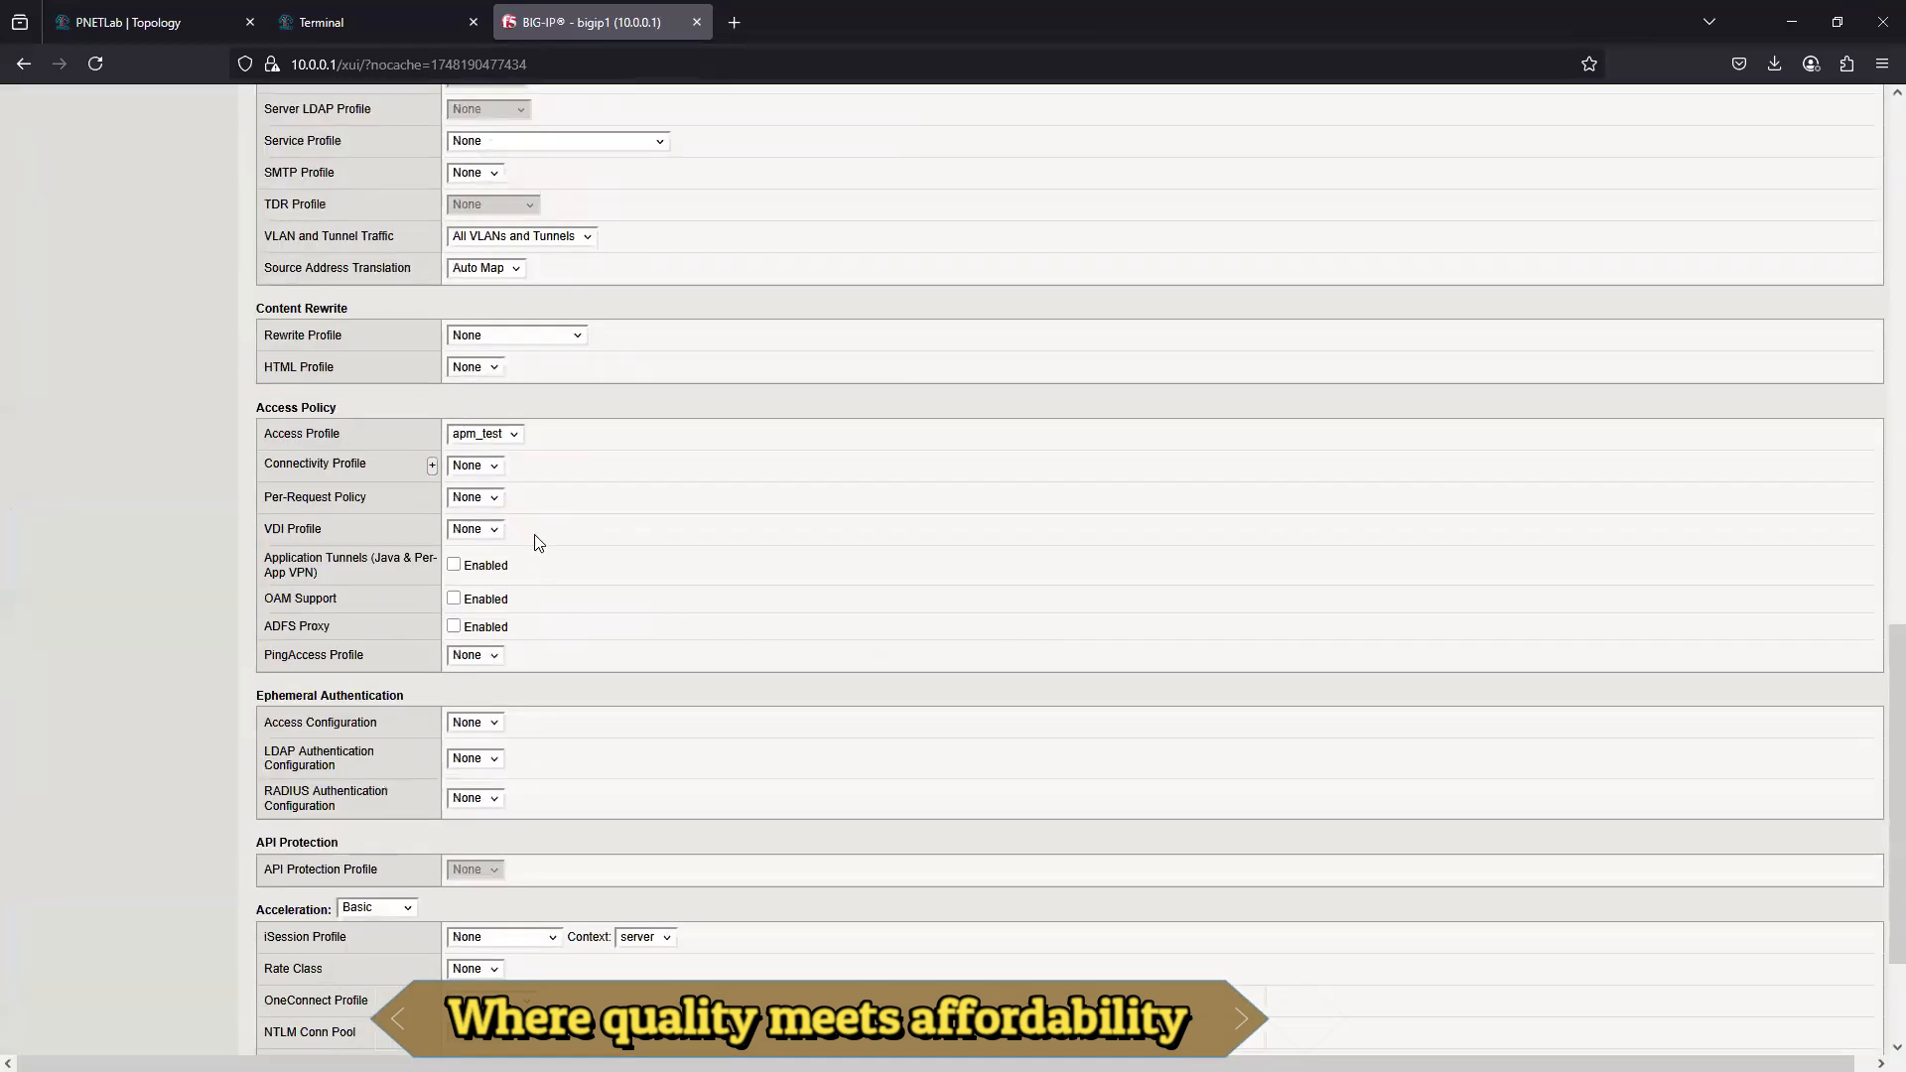
- Try to update VS_app1 with the apm_test access profile, leaving the Connectivity Profile at None
left_click(493, 467)
left_click(664, 482)
scroll(421, 1022, "down", 3)
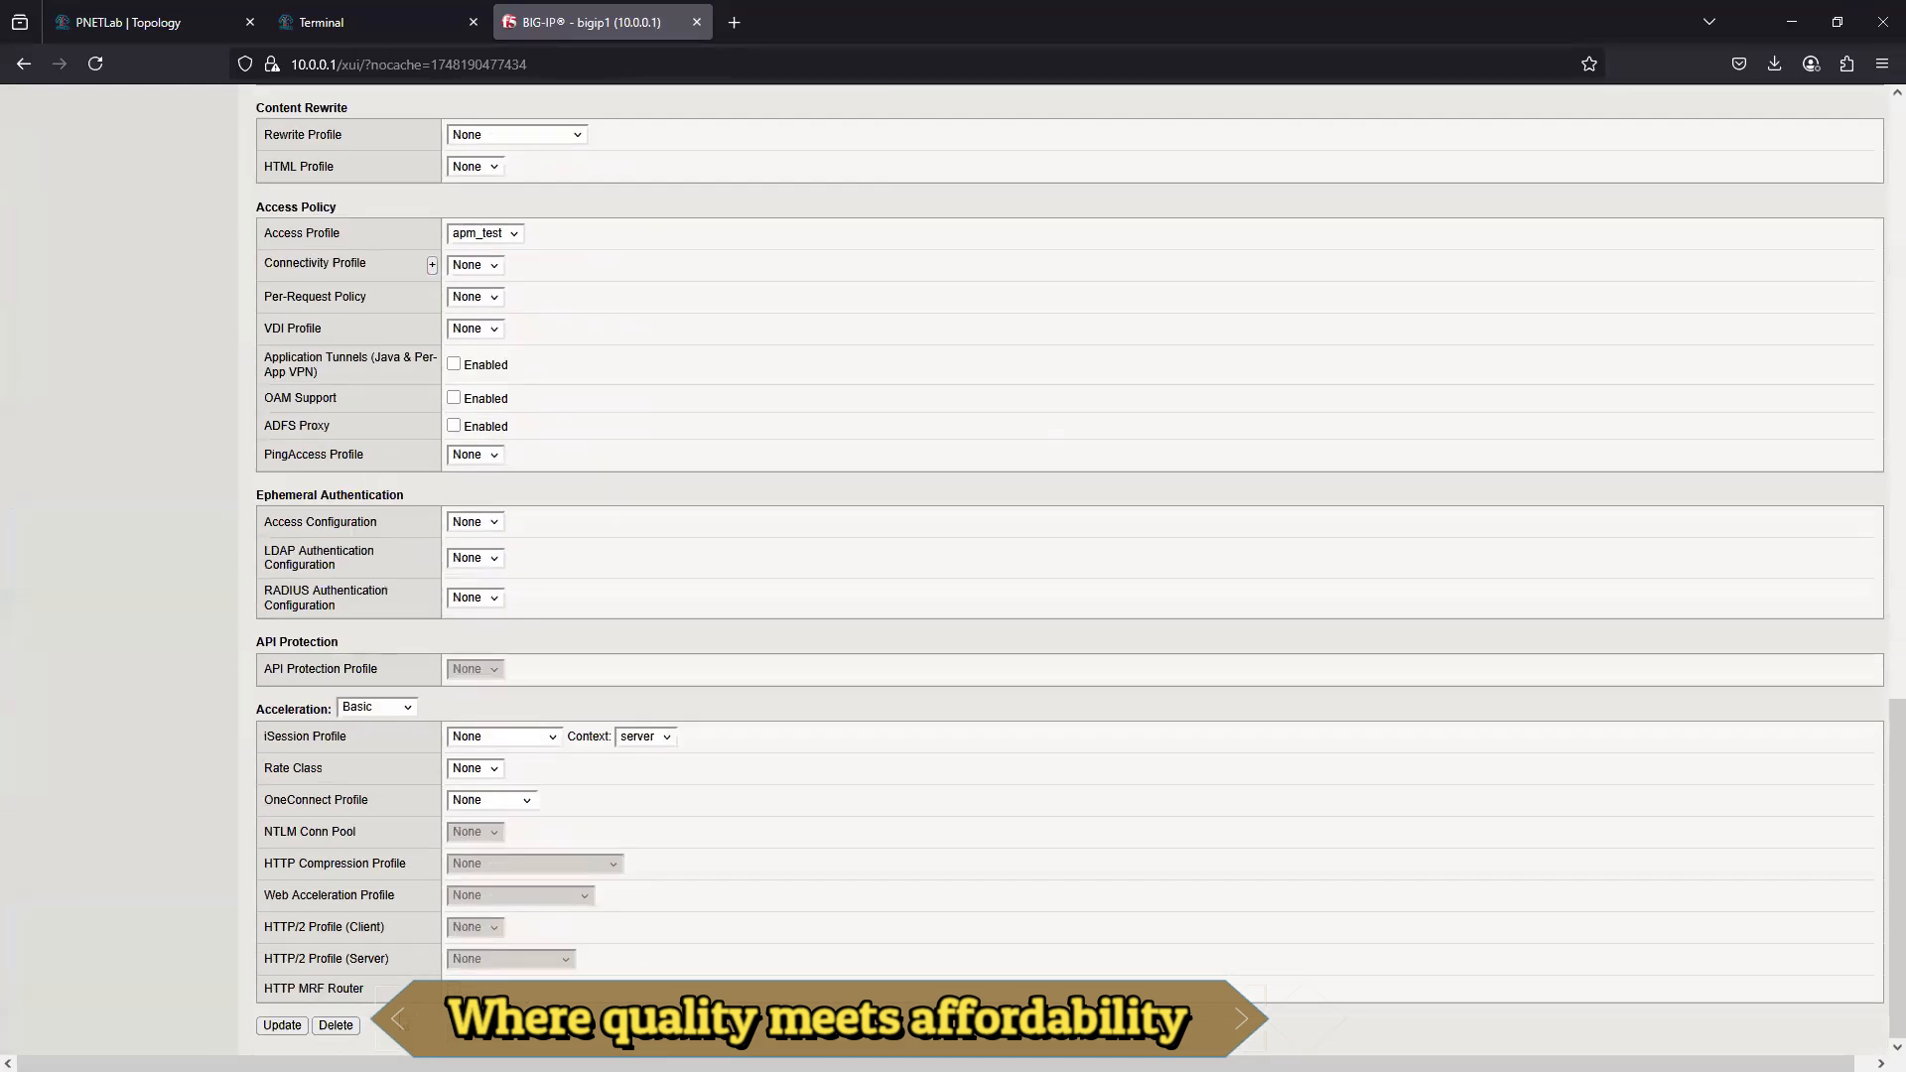
left_click(282, 1025)
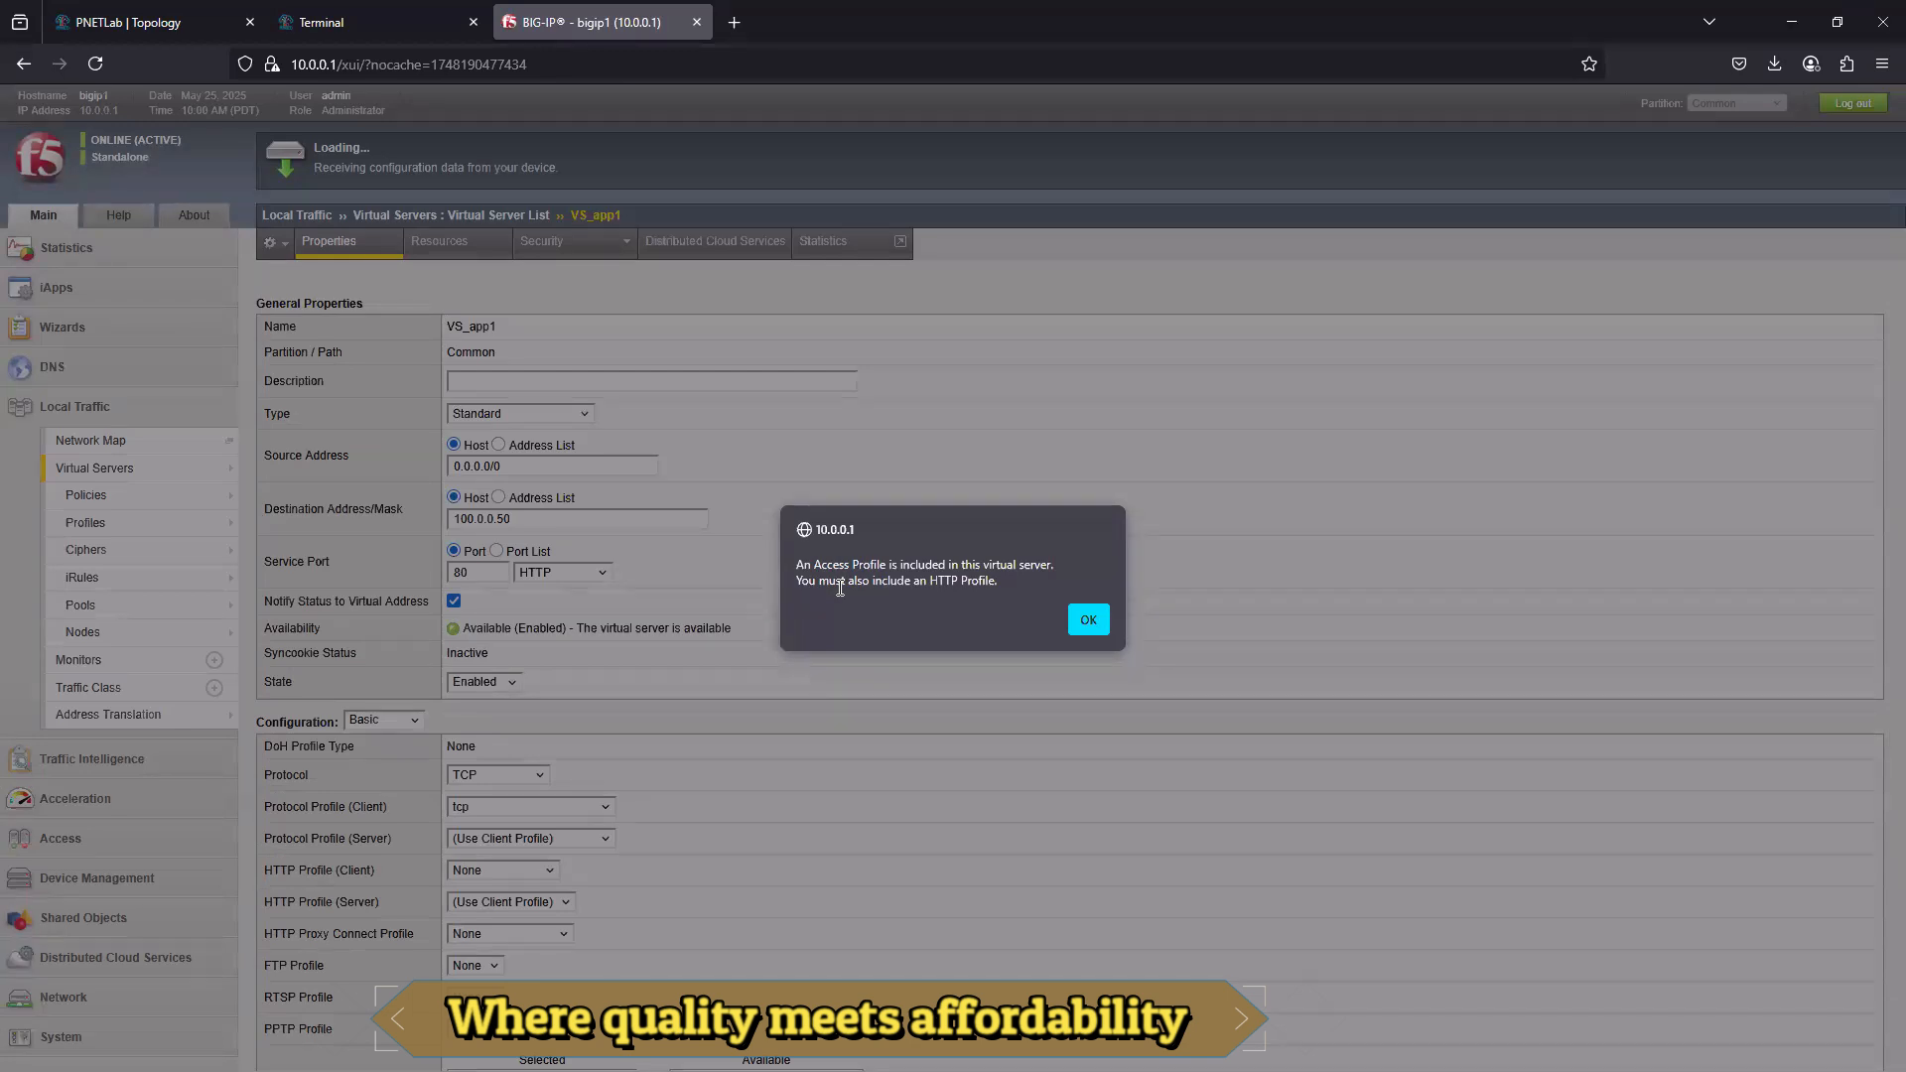
left_click(1092, 628)
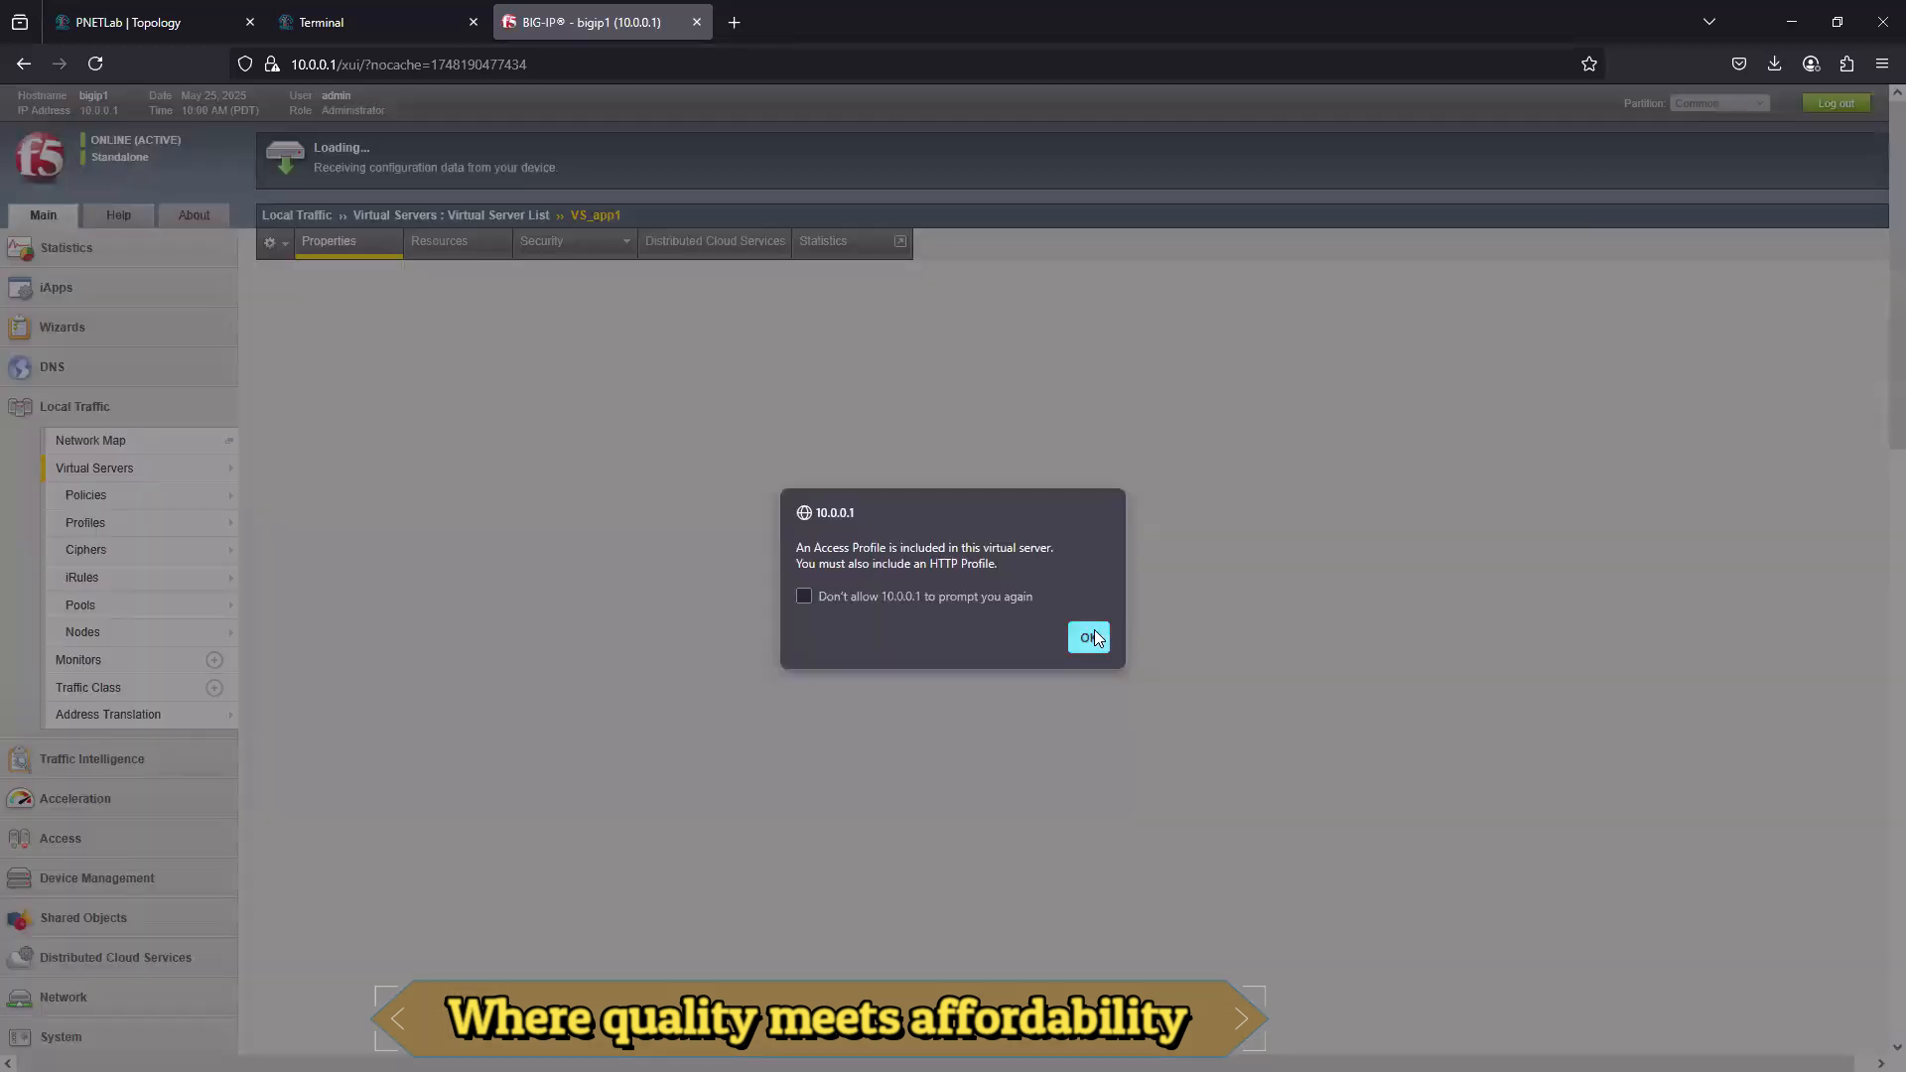
left_click(1086, 639)
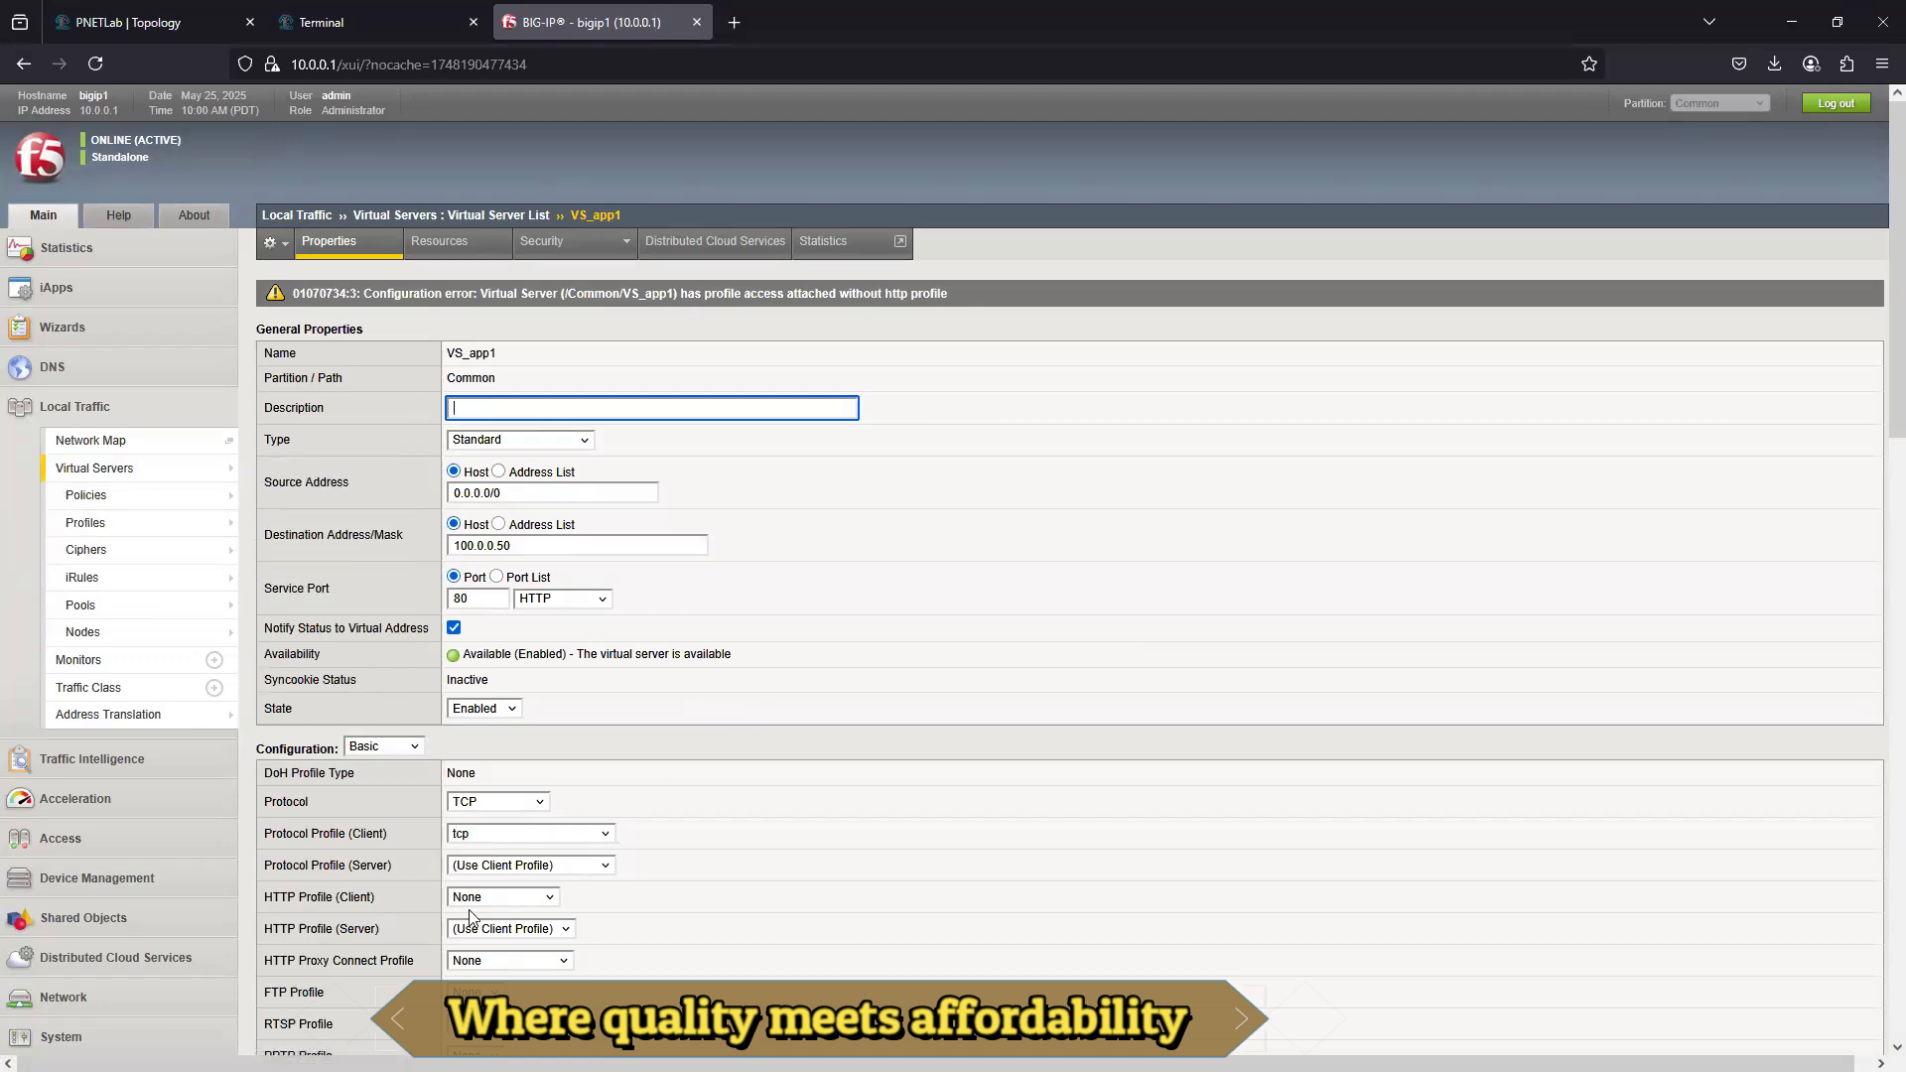
- Set the client HTTP profile of VS_app1 to http and update the virtual server with access profile apm_test
left_click(541, 897)
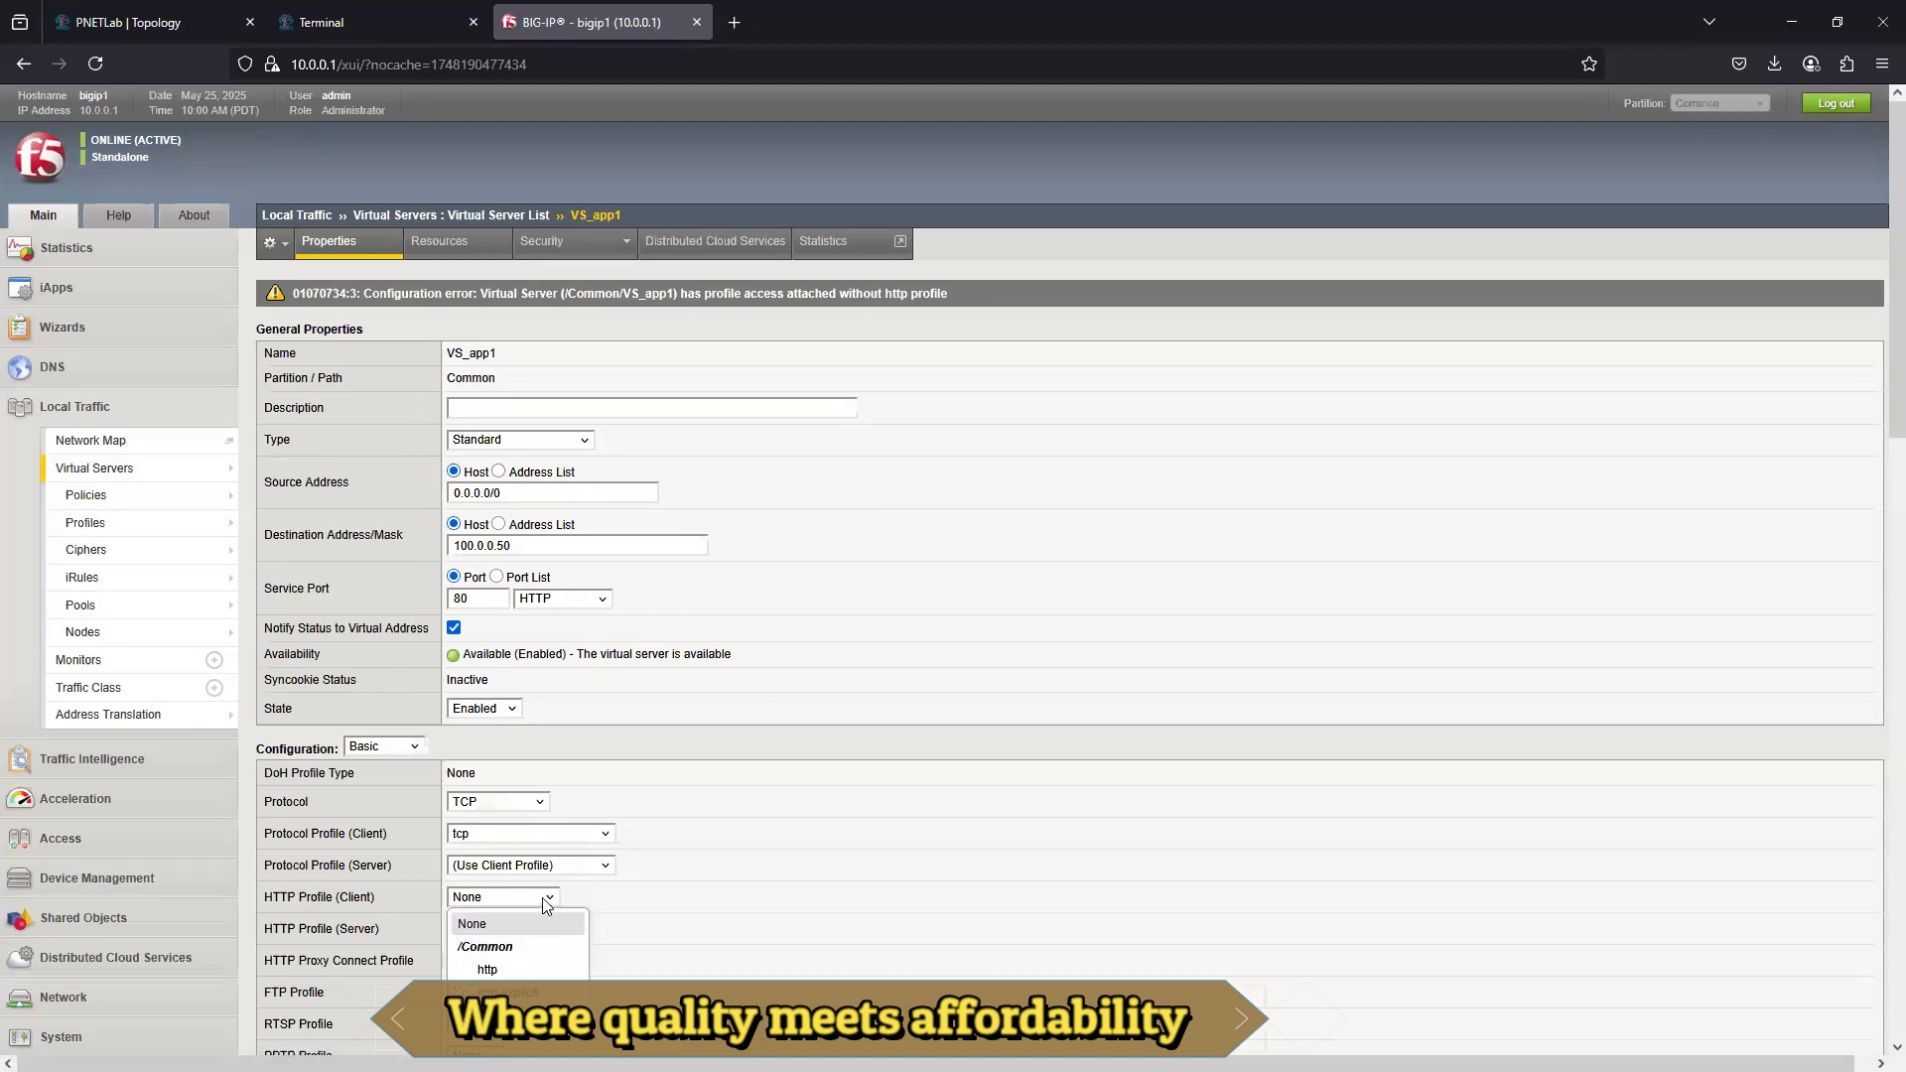
left_click(507, 969)
scroll(723, 891, "down", 15)
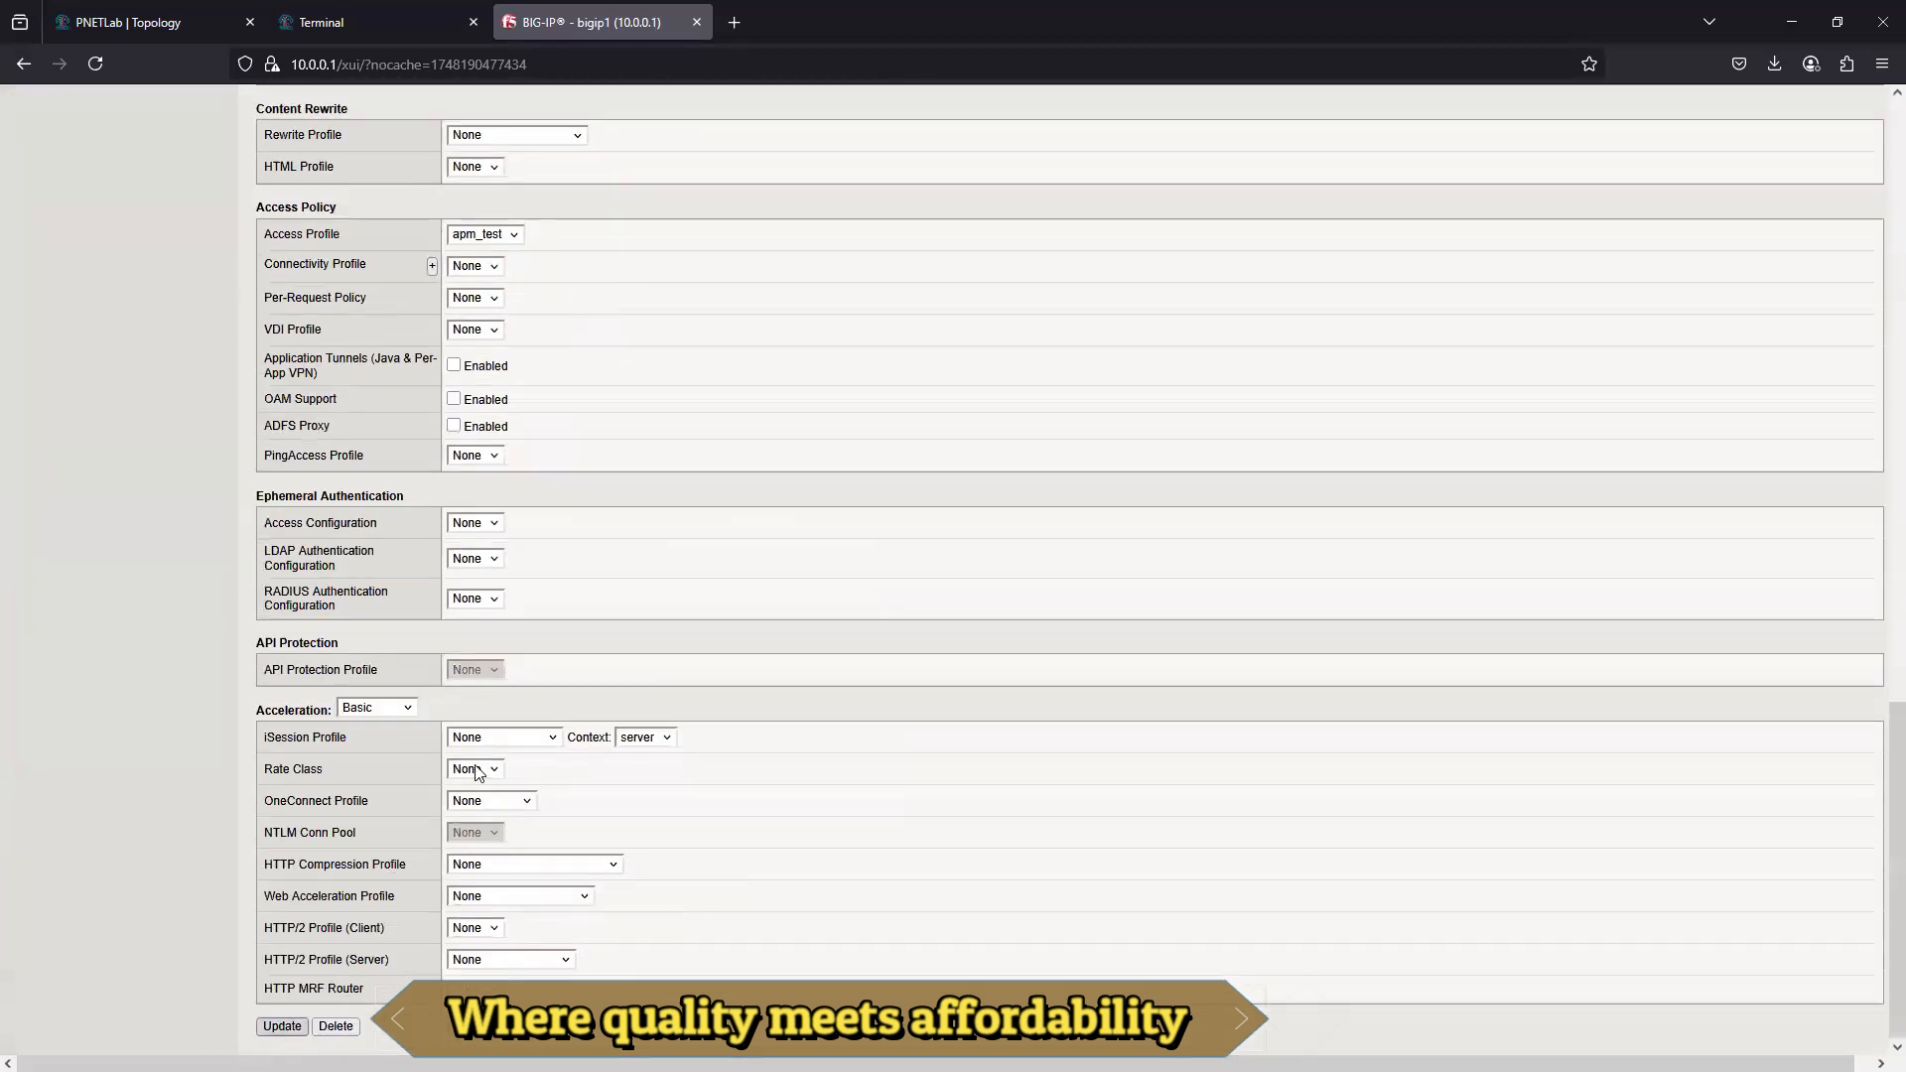
scroll(715, 541, "up", 3)
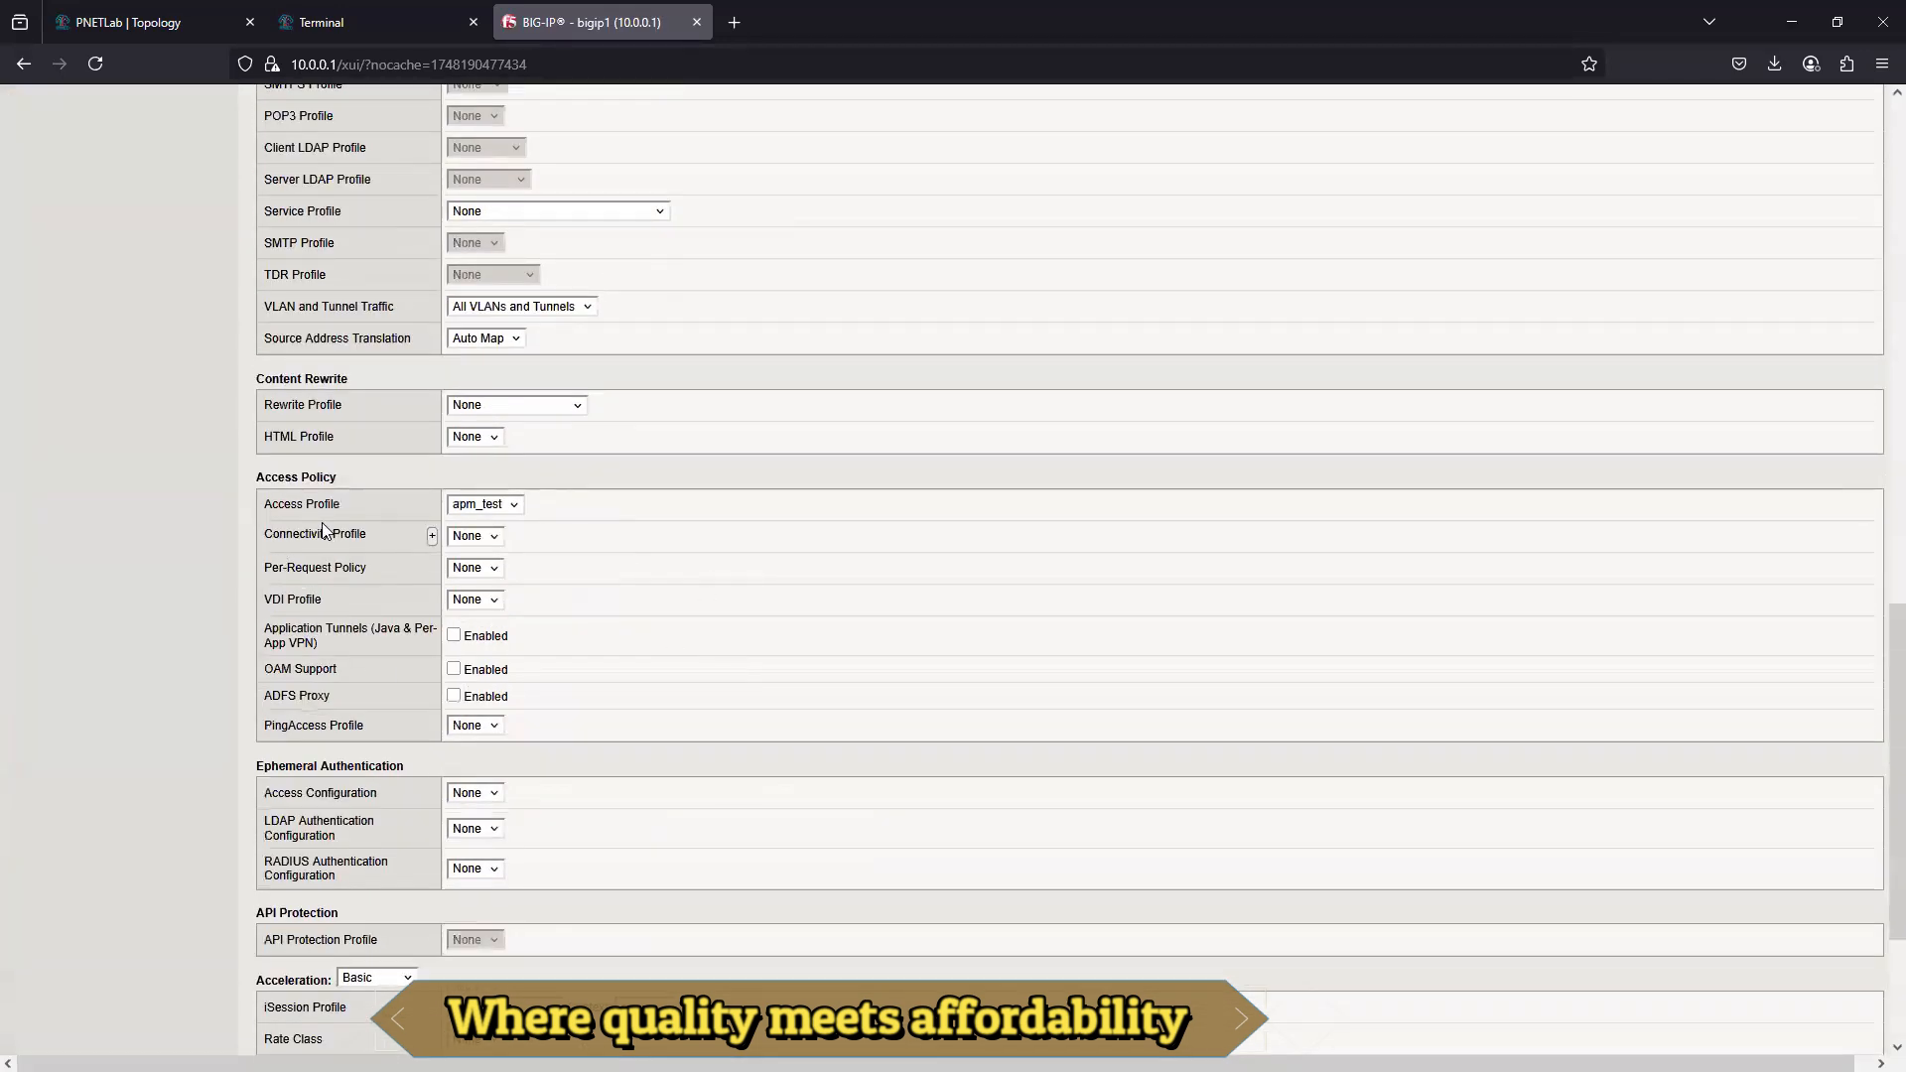
scroll(308, 888, "down", 3)
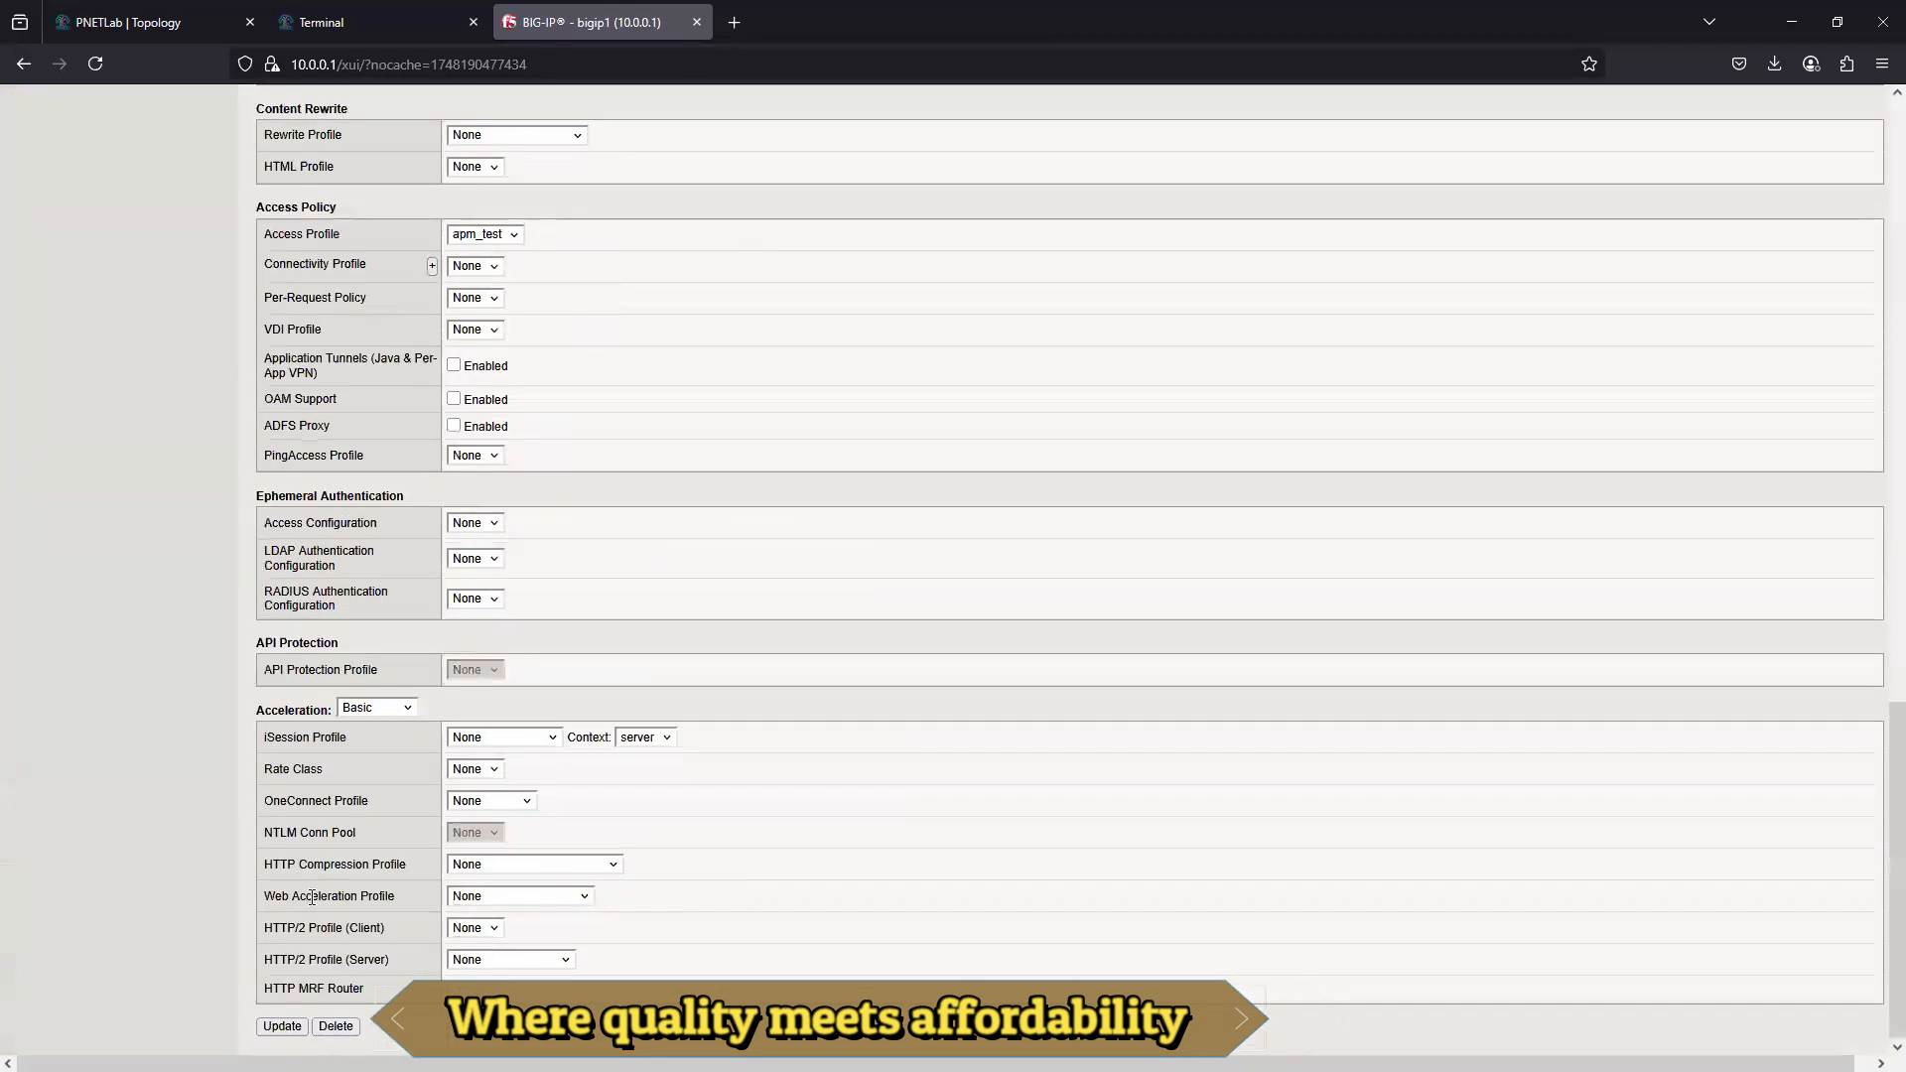
left_click(283, 1027)
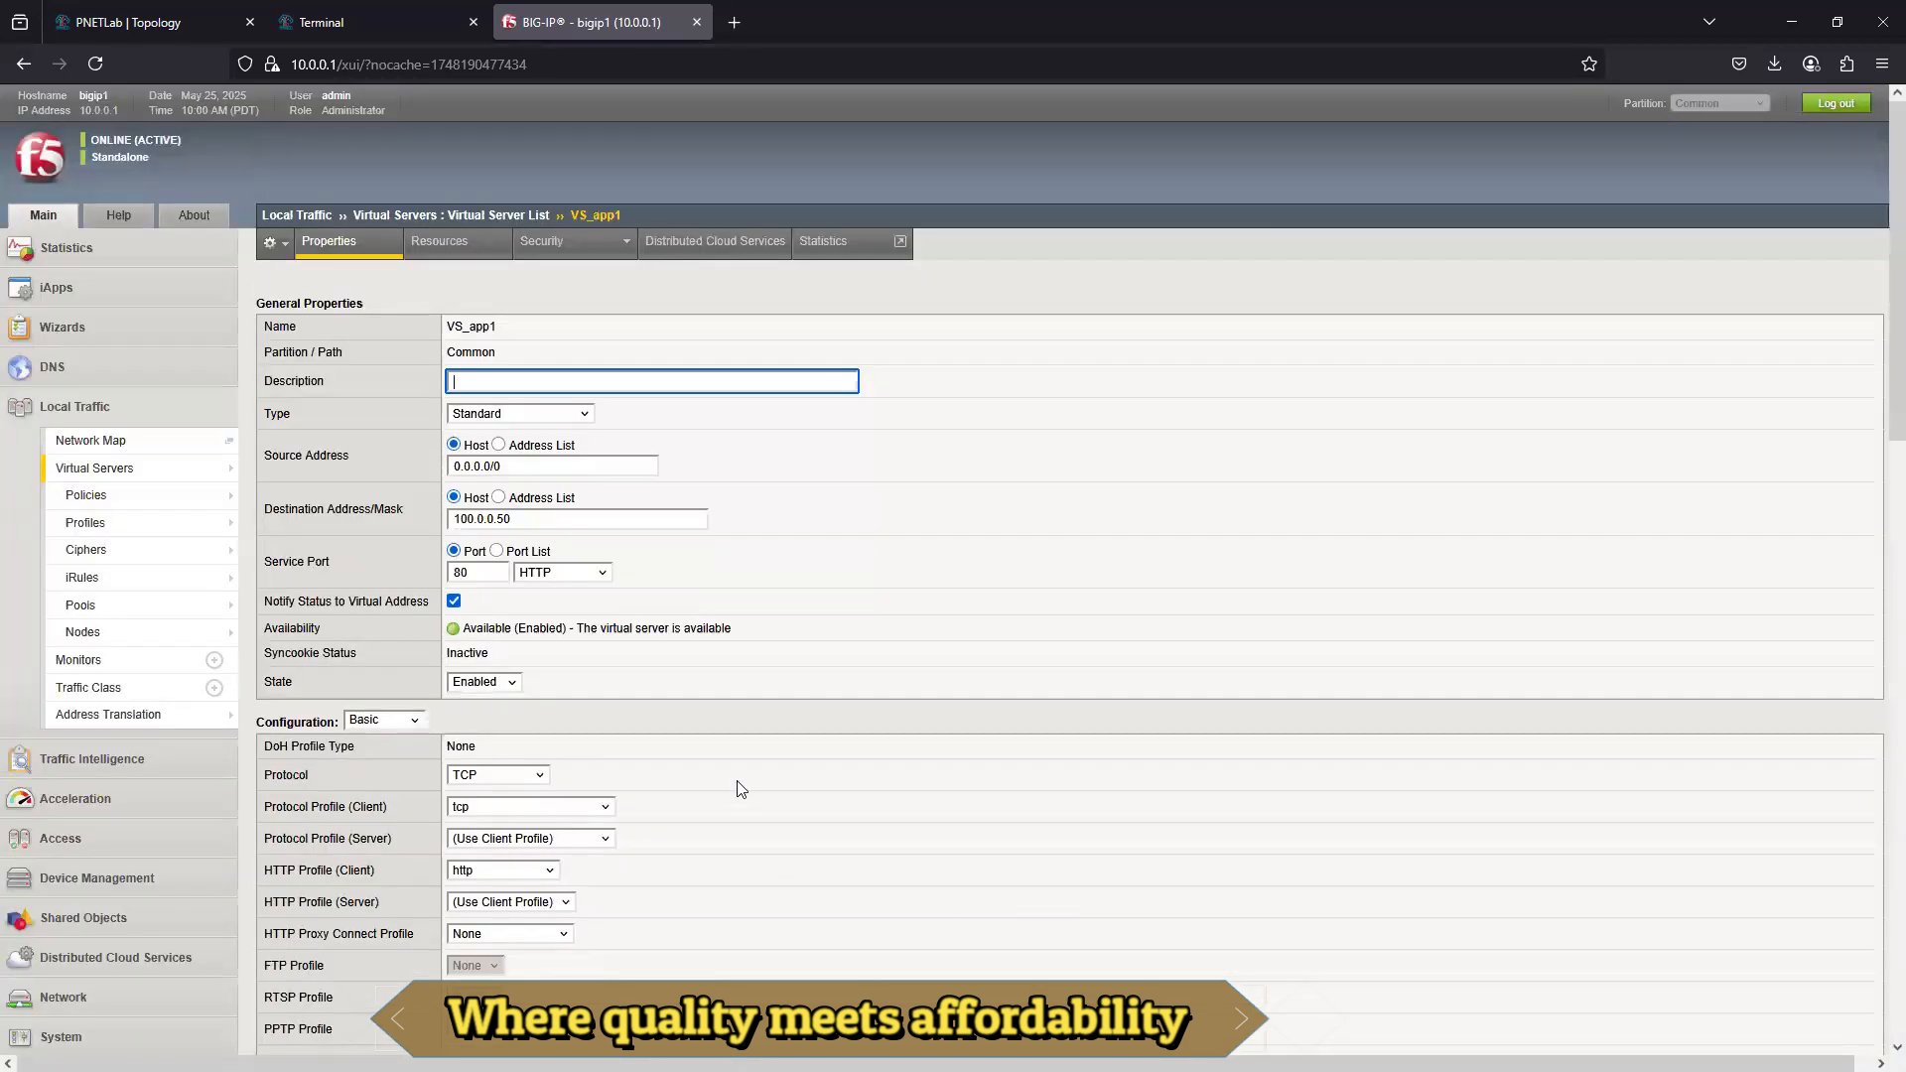
- Update virtual server VS_app1 with Access Profile apm_test and Connectivity Profile None
scroll(740, 786, "down", 15)
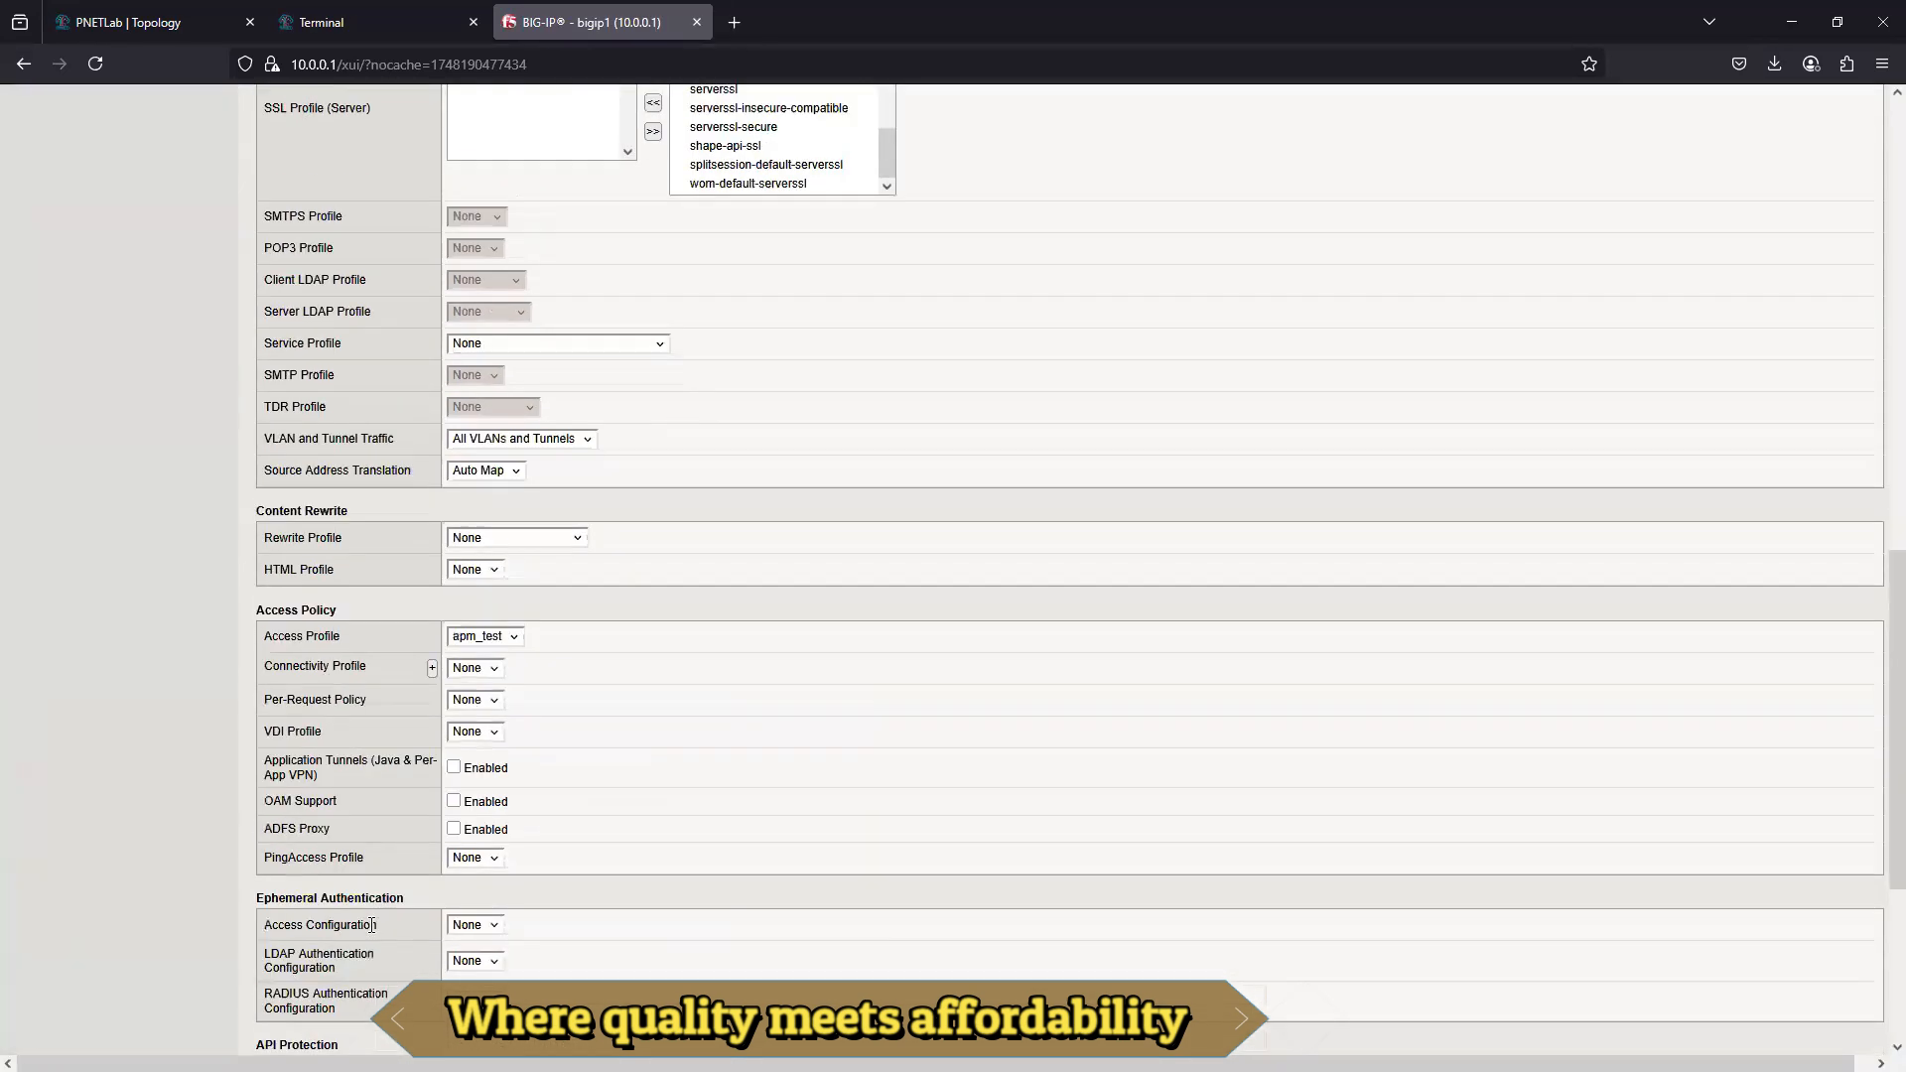
left_click(283, 1026)
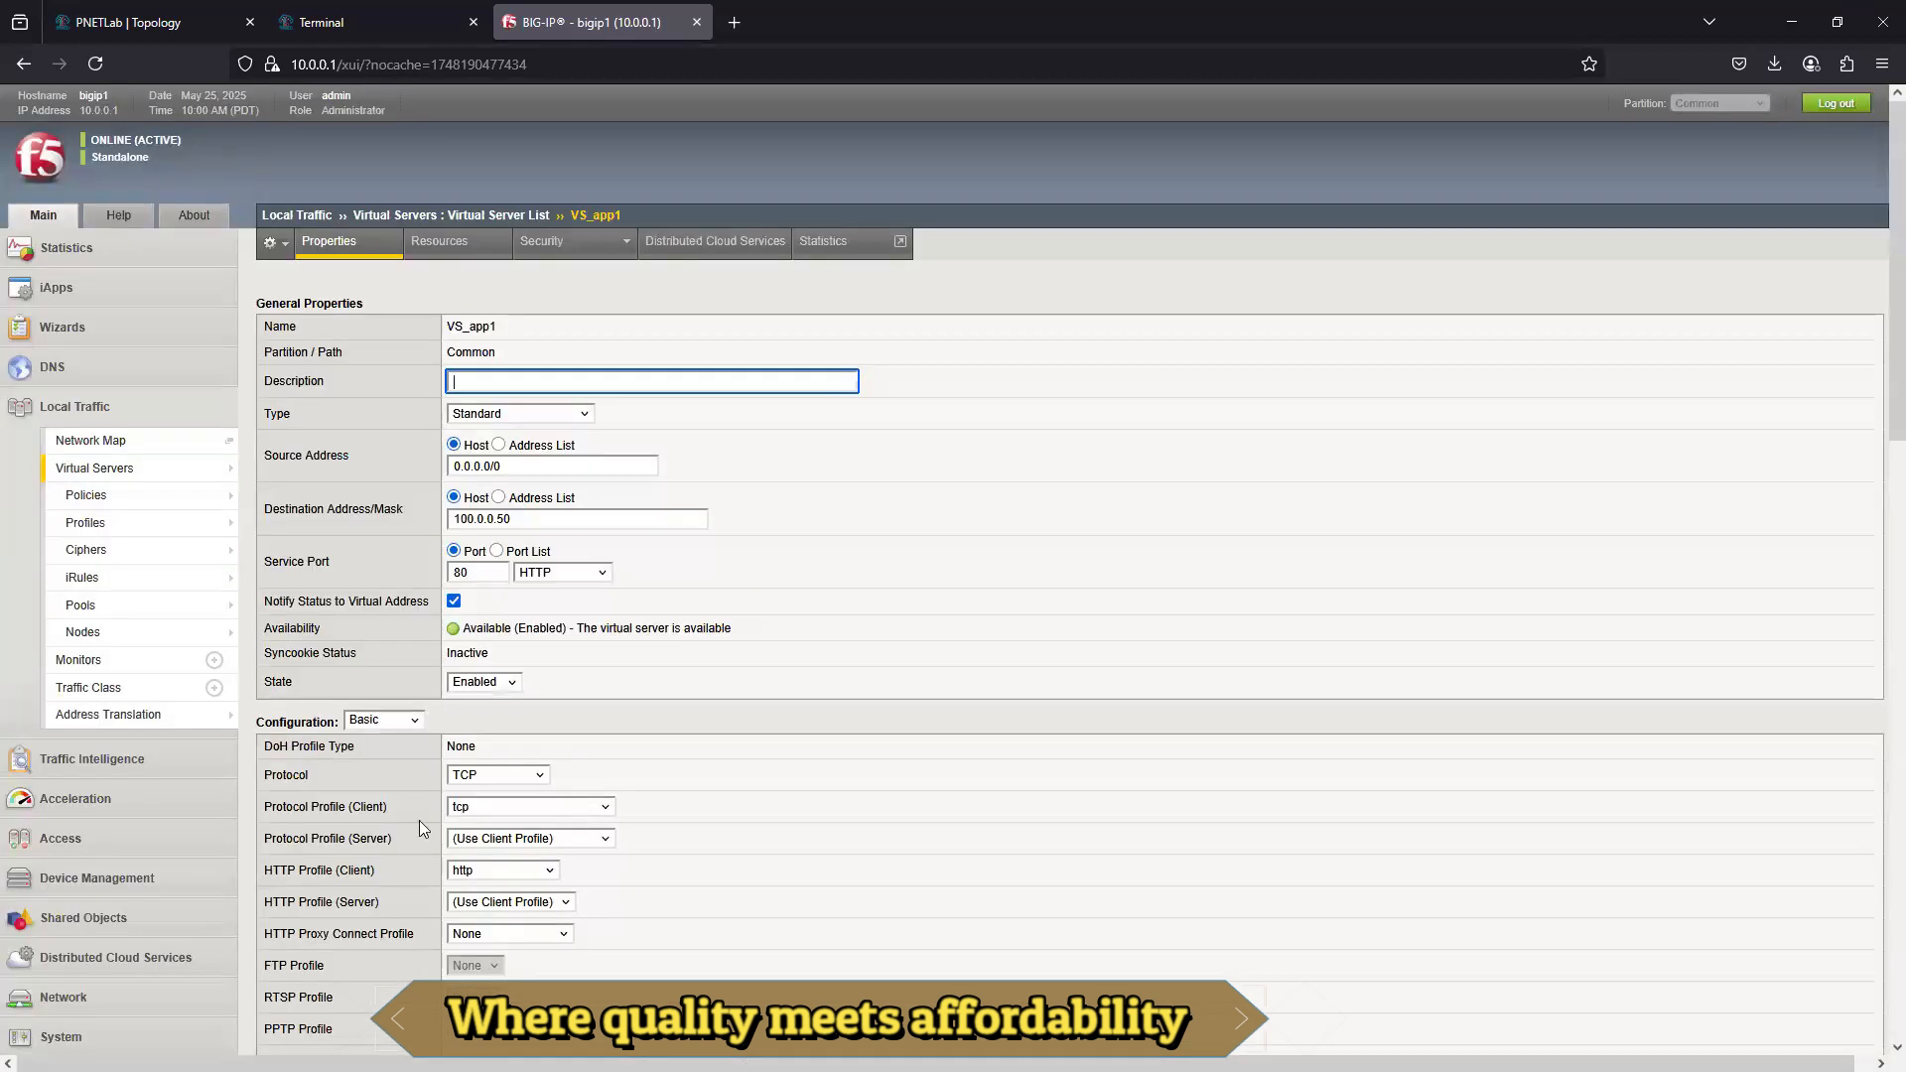
- Open the External Client console from the PNETLab topology and launch Firefox there without making it the default browser
left_click(117, 22)
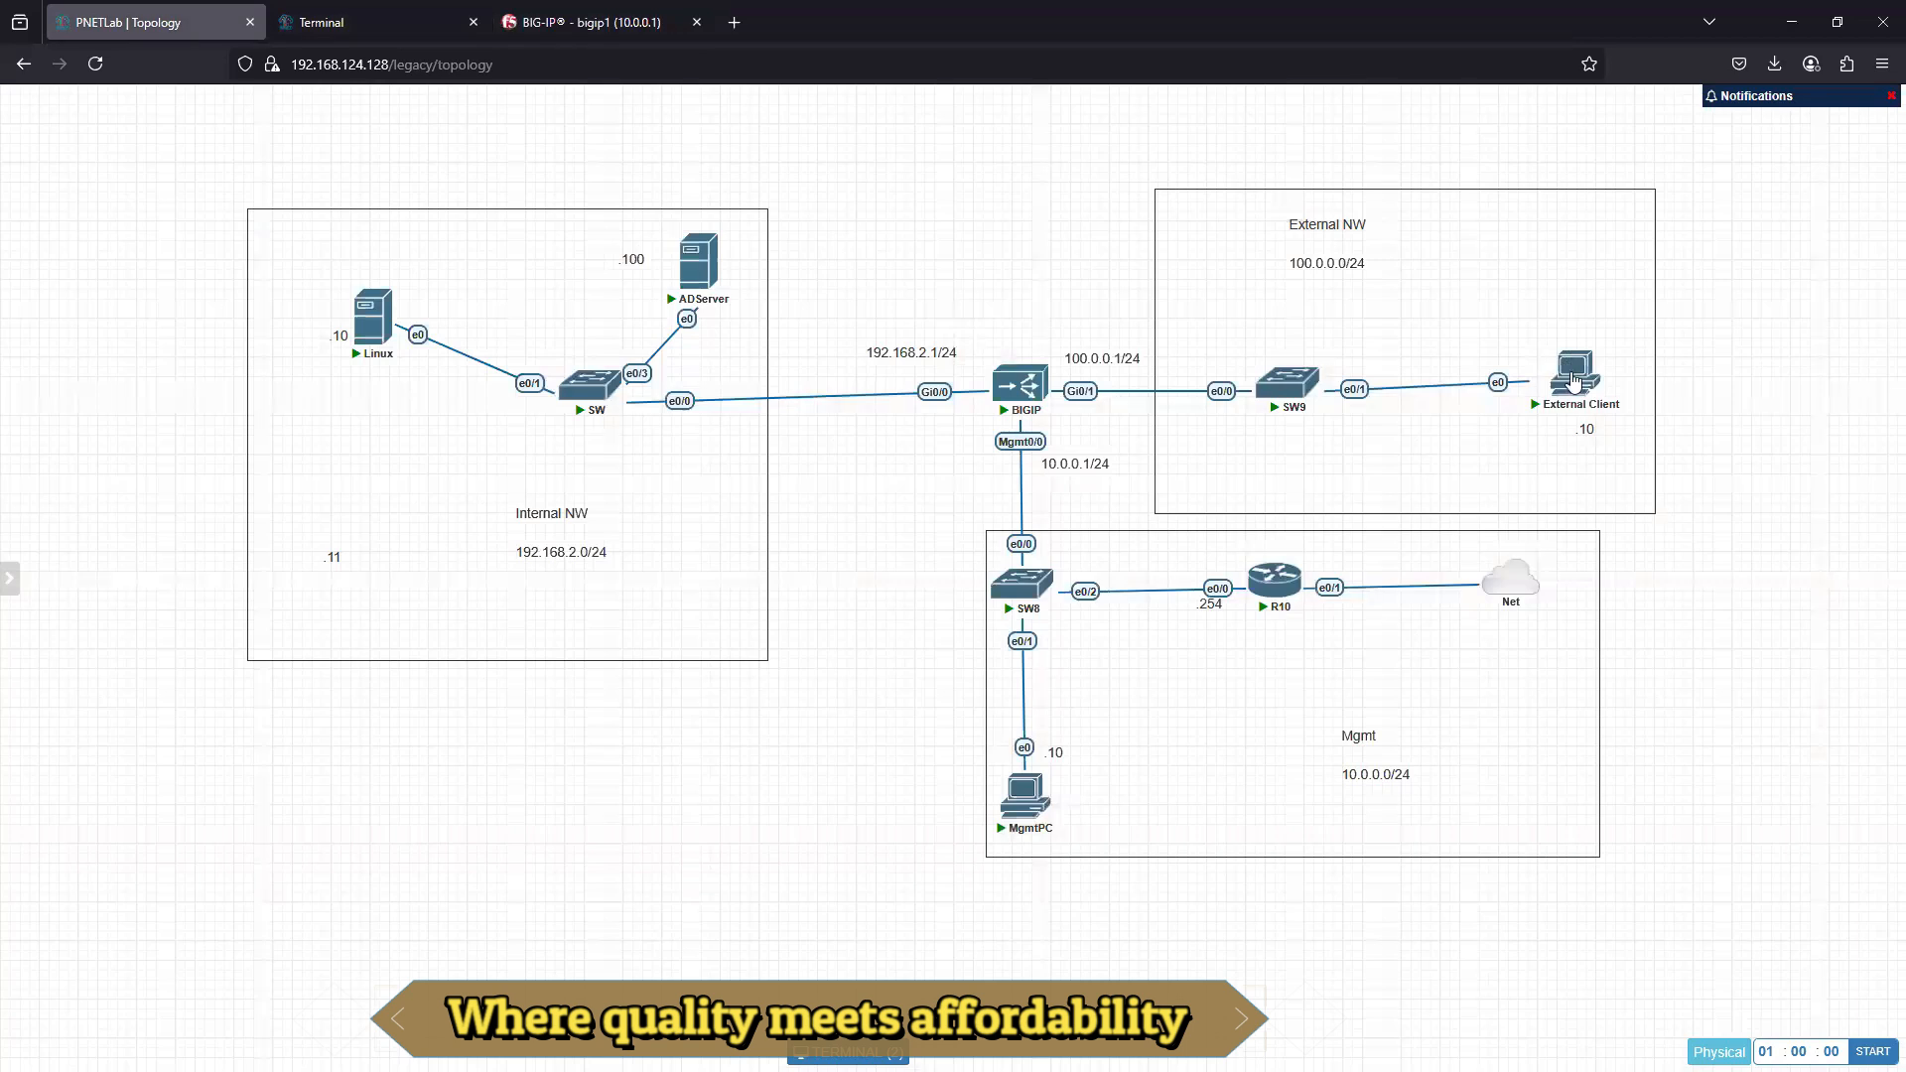
left_click(1573, 370)
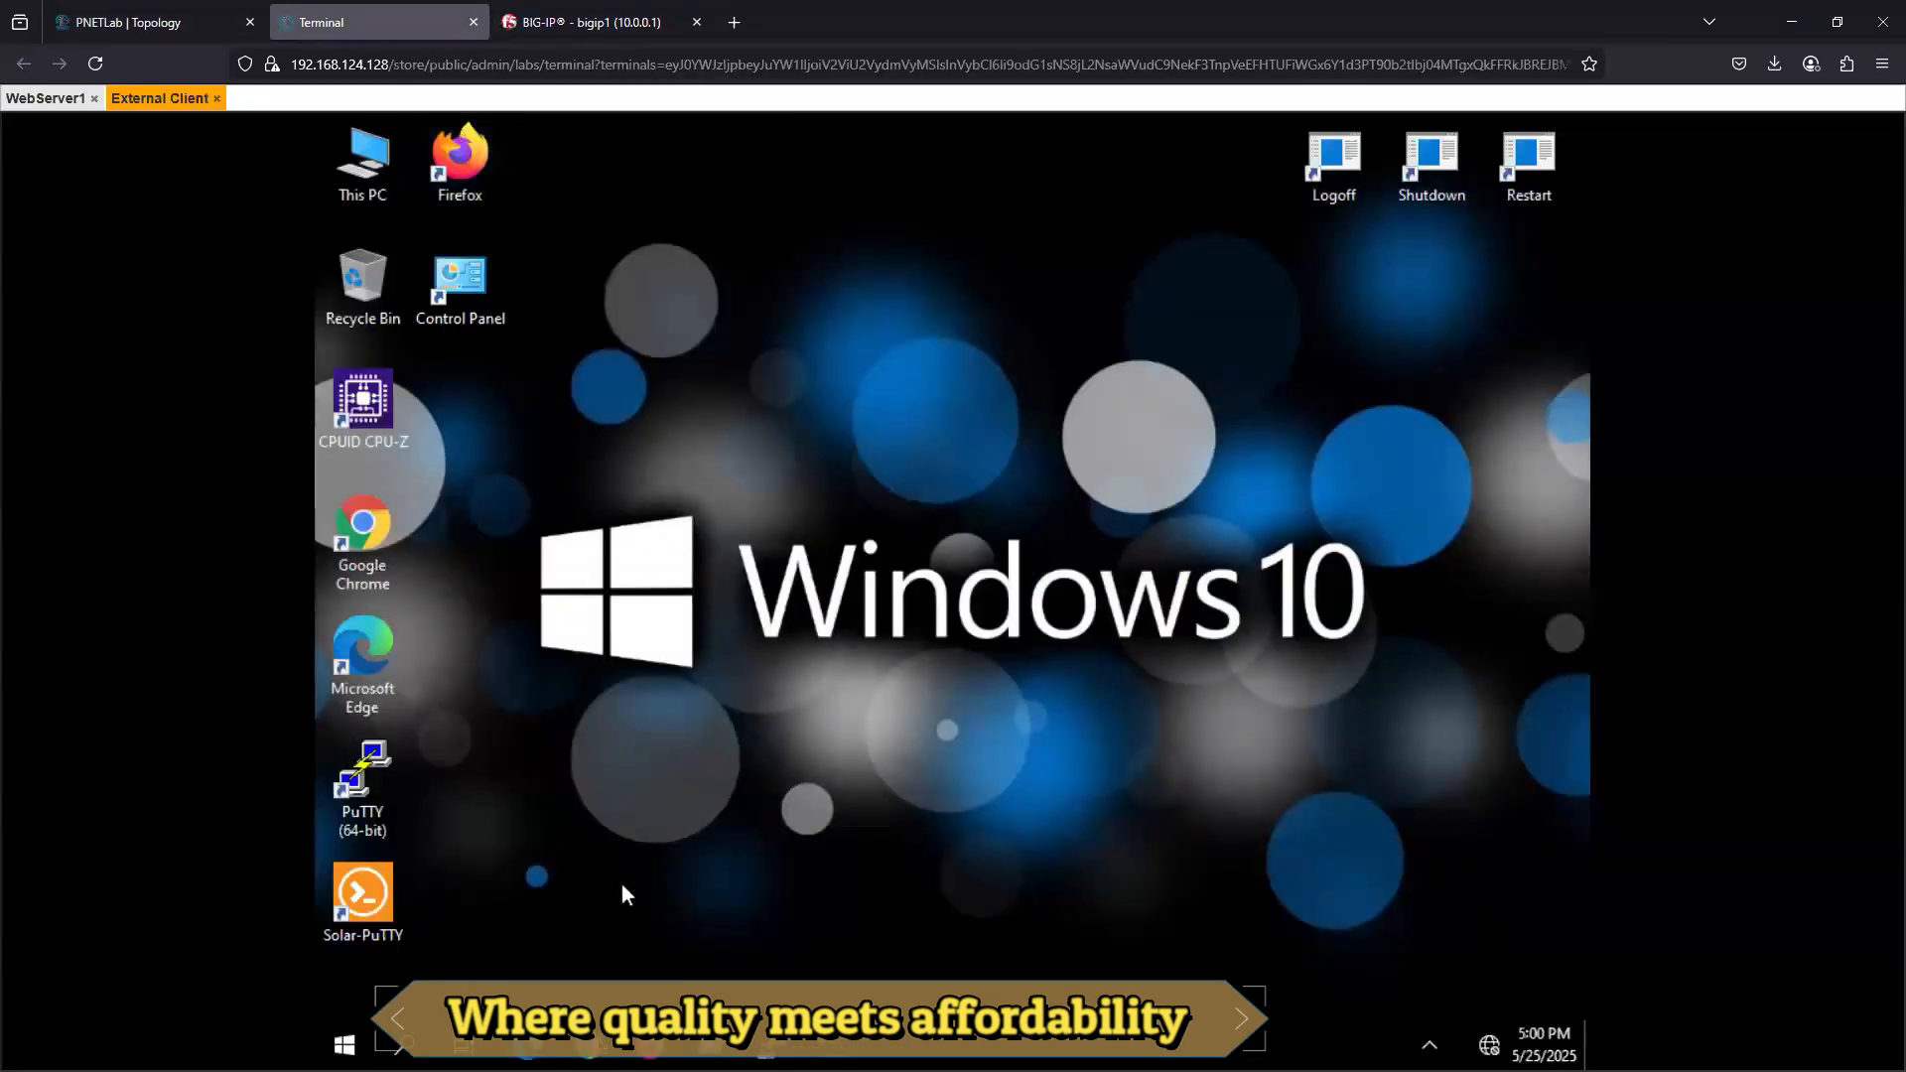
left_click(651, 1061)
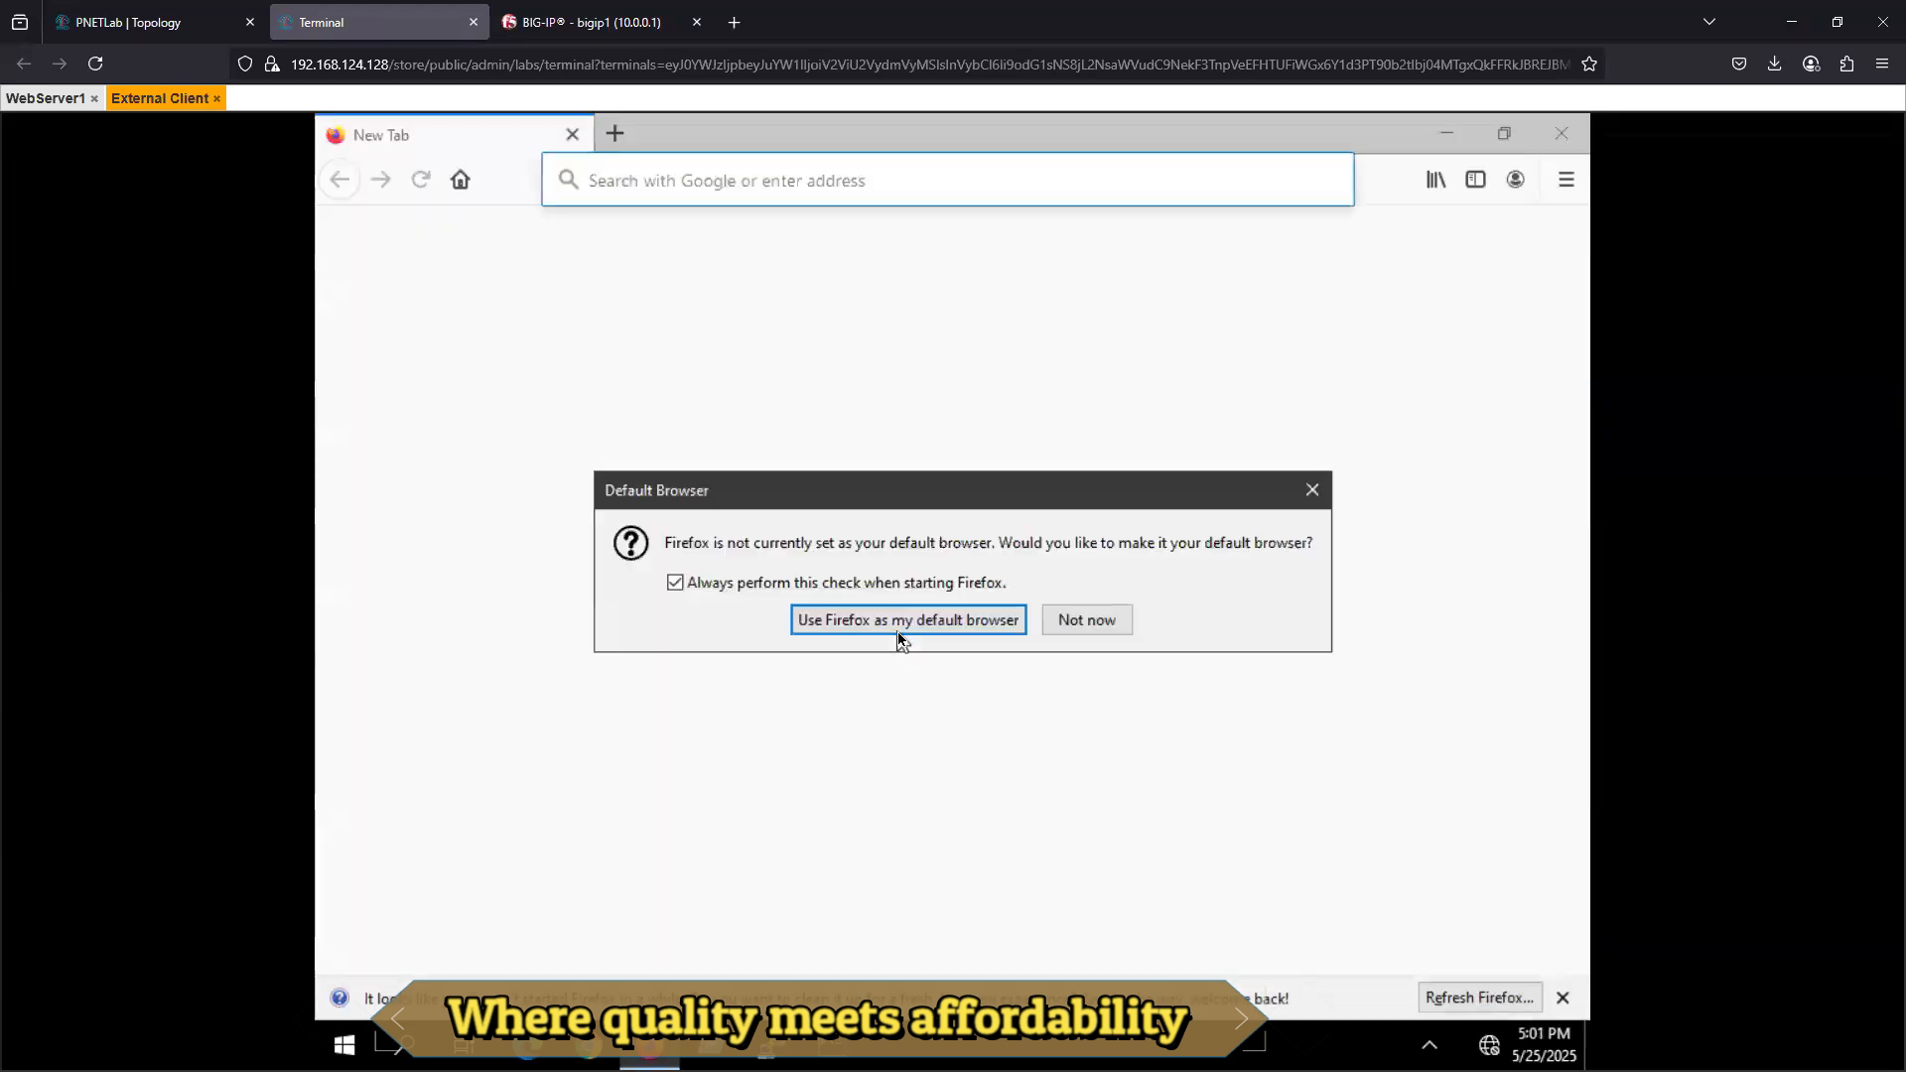
left_click(1090, 624)
left_click(647, 194)
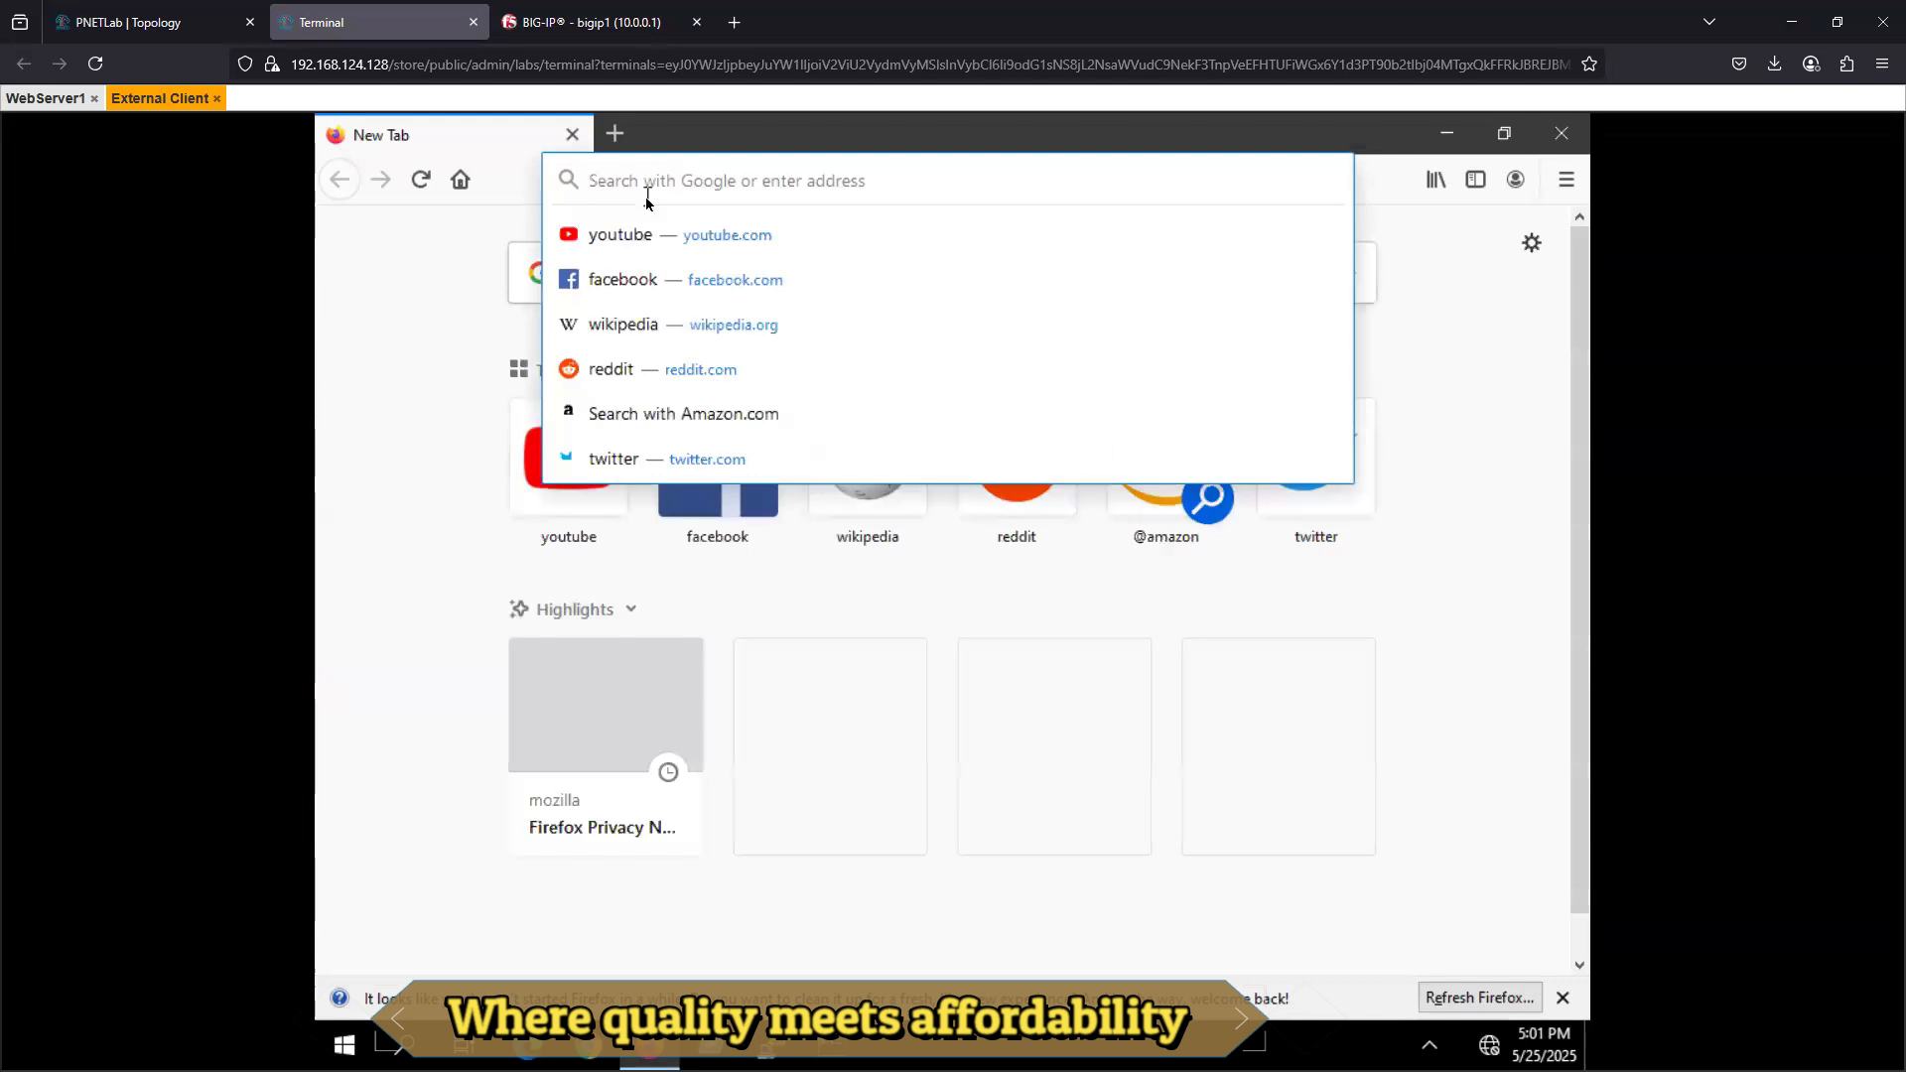
type("https")
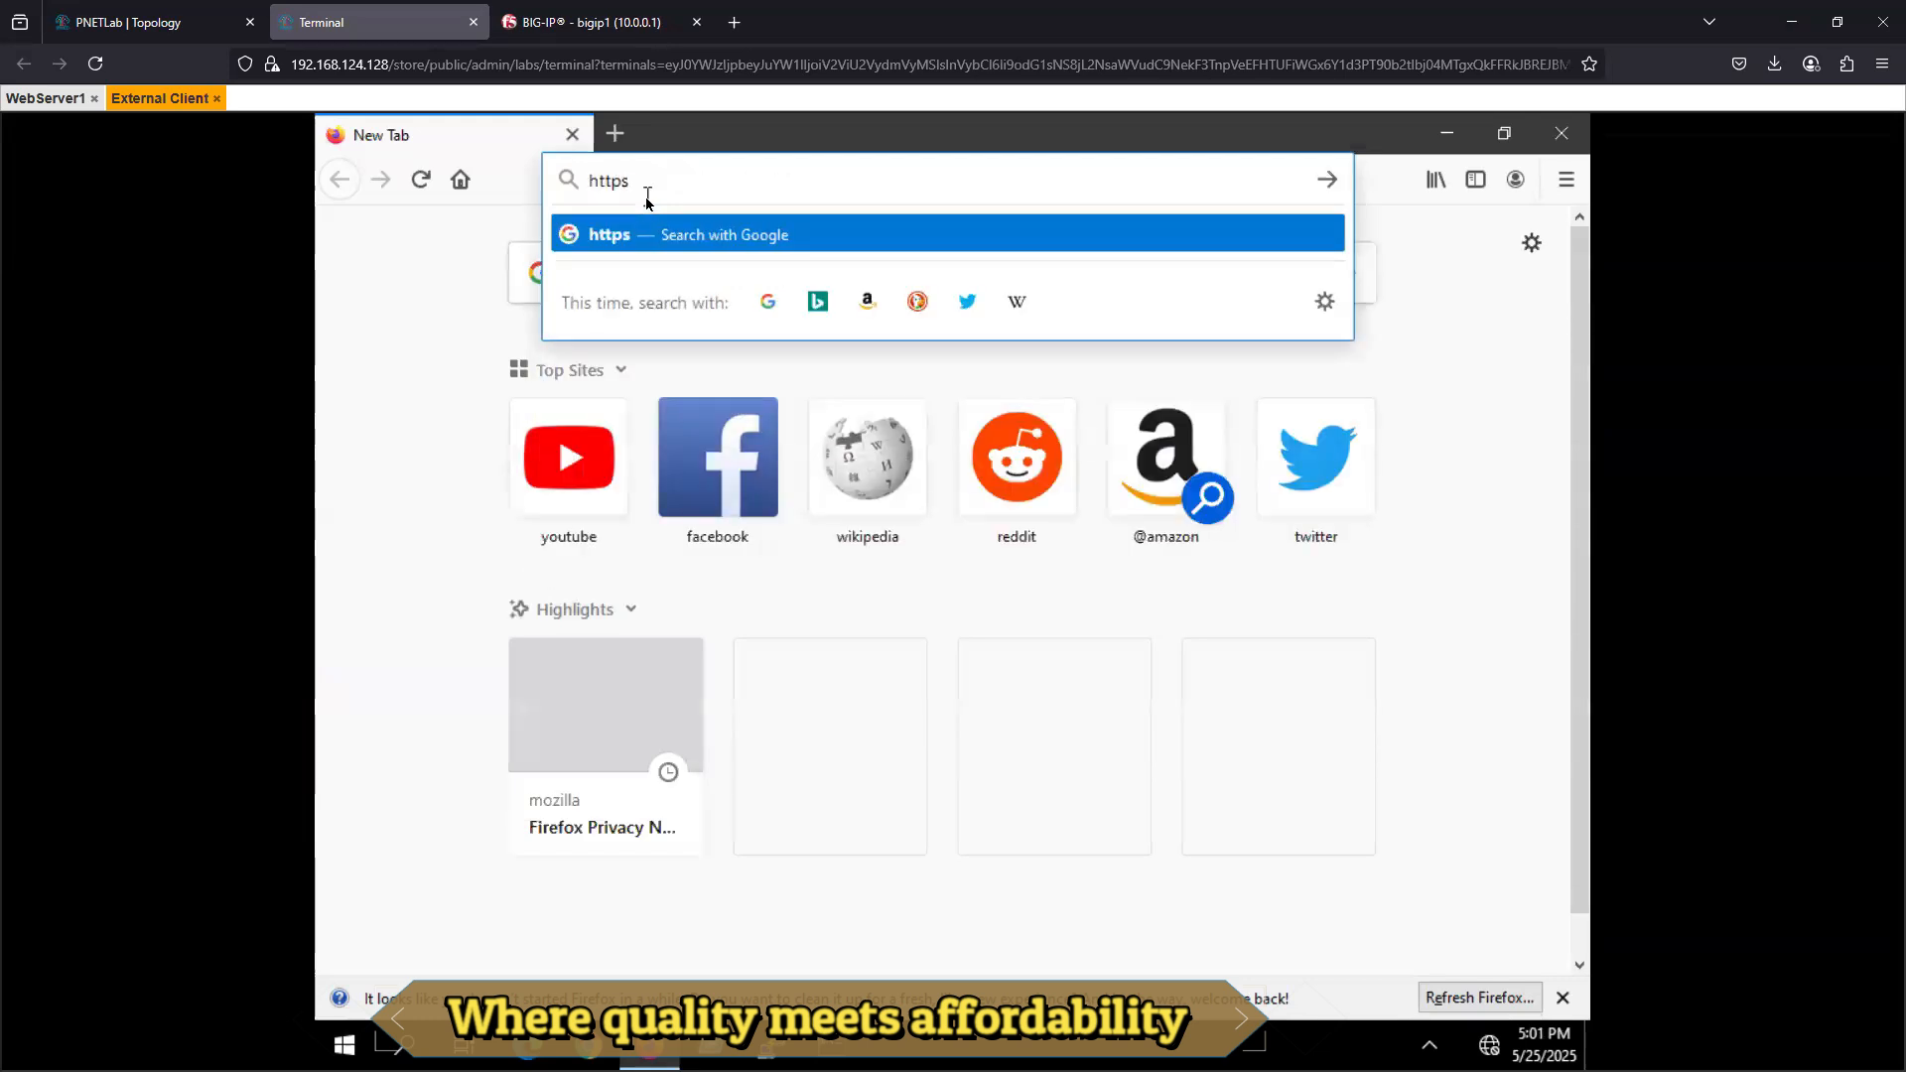
key("BackSpace")
type("://100.0.0.50")
key("Return")
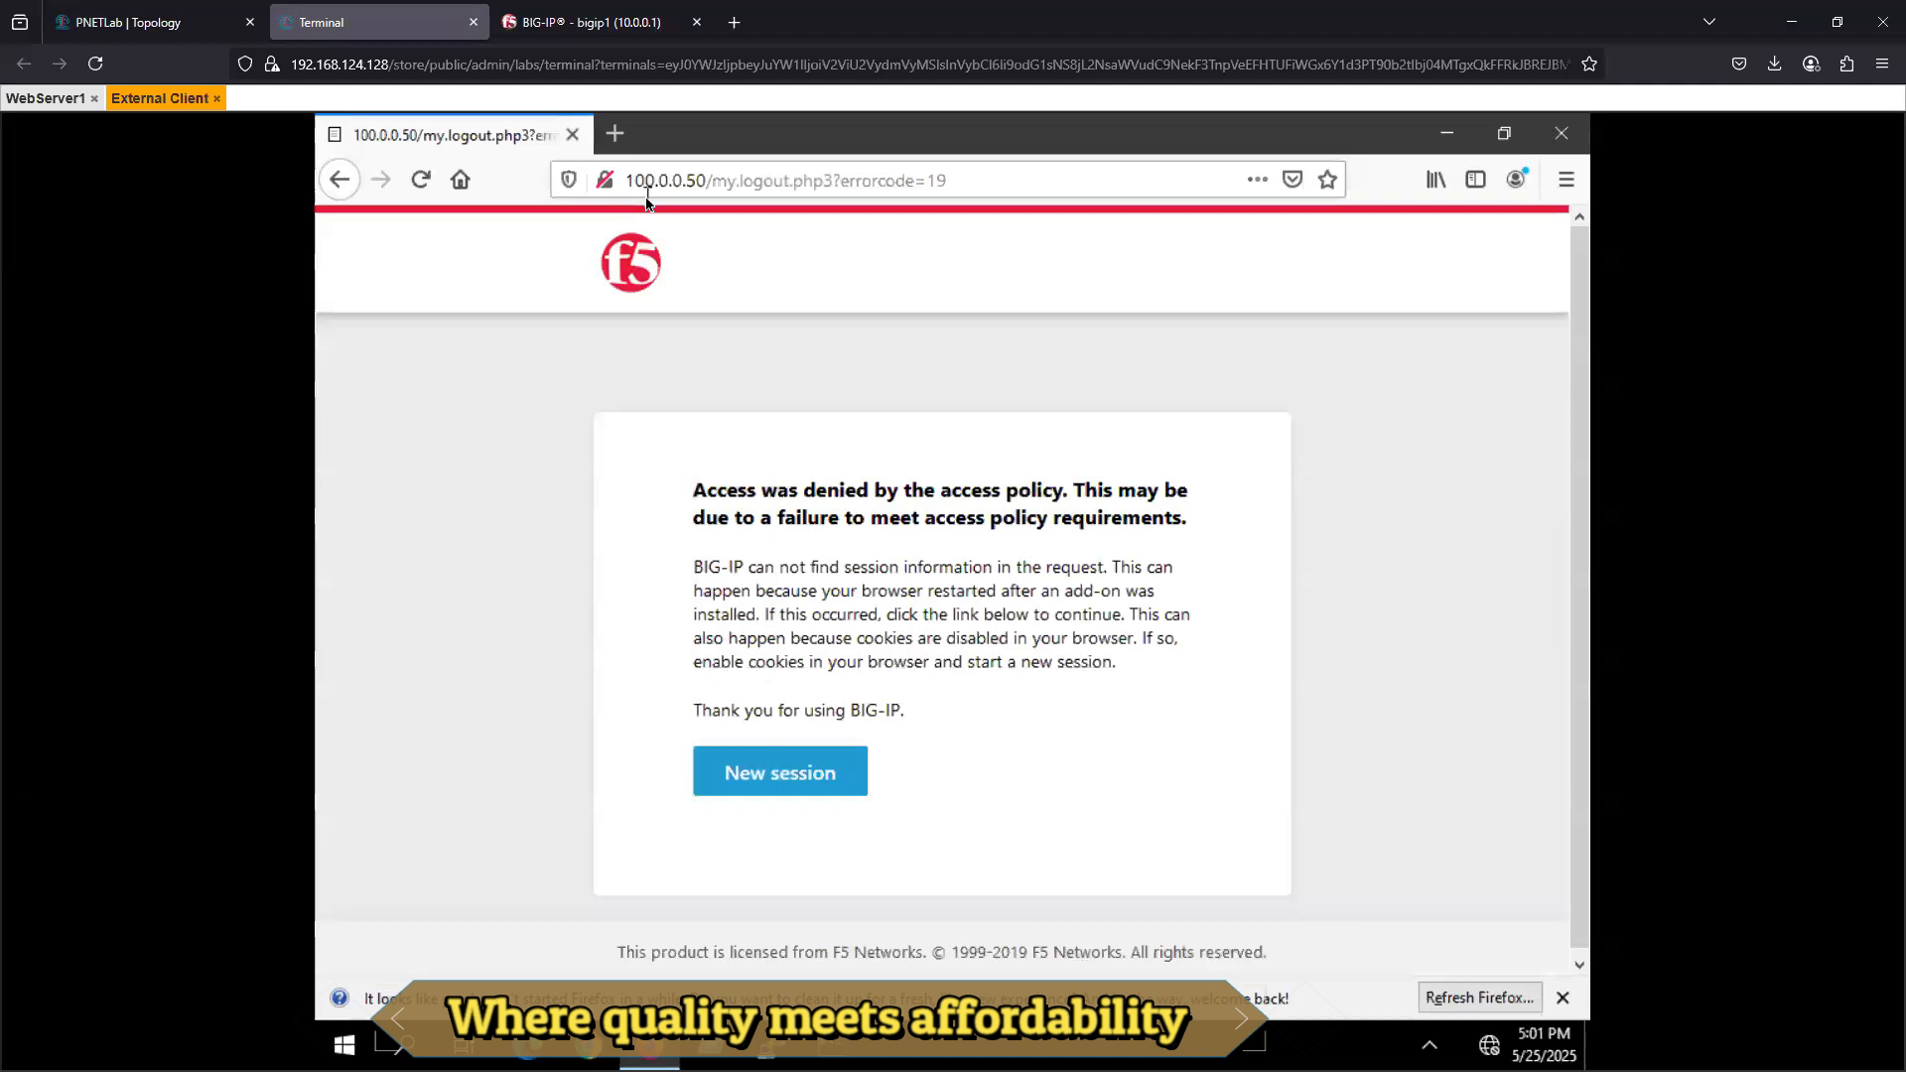
- Try to start a new session from the BIG-IP access page, dismiss the Firefox refresh suggestion and close Firefox
left_click(782, 780)
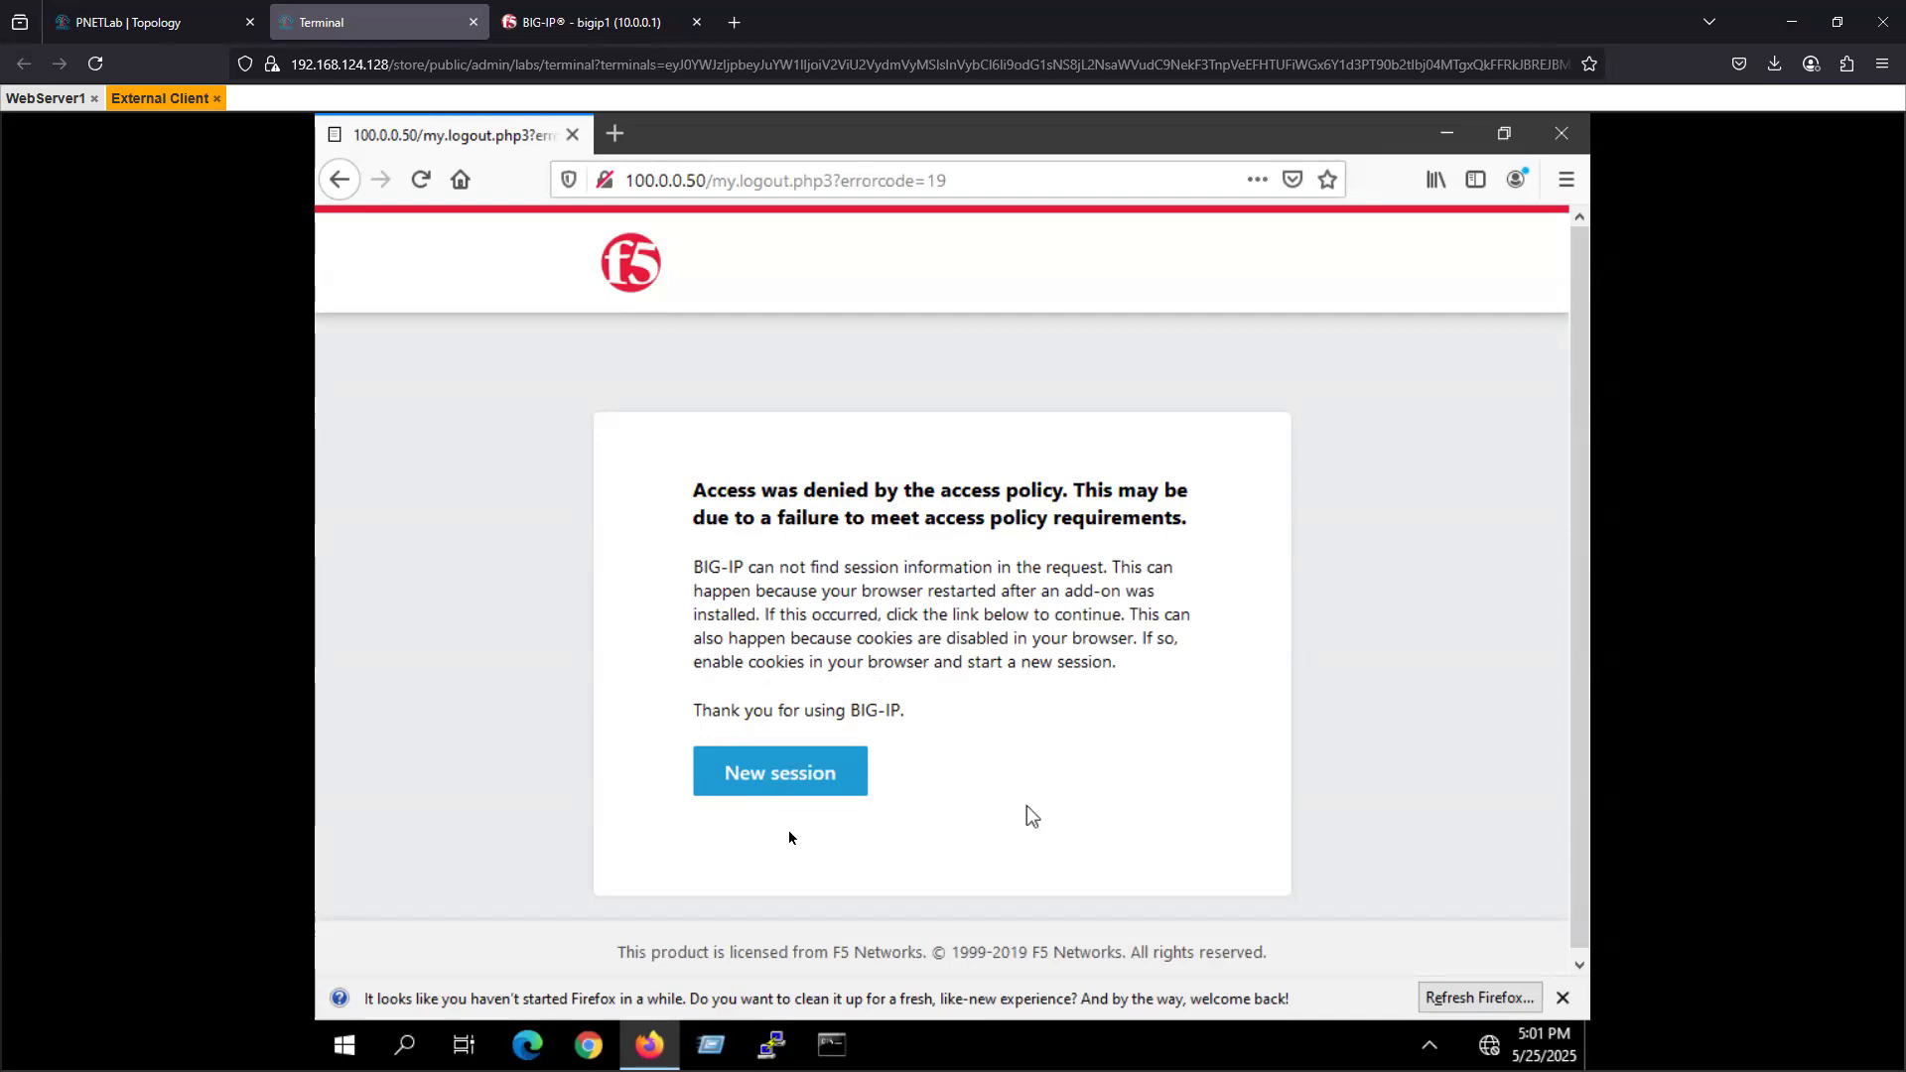
left_click(794, 780)
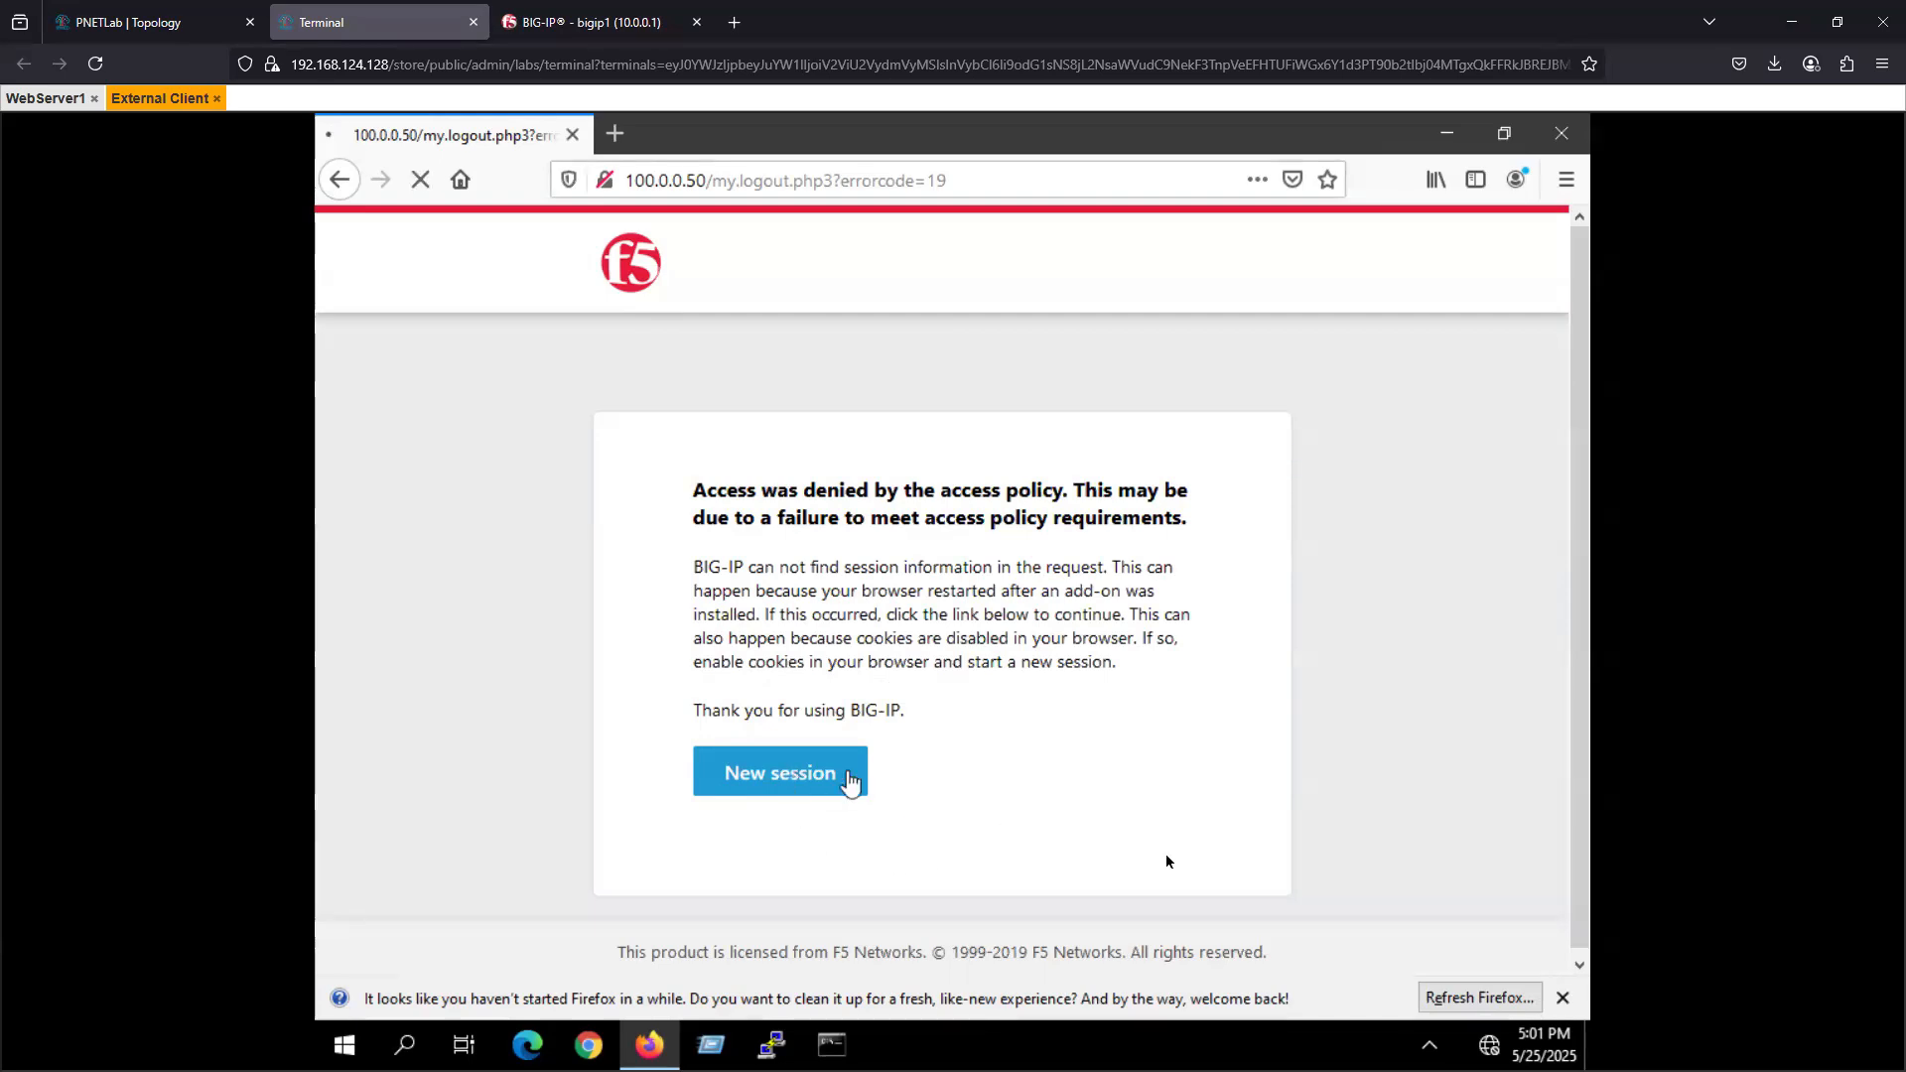
left_click(1565, 998)
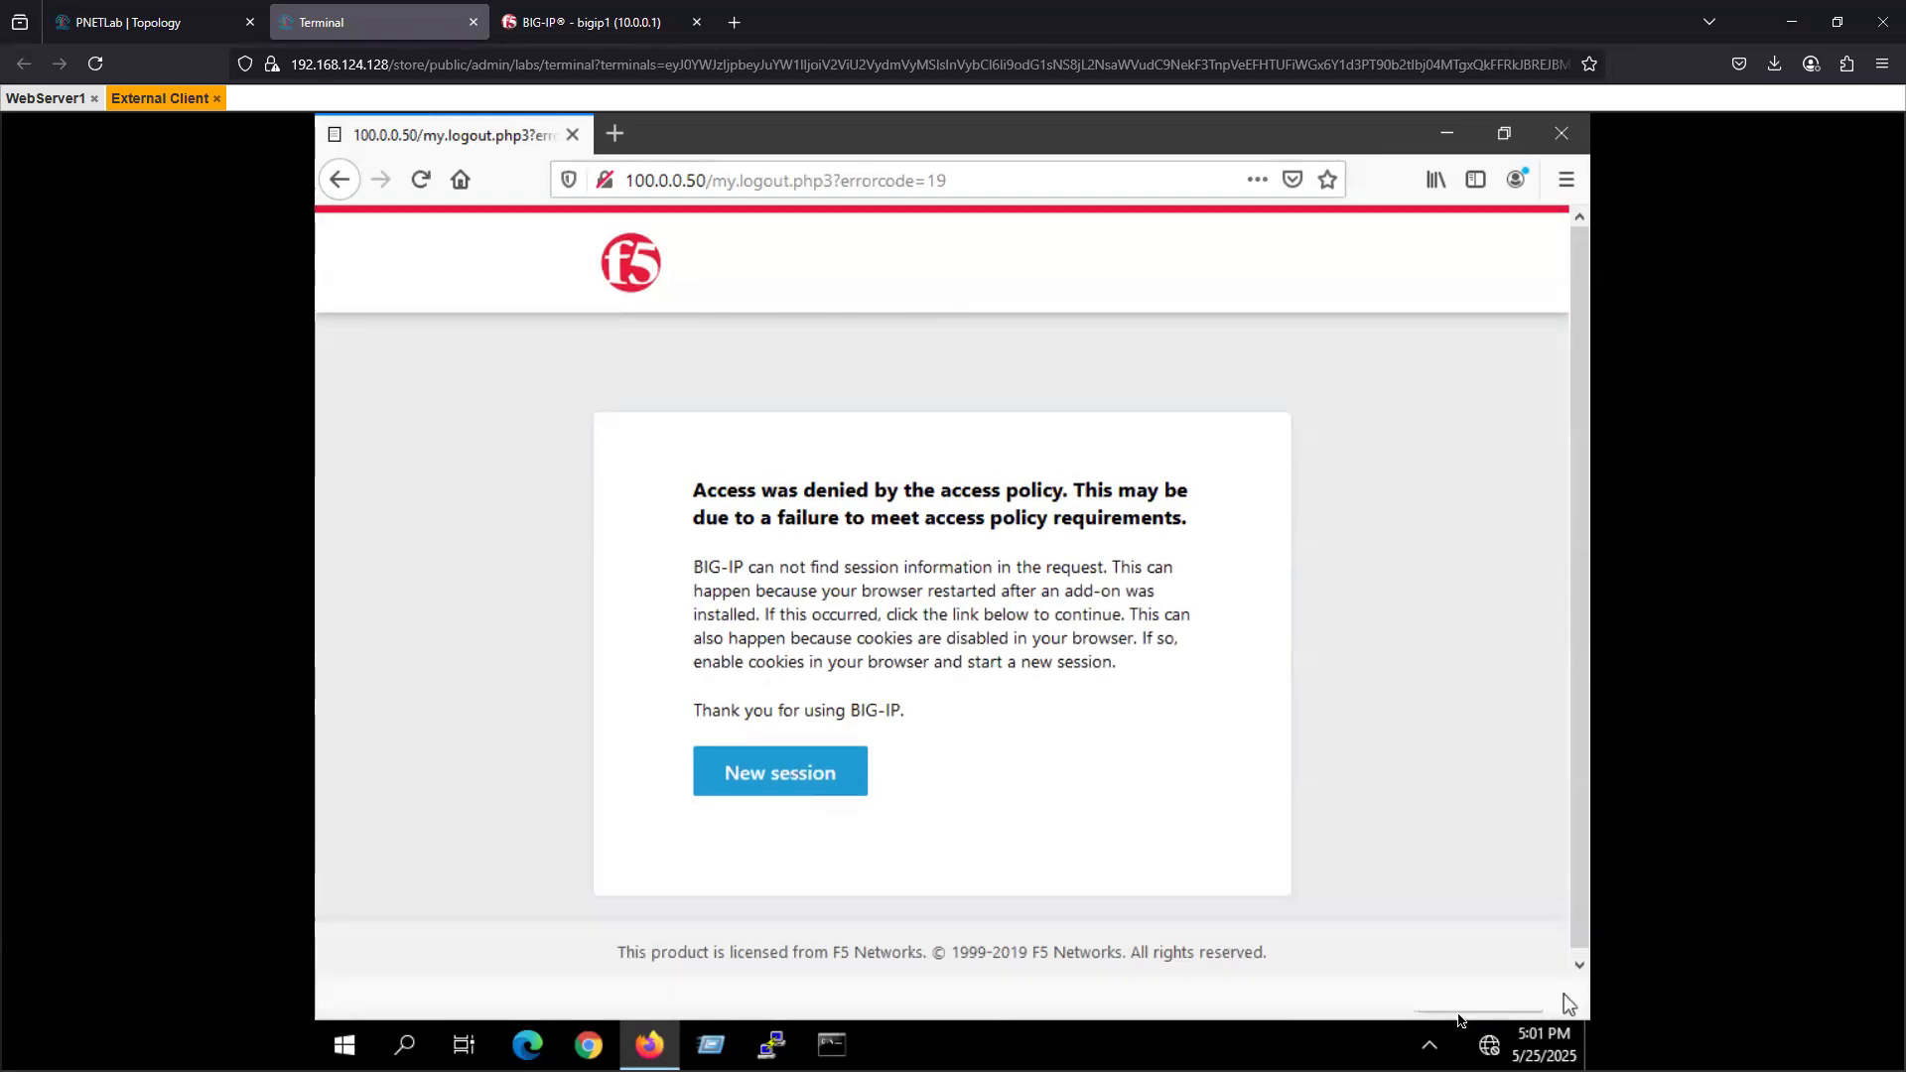
left_click(1569, 135)
left_click(588, 1044)
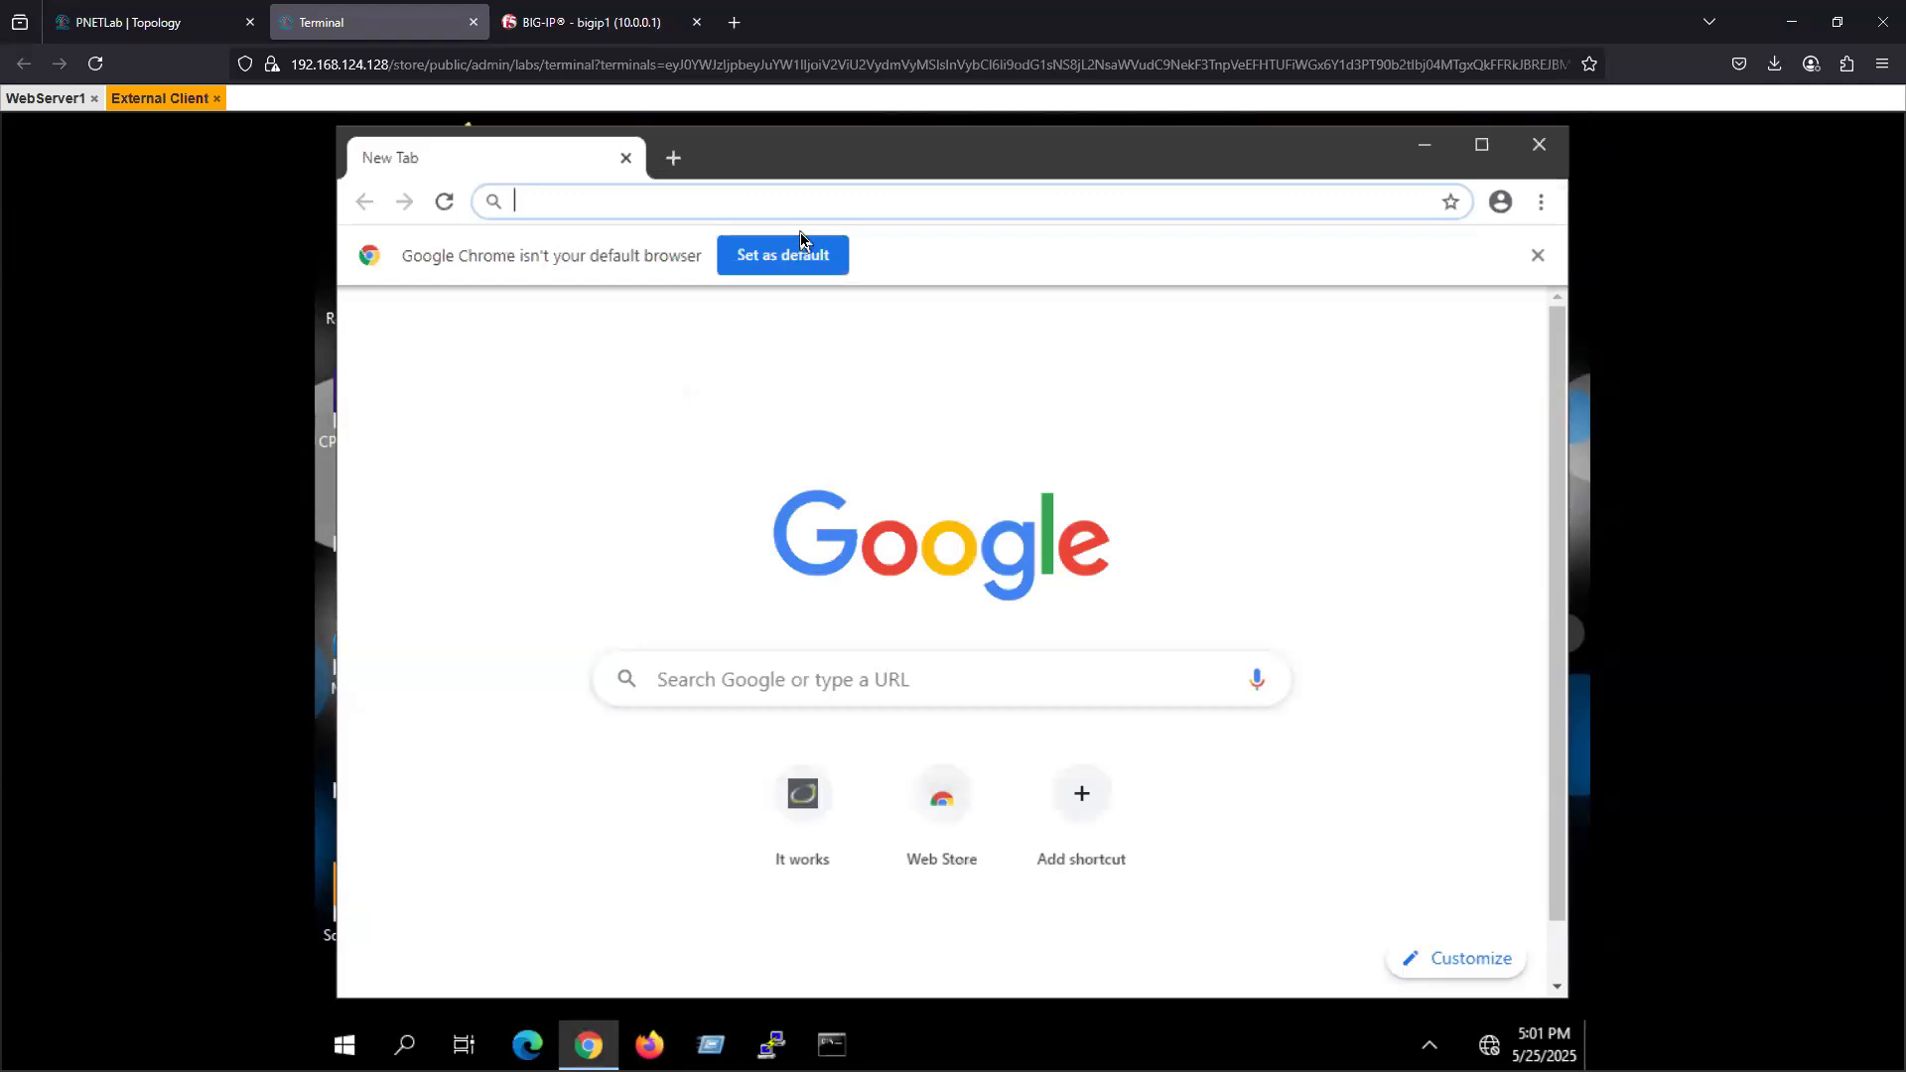
type("http")
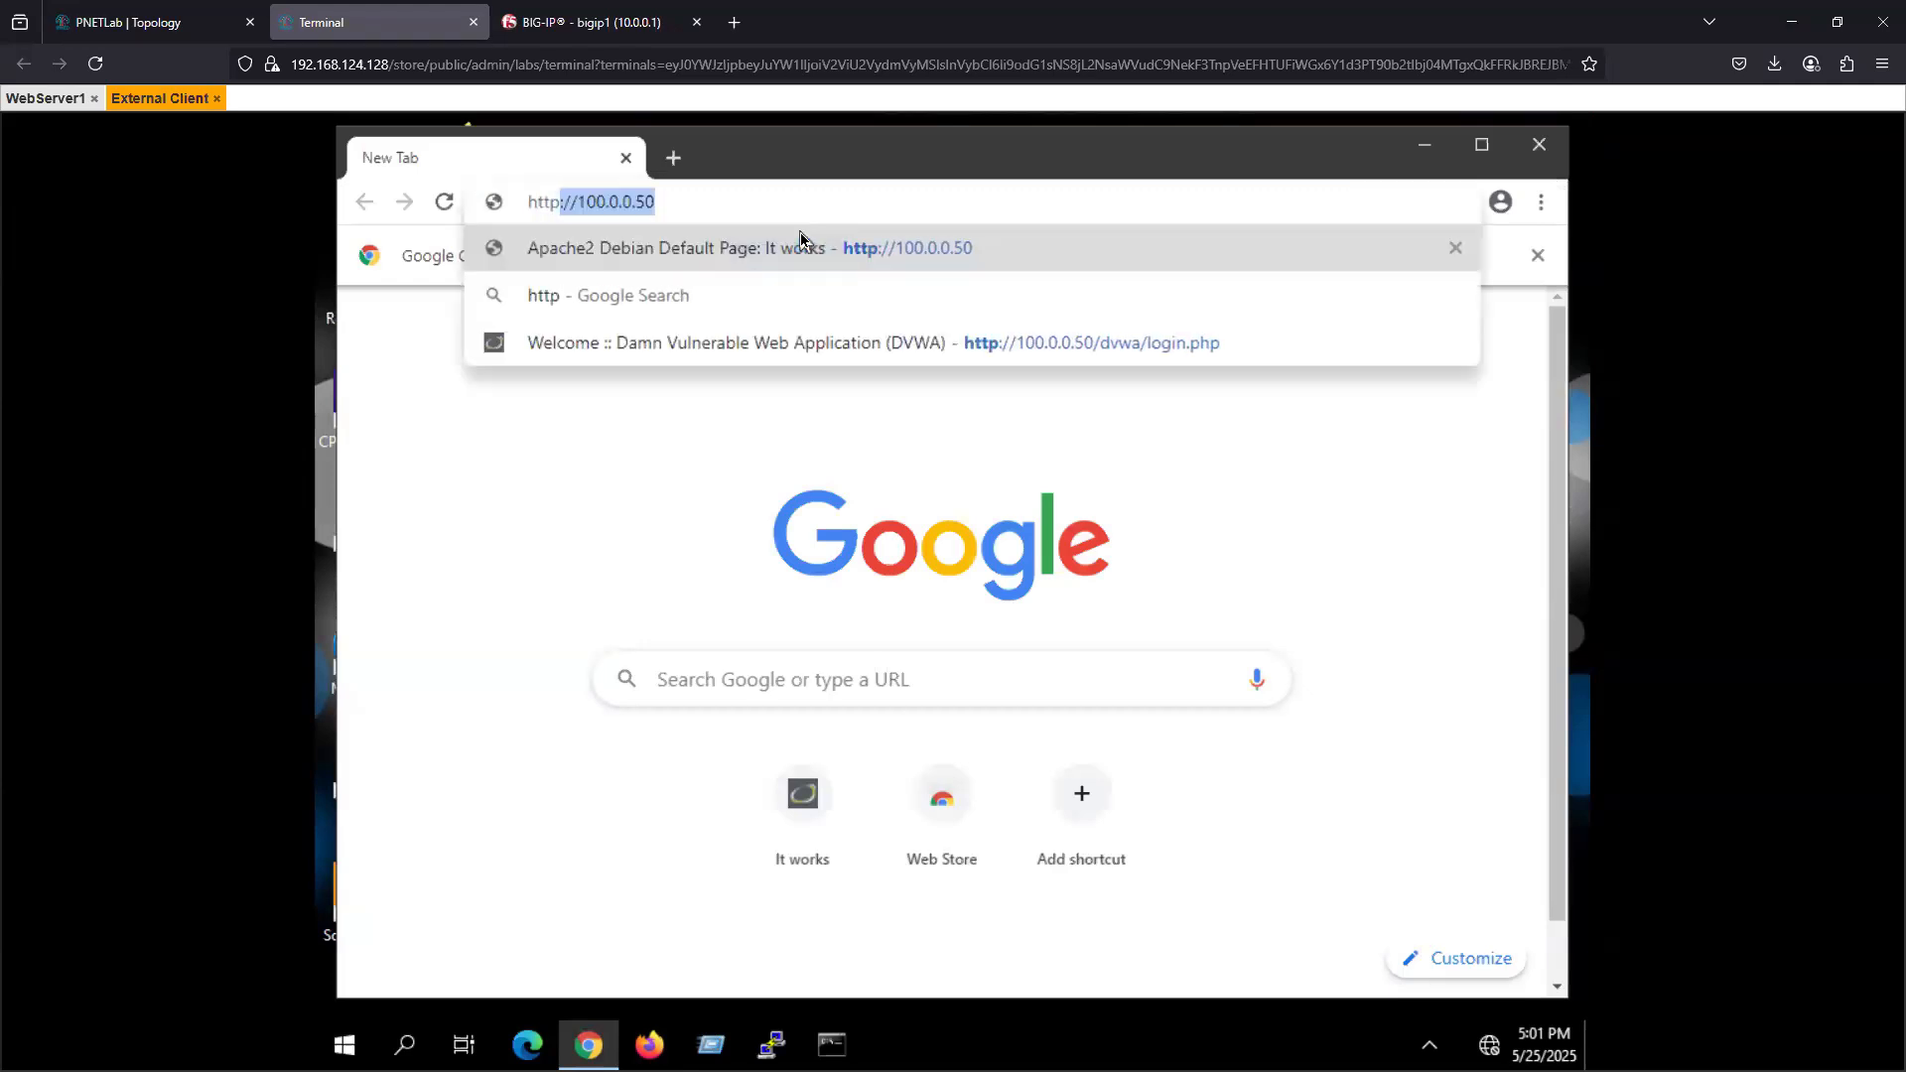
type("://")
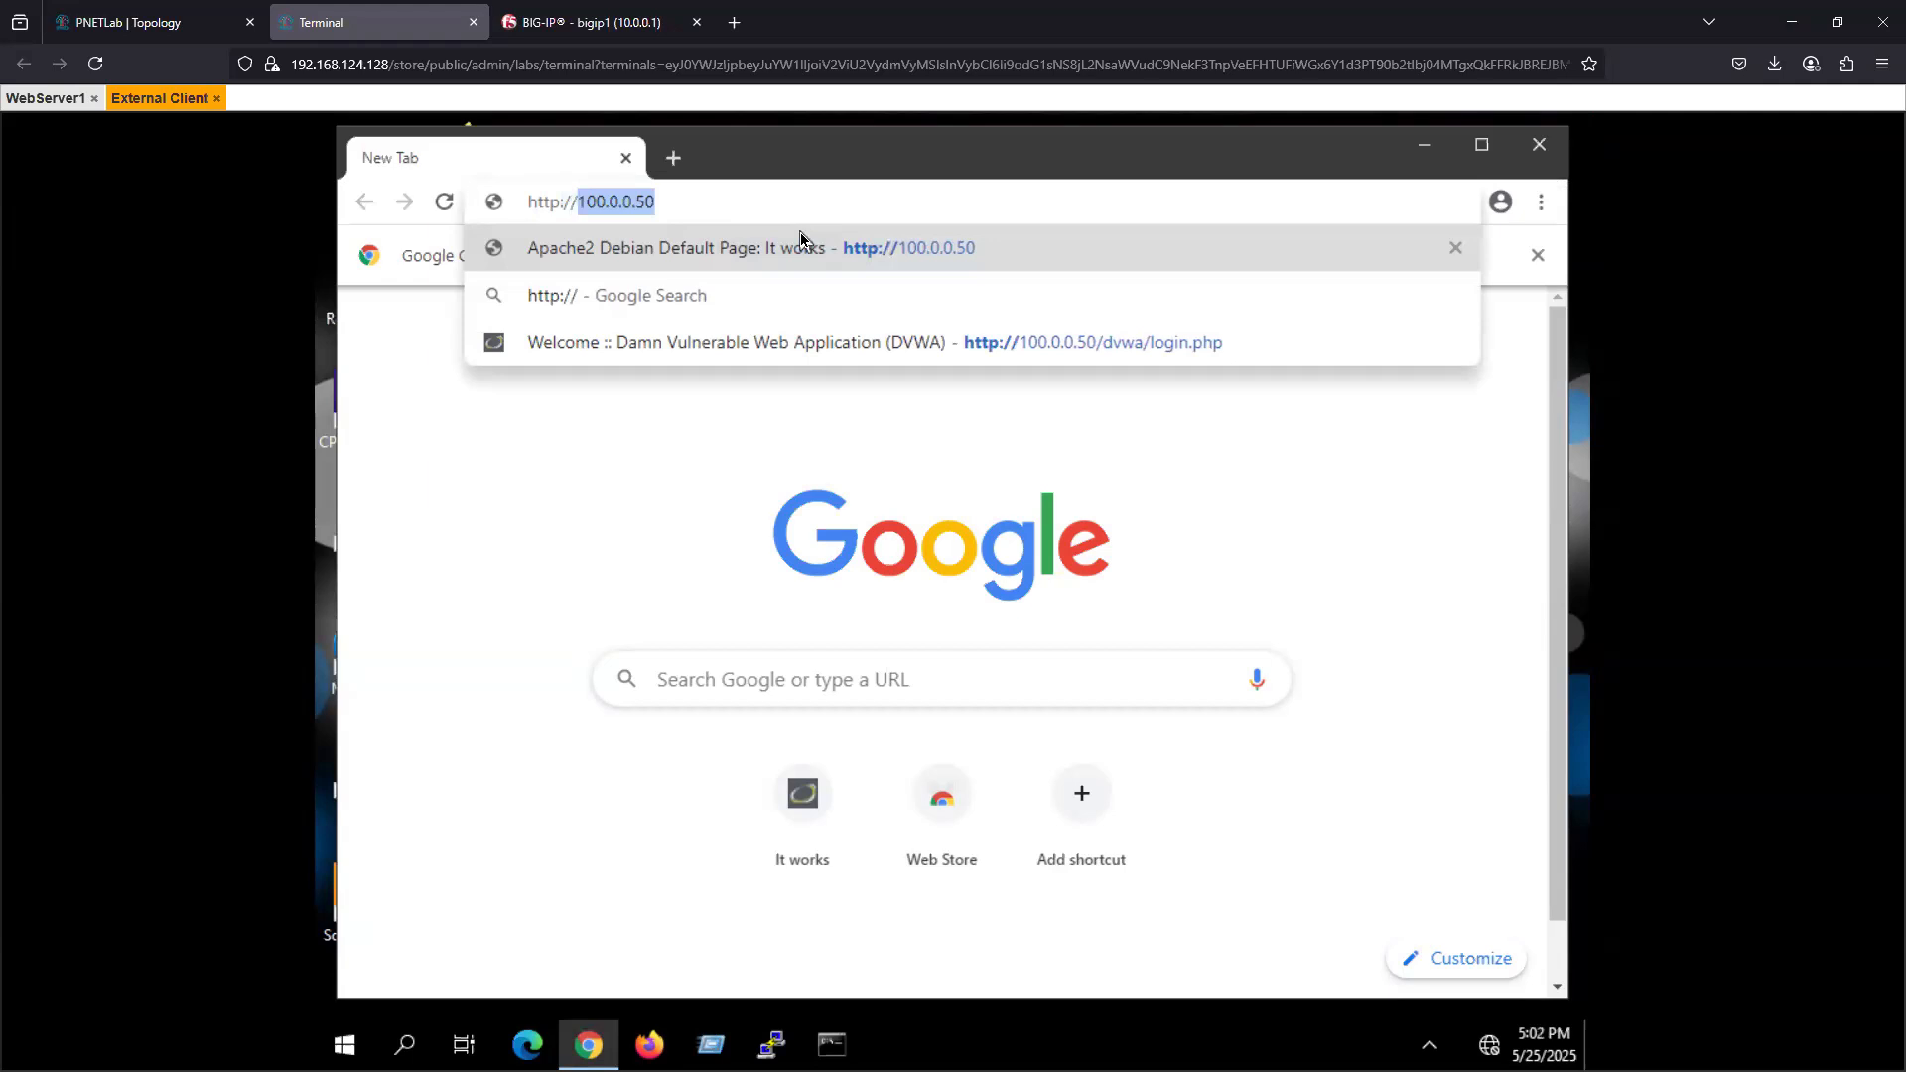
type("100")
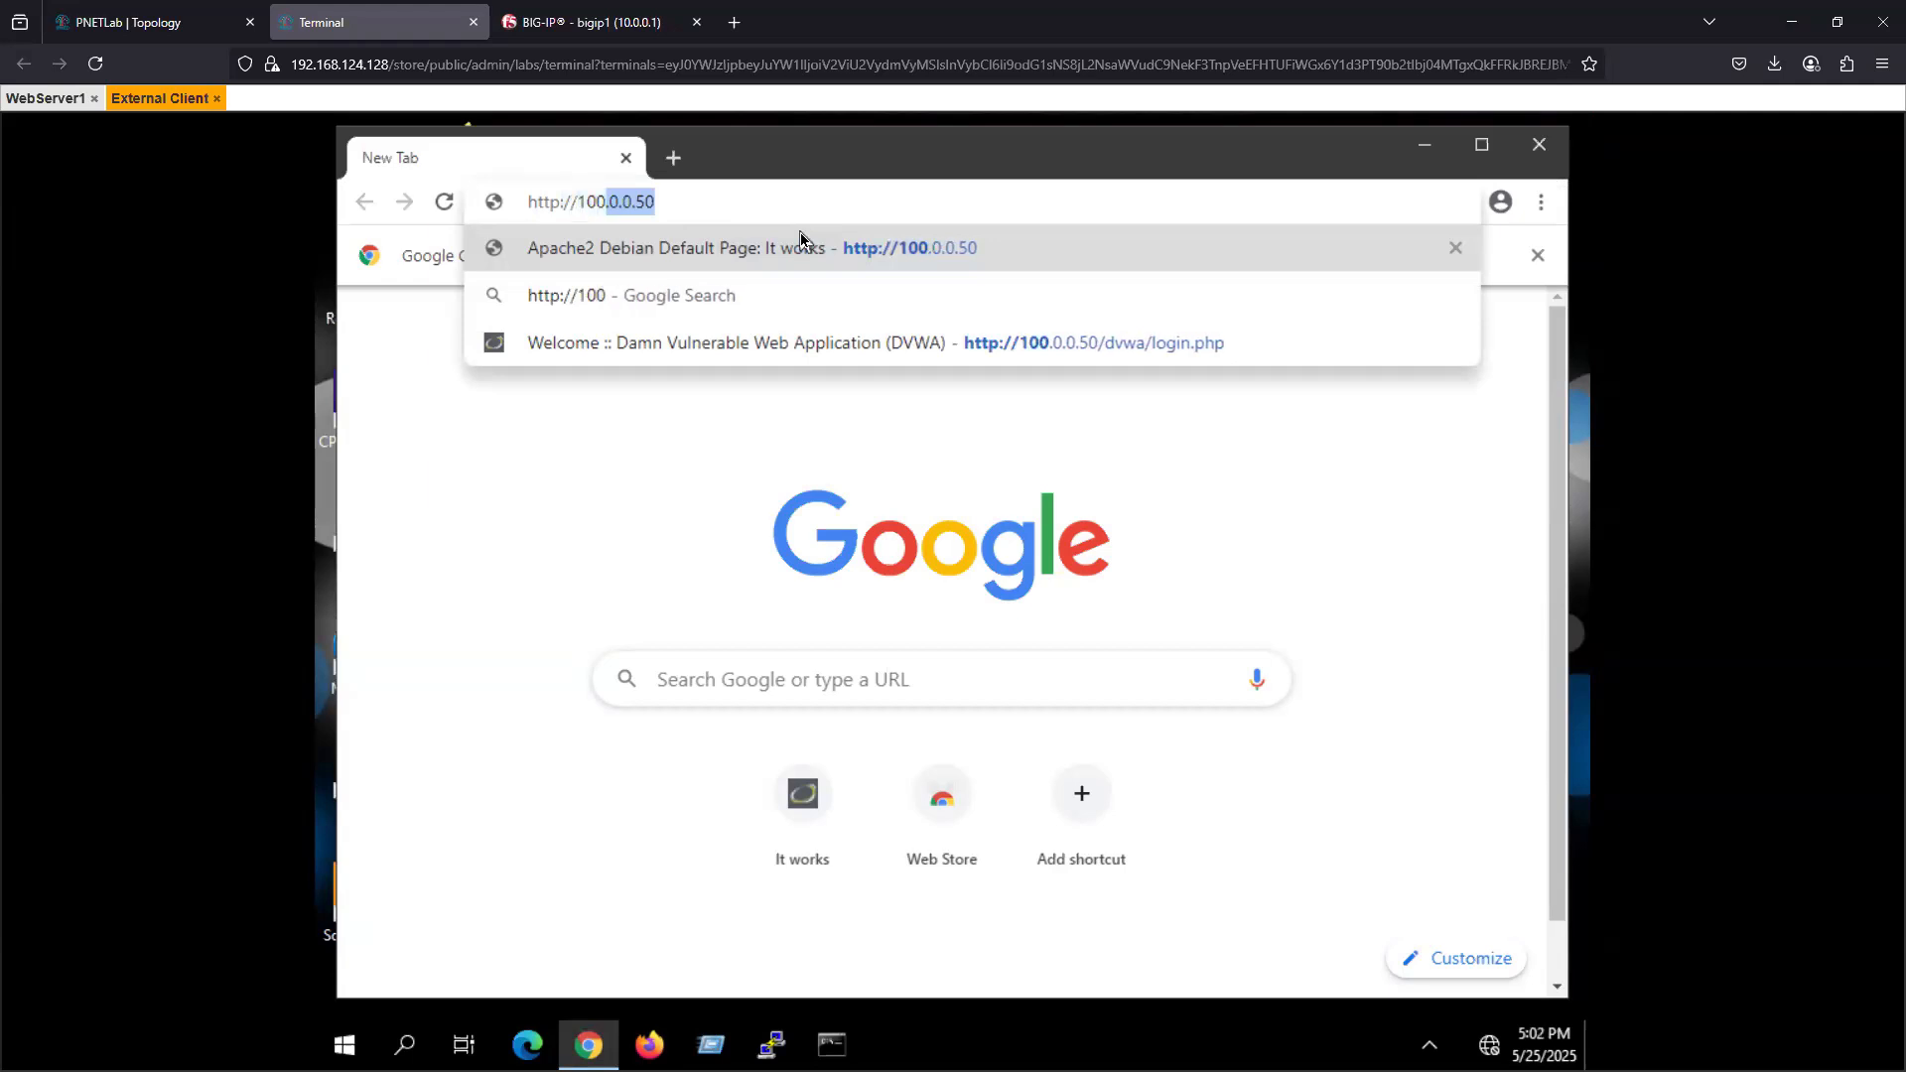
type(".0.0.")
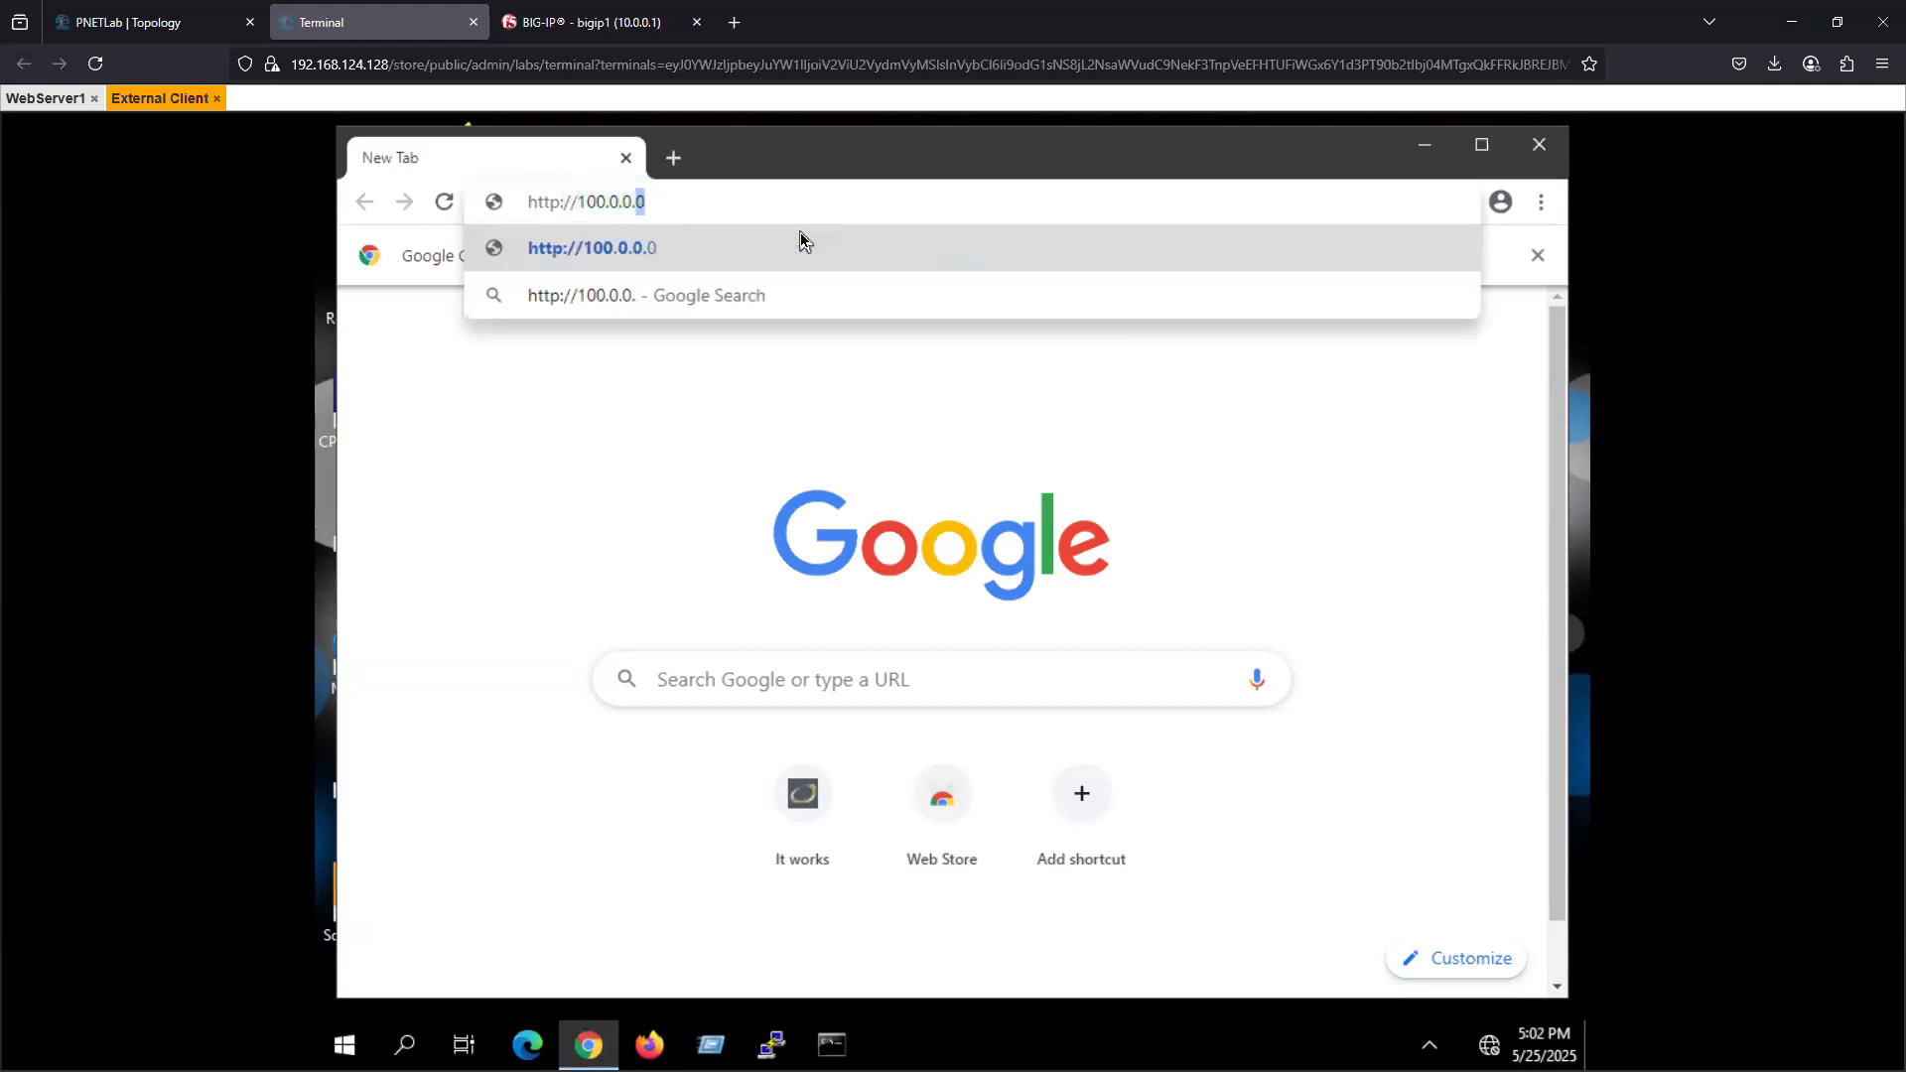
type("50")
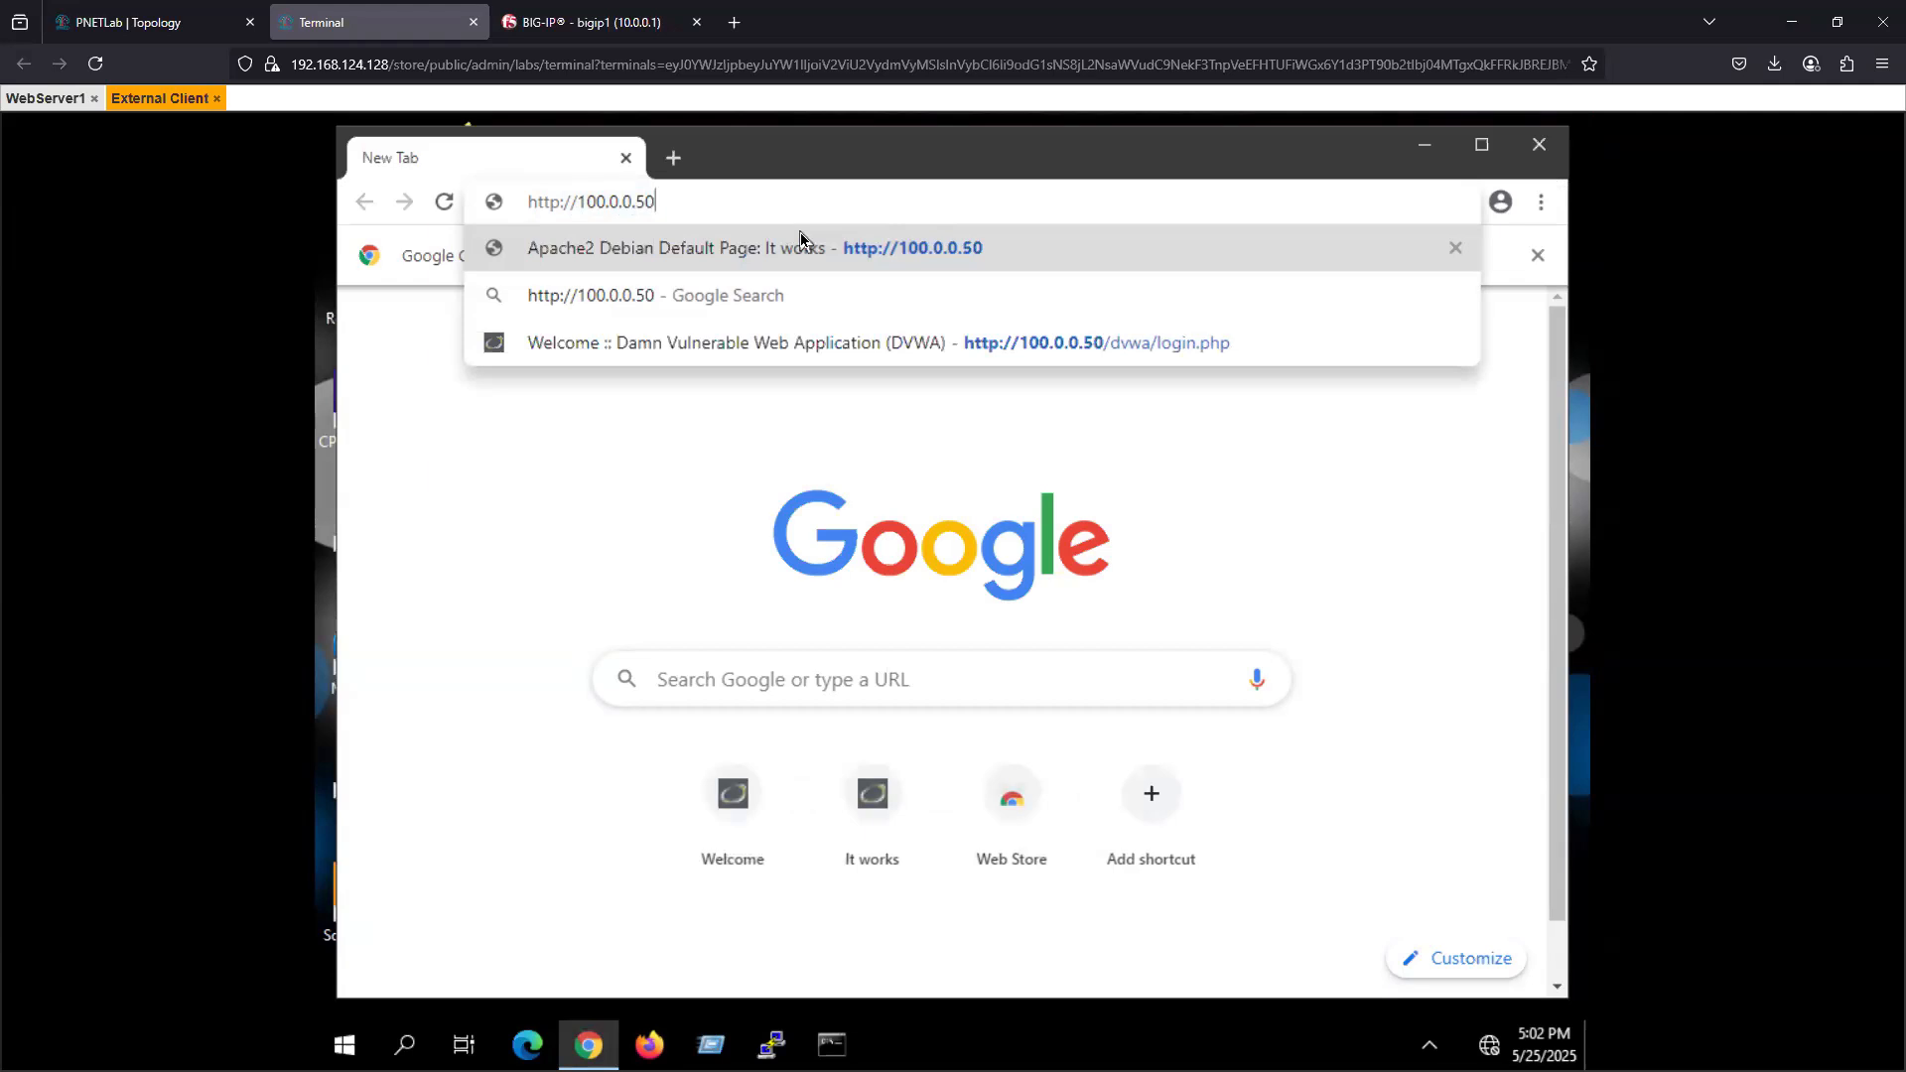
key("Return")
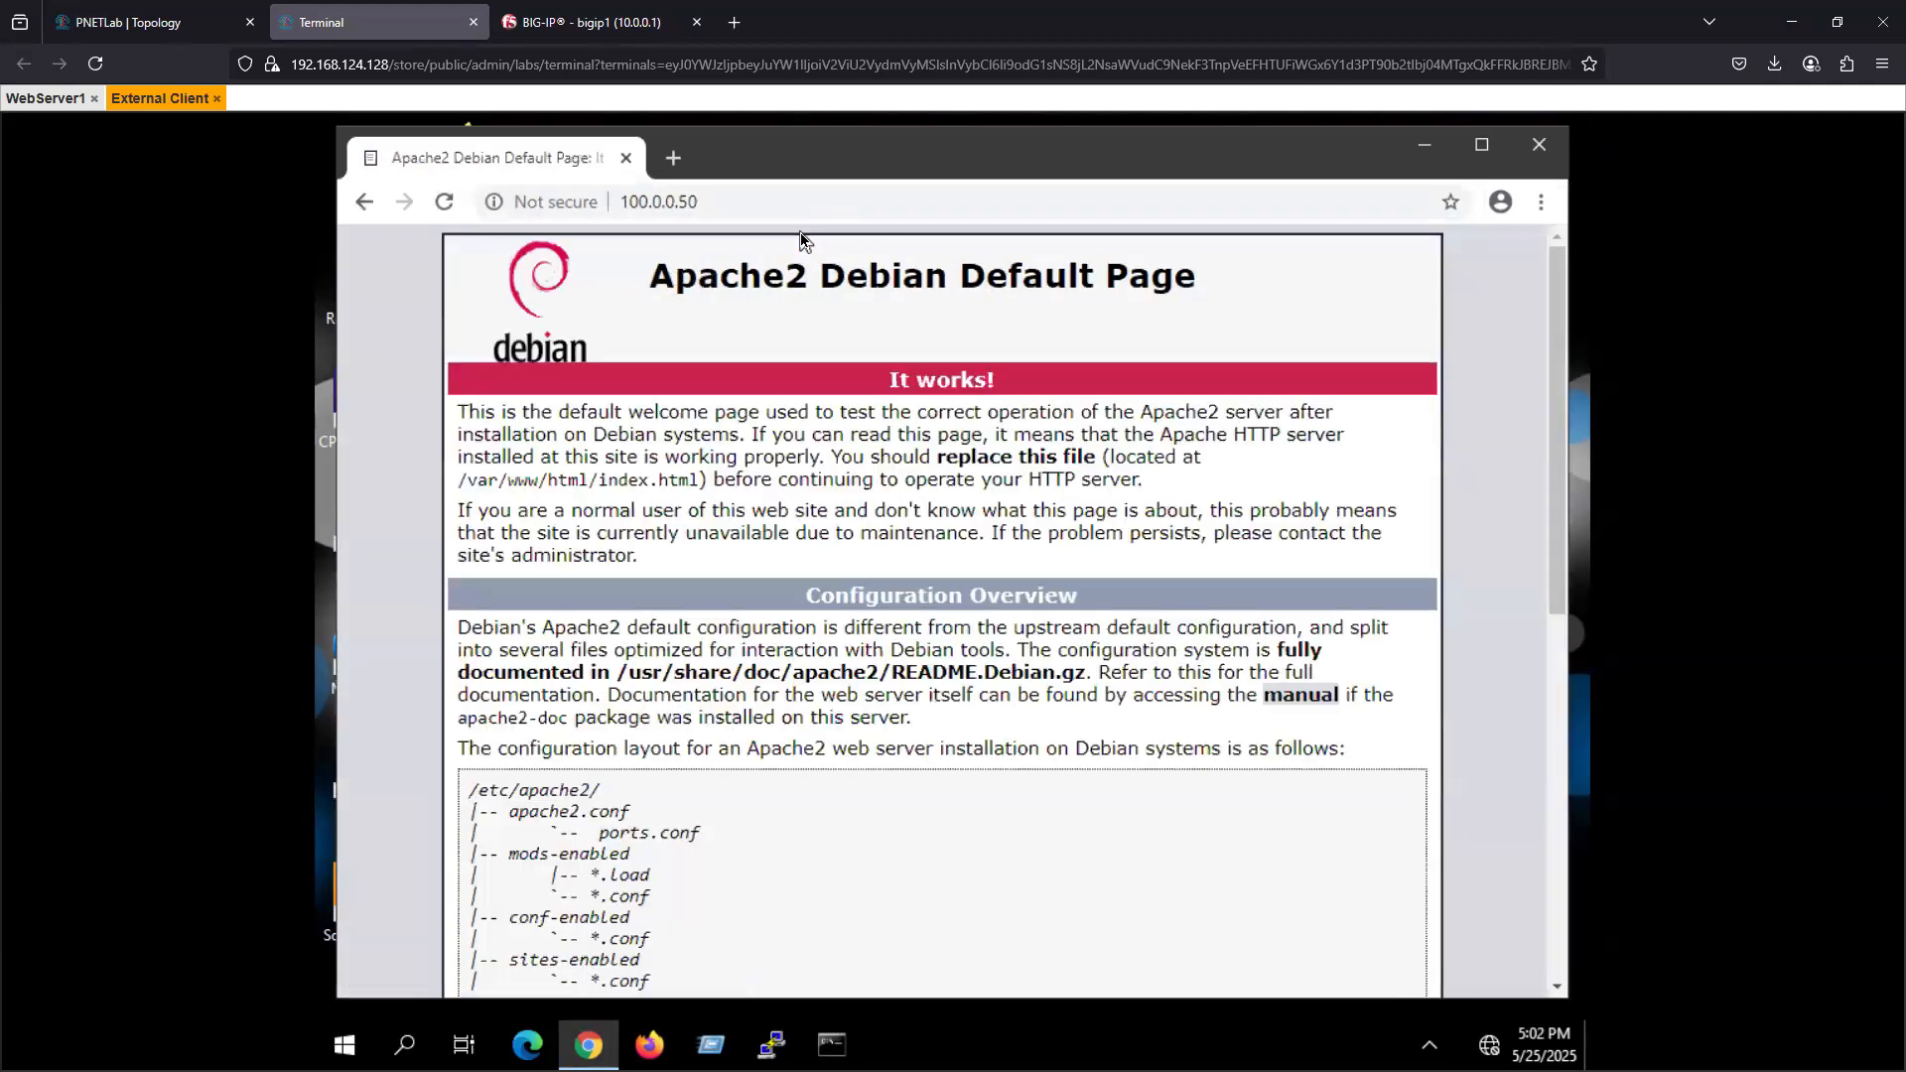
- Clear Chrome's browsing history, cookies and cached files for all time, and close the browser
left_click(1541, 202)
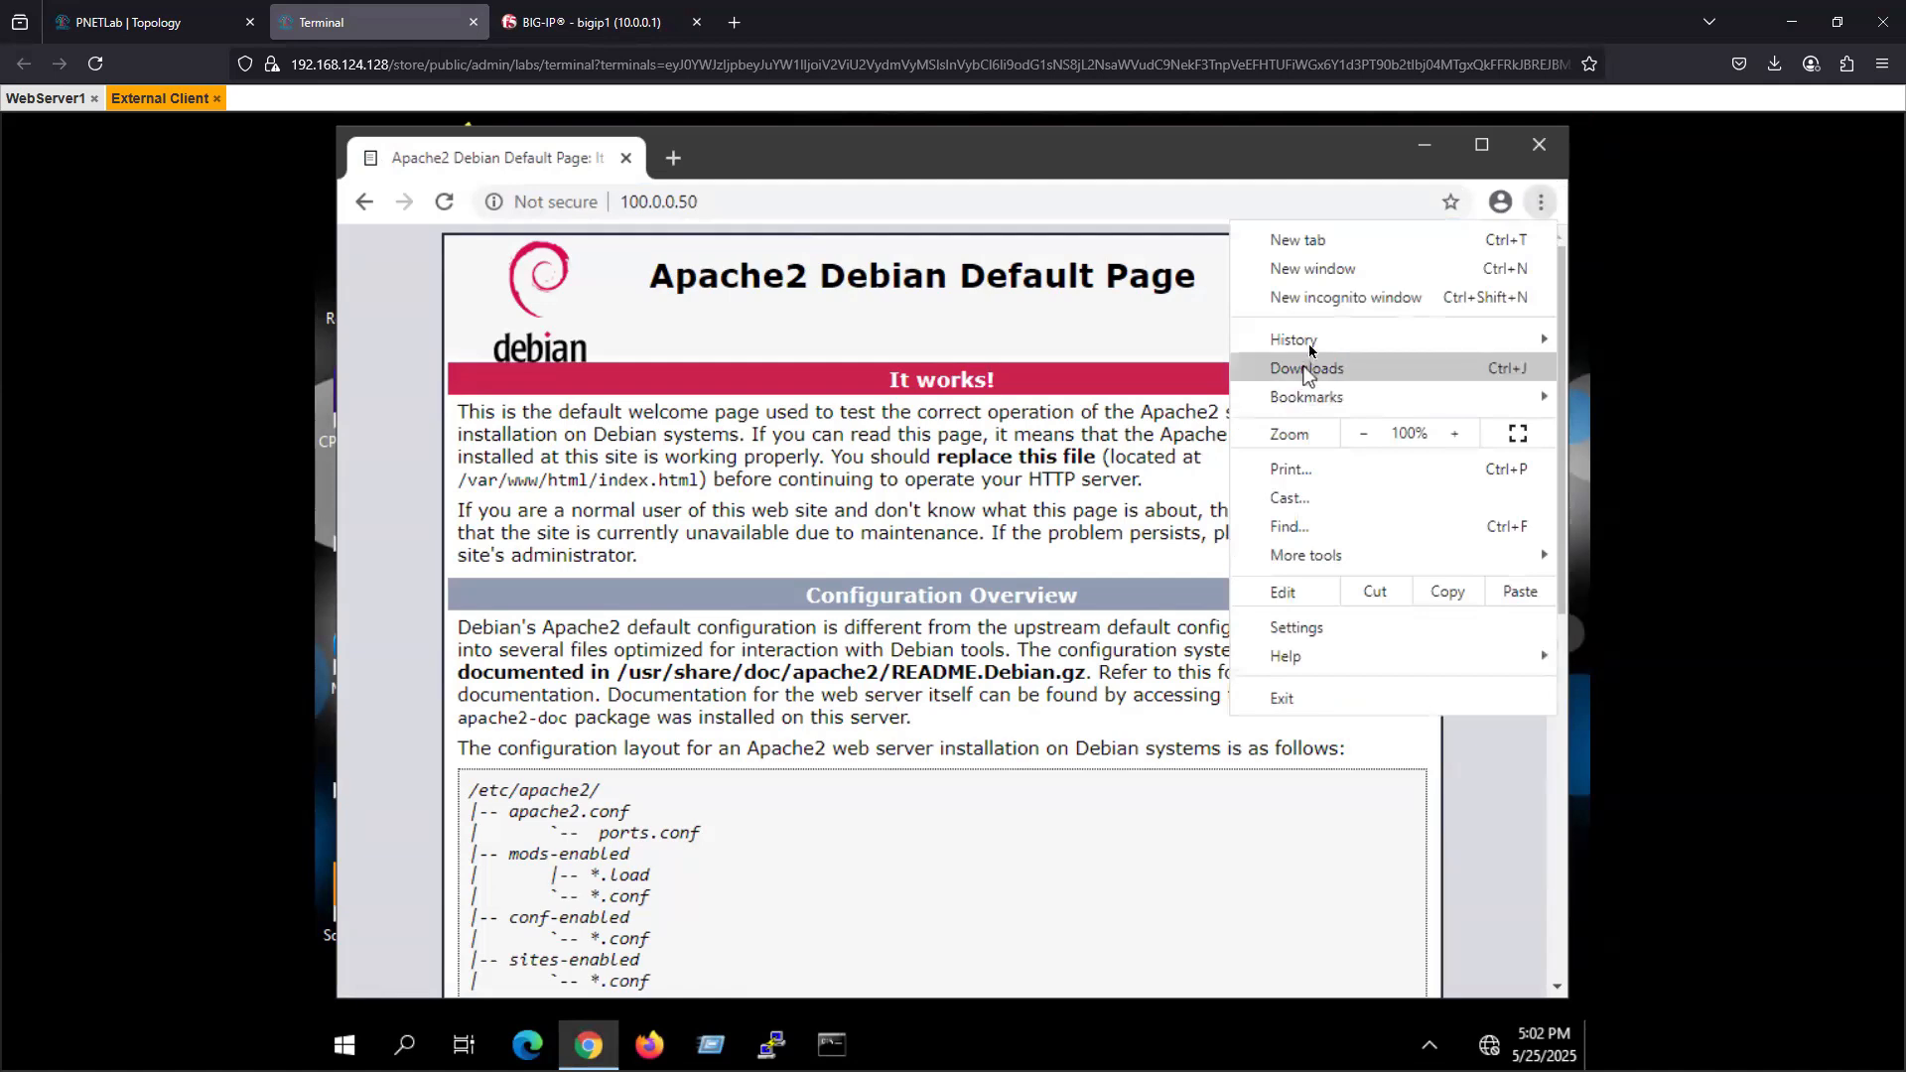
mouse_move(1311, 343)
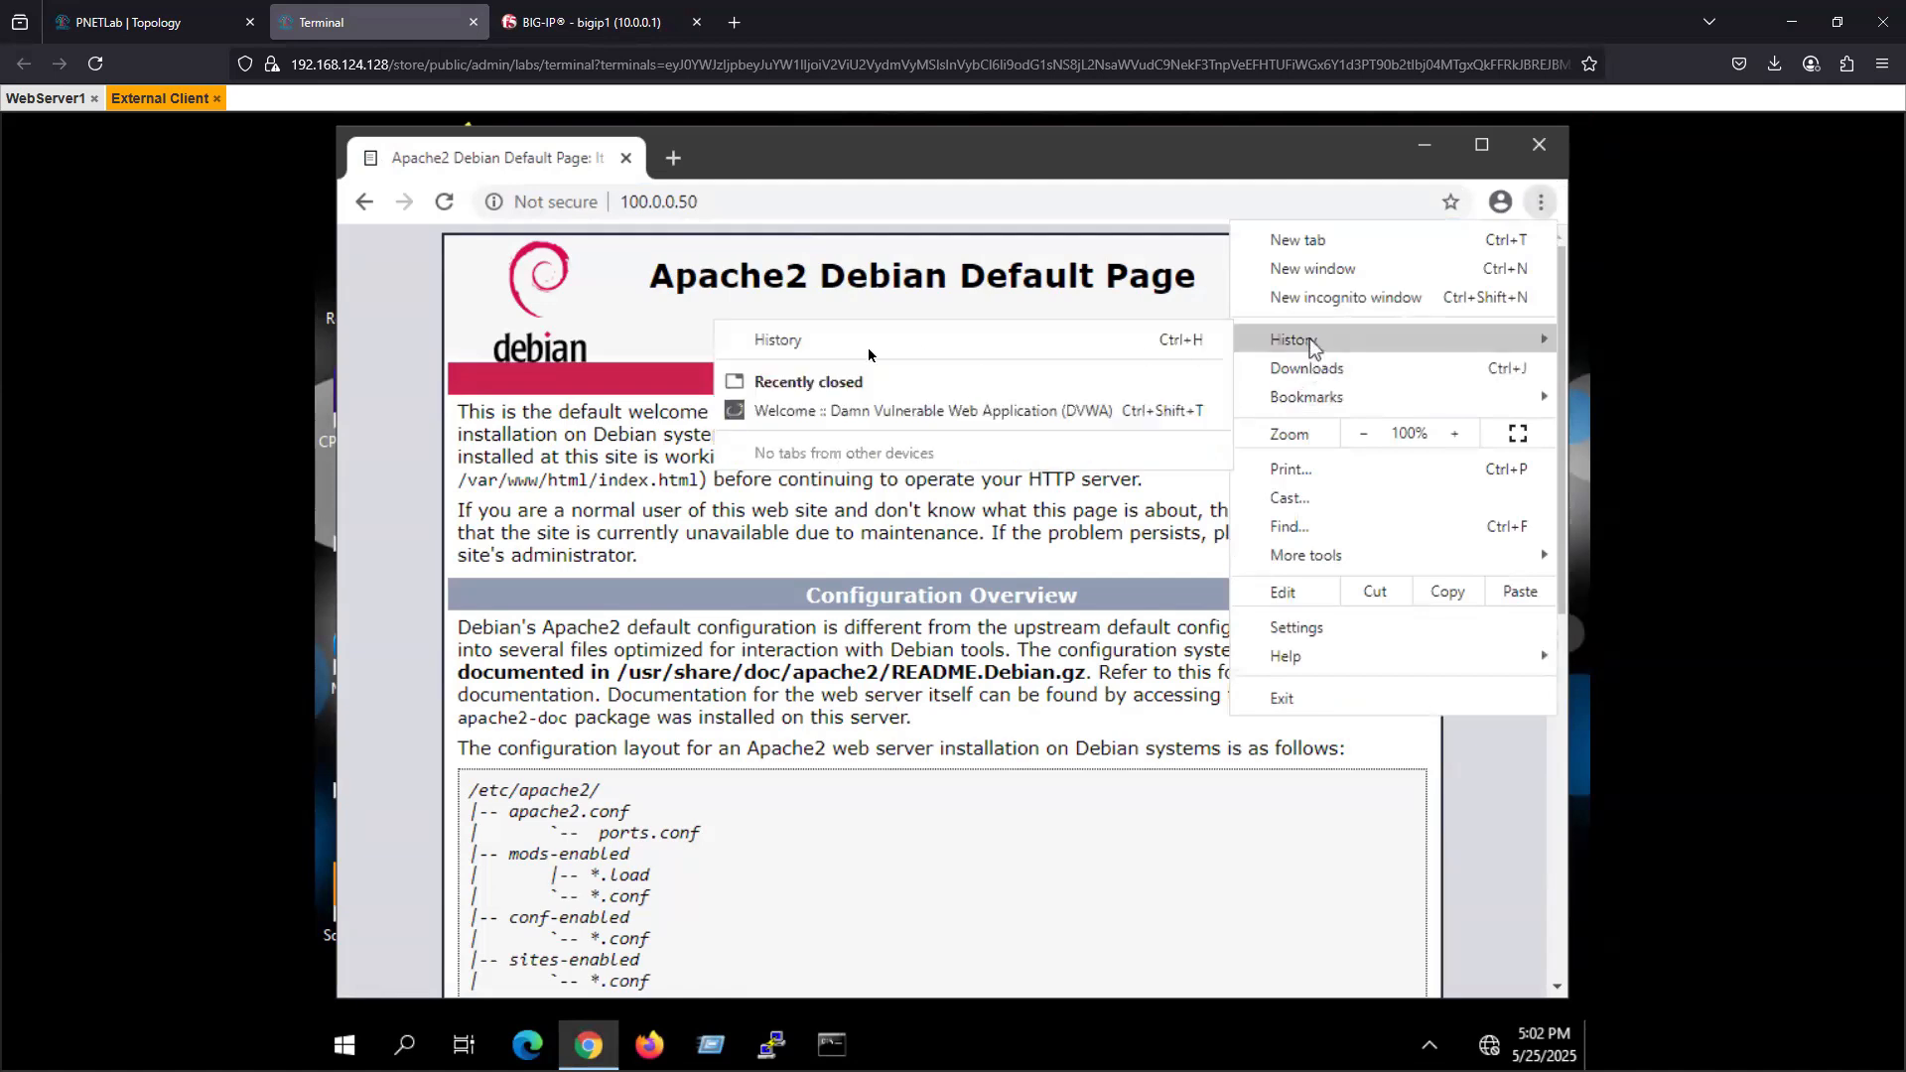
left_click(785, 342)
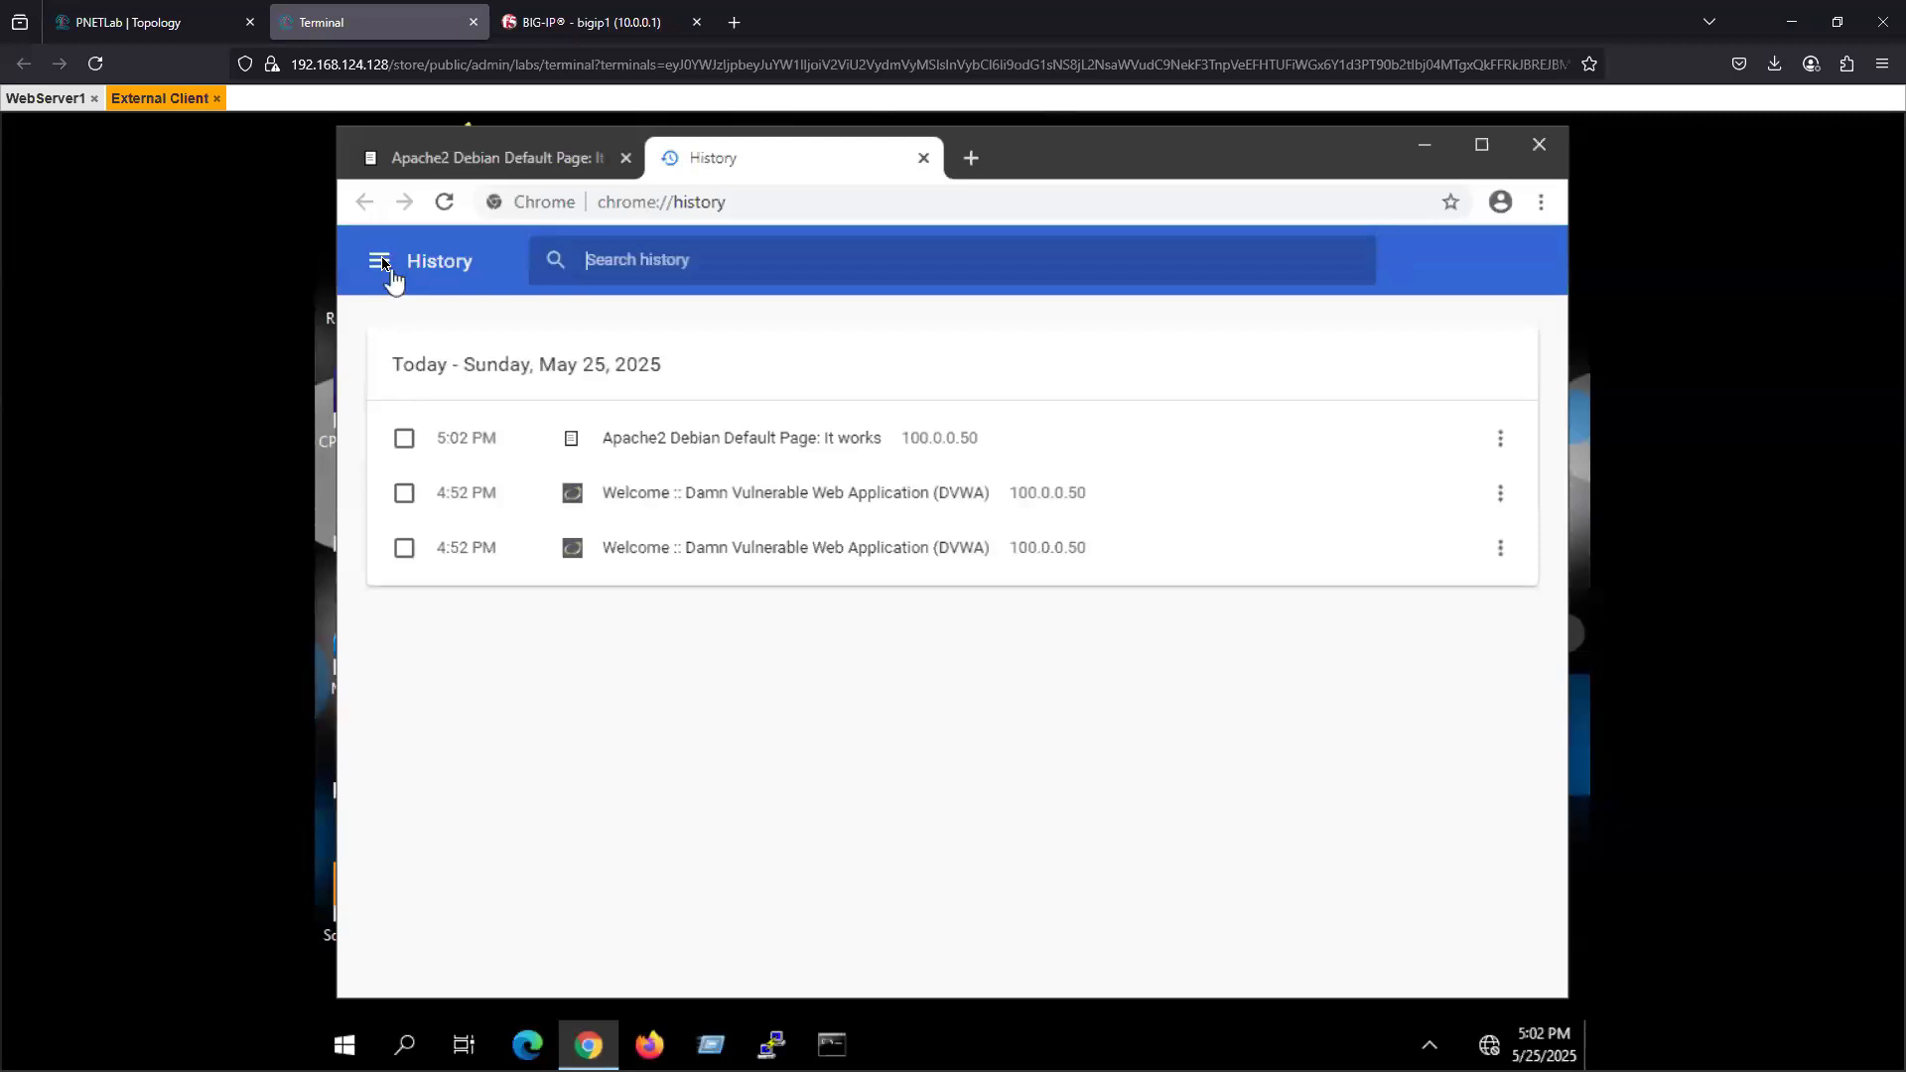
left_click(380, 261)
left_click(471, 449)
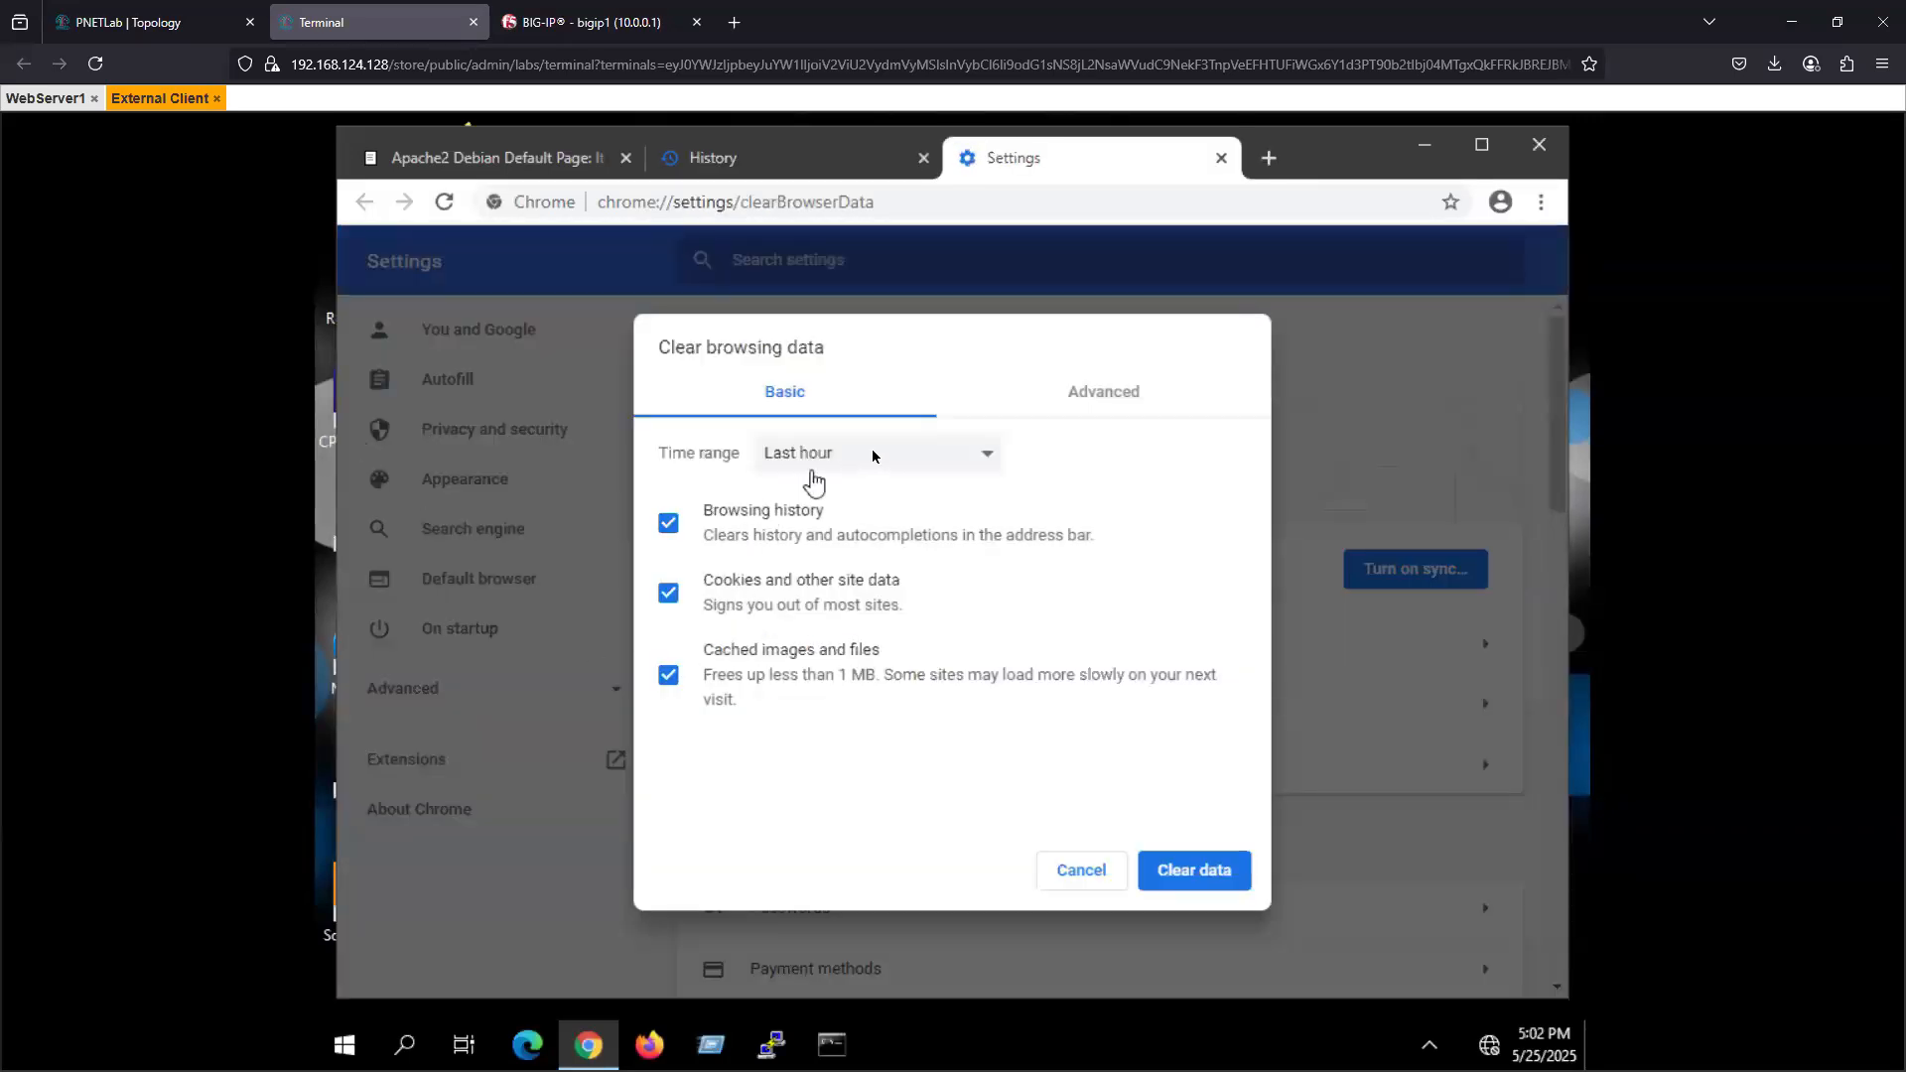
left_click(841, 459)
left_click(822, 565)
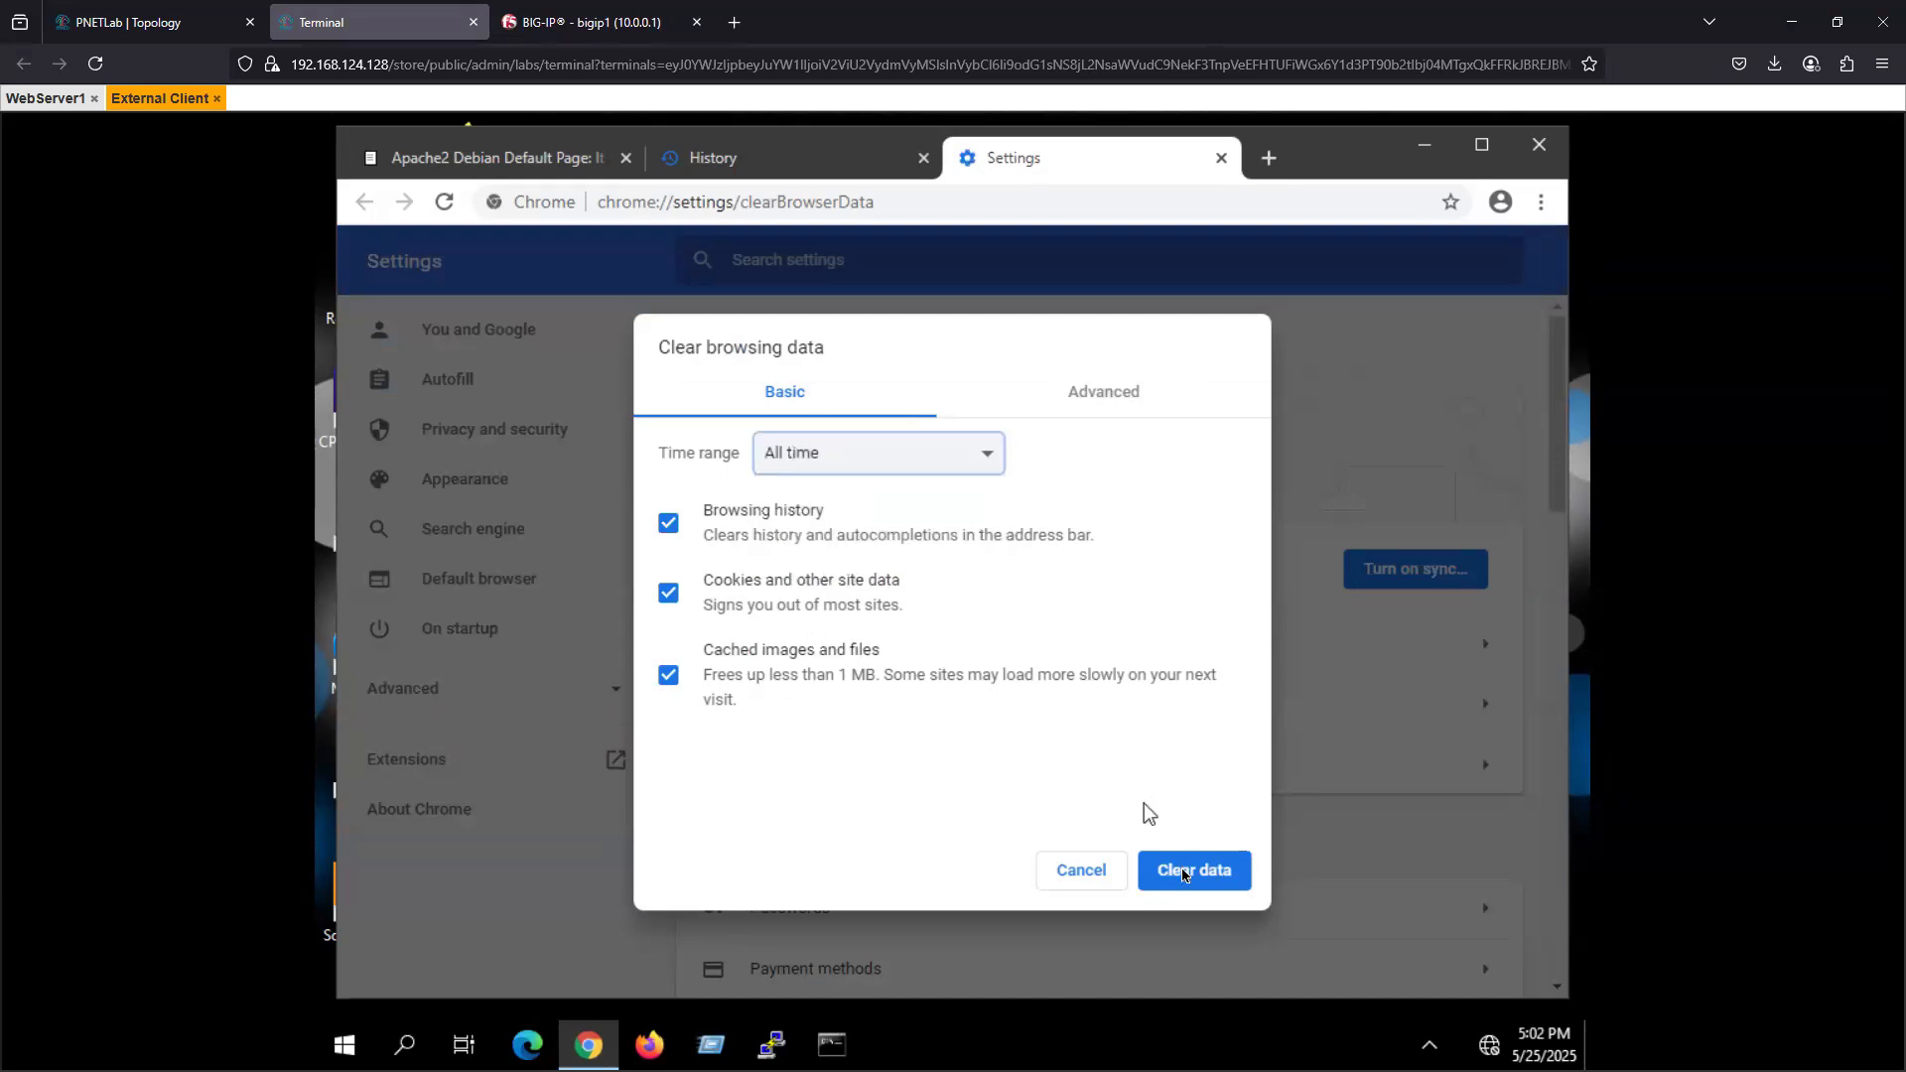
left_click(1190, 869)
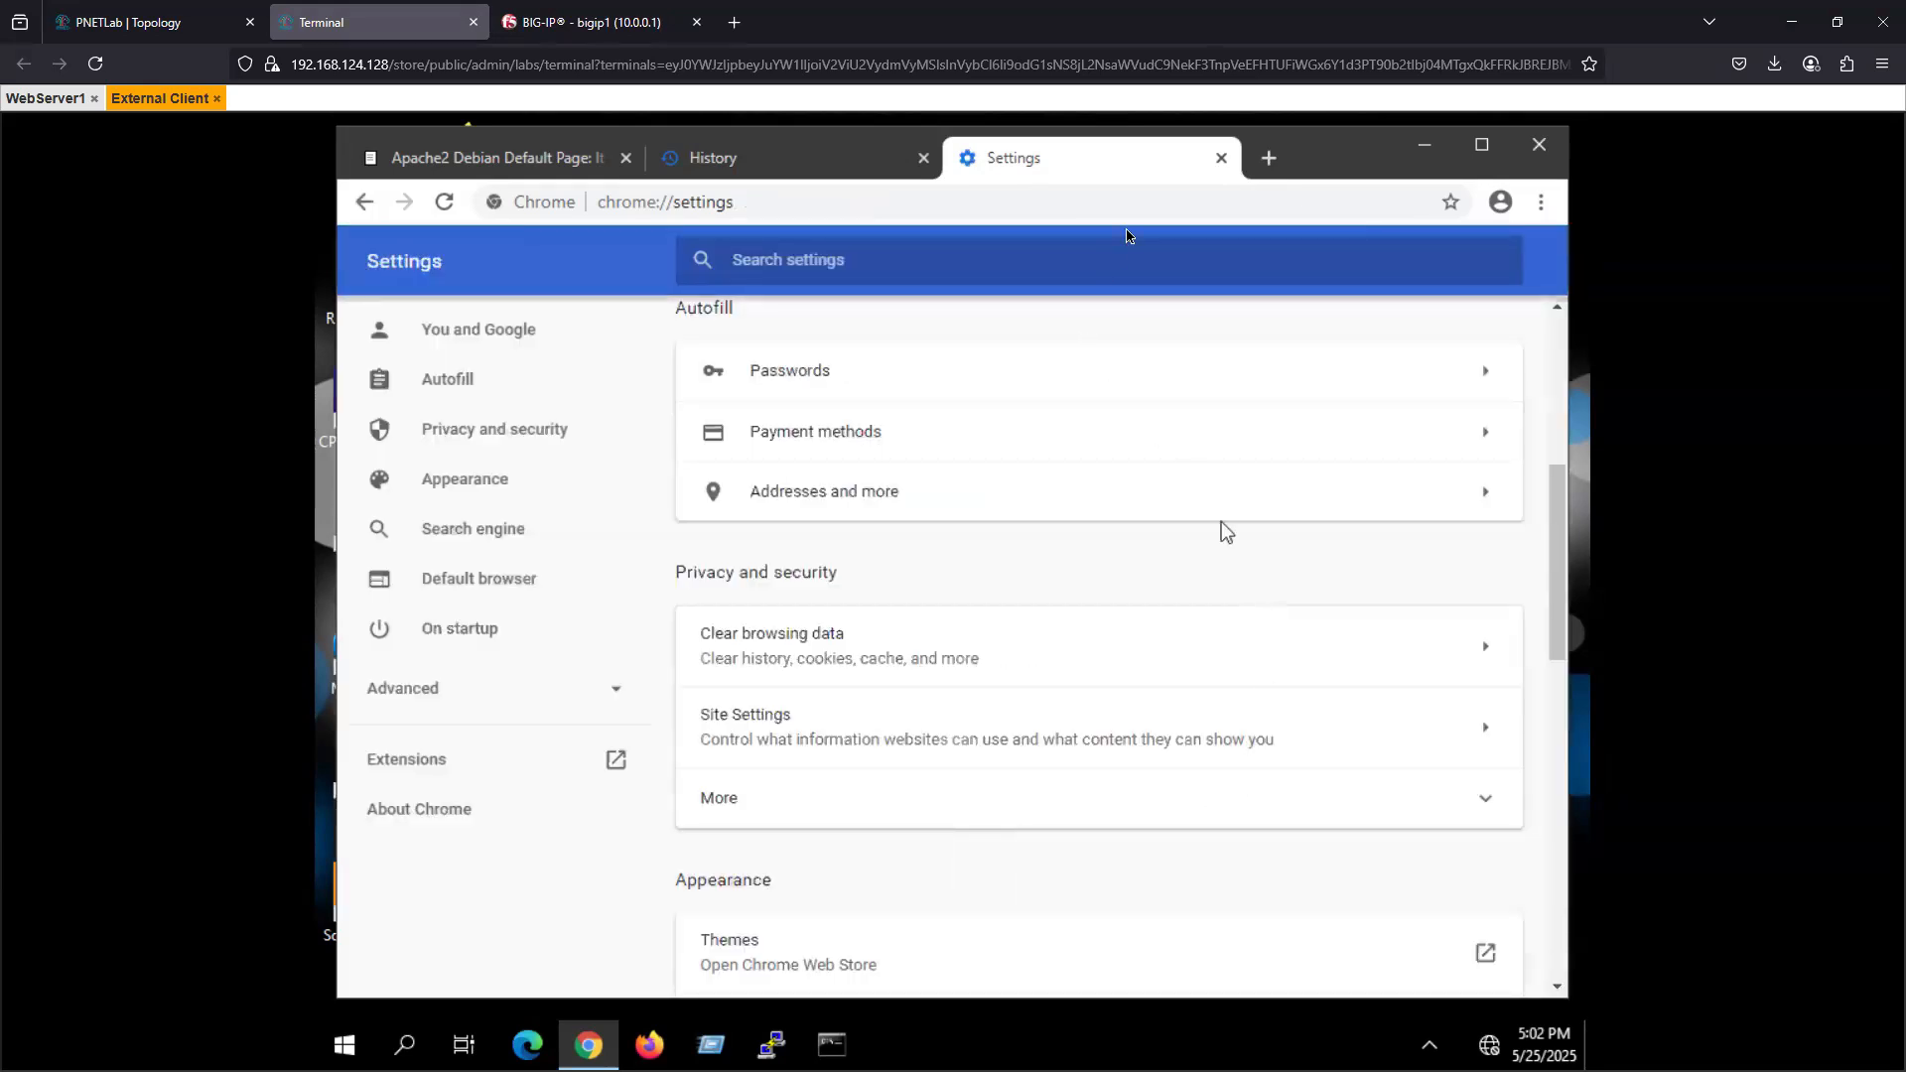
left_click(1221, 158)
left_click(1540, 149)
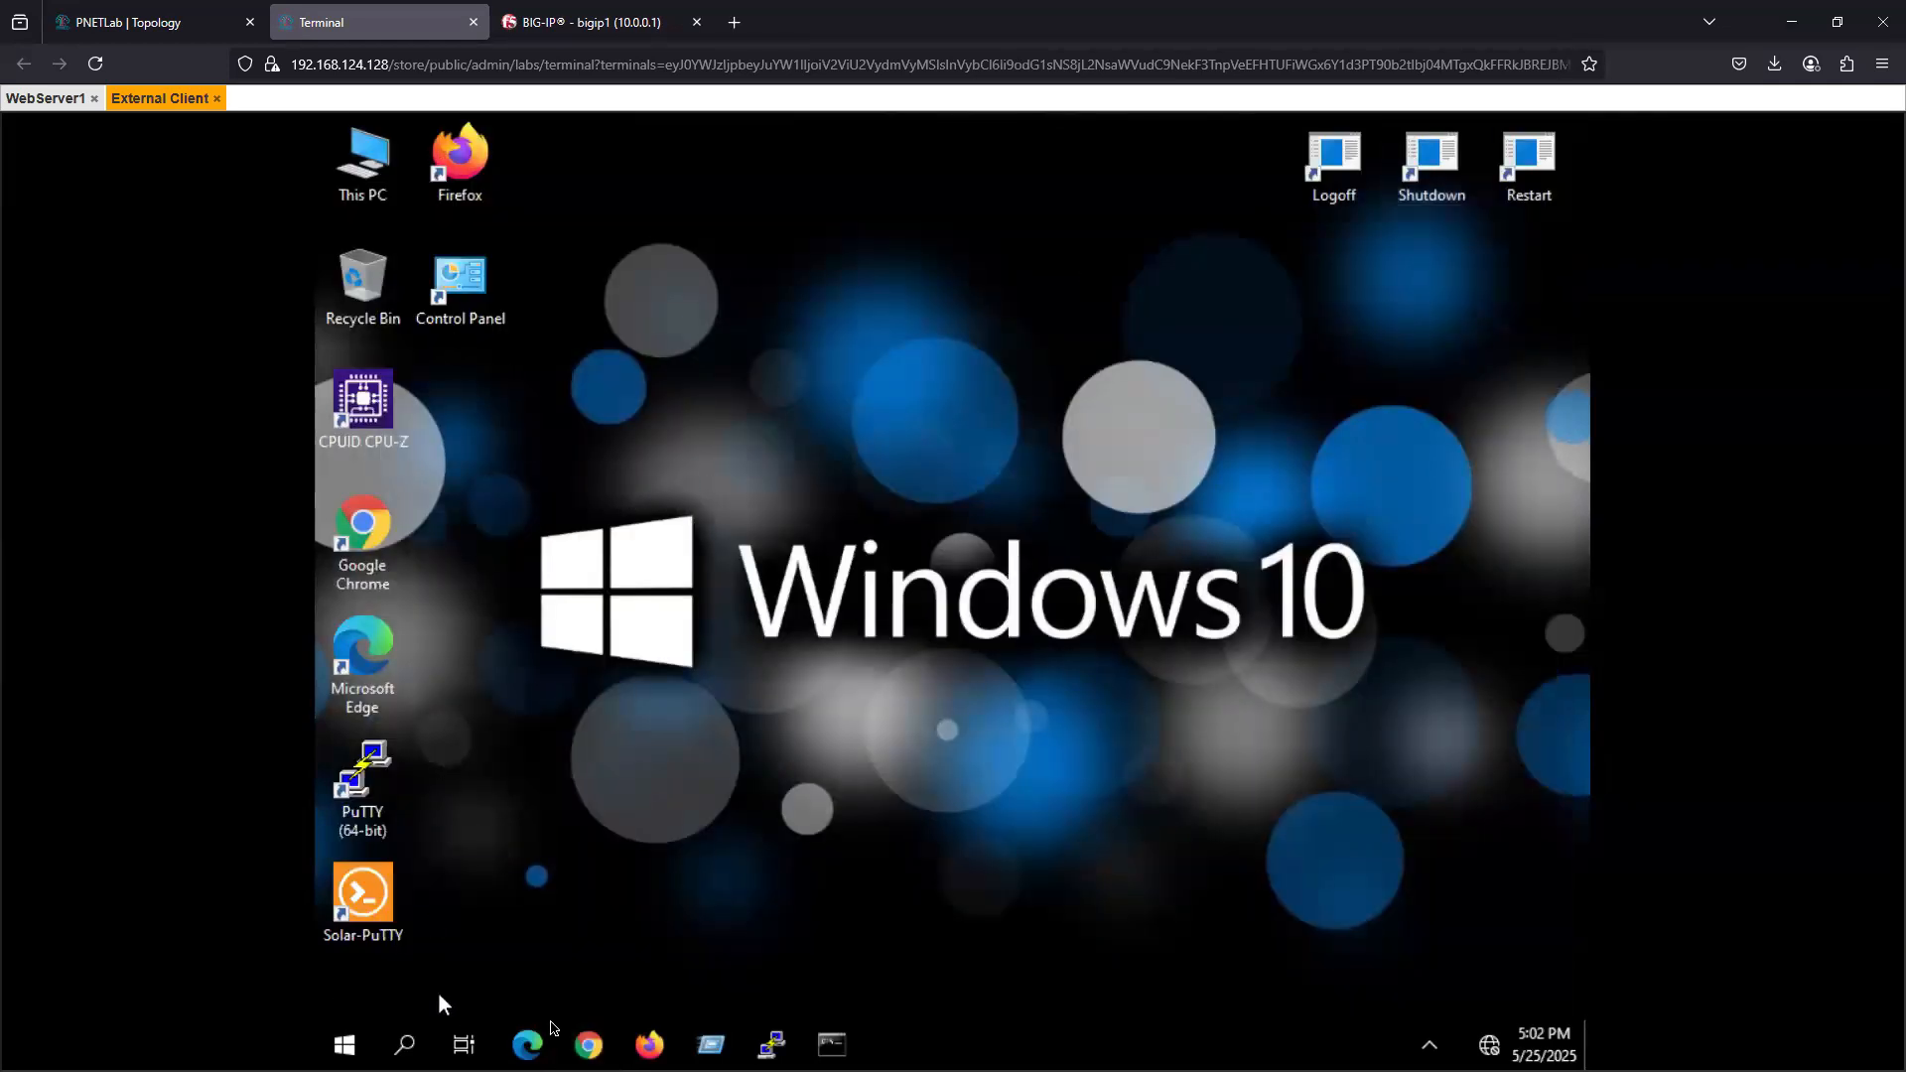
left_click(589, 1045)
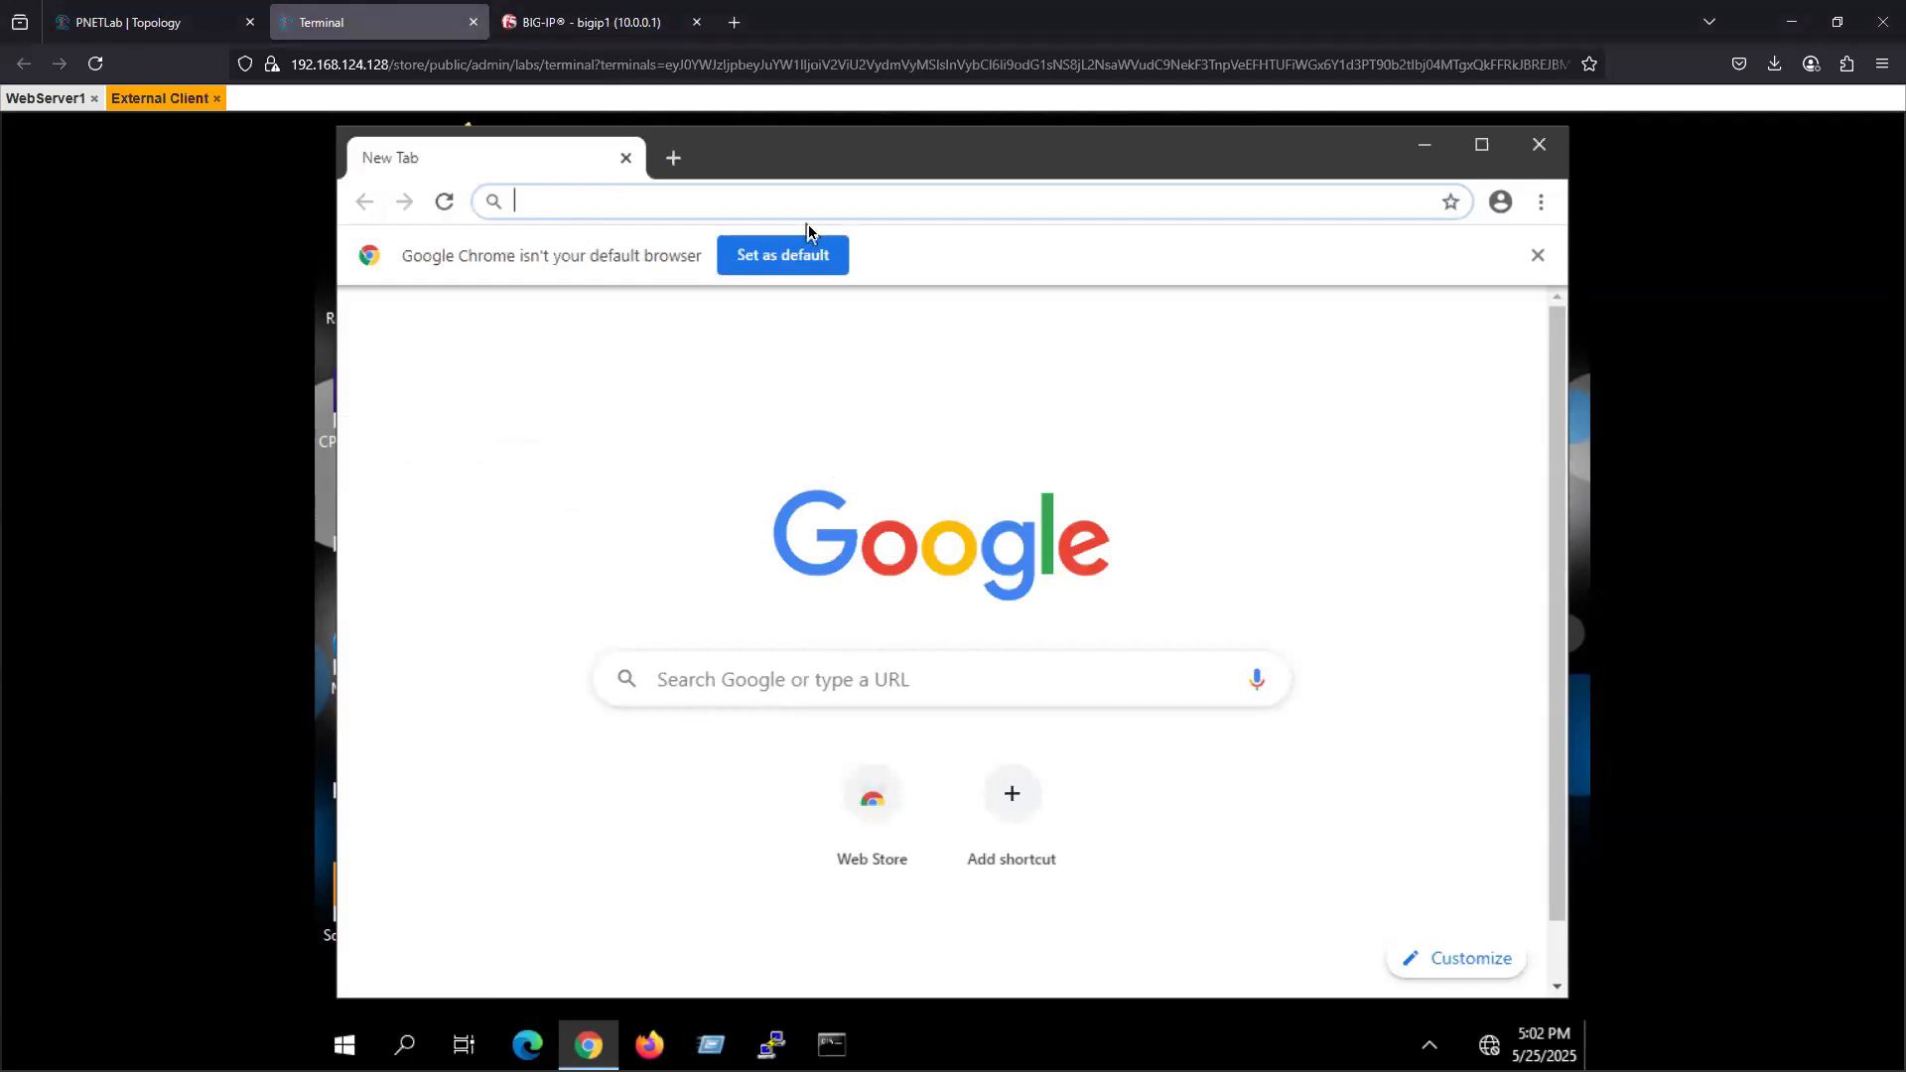
type("https")
key("BackSpace")
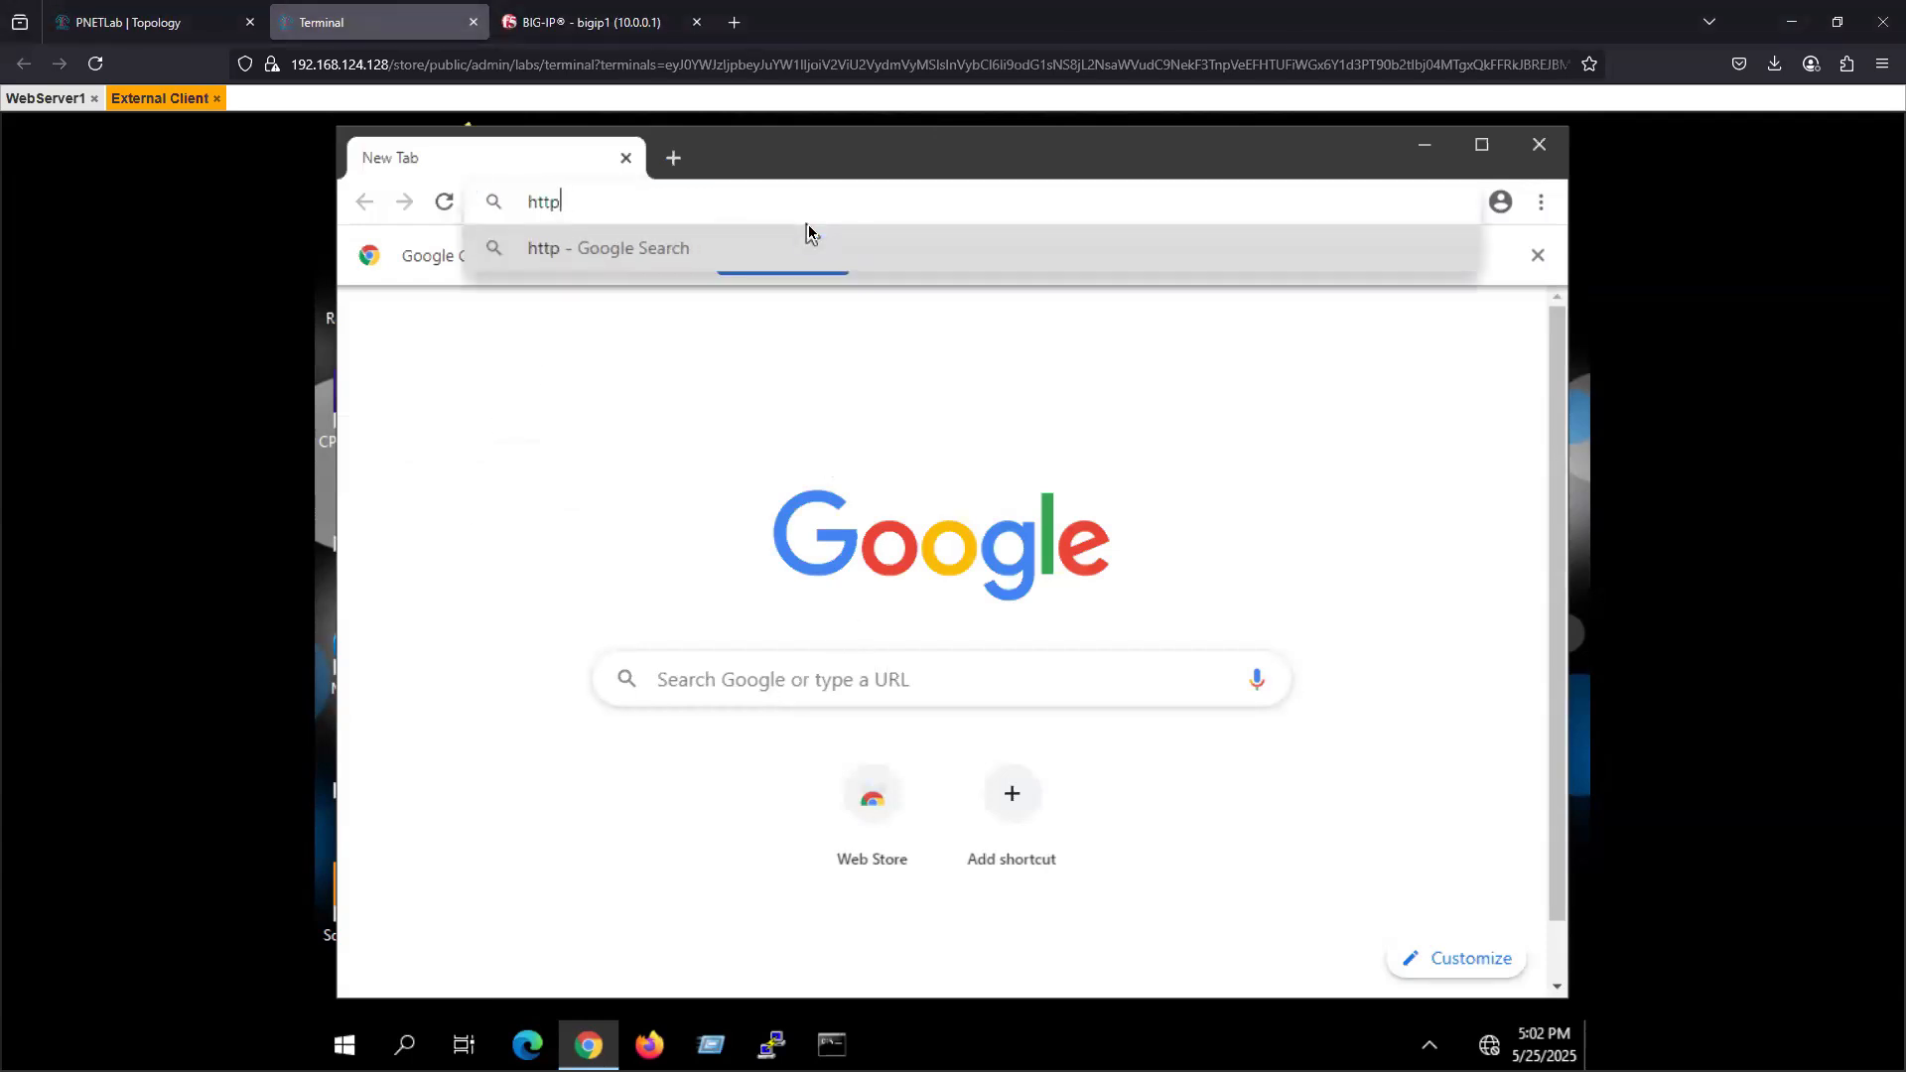
type("://100")
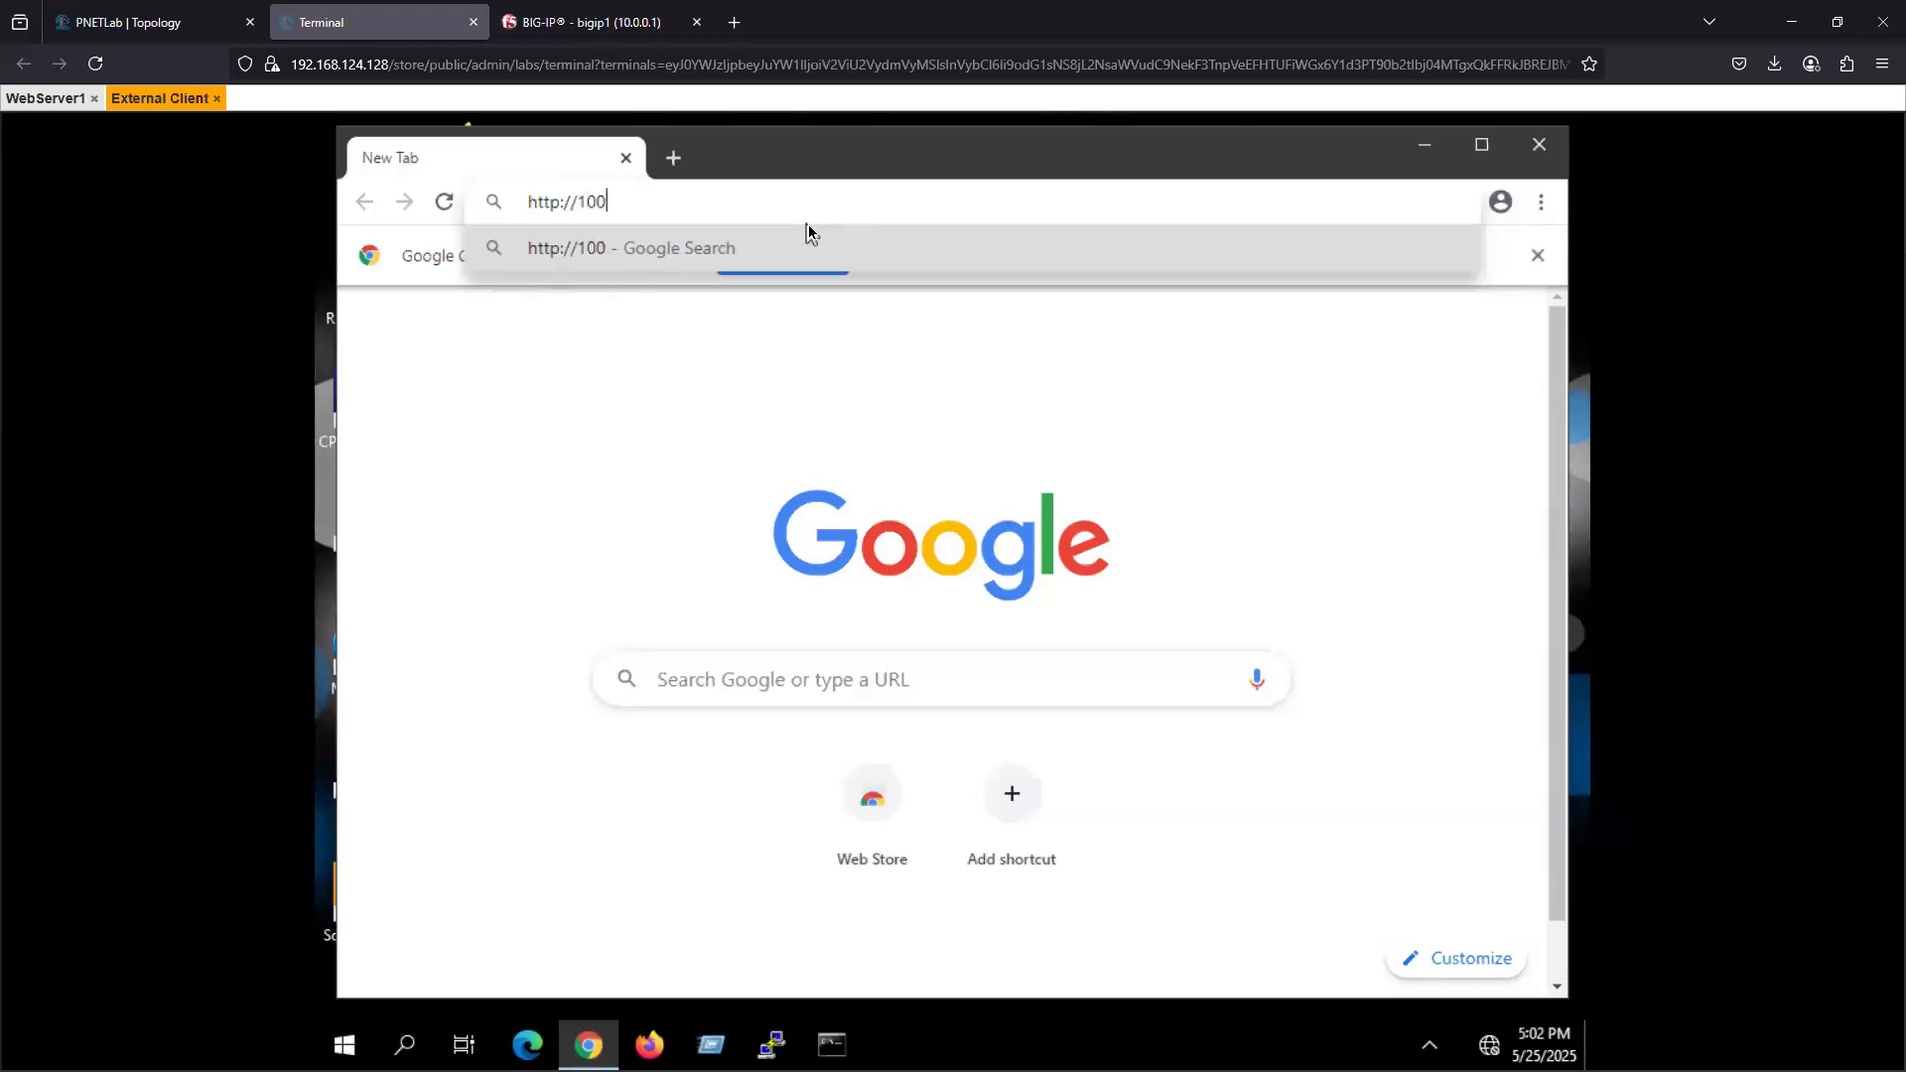
type(".0.0.50")
key("Return")
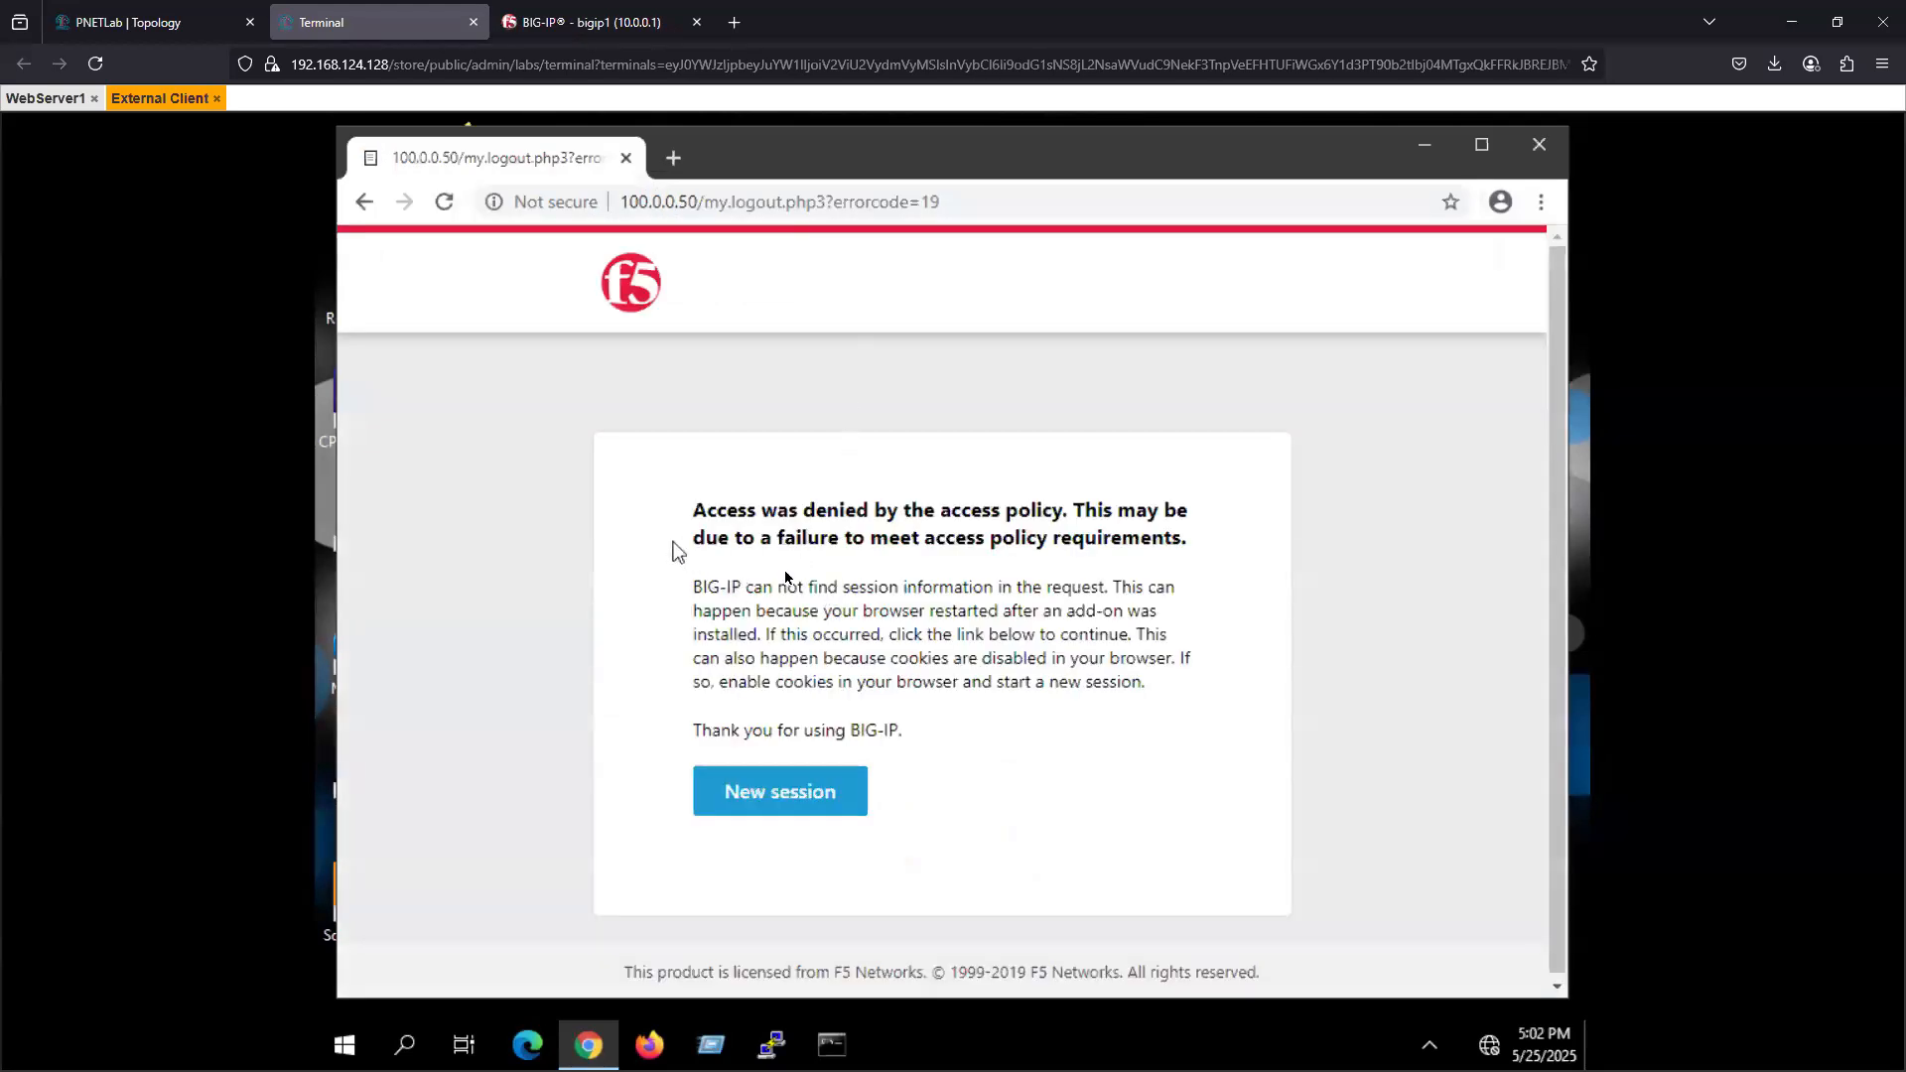
- Read the explanation on the BIG-IP access policy page and close Chrome
left_click_drag(733, 610, 825, 610)
left_click_drag(977, 606, 1025, 727)
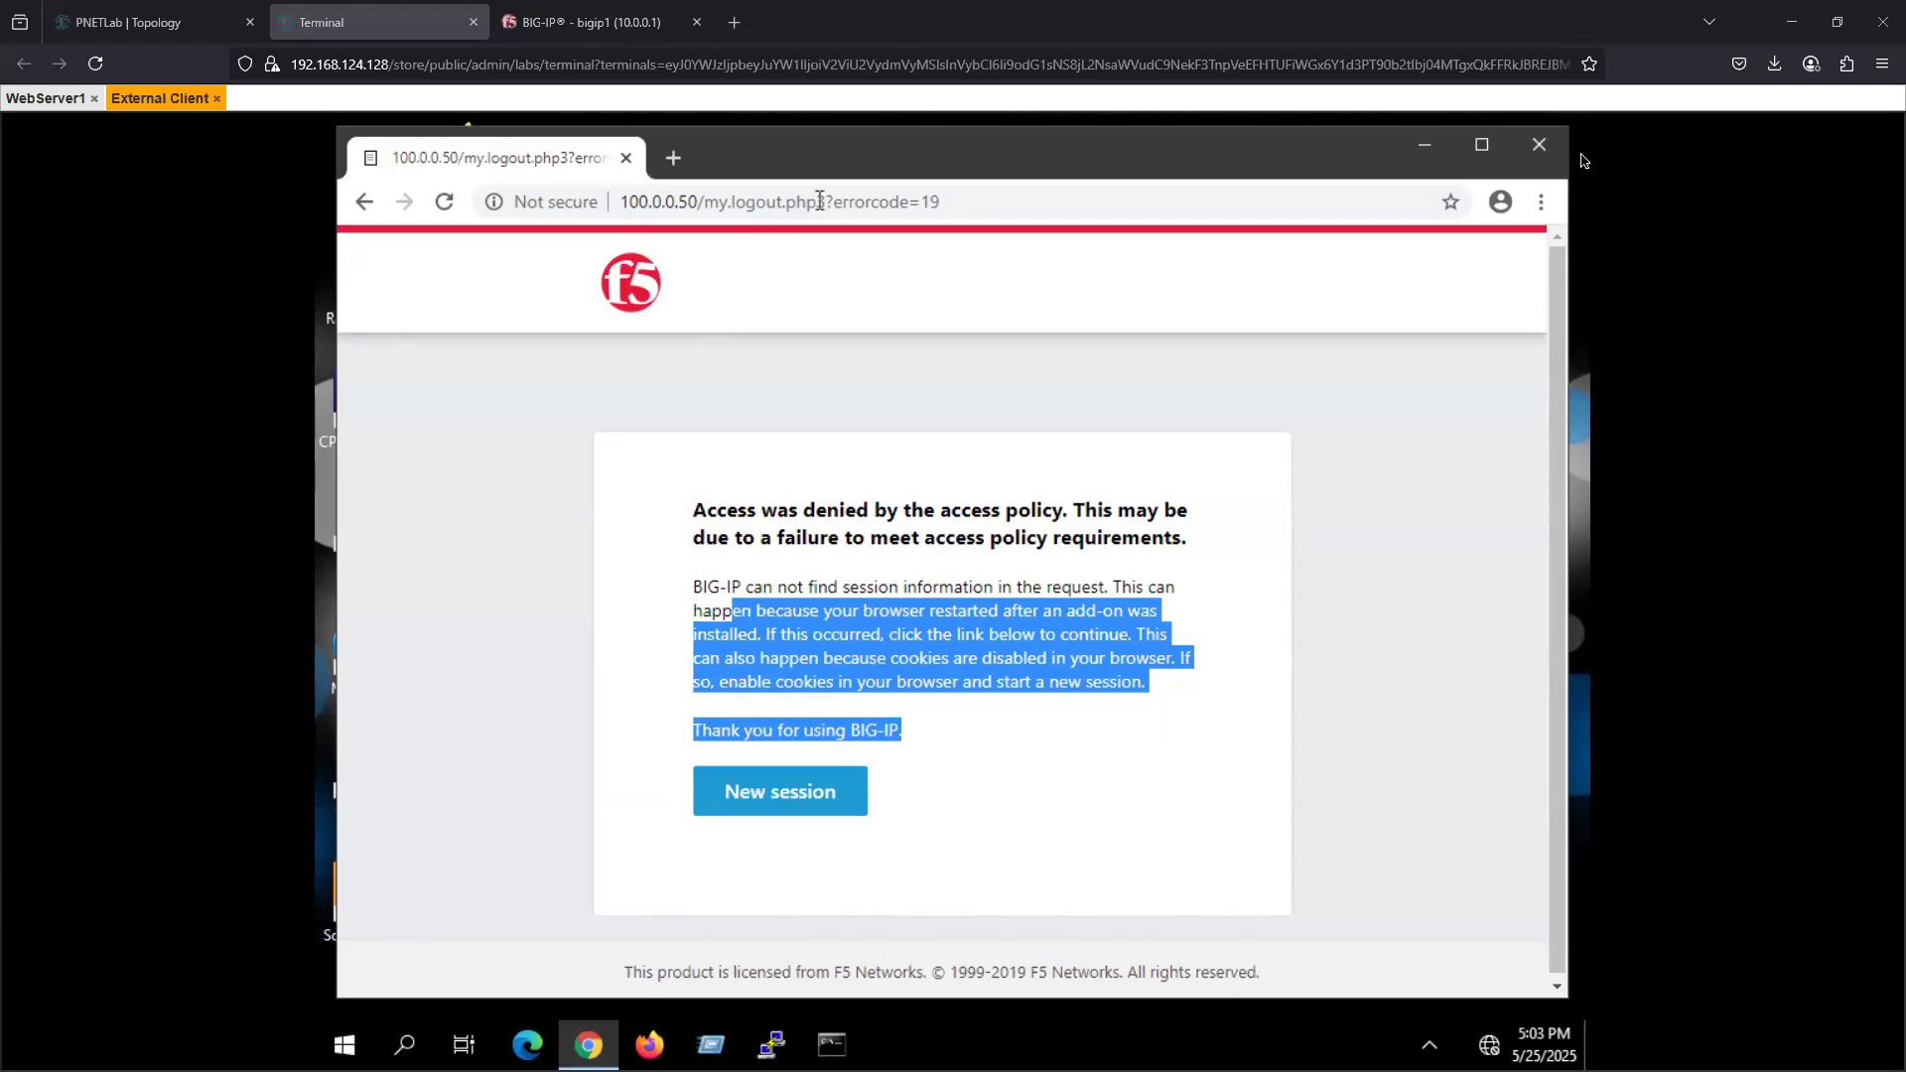
left_click(1537, 149)
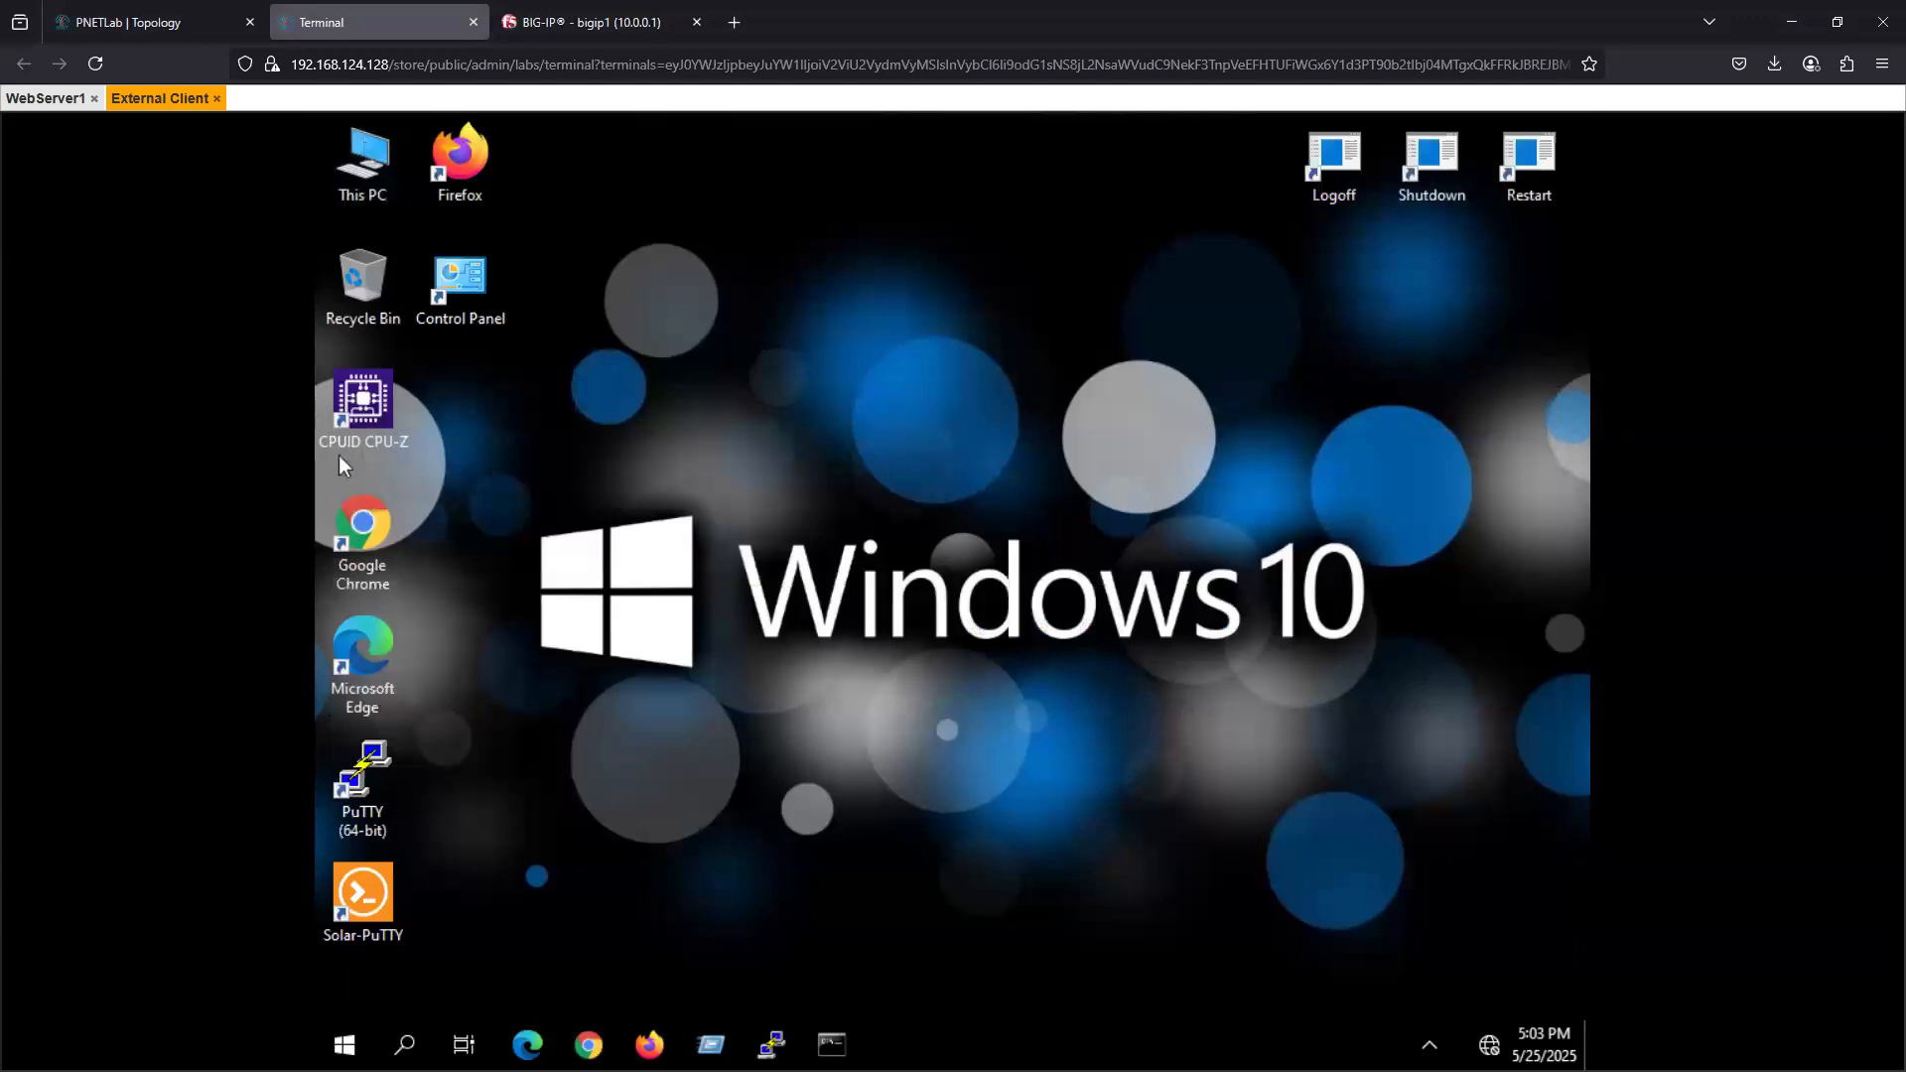
- In the BIG-IP configuration, change the service port of virtual server VS_app1 to 443 HTTPS
left_click(30, 101)
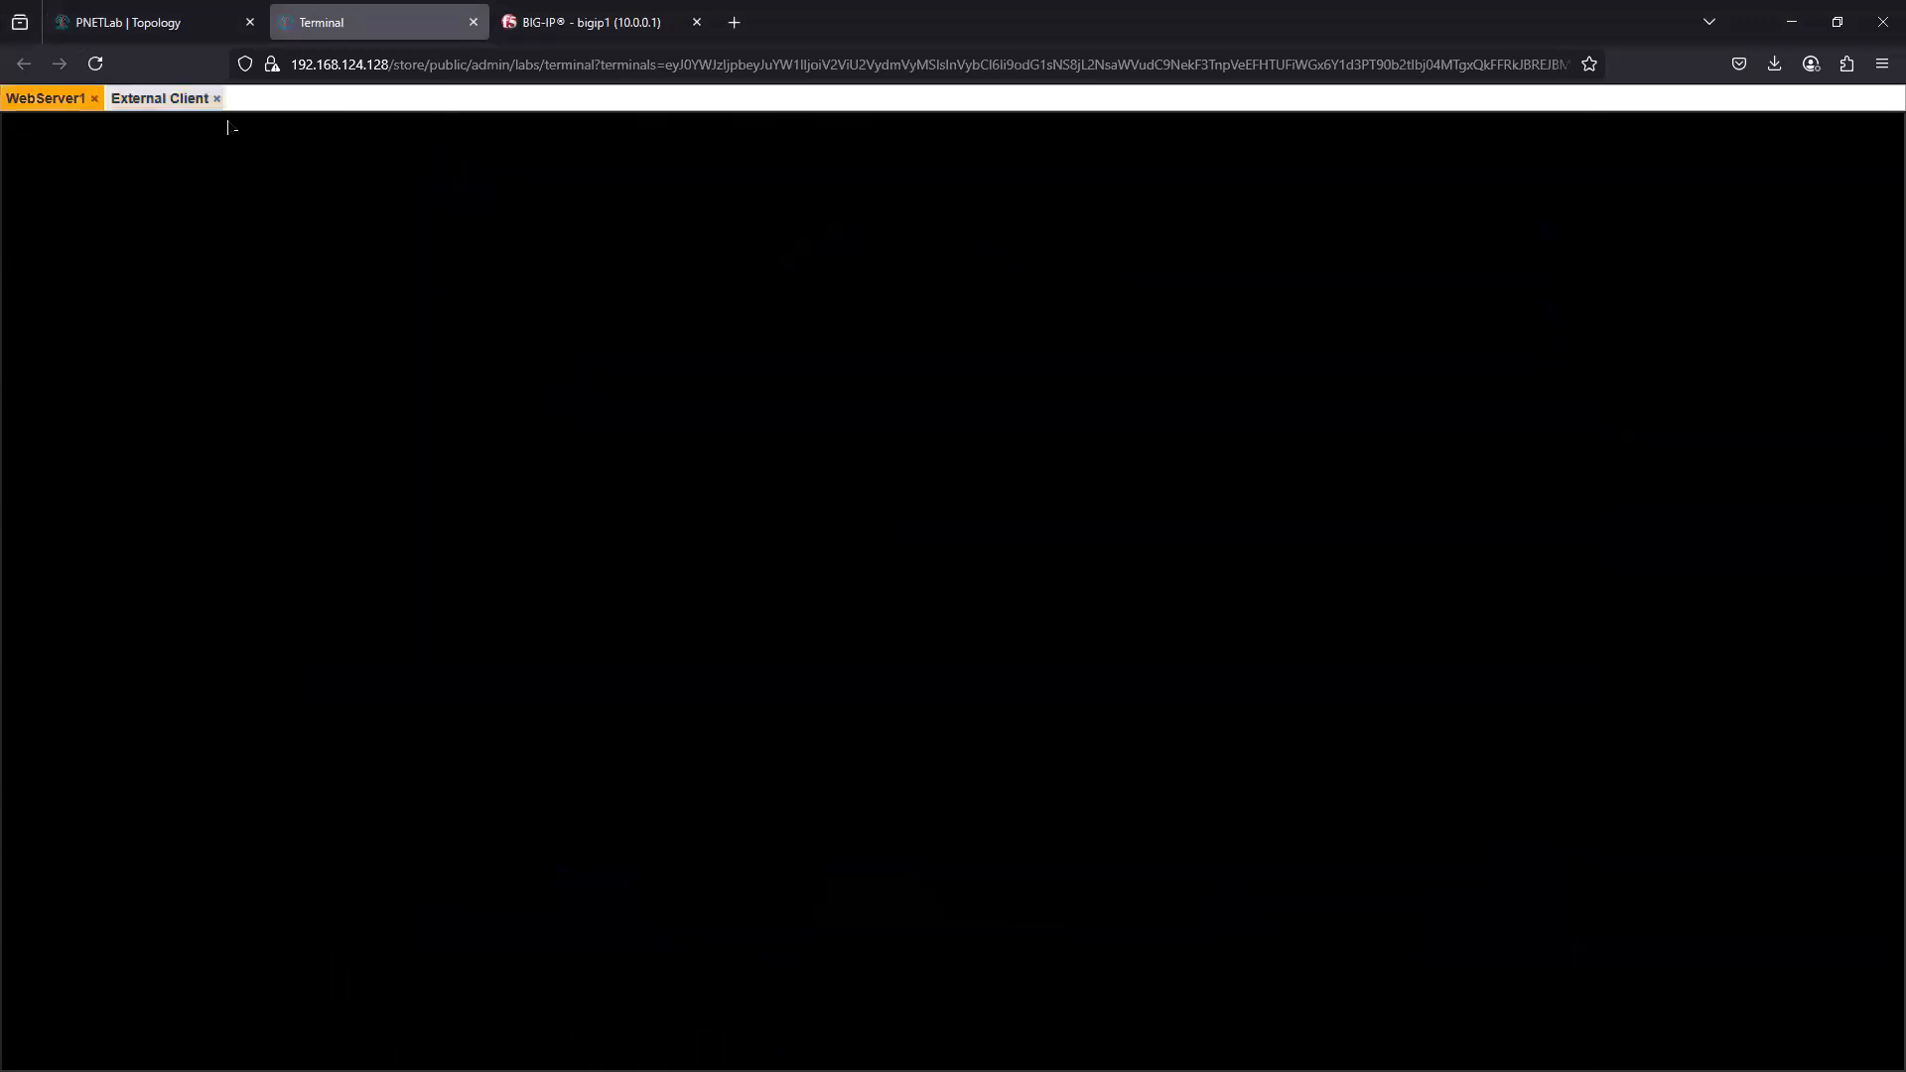
left_click(568, 20)
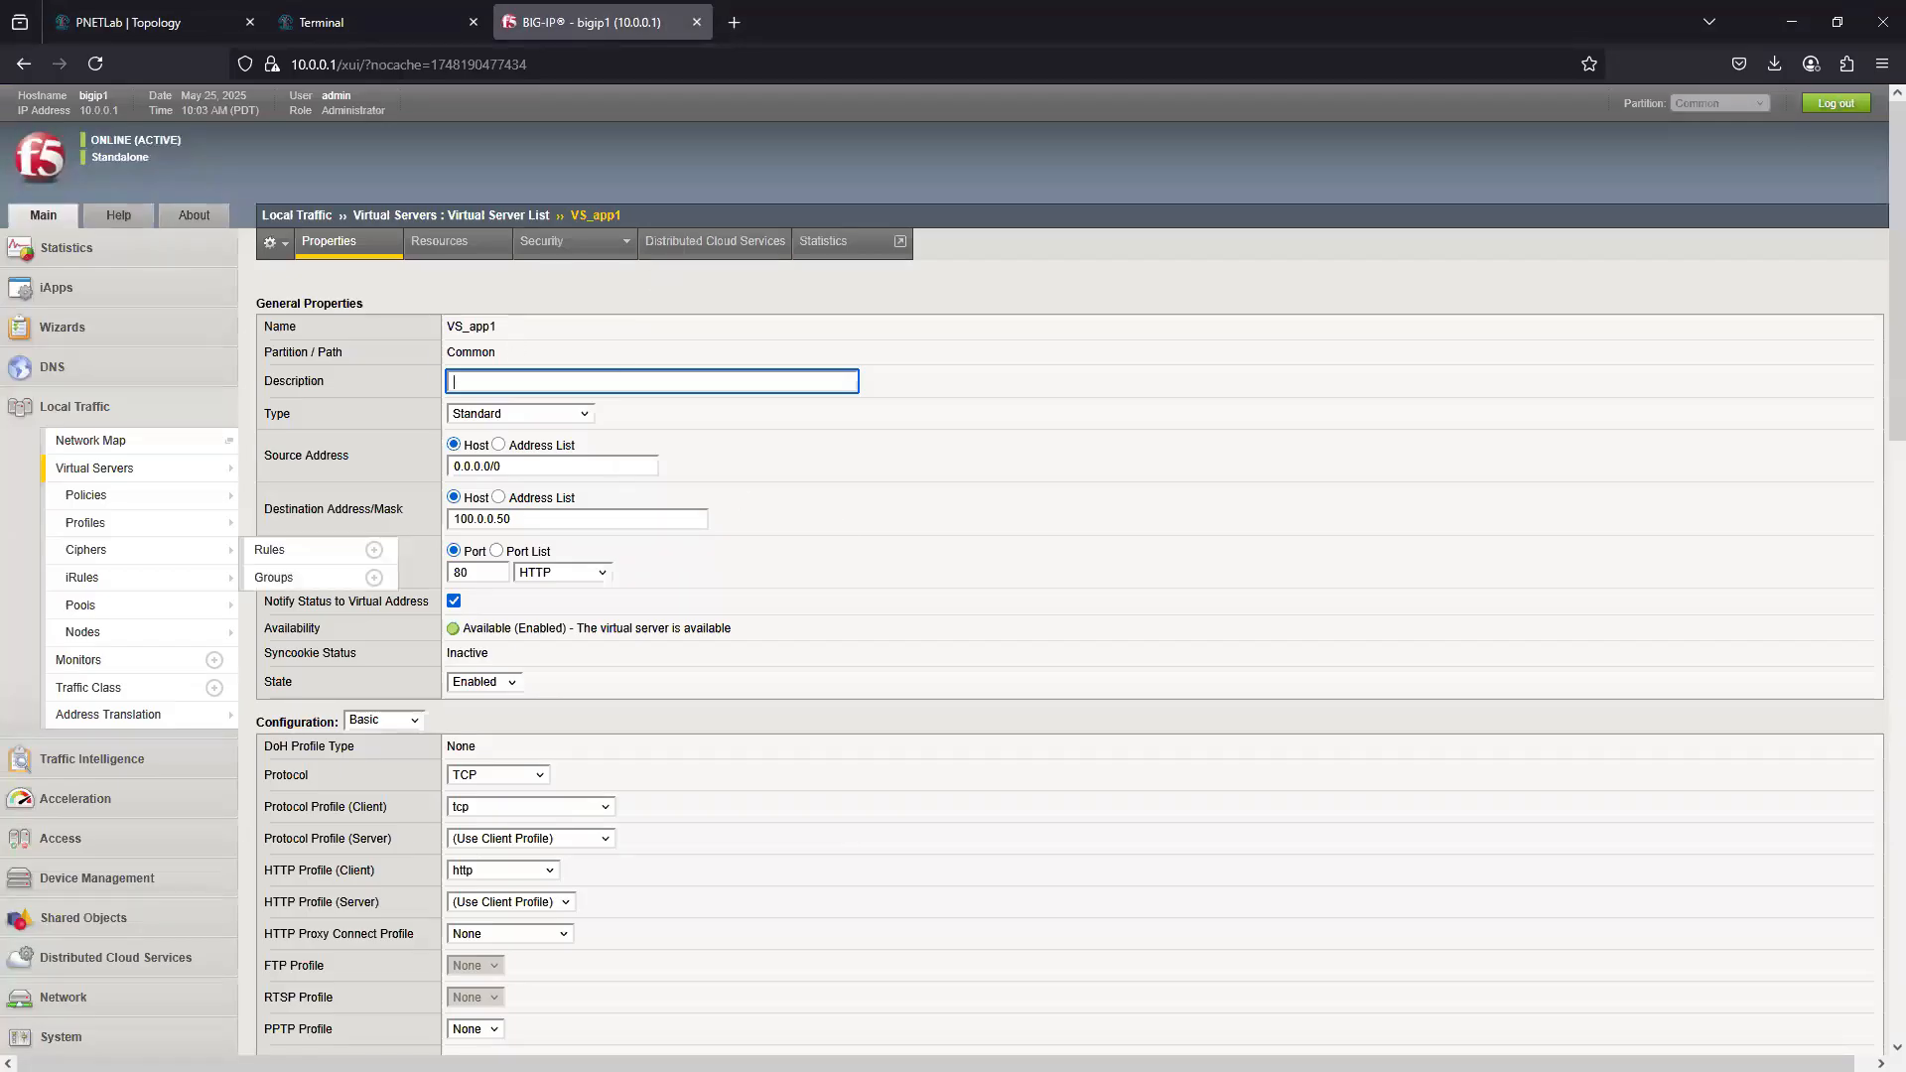
left_click(589, 575)
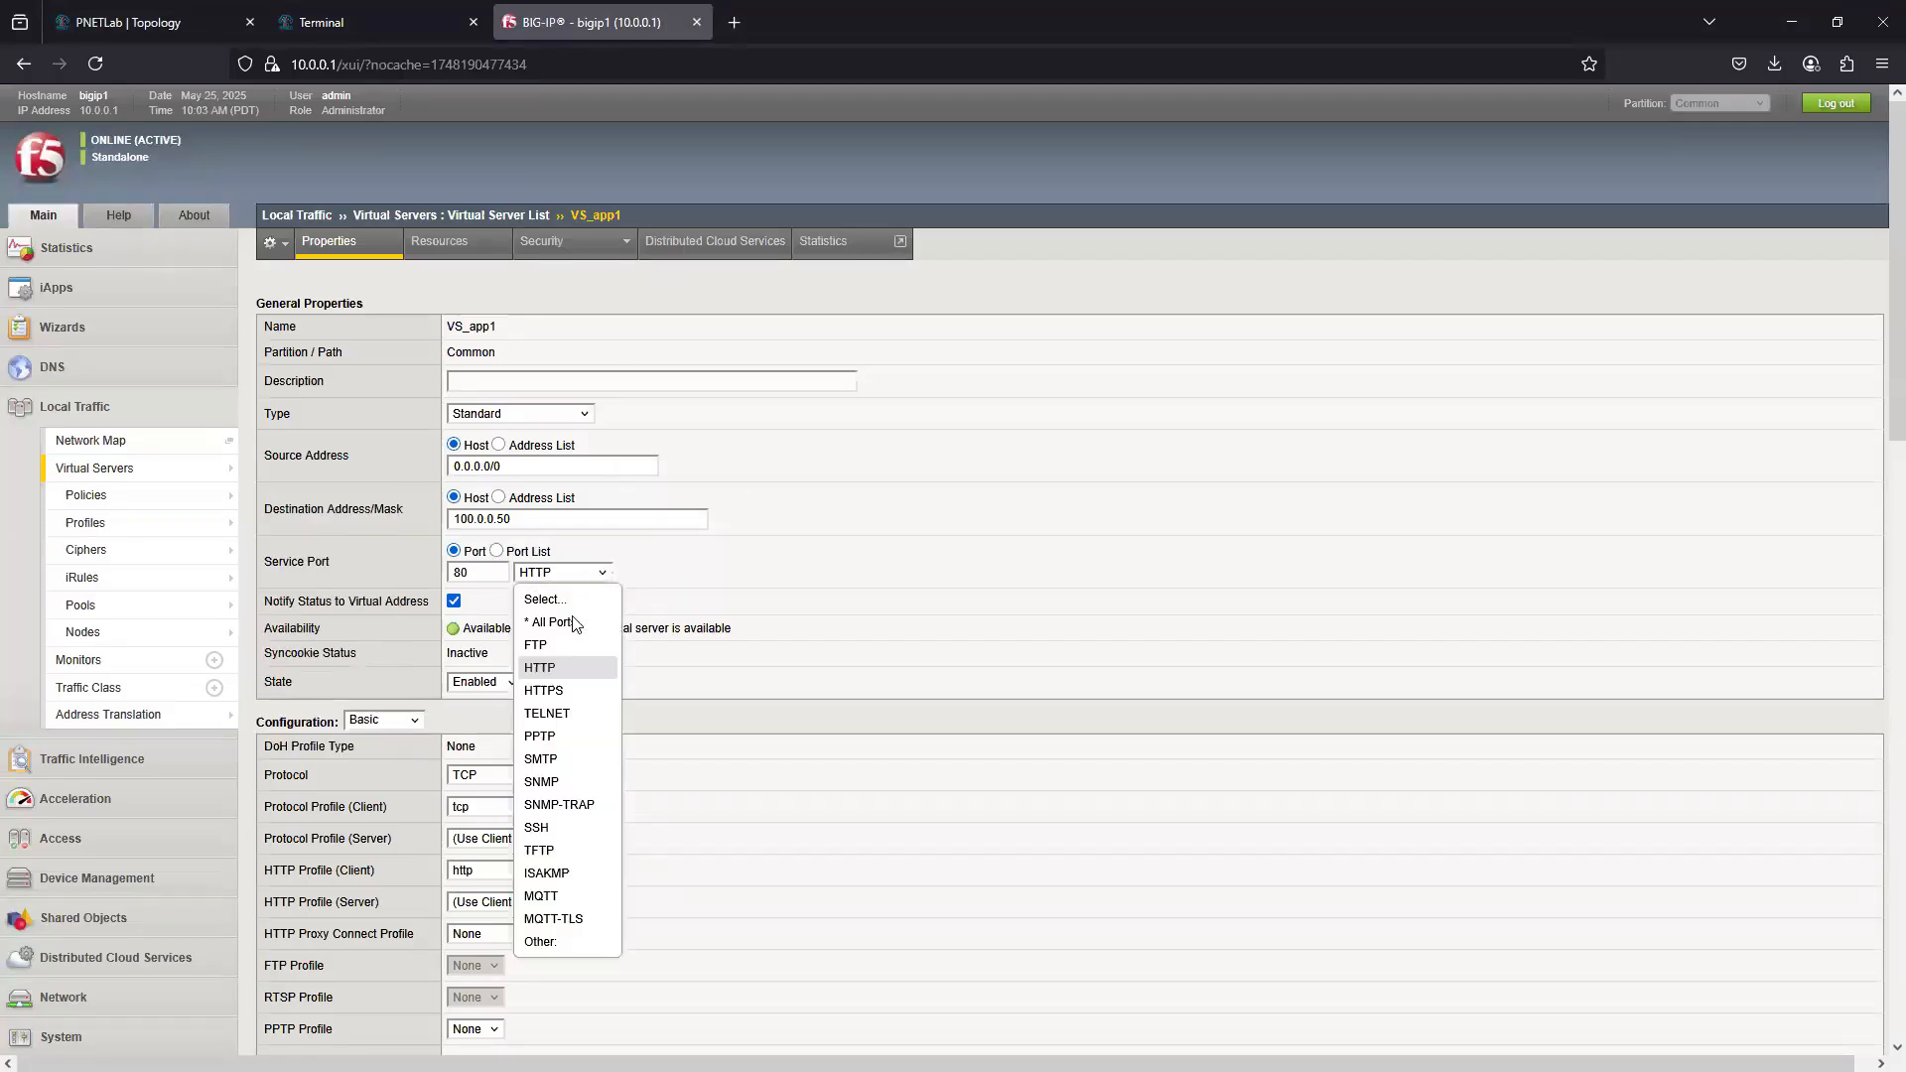
left_click(541, 669)
- Add clientssl as the client SSL profile of VS_app1, check its access profile, and save the virtual server
scroll(30, 733, "down", 5)
left_click(711, 644)
left_click(652, 660)
scroll(459, 824, "down", 9)
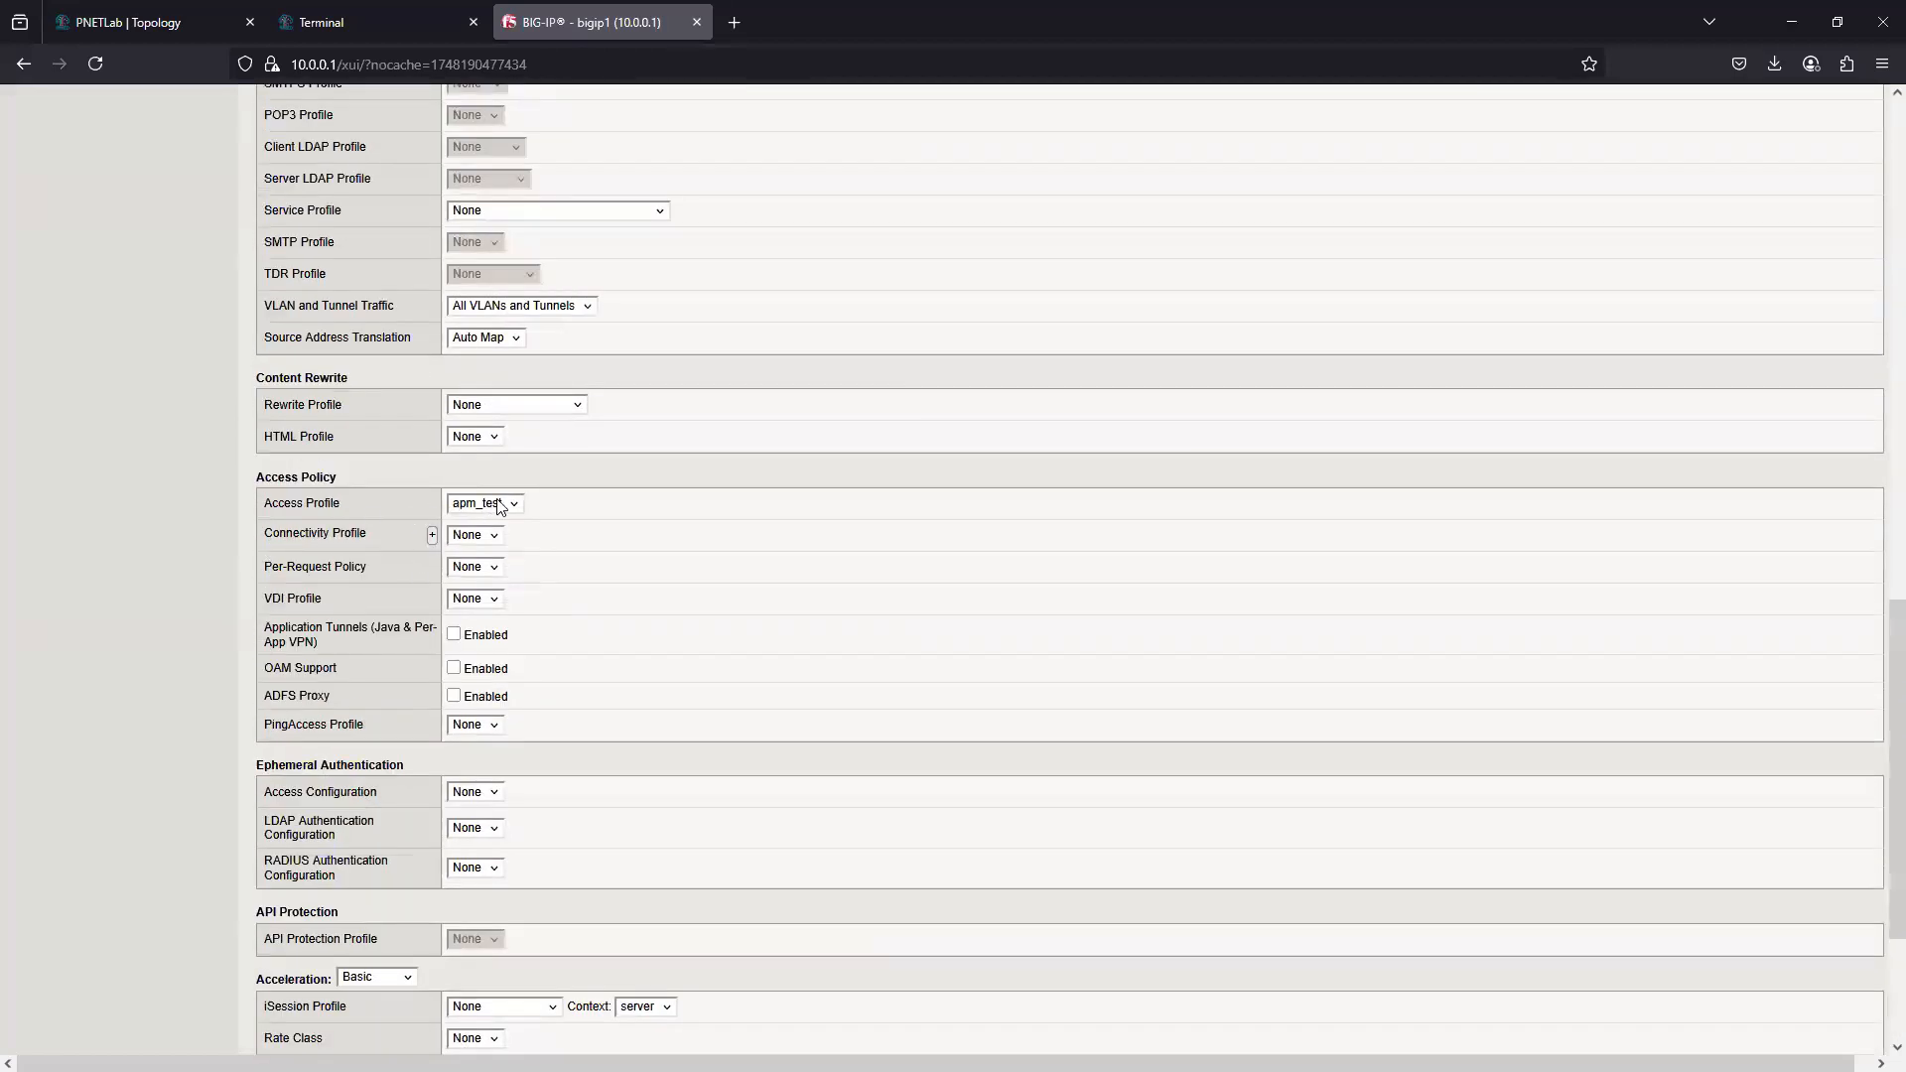
scroll(397, 830, "down", 3)
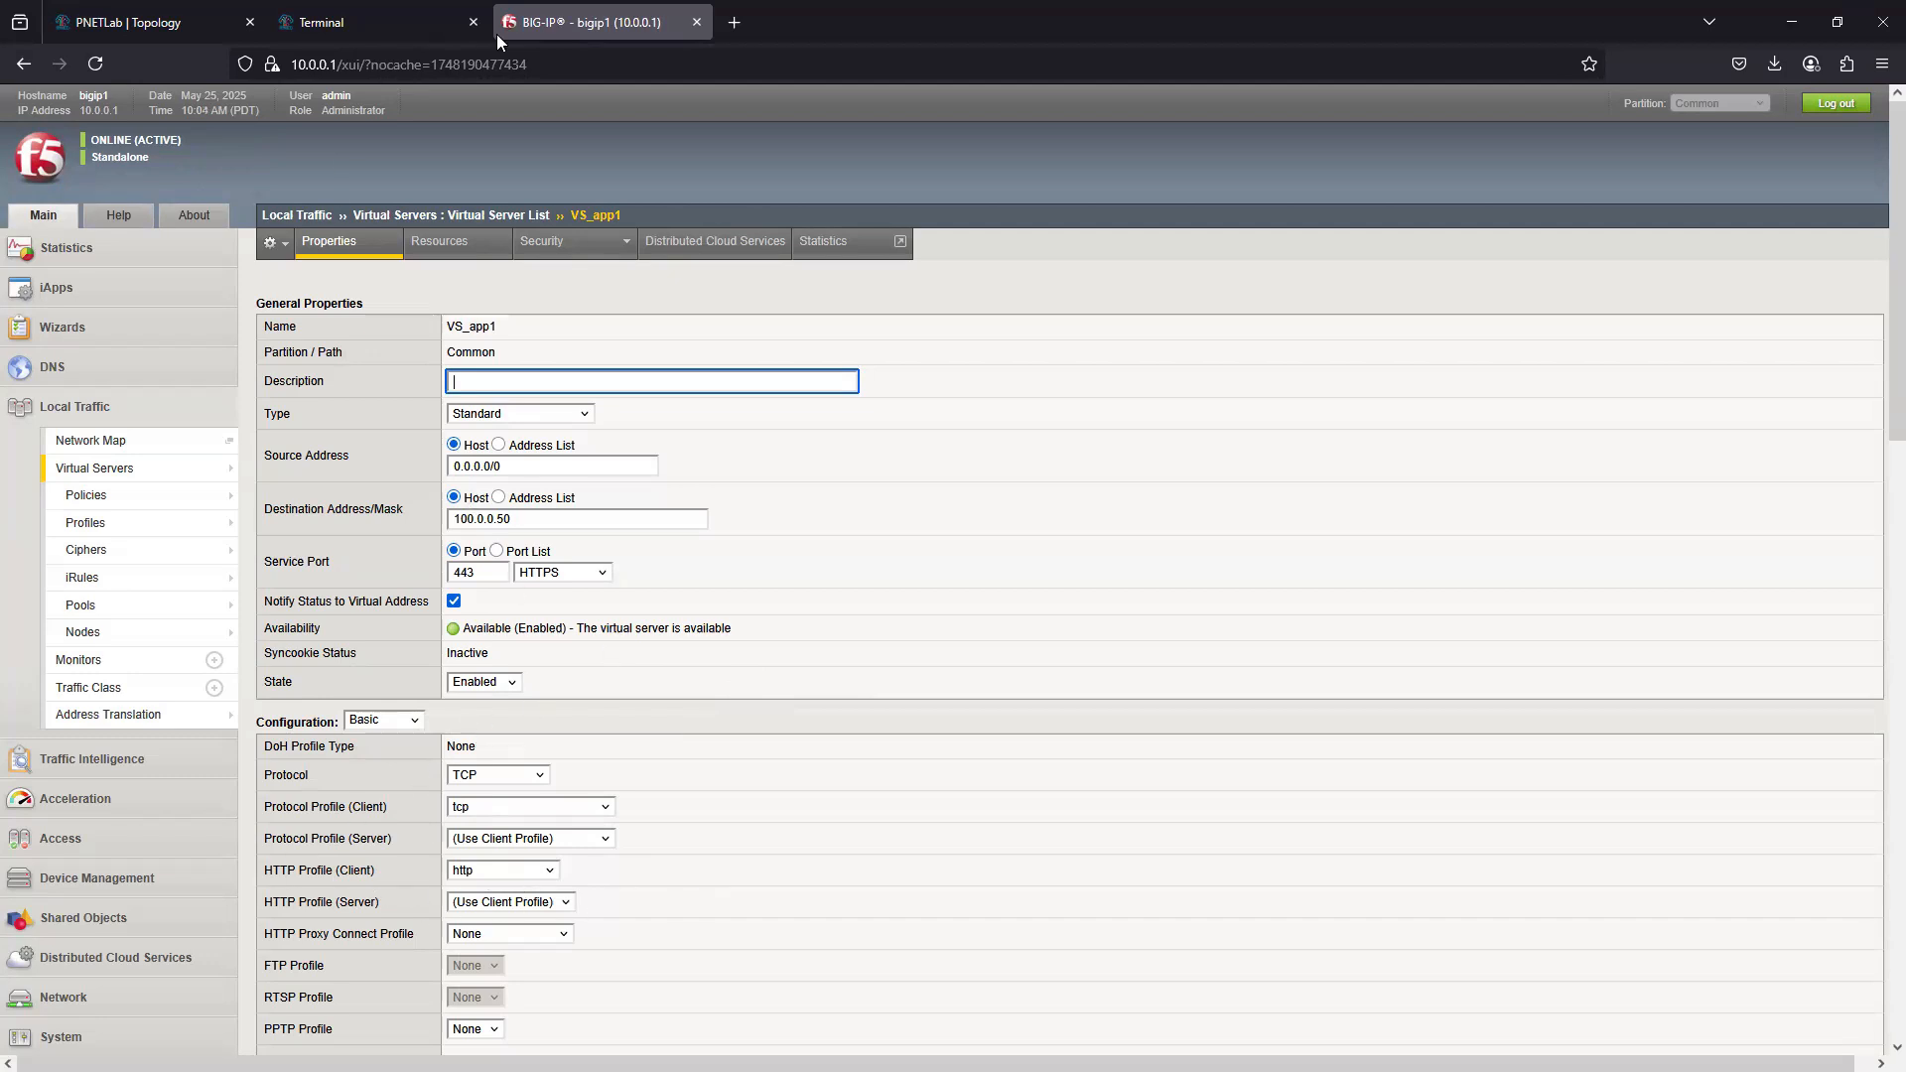
- Launch Firefox on the External Client and decline making it the default browser
left_click(349, 23)
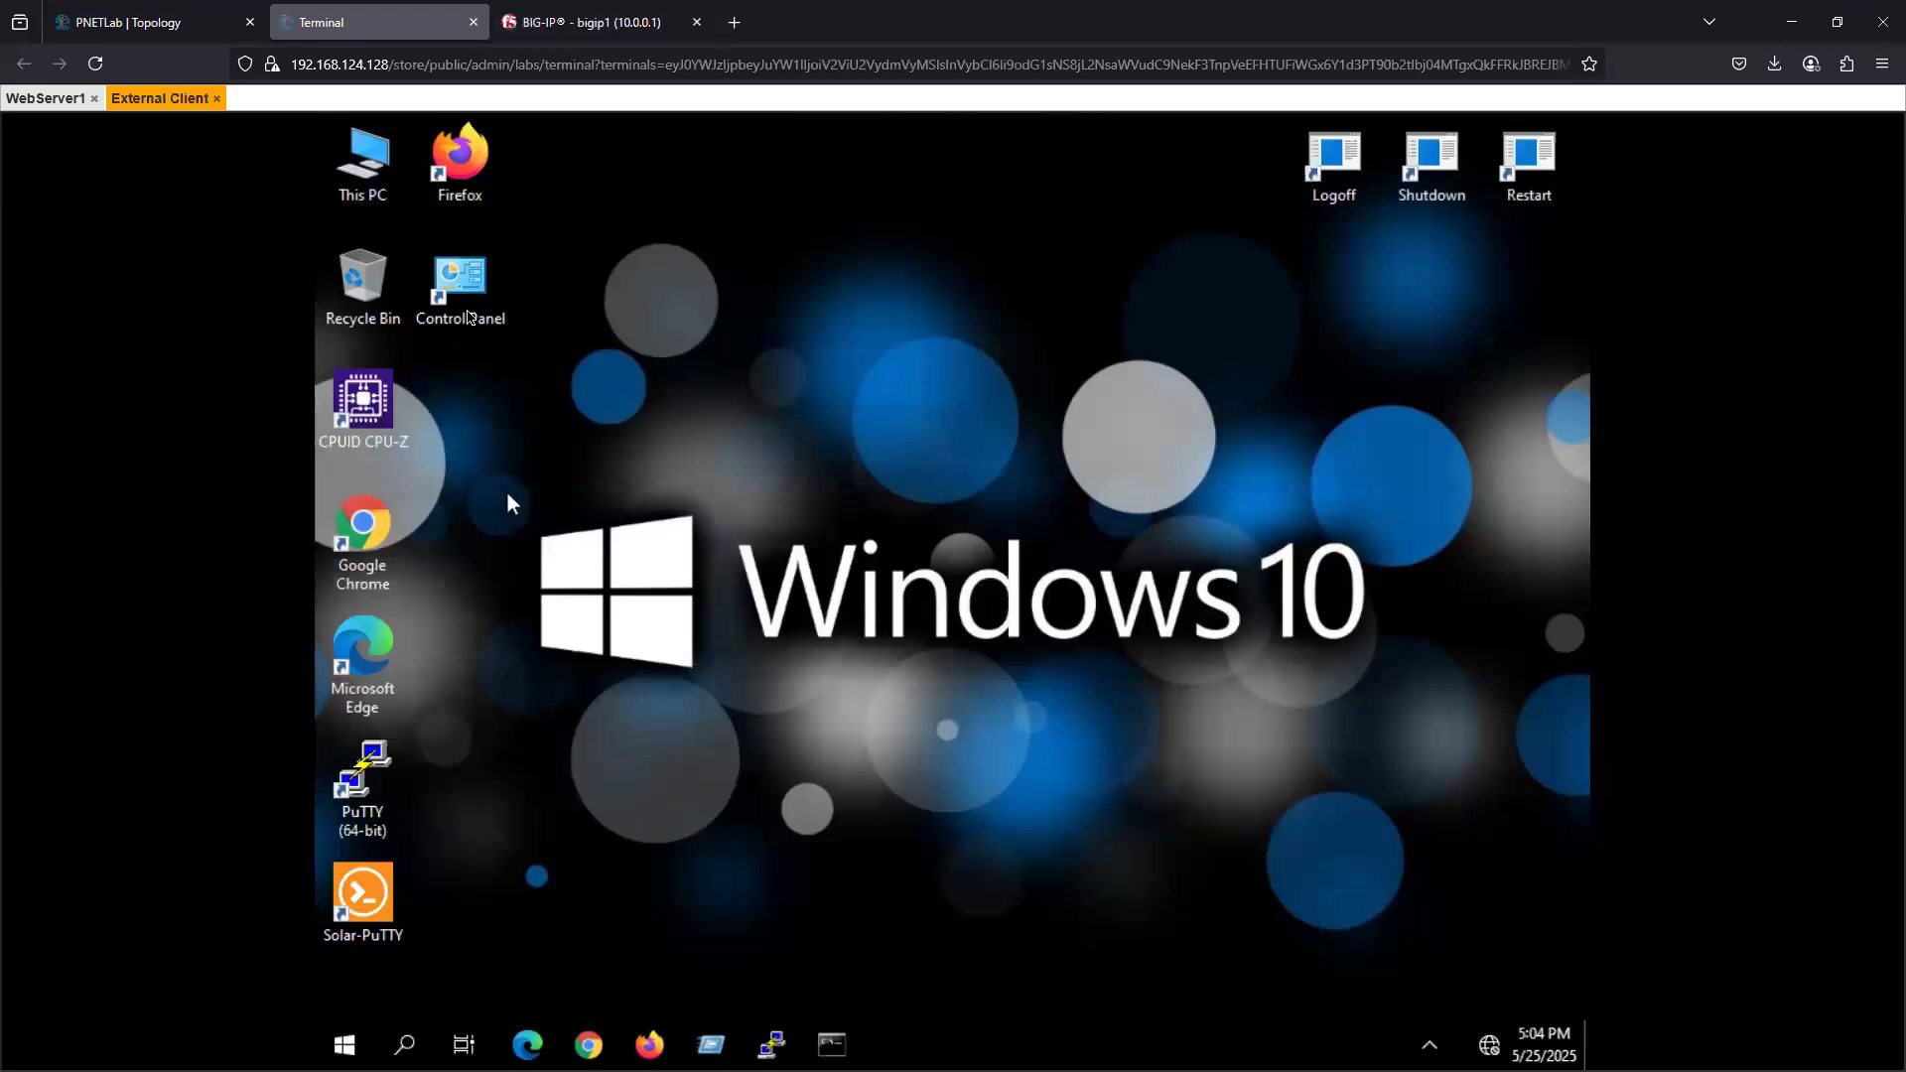
double_click(457, 158)
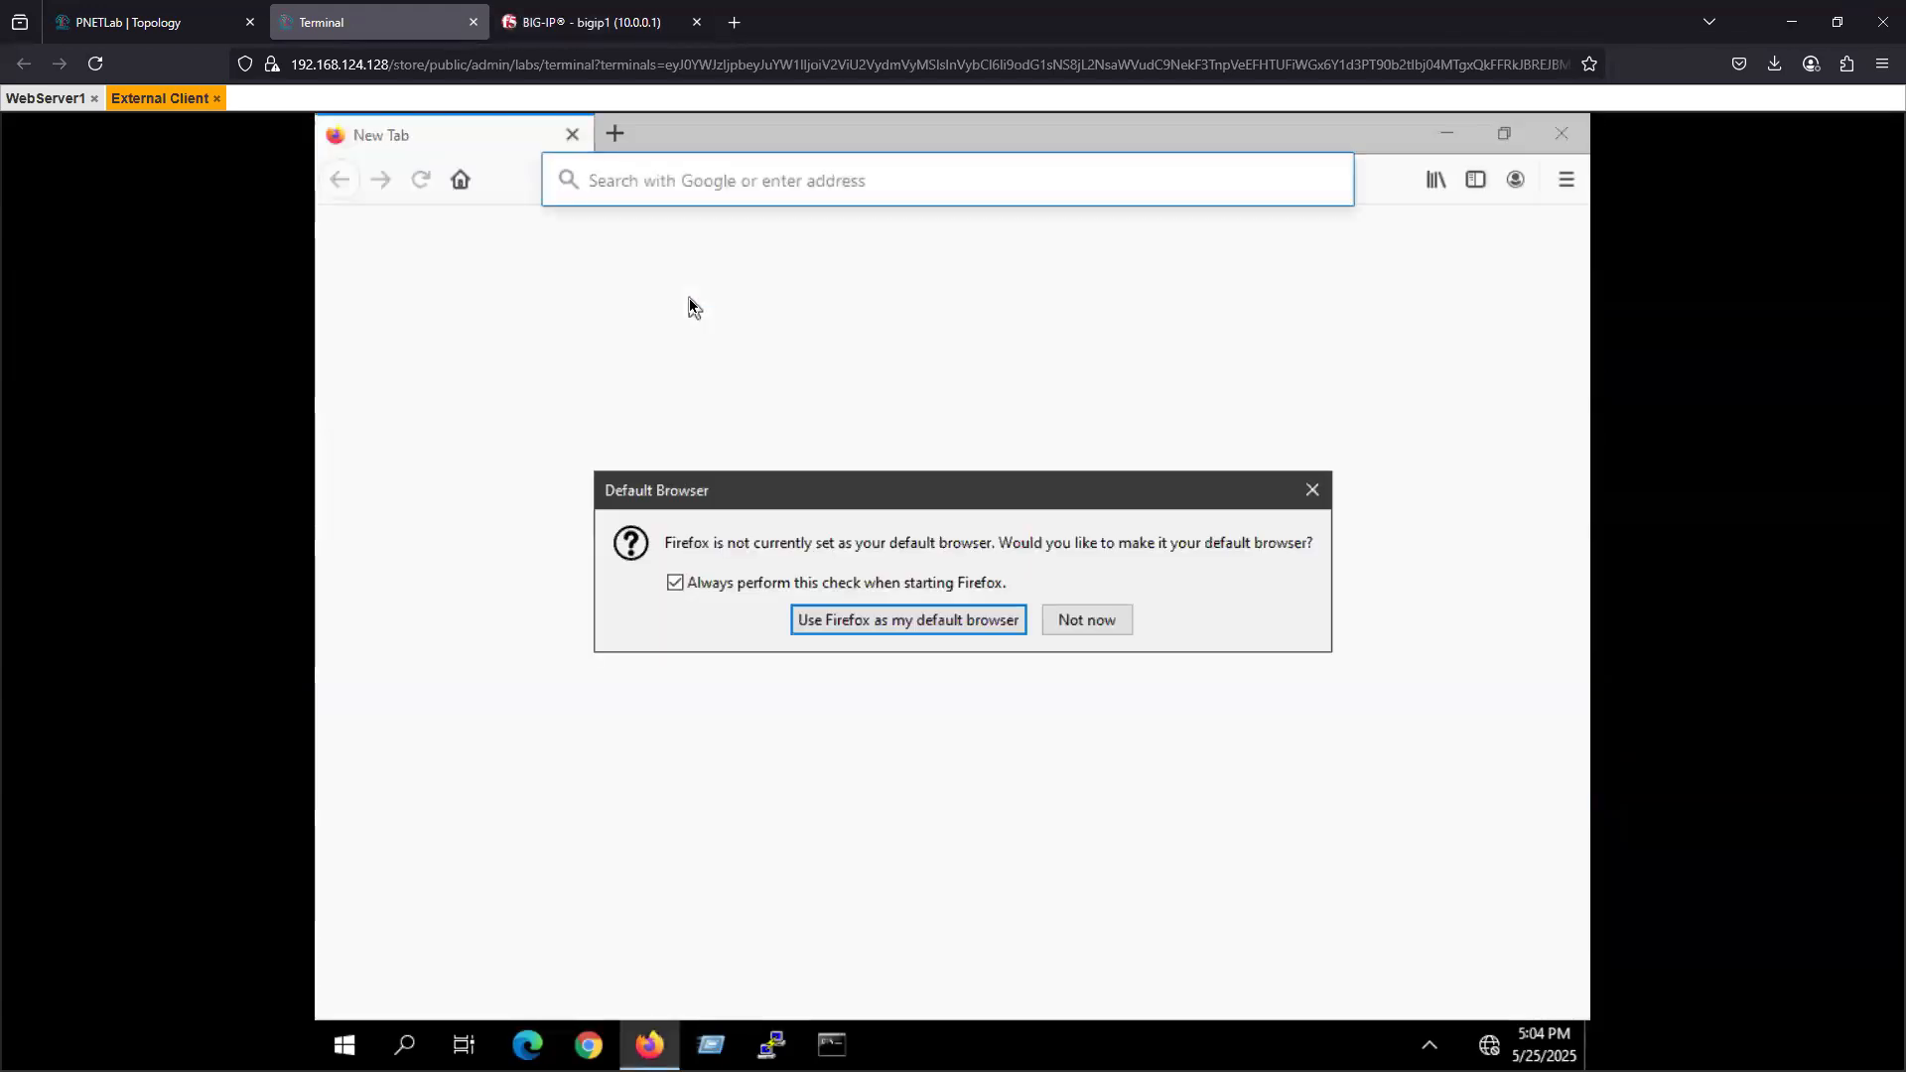
left_click(1084, 623)
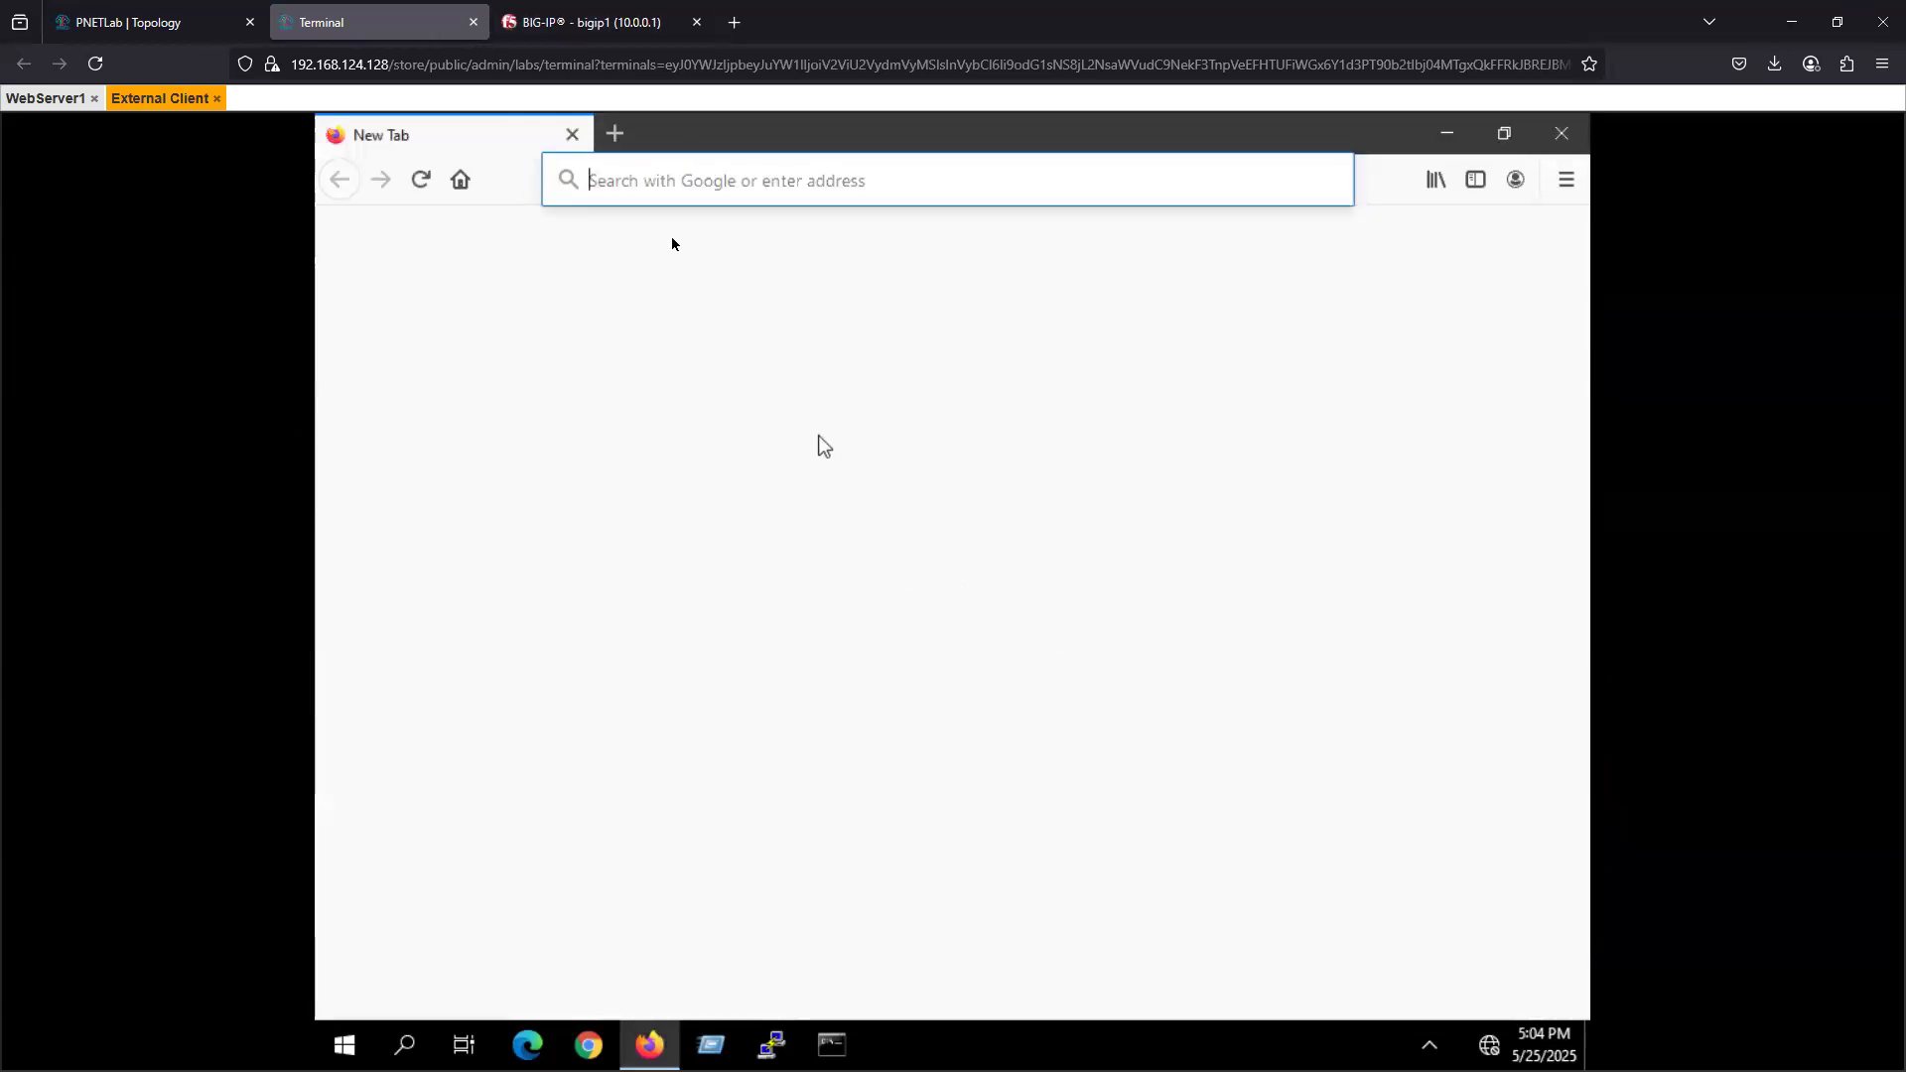
left_click(668, 199)
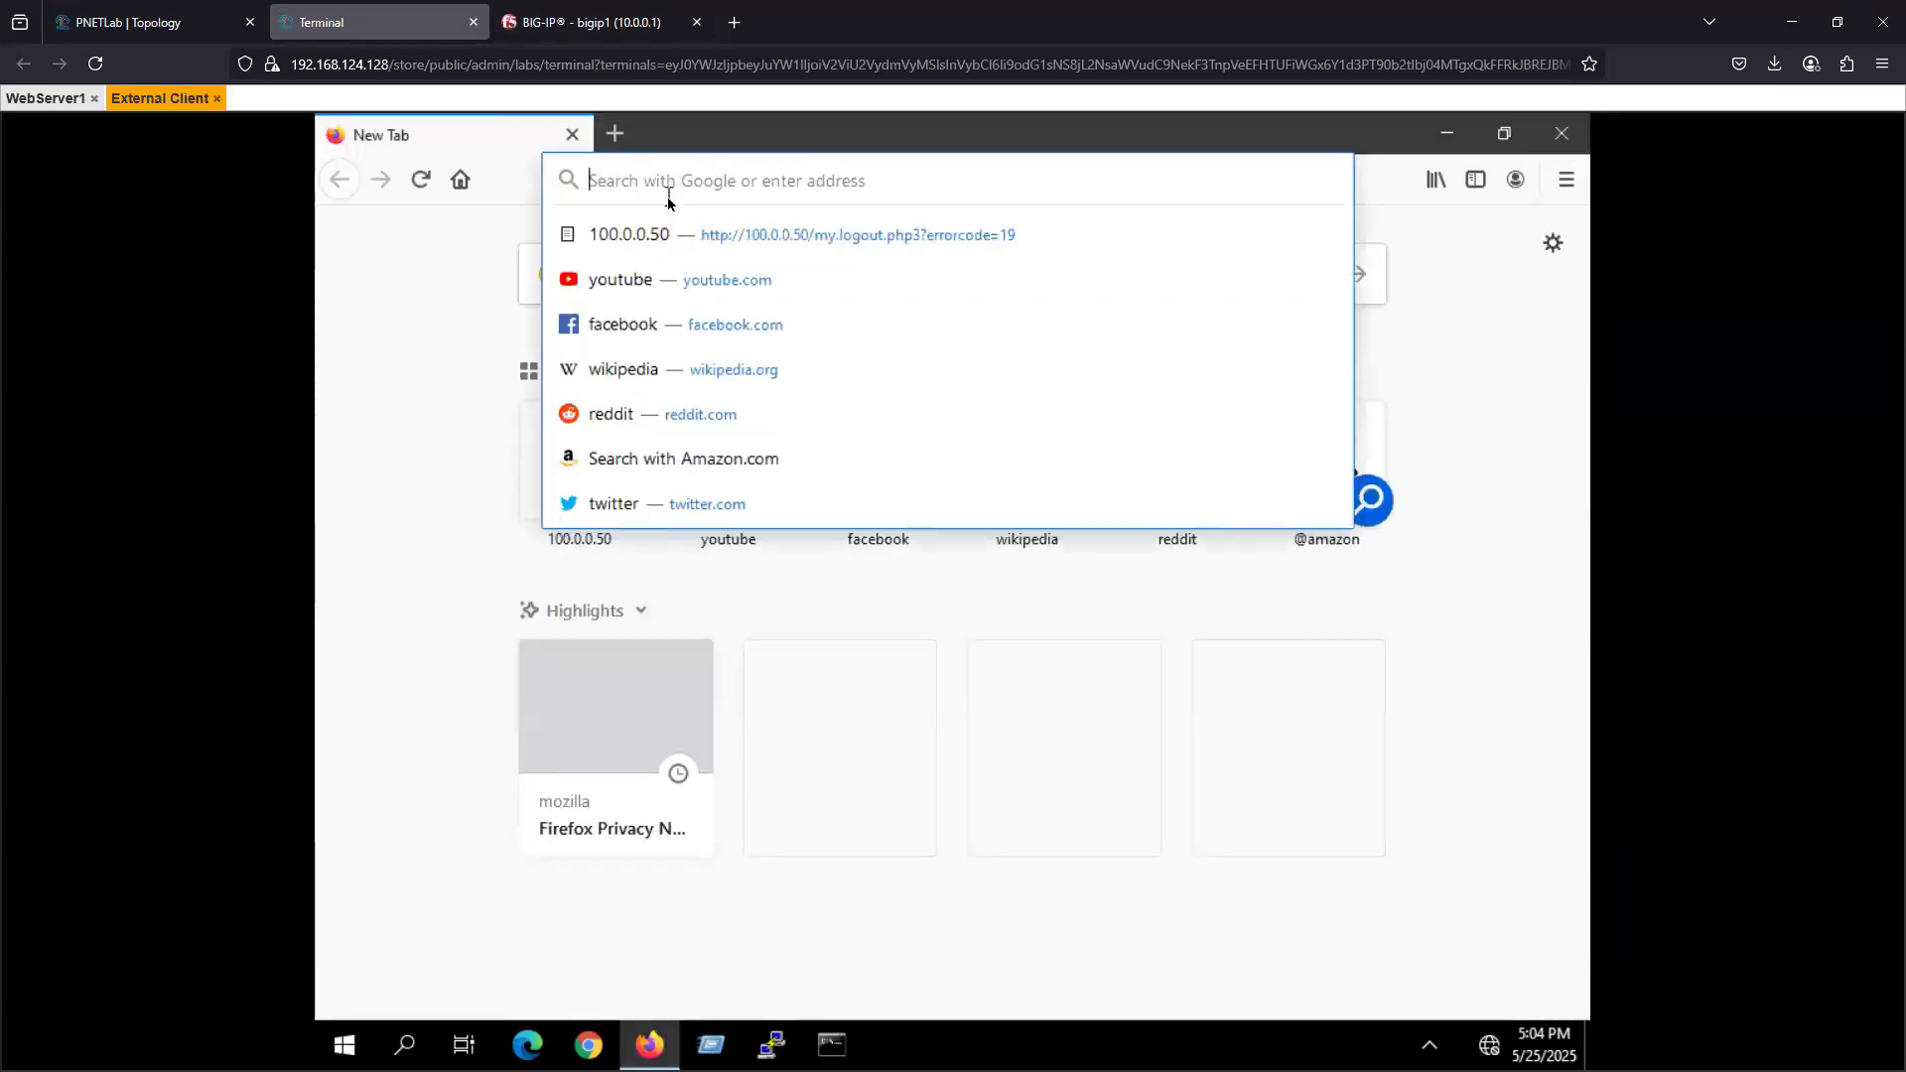
type("https")
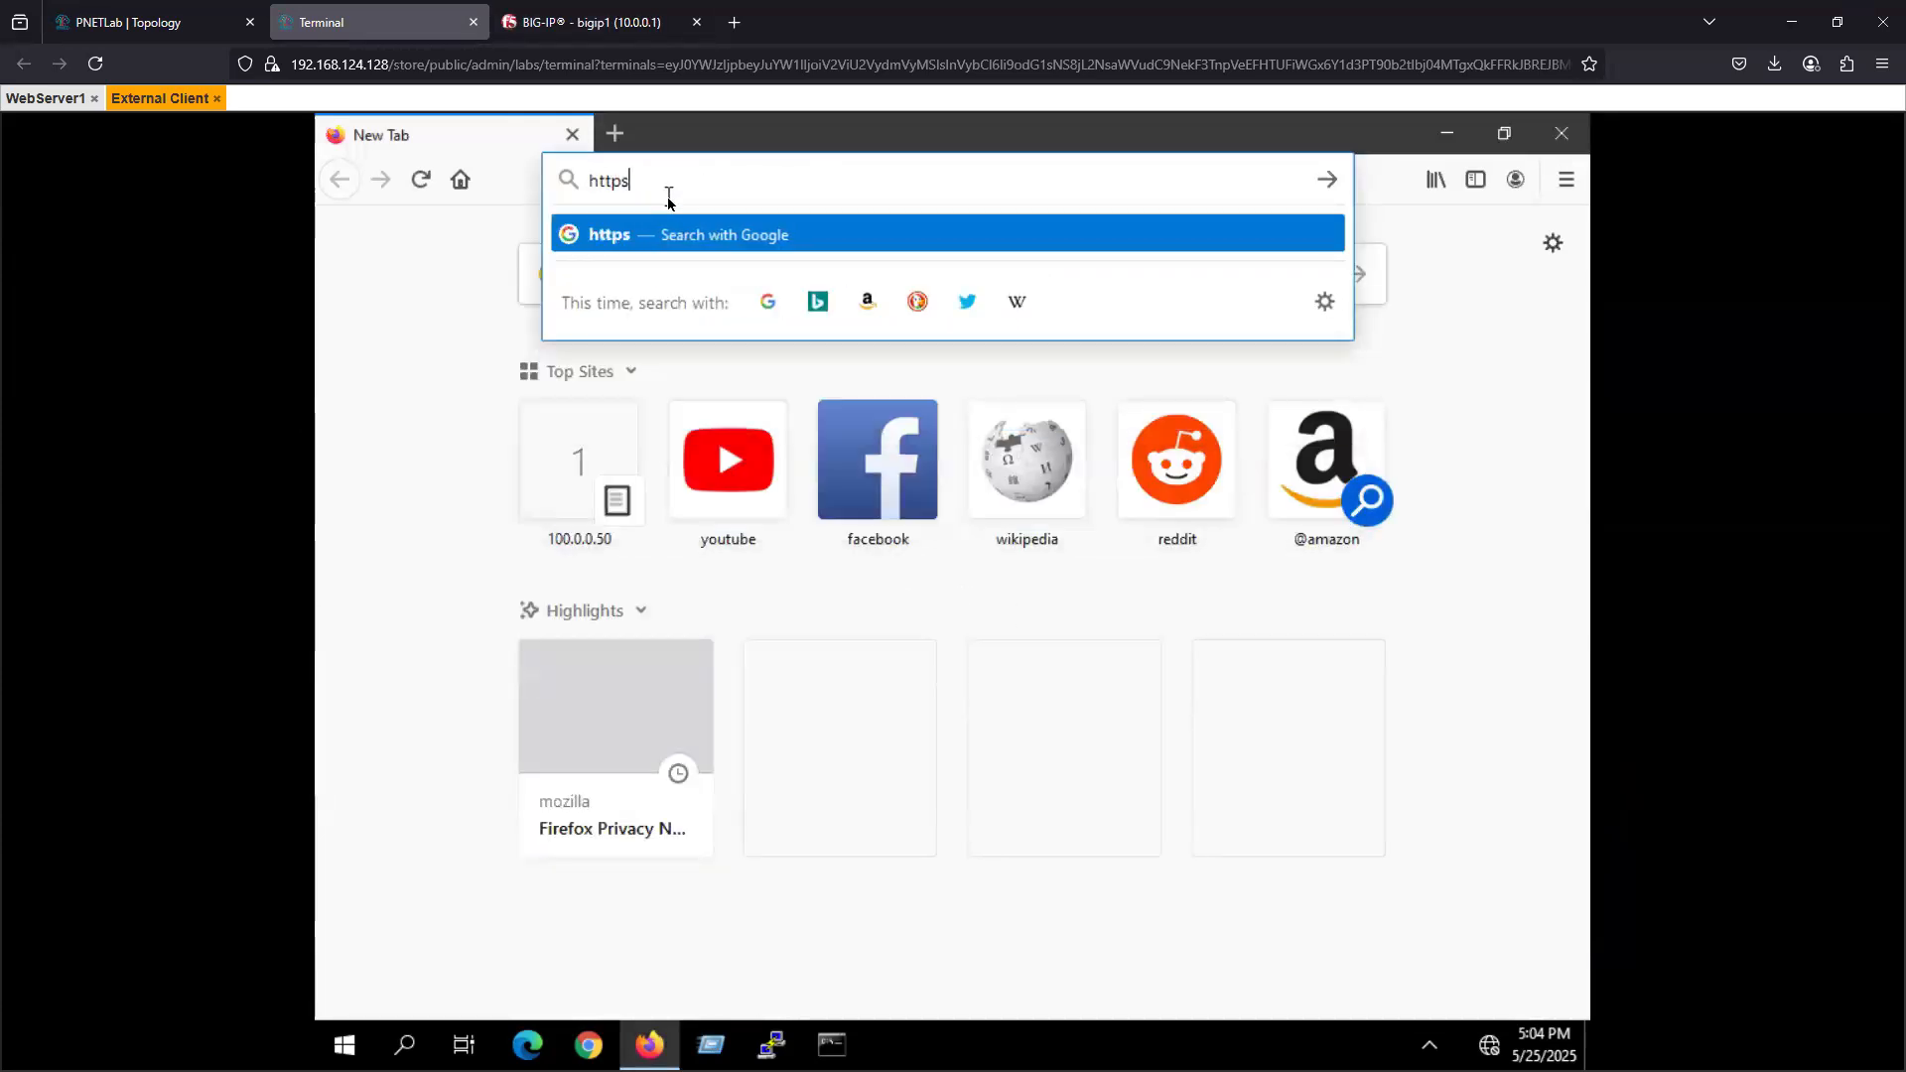
type("://")
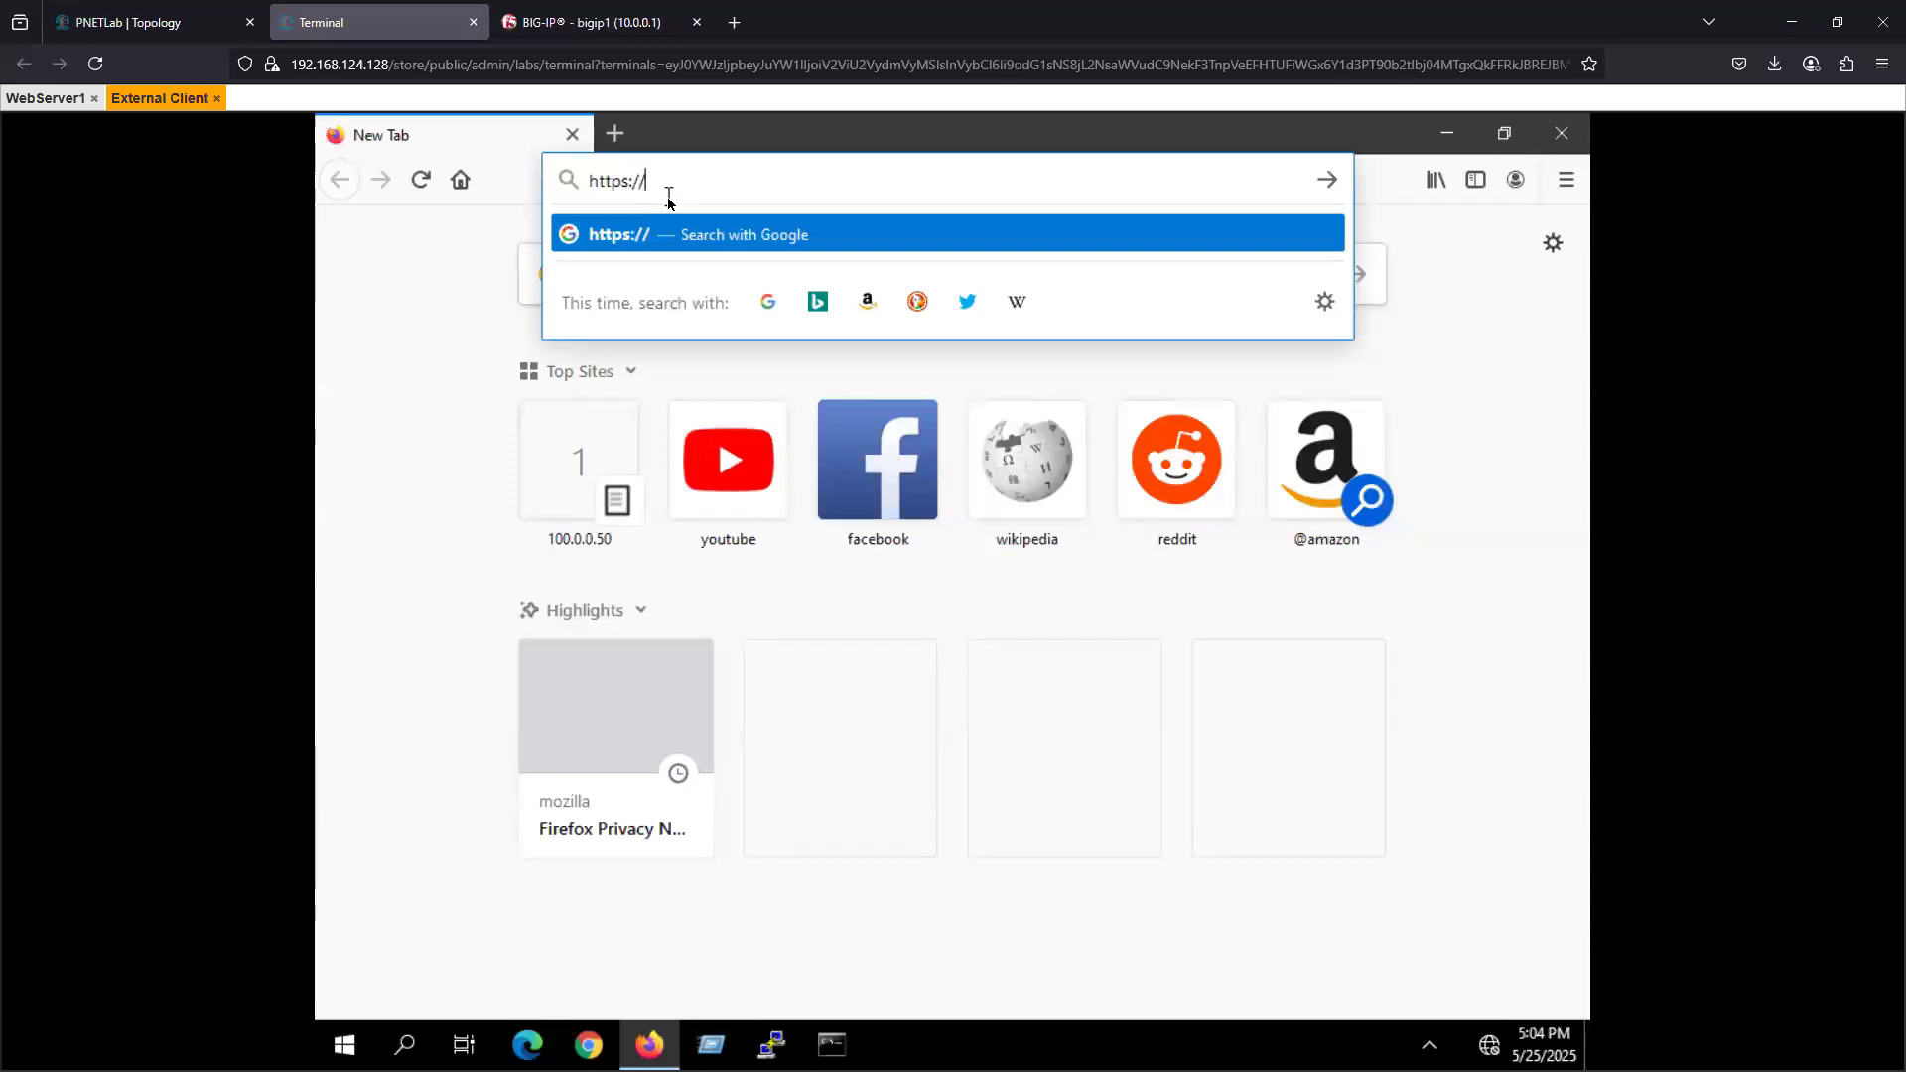
type("100.0.0")
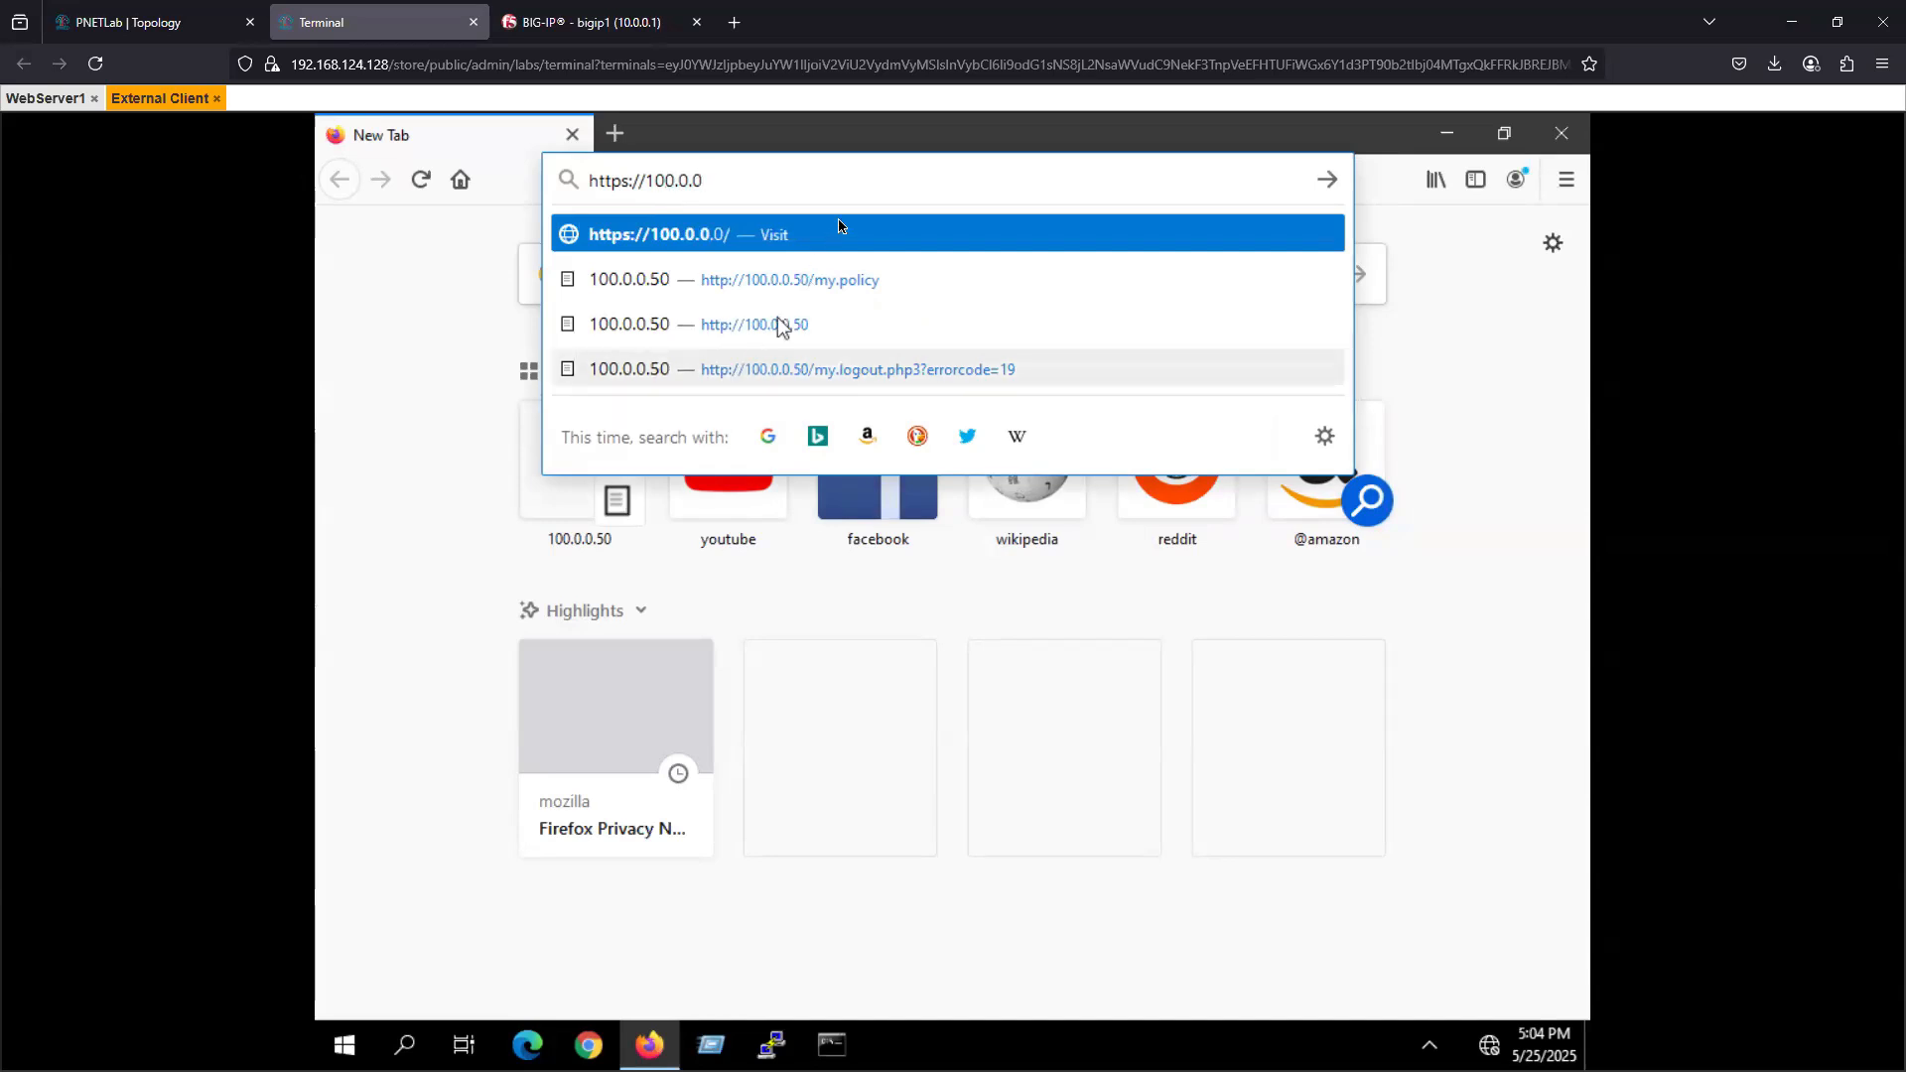
type(".50")
key("Return")
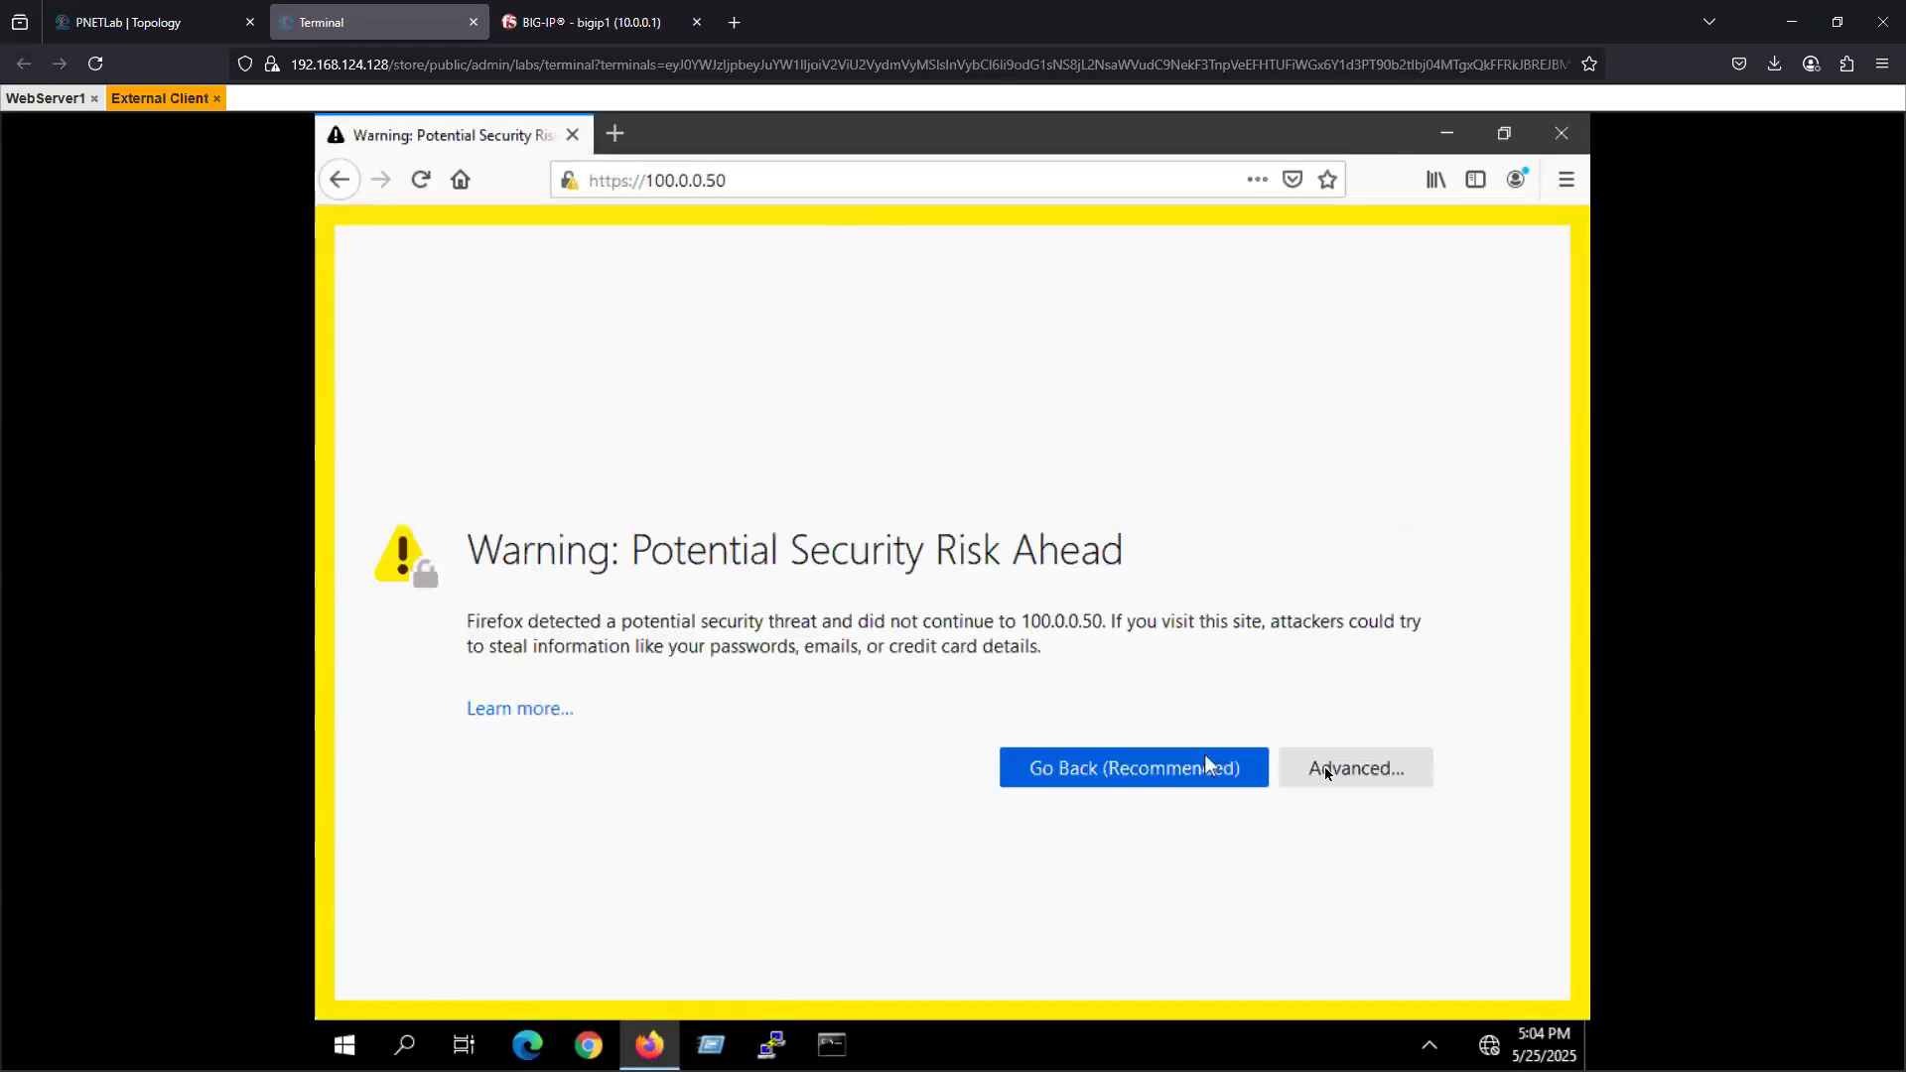
left_click(1320, 768)
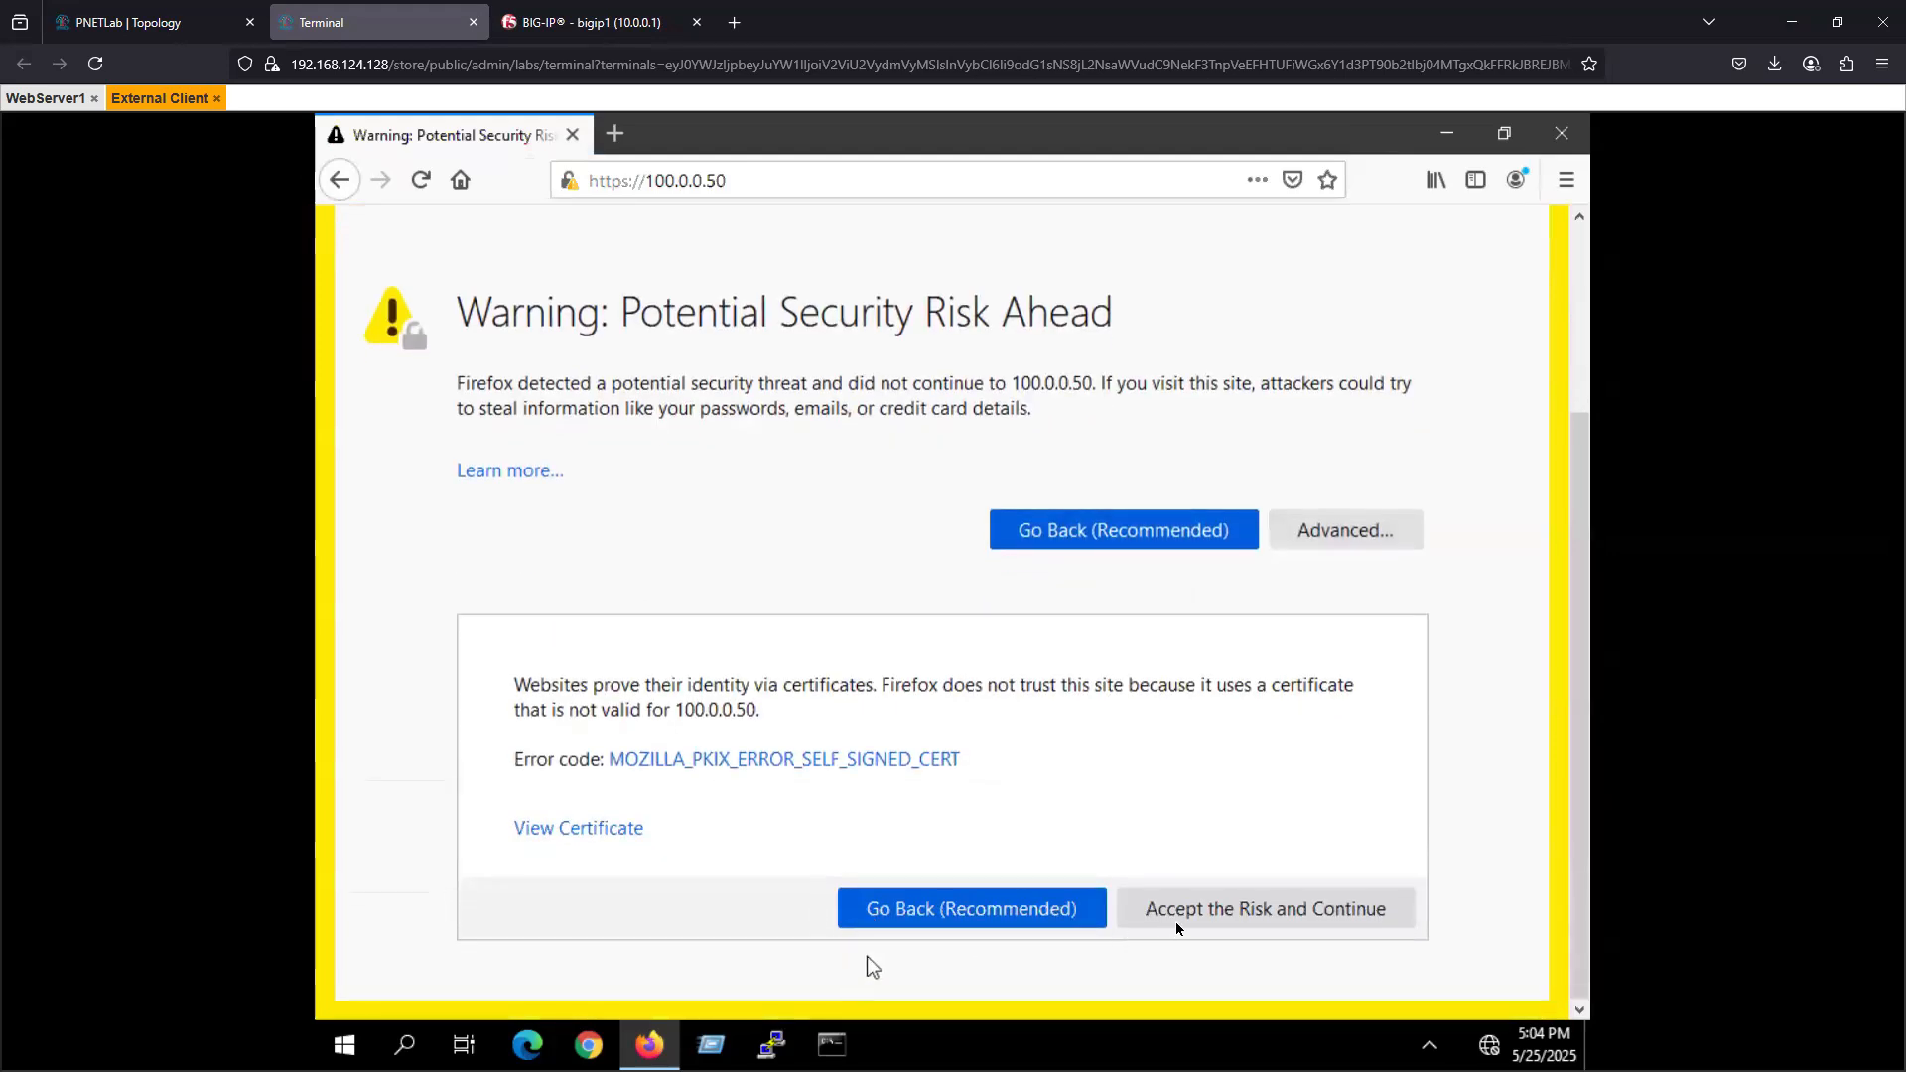
left_click(1207, 911)
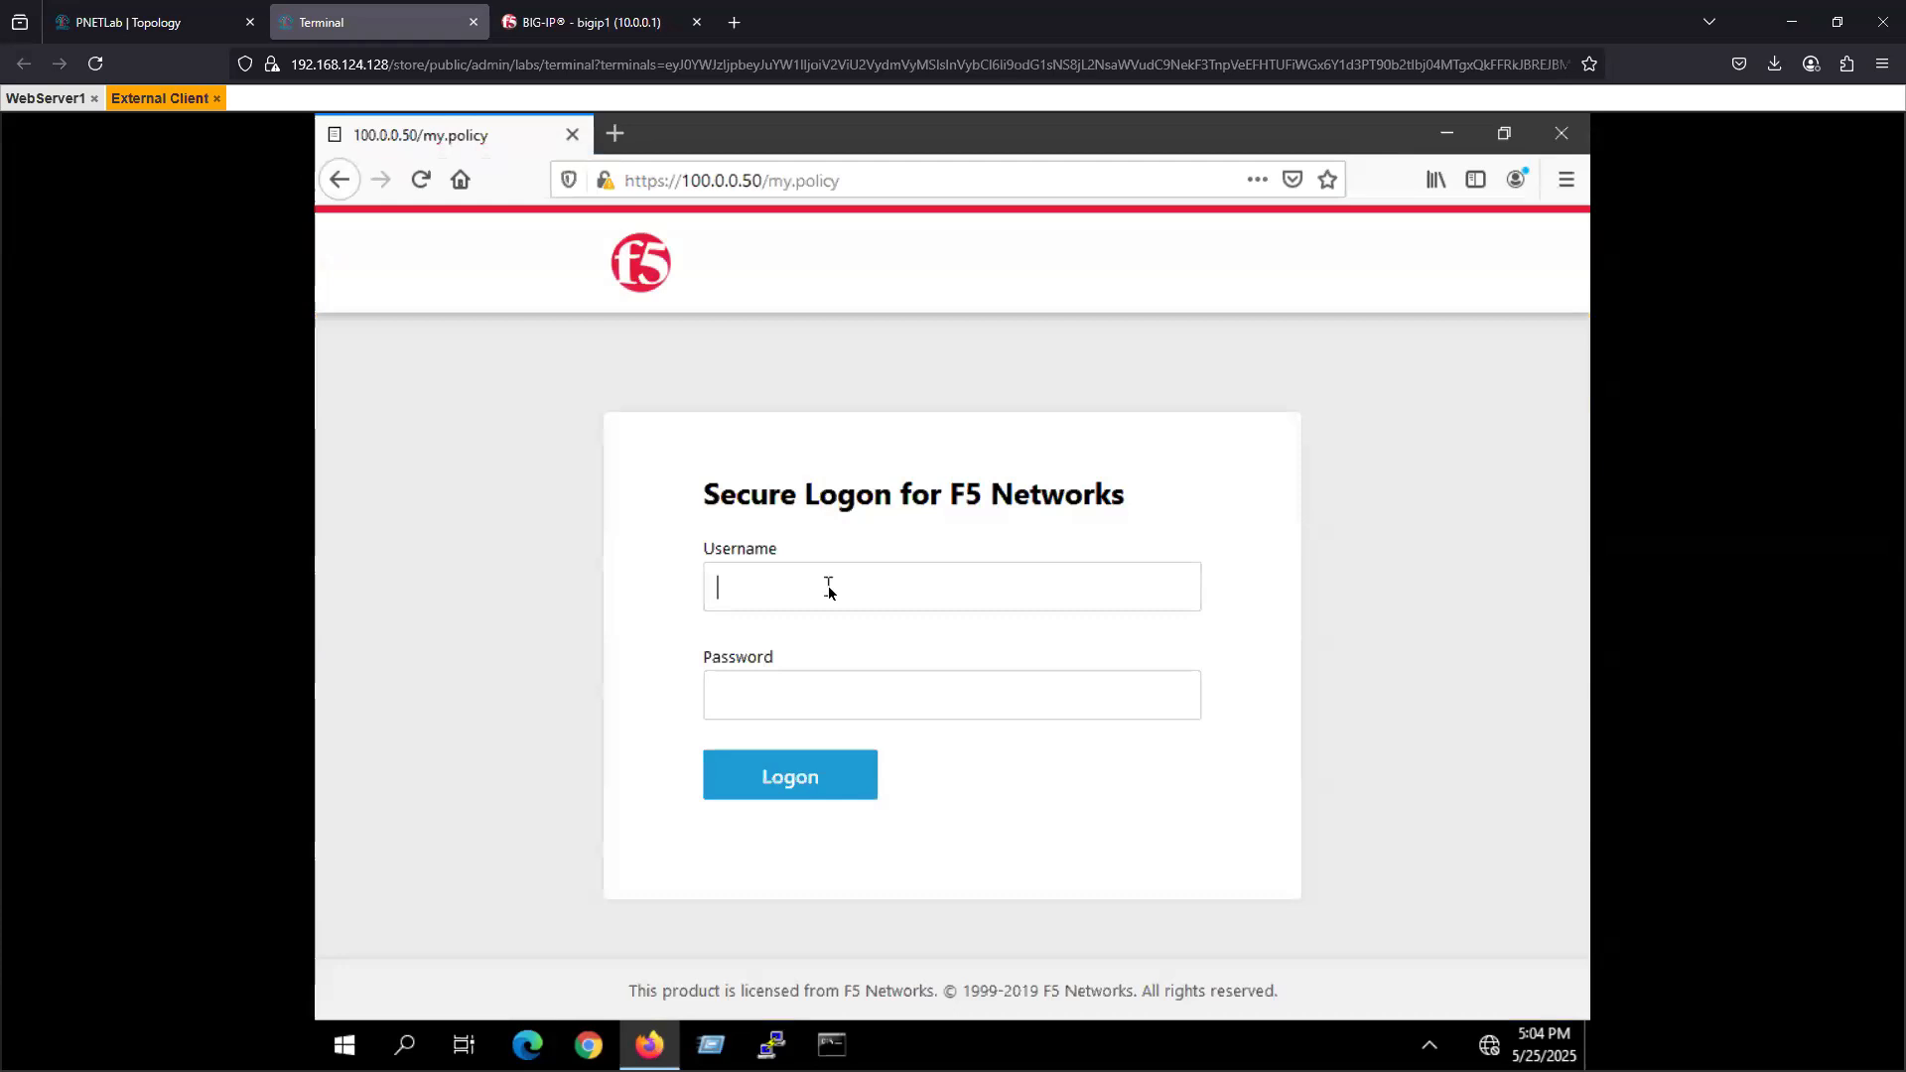
type("u")
key("BackSpace")
type("u")
key("BackSpace")
- Look up the logon account in the BIG-IP Local User DB under Access authentication
left_click(596, 22)
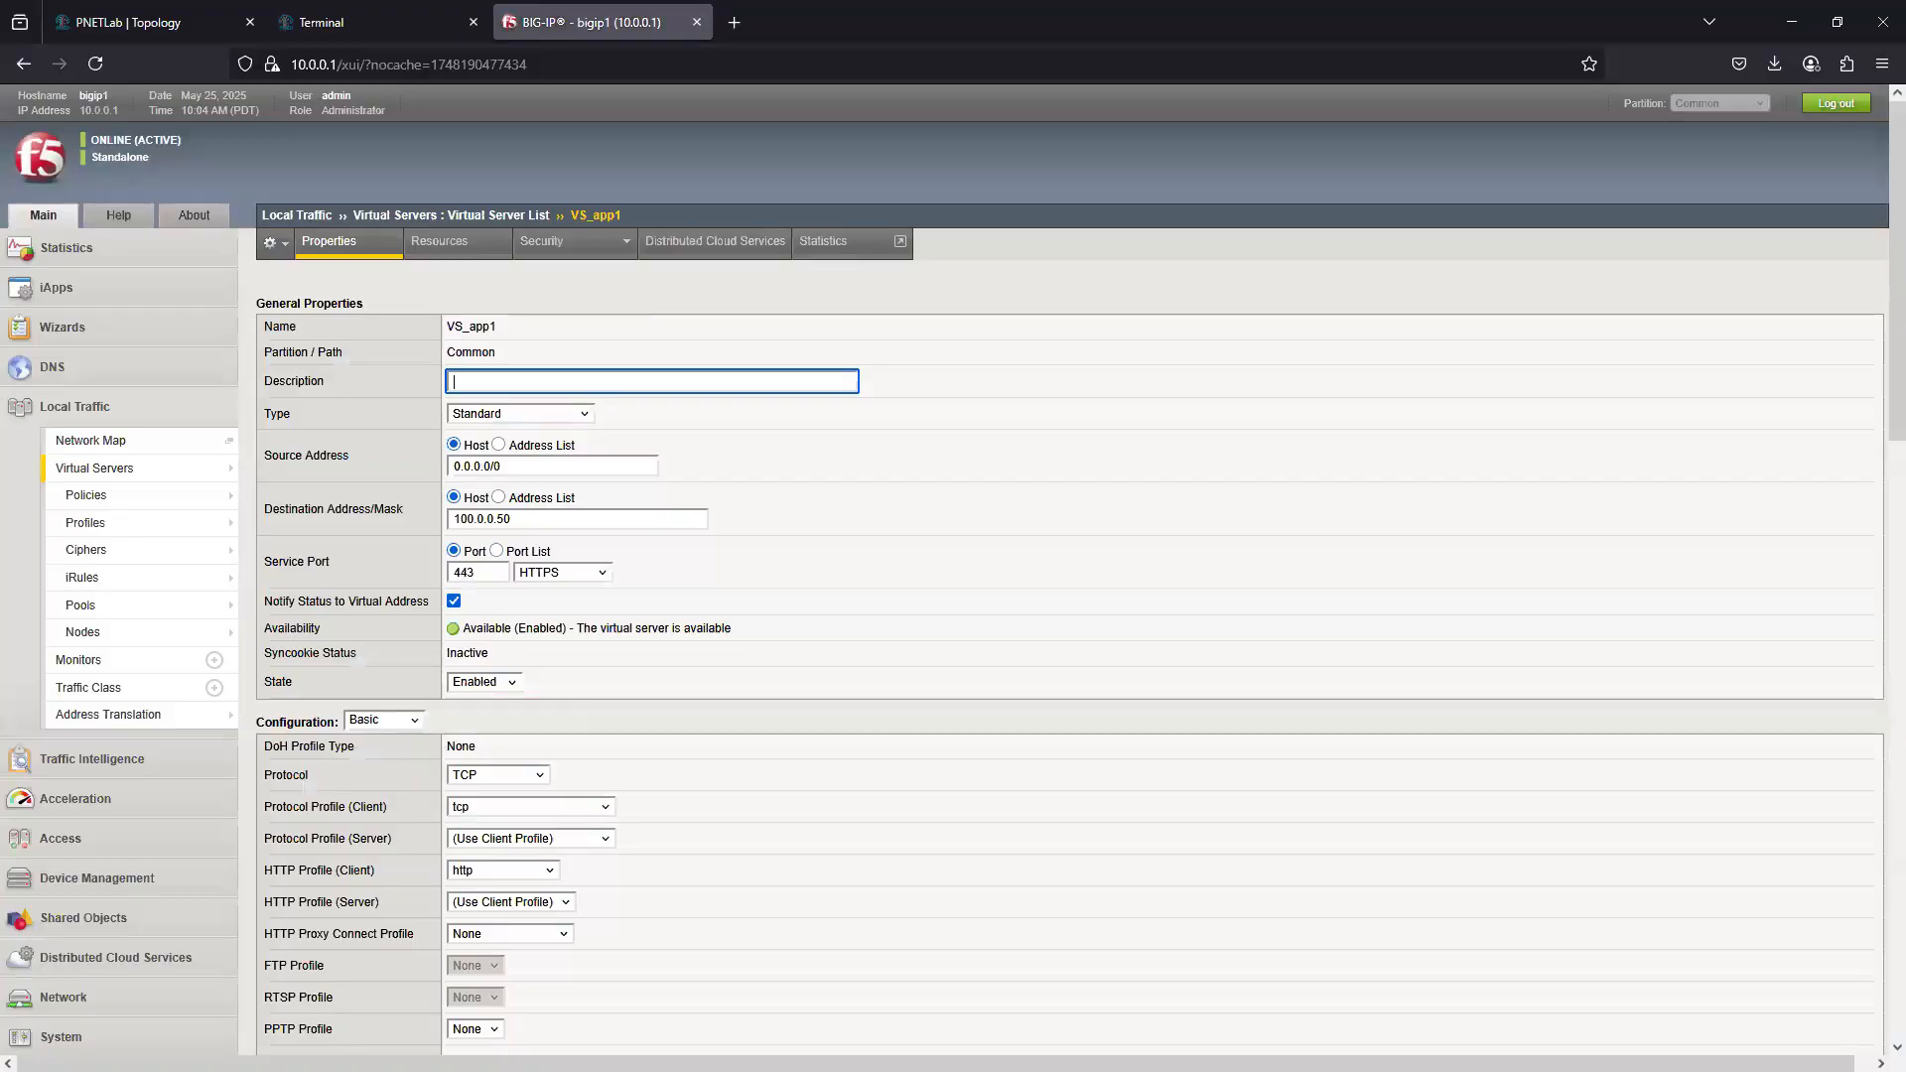
scroll(99, 893, "down", 3)
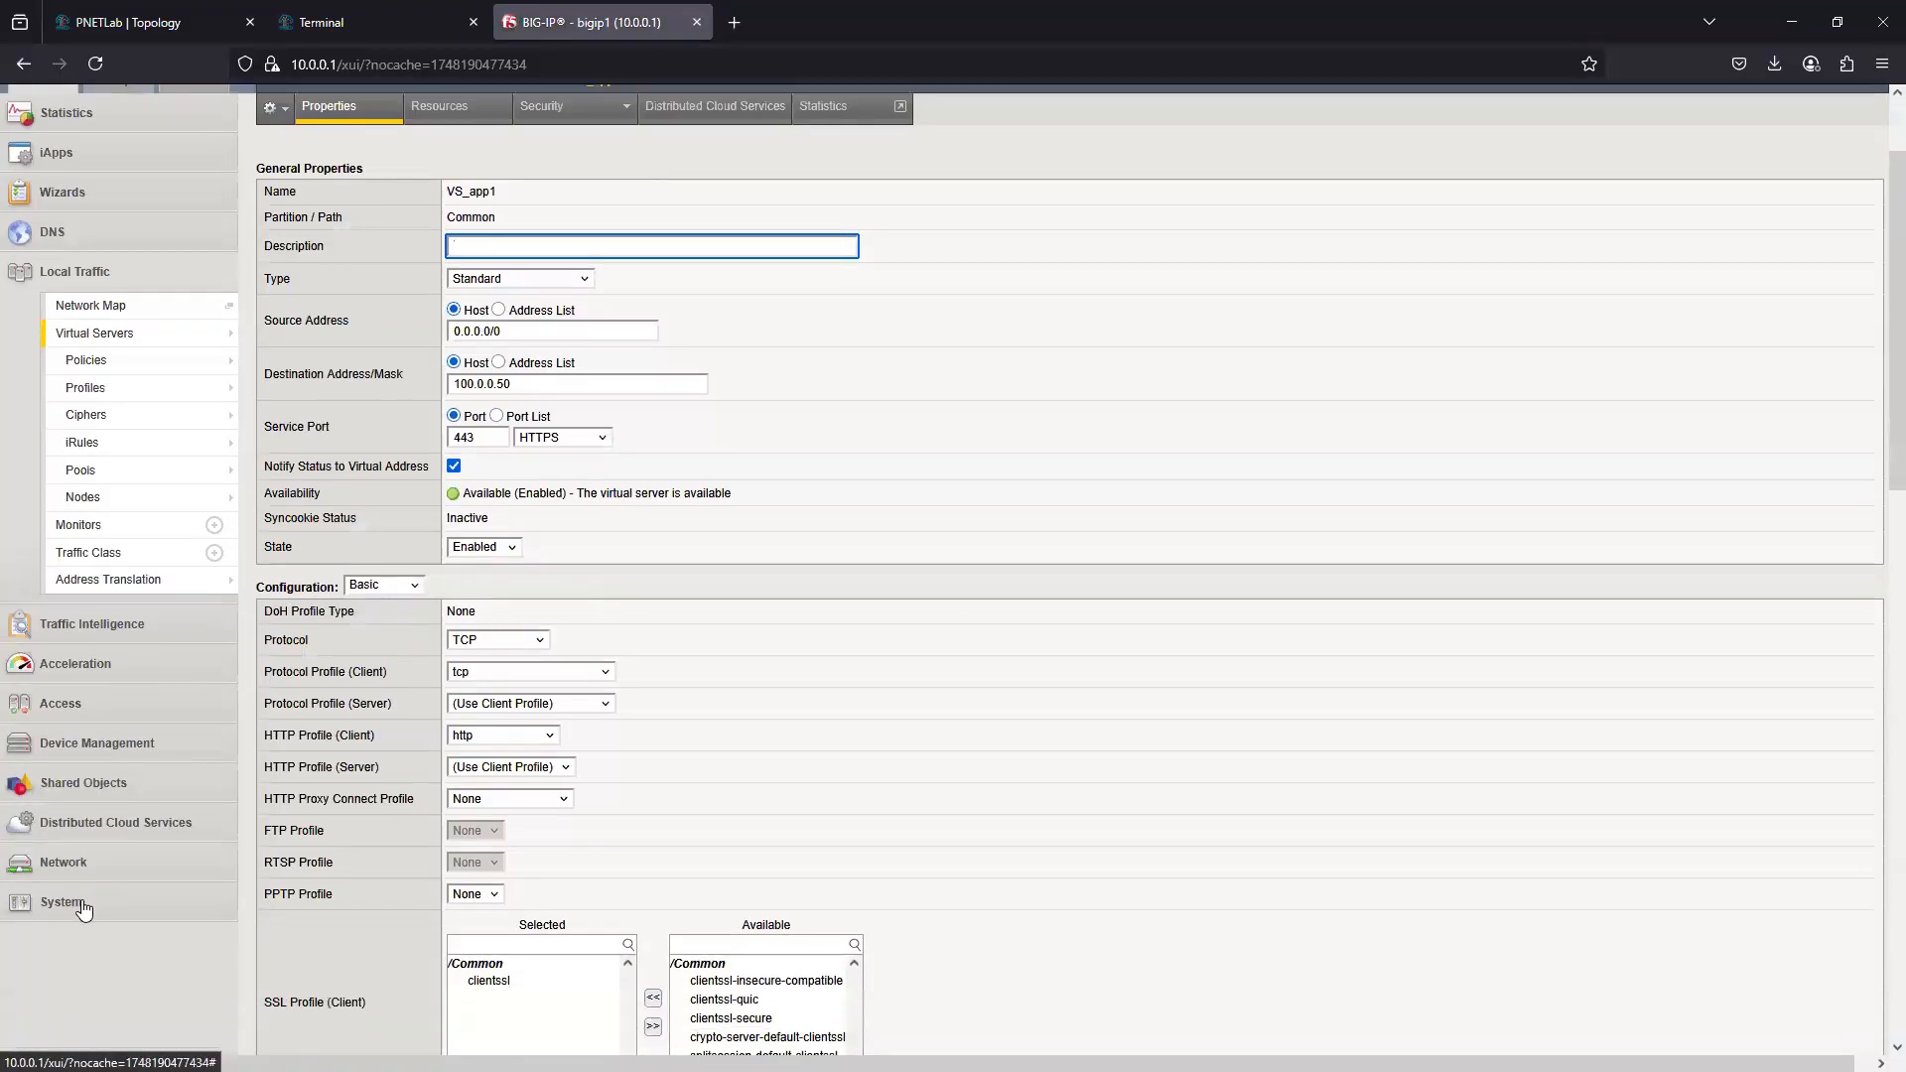
left_click(69, 703)
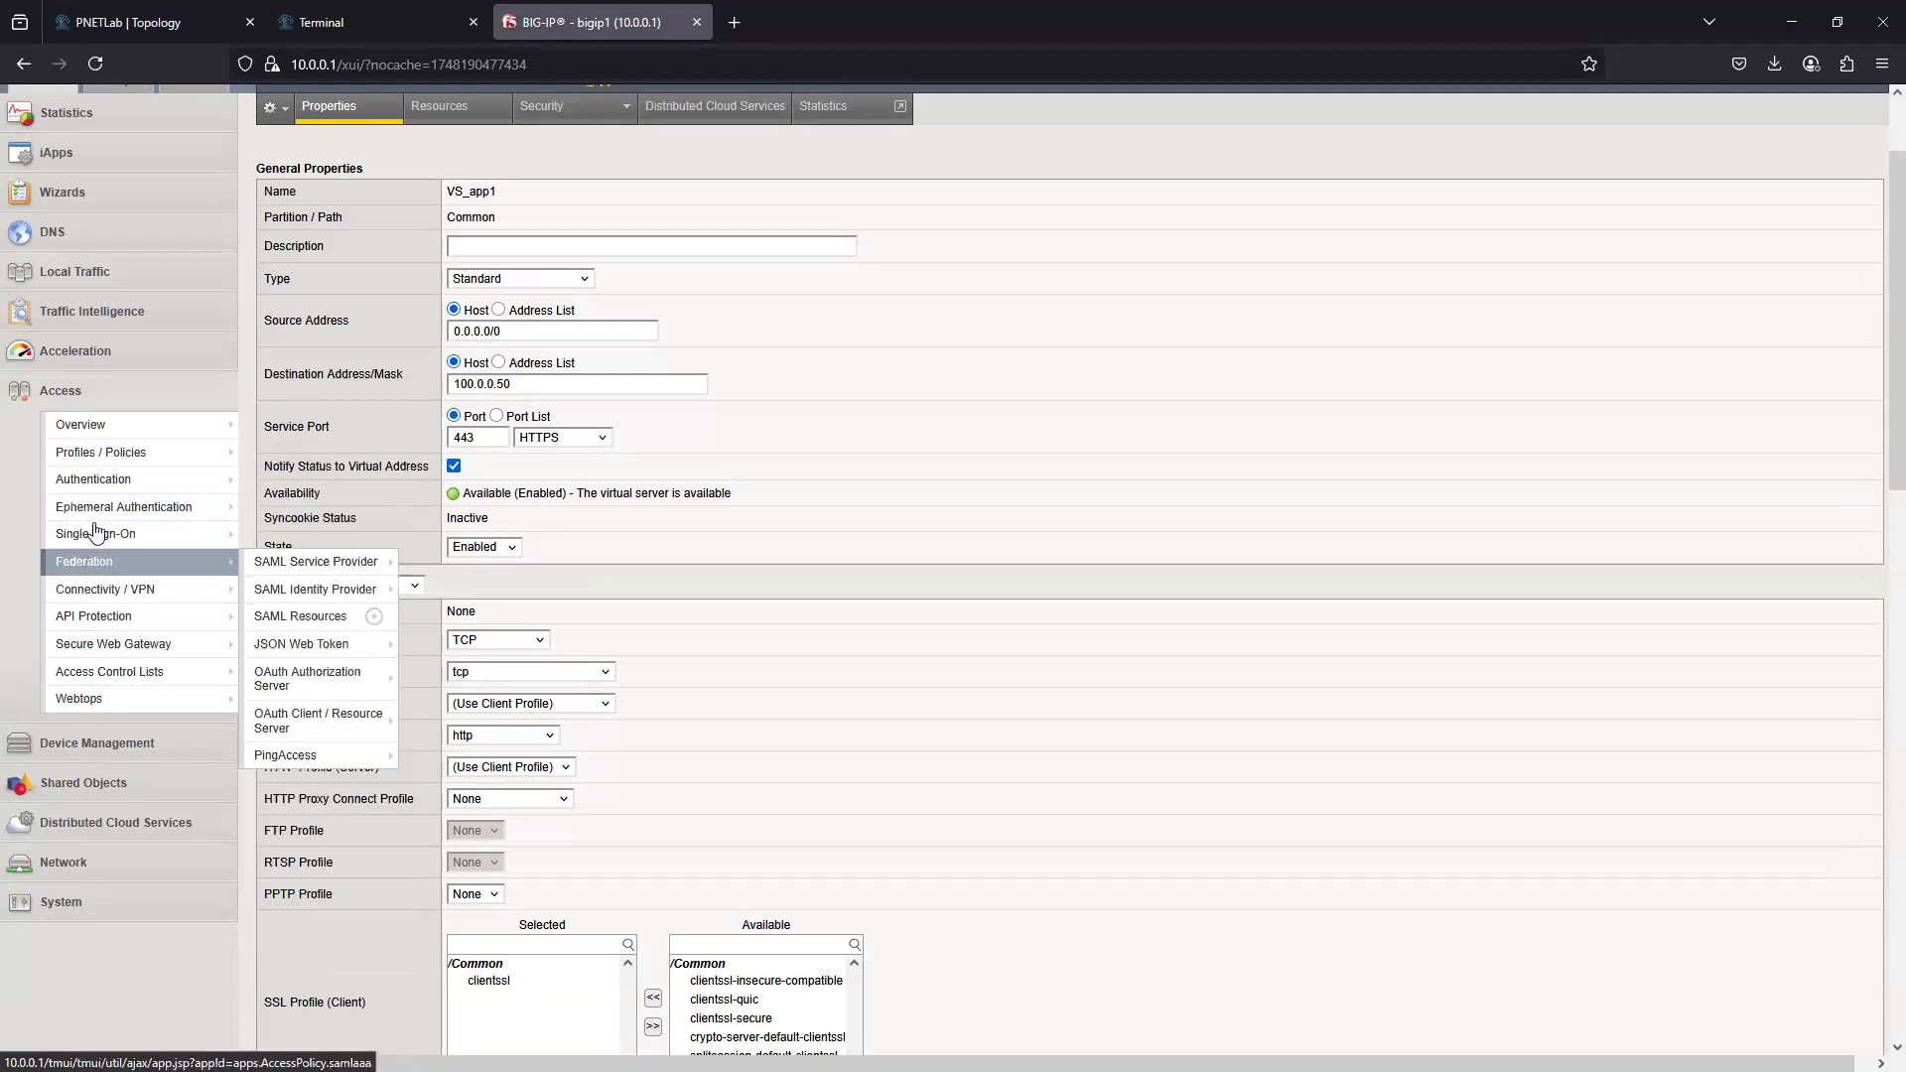
mouse_move(120, 486)
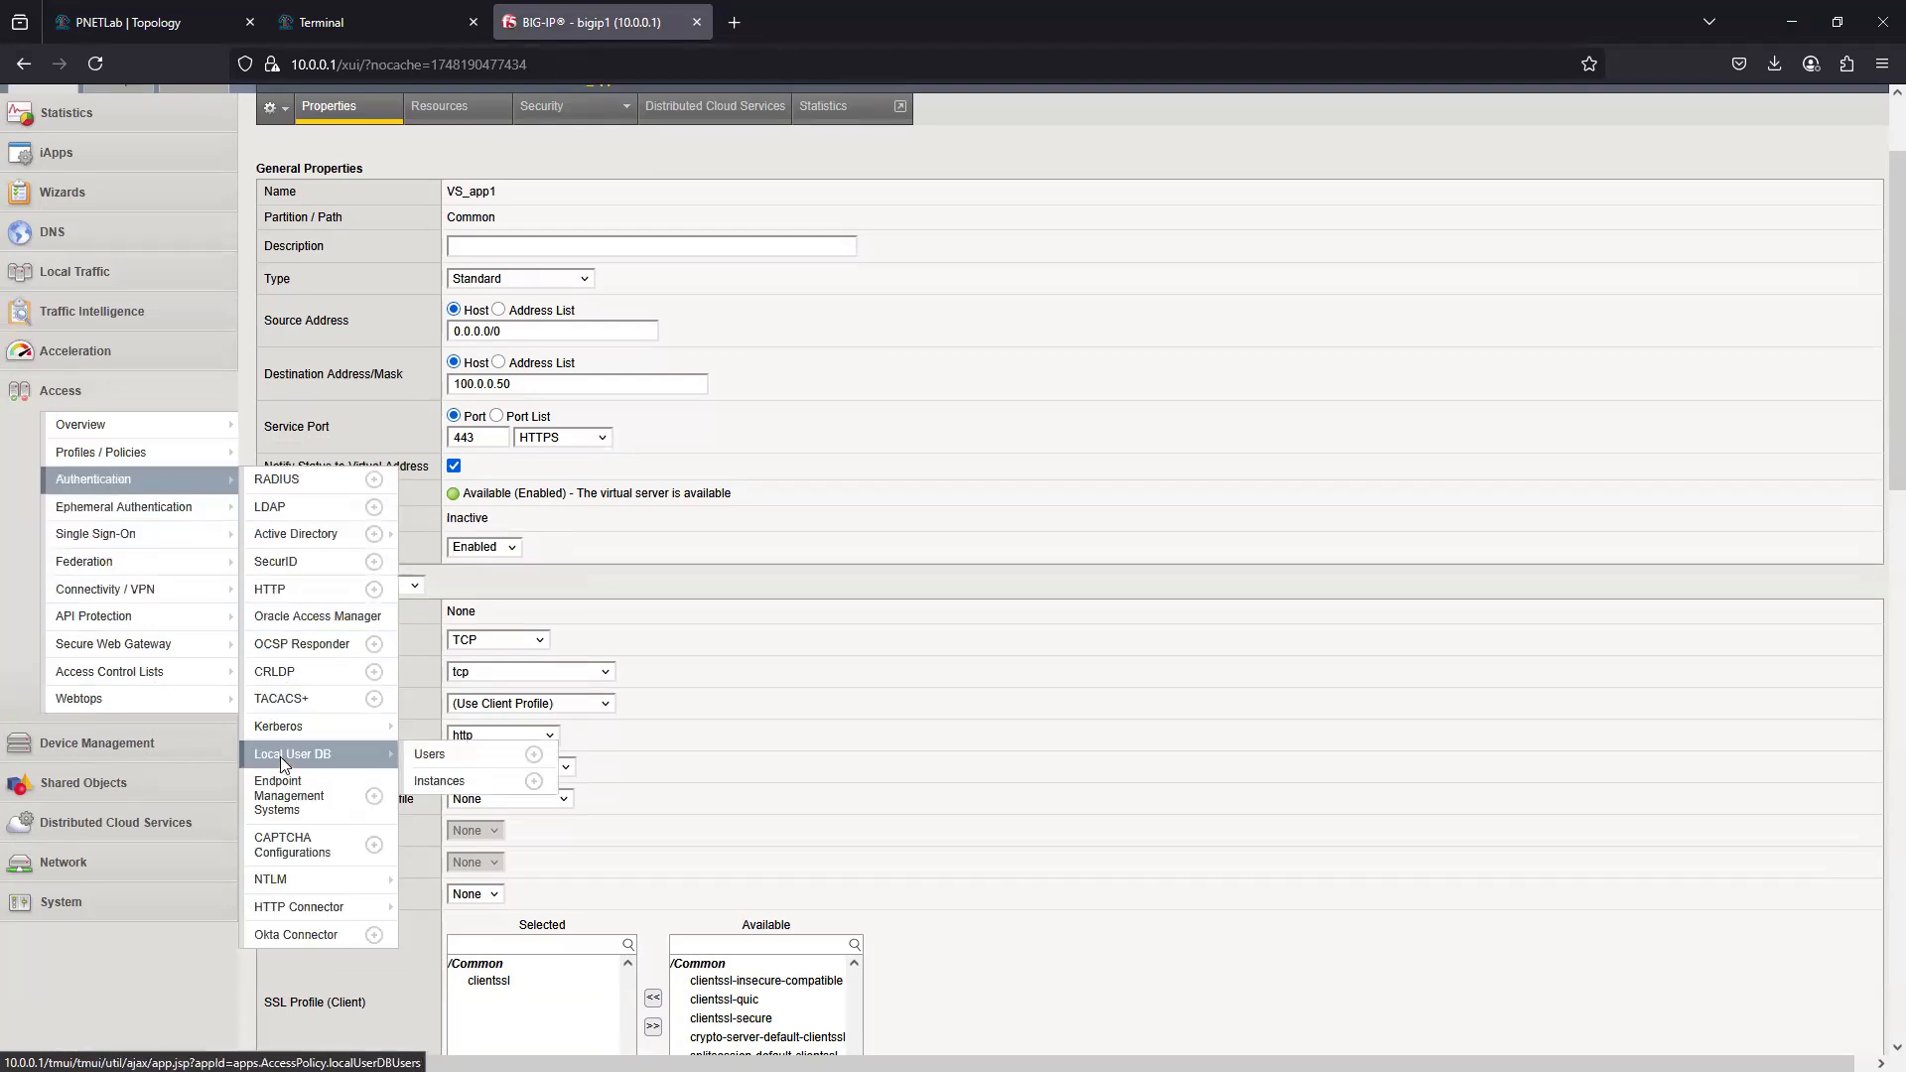
left_click(280, 754)
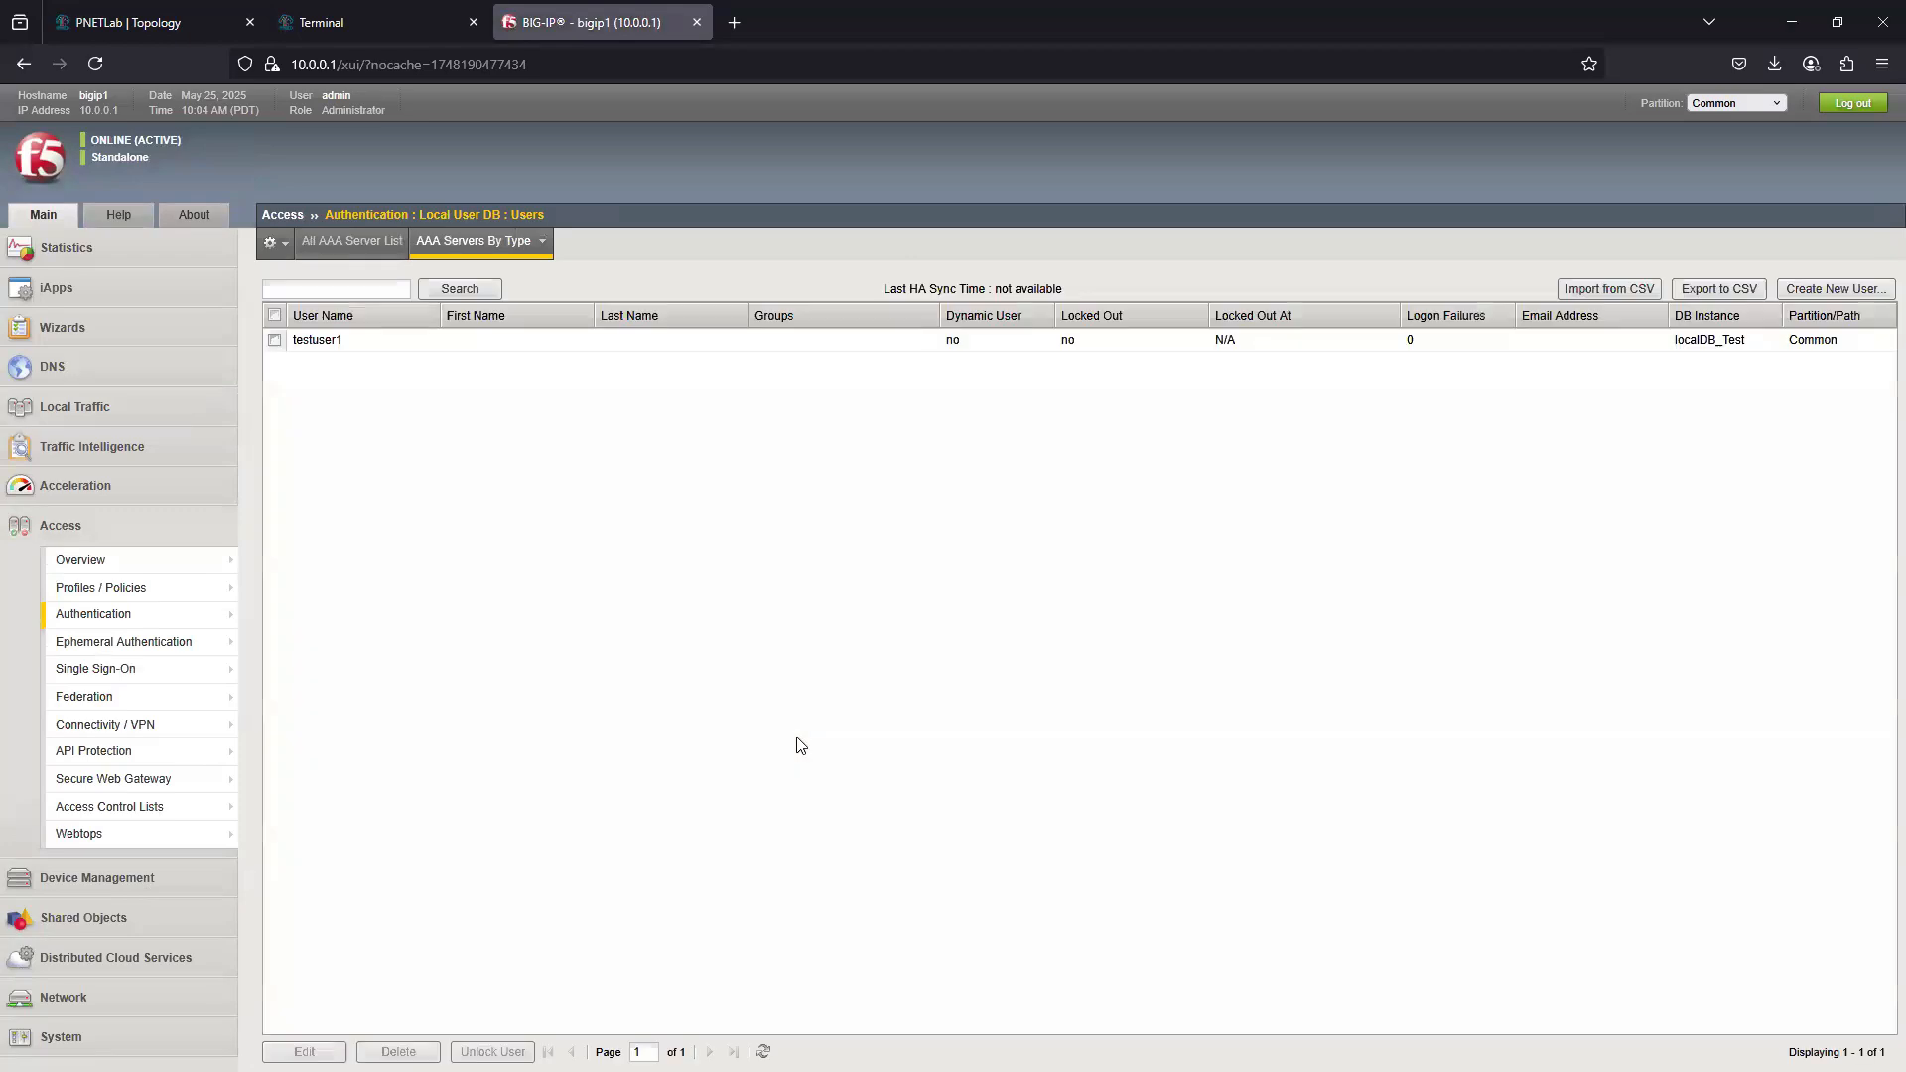
left_click(317, 339)
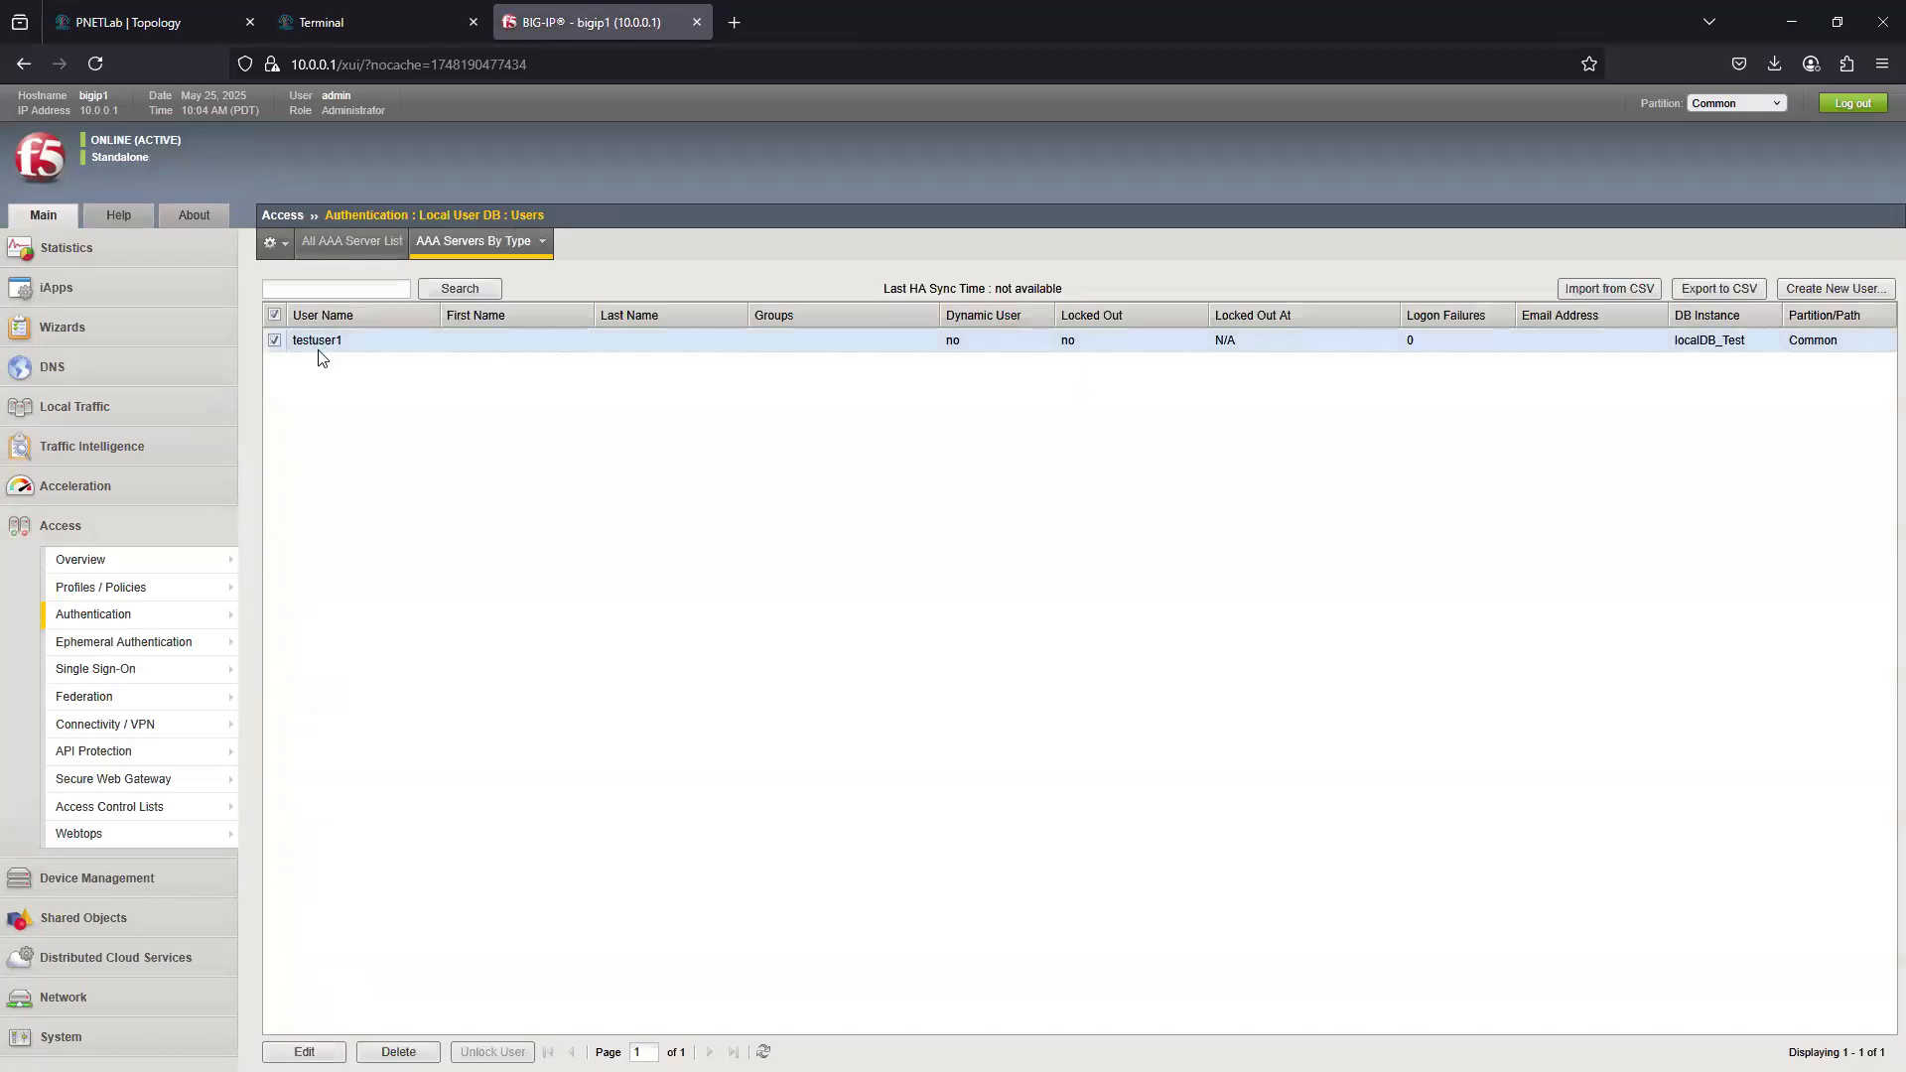
- Log on to the F5 Secure Logon page on the External Client as testuser1 with the account password
left_click(363, 22)
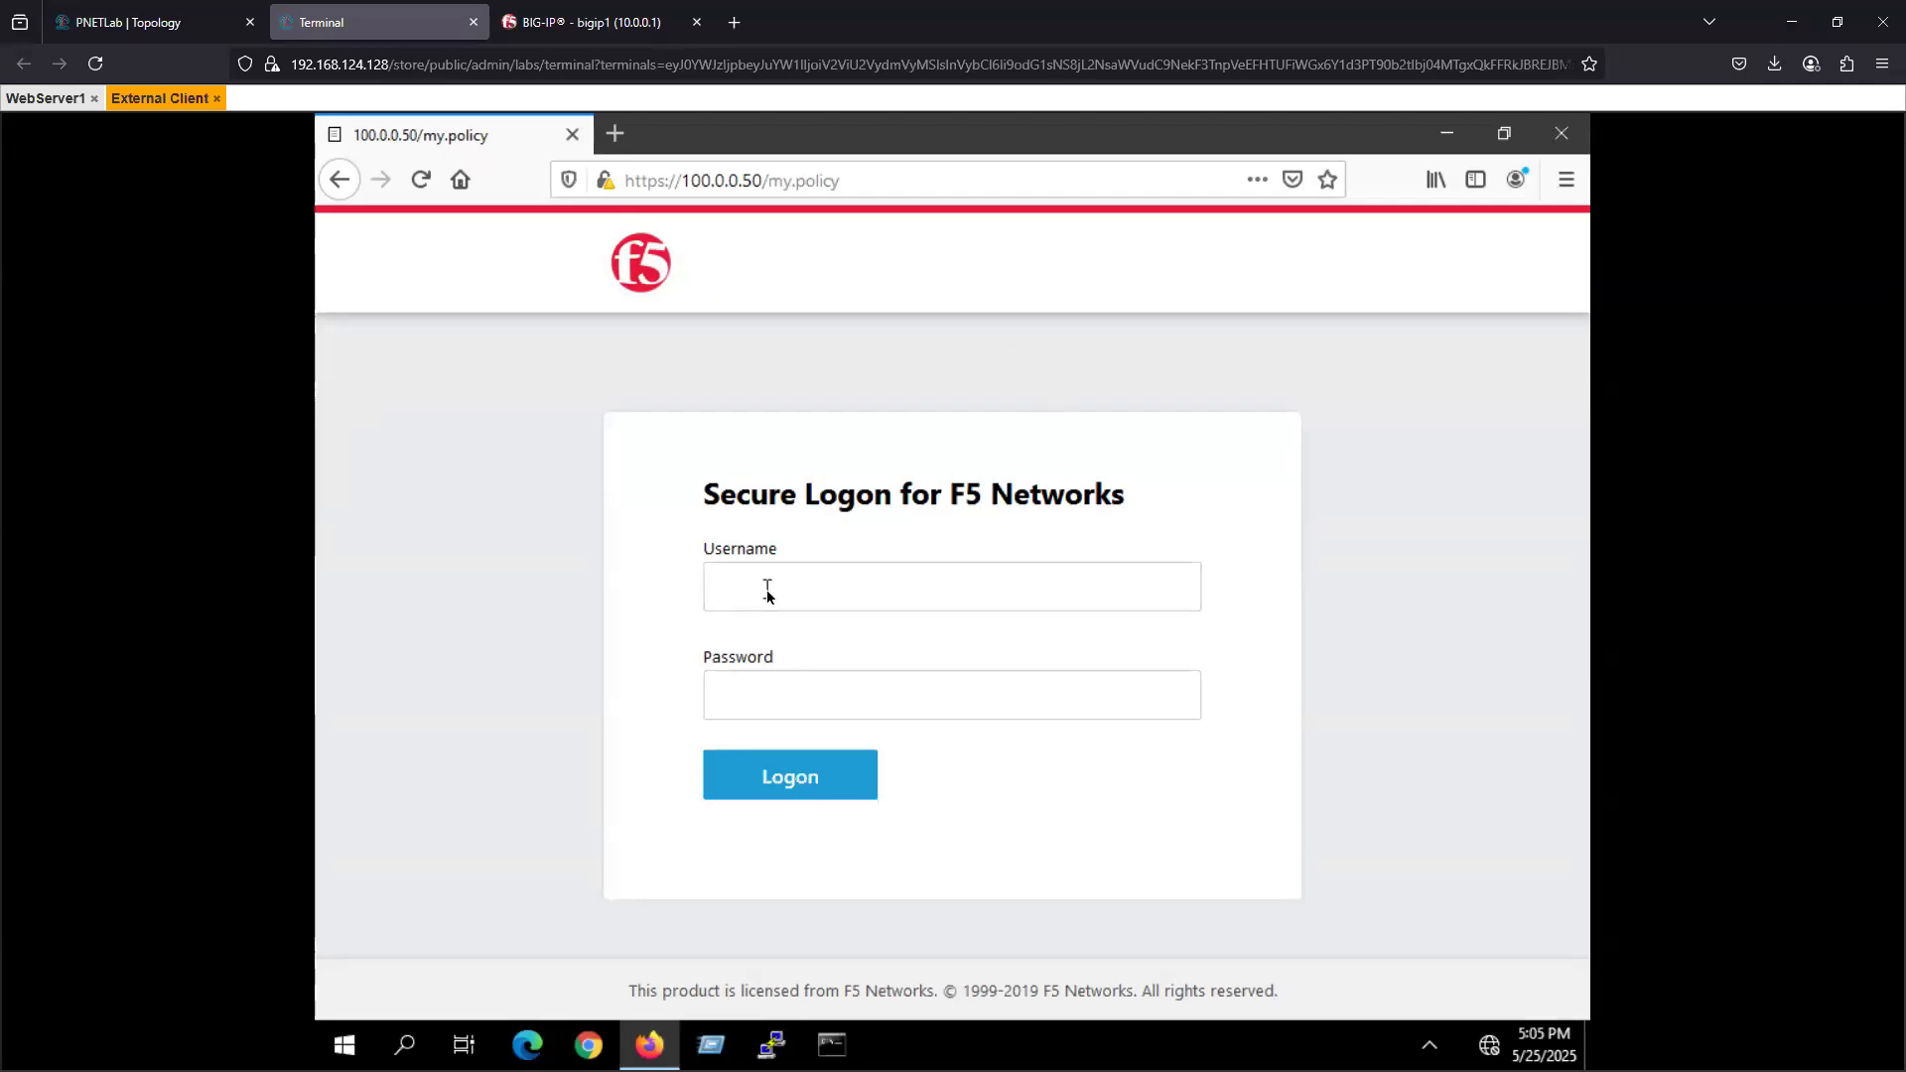
type("testuser1")
key("Tab")
type("••sword")
left_click(771, 794)
left_click(910, 400)
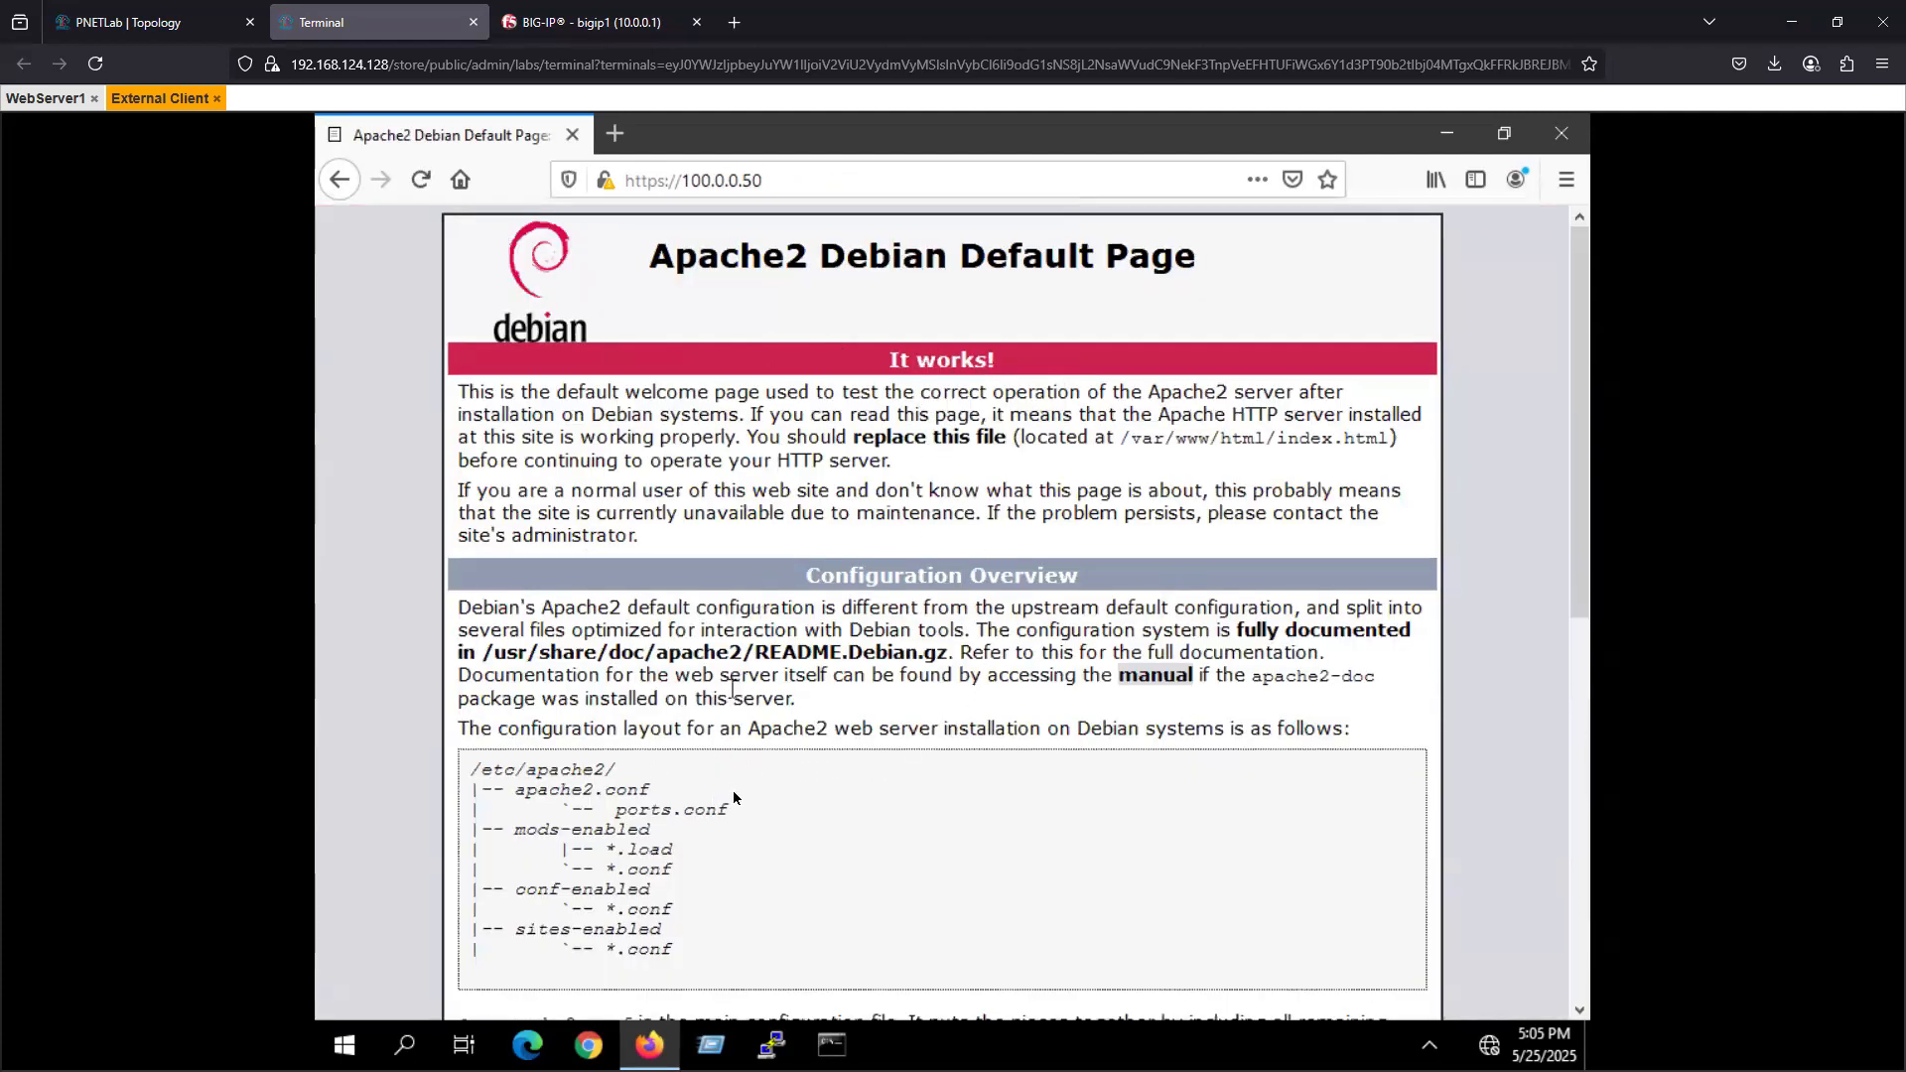
scroll(764, 373, "down", 8)
scroll(764, 373, "up", 3)
scroll(765, 373, "up", 5)
left_click(822, 185)
left_click(828, 186)
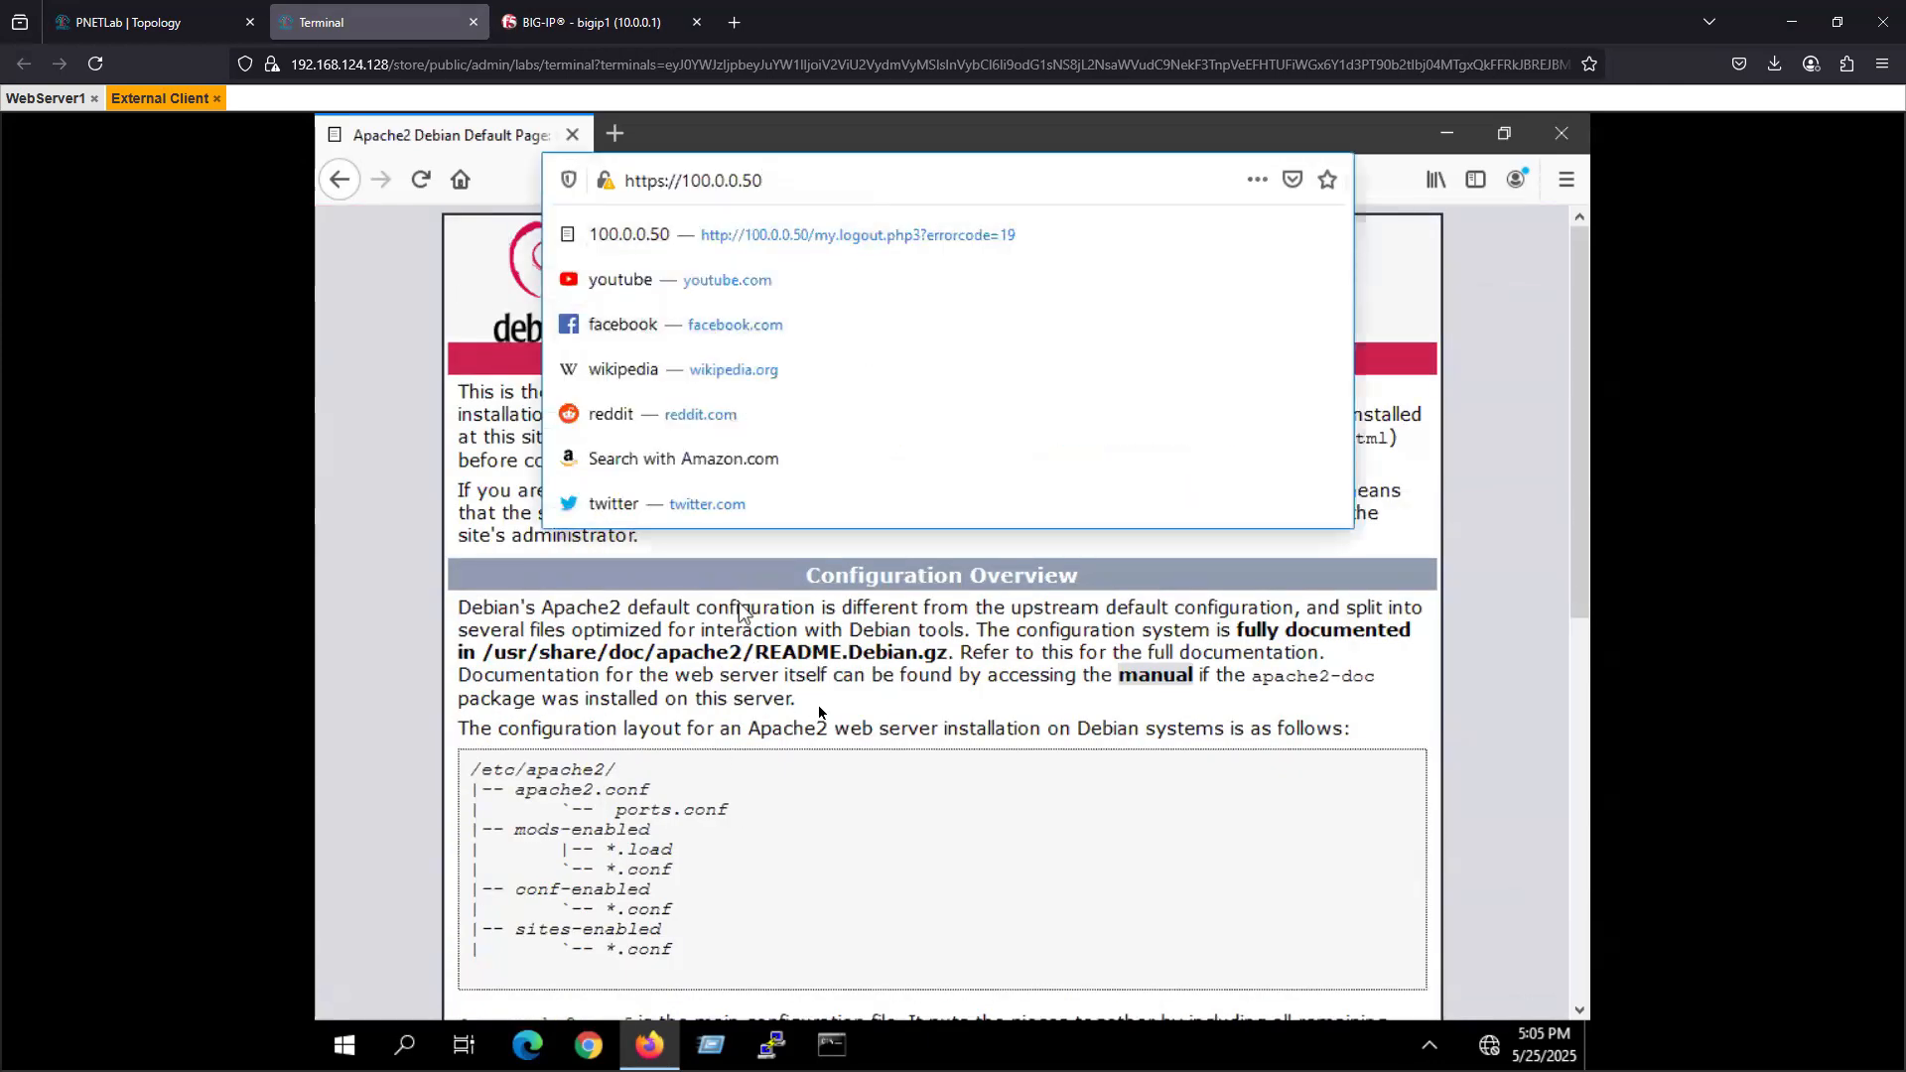
key("Return")
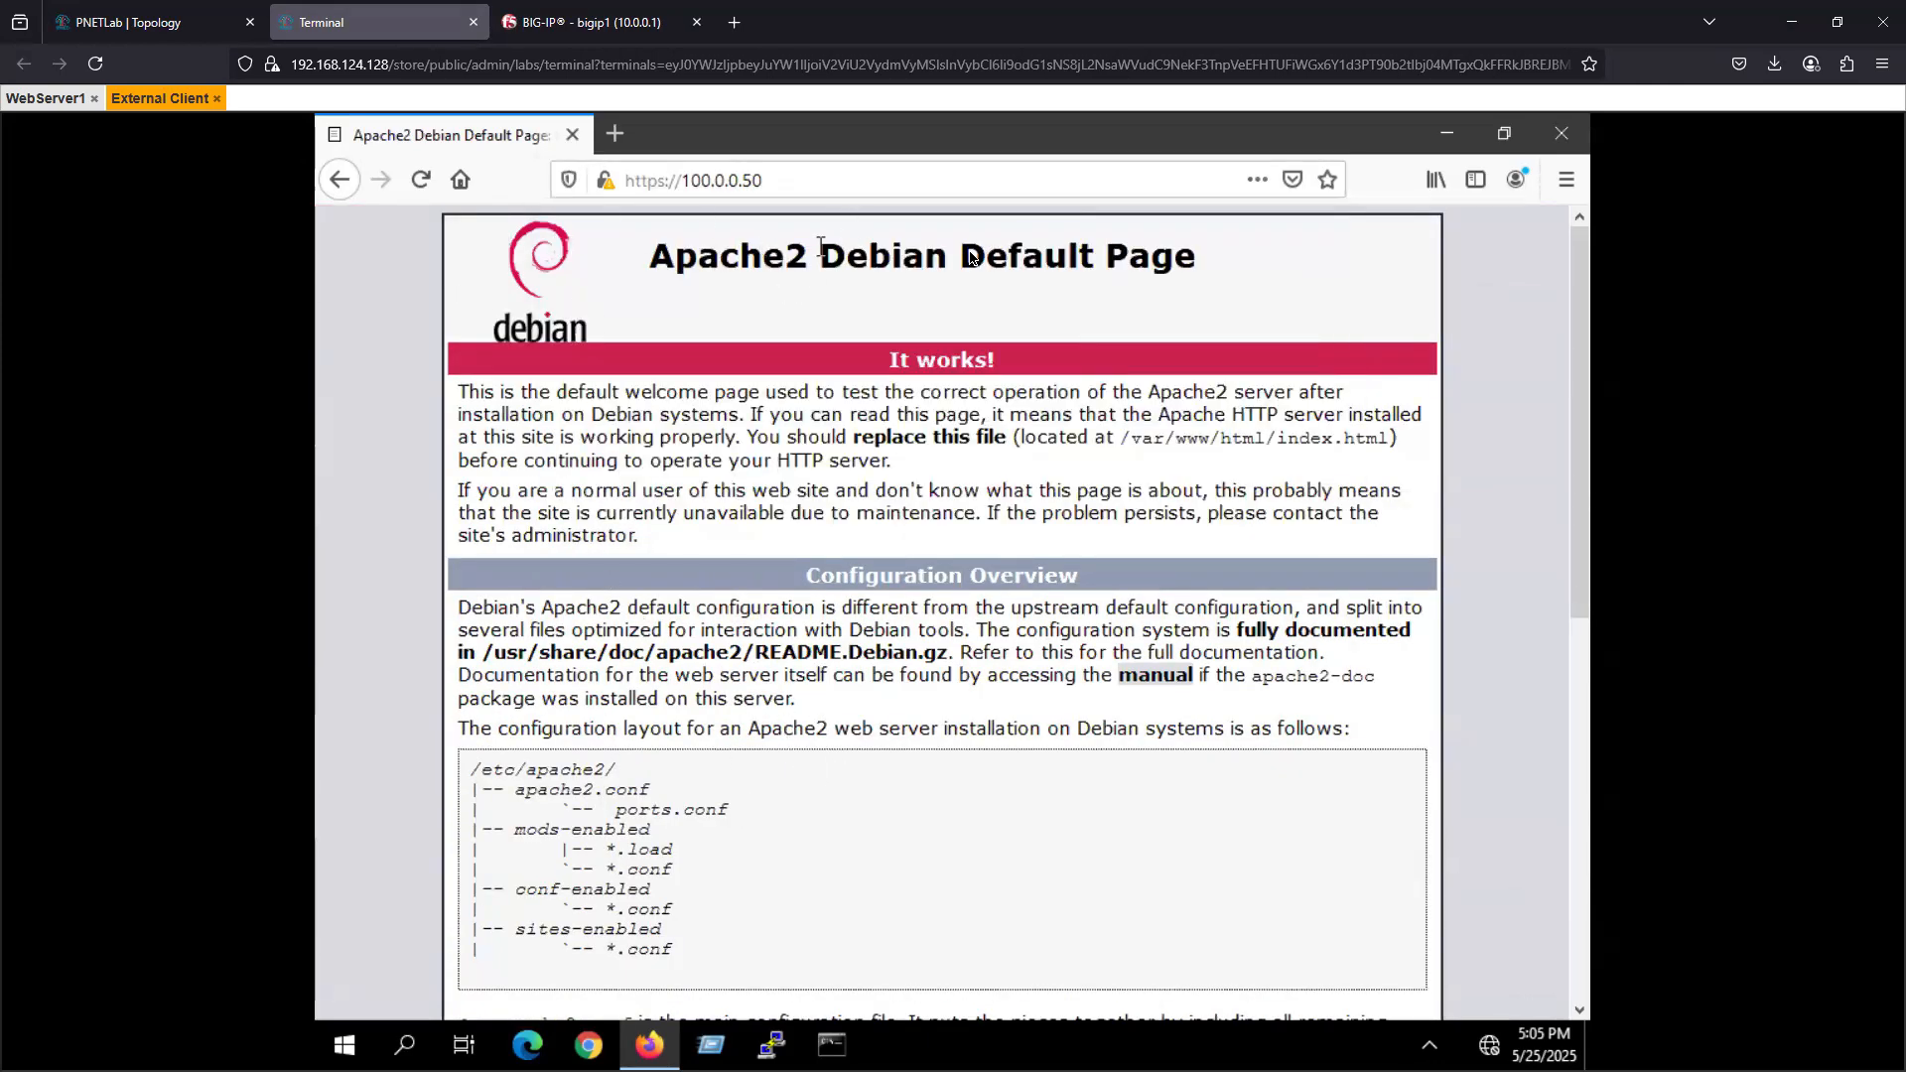
scroll(709, 802, "down", 5)
scroll(688, 856, "down", 1)
scroll(685, 854, "up", 6)
left_click(793, 187)
left_click(801, 186)
type("/")
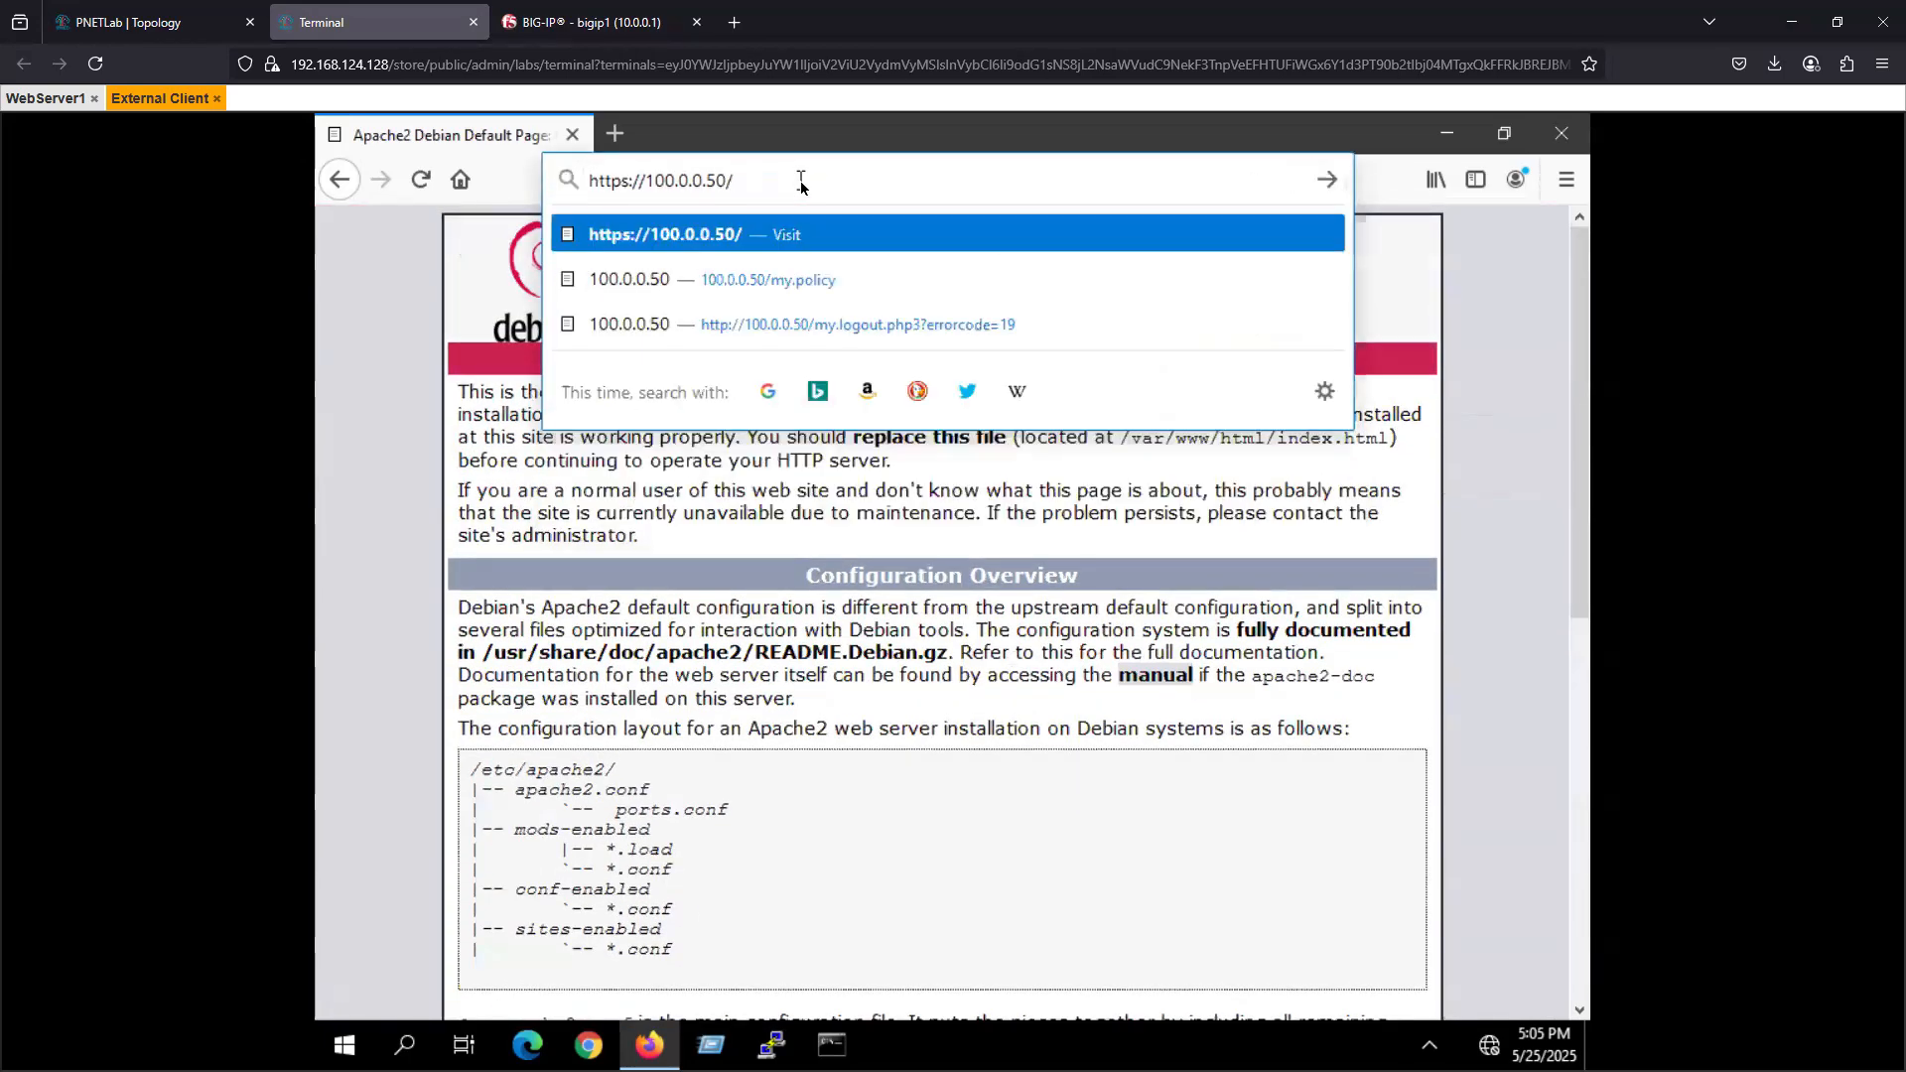
type("dvv")
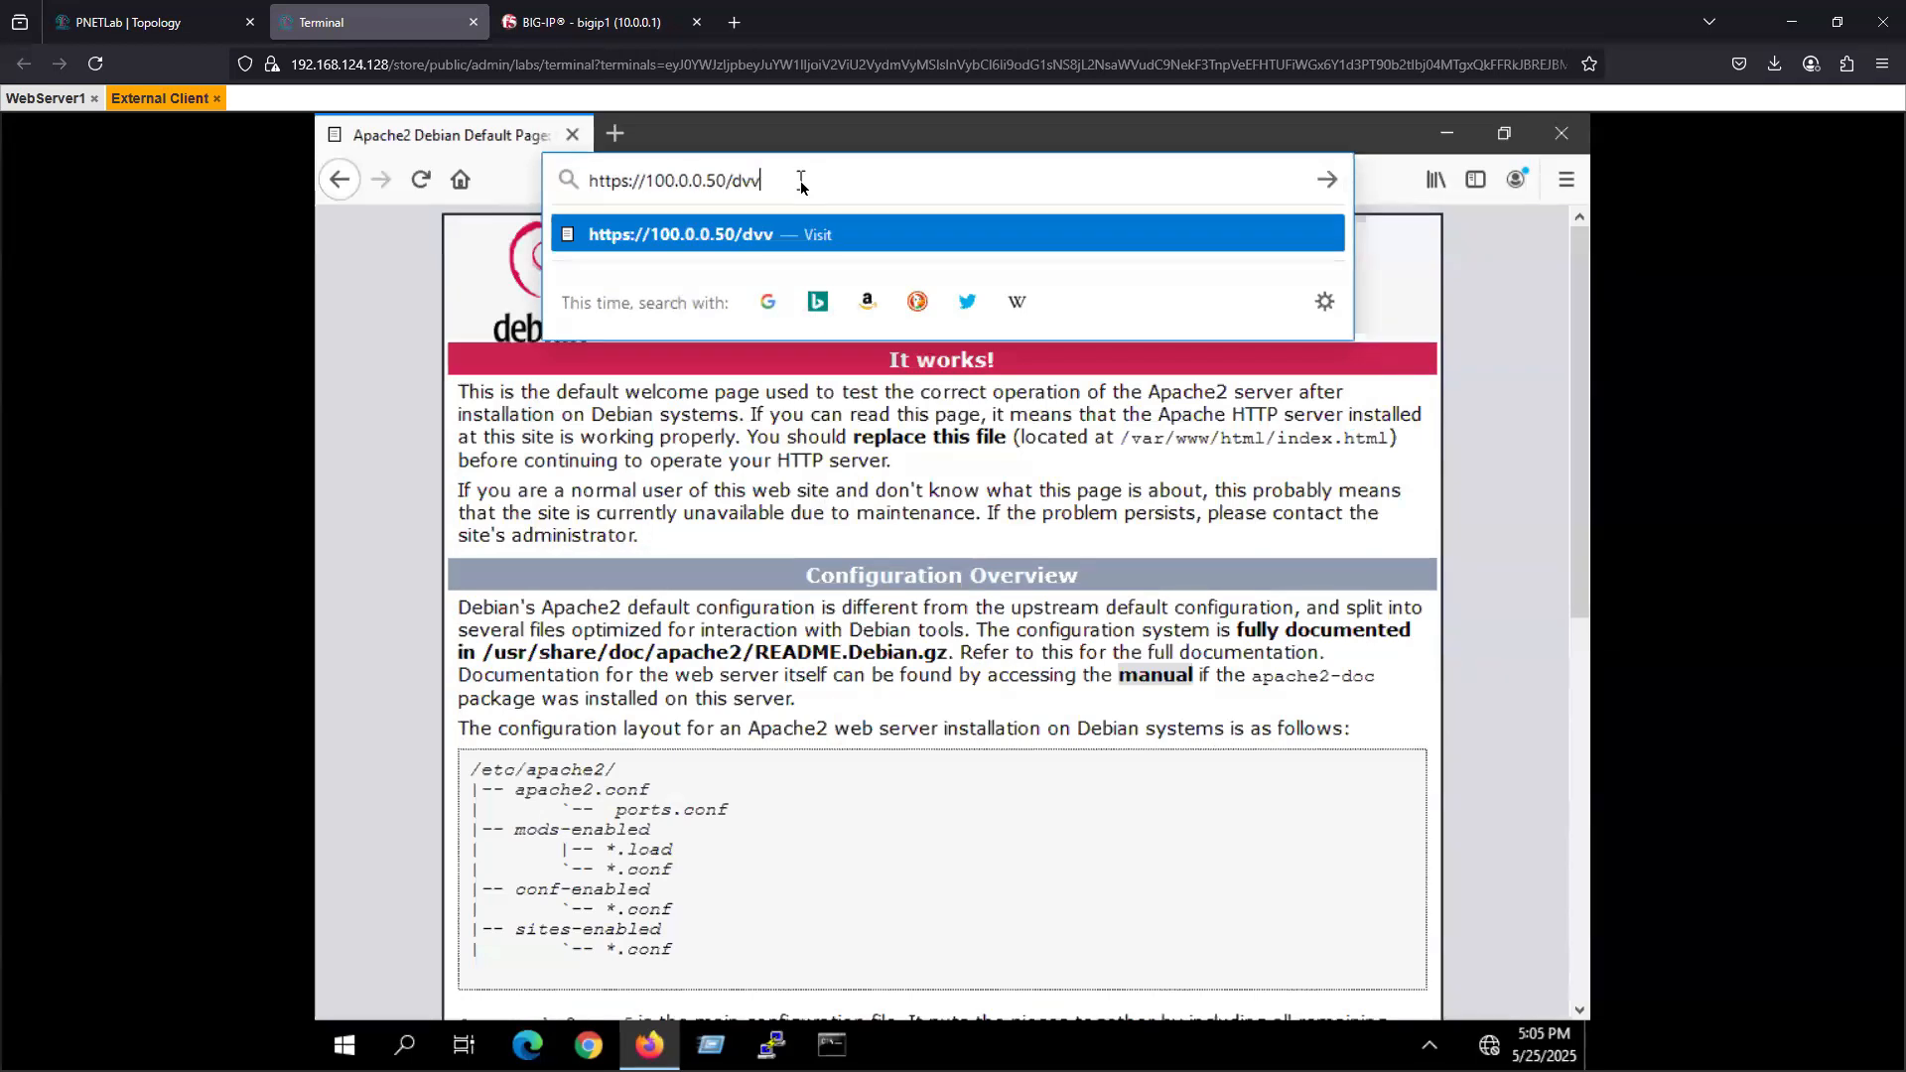
type("a/login")
type(".php")
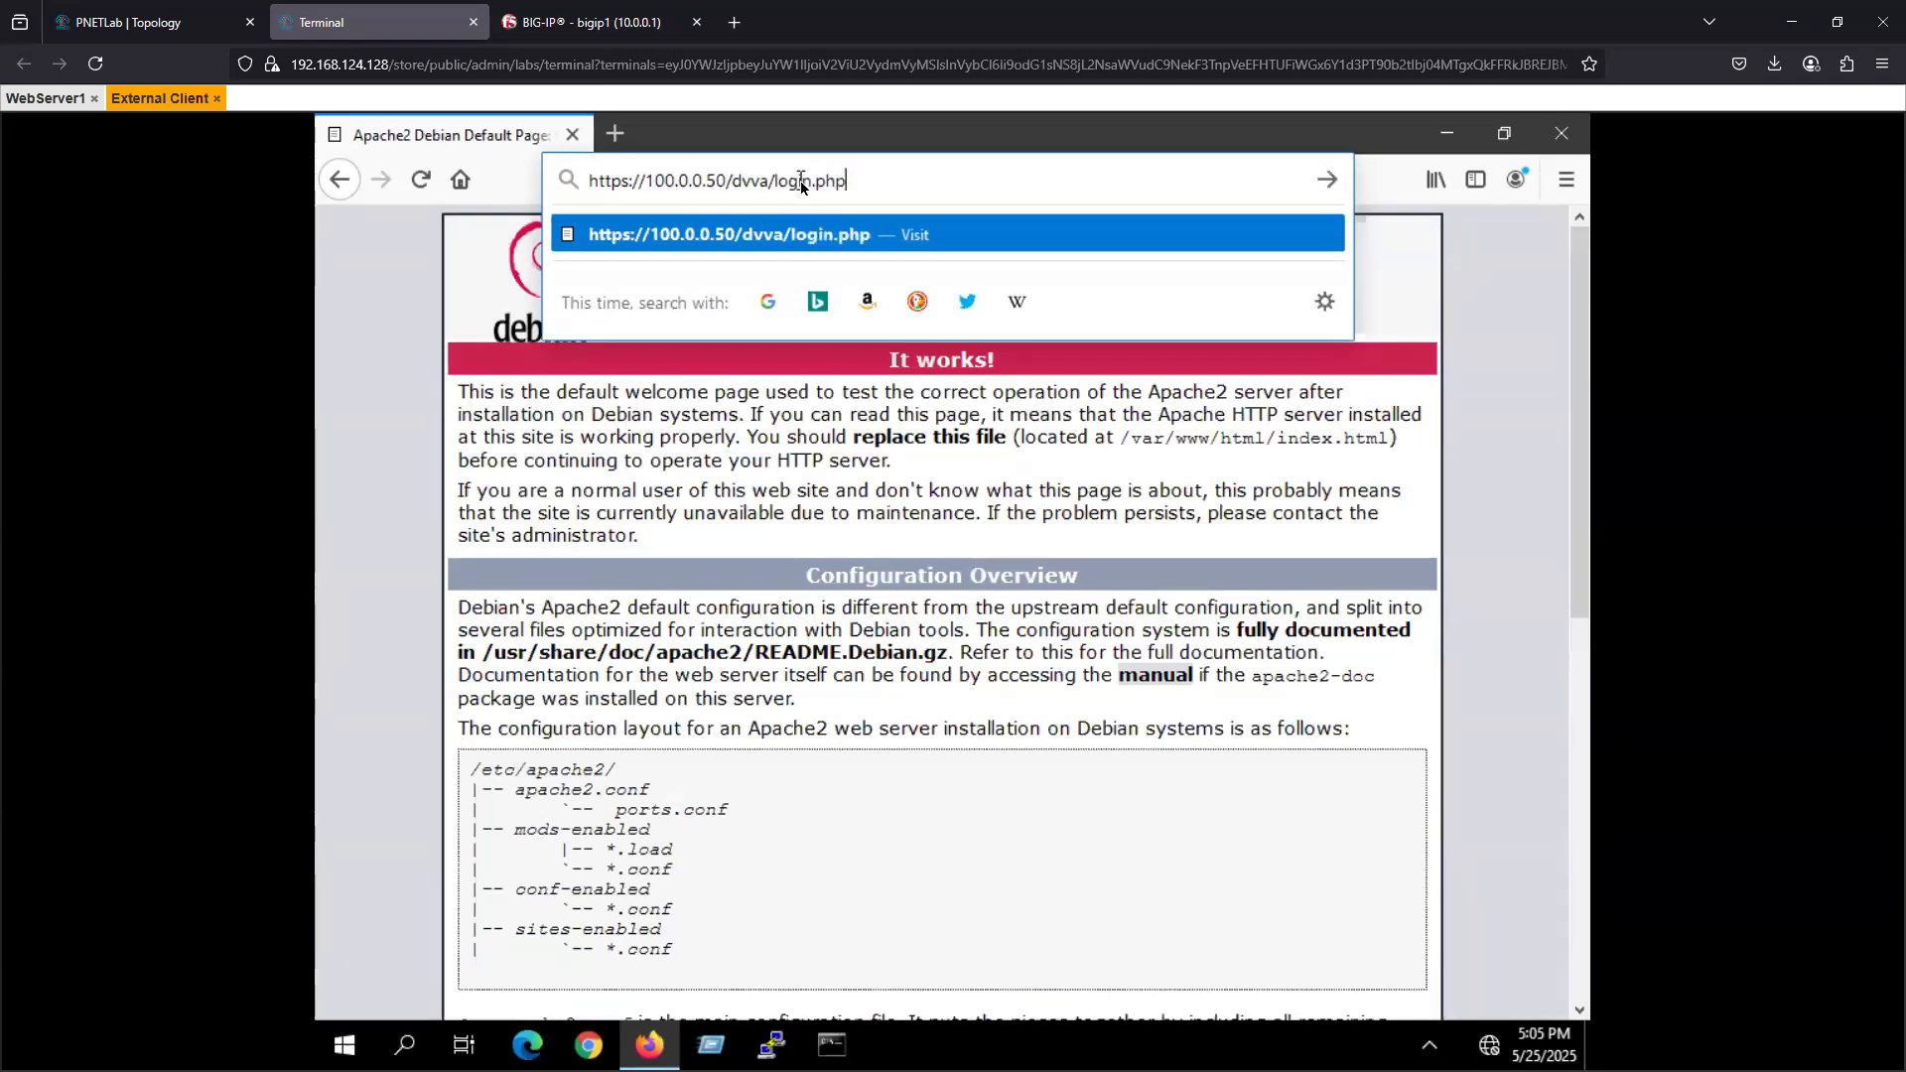
key("Return")
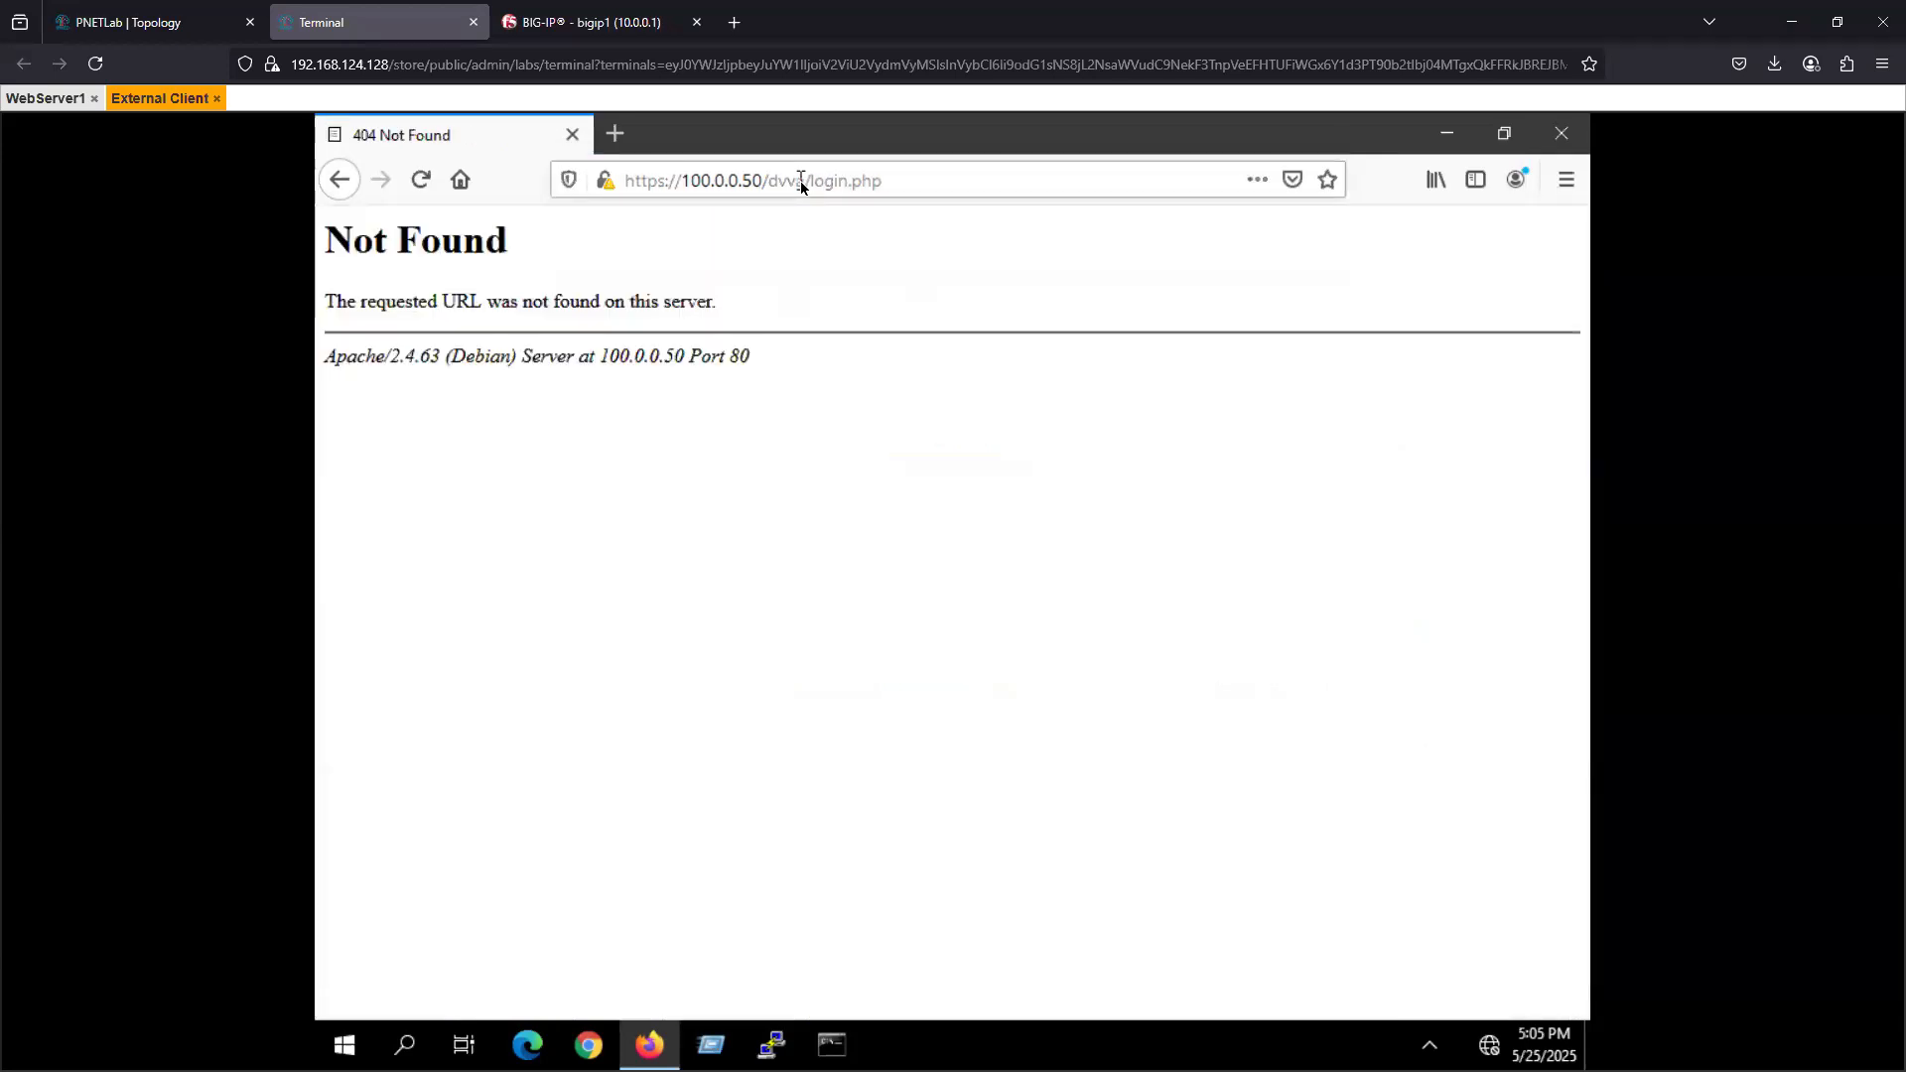
left_click(793, 186)
left_click(792, 187)
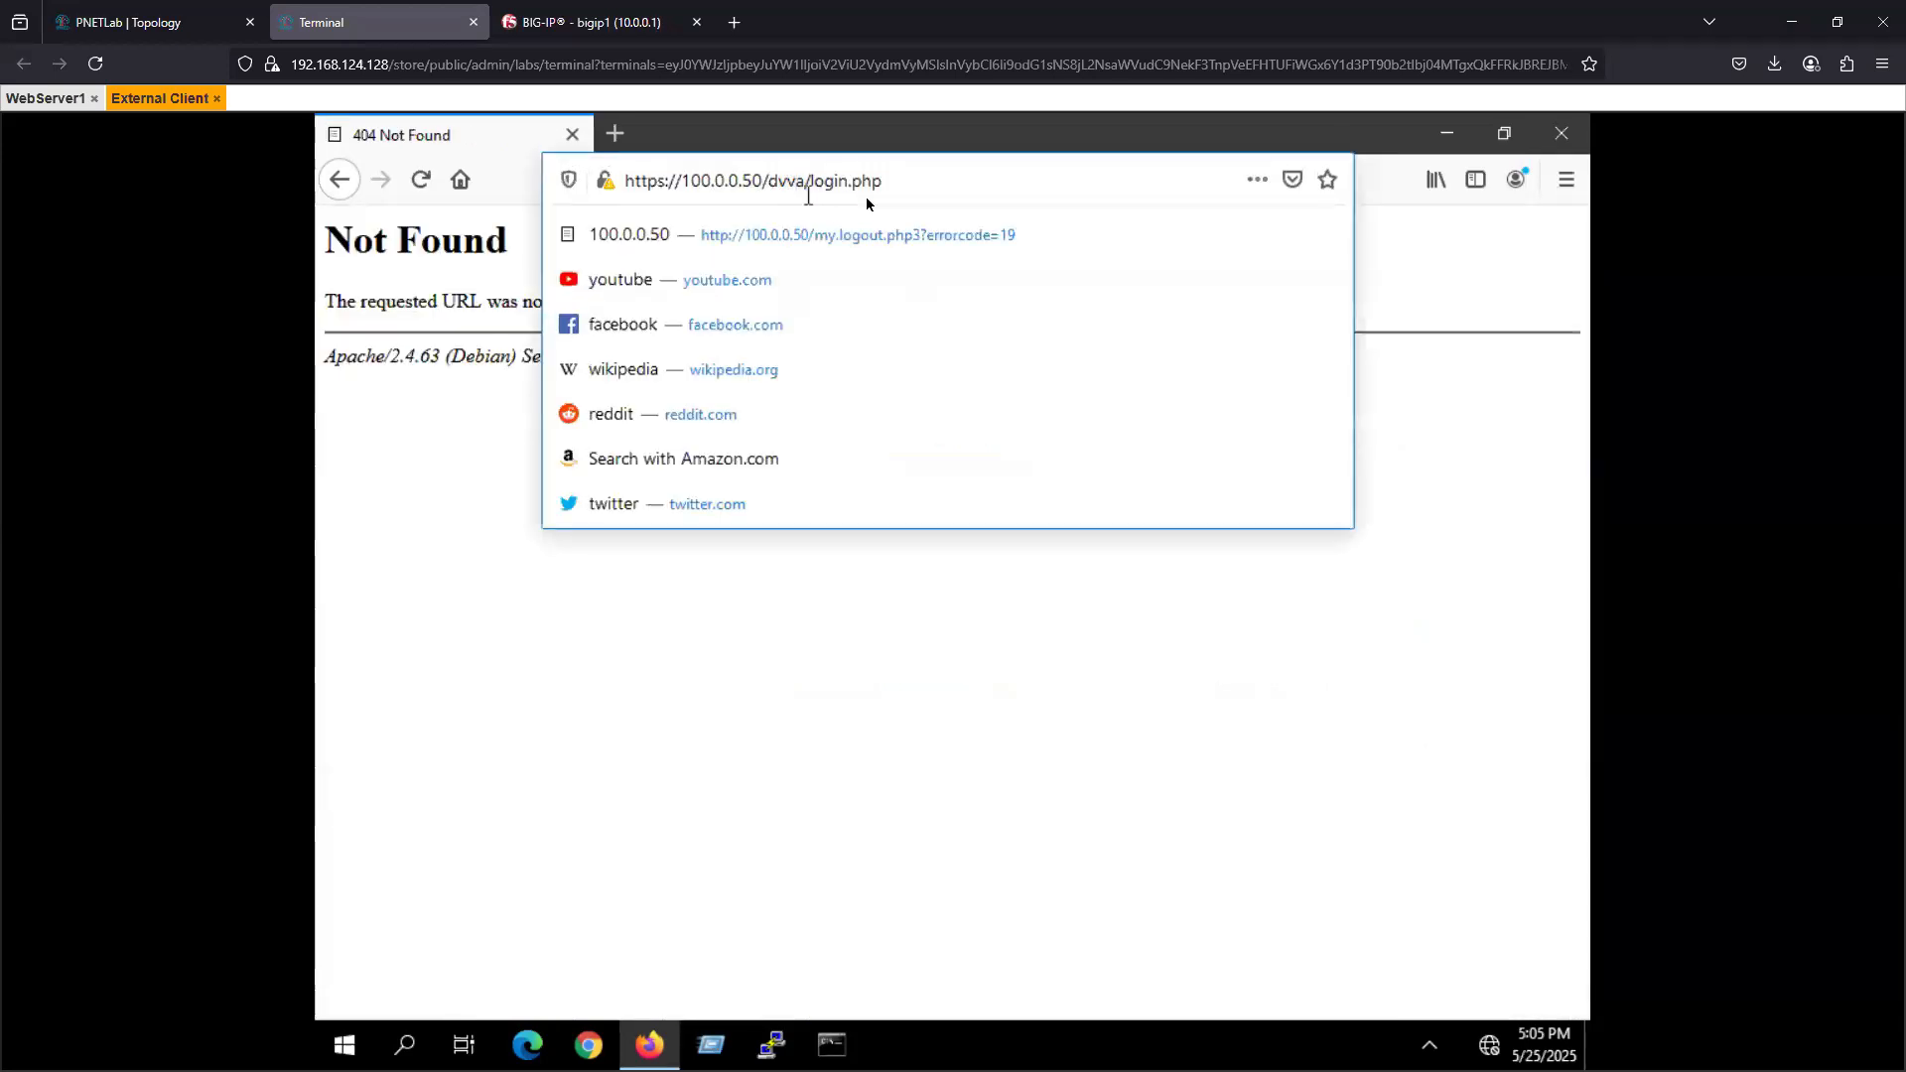
key("BackSpace")
type("w")
key("Return")
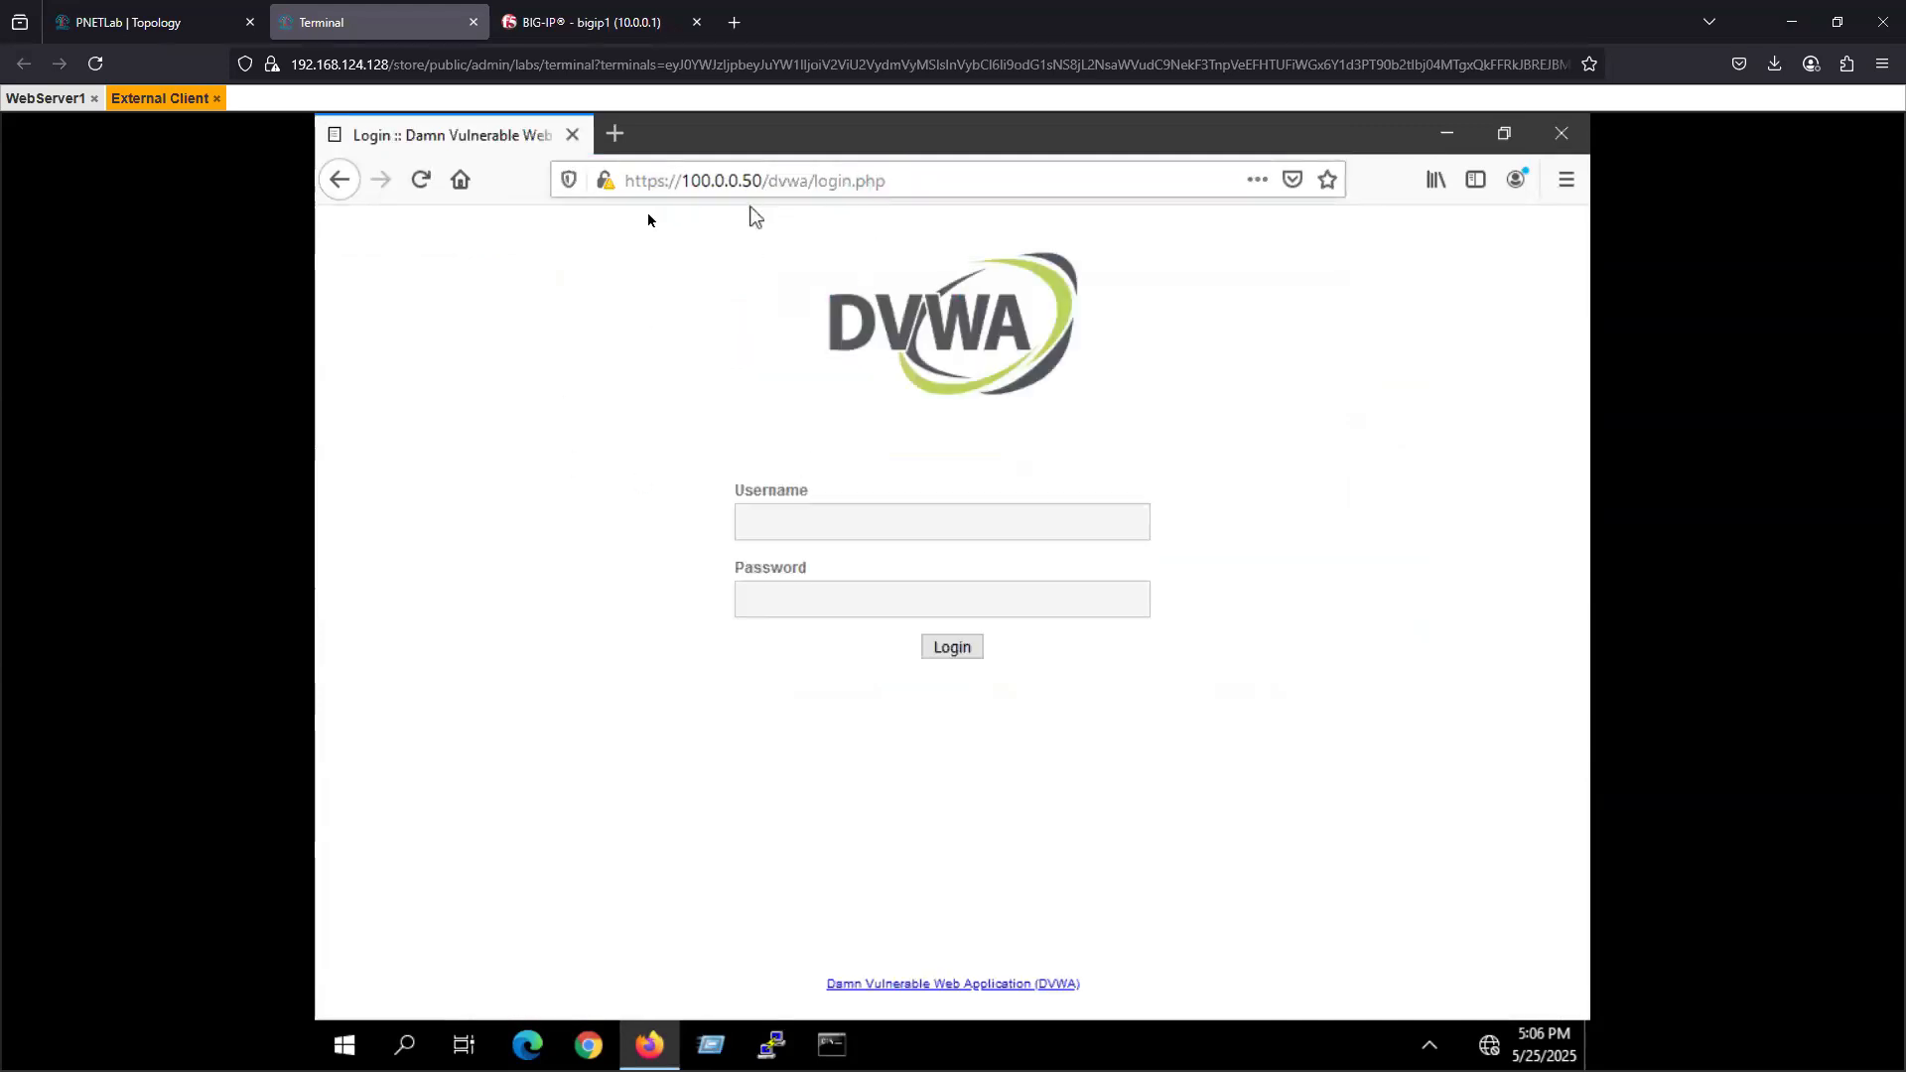
- Close Firefox on the External Client, open Google Chrome and dismiss its default-browser notice
left_click(339, 193)
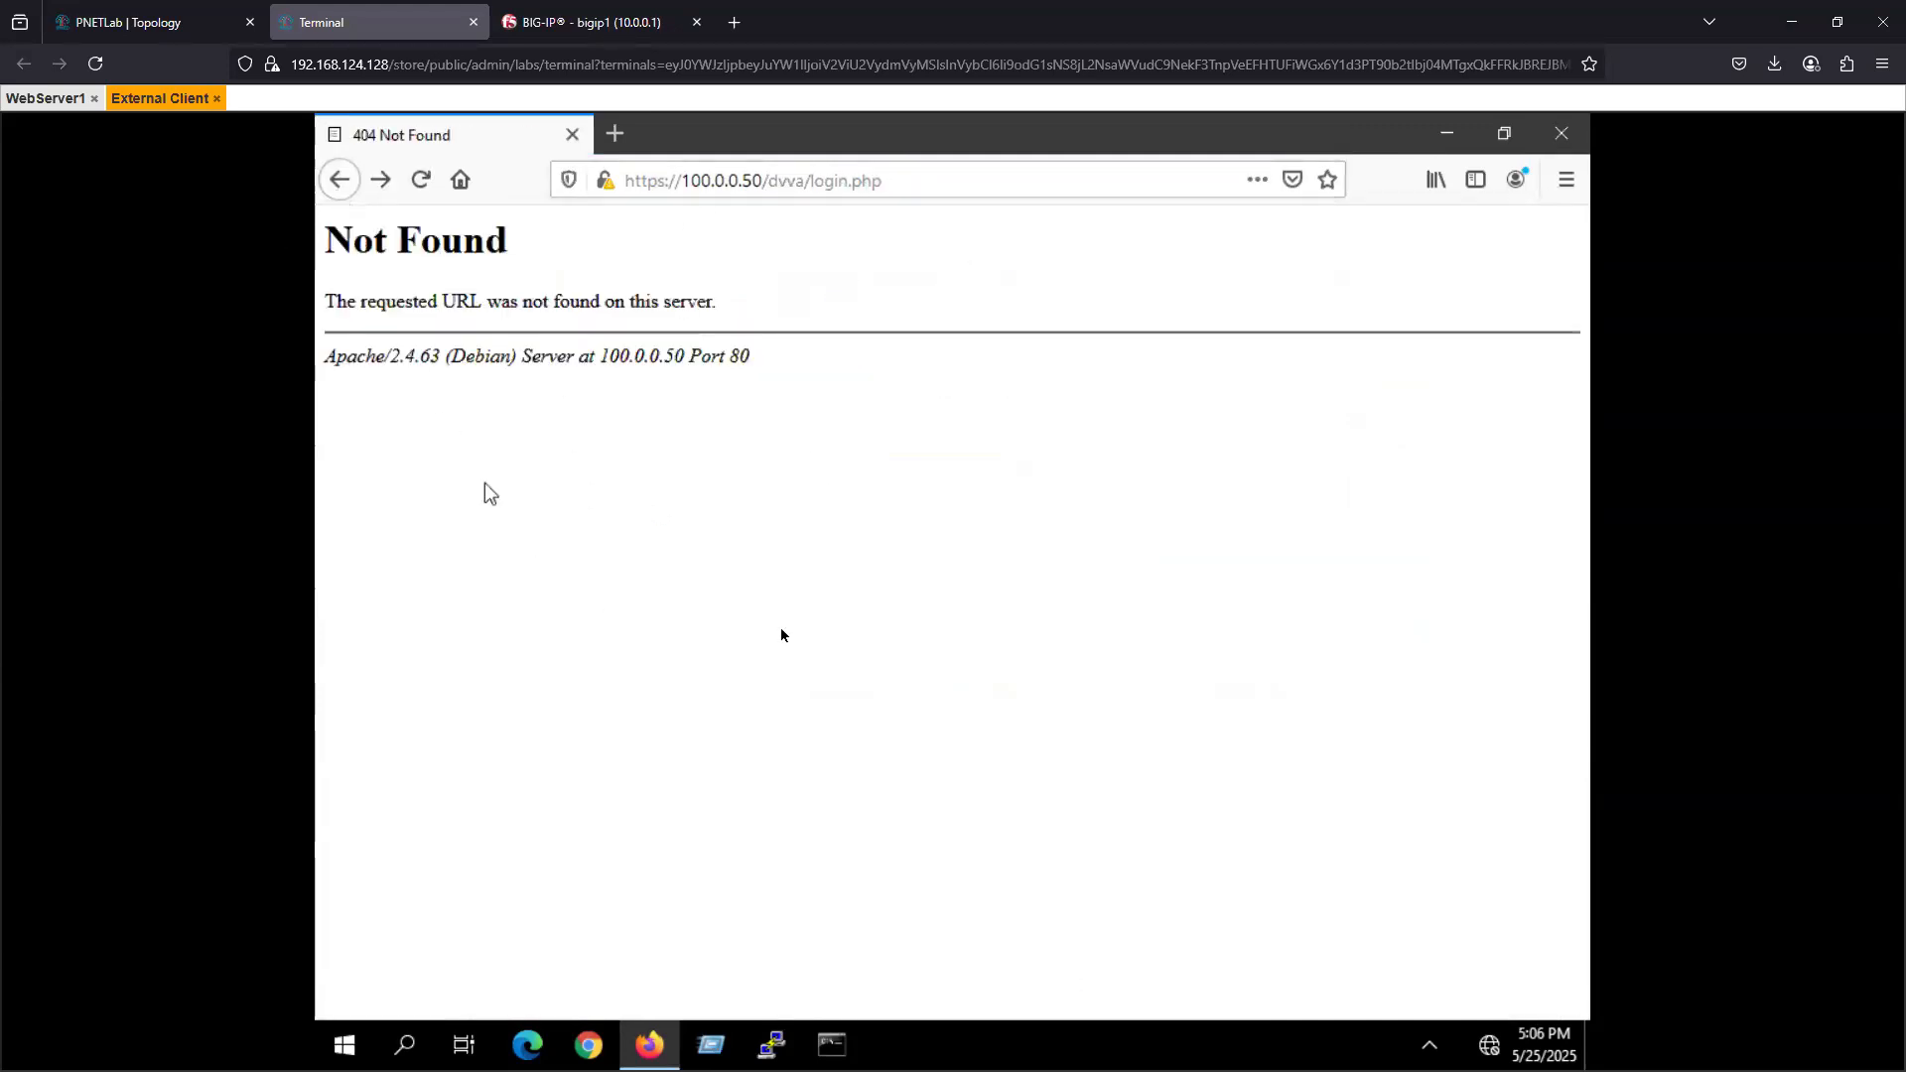
left_click(1561, 135)
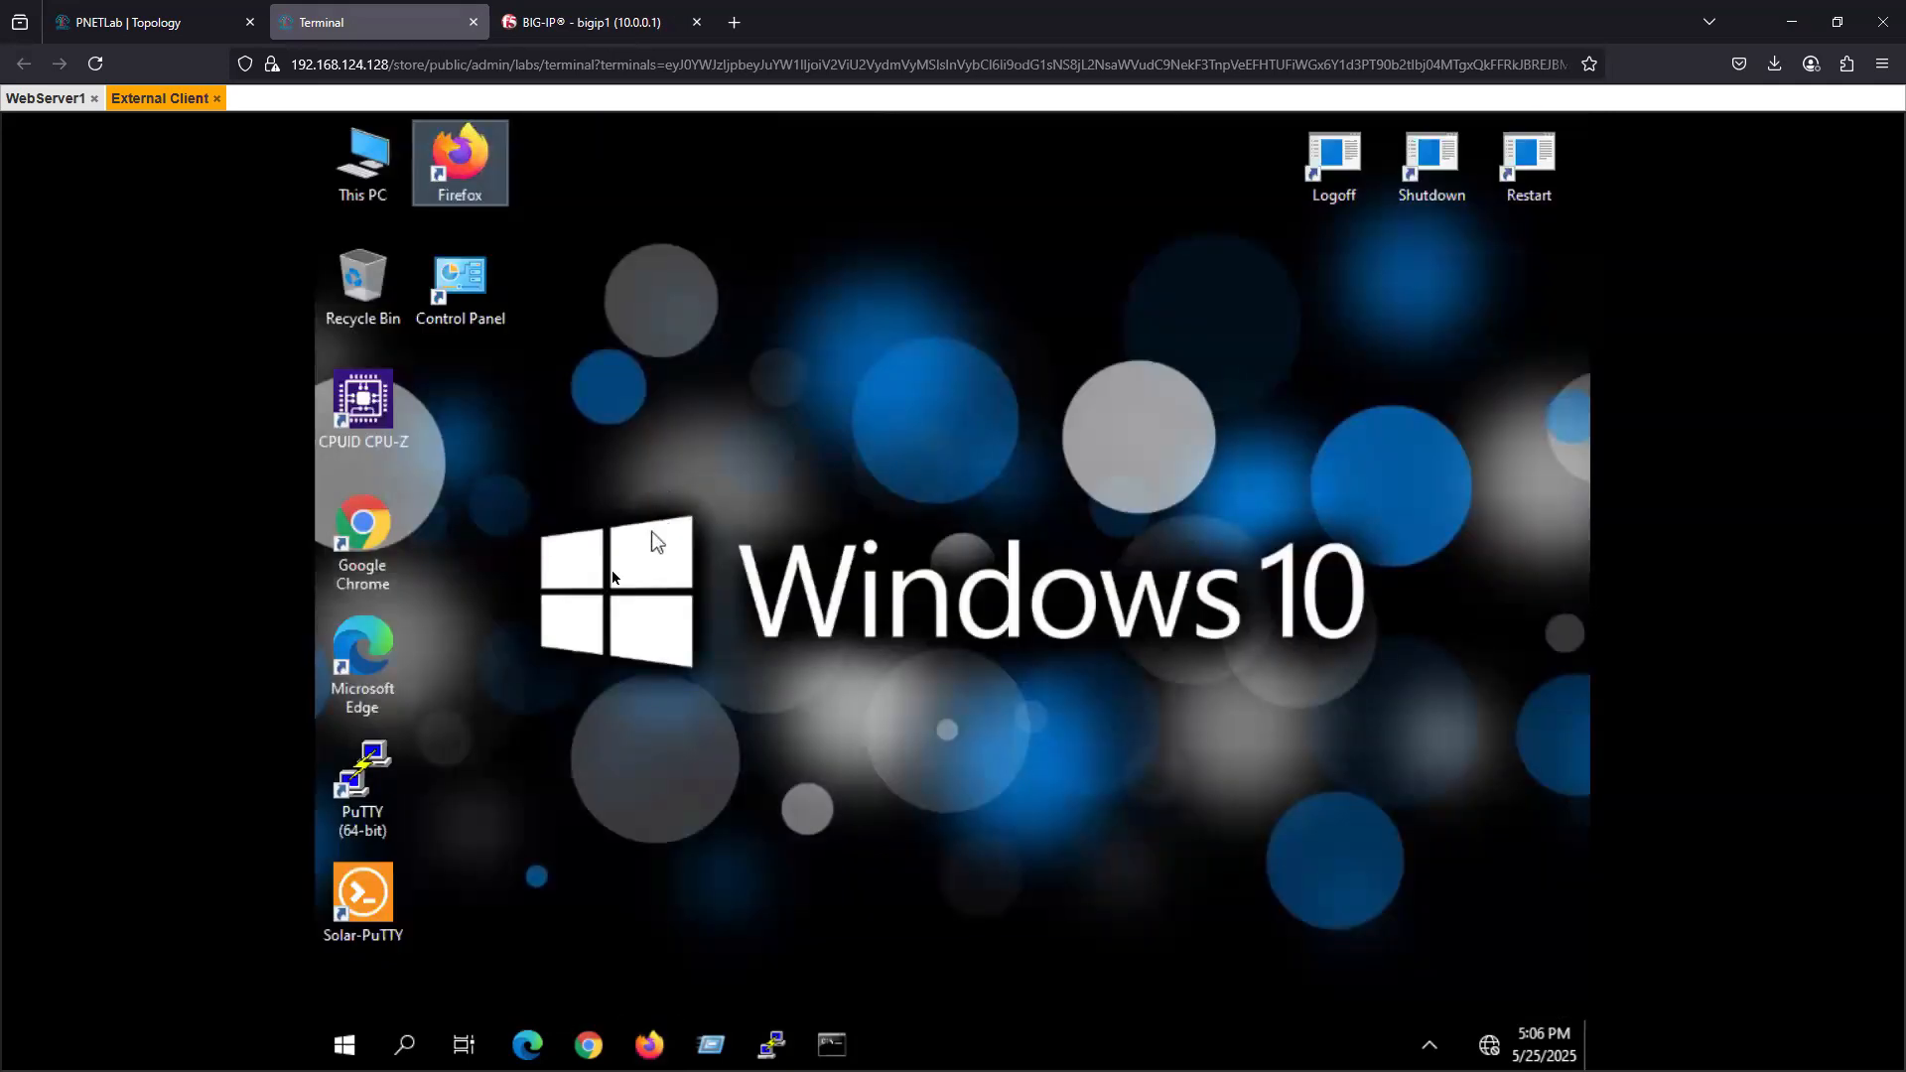
double_click(365, 539)
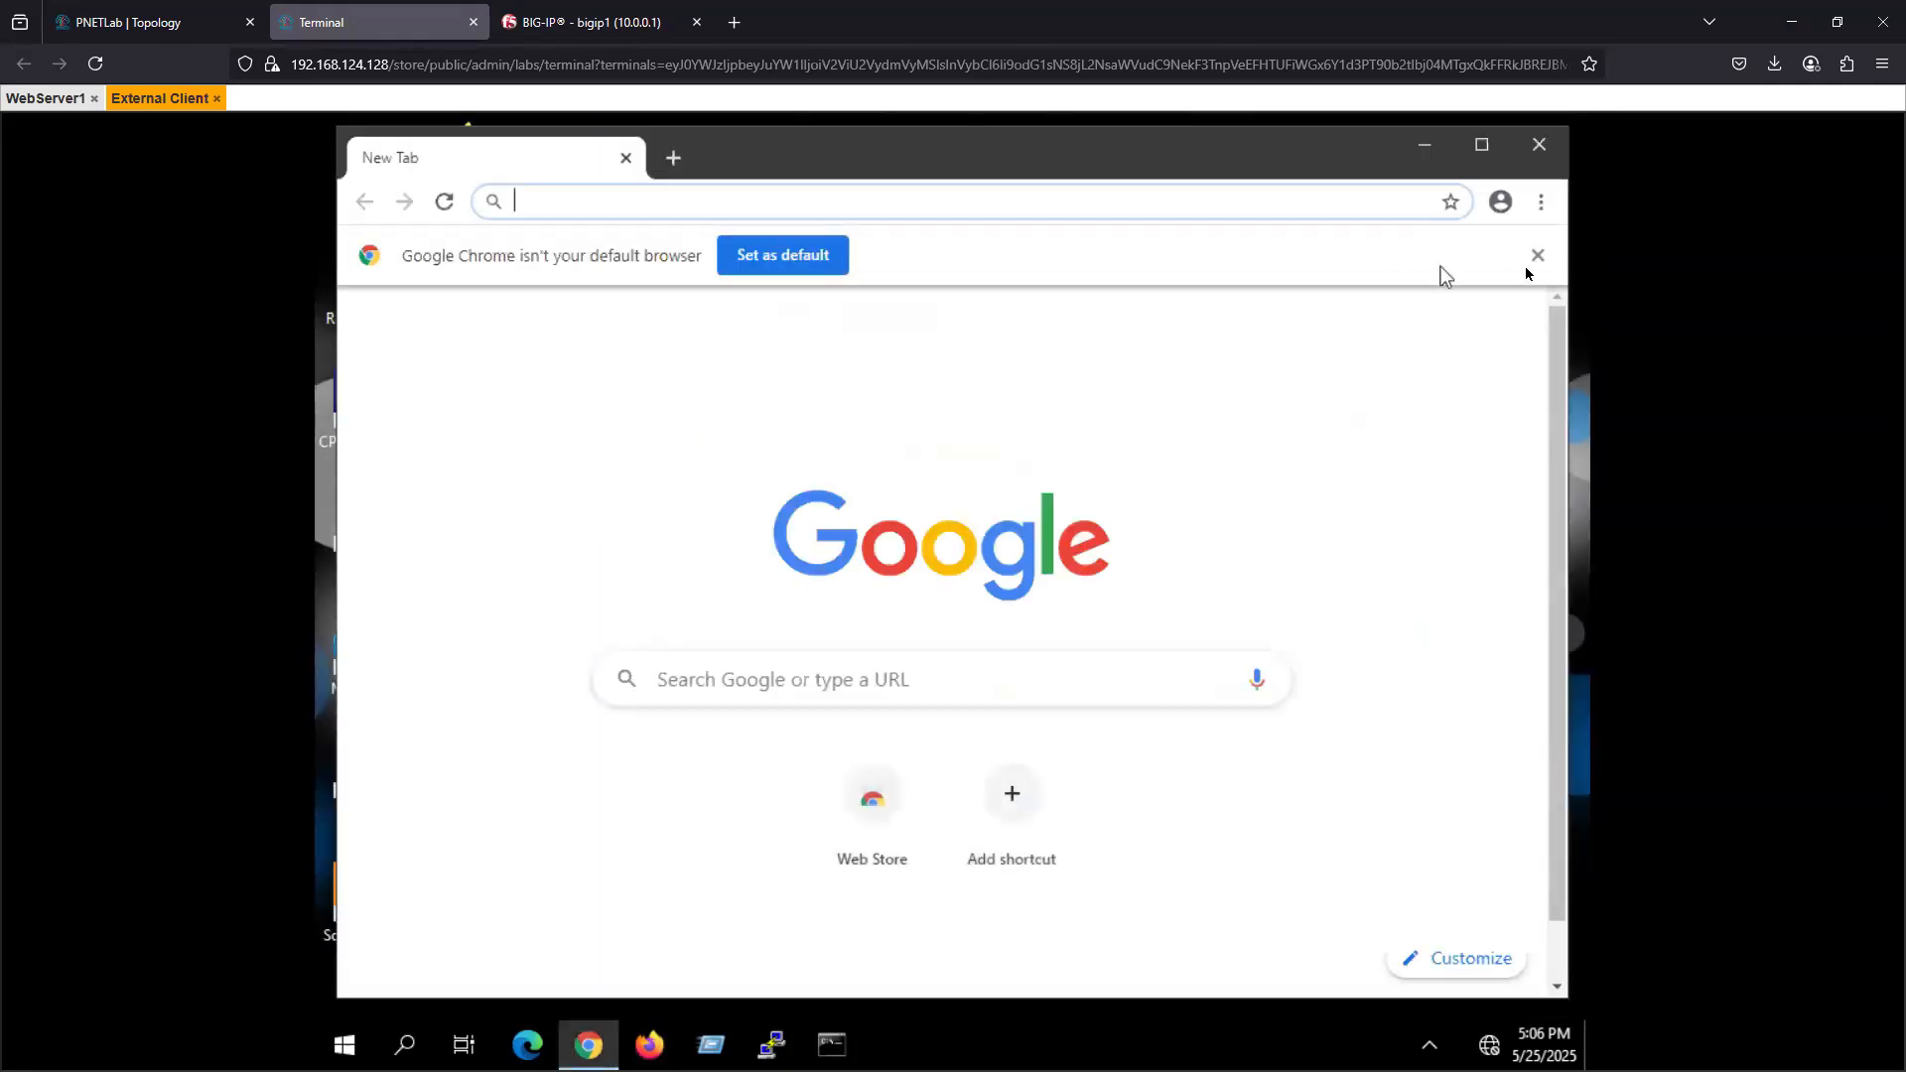
left_click(1536, 258)
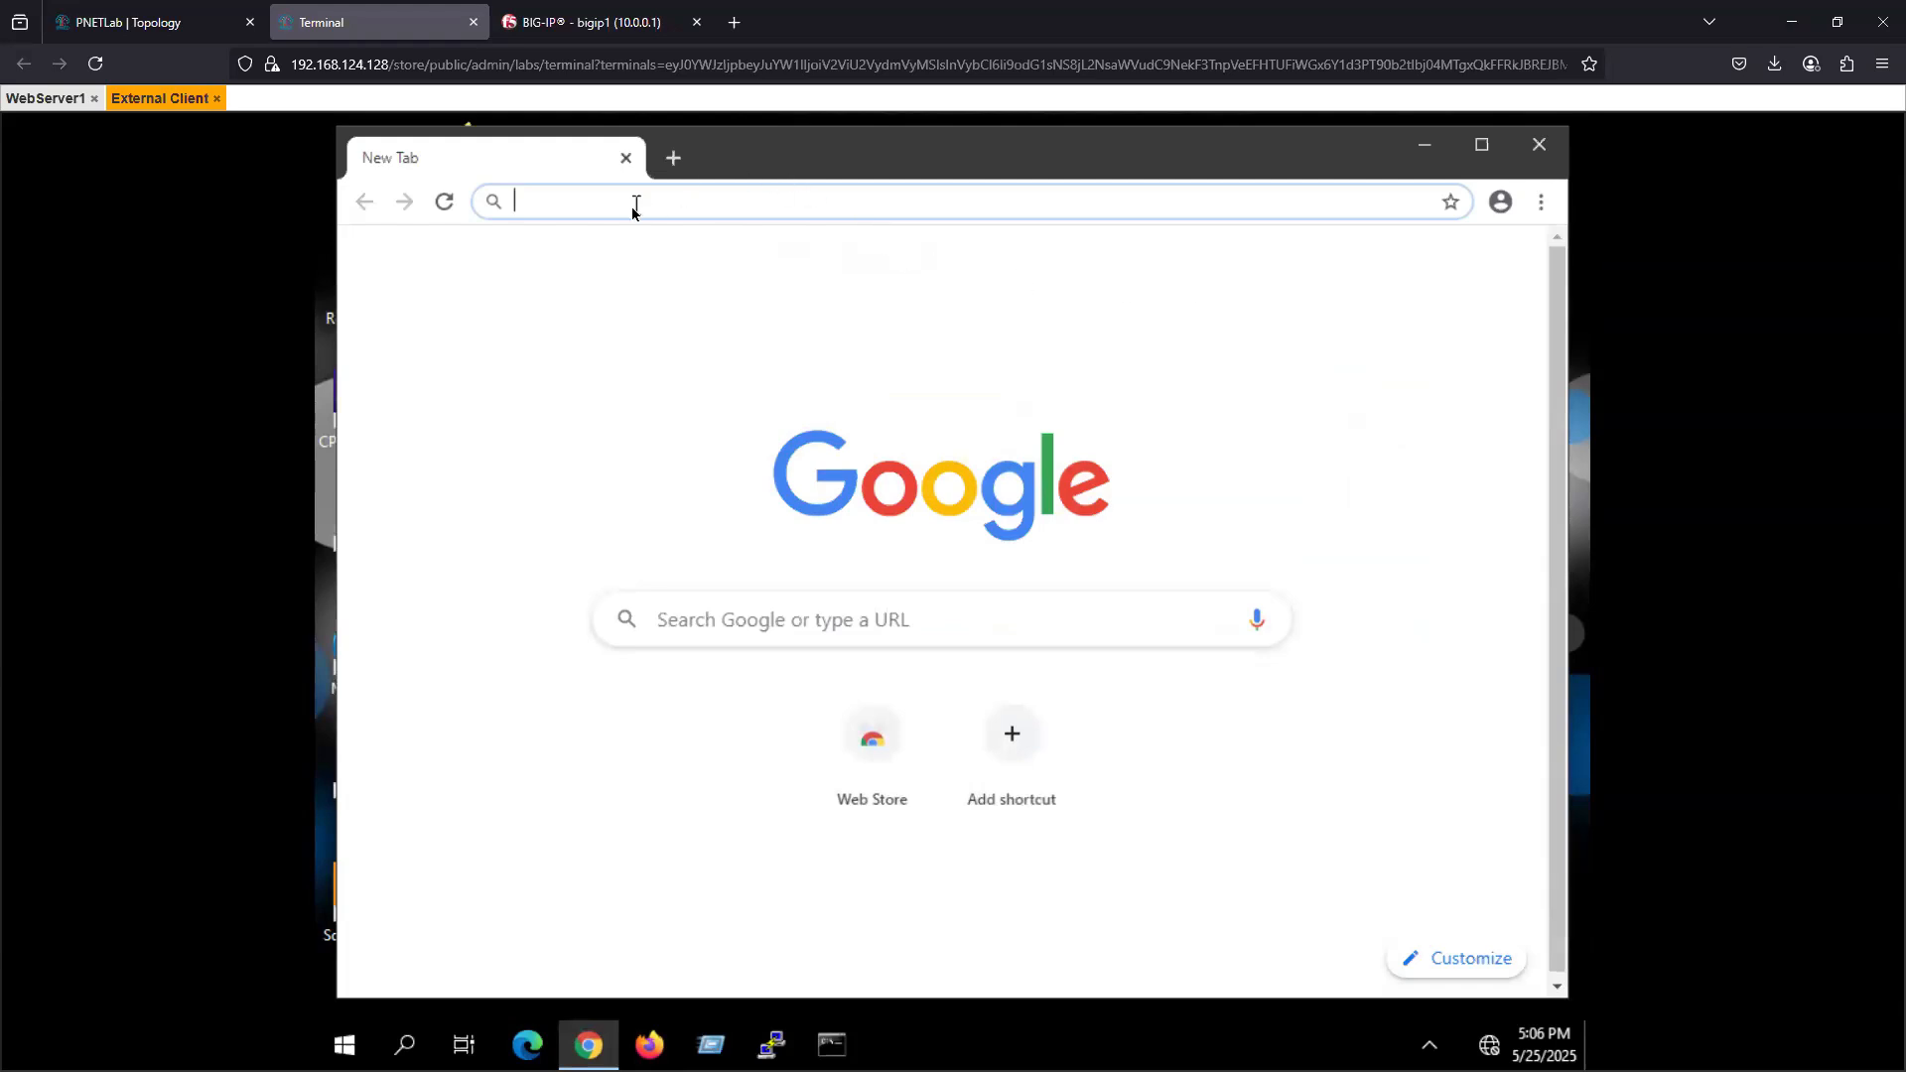
type("htt")
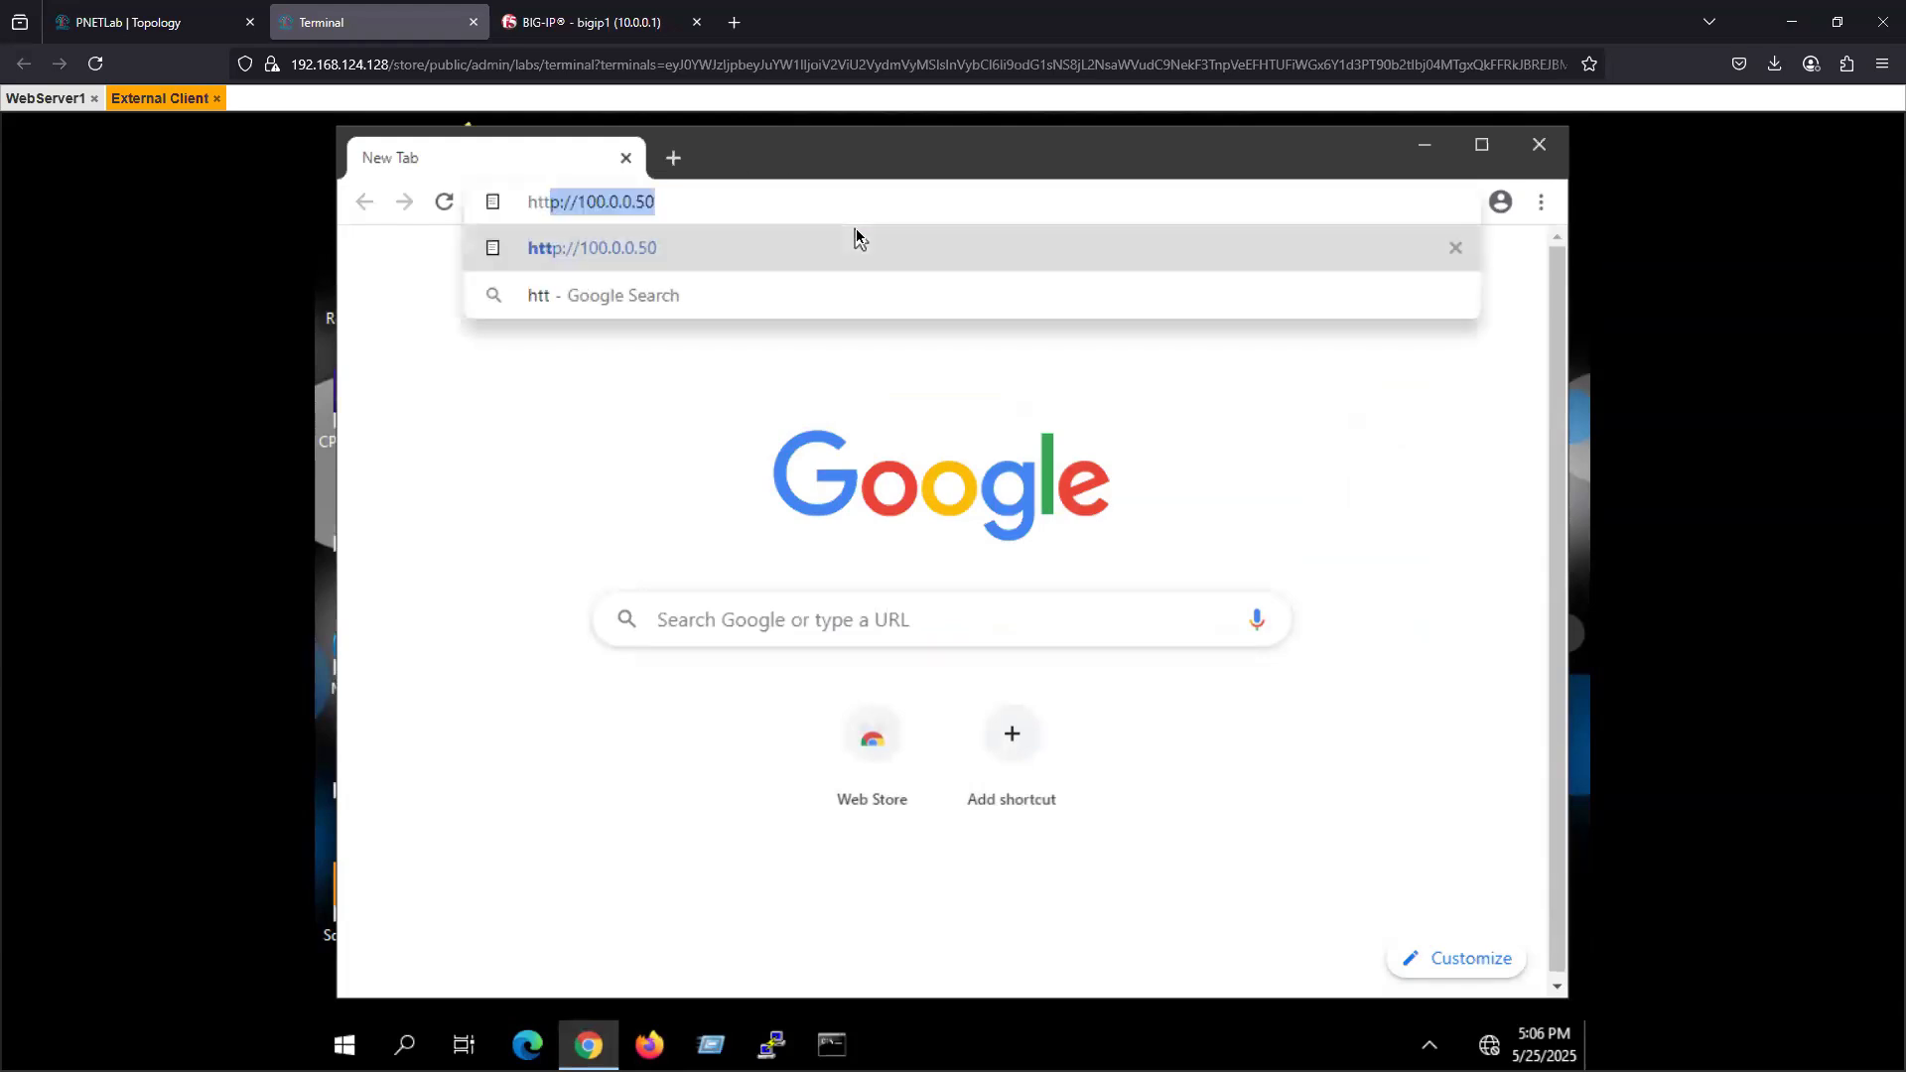
type("ps://")
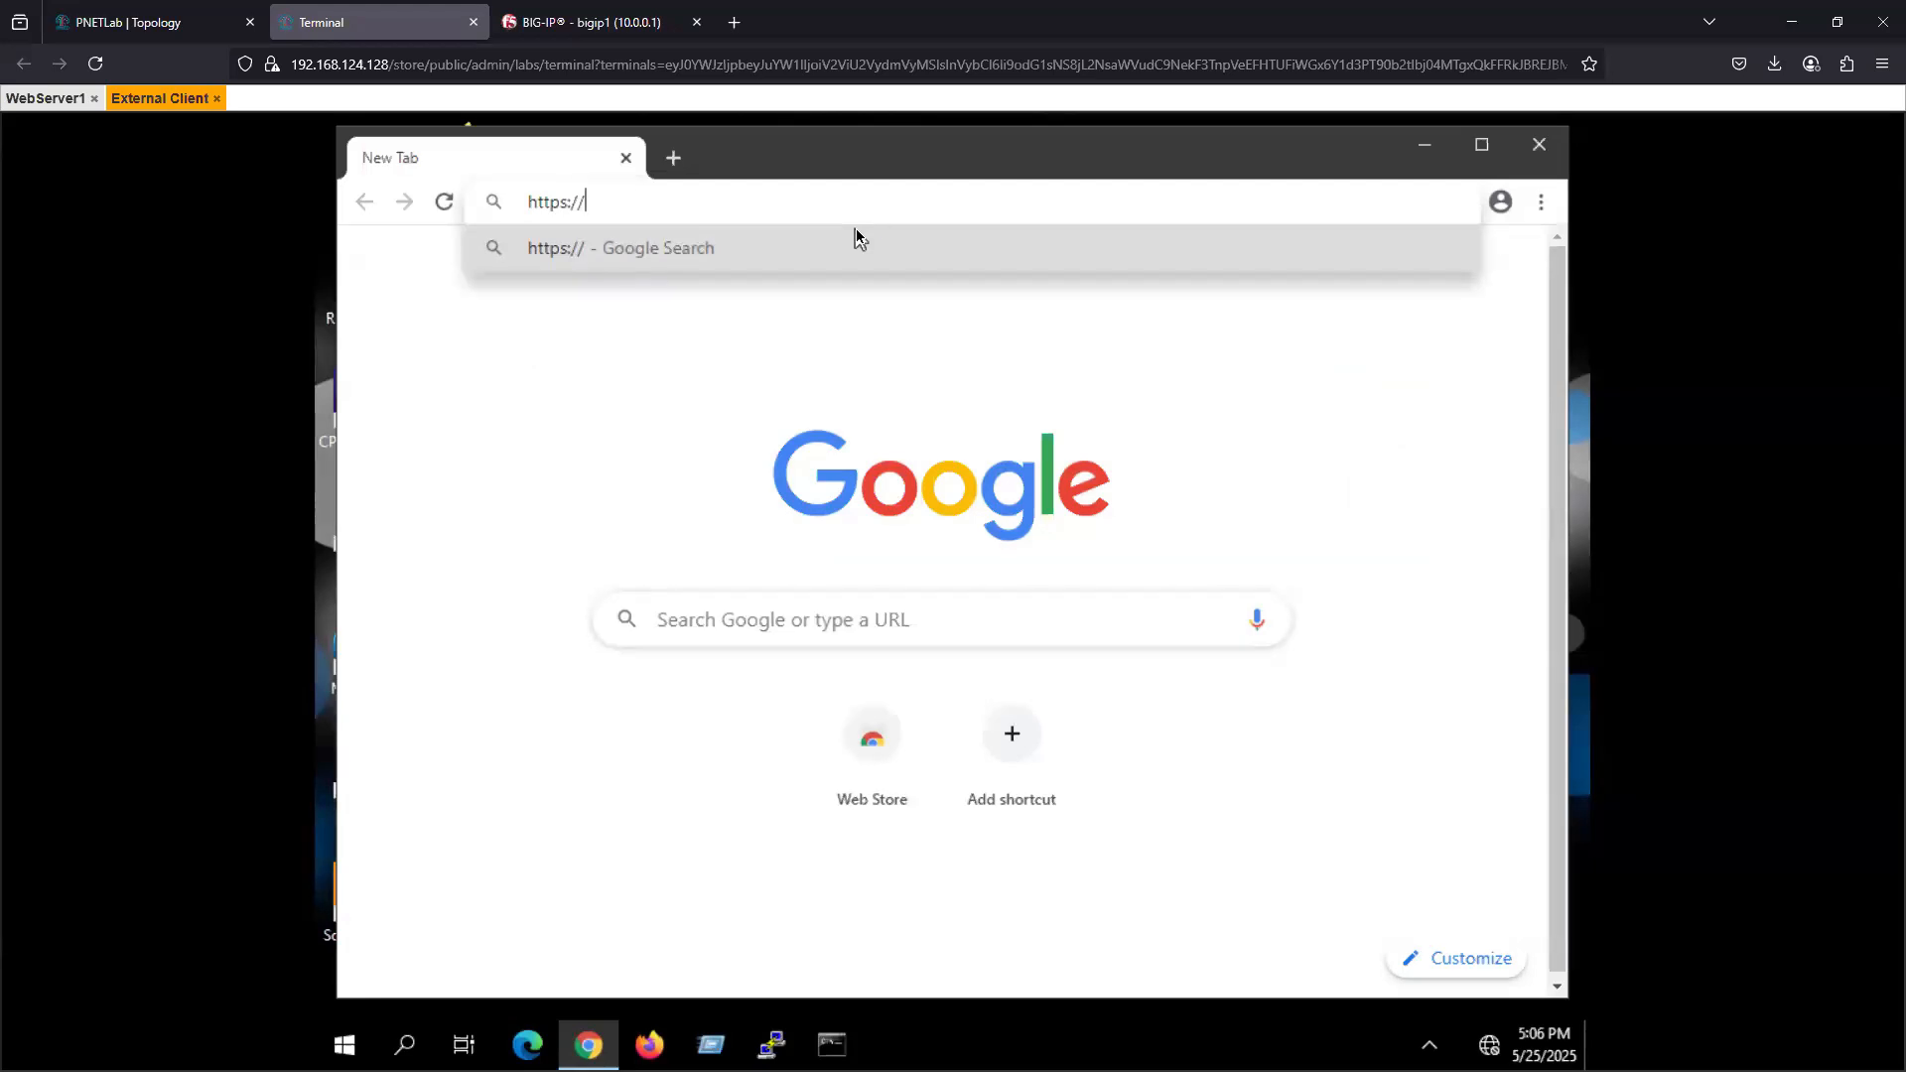
type("100.0.0.")
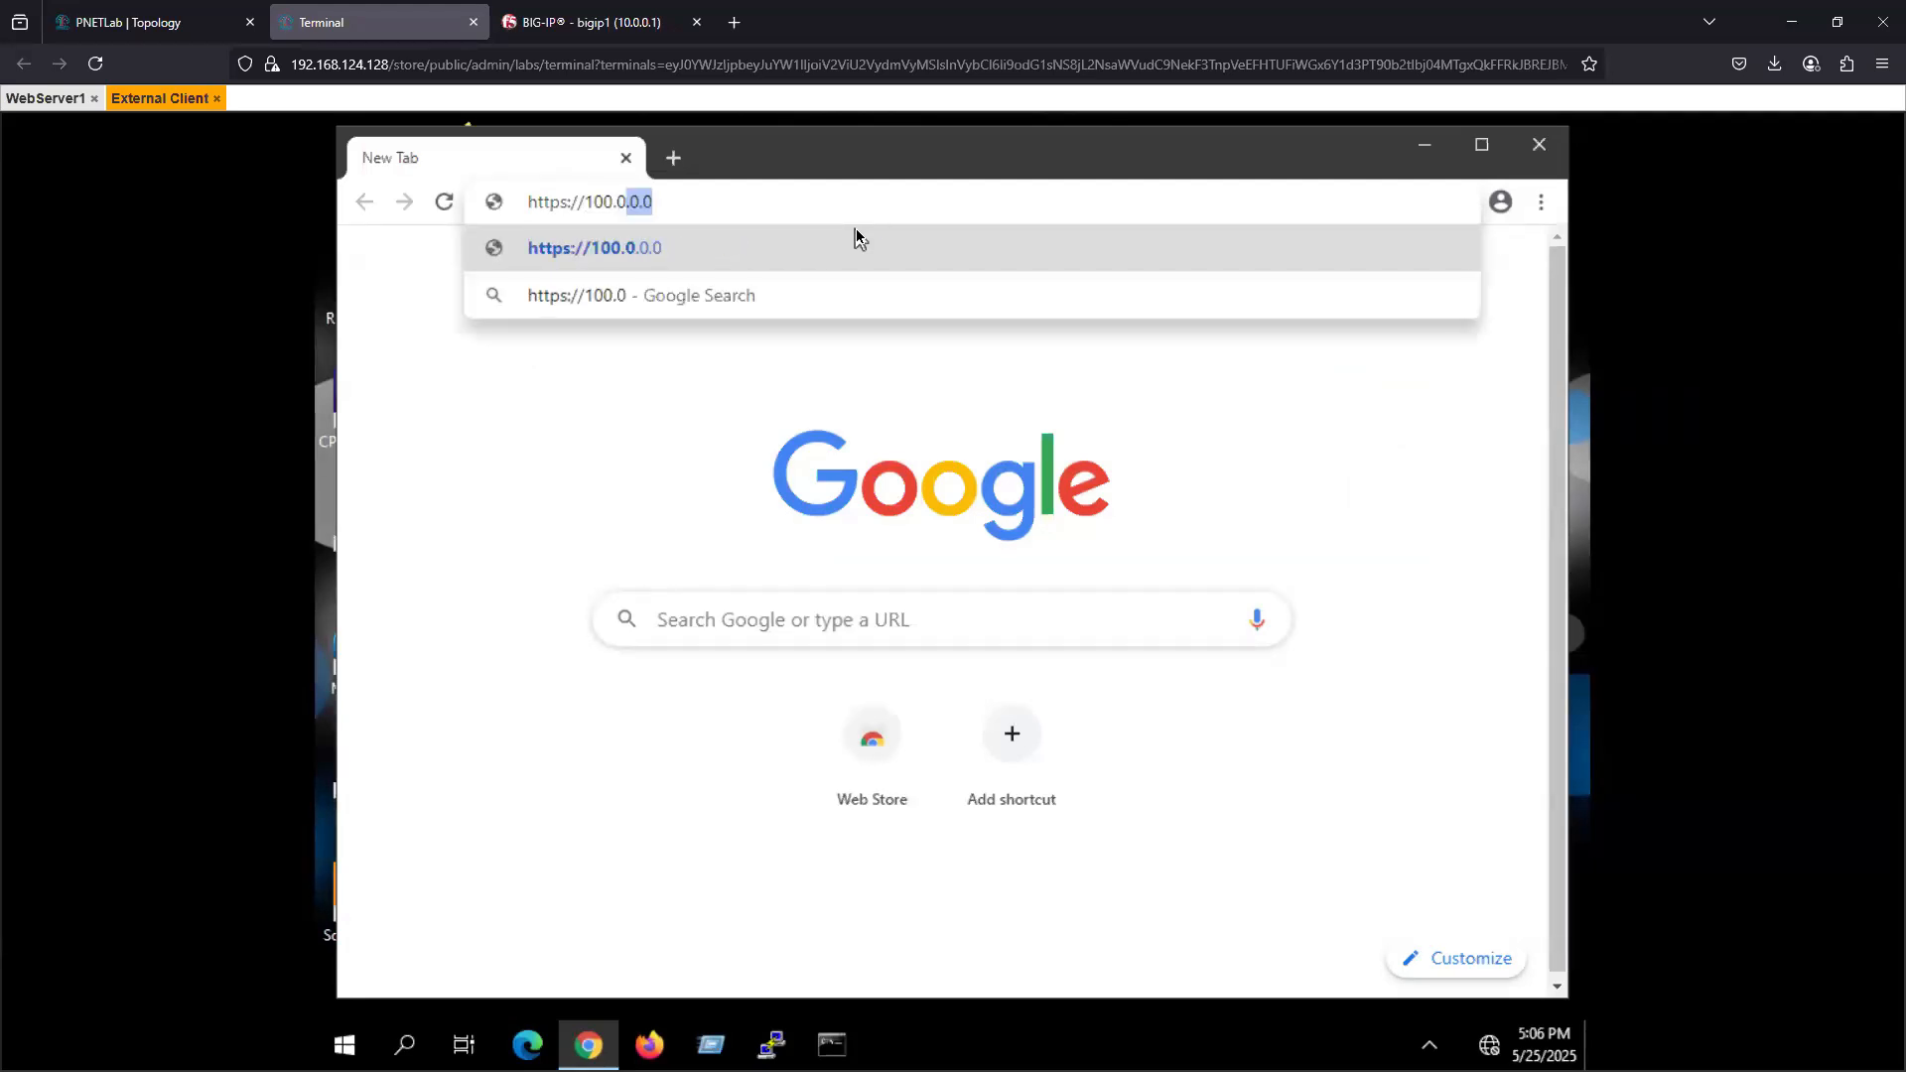
type("50")
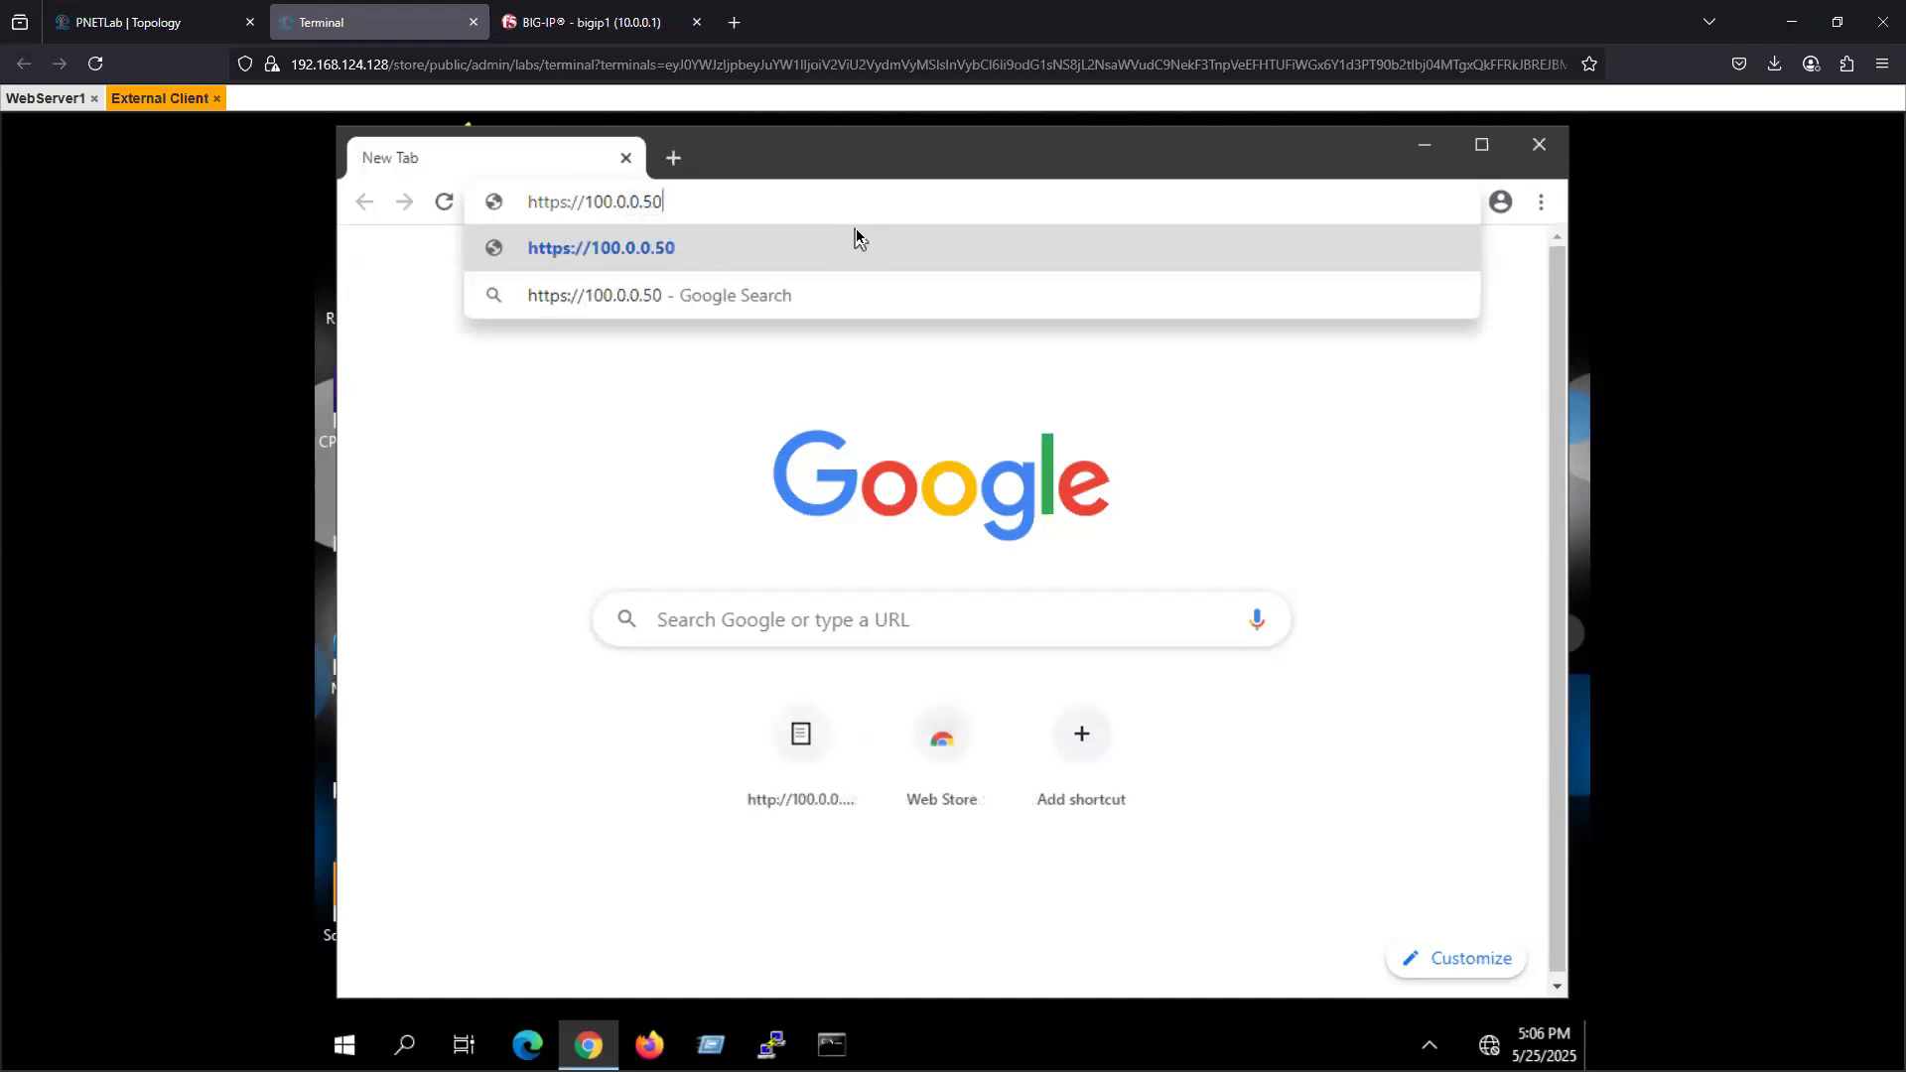
key("Return")
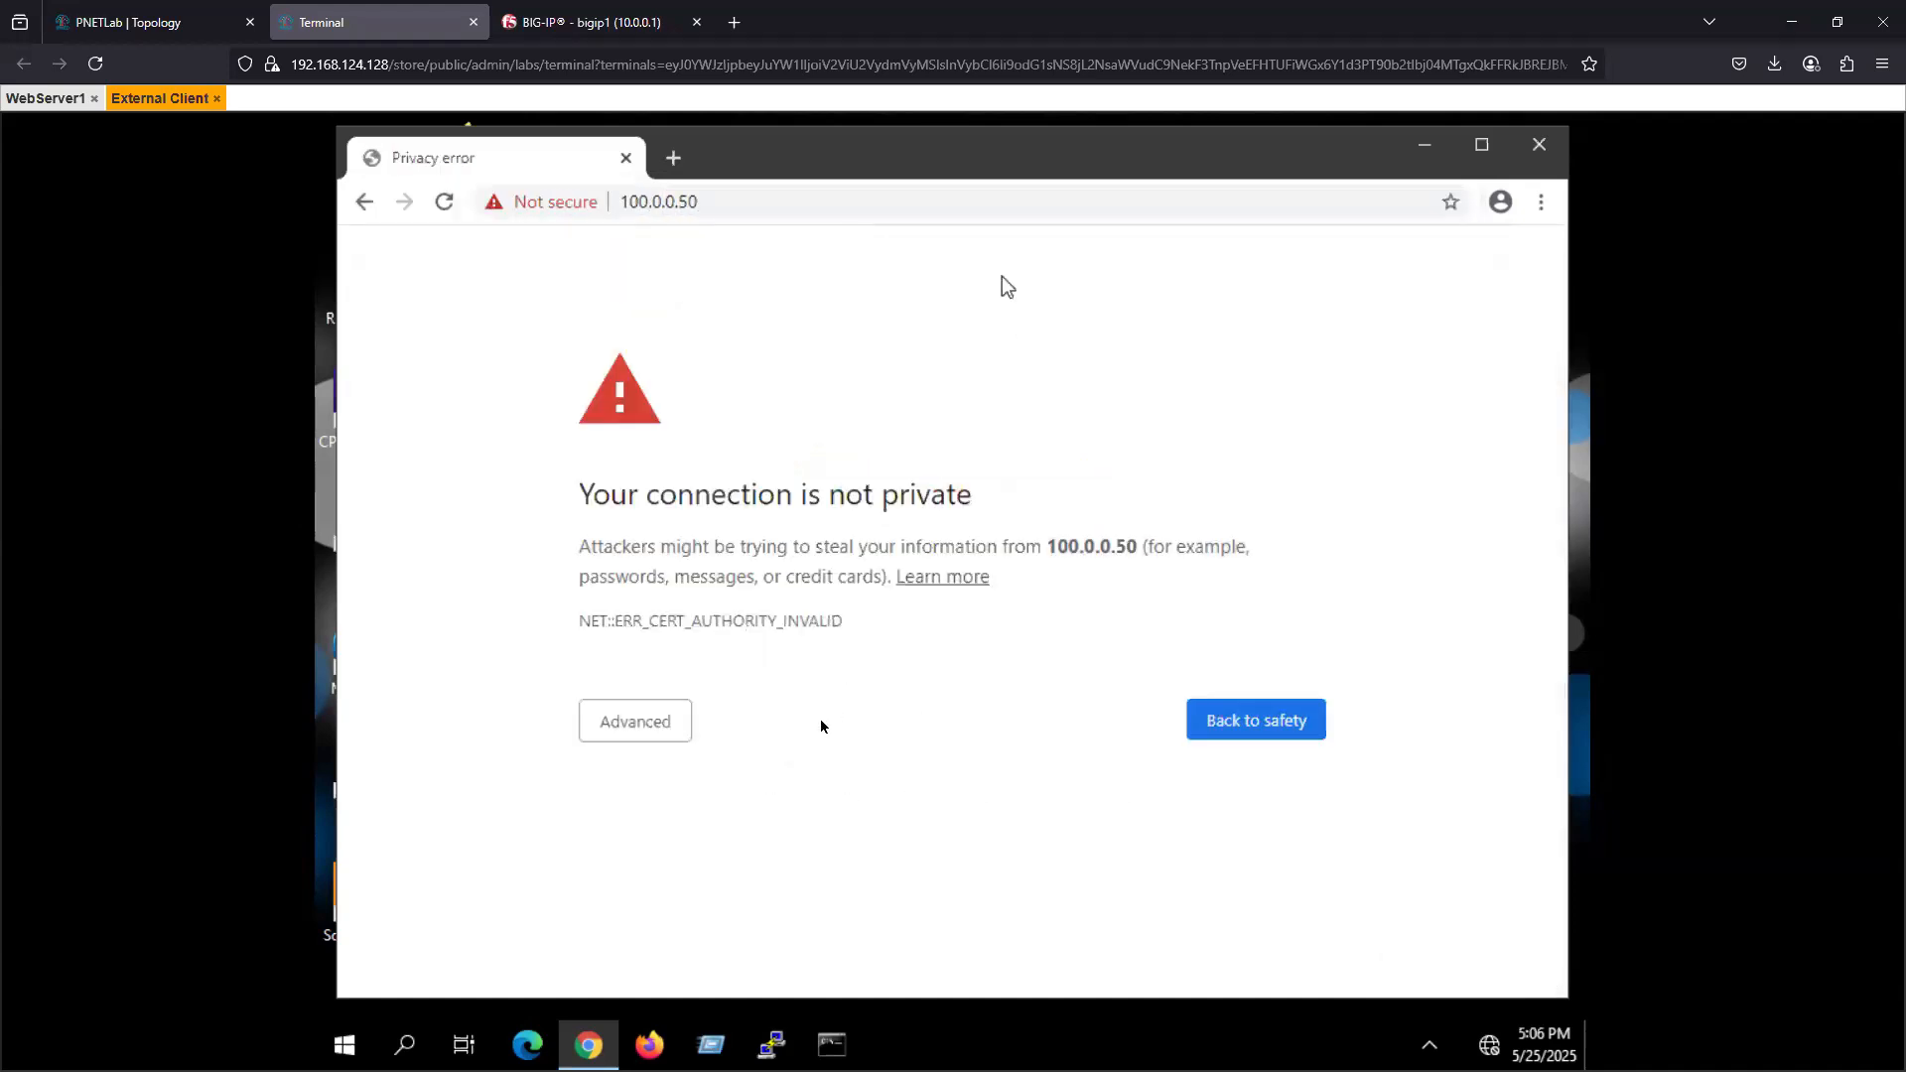
left_click(667, 729)
left_click(714, 913)
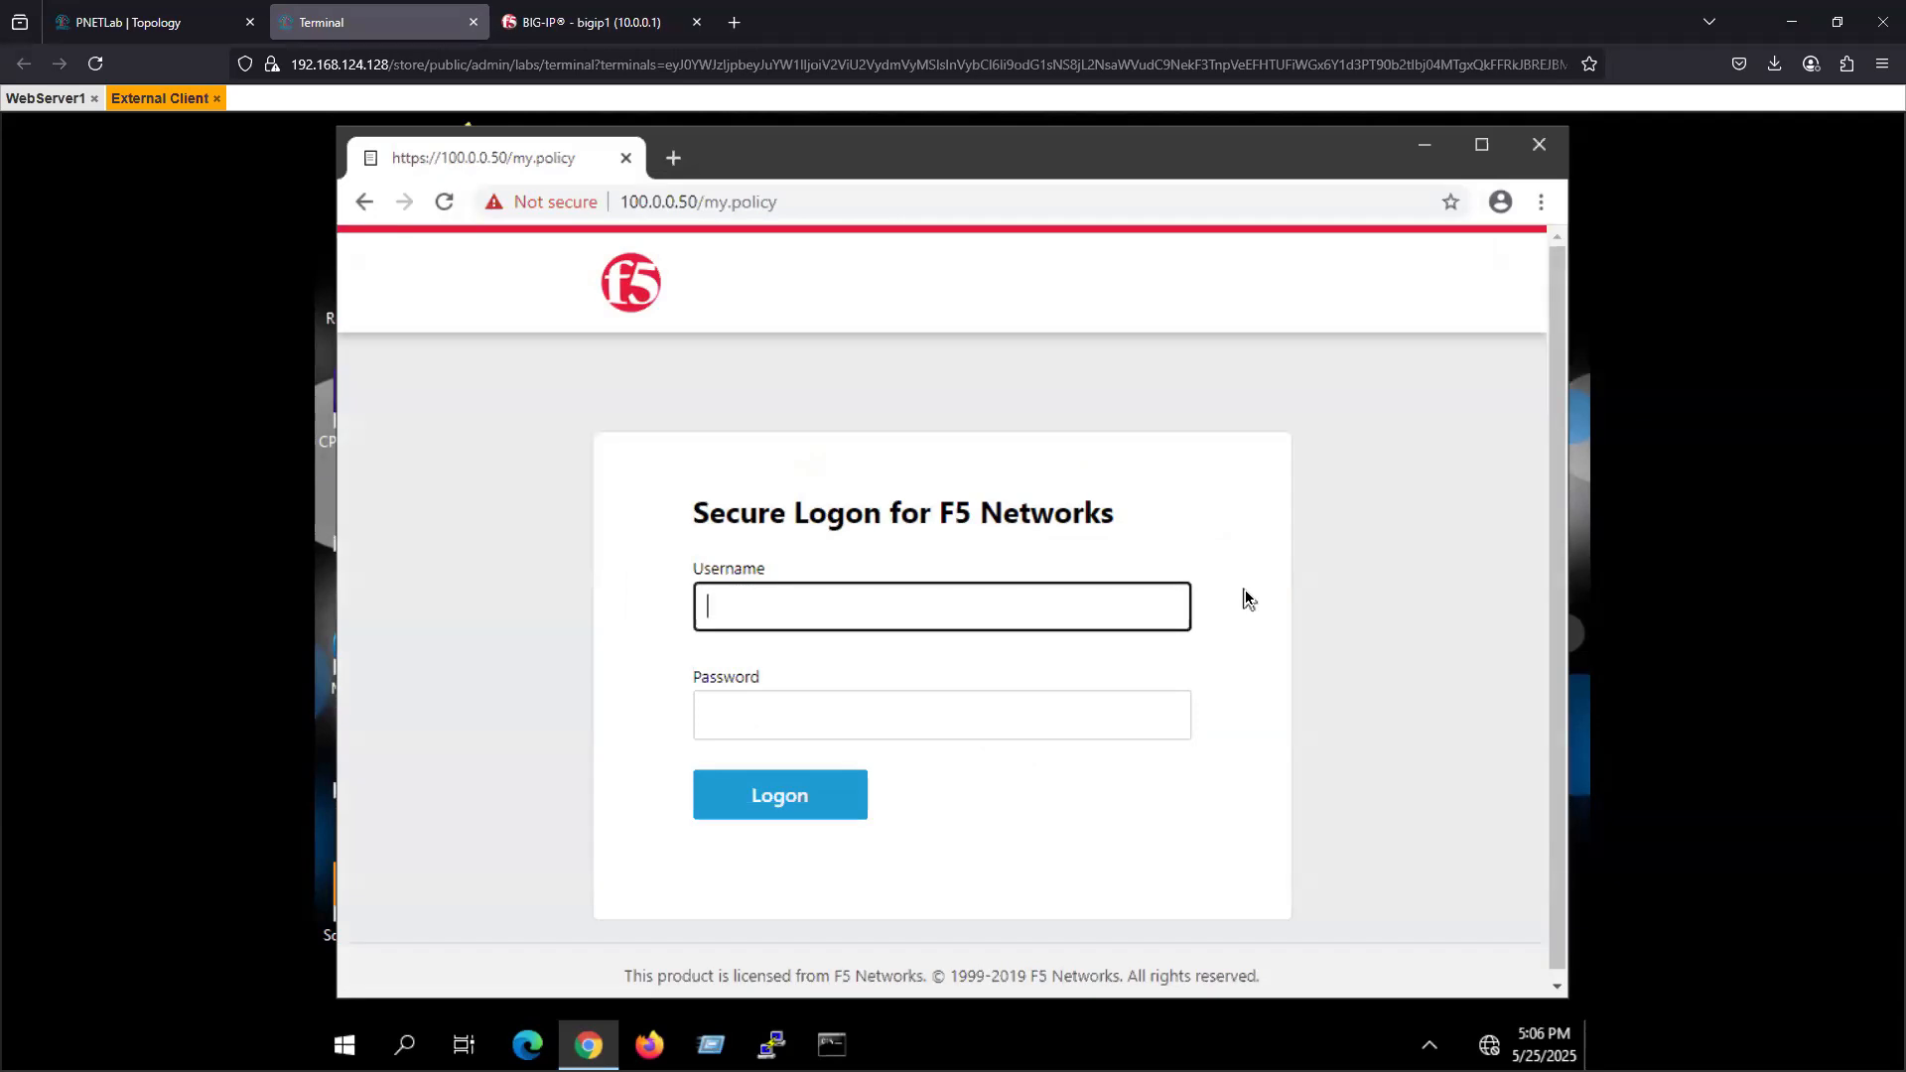
- Try to log on to the F5 page with the username test and a password
type("test")
key("Tab")
type("test")
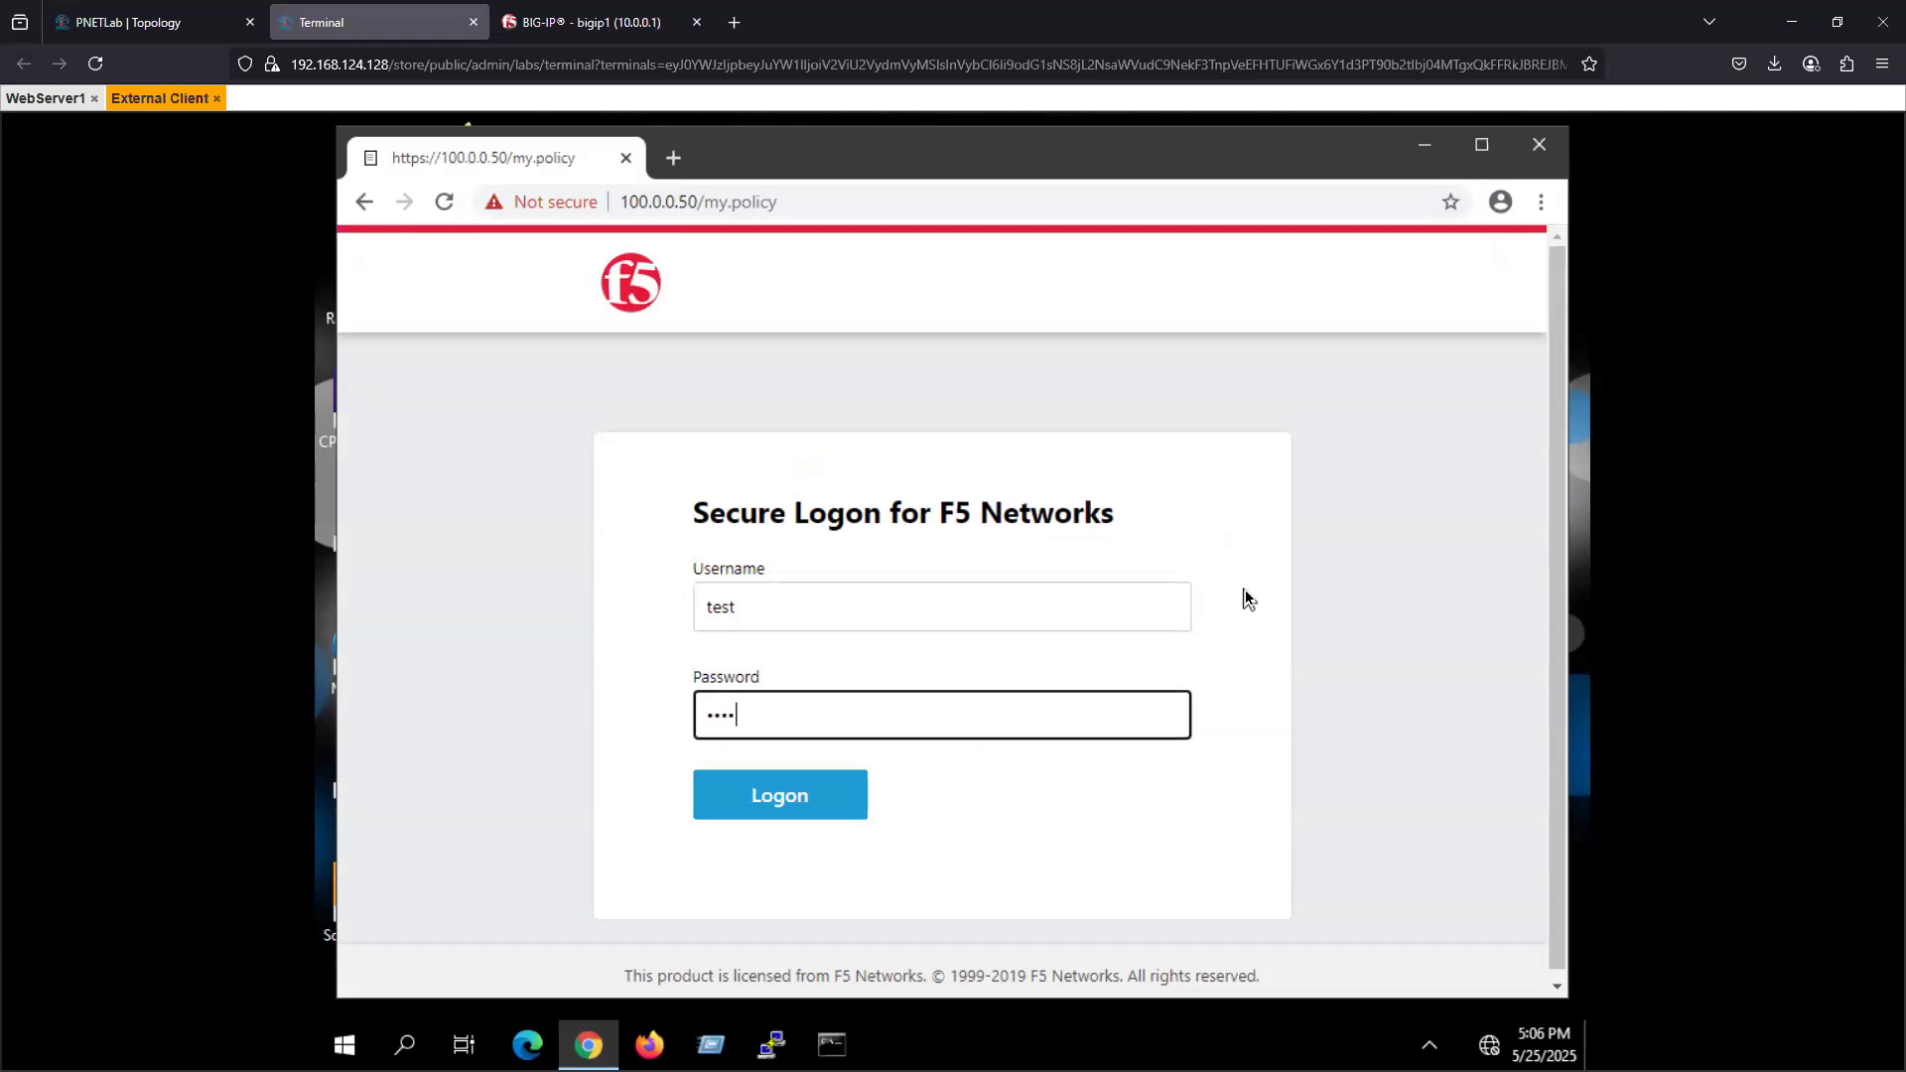
type("1234")
key("Return")
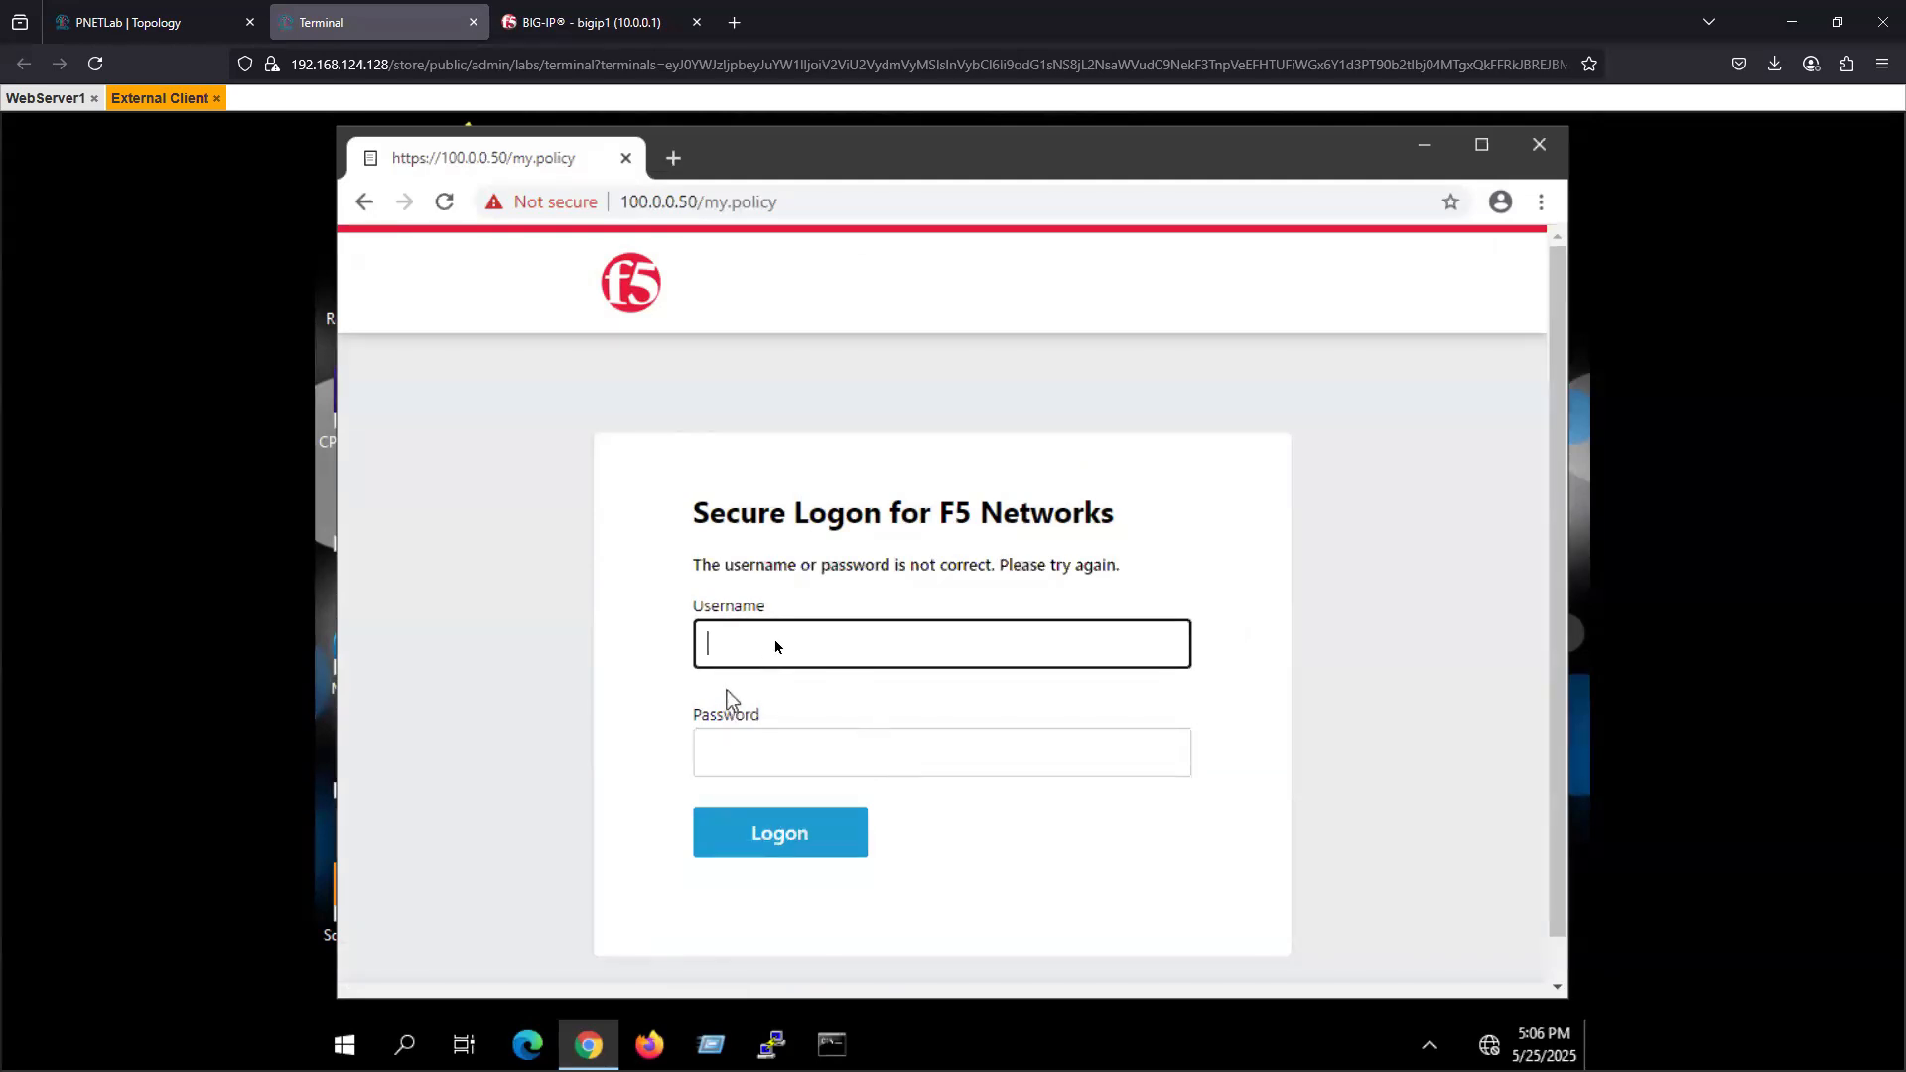
- Log on to the F5 page as testuser1 with the account password
type("testuser1")
key("Tab")
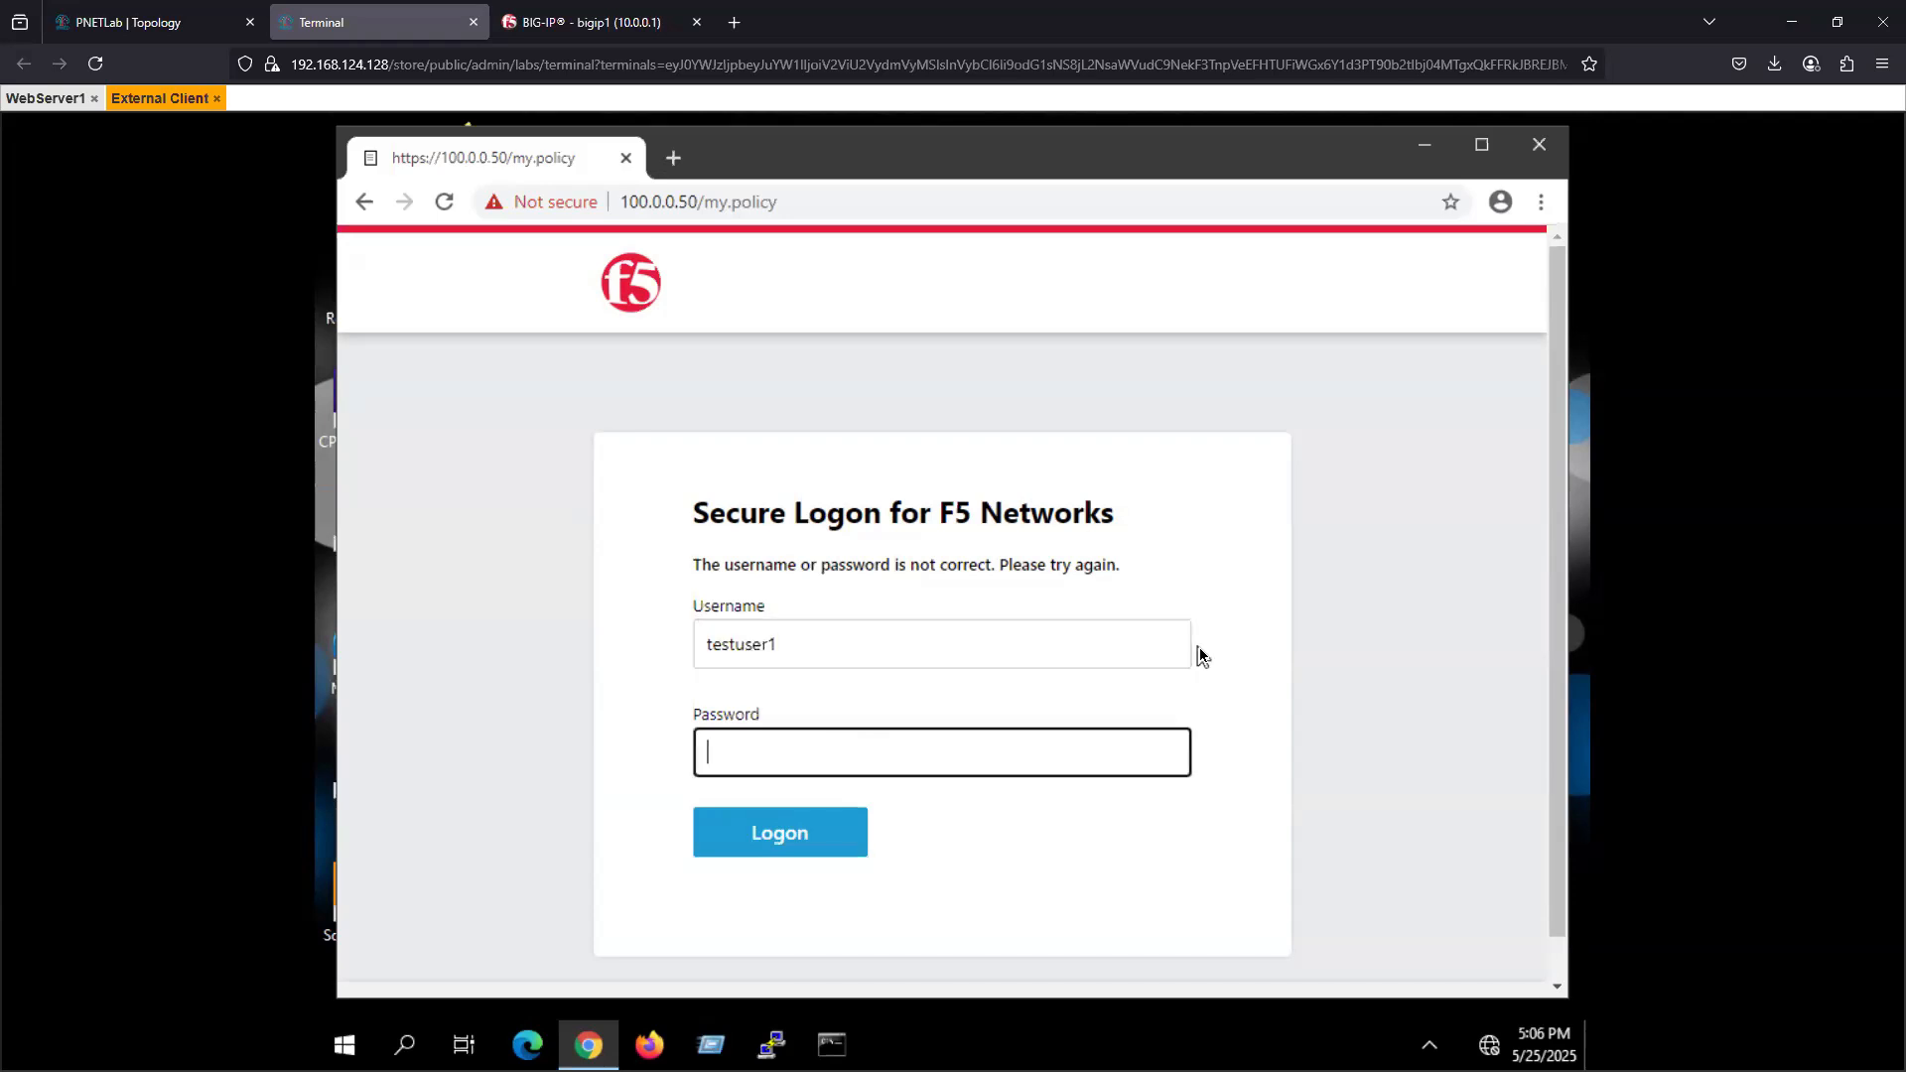
type("•••••••••")
left_click(794, 834)
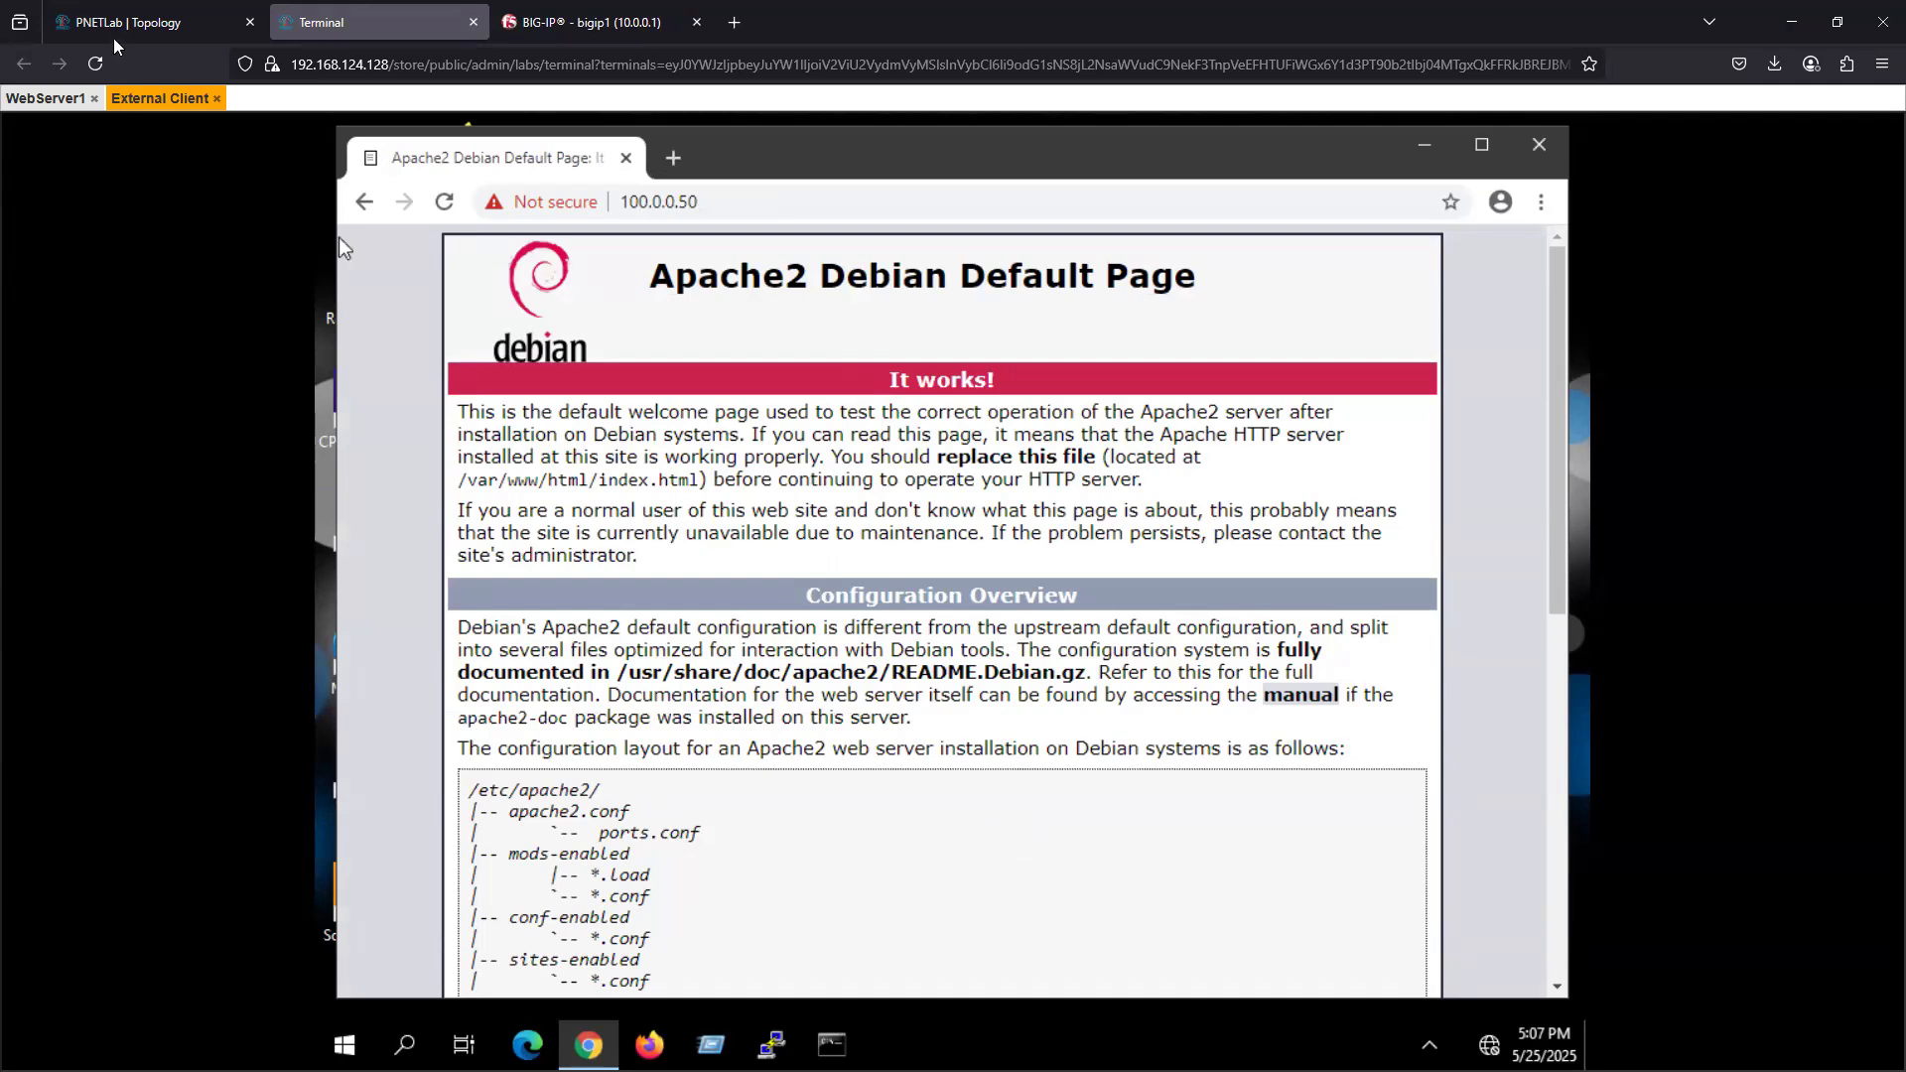
- Switch to the BIG-IP console and open the apm_test access profile's per-session policy in the visual policy editor
left_click(571, 32)
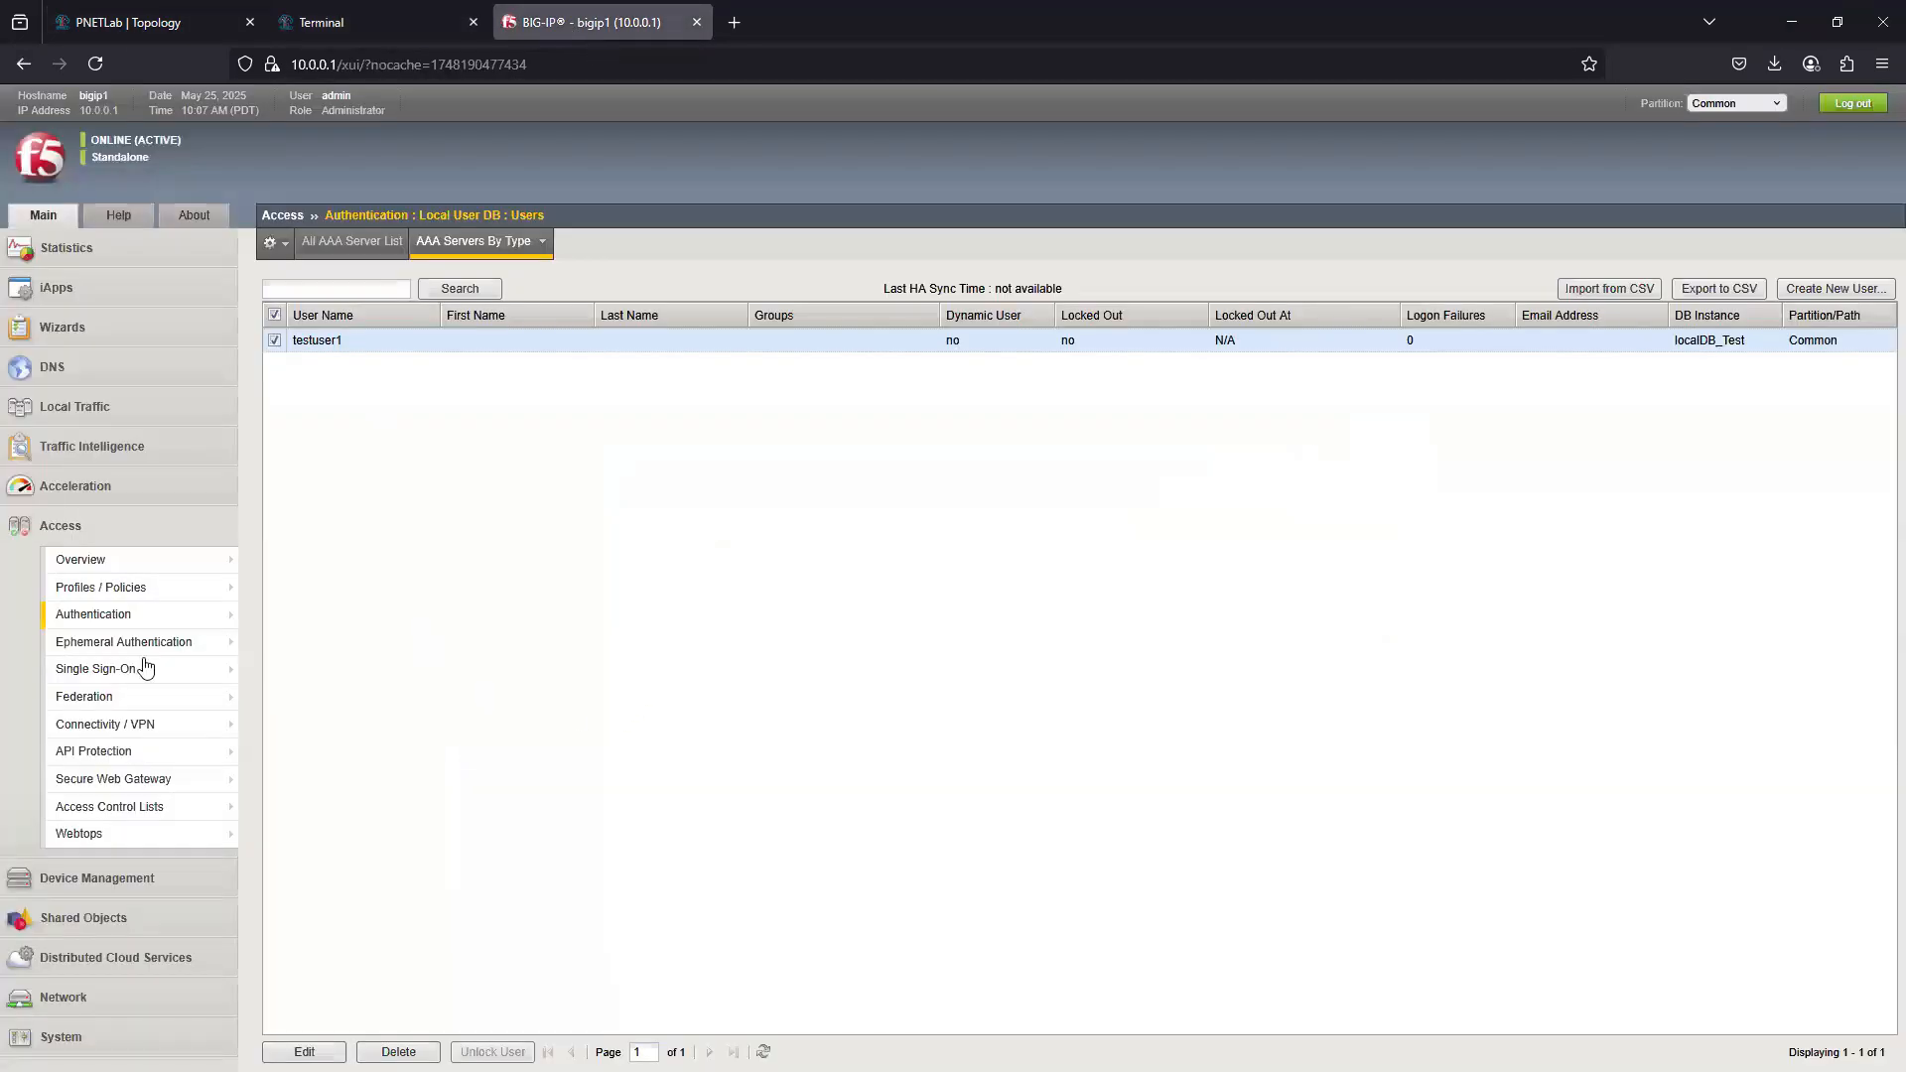
mouse_move(129, 620)
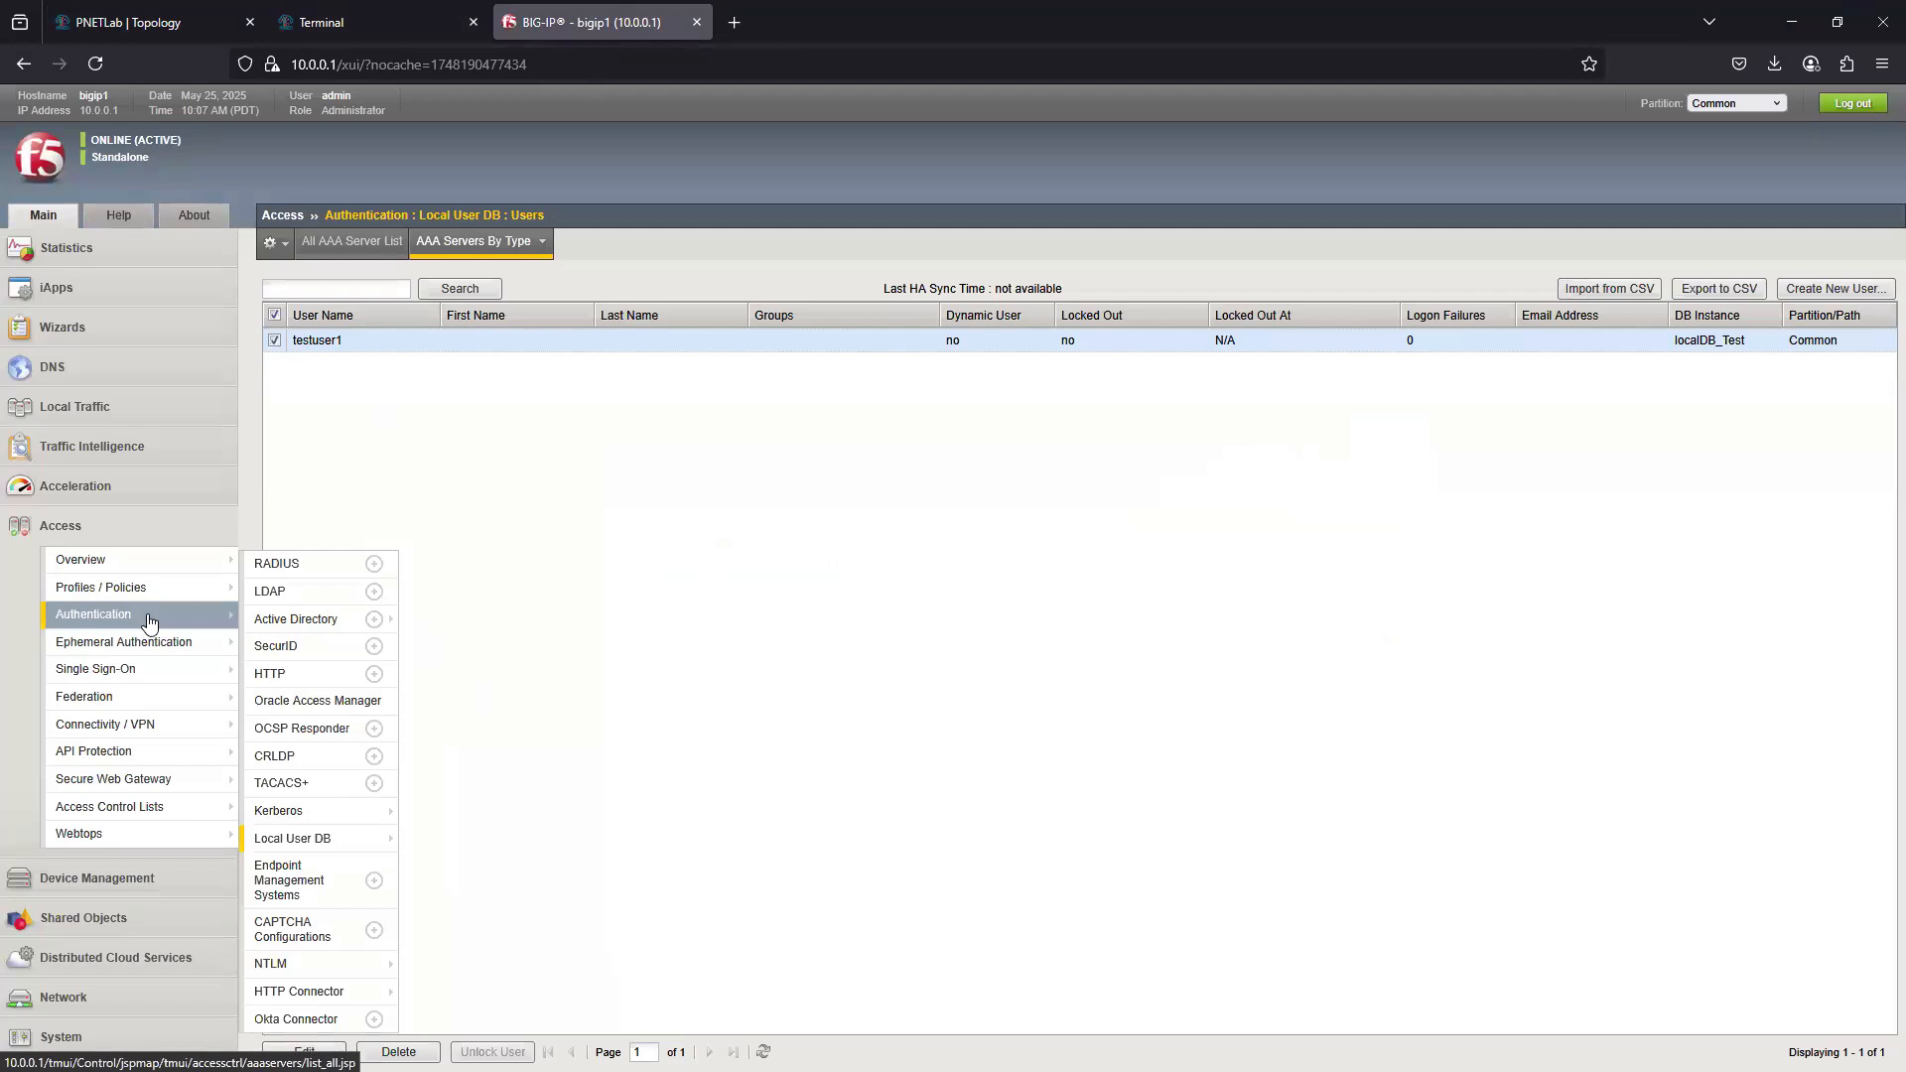
mouse_move(198, 594)
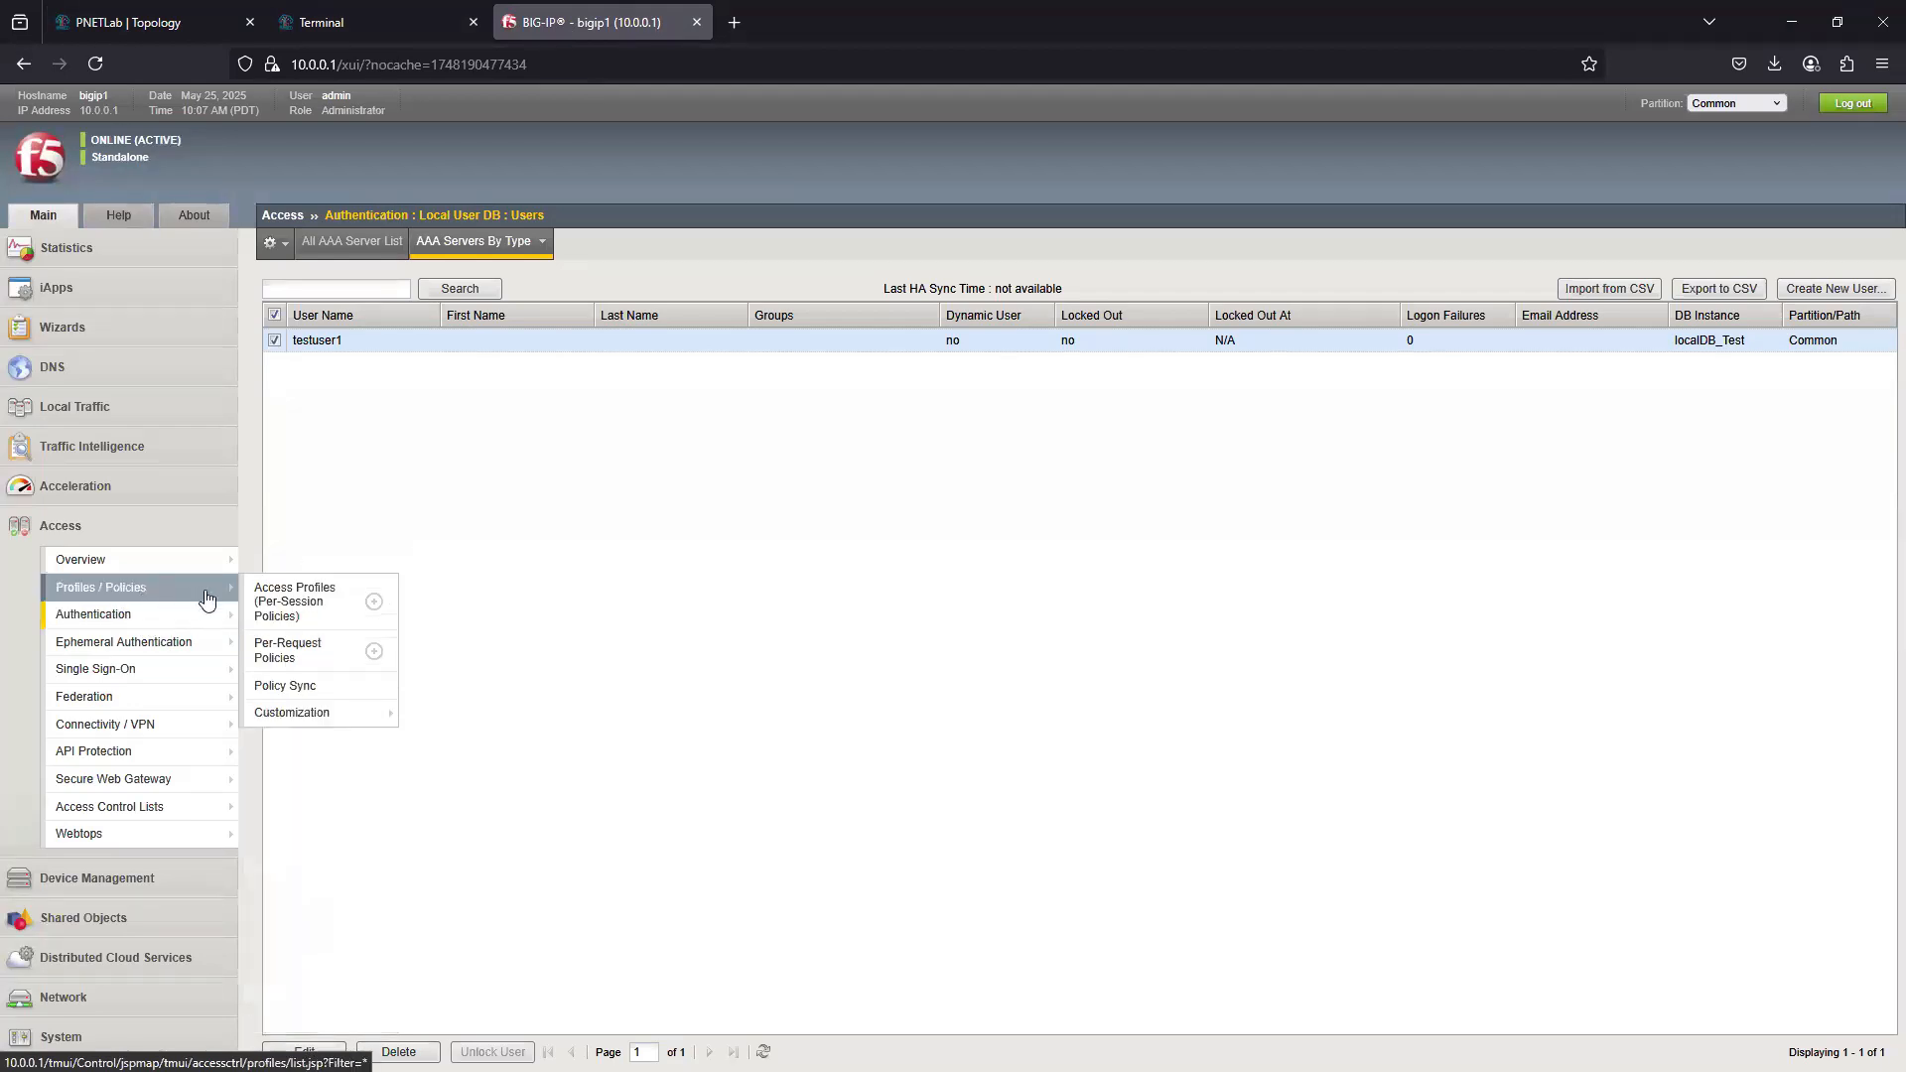
left_click(282, 602)
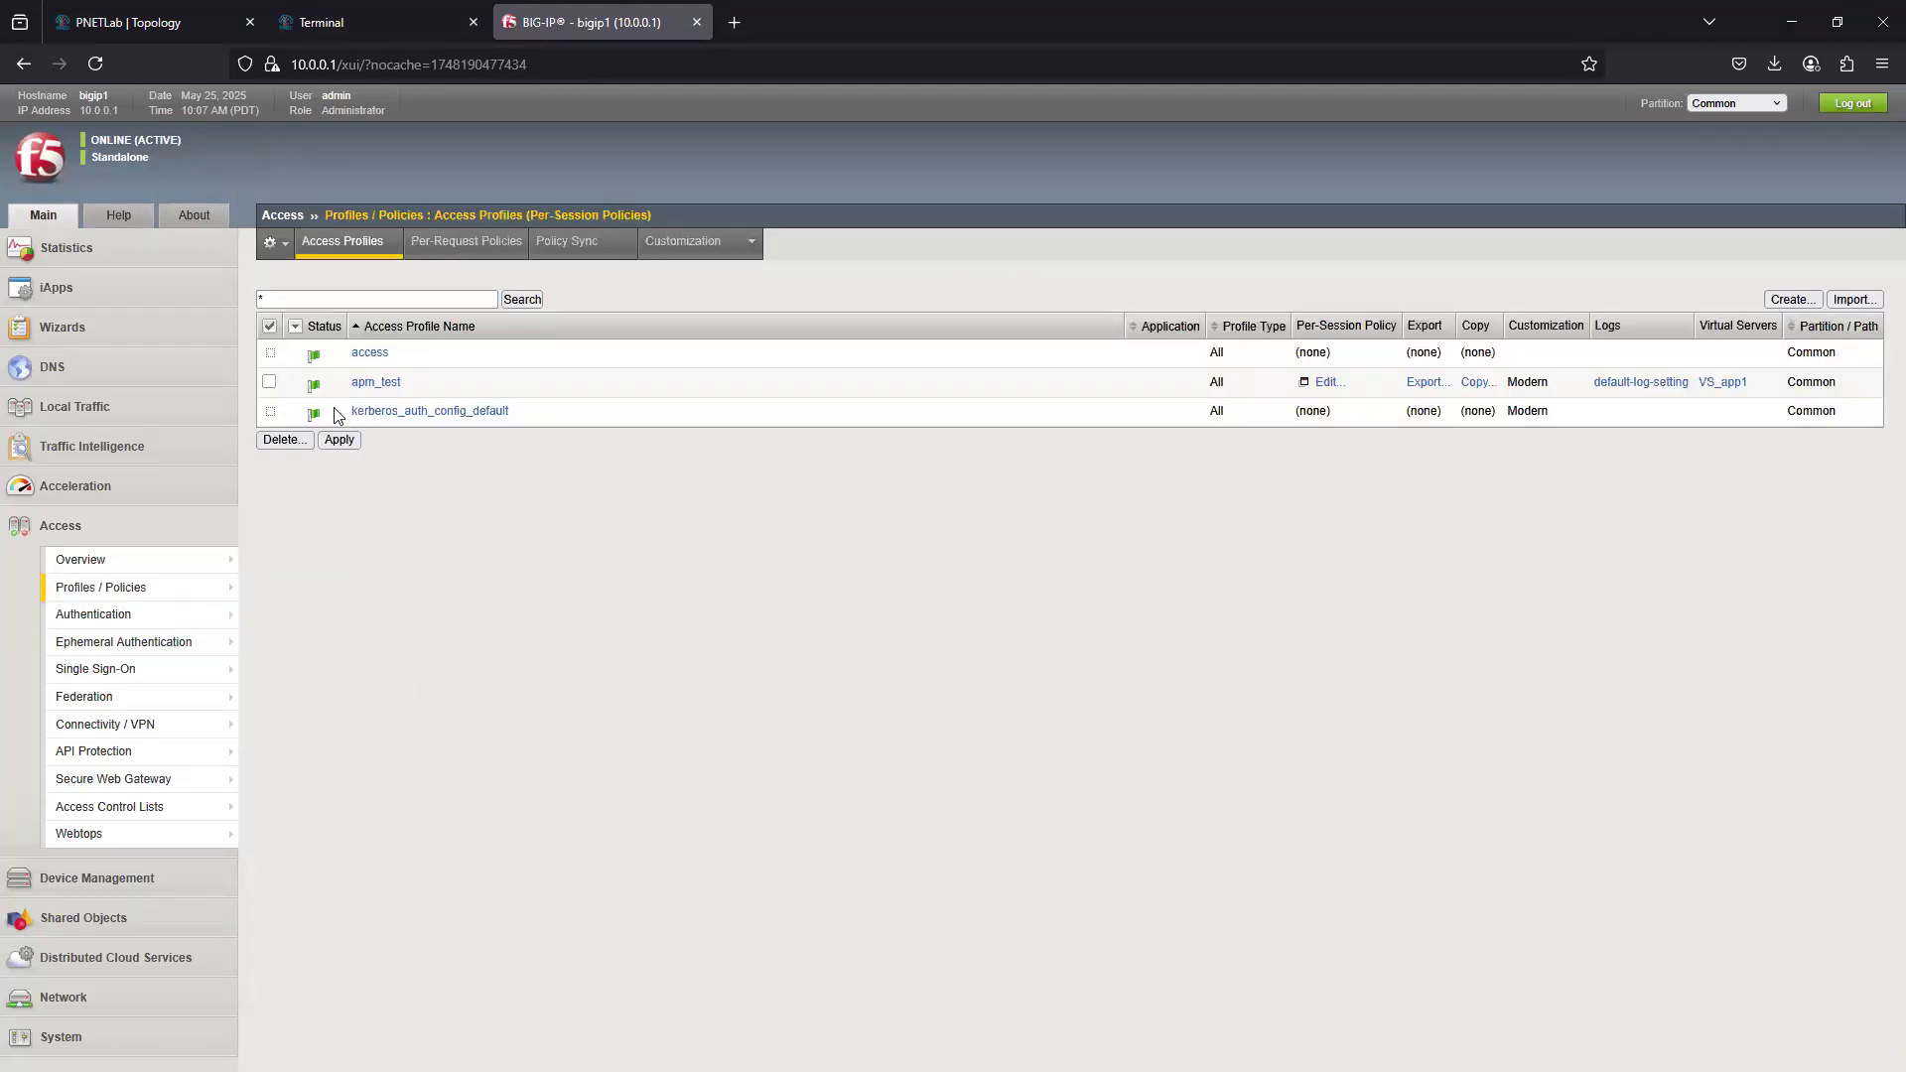
left_click(389, 383)
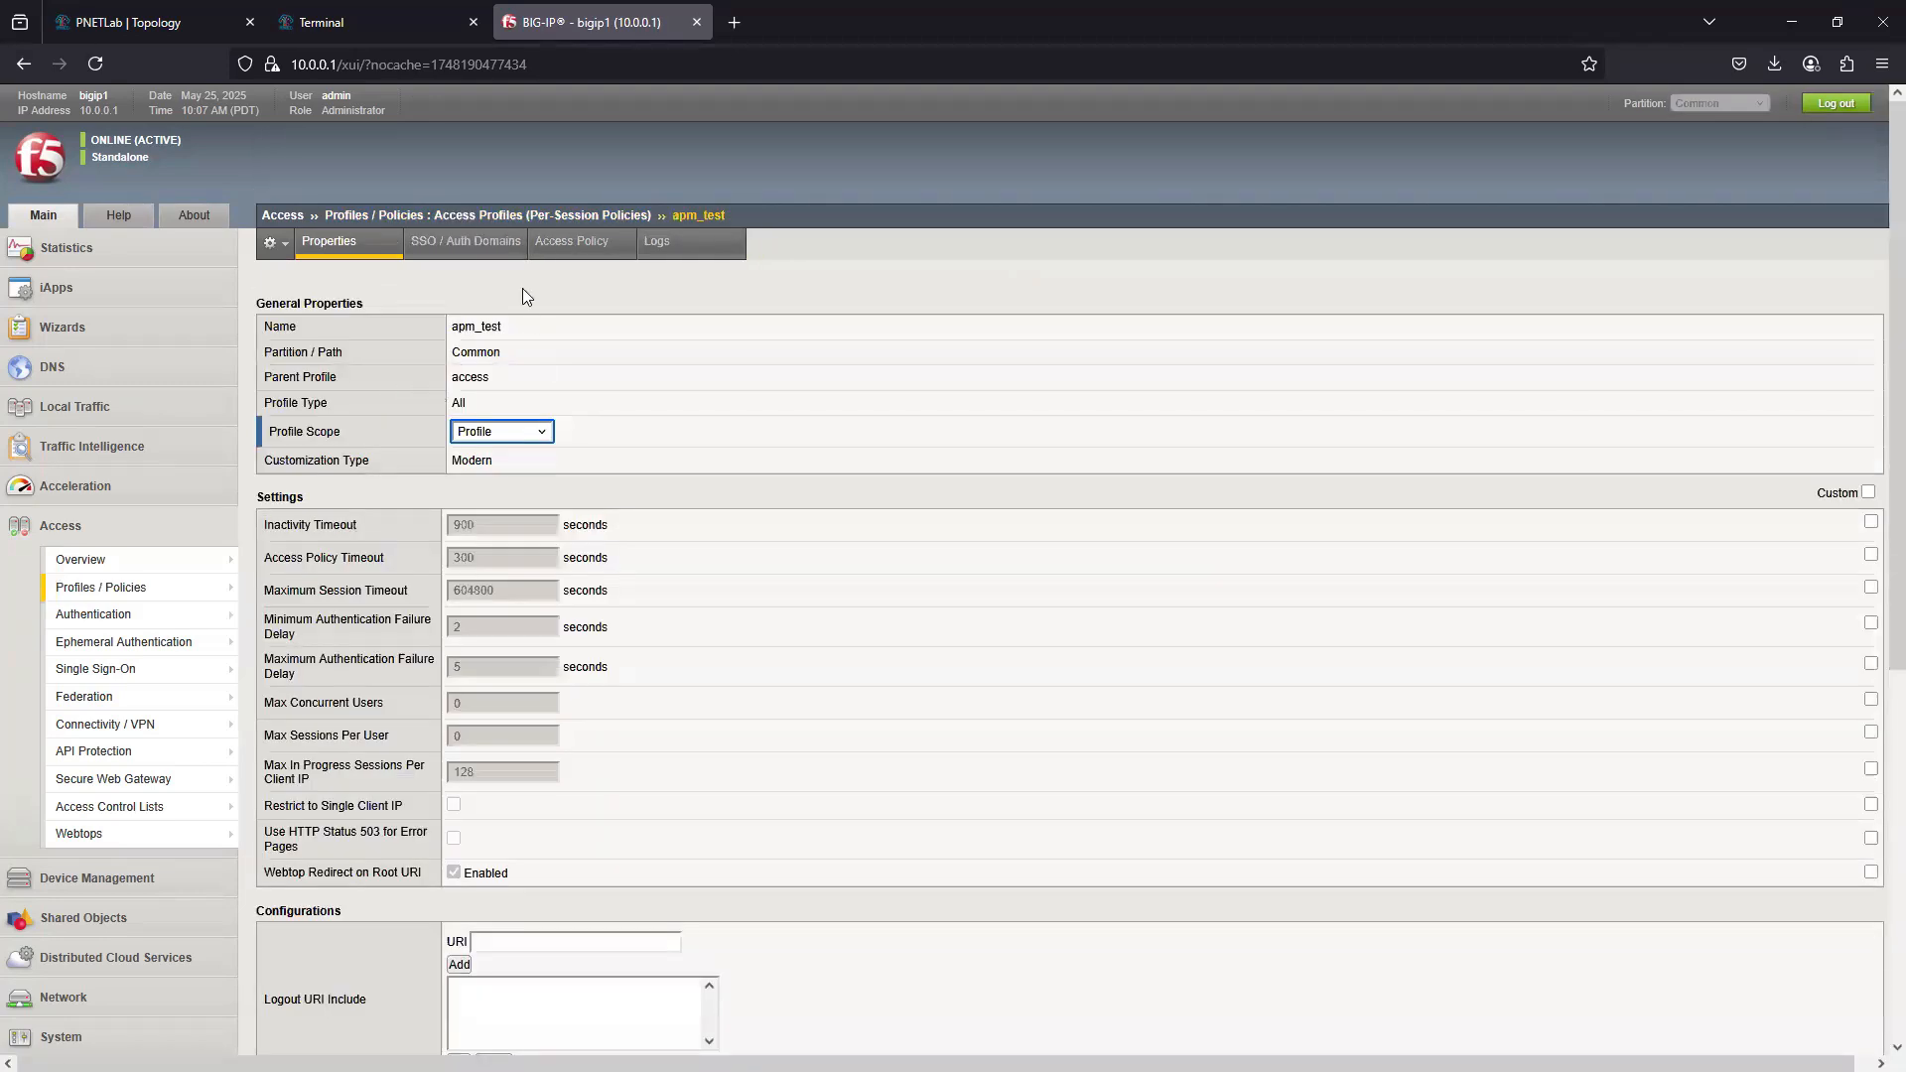
left_click(571, 246)
left_click(591, 337)
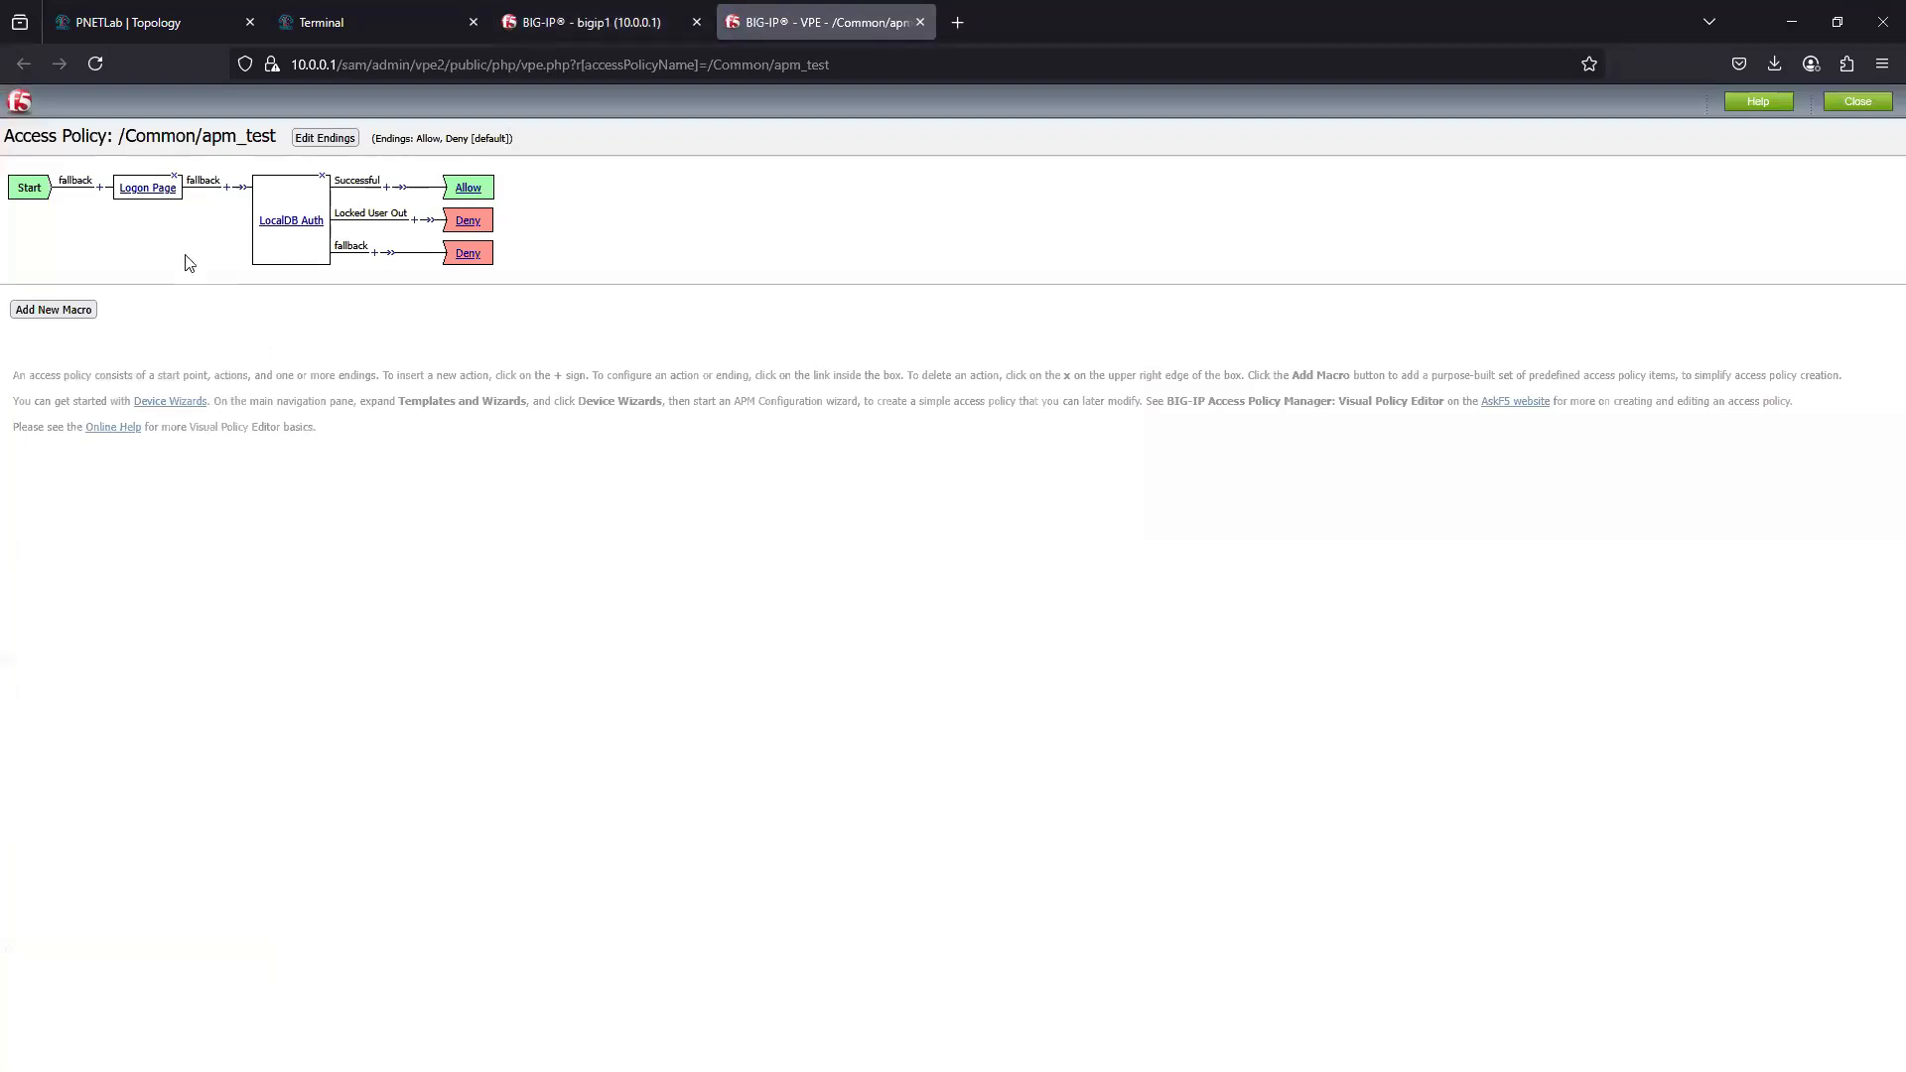
- Open the Logon Page item of the policy and examine its input fields and customization texts
left_click(151, 189)
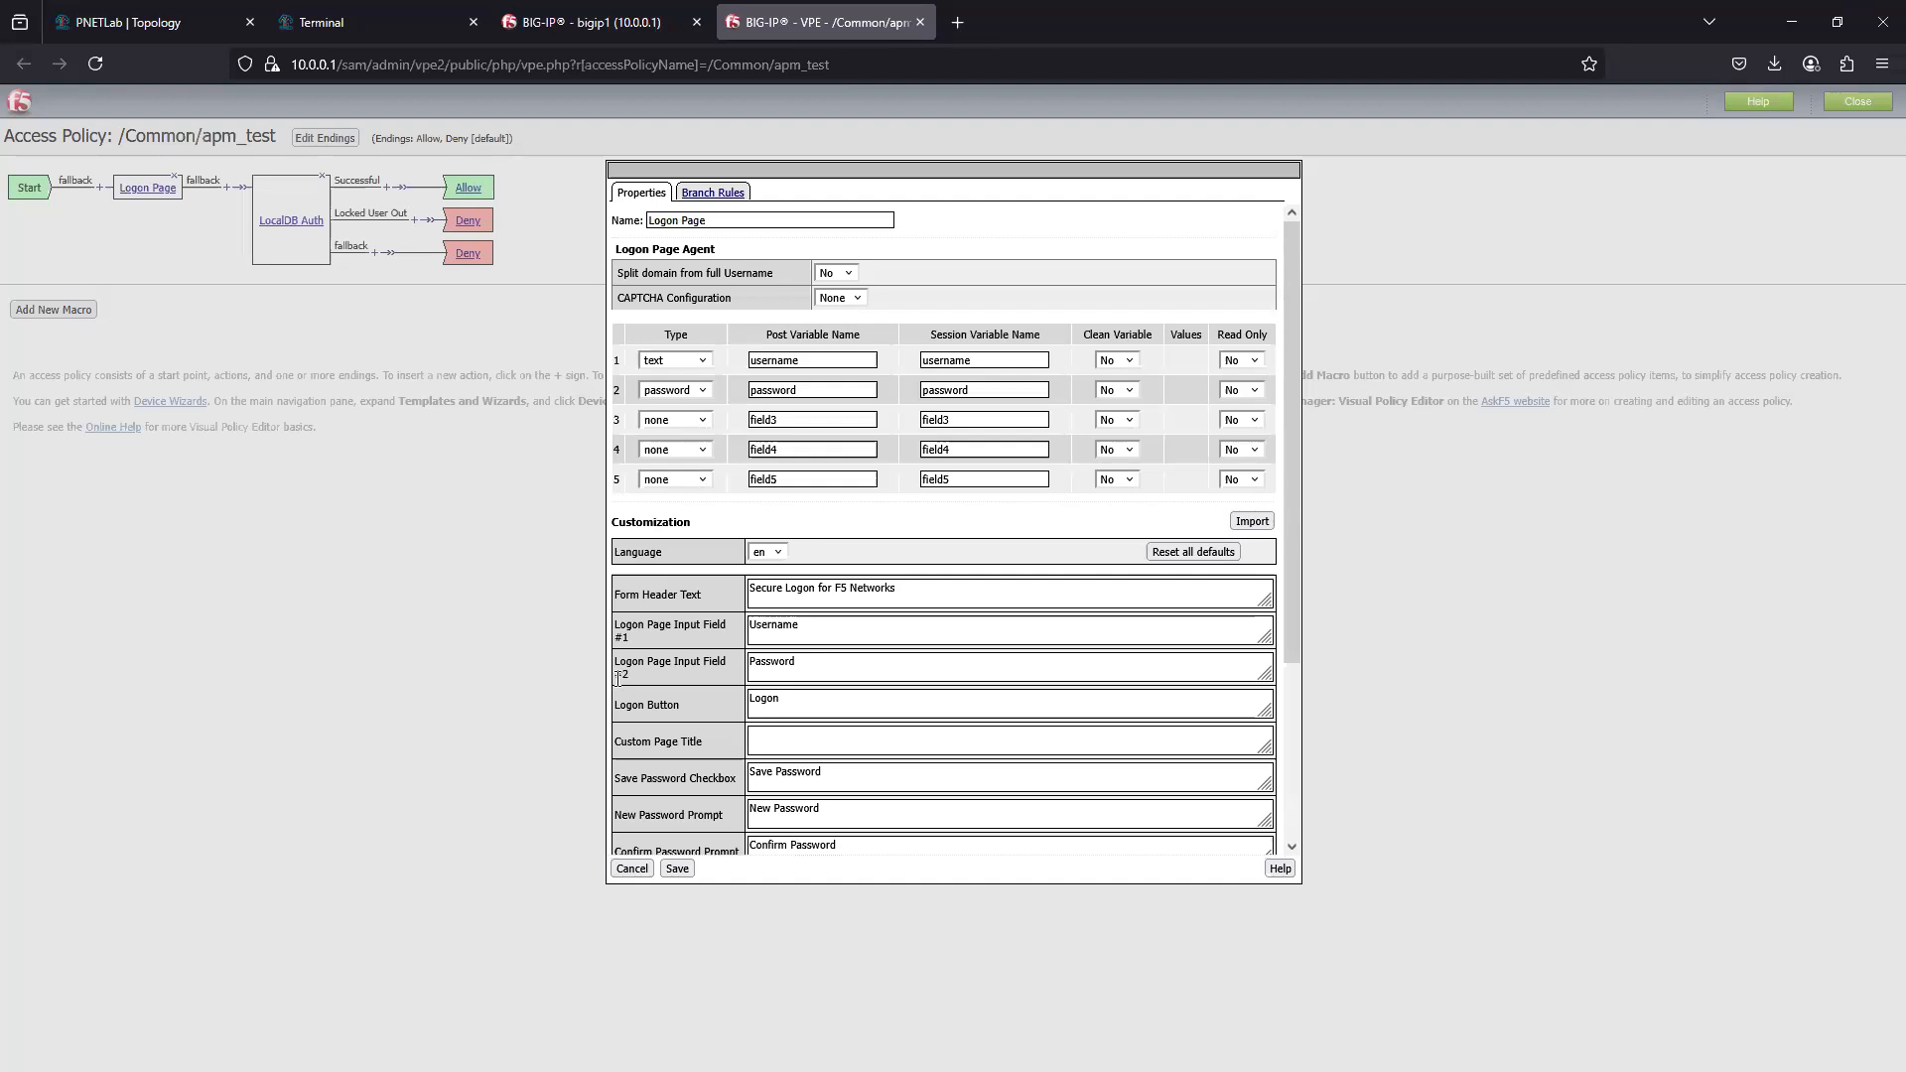
scroll(923, 797, "down", 1)
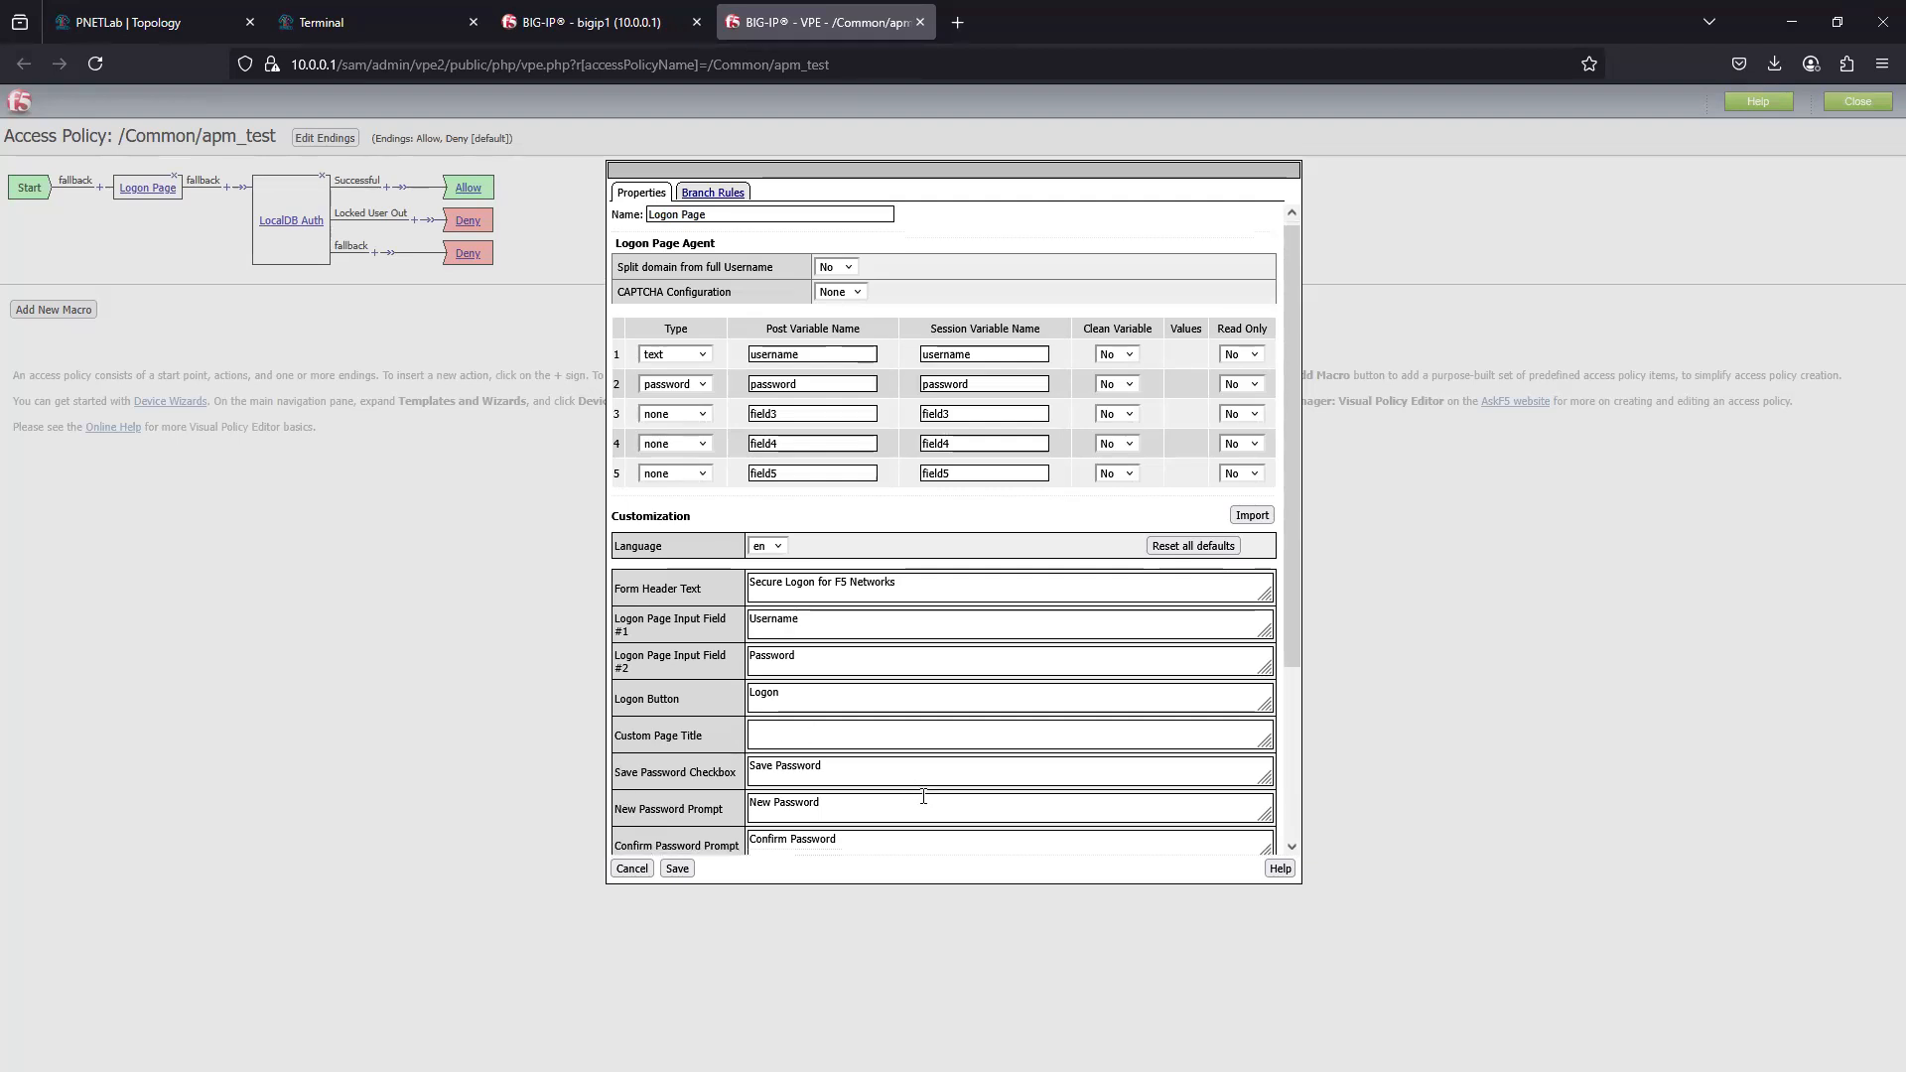
scroll(923, 797, "down", 3)
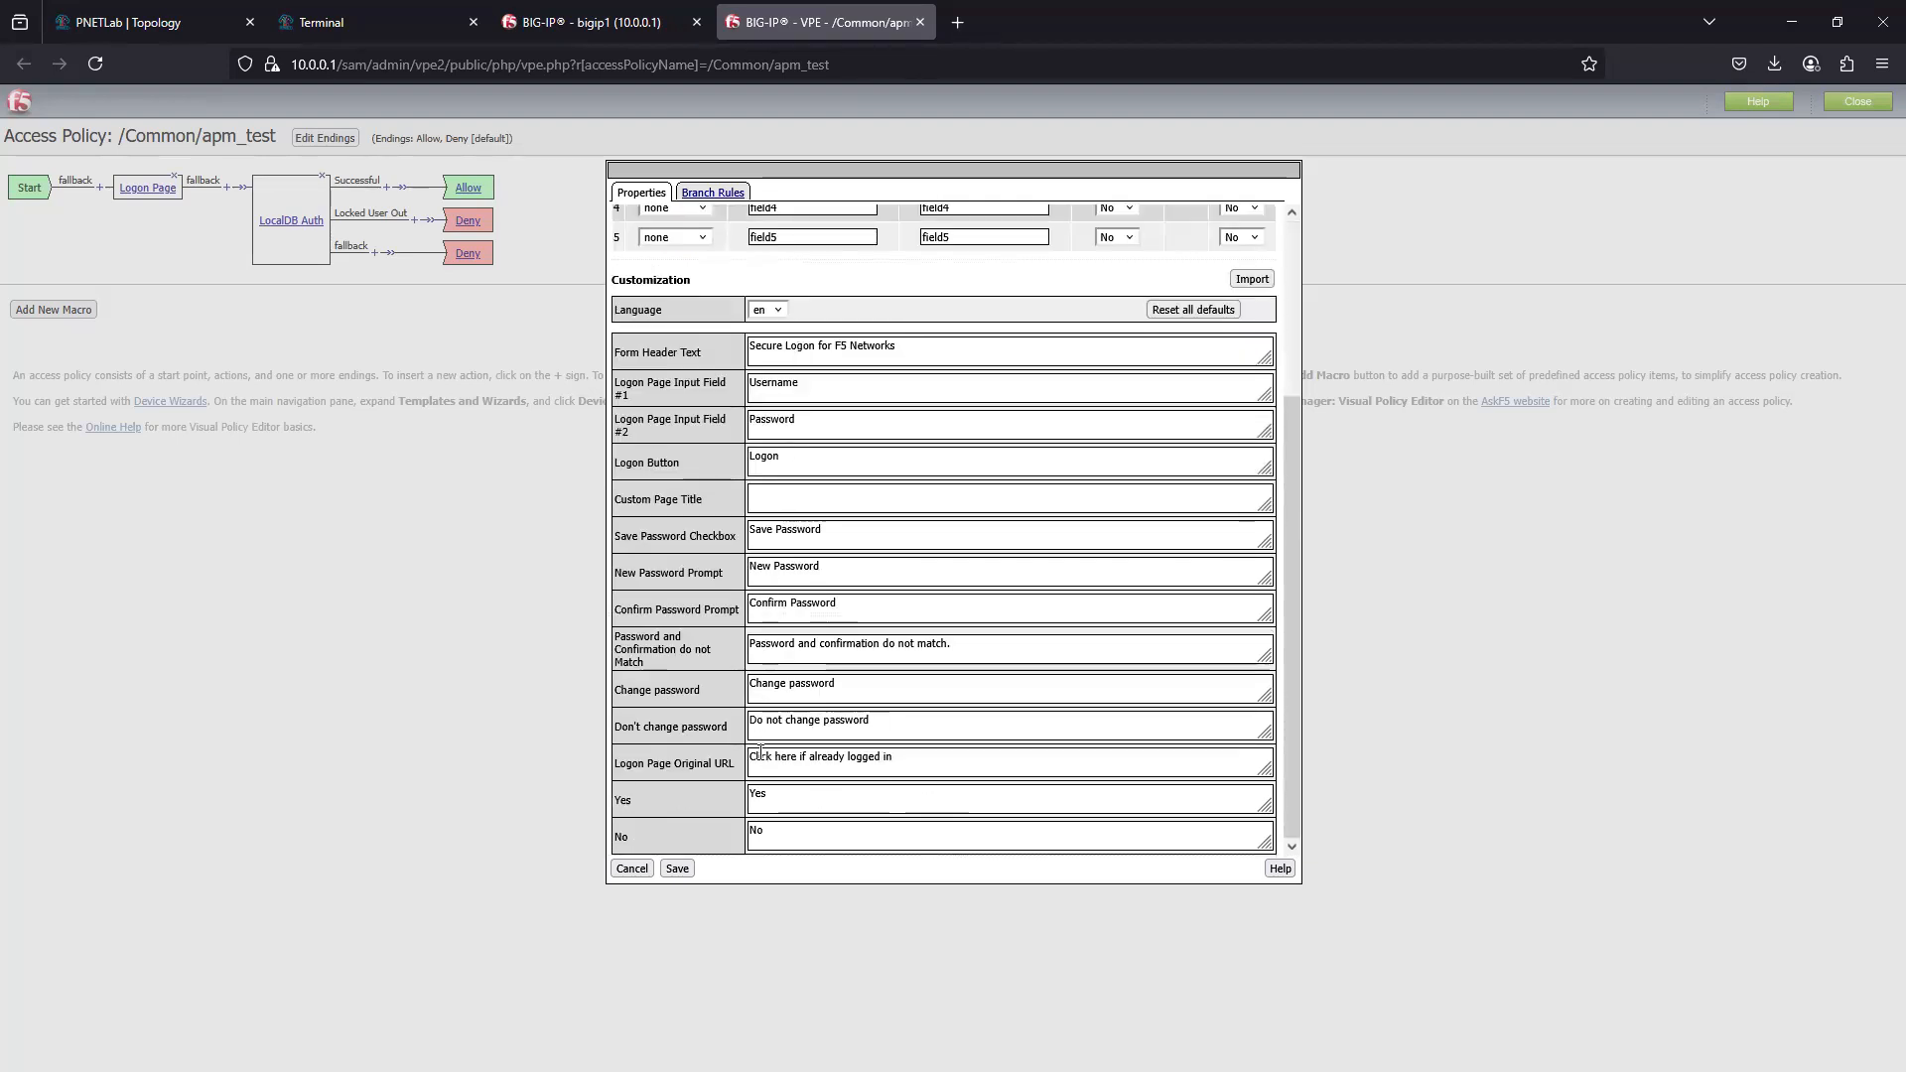
scroll(692, 695, "up", 2)
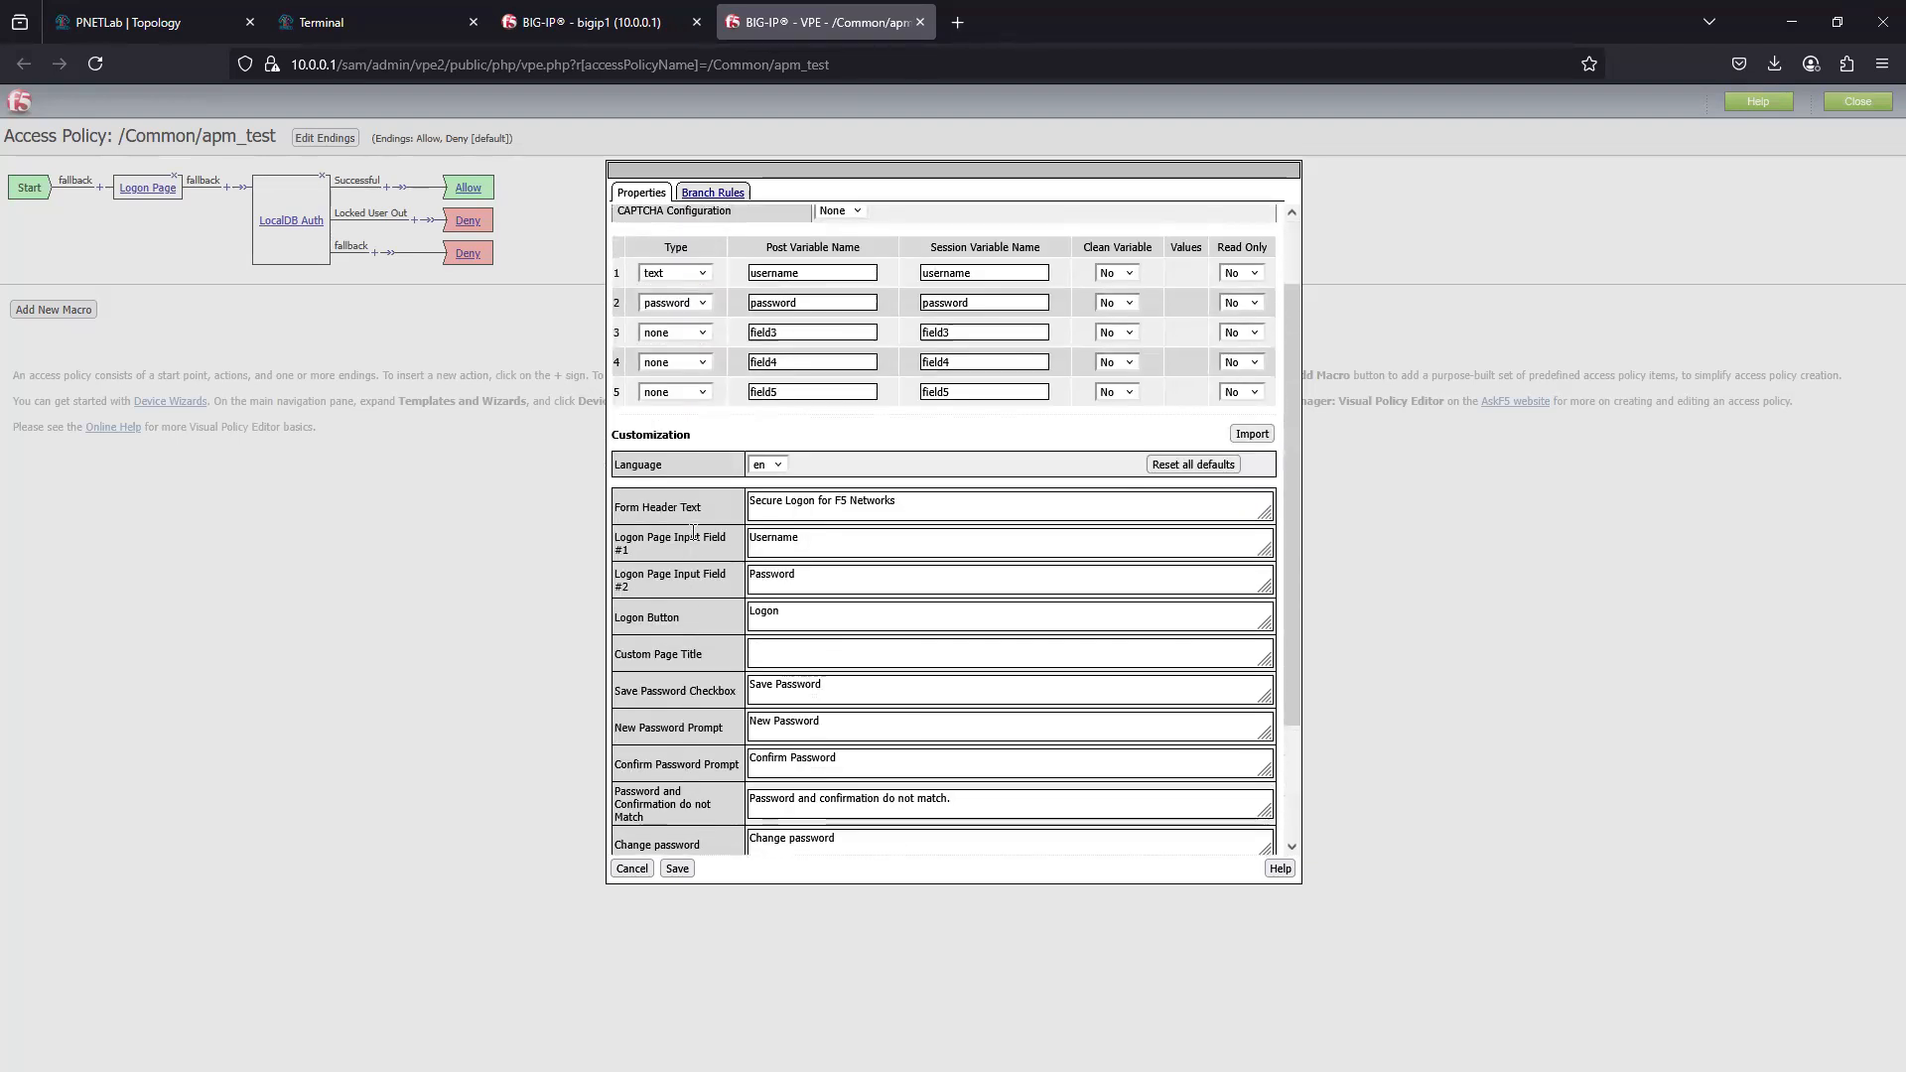
scroll(852, 632, "up", 1)
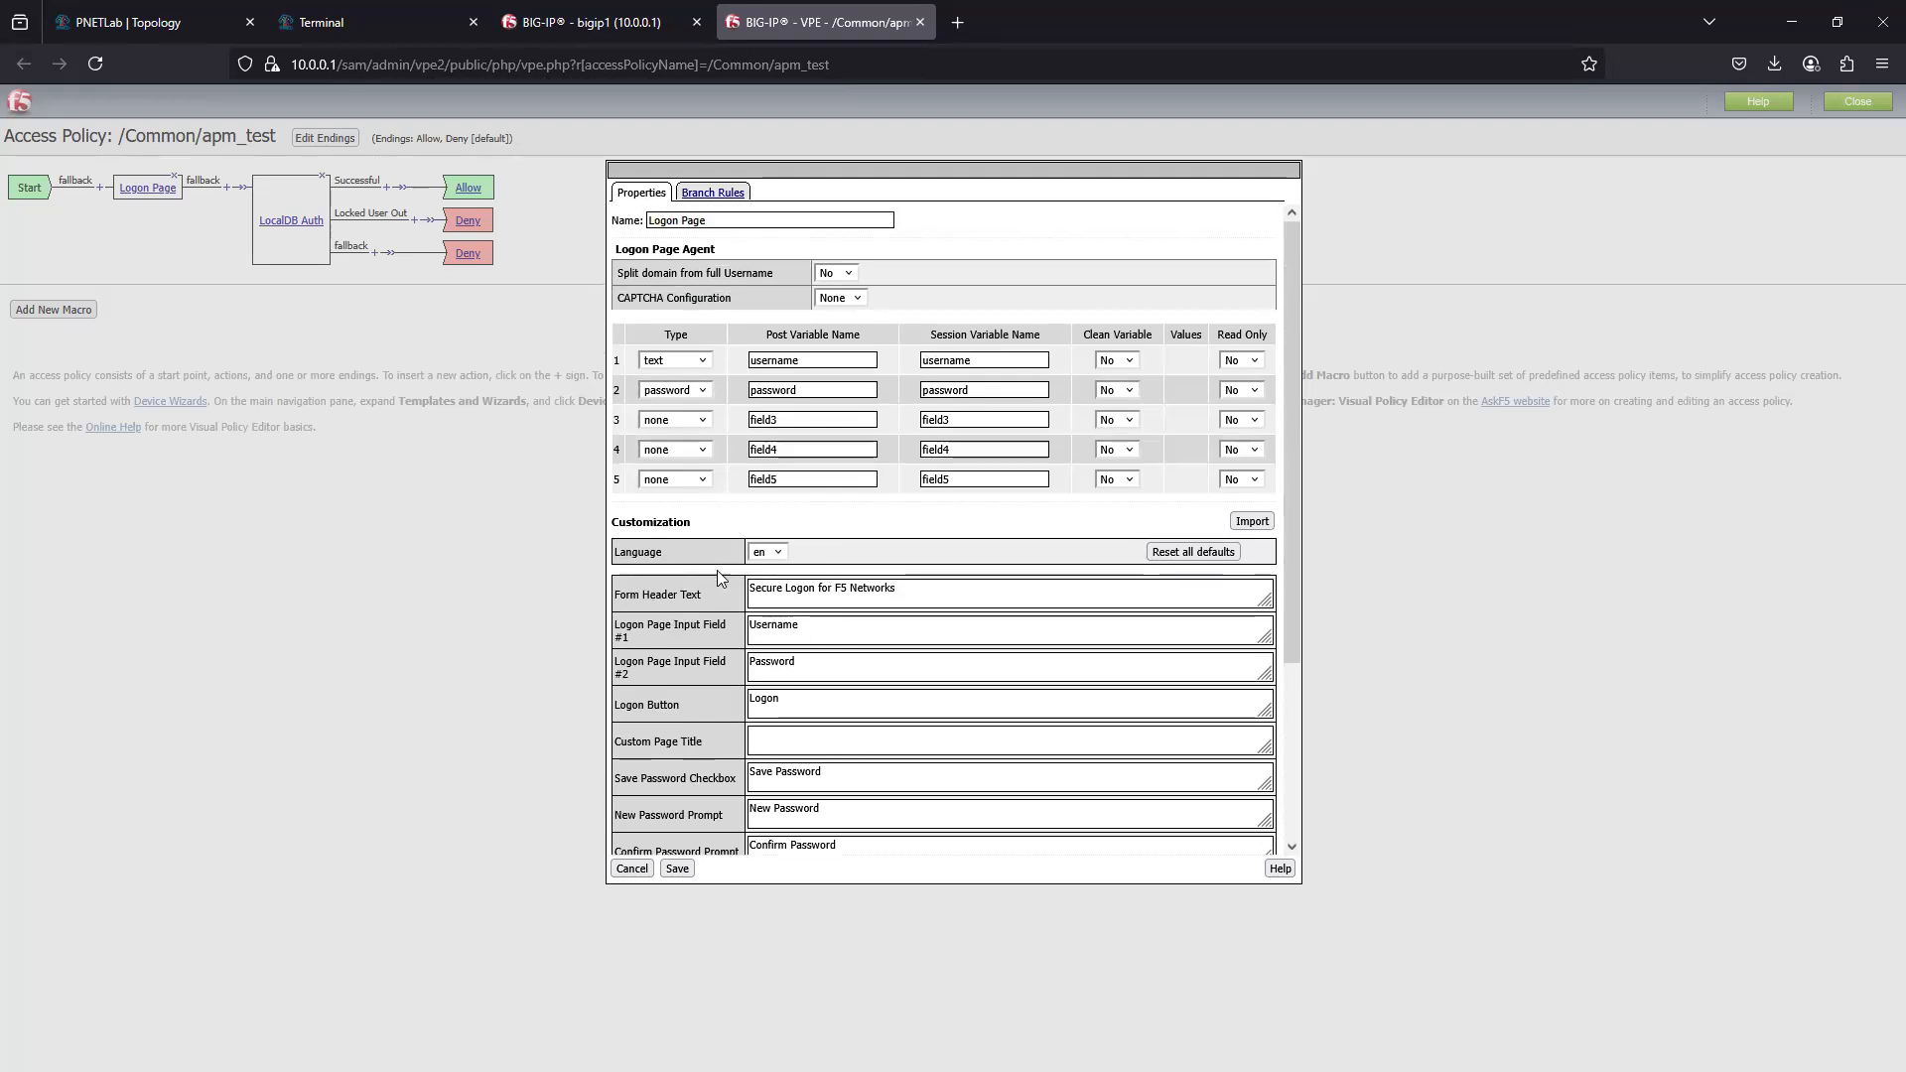
- Show the Logon Page's customization file import option and examine the form header, language and prompt texts
left_click(1252, 522)
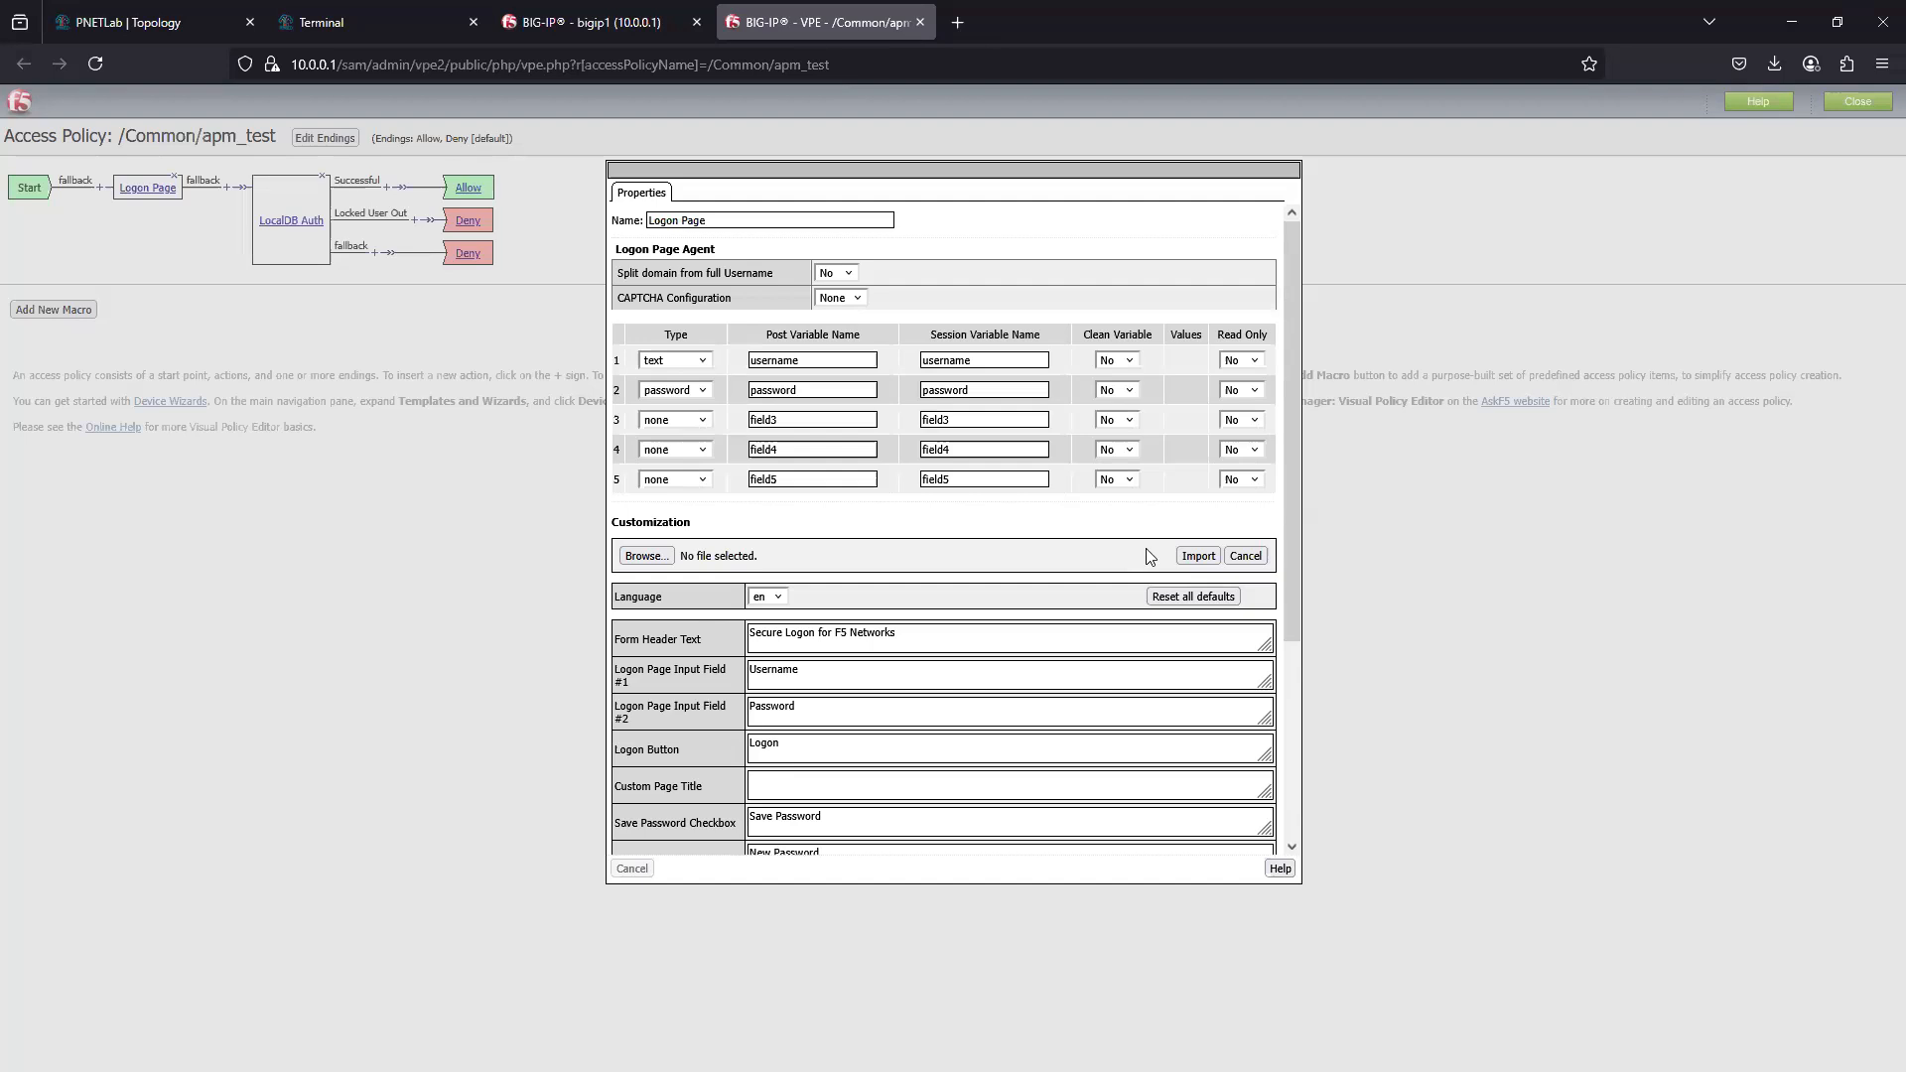
scroll(1025, 744, "down", 3)
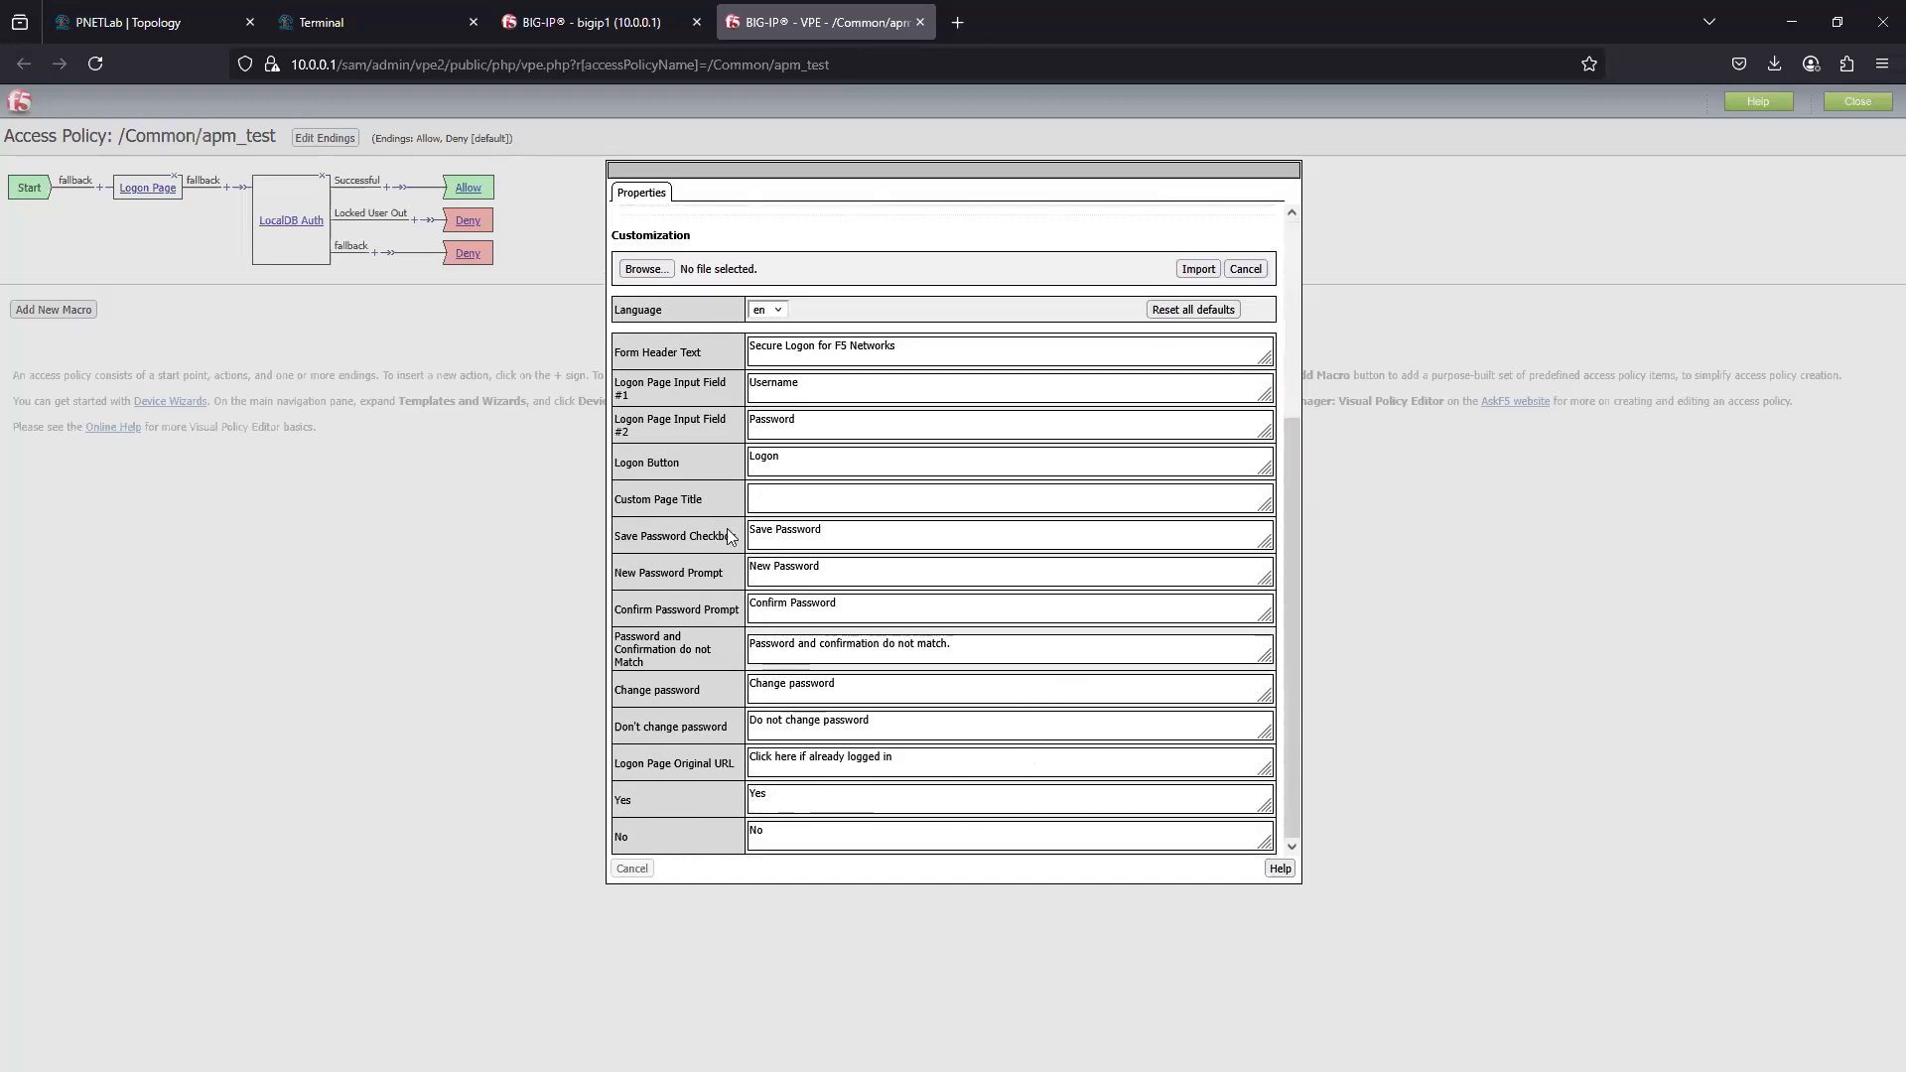
scroll(649, 482, "up", 2)
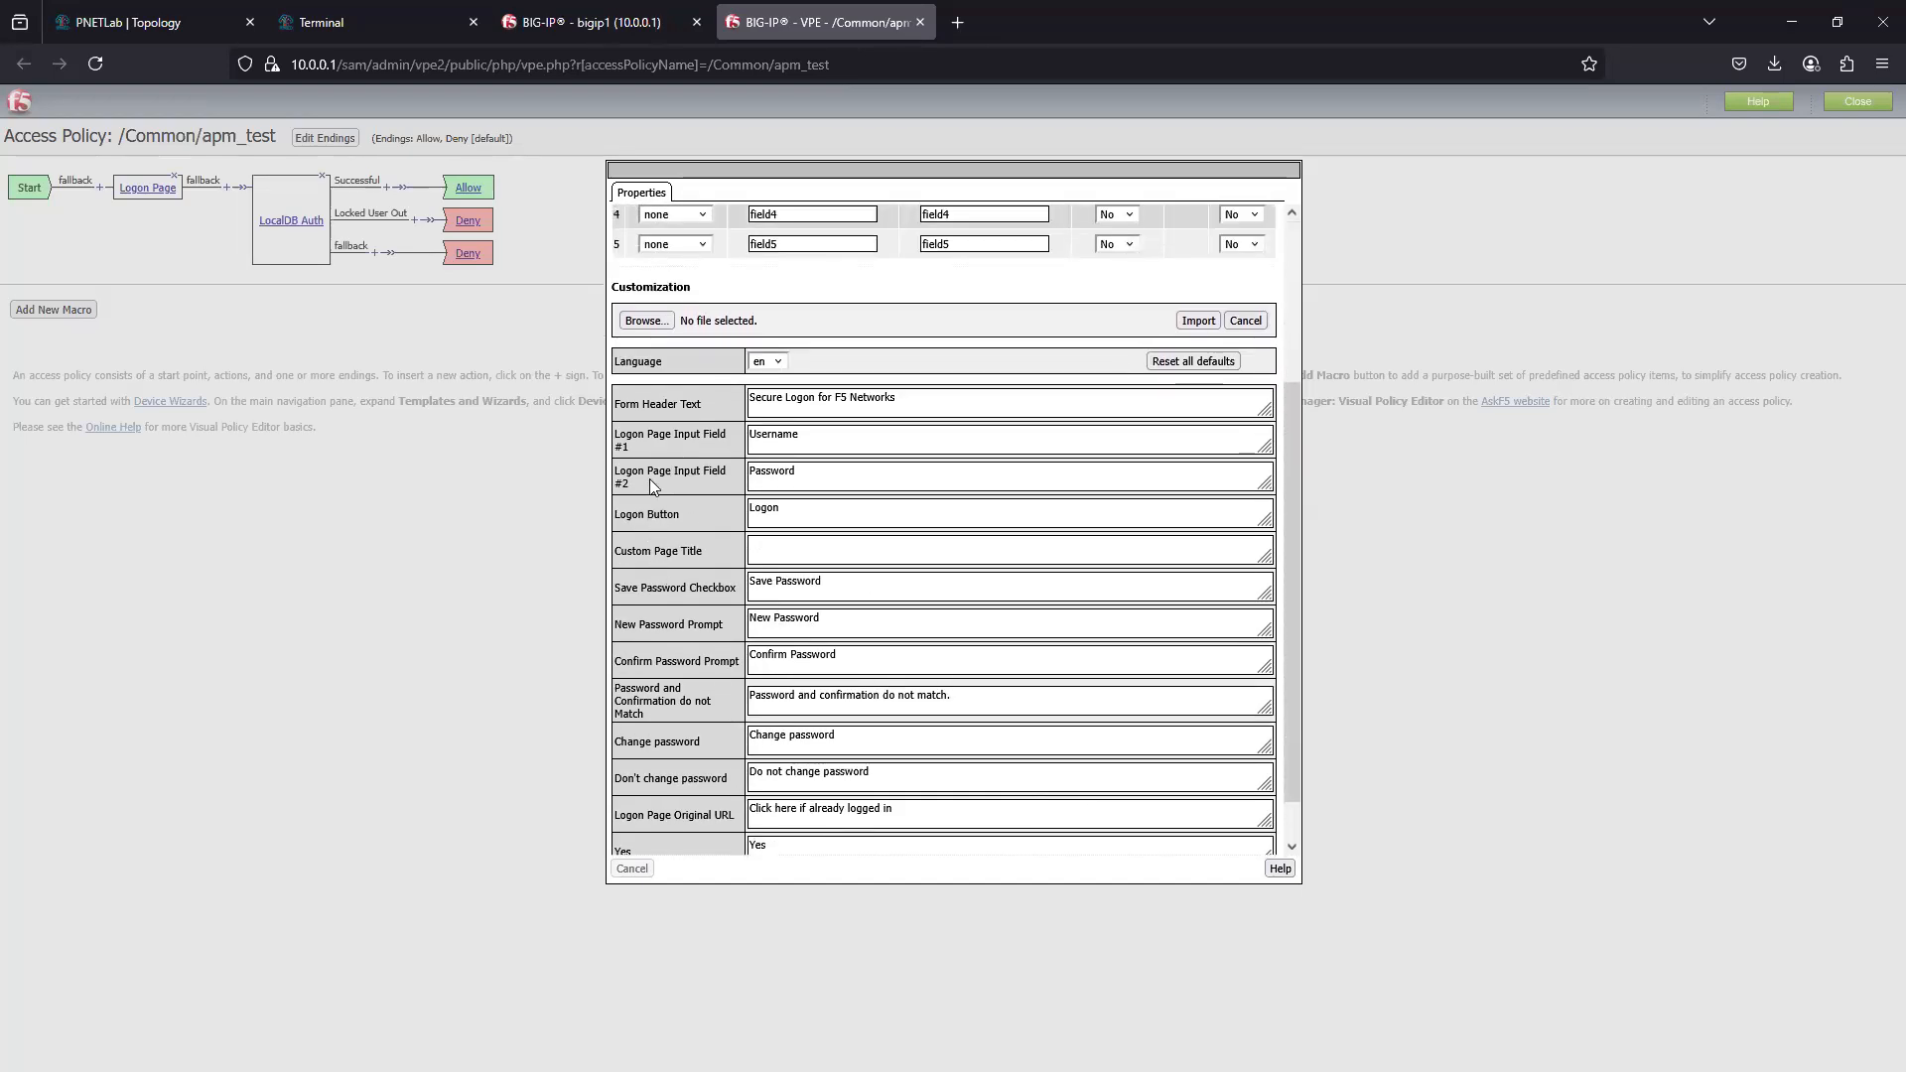
left_click_drag(752, 456, 908, 453)
left_click(1192, 413)
left_click(1019, 613)
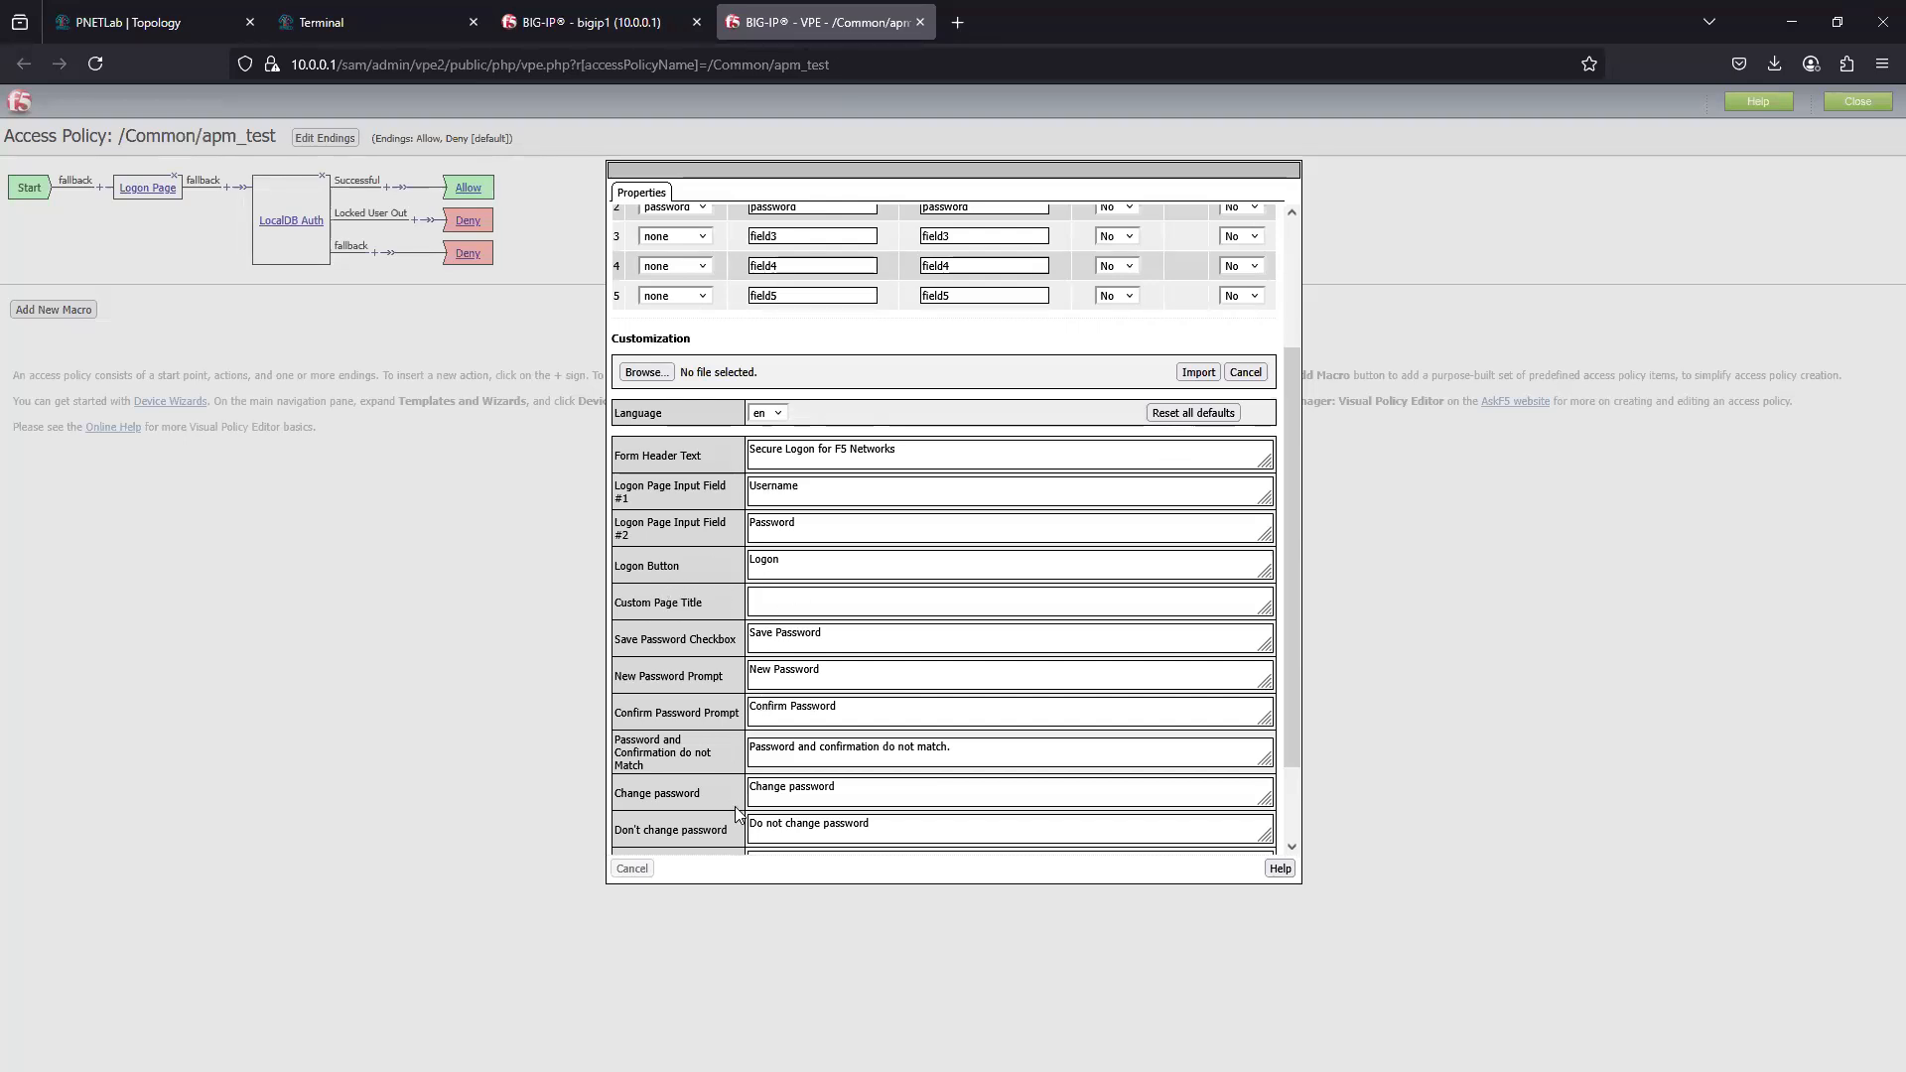
scroll(816, 776, "down", 2)
scroll(816, 695, "up", 5)
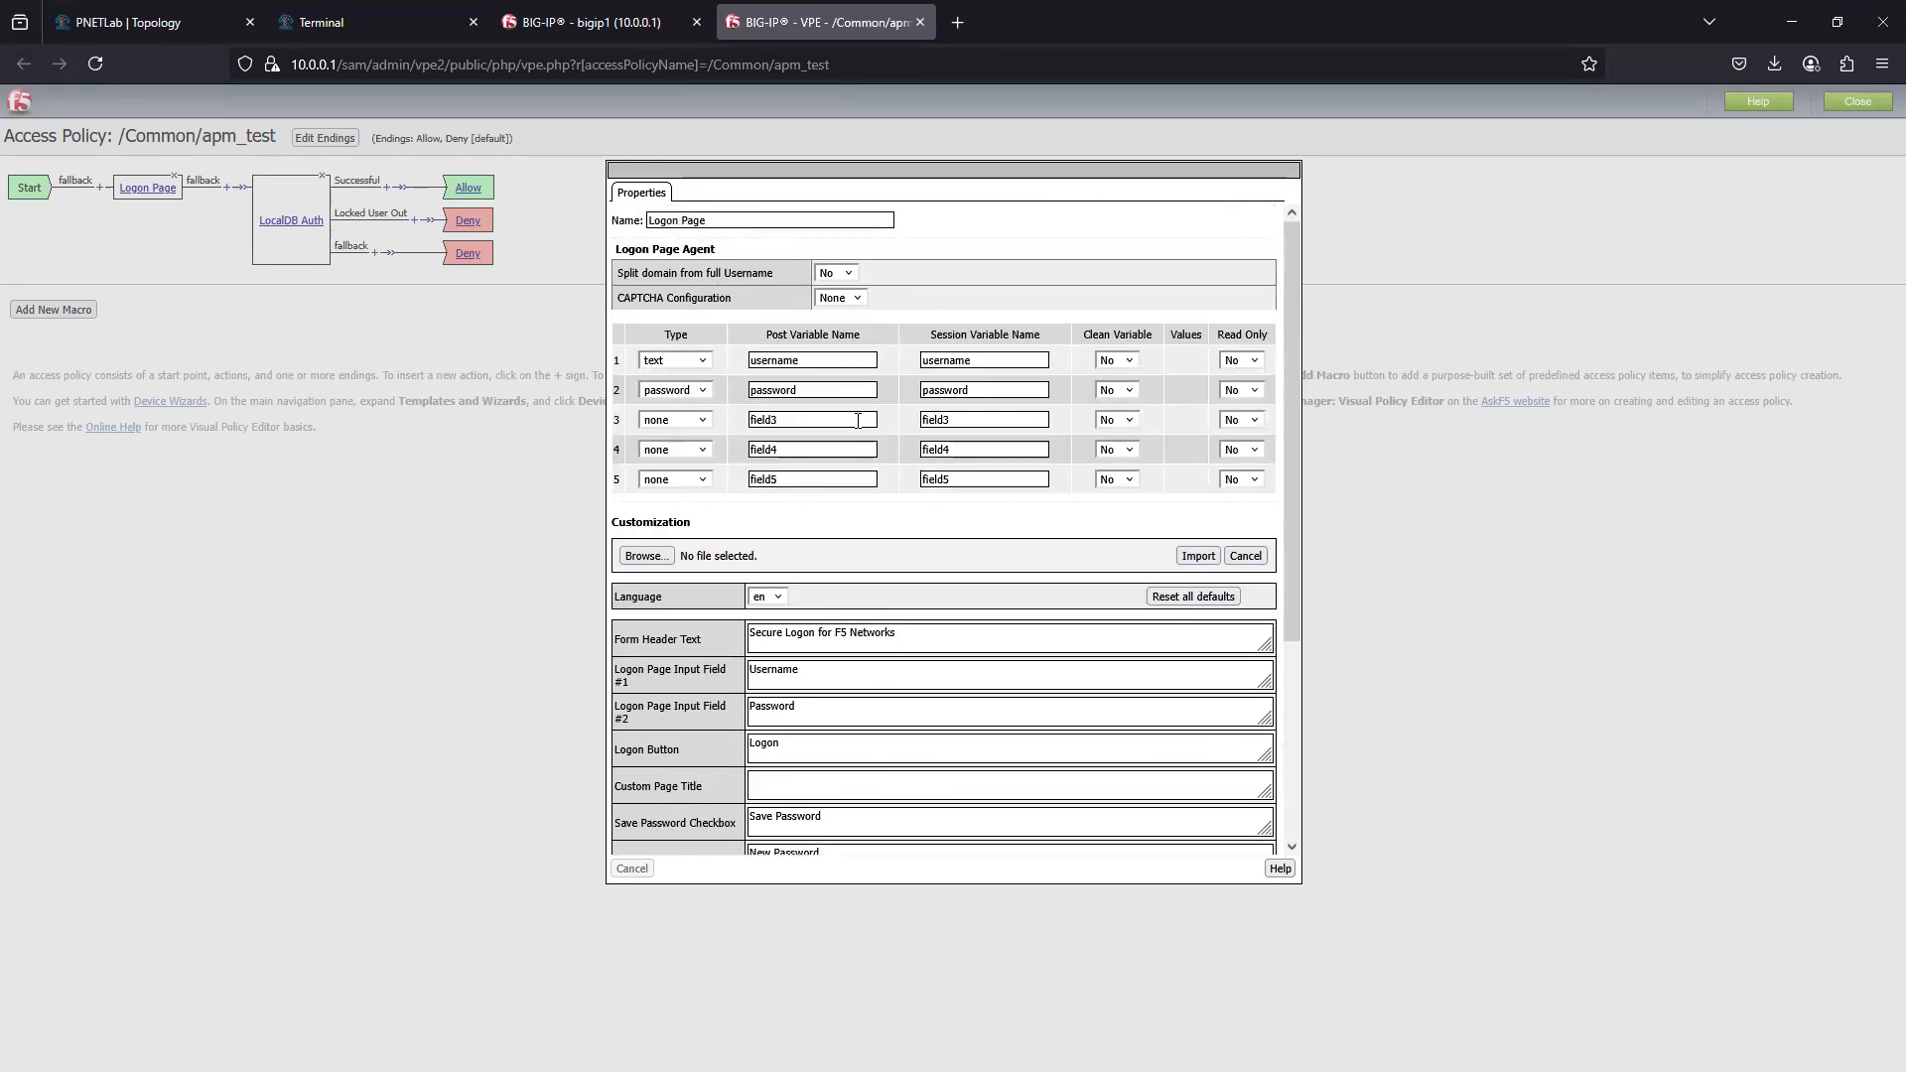
- Examine the Logon Page's CAPTCHA Configuration and split-domain choices and remaining settings, and close the properties without saving
left_click(860, 299)
left_click(836, 320)
left_click(846, 274)
left_click(910, 282)
scroll(664, 679, "down", 3)
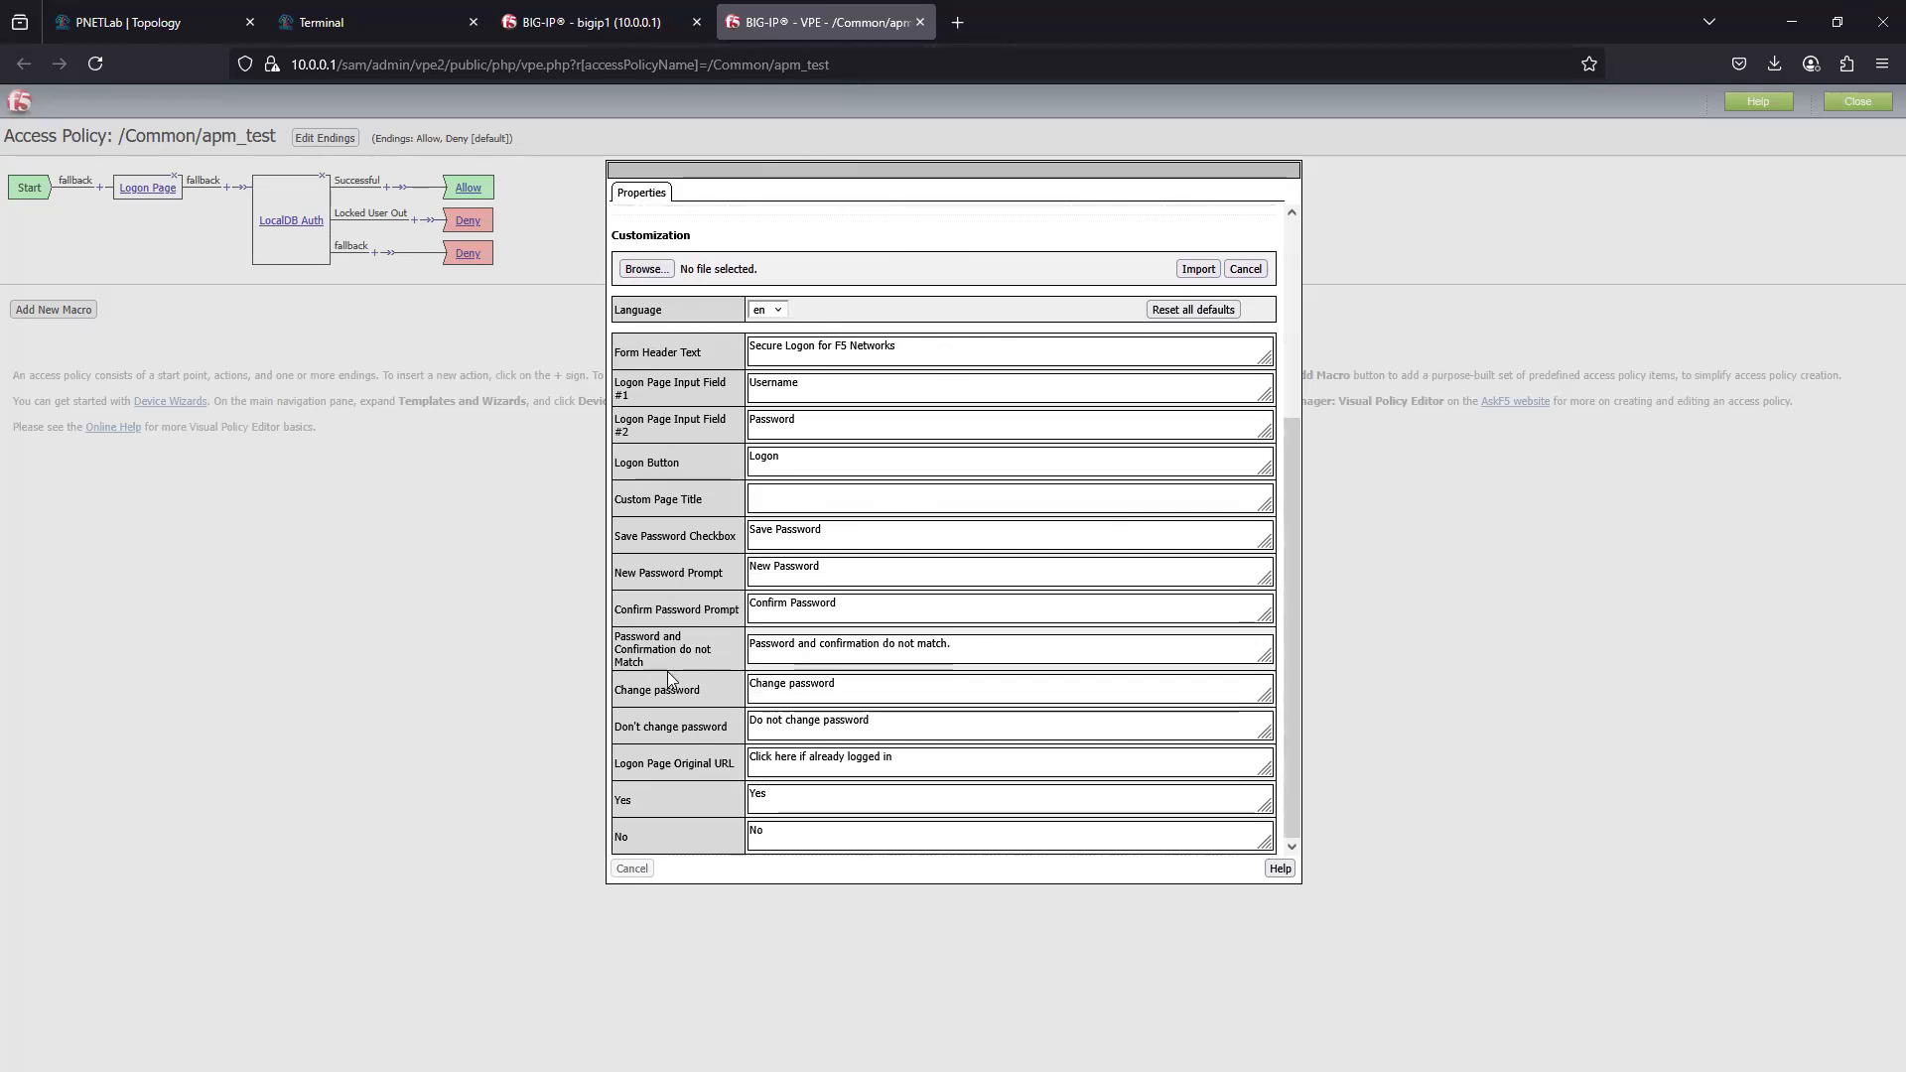
scroll(667, 673, "up", 3)
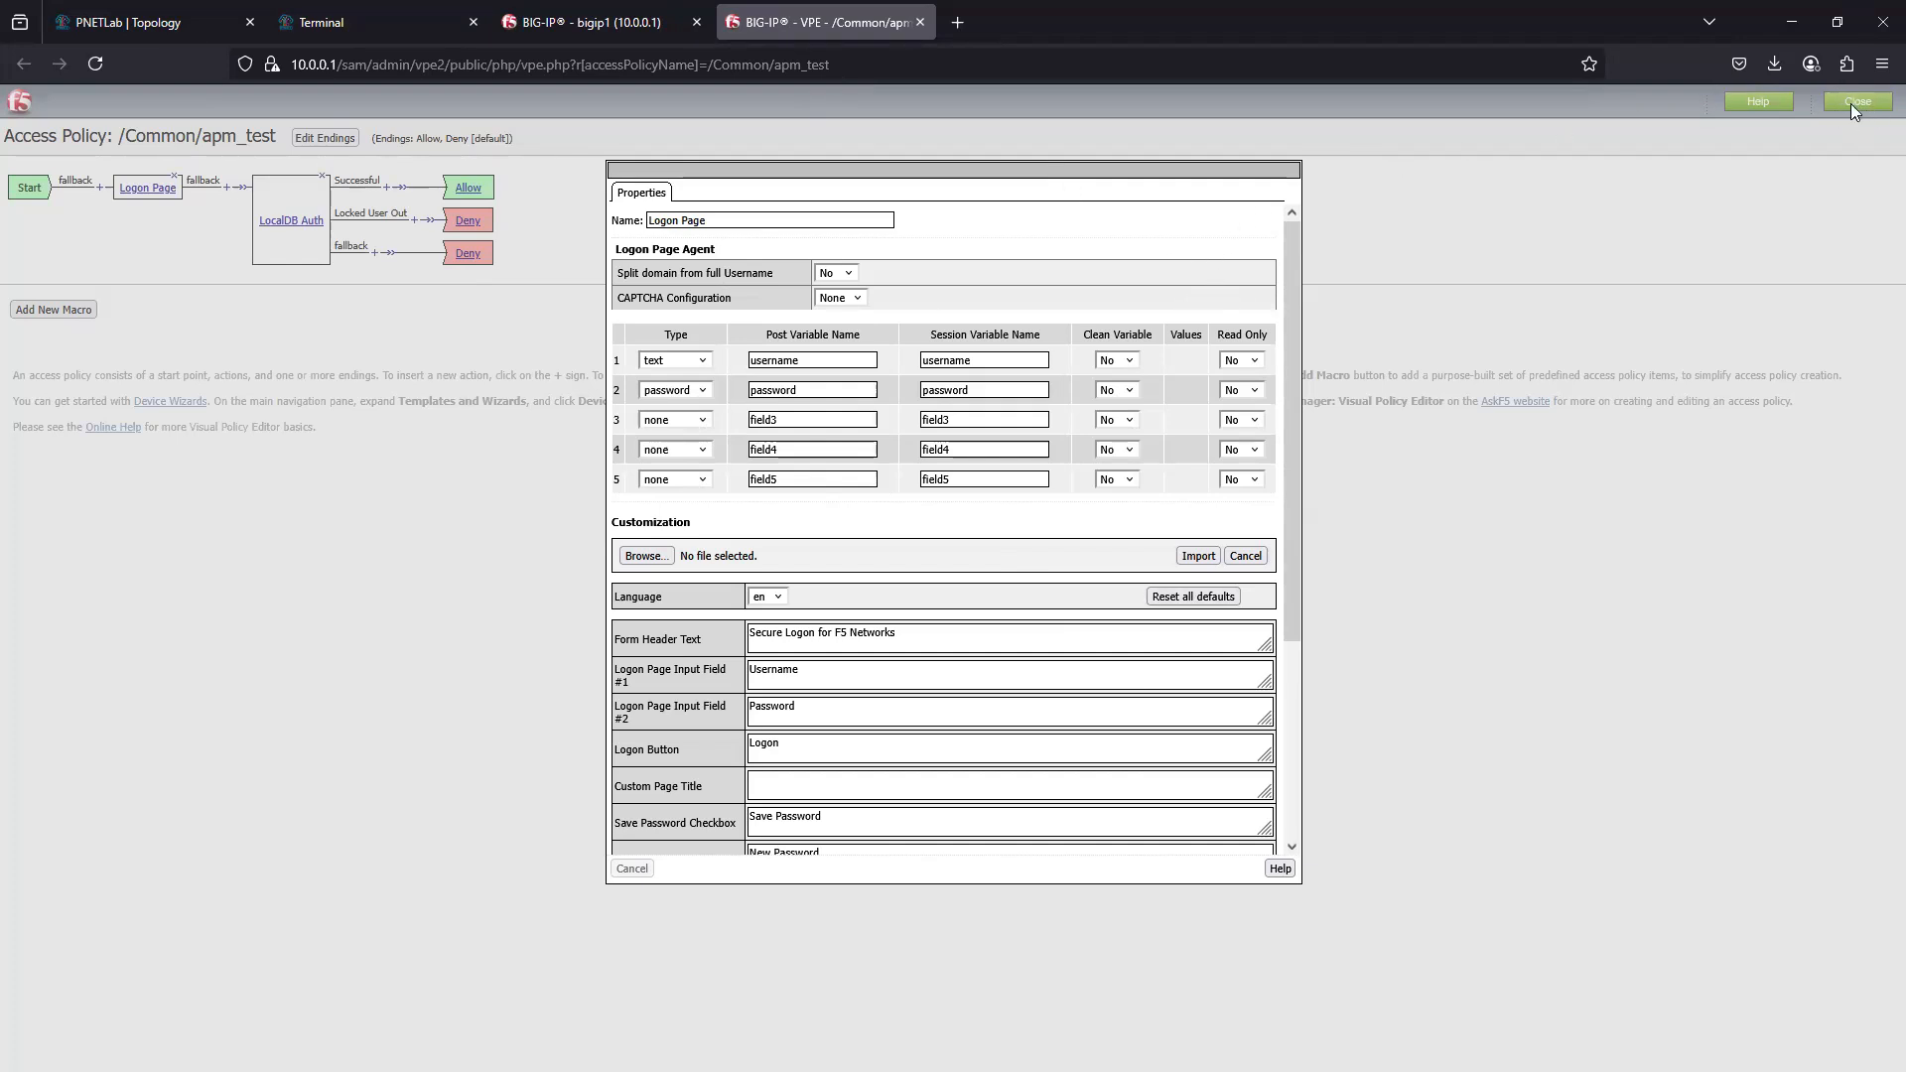
scroll(1040, 687, "down", 5)
scroll(966, 689, "up", 5)
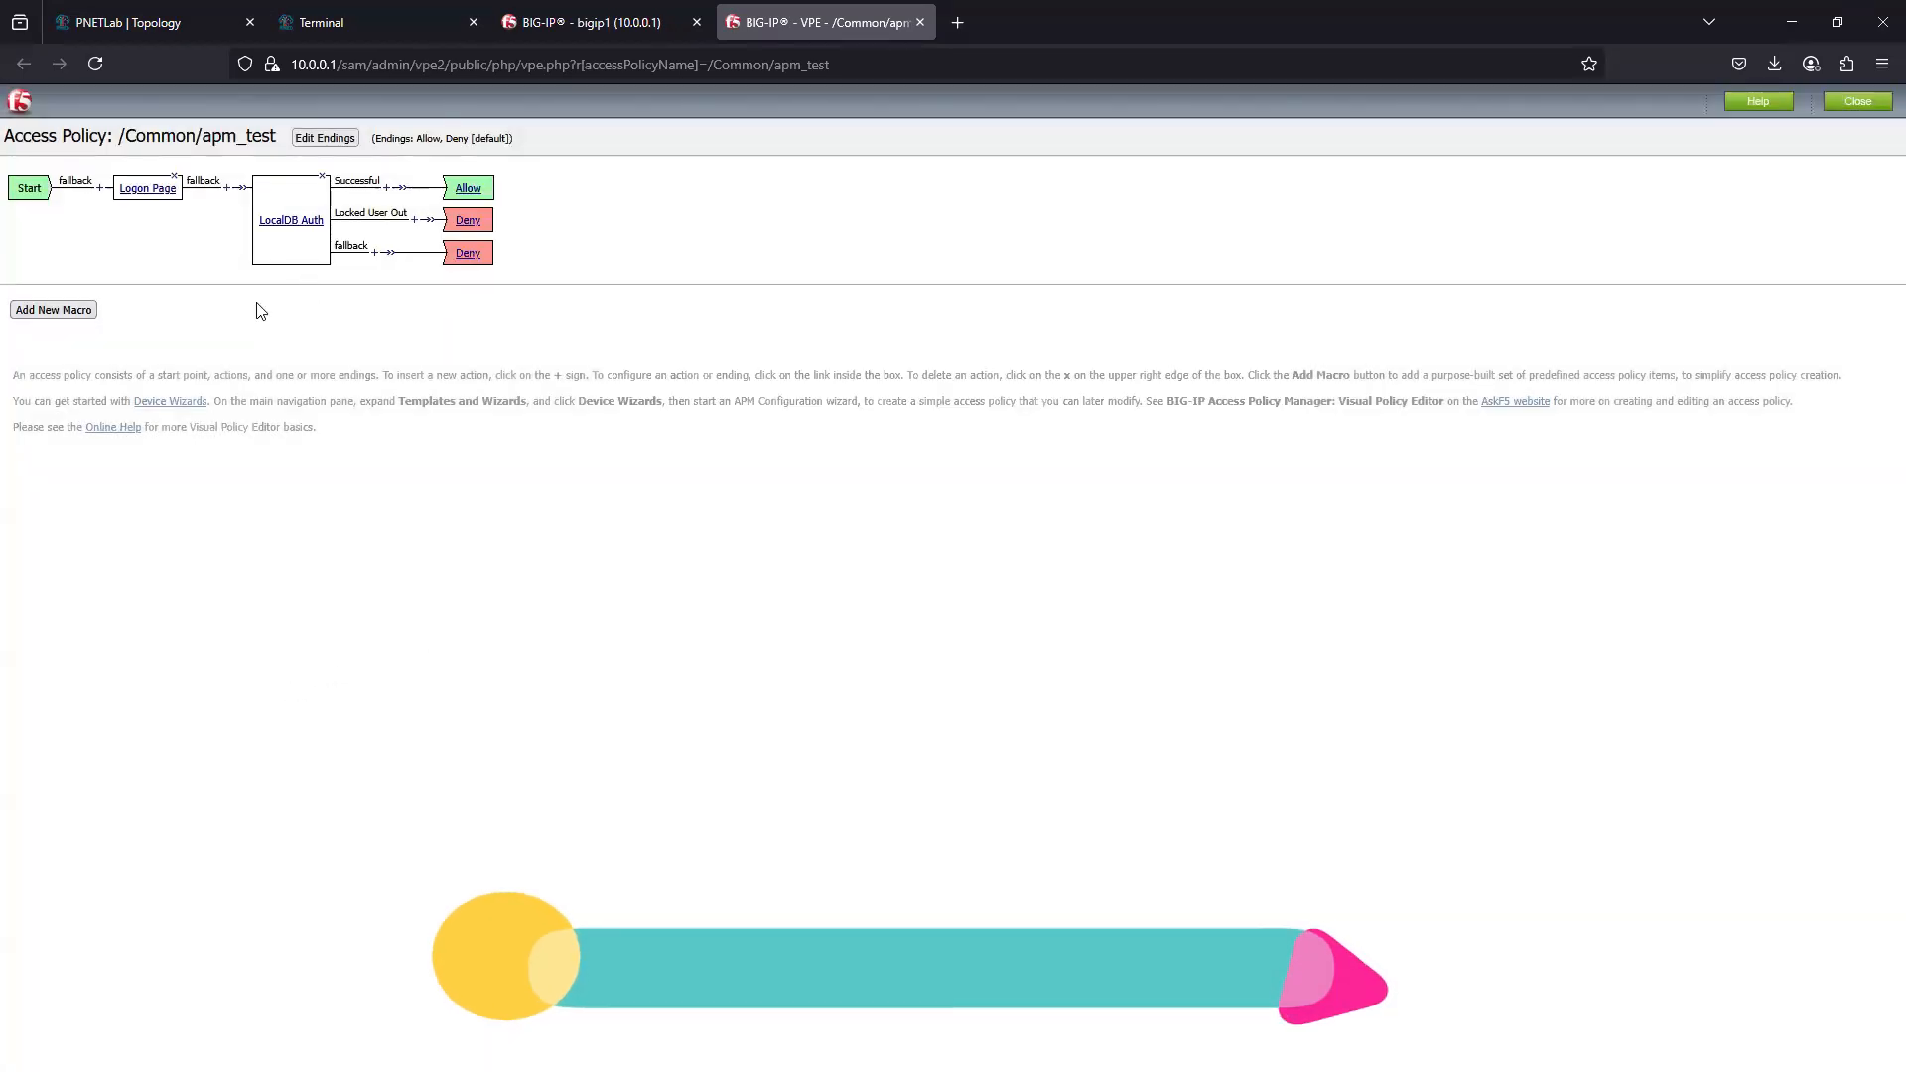
- Examine the assignment, endpoint security and general purpose items available on LocalDB Auth's Successful branch without adding one
left_click(389, 194)
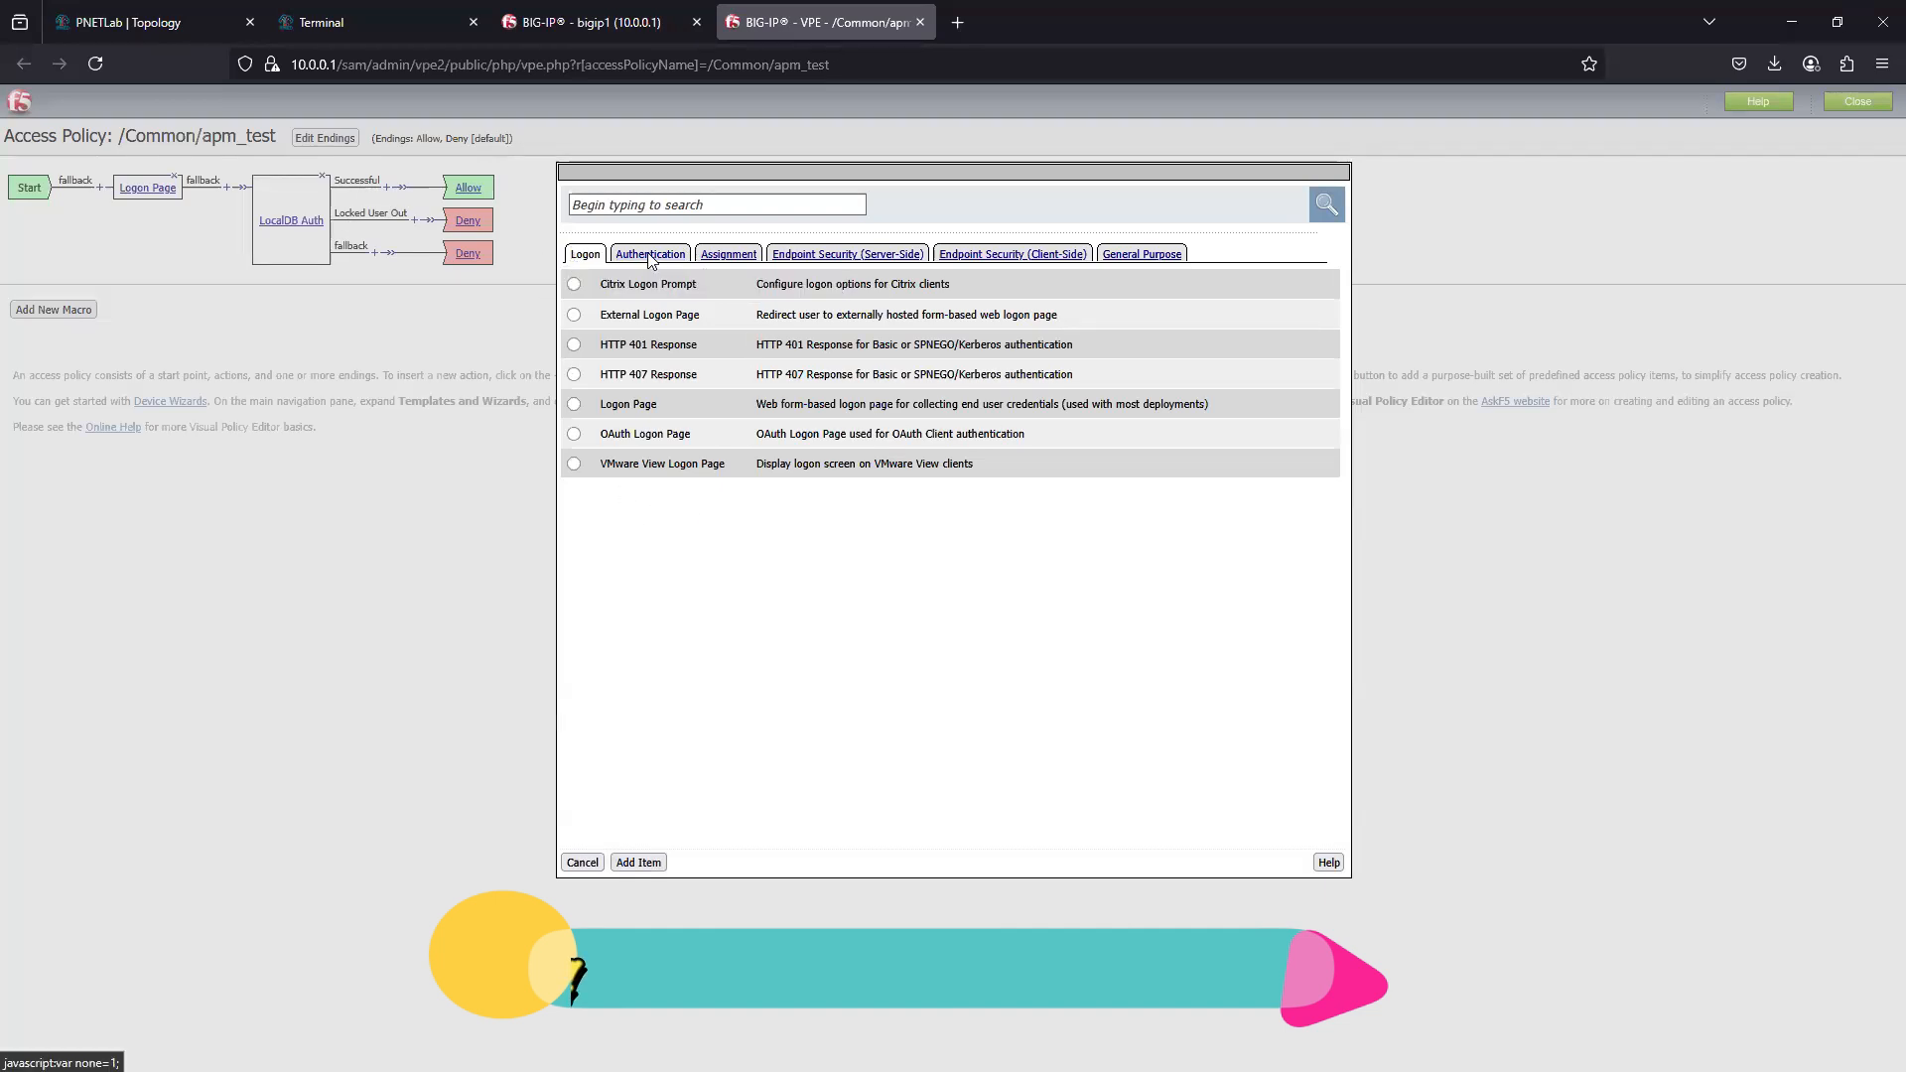
left_click(715, 257)
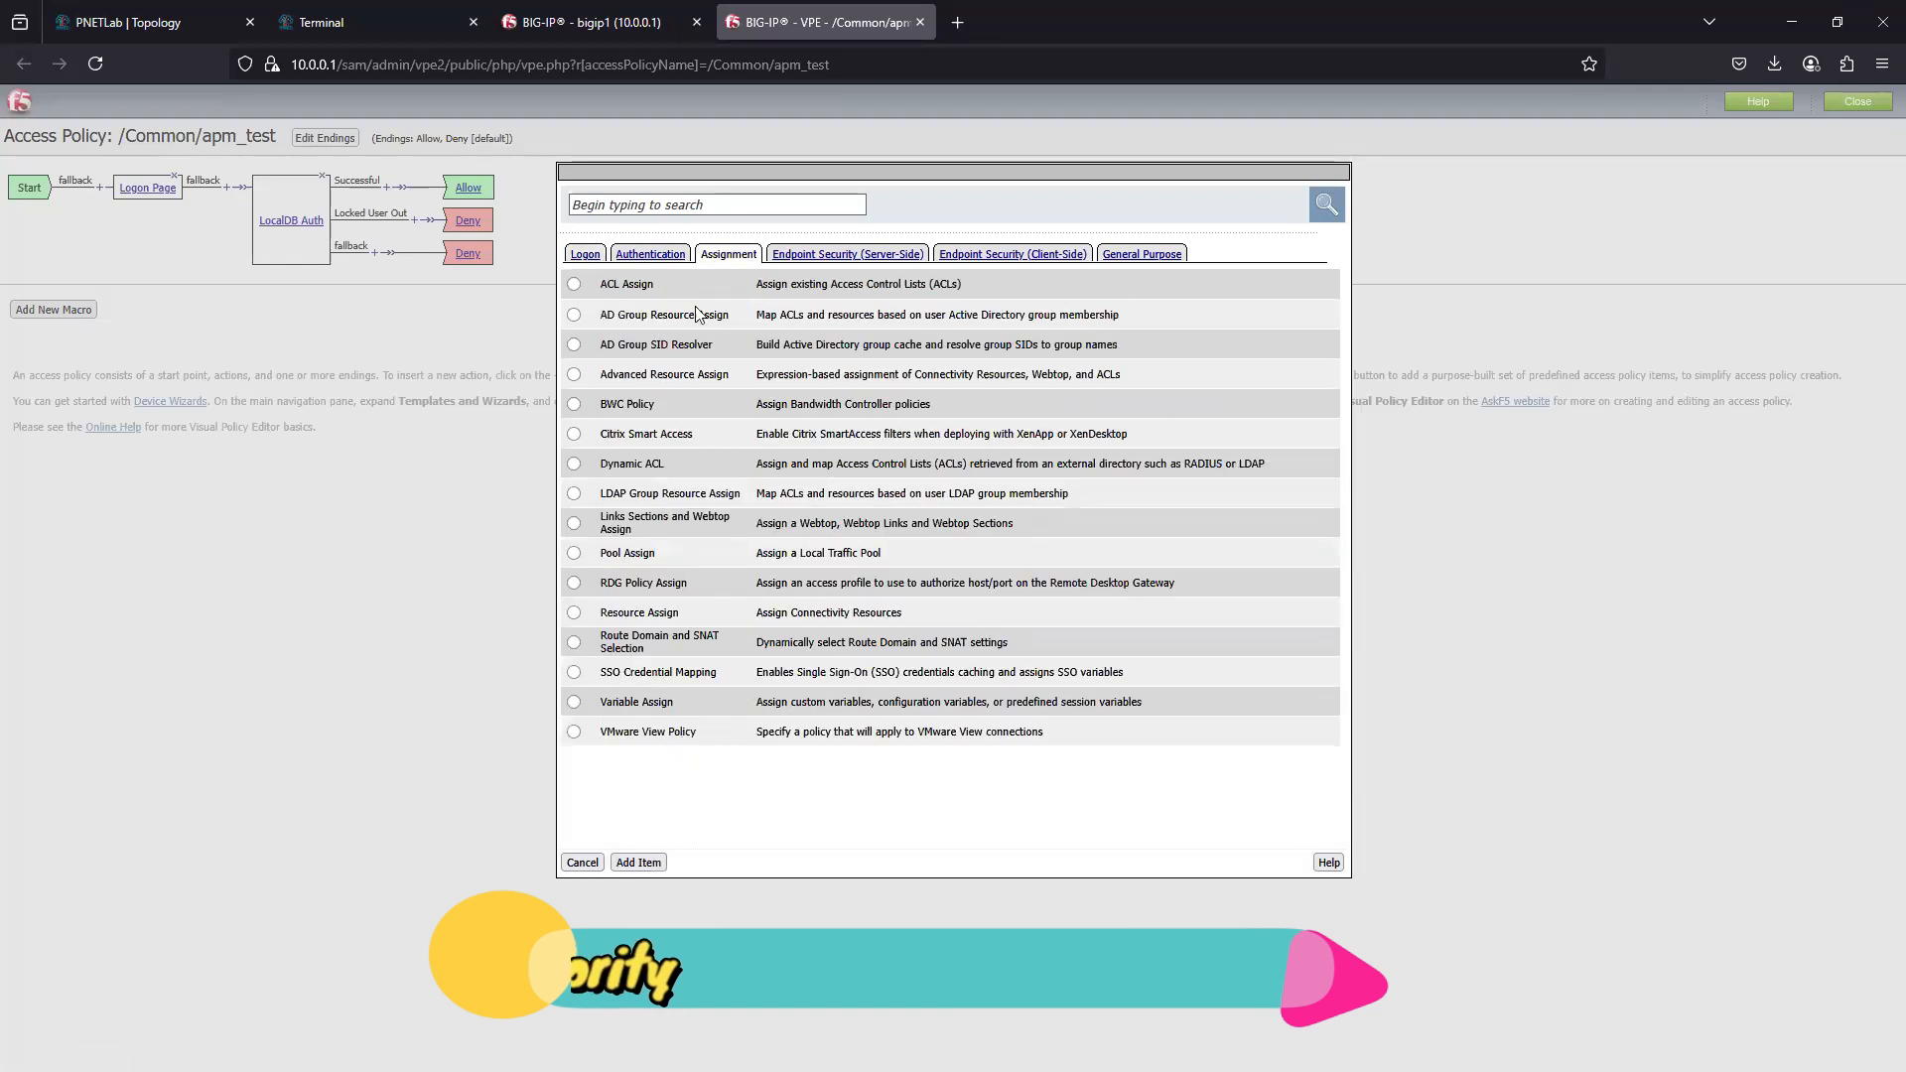
left_click(844, 254)
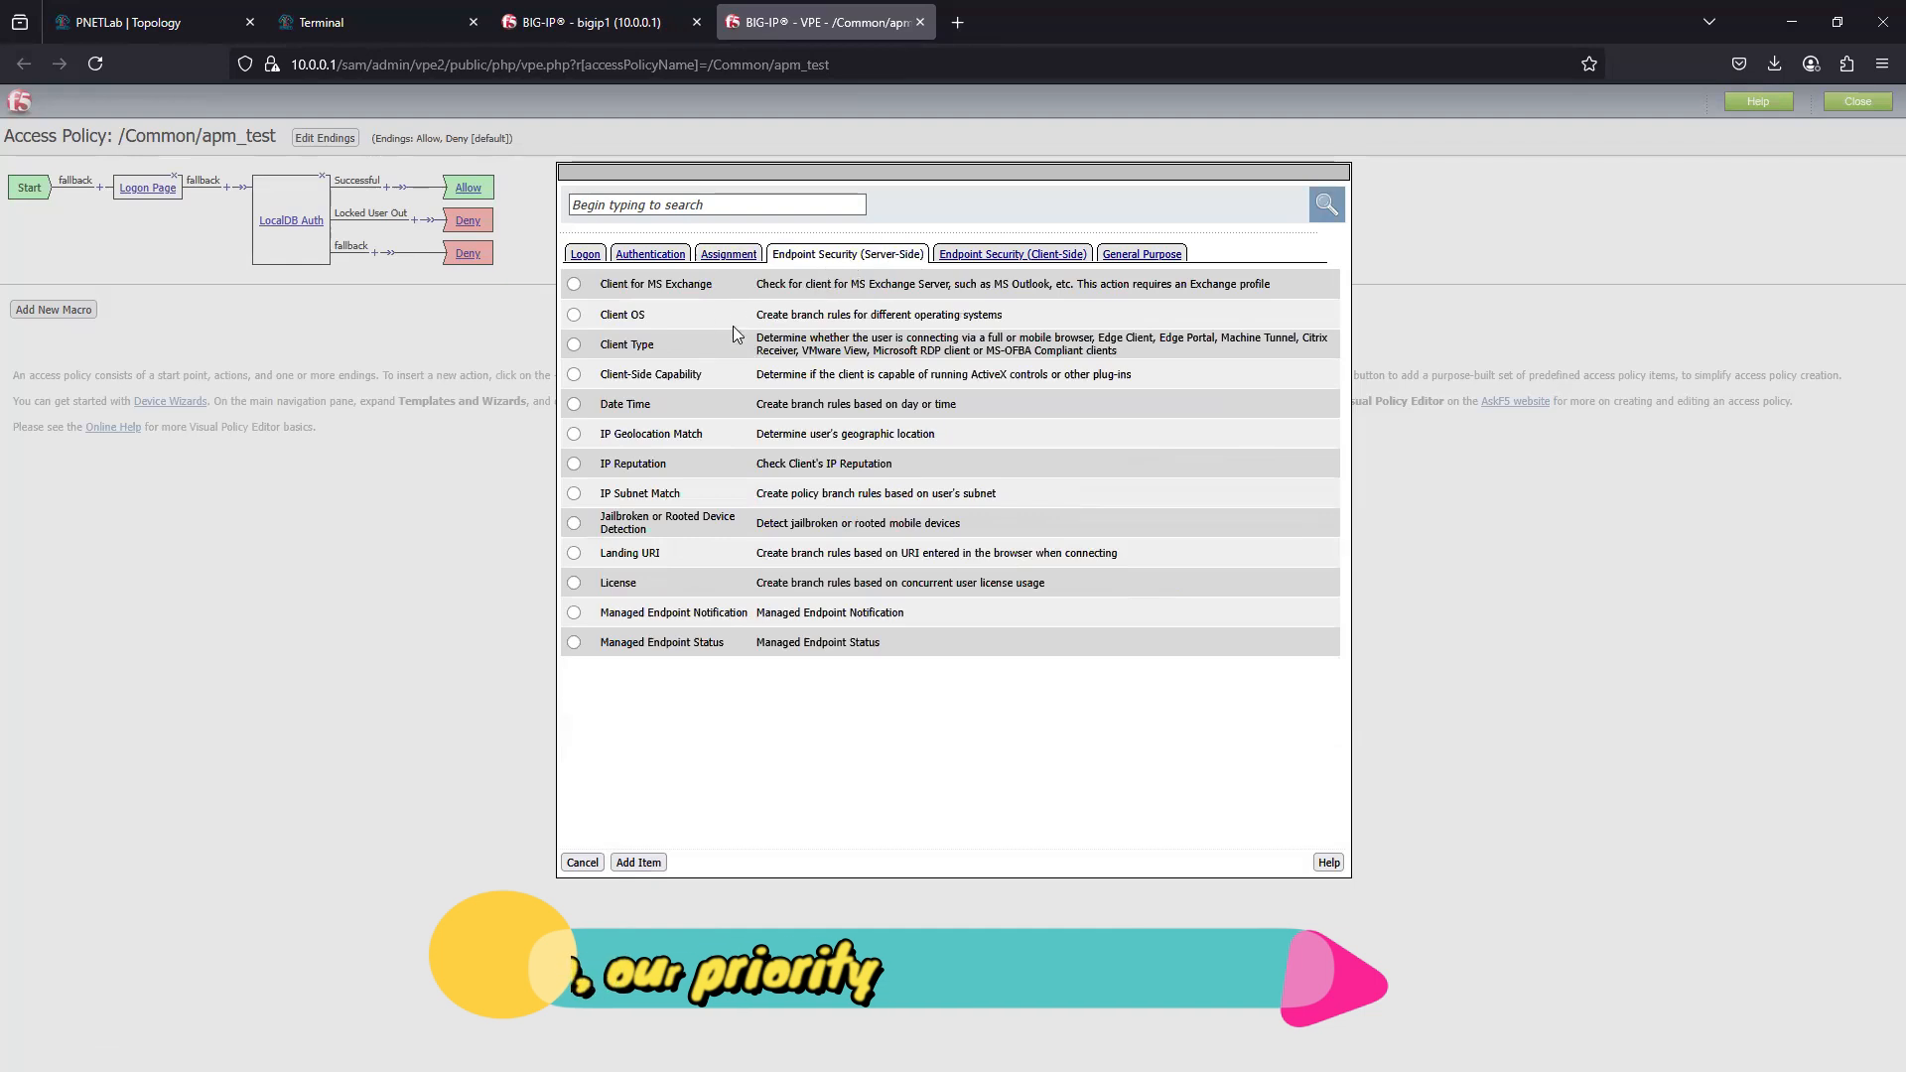
left_click(1014, 254)
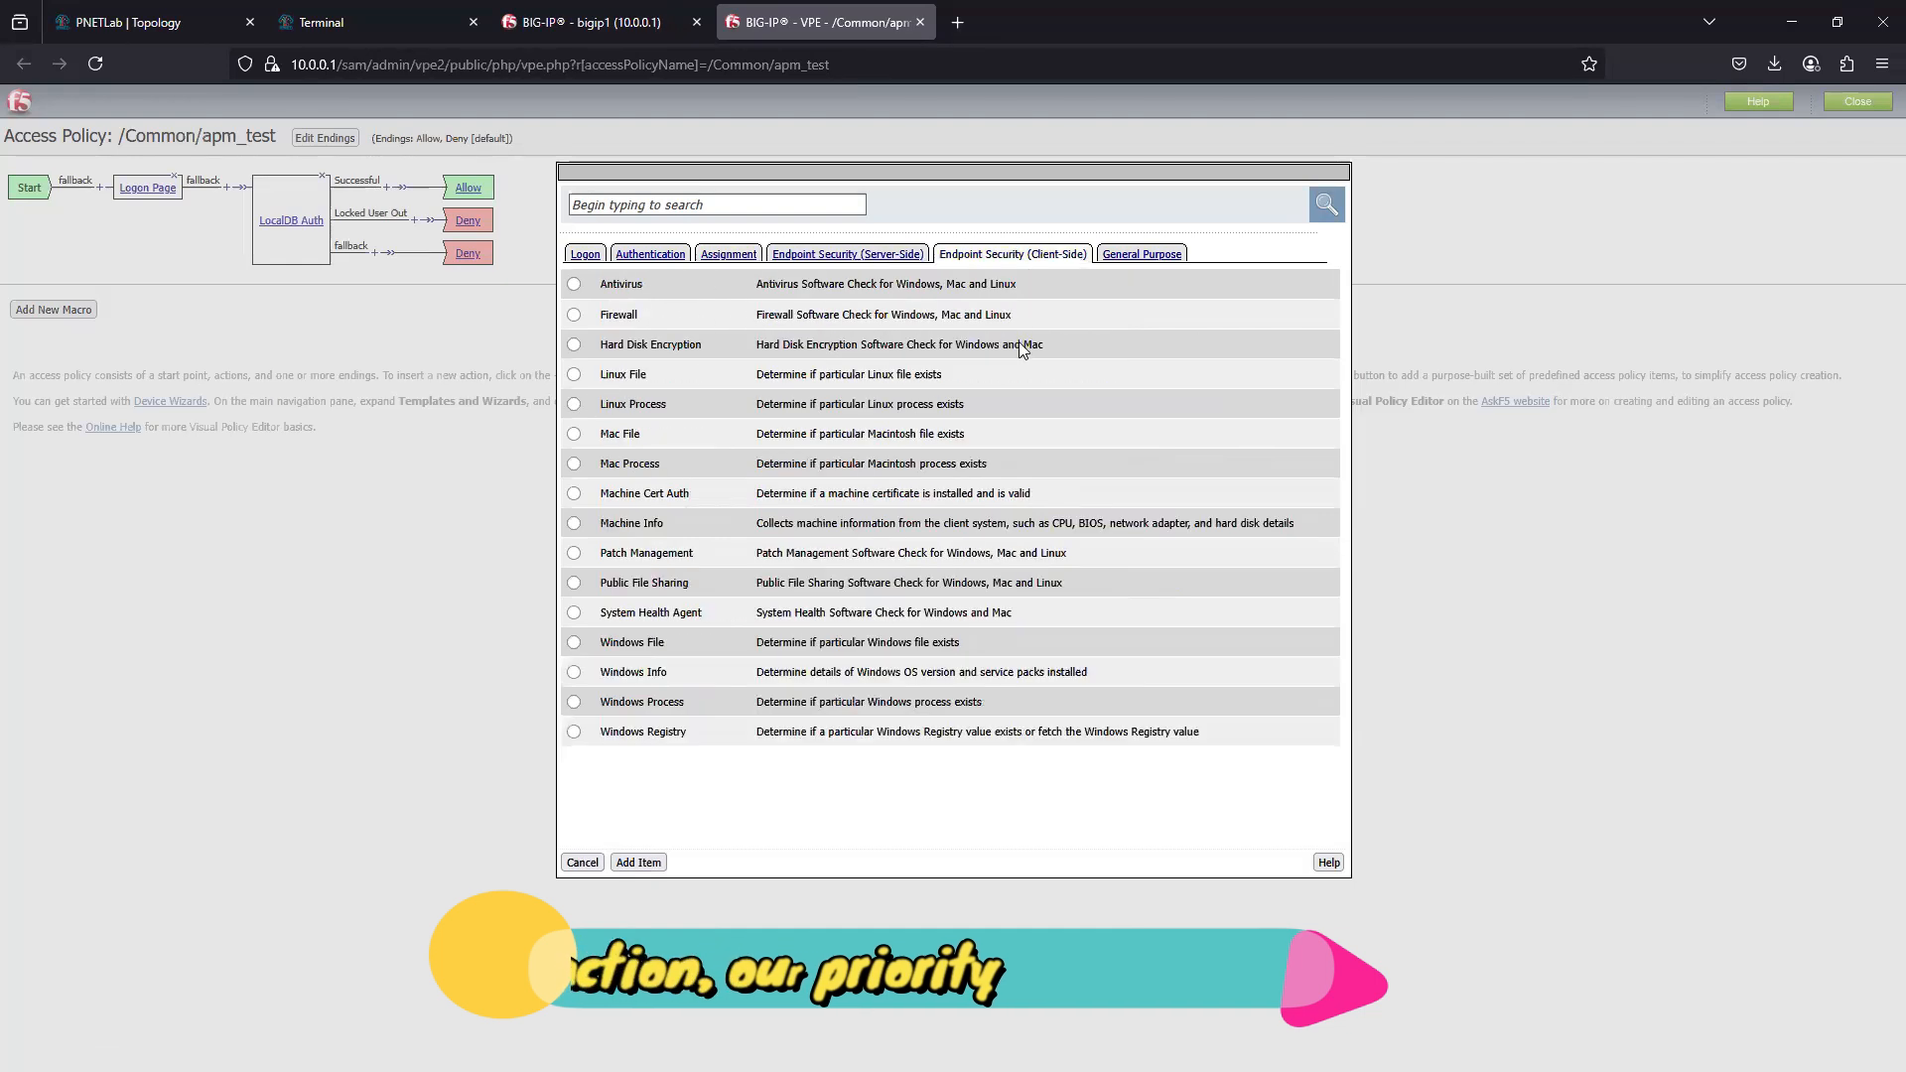
left_click(1141, 254)
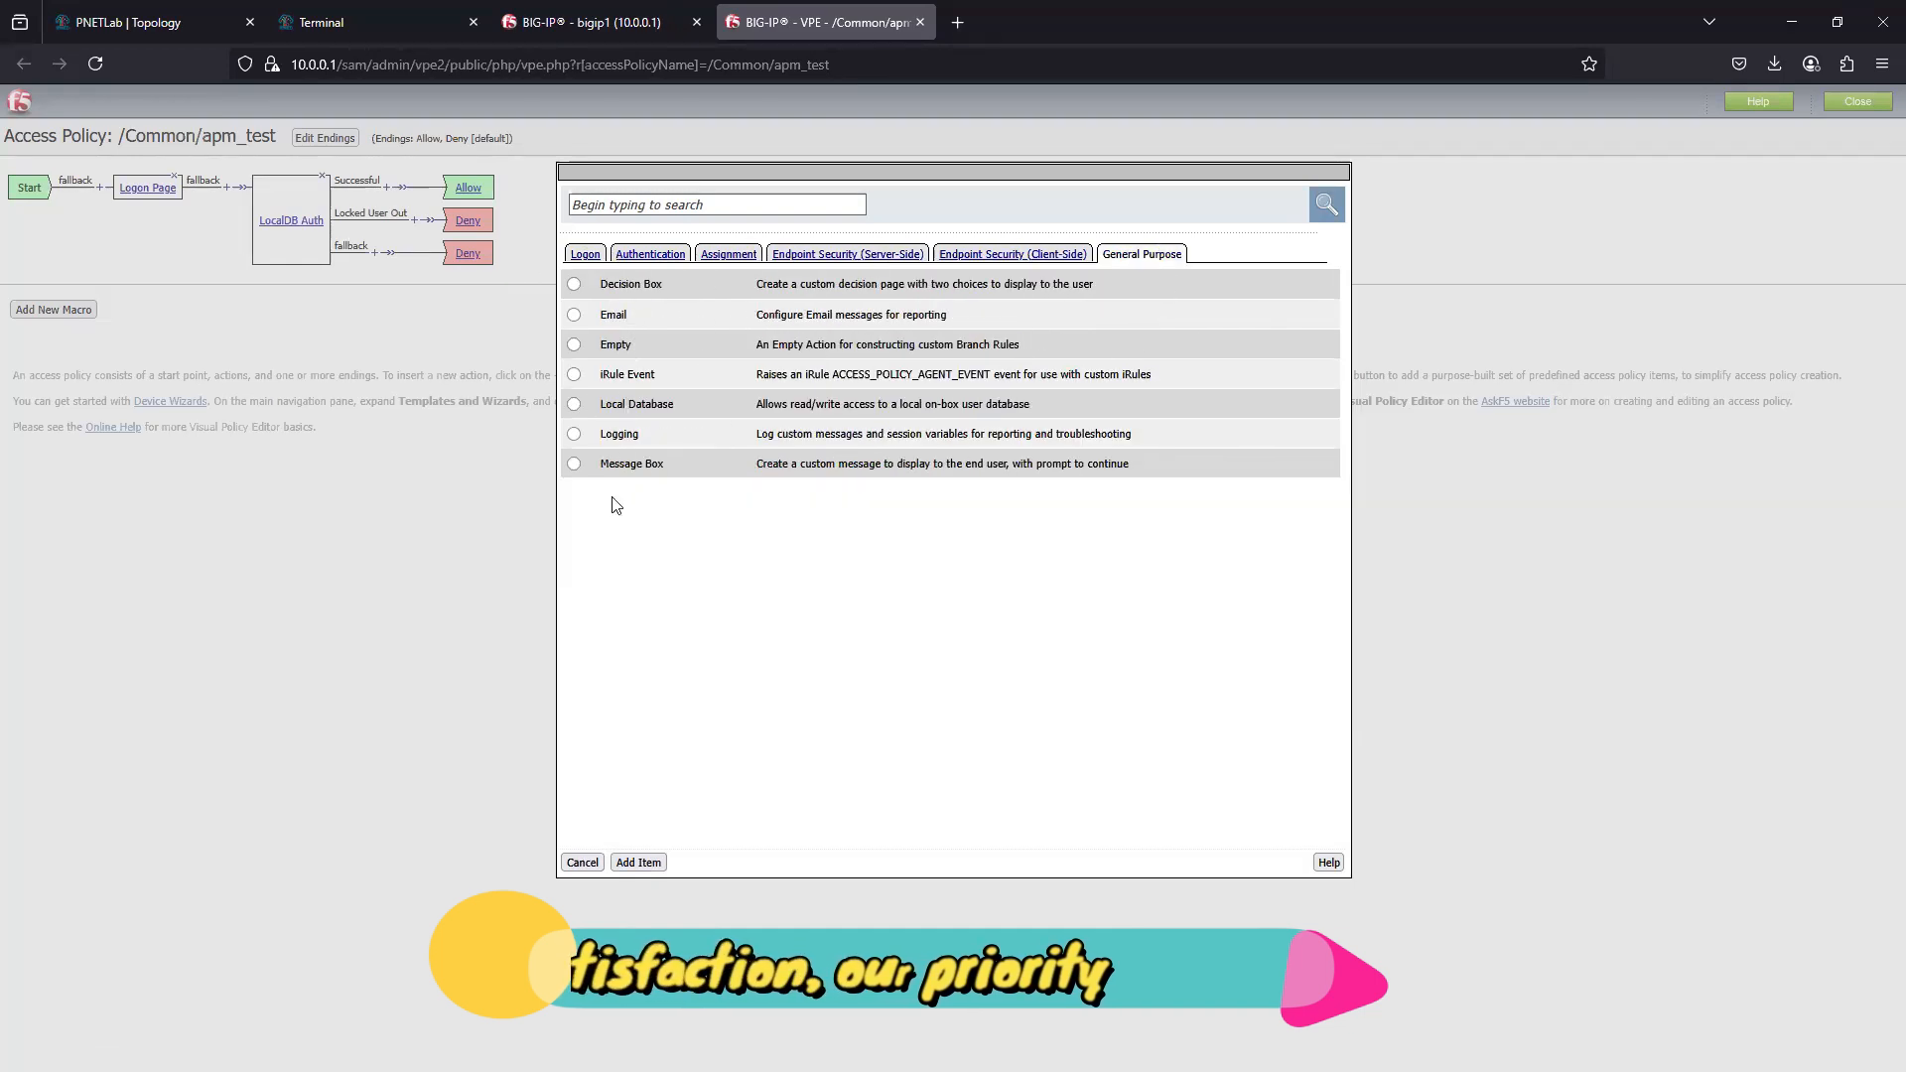
left_click(583, 863)
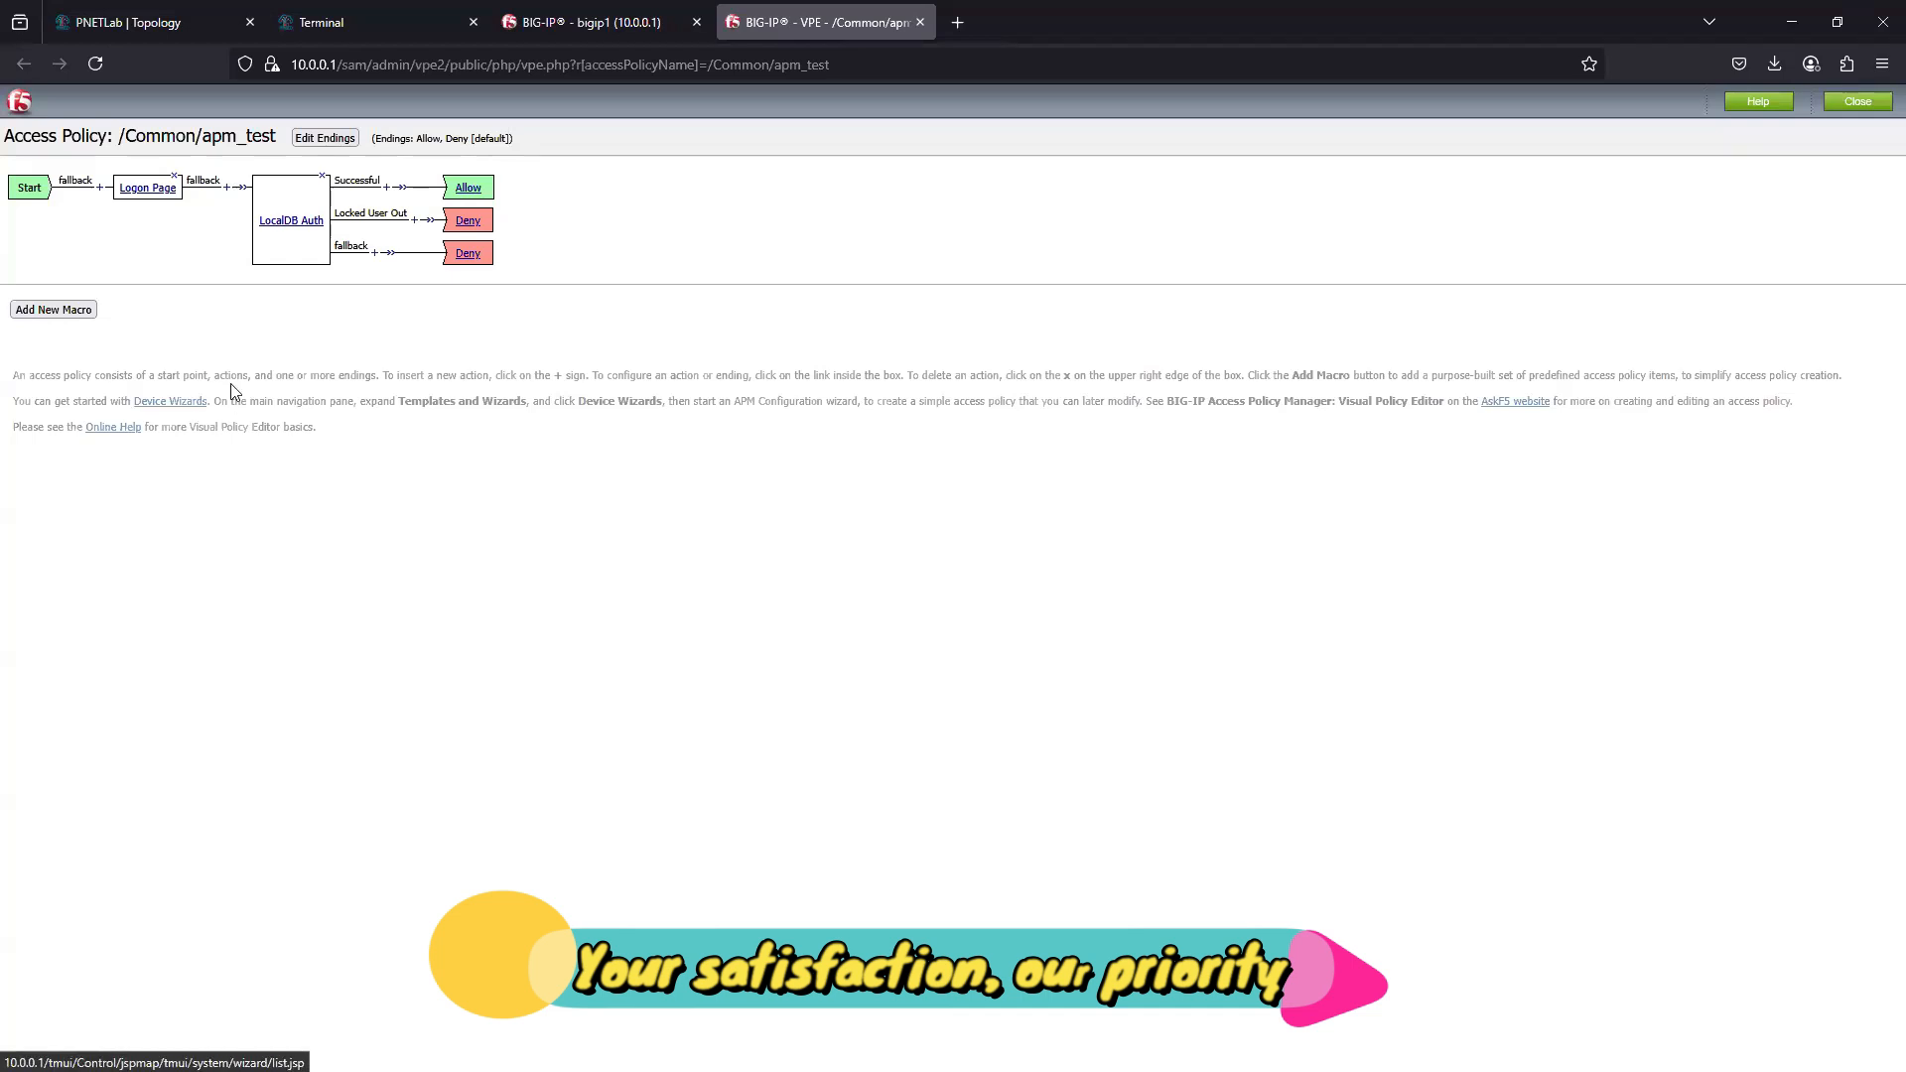
- Close the apm_test policy editor and look over the Access section's authentication, single sign-on, federation and VPN options
left_click(1883, 110)
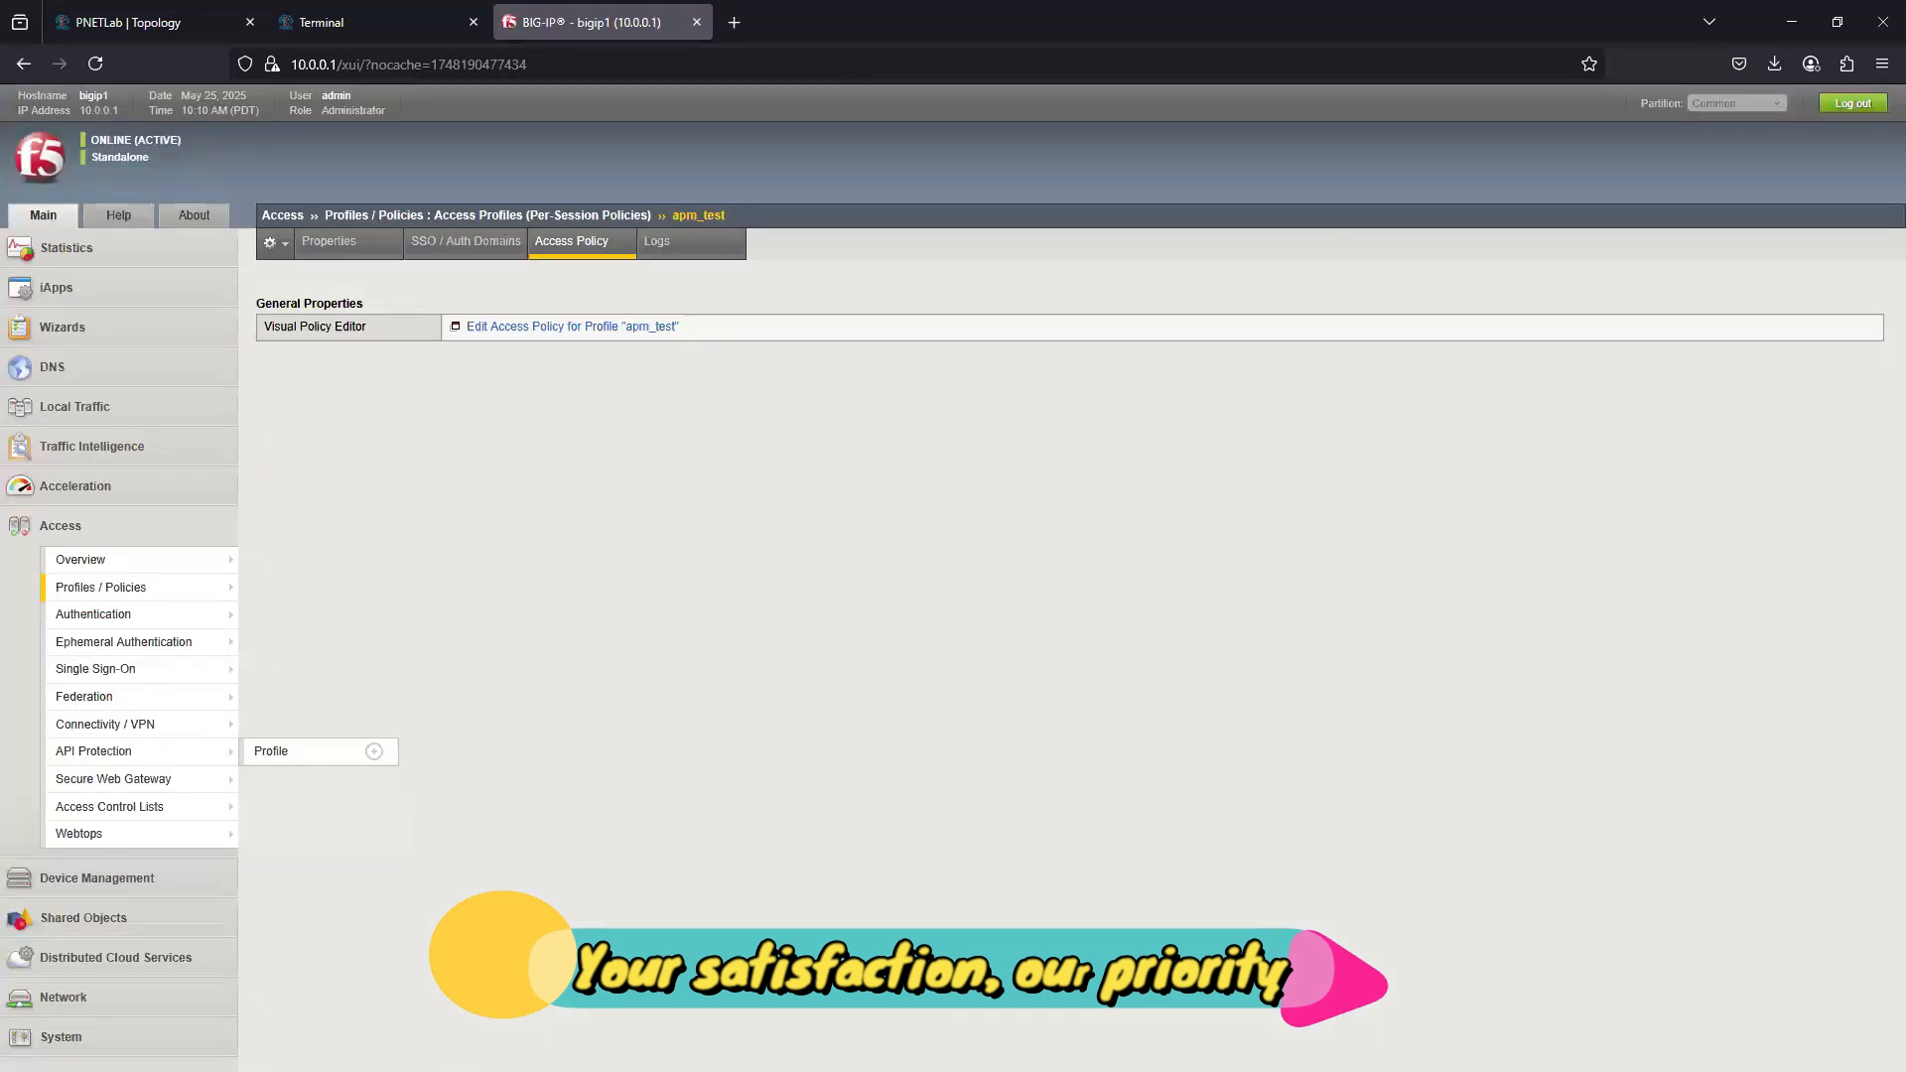
mouse_move(97, 622)
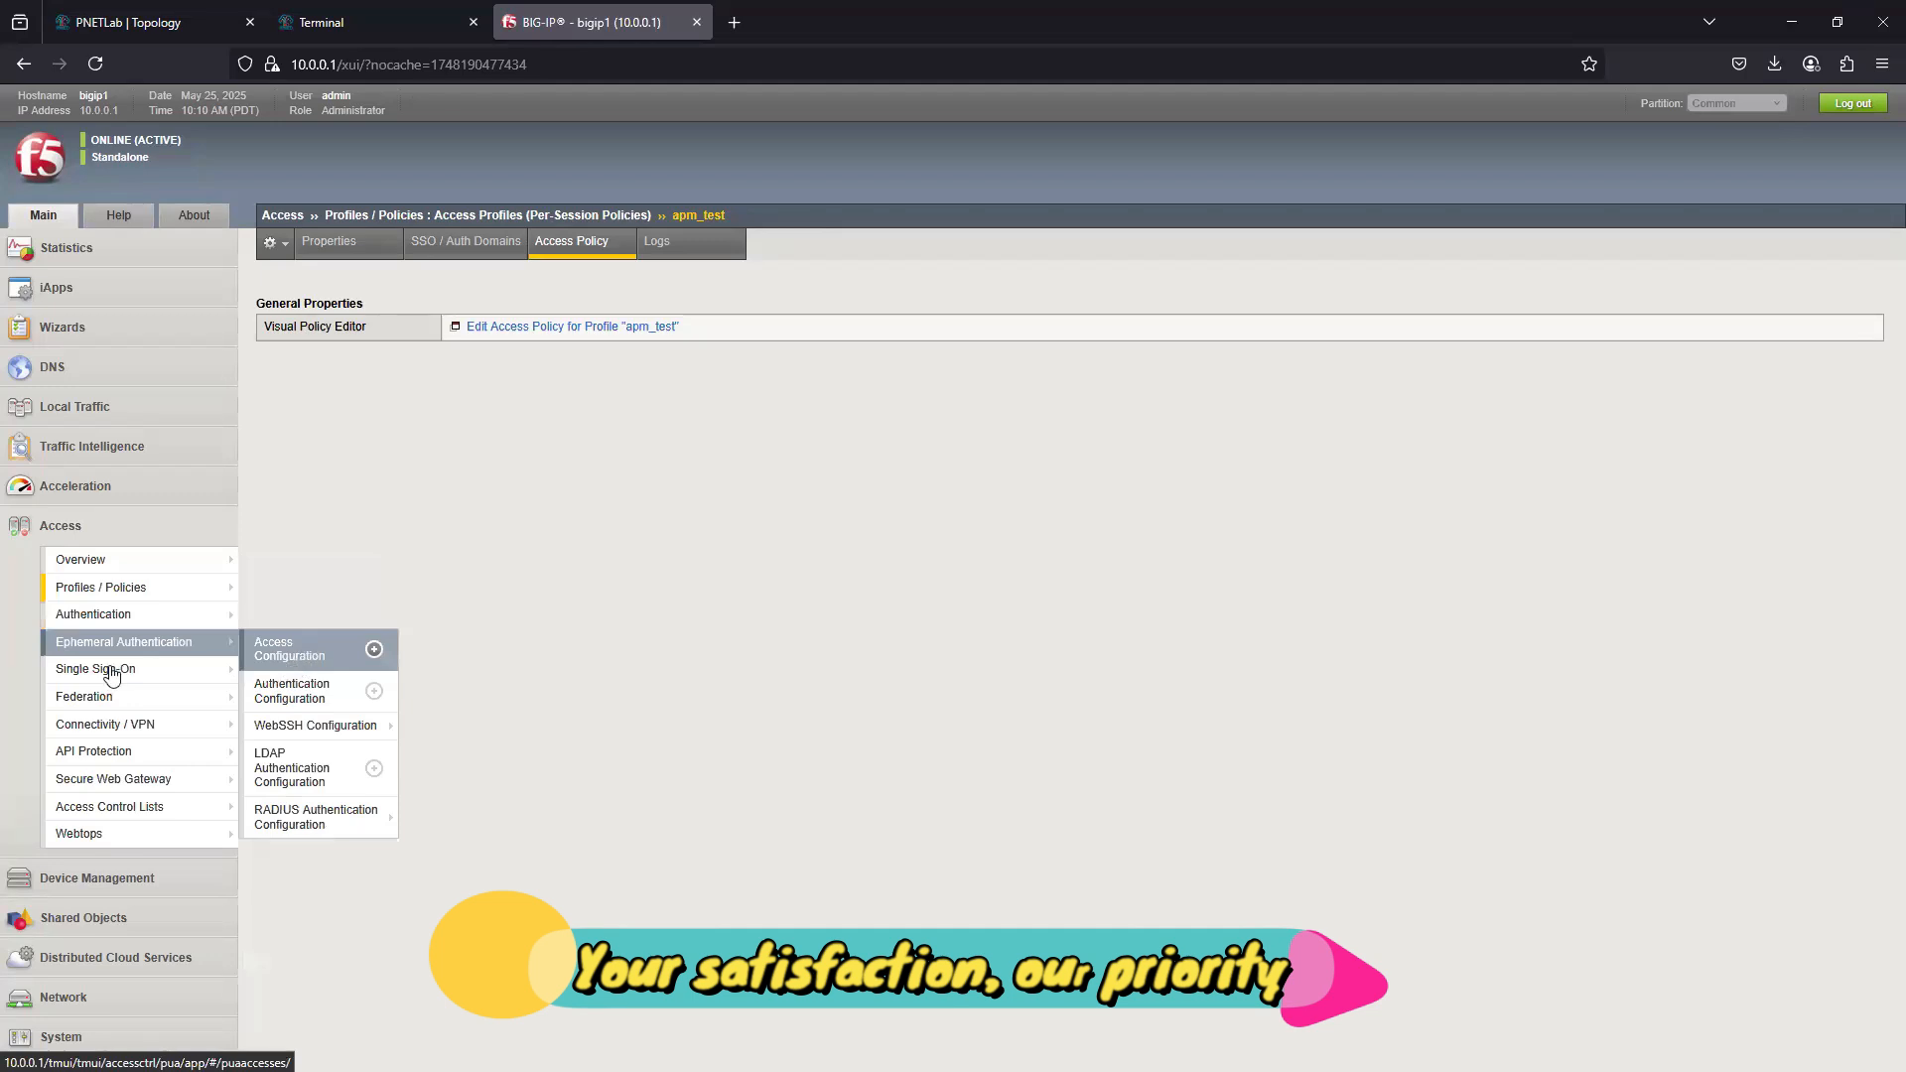
mouse_move(68, 698)
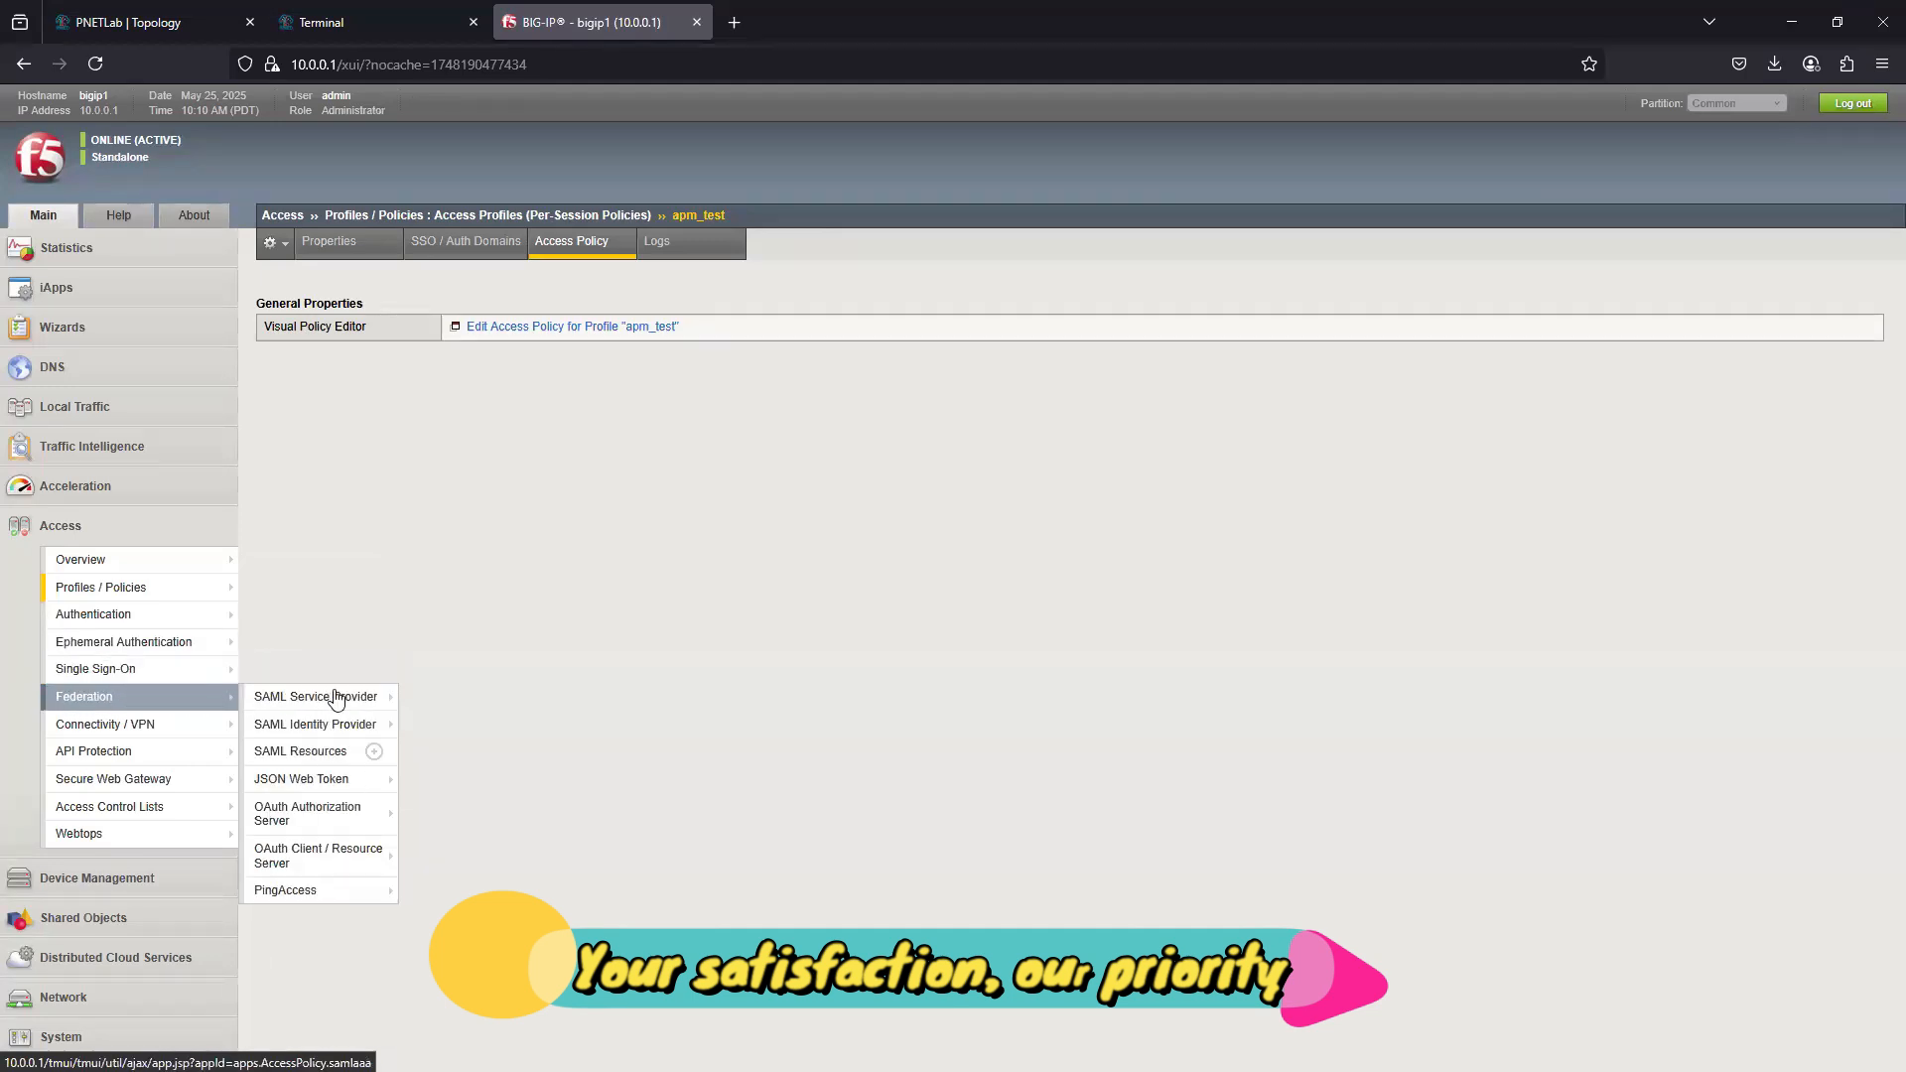
mouse_move(114, 724)
mouse_move(320, 725)
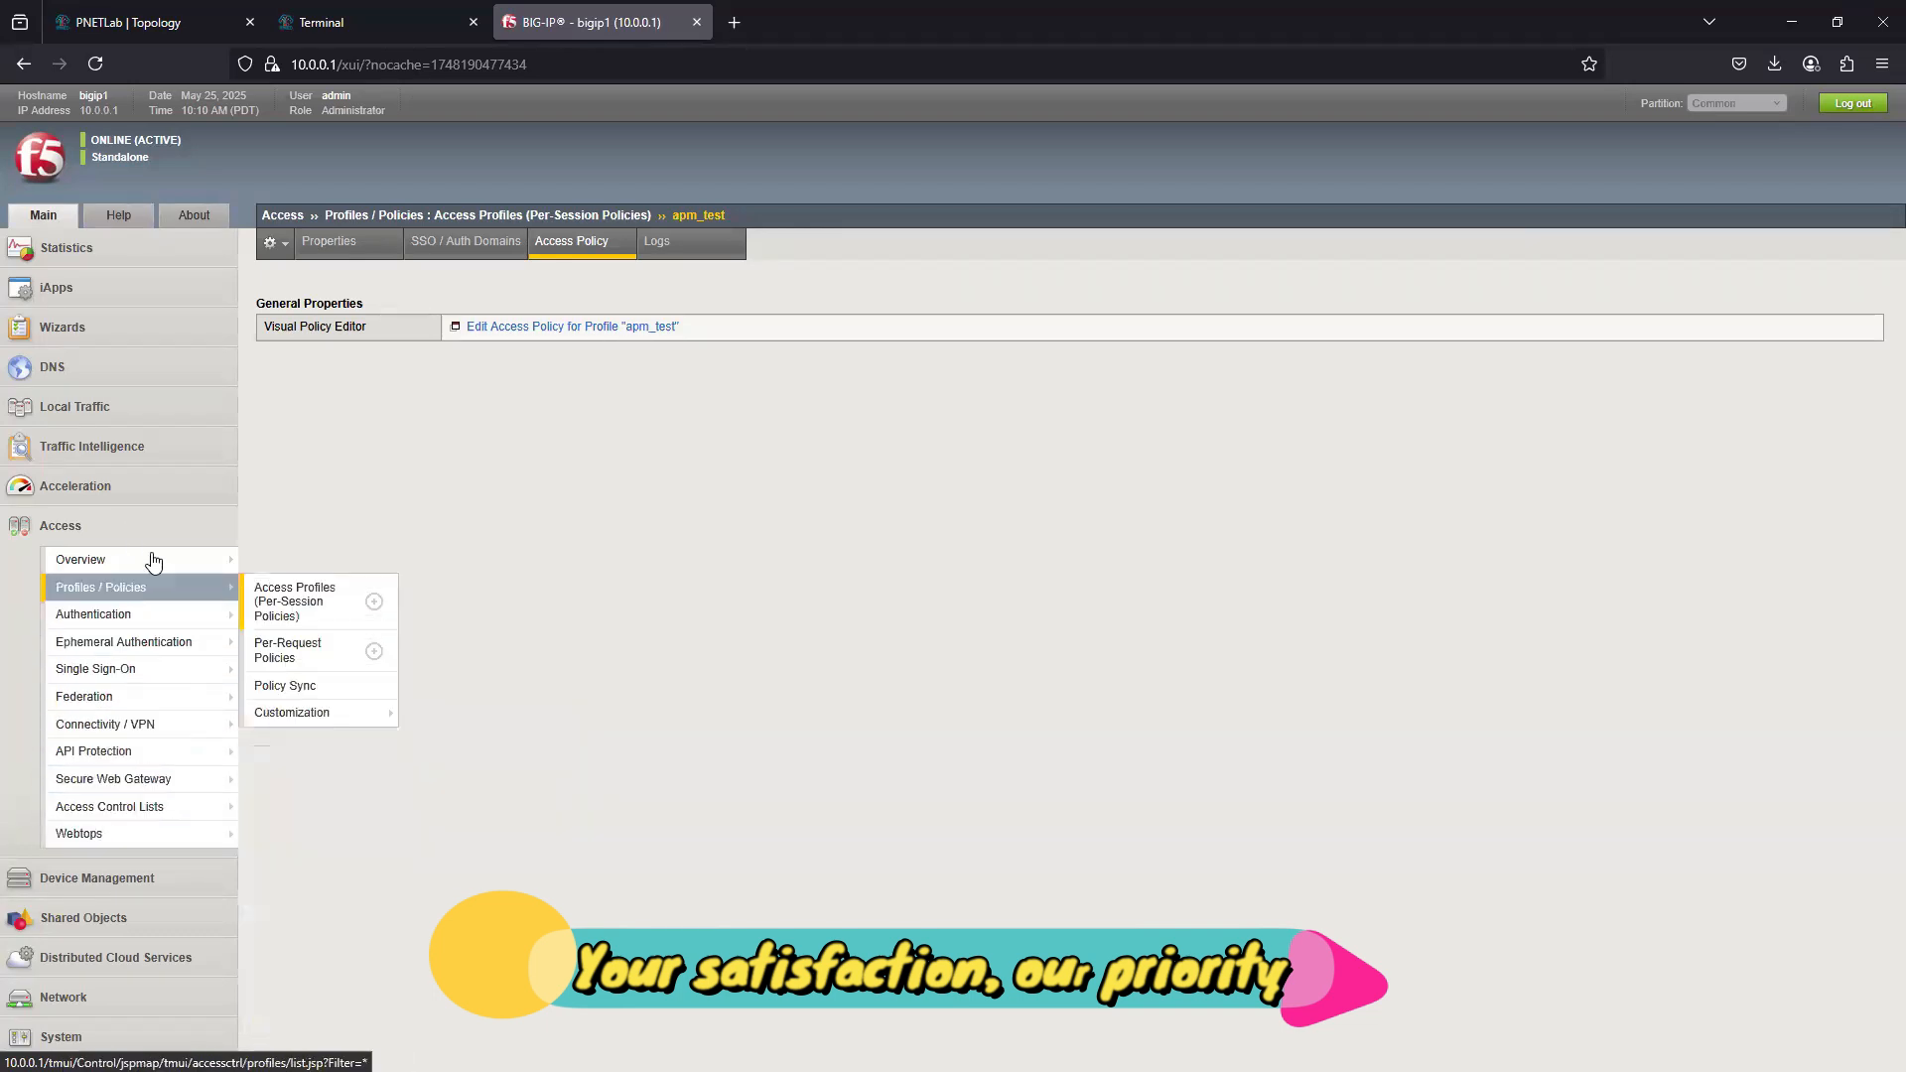
mouse_move(127, 843)
- Open the ADServer console from the PNETLab topology and sign in as Administrator with the account password
left_click(383, 20)
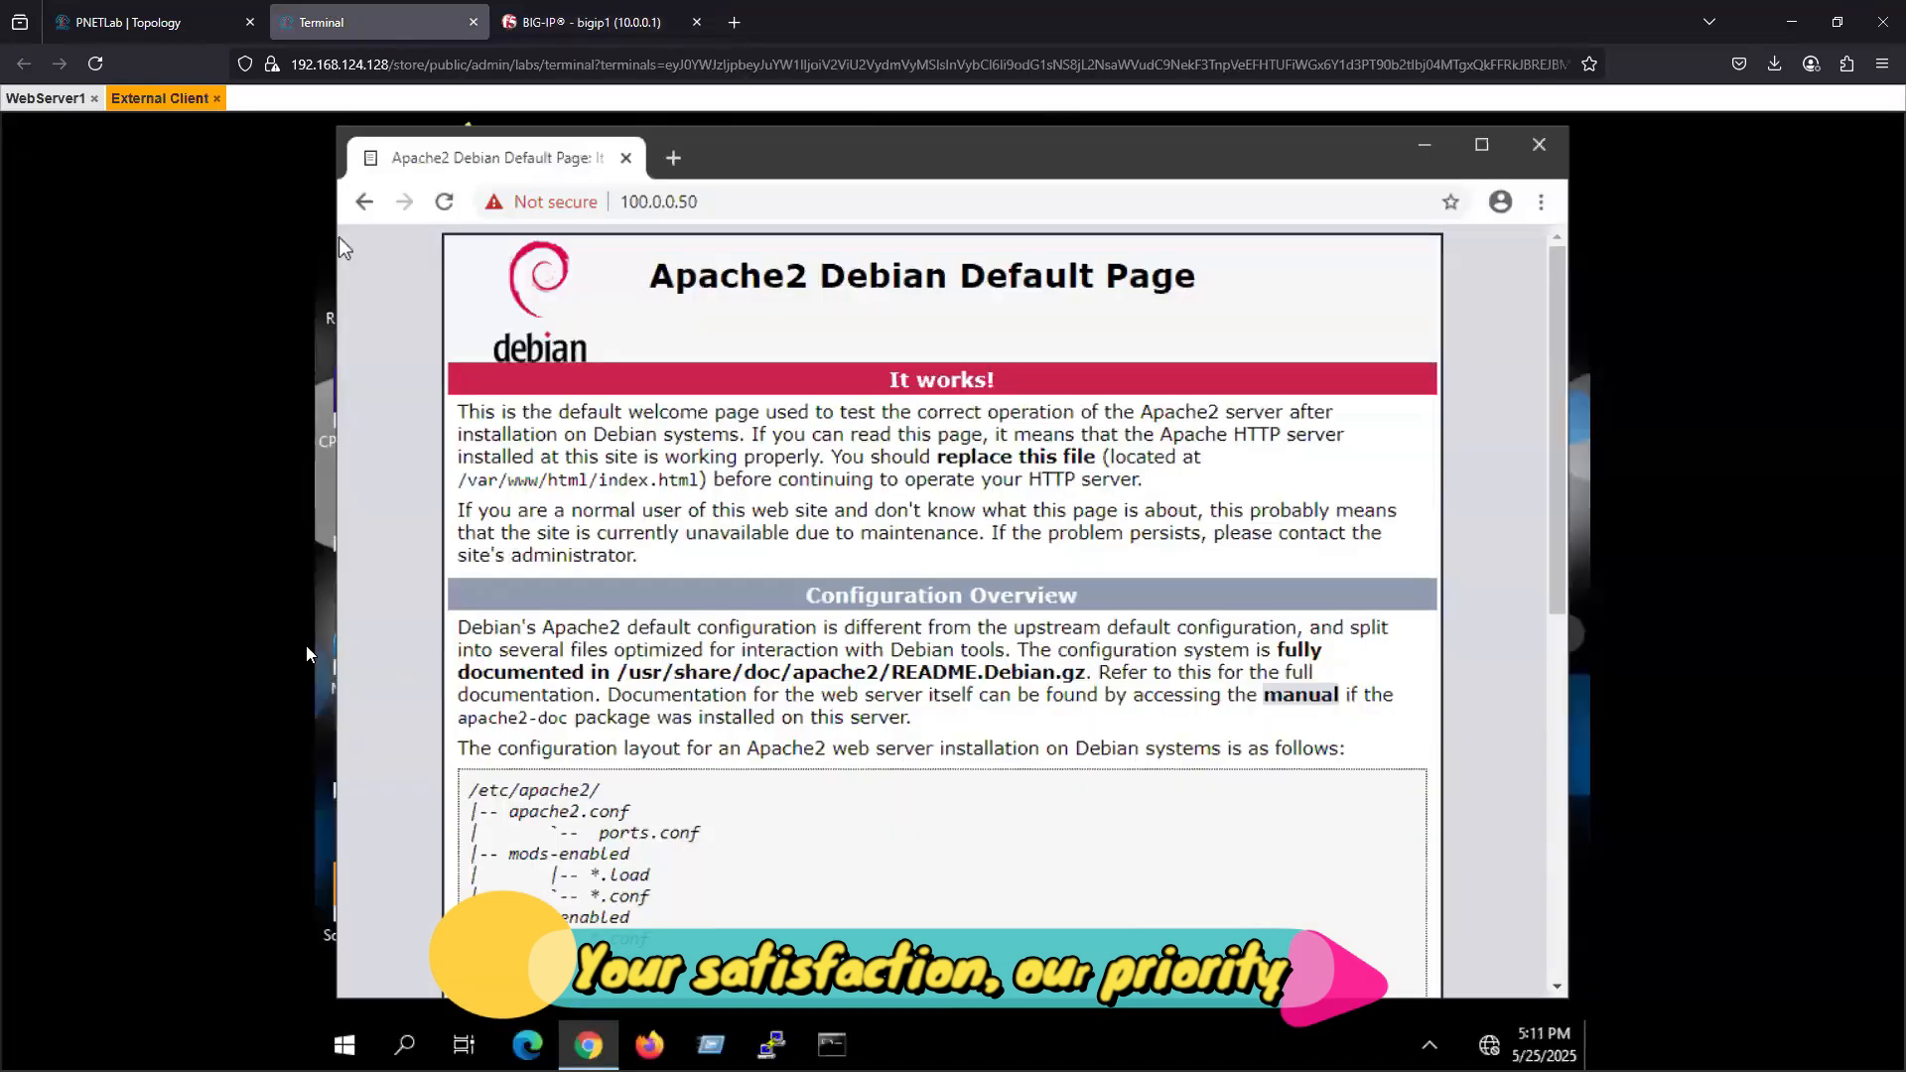
left_click(129, 22)
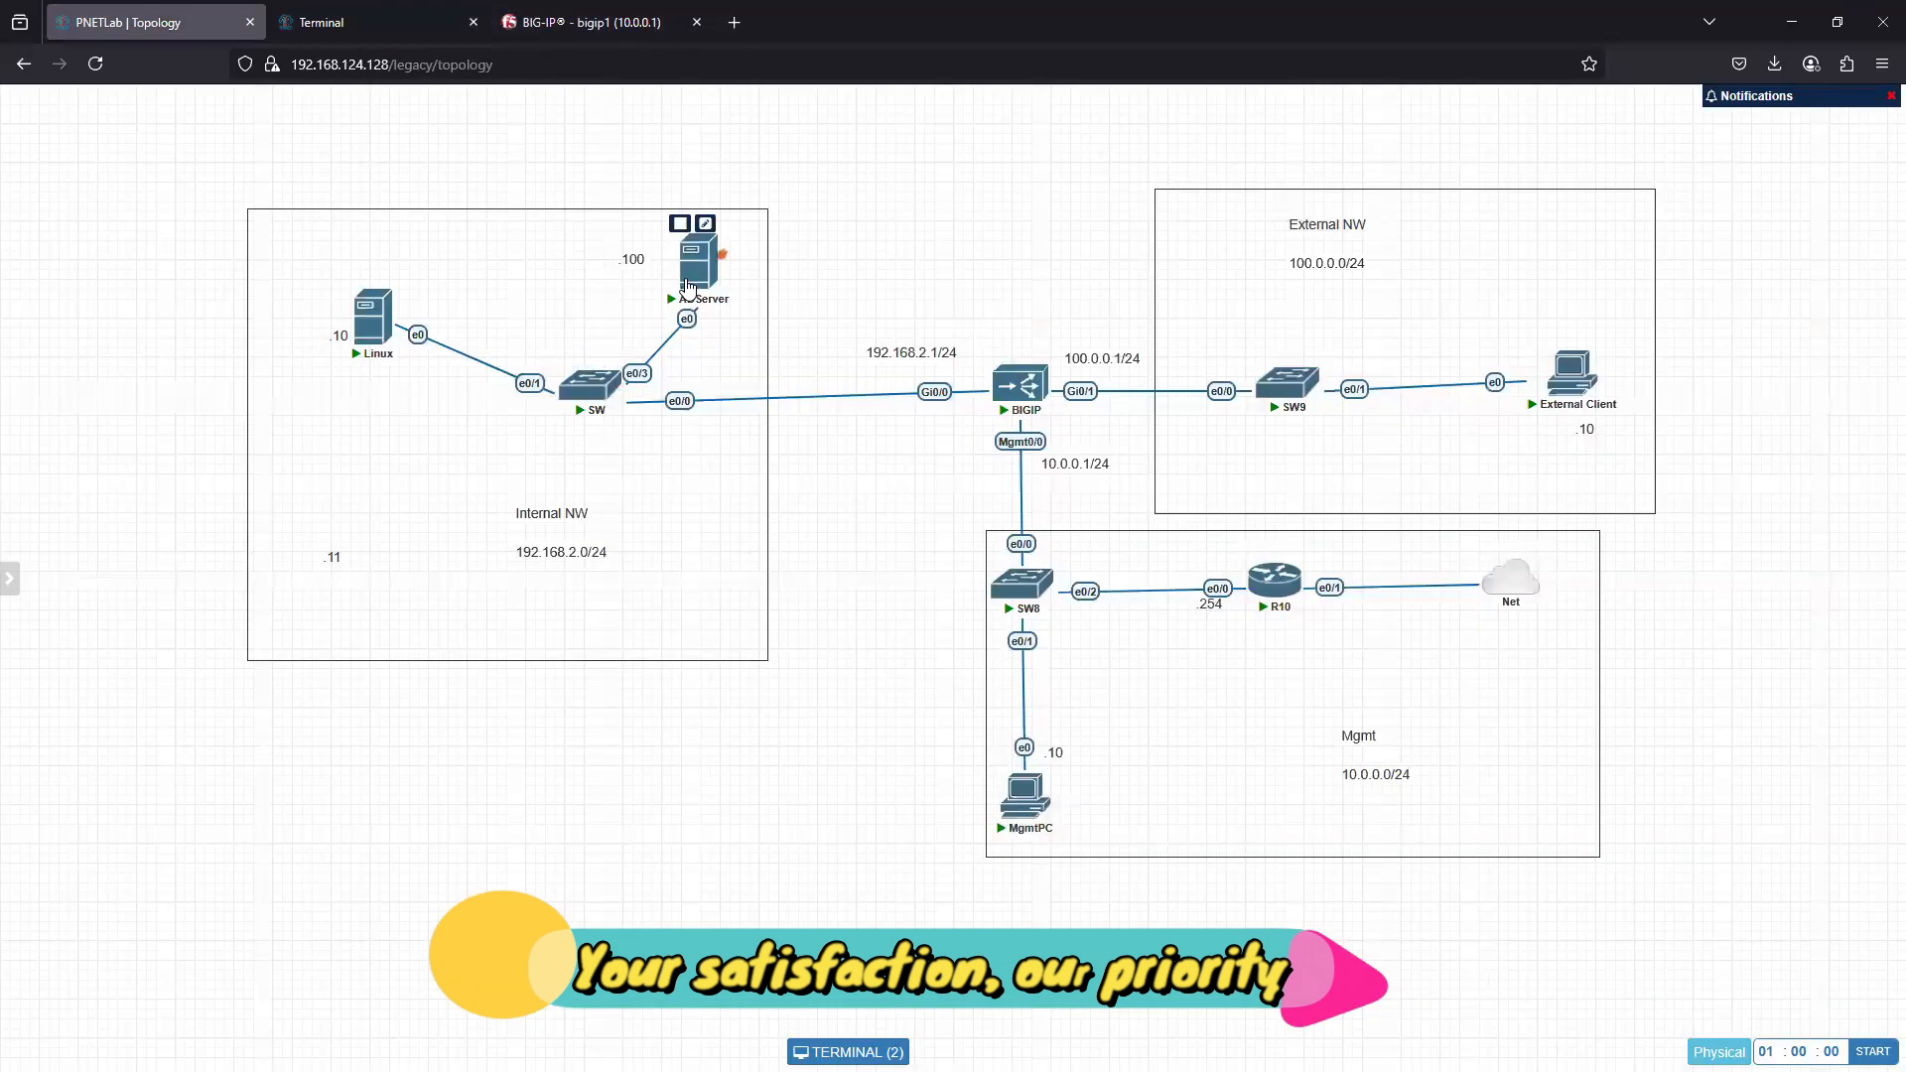
left_click(685, 273)
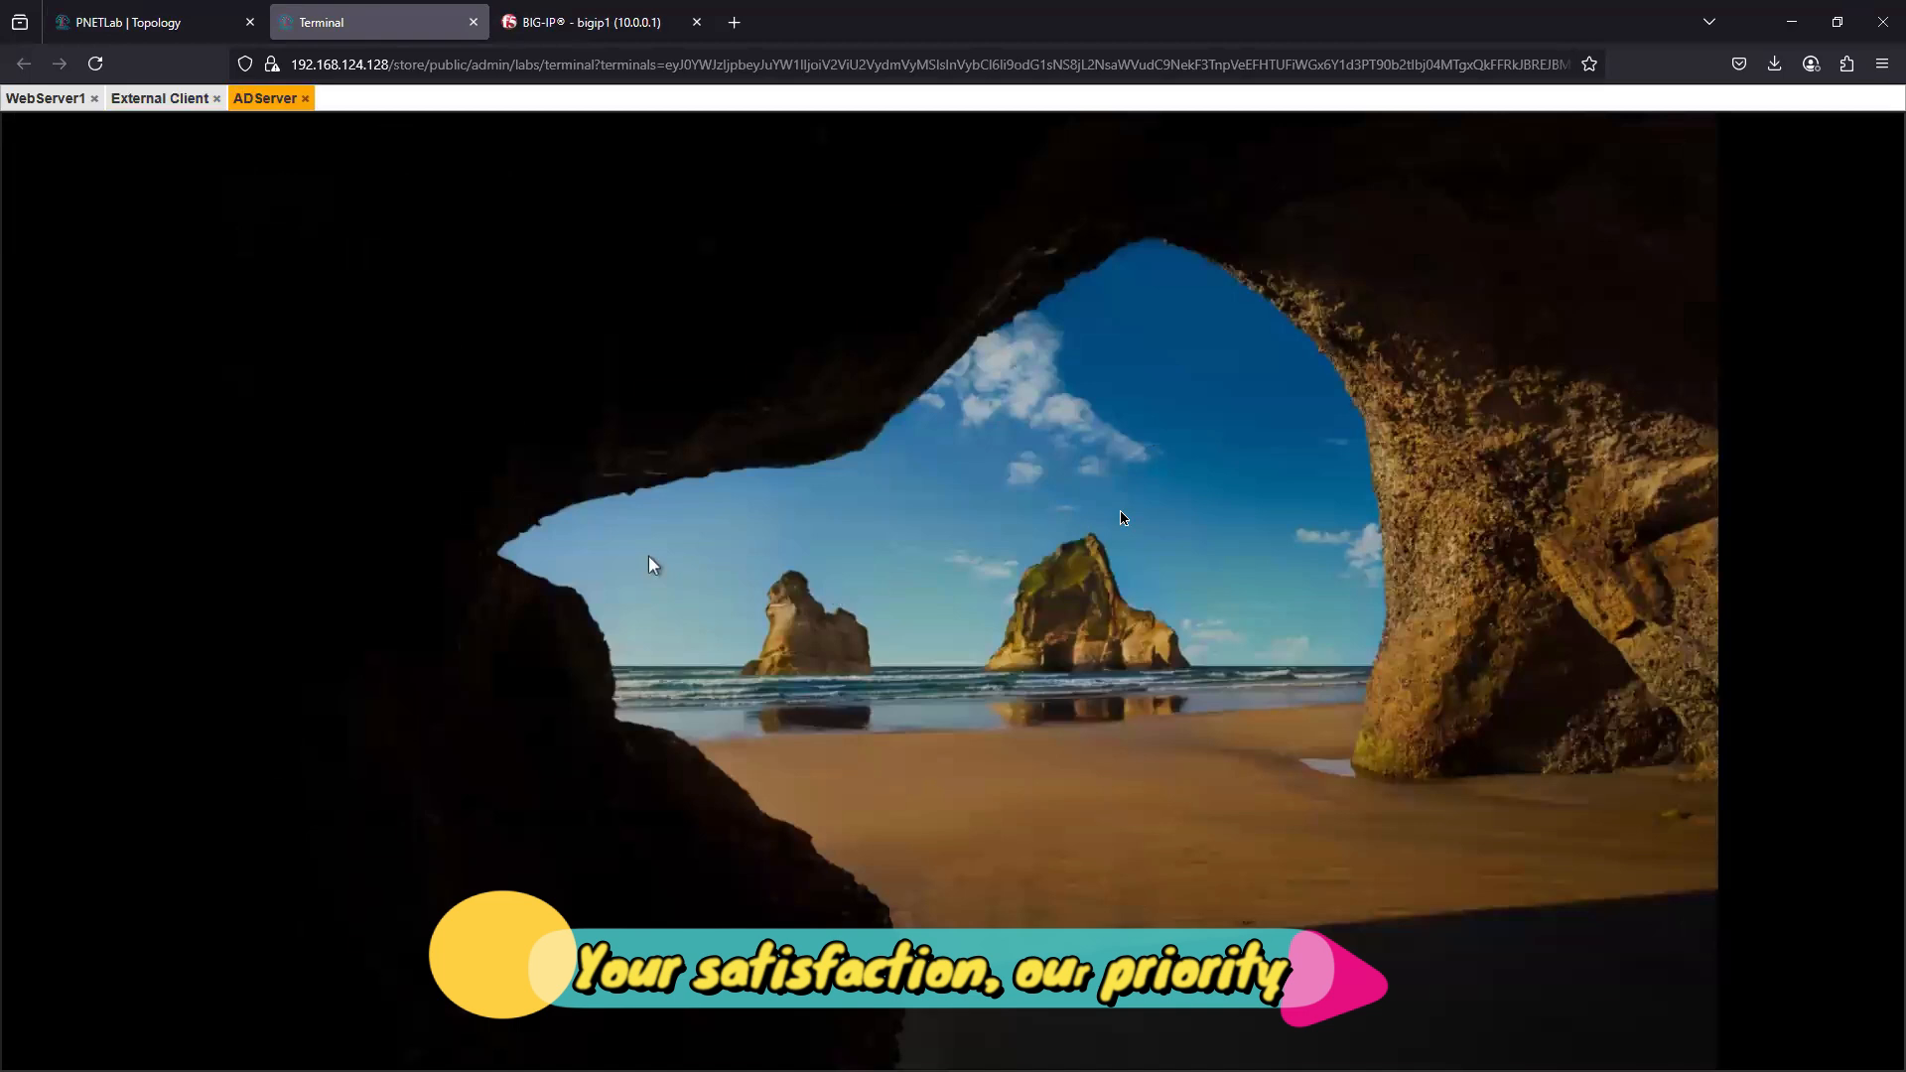
left_click(1119, 512)
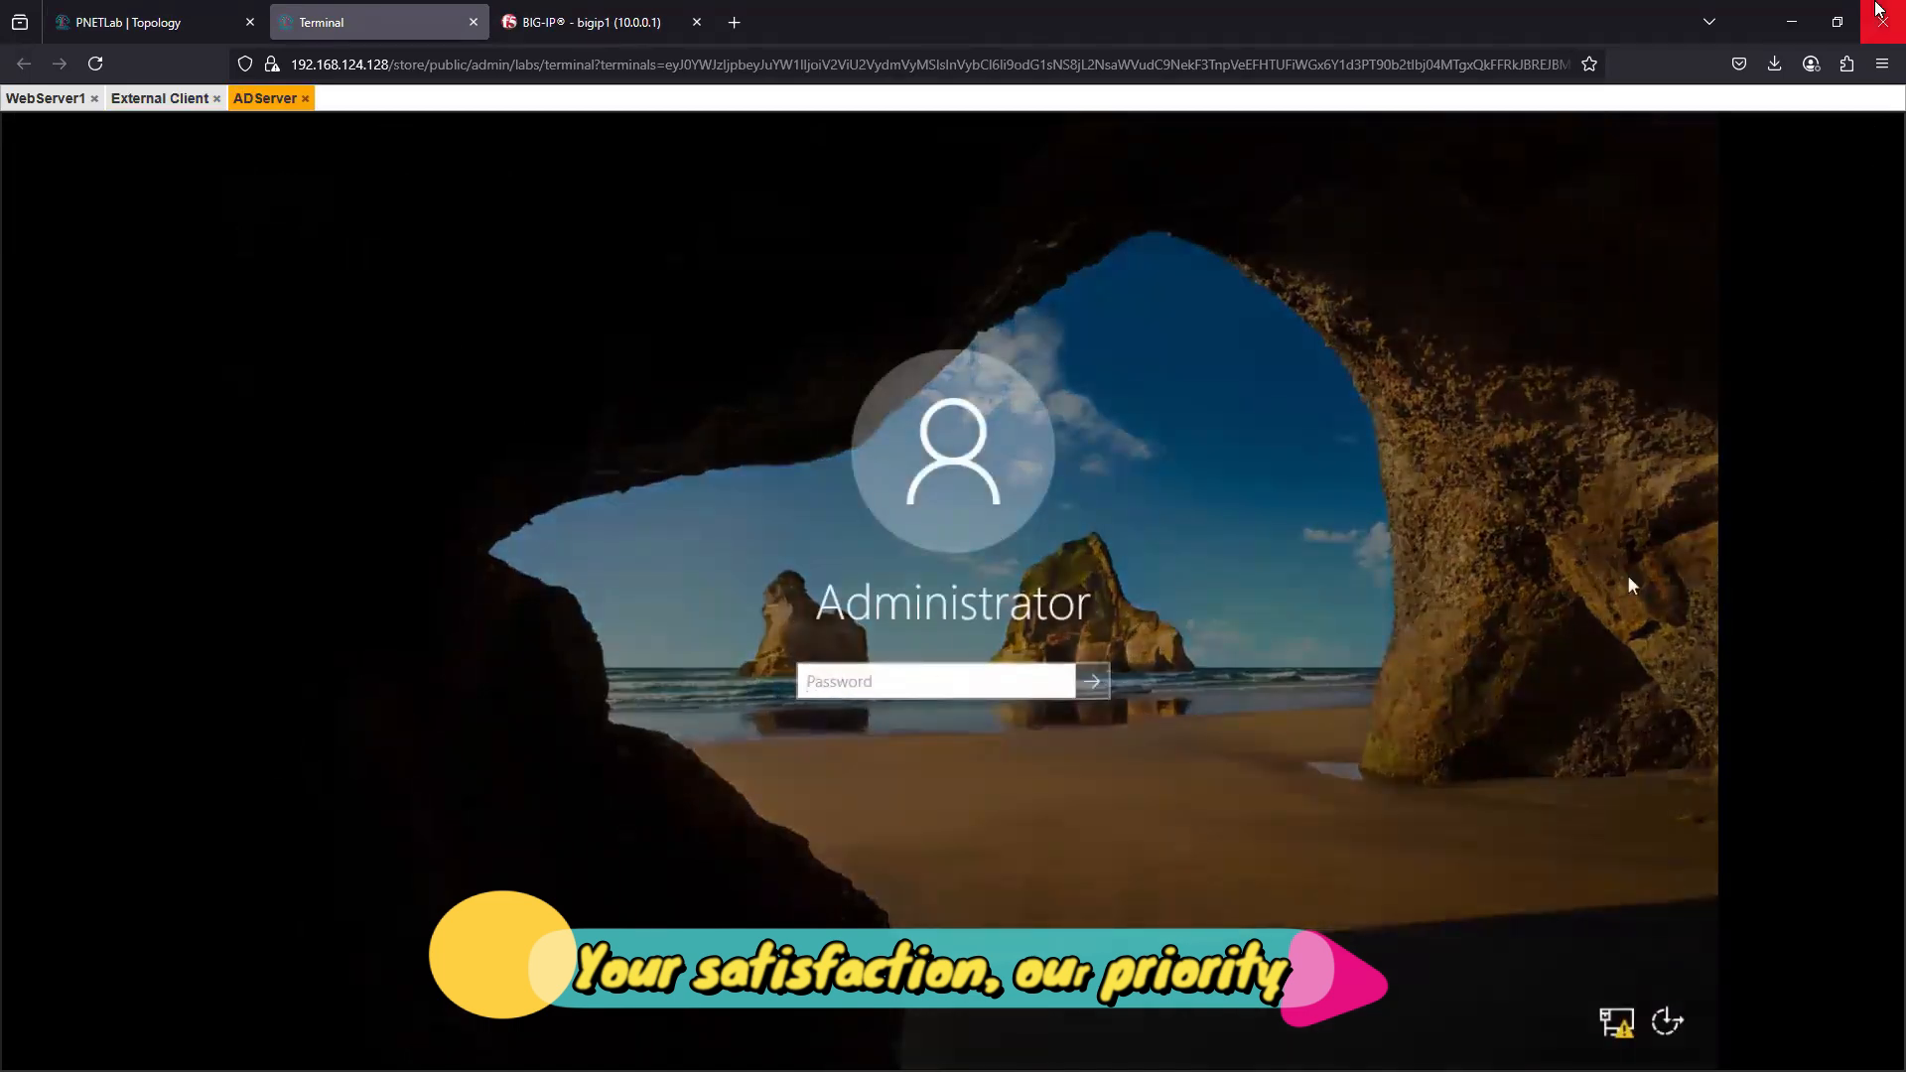
type("••••••")
key("Return")
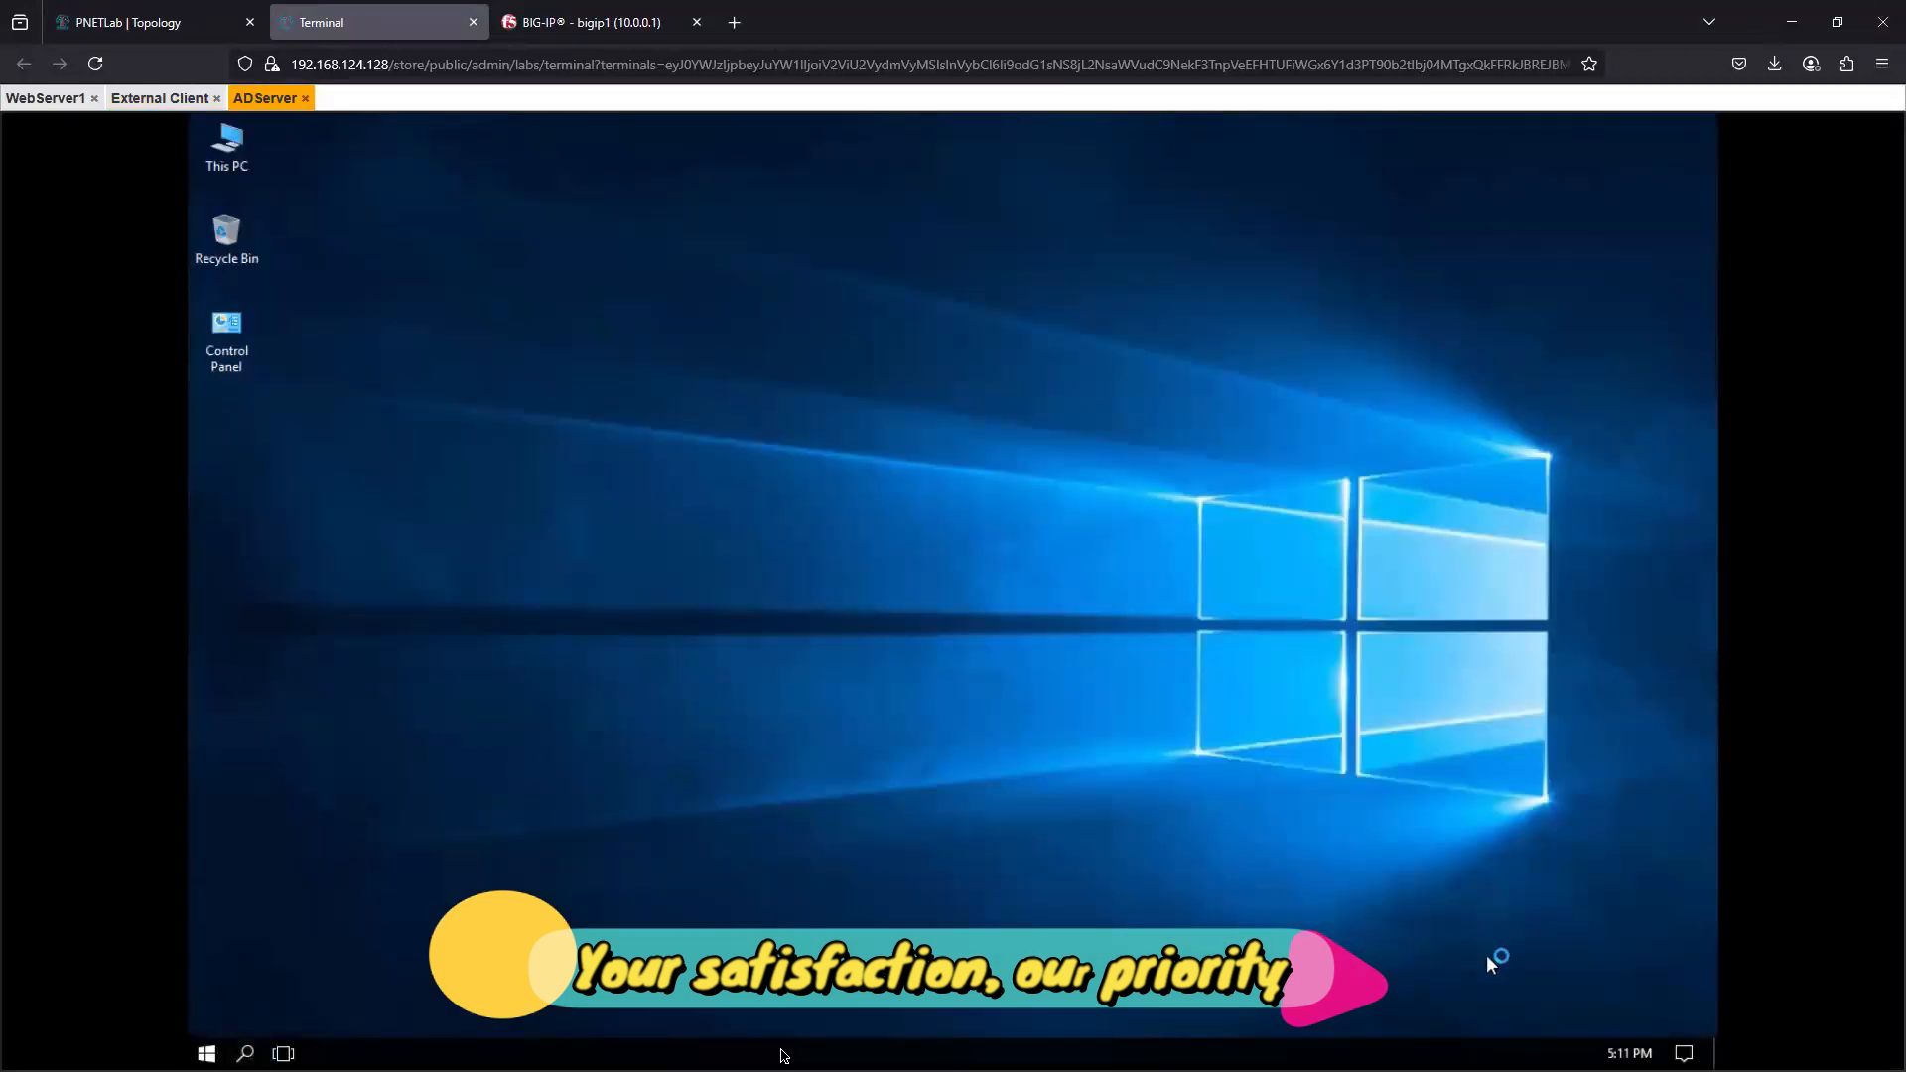
- Check the ADServer's addressing in the topology, then close Server Manager and refresh the server's desktop
left_click(129, 21)
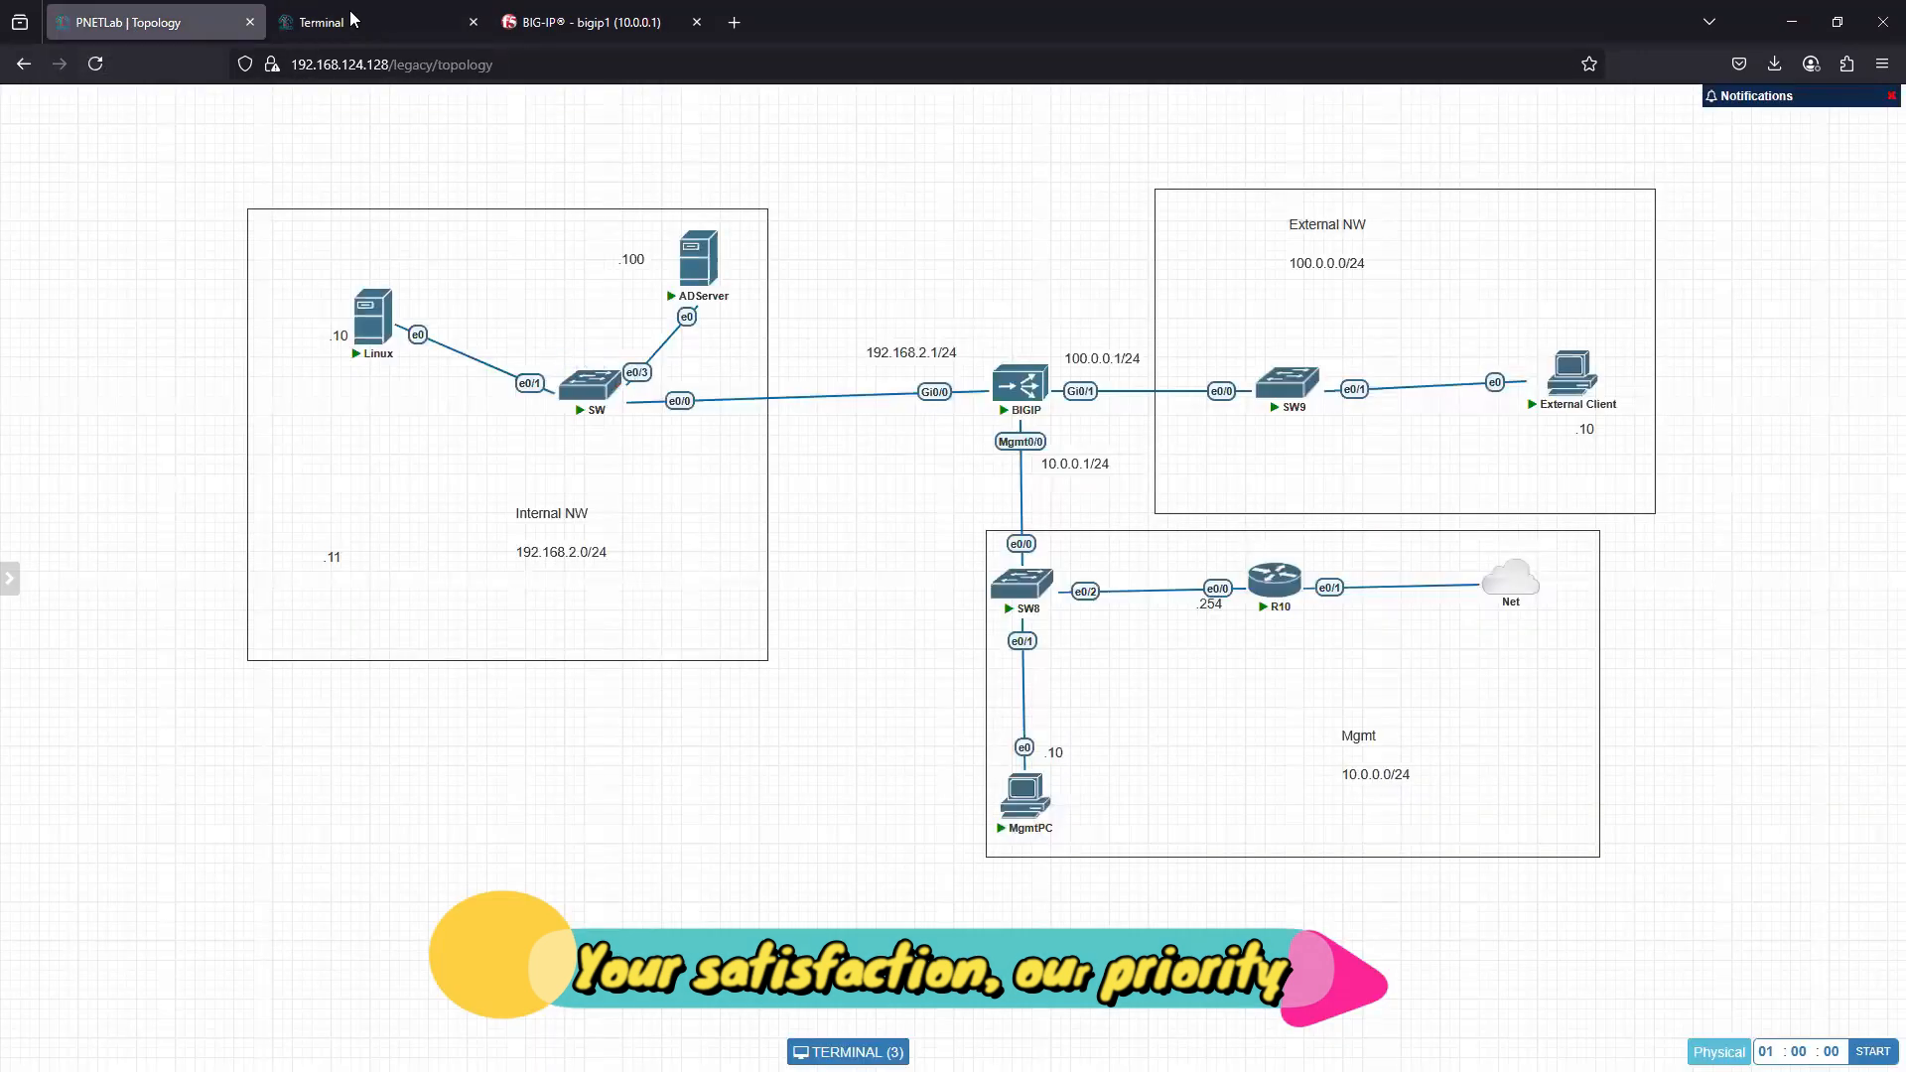
left_click(374, 24)
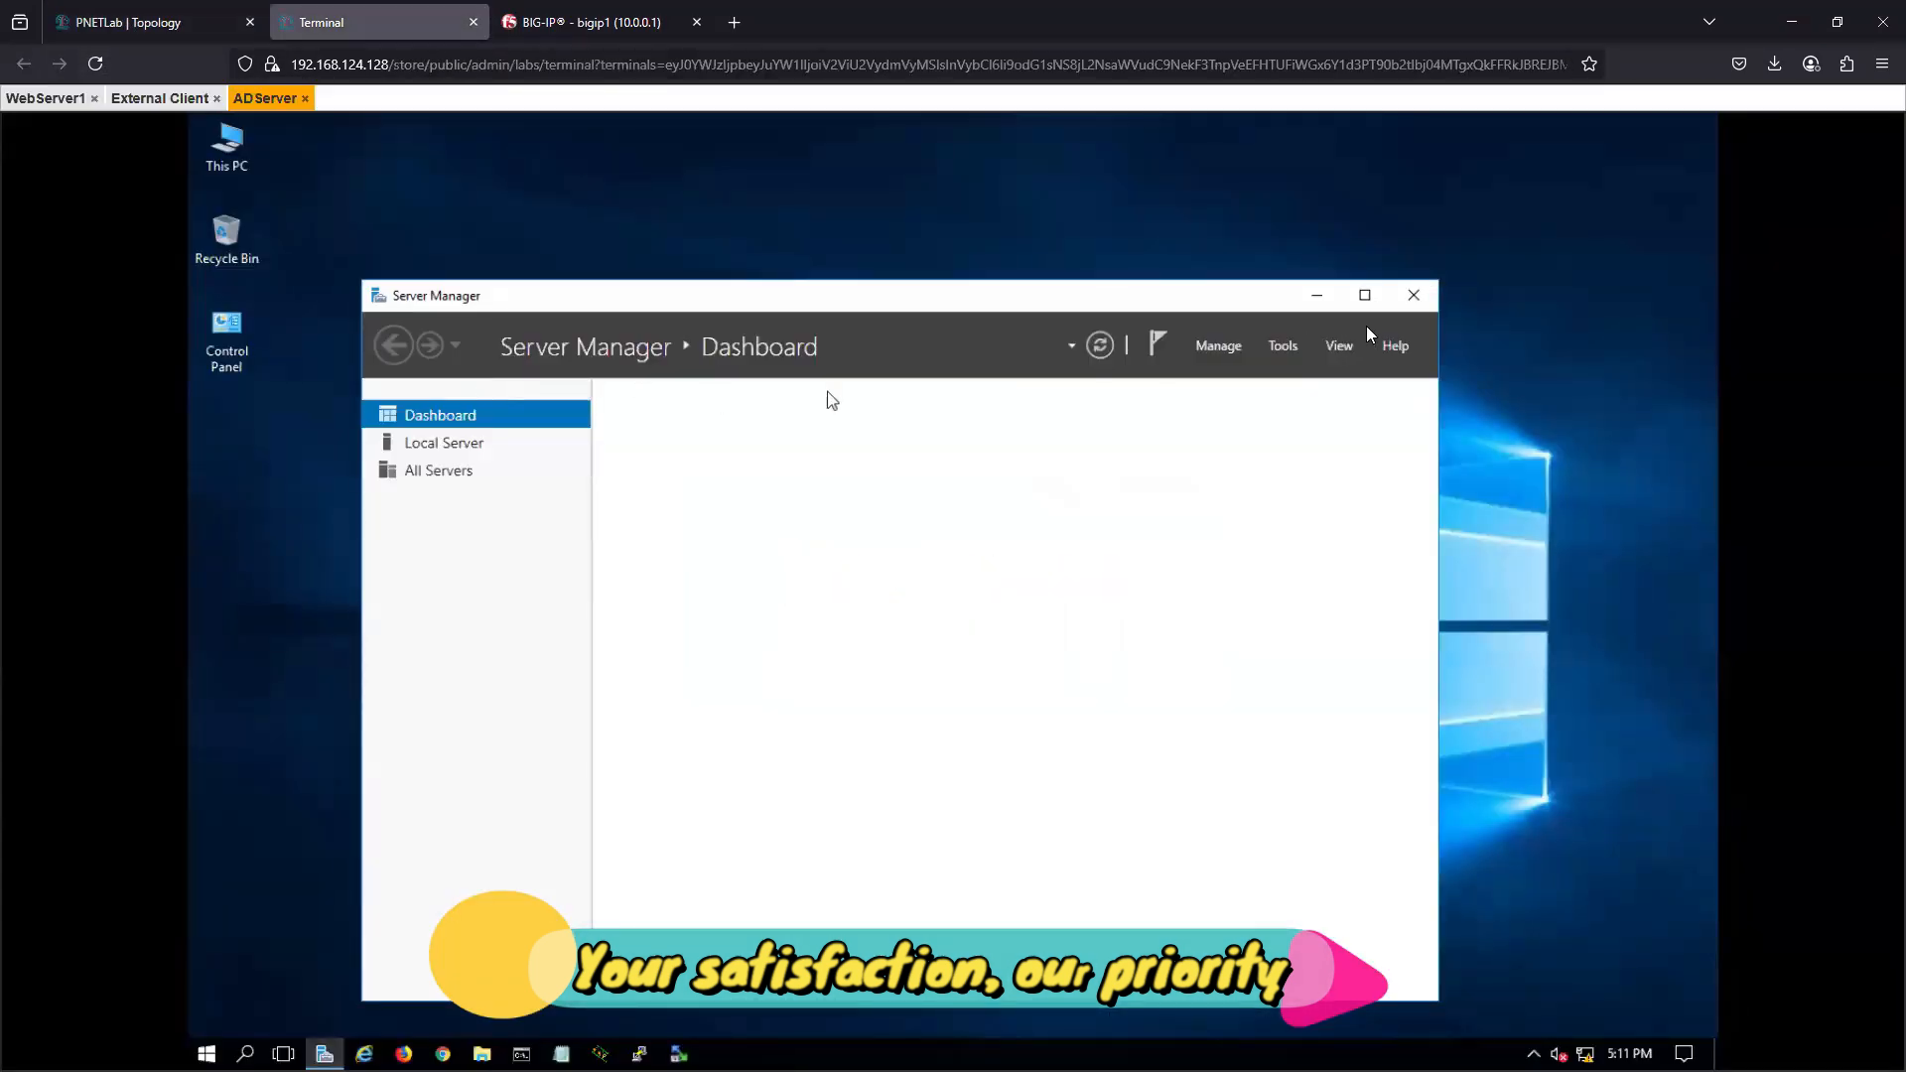
left_click(1415, 297)
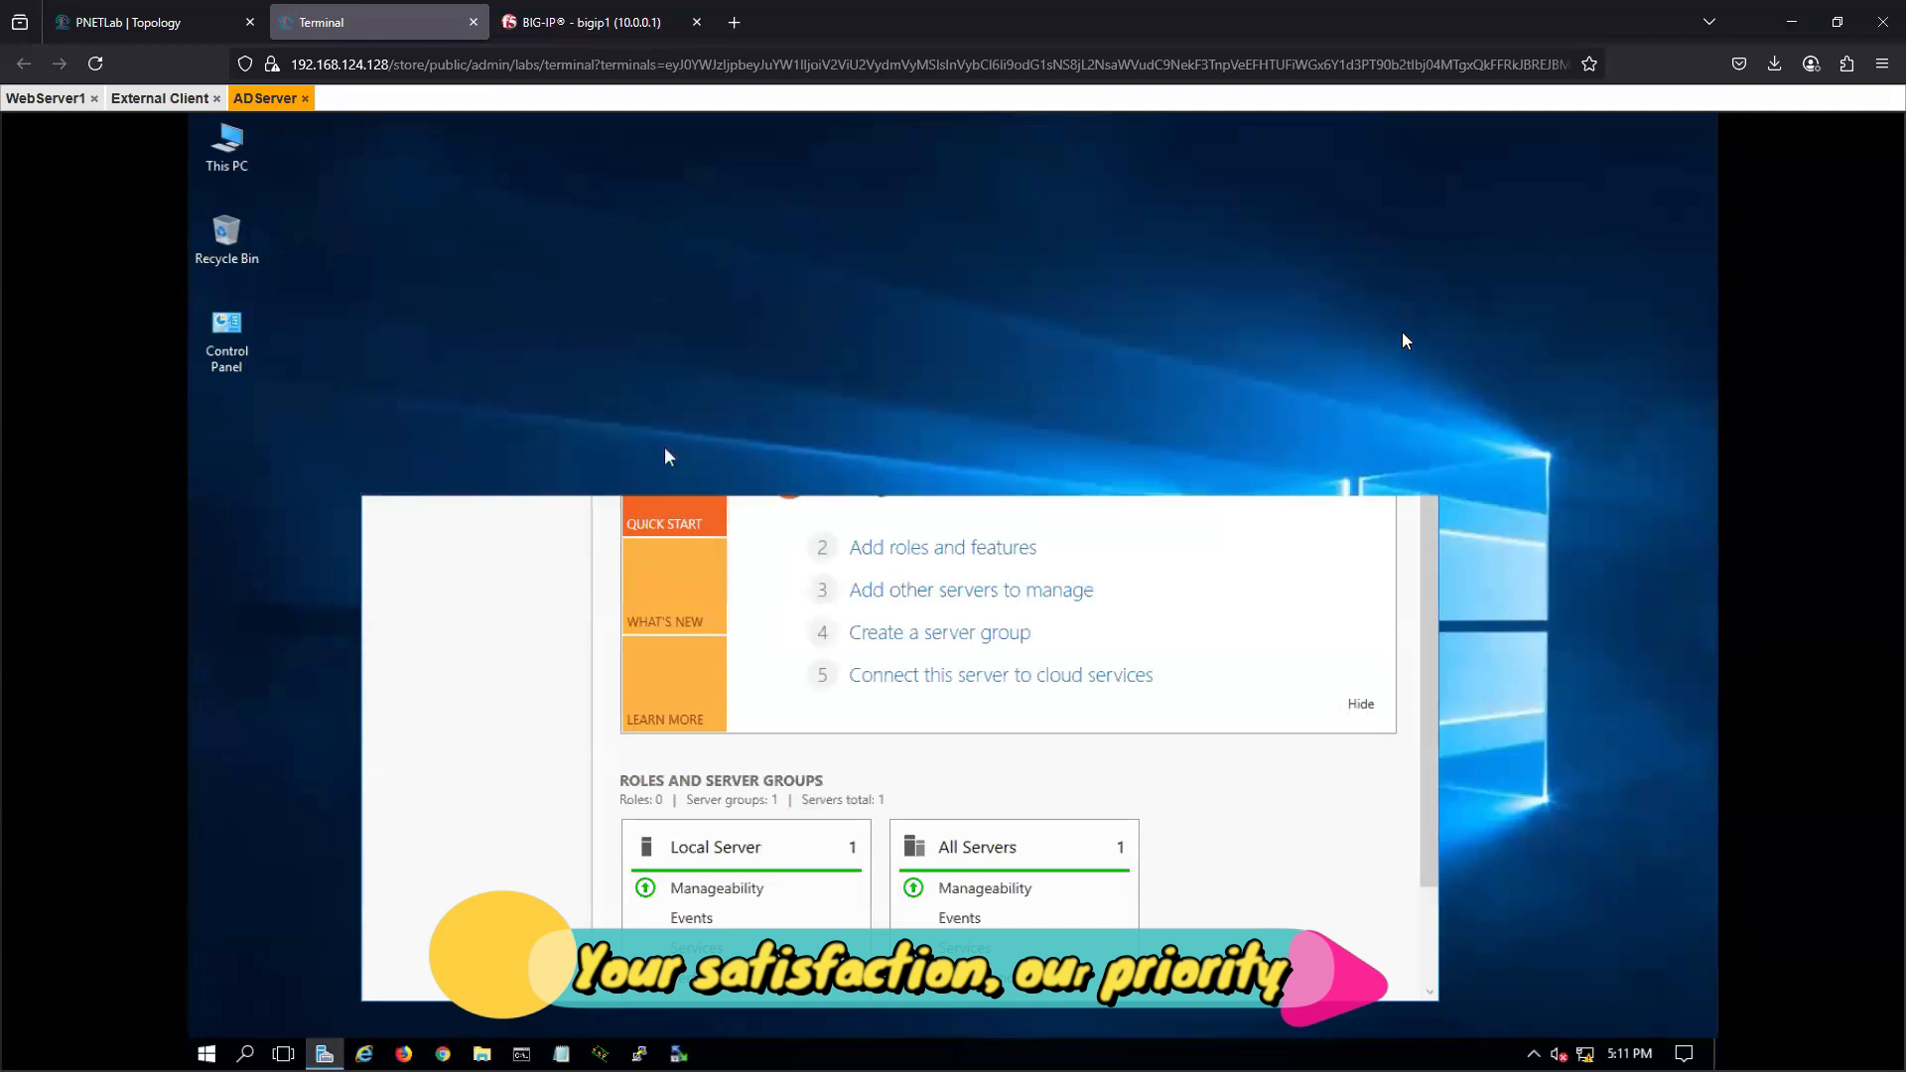
right_click(466, 326)
left_click(544, 390)
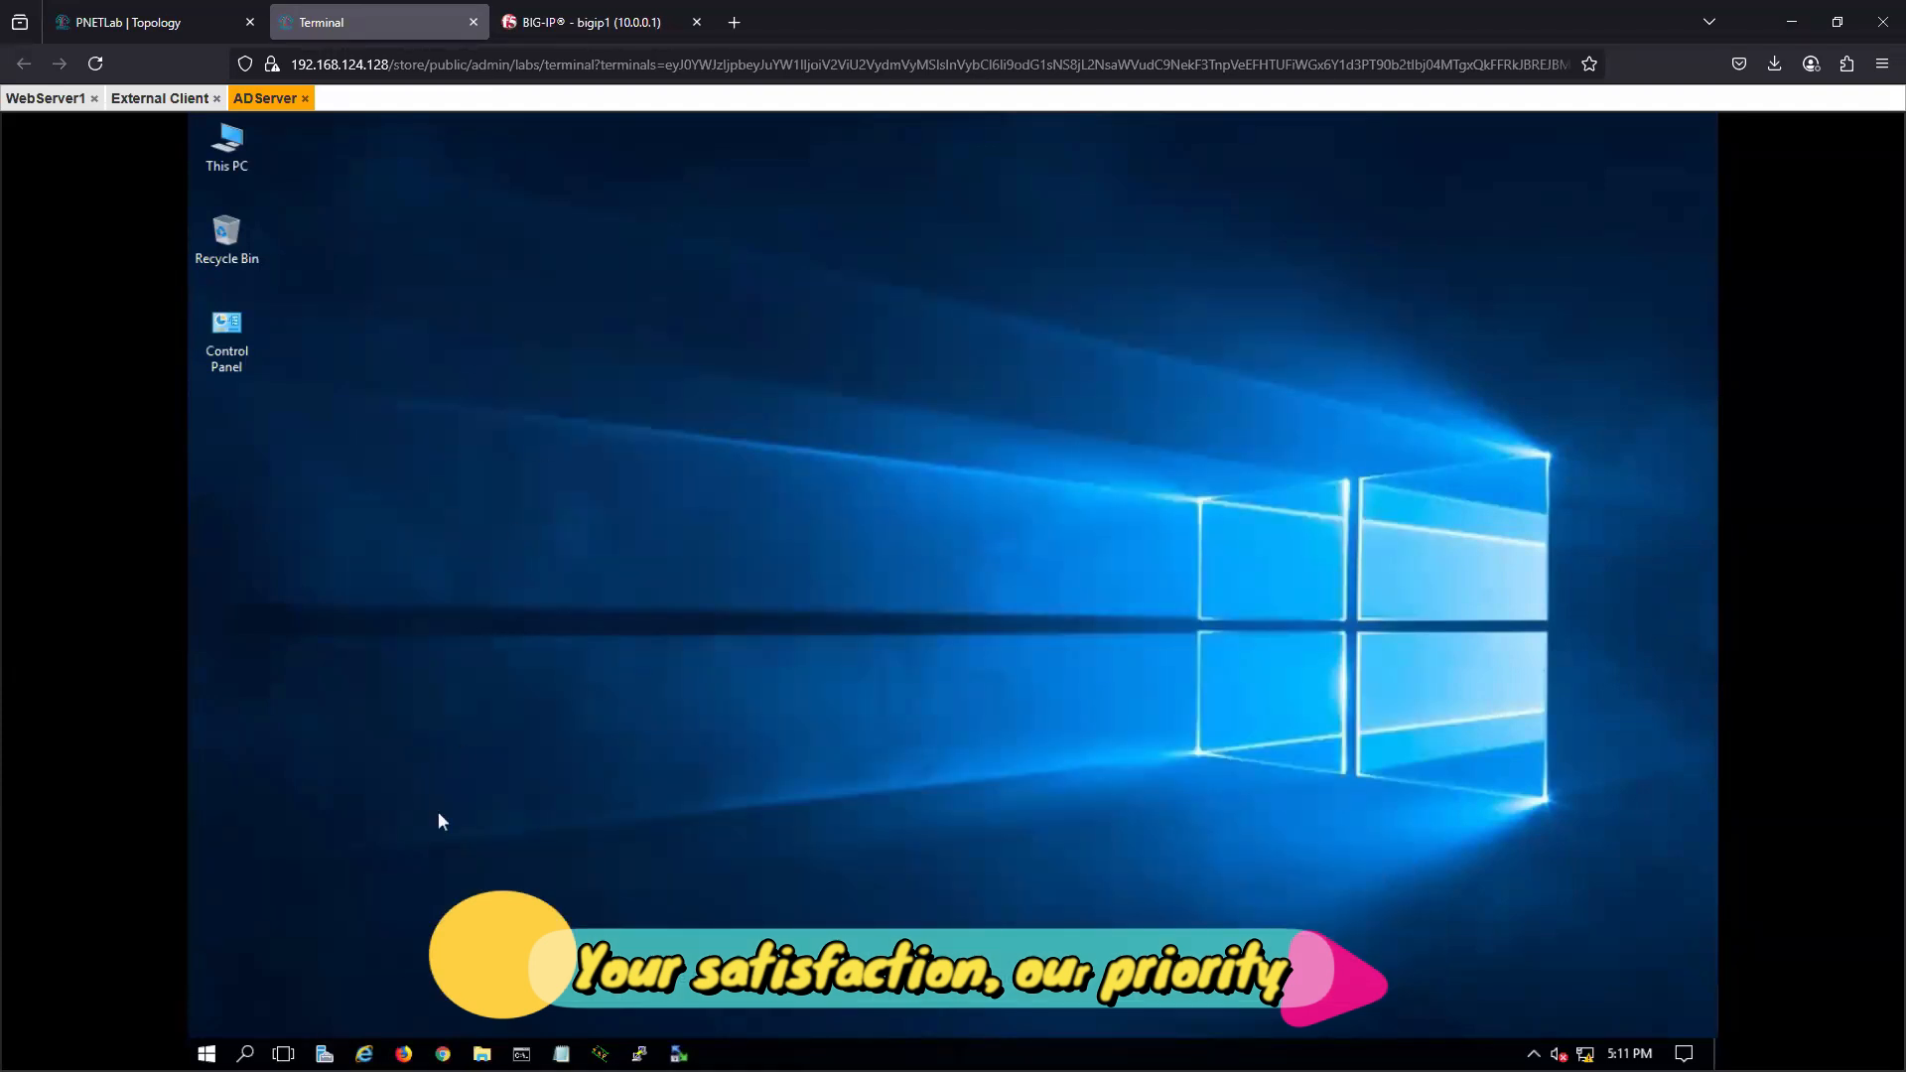
- Open ADServer's network connections with ncpa.cpl and show the Ethernet adapter's properties
left_click(246, 1053)
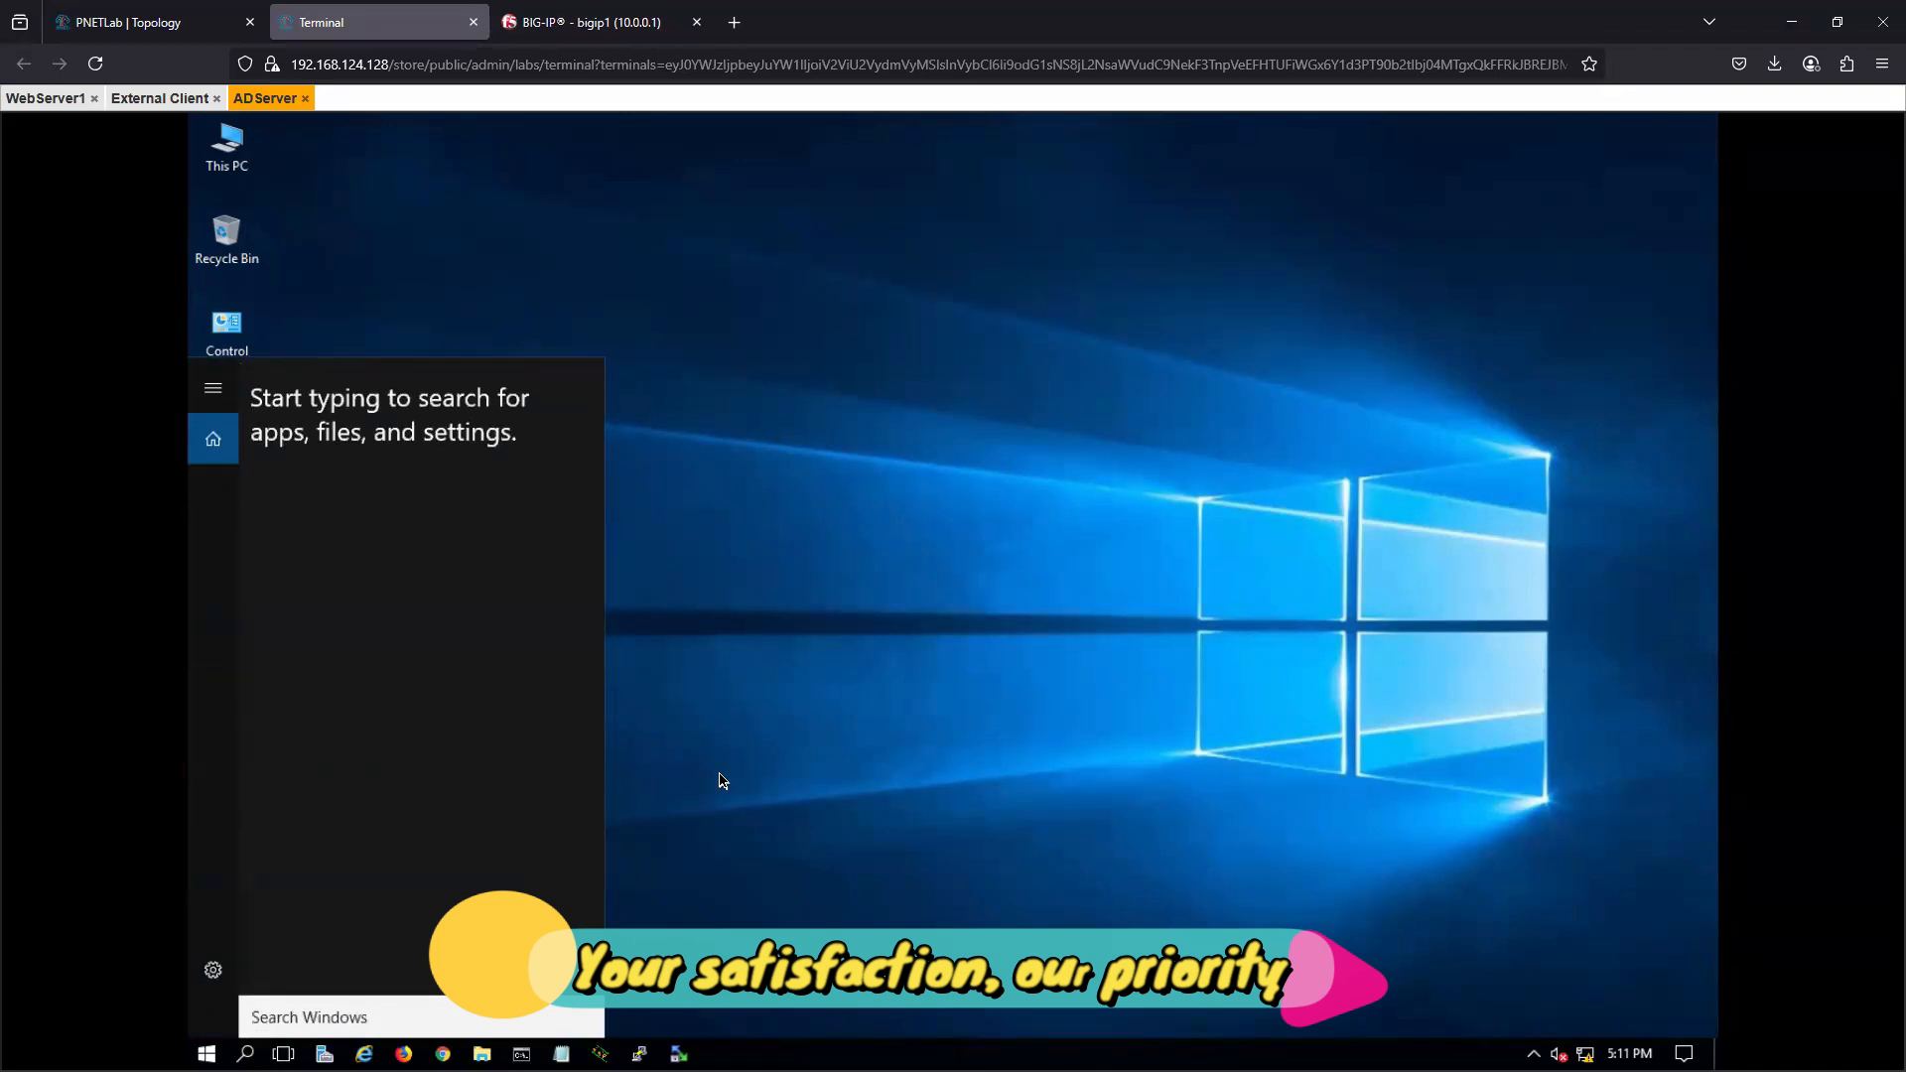
type("ncpa.cpl")
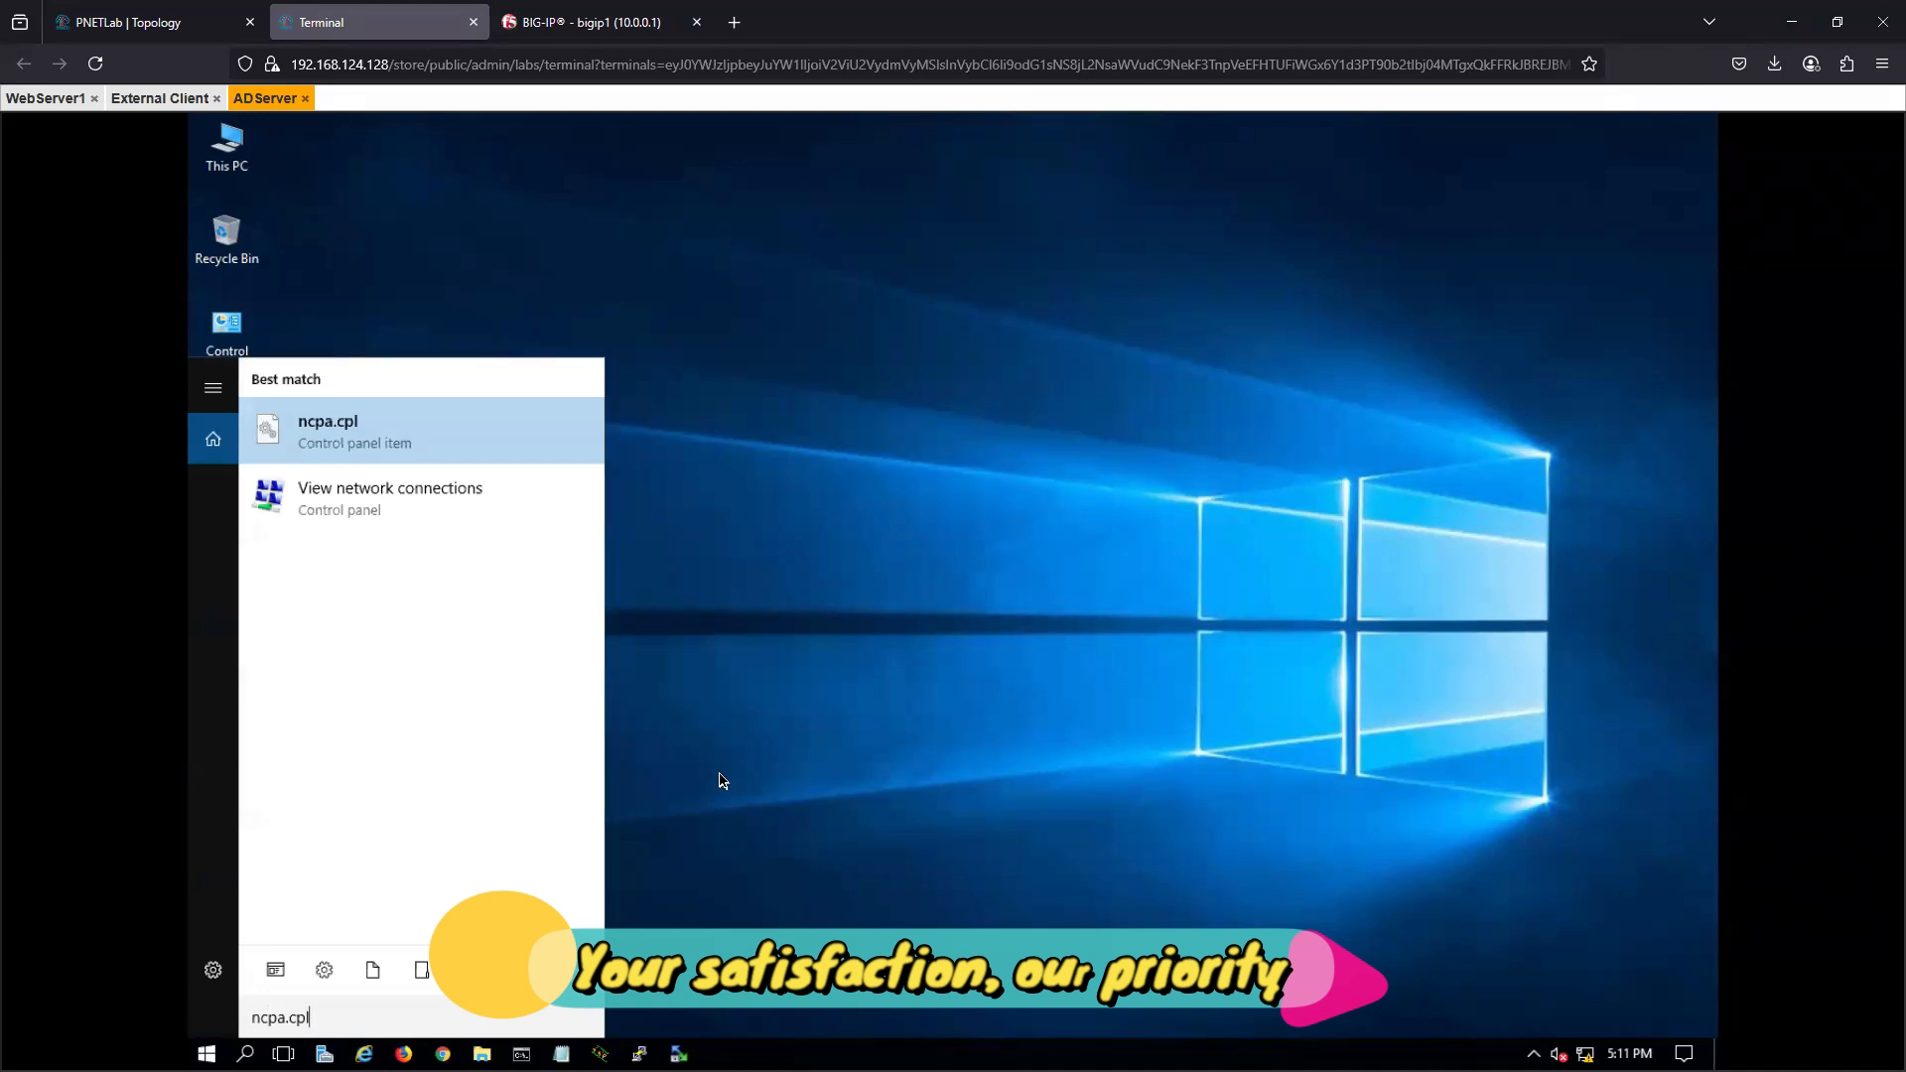
key("Return")
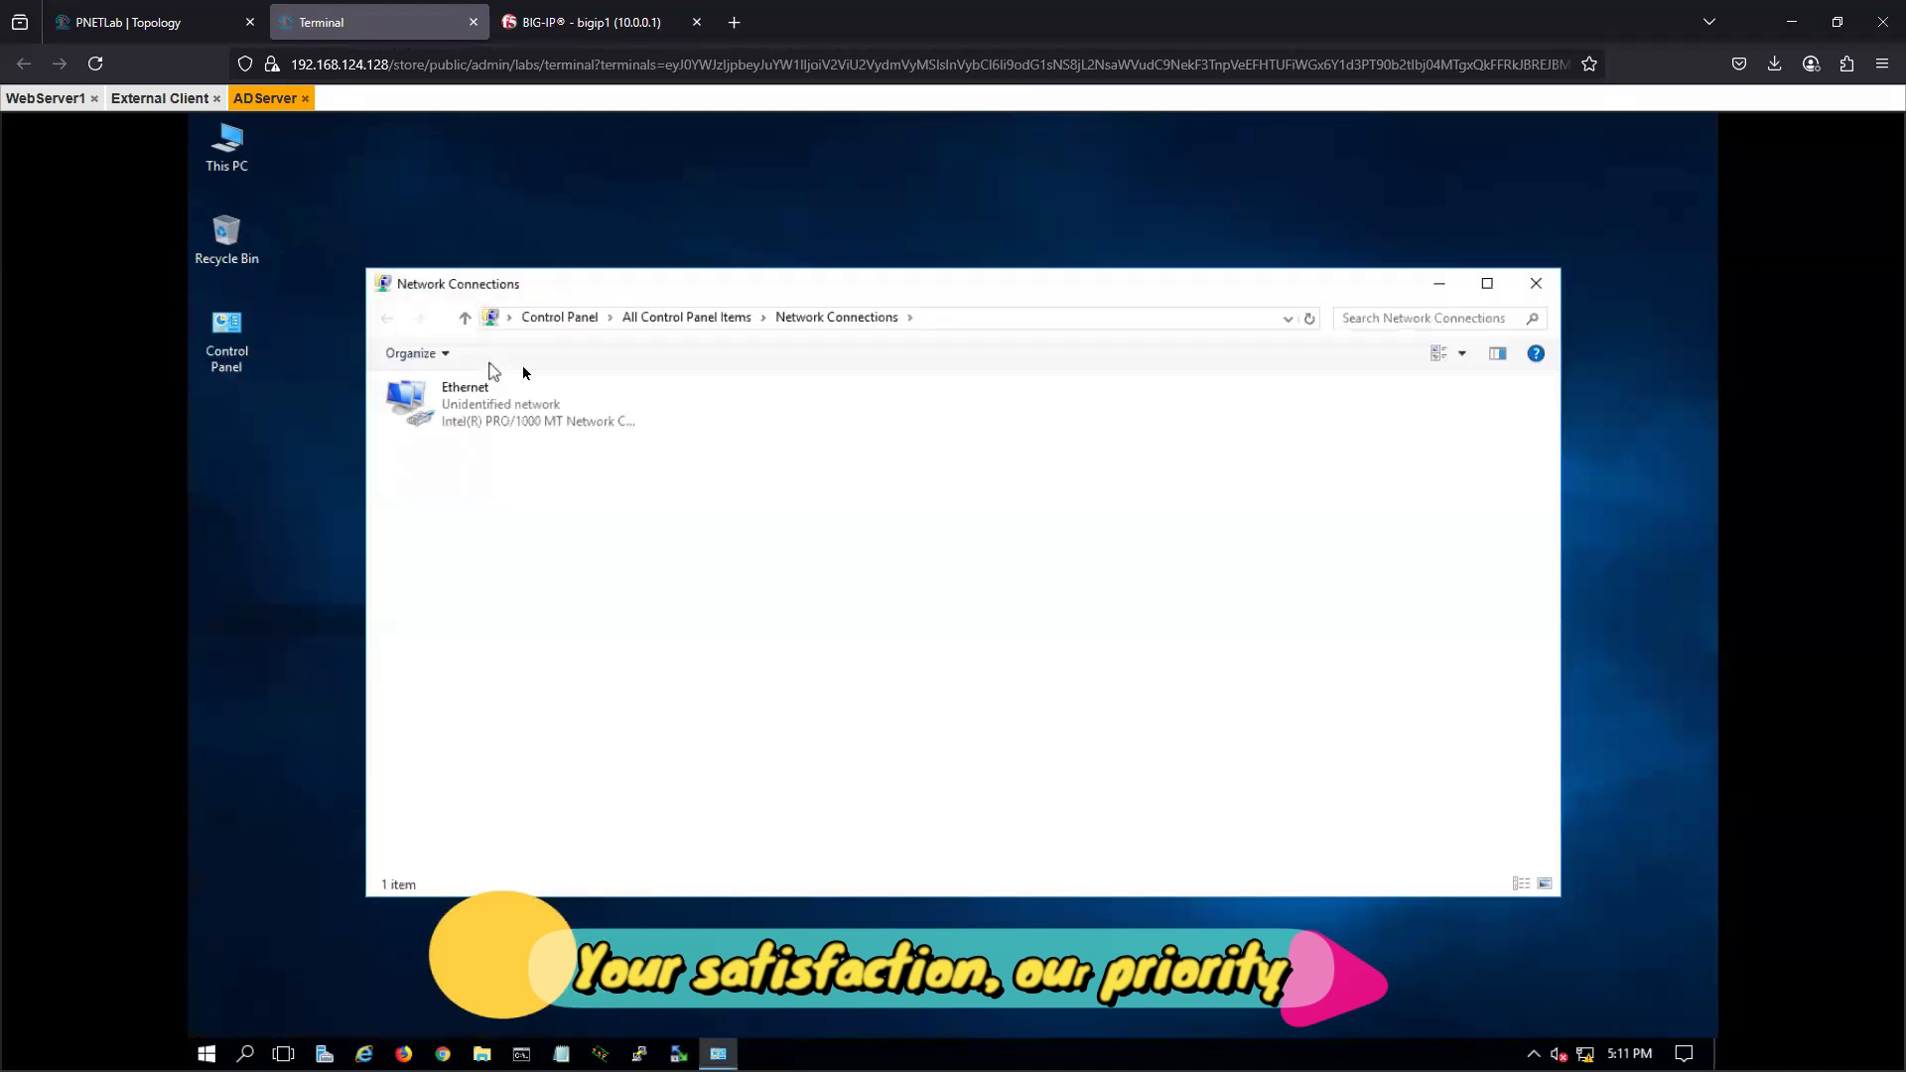
left_click(474, 415)
right_click(473, 415)
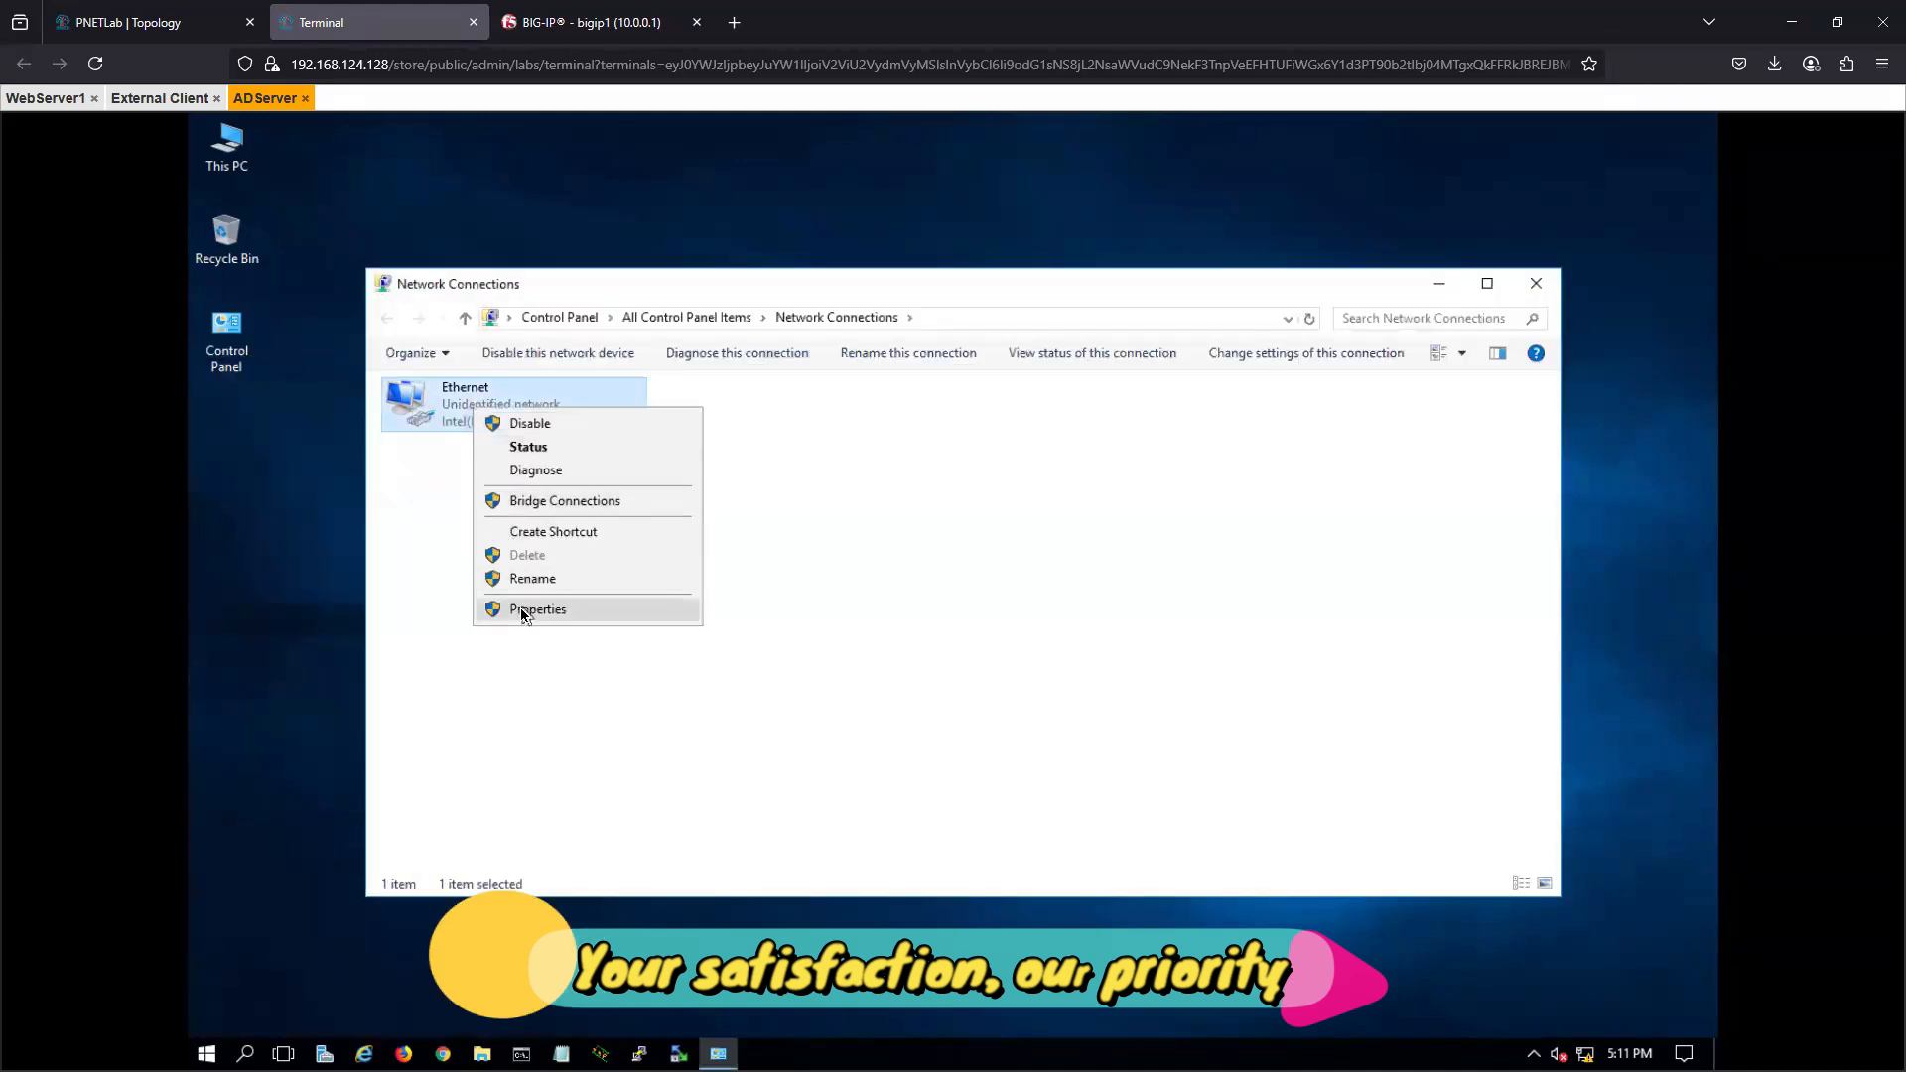
left_click(564, 610)
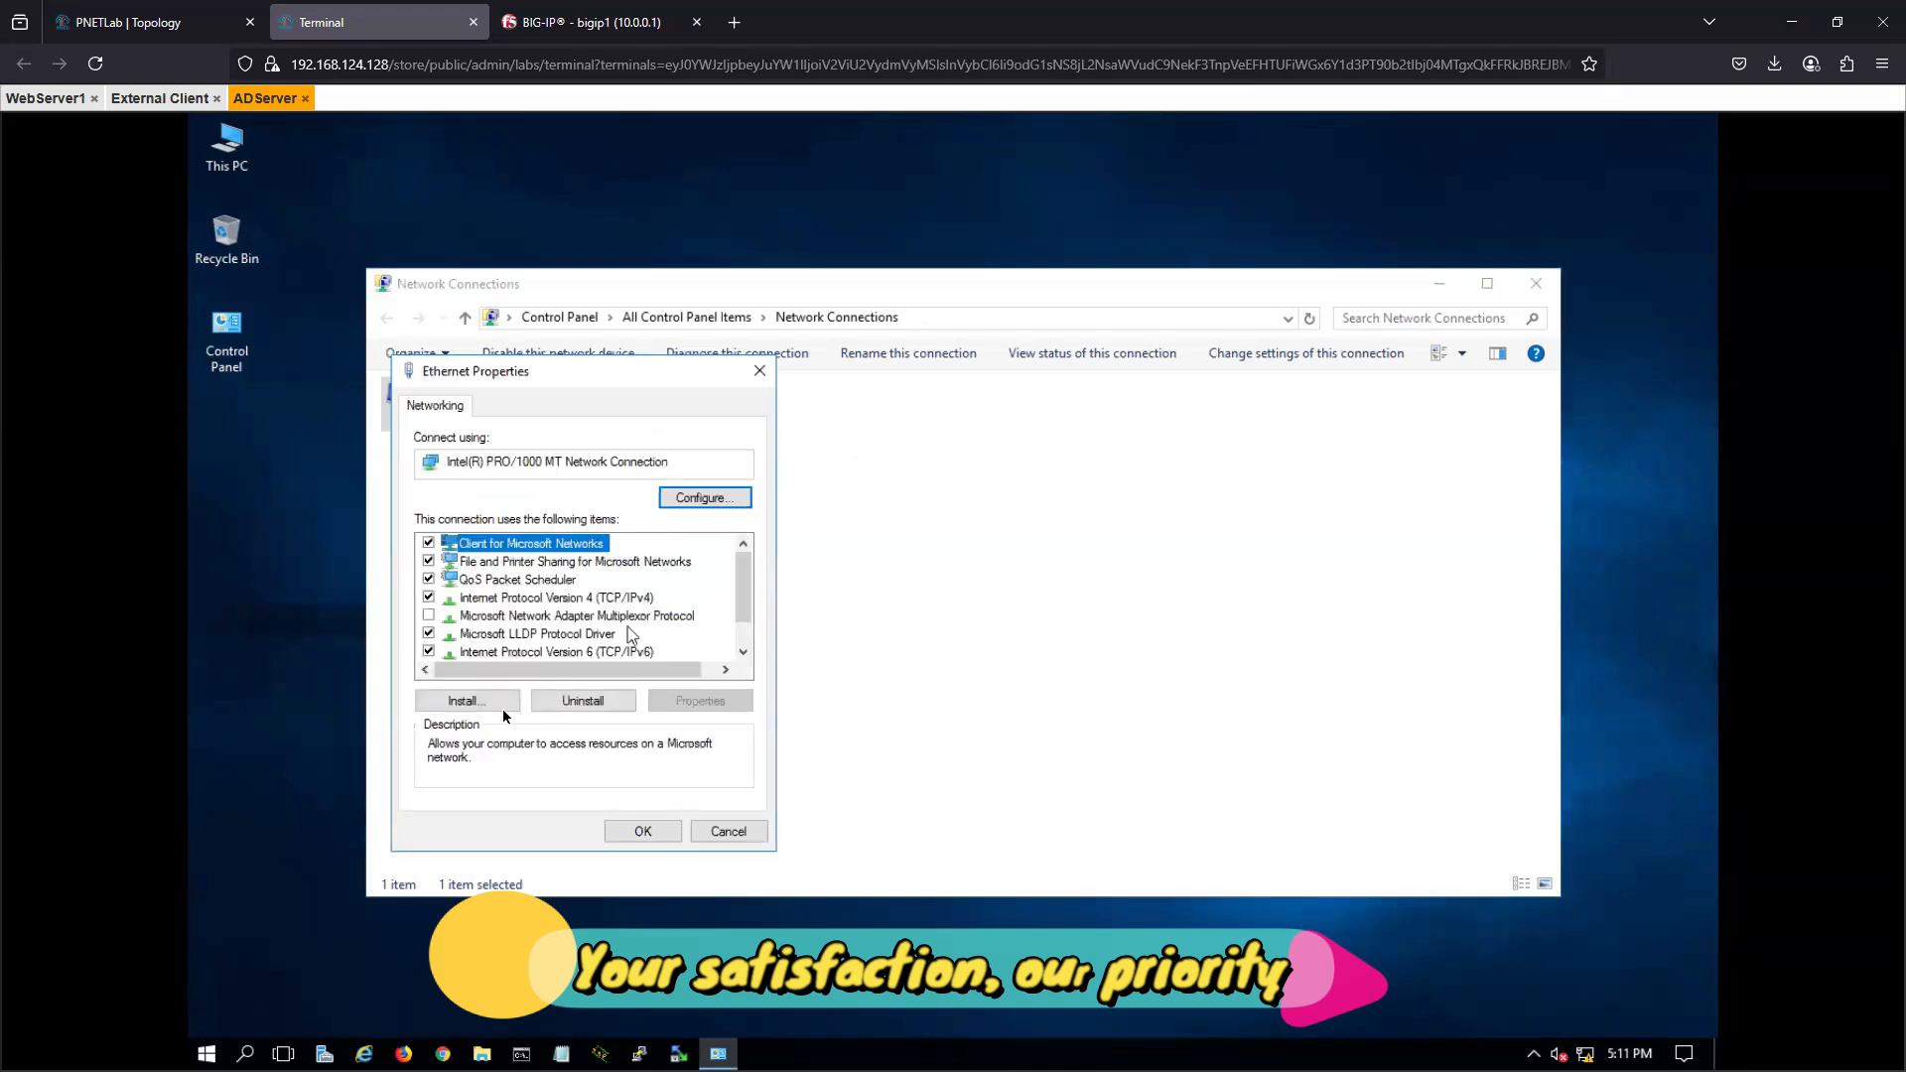
- Give the adapter the static IPv4 address 192.168.2.100, as labelled in the topology, and decline making the server discoverable on the network
left_click(578, 599)
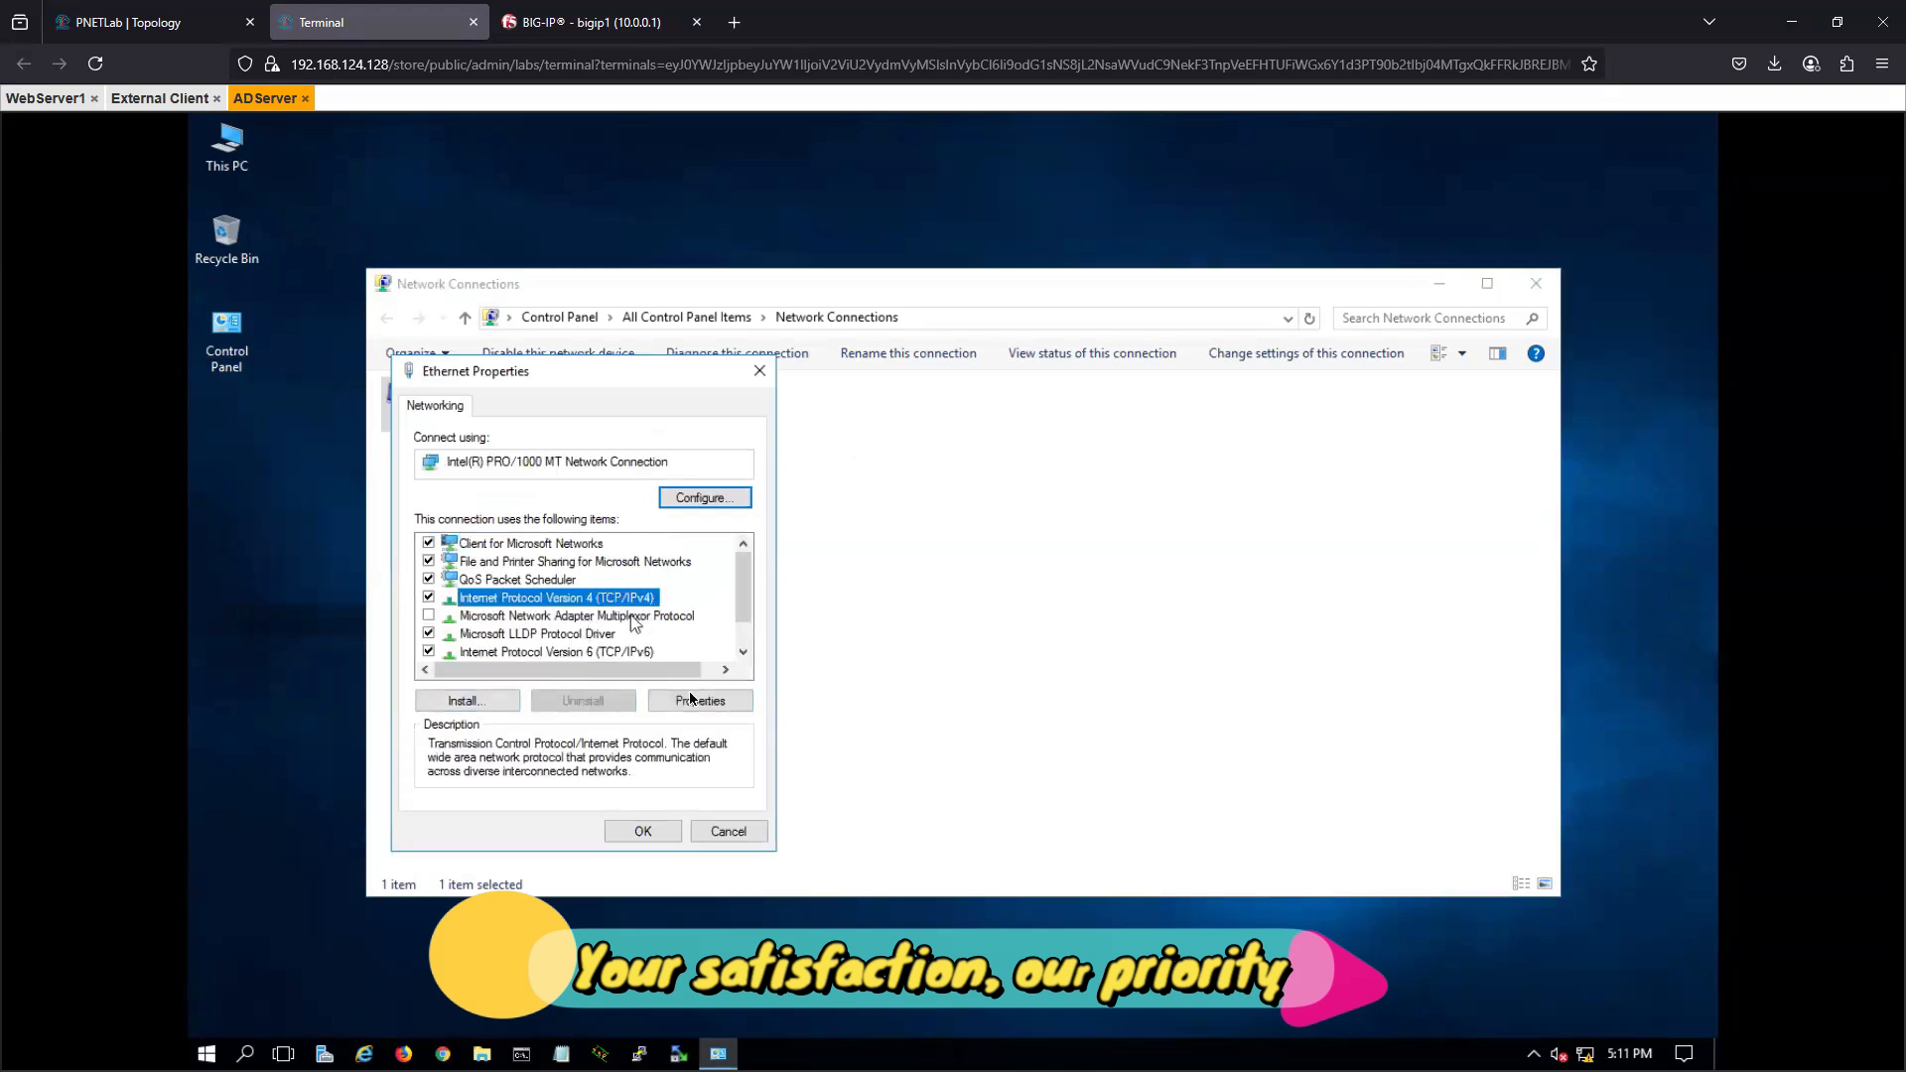
left_click(700, 701)
left_click(596, 607)
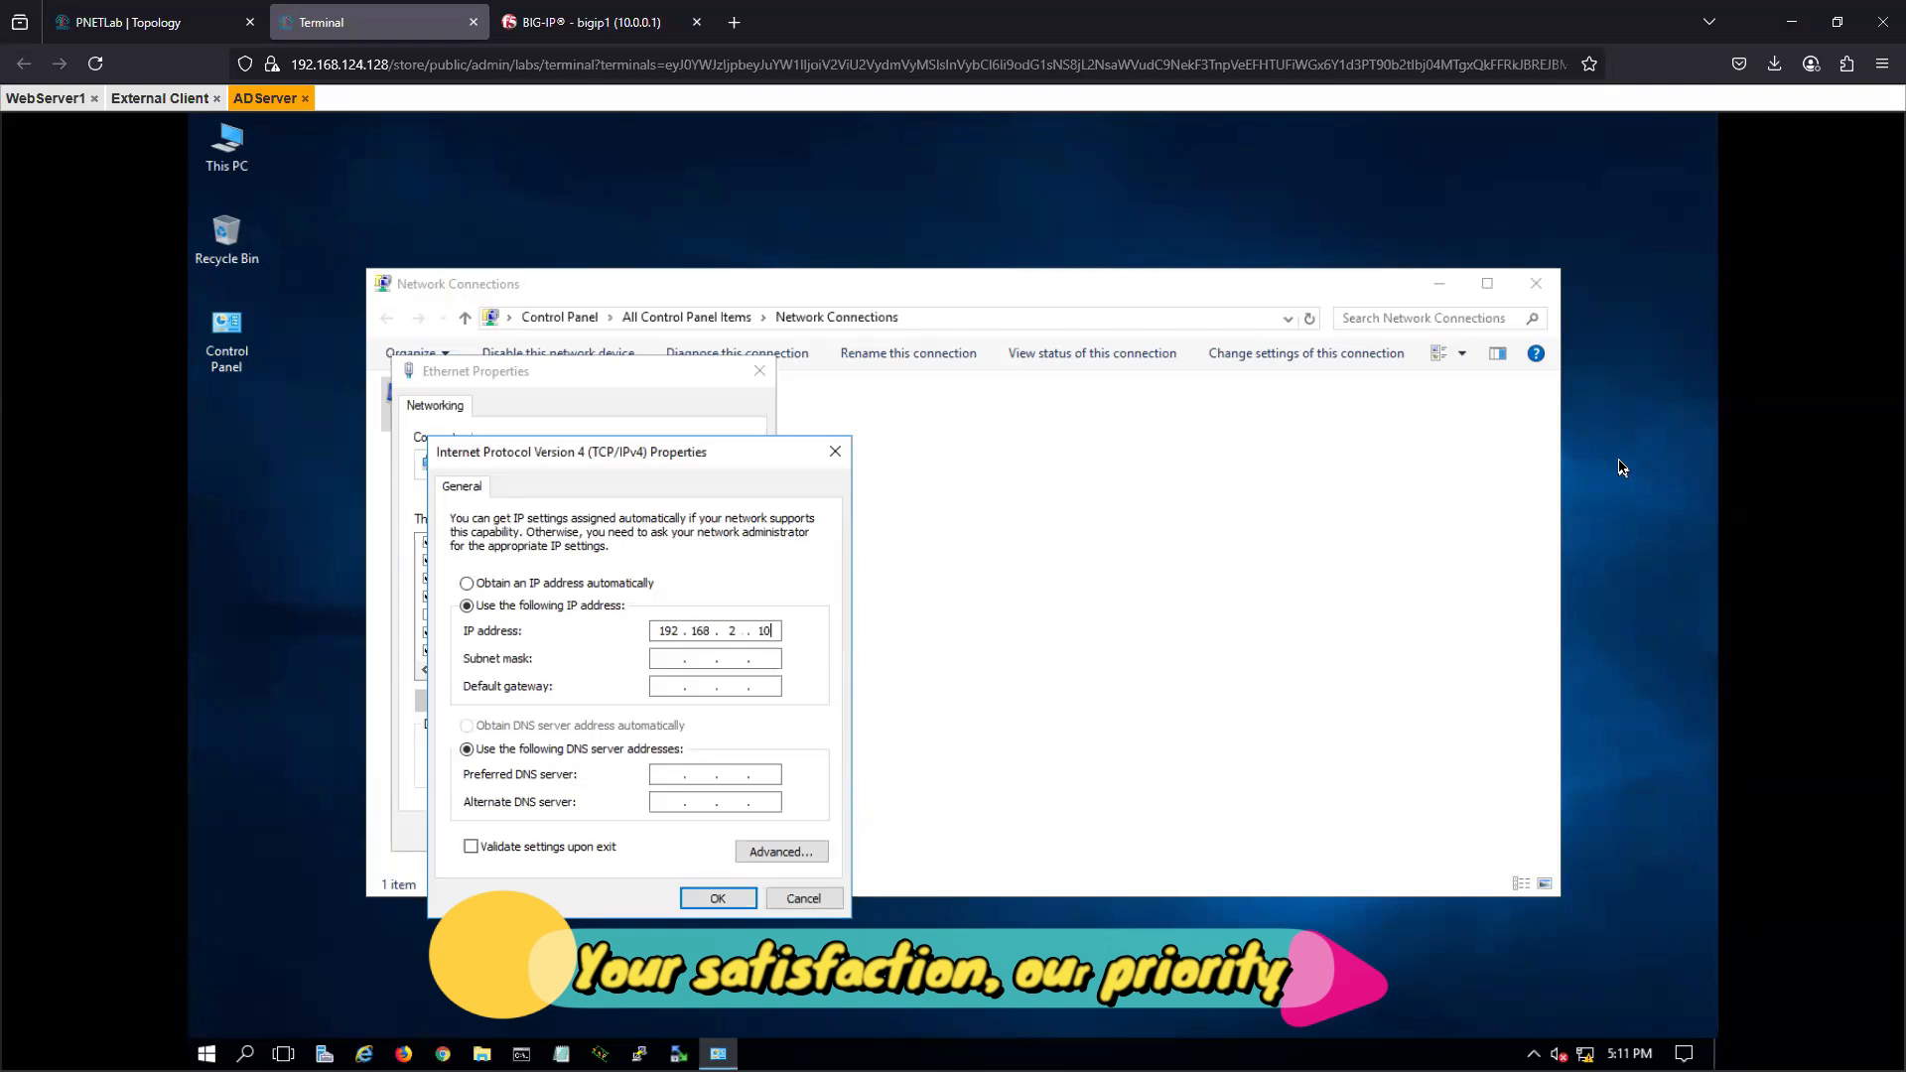
key("Tab")
left_click(715, 900)
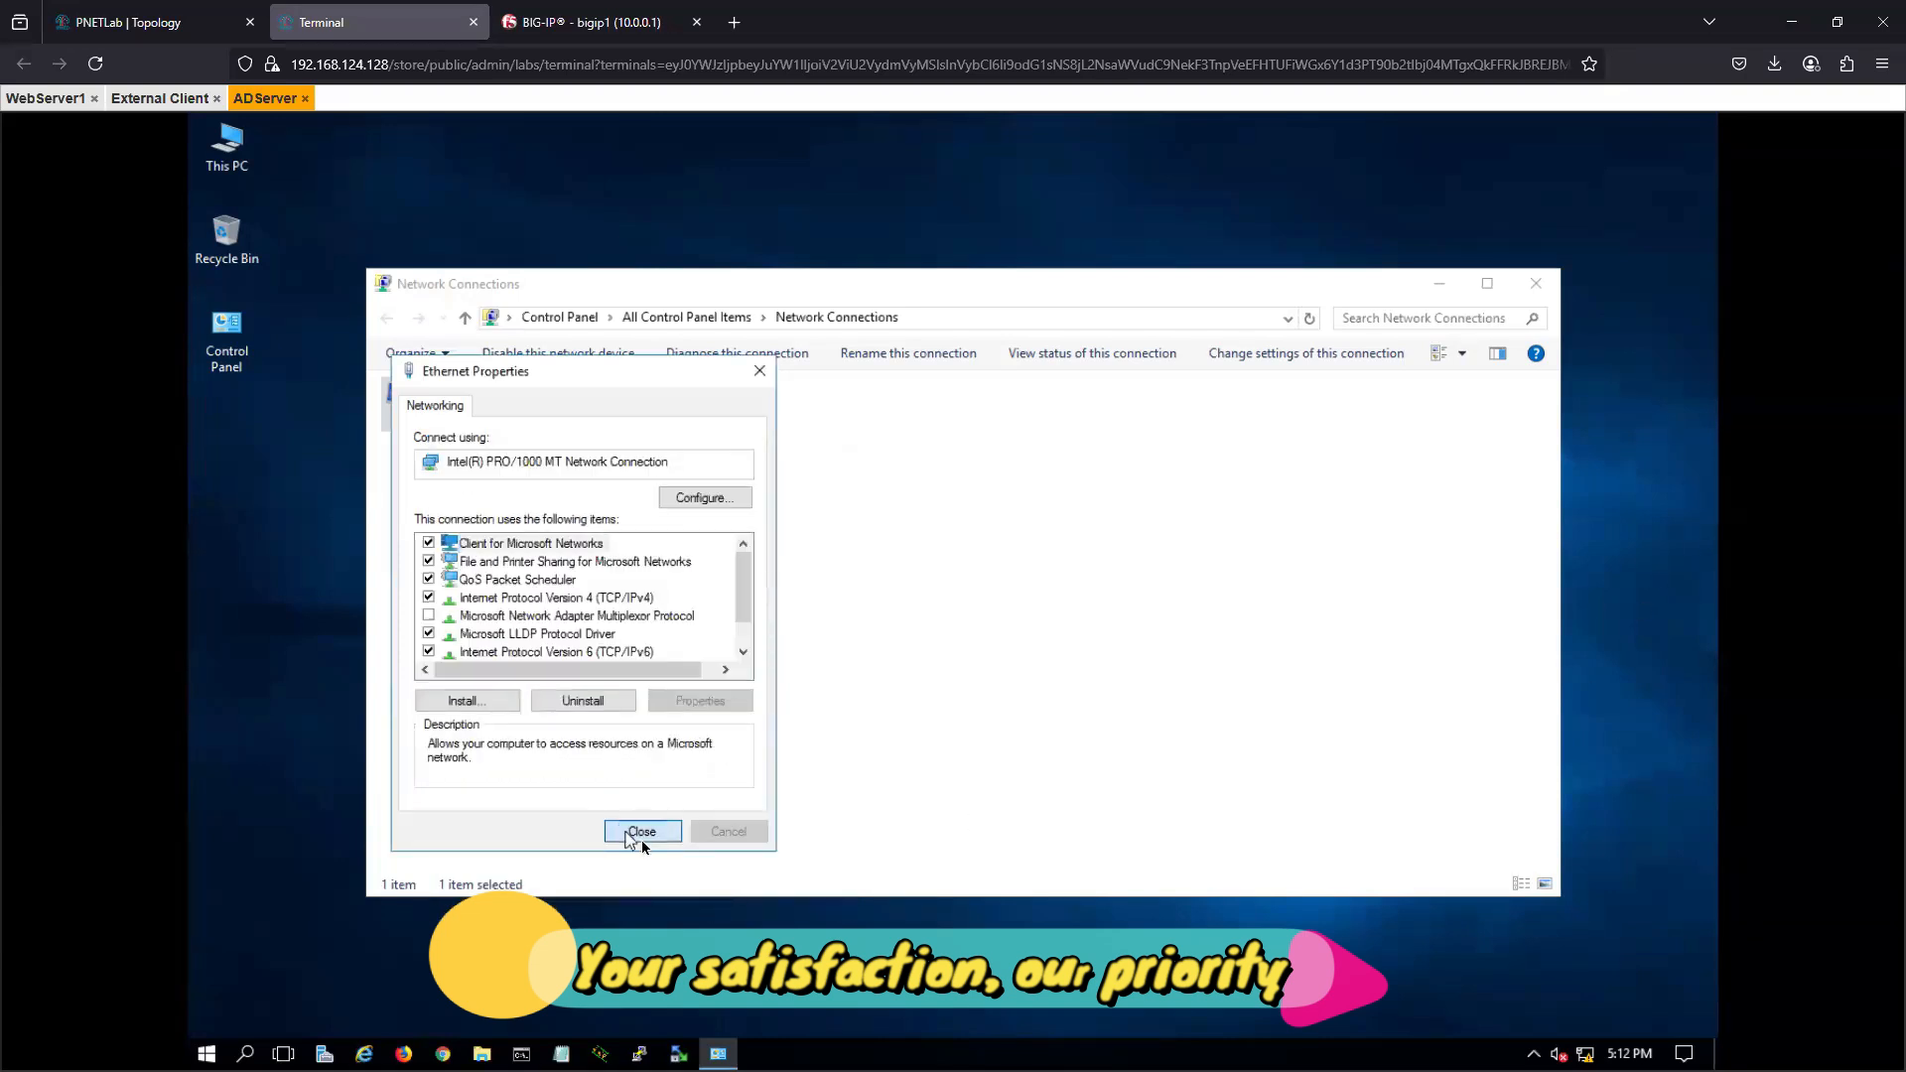
left_click(635, 833)
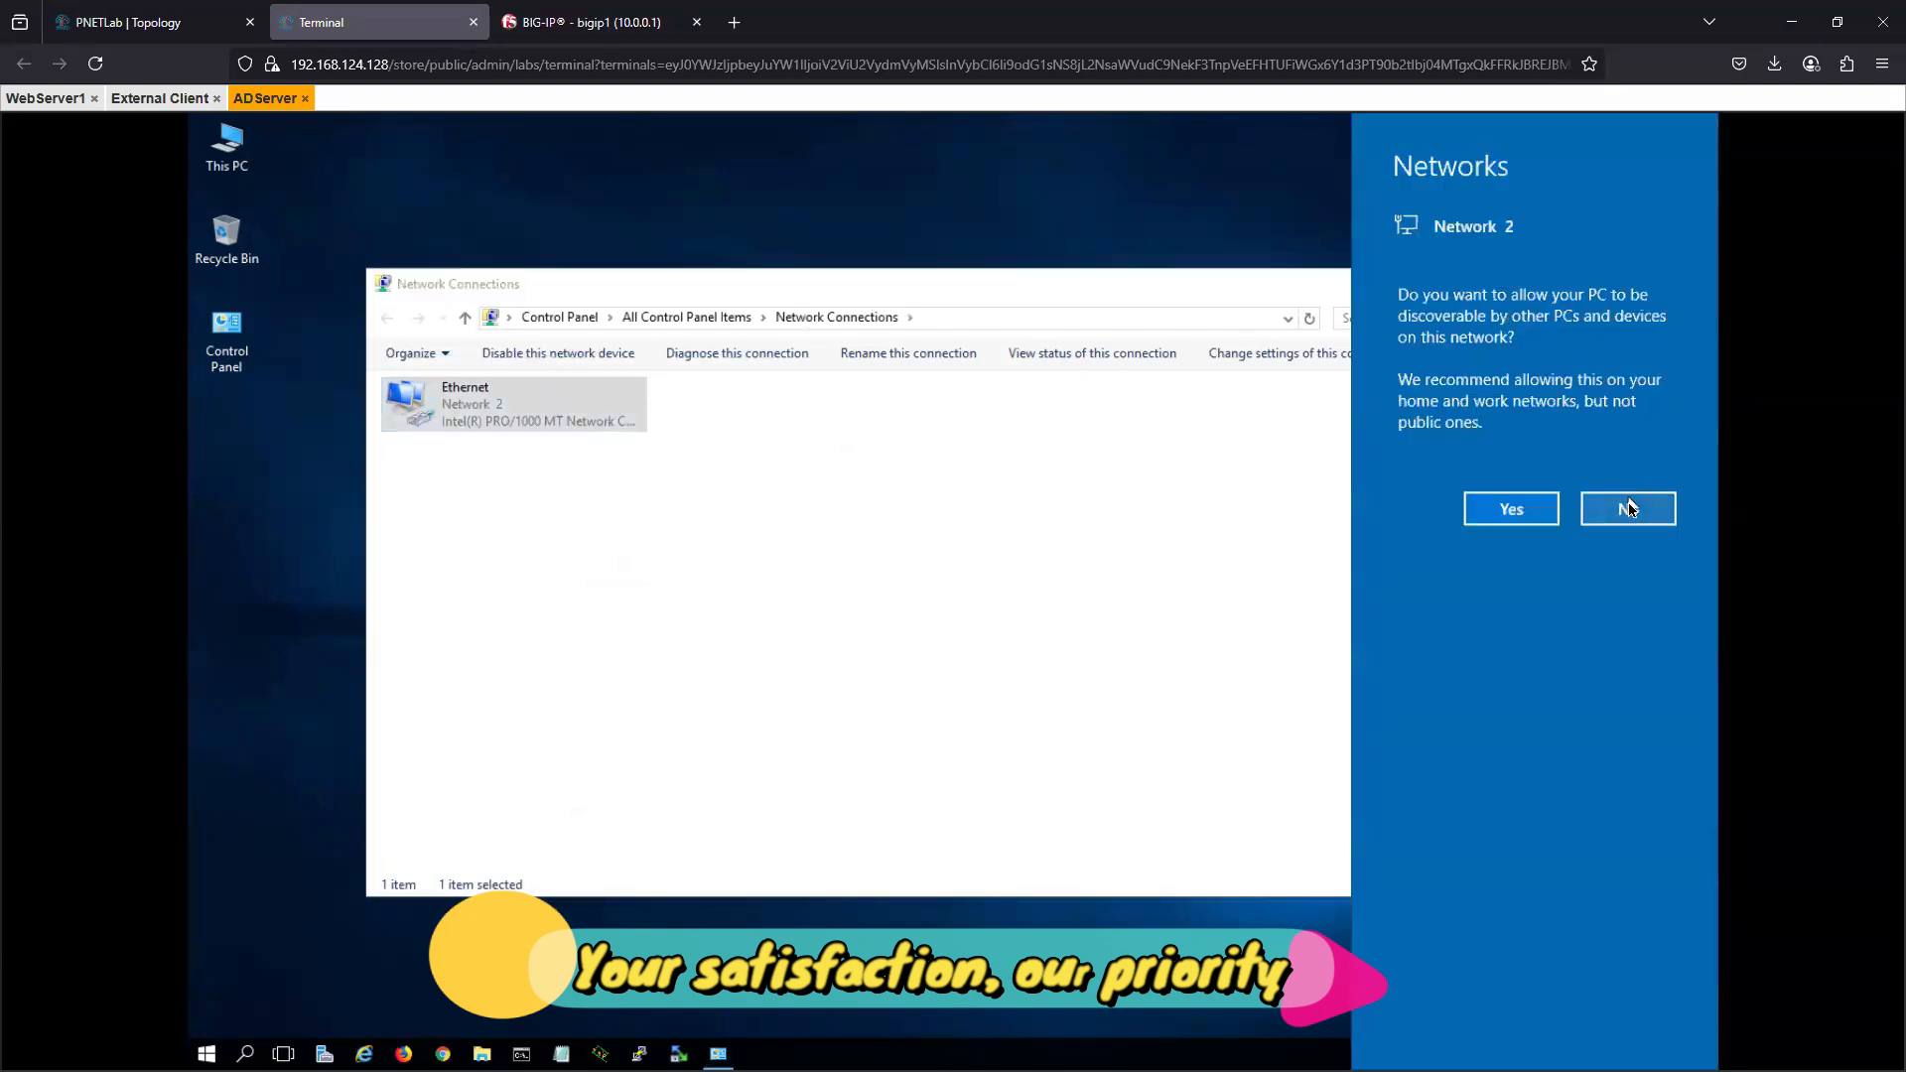
left_click(1631, 509)
left_click(1540, 284)
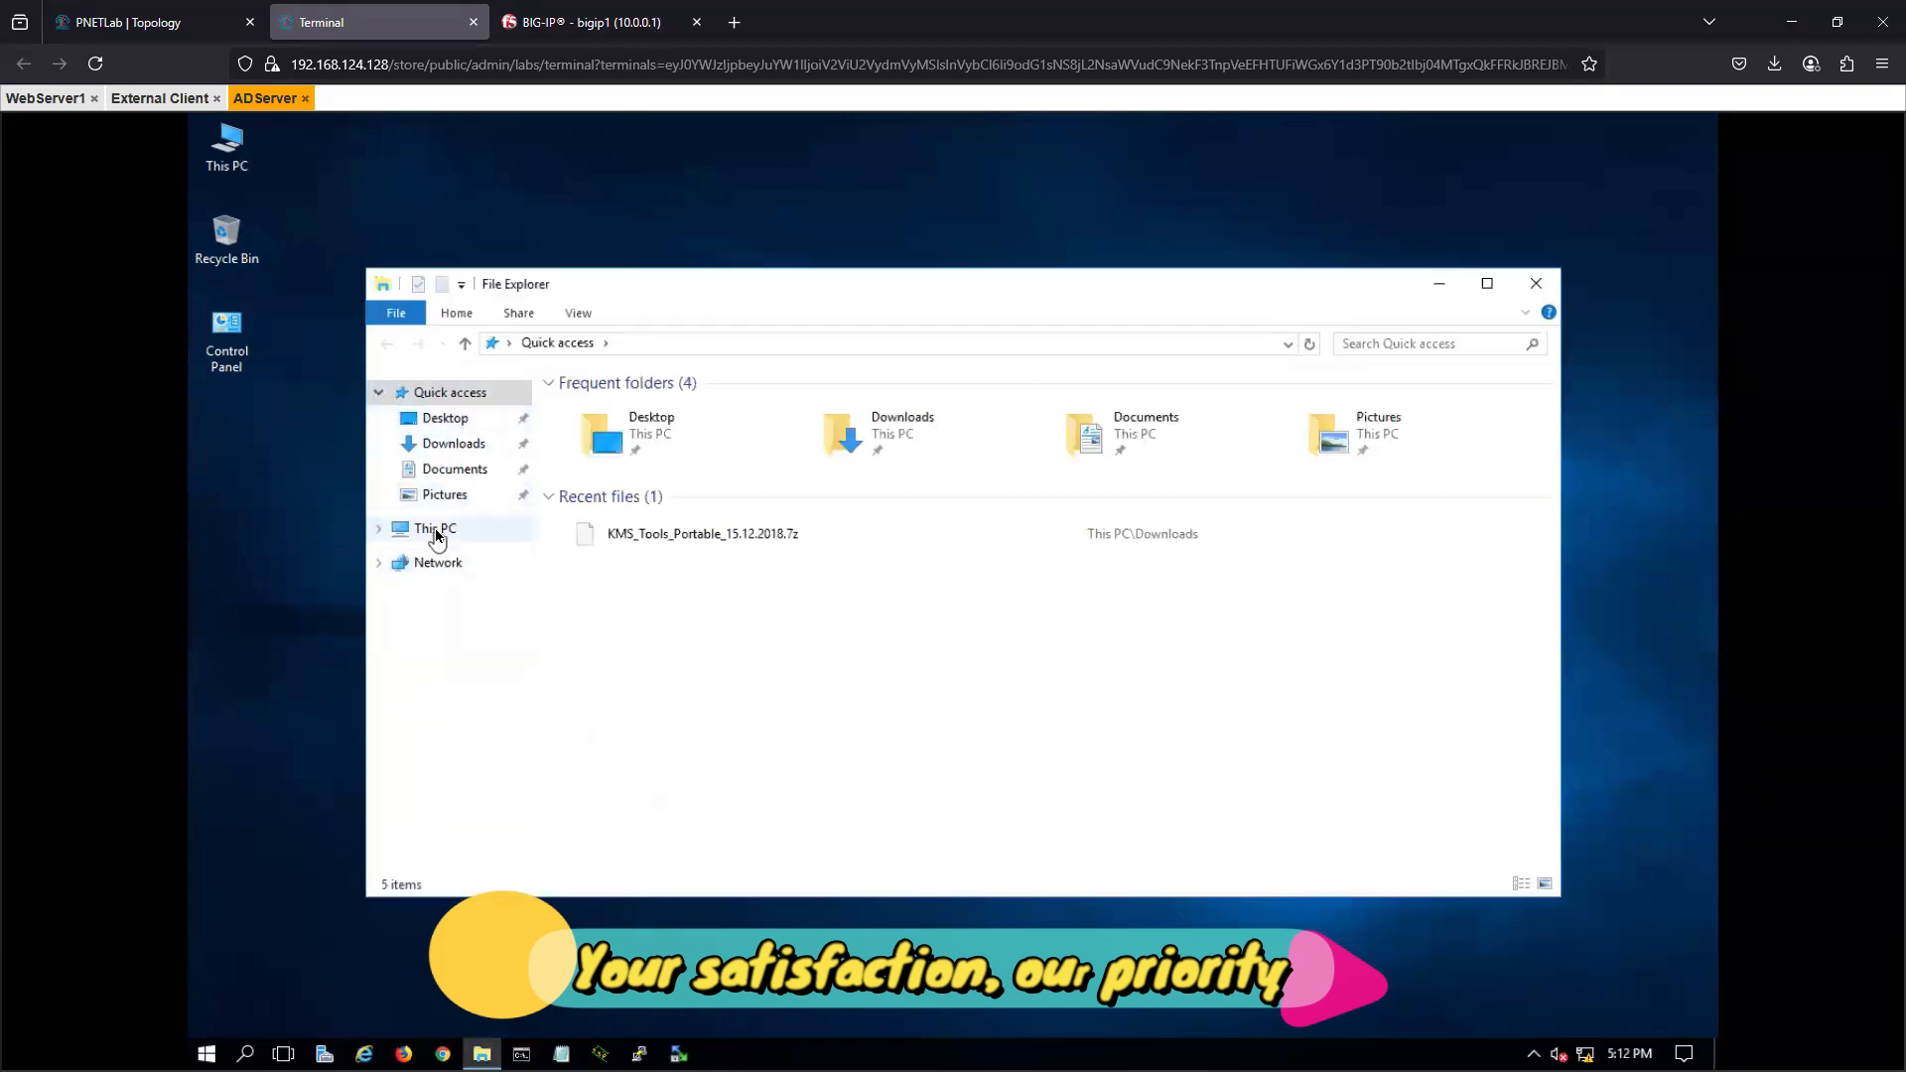
- Rename the server computer to ADsrv in the system properties and restart it to apply the name
right_click(437, 537)
left_click(506, 814)
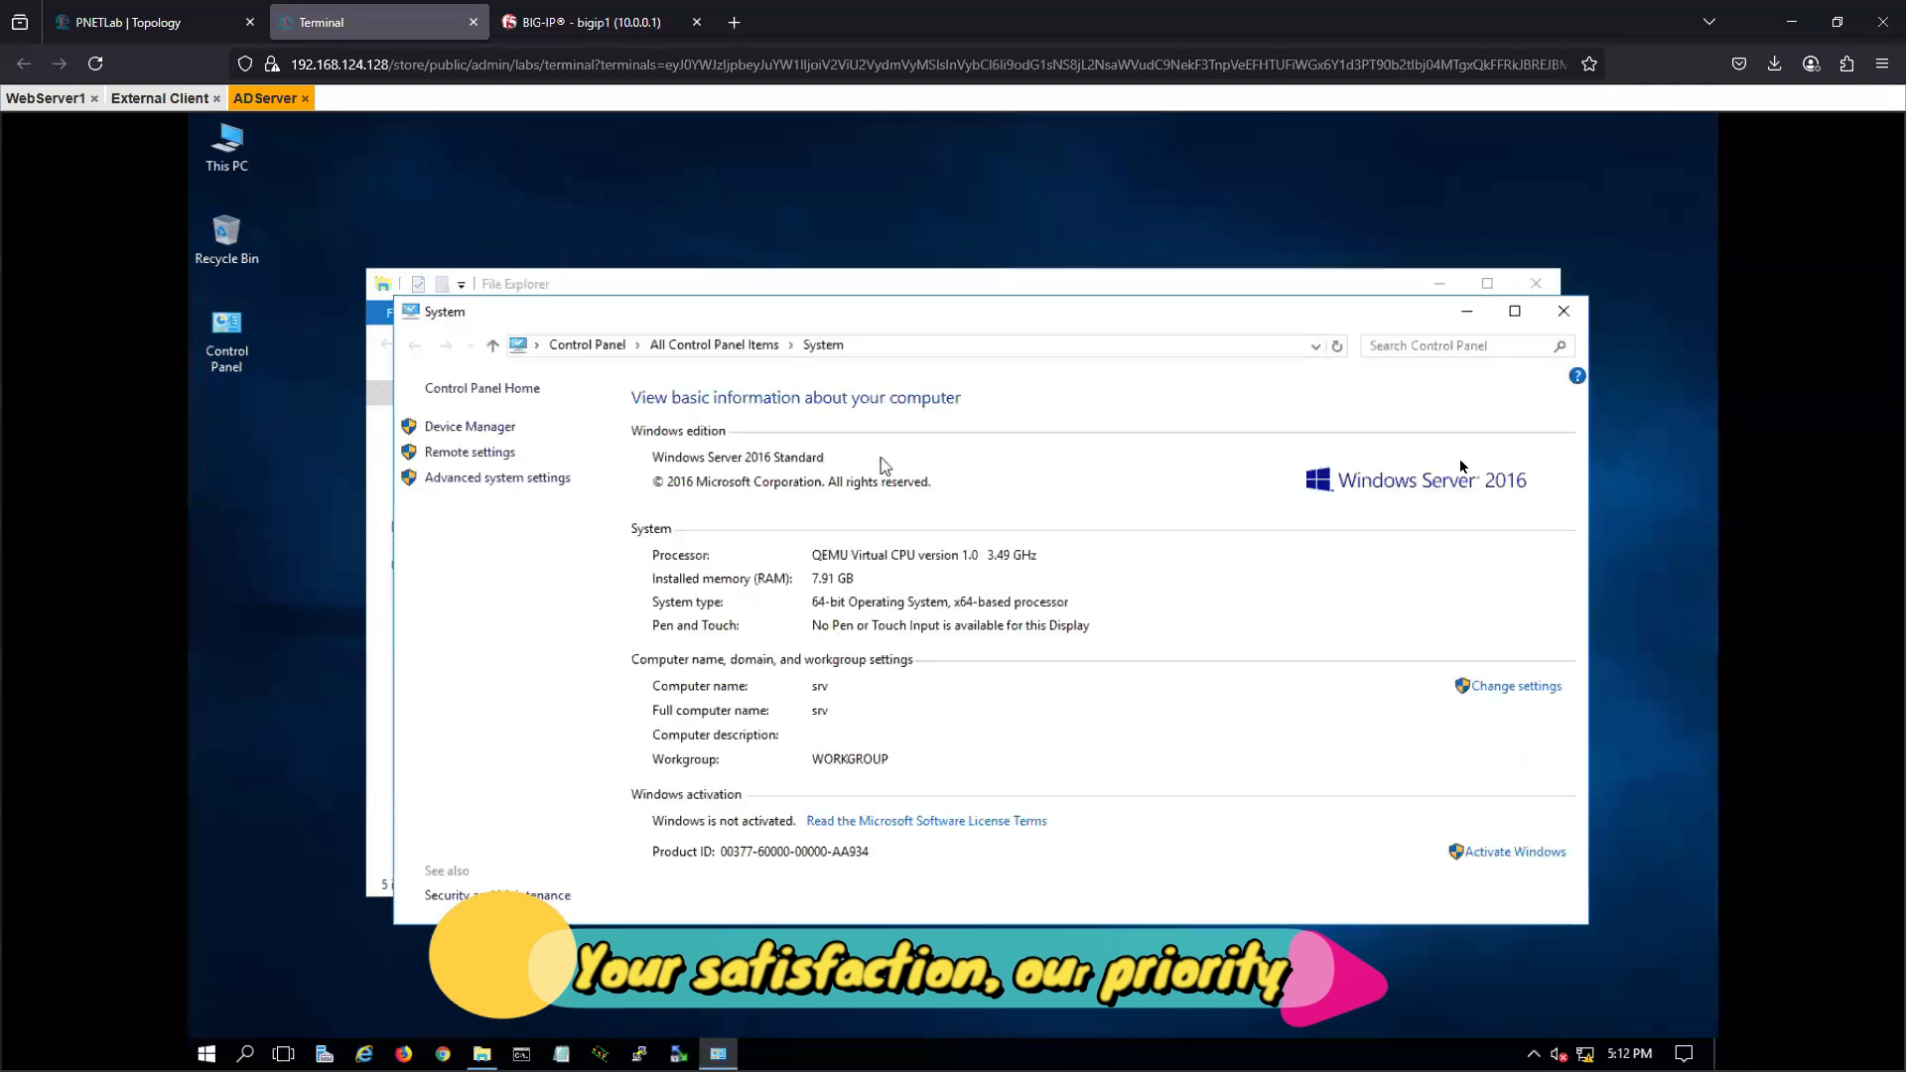
left_click(1526, 692)
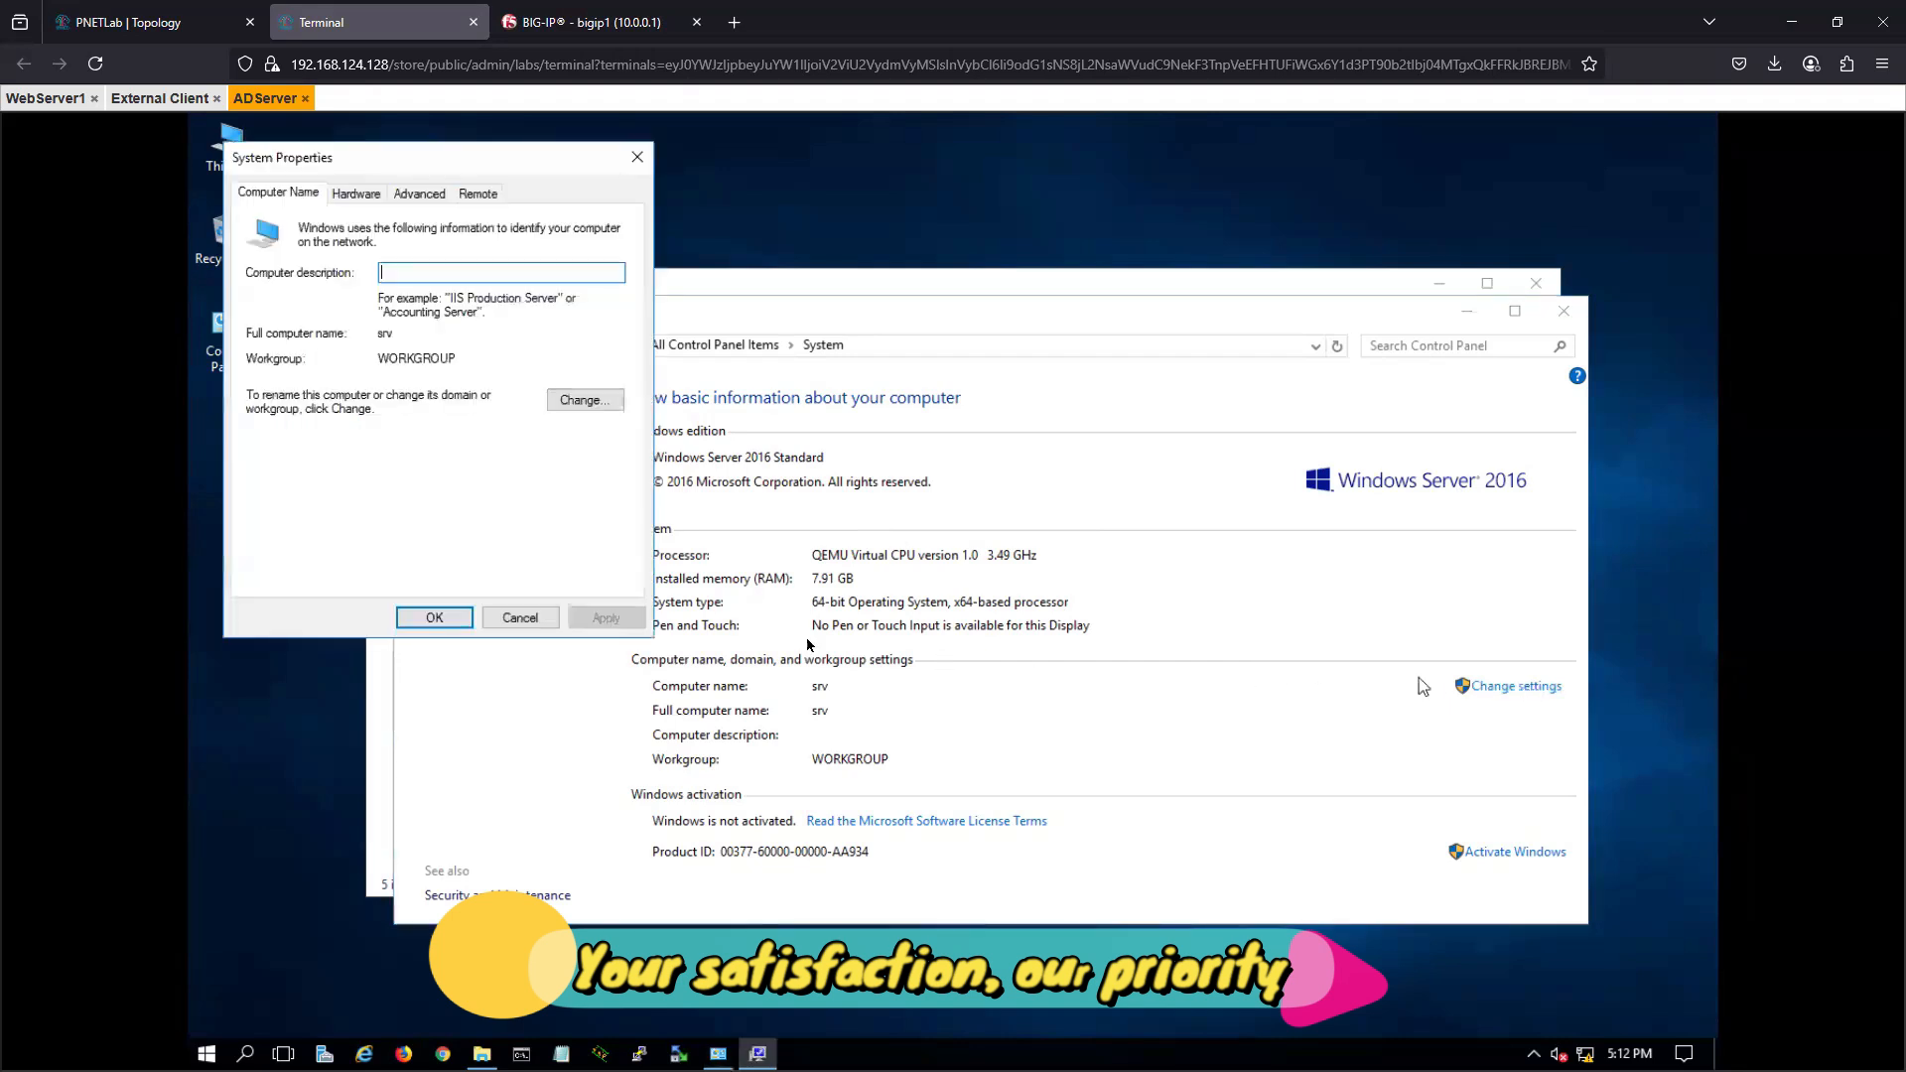
left_click(600, 401)
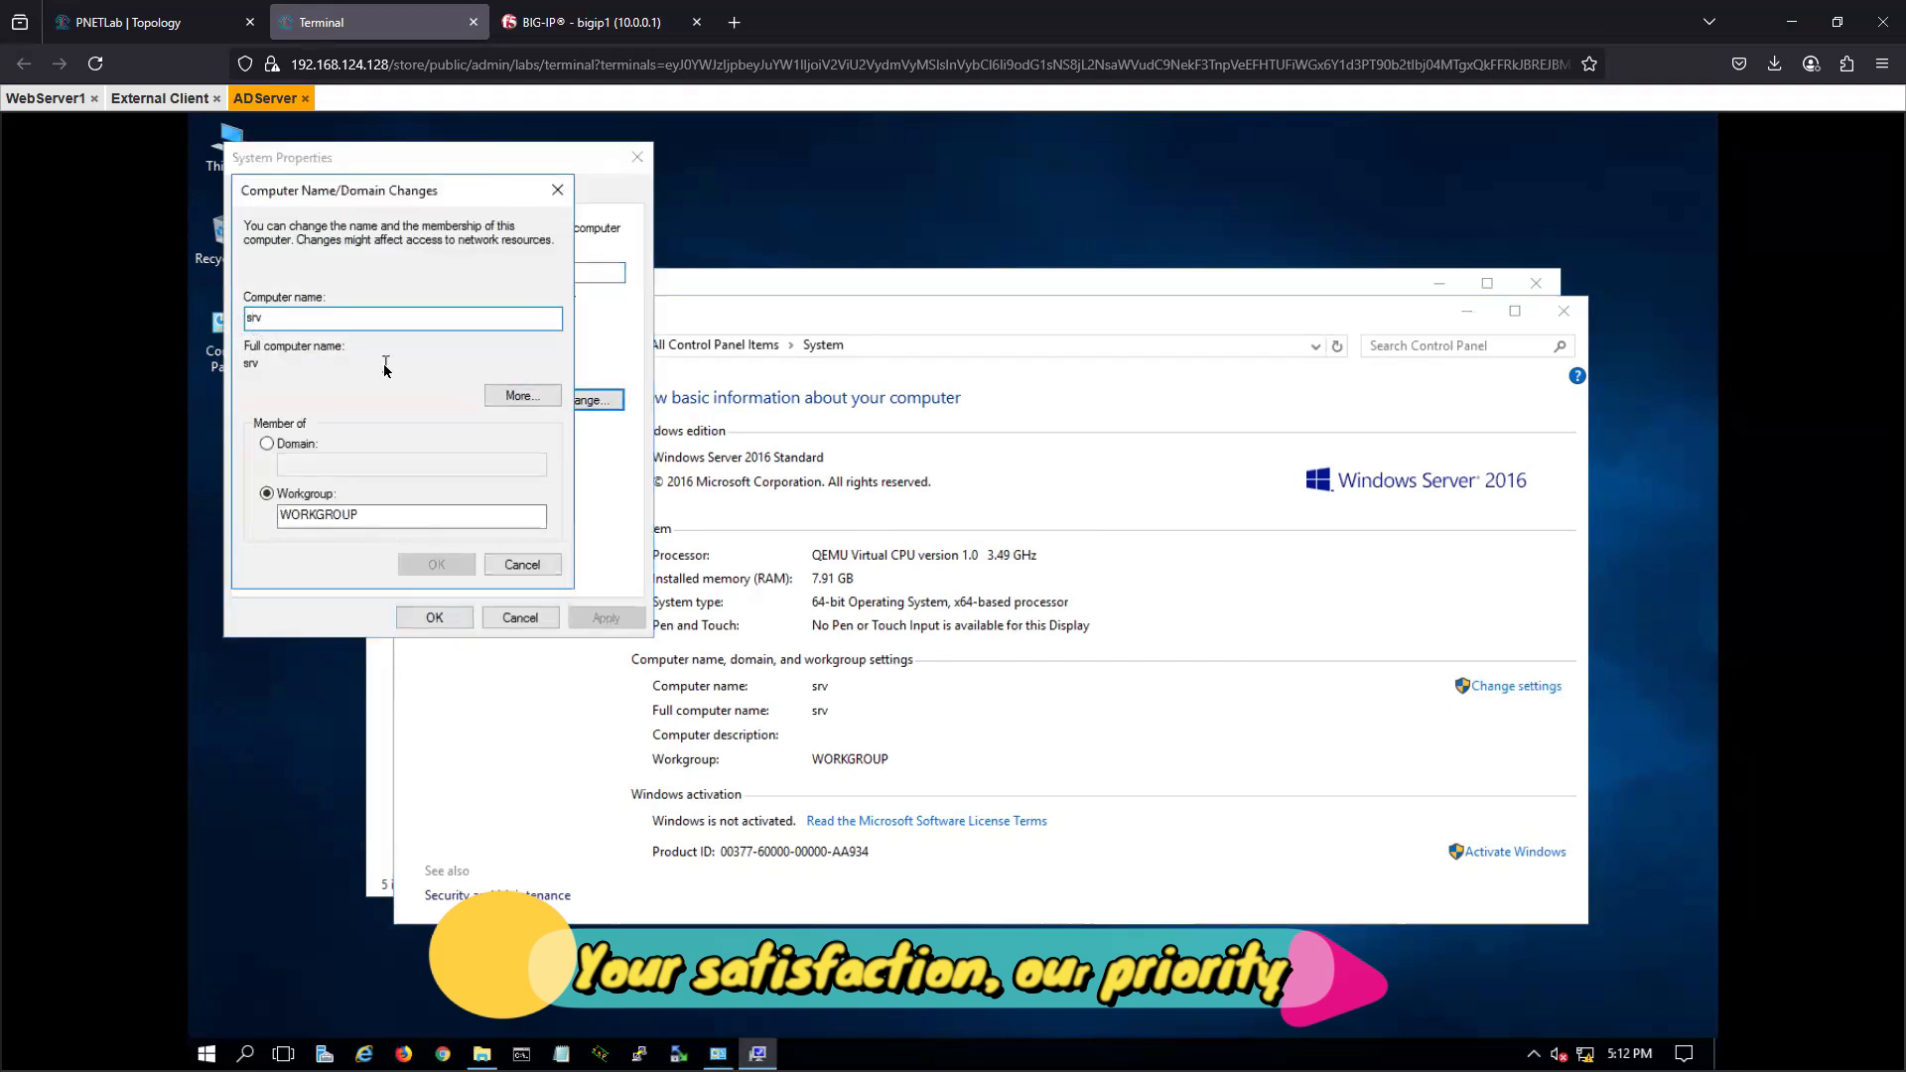
type("AD")
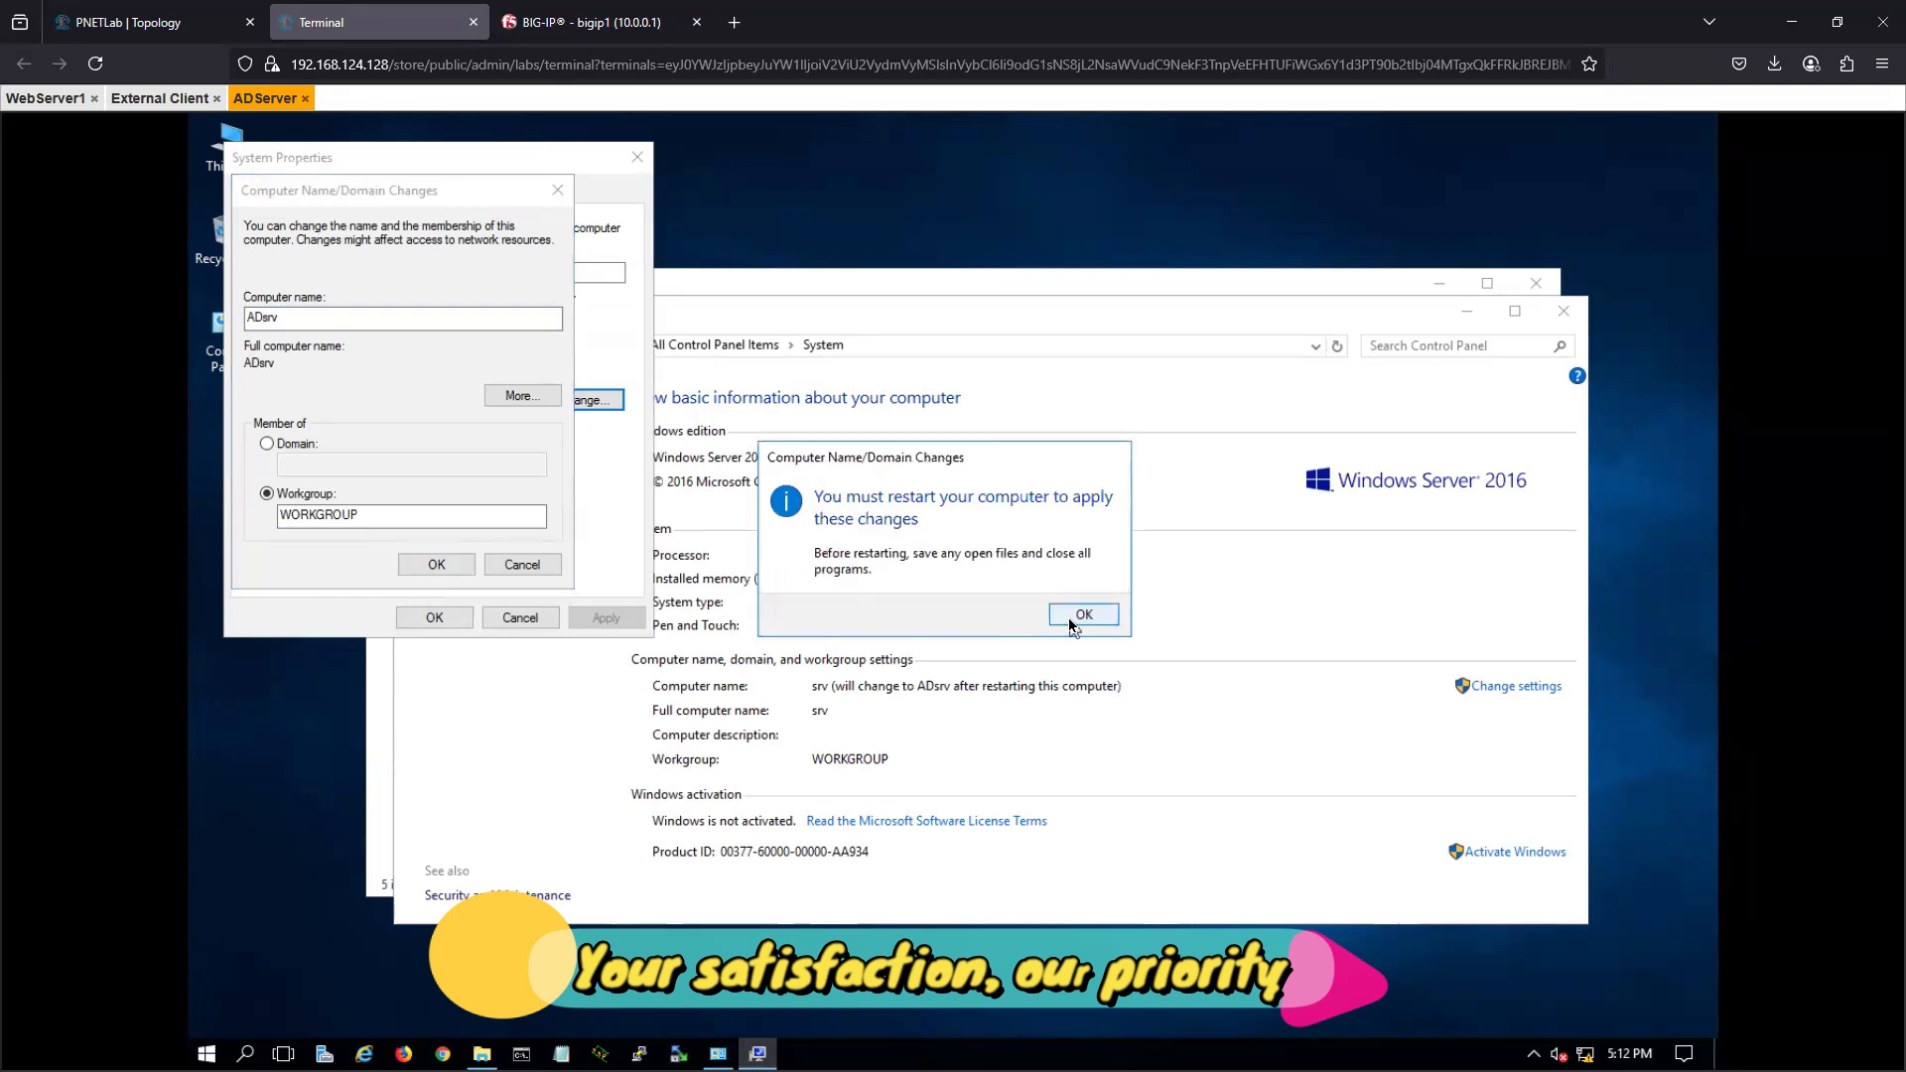
left_click(1075, 623)
left_click(433, 618)
left_click(958, 609)
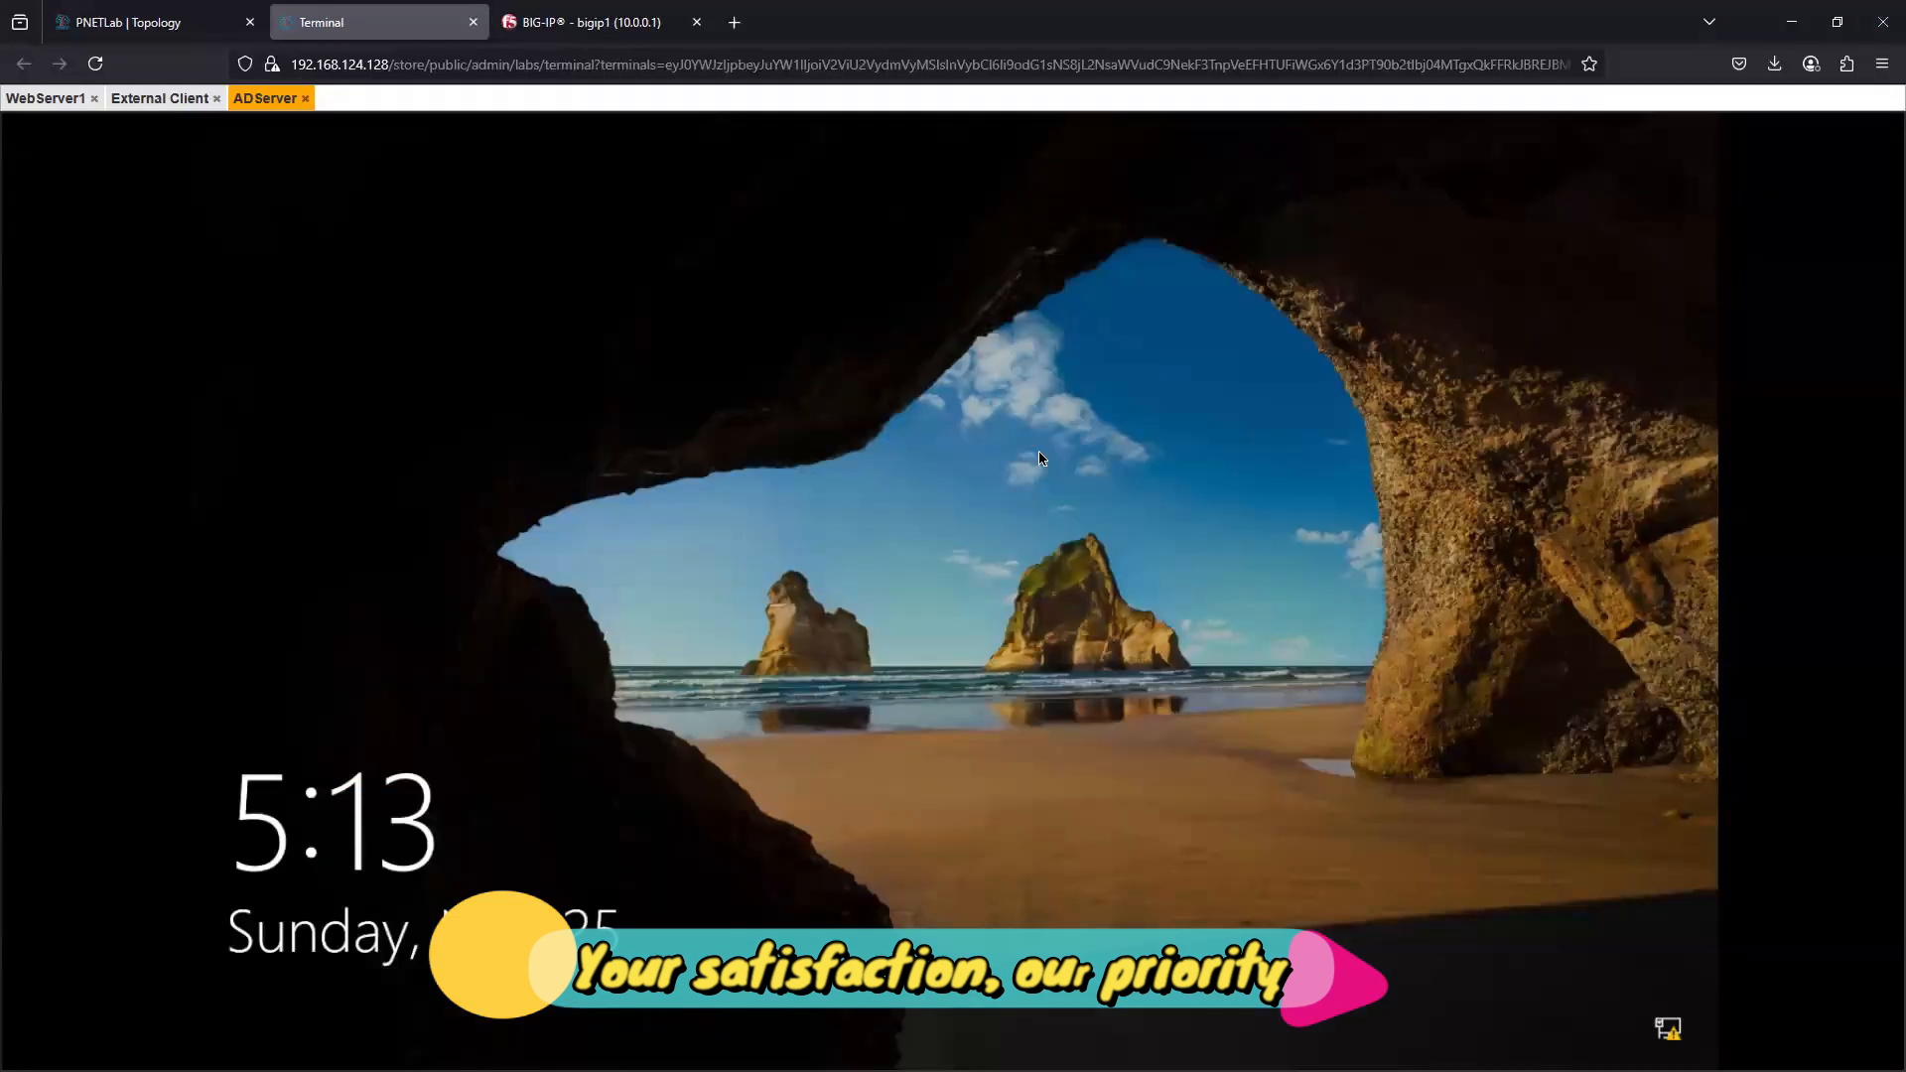
- Try to sign in to the restarted ADServer as Administrator with the account password
left_click(1085, 591)
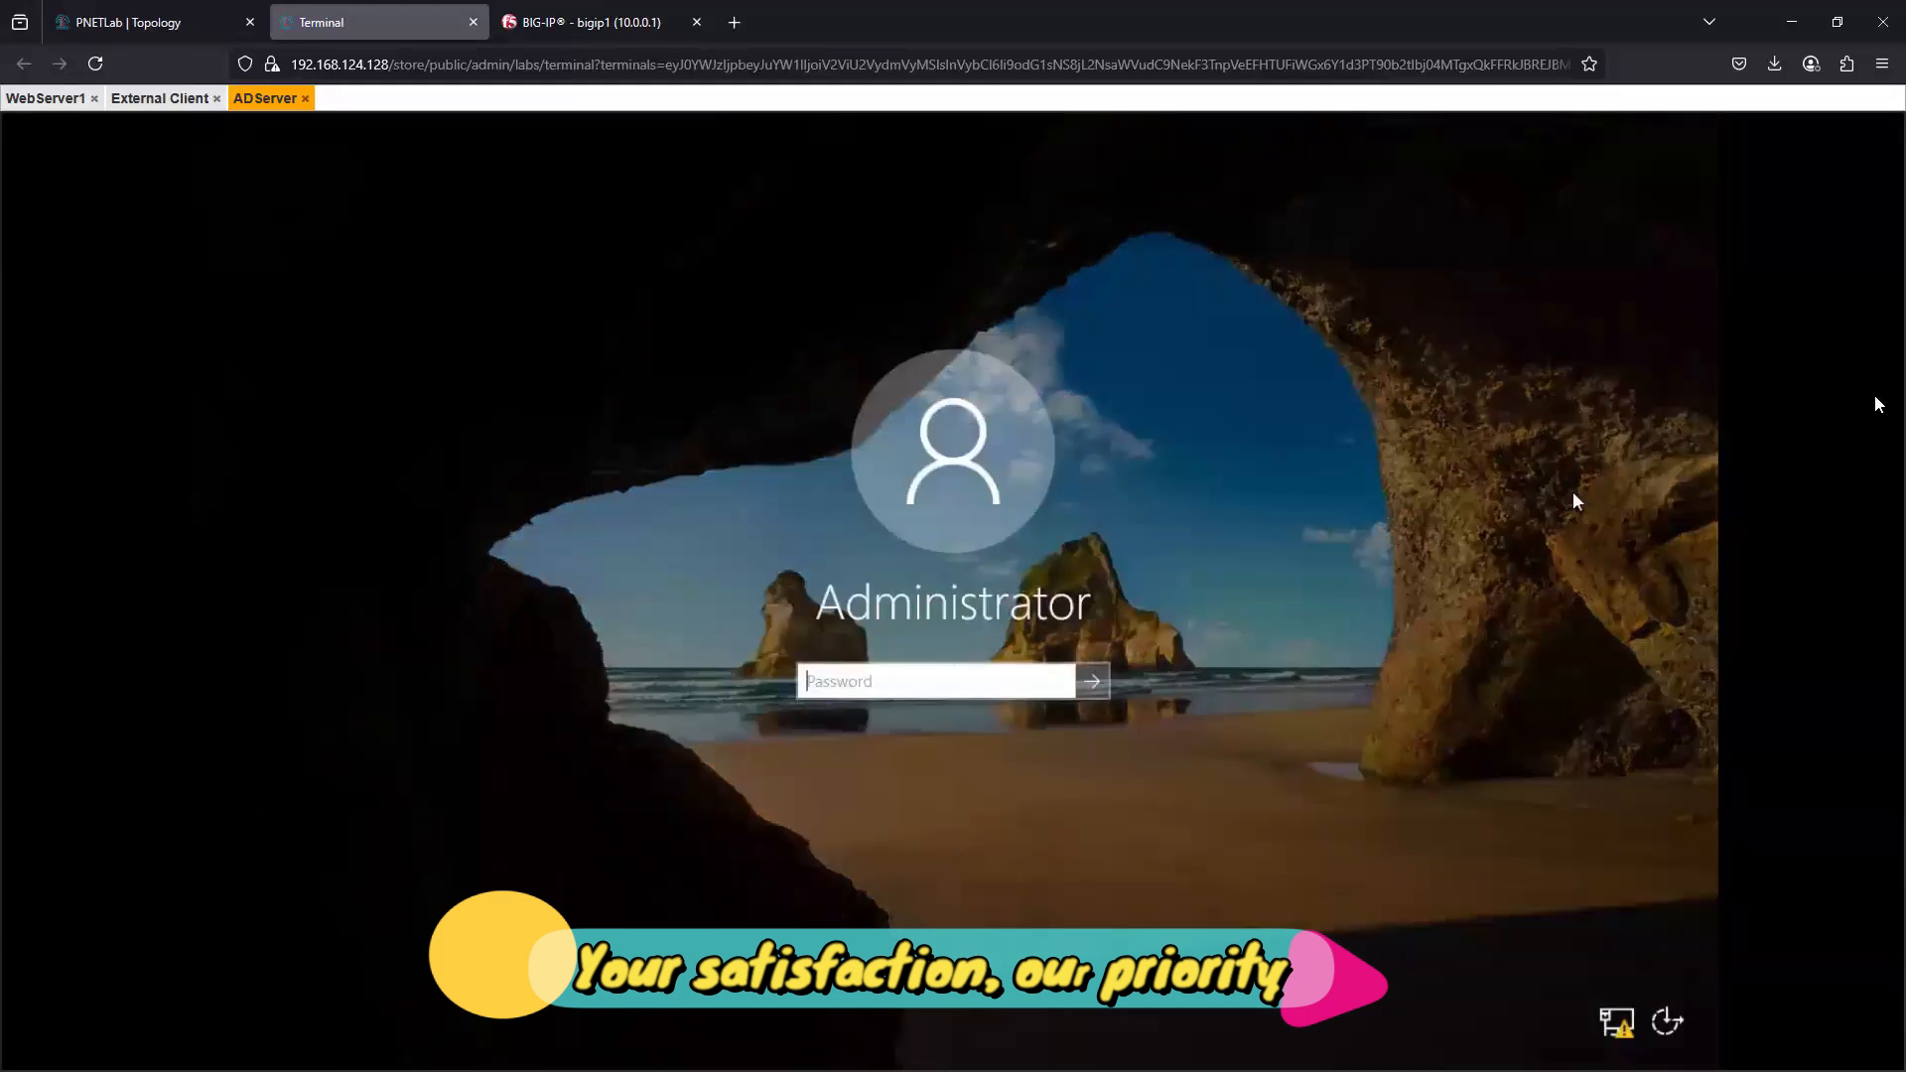
type("********")
key("Return")
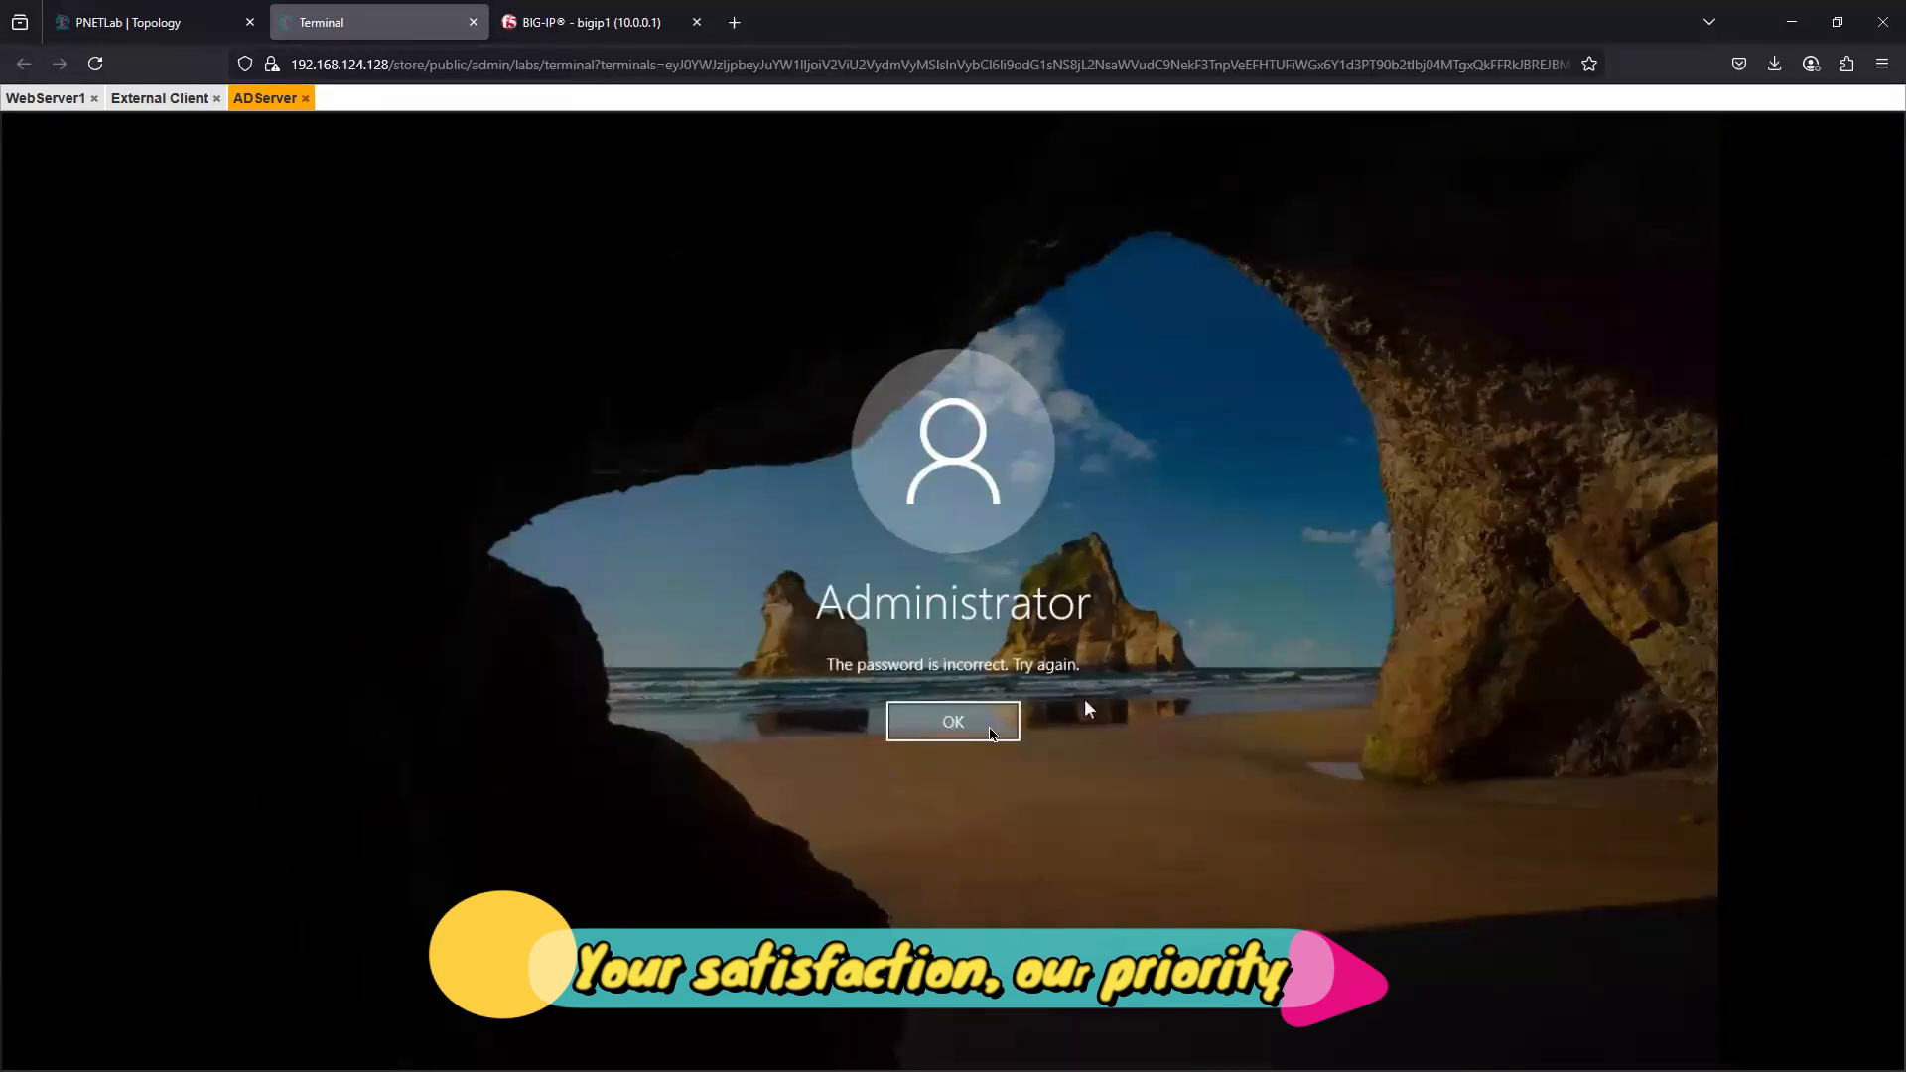
- Dismiss the sign-in error and enter the Administrator account password again to reach the desktop
left_click(955, 732)
type("**")
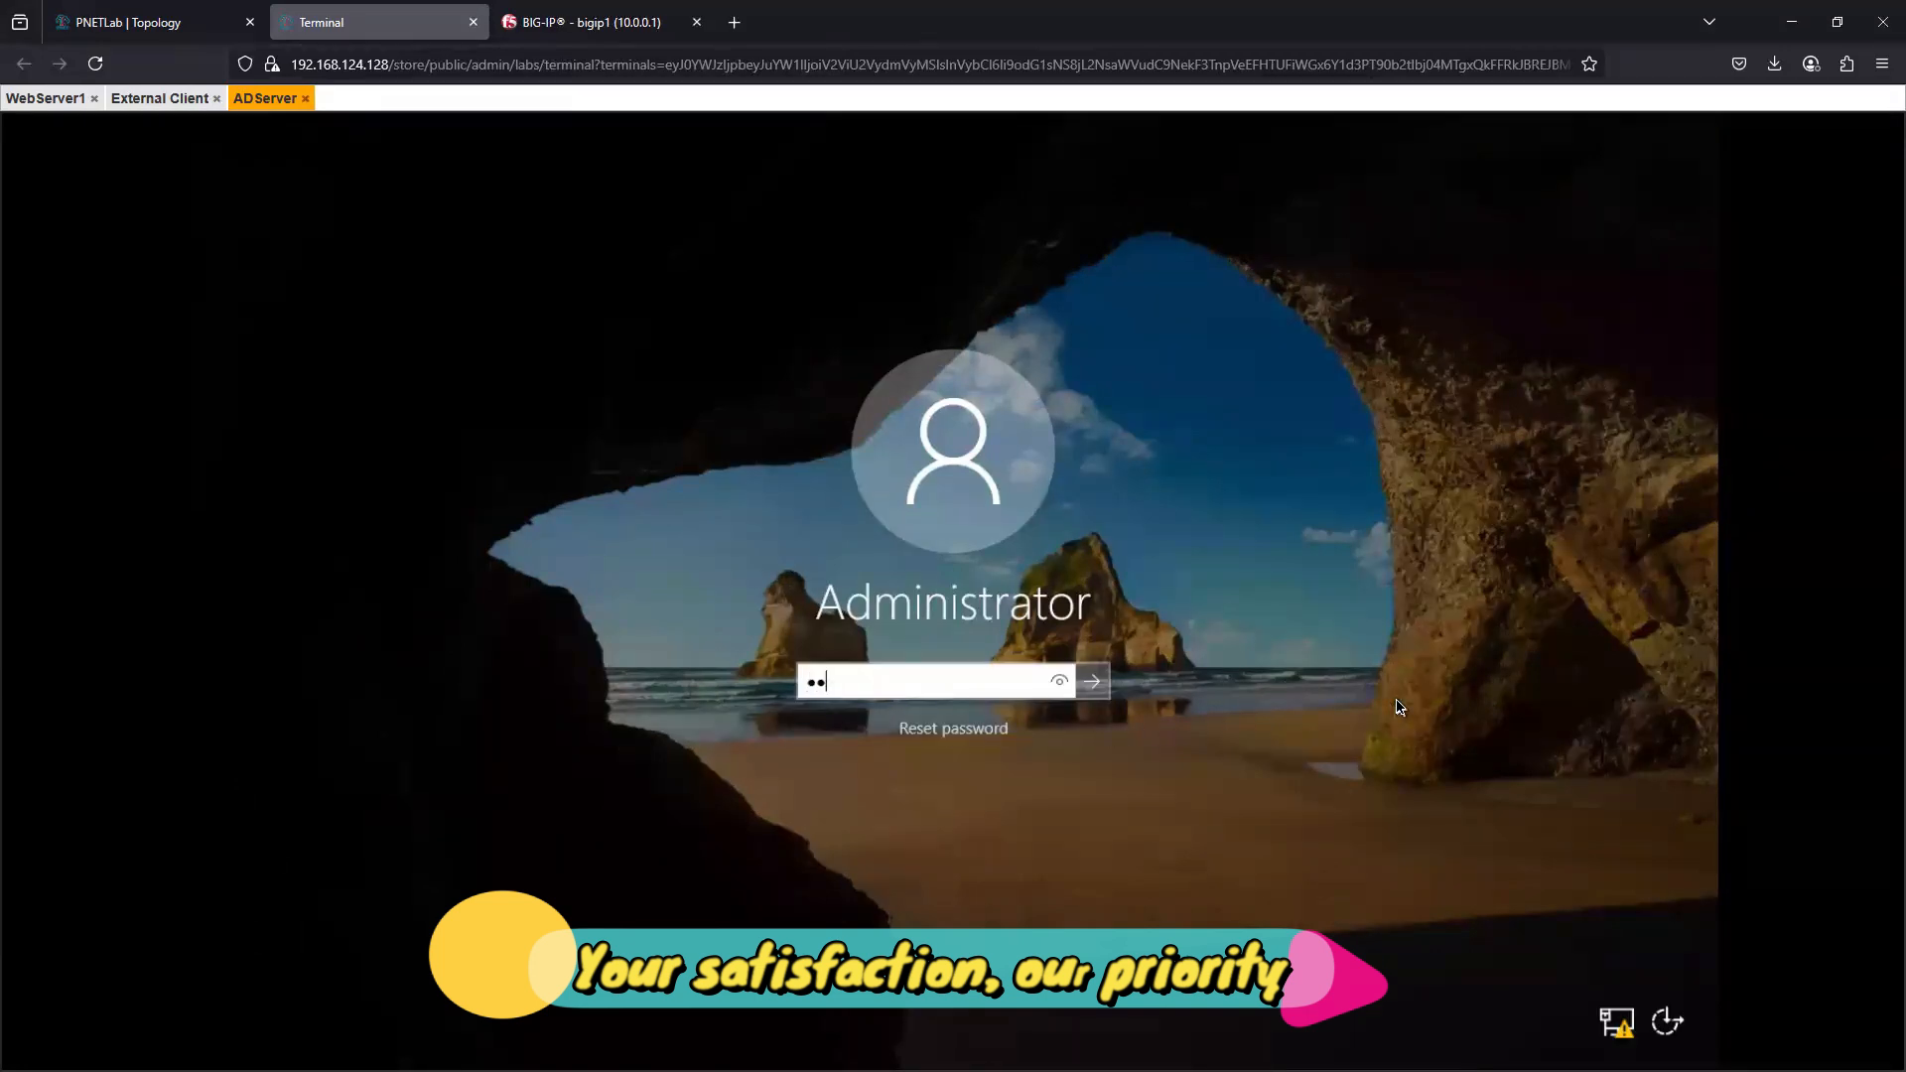
type("******")
key("Return")
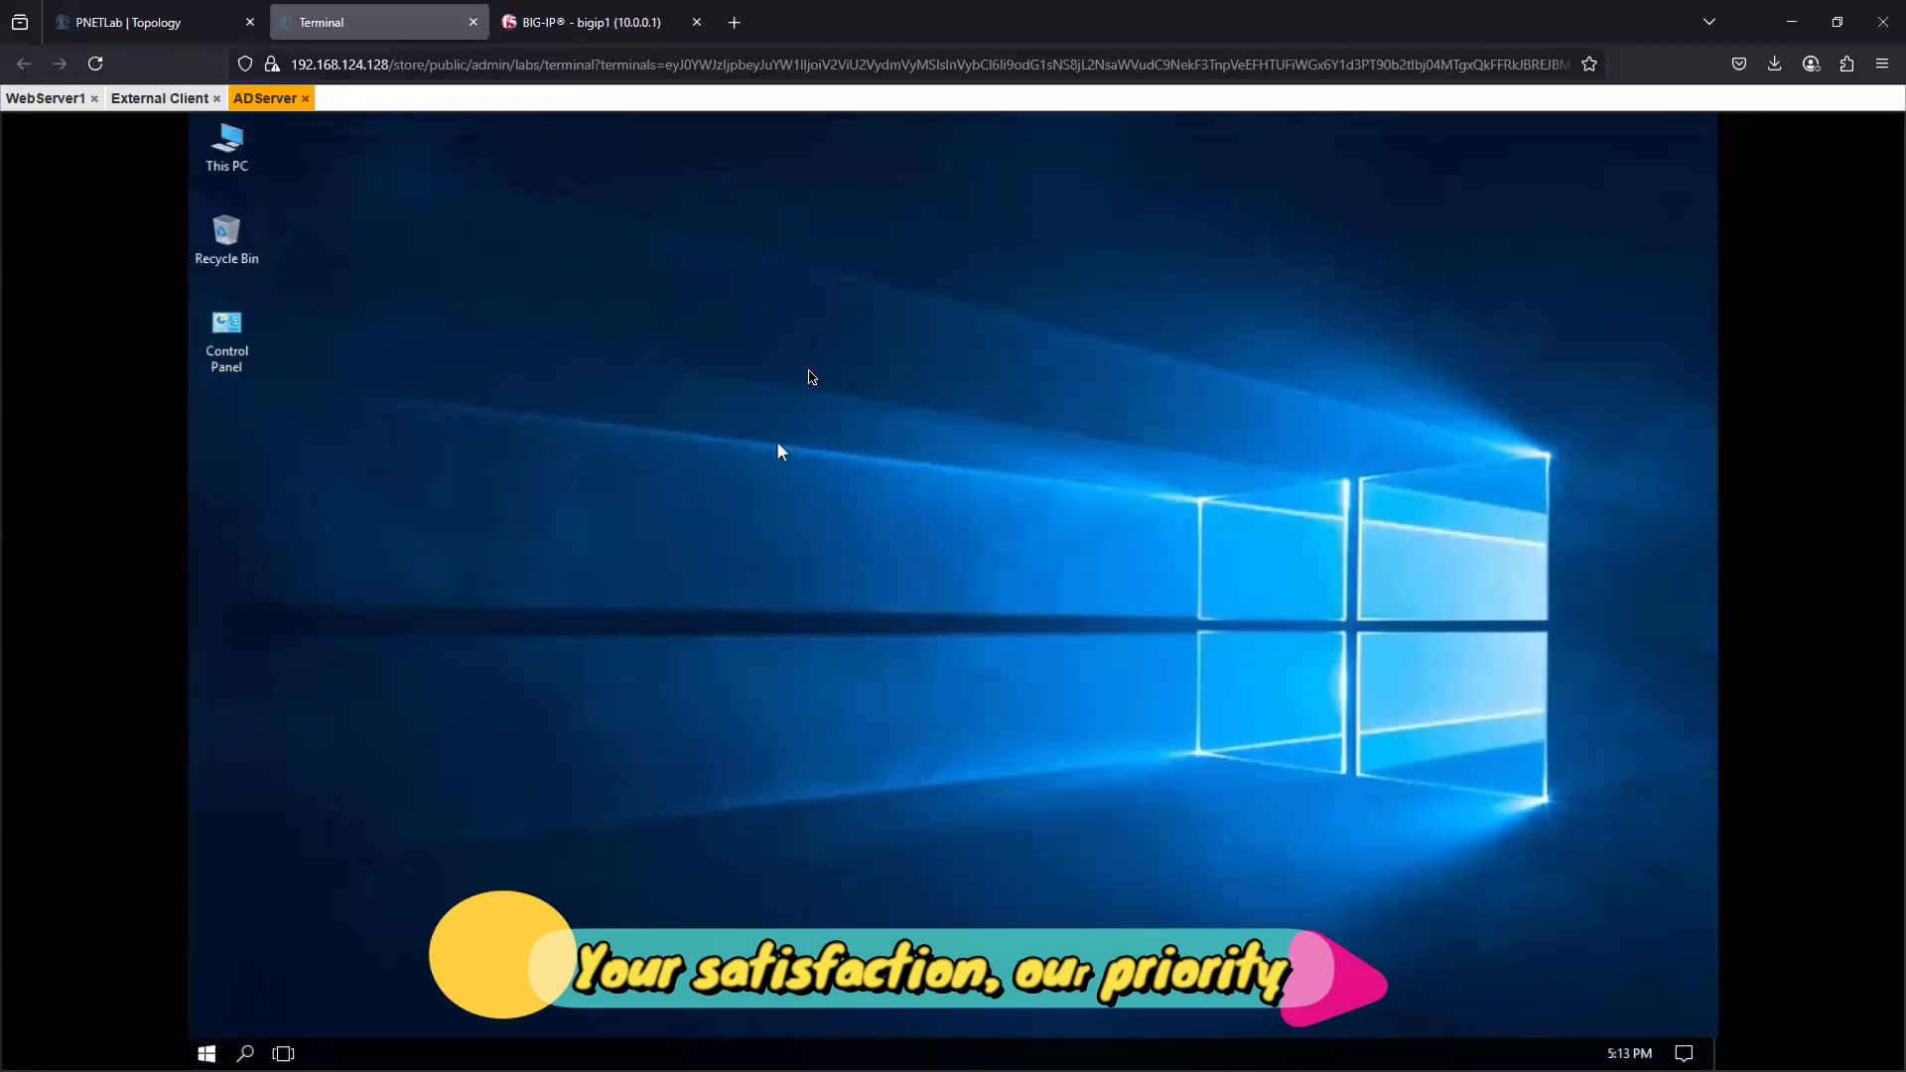
- Refresh the desktop, maximize Server Manager and start the Add Roles and Features Wizard
right_click(809, 371)
left_click(868, 437)
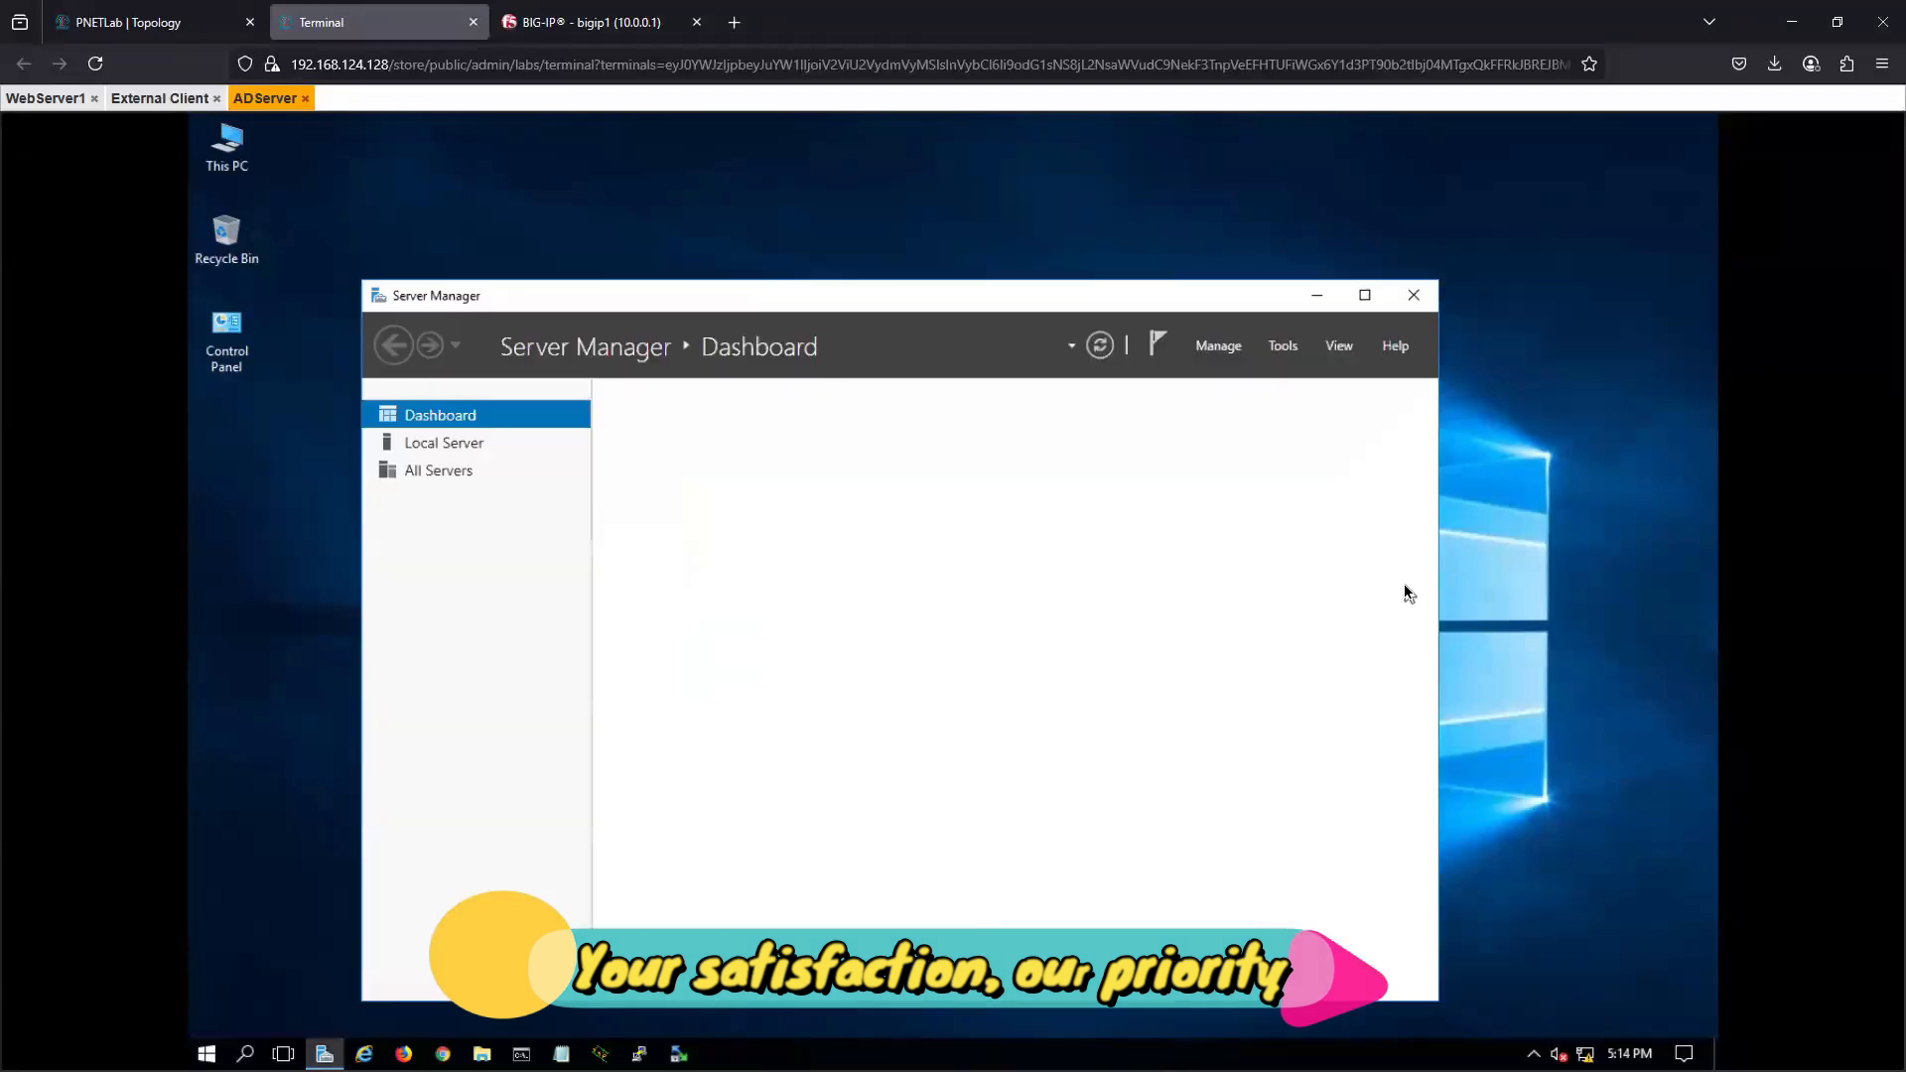
left_click(1365, 295)
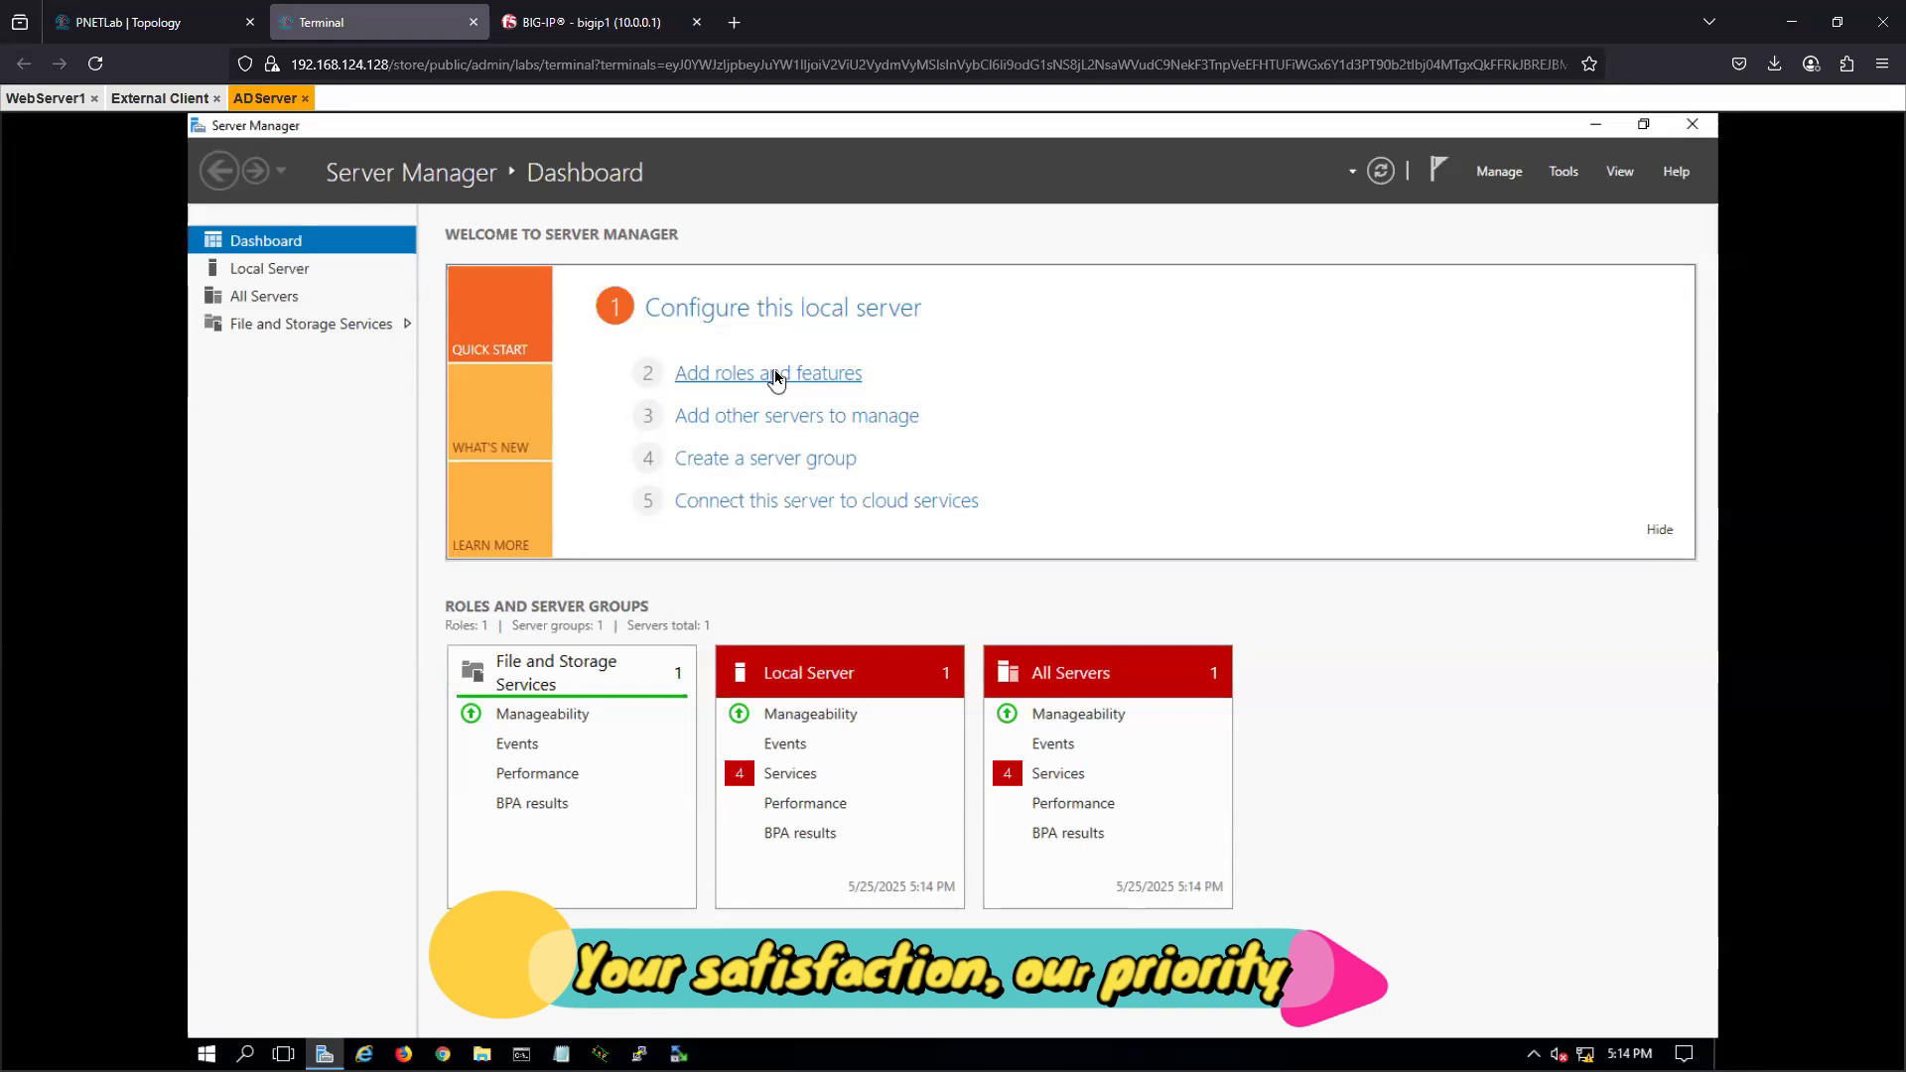
left_click(776, 375)
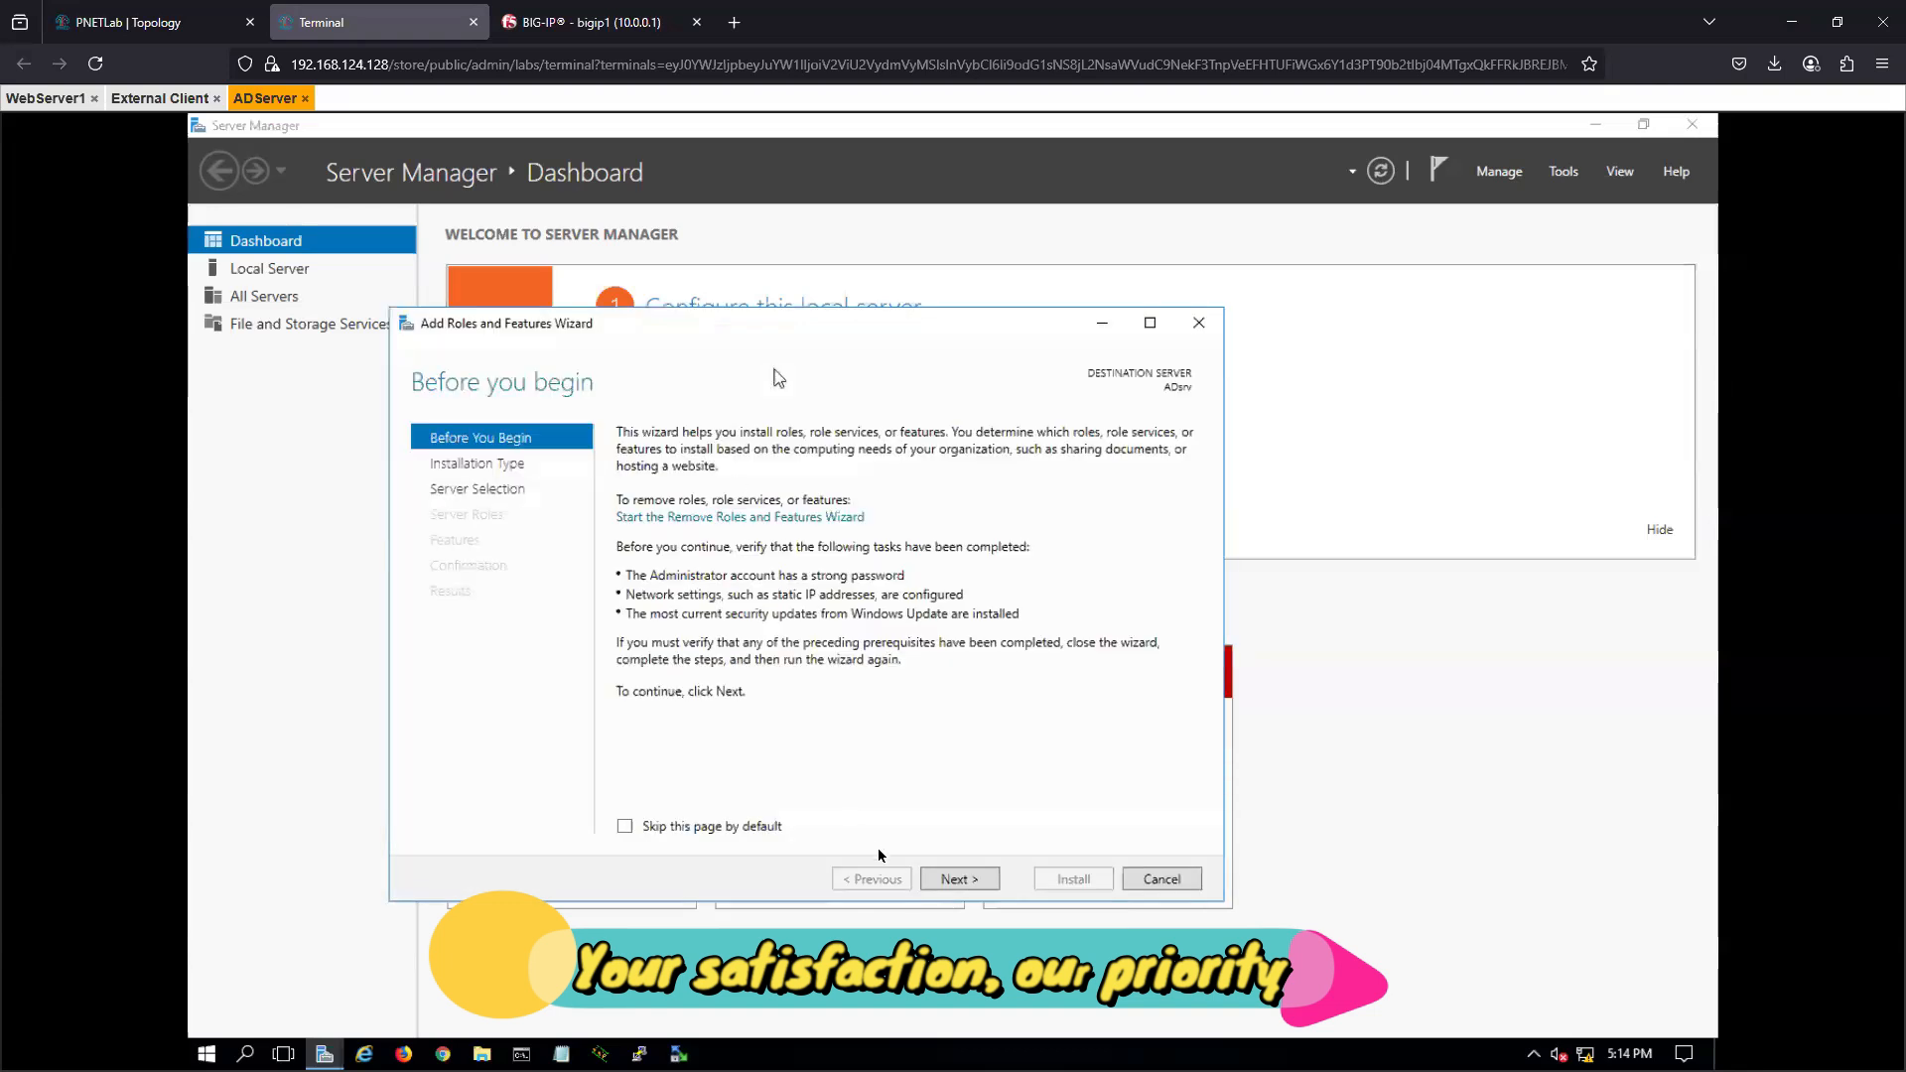
- Choose a role-based installation on ADsrv and select the Active Directory Domain Services role with its required features
left_click(968, 886)
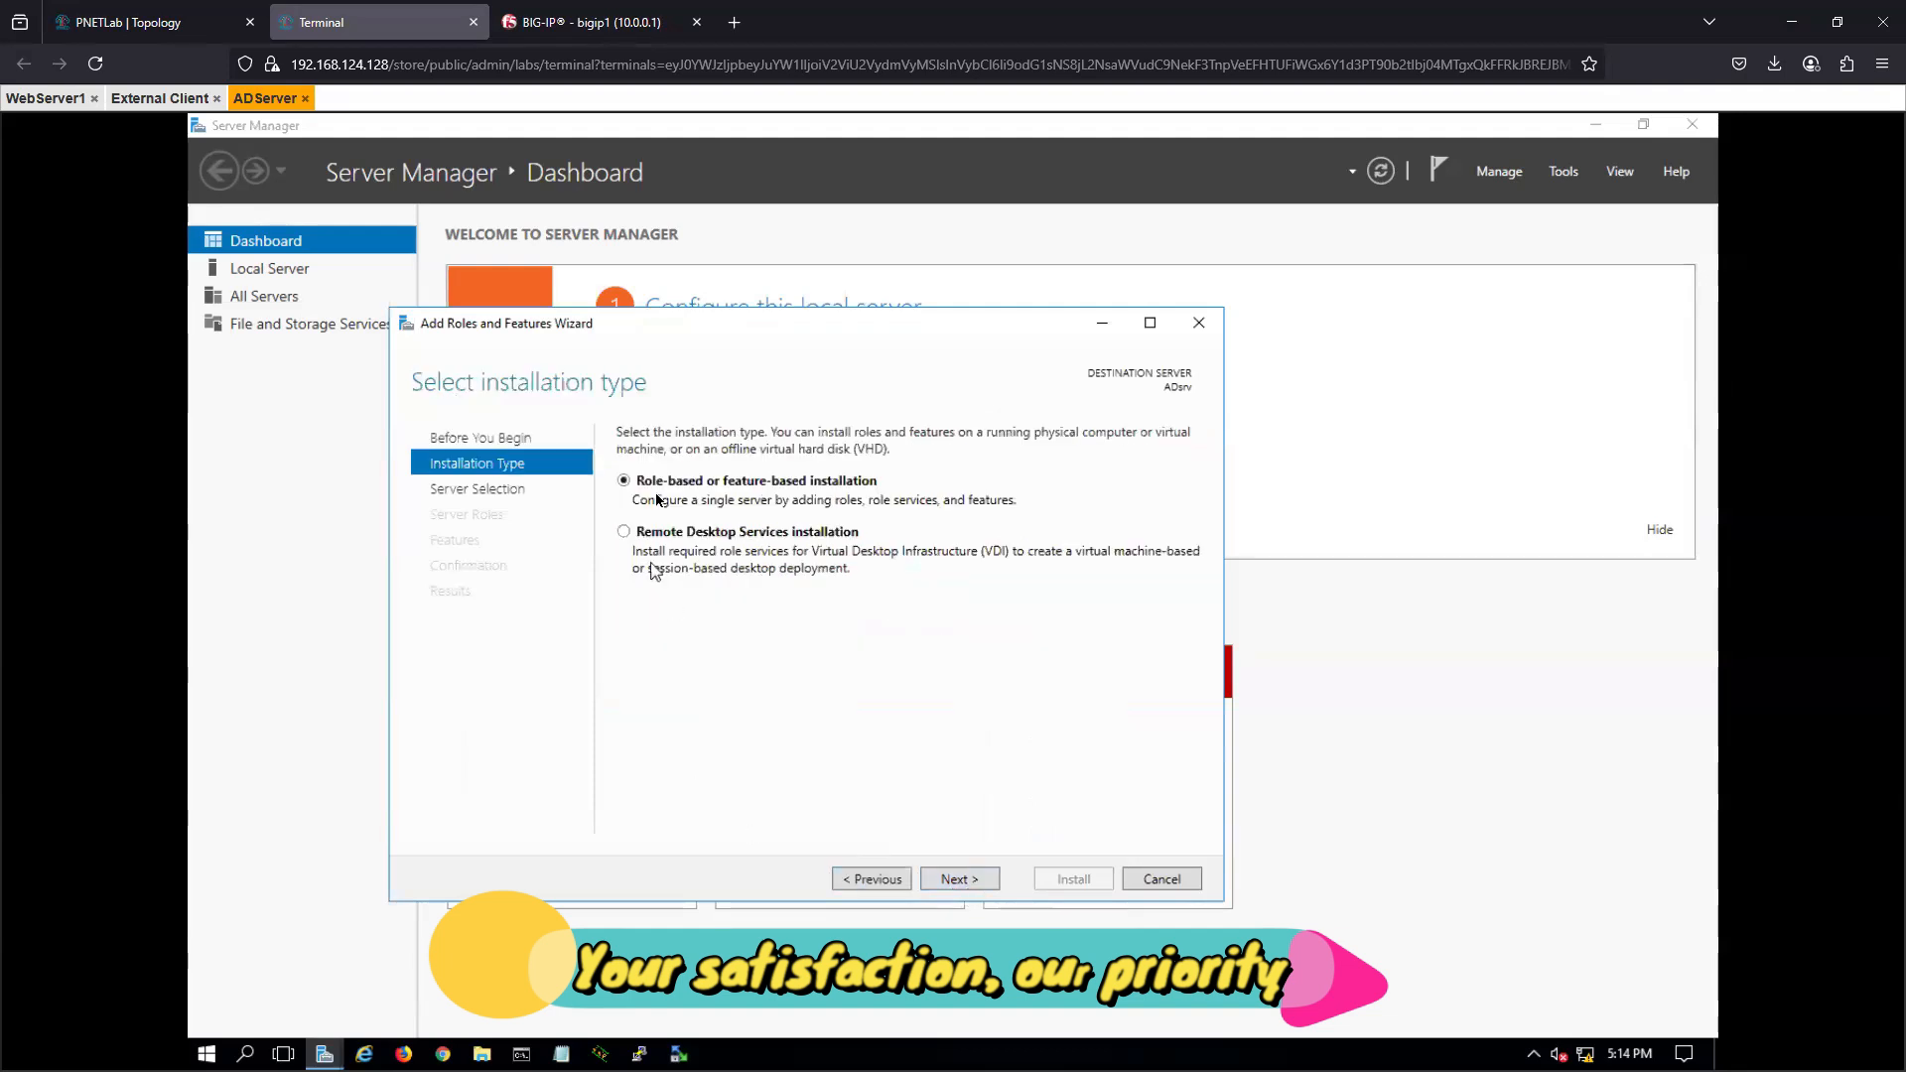
left_click(948, 882)
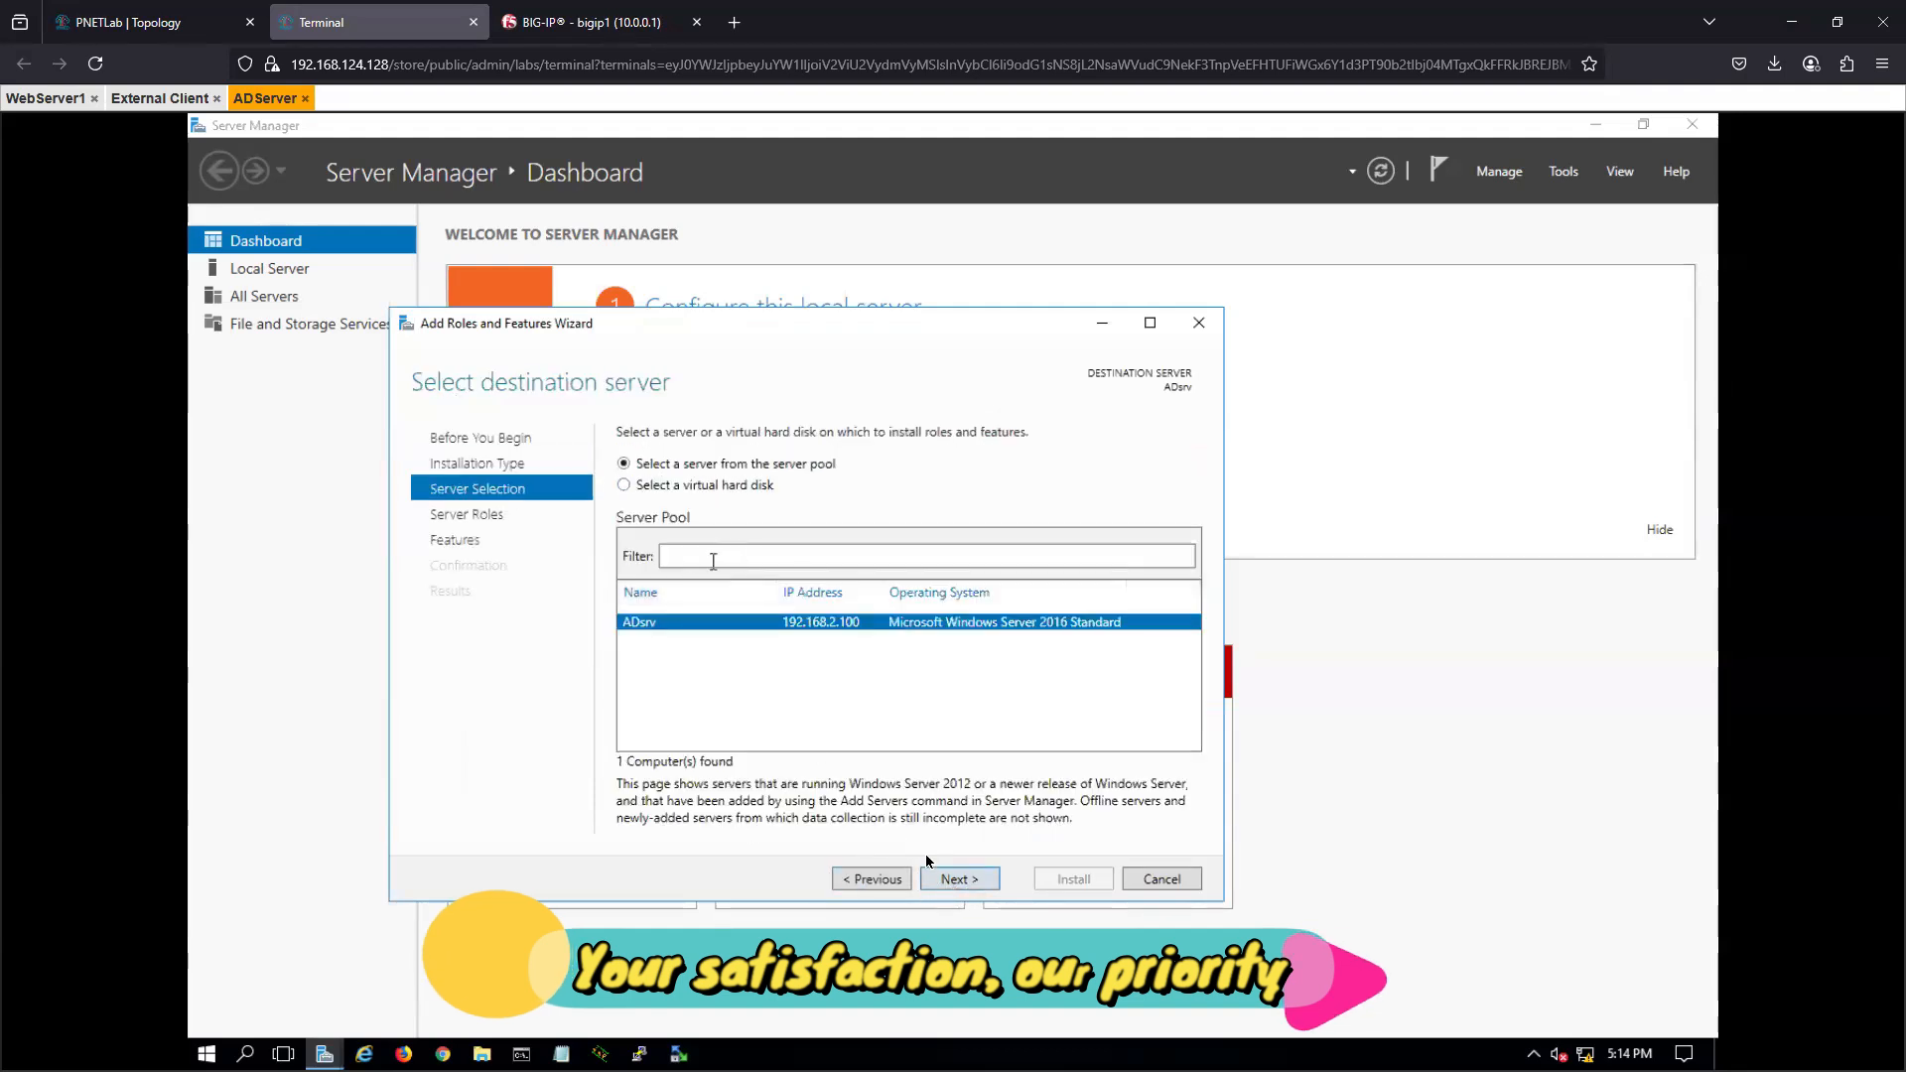
left_click(977, 879)
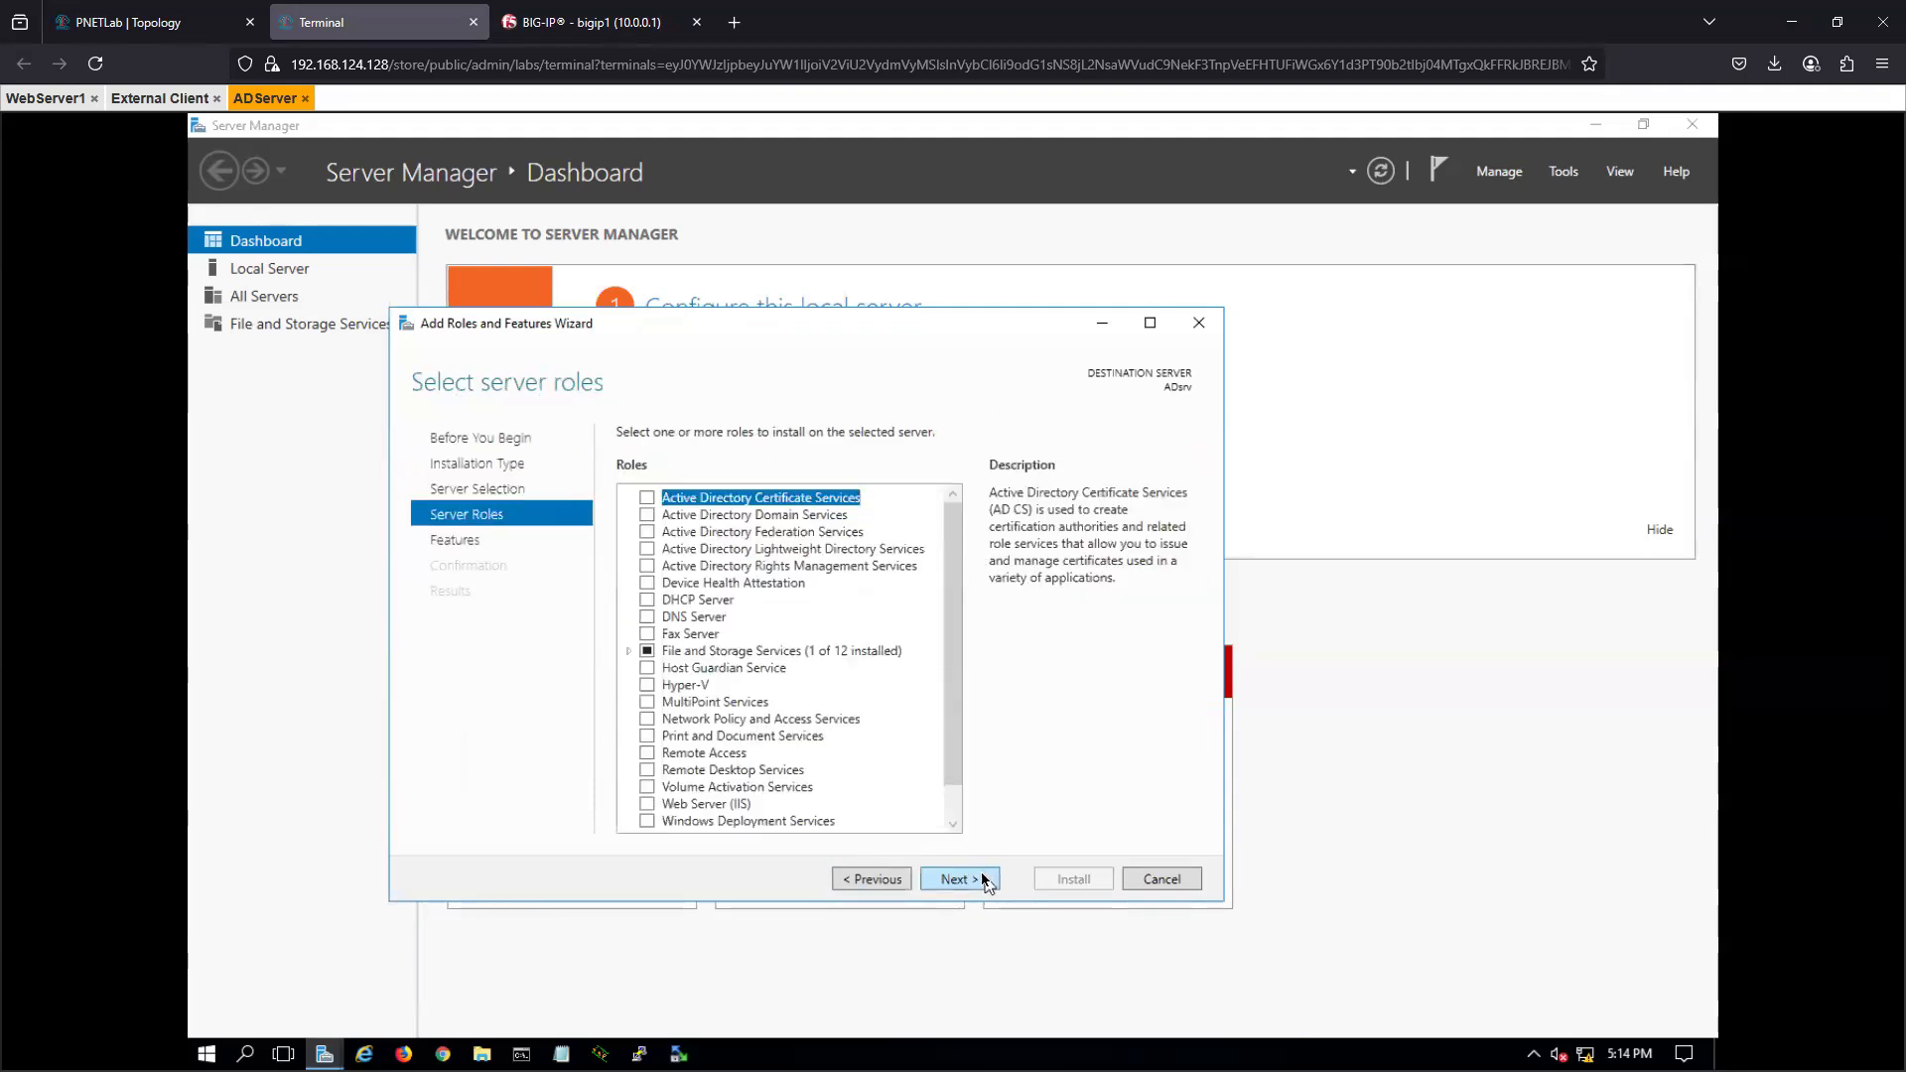
left_click(648, 515)
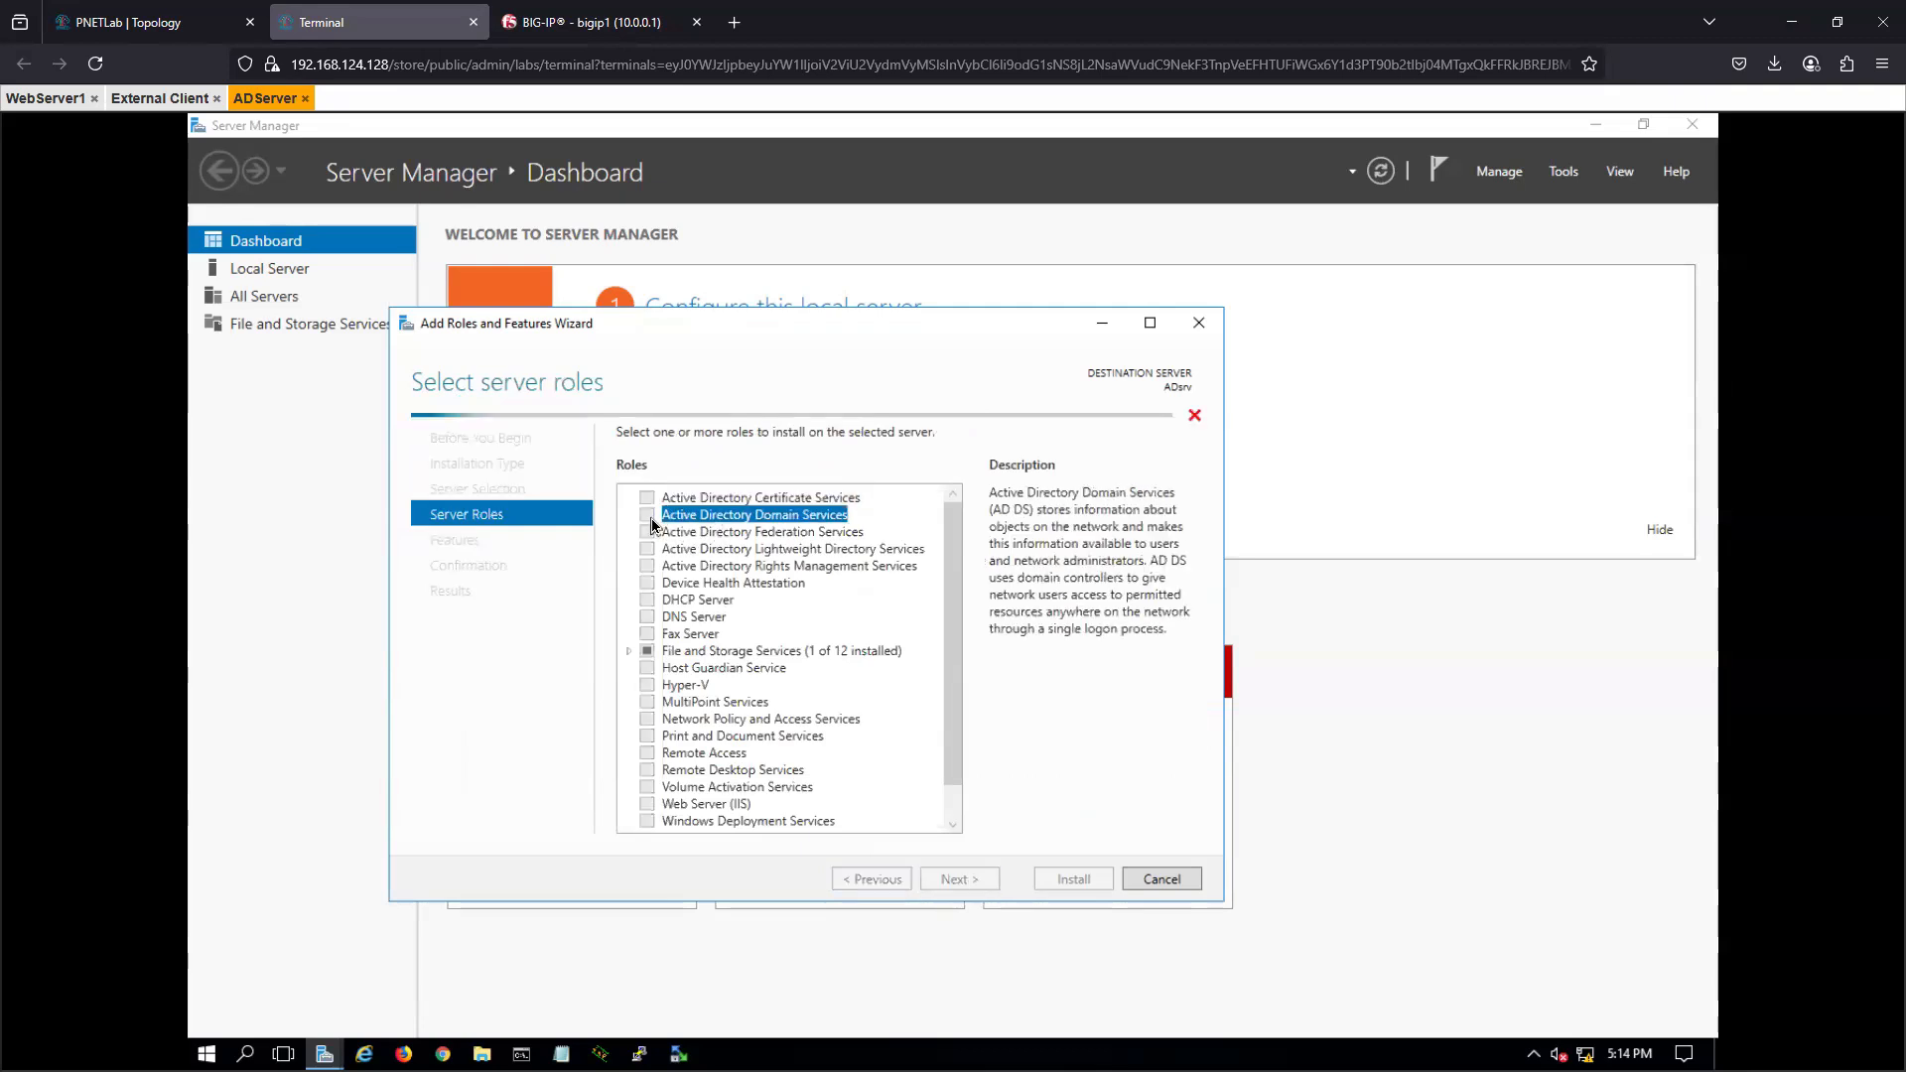
left_click(870, 794)
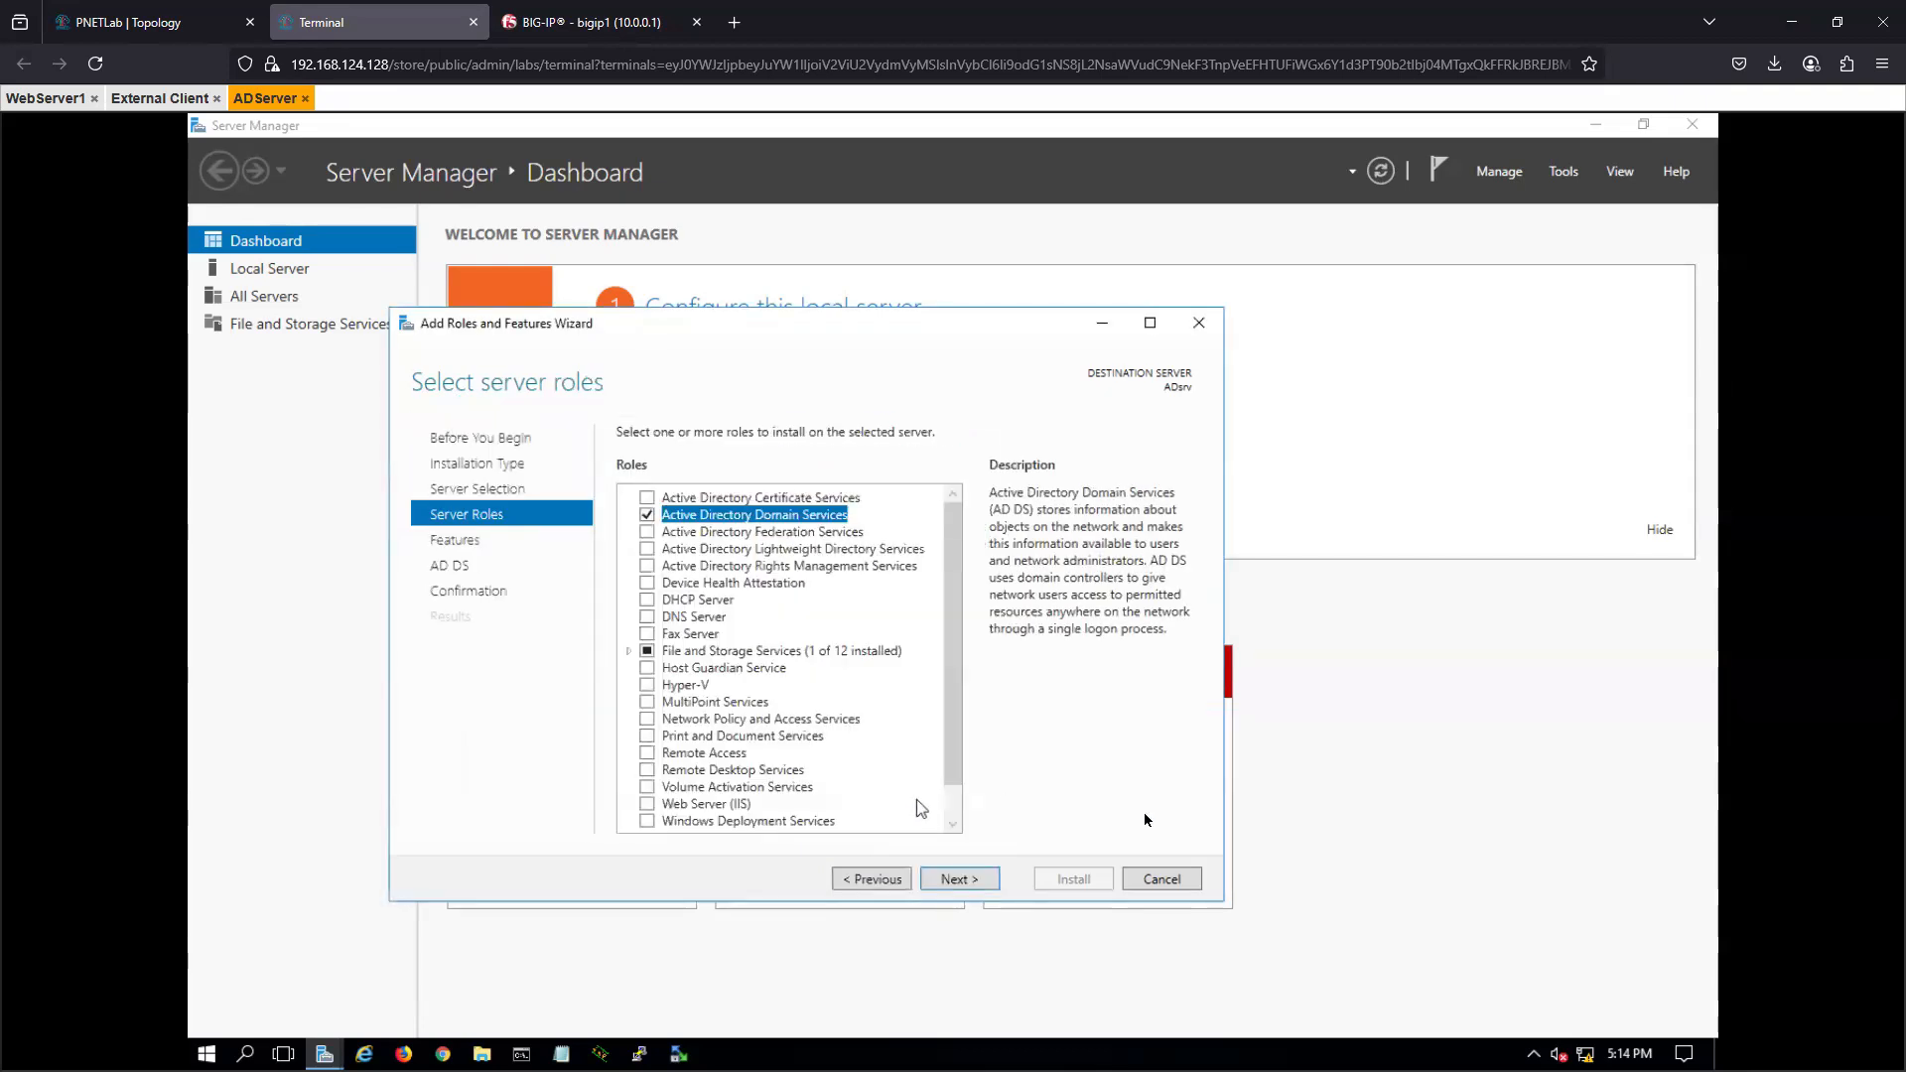
- Keep the preselected features and start installing Active Directory Domain Services without automatic restart
left_click(959, 880)
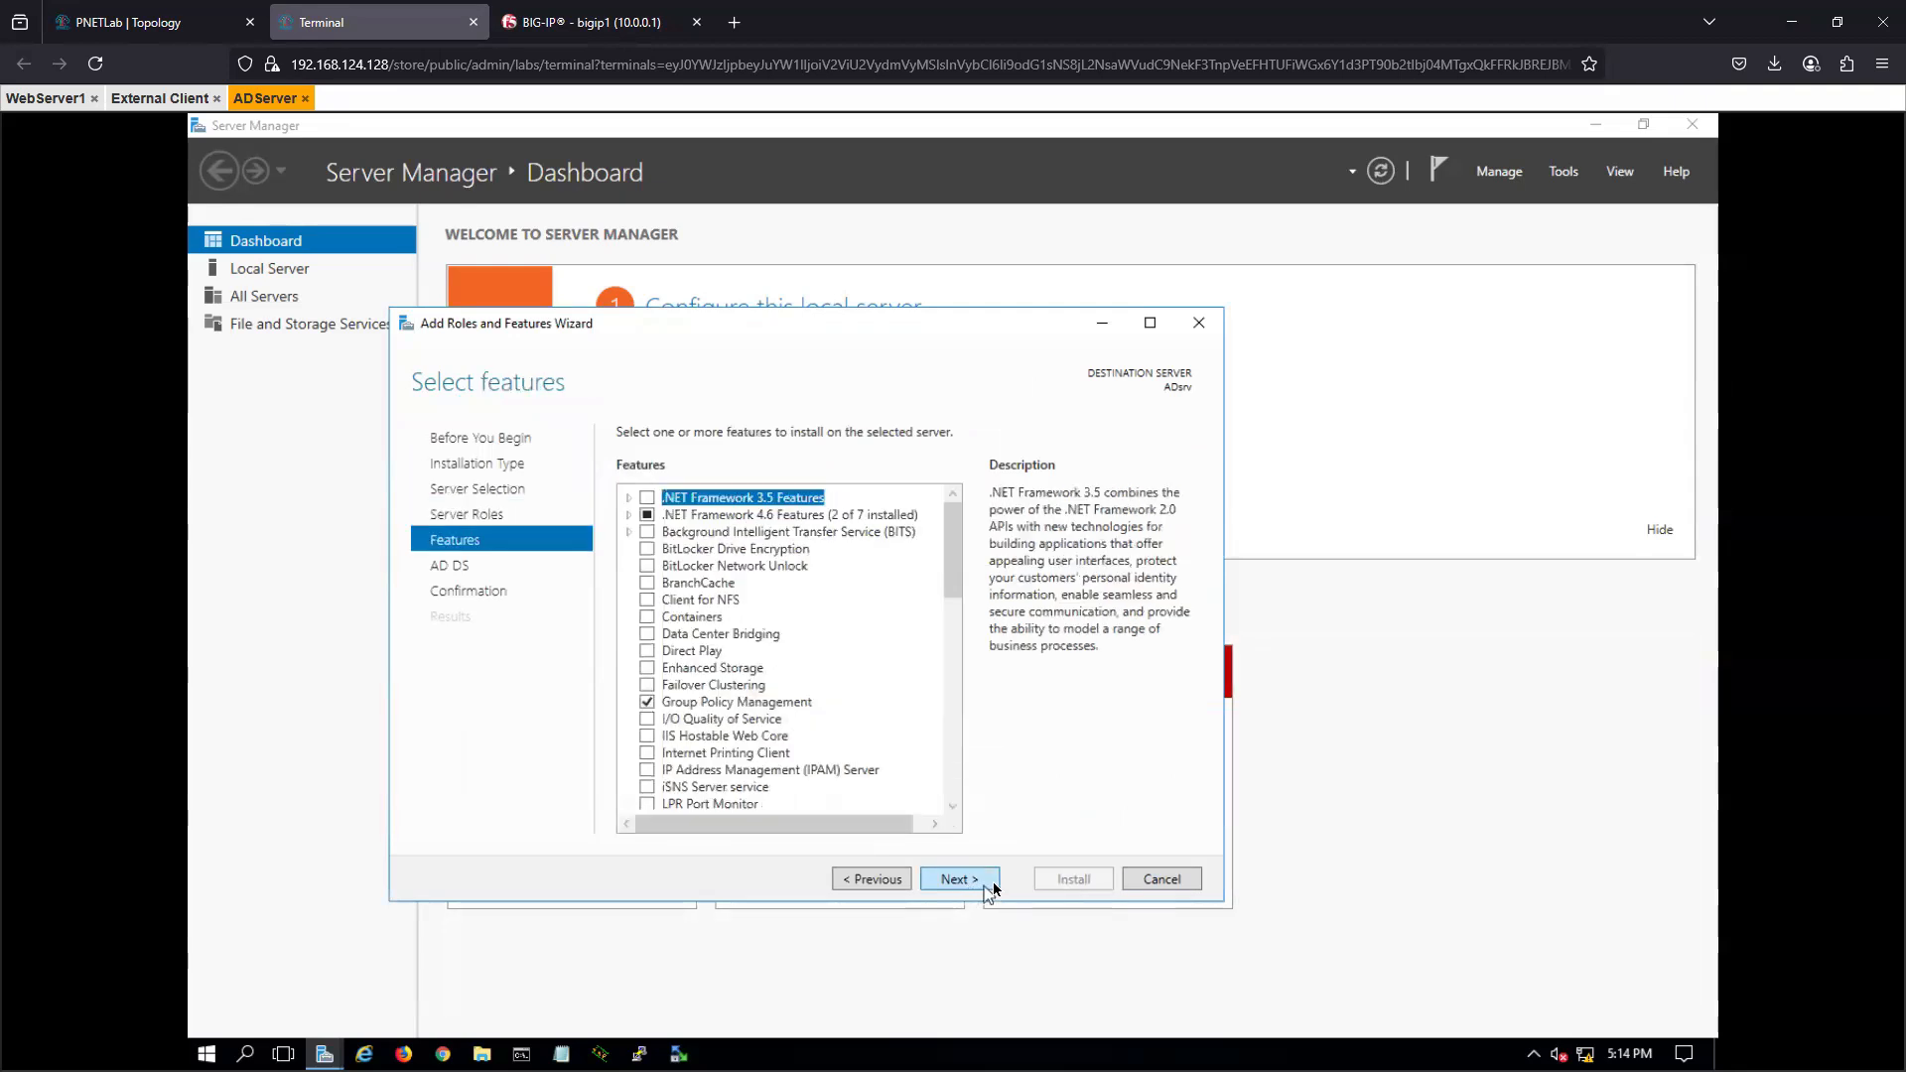
left_click(972, 881)
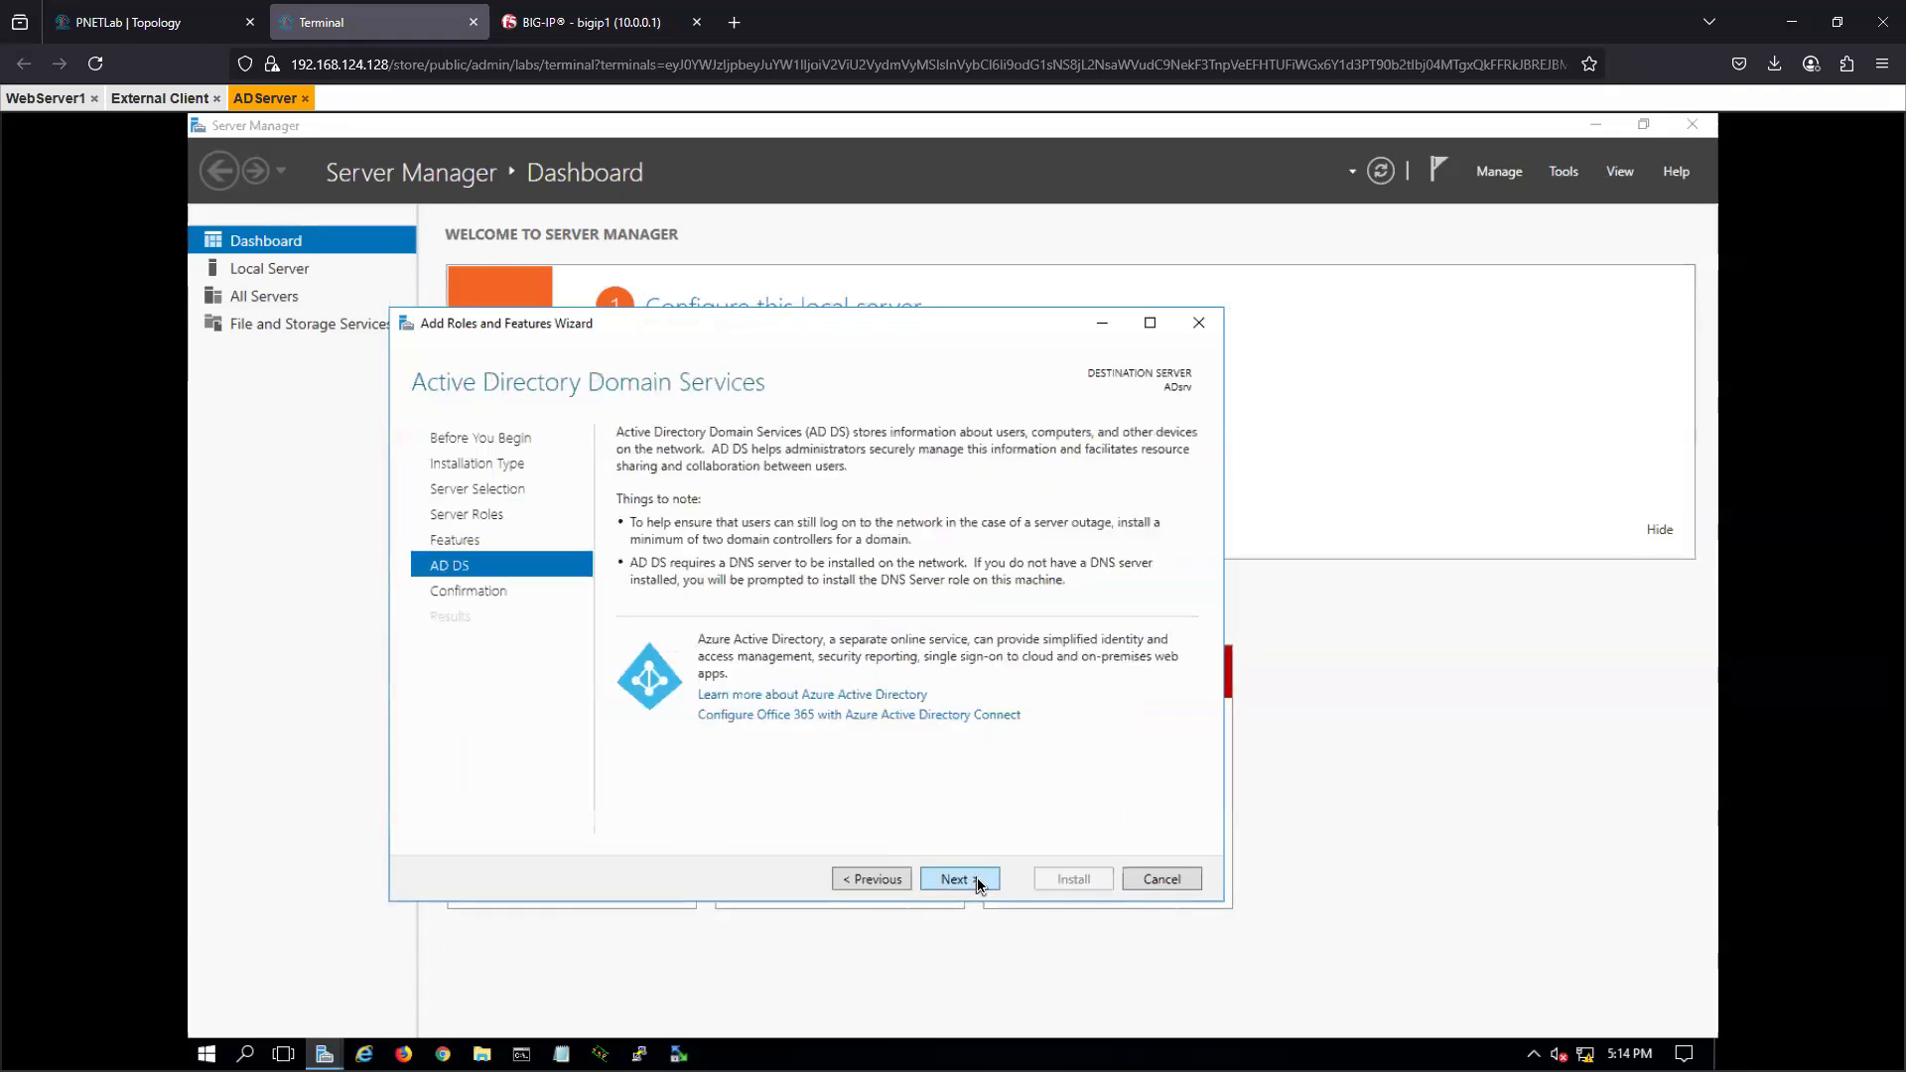
left_click(973, 882)
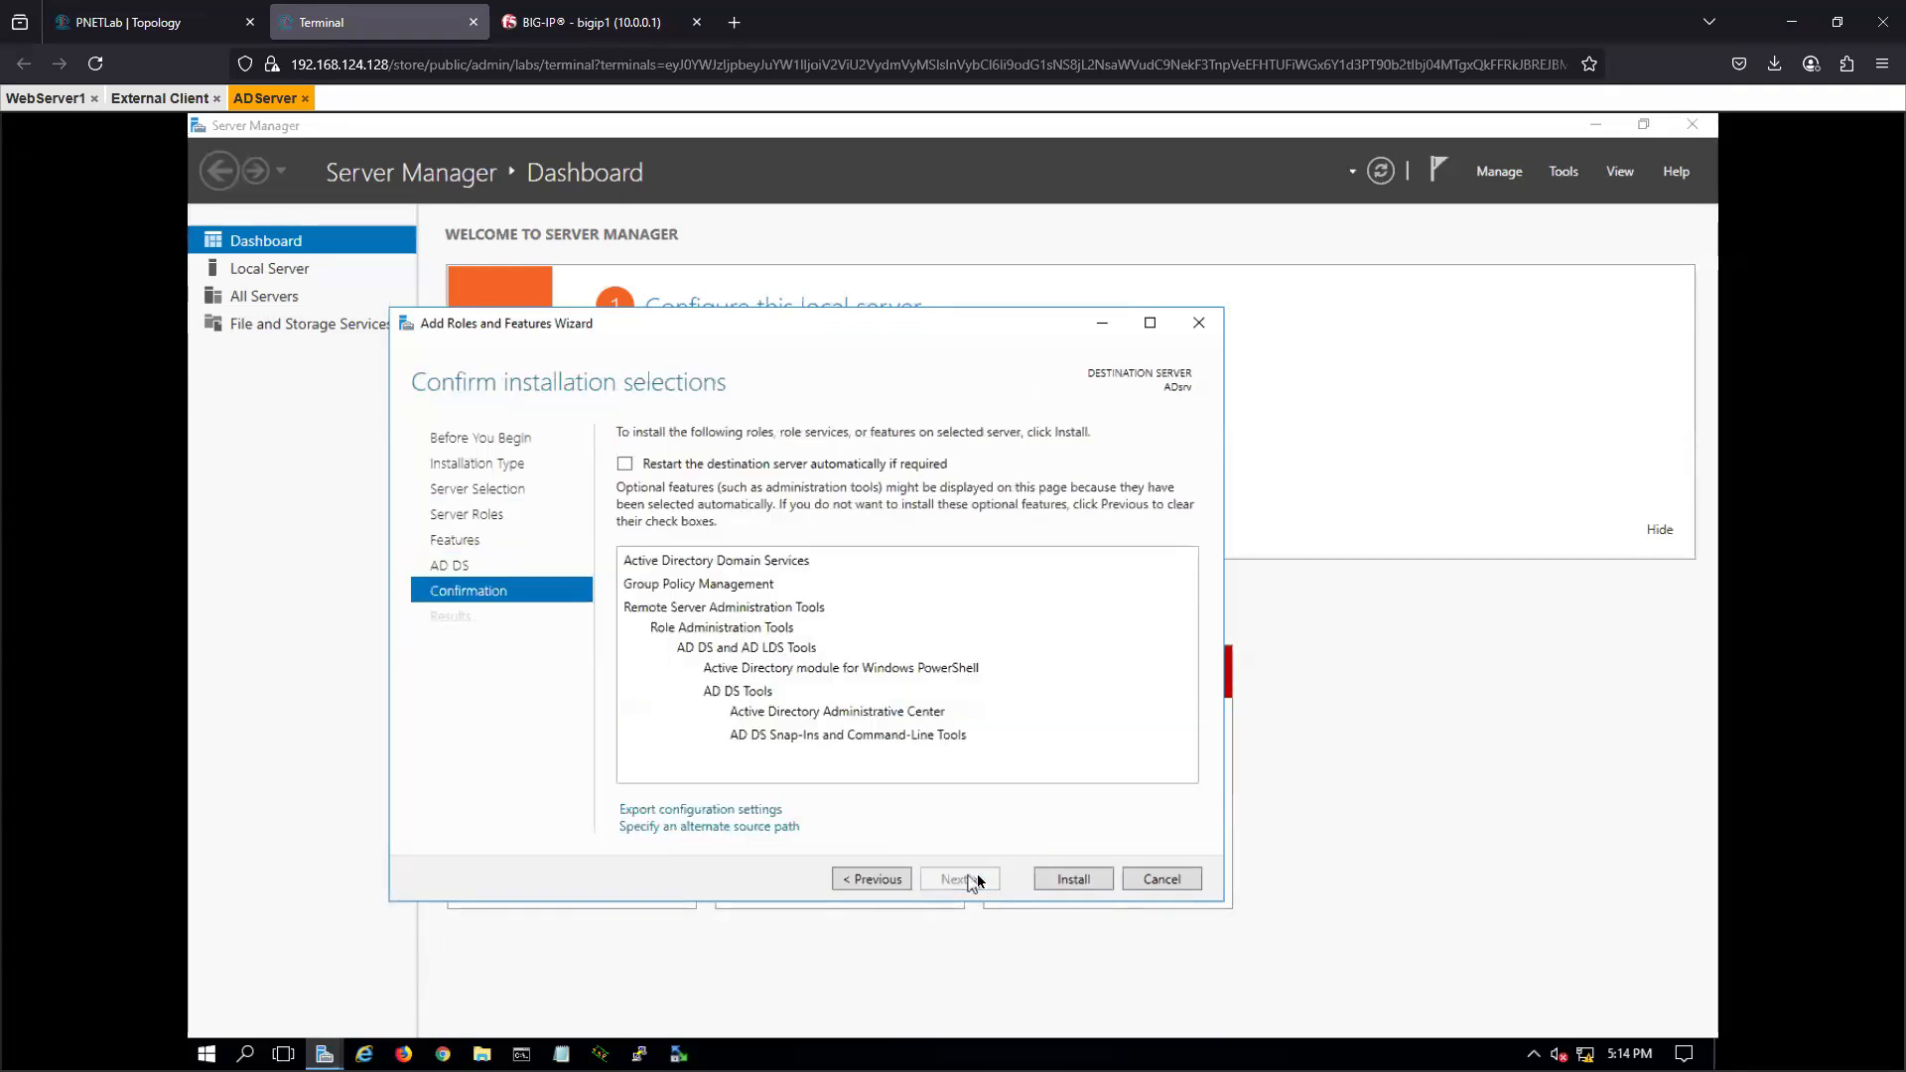
left_click(1074, 882)
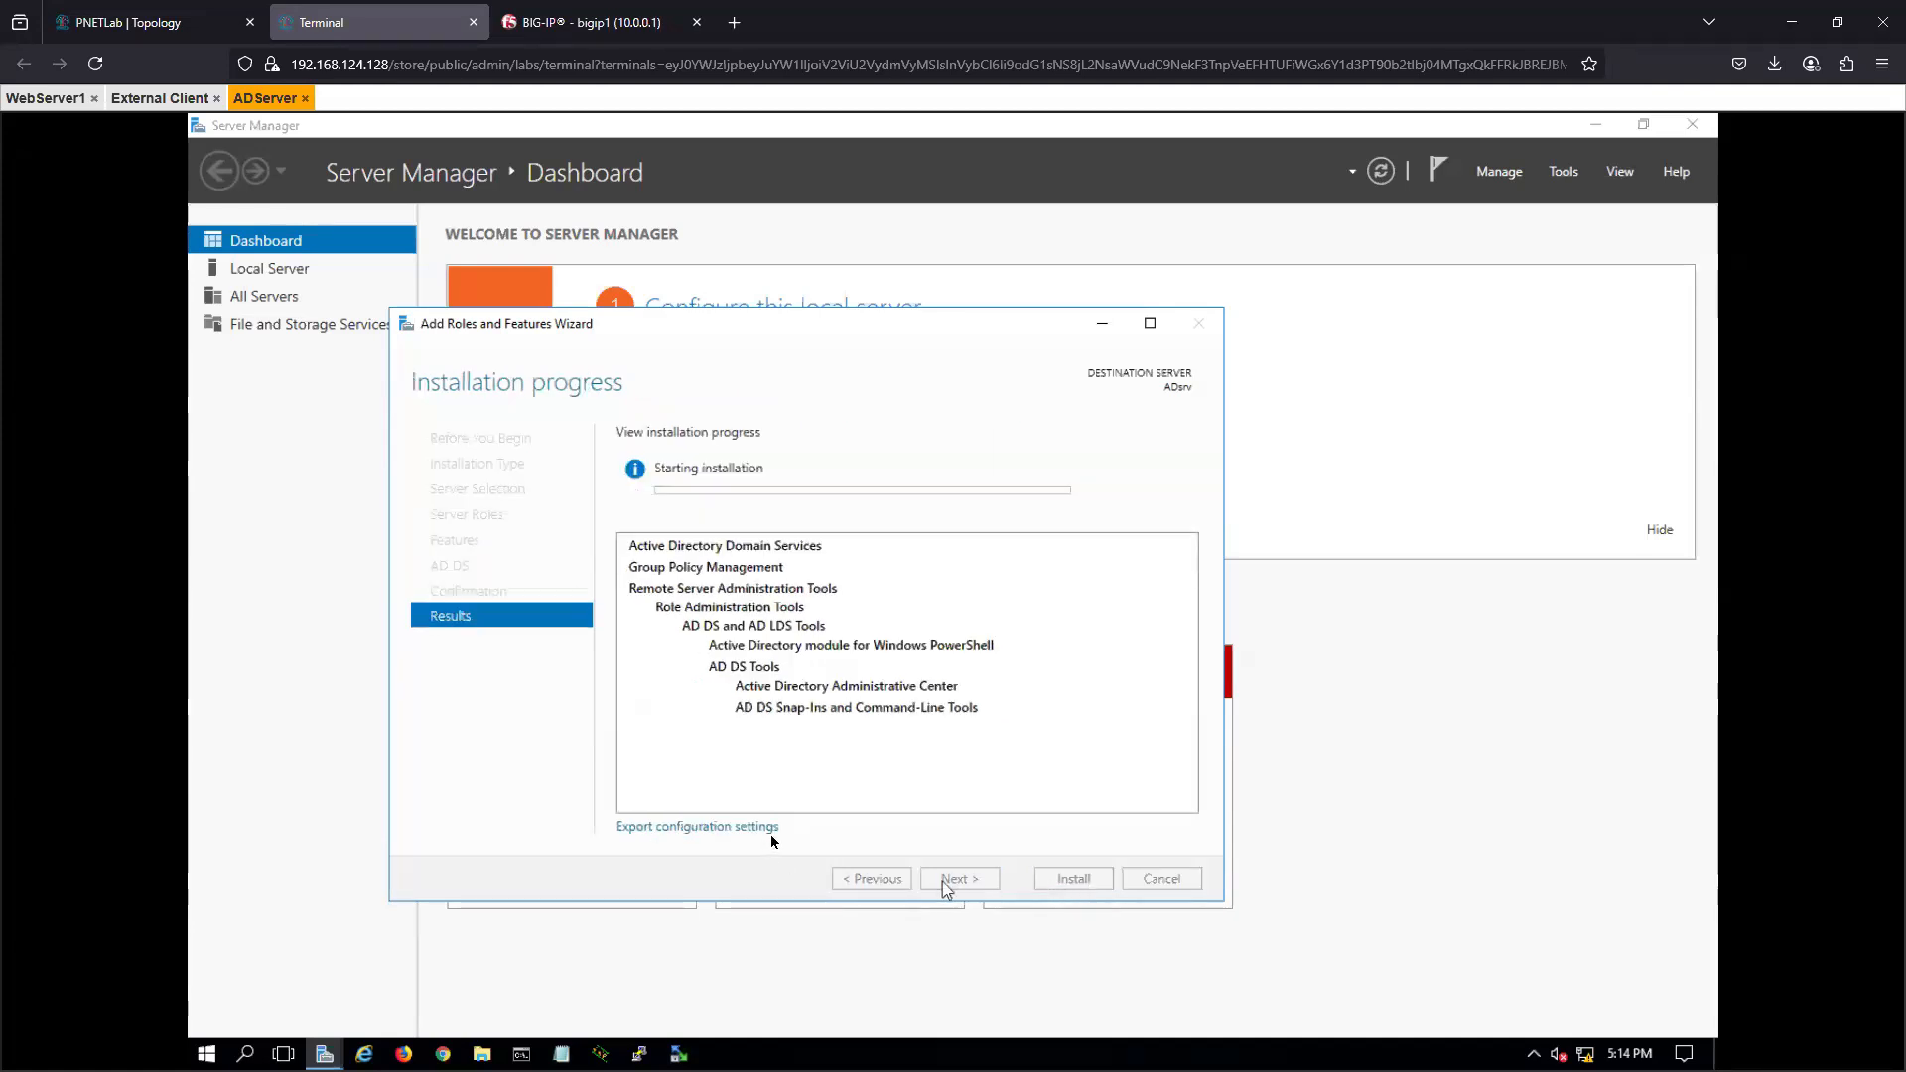
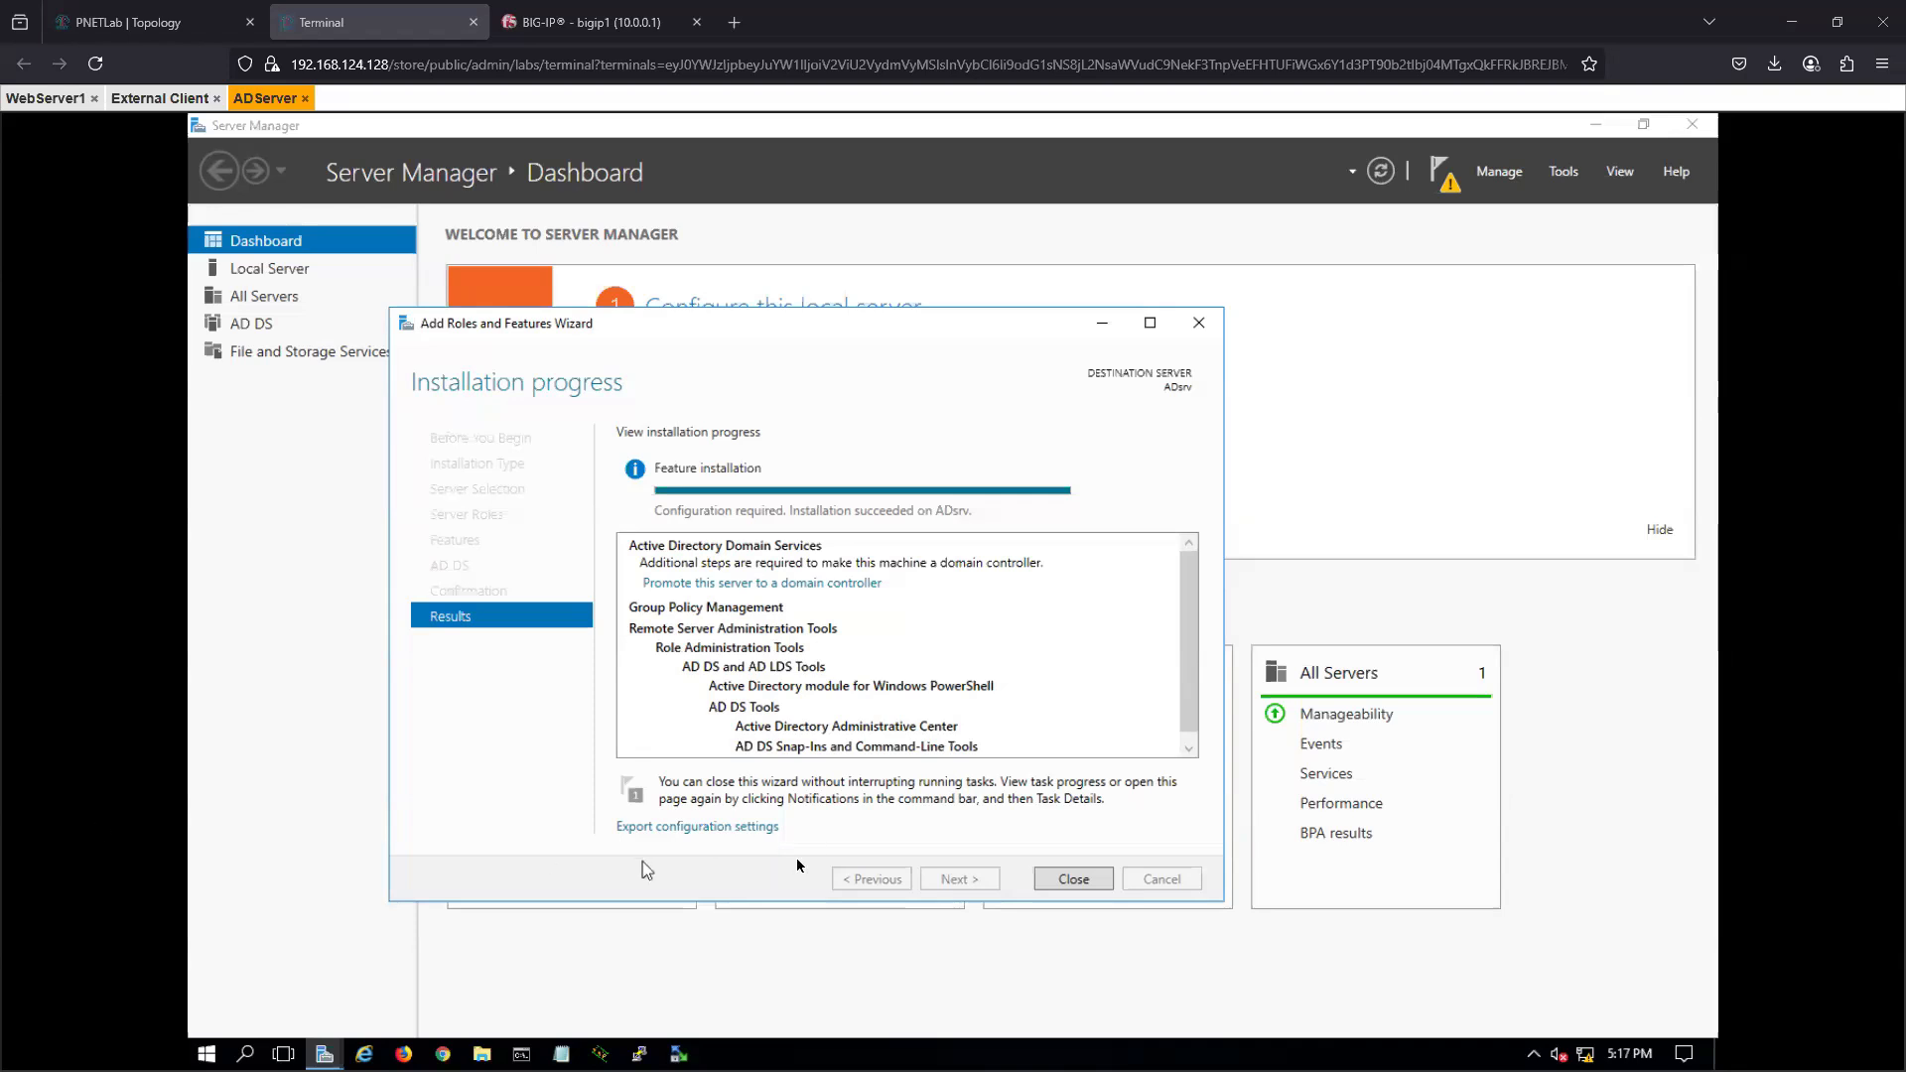
- Close the finished role installation wizard and start promoting the server to a domain controller
left_click(1074, 880)
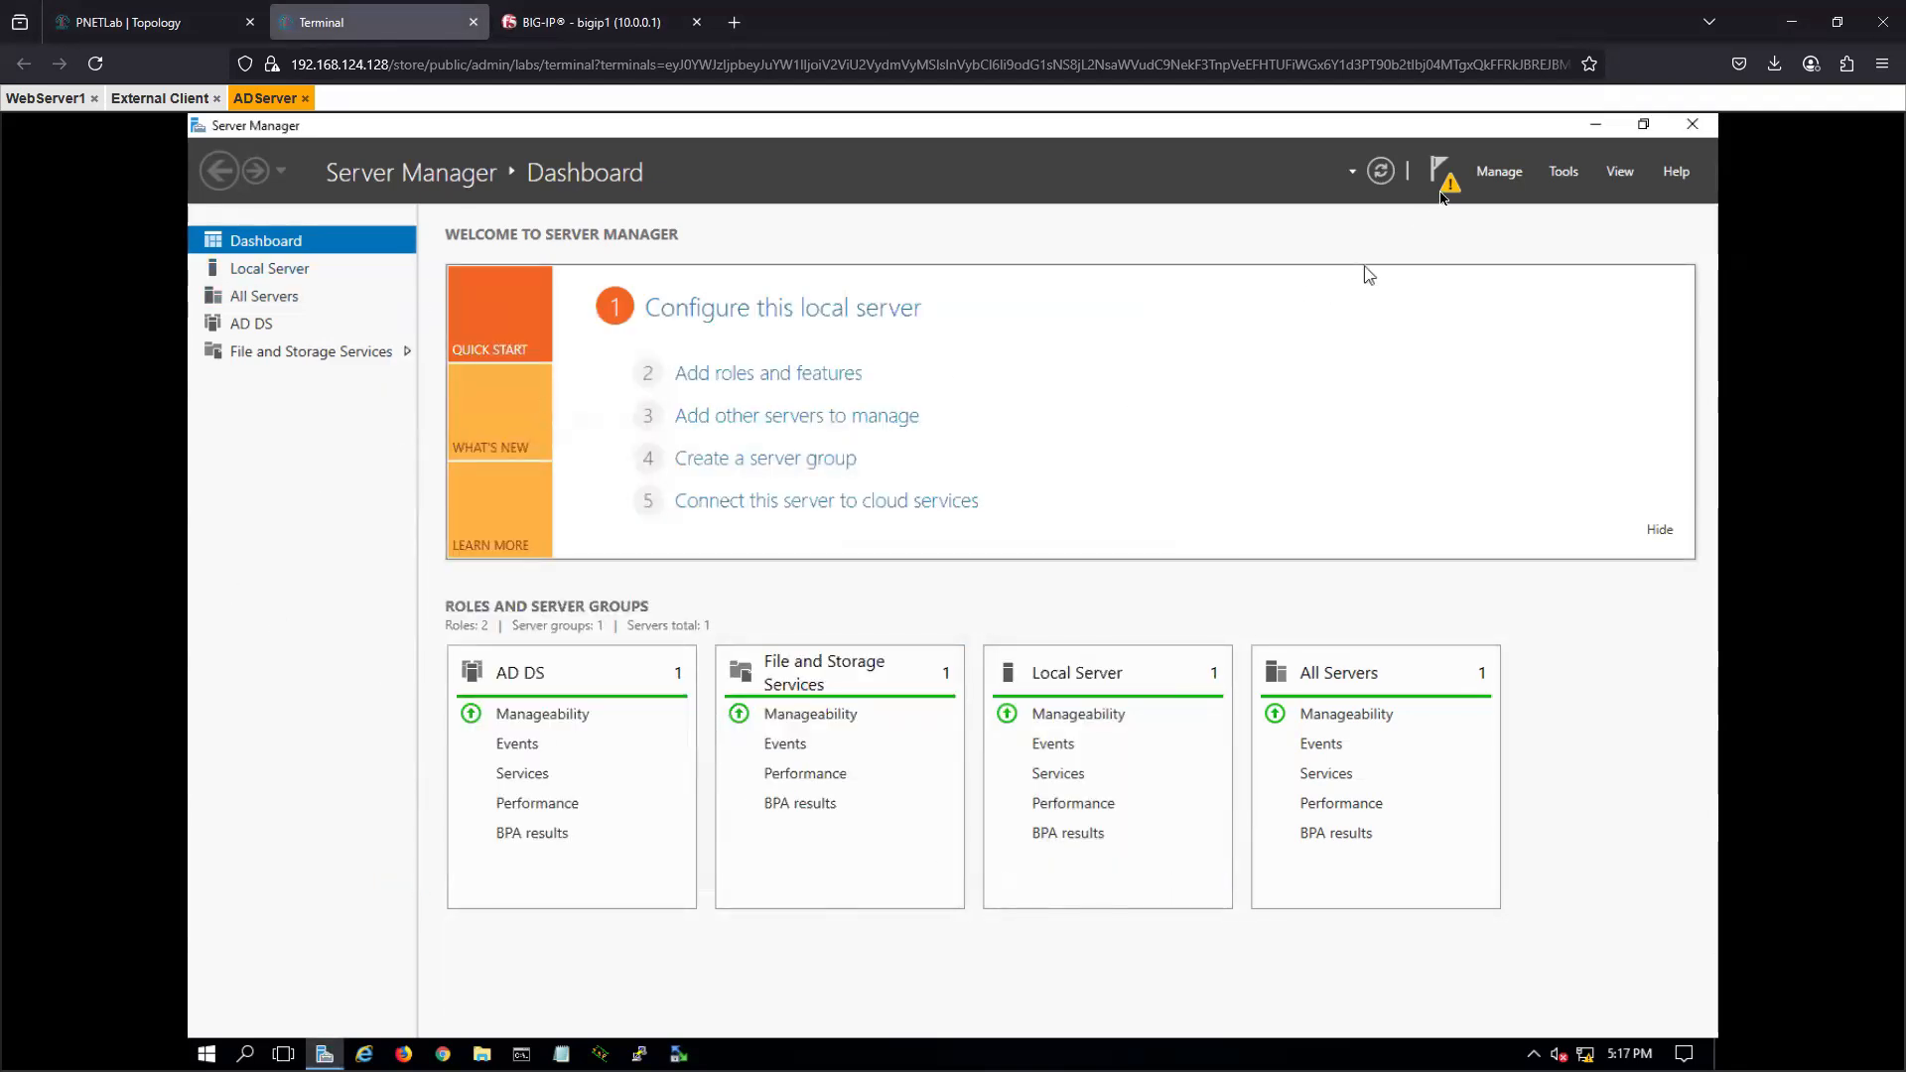
left_click(1444, 191)
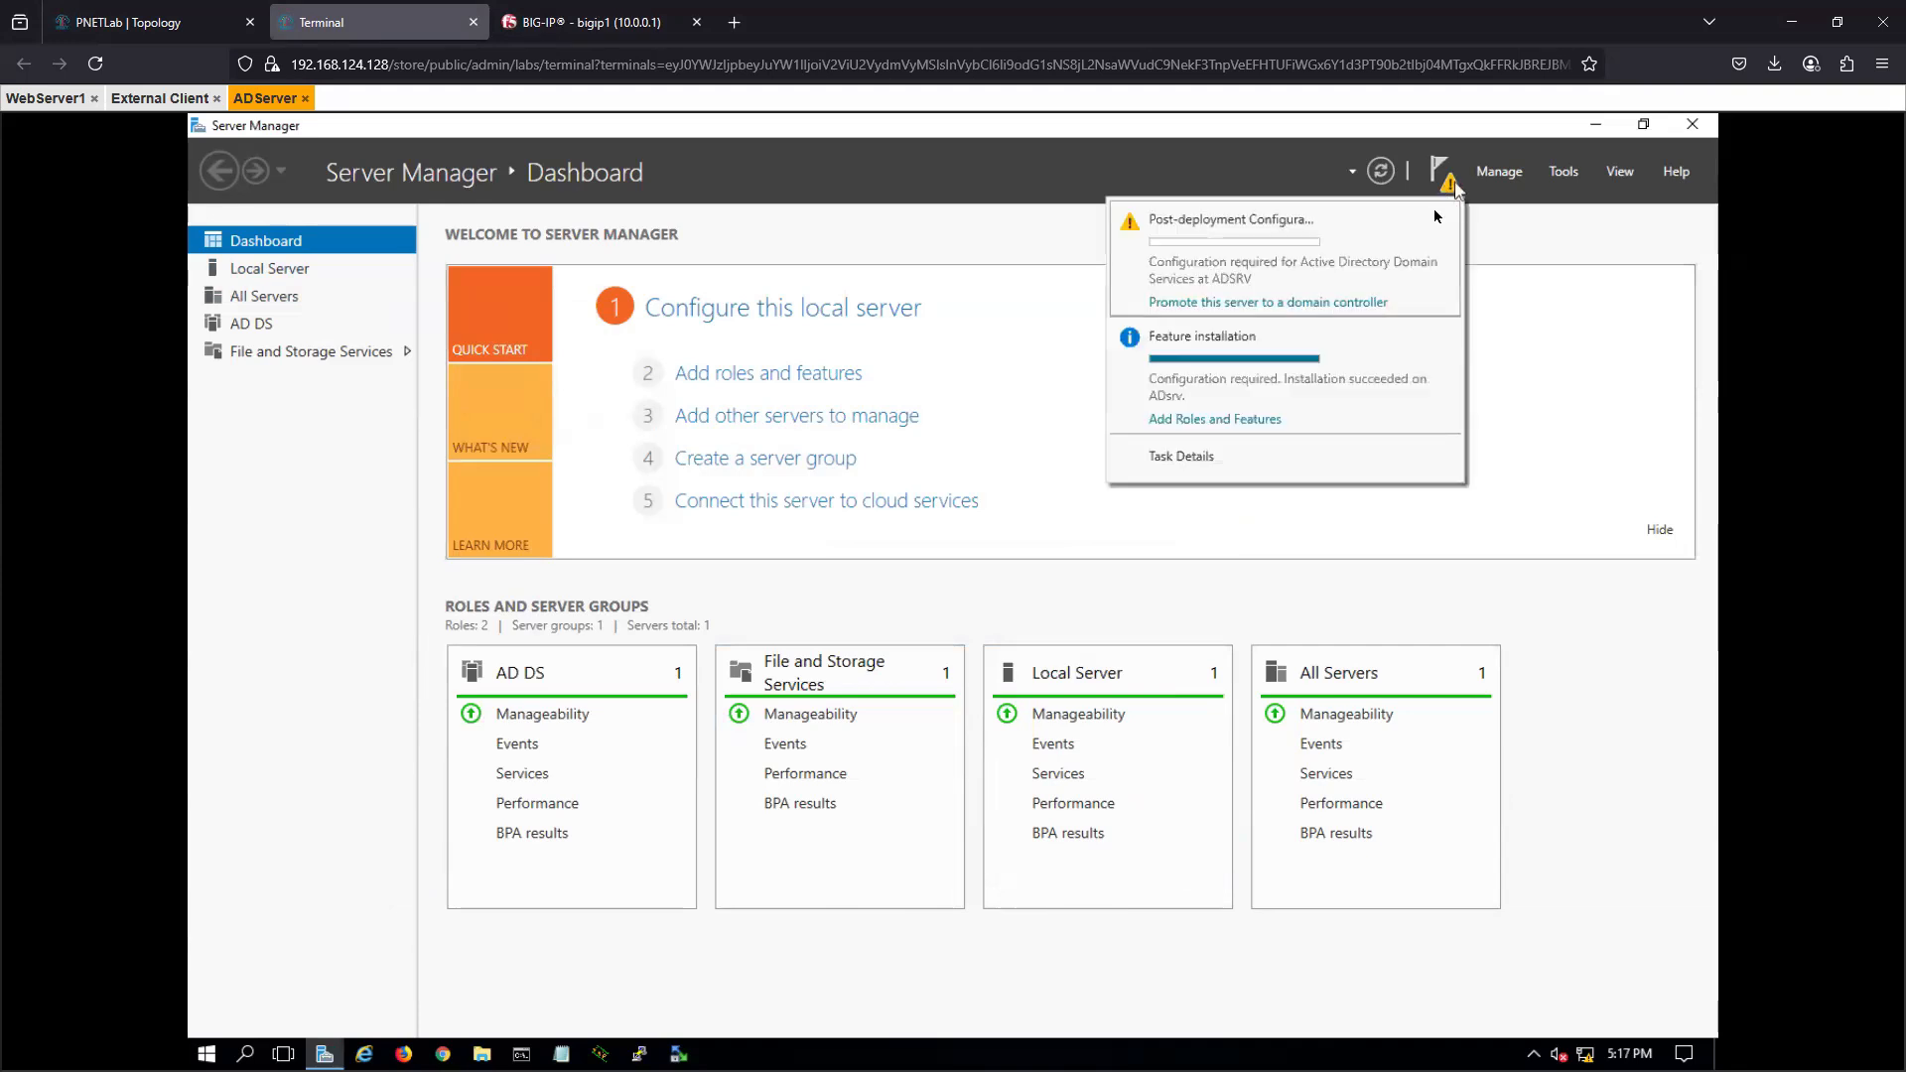
left_click(1205, 303)
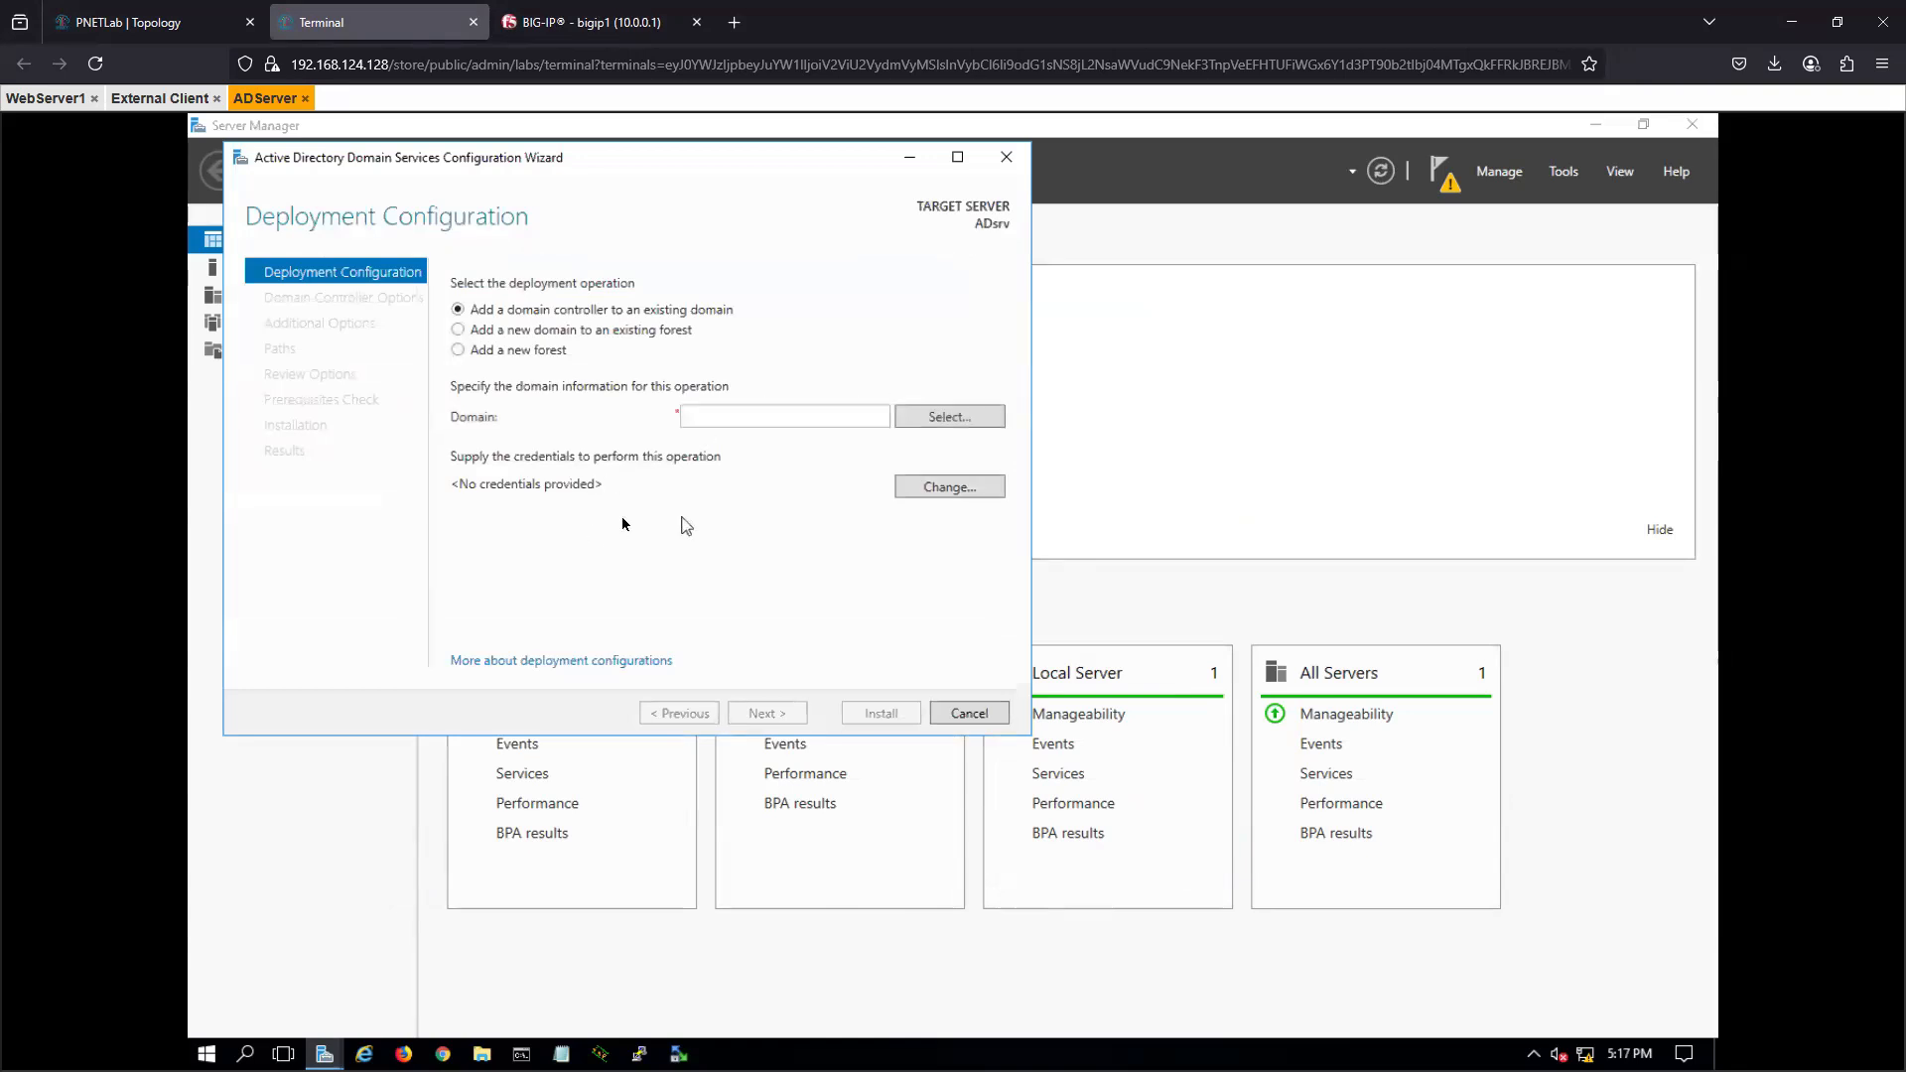
- Choose to add a new forest with the root domain name f5test.net and continue to the domain controller options
left_click(737, 421)
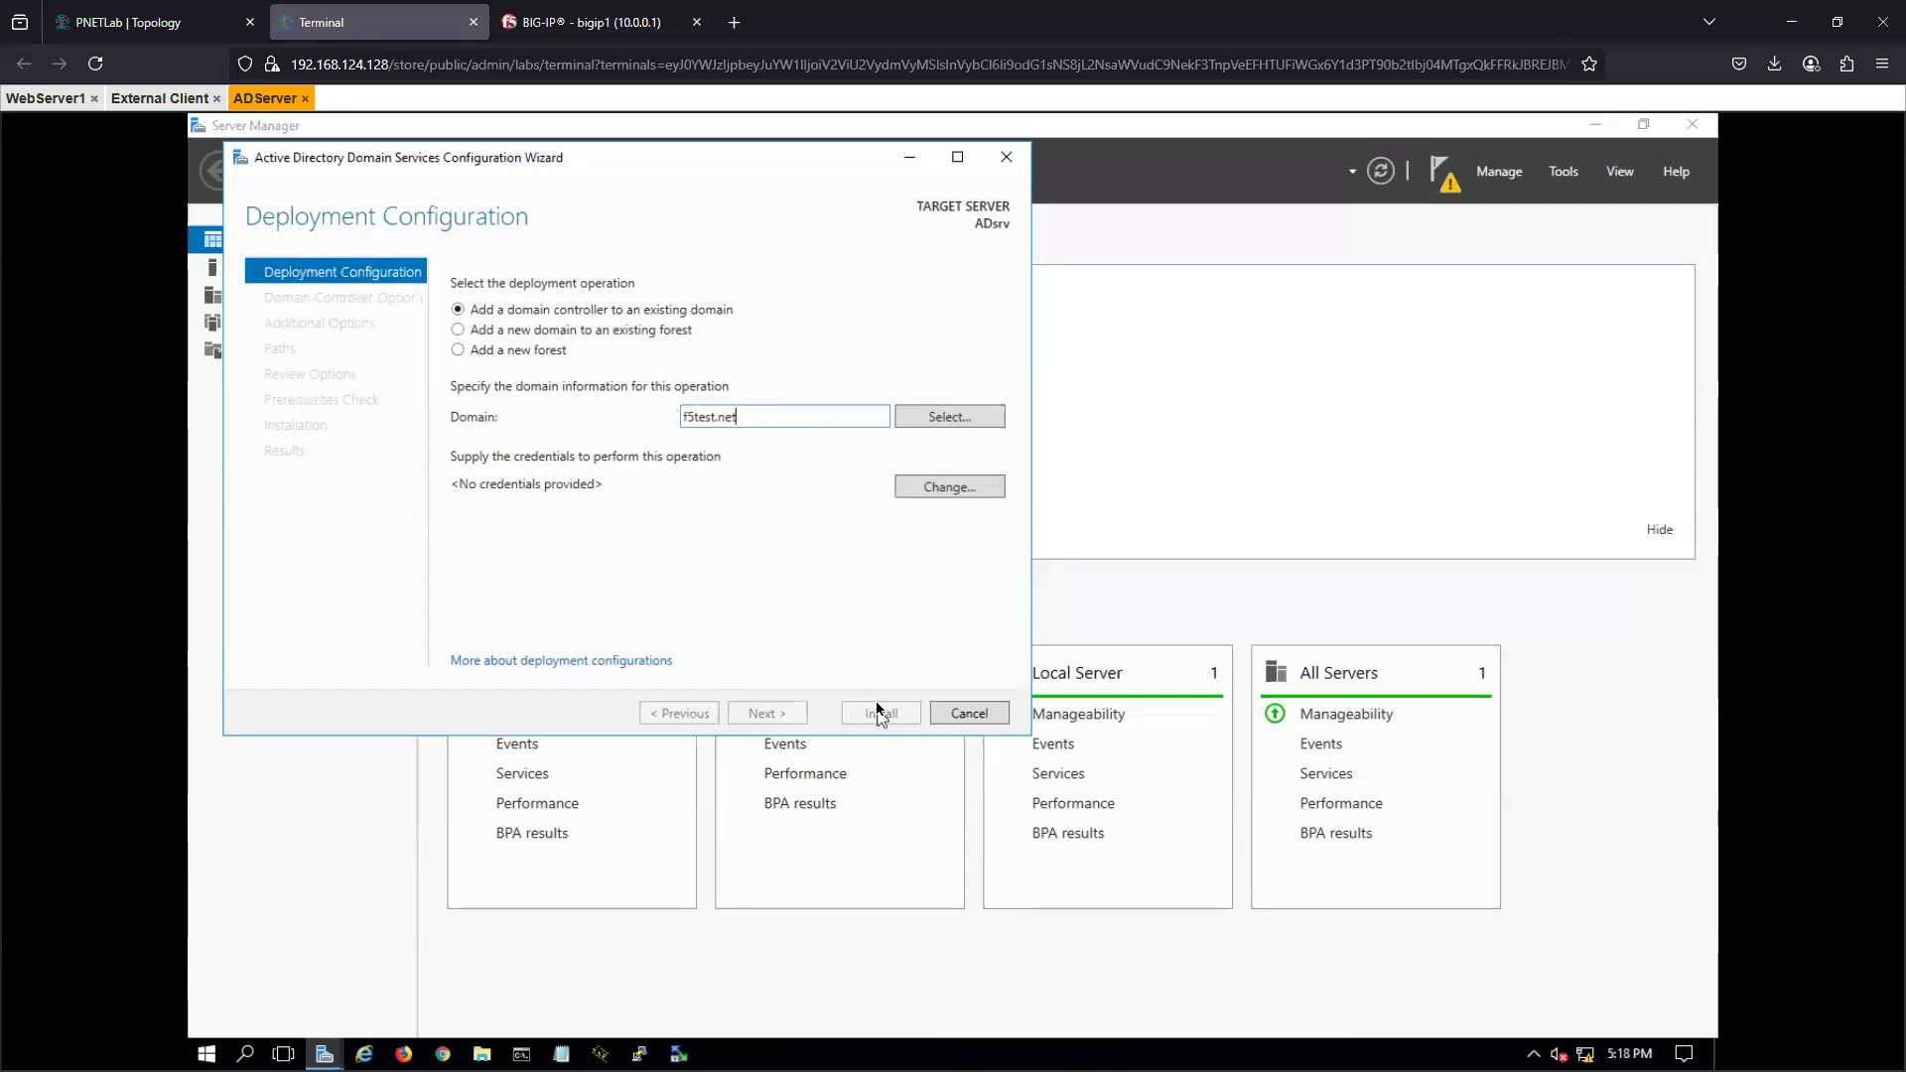
left_click_drag(762, 421, 608, 427)
key("ctrl+c")
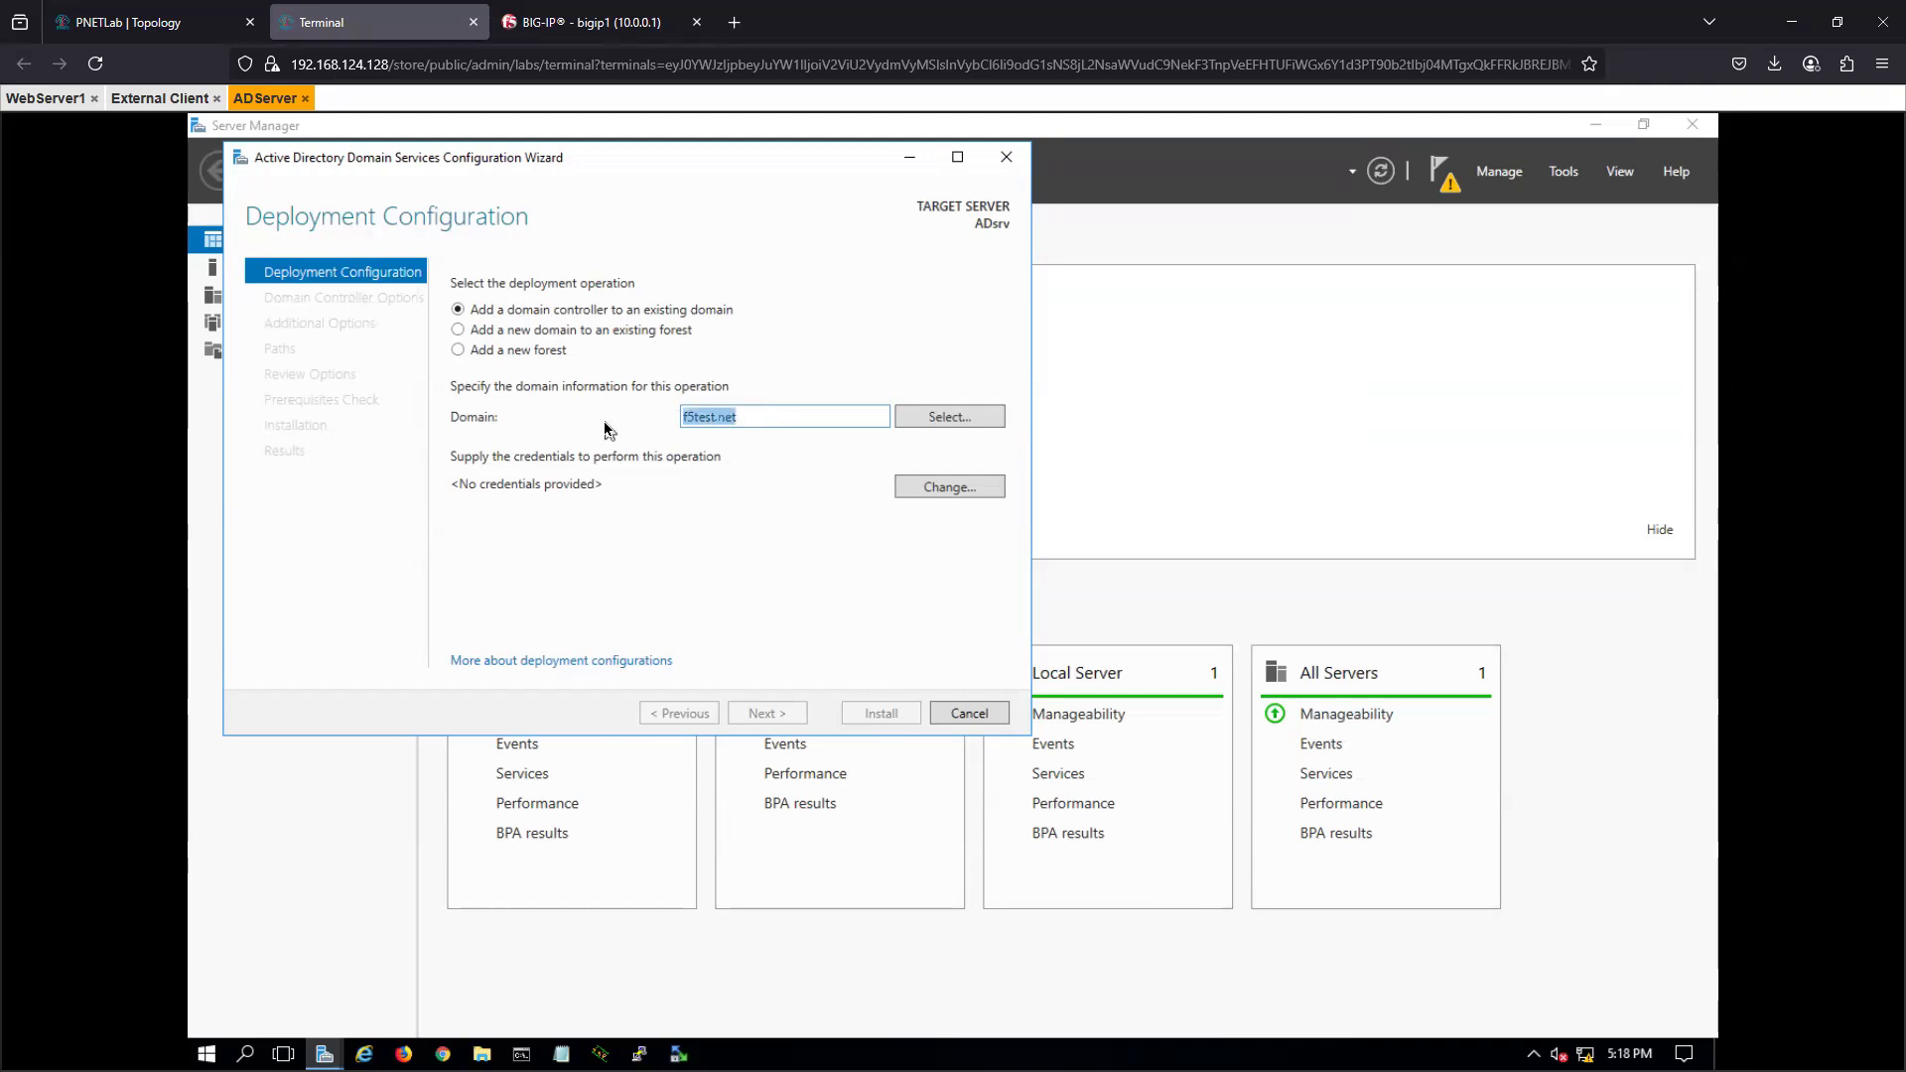
left_click(498, 353)
left_click(700, 416)
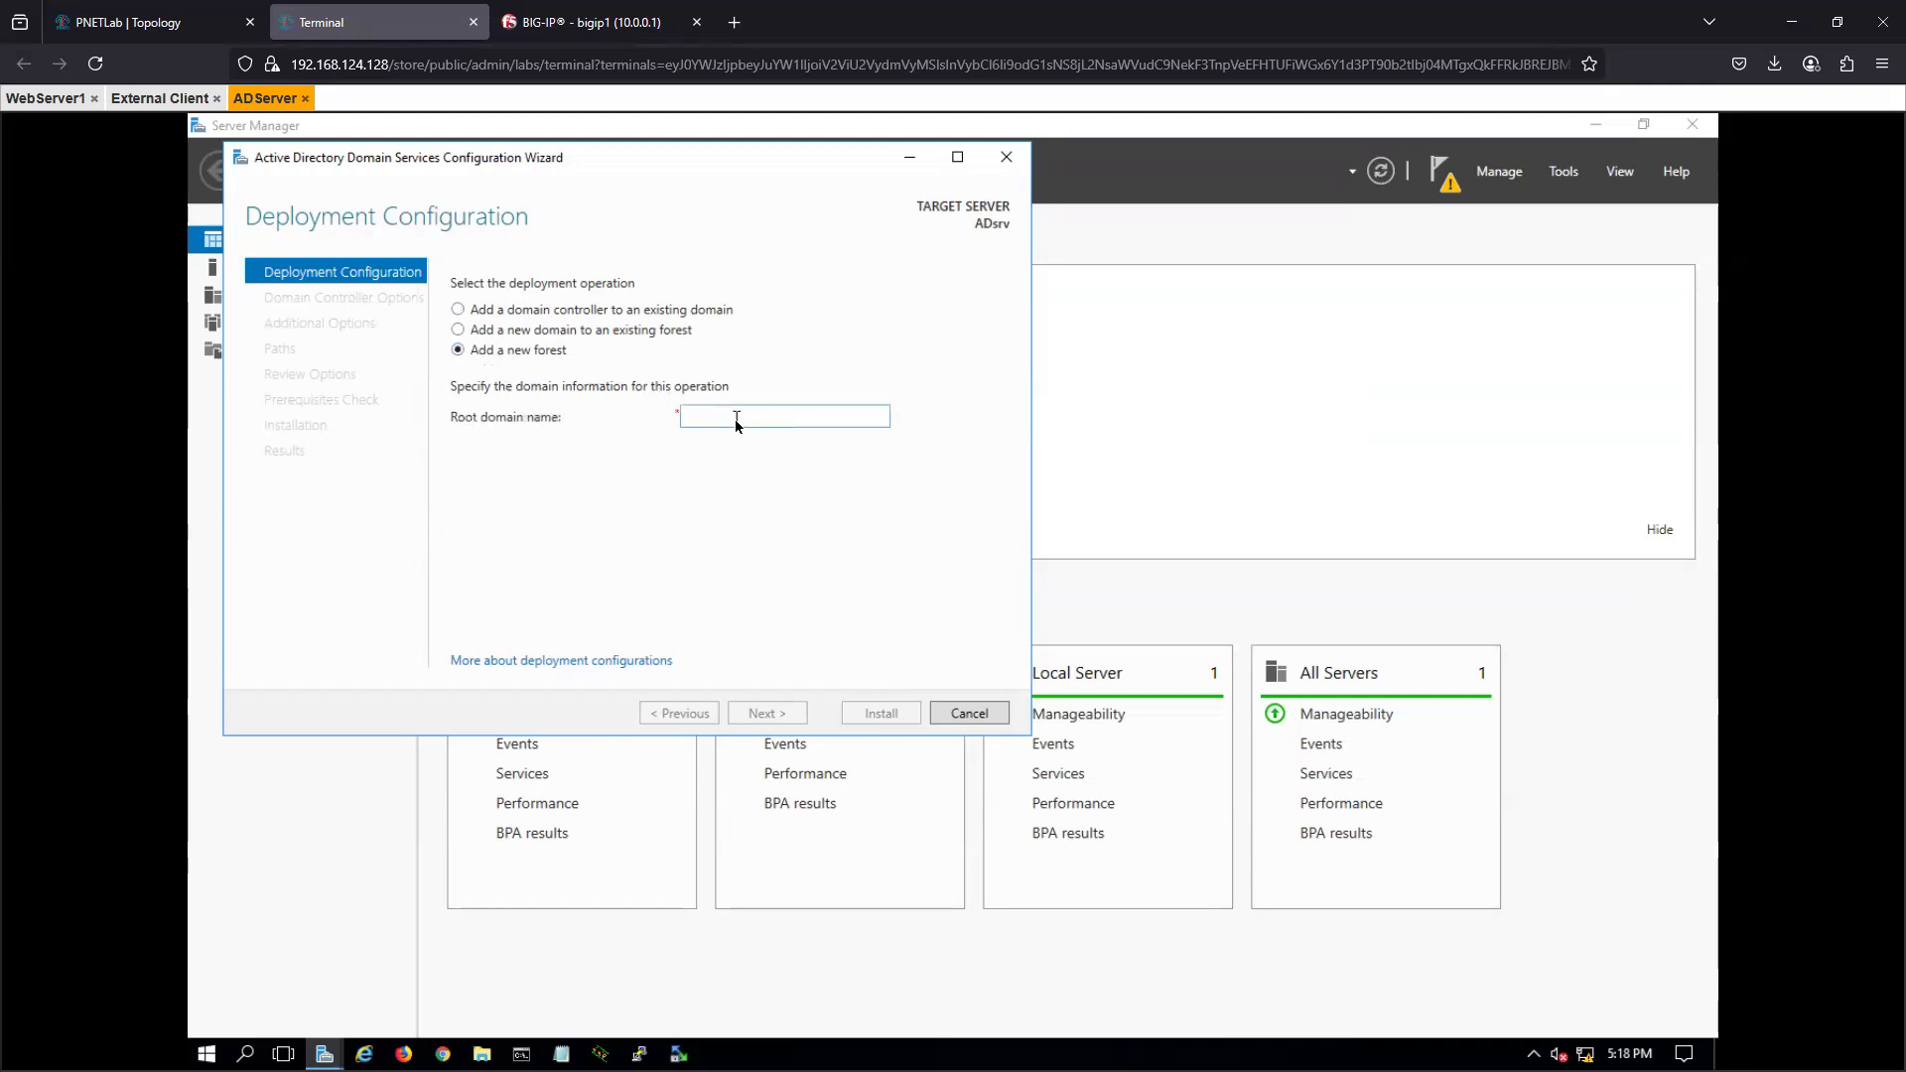
key("ctrl+v")
left_click(762, 712)
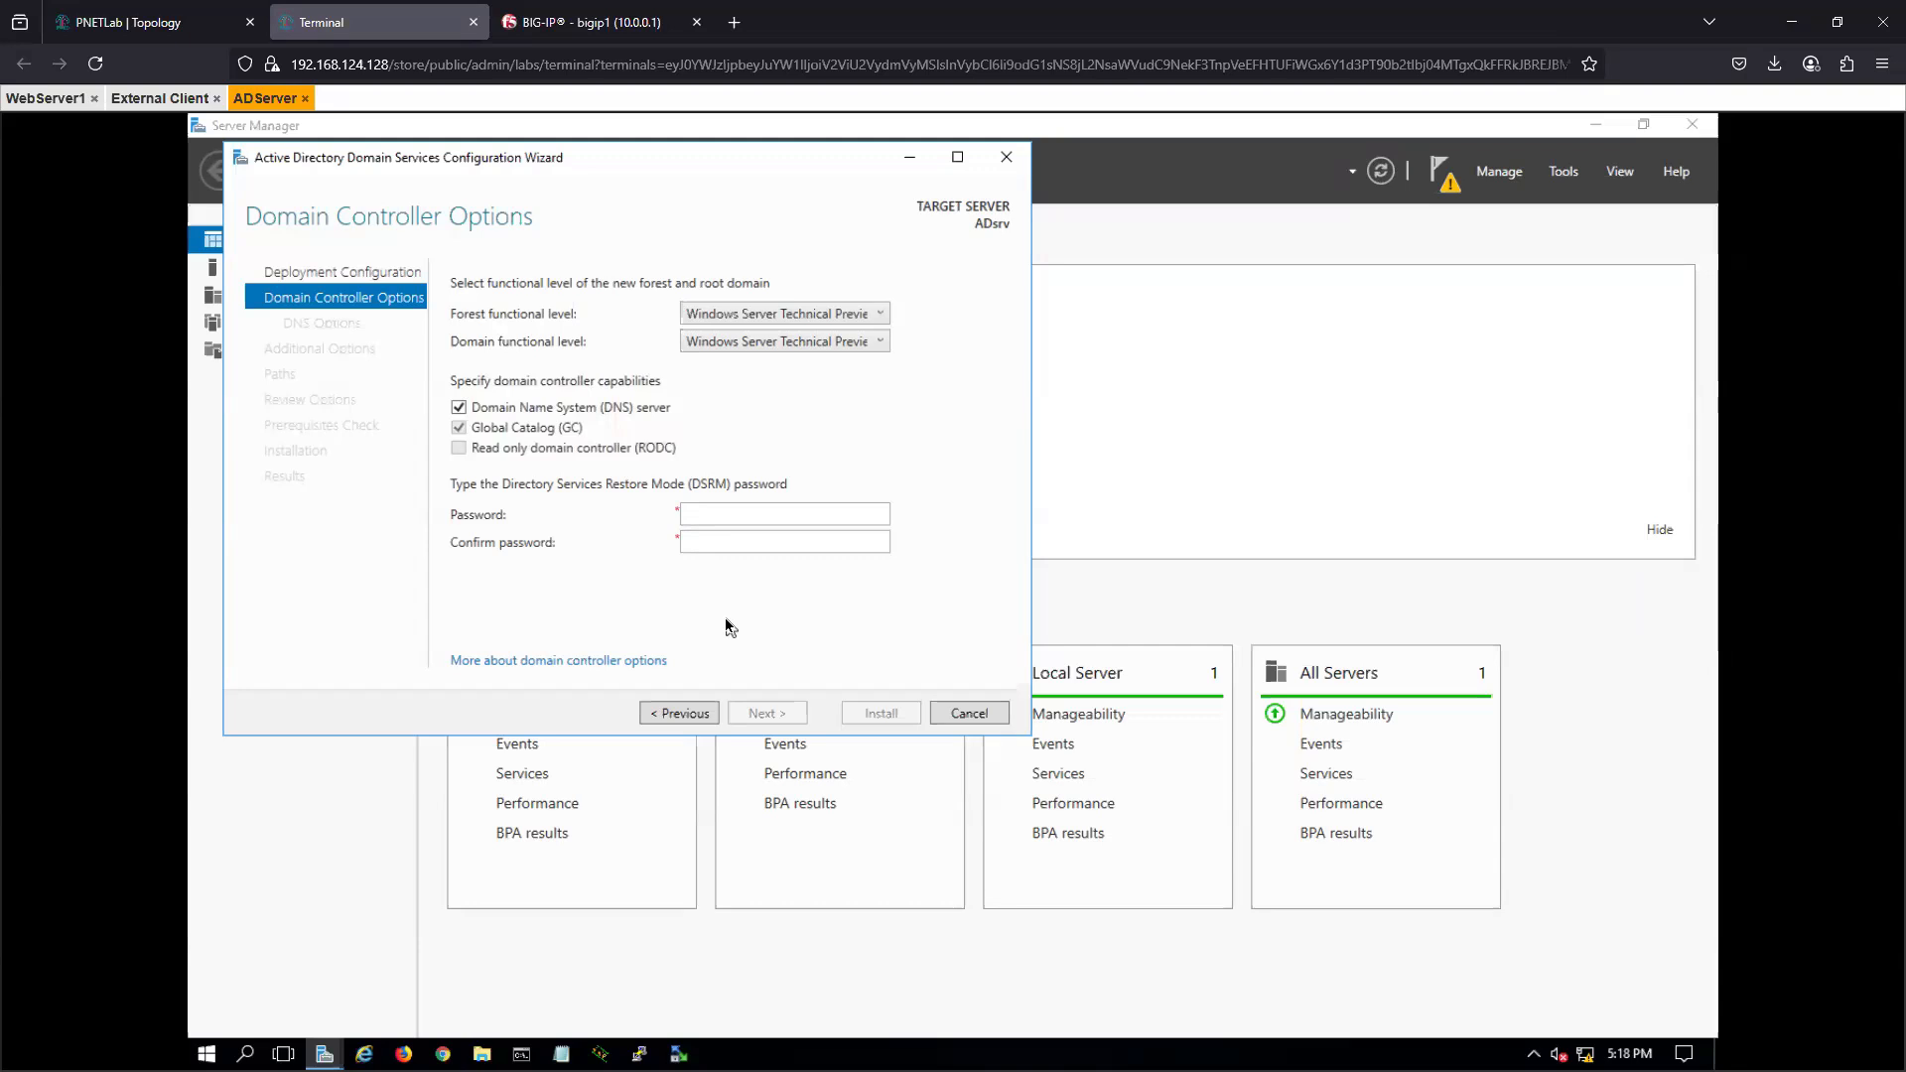
- Enter and confirm the Directory Services Restore Mode password, keeping the default domain controller capabilities
left_click(723, 514)
type("••••••••")
left_click(720, 541)
type("••••••••")
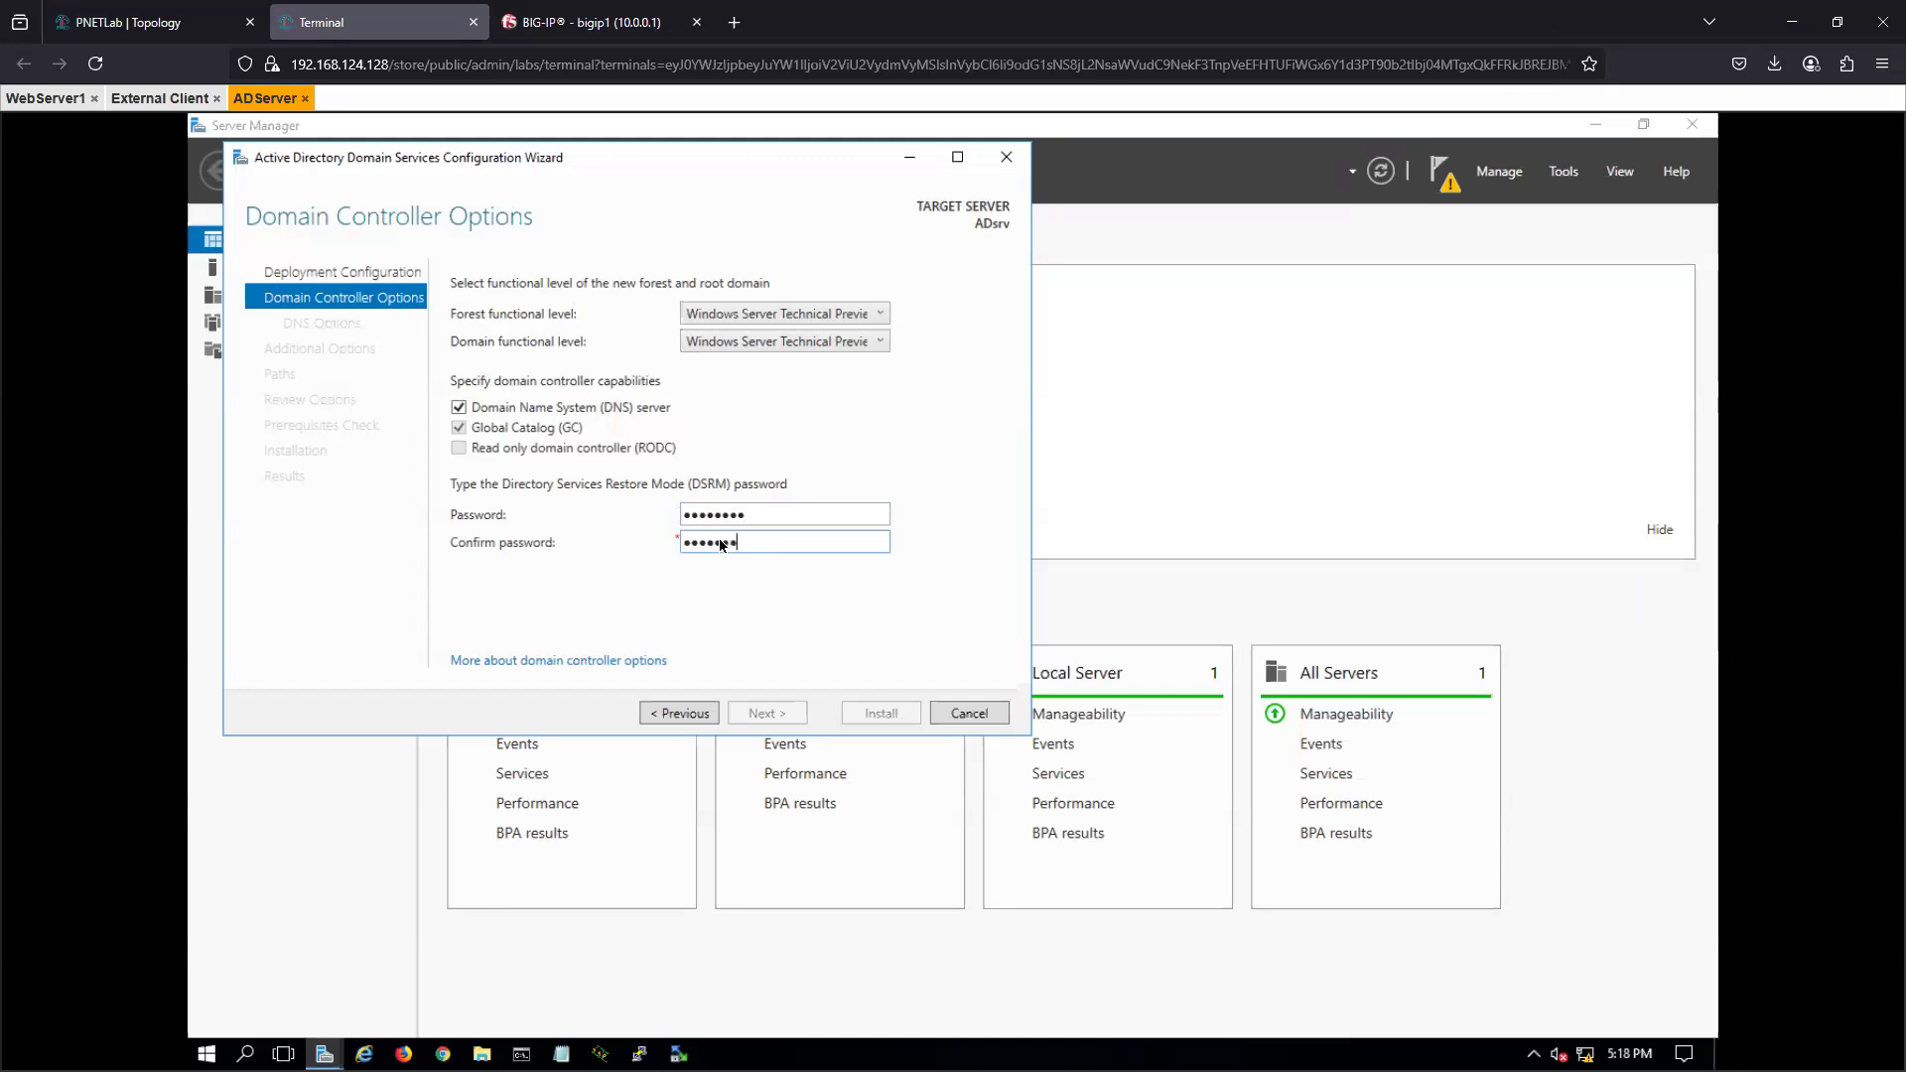
left_click(781, 715)
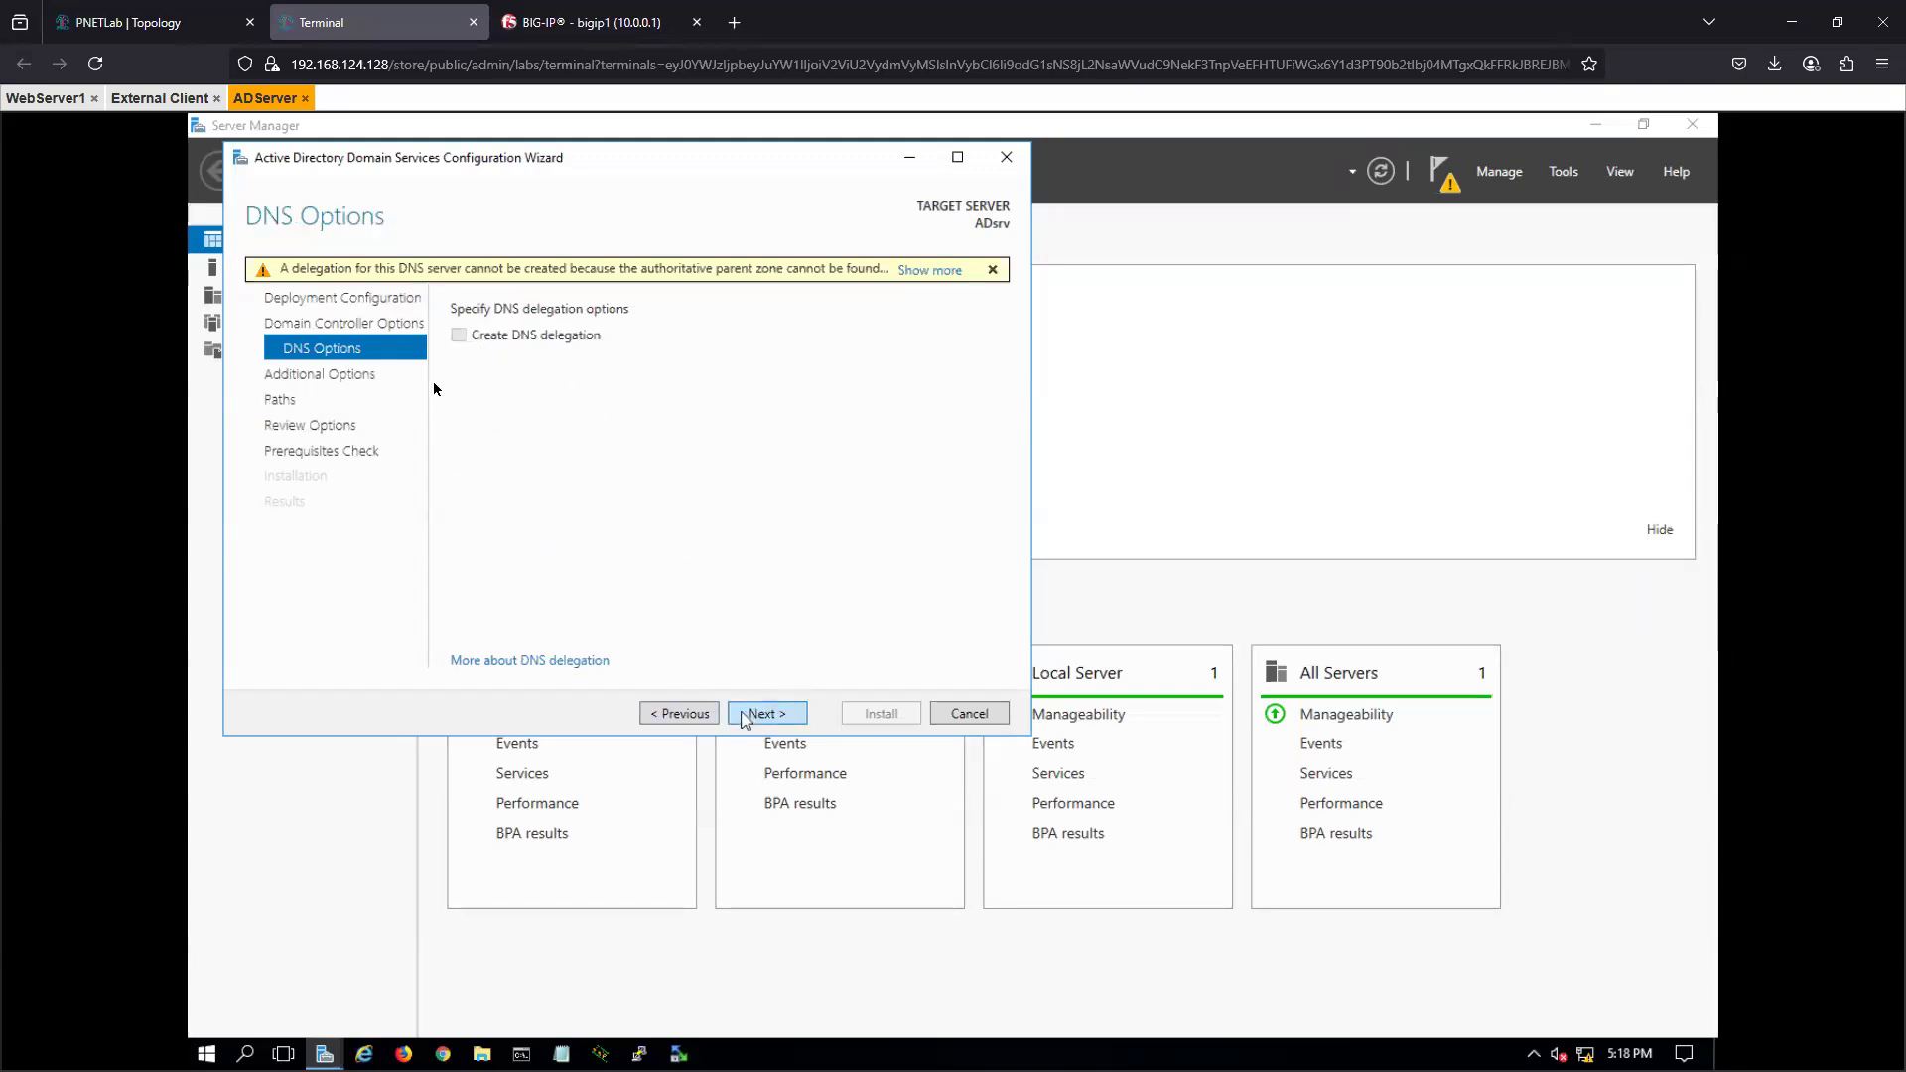
- Accept the DNS options, NetBIOS name F5TEST and default folder paths, and start installing the domain controller
left_click(763, 715)
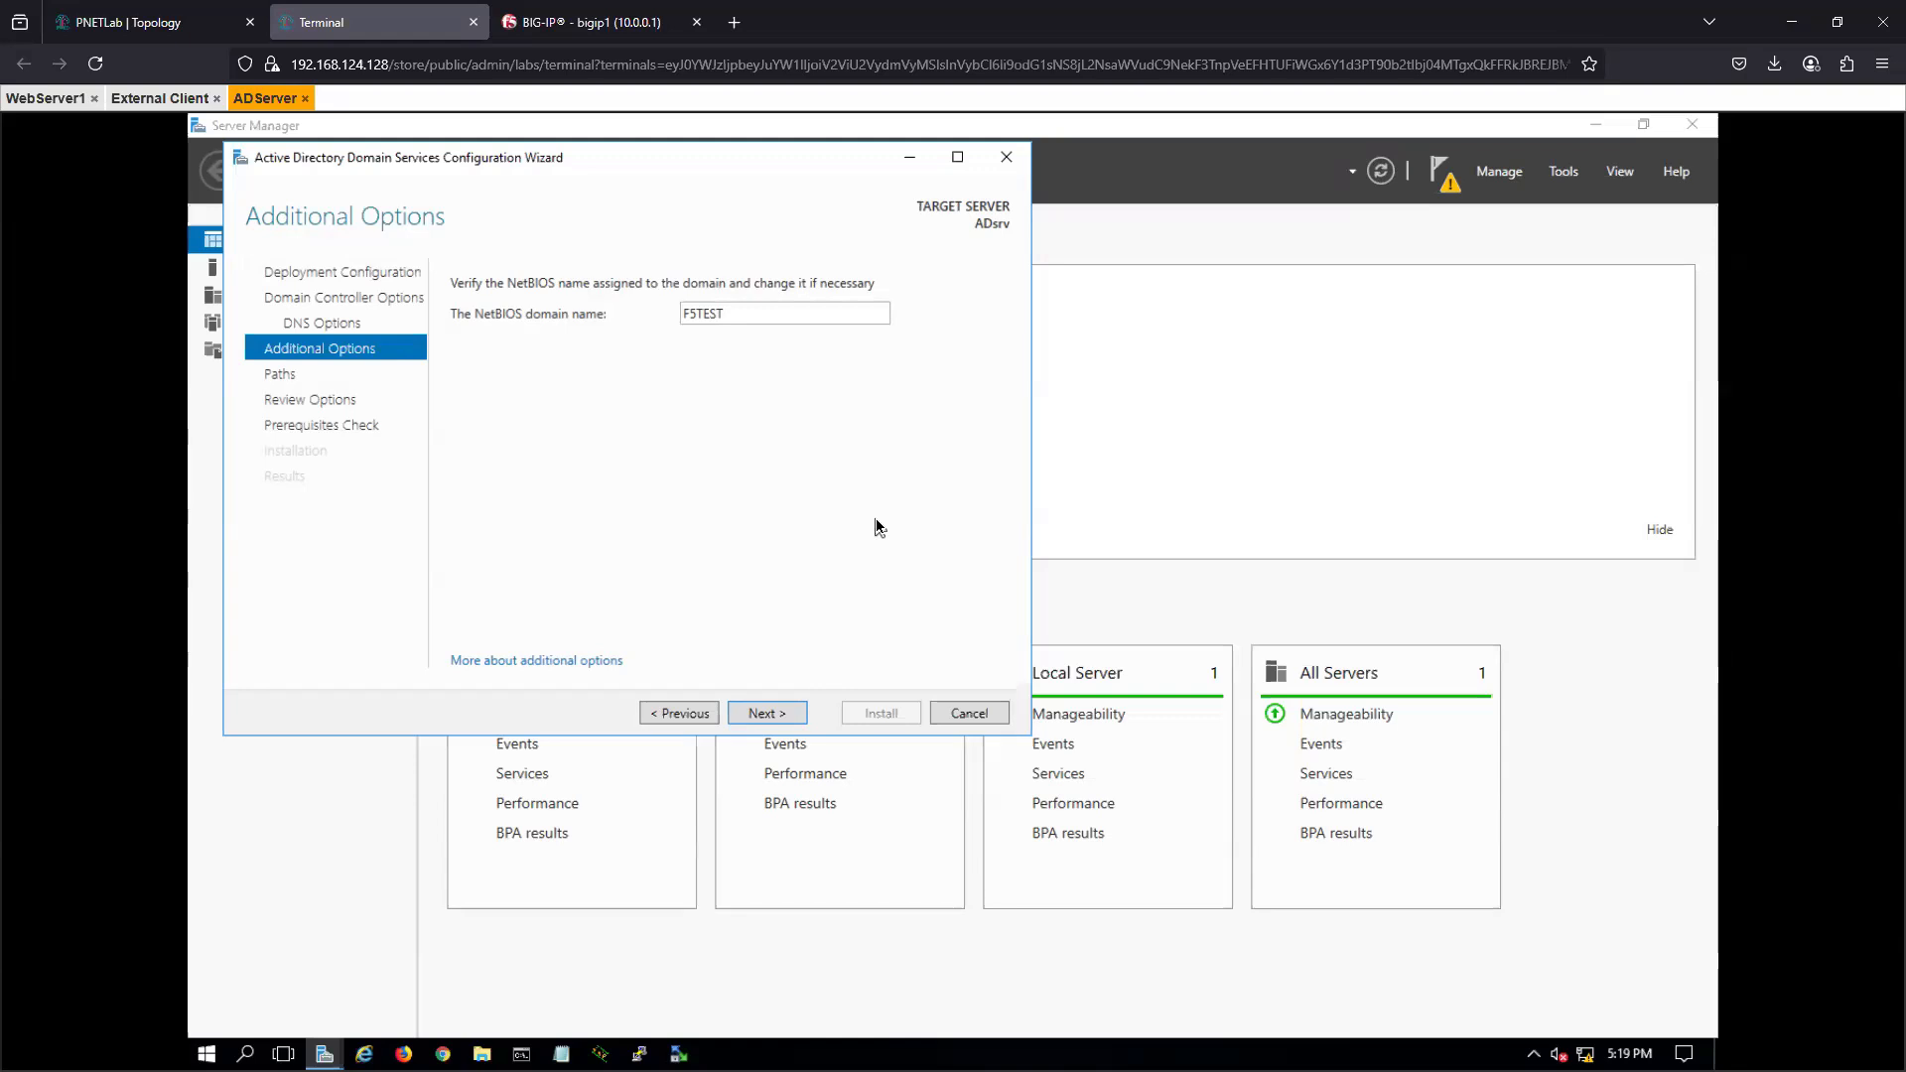
left_click(770, 713)
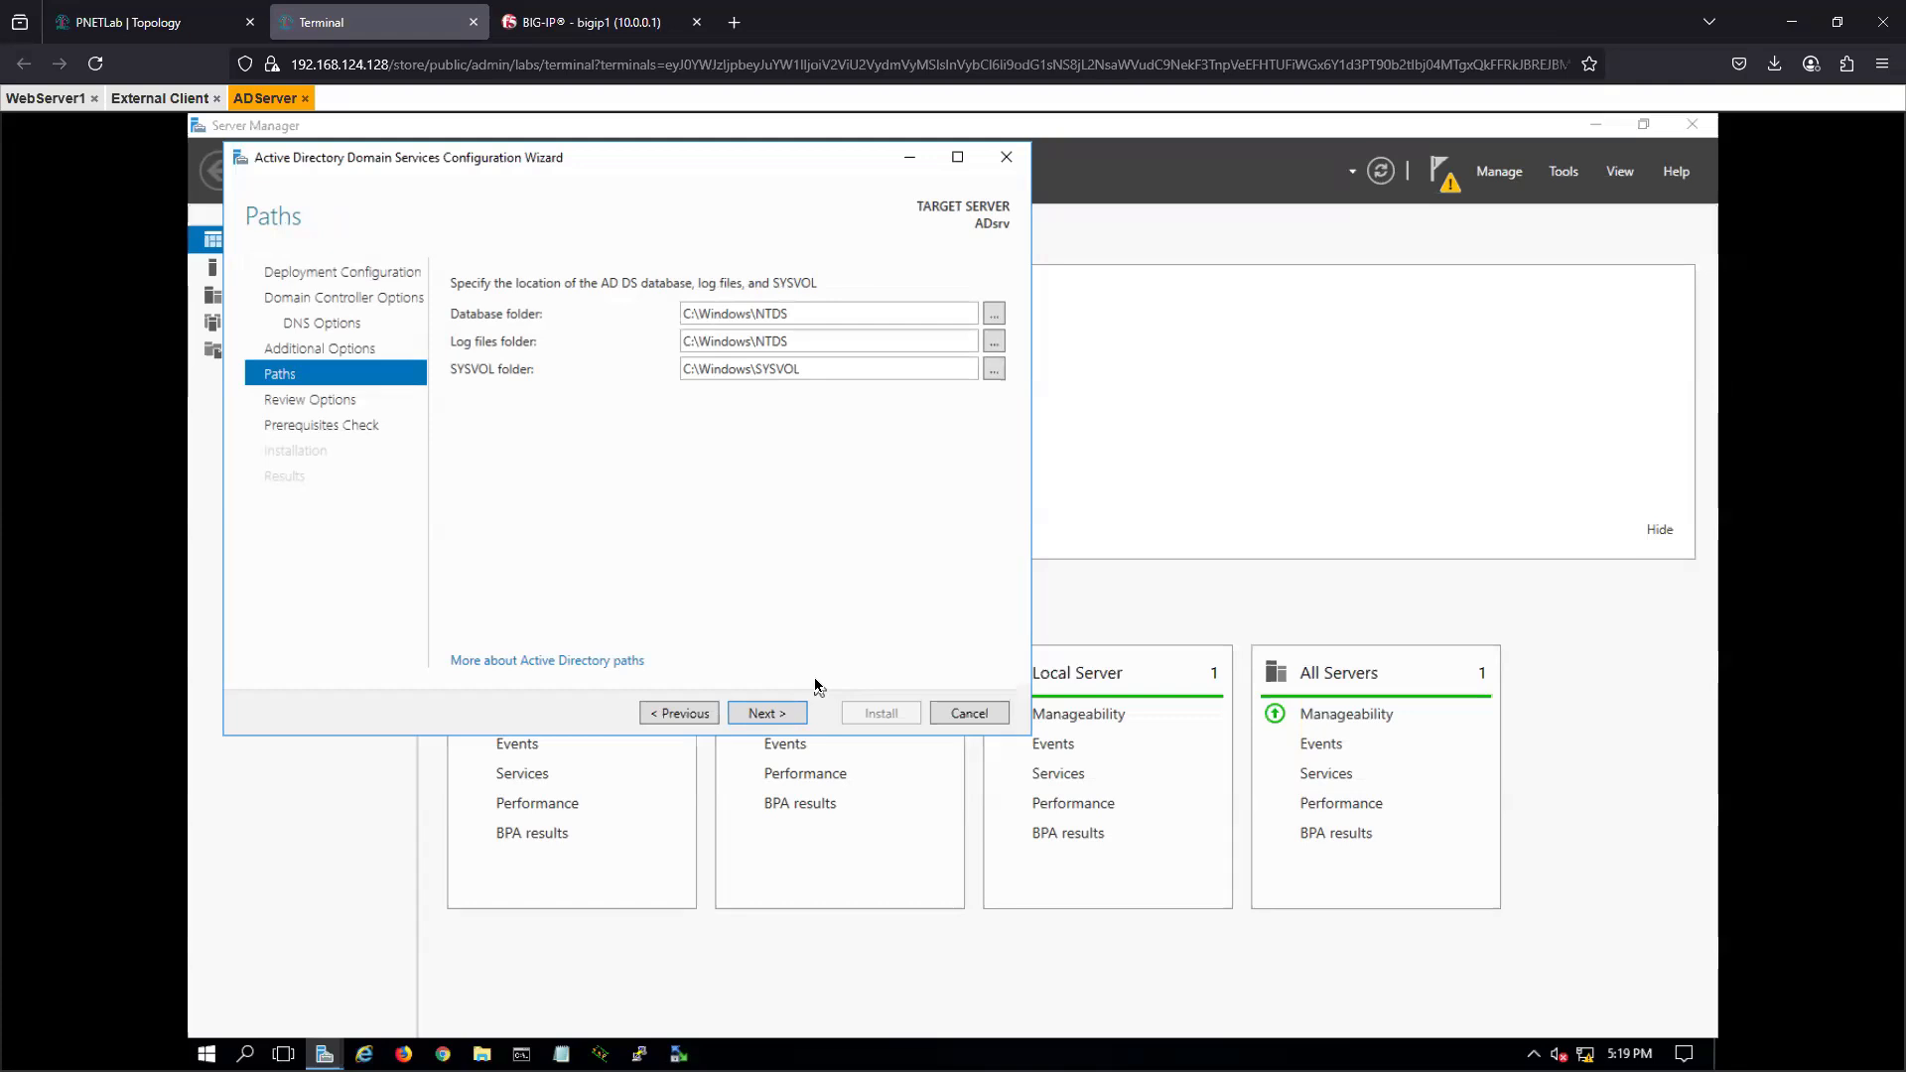
left_click(780, 715)
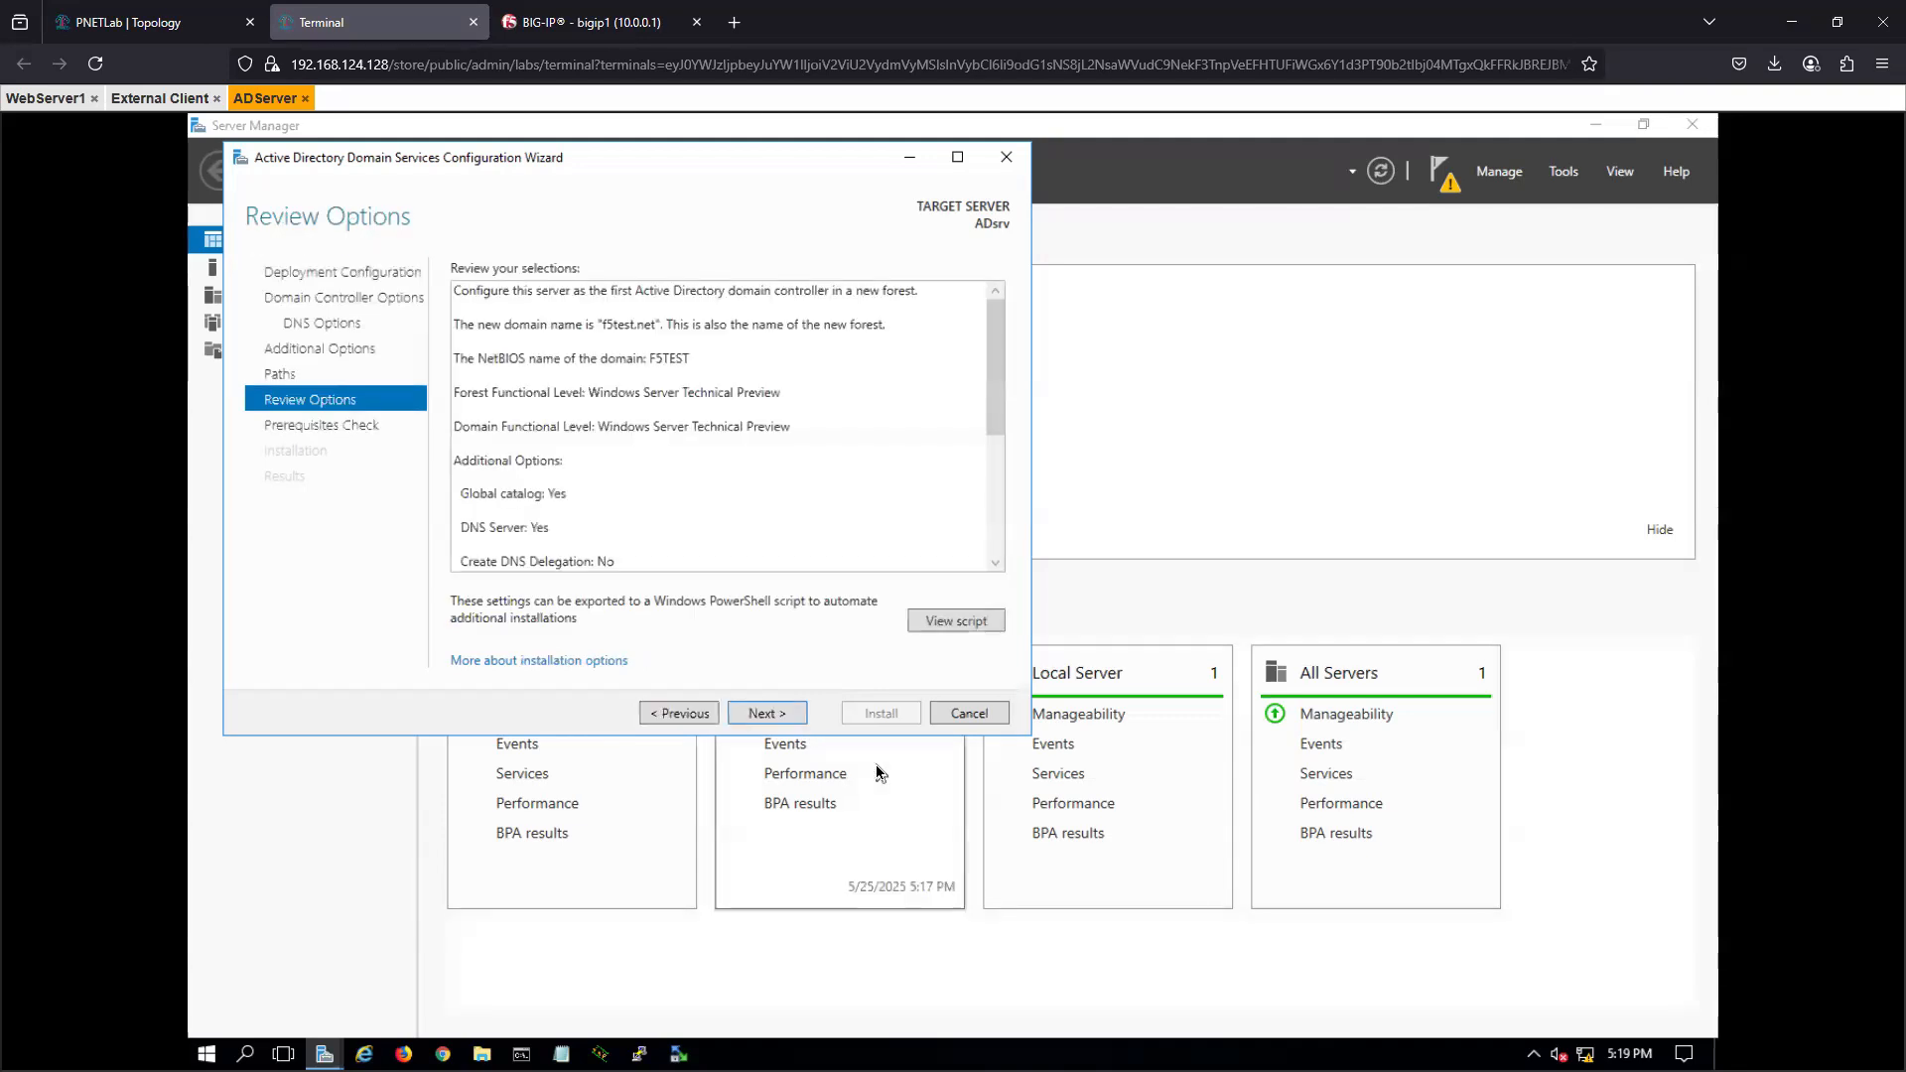
left_click(769, 715)
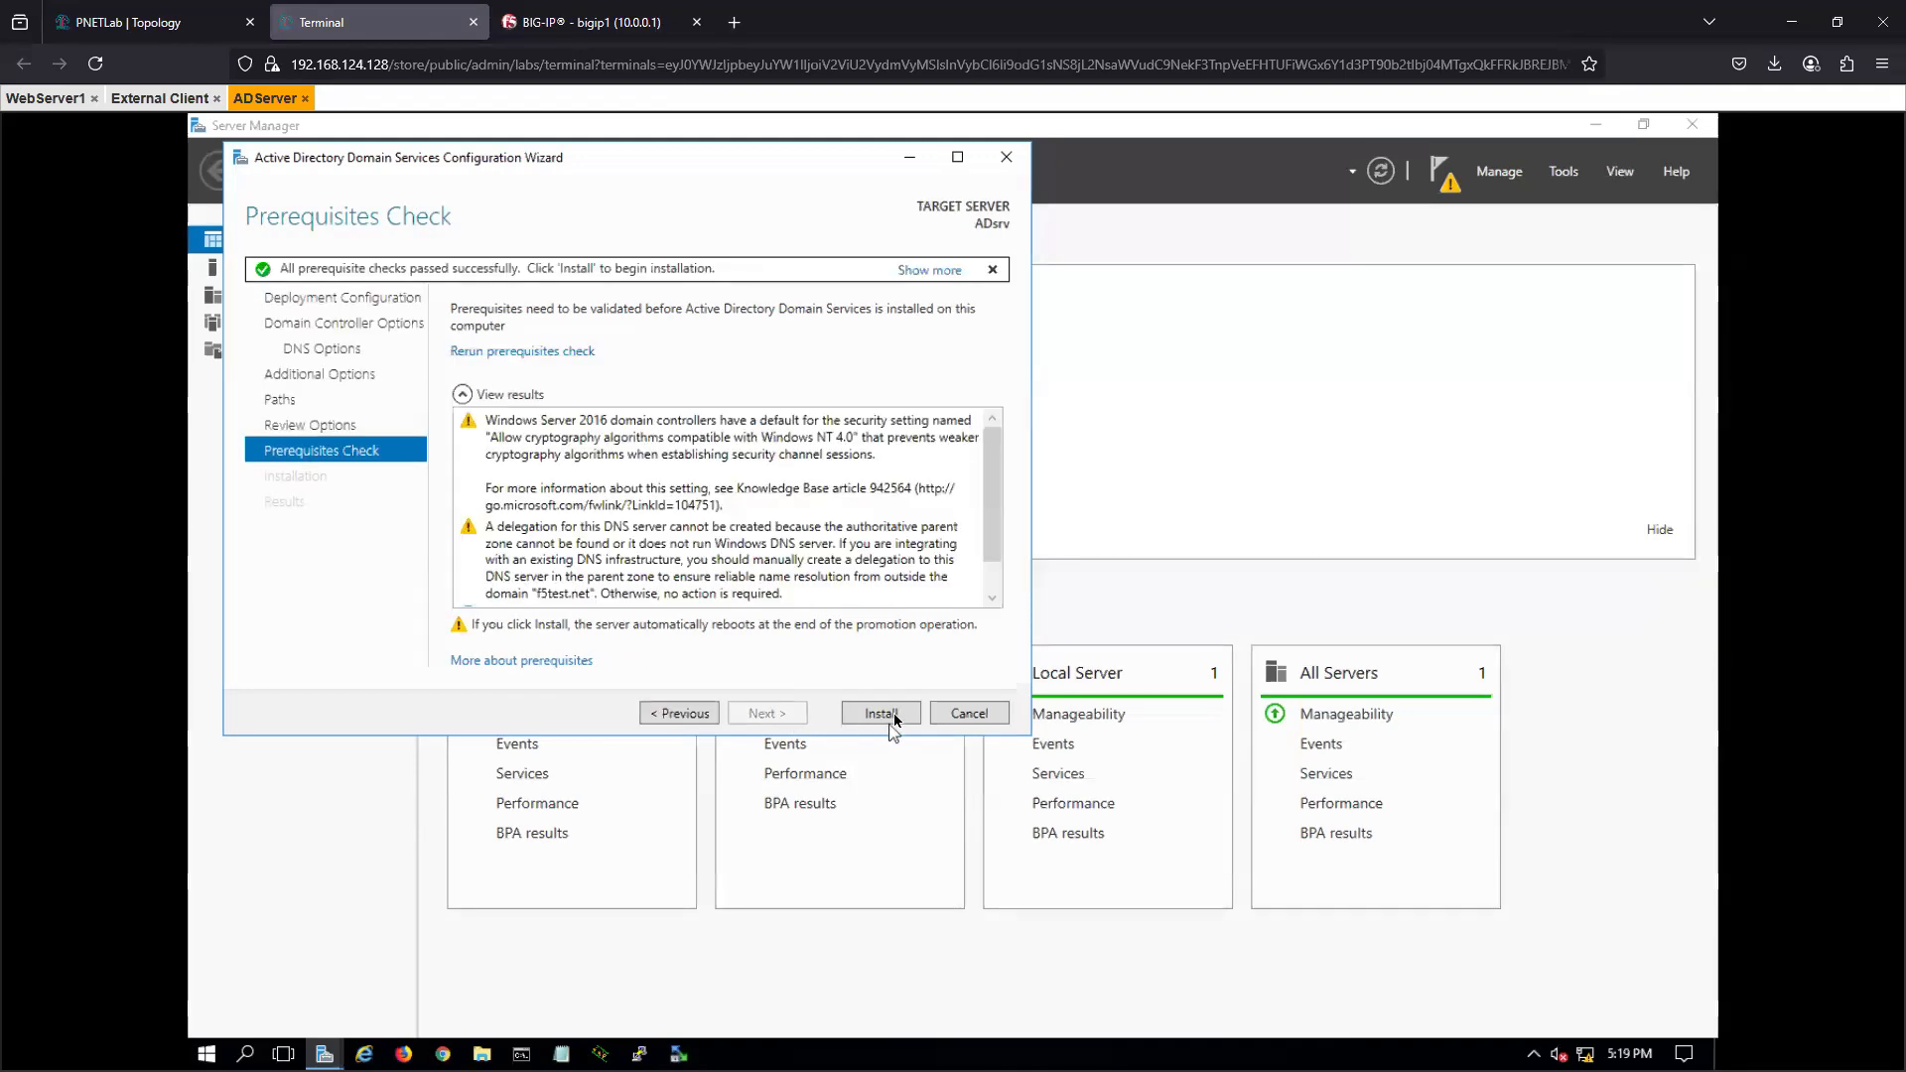
left_click(883, 714)
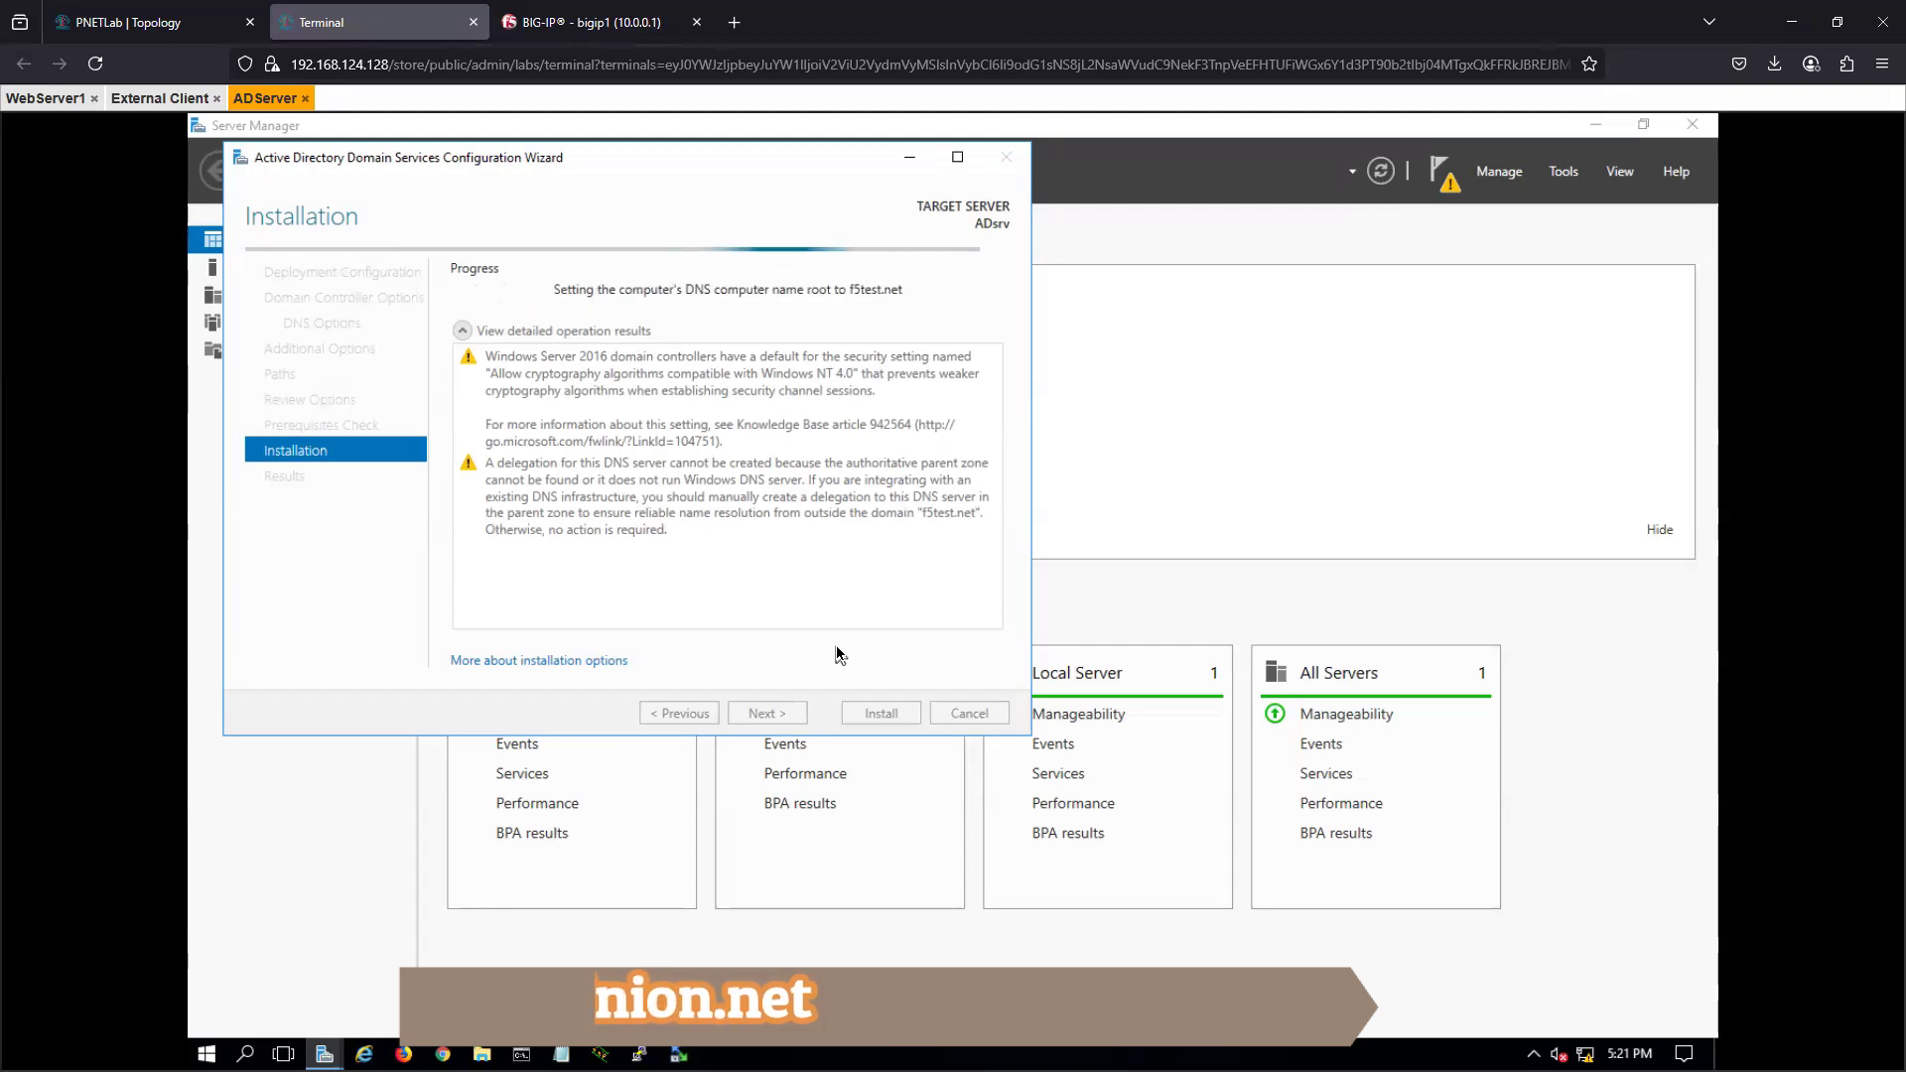
- Switch to BIG-IP, open the apm_test access policy and try setting the Logon Page's third field type to password
left_click(595, 22)
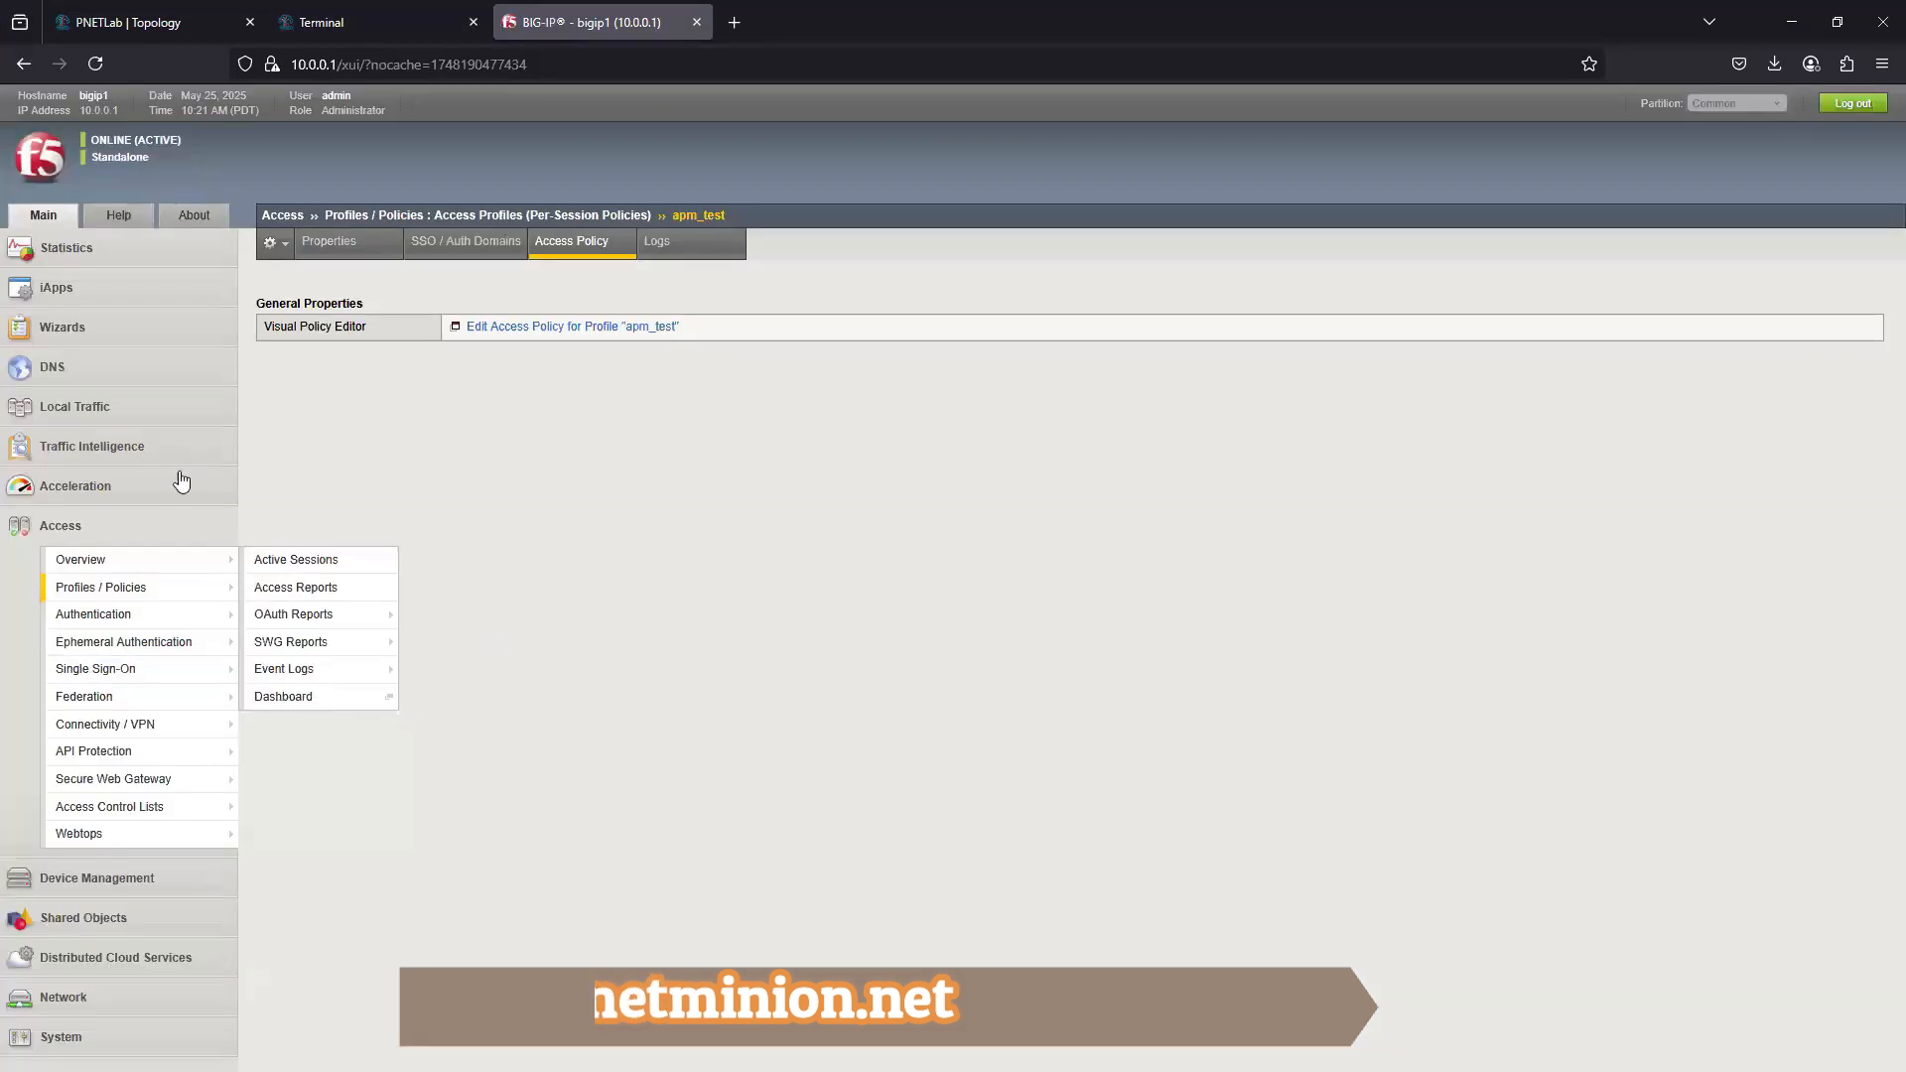
left_click(599, 327)
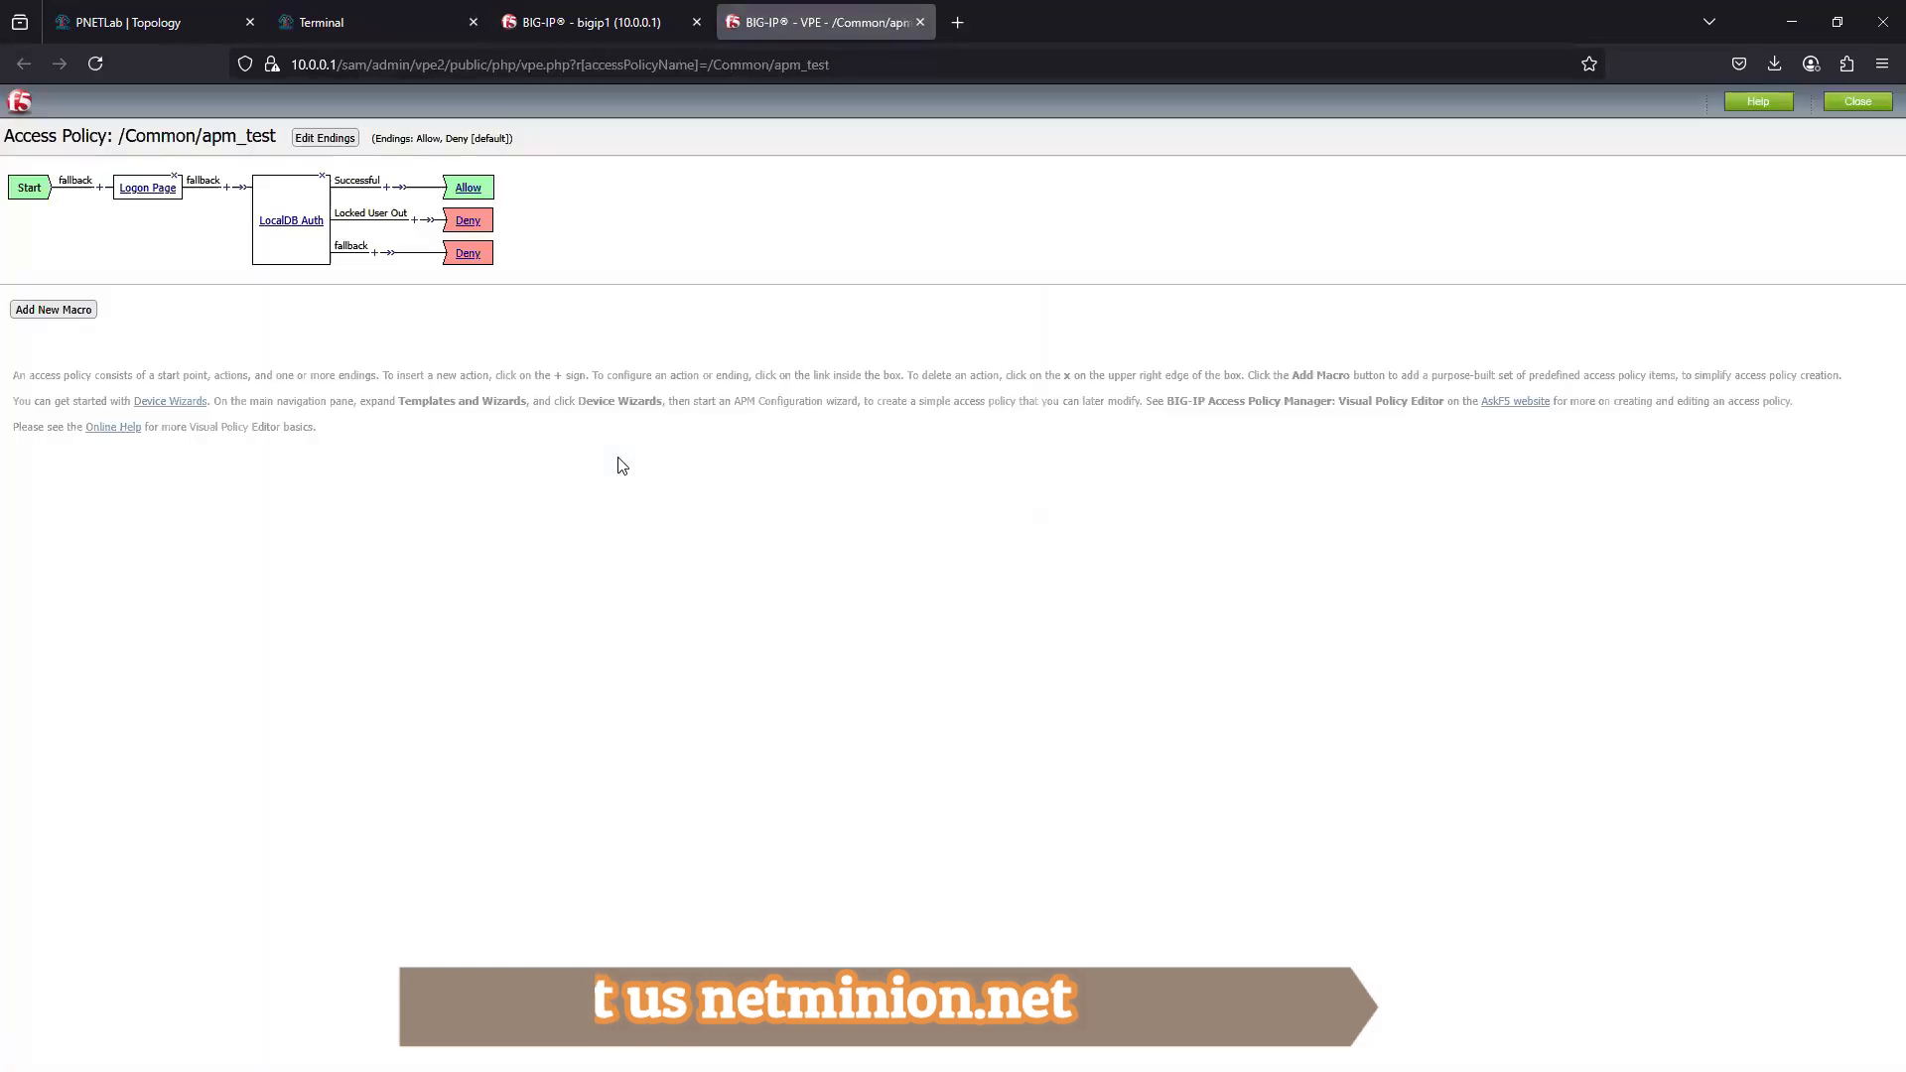
left_click(147, 188)
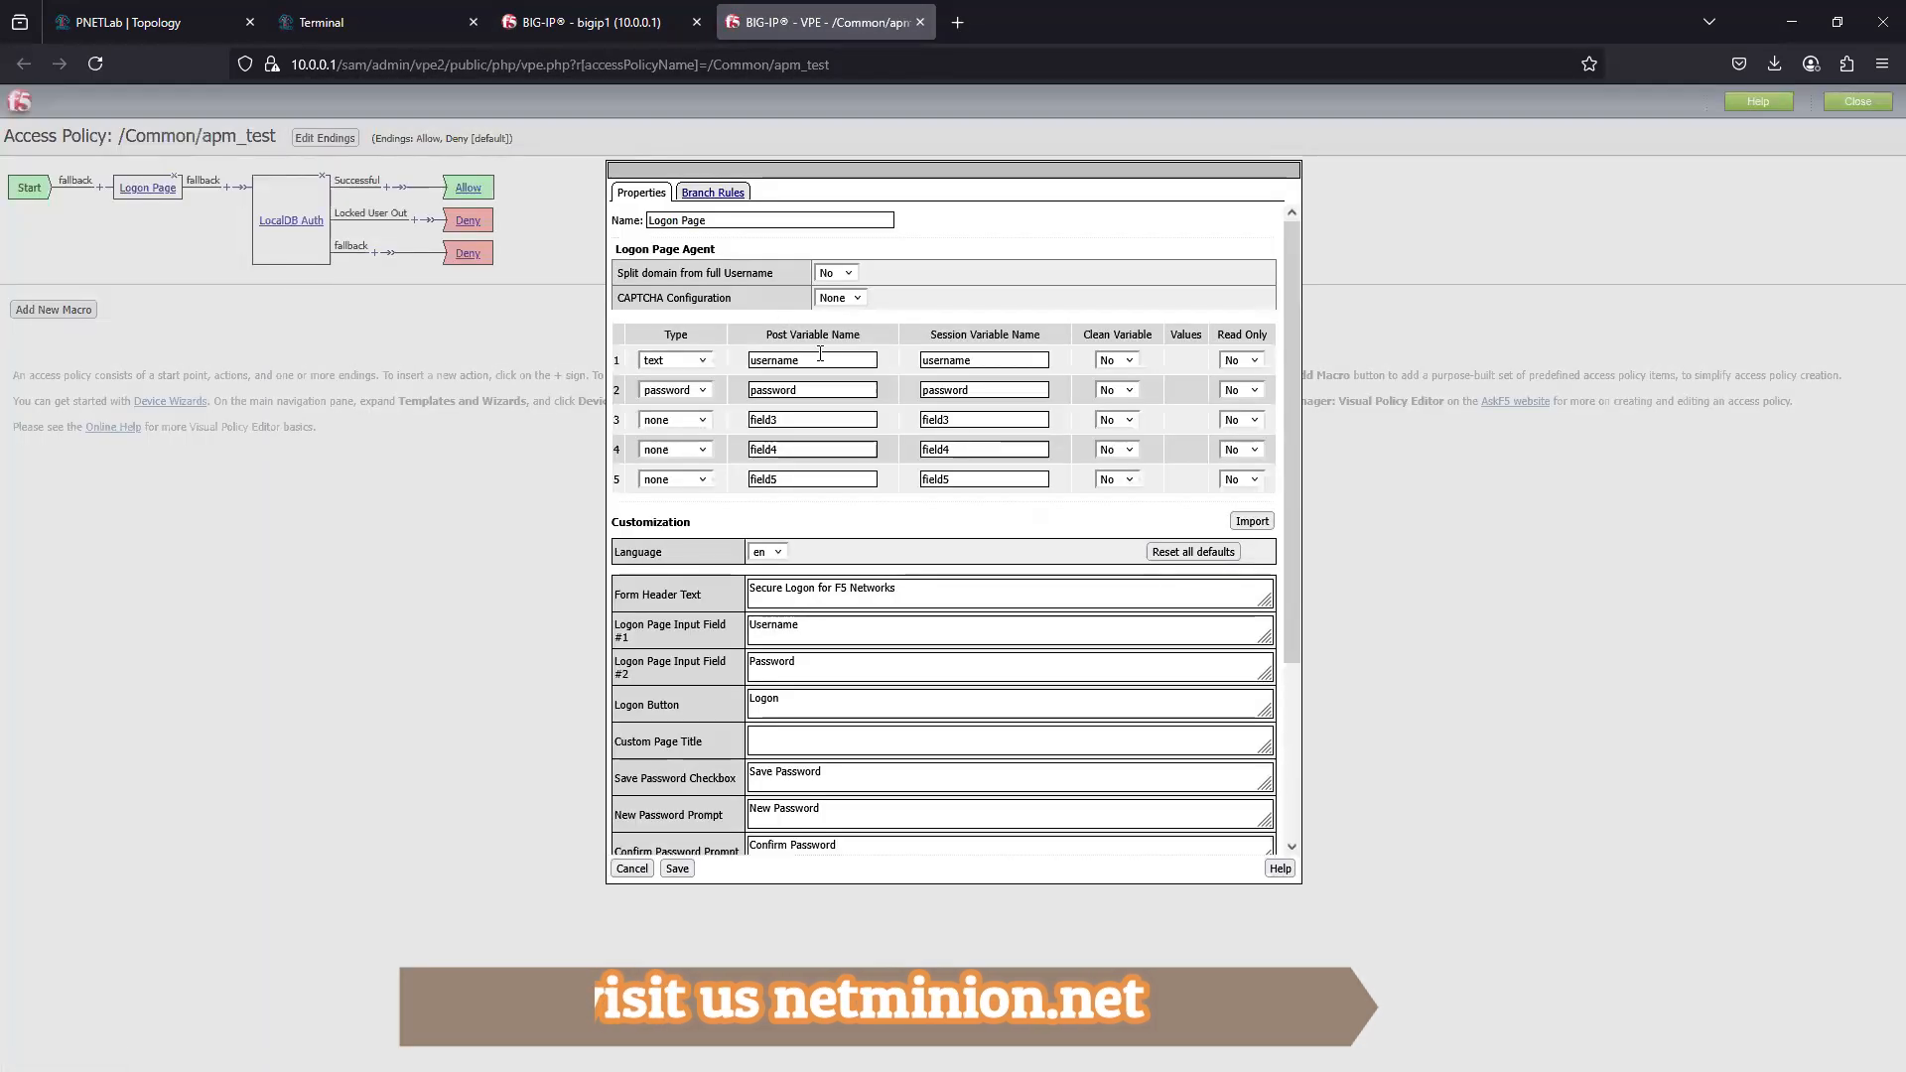
left_click(704, 421)
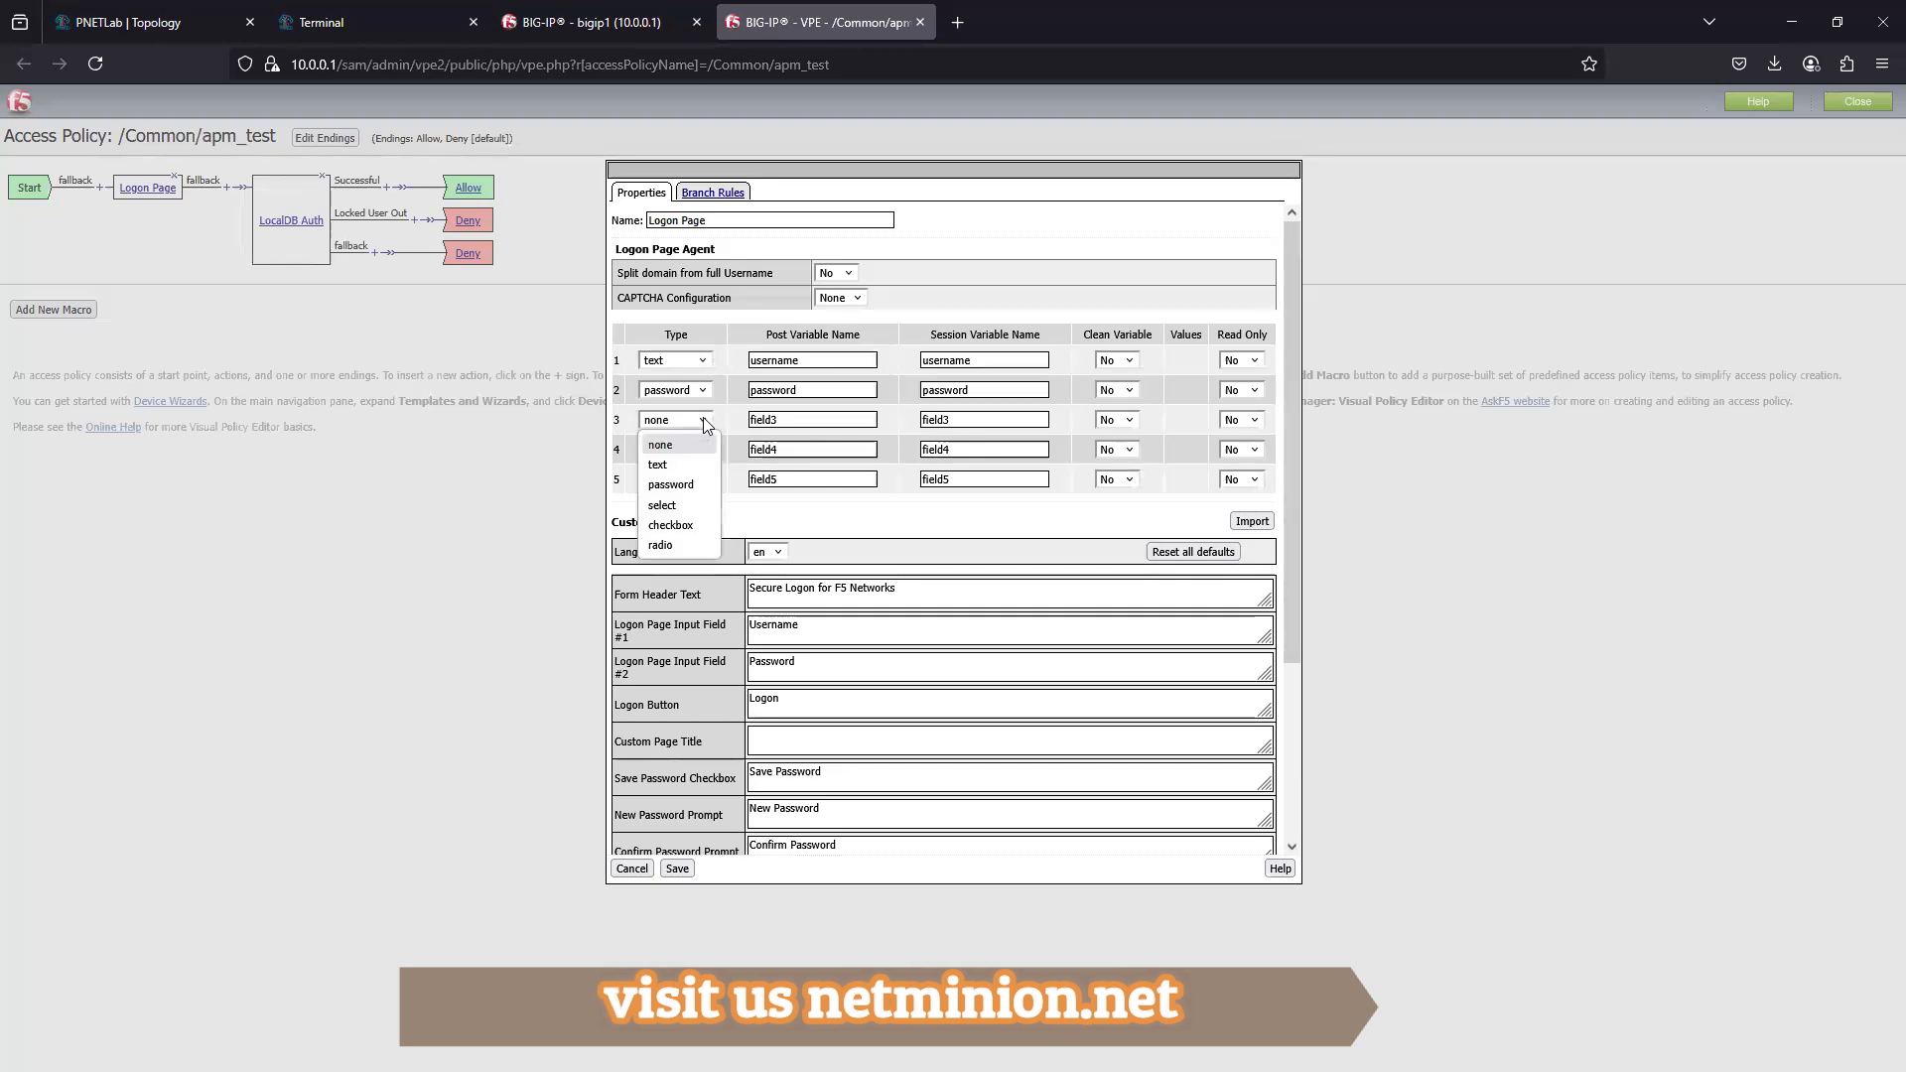
left_click(685, 484)
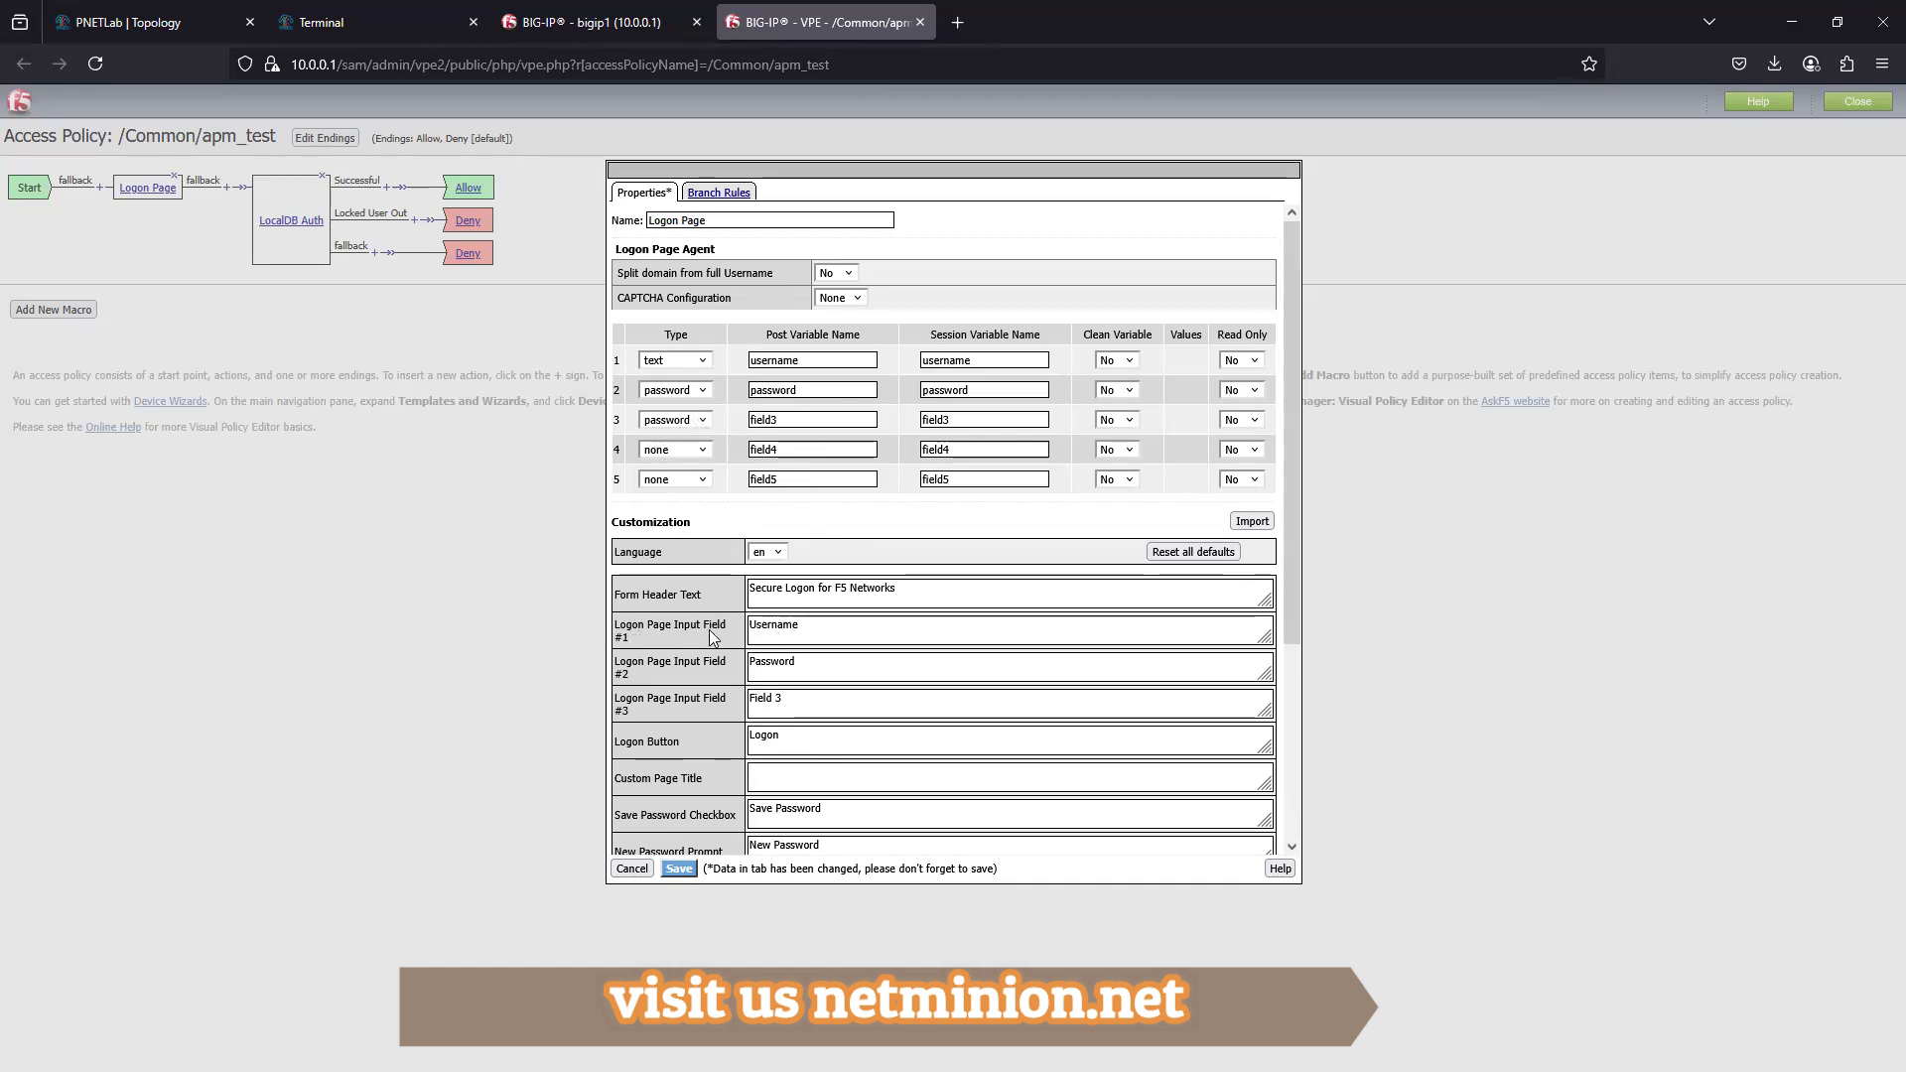
- Review the Logon Page's input field labels and remaining customization texts, and leave its properties without saving
double_click(781, 630)
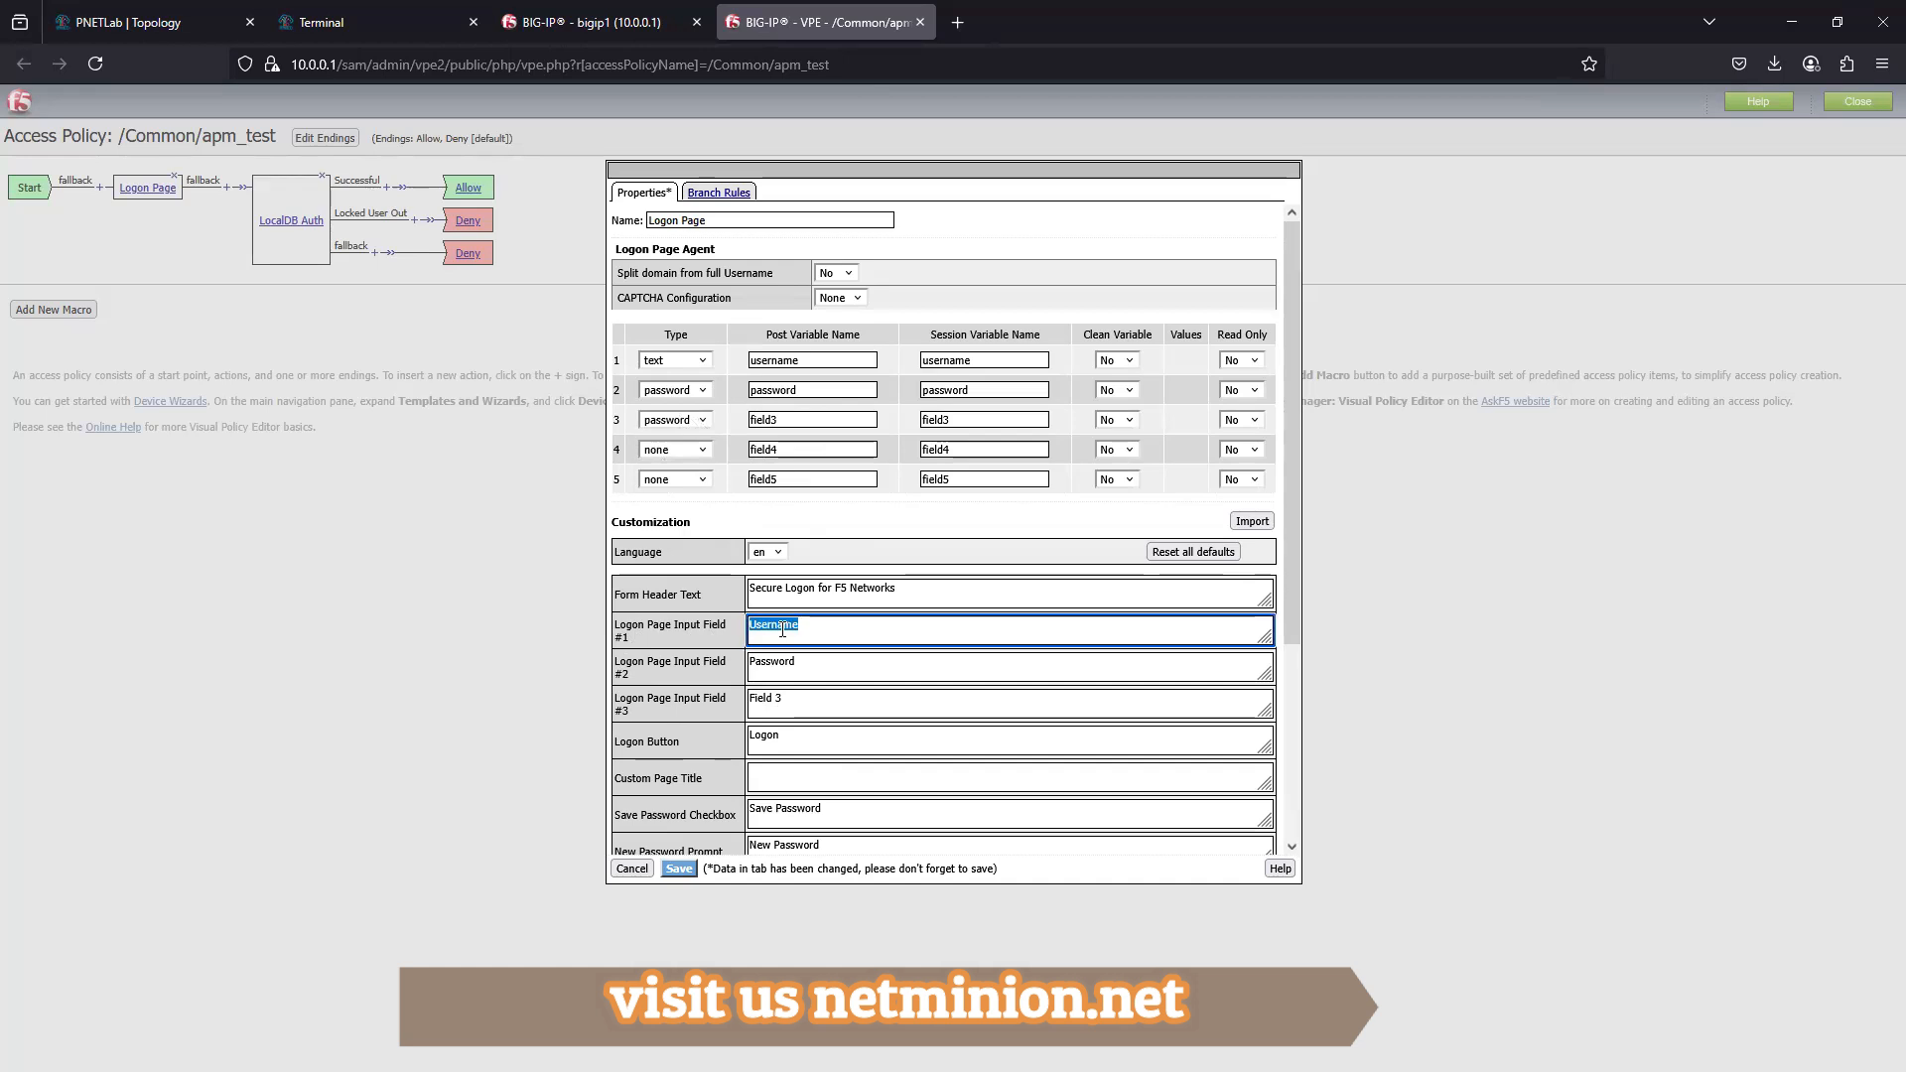
double_click(761, 663)
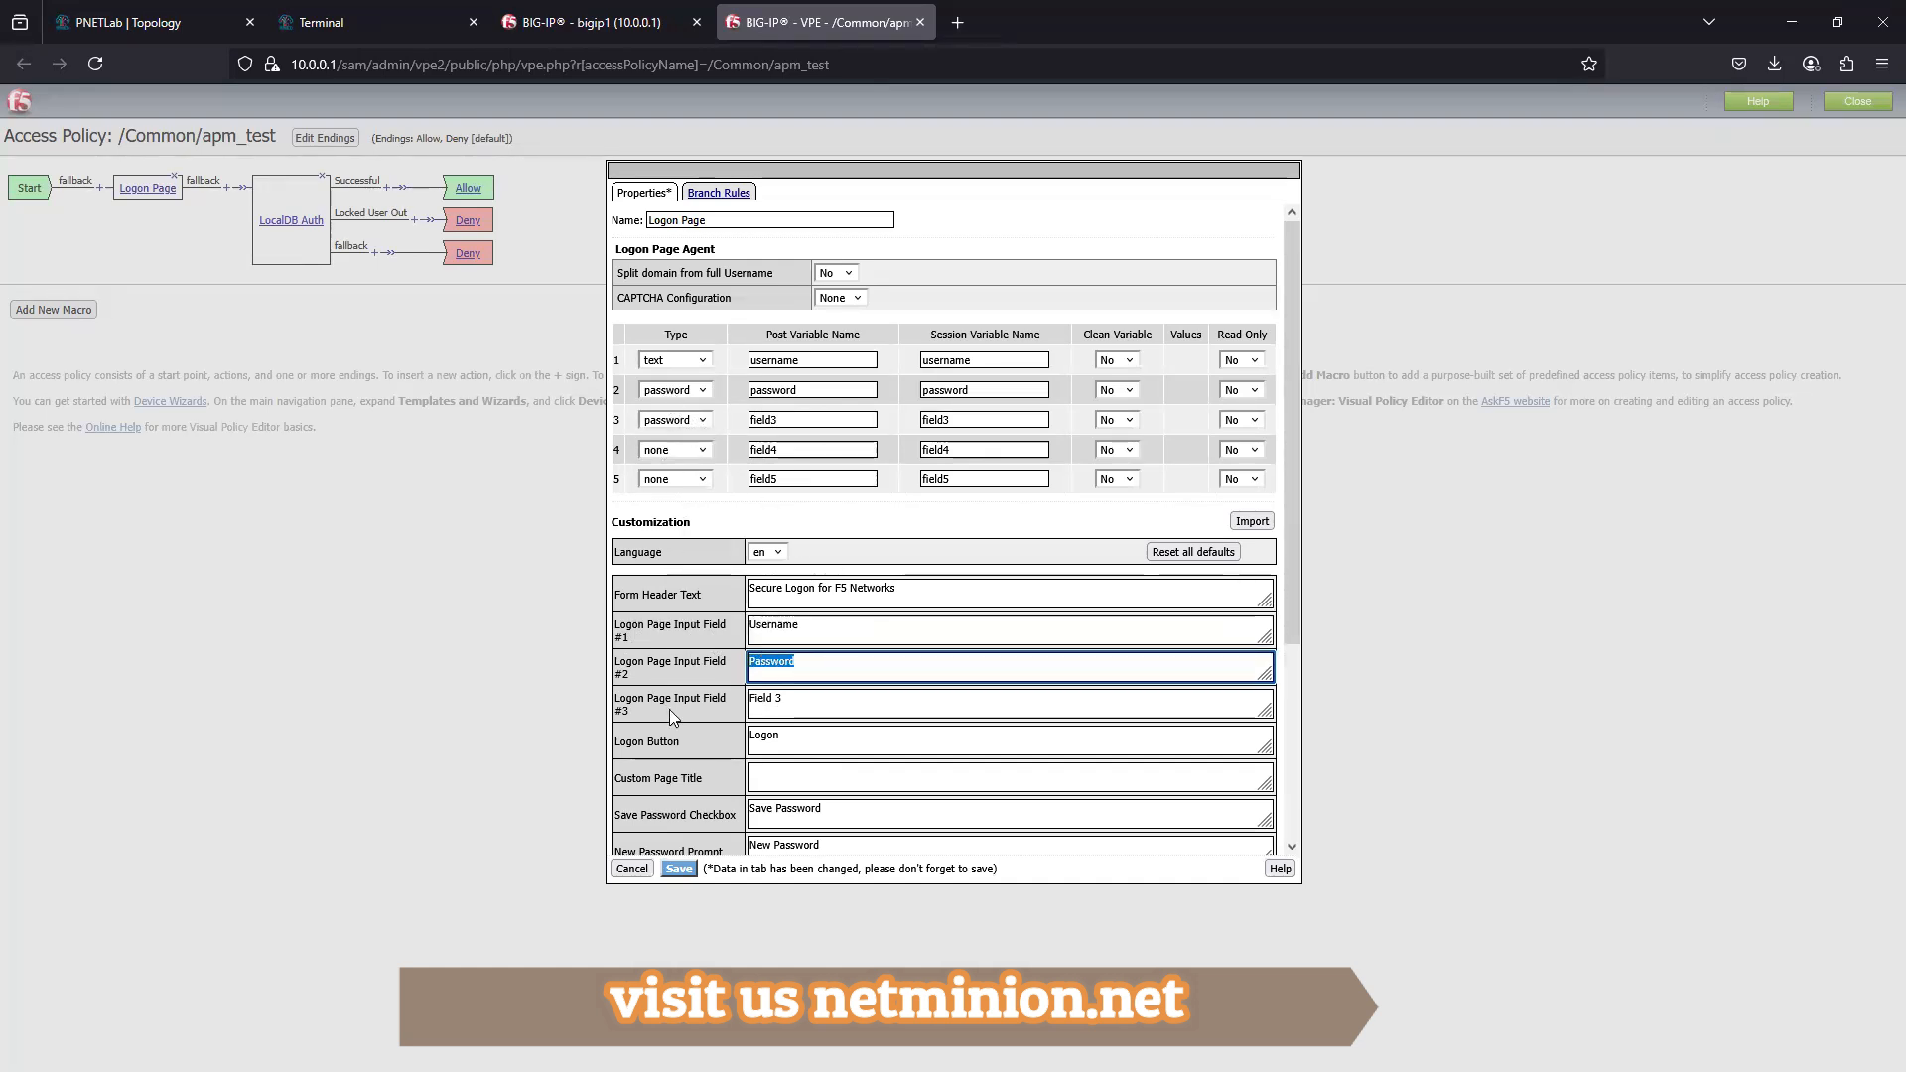
double_click(761, 702)
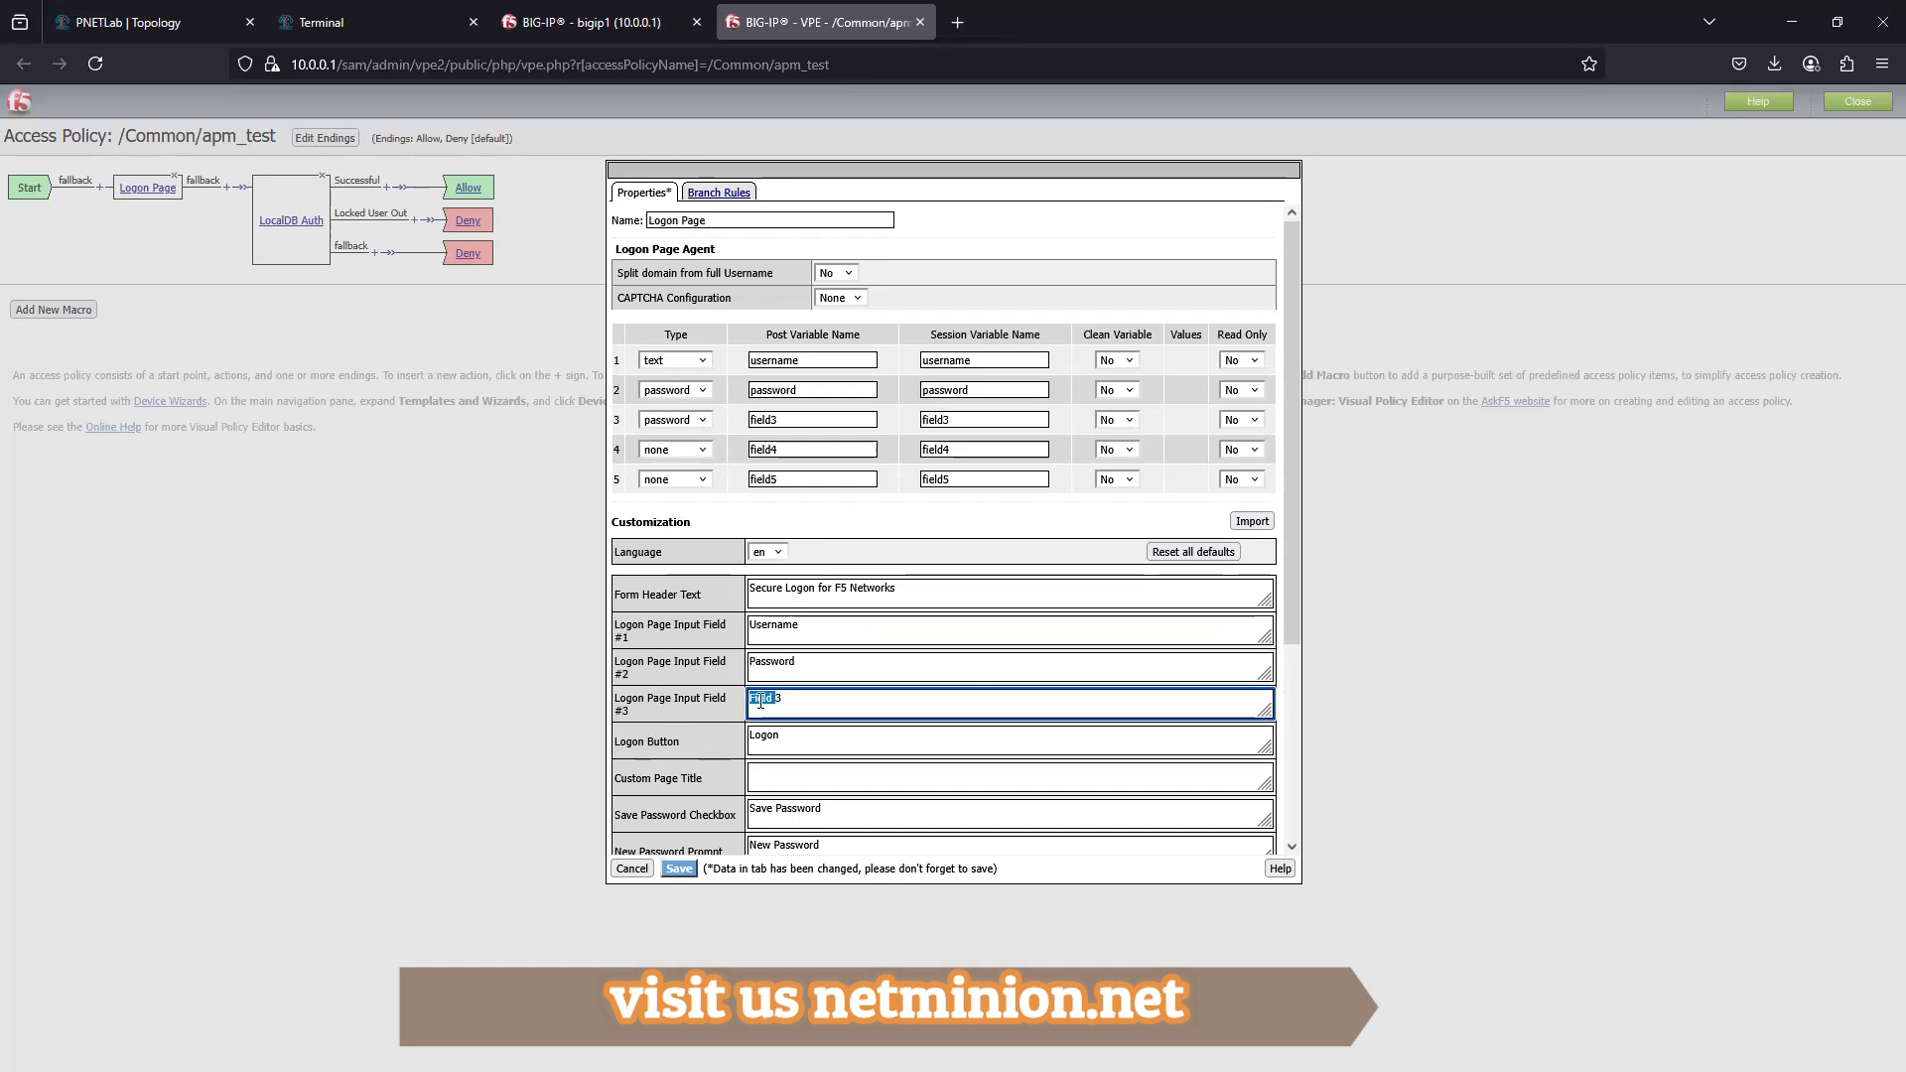
left_click(675, 739)
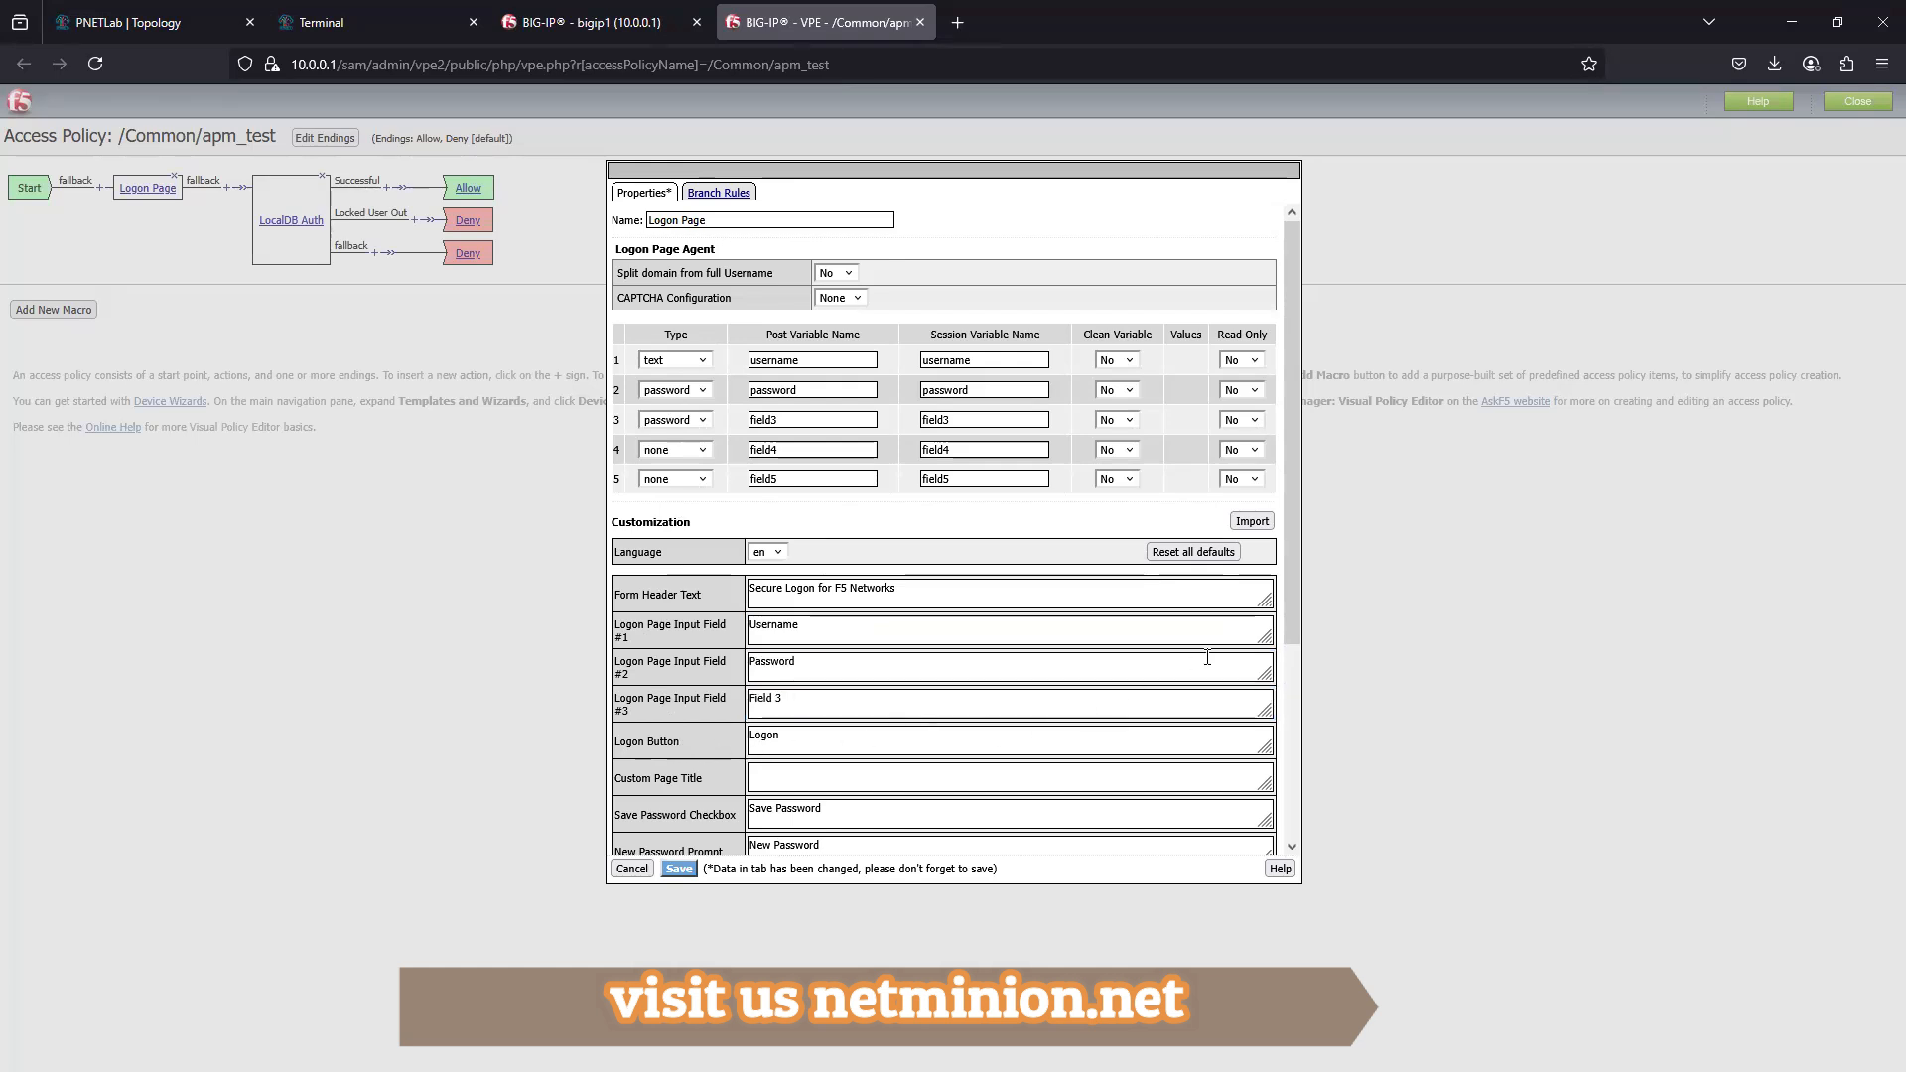
mouse_move(1286, 610)
left_mouse_down()
mouse_move(1297, 806)
mouse_move(1304, 575)
left_mouse_up()
left_click_drag(1297, 451, 1287, 685)
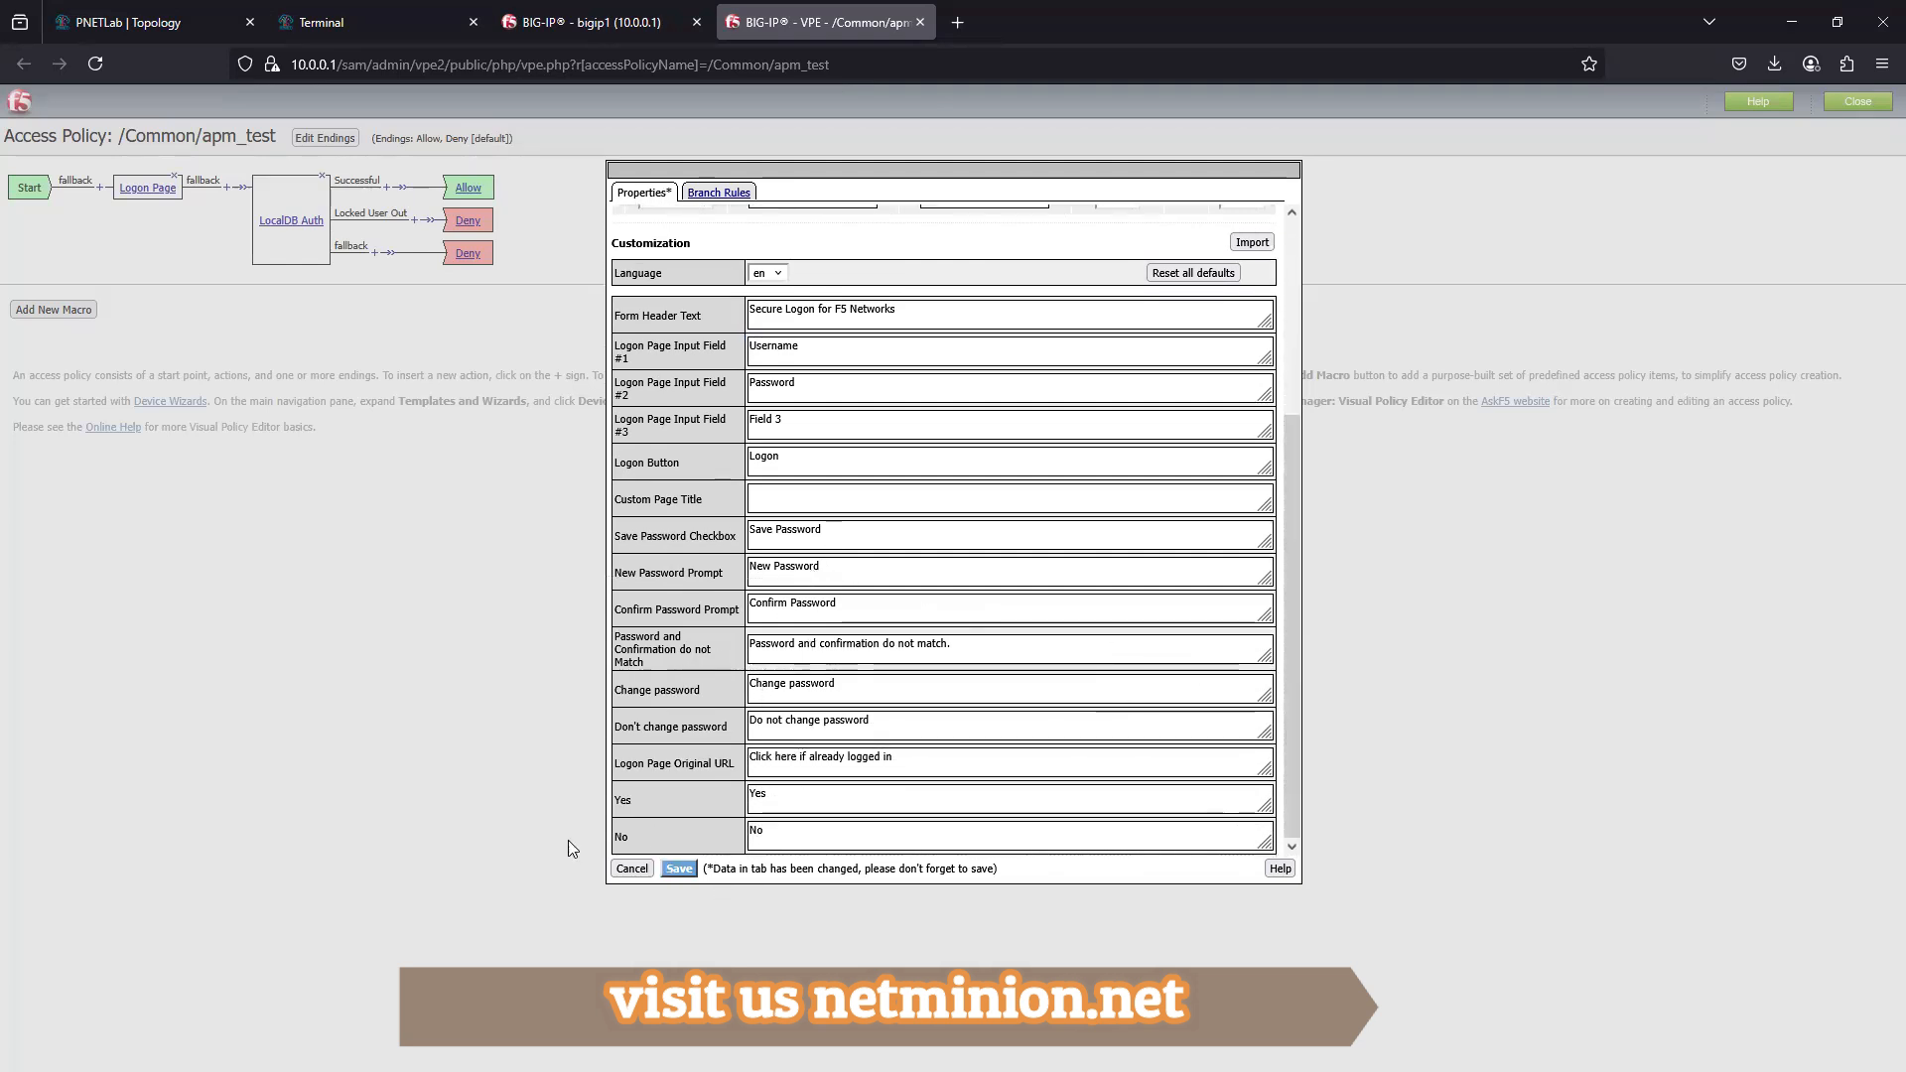
left_click(622, 870)
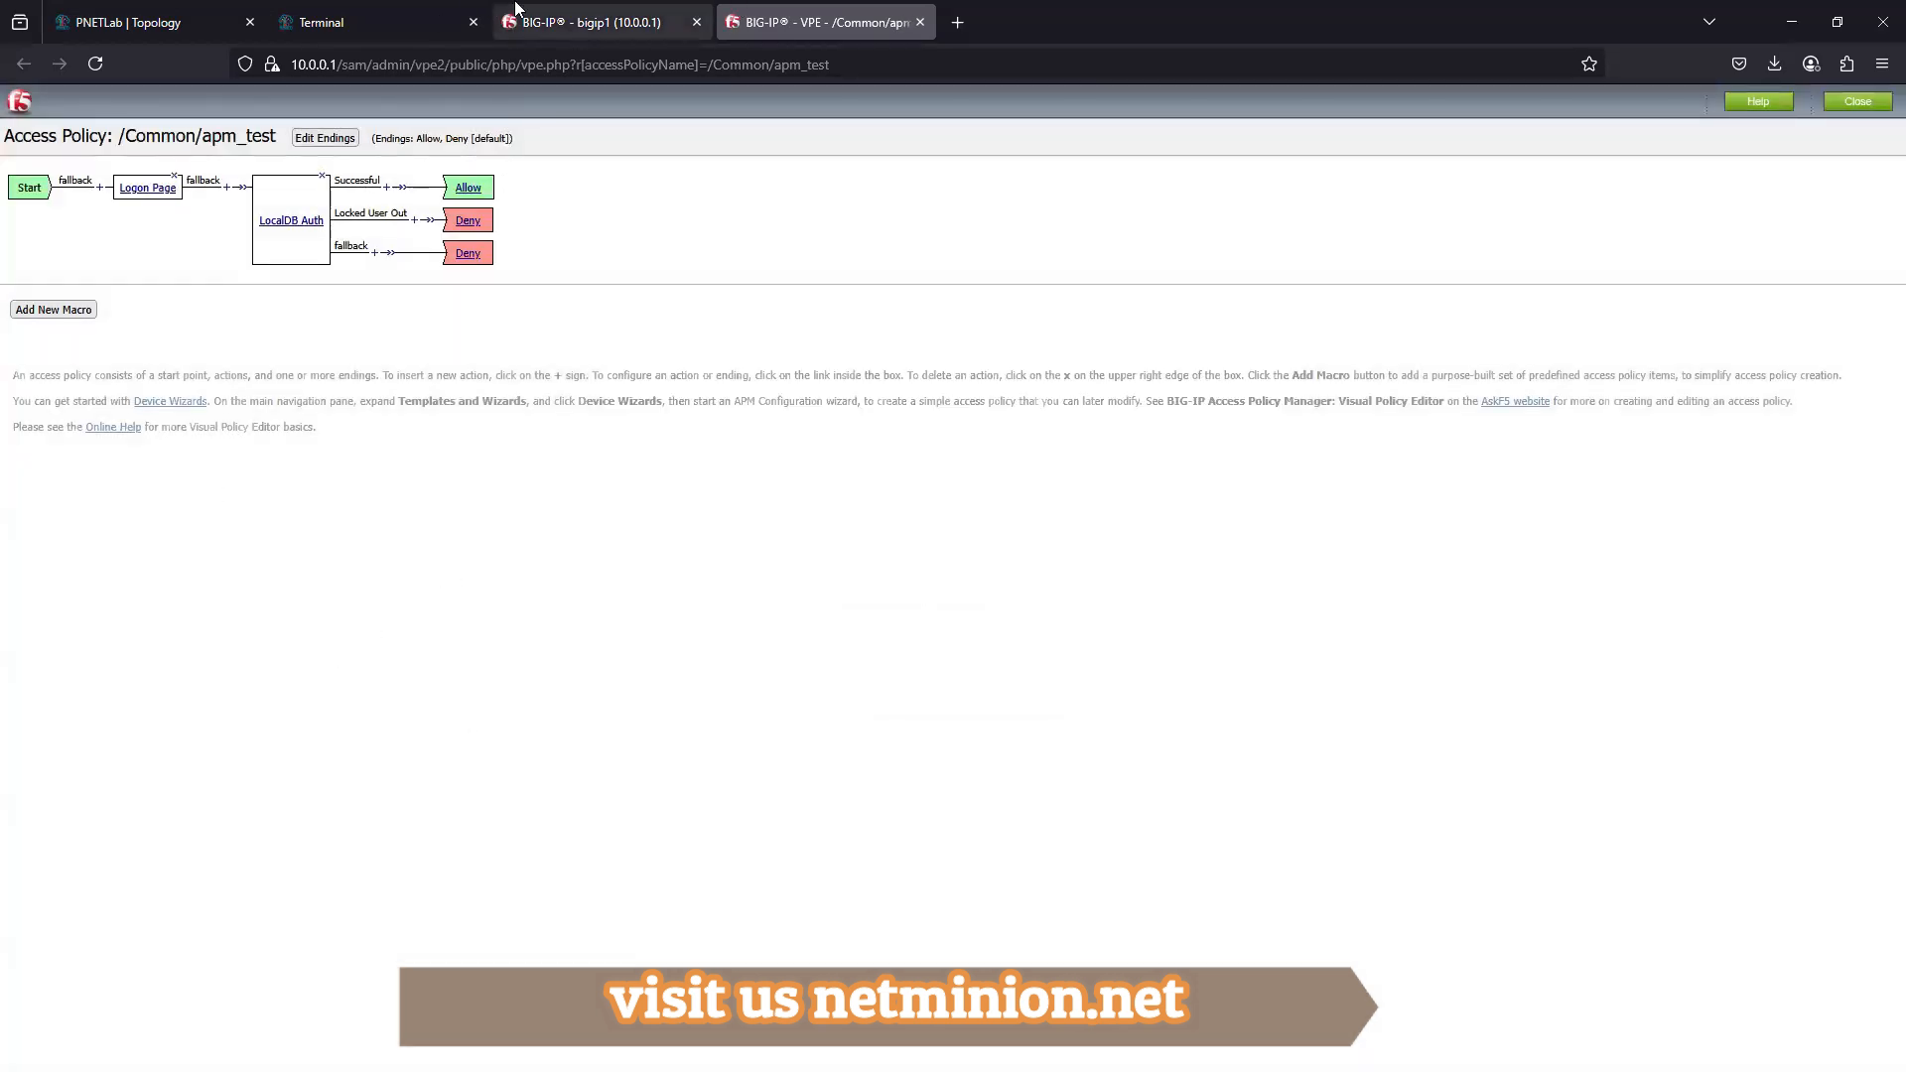
- Switch to the External Client, open an incognito Chrome window and close the window showing the Apache page
left_click(635, 20)
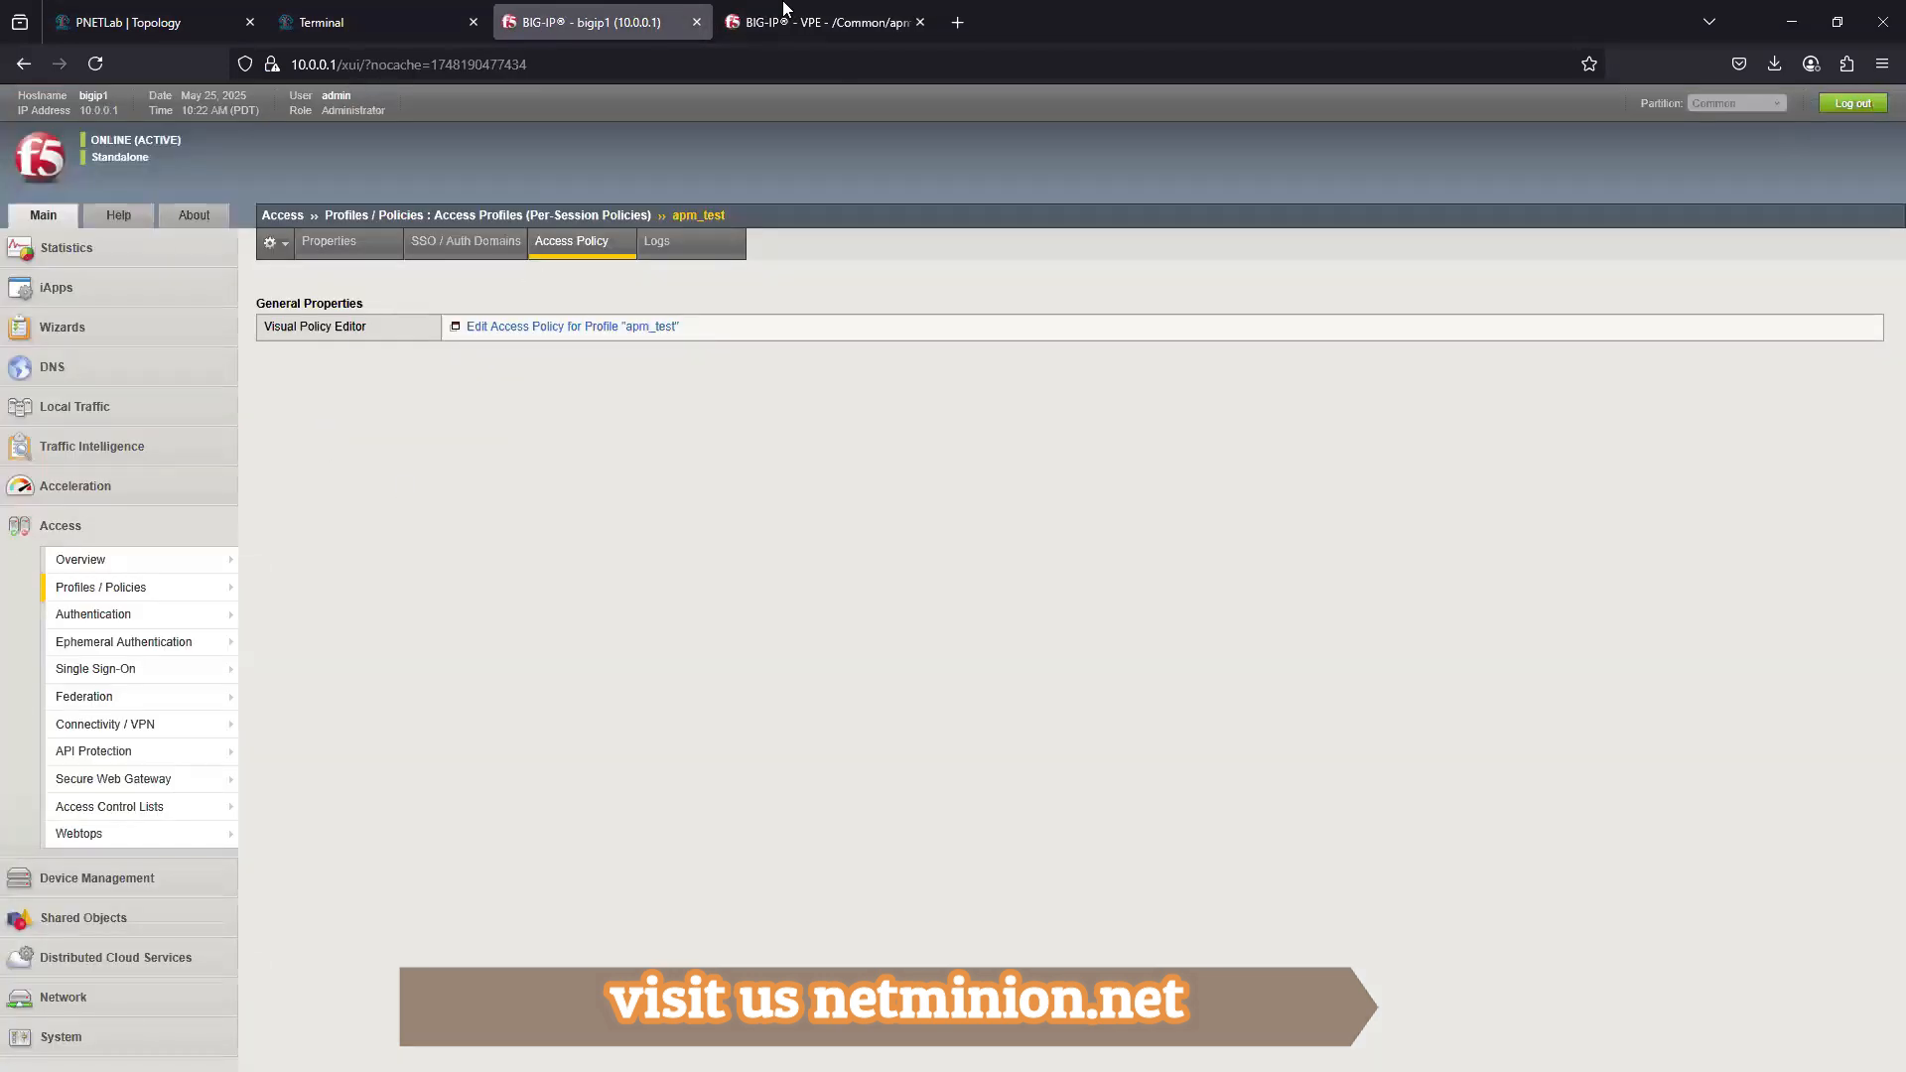
left_click(769, 15)
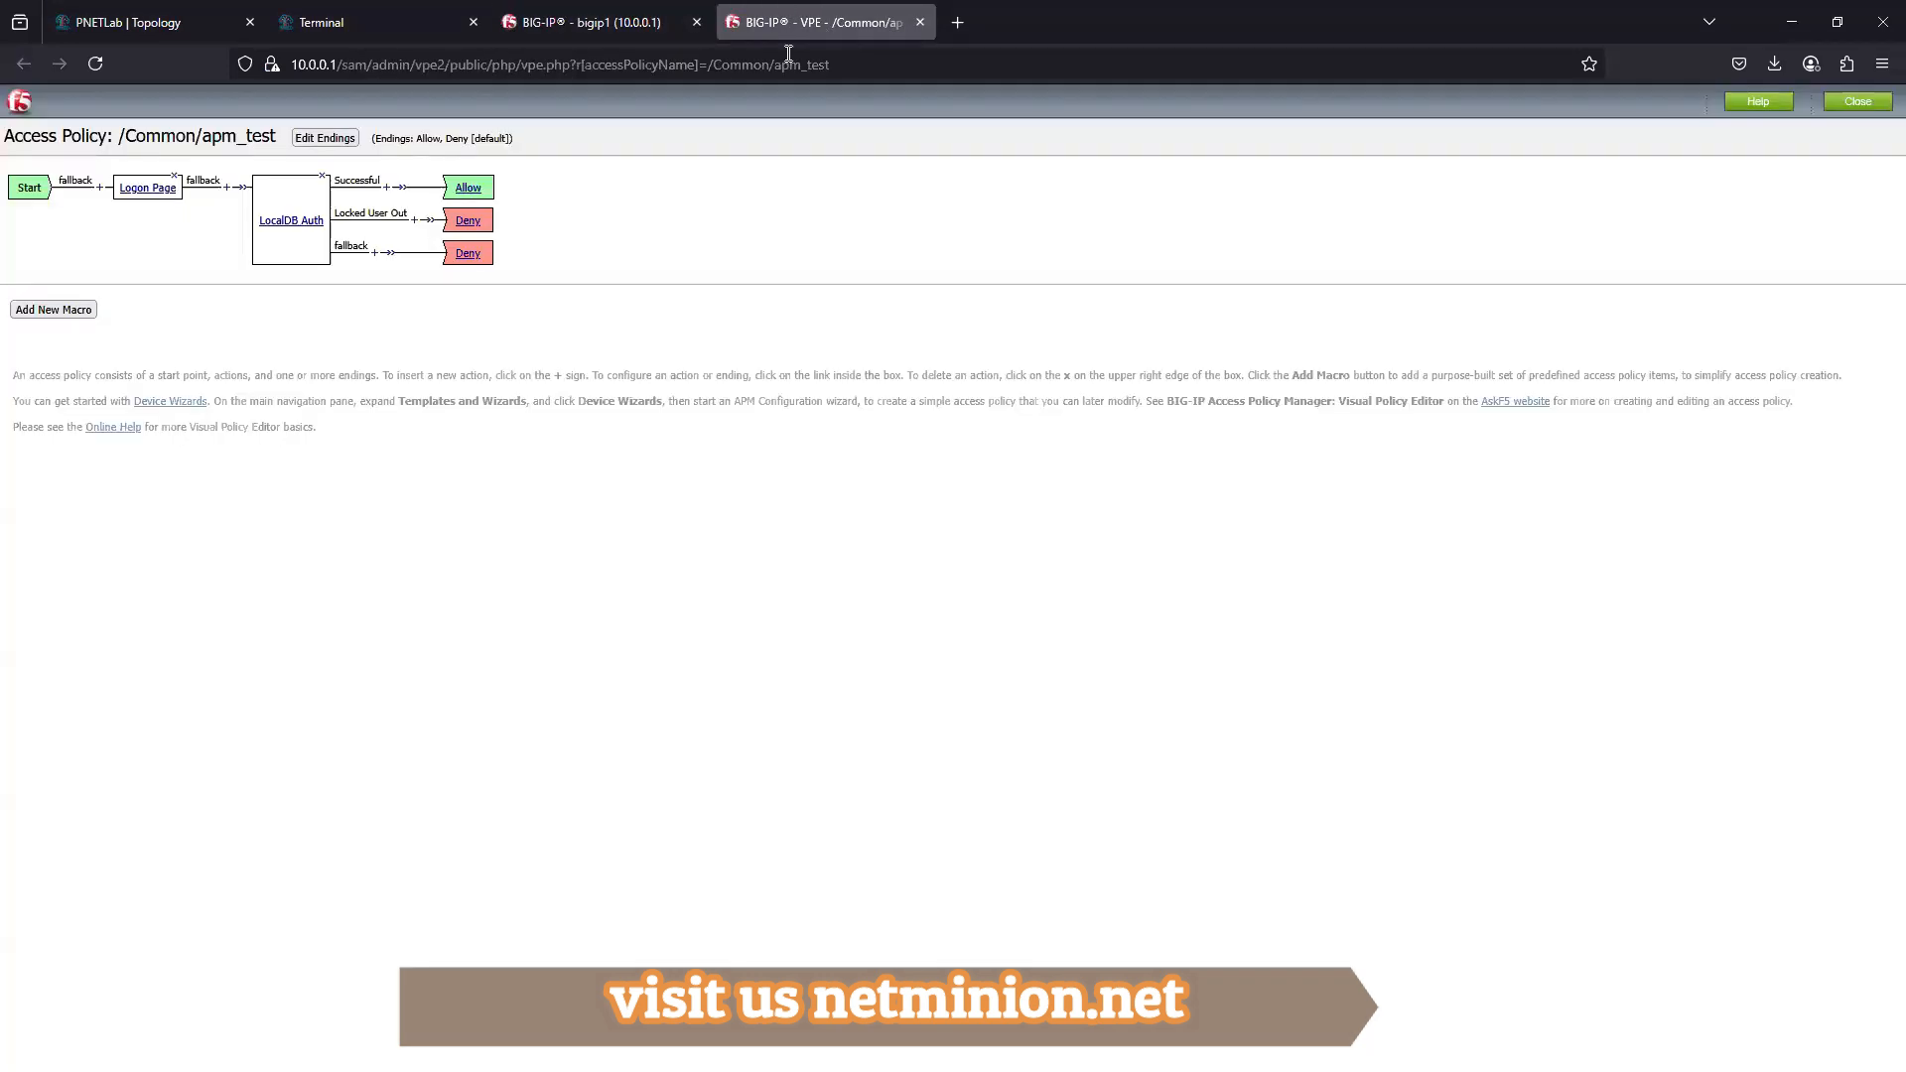
left_click(298, 22)
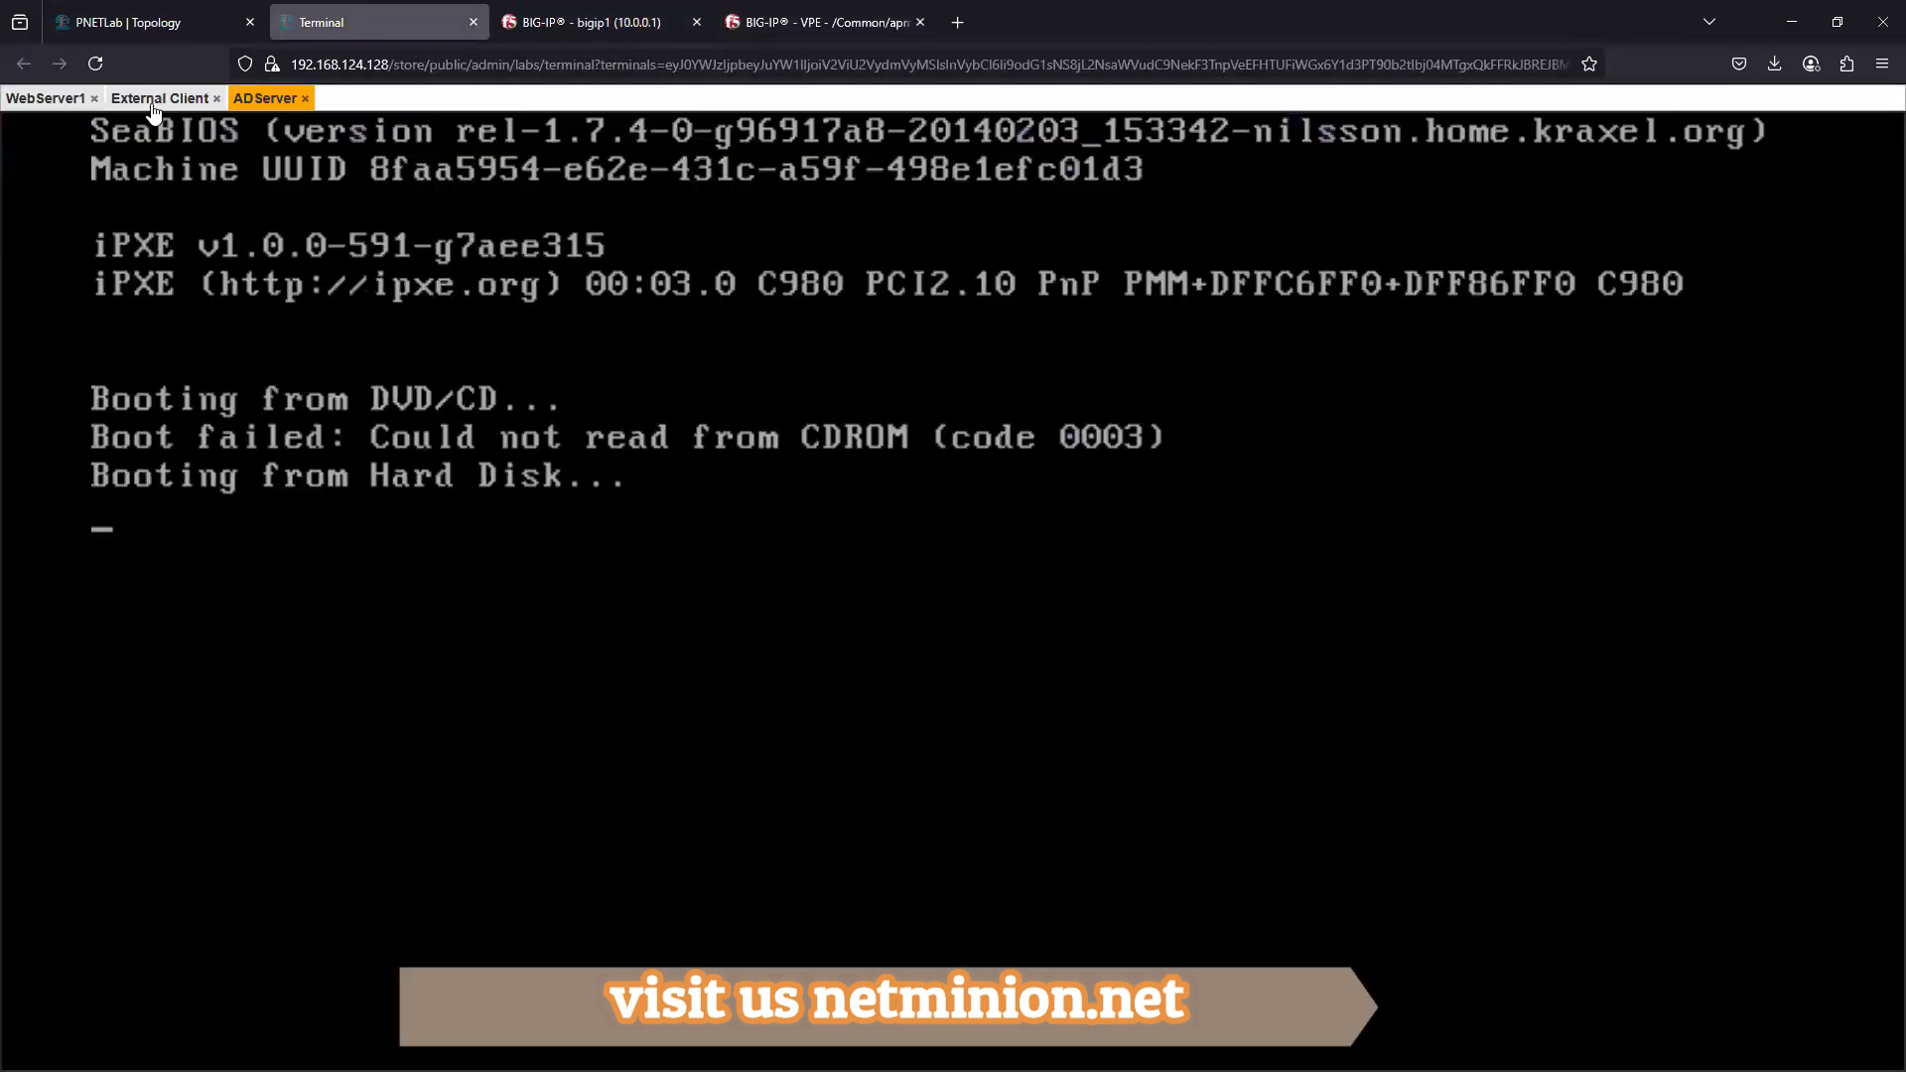
left_click(157, 99)
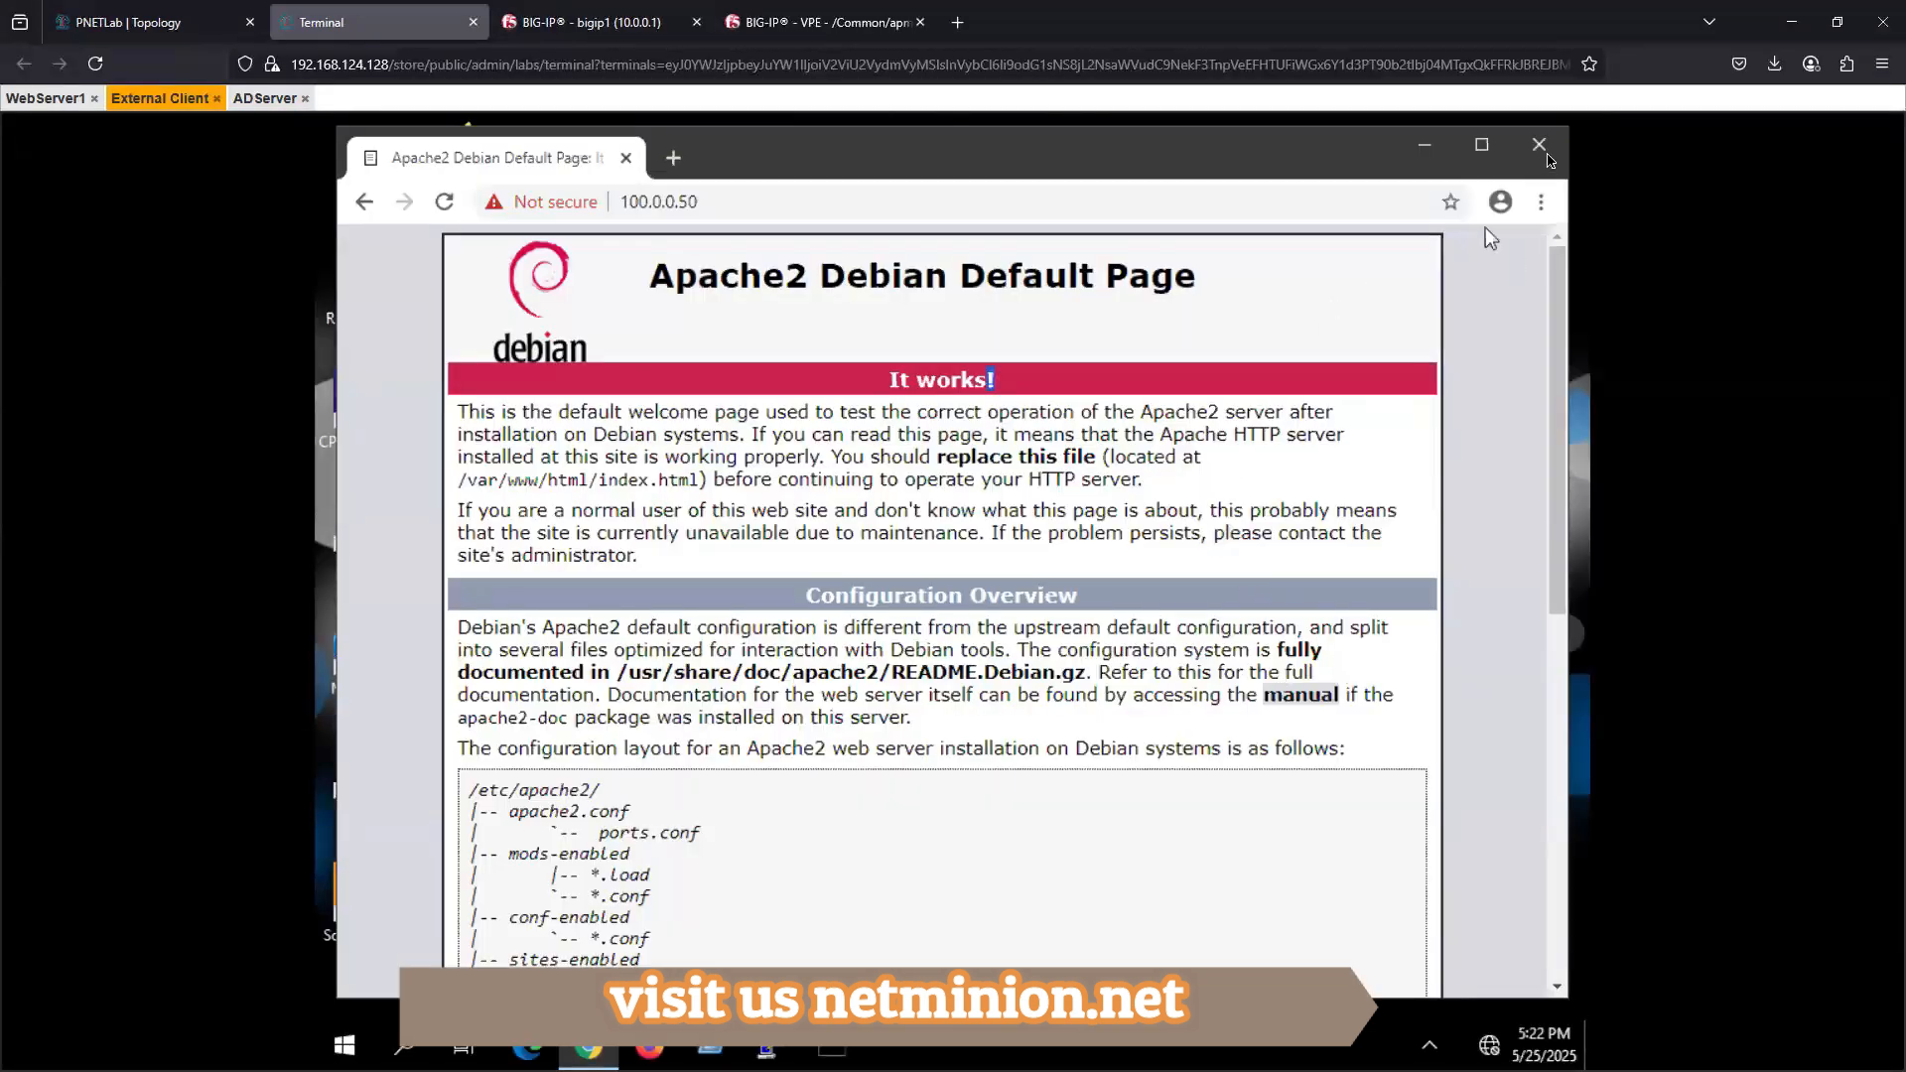
left_click(1541, 201)
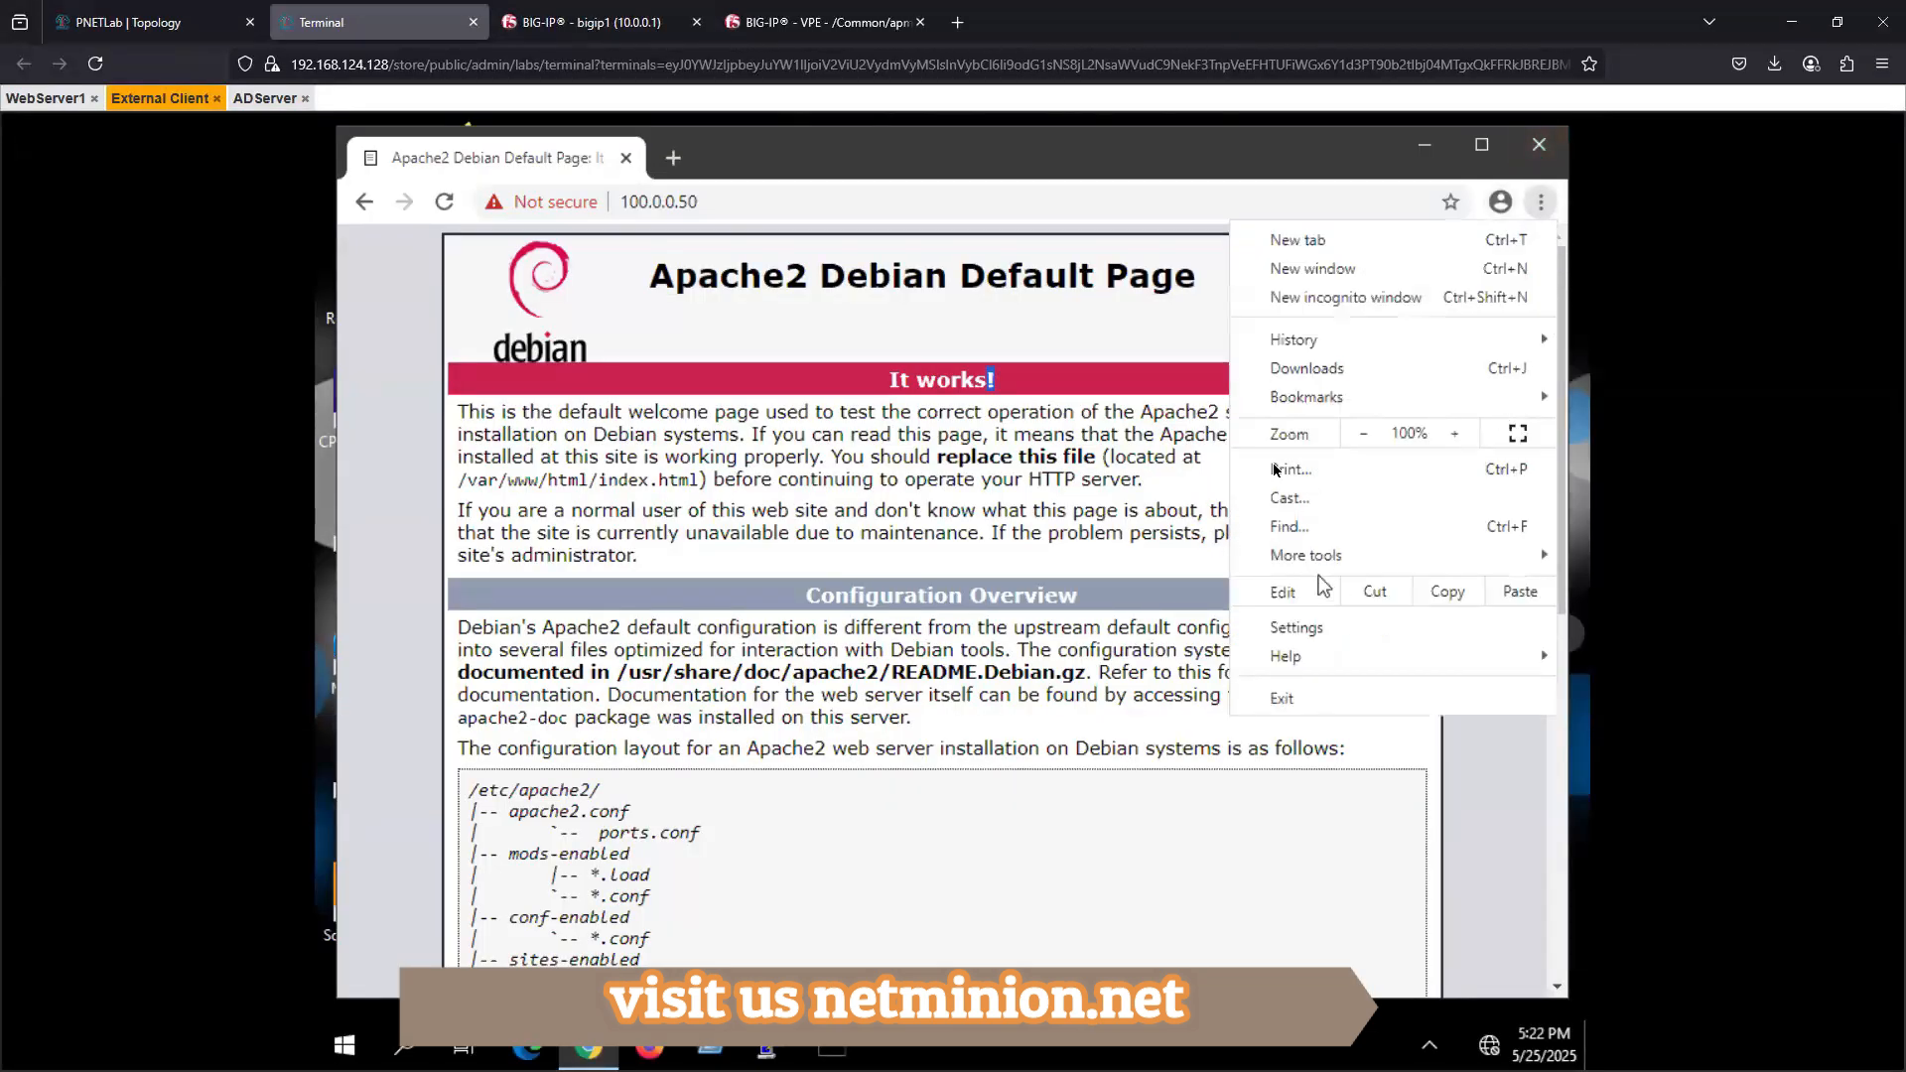
left_click(1350, 297)
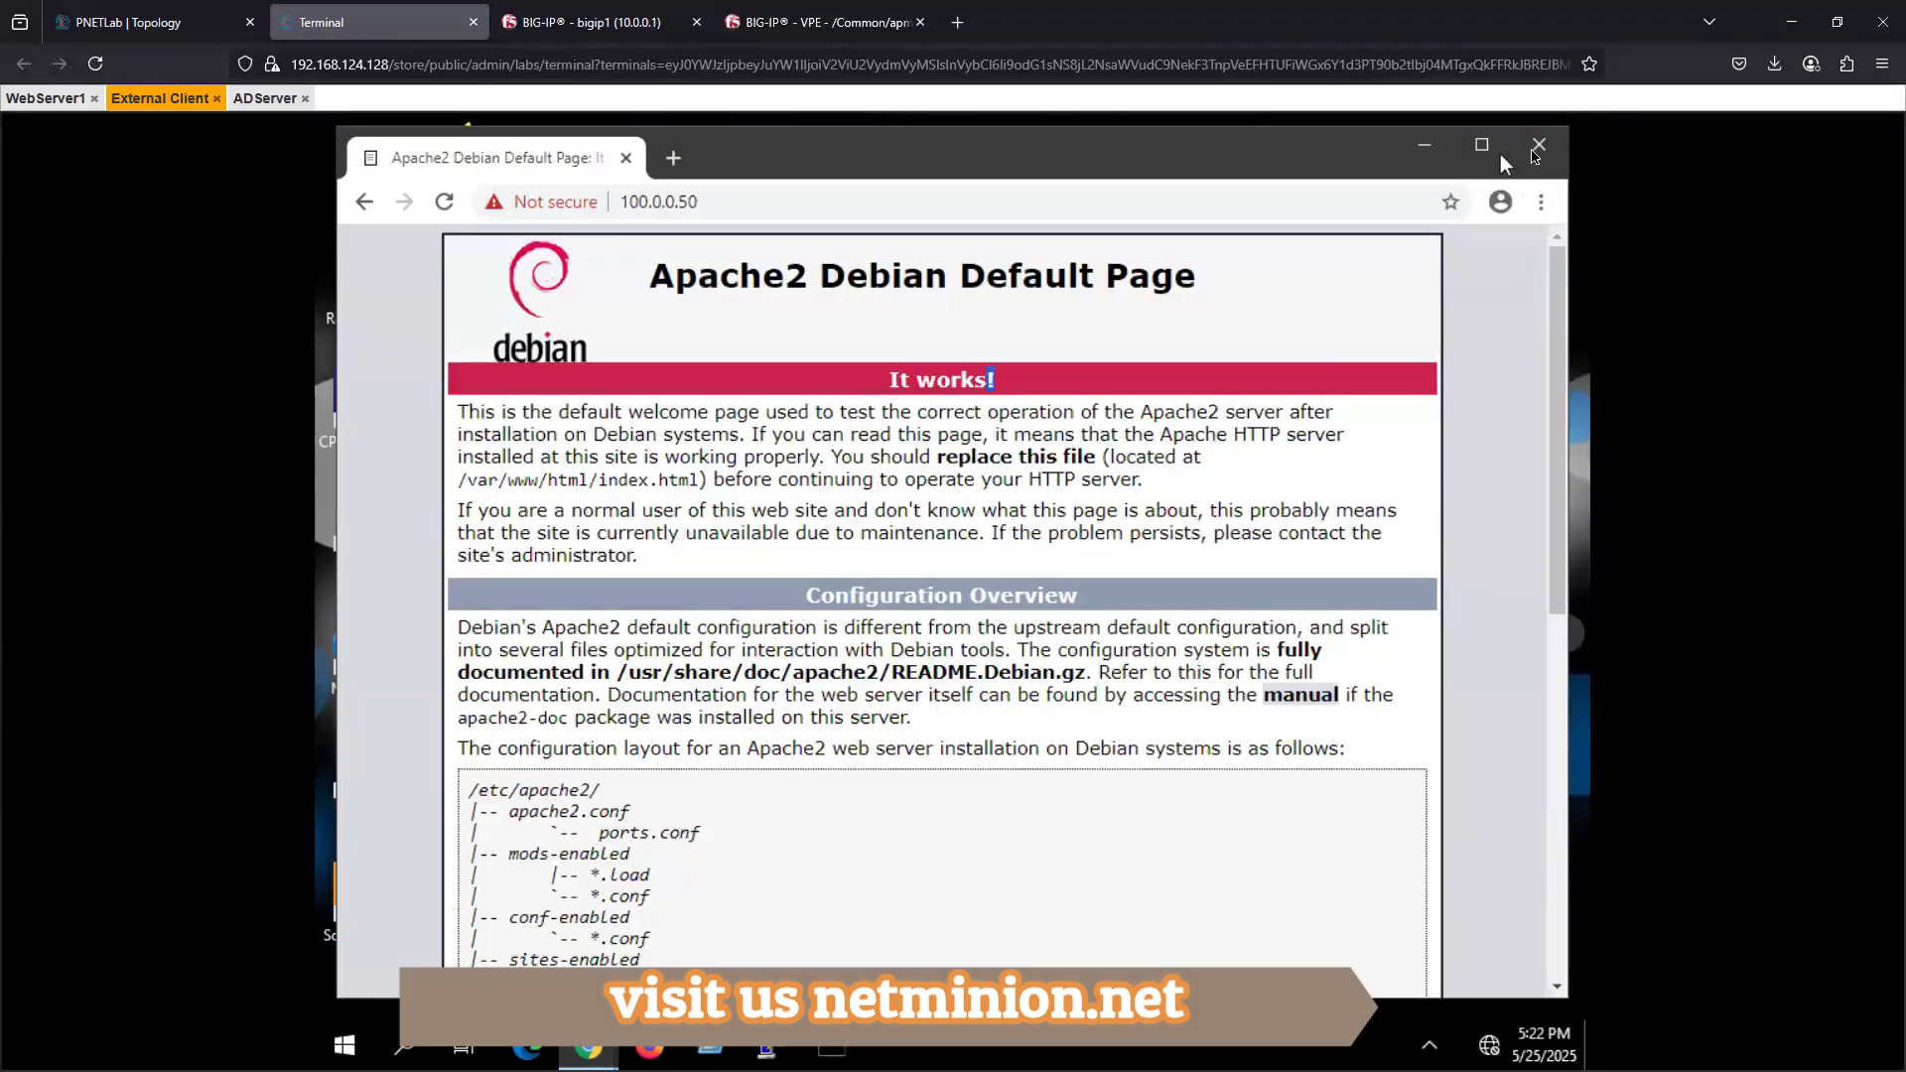
left_click(1539, 146)
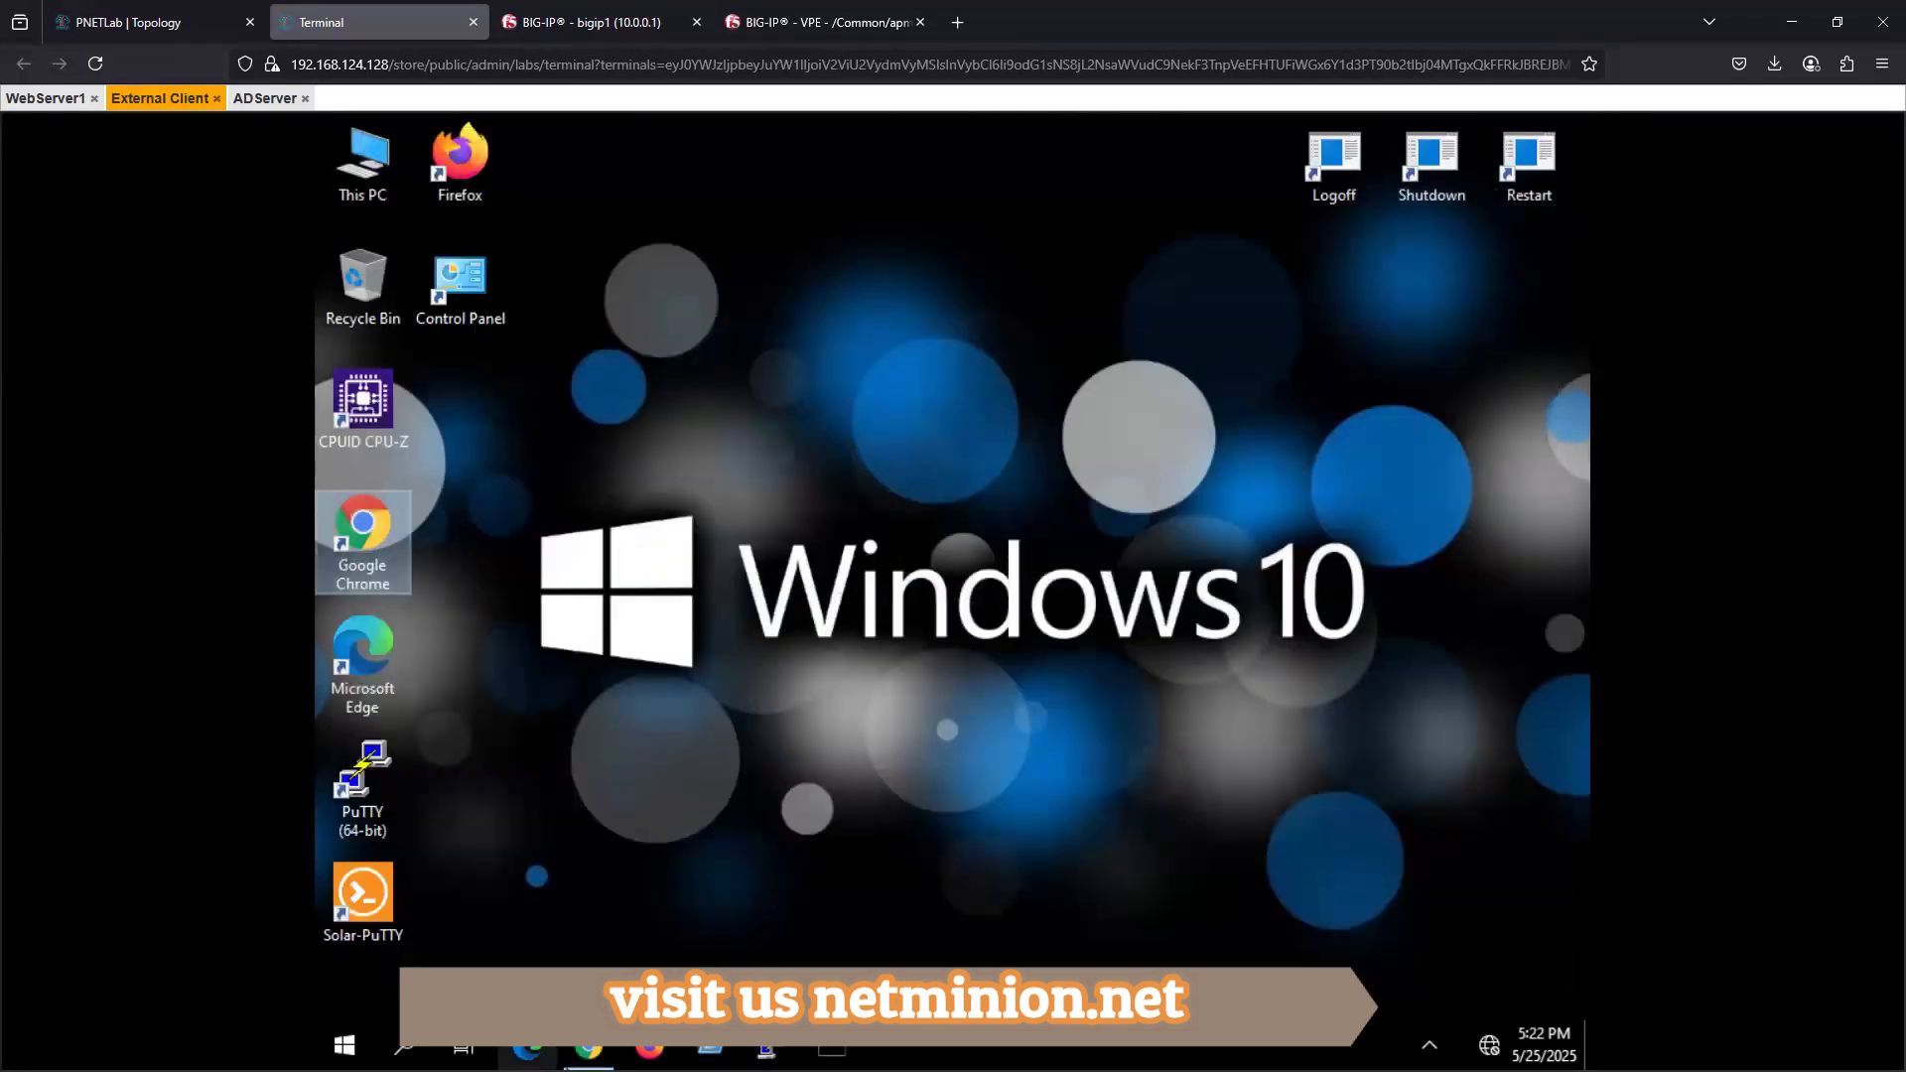
- Close the incognito Chrome window and start Firefox, declining to make it the default browser
left_click(595, 1050)
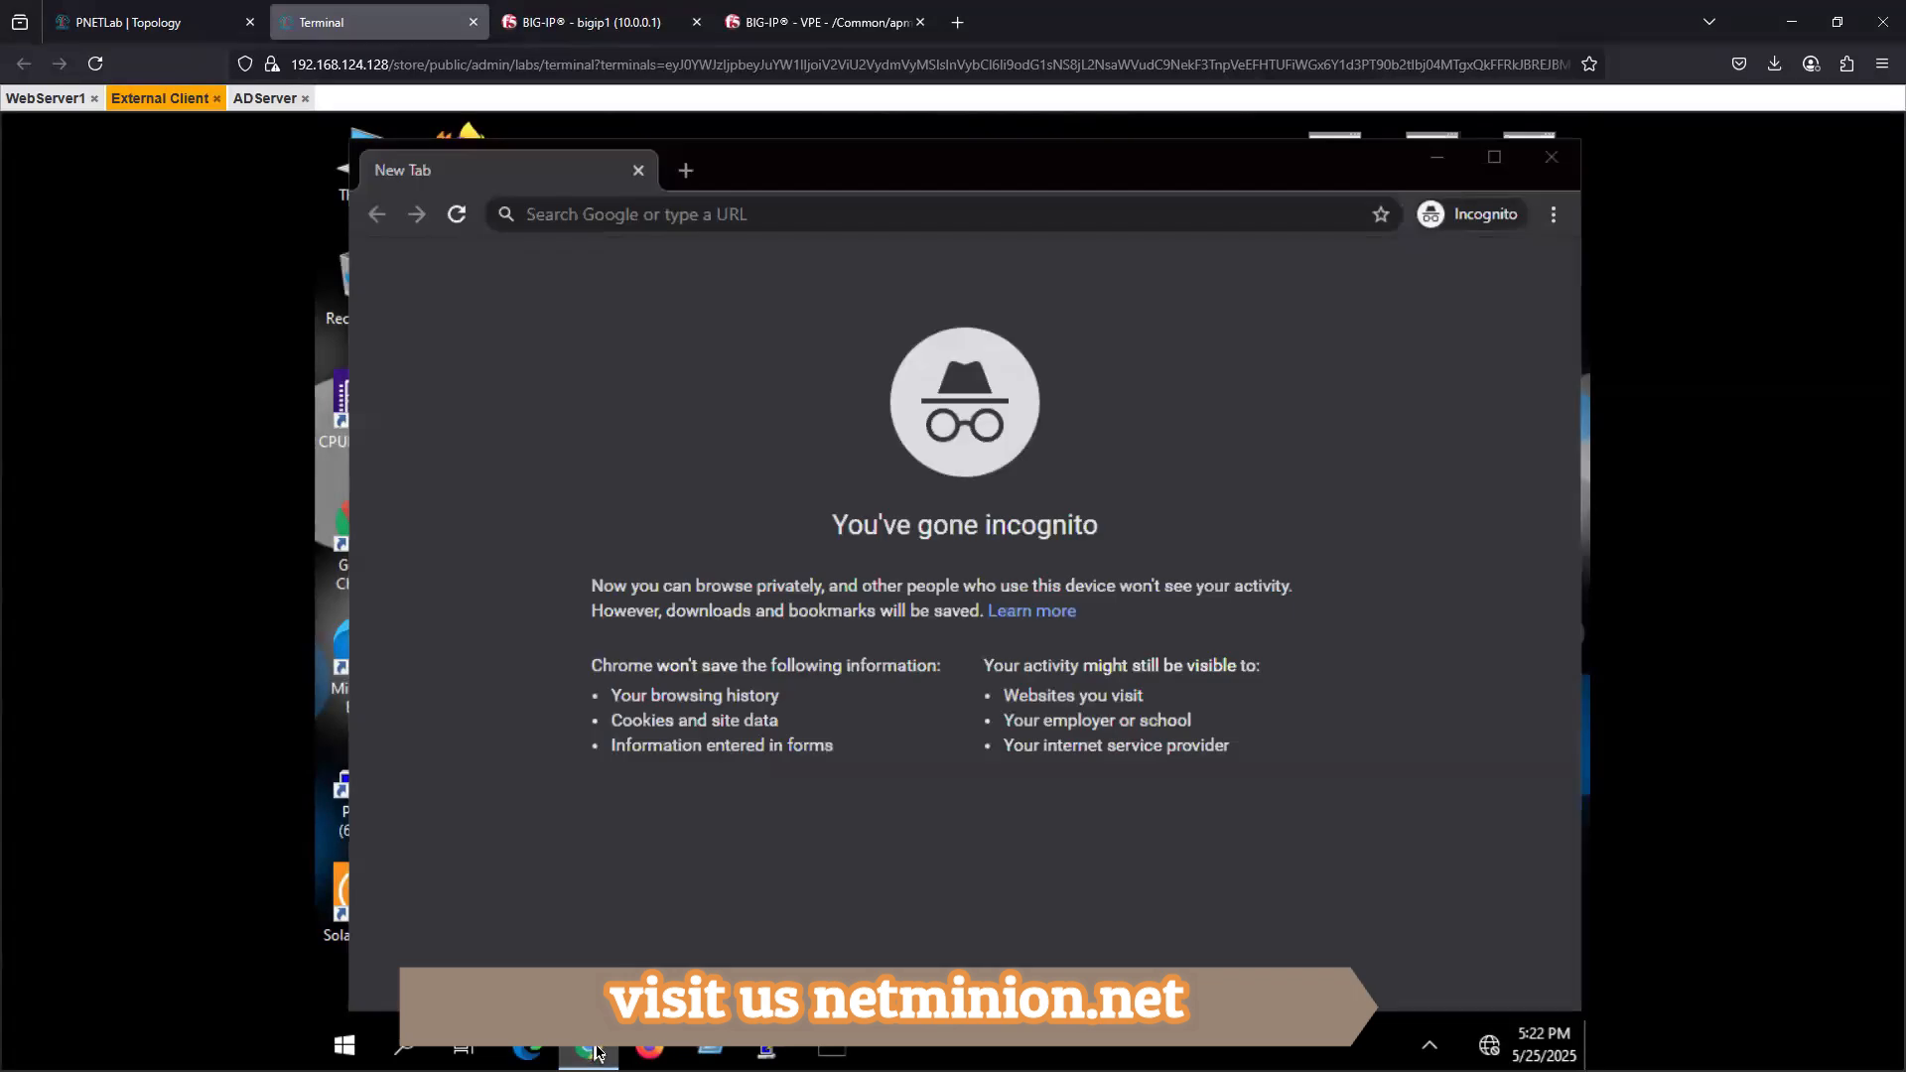
right_click(598, 1052)
left_click(582, 994)
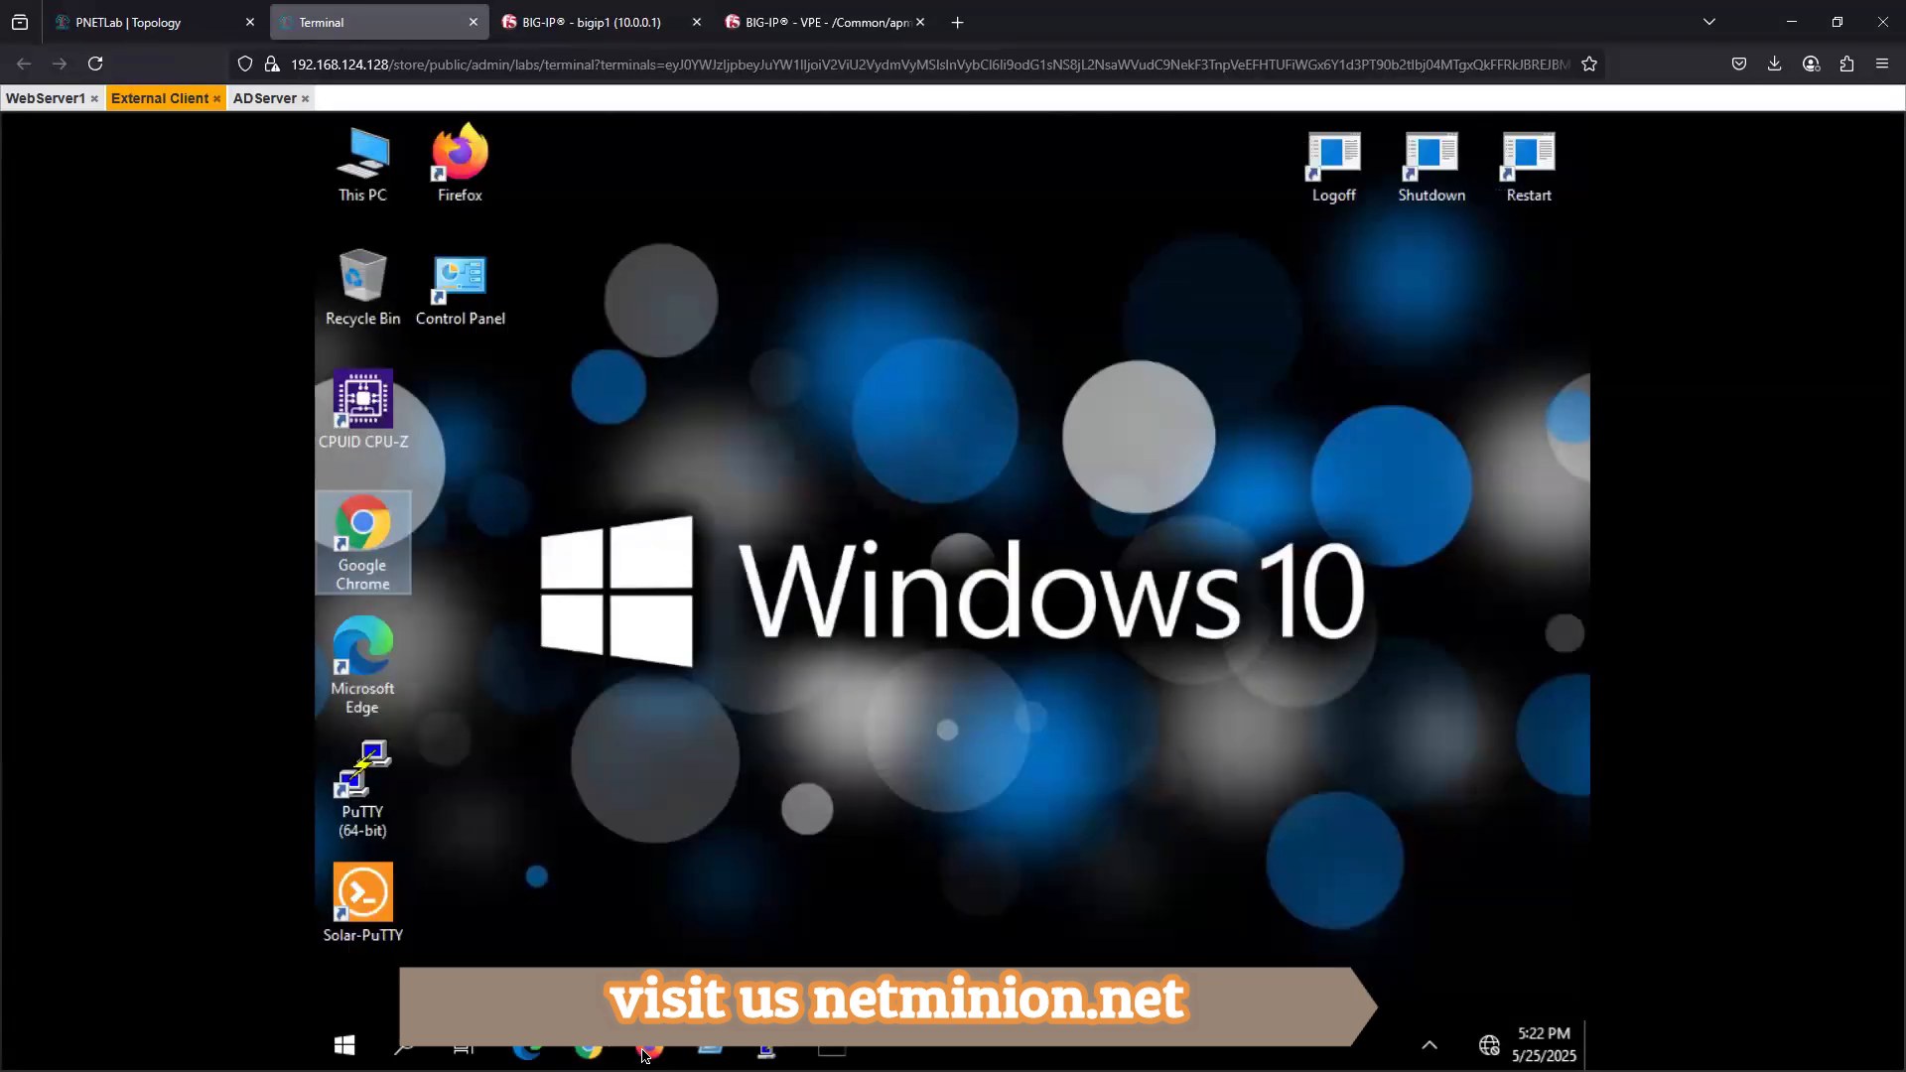
left_click(651, 1055)
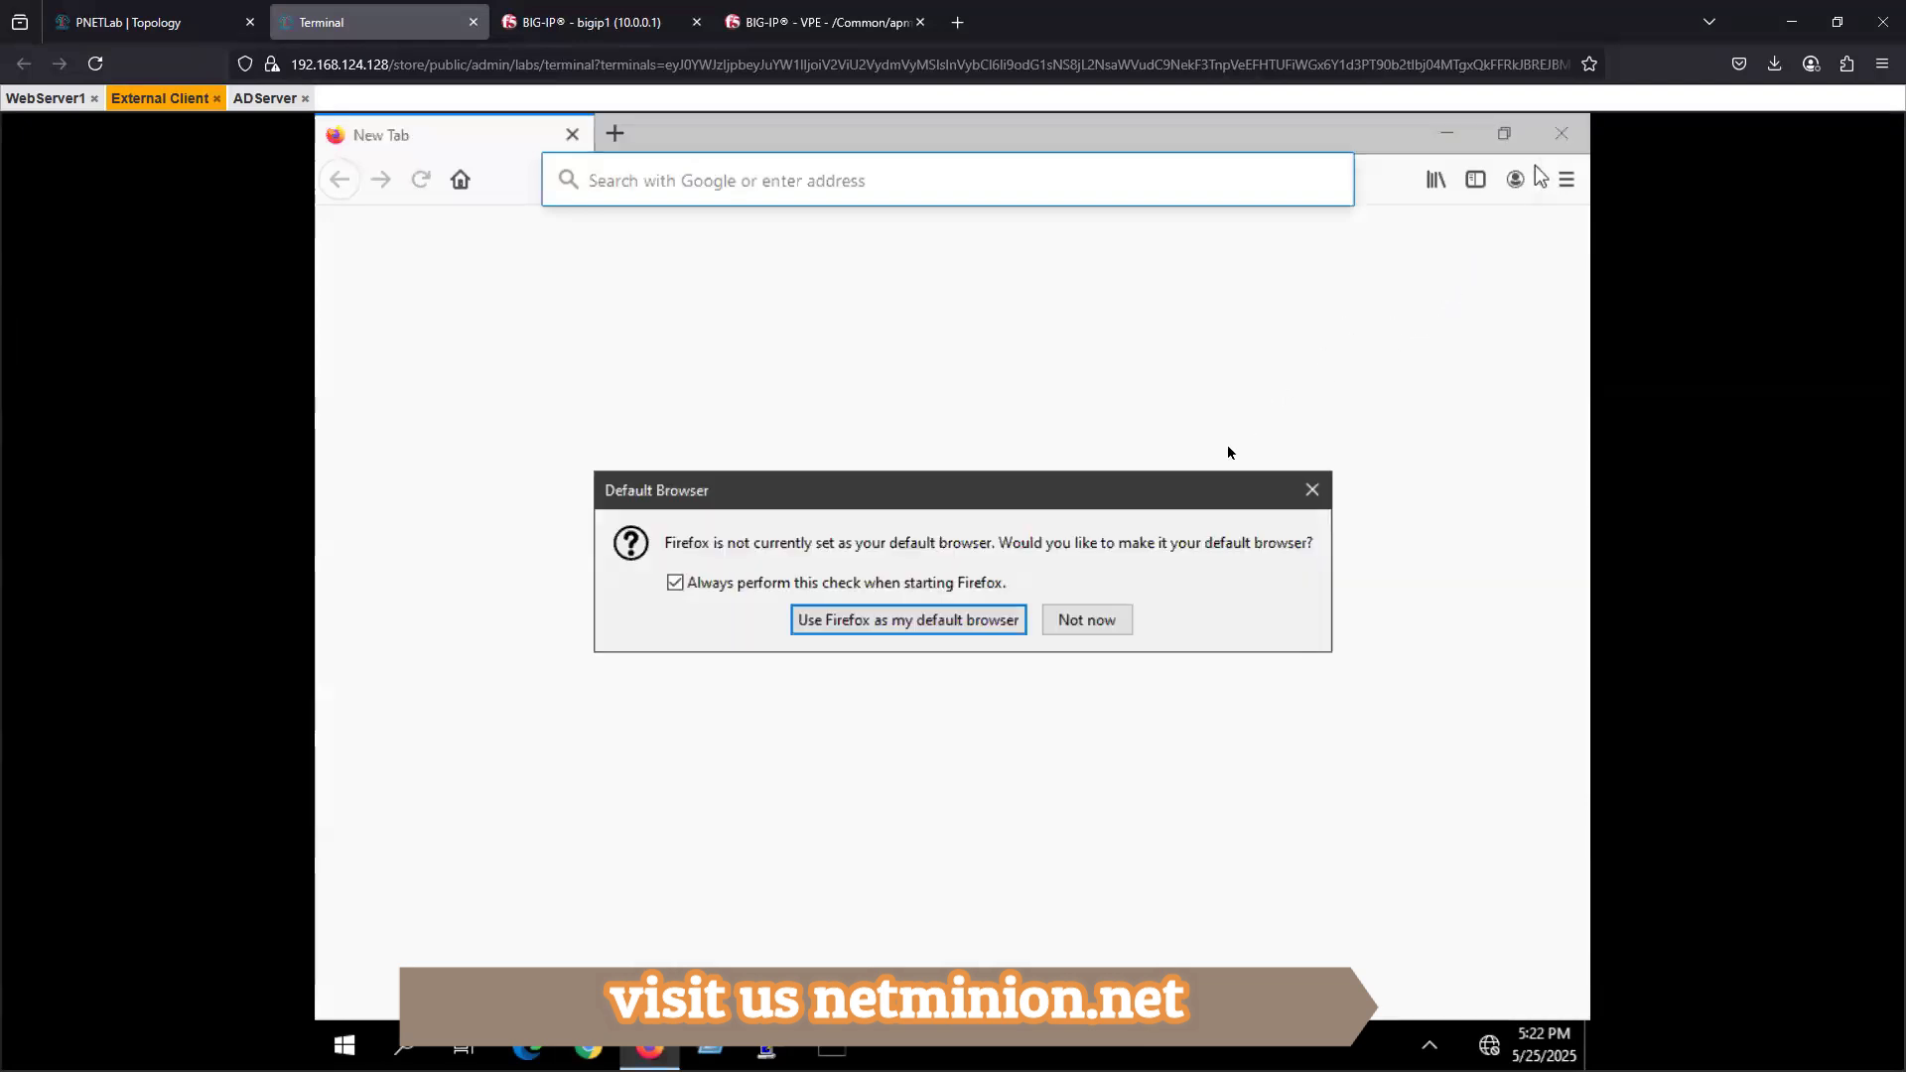
left_click(1132, 617)
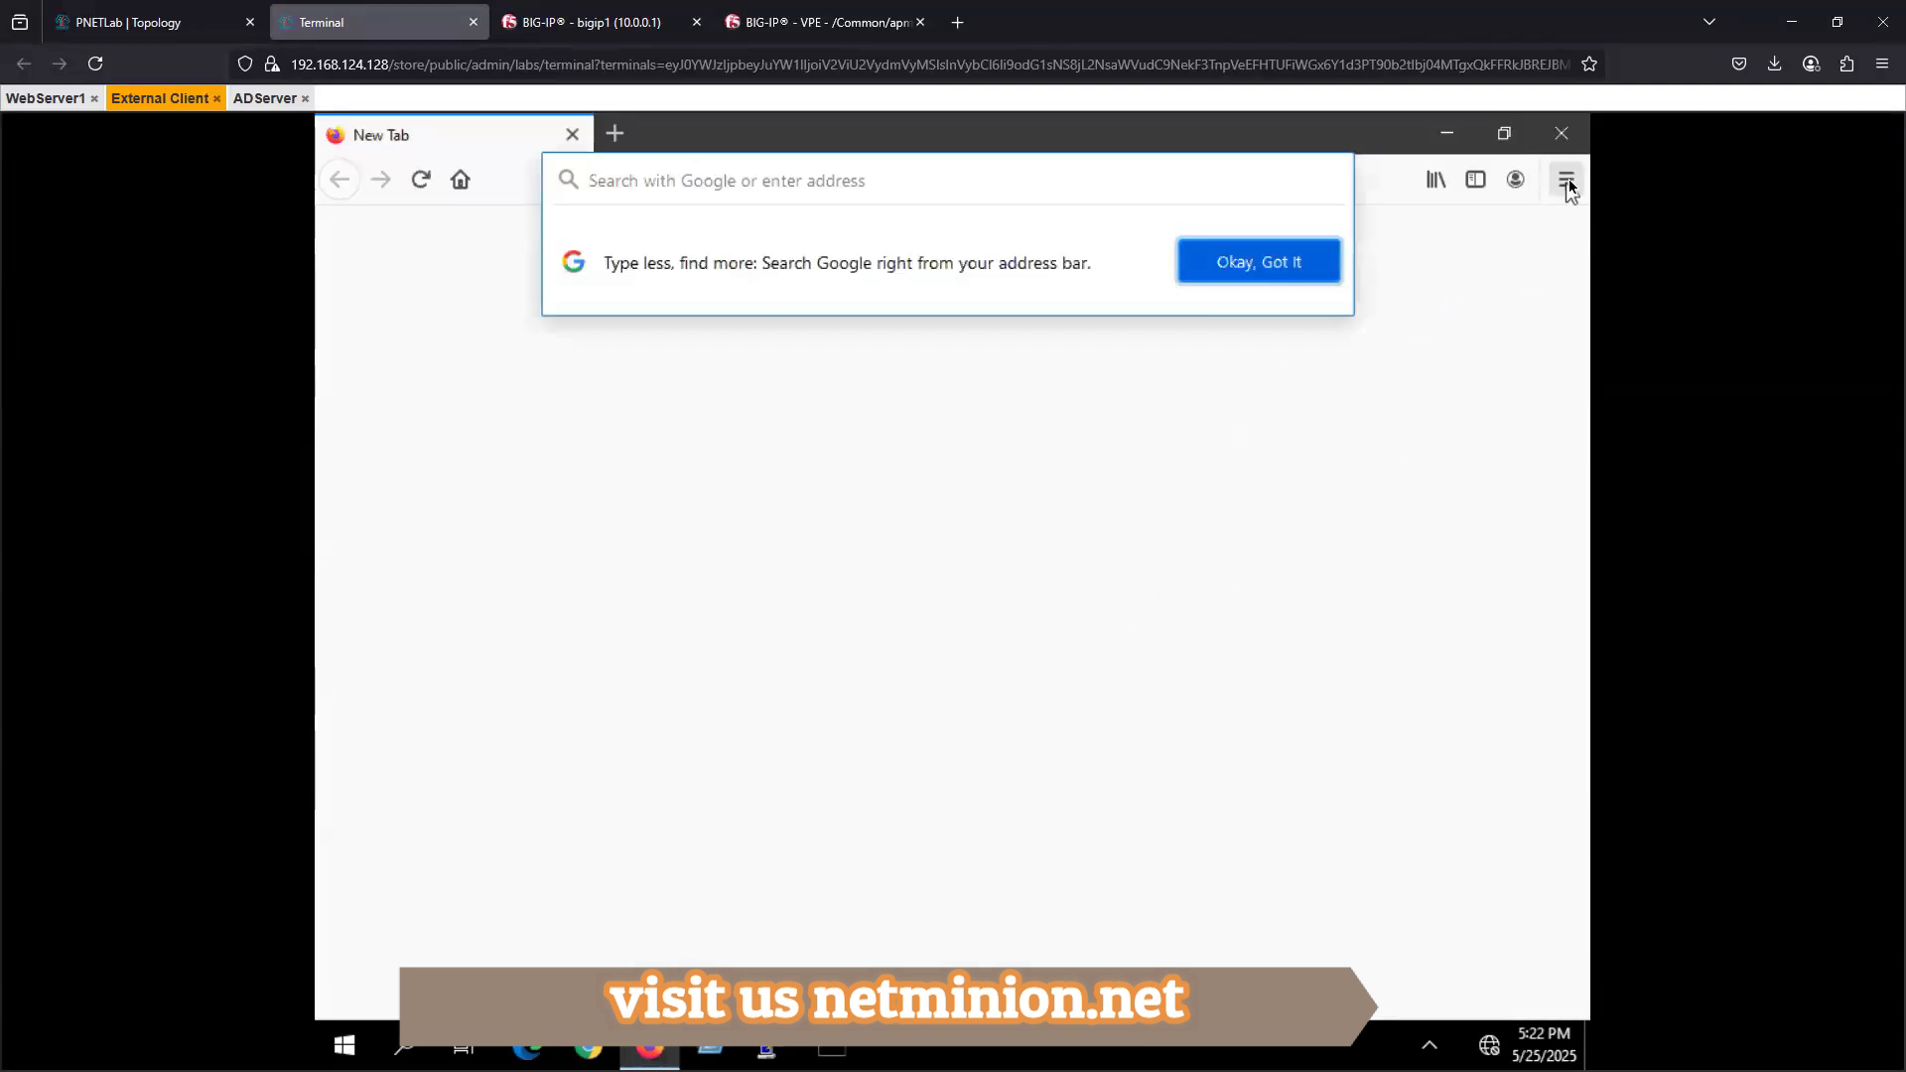
- Close the Firefox window without loading any page
left_click(1567, 181)
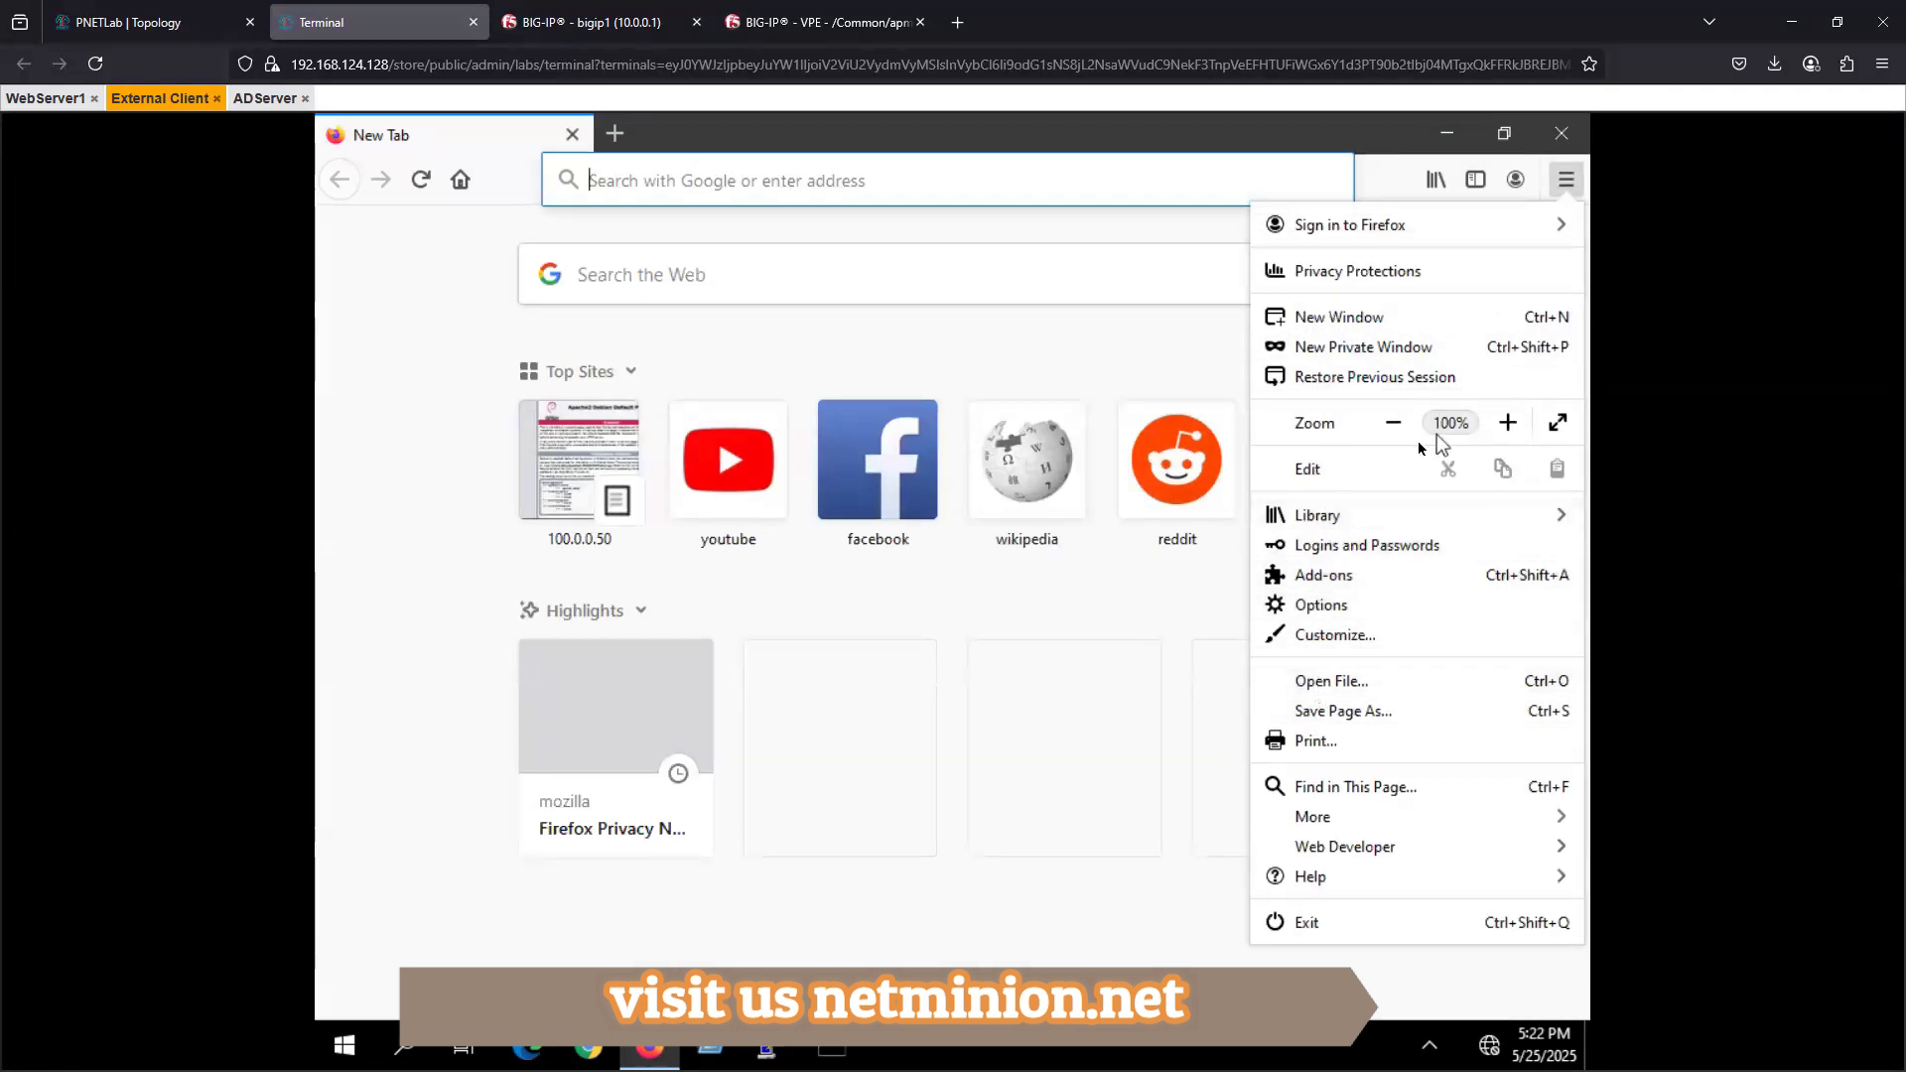
left_click(1326, 822)
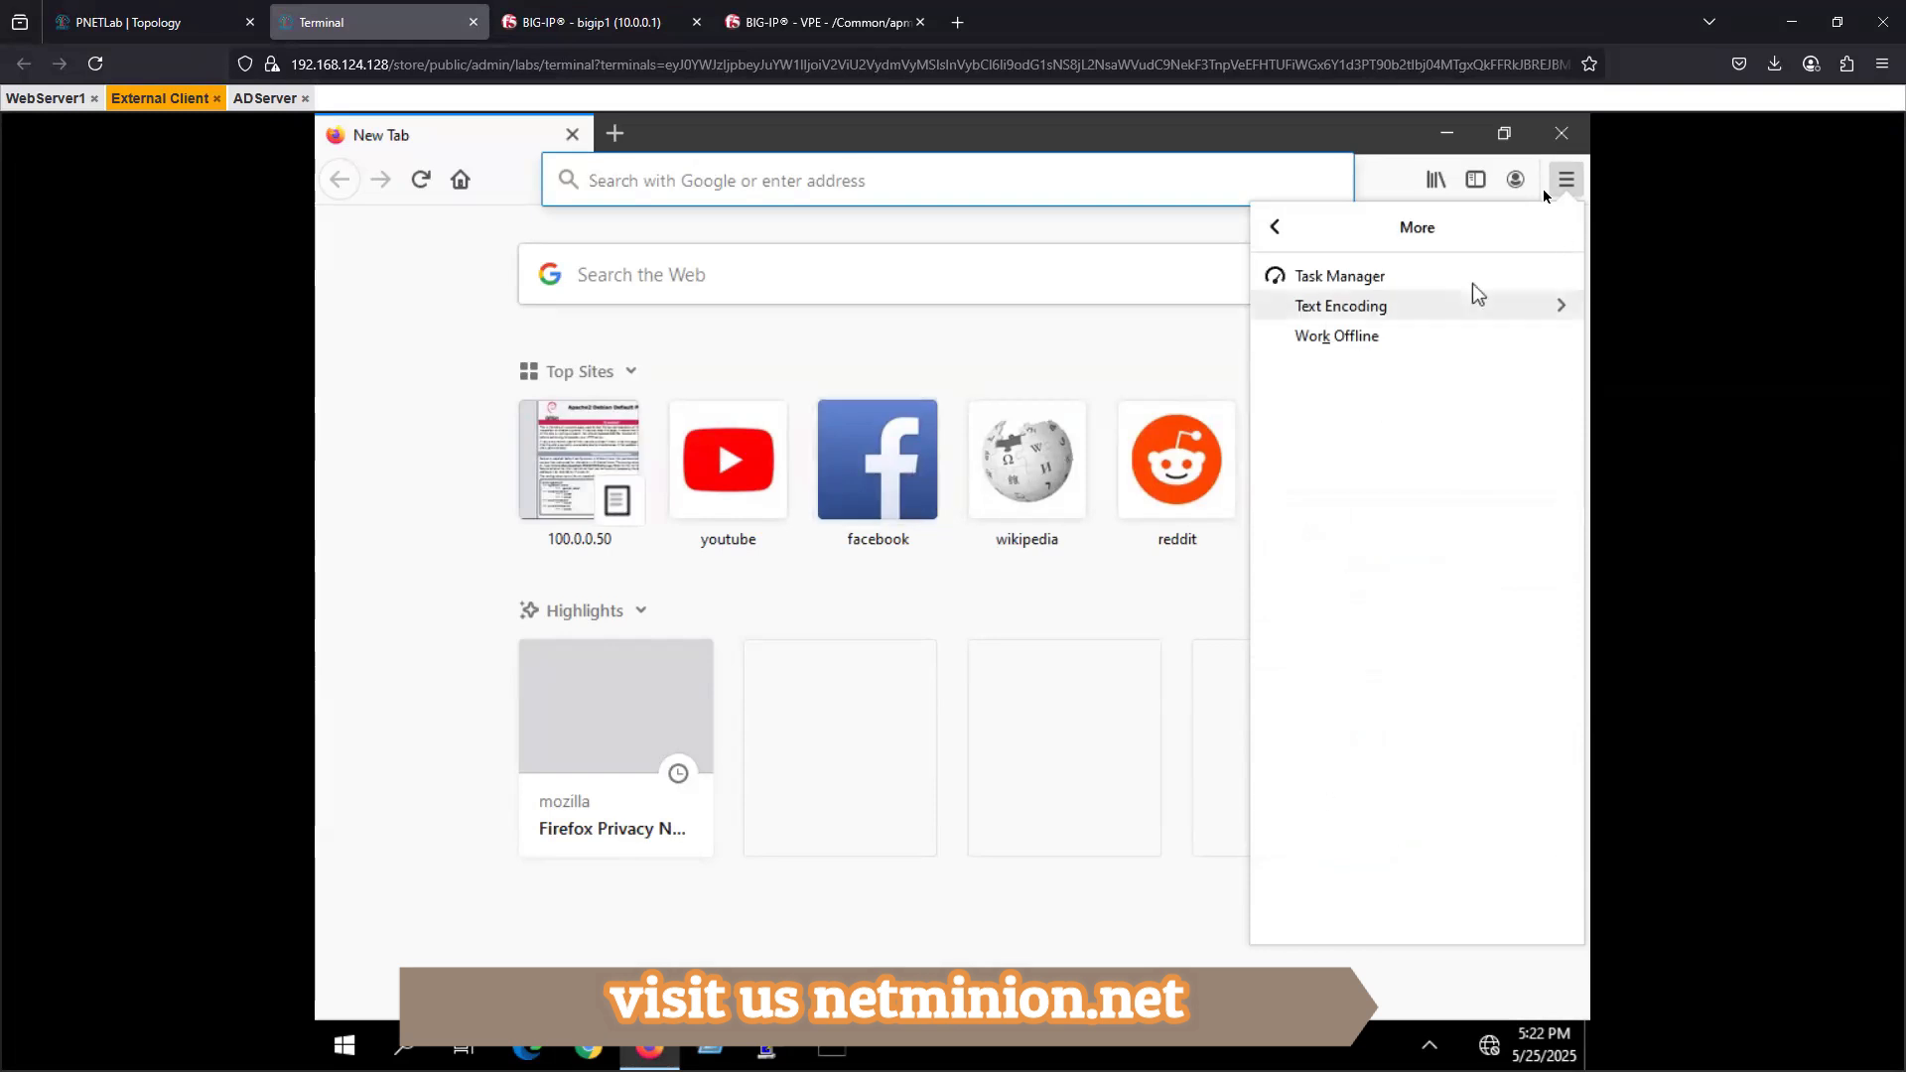
left_click(1561, 133)
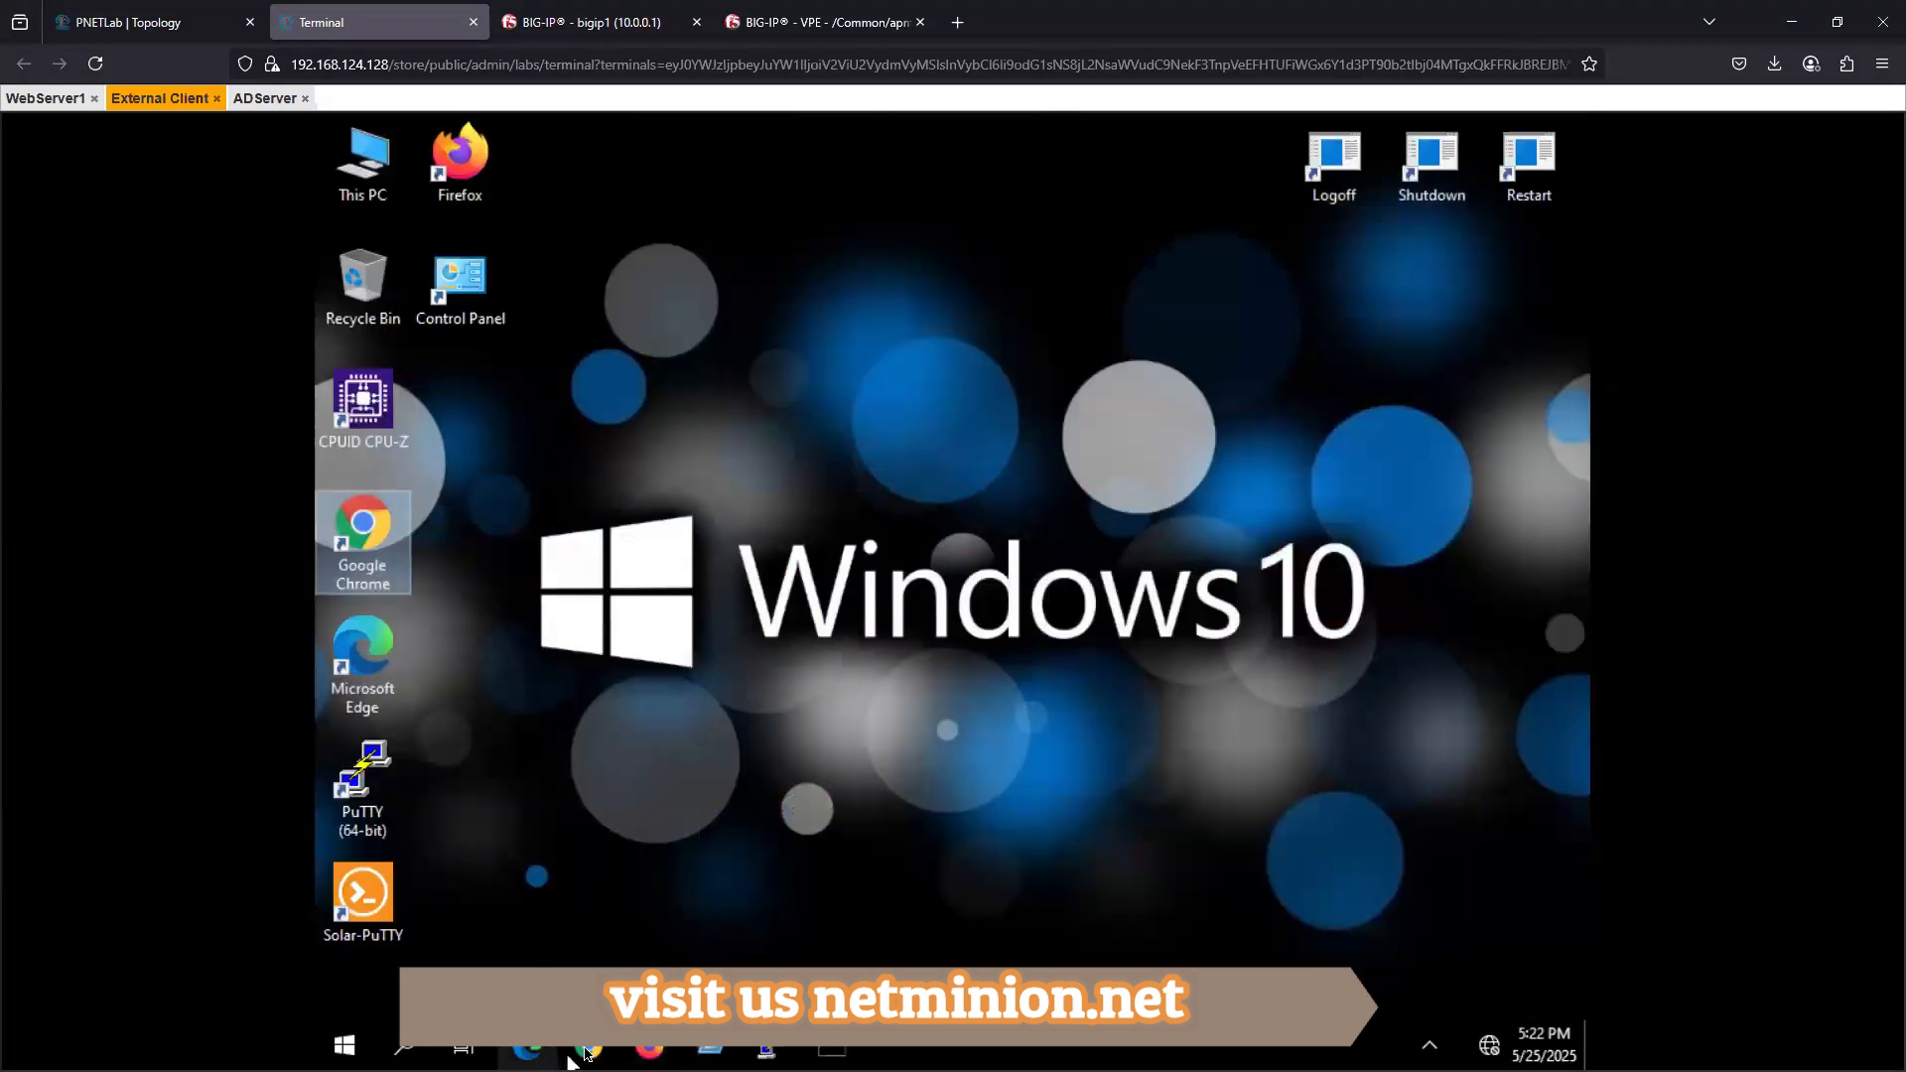
- Start Chrome on the External Client and delete all three 100.0.0.50 entries from its browsing history
left_click(585, 1050)
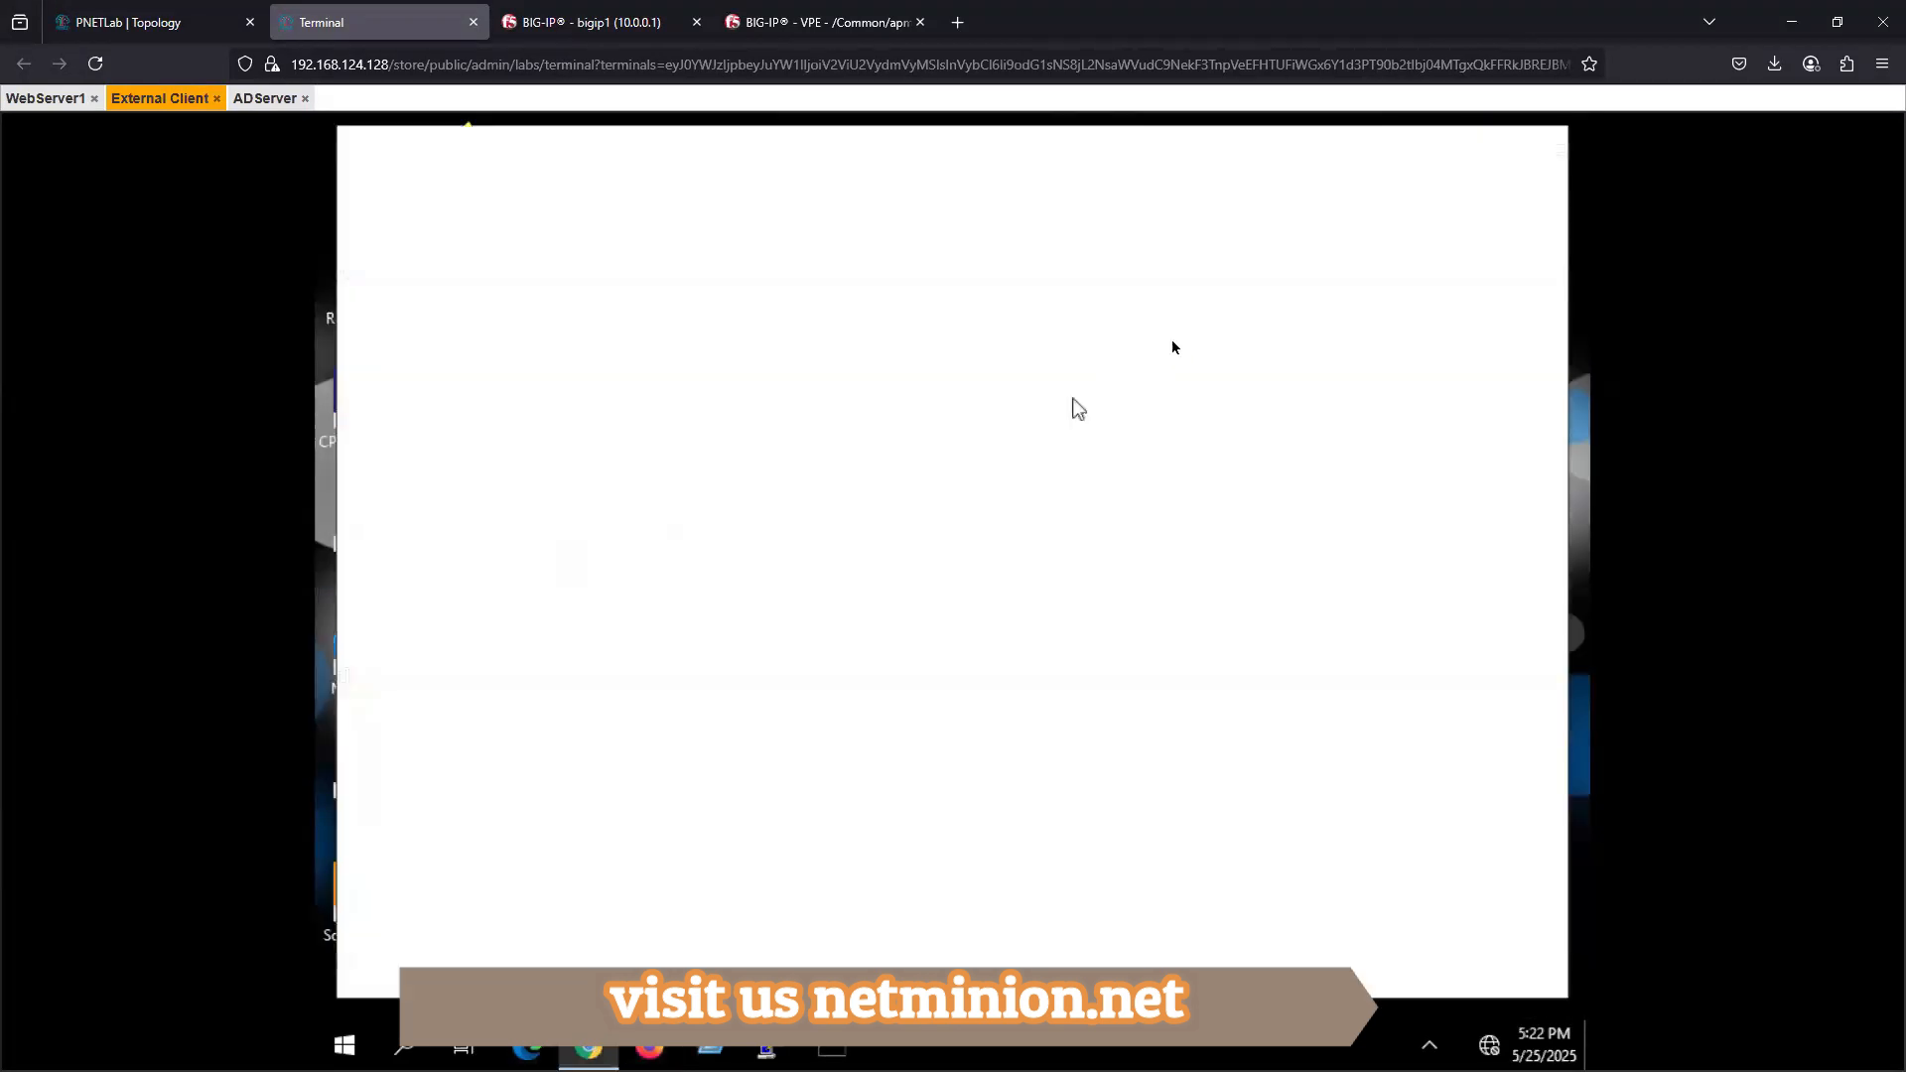
left_click(1540, 203)
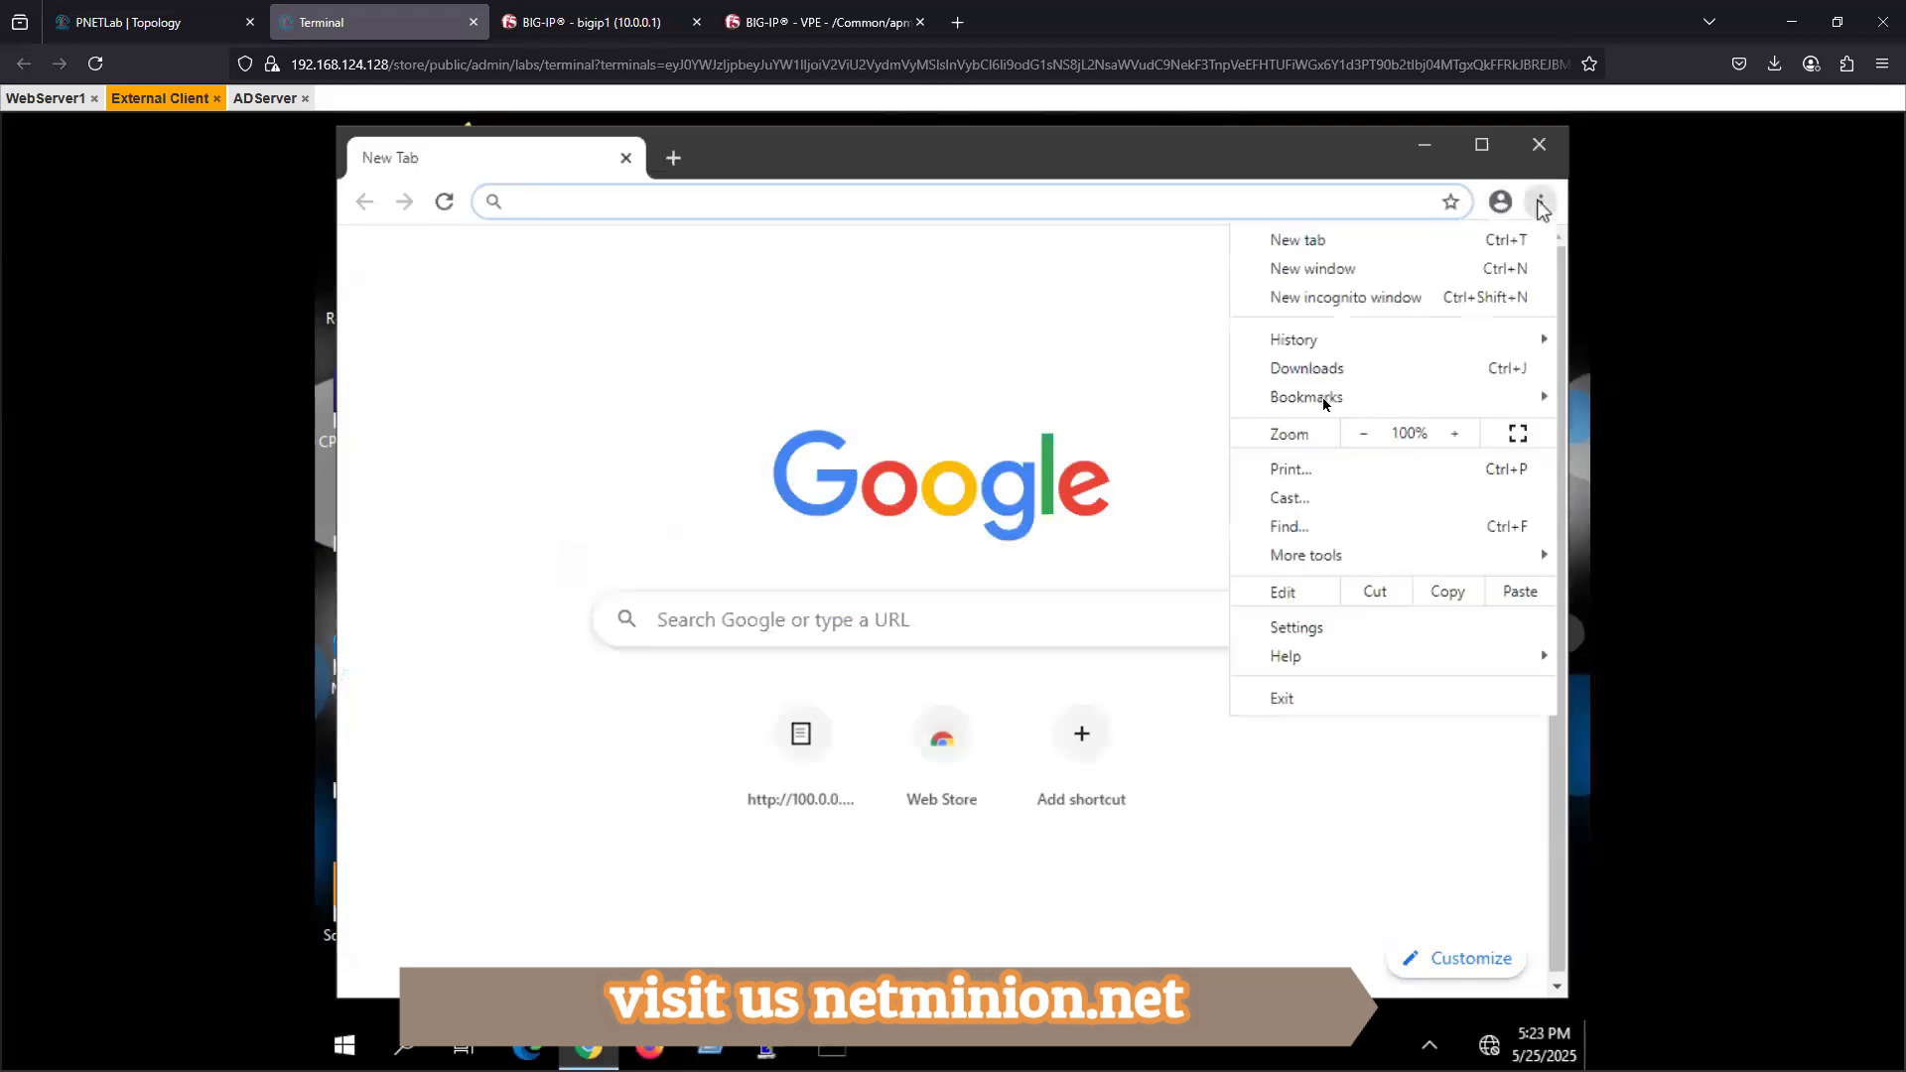
mouse_move(1306, 343)
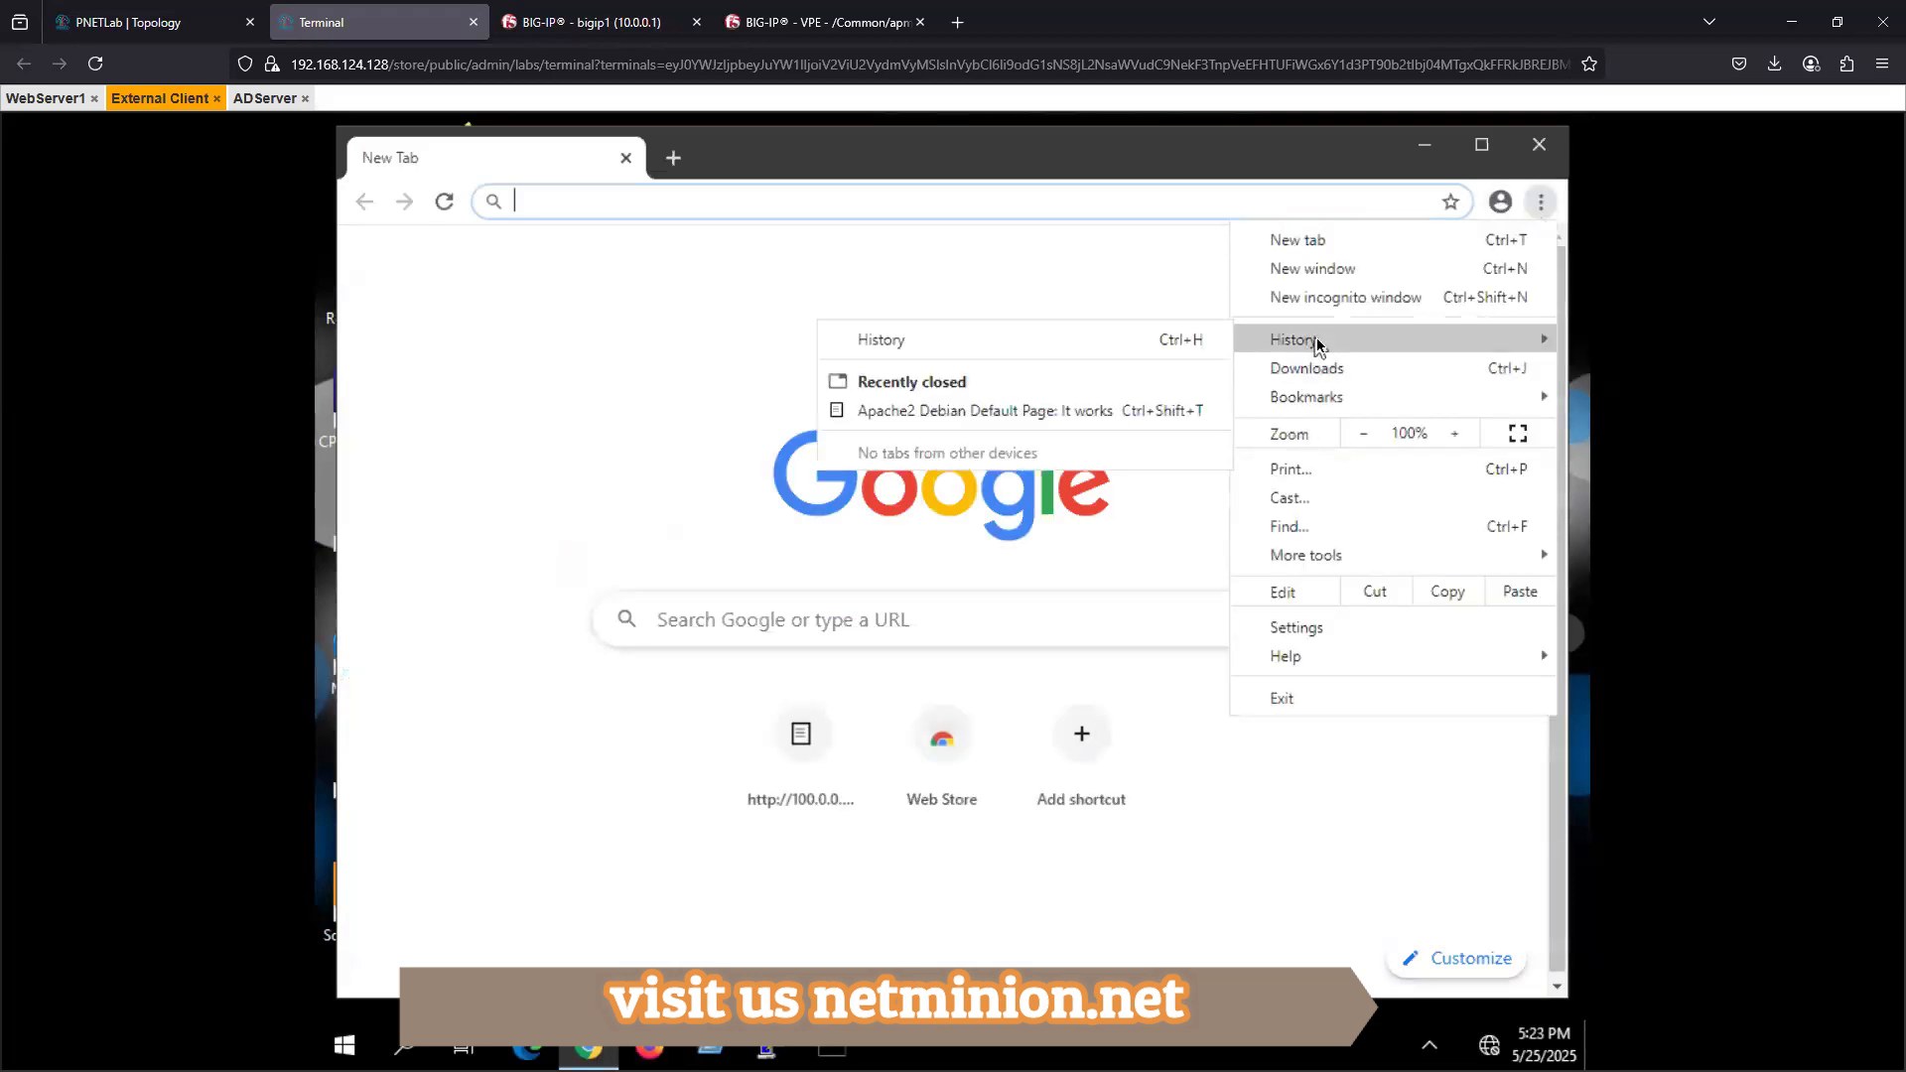
left_click(862, 343)
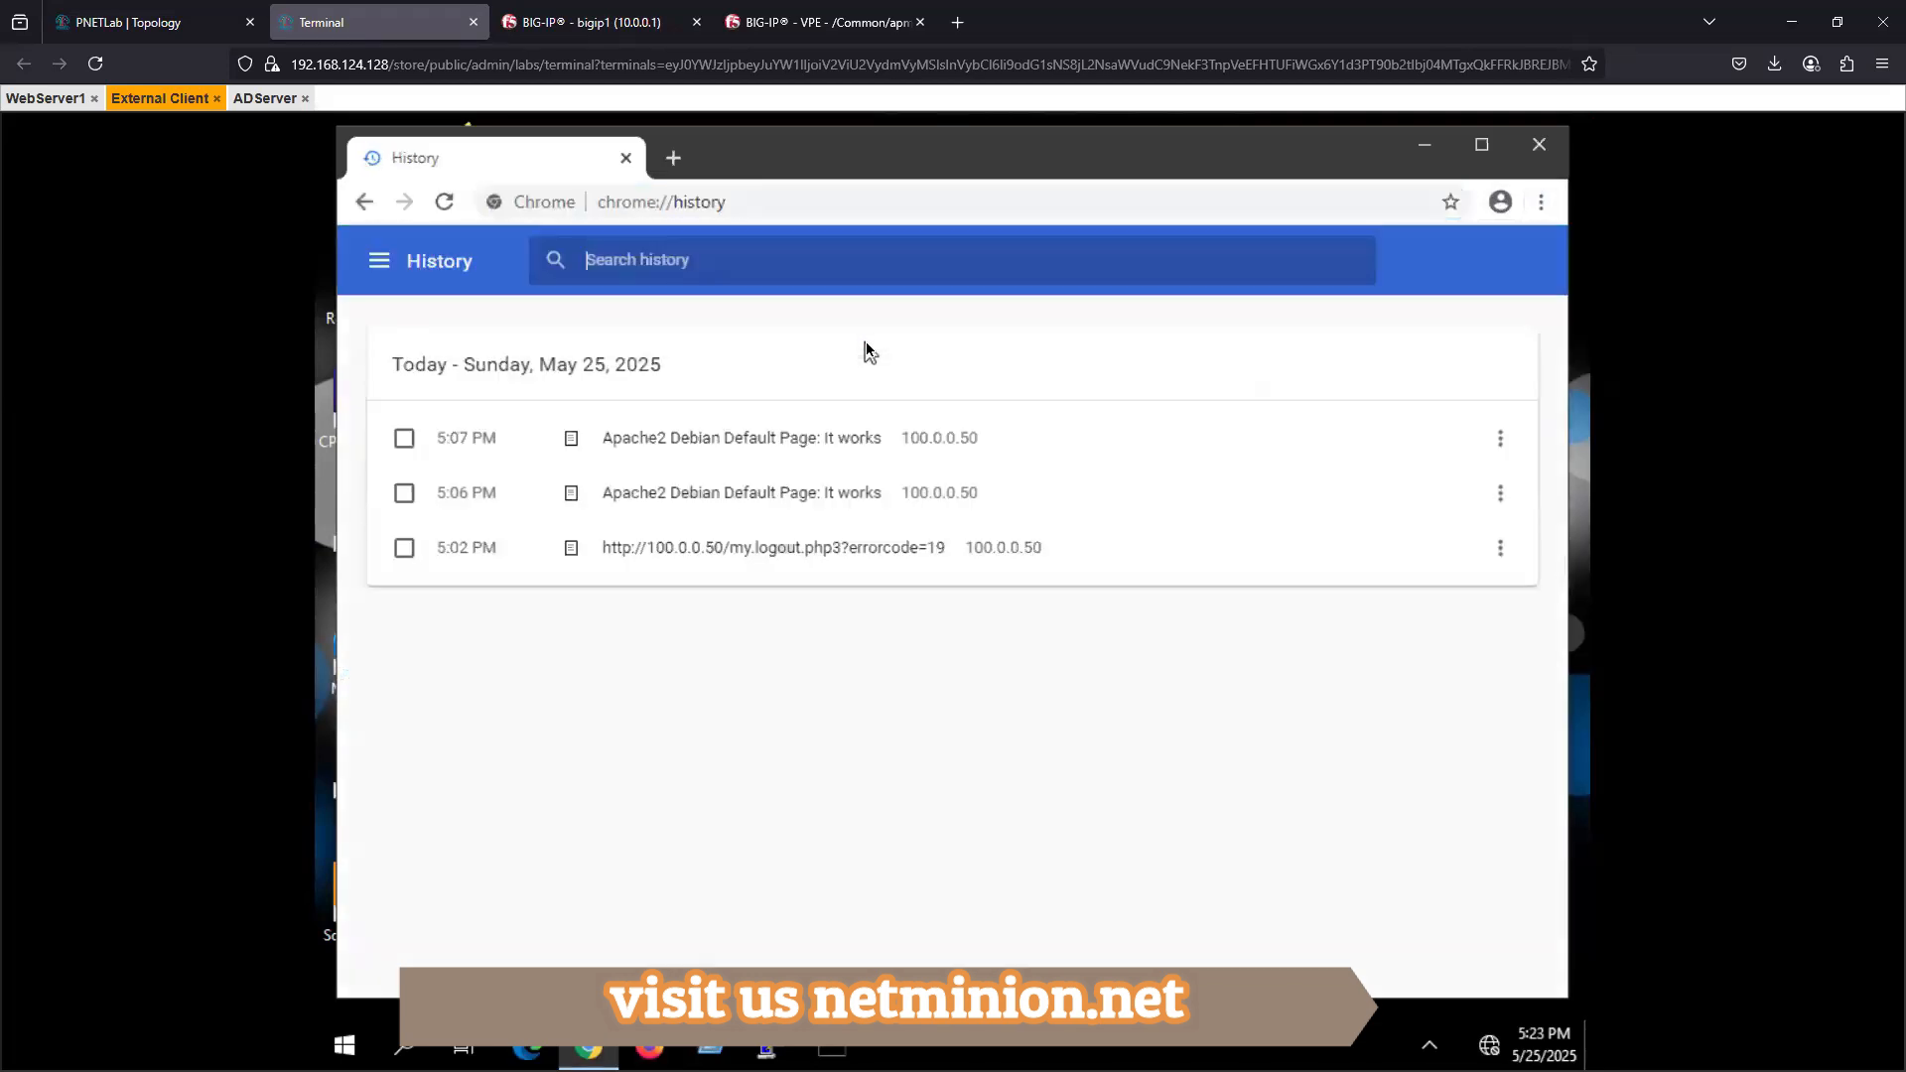
left_click(404, 438)
left_click(405, 492)
left_click(404, 547)
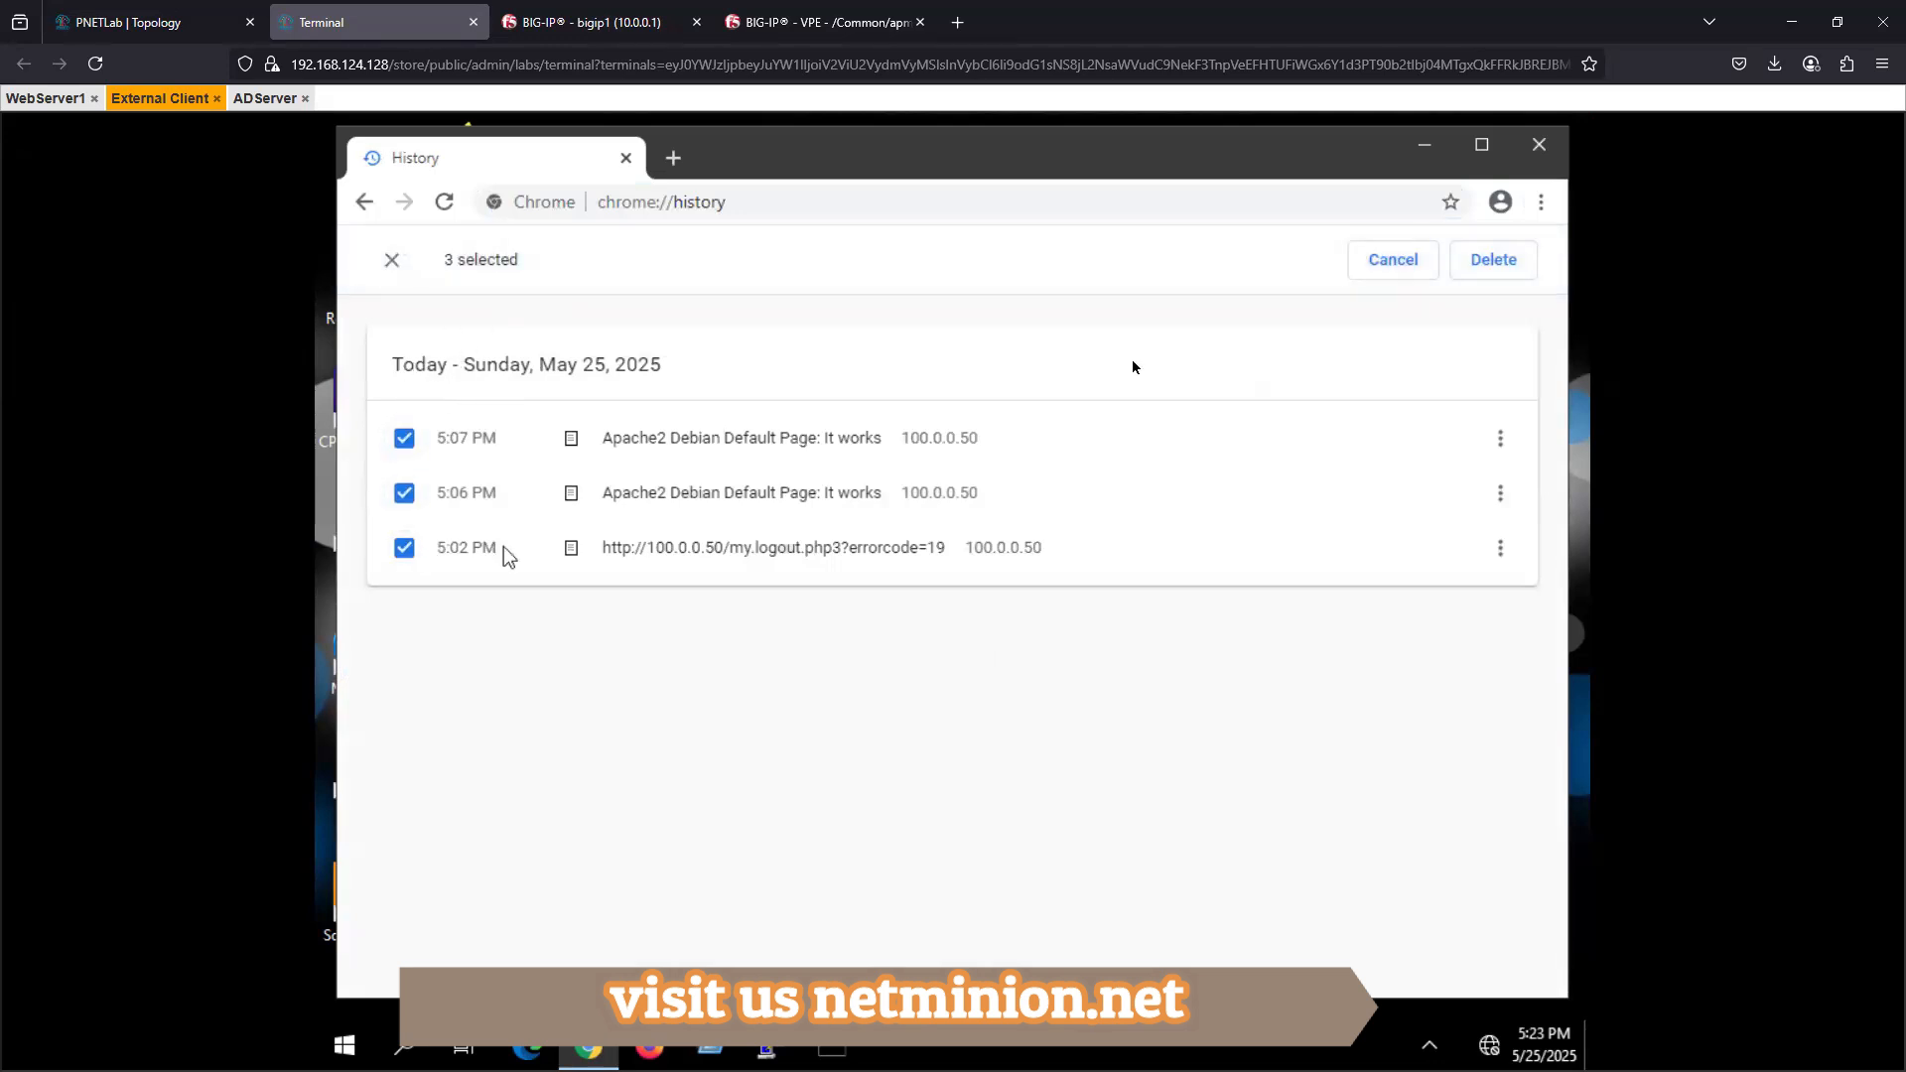
left_click(1480, 260)
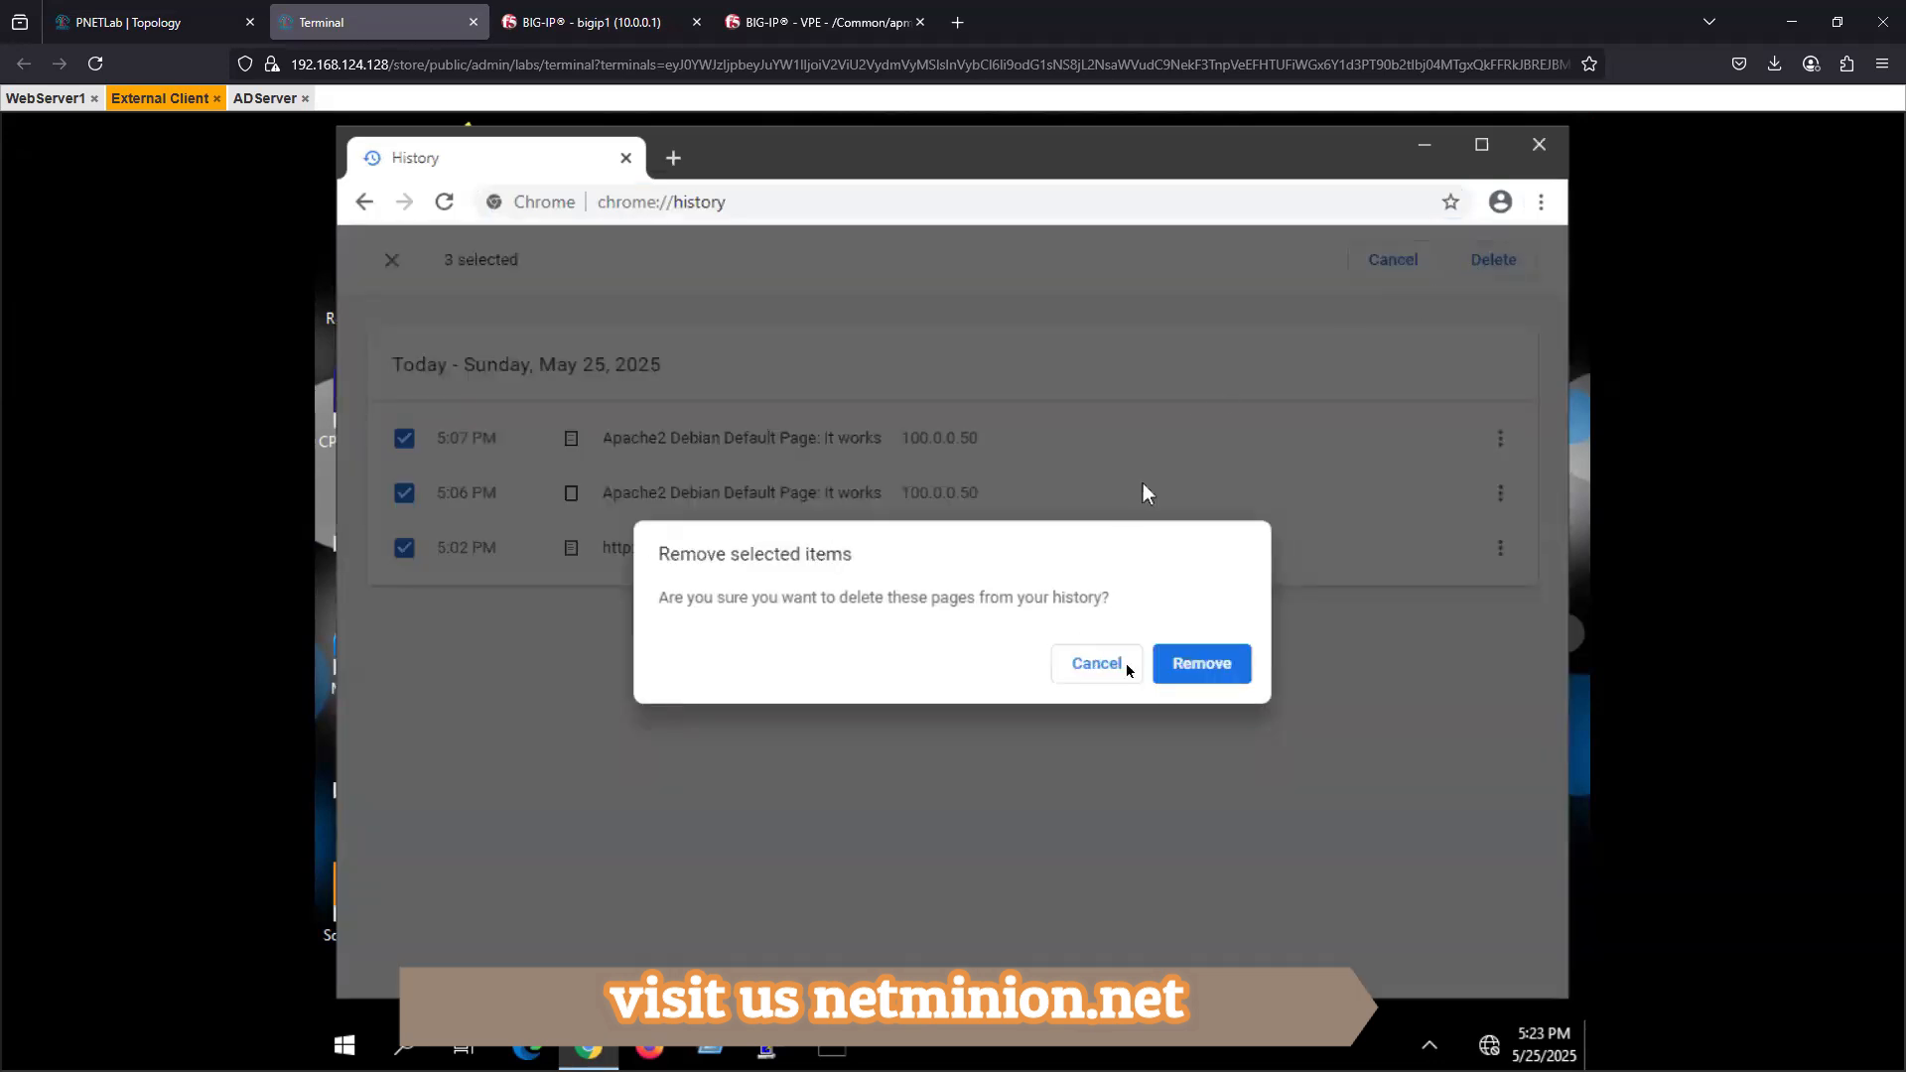
left_click(1196, 665)
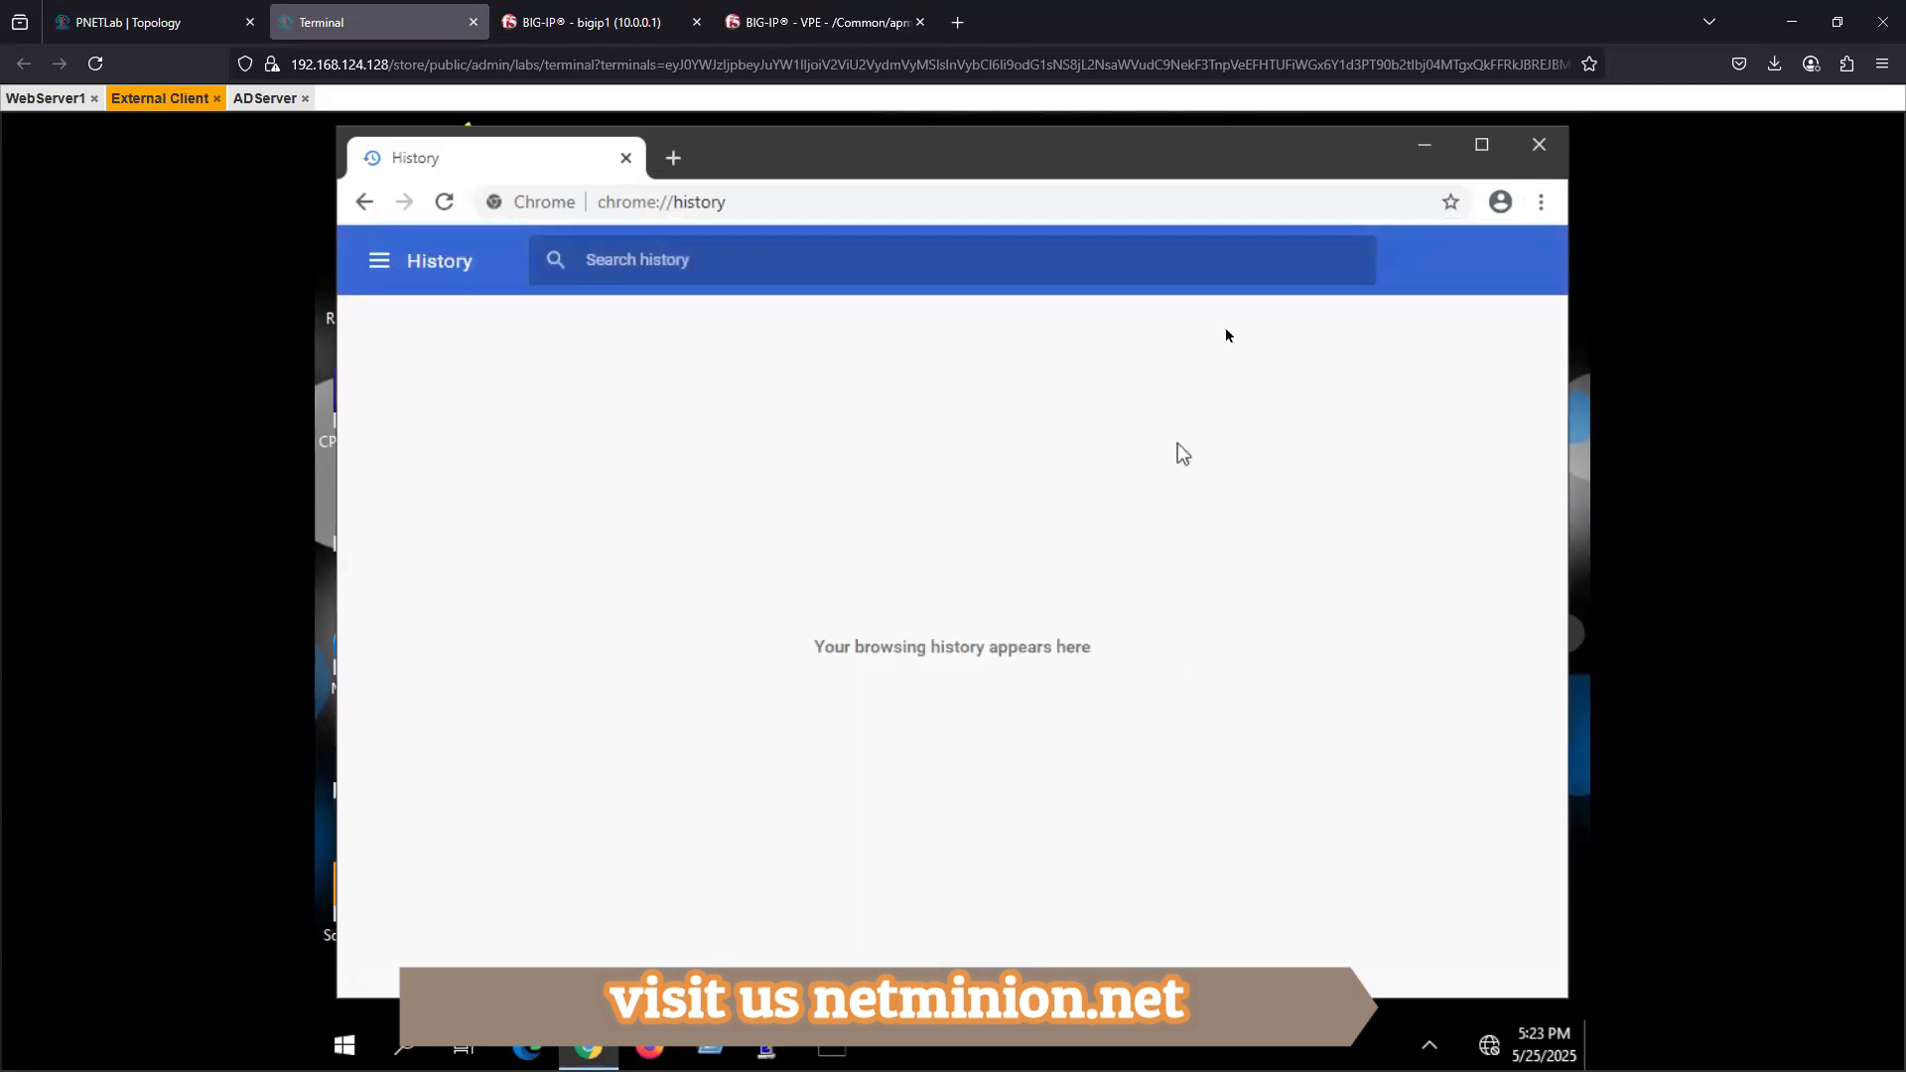
left_click(673, 158)
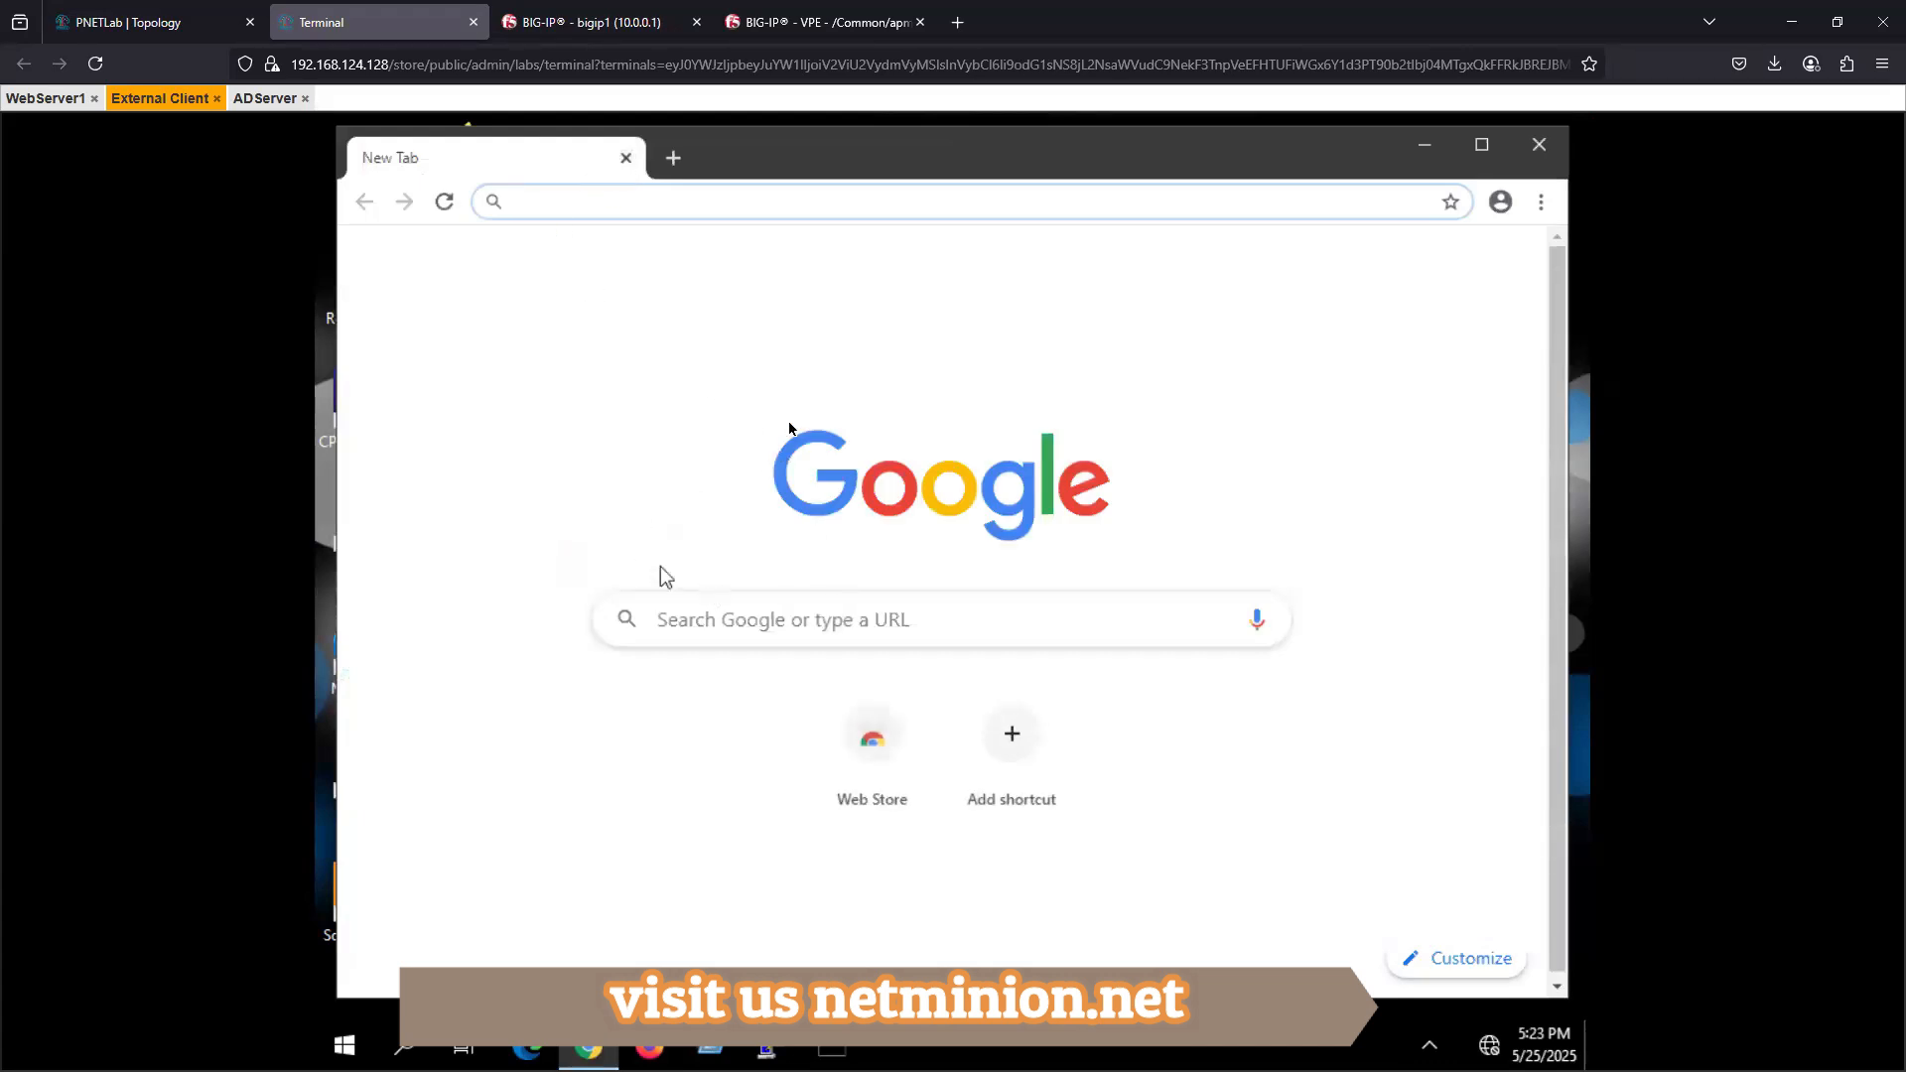
type("htt")
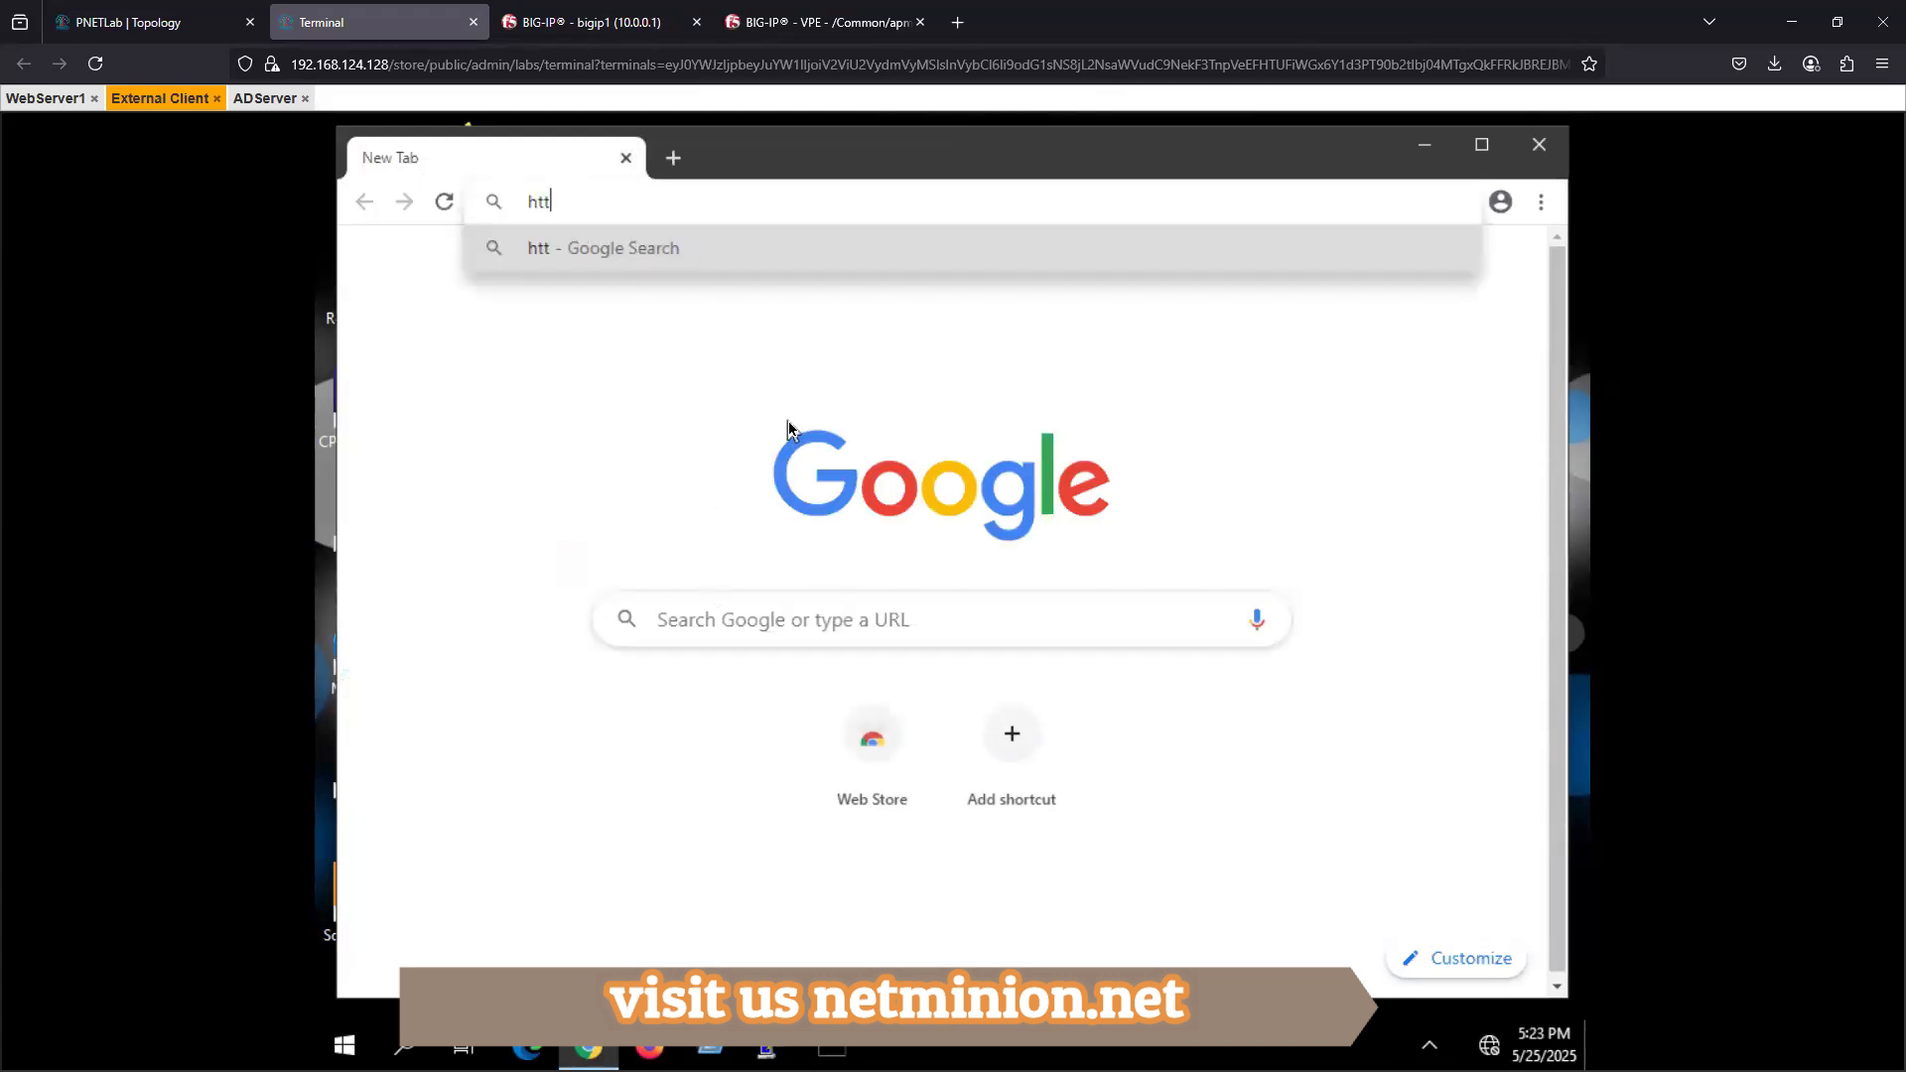
type("ps://")
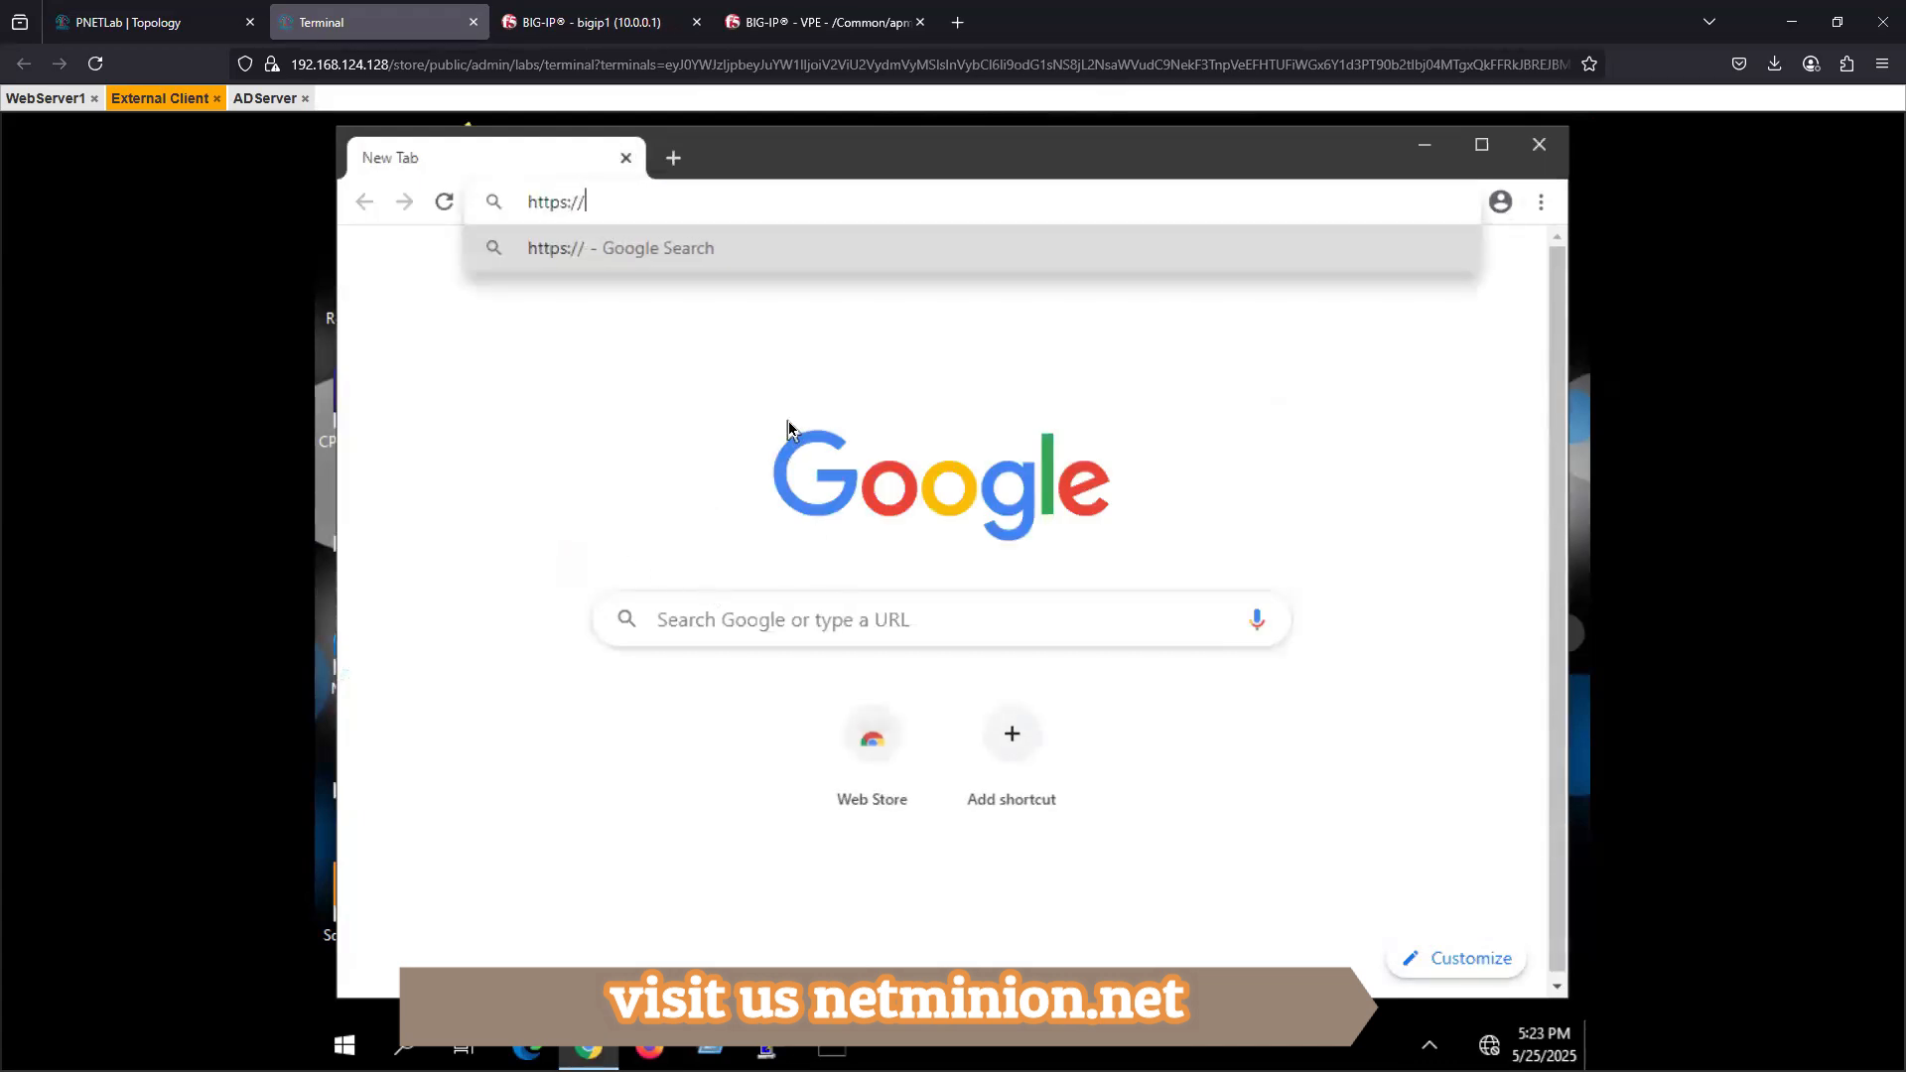
type("100.0.0.")
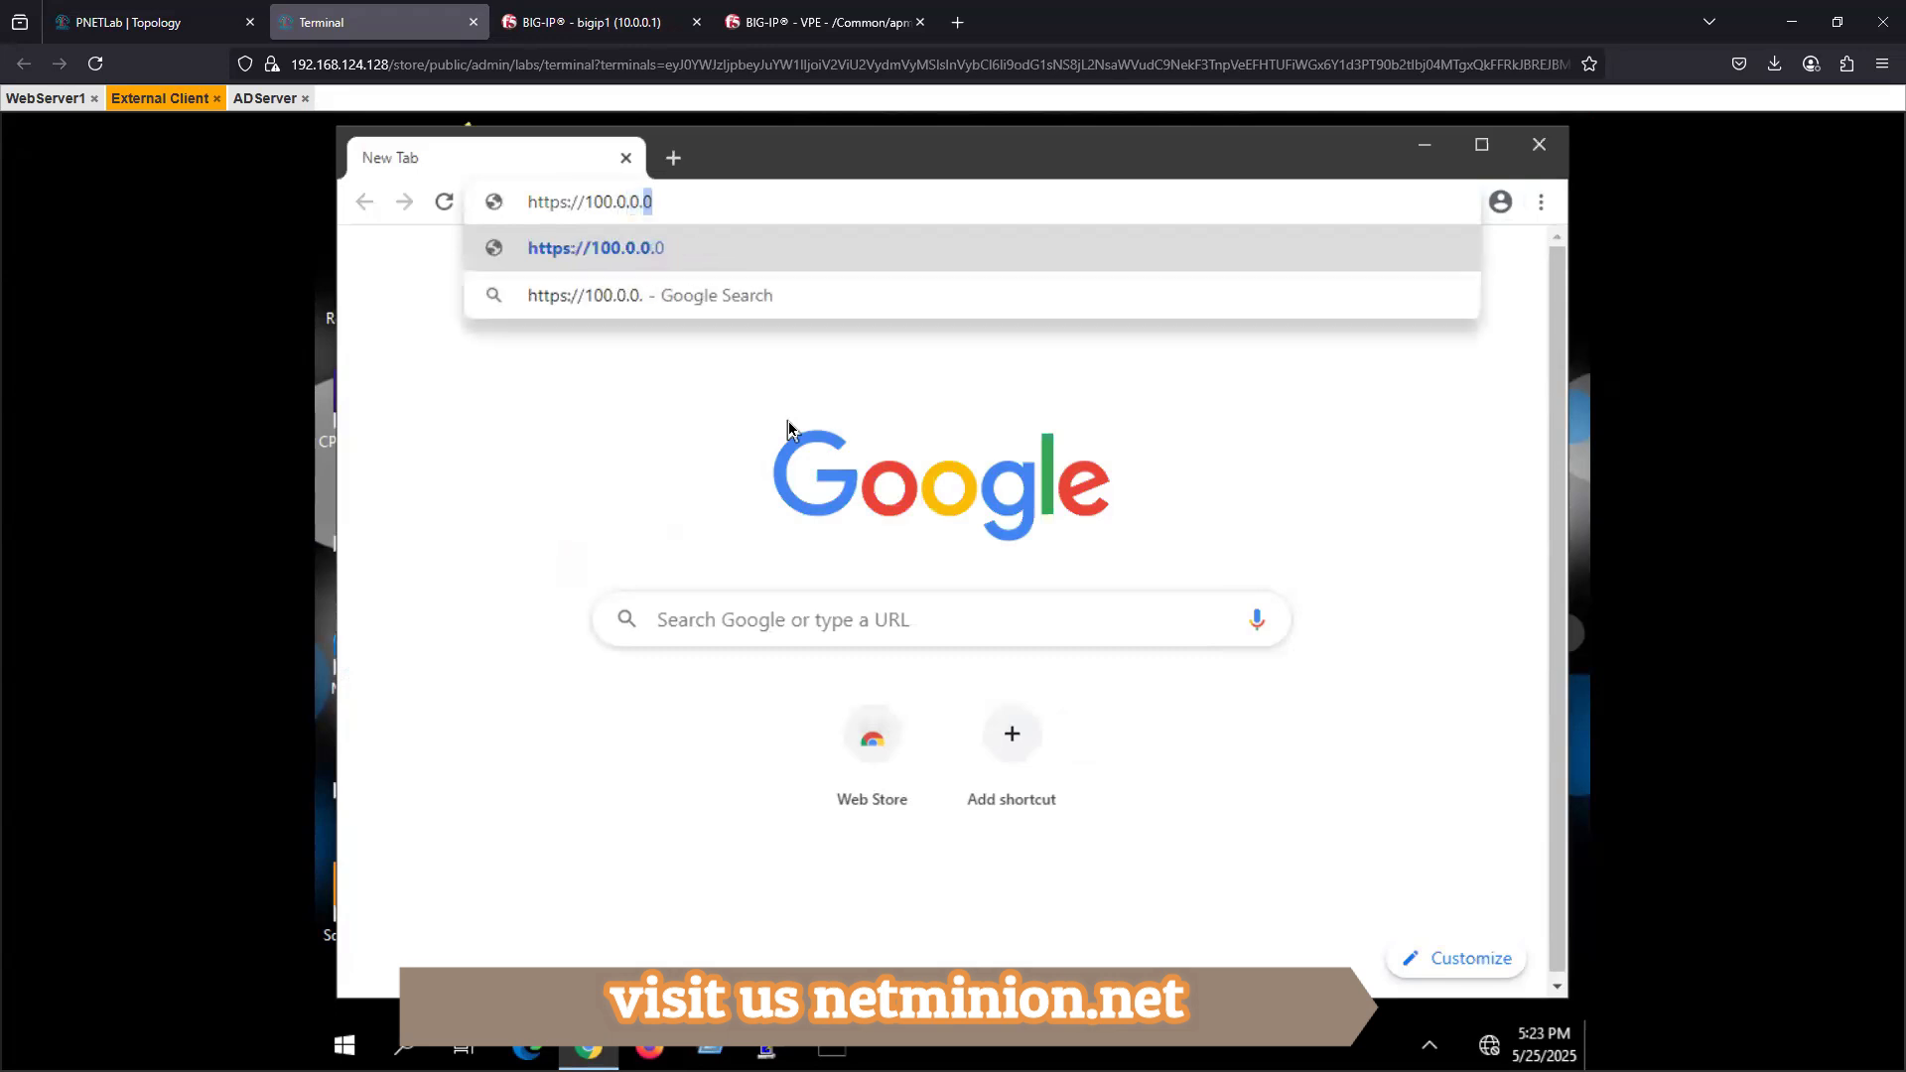
type("50")
key("Return")
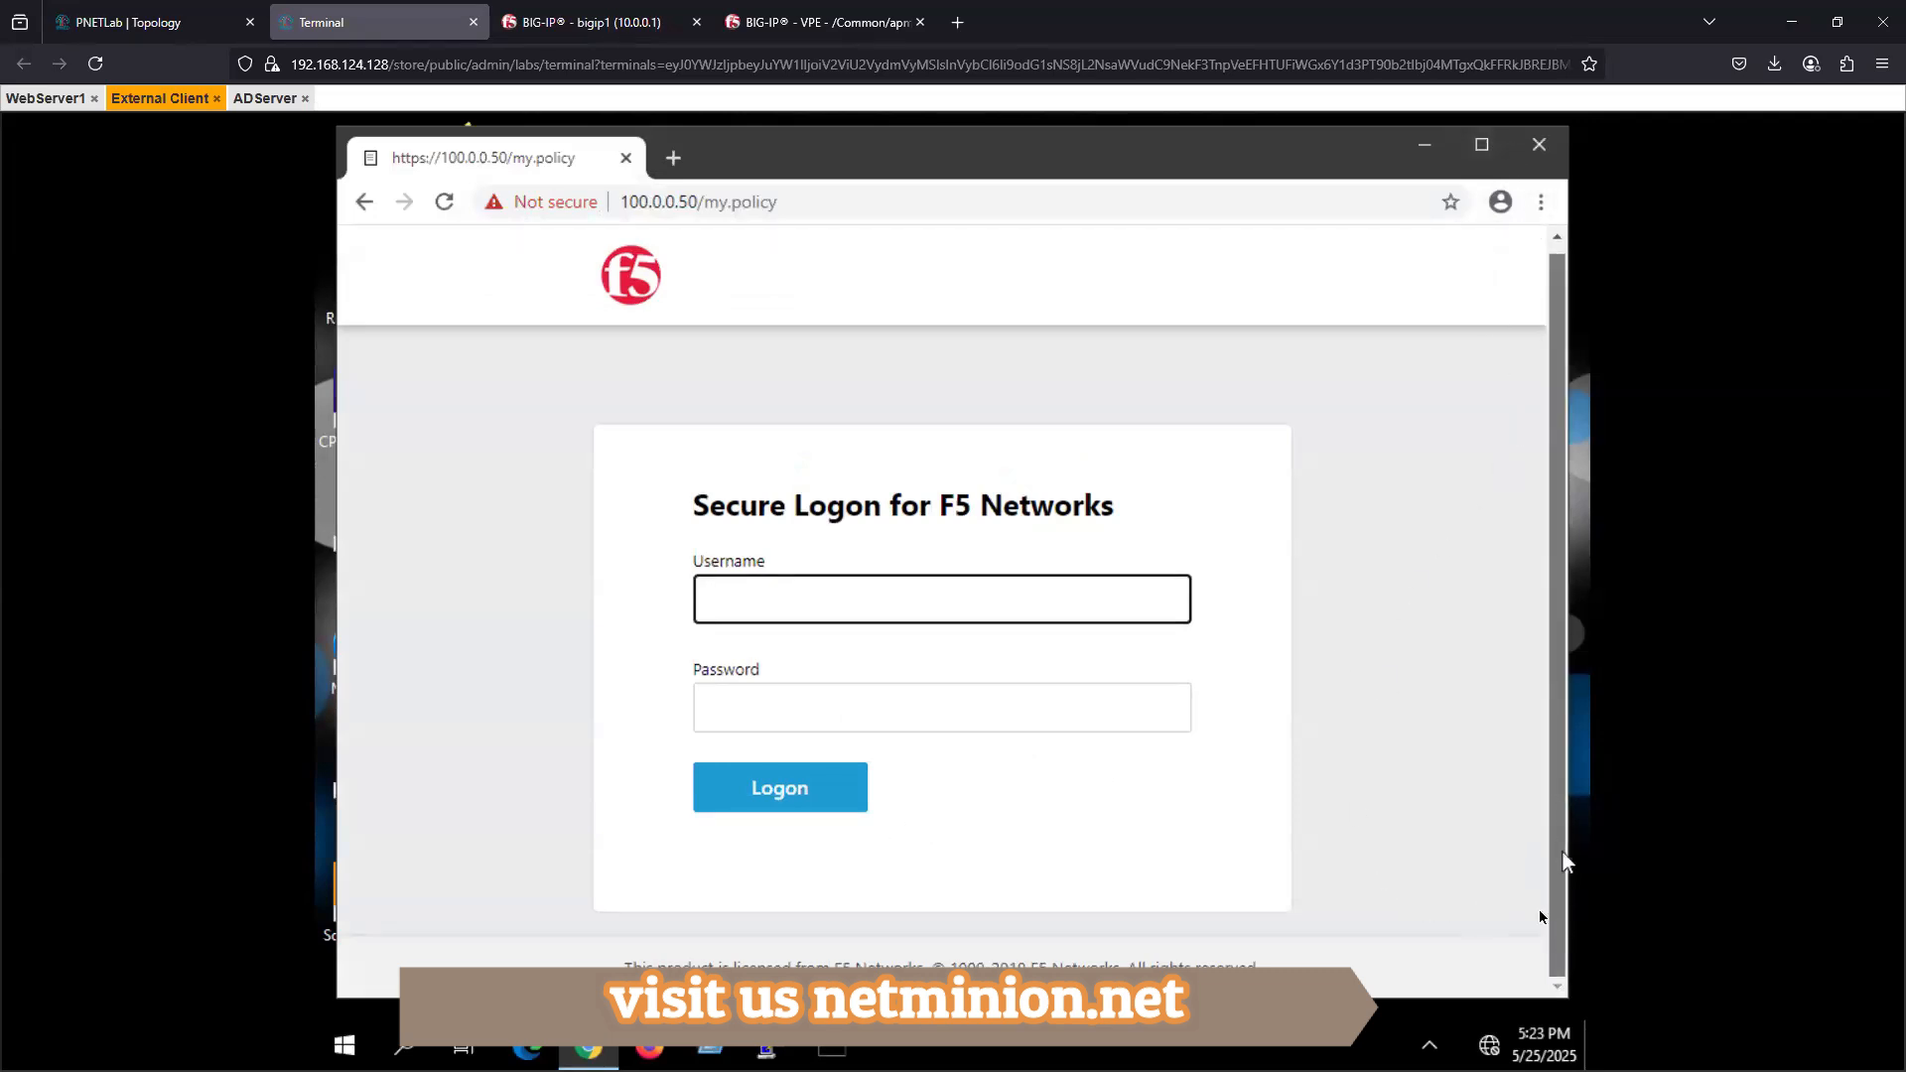
- Set the External Client's display resolution to 1440 × 900, keep the change, and maximize the Chrome window showing the logon page
left_click(1421, 147)
right_click(832, 299)
left_click(931, 511)
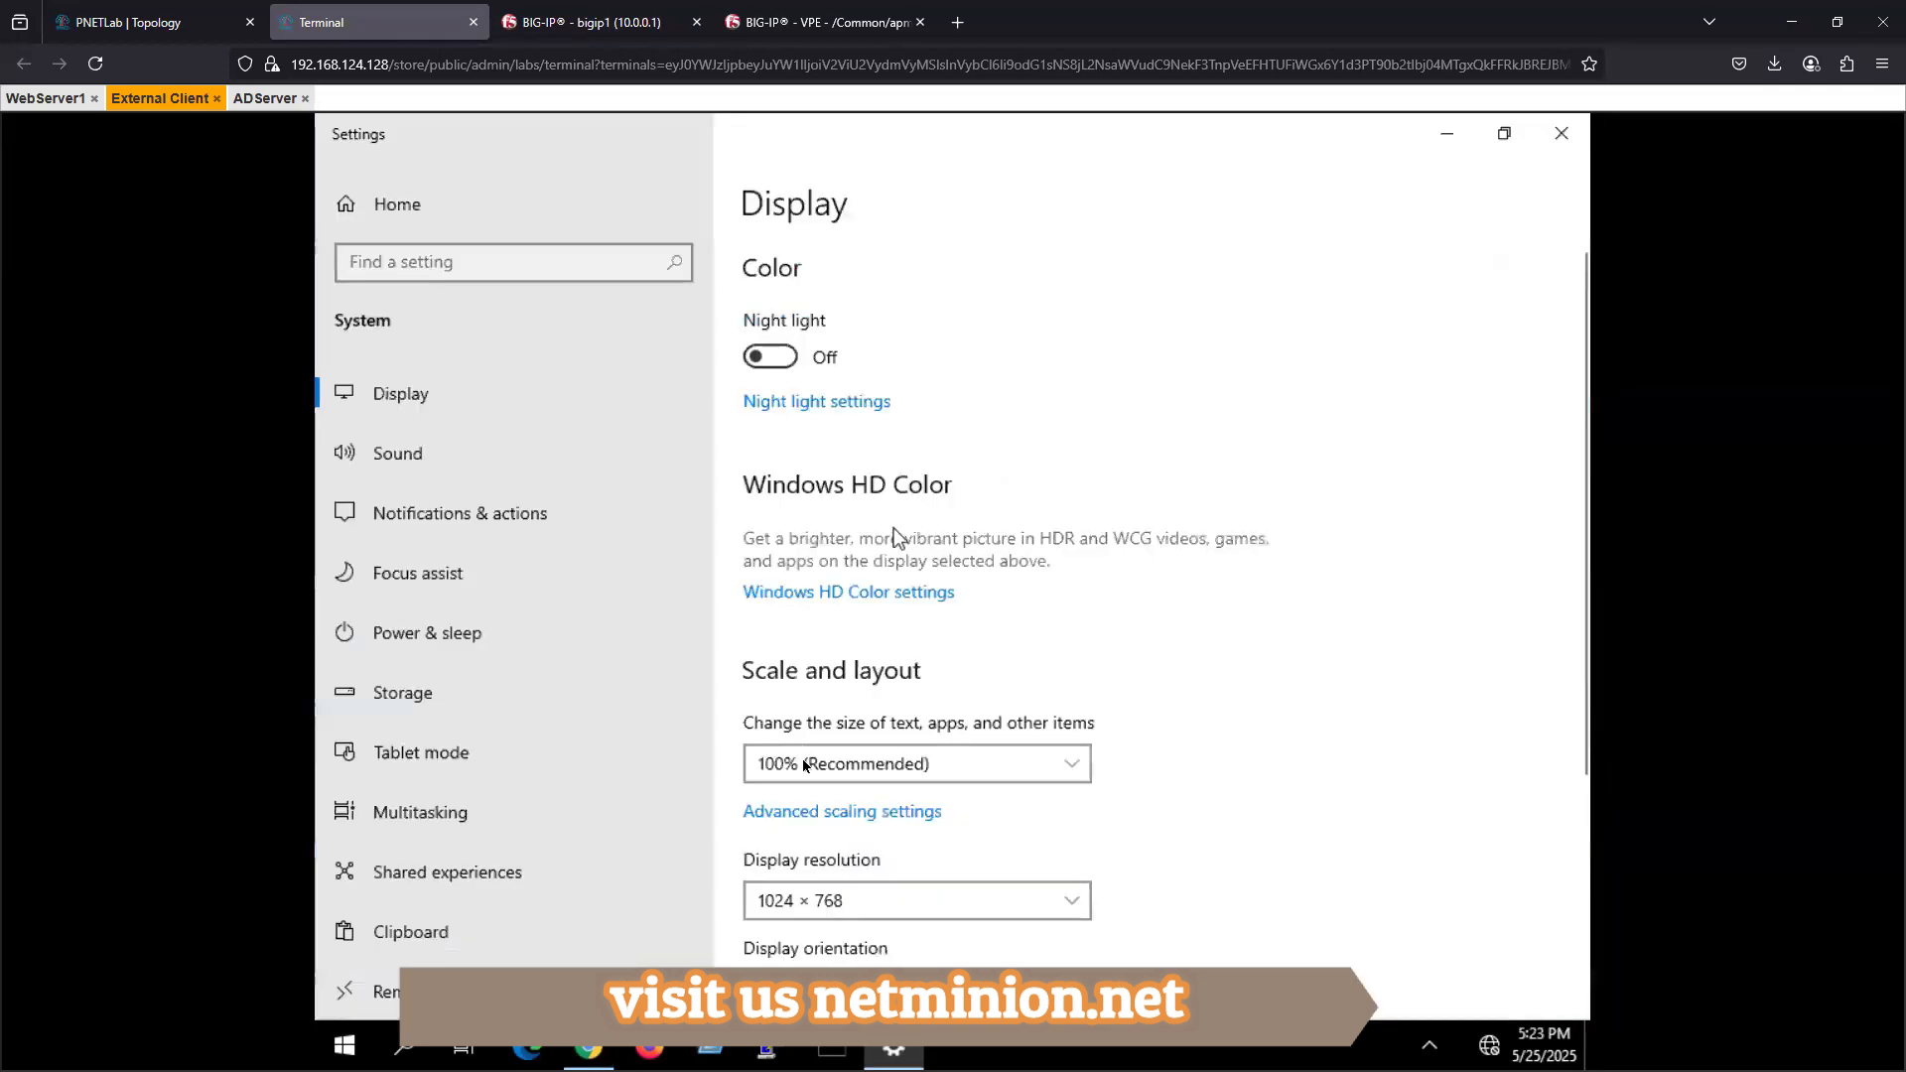
left_click(820, 909)
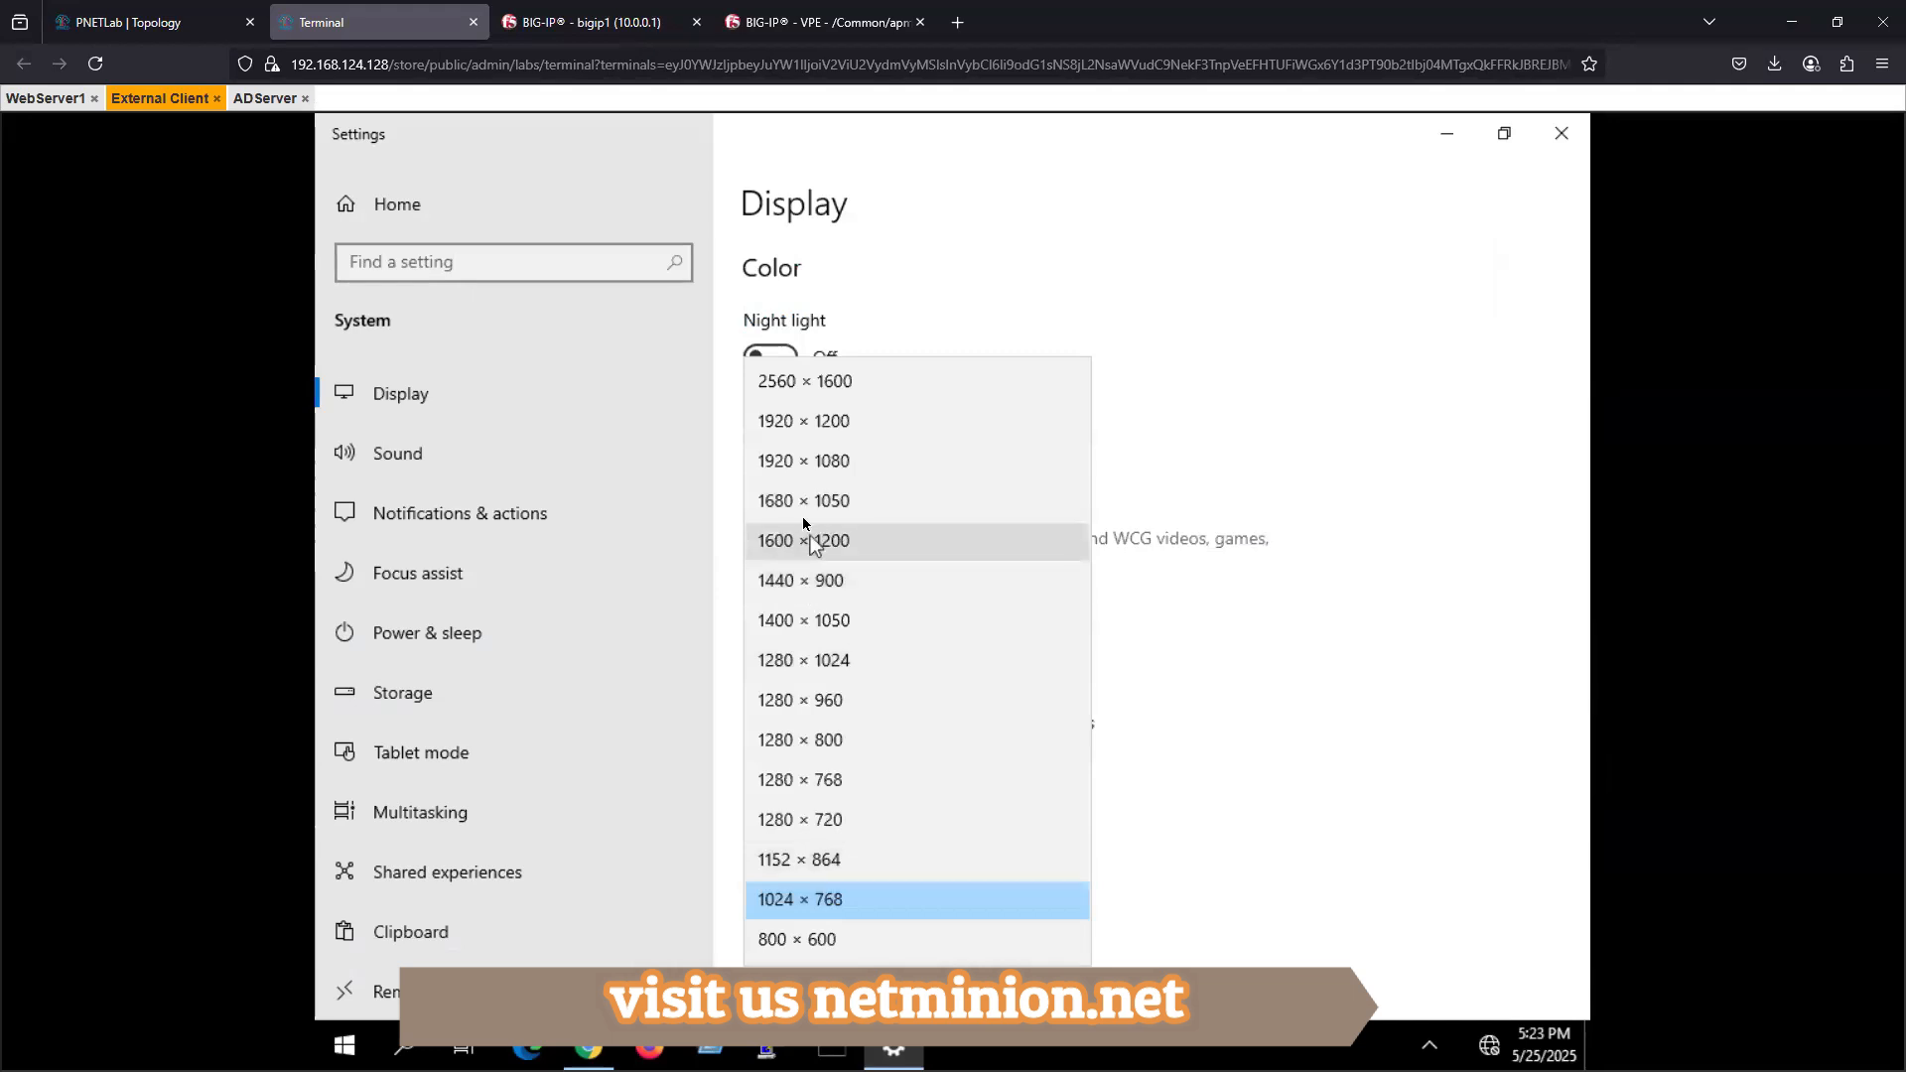
left_click(800, 584)
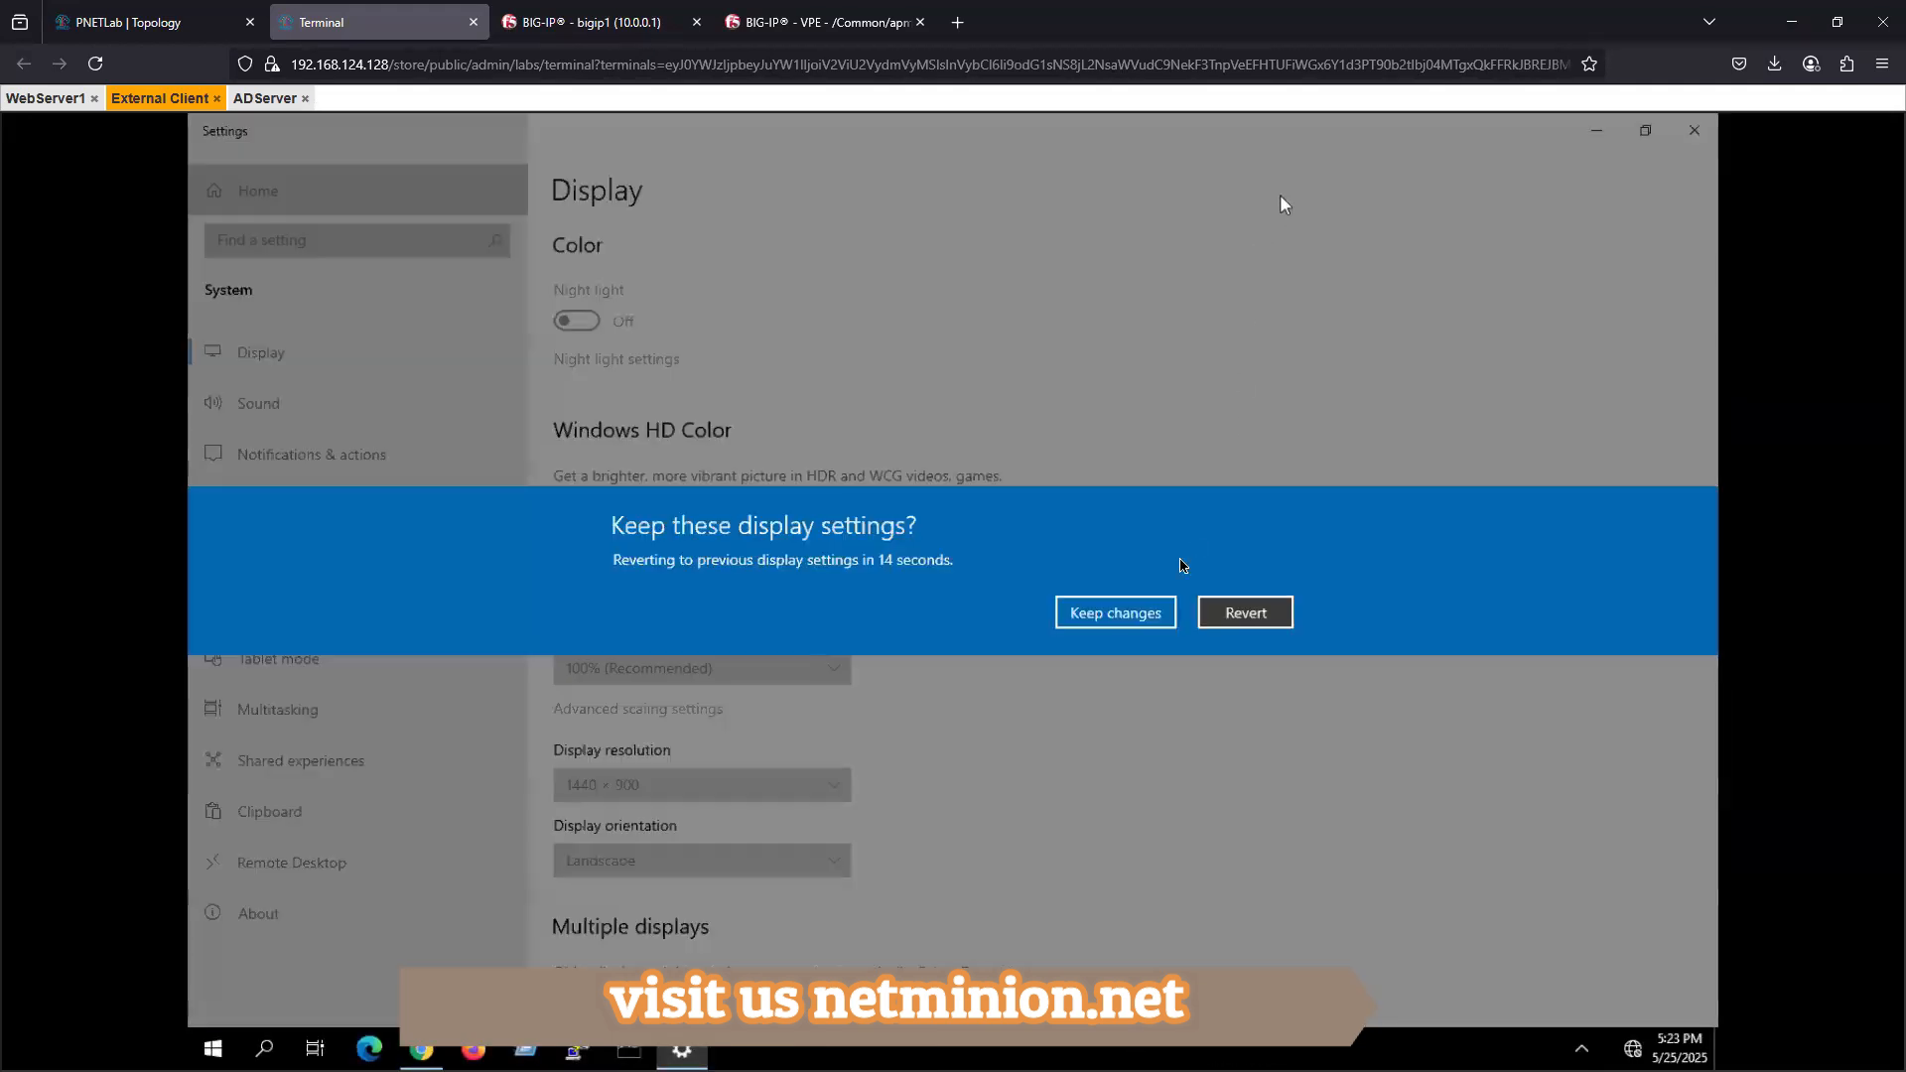
left_click(1112, 617)
left_click(421, 1049)
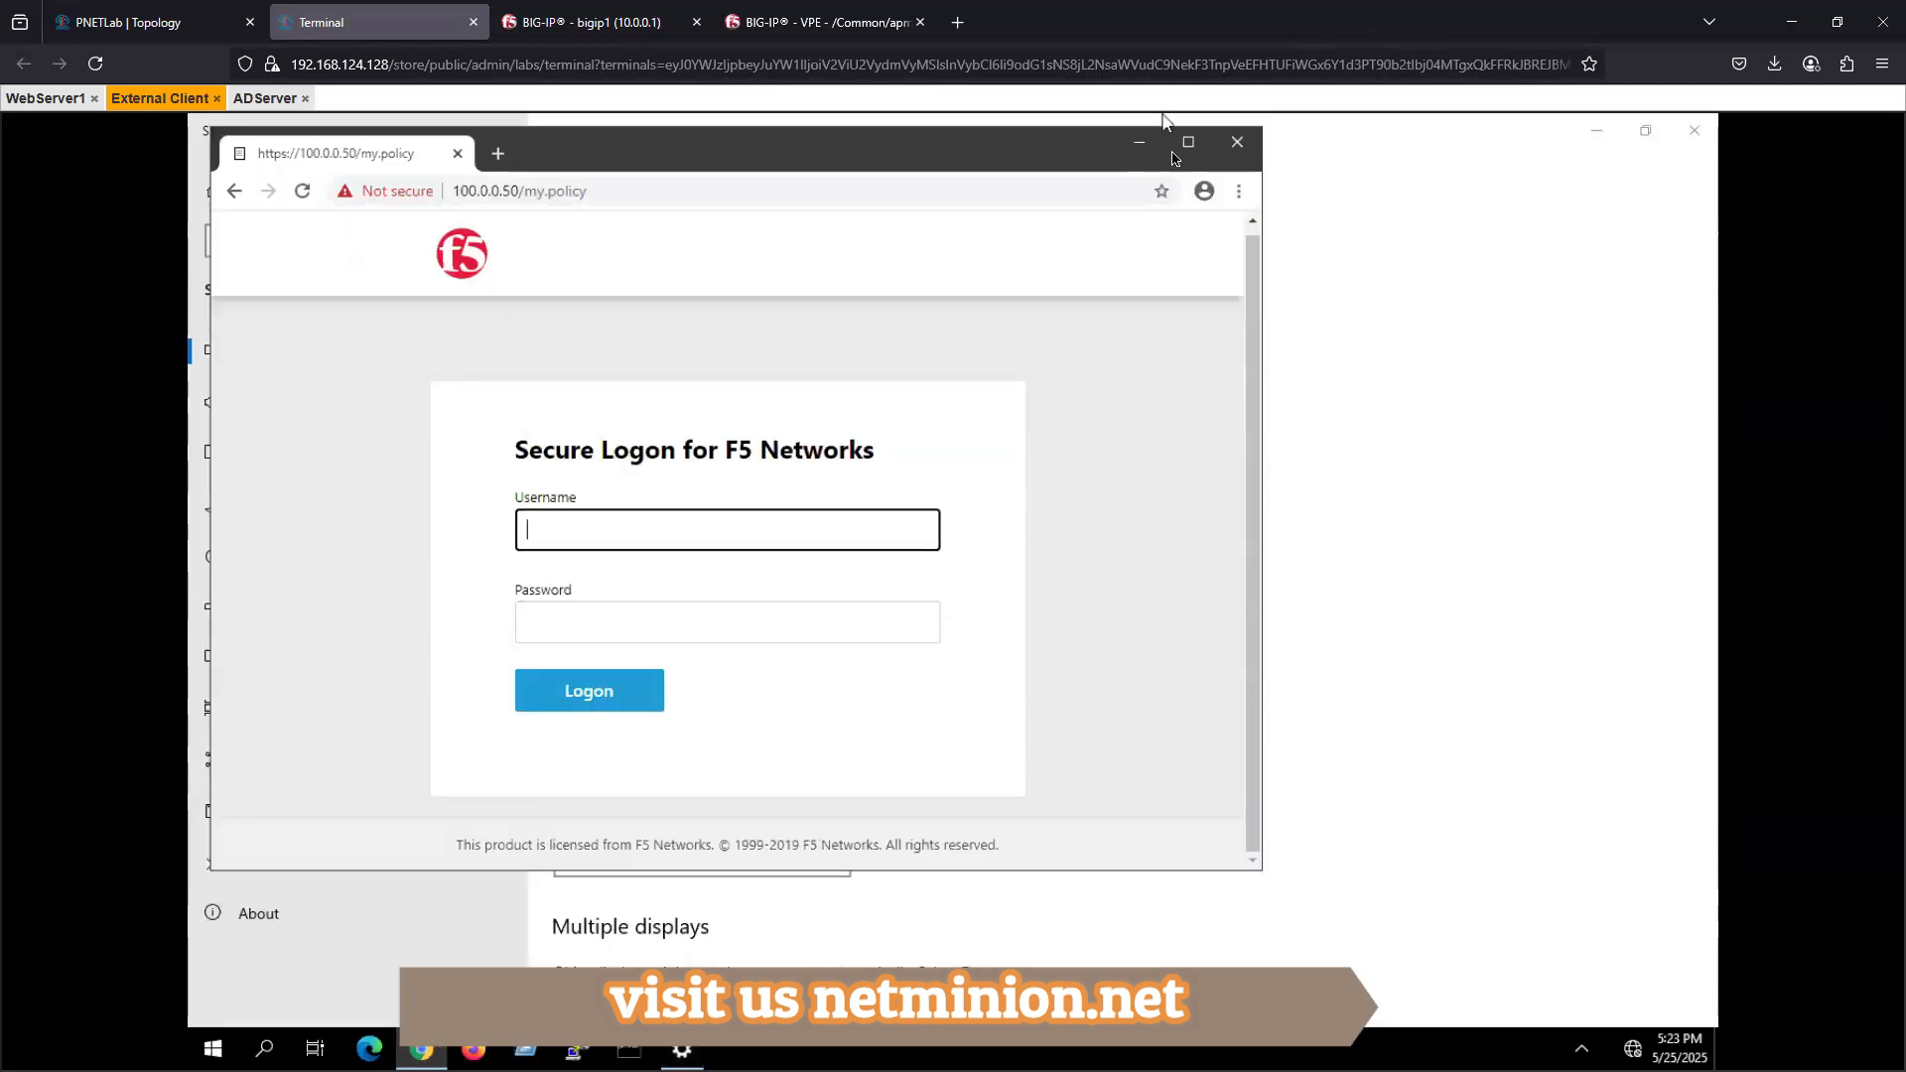
left_click(1184, 144)
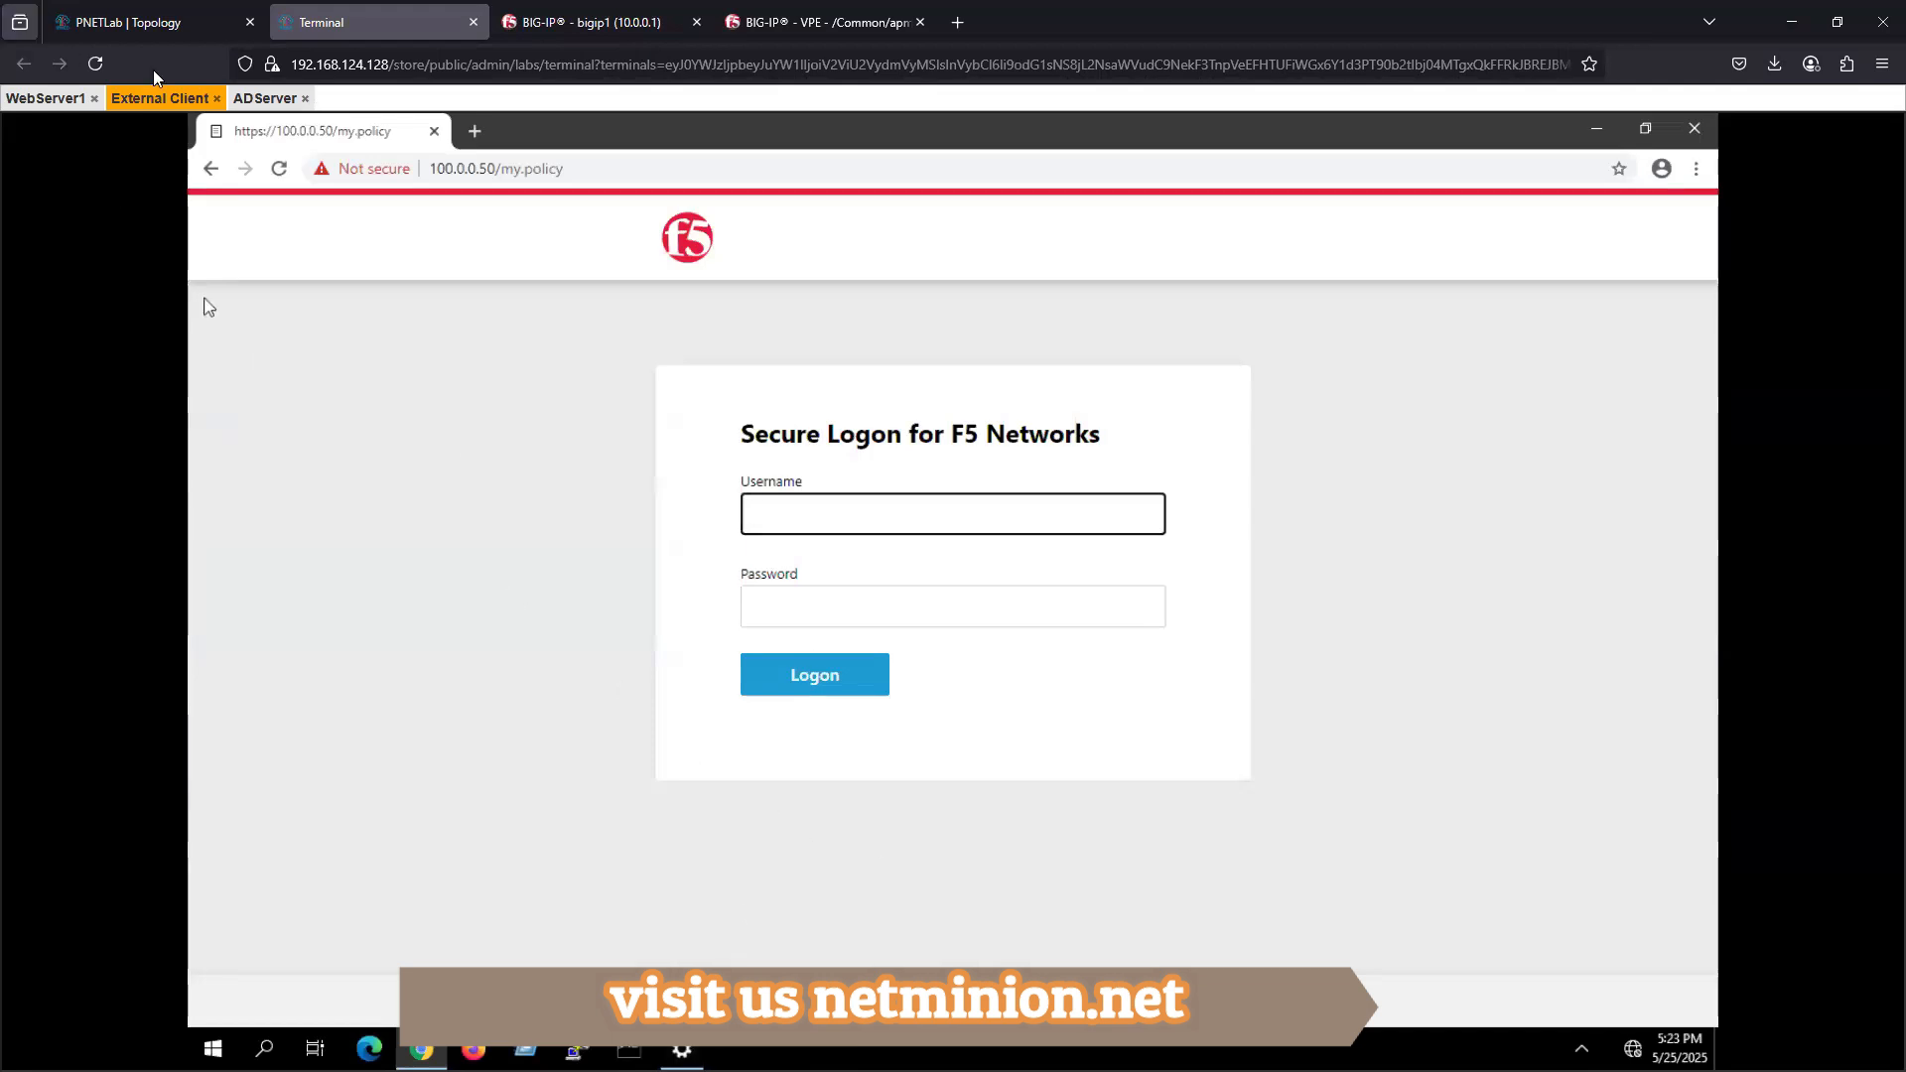
- Switch to the apm_test visual policy editor, open the Logon Page item and review its field settings and customization texts
left_click(790, 24)
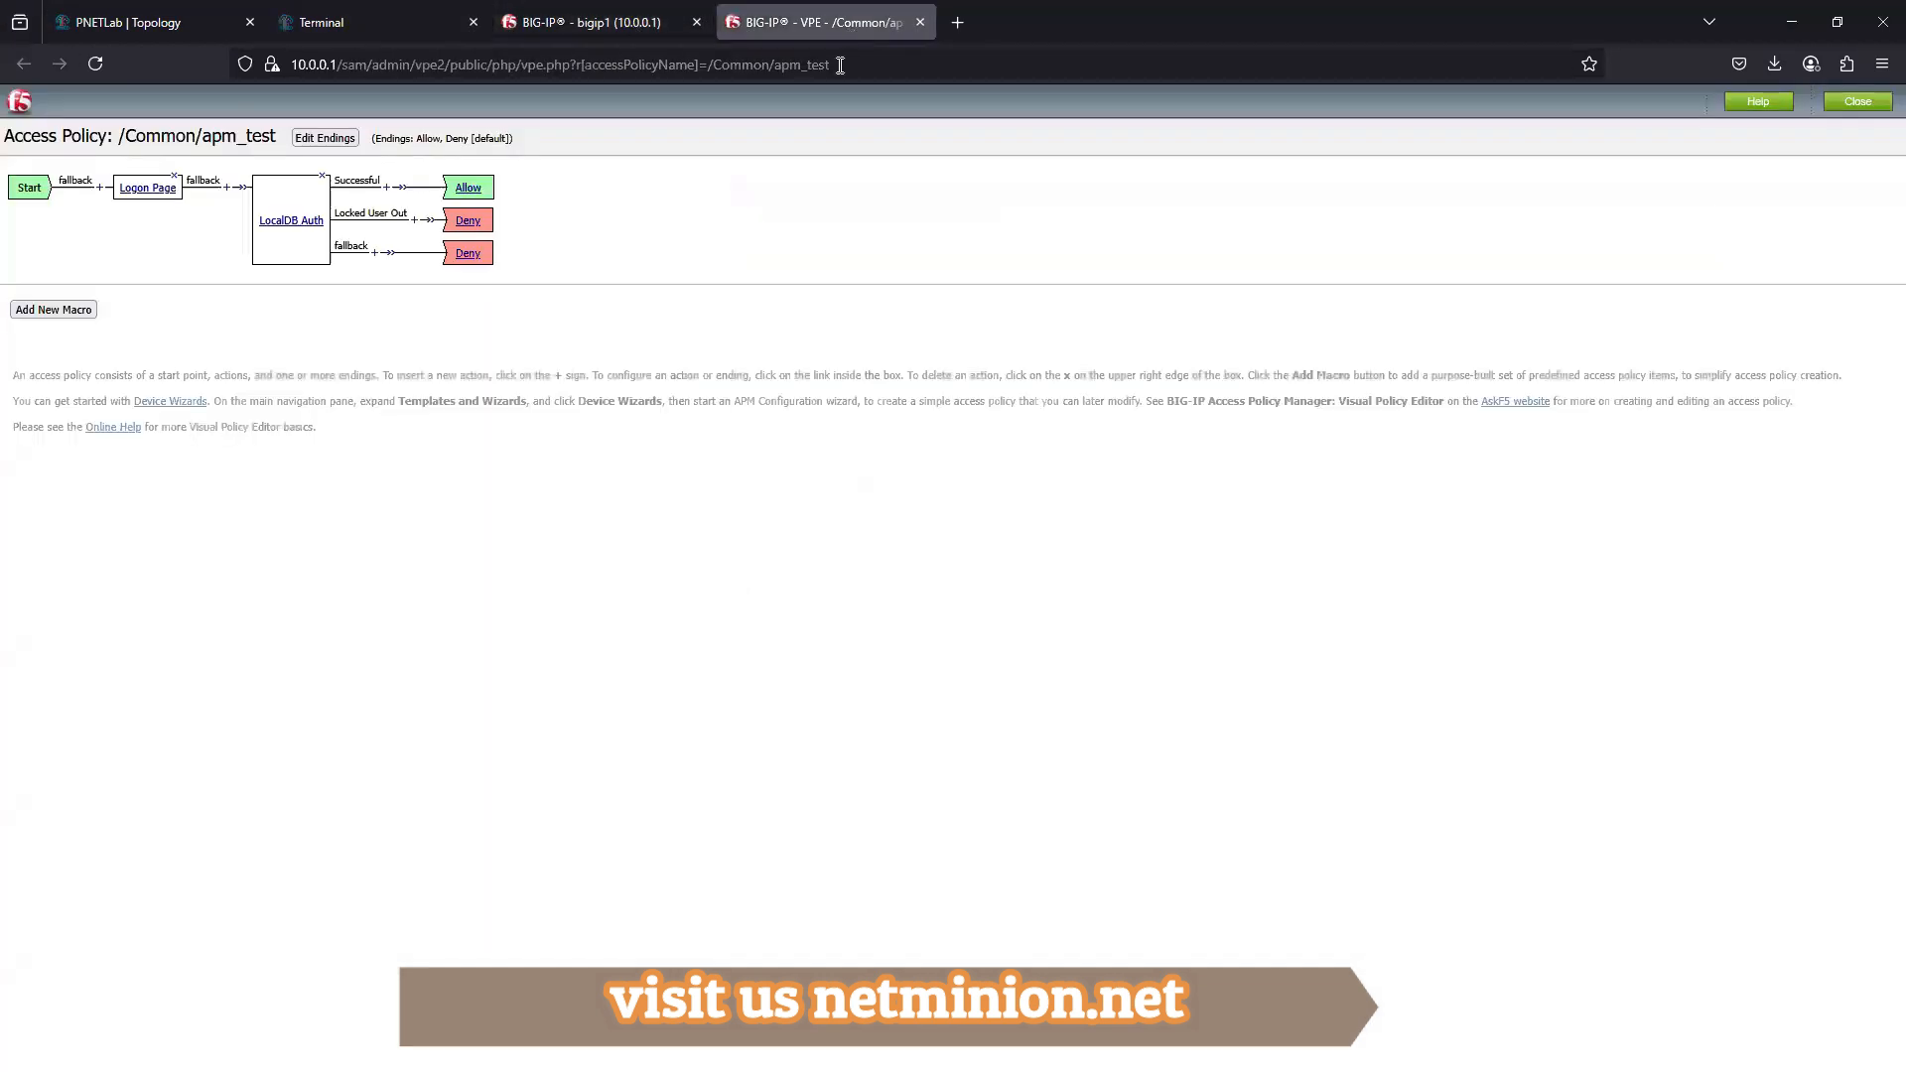
left_click(600, 26)
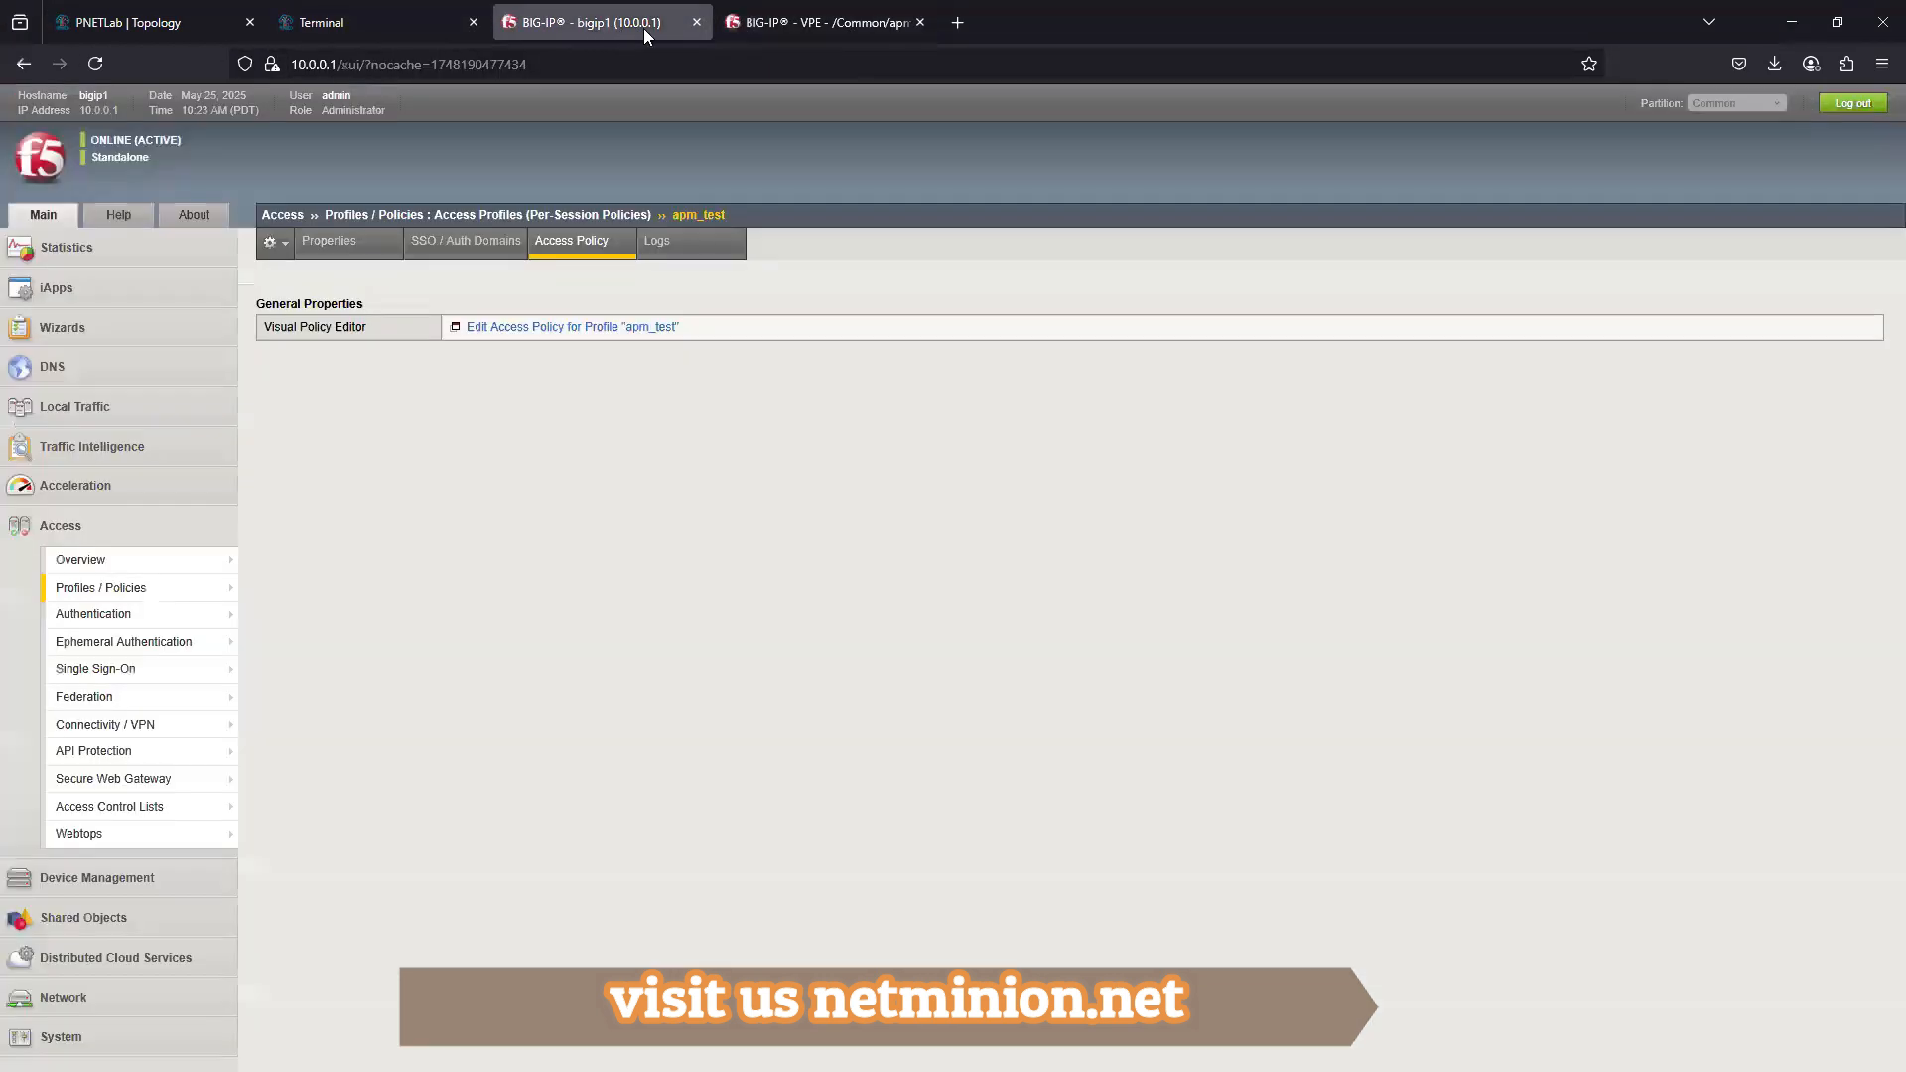
left_click(774, 22)
left_click(161, 190)
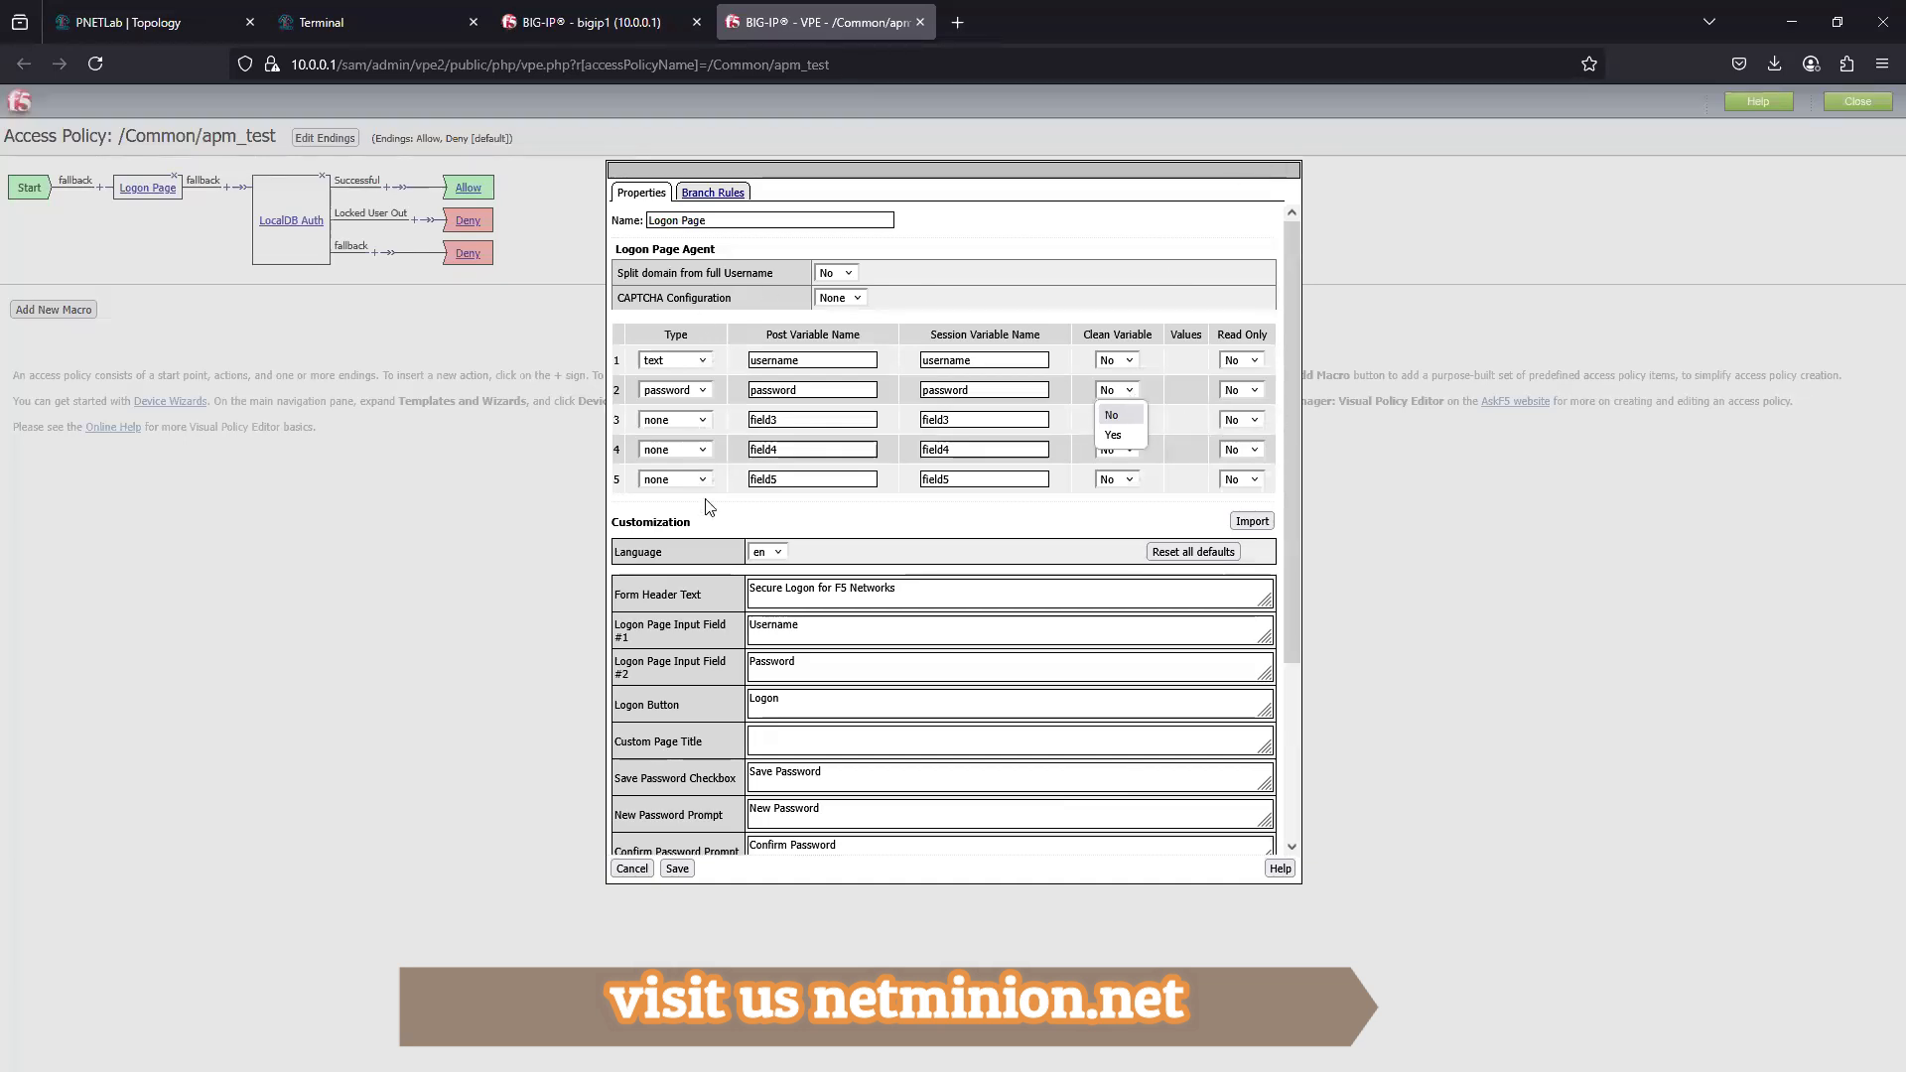
left_click(823, 509)
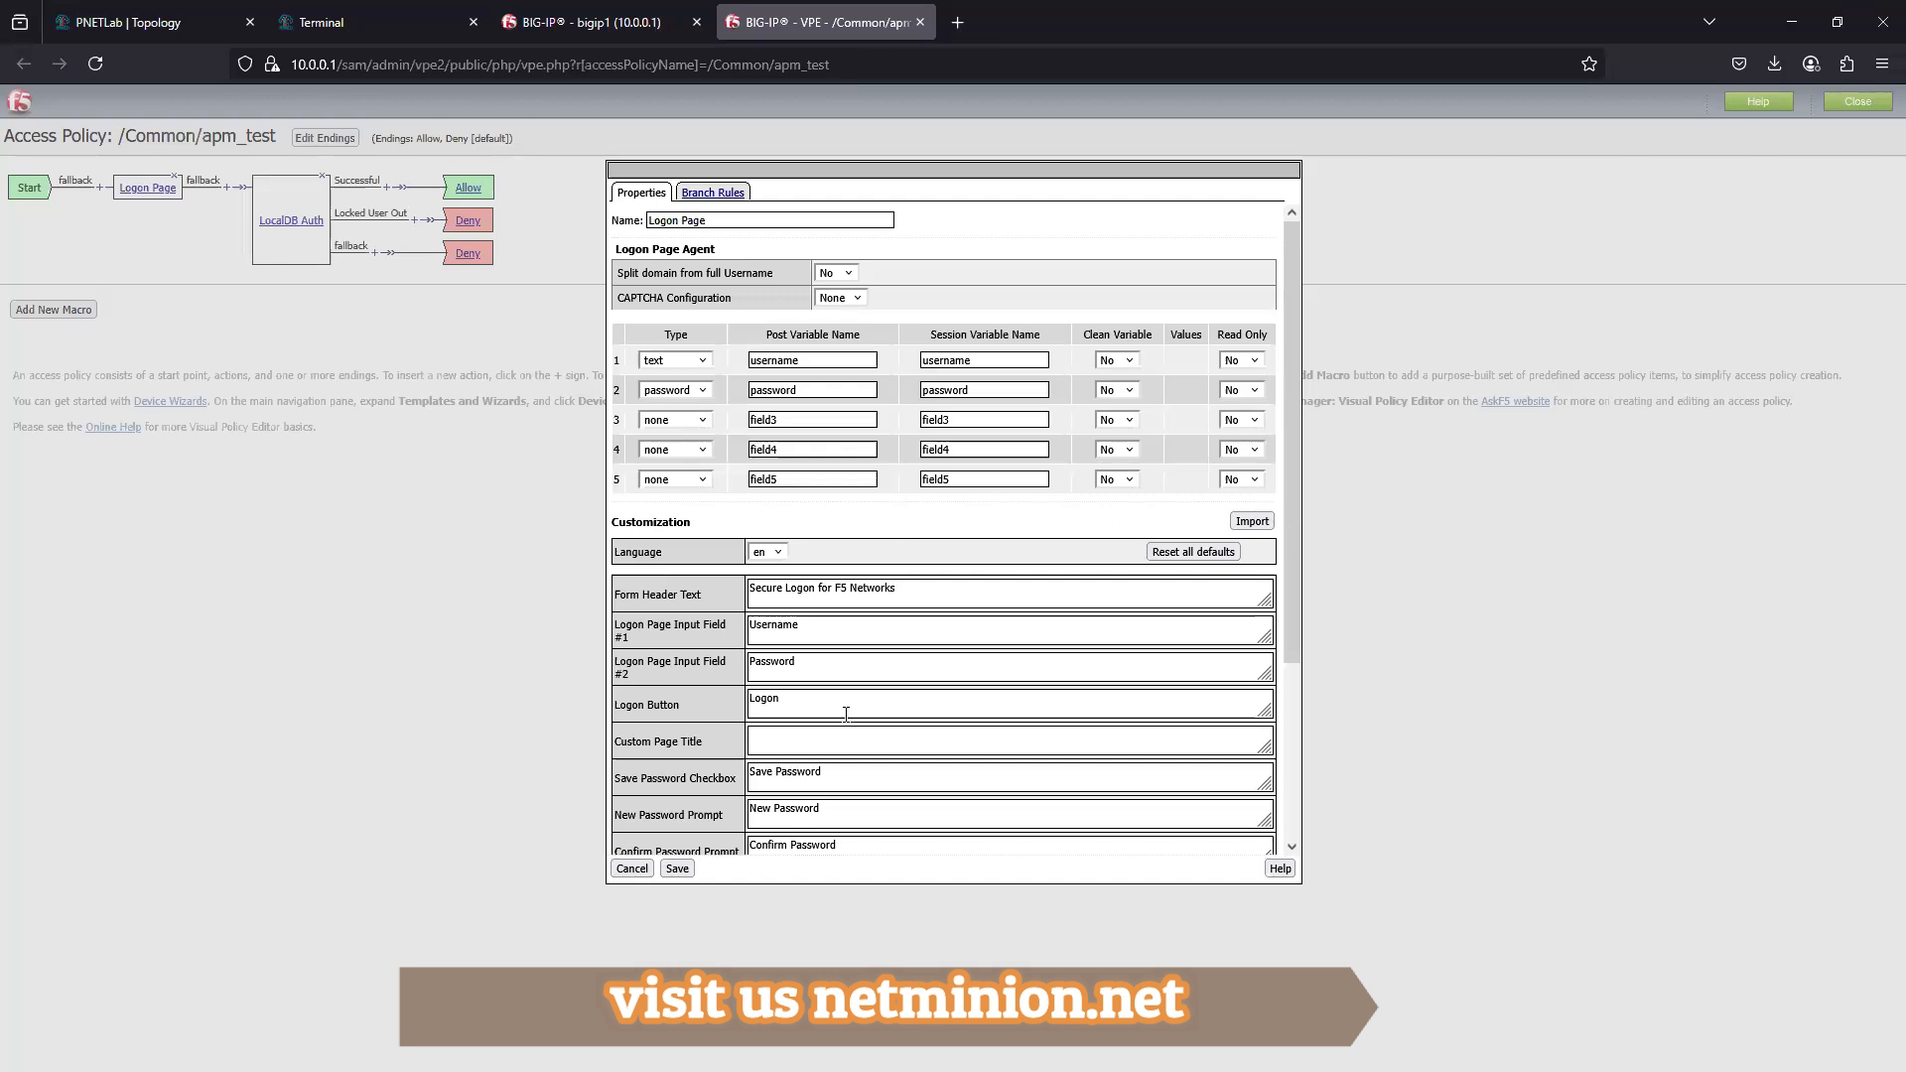
scroll(897, 656, "down", 3)
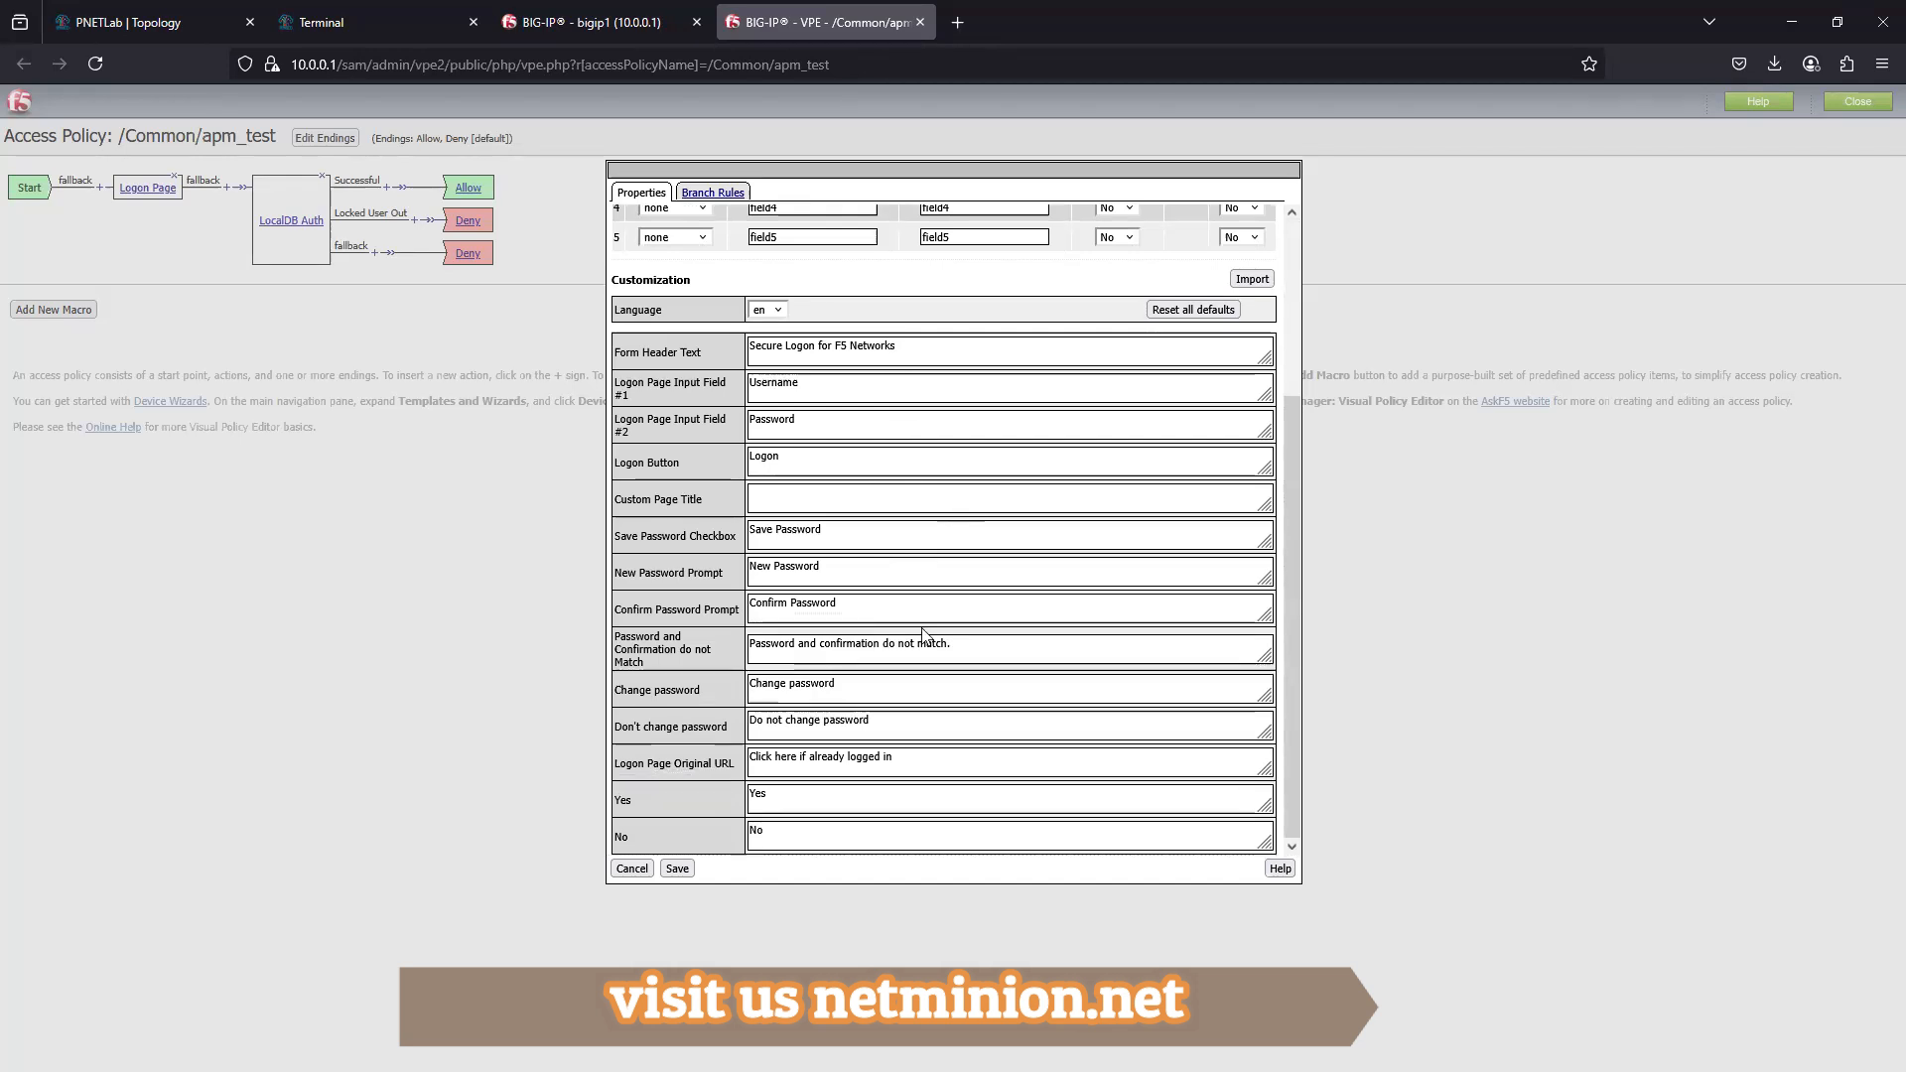
scroll(778, 752, "up", 1)
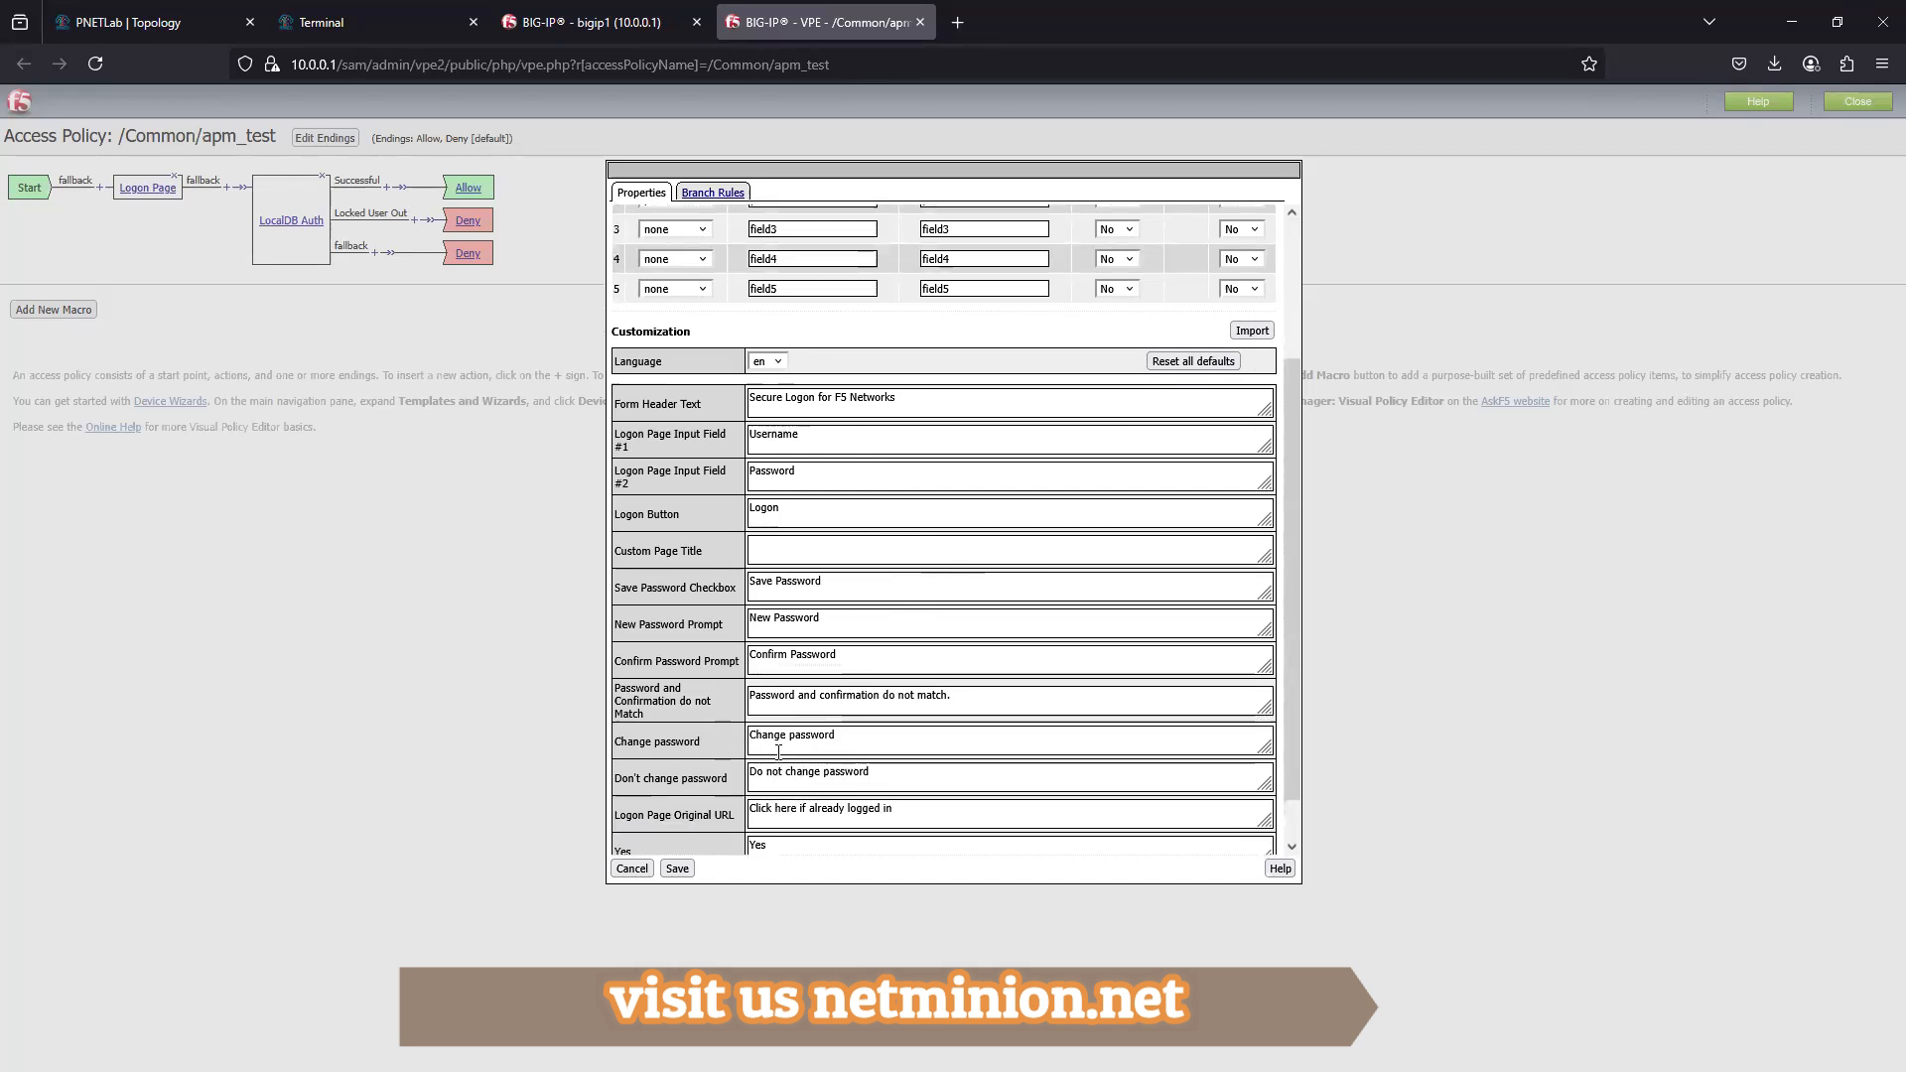
scroll(778, 751, "up", 1)
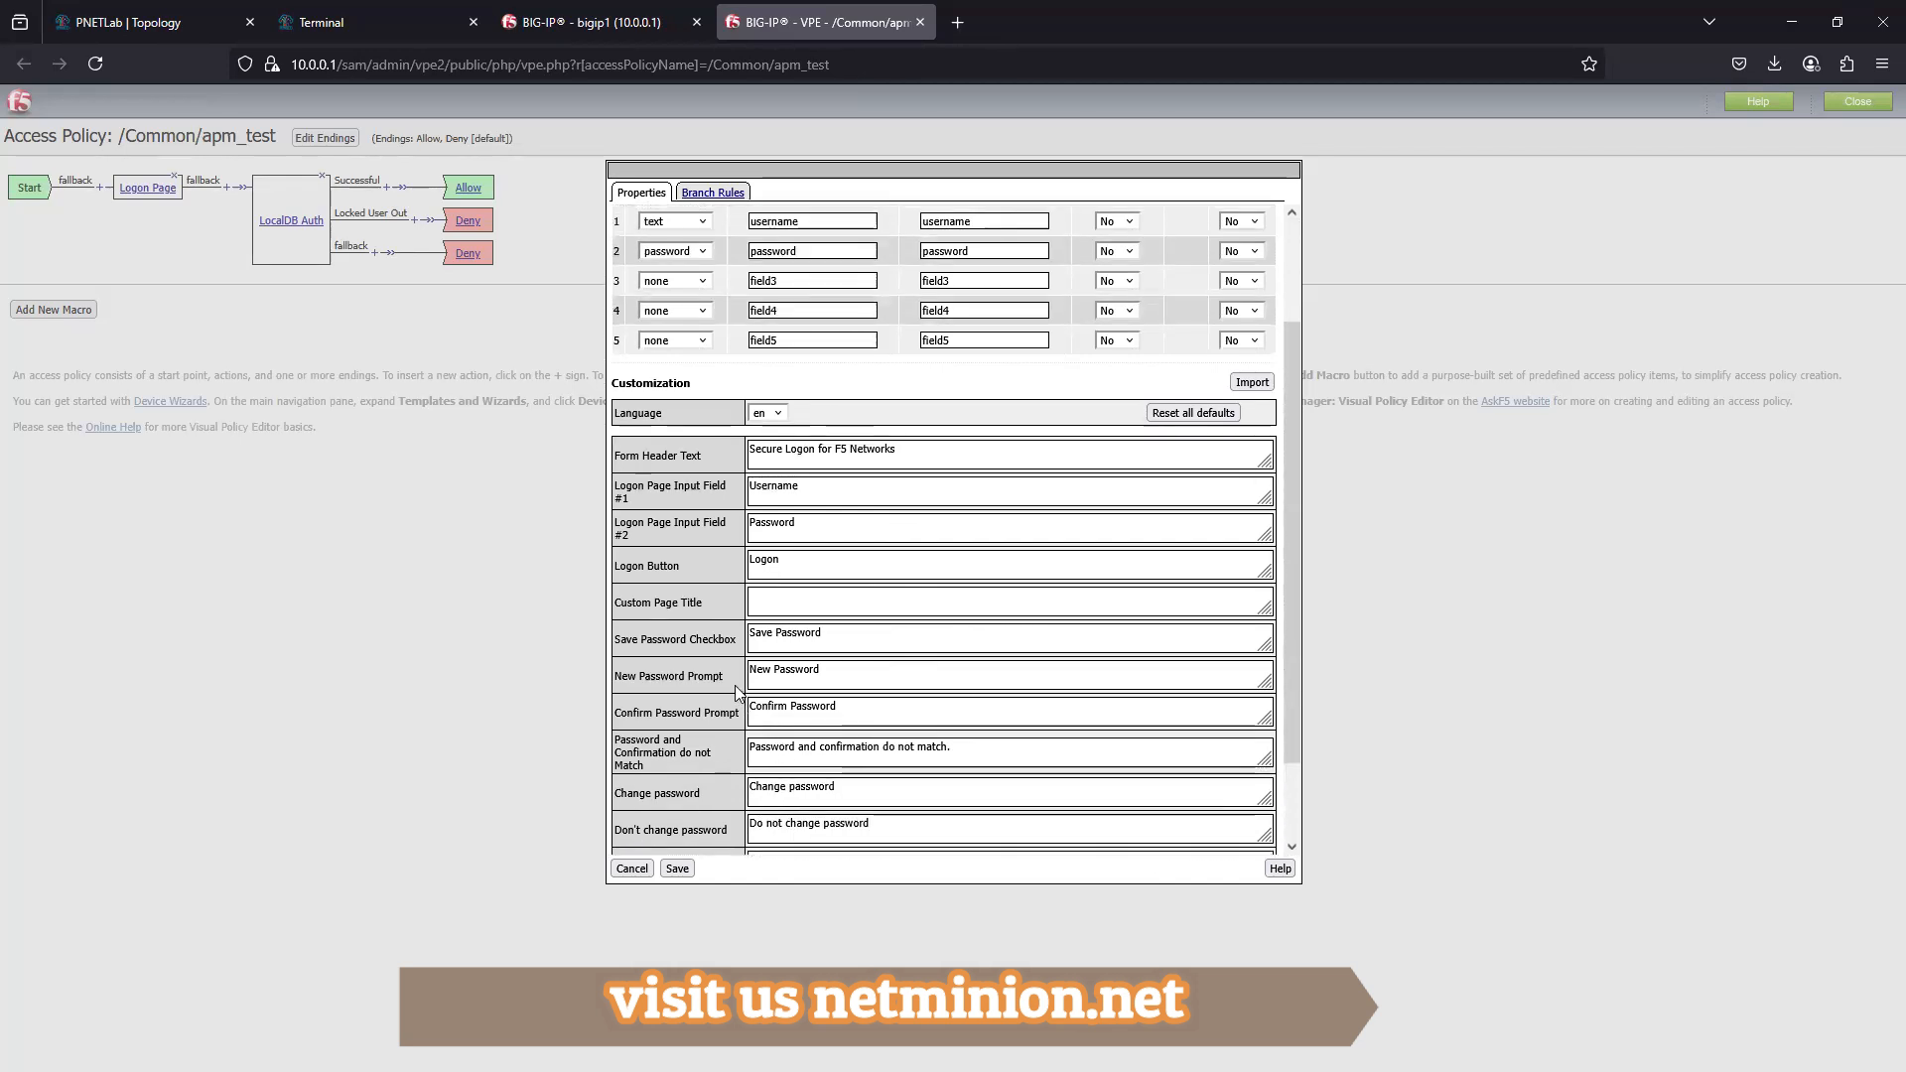
scroll(806, 645, "up", 2)
scroll(806, 645, "up", 1)
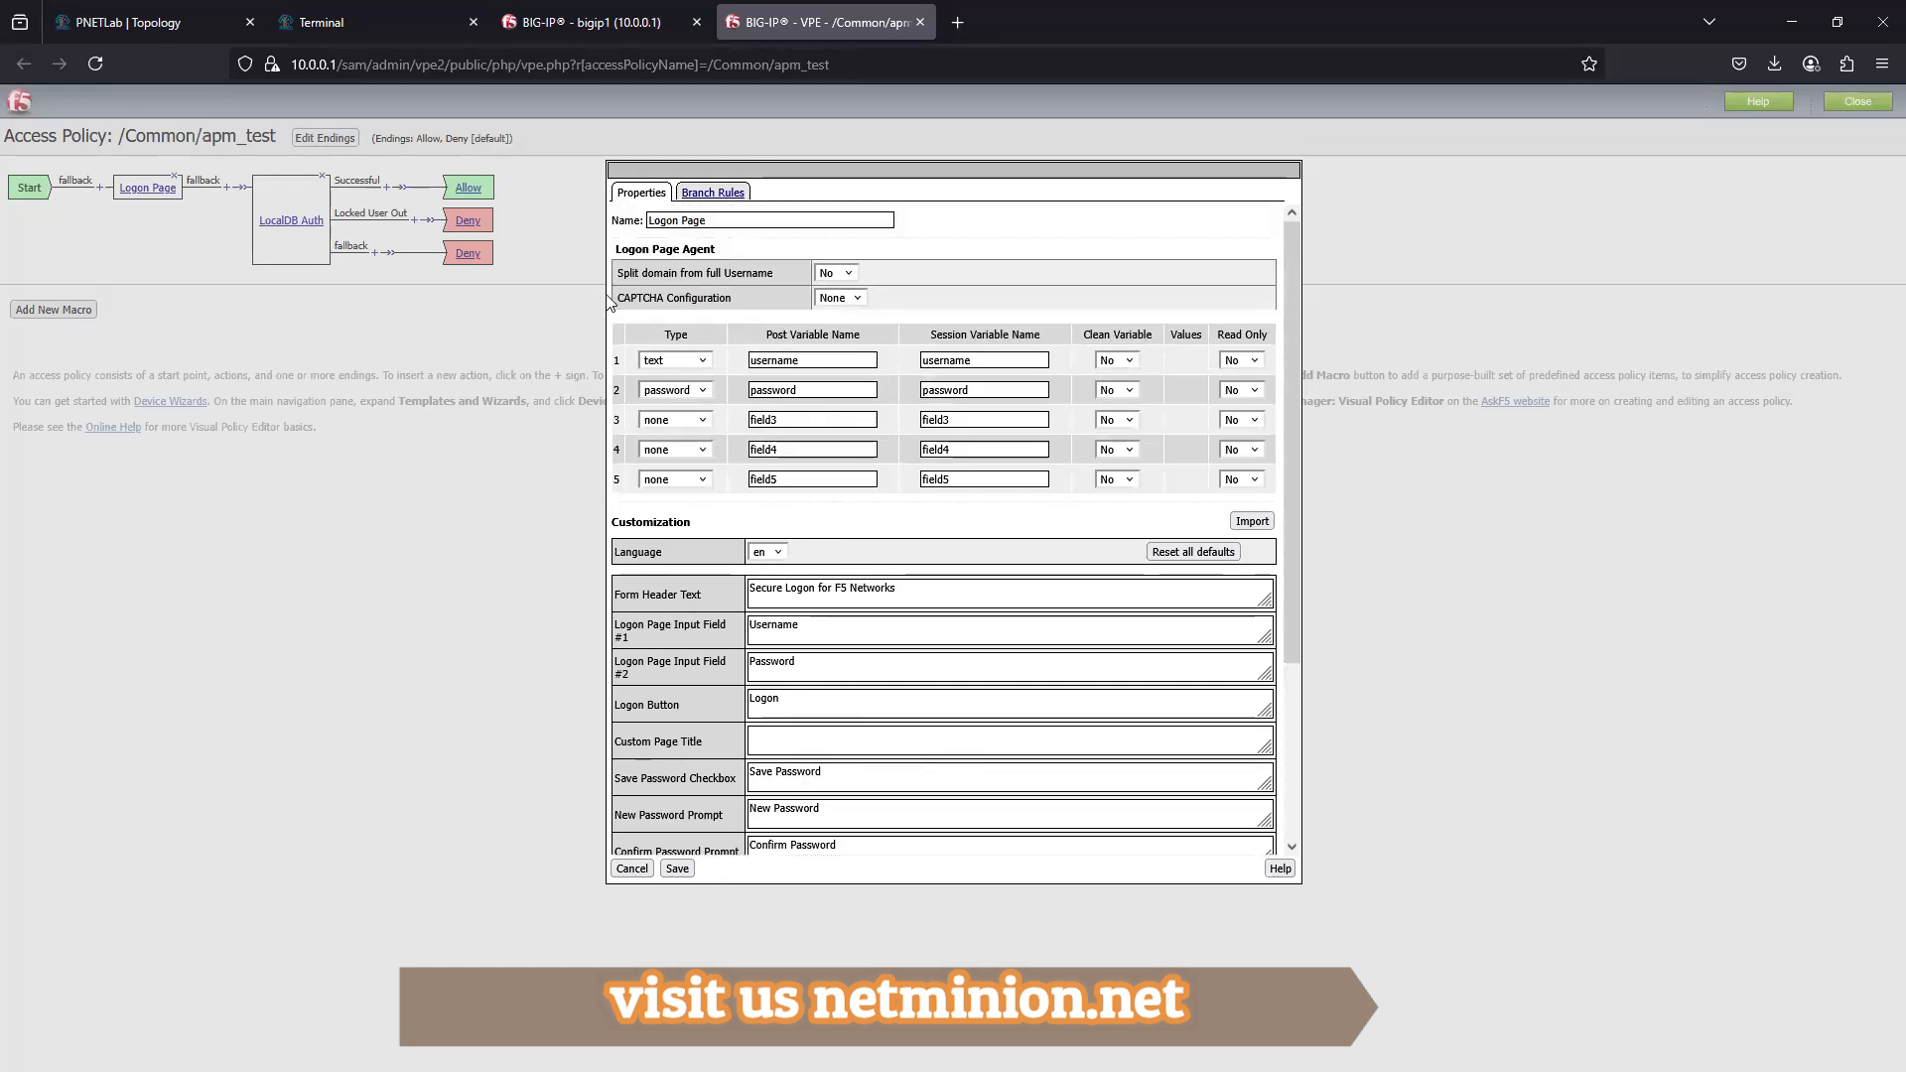
- Examine the Logon Page's options for splitting the domain from the full username, and its Custom Page Title and Logon Button texts
left_click(850, 274)
left_click(985, 293)
scroll(933, 637, "down", 5)
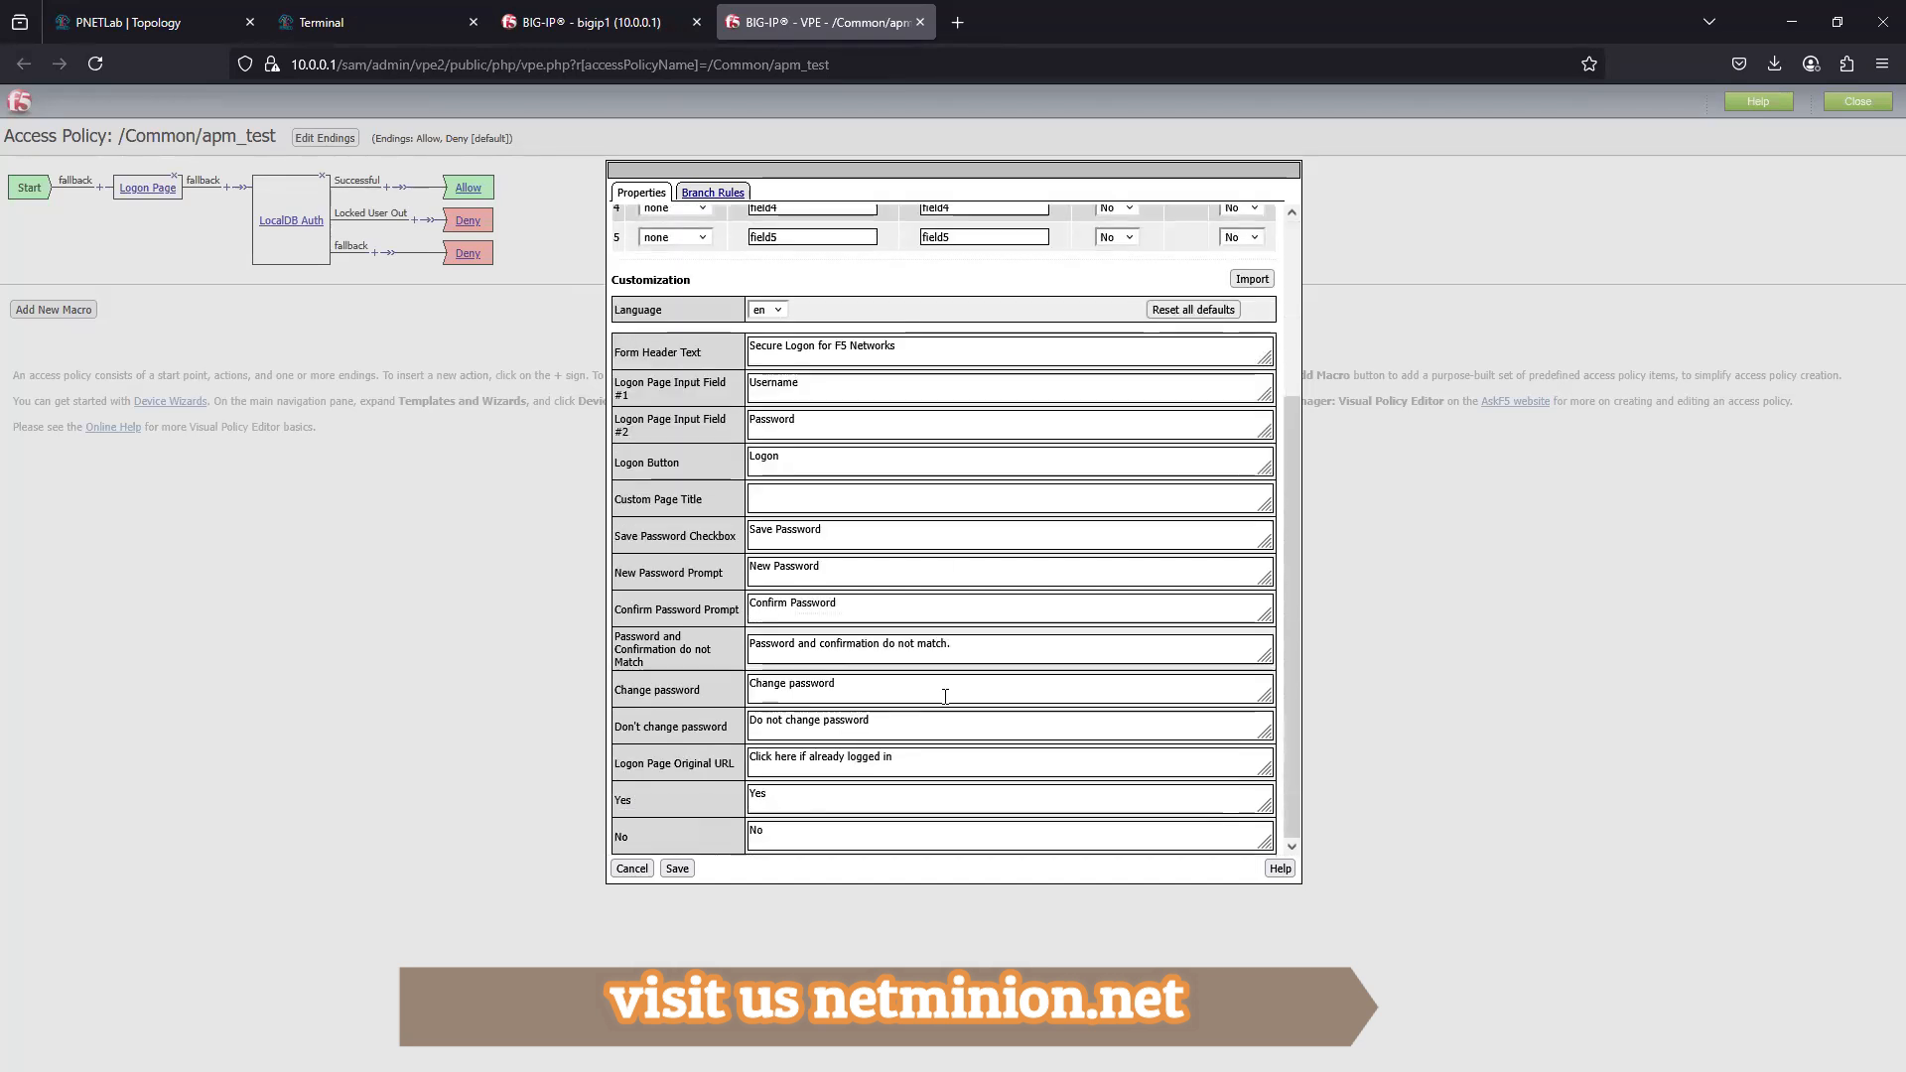
left_click(767, 499)
left_click(800, 465)
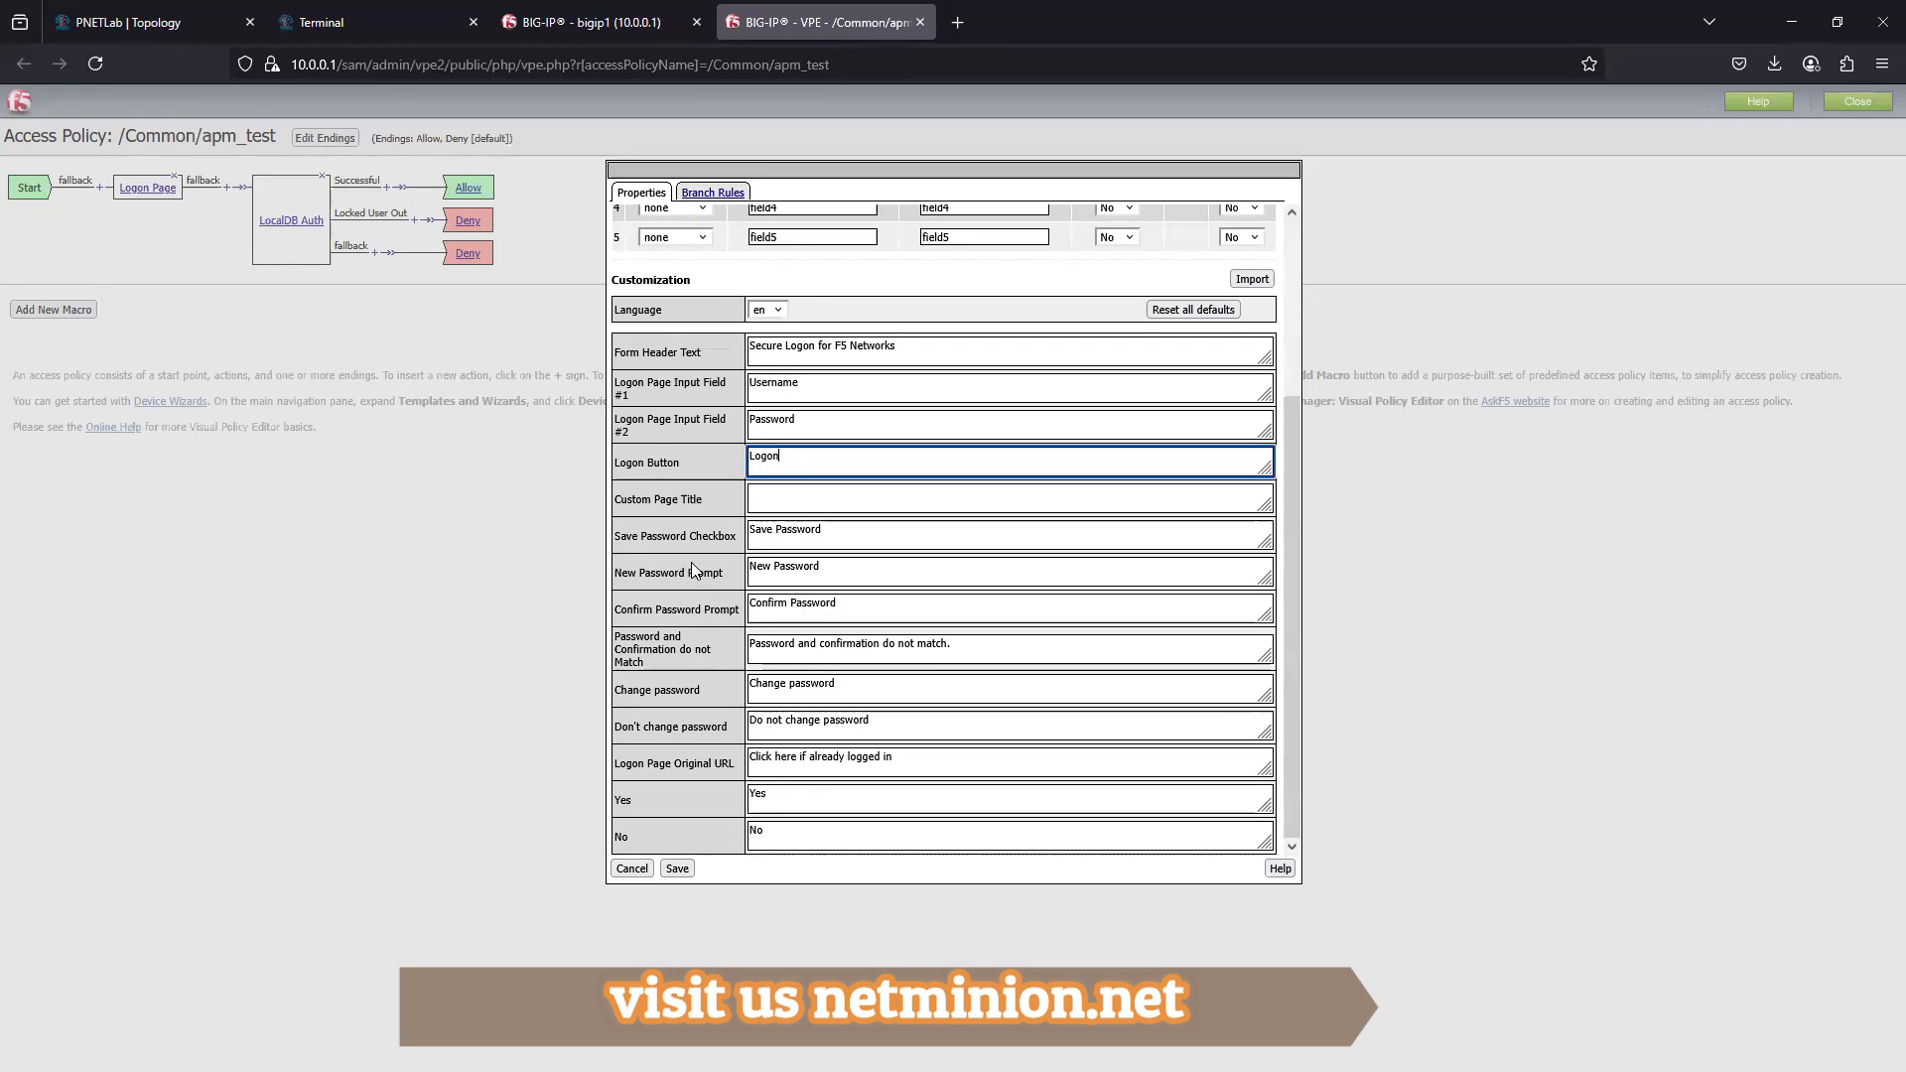
- Compare the Logon Page customization texts with the logon form on the External Client, and return to the policy editor
left_click(572, 24)
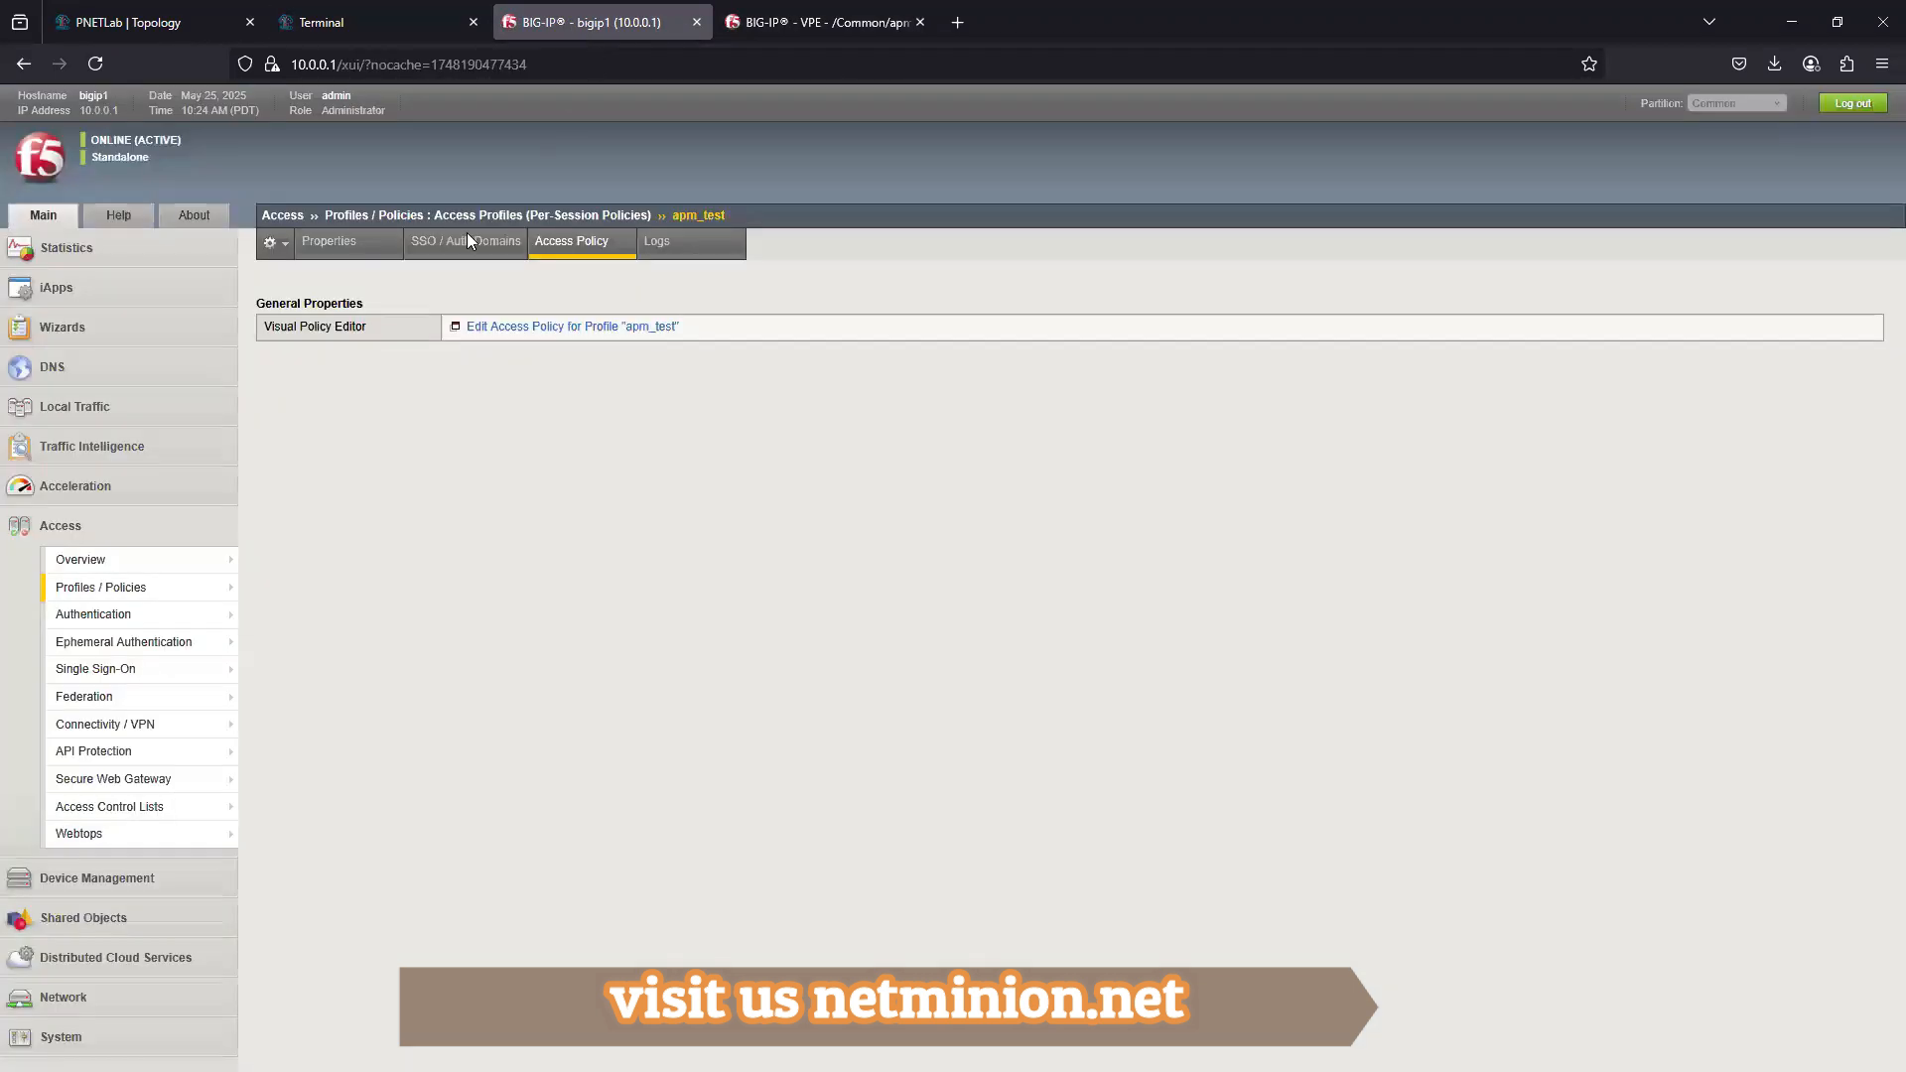
left_click(778, 22)
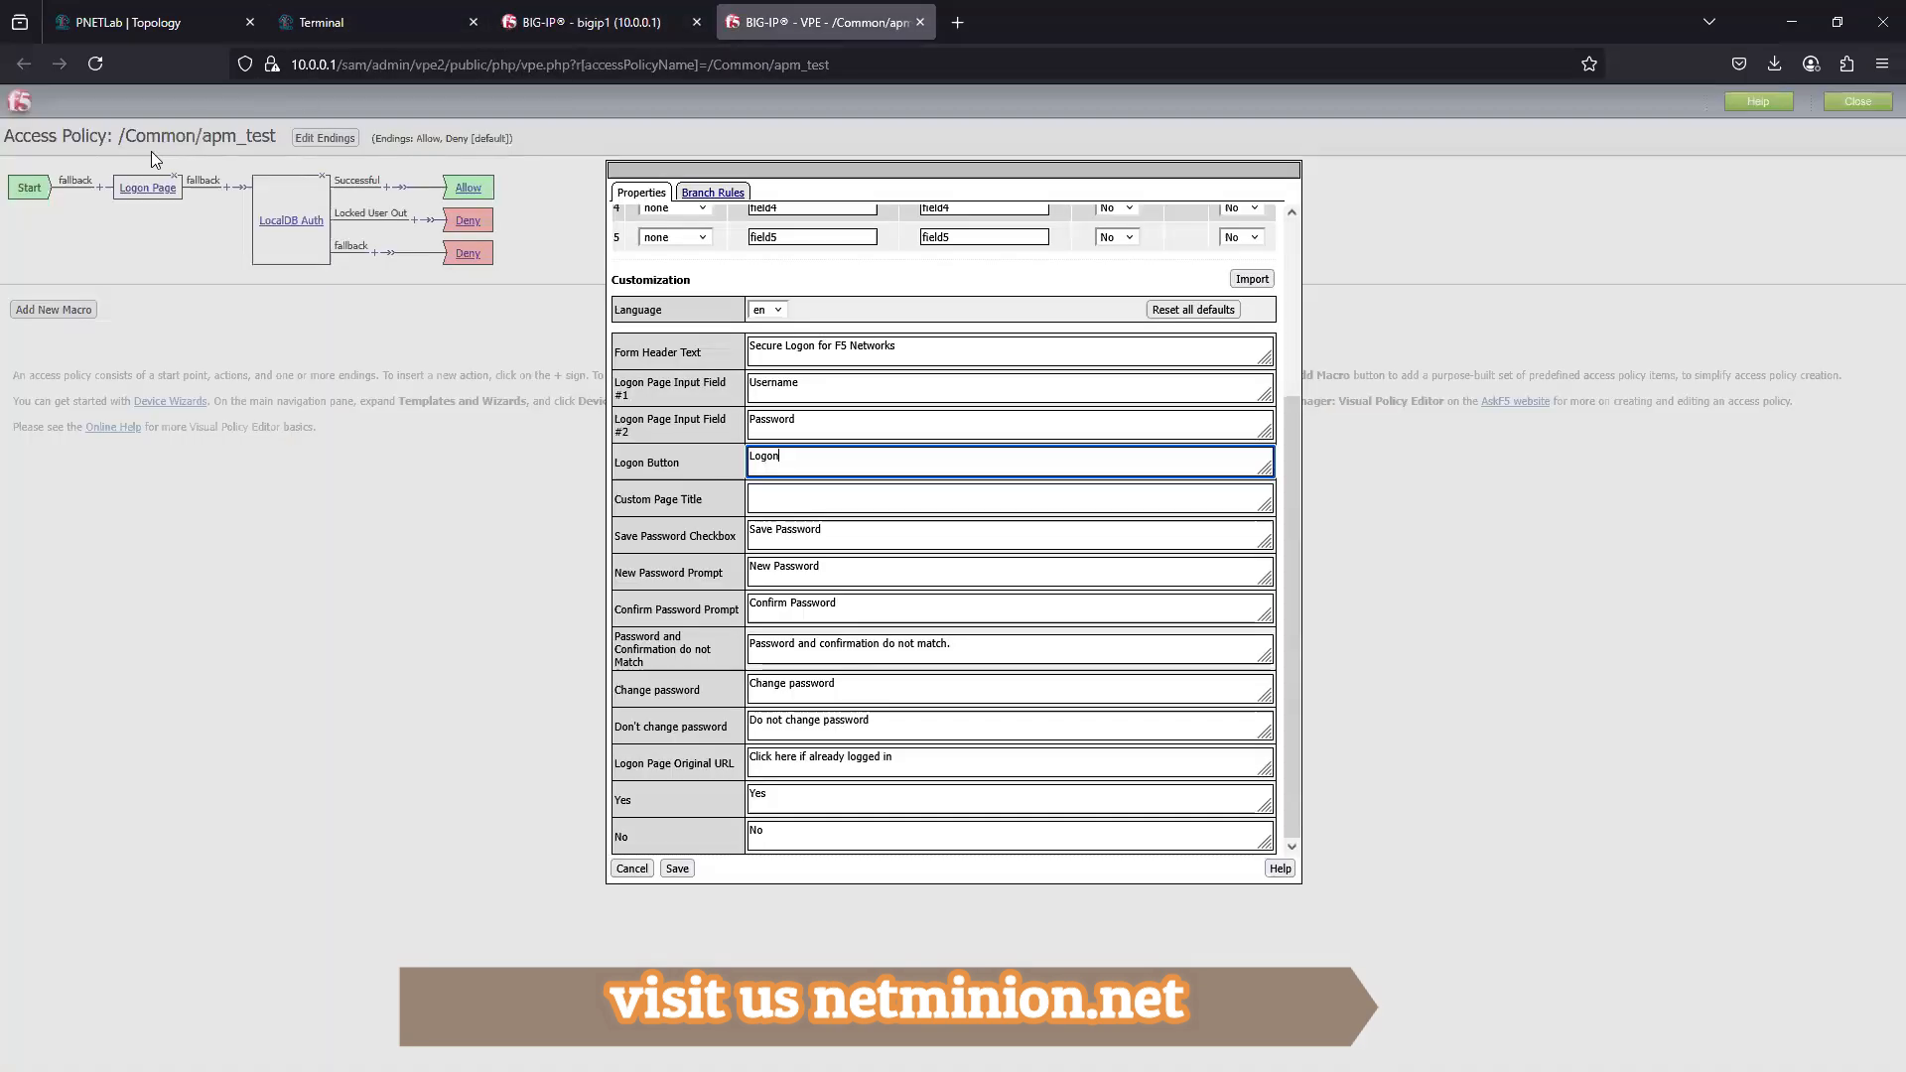
left_click(562, 32)
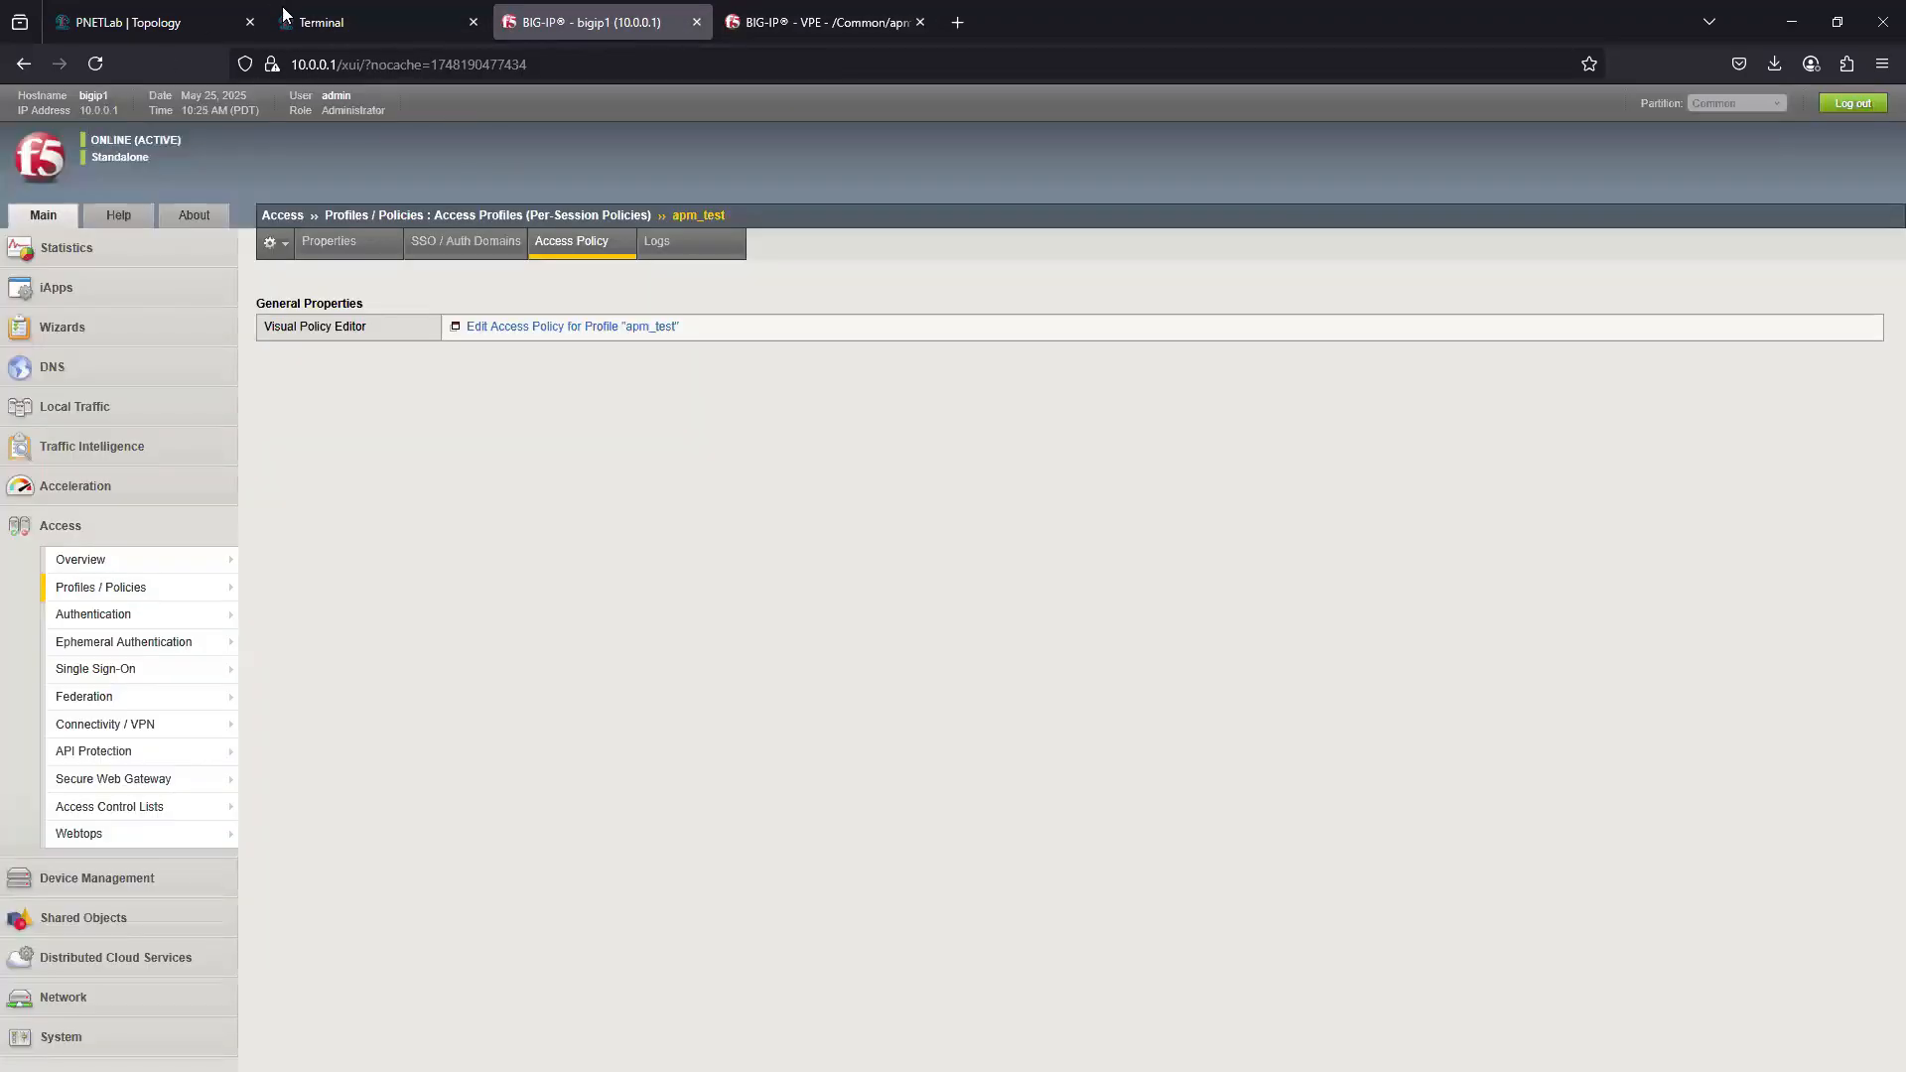
left_click(308, 24)
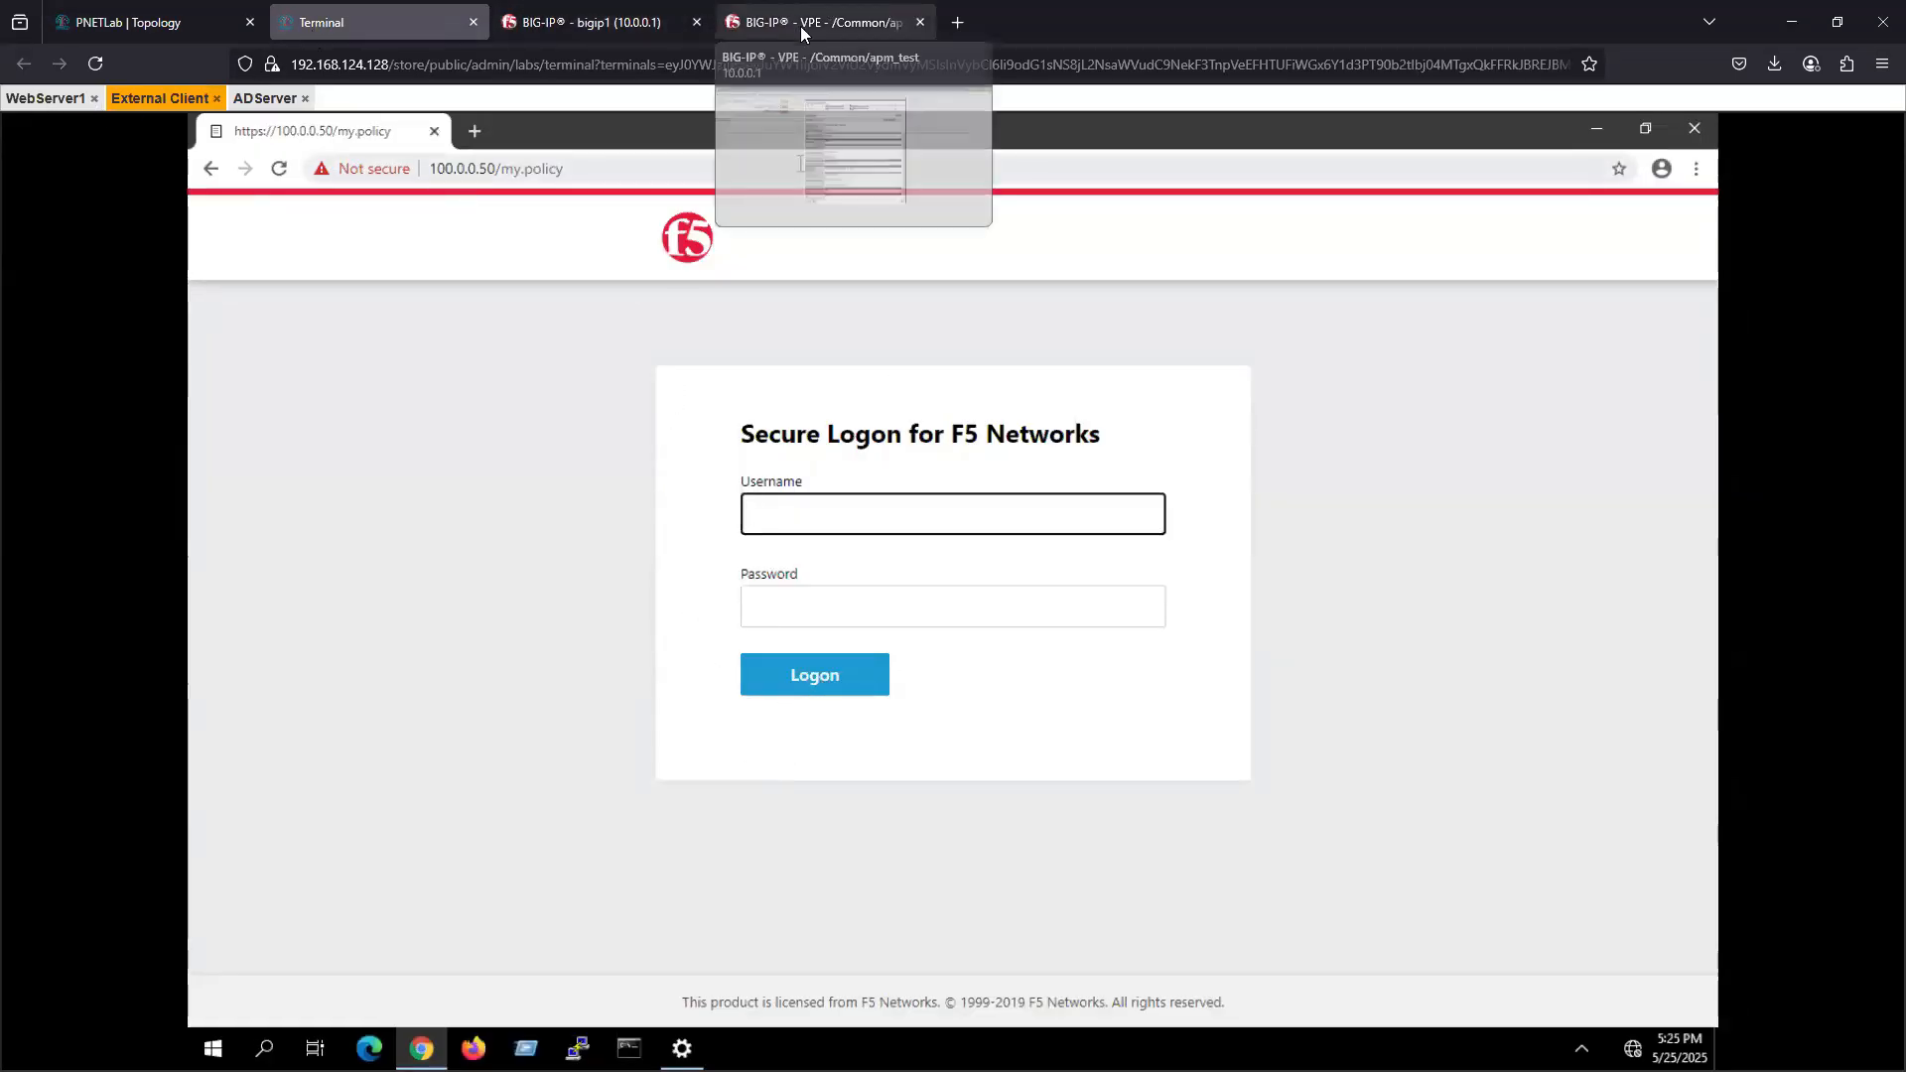
left_click(795, 22)
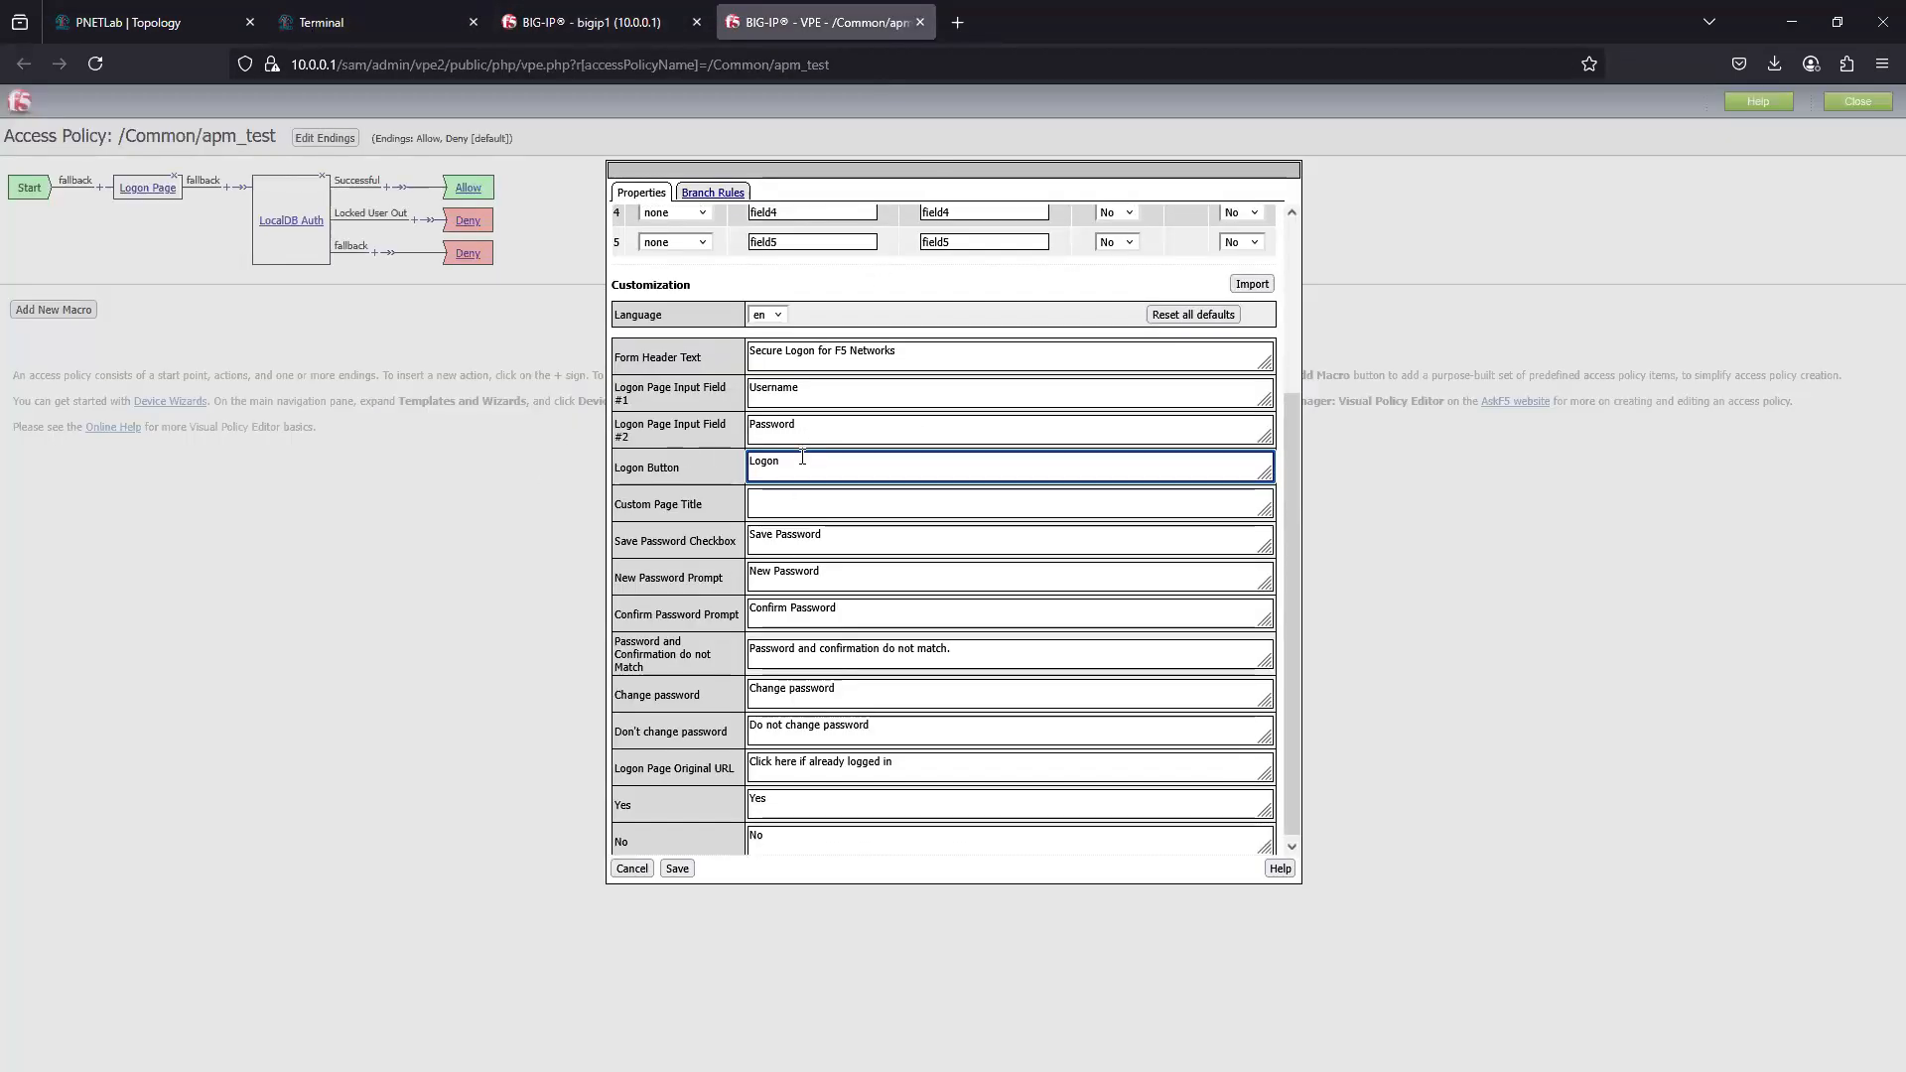
- Examine the Logon Page's remaining customization texts, from Custom Page Title and the password prompts to Logon Page Original URL
scroll(695, 497, "up", 1)
left_click(782, 548)
left_click(774, 587)
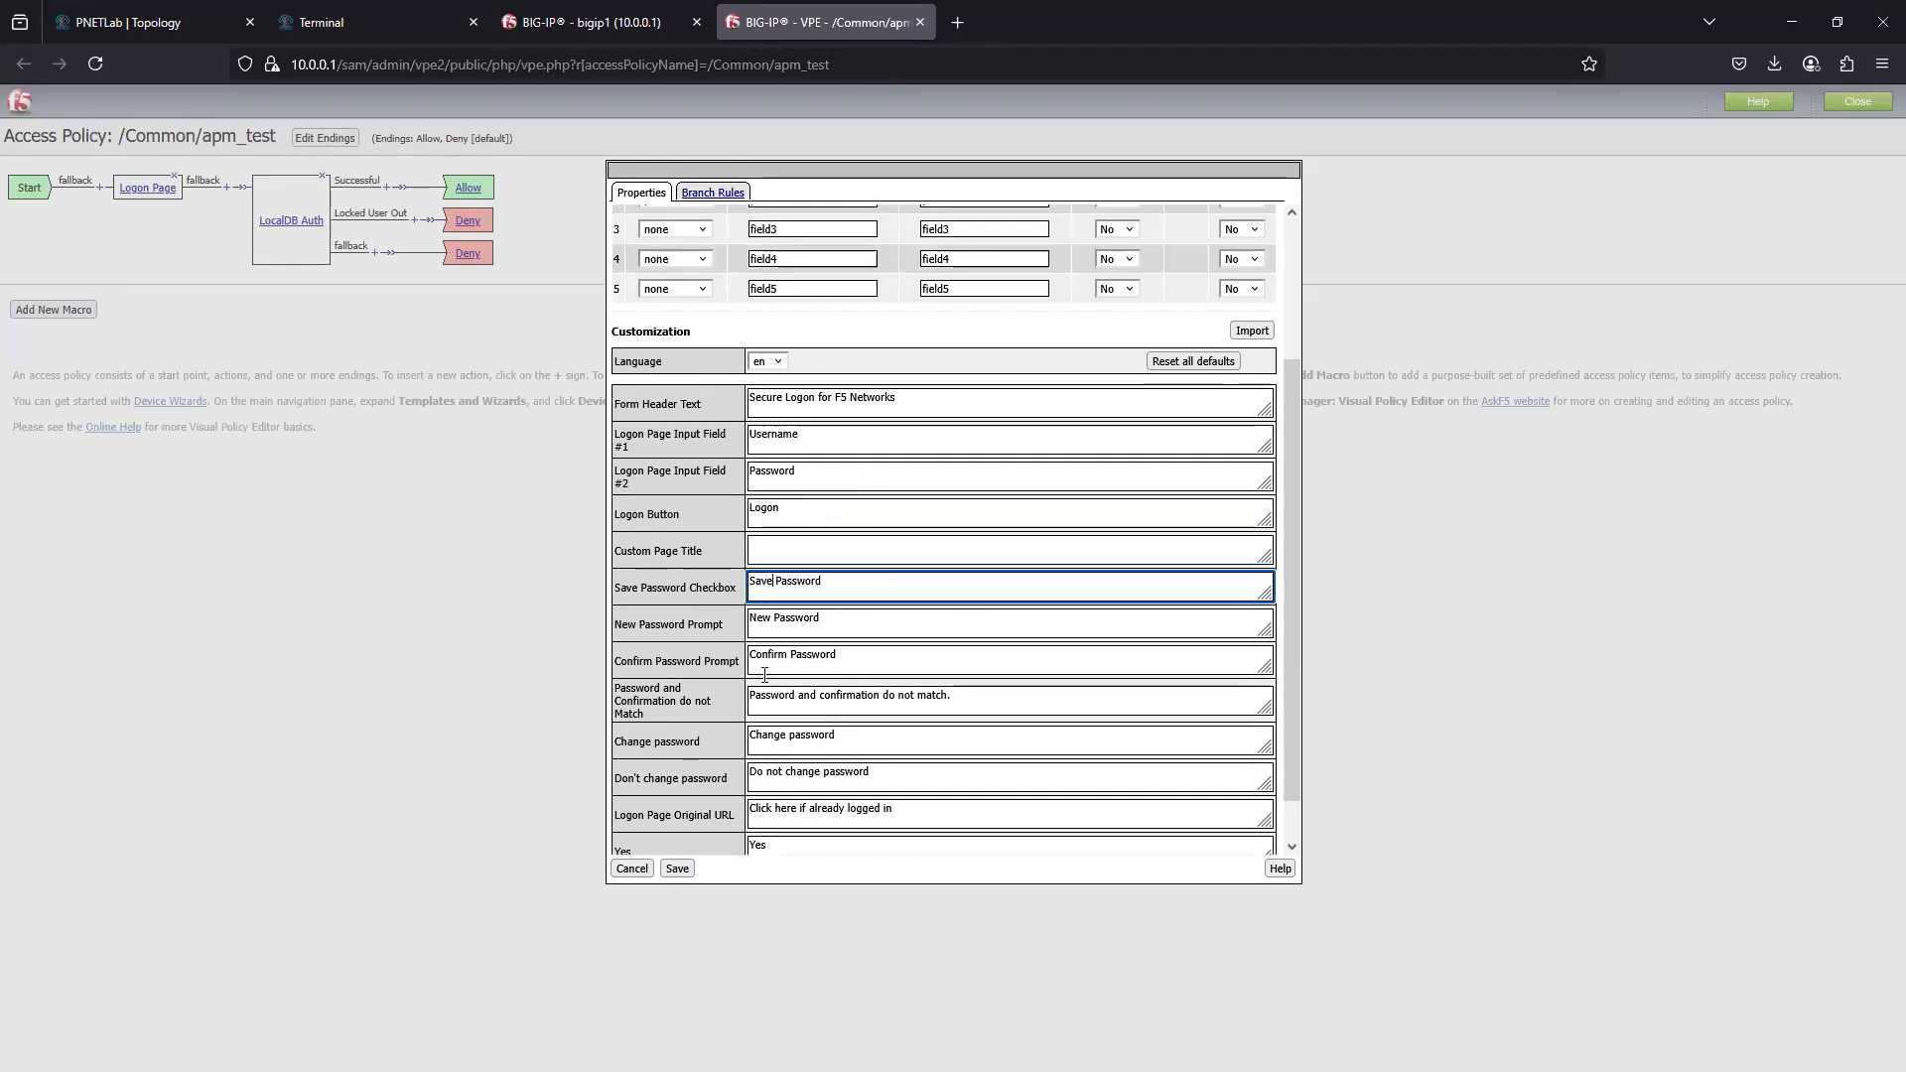
key("Tab")
key("Tab")
key("Tab")
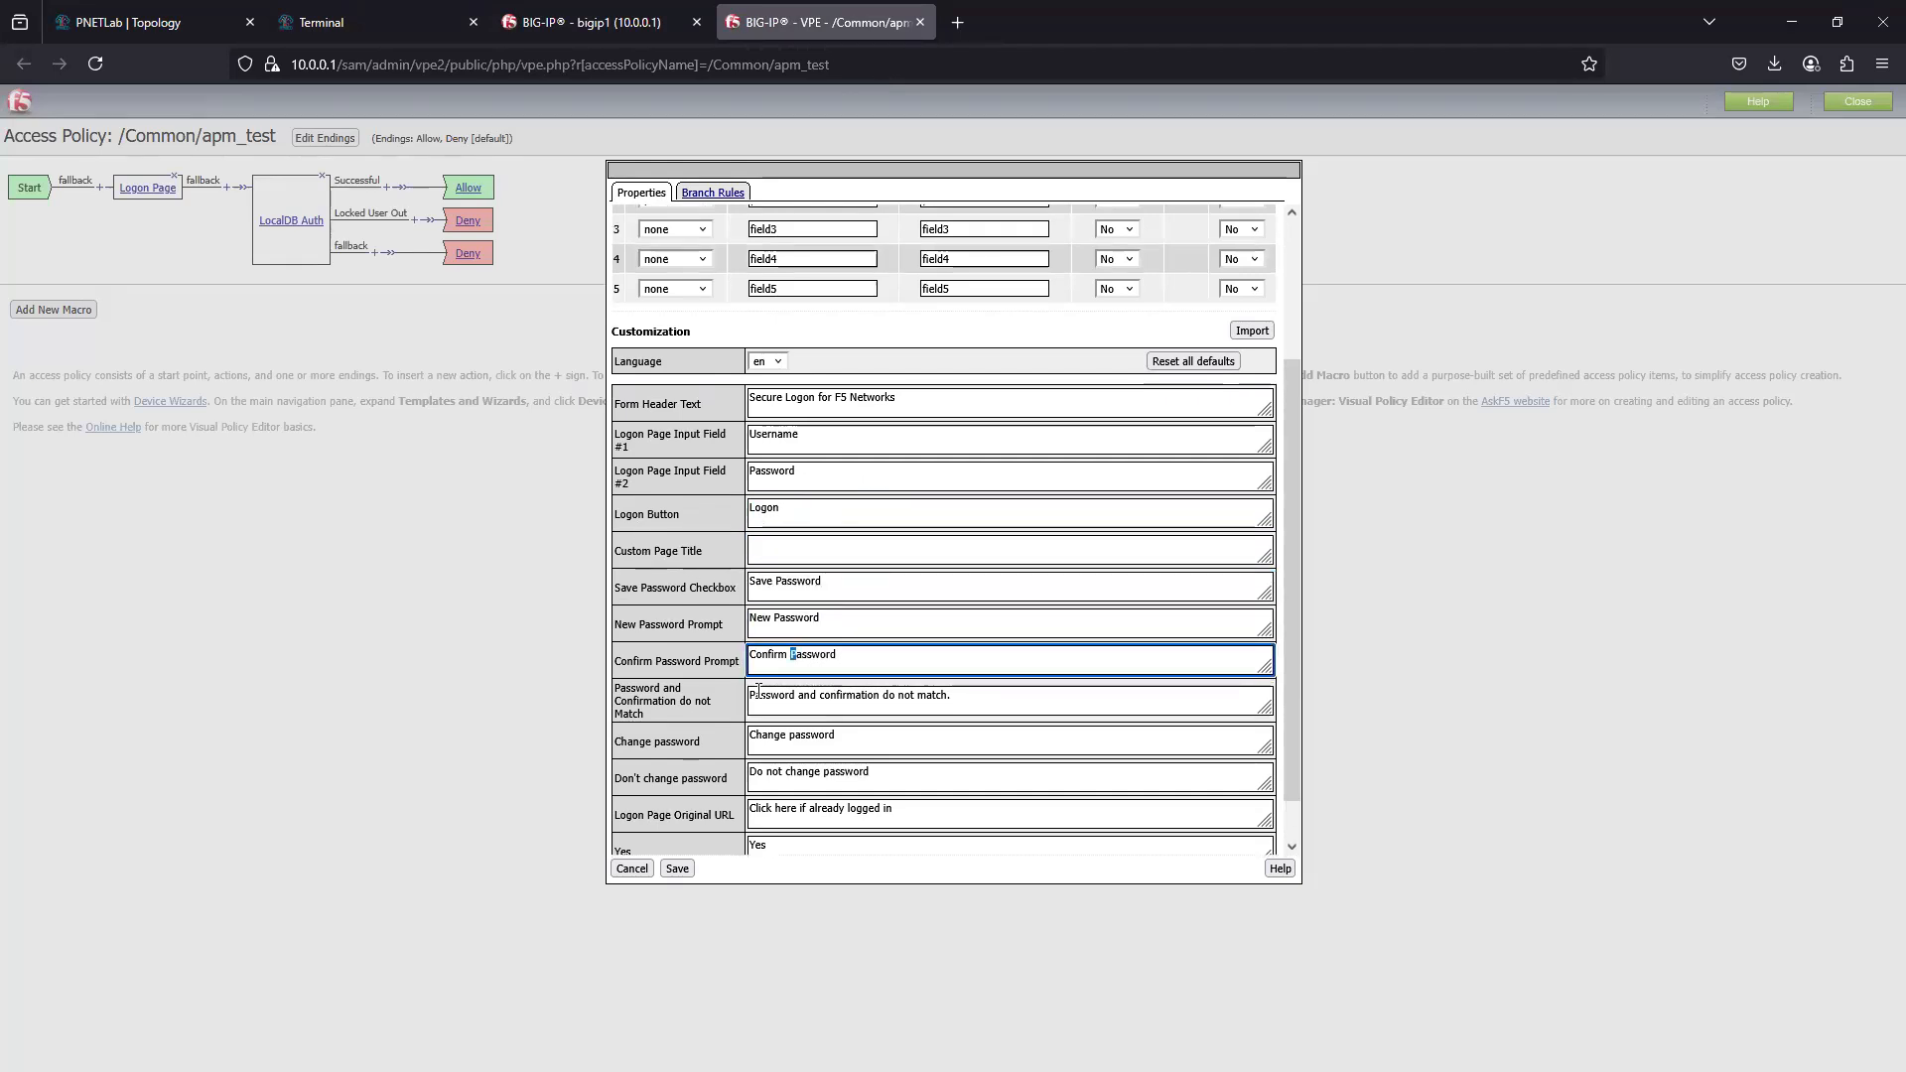
left_click(783, 737)
left_click(806, 777)
left_click(791, 815)
scroll(865, 802, "down", 1)
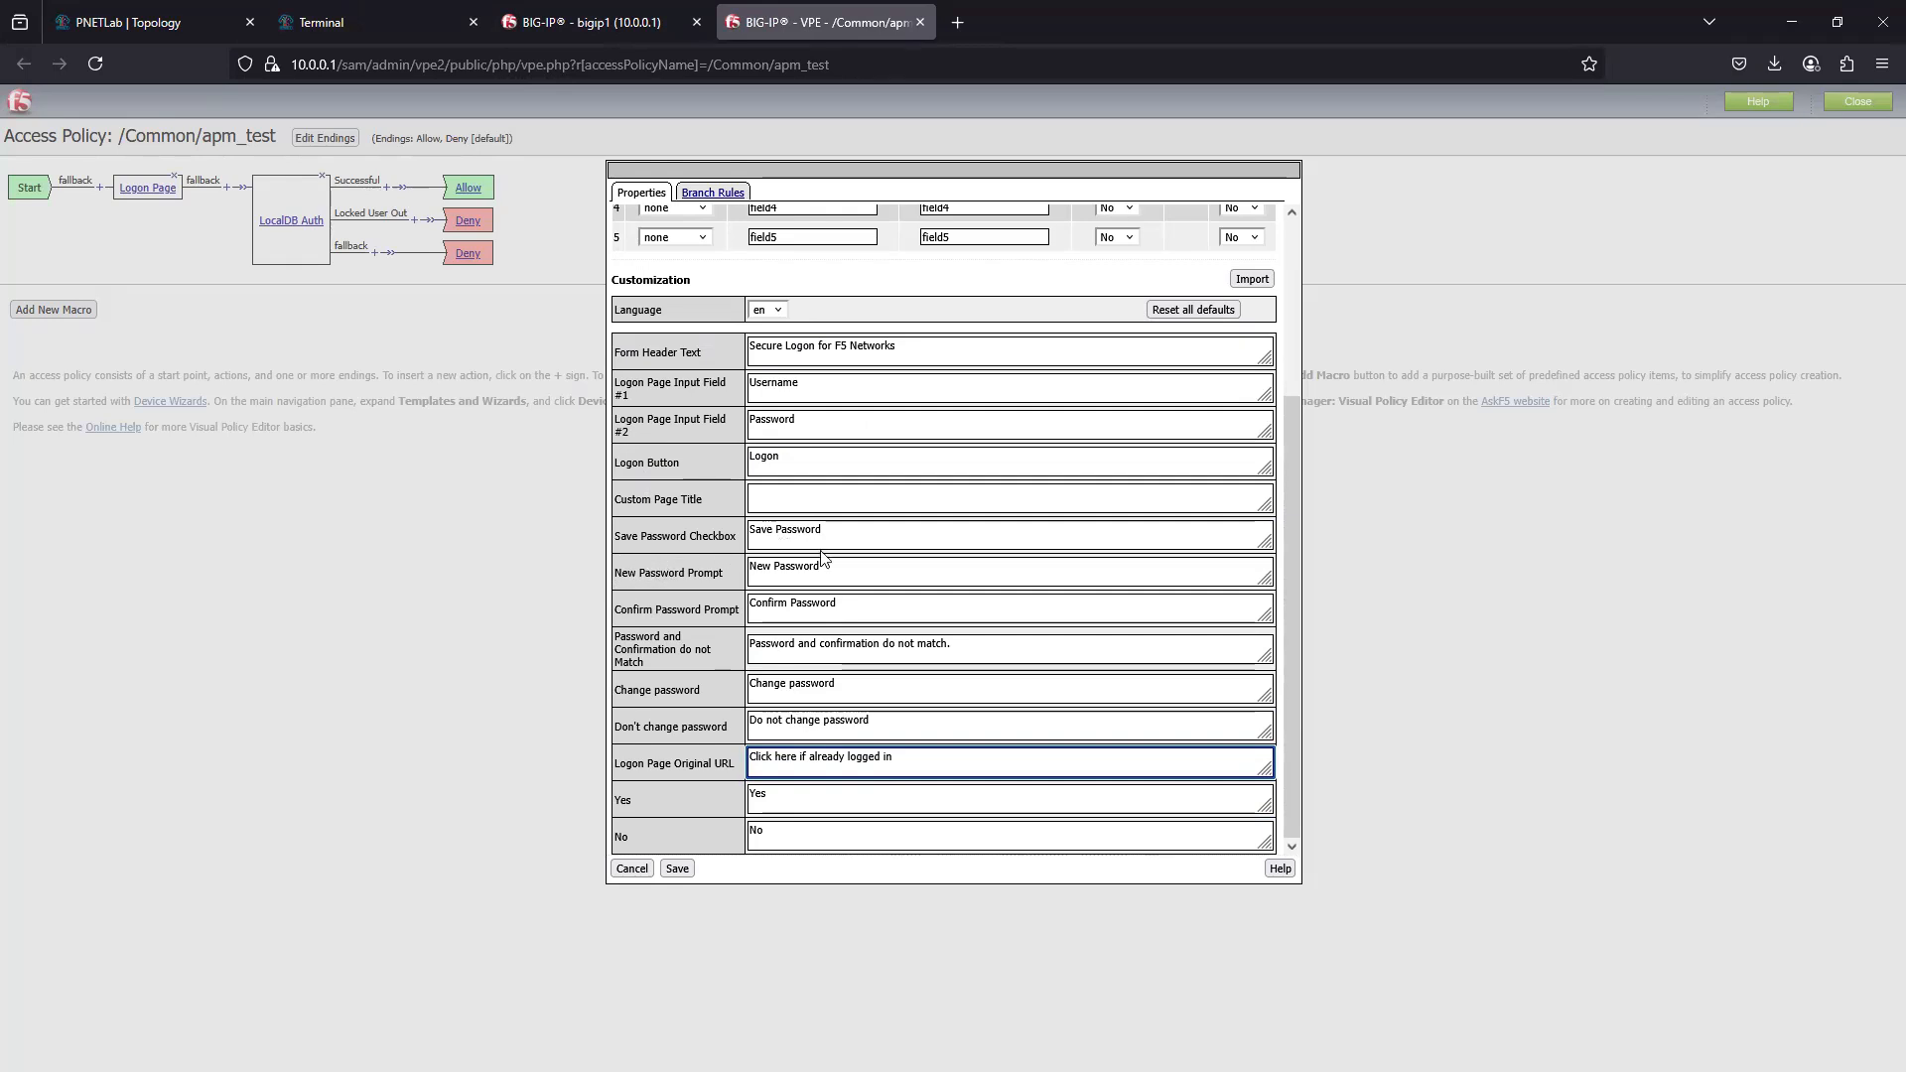
scroll(814, 585, "up", 1)
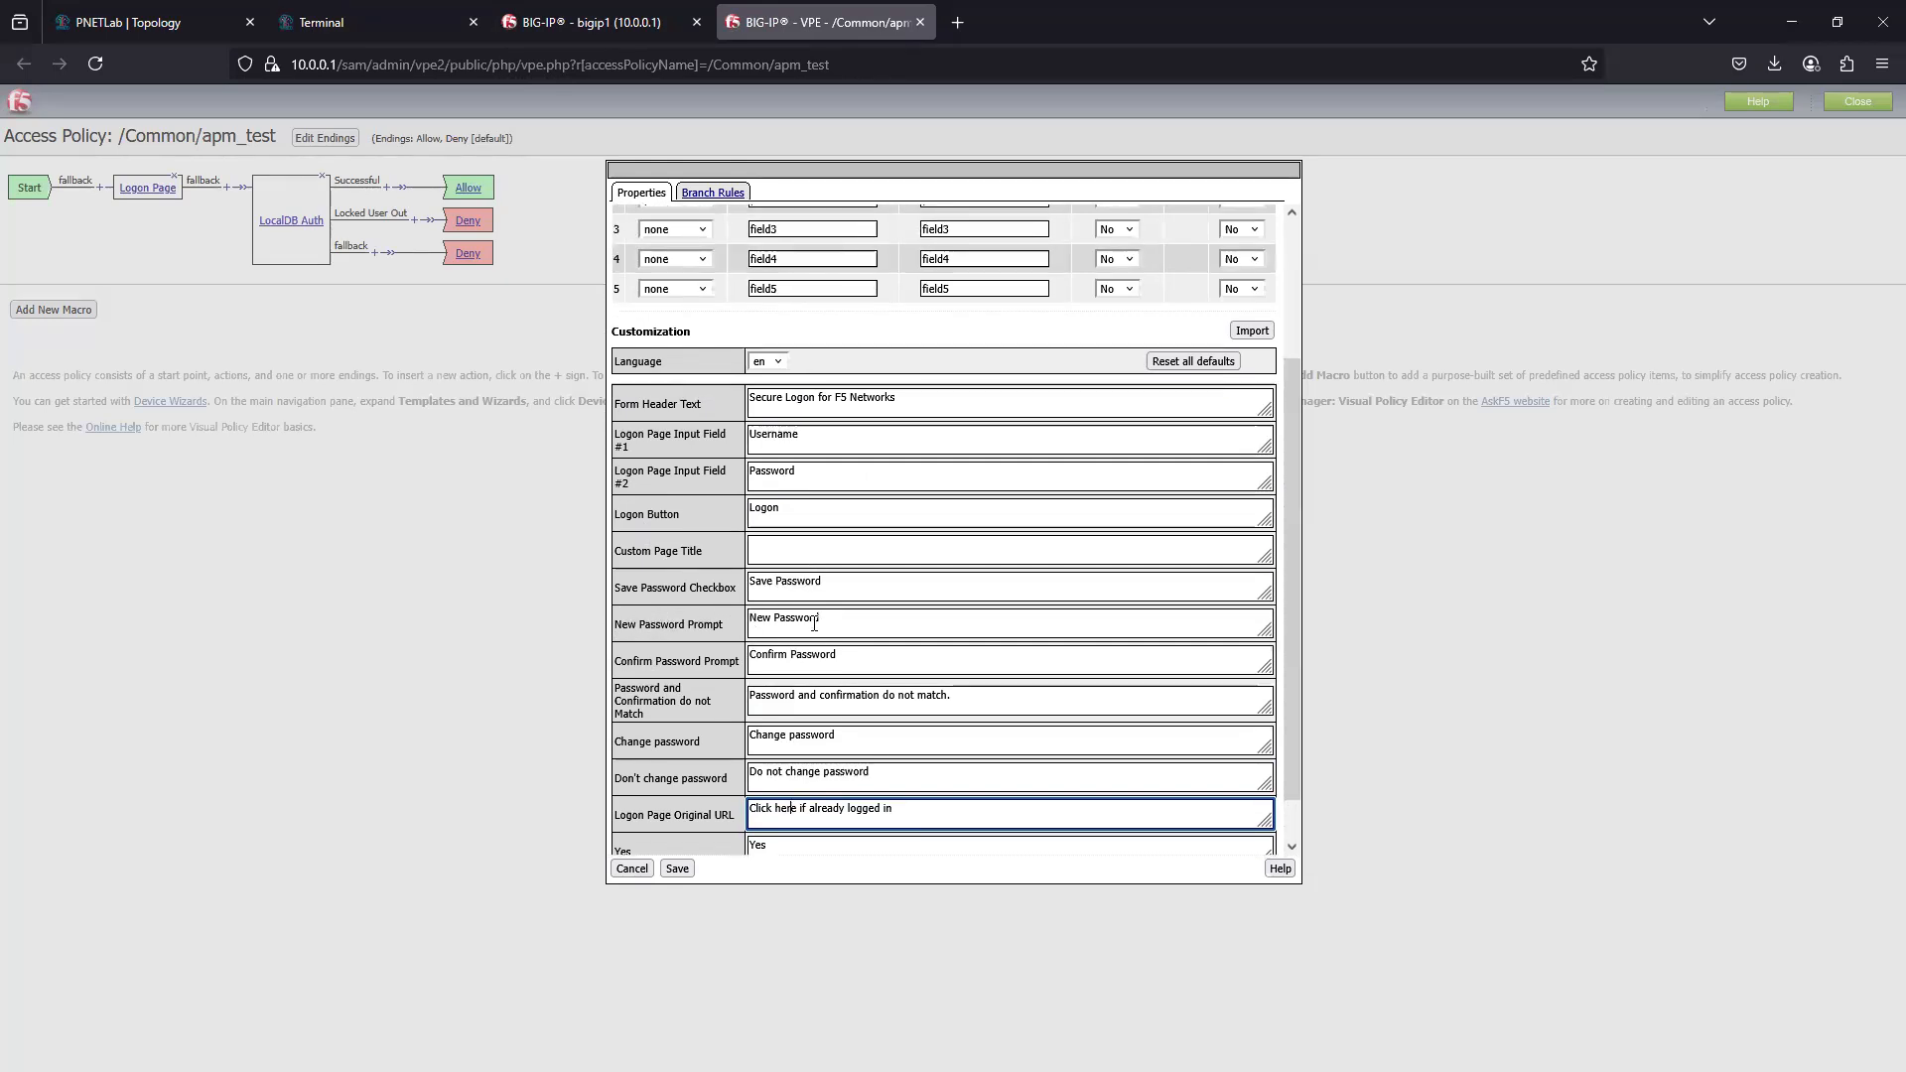
- Examine the Logon Page's CAPTCHA Configuration choices and branch rules, and return to its properties
scroll(1080, 475, "up", 3)
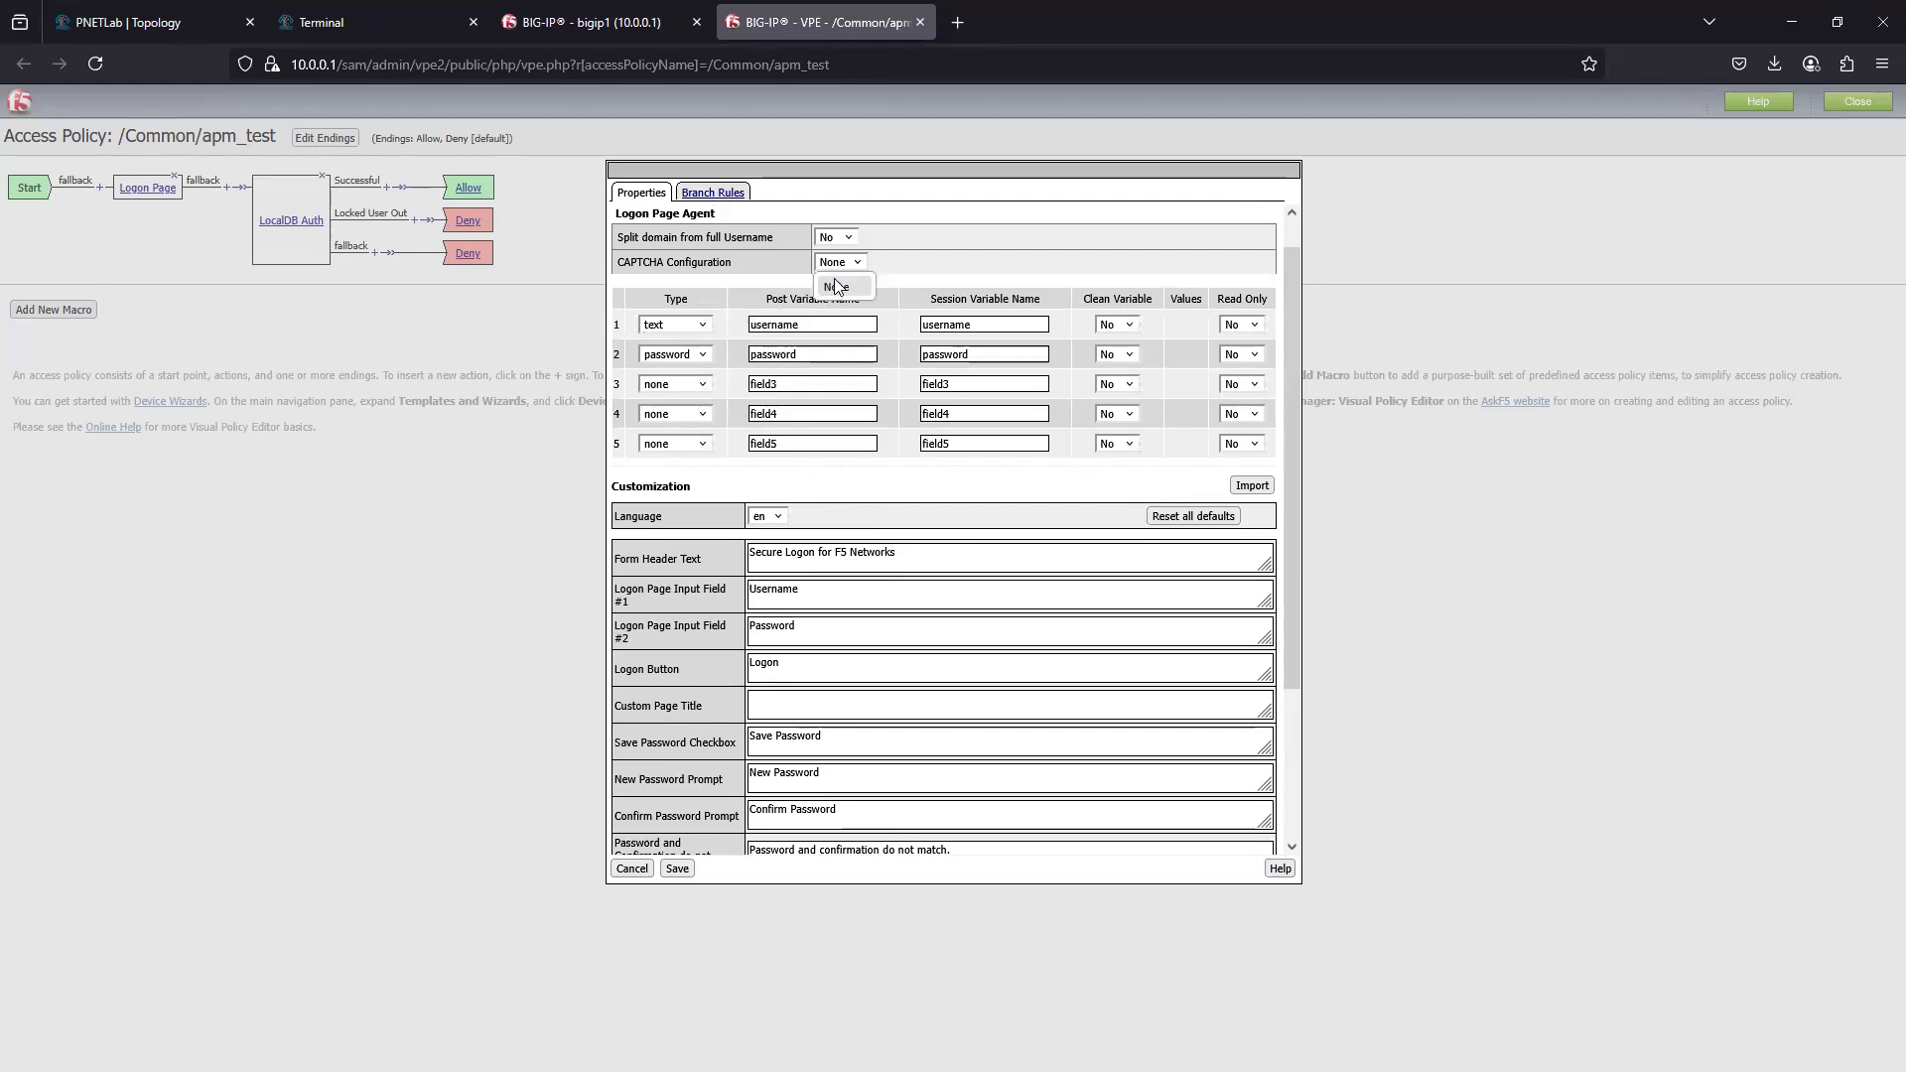
left_click(836, 285)
left_click(712, 193)
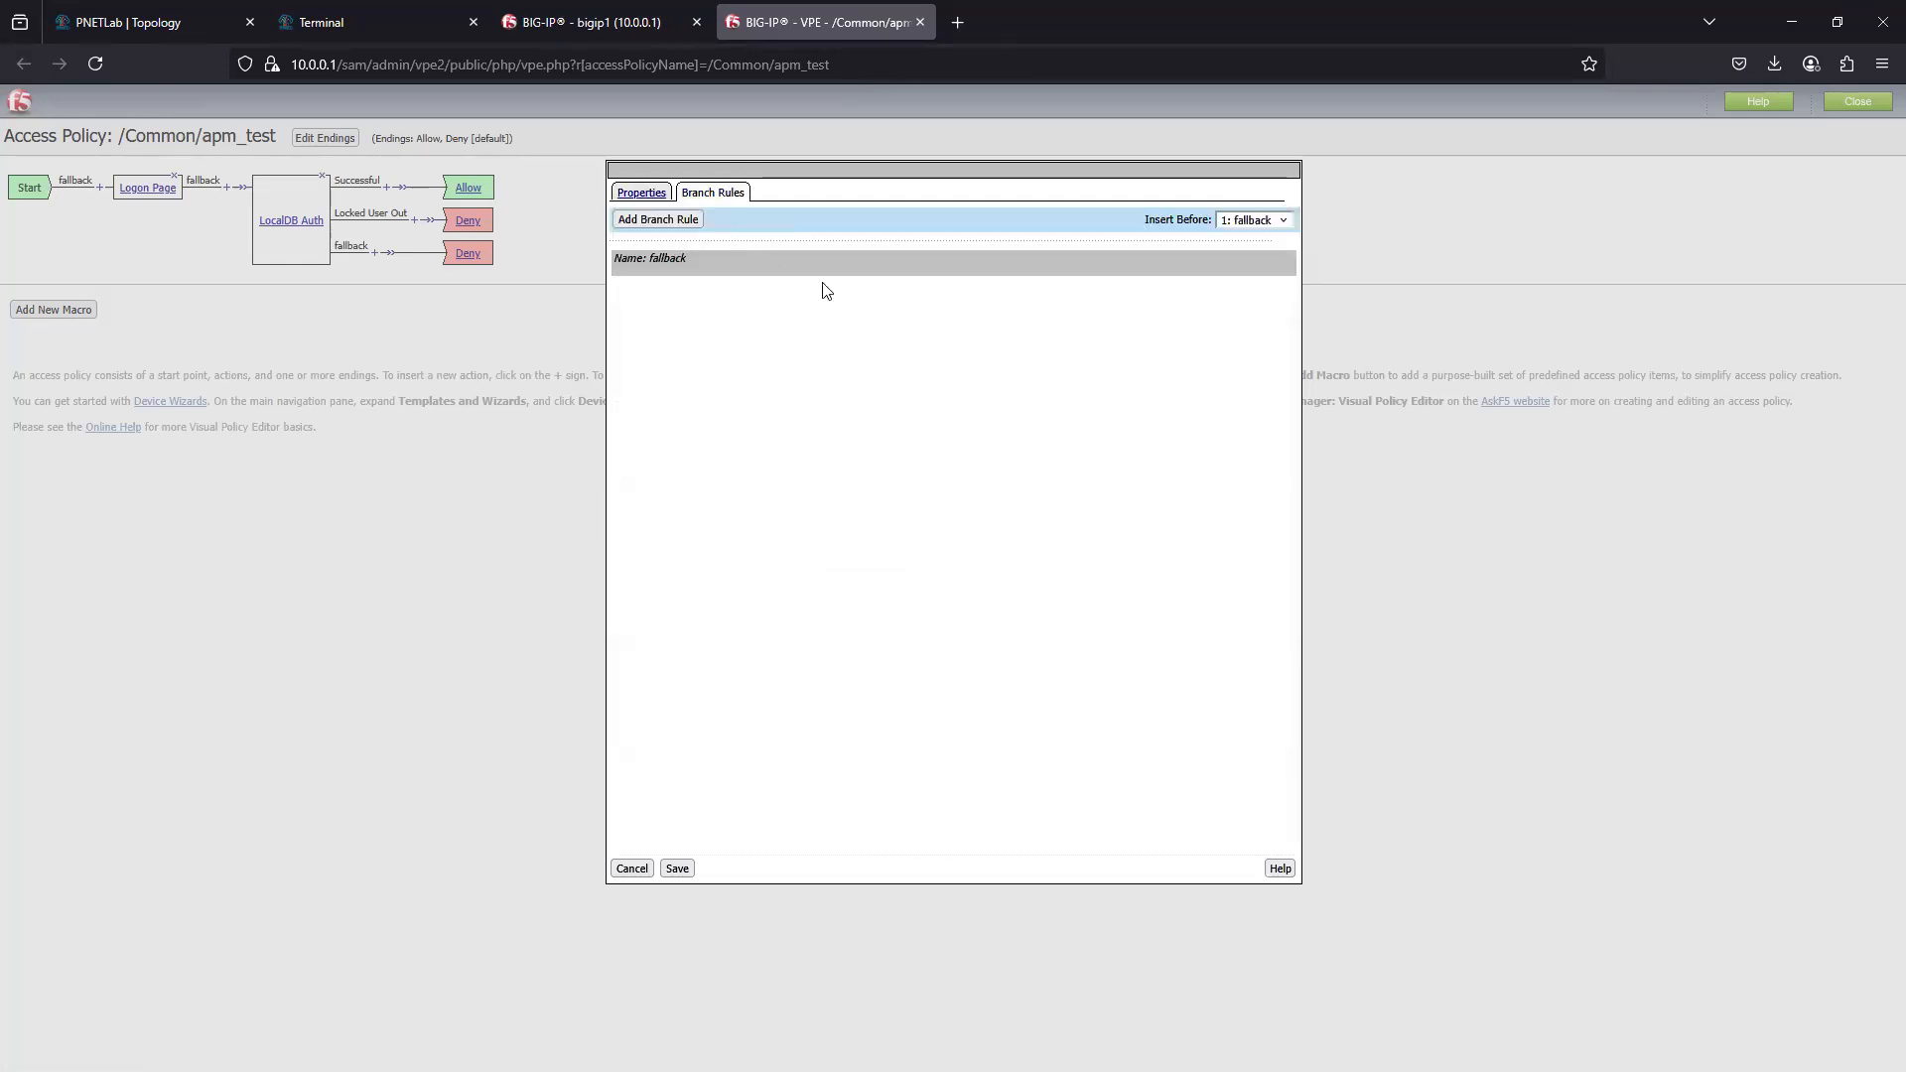
left_click(642, 193)
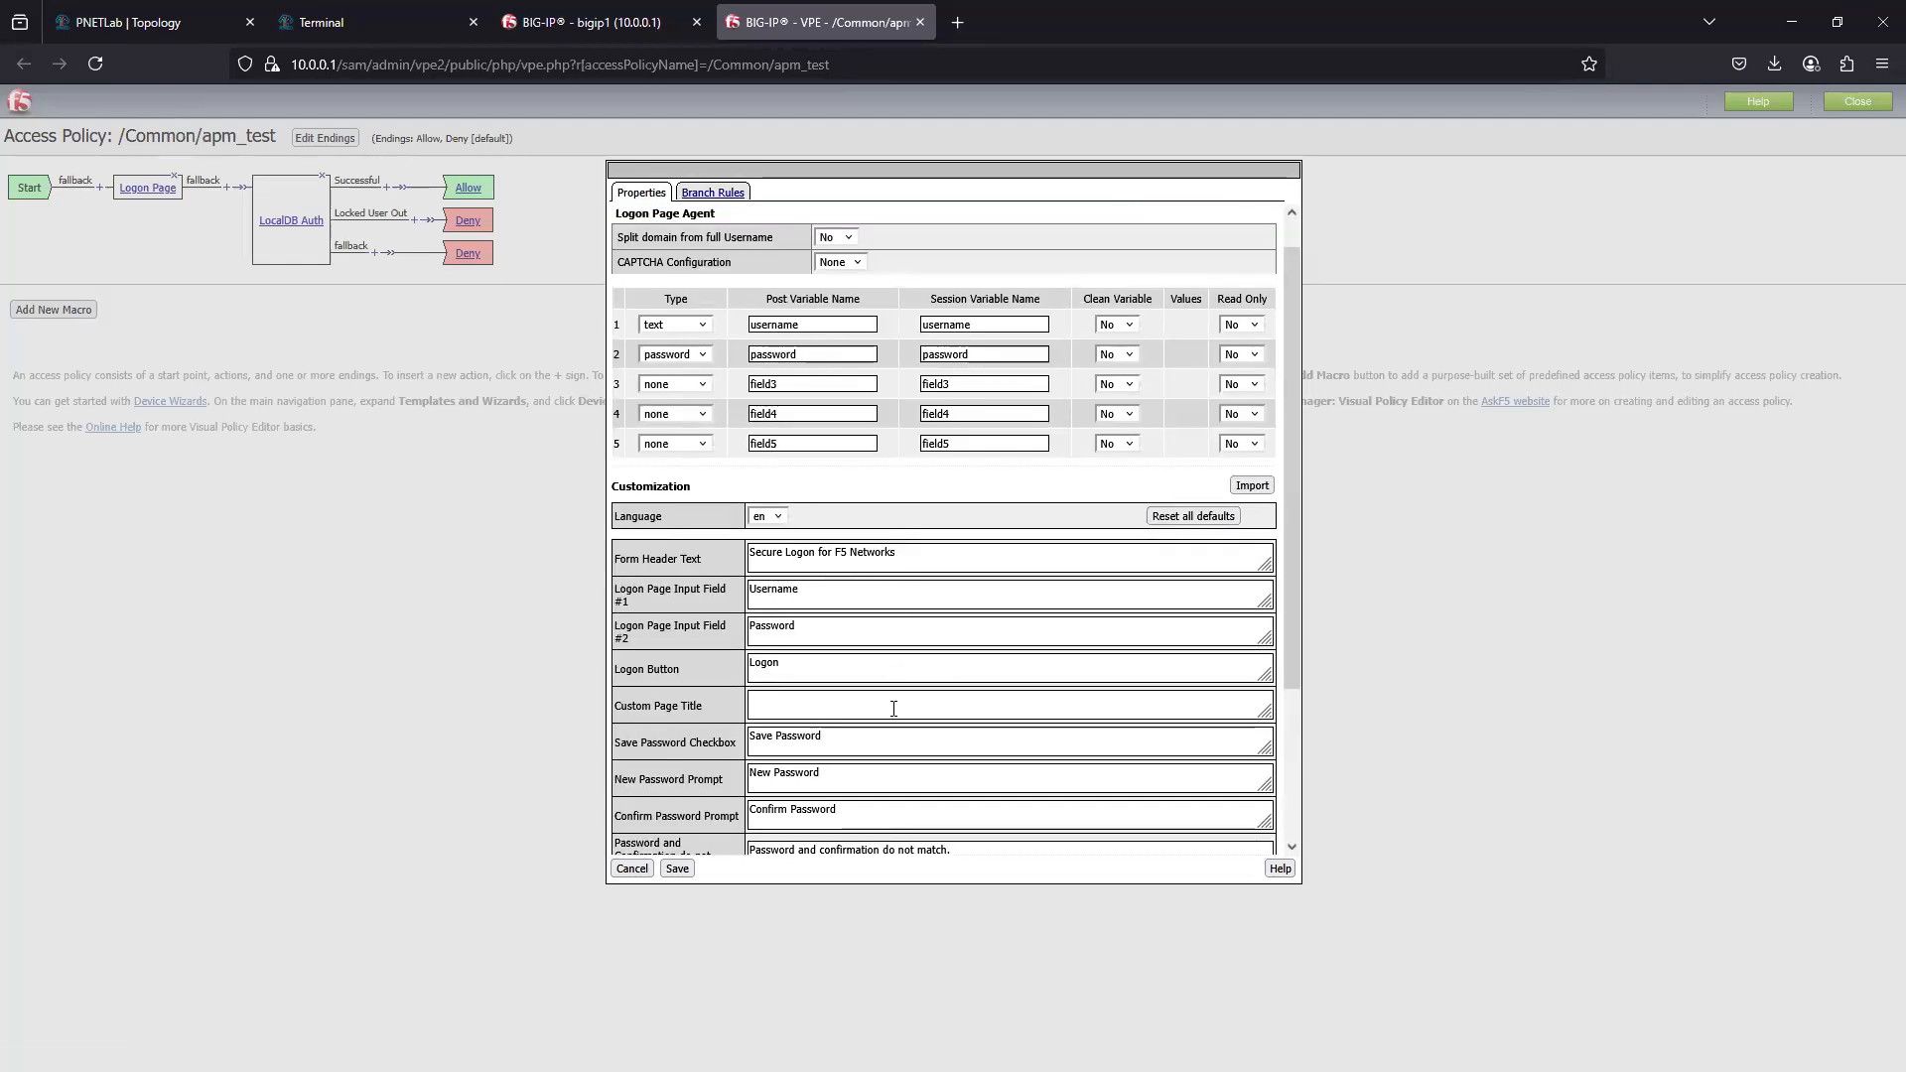
scroll(893, 707, "down", 3)
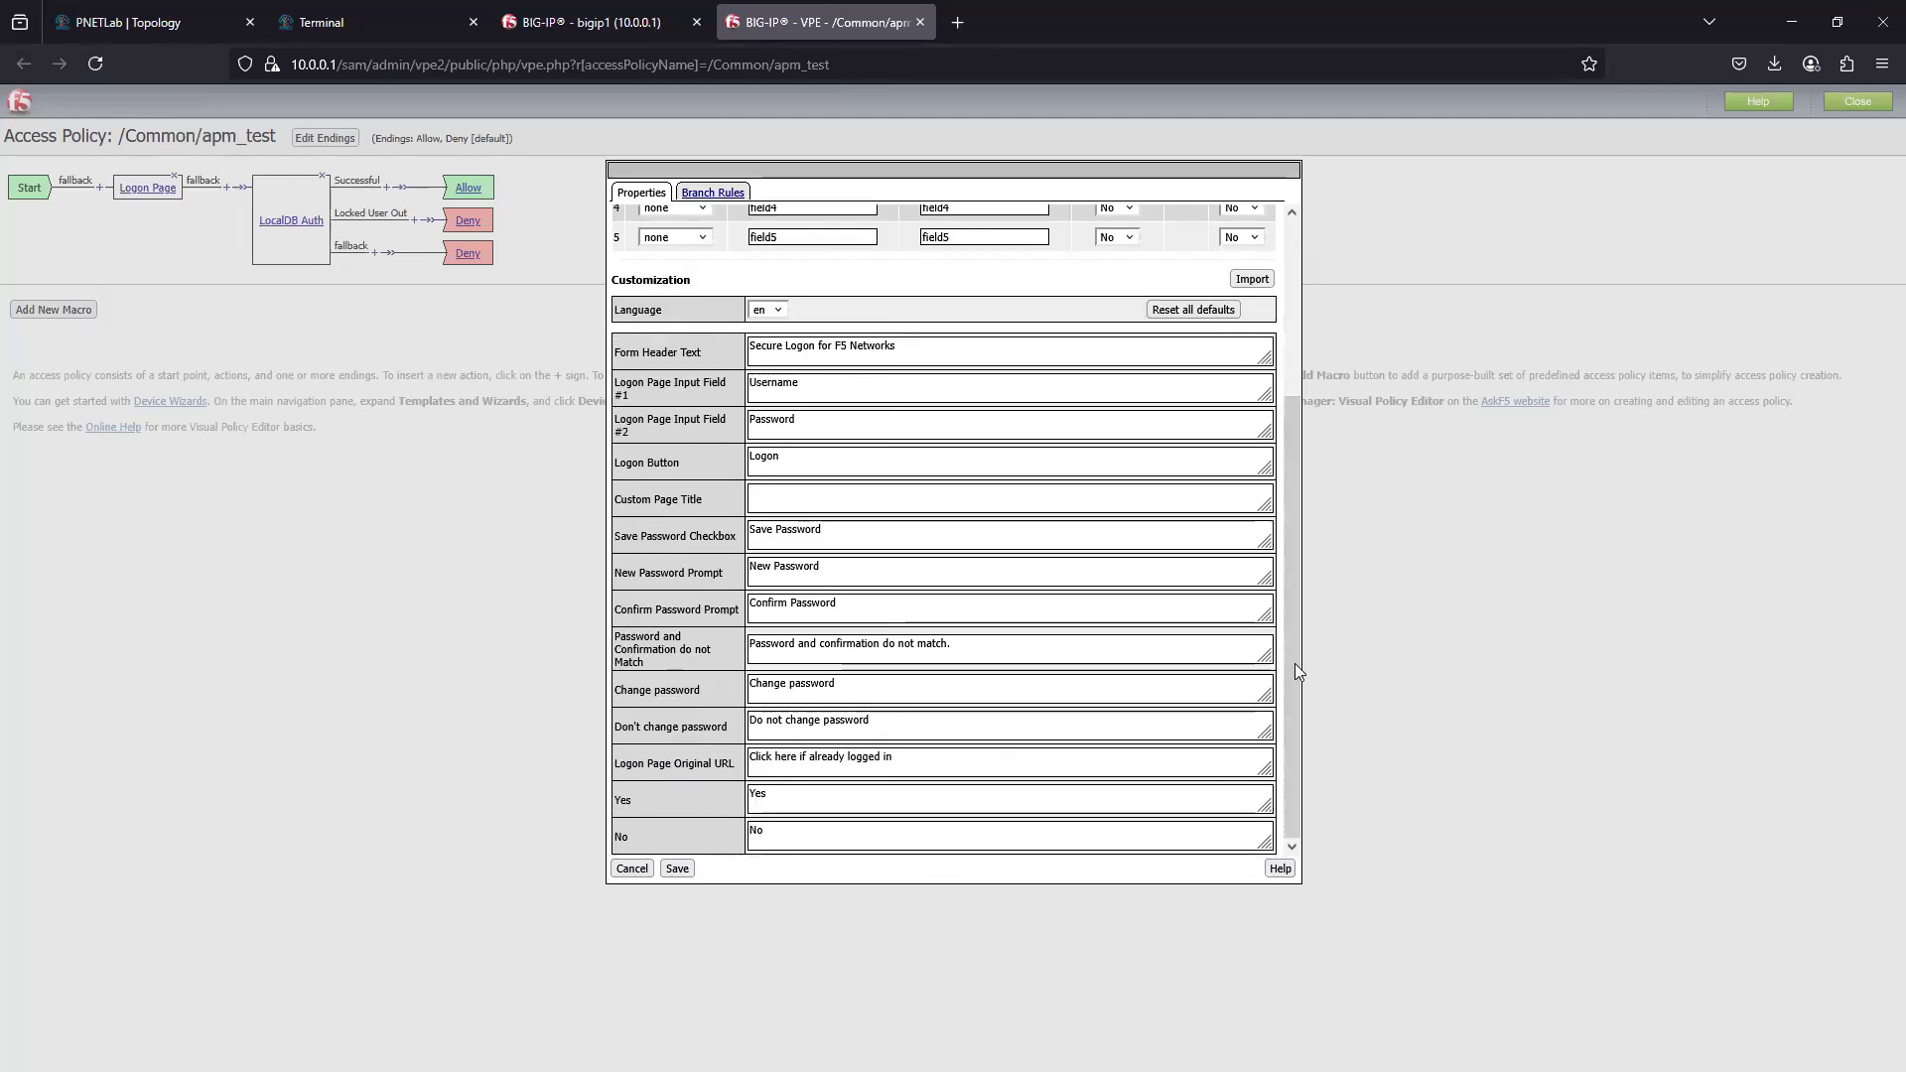
left_click_drag(1295, 663, 1294, 437)
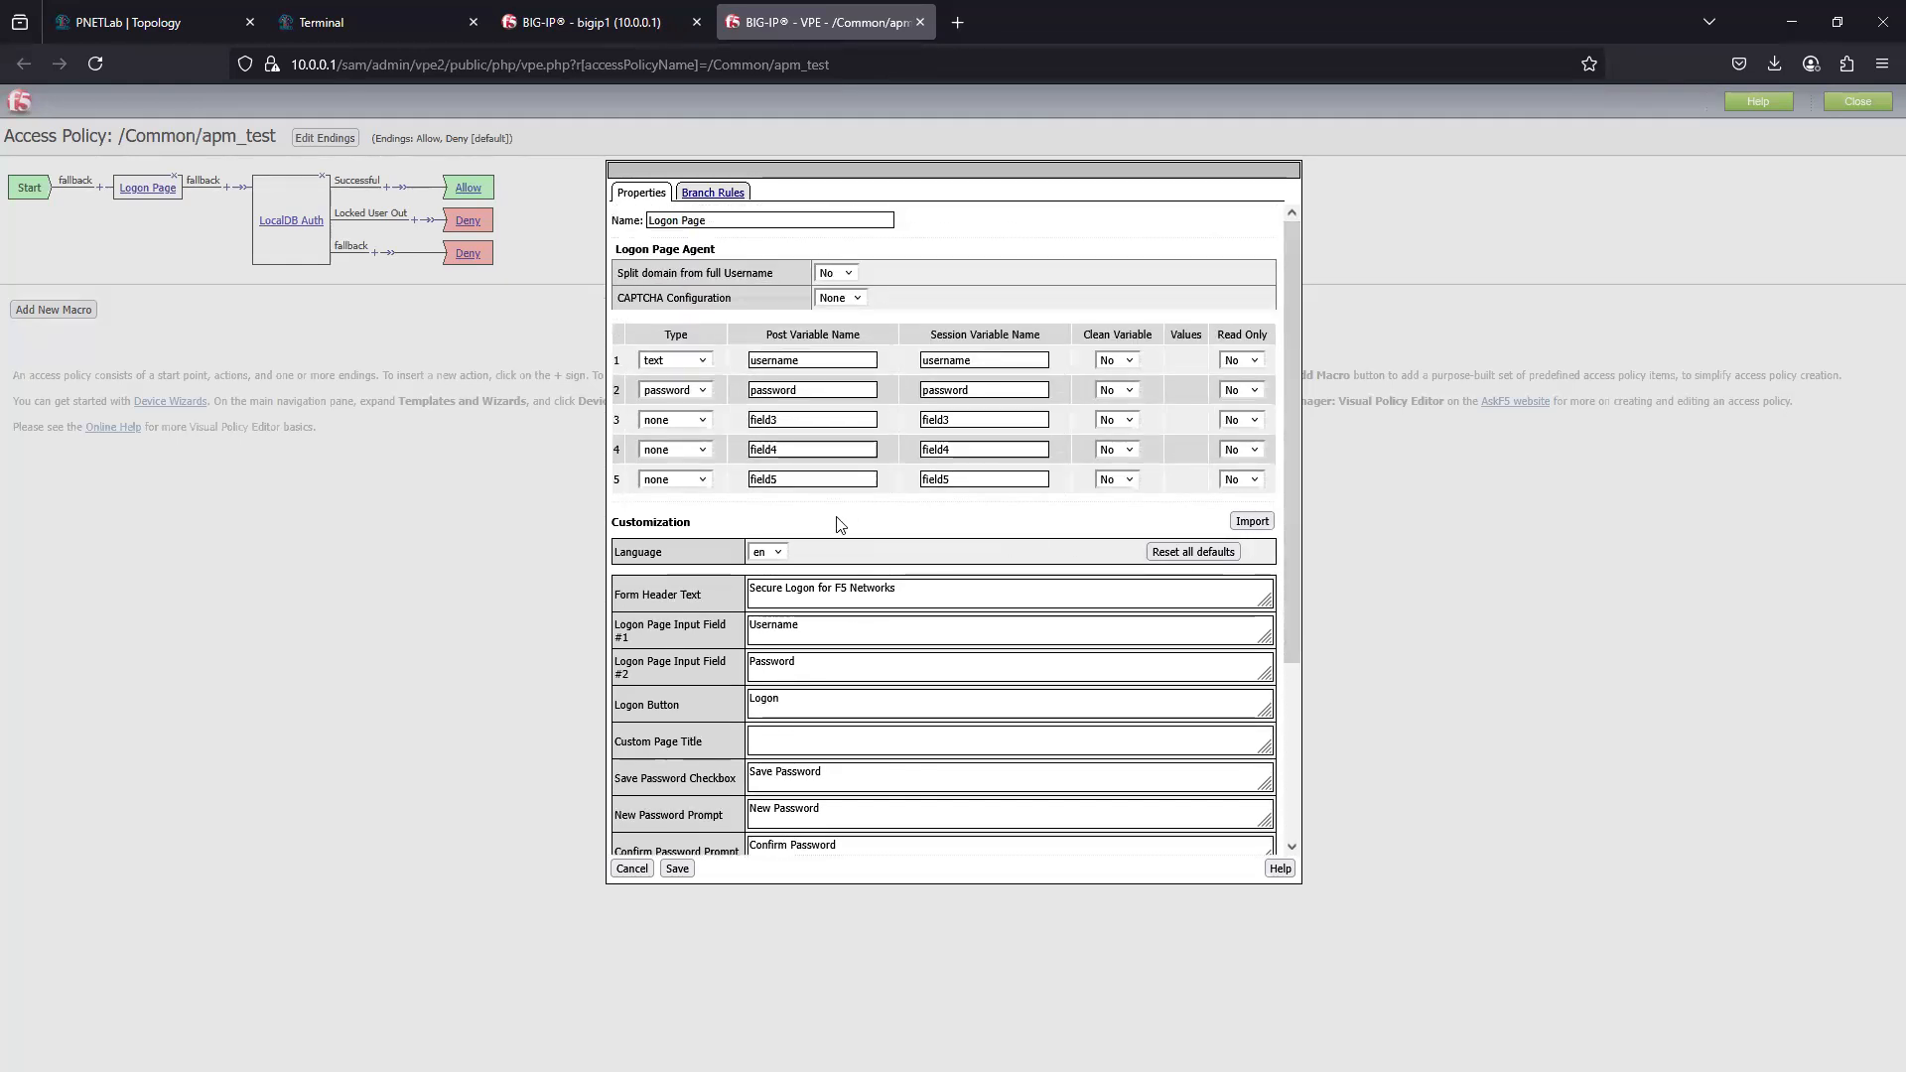
- Examine the Logon Page's customization import option and its file selection, and leave without importing a file
left_click(1262, 522)
left_click(646, 556)
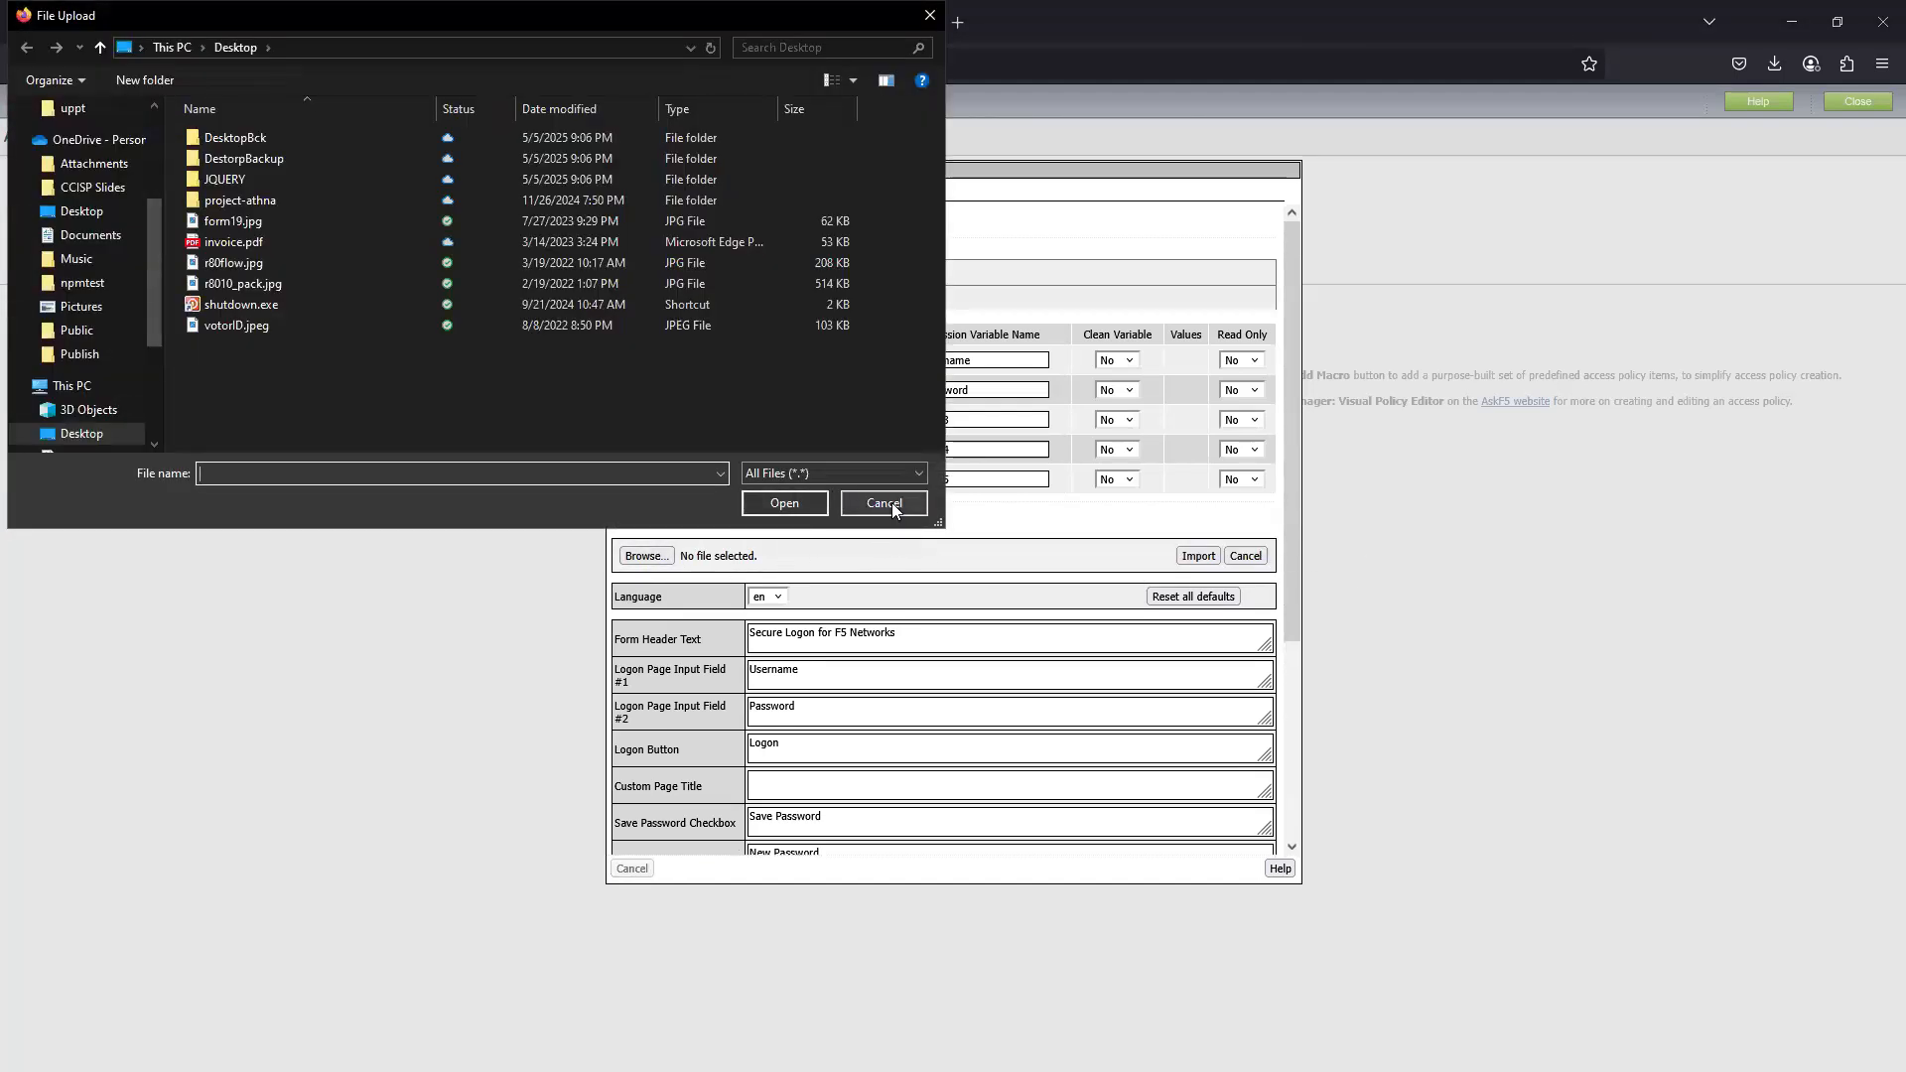
left_click(884, 502)
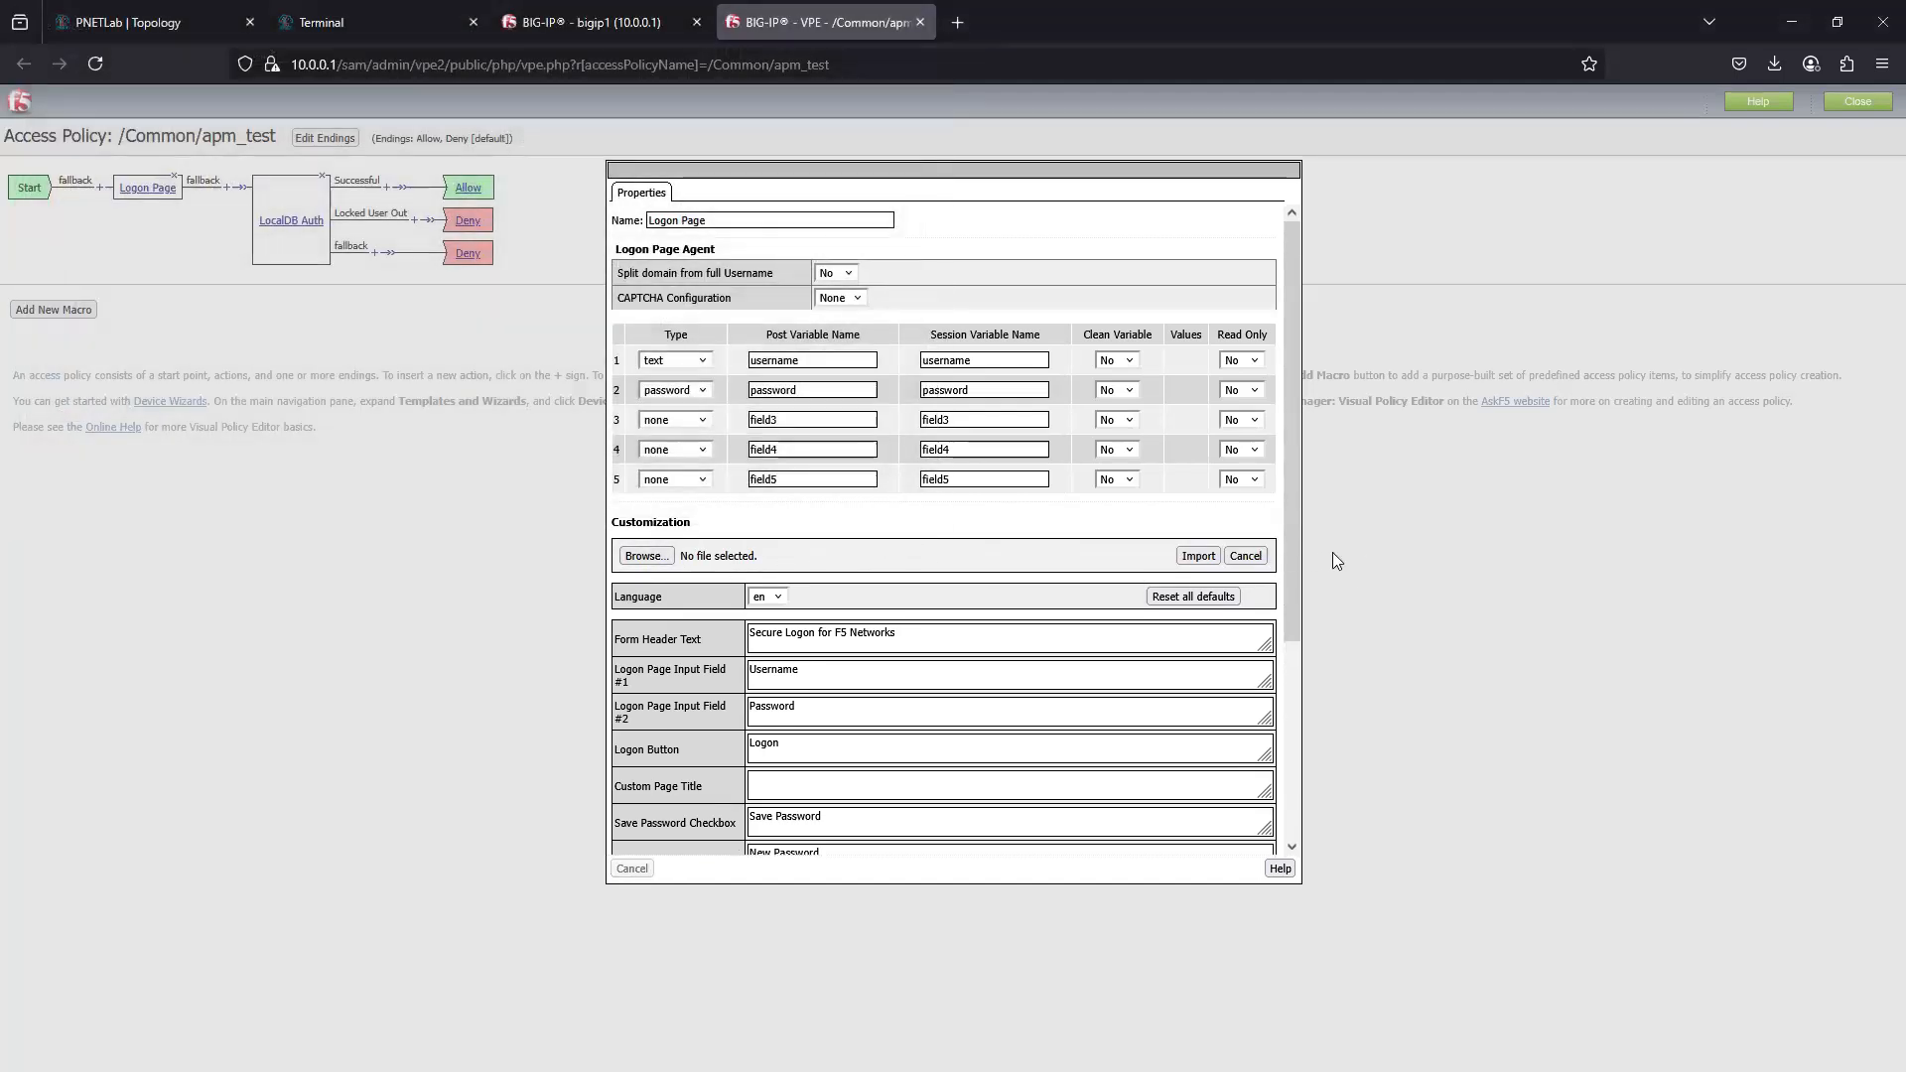
left_click(1245, 556)
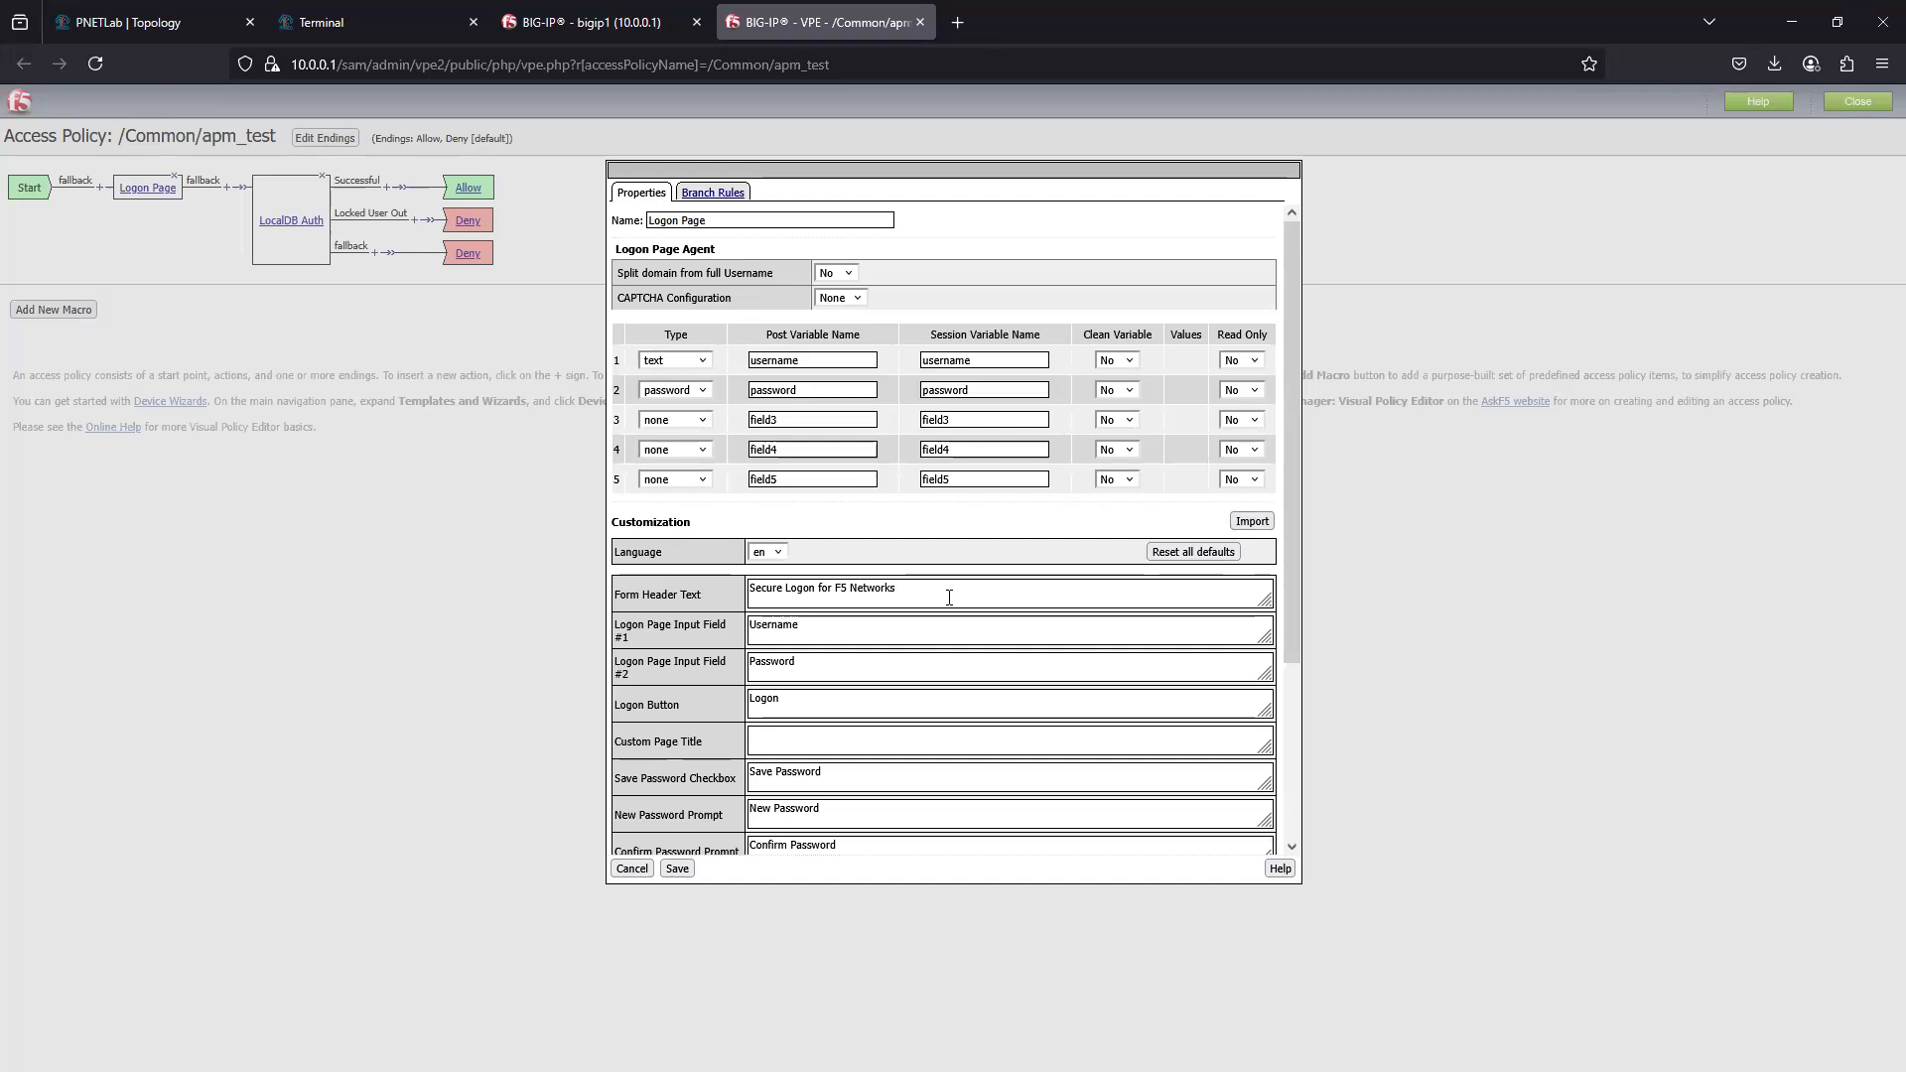
- Return to the External Client's logon page in the lab terminal, and bring up ADServer's sign-in screen
left_click(565, 25)
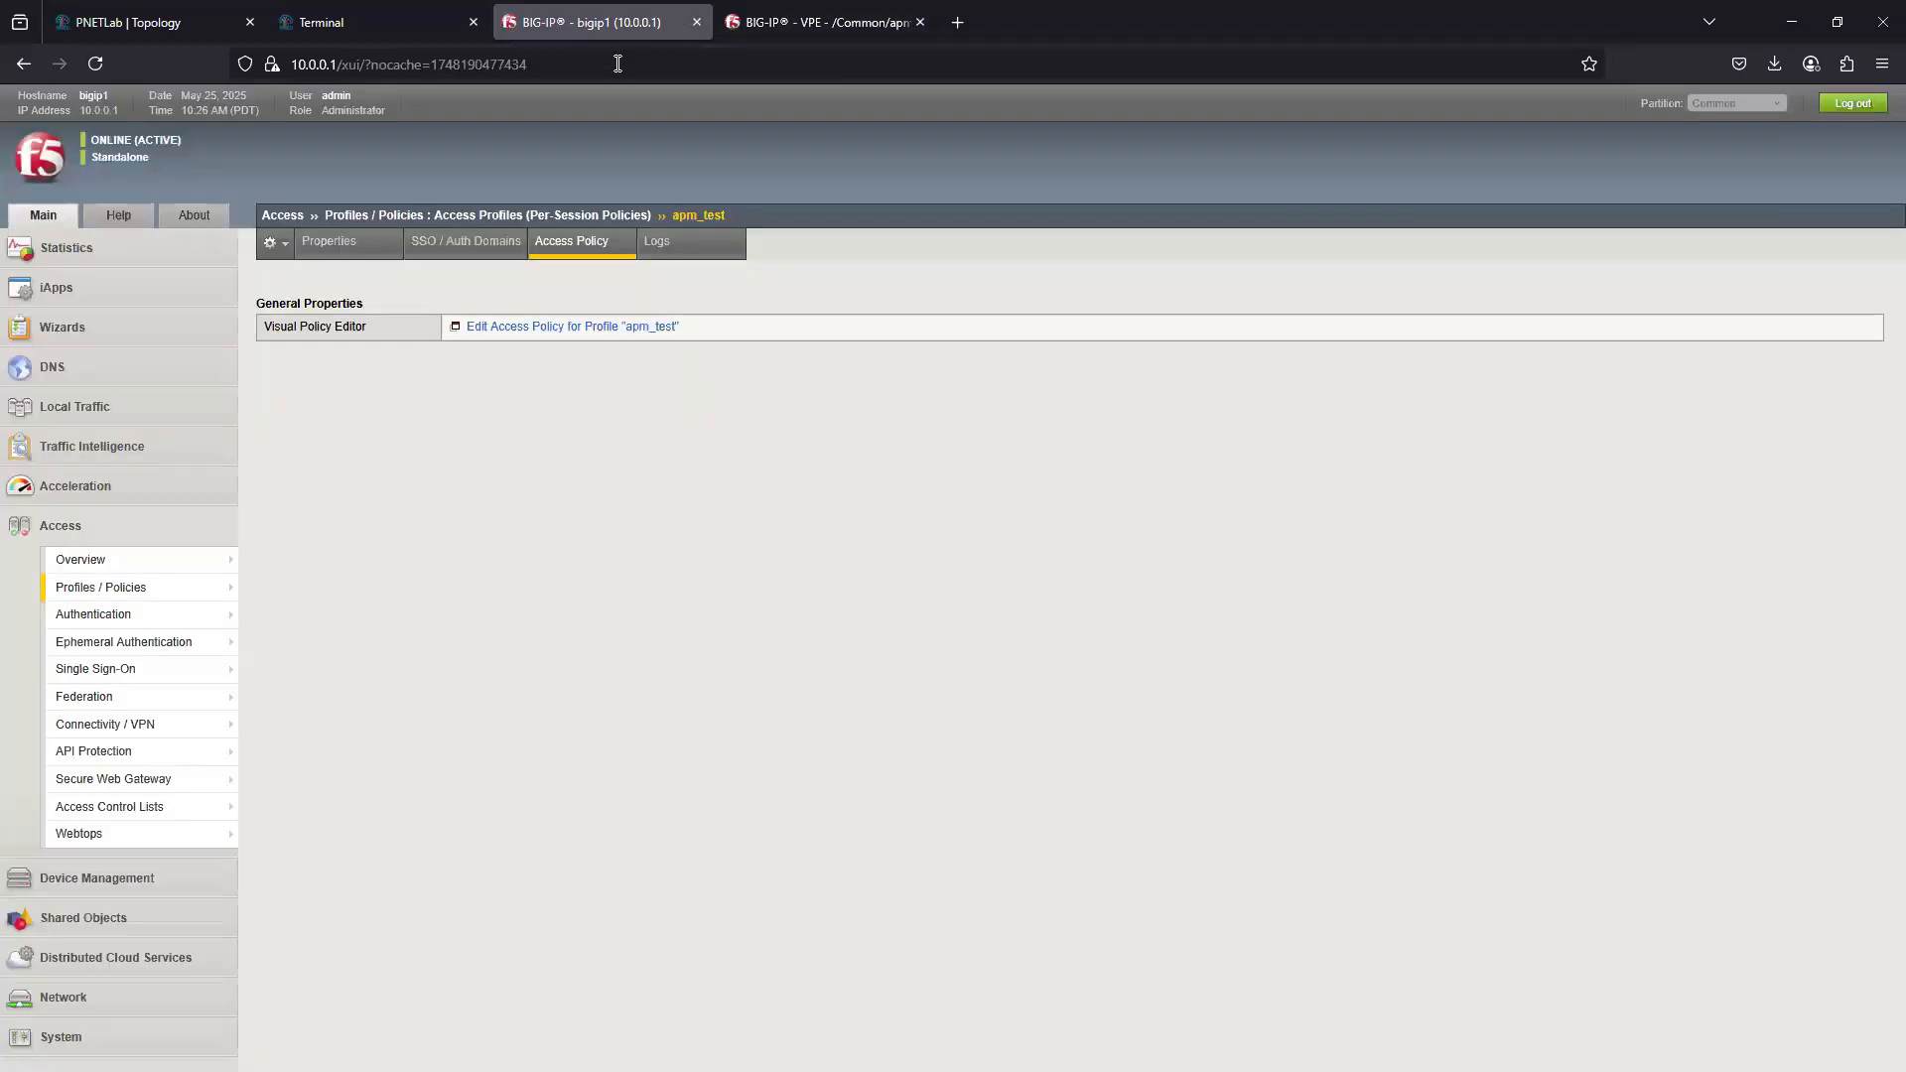
left_click(370, 20)
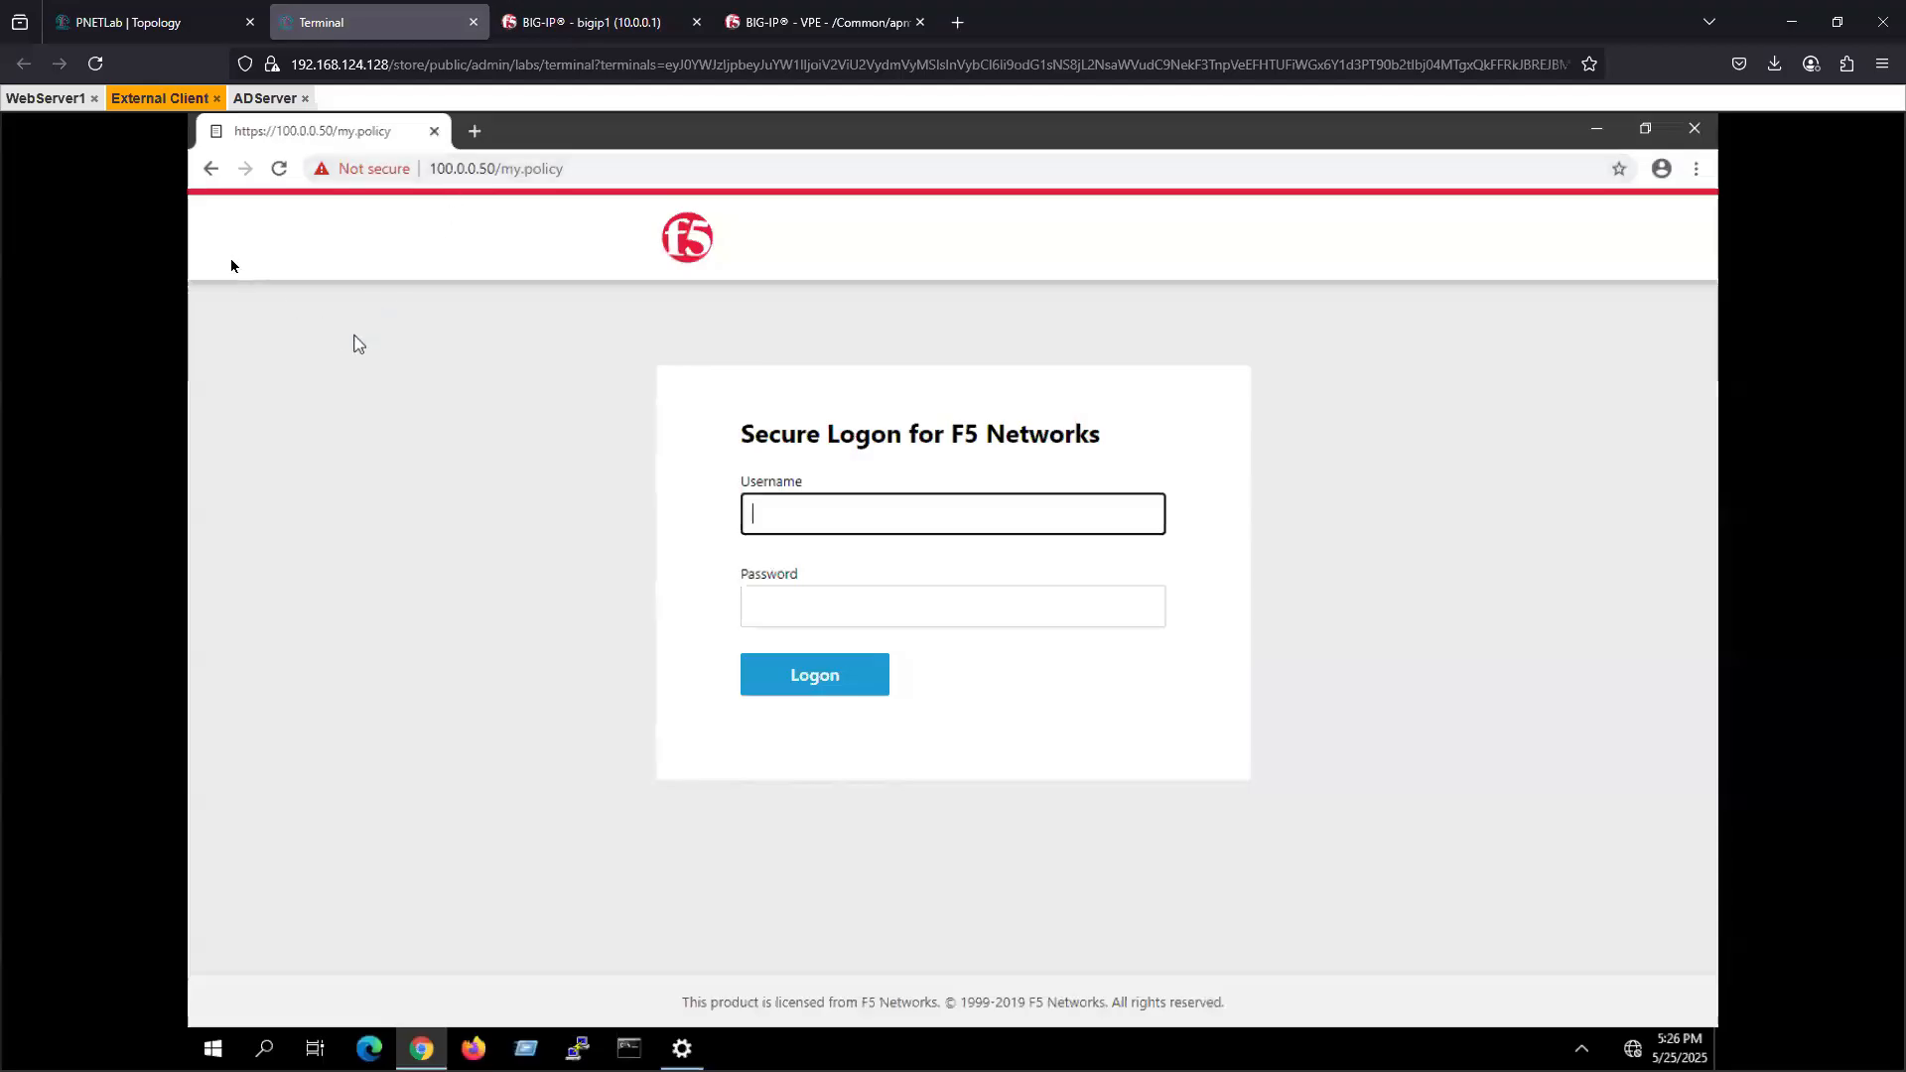
left_click(651, 171)
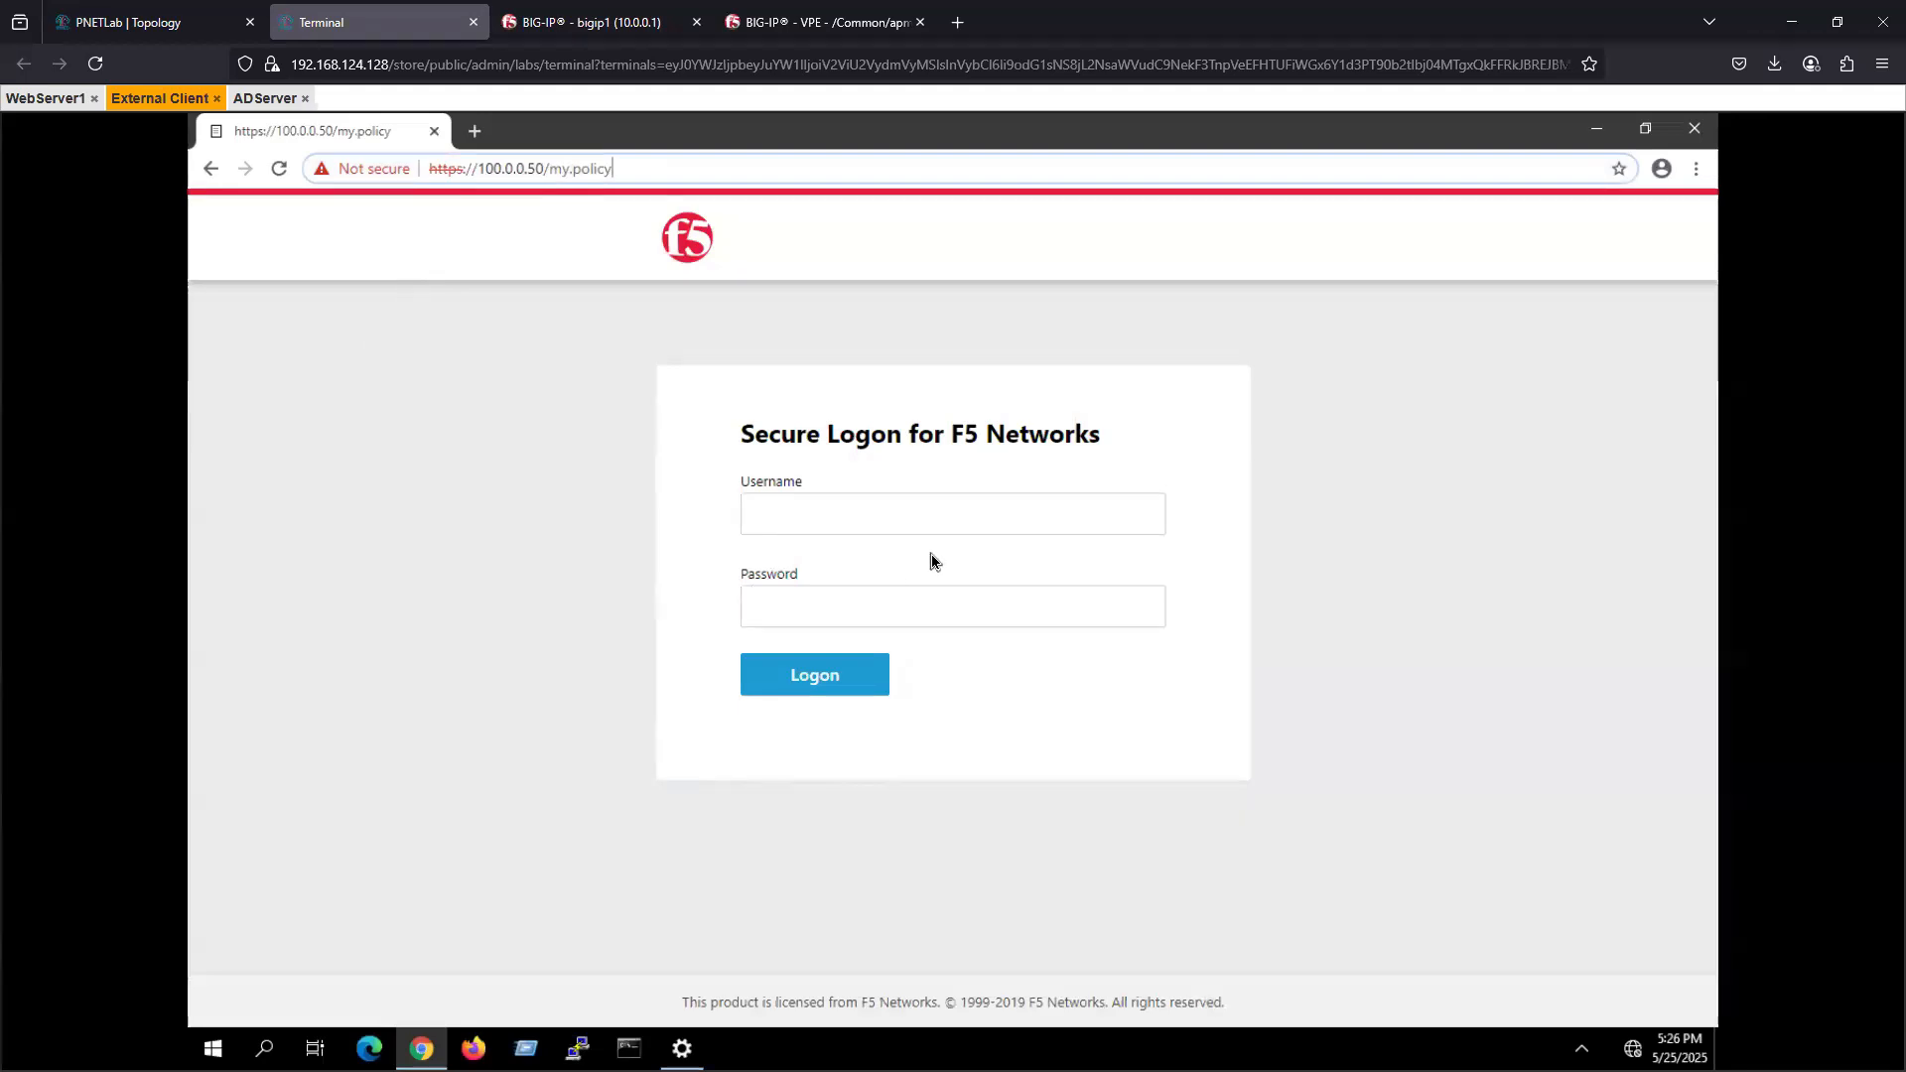
left_click(263, 100)
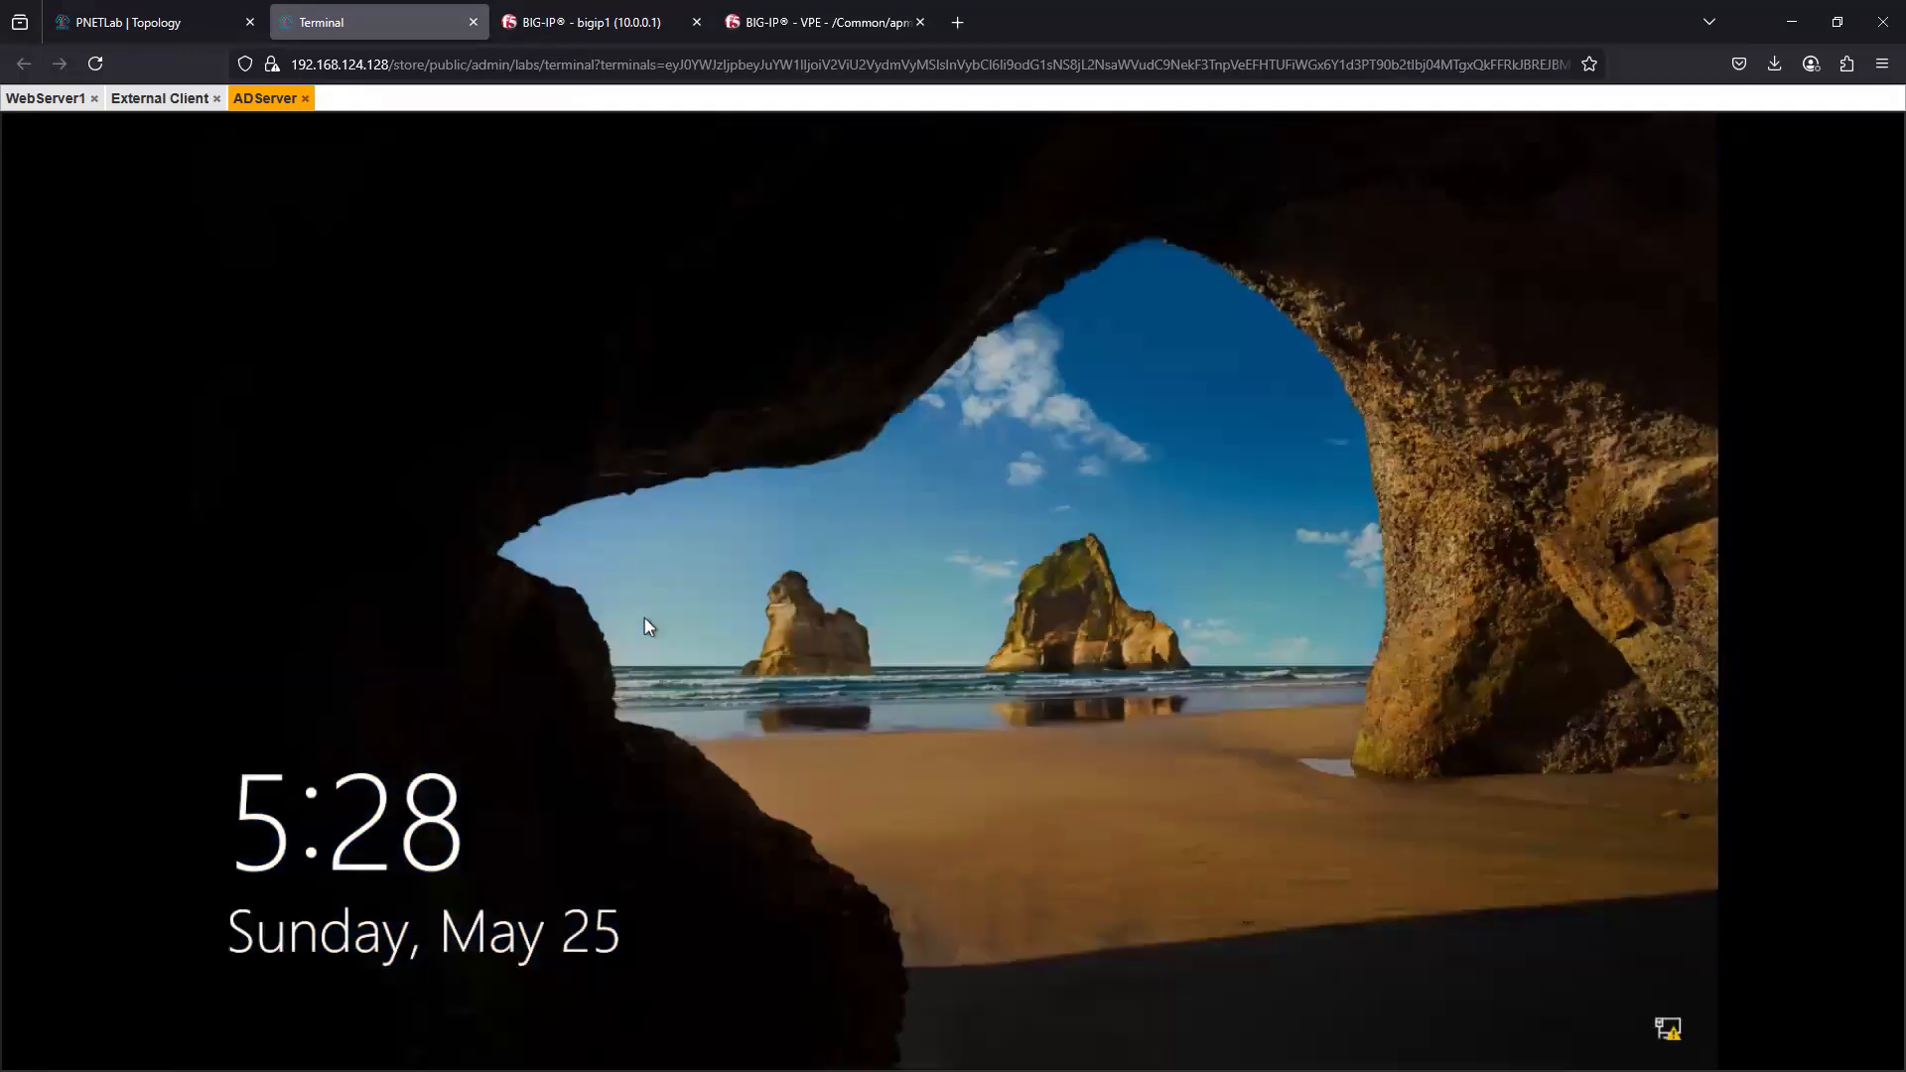
left_click(706, 648)
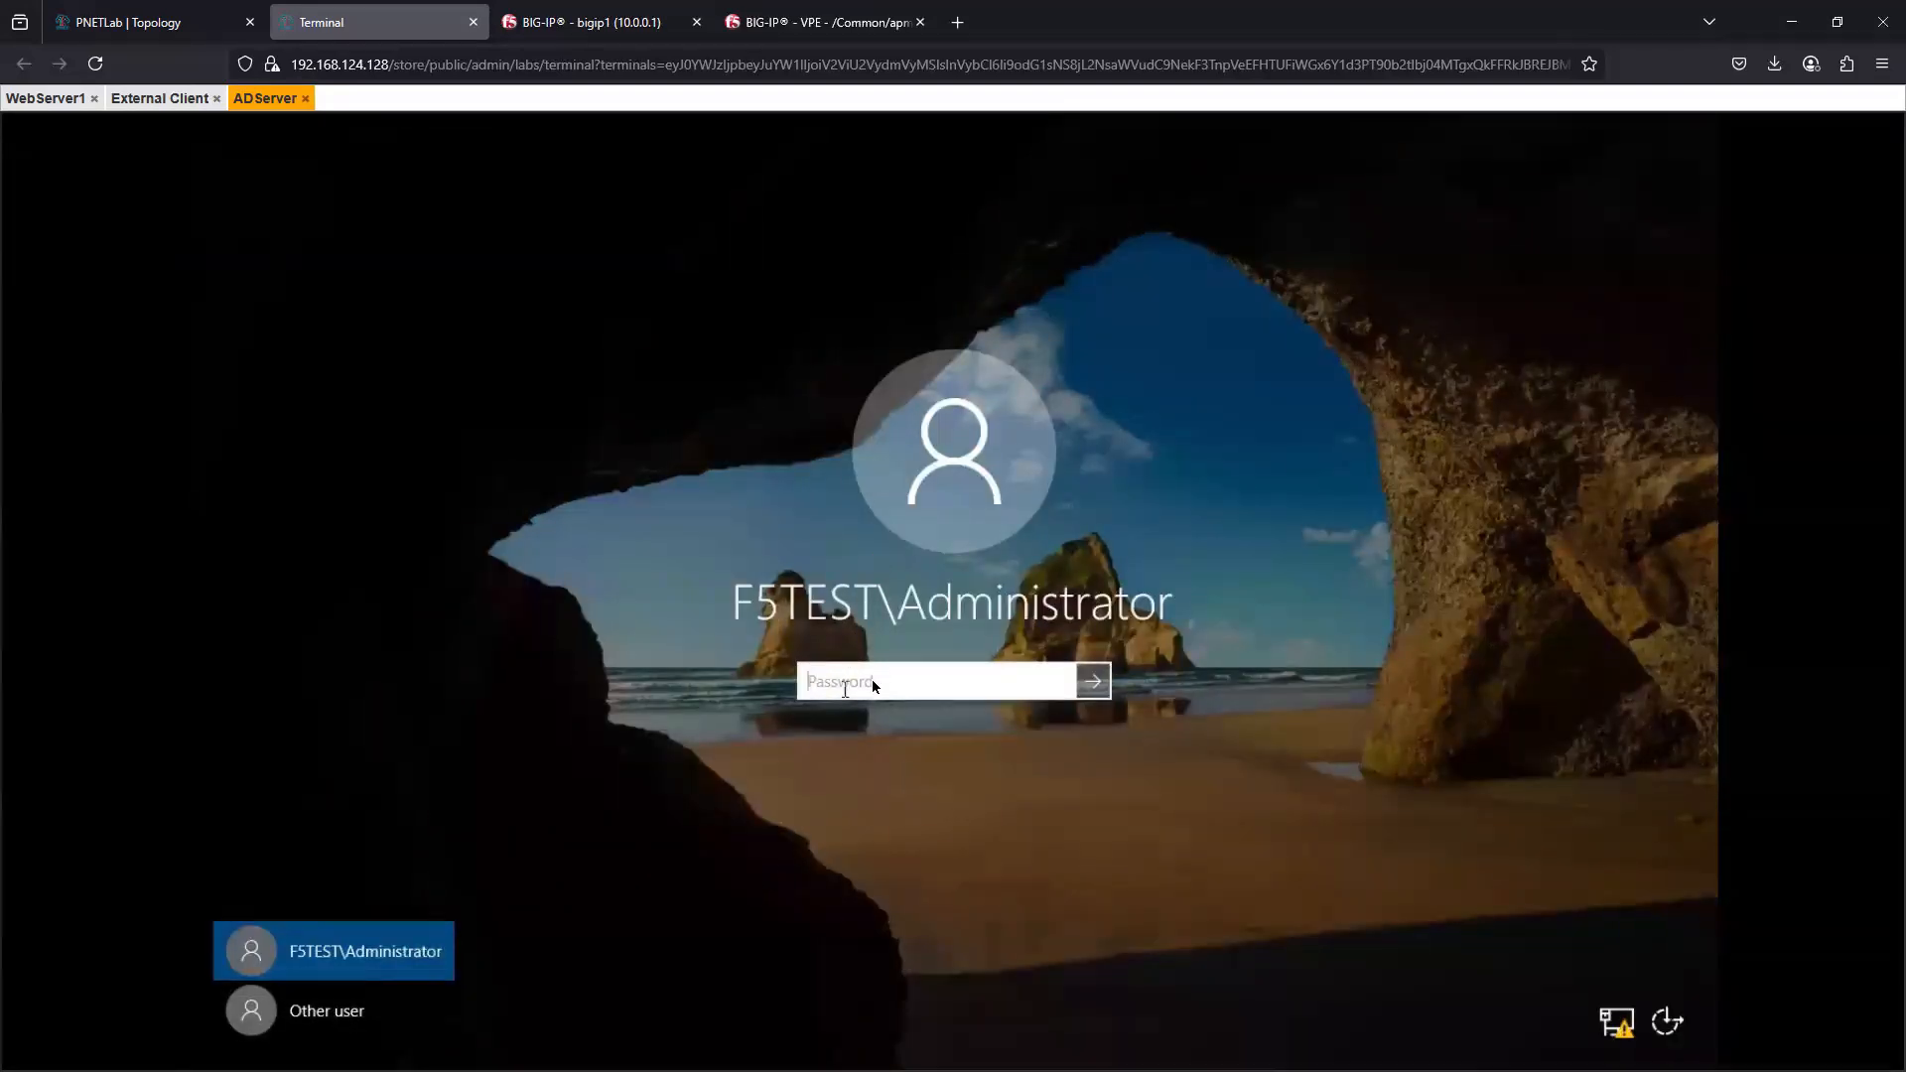
- Try to sign in to ADServer as F5TEST\Administrator with the account password, and return to the password prompt
type("•••••")
left_click(1079, 685)
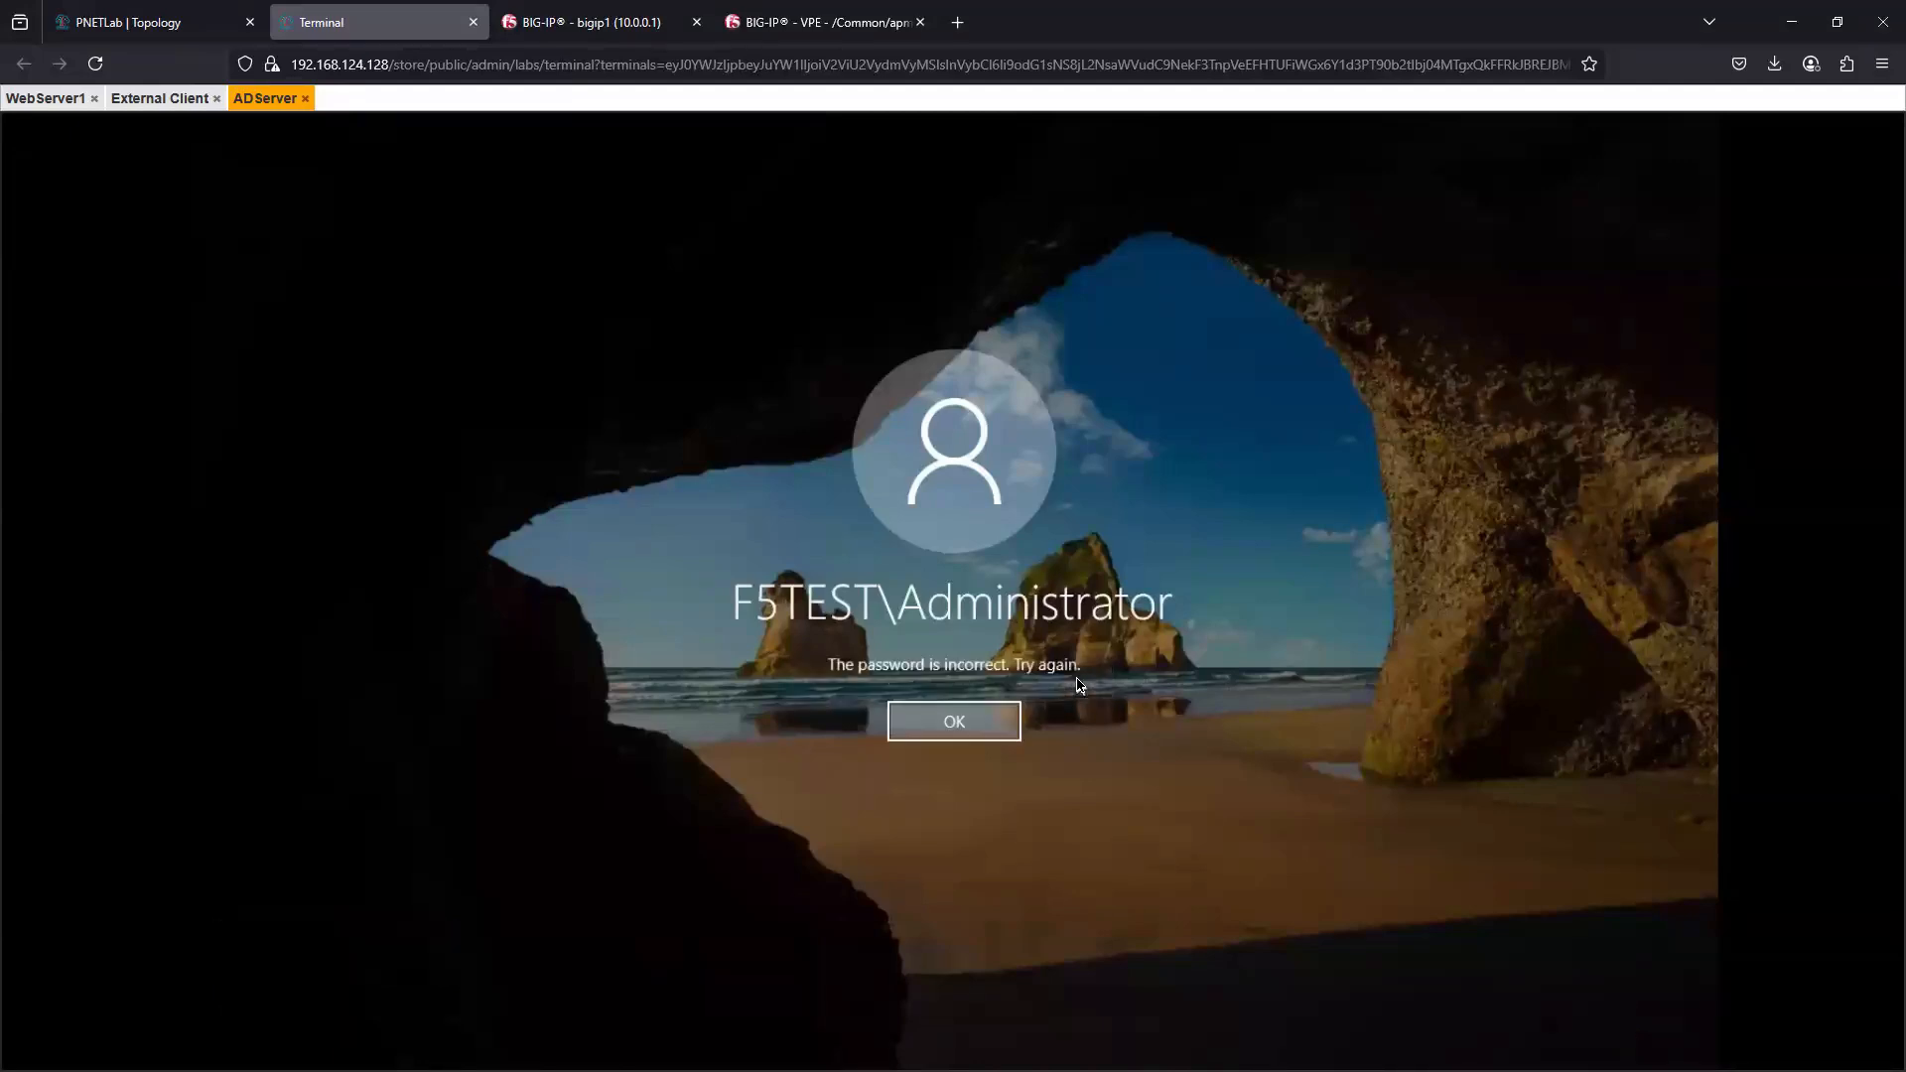
key("Return")
- Enter the account password again and sign in to ADServer as F5TEST\Administrator
type("•••••••")
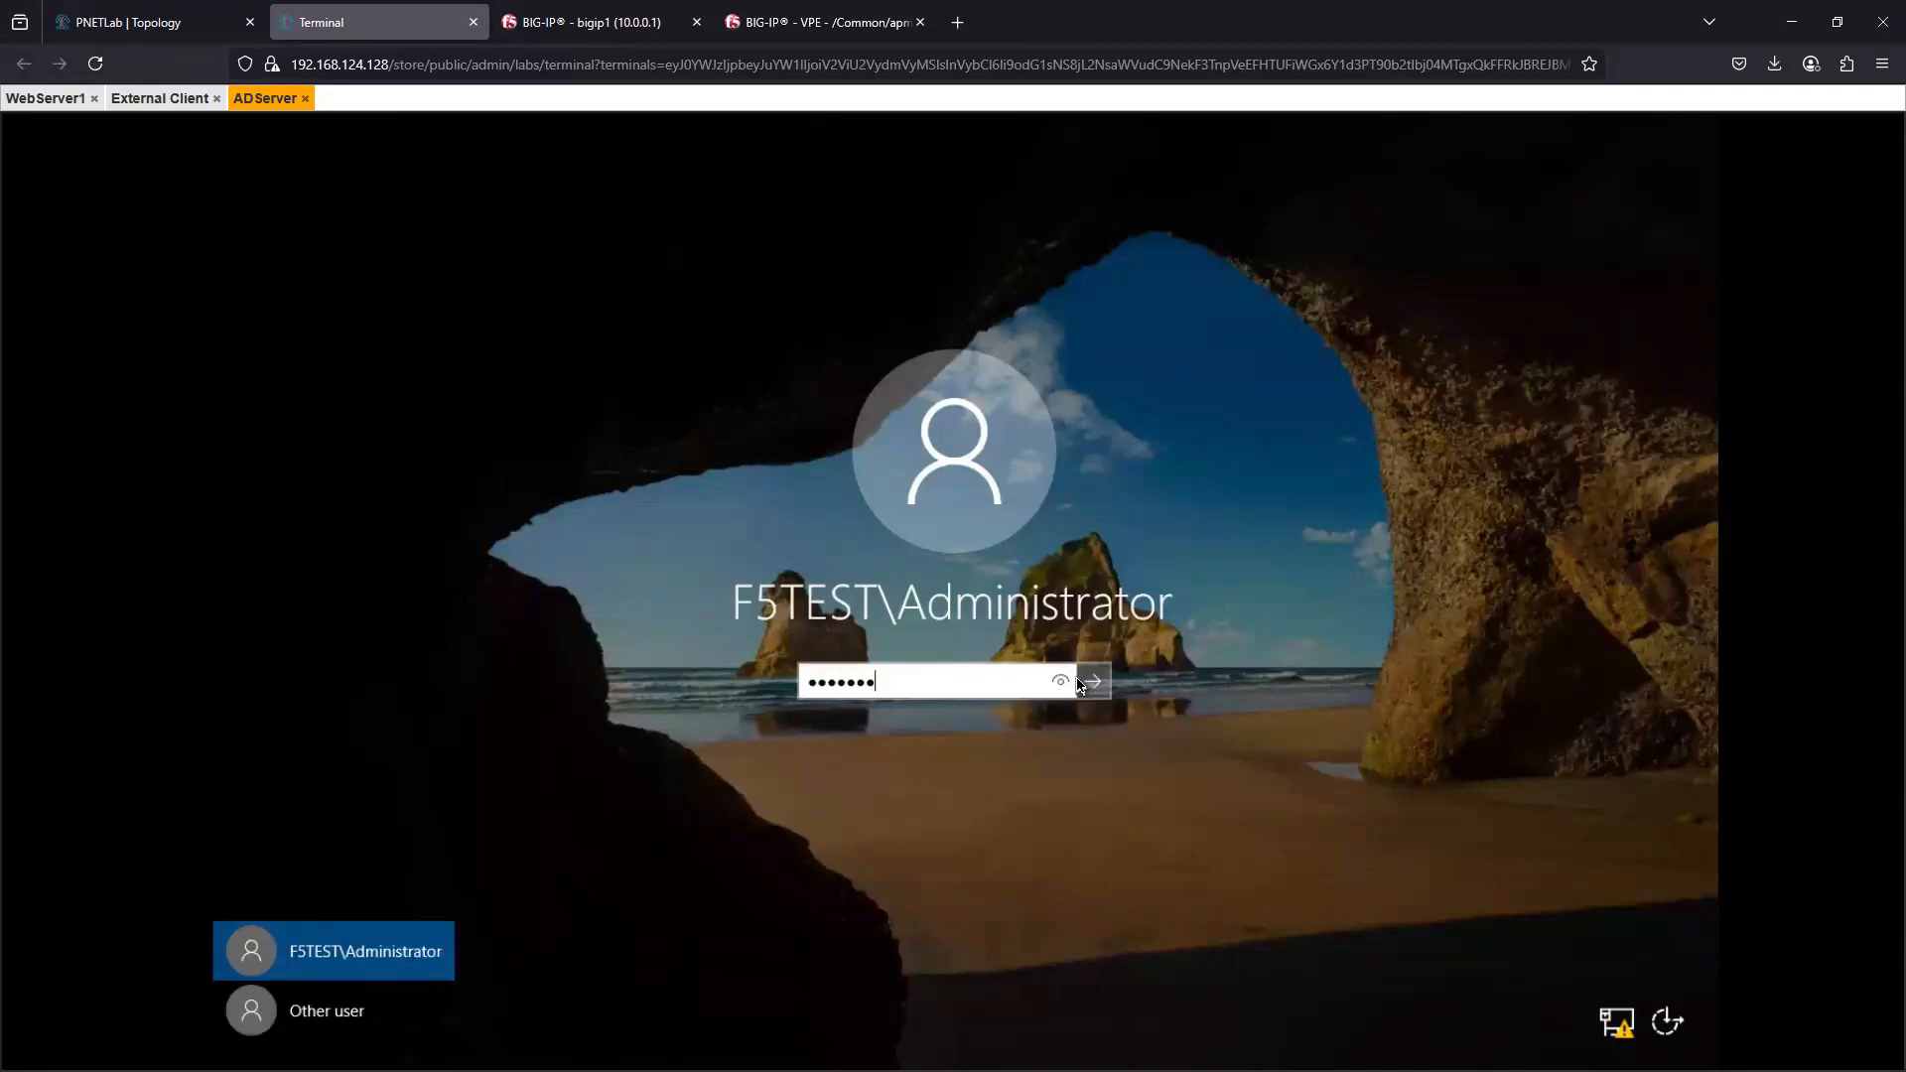
left_click(1079, 685)
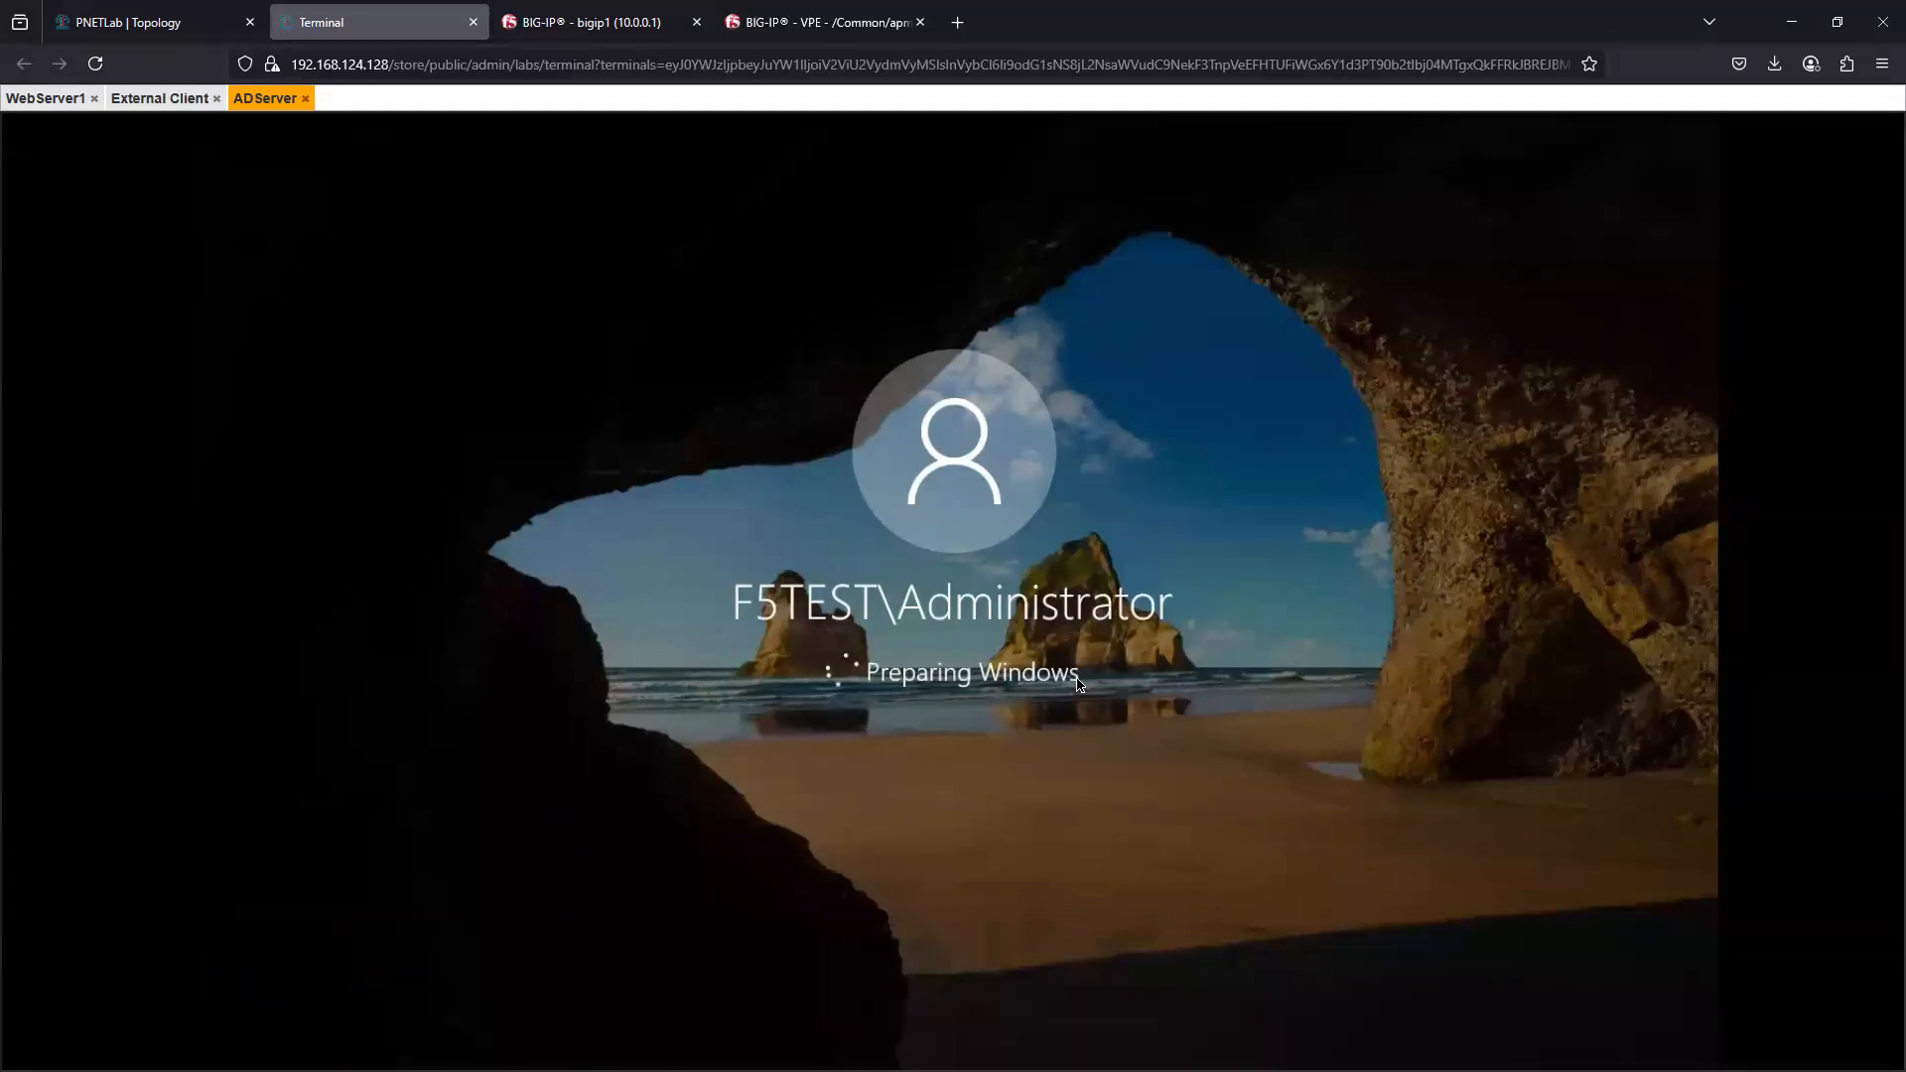
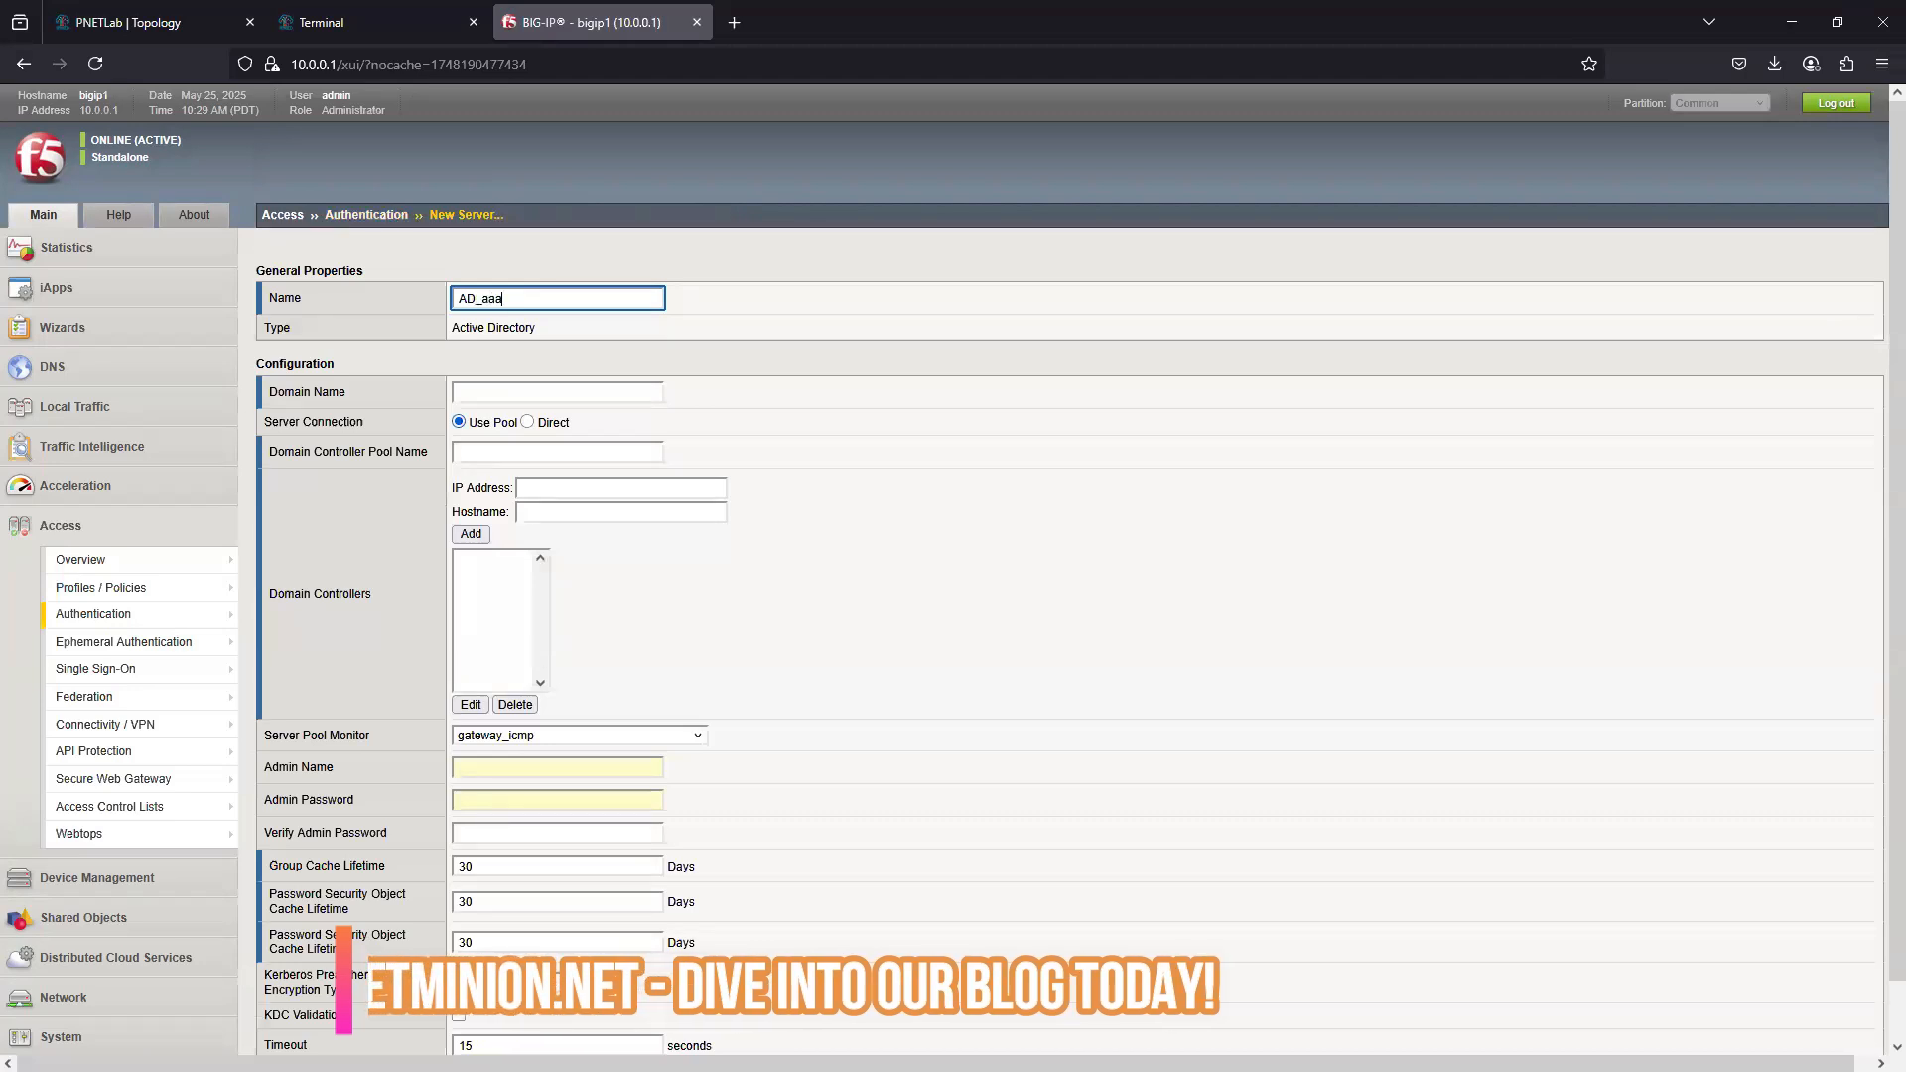
- Name the new Active Directory AAA server AD_aaa_server1 and set its domain name to f5test.net
type("ser")
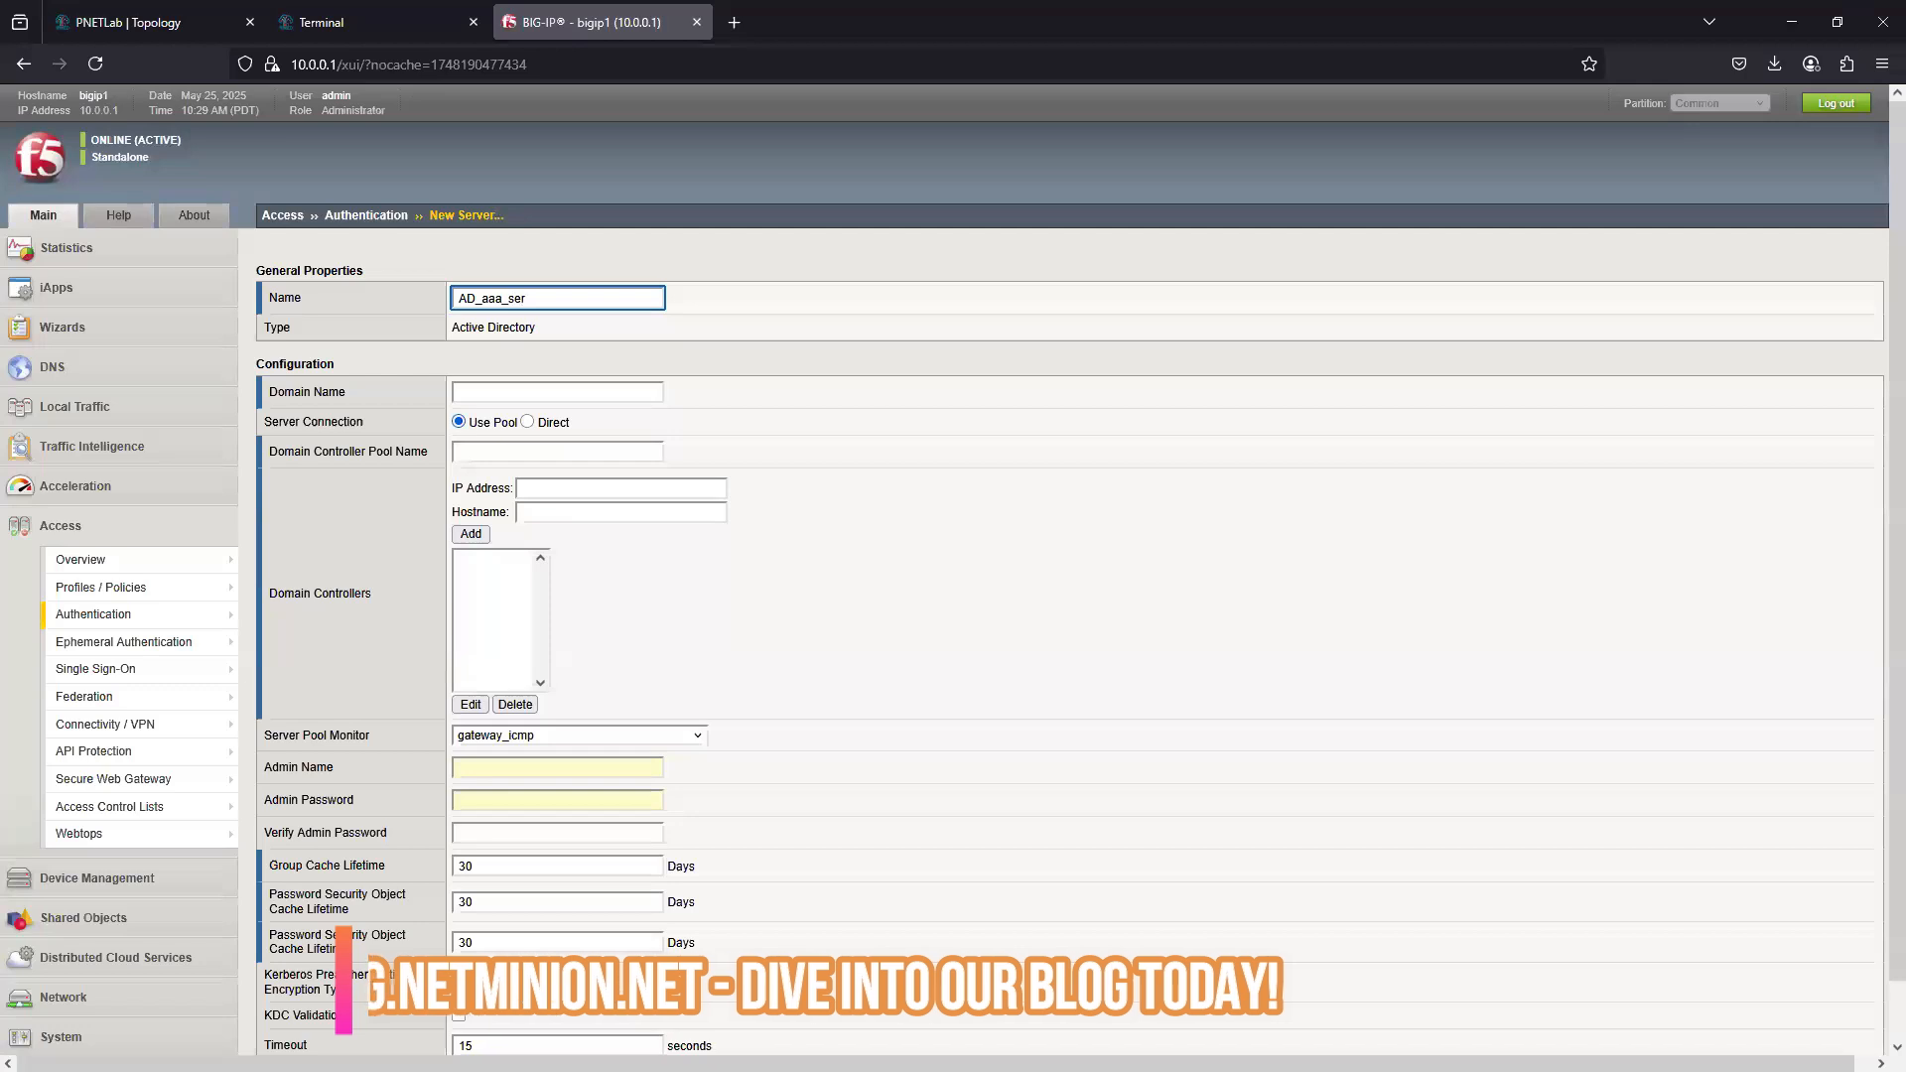
type("ver1")
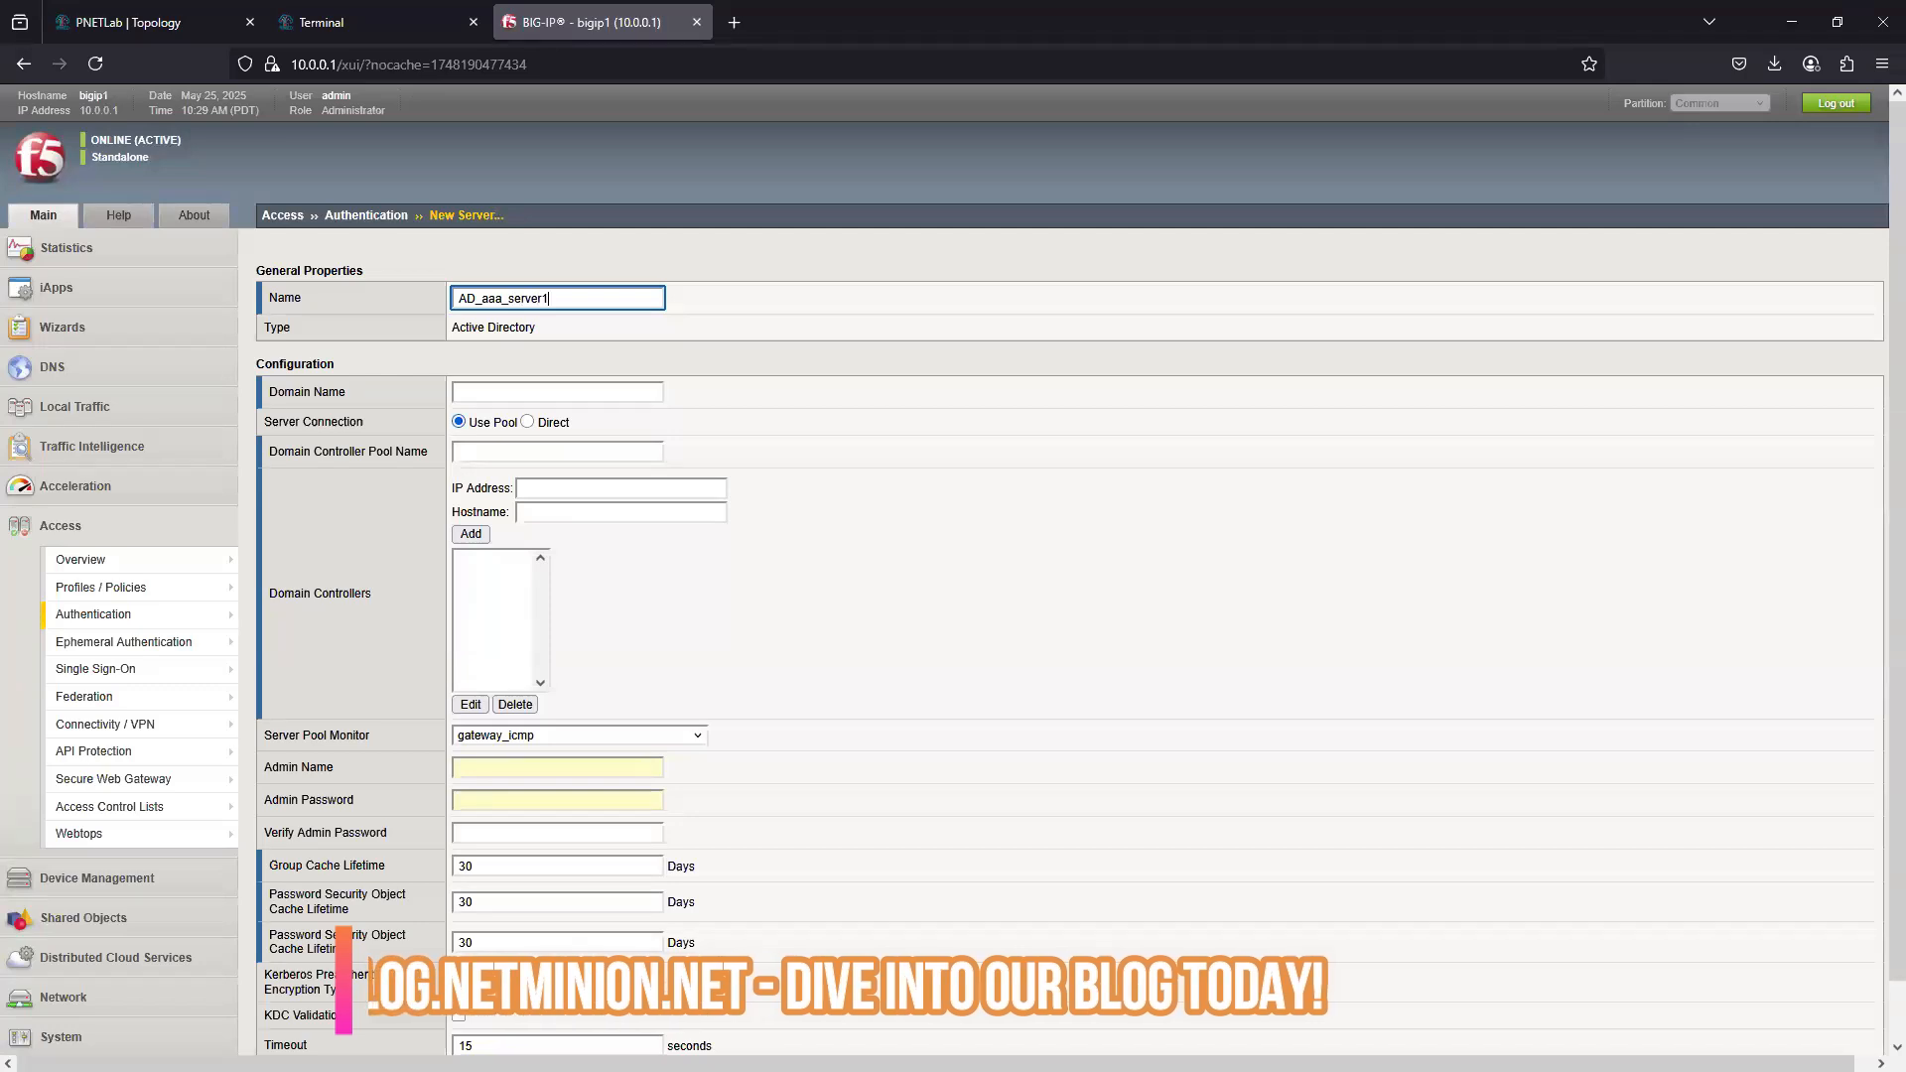
left_click(625, 391)
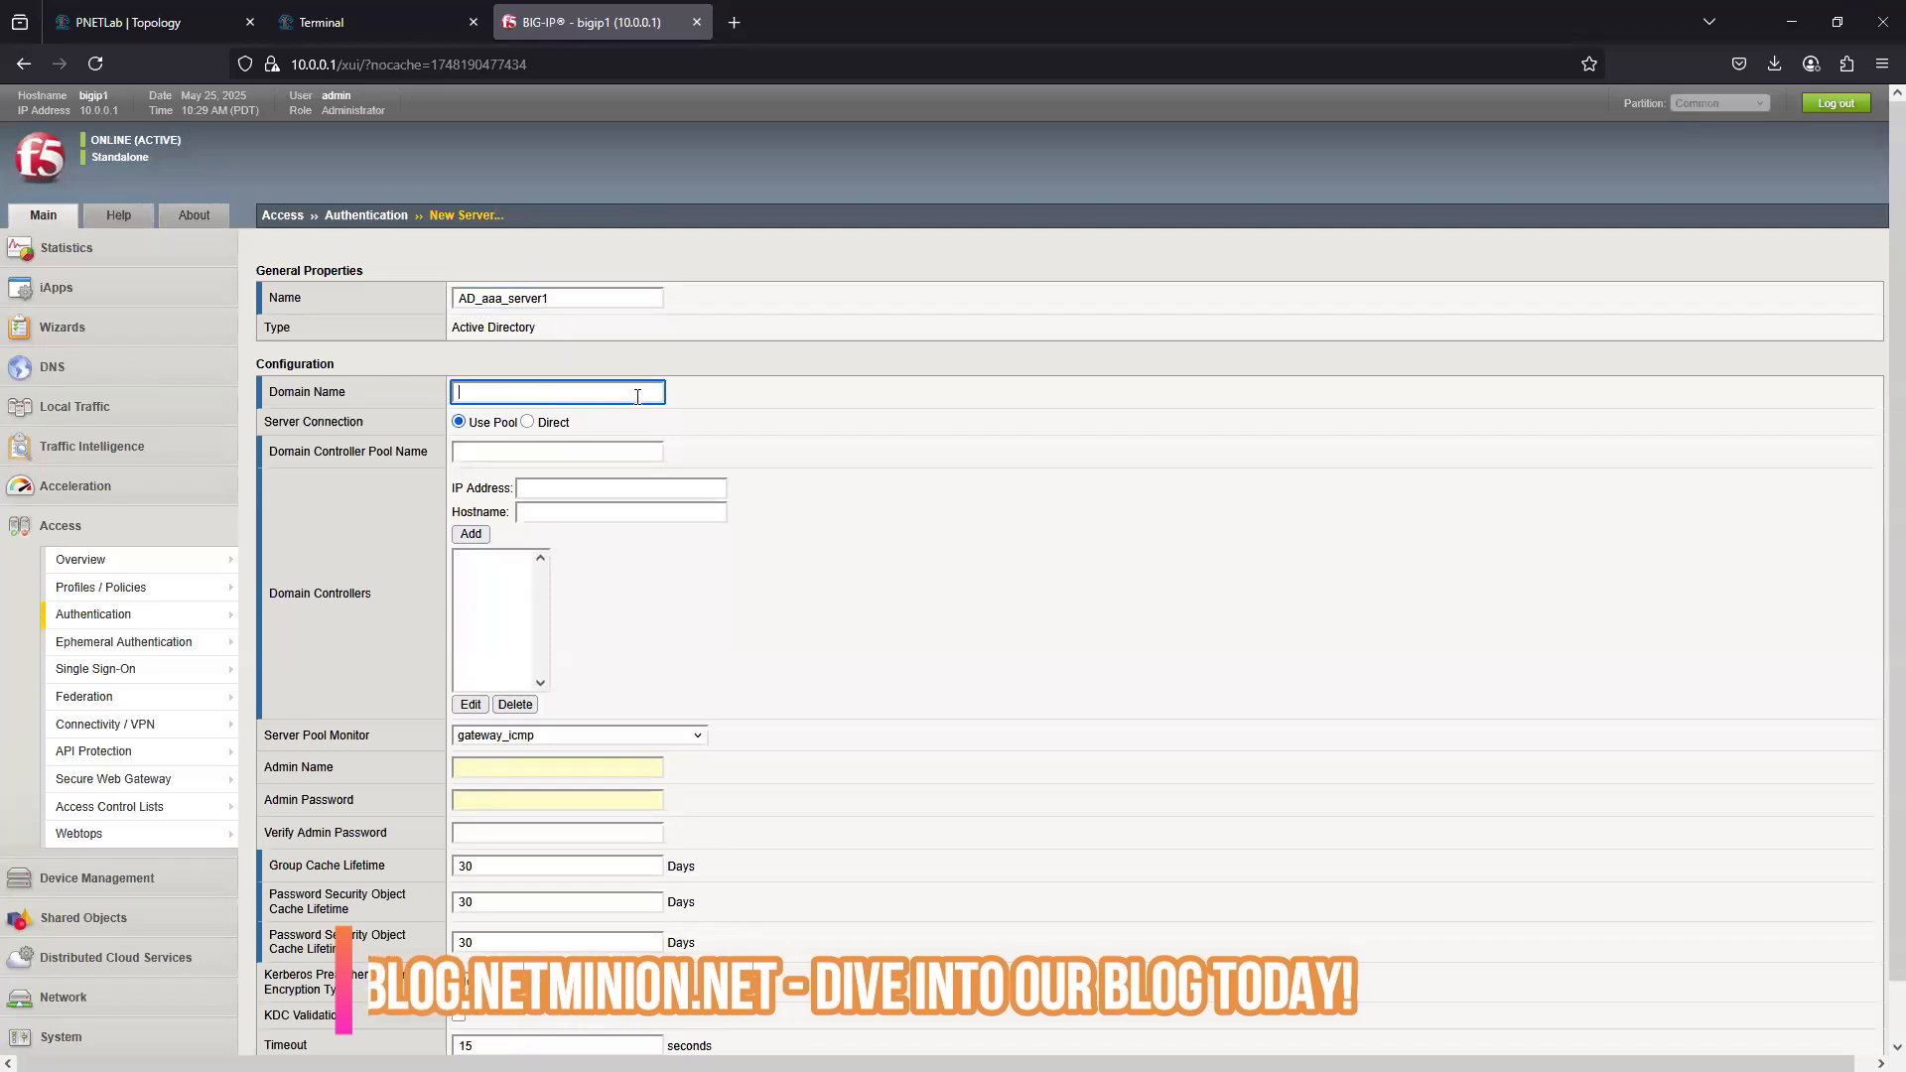
type("f")
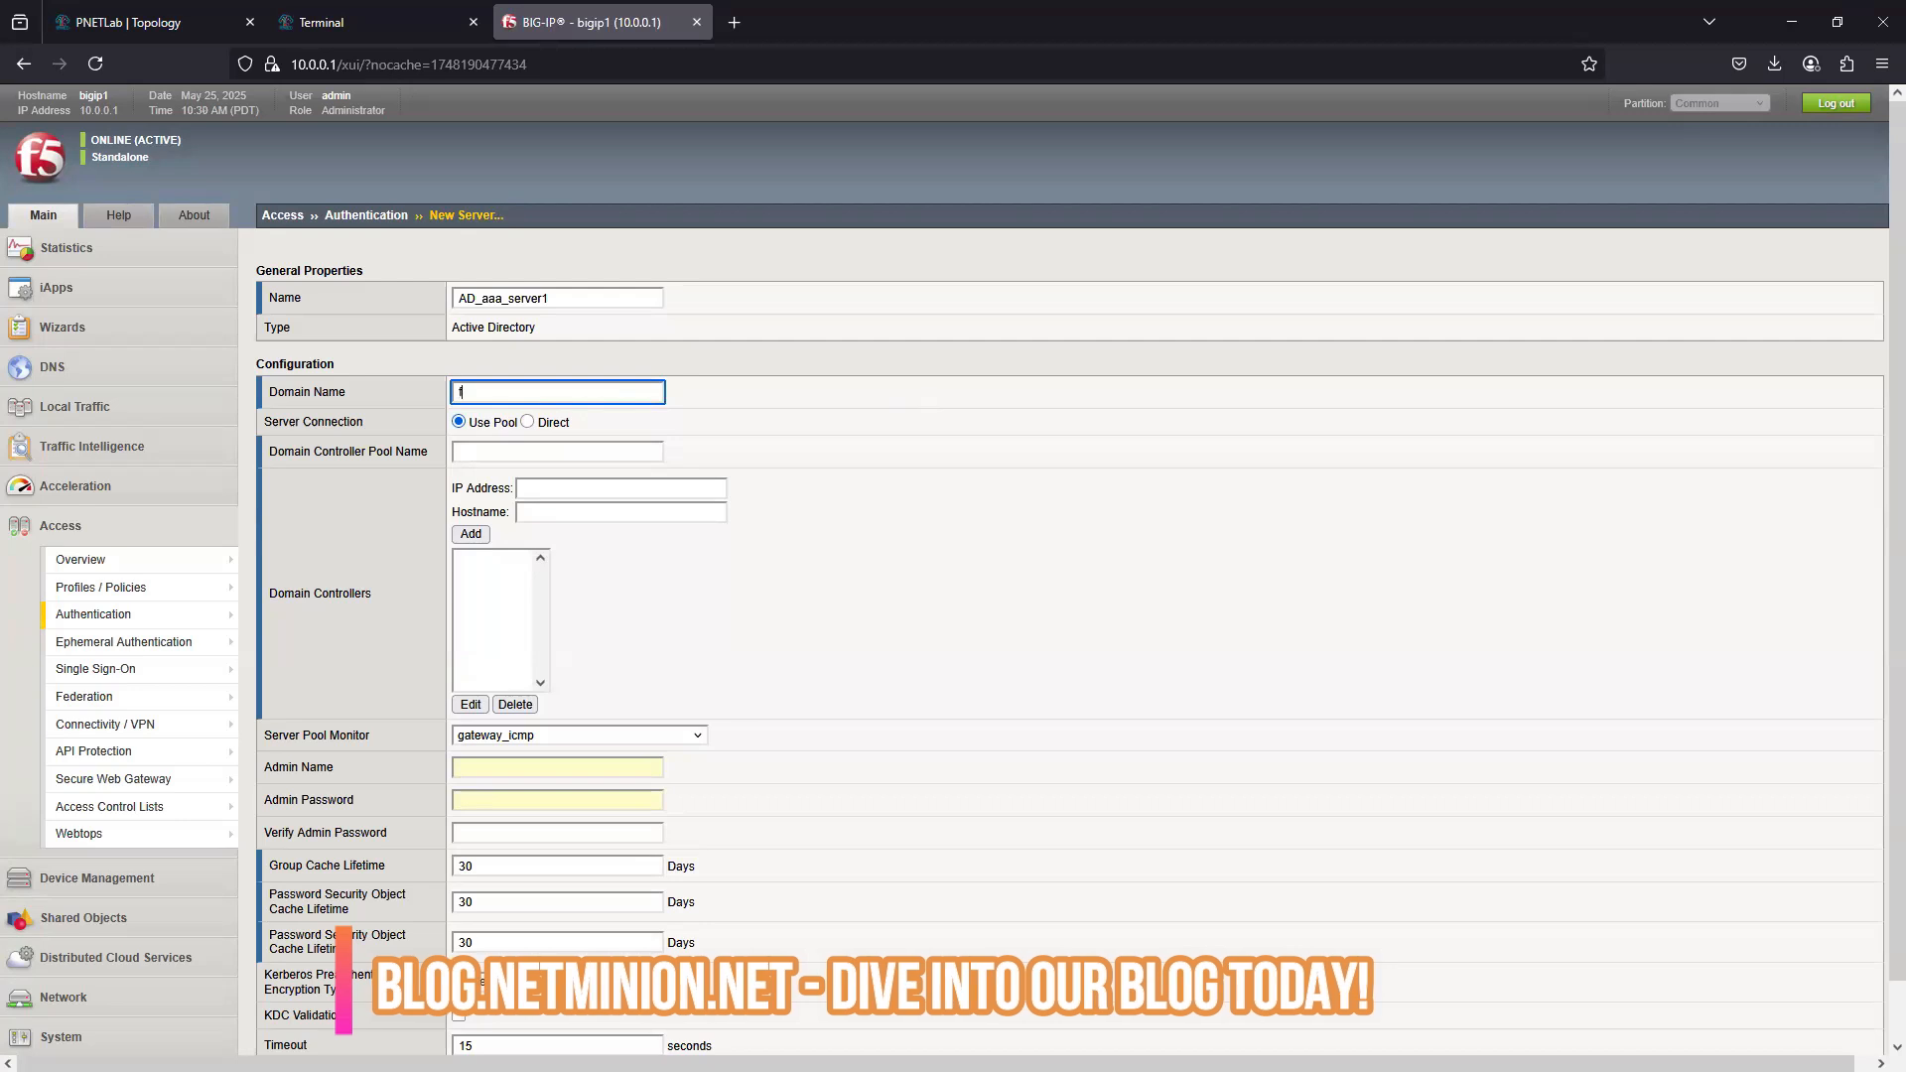
type("5test.net")
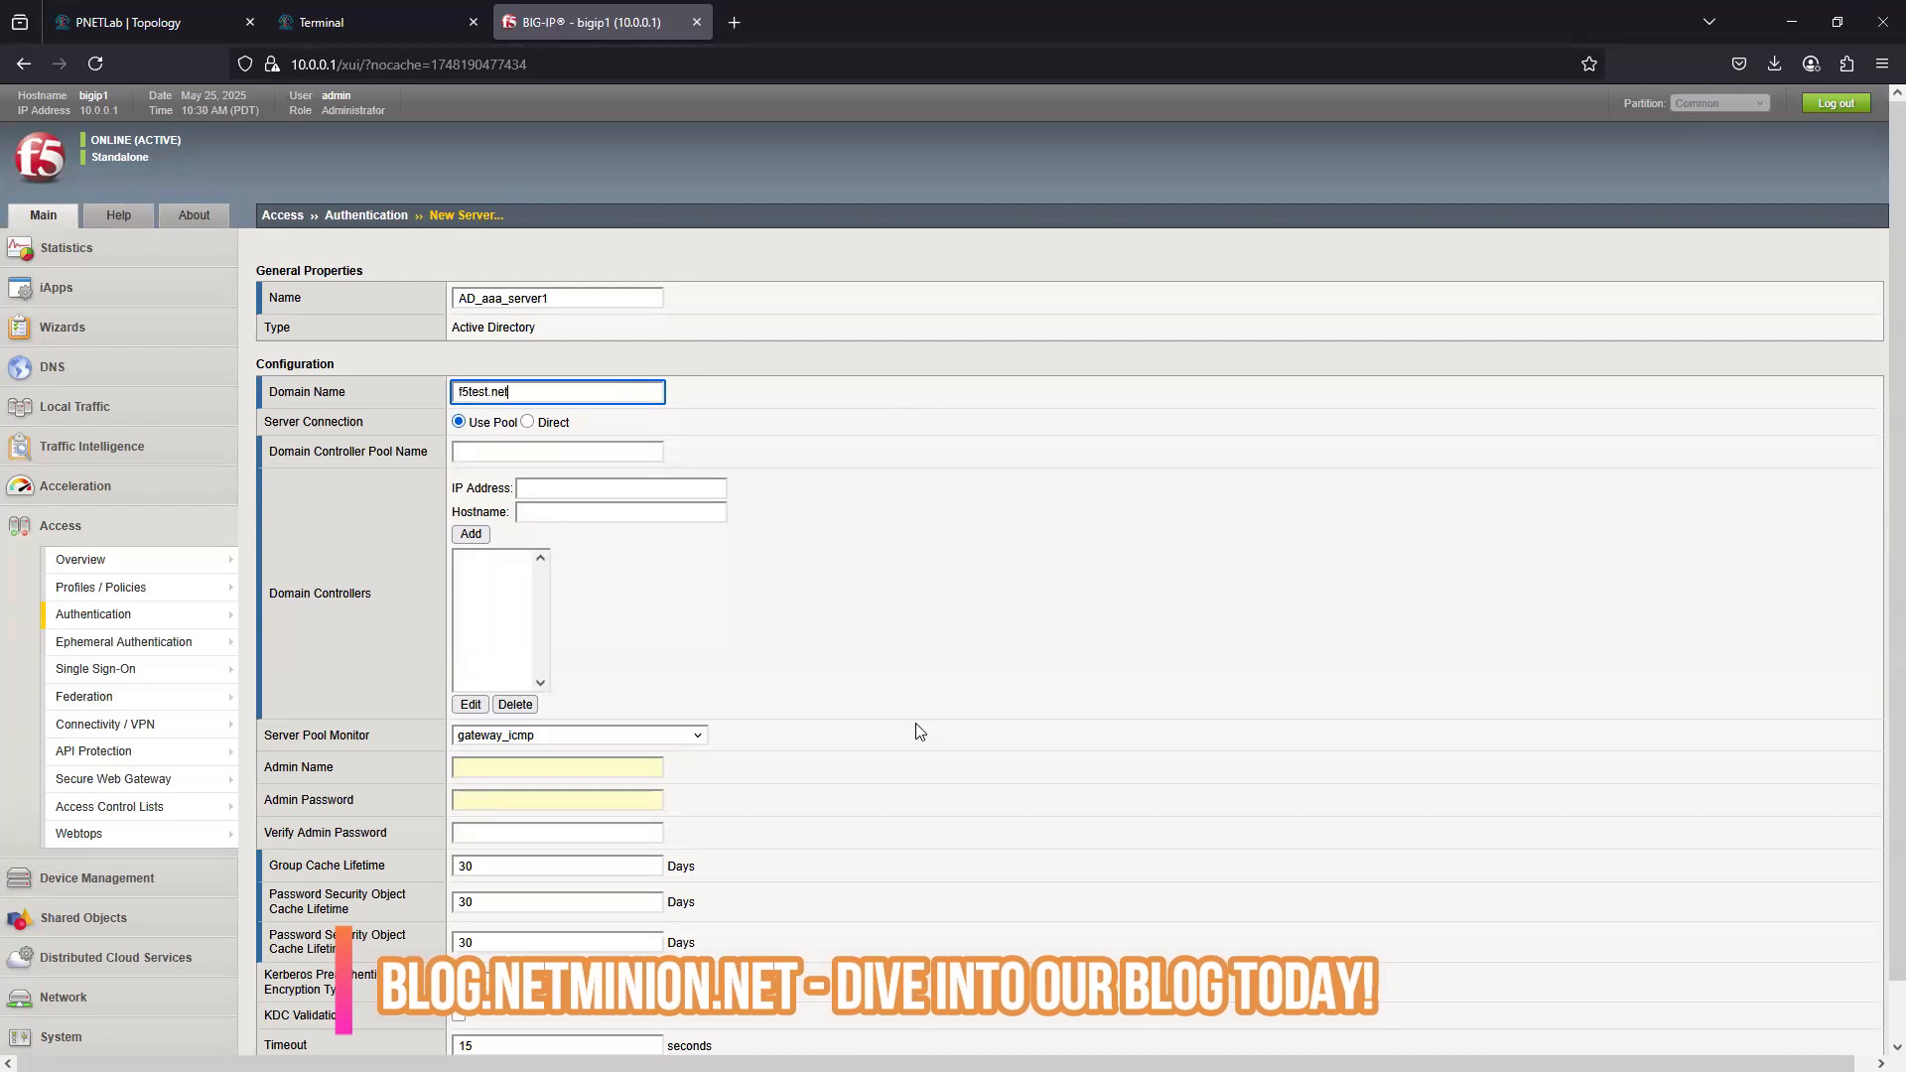
- Add the domain controller 192.168.2.100 with hostname DC, and try to finish creating the AAA server without a pool name
left_click(522, 489)
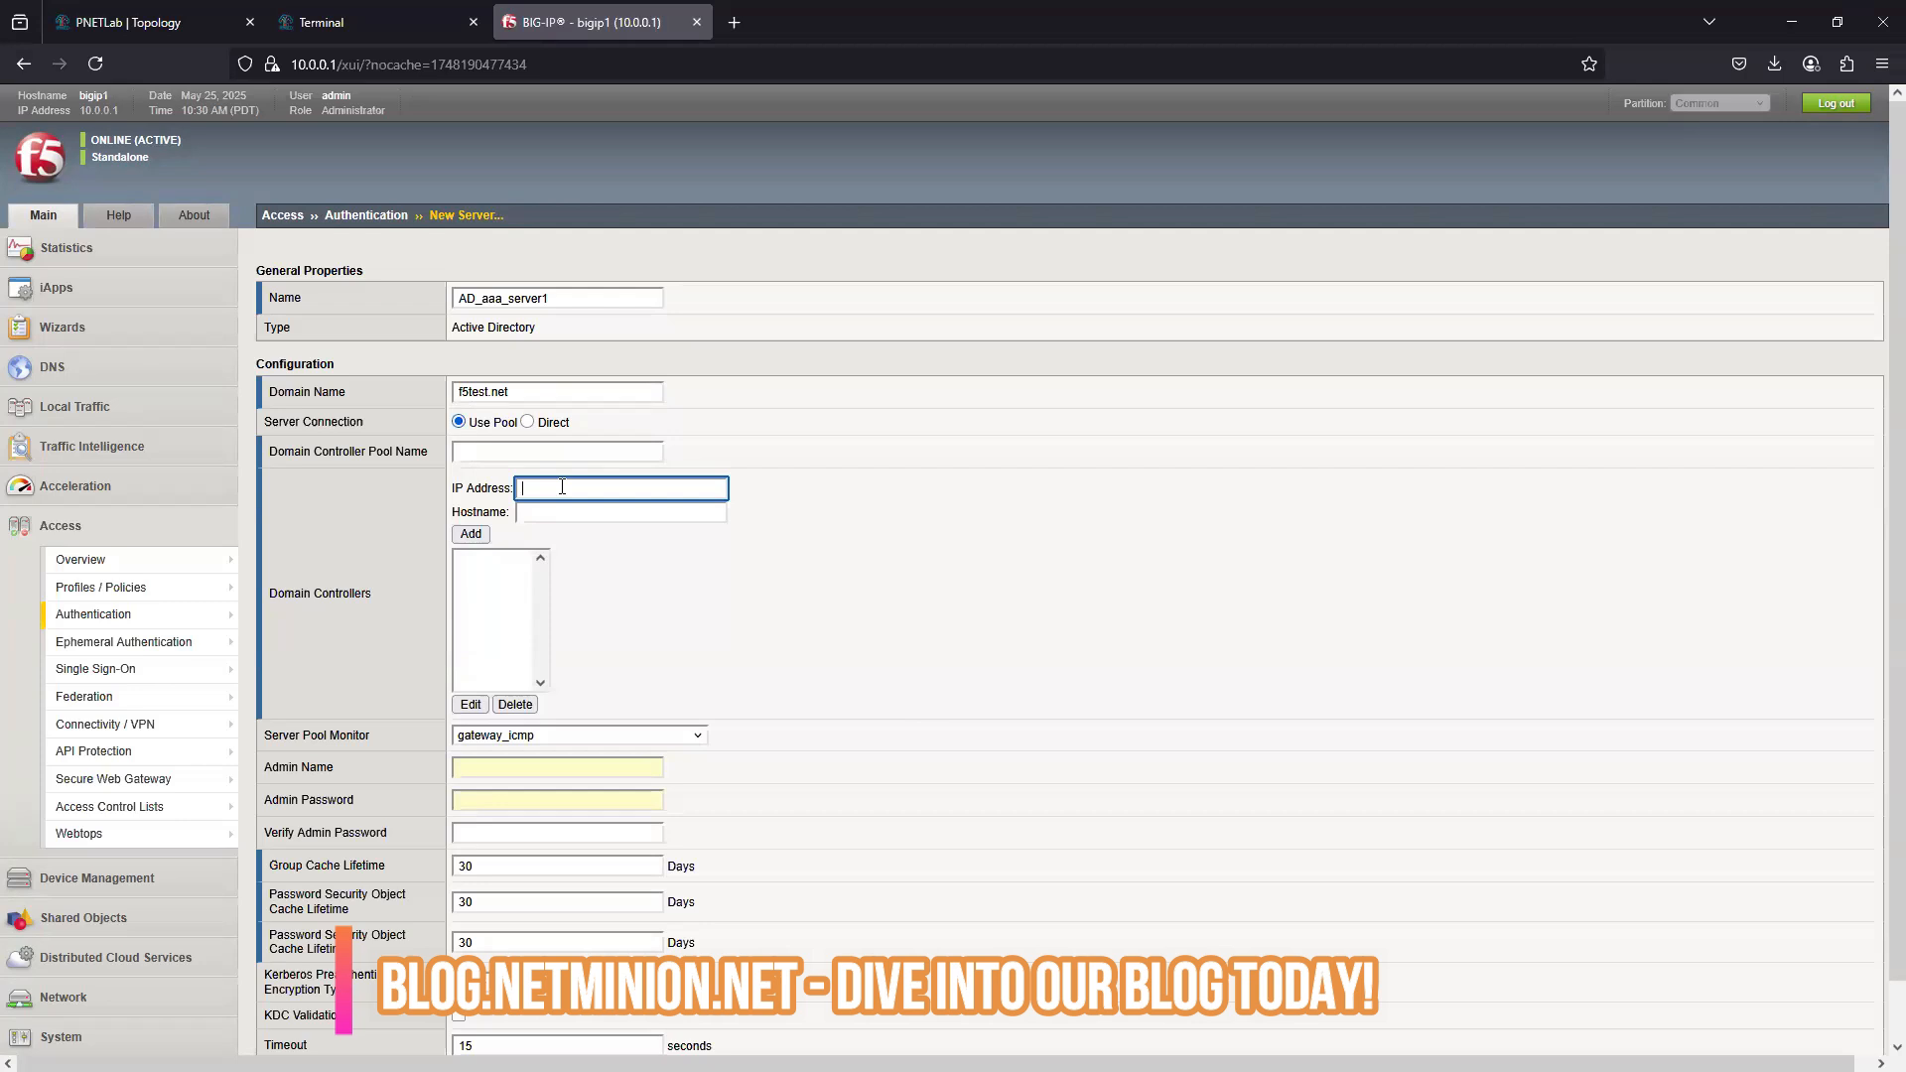
type("192.168.2.100")
left_click(558, 508)
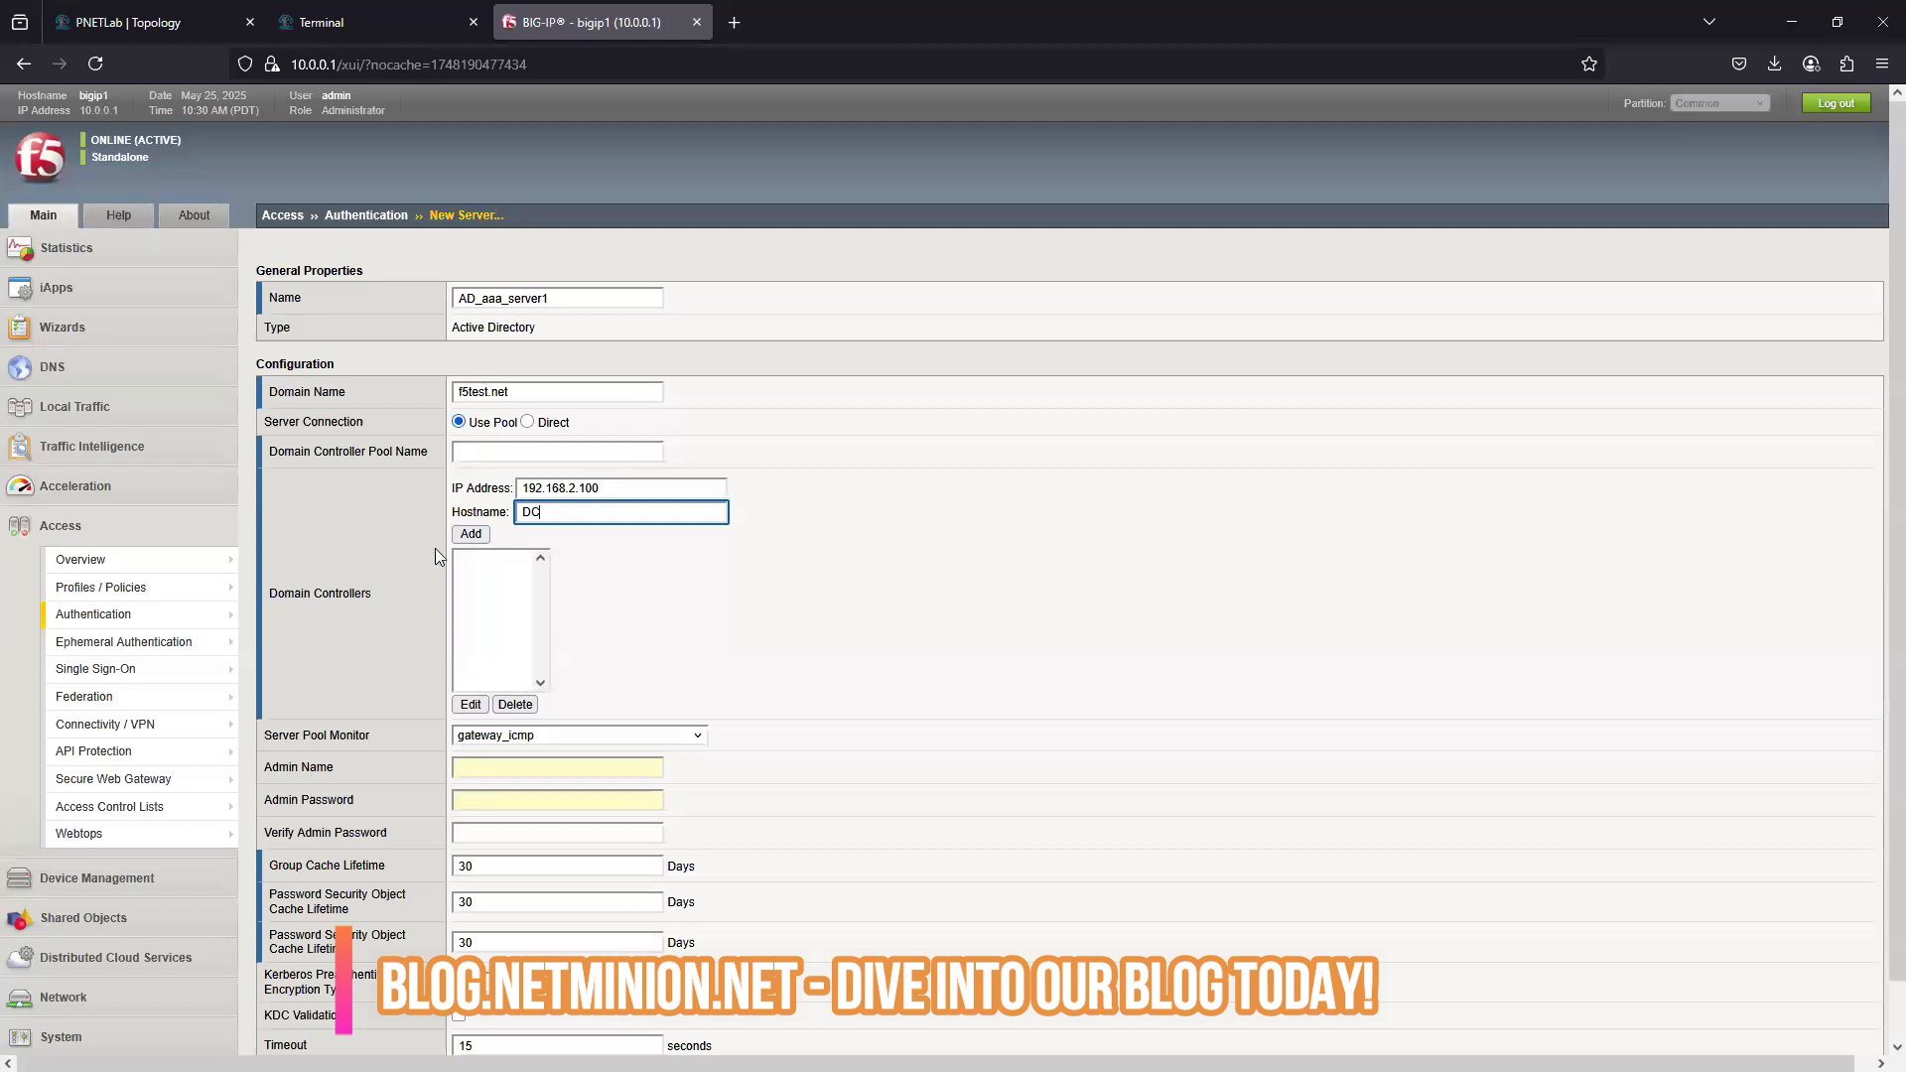
left_click(471, 535)
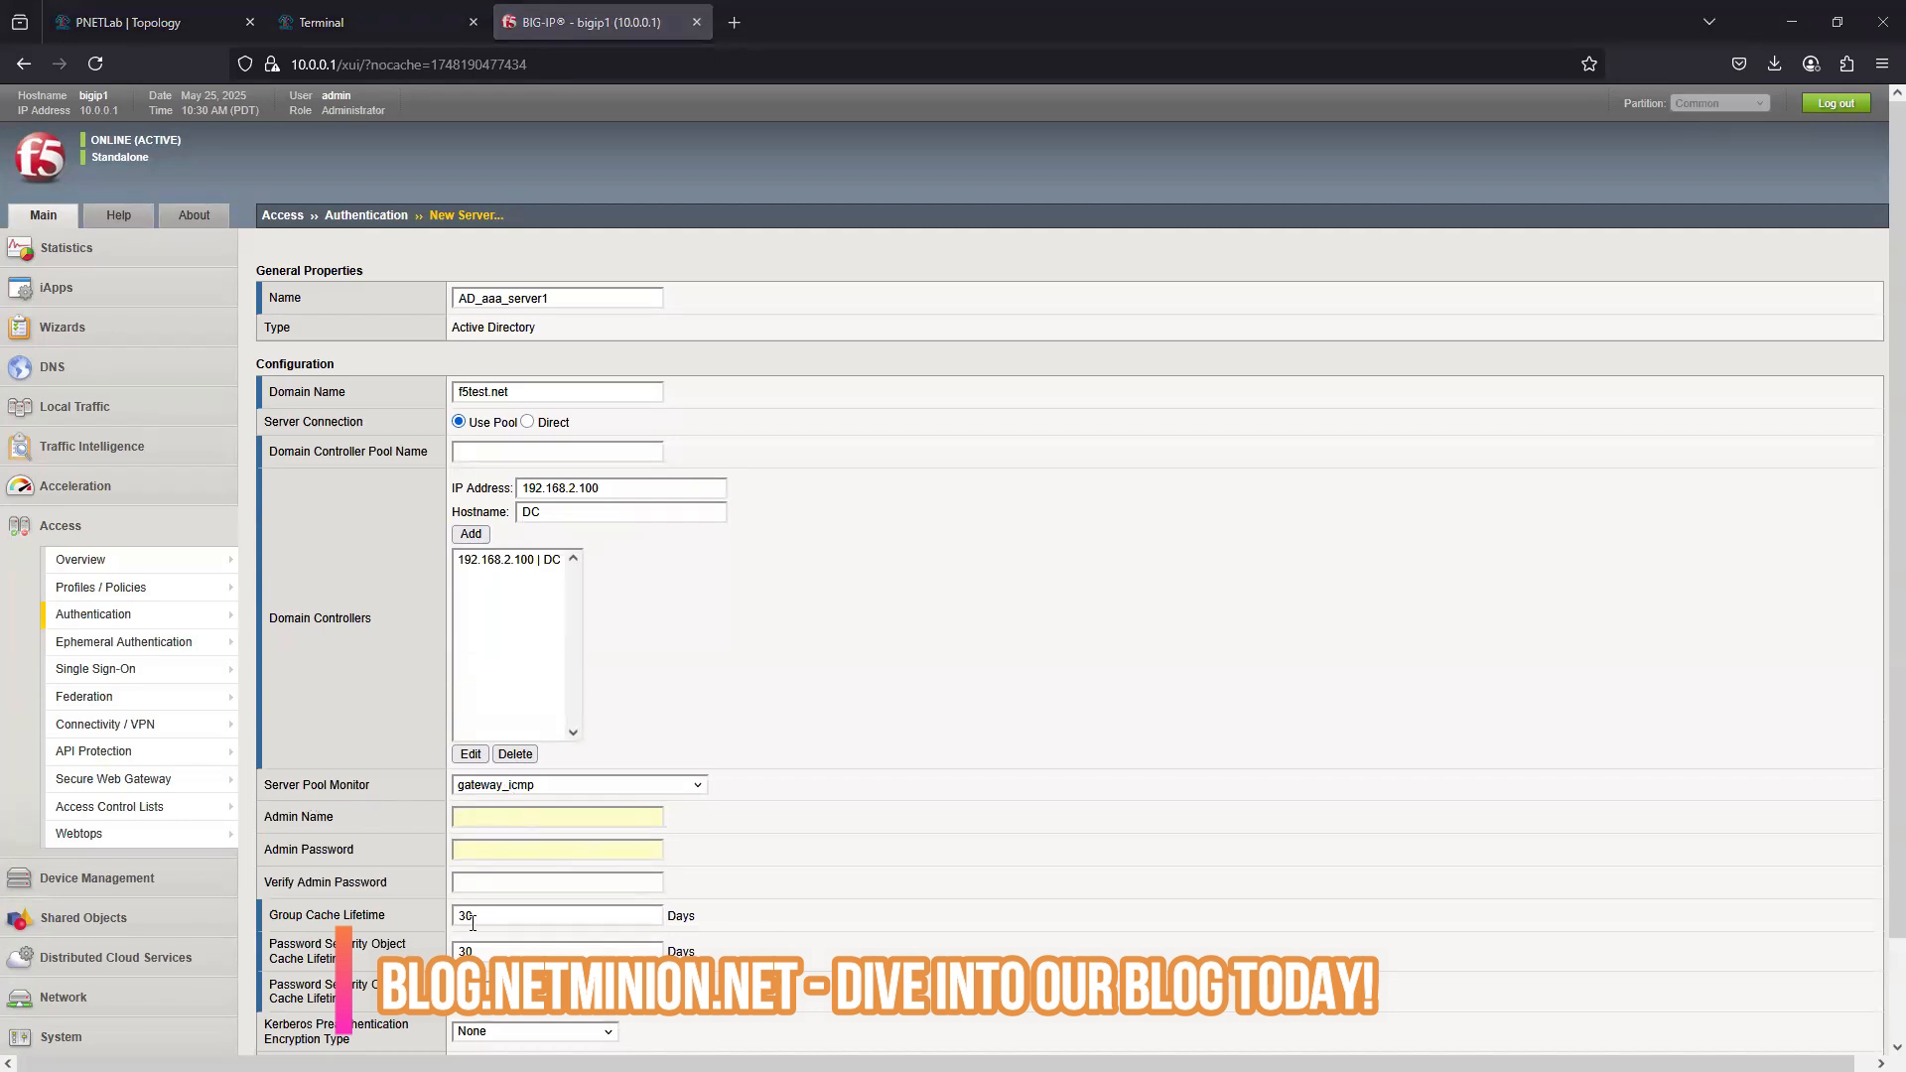
scroll(472, 933, "down", 2)
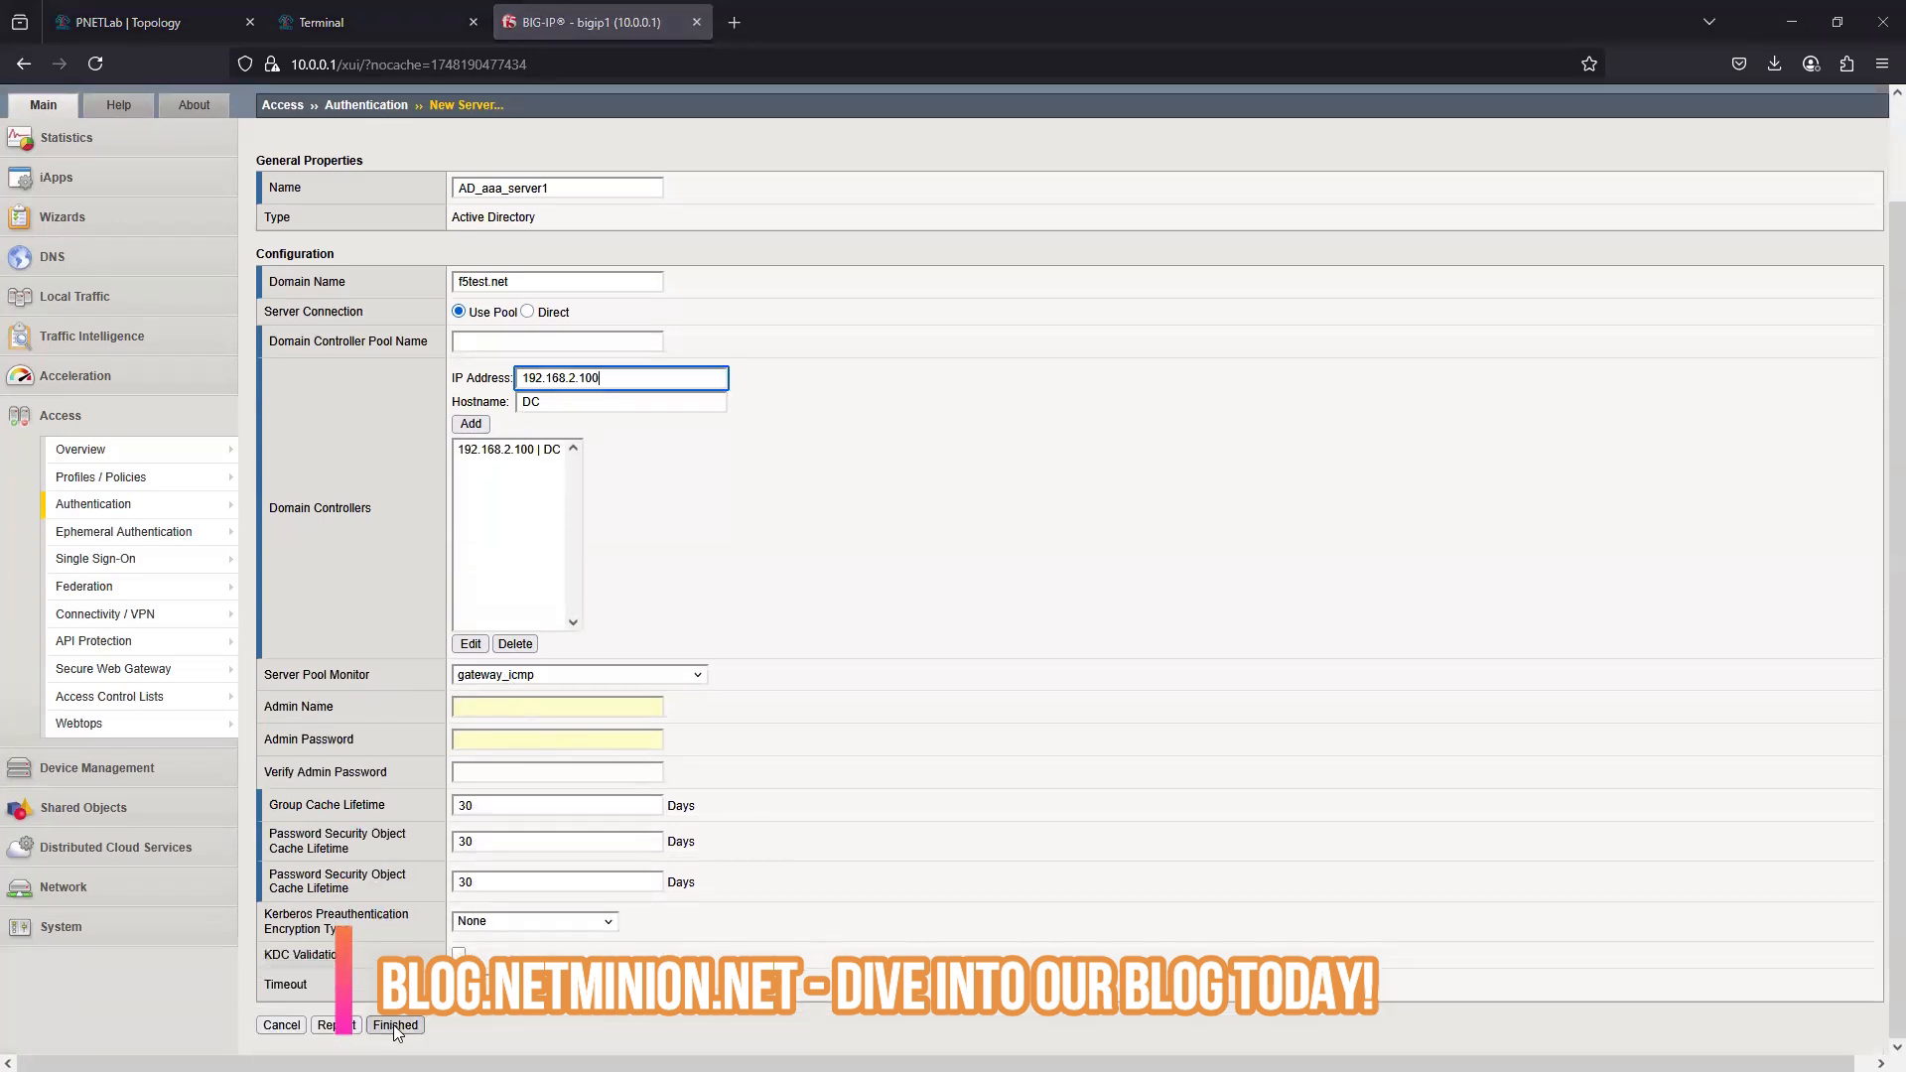
left_click(395, 1026)
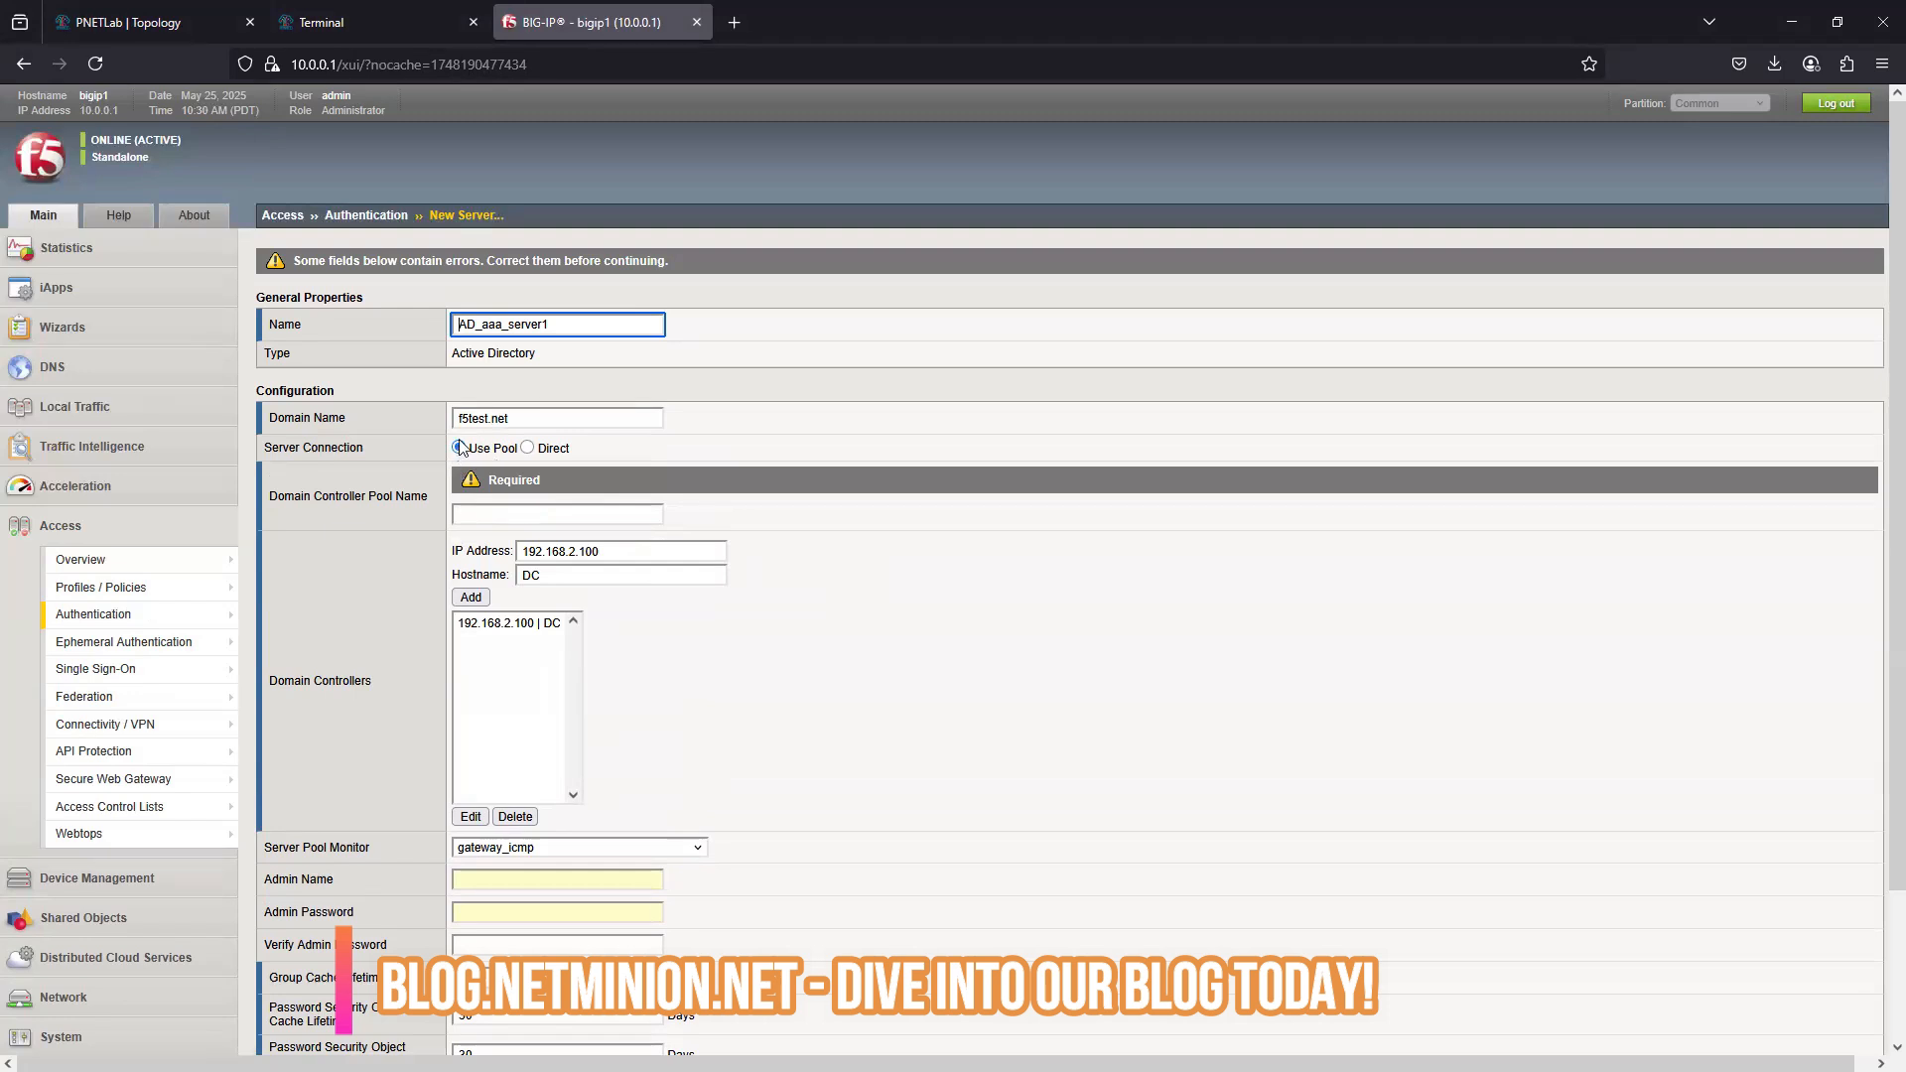
- Remove the listed domain controller, name the pool DCpool, re-add 192.168.2.100 with hostname DC, and finish creating the AAA server
left_click(479, 522)
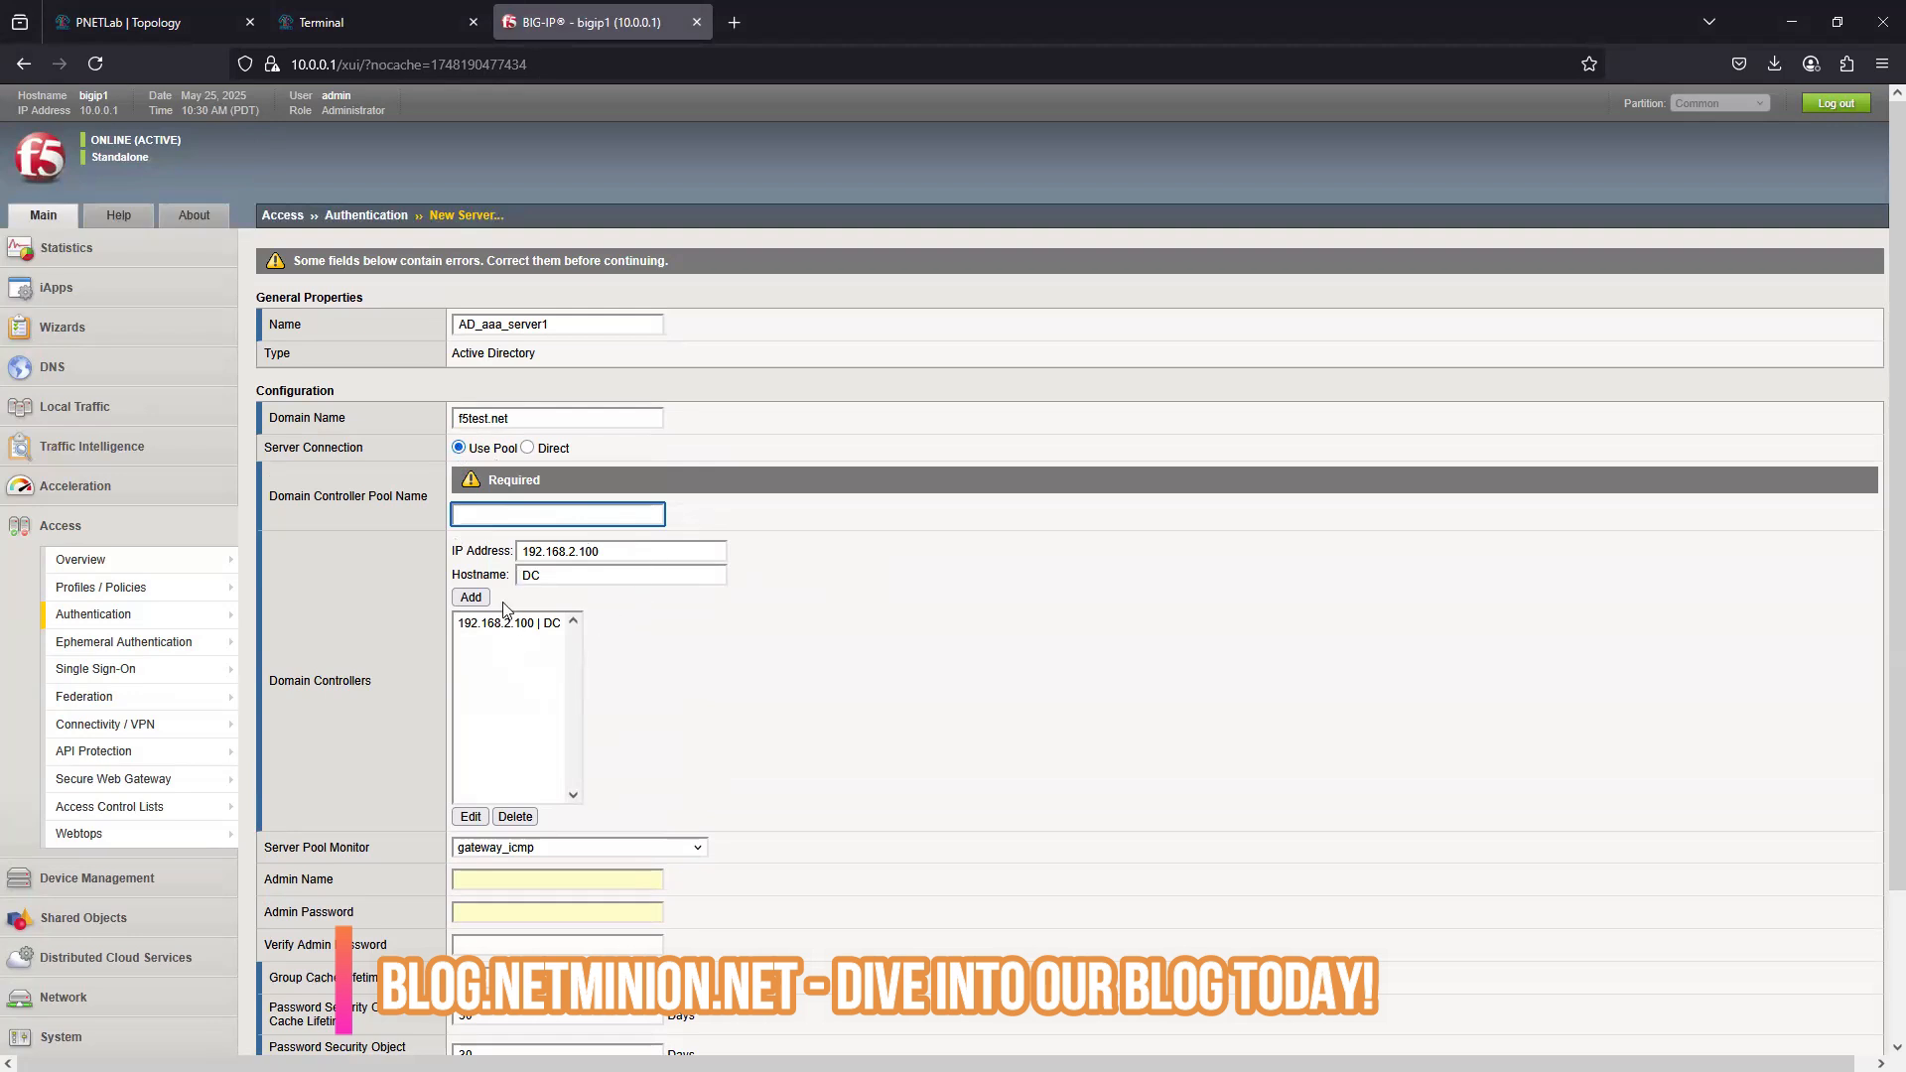
left_click(493, 625)
left_click(515, 817)
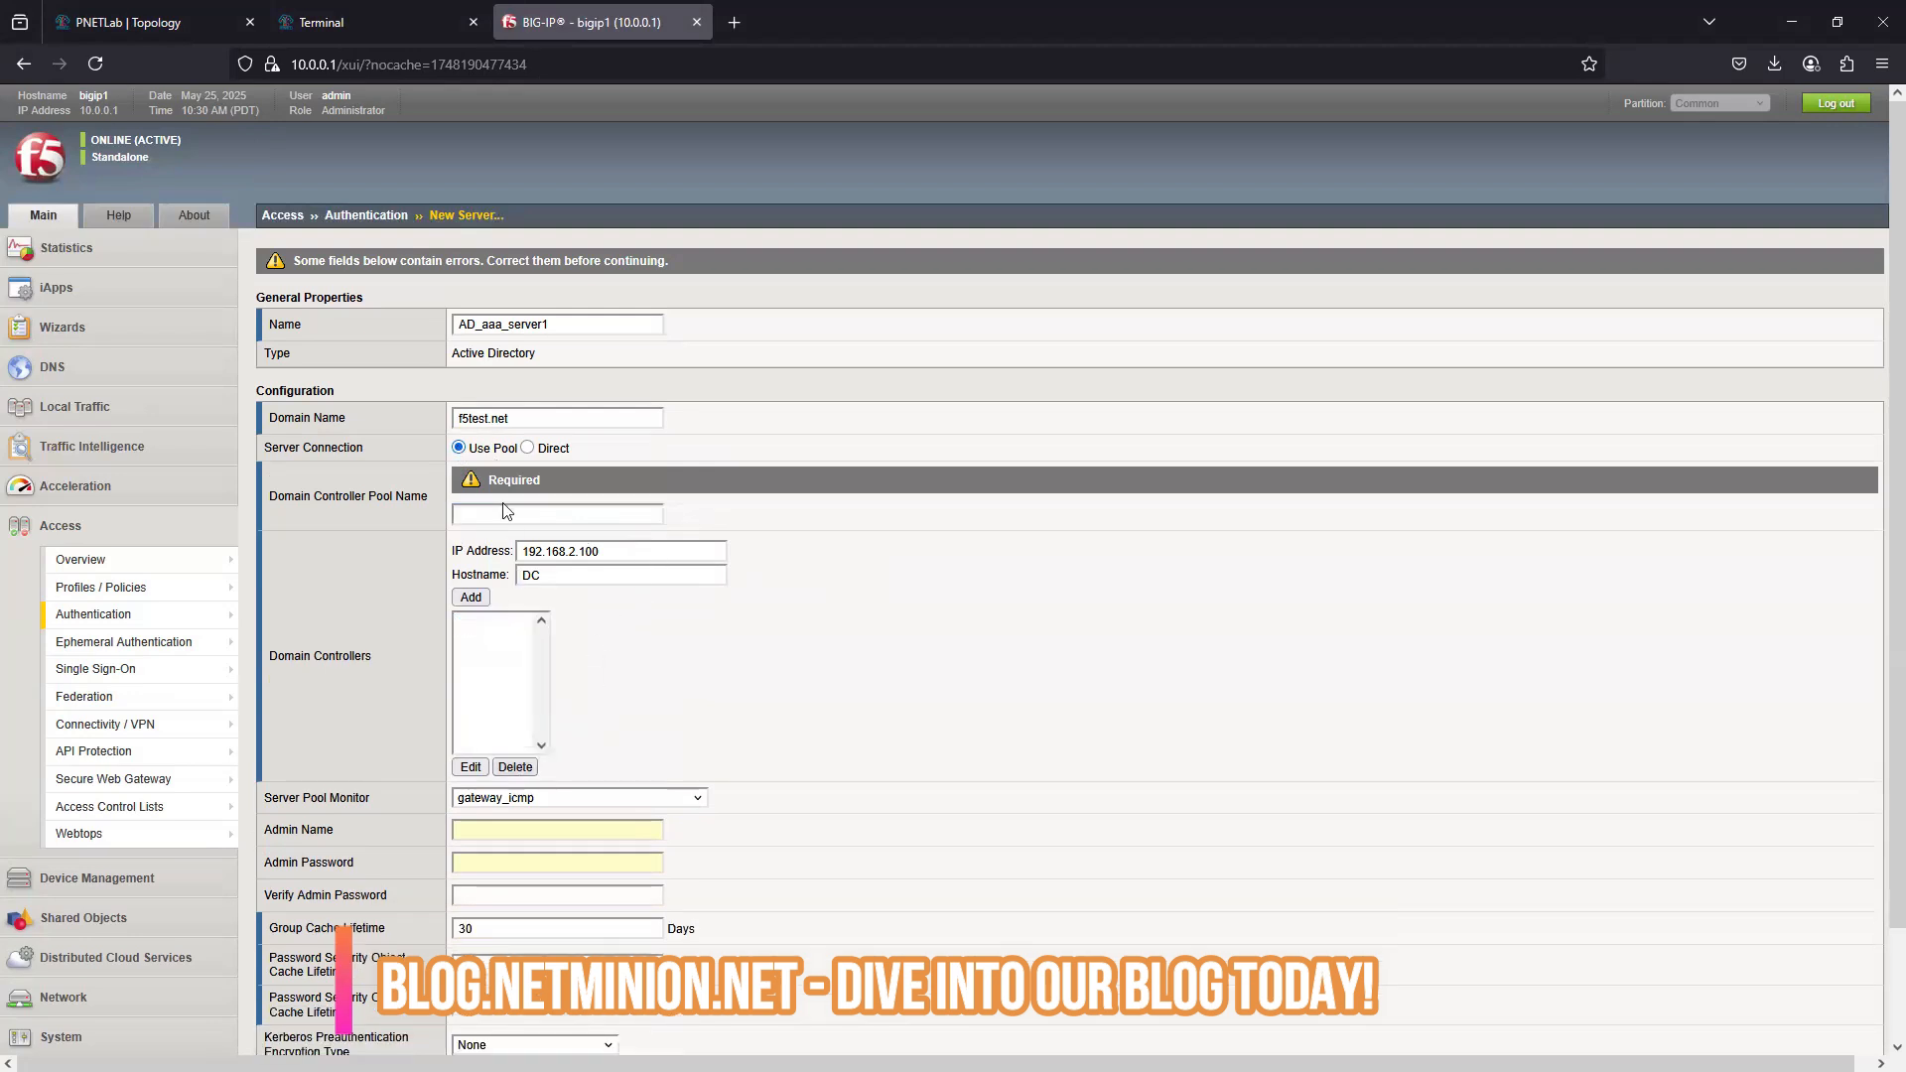
left_click(492, 516)
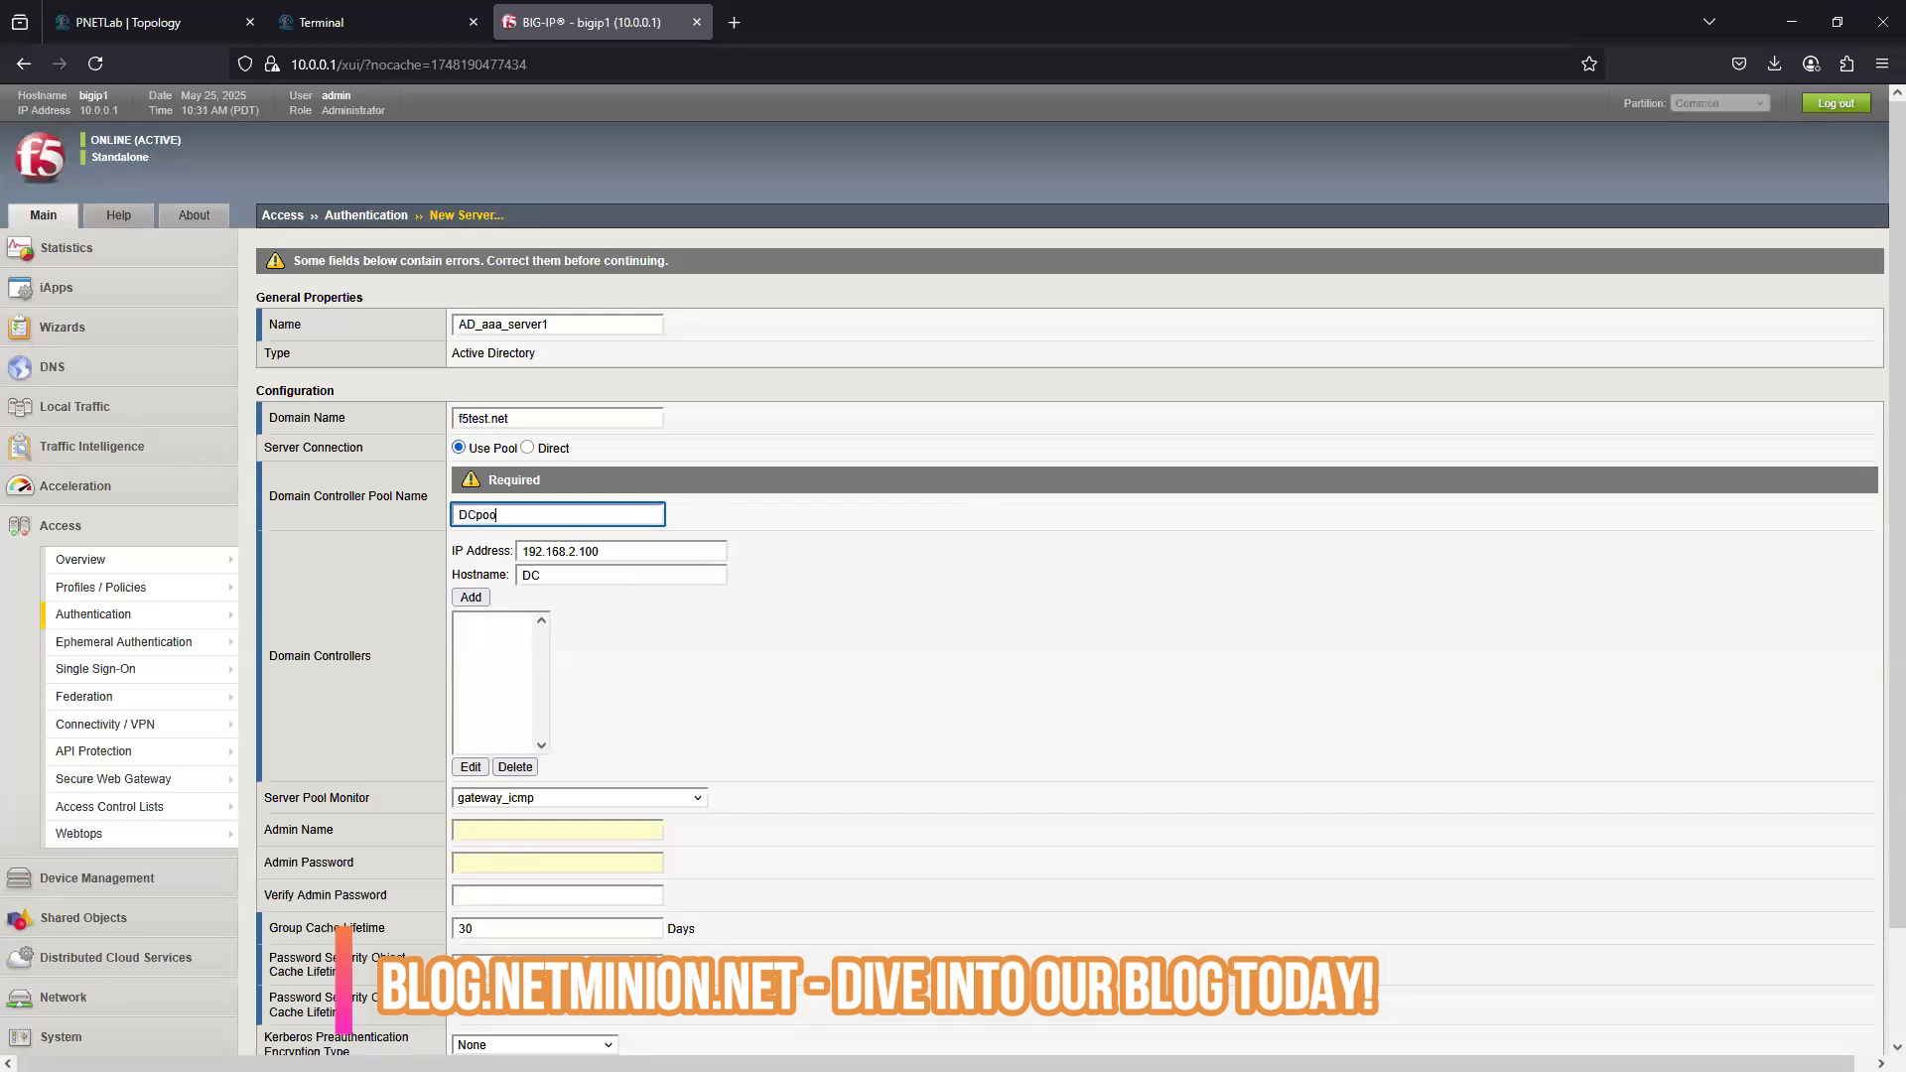
left_click(471, 597)
scroll(560, 761, "down", 3)
left_click(395, 1024)
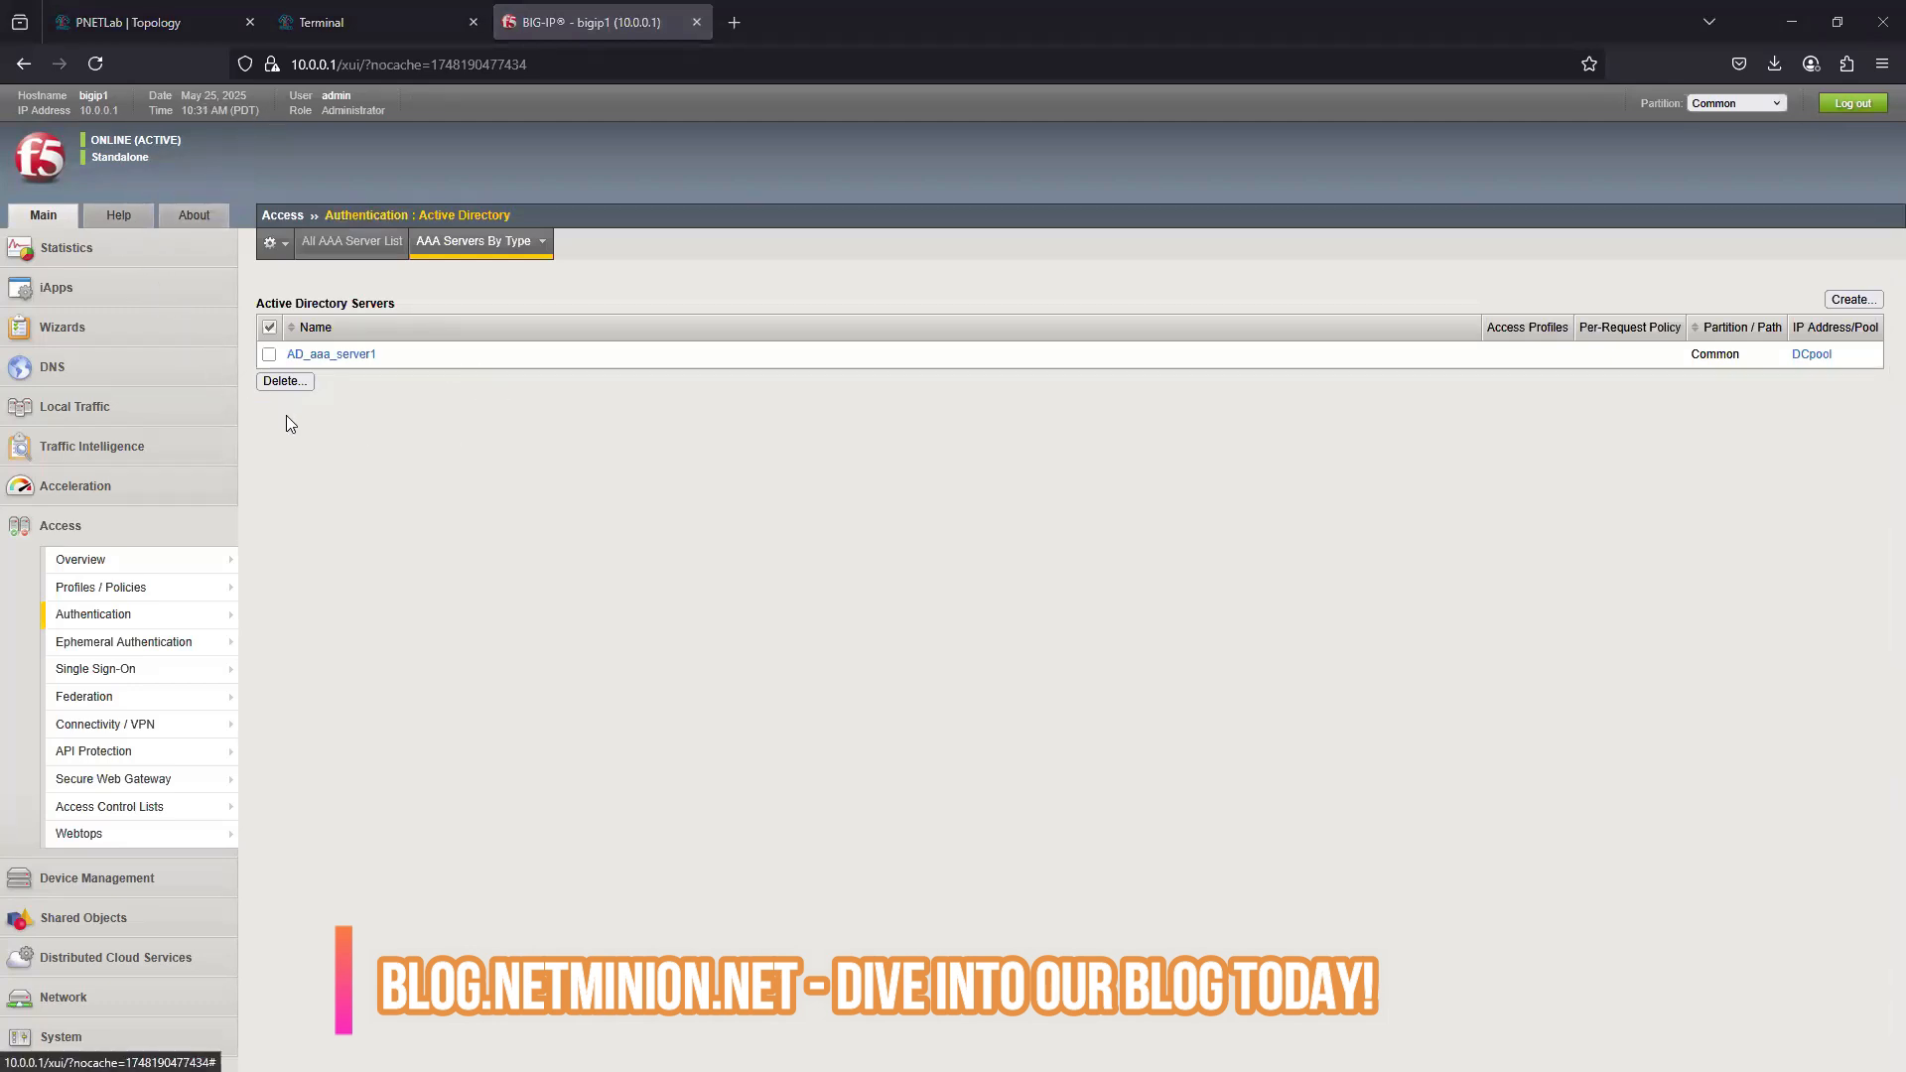
- Open apm_test's access policy in the Visual Policy Editor and delete LocalDB Auth, connecting the previous node to its Successful branch
mouse_move(95, 594)
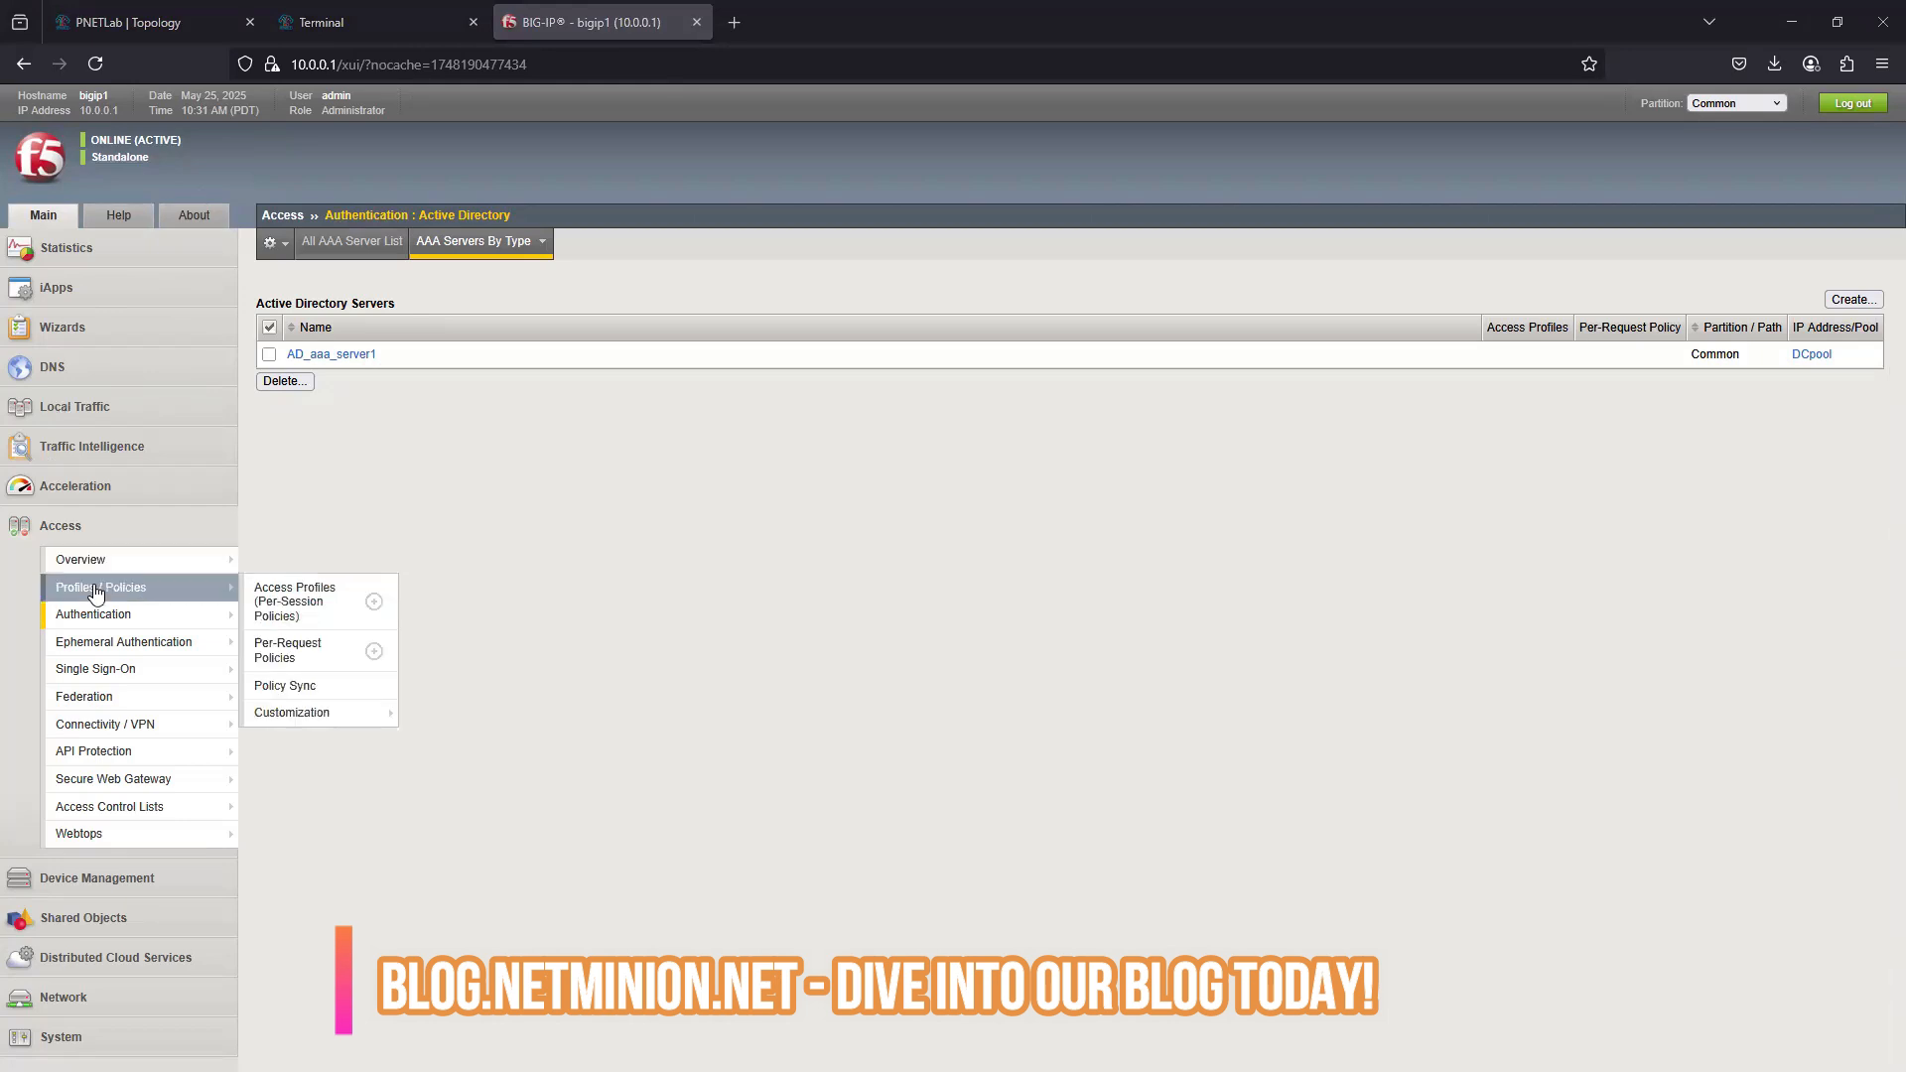
left_click(298, 601)
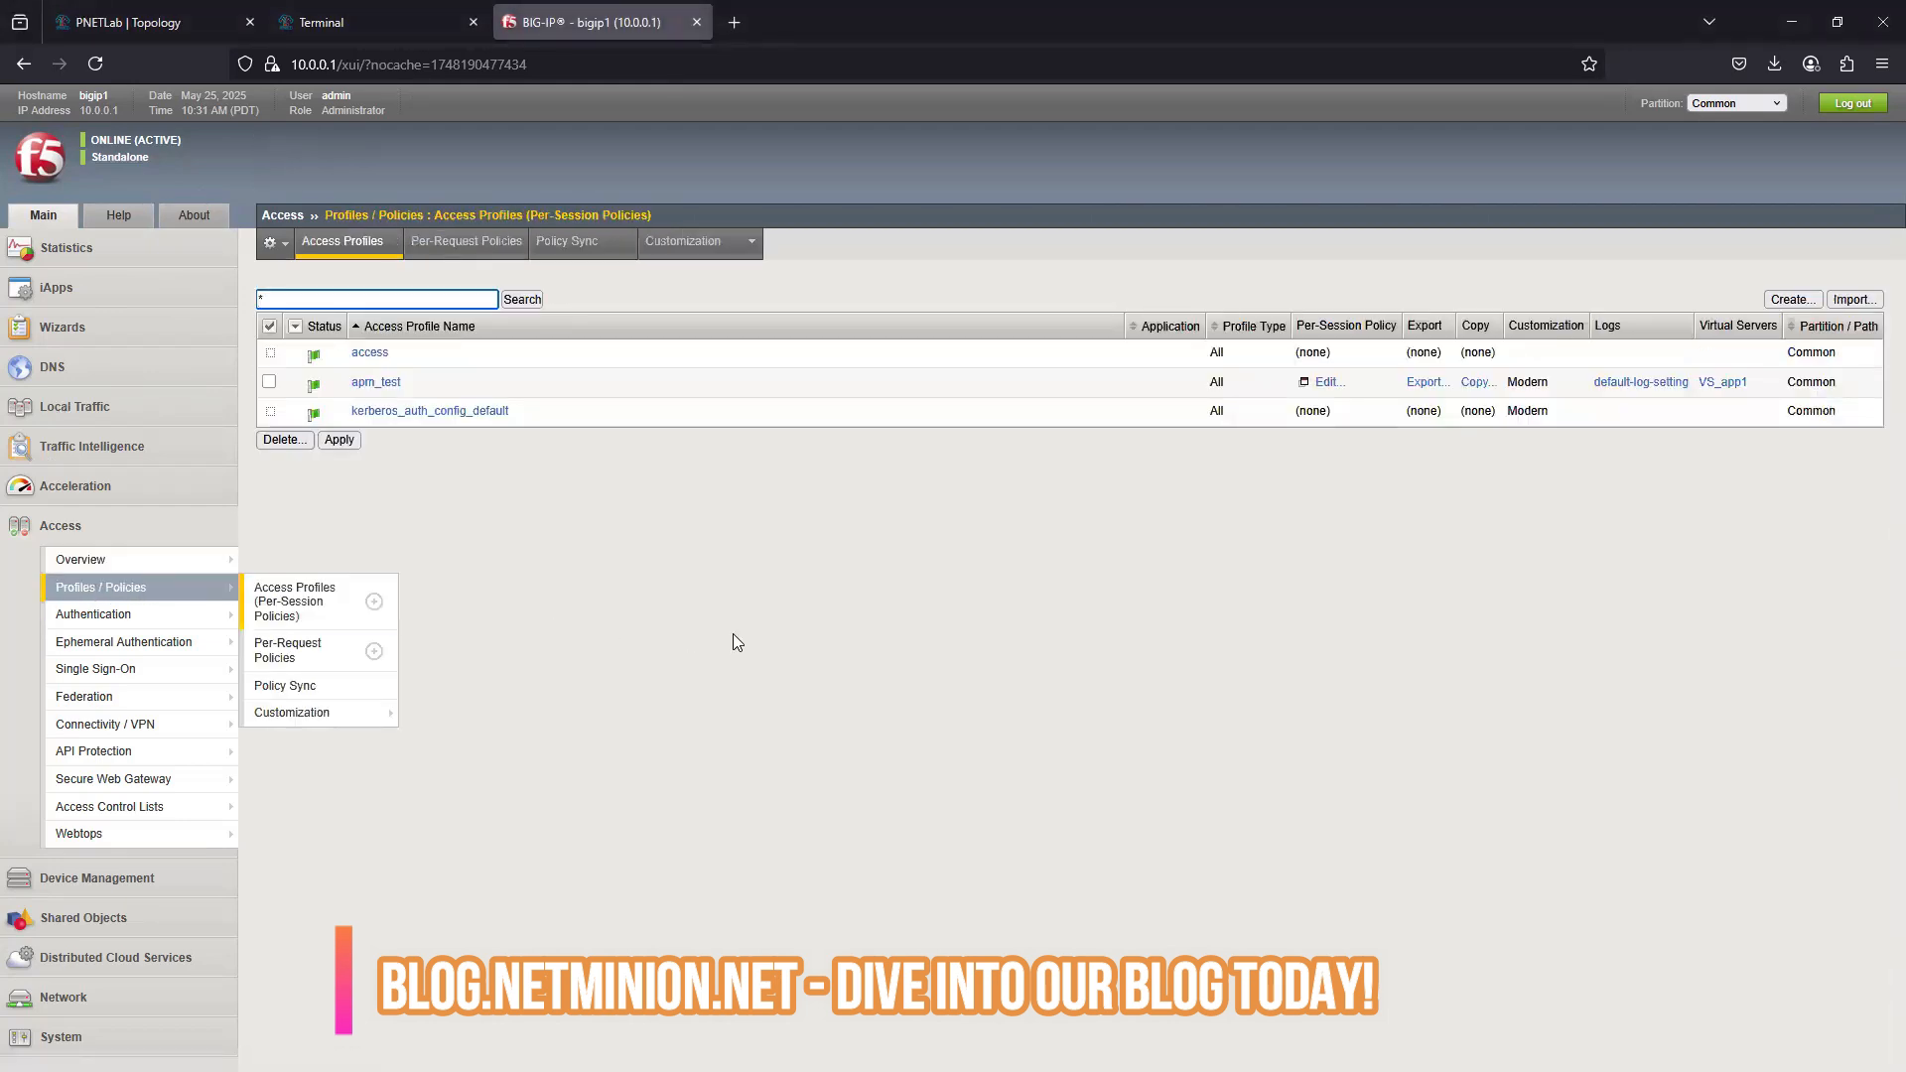
left_click(376, 383)
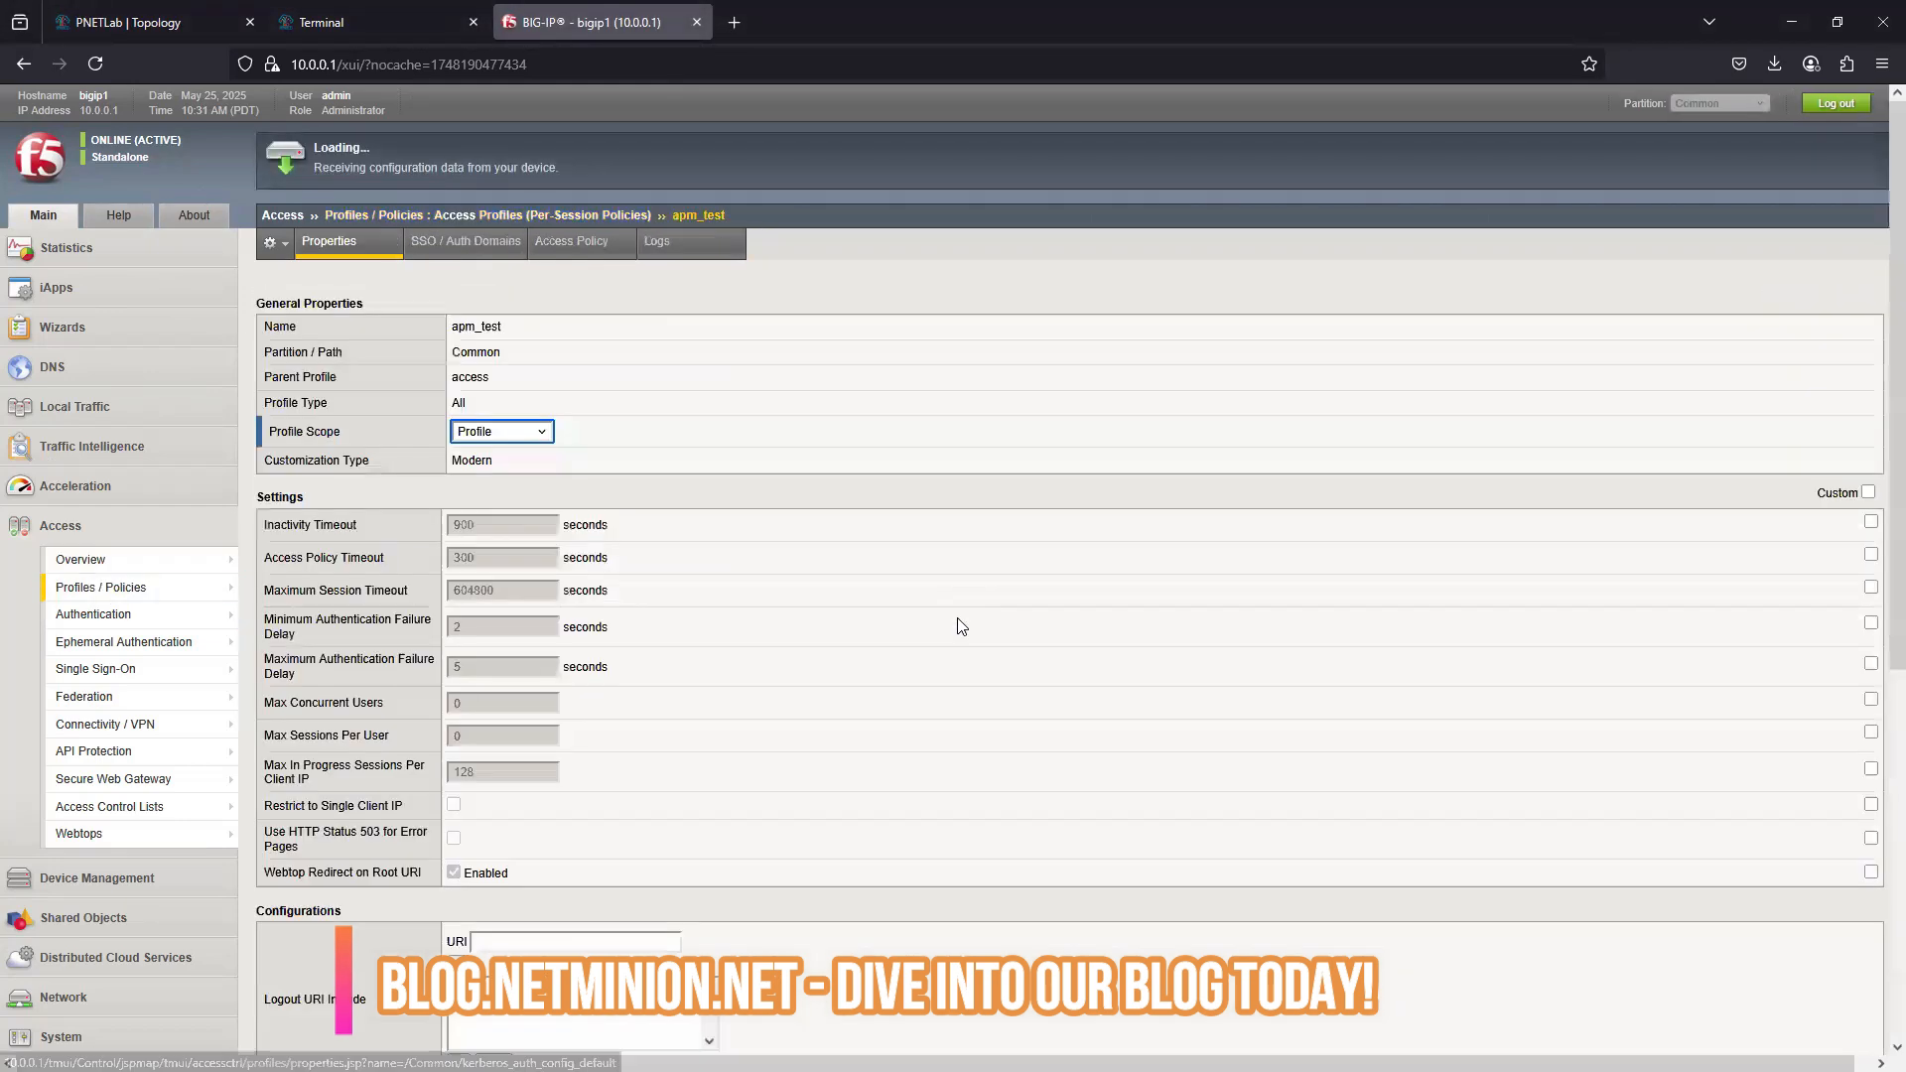
left_click(571, 241)
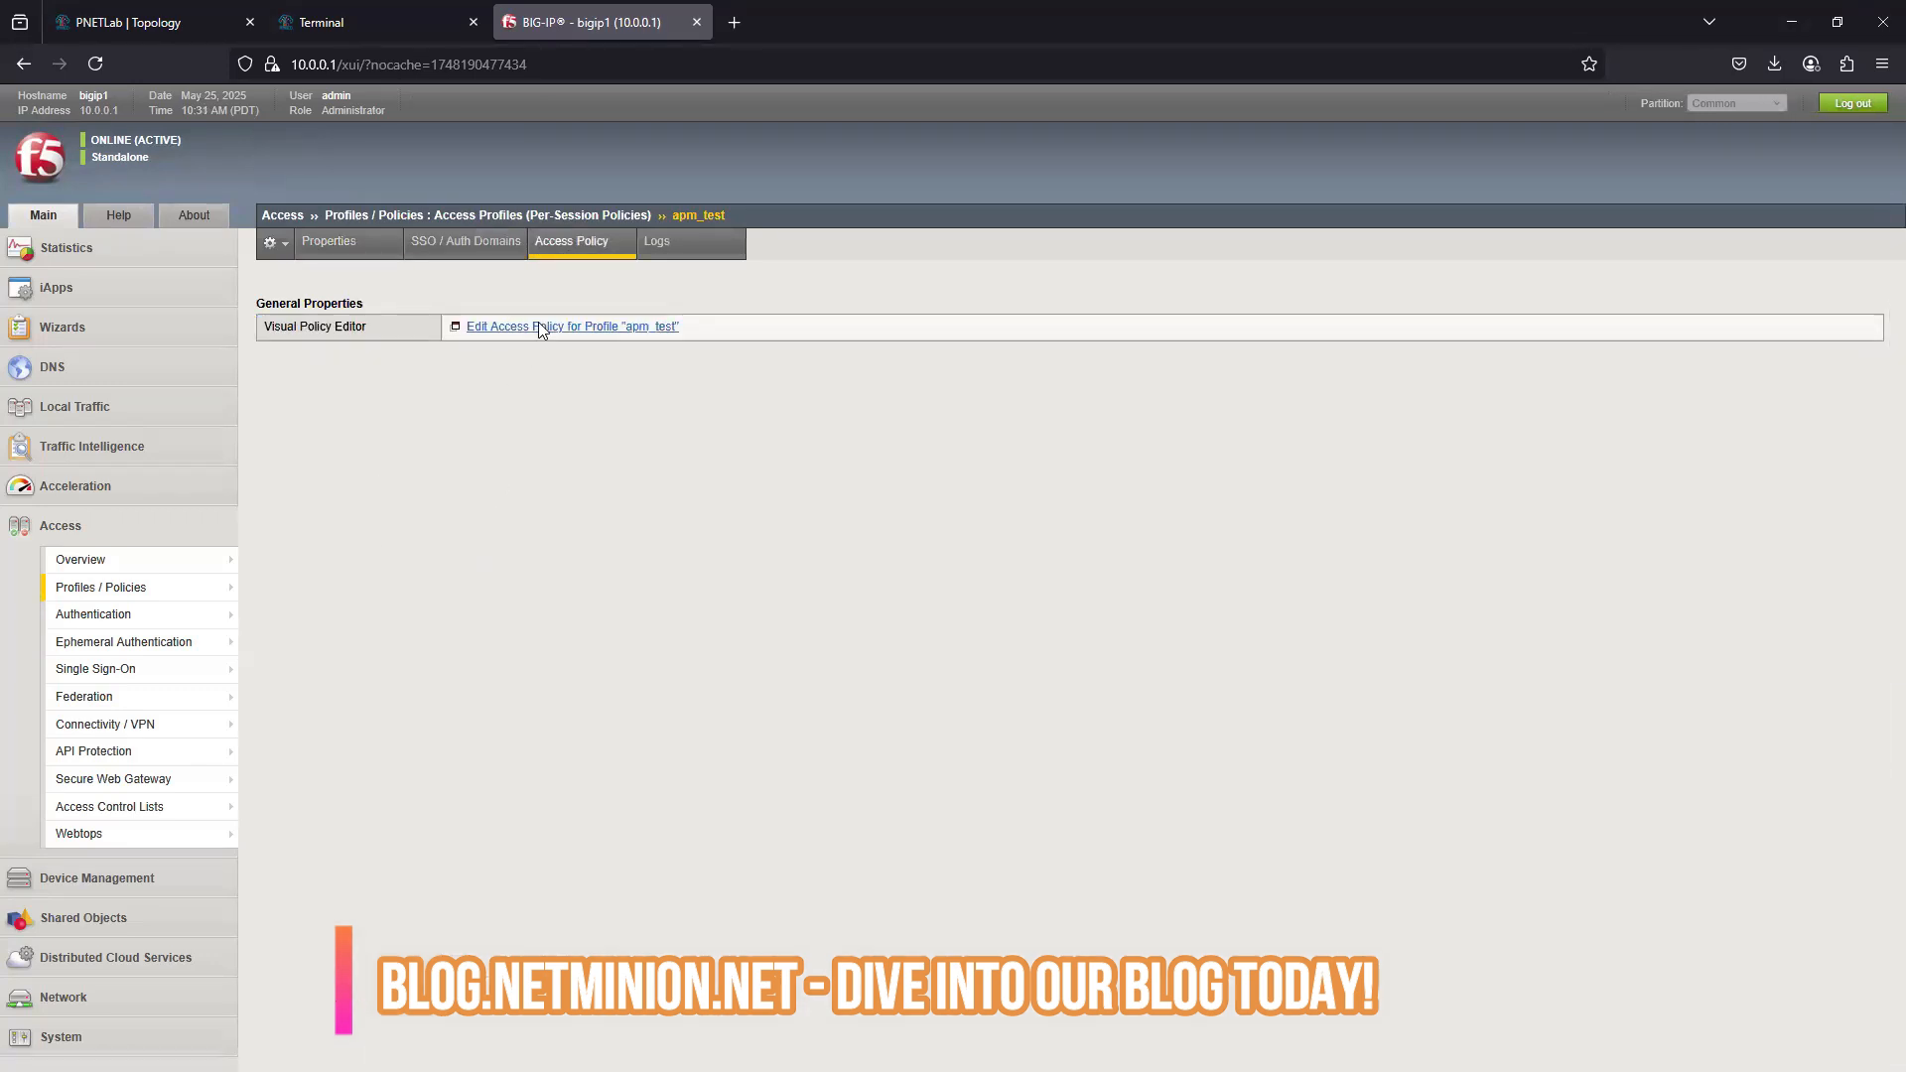
left_click(544, 328)
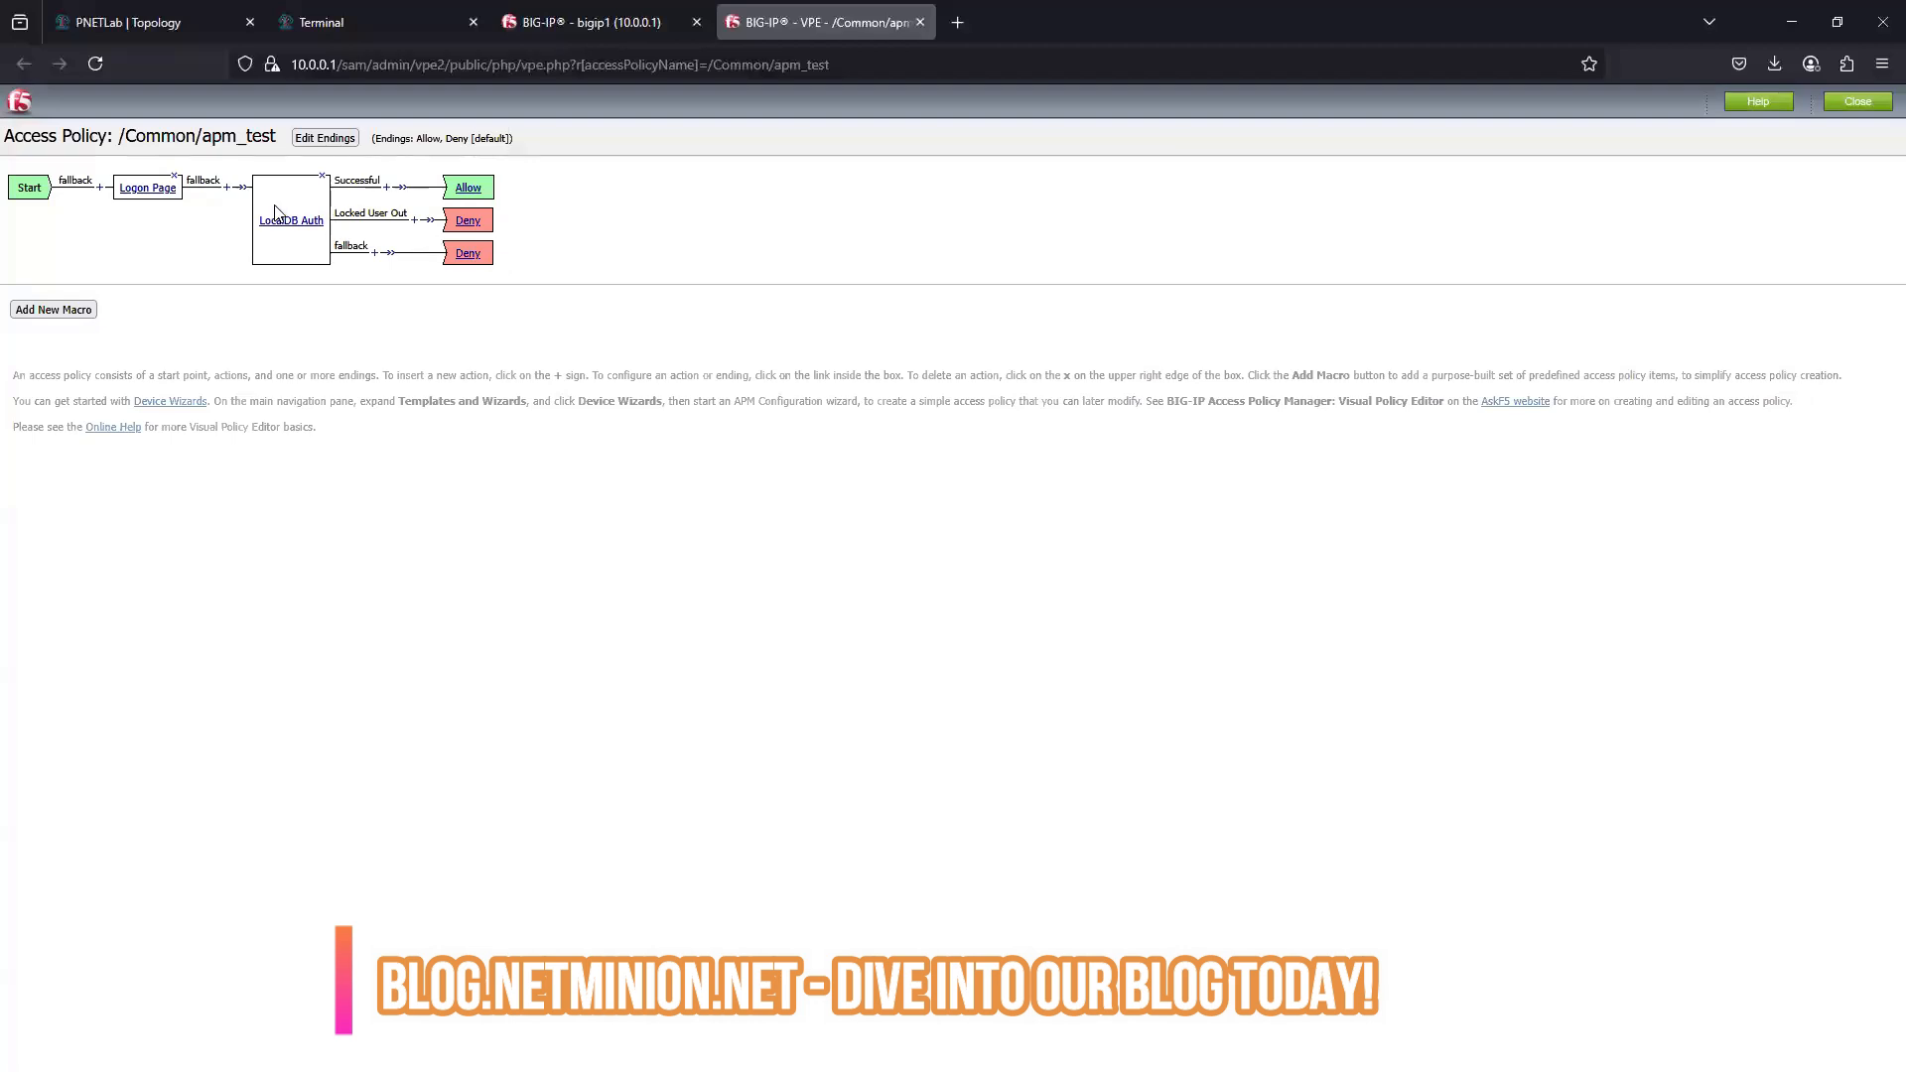
left_click(323, 176)
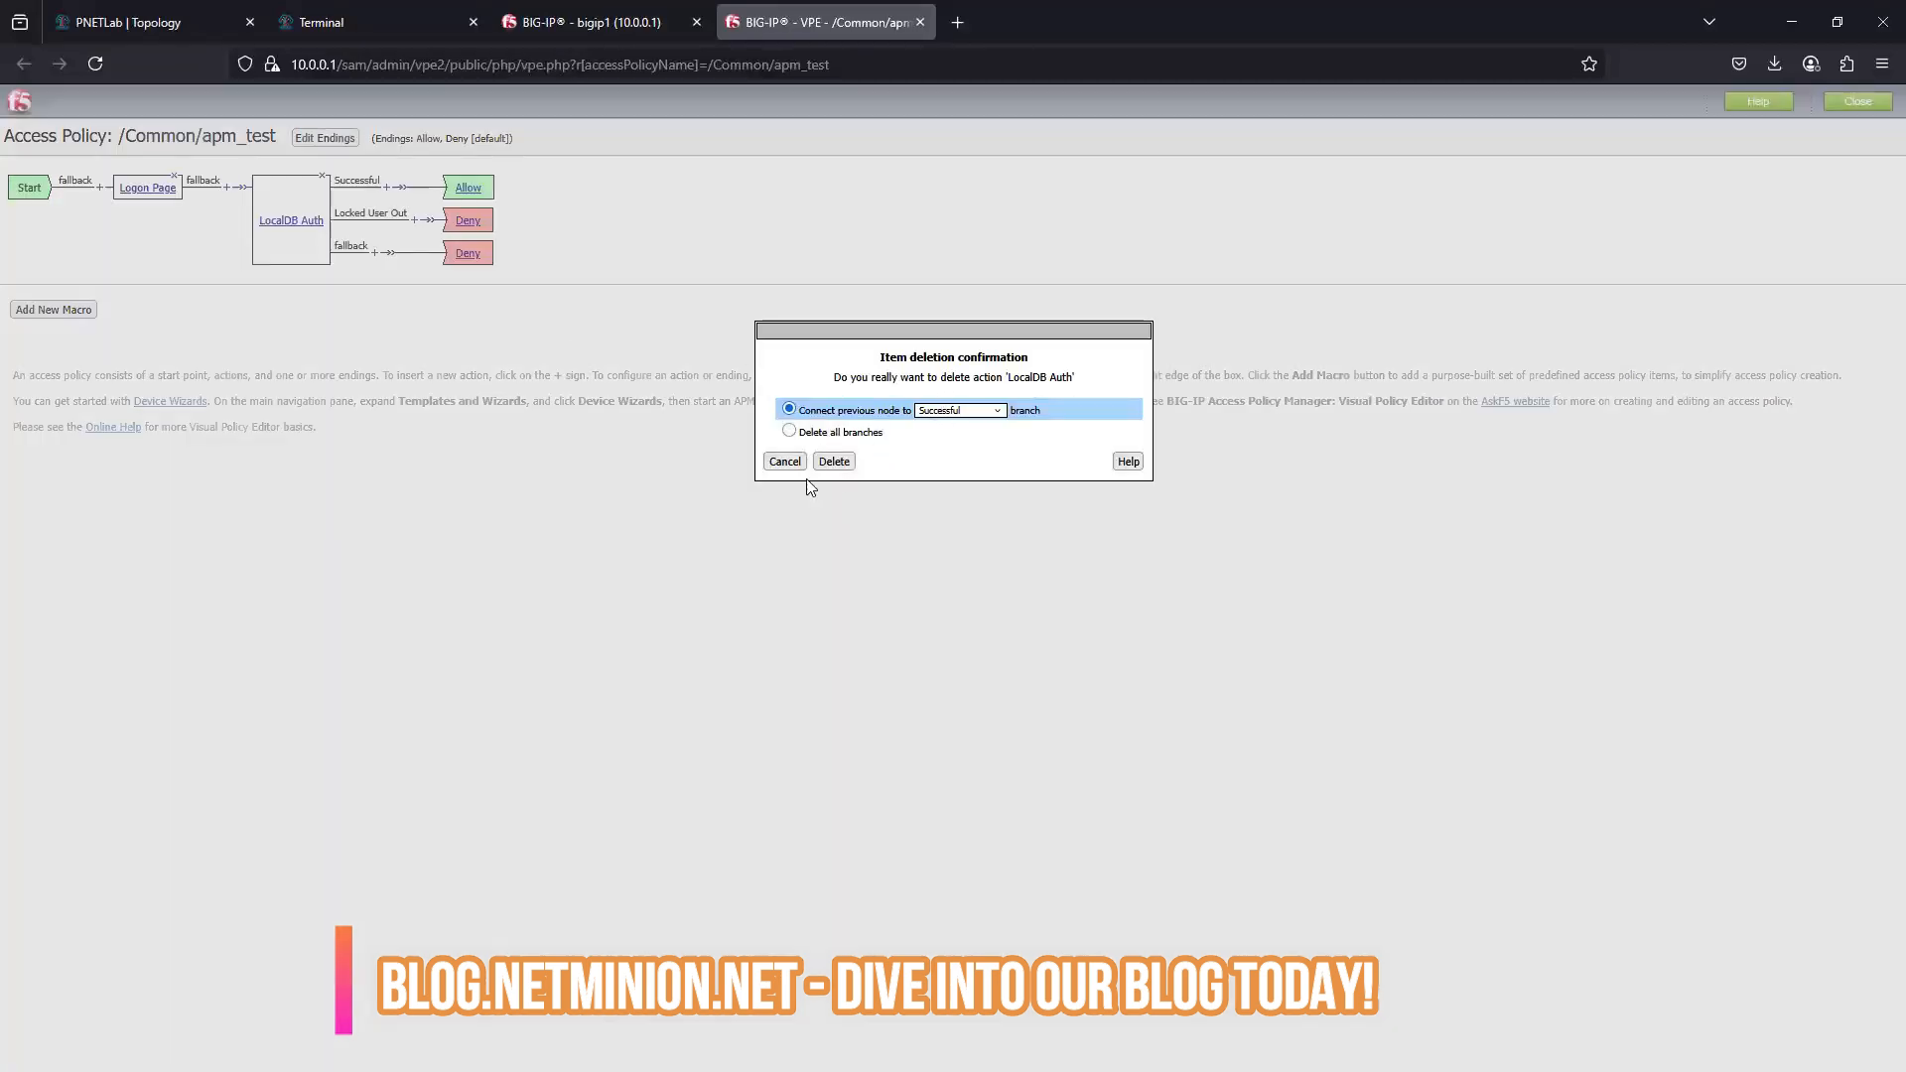
left_click(834, 462)
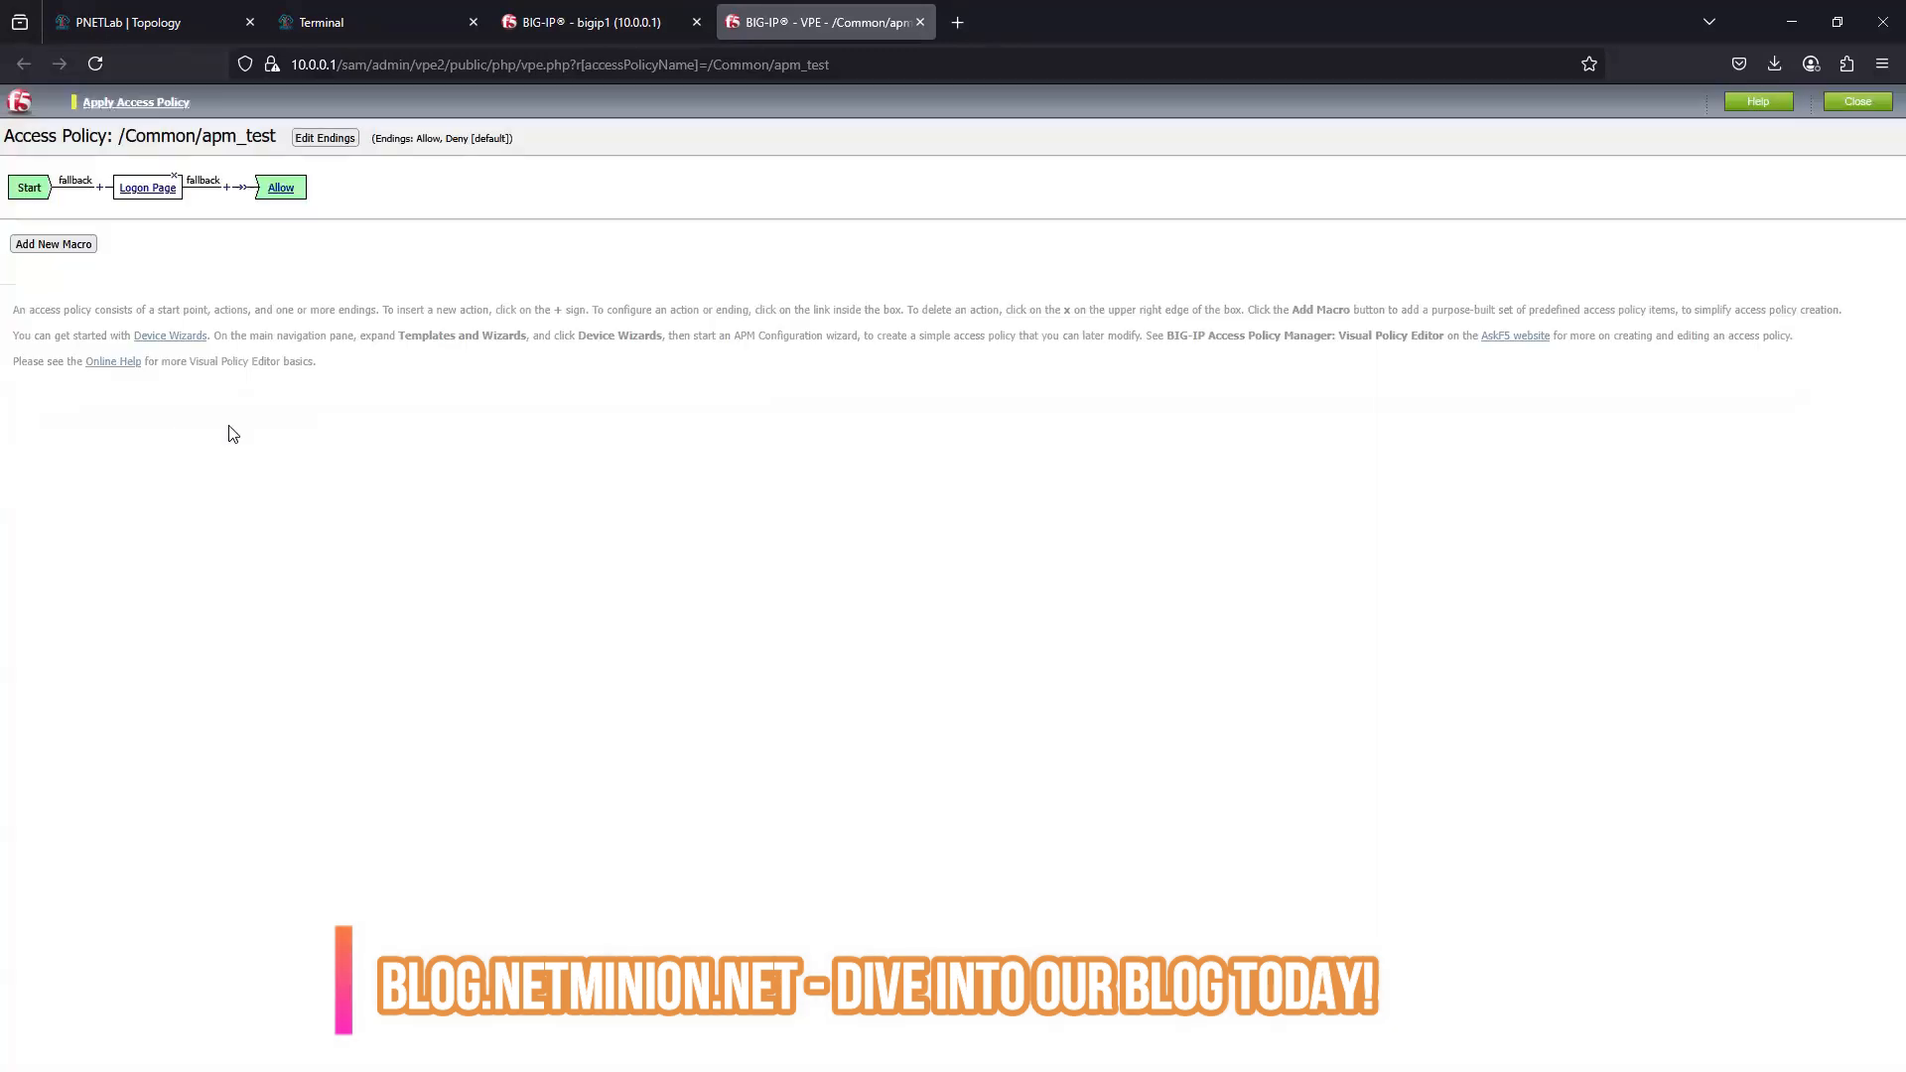
- Insert an AD Auth action between the Logon Page and the Allow ending
left_click(229, 188)
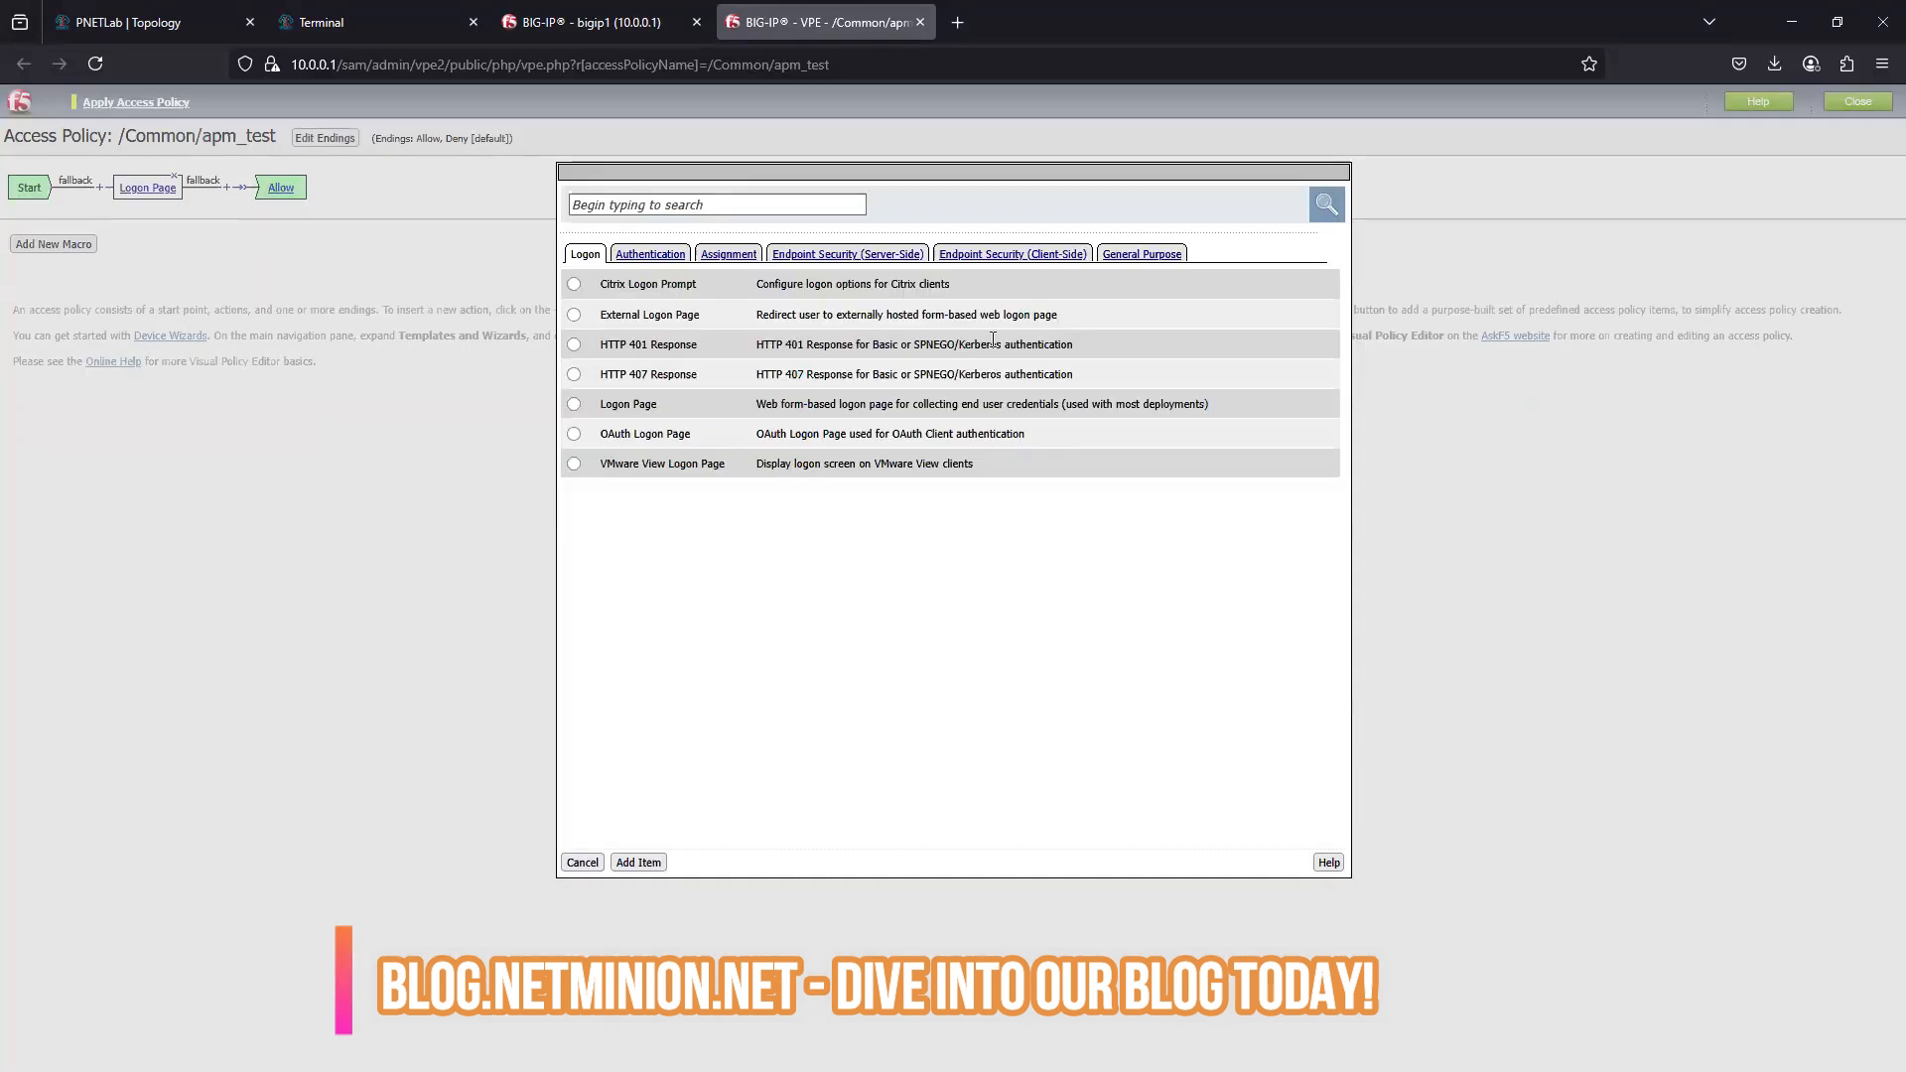
left_click(641, 254)
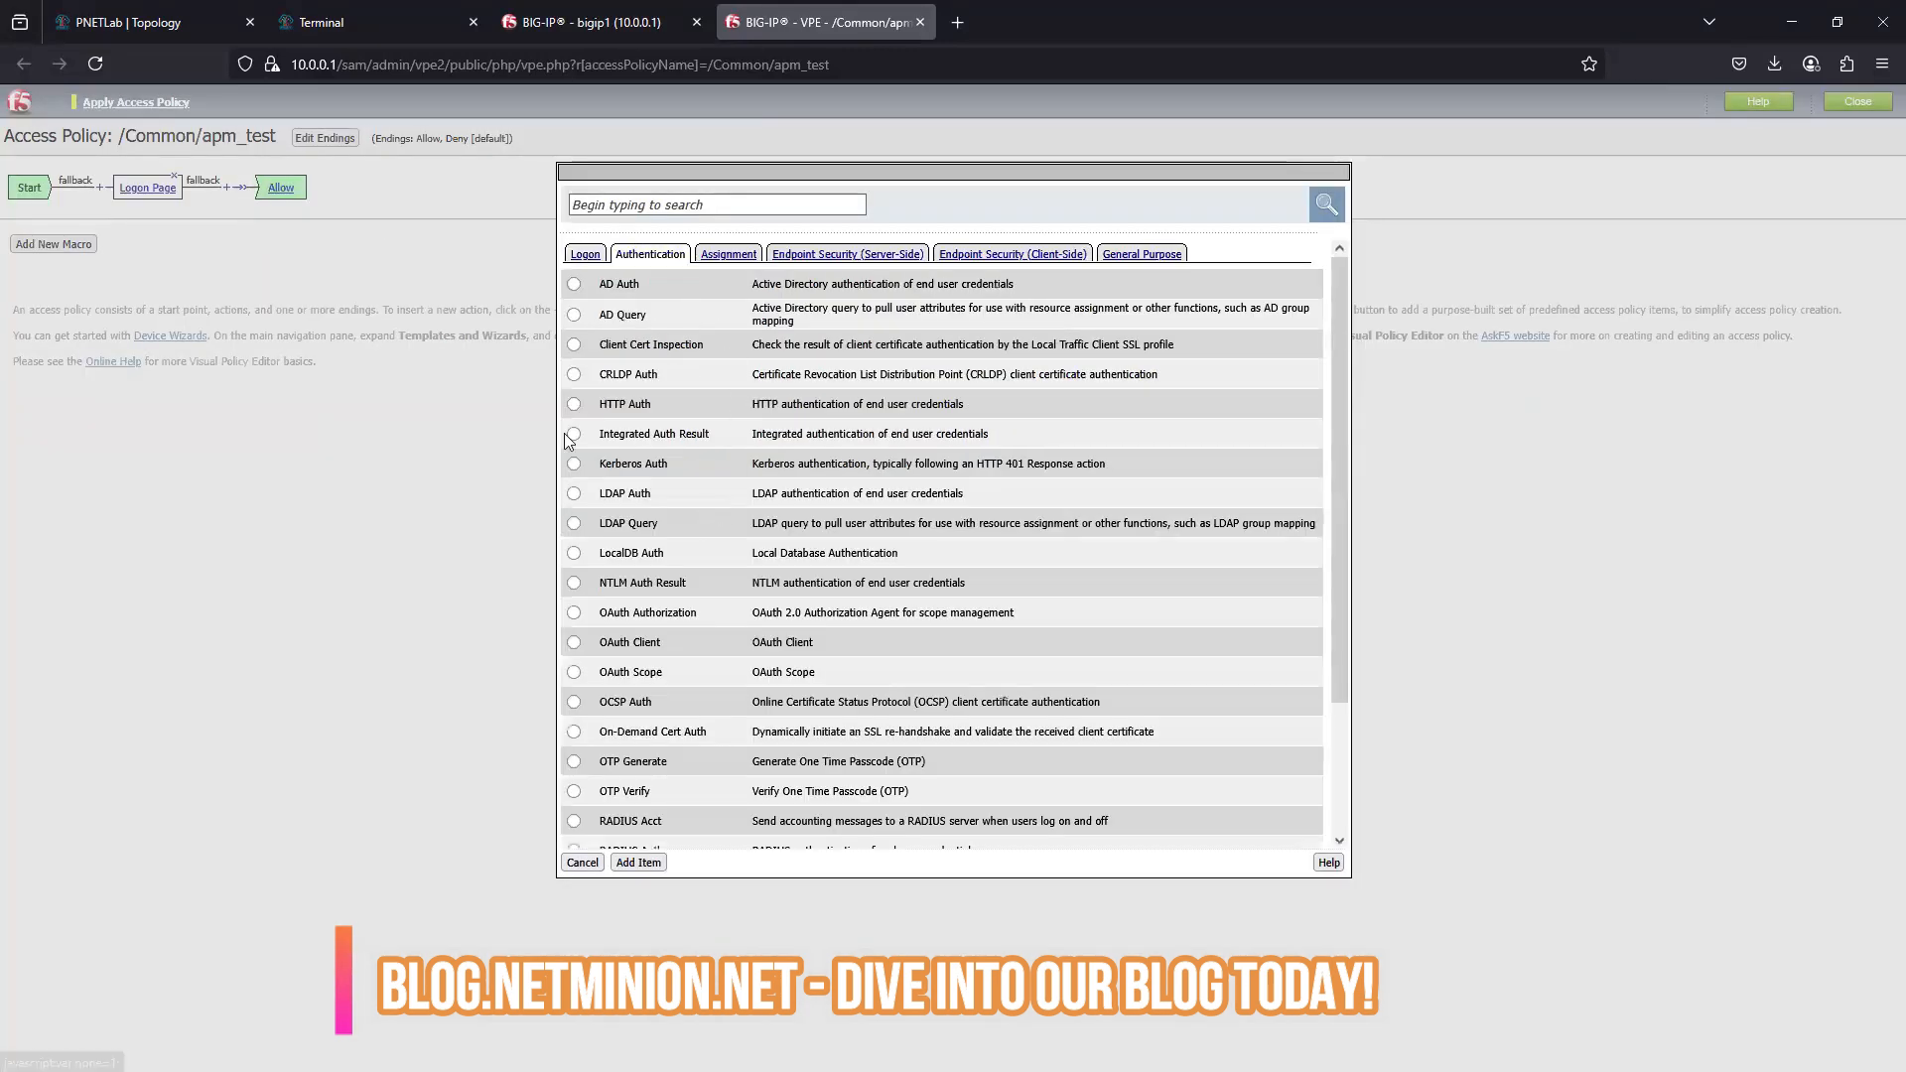
left_click(574, 285)
left_click(639, 862)
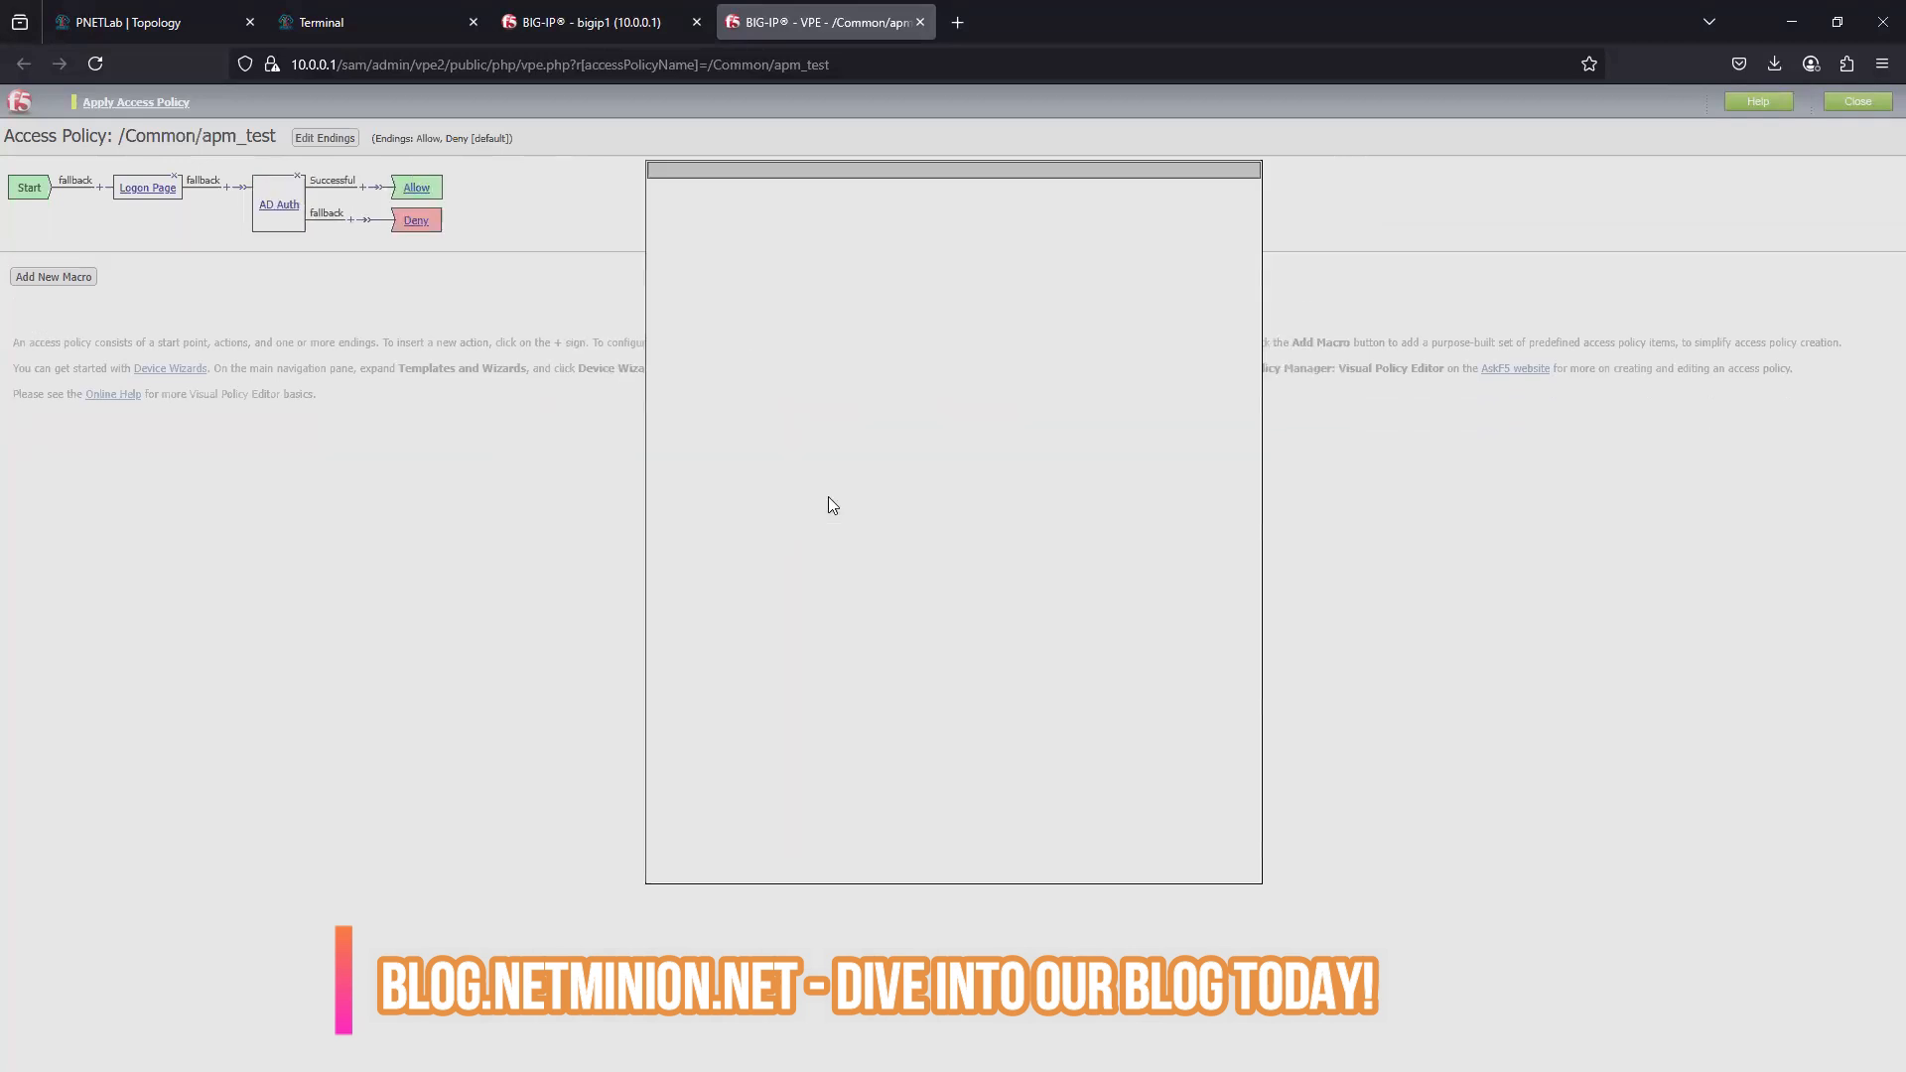
- Save AD Auth with /Common/AD_aaa_server1 as its server, then apply the access policy and close the policy editor
left_click(948, 297)
left_click(922, 344)
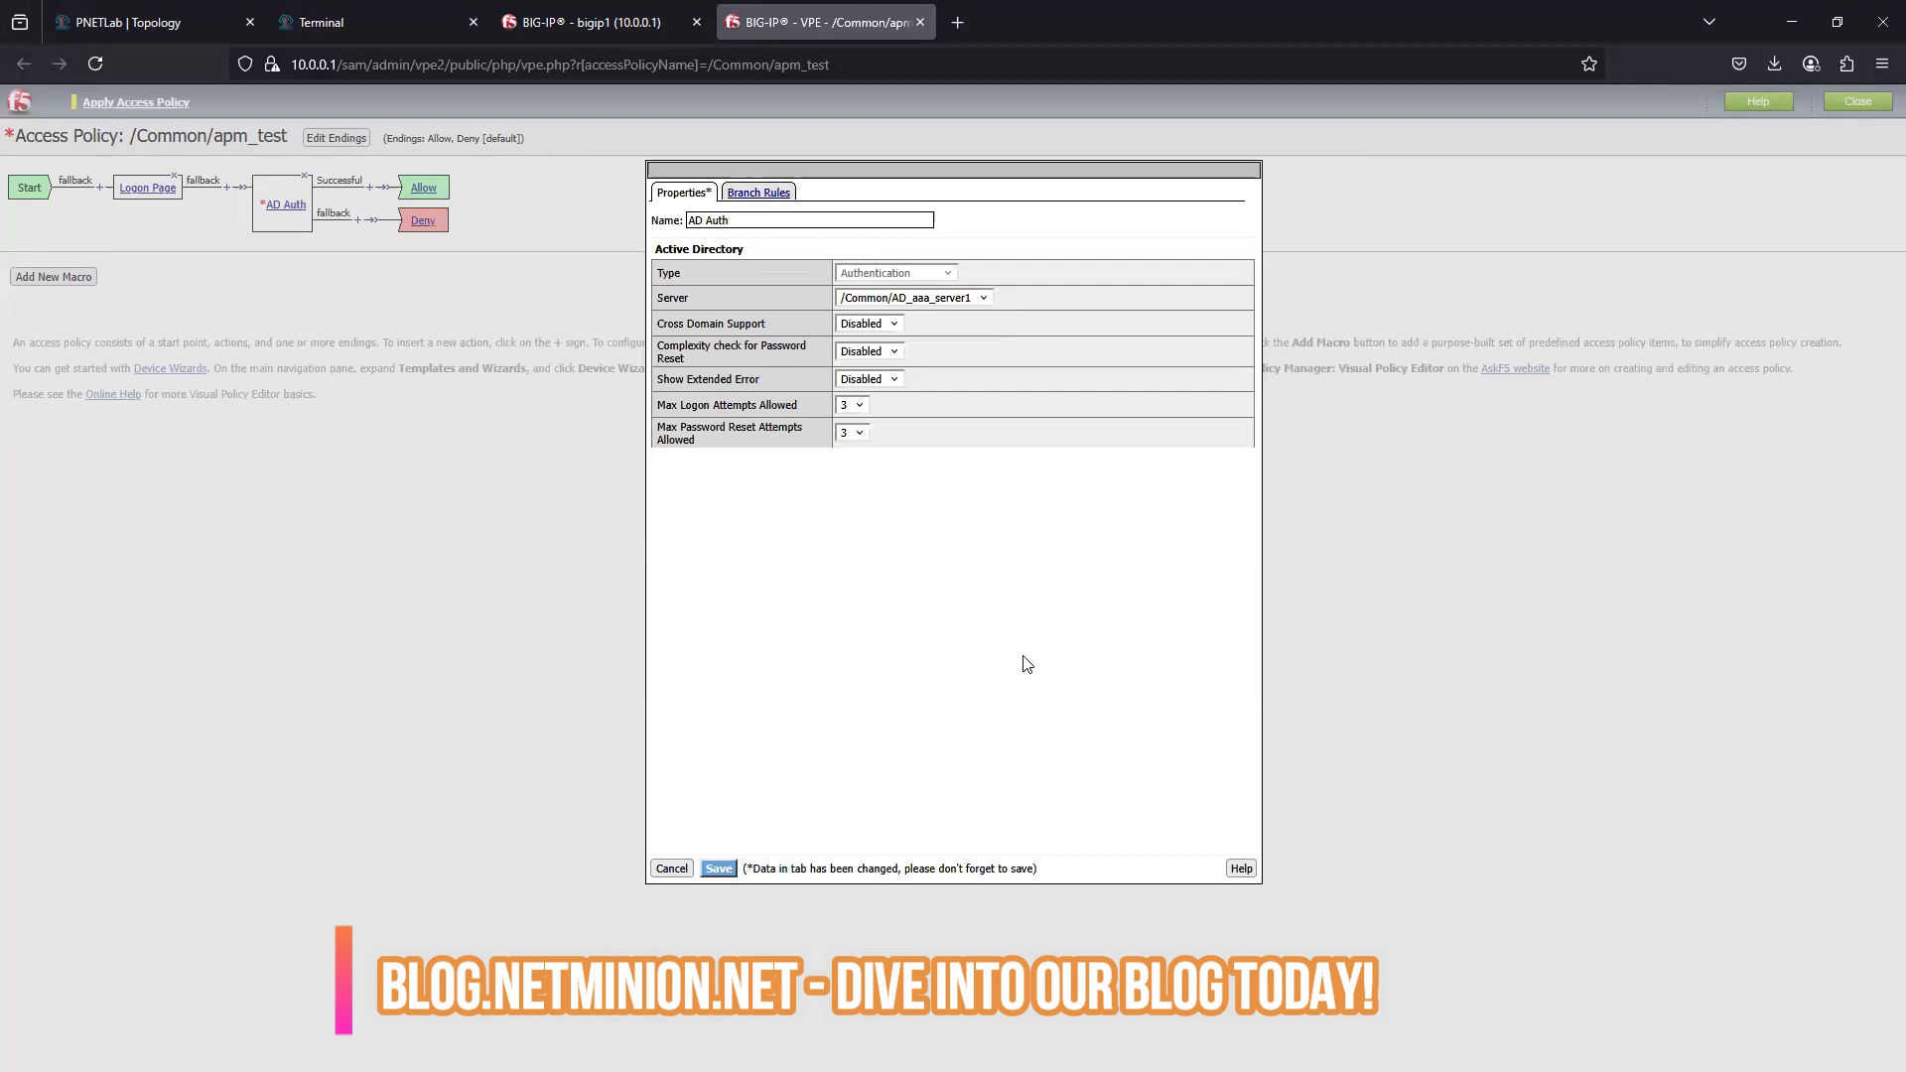
left_click(718, 868)
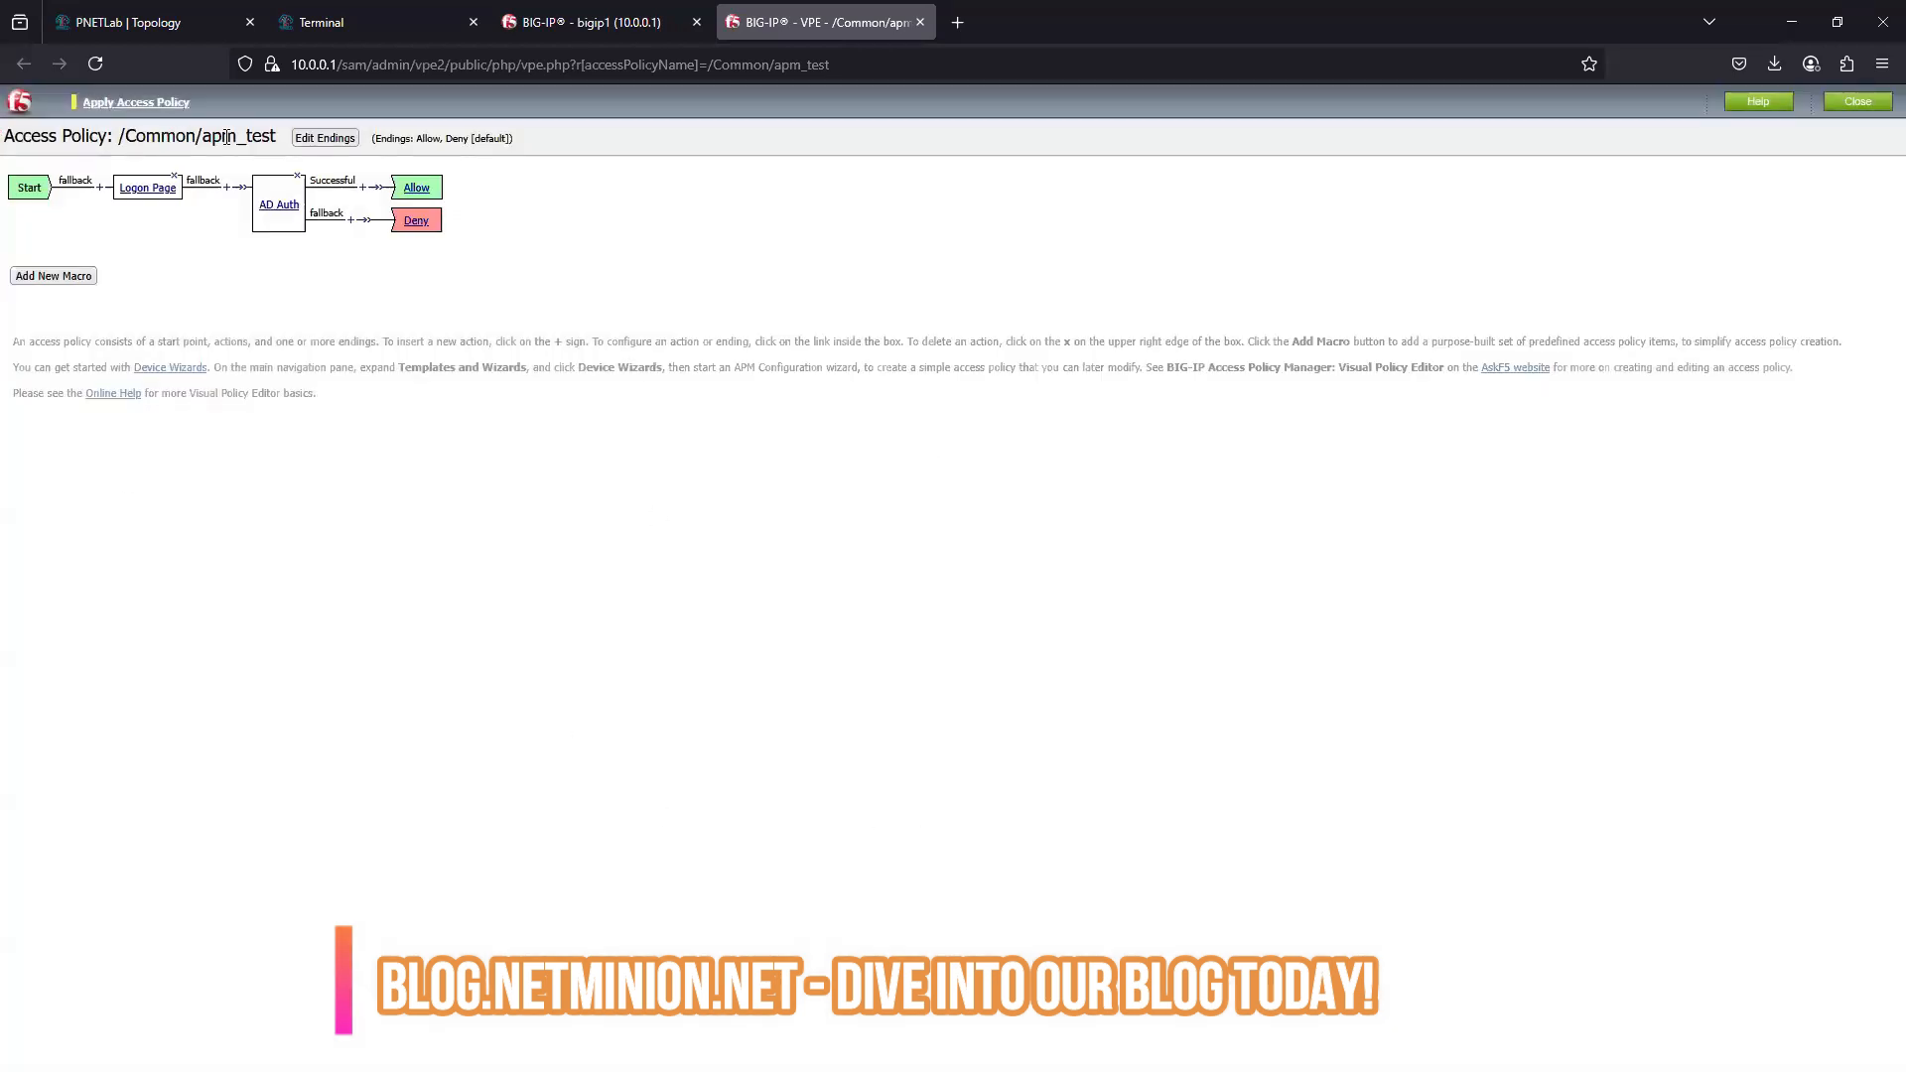
left_click(159, 103)
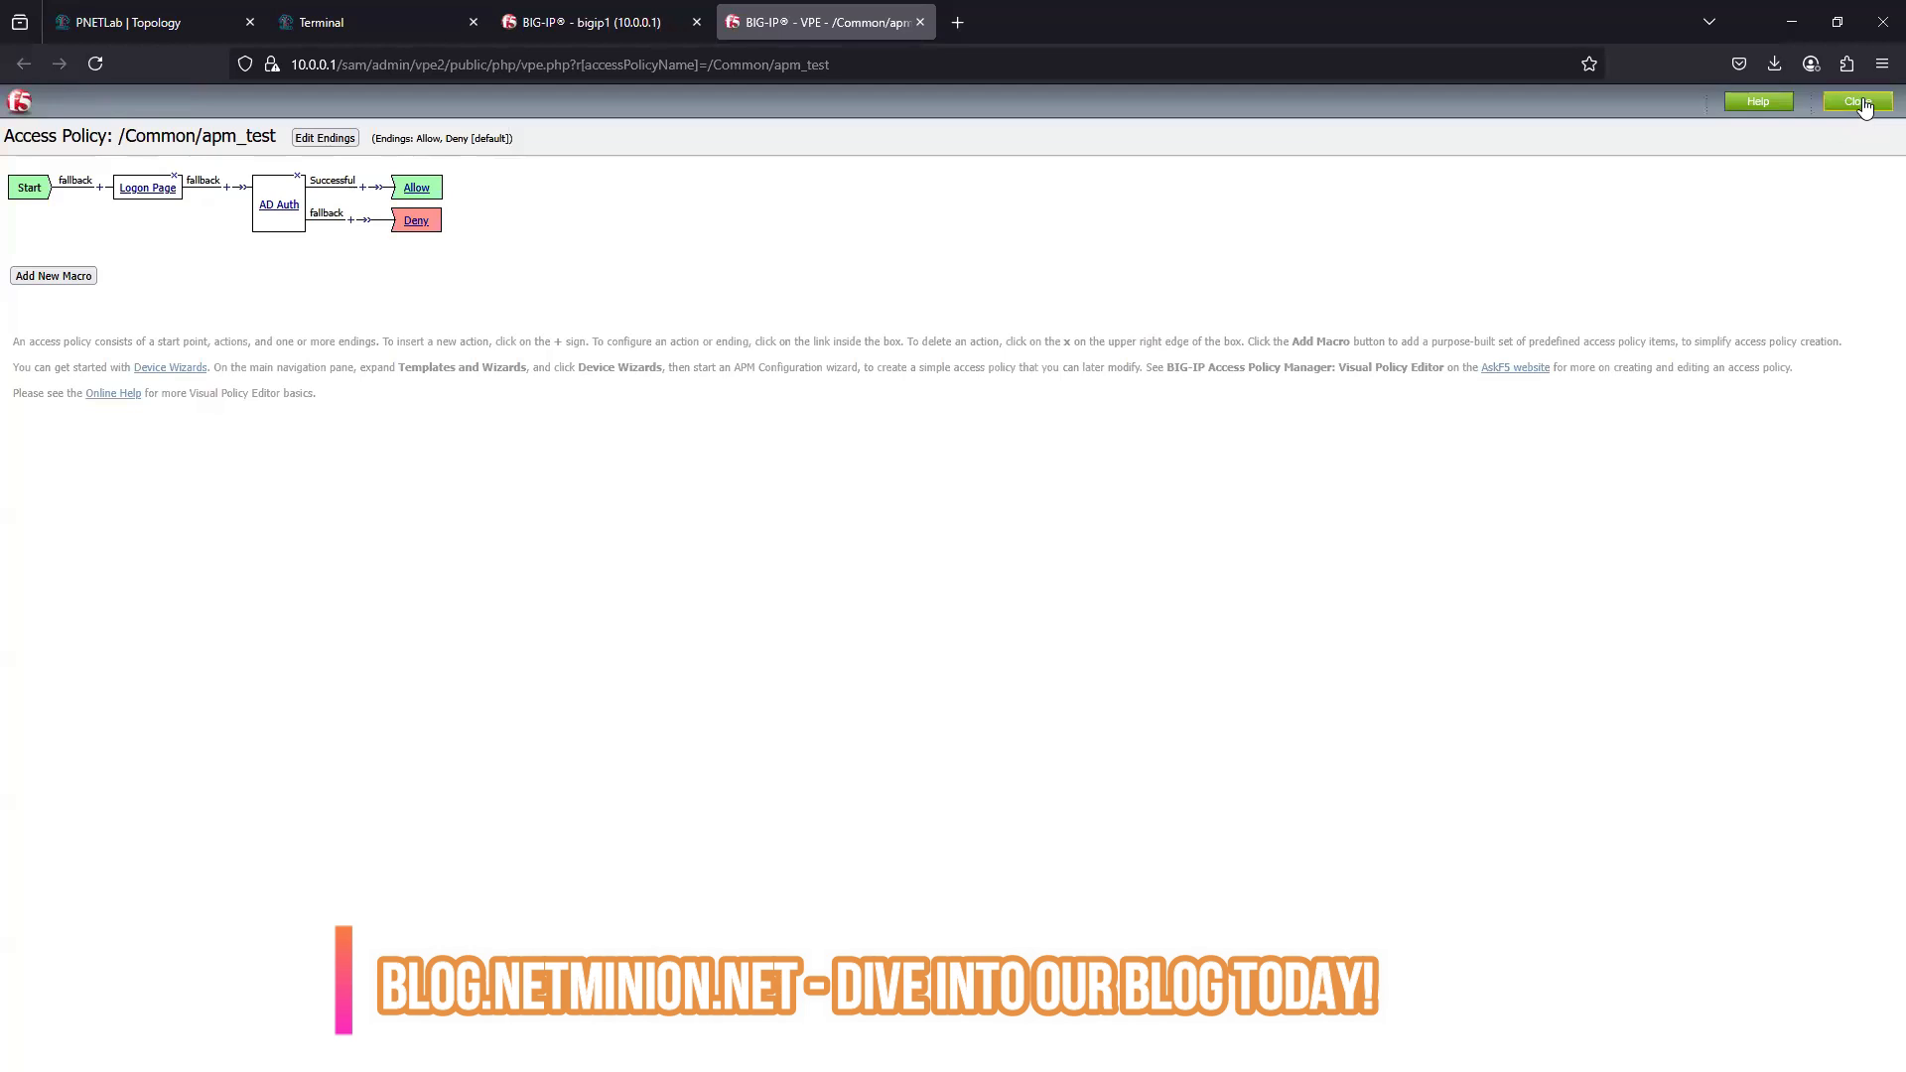
left_click(1857, 102)
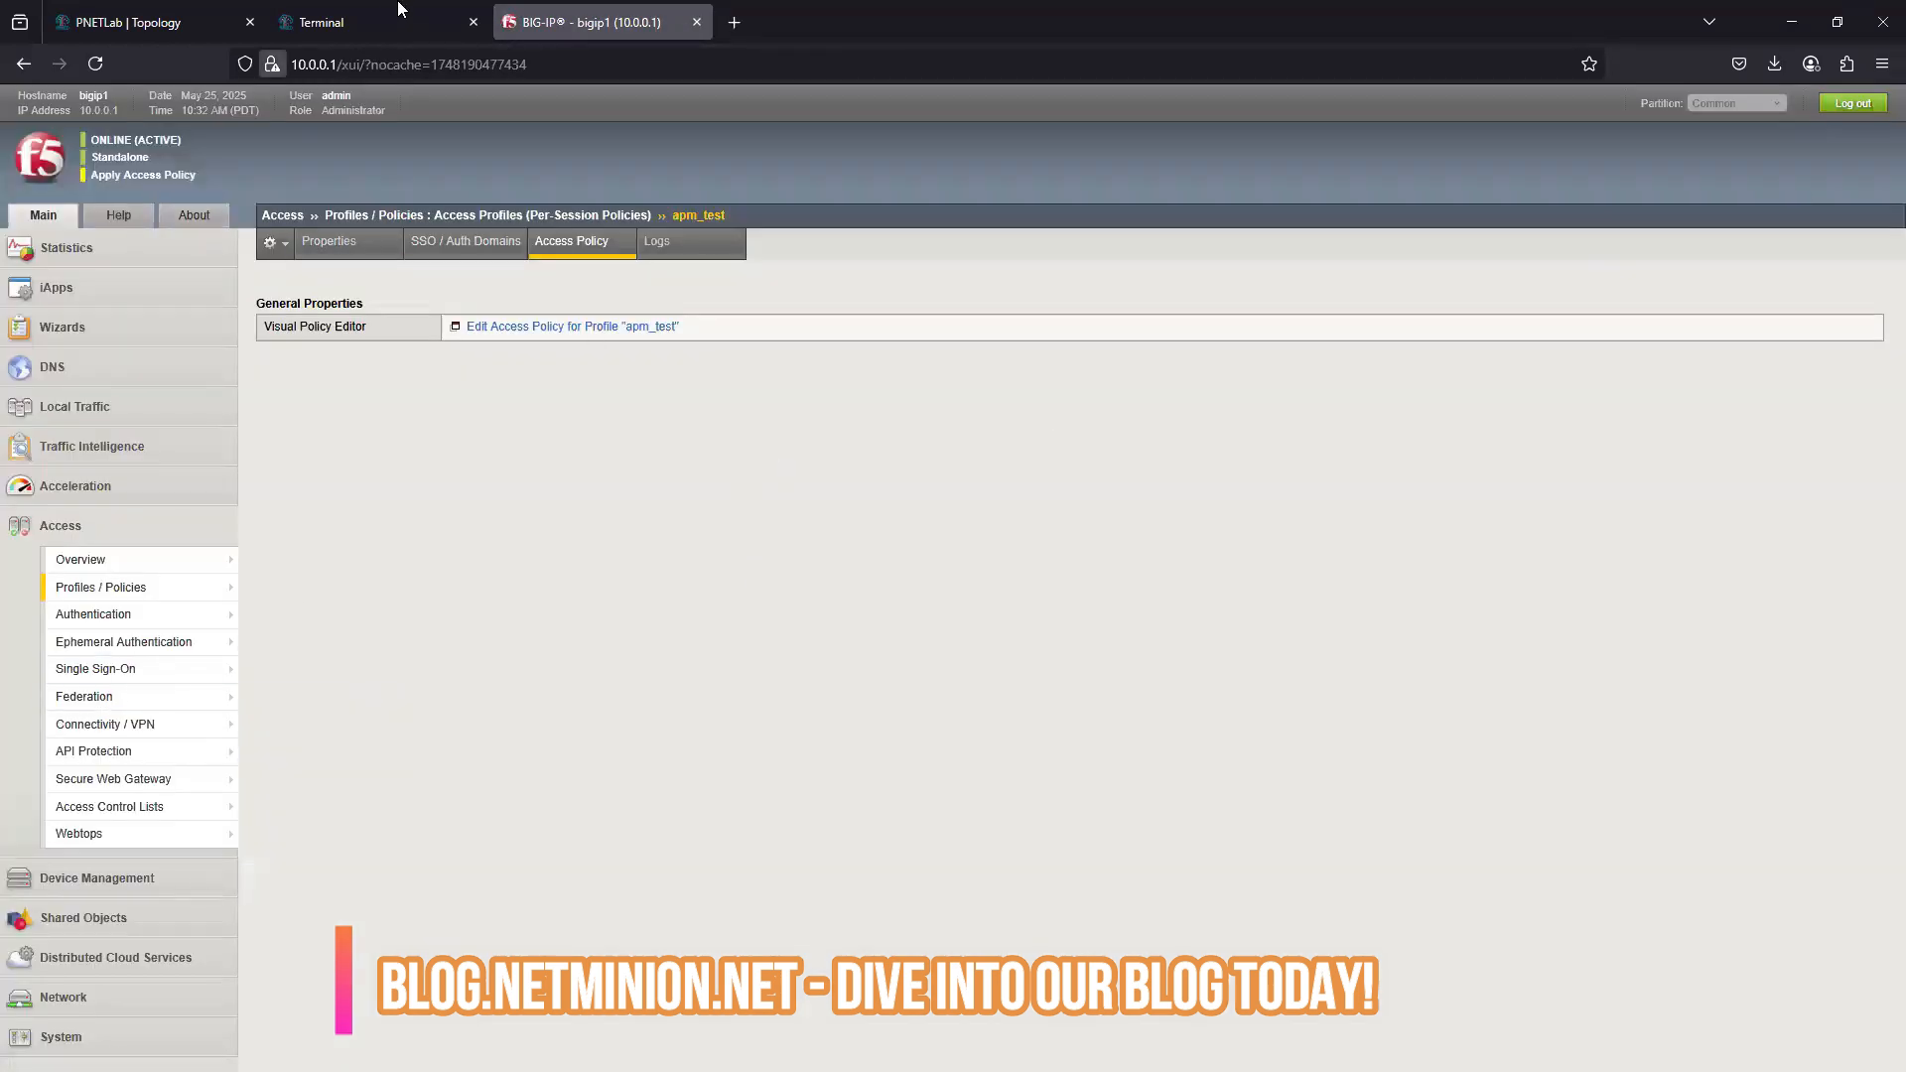
- Switch to ADServer in the lab terminal, launch dsa.msc in place of Server Manager, and open the Users container of f5test.net
left_click(359, 16)
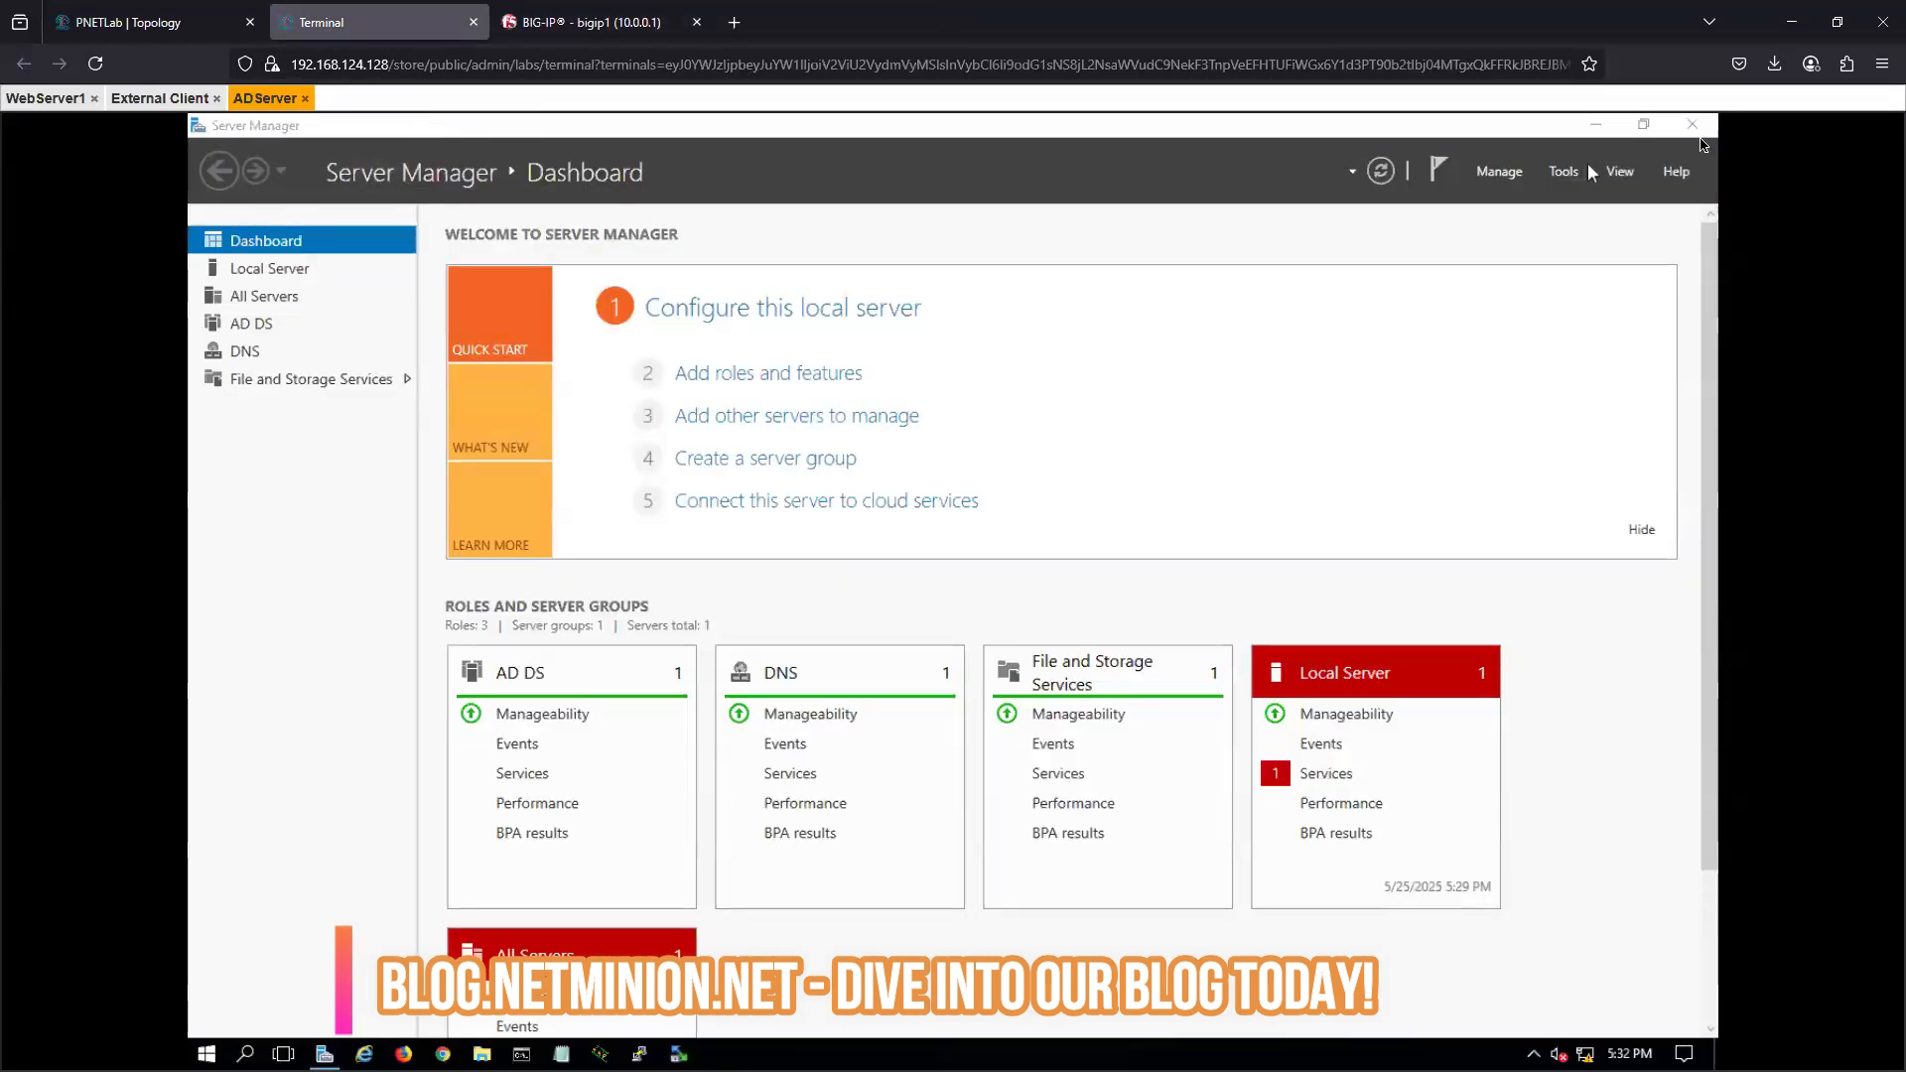
left_click(1692, 124)
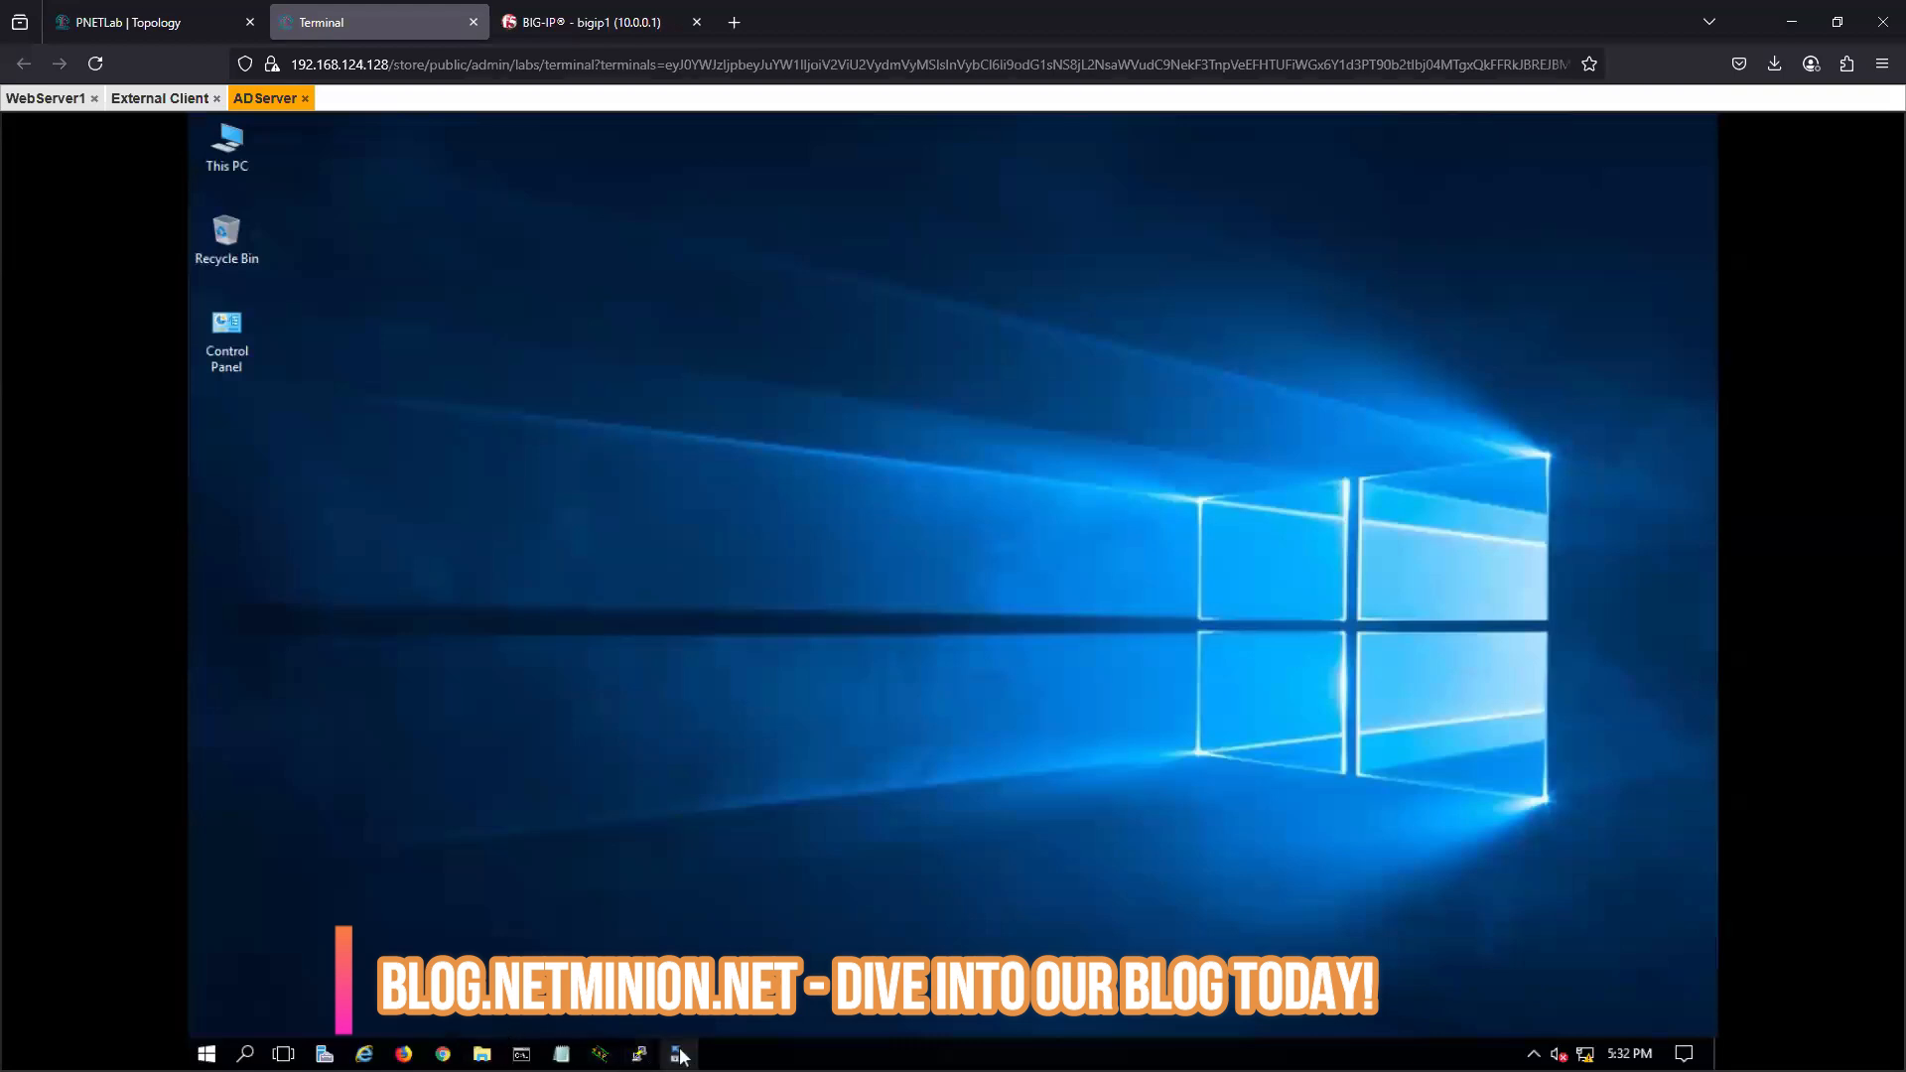
left_click(207, 1055)
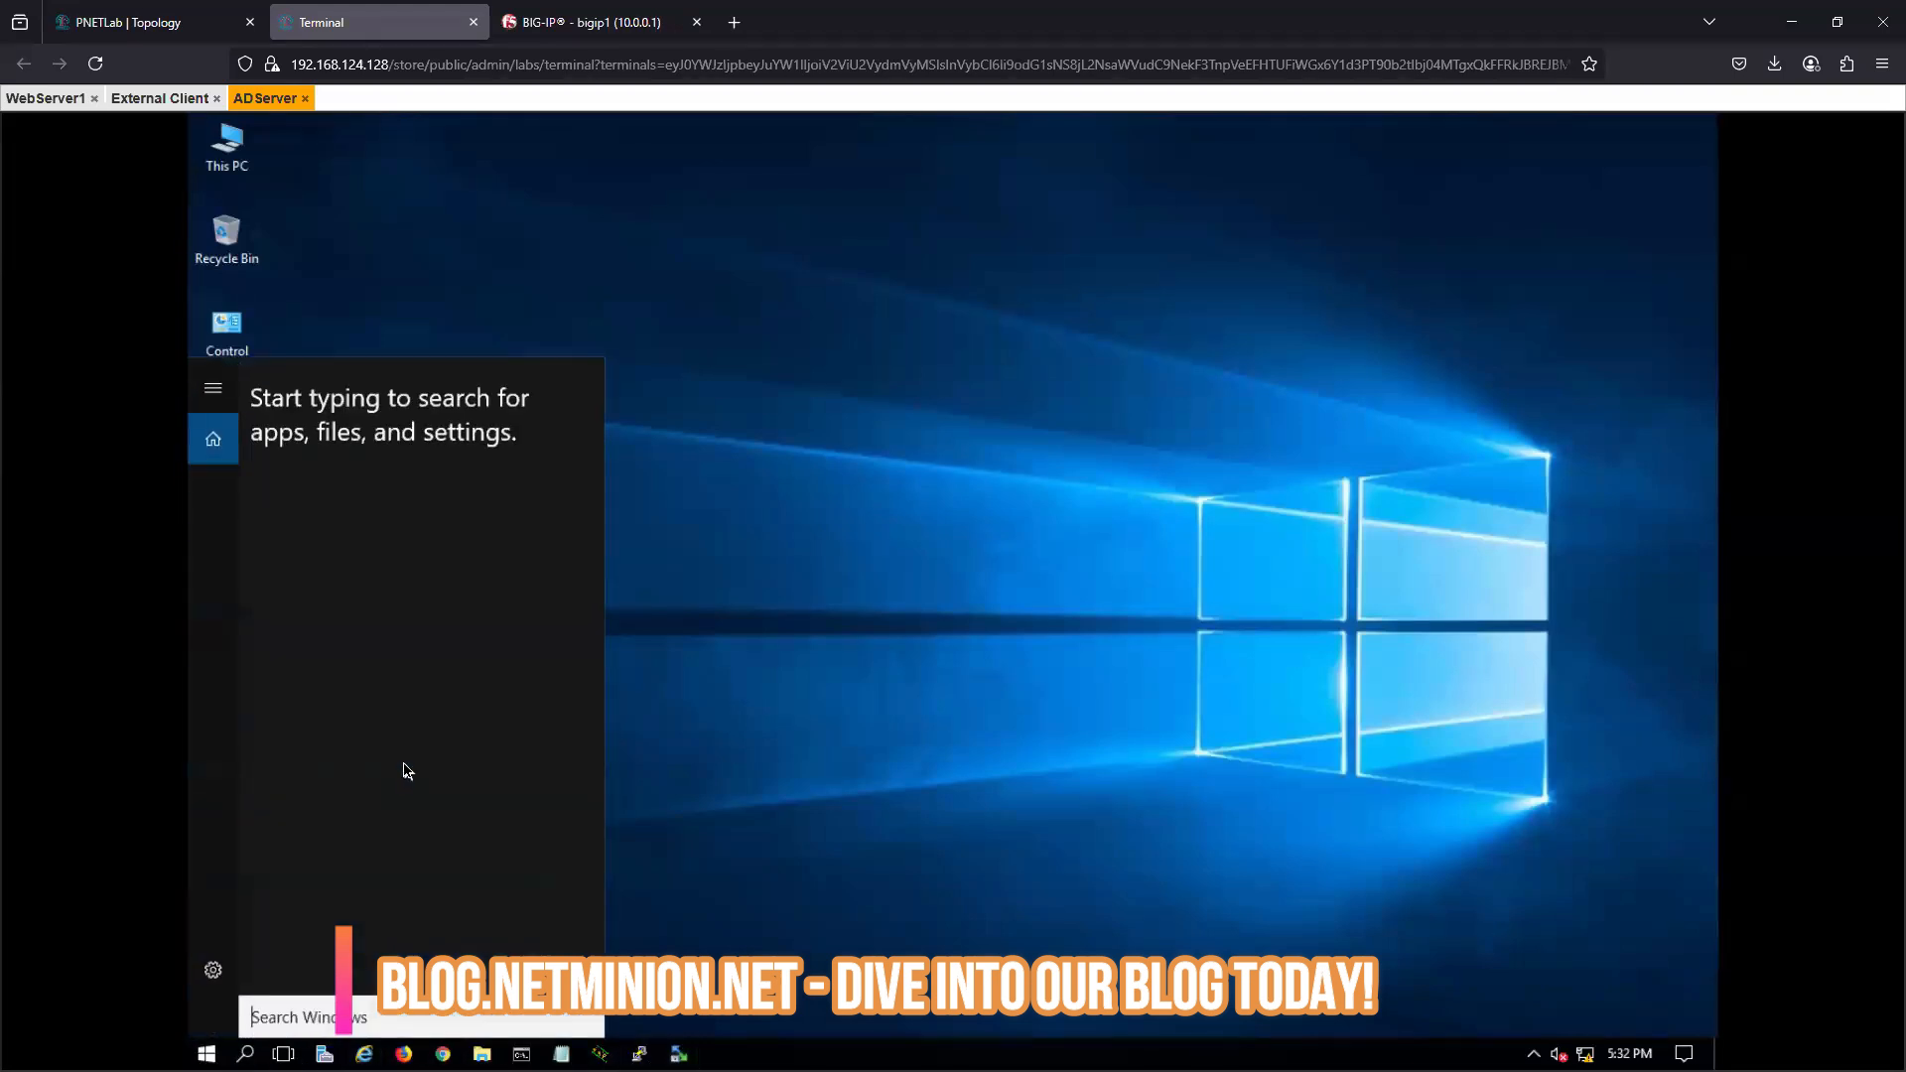
type("ds")
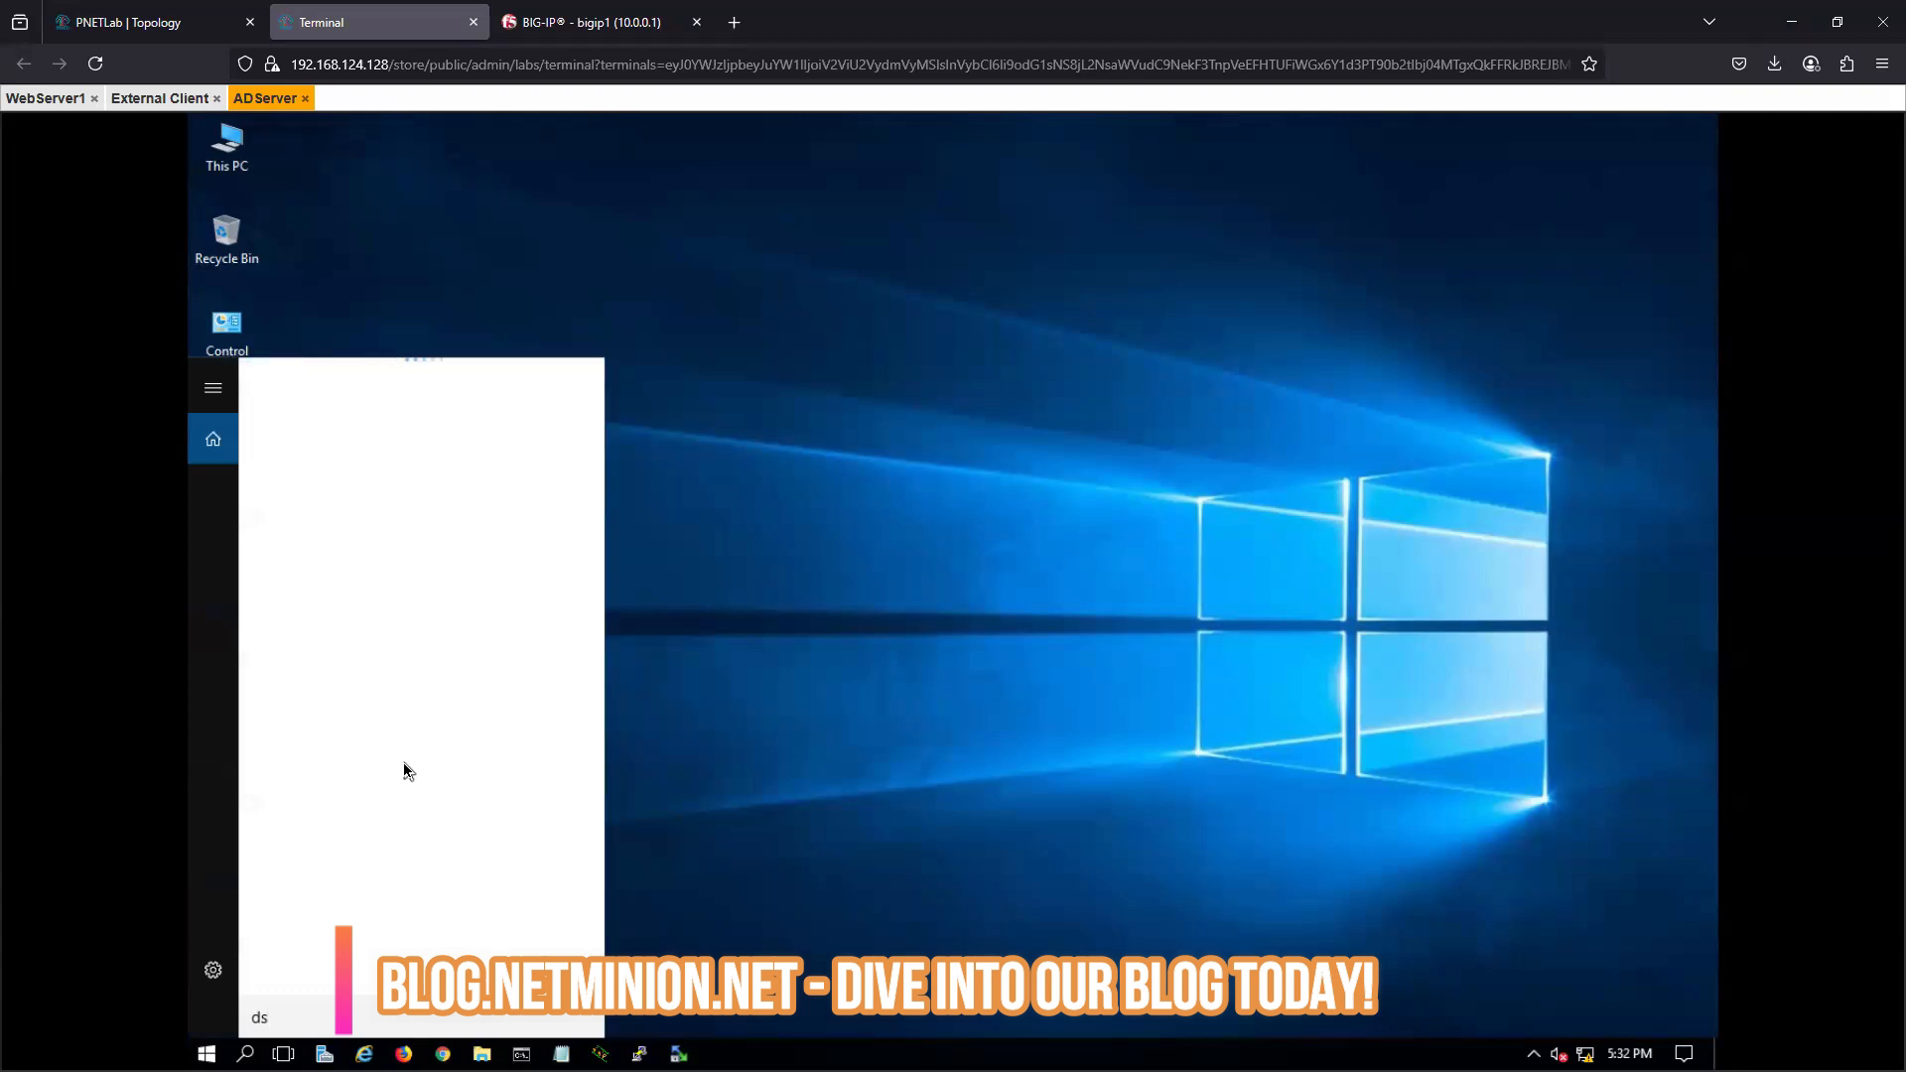
type("a.msc")
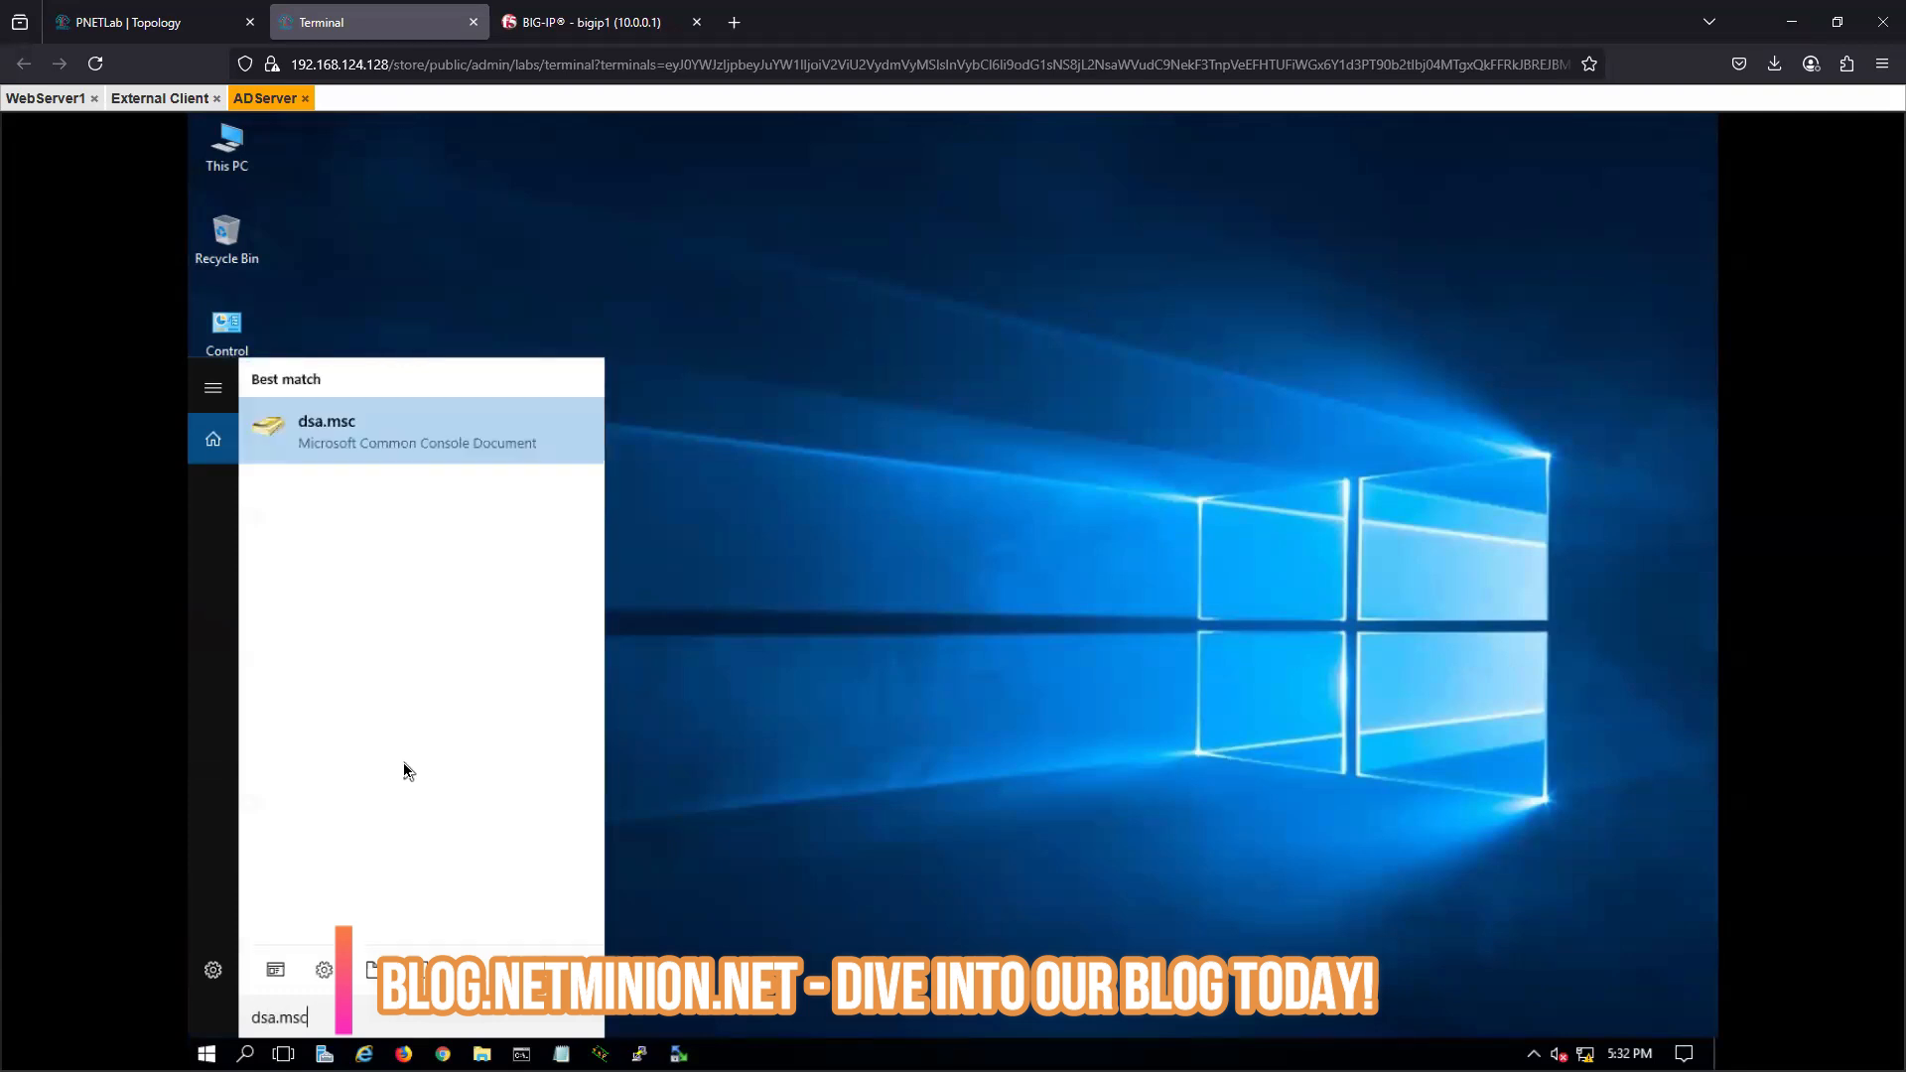
left_click(390, 455)
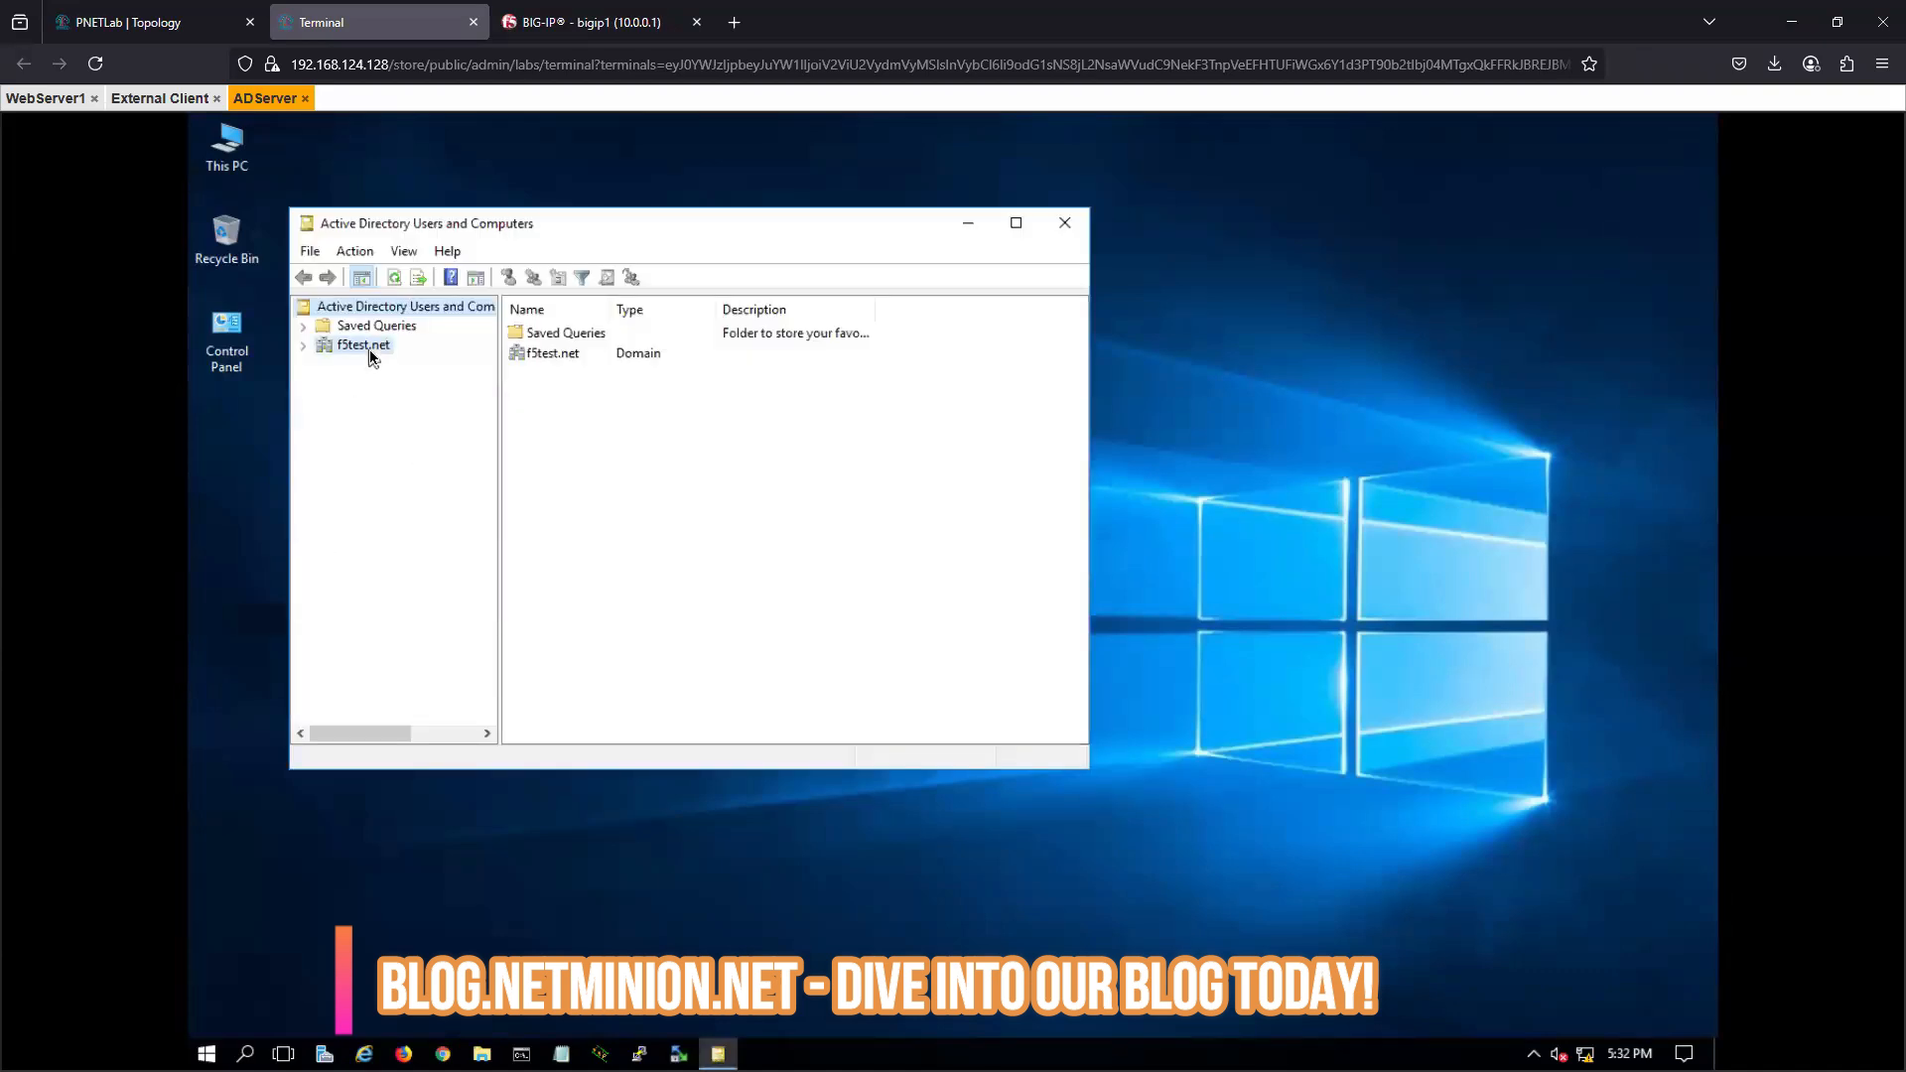
double_click(368, 348)
double_click(528, 433)
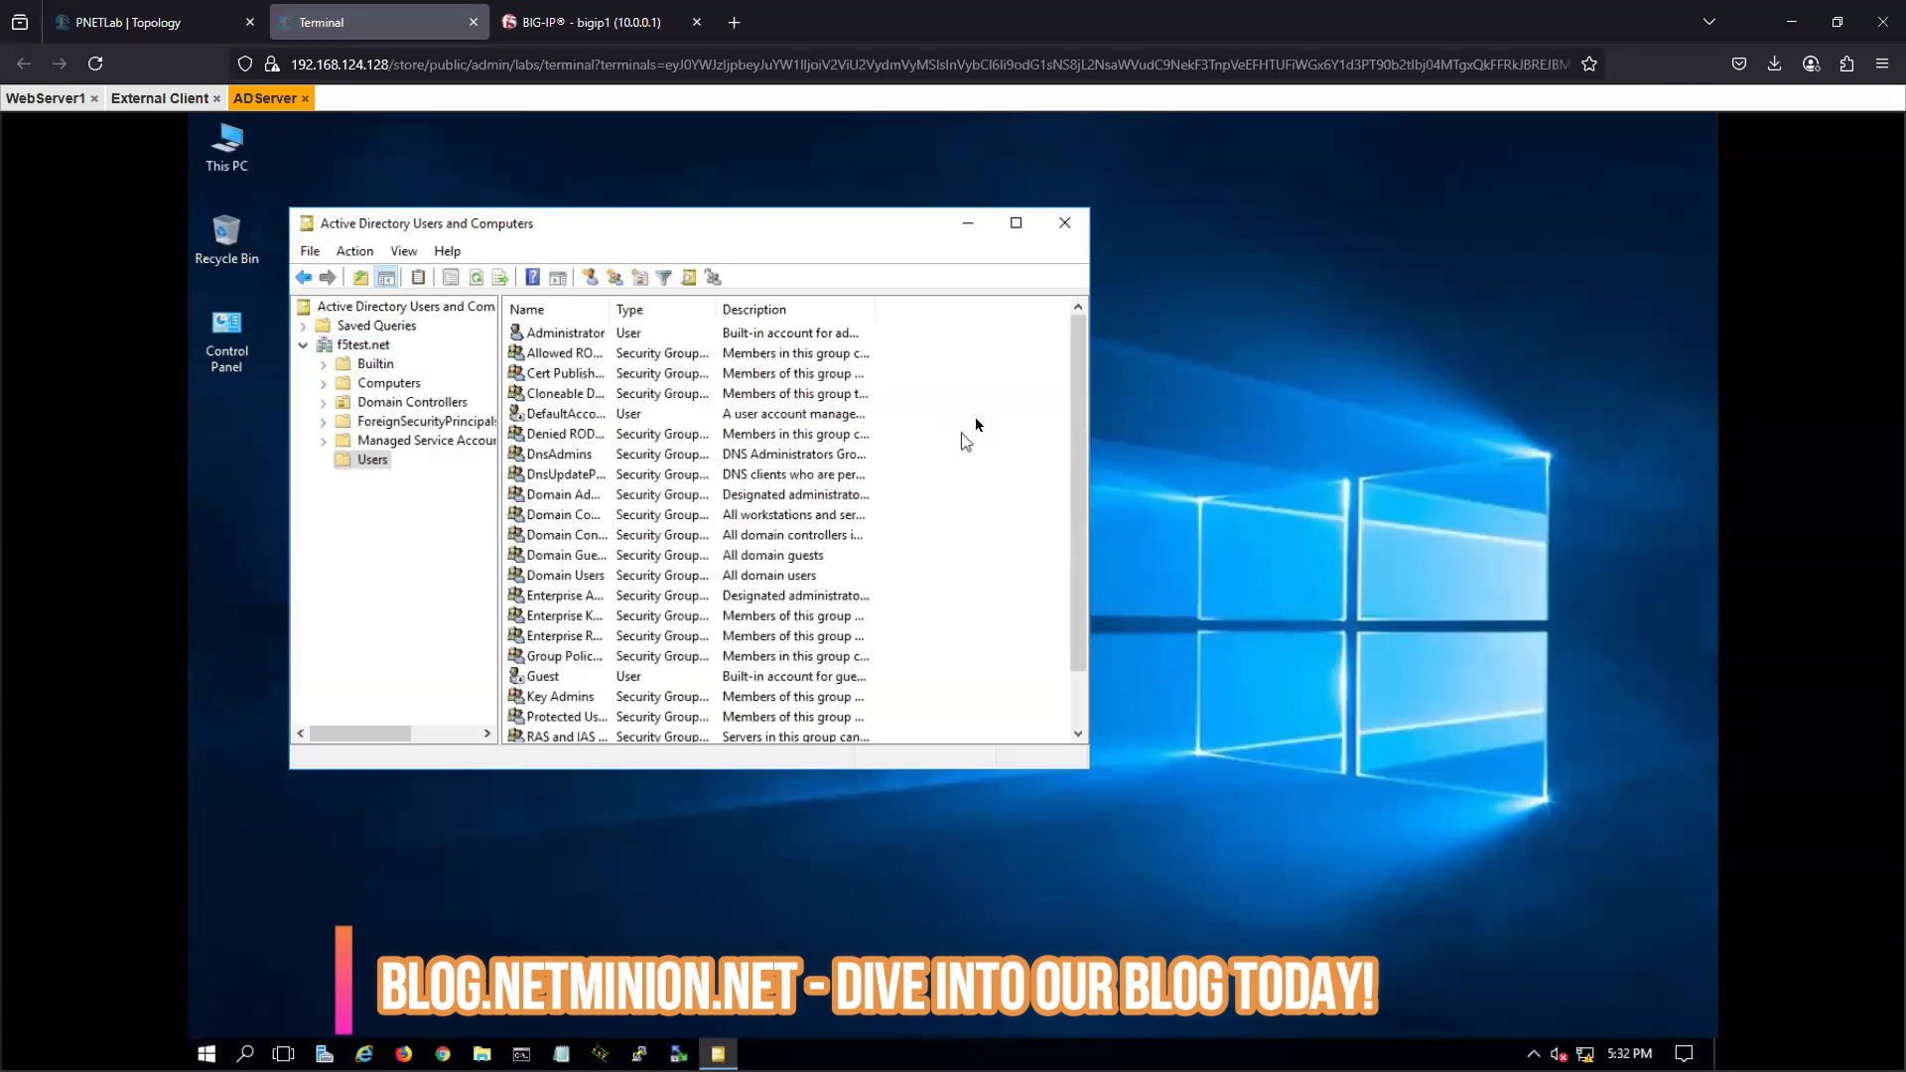
right_click(976, 425)
mouse_move(1173, 489)
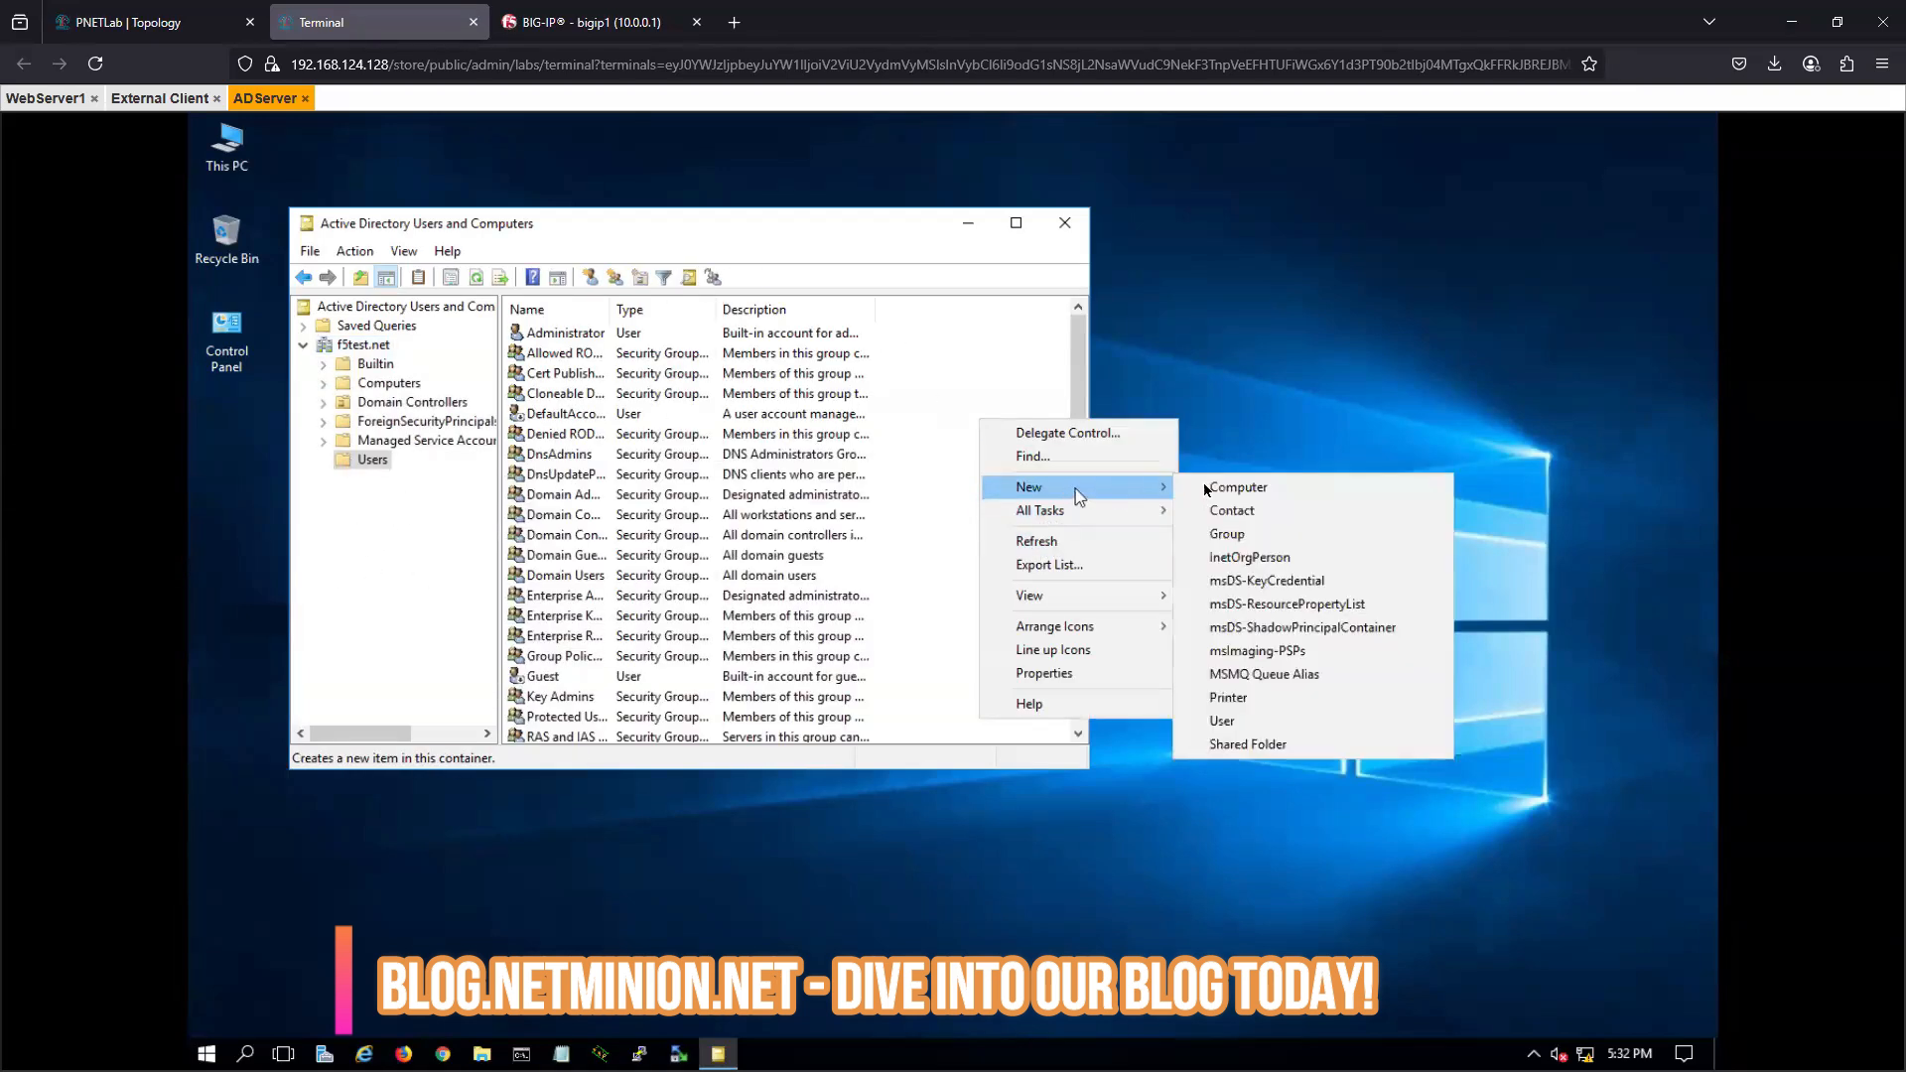
left_click(1233, 721)
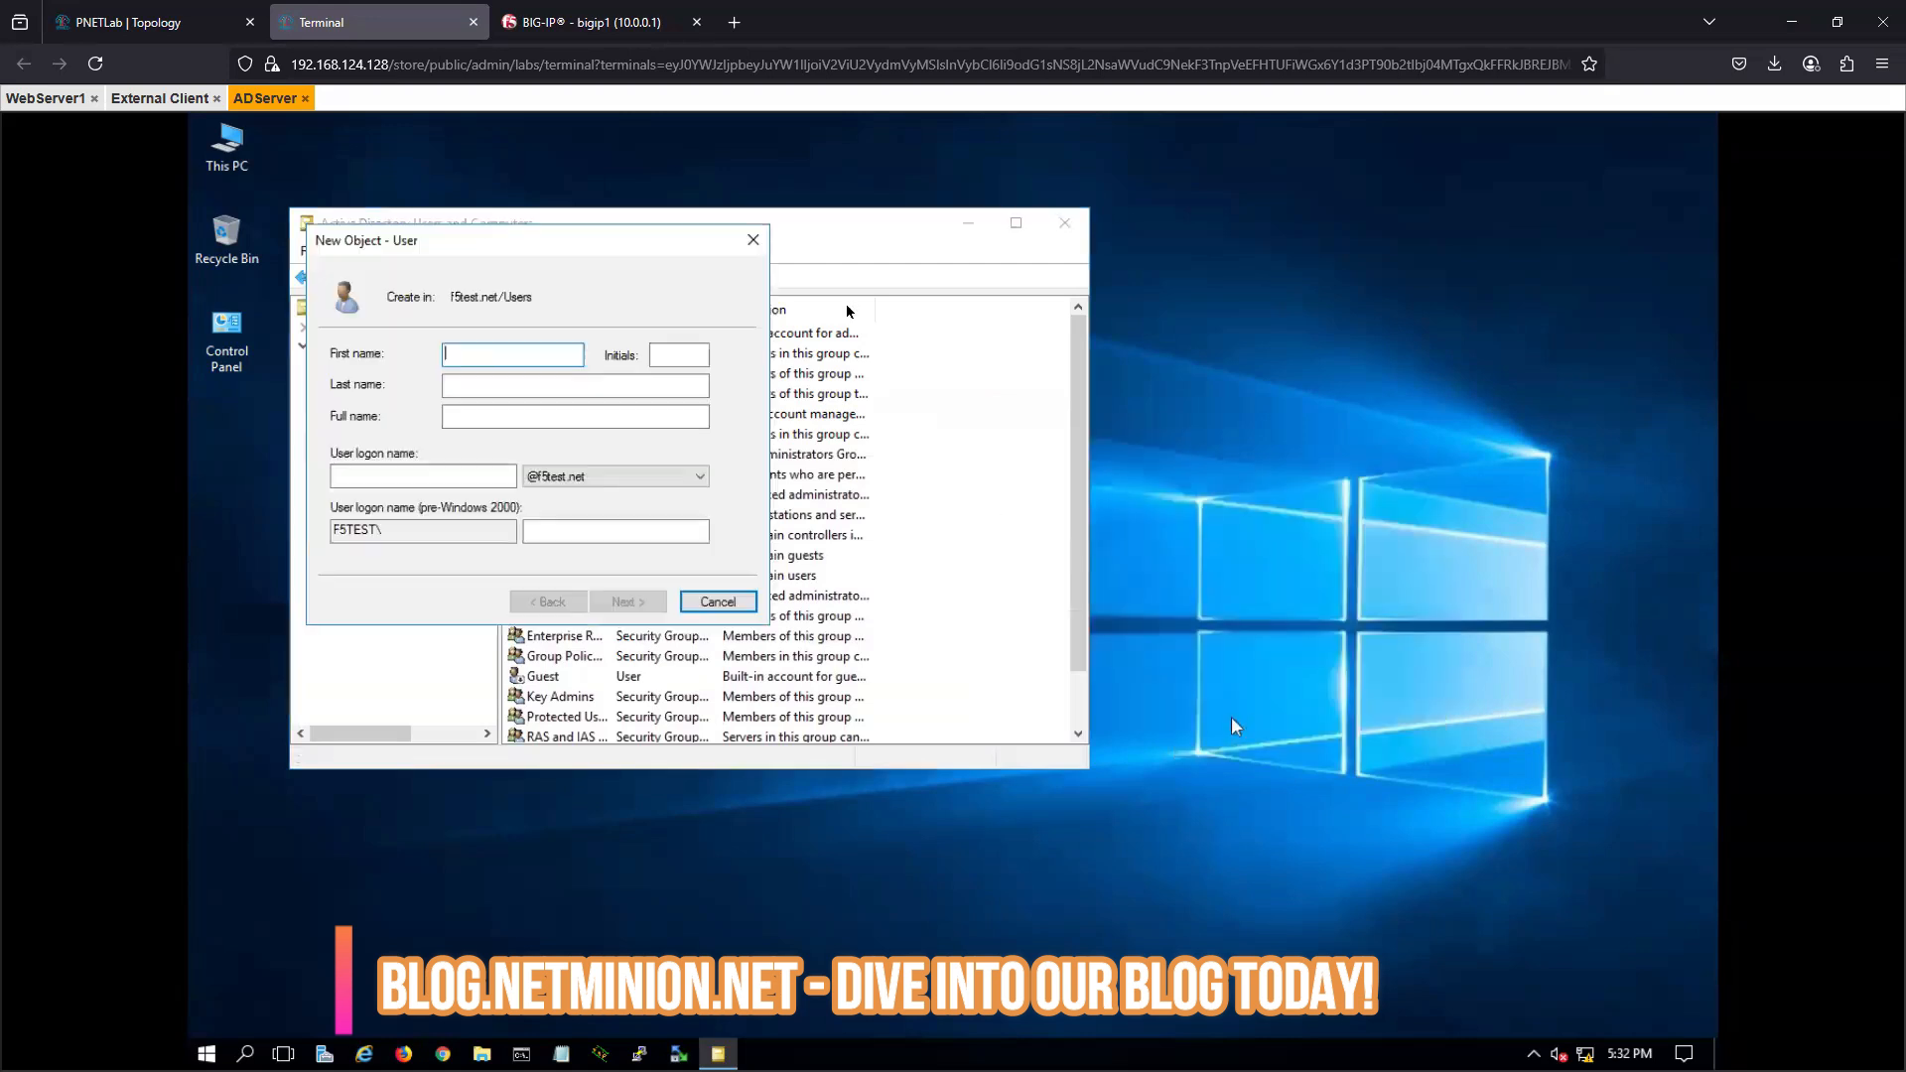
type("test")
left_click(424, 477)
type("Test@")
key("BackSpace")
key("BackSpace")
key("BackSpace")
key("BackSpace")
key("BackSpace")
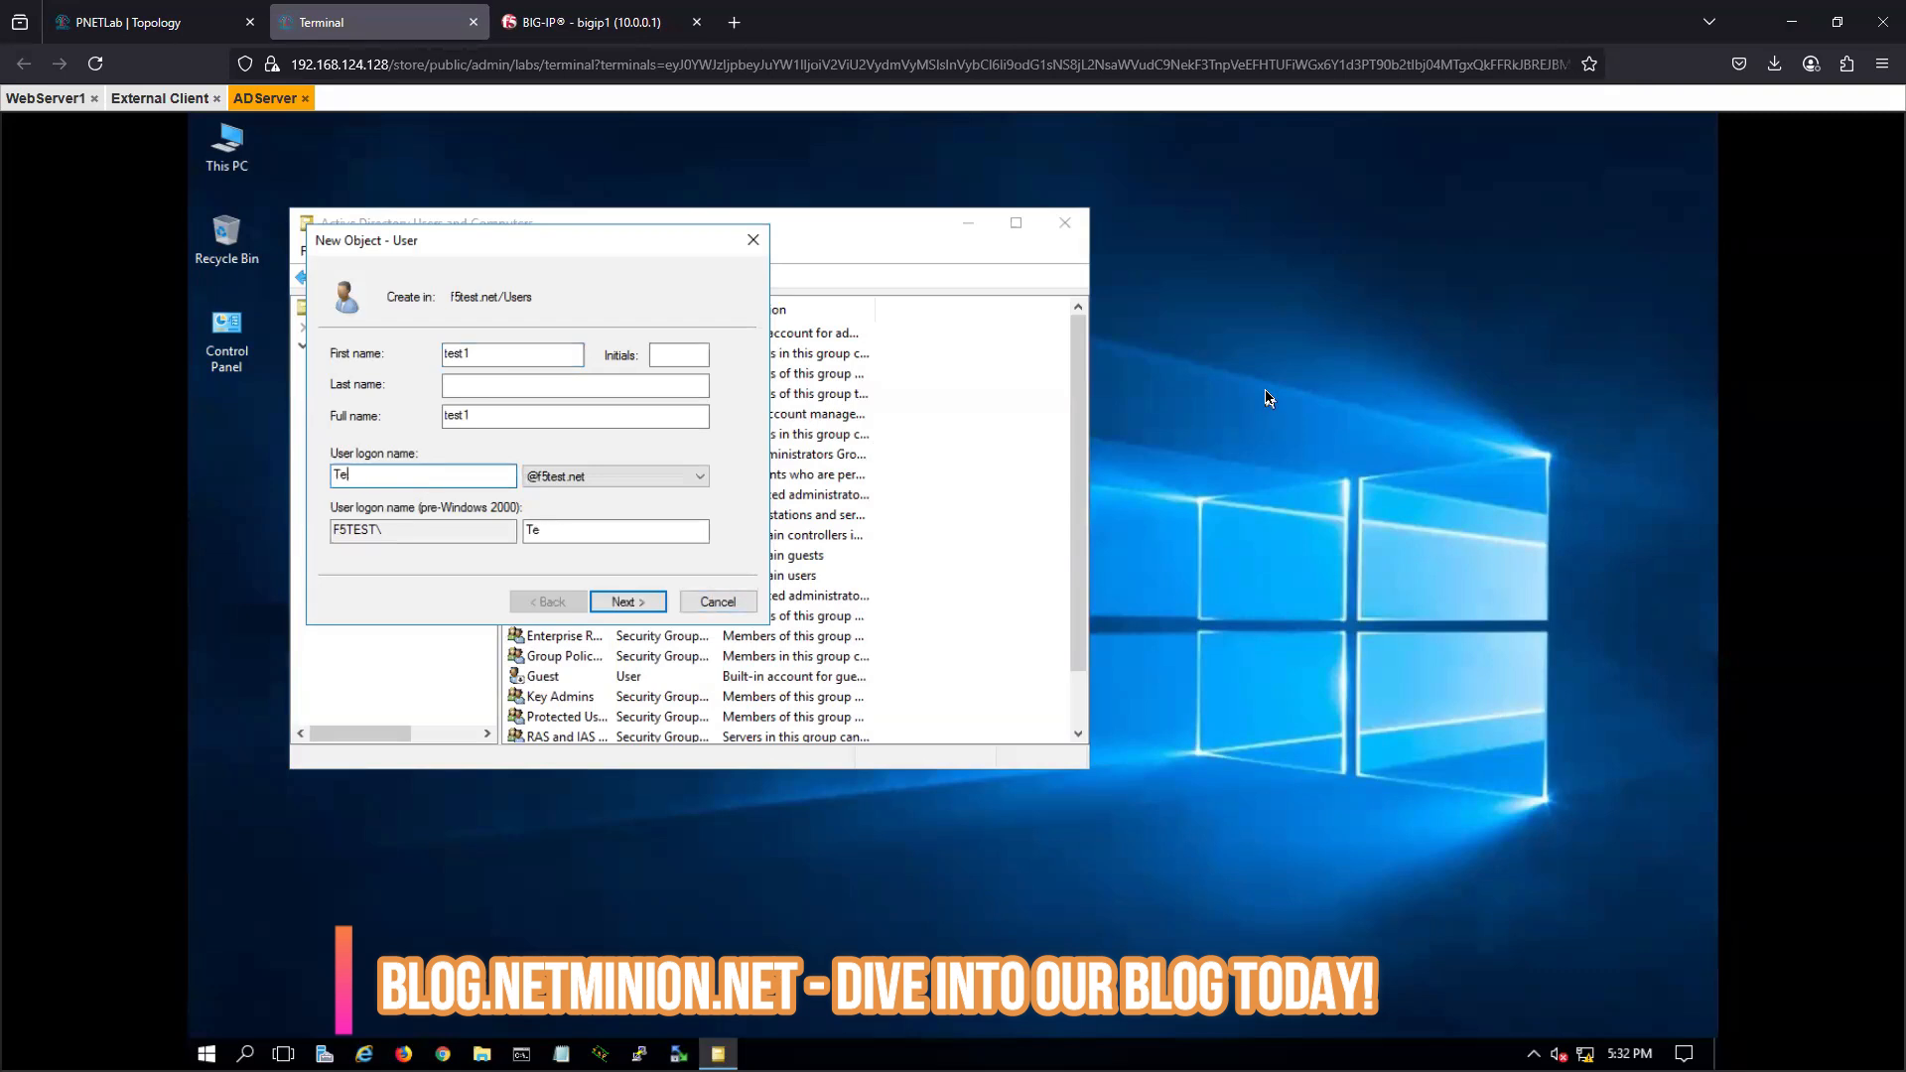
type("test1")
left_click(628, 599)
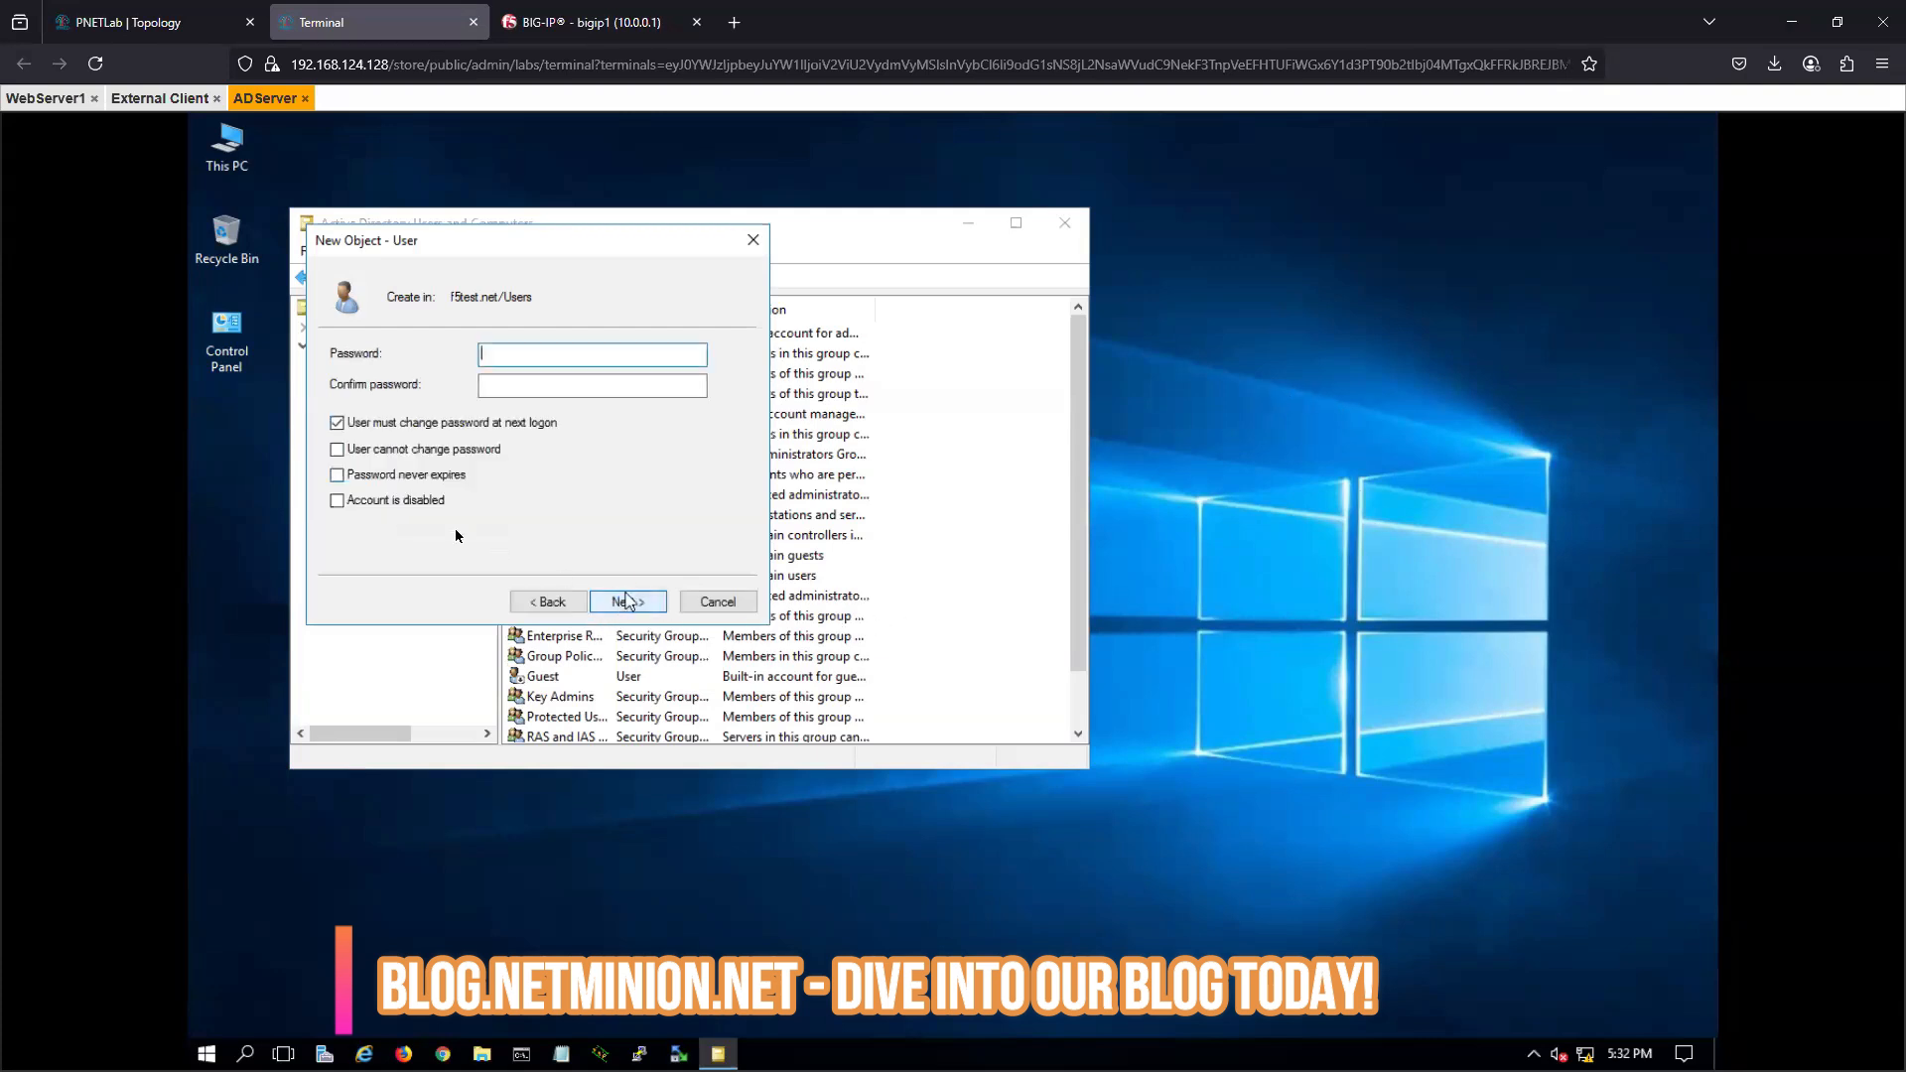
- Enter and confirm the account password, set User cannot change password and Password never expires, finish creating the user, and close the console
left_click(337, 449)
left_click(337, 475)
left_click(503, 357)
left_click(502, 386)
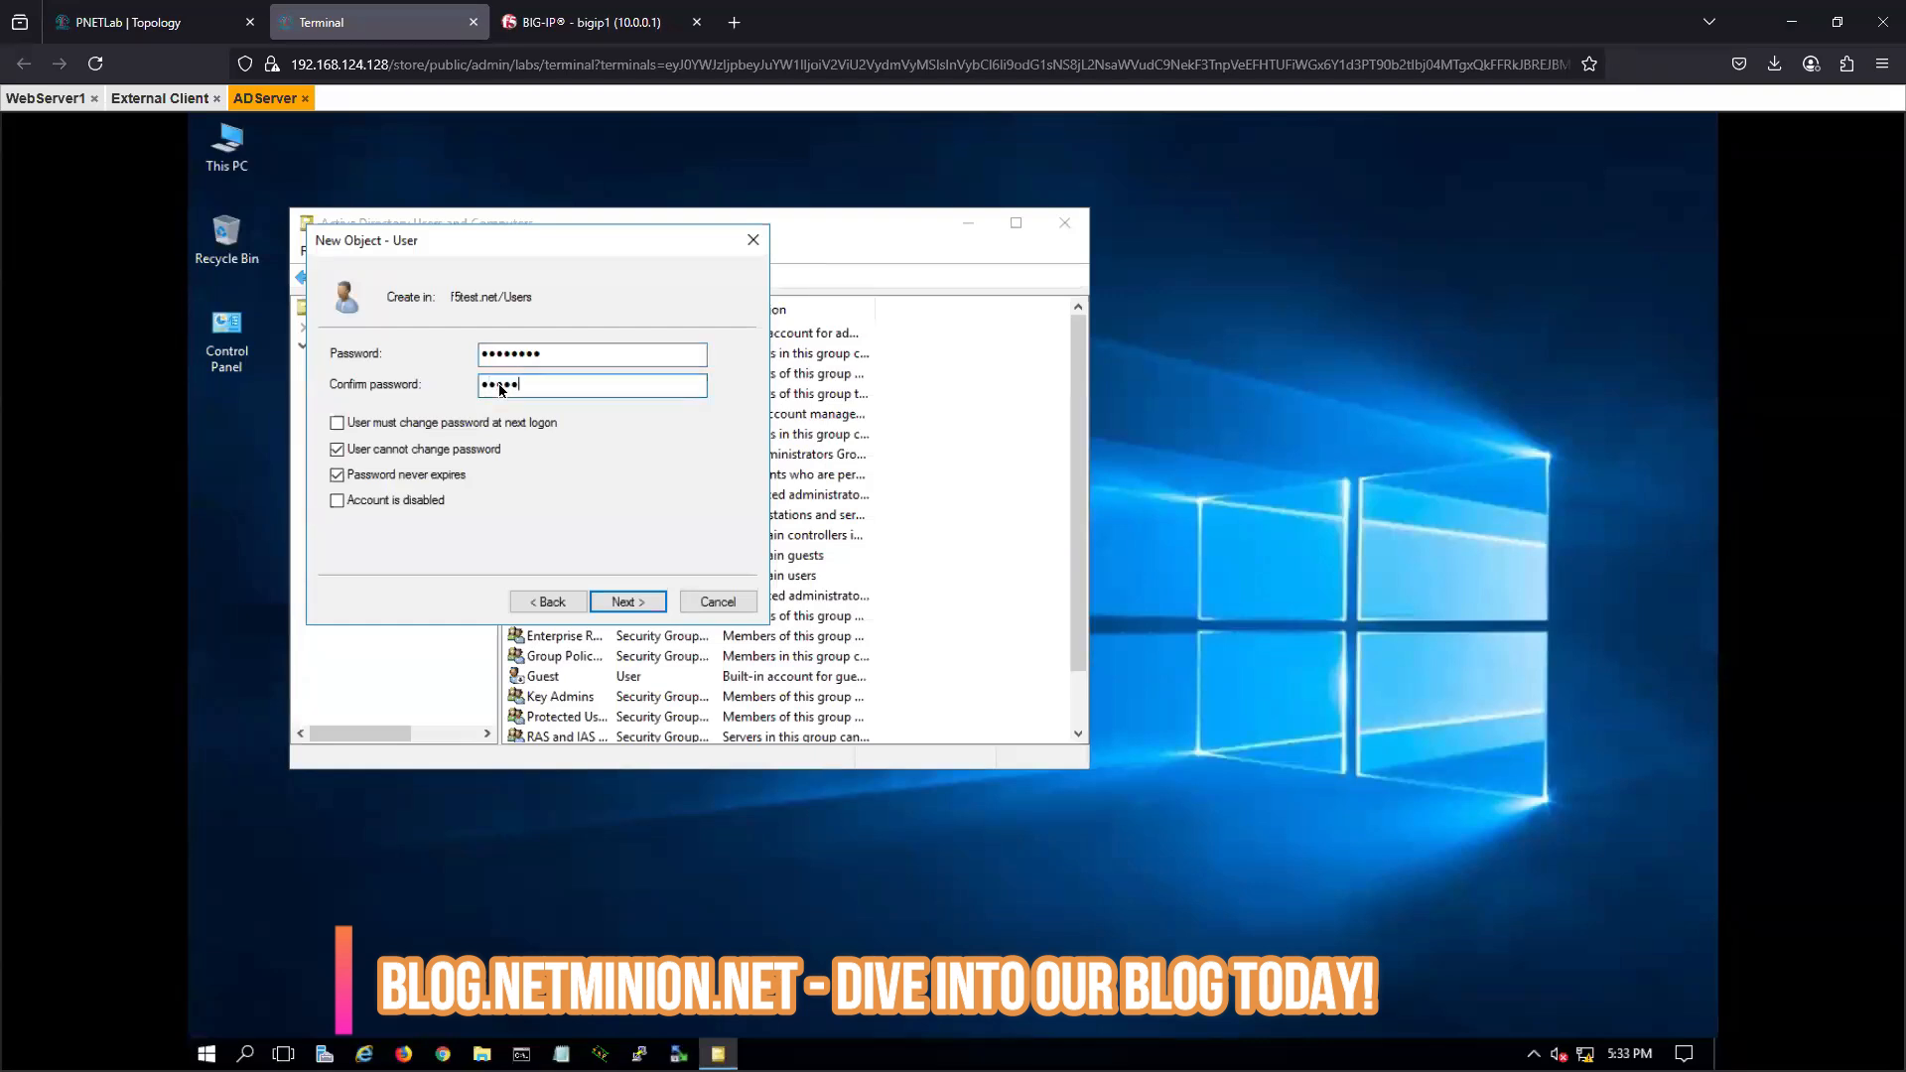
left_click(629, 603)
left_click(628, 602)
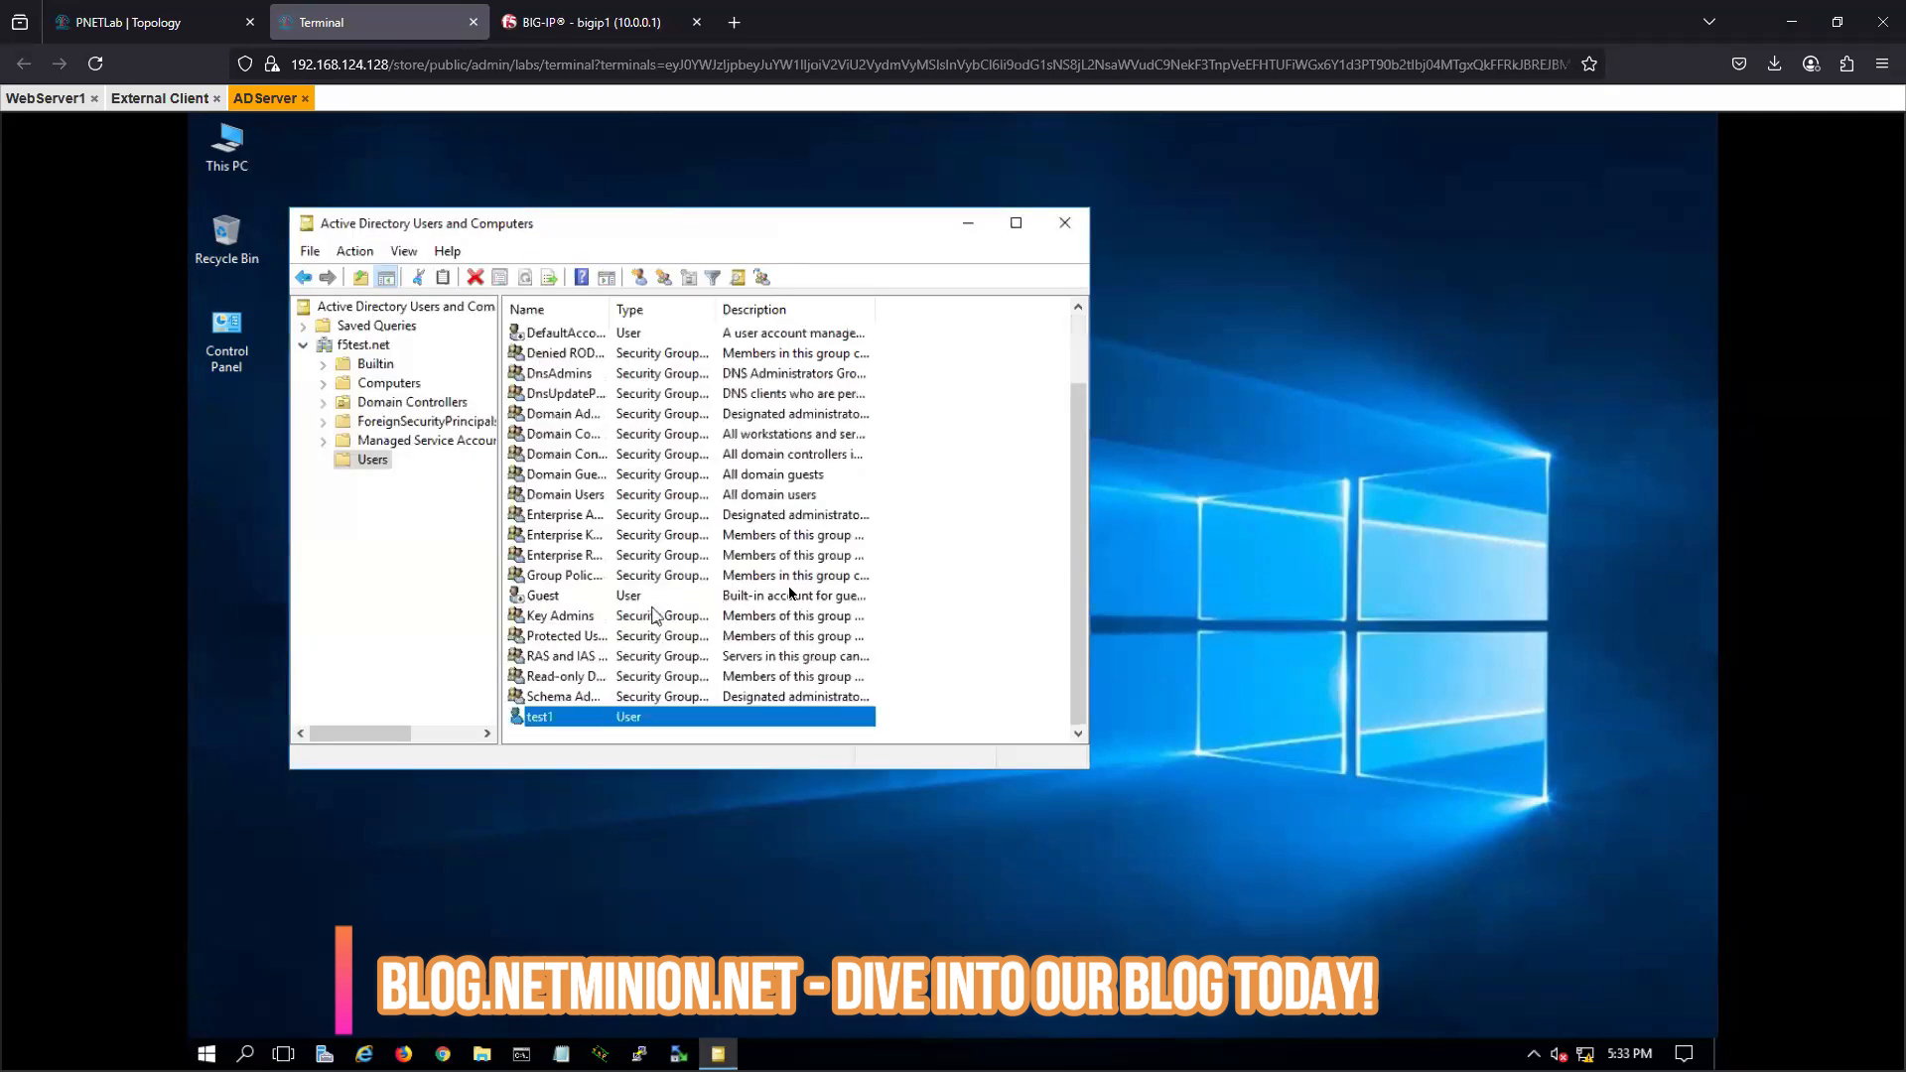
left_click(1065, 223)
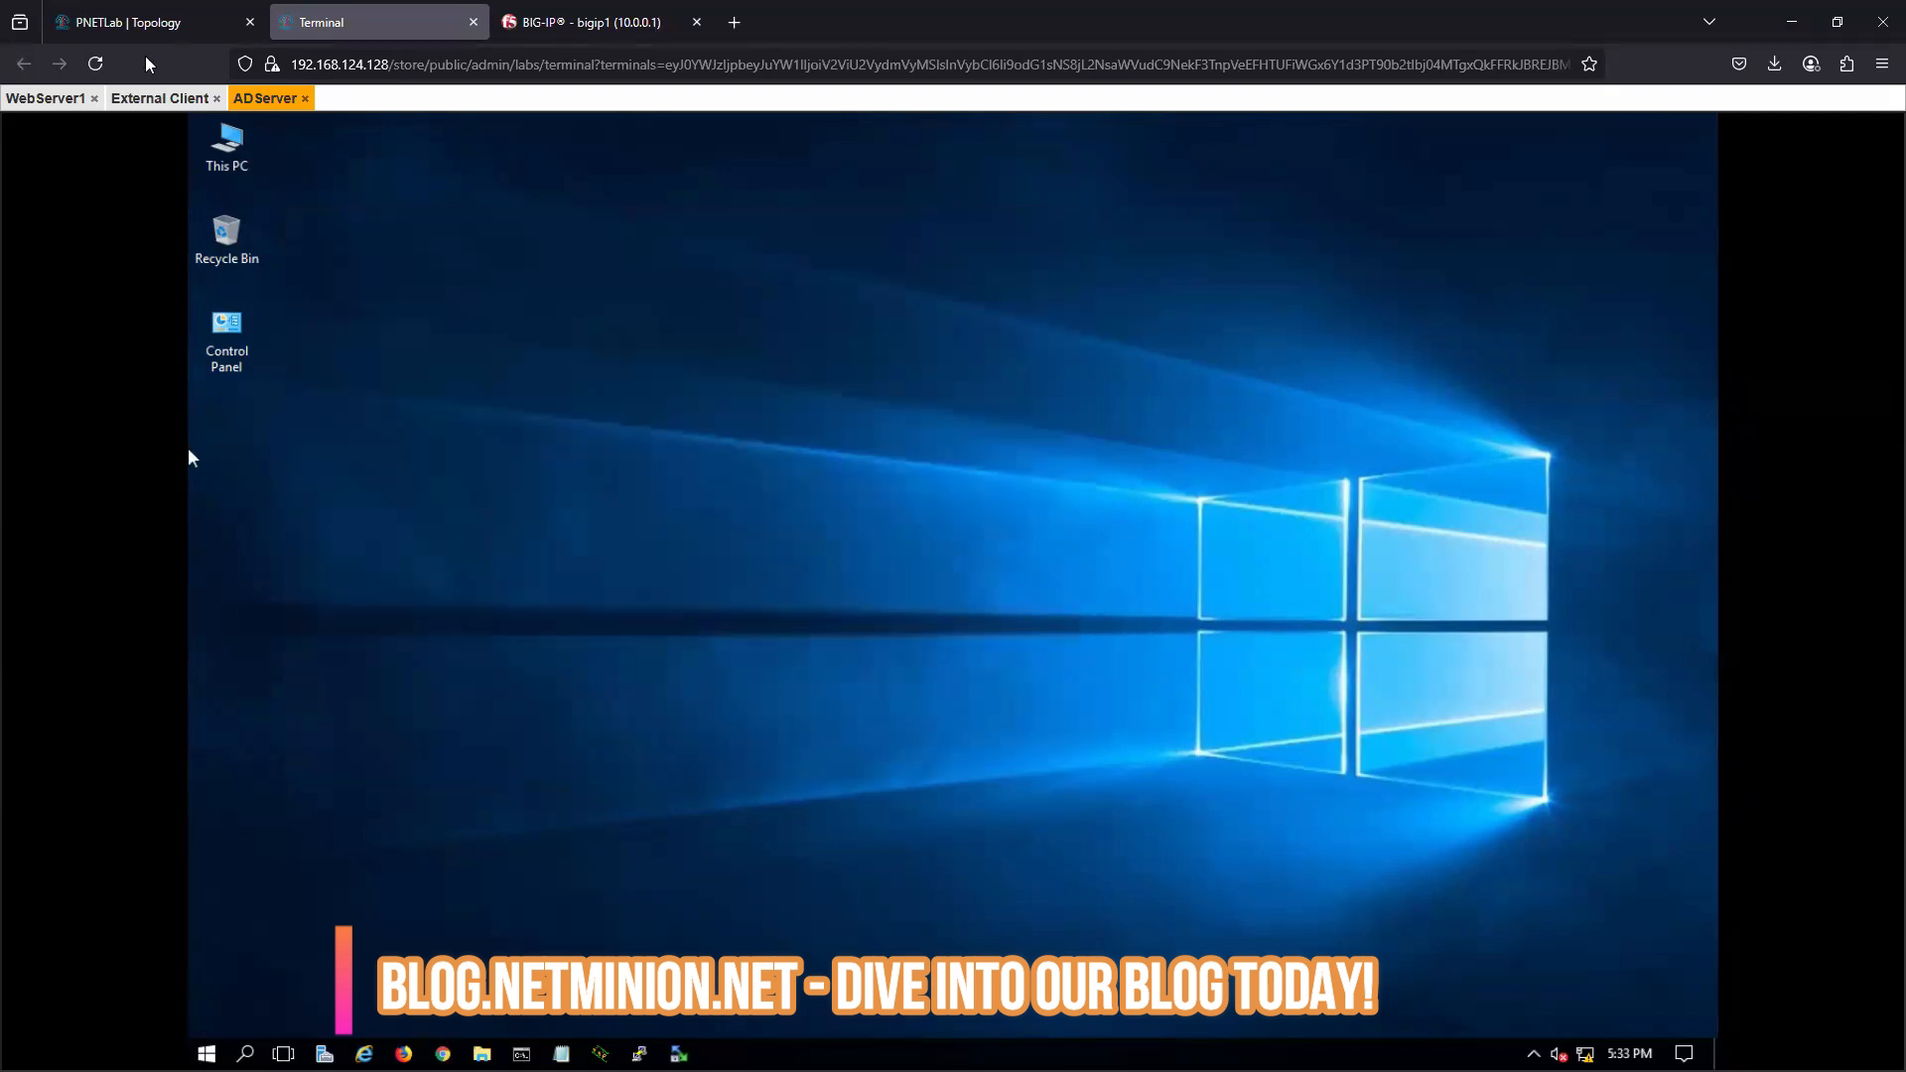
- Switch to the External Client in the lab terminal and bring up the F5 logon page at 100.0.0.50
left_click(553, 26)
left_click(360, 22)
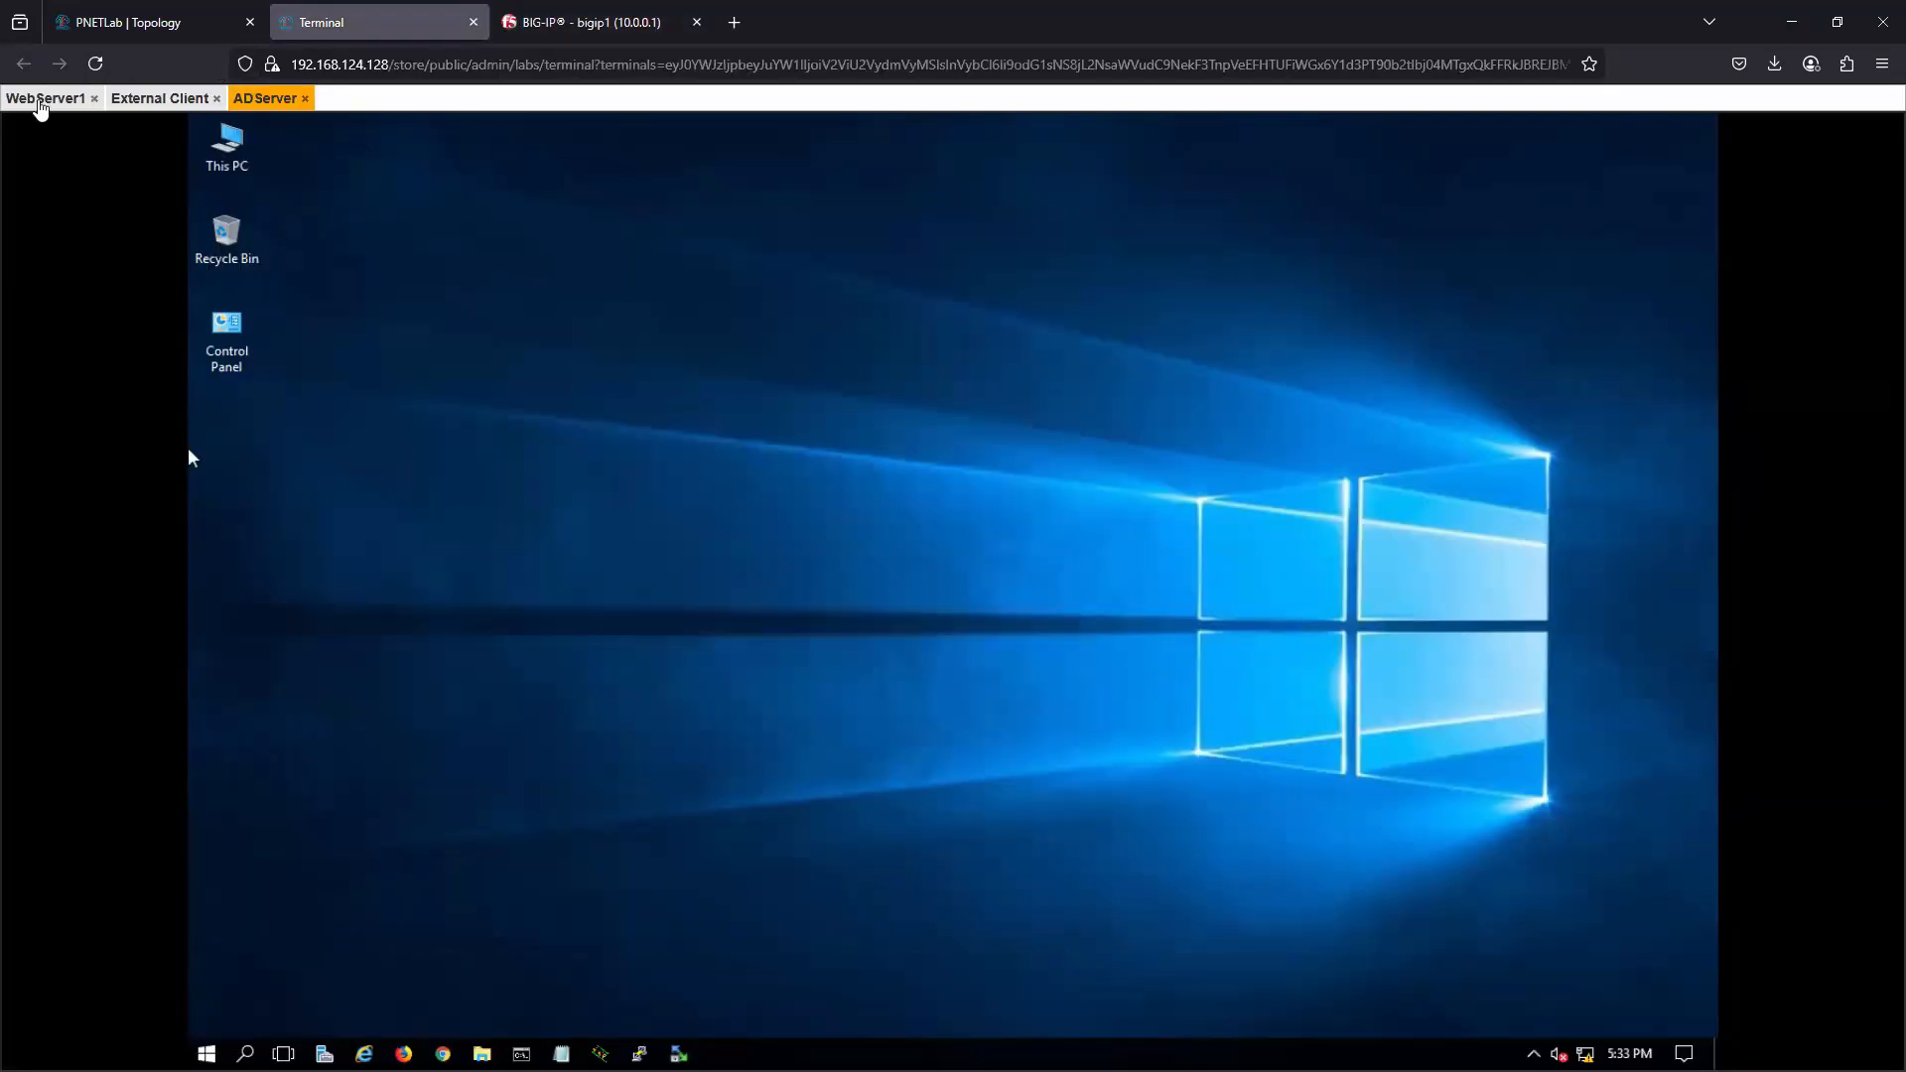
left_click(161, 99)
left_click(780, 533)
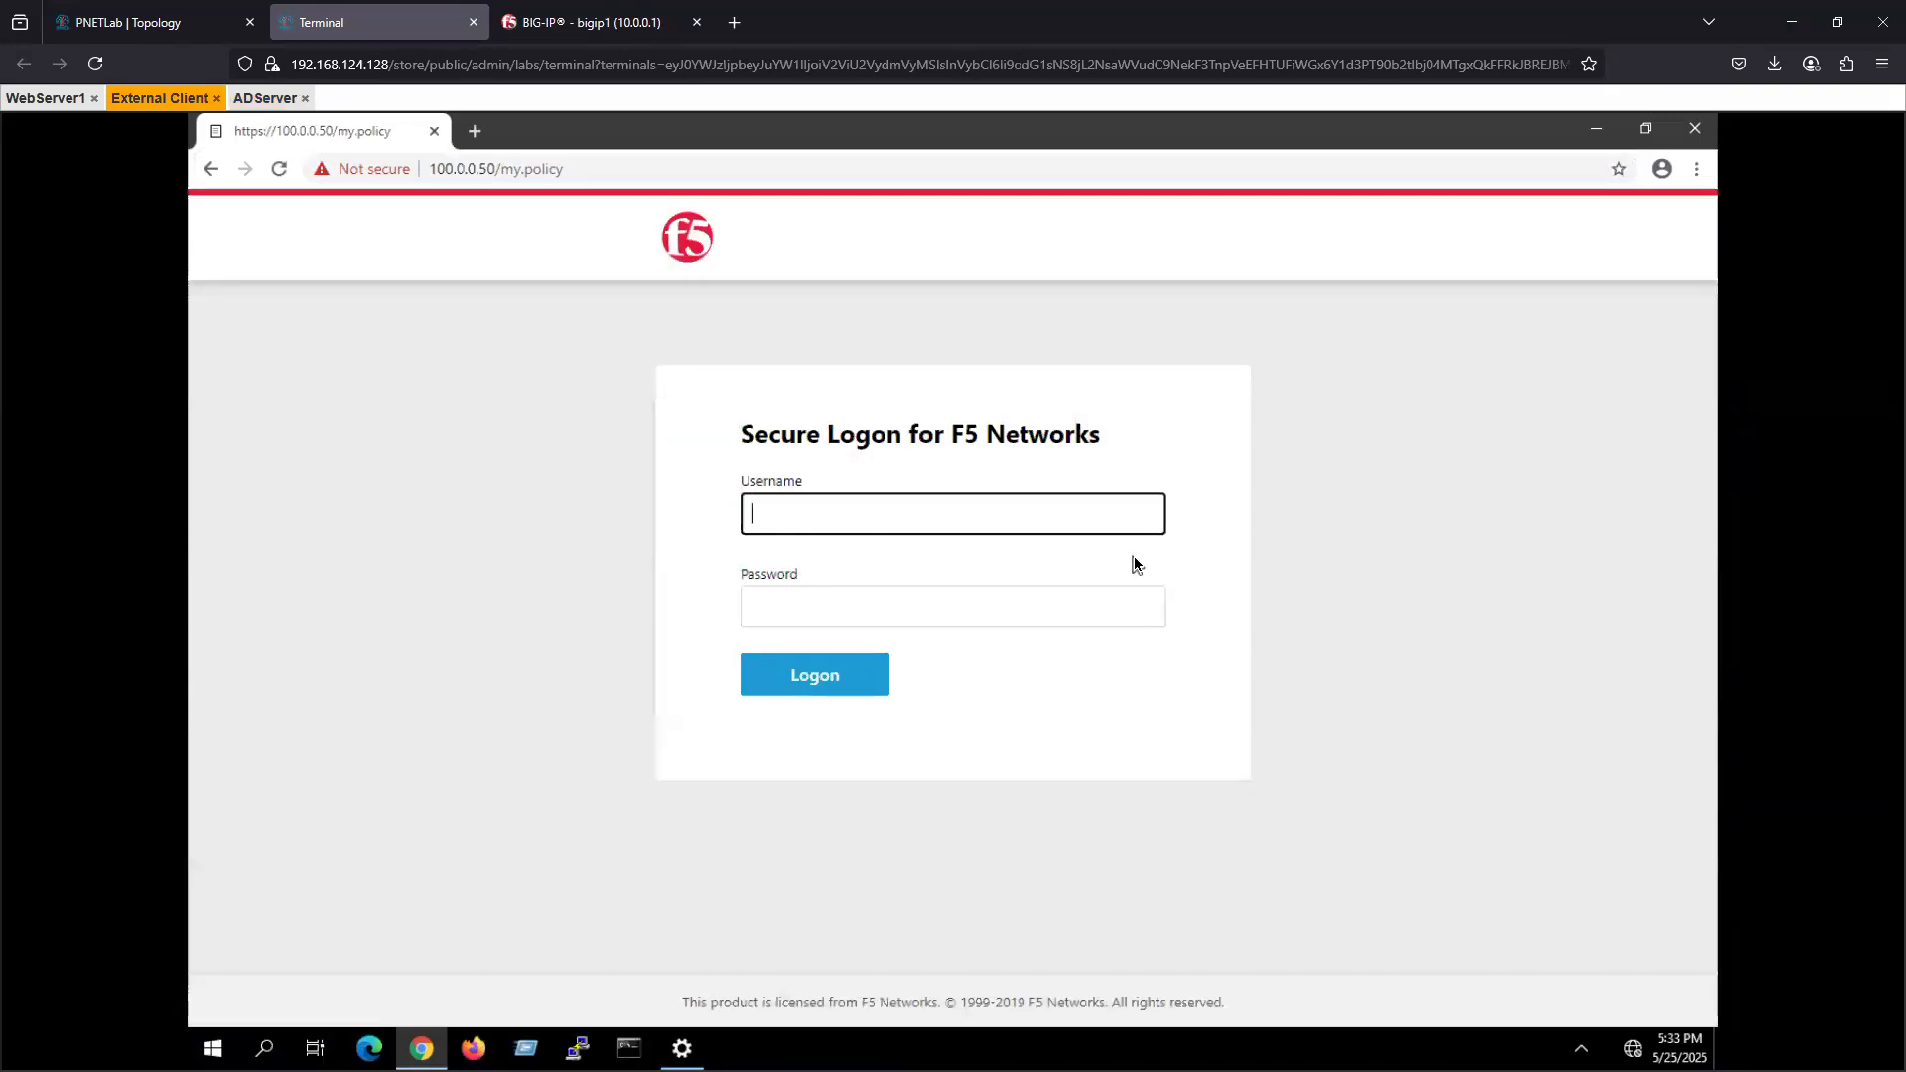
left_click(586, 28)
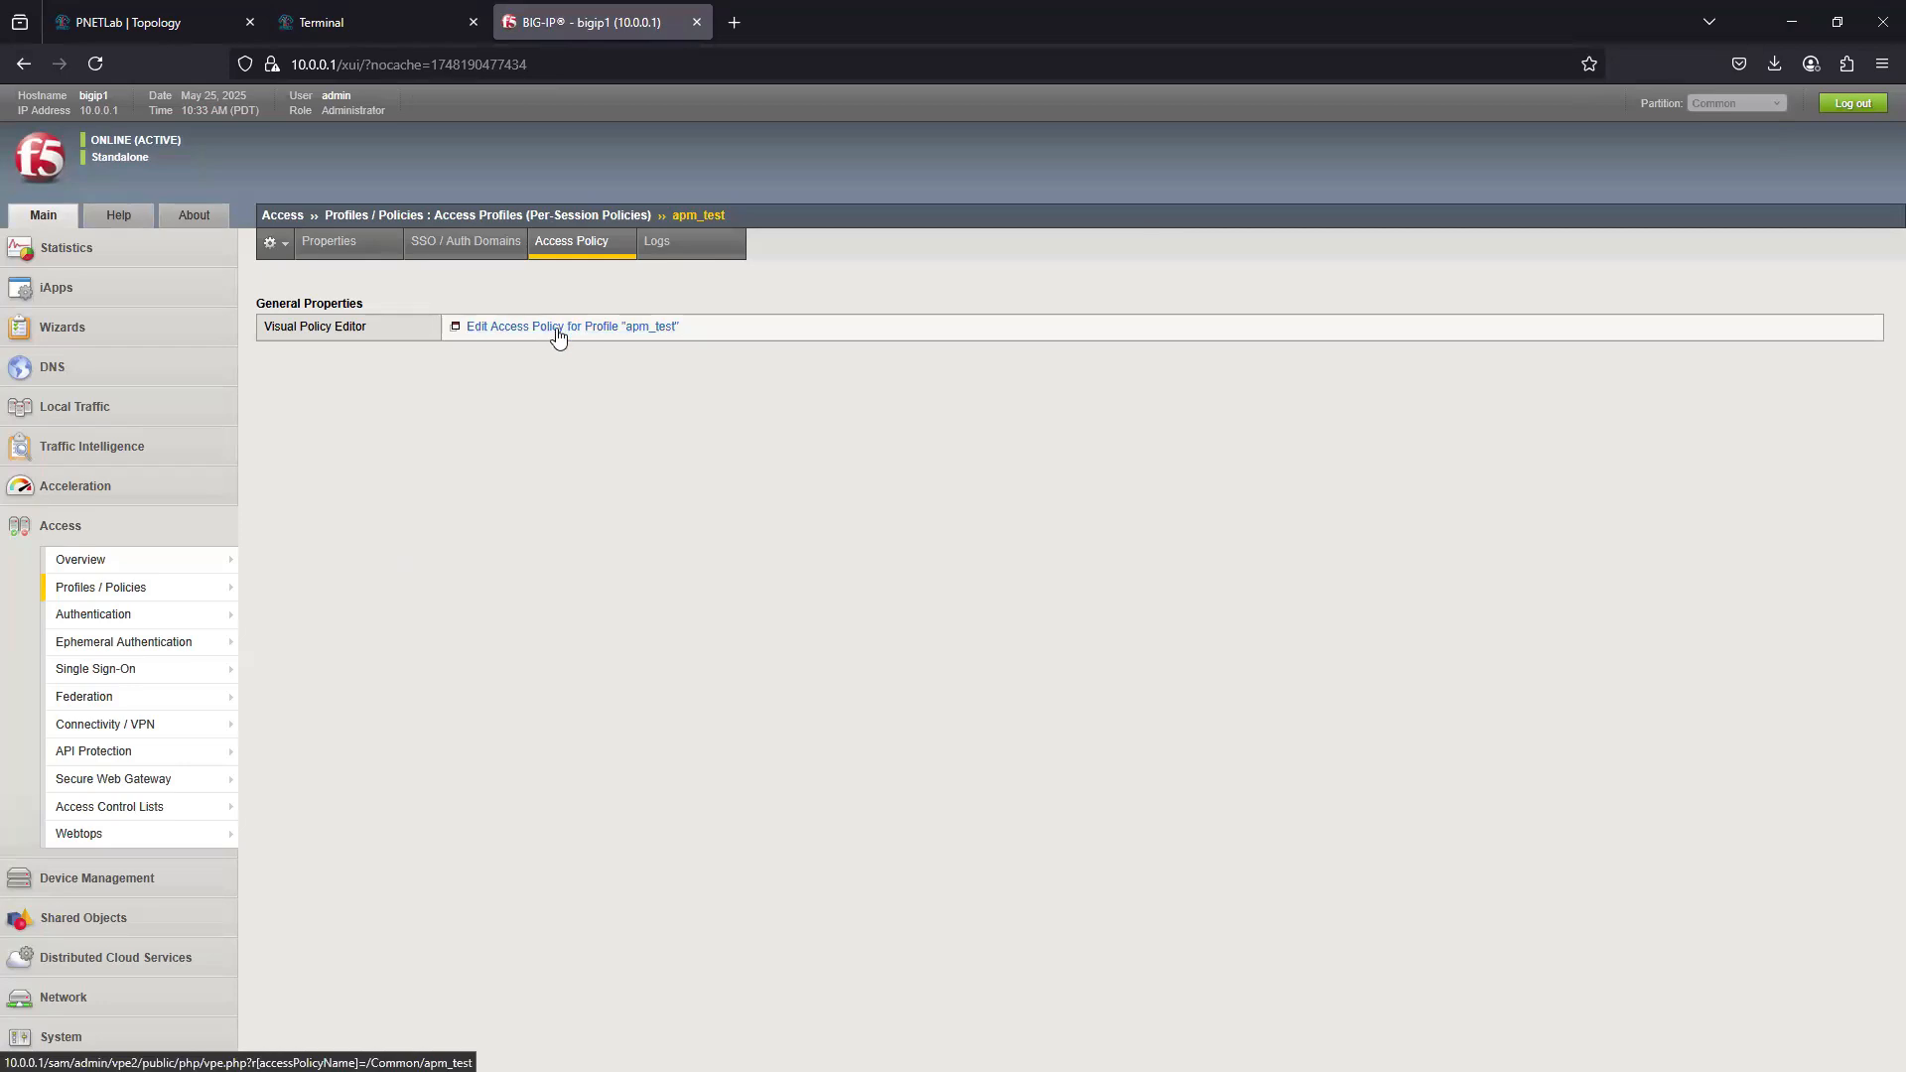
left_click(436, 21)
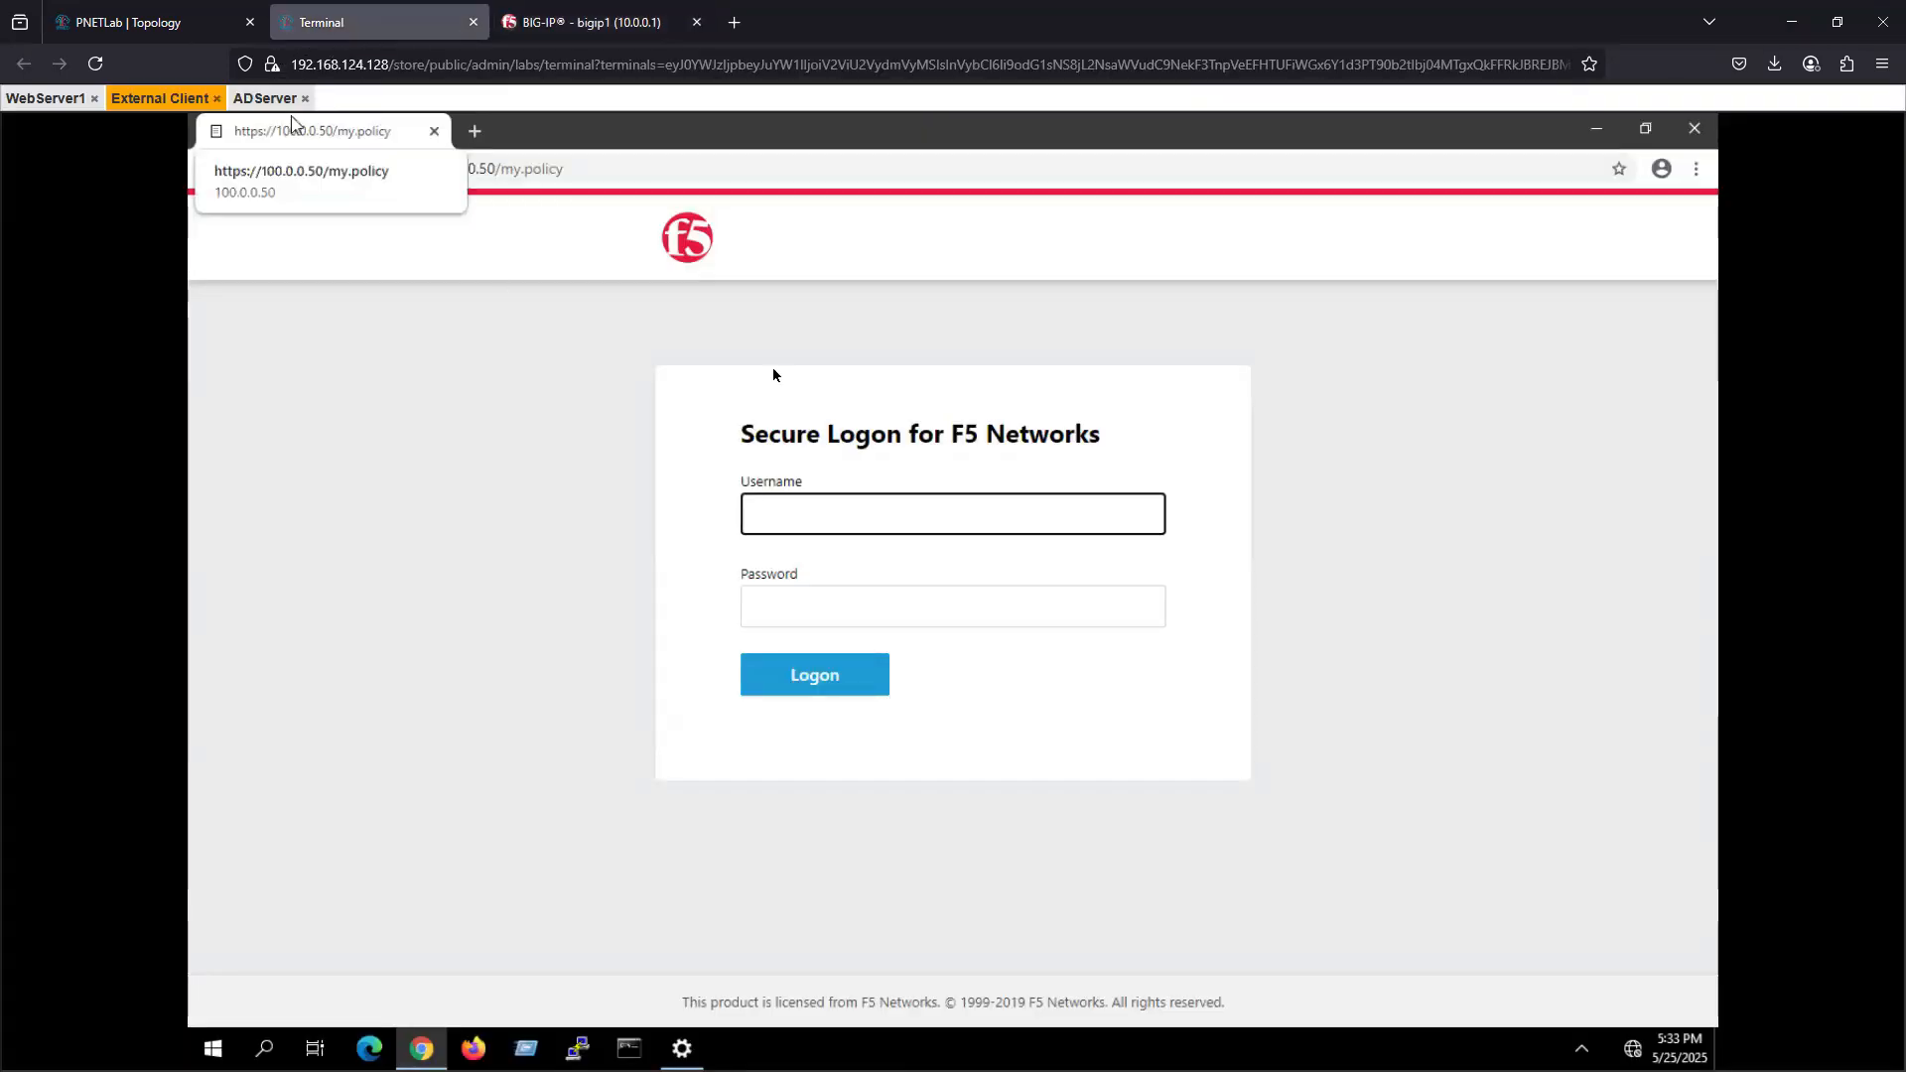
- Log on to the F5 Secure Logon page with username test1 and the account password
type("test1")
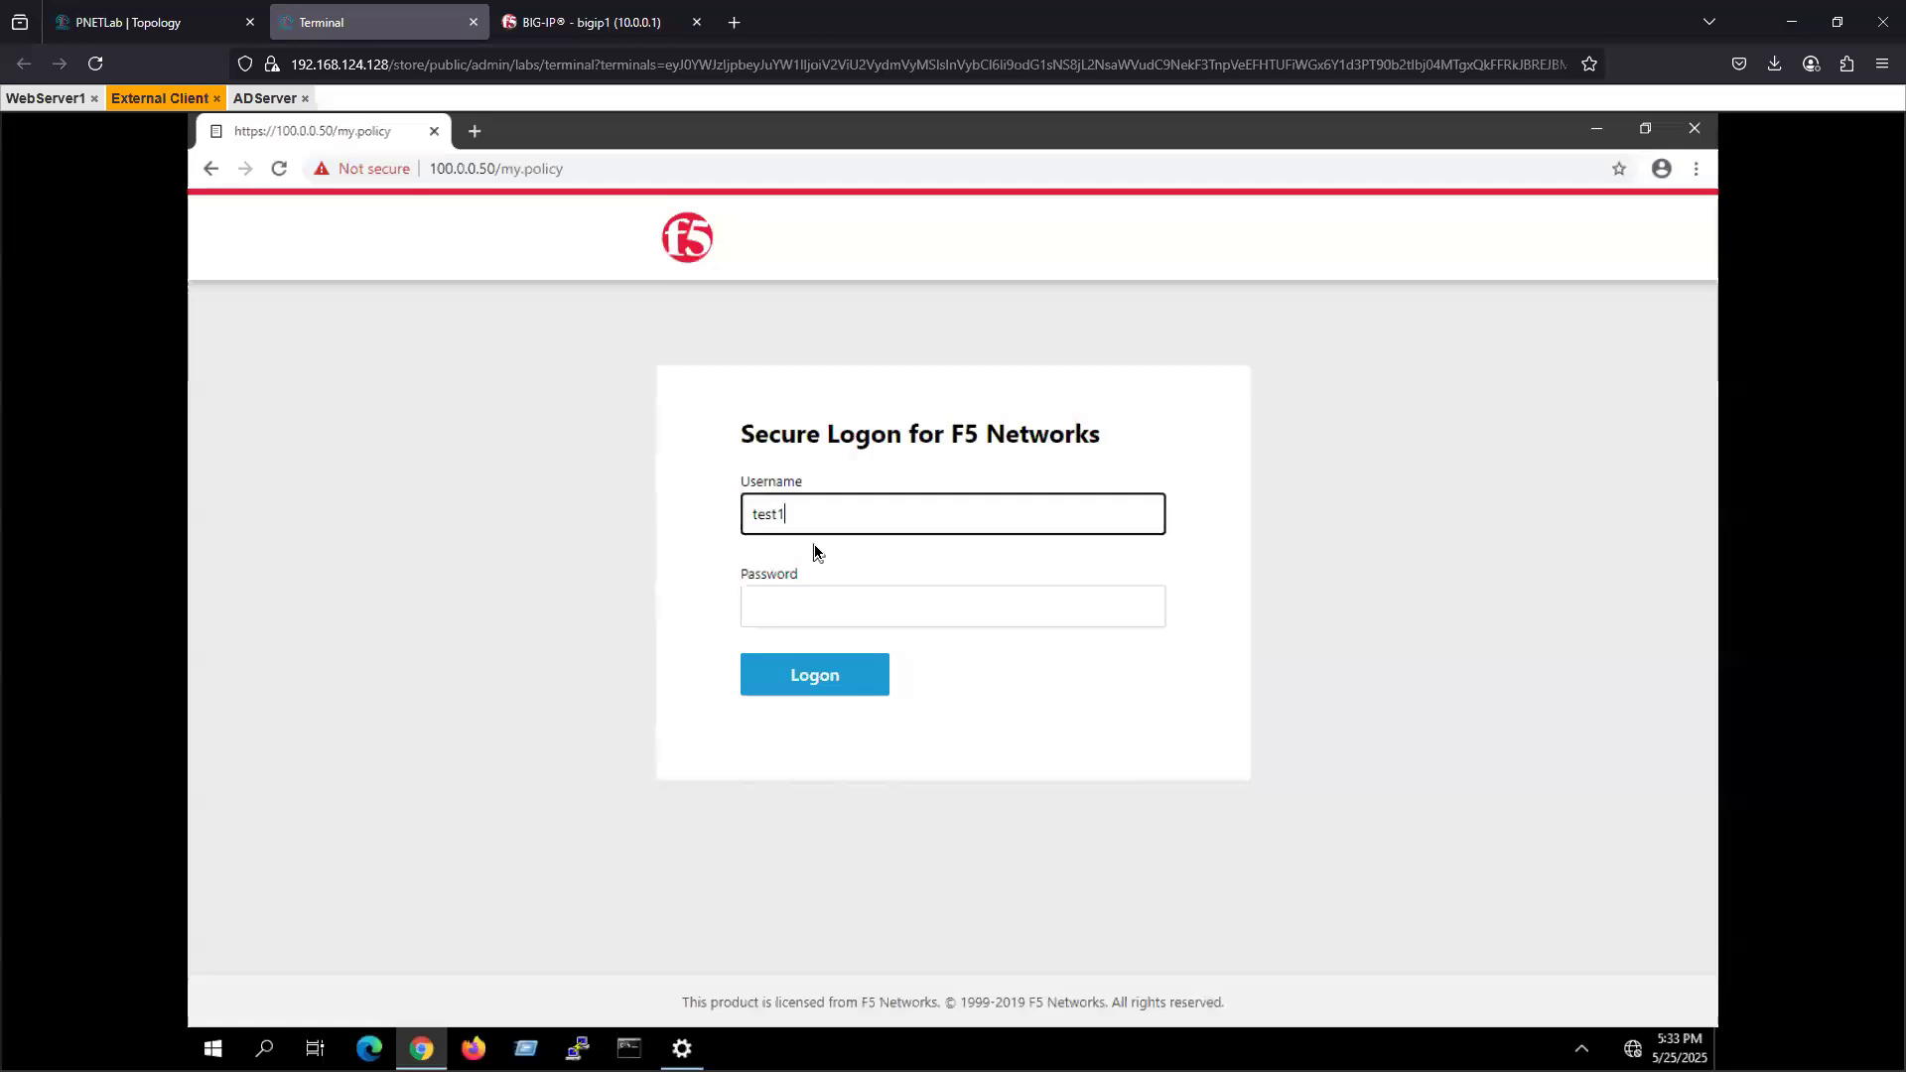
key("Tab")
type("test")
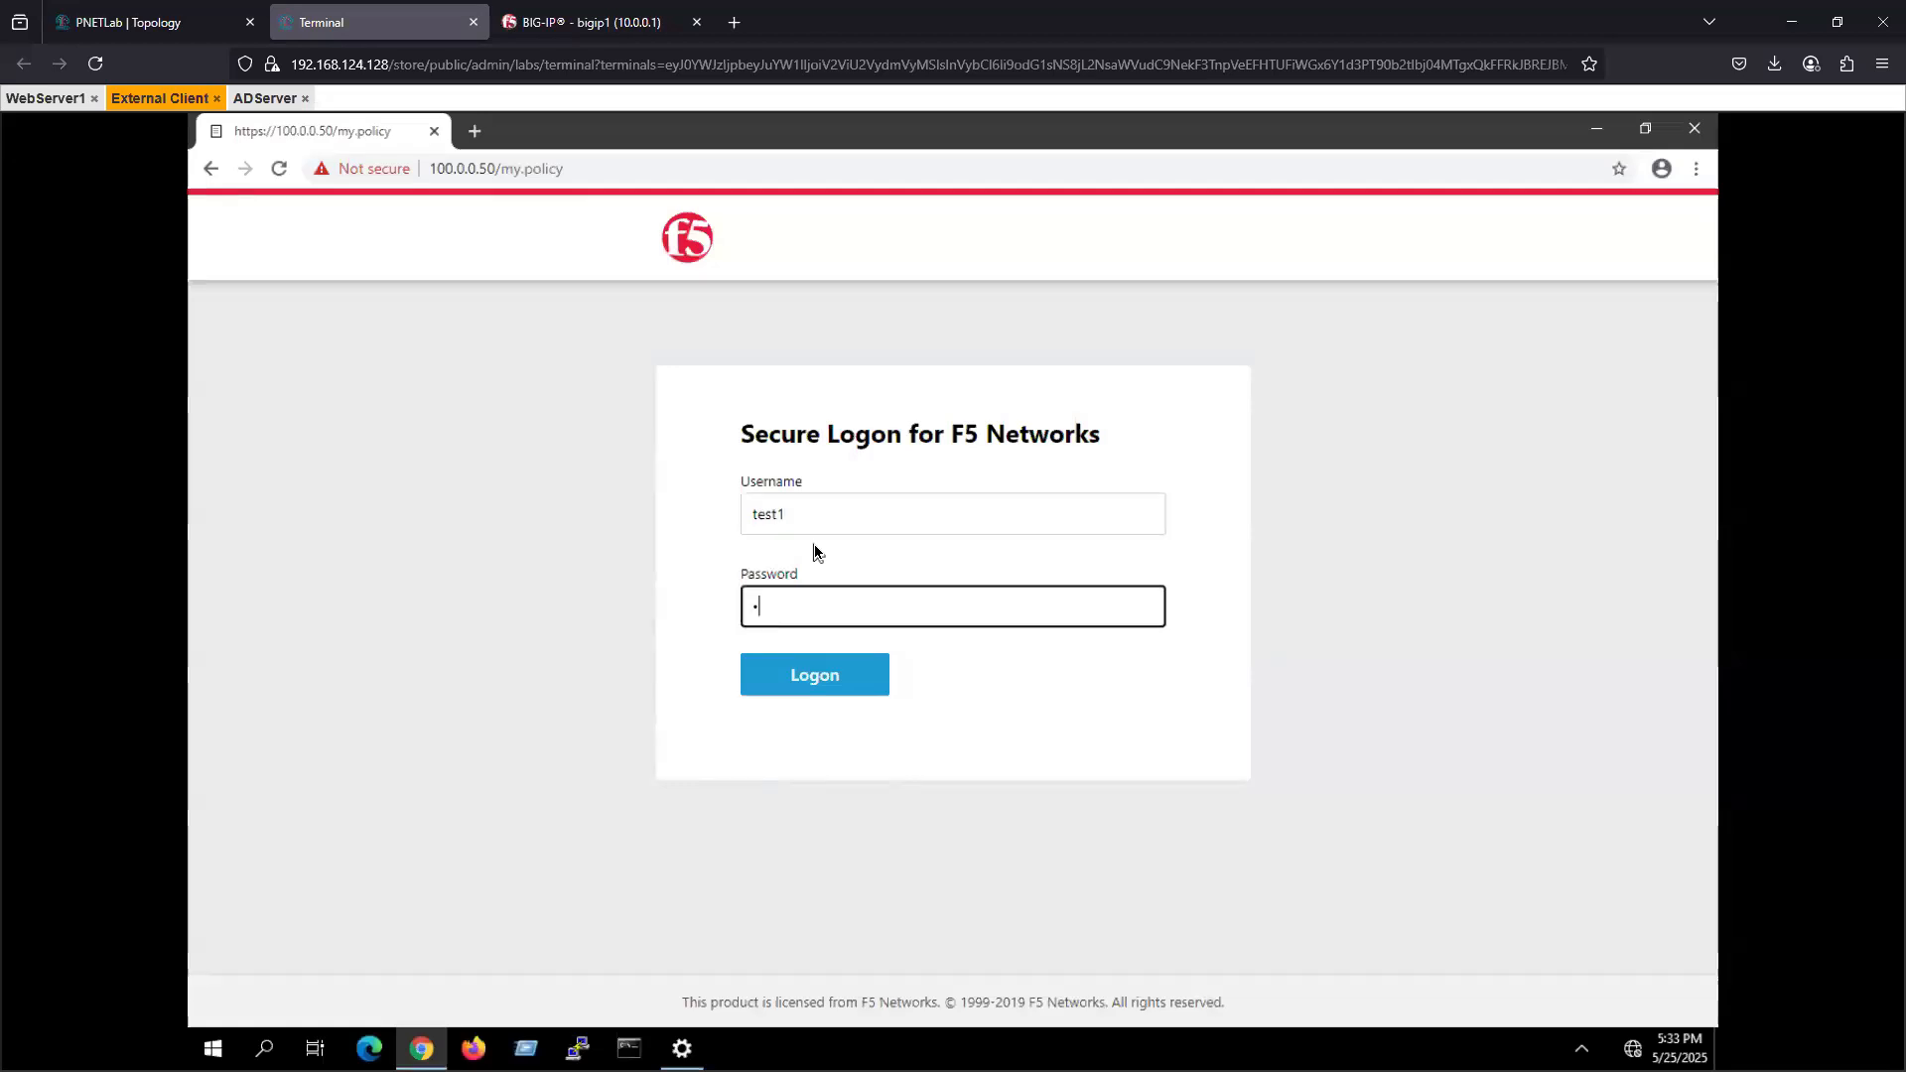
type("1234")
left_click(812, 685)
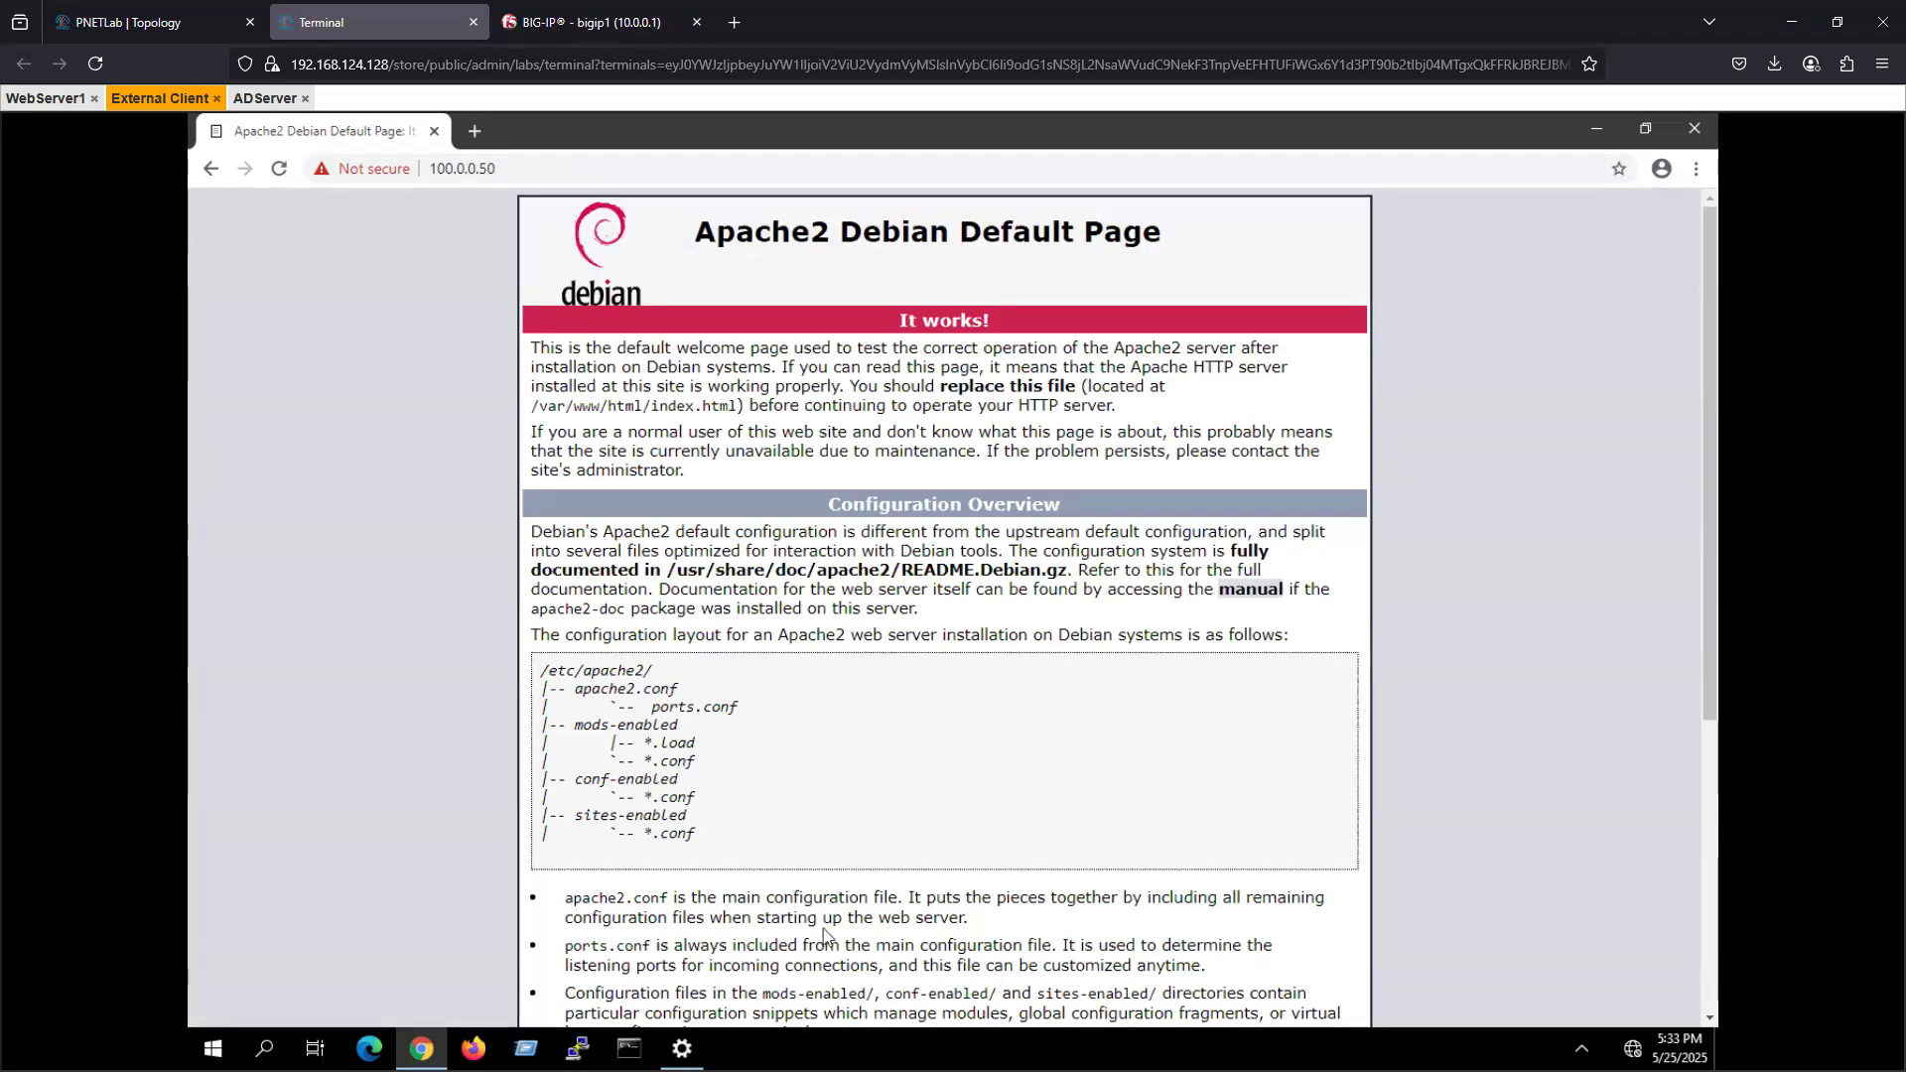
- Switch to BIG-IP, open the Active Directory server AD_aaa_server1, and examine its domain controller pool and admin credential settings
left_click(632, 19)
mouse_move(107, 592)
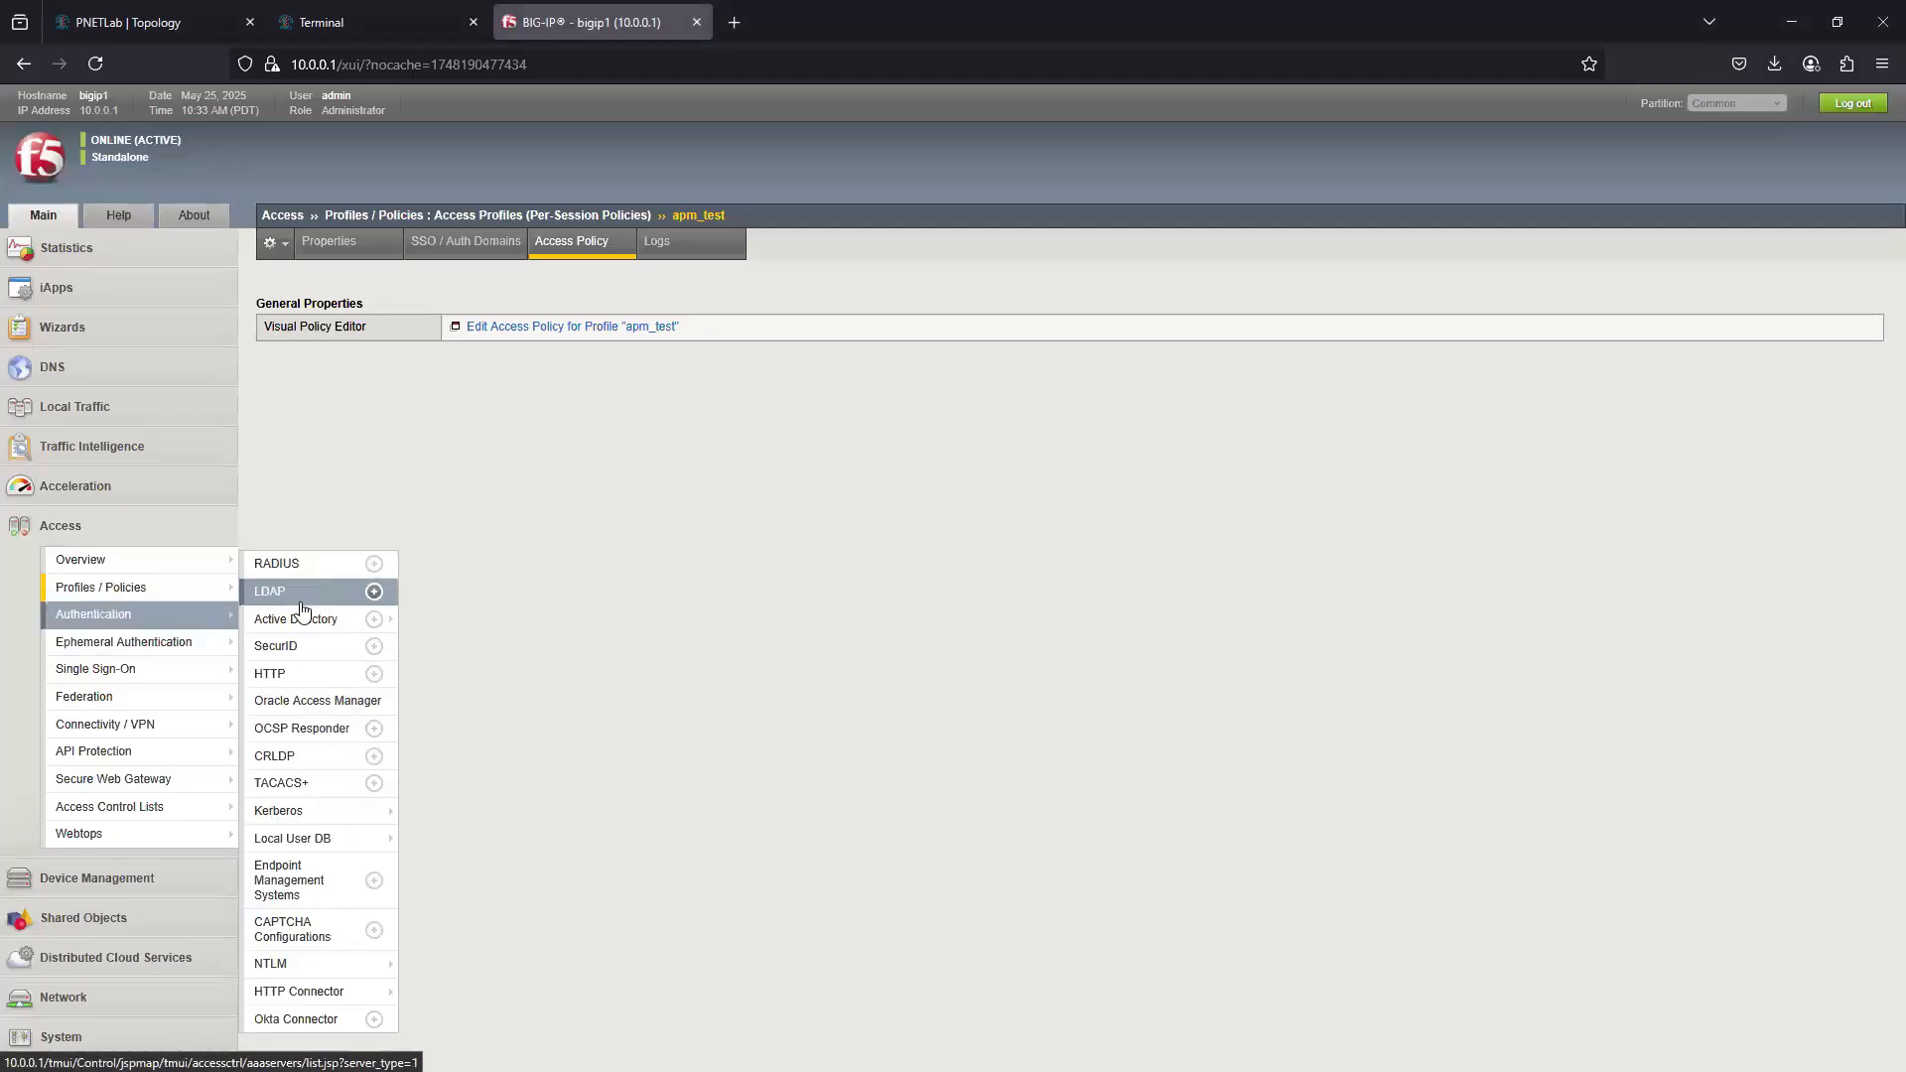
left_click(352, 620)
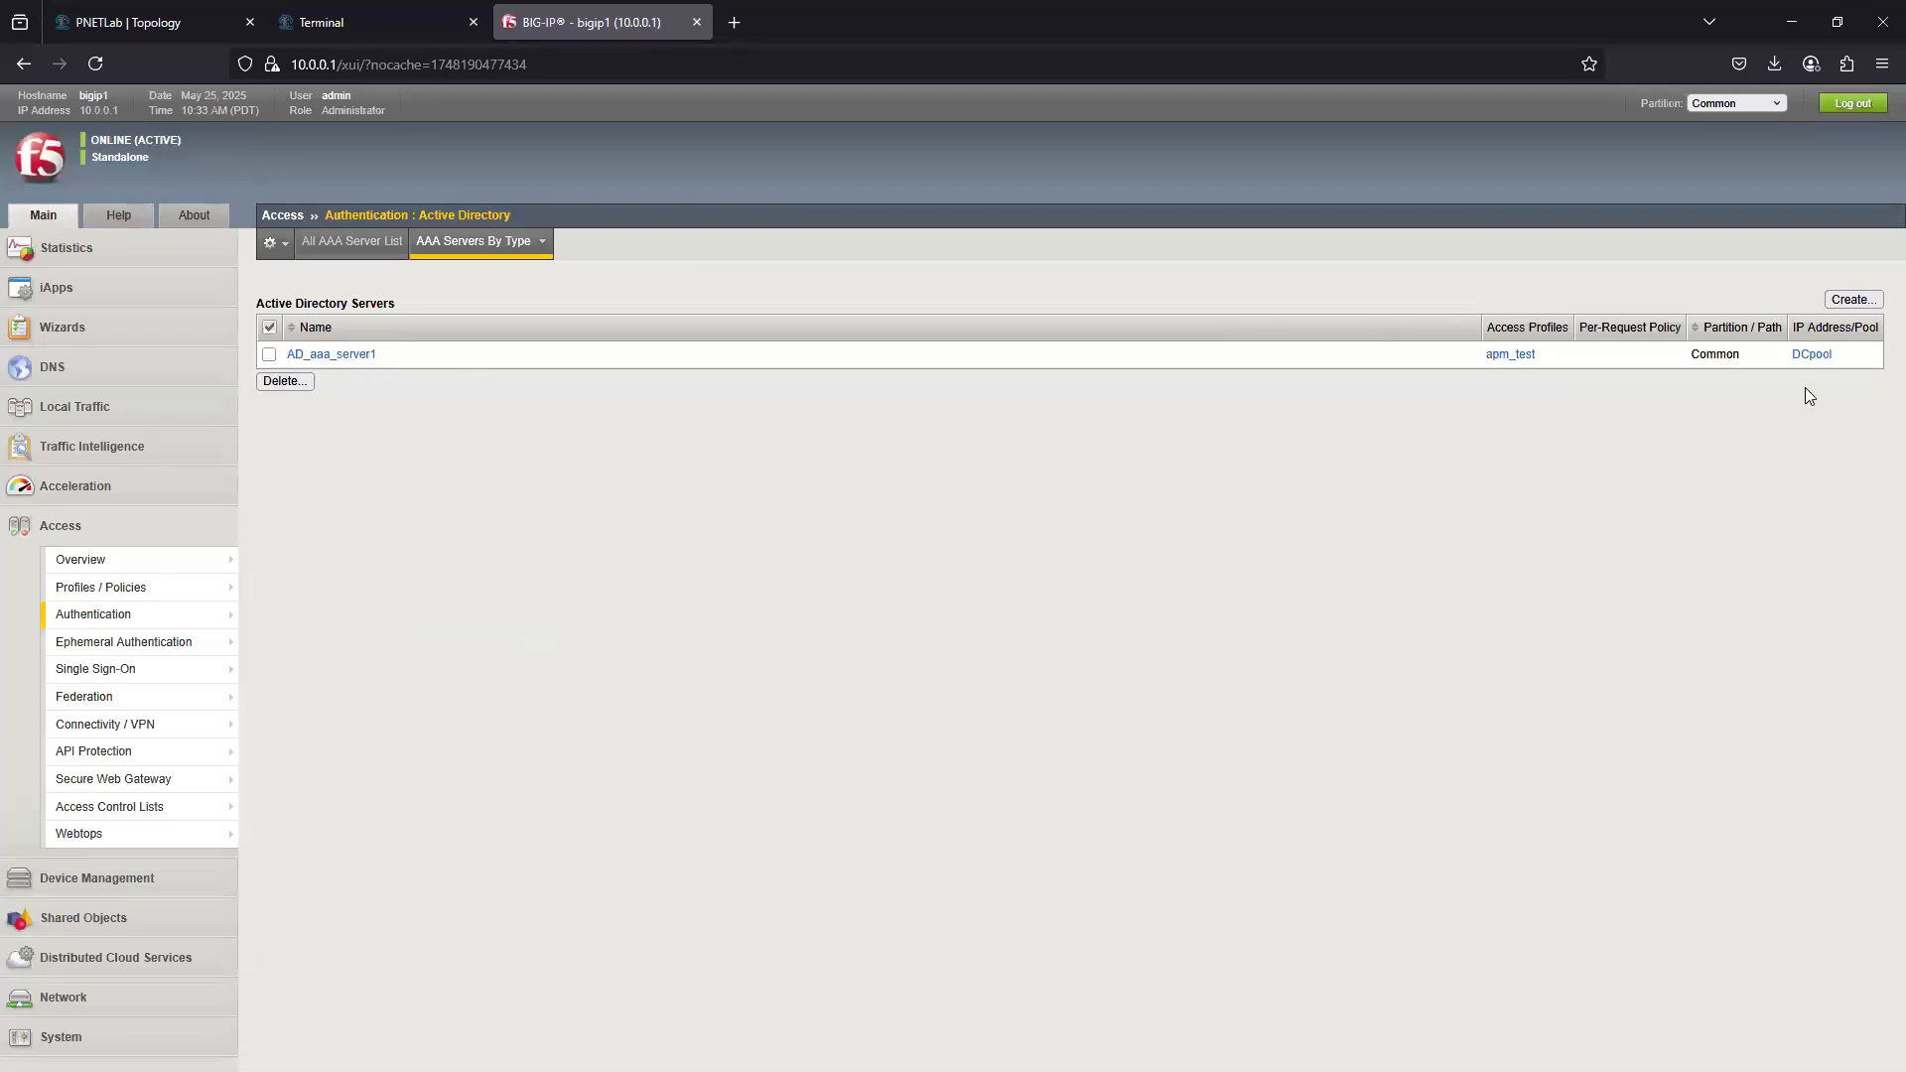
left_click(361, 354)
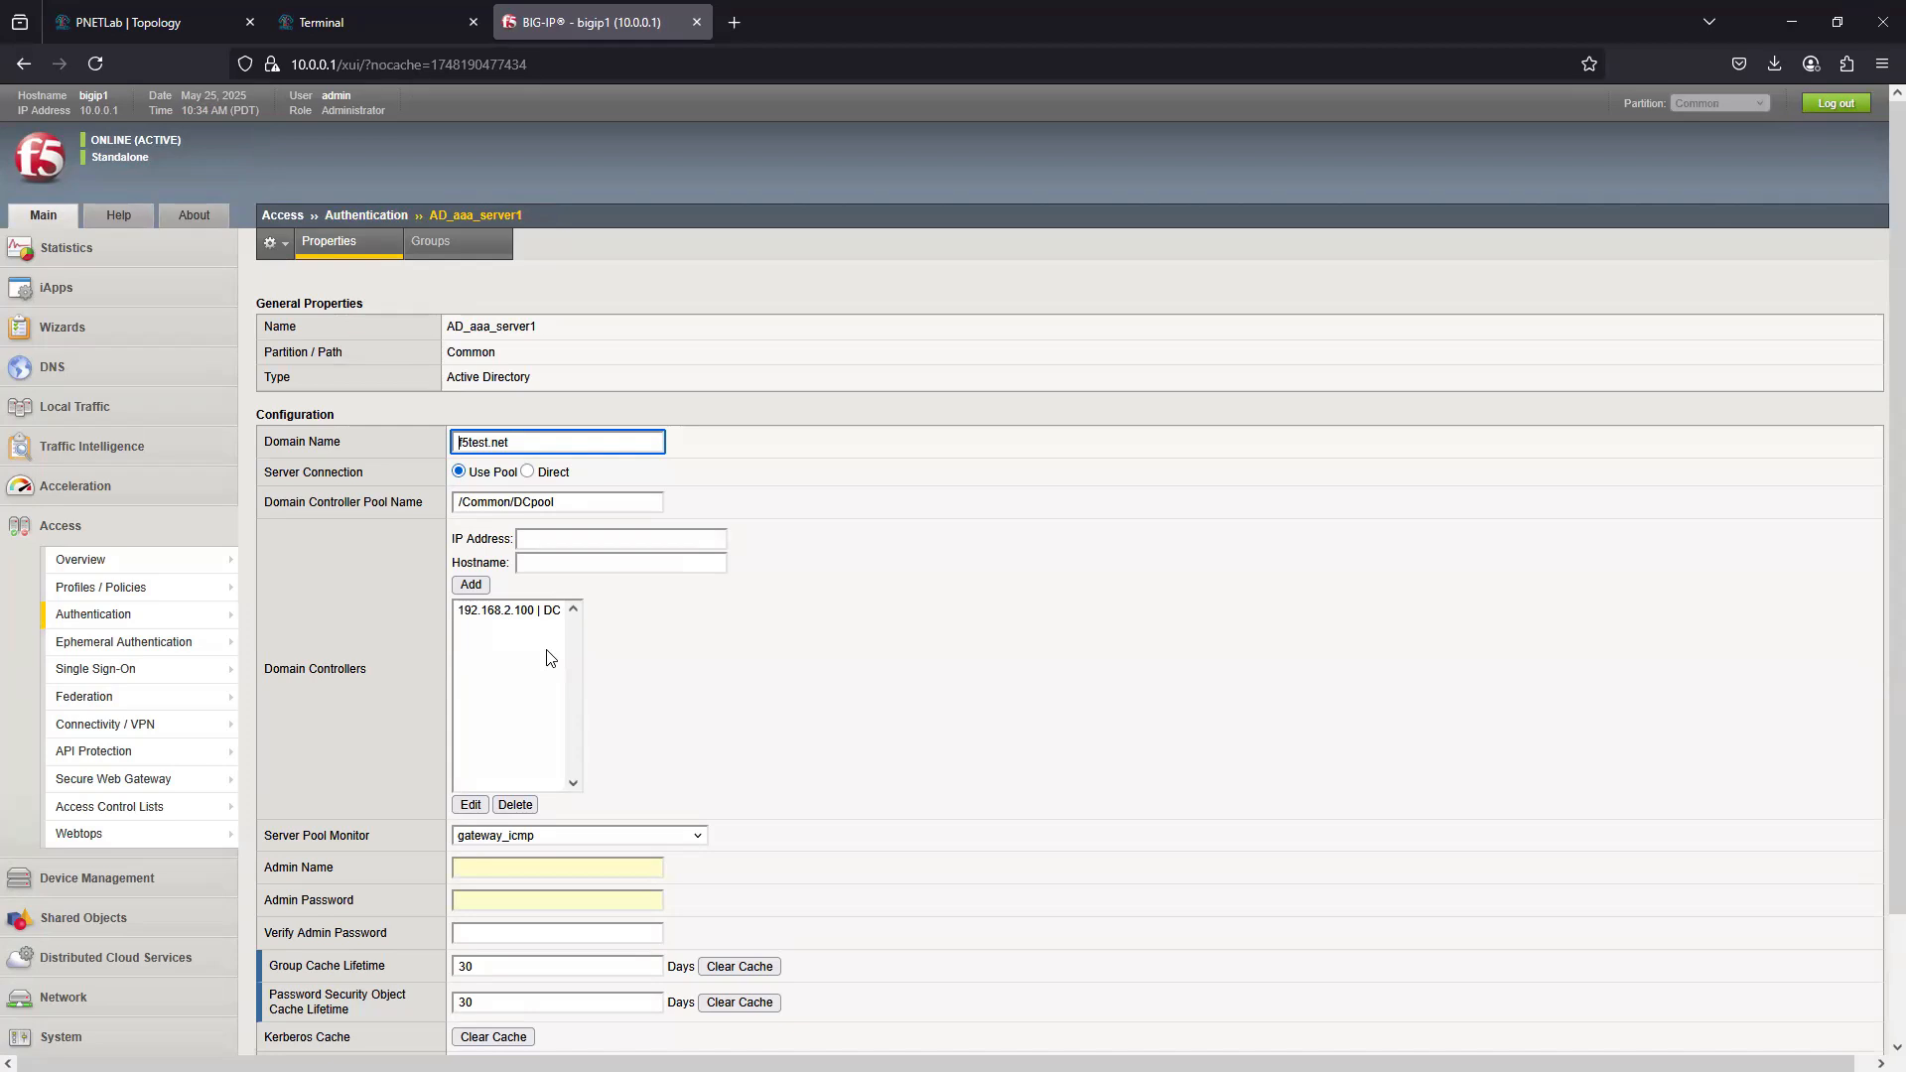
left_click(540, 869)
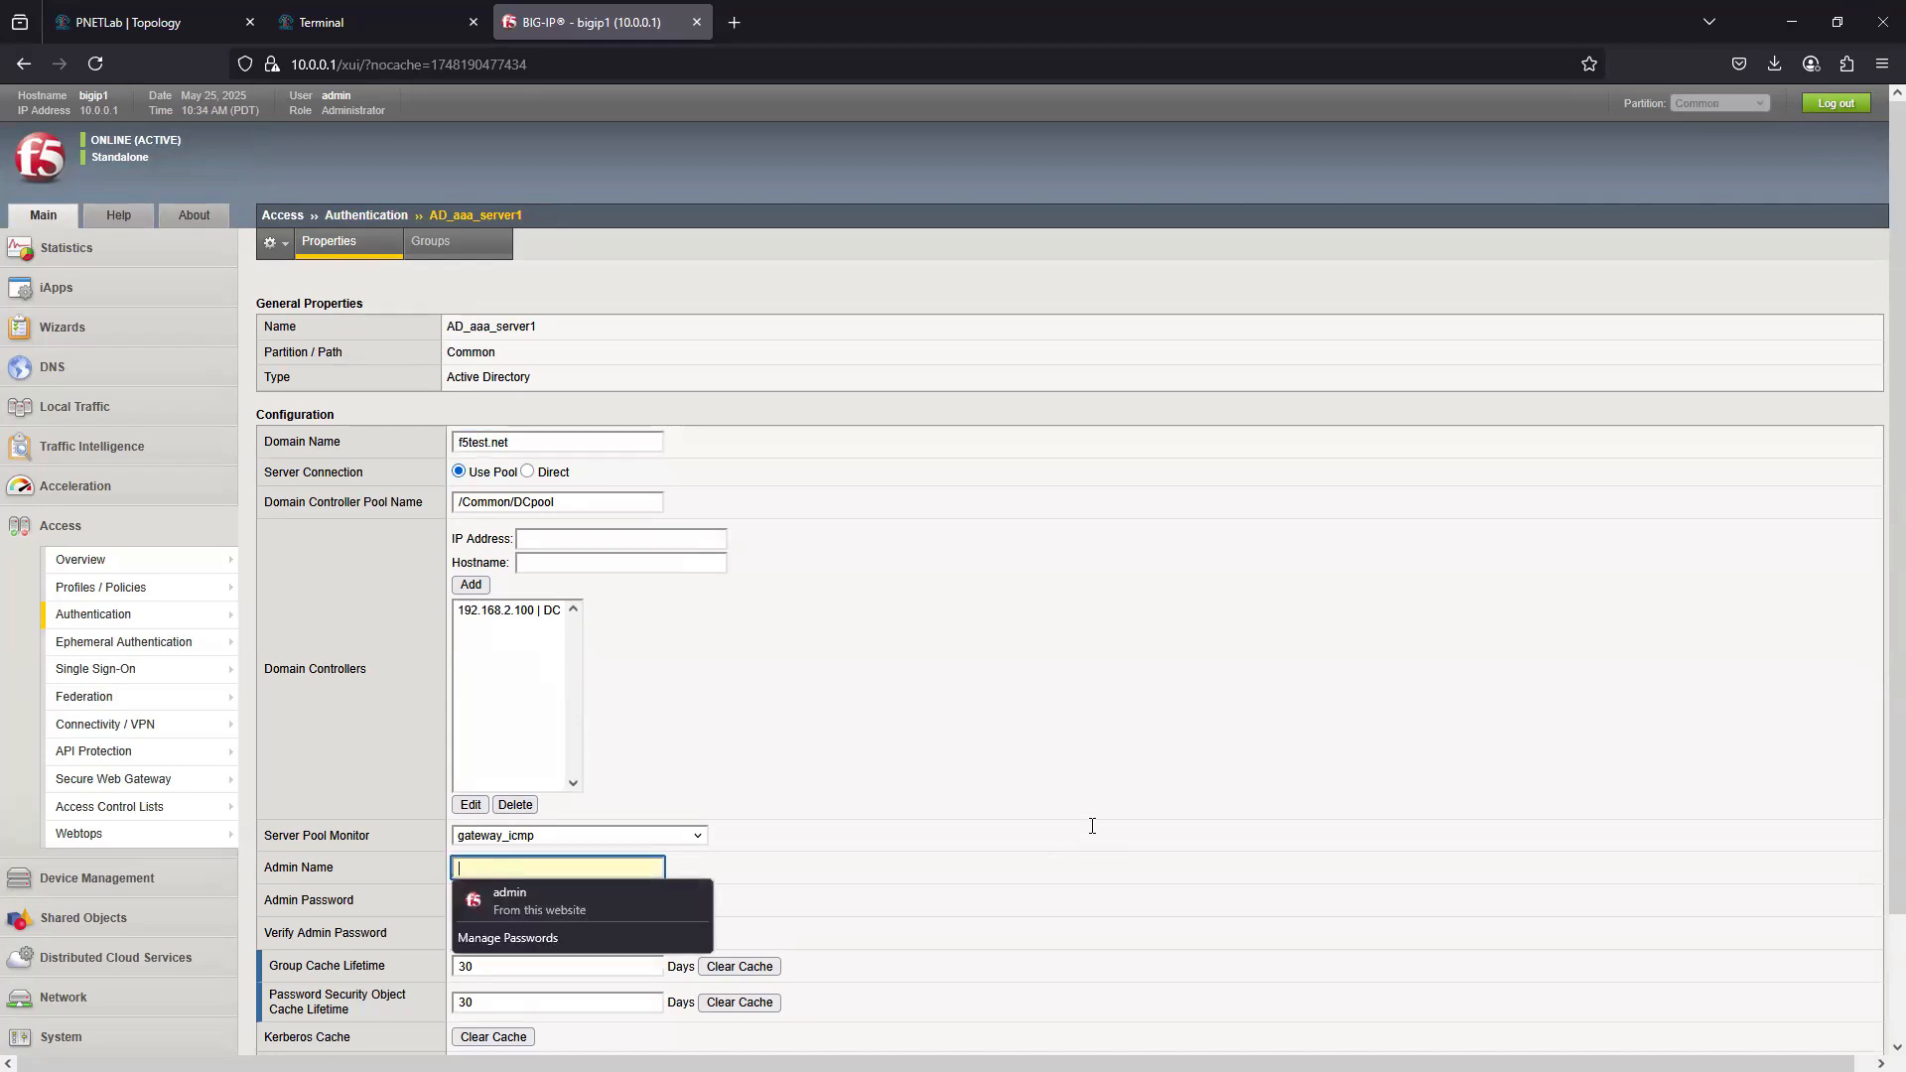
left_click(1072, 749)
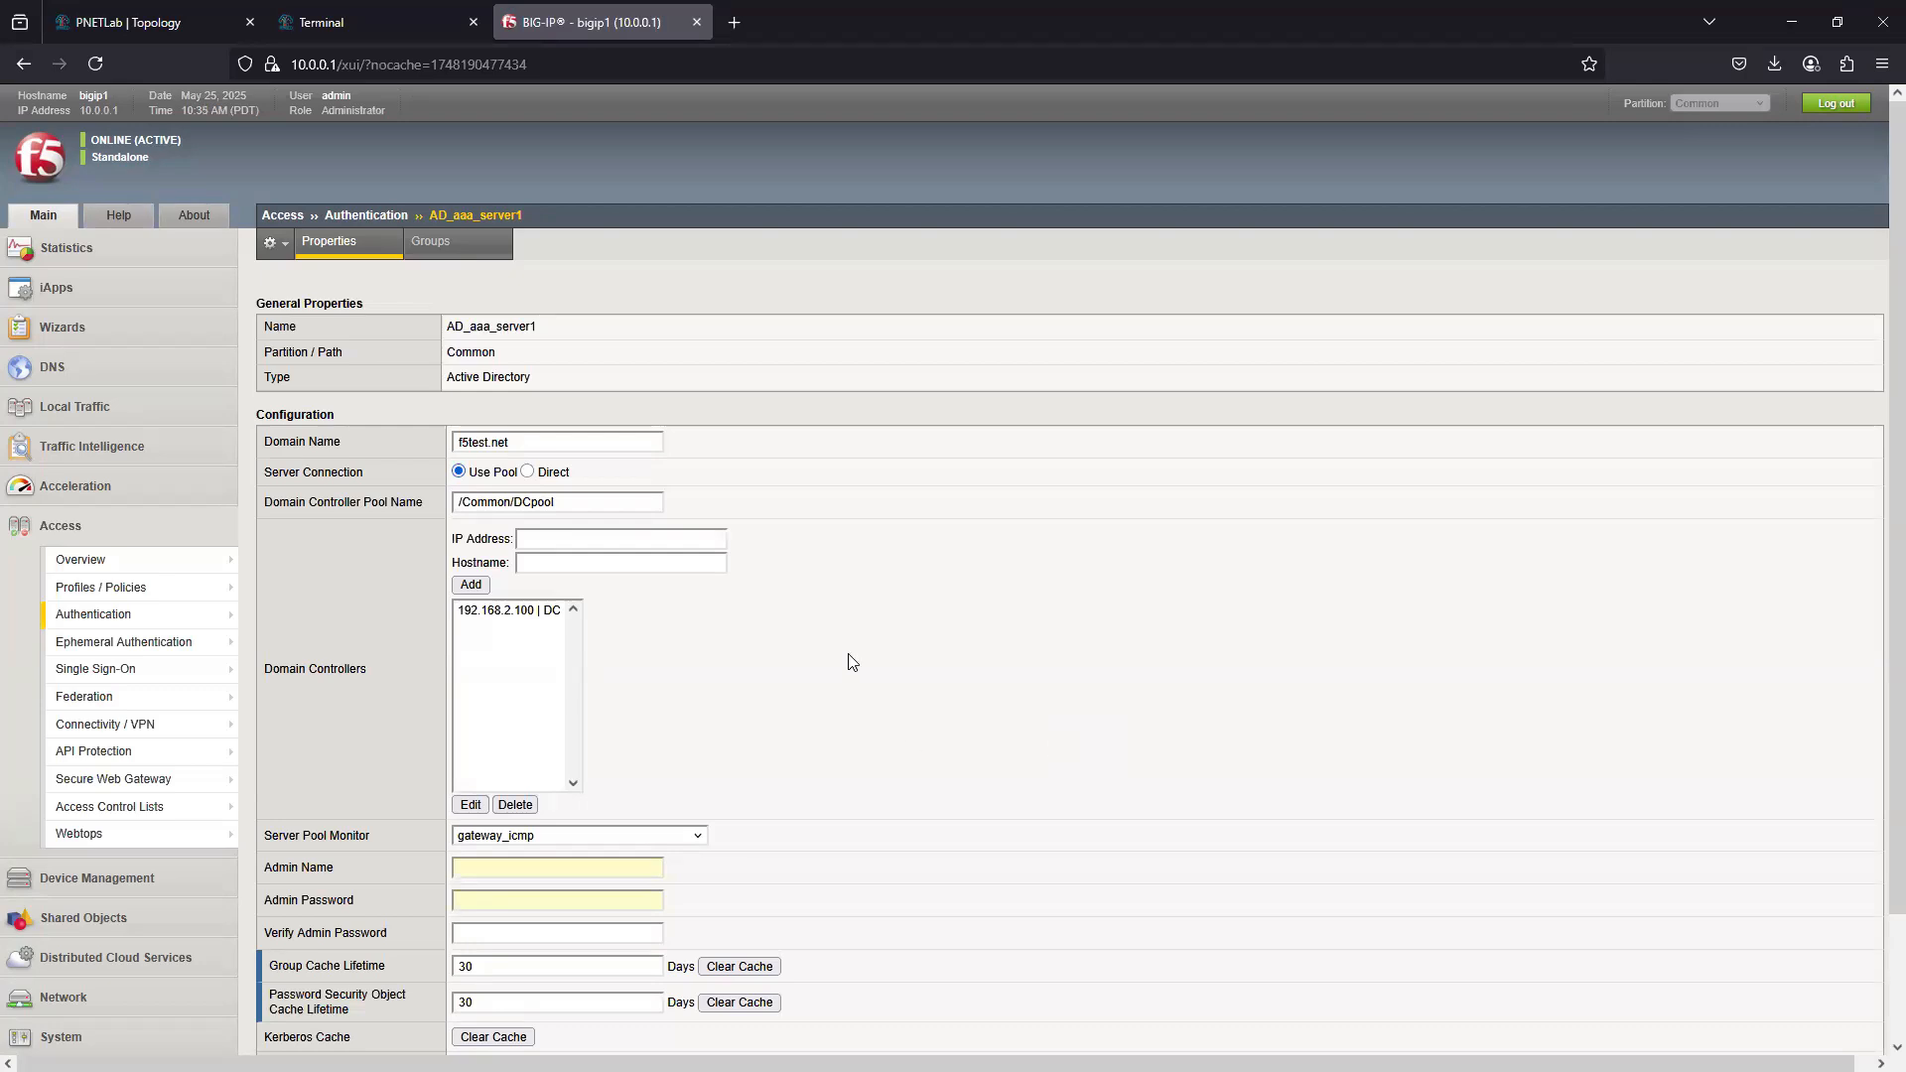
scroll(898, 725, "down", 3)
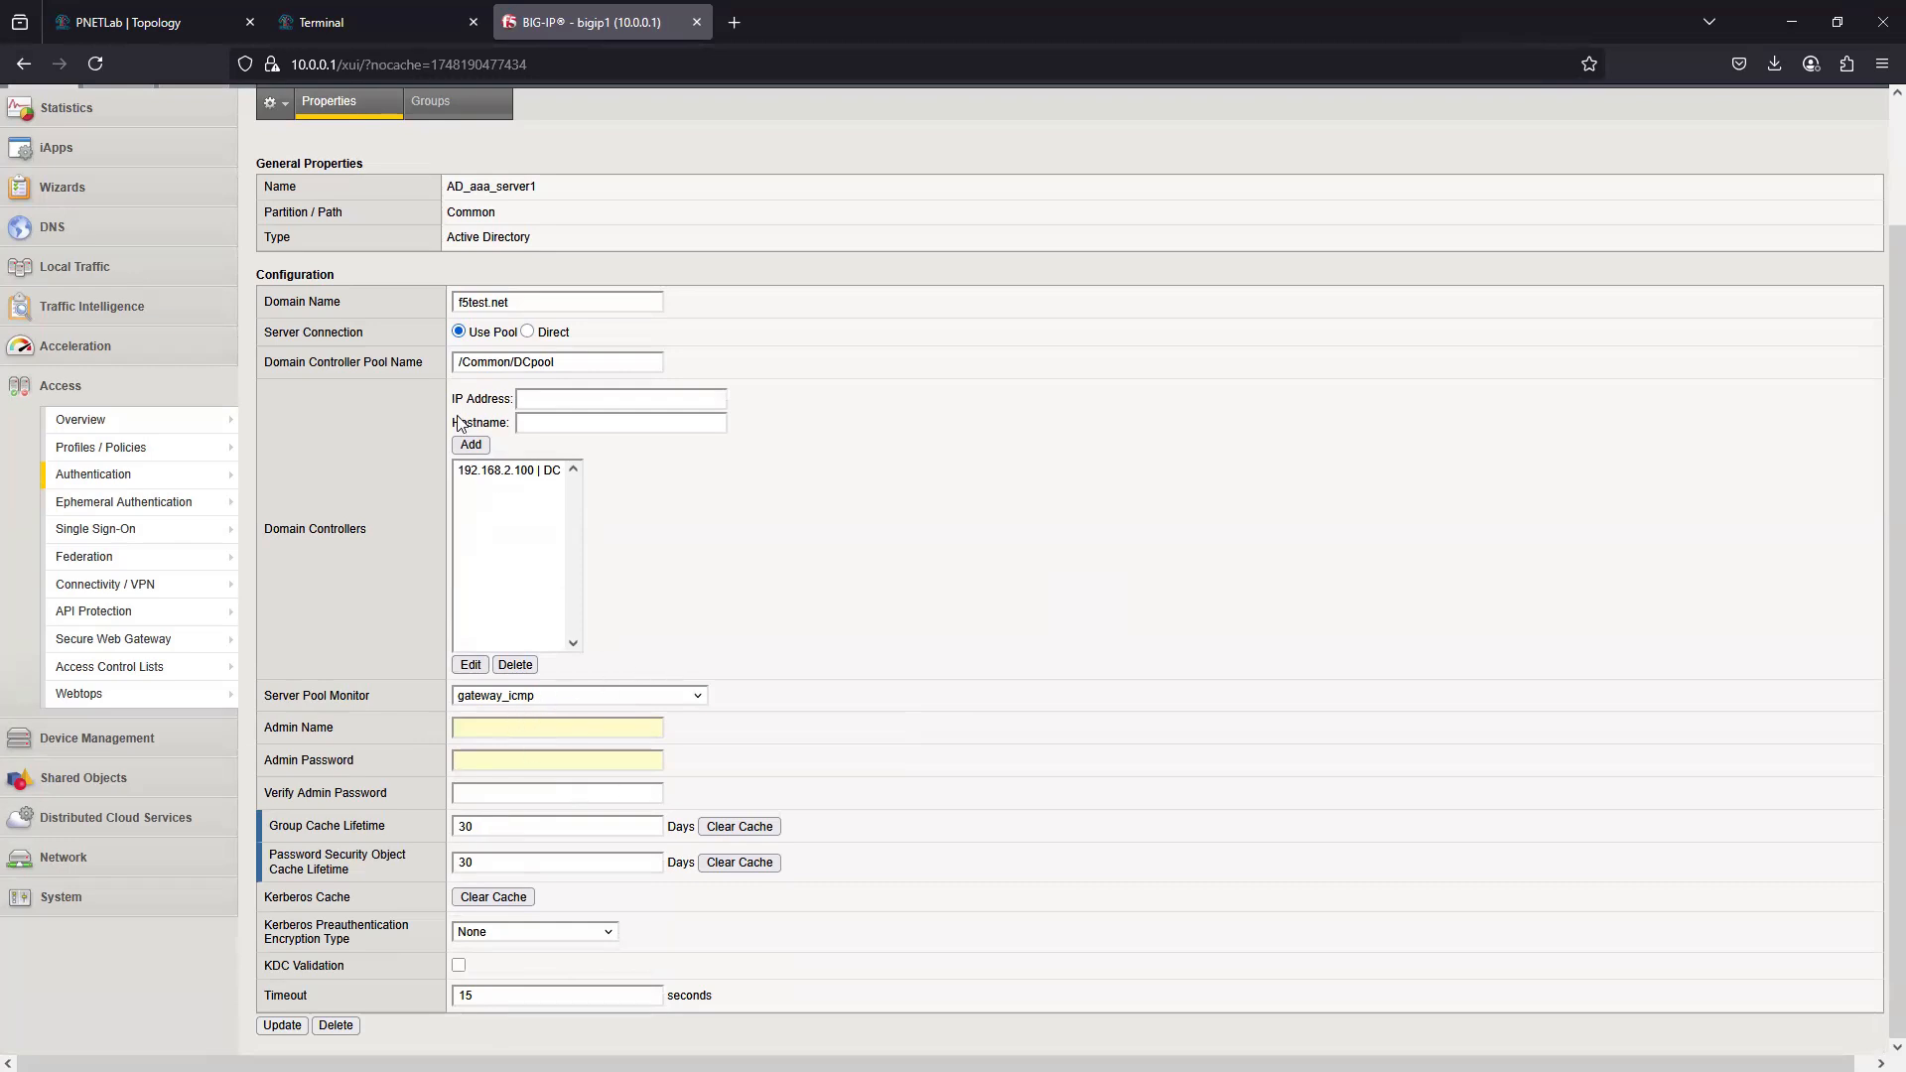
left_click(486, 470)
left_click(322, 38)
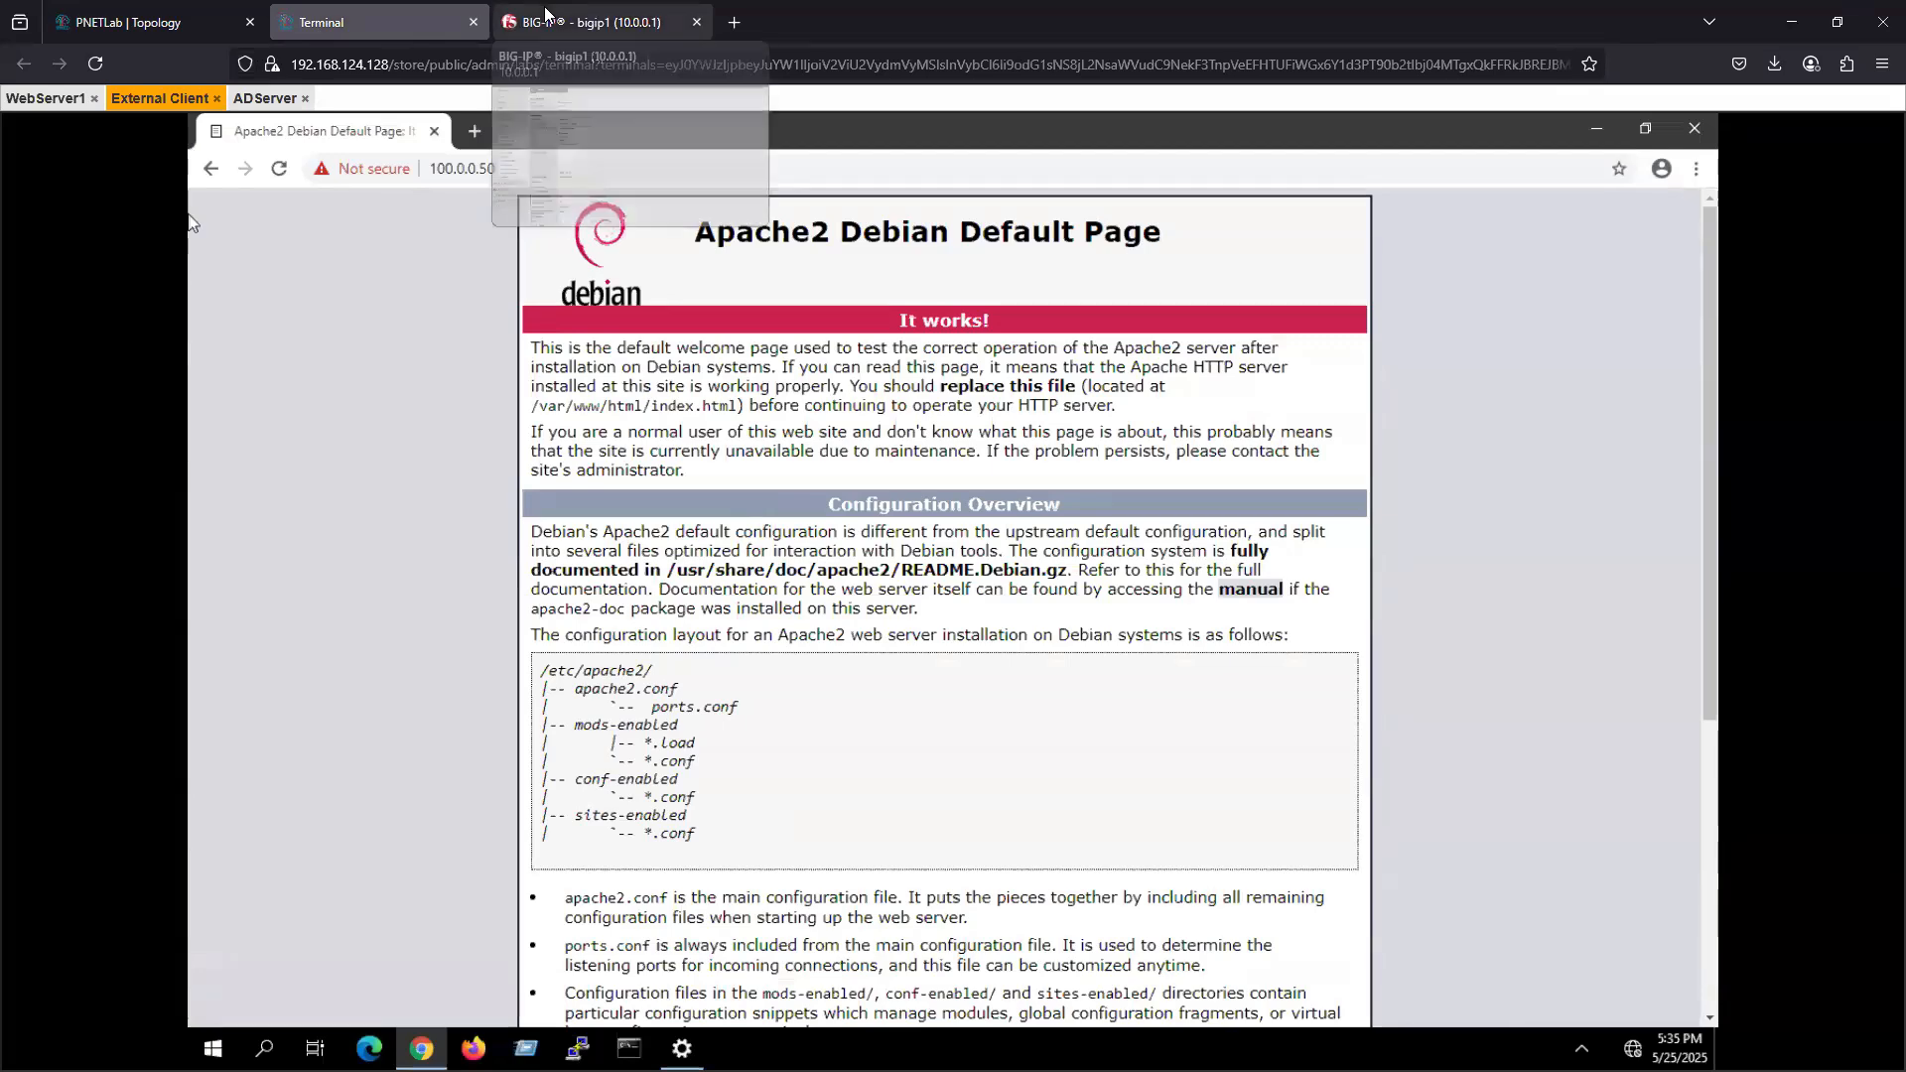
left_click(586, 22)
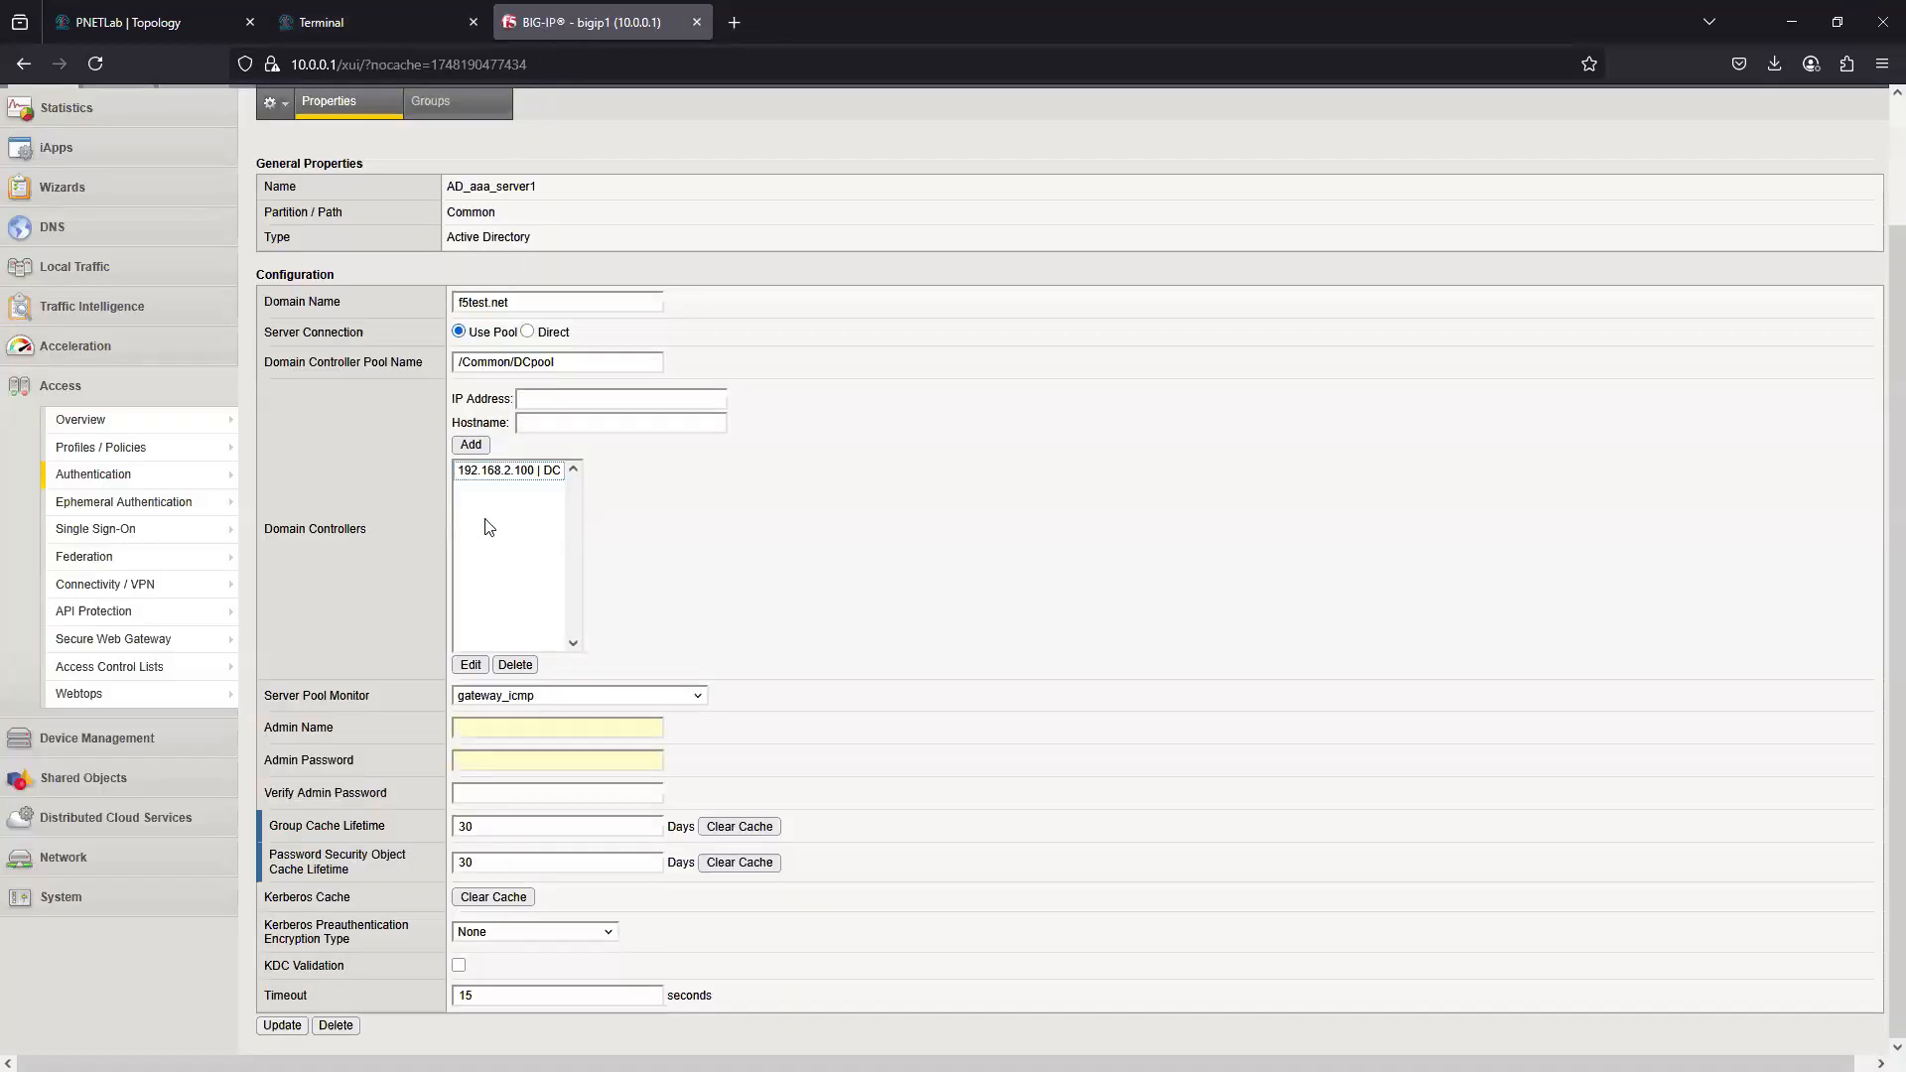
- Try the Direct server connection for AD_aaa_server1, examine its domain controller and admin fields, and return the connection to Use Pool
left_click(529, 333)
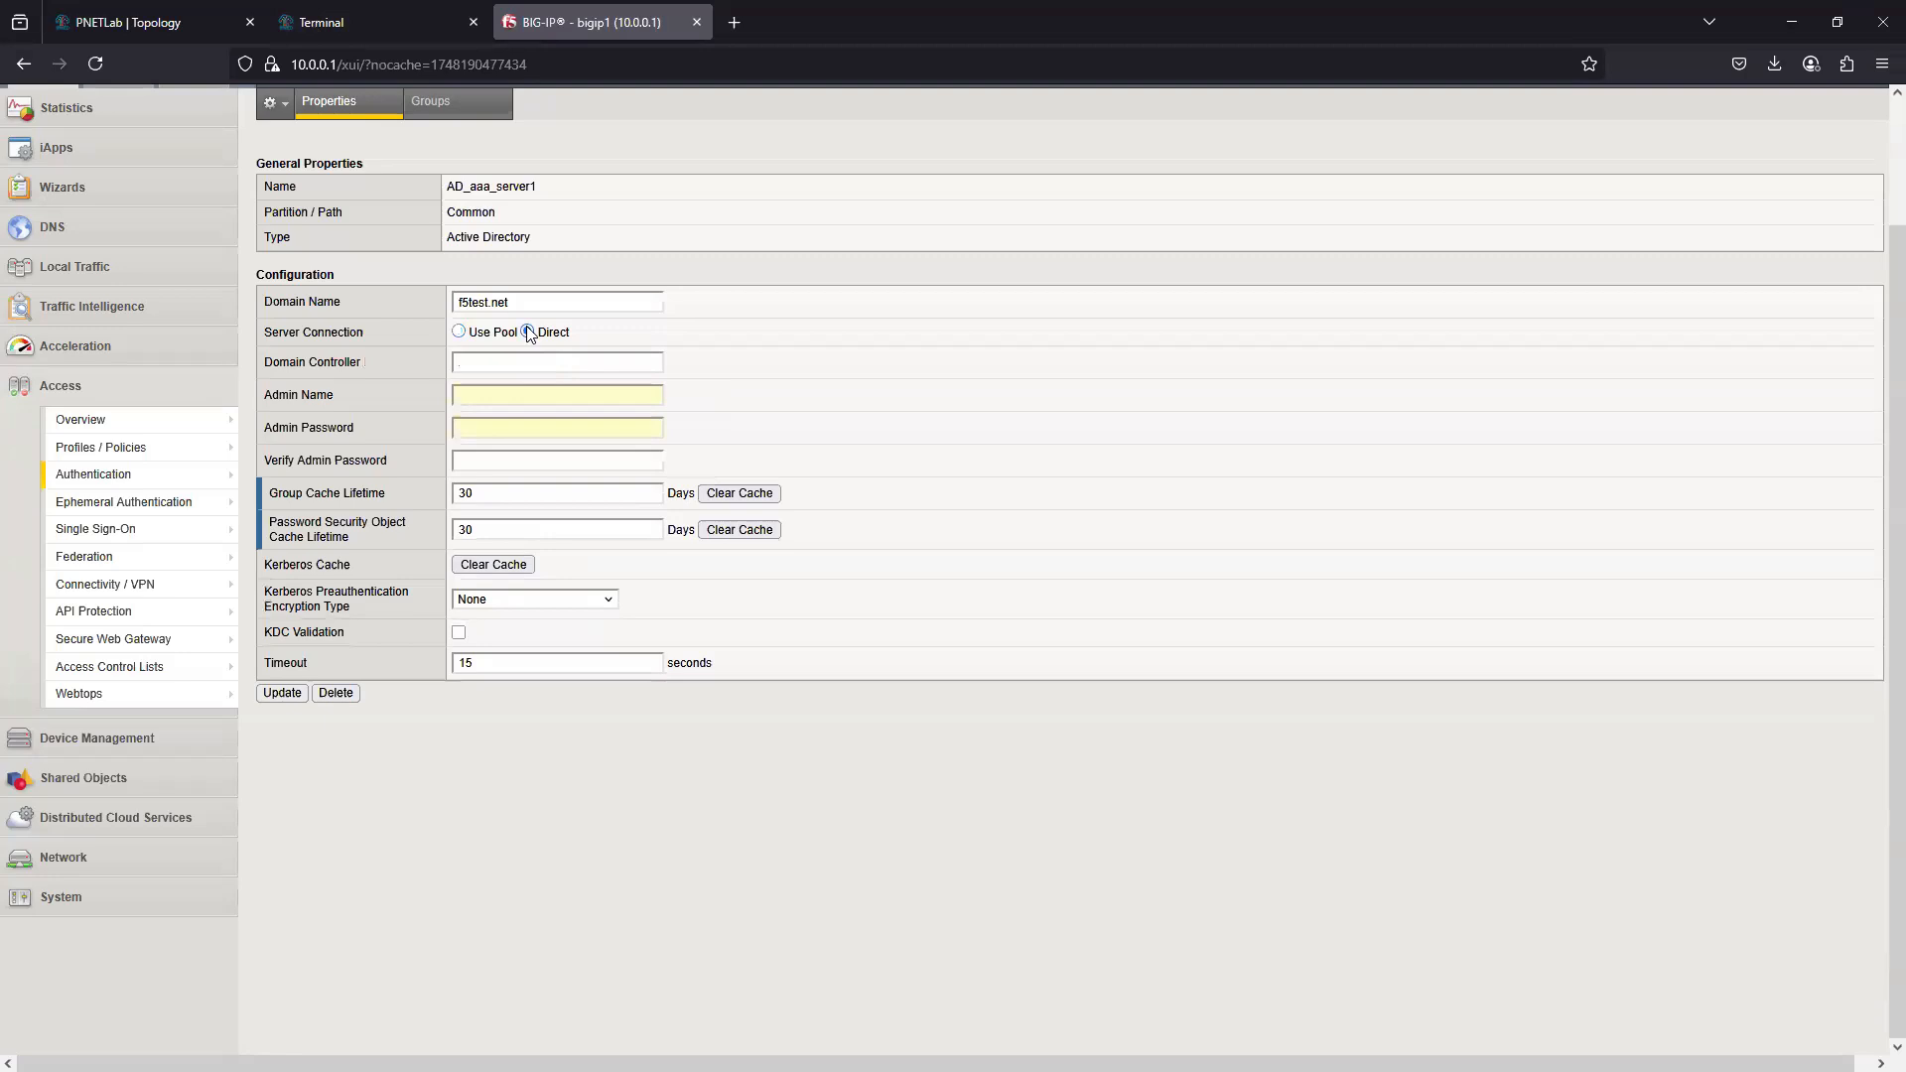
left_click(480, 363)
left_click(488, 395)
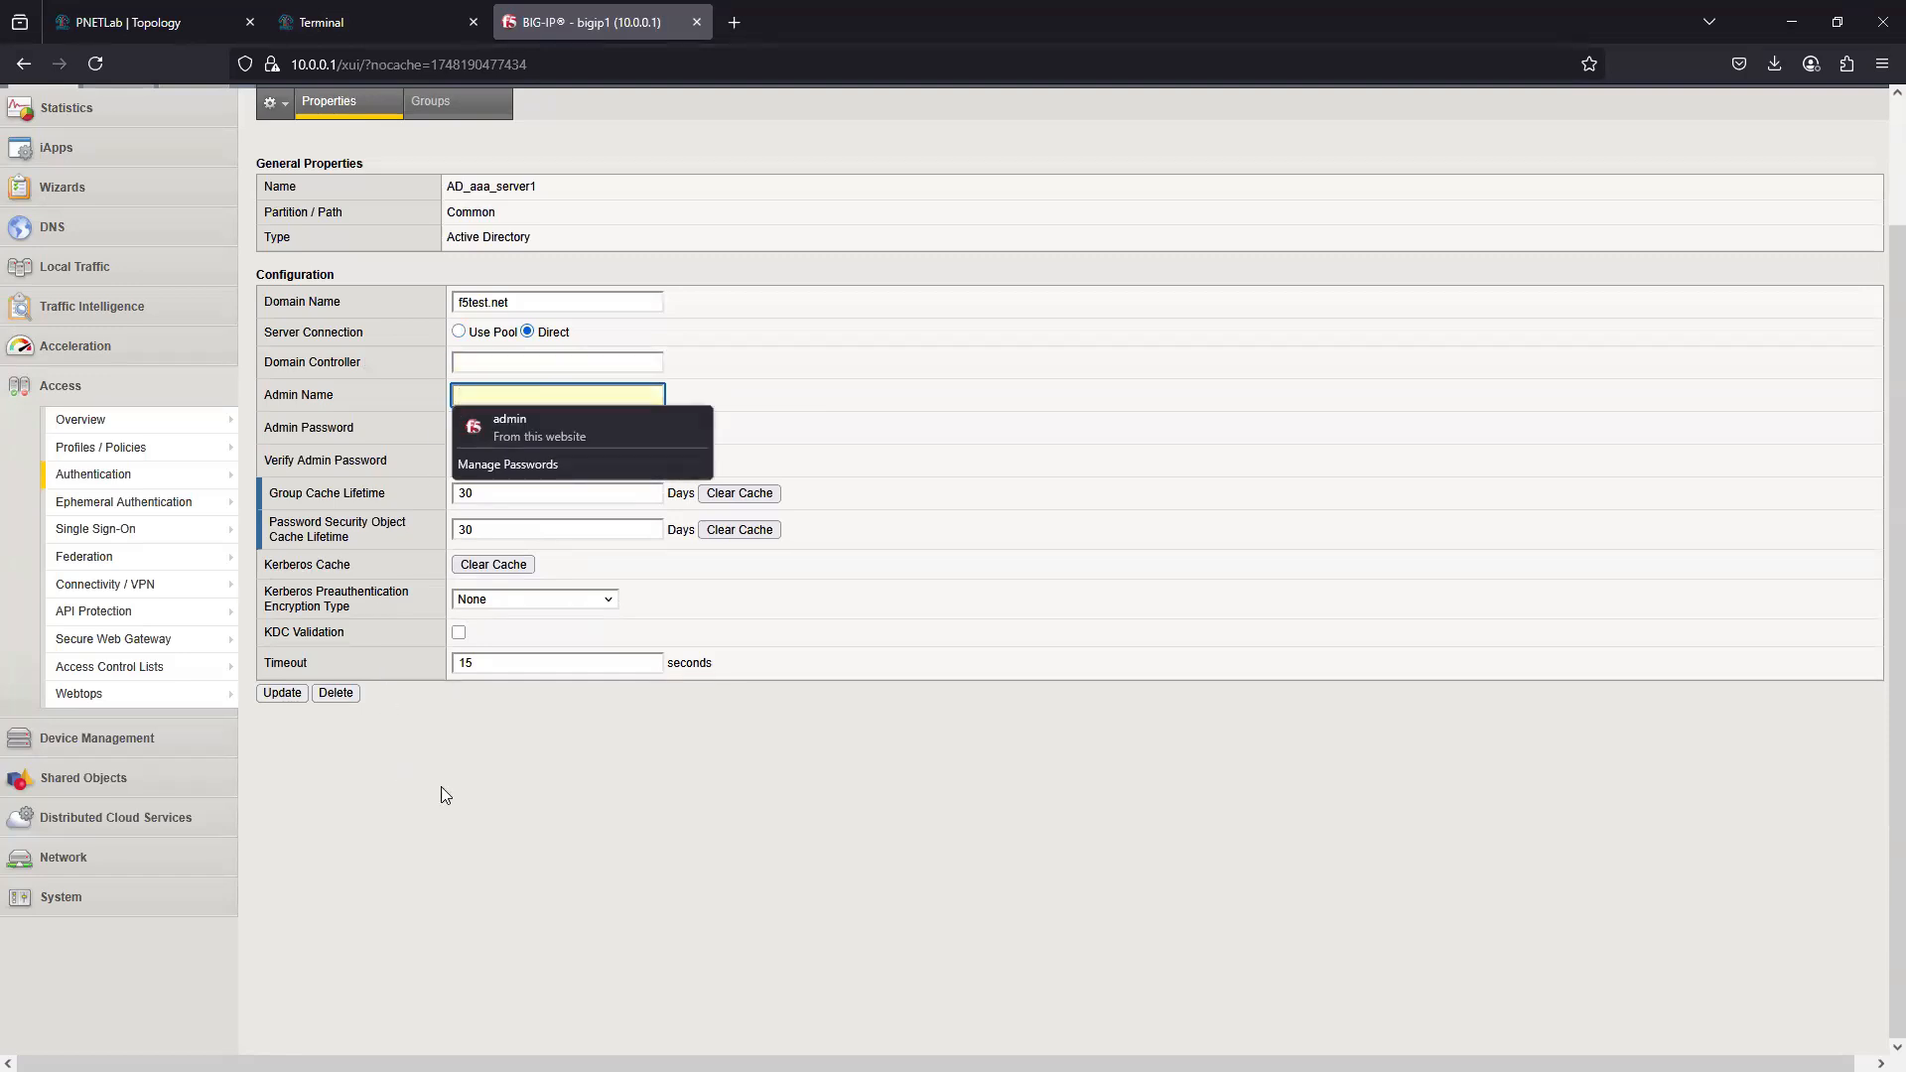
left_click(601, 788)
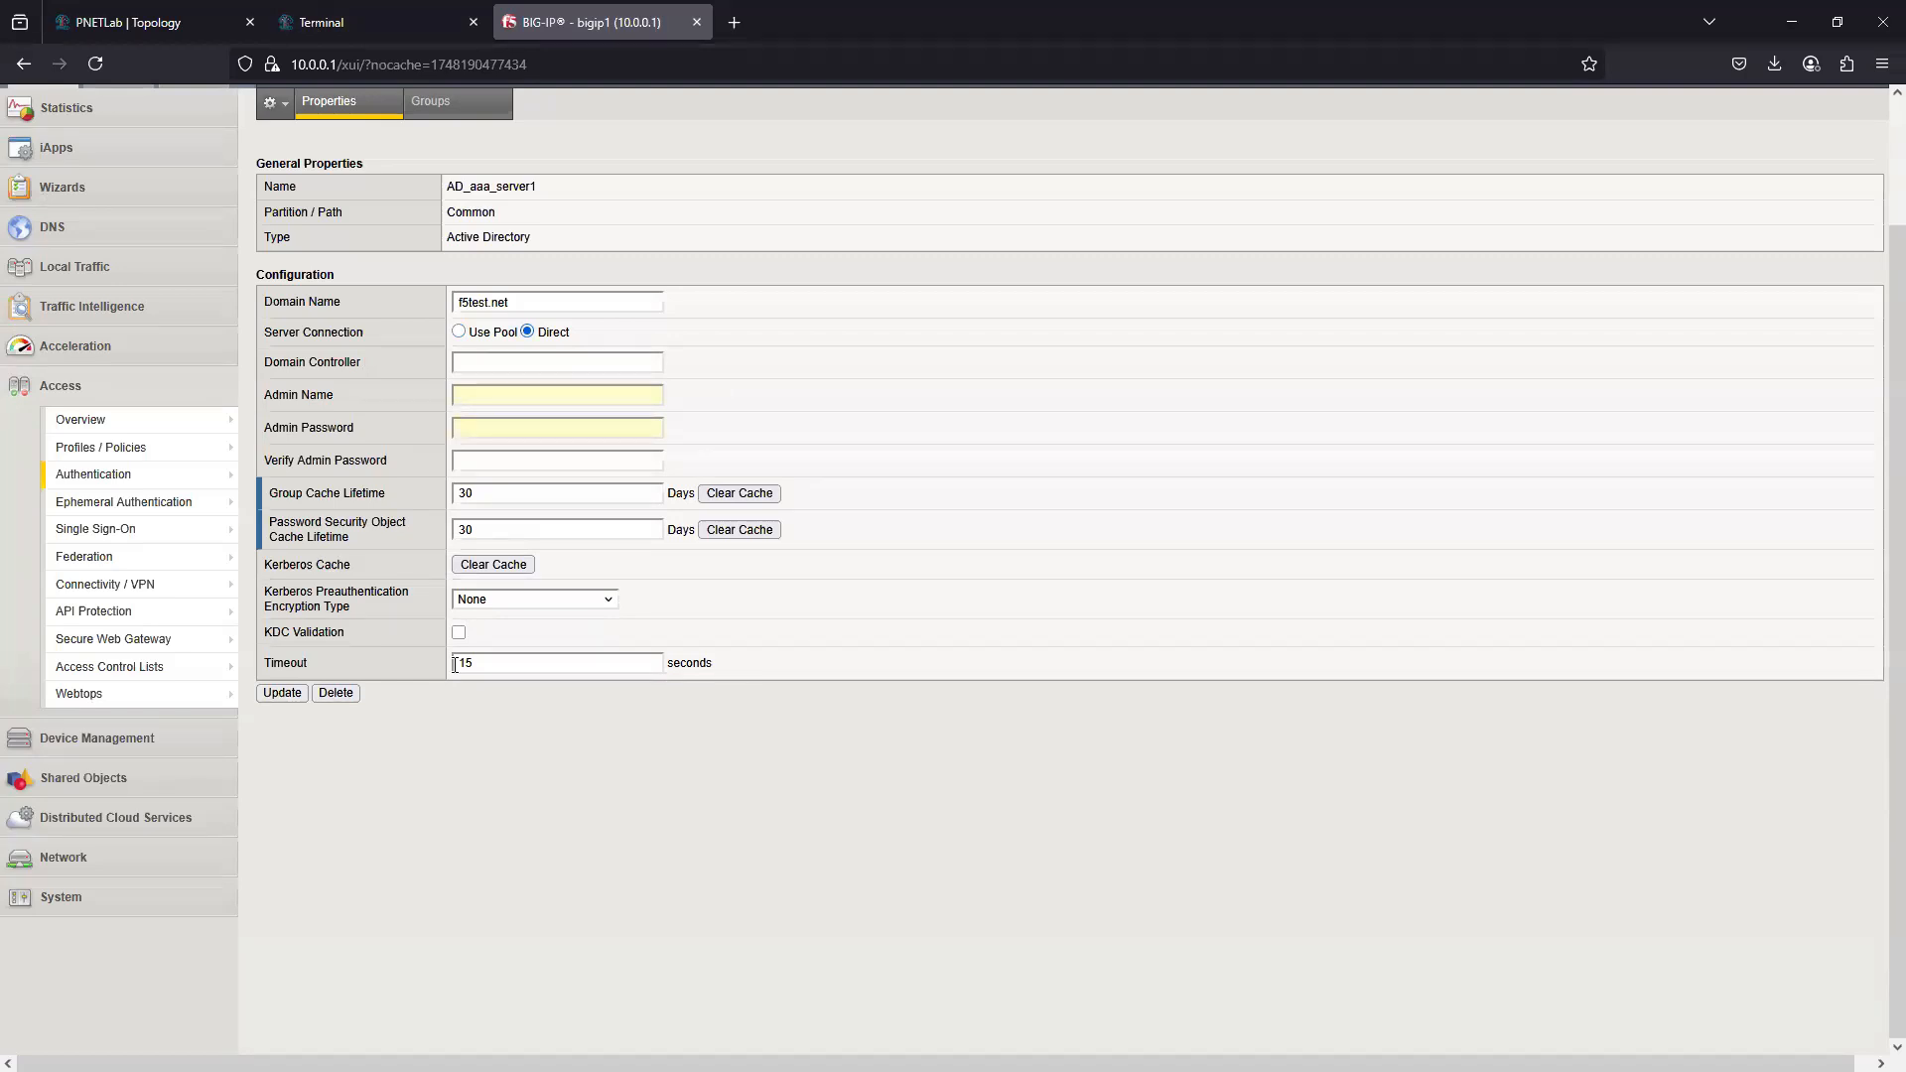
left_click(494, 398)
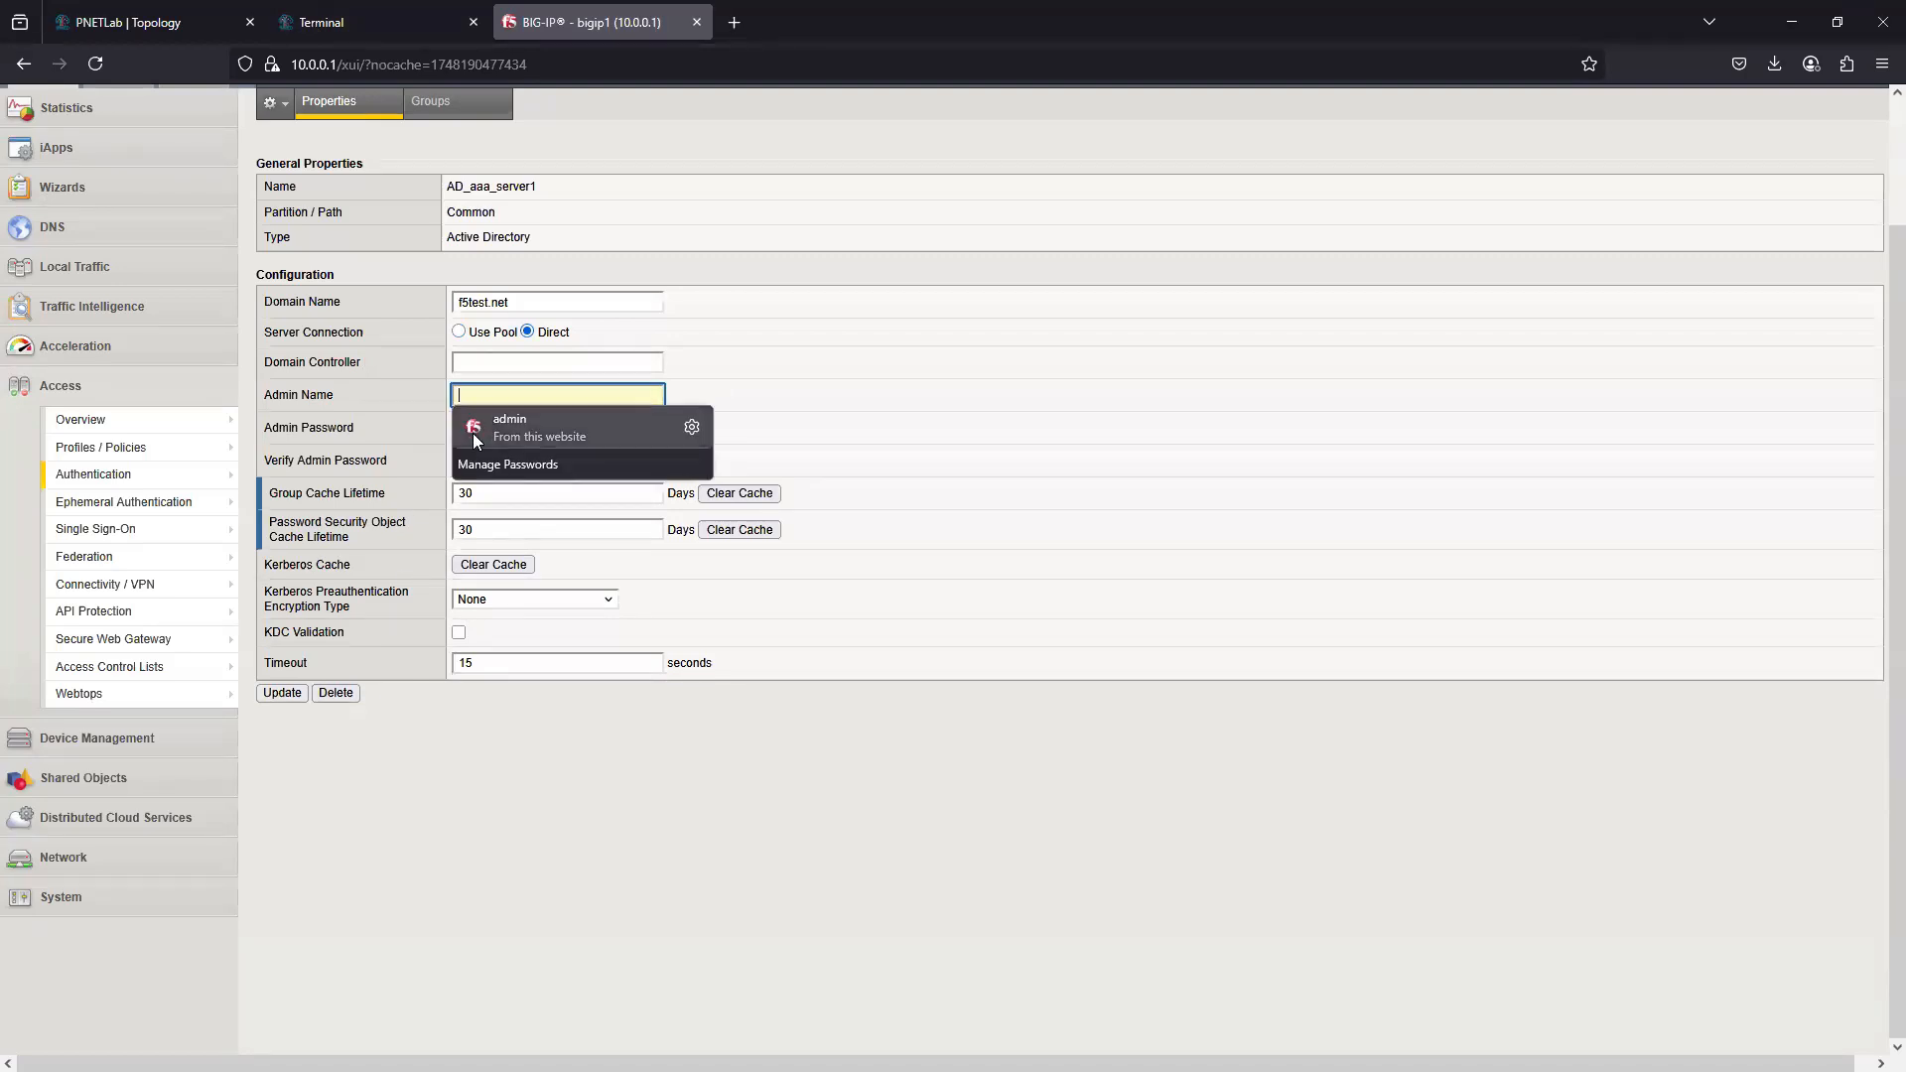
left_click(437, 22)
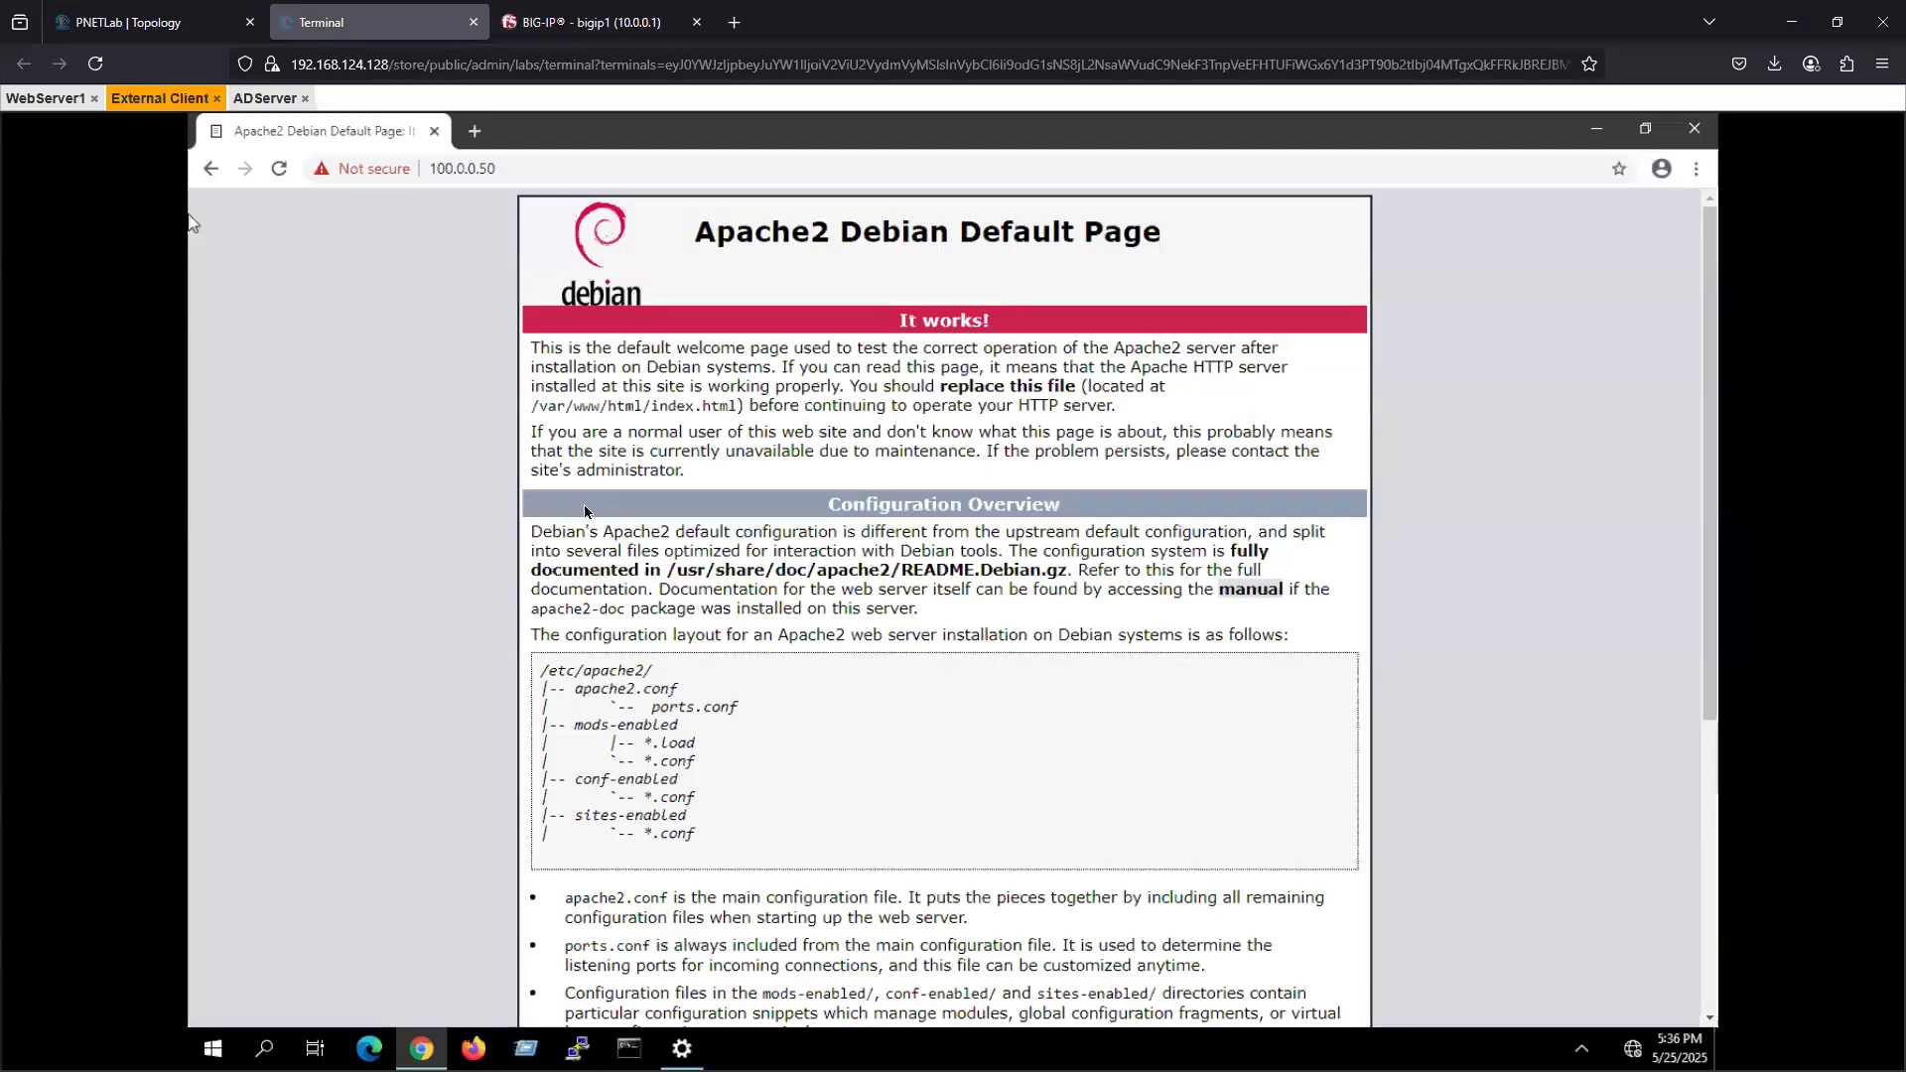
left_click(266, 97)
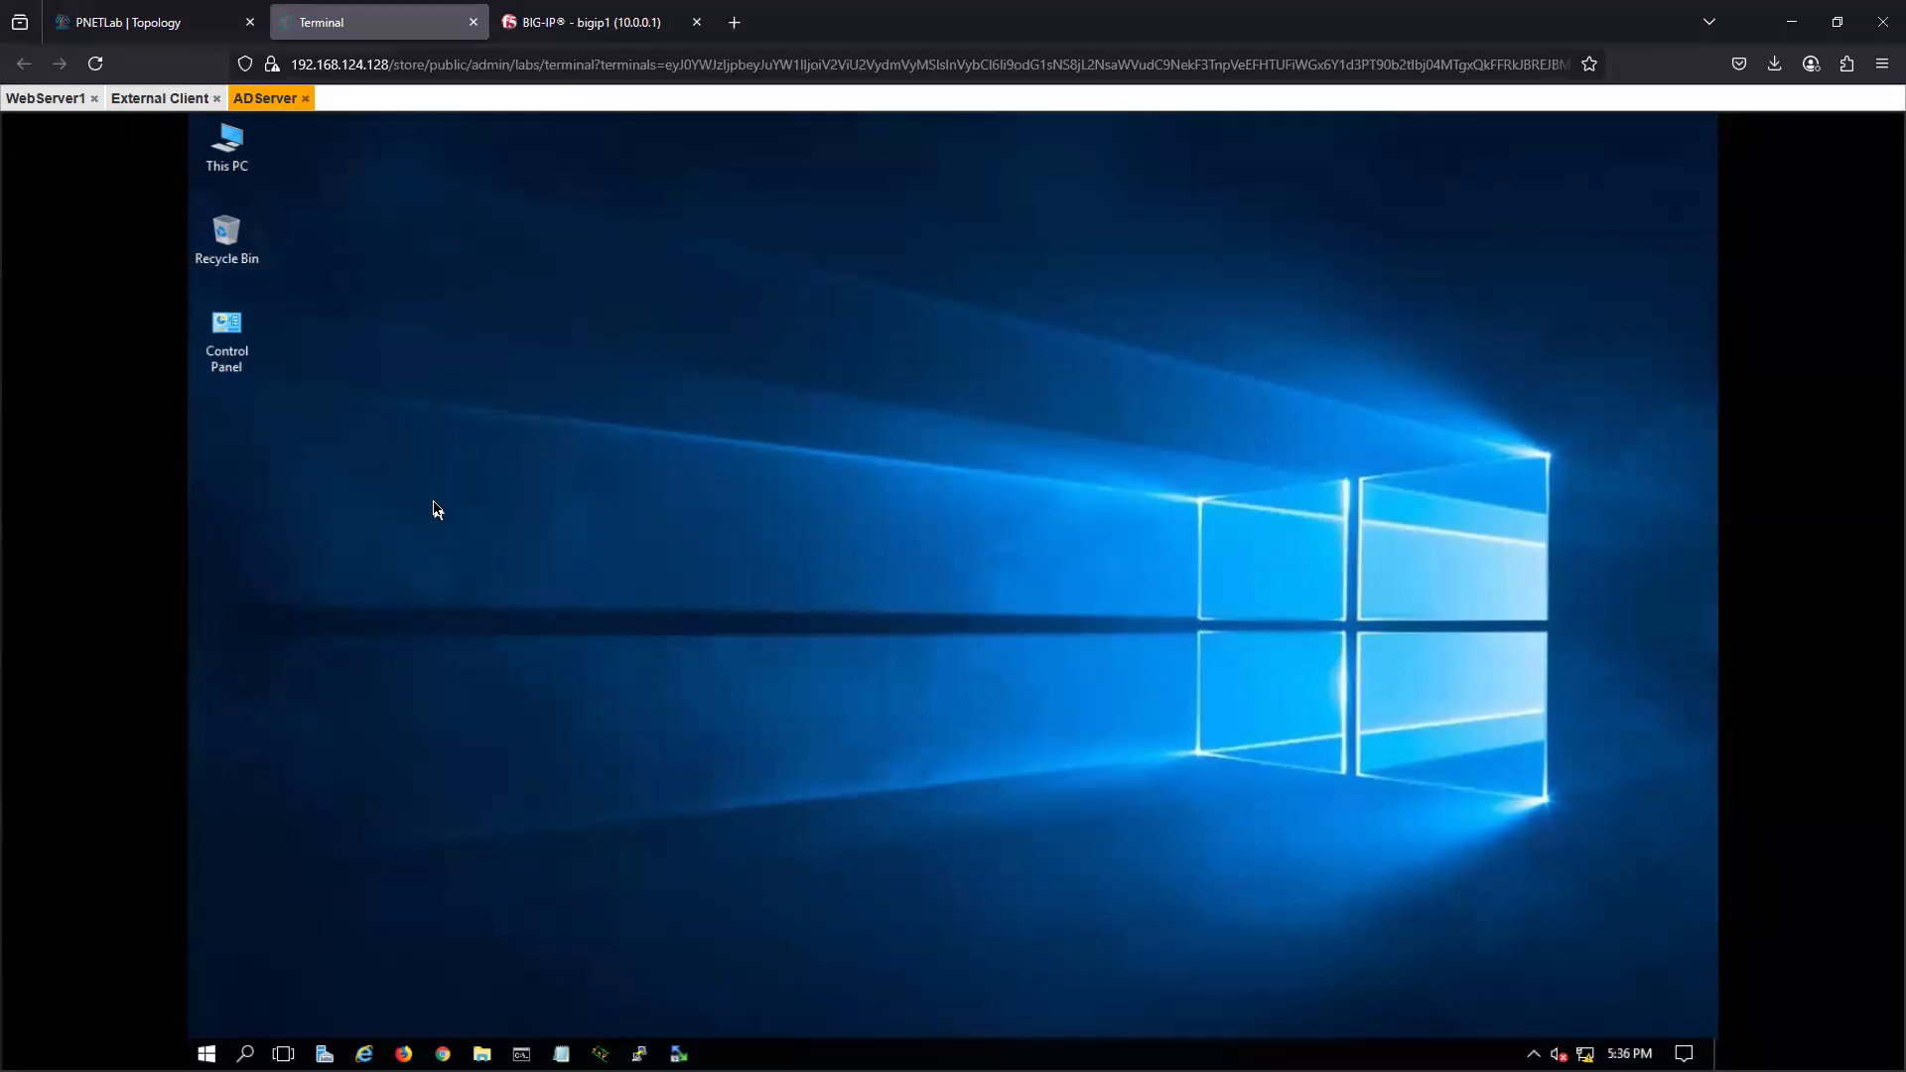
left_click(169, 98)
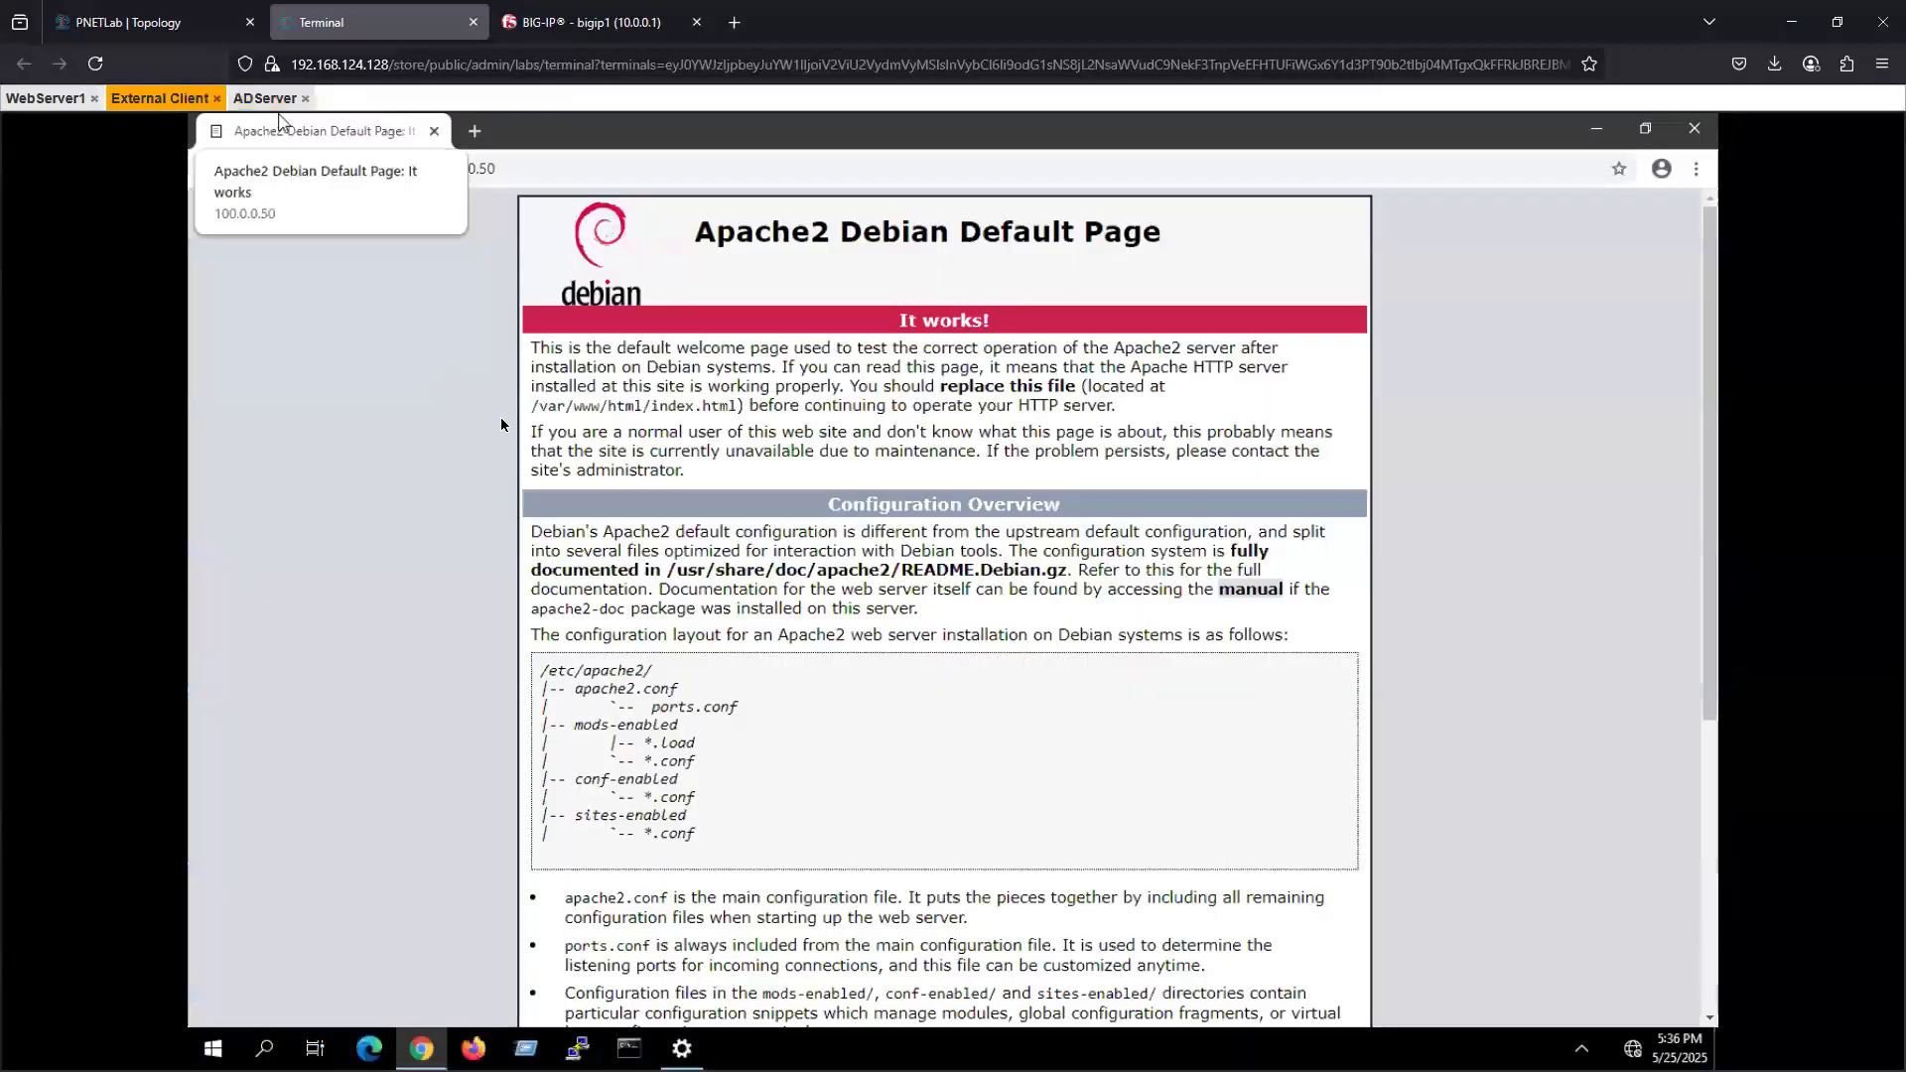
left_click(540, 28)
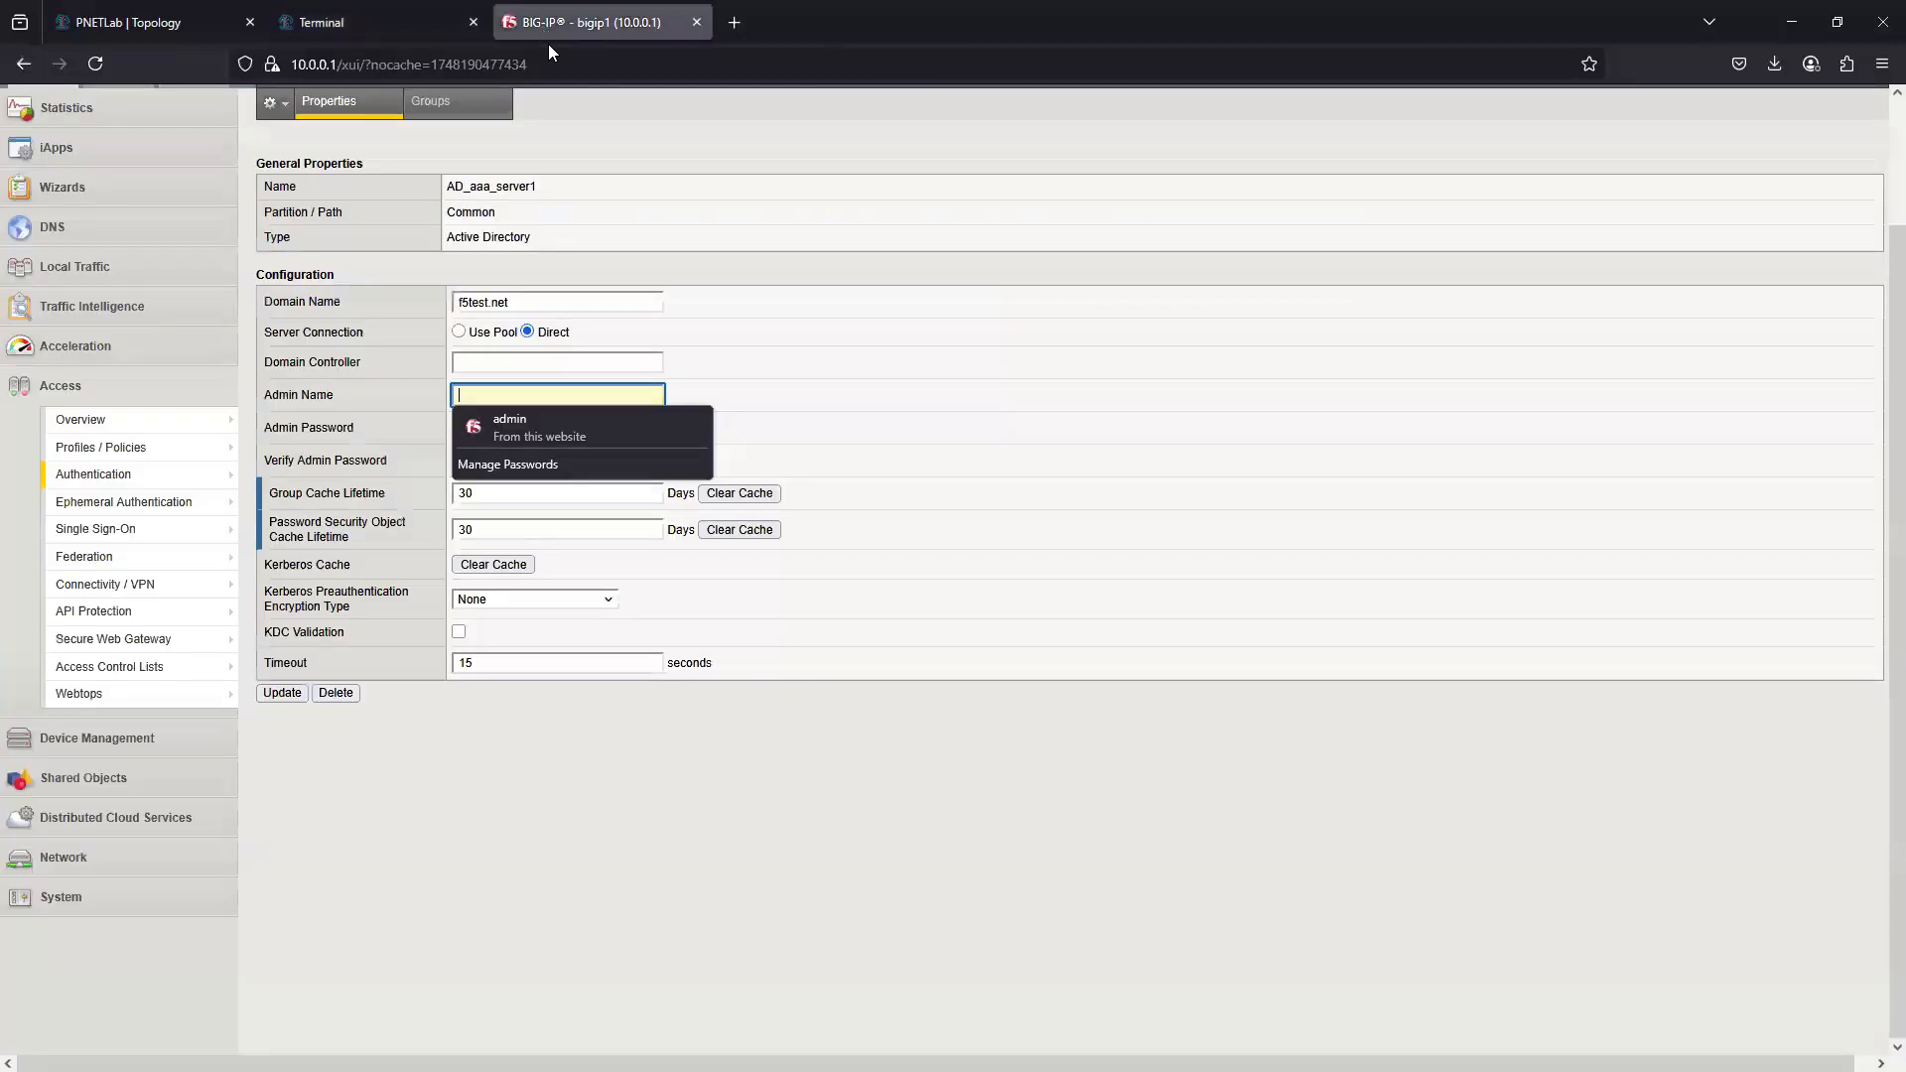
left_click(572, 779)
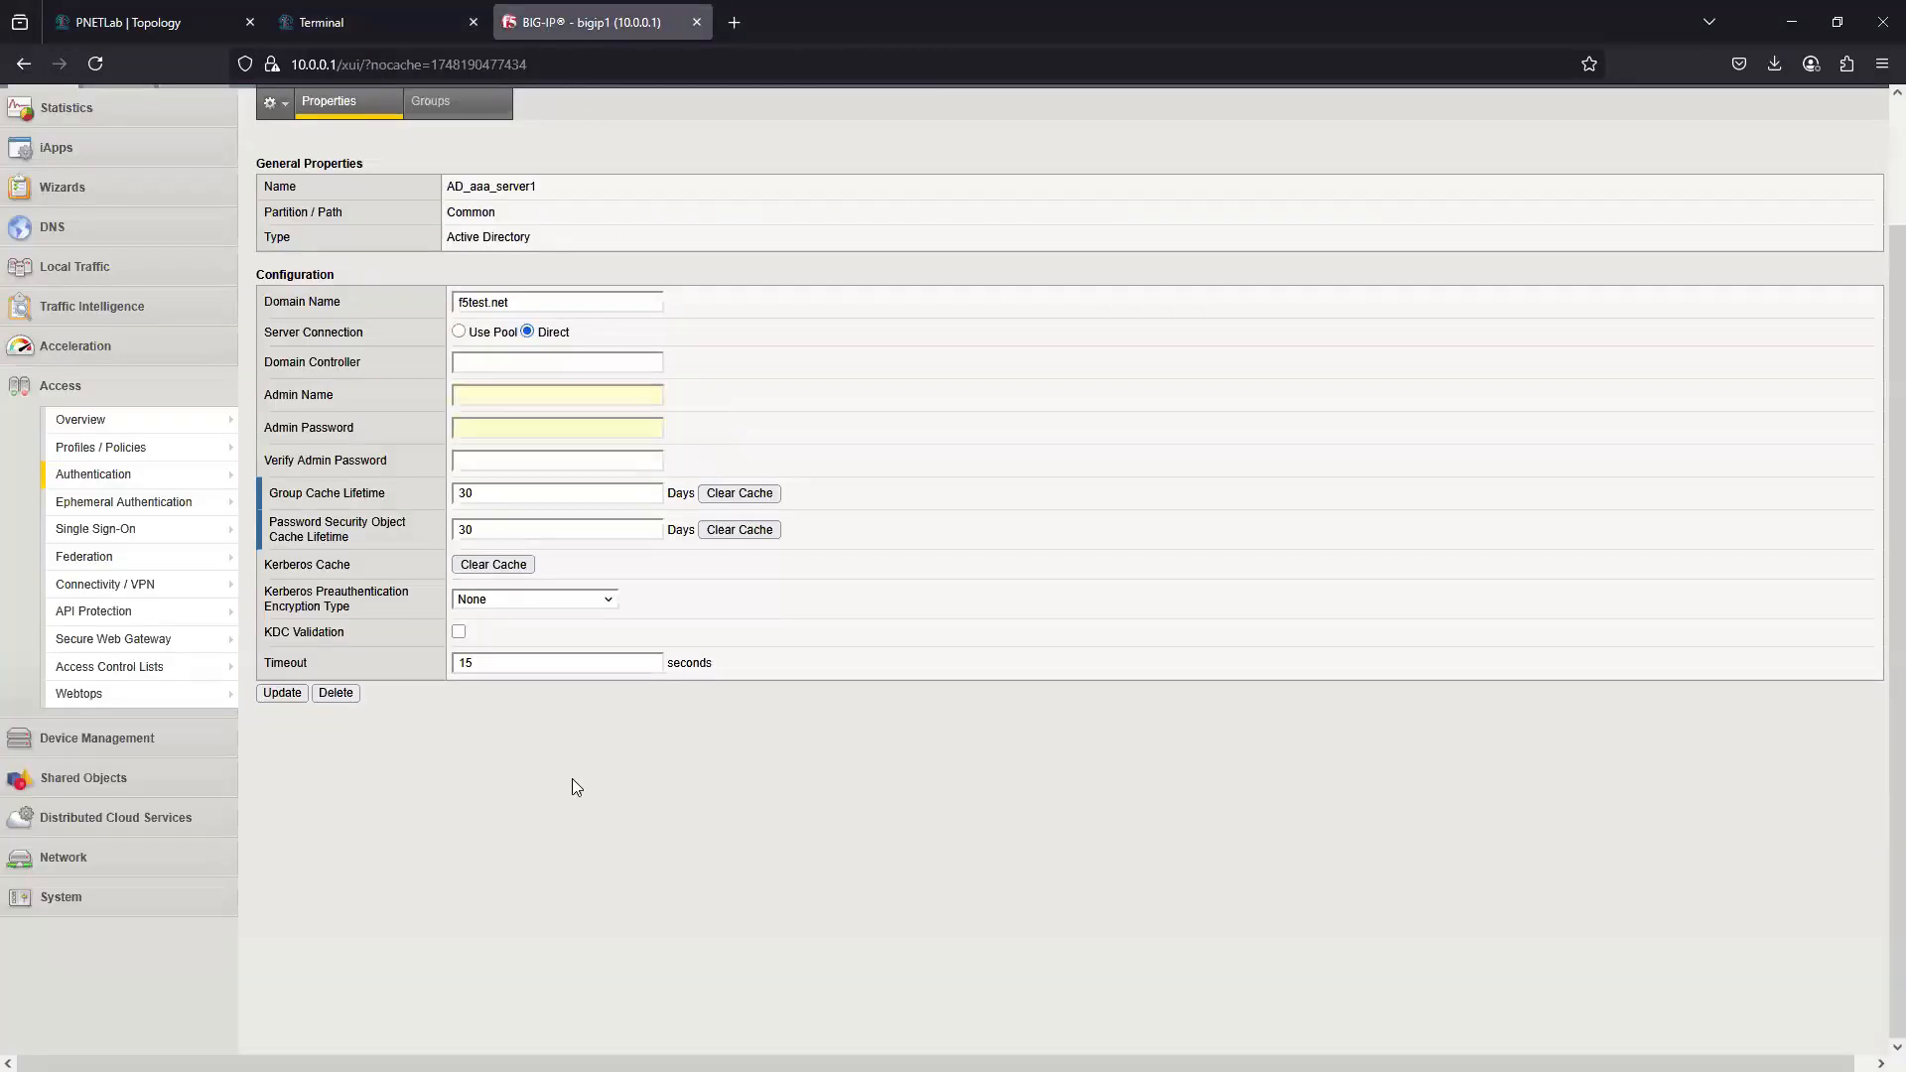
left_click(459, 333)
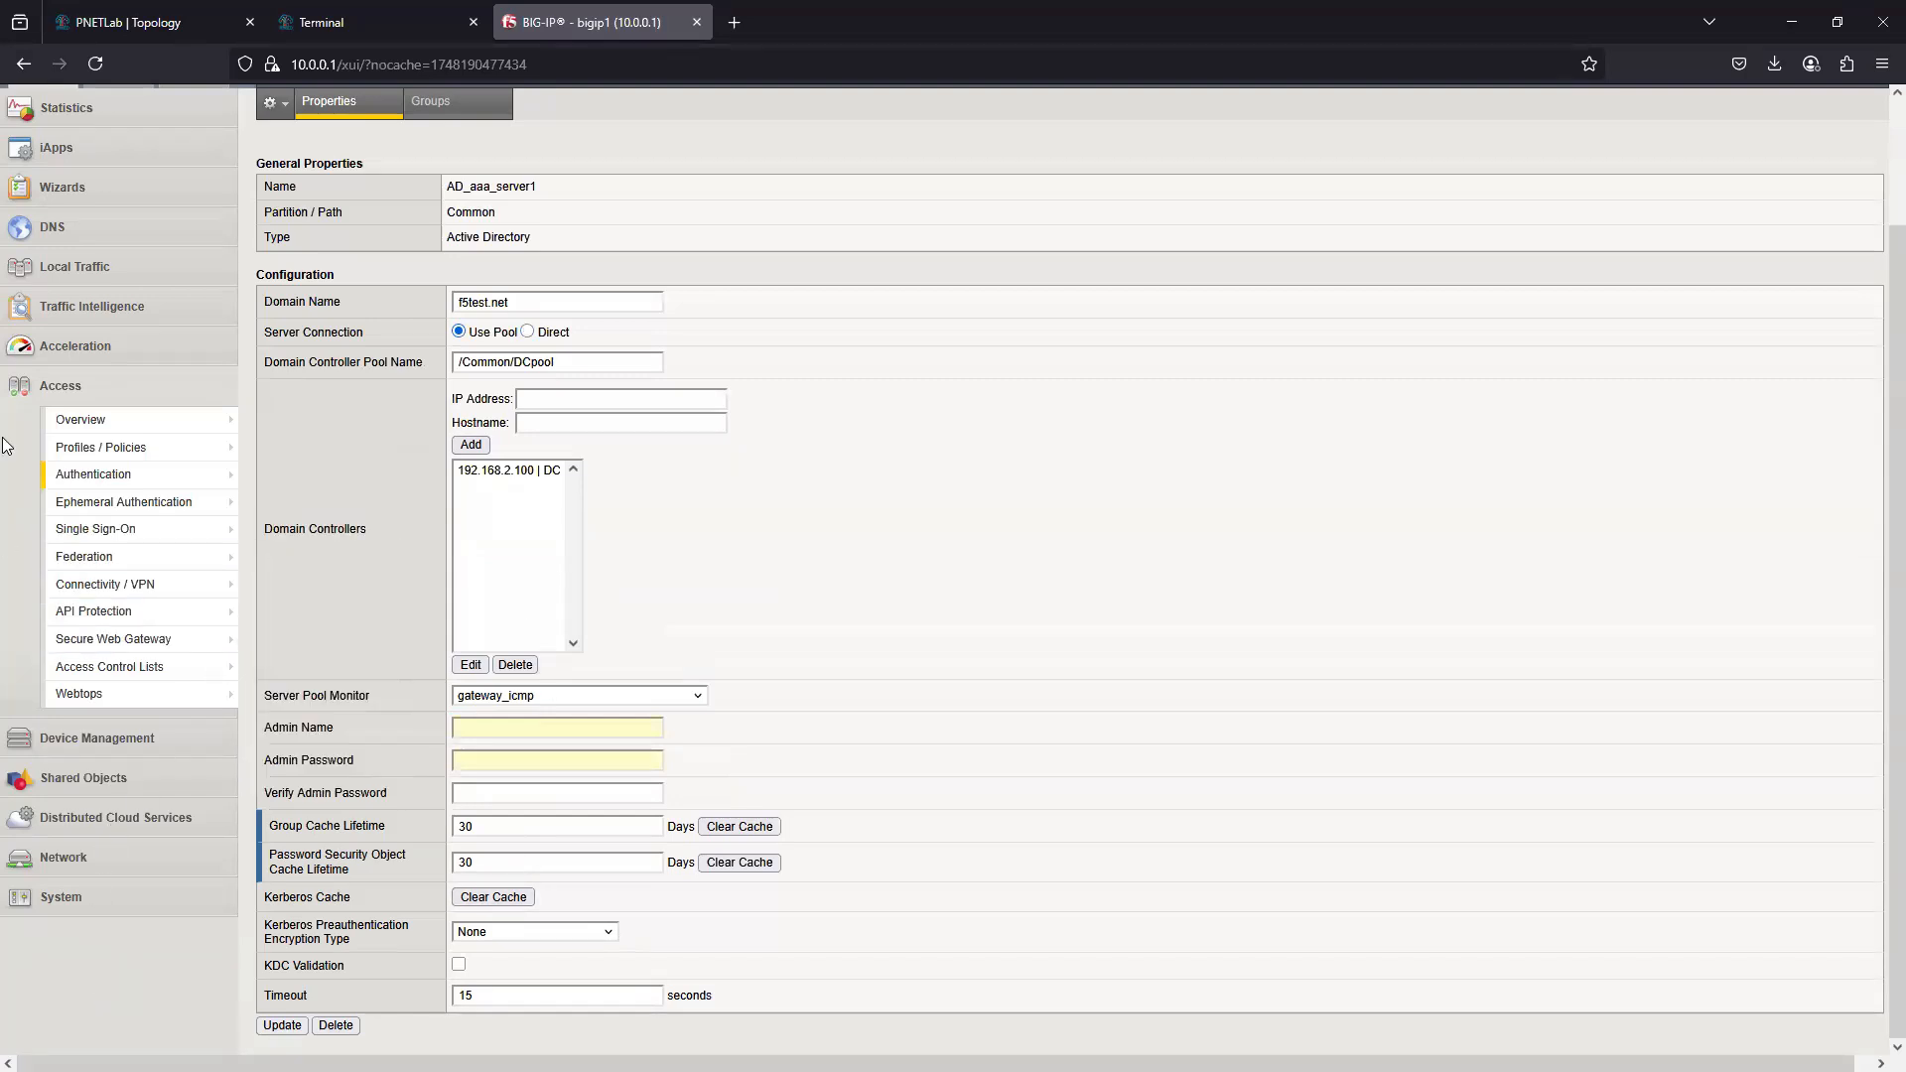
- Leave the AD_aaa_server1 settings and open the apm_test access profile from the per-session access profiles
mouse_move(119, 474)
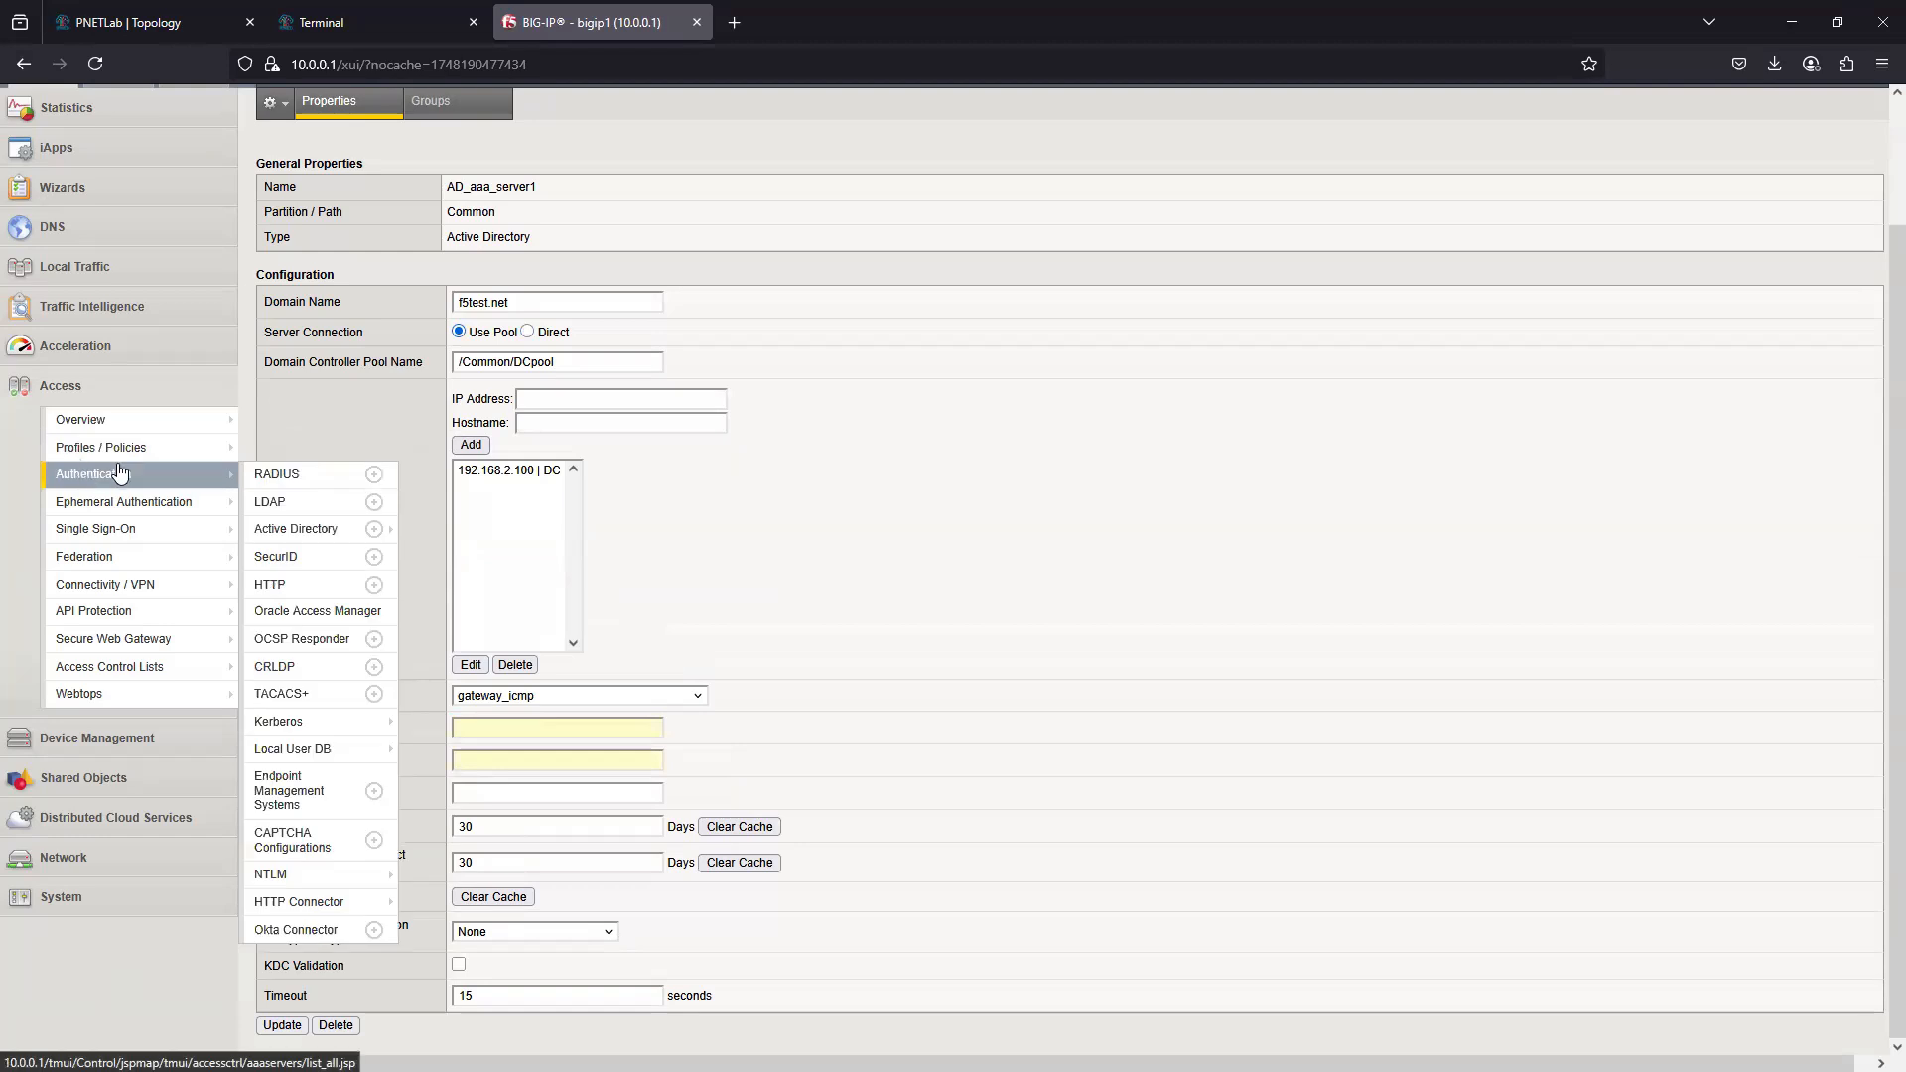
left_click(288, 474)
mouse_move(87, 574)
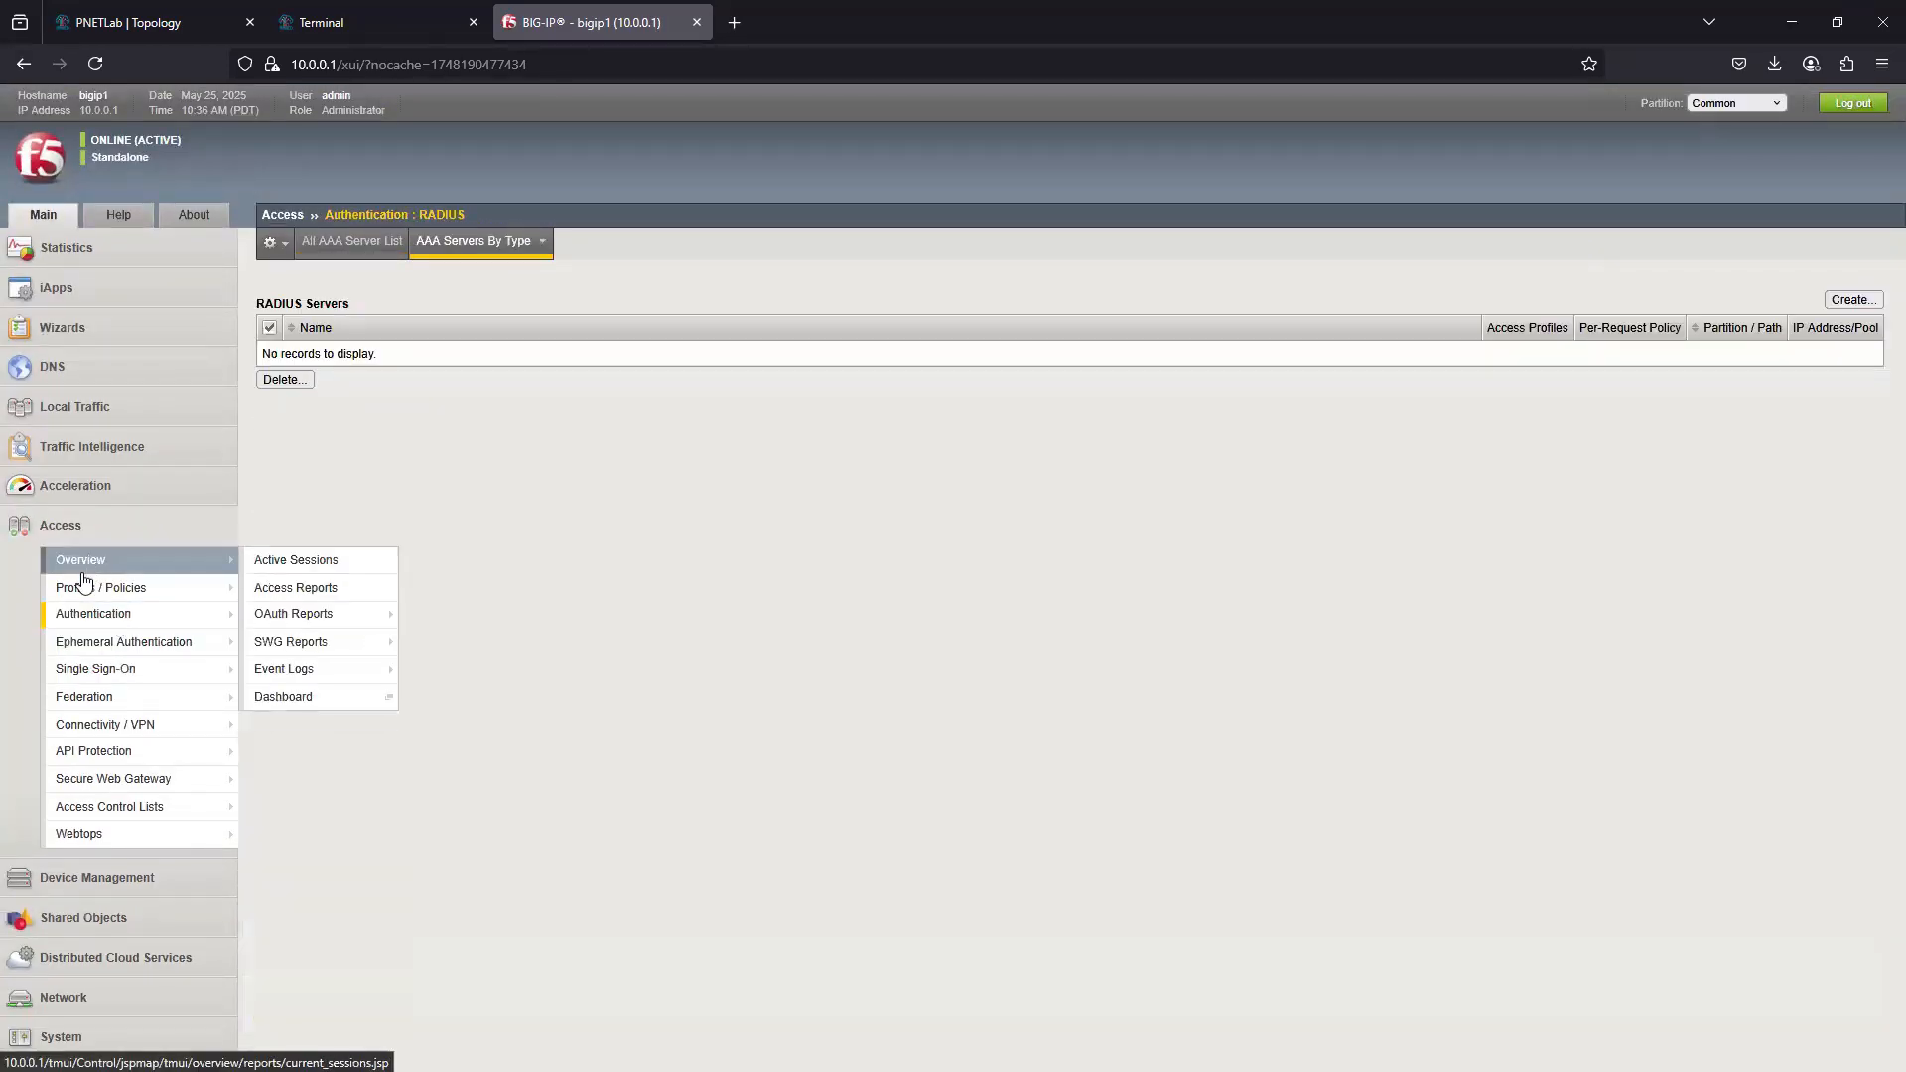
mouse_move(164, 594)
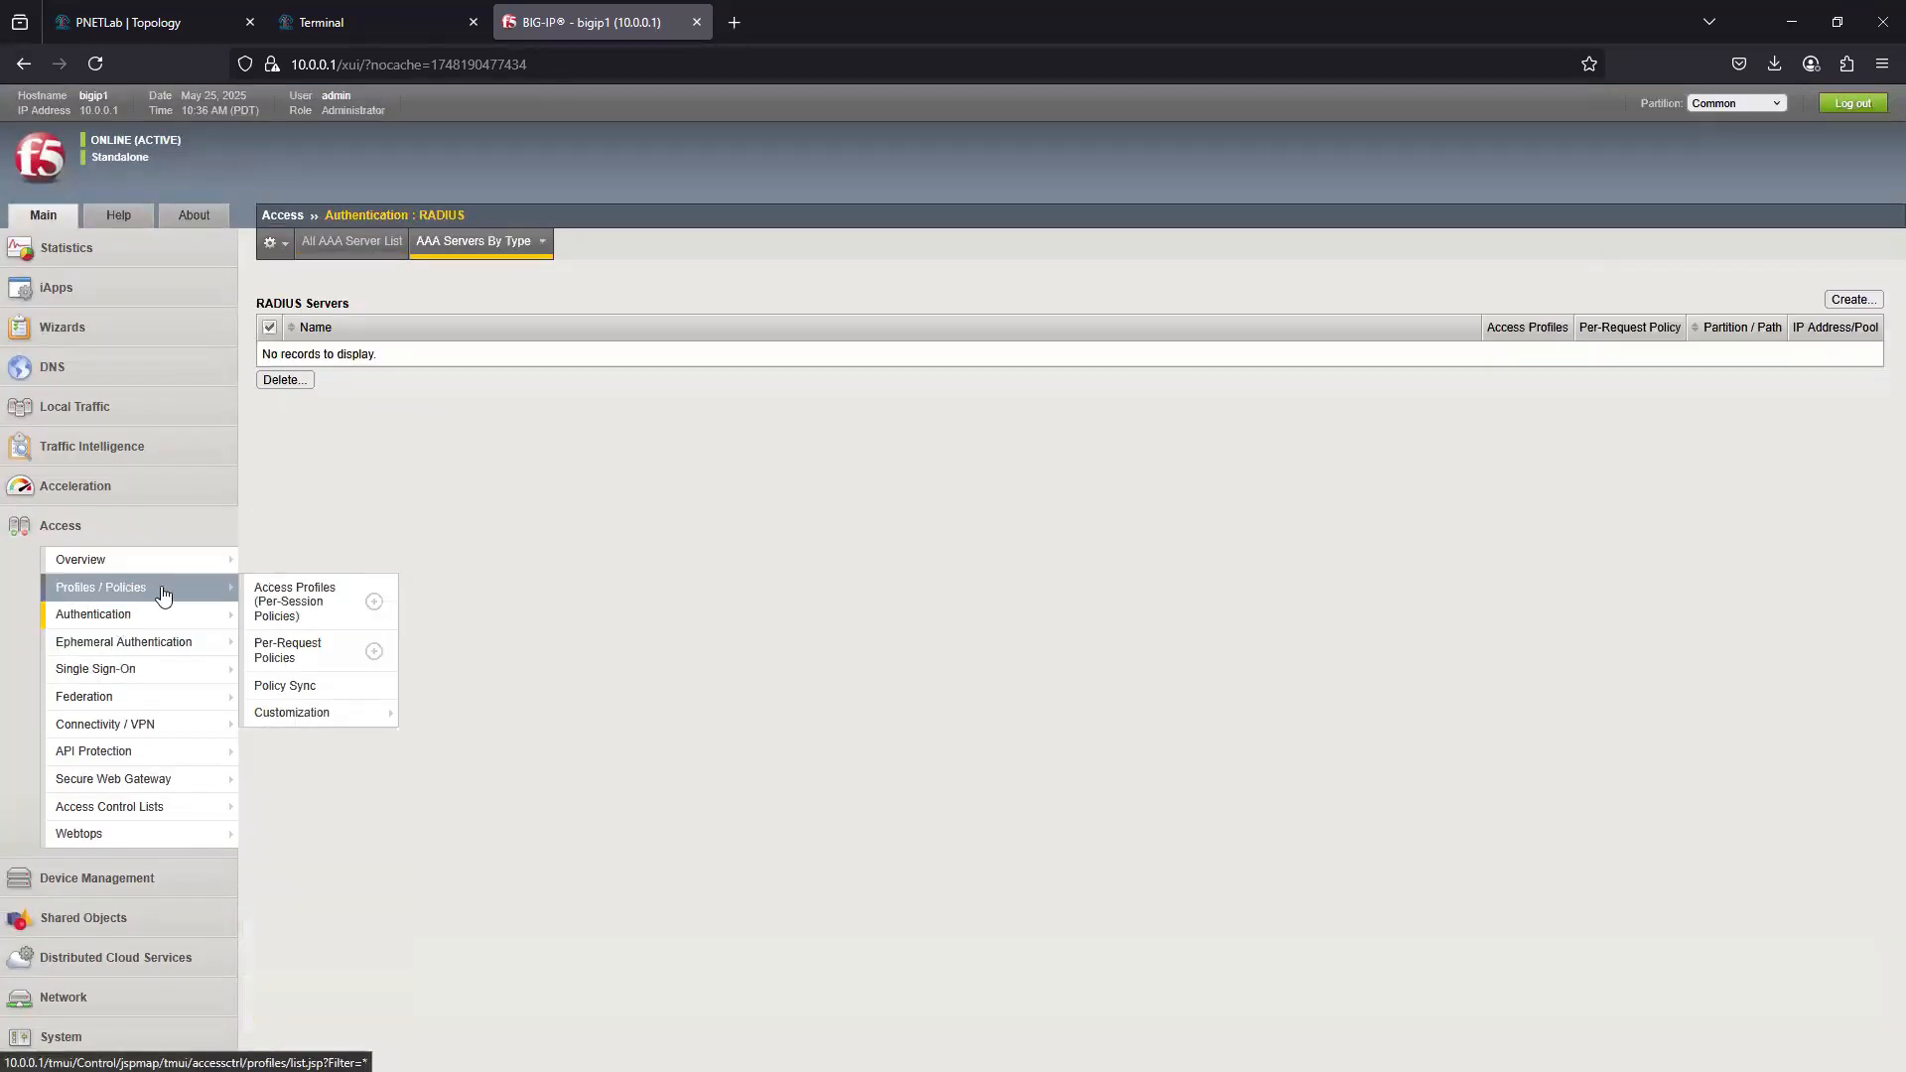
left_click(308, 610)
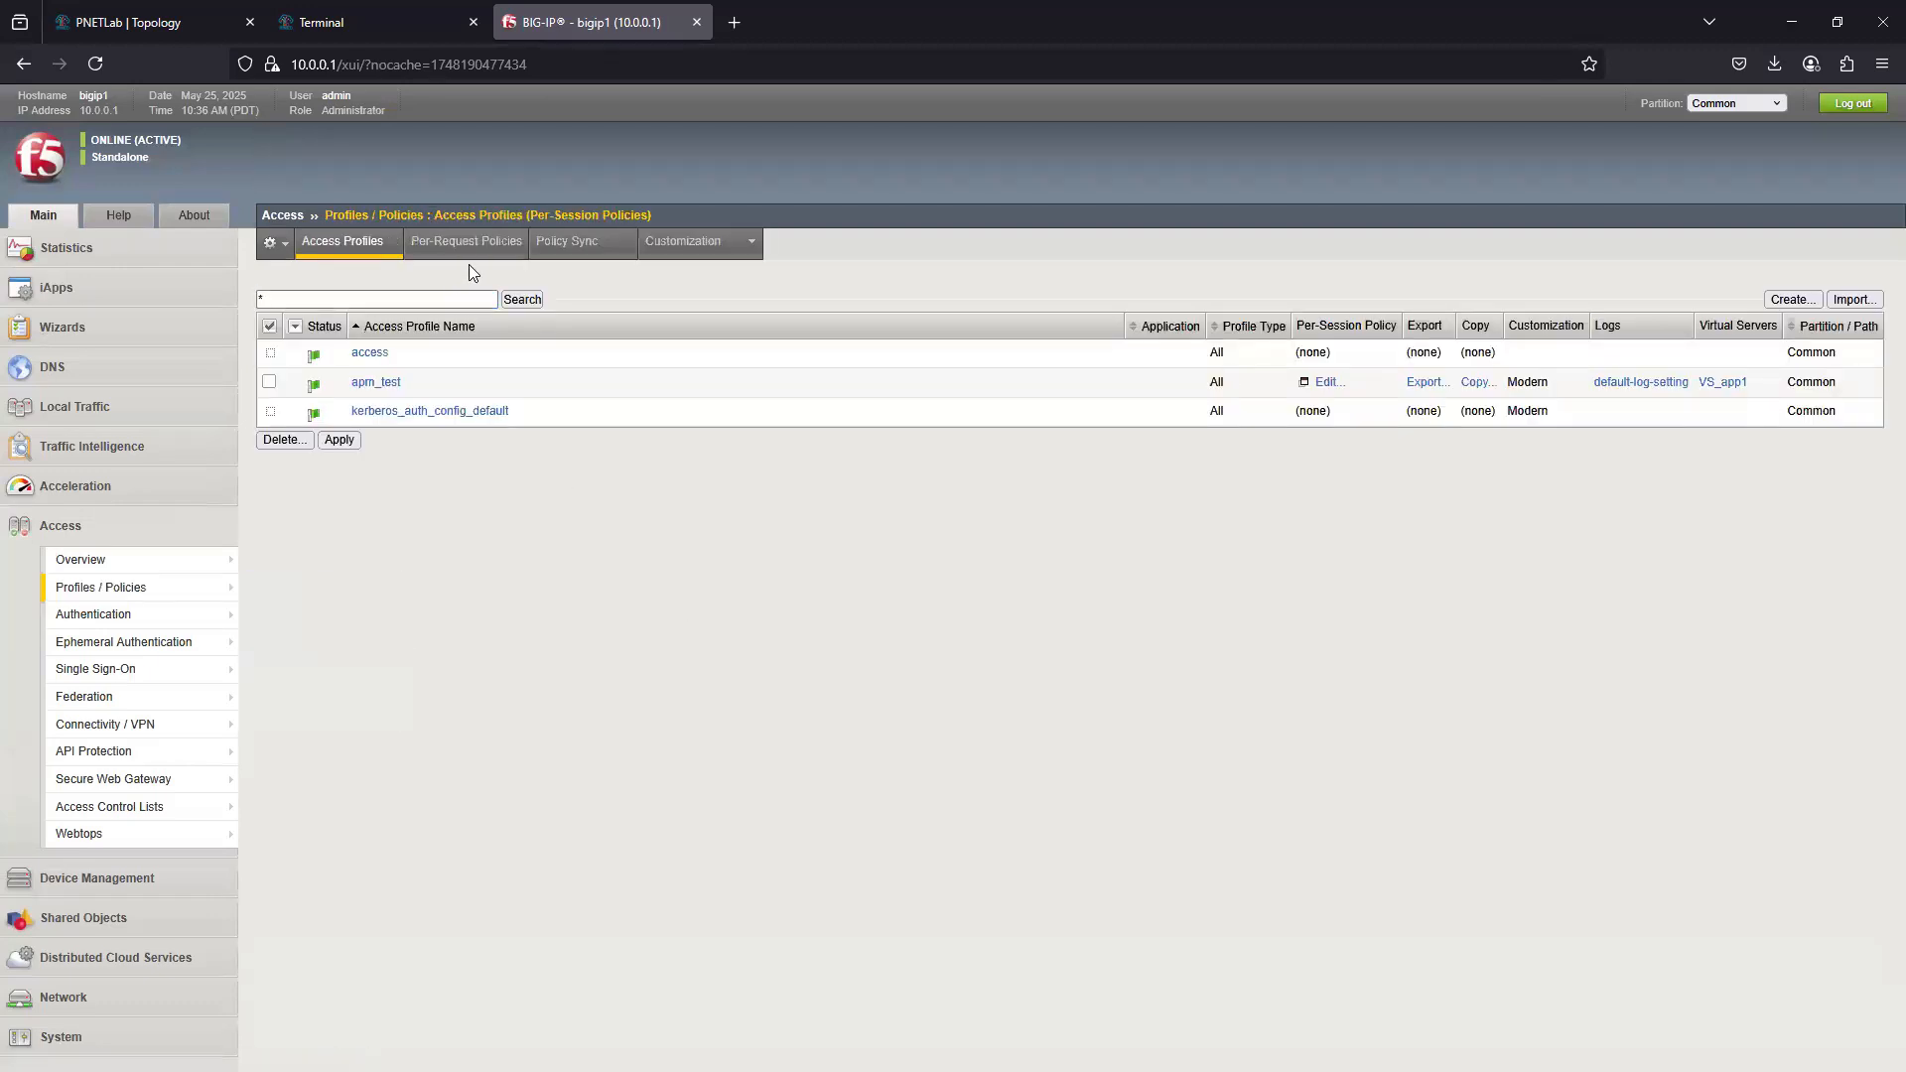
left_click(383, 383)
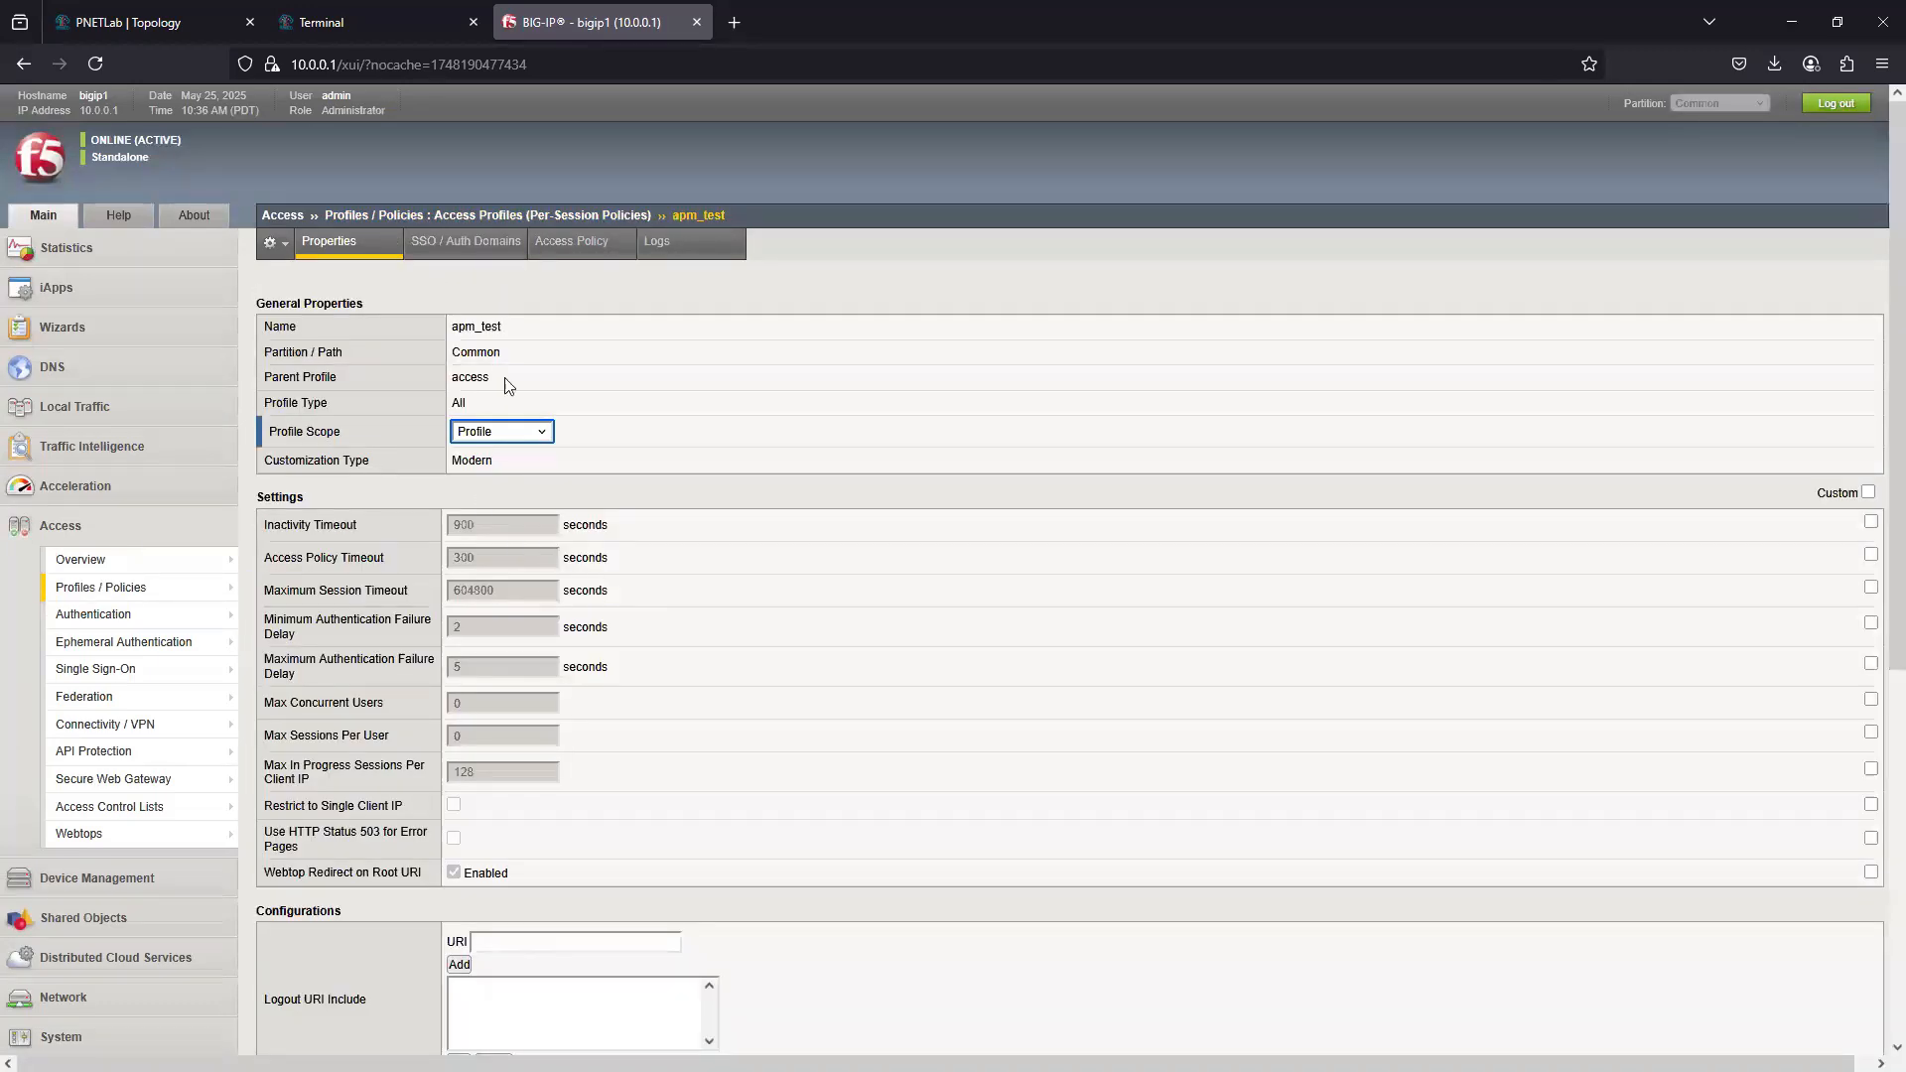
- Examine the SSO / Auth Domains, Logs, Access Policy and general properties of apm_test, and return to the access profile list
left_click(462, 253)
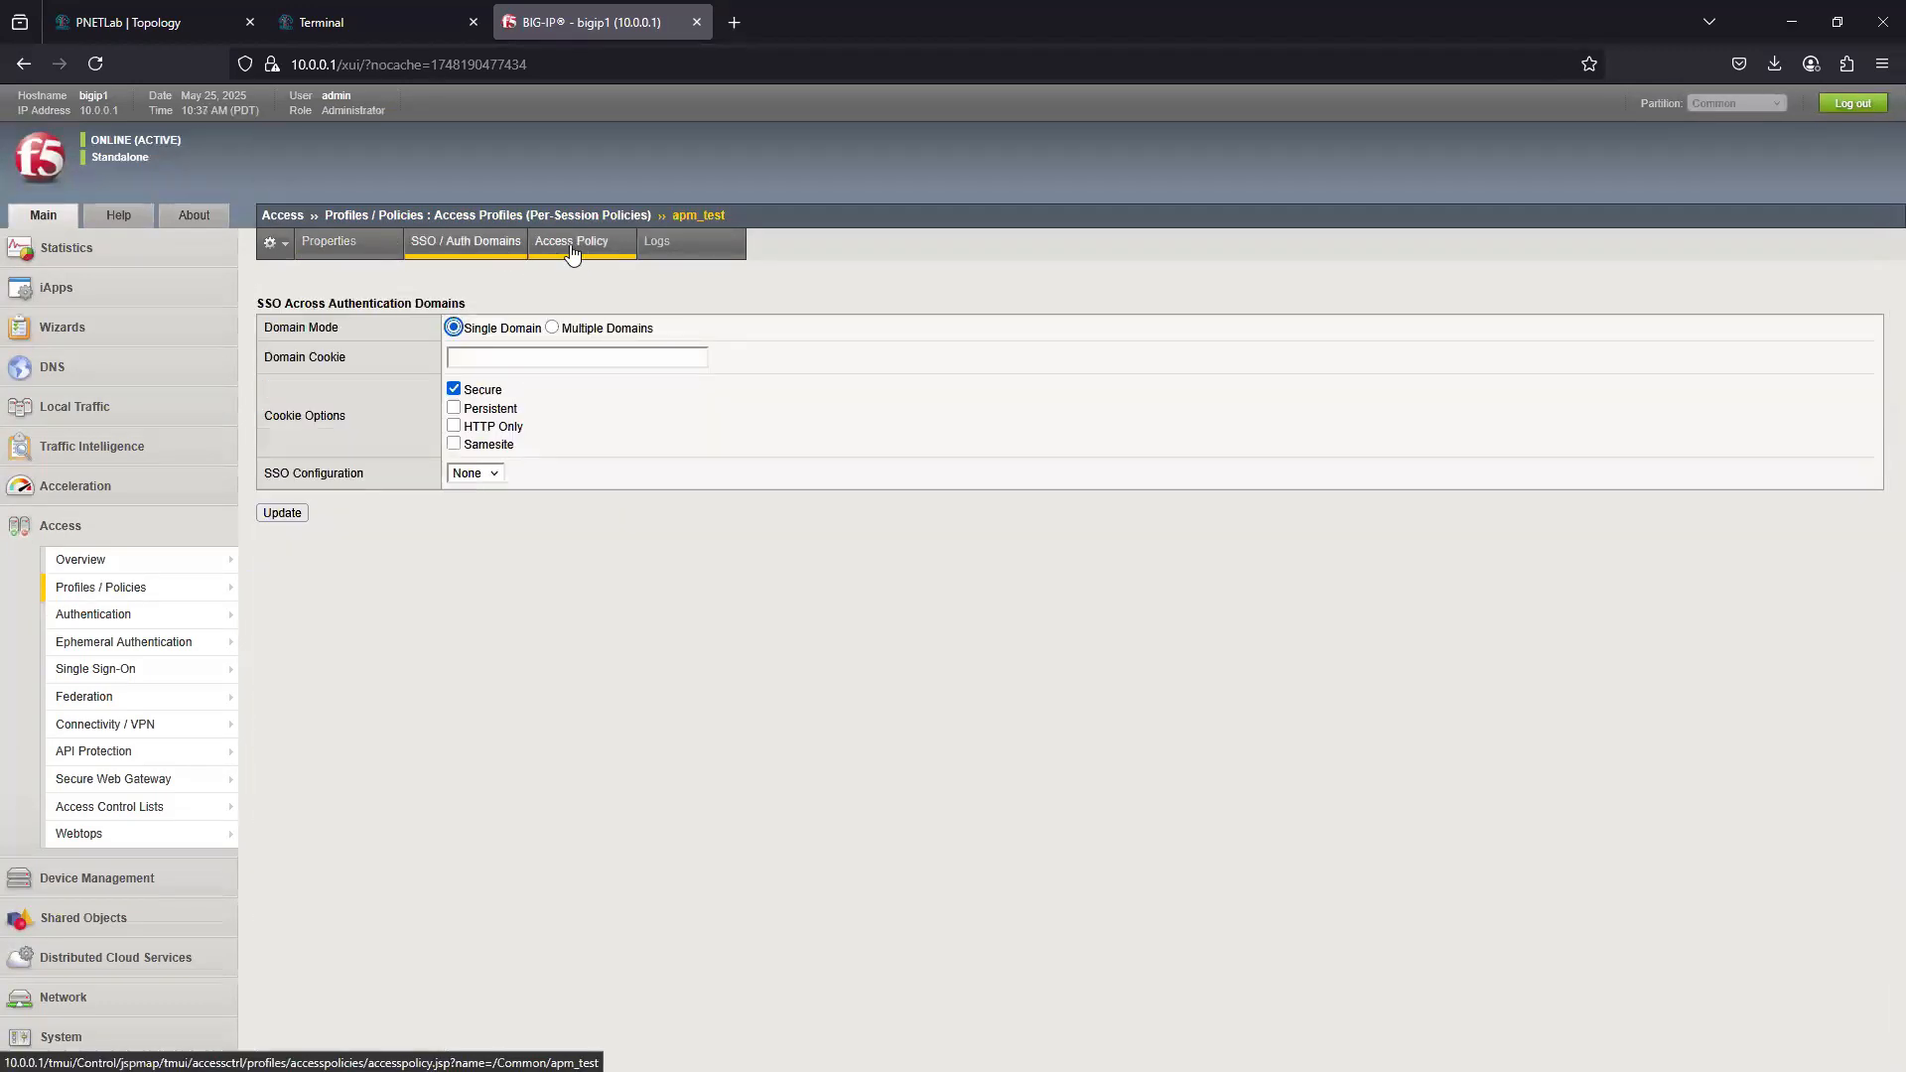
left_click(655, 246)
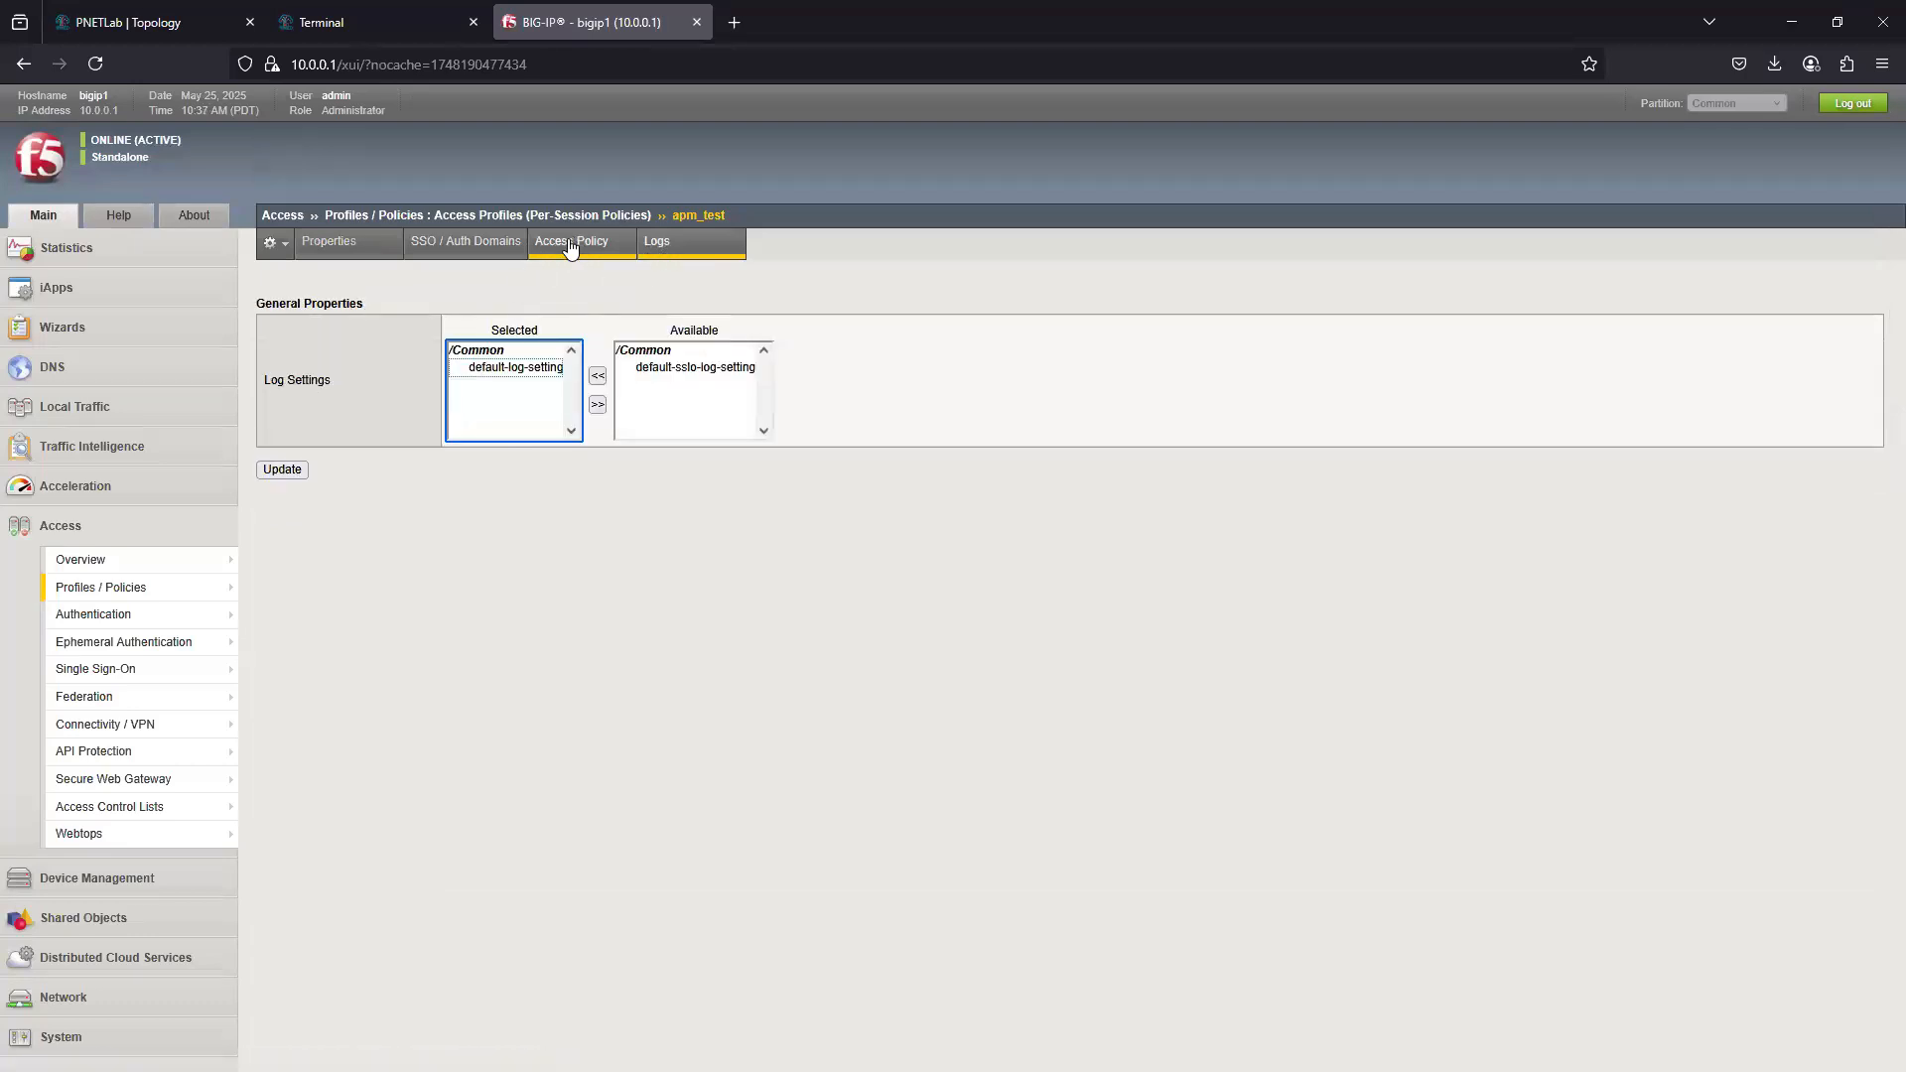
left_click(572, 246)
left_click(328, 242)
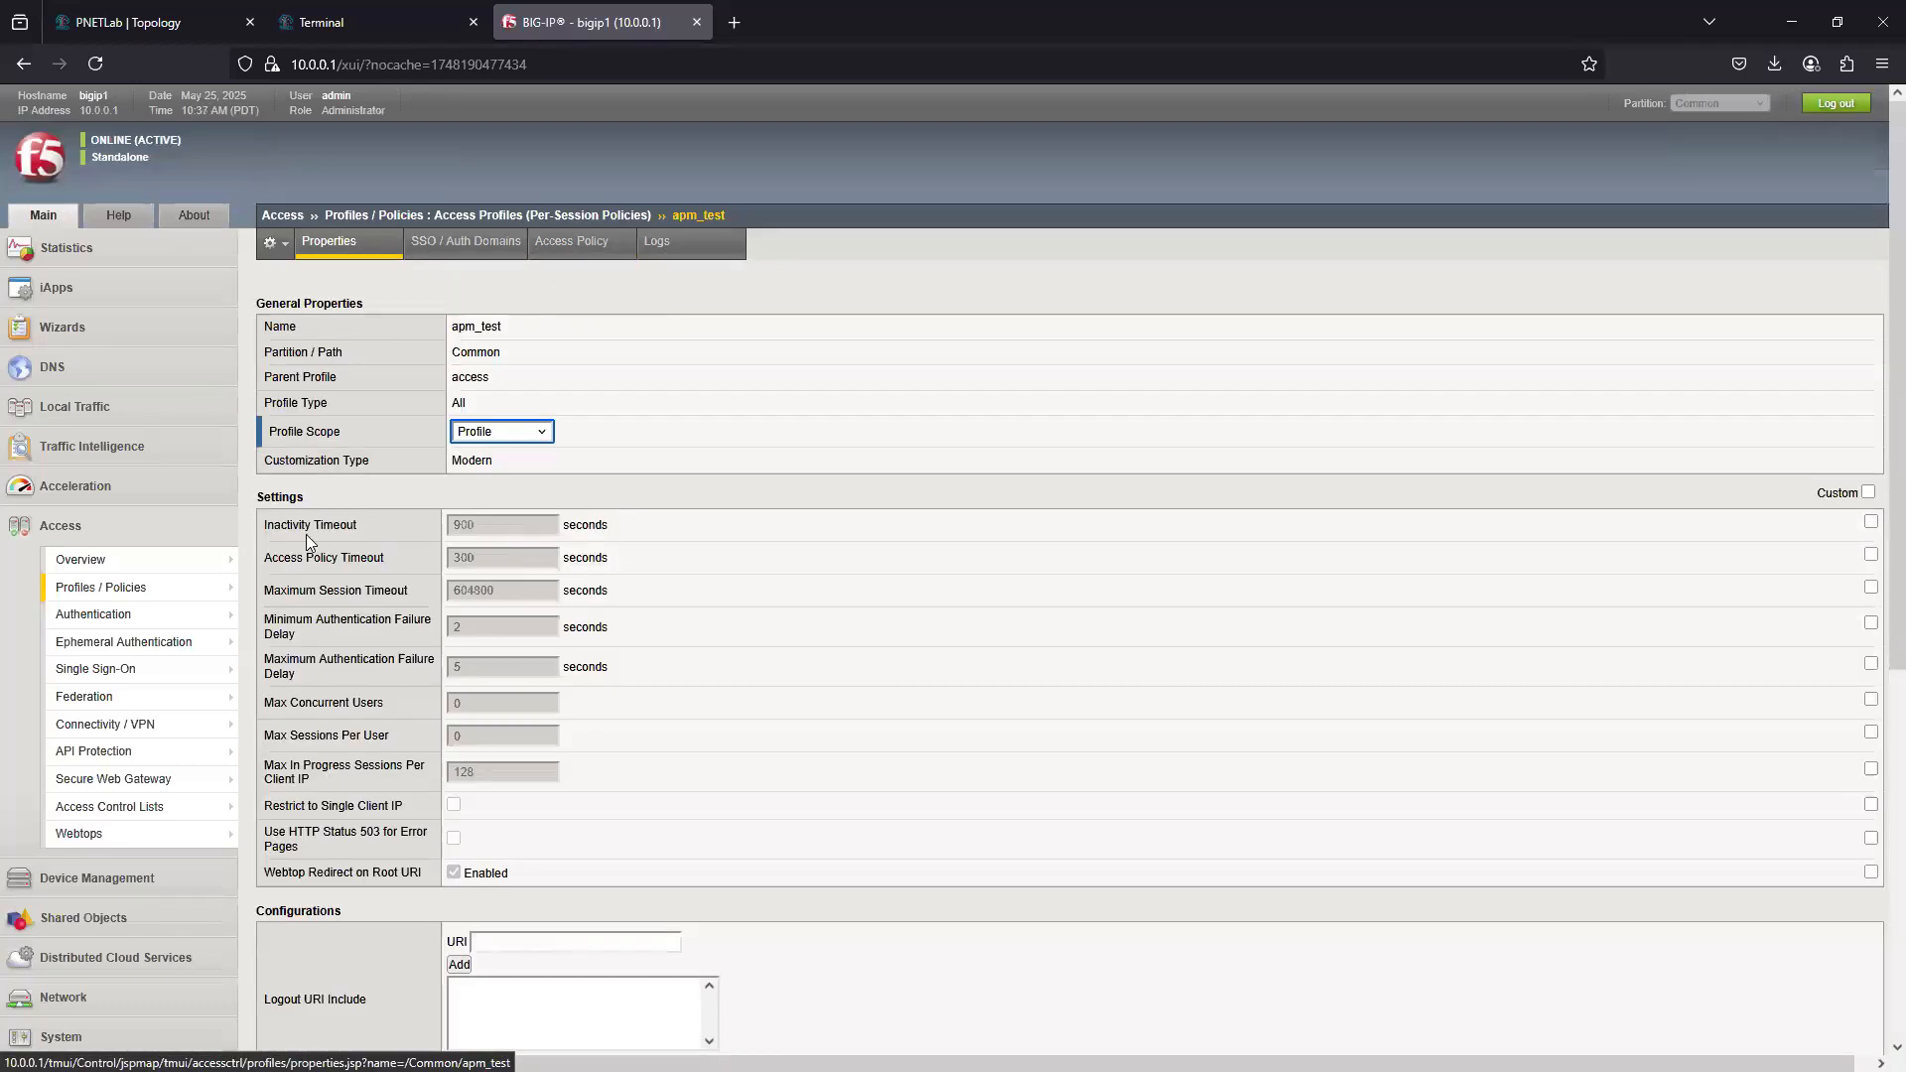
left_click(100, 588)
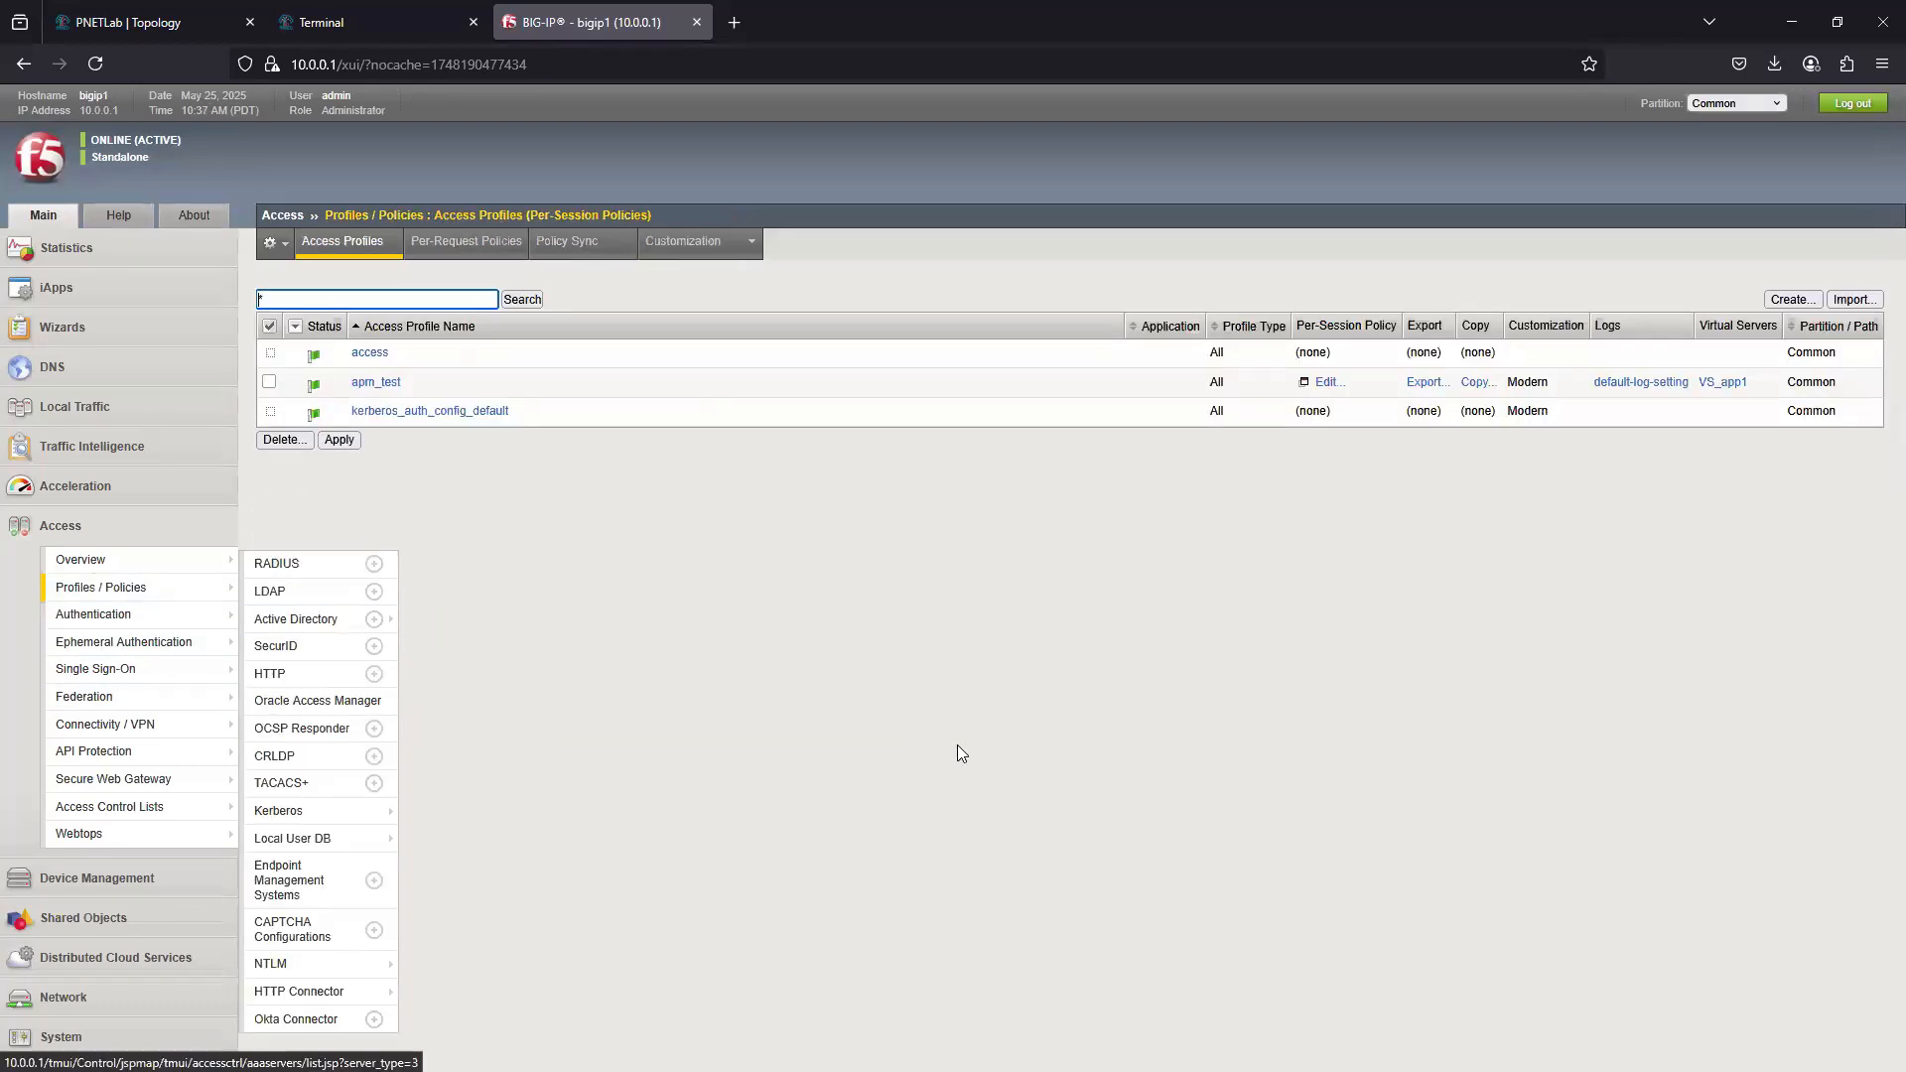